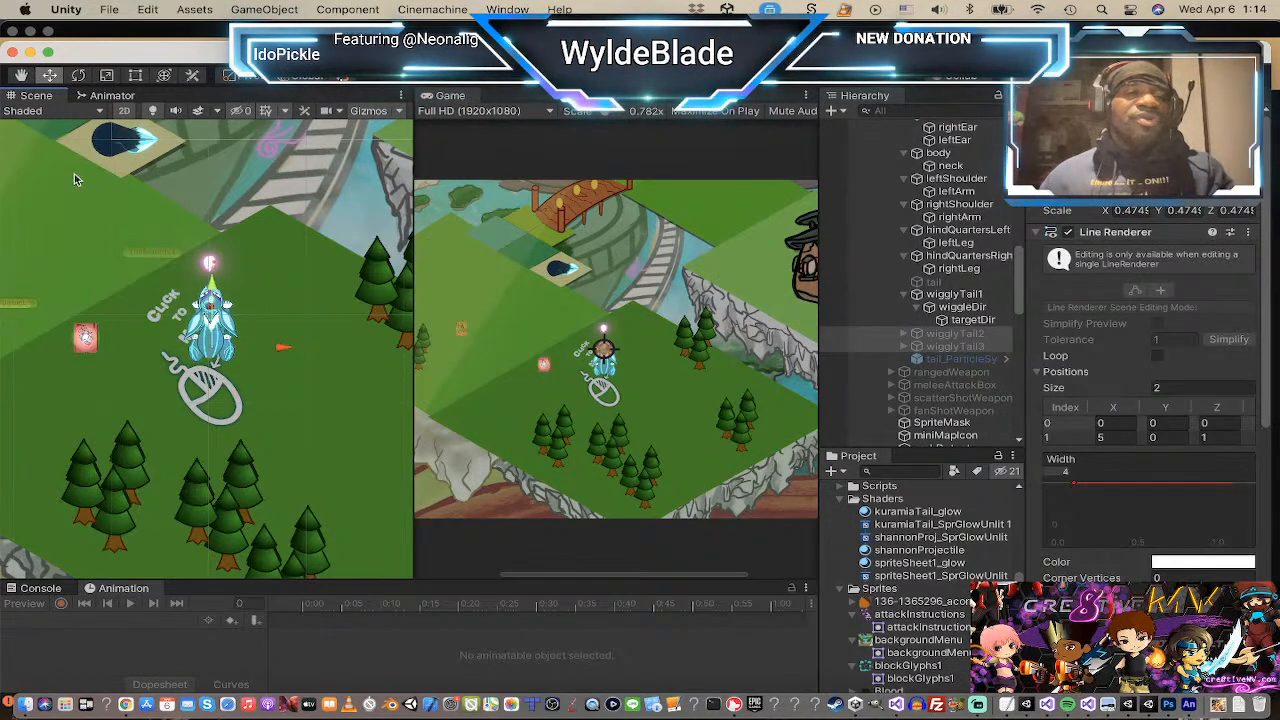
scroll(230, 365, down, 6)
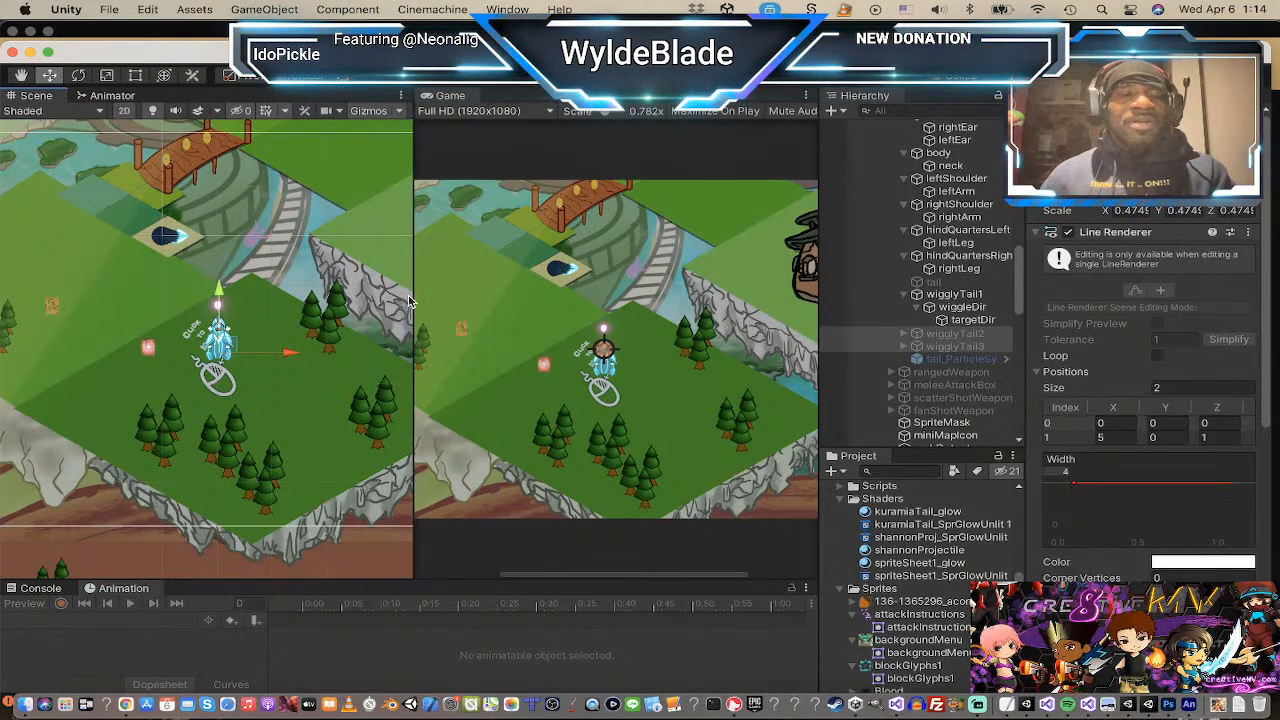
scroll(521, 310, down, 4)
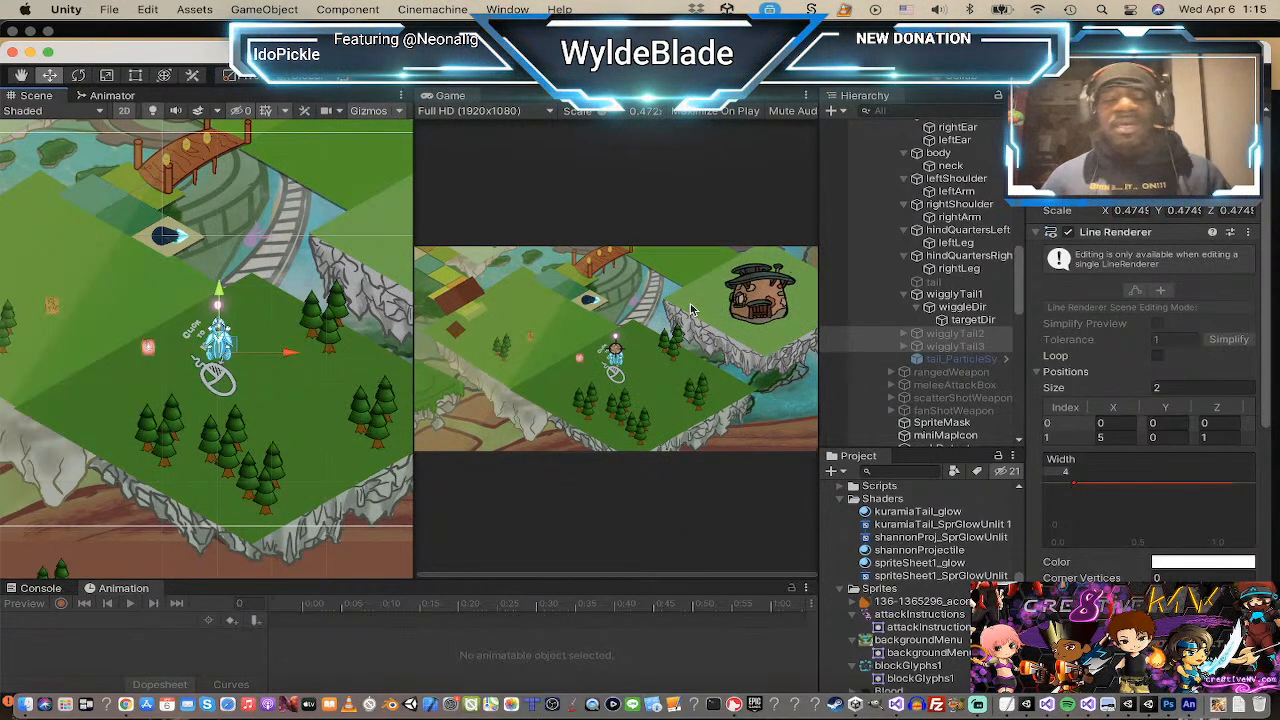
scroll(265, 243, down, 3)
scroll(76, 288, down, 3)
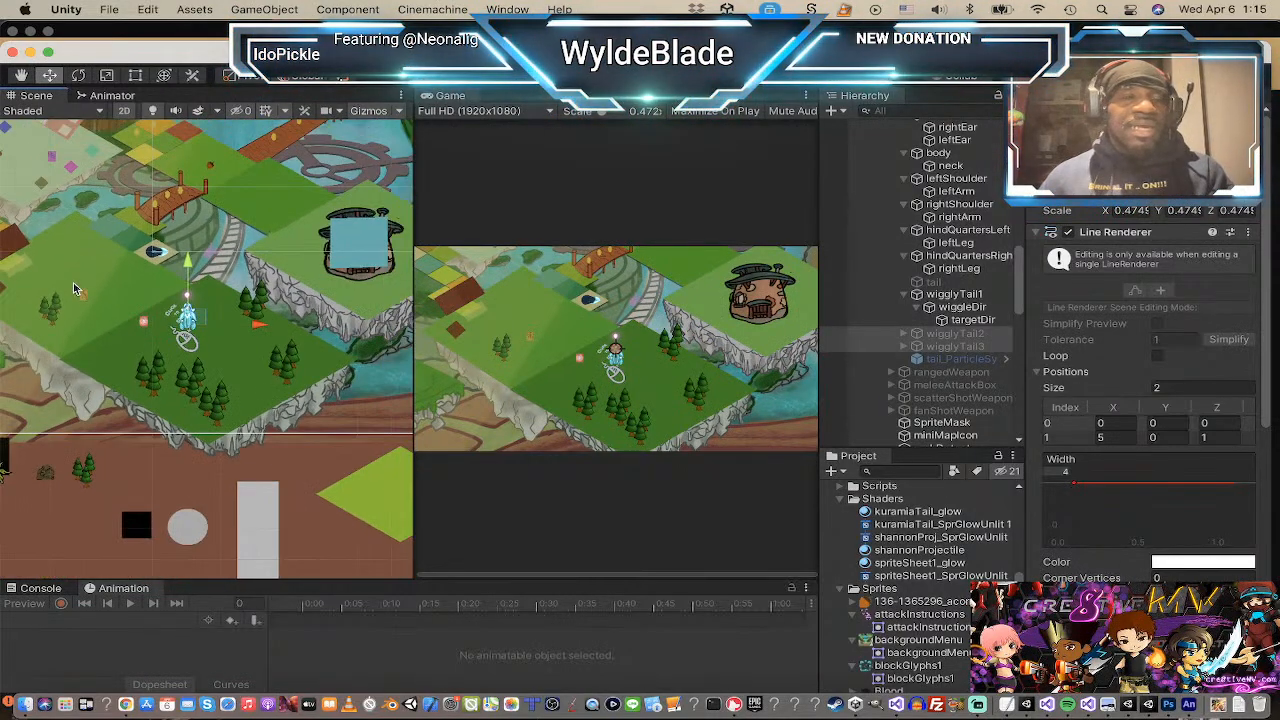
scroll(80, 289, up, 3)
scroll(80, 289, up, 2)
scroll(113, 275, up, 3)
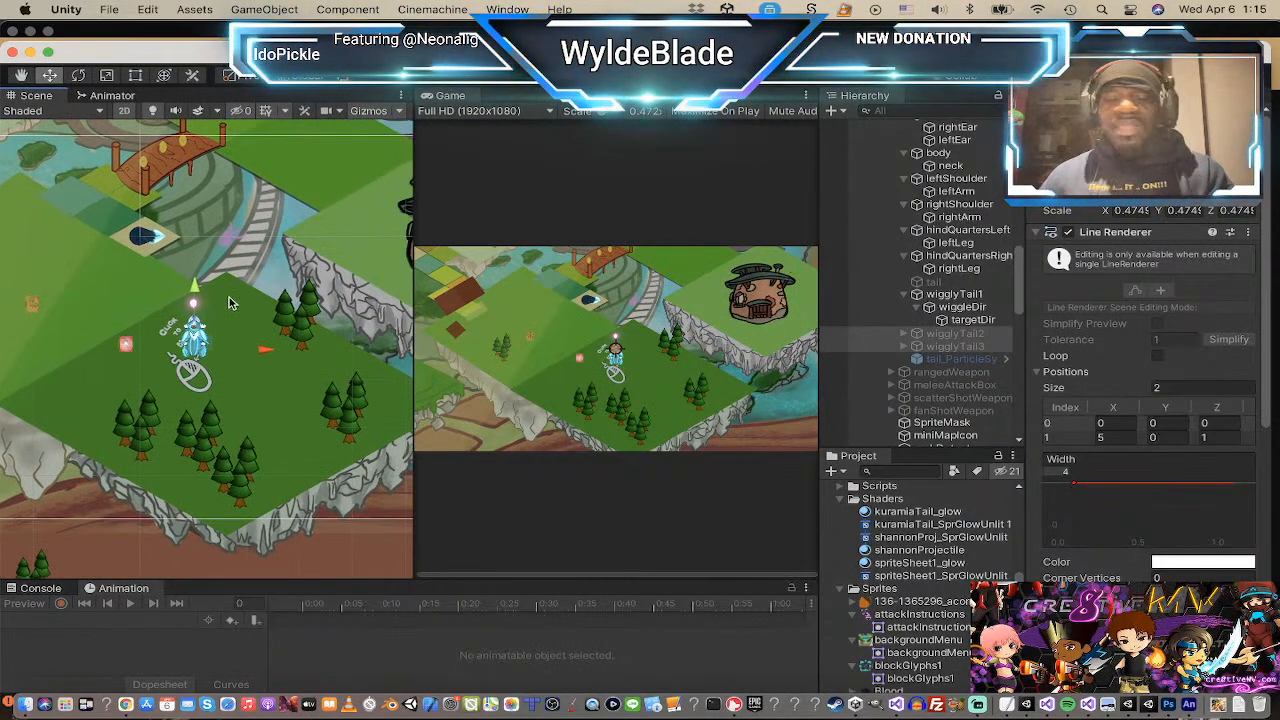
scroll(947, 284, down, 4)
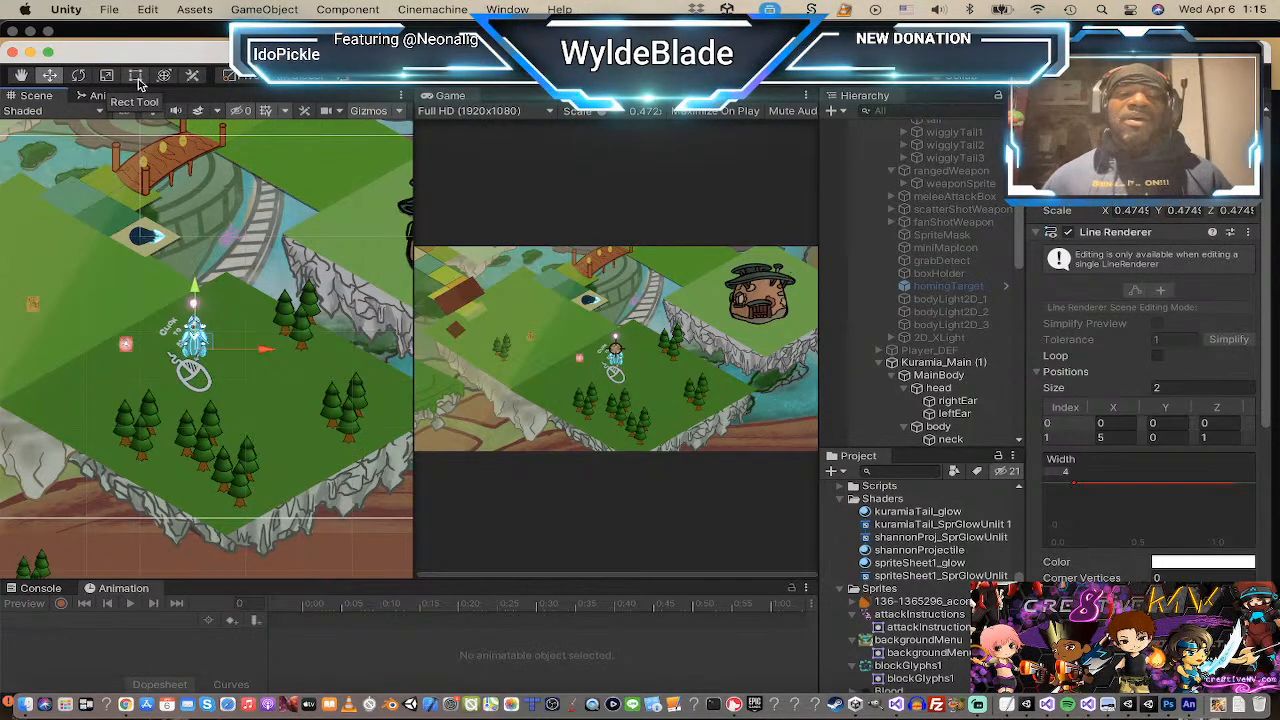
Step: Open the SampleScene scene from the project's 0. Scenes folder
scroll(905, 533, up, 5)
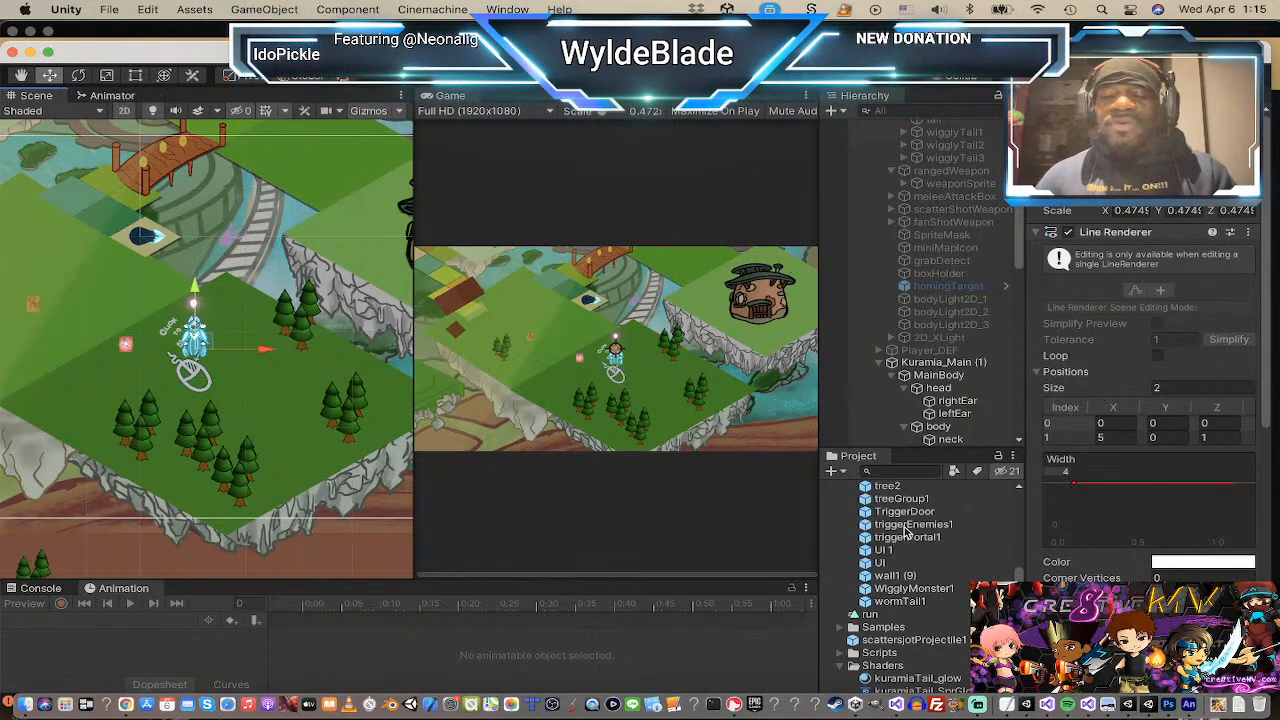
scroll(905, 533, up, 20)
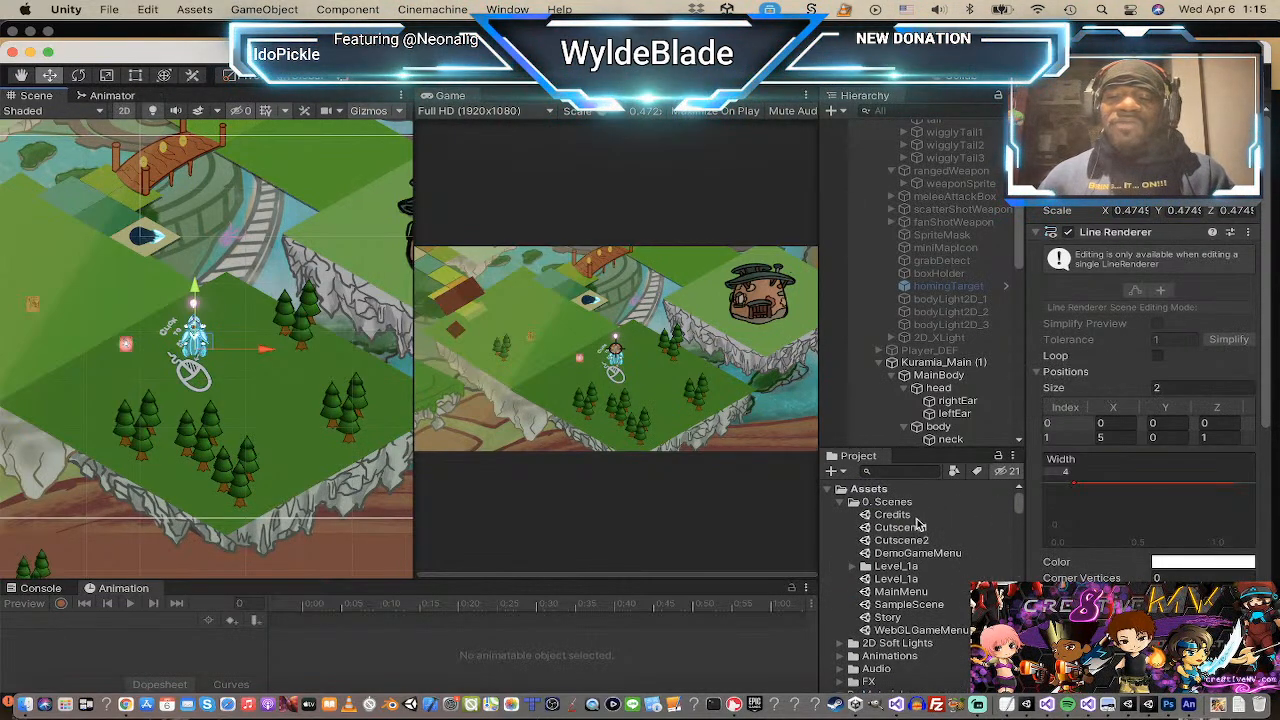
double_click(884, 605)
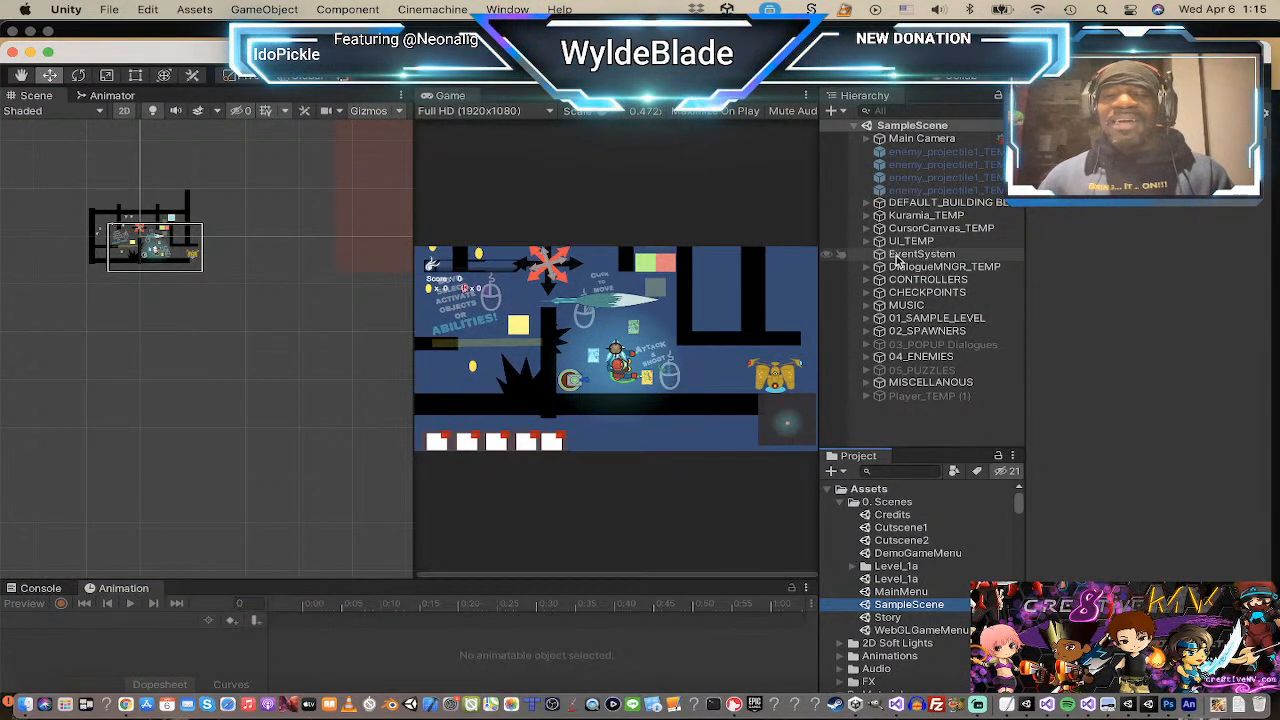
Step: Expand the 04_ENEMIES group in SampleScene, select HiddenGuy and frame it in the Scene view to inspect its surroundings
click(900, 307)
click(910, 292)
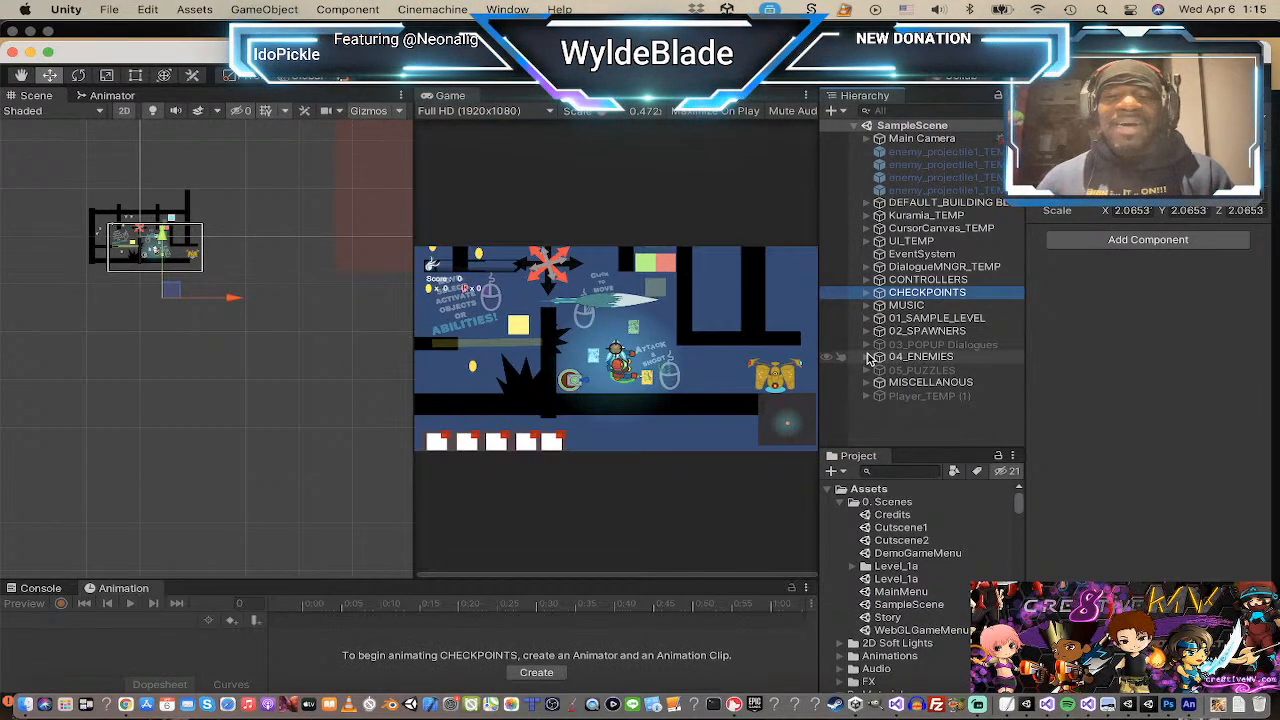
click(866, 357)
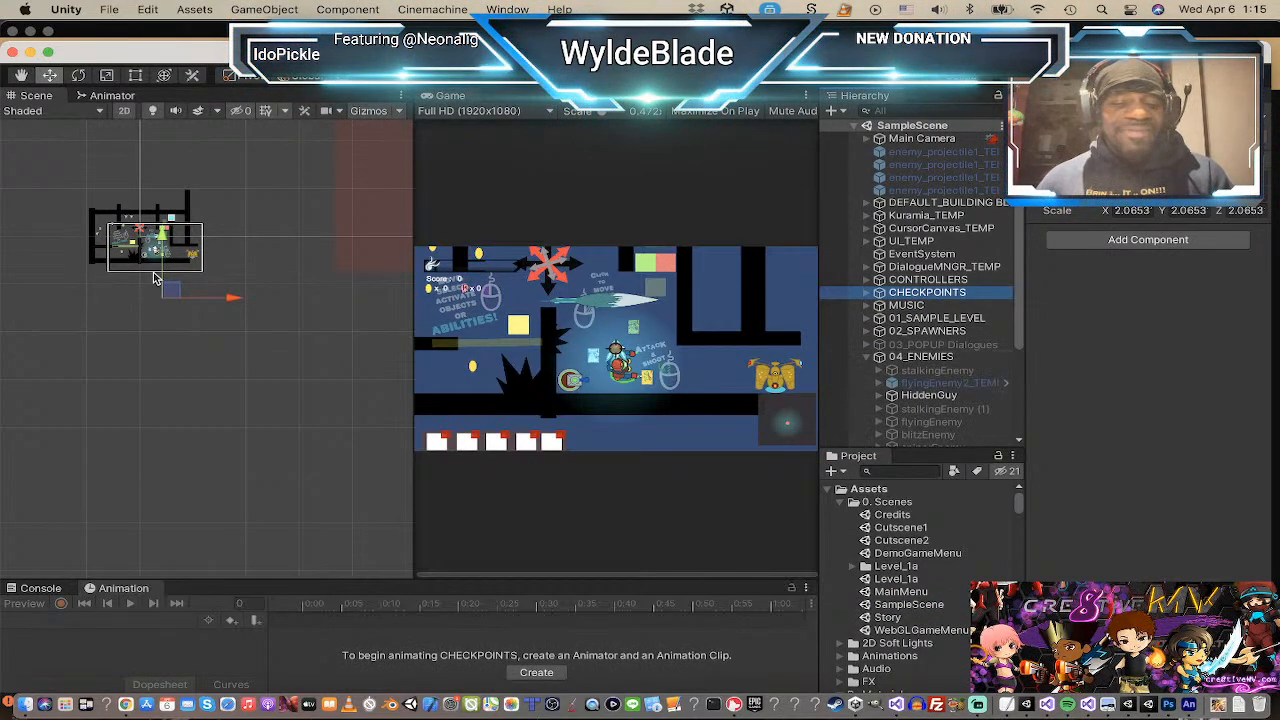
click(928, 395)
key(f)
scroll(236, 234, down, 10)
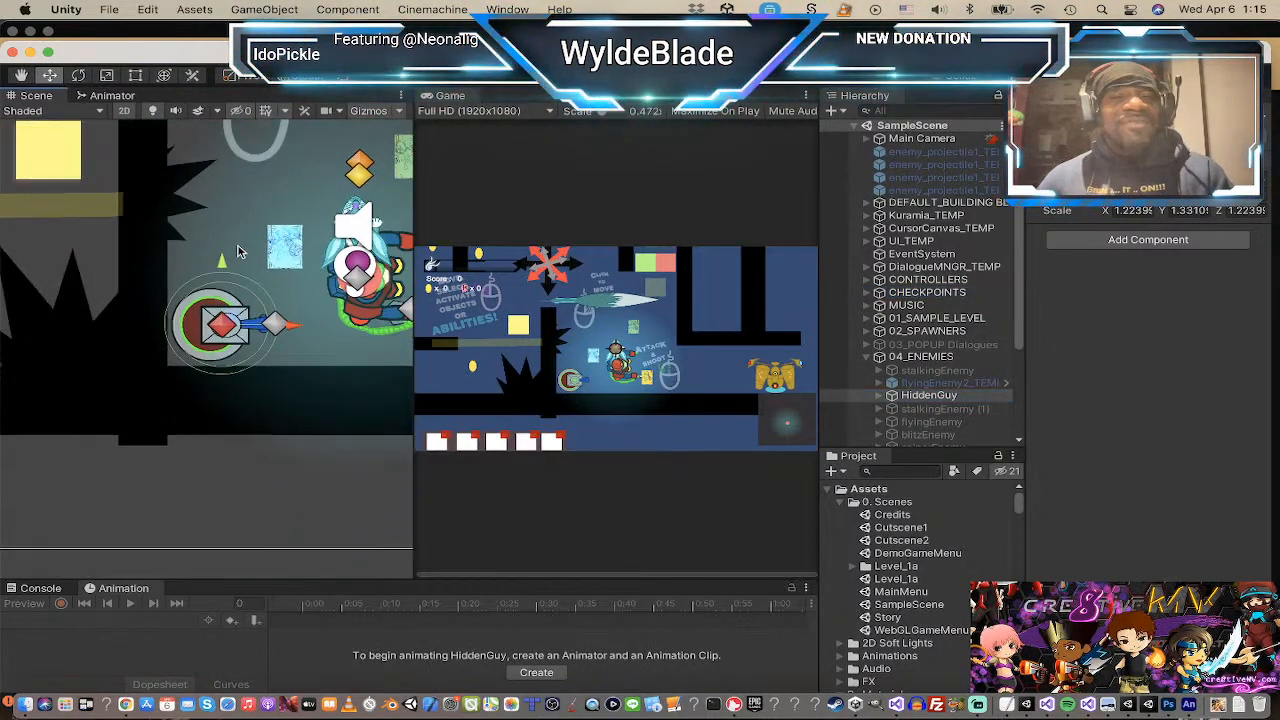
middle_drag(236, 234, 181, 313)
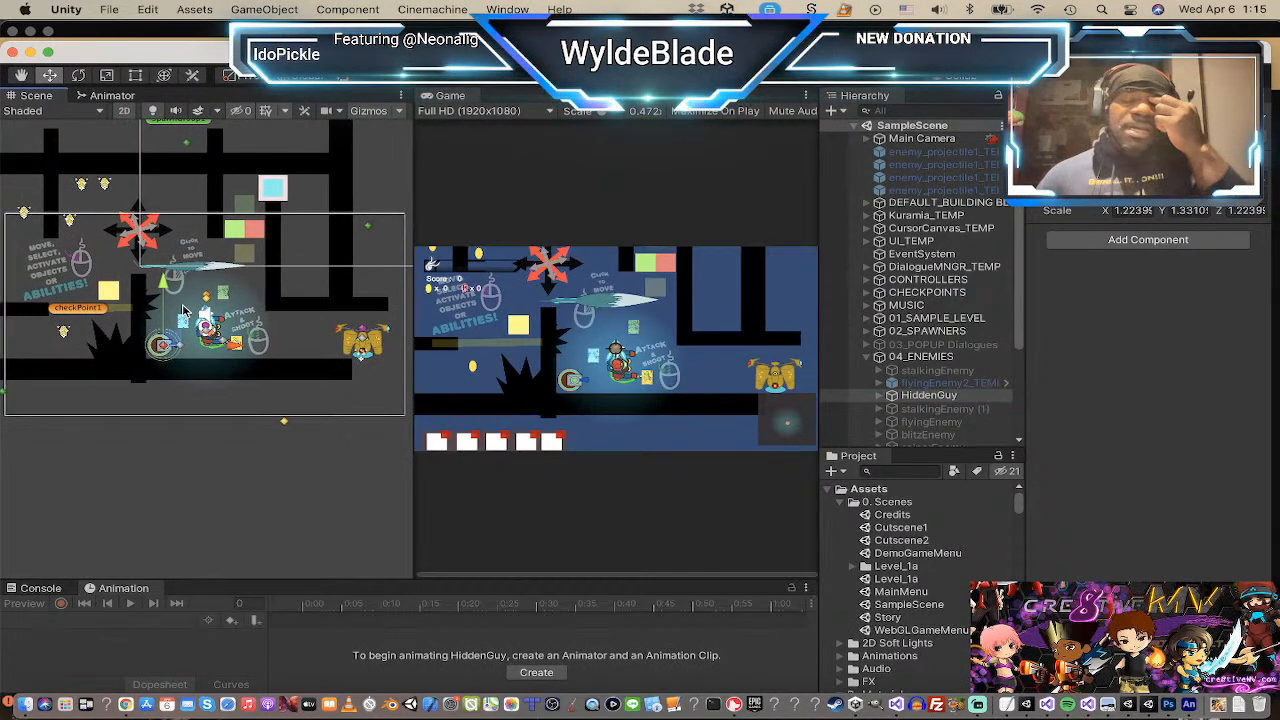
scroll(165, 289, up, 6)
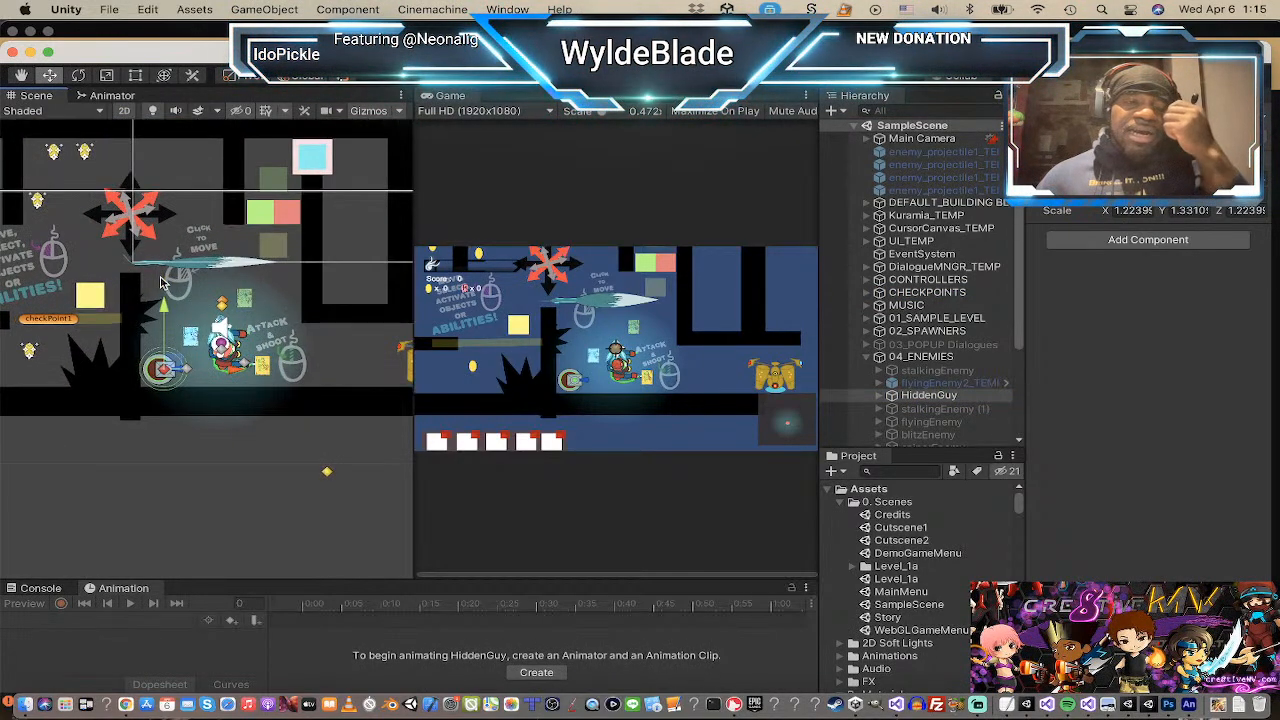
scroll(173, 287, down, 5)
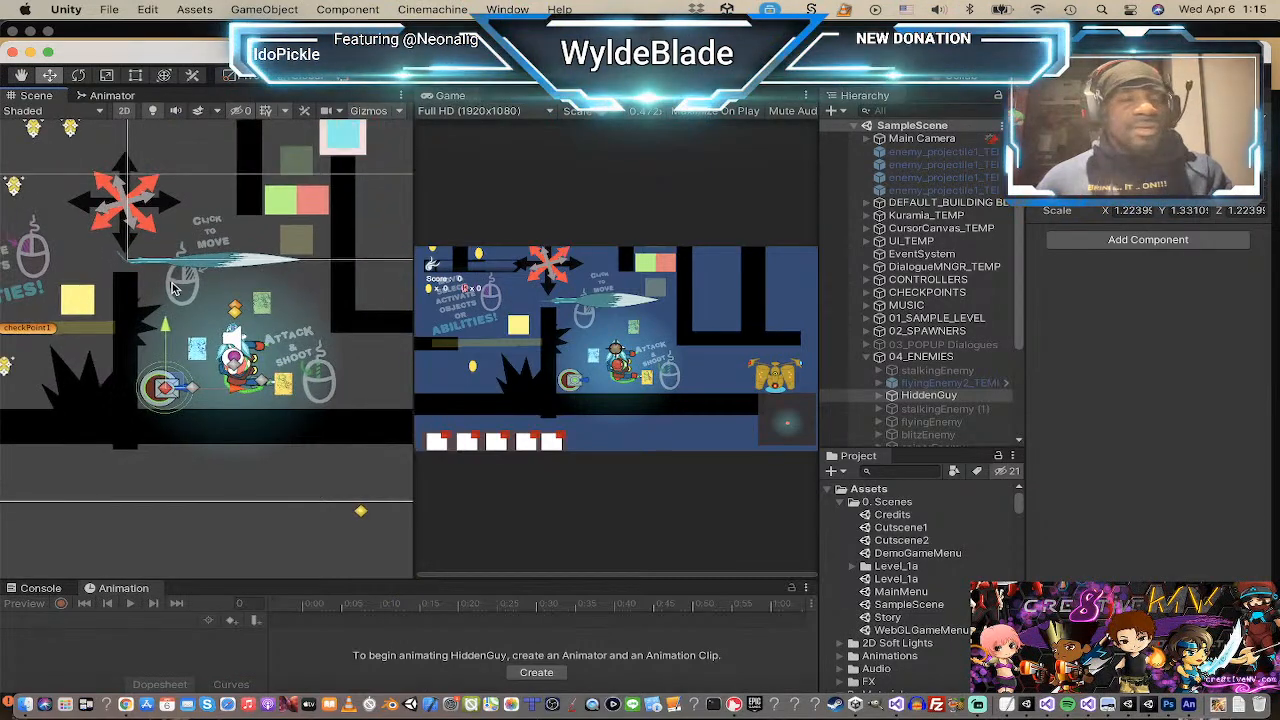
scroll(173, 287, up, 1)
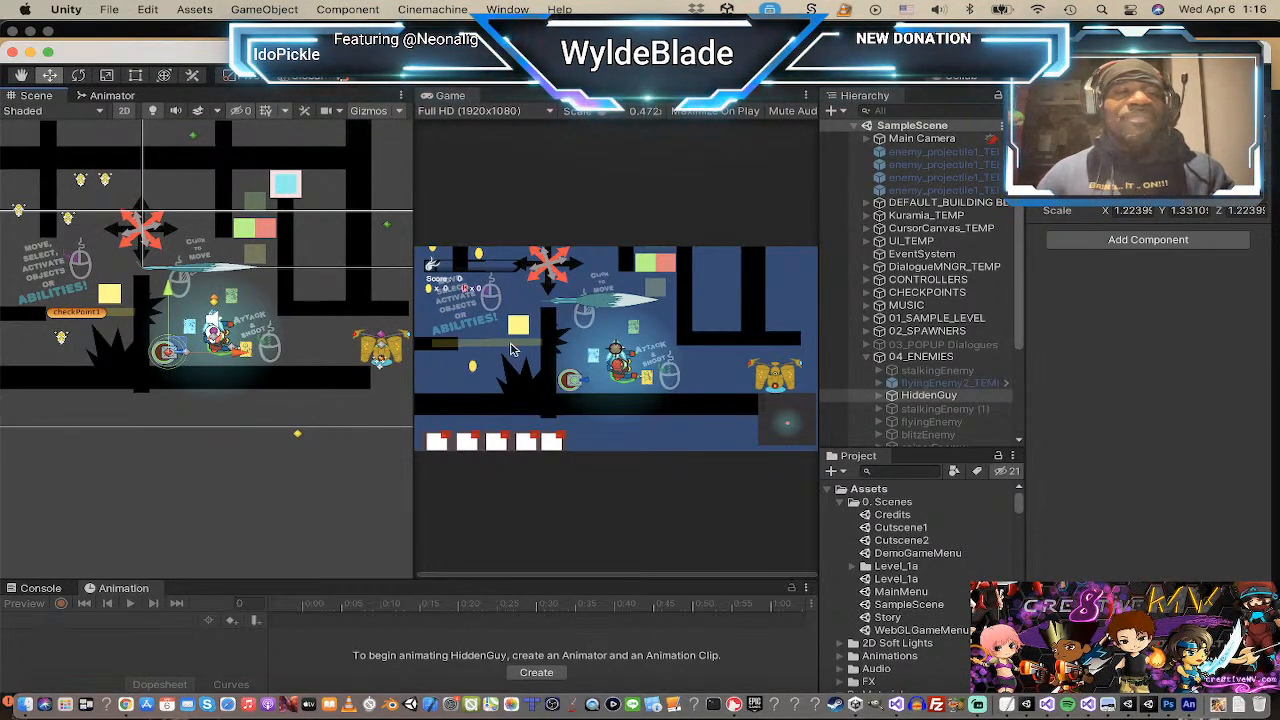
Step: Switch to Chrome and open the Spirits Of The Lost Winds game page from the featured games on the cre8tiveMV site
key(super+Tab)
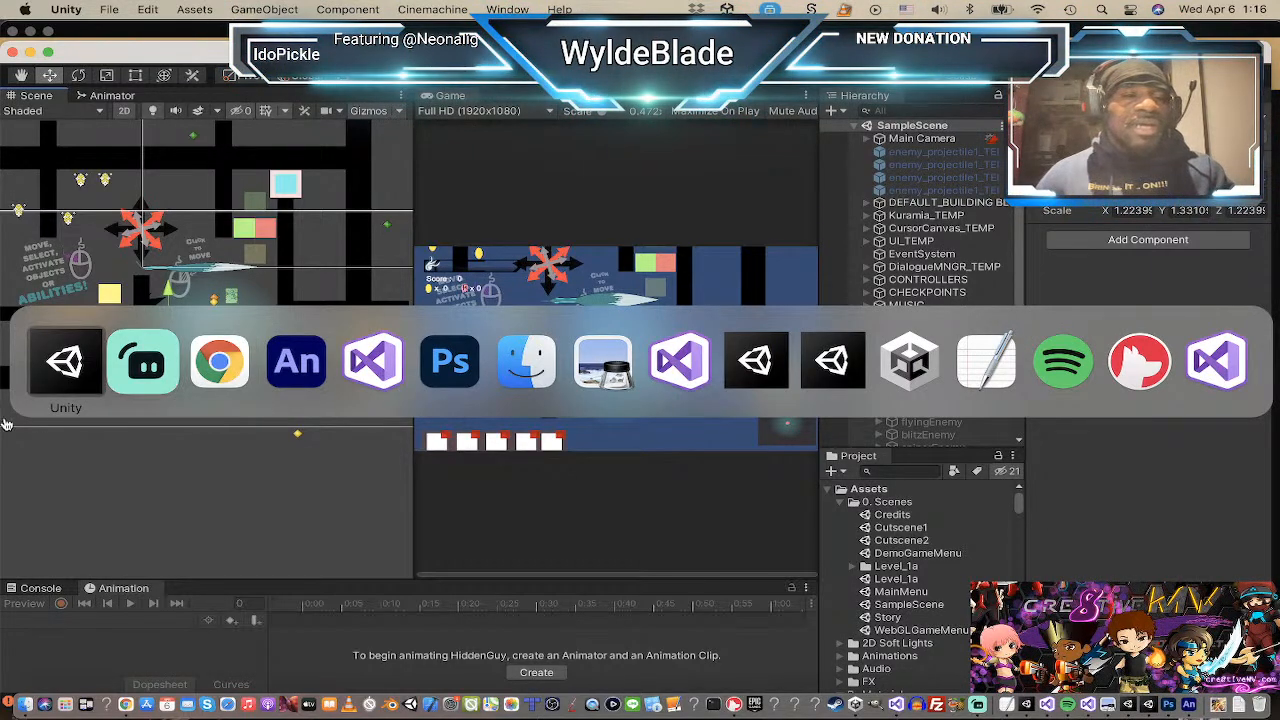
click(226, 364)
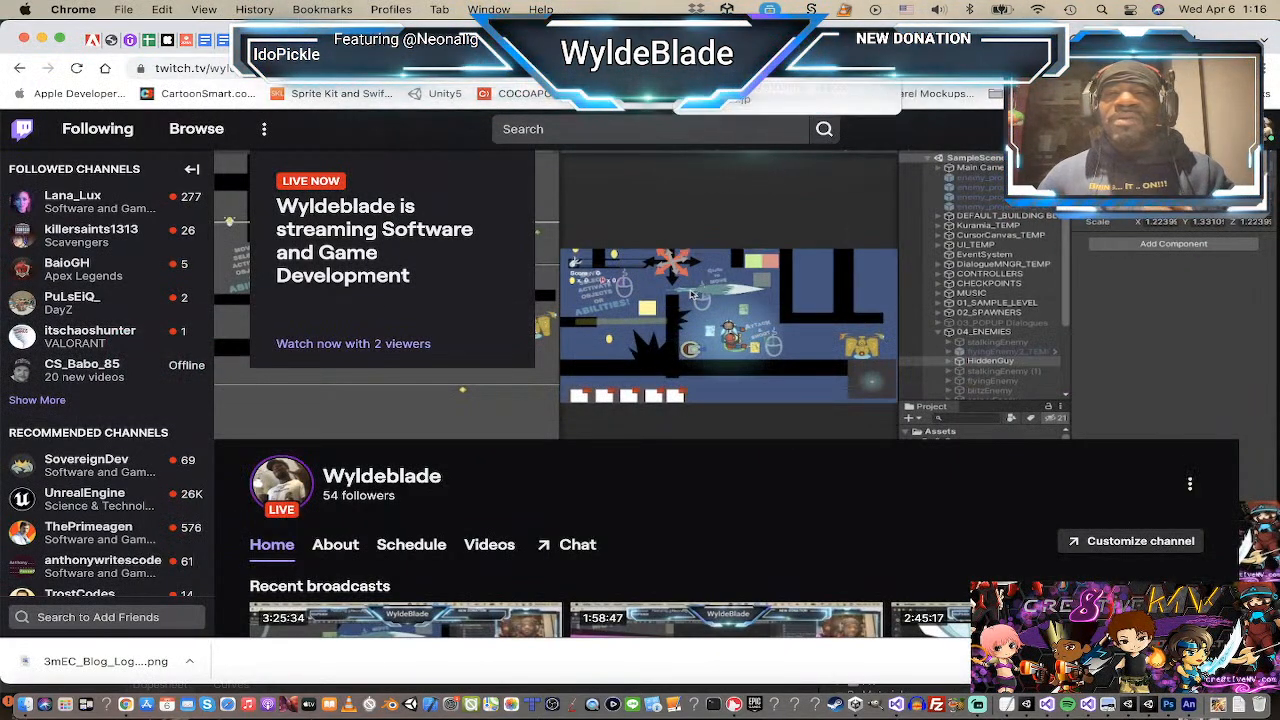
key(ctrl+Tab)
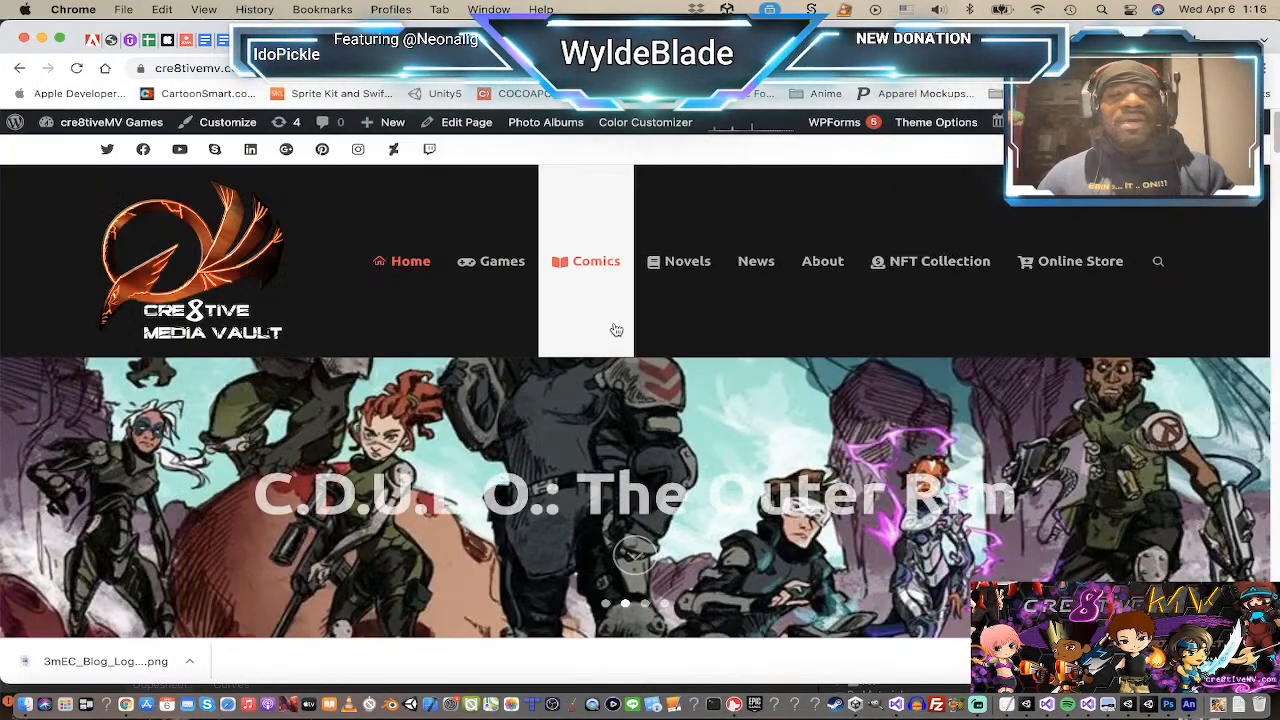
scroll(614, 322, down, 3)
scroll(614, 322, down, 10)
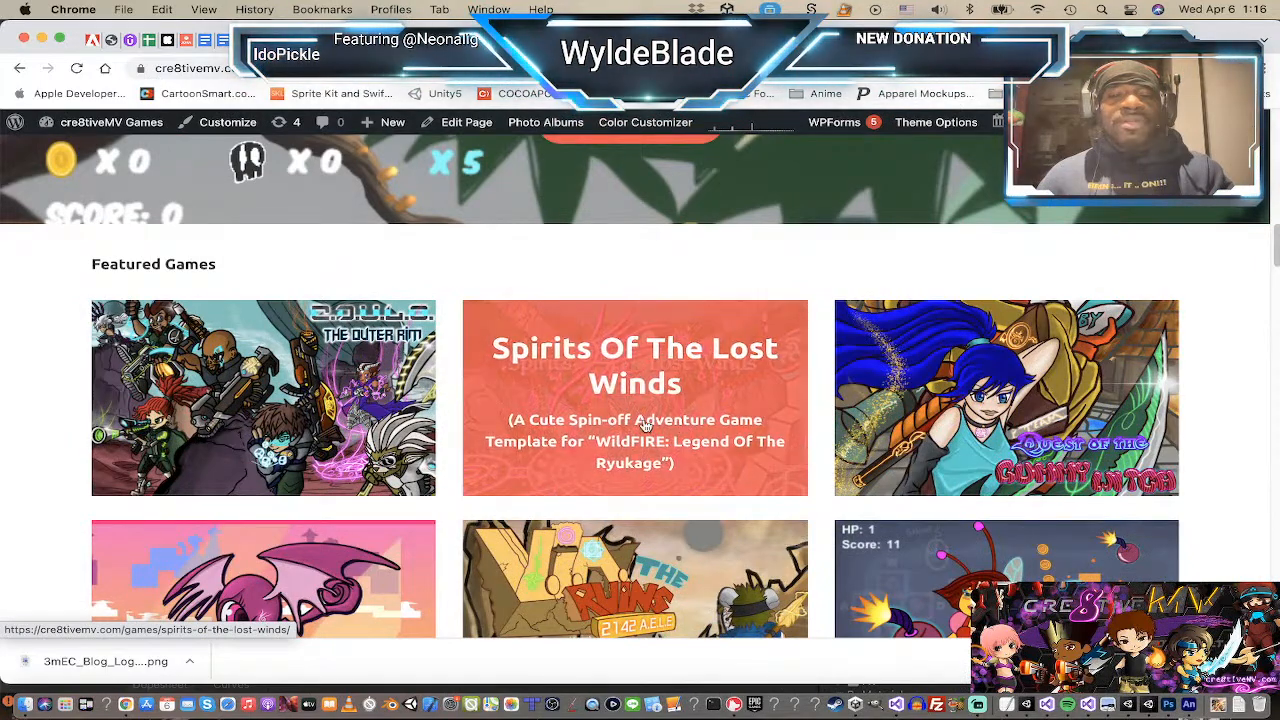
click(619, 423)
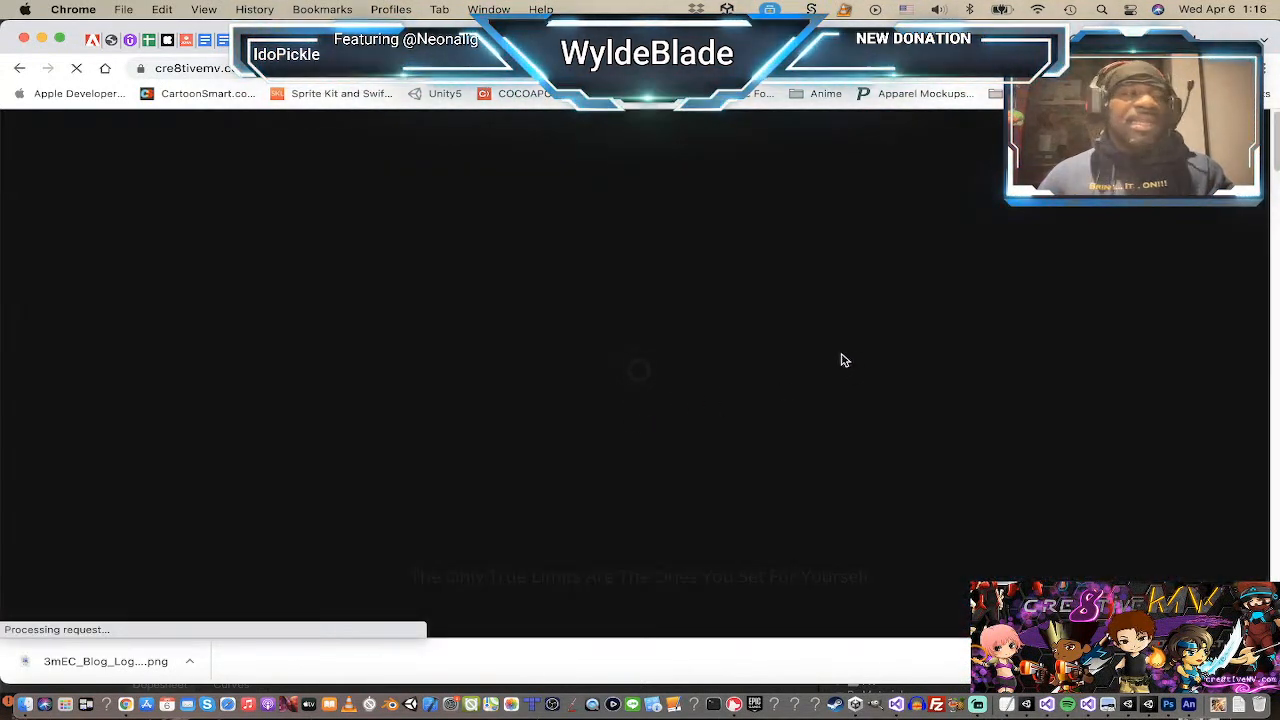
Step: Examine the game page's release details, Unity 2D game template download and YouTube tutorial links
scroll(694, 375, down, 5)
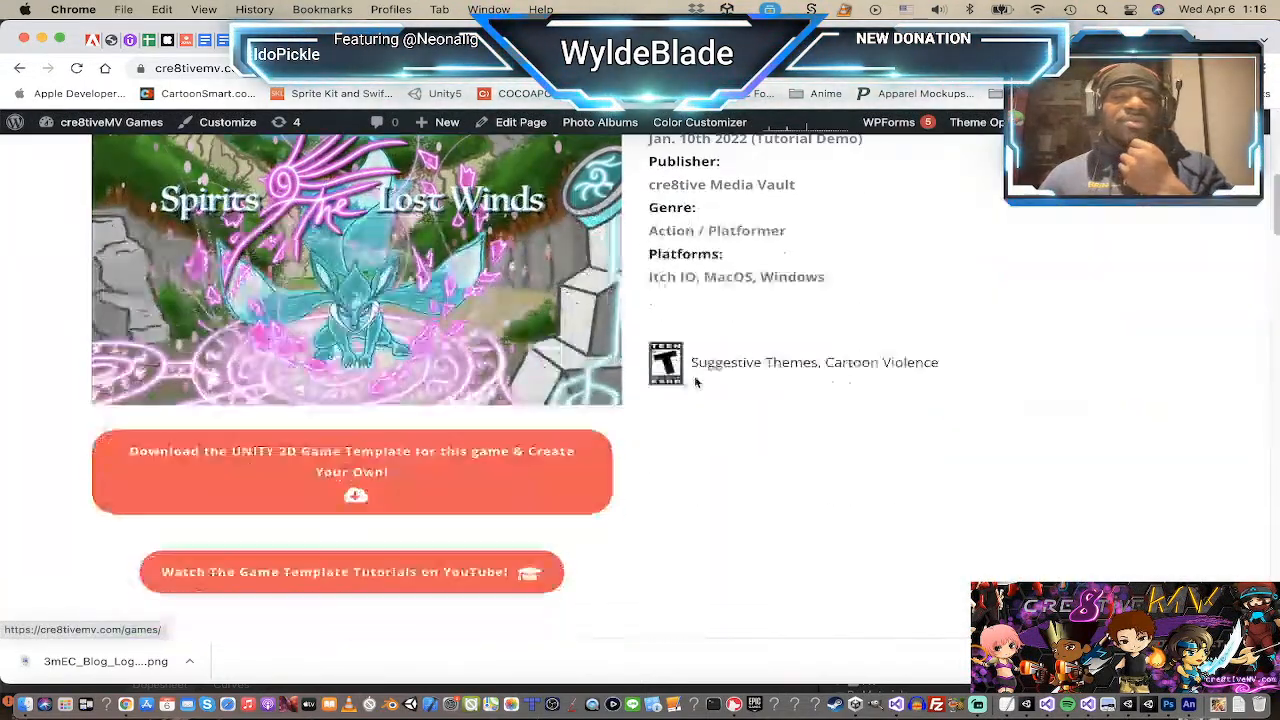
scroll(426, 458, down, 1)
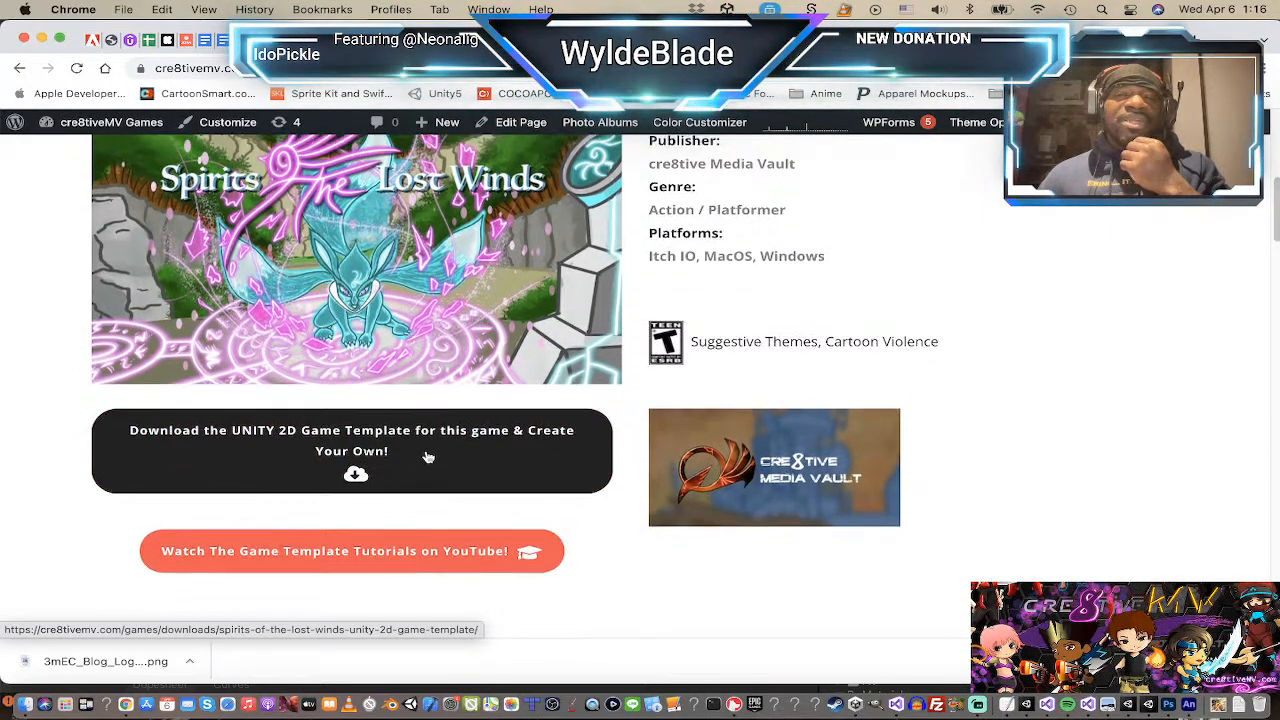
scroll(427, 457, up, 1)
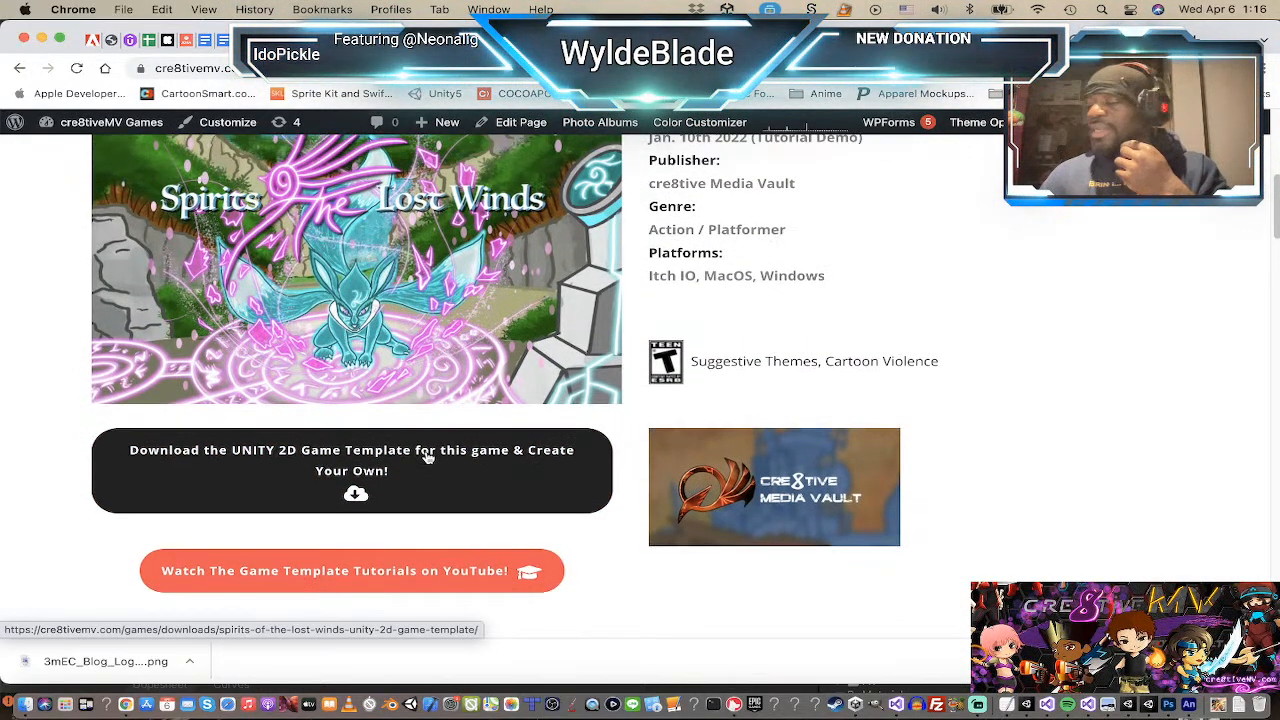
scroll(427, 456, up, 3)
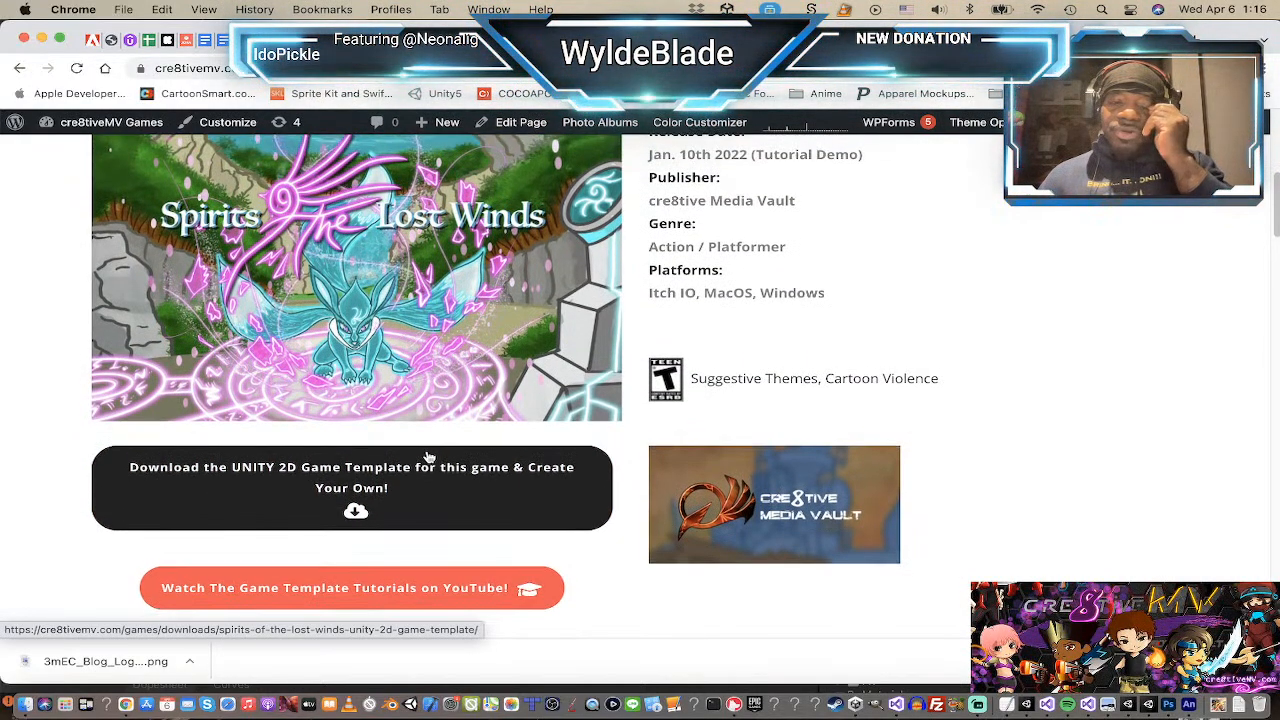
scroll(427, 455, down, 4)
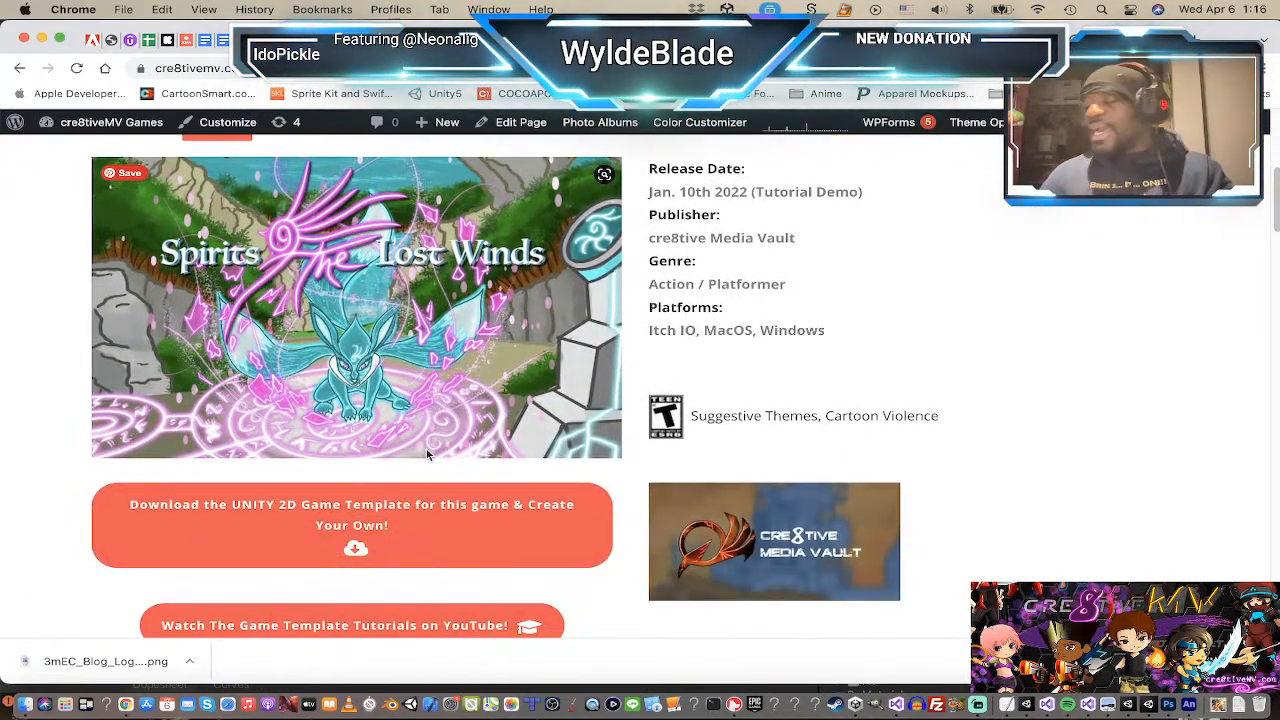
scroll(427, 455, up, 1)
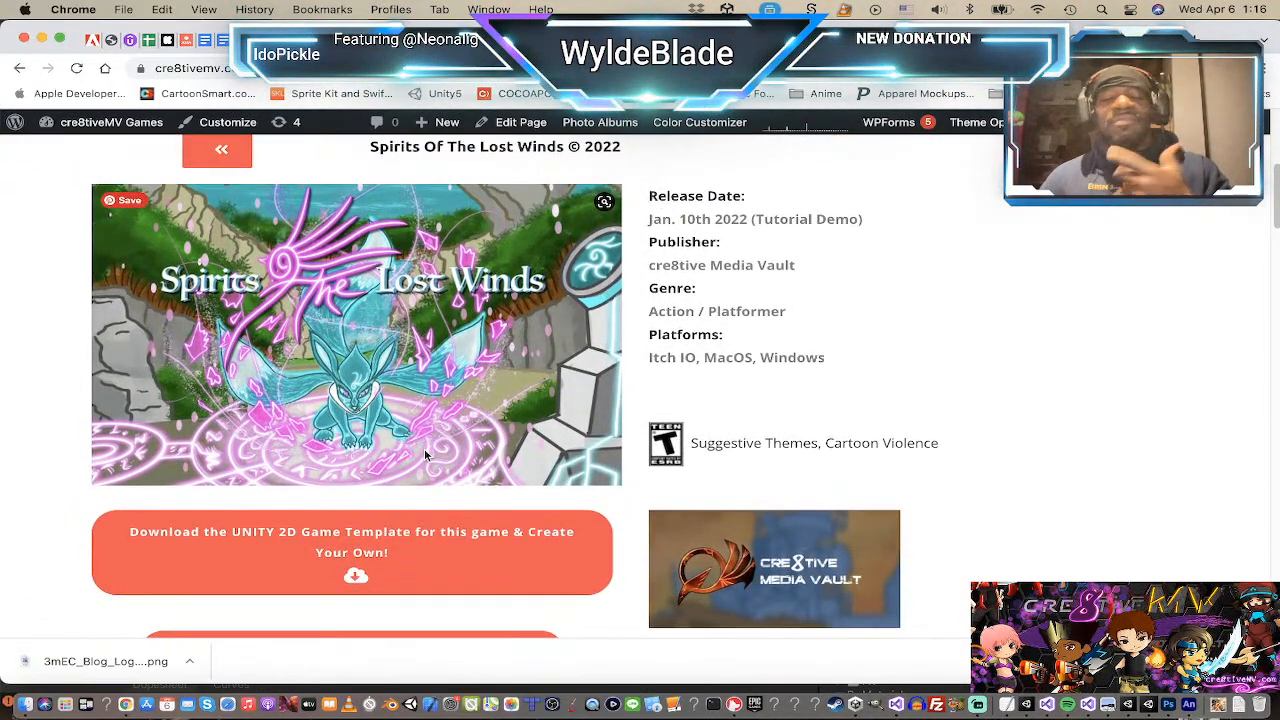
scroll(425, 448, down, 3)
scroll(427, 450, up, 1)
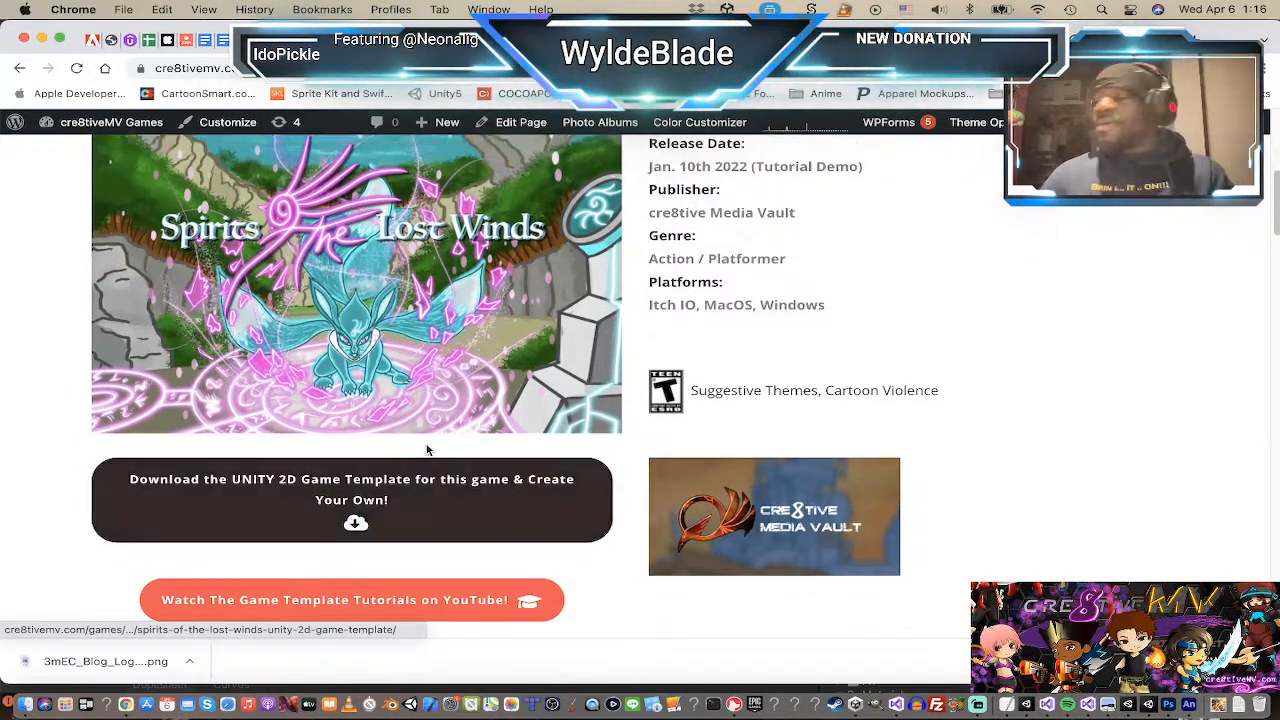
scroll(428, 450, down, 1)
scroll(428, 450, up, 1)
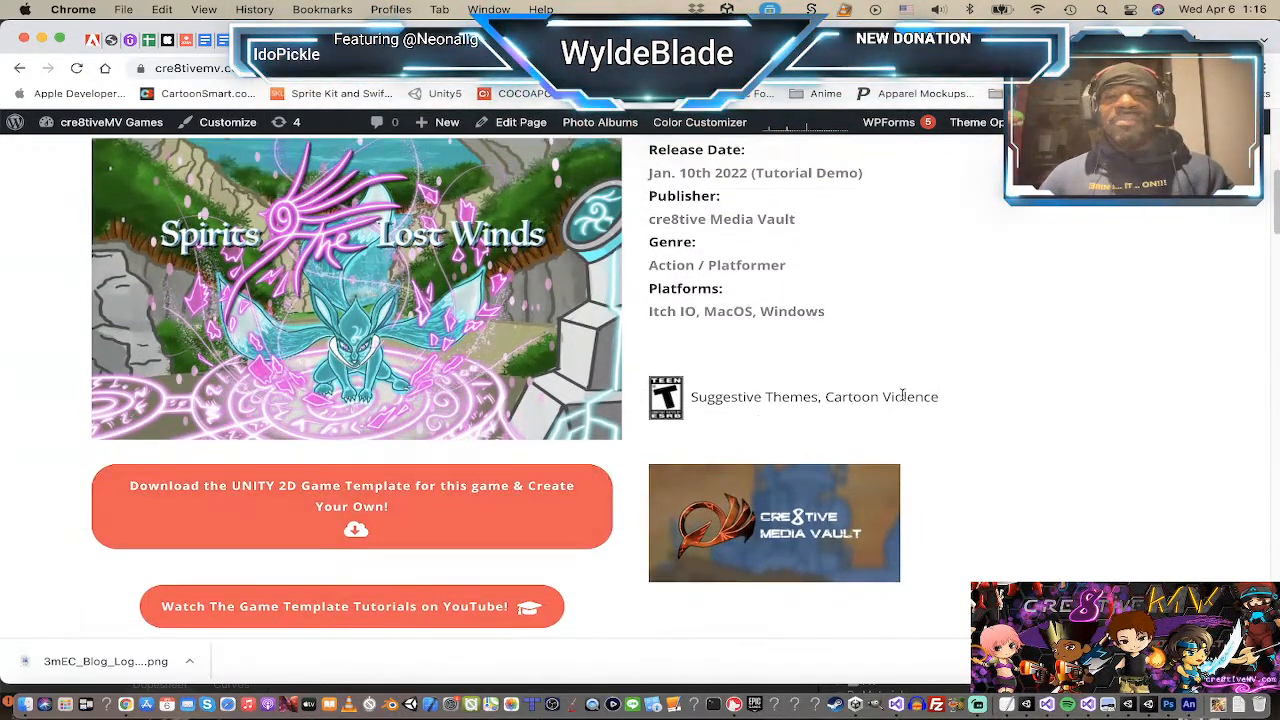
scroll(902, 398, up, 6)
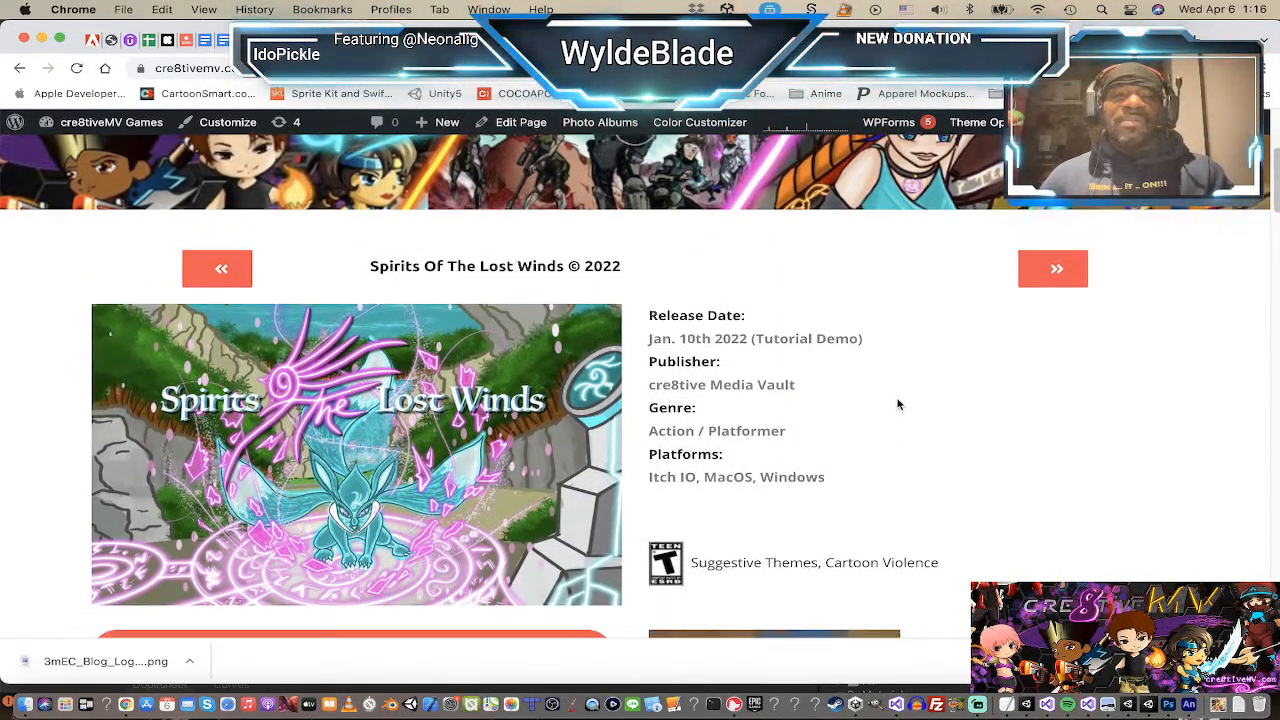
scroll(898, 404, down, 5)
scroll(897, 400, up, 3)
scroll(897, 398, down, 2)
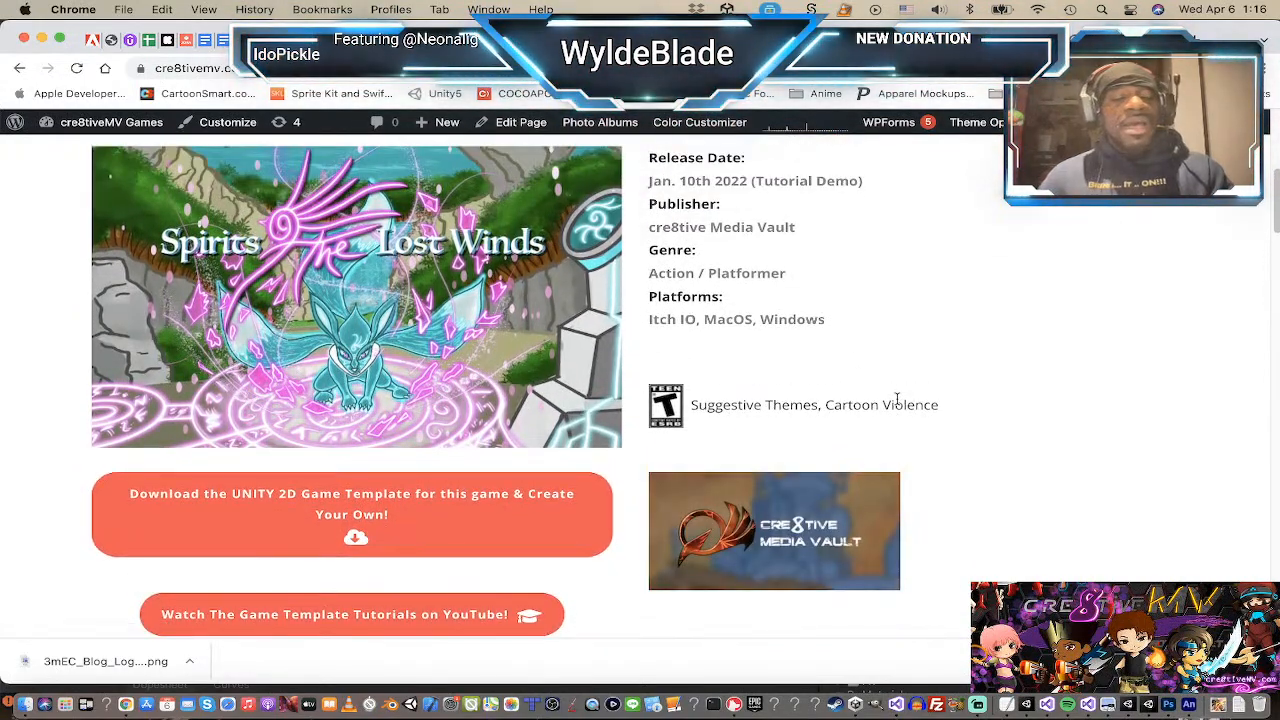
Step: Switch to Unity and expand RDC_Gunner_Main1 under 04_ENEMIES to inspect its child objects
key(super+Tab)
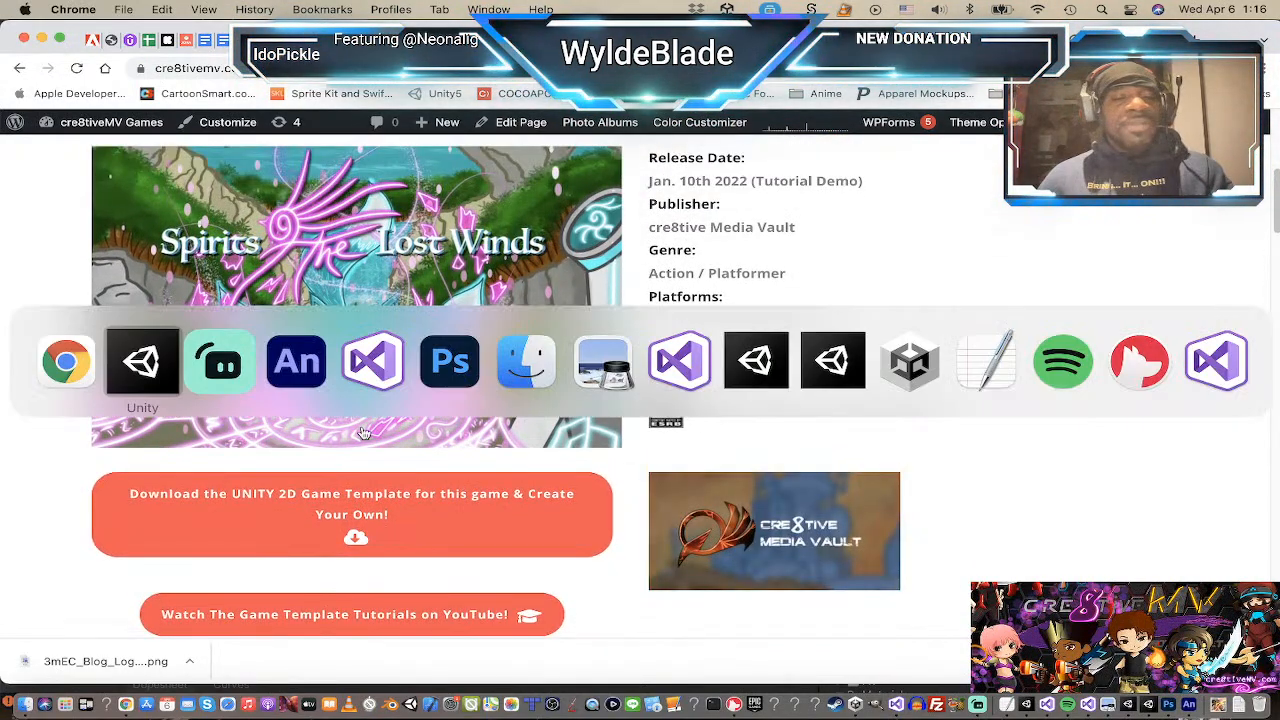
click(142, 365)
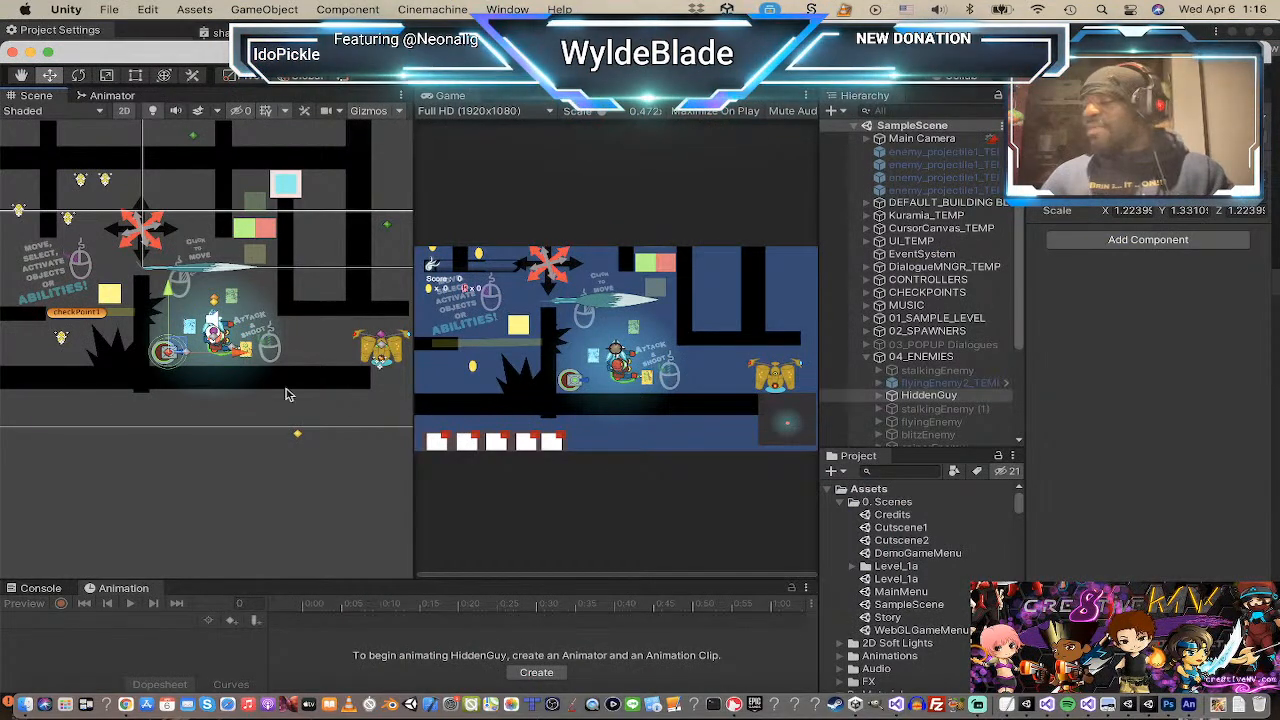
scroll(146, 318, up, 5)
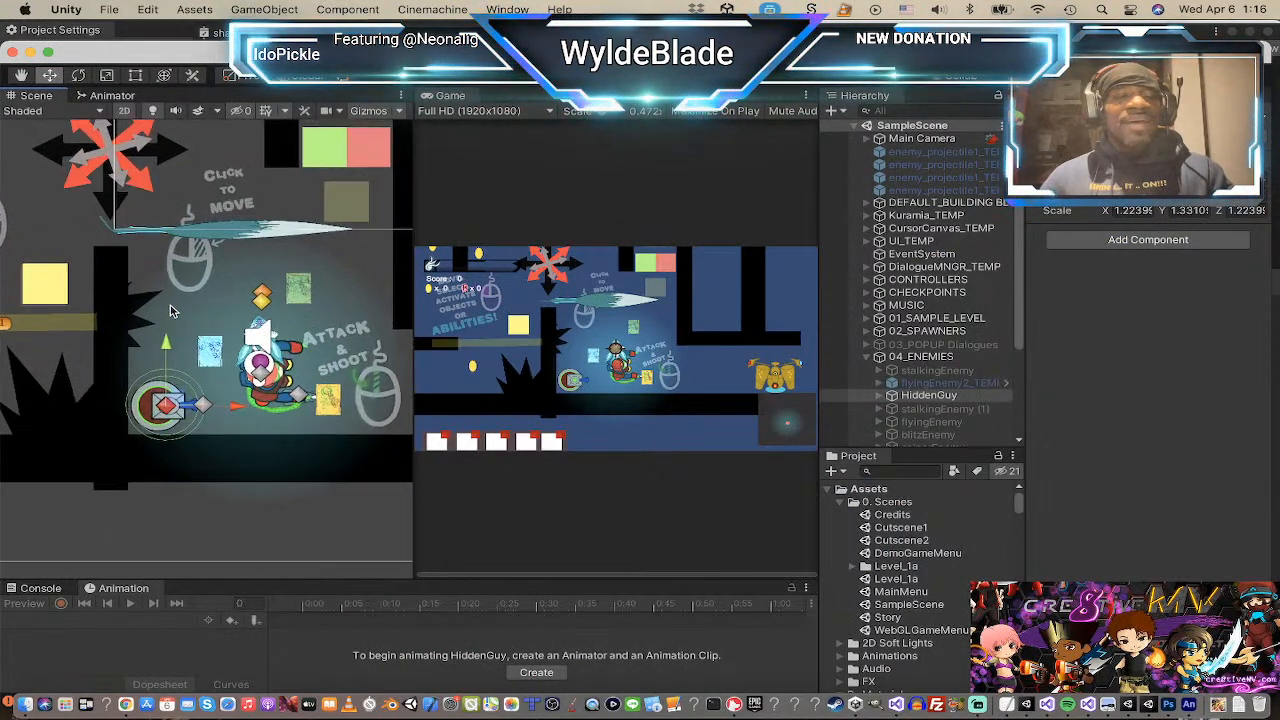
scroll(174, 307, down, 3)
scroll(174, 307, up, 3)
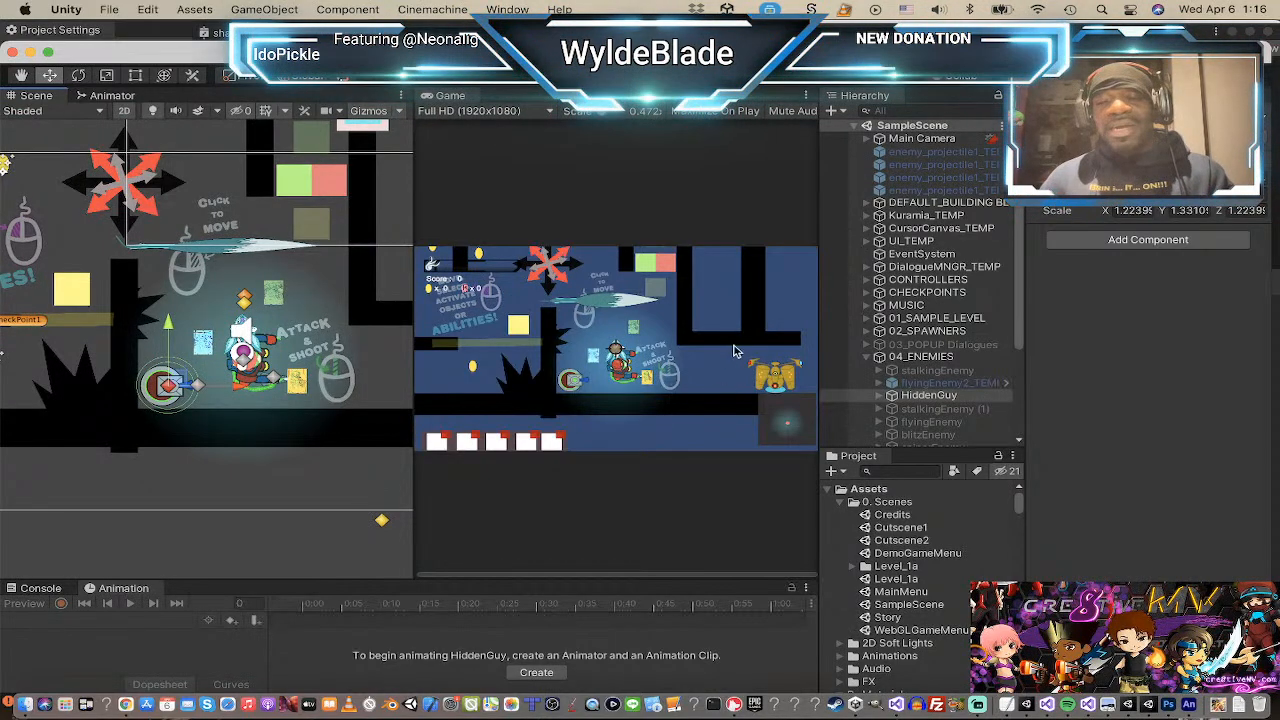
scroll(925, 362, down, 5)
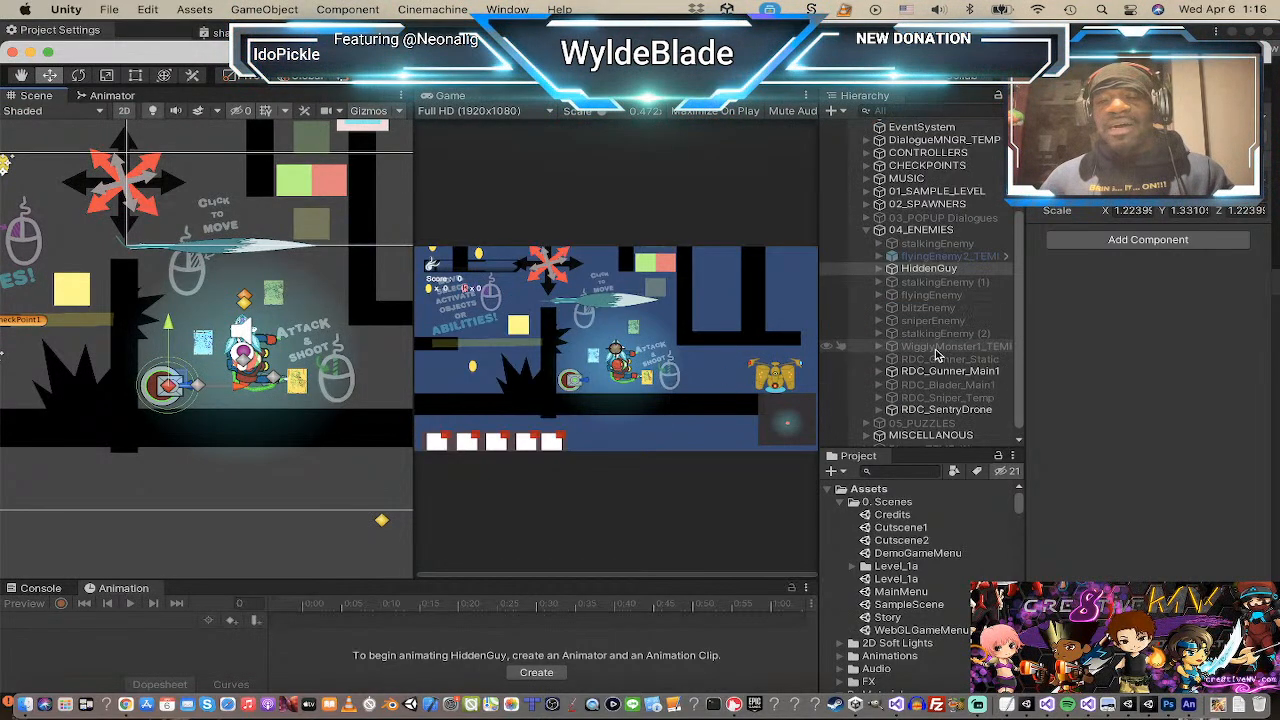
click(883, 375)
scroll(930, 395, down, 3)
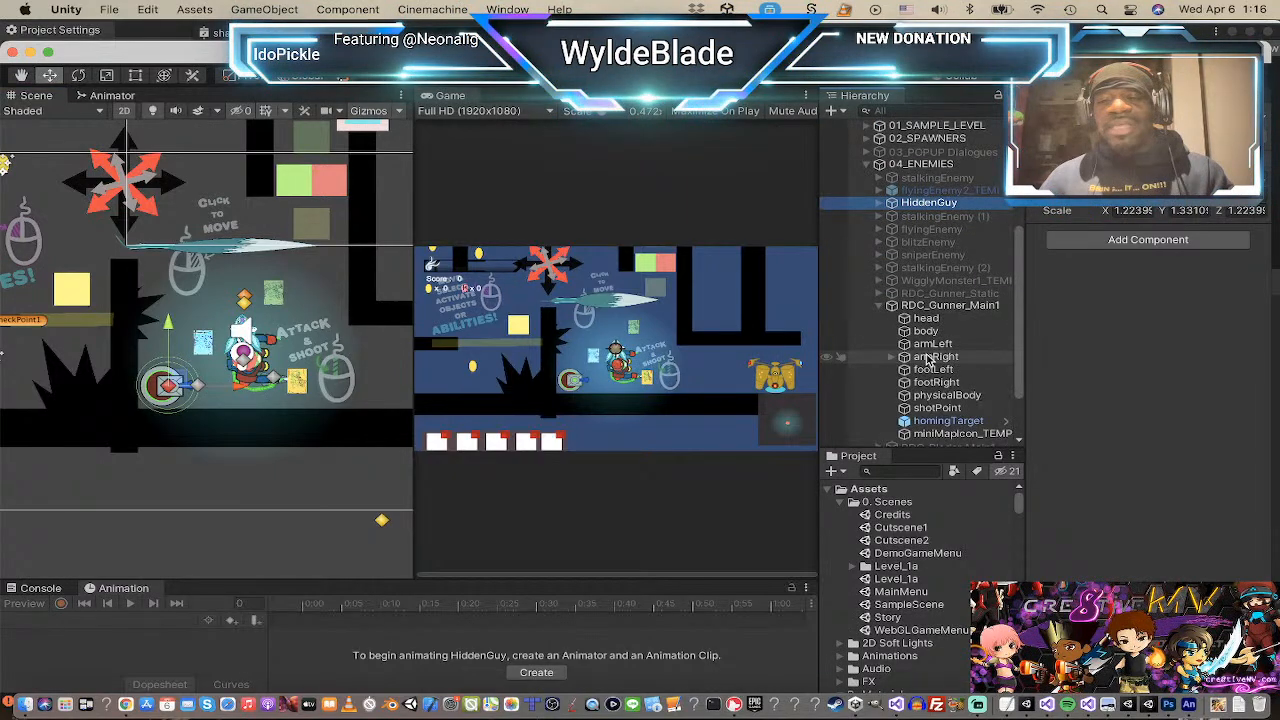
scroll(940, 400, down, 2)
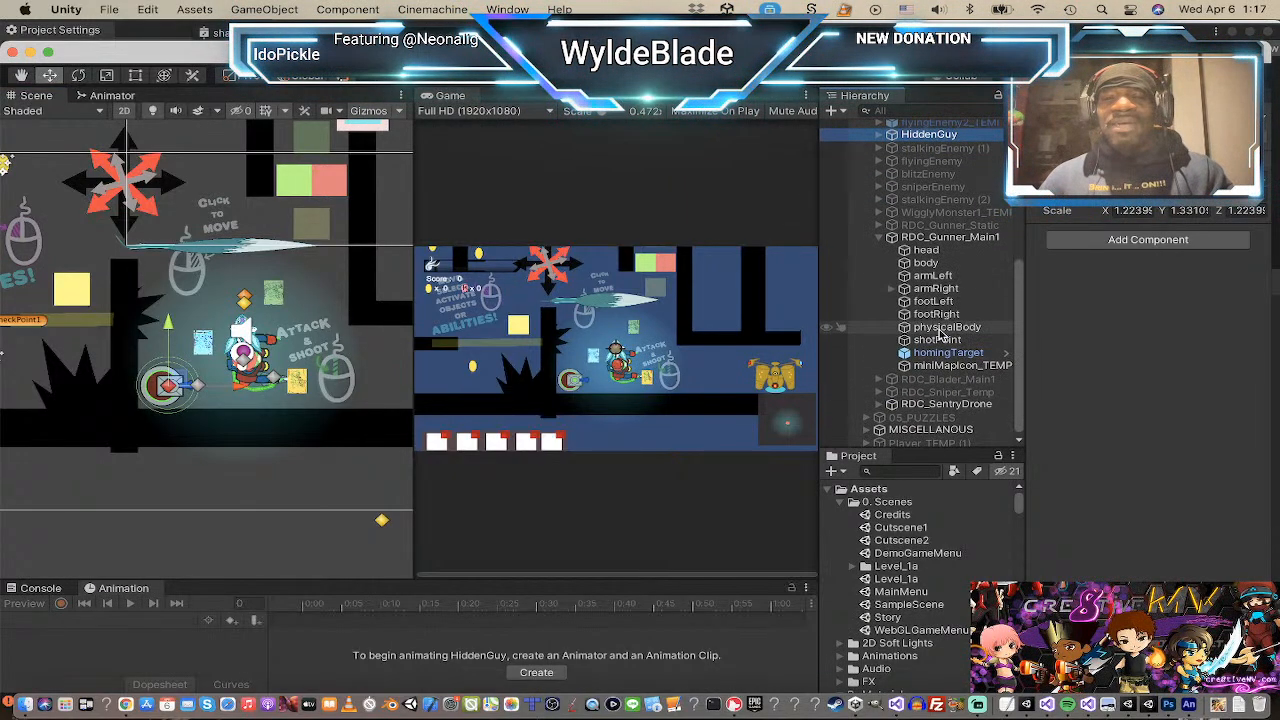
scroll(940, 320, up, 10)
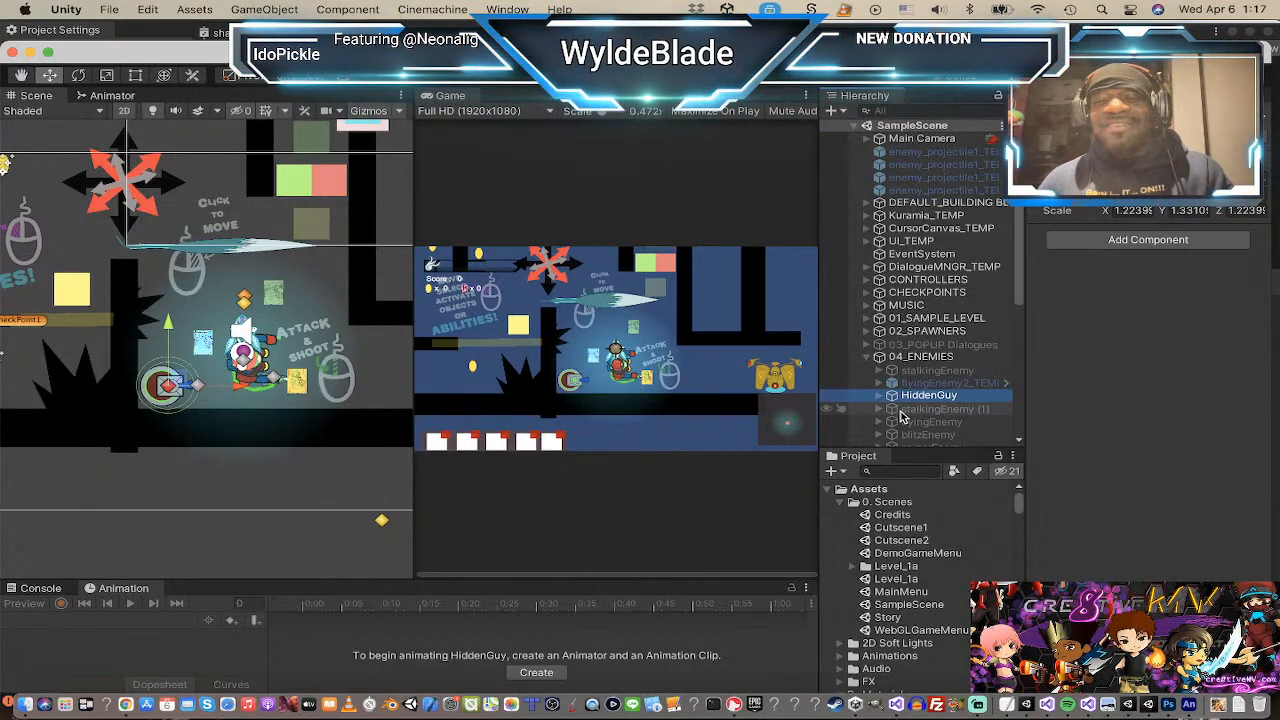
scroll(248, 357, up, 2)
scroll(248, 357, up, 2)
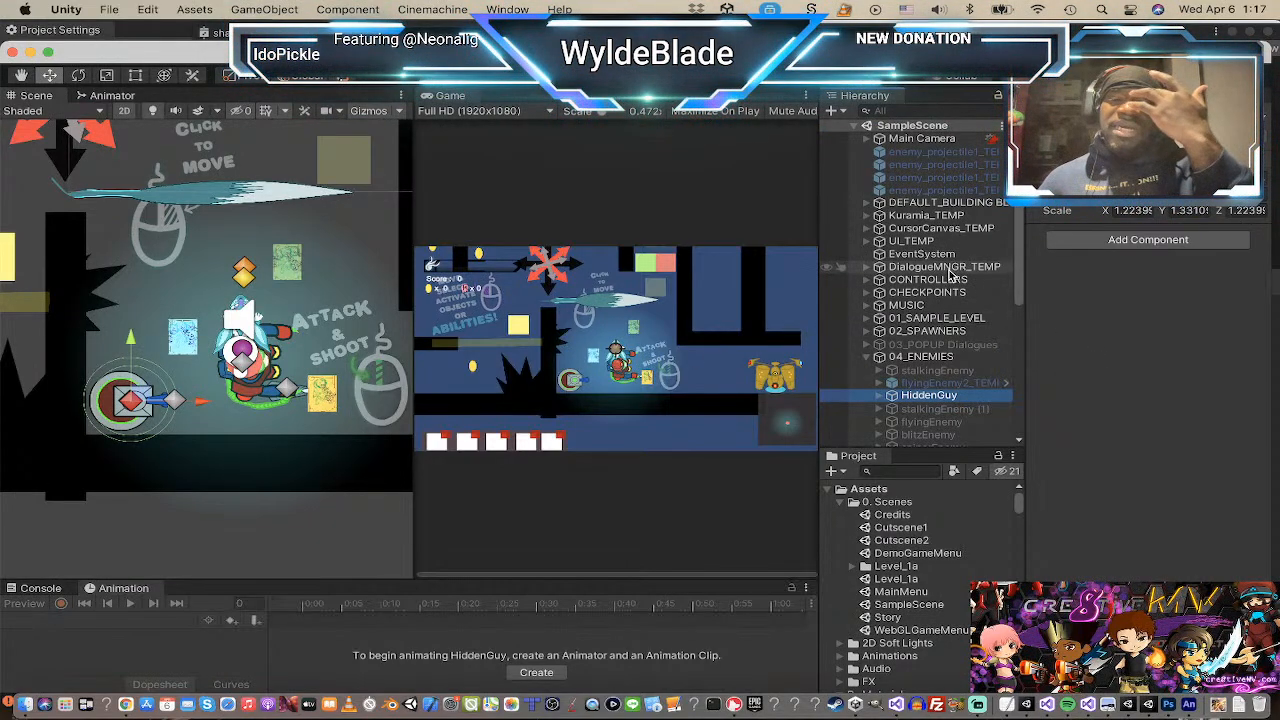
scroll(952, 276, down, 1)
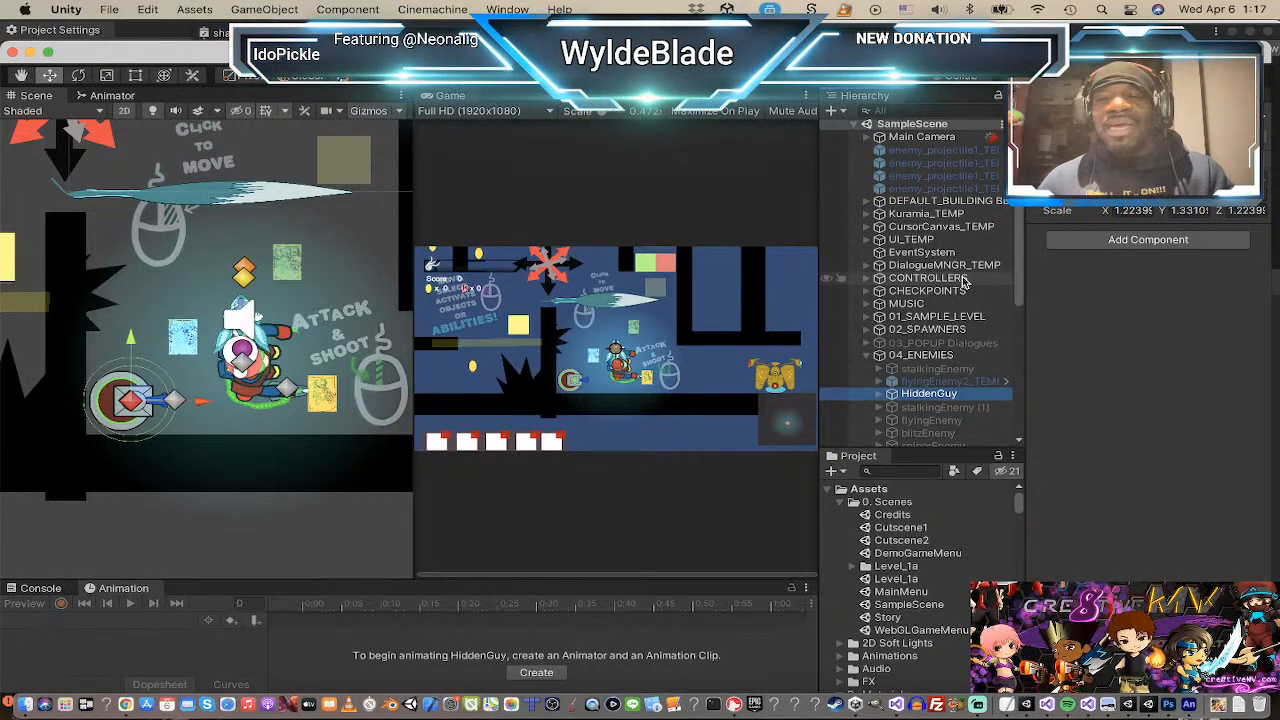
scroll(964, 282, up, 1)
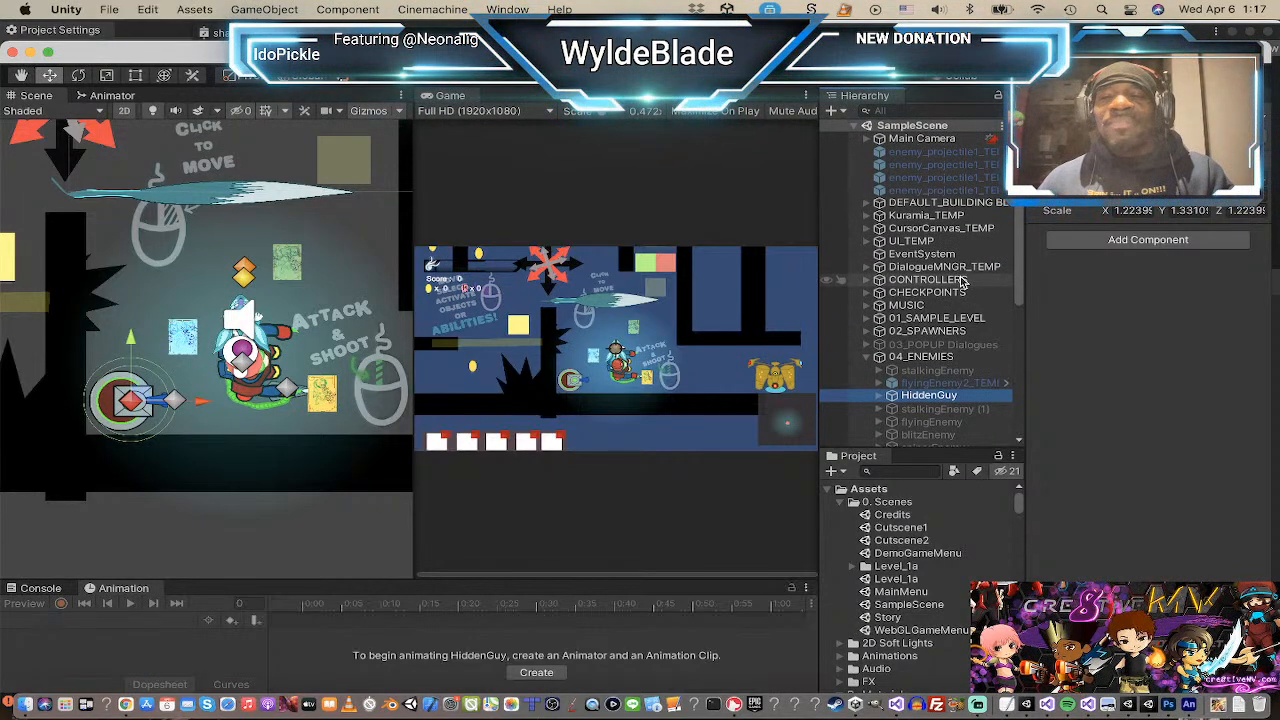
scroll(136, 405, down, 4)
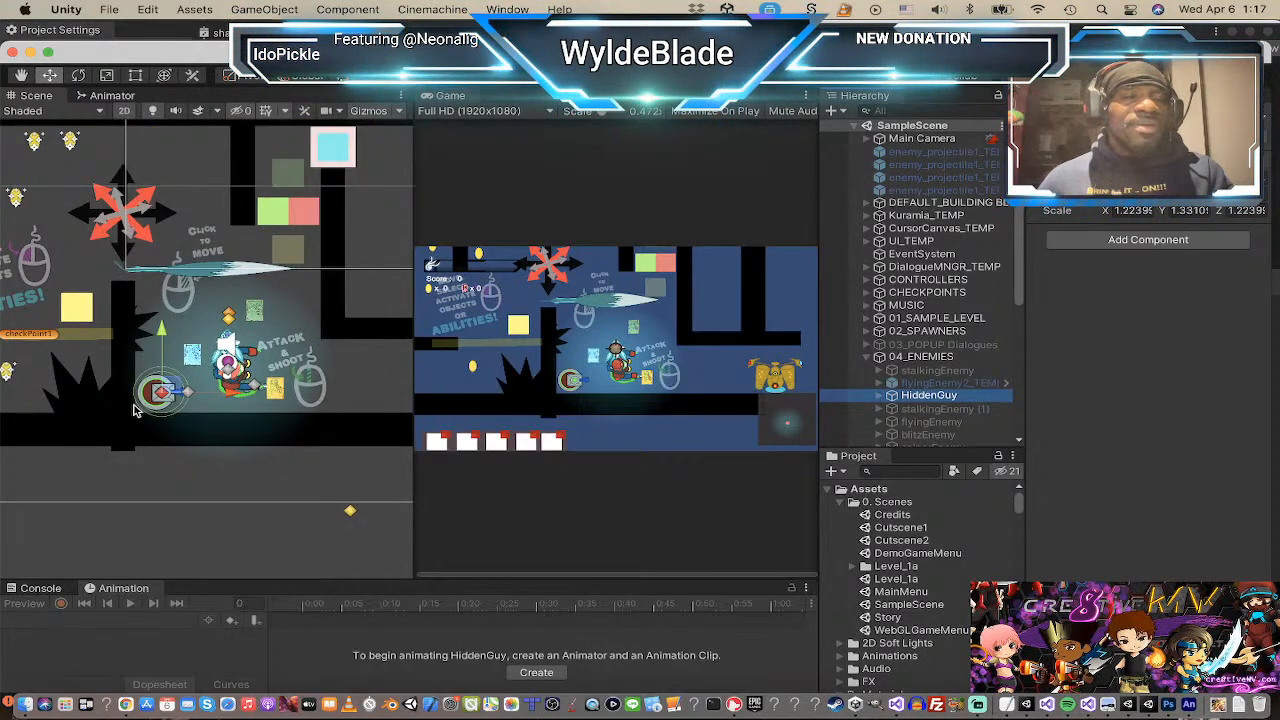
scroll(136, 405, down, 2)
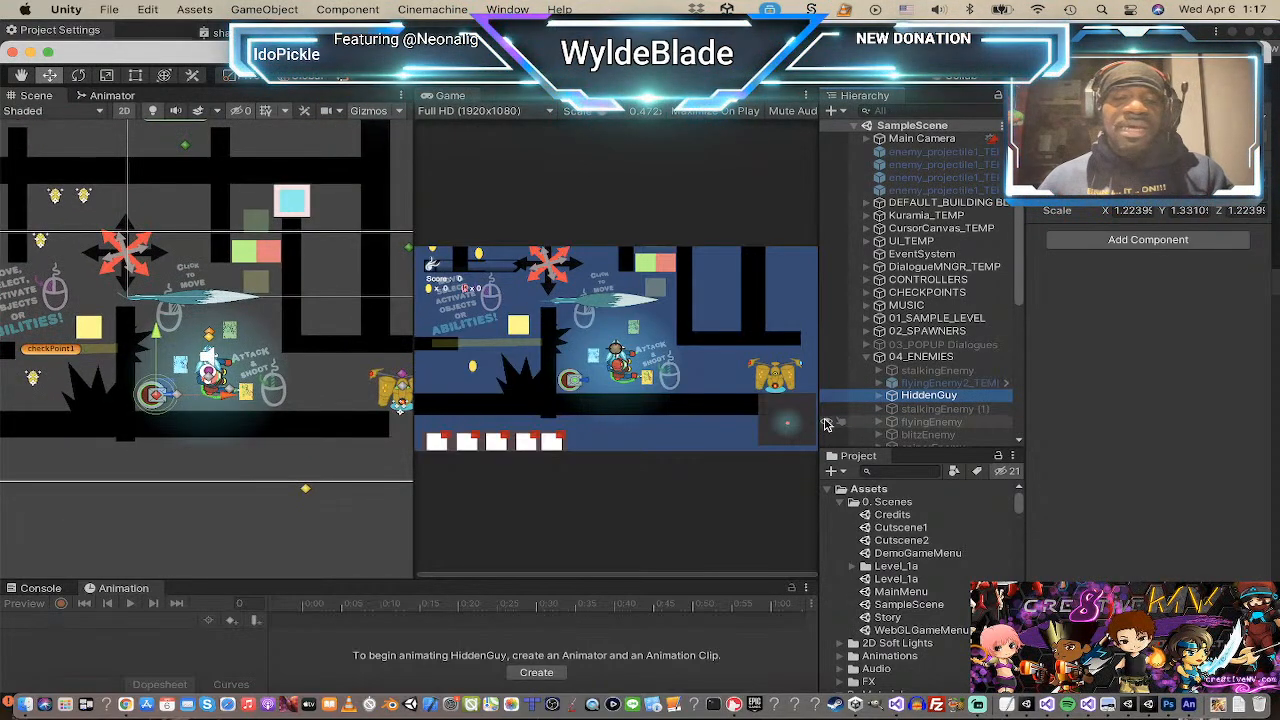
scroll(277, 318, up, 2)
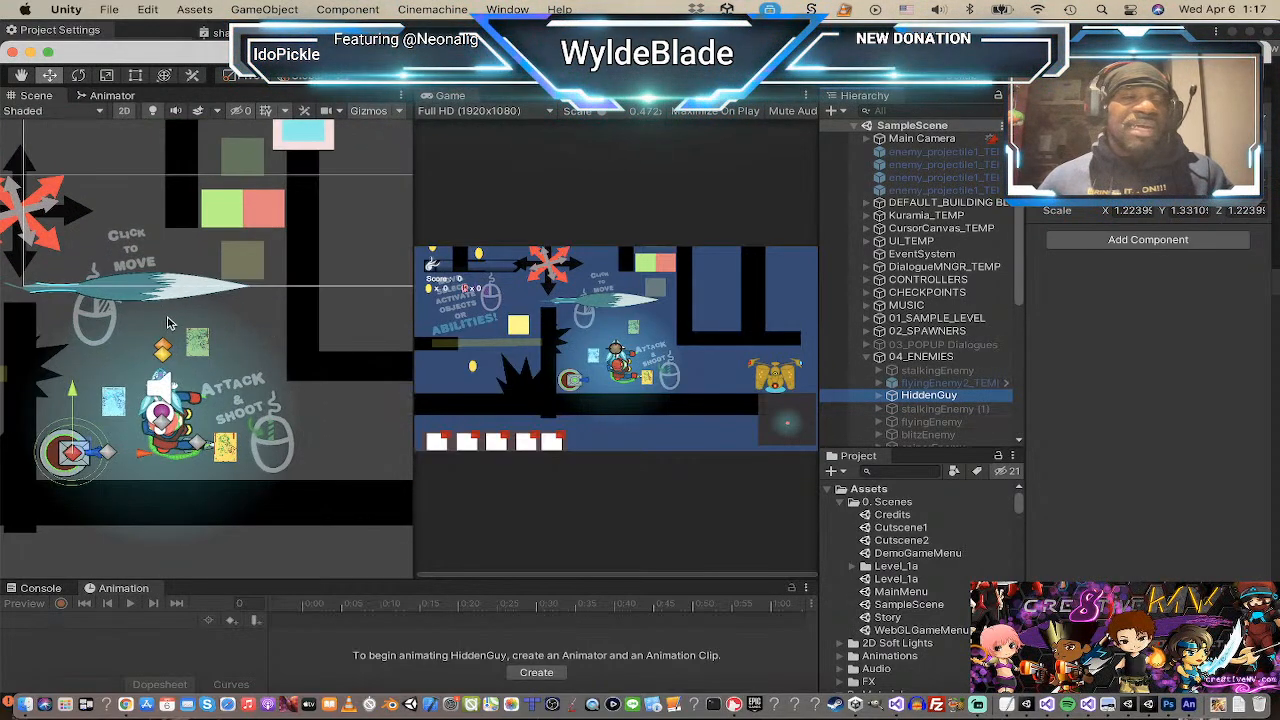
scroll(265, 322, up, 3)
scroll(257, 327, up, 3)
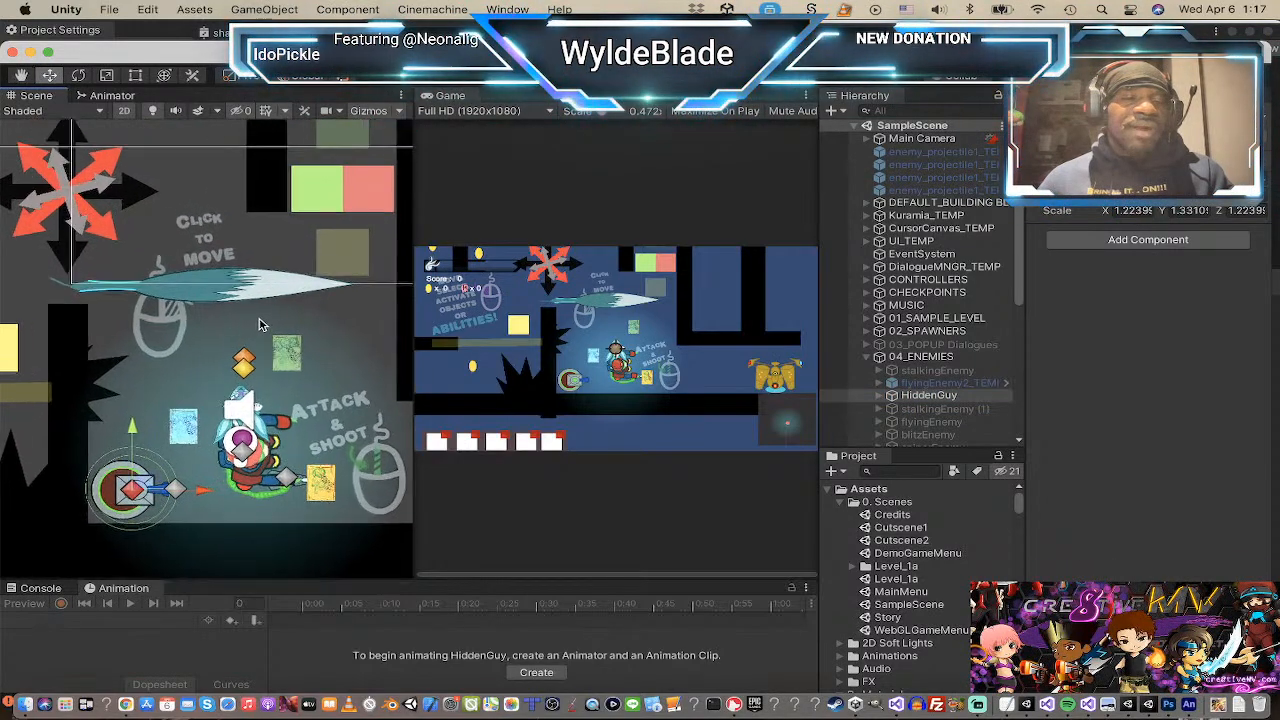
scroll(247, 383, down, 2)
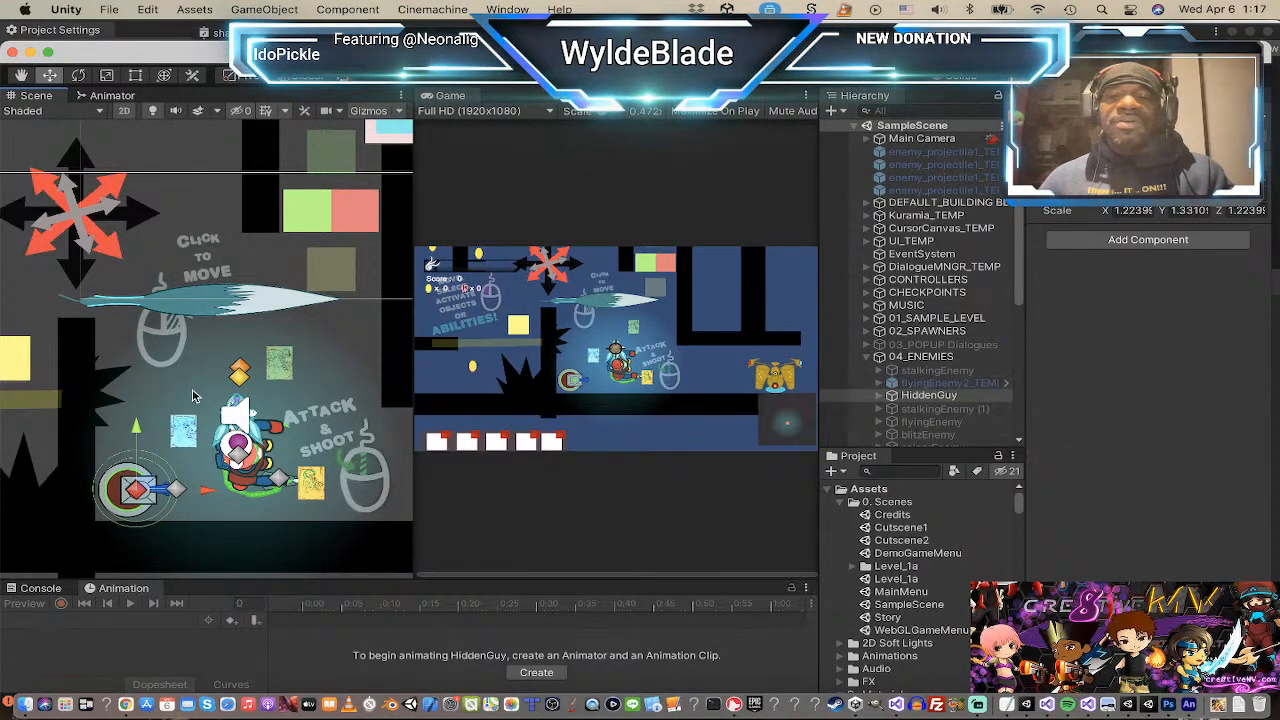
scroll(197, 428, up, 2)
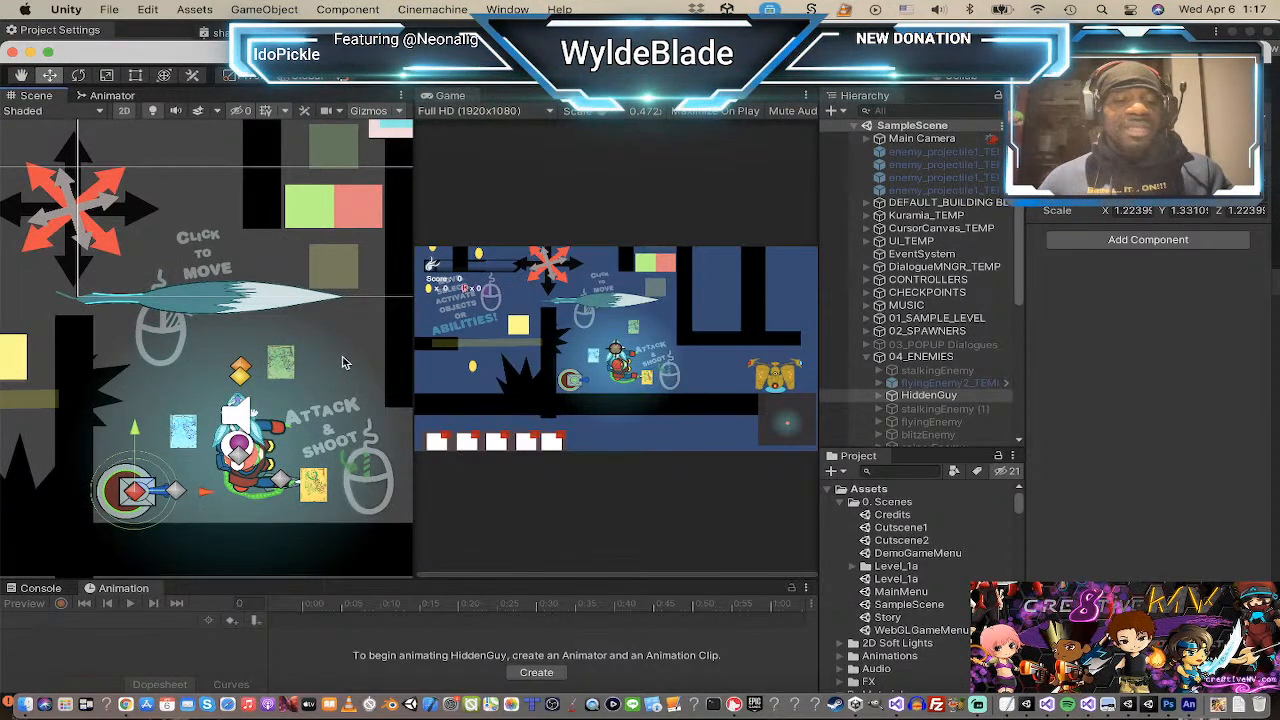
Step: Switch to Chrome and open the Spirits Of The Lost Winds download page to examine its Unity2D template and tutorial links
key(super+Tab)
click(161, 355)
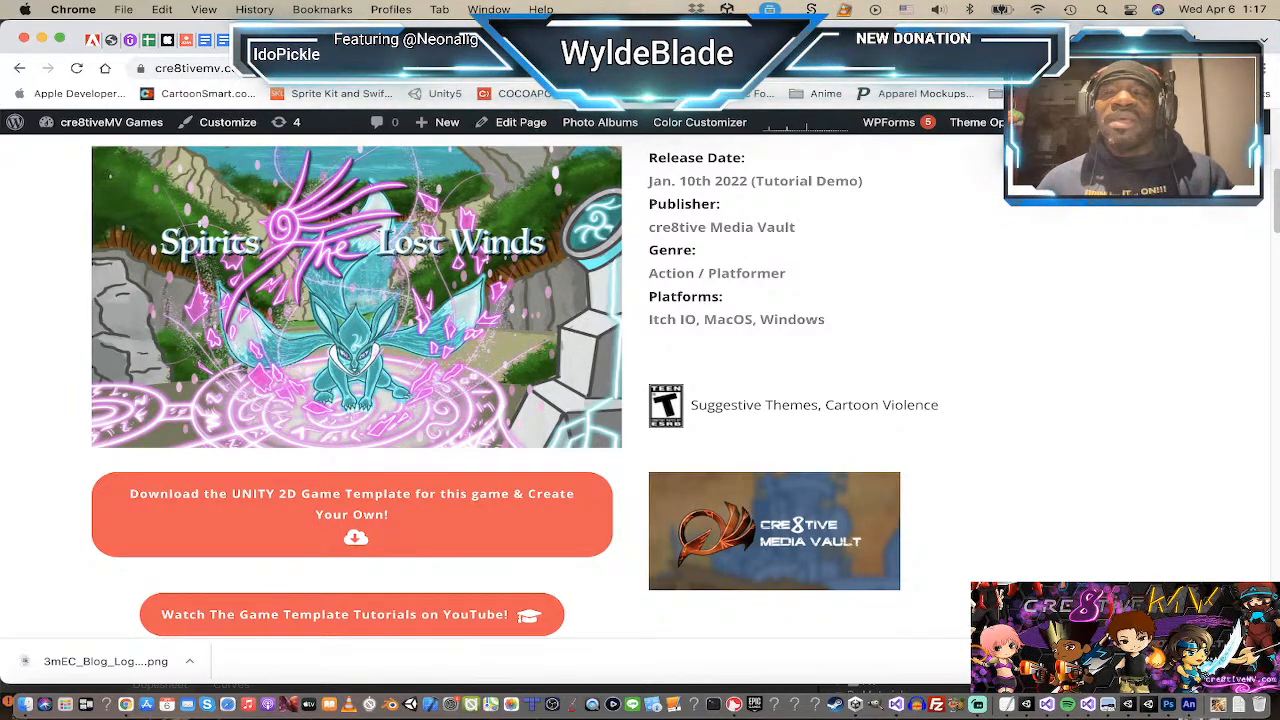
click(911, 40)
scroll(1210, 365, down, 3)
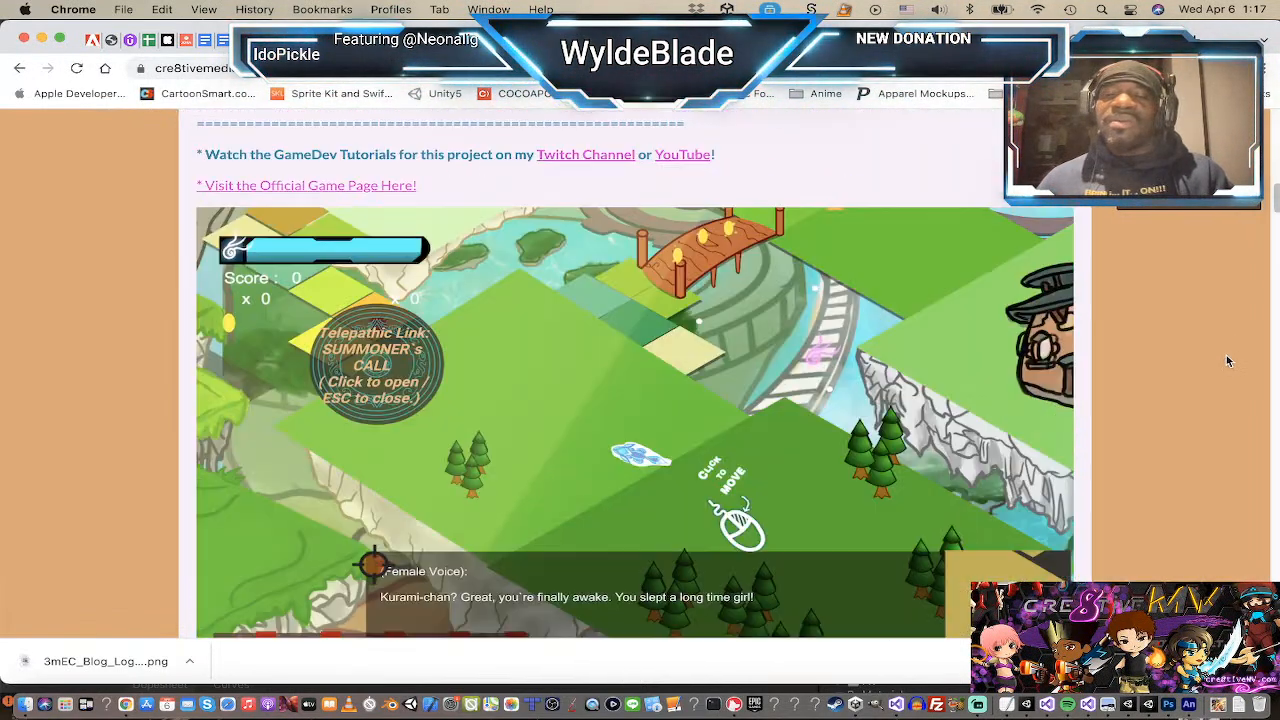
scroll(778, 350, down, 6)
scroll(779, 350, up, 7)
scroll(779, 350, up, 5)
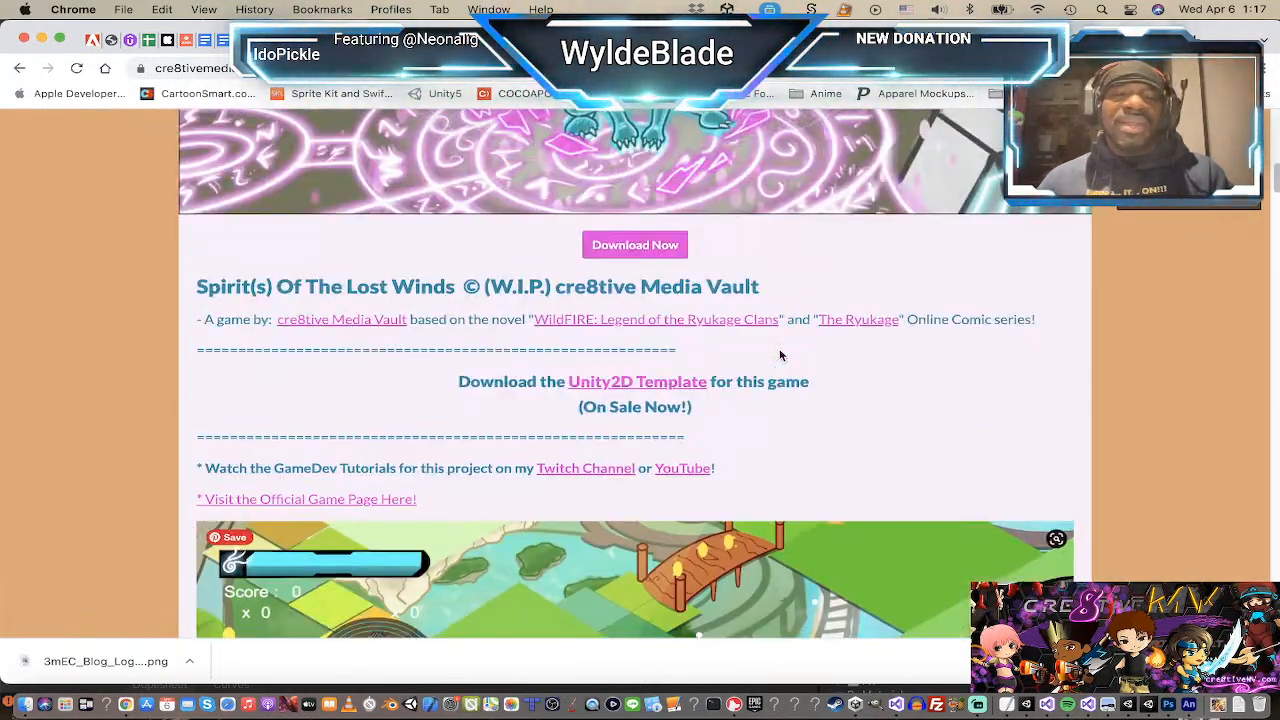
Step: Look through the download page's story, merchandise, demo file and development log sections
scroll(780, 352, down, 10)
scroll(787, 350, down, 15)
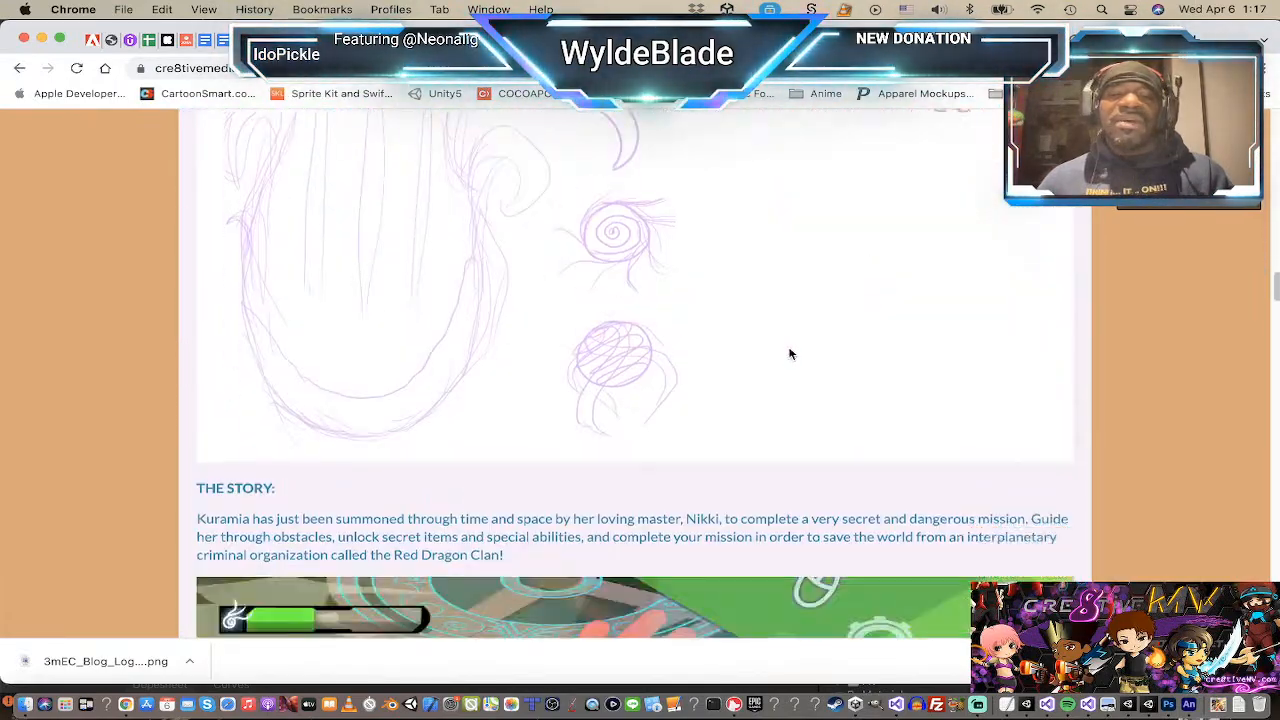
scroll(790, 352, down, 20)
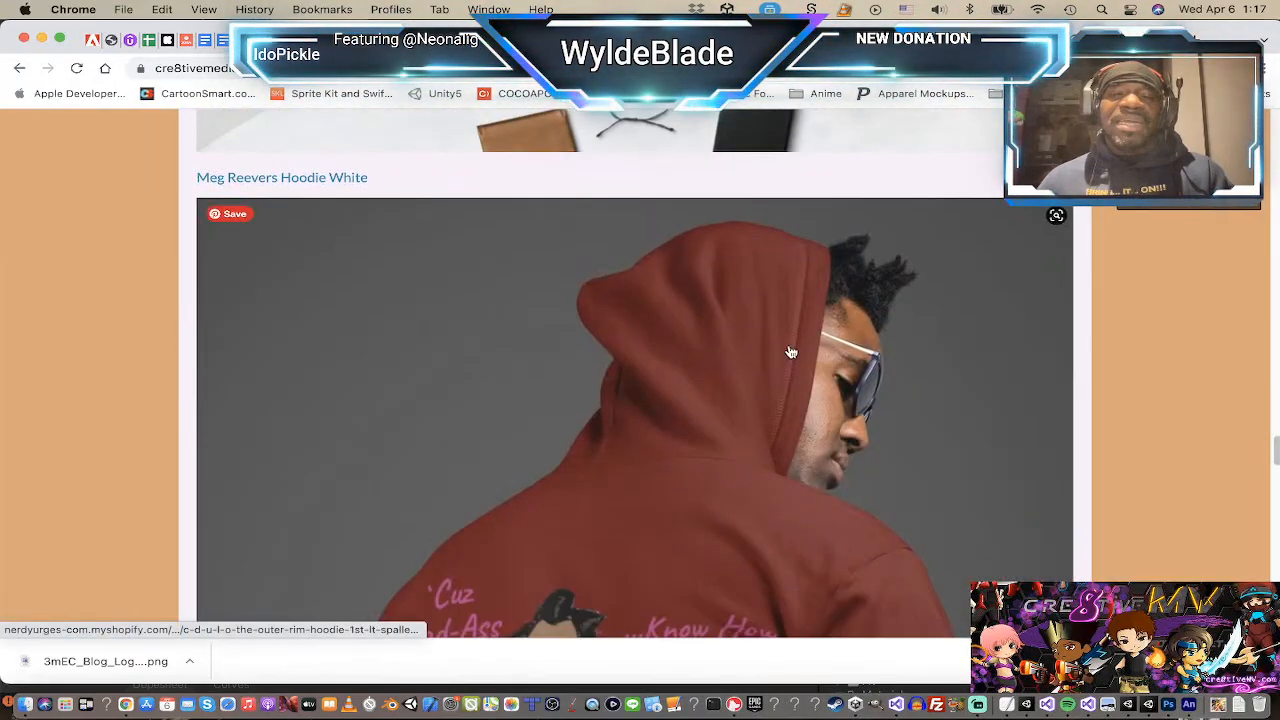
scroll(790, 352, down, 5)
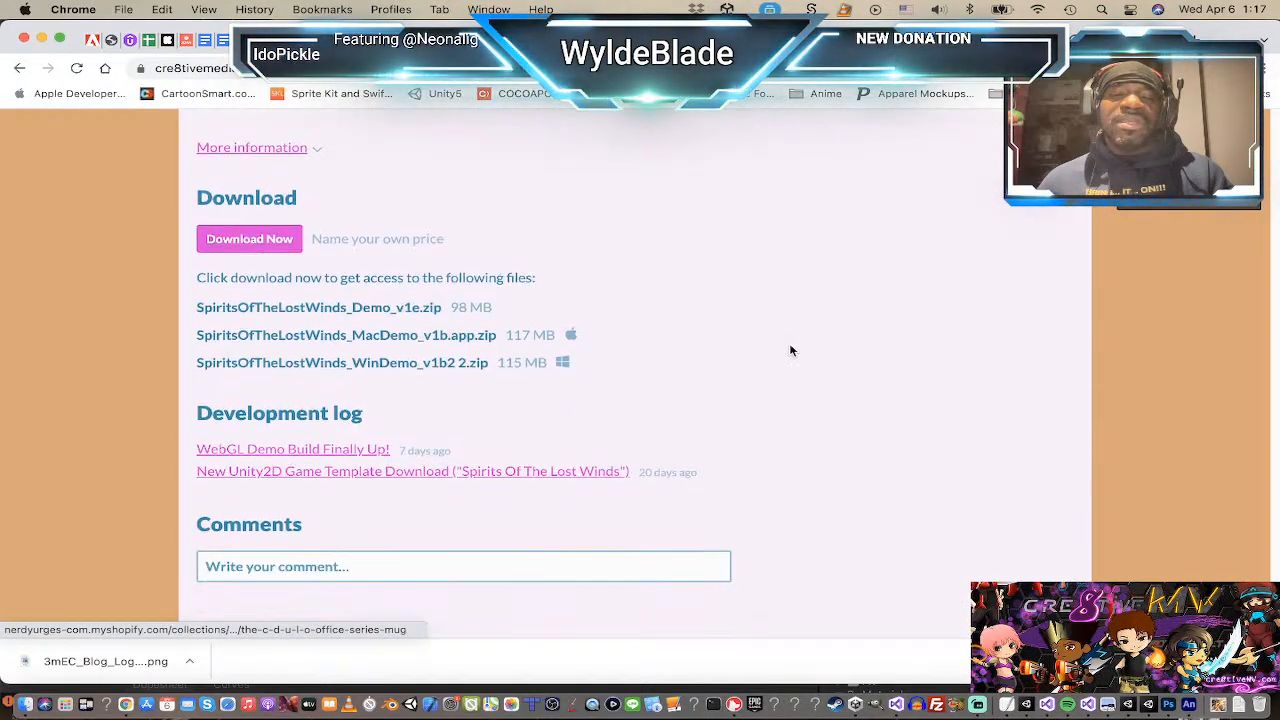
scroll(791, 349, up, 10)
scroll(801, 329, up, 5)
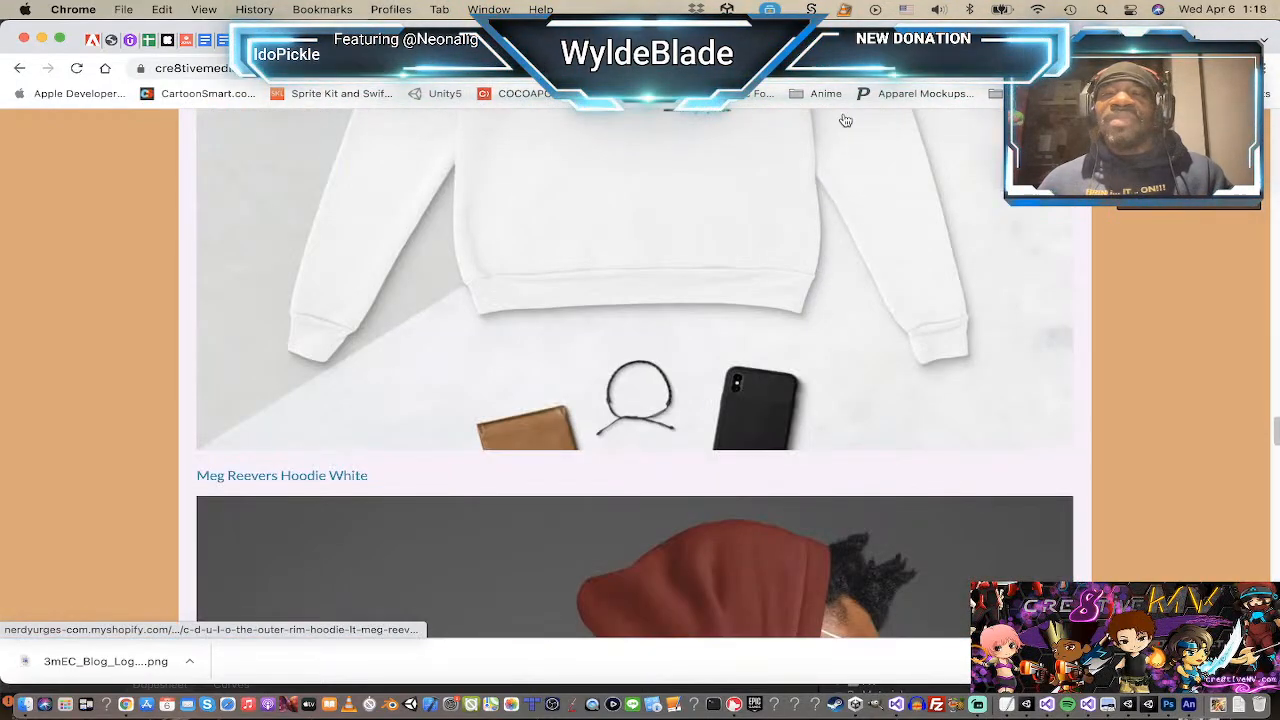
Step: Open the nerdyurges merchandise store and browse its mug, Winter Hoodie and Fight To Win collections
click(900, 40)
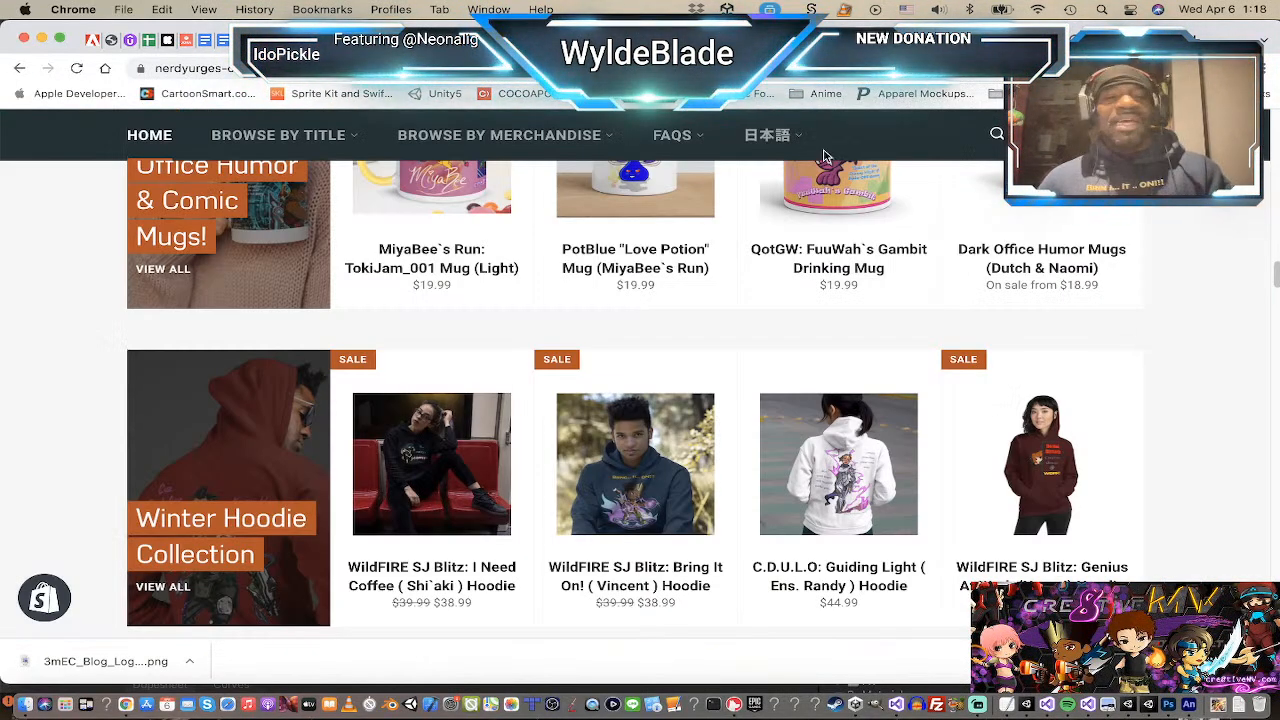
scroll(726, 371, down, 5)
scroll(726, 371, up, 6)
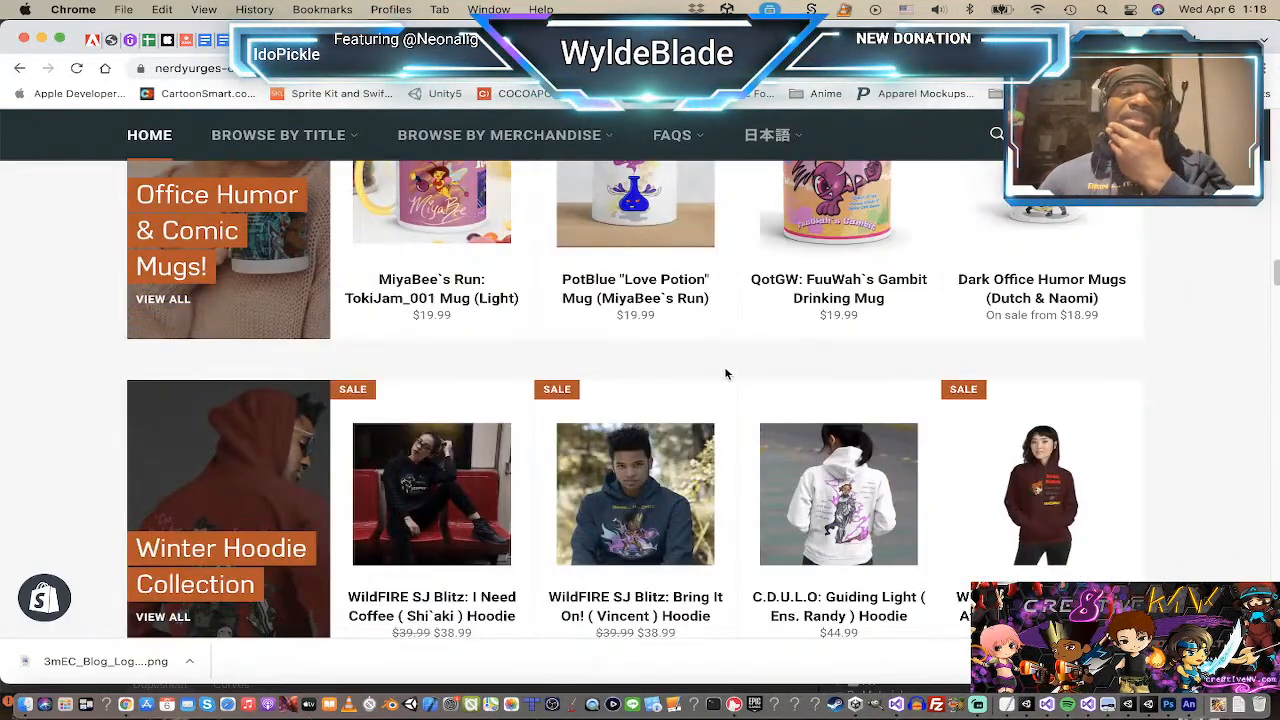
scroll(726, 373, down, 1)
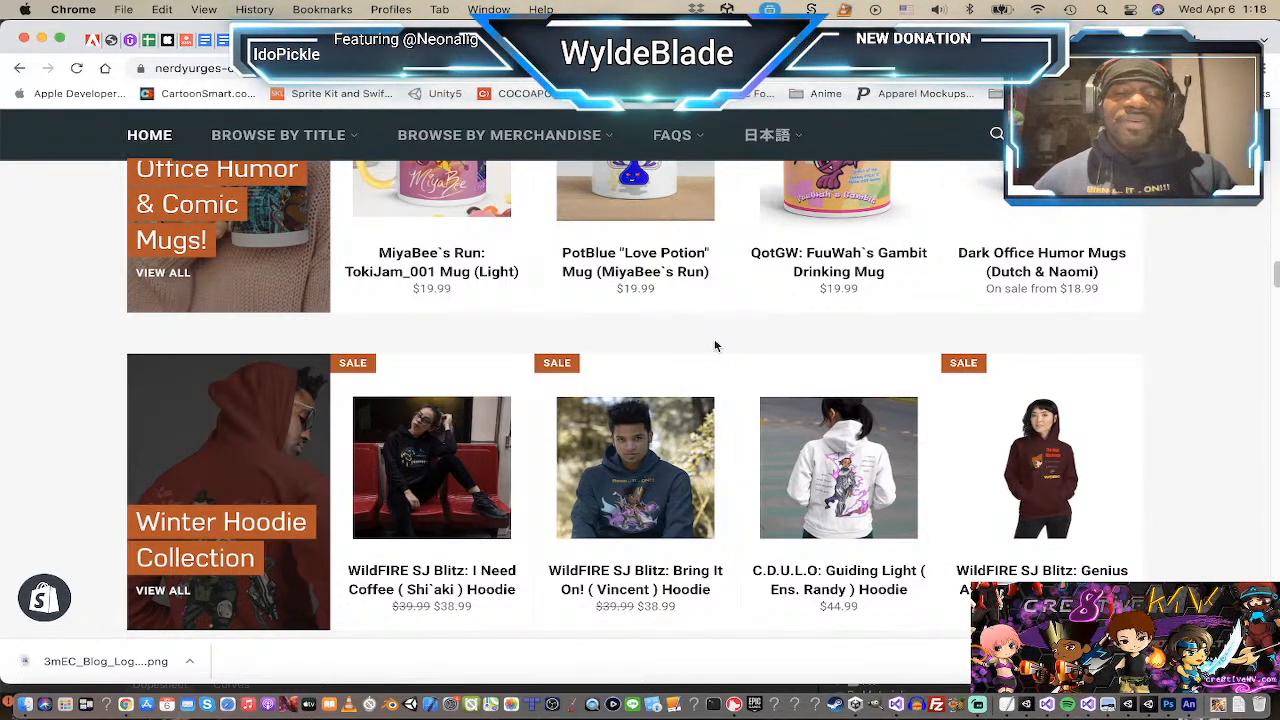
scroll(1126, 320, down, 4)
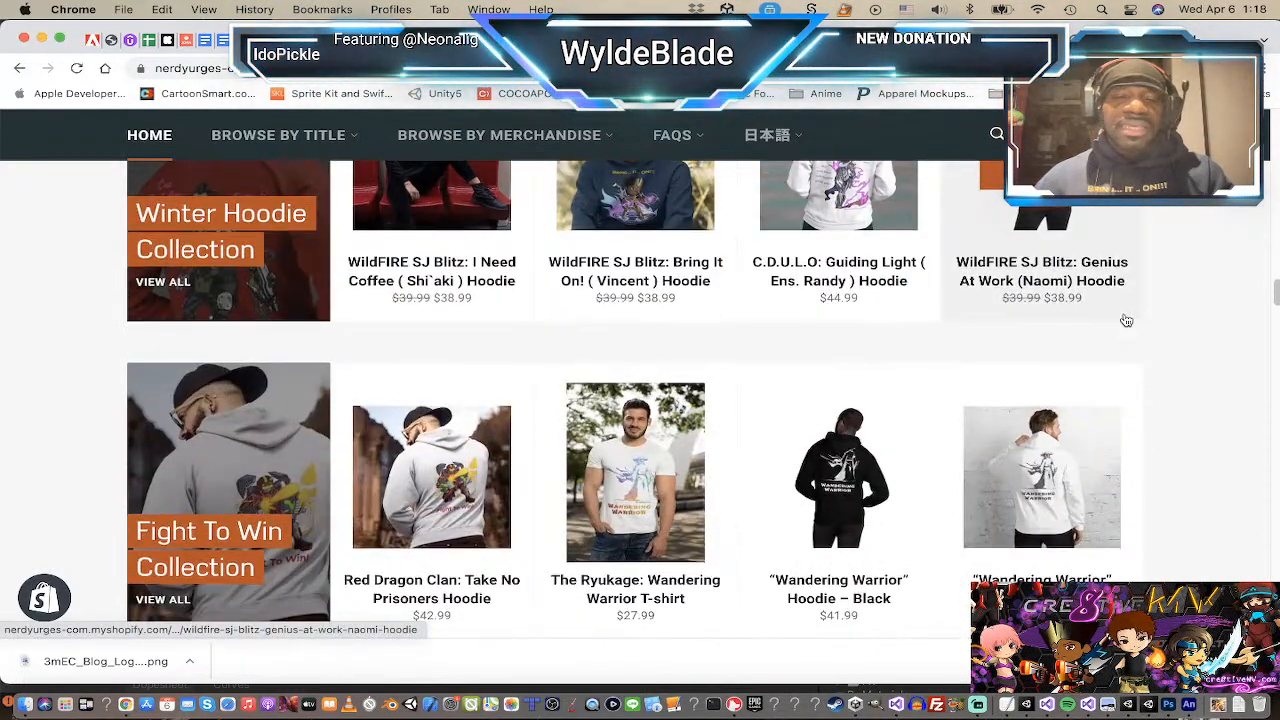
scroll(1126, 320, down, 6)
scroll(1126, 320, up, 4)
Step: Switch back to Unity and run SampleScene in Play mode
key(super+Tab)
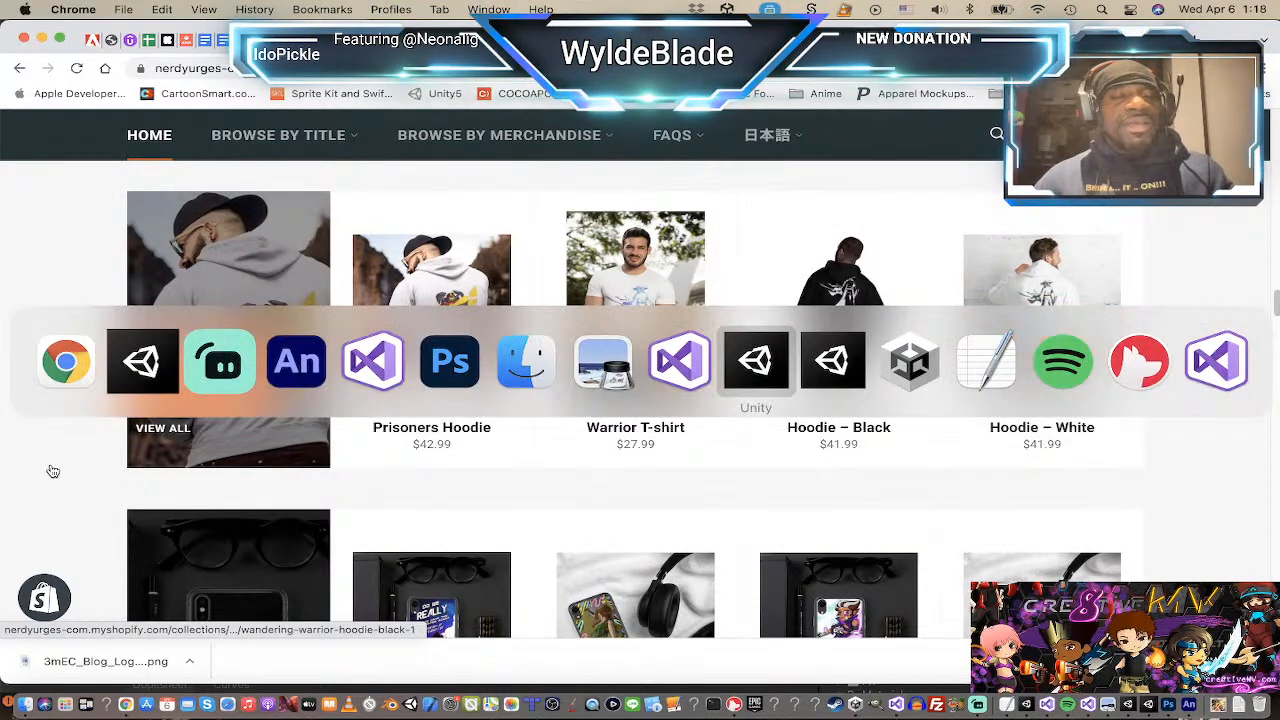
click(142, 355)
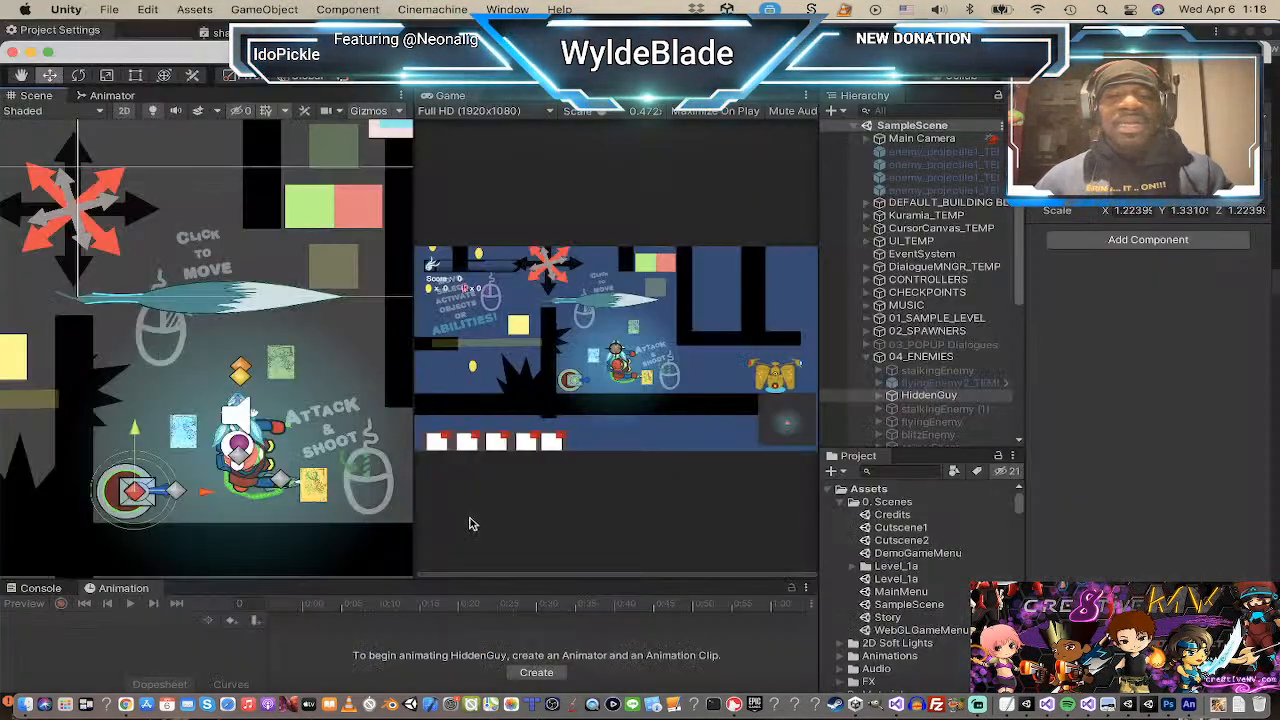
scroll(213, 443, down, 5)
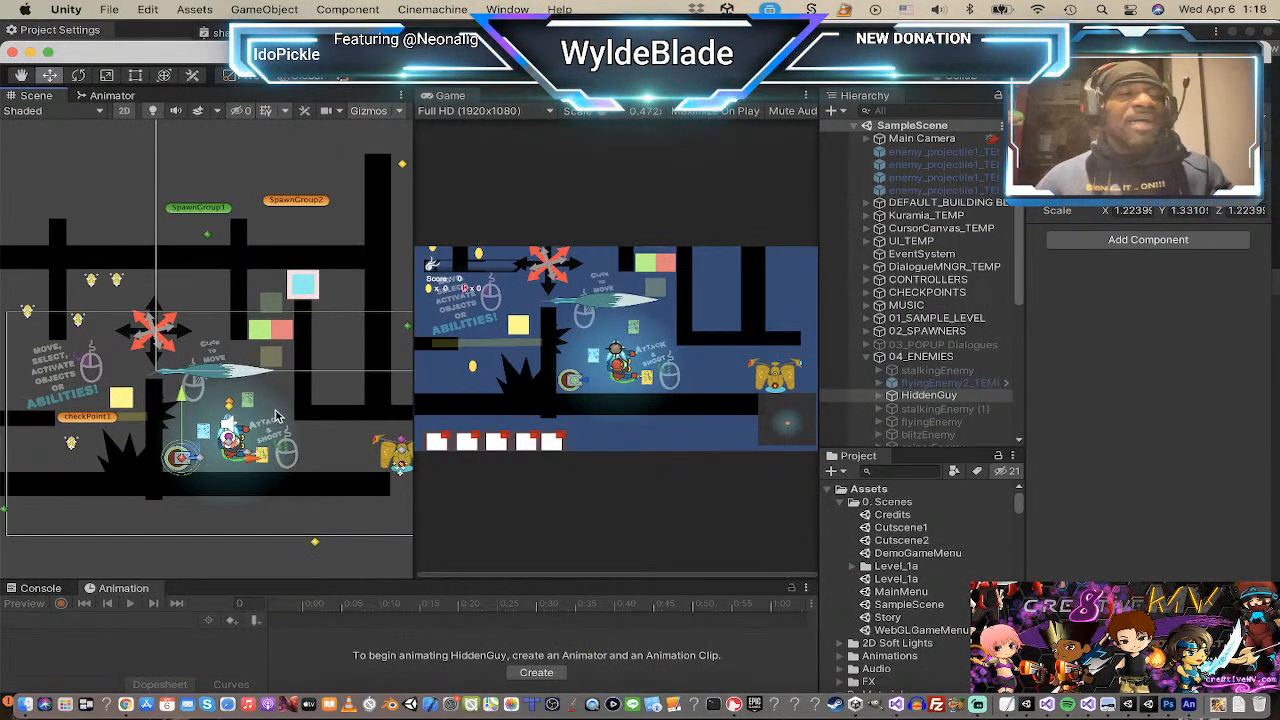
scroll(278, 416, up, 3)
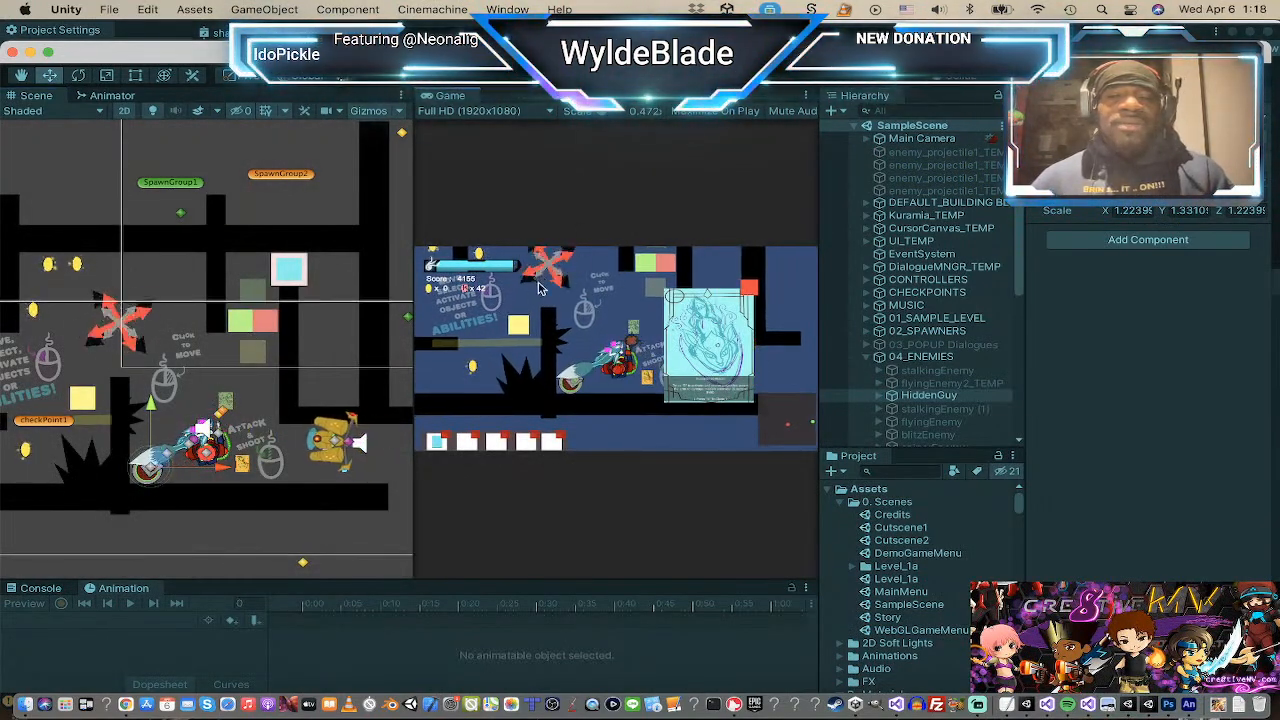
Step: Playtest the fox character near the Attack & Shoot sign, trigger the third ability card, and close its popup
click(540, 286)
click(711, 449)
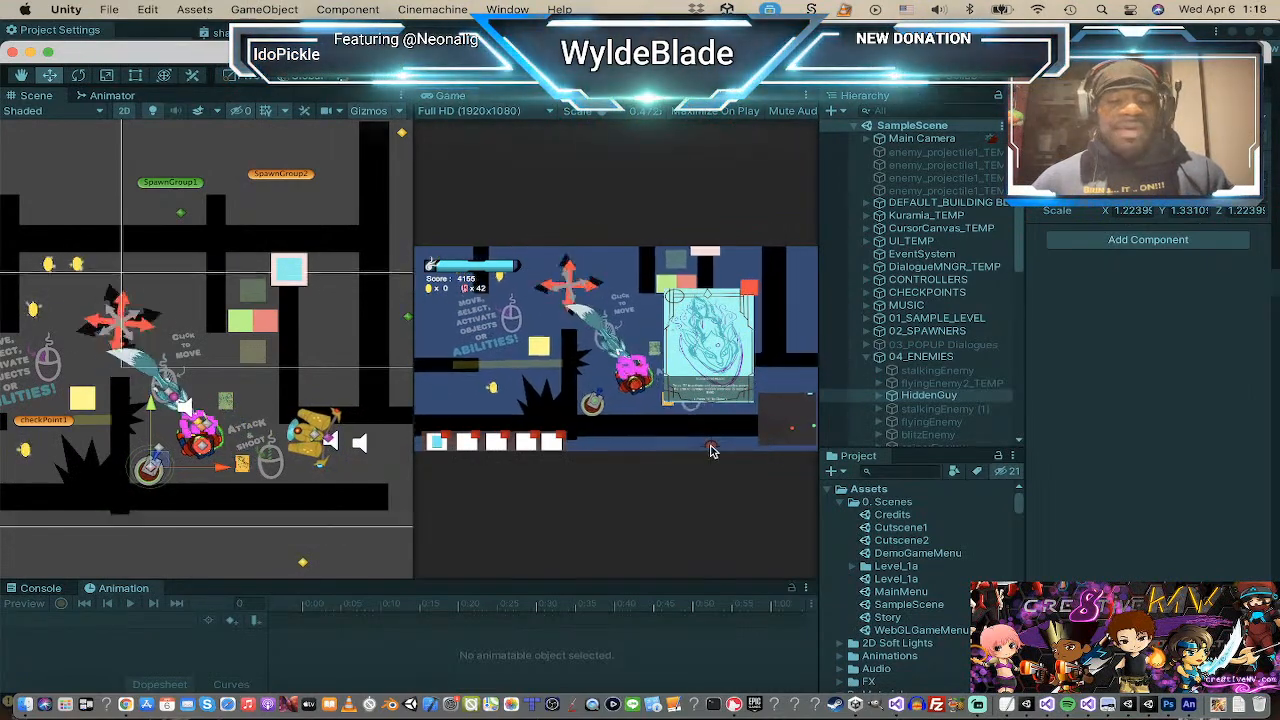
click(654, 403)
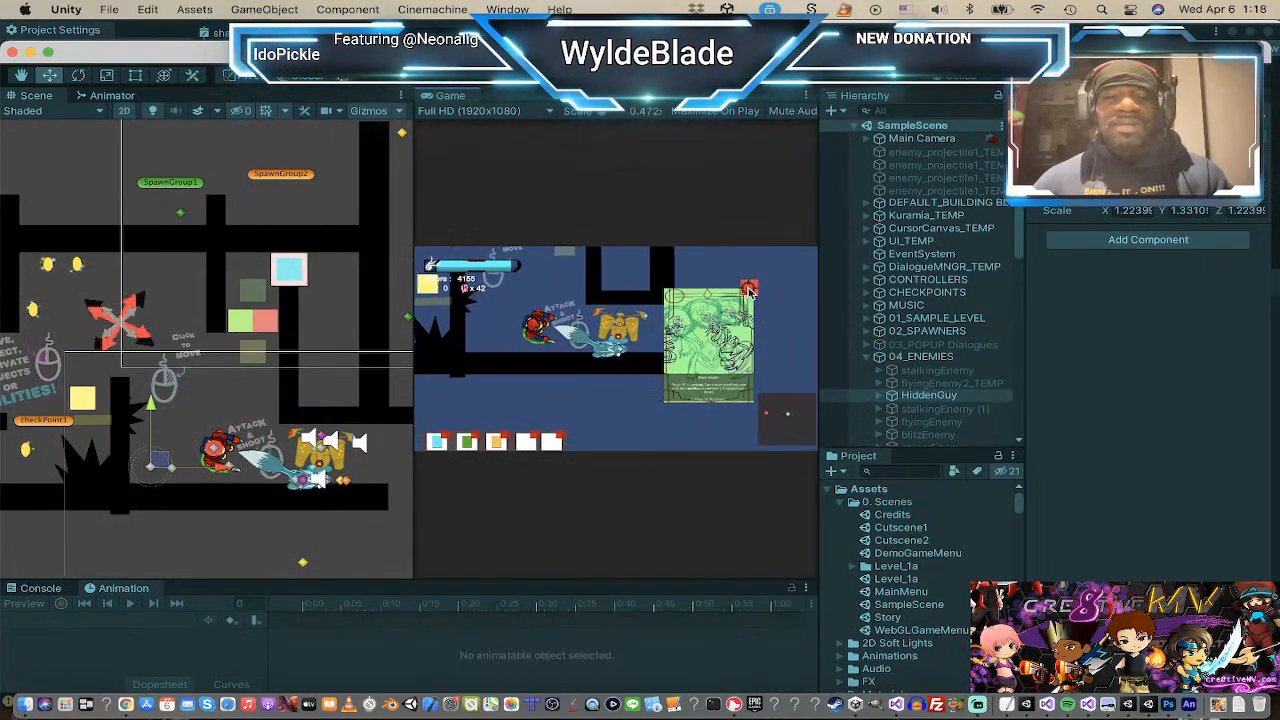
key(3)
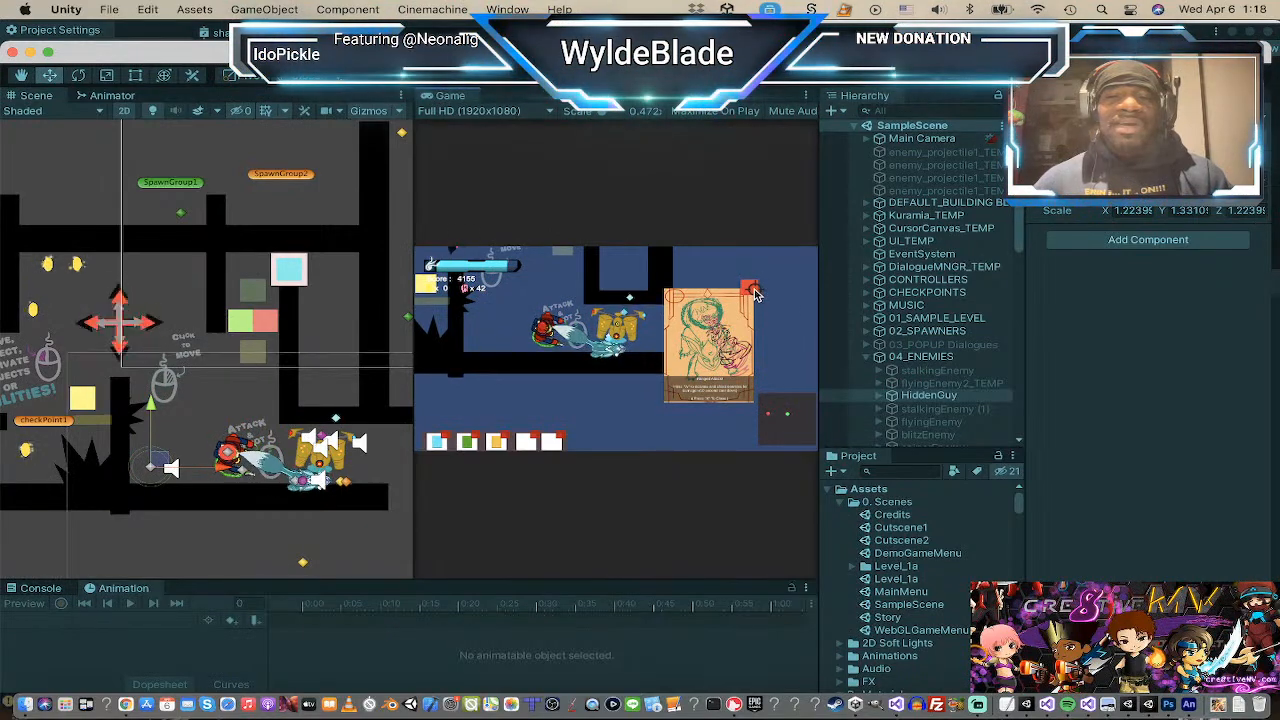
click(750, 289)
Step: Steer the fox character through the open area around the yellow flying enemy and raise the system volume
click(711, 349)
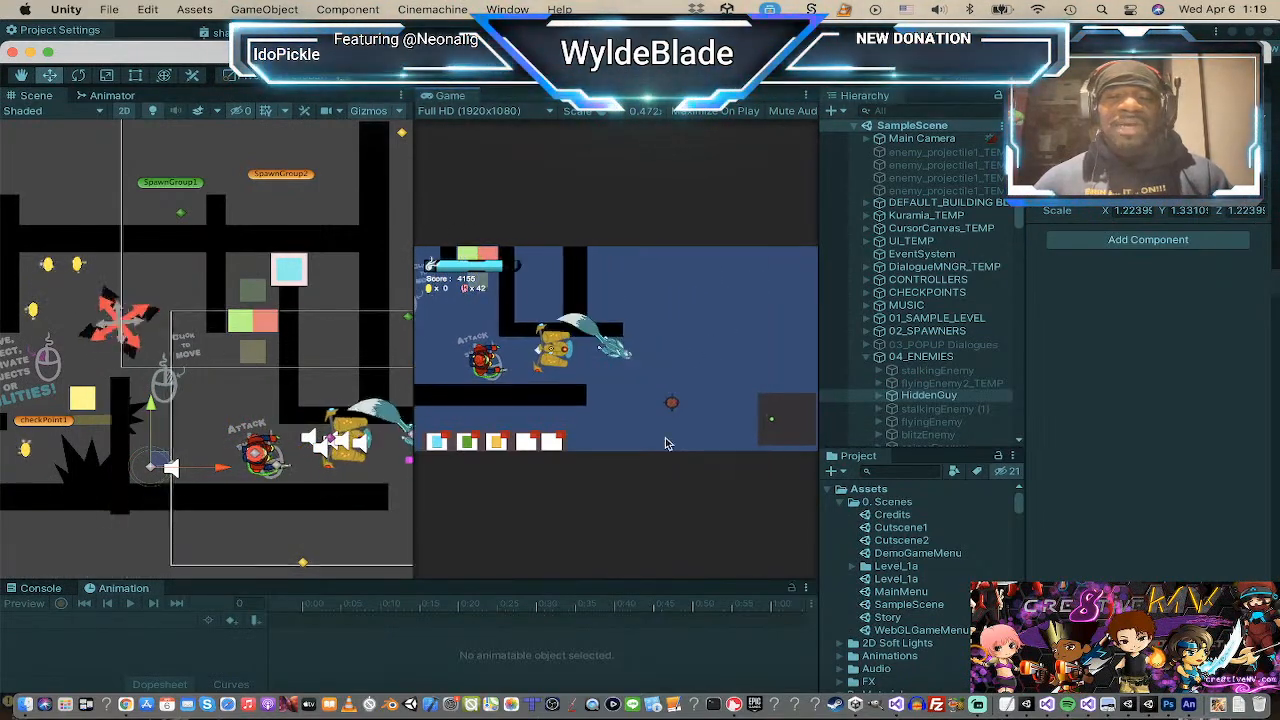
click(700, 320)
click(700, 318)
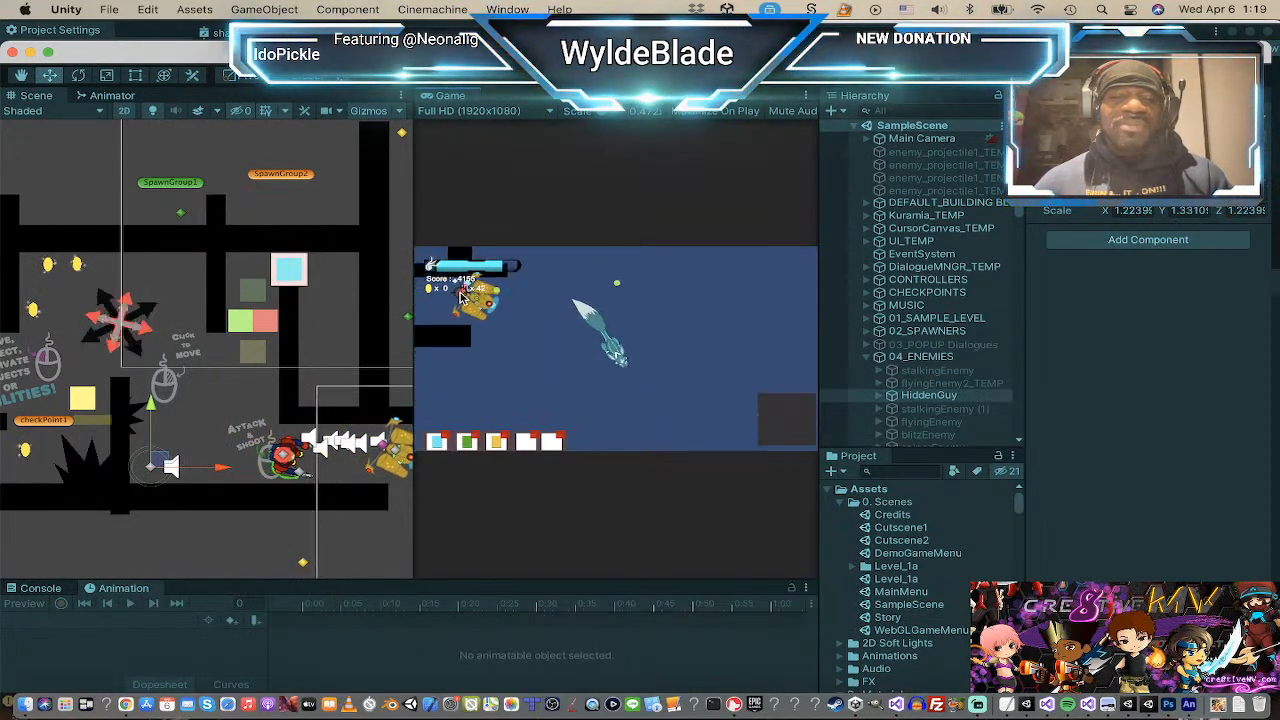
click(644, 279)
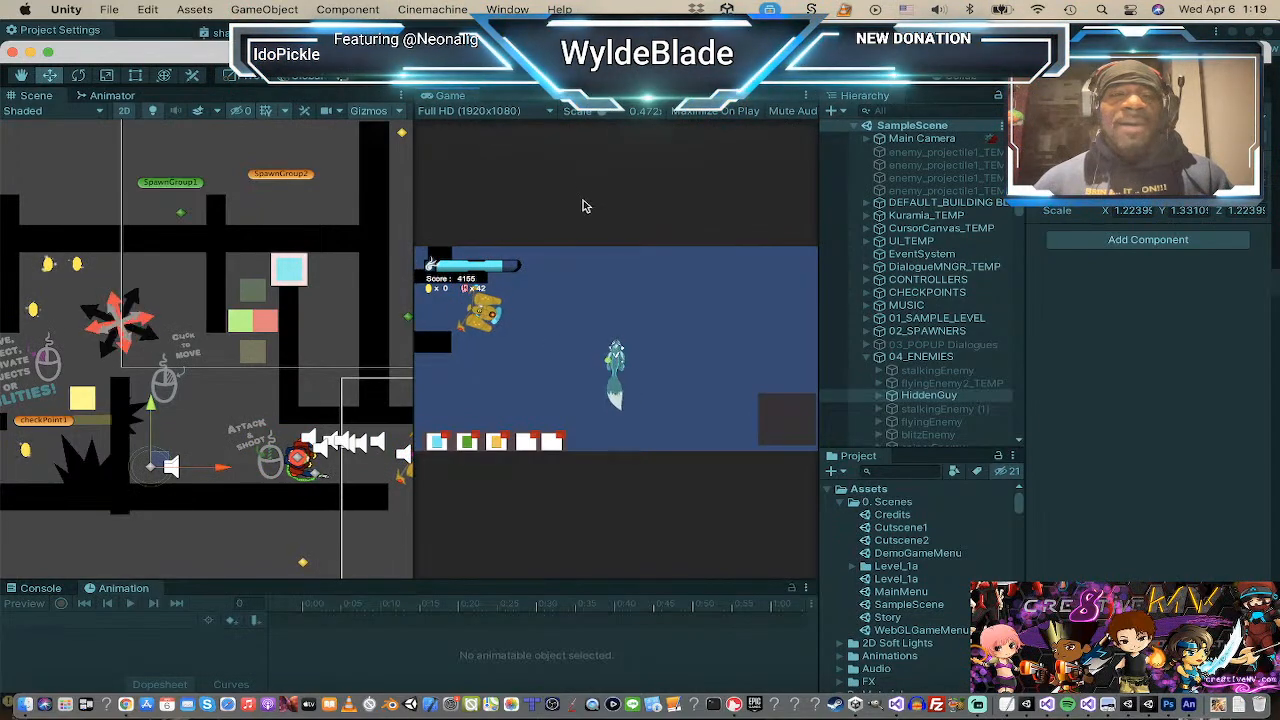
click(628, 348)
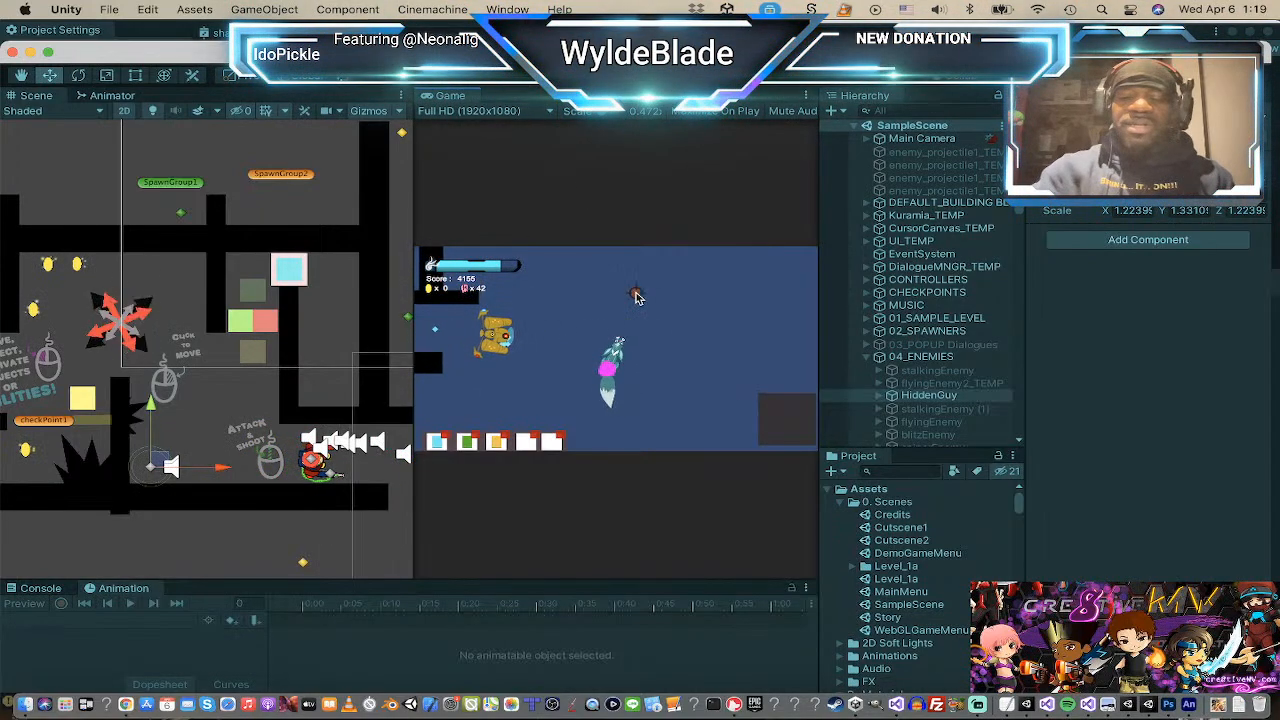
key(XF86AudioRaiseVolume)
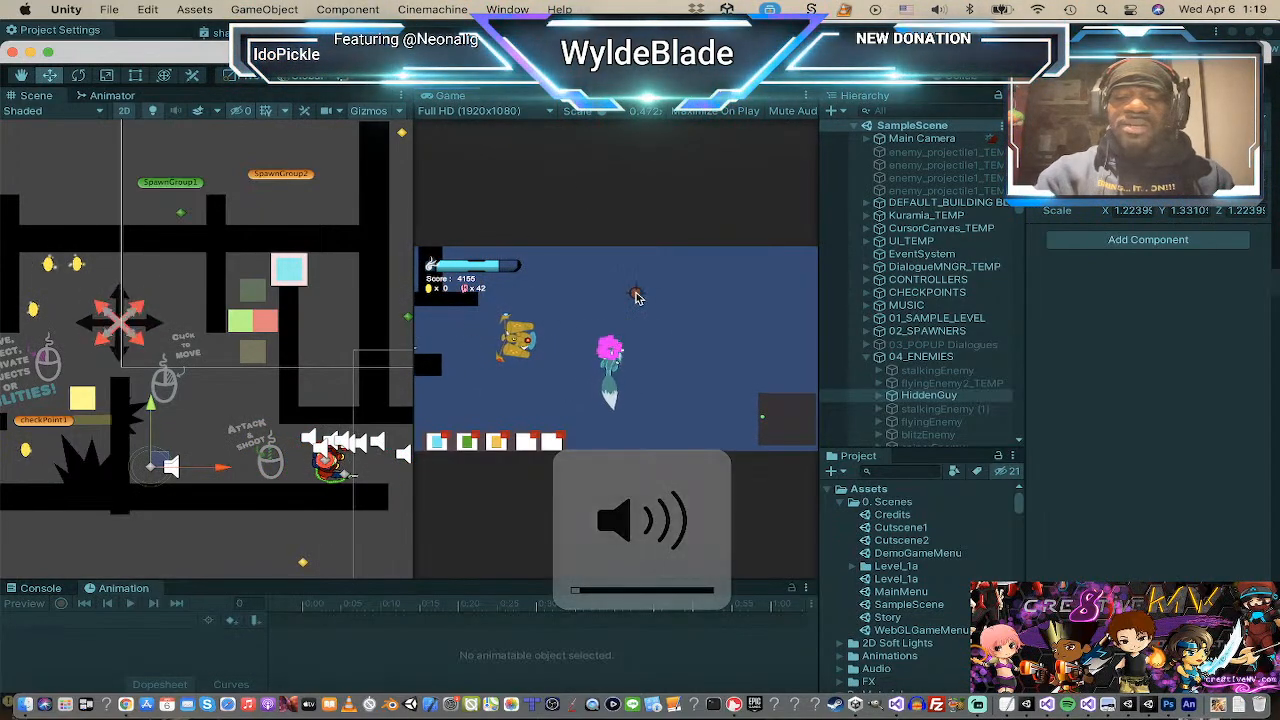
key(XF86AudioRaiseVolume)
click(674, 374)
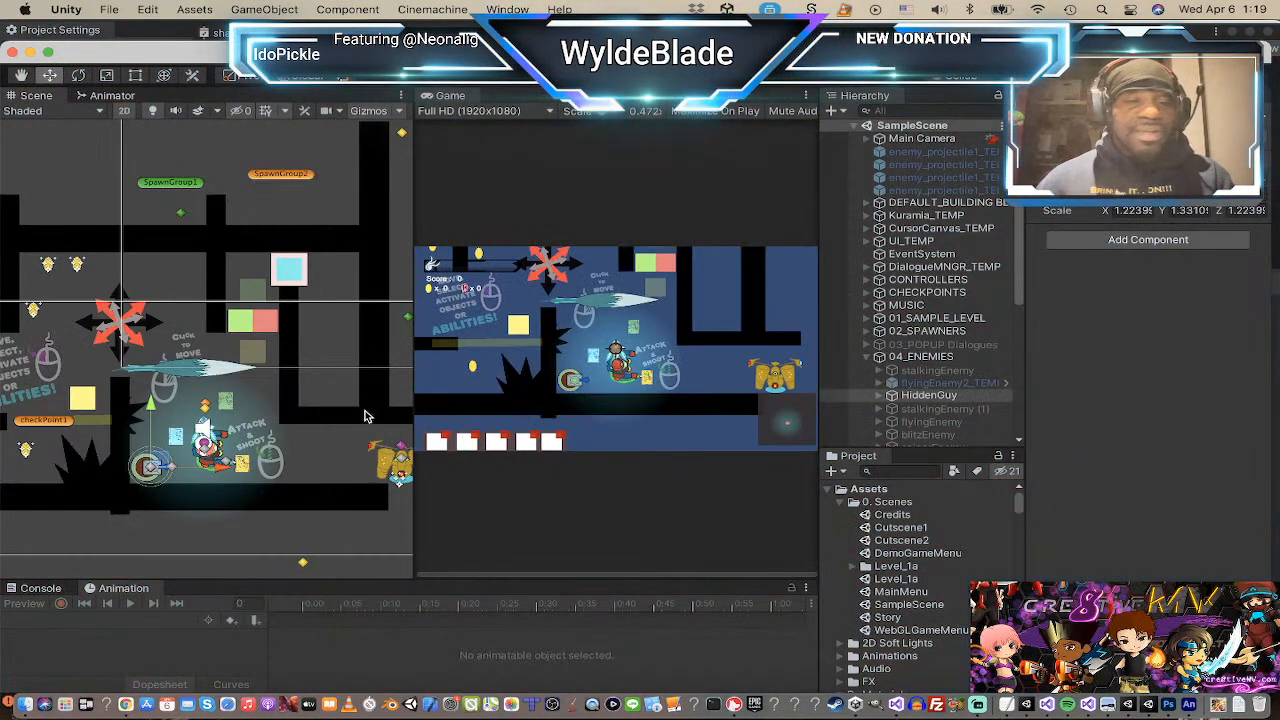
Step: Widen the Scene view slightly and examine the glowing character, ability cards and surrounding level objects up close and from afar
drag(411, 376, 426, 376)
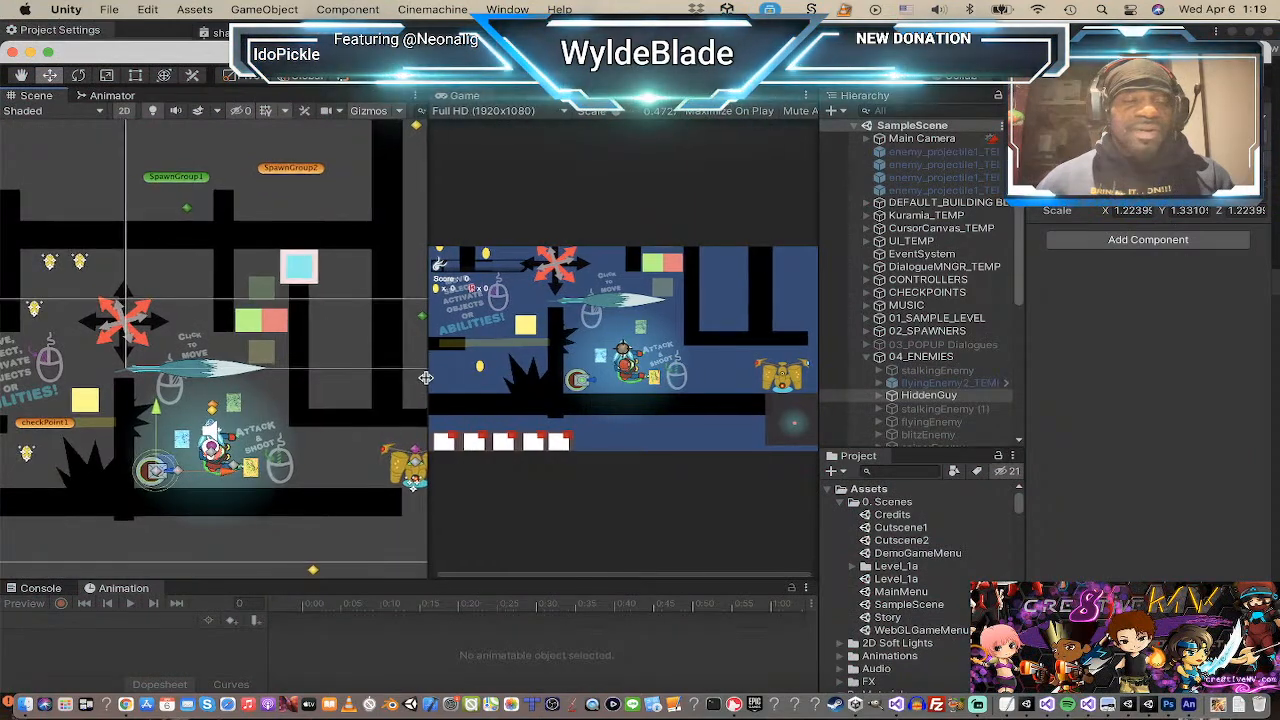
scroll(238, 527, up, 2)
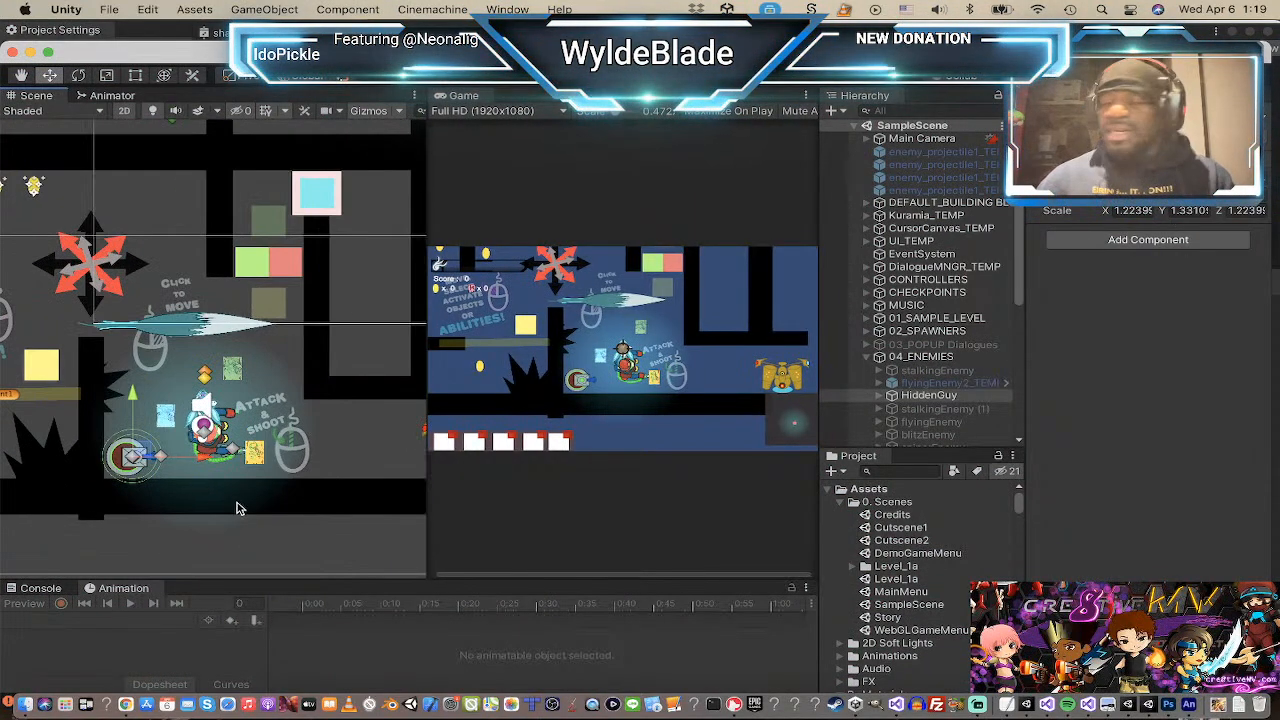
middle_drag(237, 490, 267, 451)
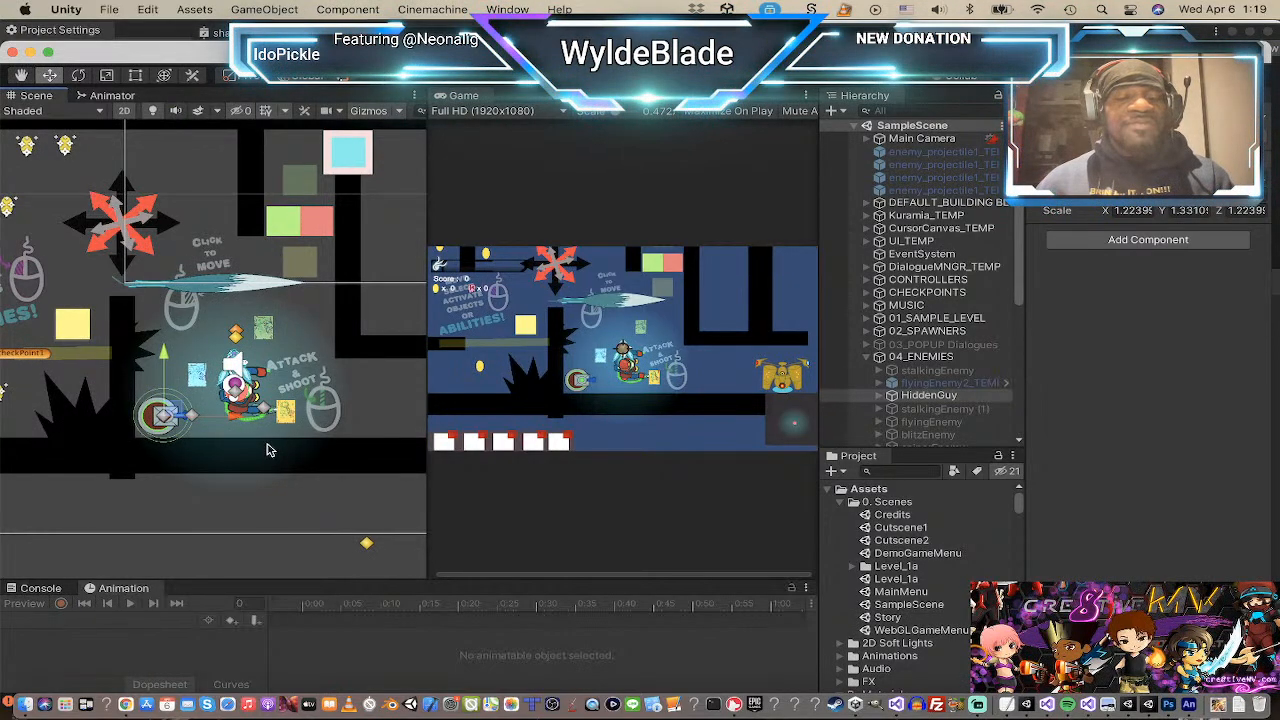
scroll(268, 445, up, 1)
scroll(274, 410, up, 1)
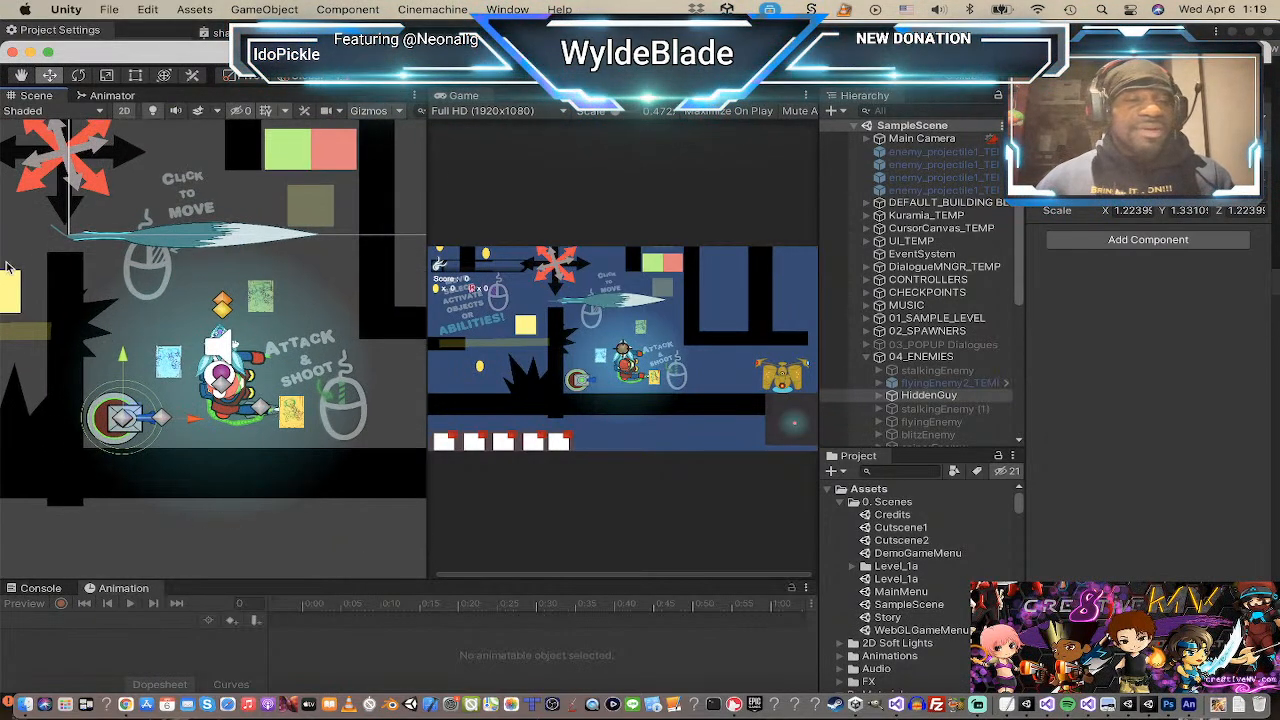
scroll(290, 405, down, 4)
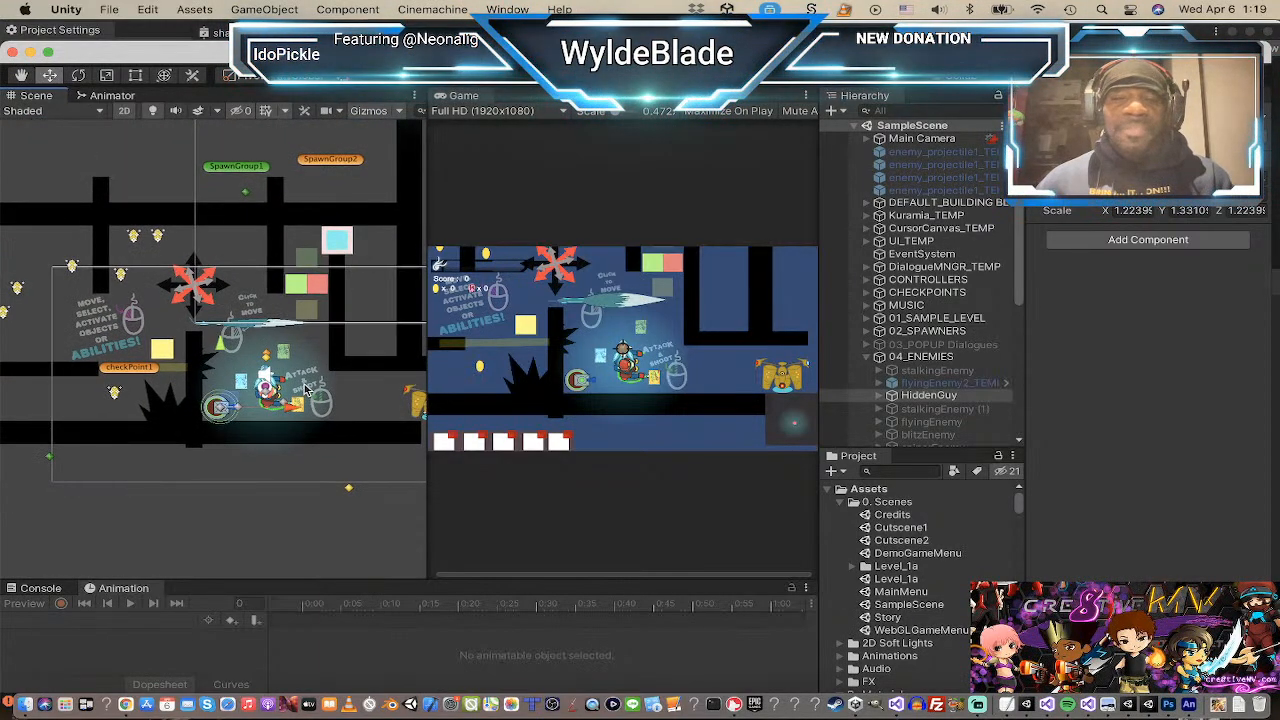
scroll(310, 384, up, 3)
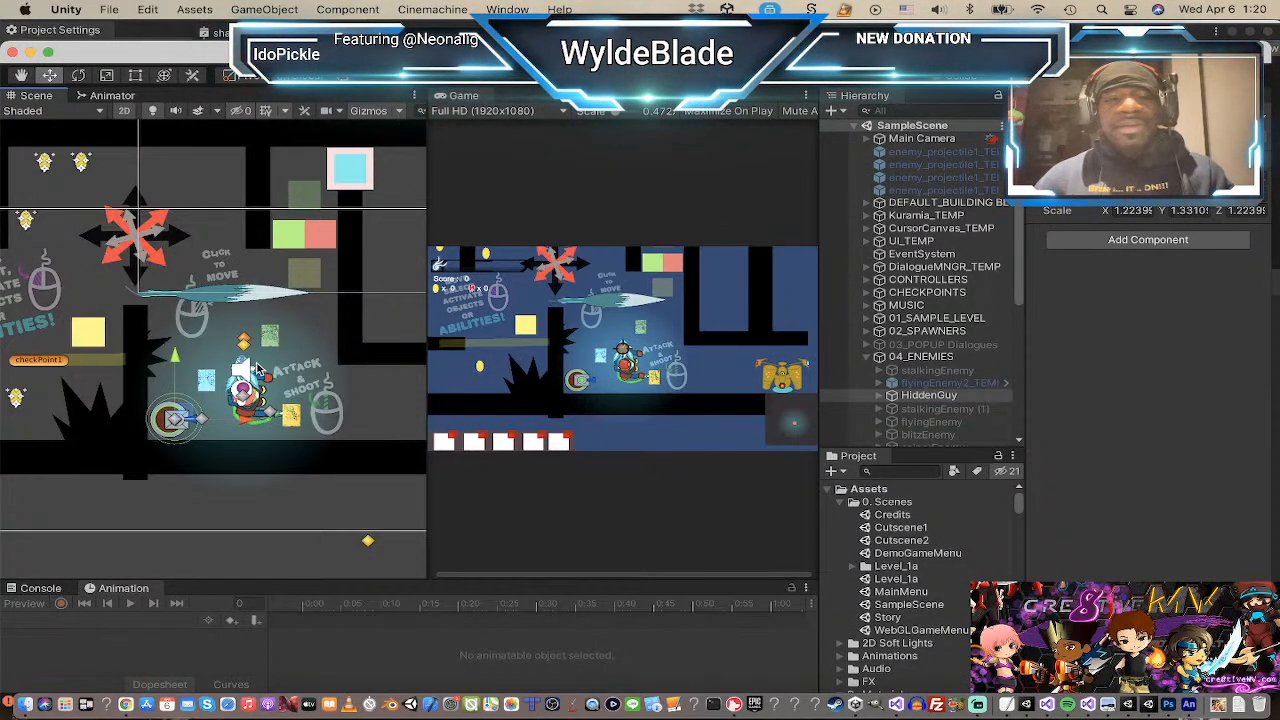
scroll(257, 368, down, 3)
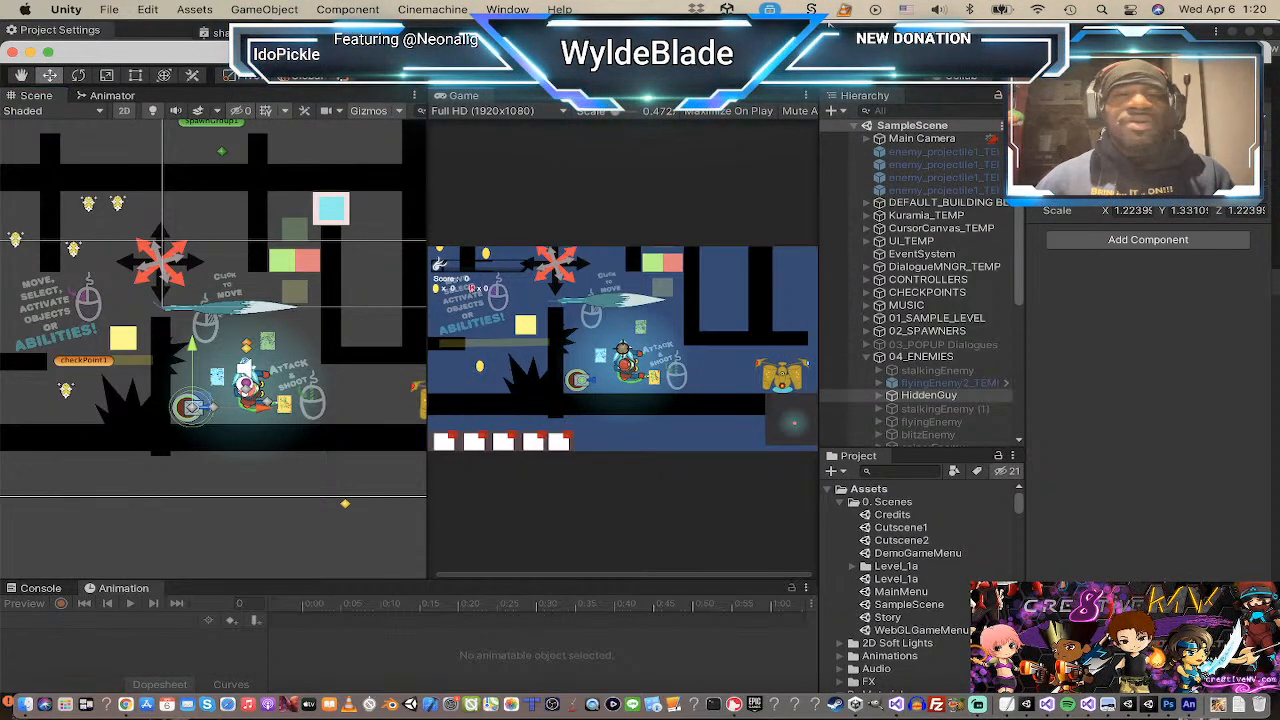
Step: Open the Package Manager, review the Universal RP package in the Unity Registry list, and close the window
click(507, 9)
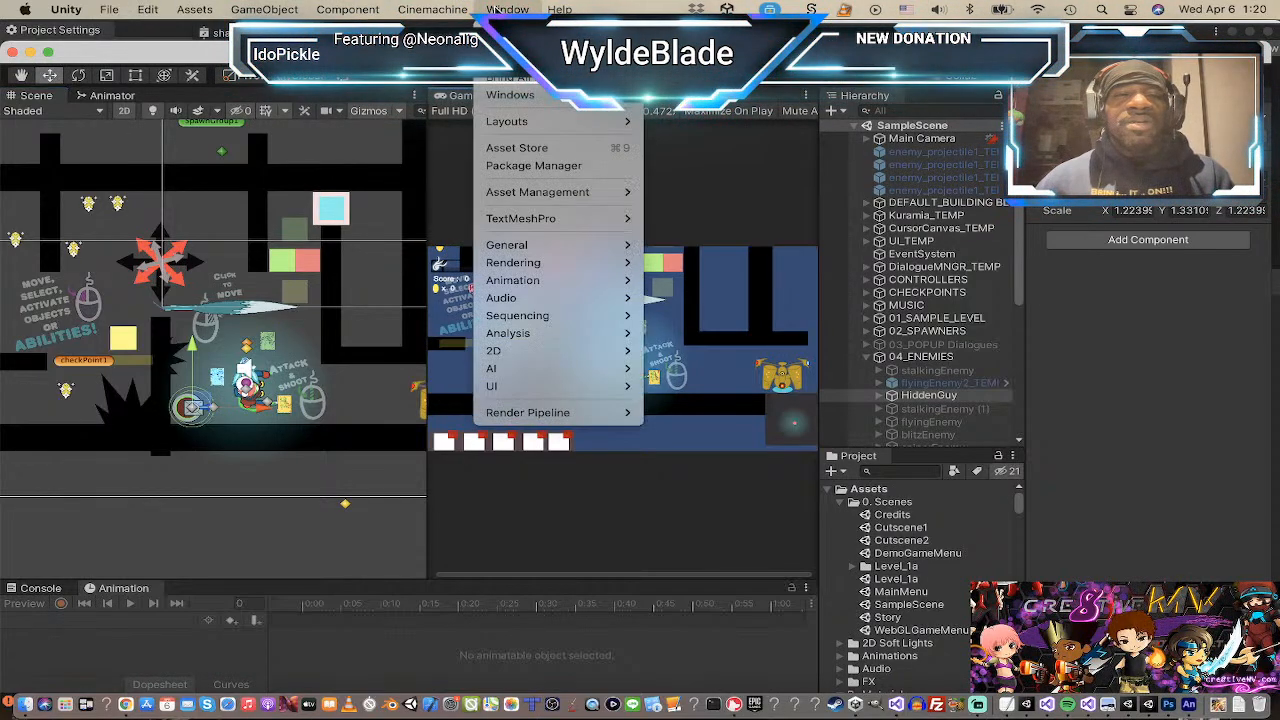
click(563, 172)
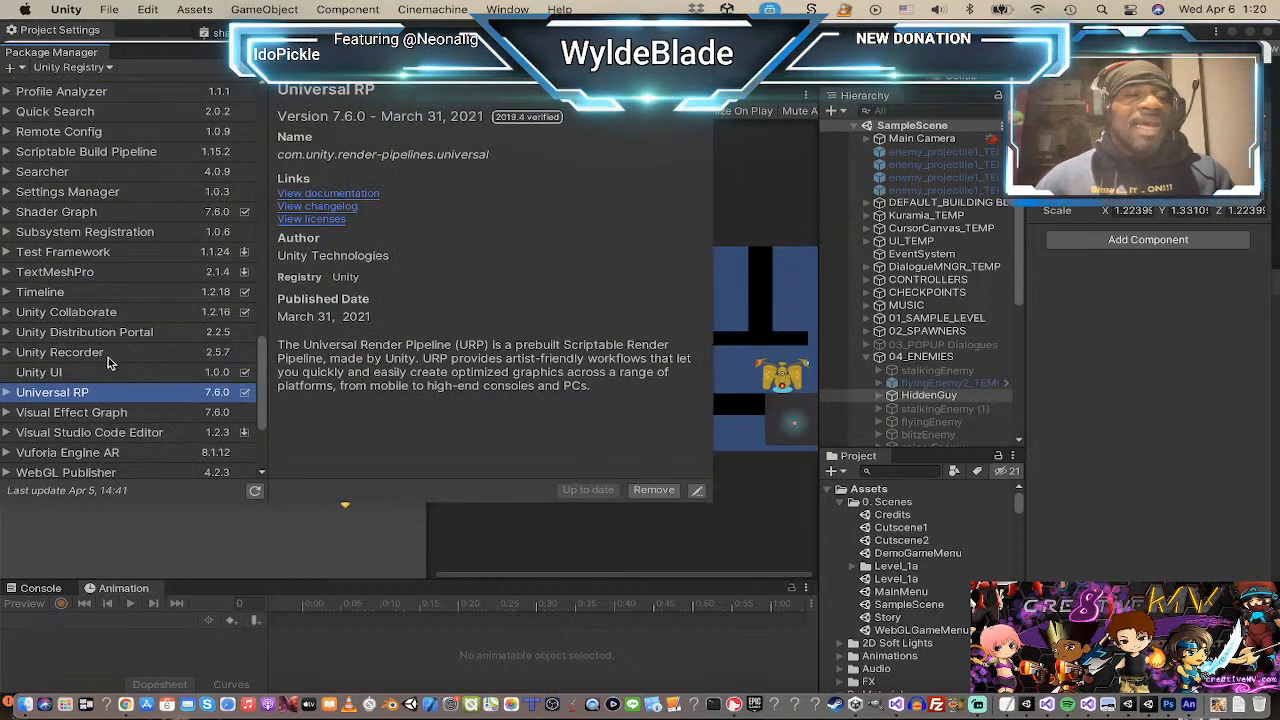
click(108, 68)
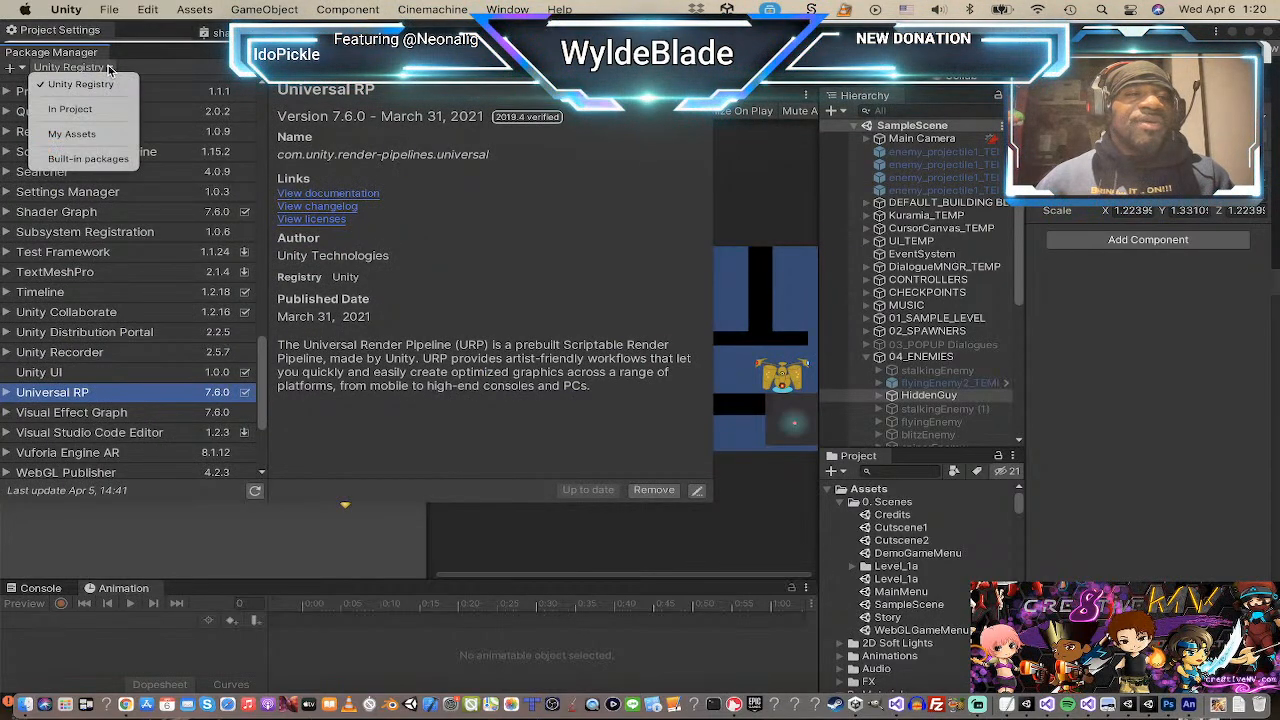
click(120, 82)
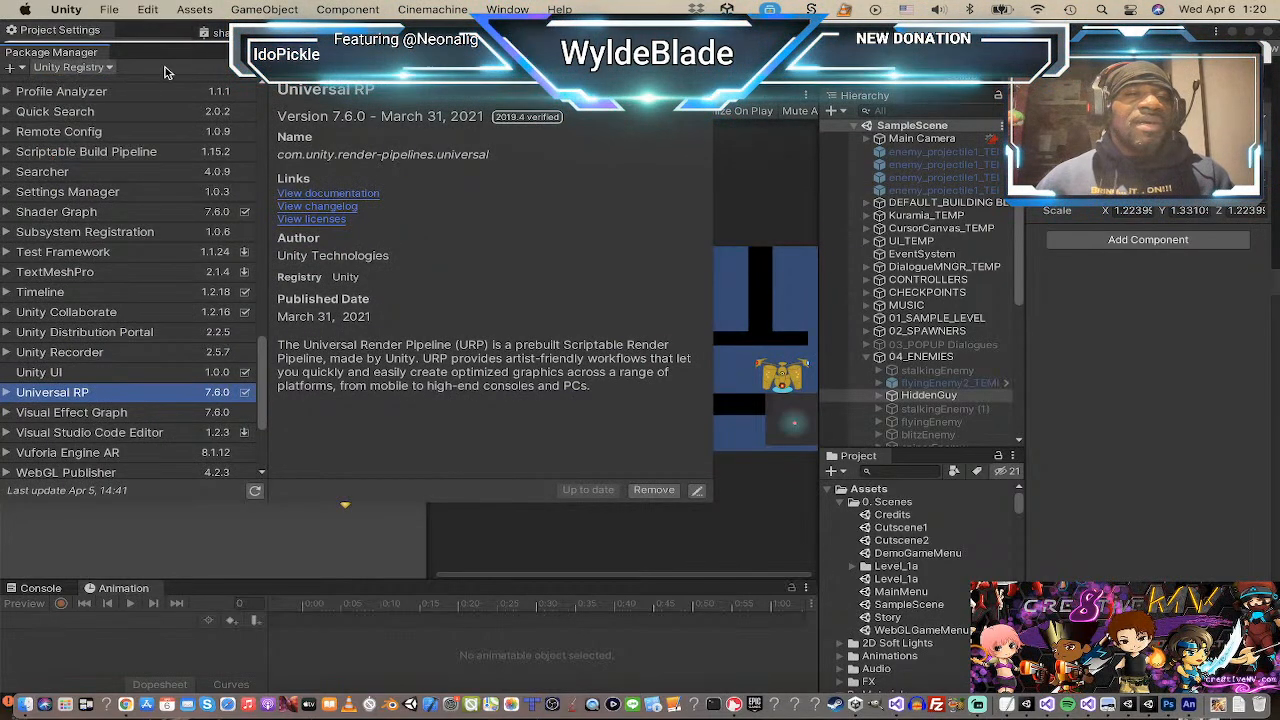
scroll(66, 392, down, 3)
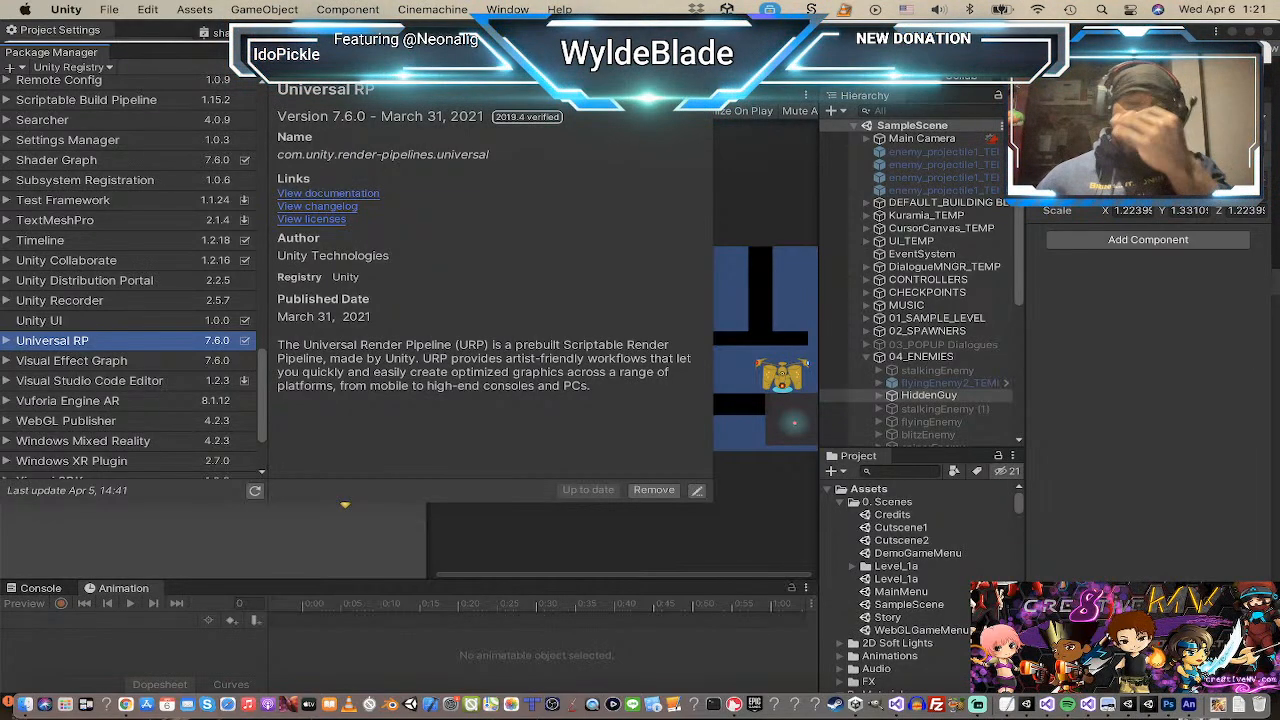
click(703, 52)
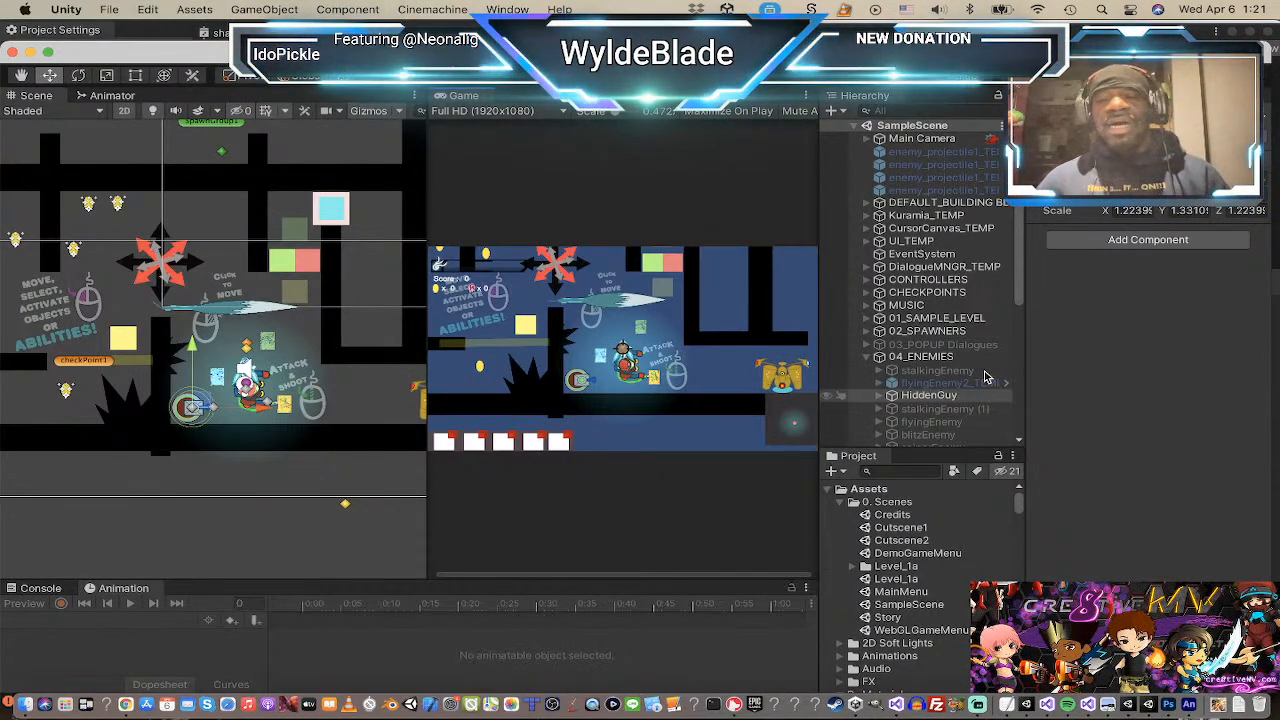
Step: Collapse the Materials, Prefabs, Shaders and URP Stuff folders in the project's asset list
scroll(960, 628, down, 4)
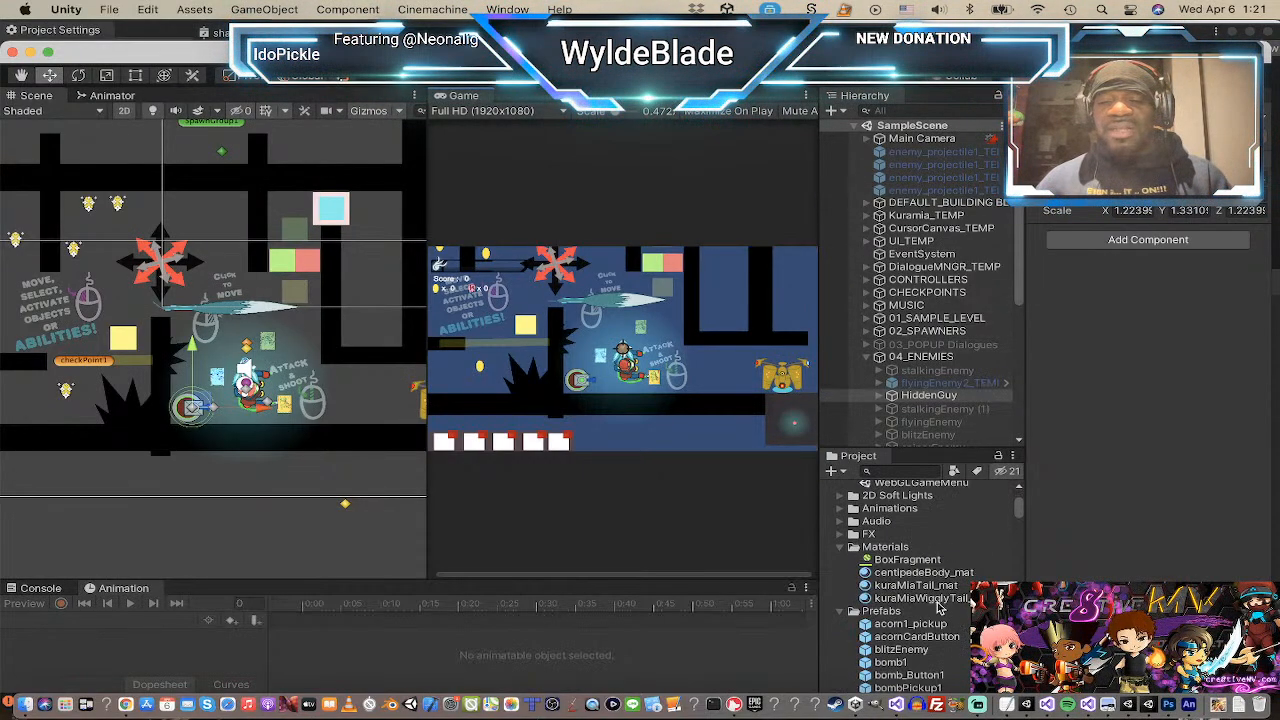
click(841, 547)
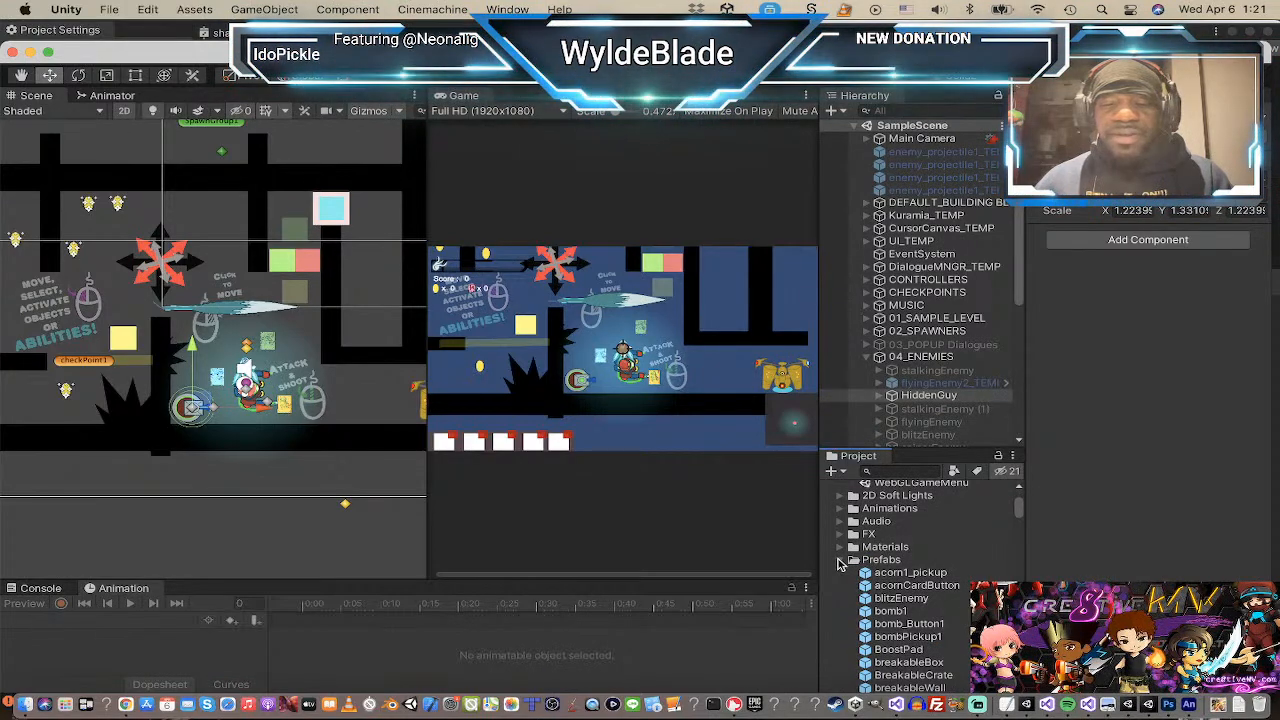
click(841, 559)
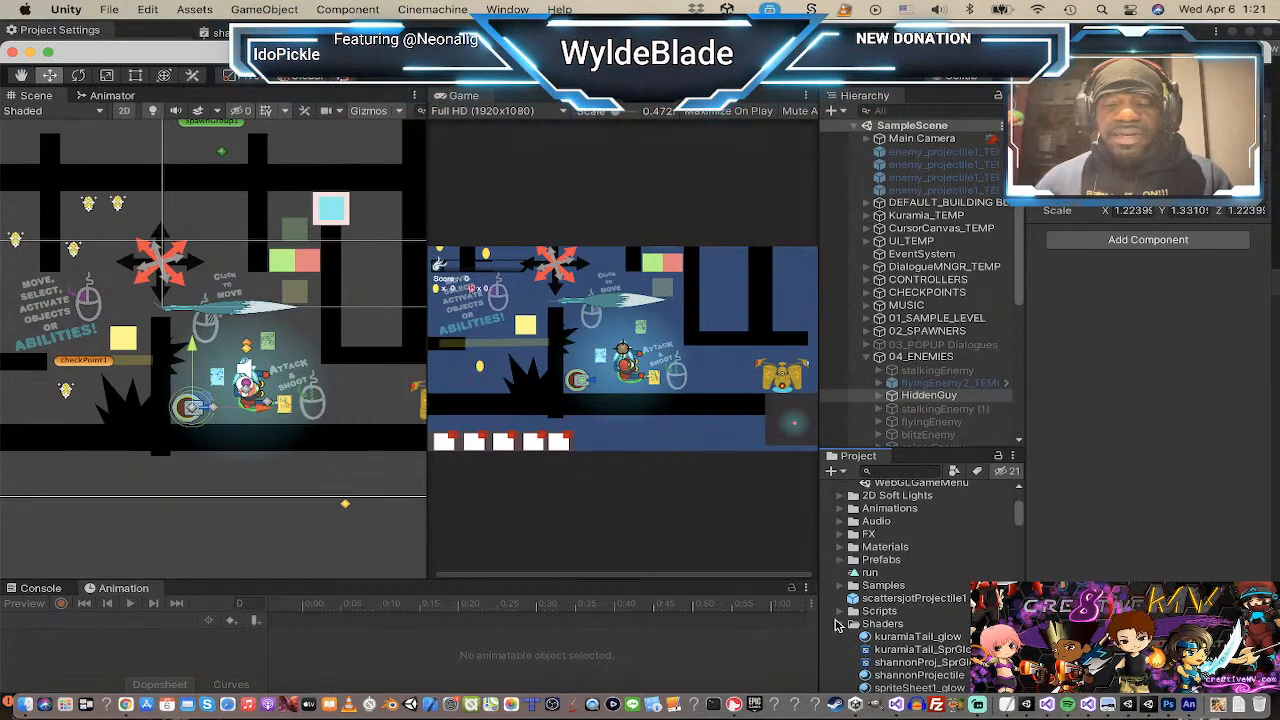
click(841, 624)
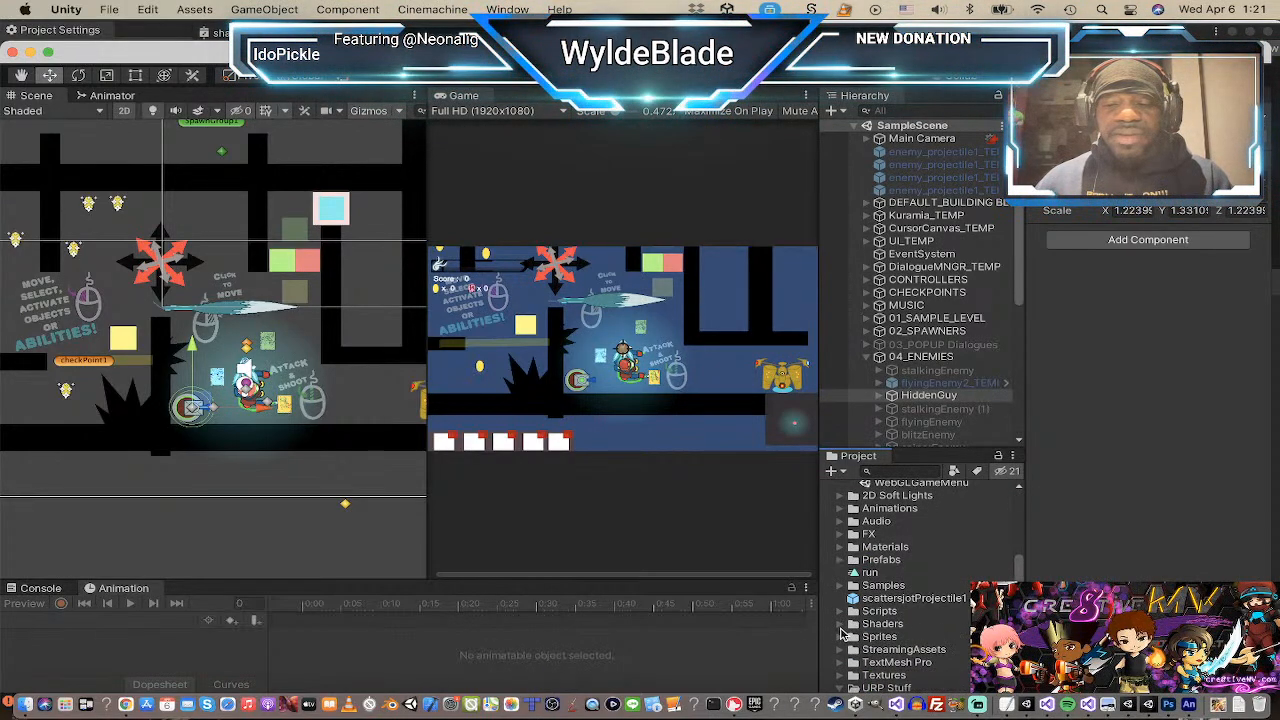
scroll(855, 610, down, 1)
scroll(856, 608, down, 3)
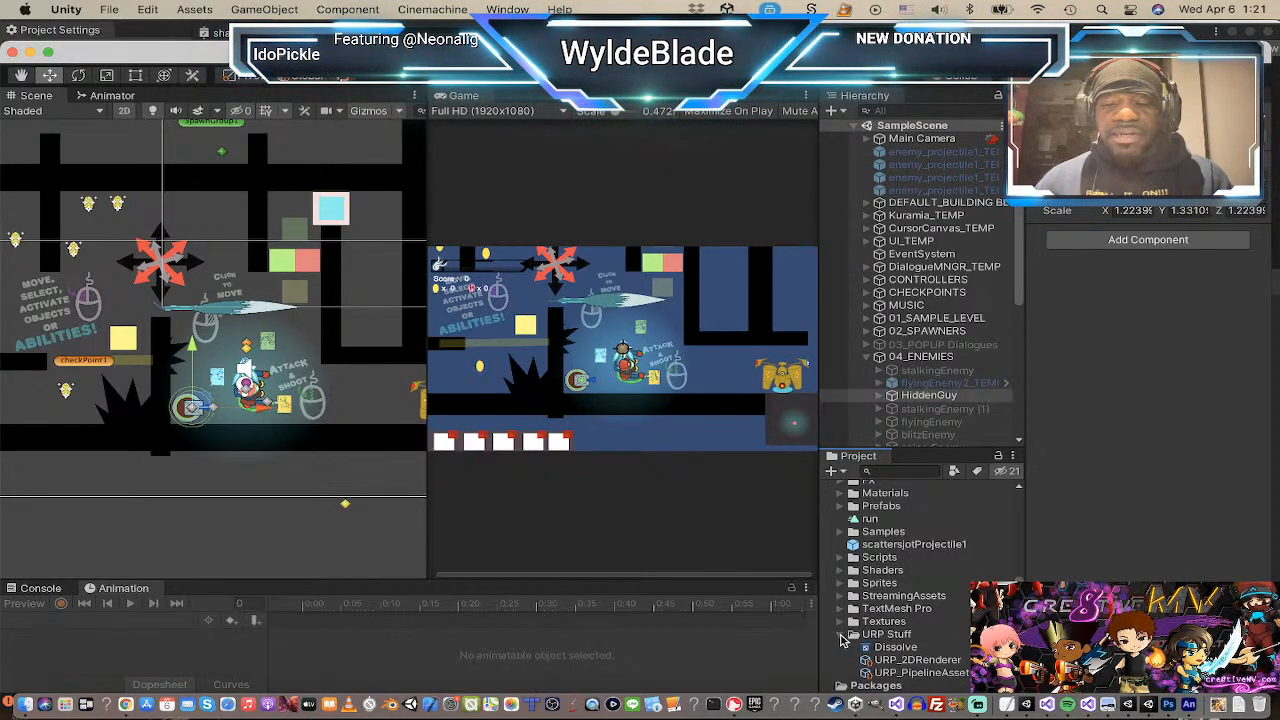
click(840, 635)
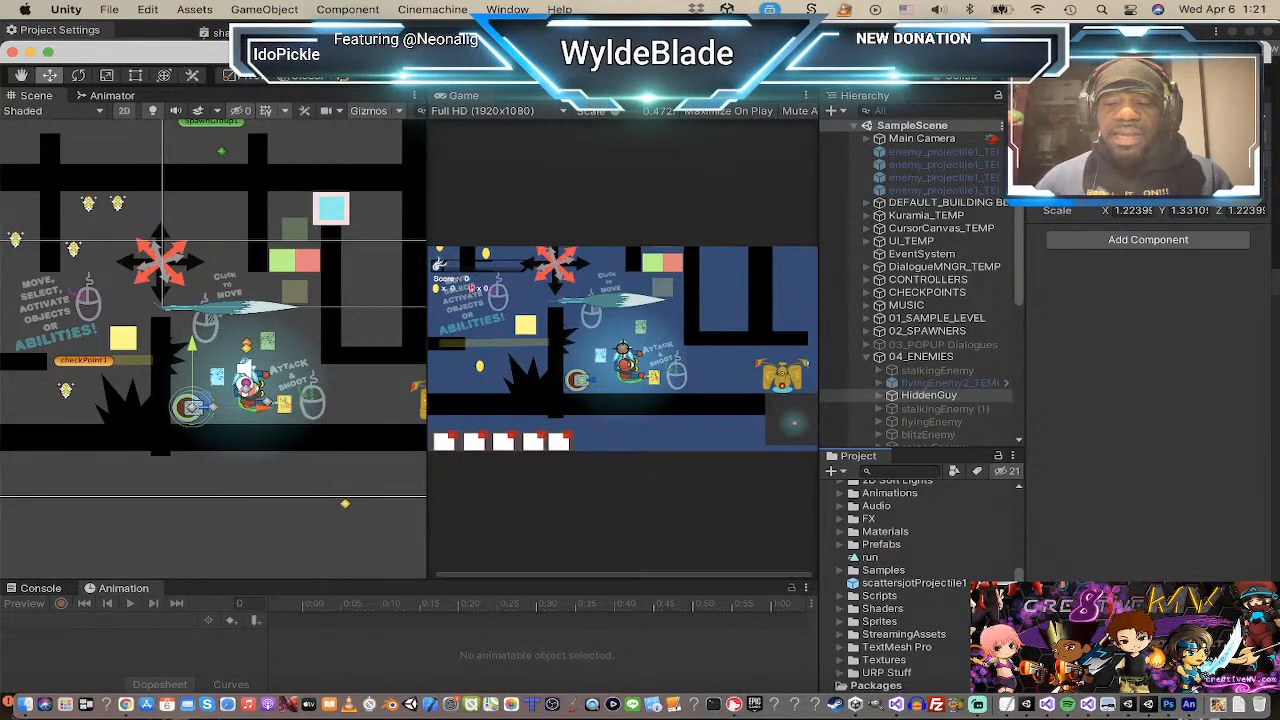
Step: Select the Packages folder, look over the asset list, and move the editor window slightly upward
click(895, 686)
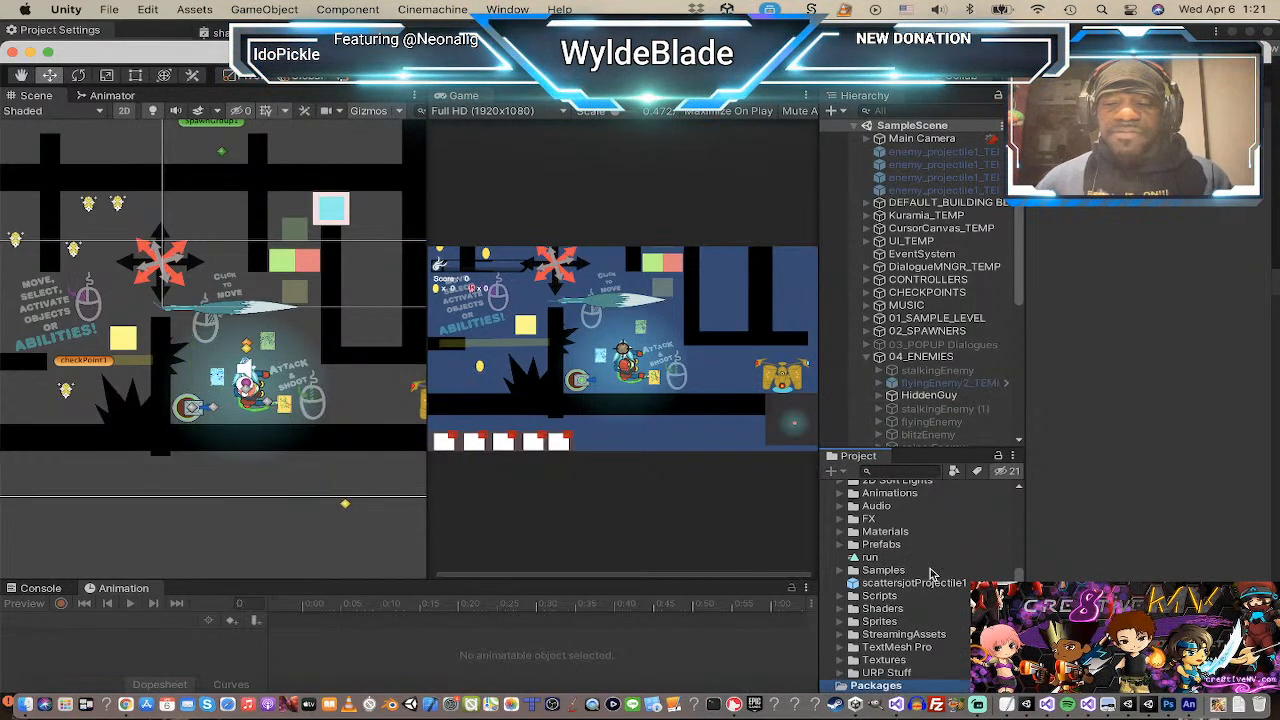
scroll(930, 575, up, 5)
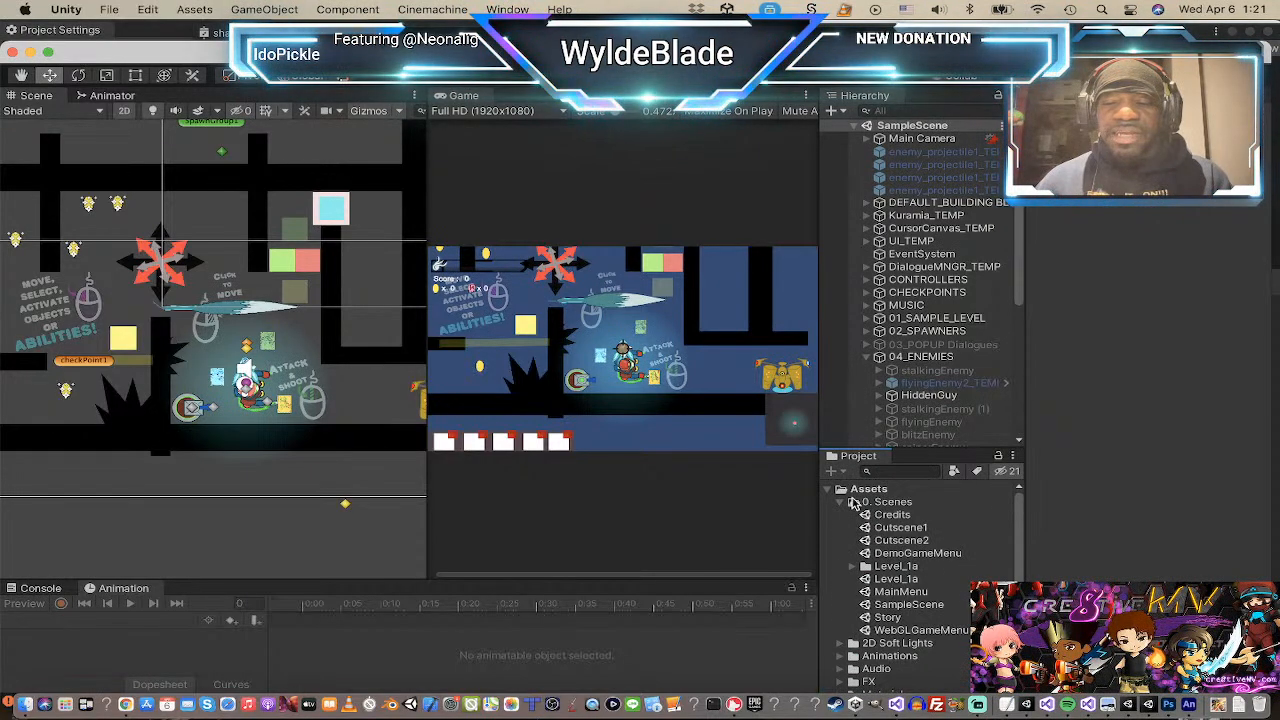
scroll(850, 512, down, 5)
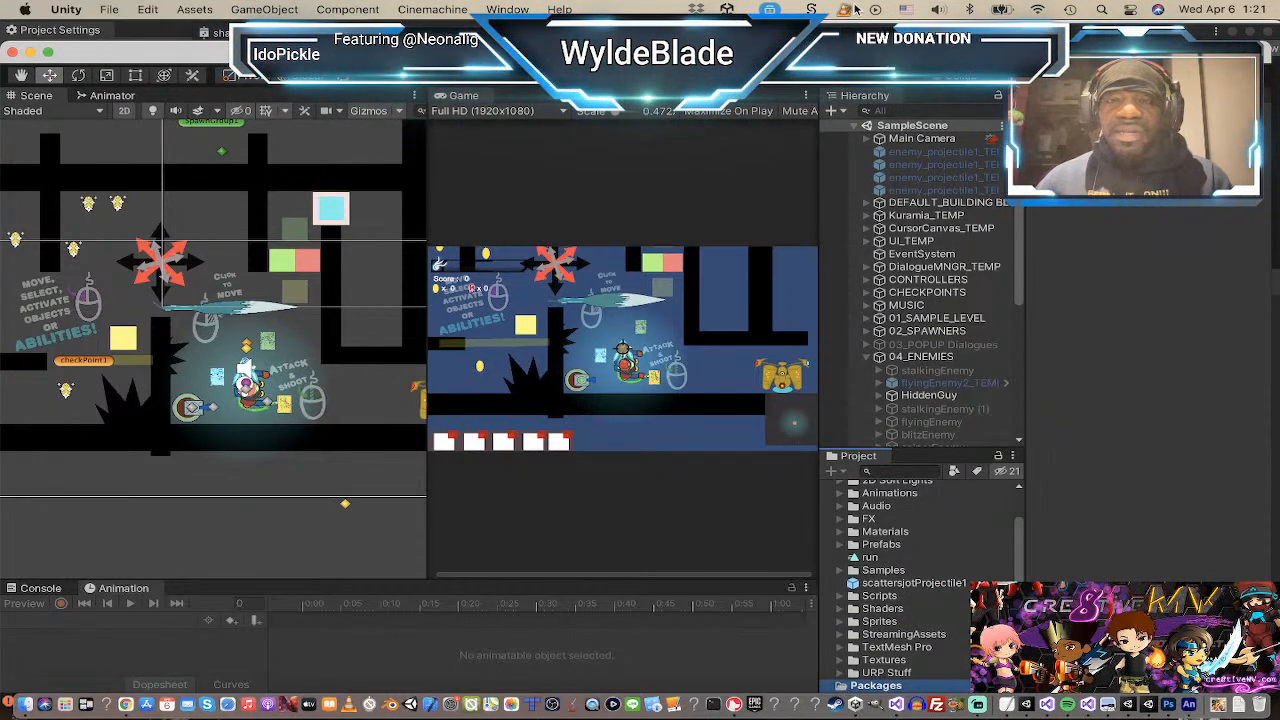
drag(600, 52, 600, 43)
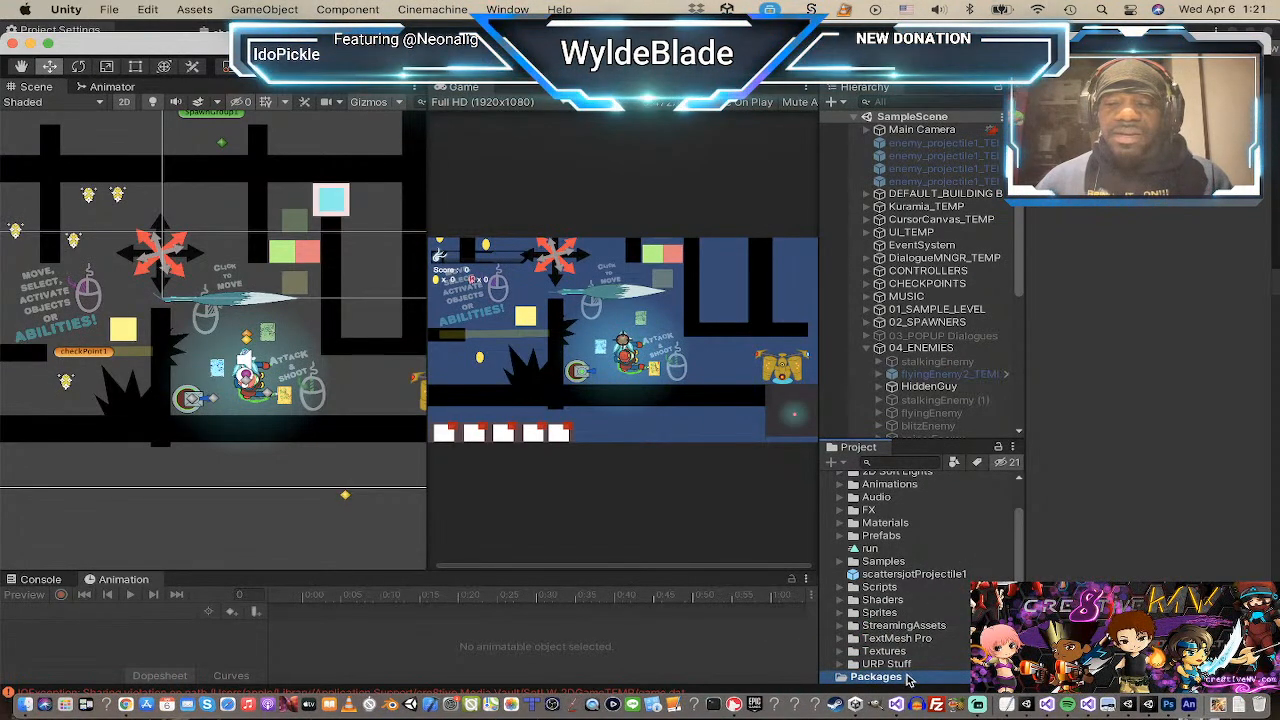
Step: Expand the URP Stuff folder and look through the Universal Render Pipeline asset creation options without creating anything
mouse_move(1020, 566)
mouse_down()
mouse_move(1020, 543)
mouse_move(1020, 590)
mouse_up()
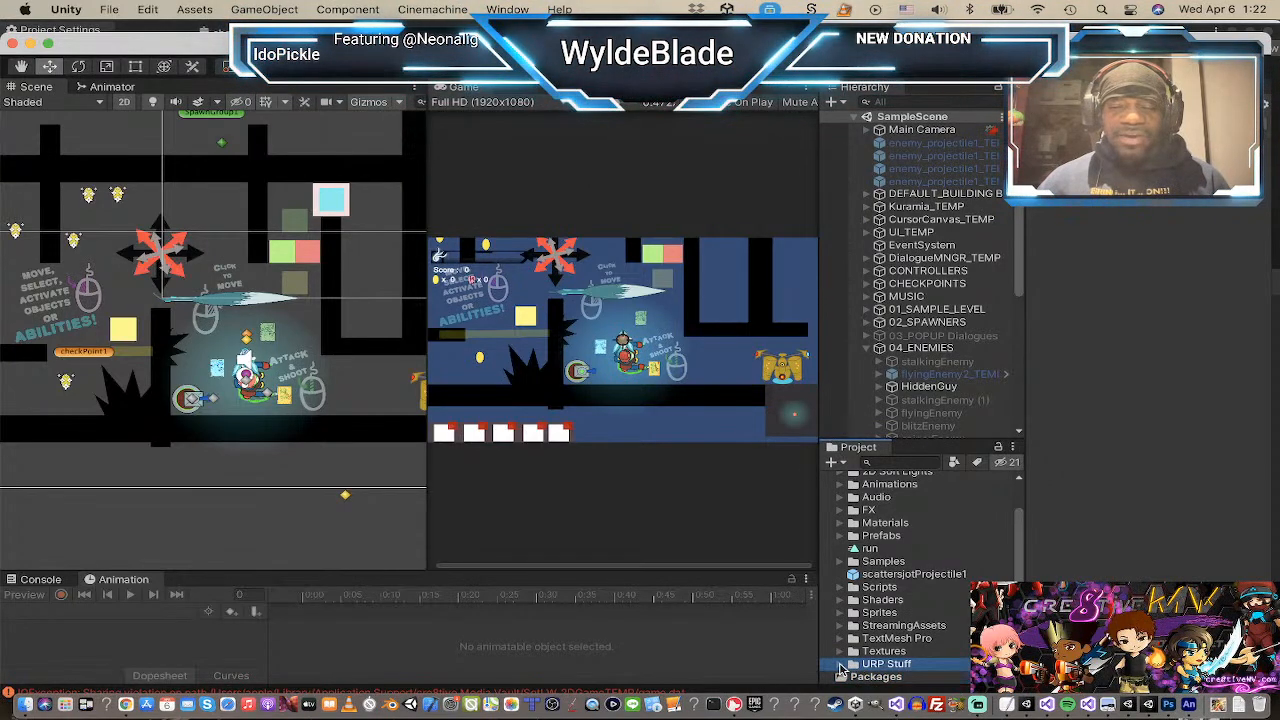
double_click(850, 665)
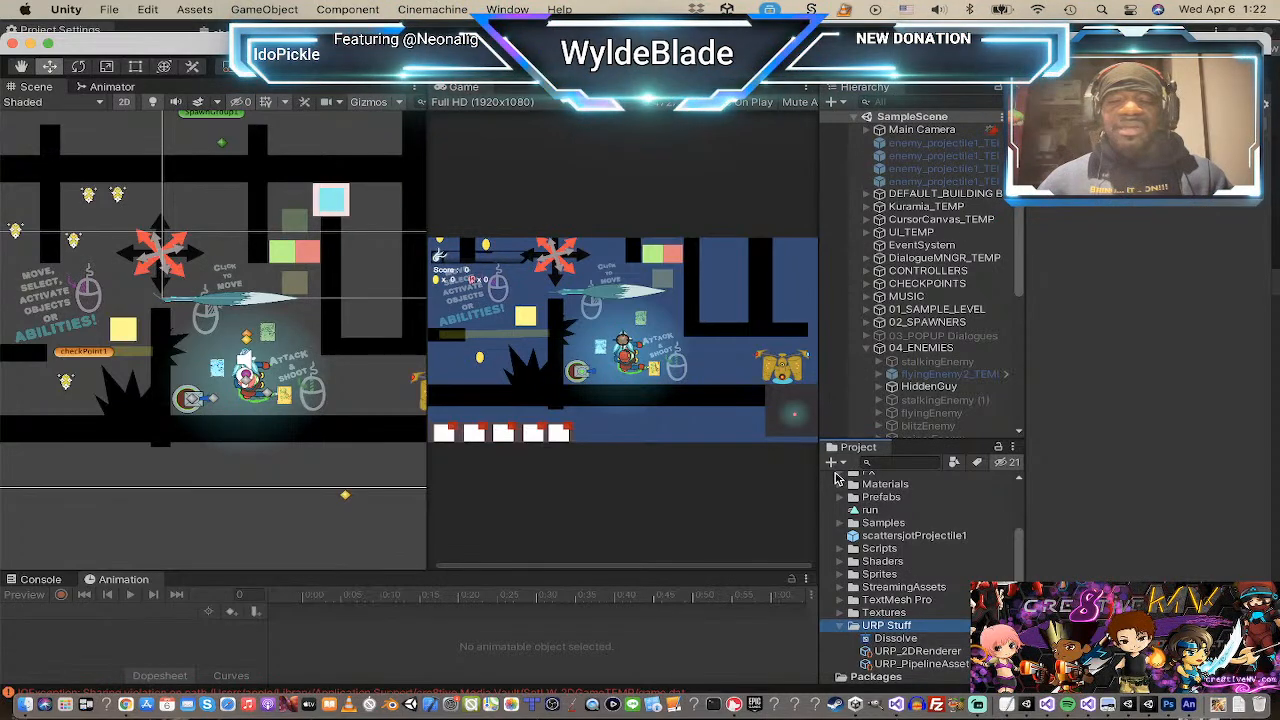
click(844, 465)
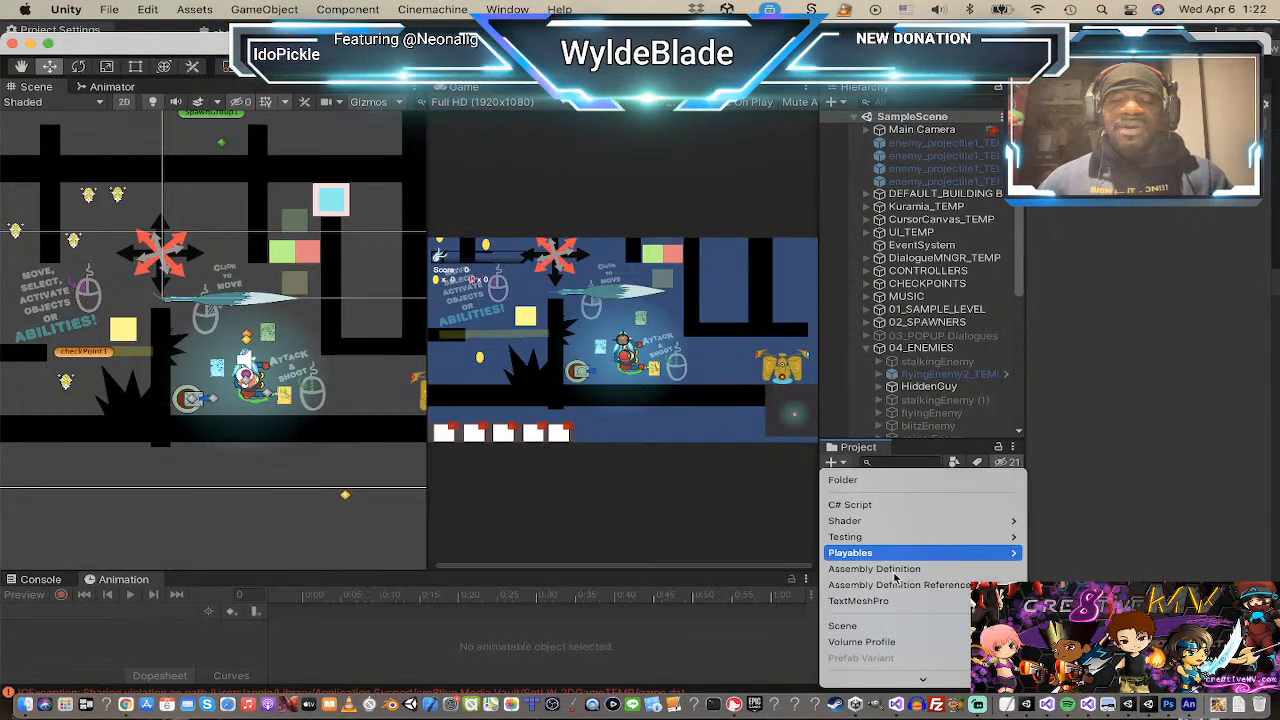
scroll(929, 606, down, 3)
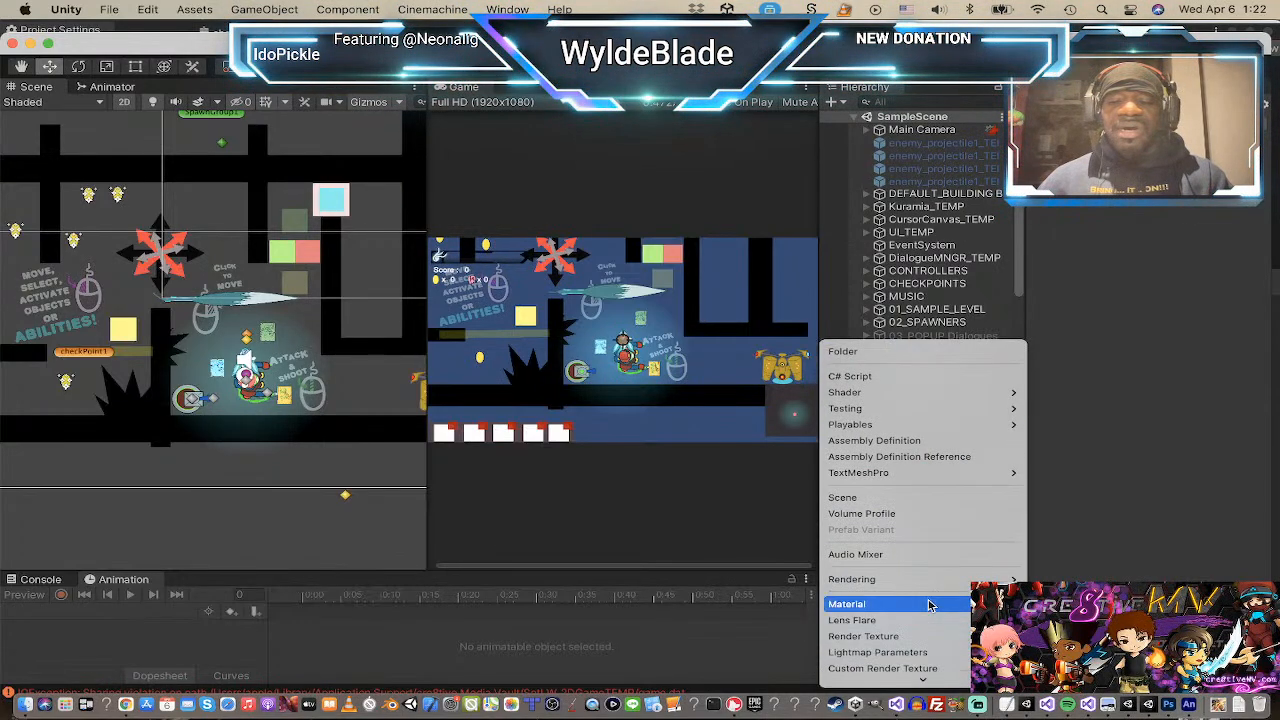
mouse_move(934, 586)
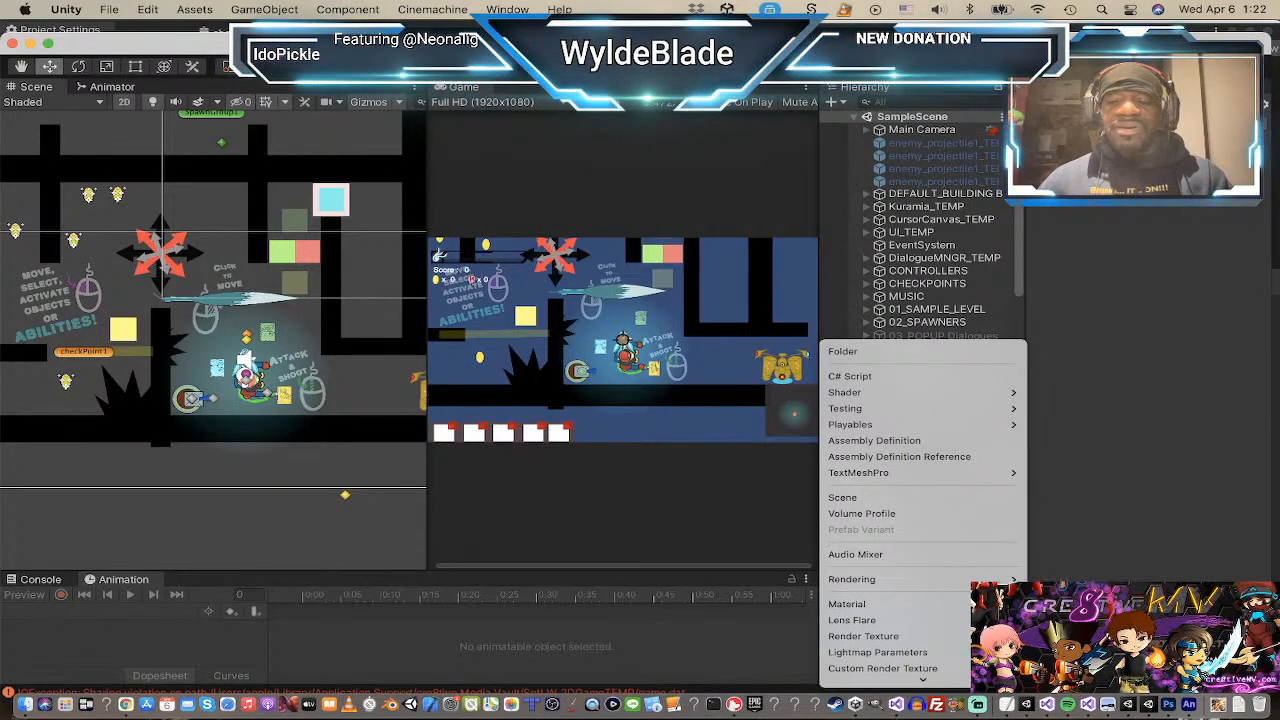
mouse_move(1100, 579)
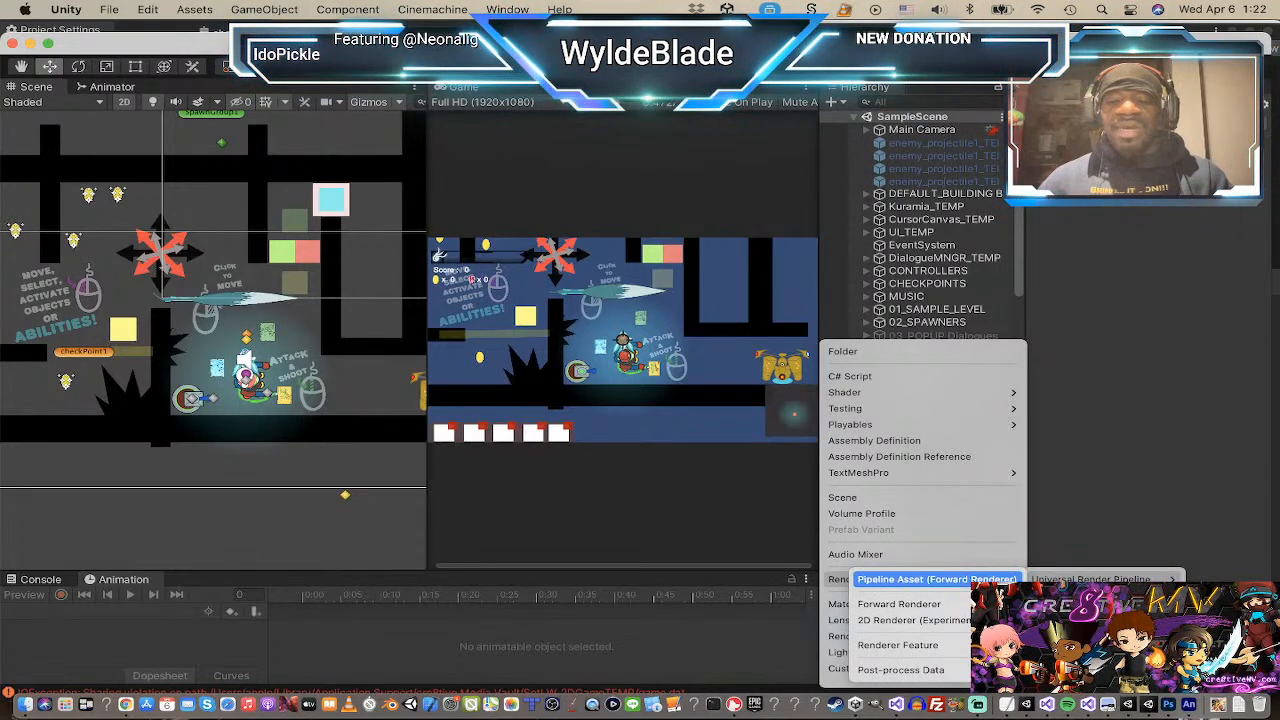
click(1150, 414)
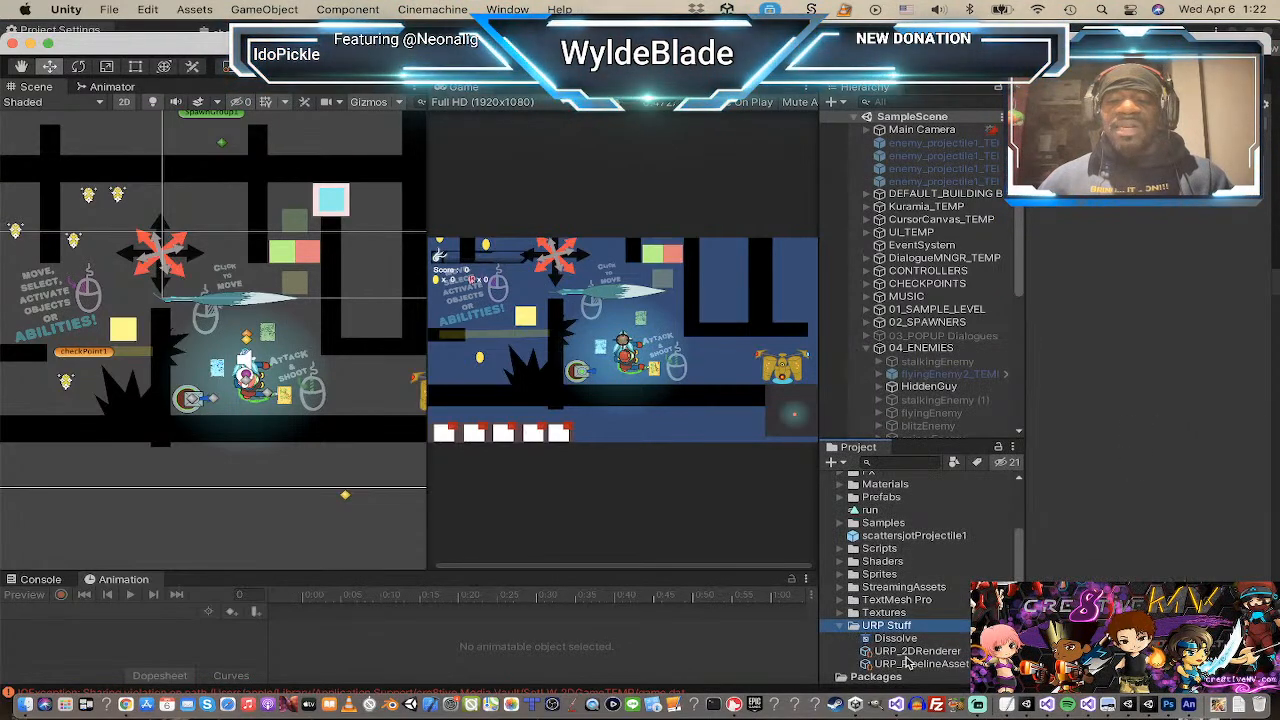
Step: Inspect the settings of the URP_PipelineAsset and URP_2DRenderer assets
click(906, 664)
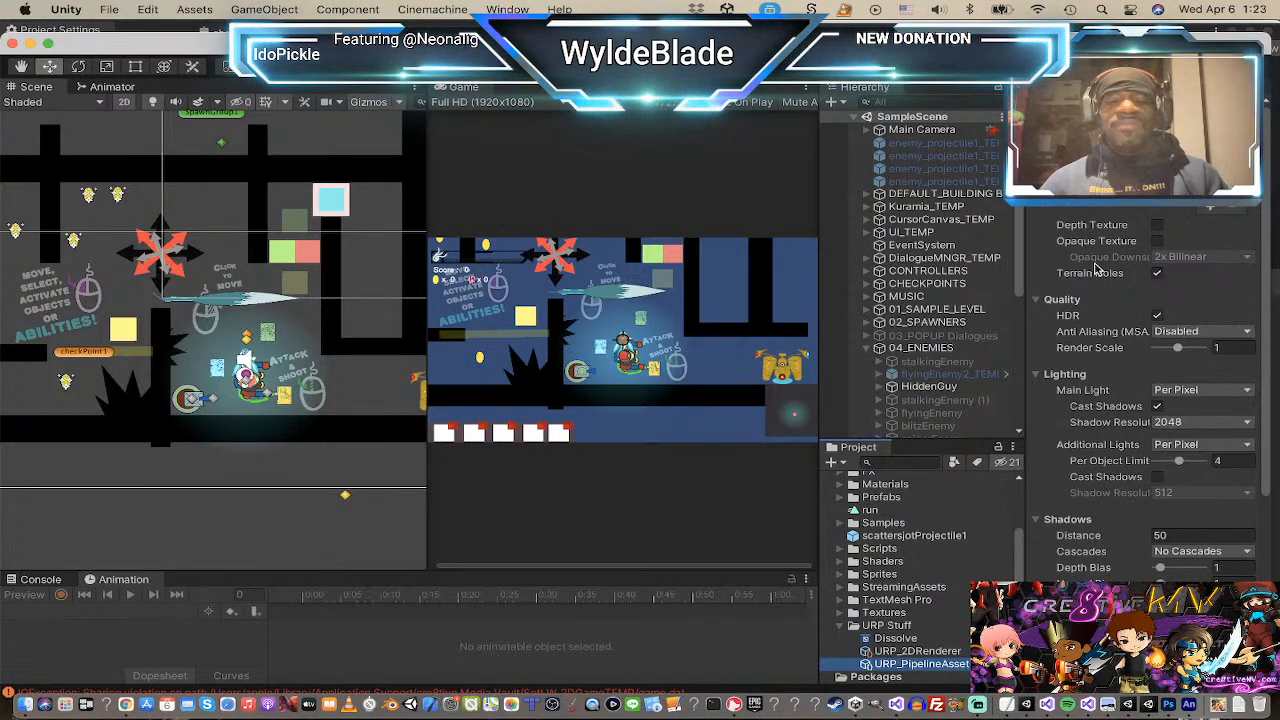
click(903, 651)
click(913, 665)
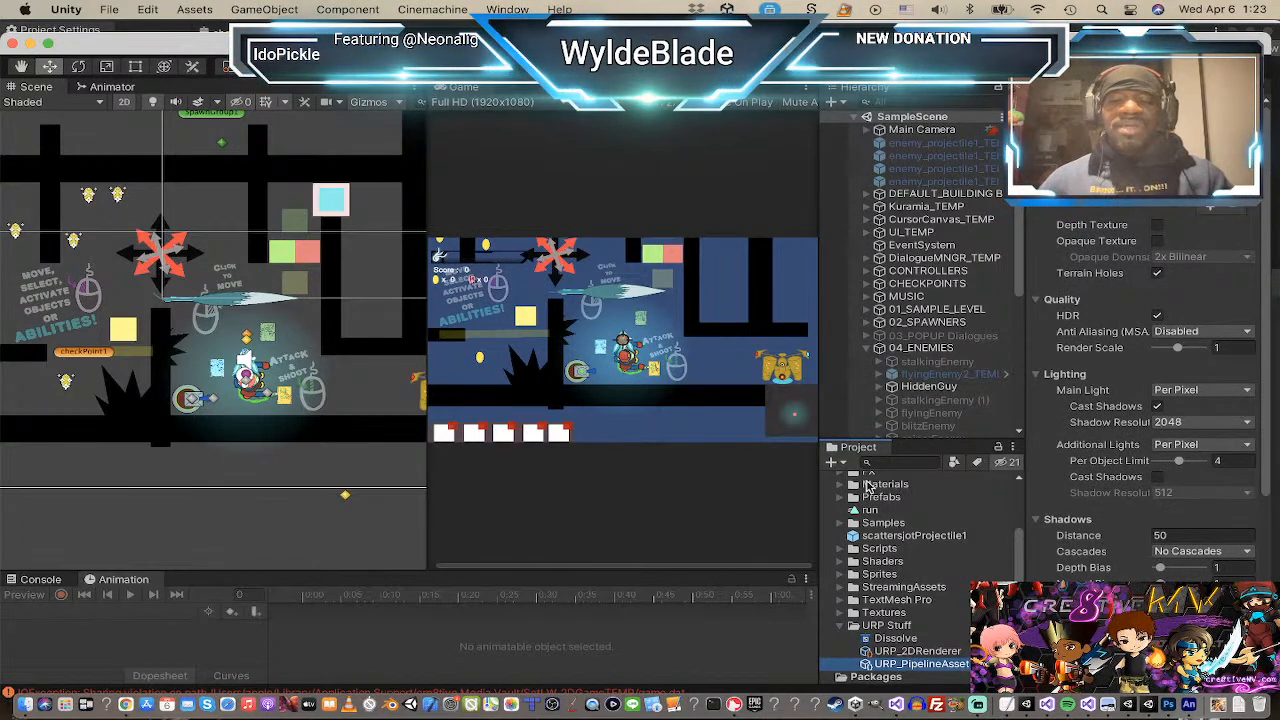
Step: Review the Universal Render Pipeline creation options again, dismiss them, and compare the URP_2DRenderer and URP_PipelineAsset settings
click(838, 463)
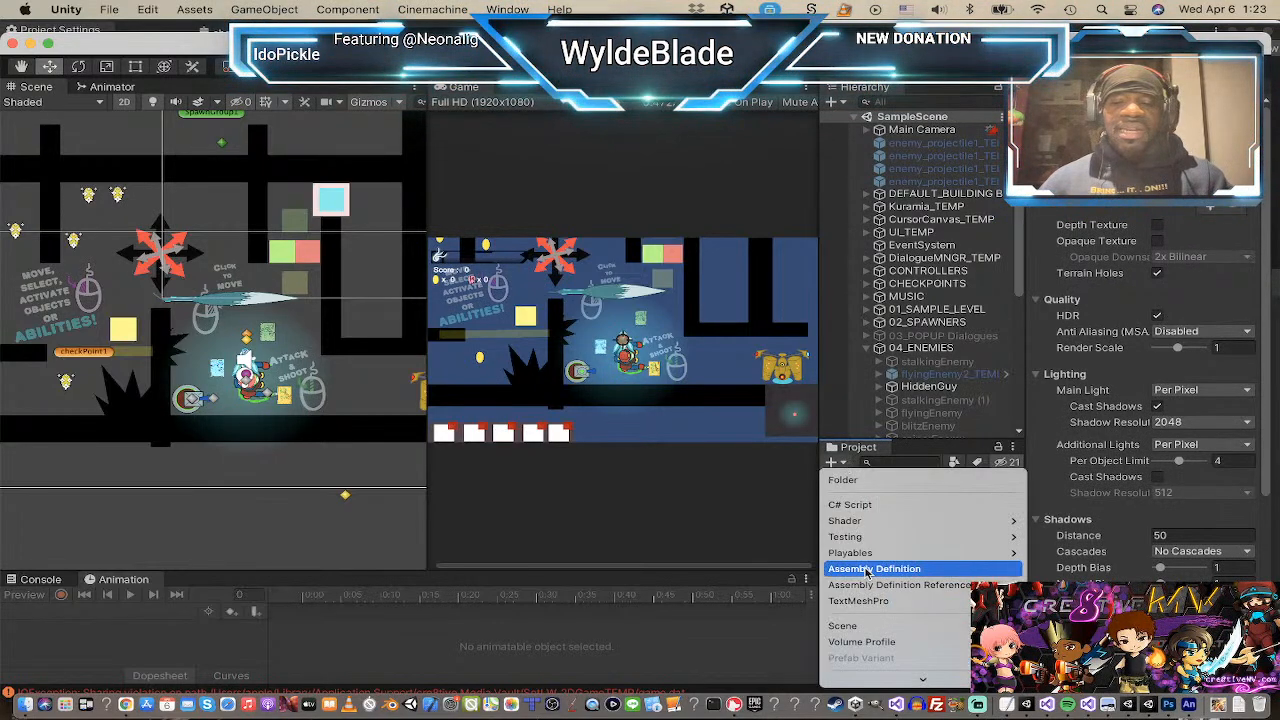
mouse_move(926, 681)
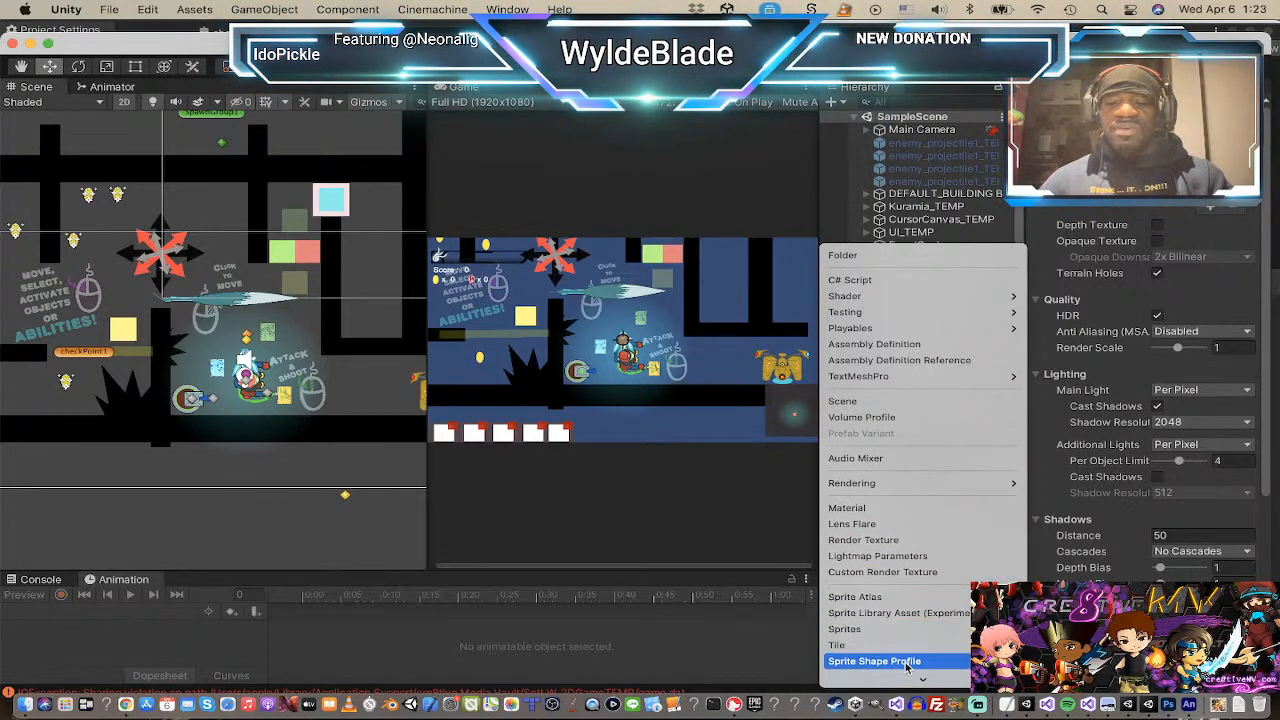
mouse_move(926, 488)
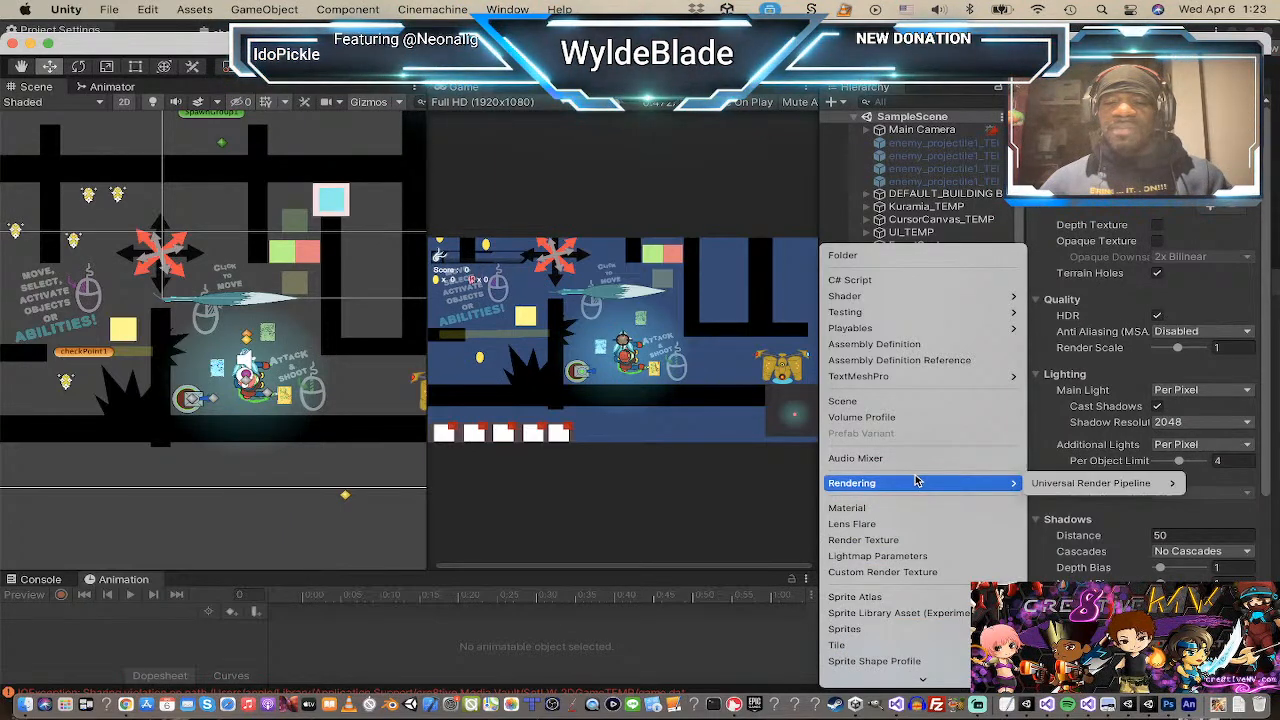
mouse_move(1093, 486)
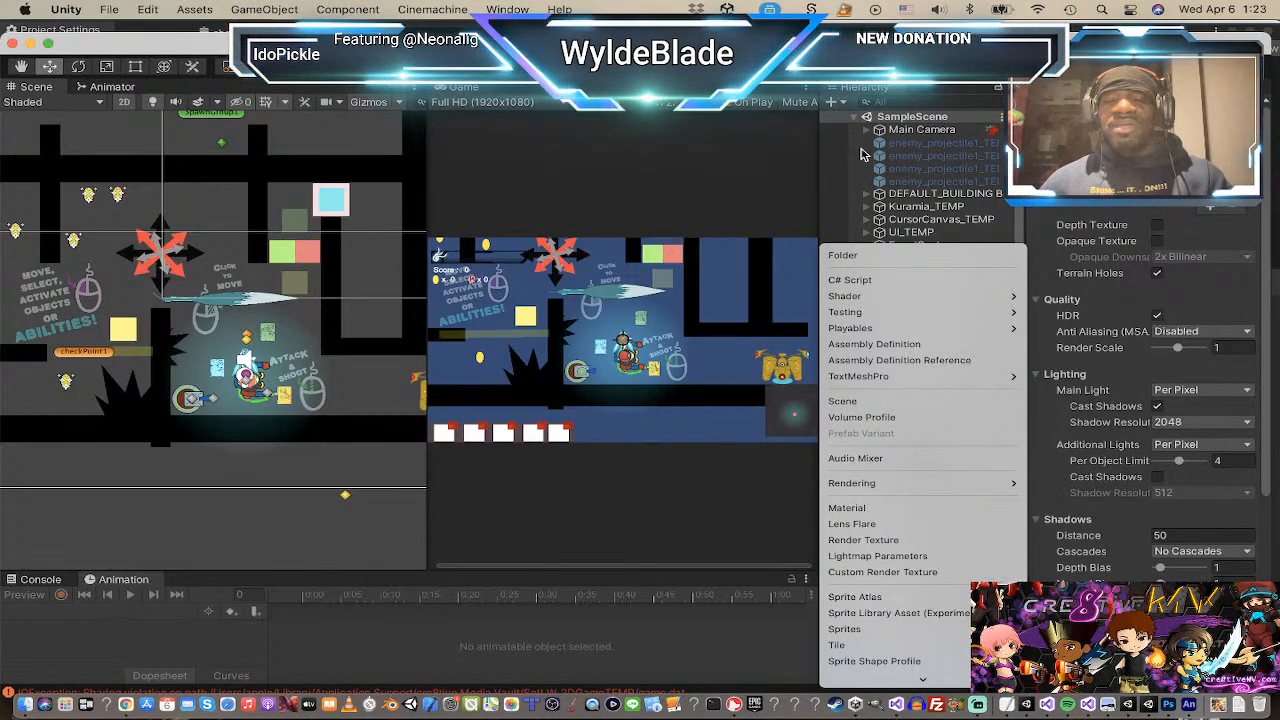
click(843, 190)
click(938, 655)
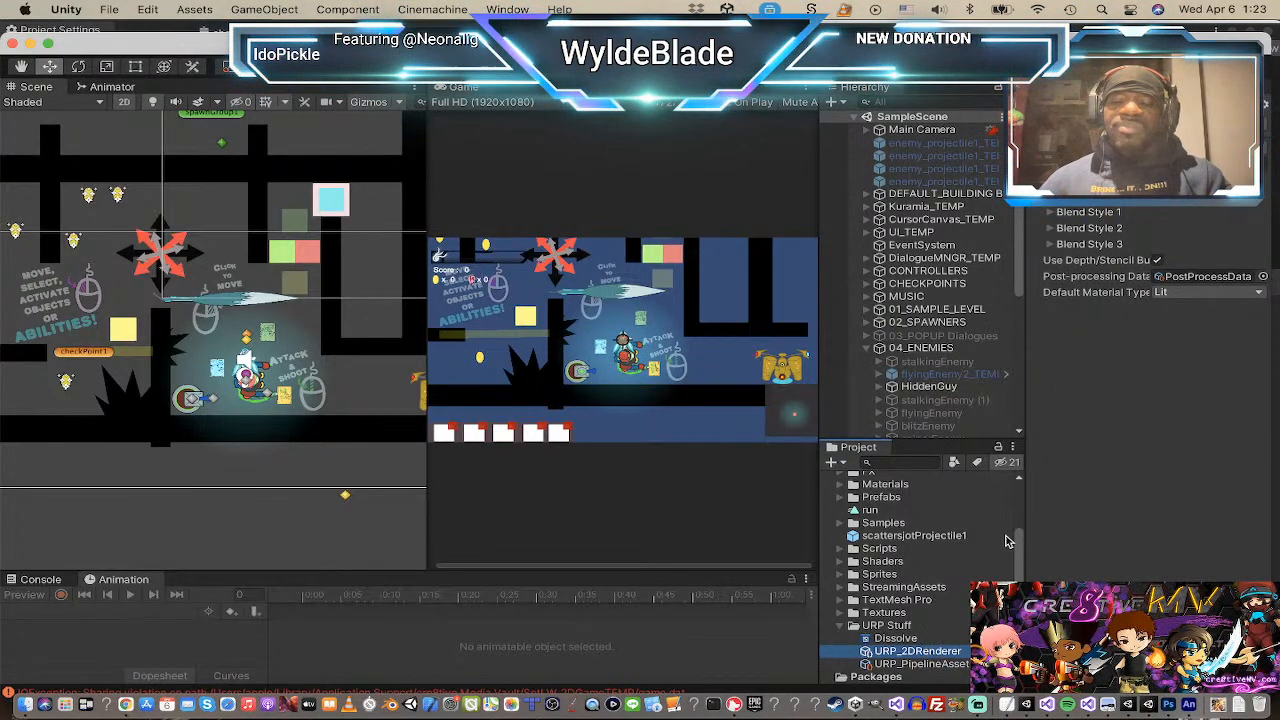
click(921, 664)
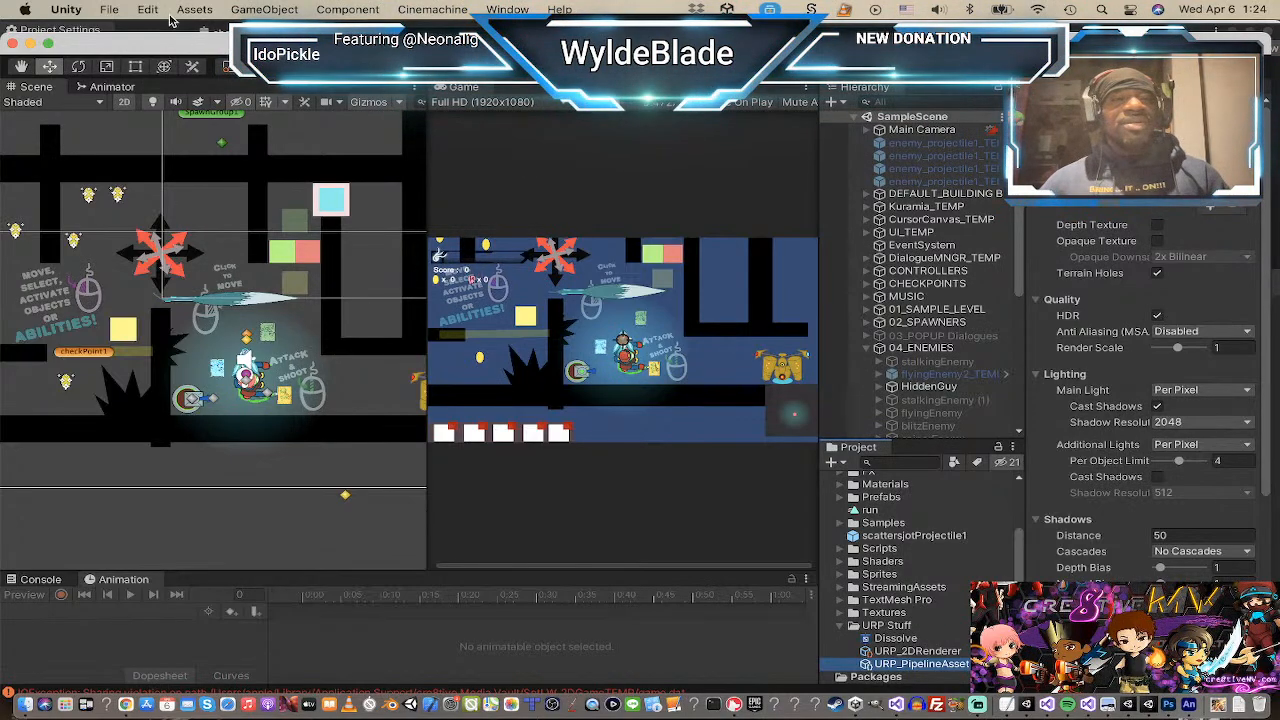
Step: Open the project's Graphics settings, check the Scriptable Render Pipeline asset assignment, and close the settings window
click(110, 10)
mouse_move(154, 12)
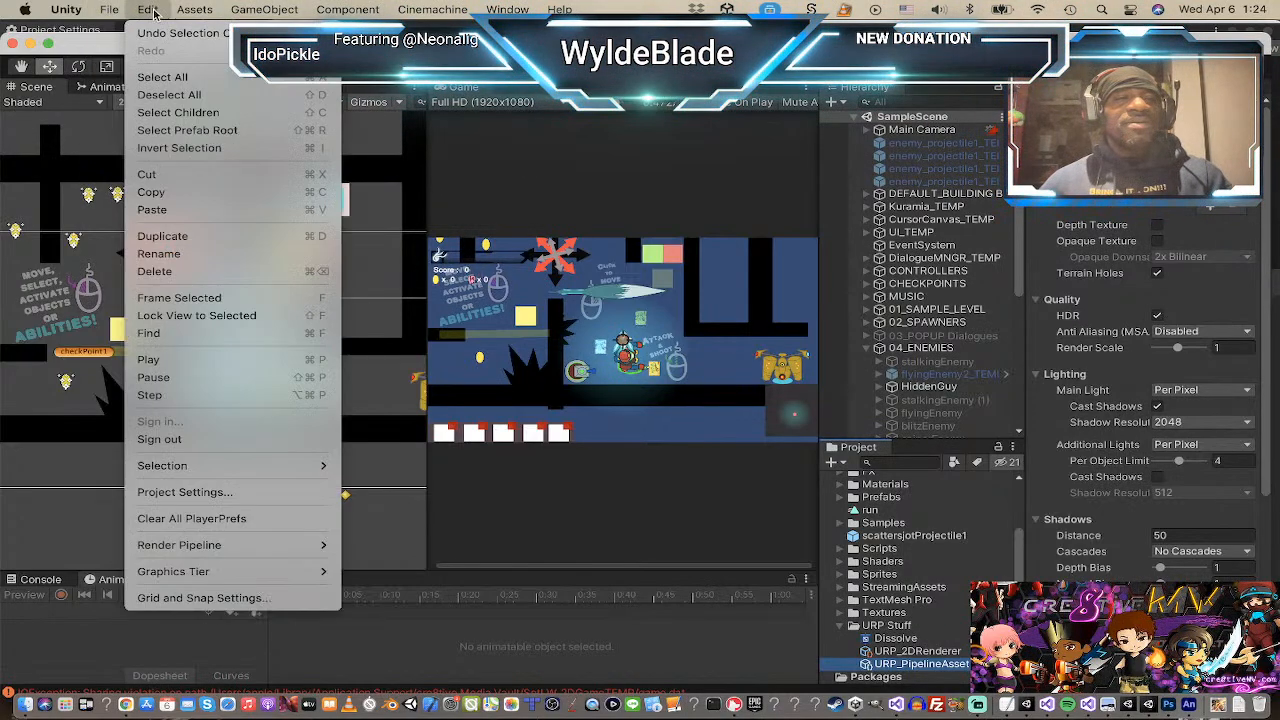
click(239, 493)
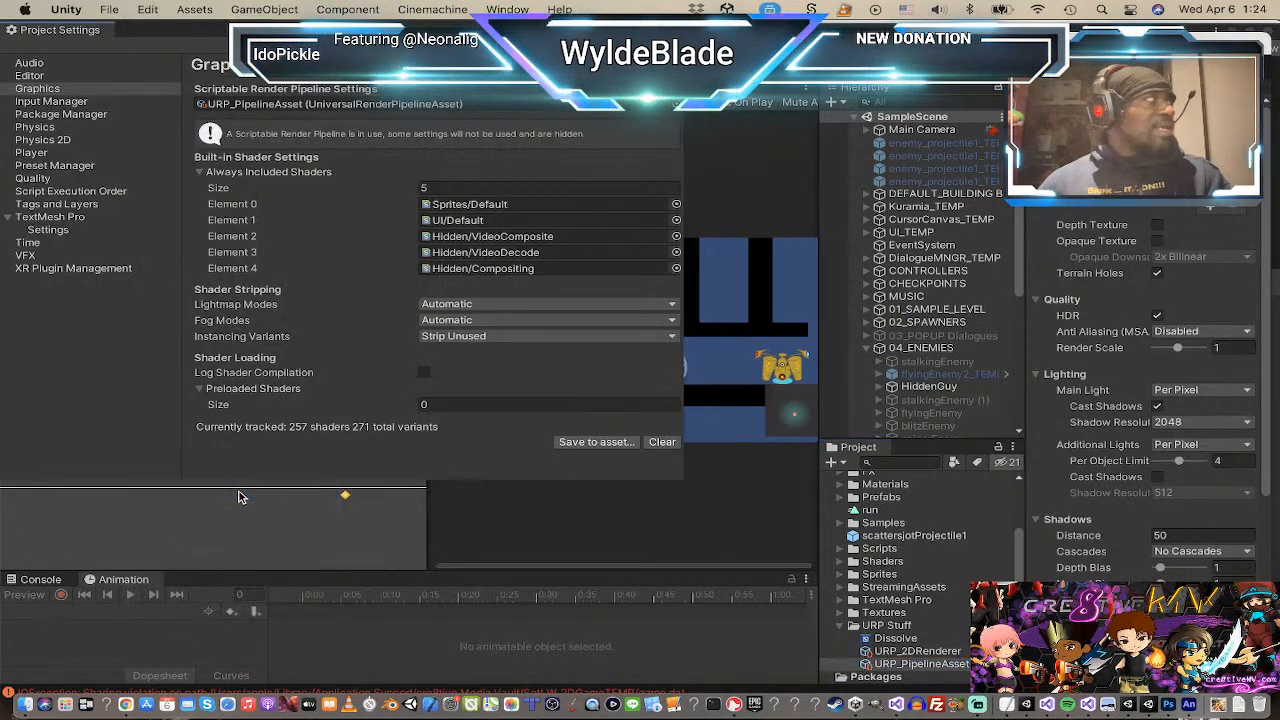
click(37, 89)
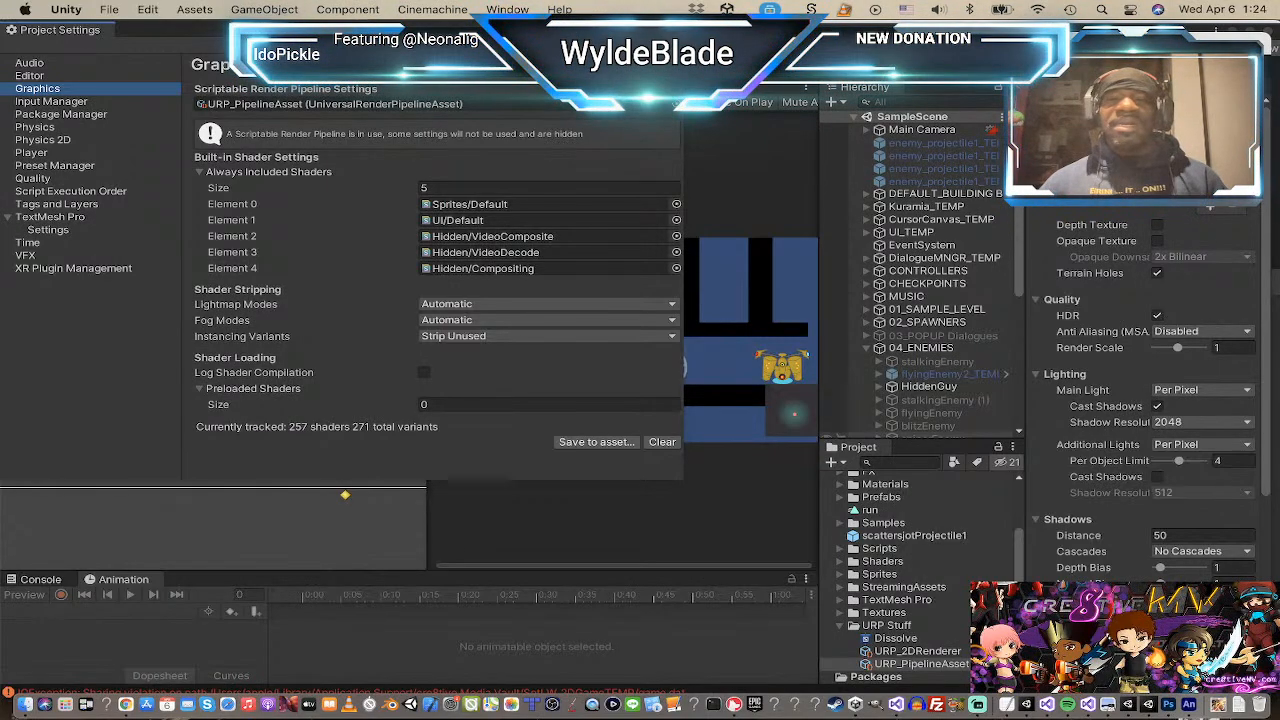
key(super+w)
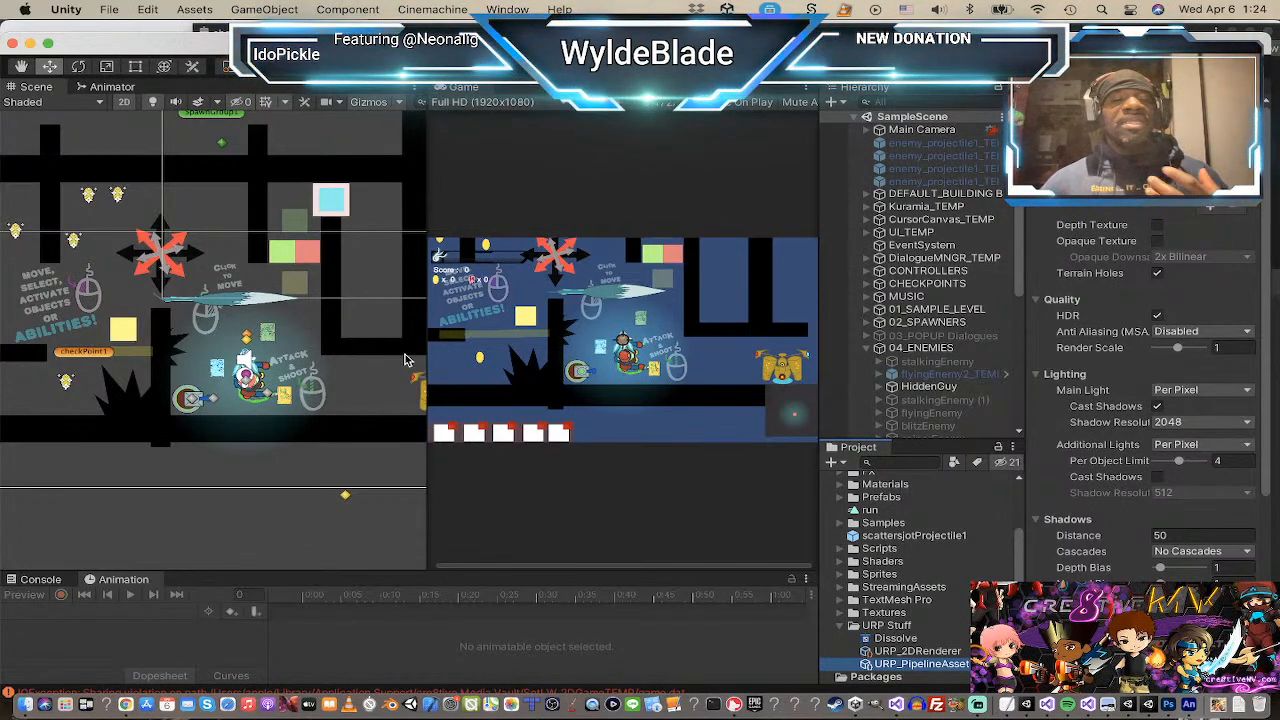
Step: Expand Kuramia_TEMP in the scene hierarchy, select its bodyLight2D_1 child and deactivate that light object
scroll(292, 304, down, 3)
scroll(292, 304, up, 3)
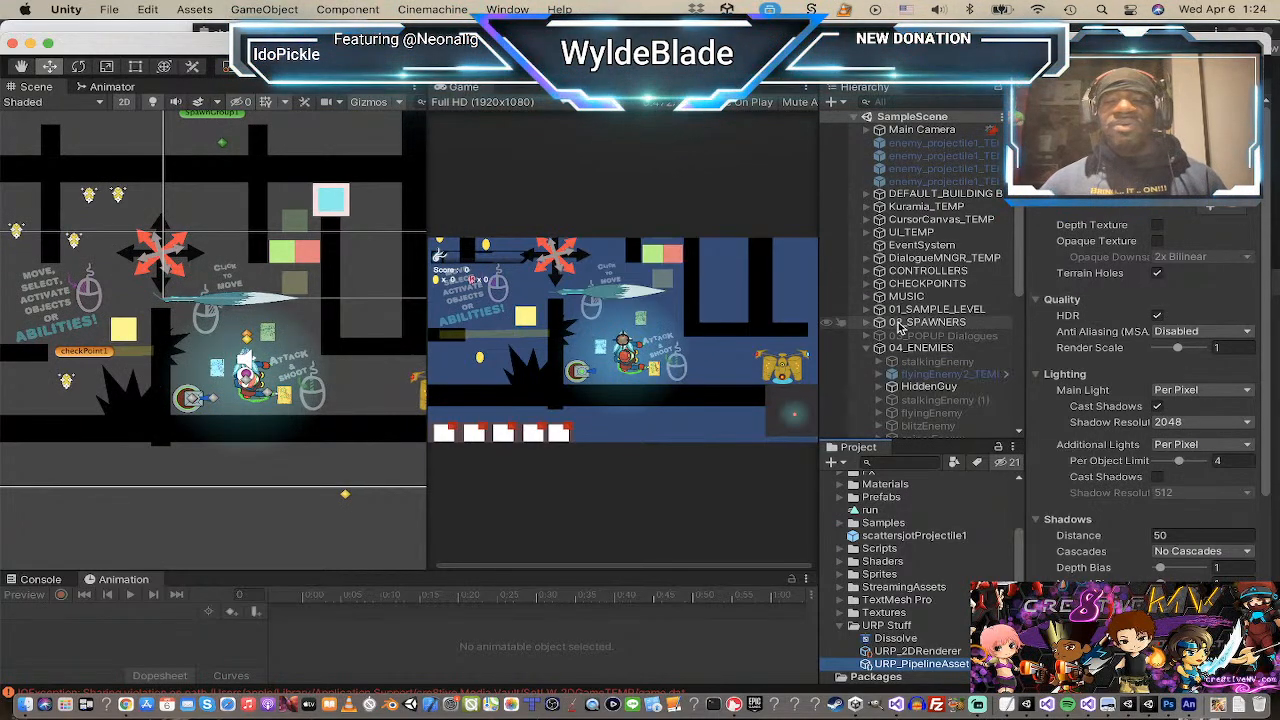
scroll(936, 320, down, 2)
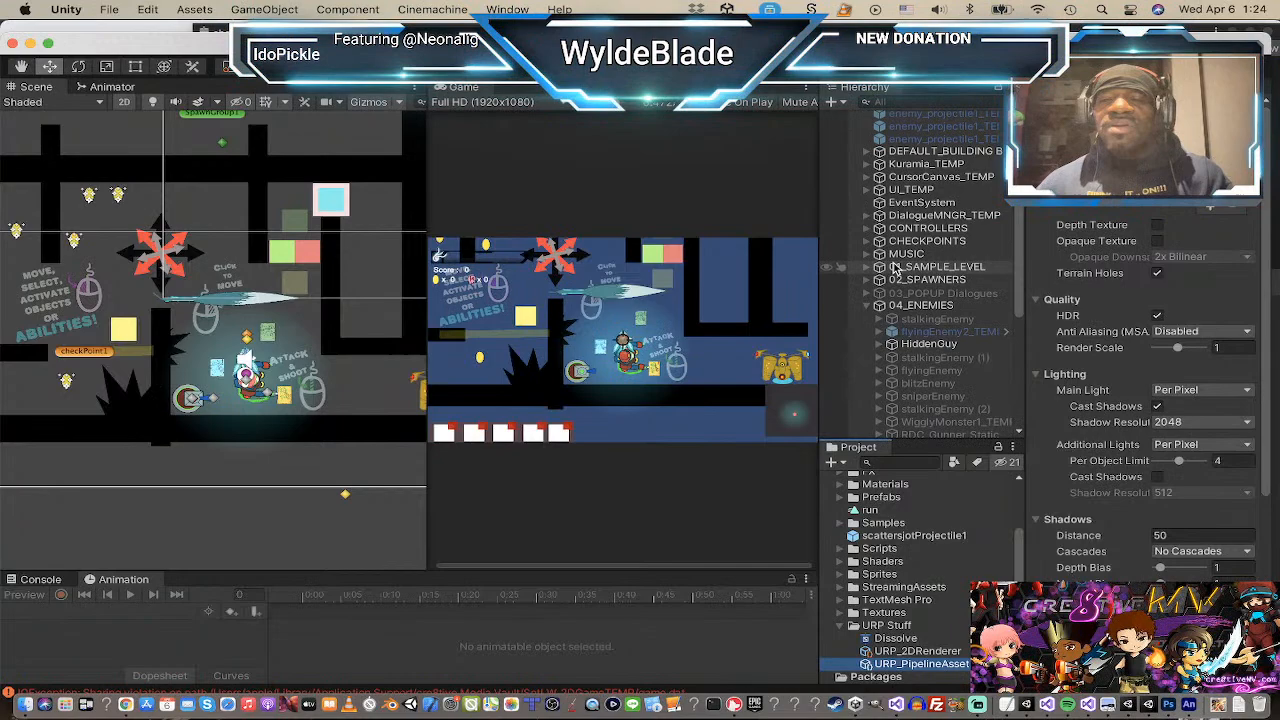
click(880, 166)
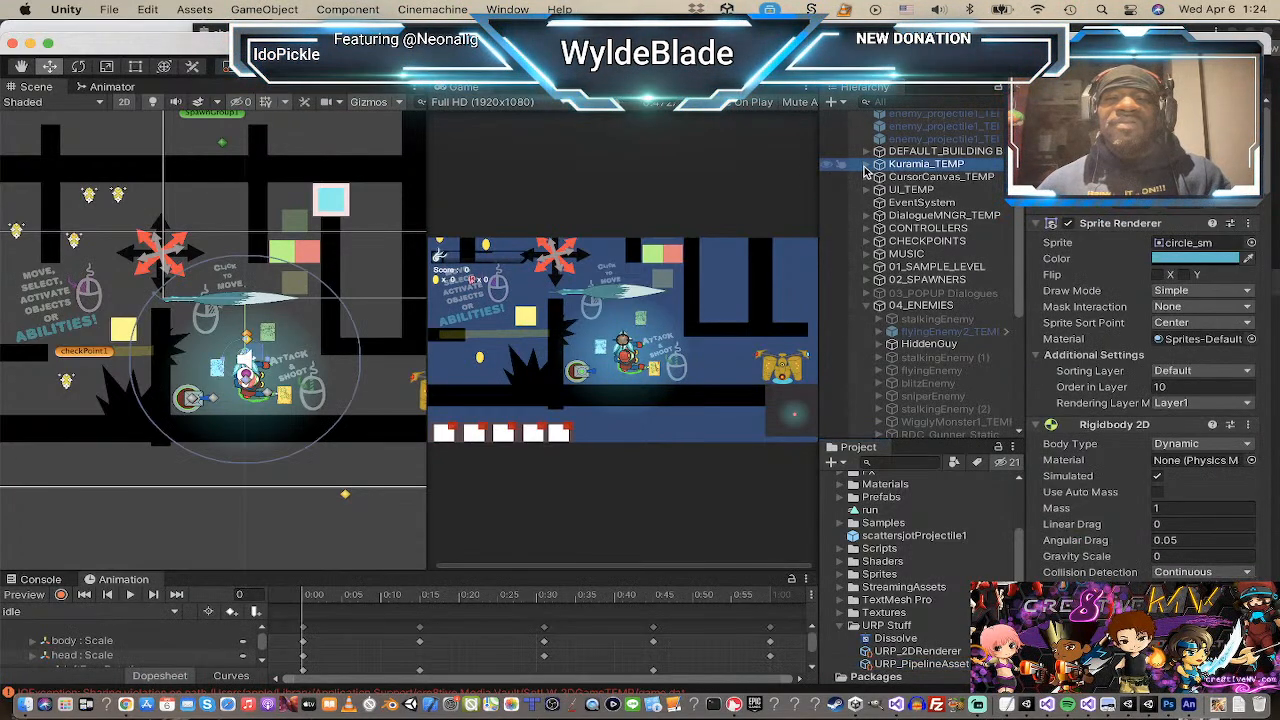
click(866, 164)
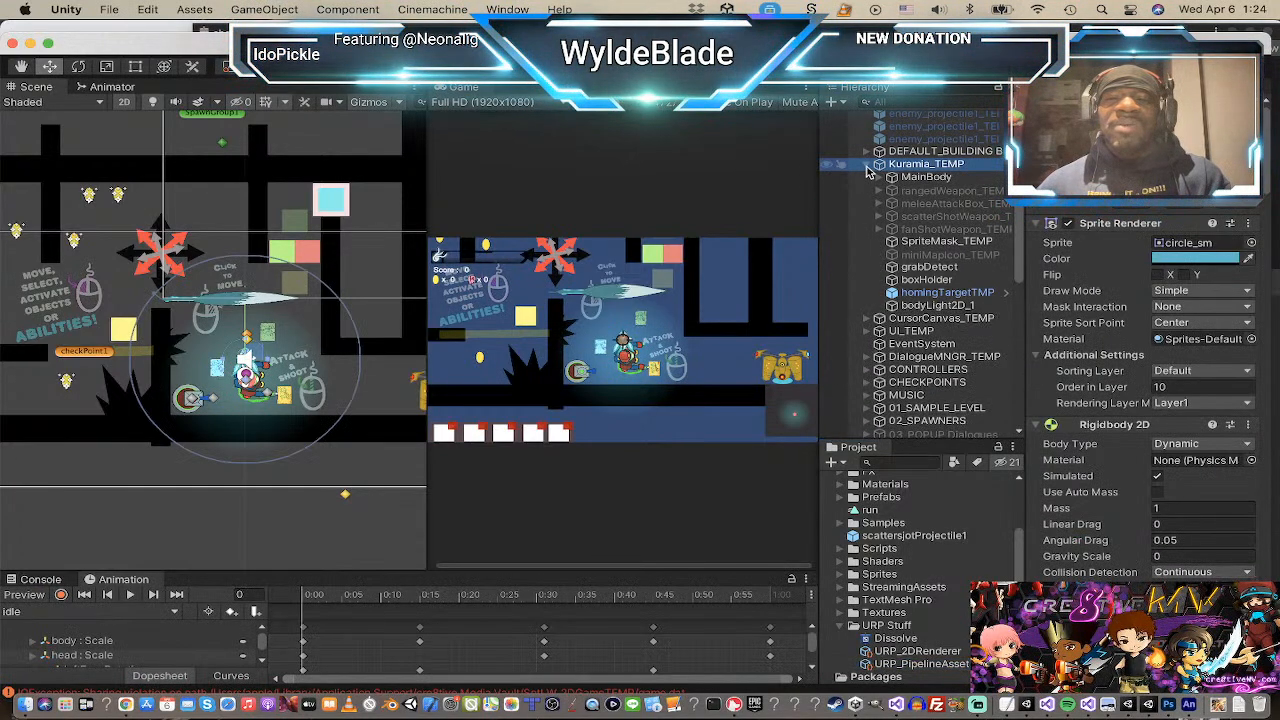
click(948, 306)
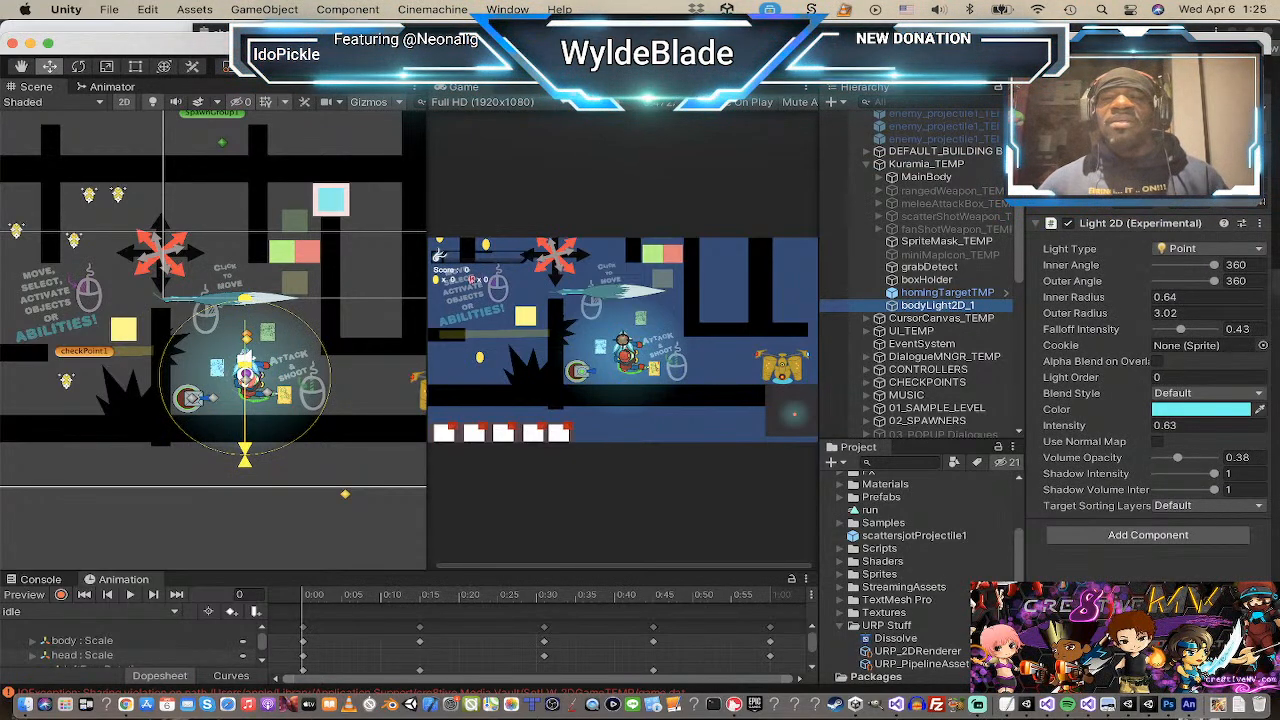
click(1067, 108)
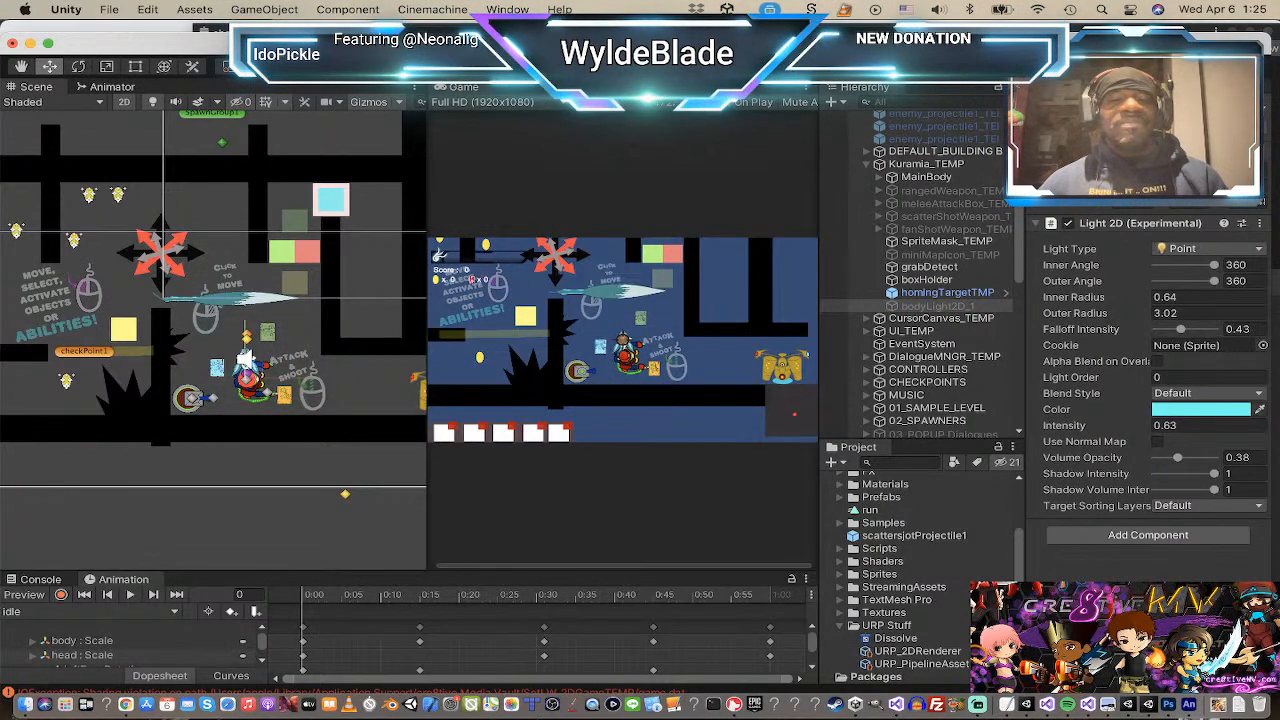
Step: Examine the unlit character up close and the whole sample level from afar in the Scene view
scroll(135, 410, up, 4)
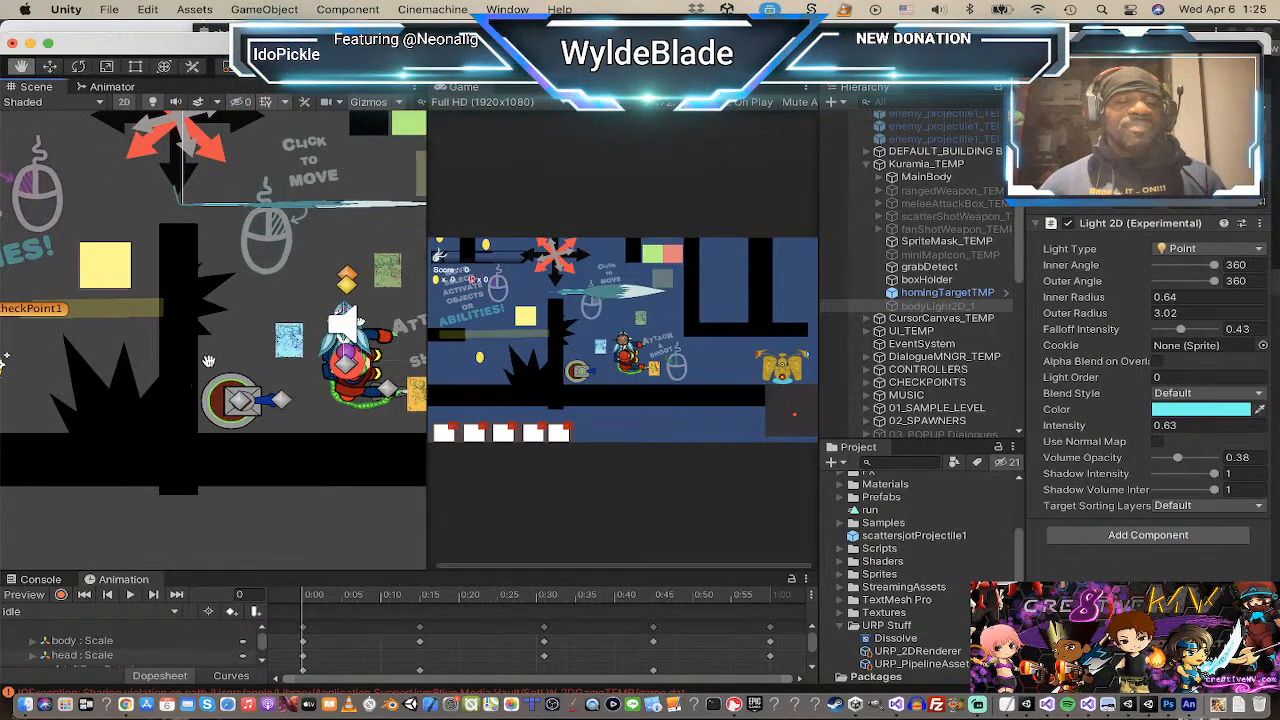
middle_drag(208, 360, 48, 340)
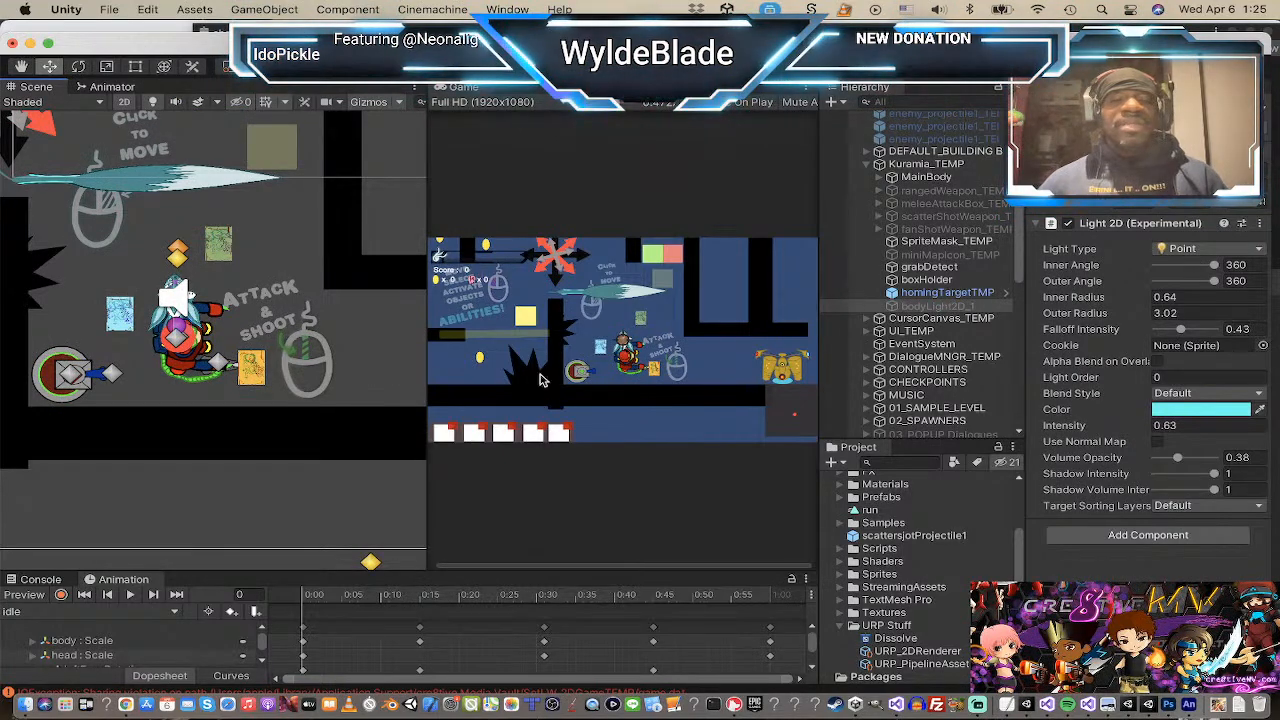
scroll(172, 326, down, 2)
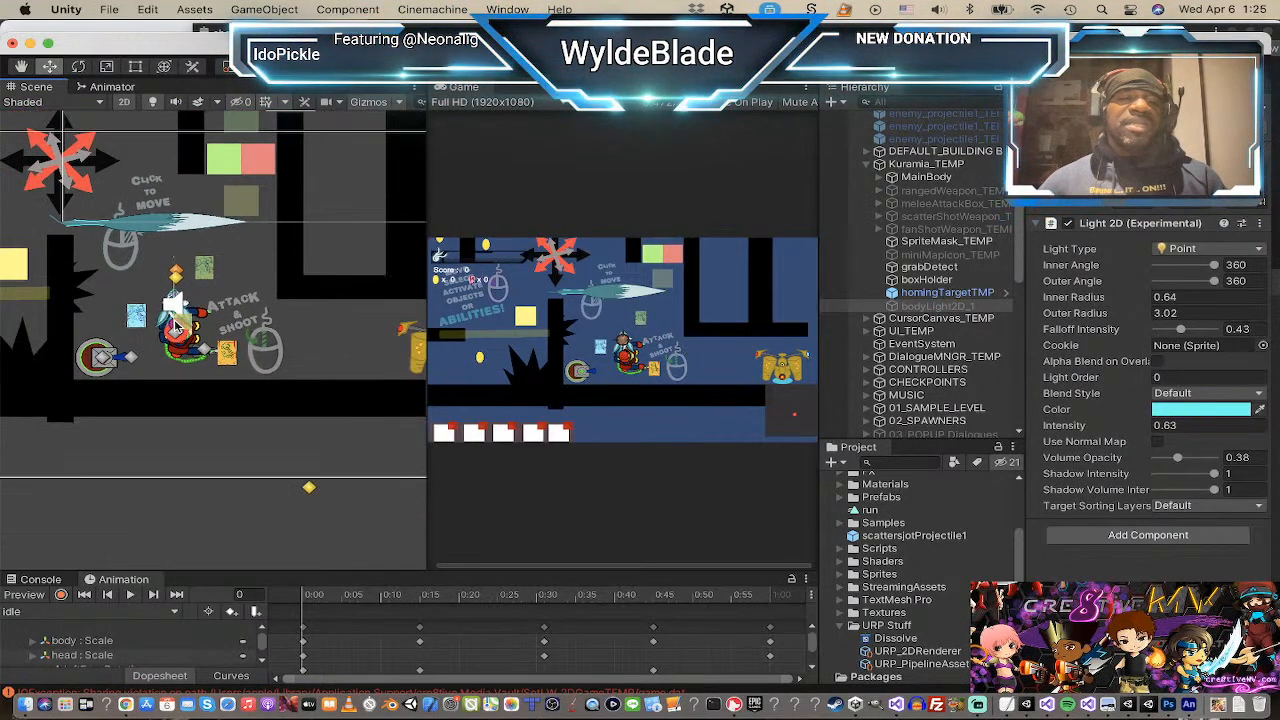
scroll(175, 326, down, 2)
scroll(229, 273, down, 1)
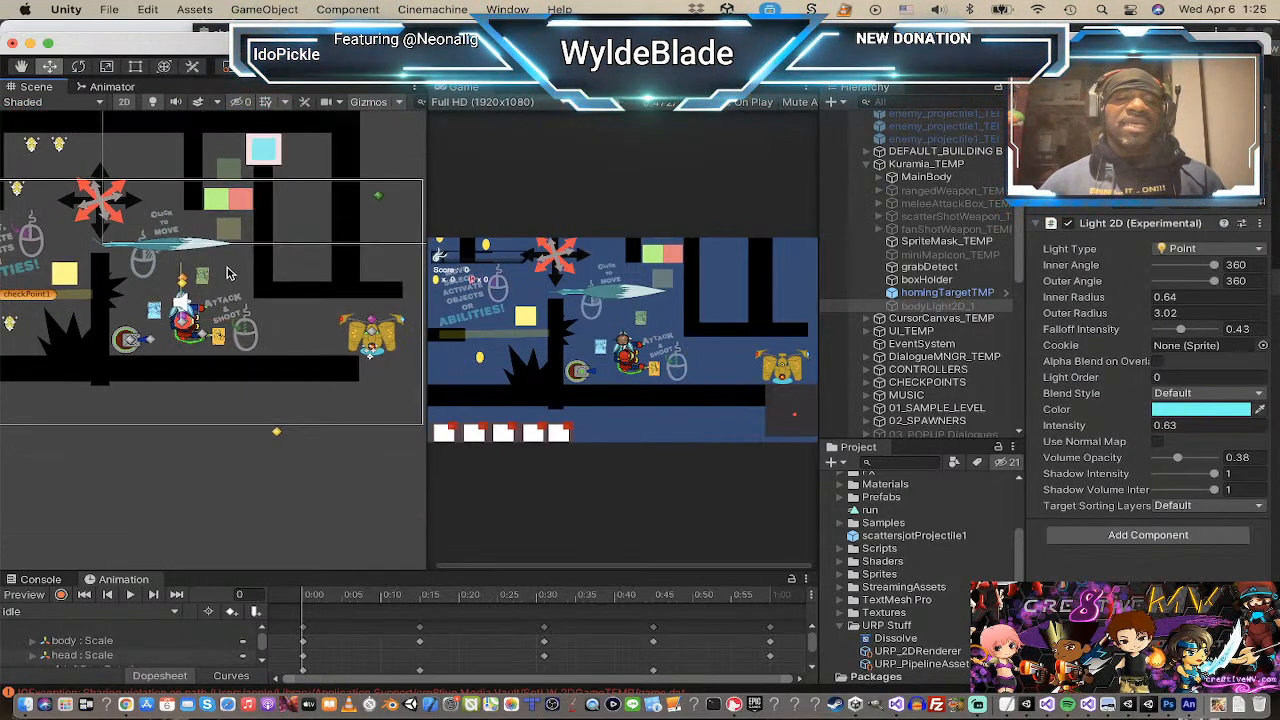
scroll(229, 273, down, 1)
middle_drag(229, 273, 257, 316)
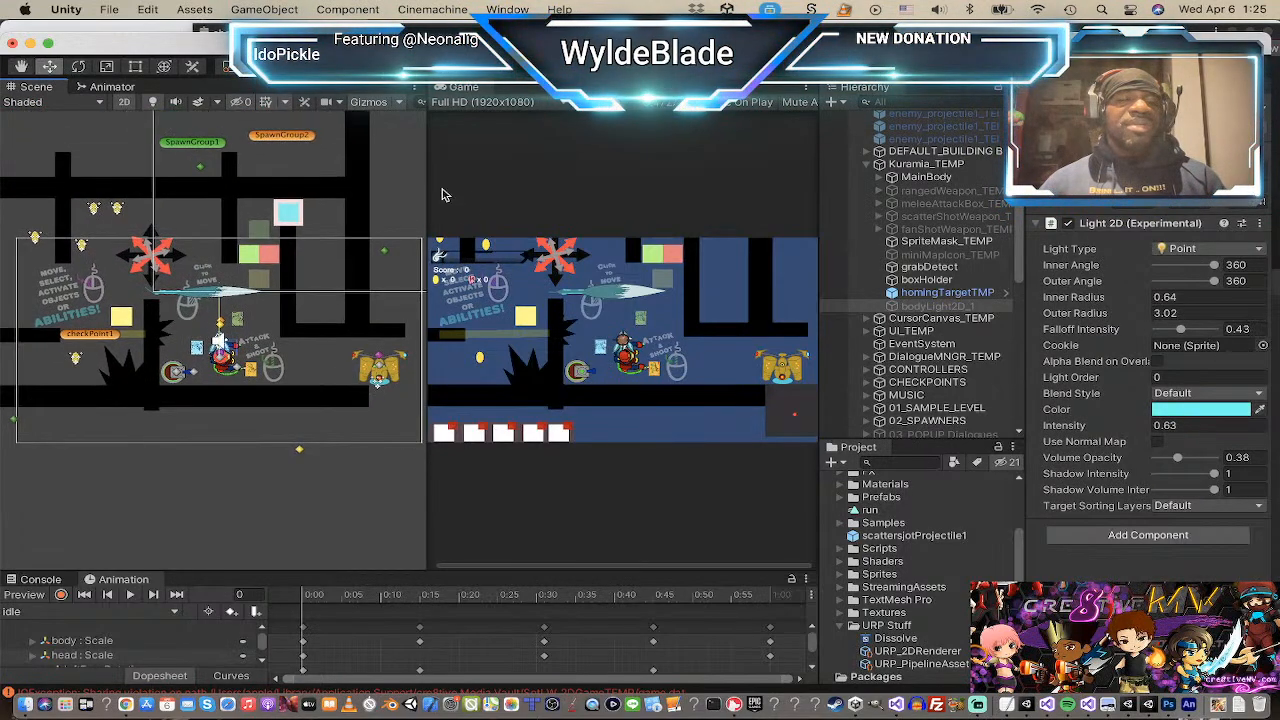
scroll(243, 255, down, 2)
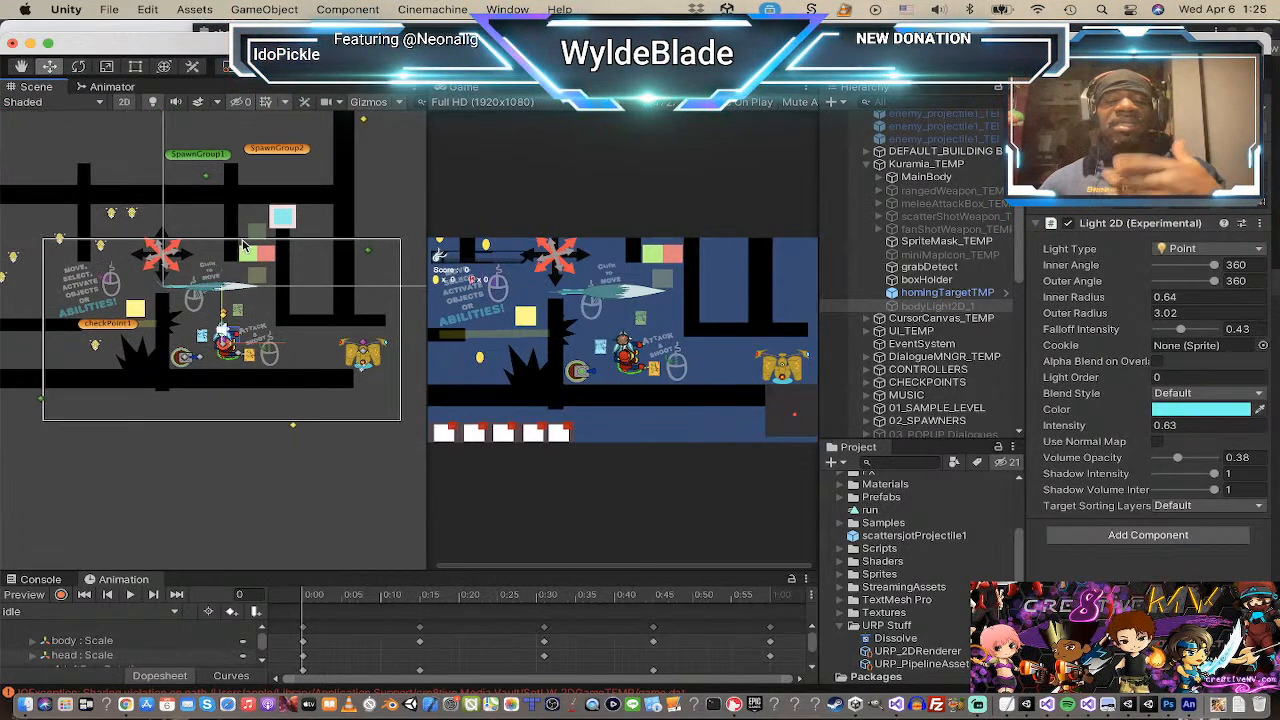
scroll(238, 250, down, 1)
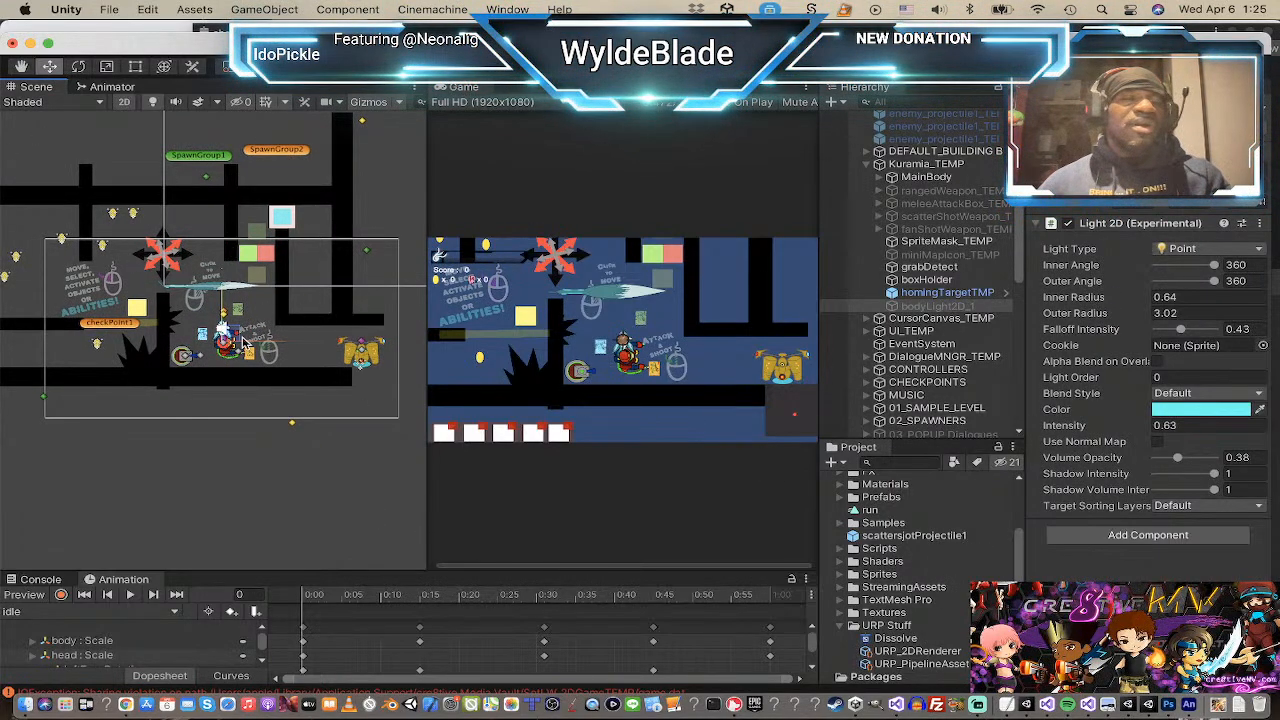
scroll(313, 440, down, 1)
scroll(313, 440, down, 1)
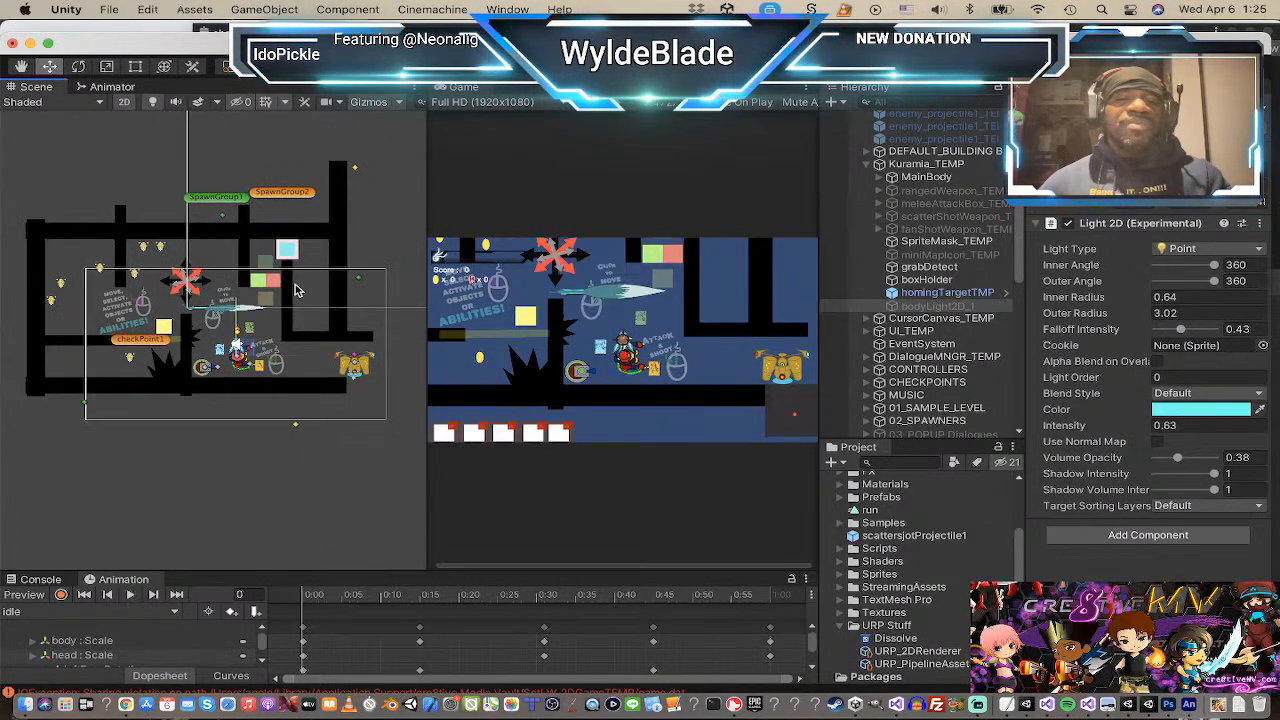
scroll(365, 375, down, 1)
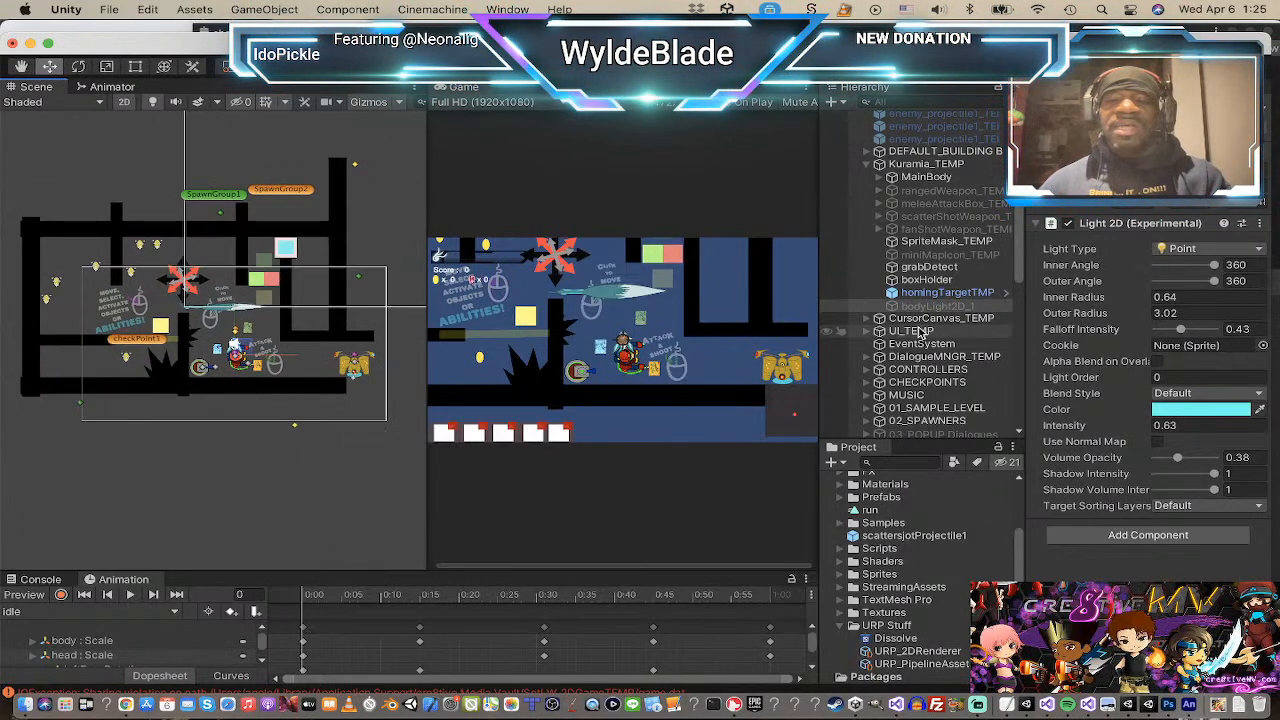
Step: Toggle the active state of the character's bodyLight2D_1 object
click(1067, 107)
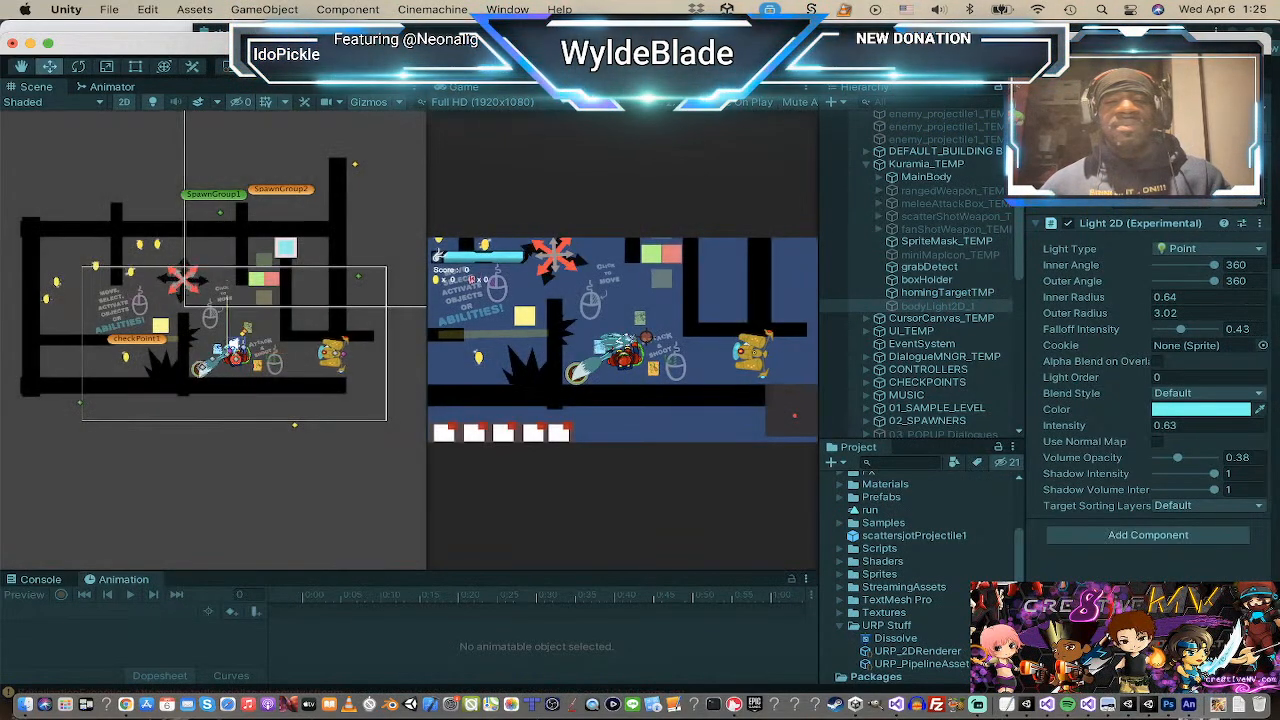
Step: Select Kuramia_TEMP in the running game and enable Light 1 and Body Light On in its PlayerCntrl script
click(650, 366)
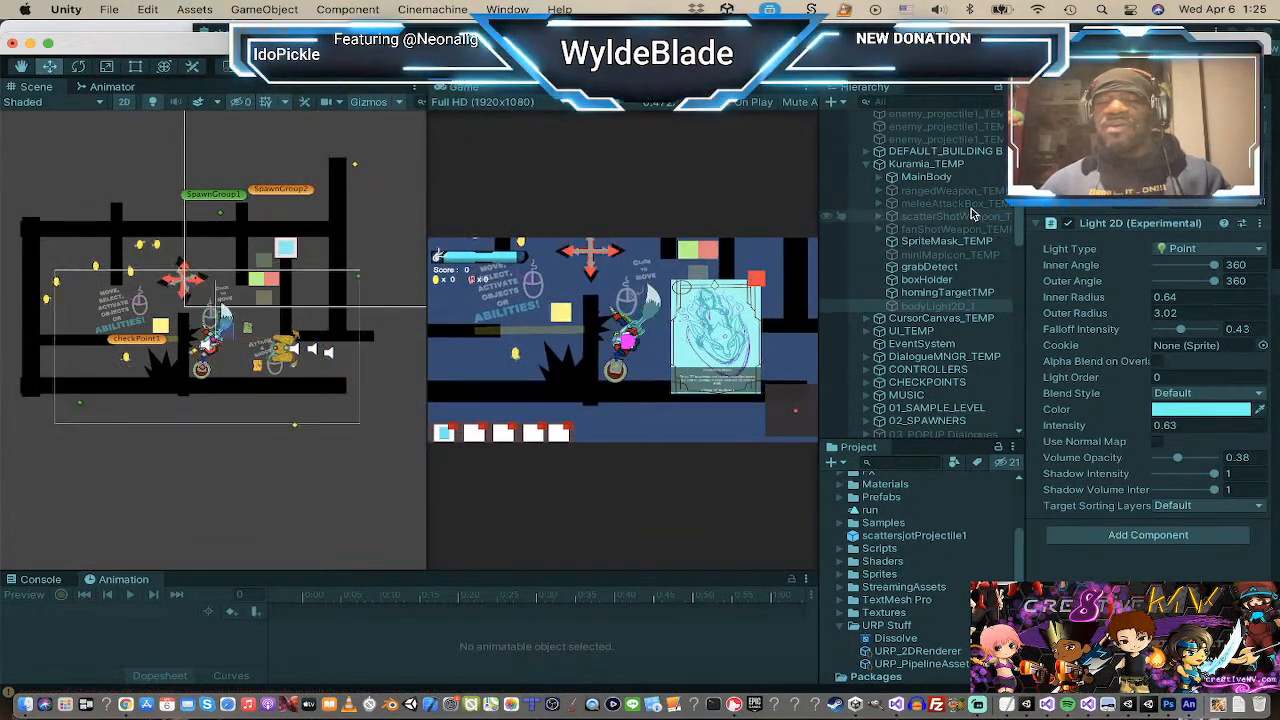
click(930, 166)
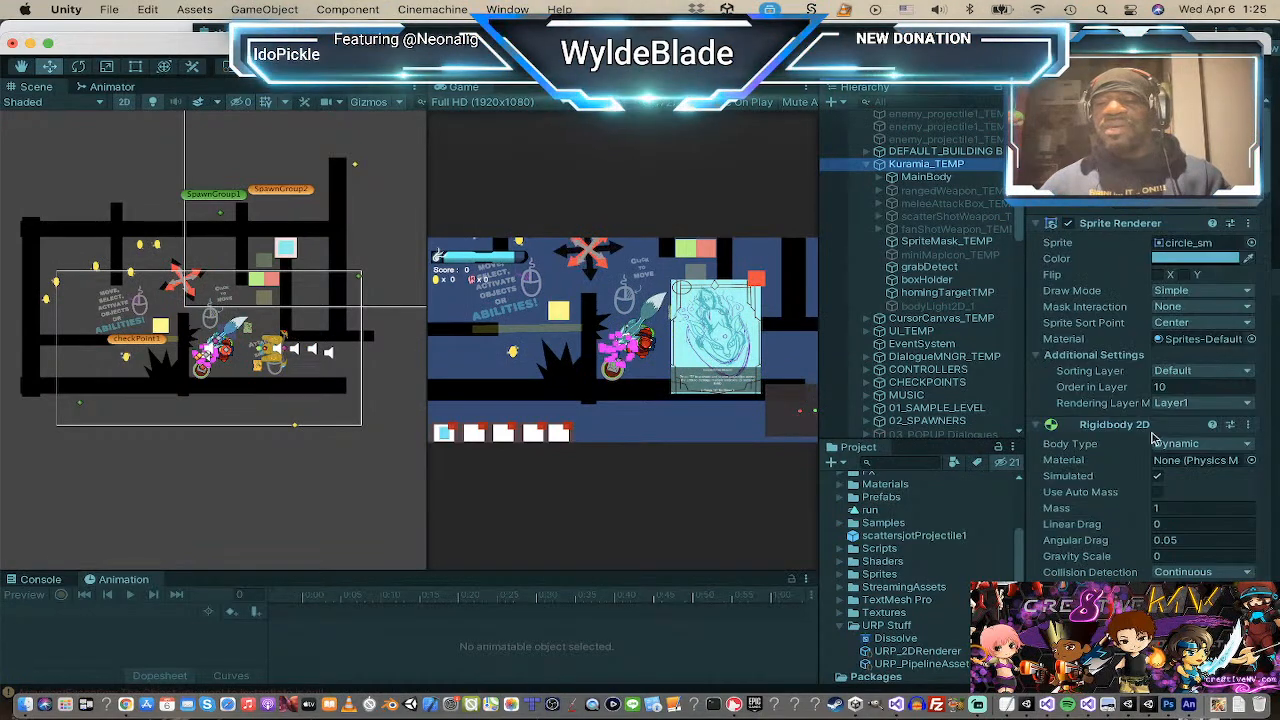
scroll(1135, 475, down, 10)
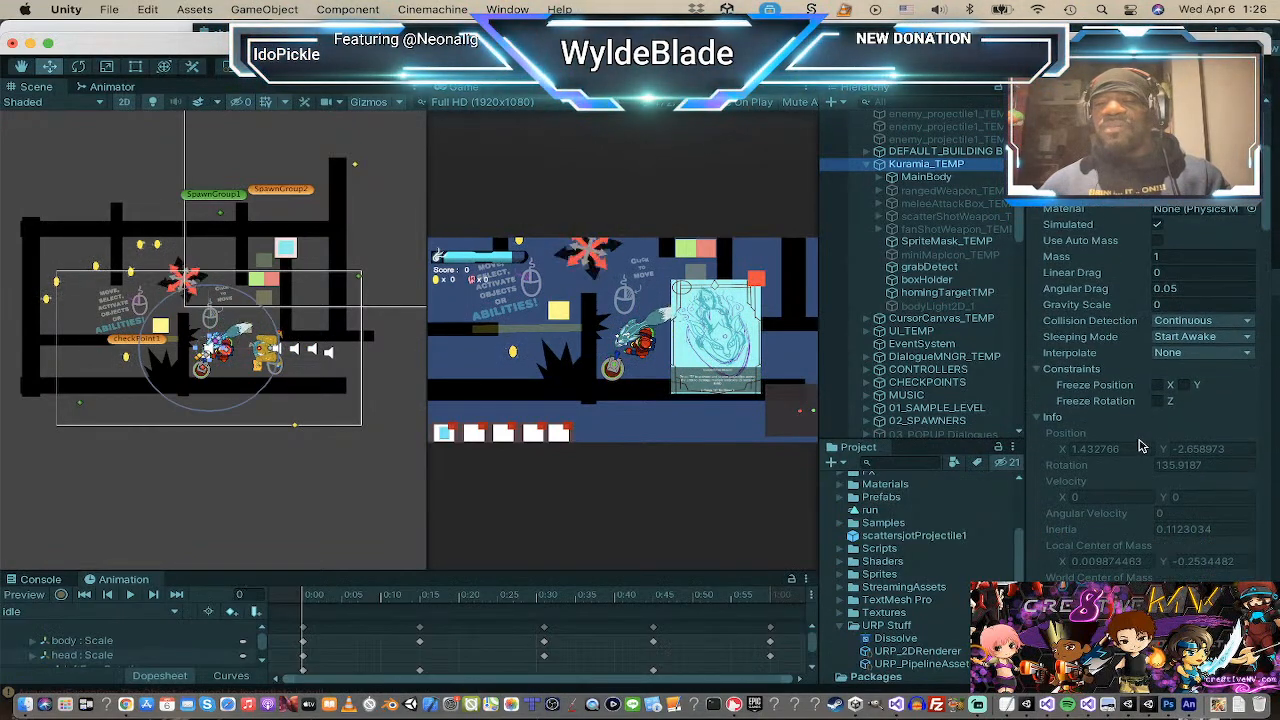
scroll(1140, 447, down, 15)
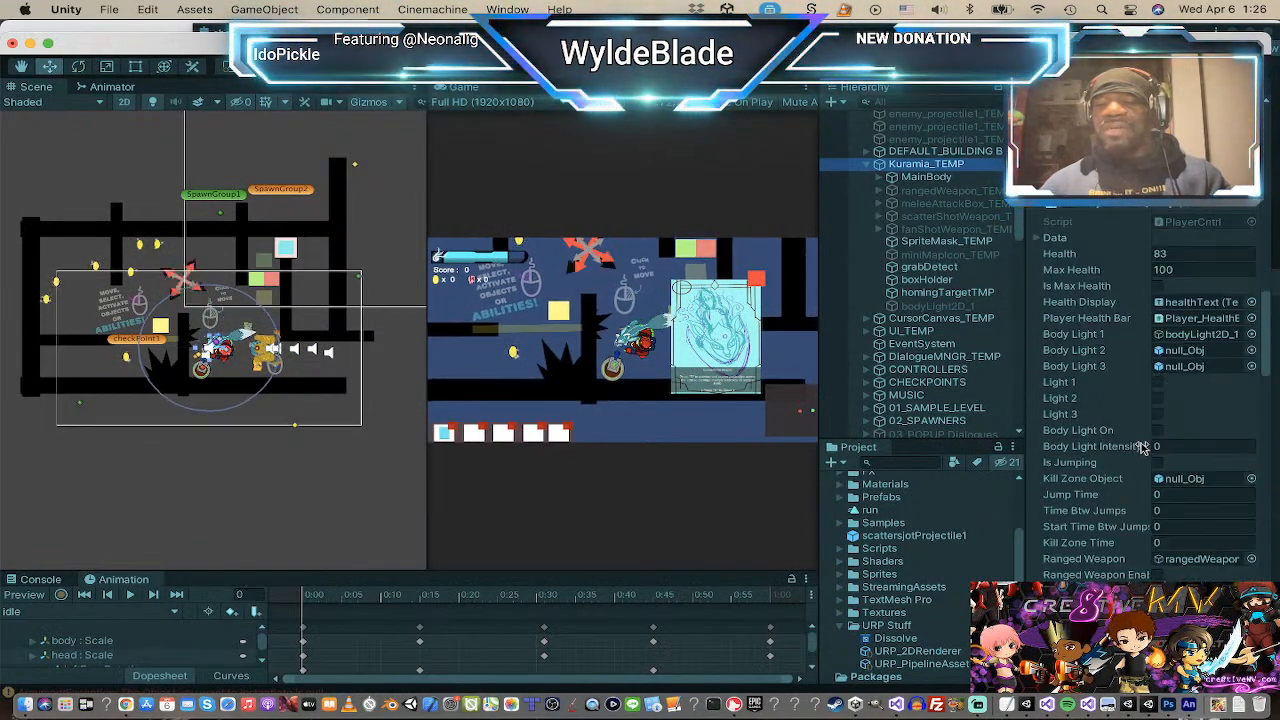
click(1157, 382)
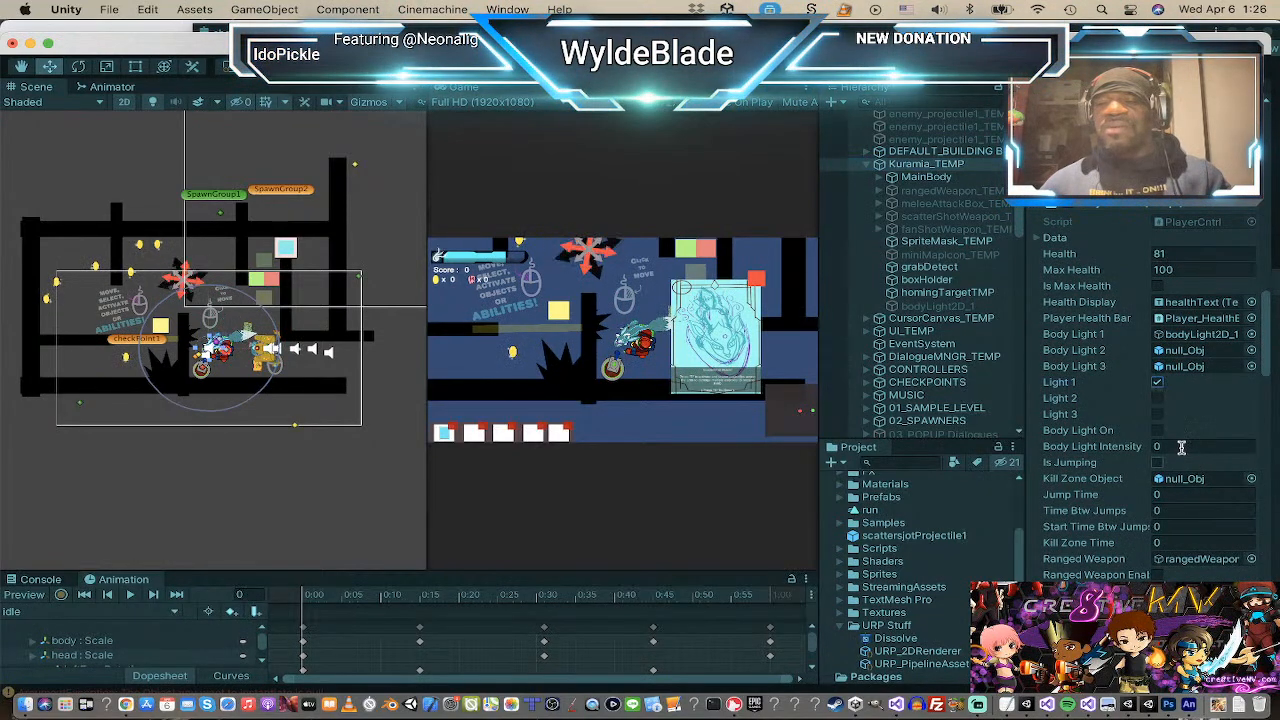
click(1157, 430)
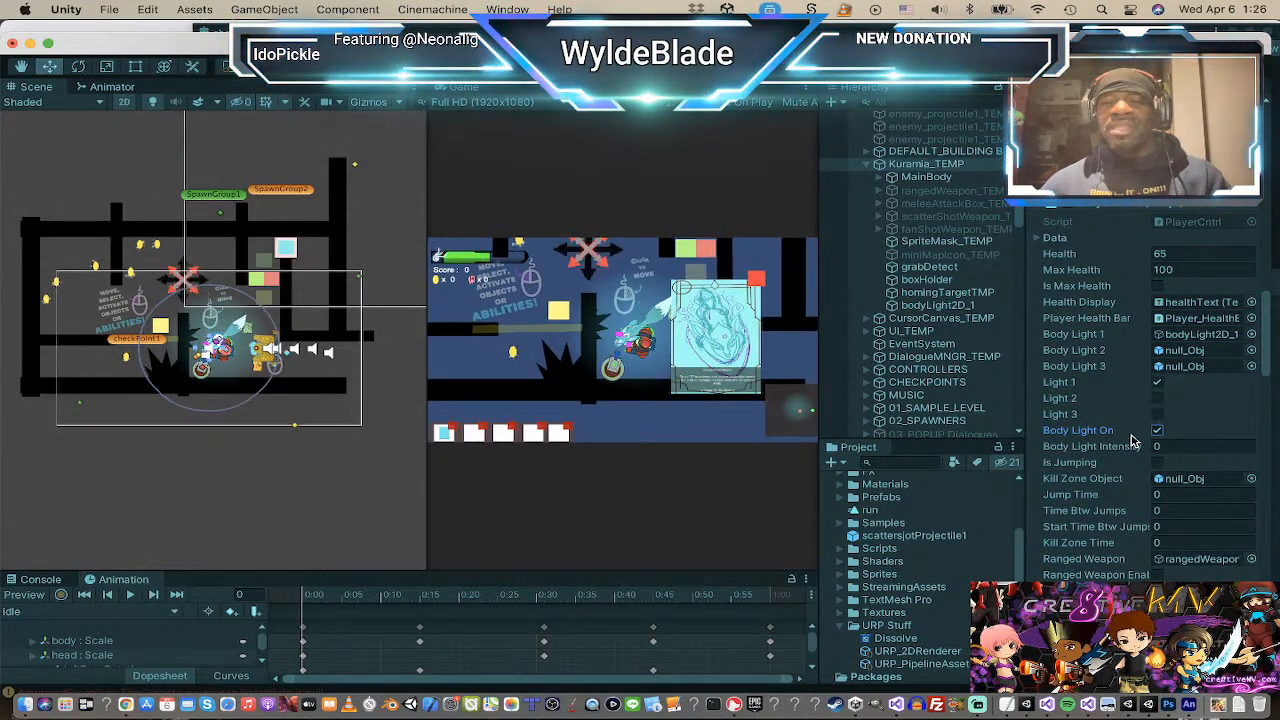
Step: Toggle Body Light On off and on repeatedly to demonstrate the character's light in the running game
click(1157, 430)
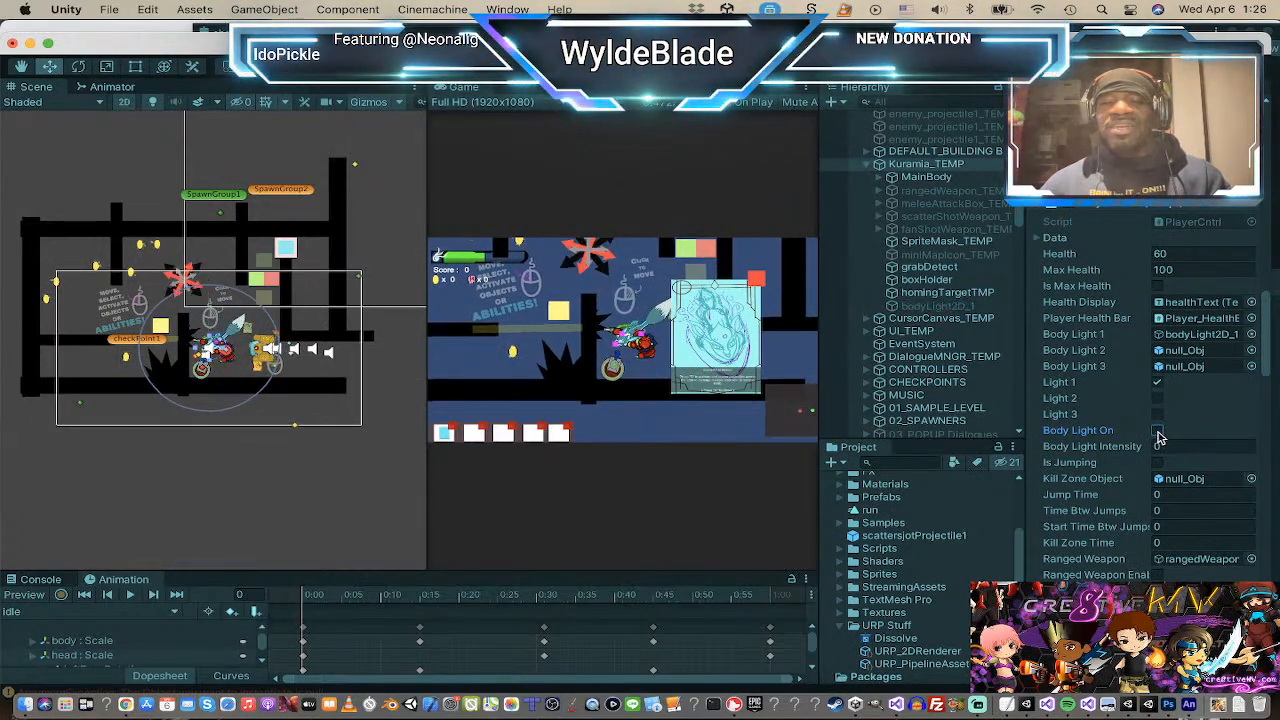
click(1157, 431)
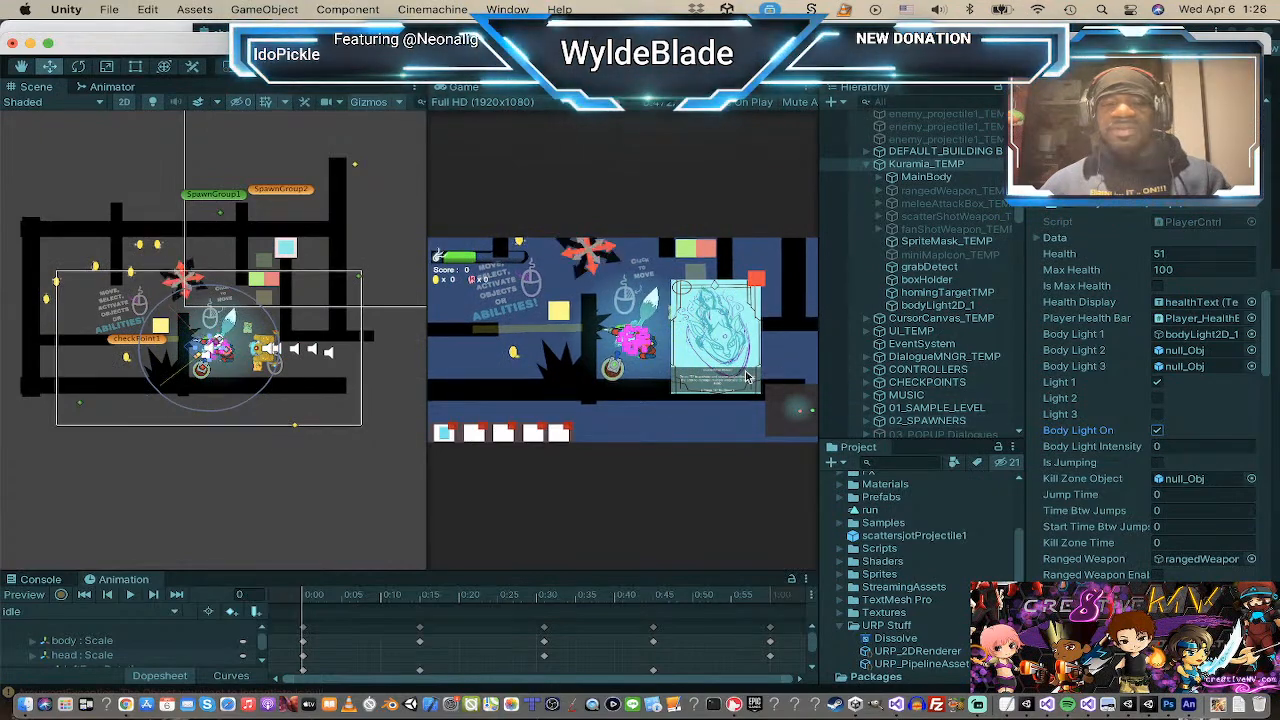
click(1157, 430)
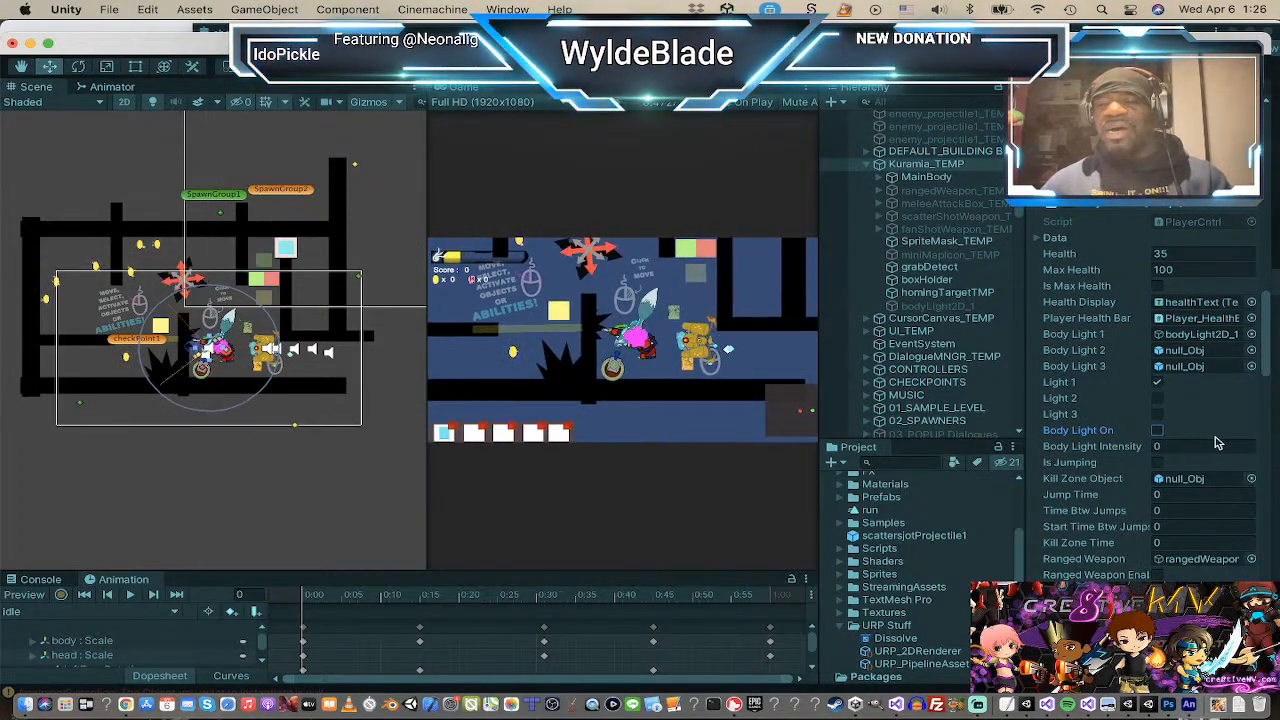
click(1157, 431)
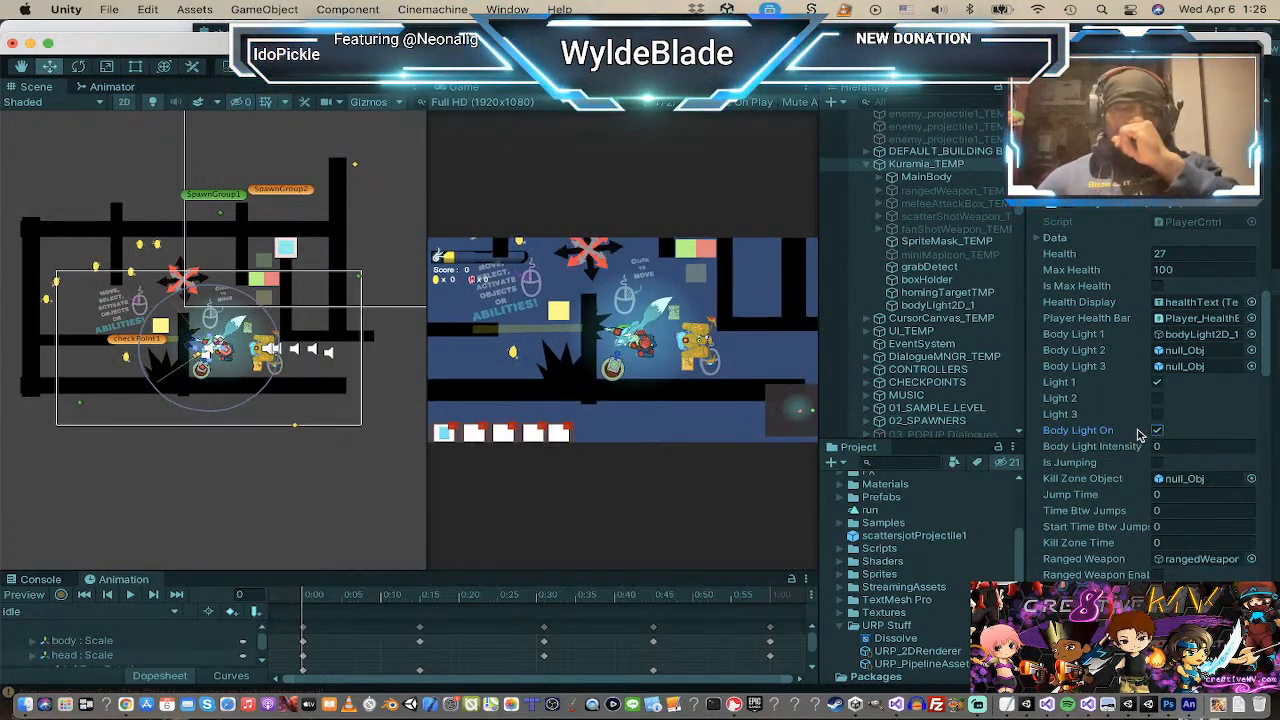
Step: Disable Body Light On and Light 1 on Kuramia_TEMP, and exit play mode
click(1157, 430)
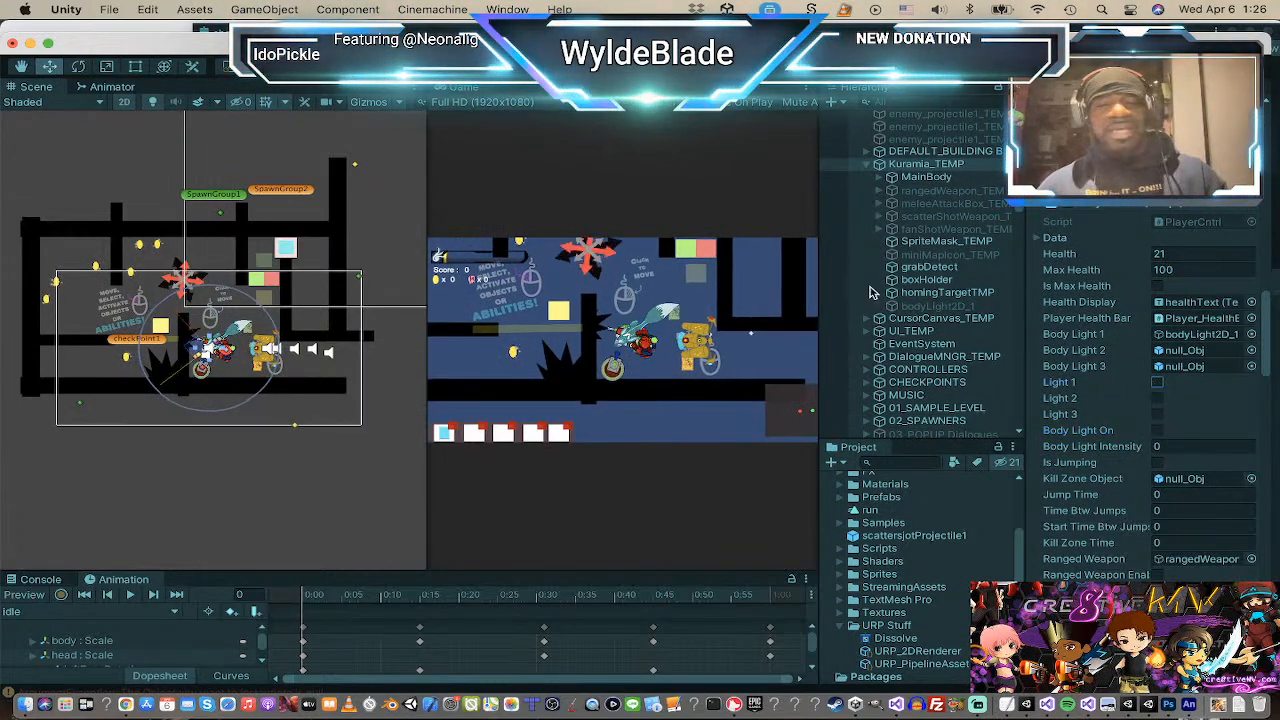
click(1157, 382)
key(super+p)
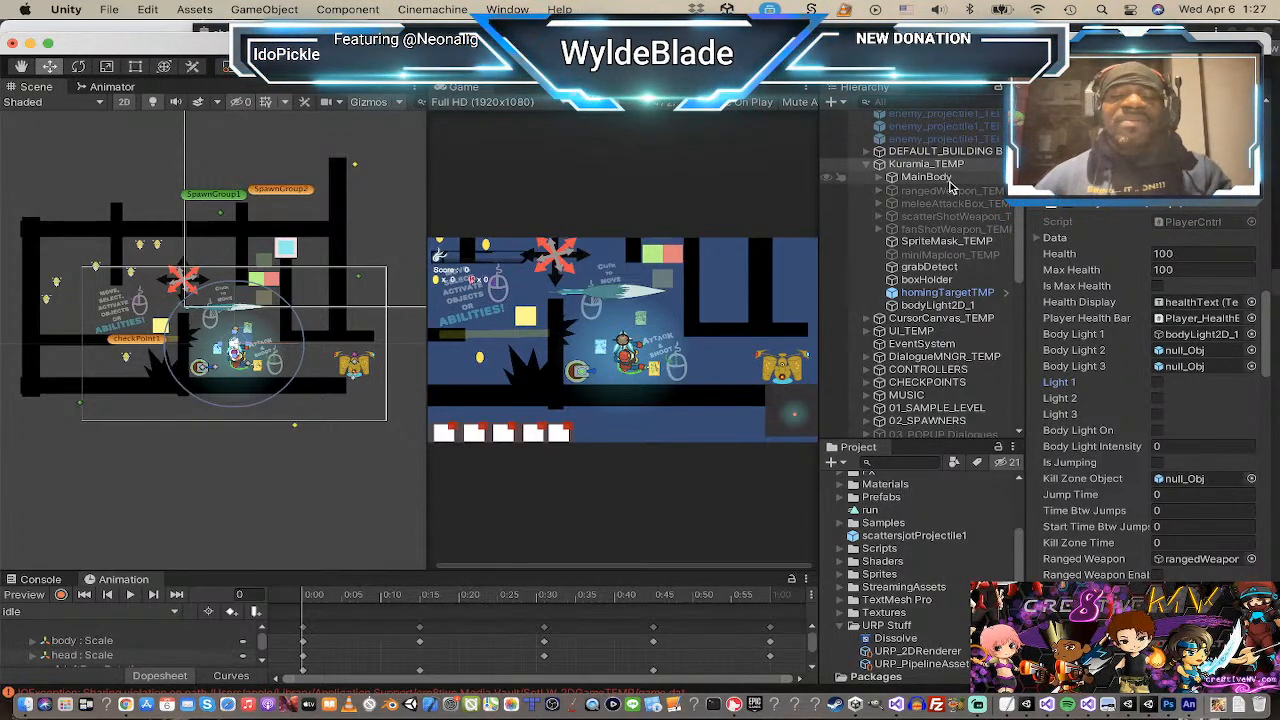
Step: Examine the lit character up close and its light's reach across the sample level in the Scene view
scroll(140, 388, up, 5)
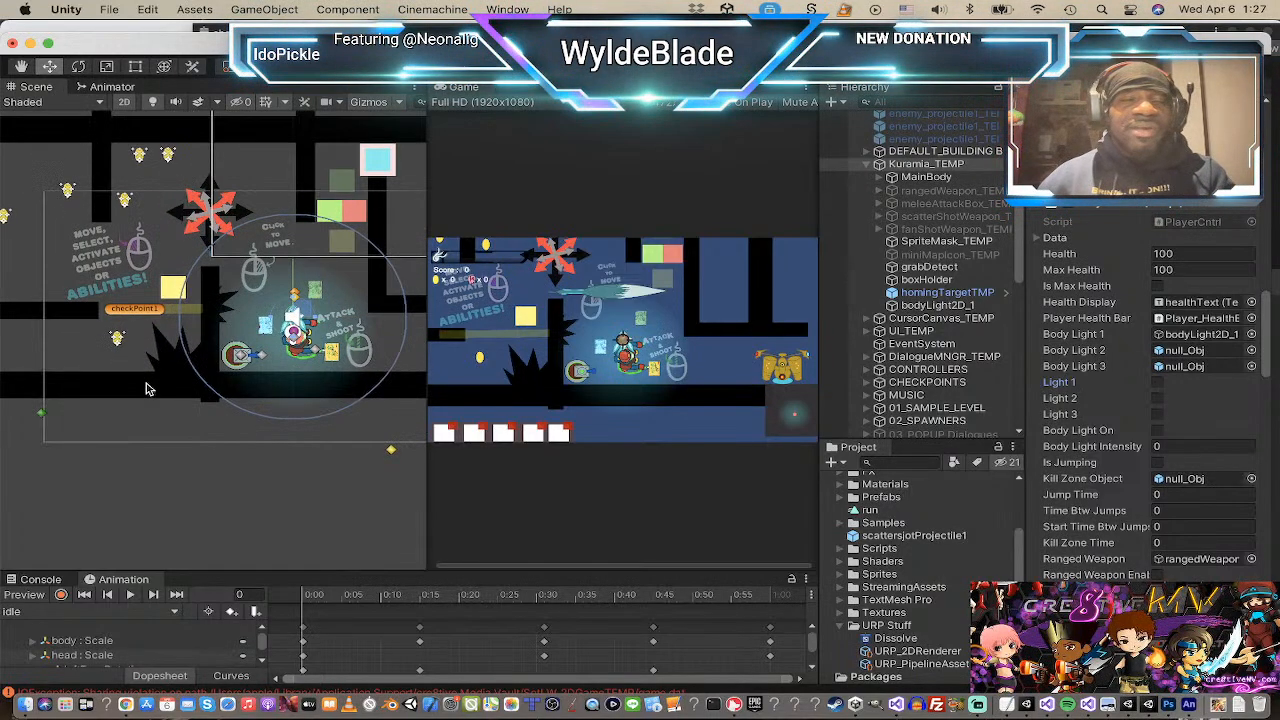
scroll(276, 305, up, 3)
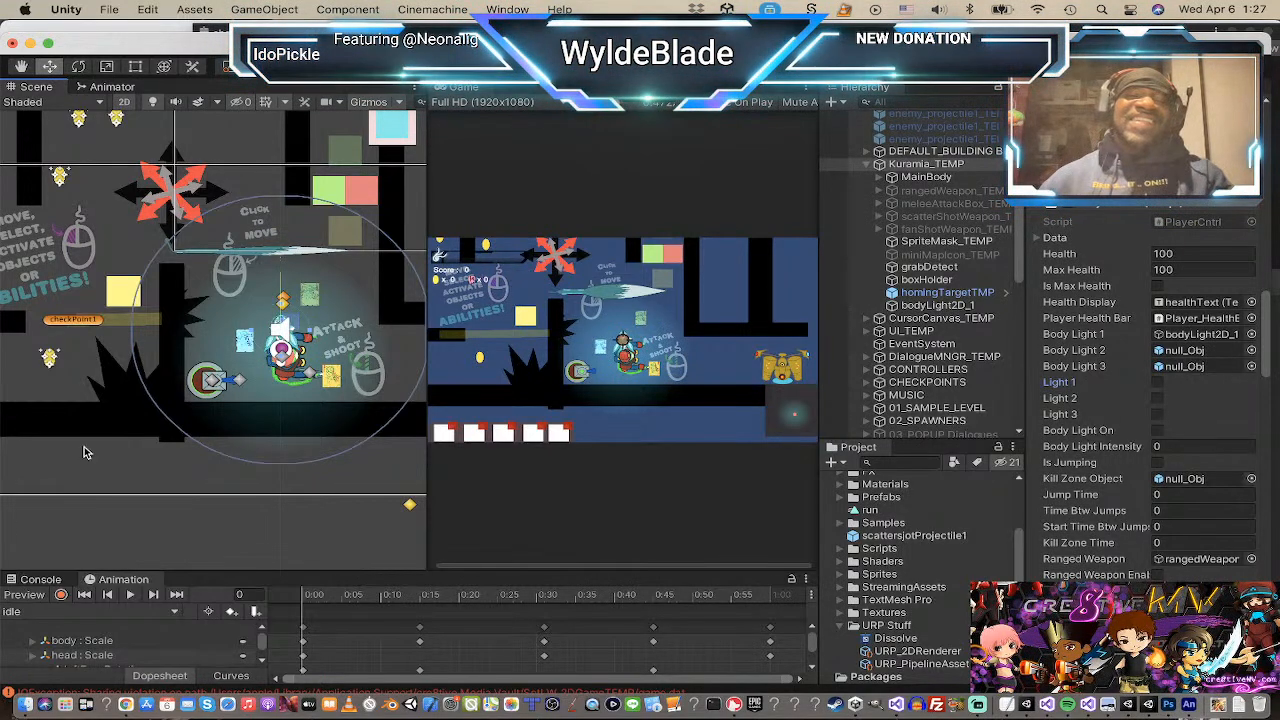
scroll(218, 424, down, 4)
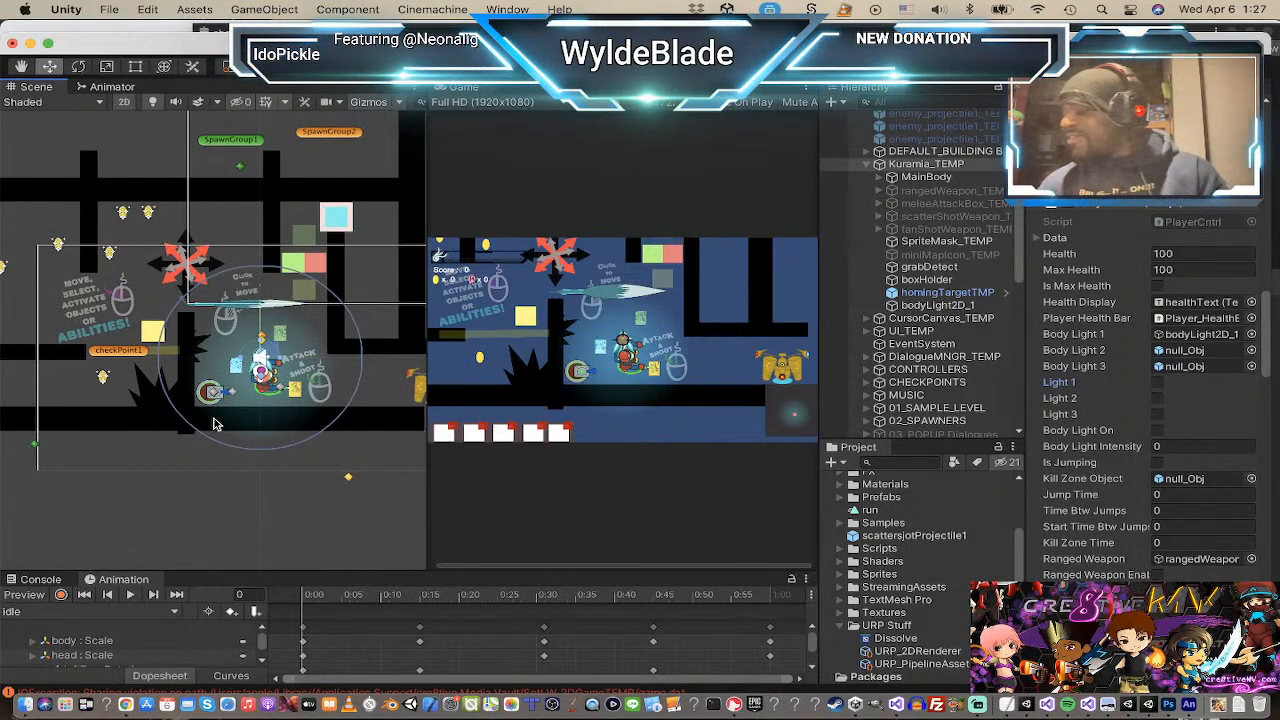
scroll(218, 410, up, 3)
scroll(218, 408, up, 3)
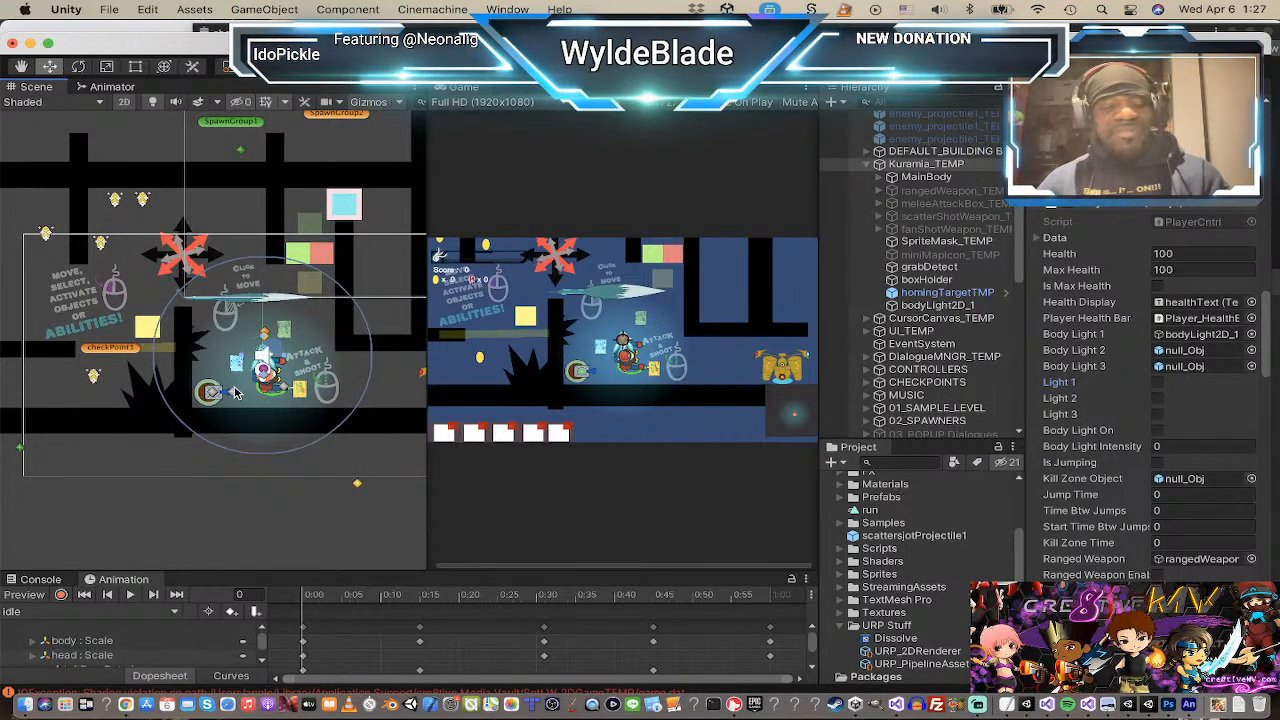
scroll(233, 394, up, 2)
scroll(238, 384, down, 1)
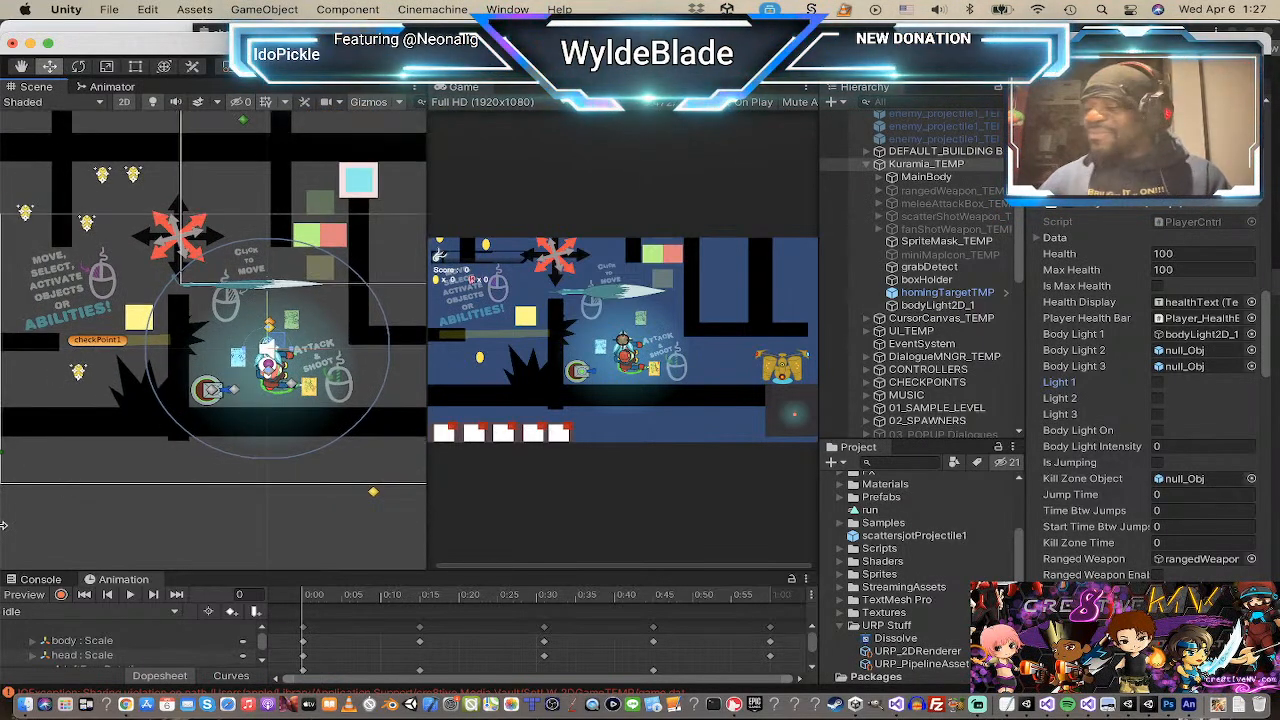
scroll(160, 382, right, 3)
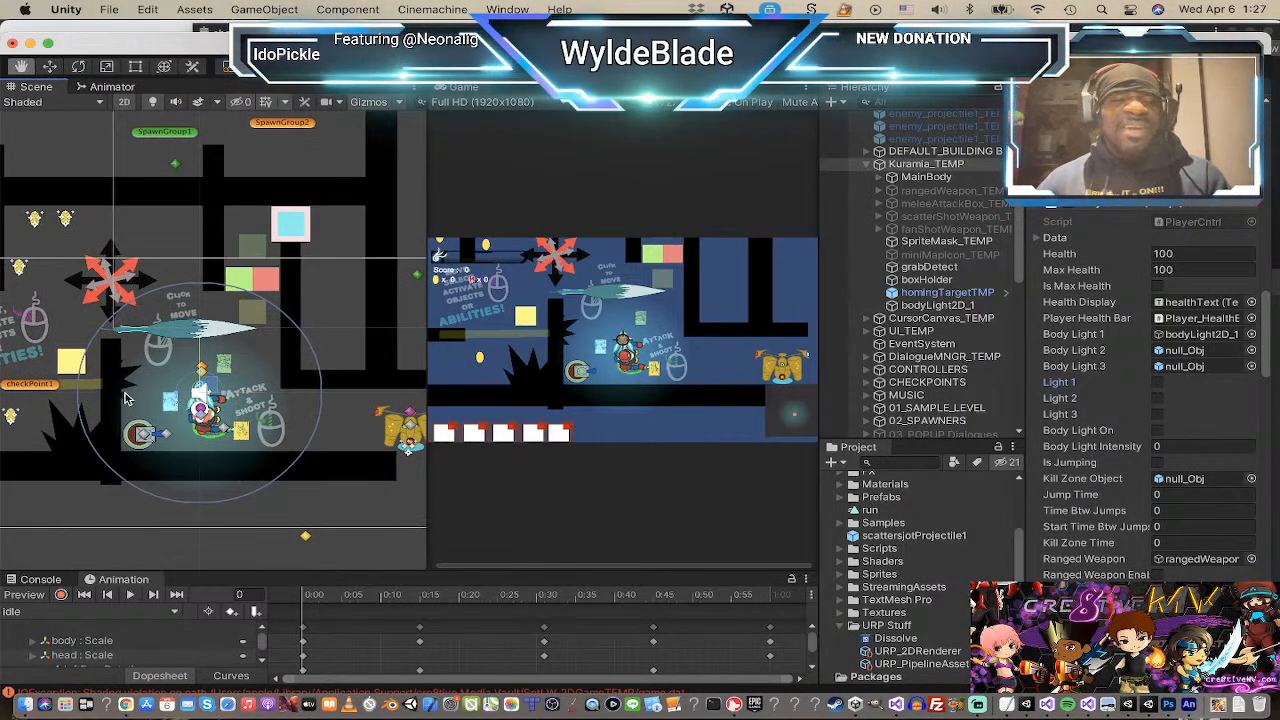
scroll(133, 385, left, 2)
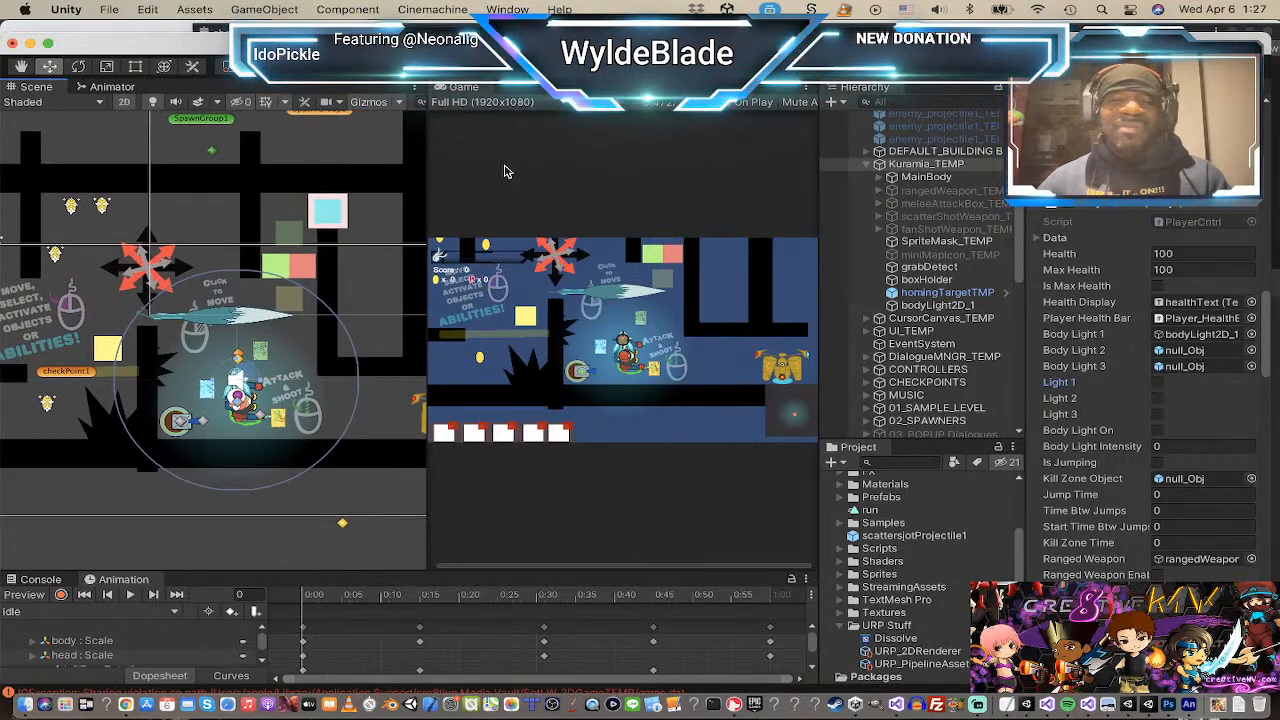
scroll(165, 375, down, 2)
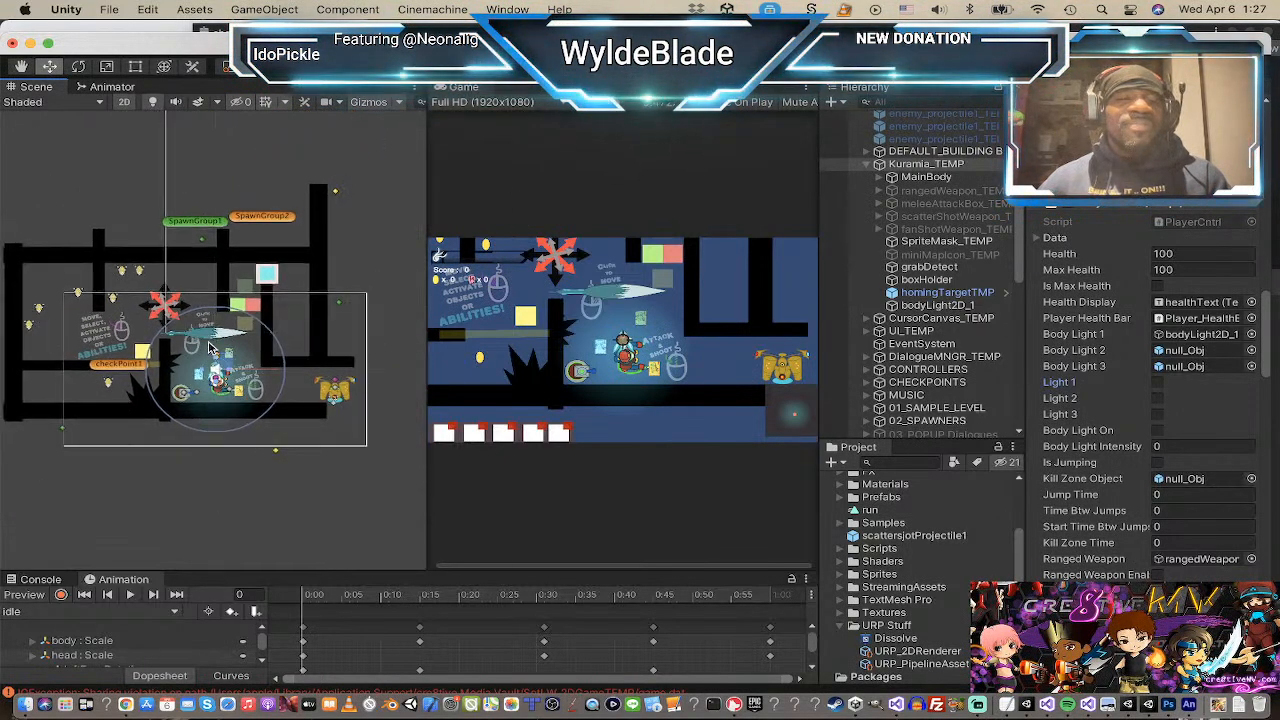
scroll(211, 342, up, 3)
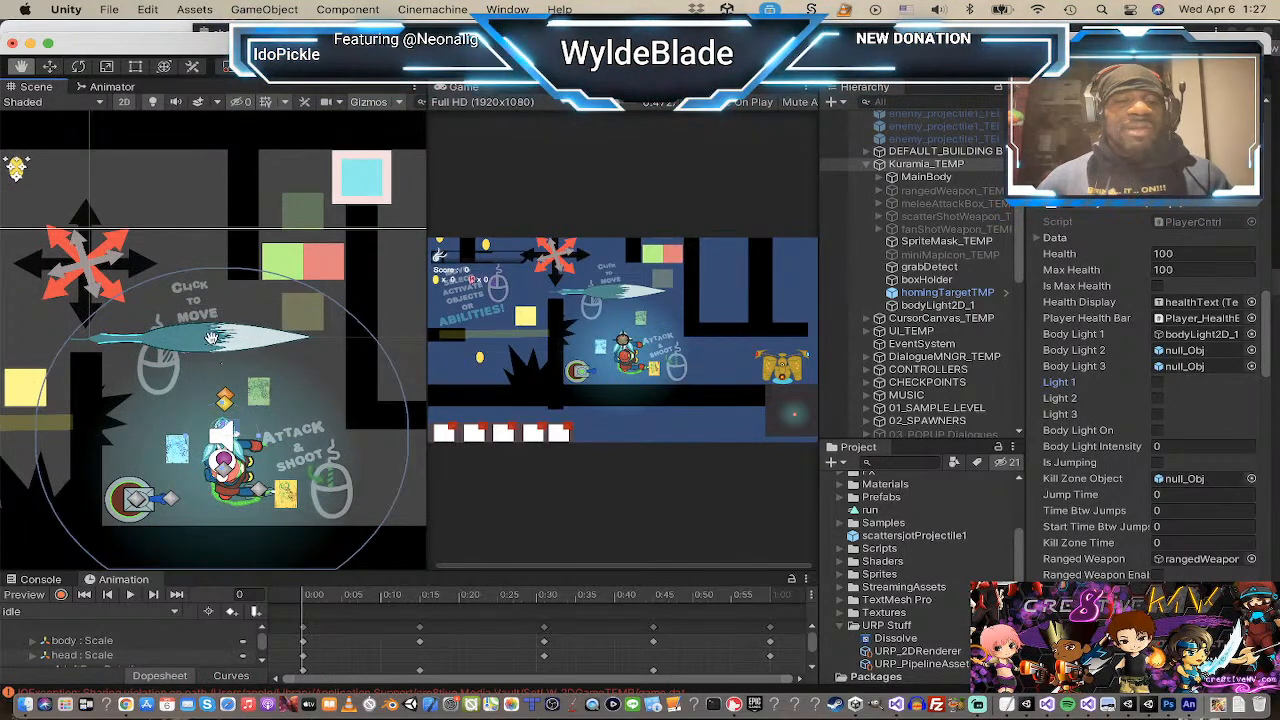
middle_drag(211, 342, 212, 274)
scroll(212, 274, down, 2)
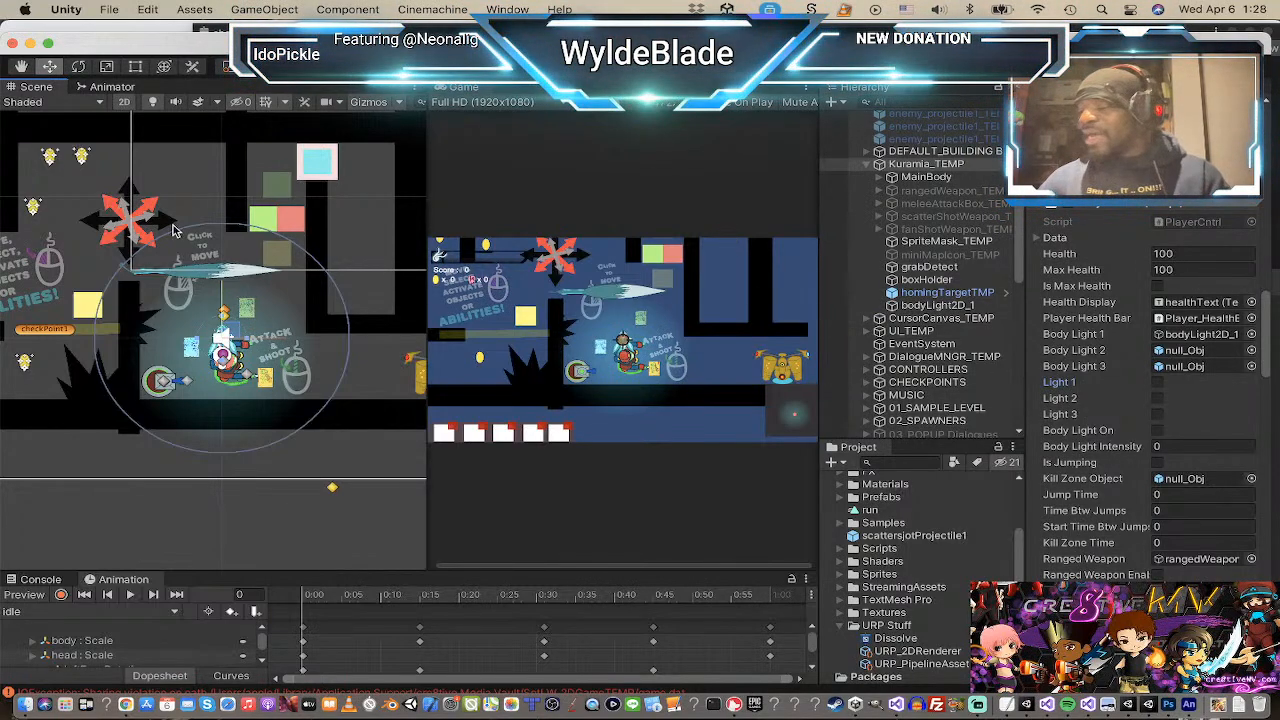
scroll(244, 372, down, 5)
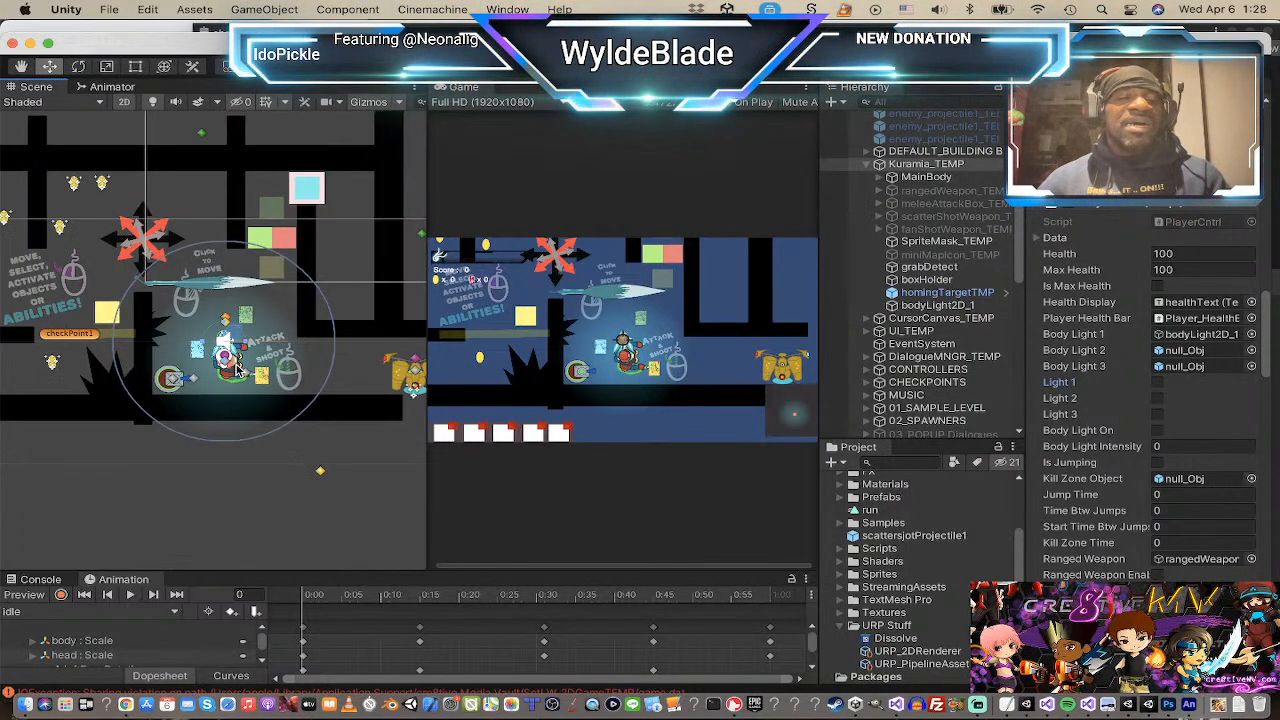
scroll(244, 372, down, 2)
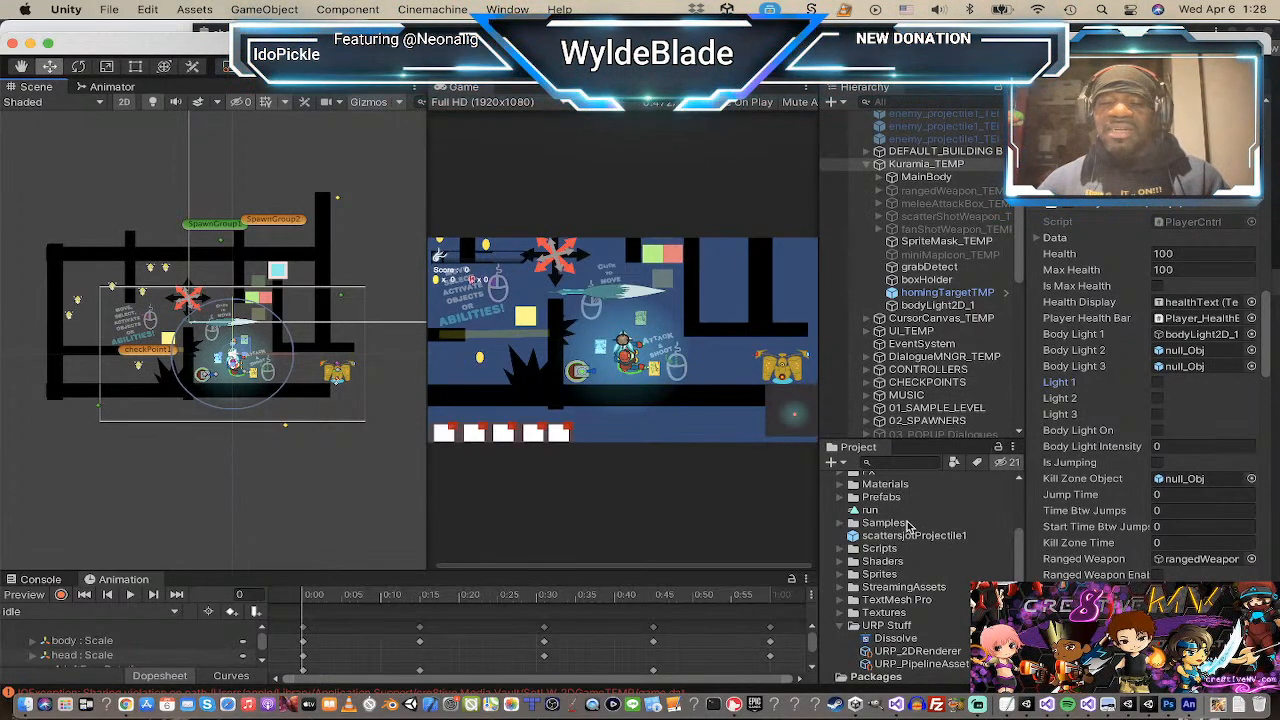
Step: Expand the 0. Scenes folder in the project assets and open the Level_1a scene
scroll(920, 516, up, 3)
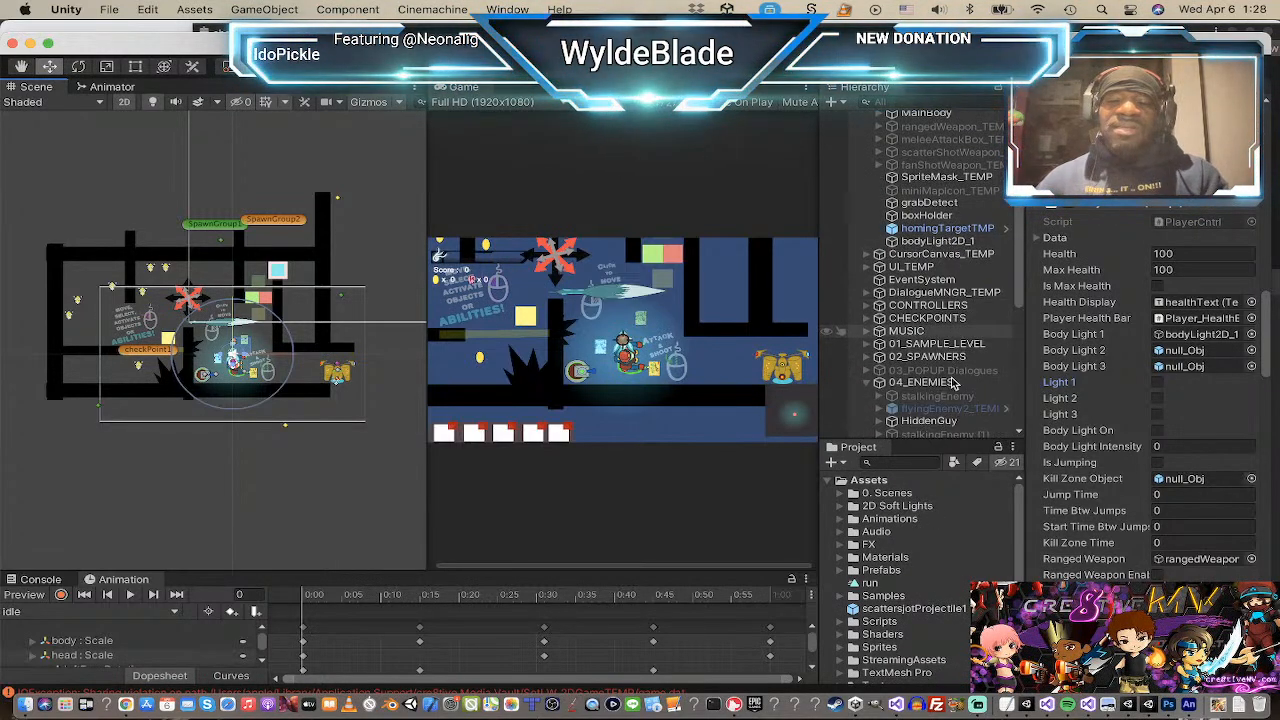
scroll(955, 515, down, 3)
scroll(955, 515, up, 3)
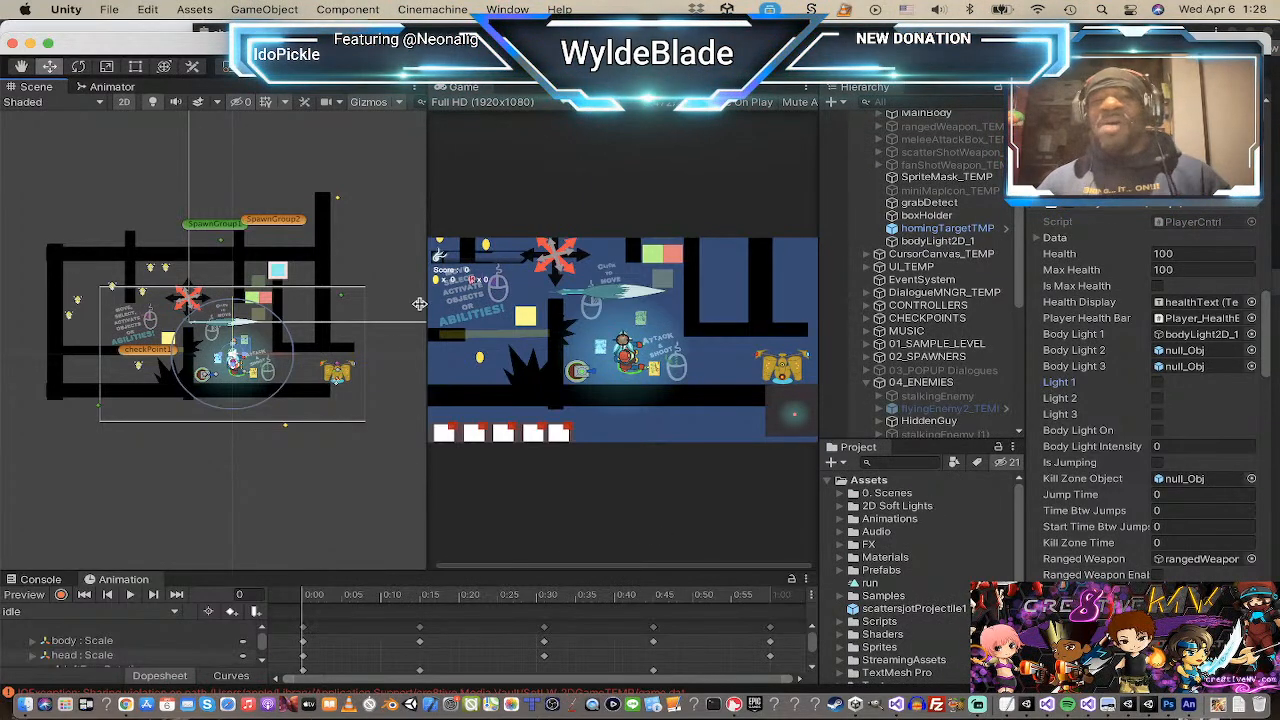
scroll(298, 384, down, 1)
scroll(887, 568, down, 3)
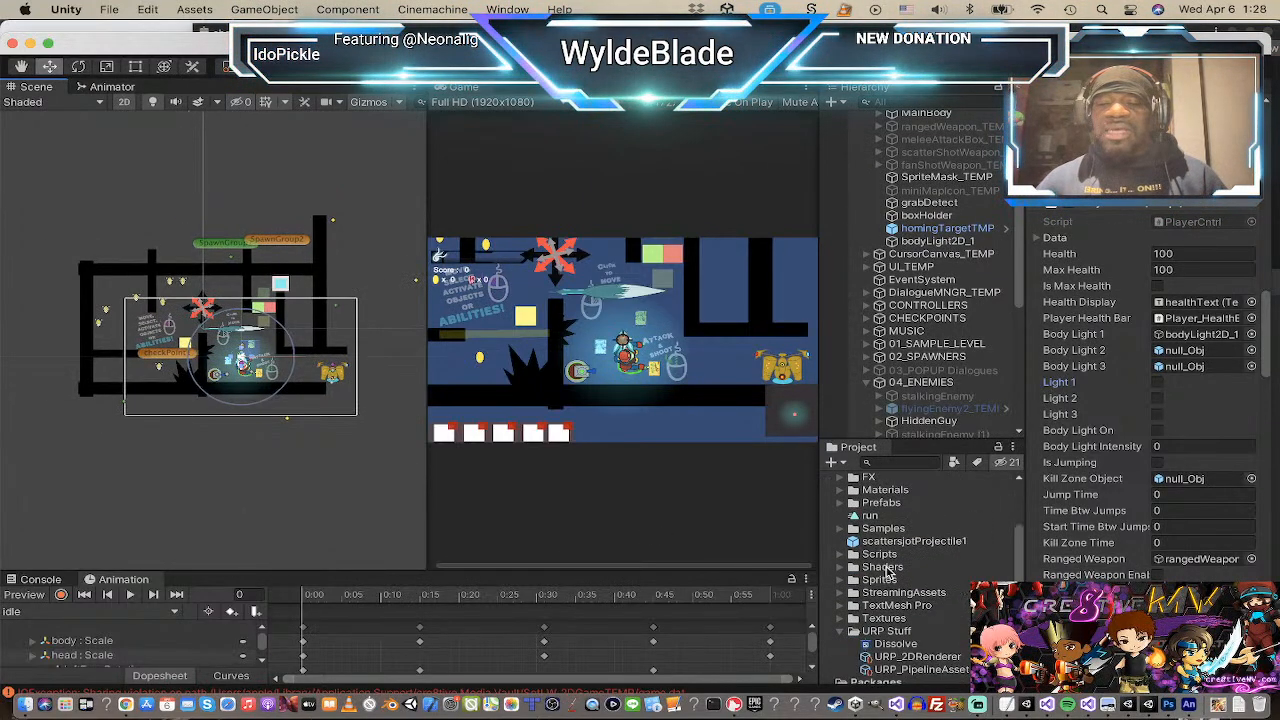
scroll(887, 568, up, 3)
click(852, 494)
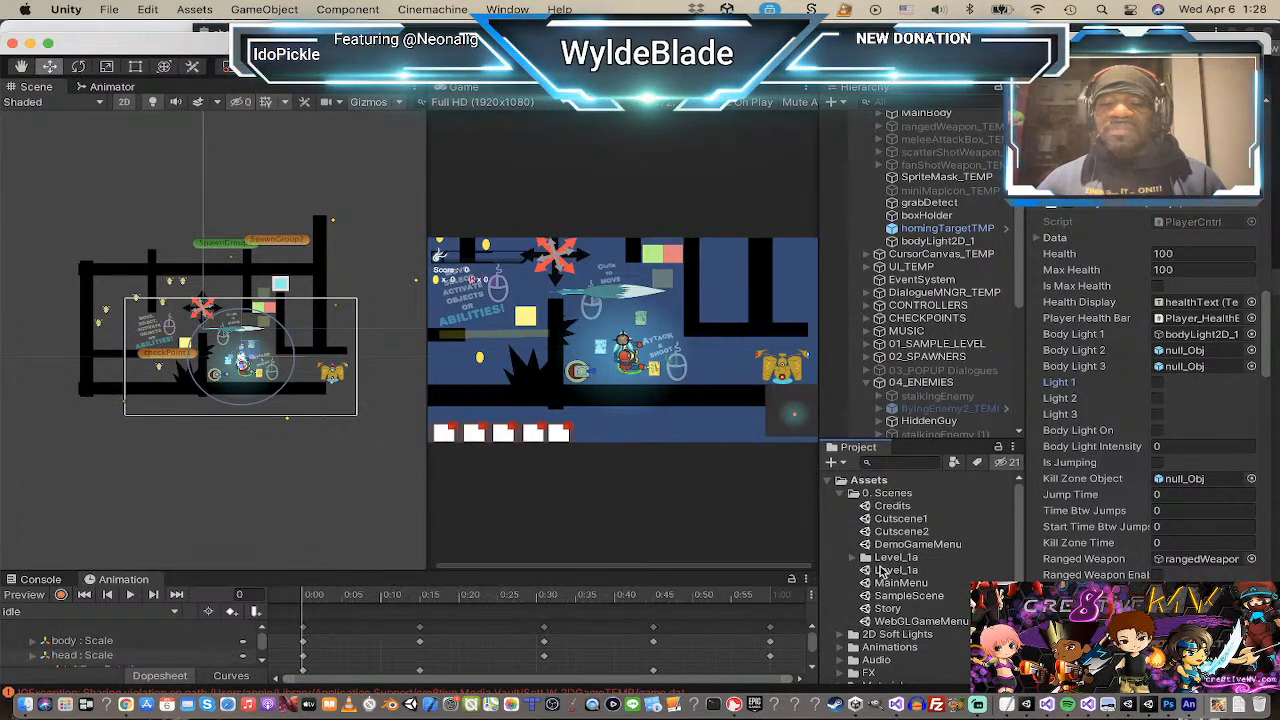
click(853, 557)
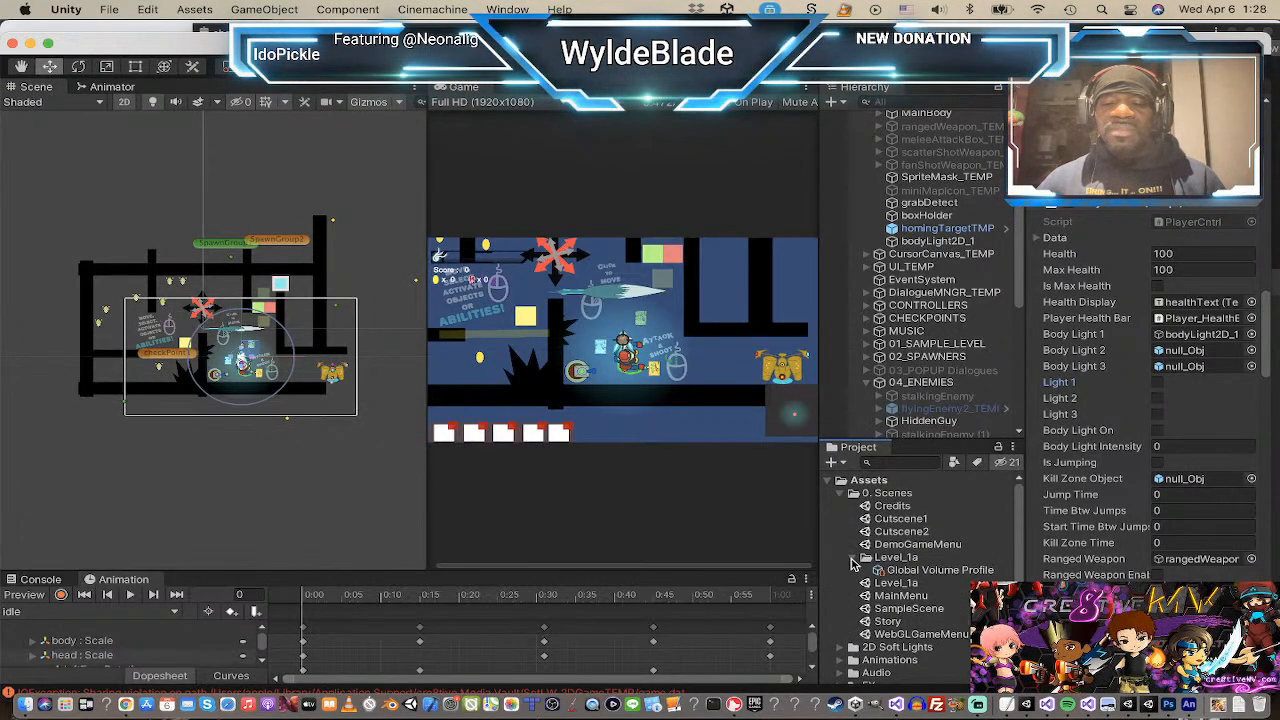
click(853, 557)
click(884, 571)
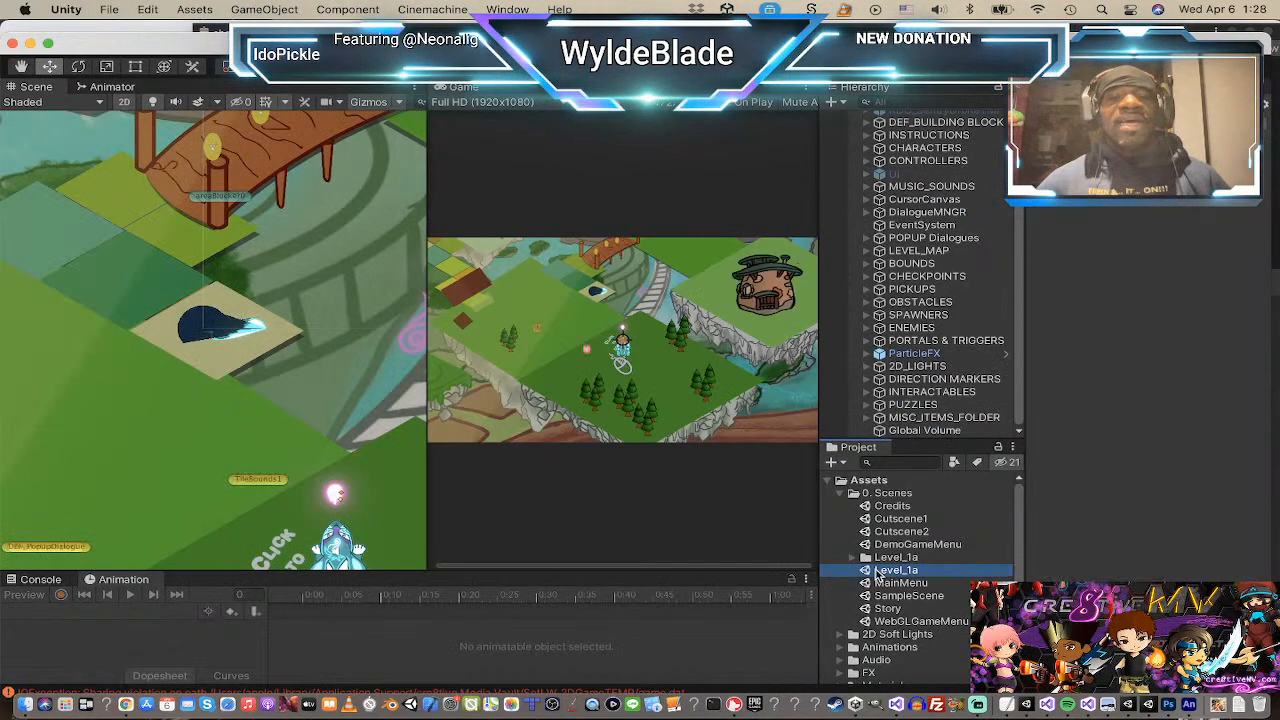
Step: Examine the character's starting area and the surrounding isometric terrain of Level_1a in the Scene view
scroll(155, 346, down, 5)
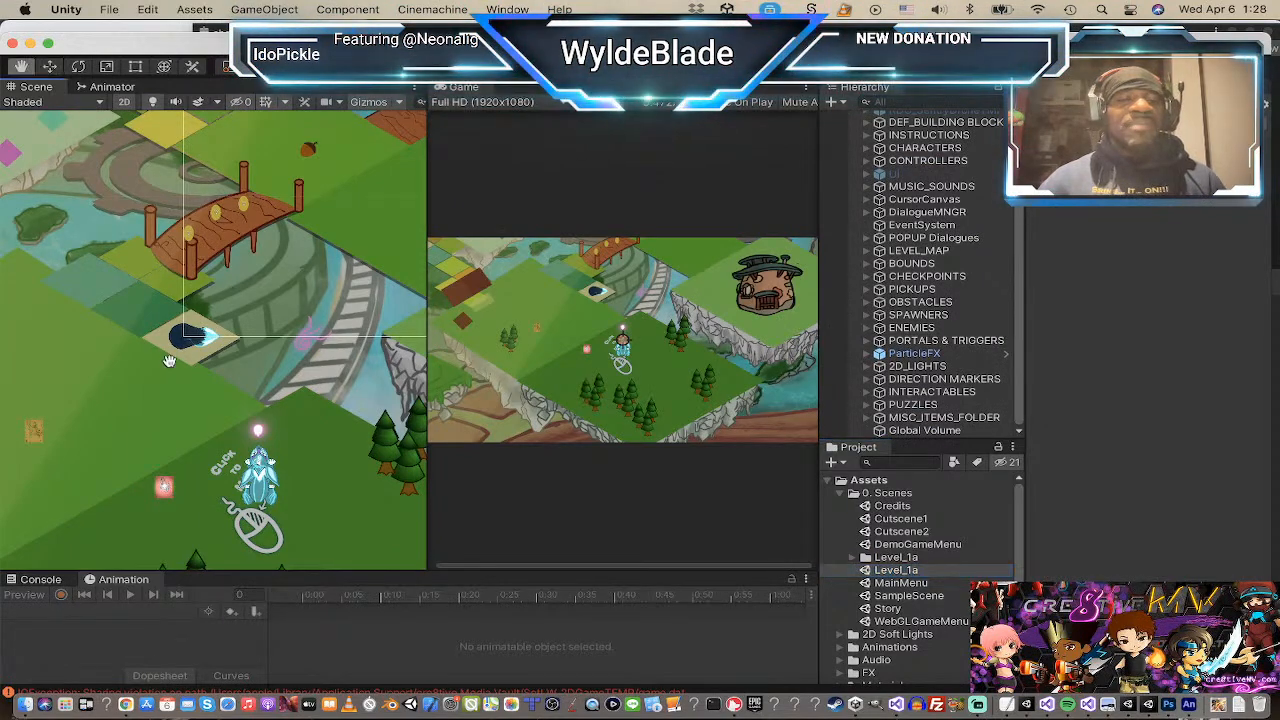
middle_drag(172, 364, 176, 220)
scroll(248, 340, up, 4)
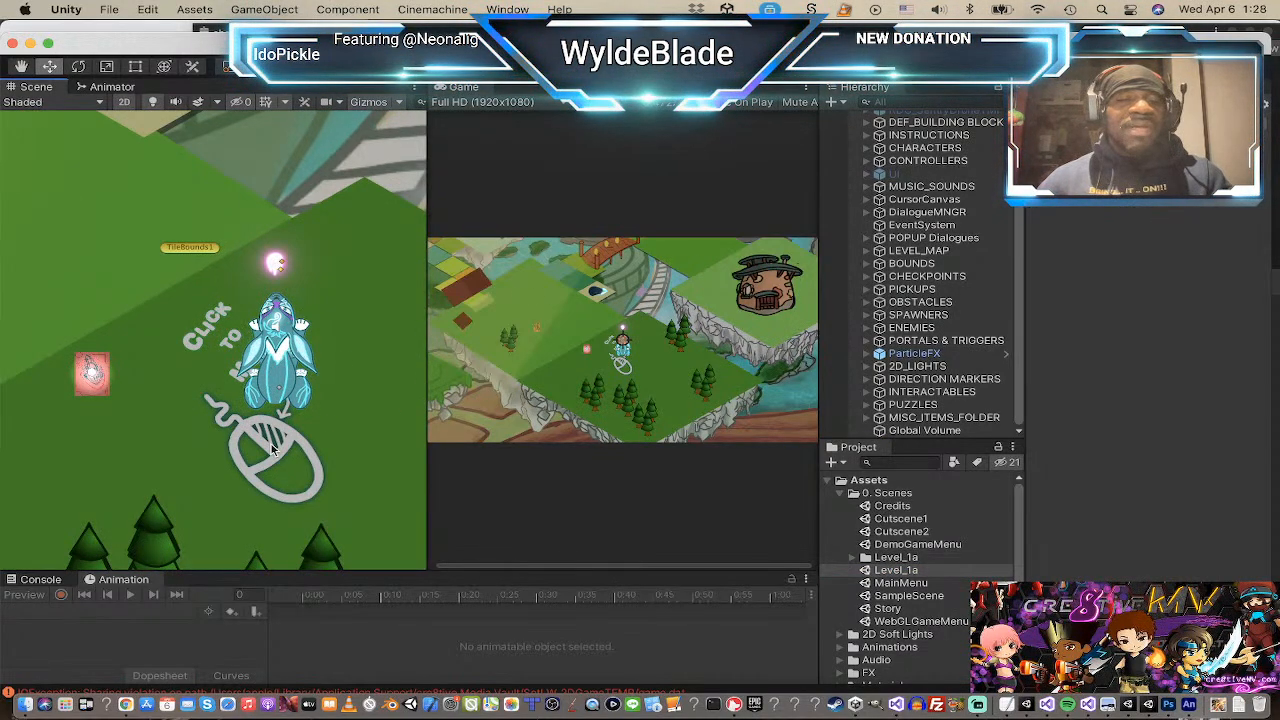
click(613, 66)
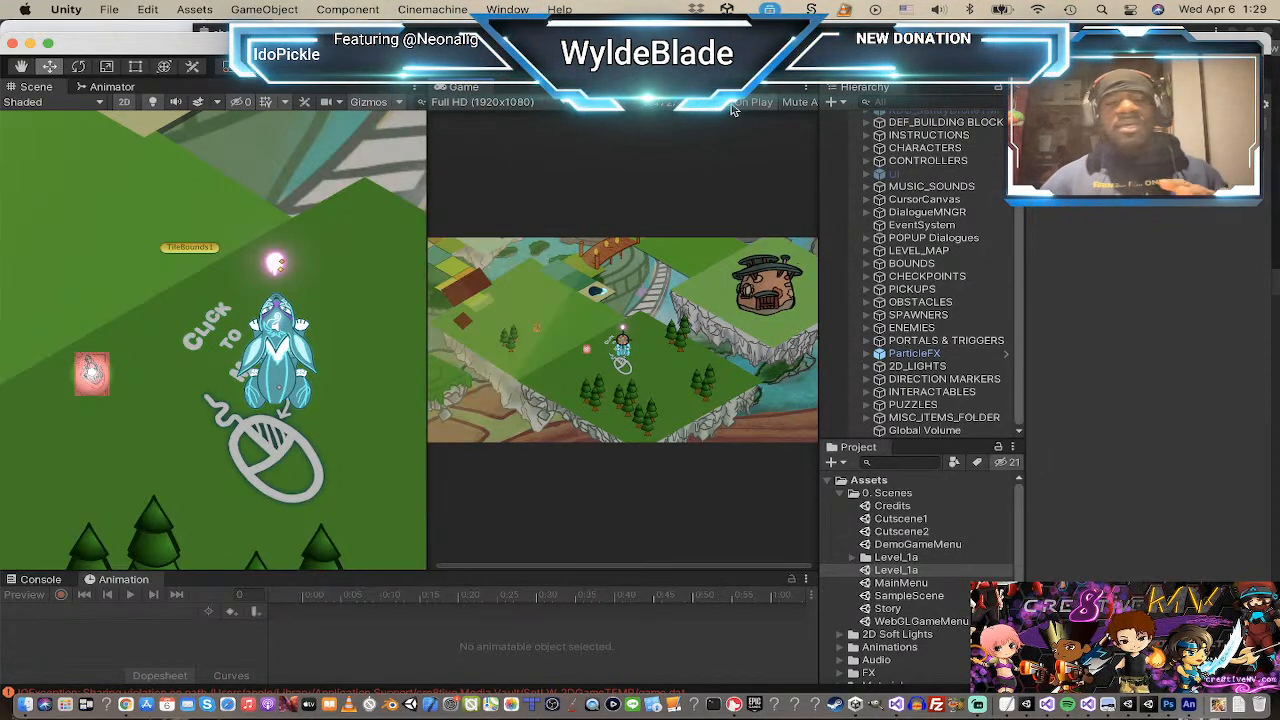
scroll(289, 296, down, 5)
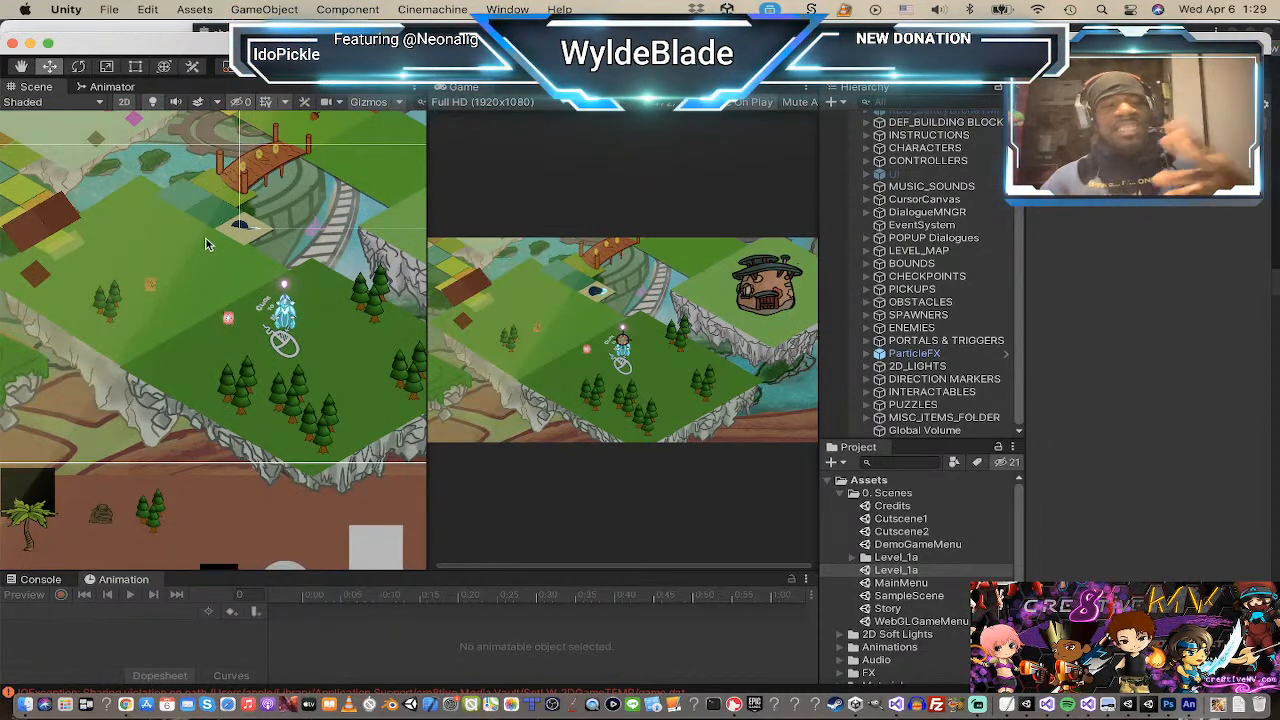
scroll(206, 243, down, 5)
middle_drag(227, 251, 181, 304)
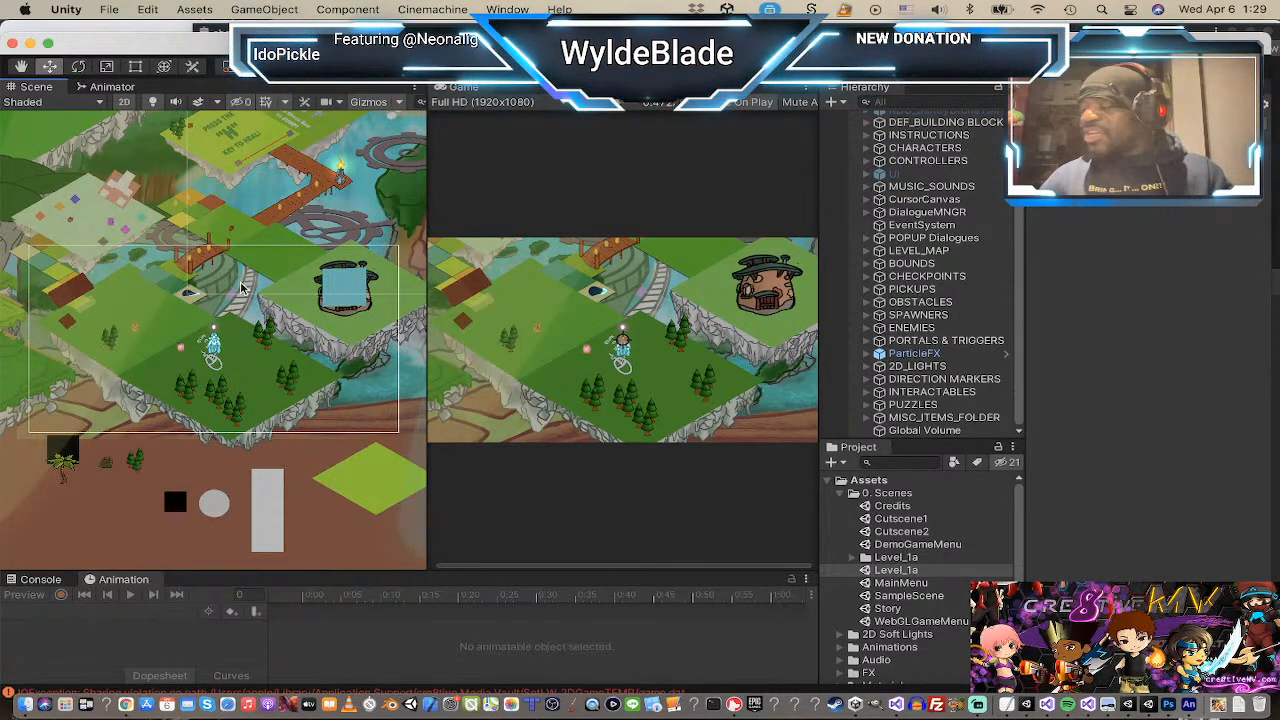
Step: Run Level_1a in play mode with the Game view maximized and enlarge its scale to 1.34x
scroll(240, 288, down, 1)
scroll(258, 391, down, 1)
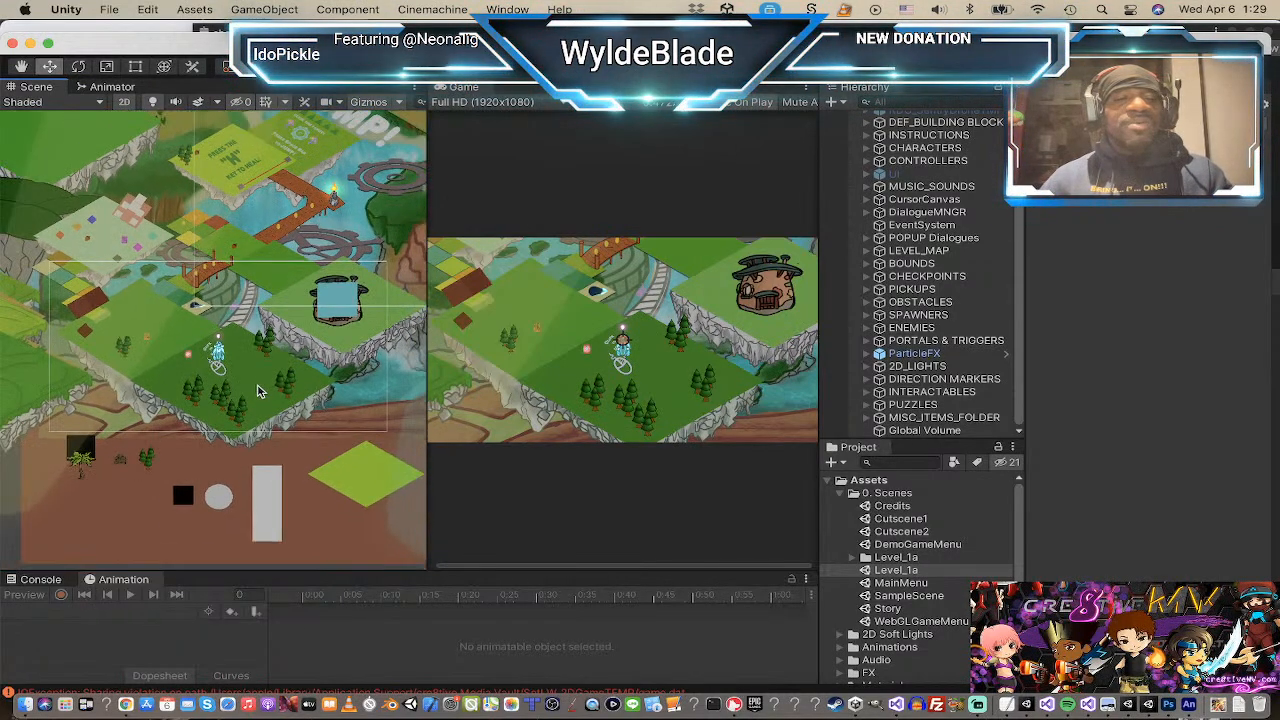
scroll(258, 391, down, 1)
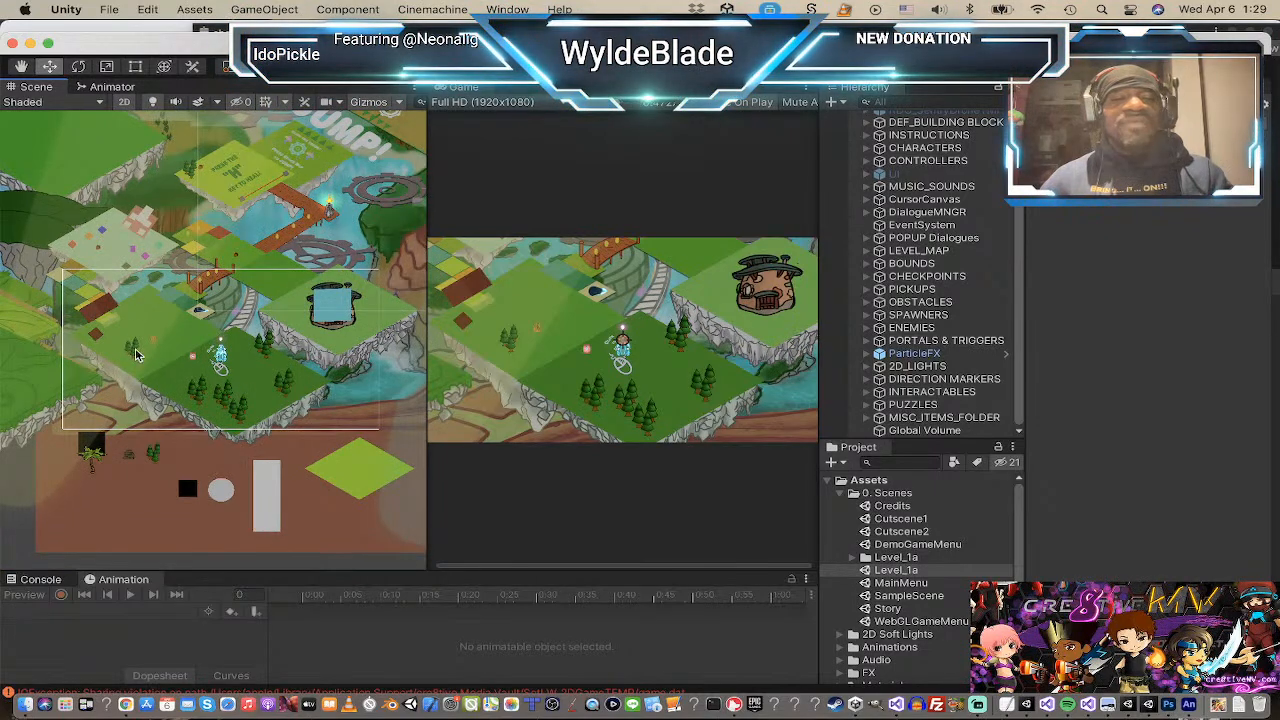
scroll(236, 290, up, 3)
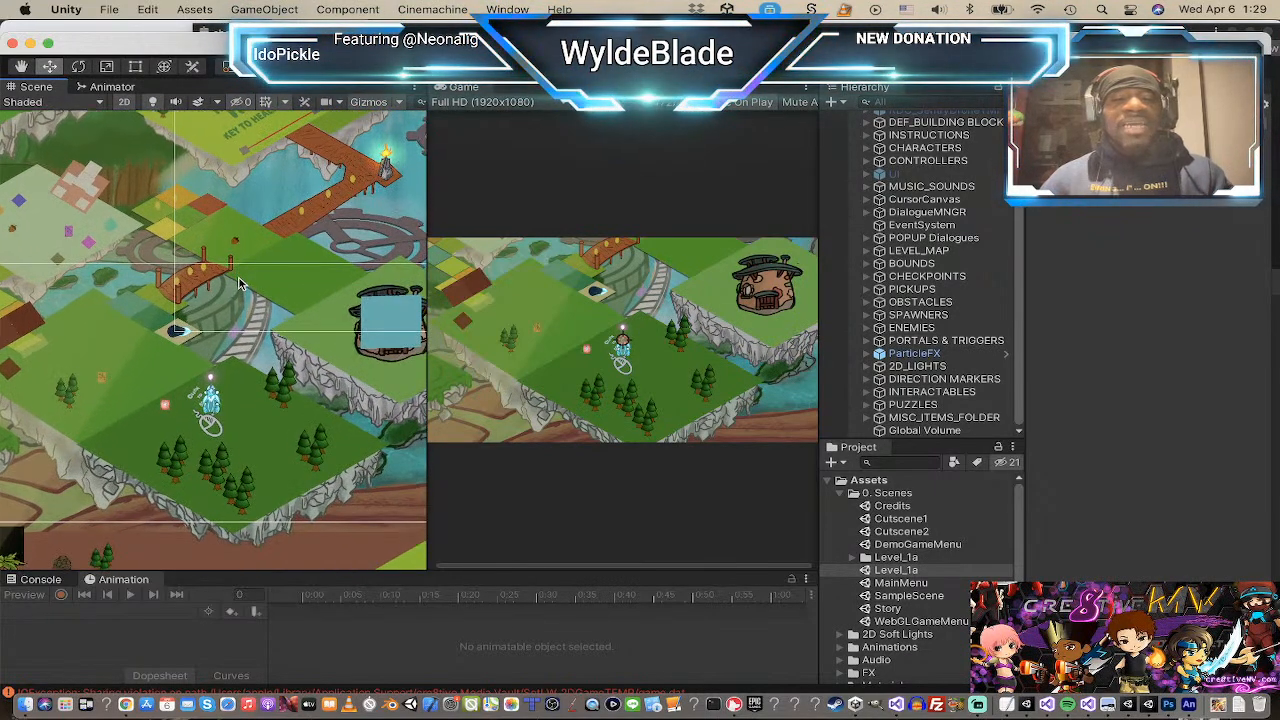
middle_drag(242, 282, 262, 283)
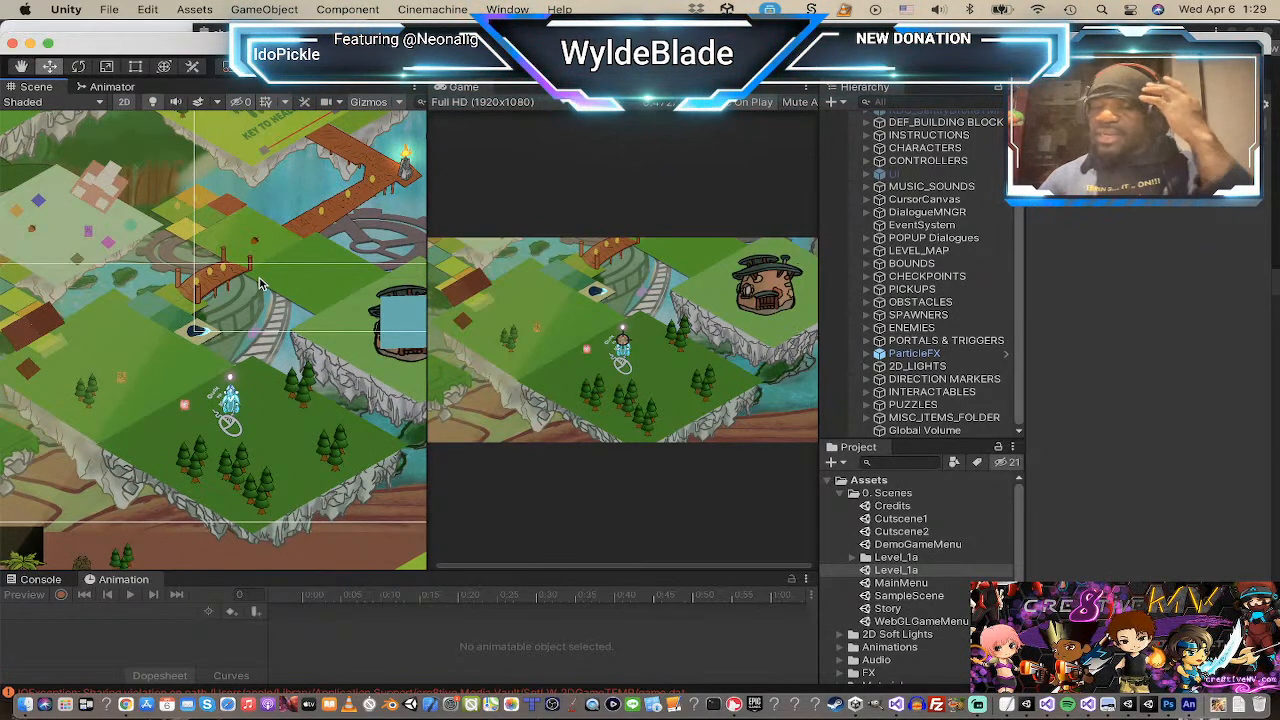
scroll(265, 345, up, 2)
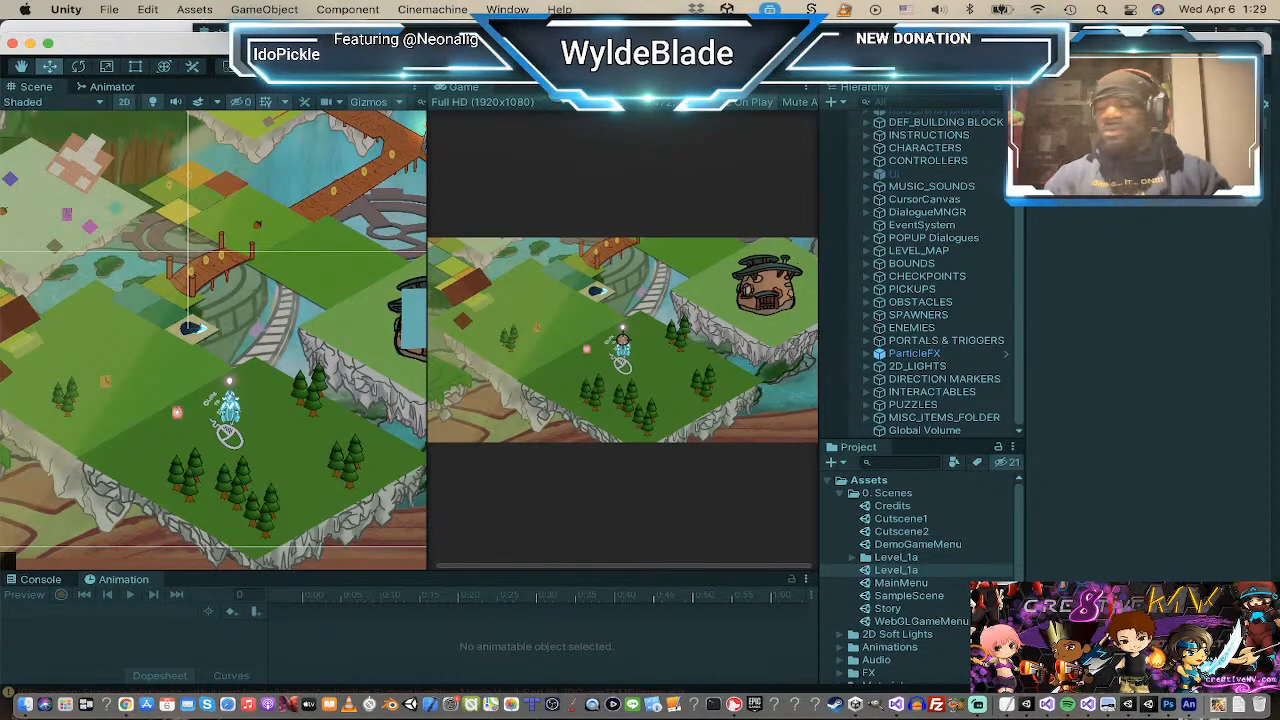
key(XF86AudioLowerVolume)
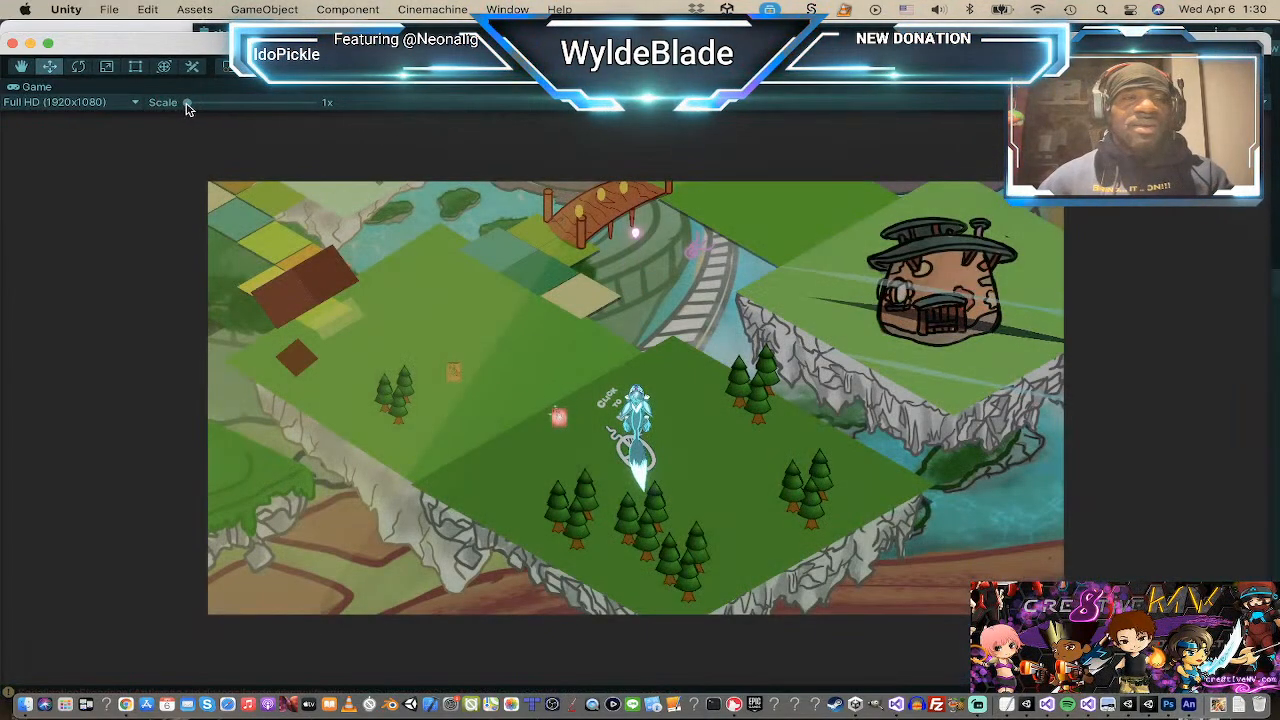
drag(187, 103, 203, 103)
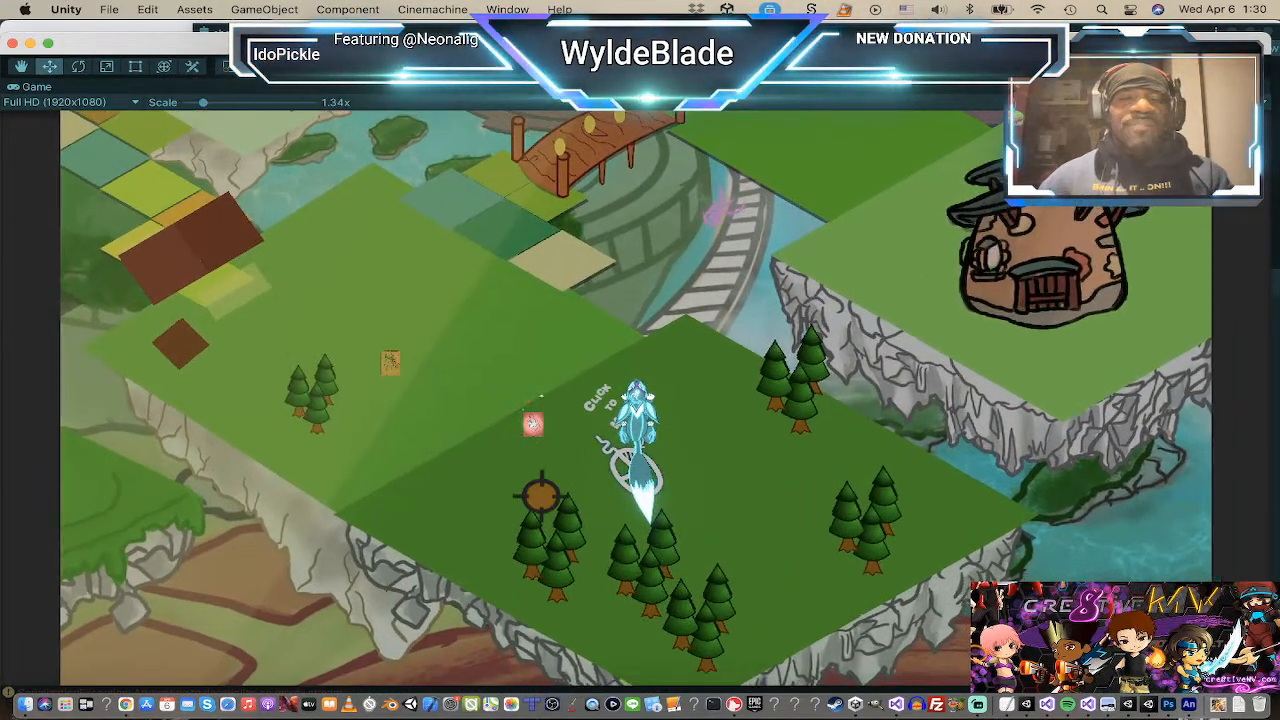
Step: Play-test the character's movement among the trees on the dark green starting platform
click(533, 453)
click(671, 561)
click(850, 551)
click(832, 498)
click(764, 412)
click(697, 382)
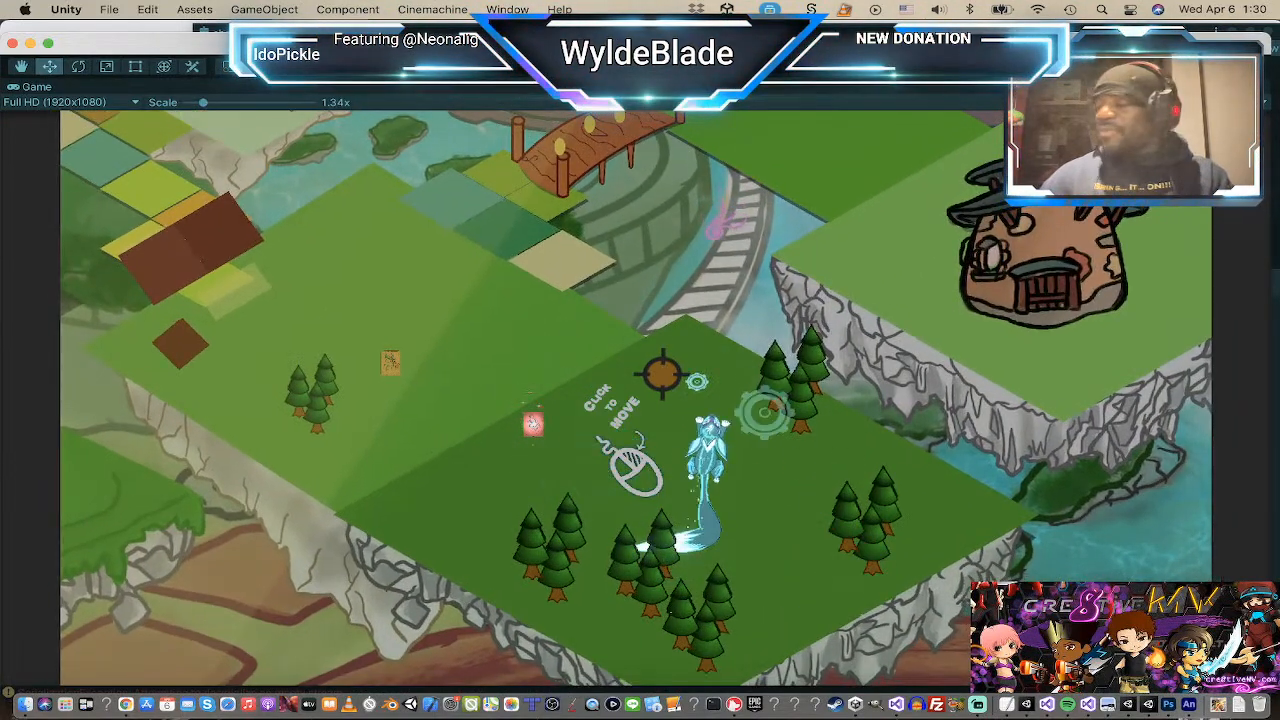
Step: Move the character onto the lighter green platform and run it back and forth between the brown and teal tiles
click(609, 370)
click(455, 293)
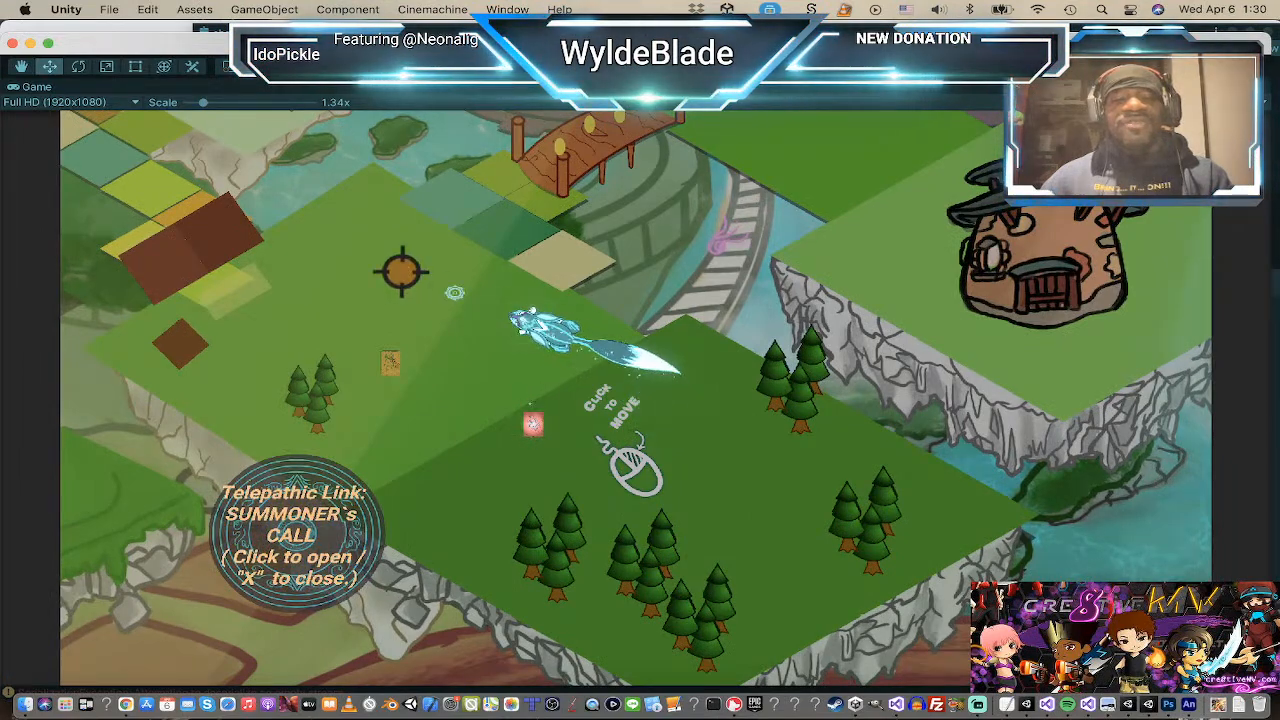
click(353, 270)
click(363, 238)
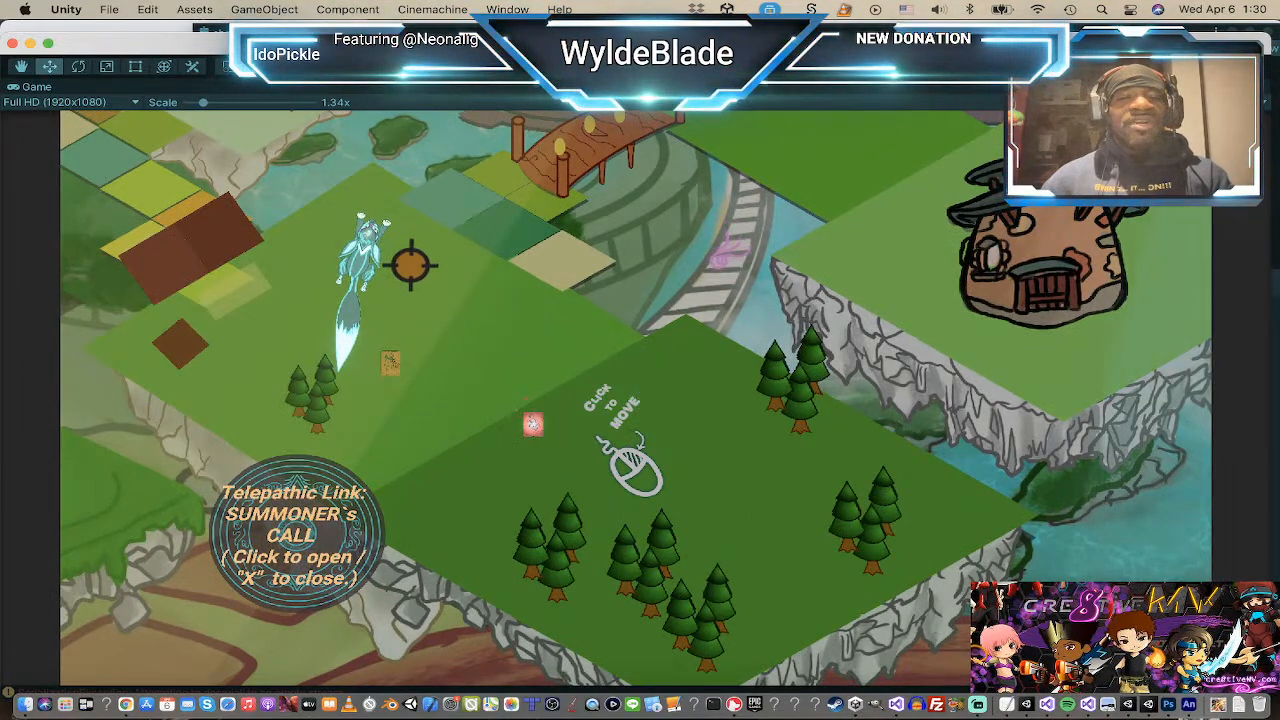
click(473, 332)
click(528, 321)
click(455, 369)
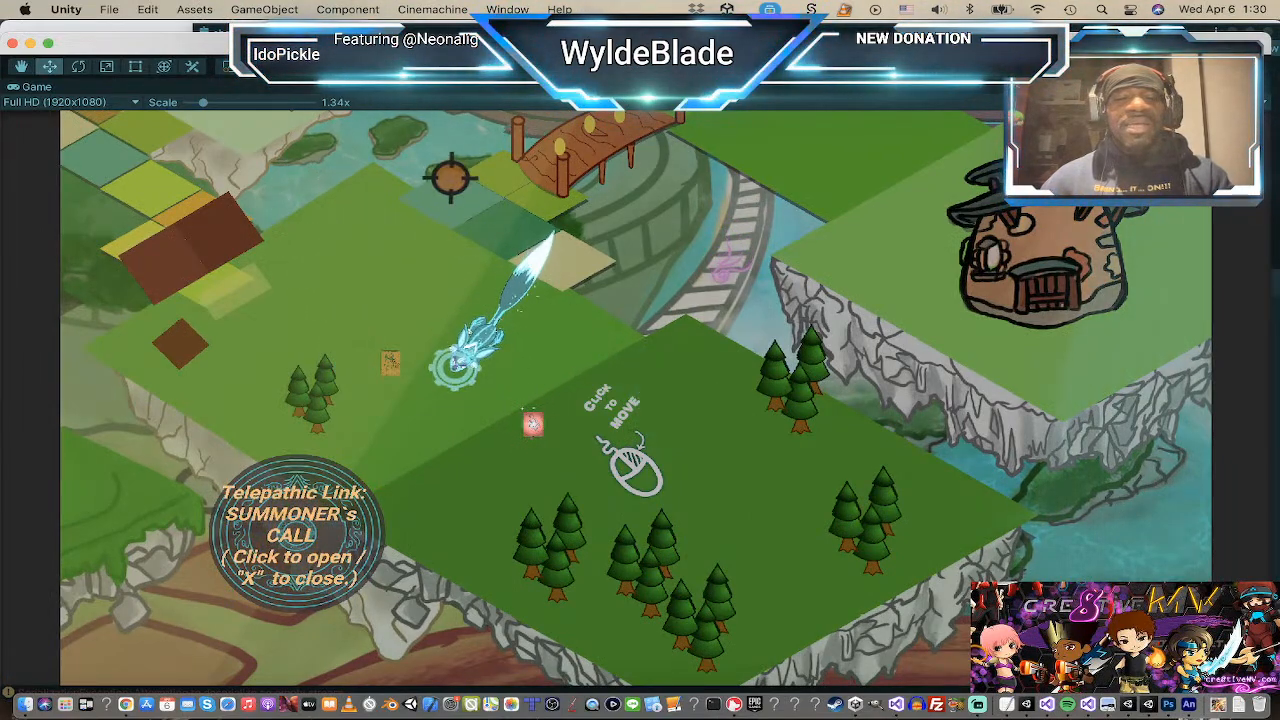
click(451, 178)
click(370, 260)
click(316, 269)
click(286, 314)
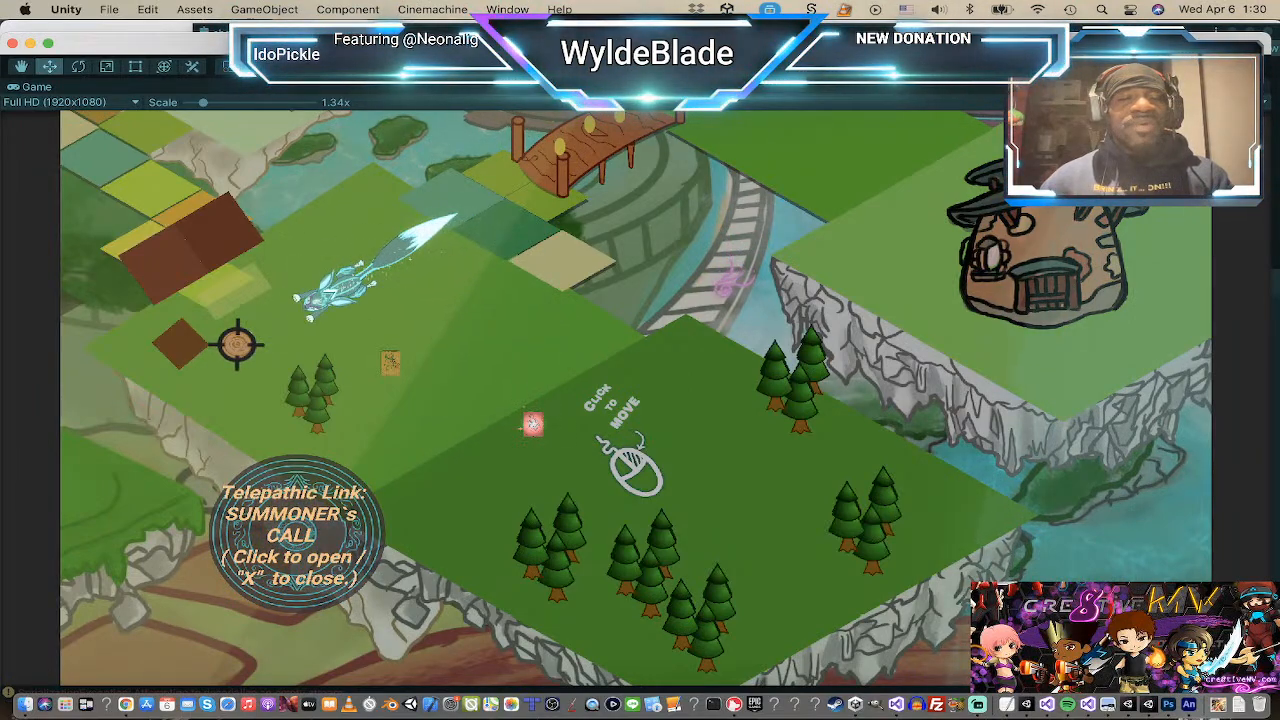
click(237, 345)
click(481, 266)
click(485, 341)
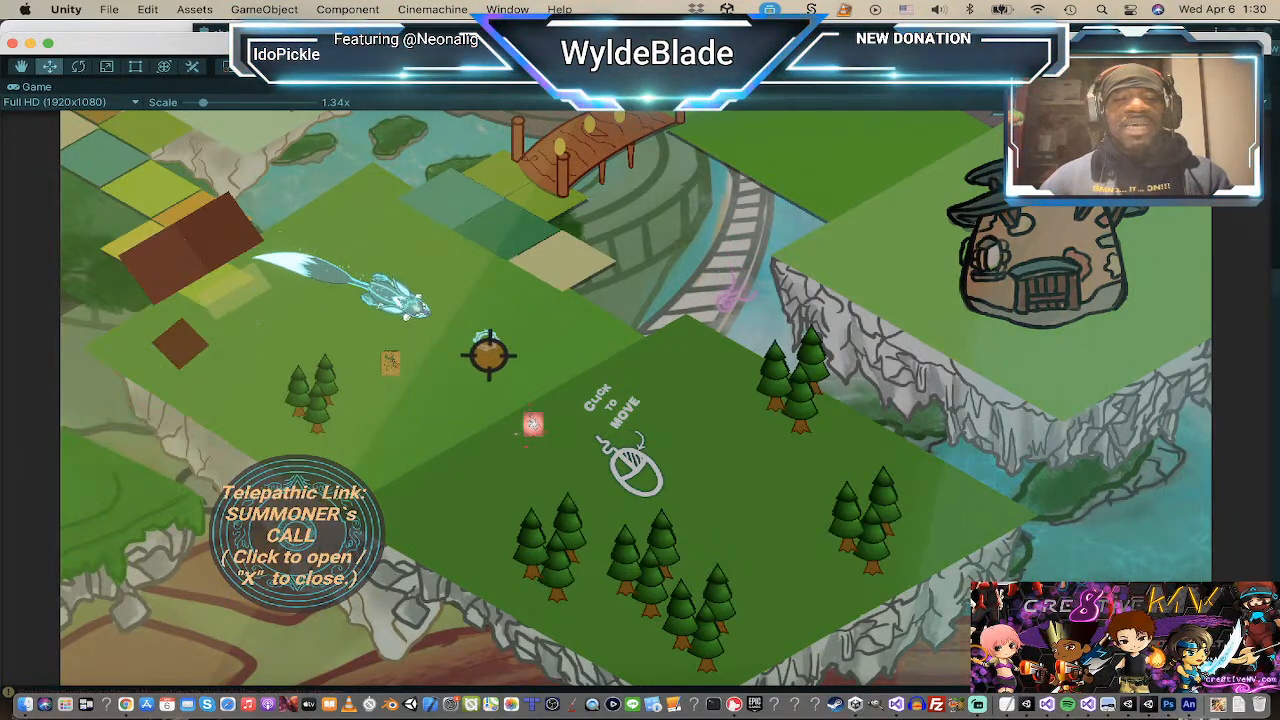
Step: Bring the character back to the Click to Move sign and circle it around that area
click(557, 350)
click(641, 409)
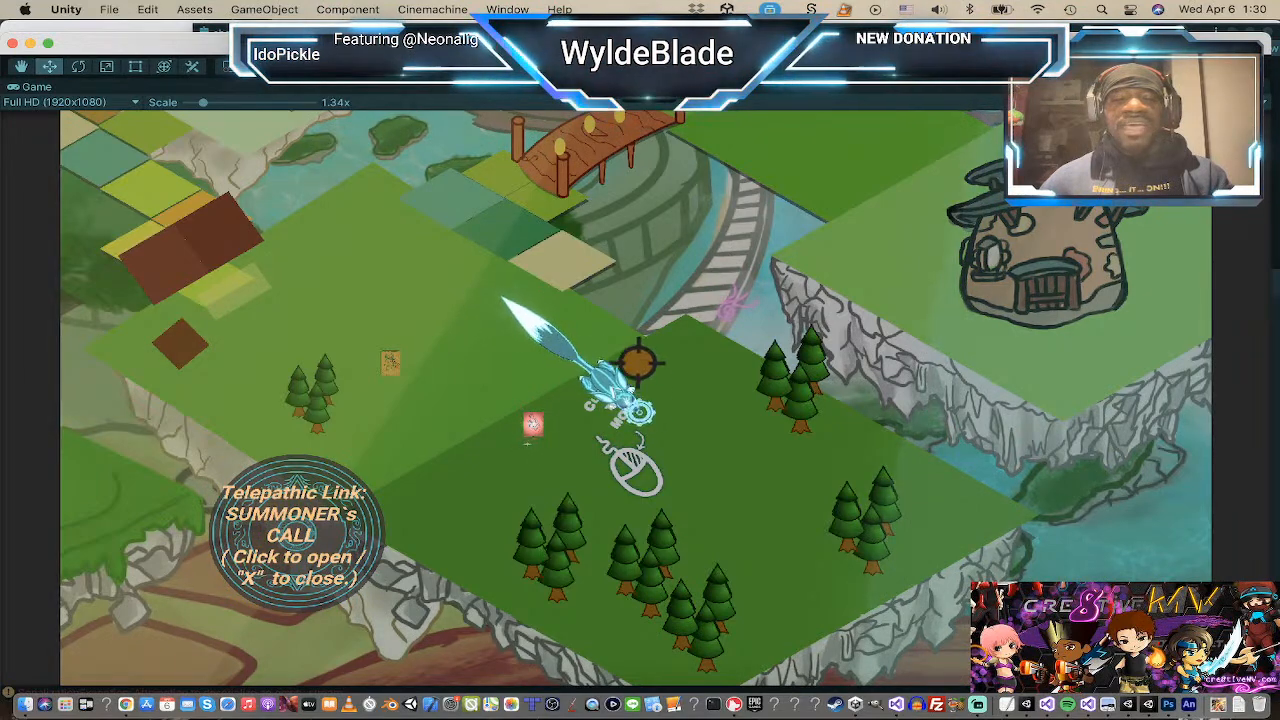
click(496, 332)
click(669, 424)
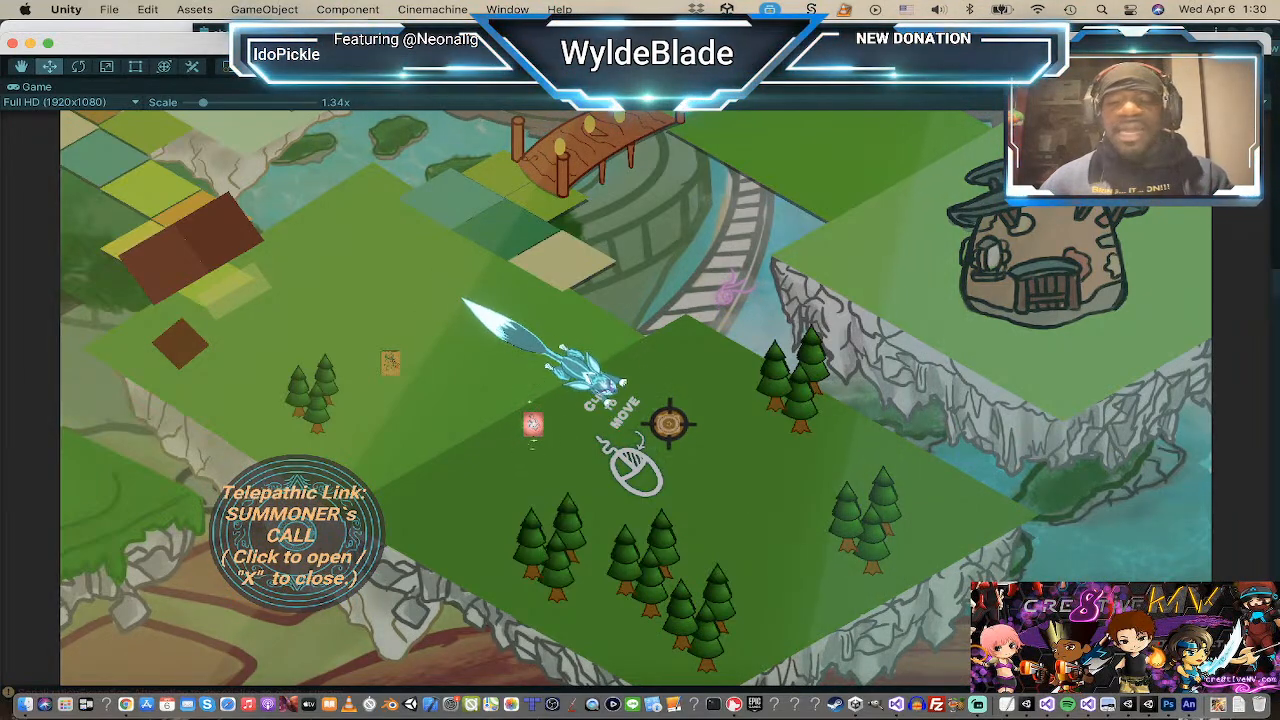
click(526, 480)
click(753, 487)
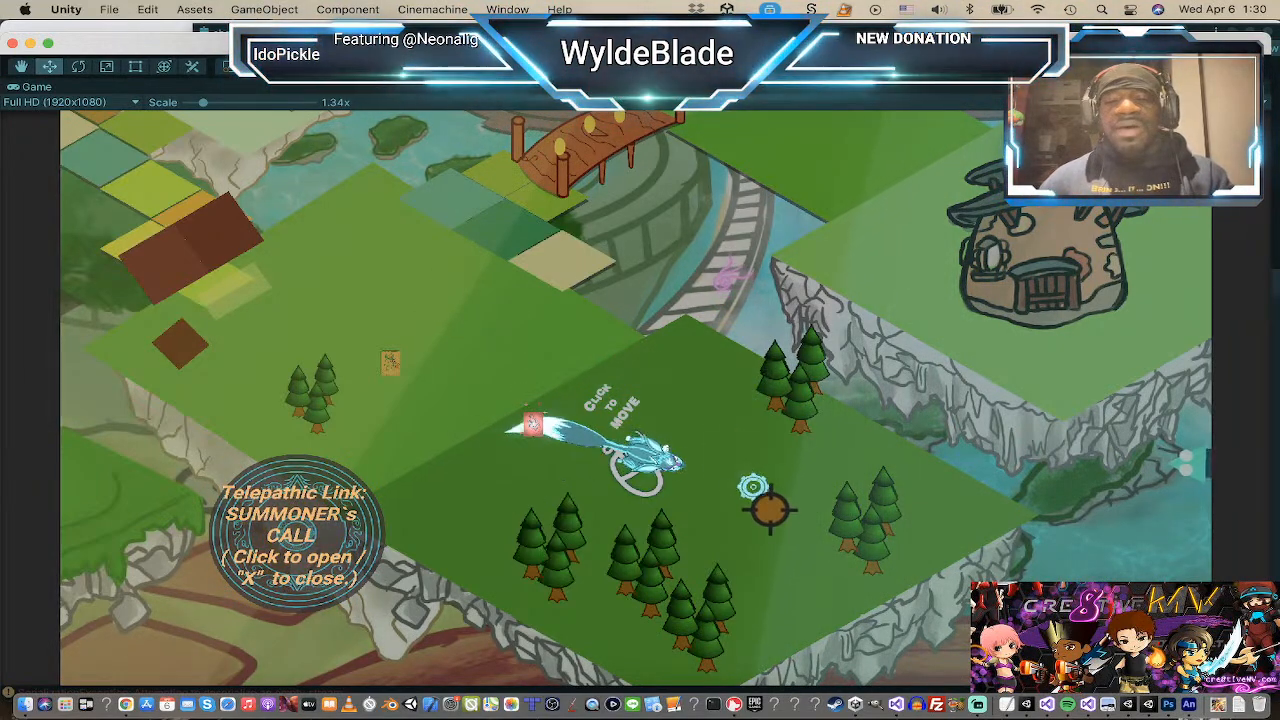
click(626, 356)
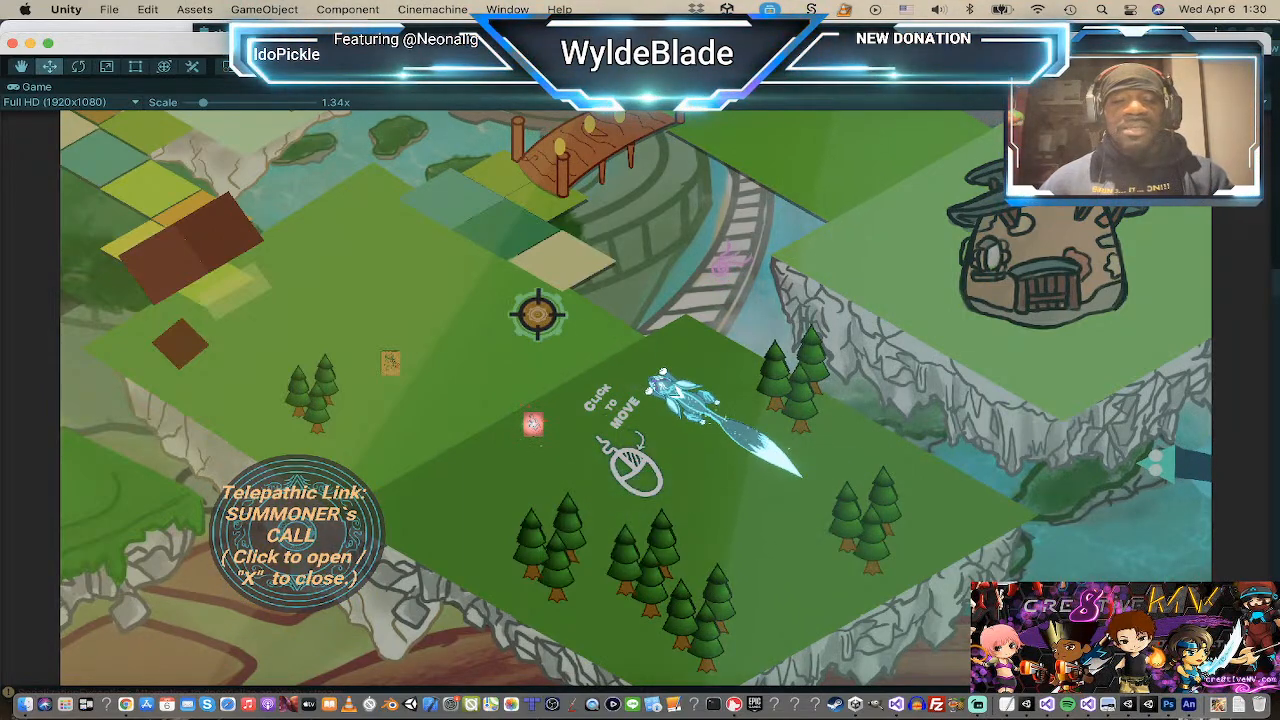
Step: Return the character to the lighter green platform and change its direction repeatedly towards the teal tiles and small brown tile
click(410, 308)
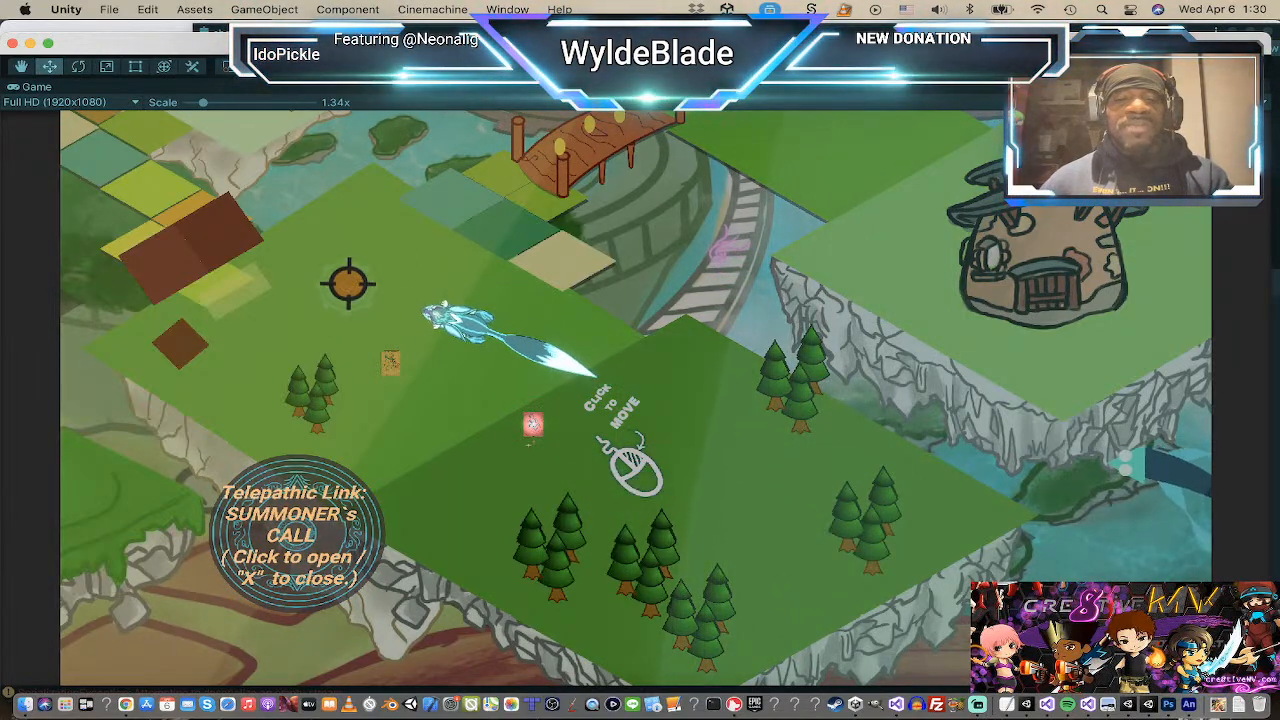
click(505, 192)
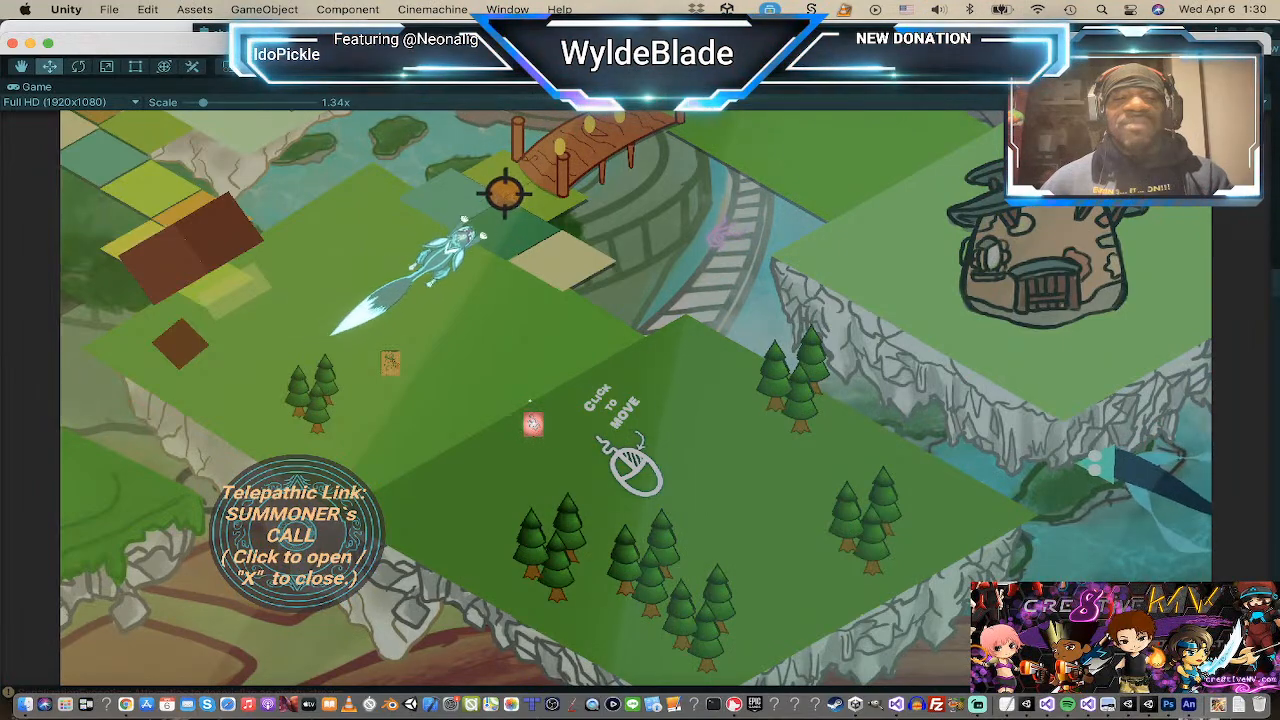
click(354, 297)
click(523, 321)
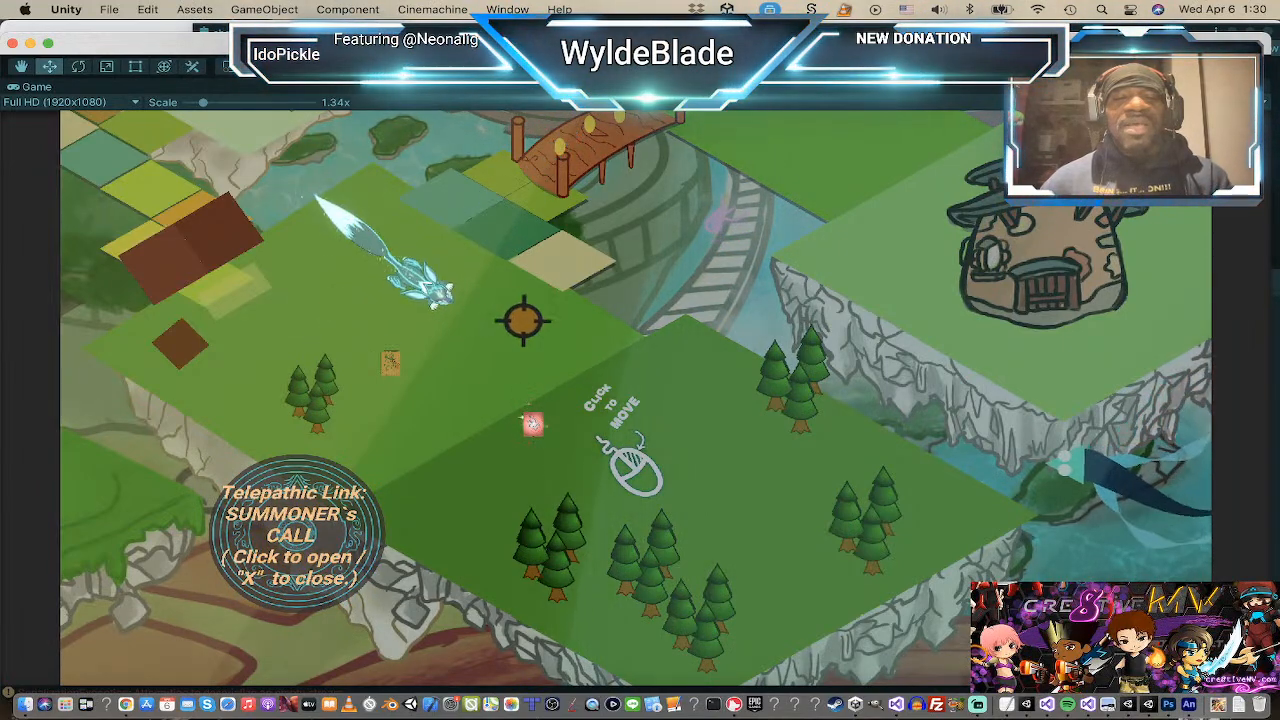
click(472, 354)
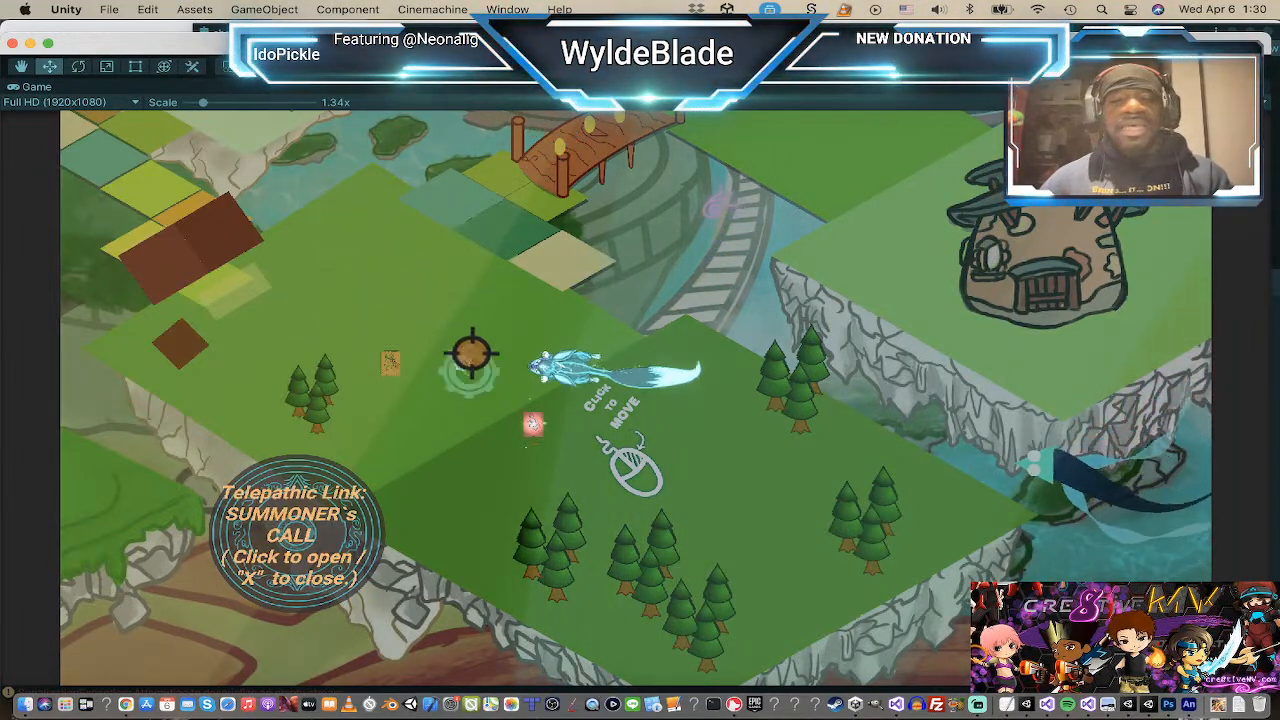
click(481, 300)
click(385, 285)
click(193, 370)
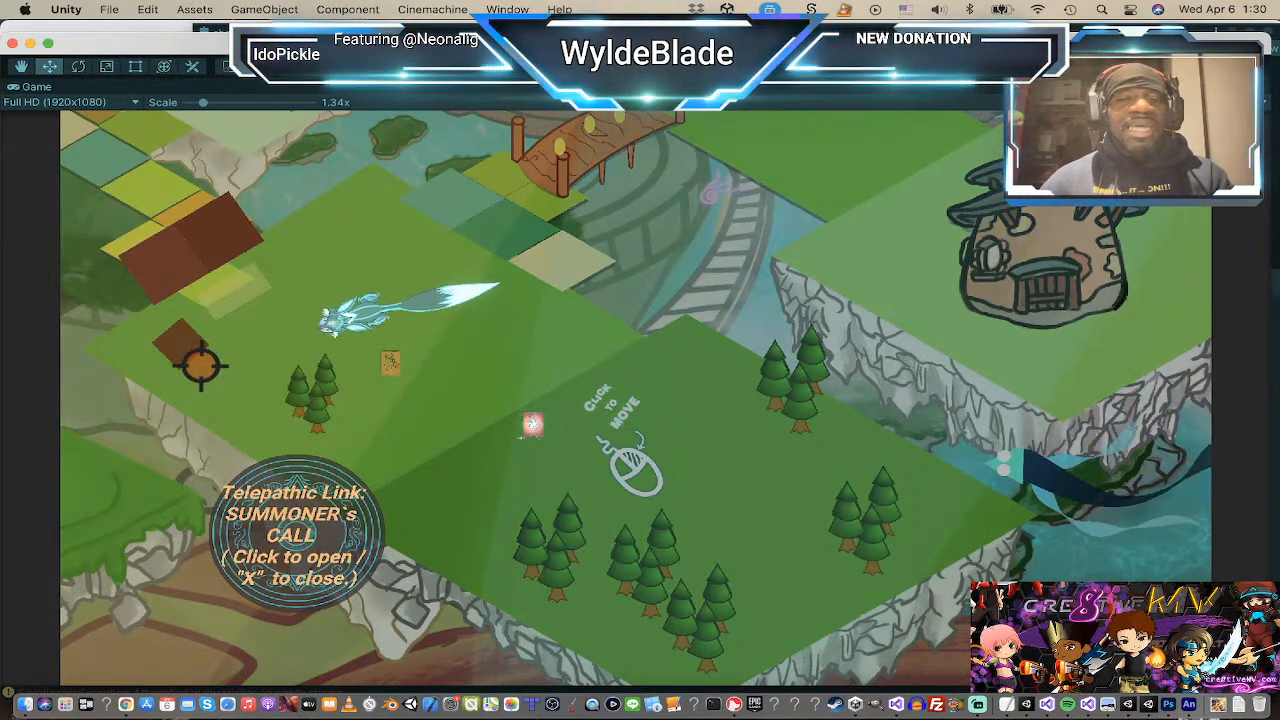
Step: Run the character between the wooden bridge and the lighter platform's trees, and exit play mode
click(437, 275)
click(459, 222)
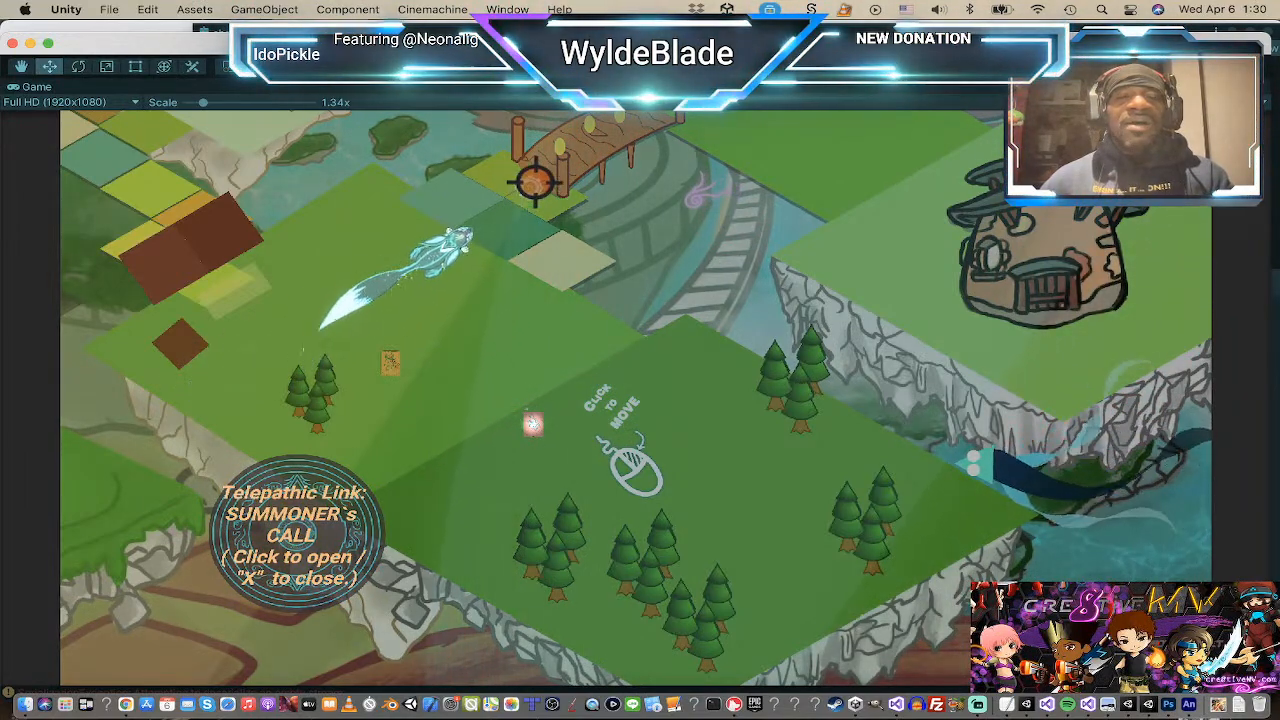
click(488, 329)
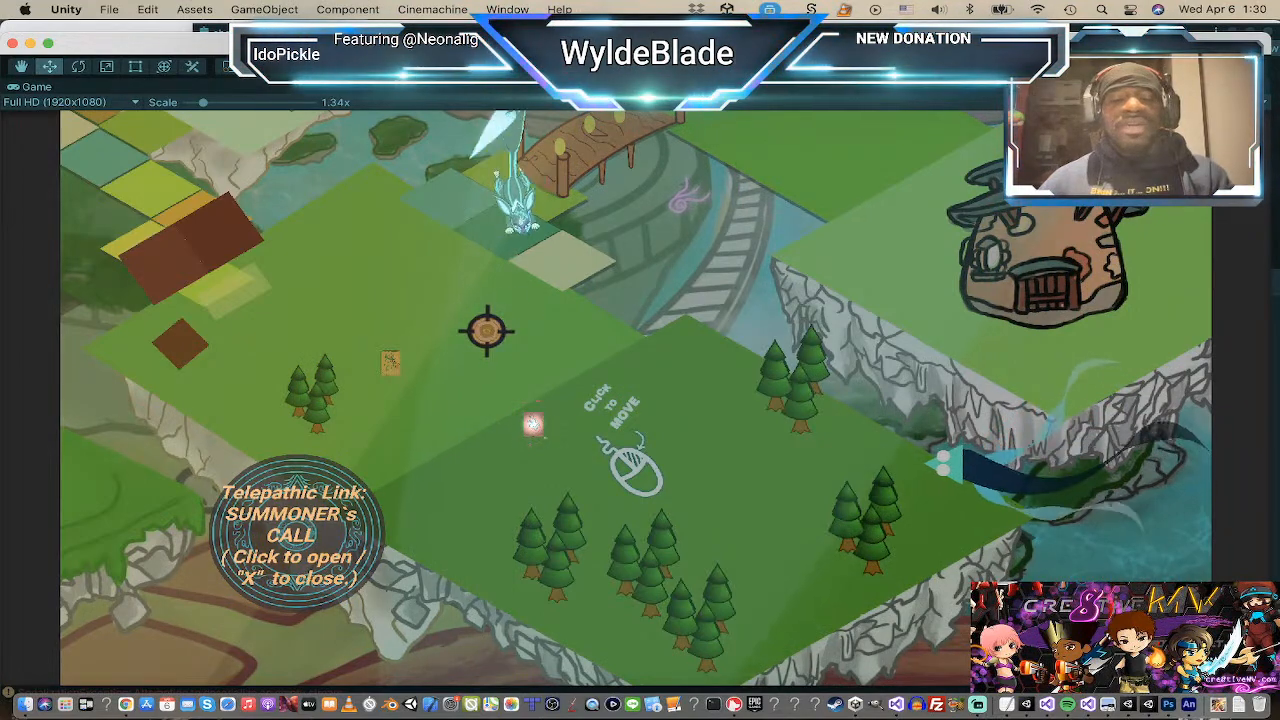
click(300, 358)
click(557, 360)
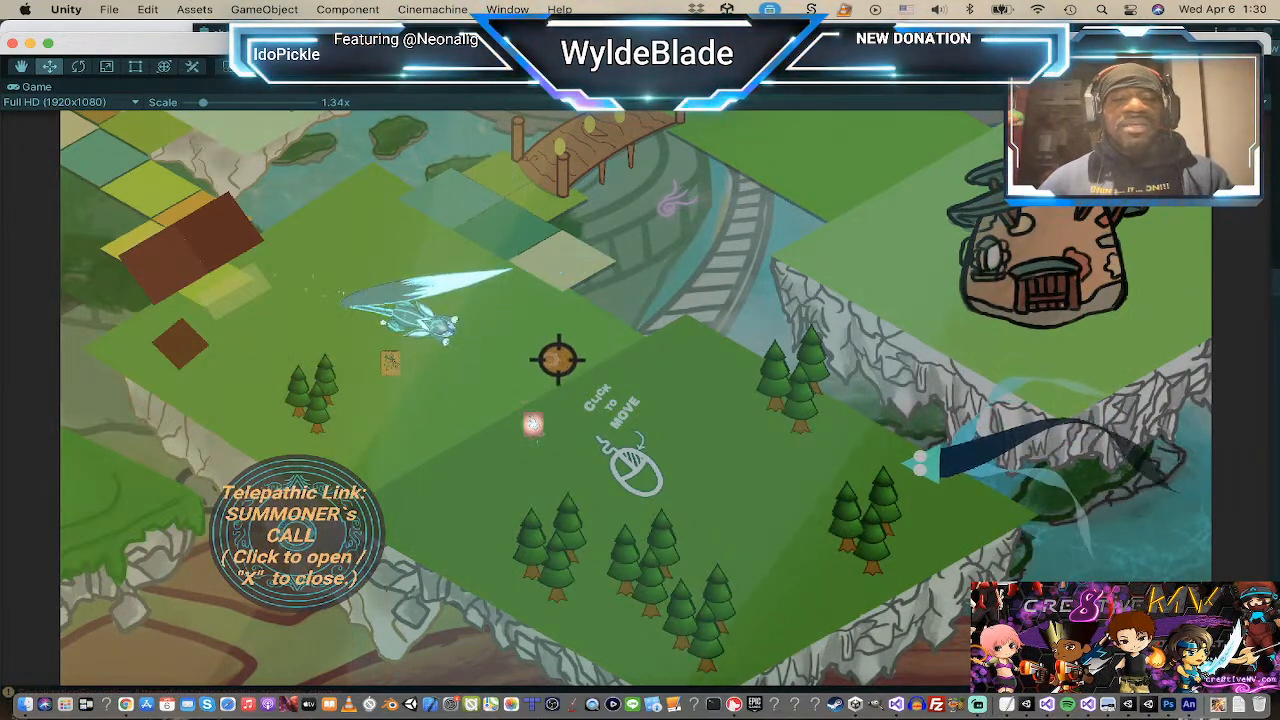
click(428, 358)
click(446, 388)
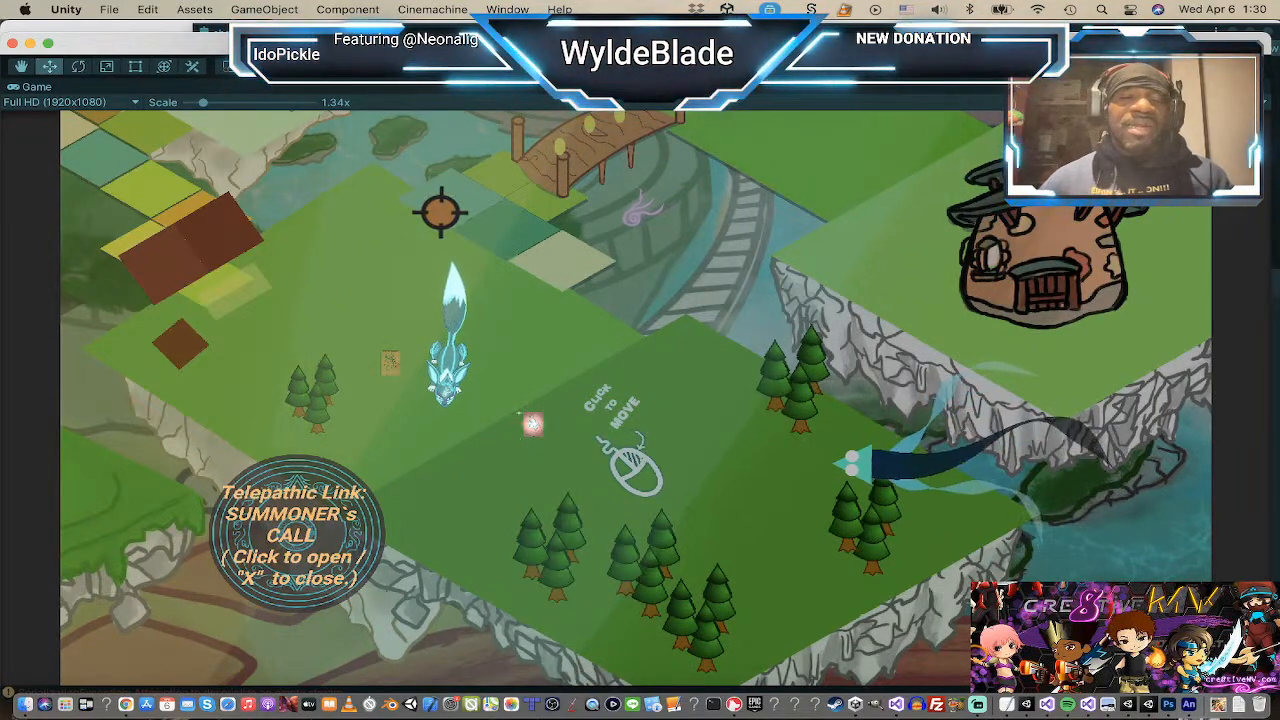
click(348, 286)
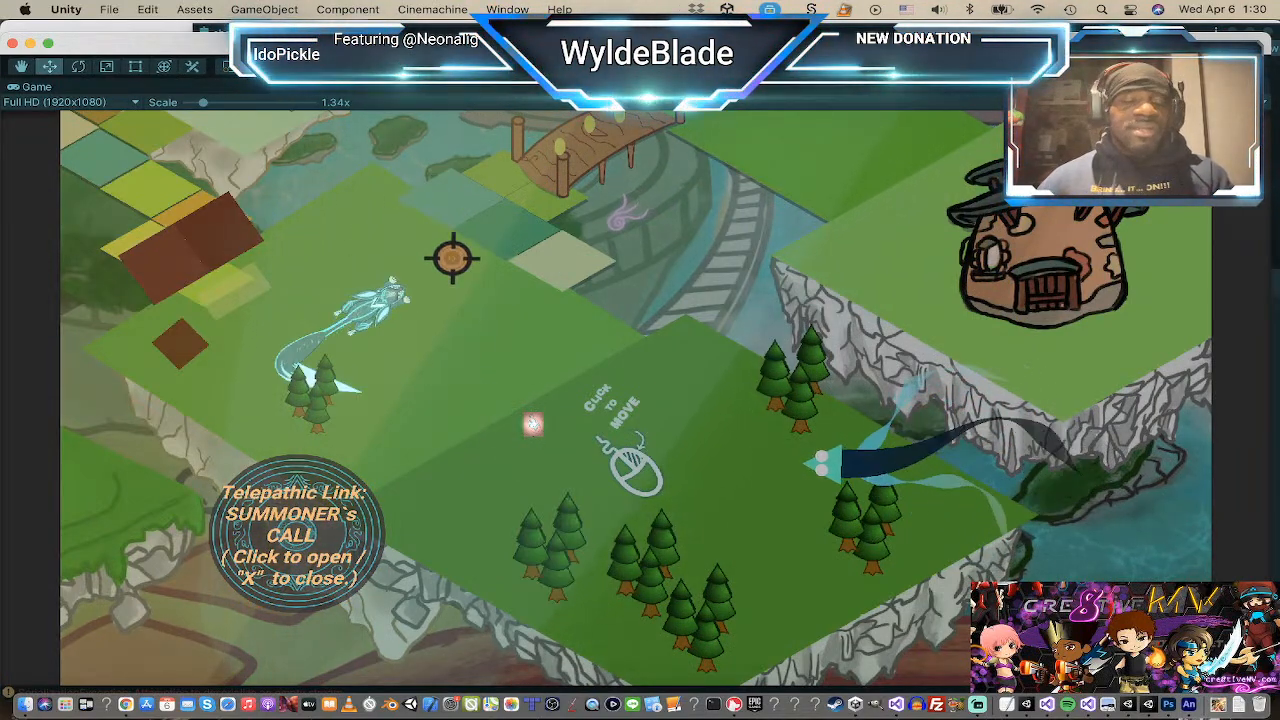
click(442, 360)
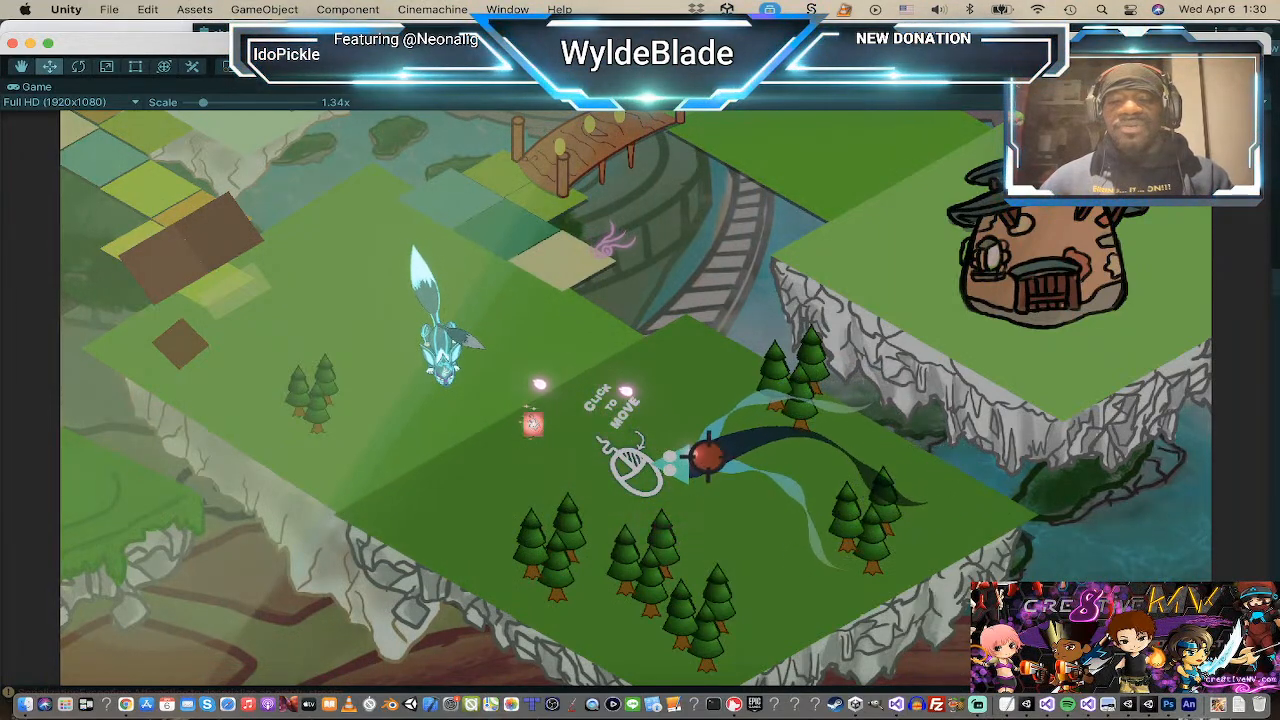
click(485, 228)
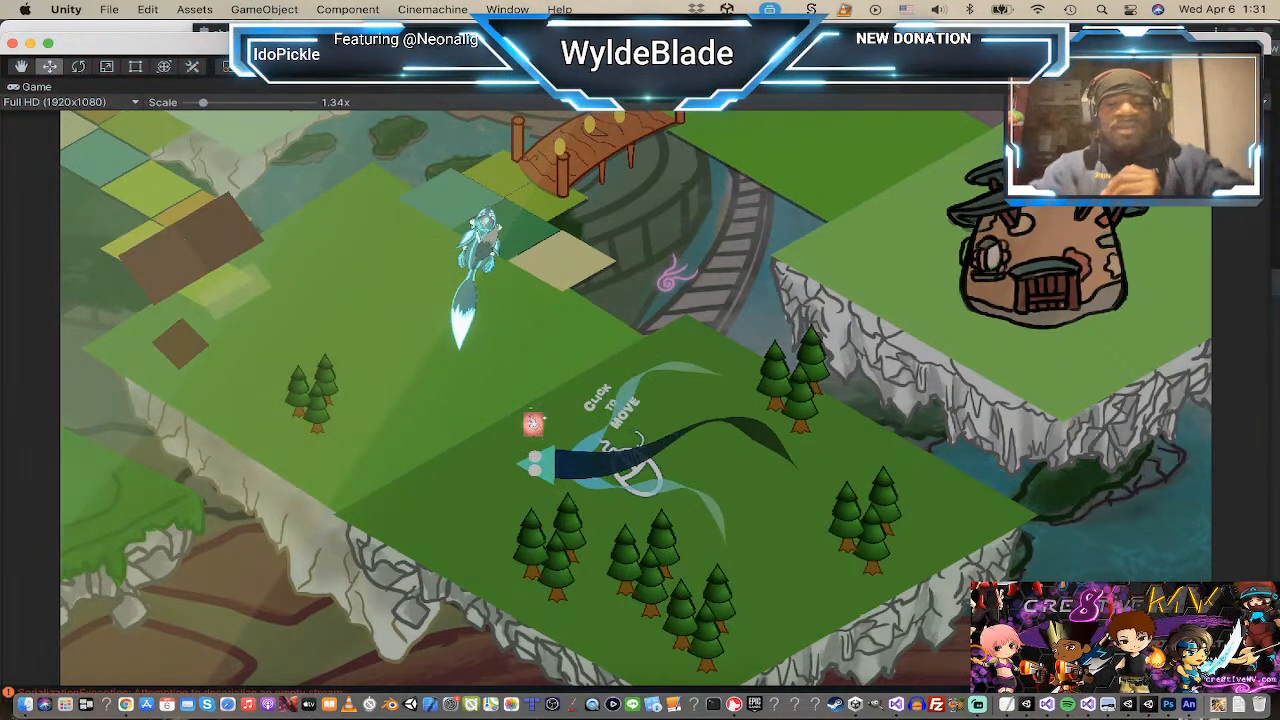
key(super+p)
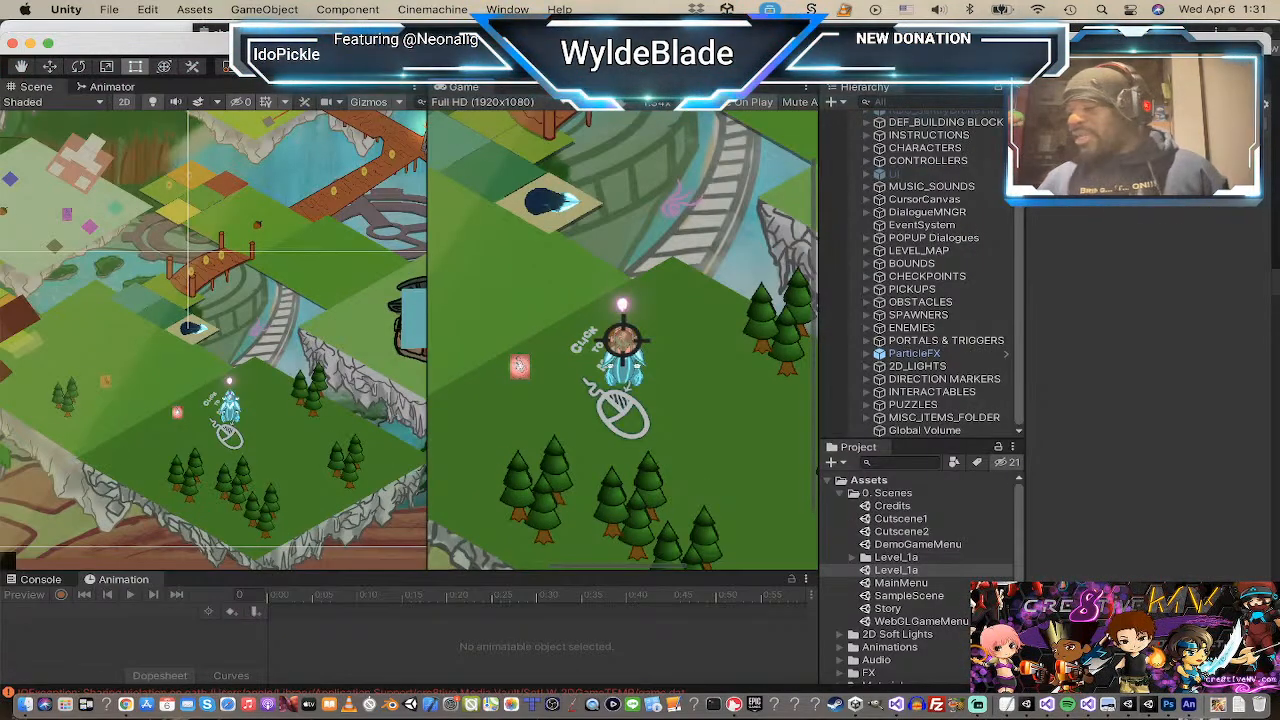
Step: Select Main Camera in Level_1a and examine its Camera component's rendering, environment and output settings
scroll(228, 196, down, 4)
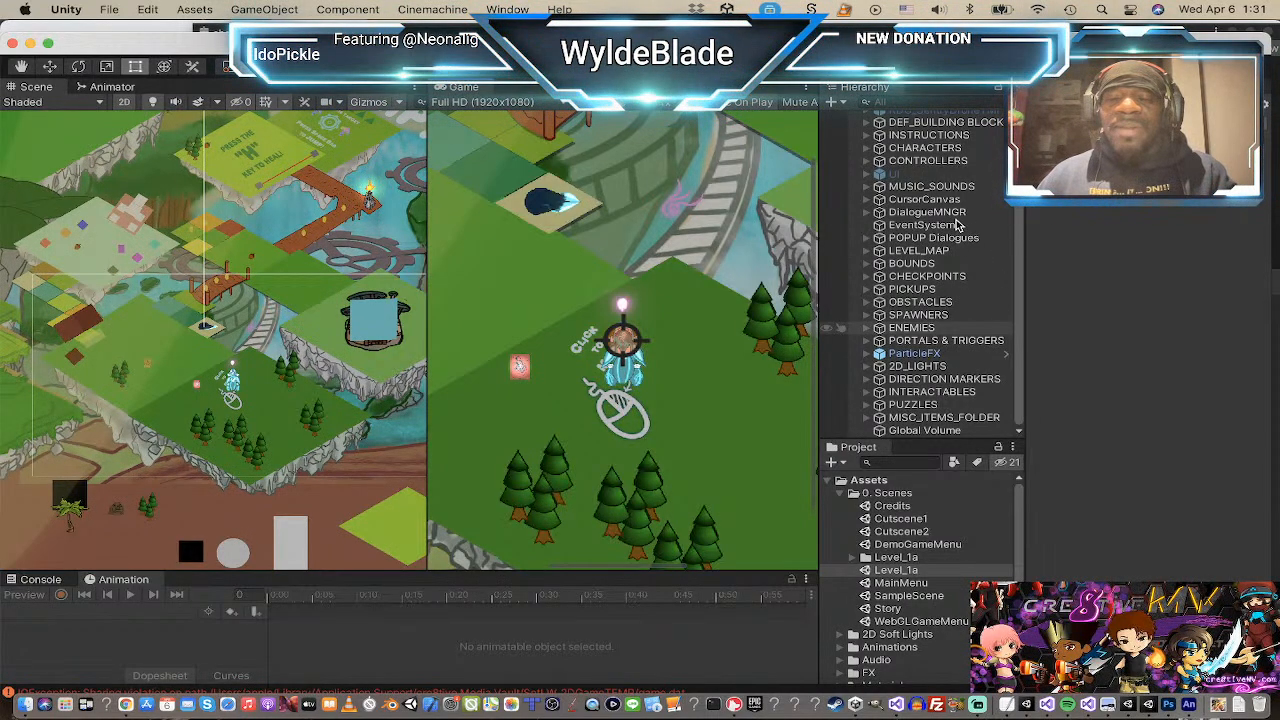
scroll(957, 226, up, 4)
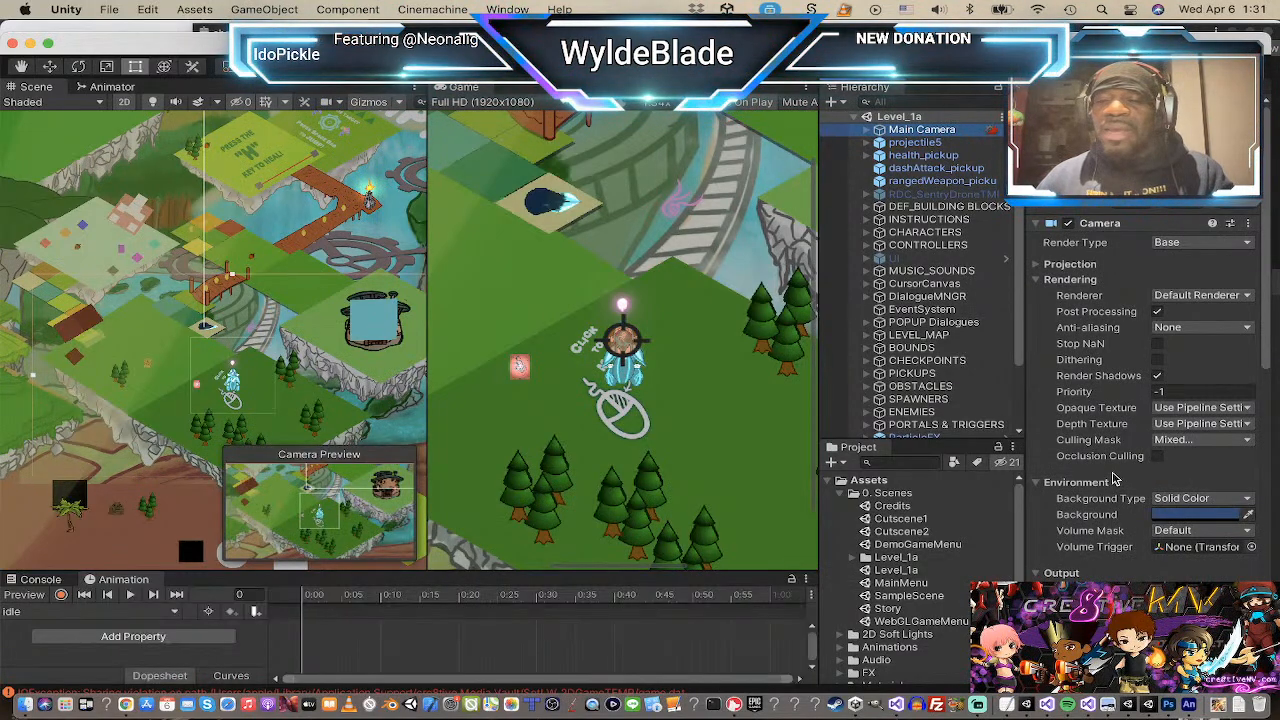
scroll(1115, 480, down, 3)
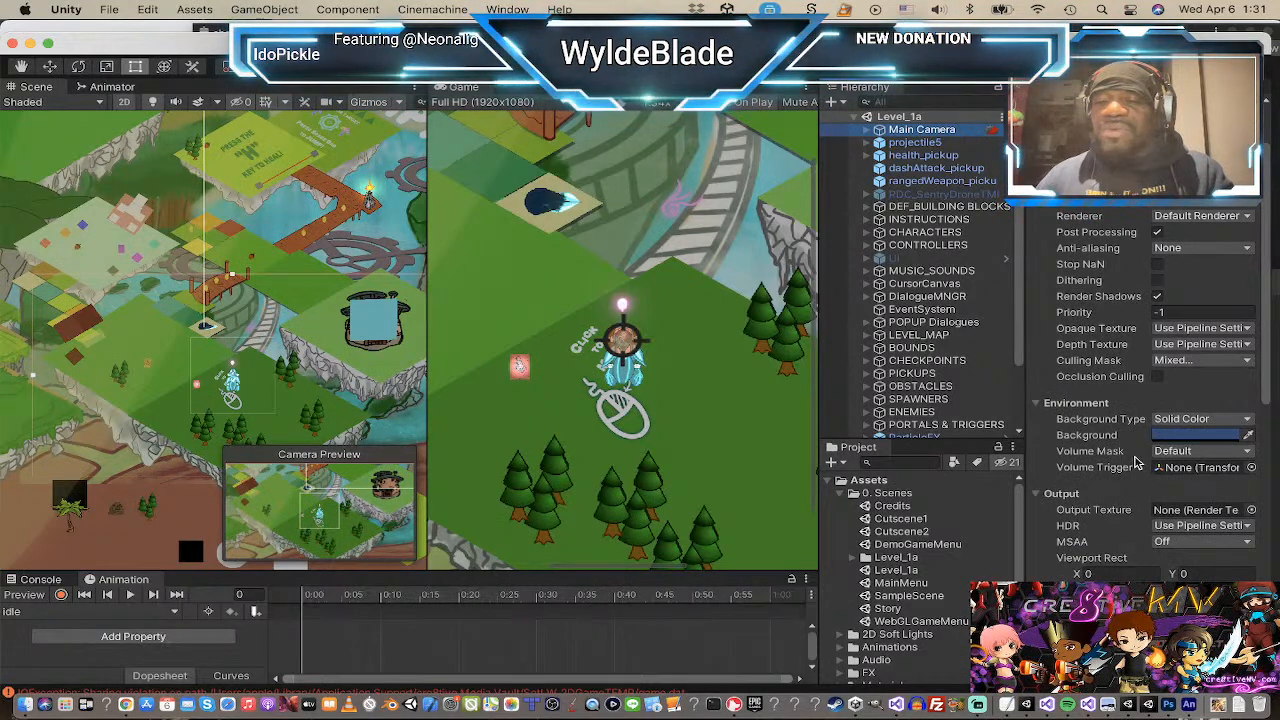
scroll(1135, 462, down, 1)
scroll(1135, 462, down, 2)
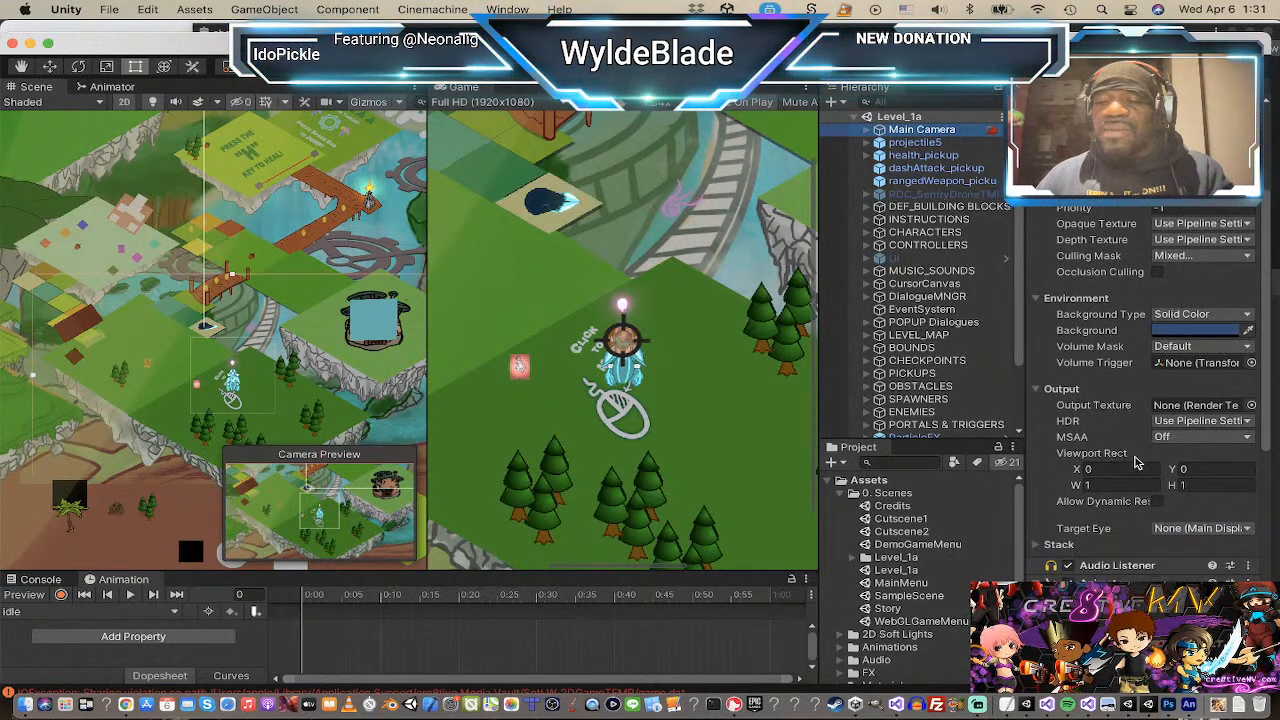
scroll(1135, 462, up, 1)
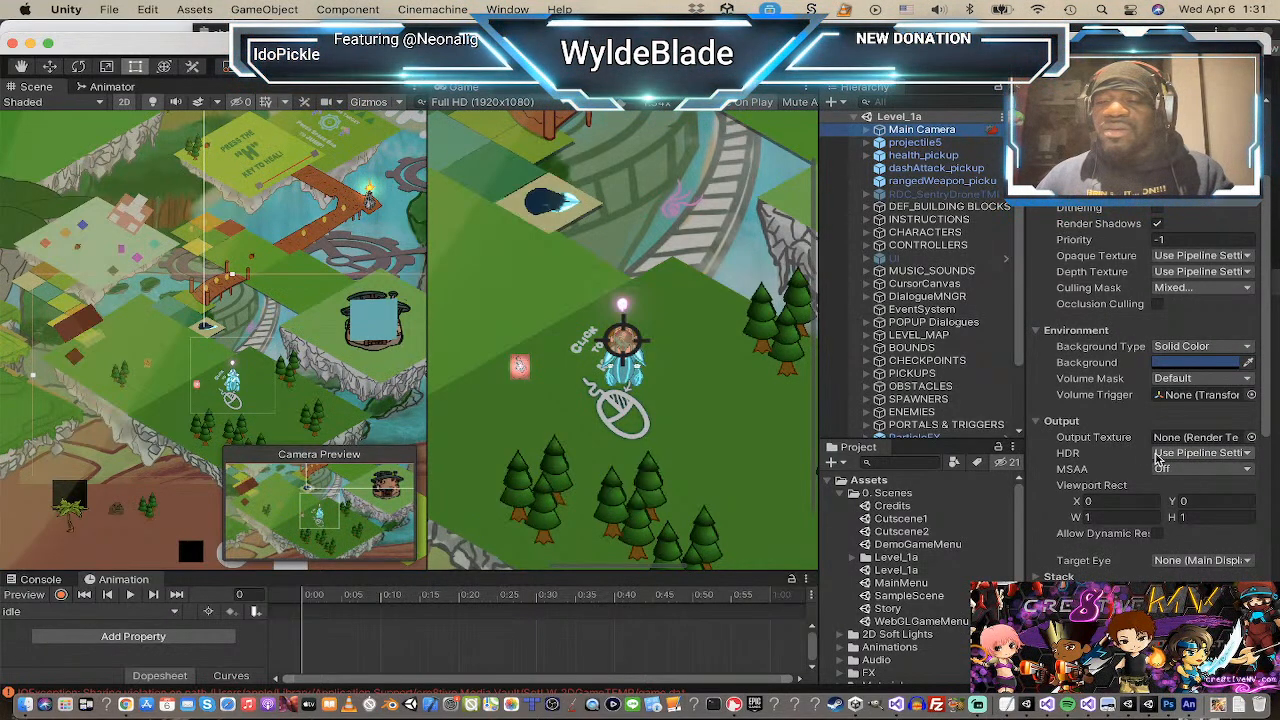
Step: Examine Main Camera's Camera, Animator, Simple Camera Follow and CinemachineBrain component settings
scroll(1106, 333, up, 5)
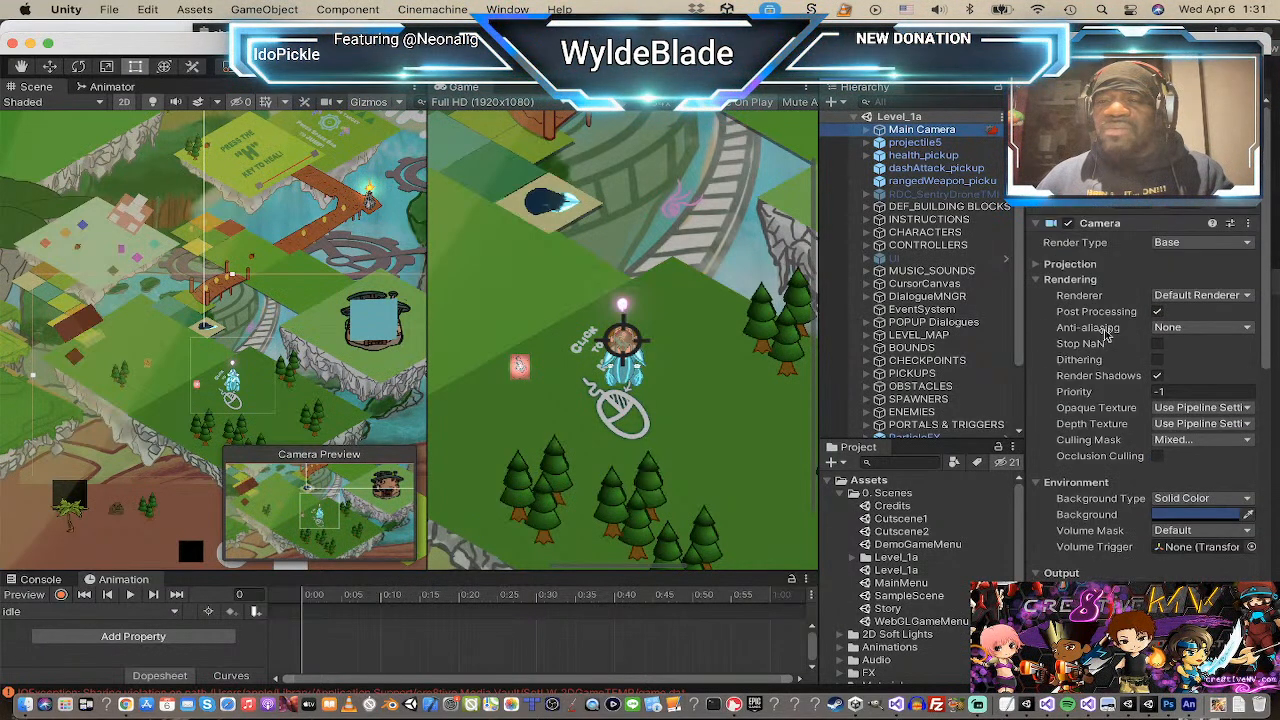
scroll(1106, 335, down, 1)
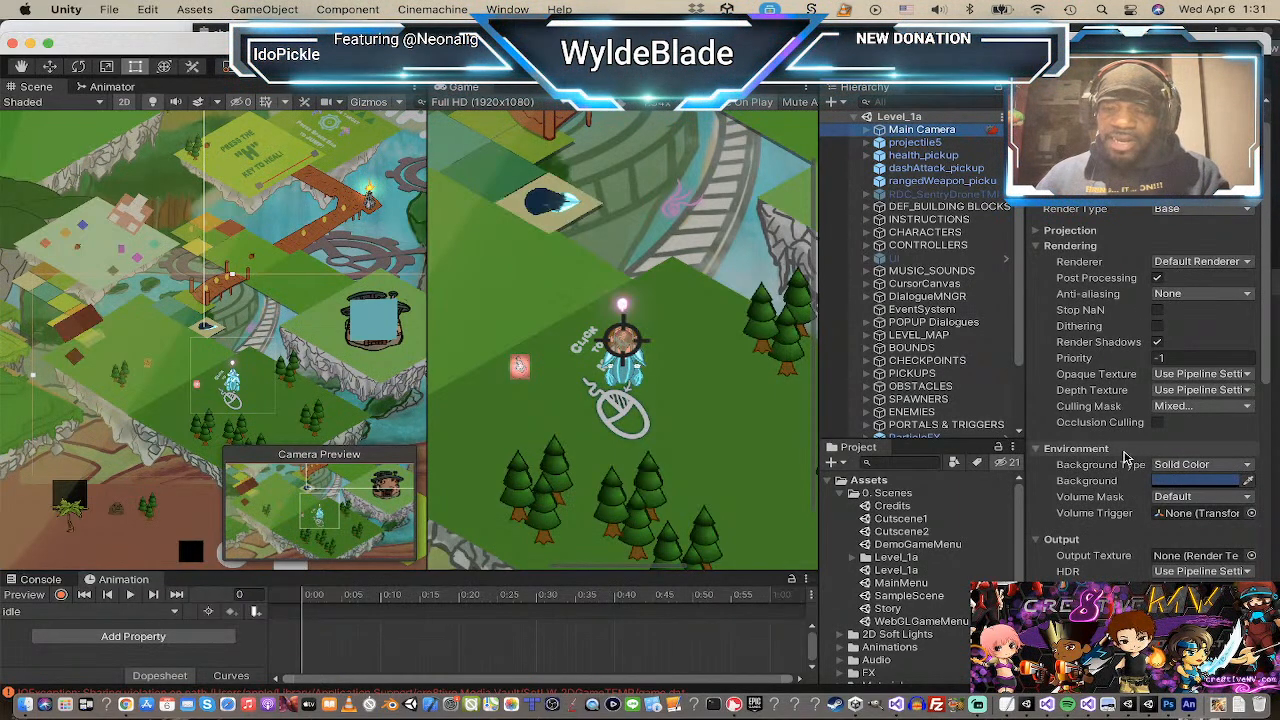
scroll(1122, 405, down, 5)
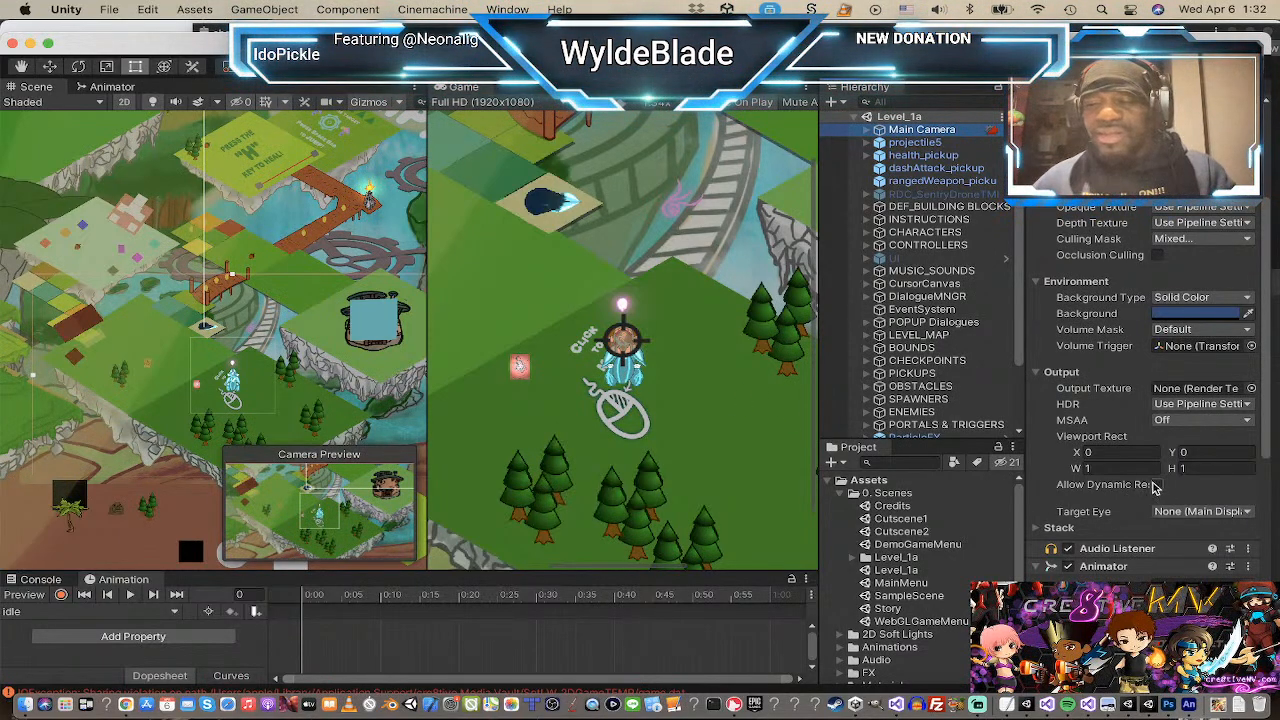
scroll(1062, 358, down, 3)
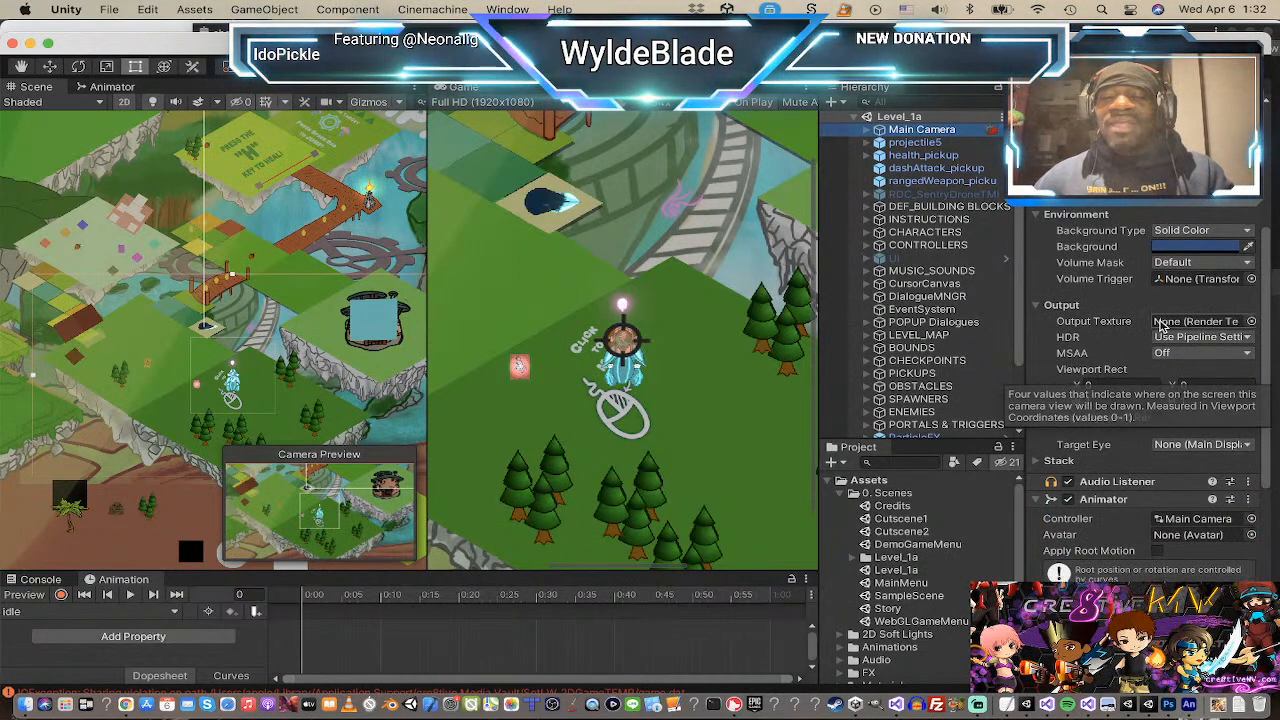
scroll(1062, 358, down, 8)
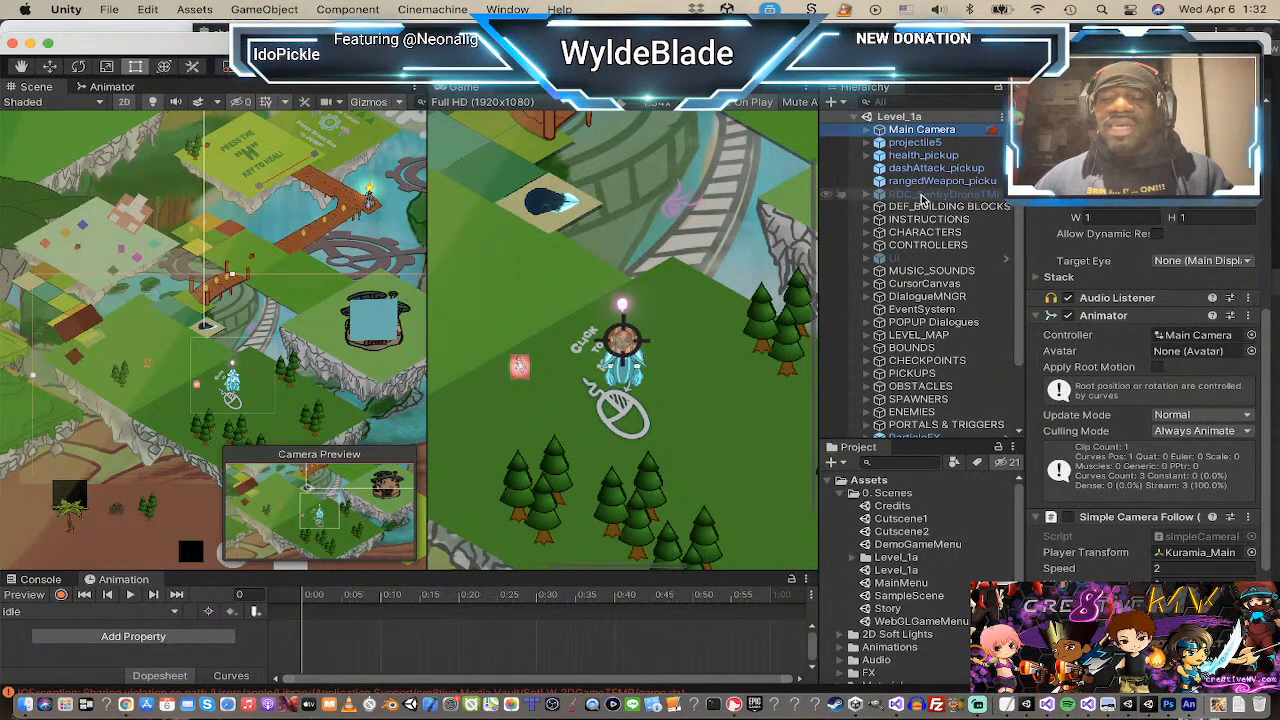
scroll(1090, 322, up, 1)
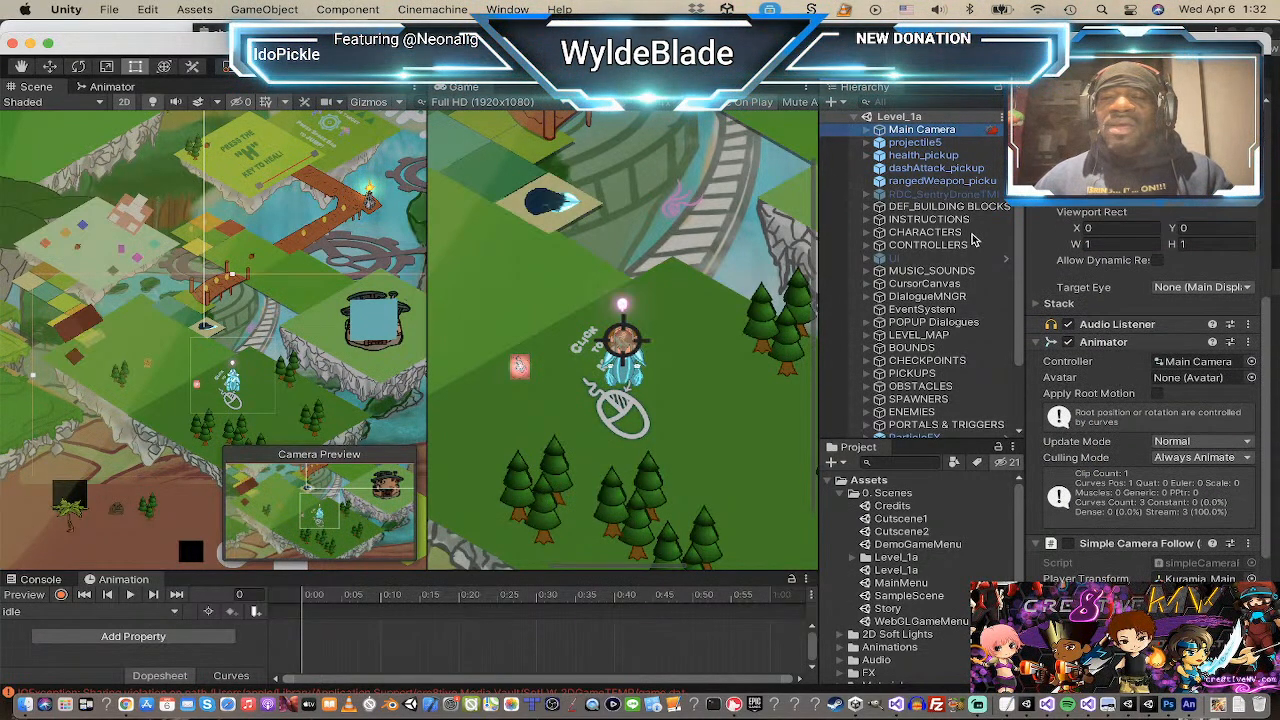
scroll(1152, 340, down, 9)
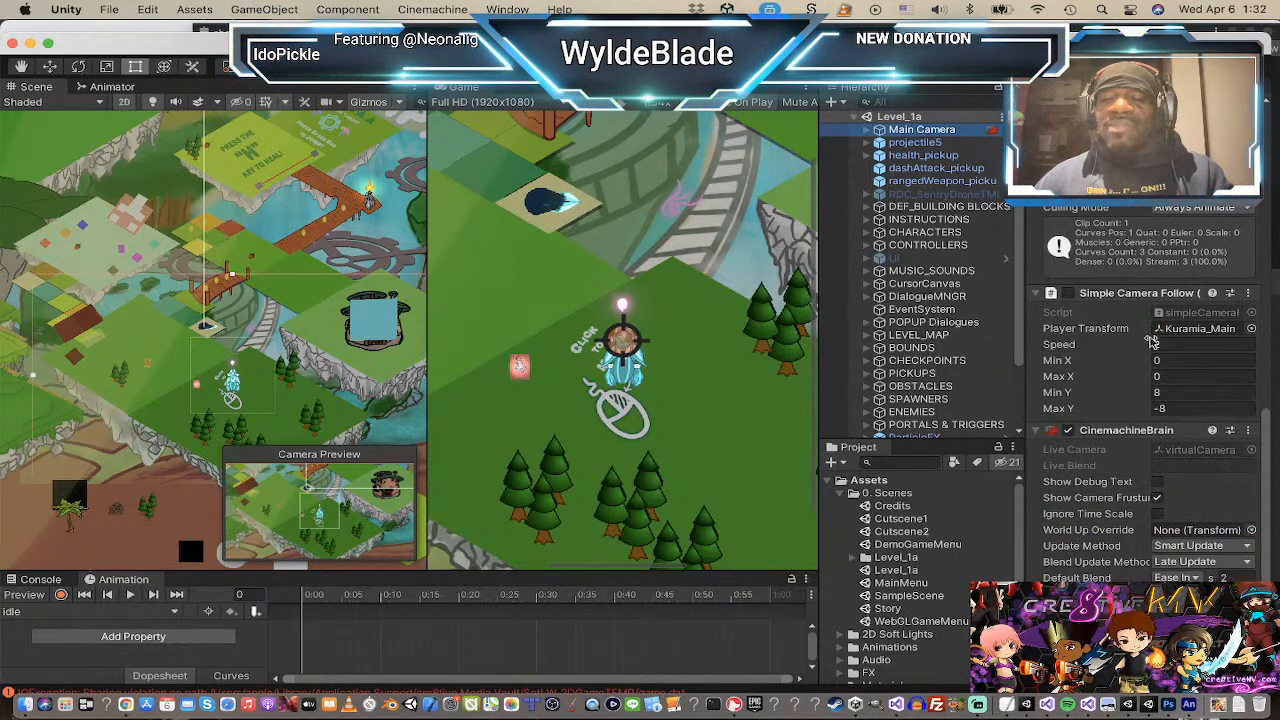
scroll(1152, 340, up, 10)
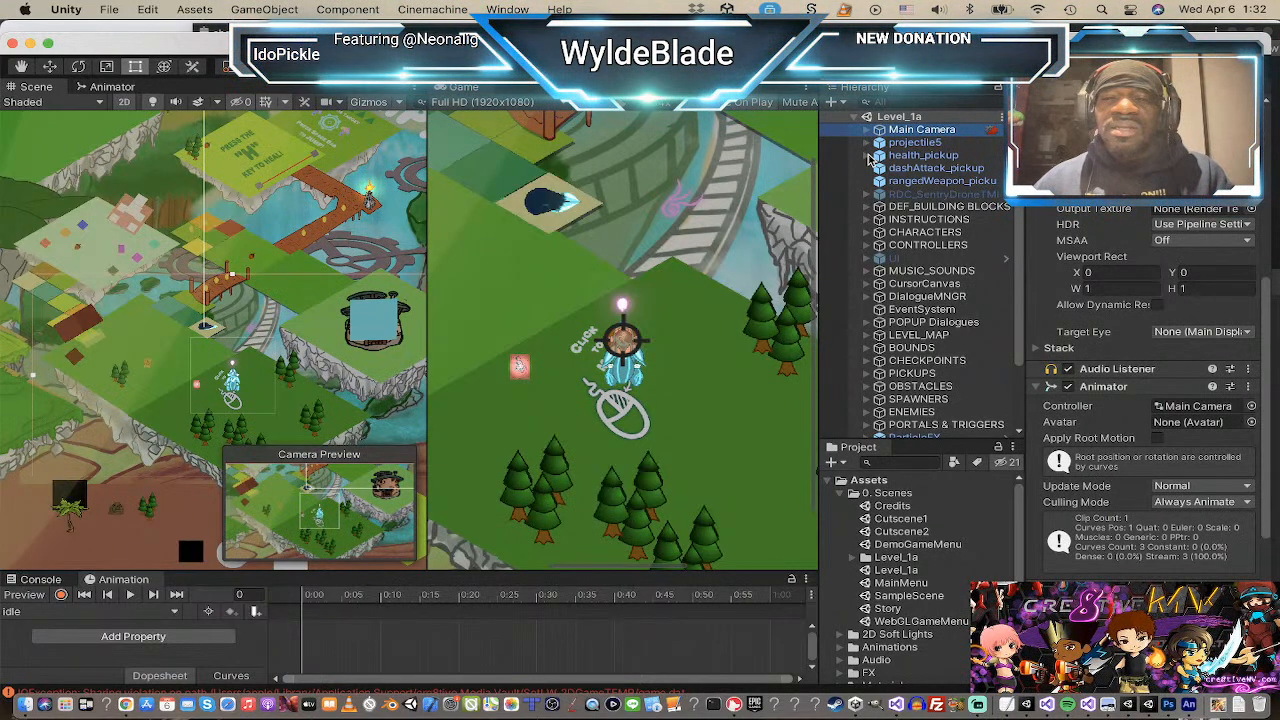
scroll(903, 265, down, 1)
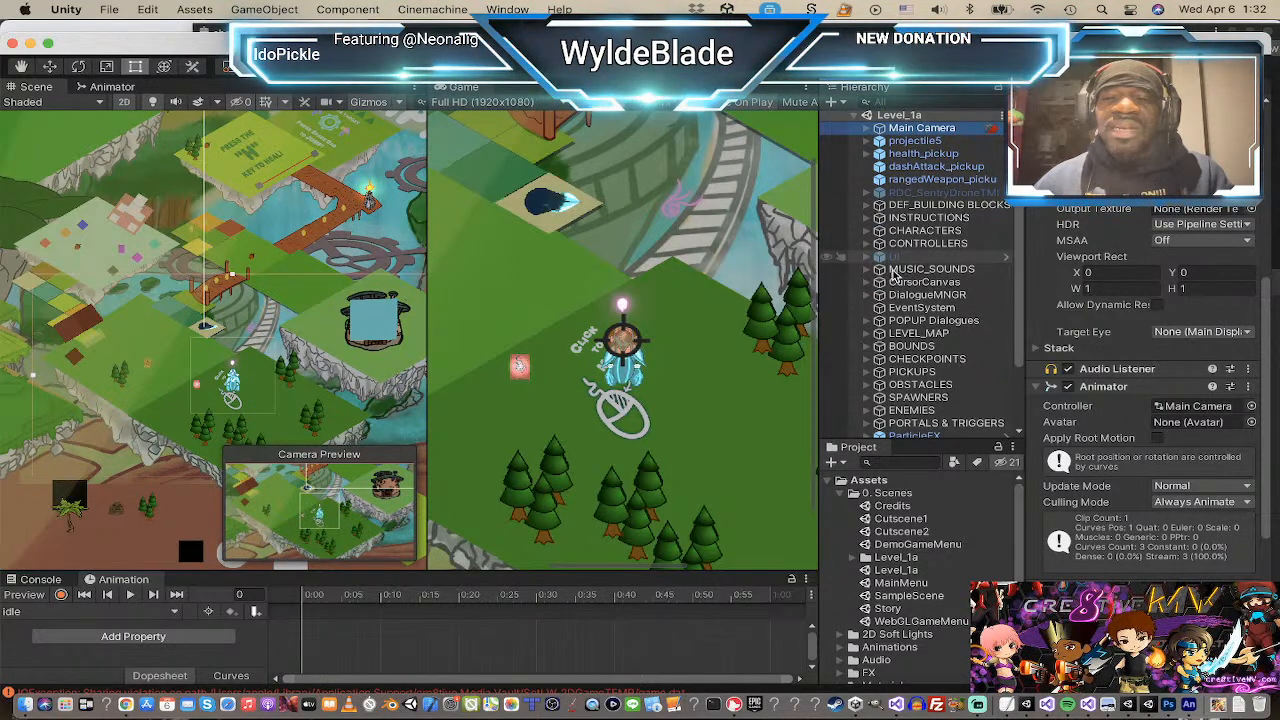
Step: Show the Global Volume creation option and select the scene's existing Global Volume to examine its Volume and Bloom settings
click(838, 102)
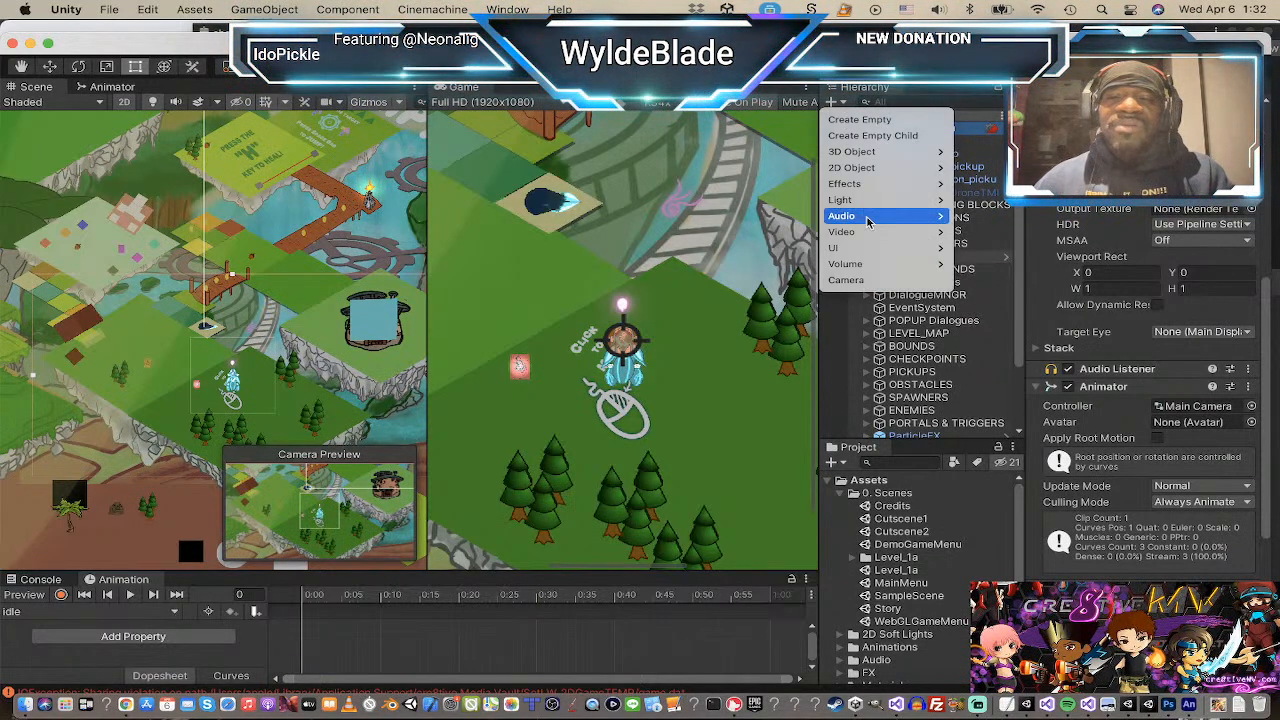
mouse_move(884, 193)
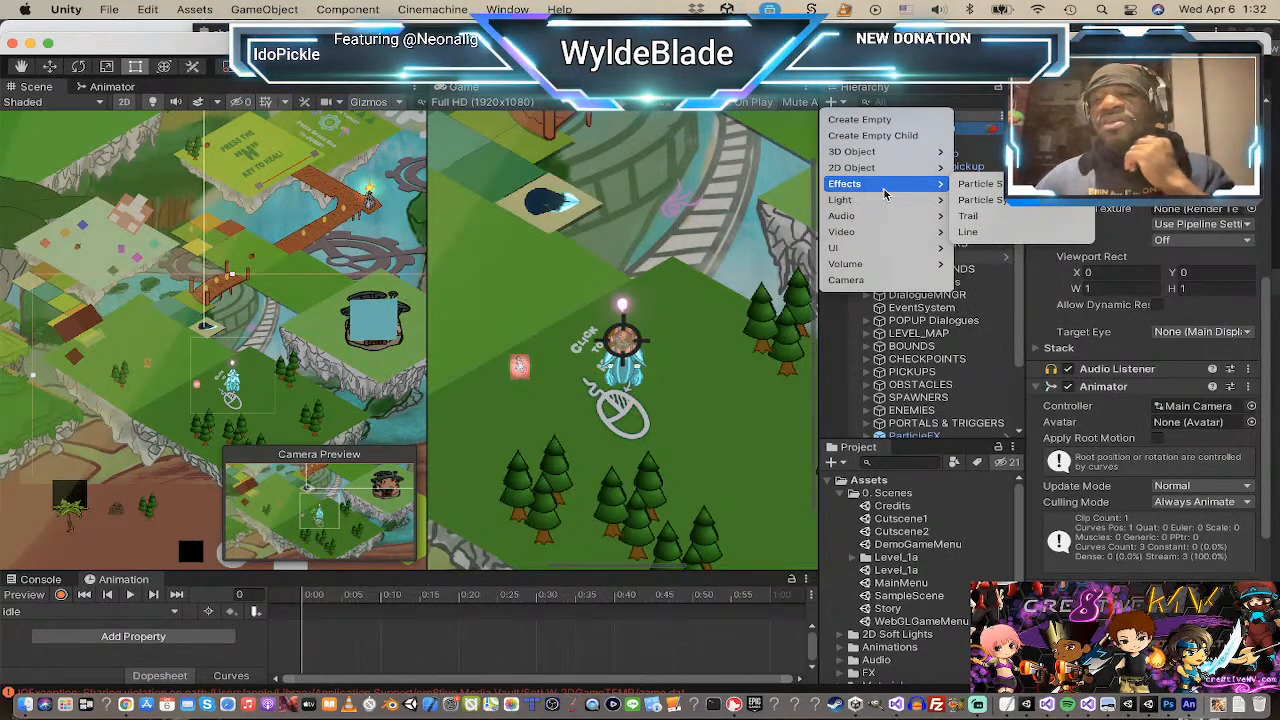
mouse_move(876, 262)
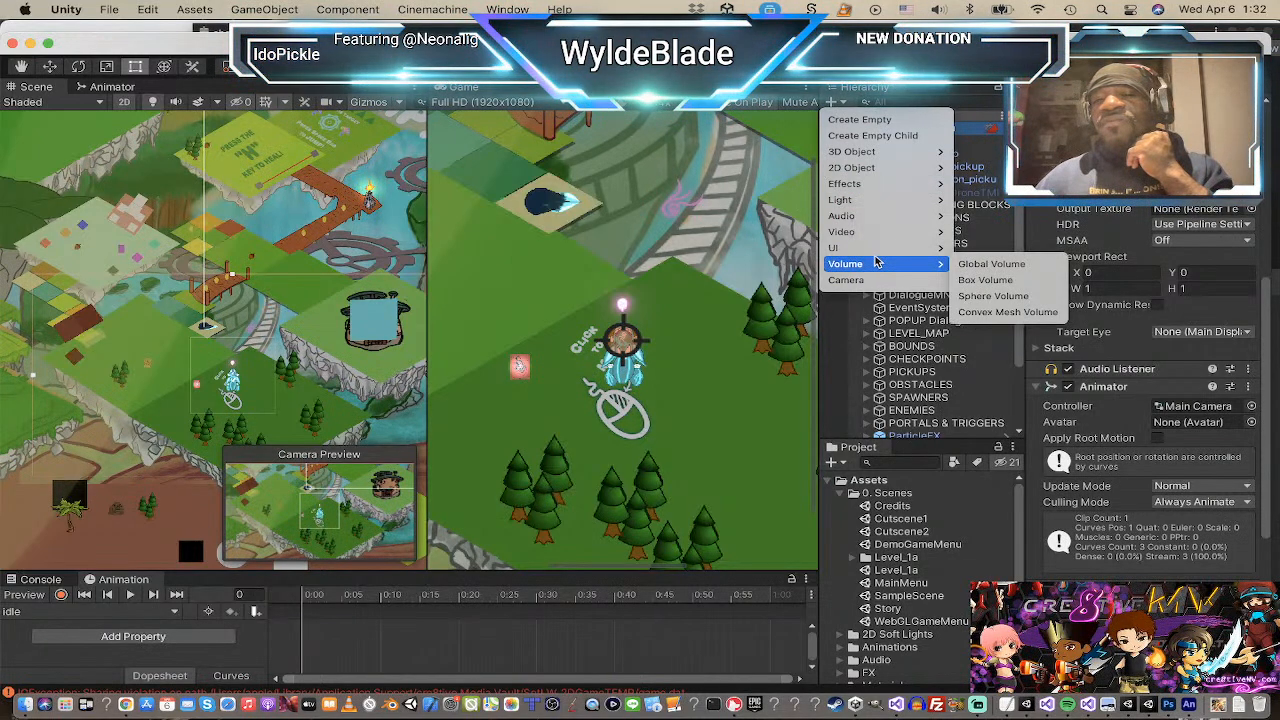
click(973, 268)
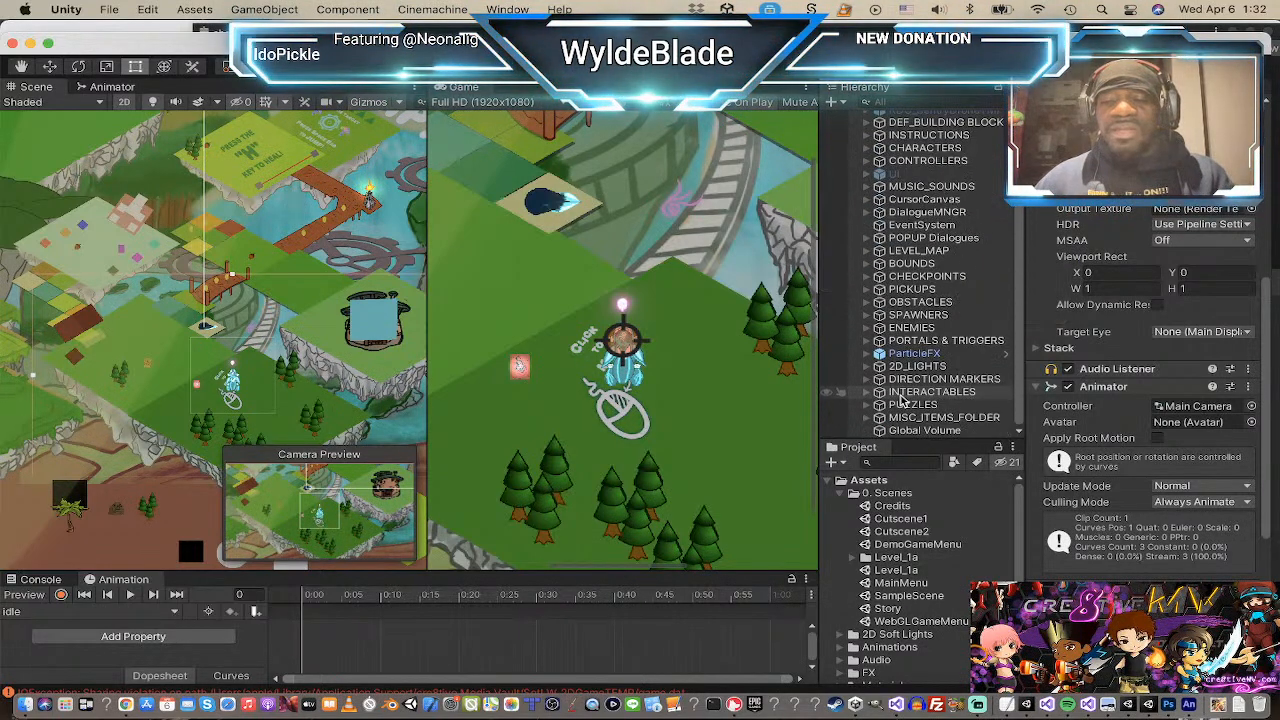
click(945, 431)
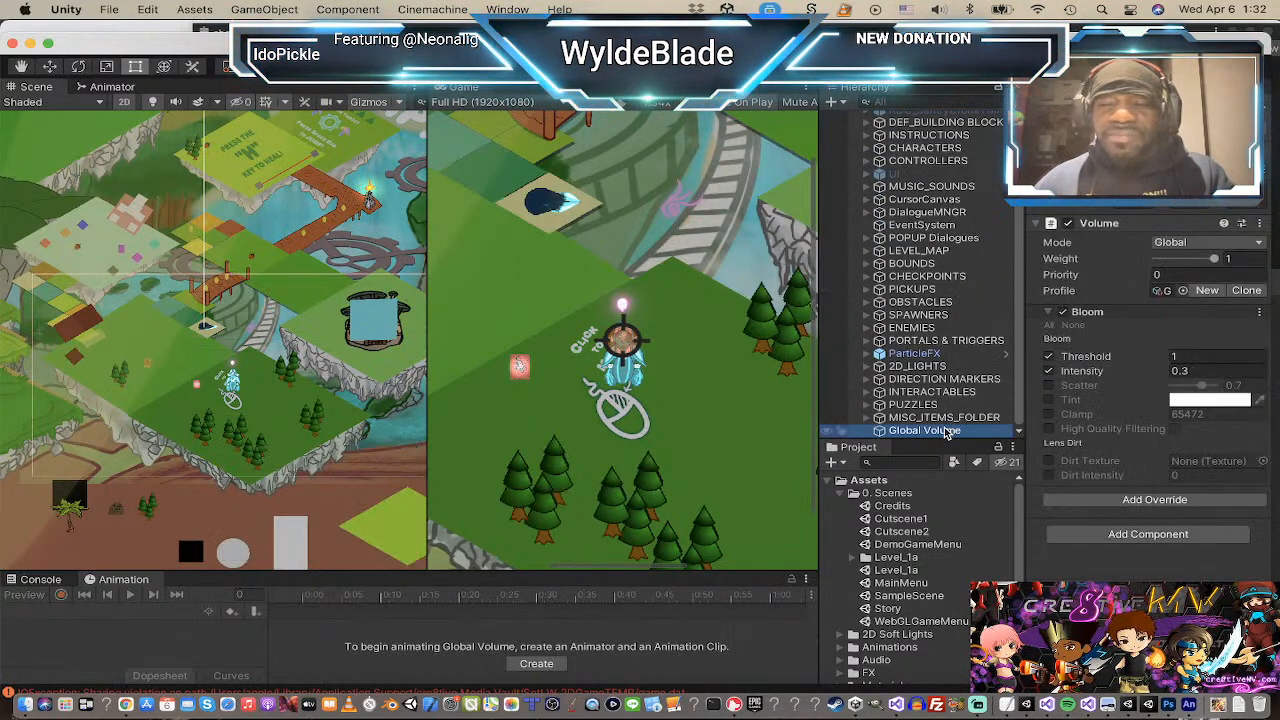
scroll(944, 233, up, 3)
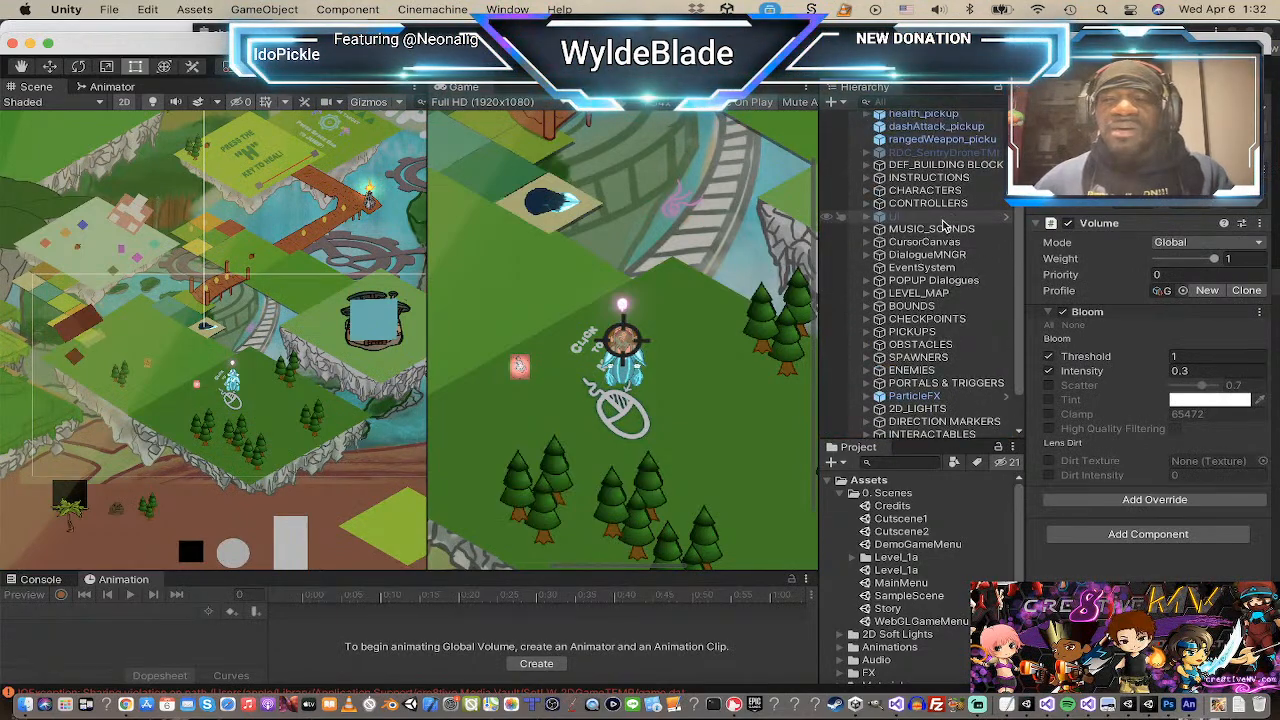
scroll(944, 226, down, 3)
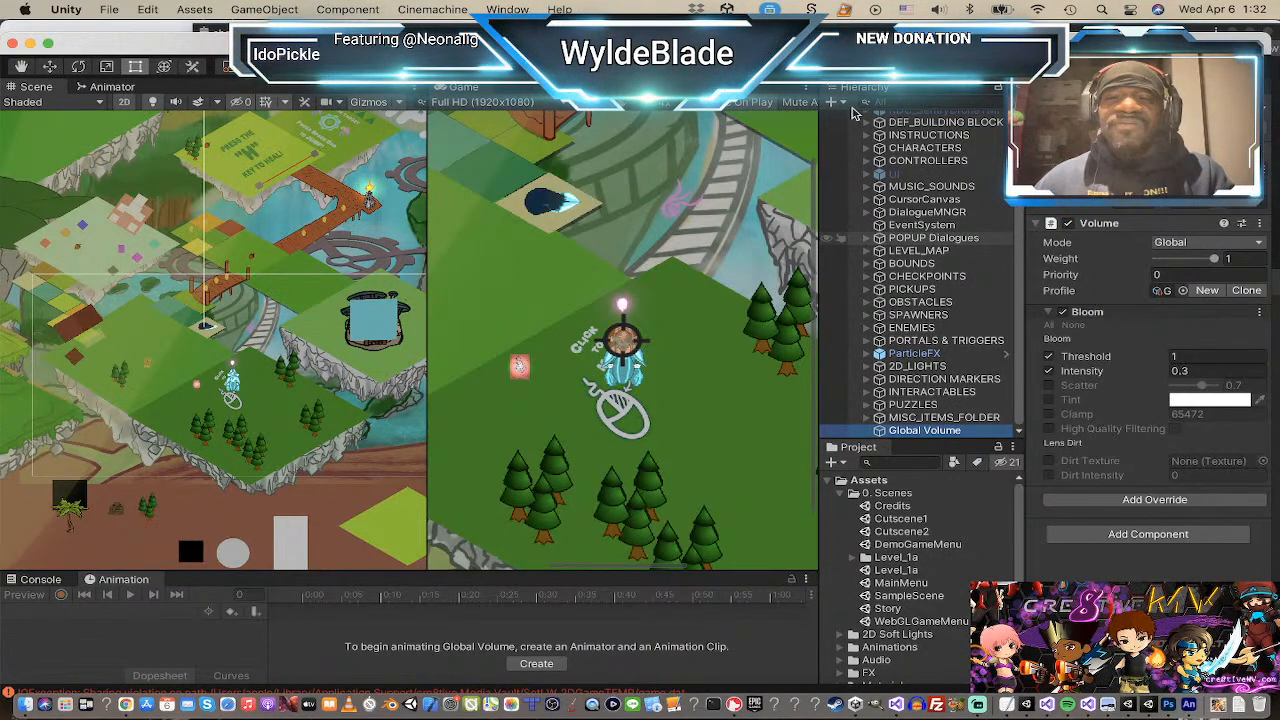
Step: Create an empty game object in Level_1a and maximize the Hierarchy
click(832, 103)
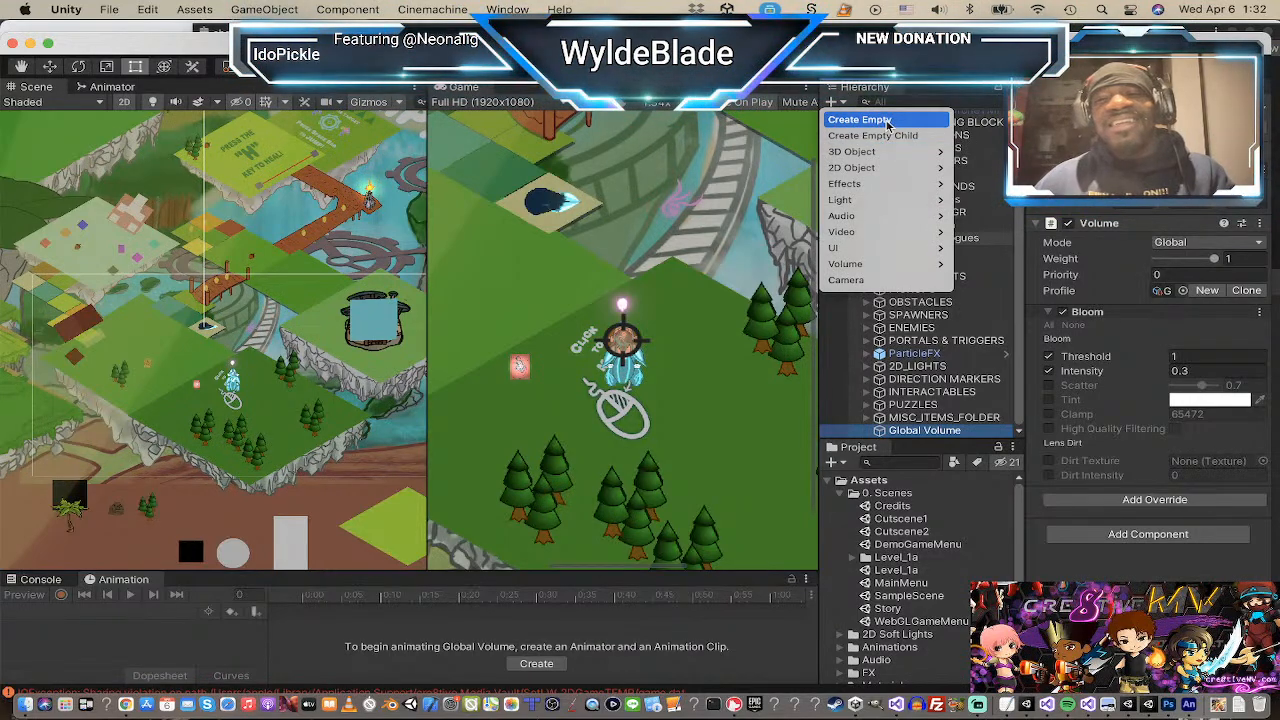
click(860, 120)
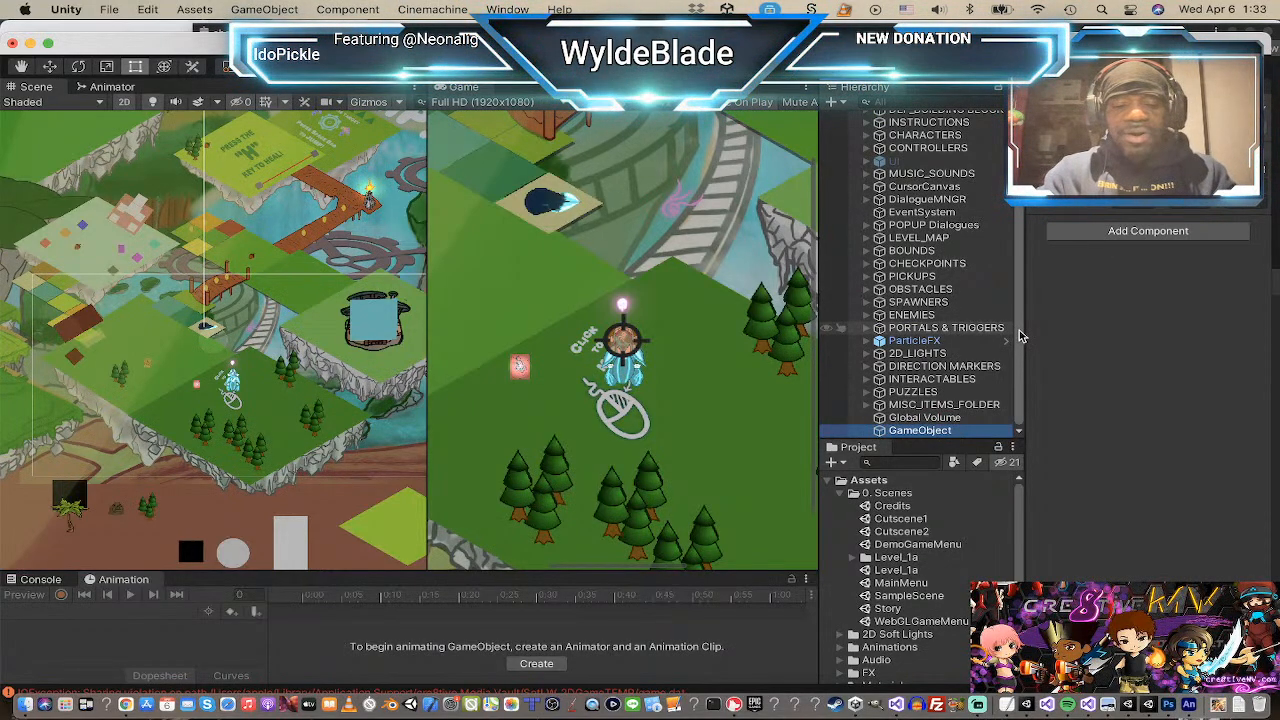
key(shift+space)
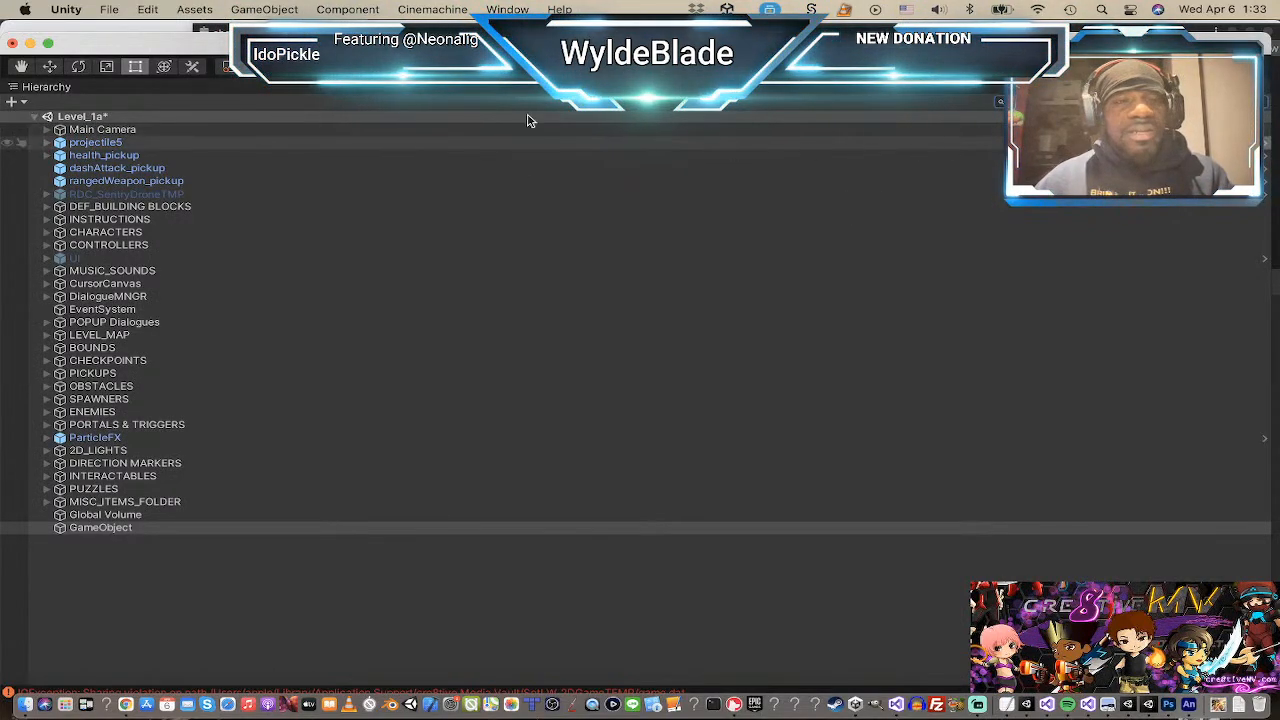
click(24, 102)
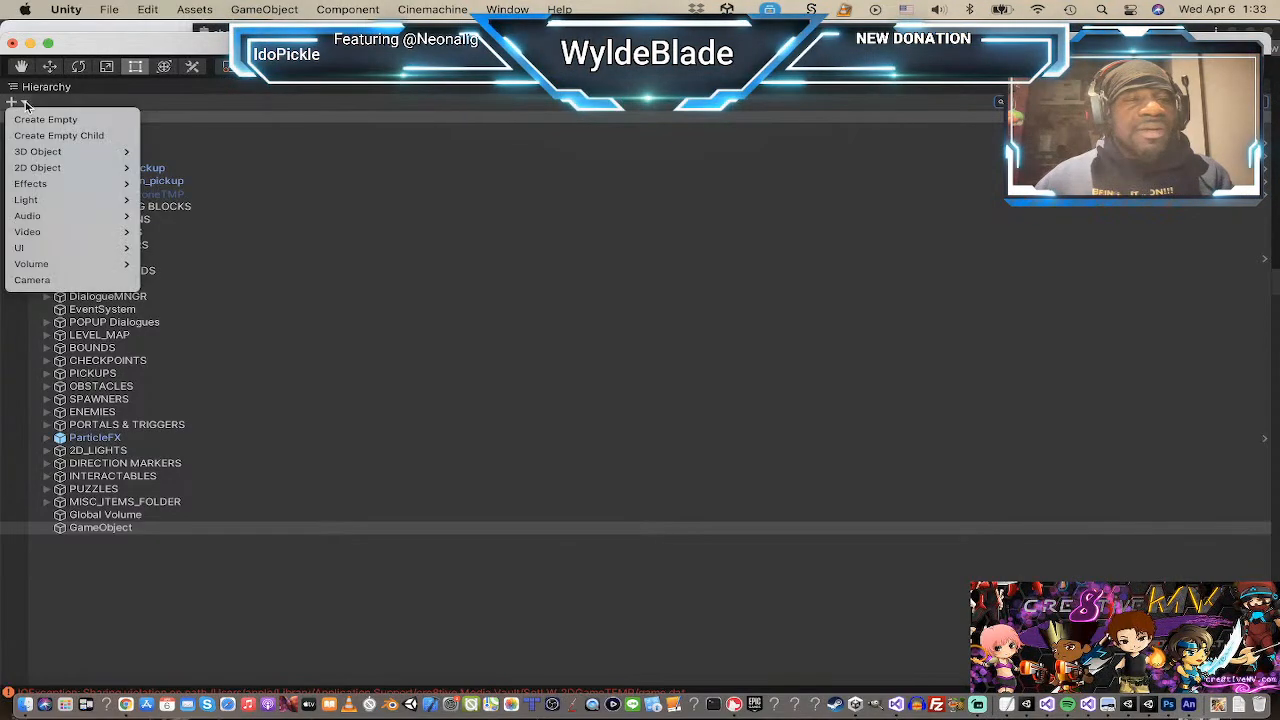
click(190, 105)
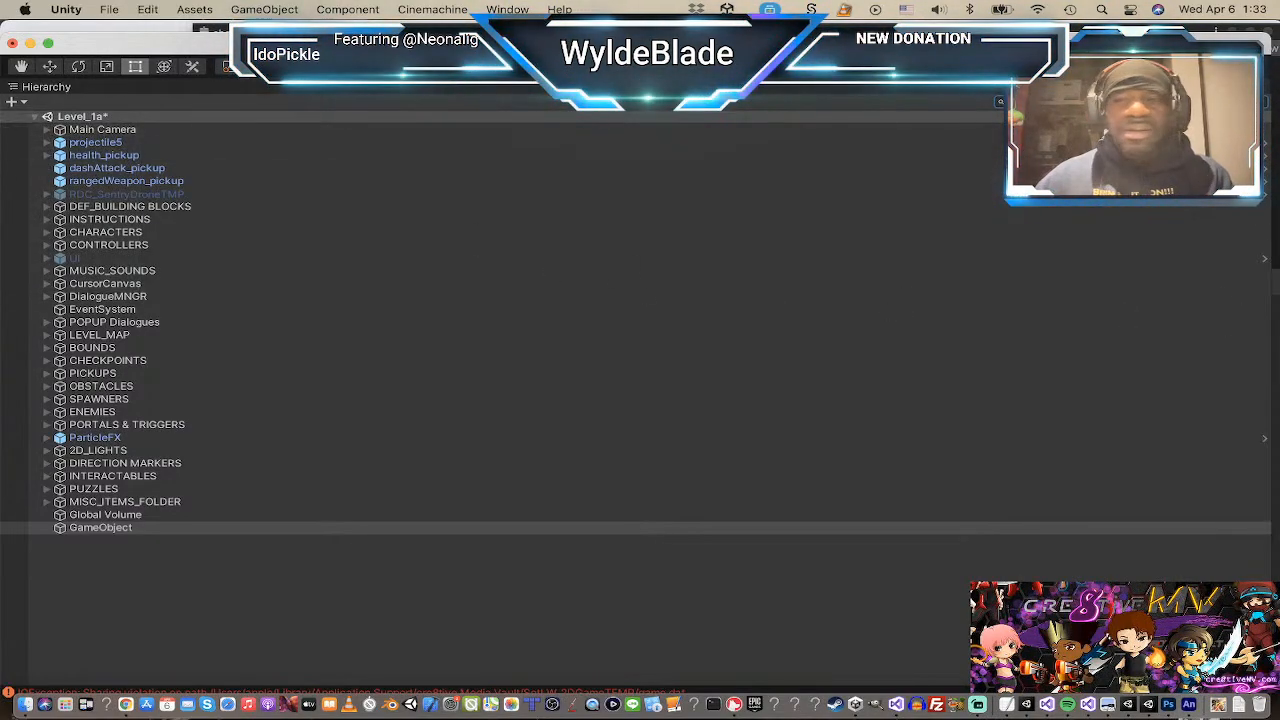
Step: Switch to the editor layout with stacked Scene and Game views, discarding the changes to the kuramiaTail_SprGlowUnlit 1 Shader Graph
click(1240, 66)
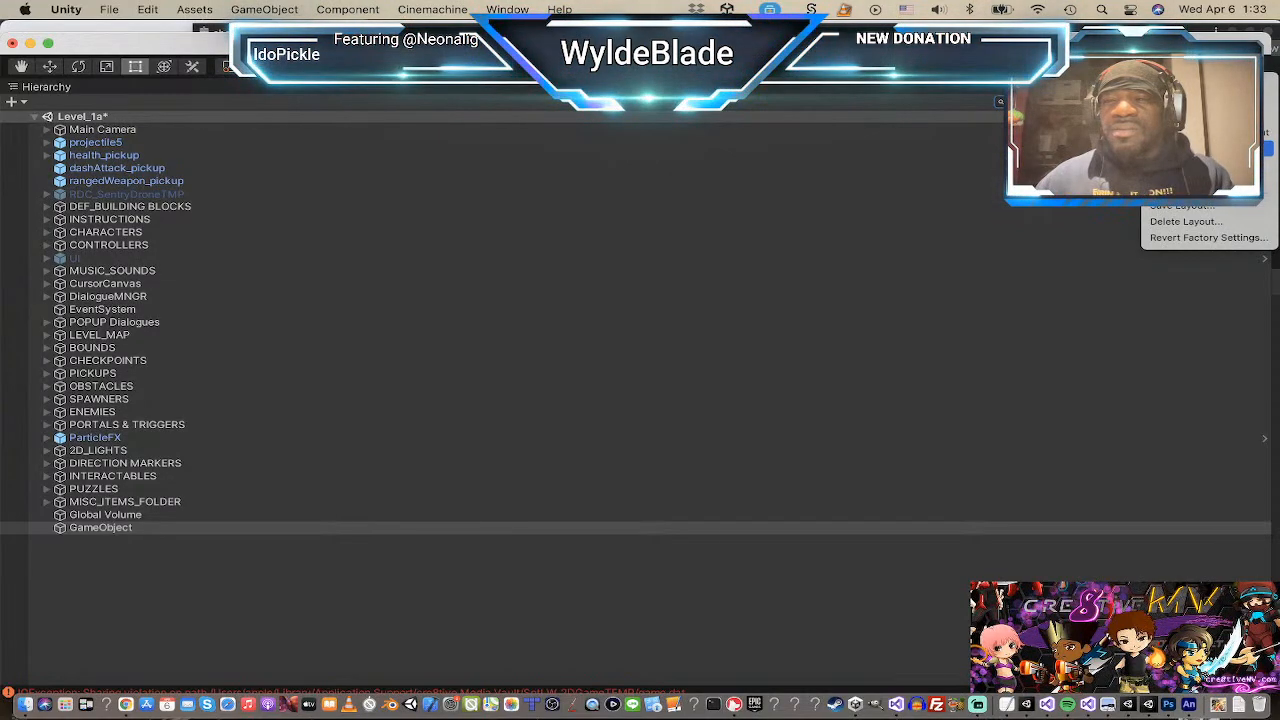
click(1210, 132)
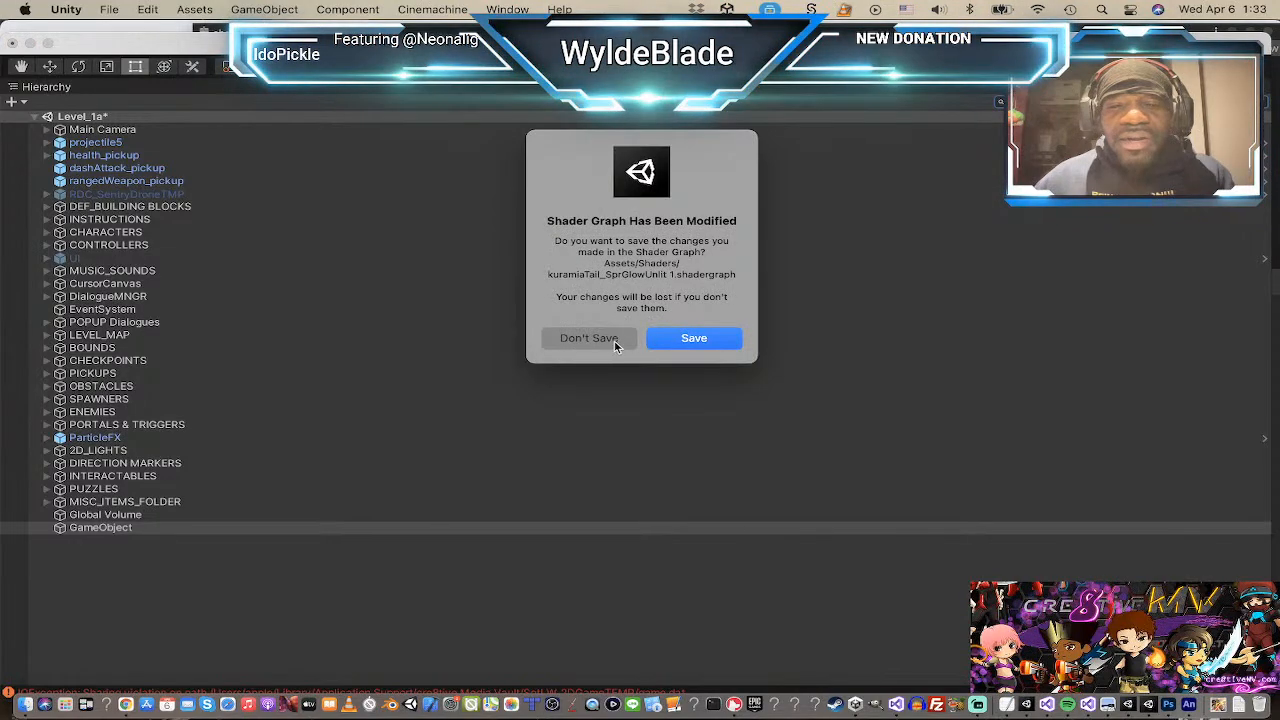
click(612, 340)
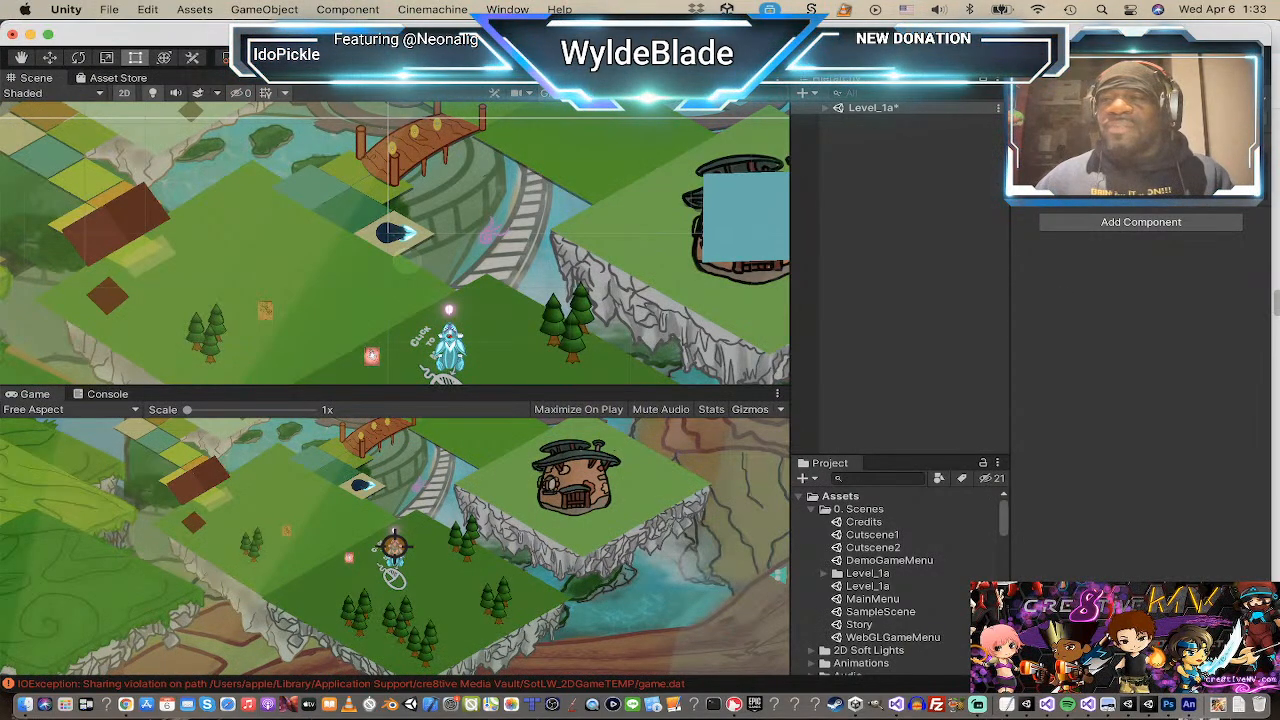
Step: Switch to the editor layout with side-by-side Scene and Game views and enlarge both views by shrinking the Console
click(1236, 58)
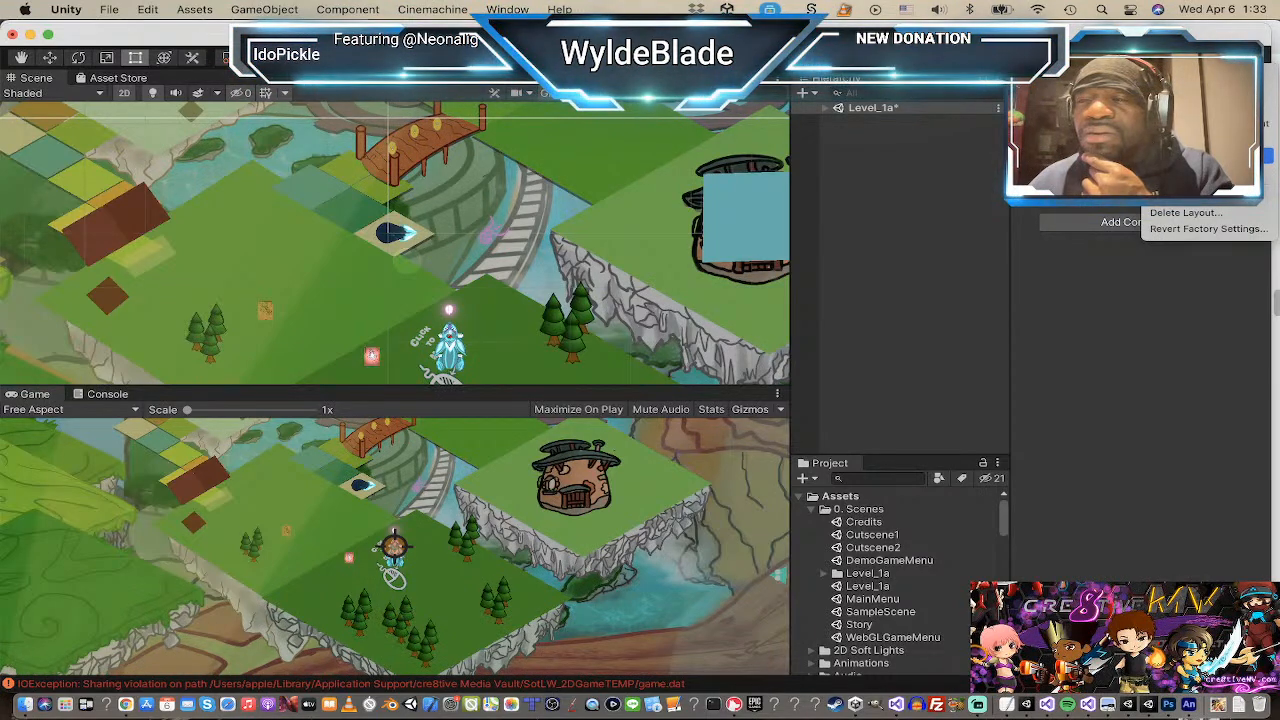
click(1210, 139)
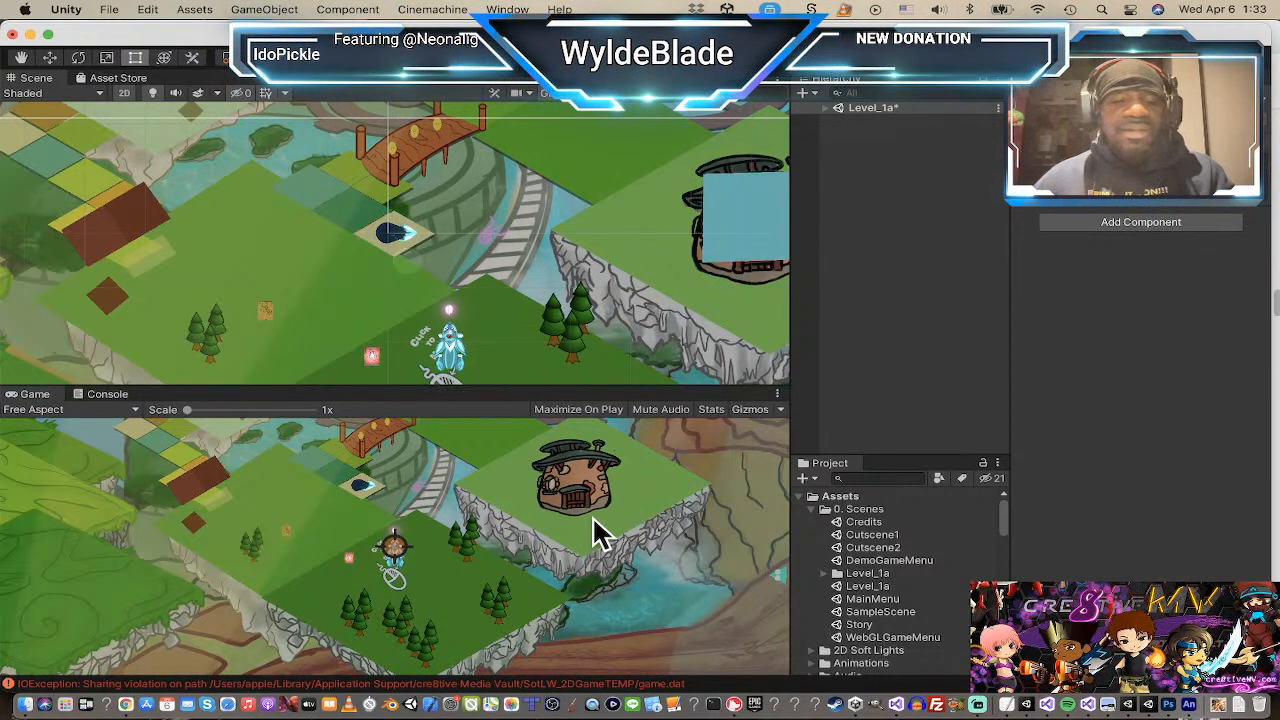
click(1232, 58)
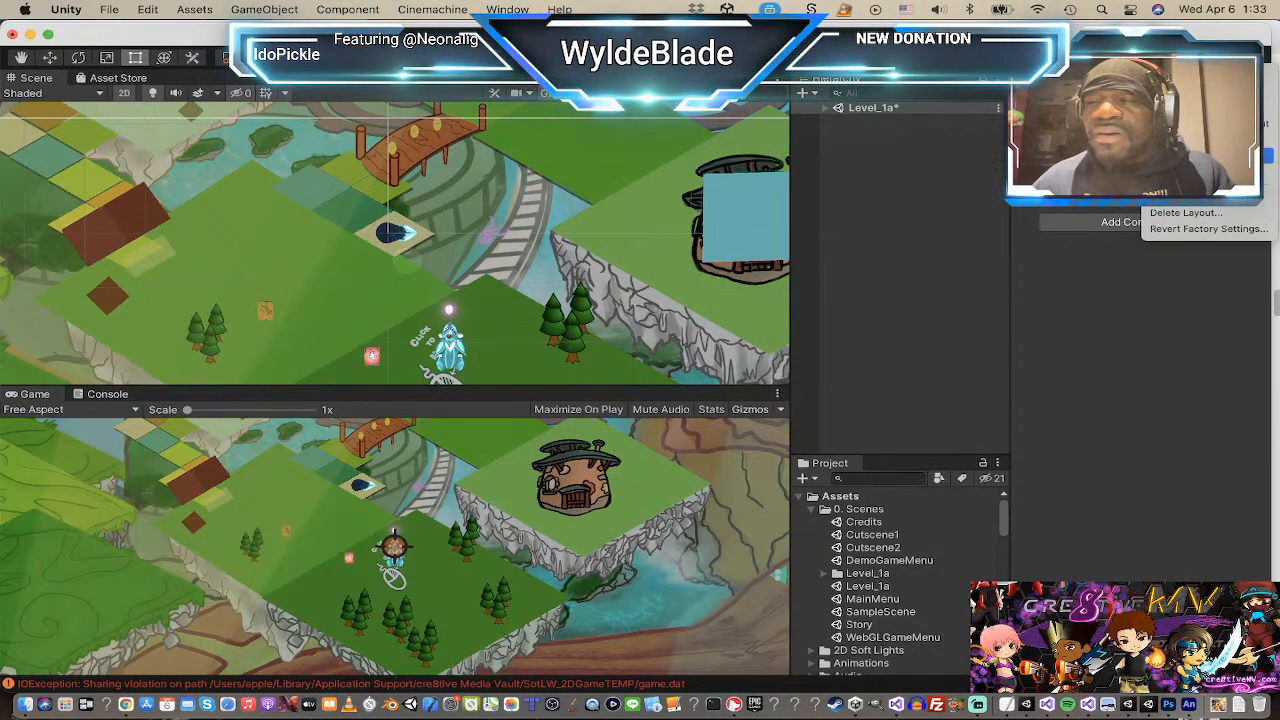
click(1210, 124)
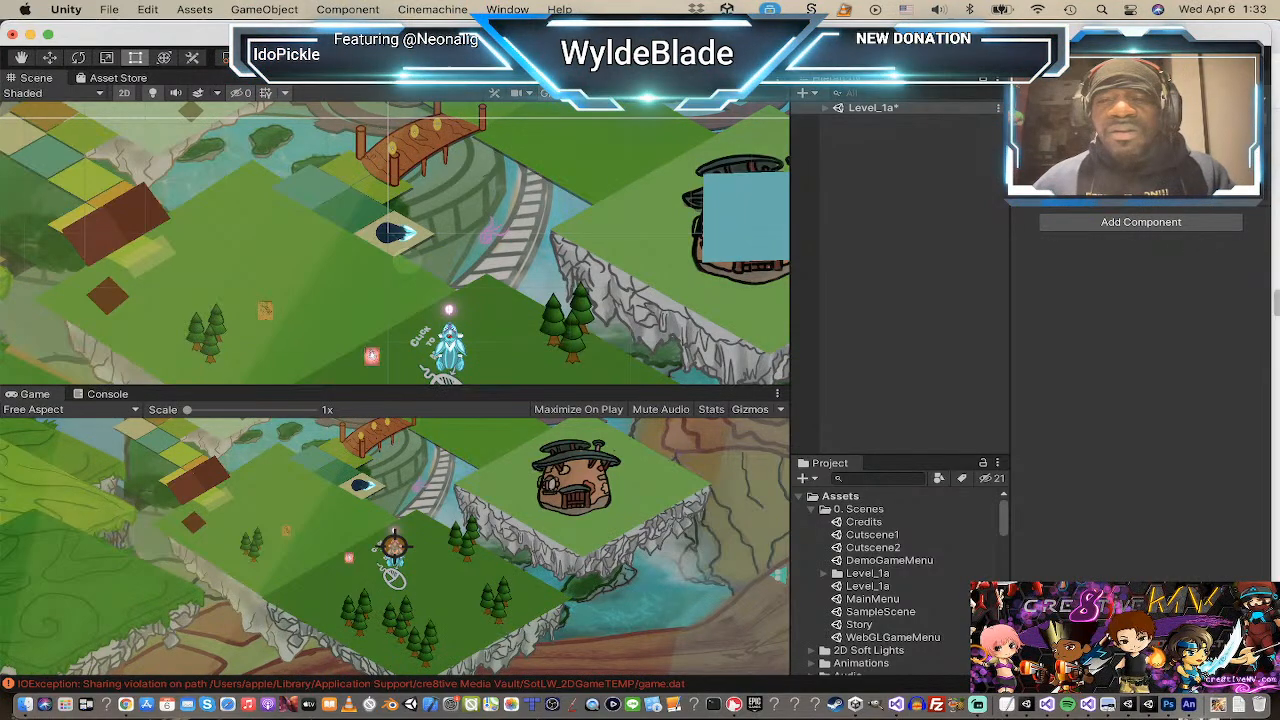
scroll(352, 353, down, 6)
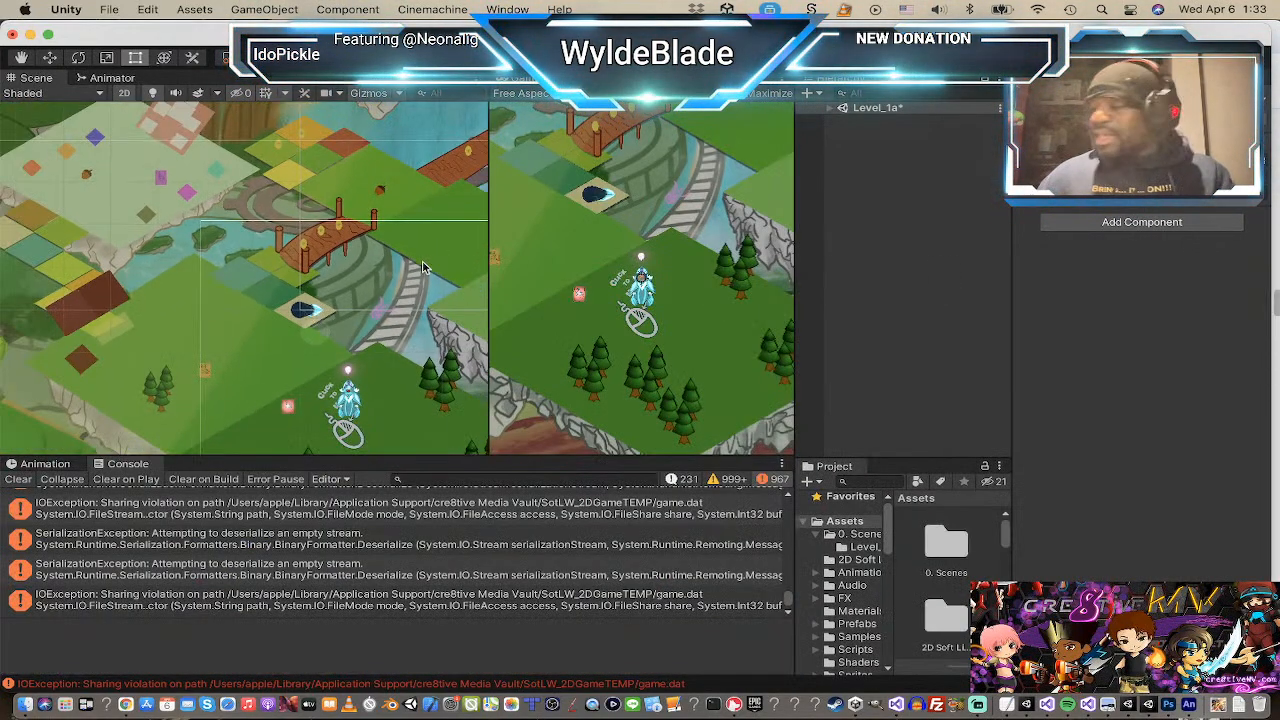
drag(274, 453, 283, 506)
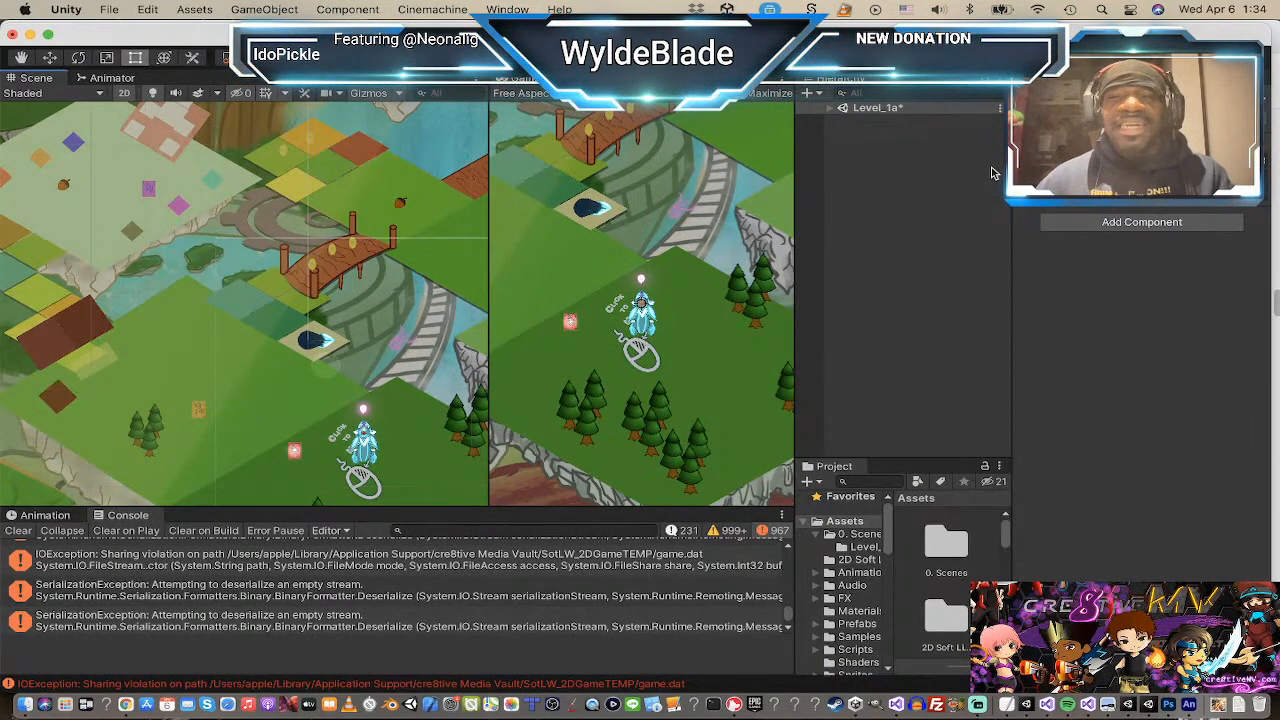
Step: Rename the new empty game object in Level_1a as URP Stuff and nest Global Volume under it
click(831, 110)
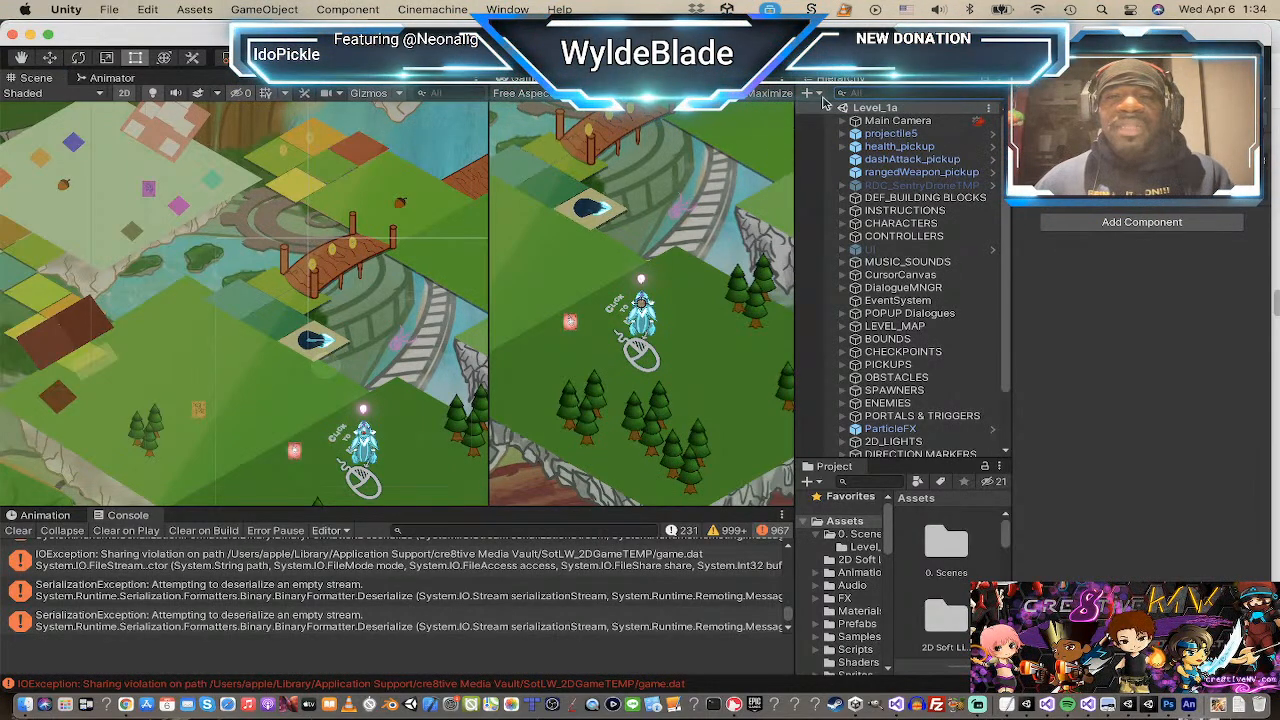
scroll(890, 288, down, 3)
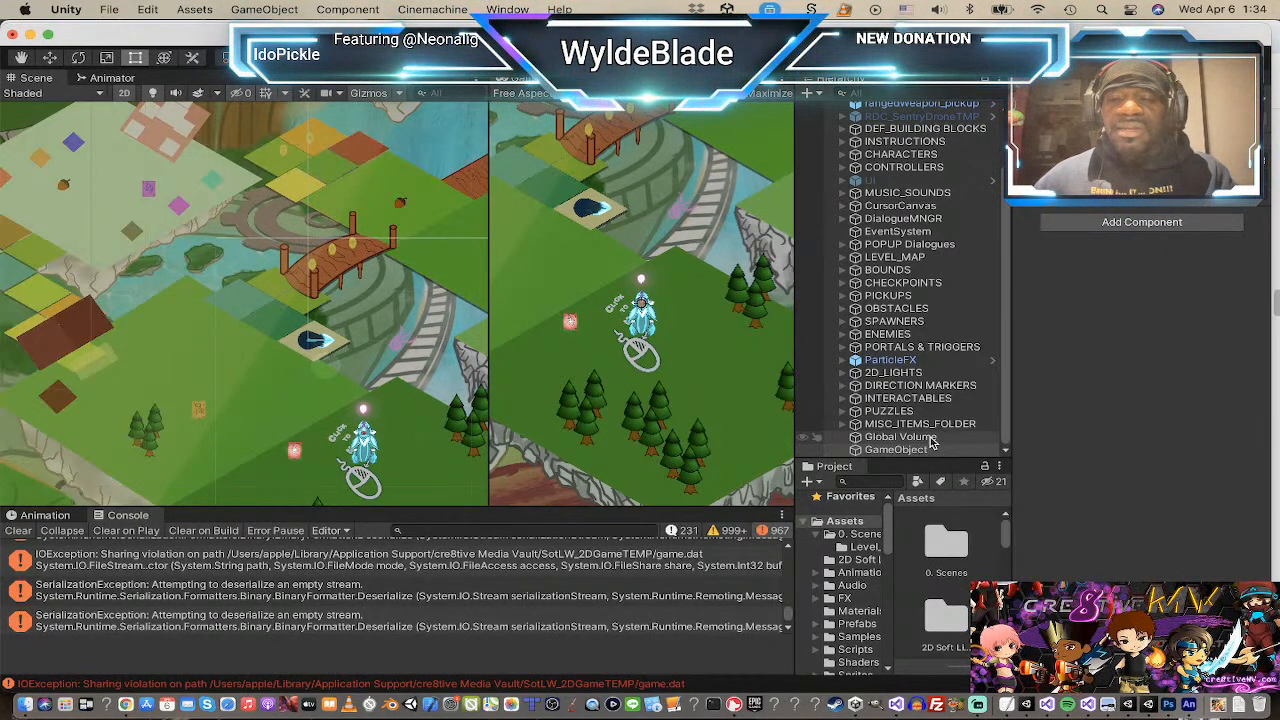
drag(932, 442, 927, 453)
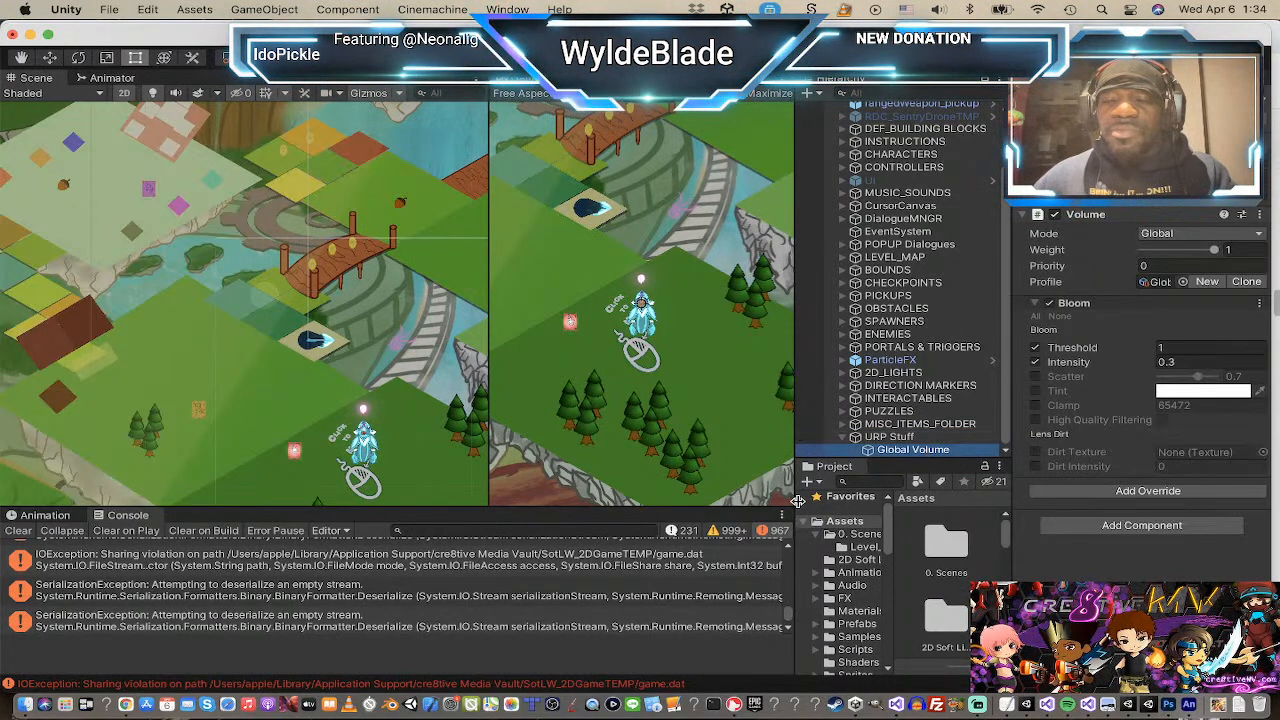
Step: Look up the Global Volume object type among the volumes that can be created in the scene
click(816, 94)
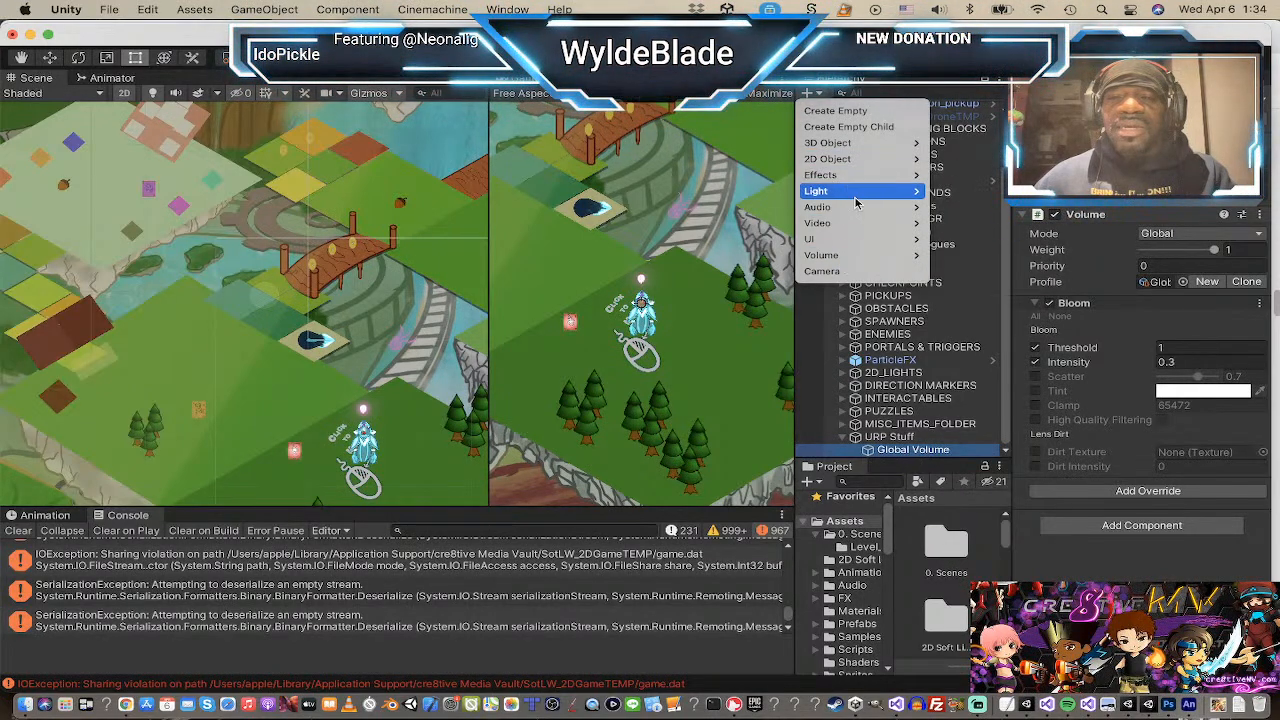
mouse_move(868, 166)
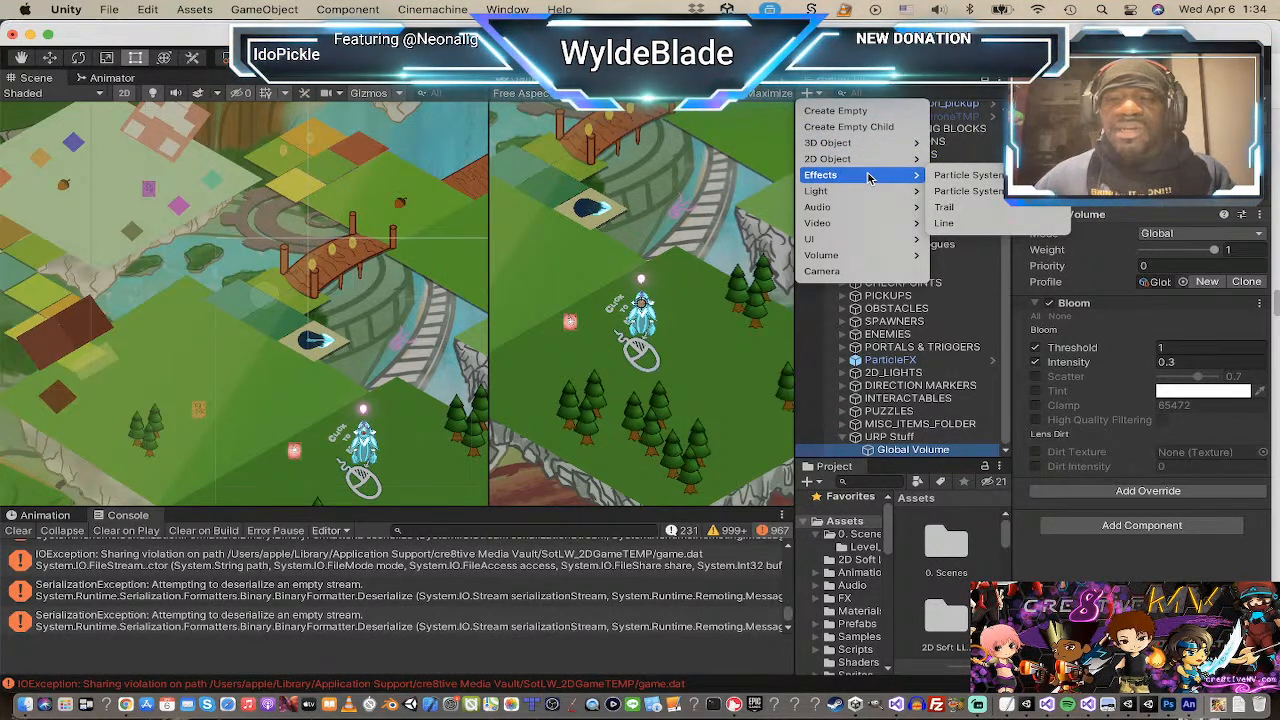
mouse_move(862, 255)
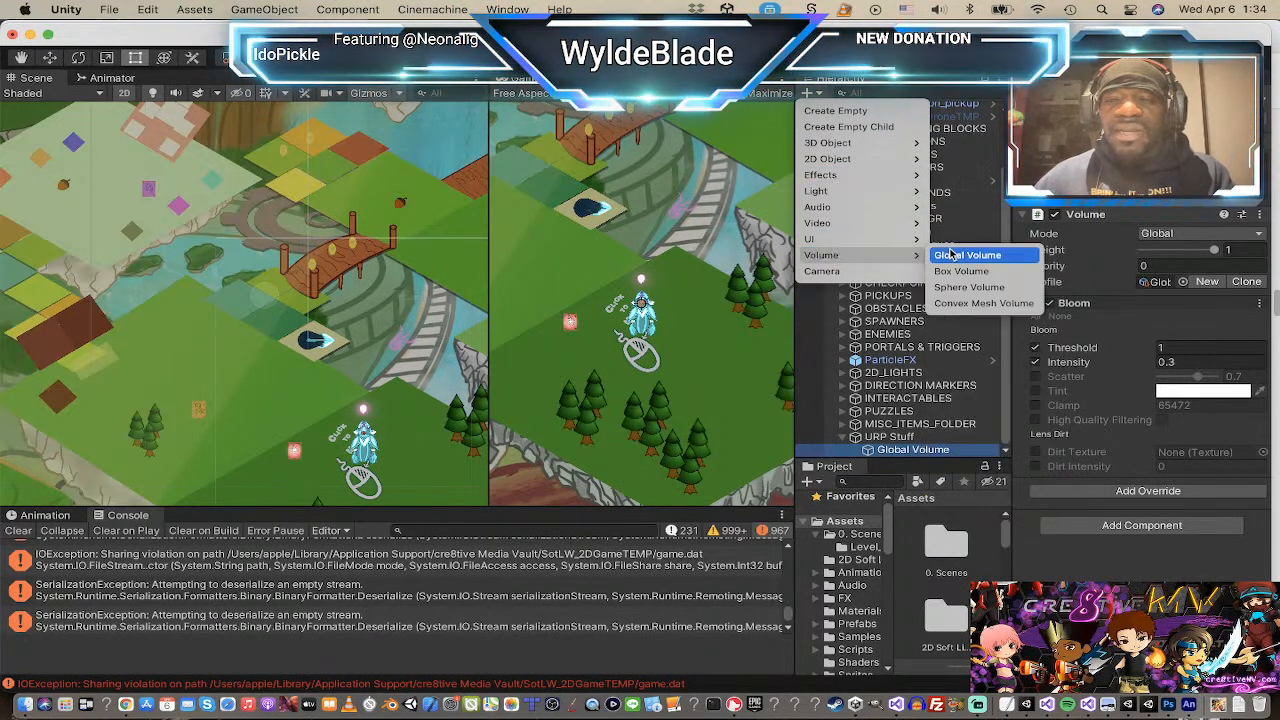
click(1125, 345)
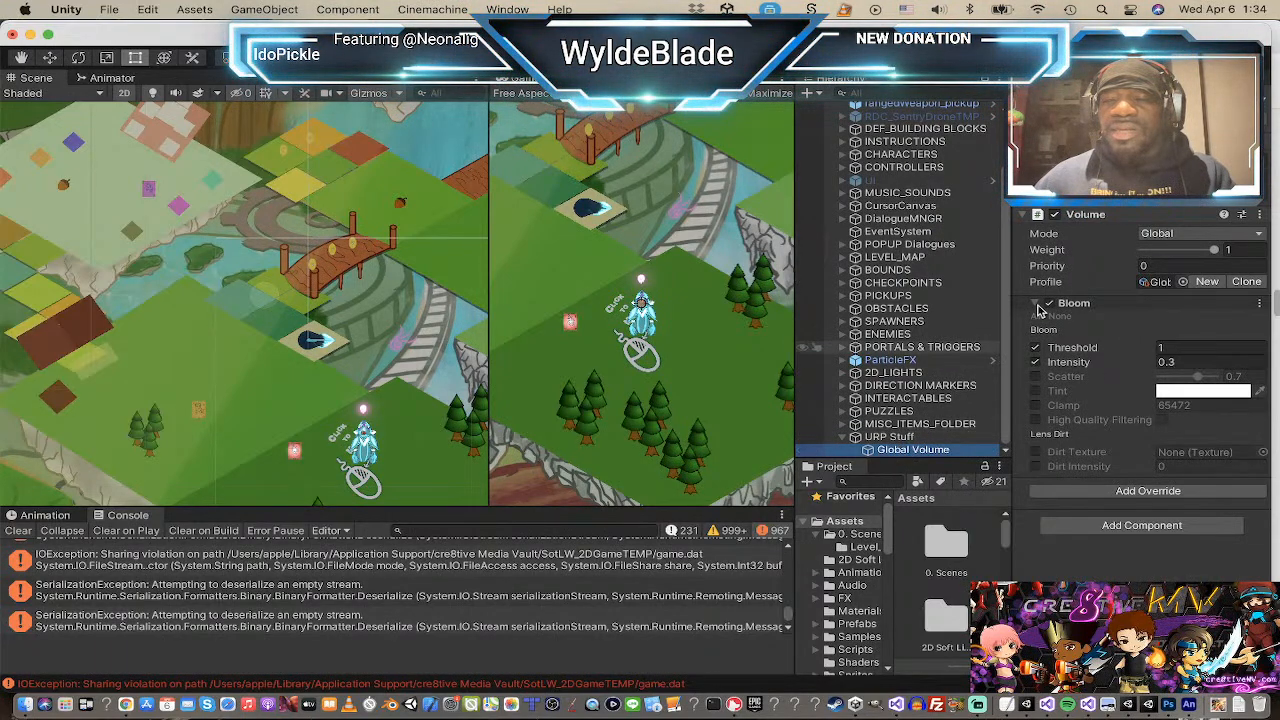
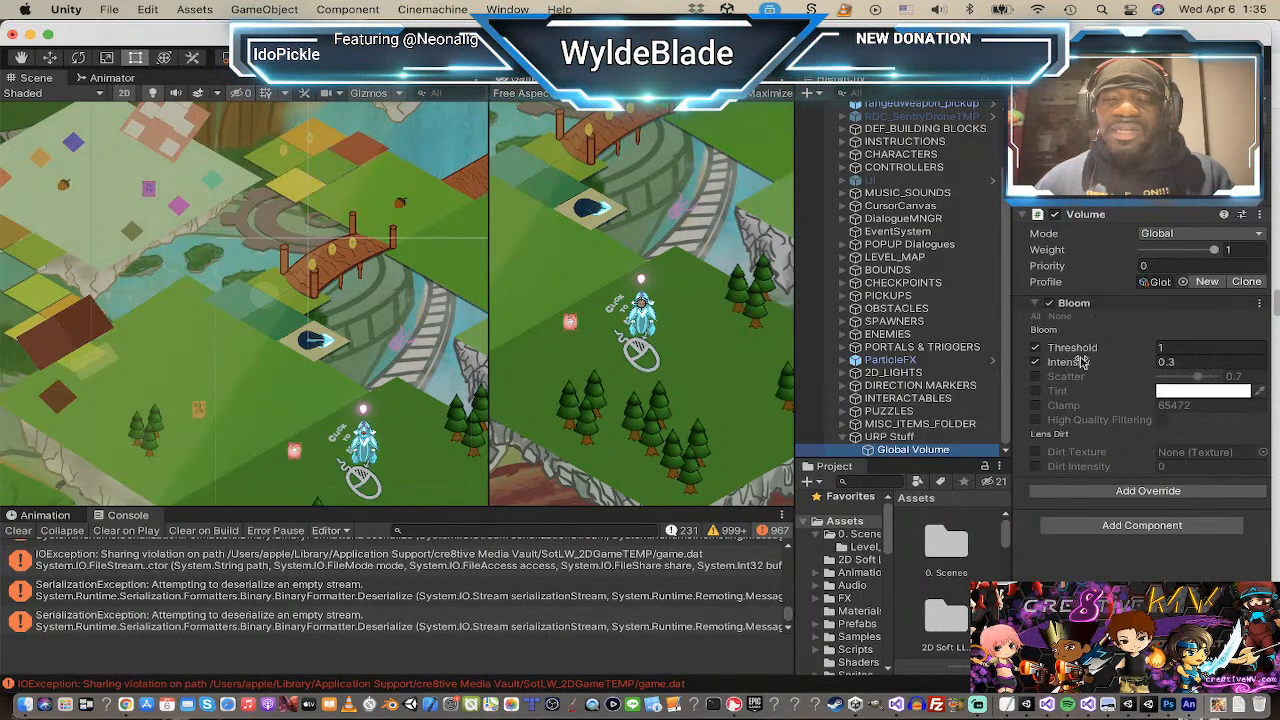
Step: Try raising the Global Volume's Bloom intensity to about 19.81, and undo the change
drag(1081, 362, 1276, 321)
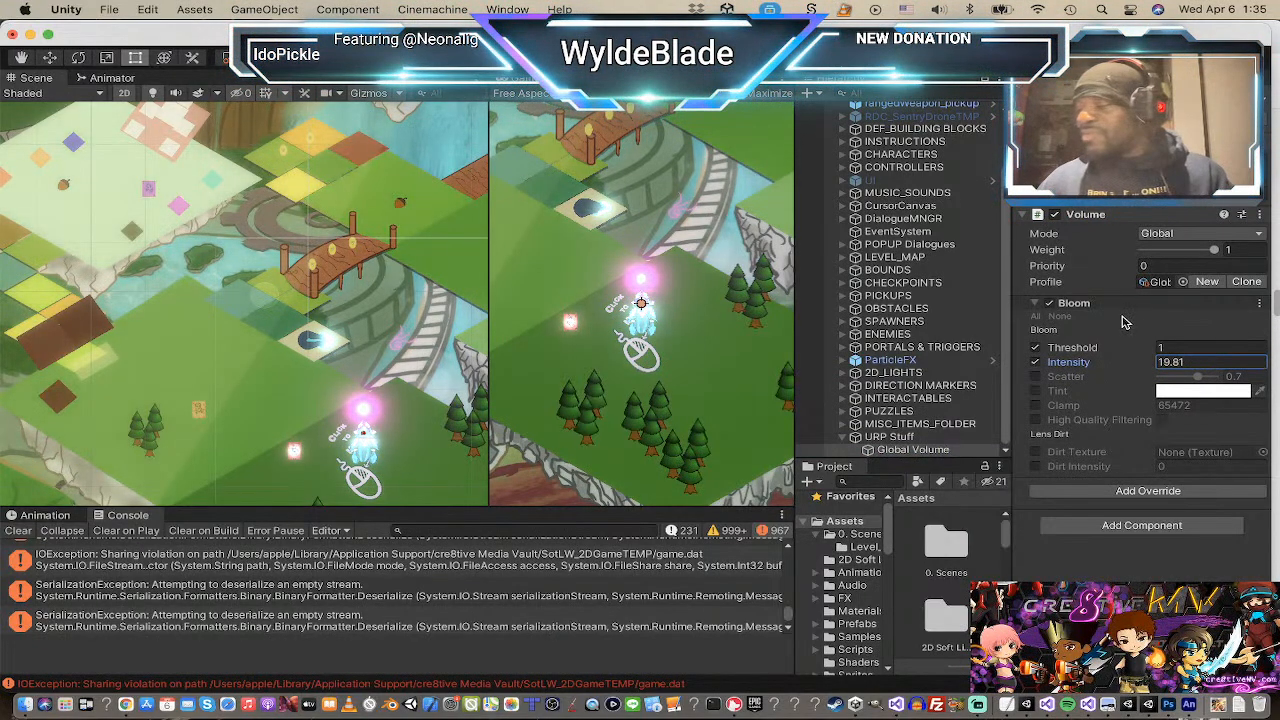
key(super+z)
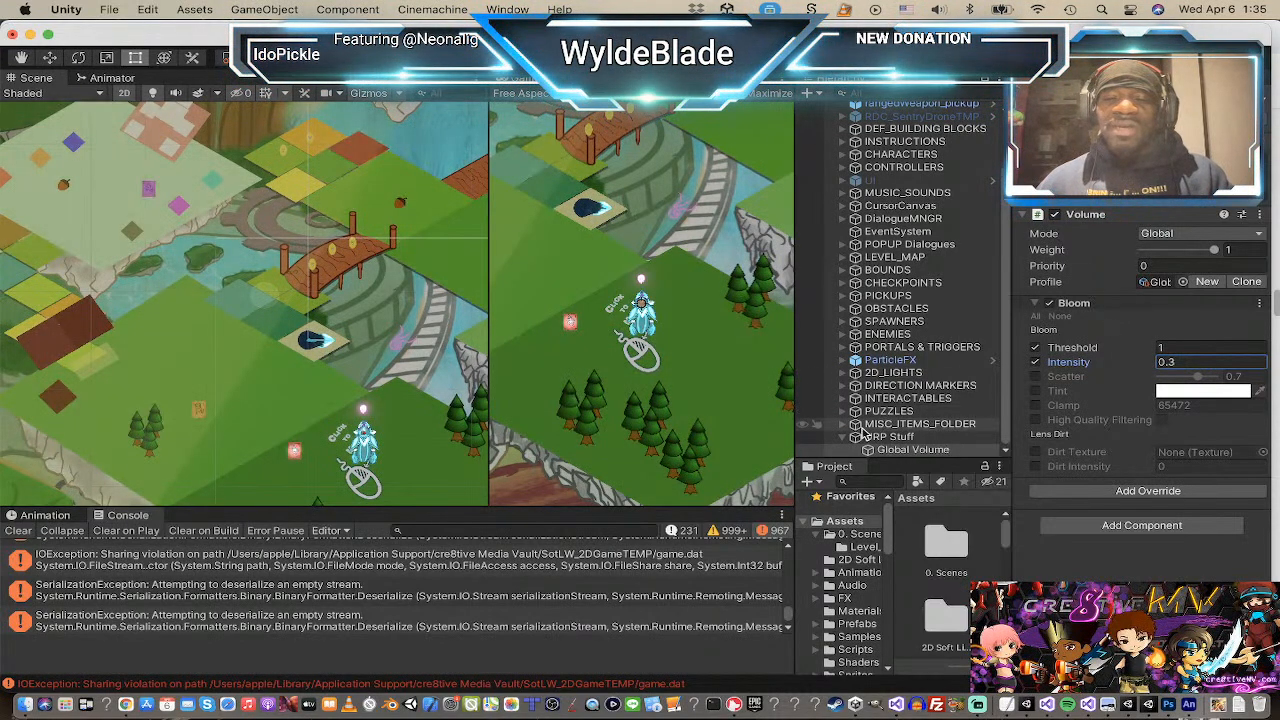
Step: Rename URP Stuff as ENVIRONMENT_GLOW and move it directly above LEVEL_MAP in the hierarchy, with its child expanded
scroll(912, 440, up, 1)
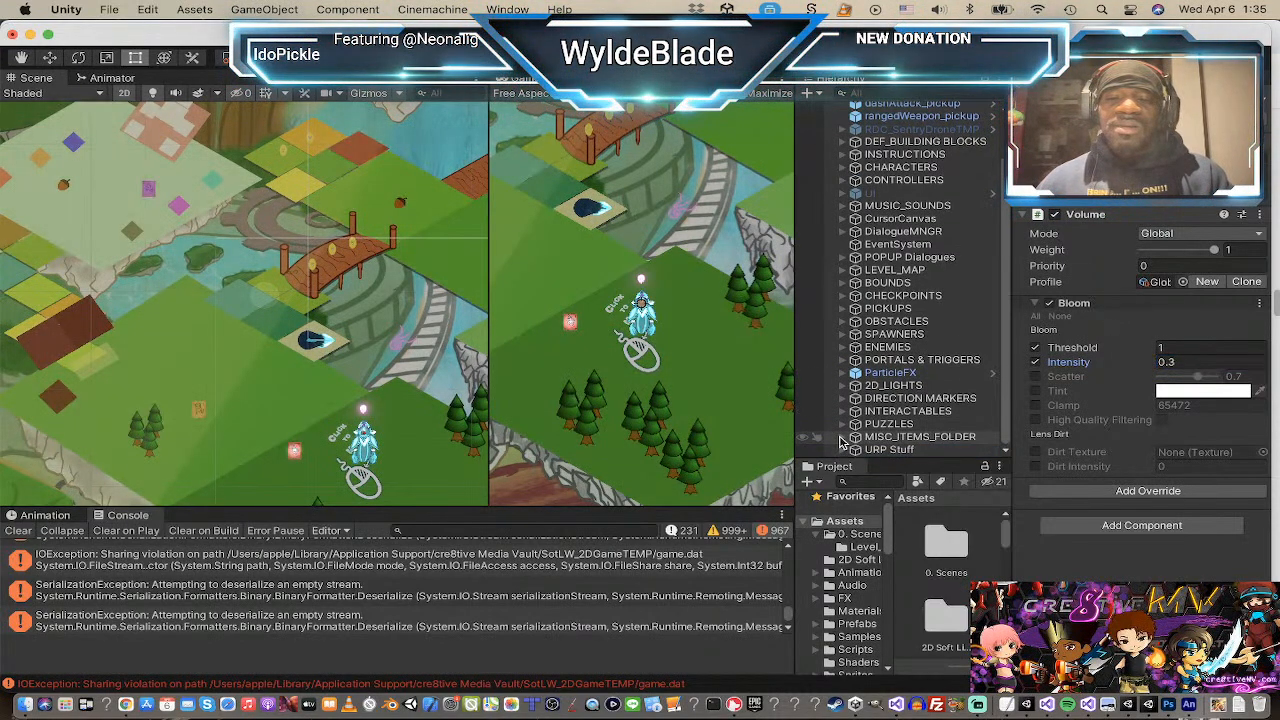
click(905, 452)
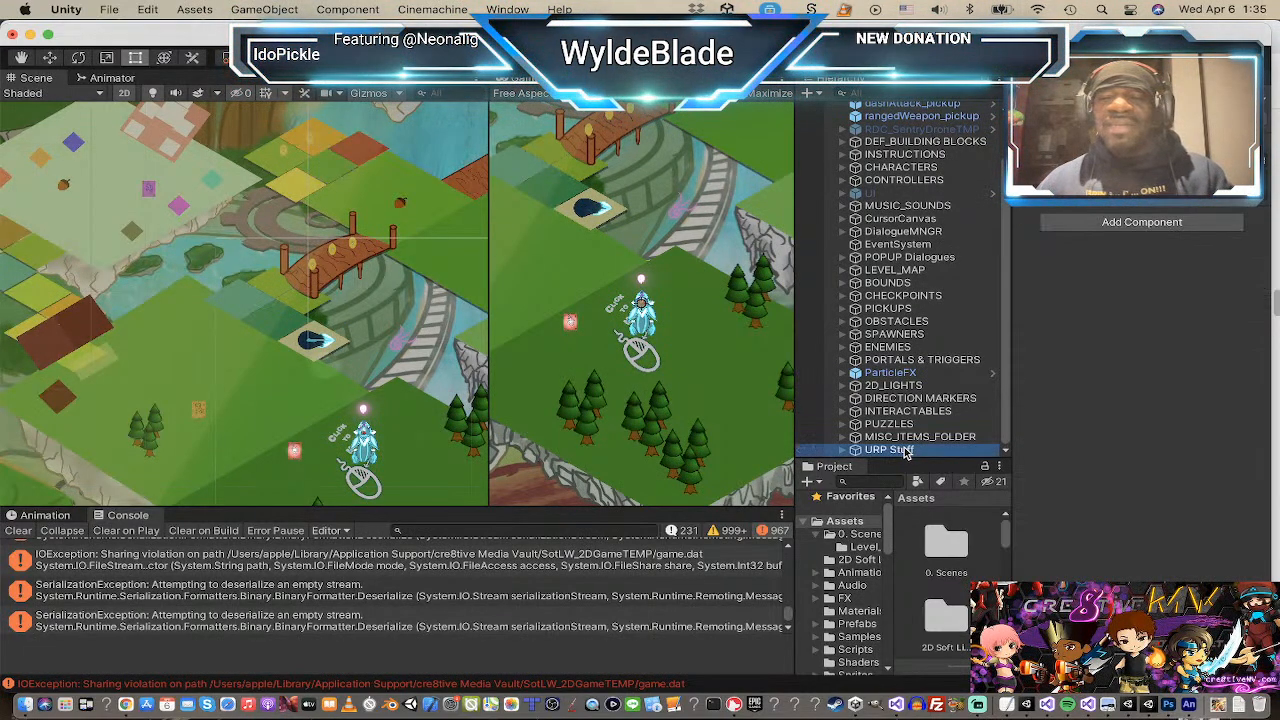
click(906, 453)
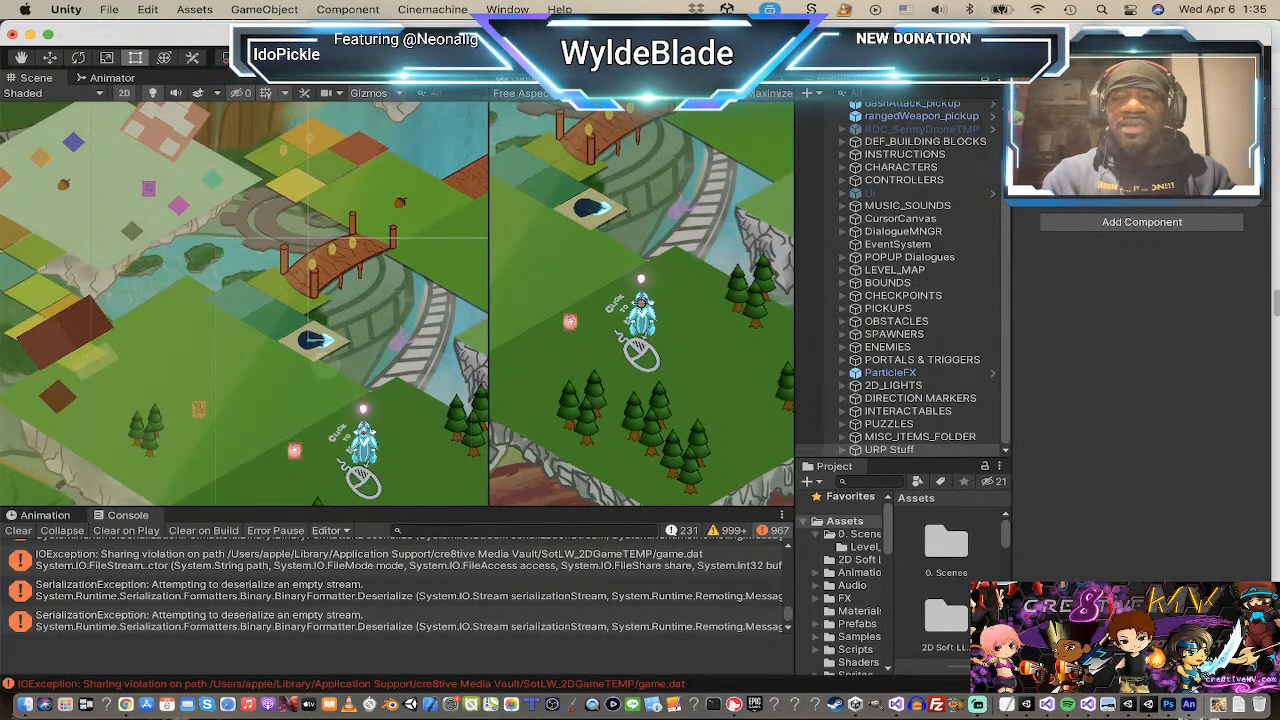
key(Return)
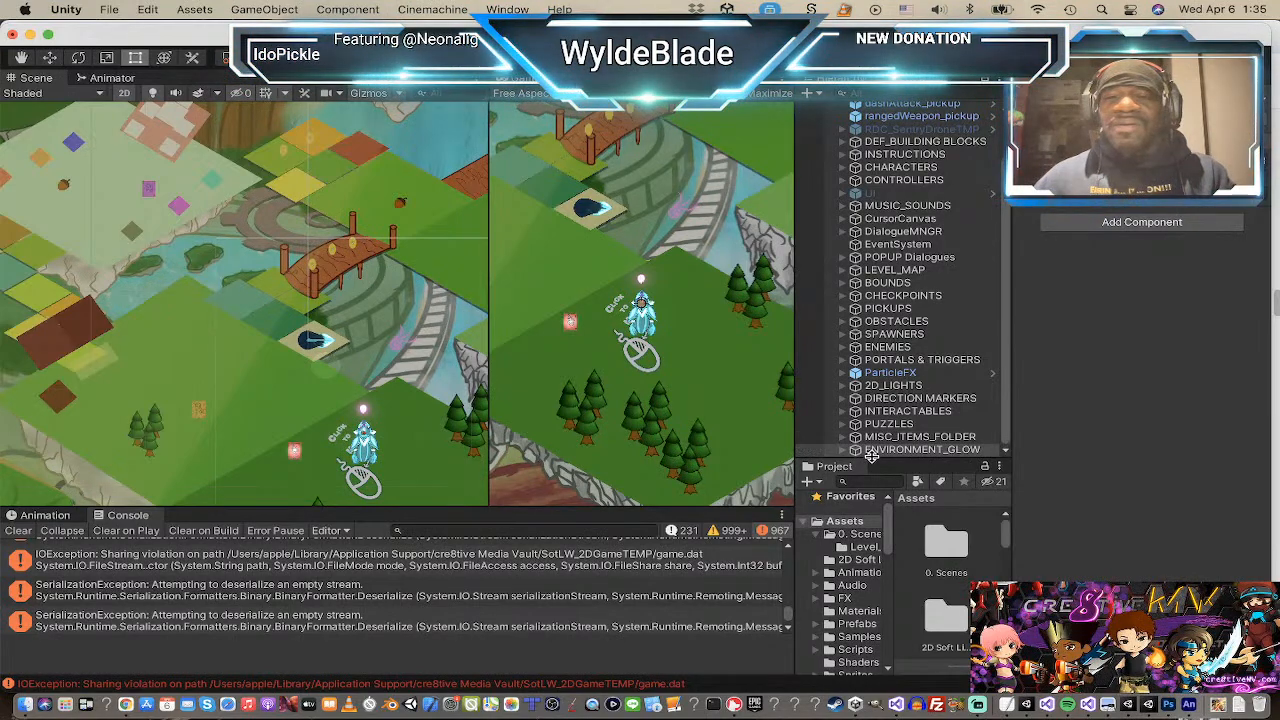
drag(881, 456, 826, 266)
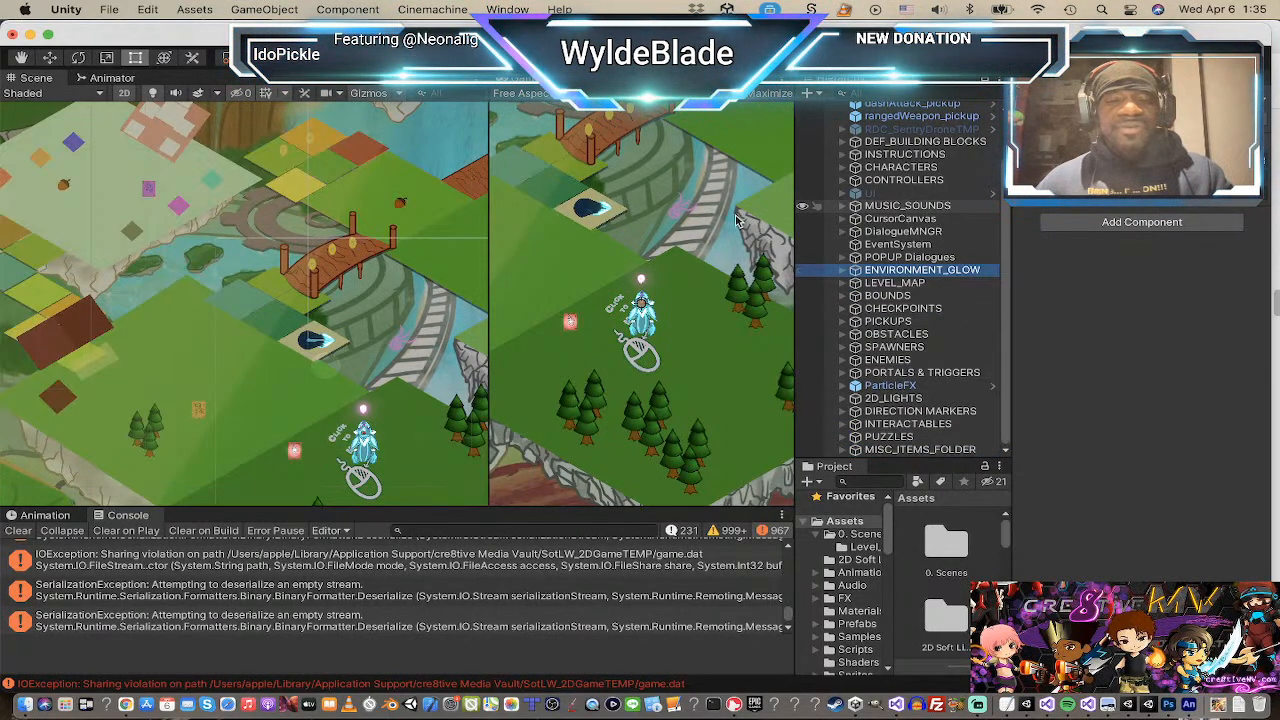
click(844, 271)
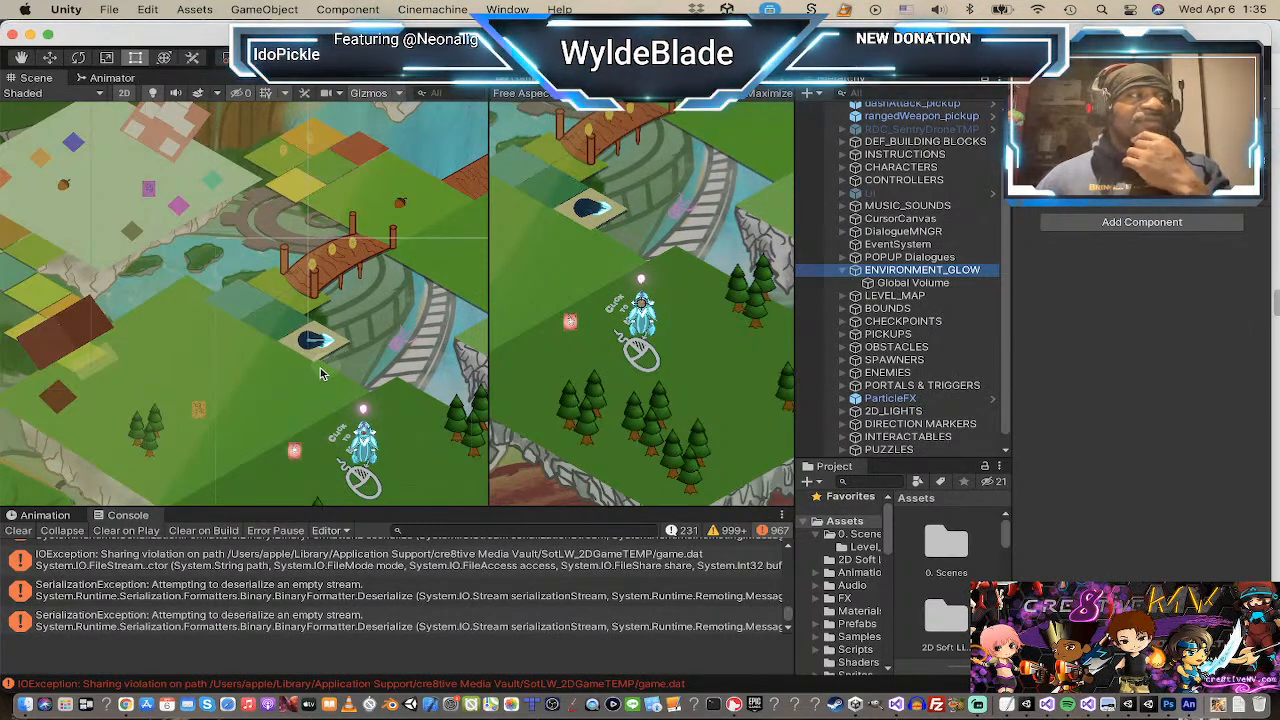
Step: Widen the Game view slightly at the expense of the Scene view
scroll(323, 371, down, 3)
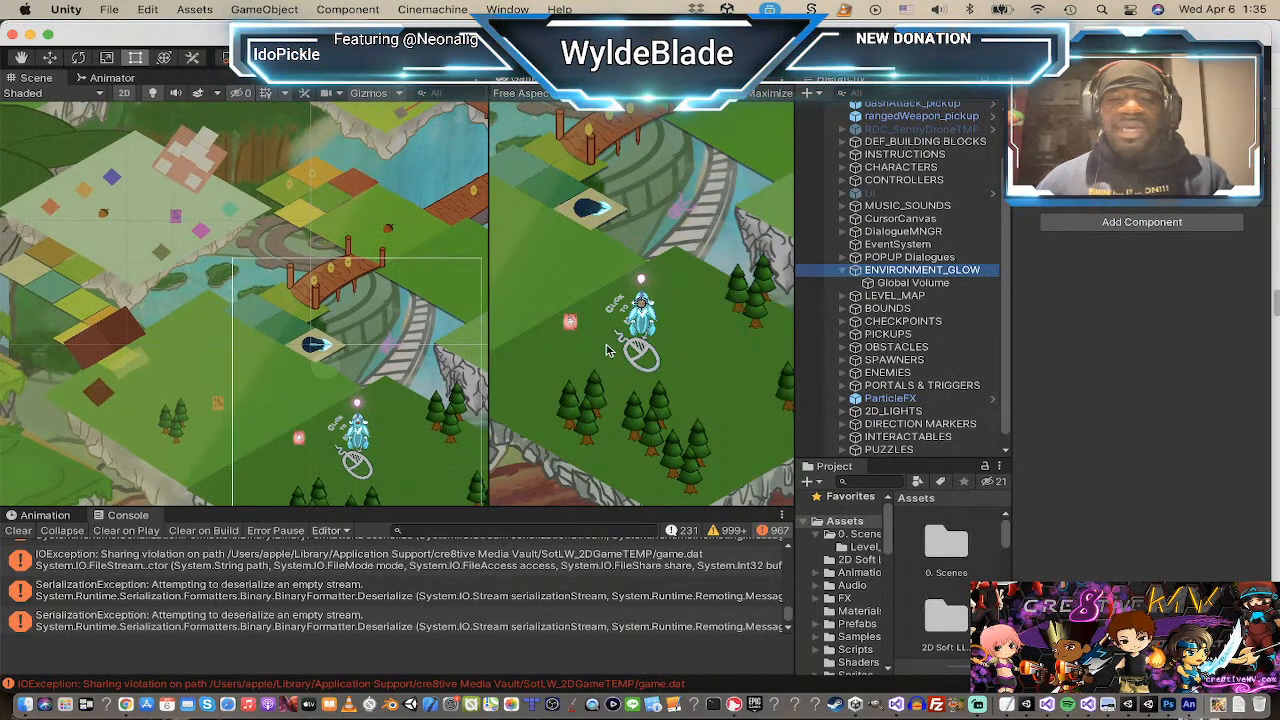
click(485, 288)
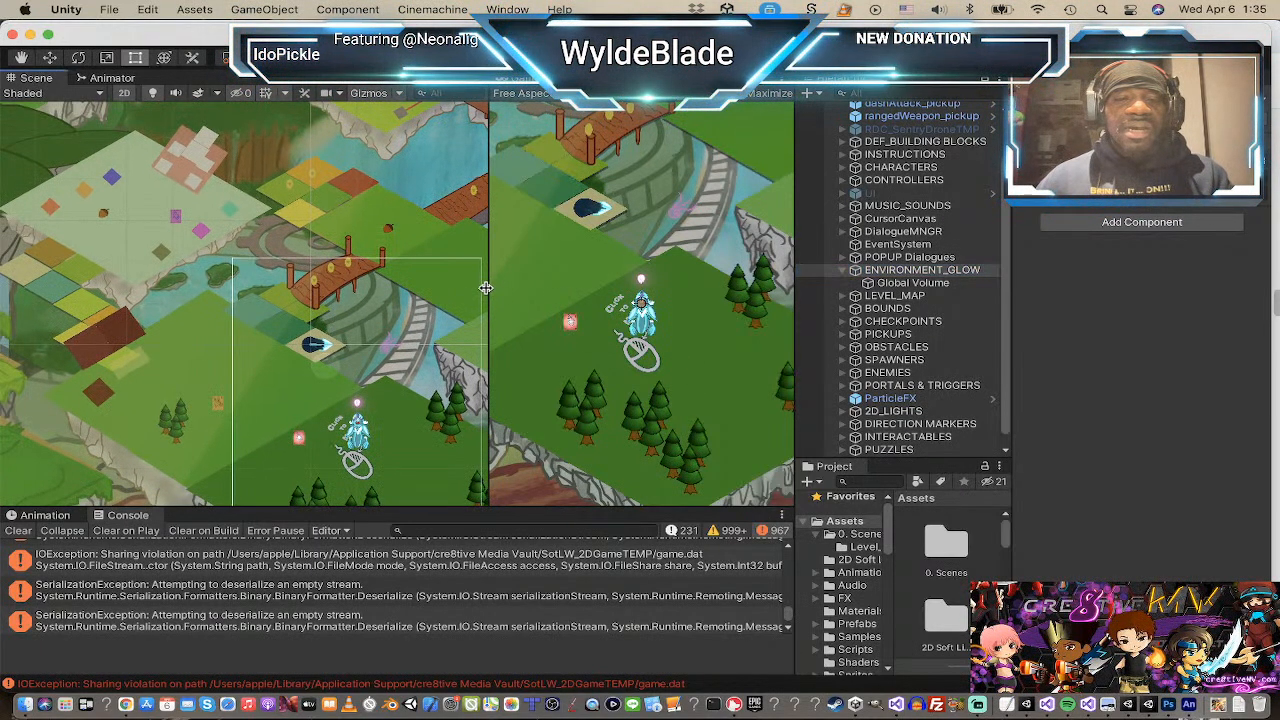
drag(485, 288, 449, 280)
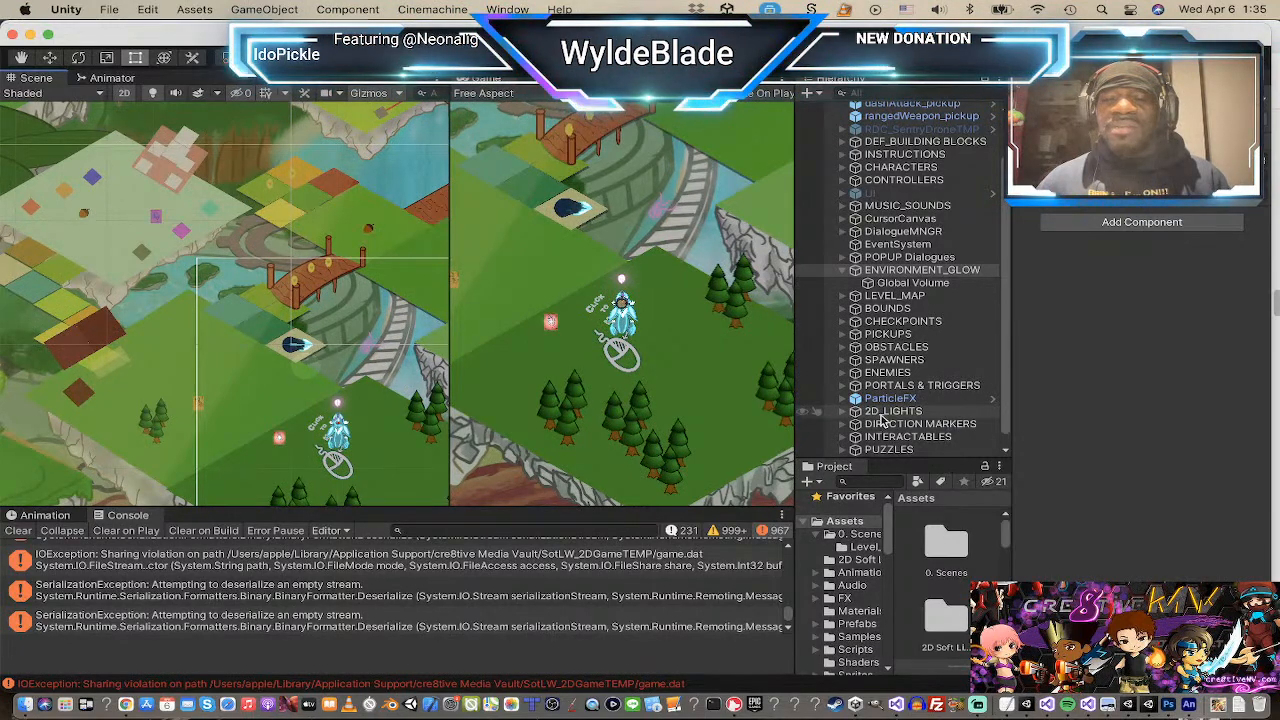
Step: Deactivate the Default_SceneLight2D global light in the 2D_LIGHTS group
scroll(890, 348, down, 1)
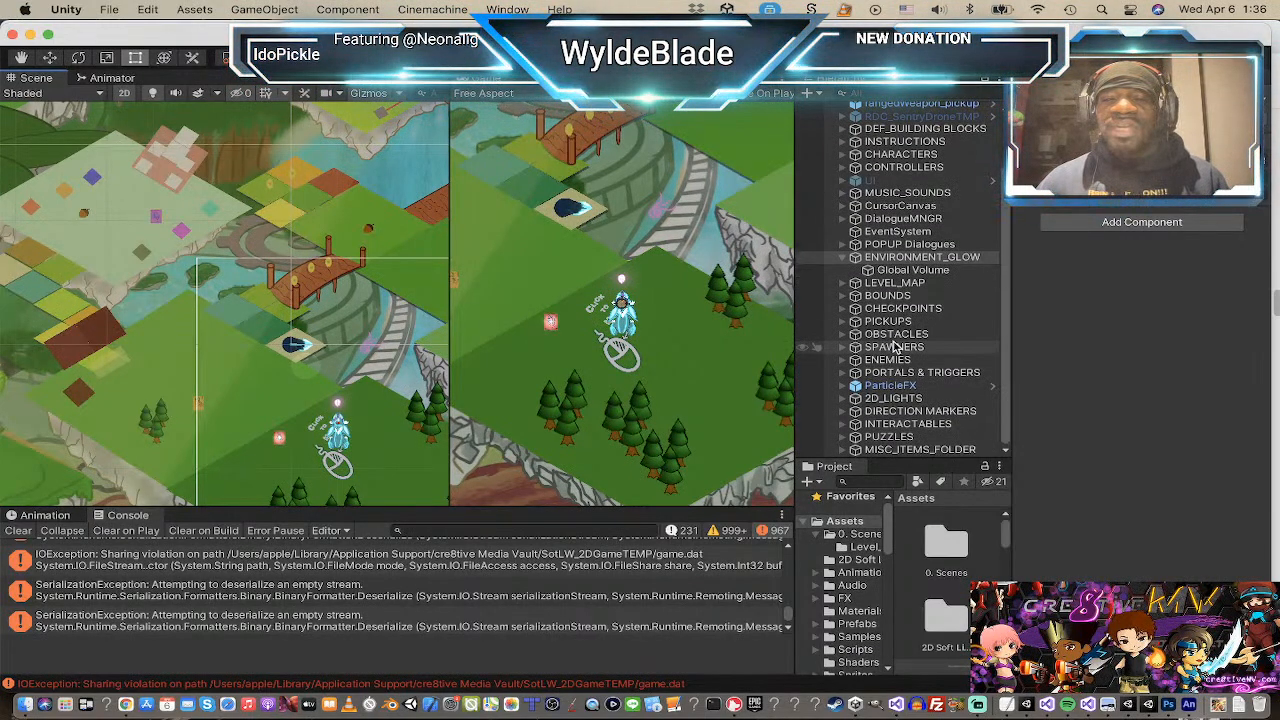
click(843, 399)
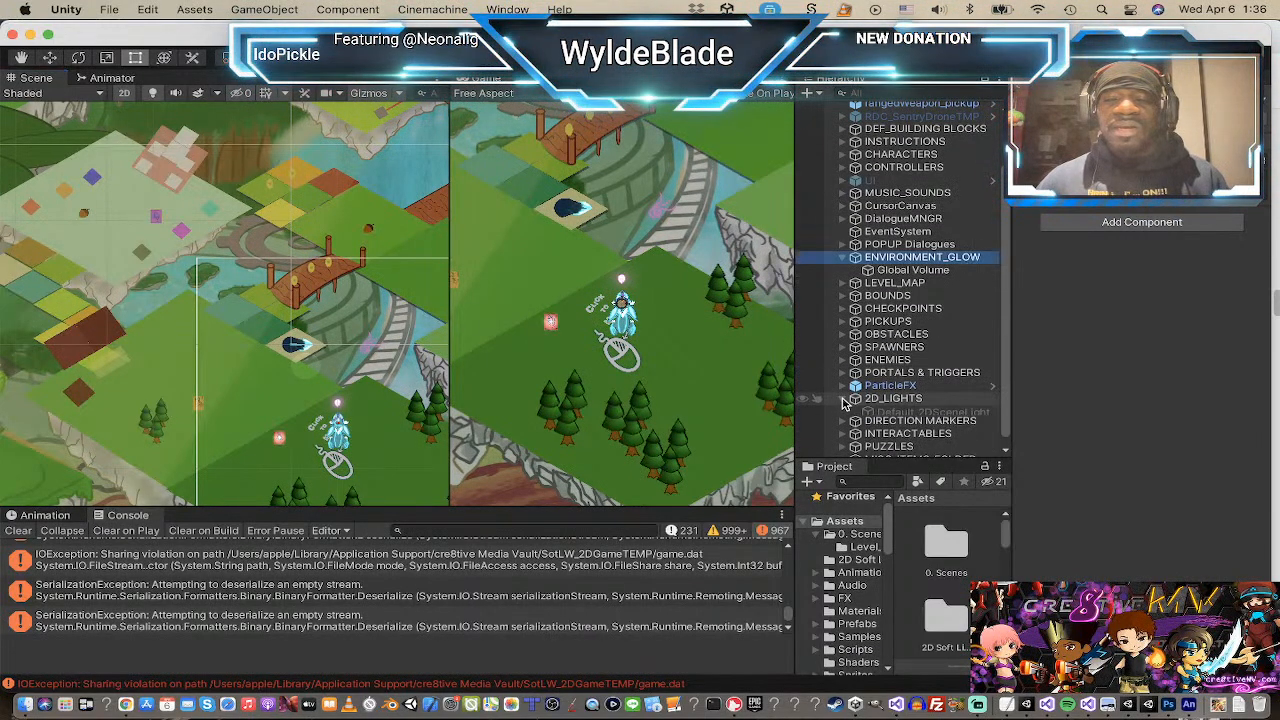
scroll(955, 357, down, 3)
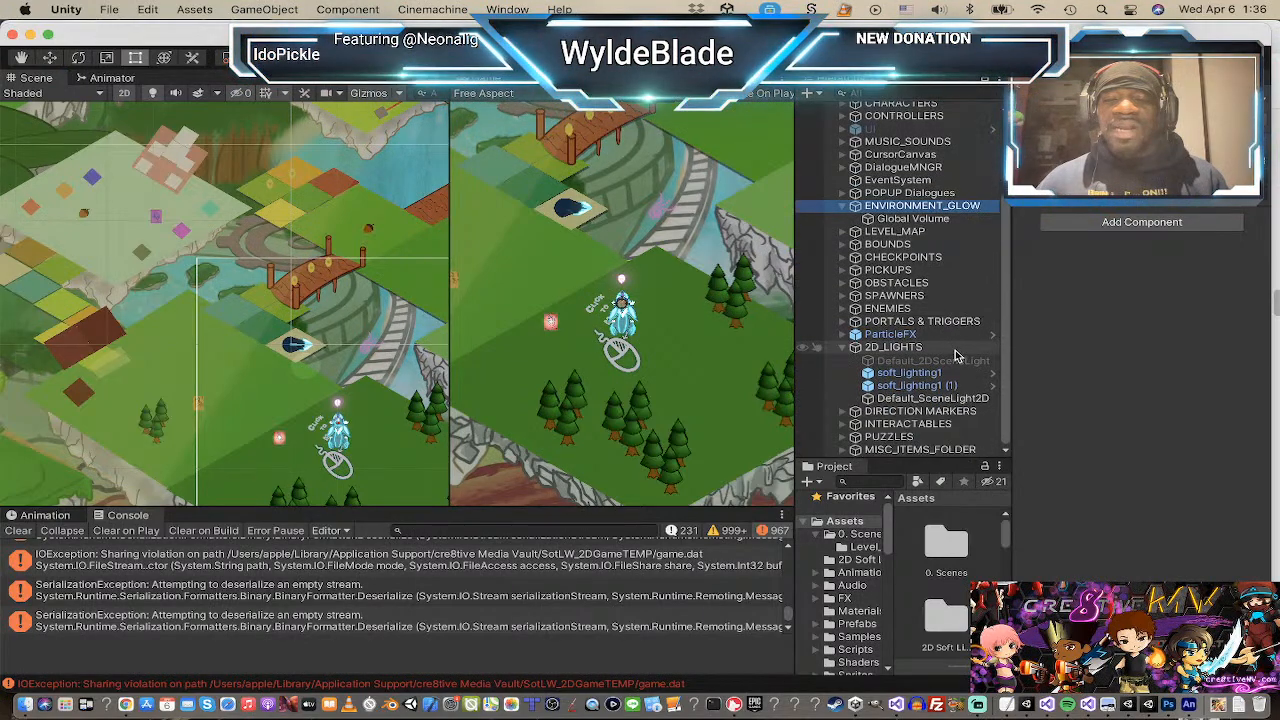
click(912, 399)
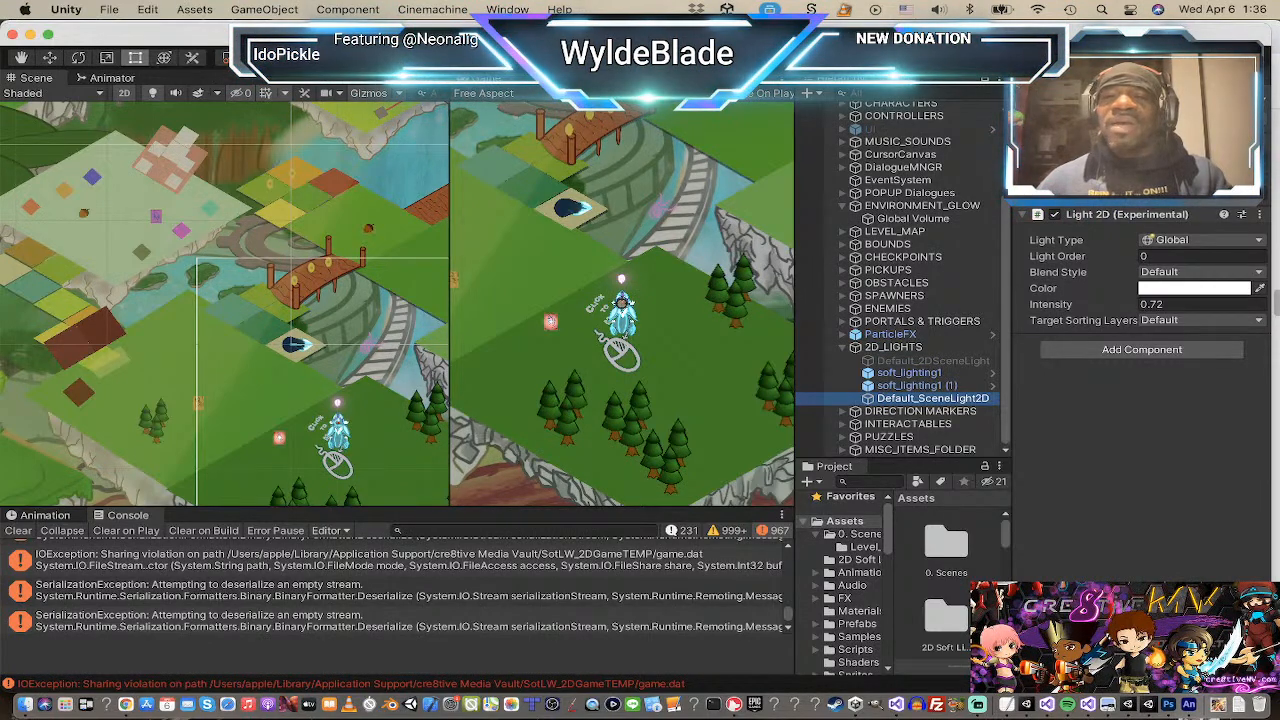
click(1054, 98)
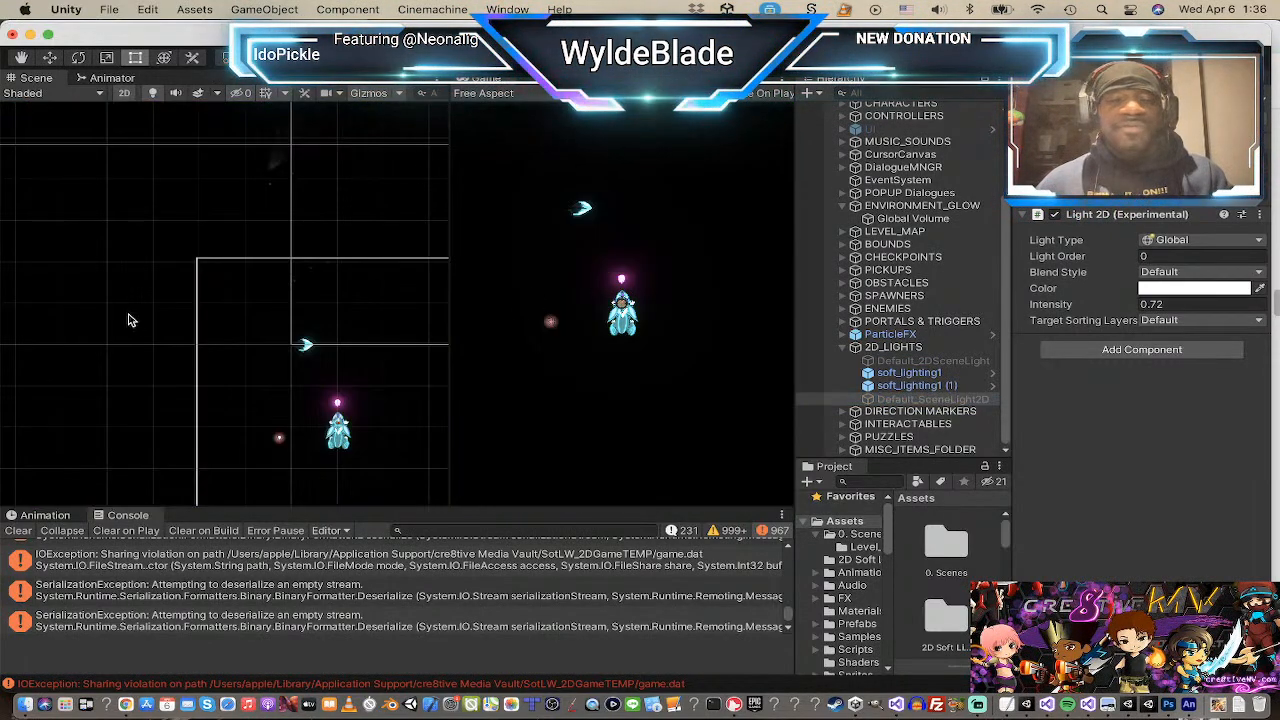
Step: Examine the wider level in the Scene view with the global light turned off
scroll(277, 305, down, 3)
scroll(277, 305, down, 5)
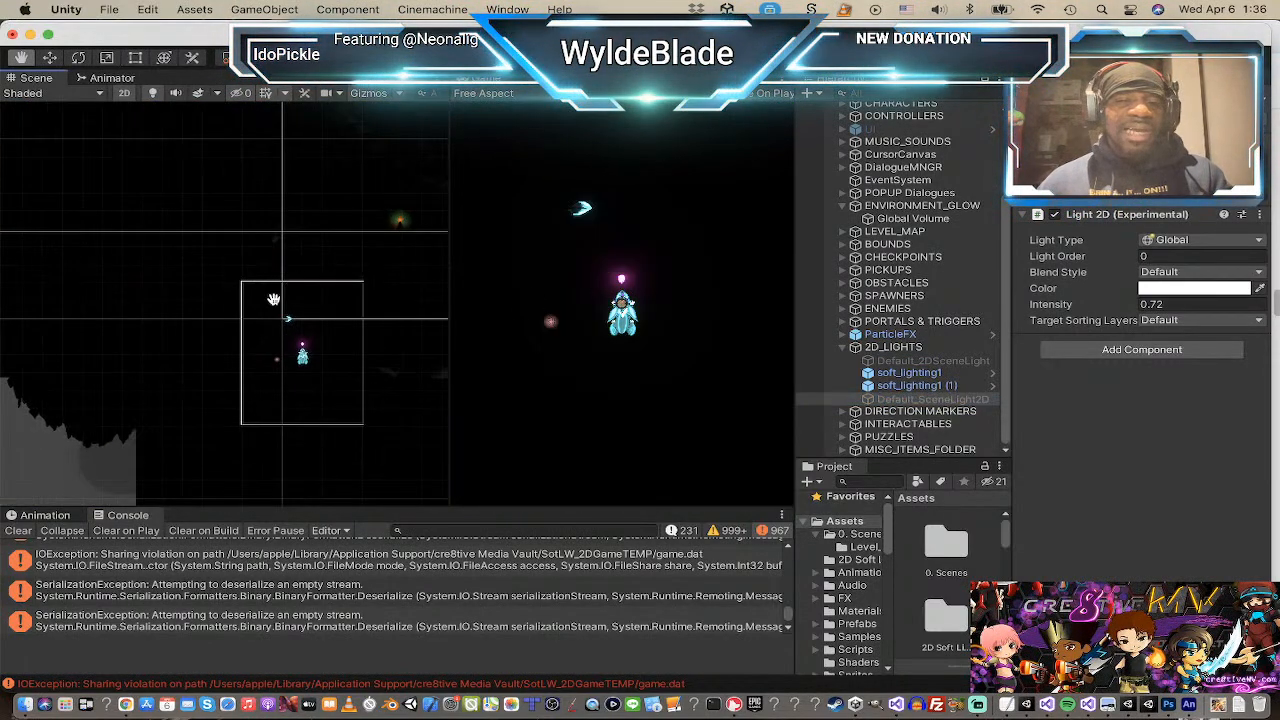
scroll(252, 272, down, 4)
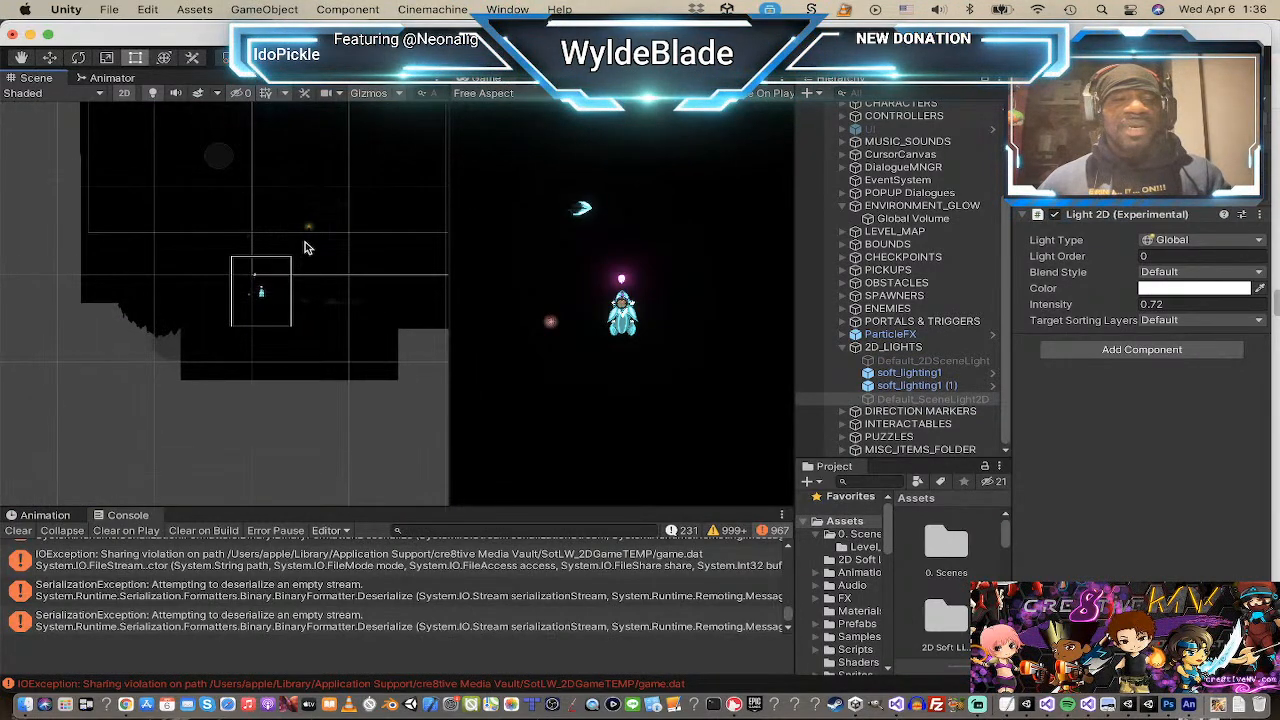
scroll(307, 240, up, 2)
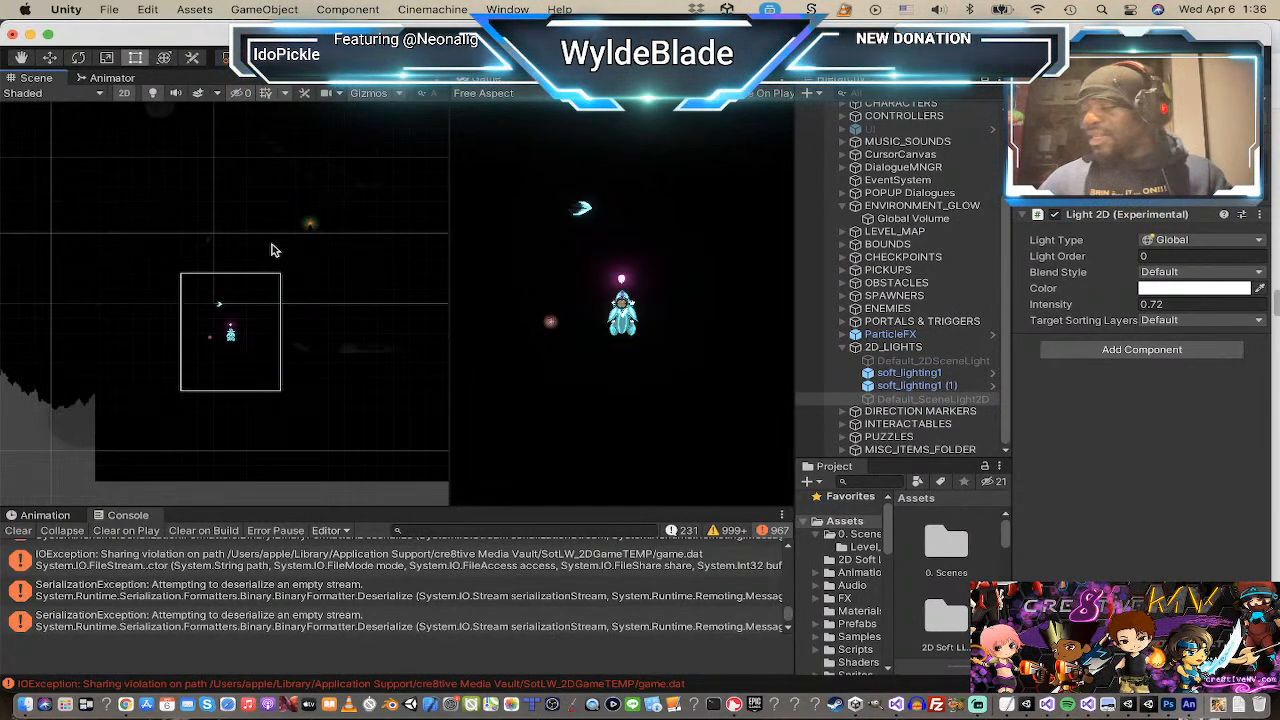
scroll(274, 243, up, 1)
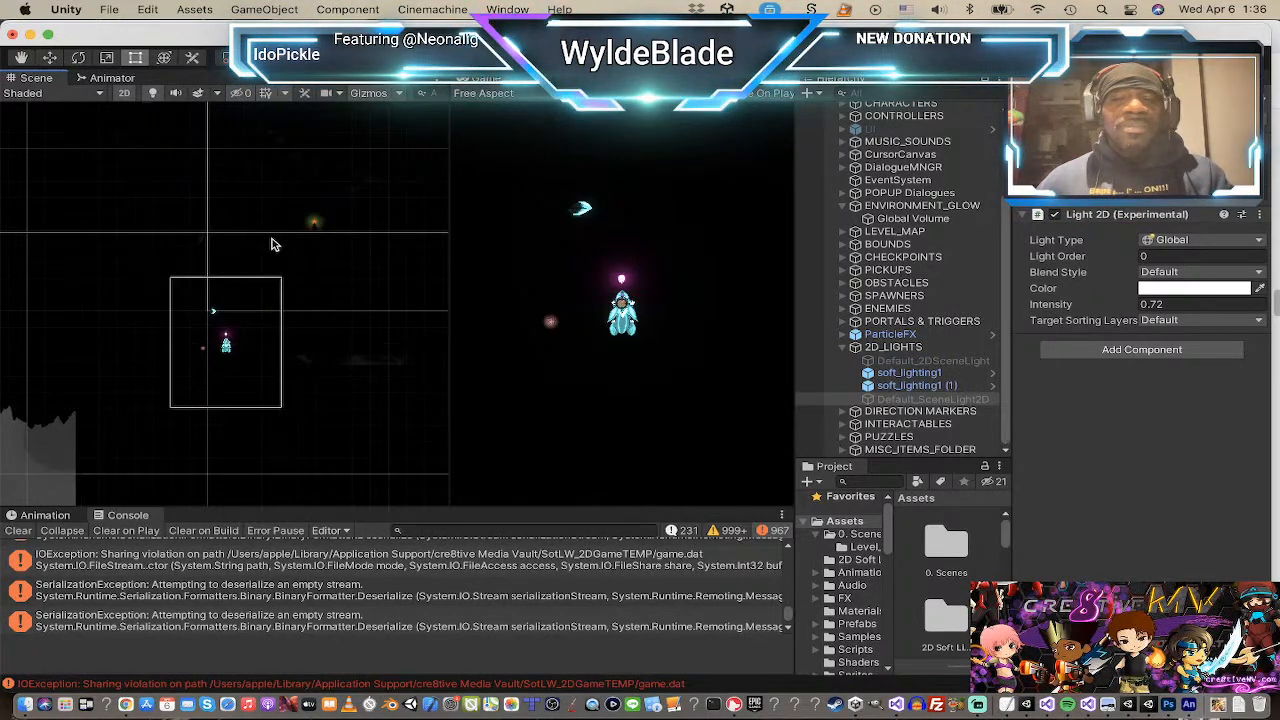
scroll(295, 242, up, 1)
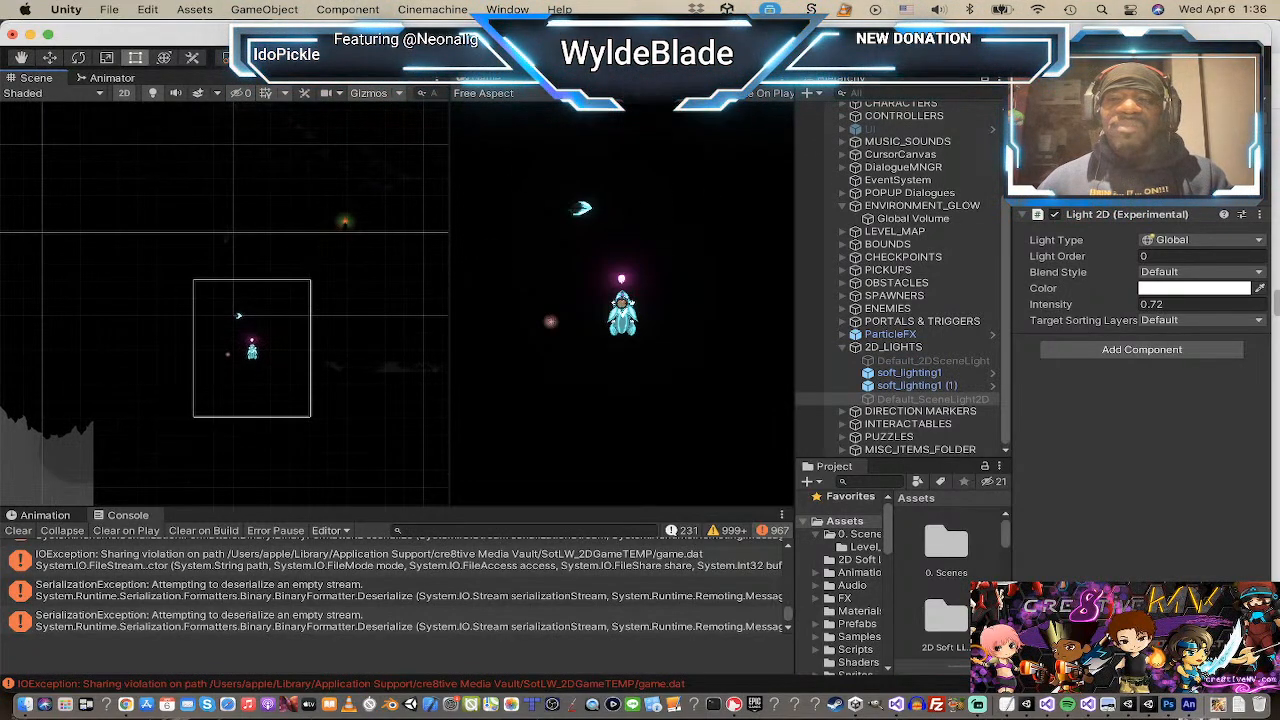
Step: Look up Global Light 2D (Experimental) among the 2D light types that can be created
click(817, 94)
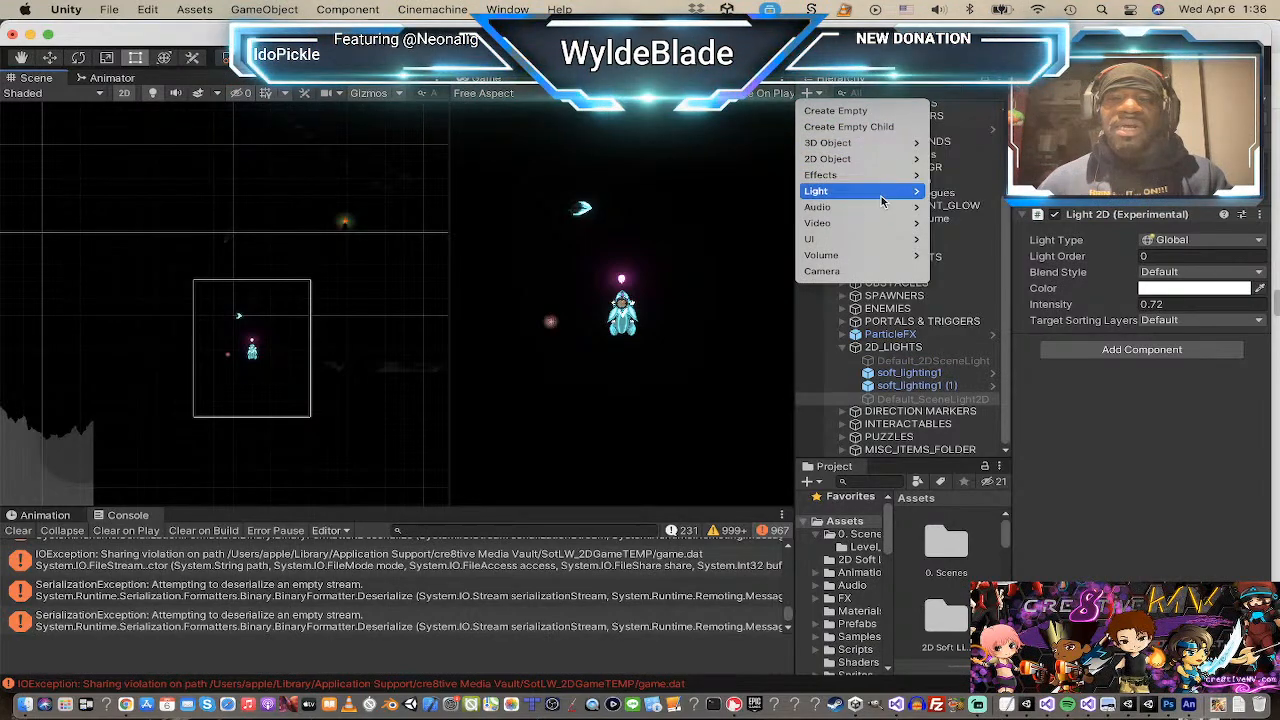
mouse_move(880, 190)
mouse_move(970, 192)
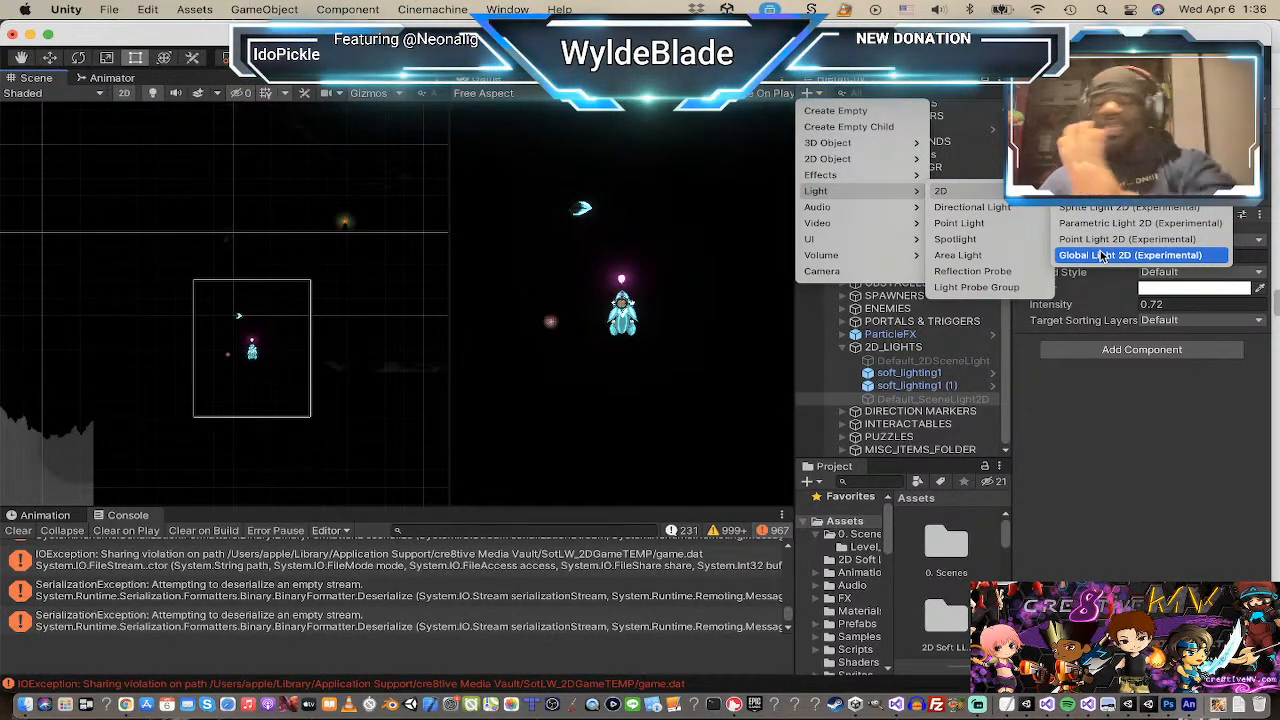
click(1229, 456)
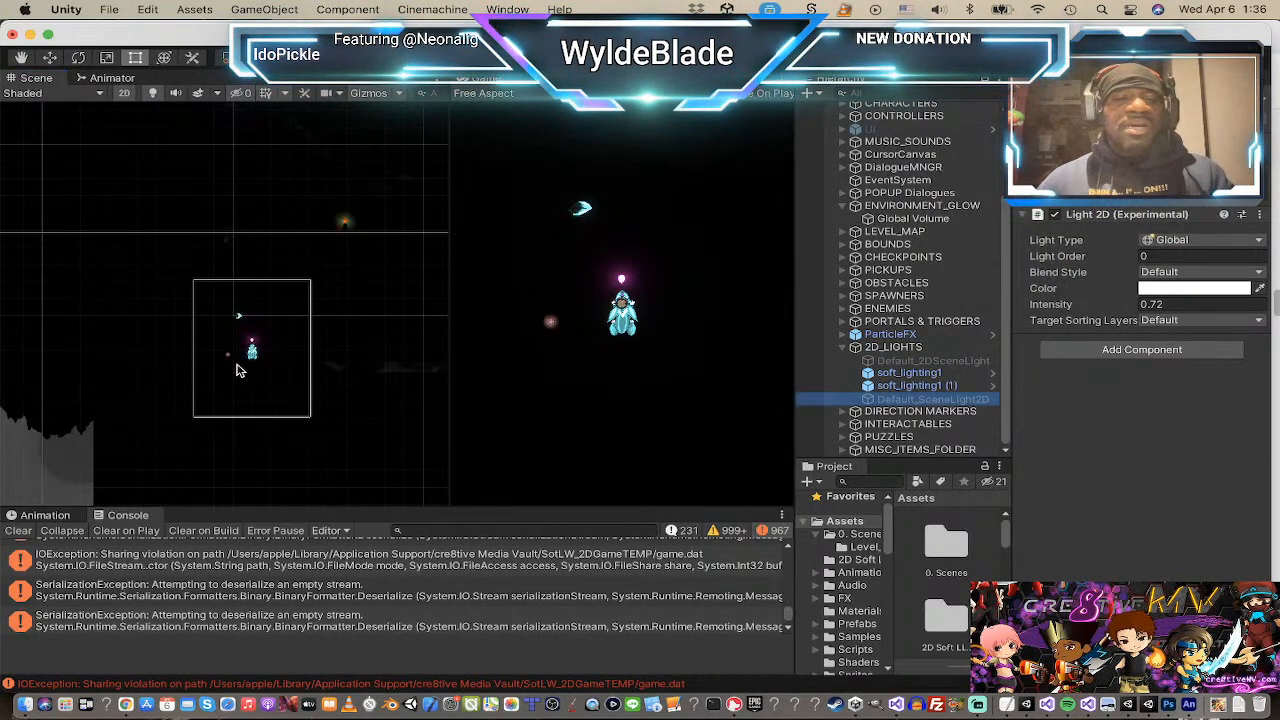
Step: Inspect the glowing player character up close in the darkened Scene view
scroll(175, 343, up, 3)
middle_drag(244, 326, 50, 241)
scroll(144, 334, up, 2)
scroll(150, 328, up, 5)
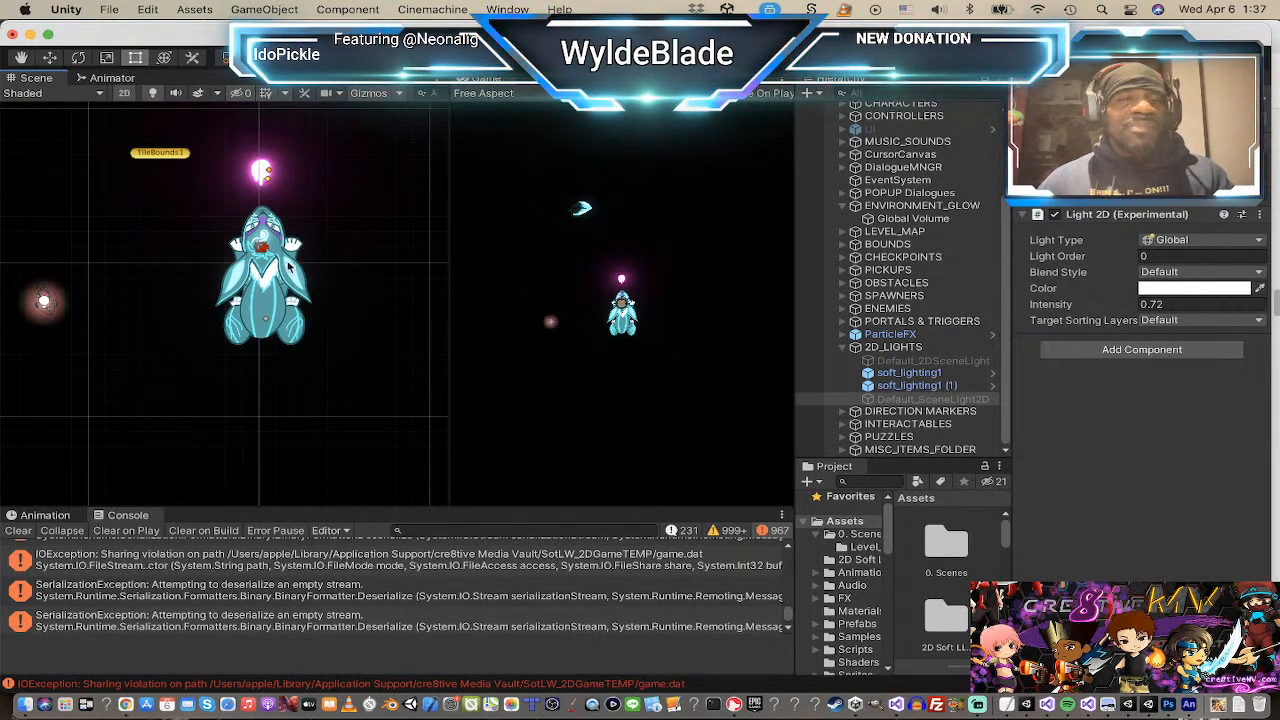
Step: Expand DEF_Enemies within the ENEMIES group and inspect the RDC_Blader_Main1 enemy's components
scroll(970, 284, up, 5)
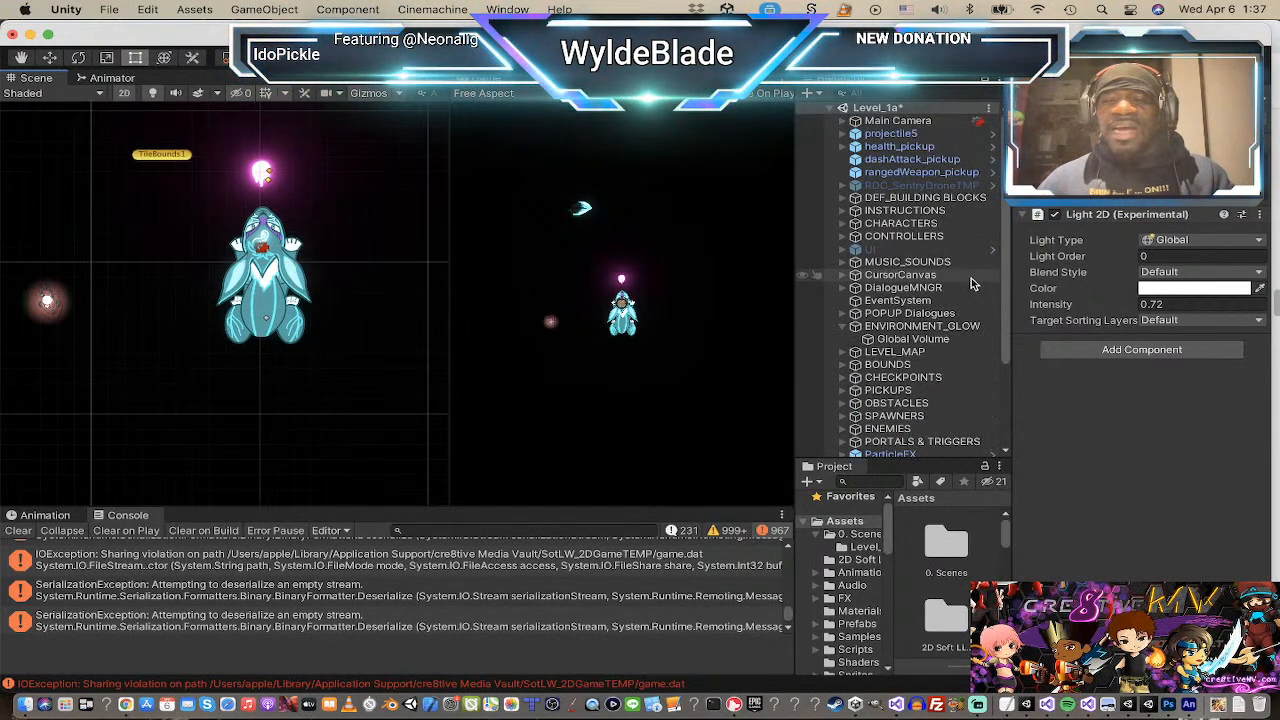
scroll(882, 263, down, 3)
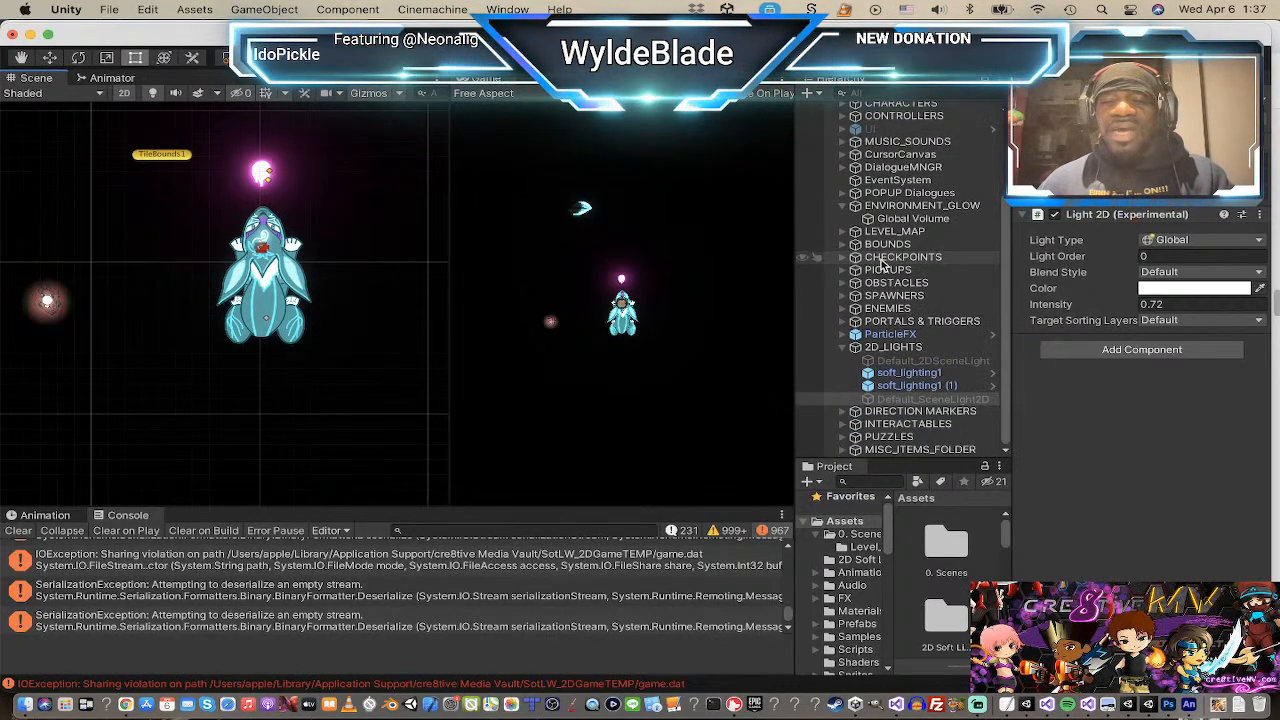
click(842, 309)
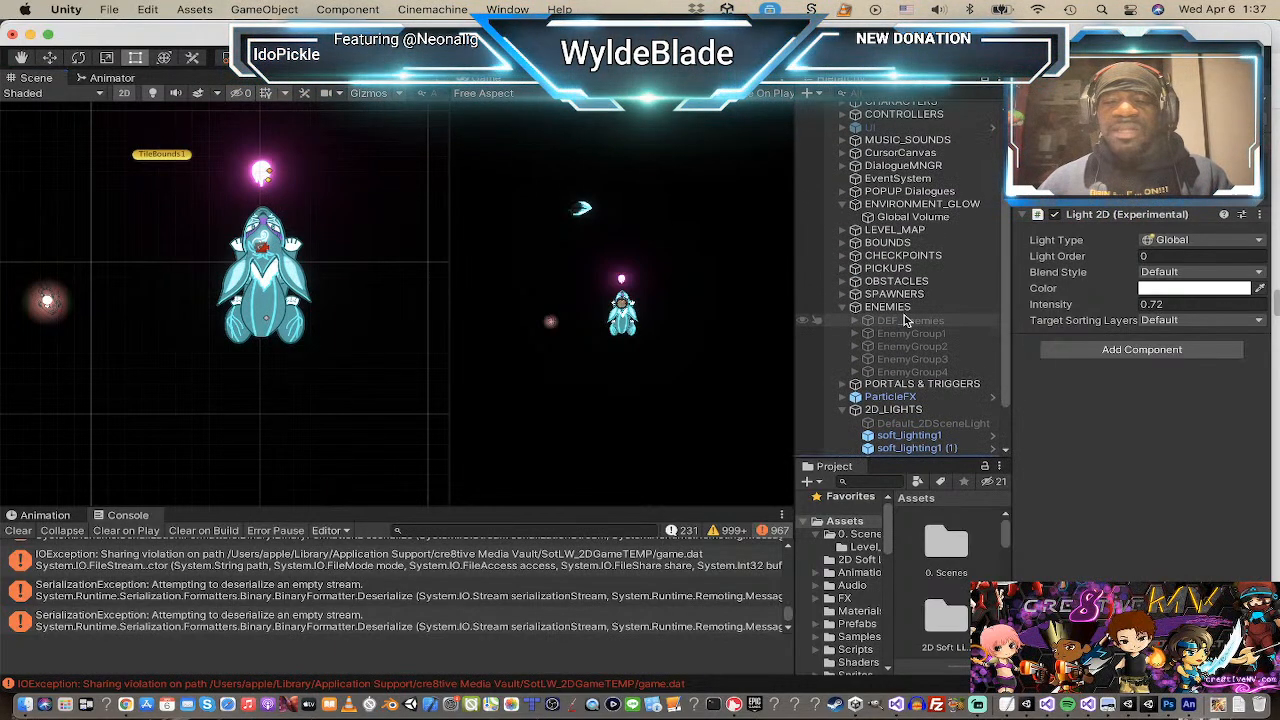
scroll(904, 316, down, 1)
click(855, 308)
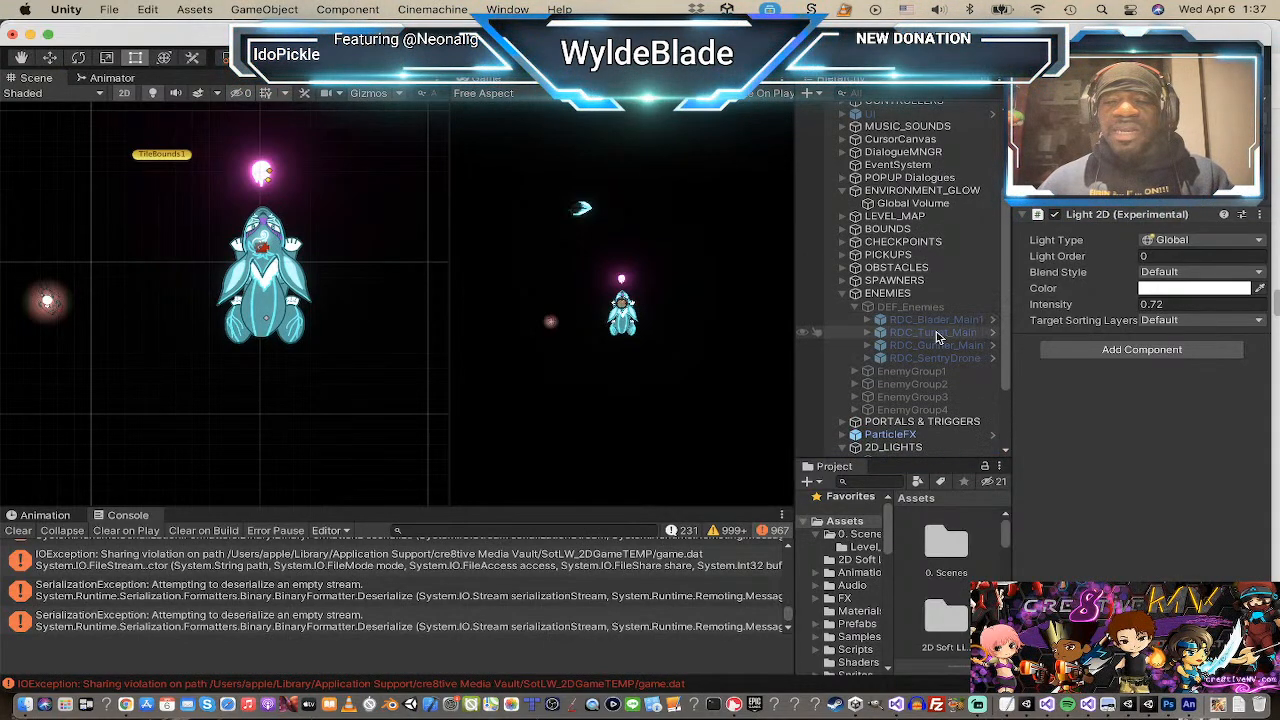
click(944, 321)
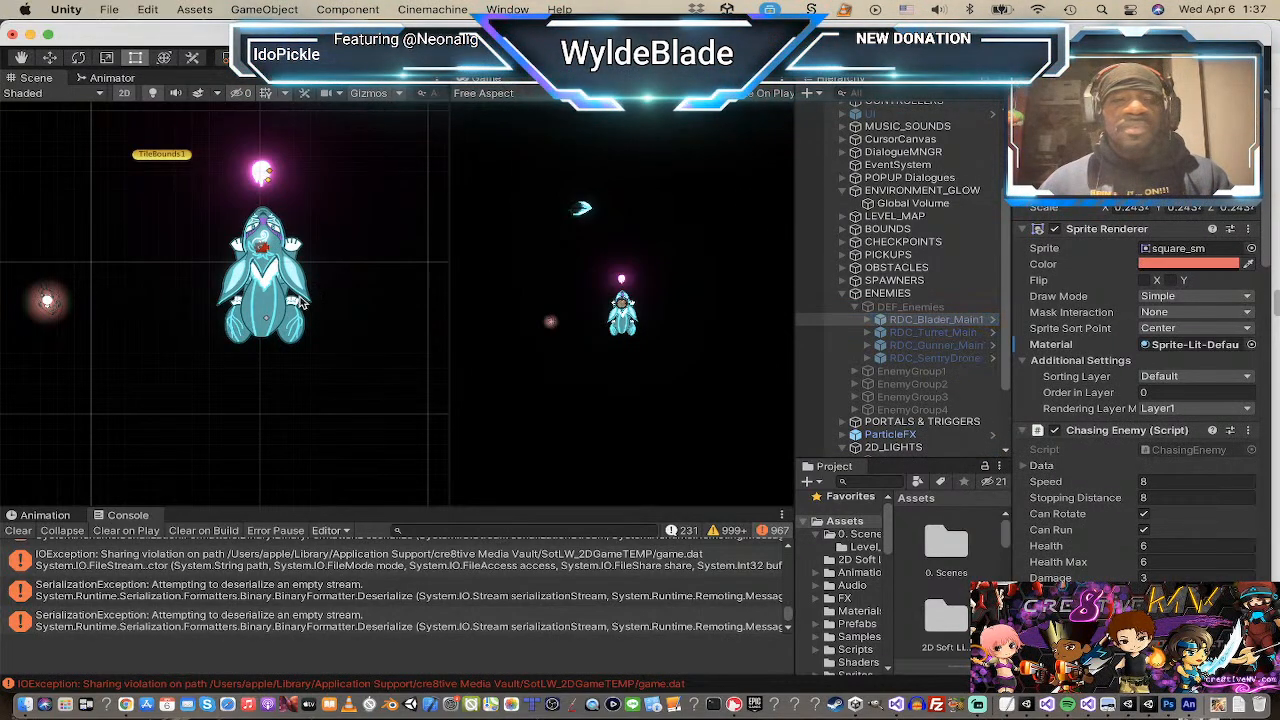
Step: Activate the disabled DEF_Enemies group in the ENEMIES hierarchy
scroll(300, 308, down, 2)
scroll(297, 310, down, 2)
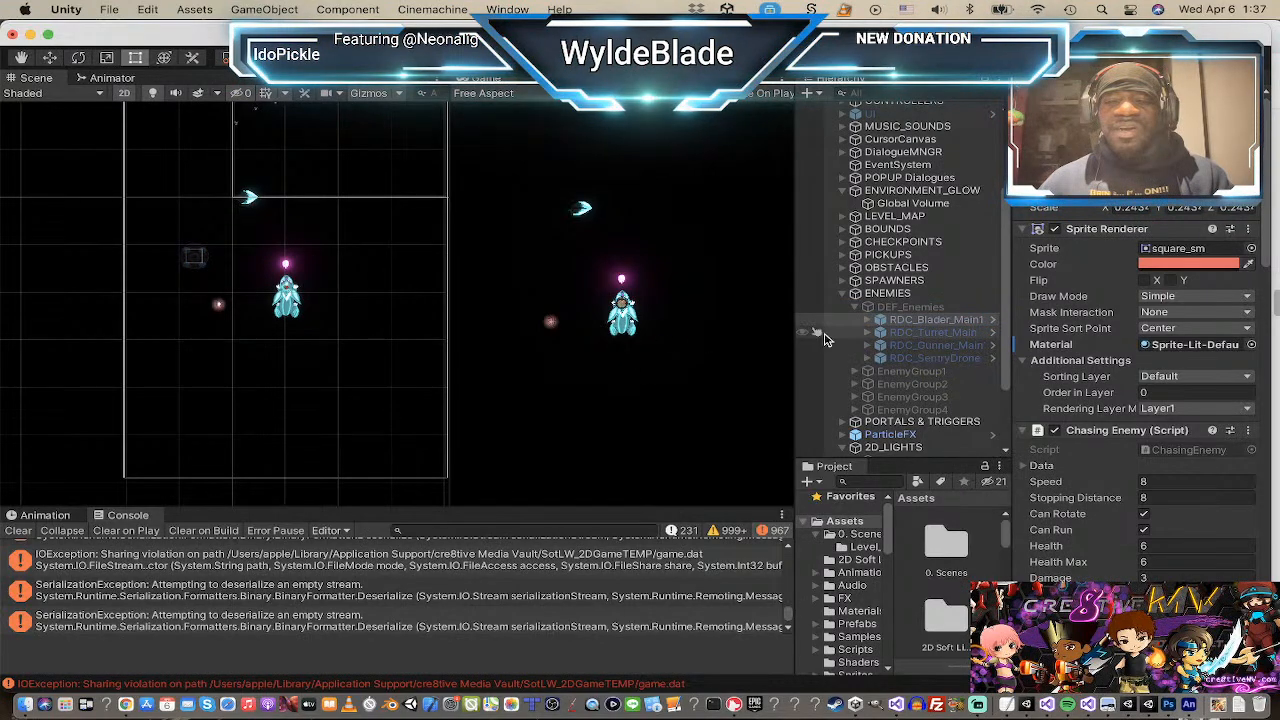
click(905, 308)
click(908, 320)
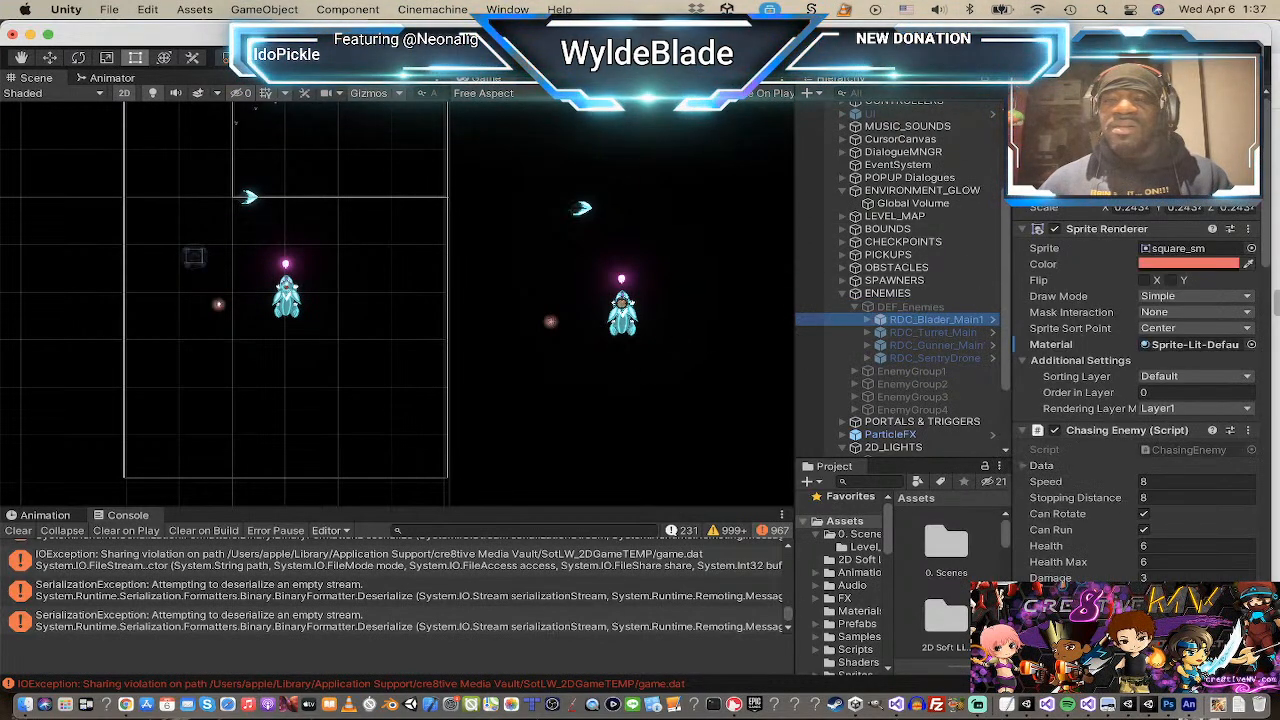
click(885, 309)
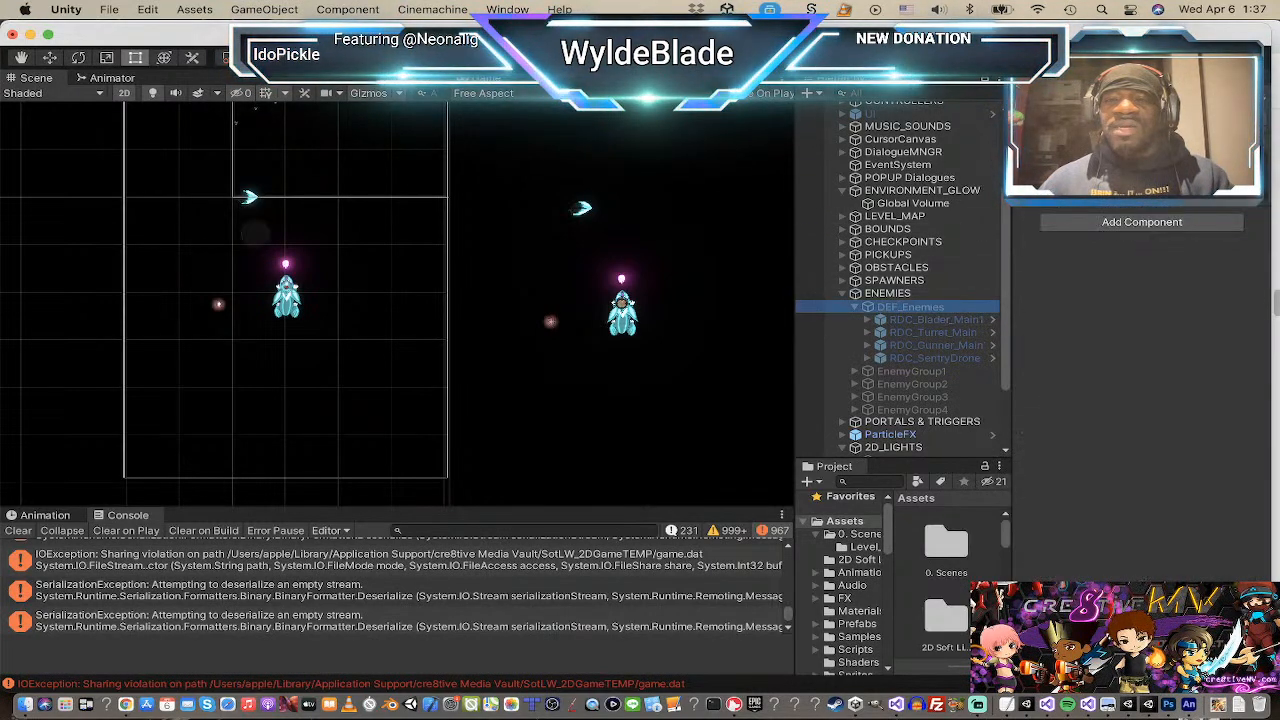
click(1051, 98)
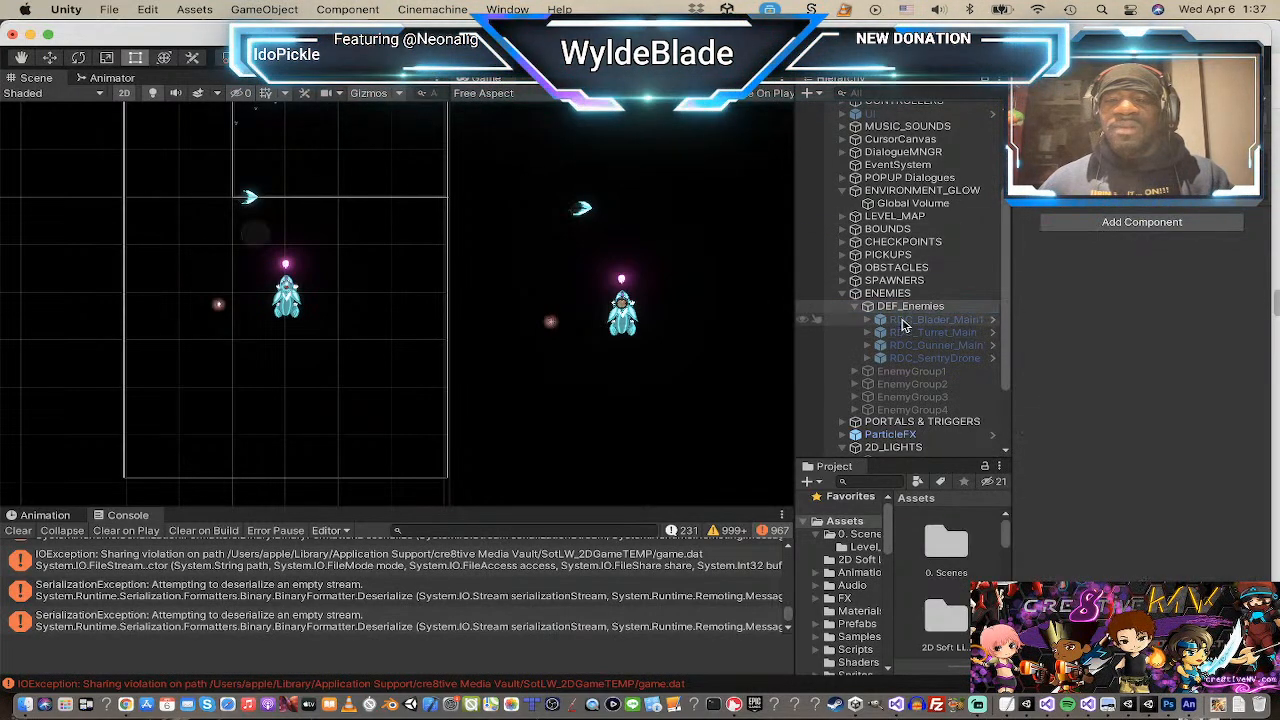
Step: Inspect the RDC_Blader_Main1 enemy in the darkened Scene view beside the glowing player character
click(910, 320)
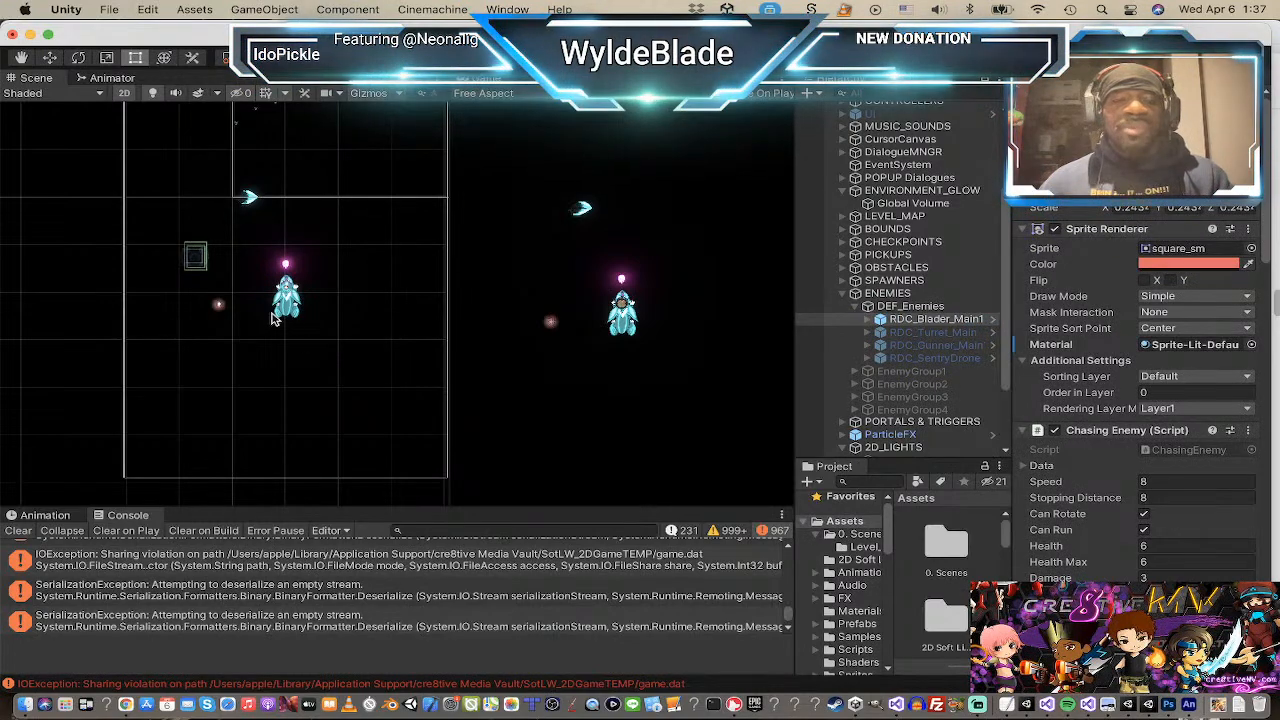
scroll(170, 292, up, 3)
scroll(172, 290, up, 4)
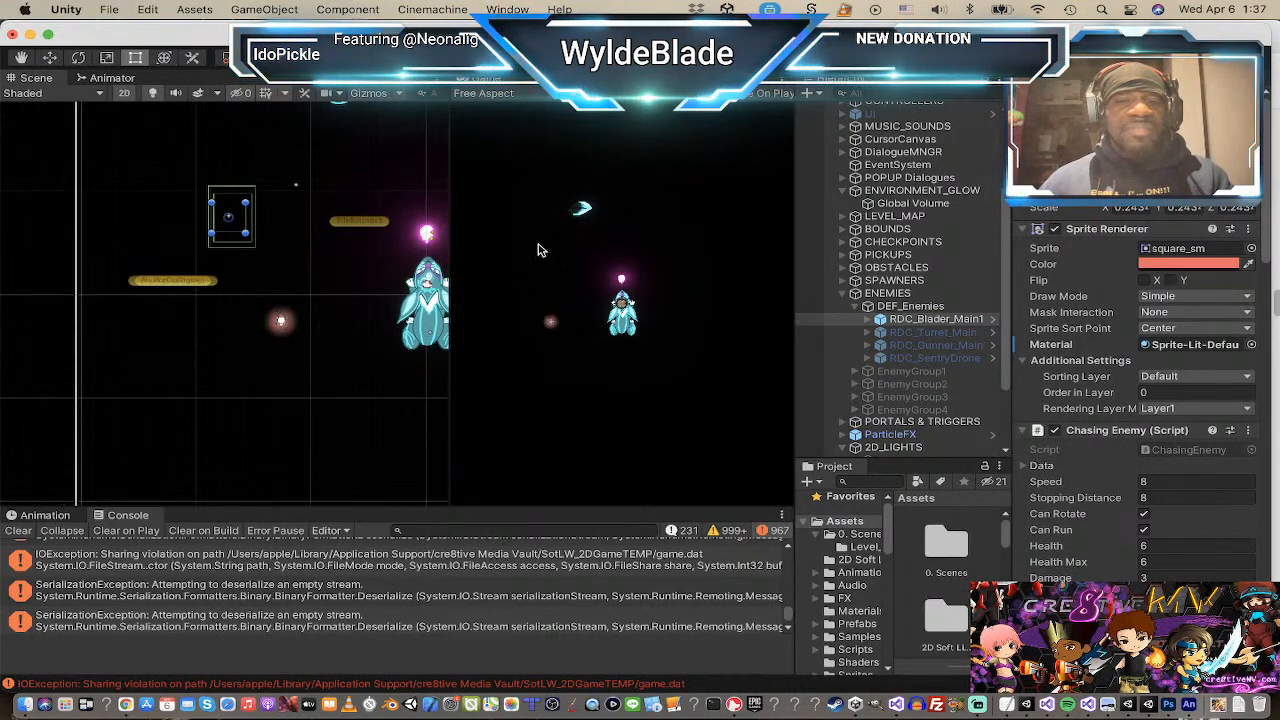
scroll(194, 343, down, 2)
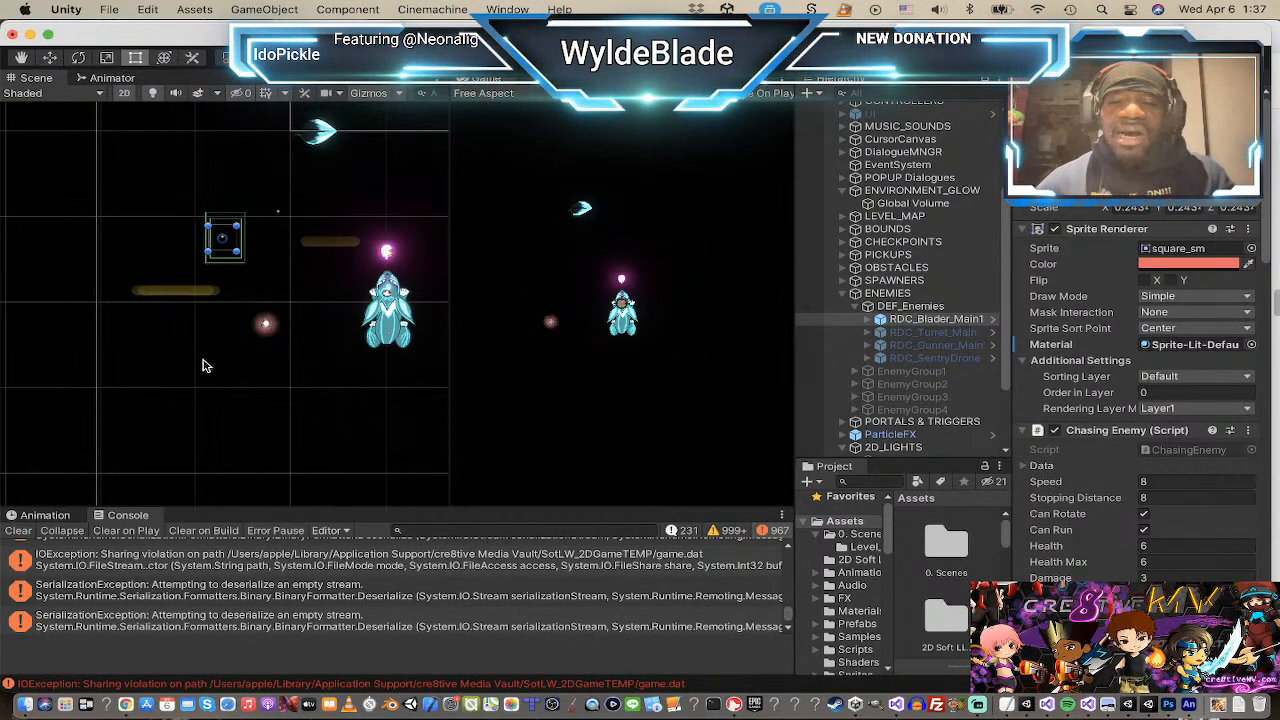
Step: Add a Point Light 2D (Experimental) as a child of RDC_Blader_Main1
scroll(930, 374, down, 2)
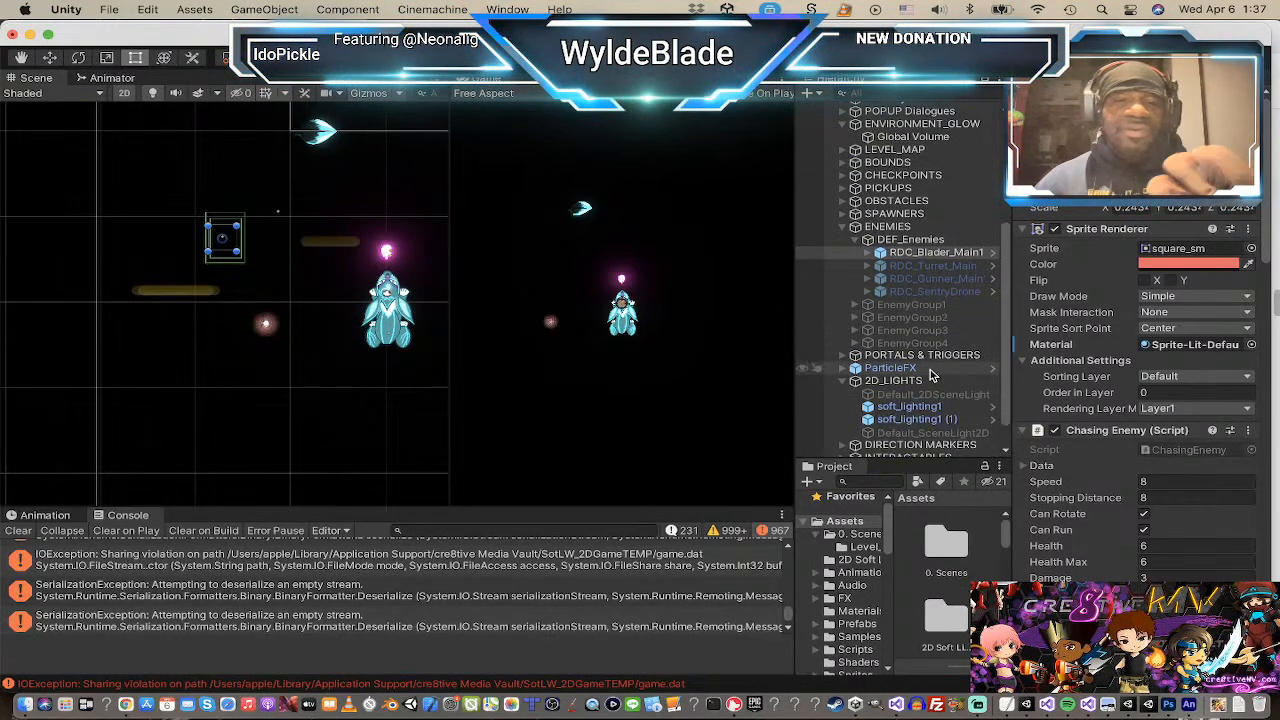
scroll(930, 374, down, 1)
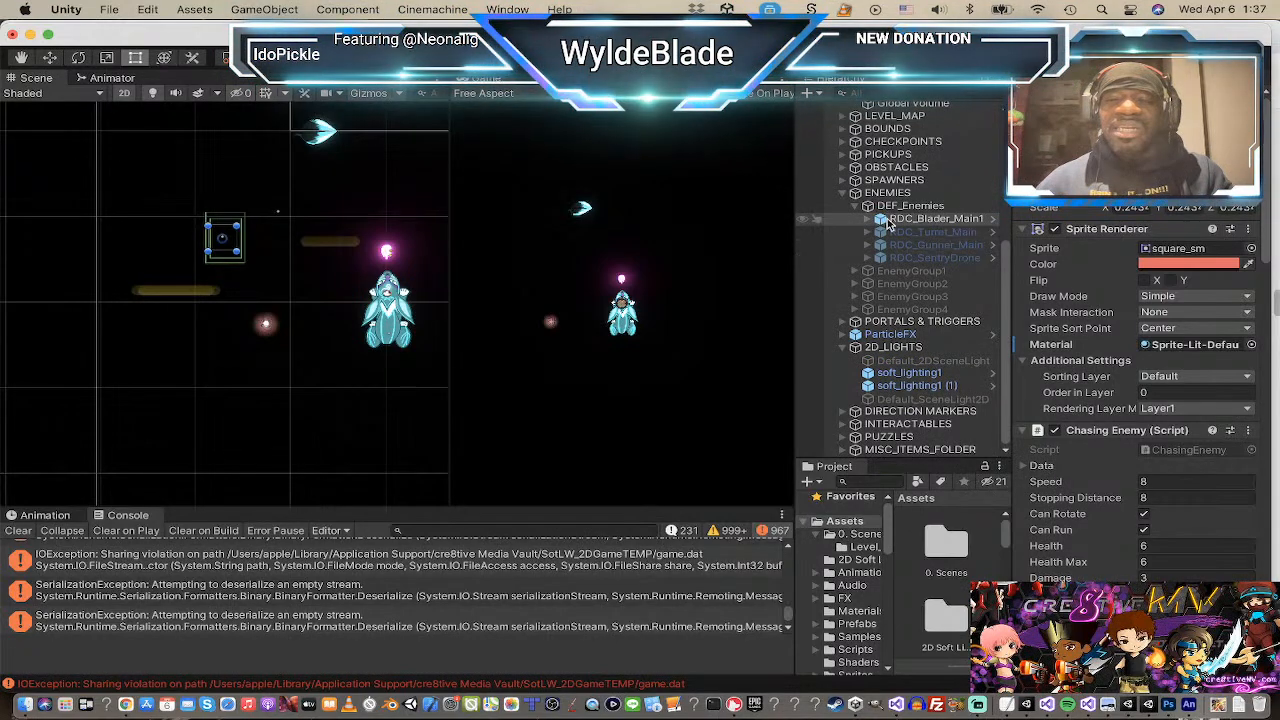
right_click(882, 222)
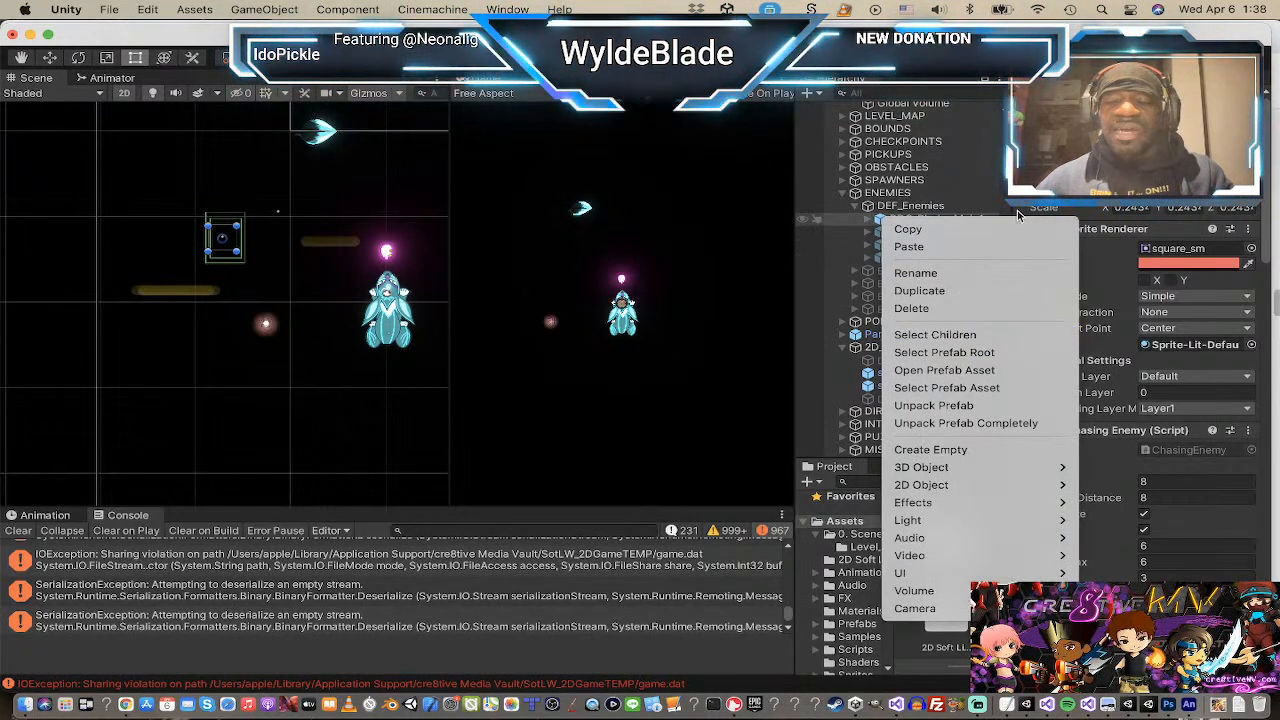
mouse_move(958, 522)
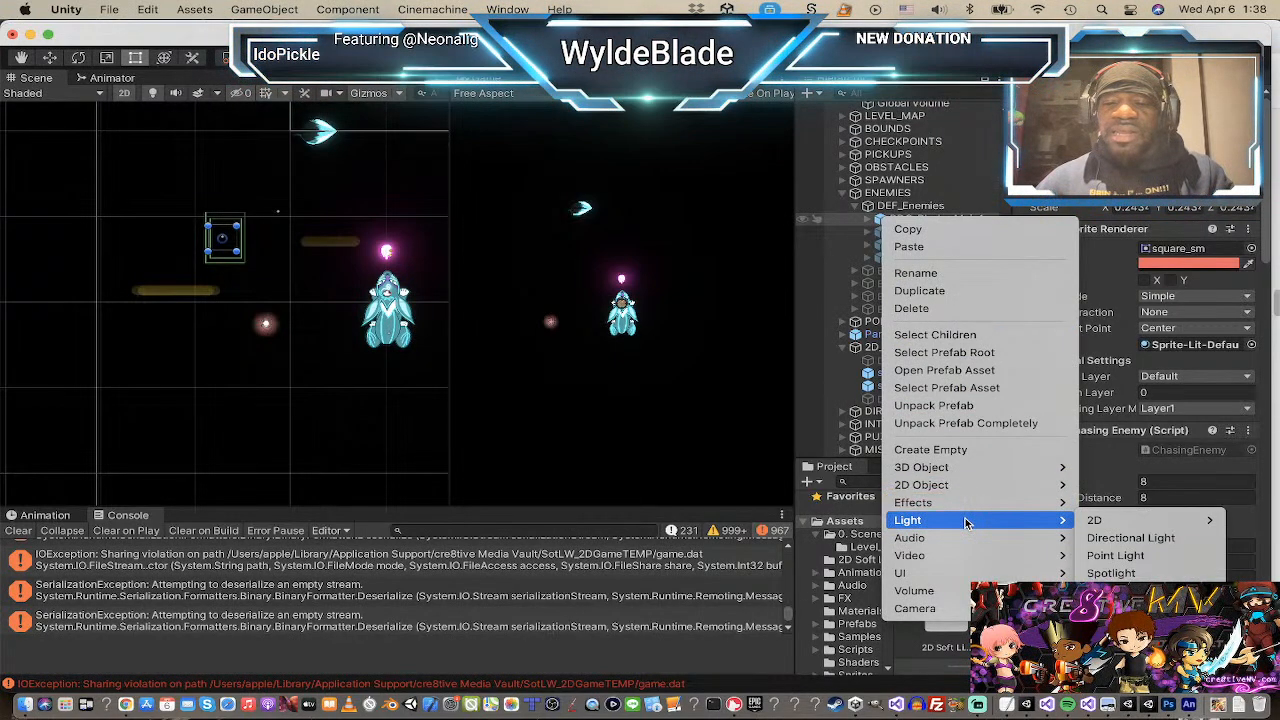
mouse_move(1107, 522)
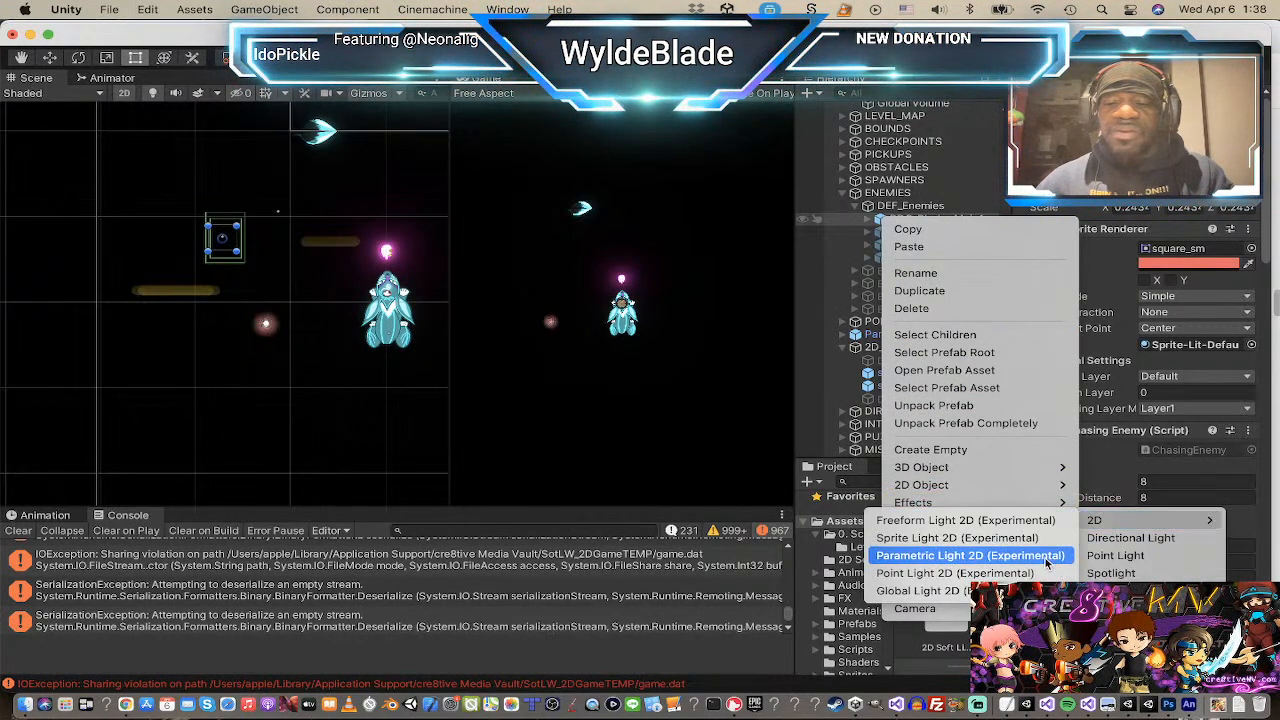
click(1030, 575)
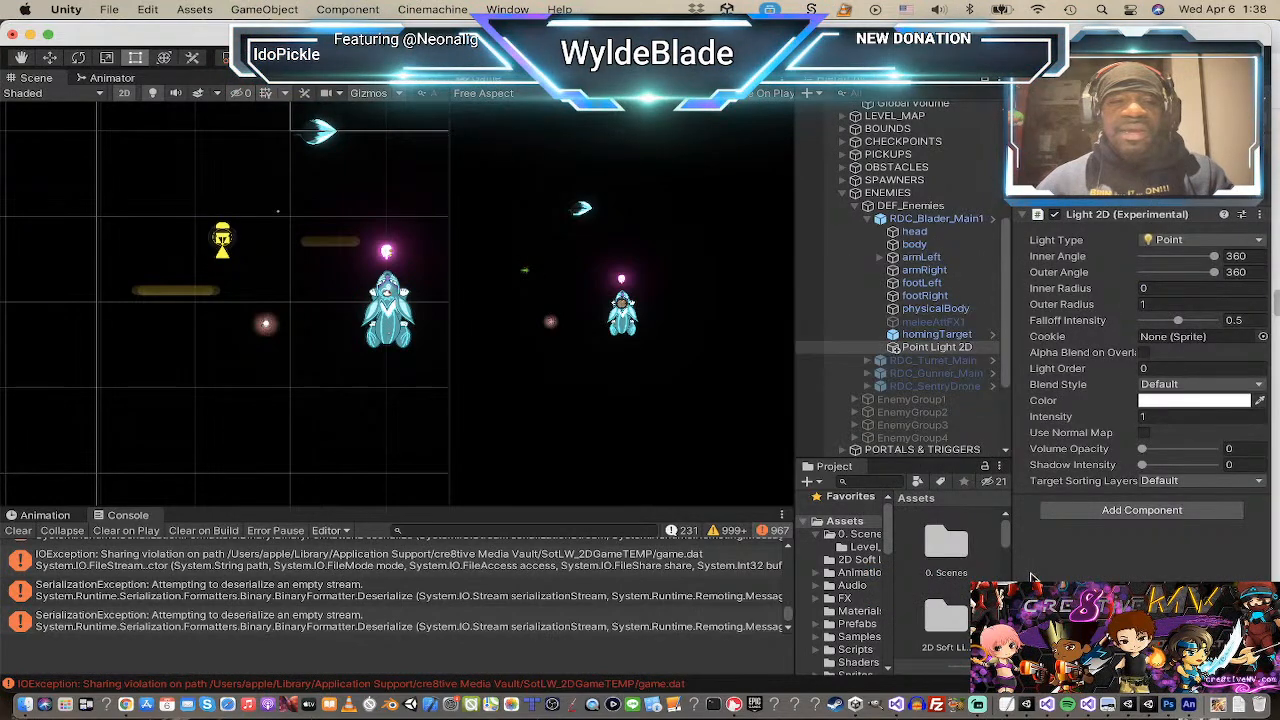
scroll(158, 258, up, 5)
scroll(262, 270, up, 4)
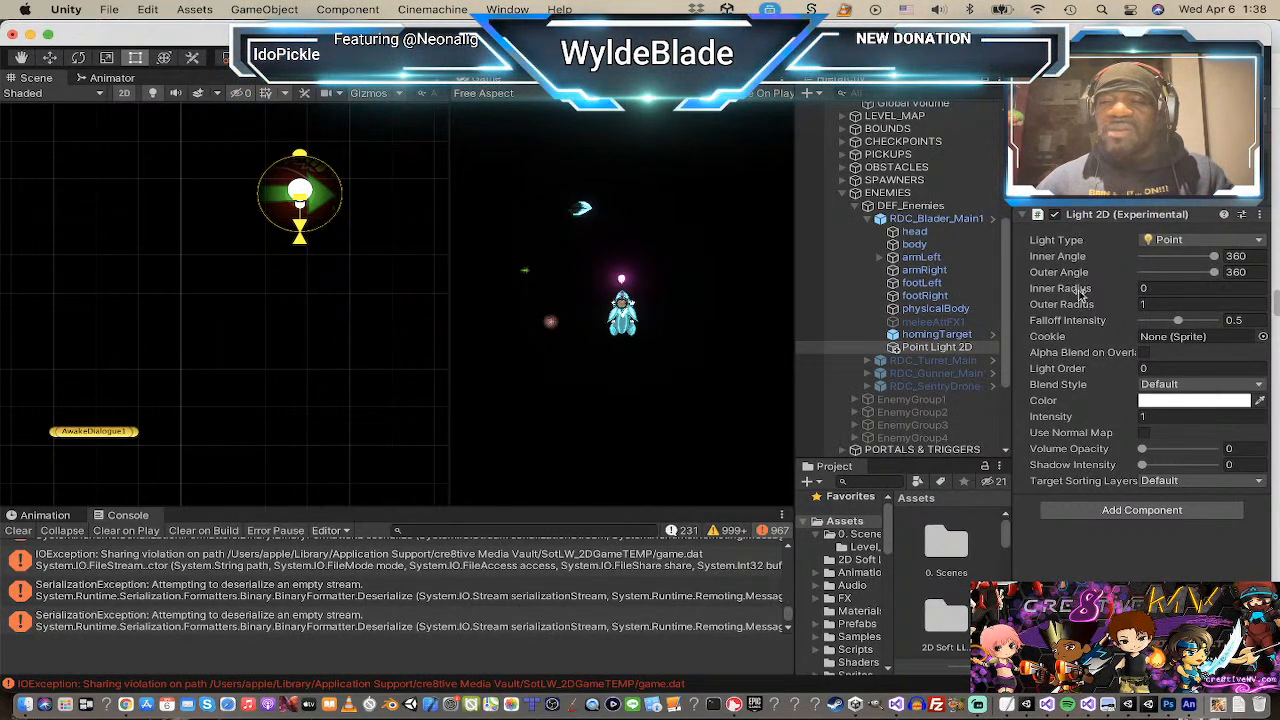
Step: Set the enemy point light's outer radius to 6.07 and its inner radius to 0.52
drag(1087, 310, 1191, 318)
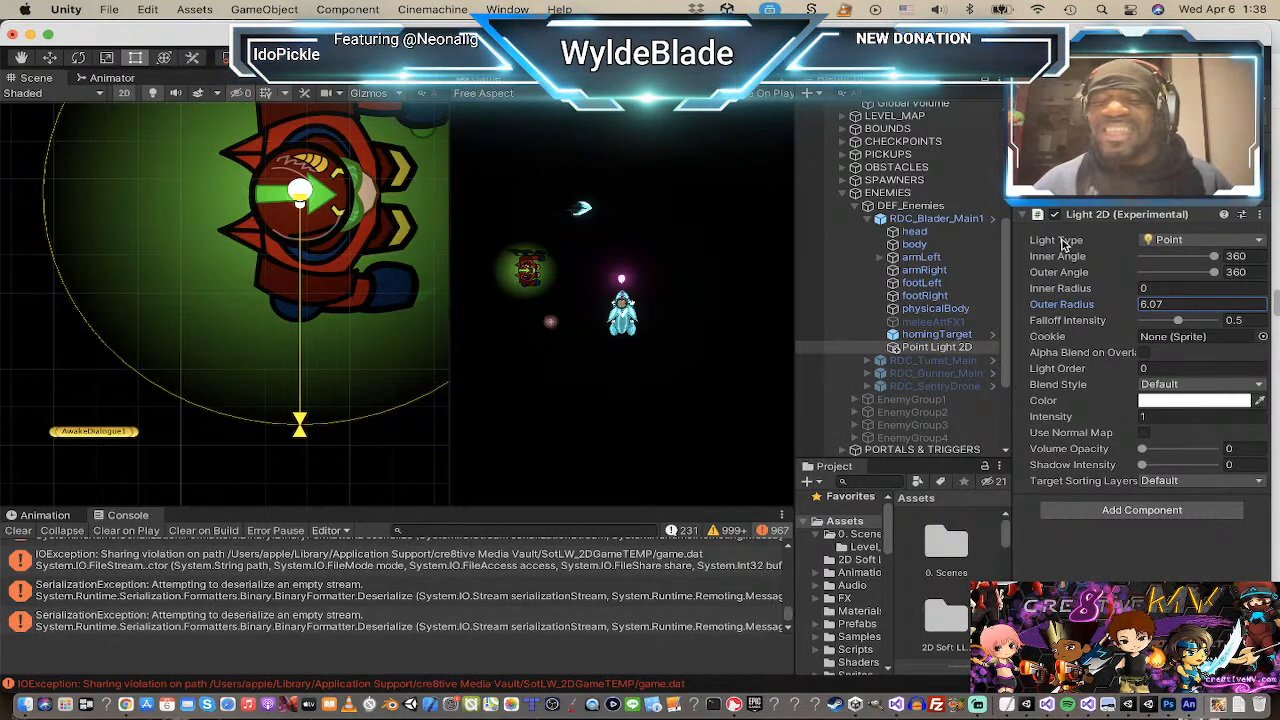
drag(1073, 290, 1094, 312)
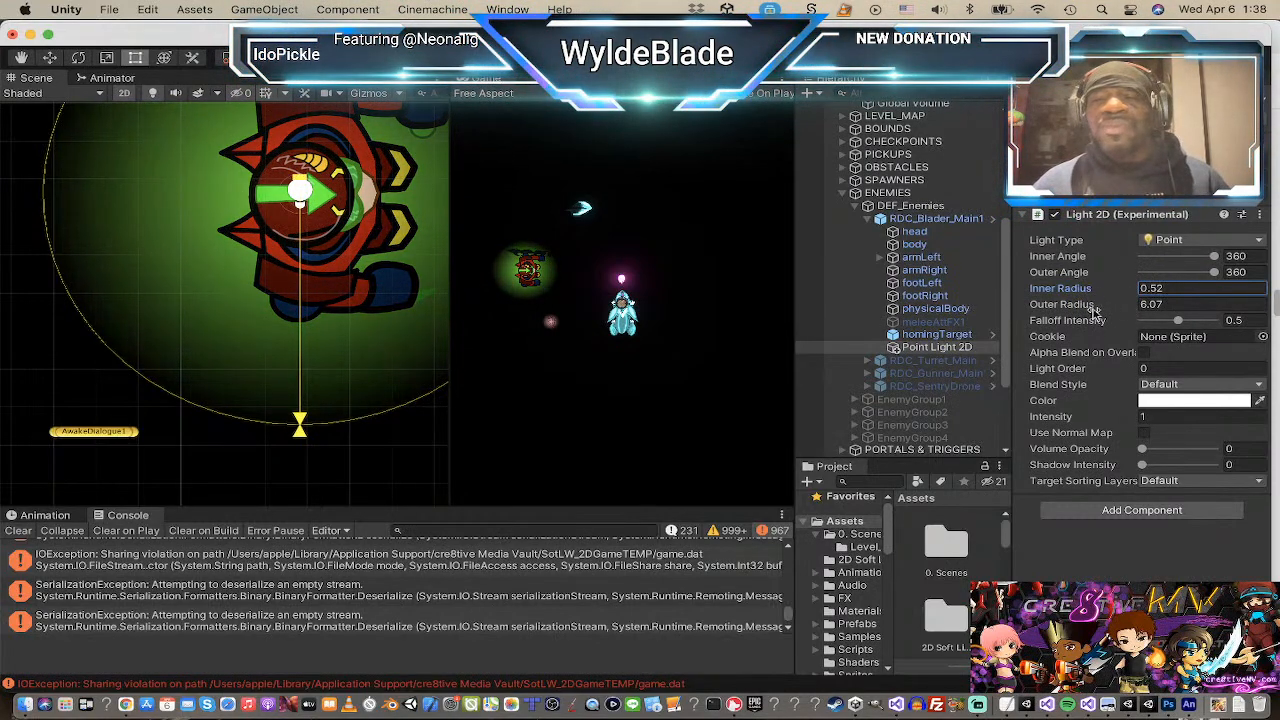
scroll(233, 338, down, 5)
scroll(380, 268, down, 6)
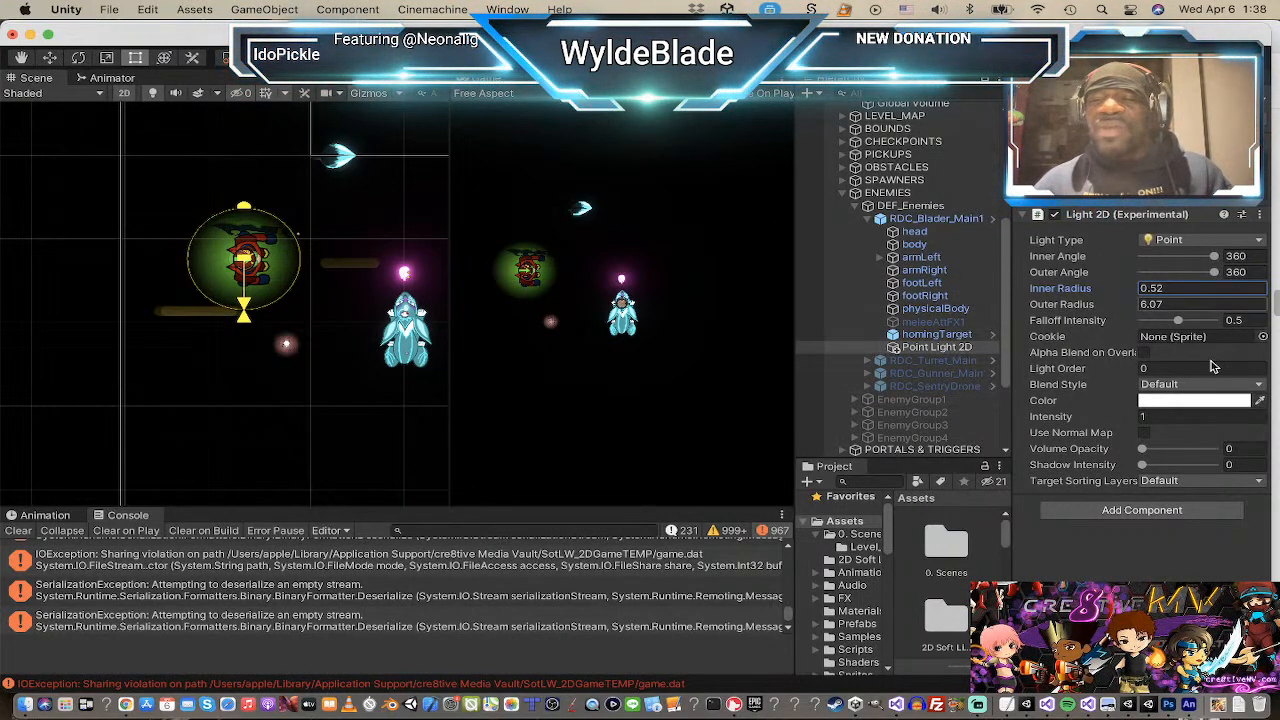
click(1143, 452)
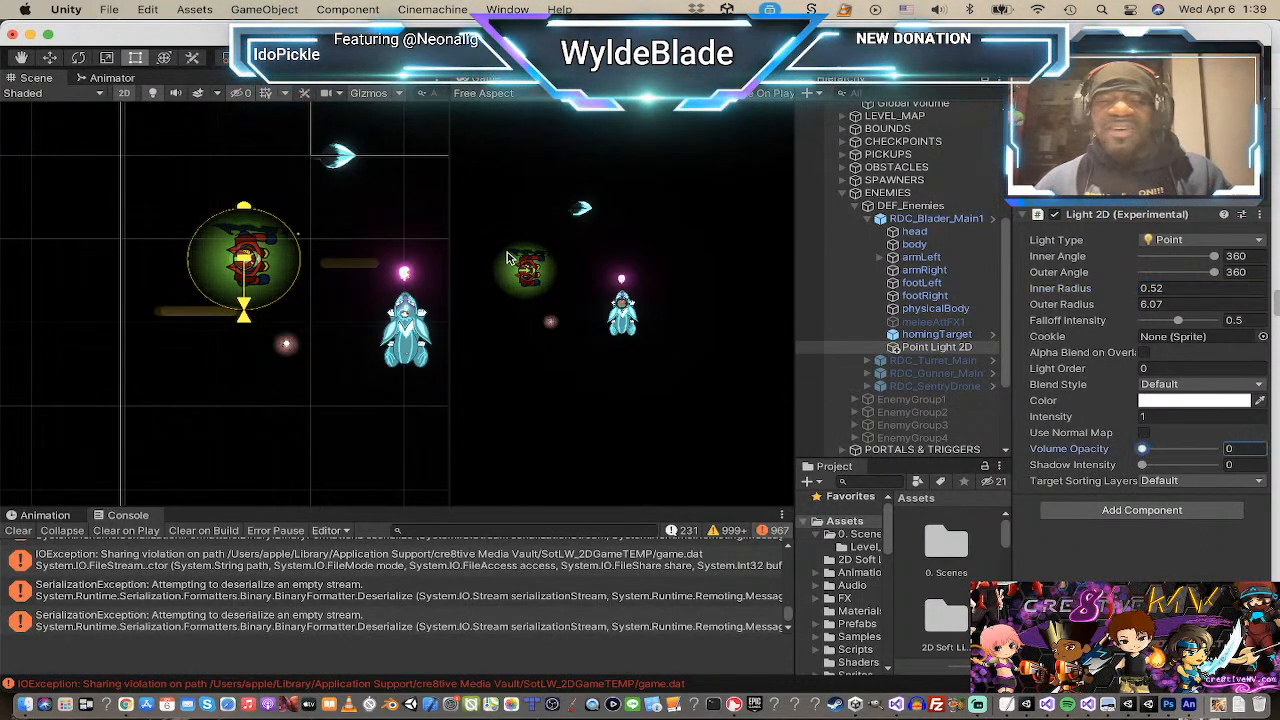
scroll(175, 281, down, 3)
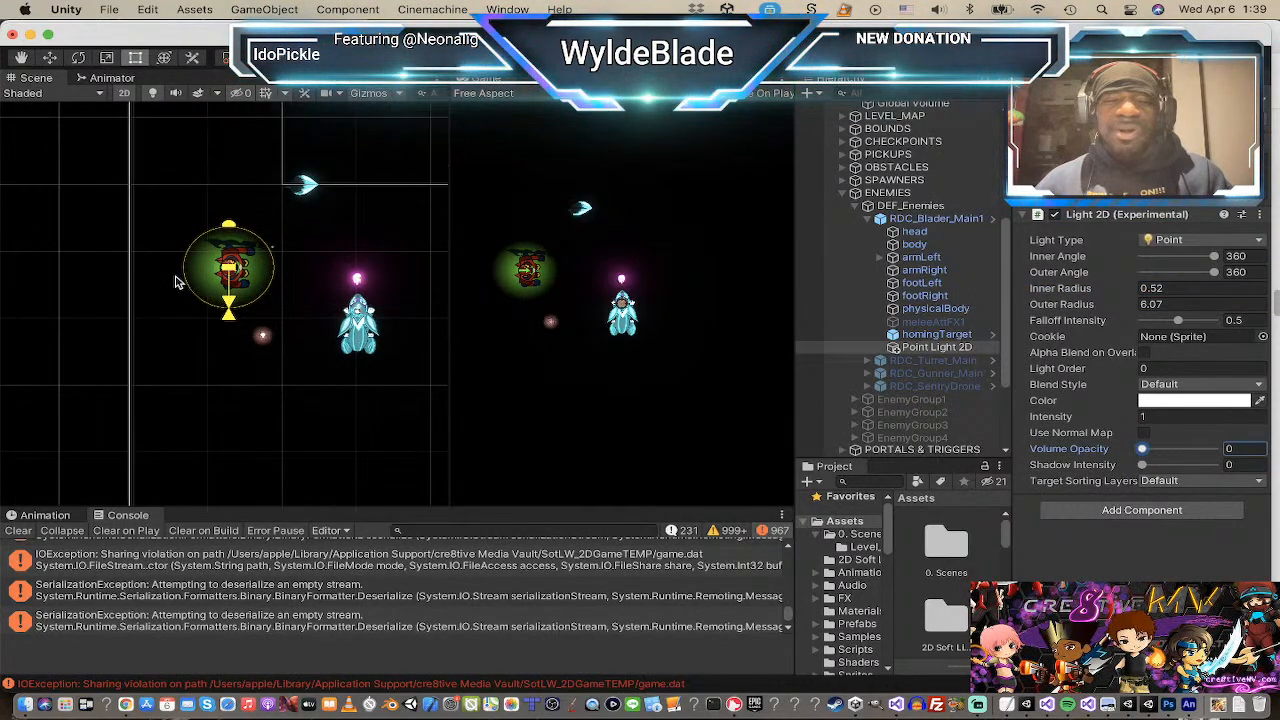
scroll(177, 279, up, 3)
scroll(180, 277, down, 3)
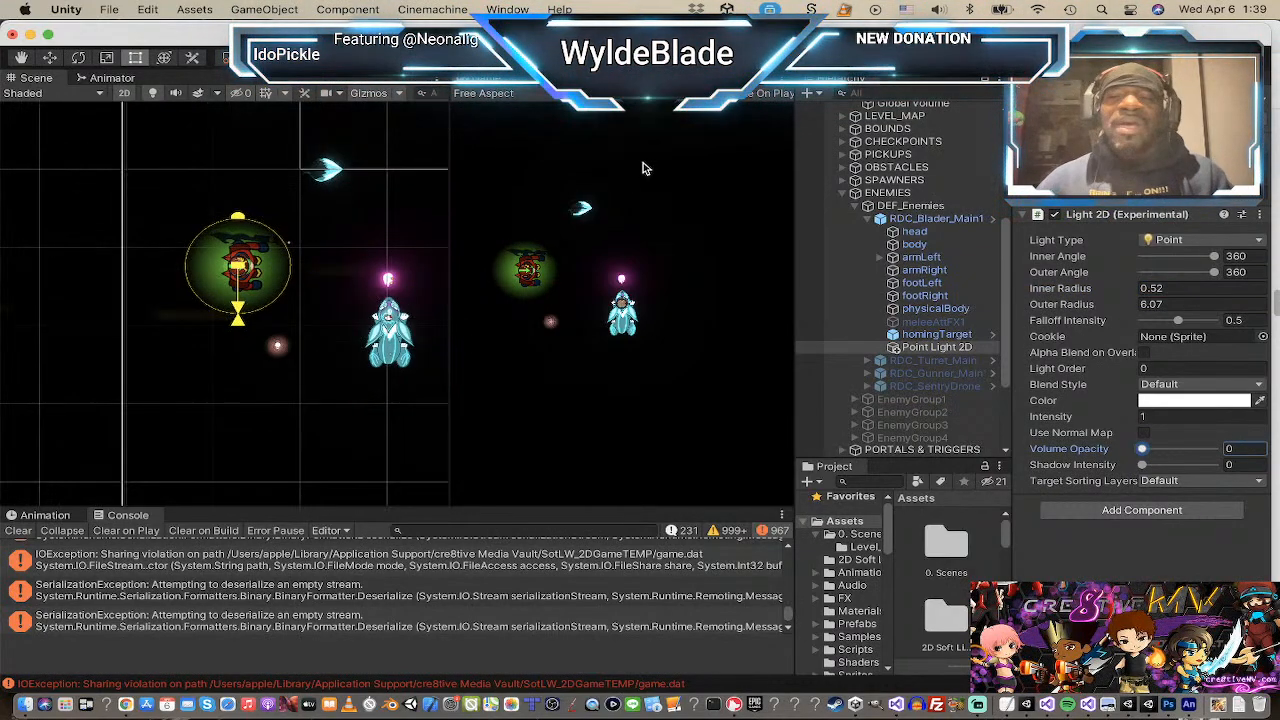
Step: Delete the Point Light 2D from RDC_Blader_Main1 and view the enemy's area in the dark scene
right_click(897, 350)
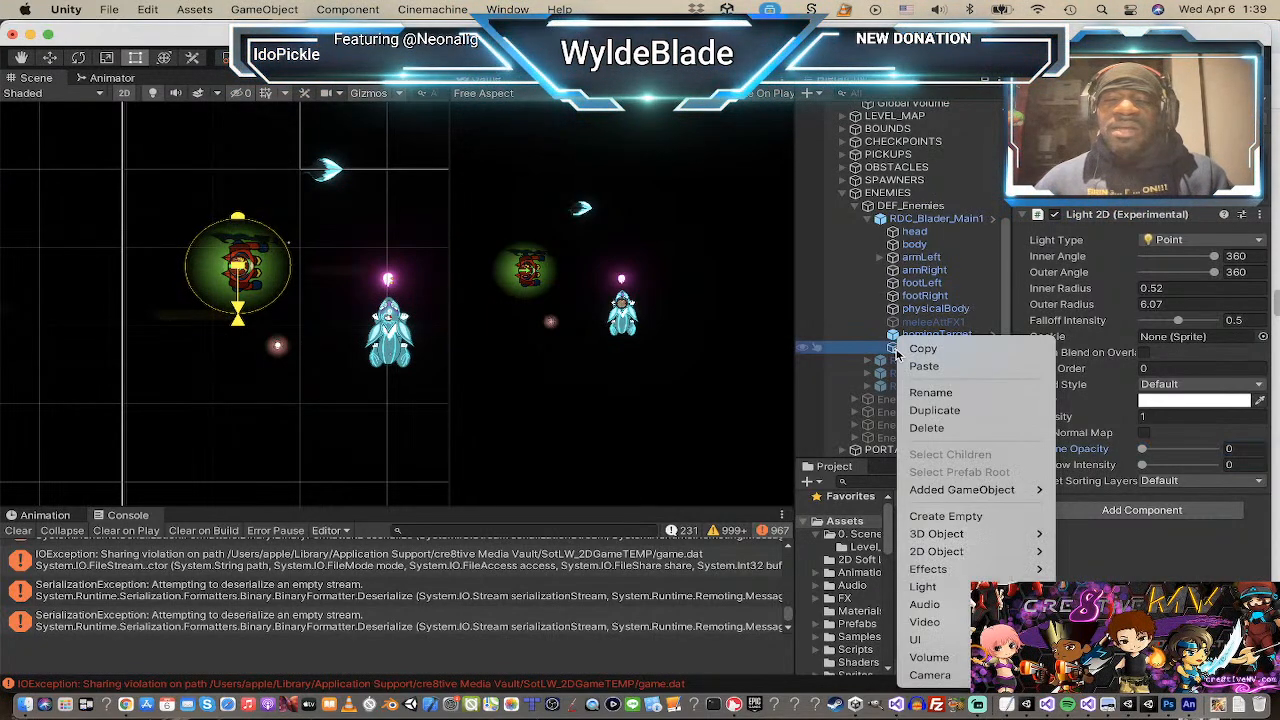
click(950, 427)
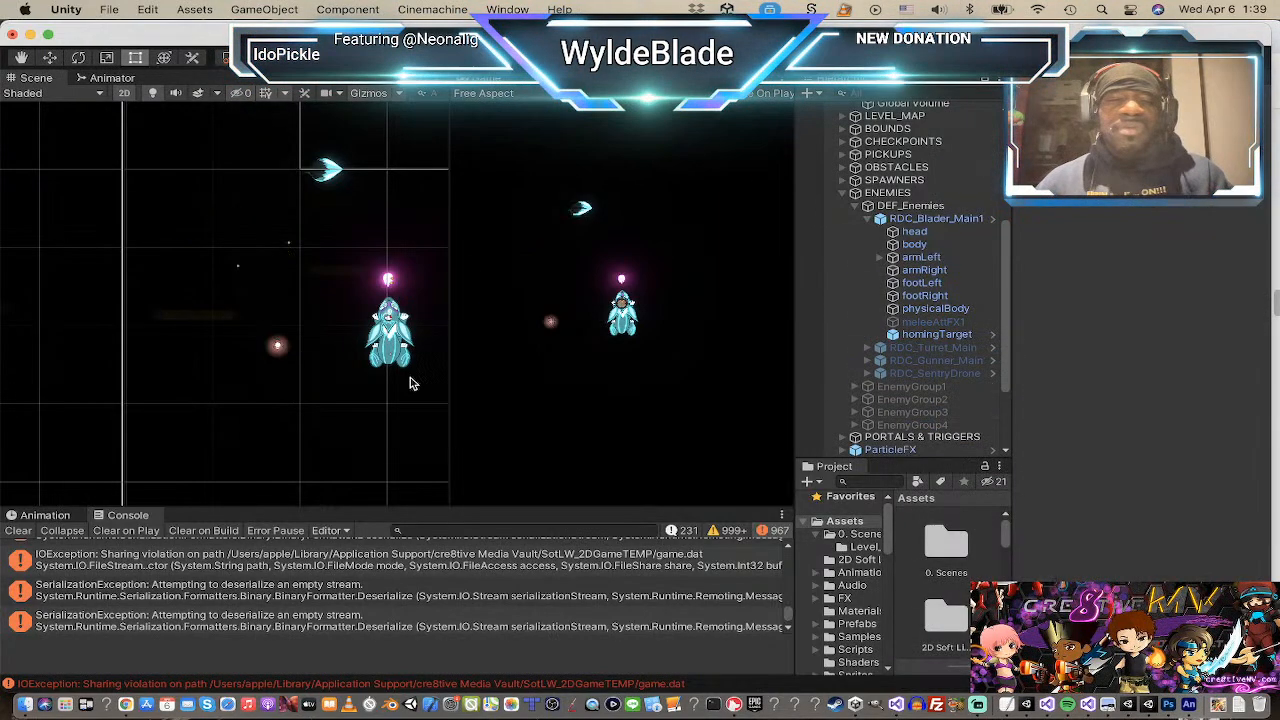
scroll(300, 330, down, 3)
scroll(310, 332, up, 3)
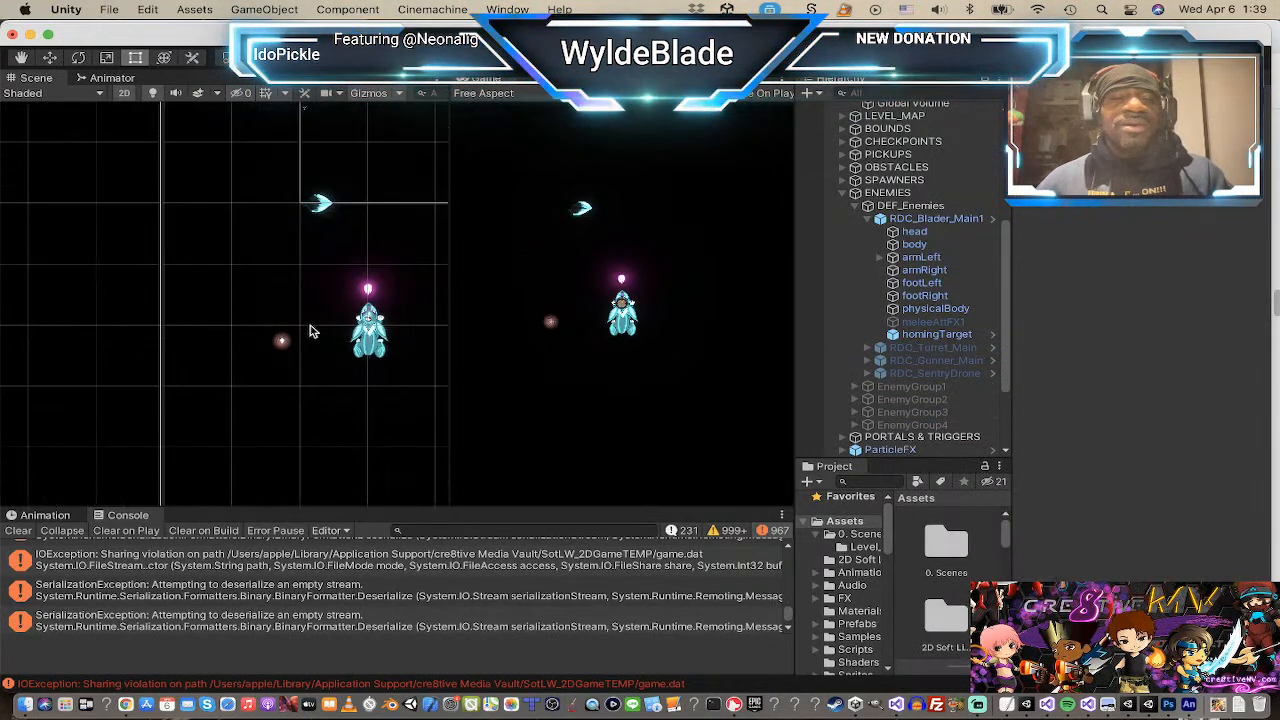
scroll(203, 270, up, 2)
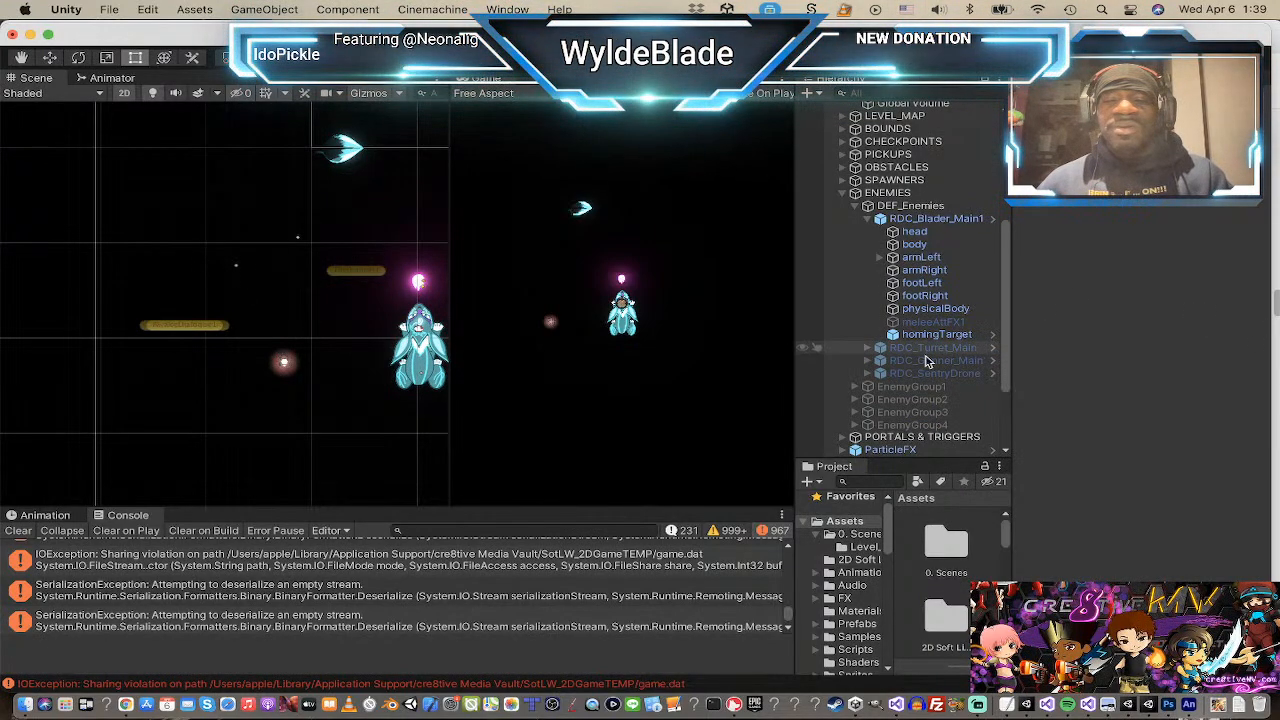
Step: Turn on Default_SceneLight2D in the 2D_LIGHTS group and set its intensity to 0.33
scroll(930, 354, down, 3)
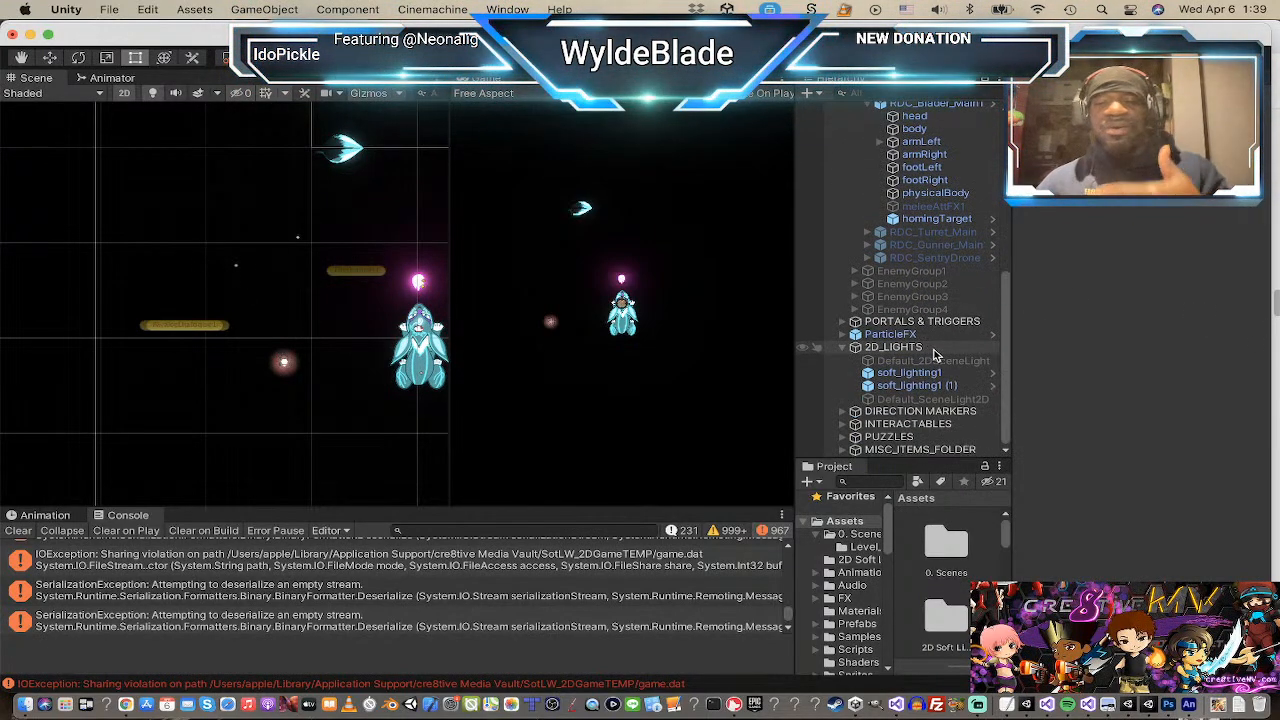
click(947, 399)
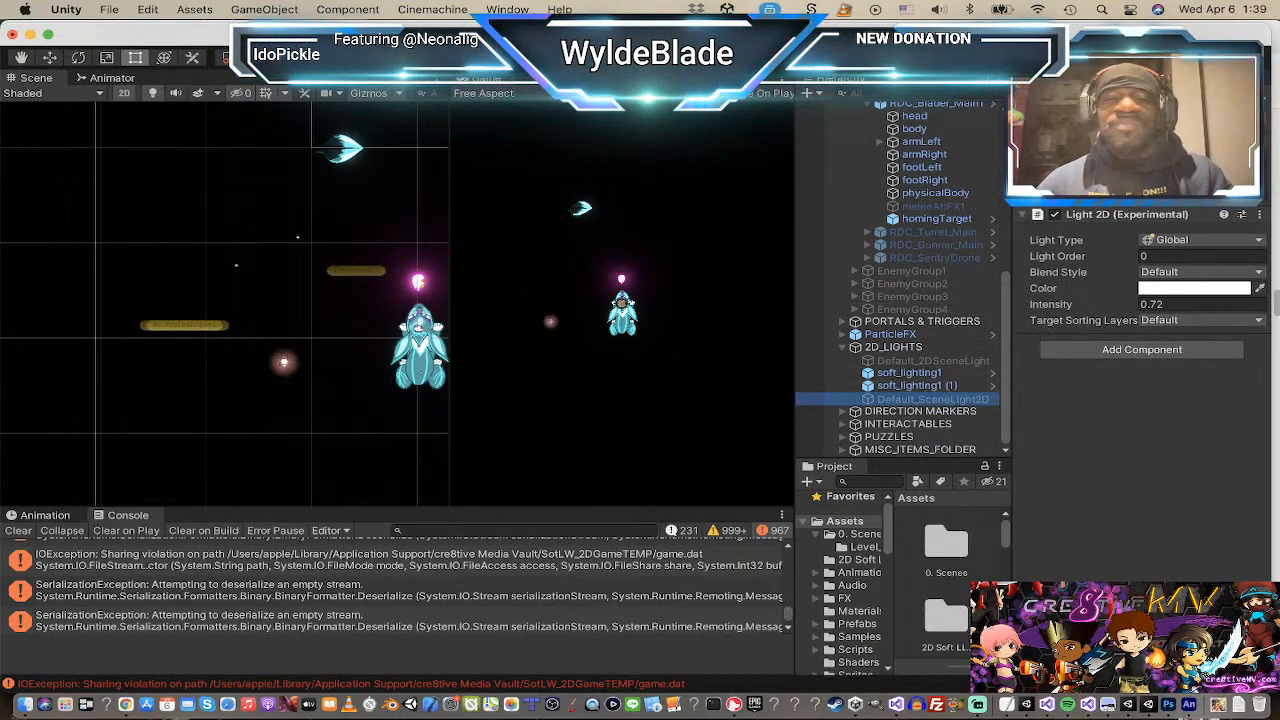
click(1055, 100)
scroll(343, 384, down, 6)
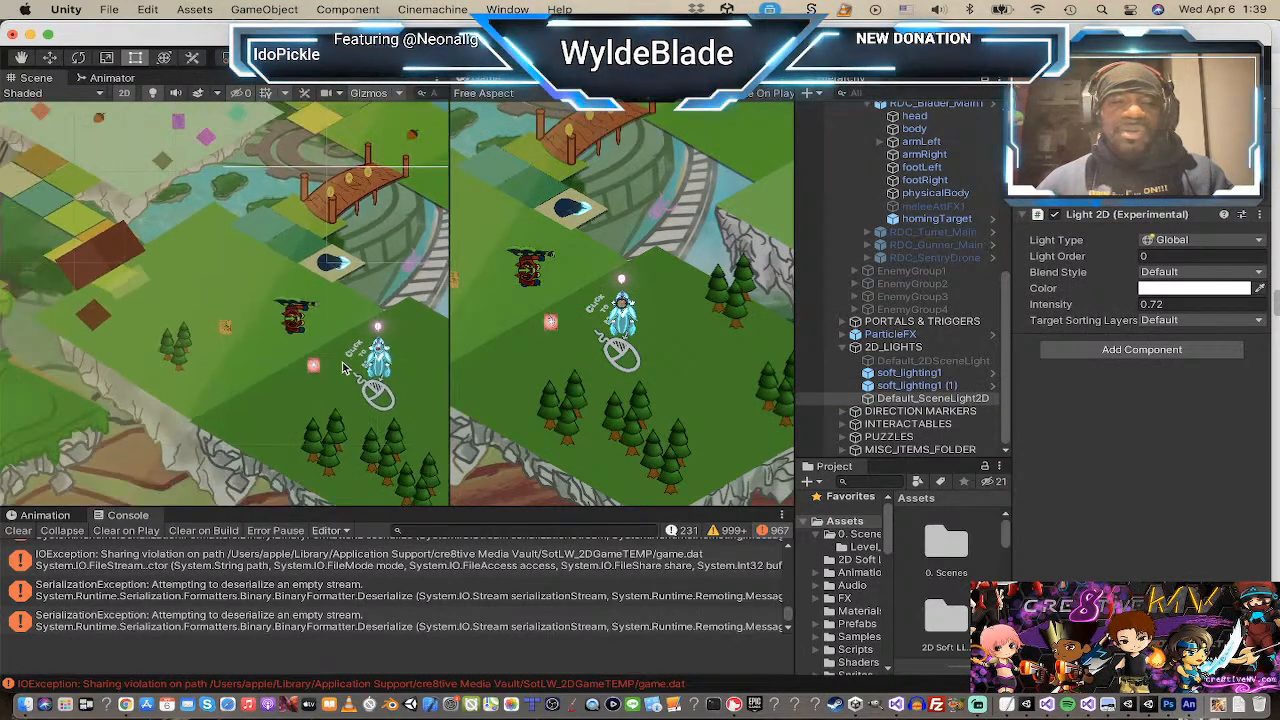
scroll(310, 284, down, 10)
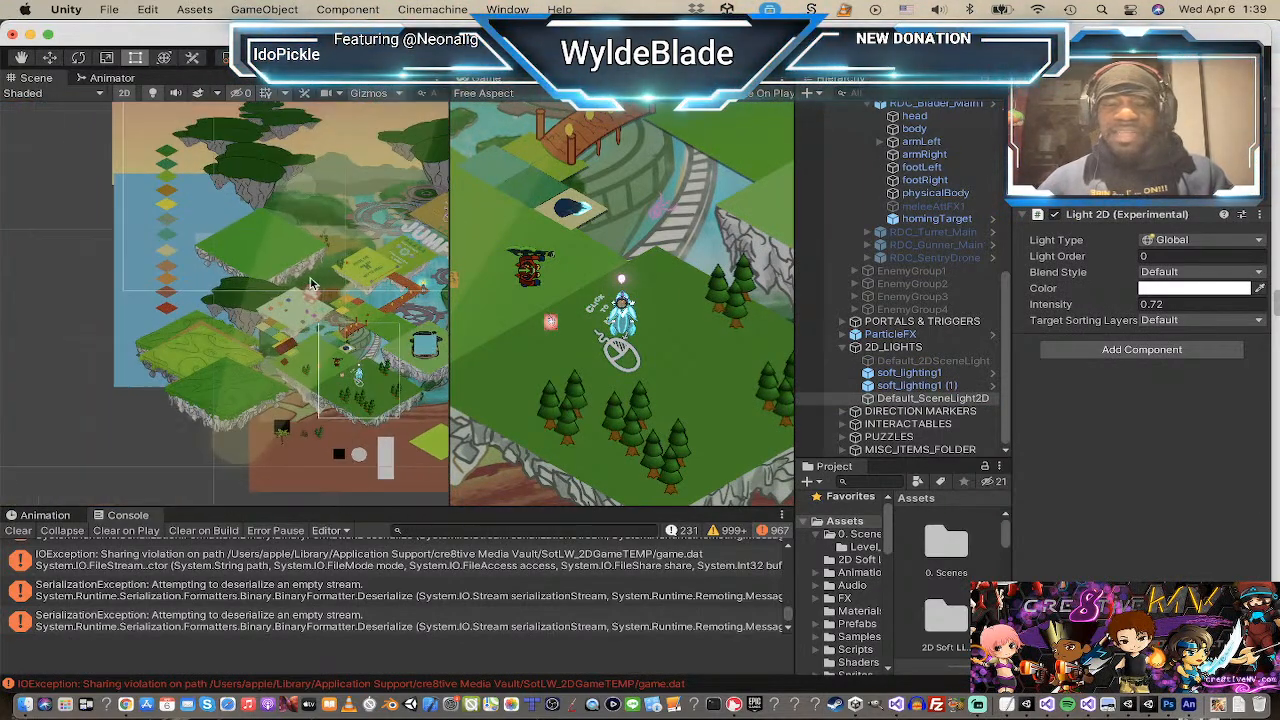
scroll(310, 284, up, 2)
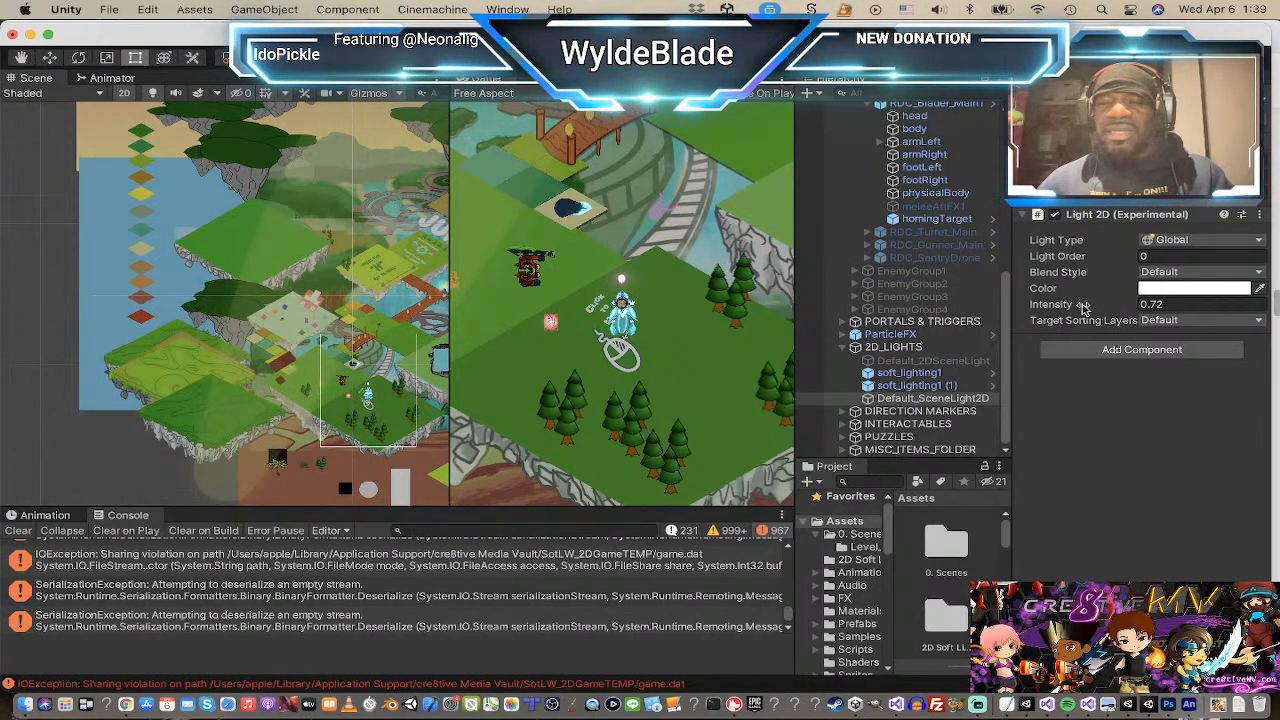
drag(1083, 306, 1051, 309)
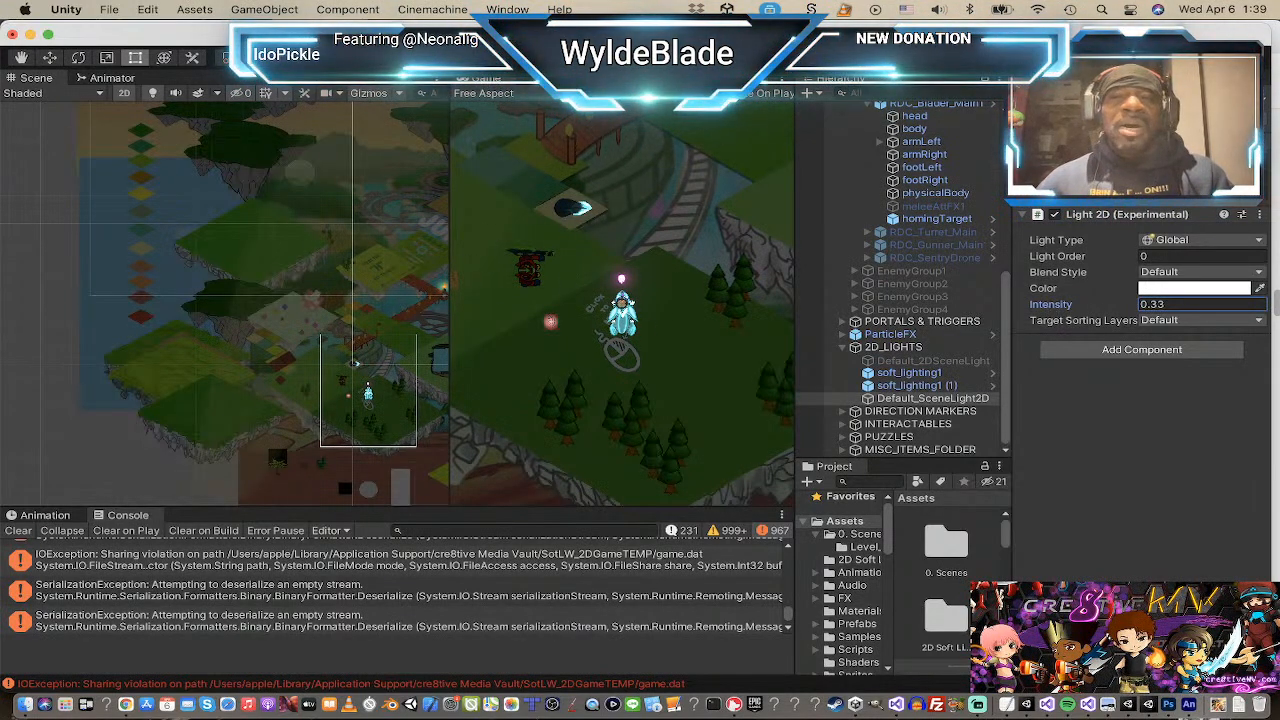
Step: Play-test the dimly lit level with the glowing player character and the enemy, and stop the game
click(603, 57)
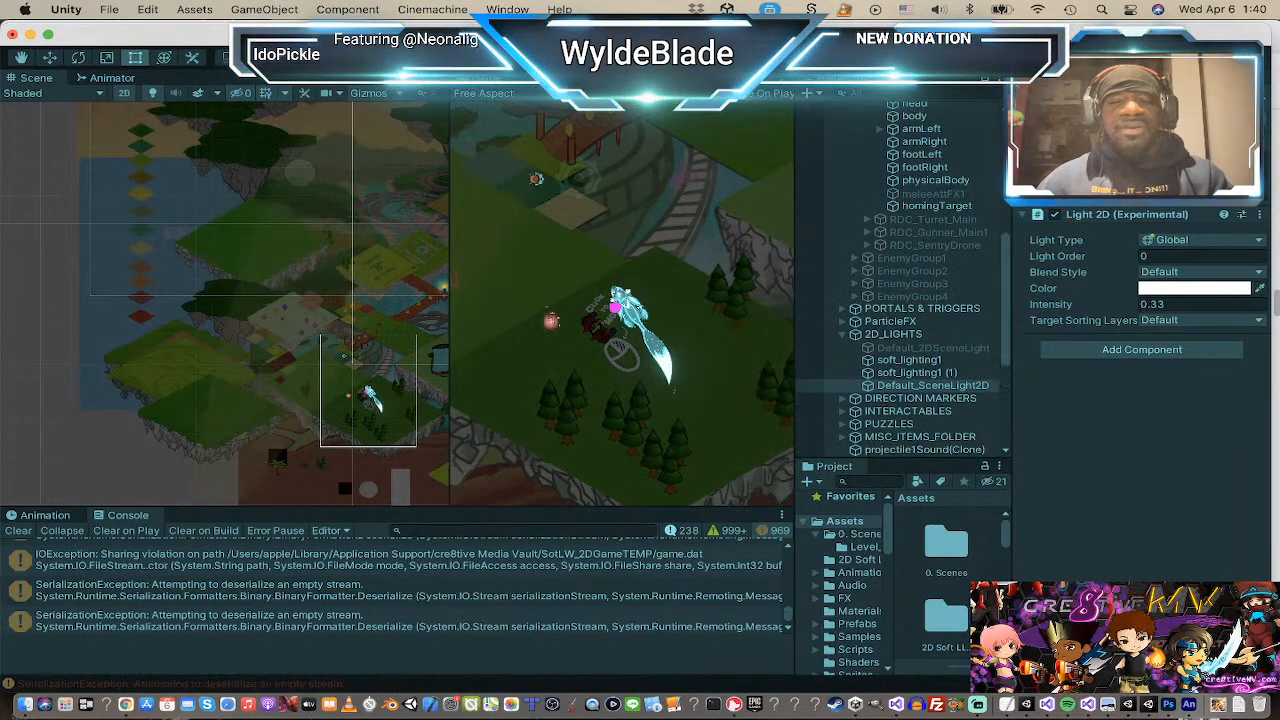
middle_drag(424, 206, 397, 211)
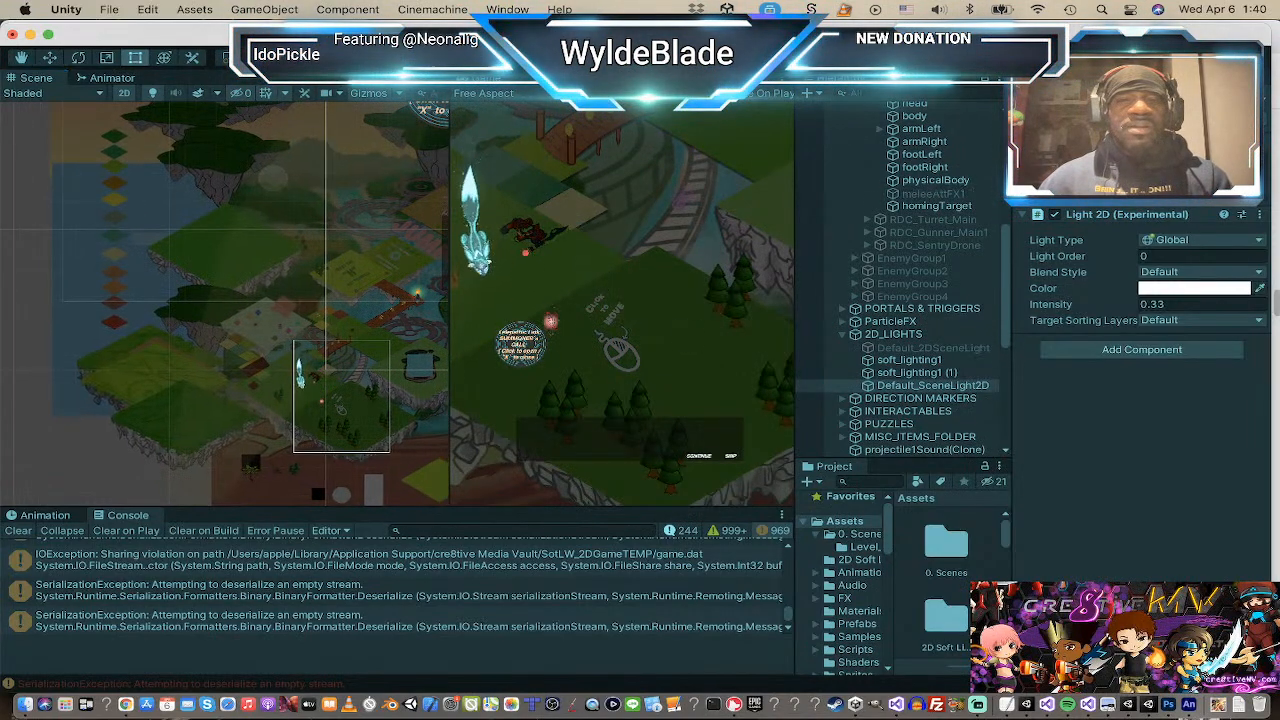
key(super+p)
Step: Widen the Game view, and select Main Camera and expand its child objects in the Level_1a hierarchy
drag(446, 255, 381, 253)
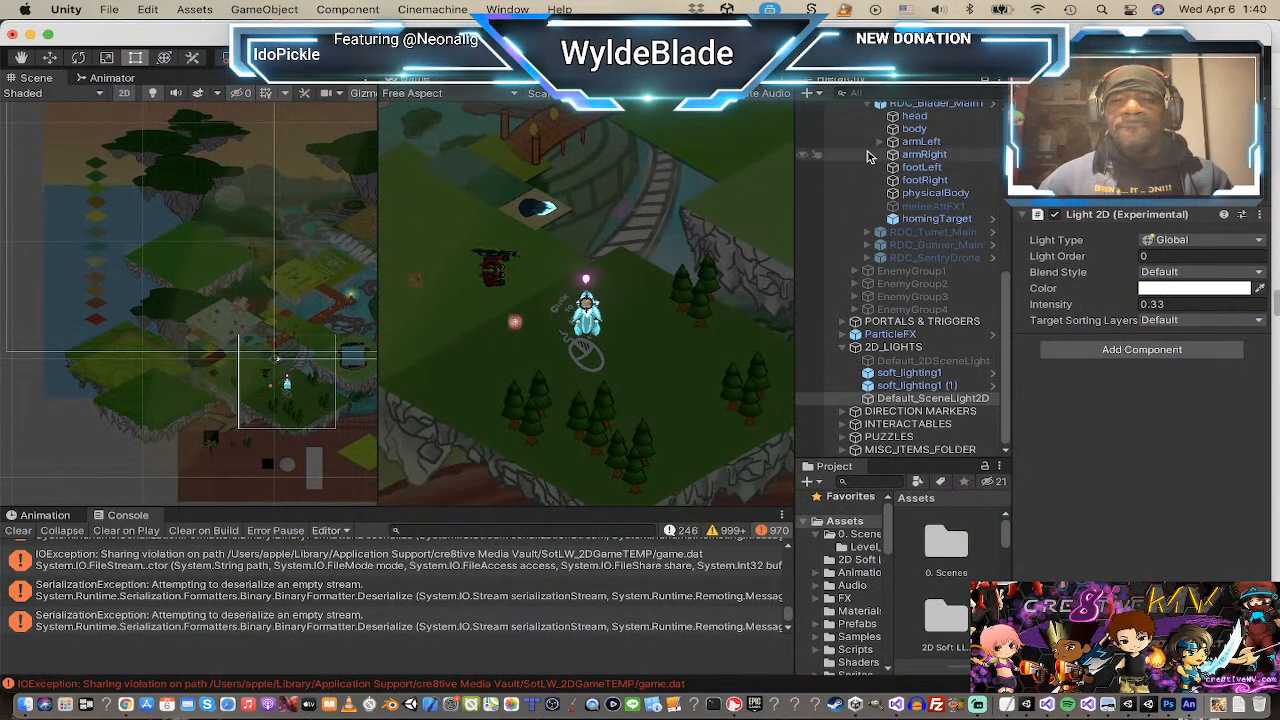
scroll(886, 141, up, 10)
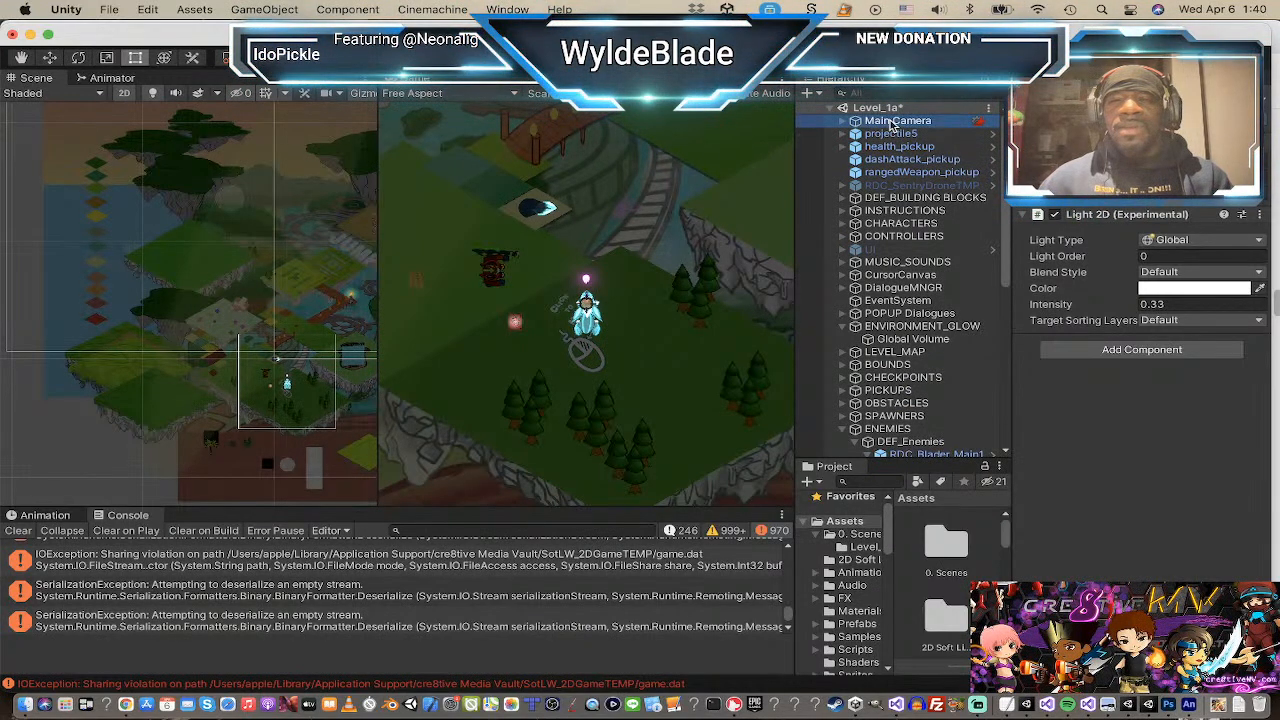
click(891, 122)
click(843, 121)
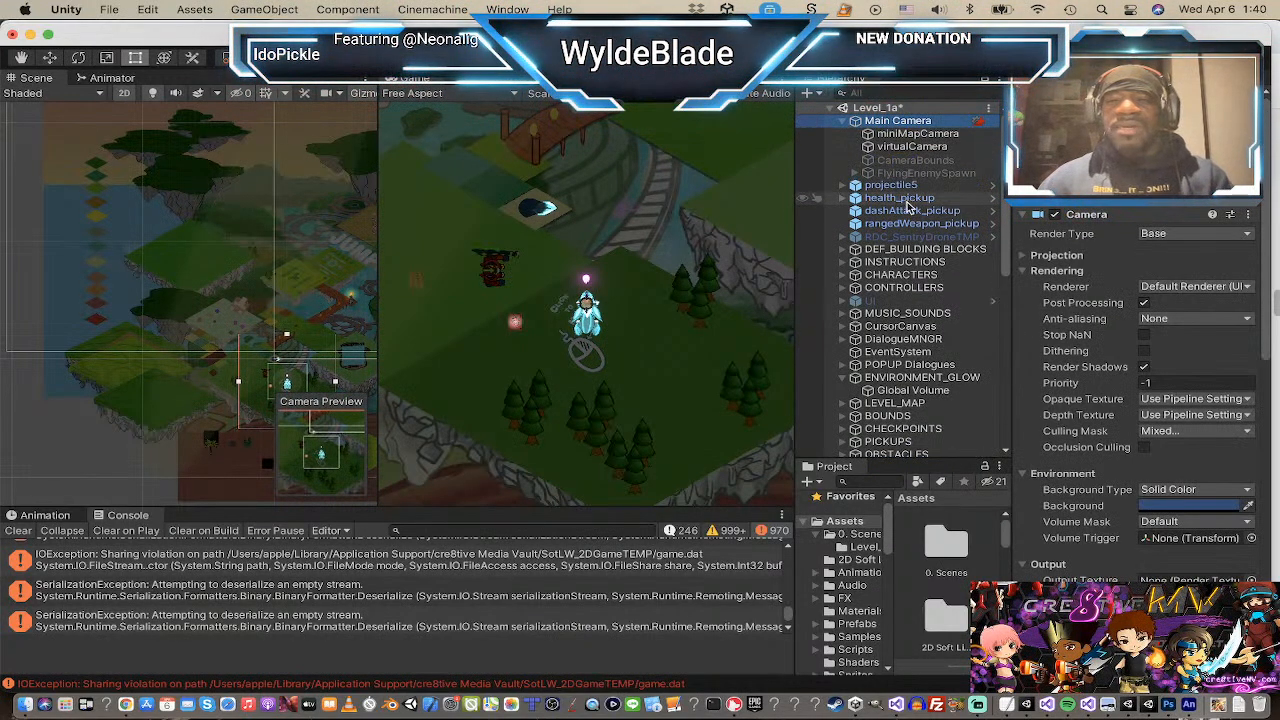
Step: Select virtualCamera under Main Camera and examine its Cinemachine settings and the rest of the Level_1a hierarchy
click(912, 147)
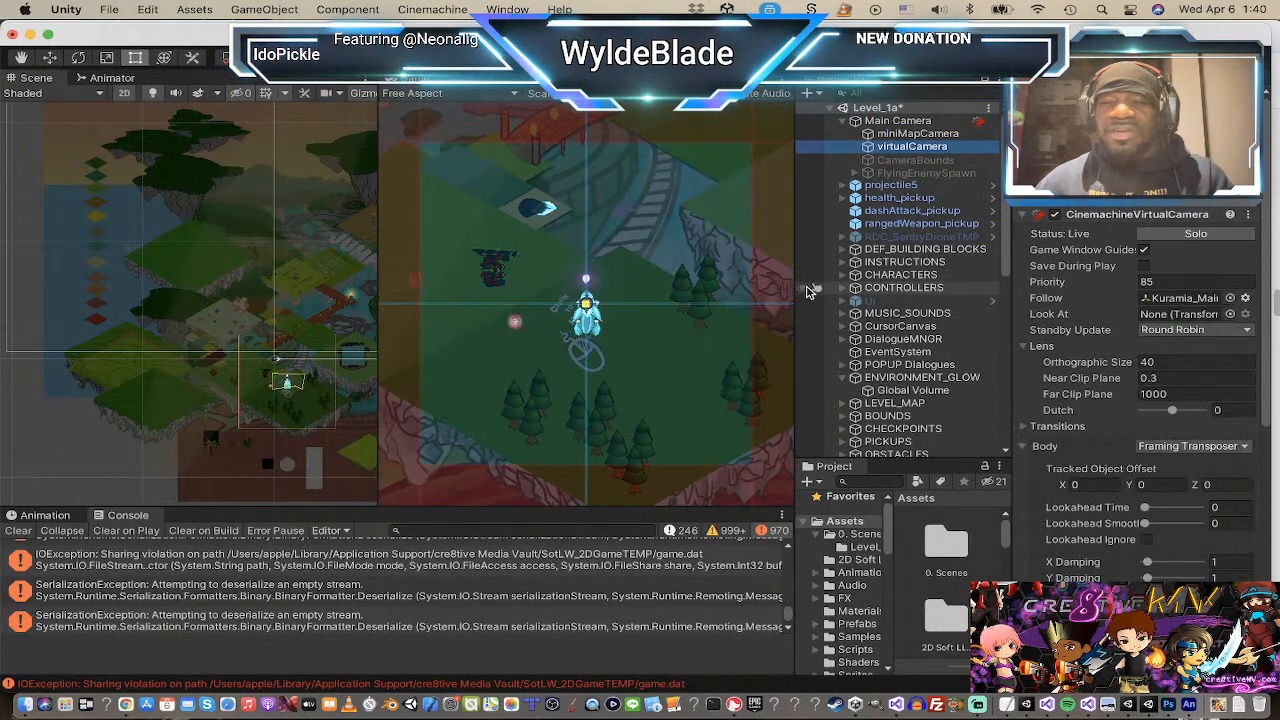
scroll(900, 330, down, 3)
scroll(905, 335, up, 2)
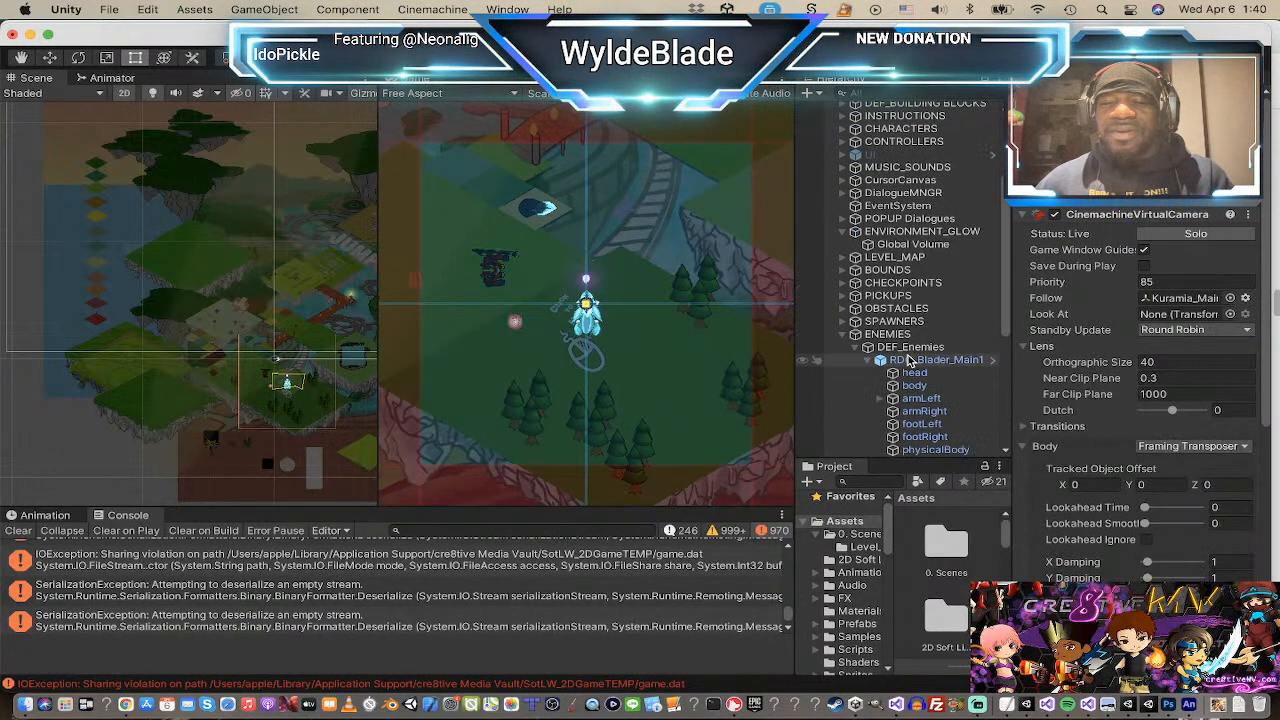
scroll(900, 296, up, 3)
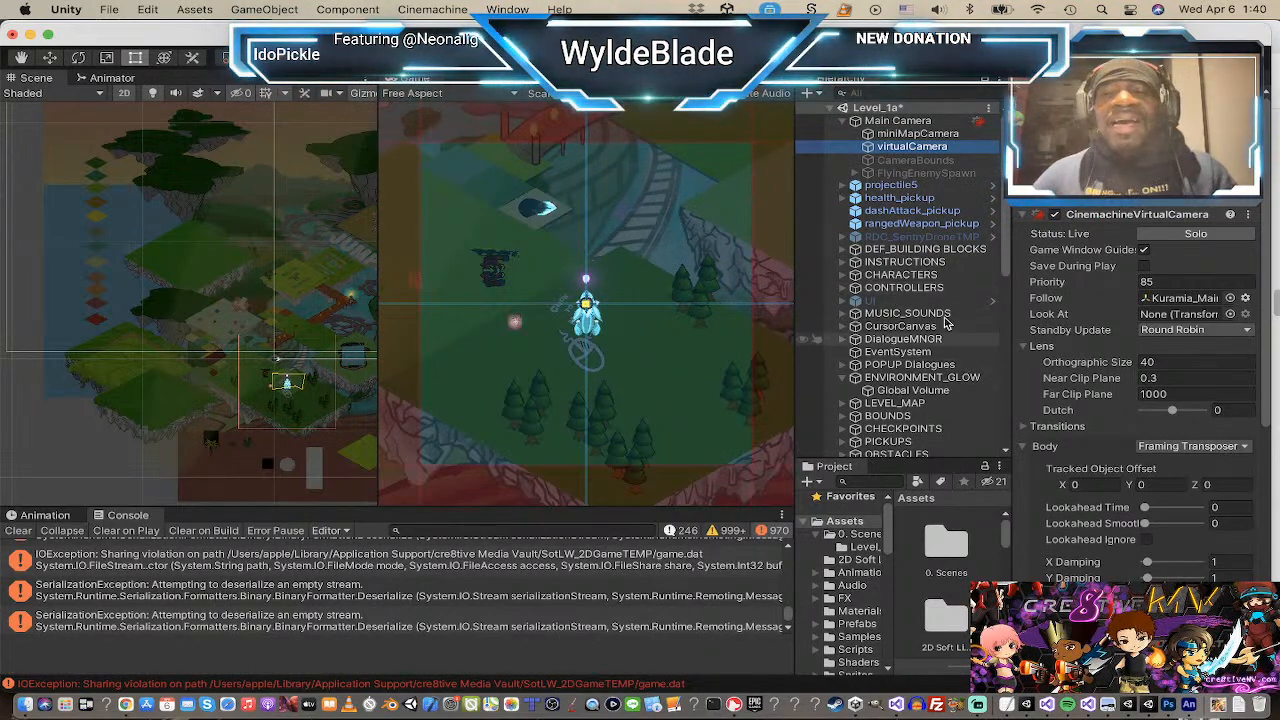
scroll(905, 305, down, 3)
scroll(912, 312, down, 6)
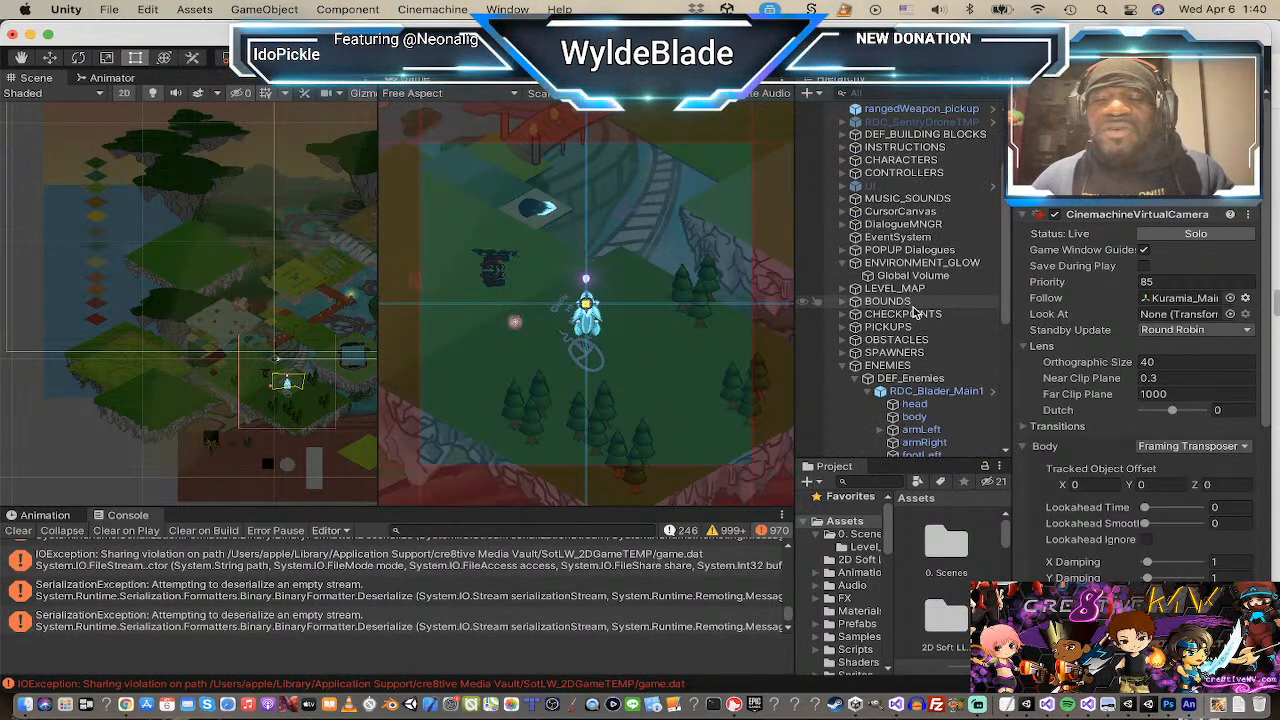
scroll(900, 288, up, 5)
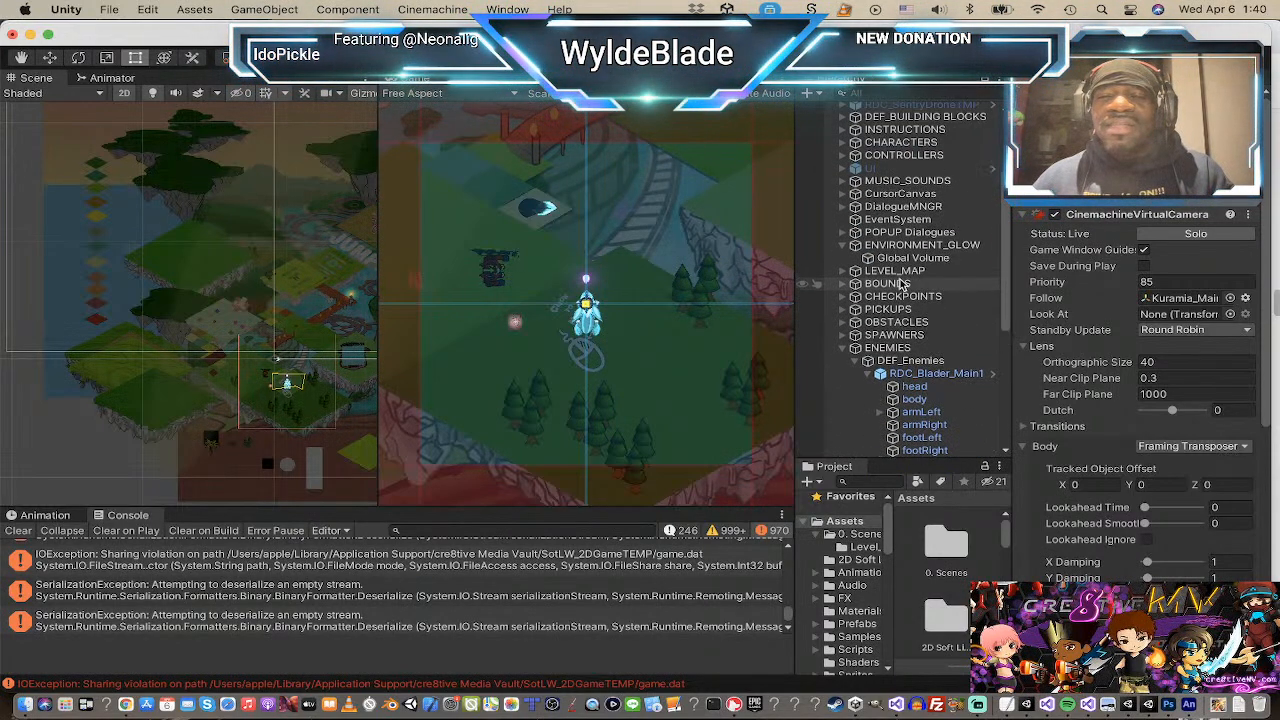
scroll(900, 280, up, 3)
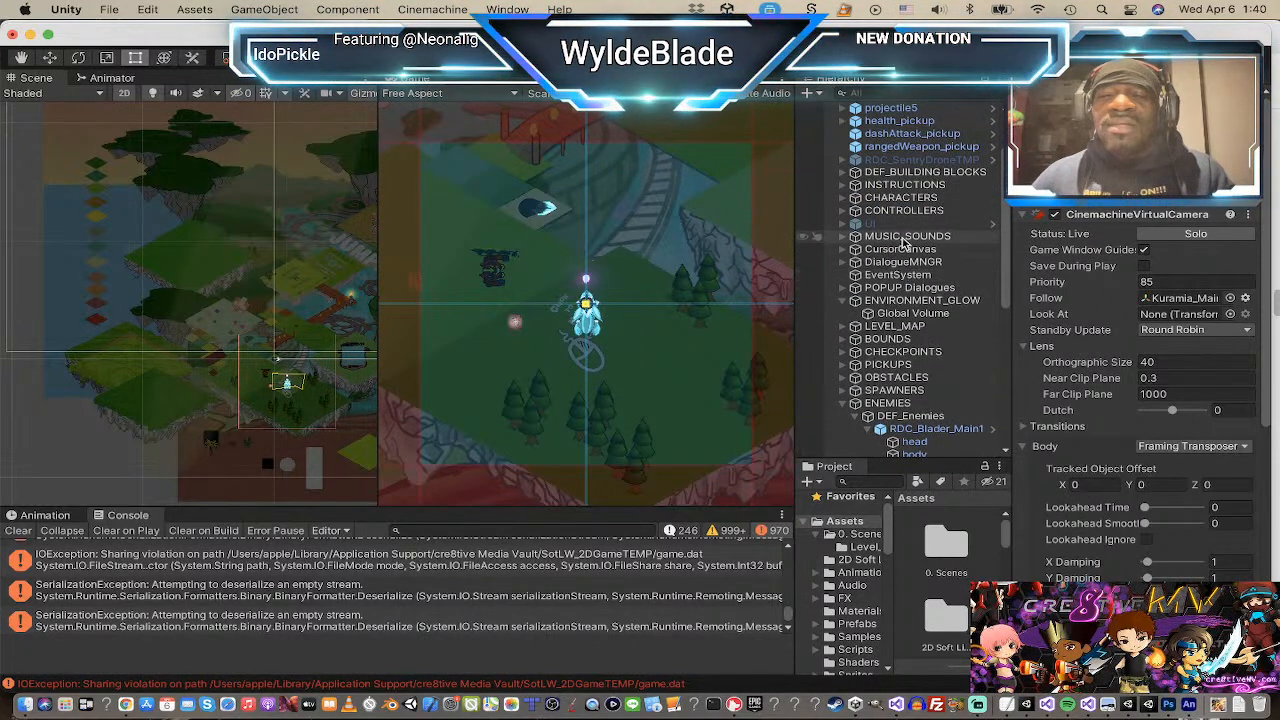
Step: Expand the CHARACTERS group, deactivate Kuramia_Main (1) and activate Kuramia_Main in its place
click(843, 250)
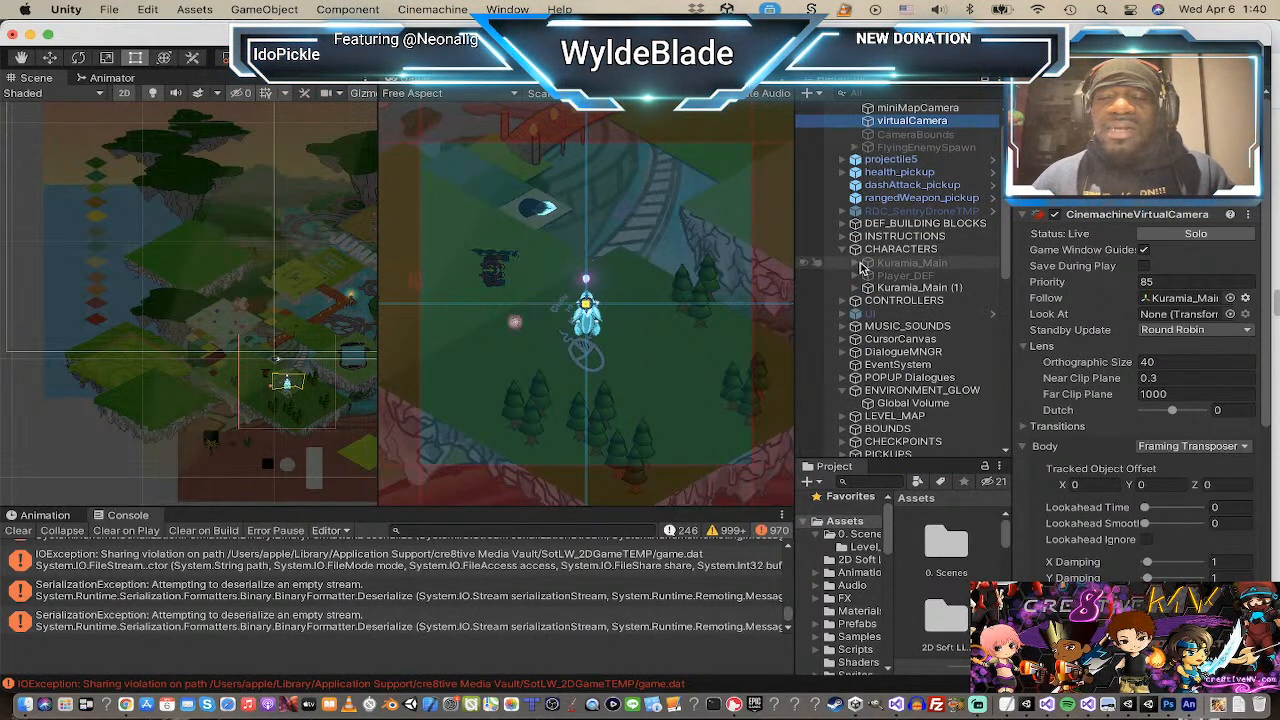
click(928, 264)
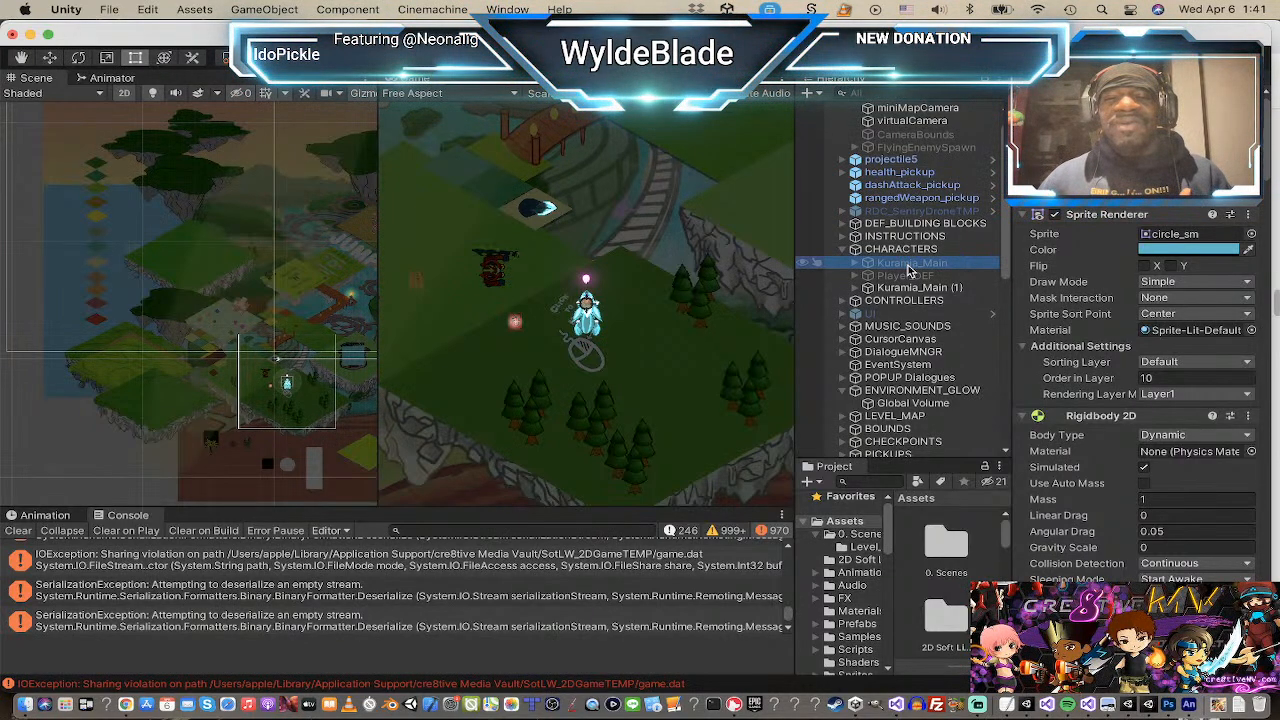
click(912, 287)
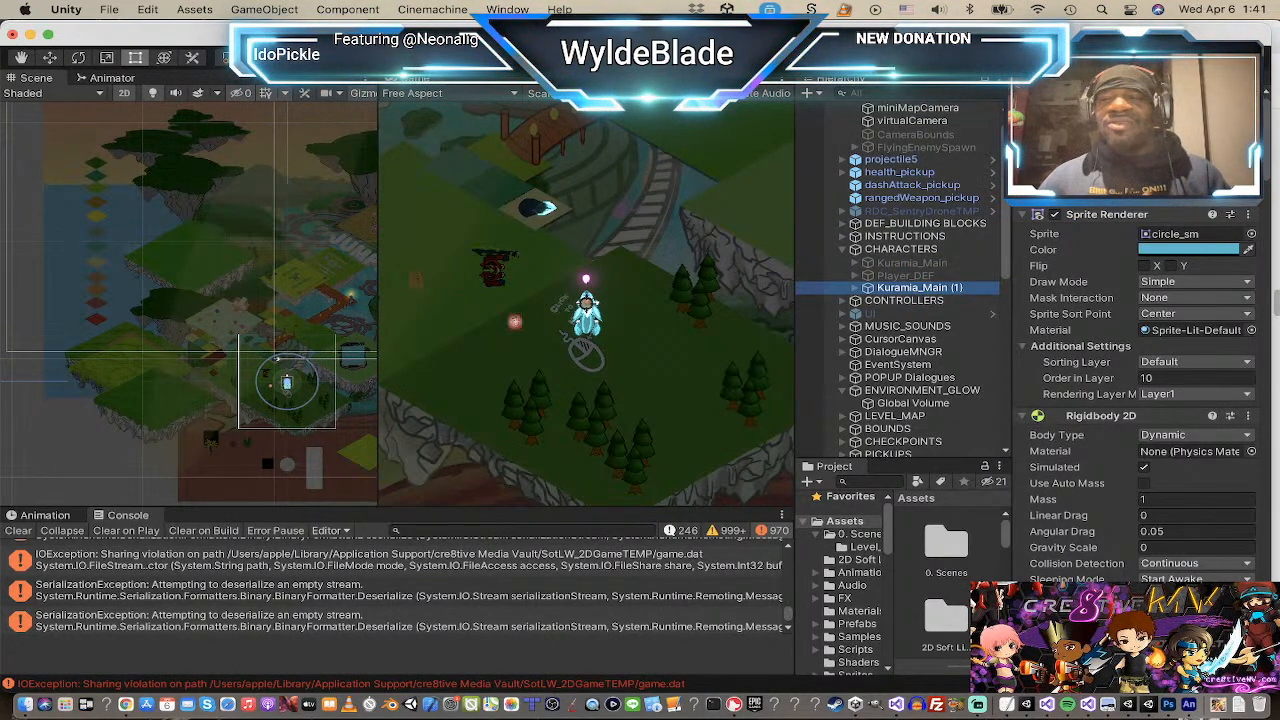
click(1053, 97)
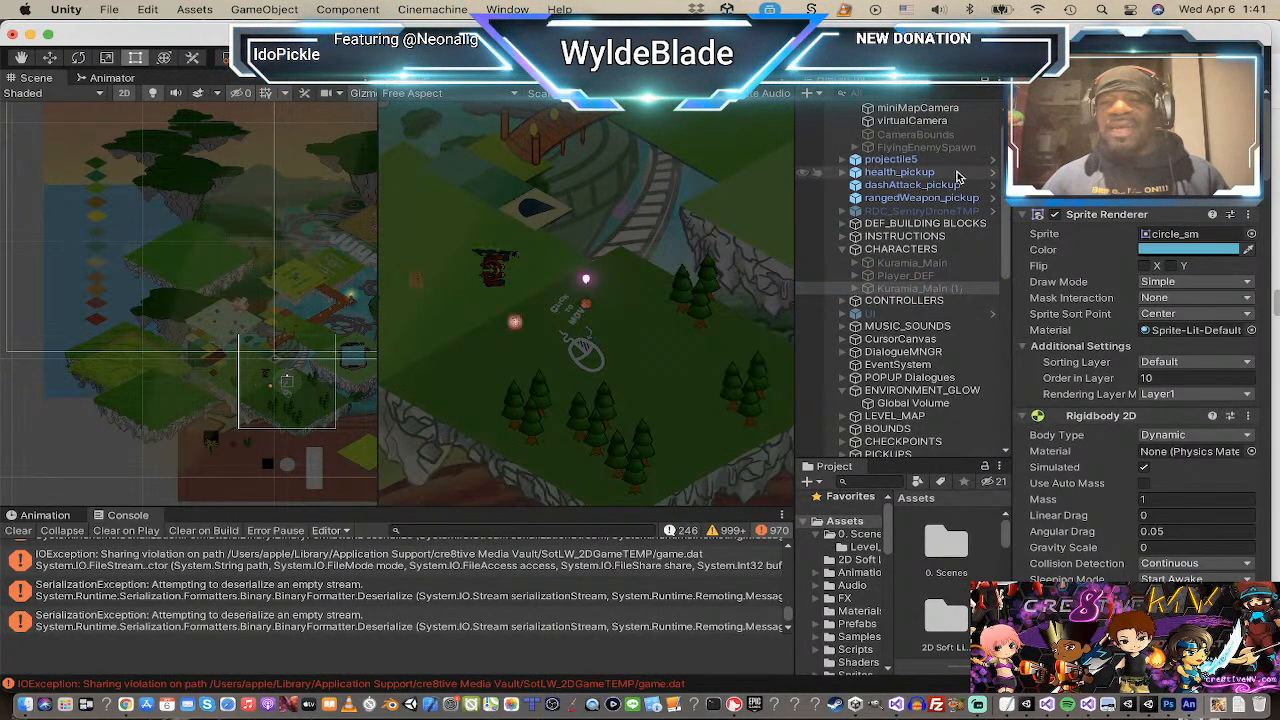
click(910, 262)
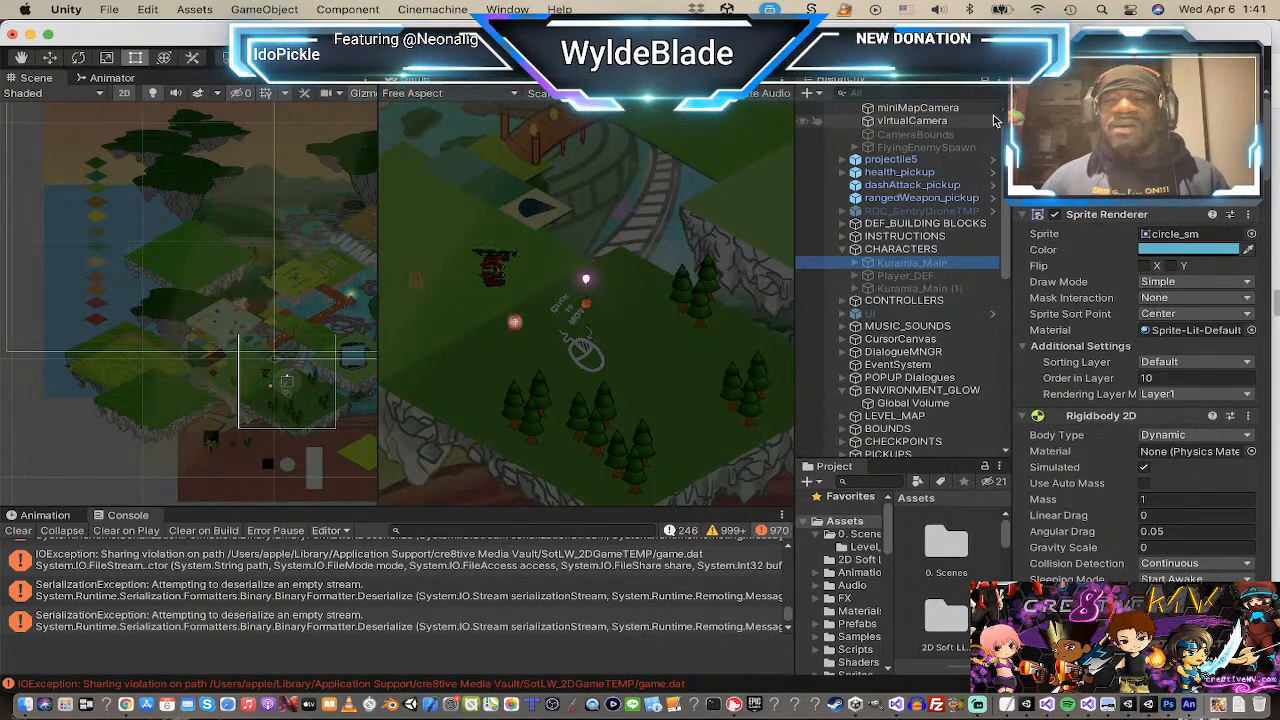
click(1053, 97)
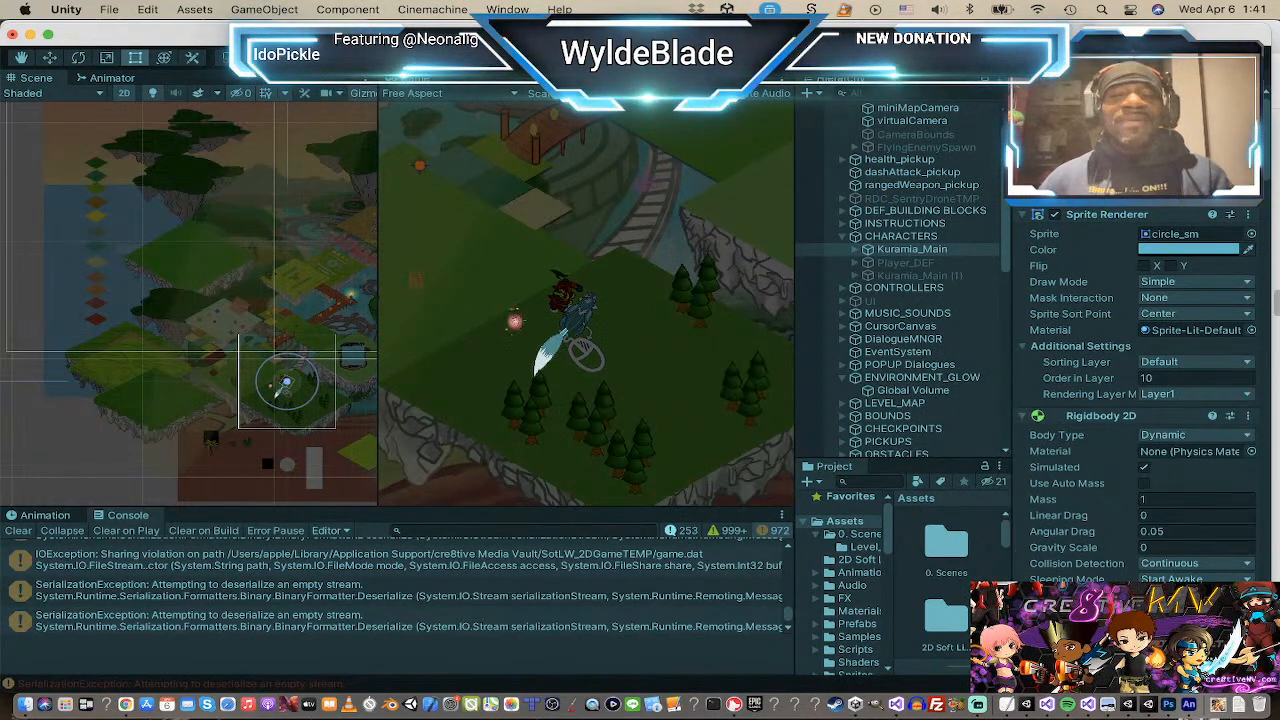
Step: Play-test the dim level with the non-glowing Kuramia_Main, moving it around the enemy, and stop the game
click(677, 389)
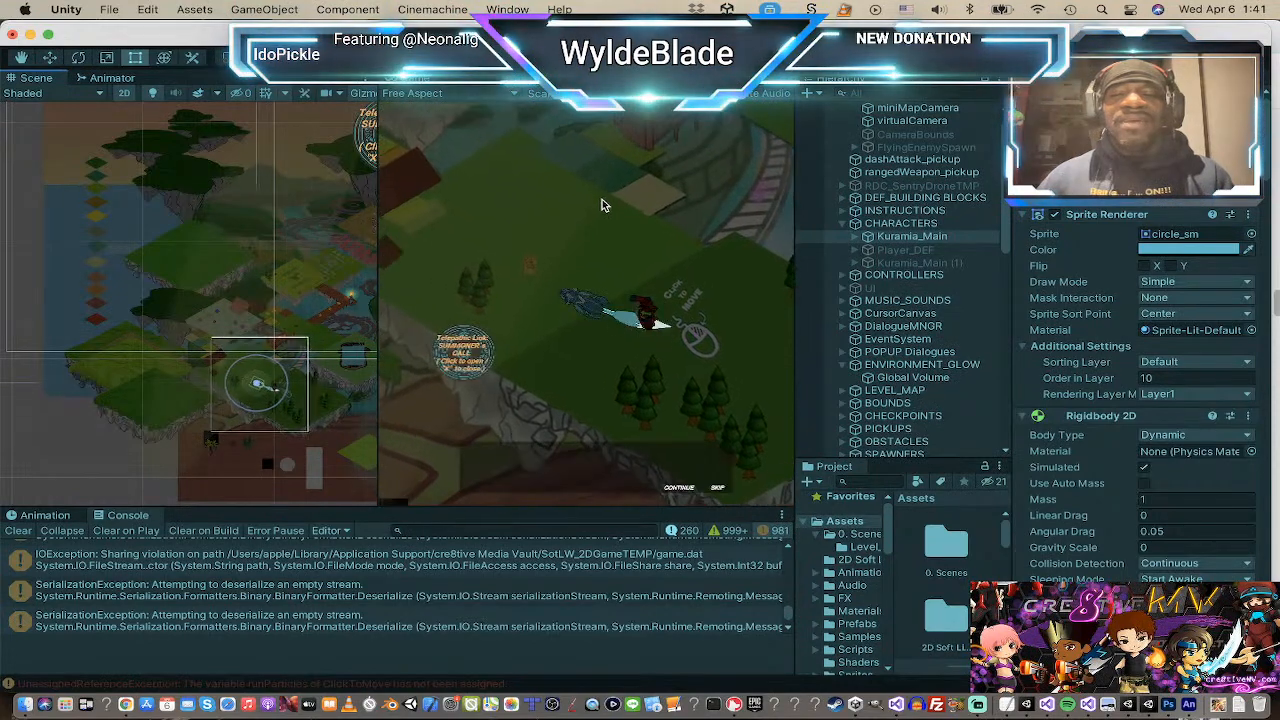
click(720, 316)
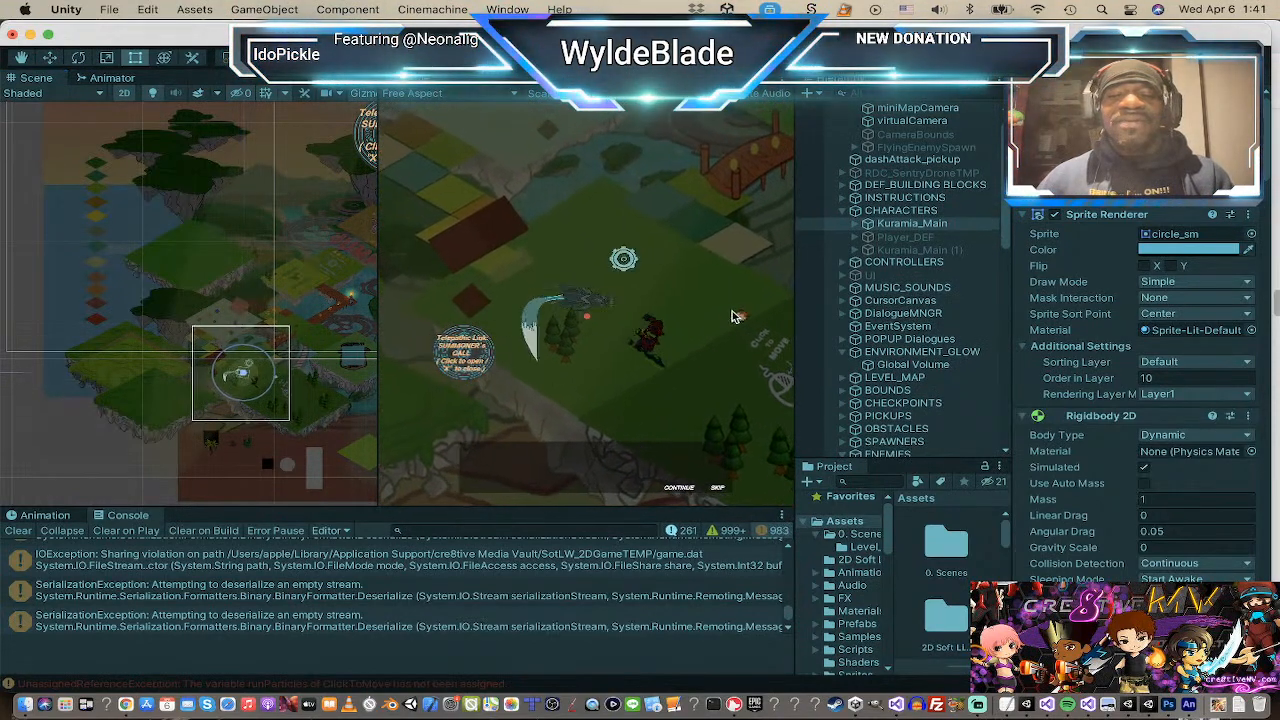
click(708, 327)
click(705, 327)
click(701, 323)
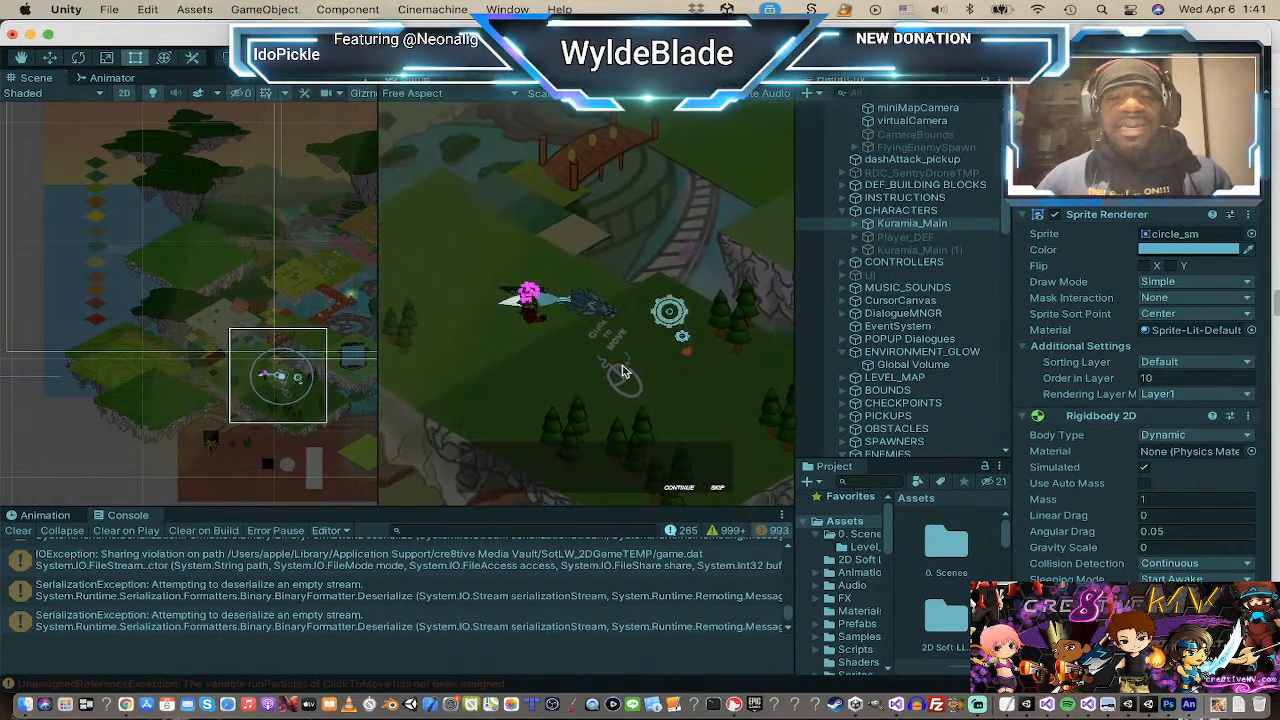
click(608, 373)
click(635, 330)
click(513, 206)
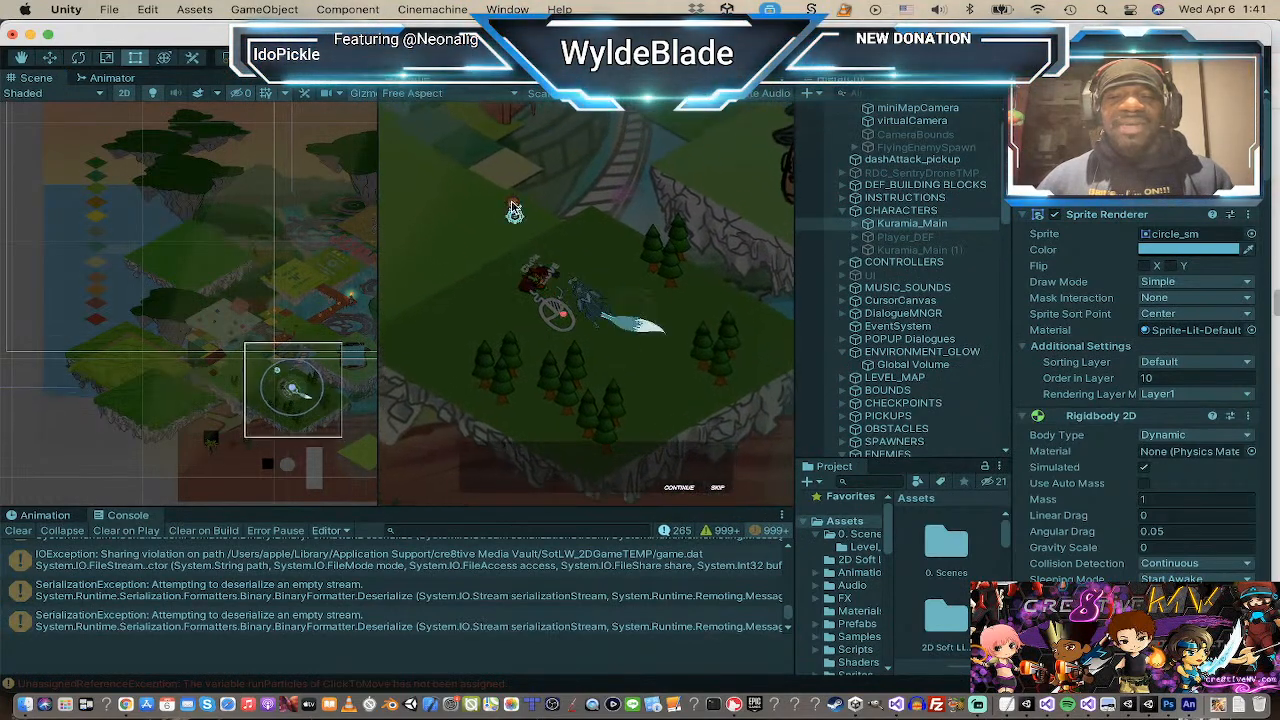
click(513, 206)
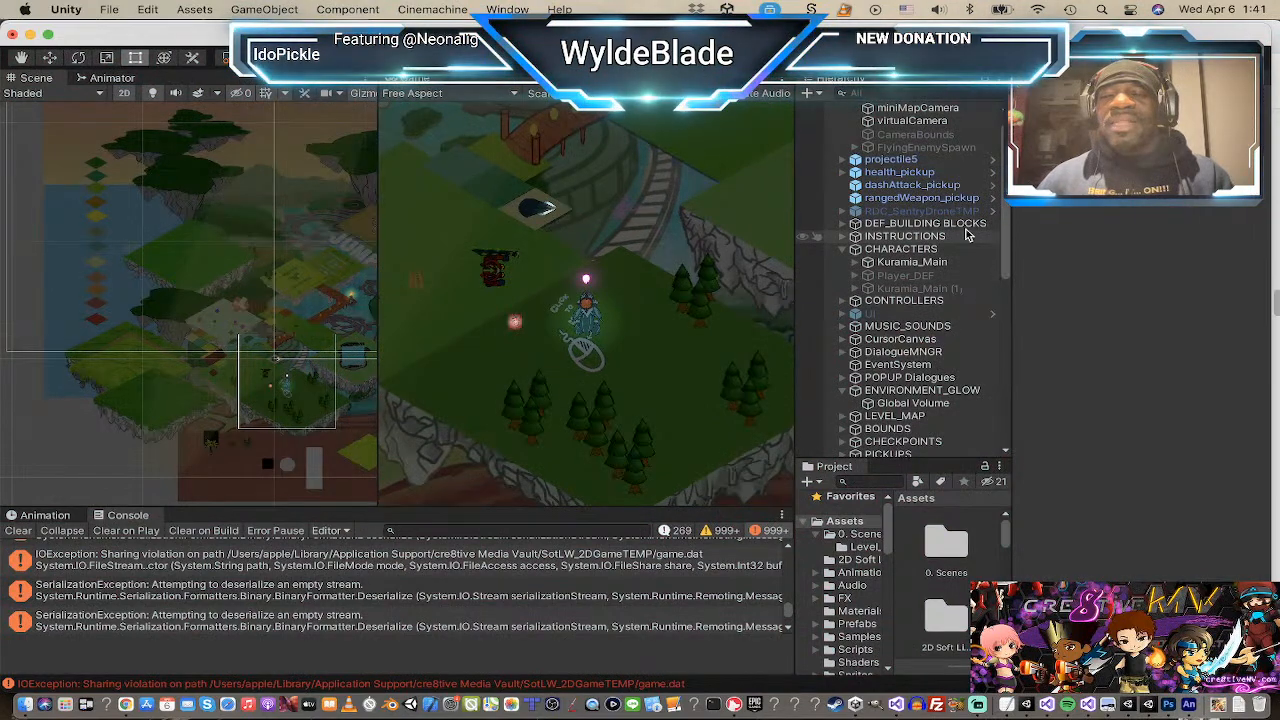
Step: Deactivate Kuramia_Main and reactivate Kuramia_Main (1) in the CHARACTERS group
click(912, 263)
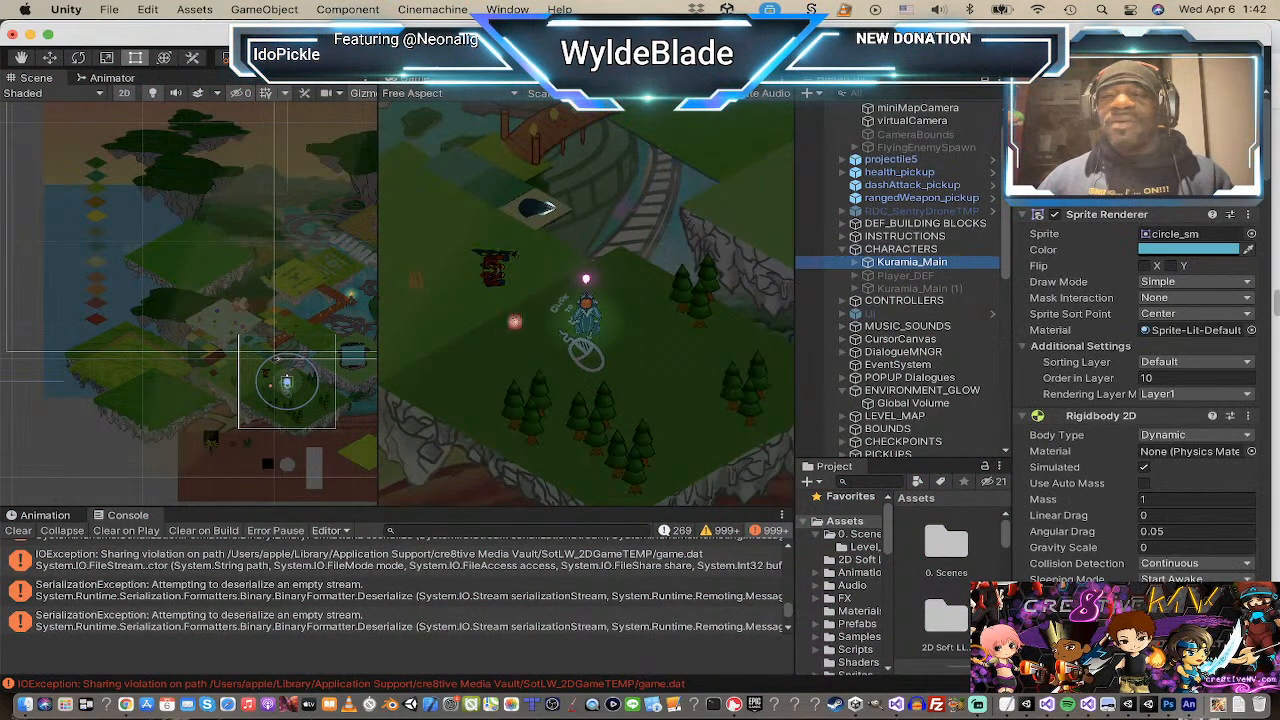
click(912, 289)
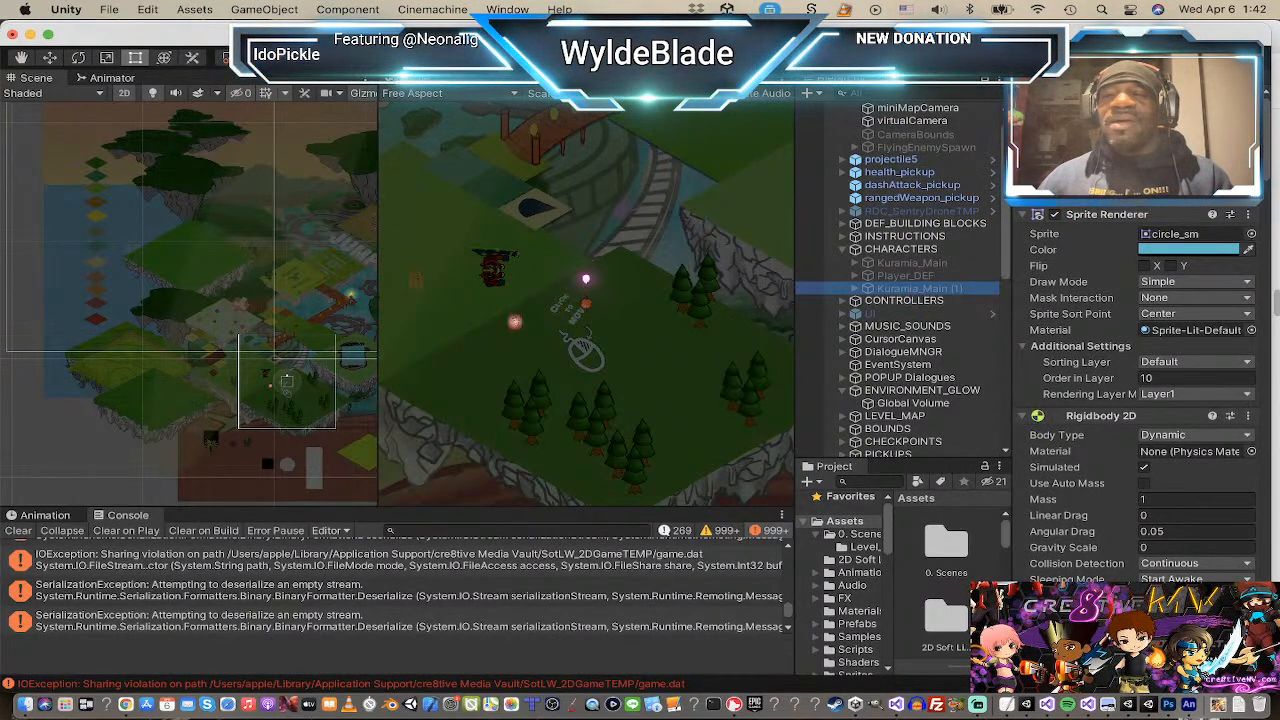
click(1054, 98)
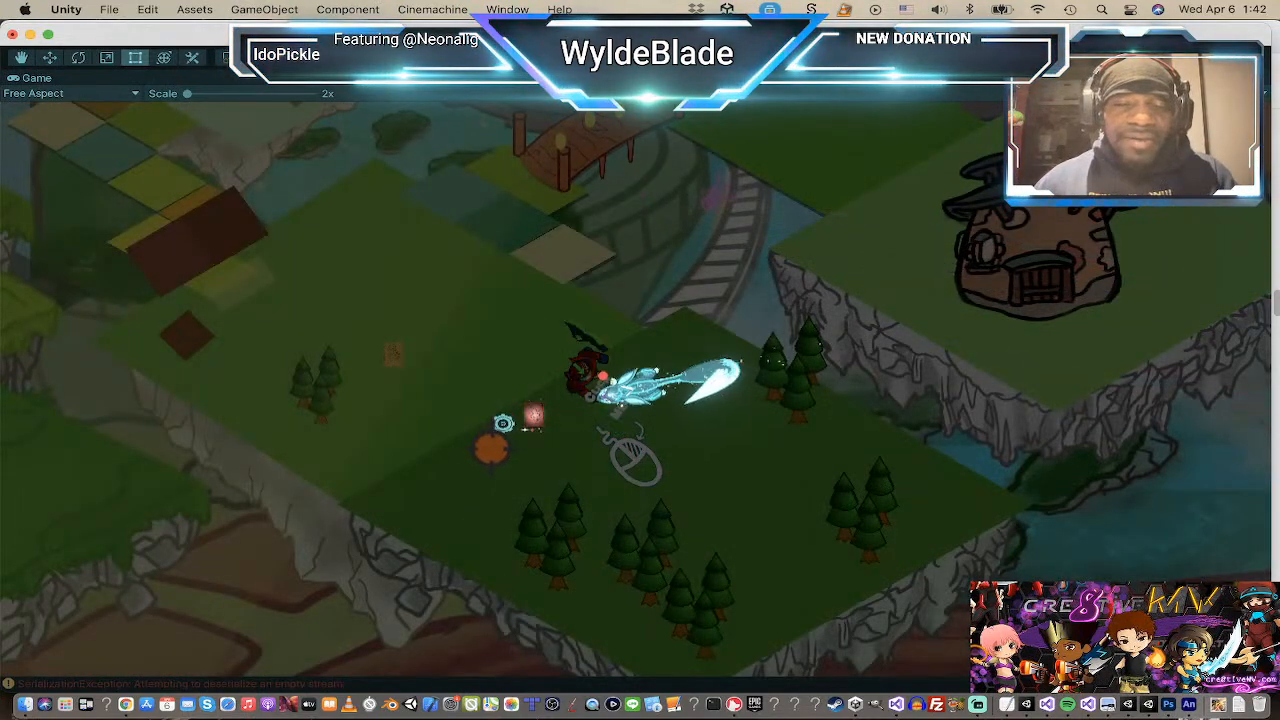
Step: Play-test the level in the maximized Game view, moving the glowing character around the enemy, and stop the game
click(486, 457)
click(420, 290)
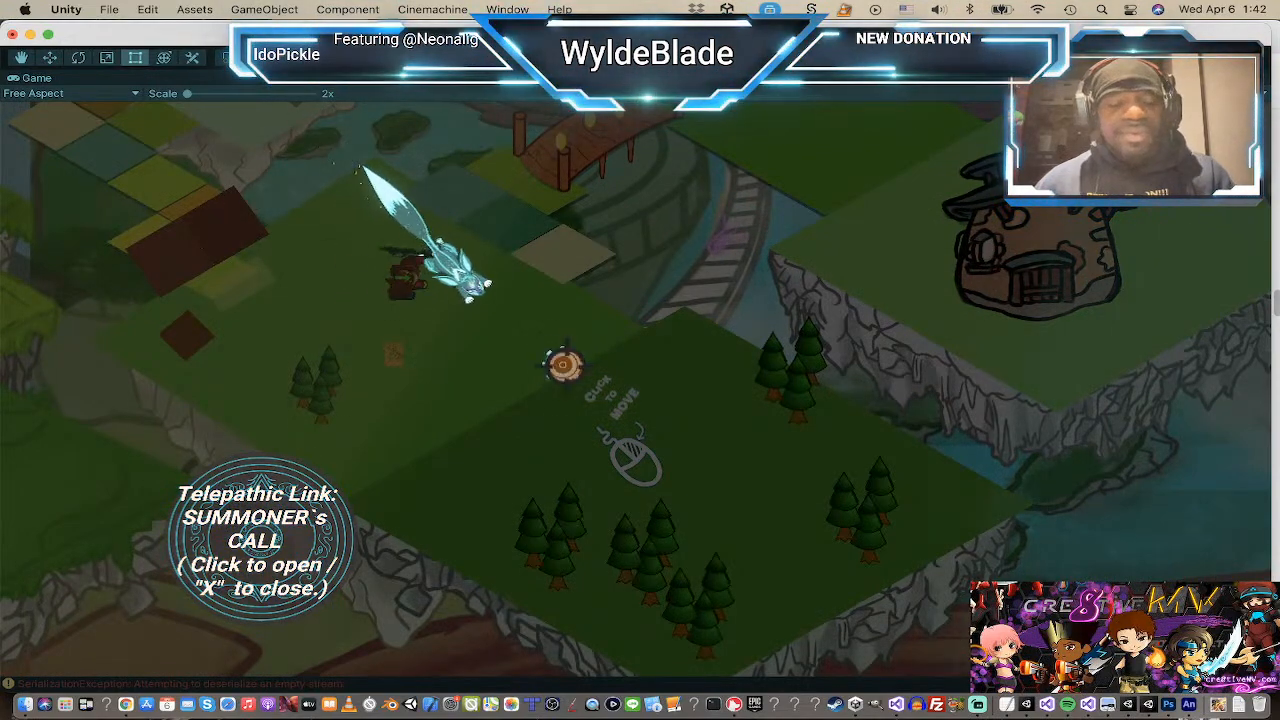
click(668, 395)
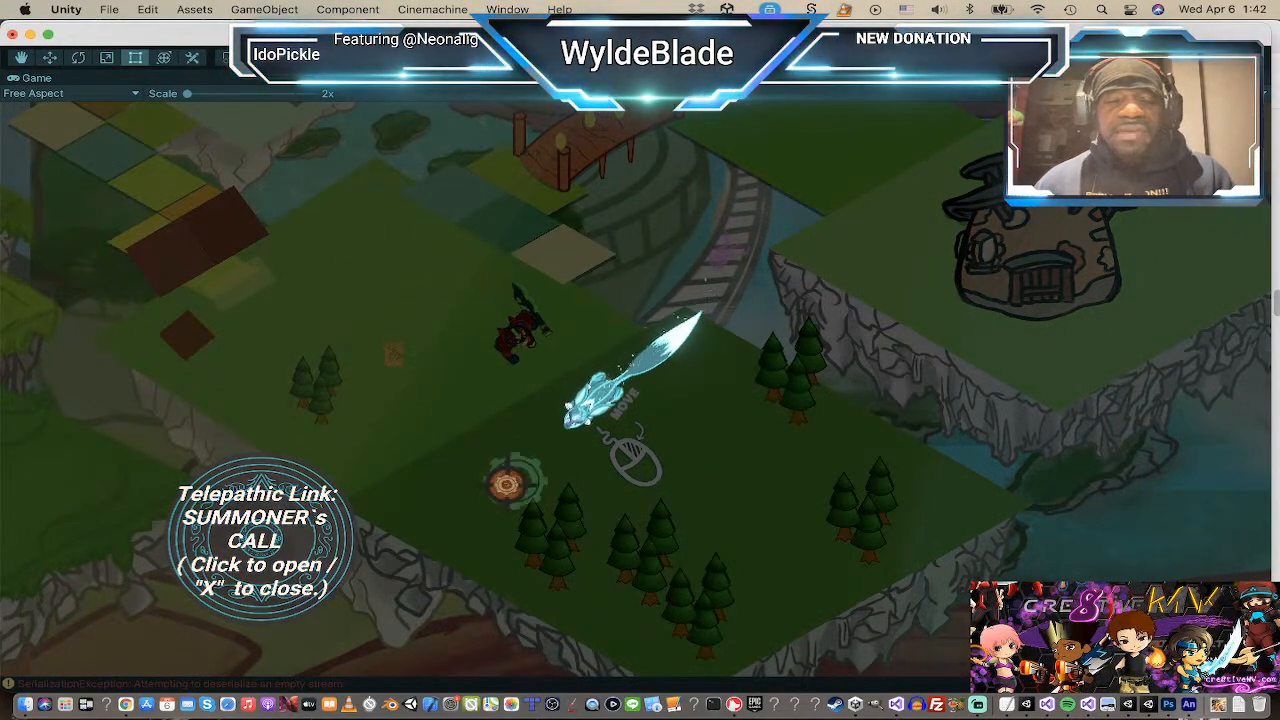
click(417, 358)
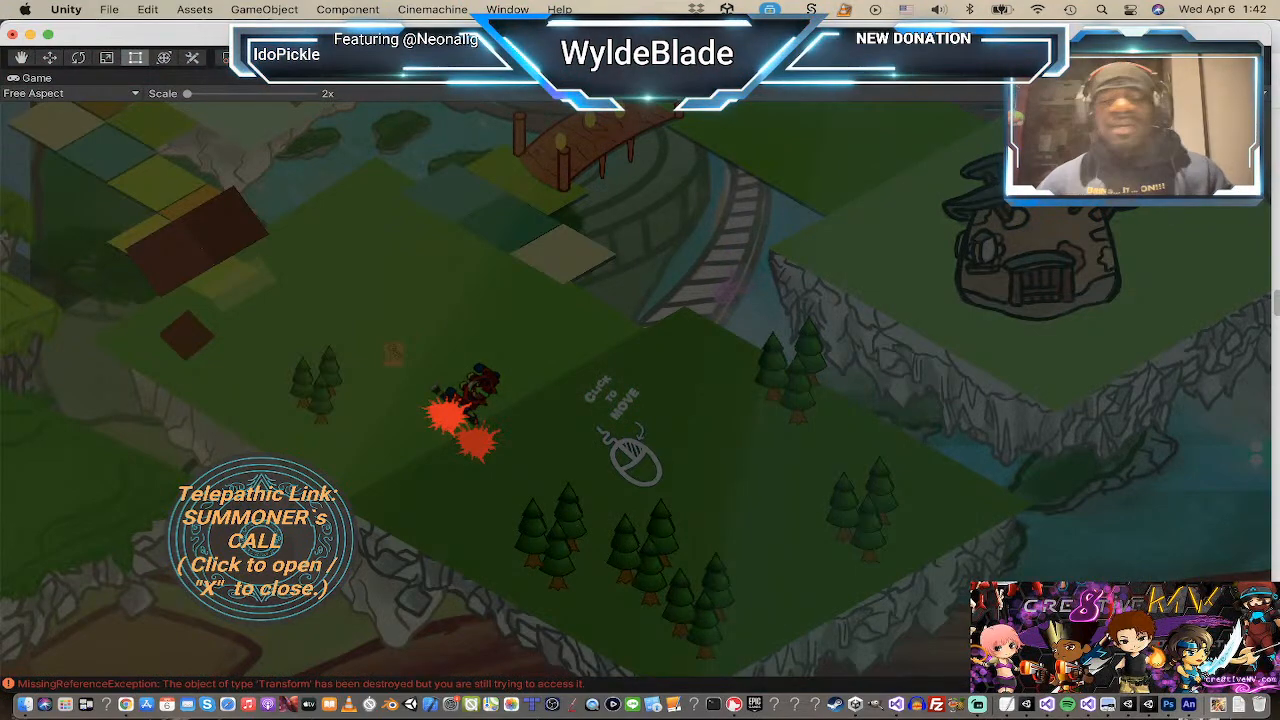
key(super+p)
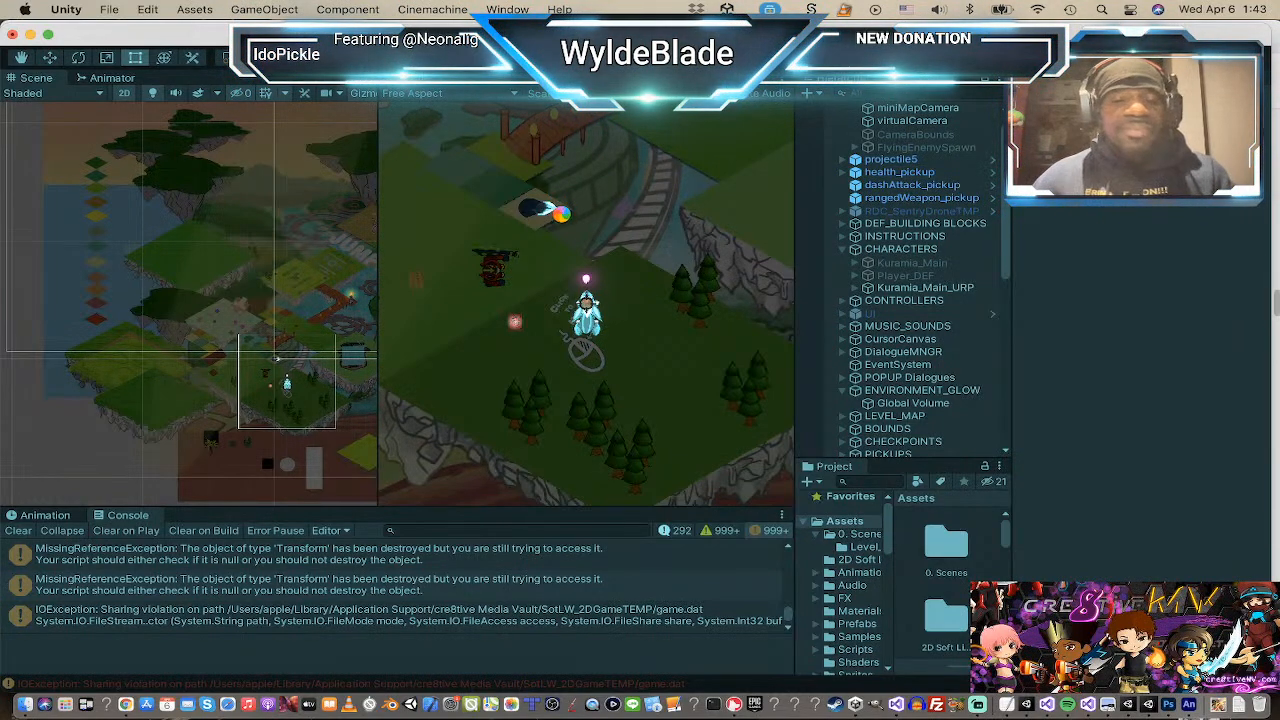
Step: Run the level again and move the glowing Kuramia_Main_URP character across the upper grass area
key(super+p)
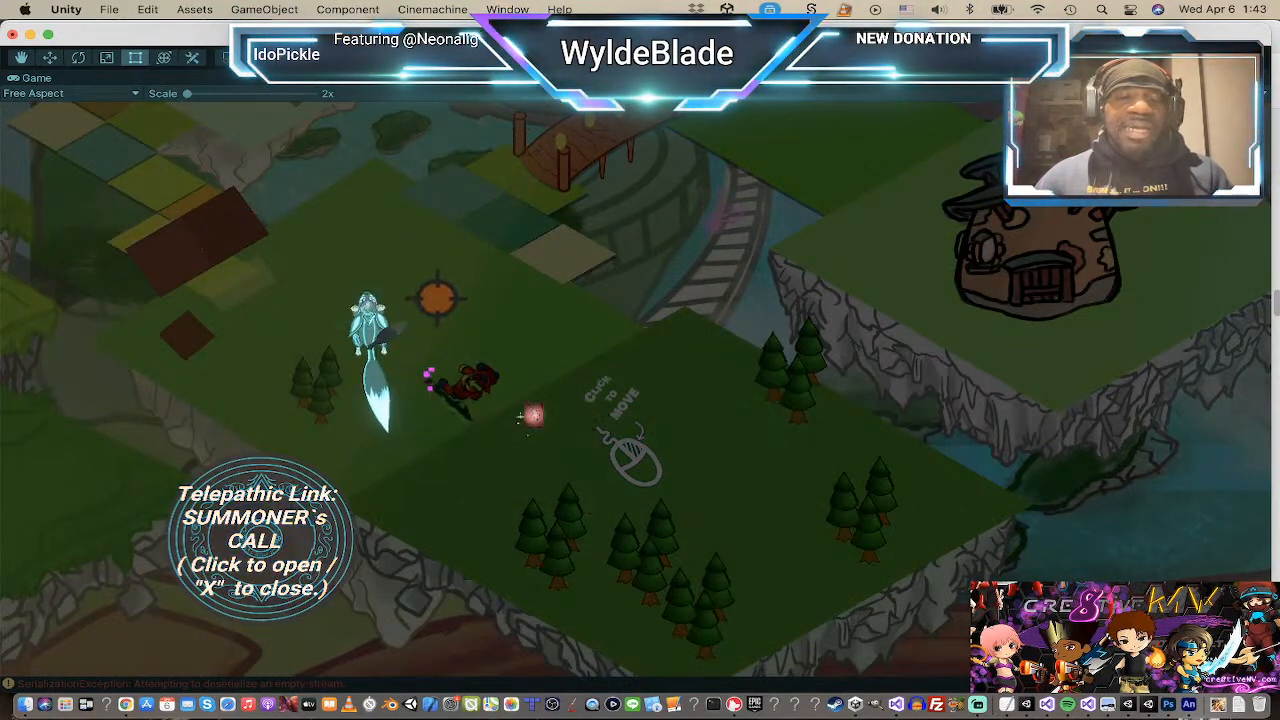
click(396, 222)
click(345, 196)
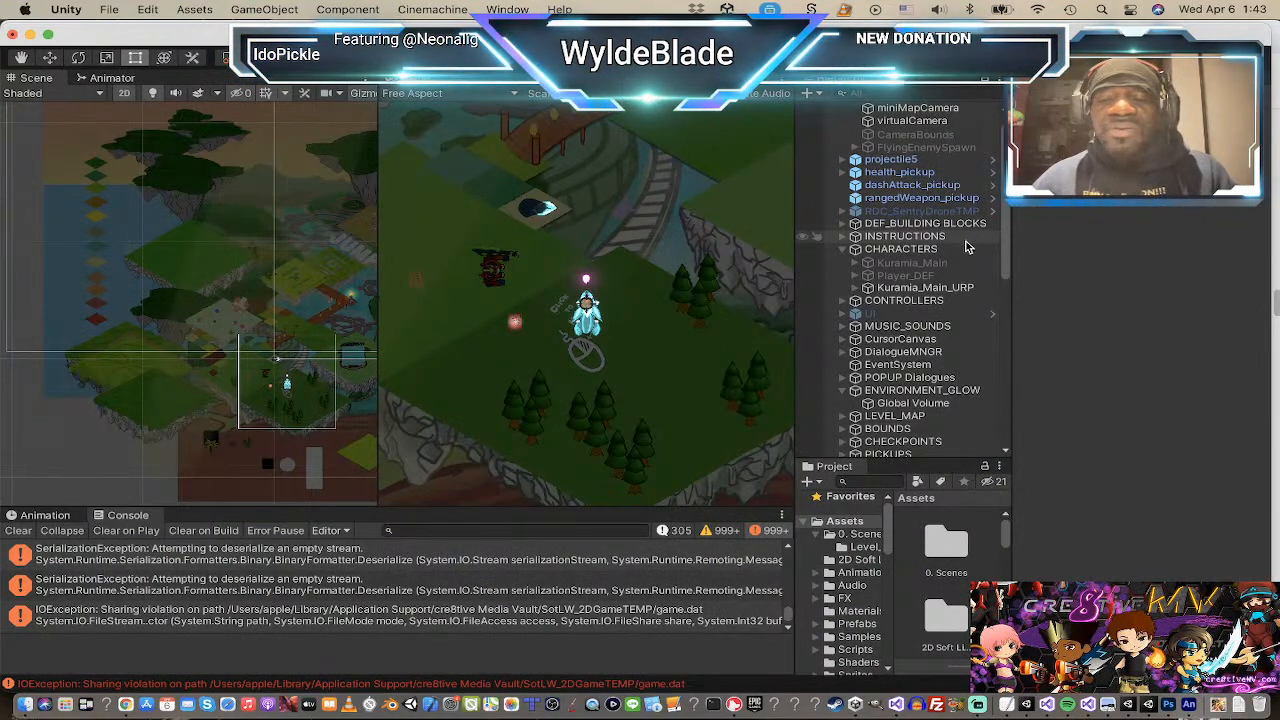
Step: Set the intensity of Default_SceneLight2D in the 2D_LIGHTS group to 0.7
scroll(966, 241, up, 2)
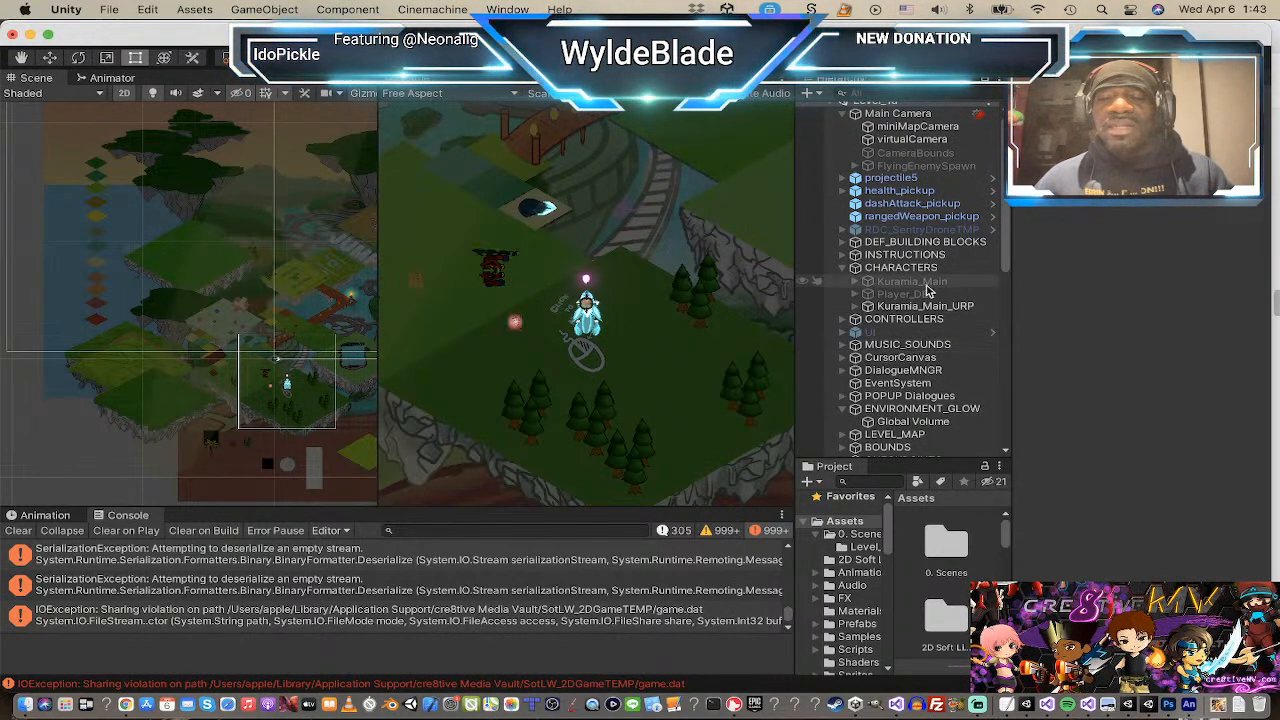
scroll(928, 291, down, 2)
scroll(928, 293, down, 8)
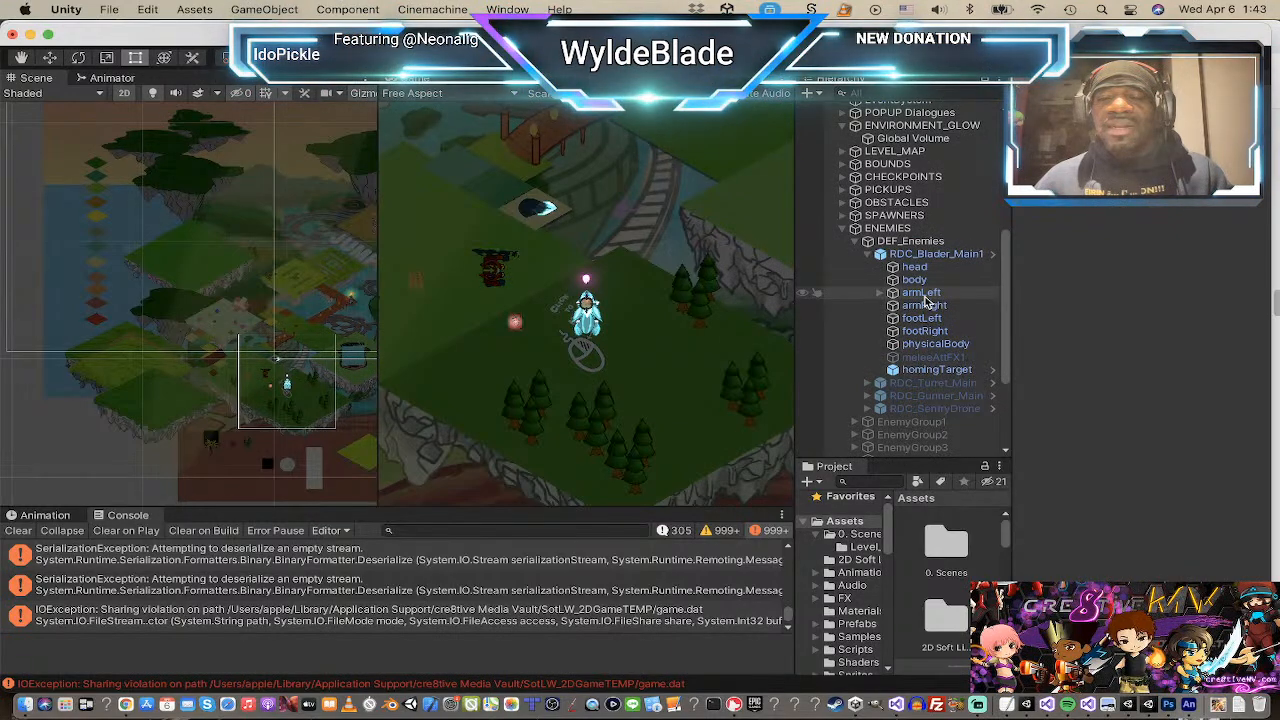
scroll(928, 302, down, 3)
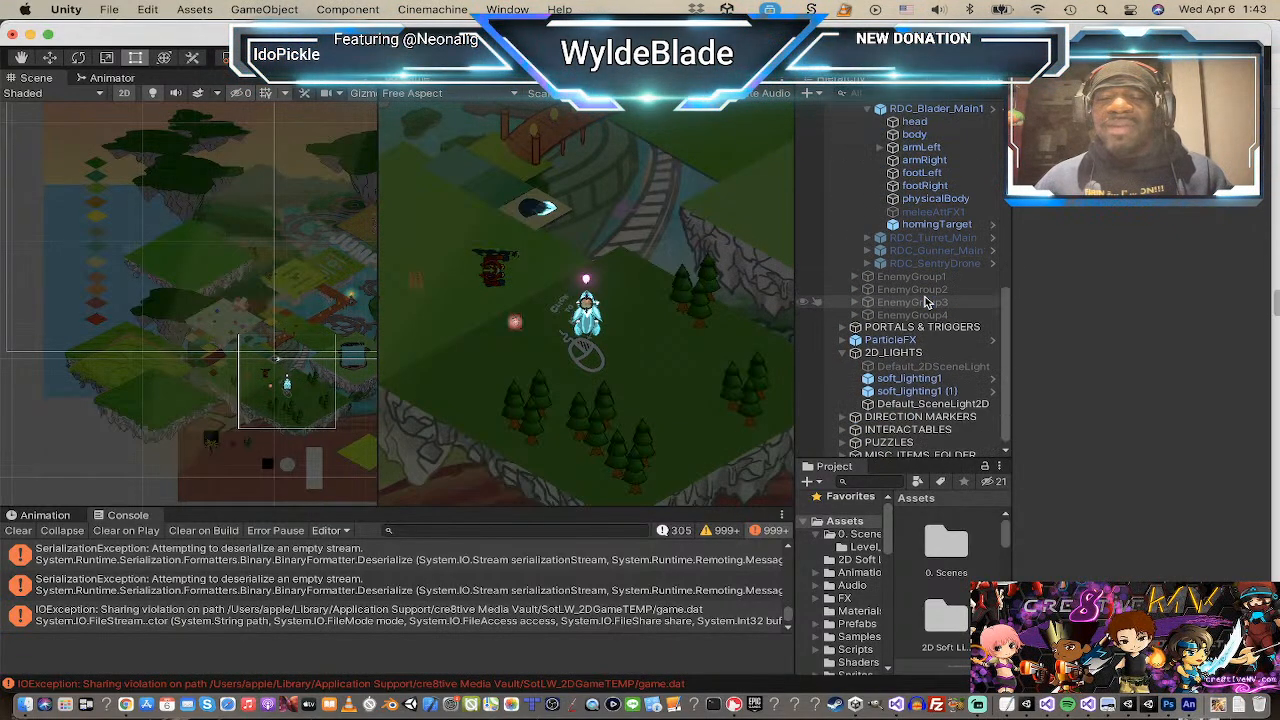
click(930, 403)
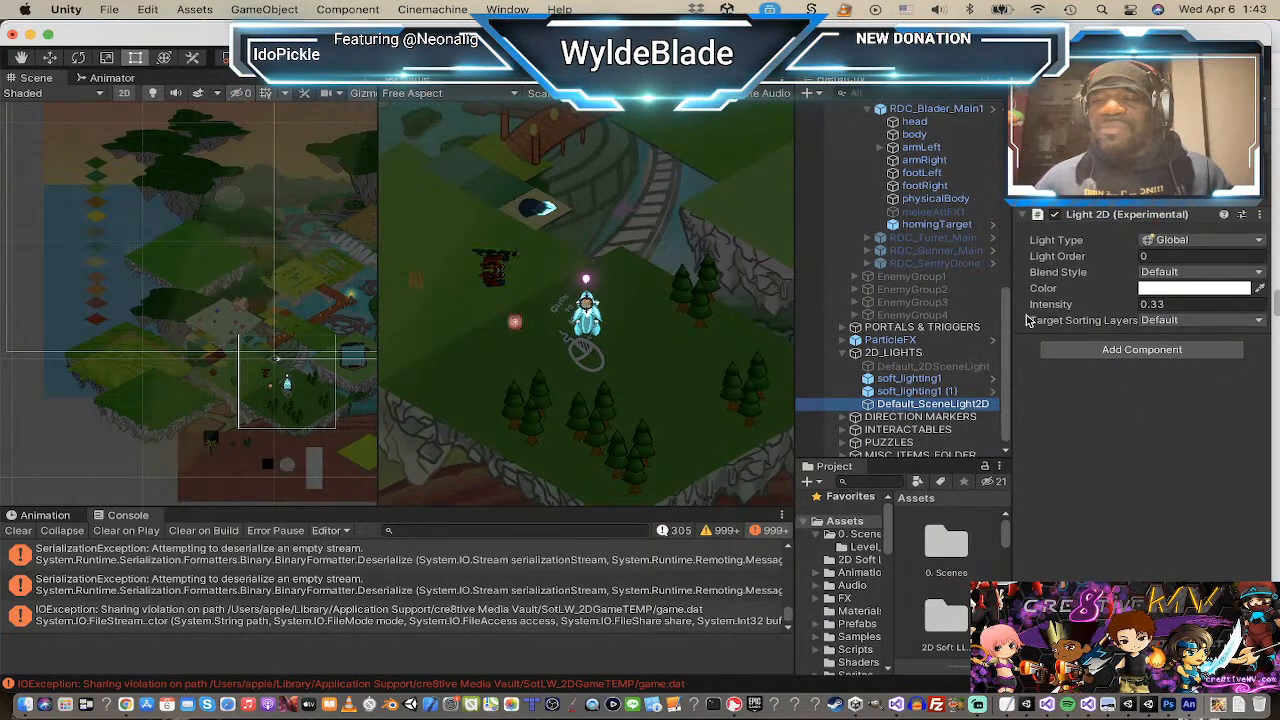
mouse_move(1062, 308)
mouse_down()
mouse_move(1150, 306)
mouse_move(1068, 309)
mouse_move(1078, 313)
mouse_up()
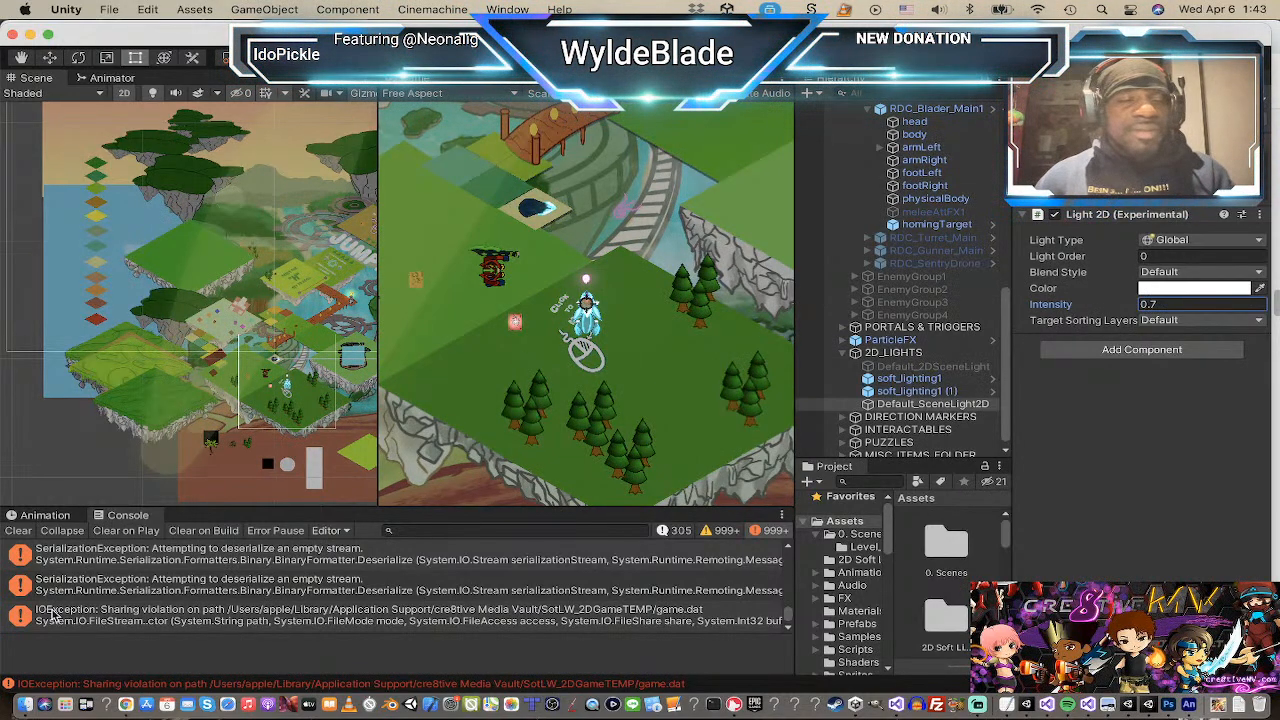
Step: Clear the console messages, make the Scene and Game views taller, and frame the player's area closely in the Scene view
click(19, 531)
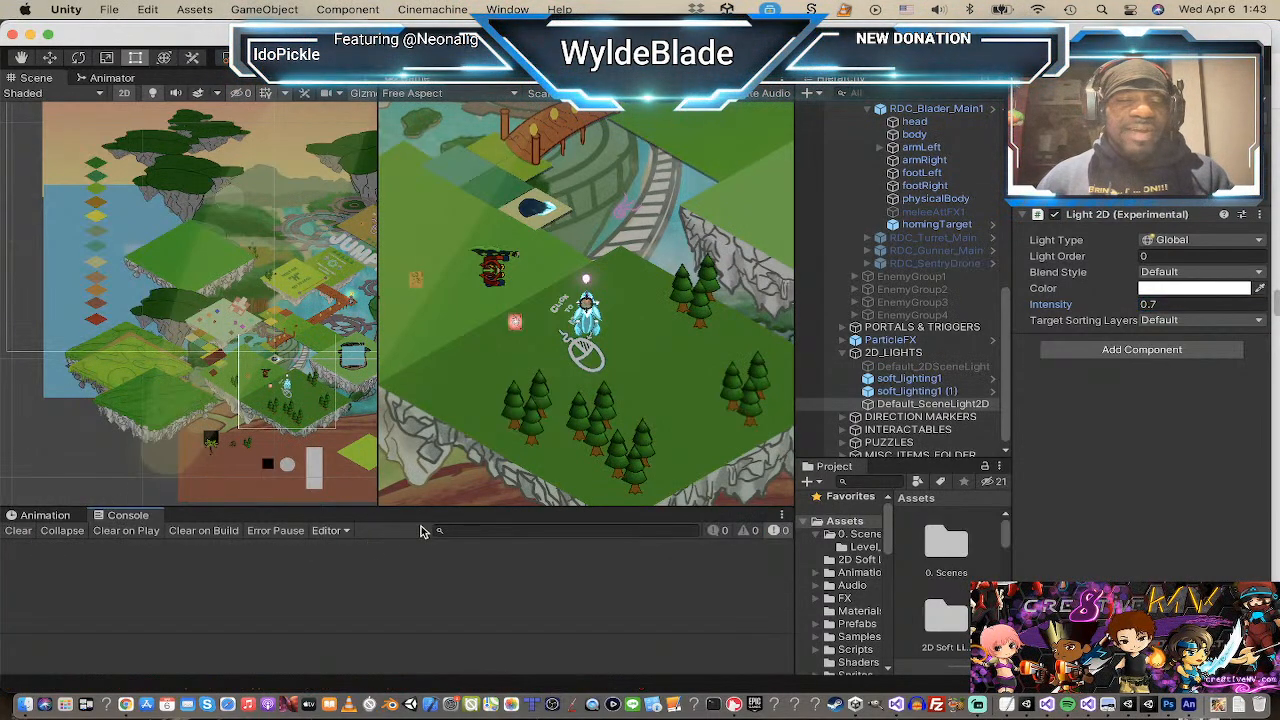
drag(432, 509, 423, 529)
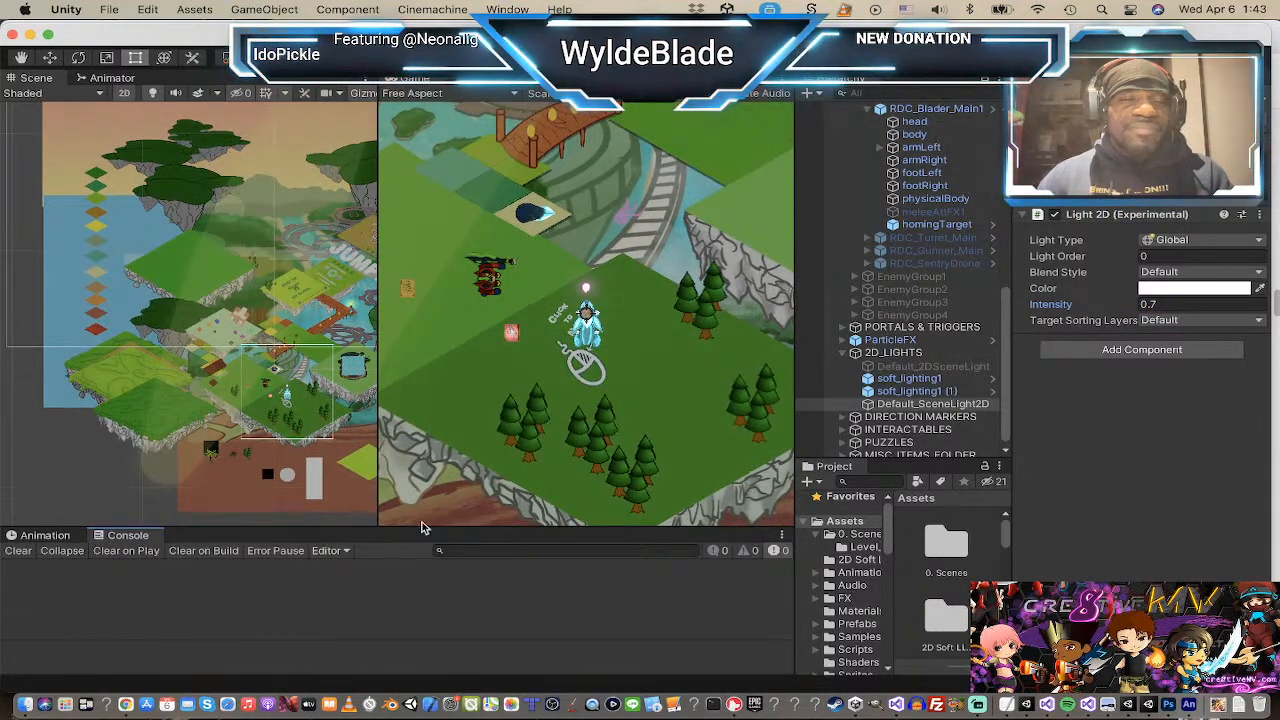
middle_drag(213, 358, 119, 350)
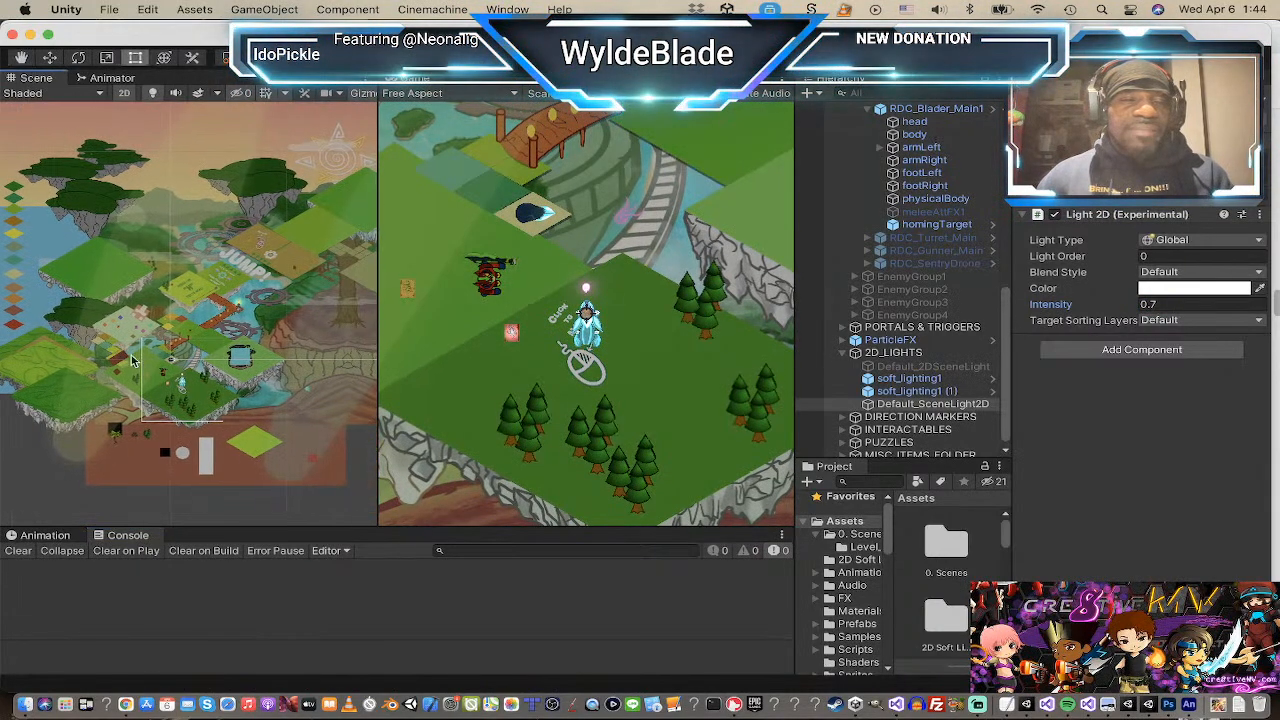
scroll(174, 371, up, 10)
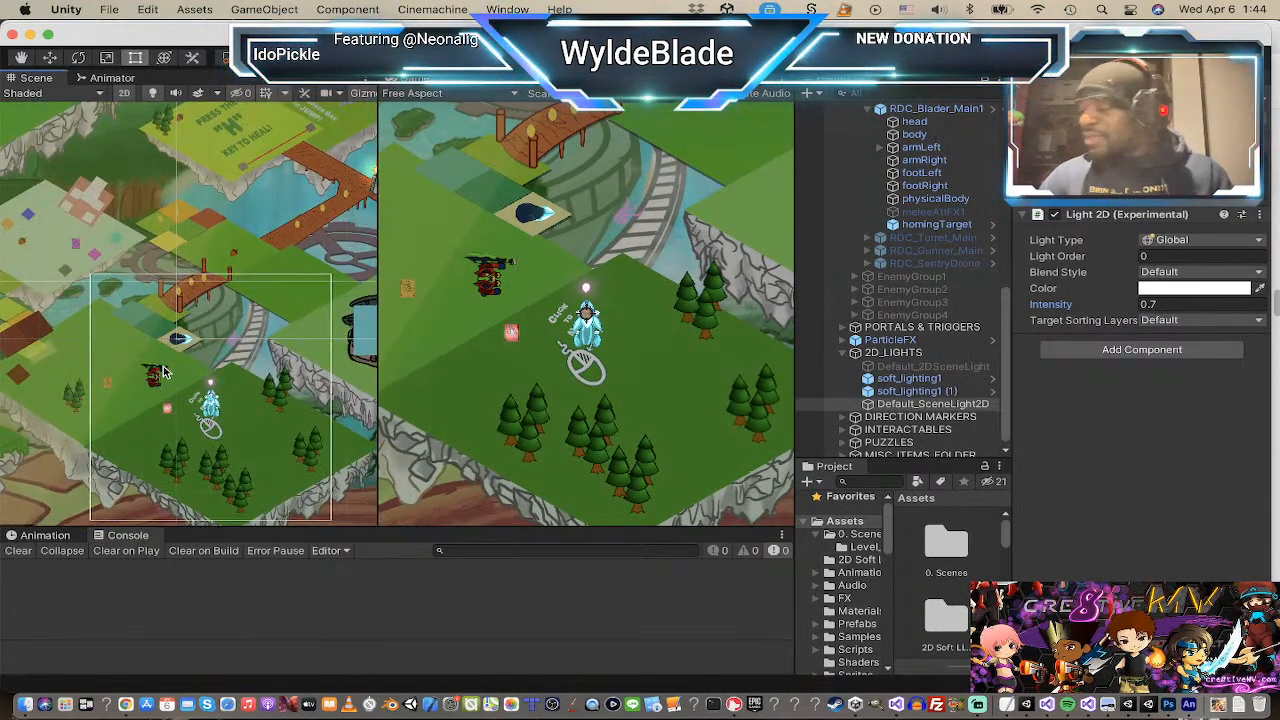
Step: Enlarge the Game view around the red blade-armed enemy to examine its unlit appearance beside the glowing player
scroll(165, 372, down, 1)
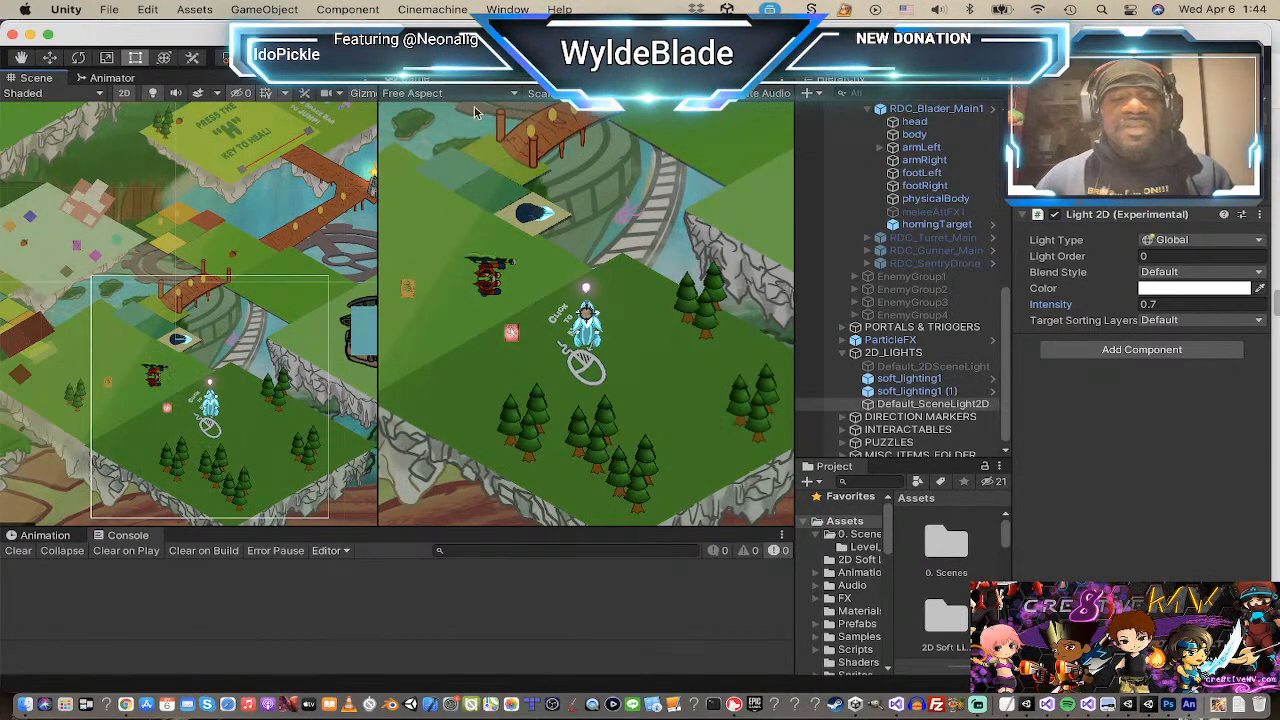
scroll(533, 250, up, 4)
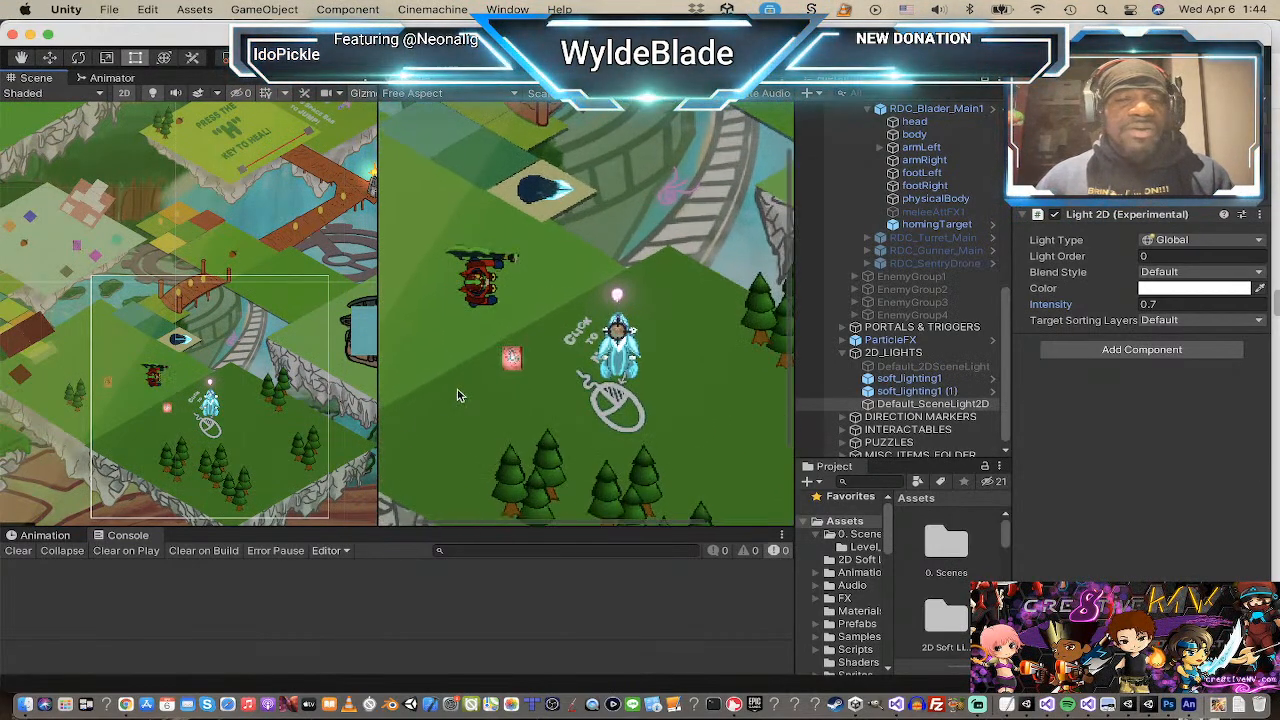
scroll(460, 392, up, 5)
middle_drag(478, 328, 516, 429)
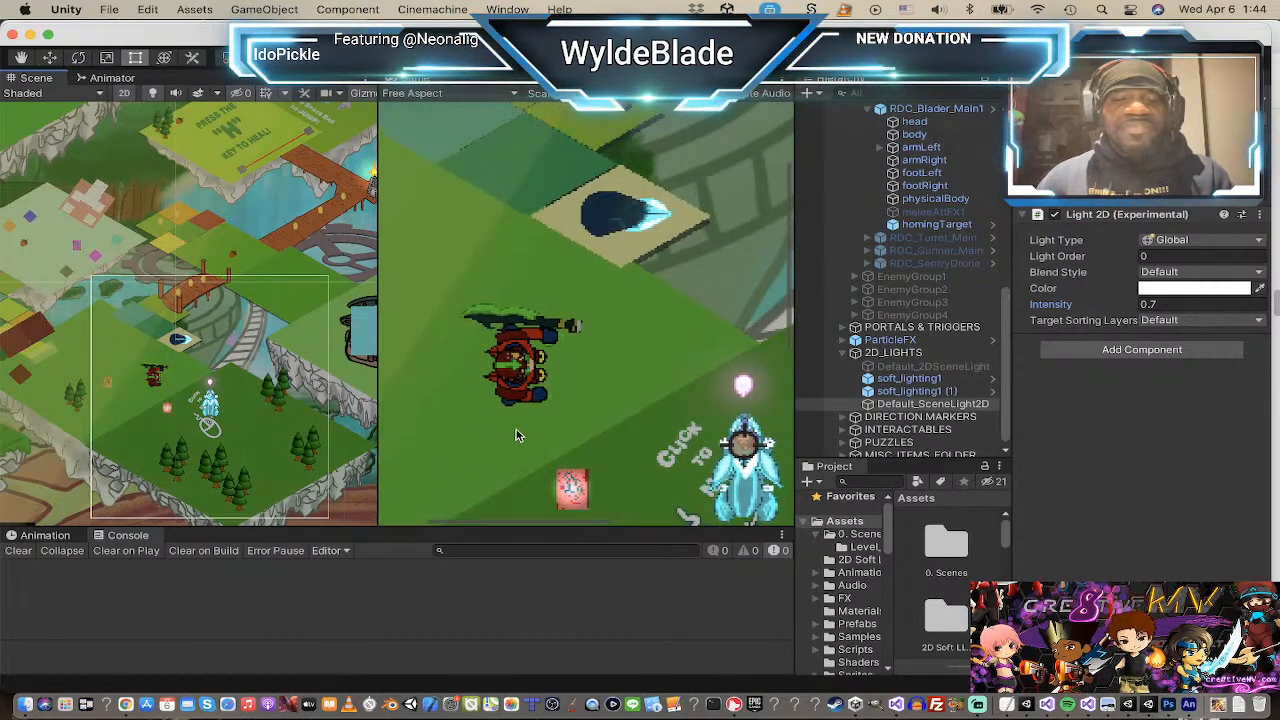
scroll(822, 276, up, 5)
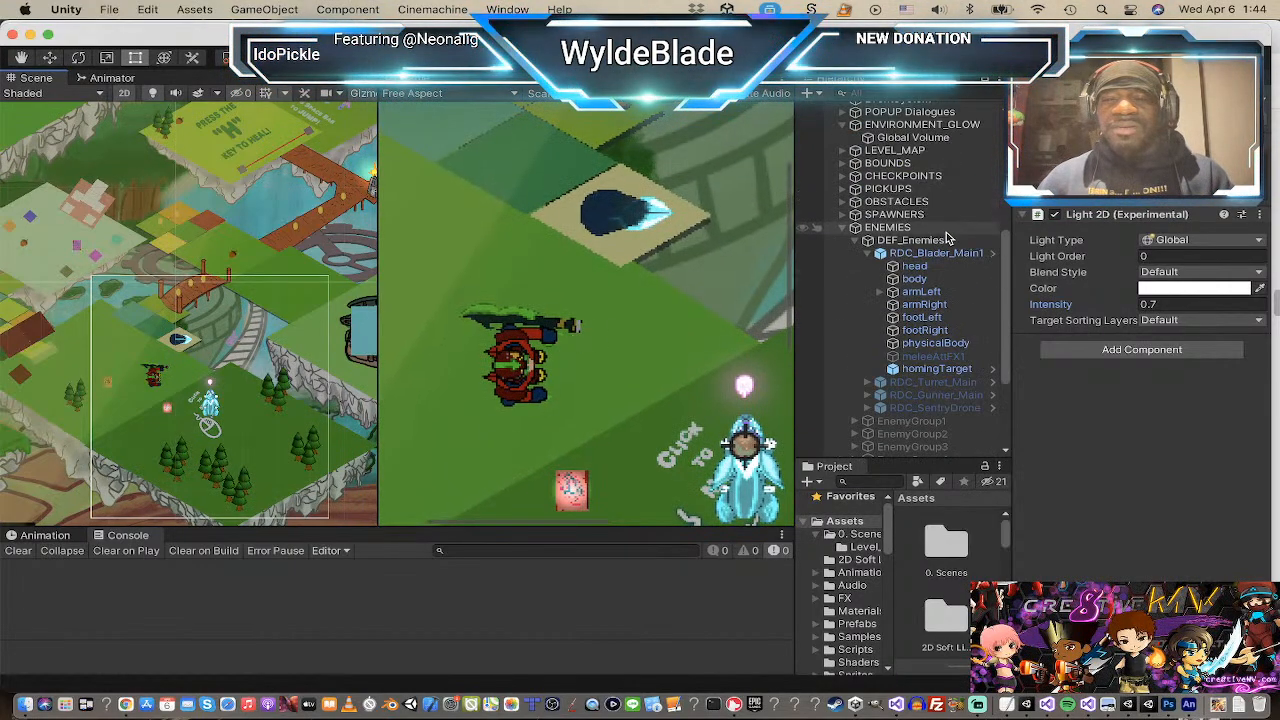
Step: Collapse and select RDC_Blader_Main1 under DEF_Enemies, restore the Game view's scale, and frame the enemy closely in the Scene view
click(867, 255)
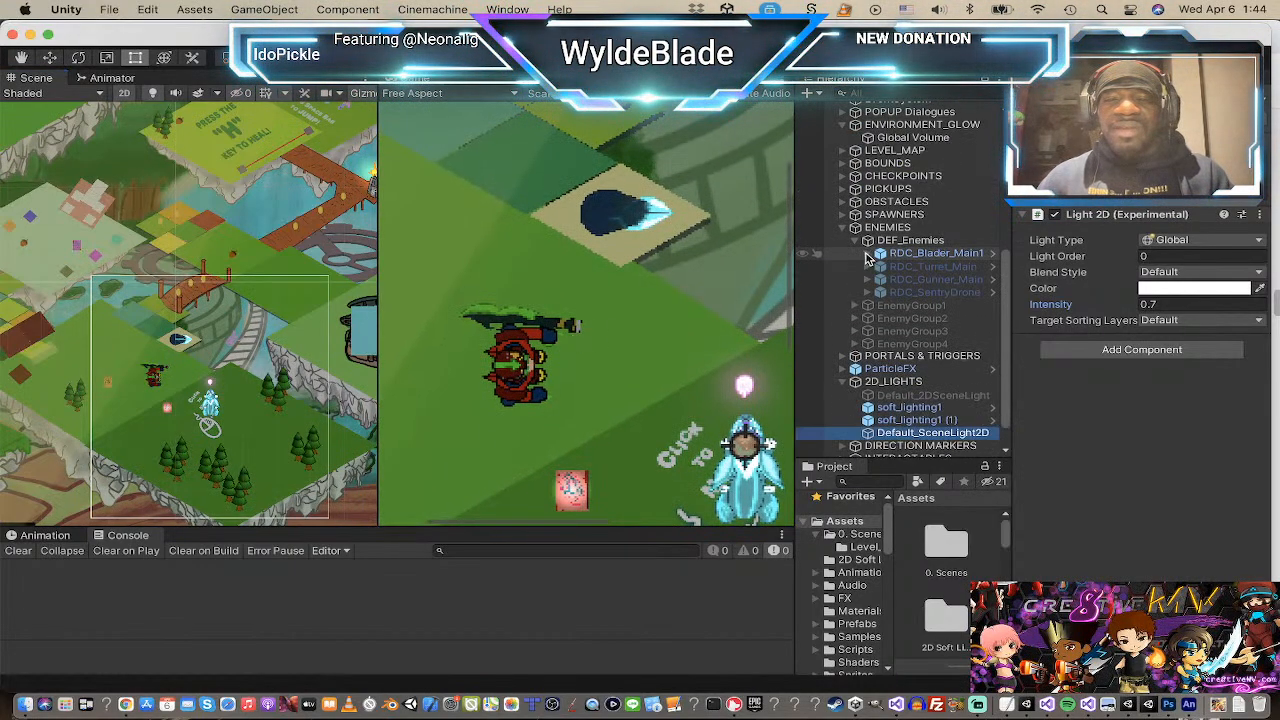
click(882, 256)
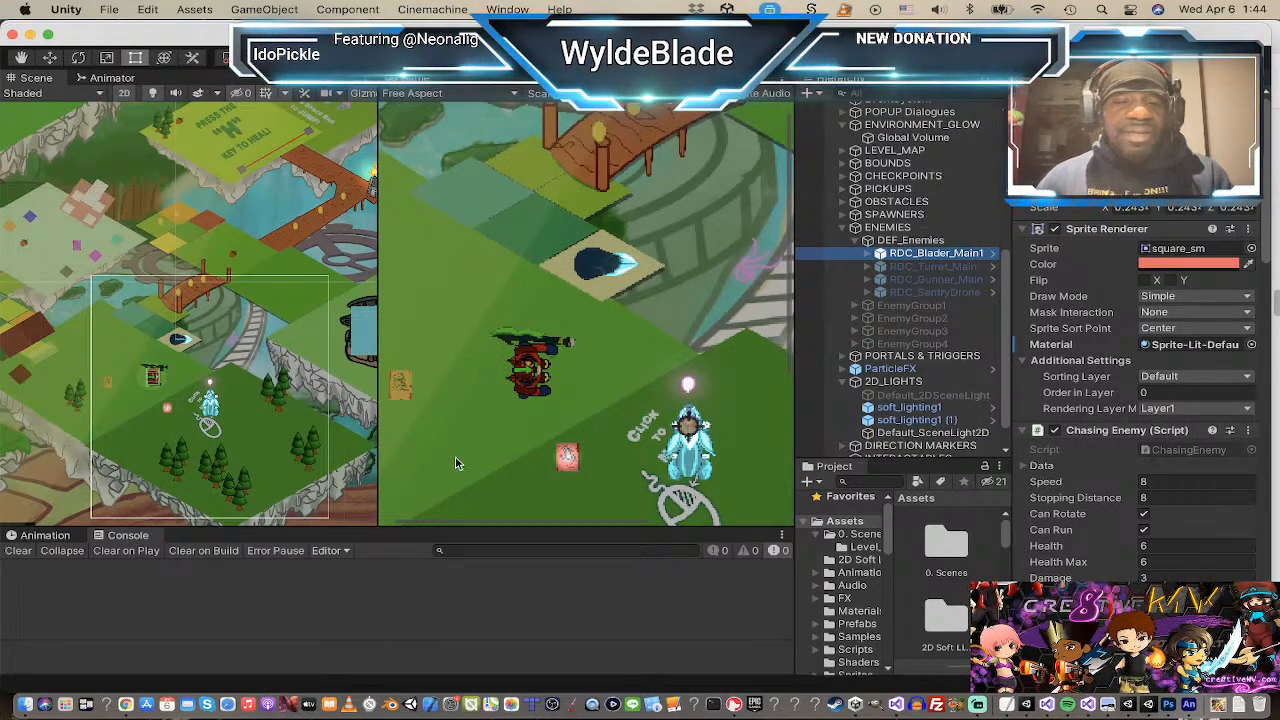
scroll(655, 400, down, 5)
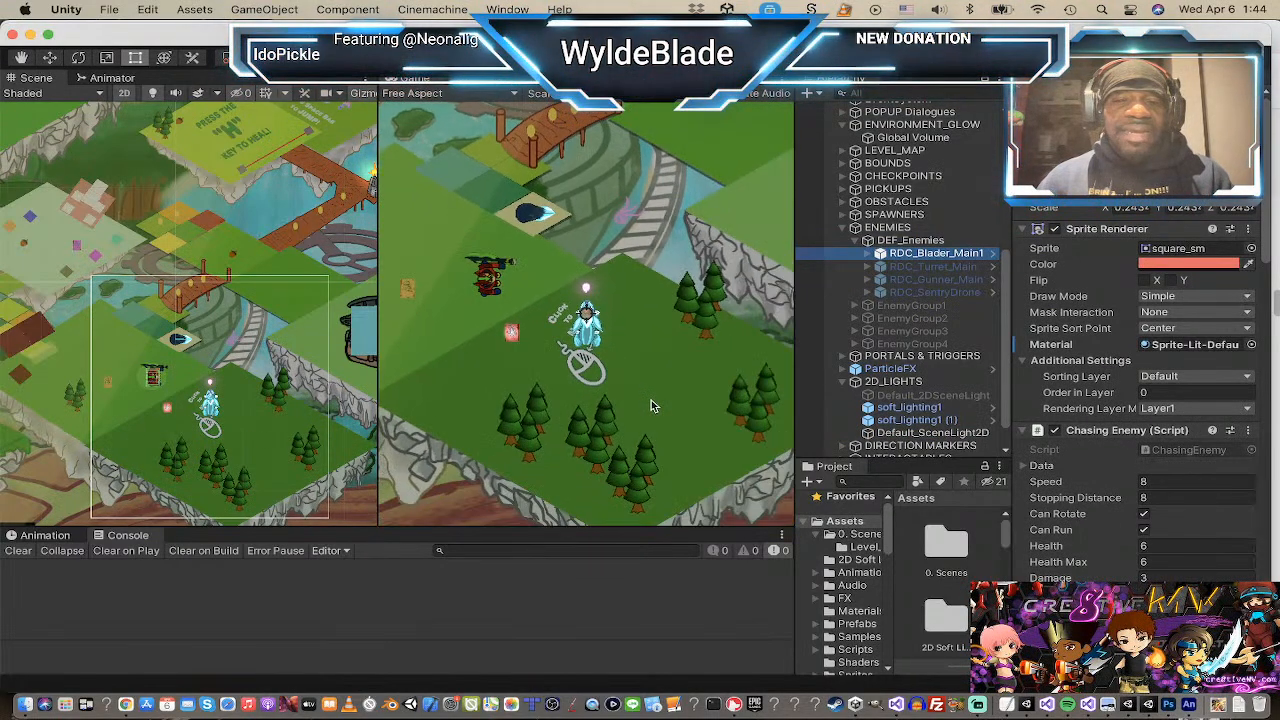
scroll(205, 425, up, 10)
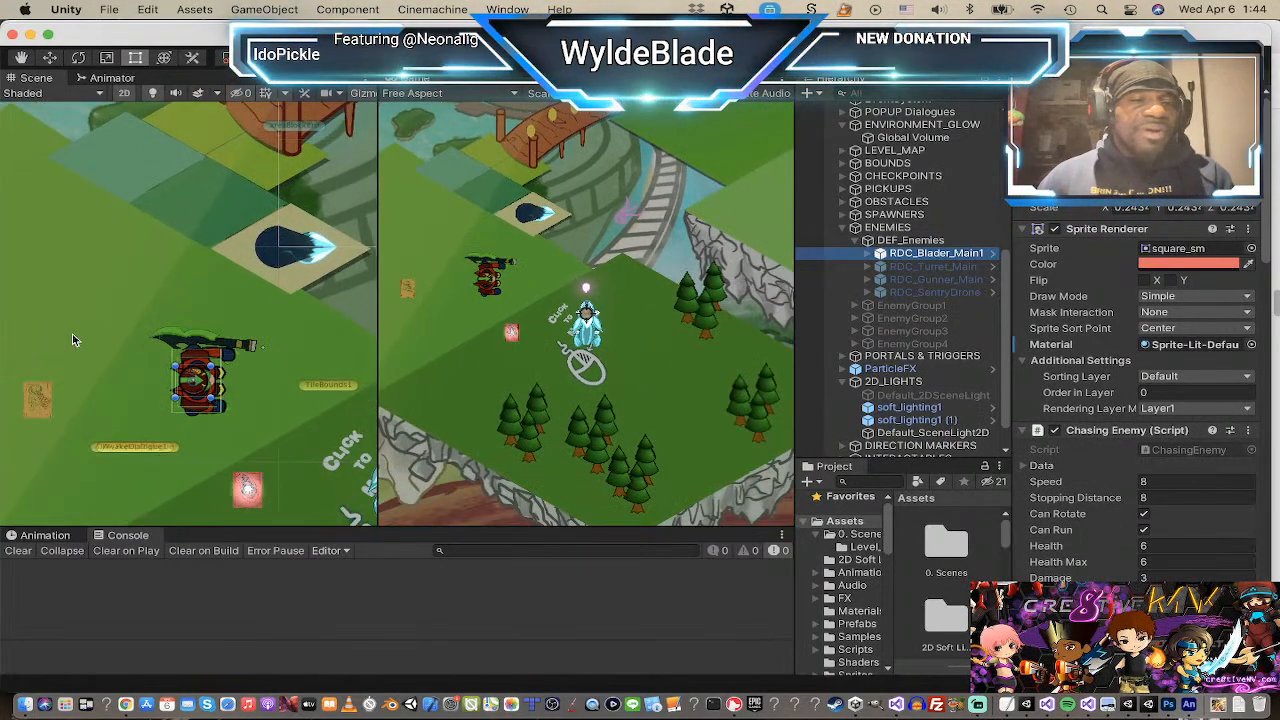
middle_drag(94, 362, 82, 262)
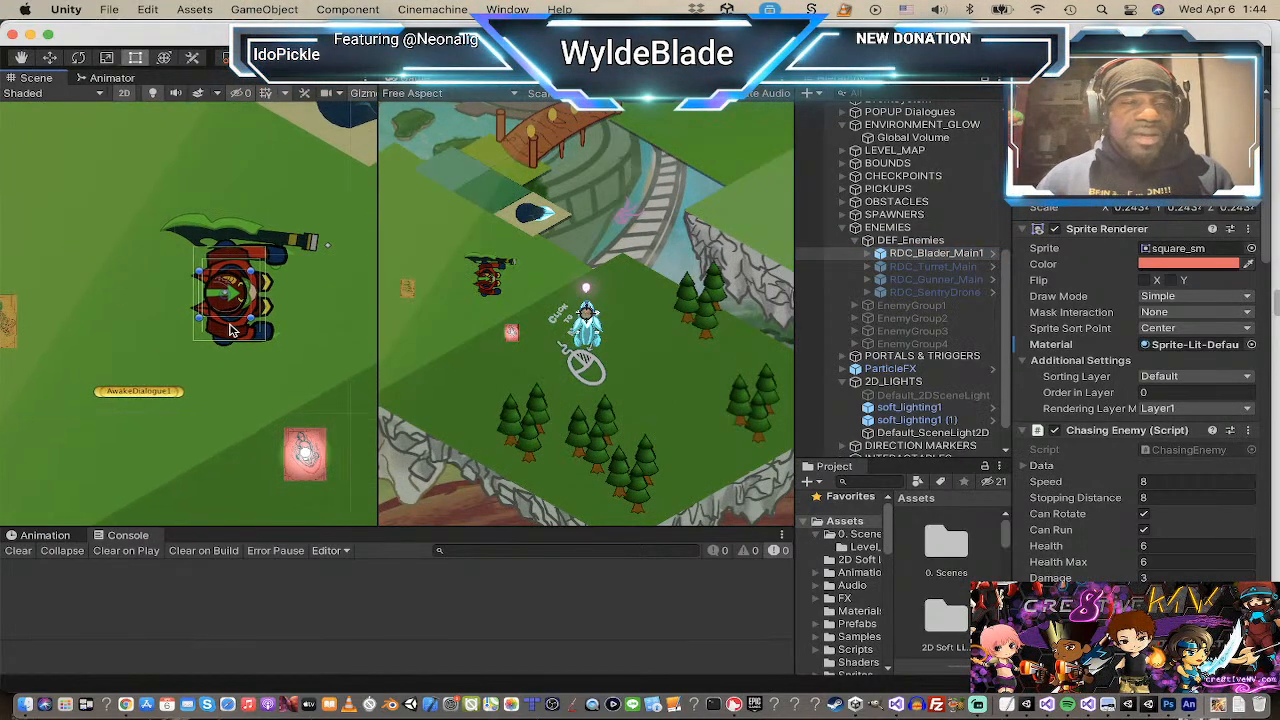
scroll(214, 375, up, 2)
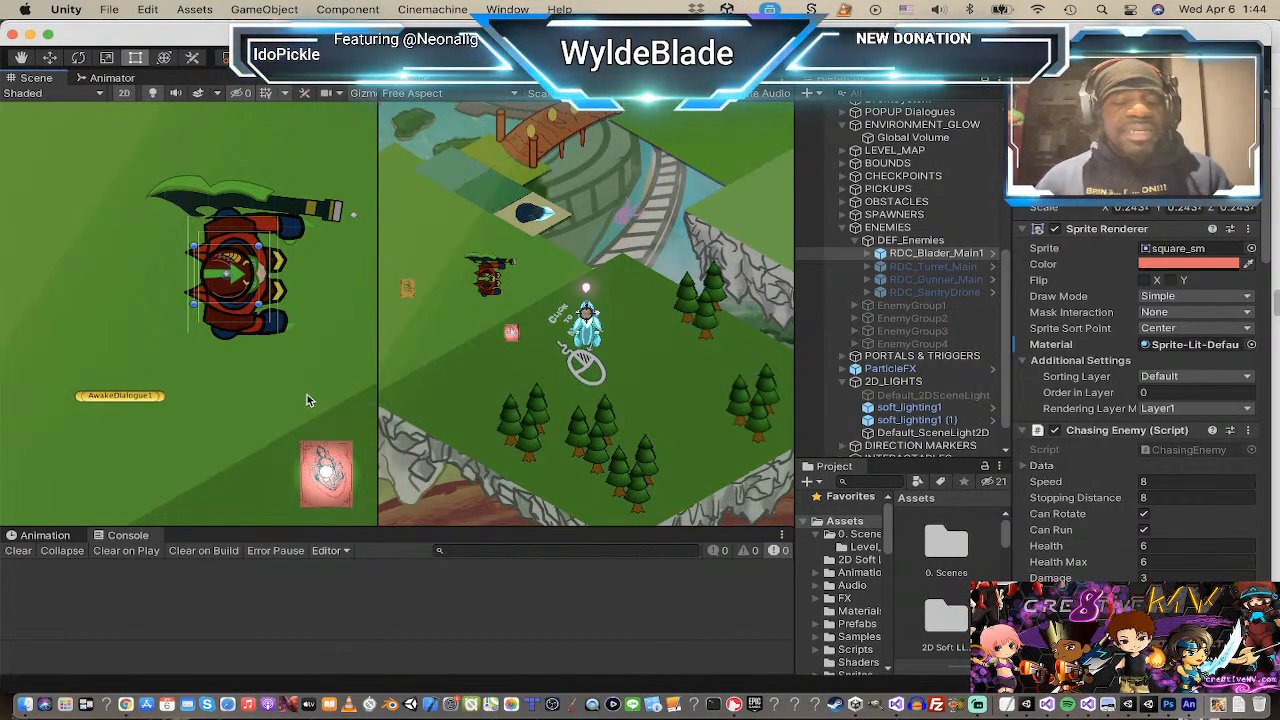
Step: Switch to Adobe Animate and enlarge the coloured player and enemy body parts in Scene 1
key(super+Tab)
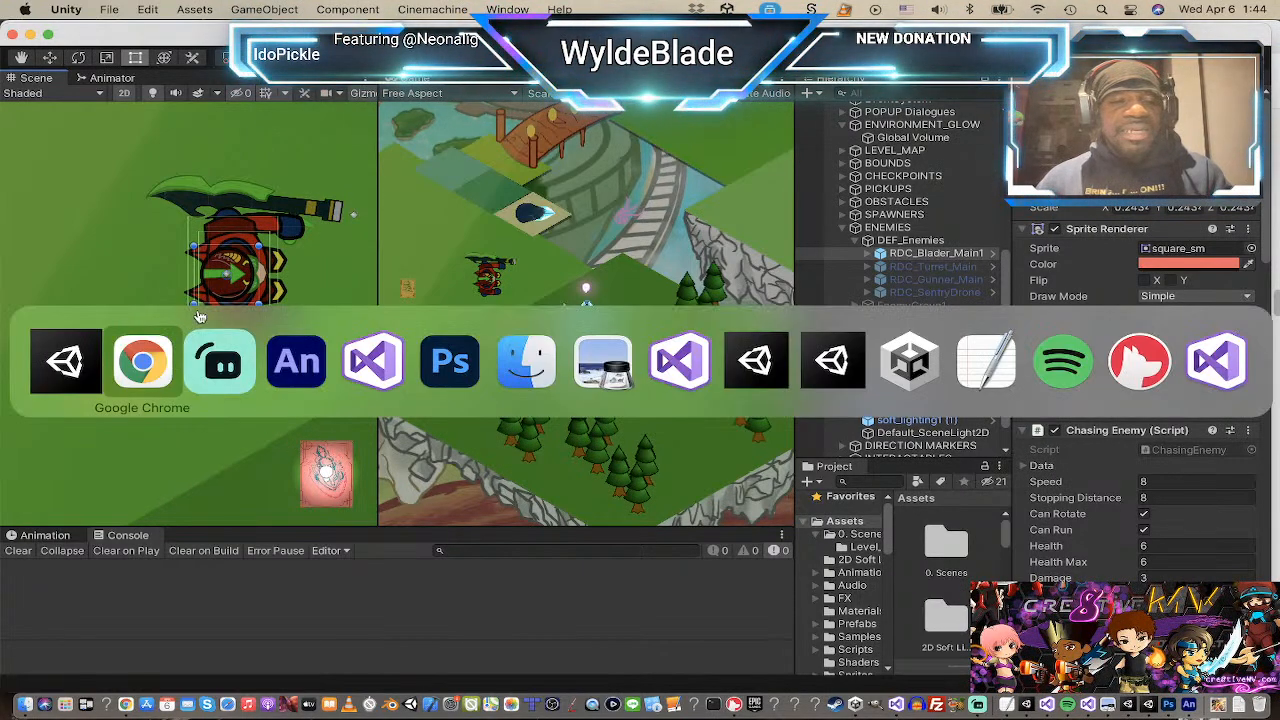
click(301, 372)
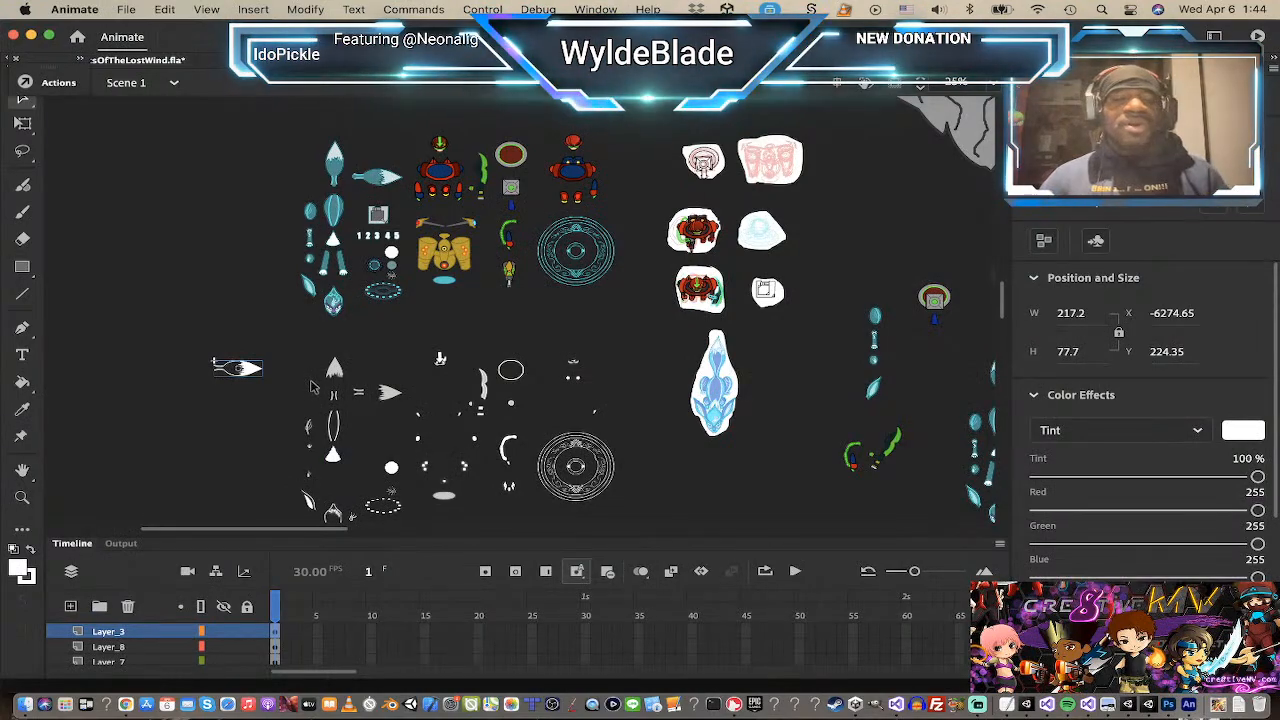
scroll(346, 369, up, 5)
scroll(346, 372, down, 3)
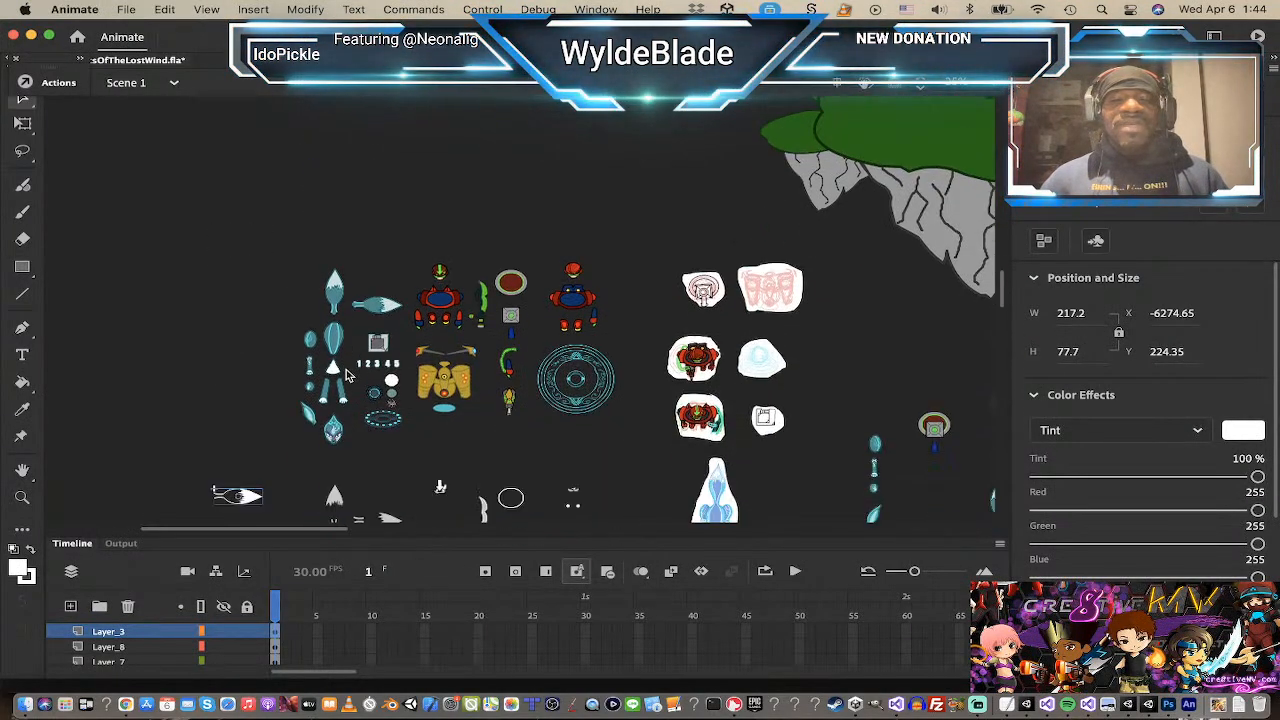
scroll(346, 372, down, 4)
key(z)
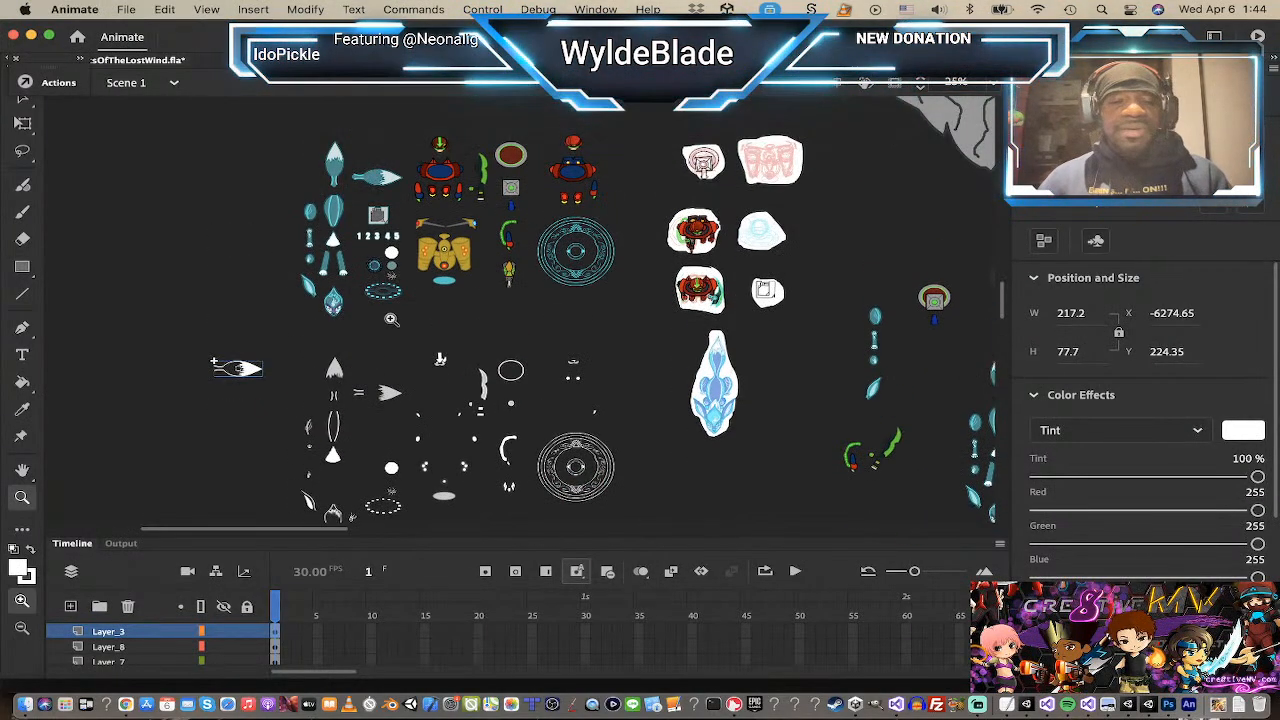
click(470, 257)
scroll(582, 239, up, 1)
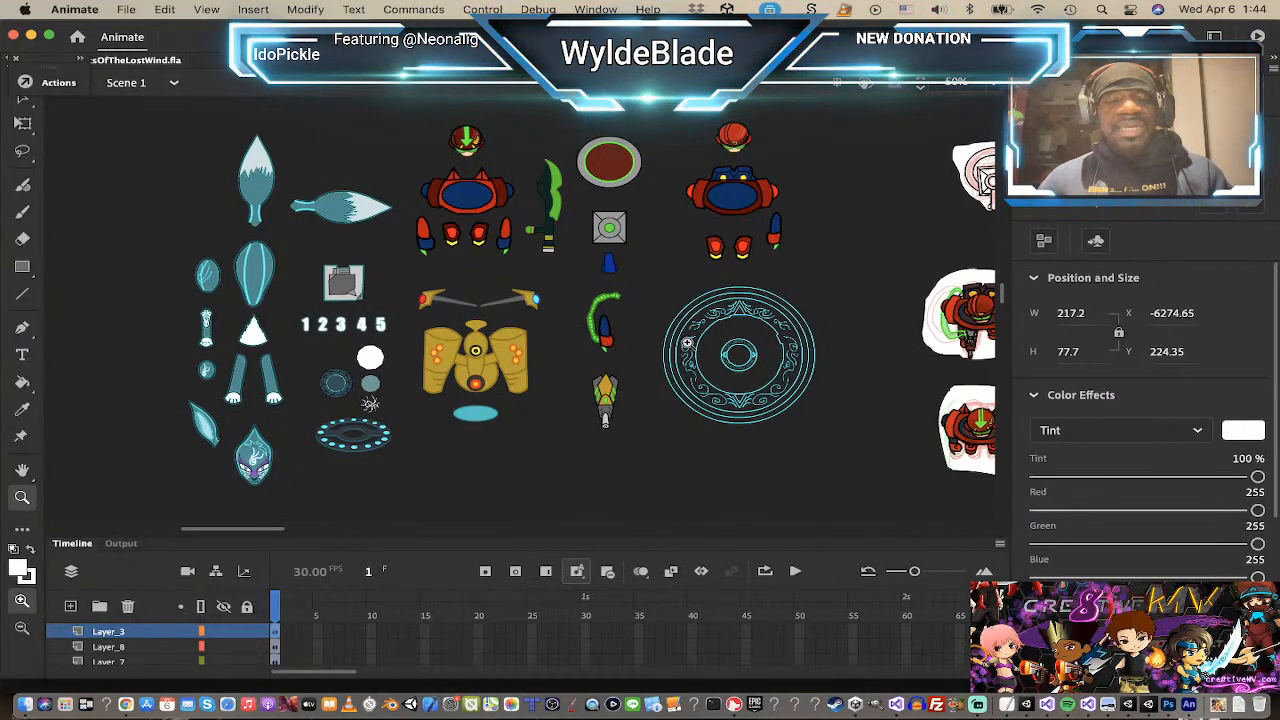
scroll(688, 347, up, 2)
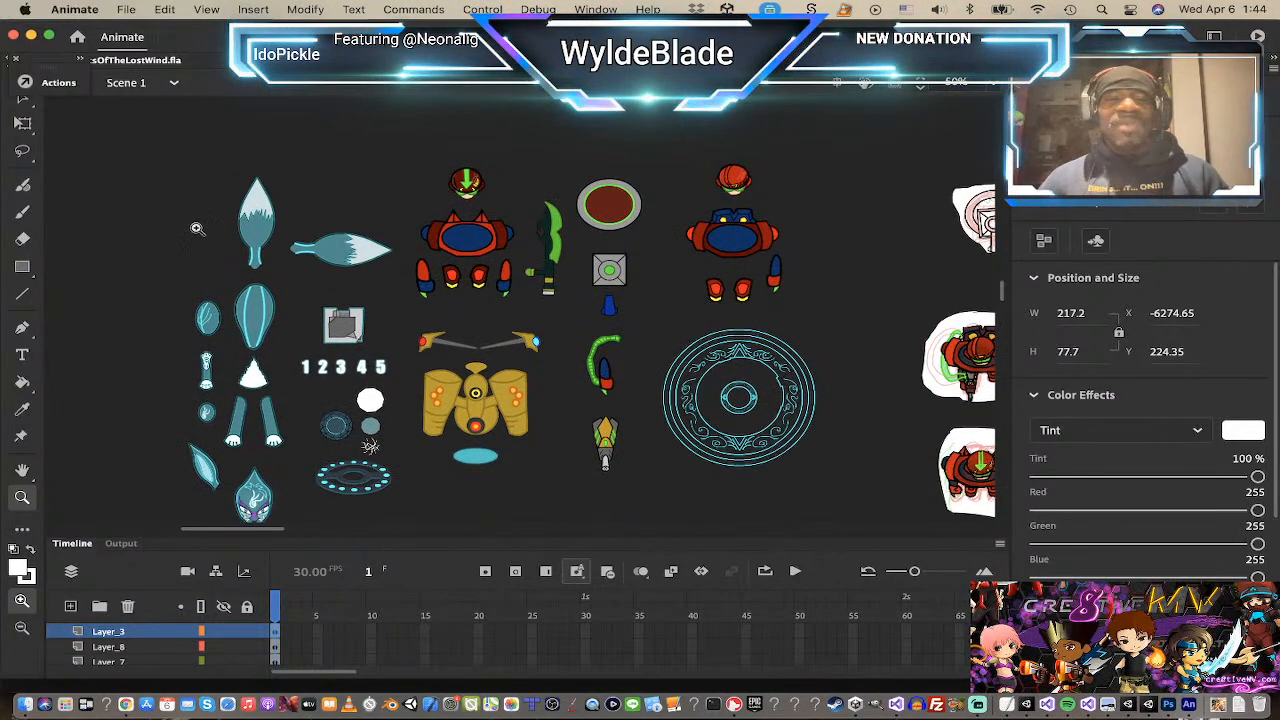
Step: Select the coloured sprite-sheet symbol and examine the enemy's separate body and weapon parts
key(v)
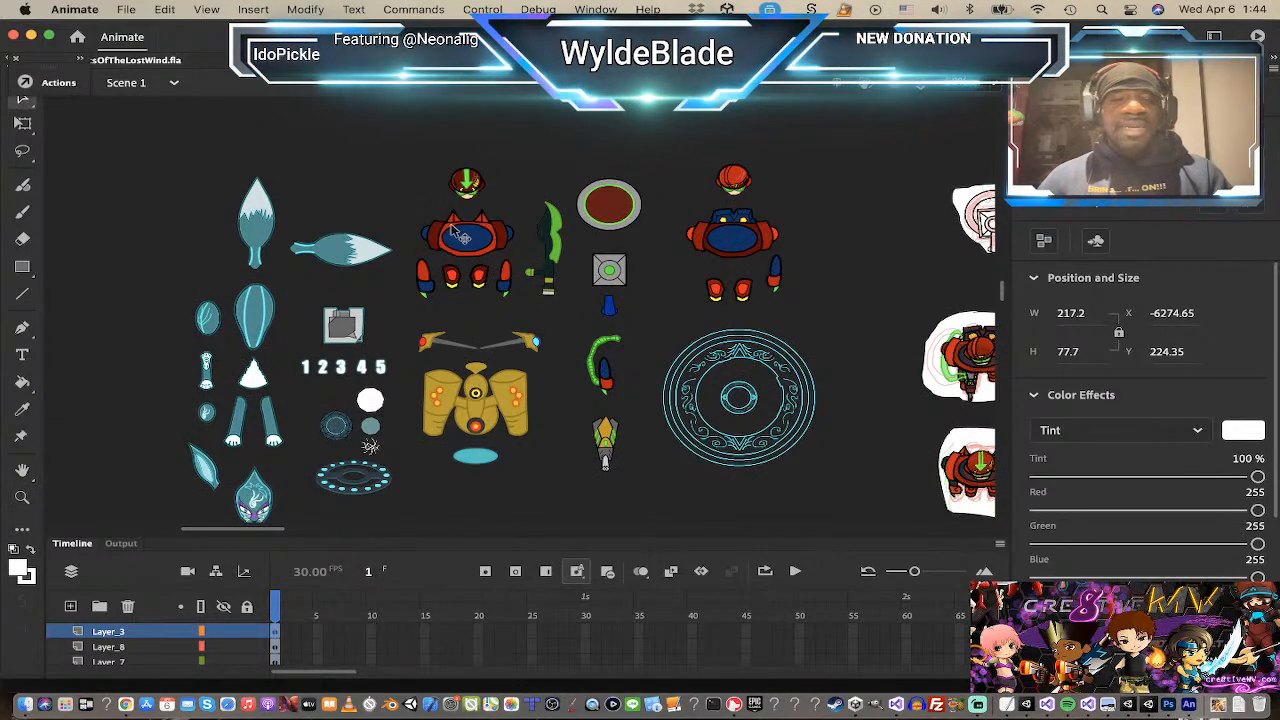
click(452, 238)
scroll(452, 238, down, 4)
scroll(452, 238, up, 4)
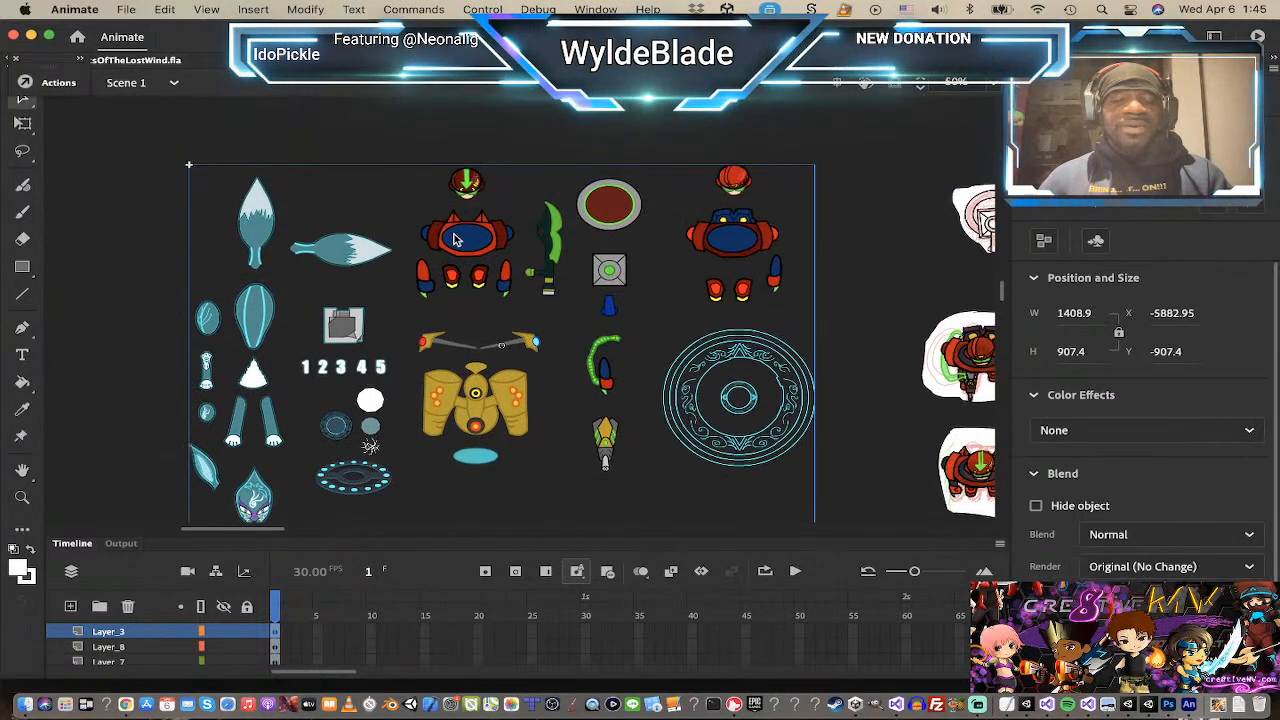
scroll(557, 233, up, 4)
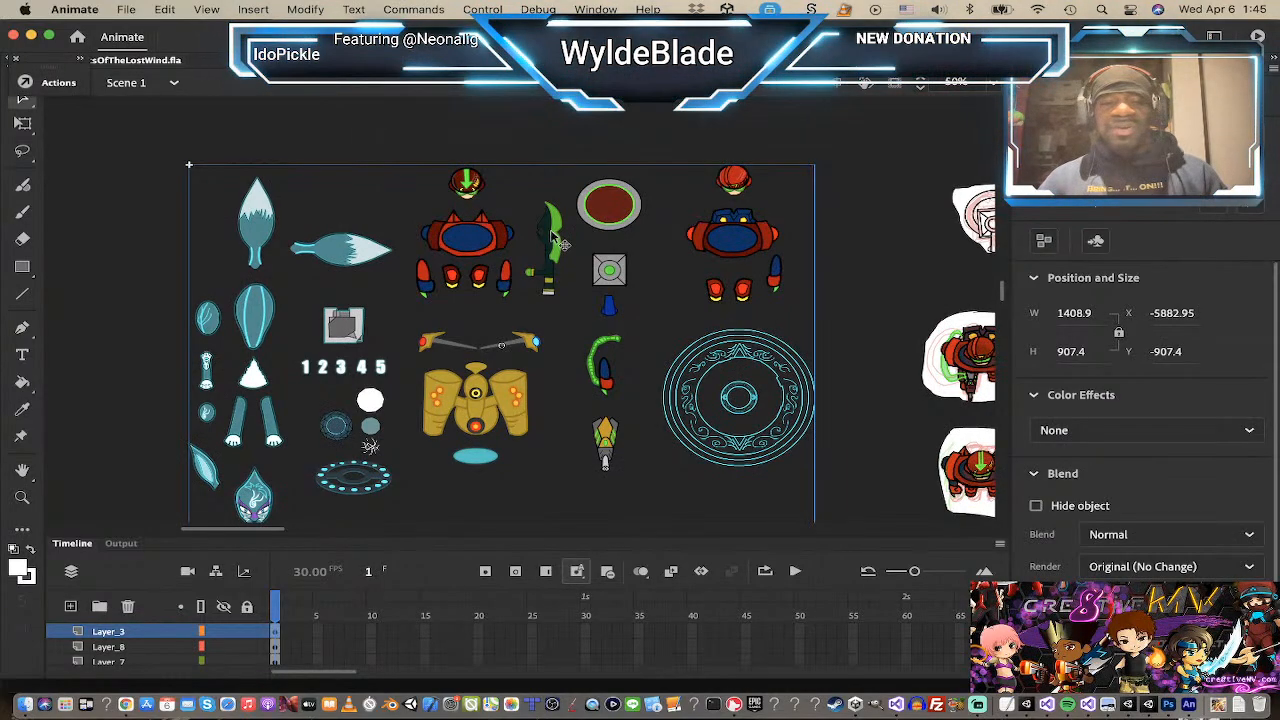
scroll(557, 238, down, 2)
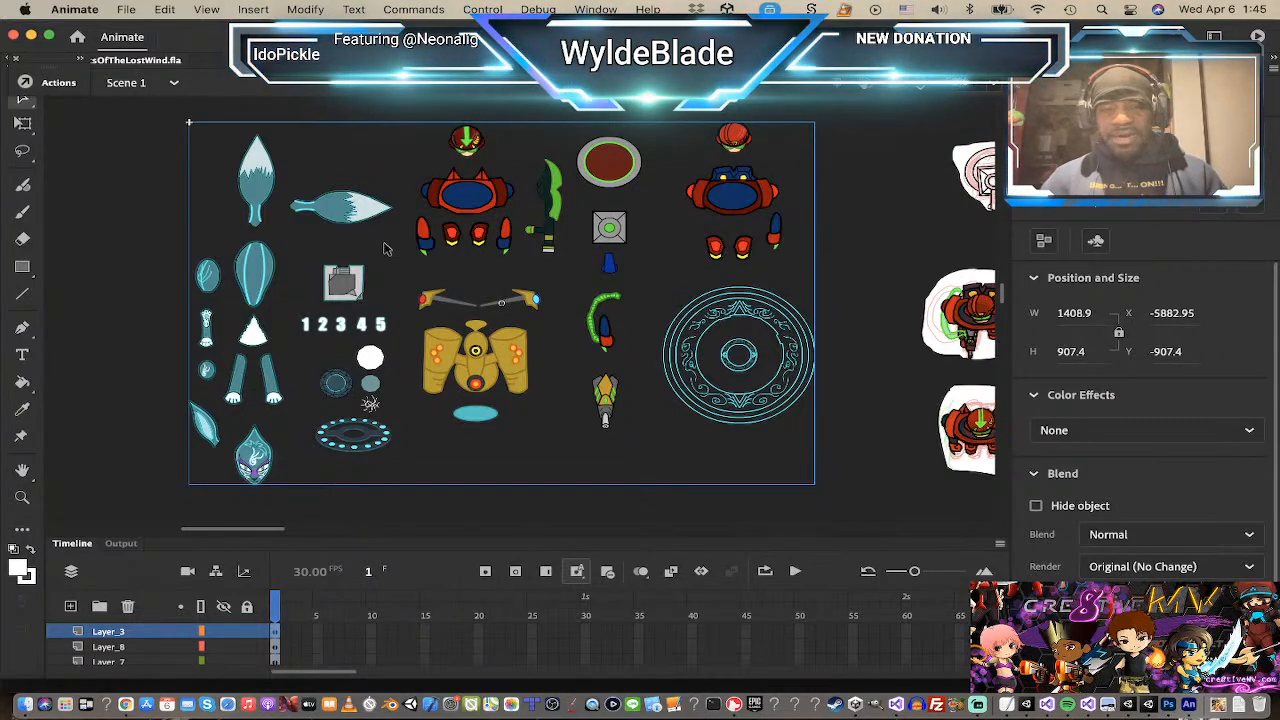
scroll(569, 303, down, 2)
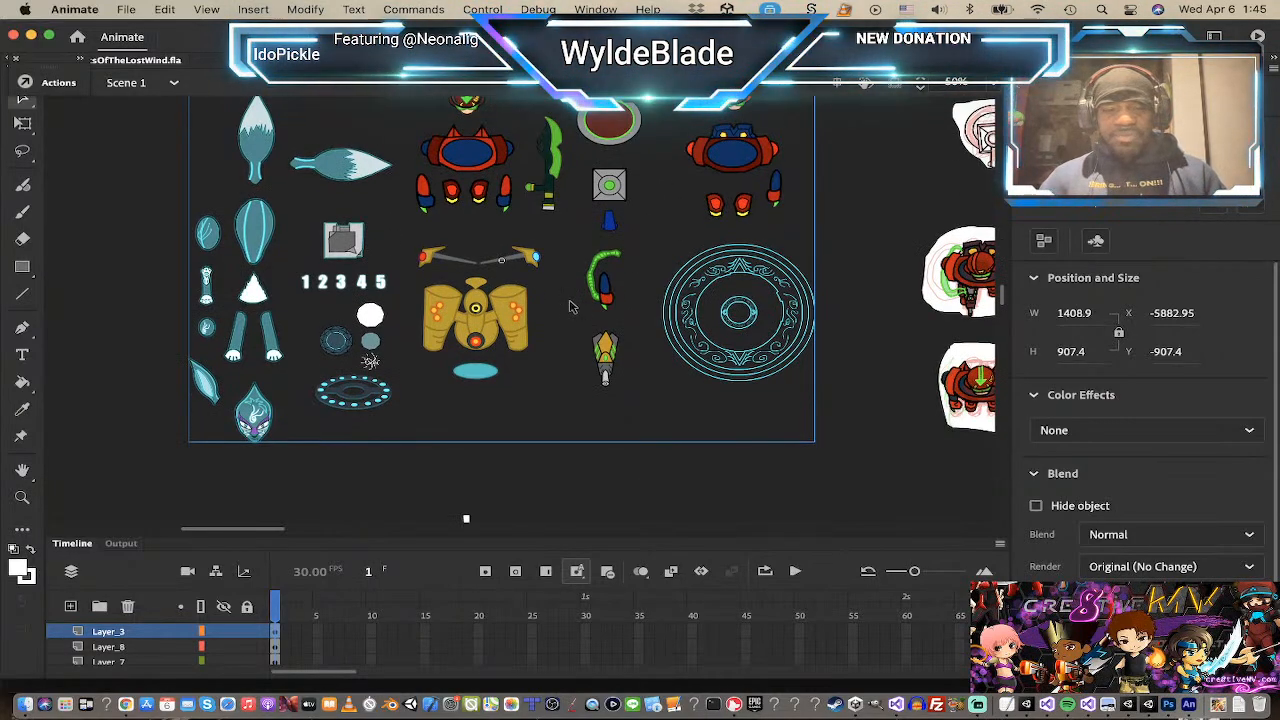
Step: Select the white-tinted glow version of the sprite sheet and compare it with the coloured sheet above it
scroll(569, 303, down, 6)
scroll(571, 323, down, 3)
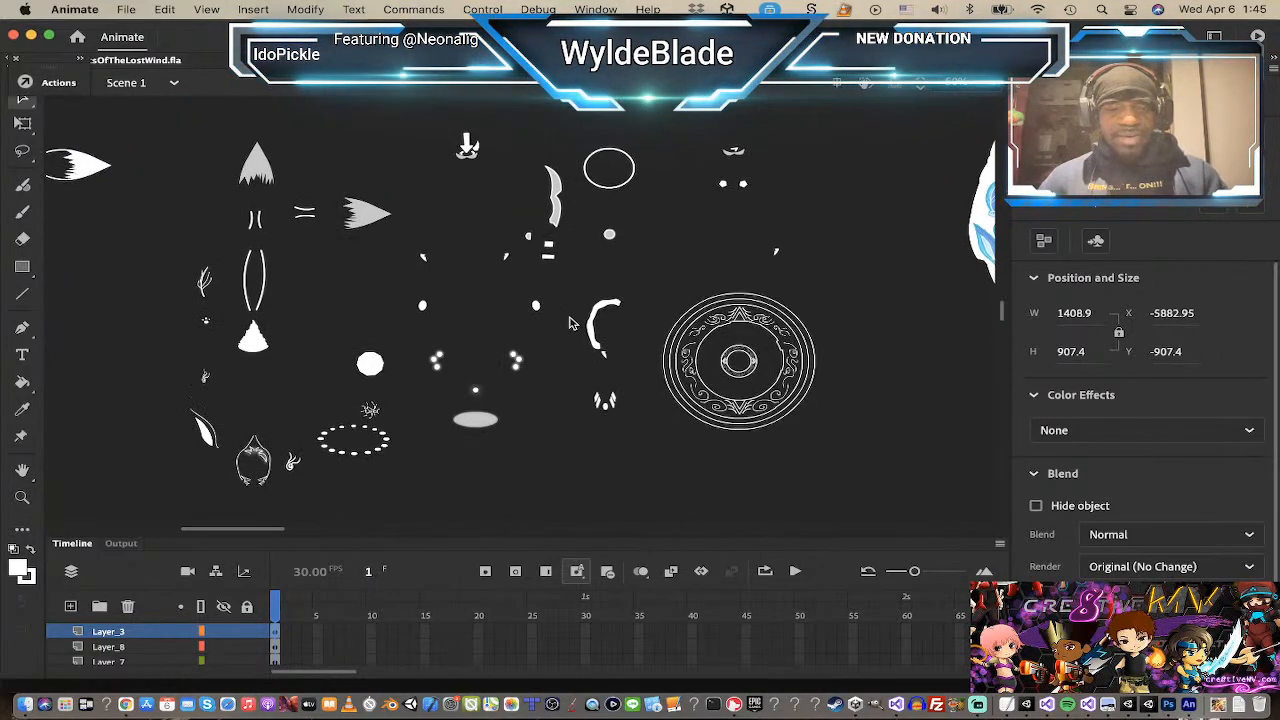
click(765, 318)
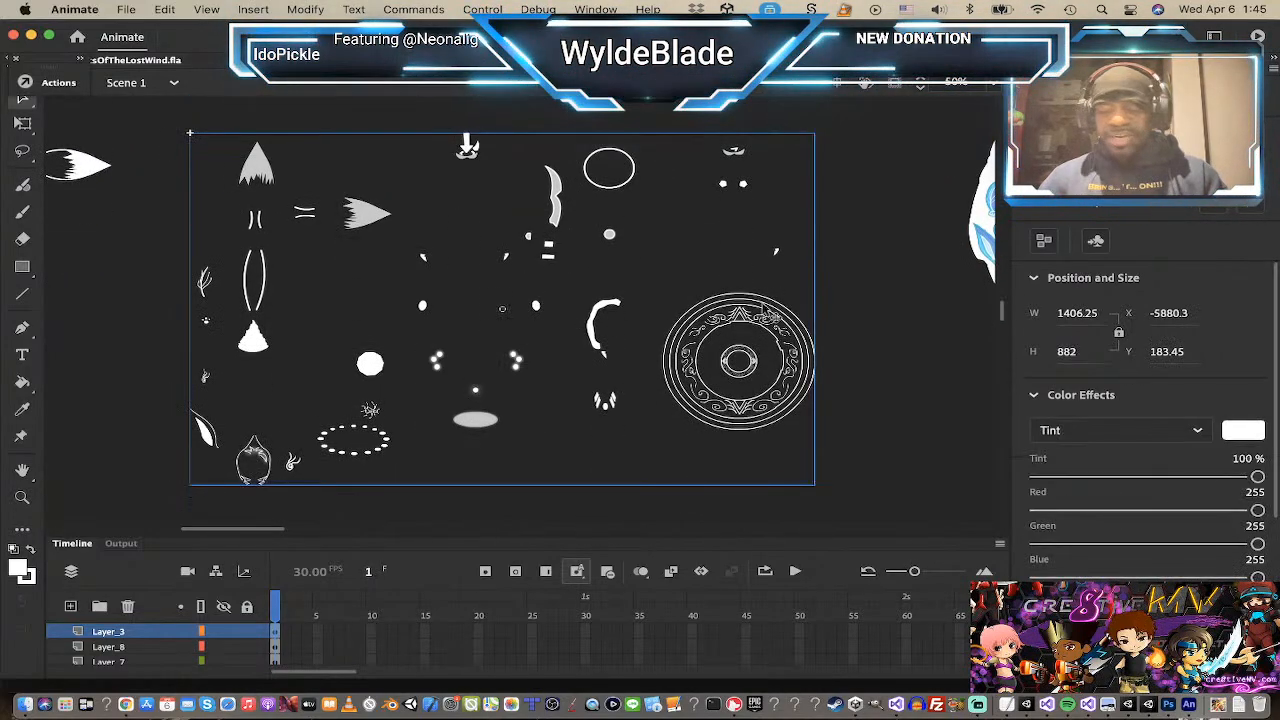
scroll(645, 257, up, 4)
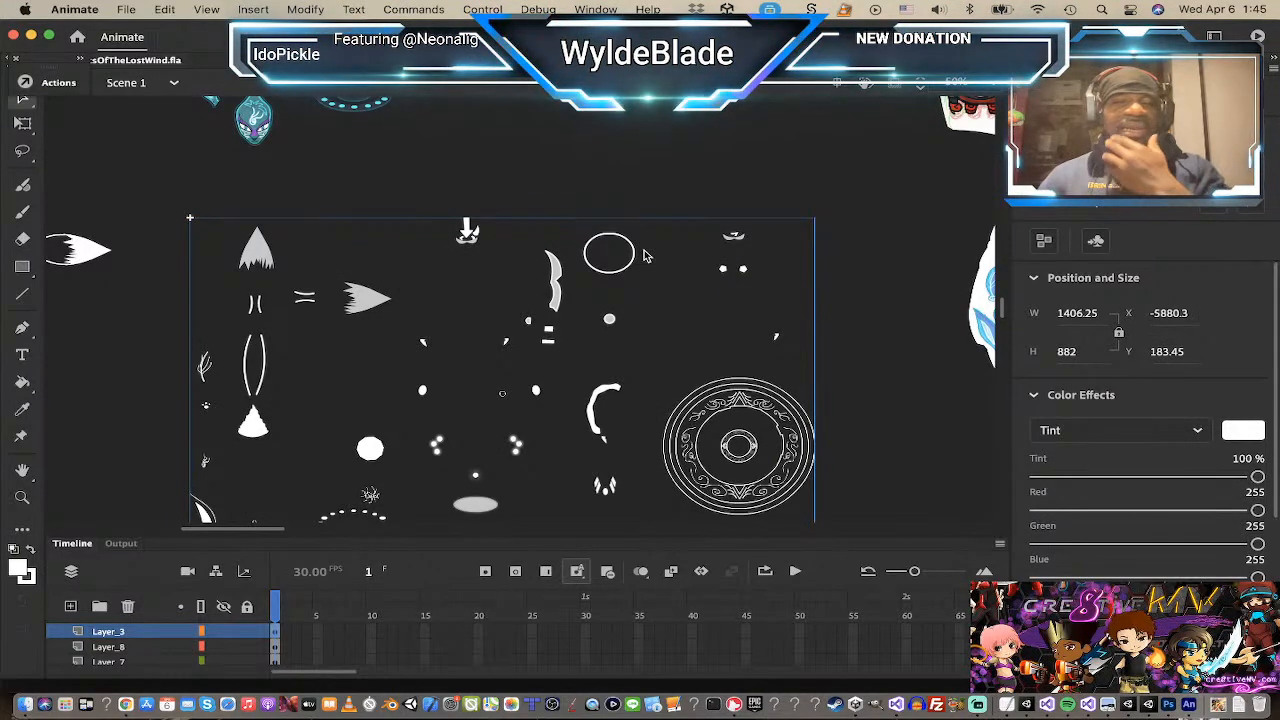
scroll(644, 256, up, 10)
scroll(644, 256, up, 8)
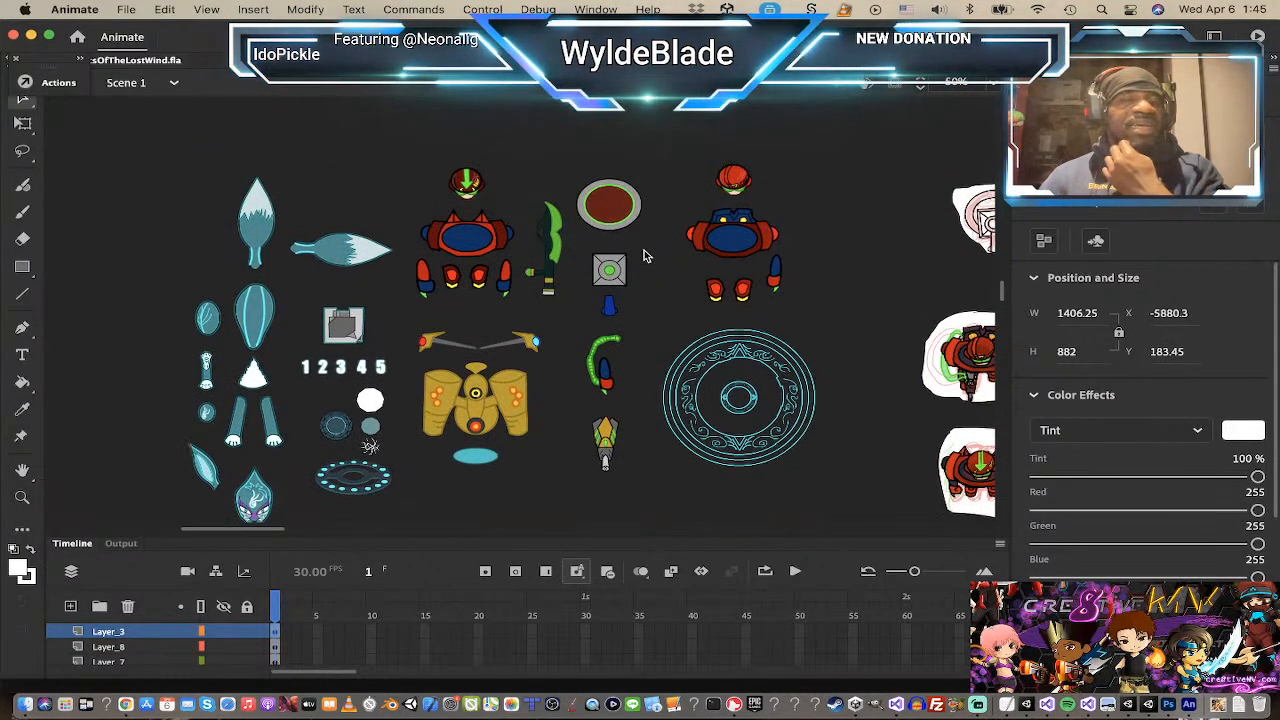
scroll(644, 256, up, 4)
scroll(644, 256, down, 2)
Step: Locate the pink-haired "Who Cares?" character image above the white diamond tile and view it at 100%
key(z)
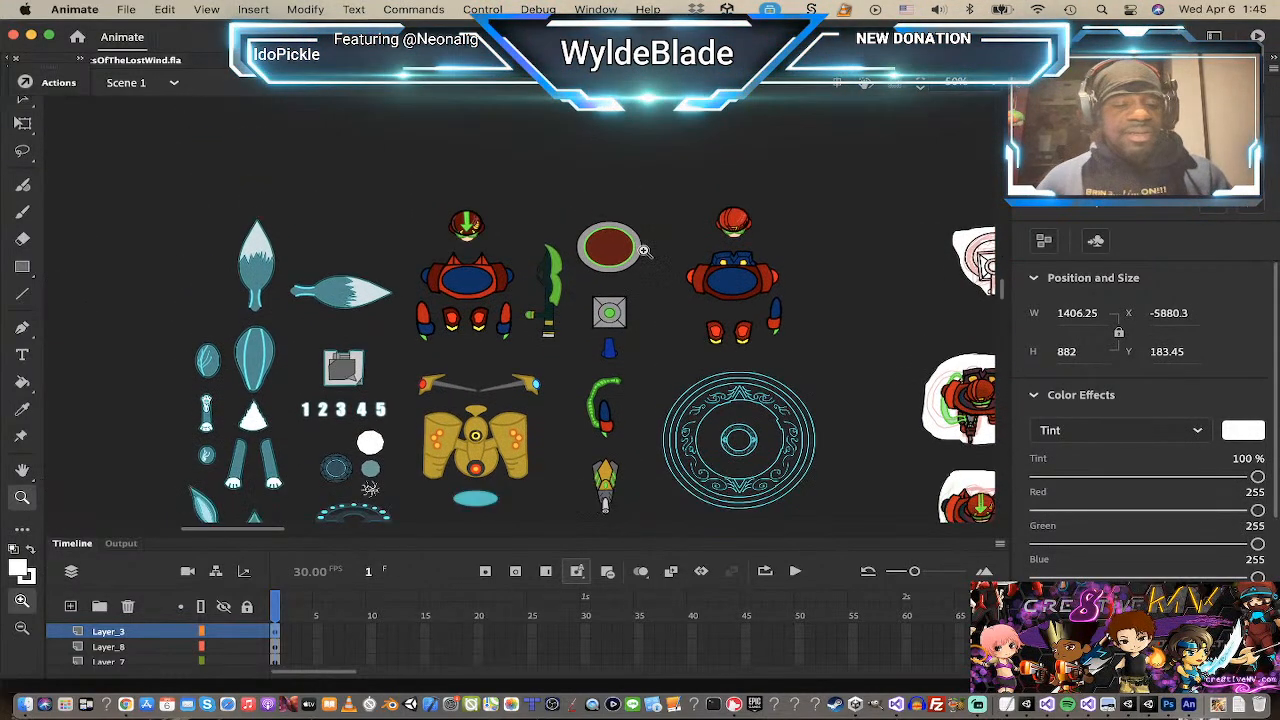
alt+click(656, 336)
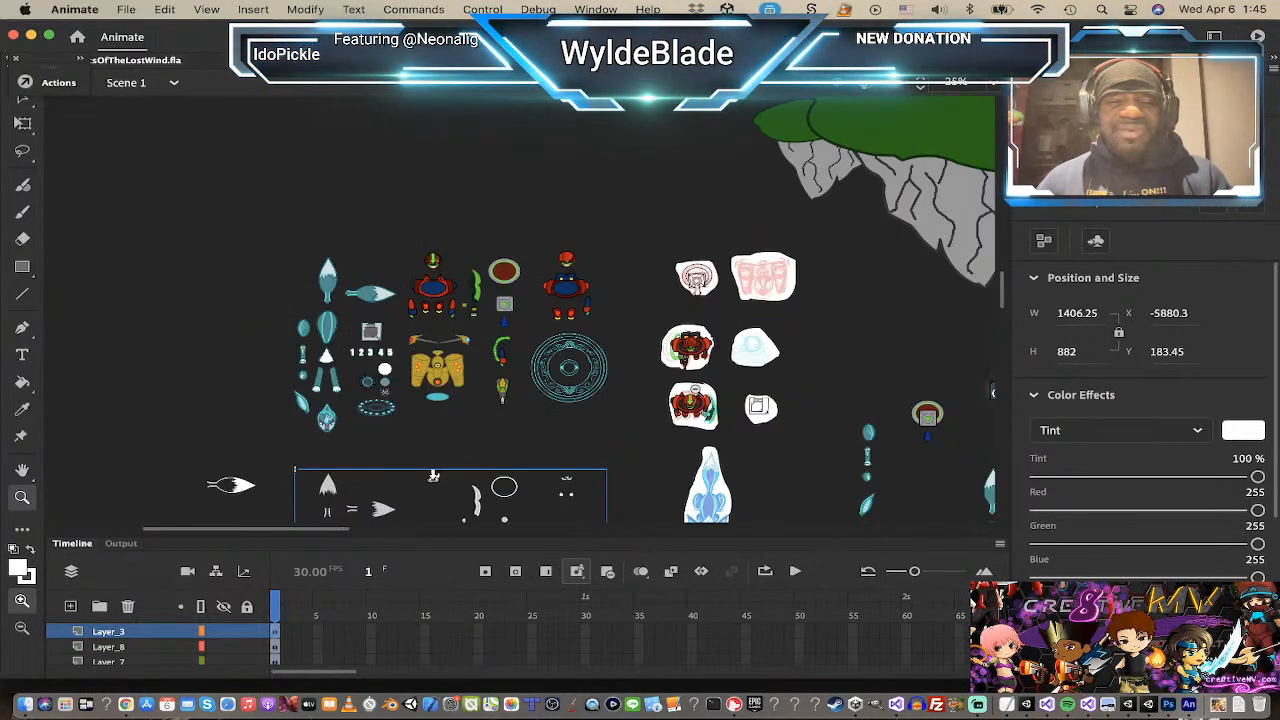
scroll(673, 401, down, 8)
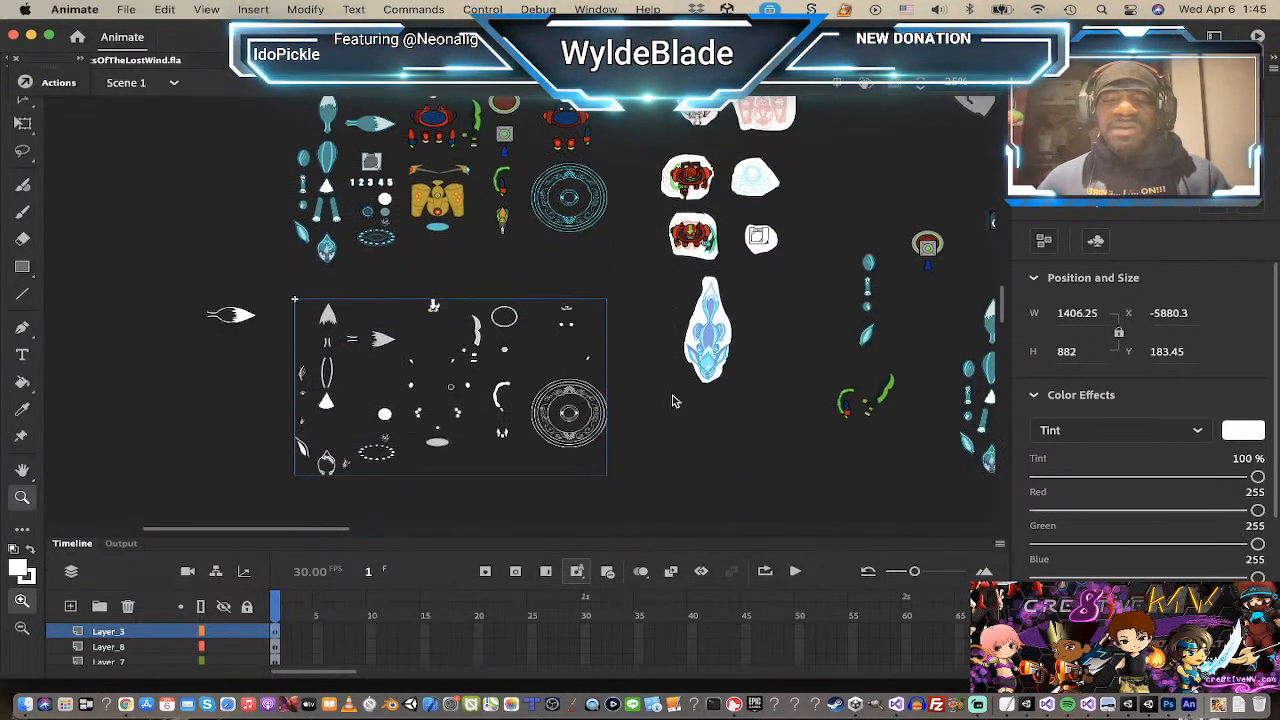
alt+click(770, 416)
alt+click(712, 410)
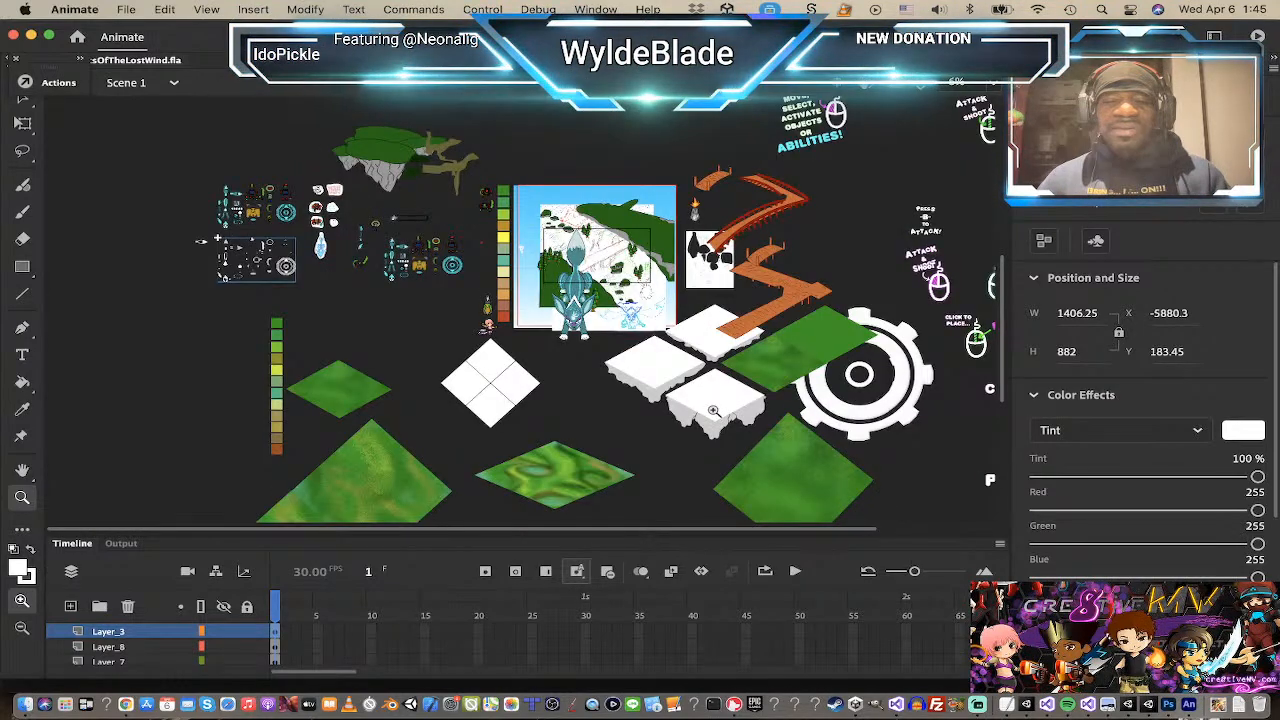
click(496, 344)
click(508, 312)
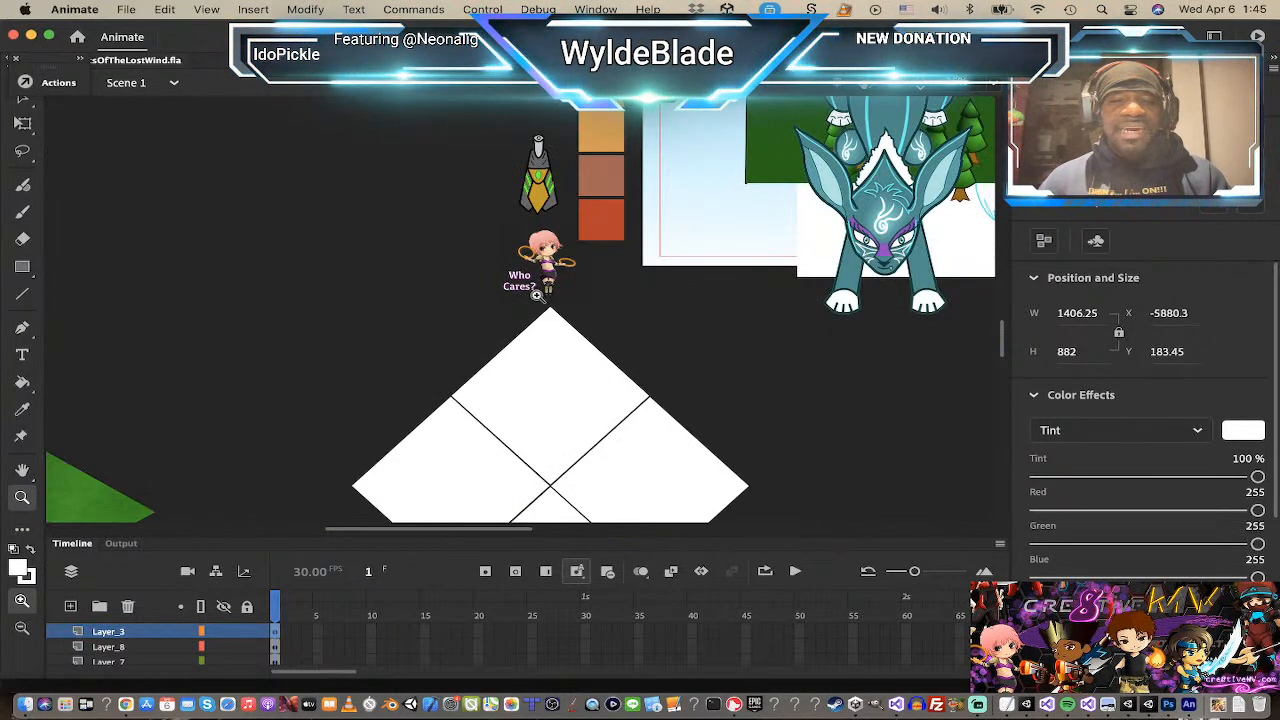
click(514, 288)
click(513, 278)
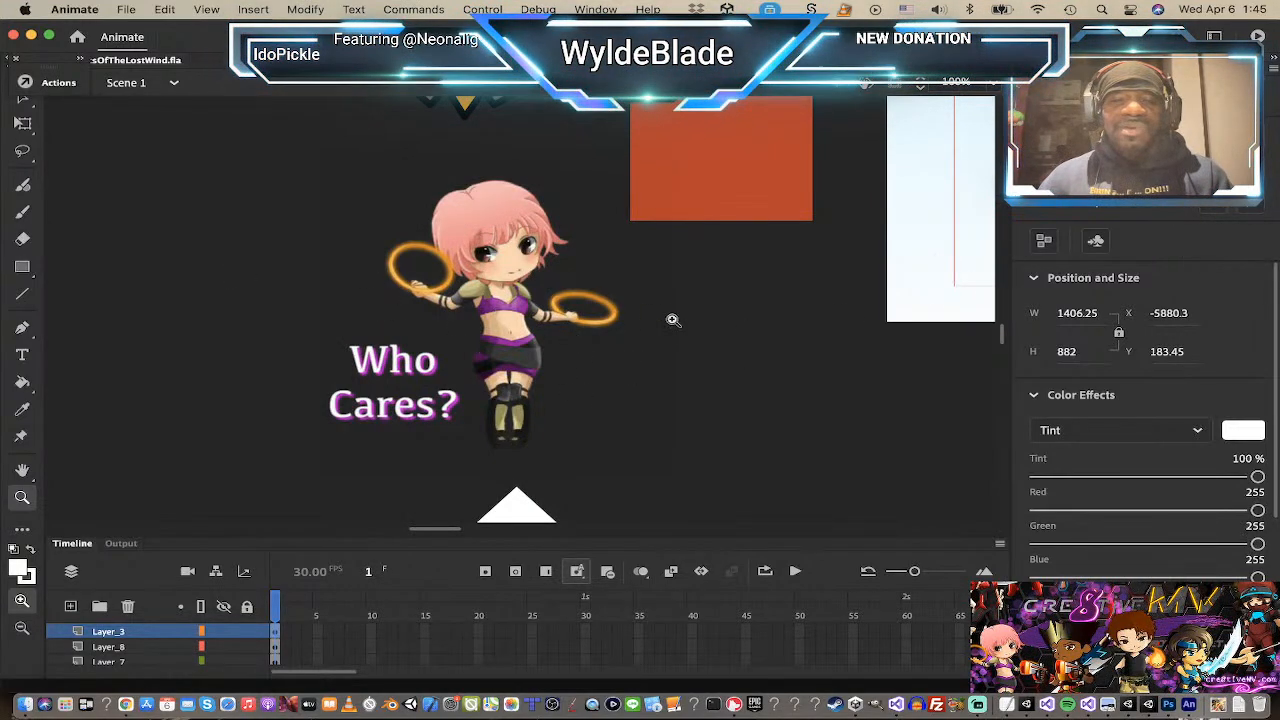
Step: Select the pink-haired "Who Cares?" character image and convert it to a movie clip symbol in the library root
key(v)
click(530, 345)
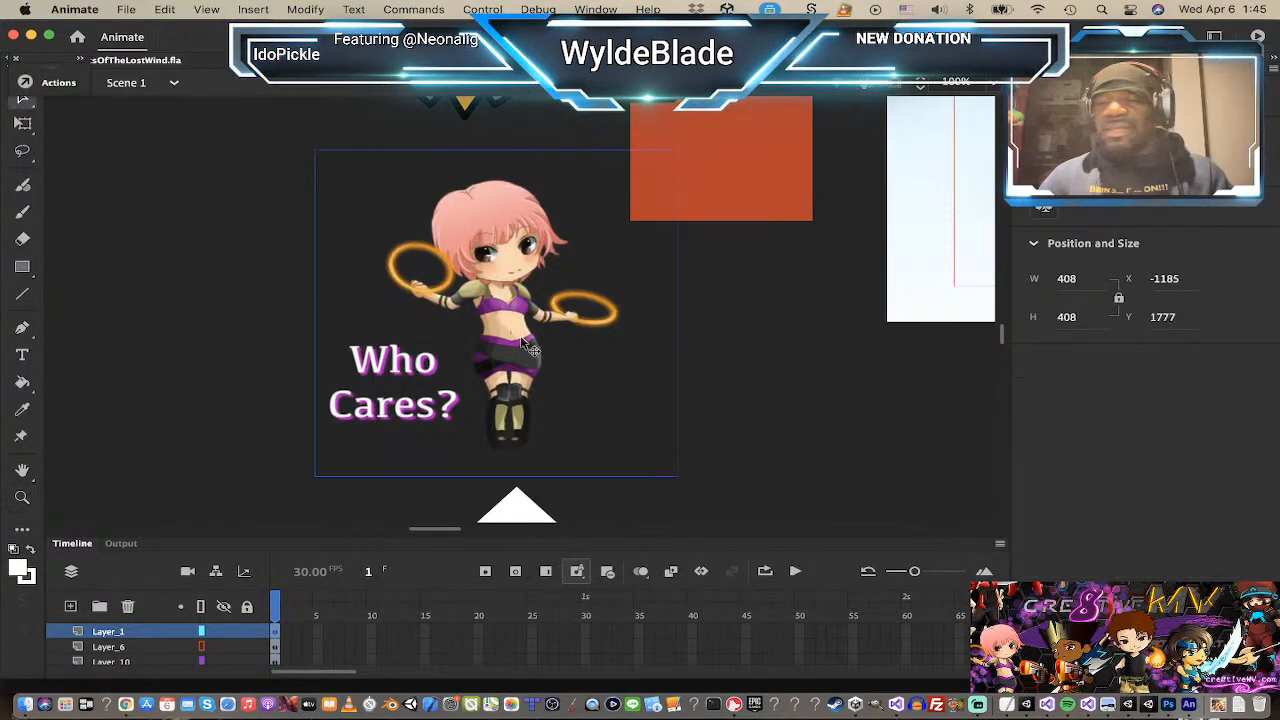
right_click(522, 340)
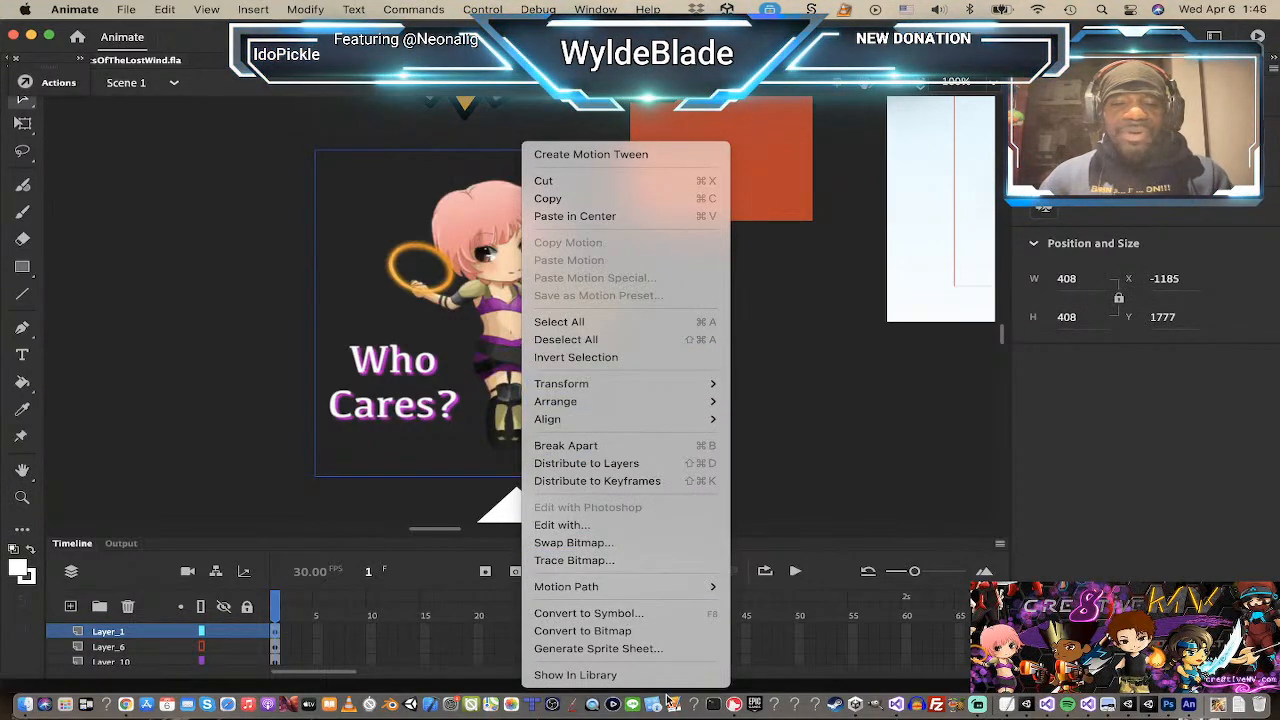
click(217, 251)
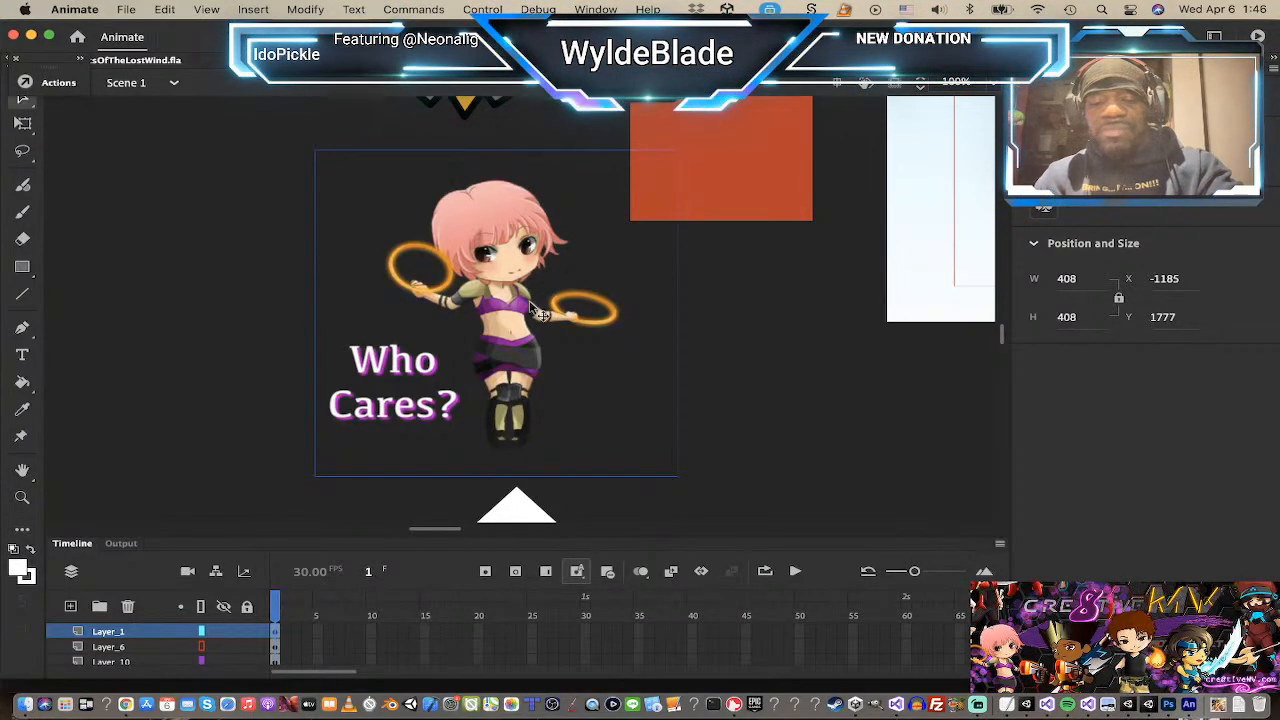
key(F8)
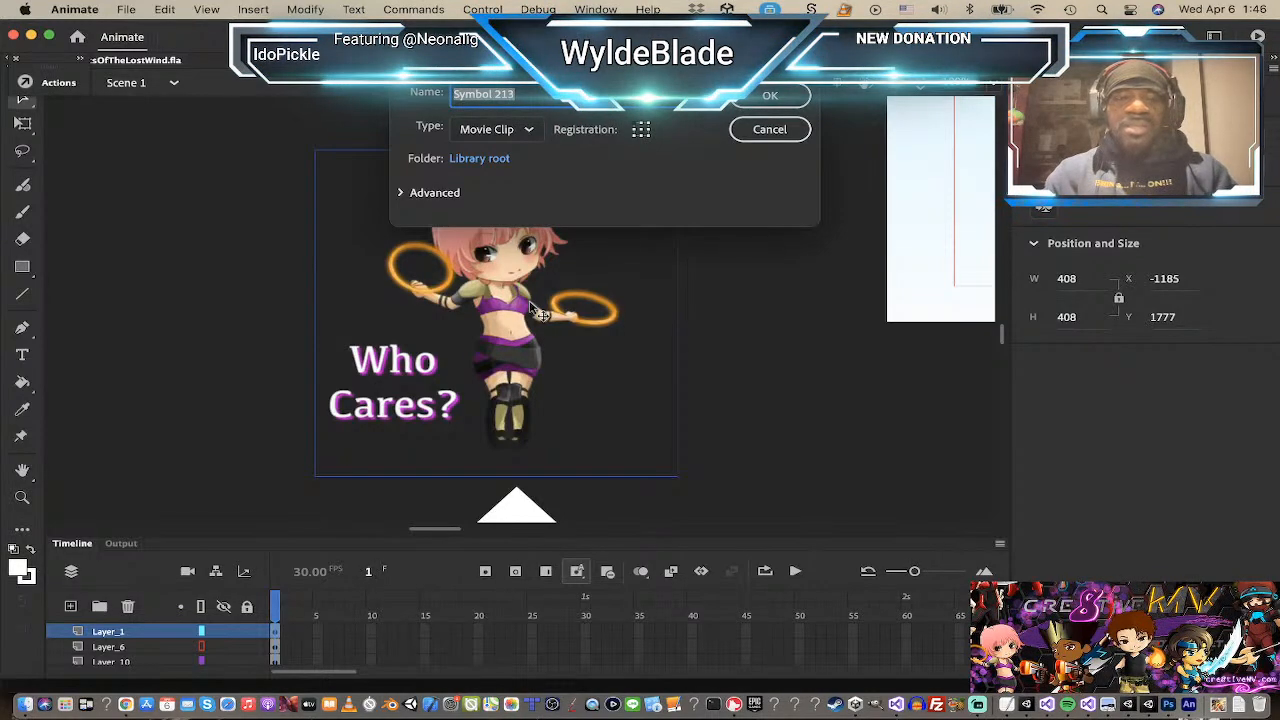
key(Return)
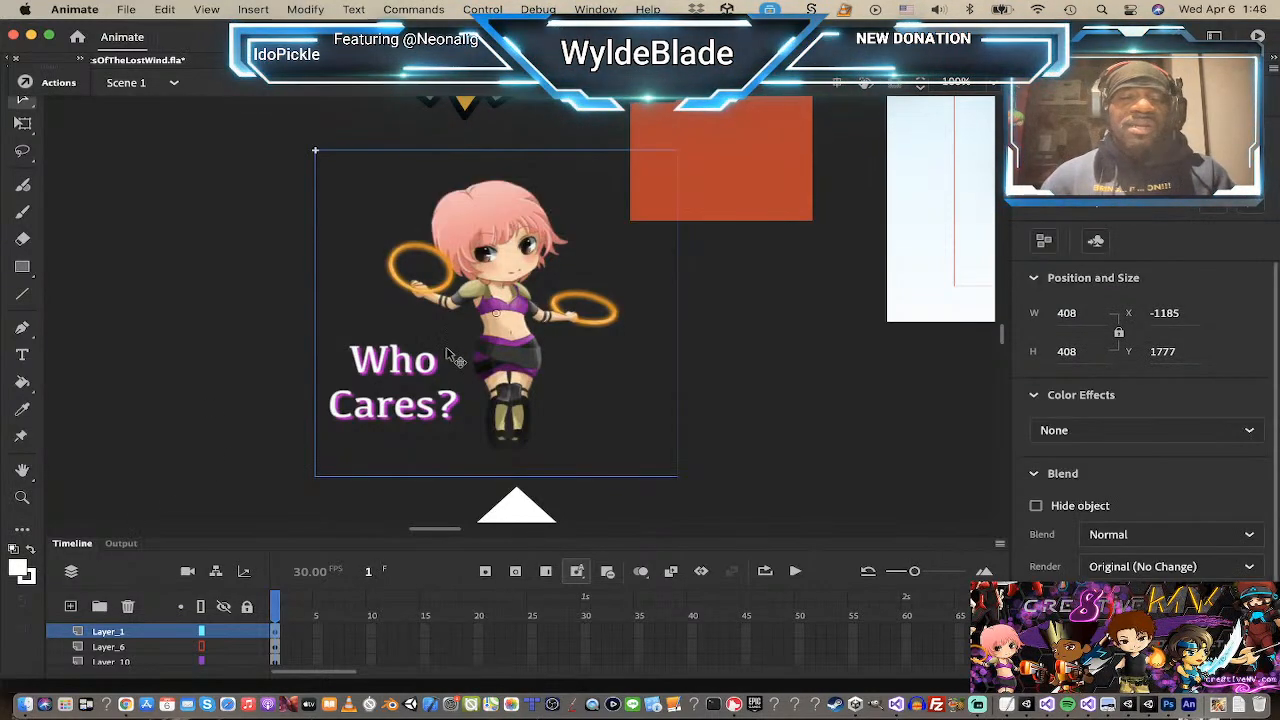
Step: Export the character symbol as a 1700 × 1700 pixel, 32-bit PNG named nikkiGlow in the TempGFX folder
right_click(484, 347)
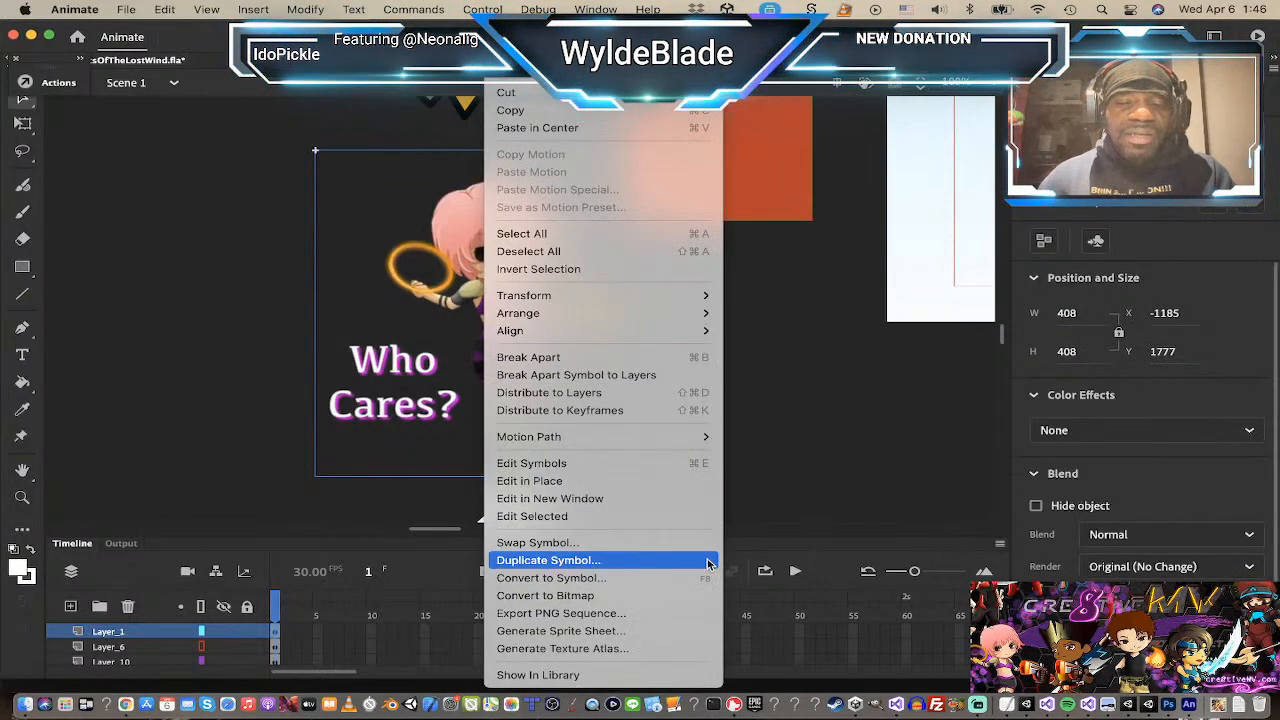
click(697, 613)
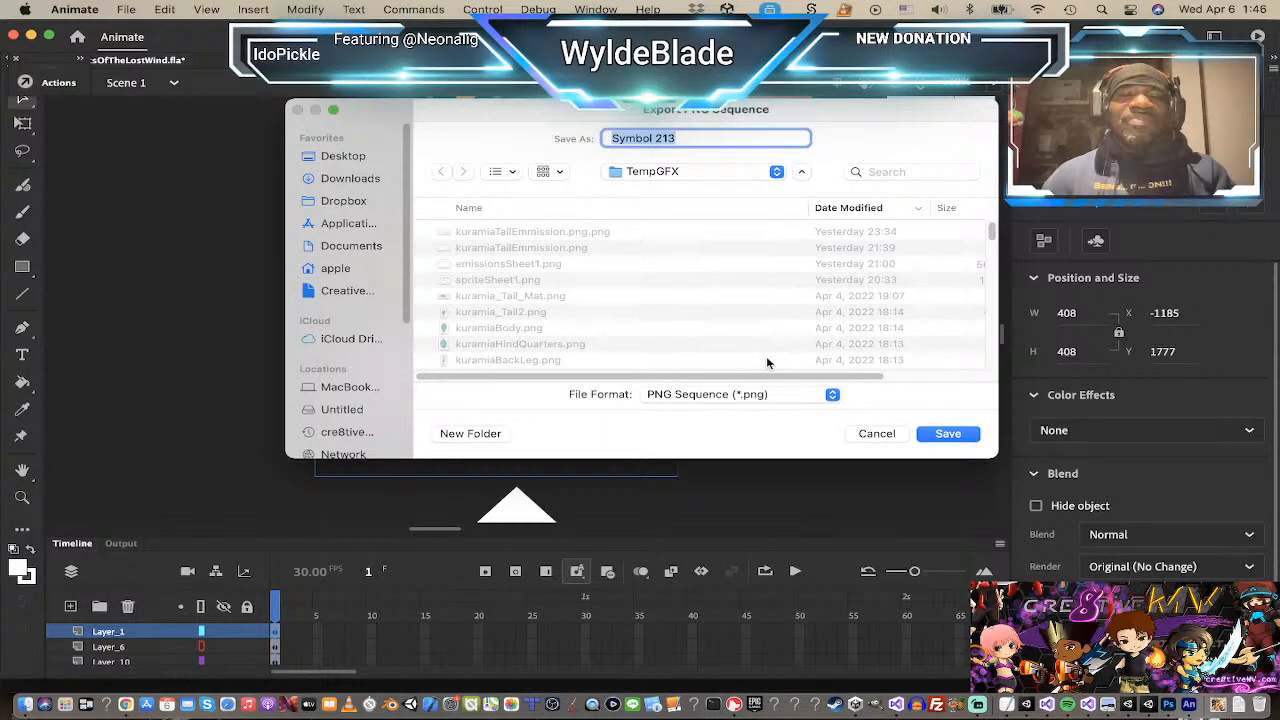
text(nikki)
key(Return)
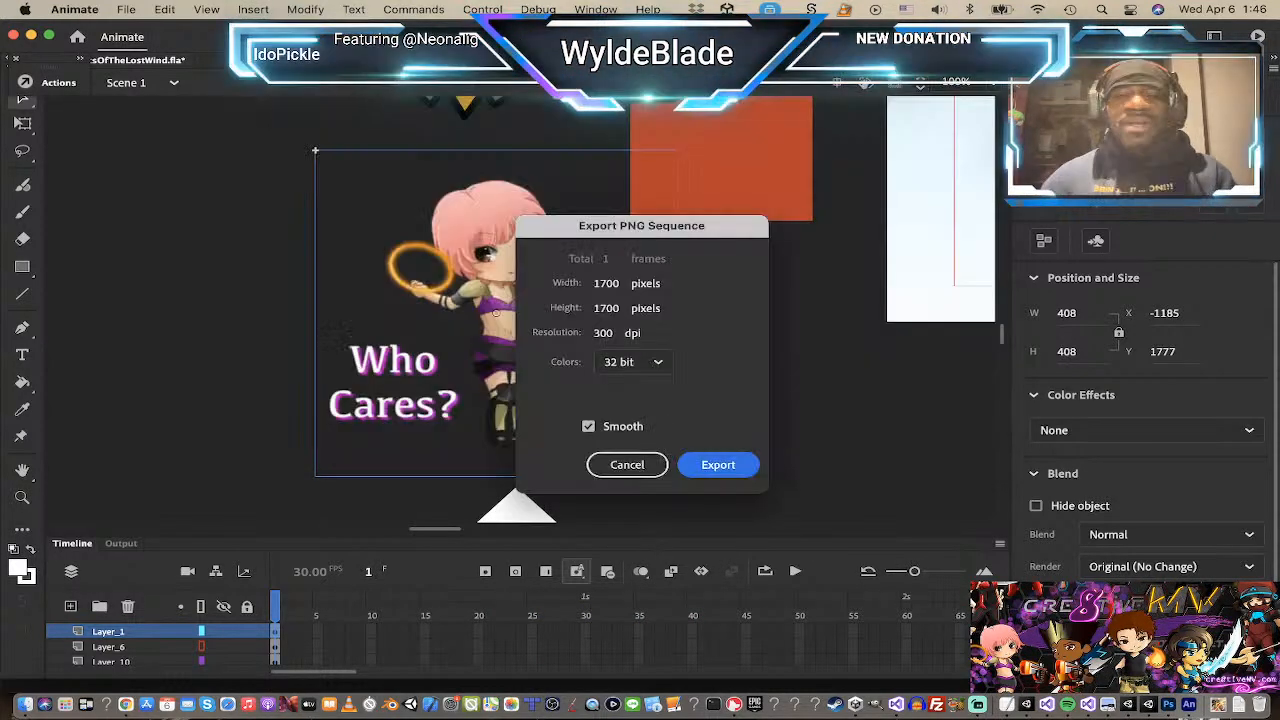
click(718, 465)
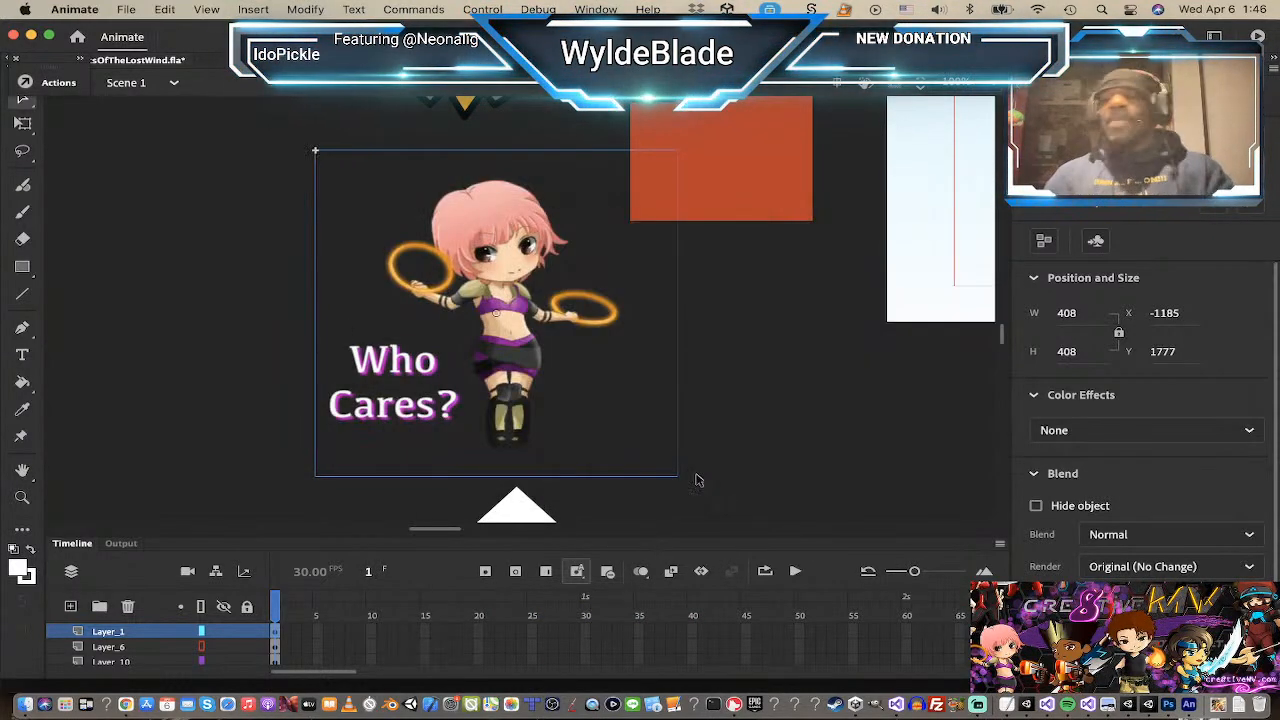
Step: Switch to Finder, locate nikkiGlow.png in the TempGFX folder and import it into the Unity project's Sprites folder
key(super+Tab)
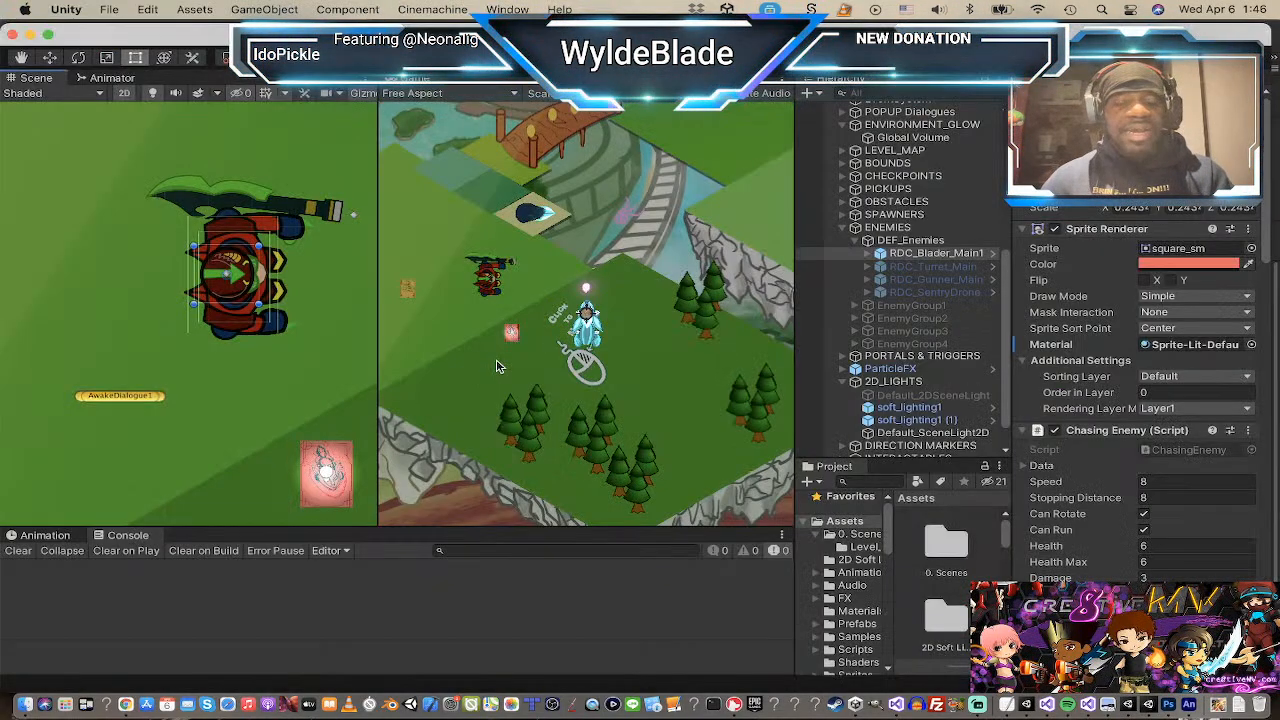
key(super+Tab)
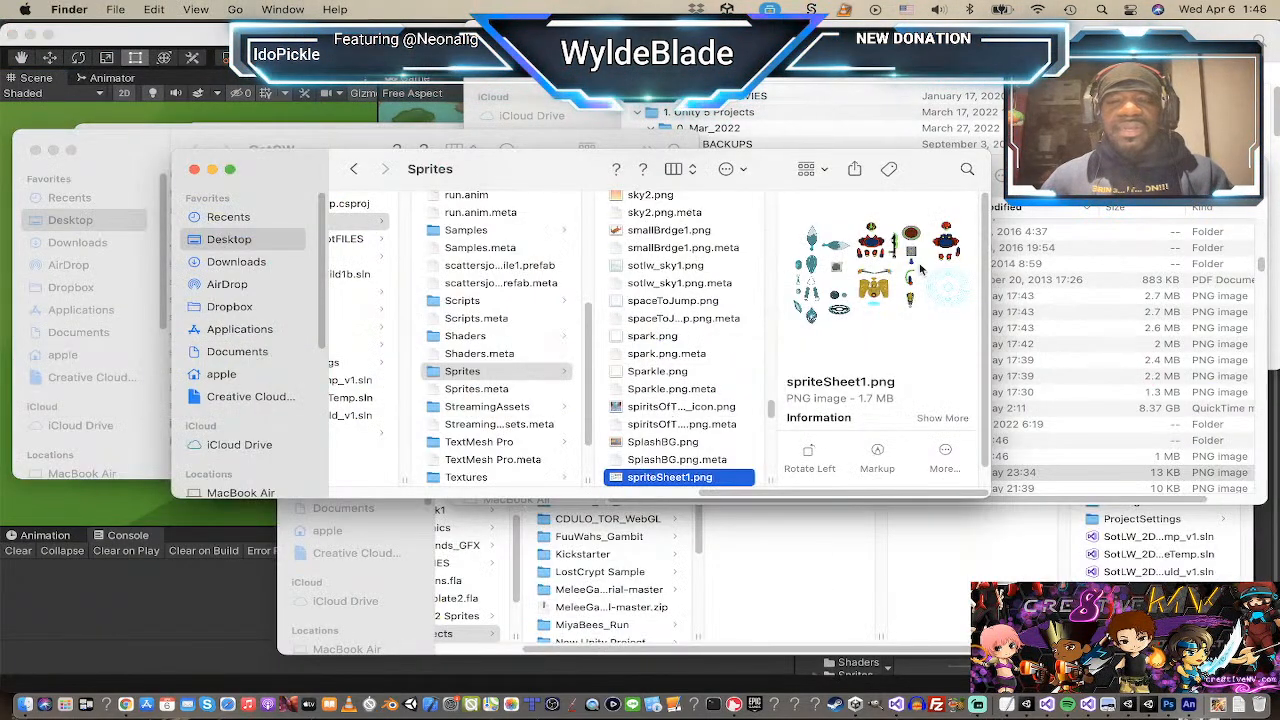
click(820, 103)
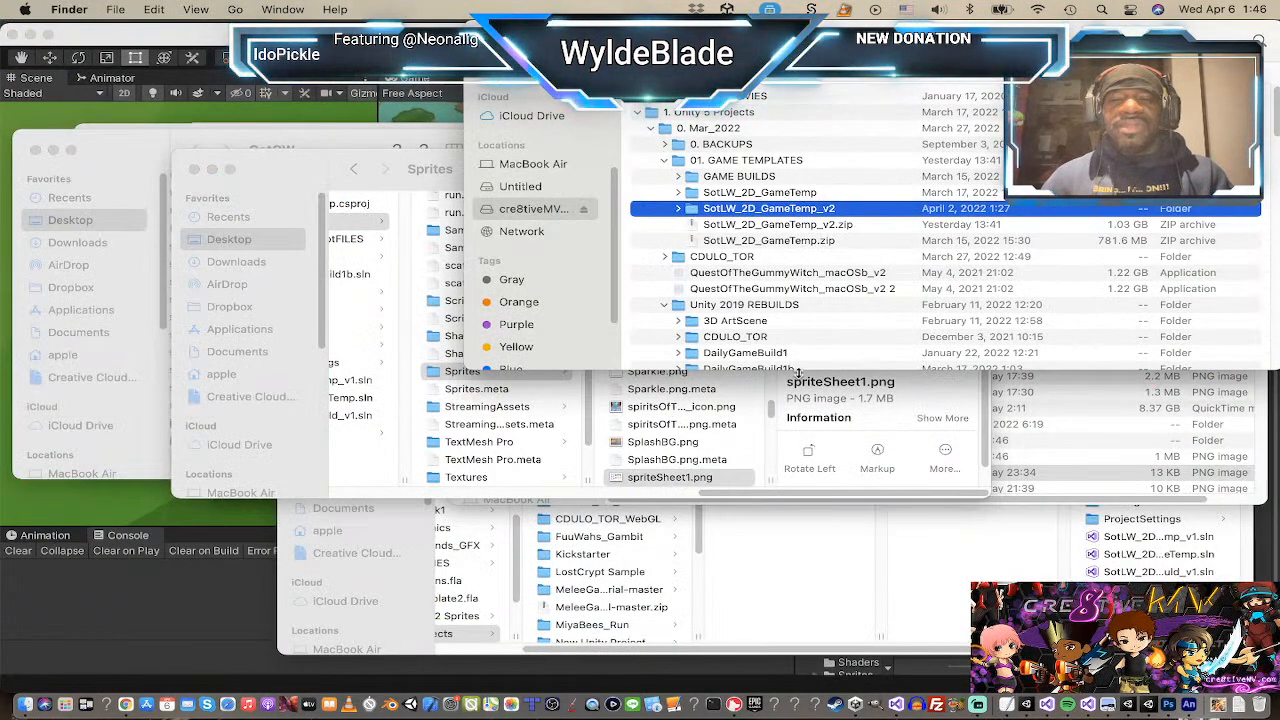
click(1080, 410)
scroll(752, 282, up, 10)
scroll(780, 293, down, 10)
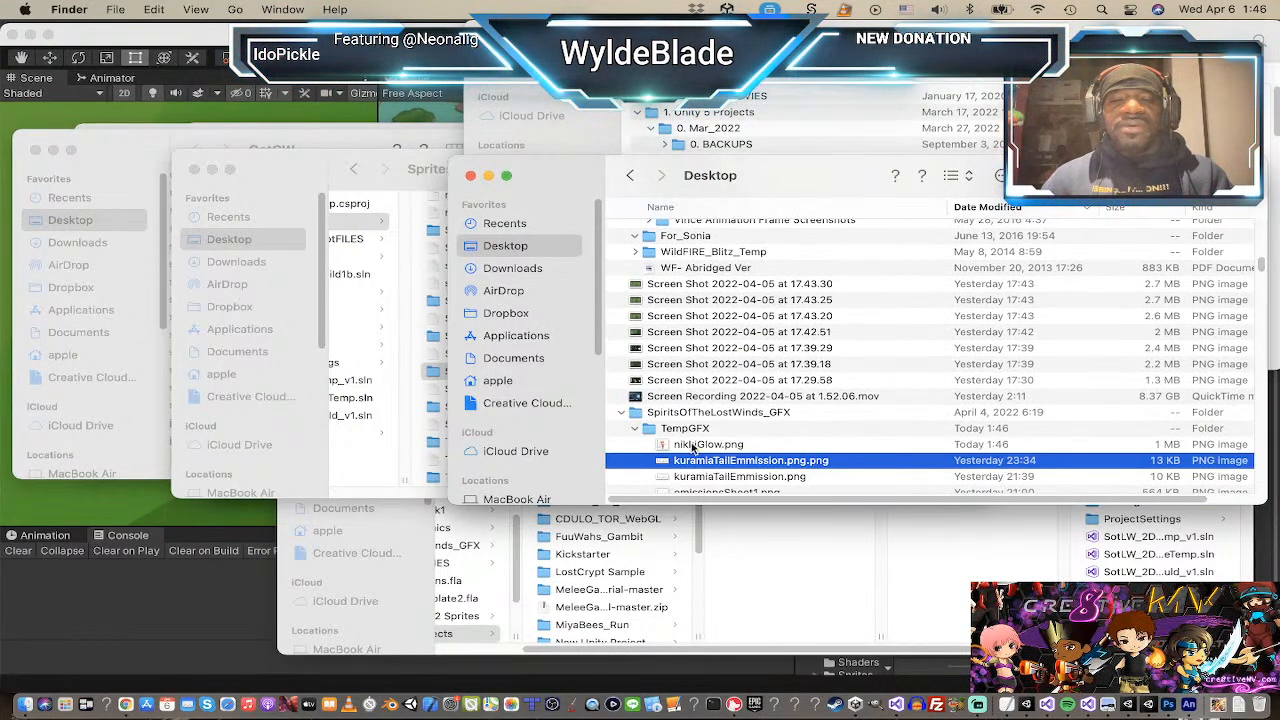
click(692, 446)
drag(686, 446, 855, 622)
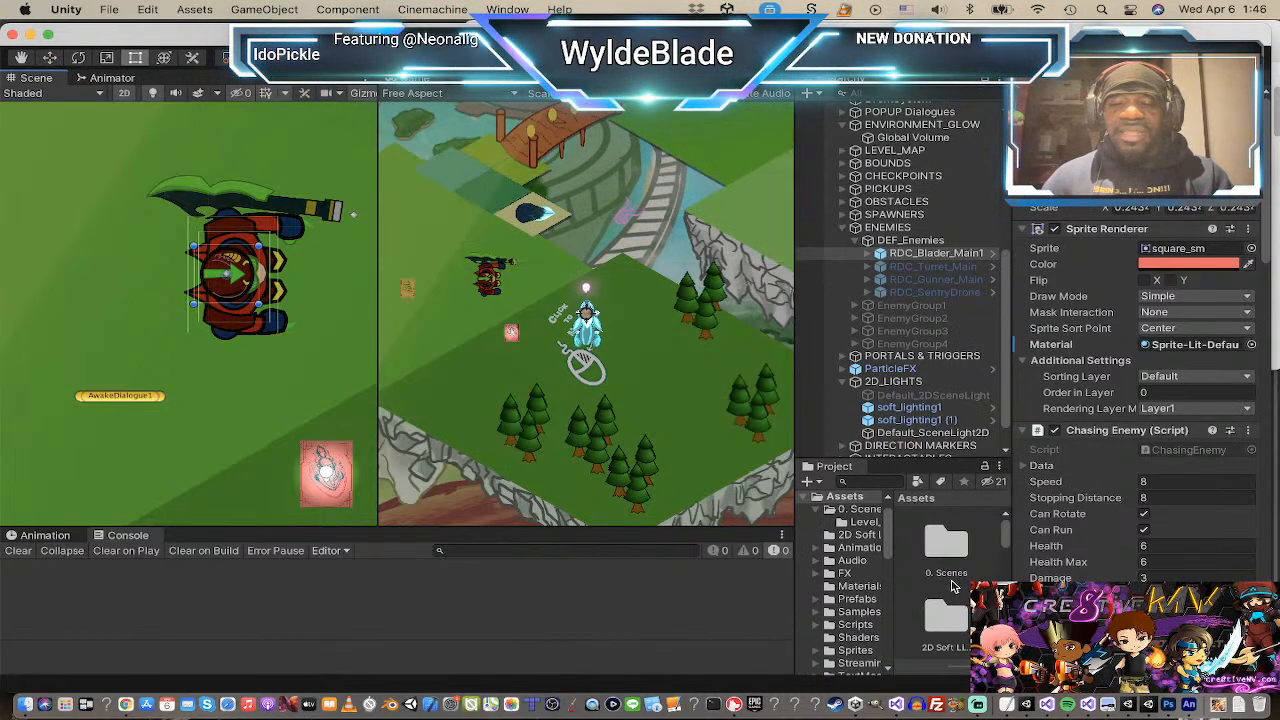
Step: Search the Unity project assets for "nik" and select the nikkiGlow sprite
click(867, 481)
text(nik)
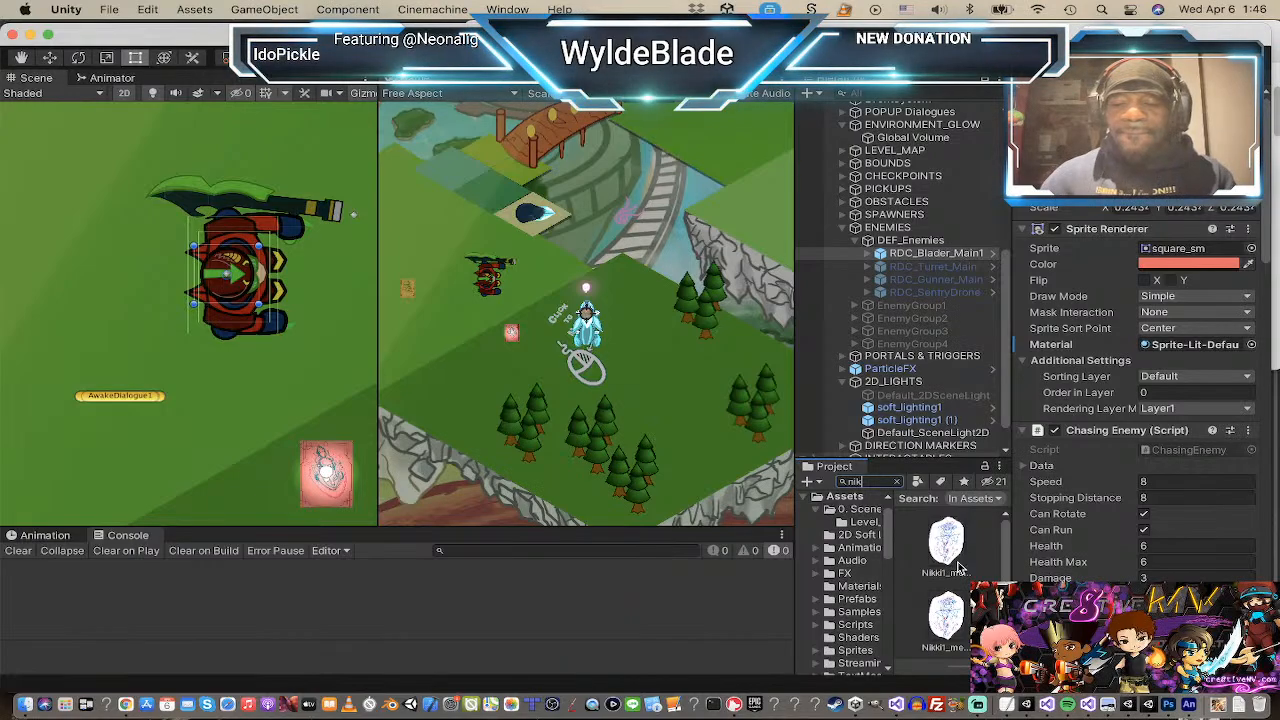
scroll(958, 568, down, 2)
scroll(945, 558, down, 2)
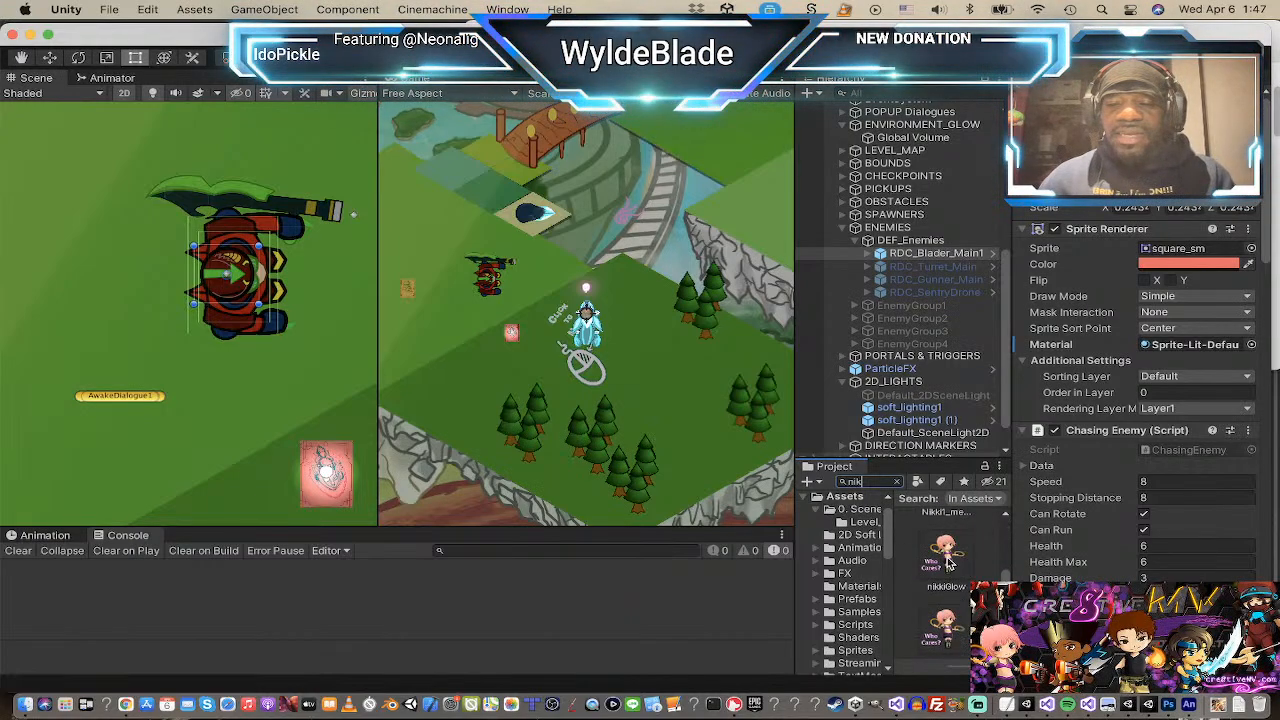
drag(945, 558, 903, 632)
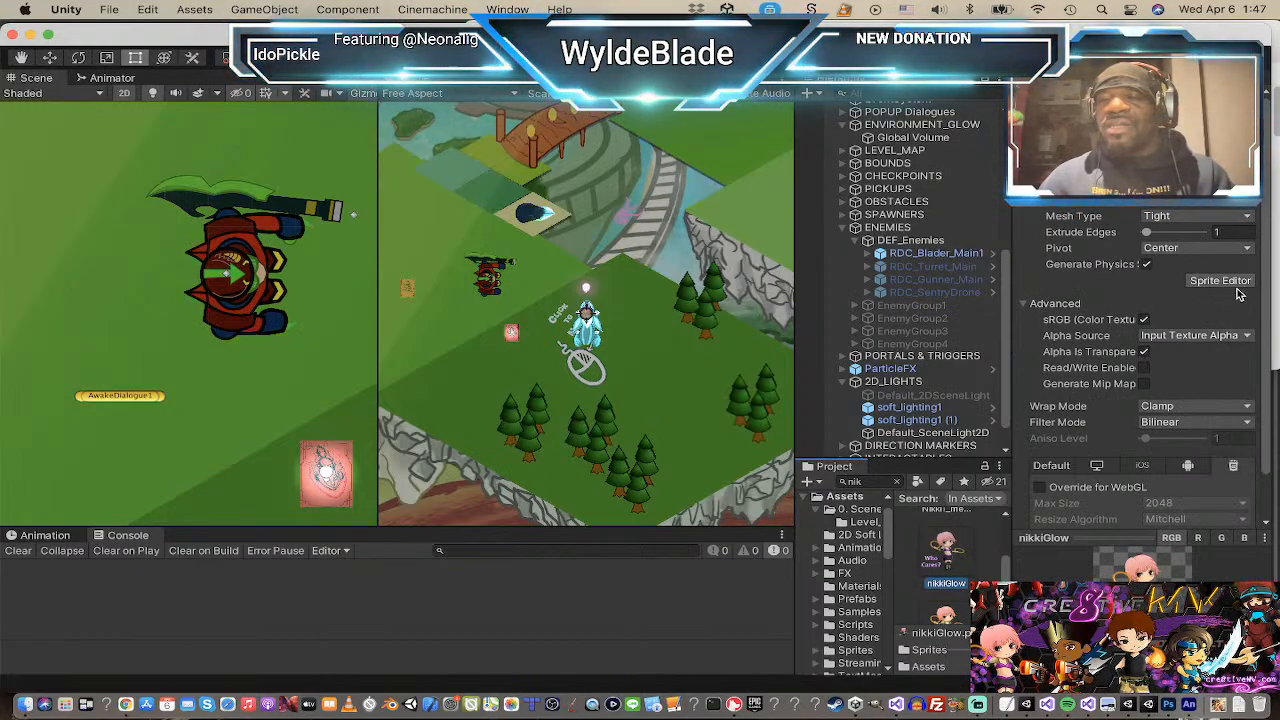
Step: Examine the nikkiGlow texture's import settings, including the sprite mode choices, without changing any of them
scroll(1157, 308, down, 1)
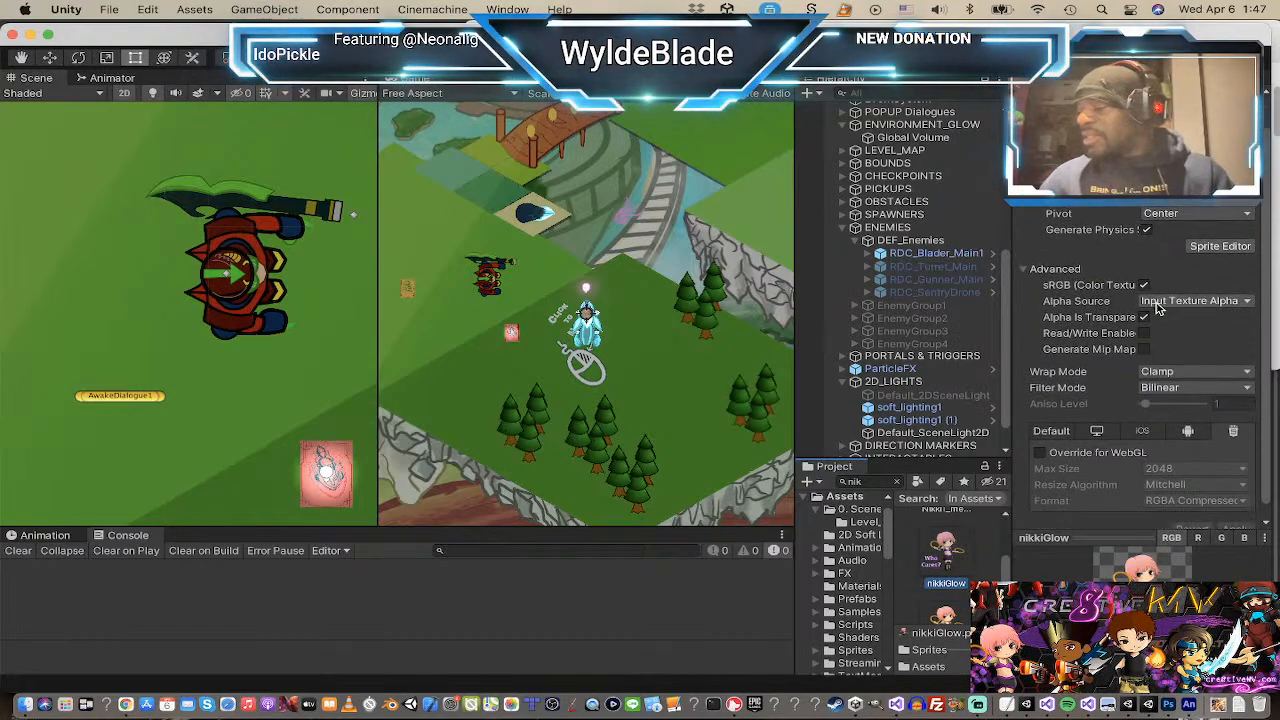
scroll(1160, 305, down, 1)
scroll(1163, 301, up, 1)
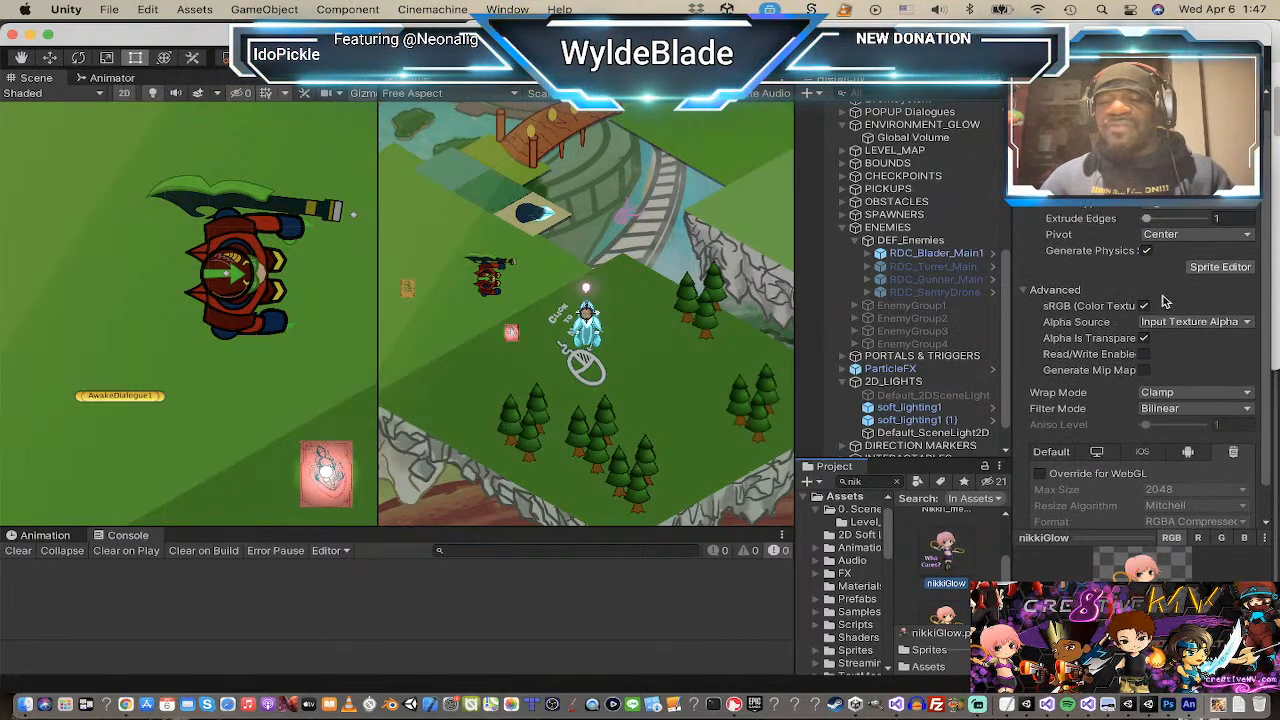
scroll(1163, 301, up, 1)
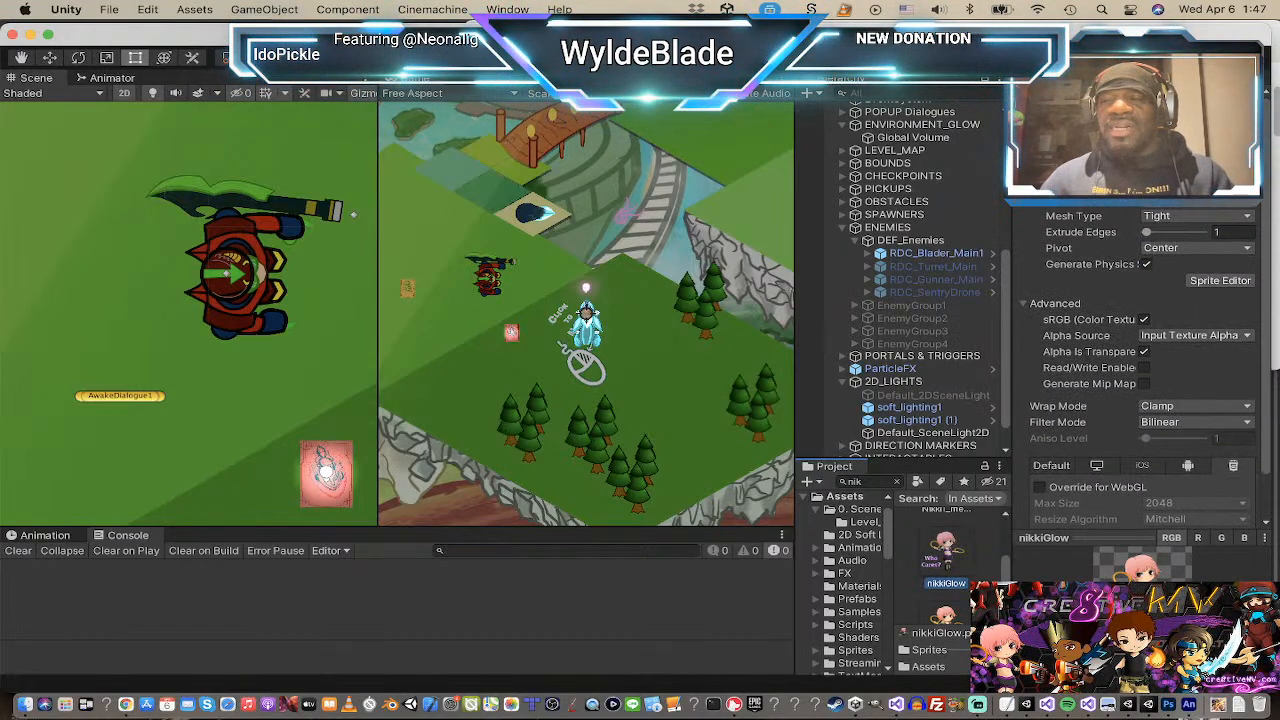
click(1195, 216)
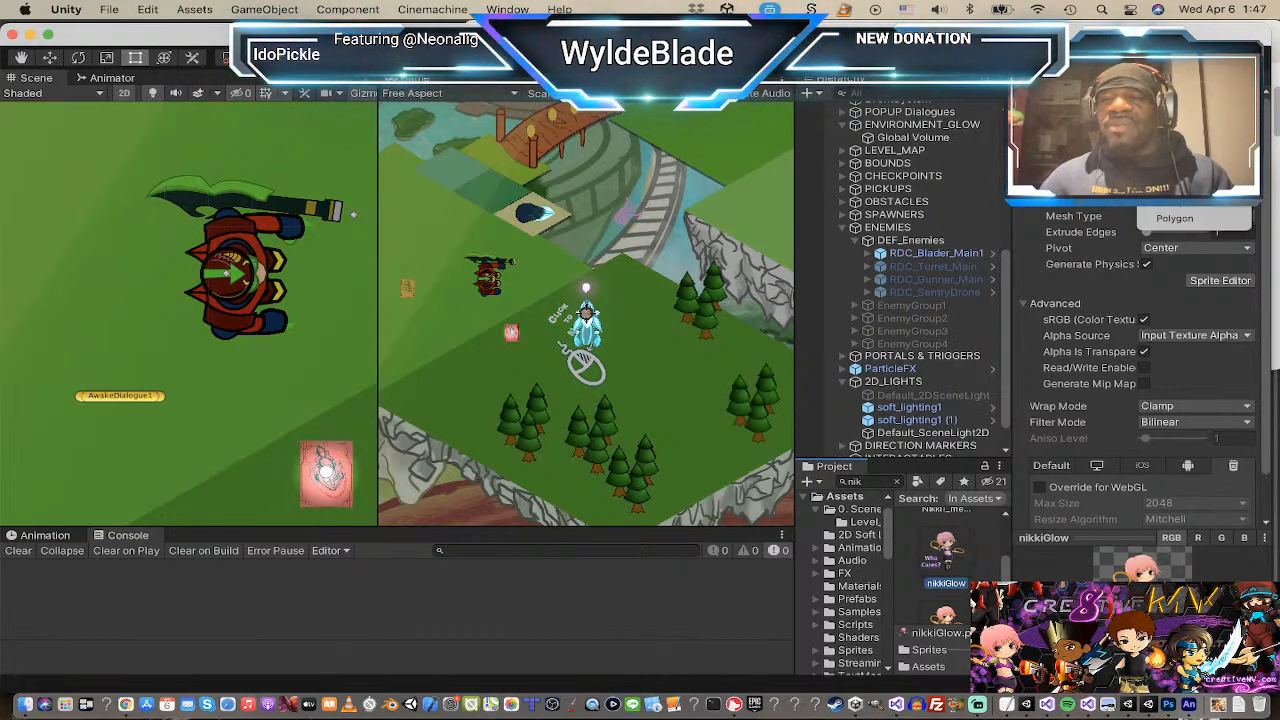
click(1073, 281)
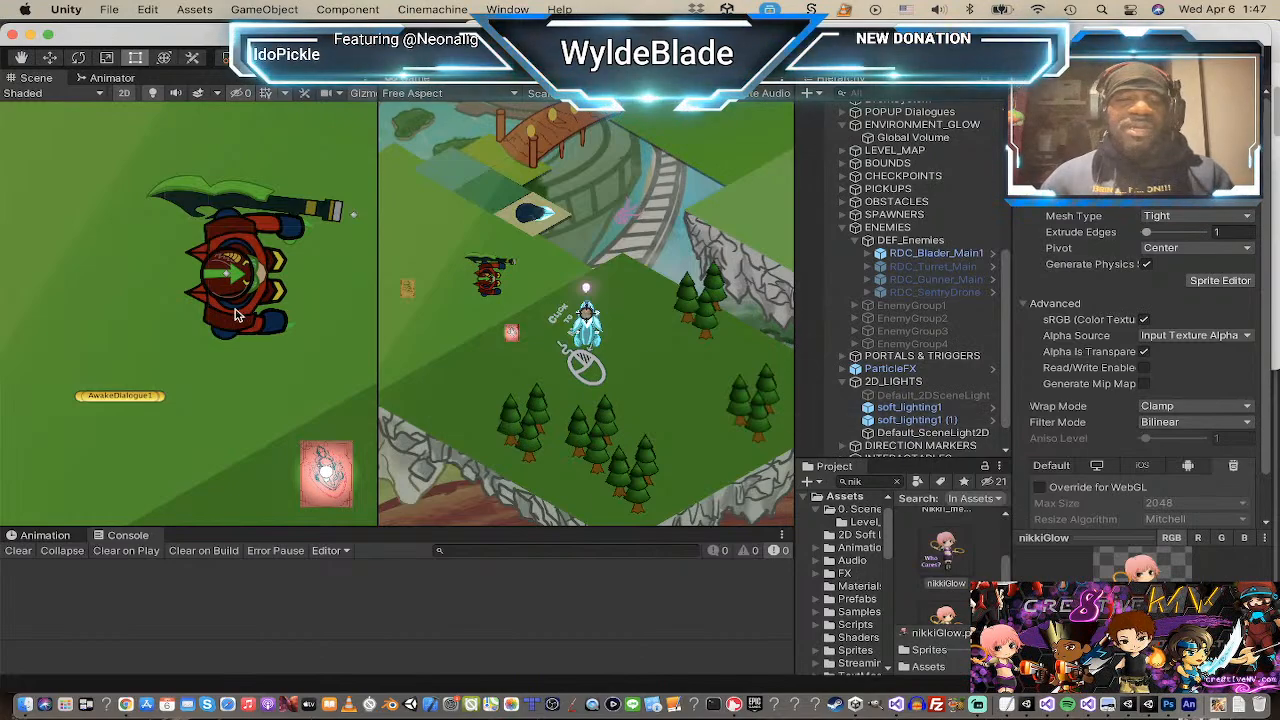
Step: Bring the player, the enemy and the surrounding level area into the Scene view
scroll(232, 298, down, 5)
scroll(232, 298, down, 5)
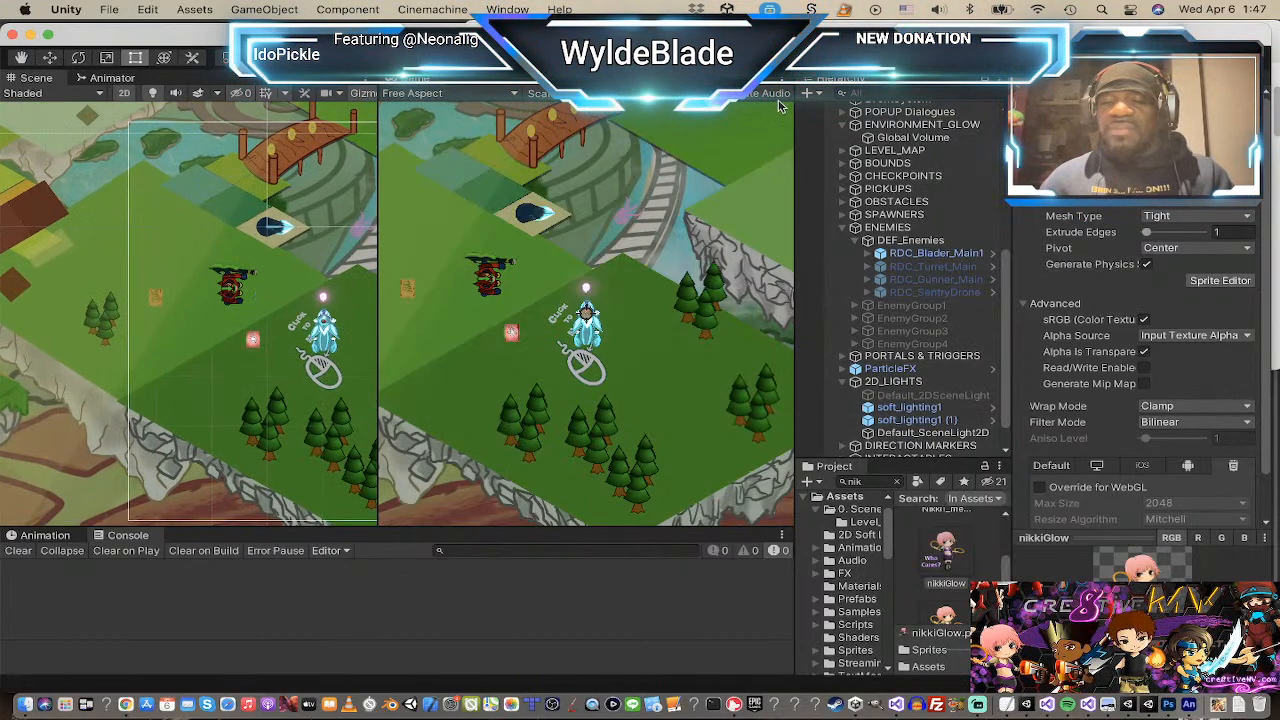
Step: Create an empty game object in the scene hierarchy and name it nikkiGlow
scroll(887, 175, up, 10)
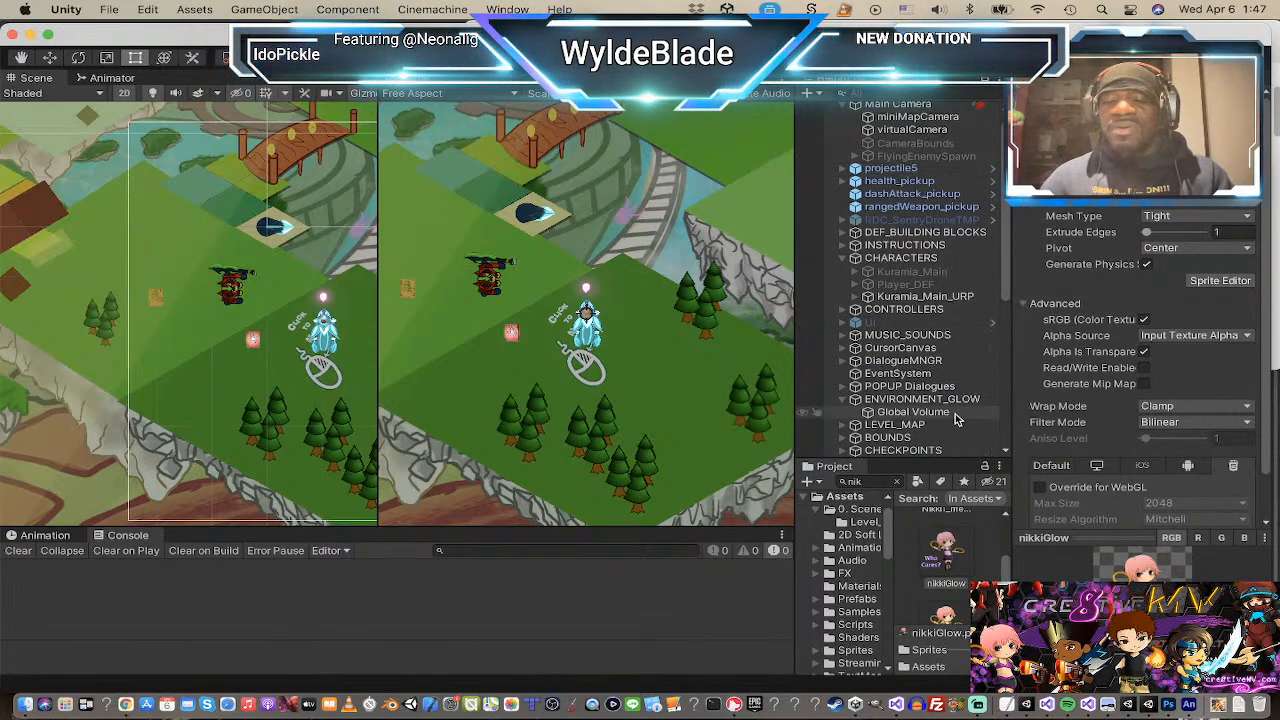
click(811, 93)
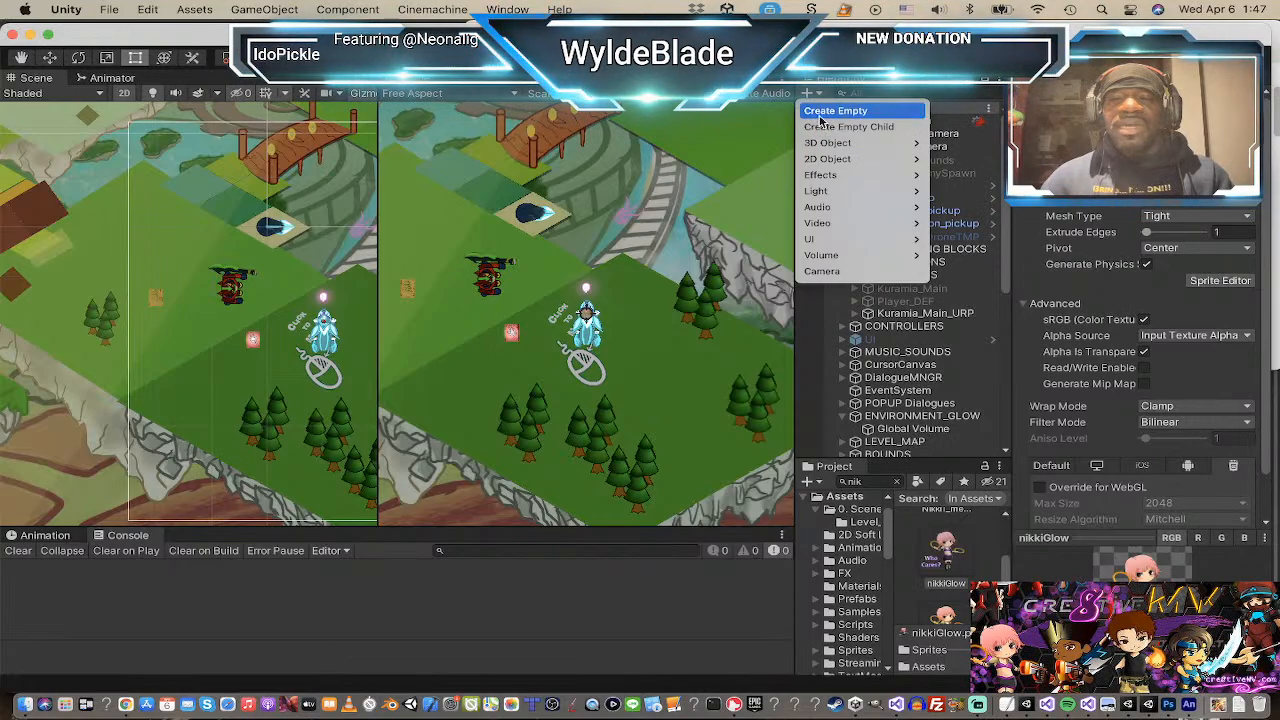
click(820, 111)
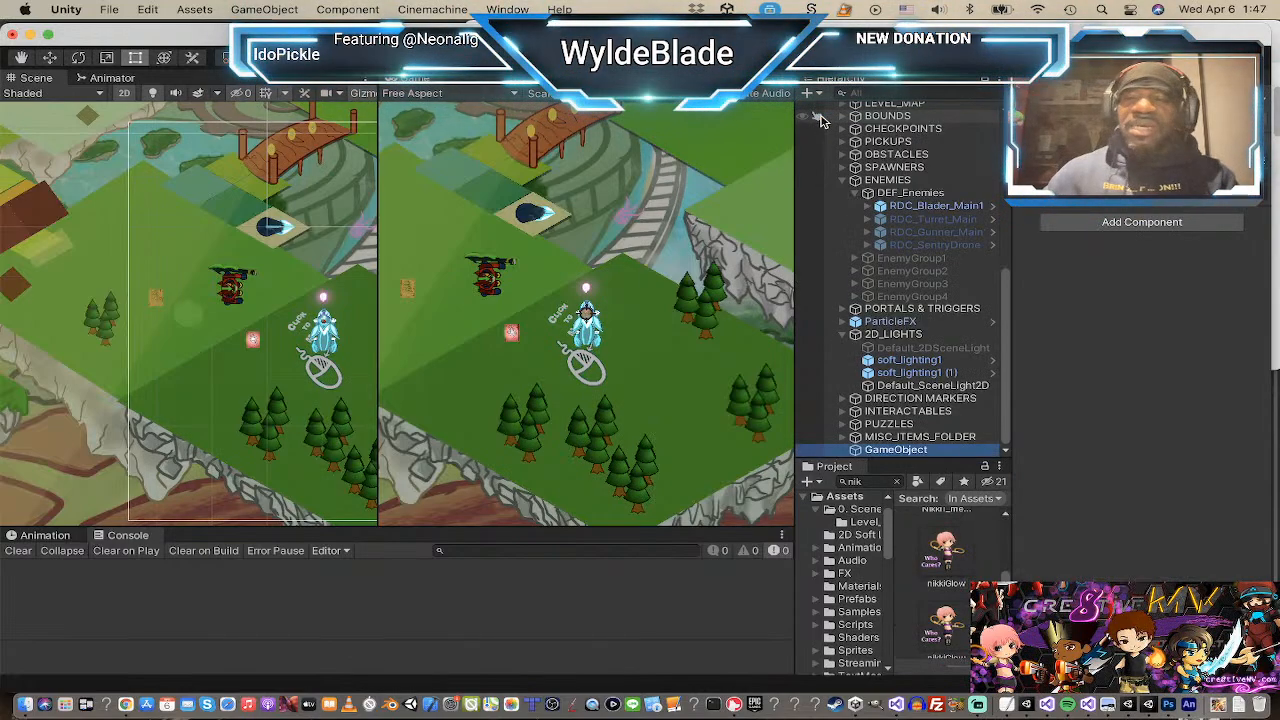
click(1120, 97)
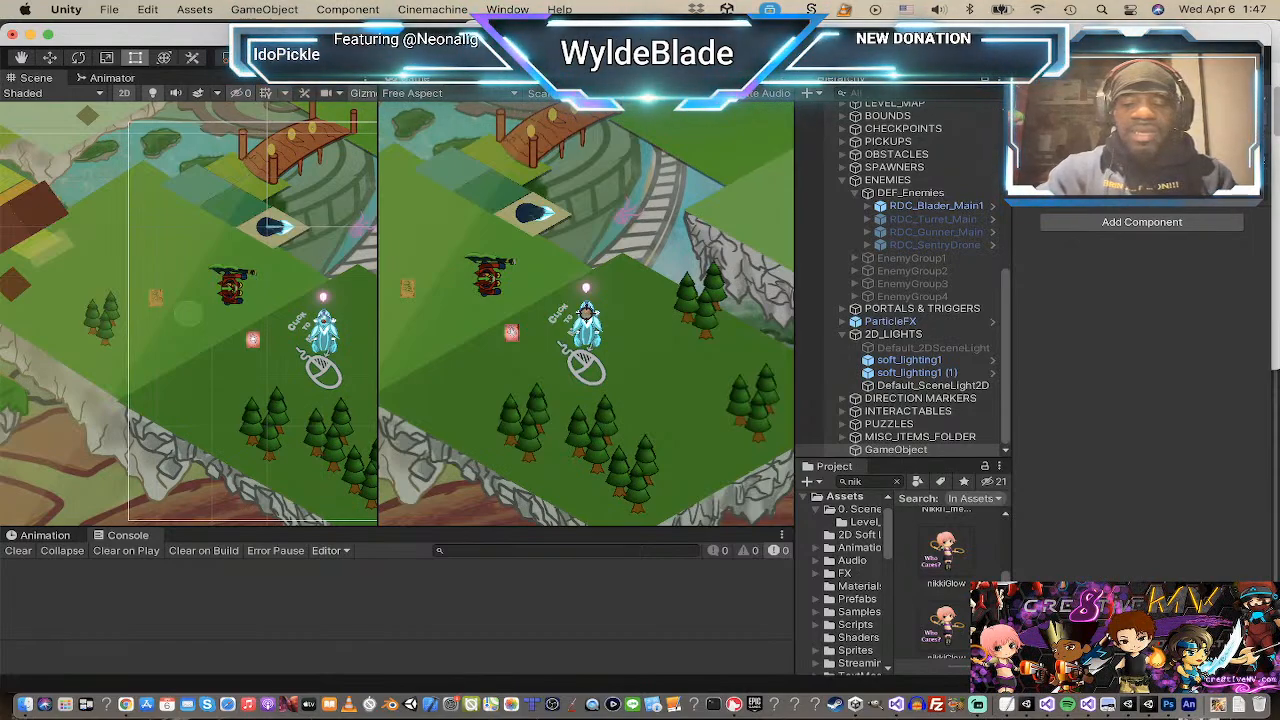
key(Return)
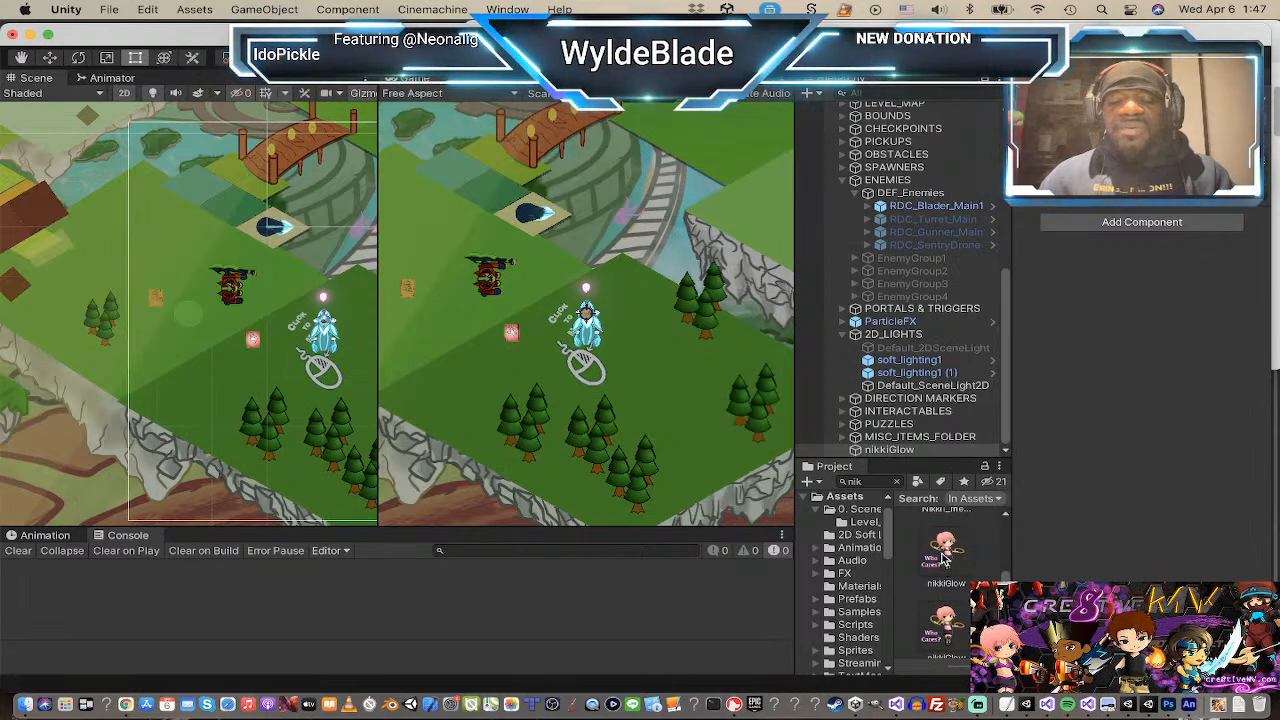
Step: Place the nikkiGlow sprite in the scene beside the red enemy and scale it down uniformly to roughly character size
mouse_move(948, 557)
mouse_down()
mouse_move(222, 388)
mouse_move(930, 565)
mouse_up()
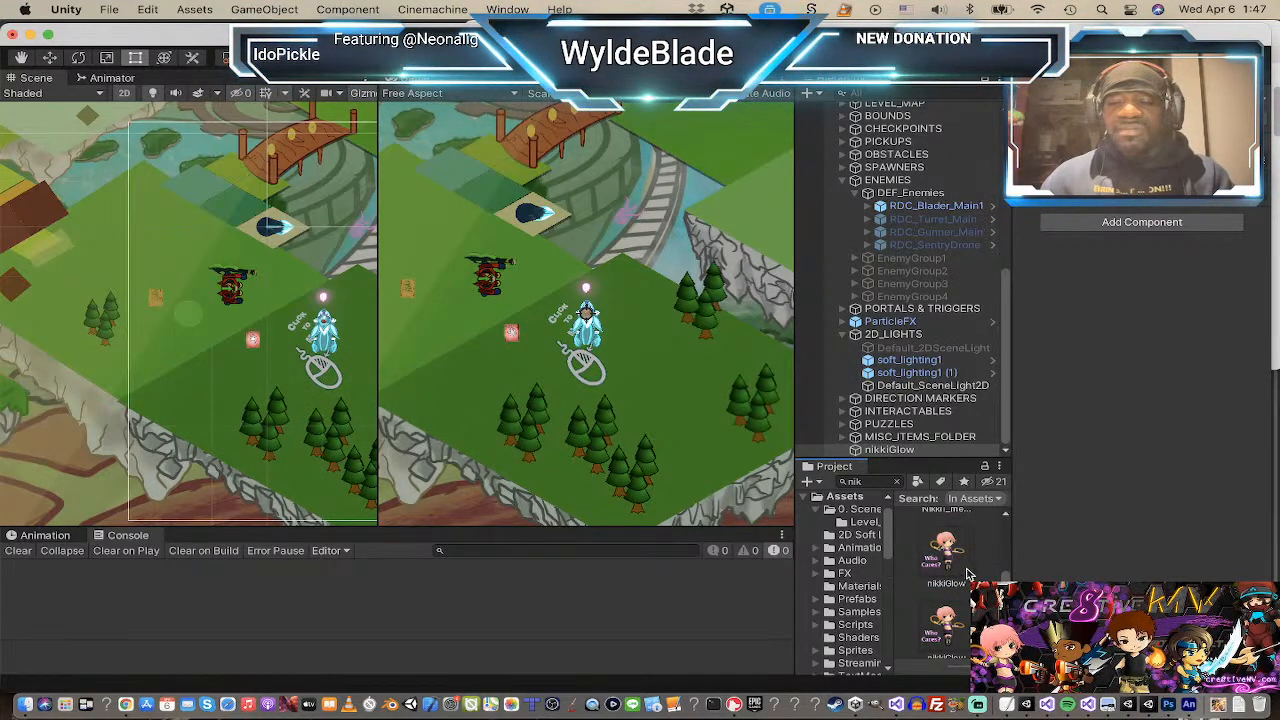
scroll(963, 560, up, 2)
scroll(963, 560, down, 1)
click(940, 628)
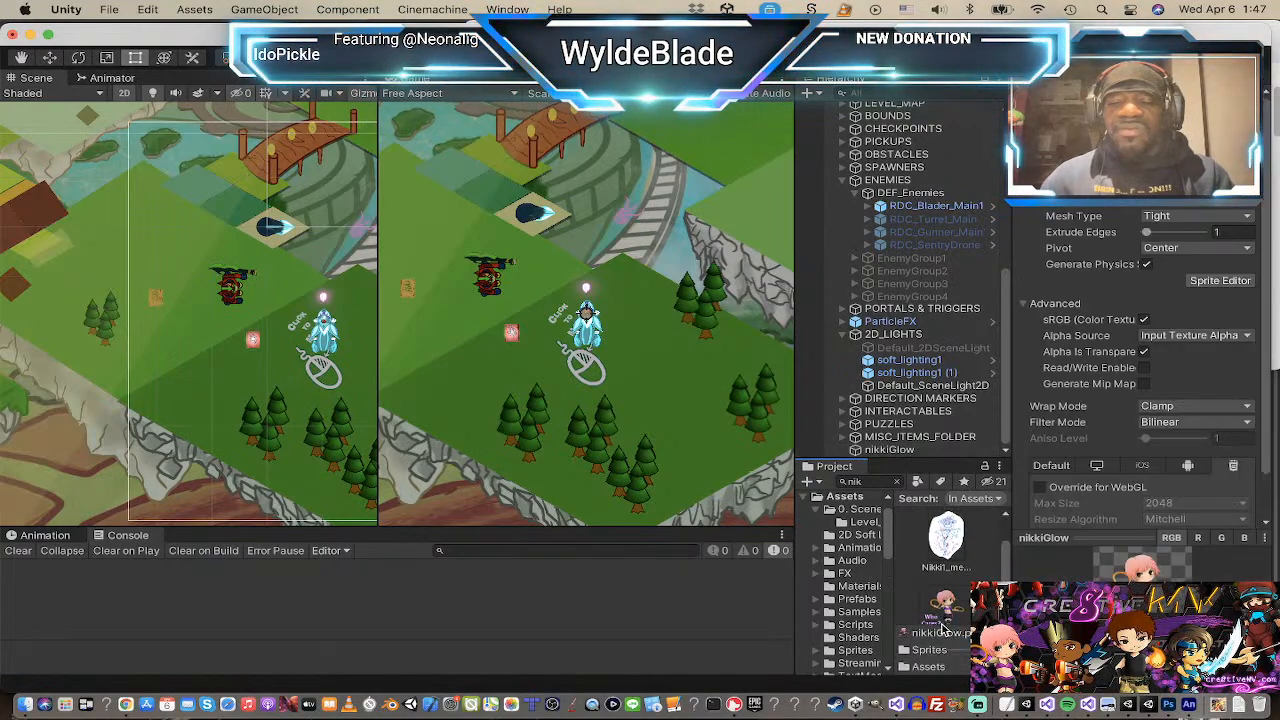
drag(948, 608, 183, 320)
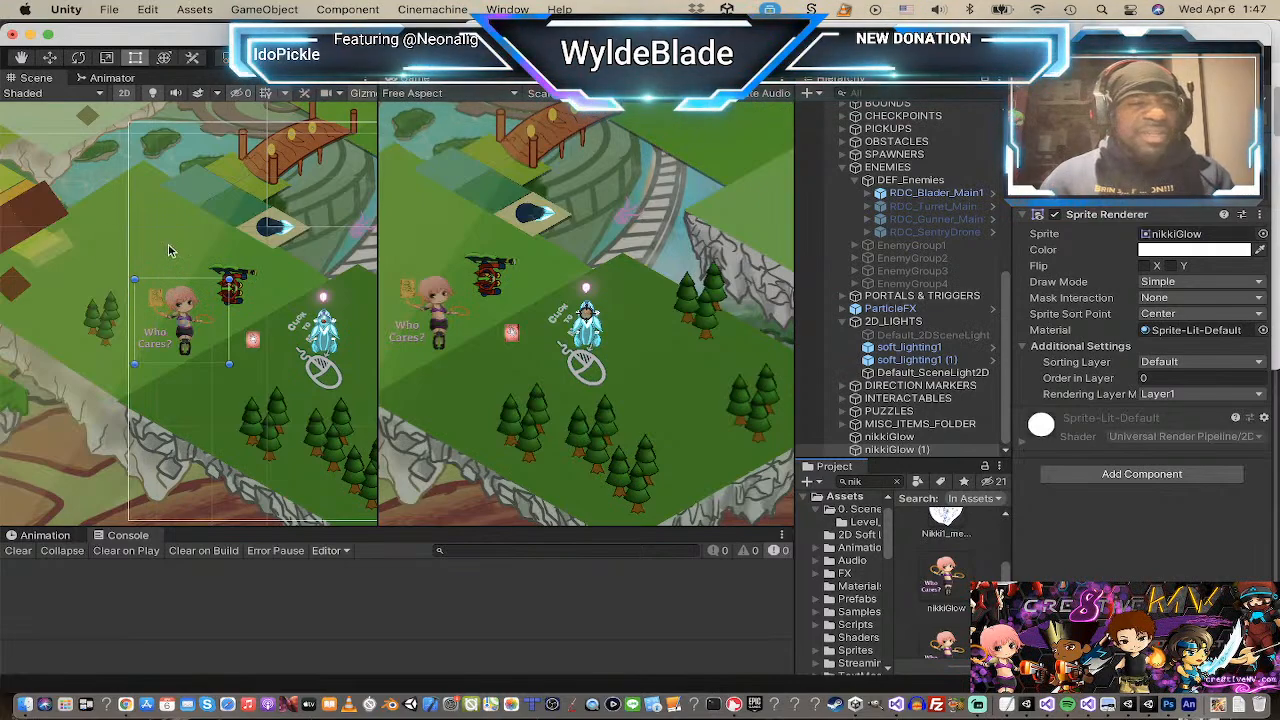
scroll(175, 260, up, 3)
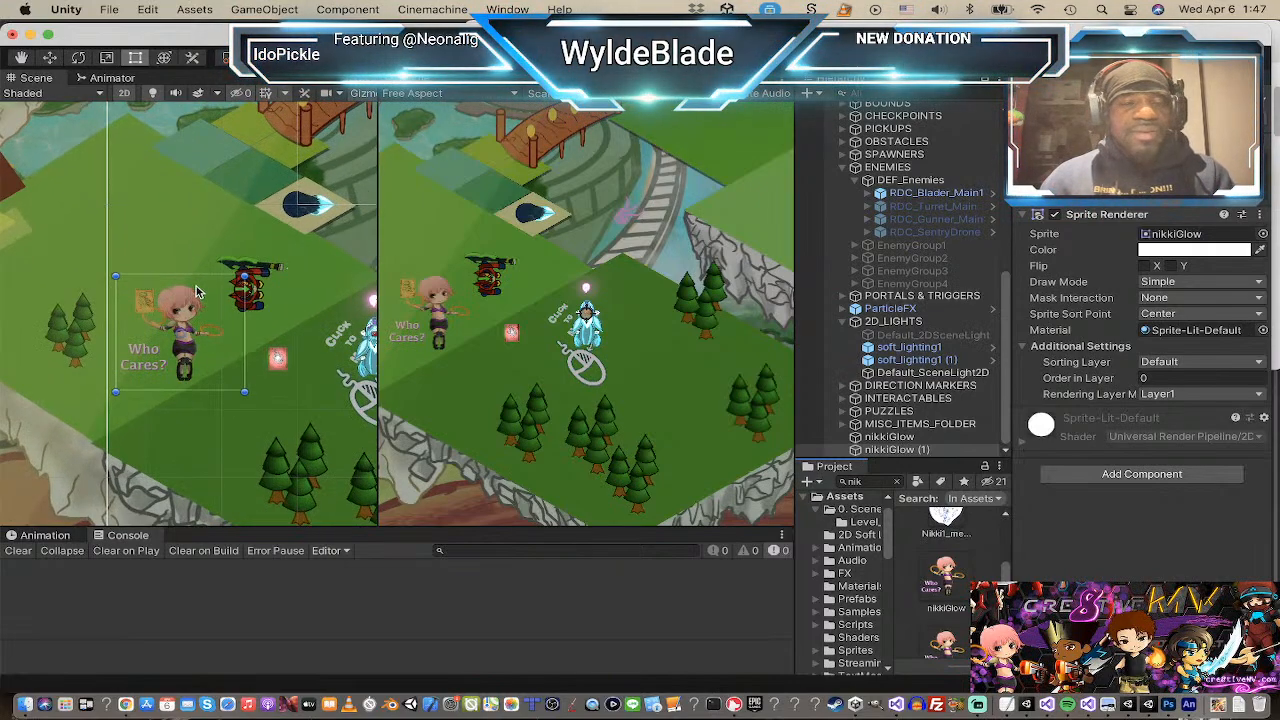
key(r)
drag(180, 335, 160, 337)
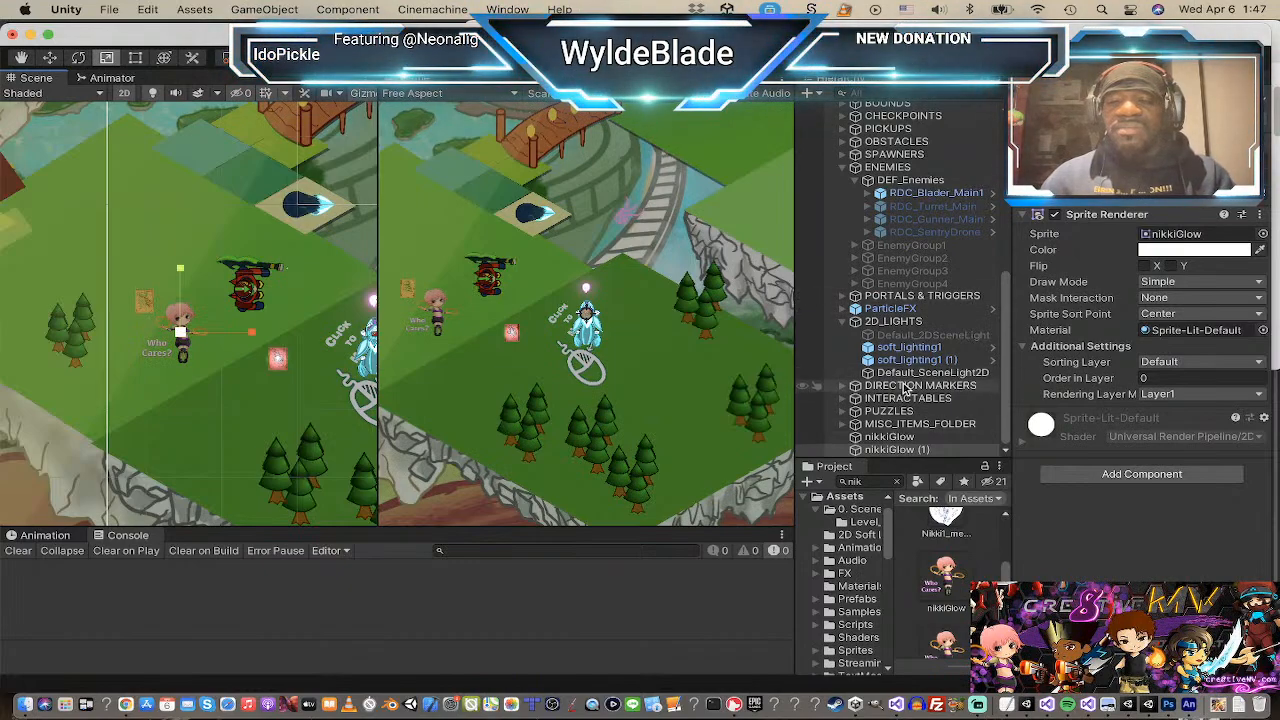
Step: Make the nikkiGlow (1) sprite a child of the empty nikkiGlow object
mouse_move(1007, 370)
mouse_down()
mouse_move(1007, 250)
mouse_move(1007, 372)
mouse_up()
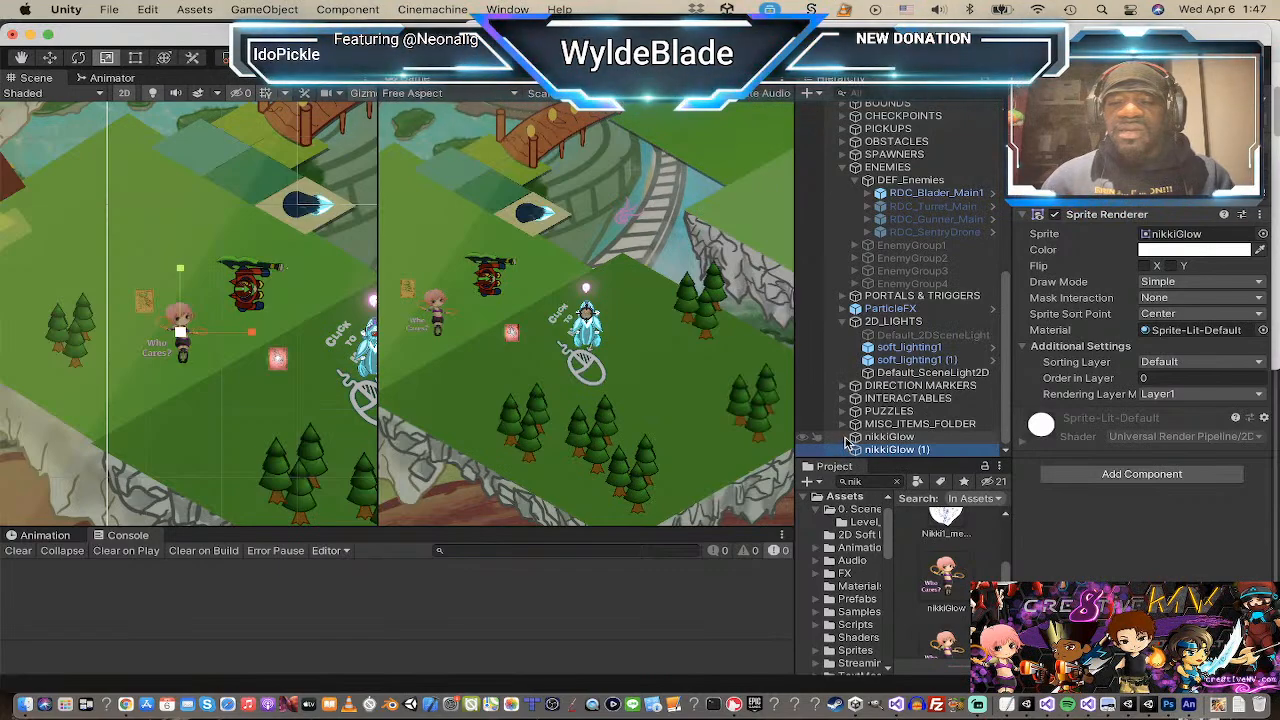
click(893, 437)
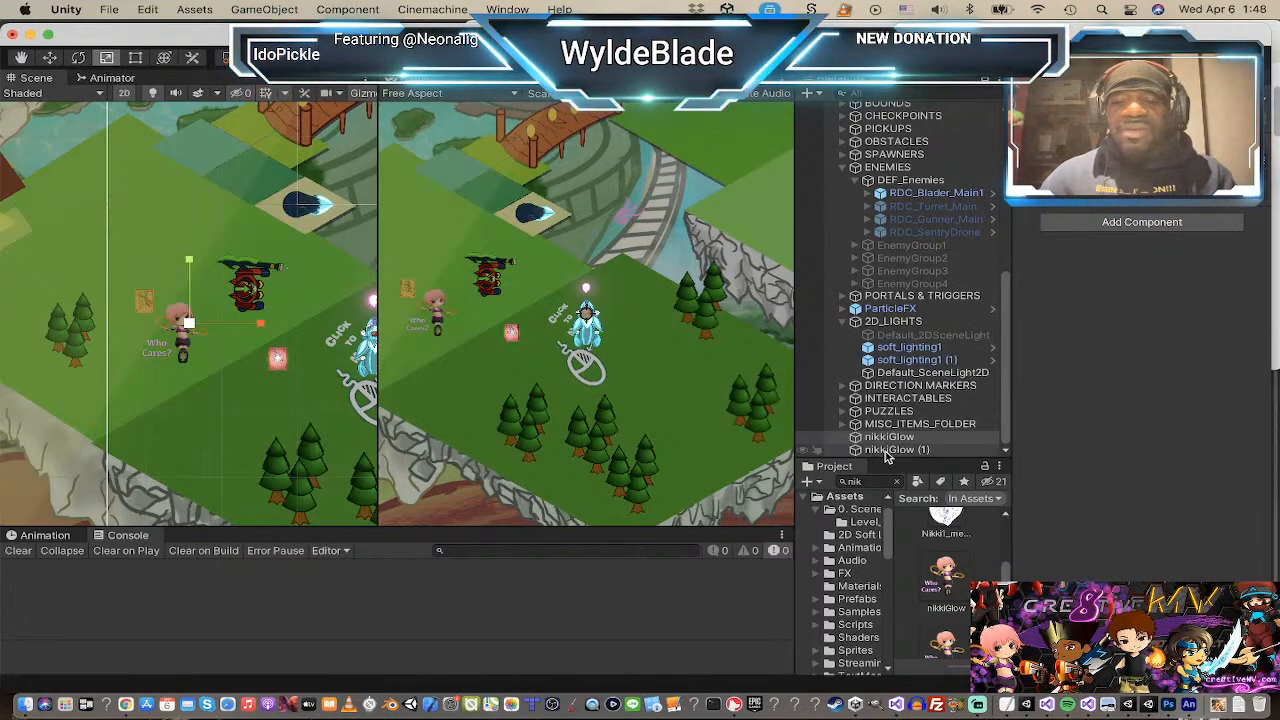
drag(887, 453, 887, 438)
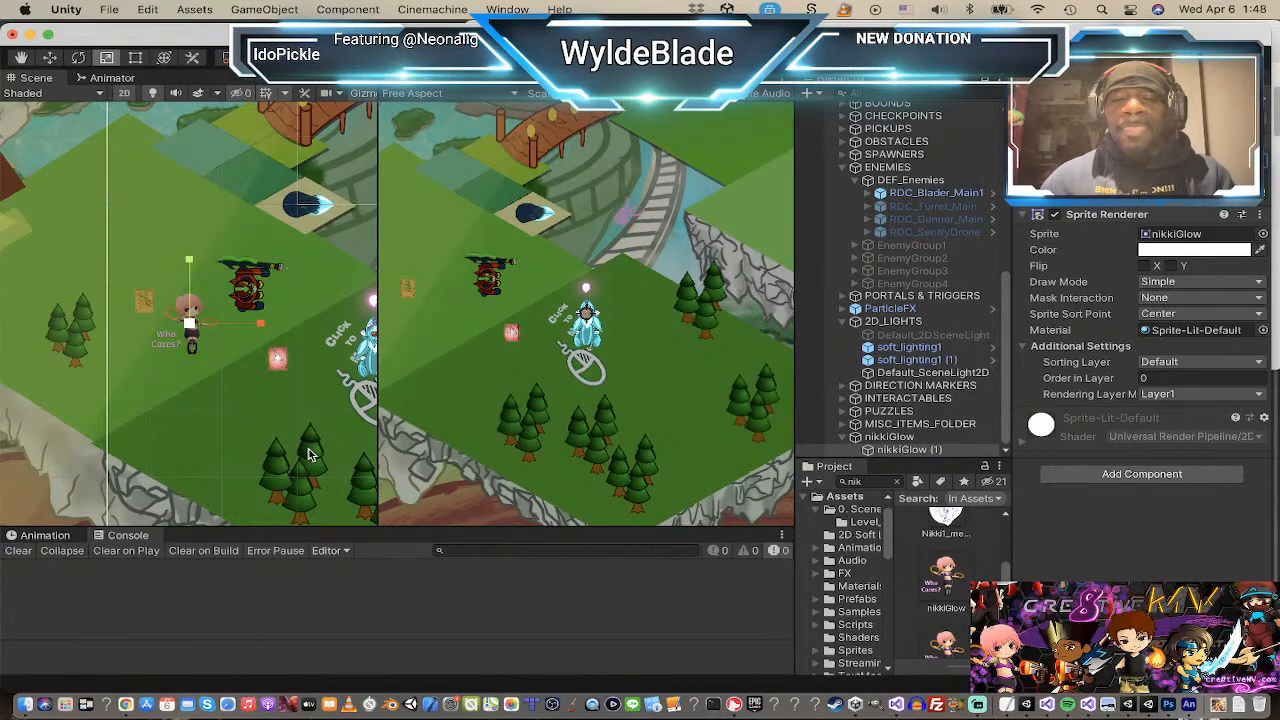
Step: Inspect the nested sprite up close, locate its source image among the project's Sprites assets, and select the nikkiGlow texture
scroll(192, 342, up, 5)
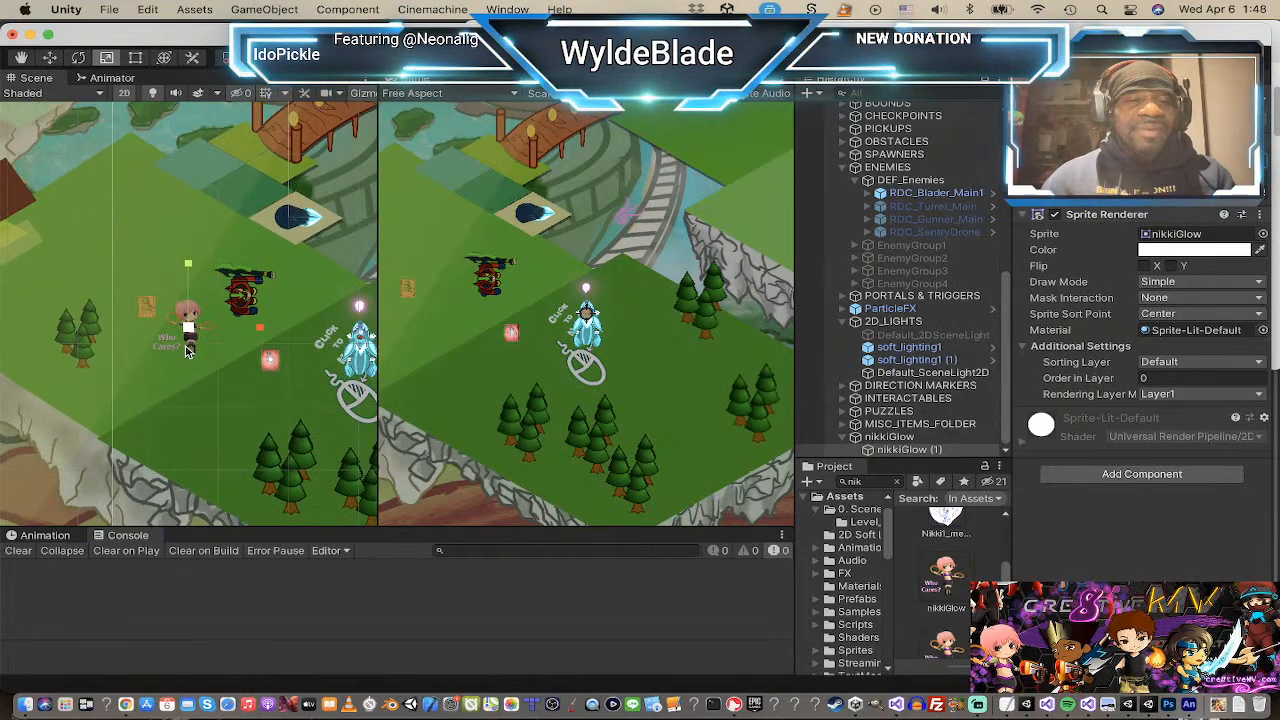
scroll(187, 350, up, 3)
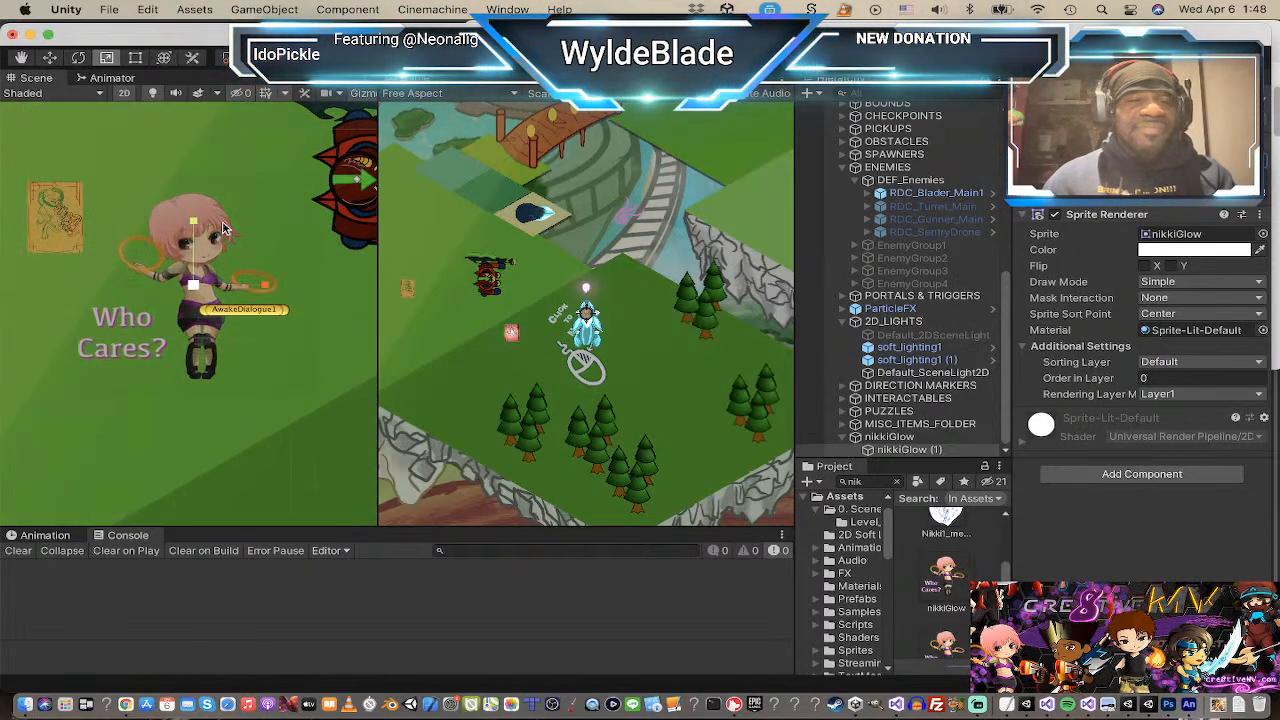
scroll(229, 207, up, 1)
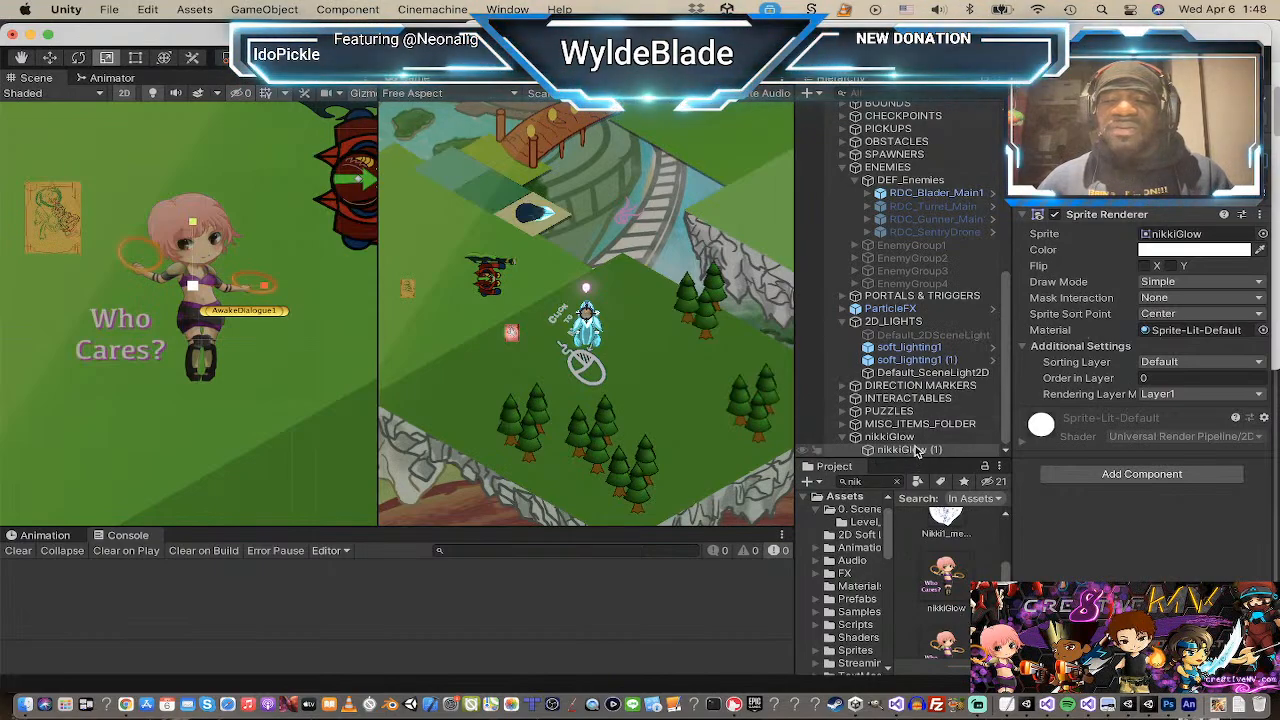
click(1183, 233)
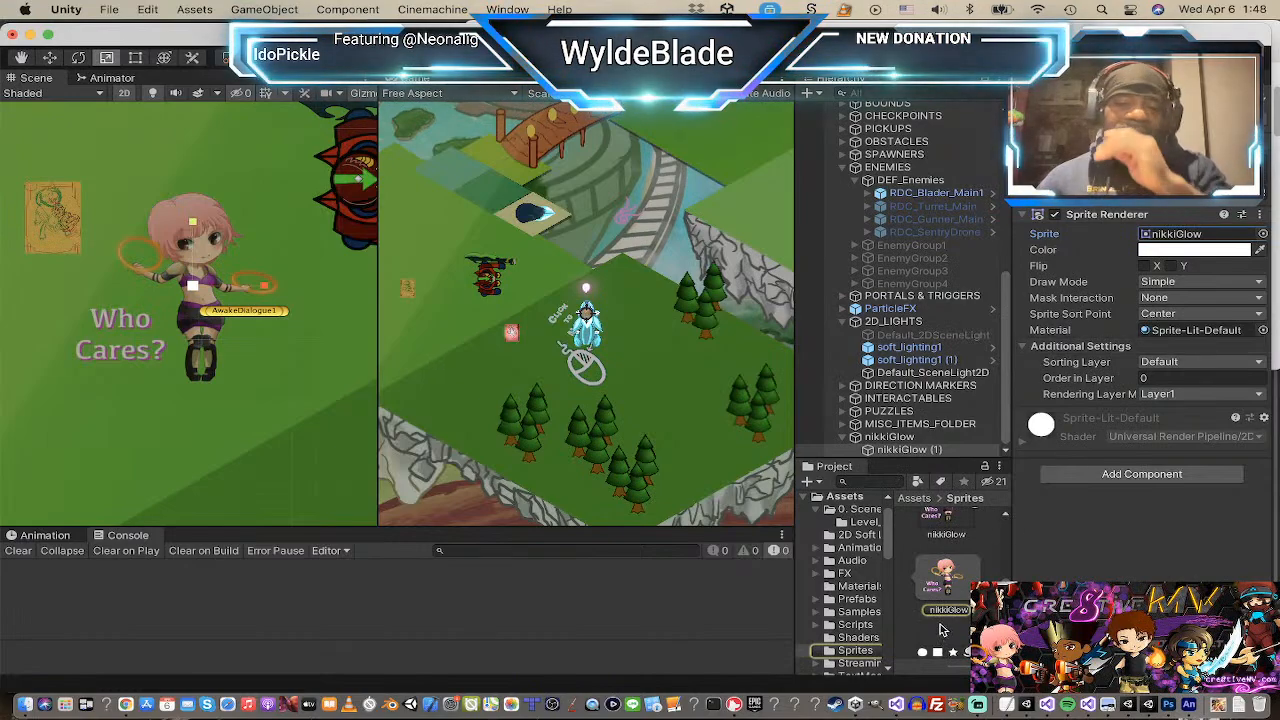
scroll(942, 628, up, 2)
click(941, 553)
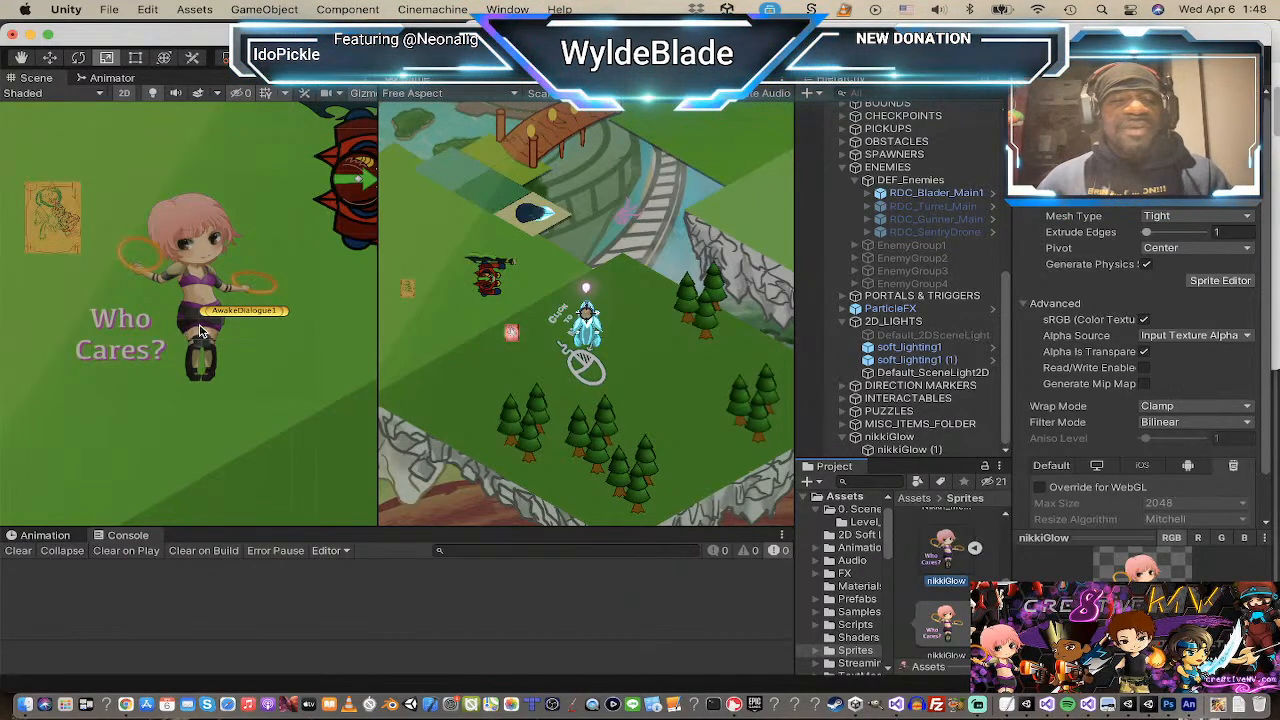
Step: Switch to Adobe Animate and move the "Who Cares?" character artwork to about X -1399, Y 1705
key(super+Tab)
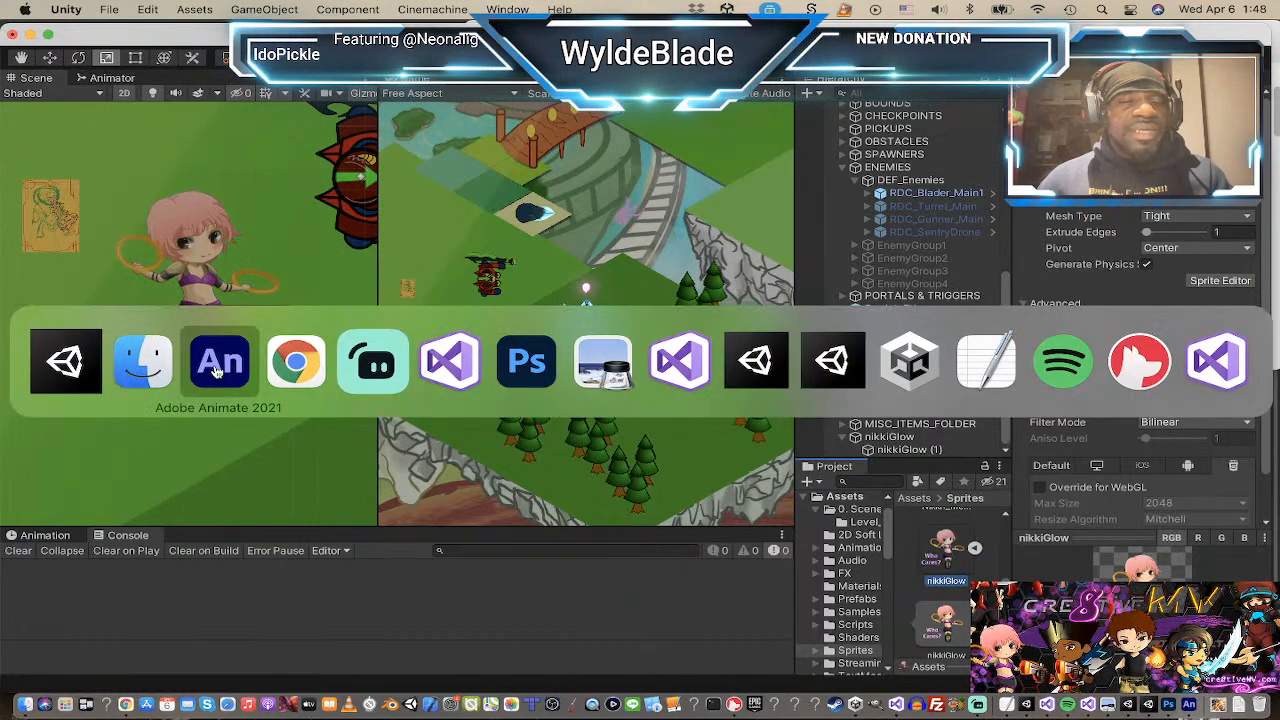
click(217, 370)
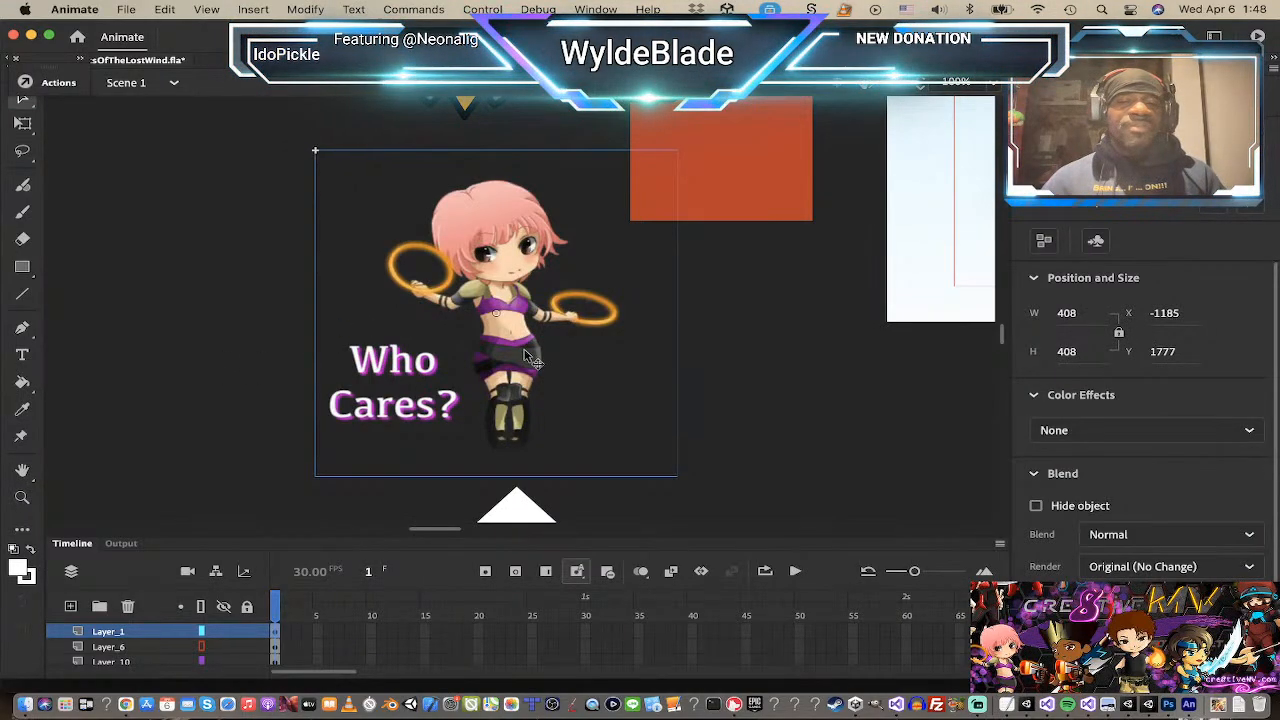
drag(530, 360, 336, 313)
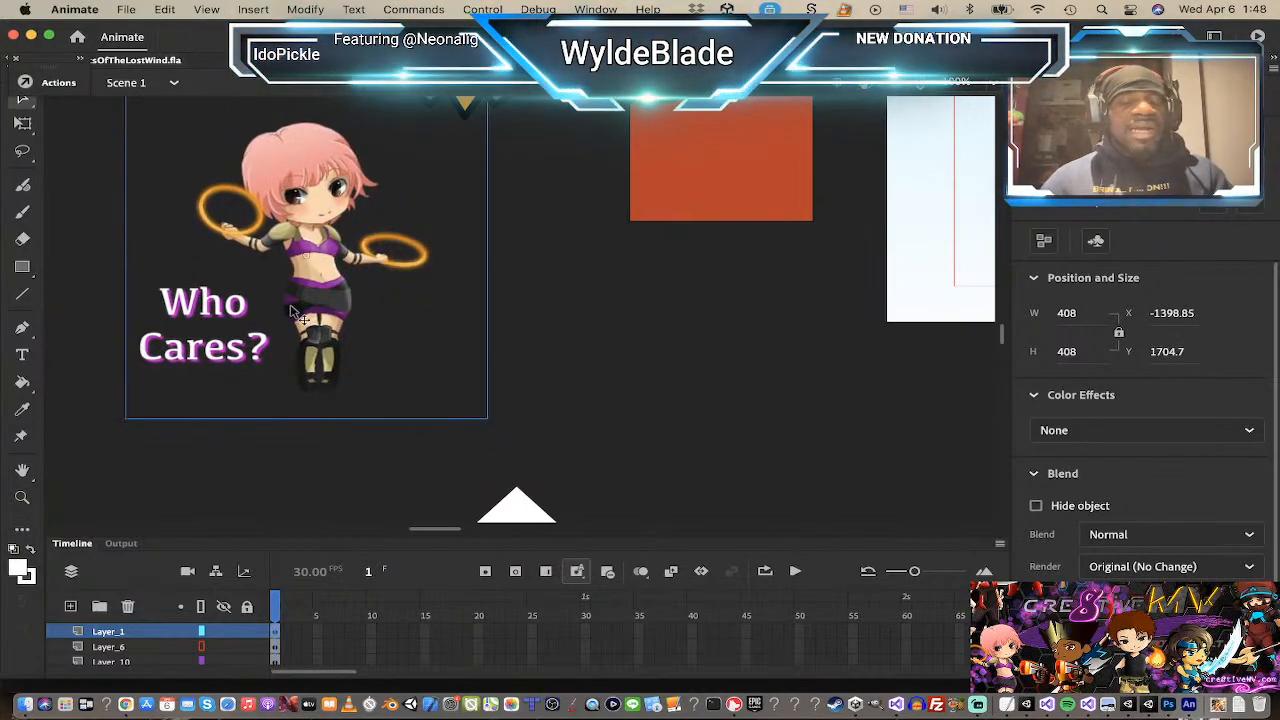
Step: Duplicate the "Who Cares?" artwork straight below the original, at about X -1399, Y 2076
scroll(295, 310, up, 3)
scroll(295, 310, down, 1)
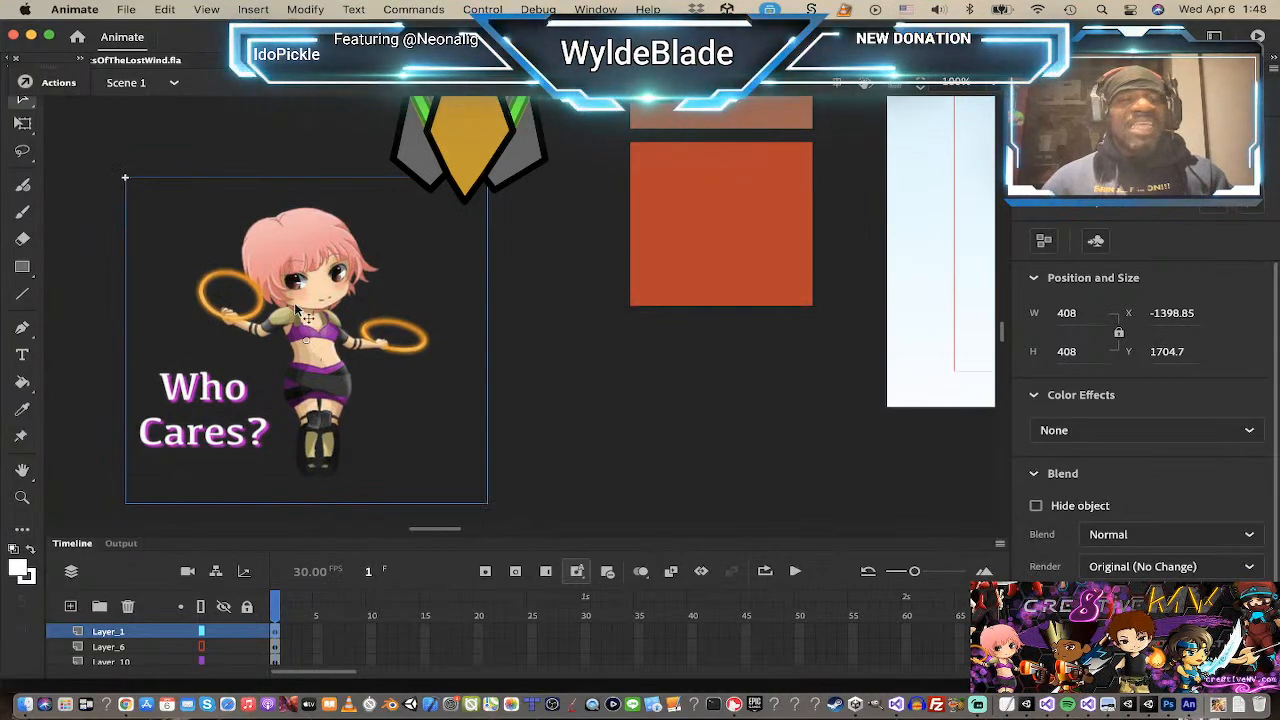
scroll(297, 312, down, 2)
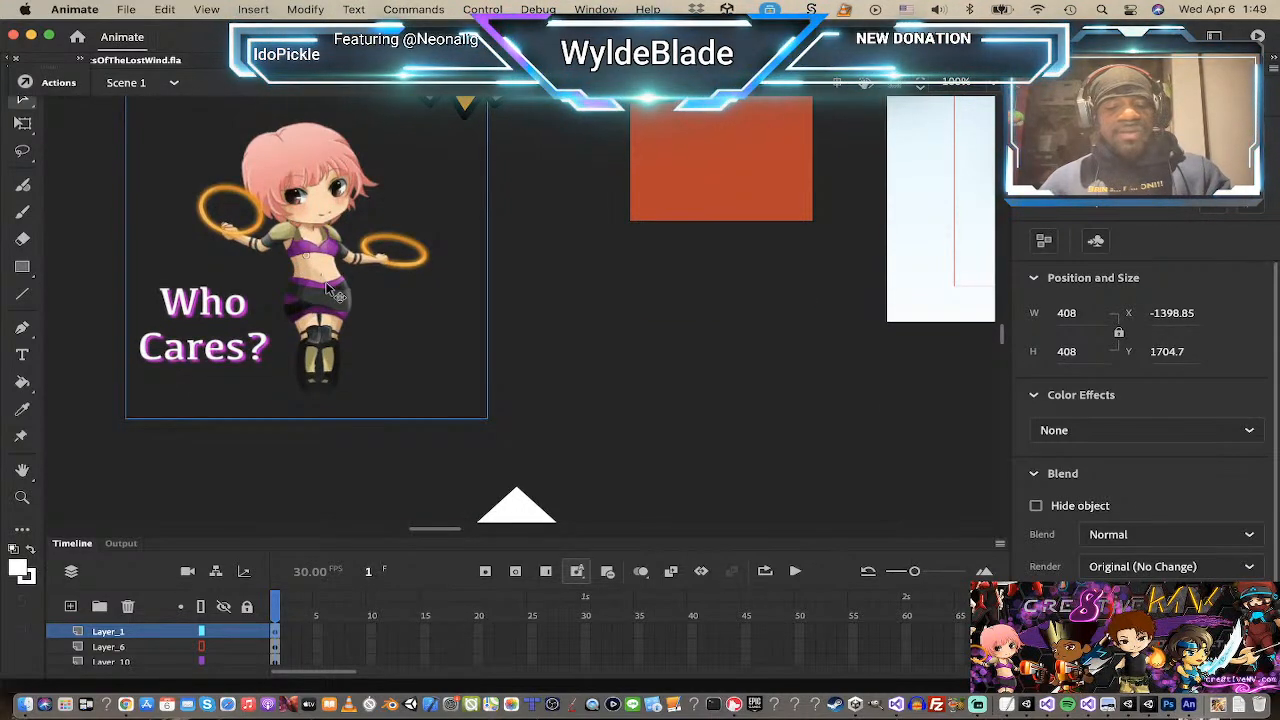
double_click(327, 284)
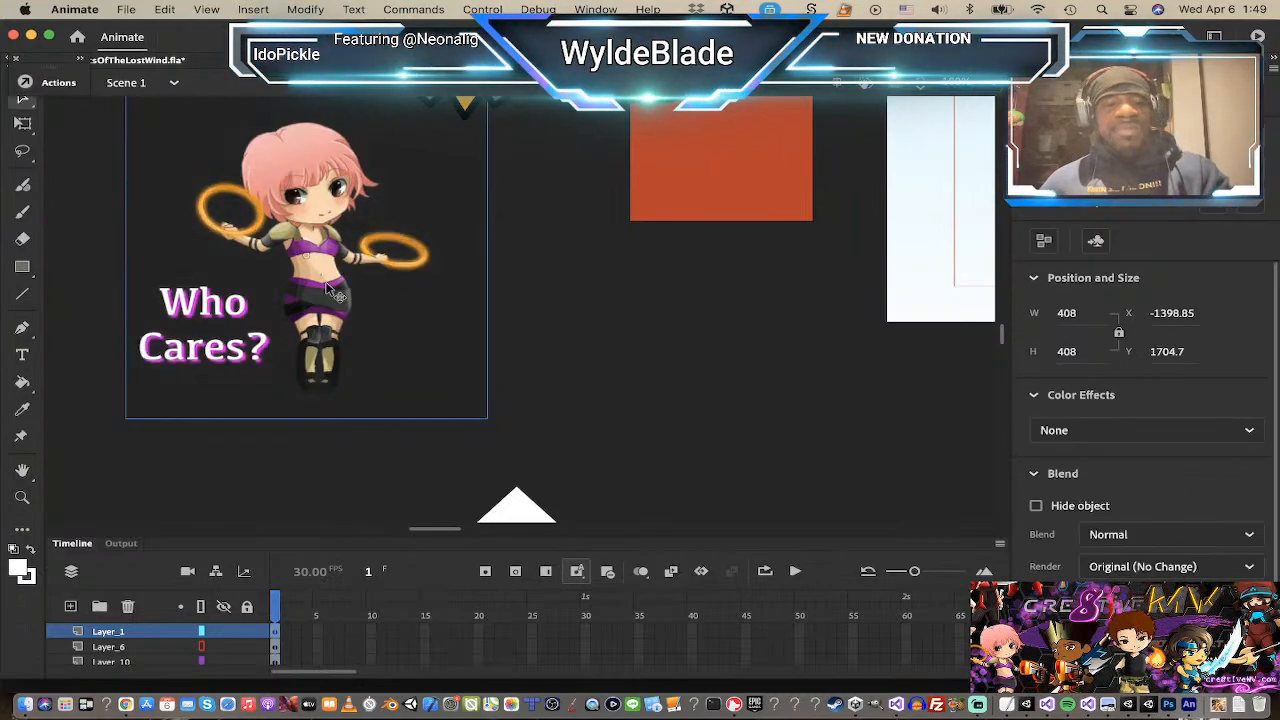
scroll(316, 289, down, 1)
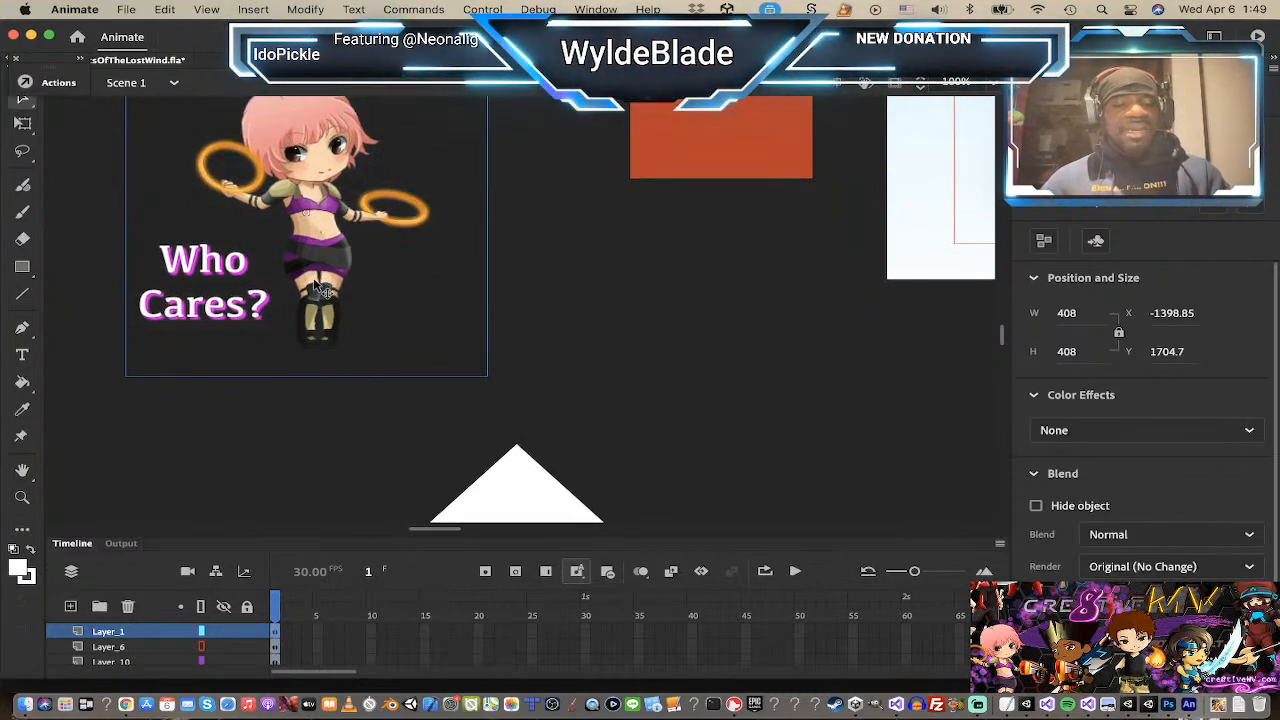
alt+drag(322, 290, 366, 371)
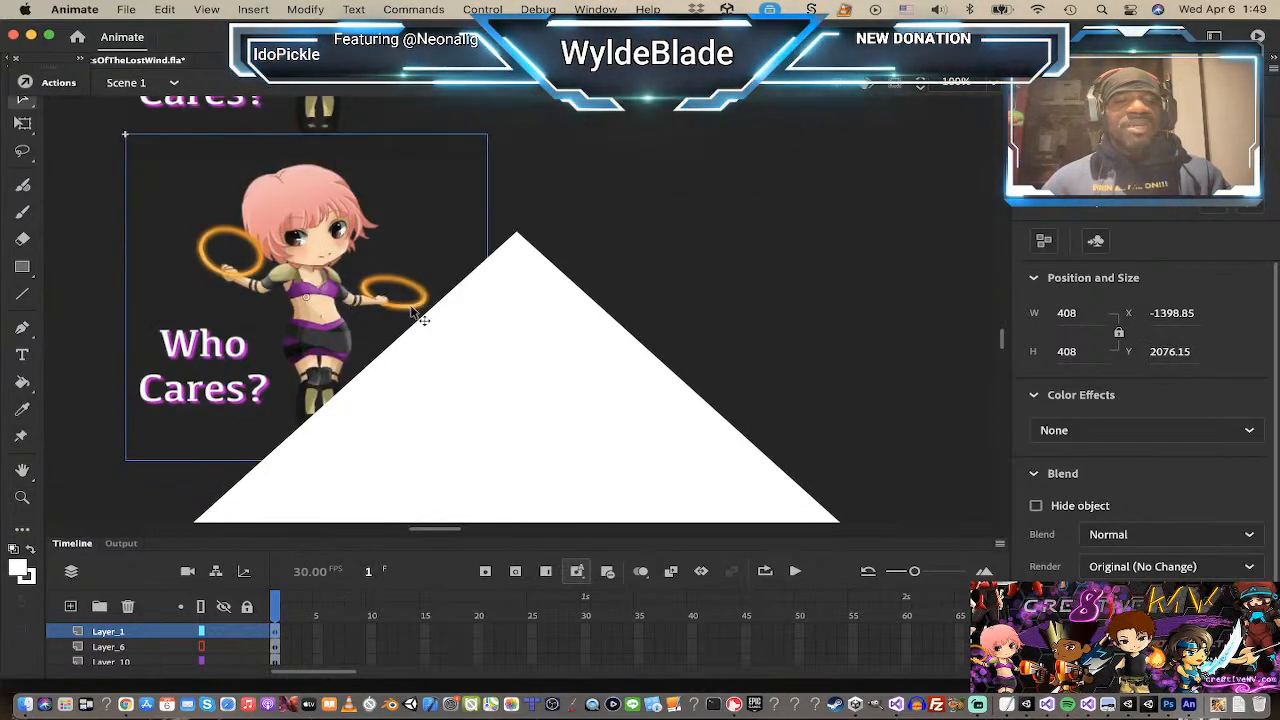
Step: Move the large white triangle symbol well clear of the duplicated character artwork
double_click(532, 375)
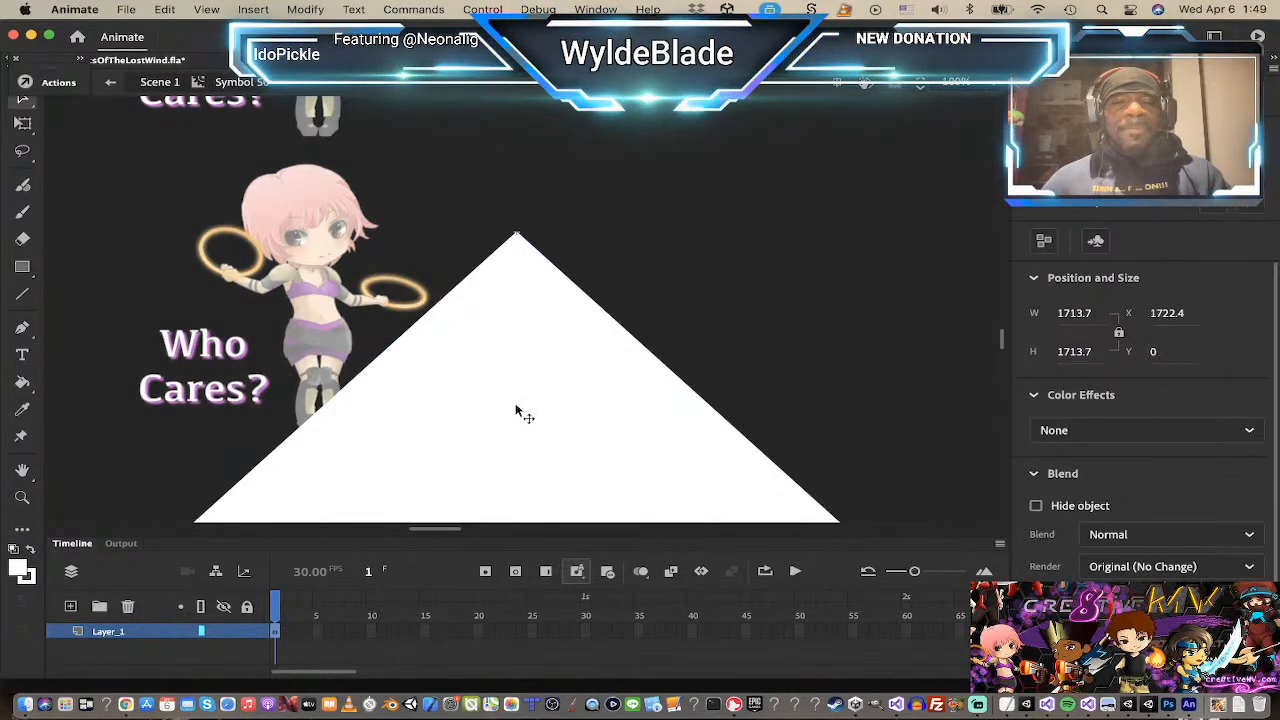
click(147, 83)
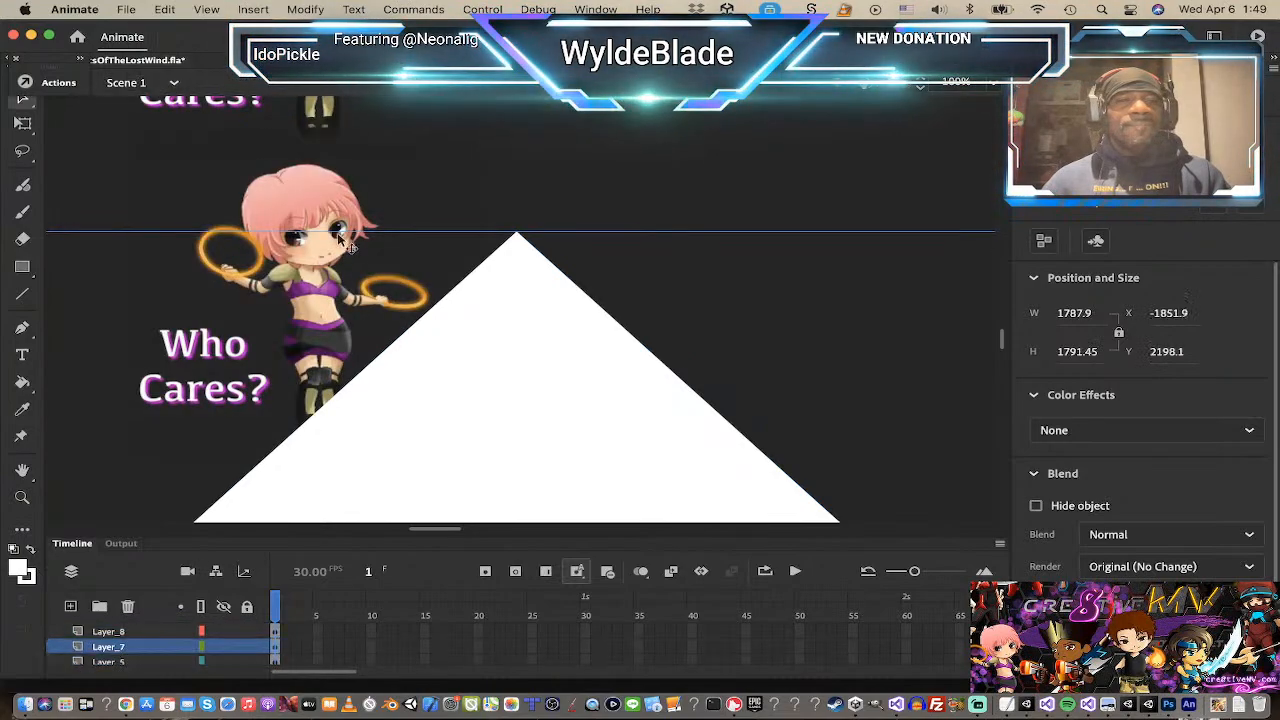
drag(480, 365, 966, 393)
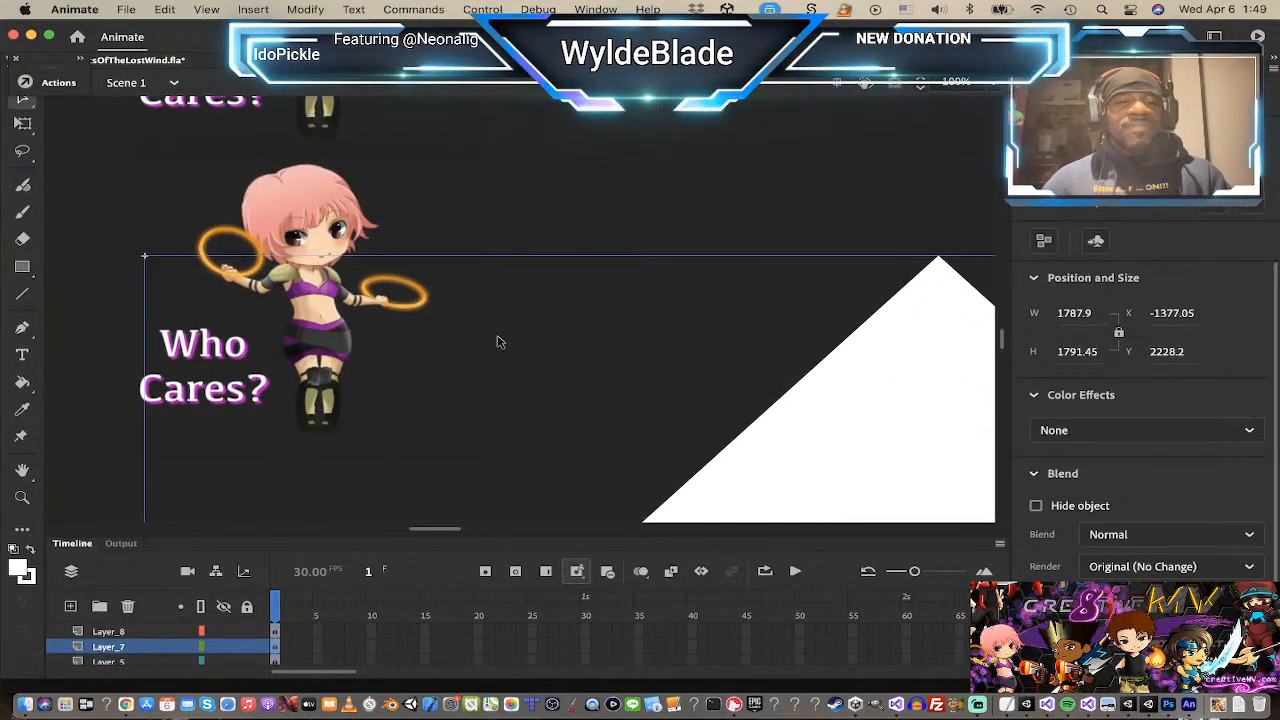
drag(825, 368, 832, 715)
Step: Break the duplicated "Who Cares?" artwork apart into an editable bitmap-filled shape and deselect it
click(317, 305)
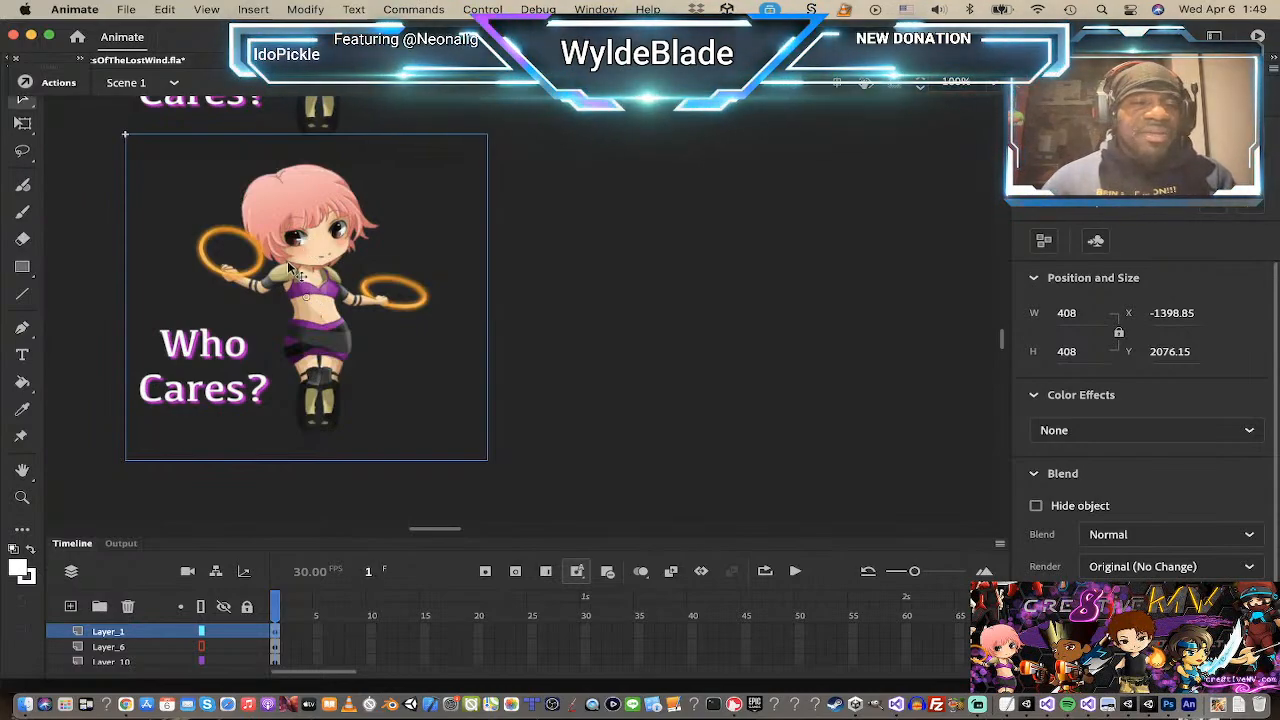
click(349, 292)
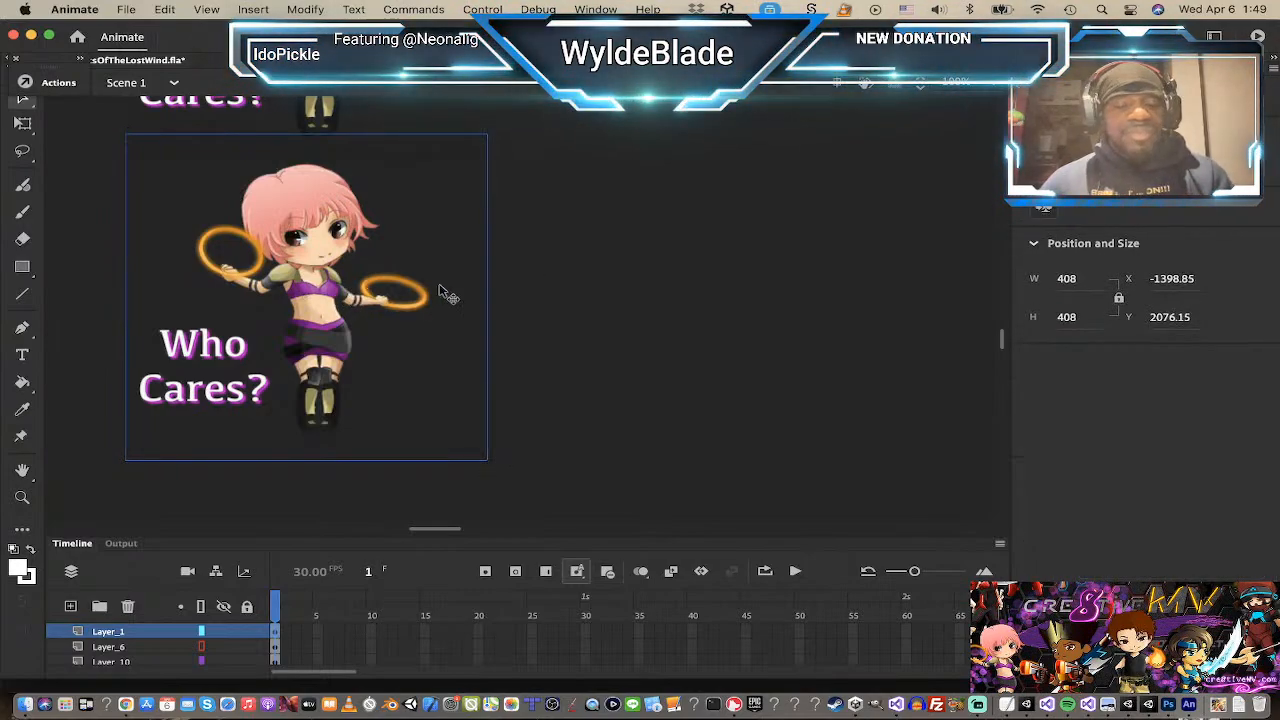
key(super+b)
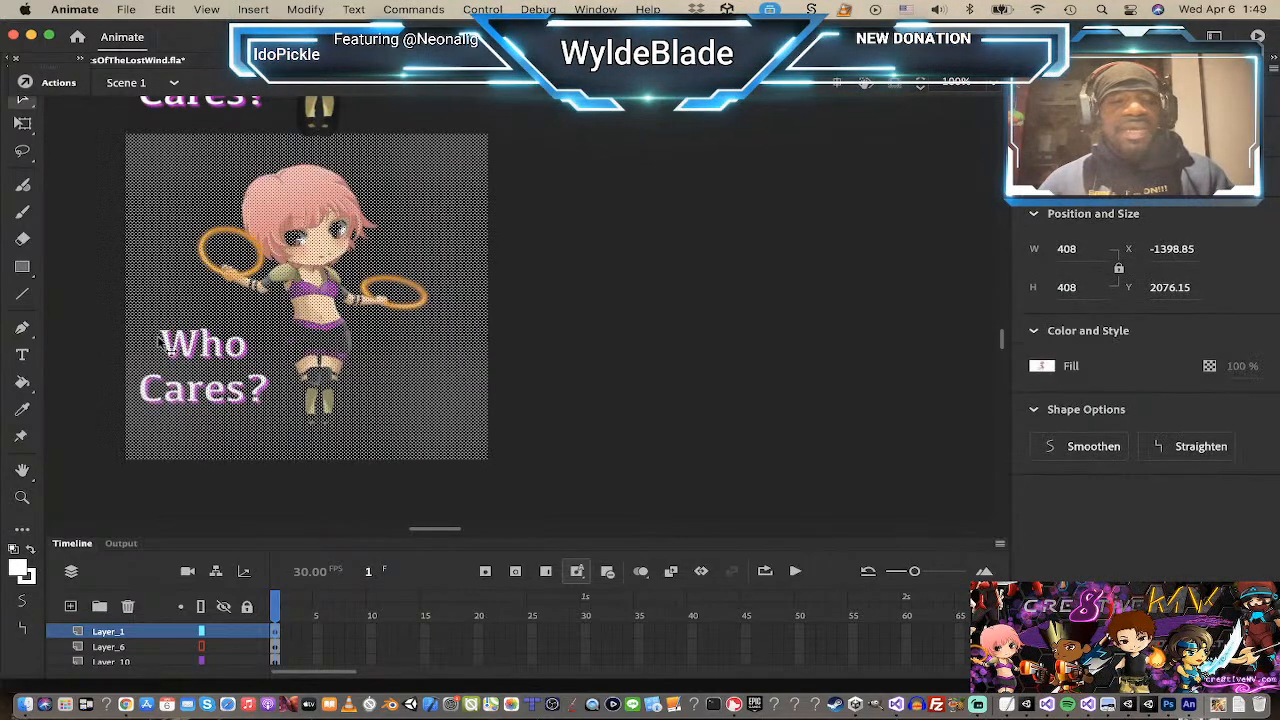
click(95, 271)
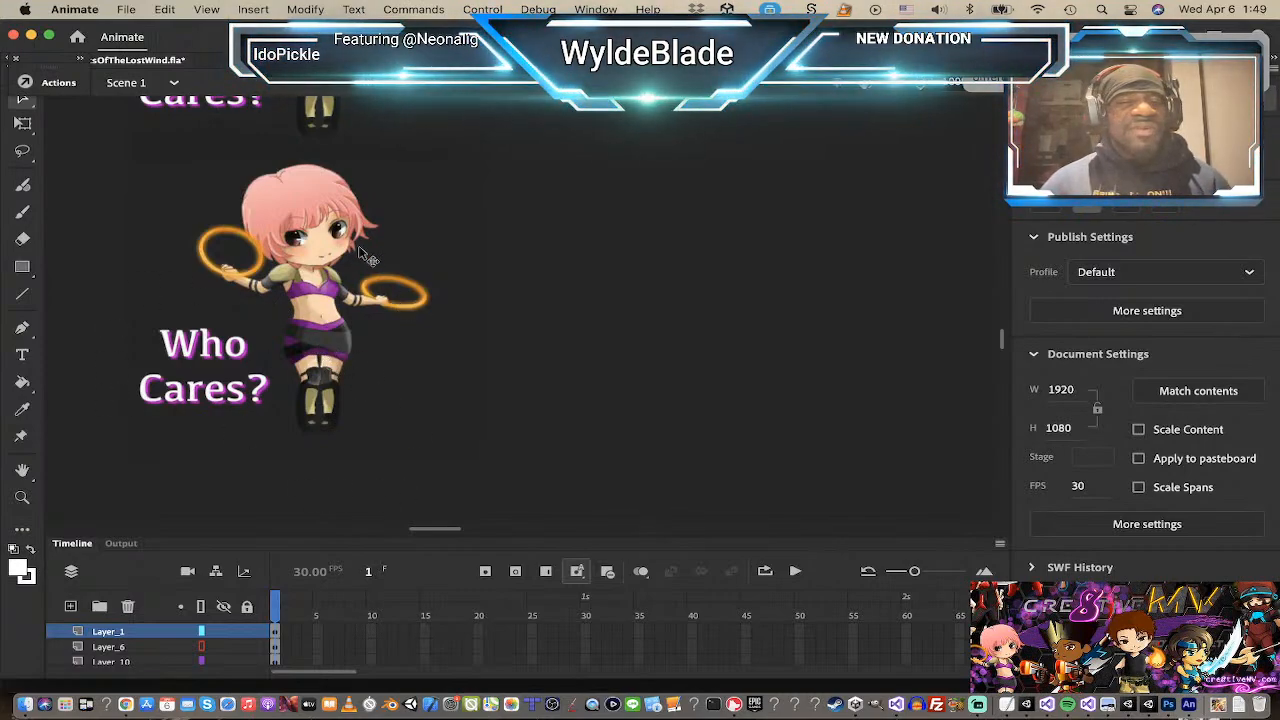
Step: Zoom in on the duplicated "Who Cares?" artwork and set up the Eraser with size 22
click(23, 241)
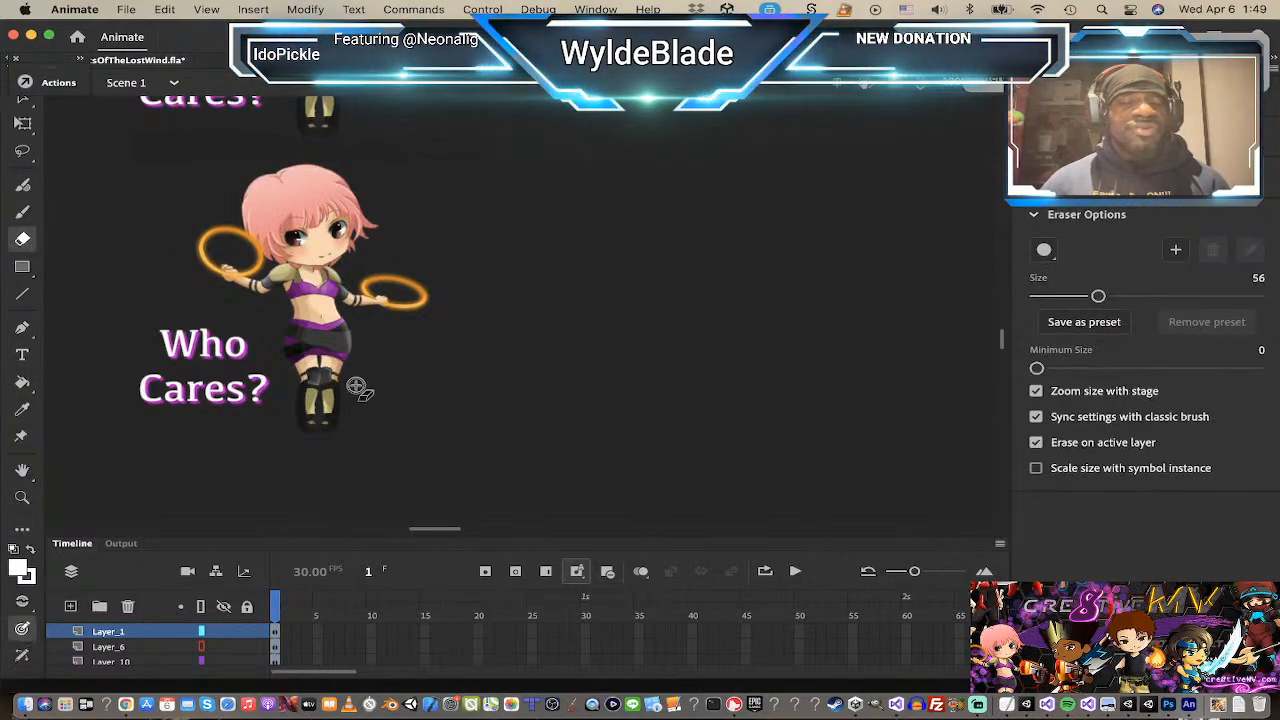
scroll(341, 379, up, 2)
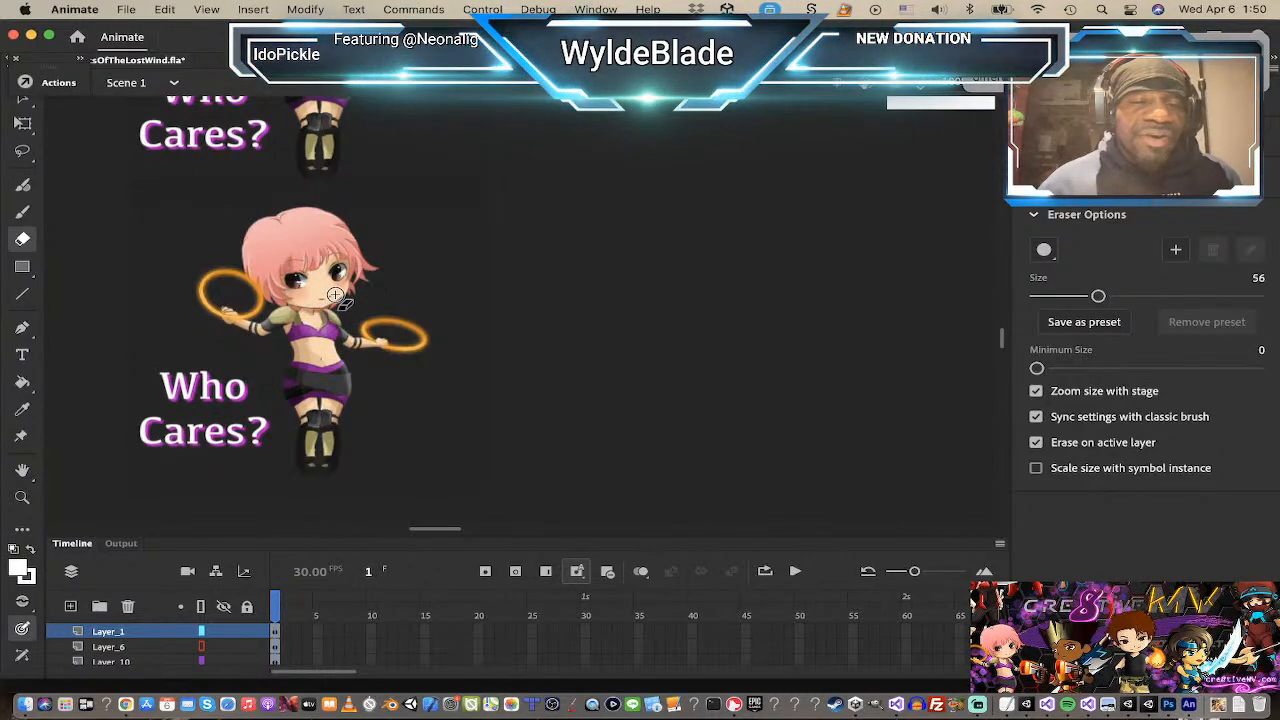
key(z)
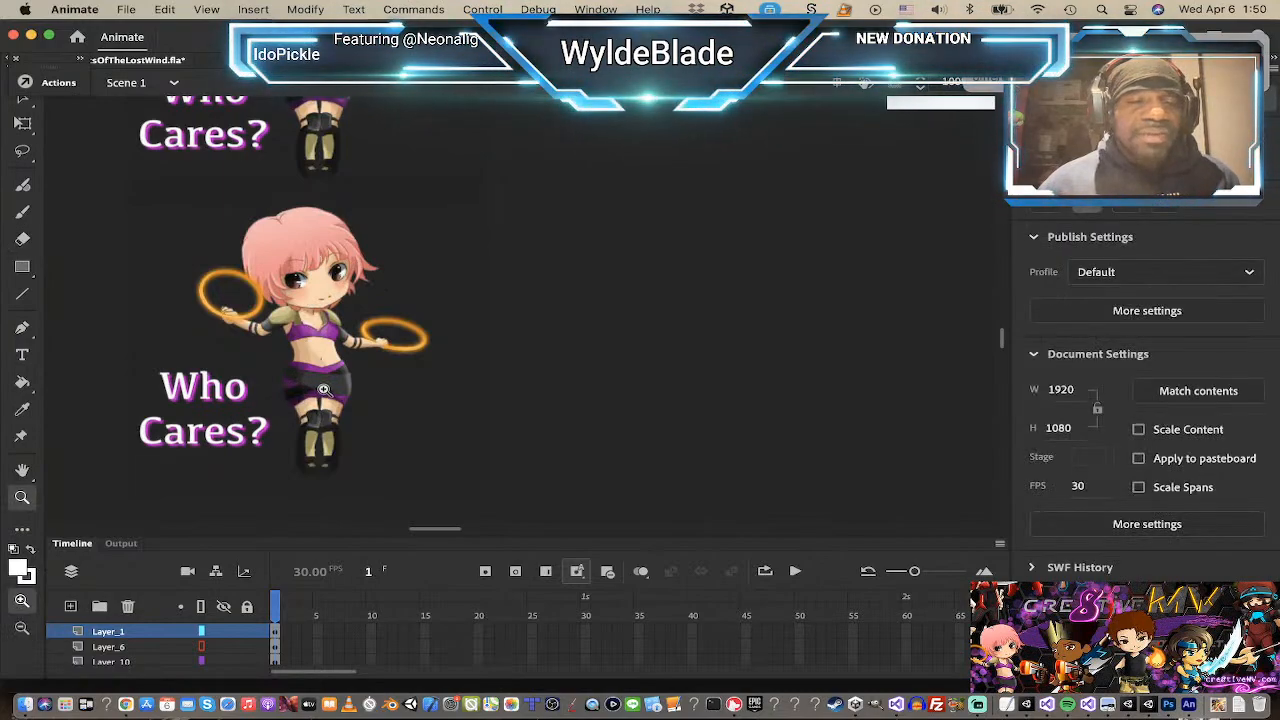
click(323, 389)
scroll(477, 375, up, 2)
scroll(477, 377, down, 1)
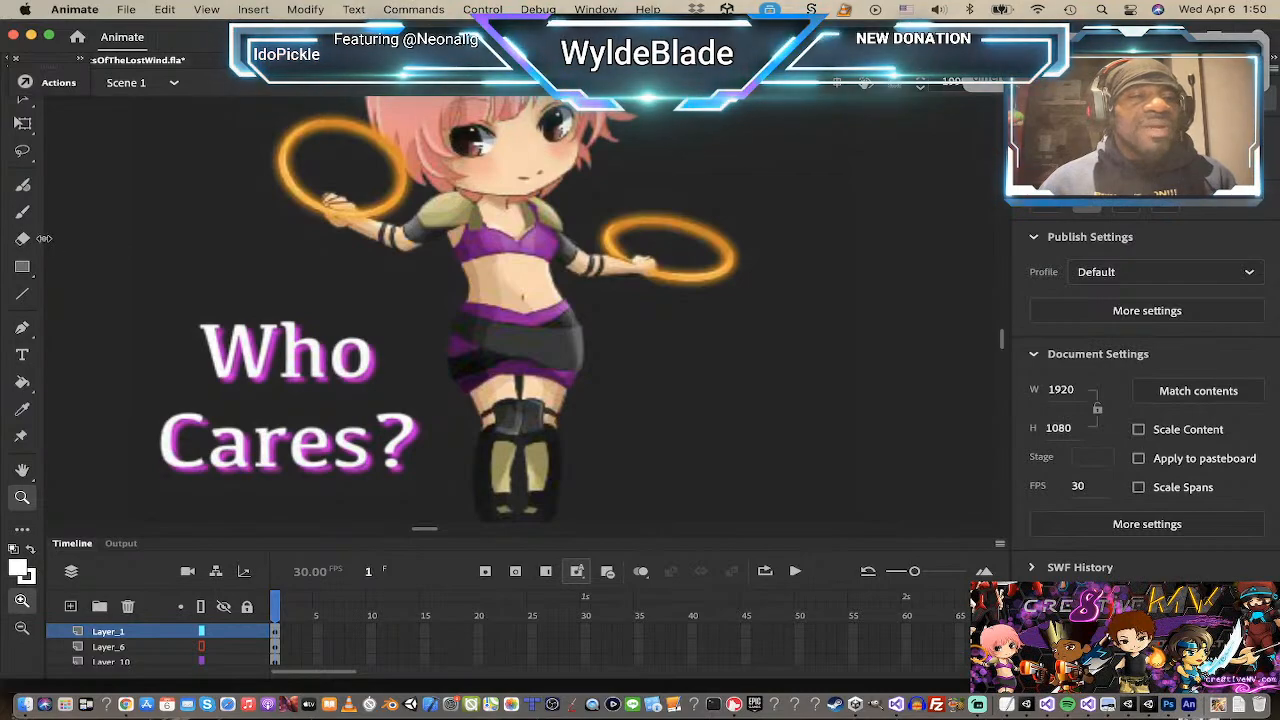
click(24, 241)
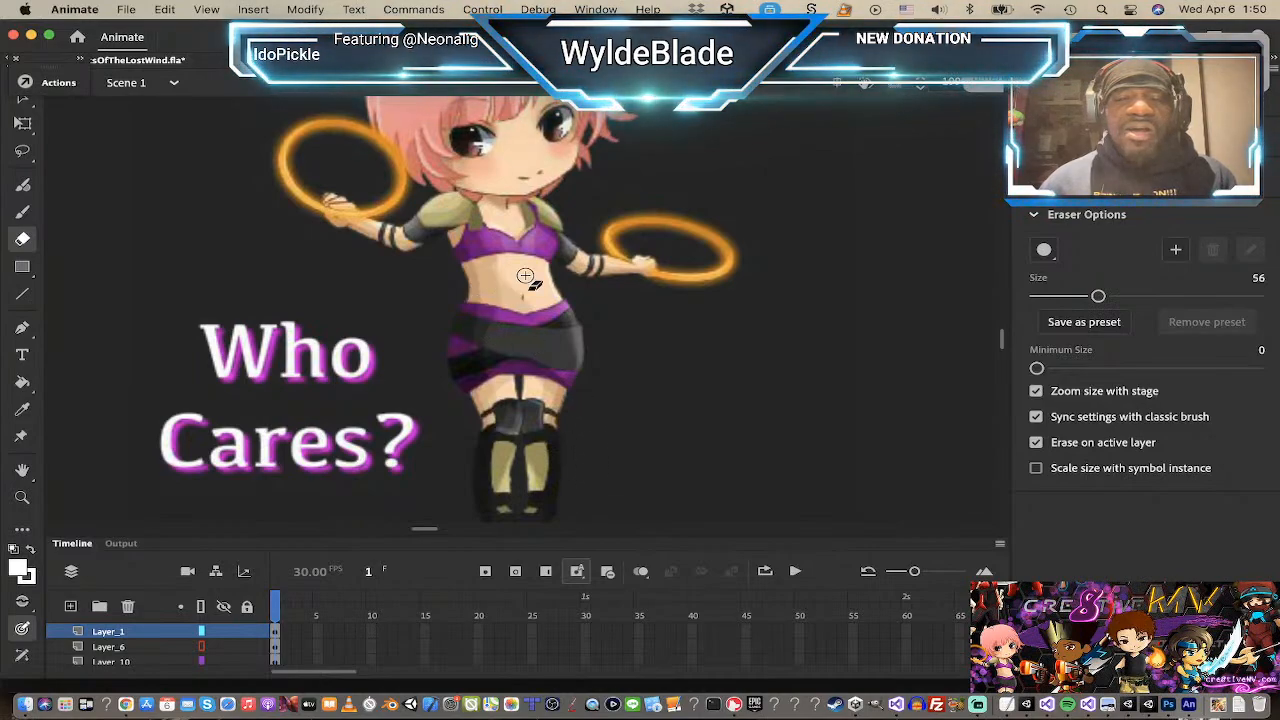
drag(575, 255, 580, 260)
key(super+z)
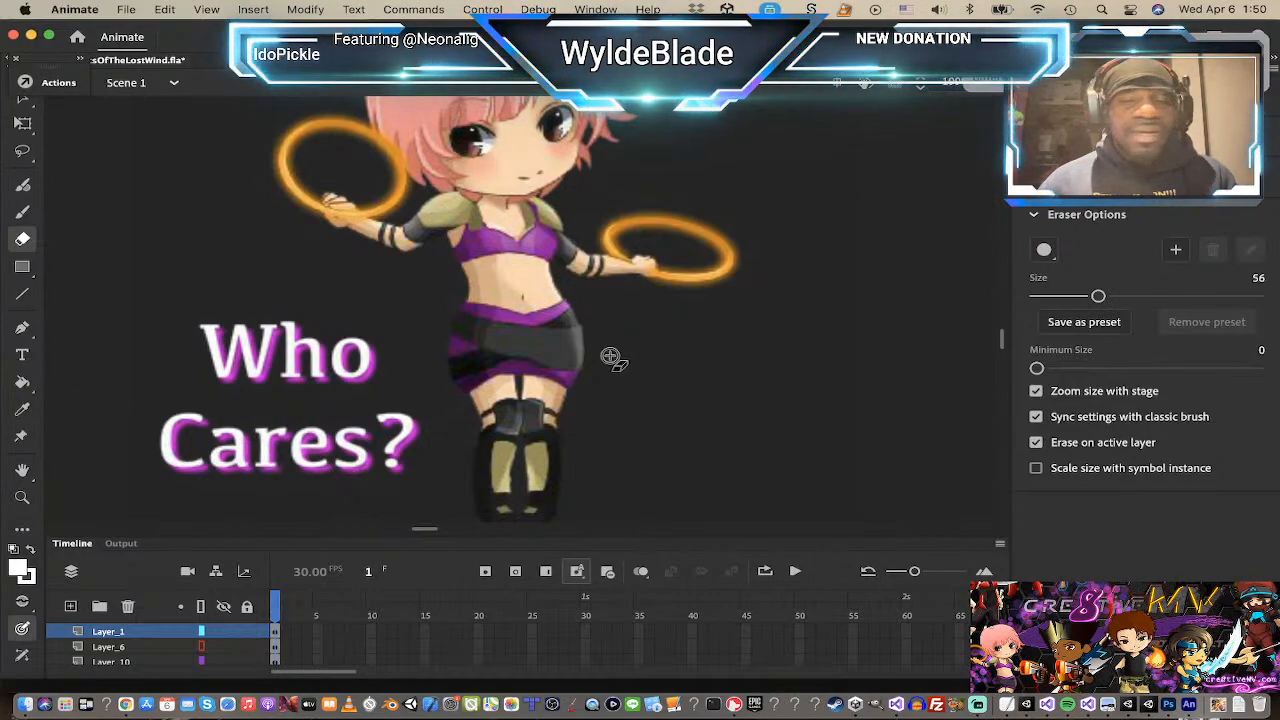
drag(1100, 298, 1060, 298)
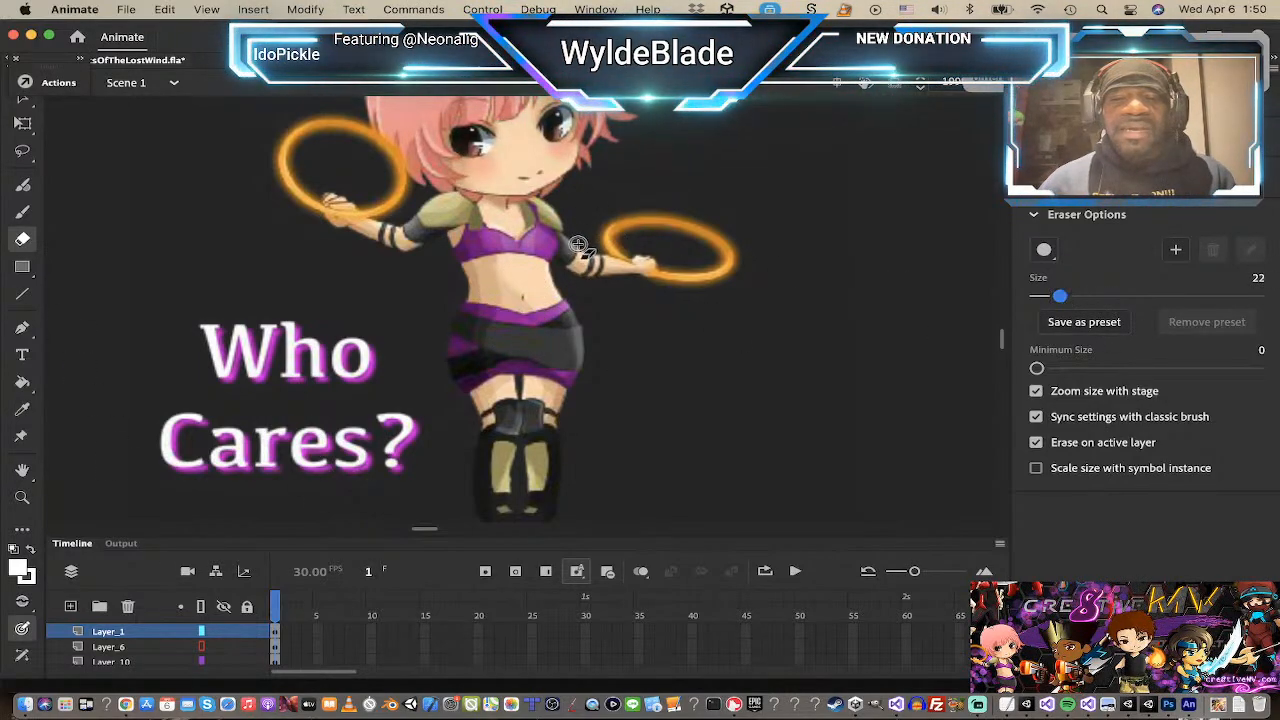
Step: Try erasing across the duplicated character's upper body and legs, undoing both strokes
mouse_move(586, 248)
mouse_down()
mouse_move(580, 264)
mouse_move(509, 174)
mouse_up()
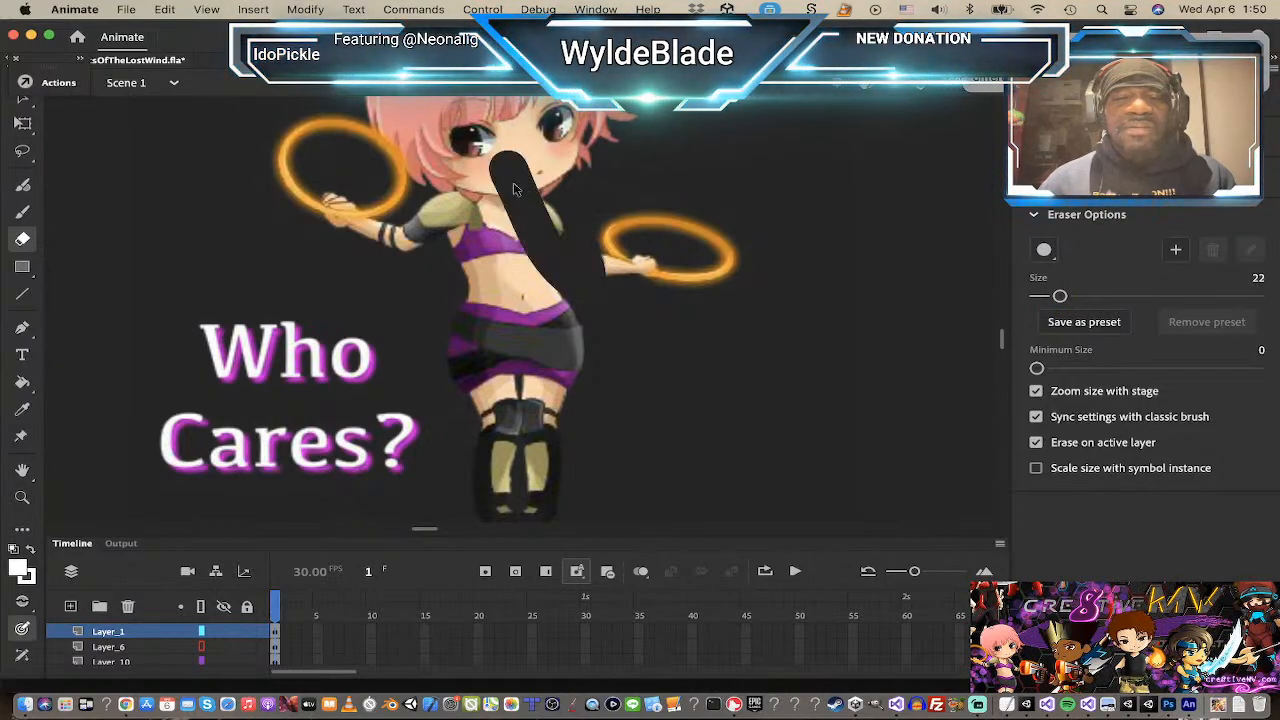
key(super+z)
scroll(533, 202, up, 3)
scroll(536, 208, down, 3)
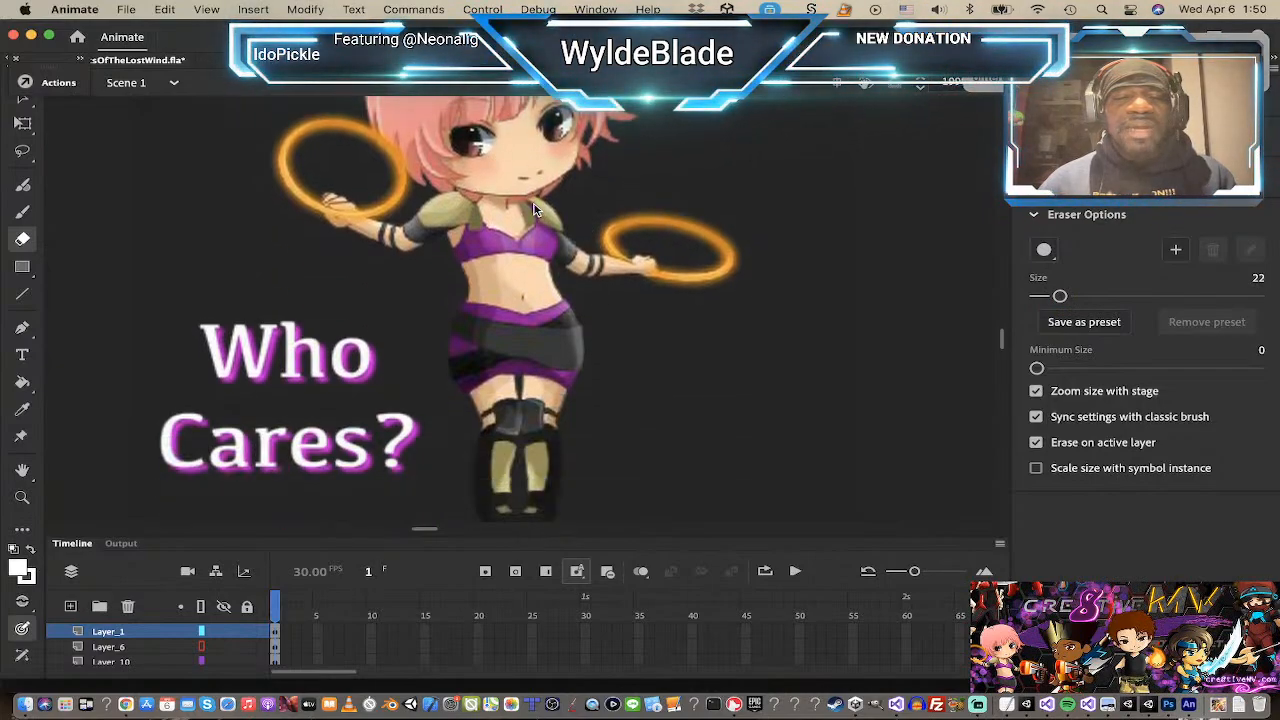
scroll(534, 208, up, 3)
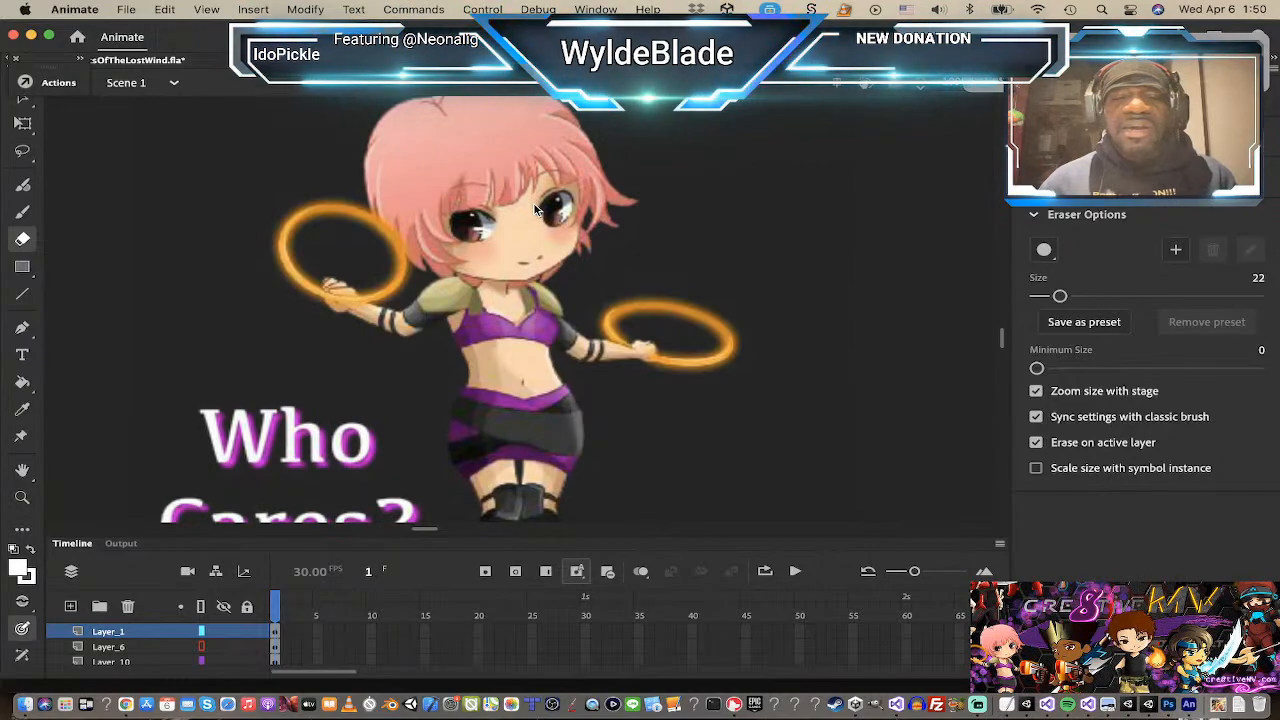
scroll(535, 208, up, 3)
scroll(535, 208, down, 3)
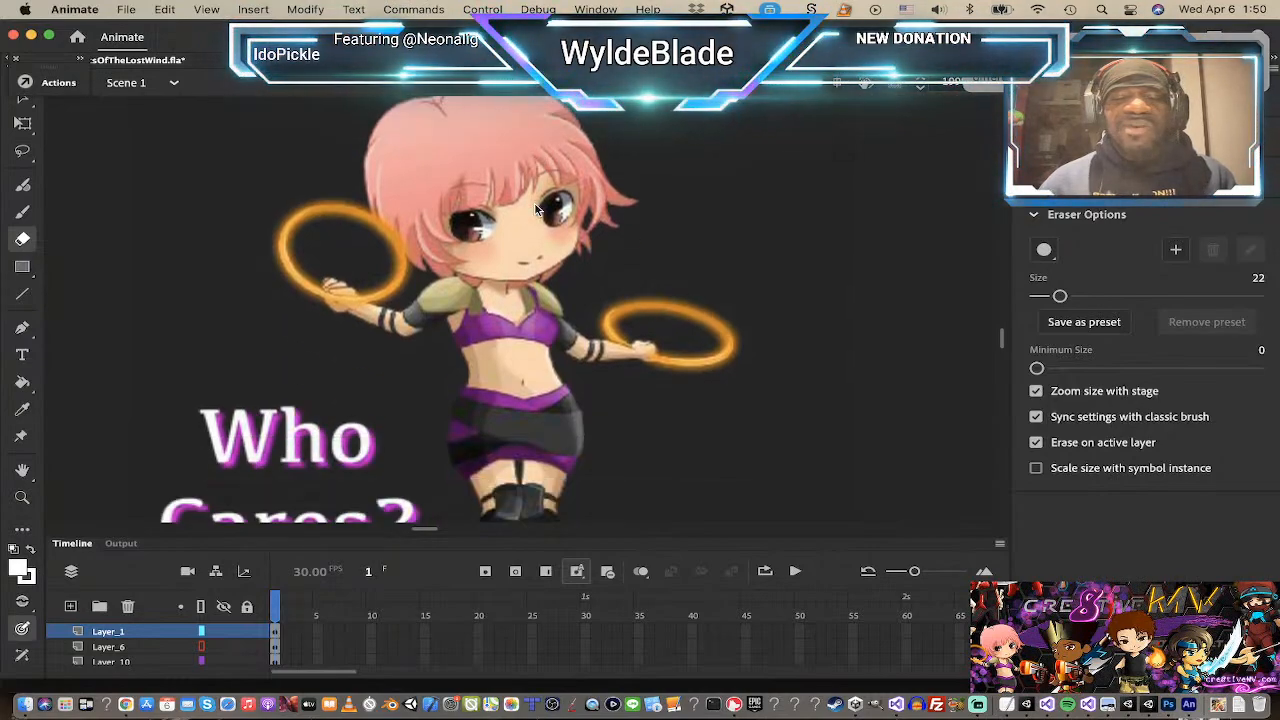
scroll(536, 208, down, 4)
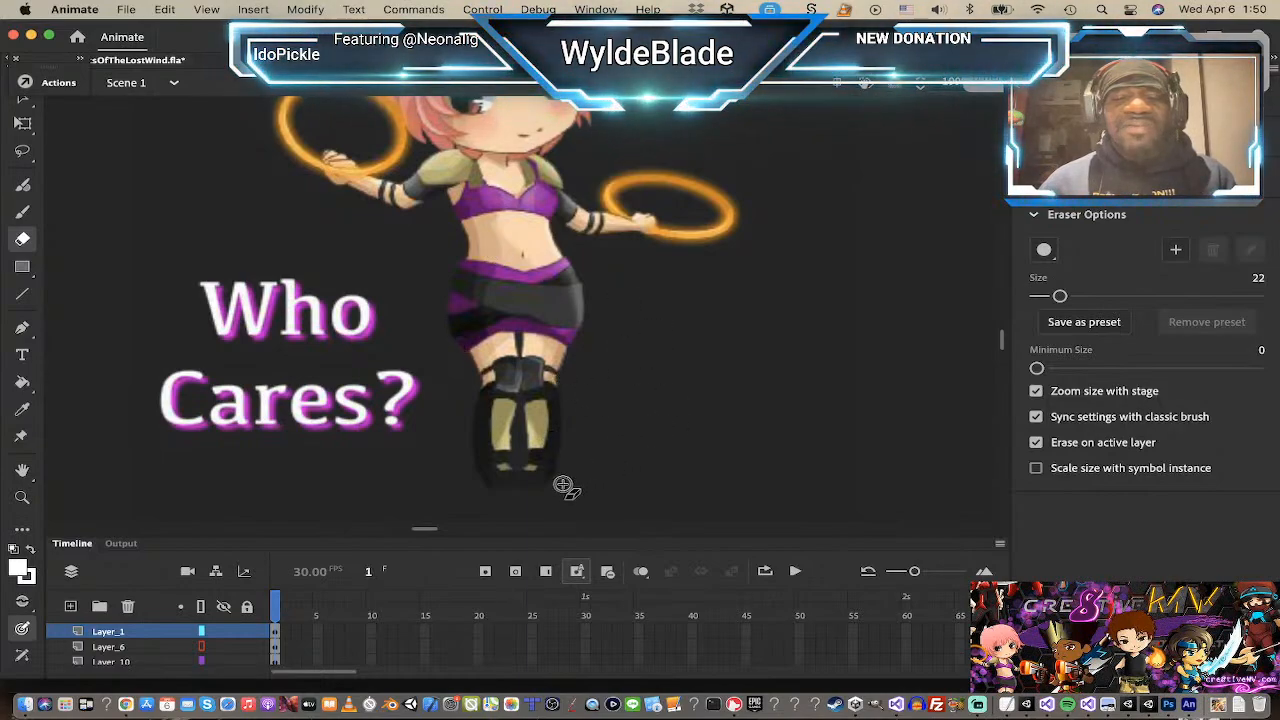
mouse_move(563, 486)
mouse_down()
mouse_move(577, 497)
mouse_move(480, 470)
mouse_move(571, 463)
mouse_move(458, 446)
mouse_move(560, 410)
mouse_move(460, 360)
mouse_move(483, 438)
mouse_move(631, 354)
mouse_move(487, 409)
mouse_move(443, 371)
mouse_move(457, 380)
mouse_up()
key(super+z)
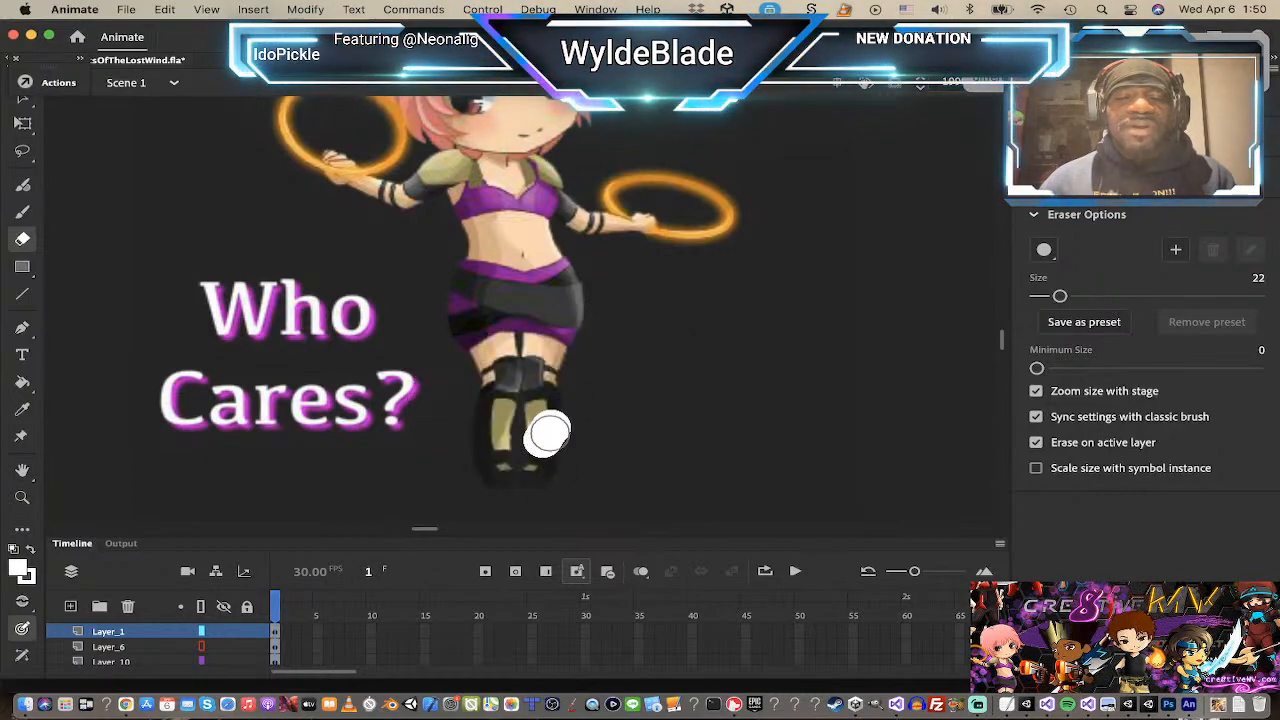
Step: Erase the duplicated character's body, legs, arms and hands, leaving the head, both glowing rings and the text
mouse_move(548, 434)
mouse_down()
mouse_move(537, 286)
mouse_move(586, 366)
mouse_move(550, 263)
mouse_move(569, 329)
mouse_move(523, 463)
mouse_move(494, 471)
mouse_move(508, 472)
mouse_move(520, 371)
mouse_move(486, 240)
mouse_move(471, 320)
mouse_move(443, 172)
mouse_move(400, 207)
mouse_move(360, 200)
mouse_move(408, 188)
mouse_move(300, 200)
mouse_up()
mouse_move(468, 218)
mouse_down()
mouse_move(541, 265)
mouse_move(465, 330)
mouse_move(468, 458)
mouse_move(564, 250)
mouse_move(552, 190)
mouse_move(523, 210)
mouse_move(546, 170)
mouse_move(470, 178)
mouse_move(486, 214)
mouse_move(455, 172)
mouse_up()
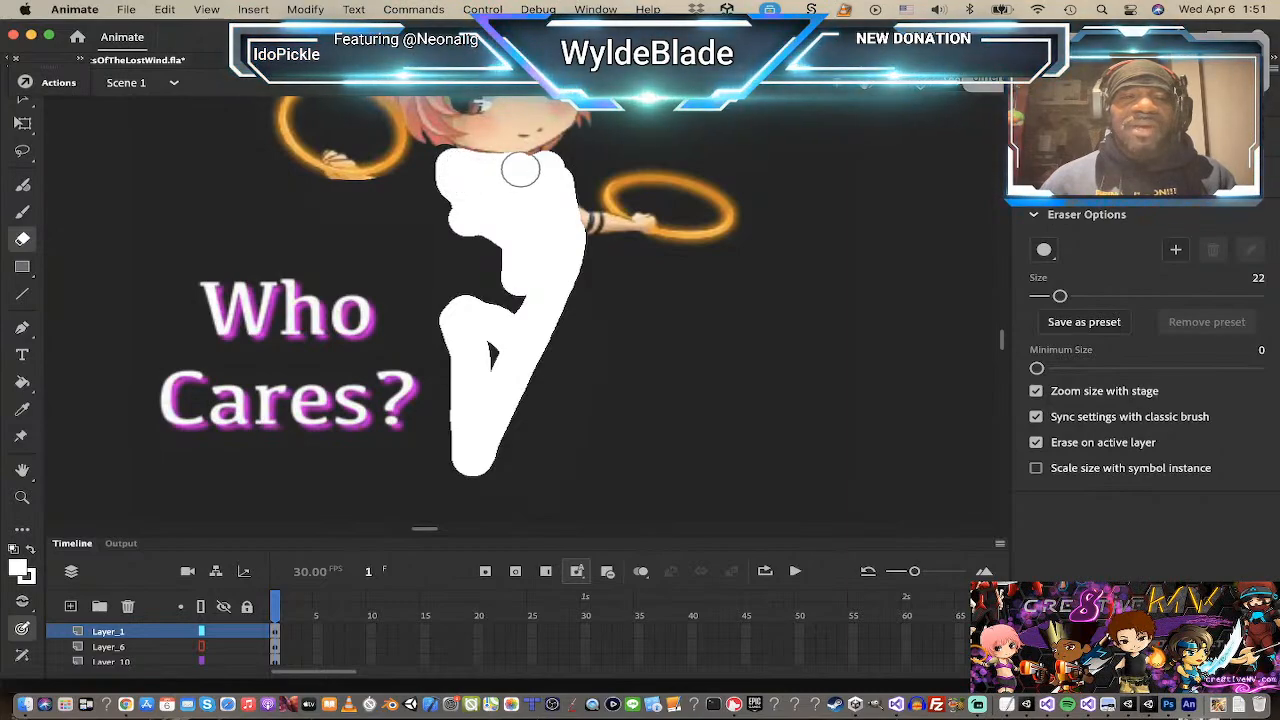
drag(556, 157, 616, 252)
mouse_move(635, 263)
mouse_down()
mouse_move(590, 224)
mouse_move(624, 243)
mouse_up()
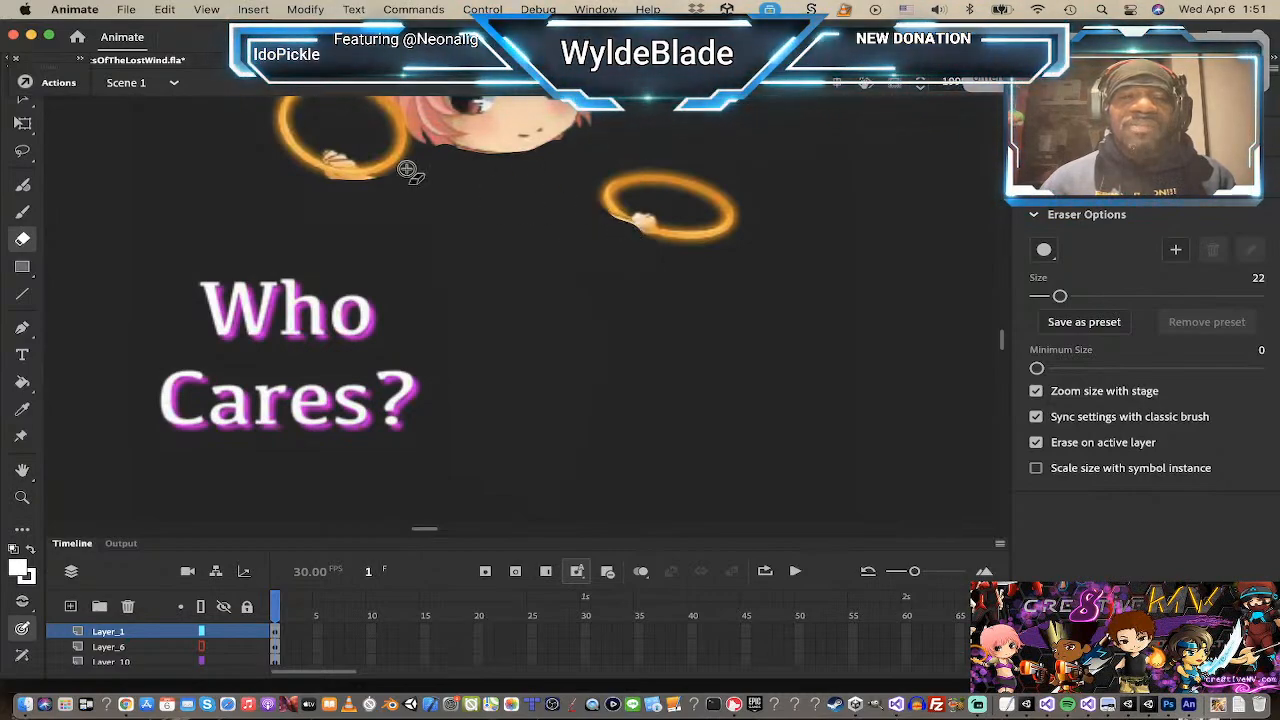
mouse_move(352, 148)
mouse_down()
mouse_move(338, 144)
mouse_move(352, 148)
mouse_up()
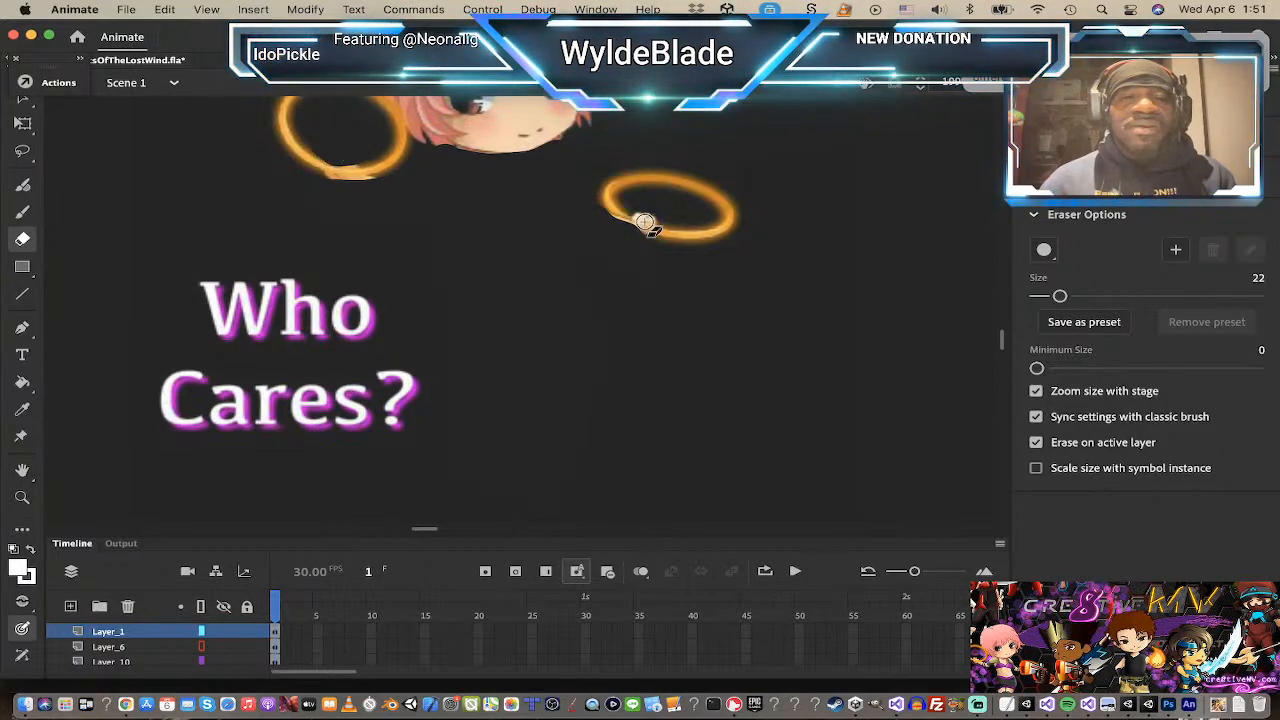
drag(648, 206, 652, 208)
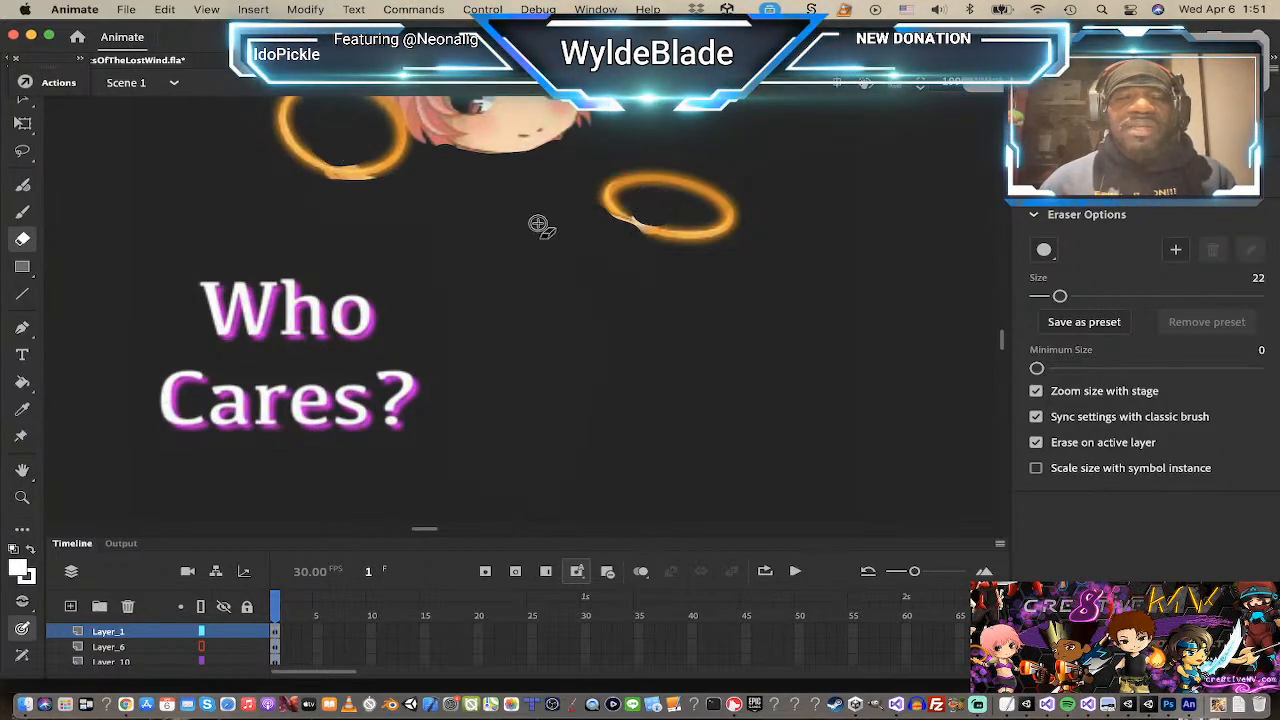
Step: Erase the face to leave only the hair, trimming the remaining skin under the fringe with the Eraser at size 8
scroll(500, 206, up, 5)
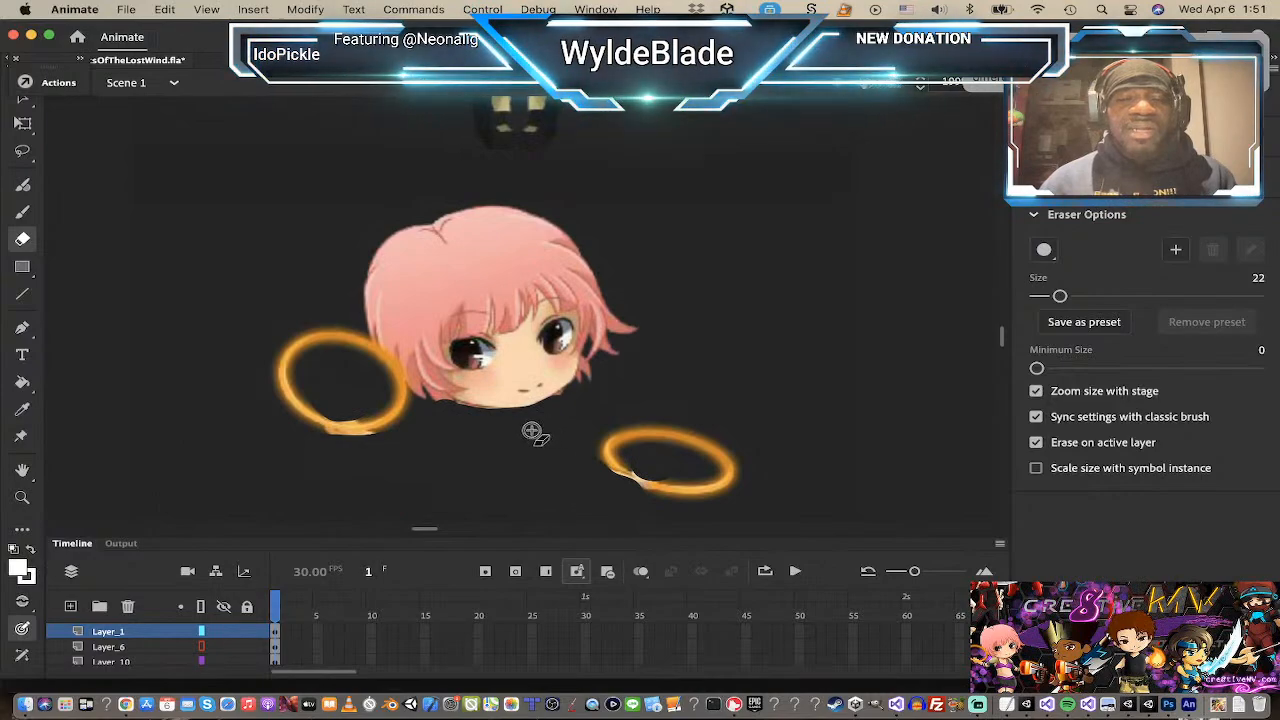
mouse_move(534, 413)
mouse_down()
mouse_move(558, 378)
mouse_move(470, 414)
mouse_move(486, 394)
mouse_move(482, 362)
mouse_move(552, 342)
mouse_move(553, 374)
mouse_move(548, 337)
mouse_move(469, 358)
mouse_move(490, 395)
mouse_move(539, 371)
mouse_move(523, 337)
mouse_move(503, 349)
mouse_move(516, 349)
mouse_up()
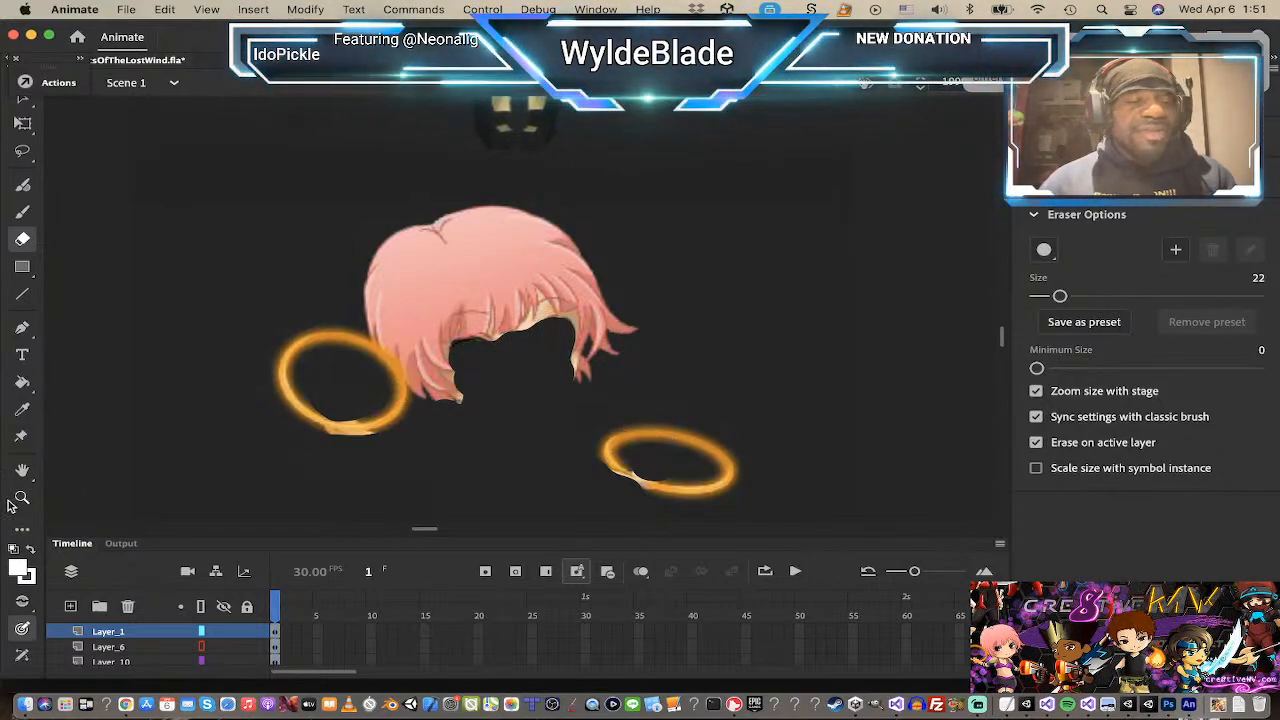
drag(1060, 297, 1044, 296)
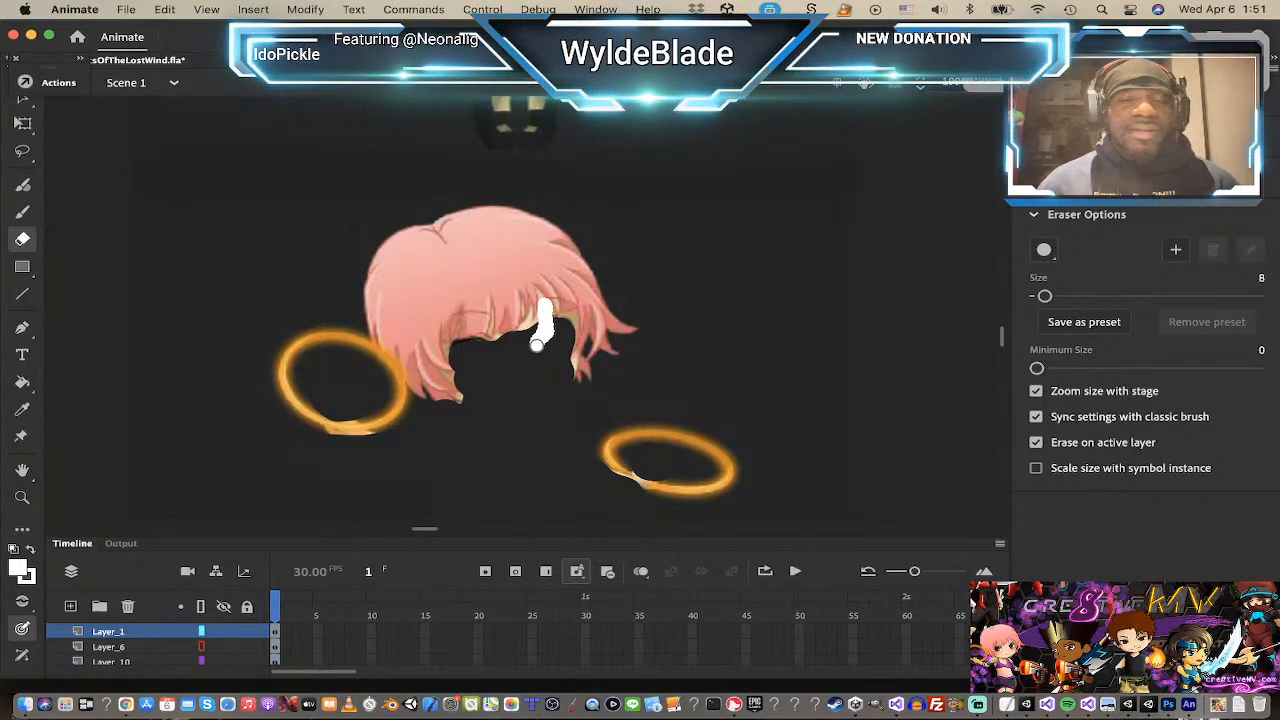
drag(515, 342, 457, 352)
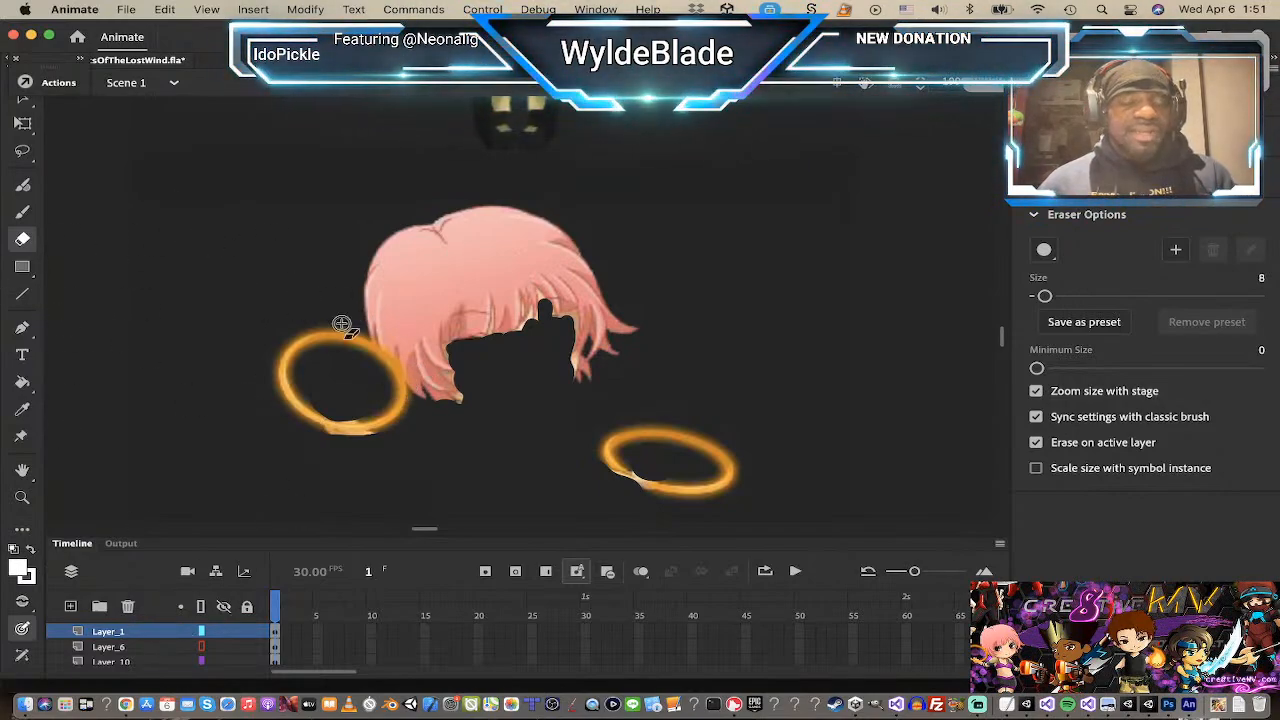
Step: Select the whole erased duplicate, excluding the original artwork above it, and convert it to a movie clip symbol
key(z)
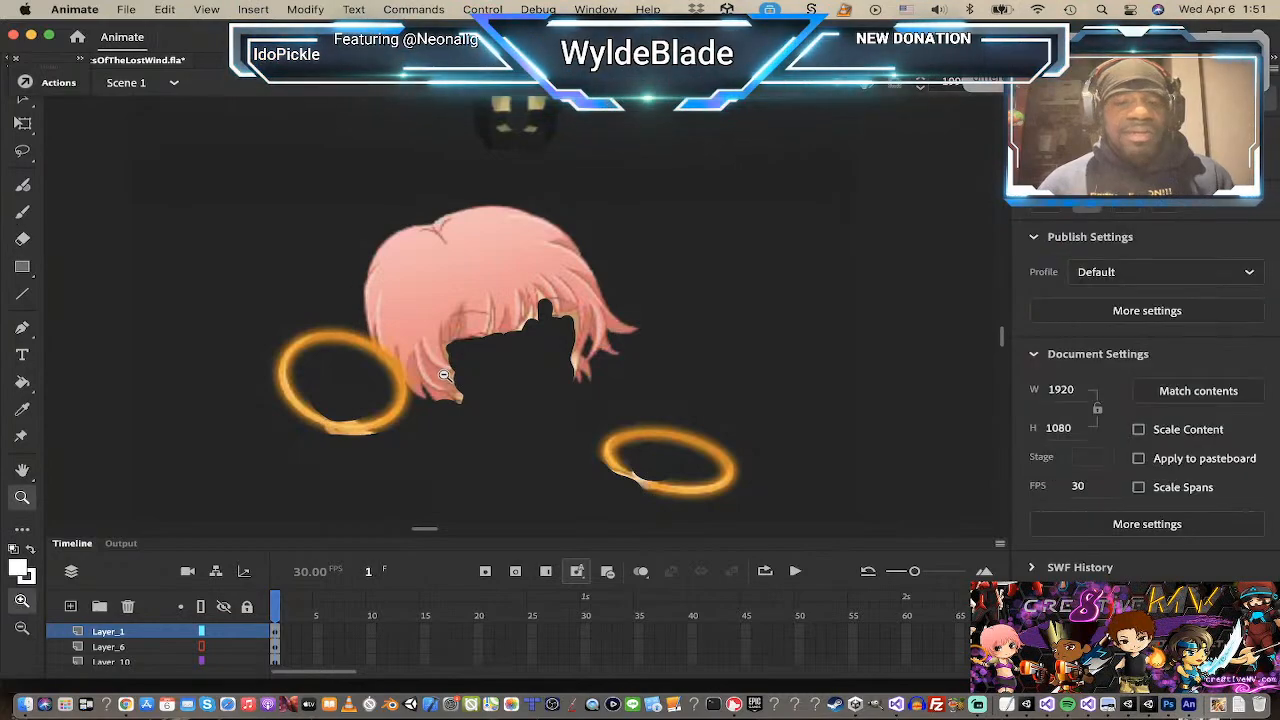
alt+click(450, 382)
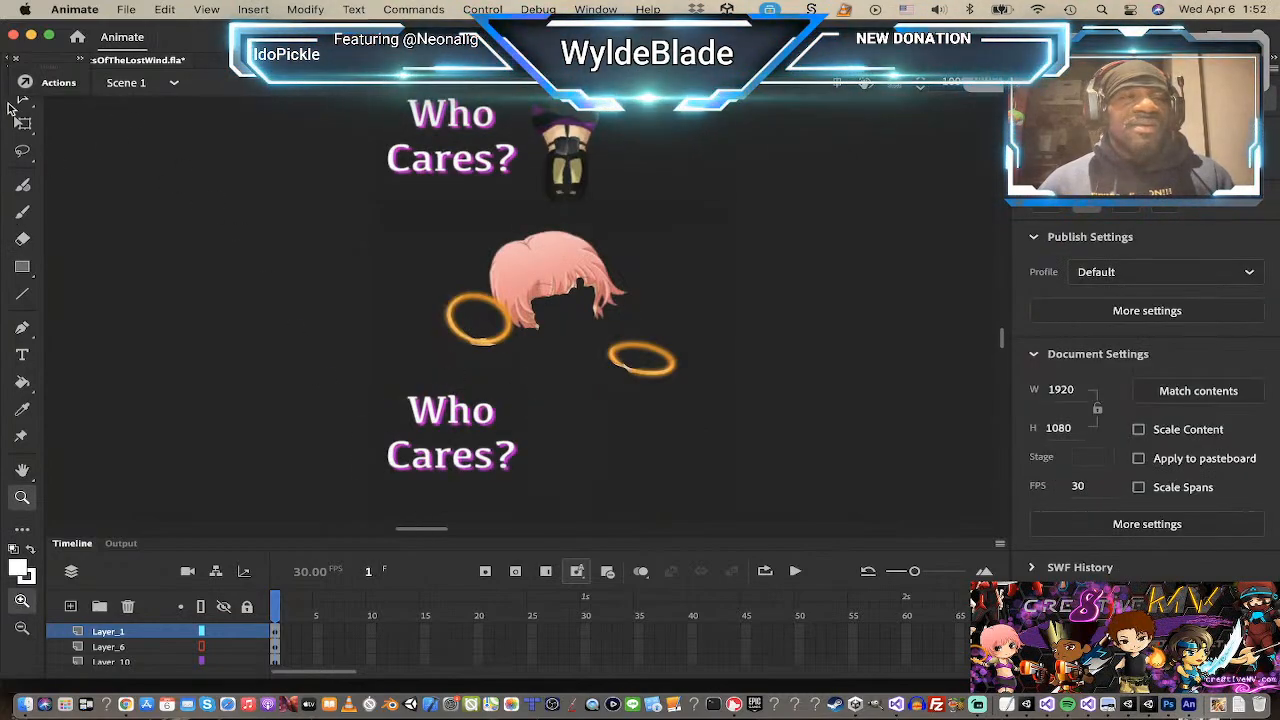
key(v)
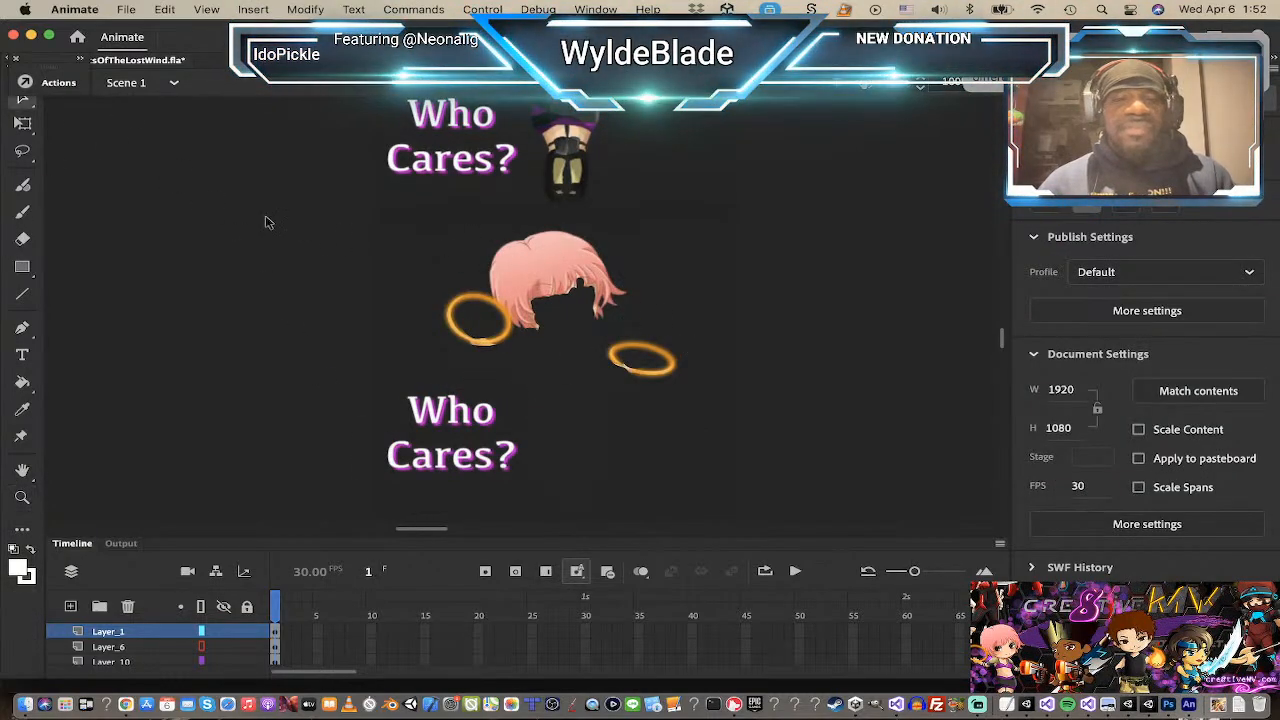
drag(330, 242, 728, 465)
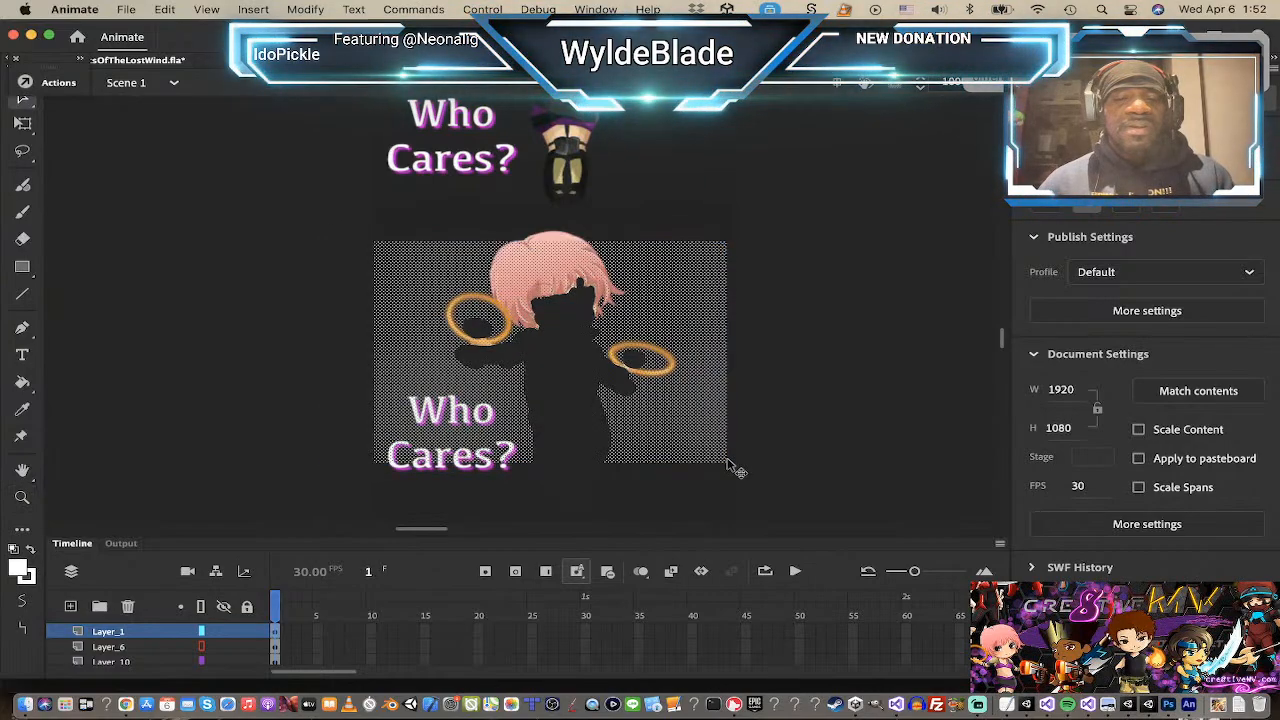
key(Delete)
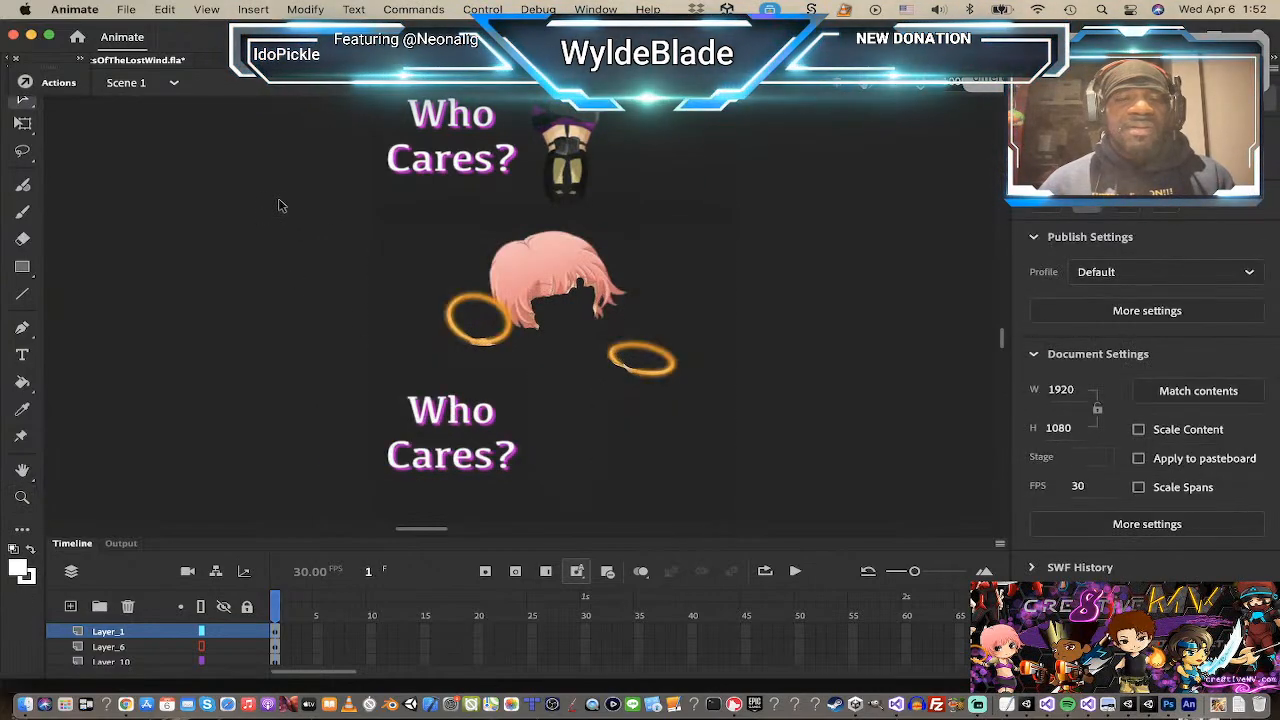
drag(278, 200, 704, 490)
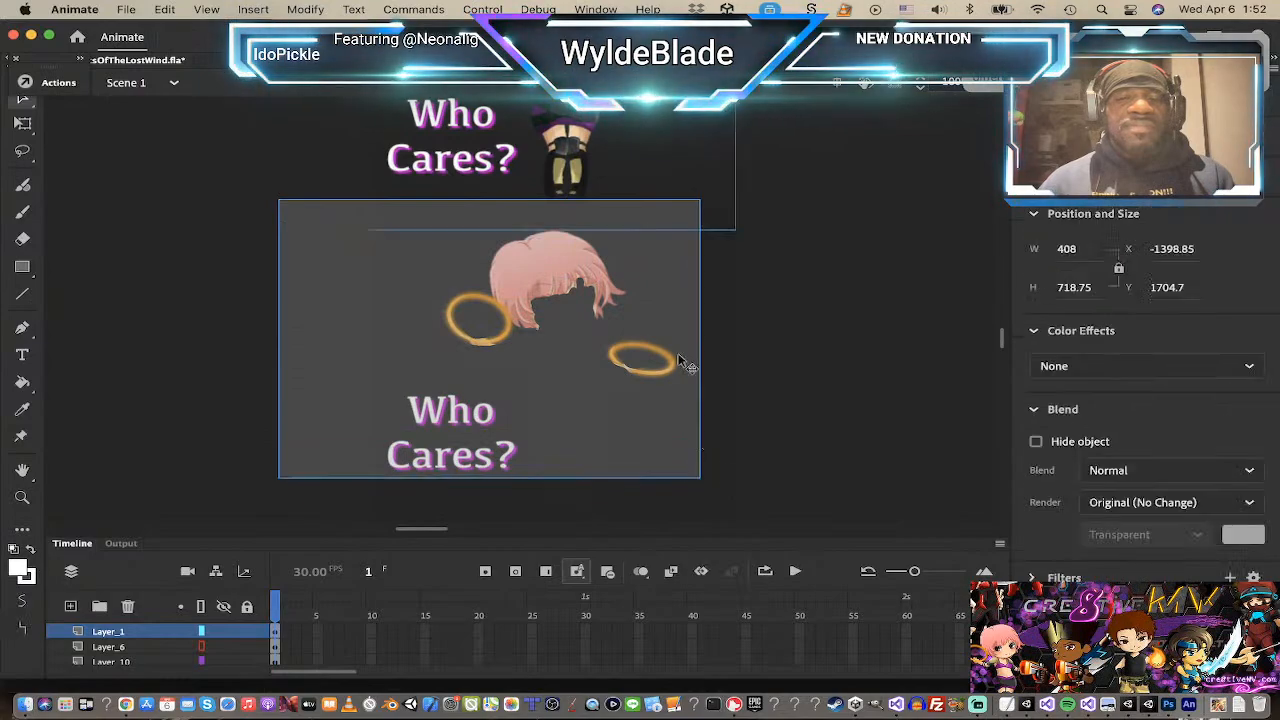
shift+click(590, 138)
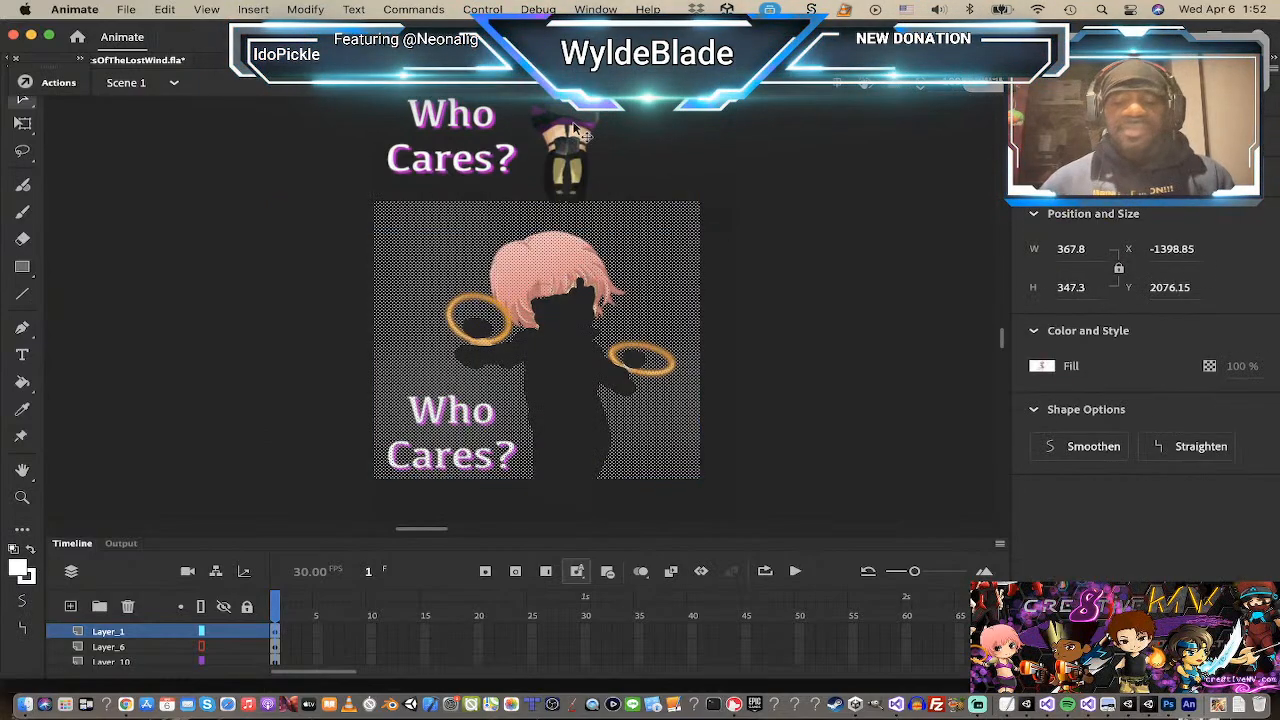
key(F8)
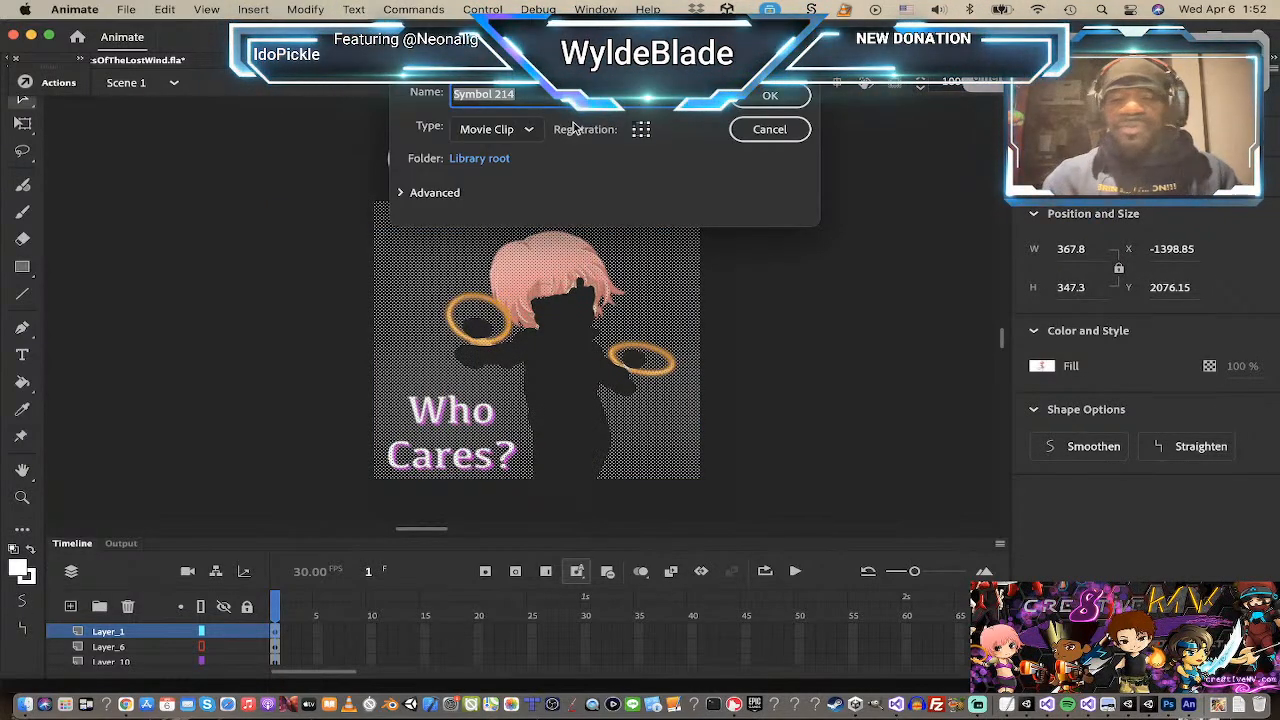
key(Return)
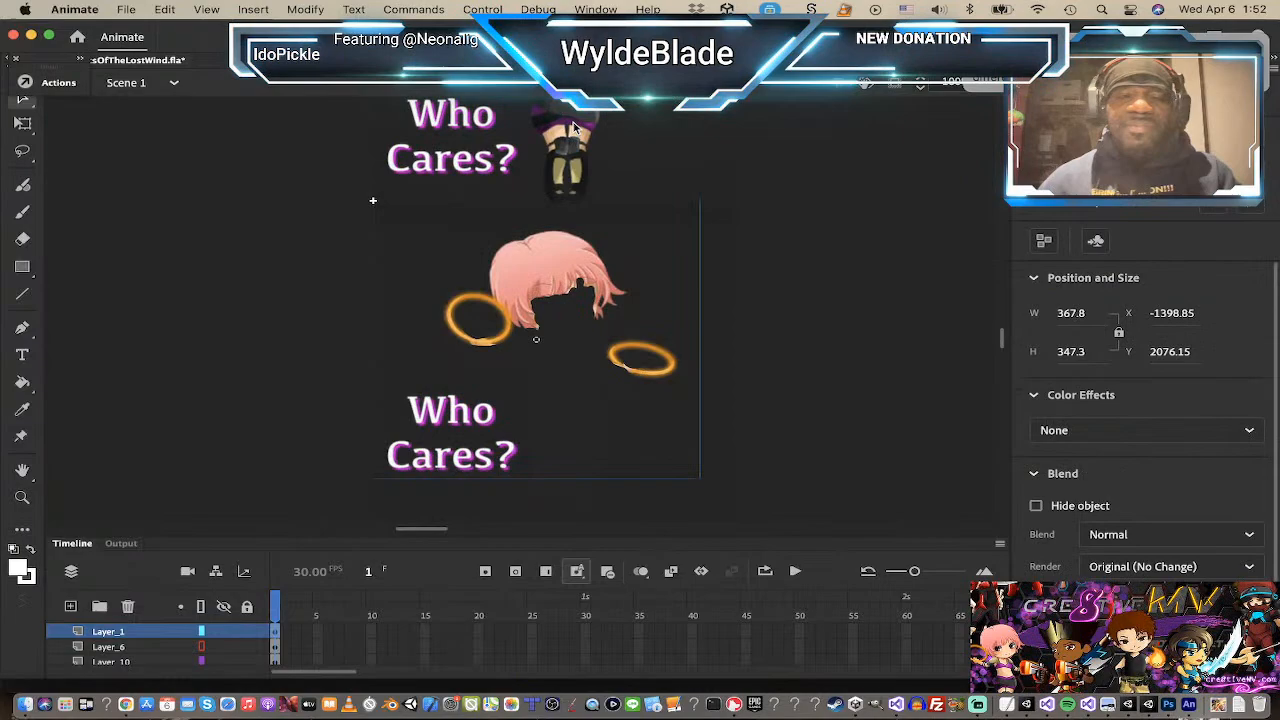
Step: Inside the new movie clip symbol, add a layer above the hair artwork and select the Classic Brush for painting on it
double_click(550, 265)
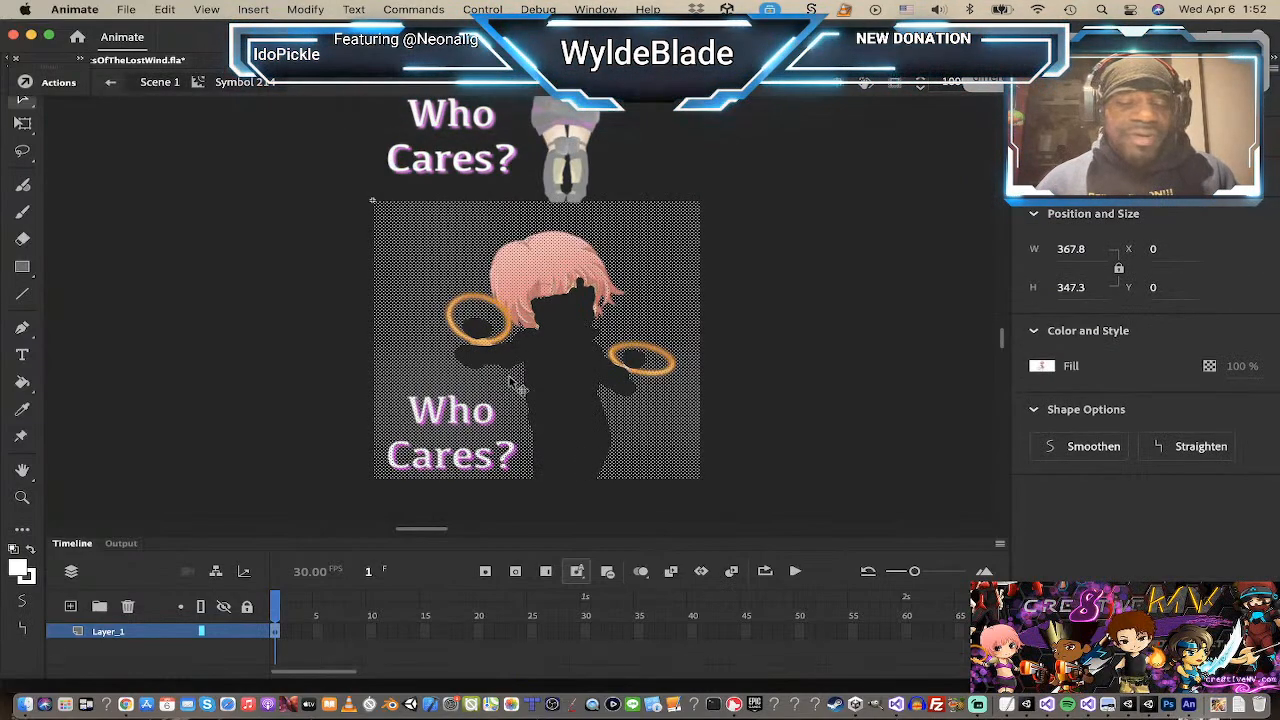
key(z)
click(545, 310)
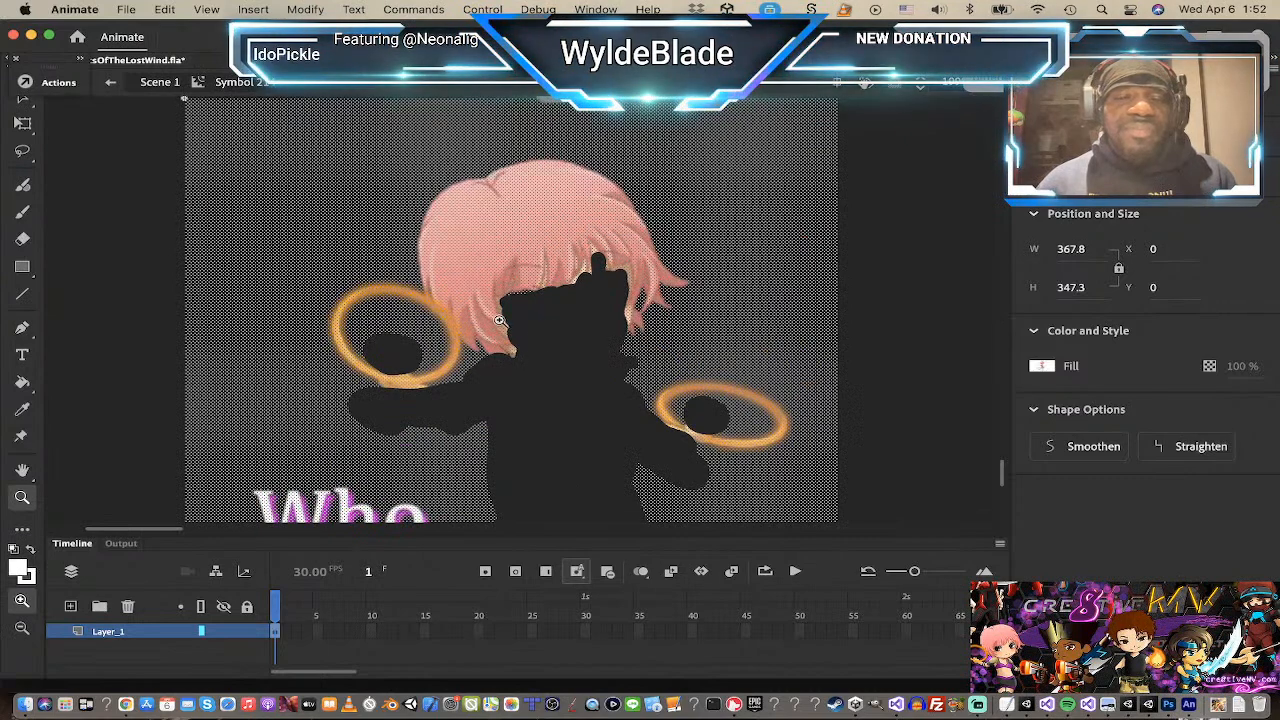
click(70, 607)
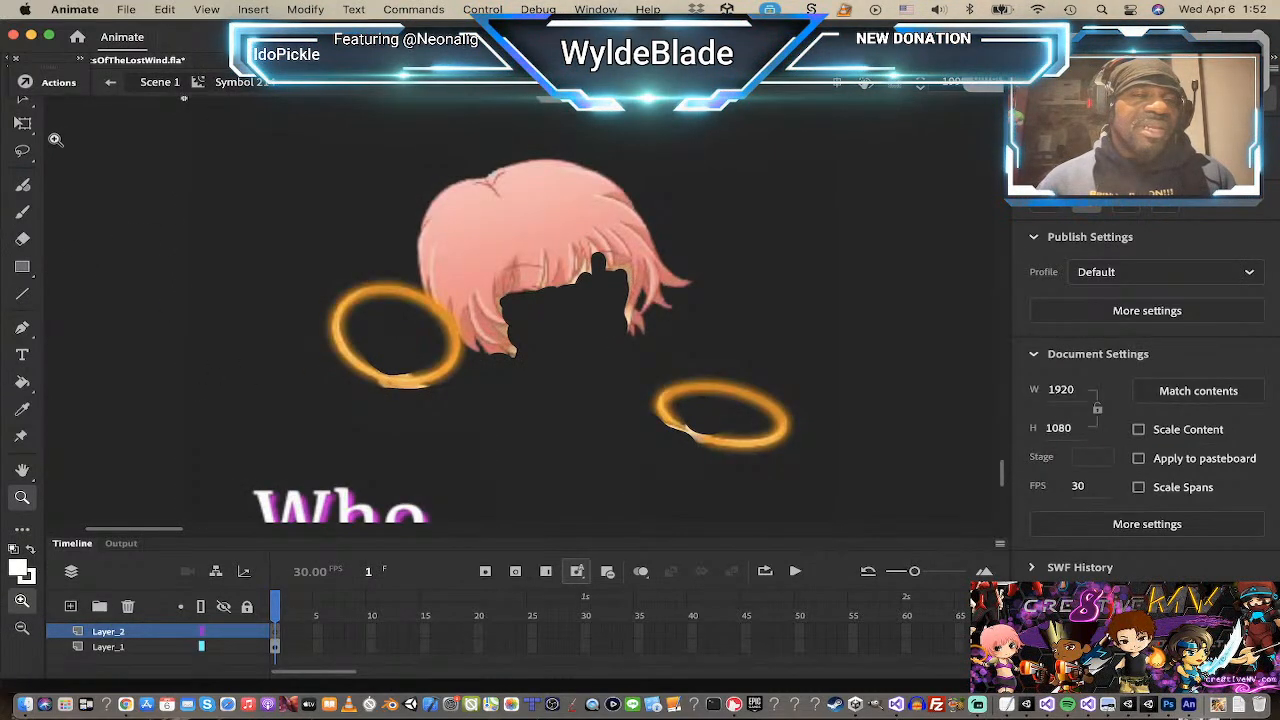
click(24, 212)
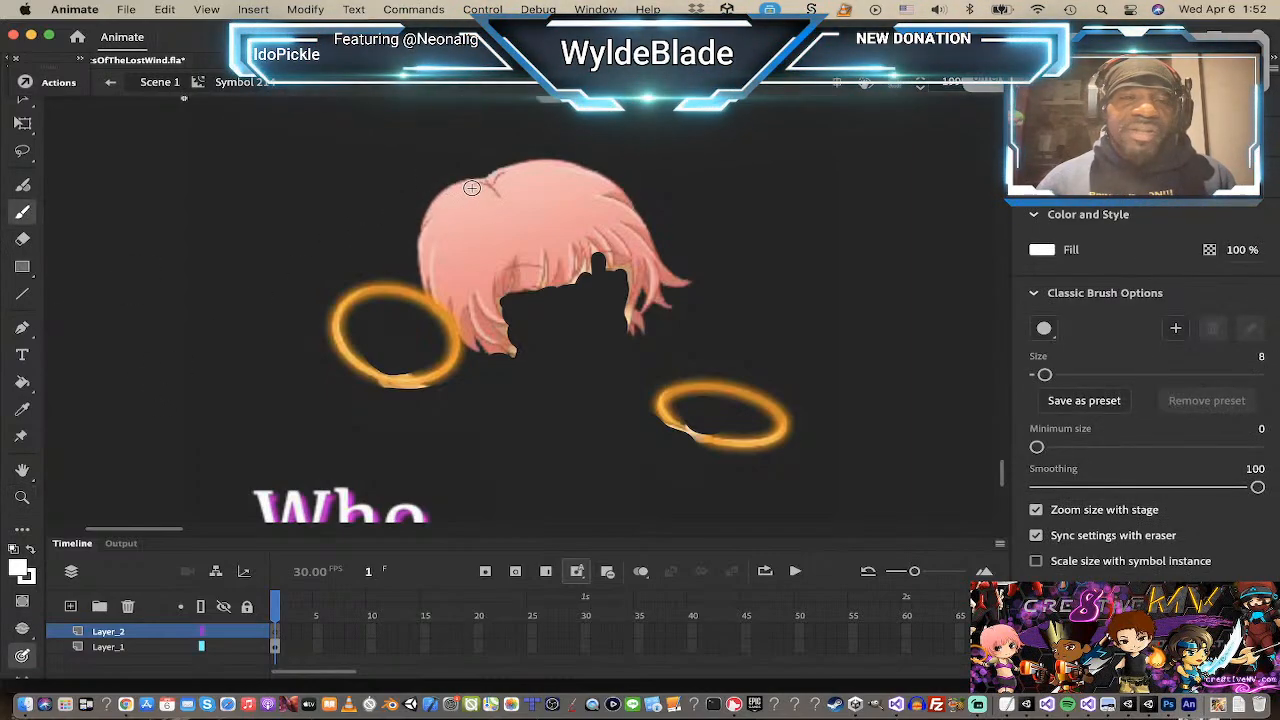
key(super+z)
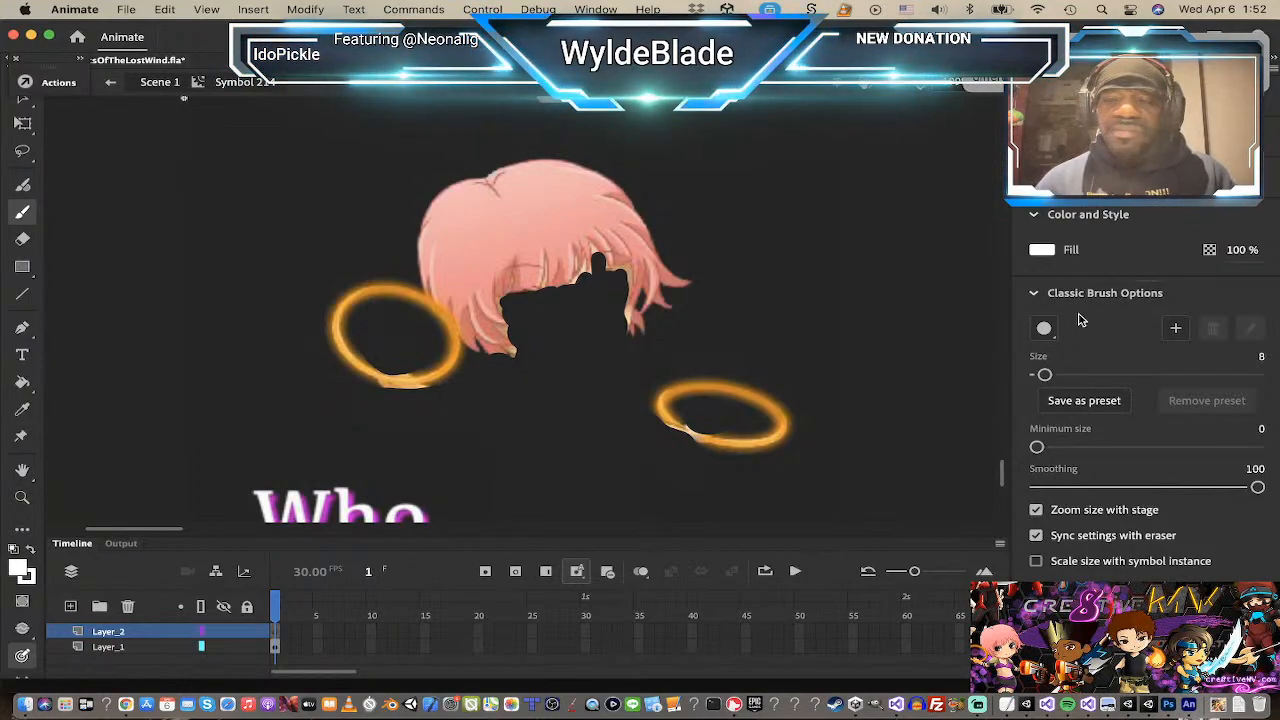
Step: Paint white outline and strand strokes over the hair on the upper layer with the Classic Brush at size 2
click(1039, 375)
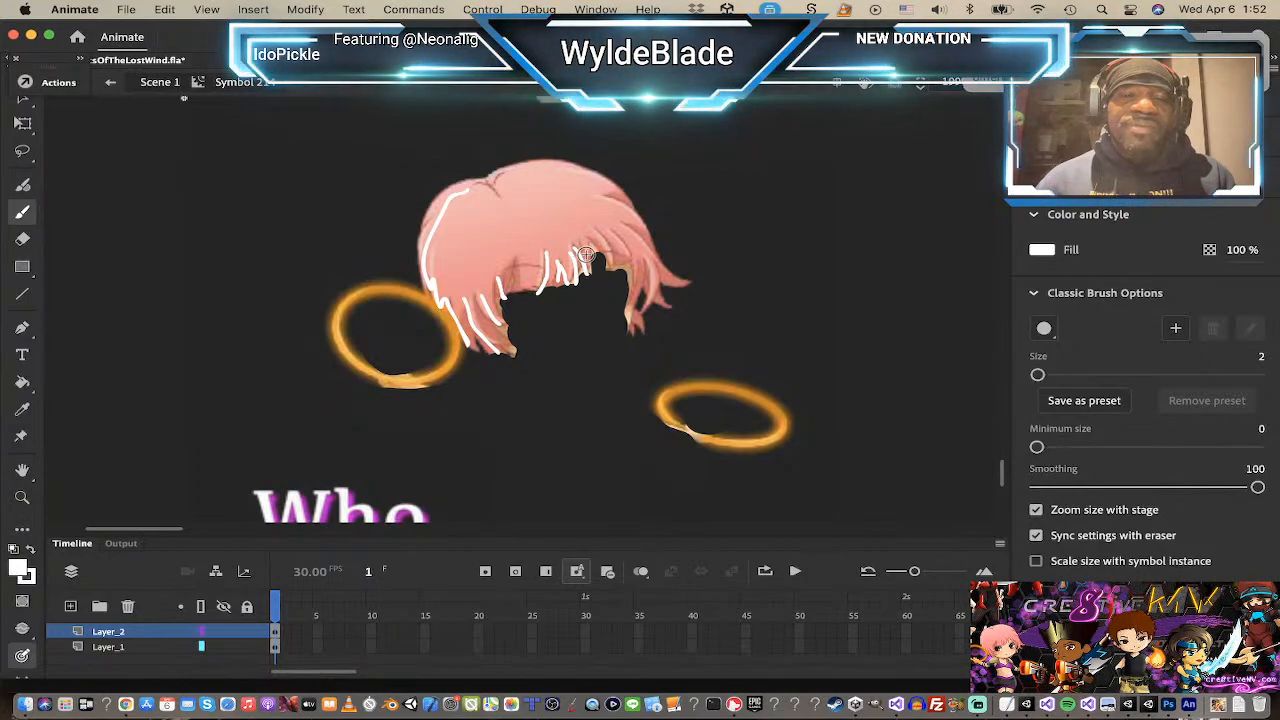
drag(586, 254, 612, 268)
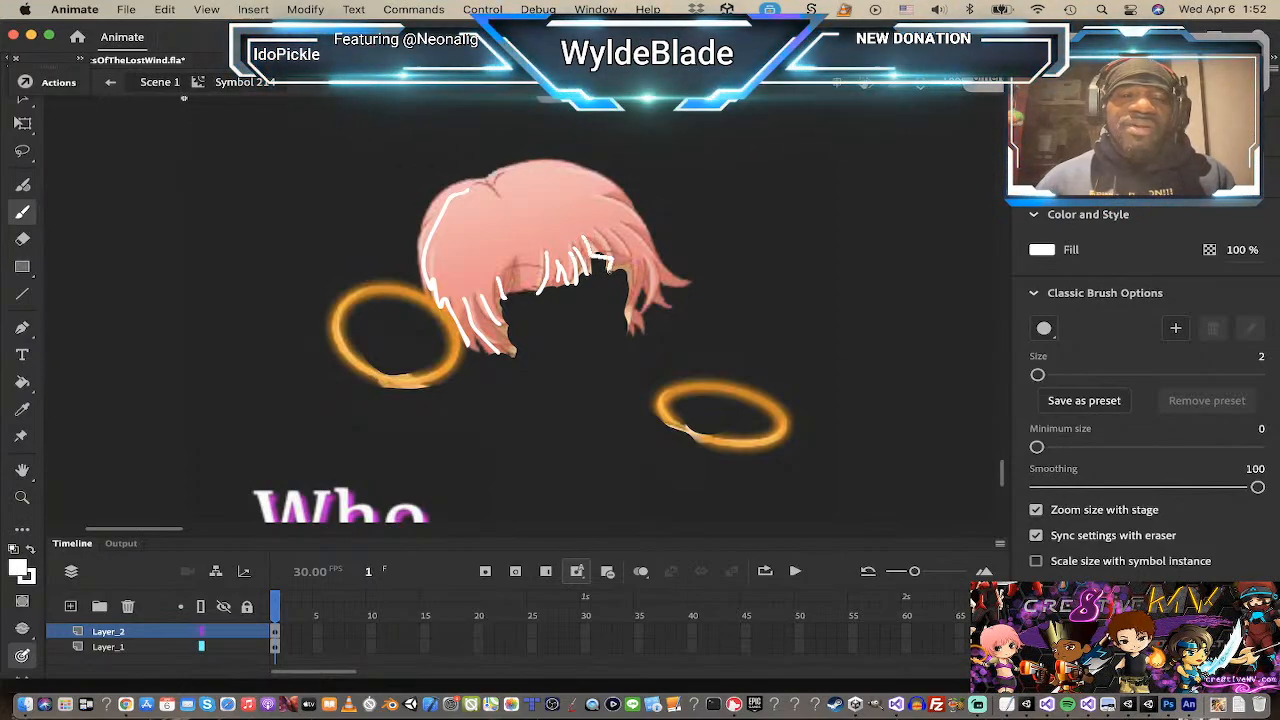
mouse_move(608, 242)
mouse_down()
mouse_move(604, 264)
mouse_move(629, 264)
mouse_move(629, 311)
mouse_up()
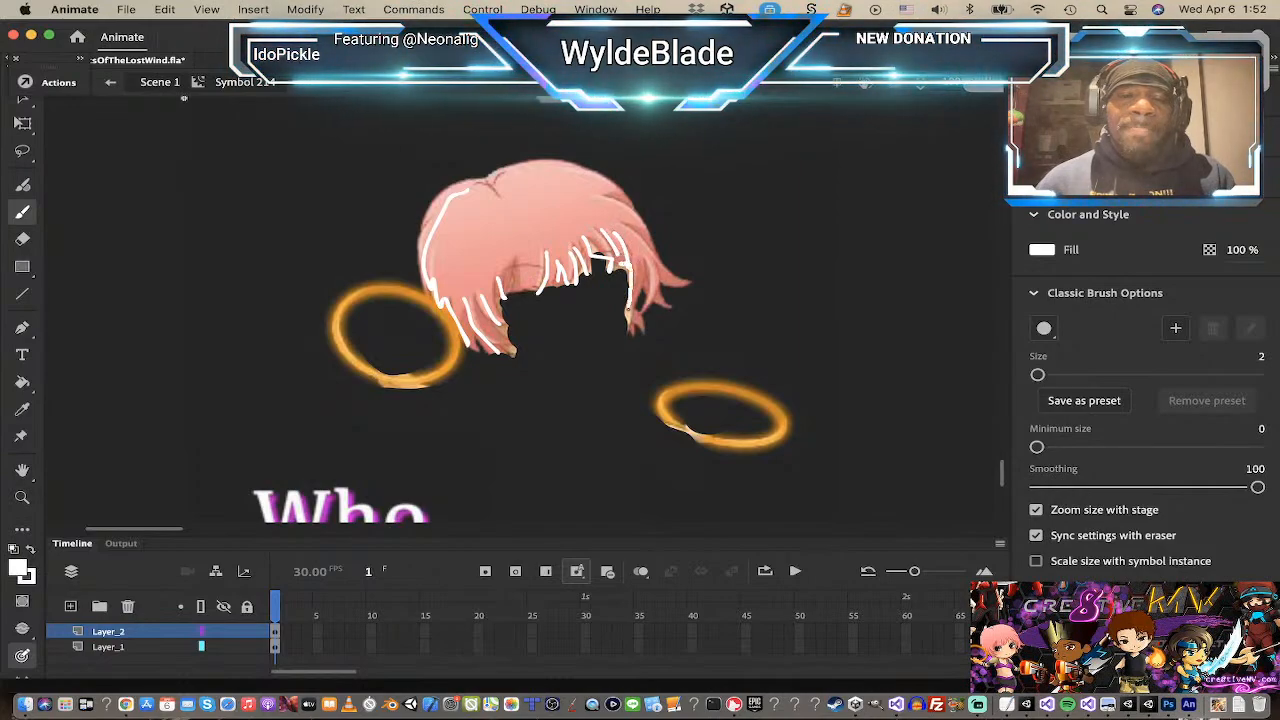
drag(634, 266, 638, 320)
drag(650, 266, 652, 332)
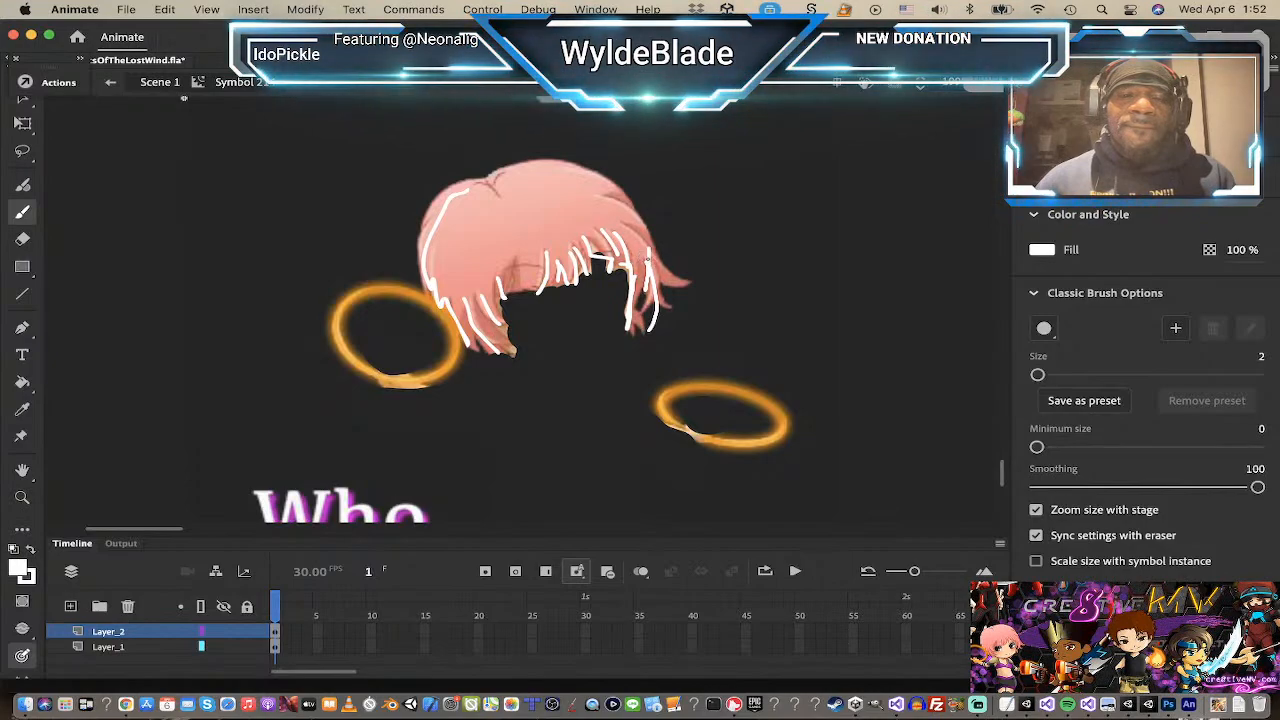
drag(650, 262, 680, 310)
drag(648, 250, 686, 283)
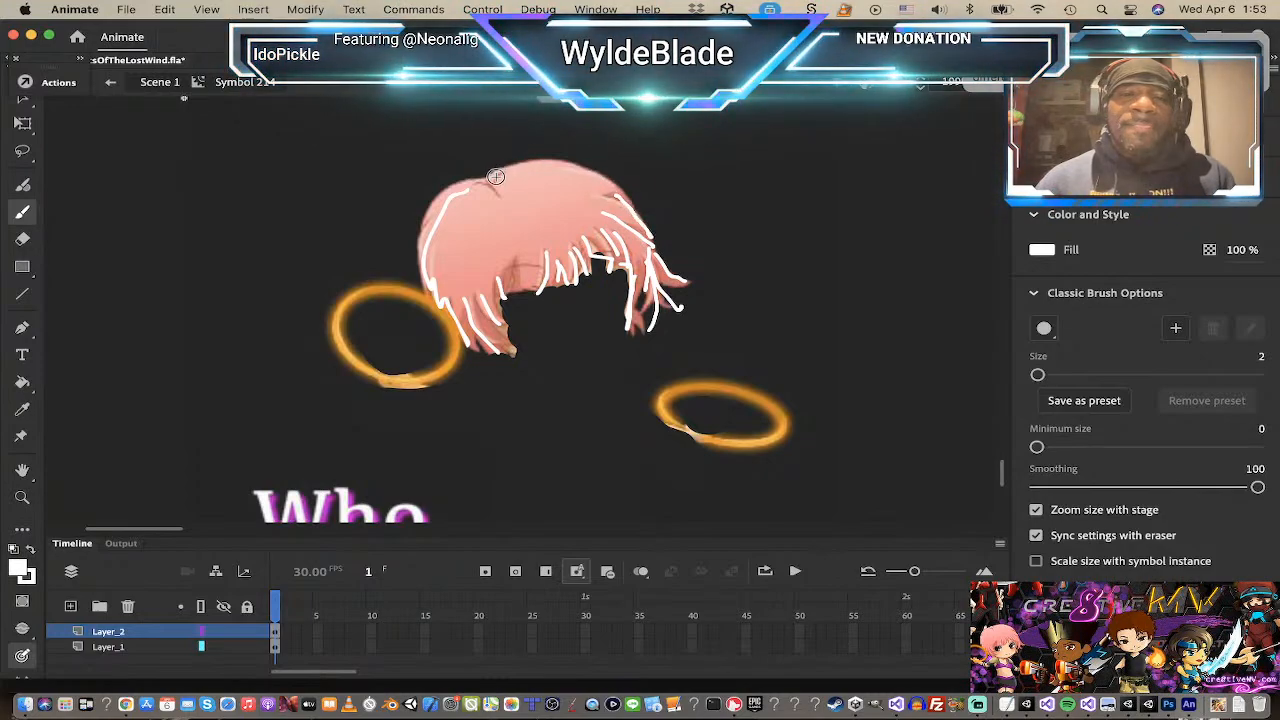
drag(495, 176, 608, 190)
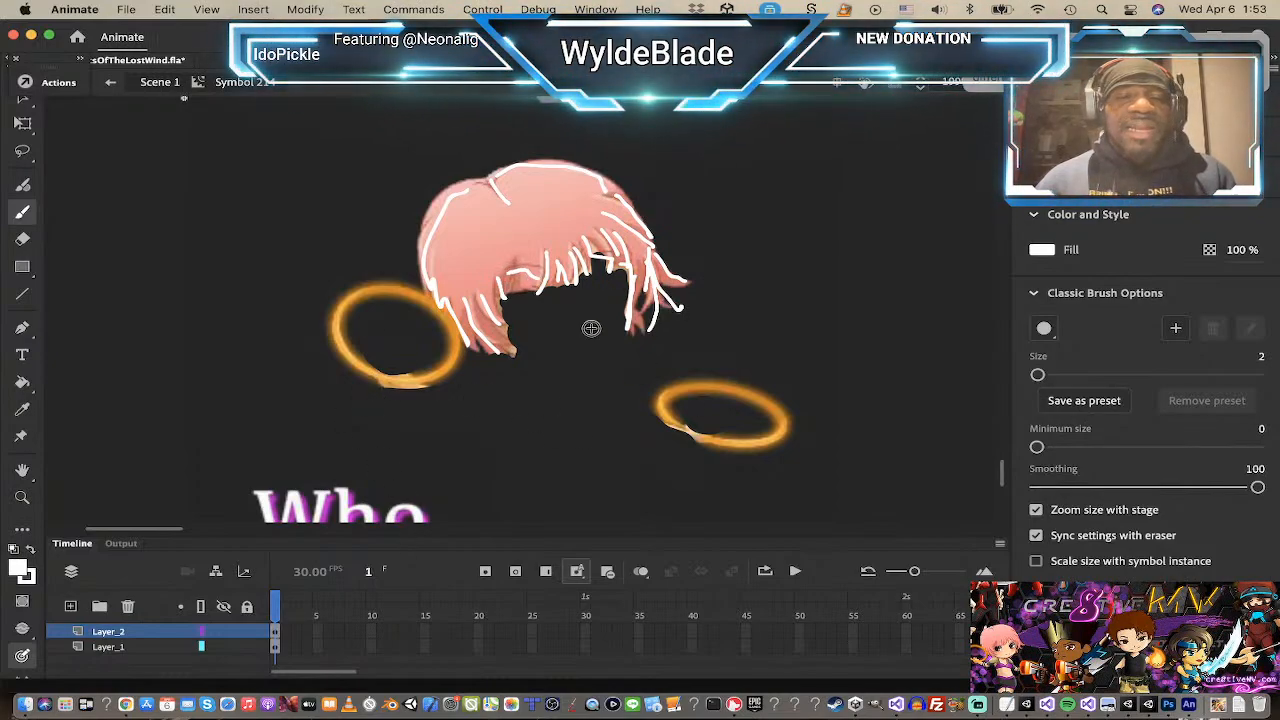
Step: Lock Layer_2 and erase the pink hair on Layer_1 with the Eraser at size 15, keeping the rings and text
click(152, 649)
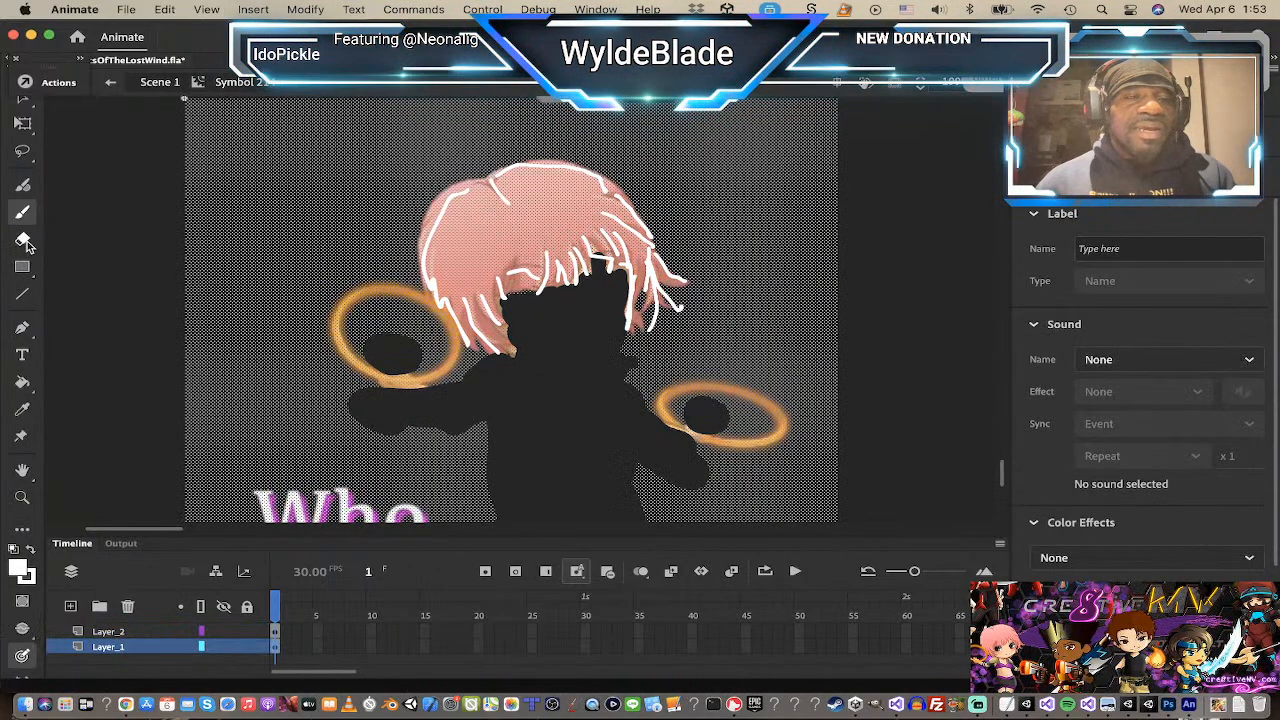
click(23, 241)
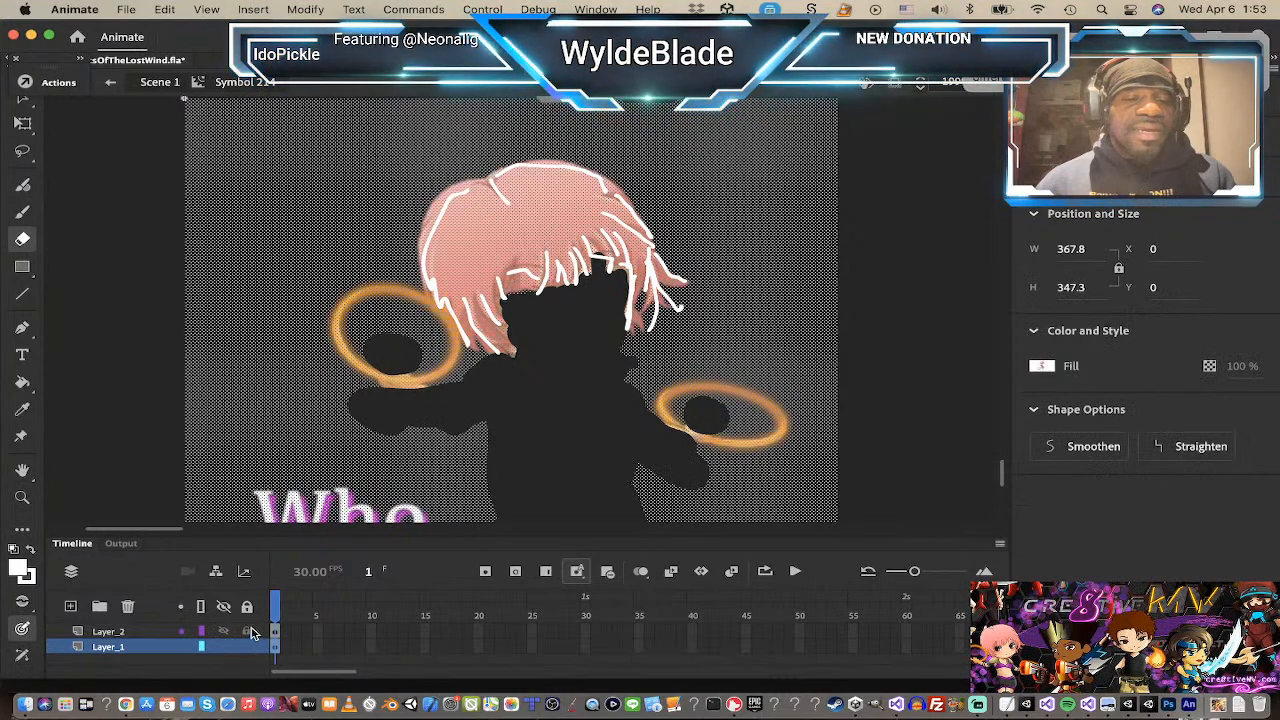
click(247, 631)
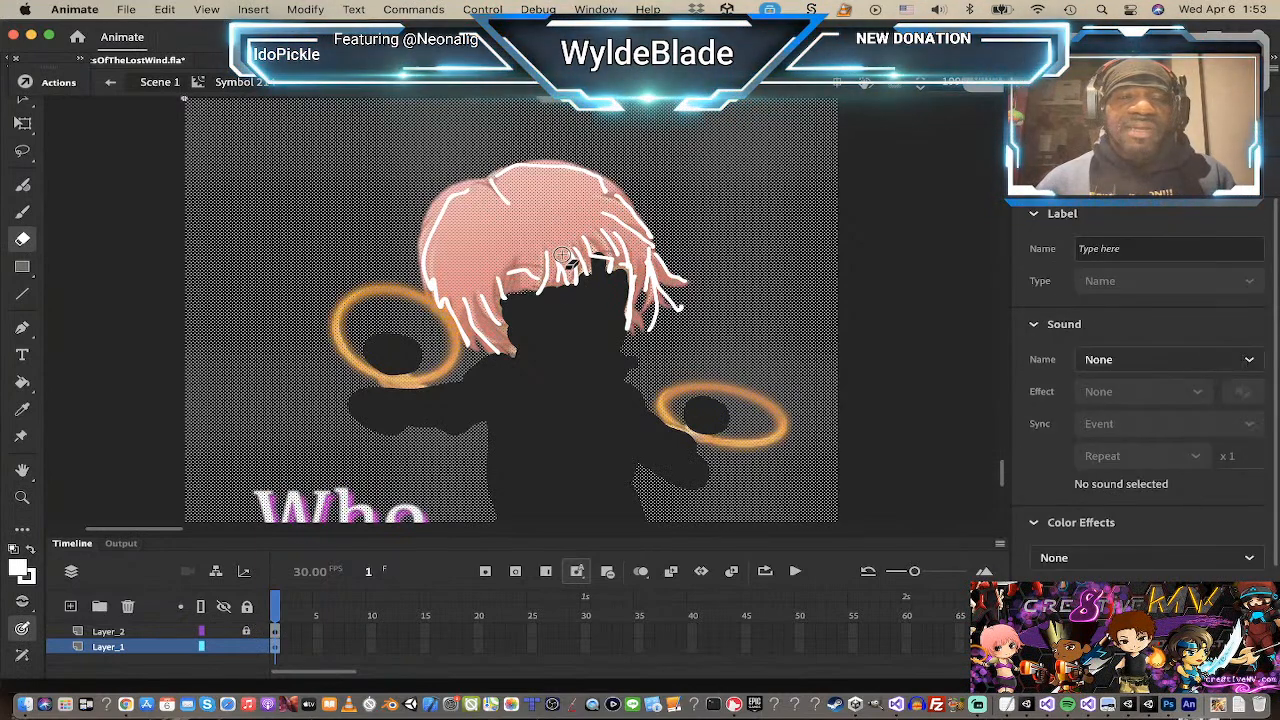
key(Delete)
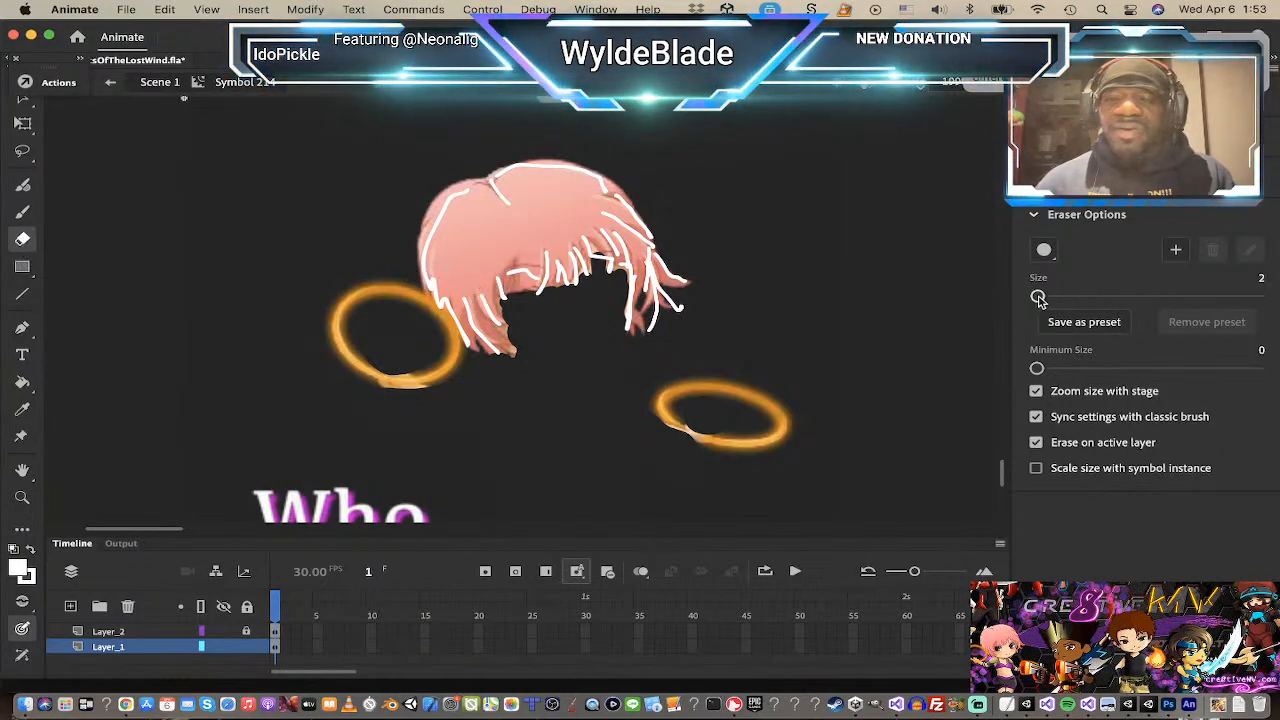
drag(1038, 298, 1051, 296)
mouse_move(671, 266)
mouse_down()
mouse_move(640, 330)
mouse_move(665, 308)
mouse_move(600, 322)
mouse_move(640, 190)
mouse_move(592, 207)
mouse_move(633, 227)
mouse_move(626, 322)
mouse_move(545, 145)
mouse_move(561, 192)
mouse_move(560, 277)
mouse_move(525, 165)
mouse_move(517, 194)
mouse_move(469, 204)
mouse_move(400, 182)
mouse_move(505, 225)
mouse_up()
mouse_move(495, 212)
mouse_down()
mouse_move(605, 262)
mouse_move(522, 240)
mouse_move(538, 298)
mouse_move(488, 192)
mouse_move(582, 182)
mouse_move(553, 155)
mouse_move(450, 200)
mouse_move(447, 183)
mouse_move(506, 288)
mouse_move(425, 192)
mouse_move(435, 262)
mouse_move(490, 310)
mouse_move(434, 229)
mouse_move(495, 297)
mouse_move(518, 350)
mouse_move(489, 360)
mouse_move(488, 334)
mouse_move(424, 279)
mouse_move(420, 255)
mouse_up()
drag(556, 265, 558, 400)
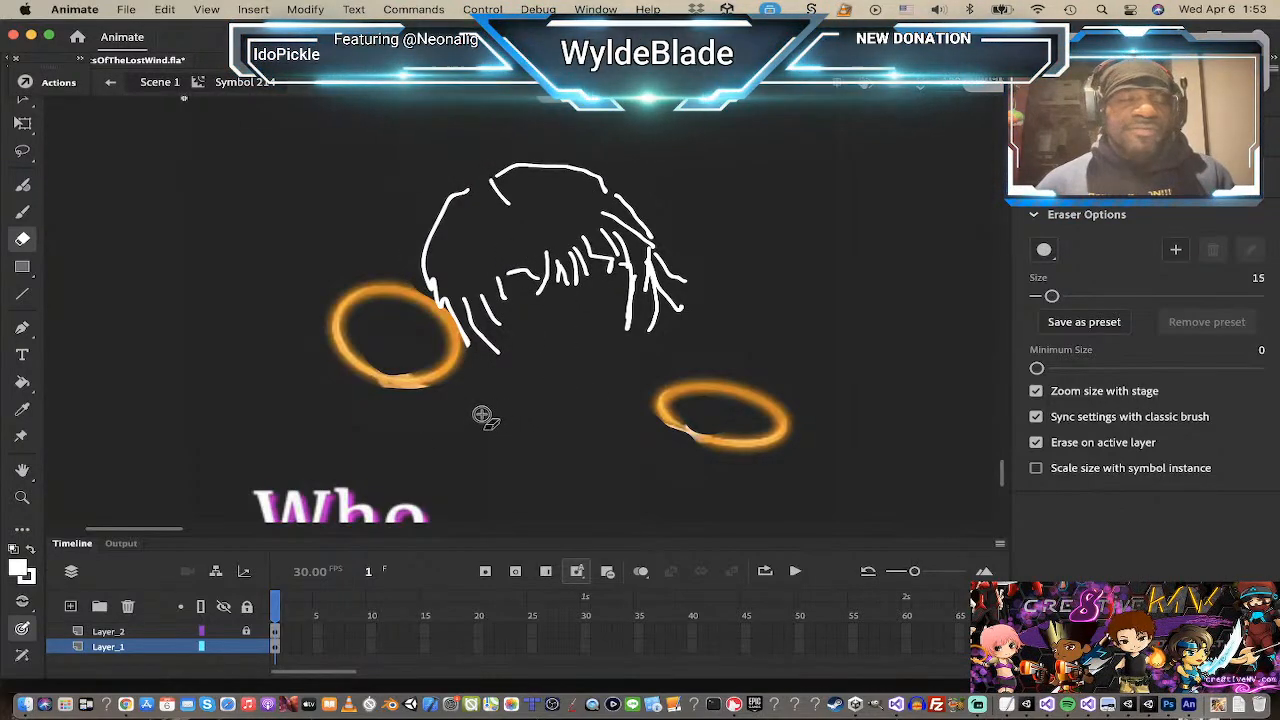
Step: Return to Scene 1 and apply a white (#FFFFFF) Tint color effect at 100% to the hair-and-rings symbol
click(159, 84)
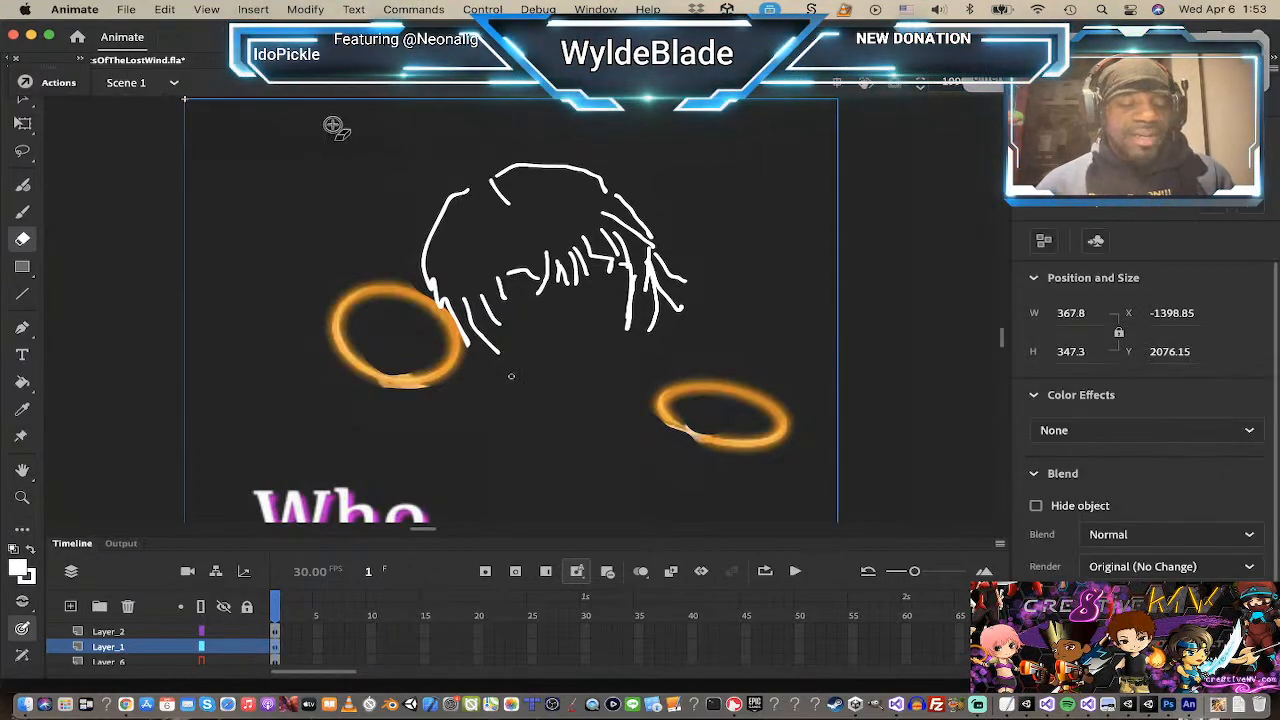
key(z)
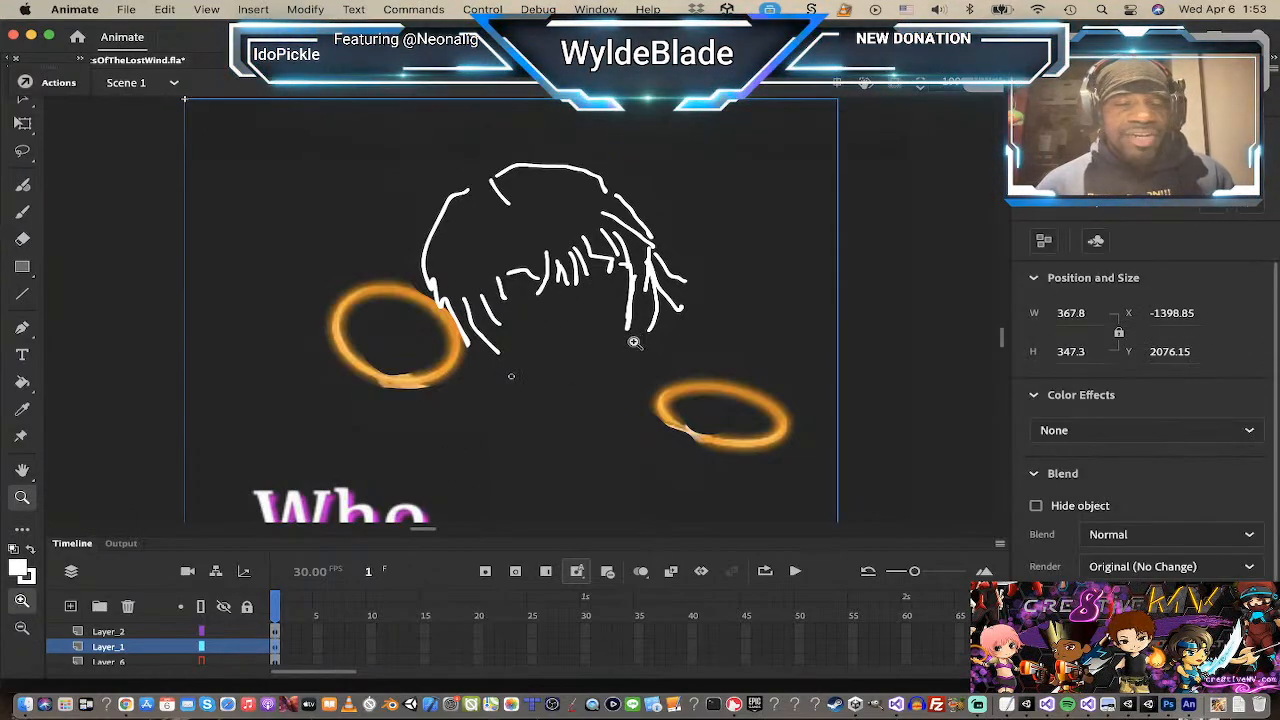
alt+click(628, 354)
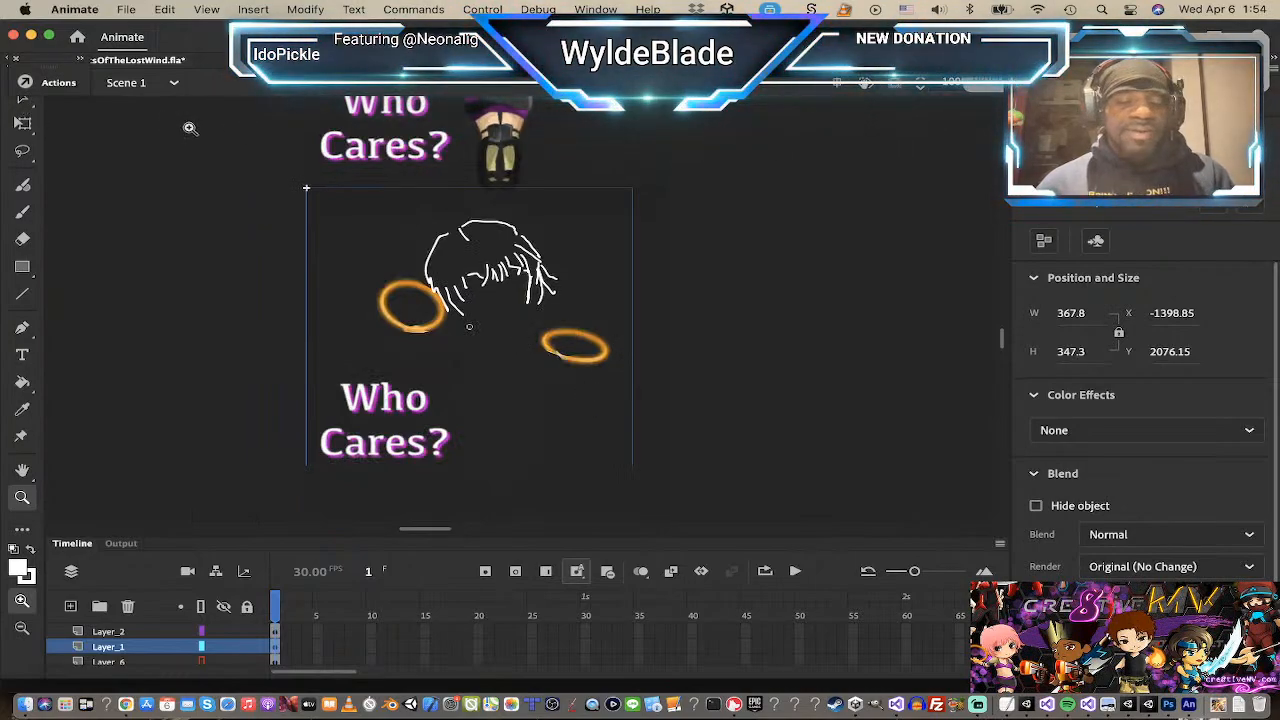
key(v)
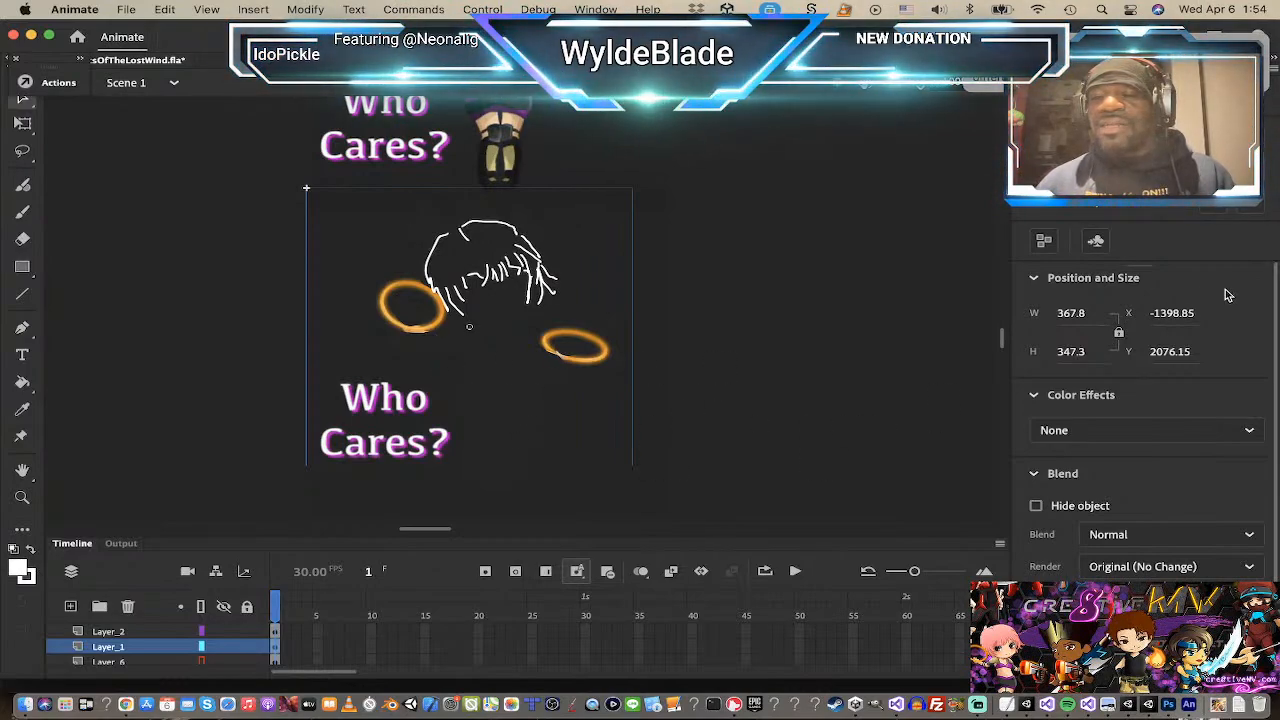
click(1247, 431)
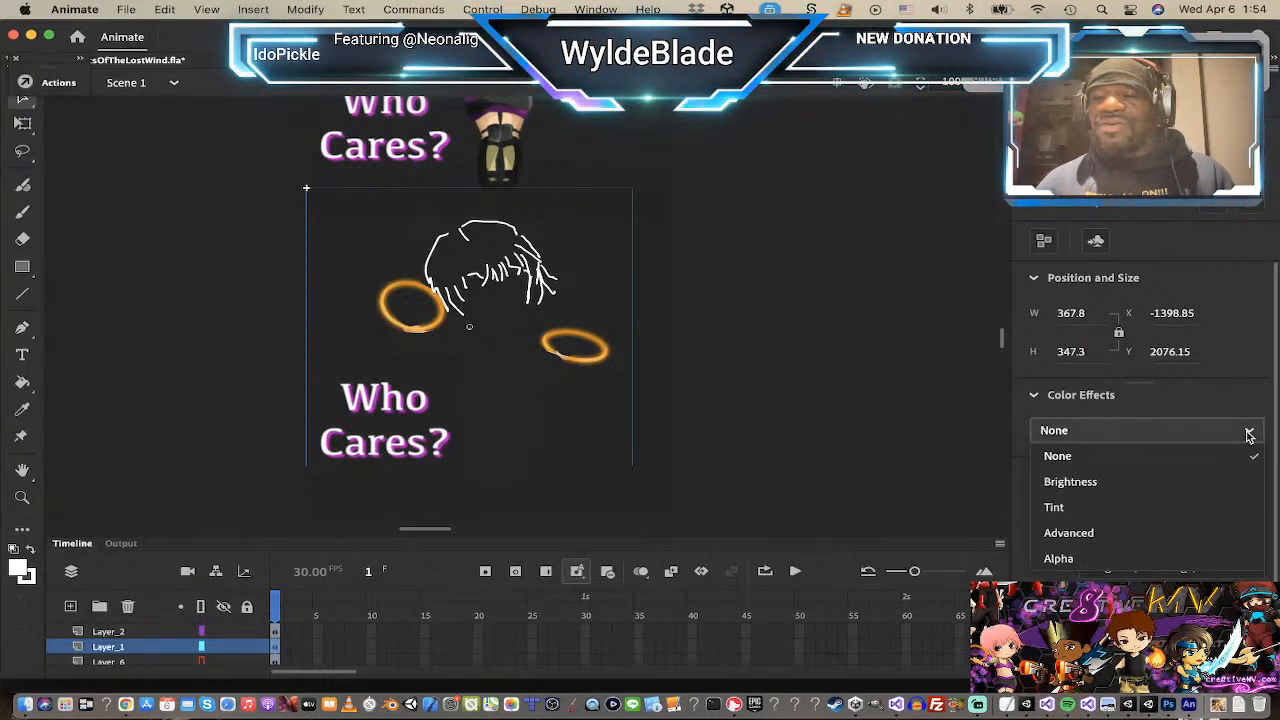
click(1149, 506)
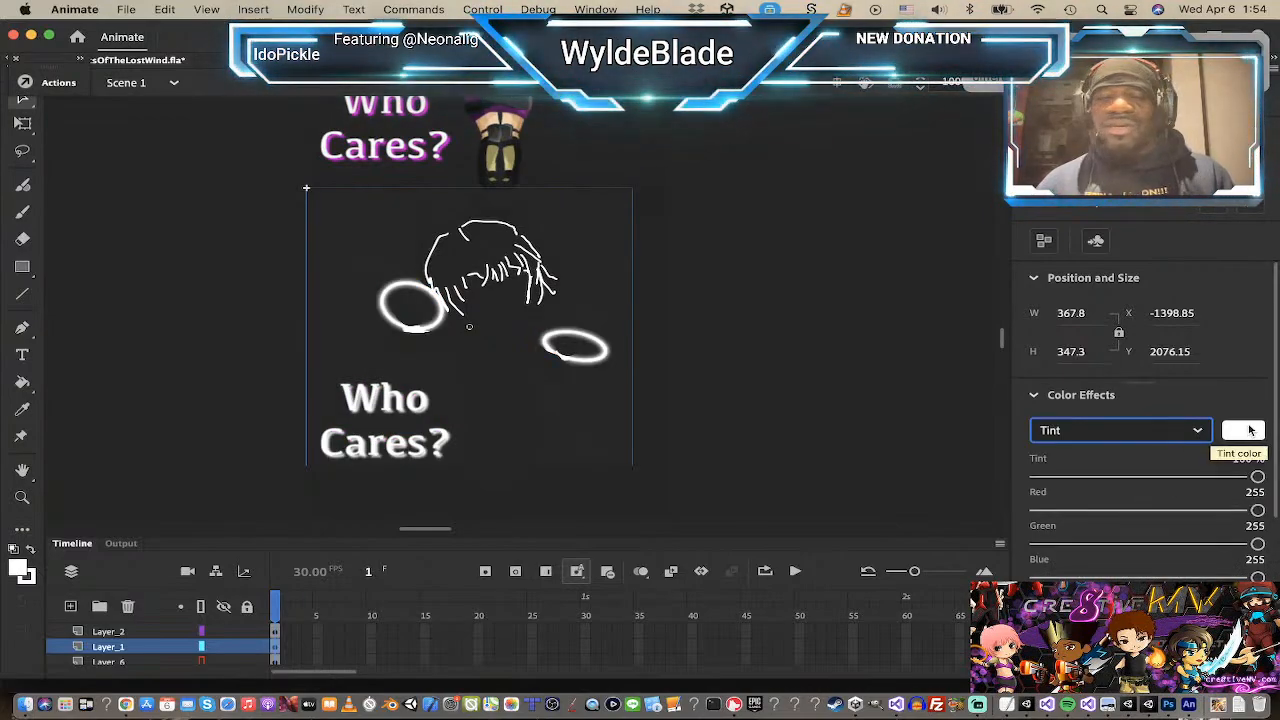
click(1244, 430)
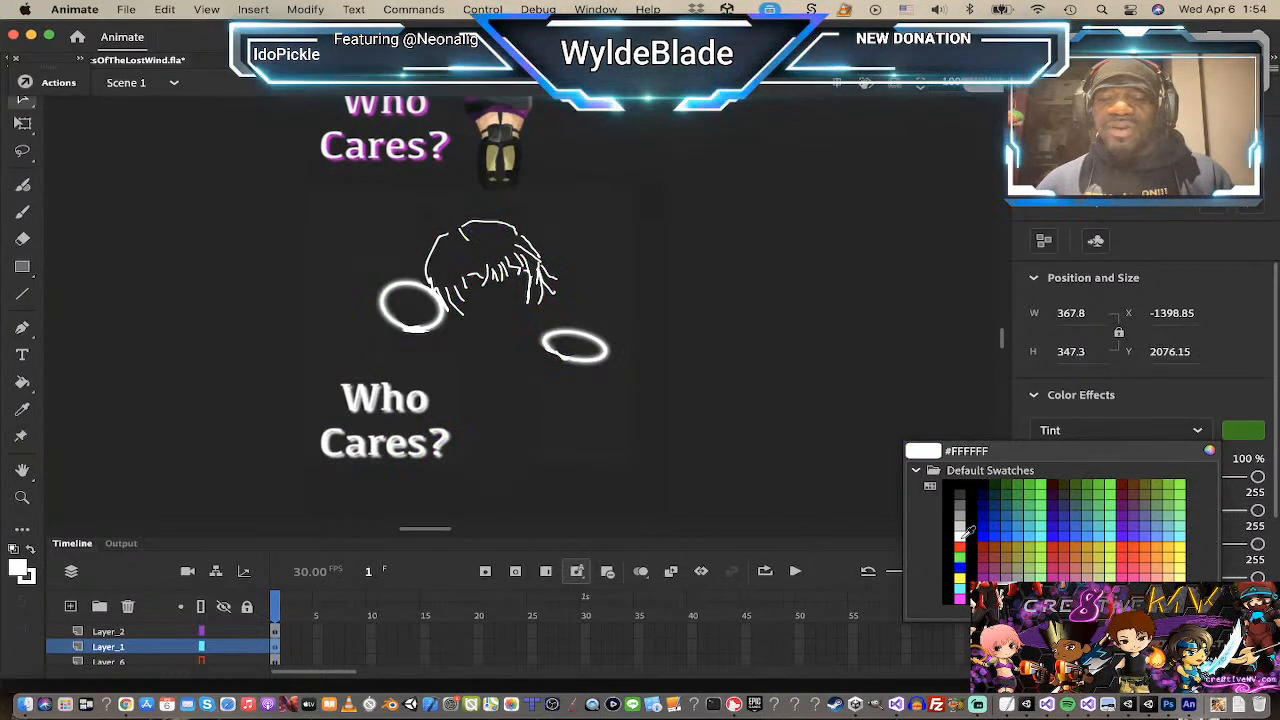
click(963, 533)
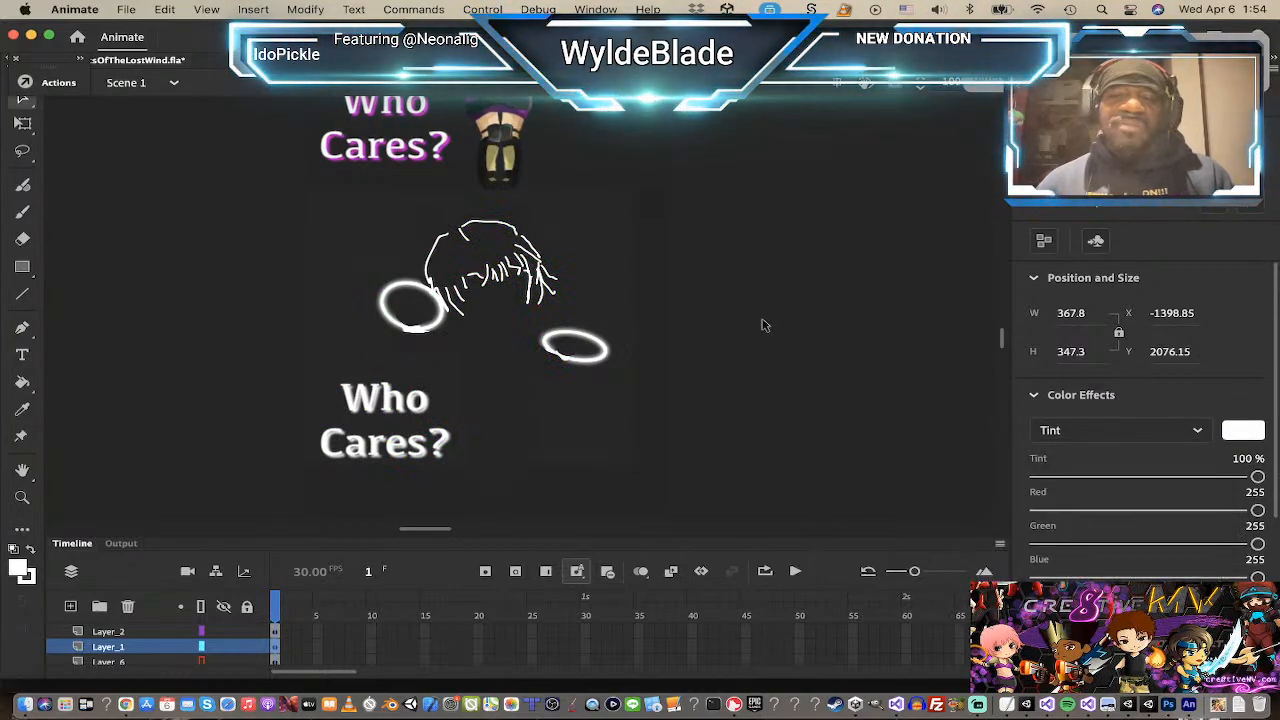
Step: Move the white-tinted symbol out to the side and back beneath the original character
scroll(771, 278, up, 3)
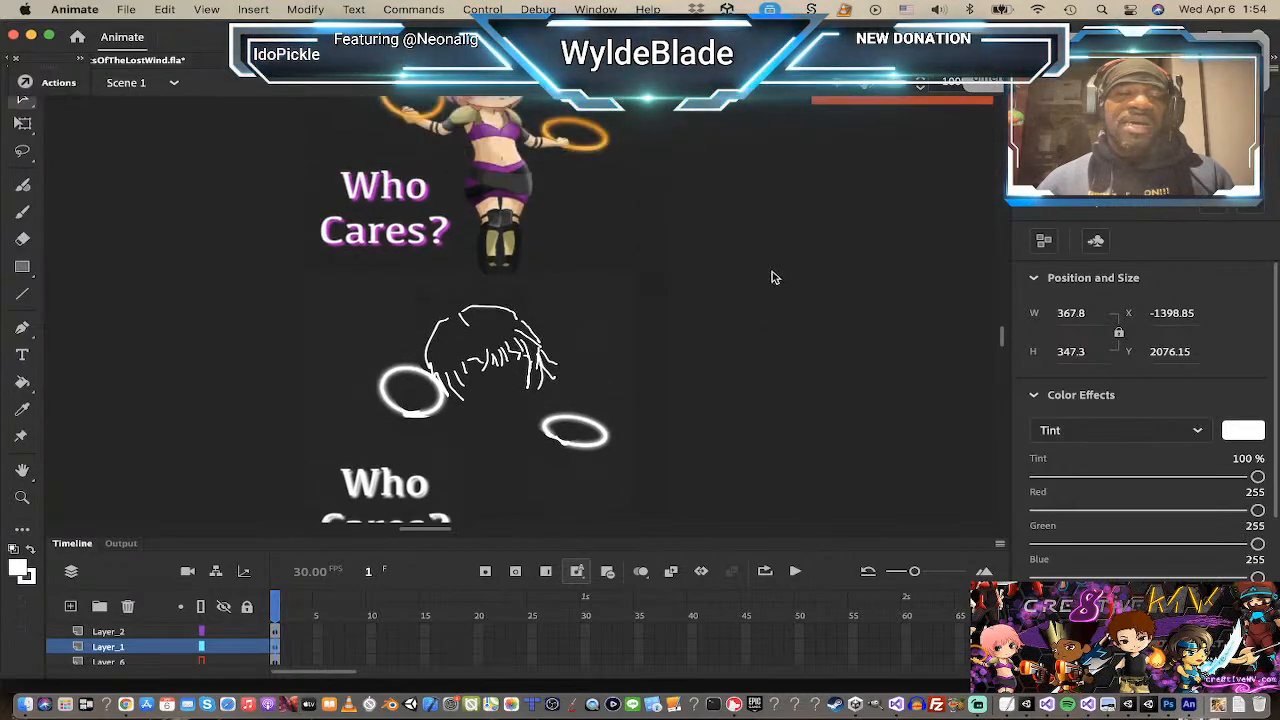
scroll(771, 278, up, 1)
scroll(771, 278, down, 5)
scroll(771, 278, up, 3)
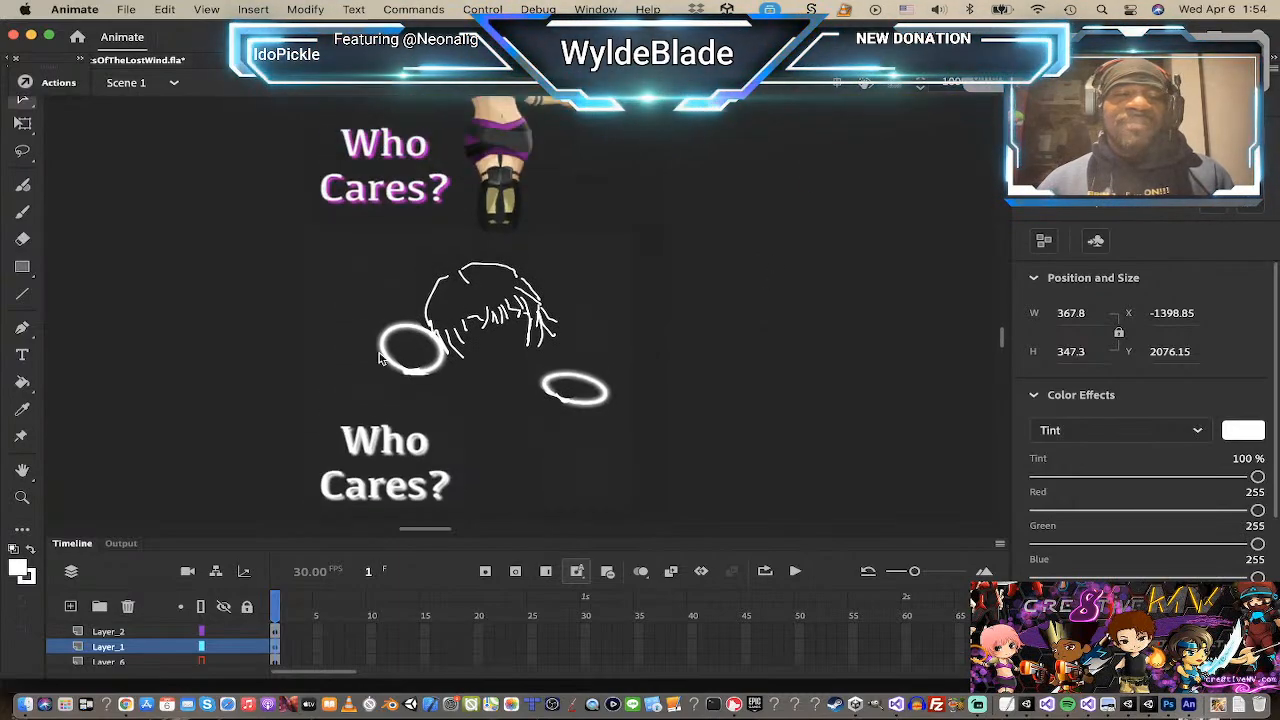
mouse_move(466, 343)
mouse_down()
mouse_move(770, 327)
mouse_move(755, 326)
mouse_up()
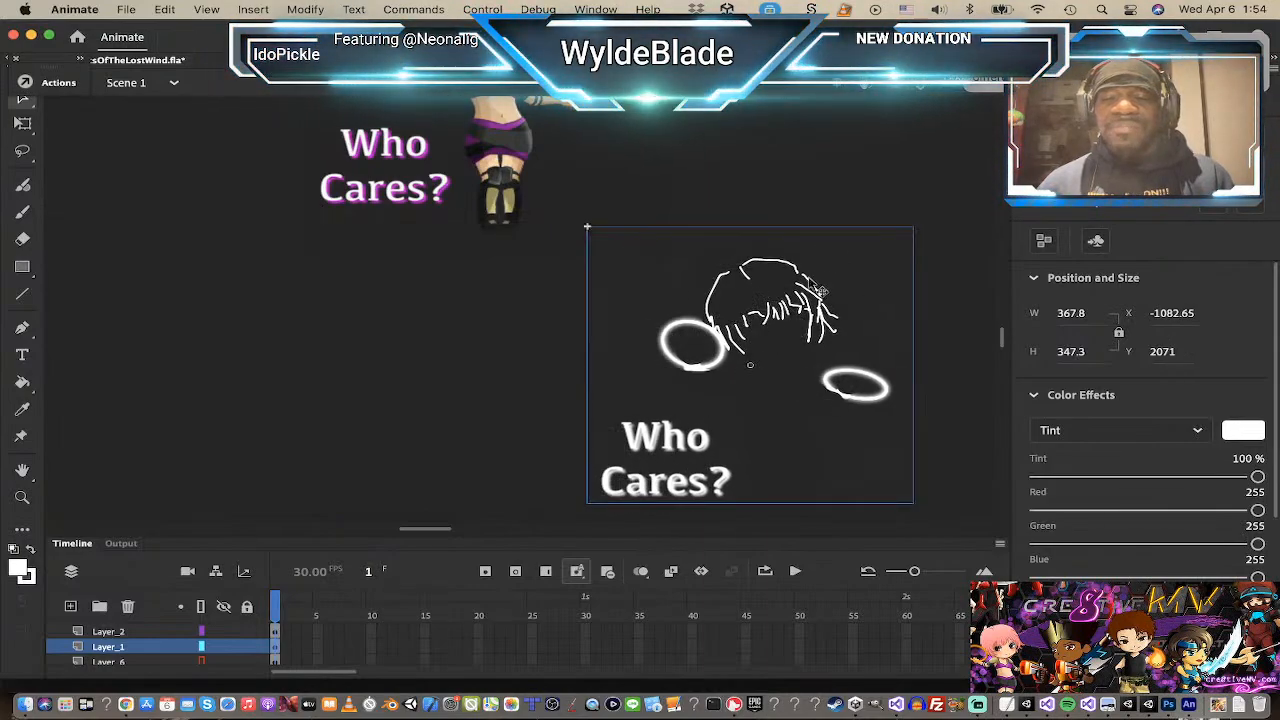
drag(792, 322, 540, 320)
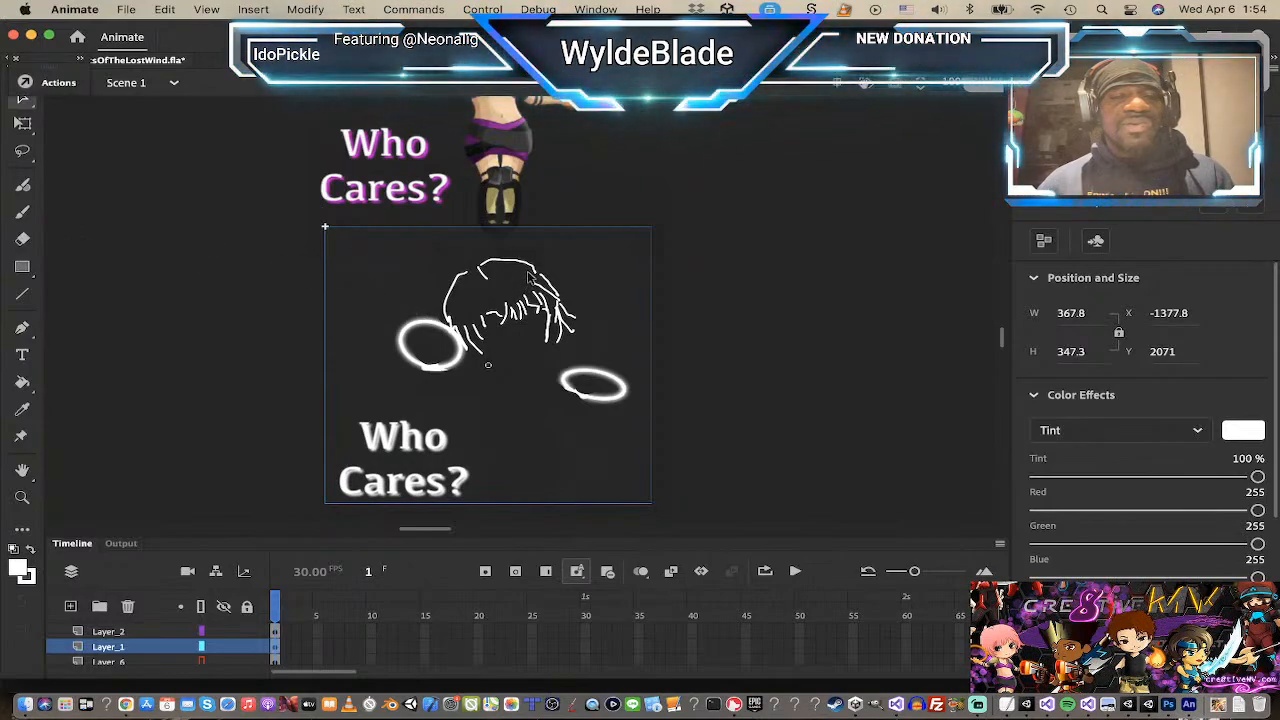
Step: Place the white-tinted symbol over the original character, aligning the hair lines, rings and text with the artwork
scroll(564, 285, up, 5)
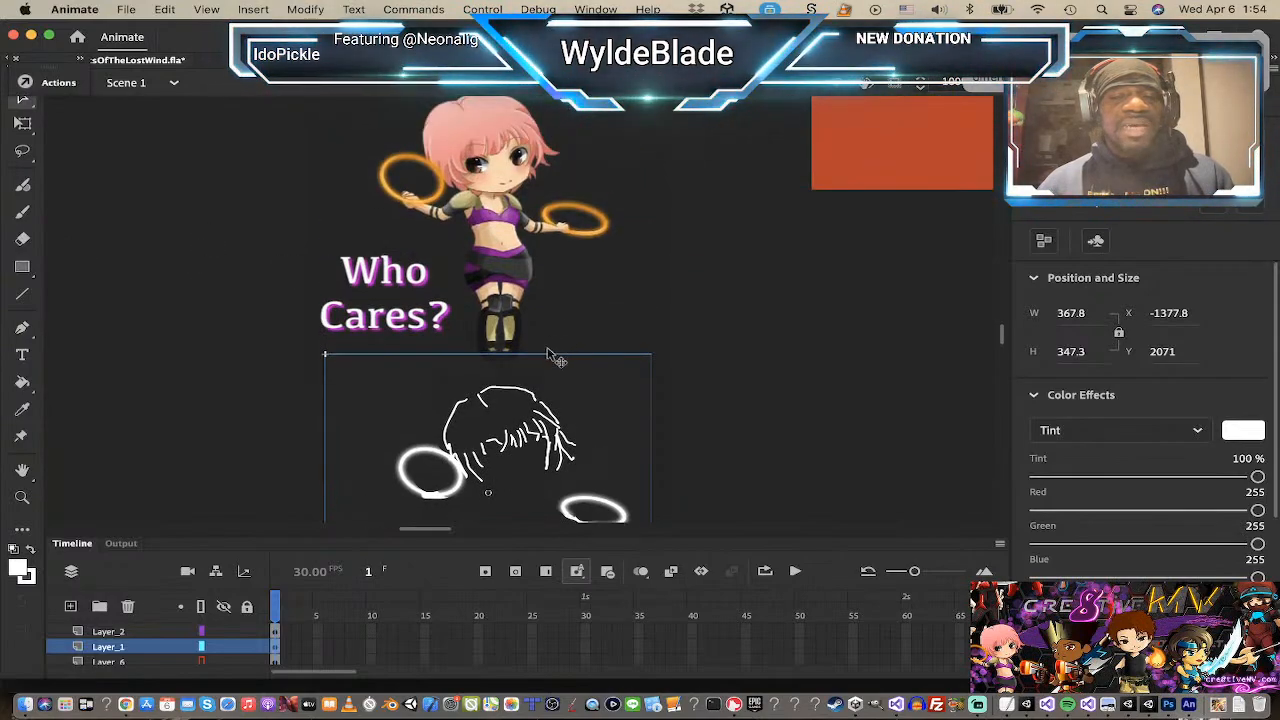
mouse_move(553, 443)
mouse_down()
mouse_move(559, 357)
mouse_move(545, 321)
mouse_move(606, 294)
mouse_move(519, 148)
mouse_up()
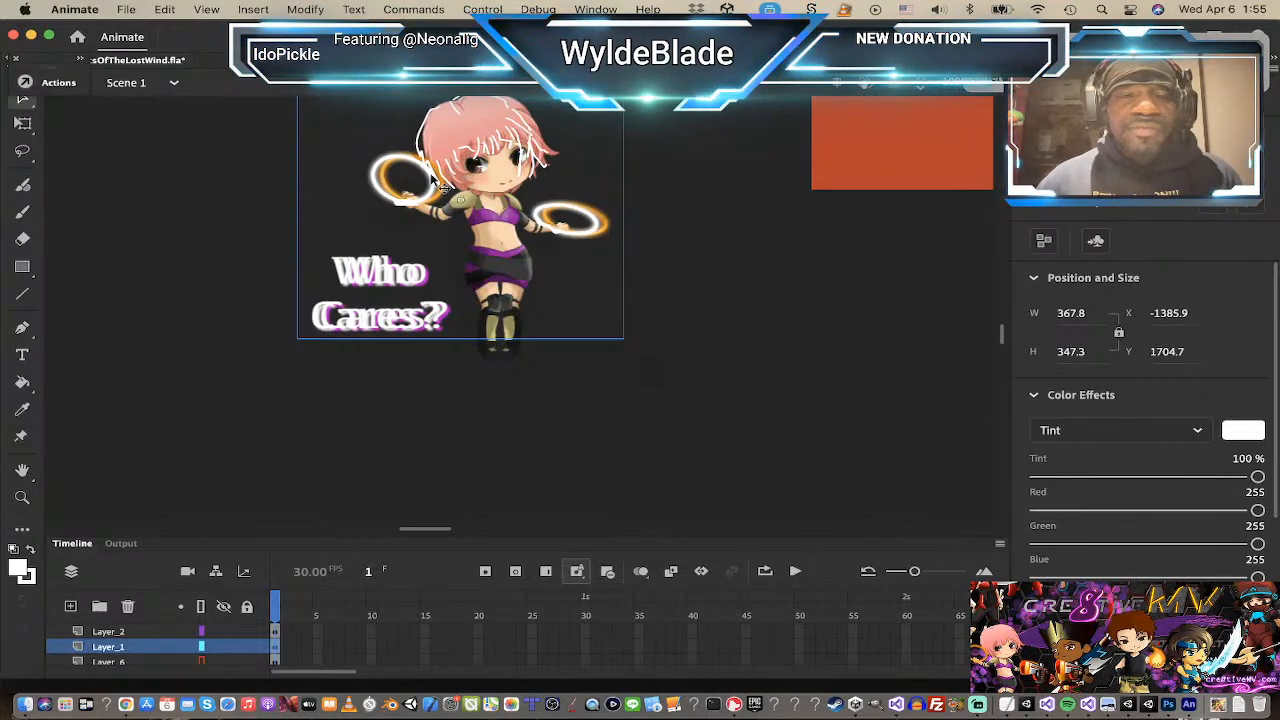
drag(431, 182, 424, 183)
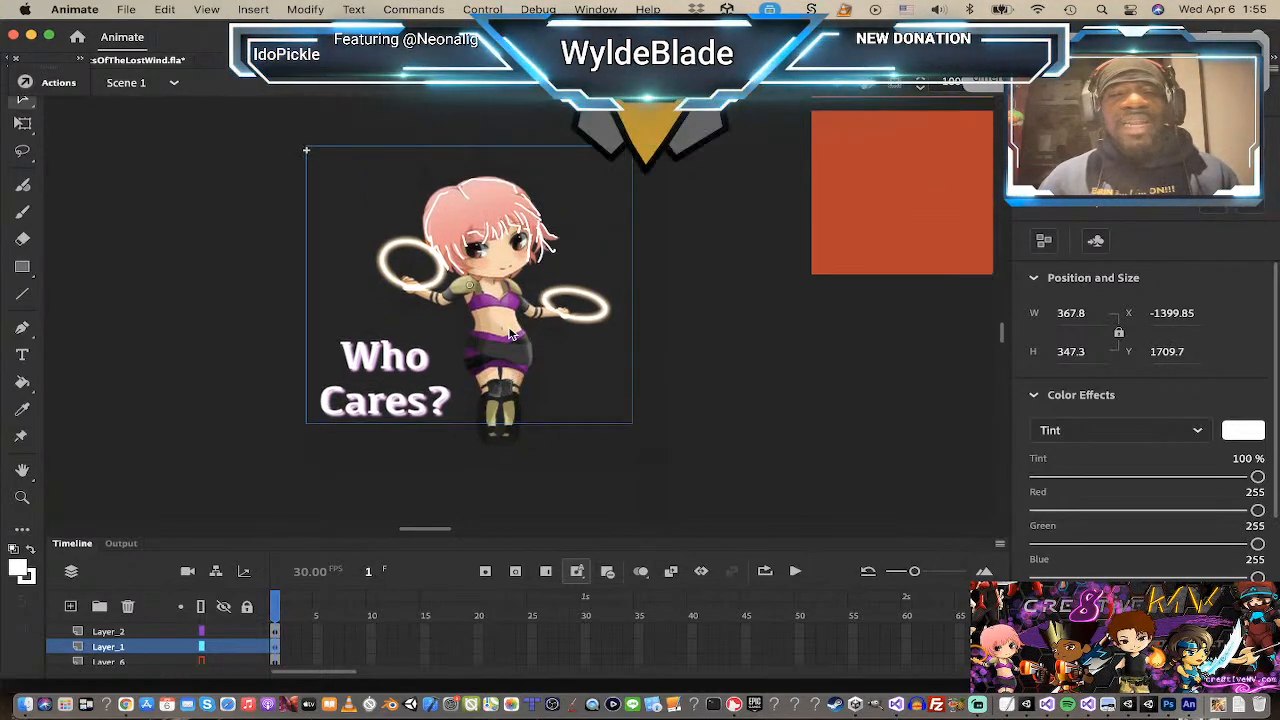
scroll(510, 335, up, 3)
scroll(510, 333, down, 2)
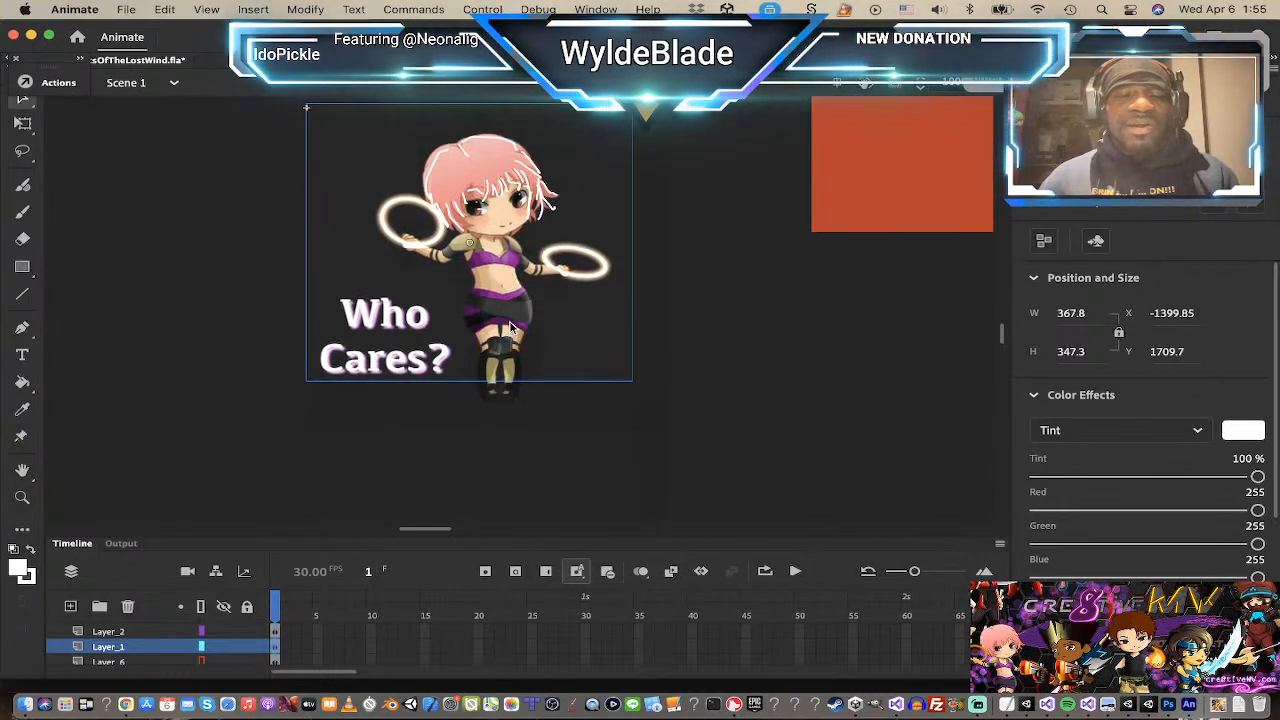
Step: Export the white-tinted symbol as a PNG sequence named nikki_Emmission in the TempGFX folder
right_click(444, 243)
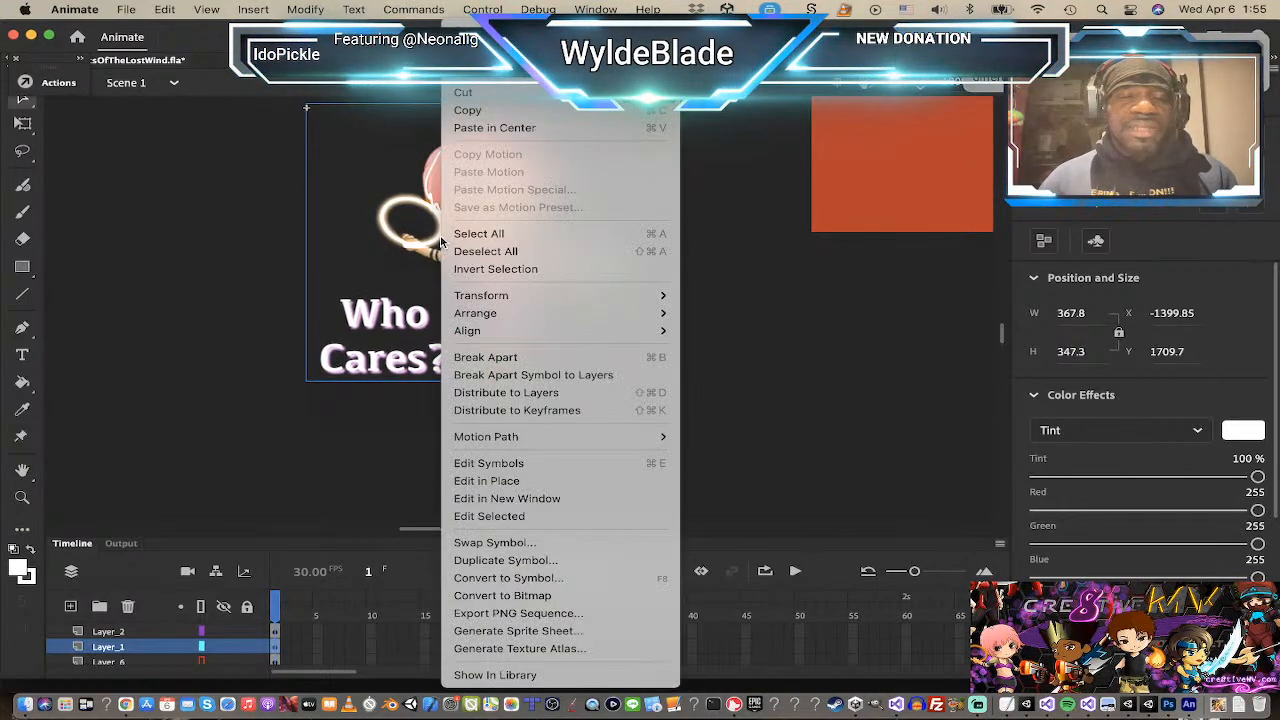
click(538, 616)
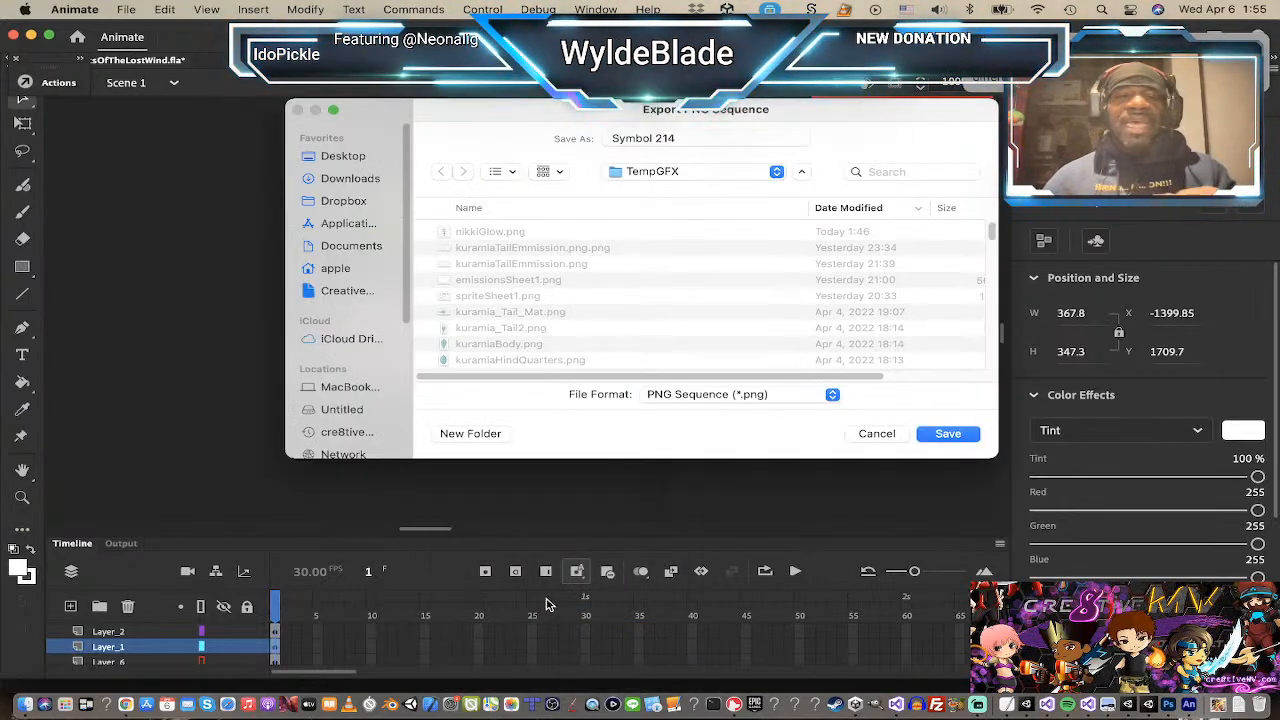
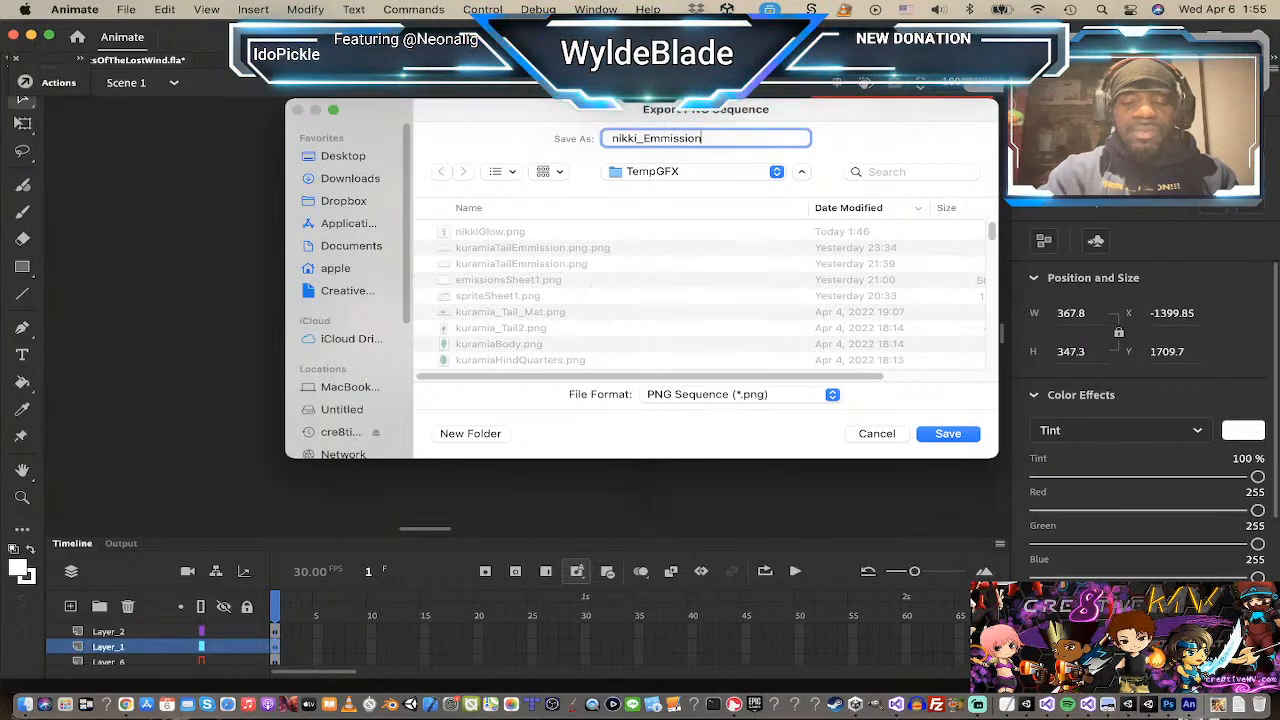
key(Return)
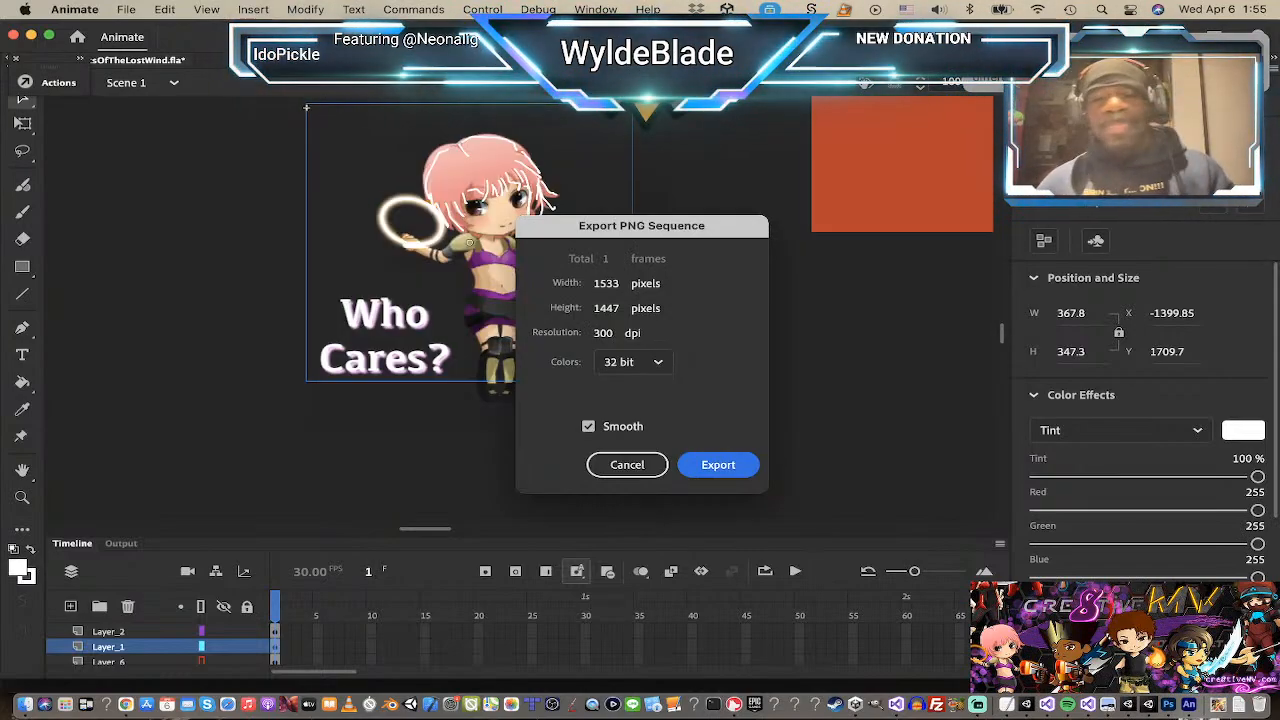
click(729, 464)
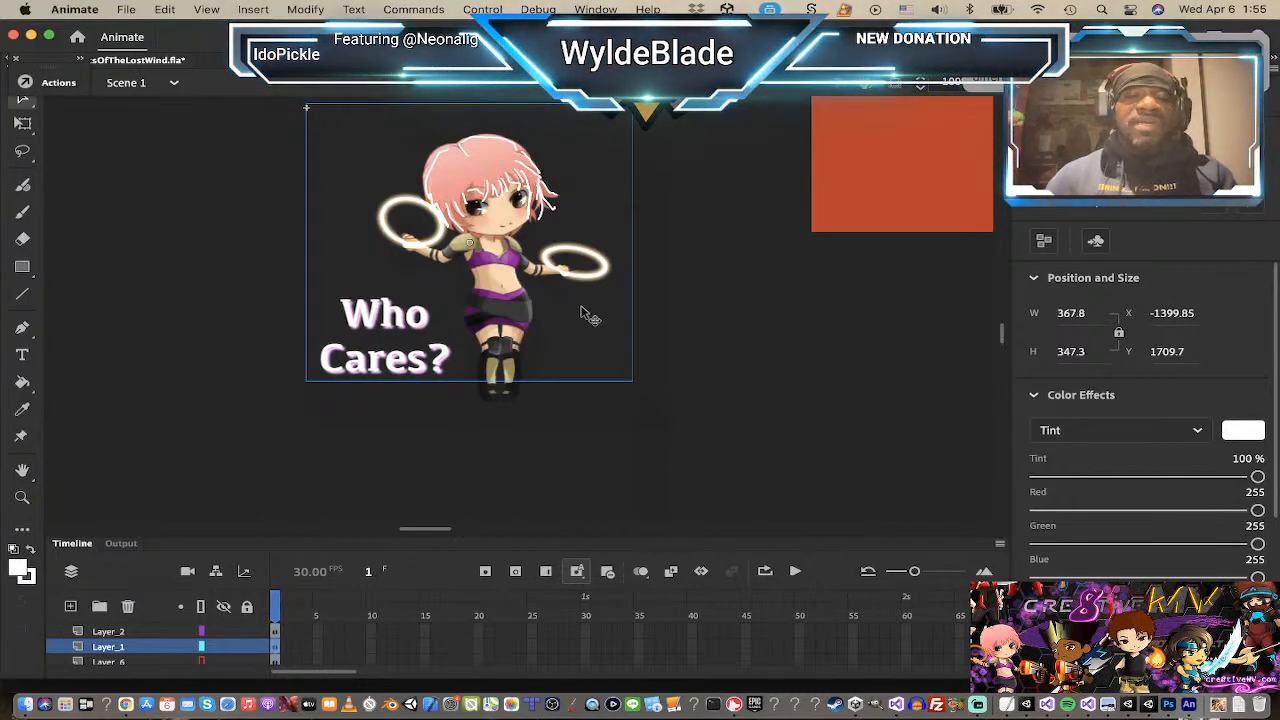
Step: Shift the white-tinted symbol slightly off the original character artwork, and switch to Unity
drag(517, 198, 464, 285)
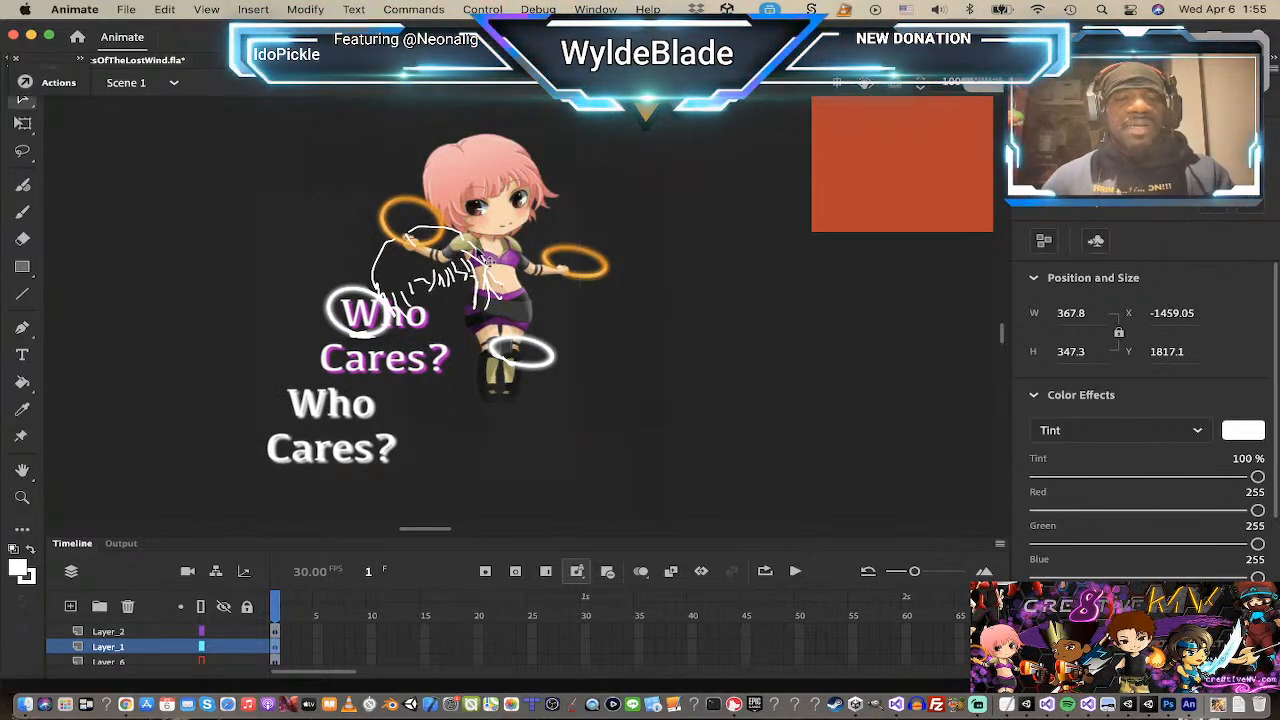
drag(483, 270, 505, 185)
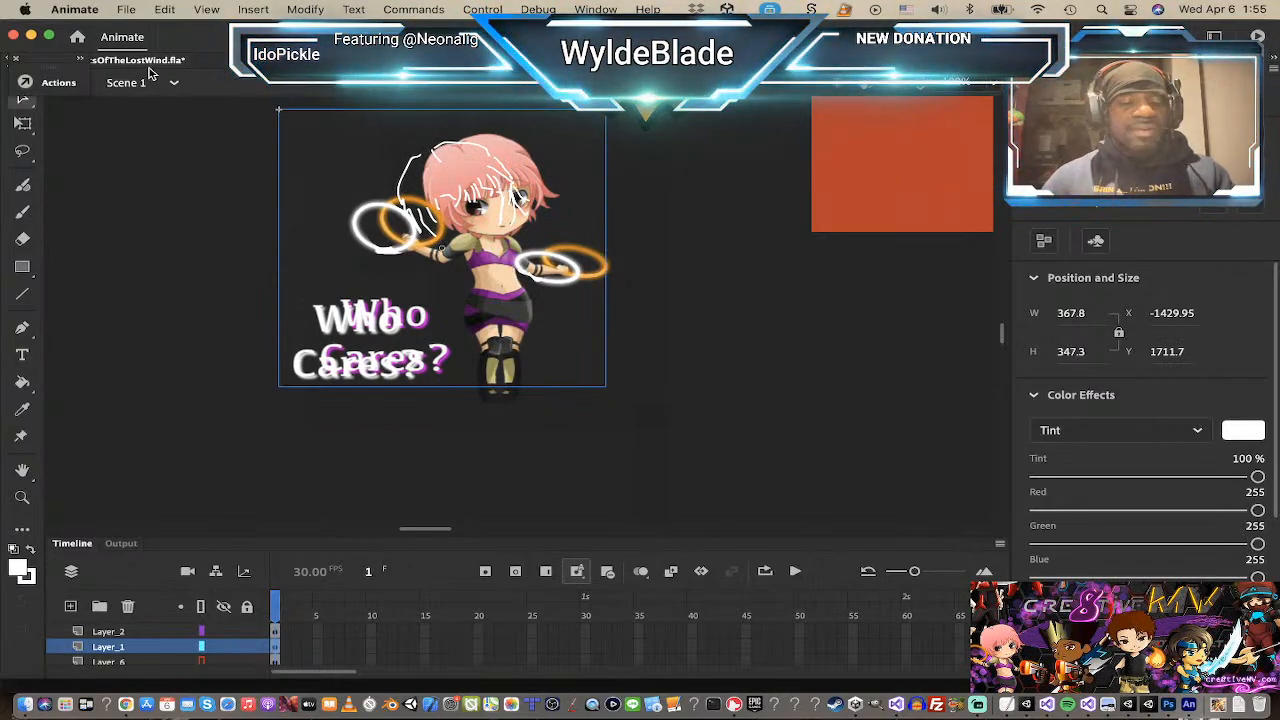
key(super+Tab)
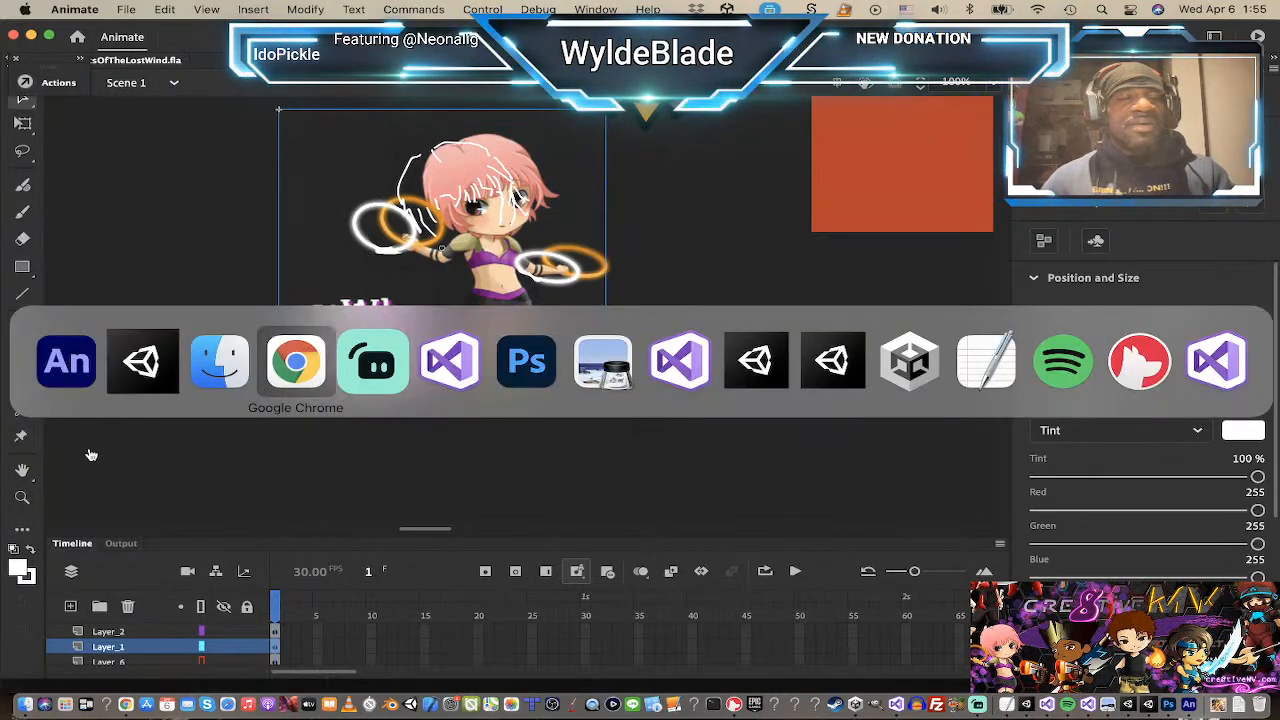
click(160, 360)
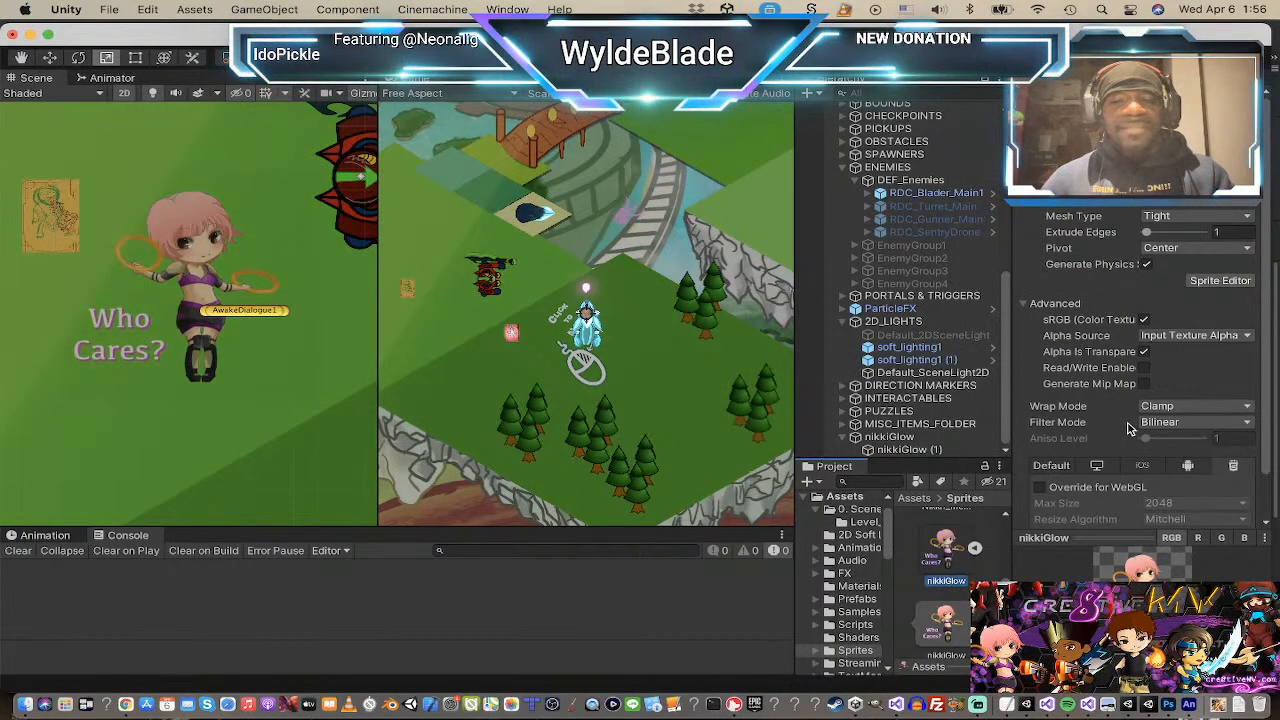
Step: Import nikki_EmmissionMap.png from the TempGFX folder in Finder into the Sprites folder of the Unity project
key(super+Tab)
click(219, 361)
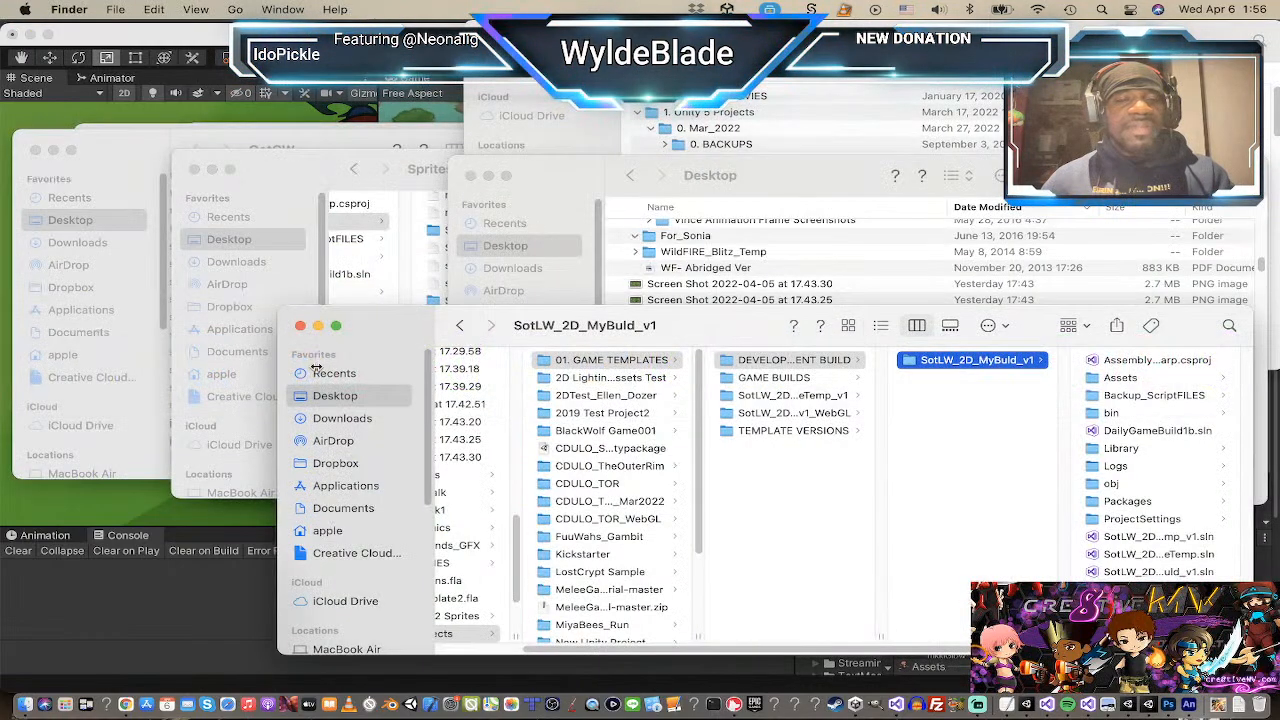
click(840, 188)
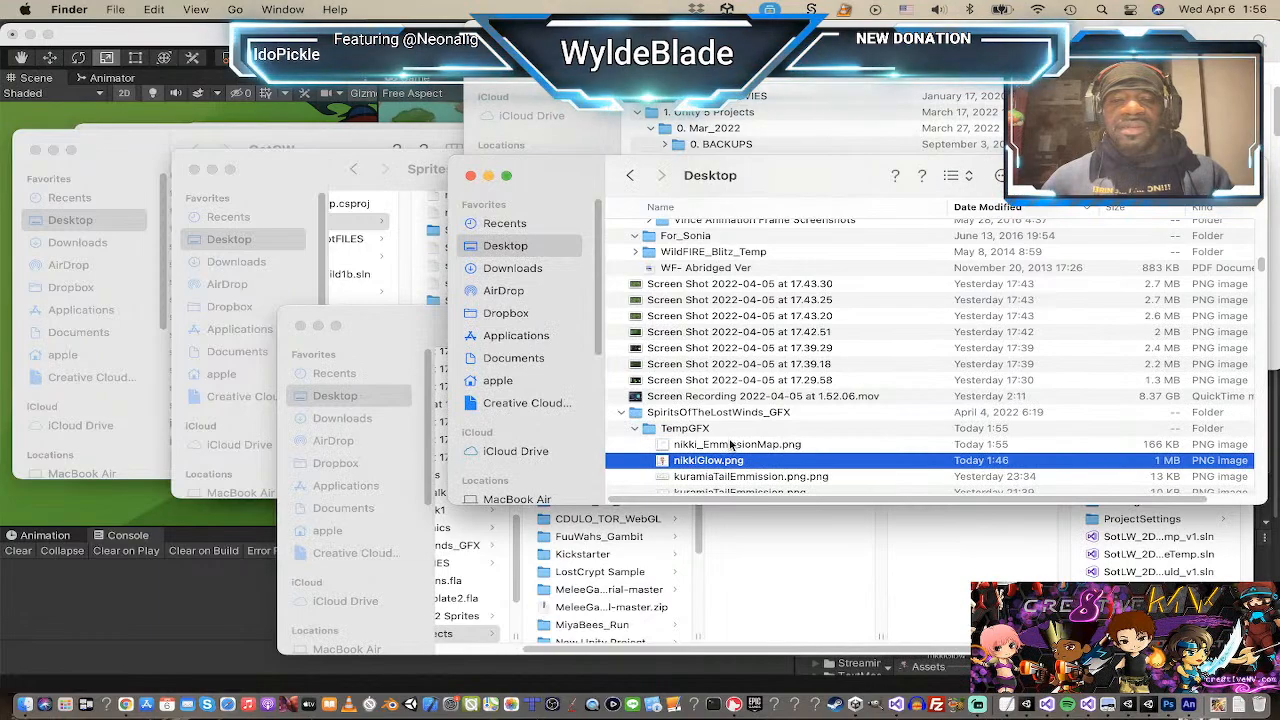
click(731, 445)
drag(731, 445, 843, 588)
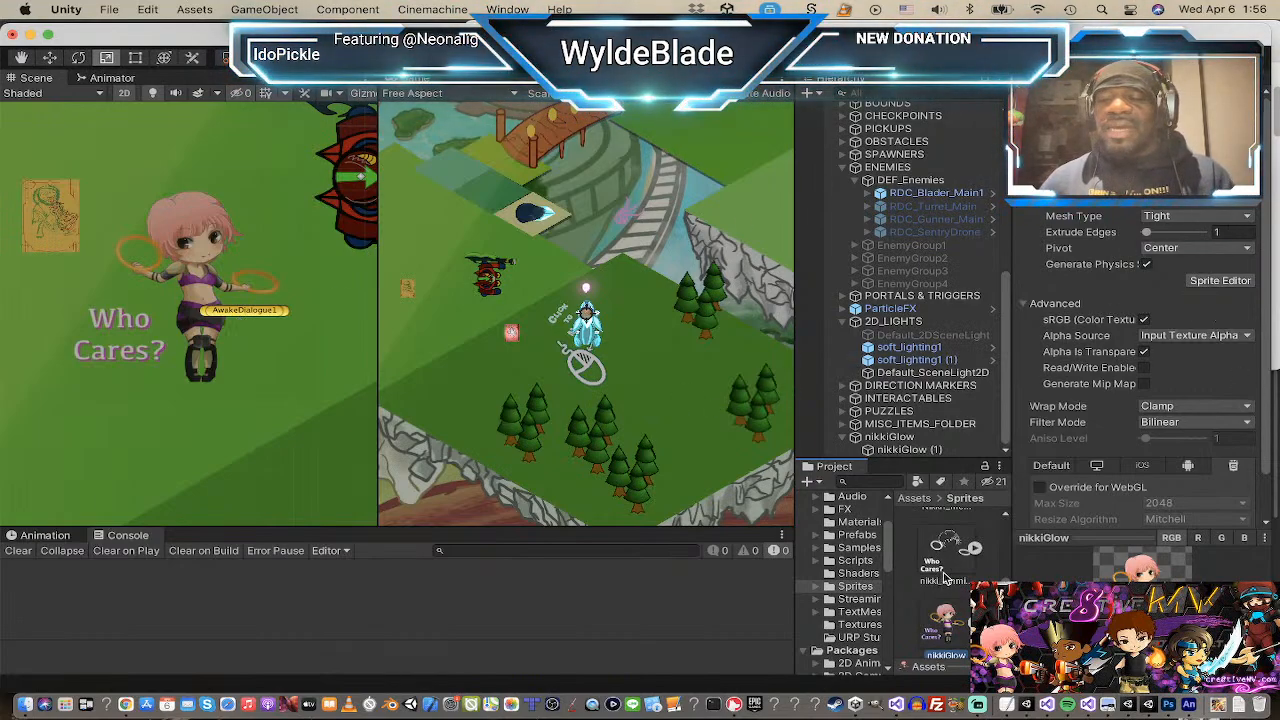
scroll(957, 607, down, 1)
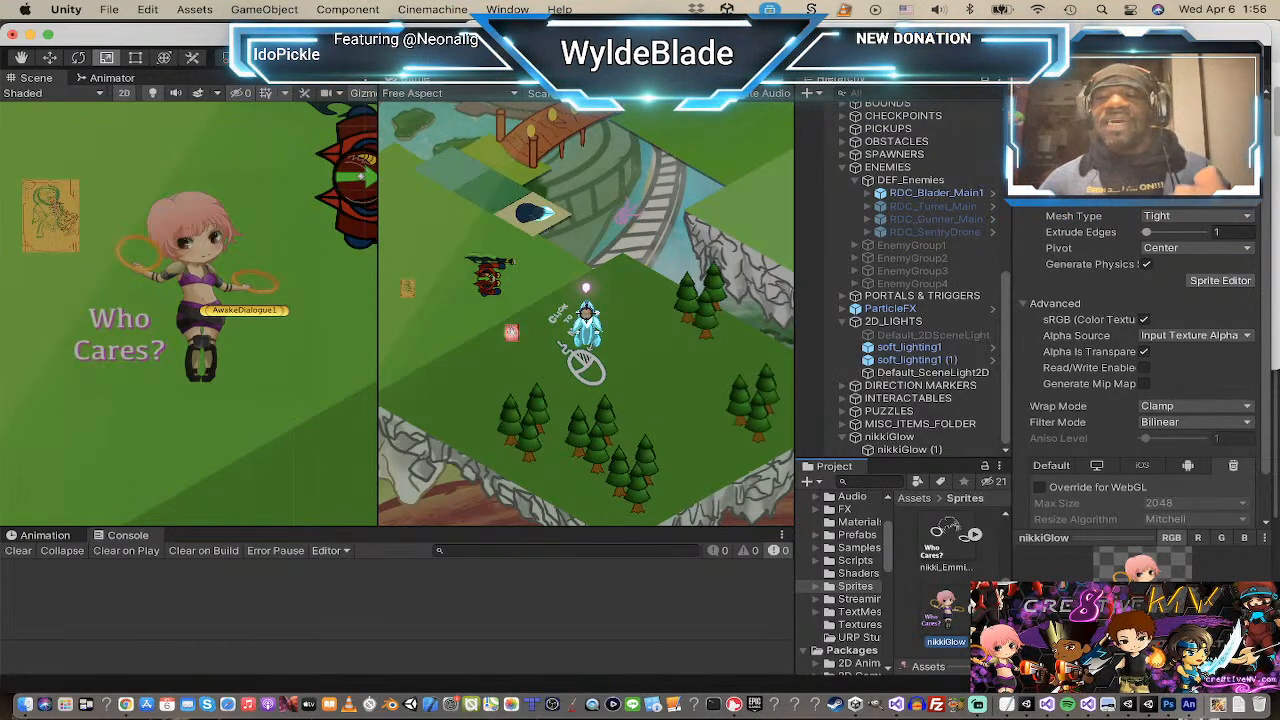
Step: Open the nikkiGlow sprite's secondary textures in the Sprite Editor and add an entry named _Emission
click(1218, 281)
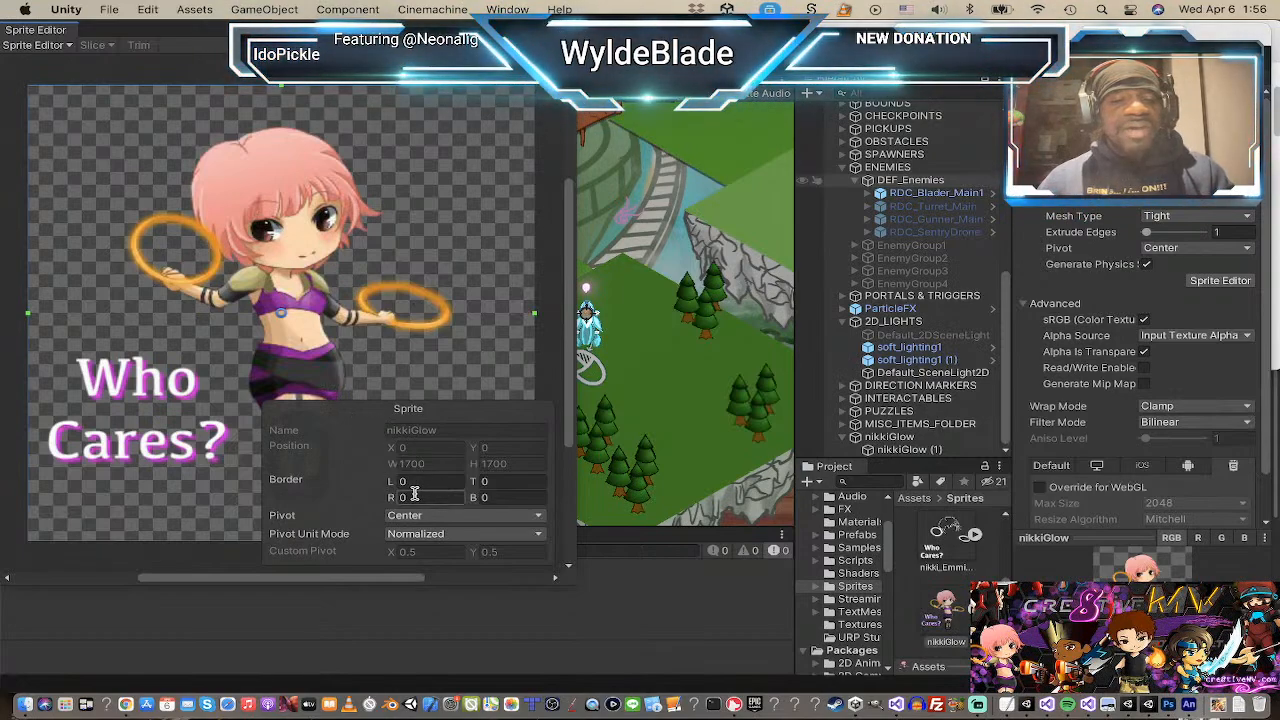
click(68, 47)
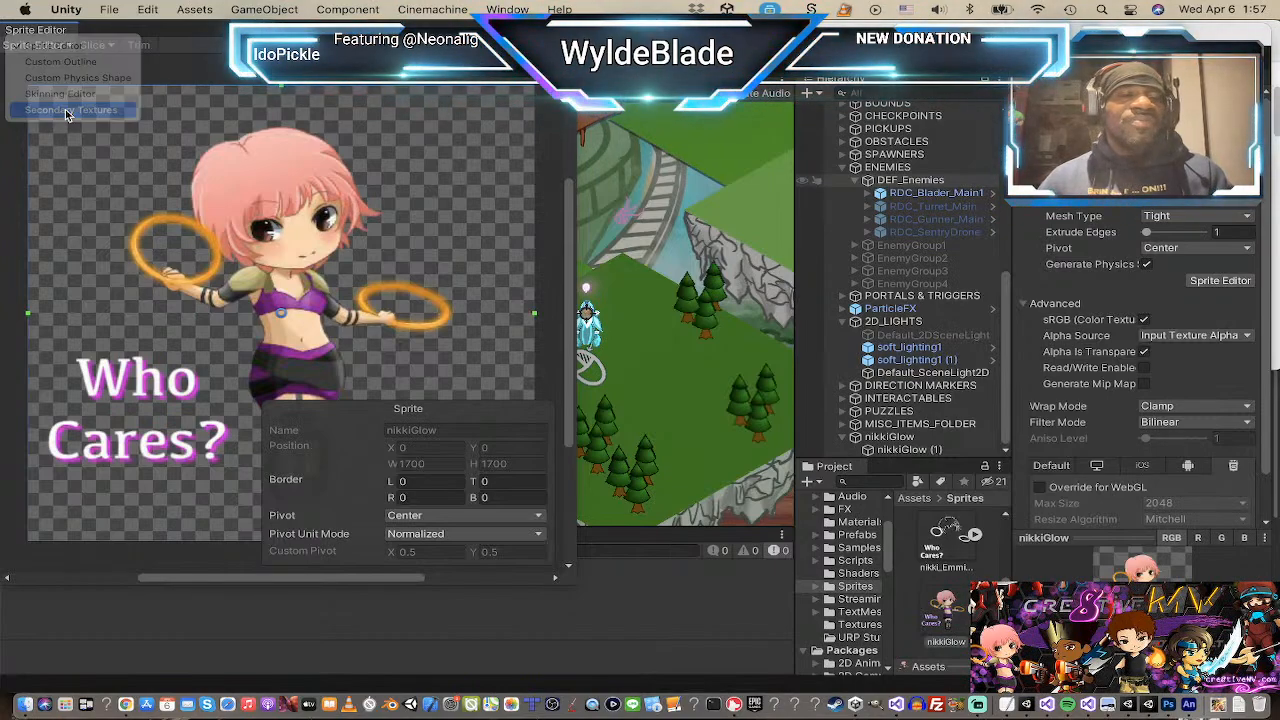
click(67, 110)
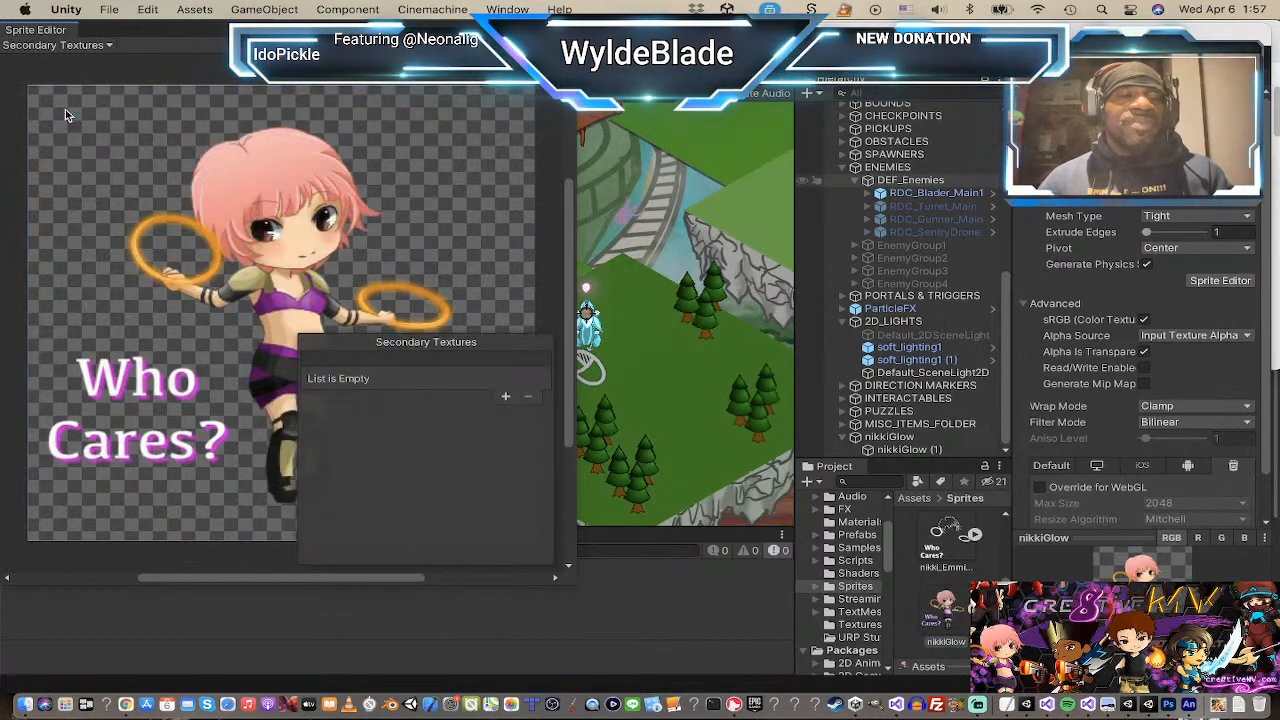
click(506, 400)
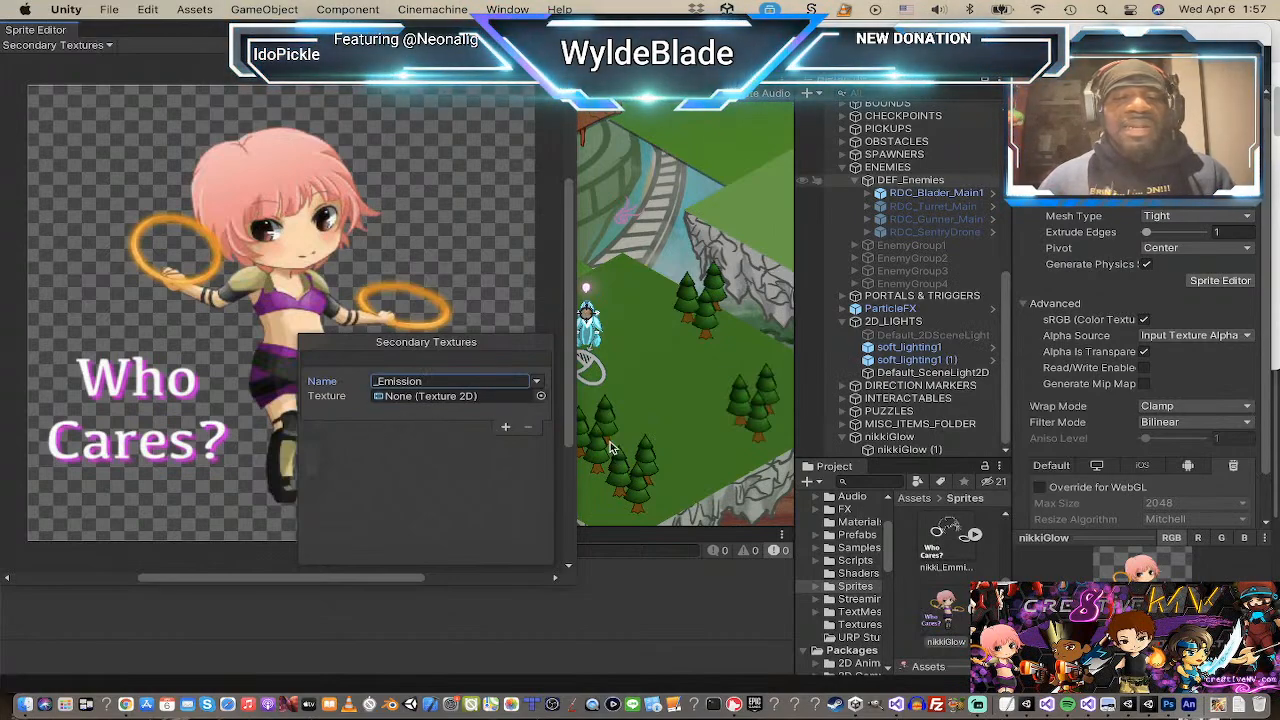
Step: Assign the nikki_EmmissionMap texture to the _Emission secondary texture entry
click(541, 396)
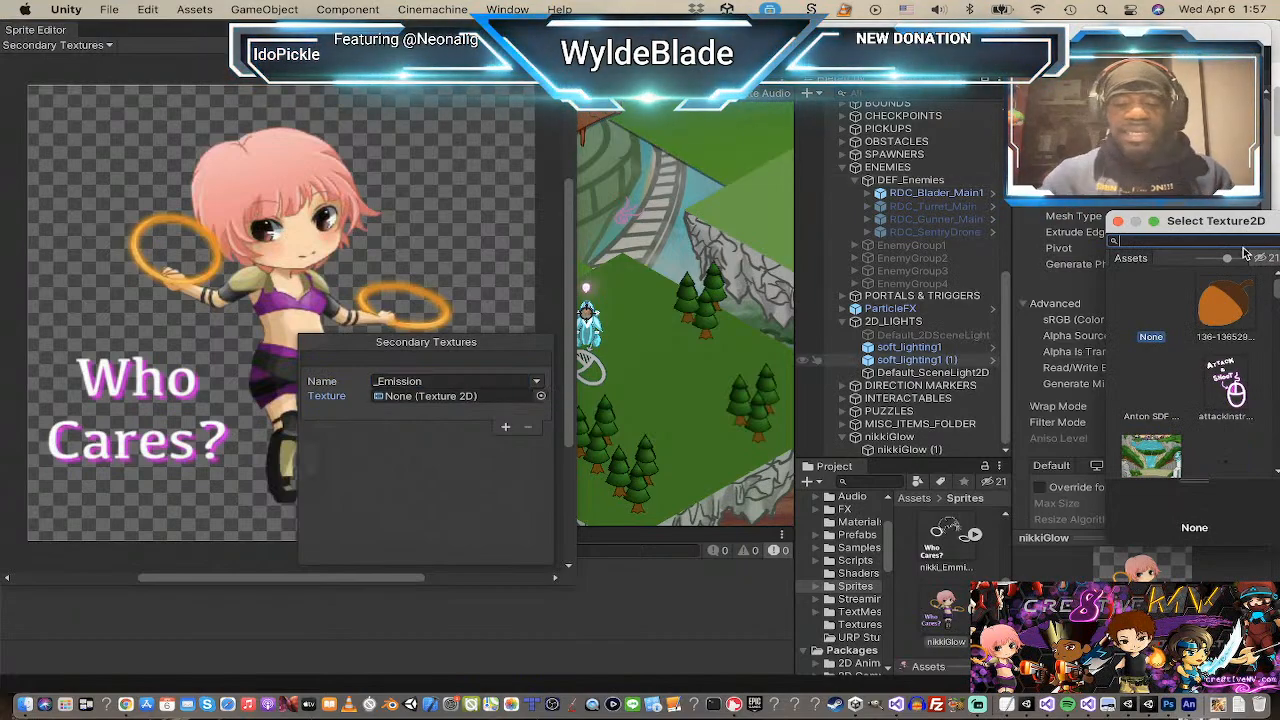
text(nikki)
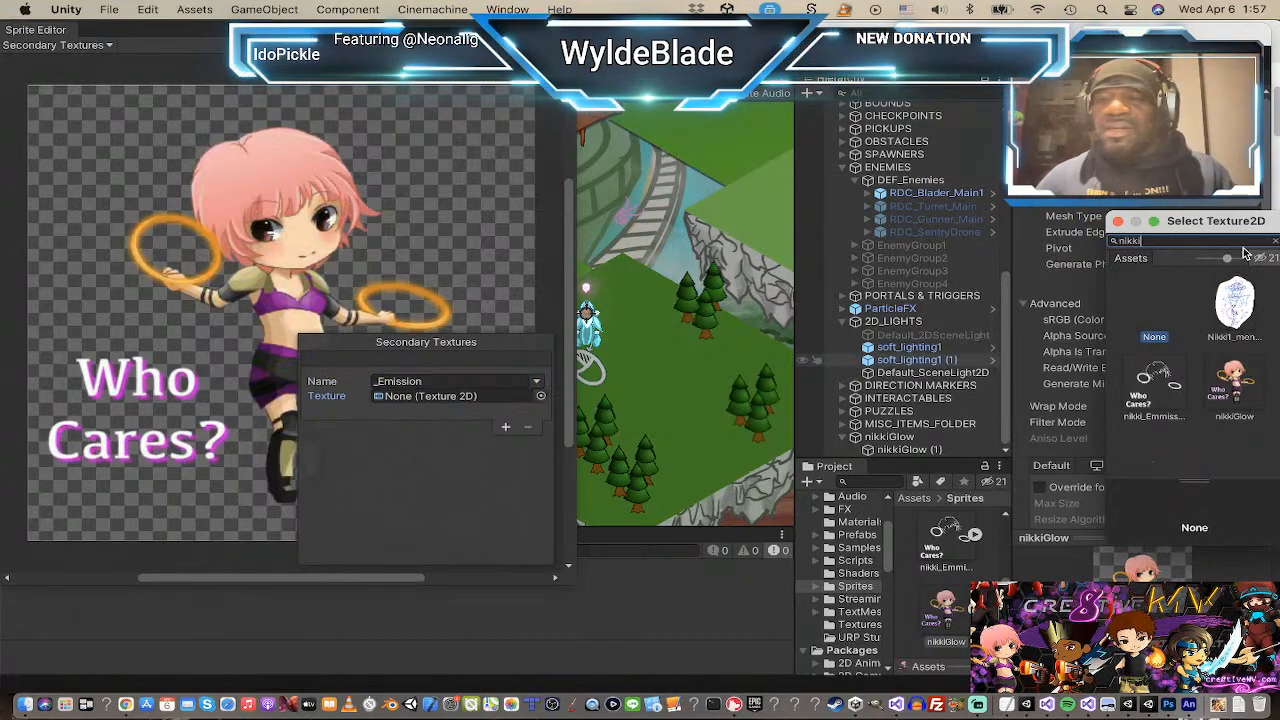
click(1153, 382)
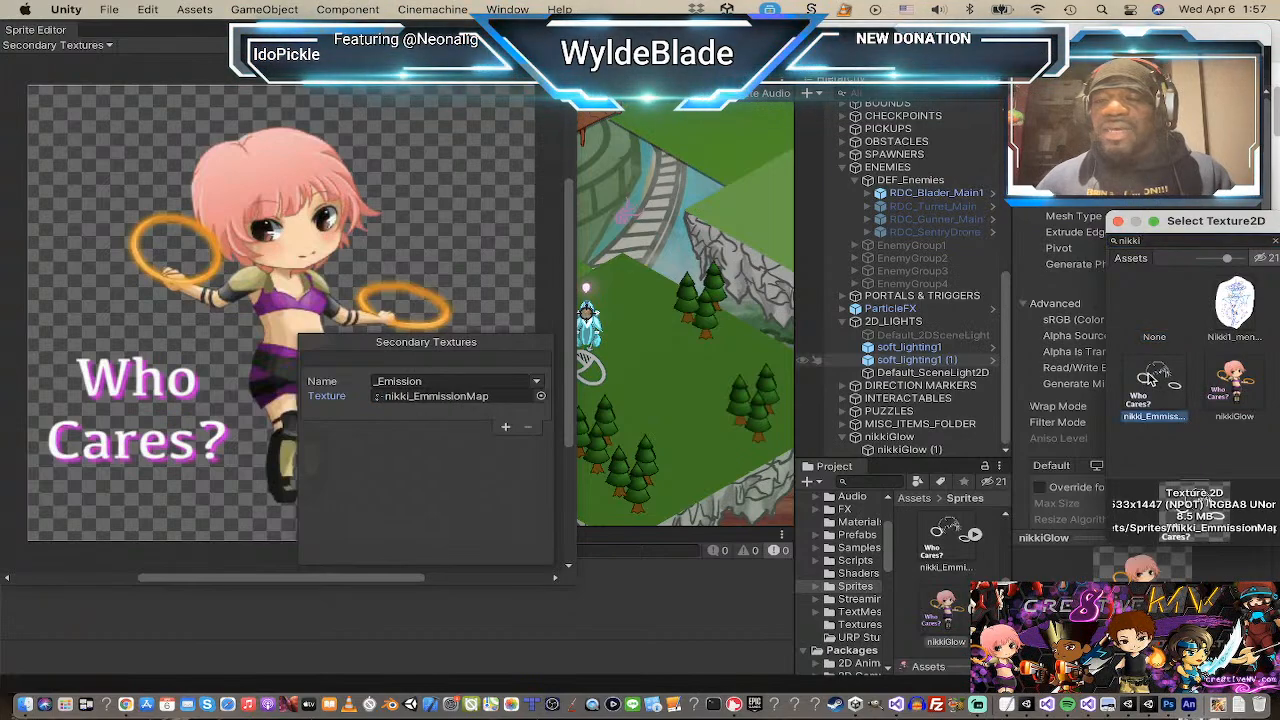
click(1118, 221)
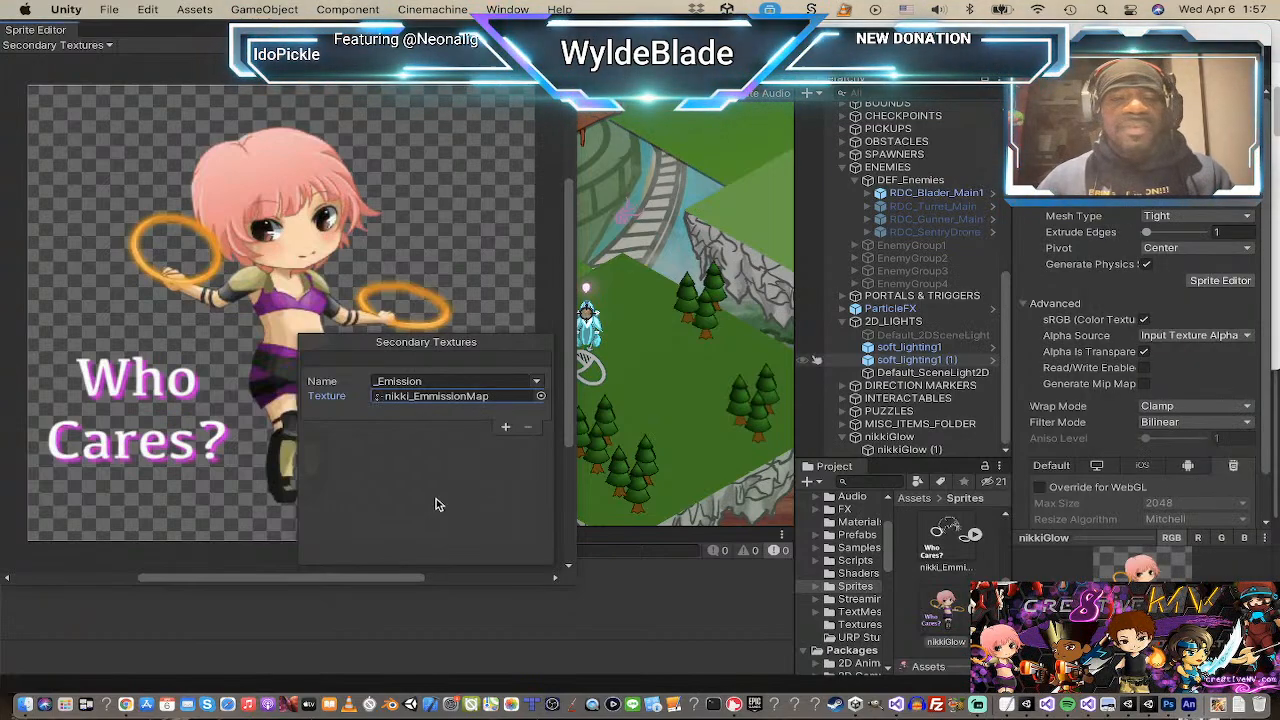
Step: Preview the _Emission texture, return to the main sprite view and close the Sprite Editor
click(460, 418)
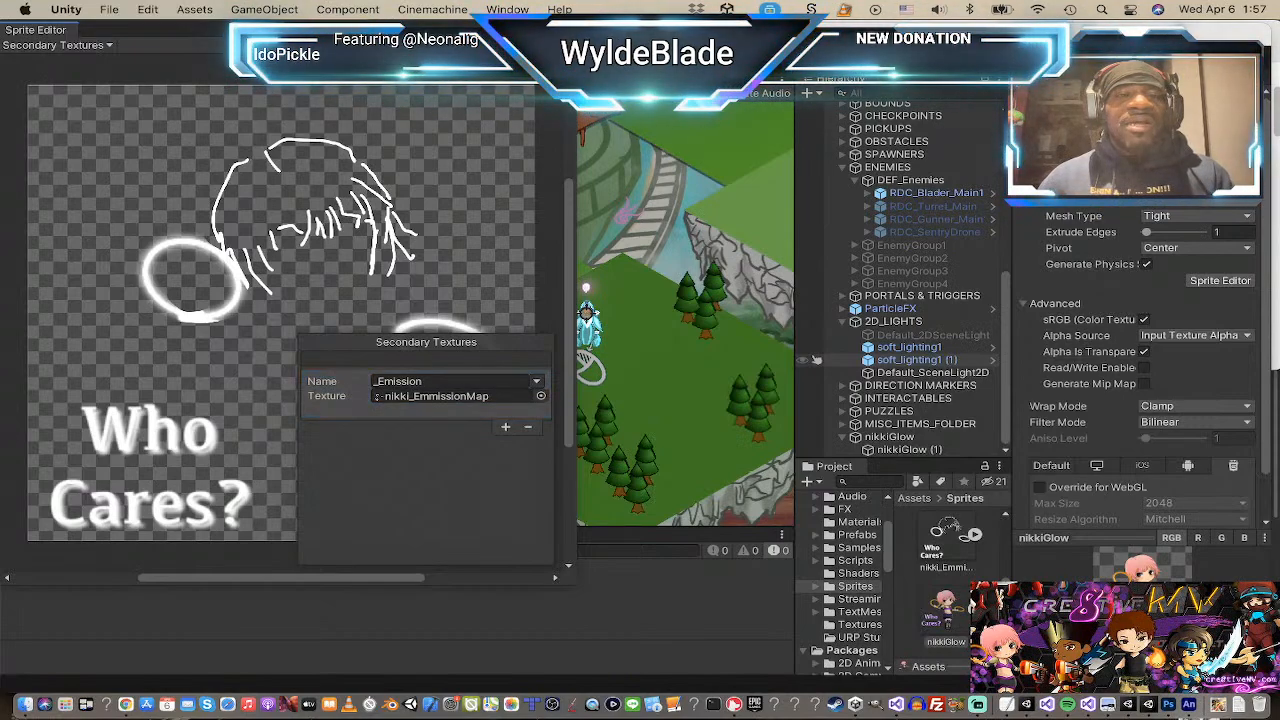
click(162, 229)
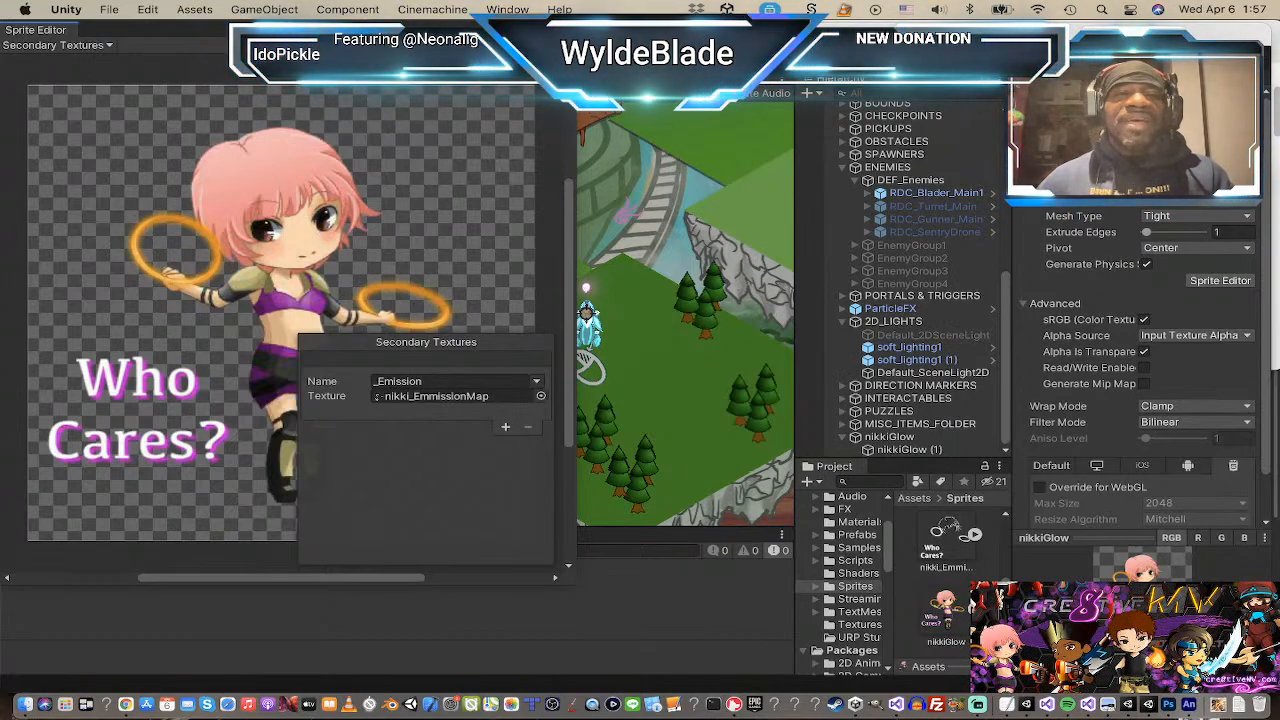
key(super+w)
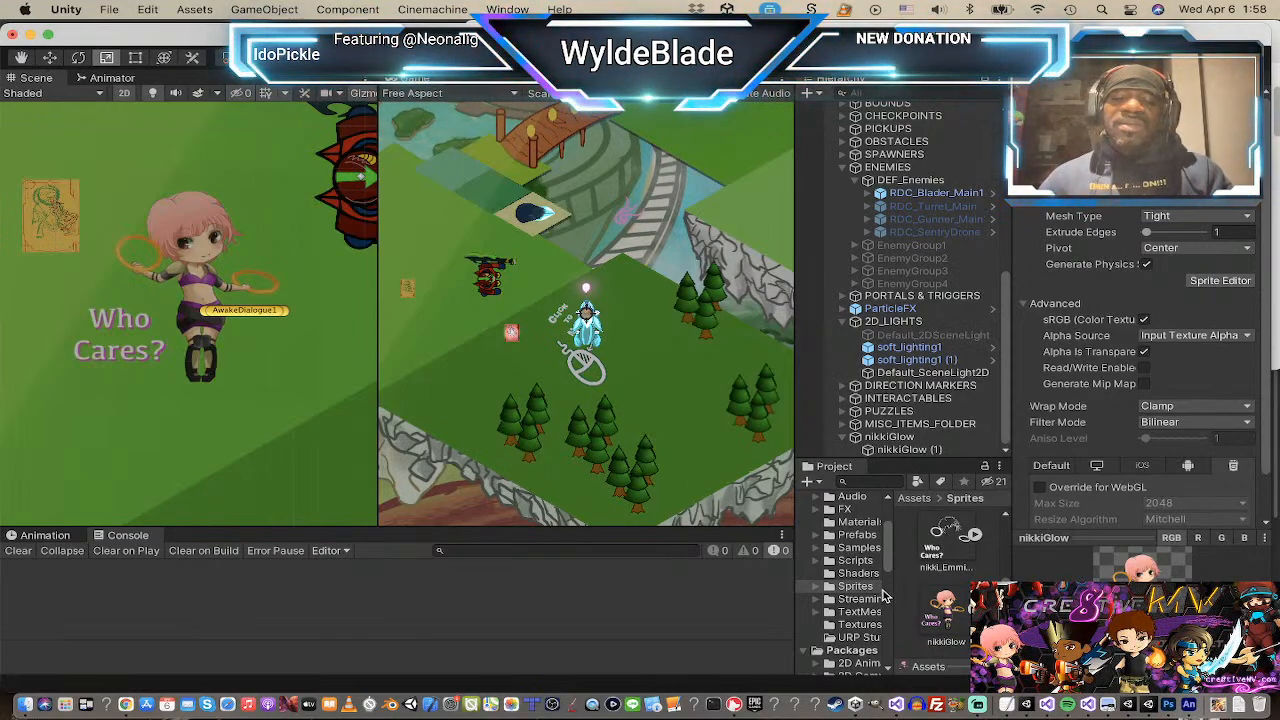
Step: Widen the project's folder list and look through the existing shader graphs and materials in the Shaders folder
drag(888, 600, 902, 600)
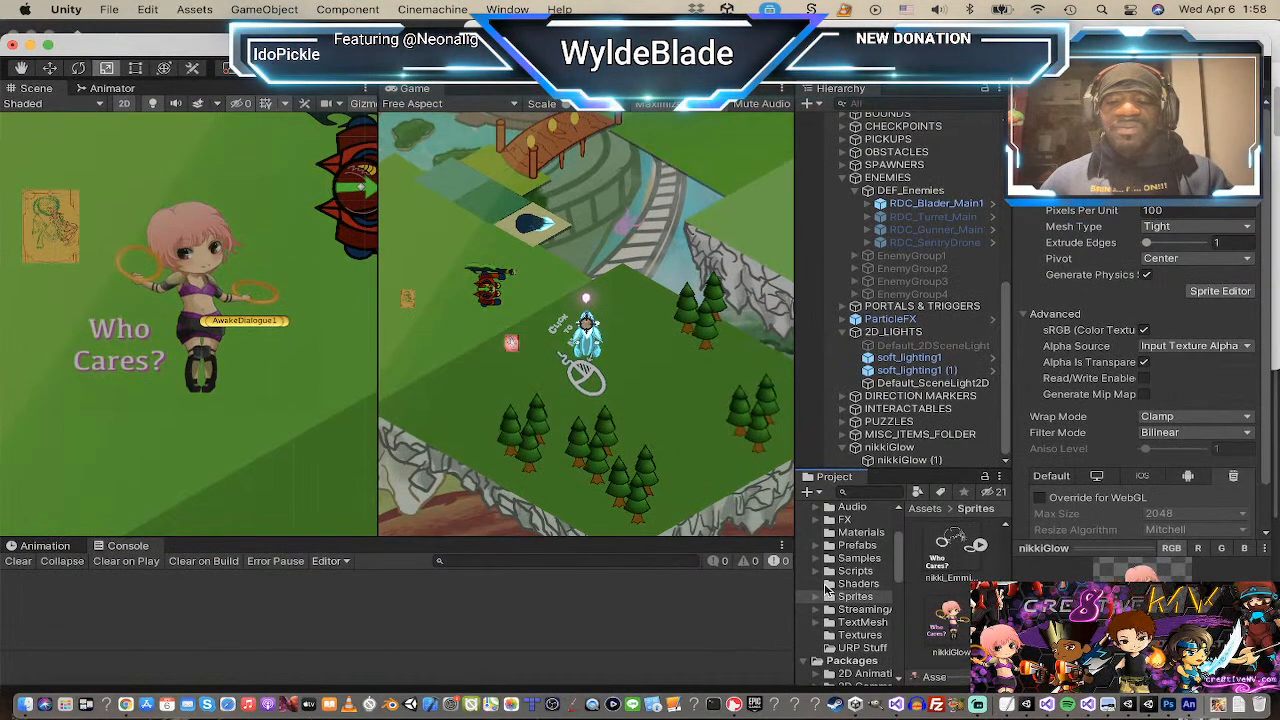
click(840, 584)
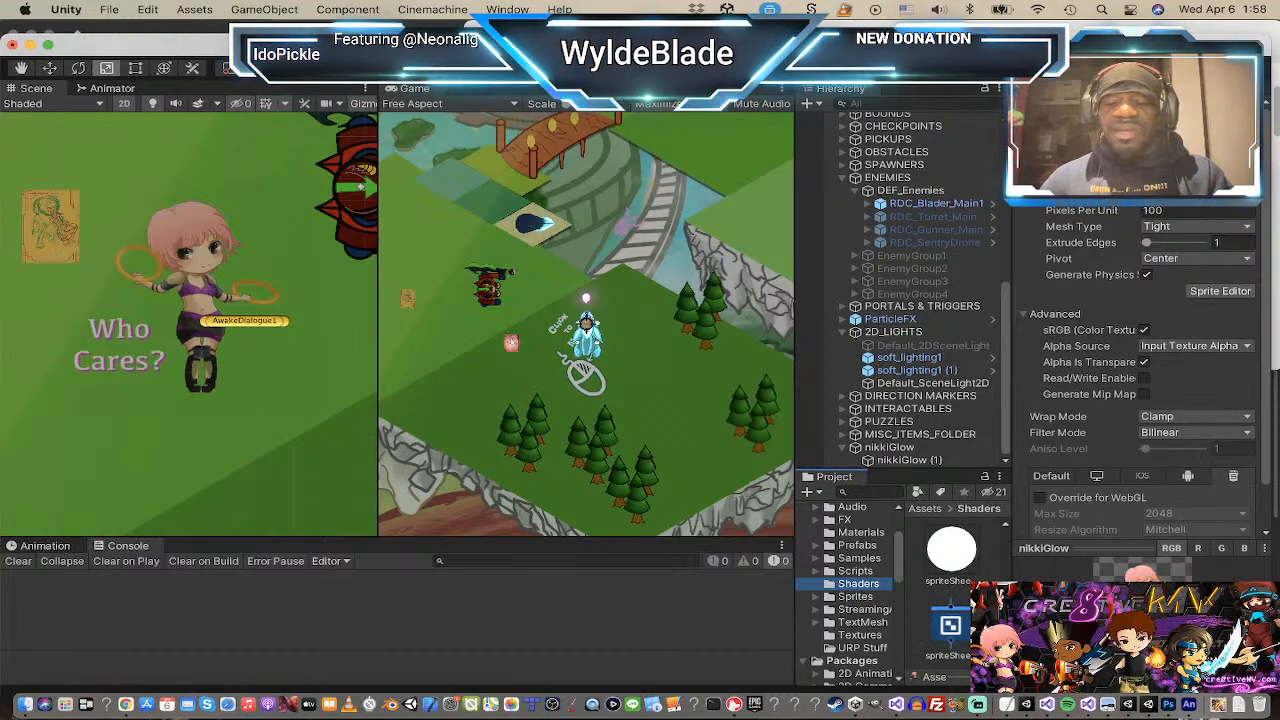
scroll(950, 600, up, 5)
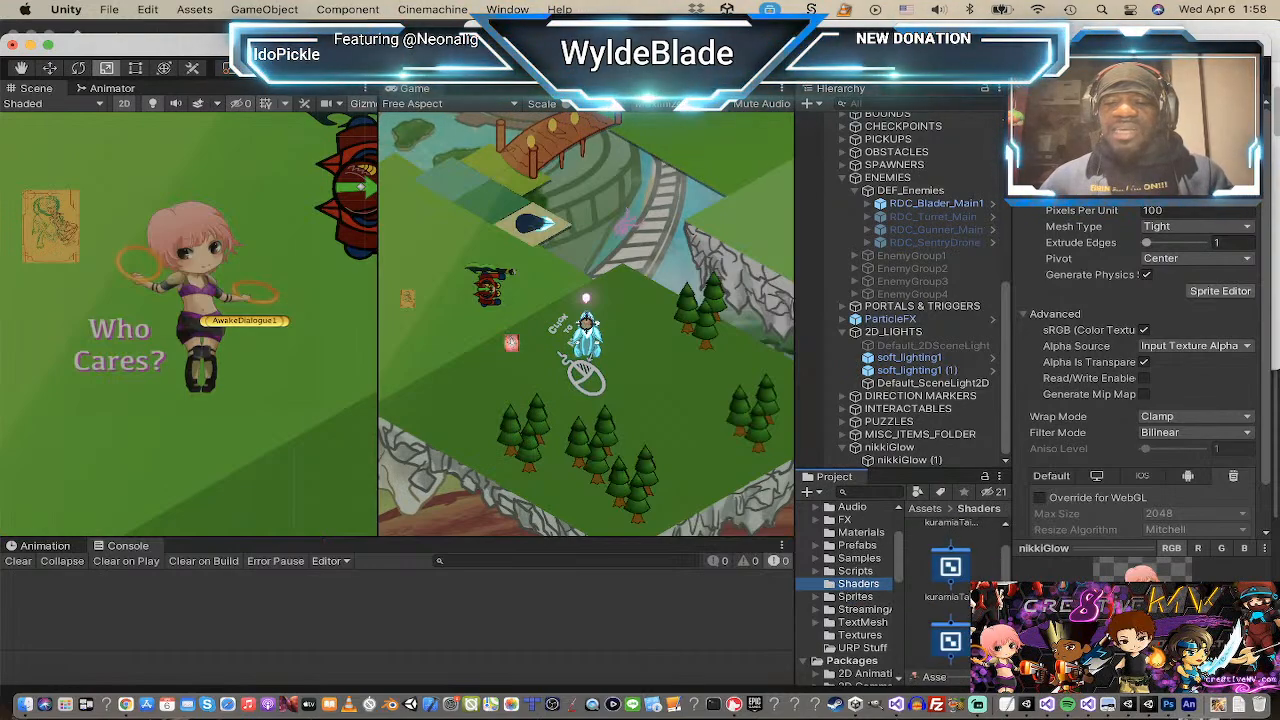
scroll(950, 600, up, 1)
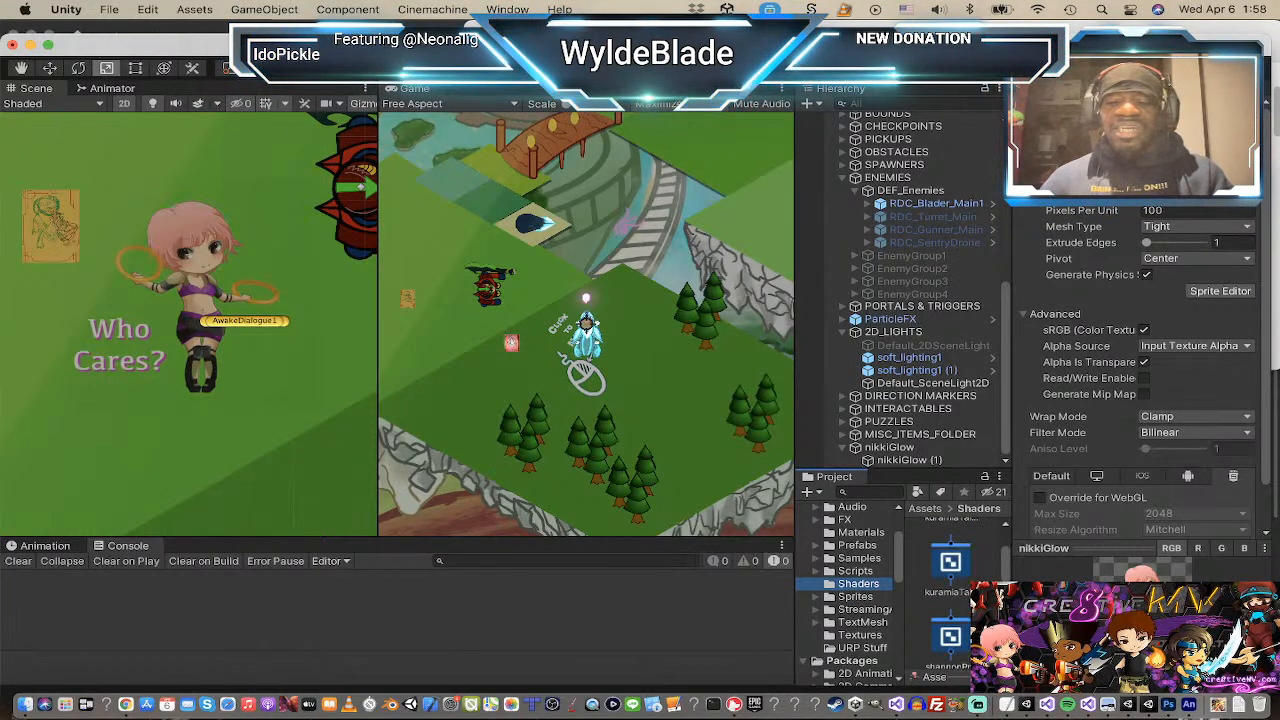
scroll(950, 600, down, 2)
scroll(950, 600, down, 3)
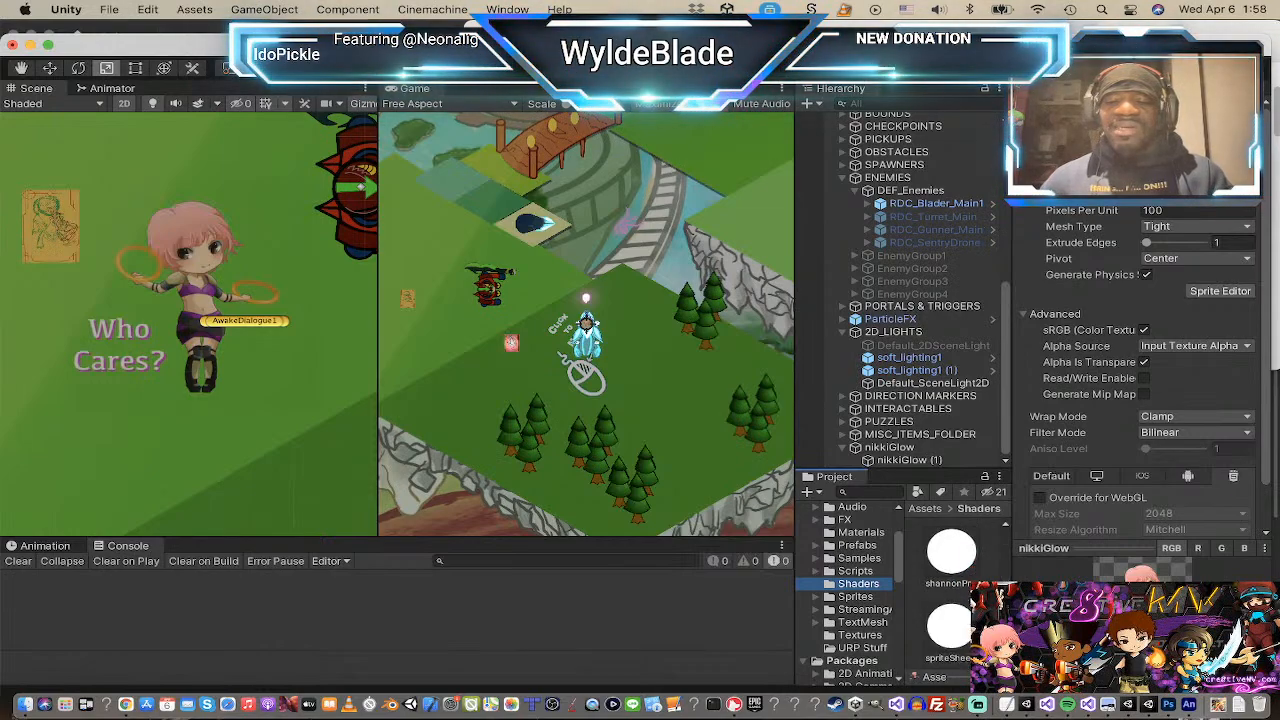
scroll(950, 600, down, 1)
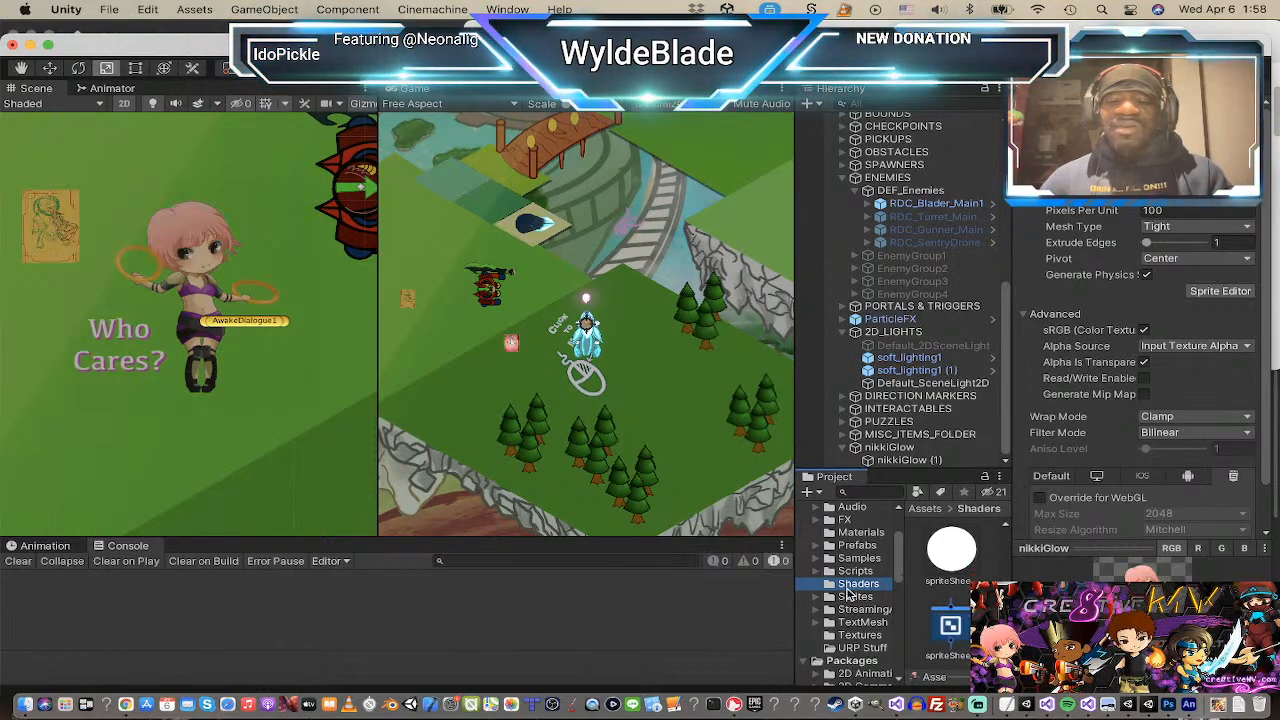
Step: Create a 2D Renderer Sprite Unlit Graph in the Shaders folder and name it nikkiShader
right_click(832, 587)
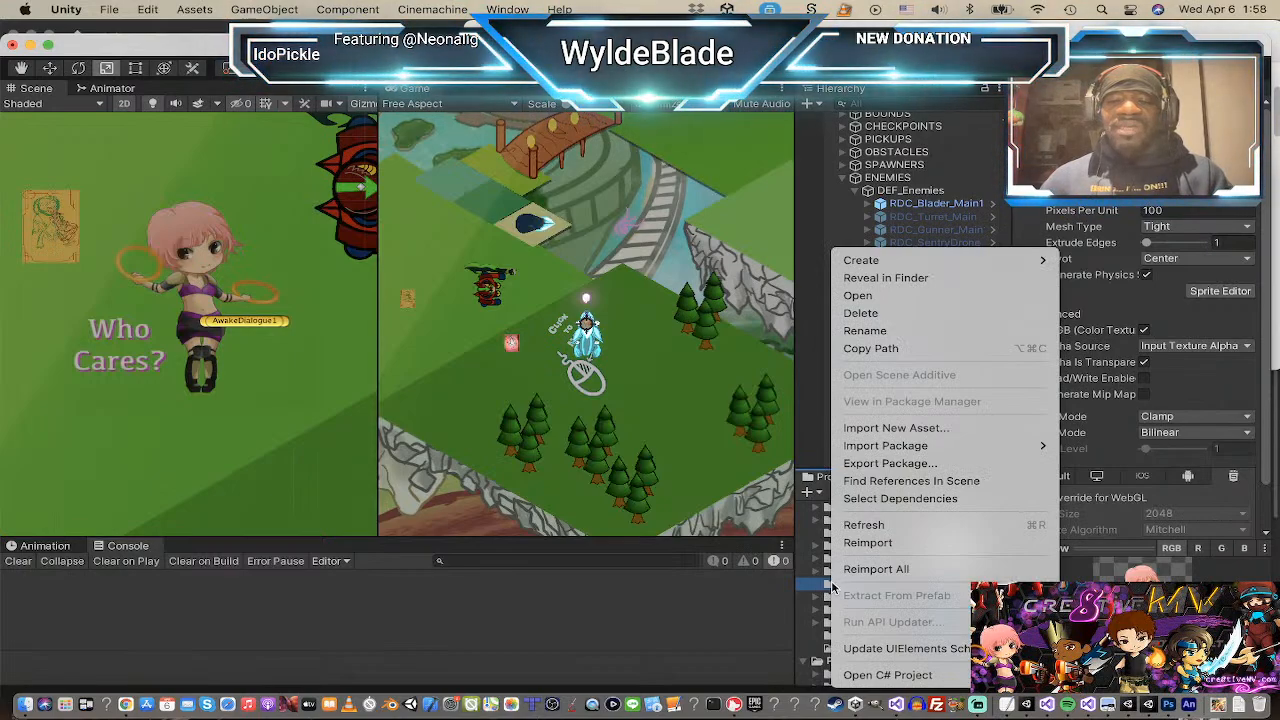
mouse_move(862, 260)
mouse_move(769, 261)
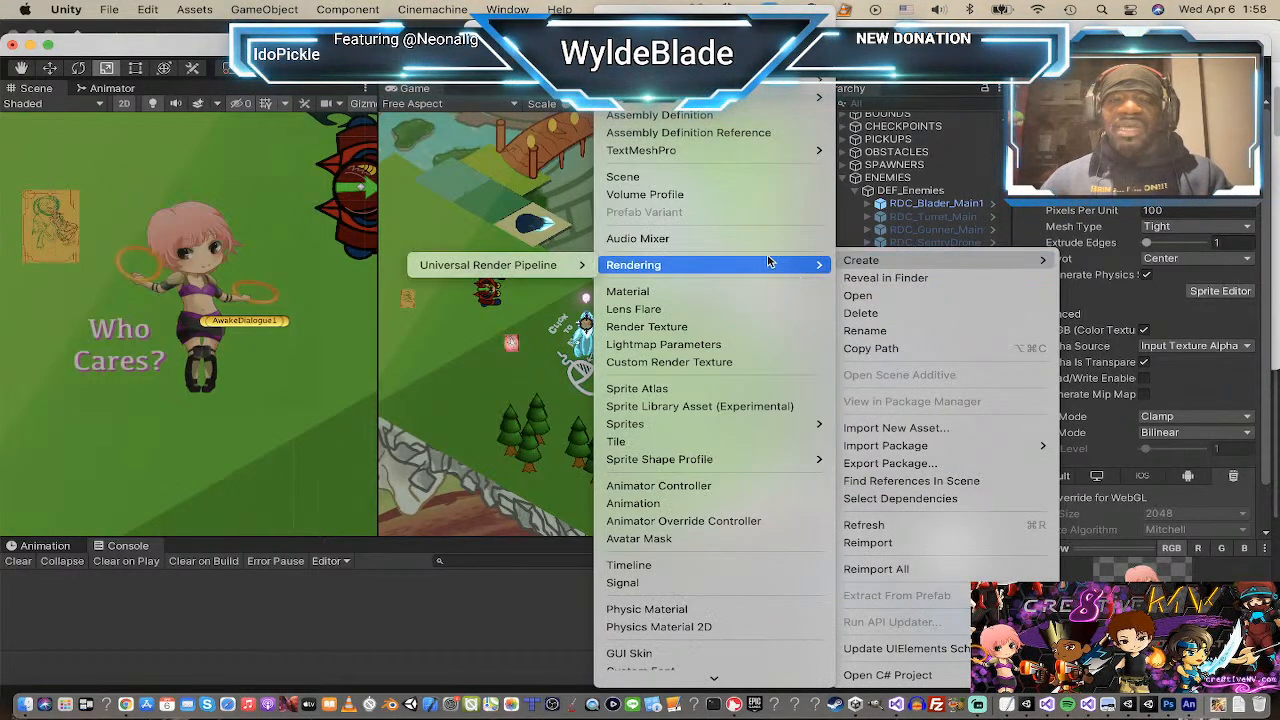
mouse_move(714, 80)
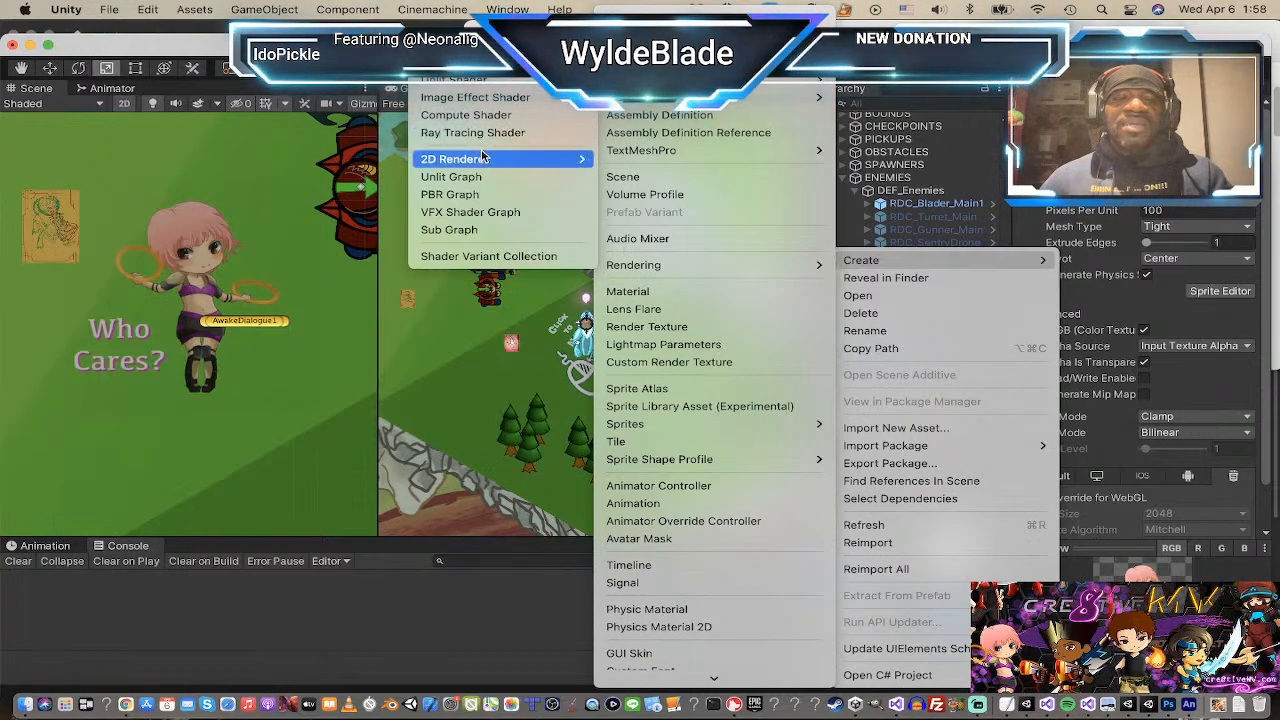
mouse_move(483, 160)
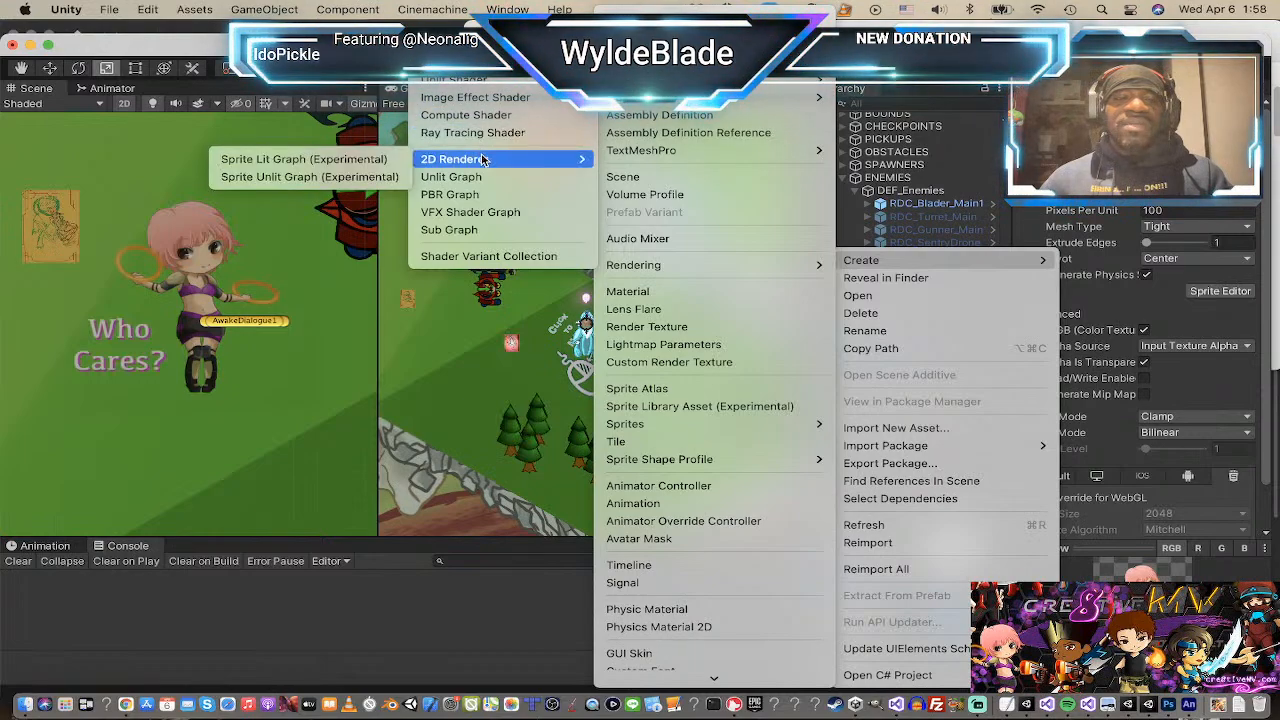
click(376, 182)
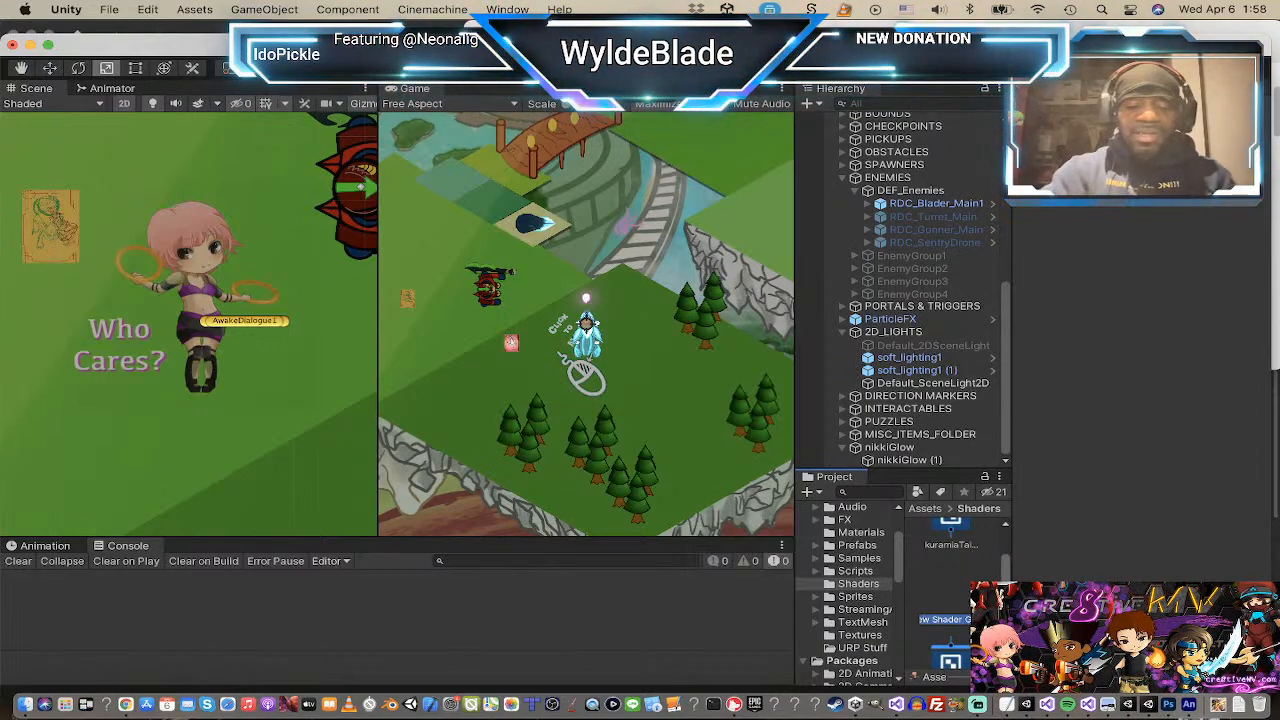
text(Nik)
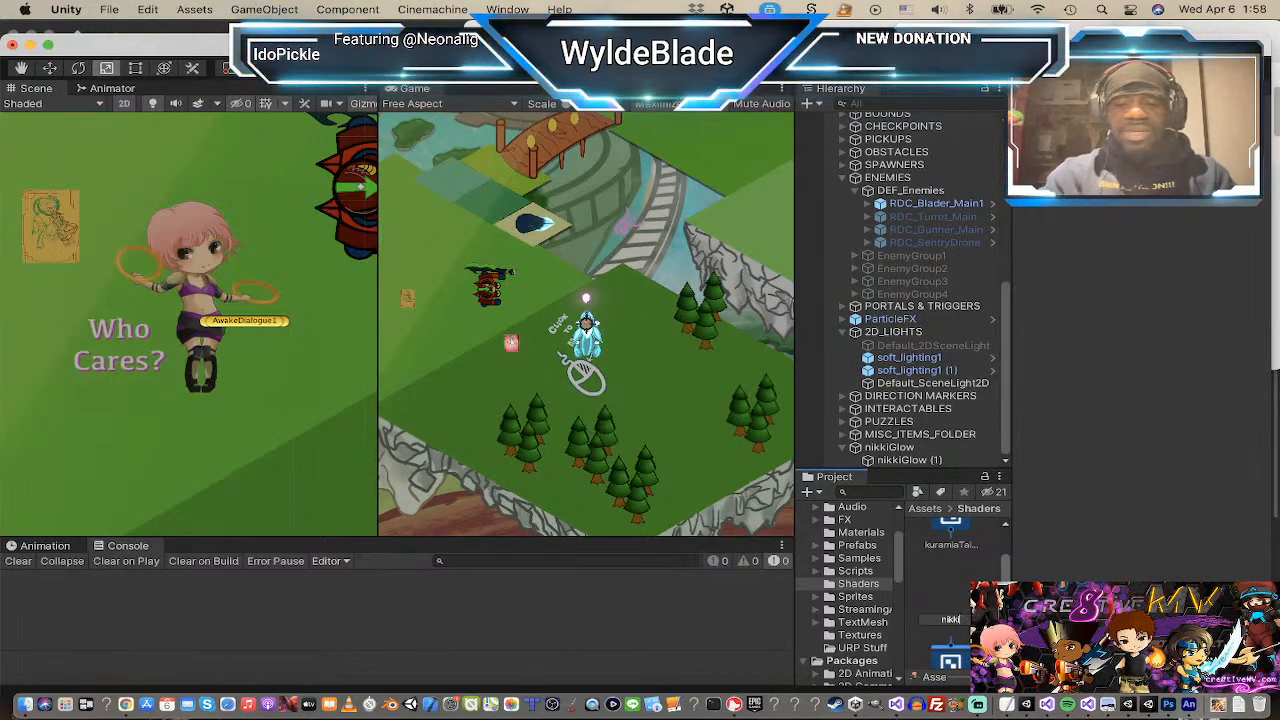
text(kiShade)
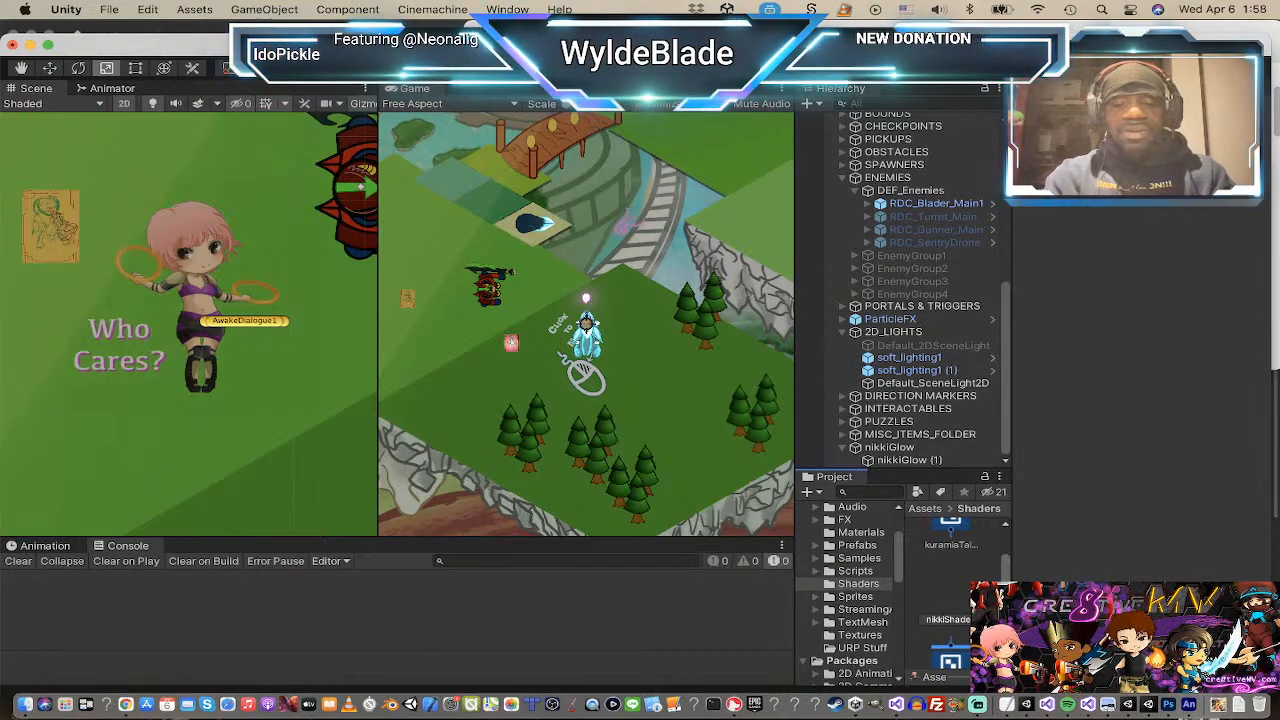
text(r)
key(Return)
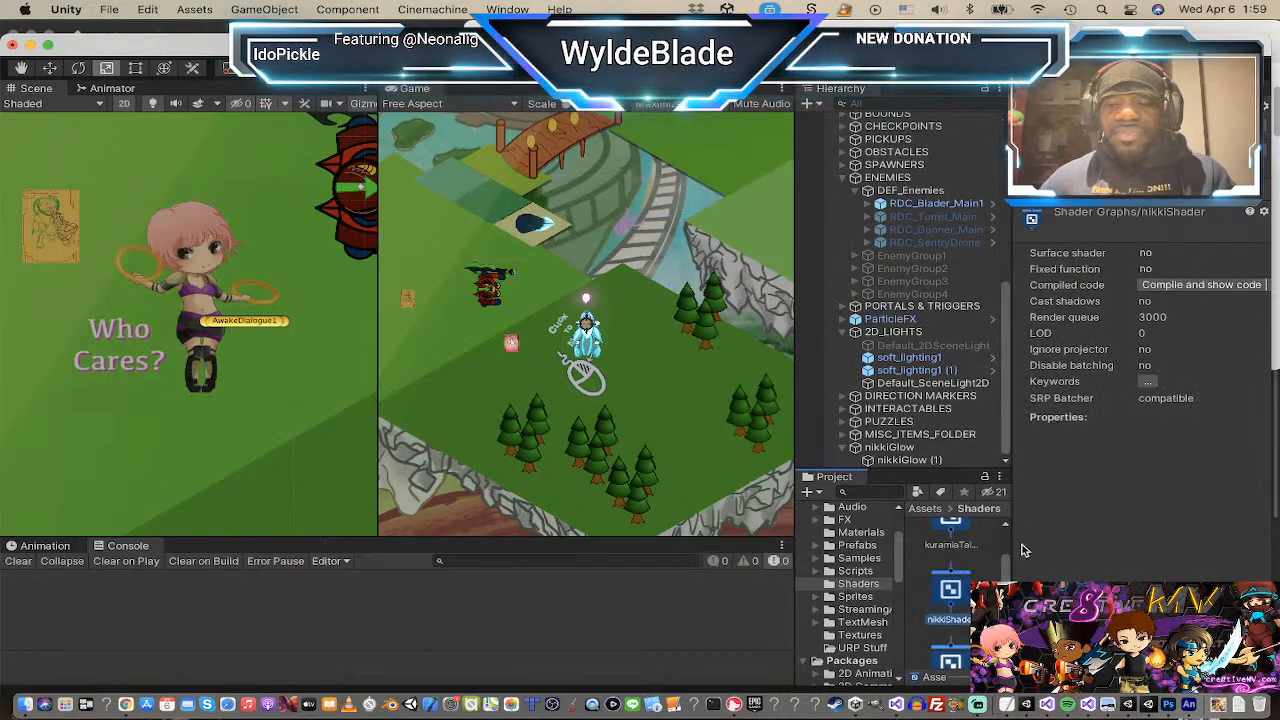
Step: Create a material from the nikkiShader graph in the Shaders folder and name it nikkiGlow1
right_click(957, 588)
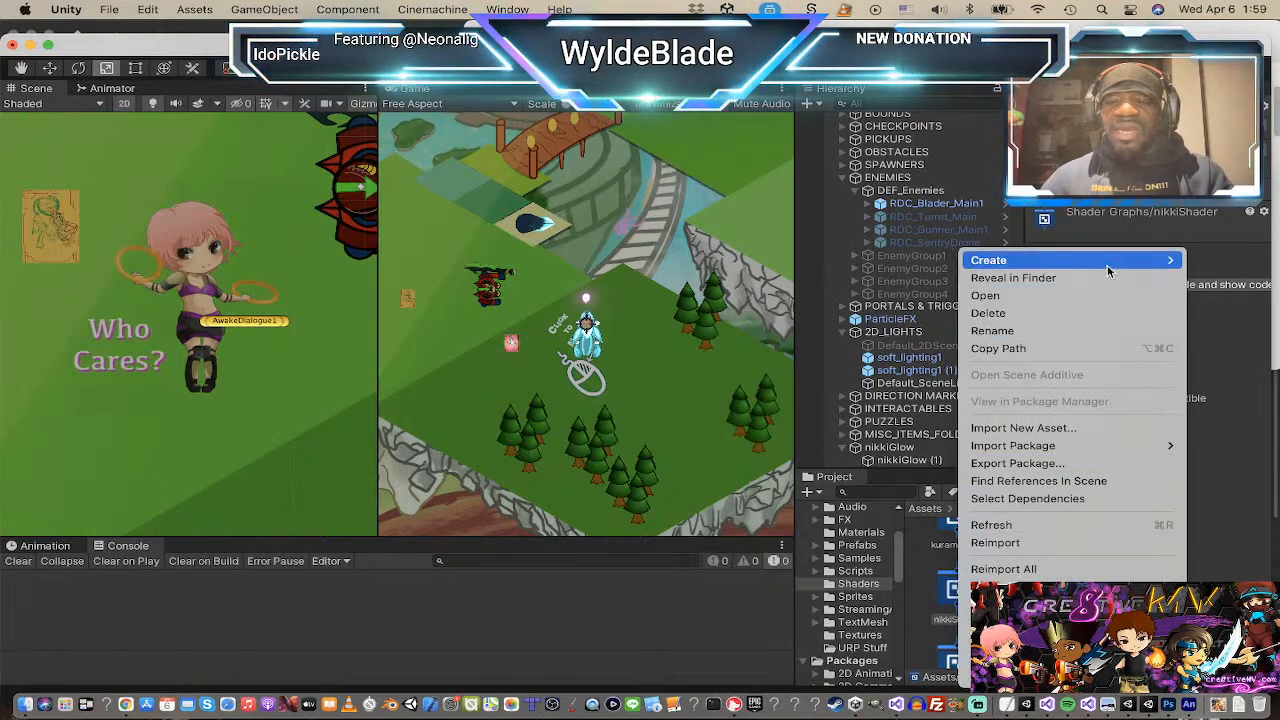
mouse_move(1000, 260)
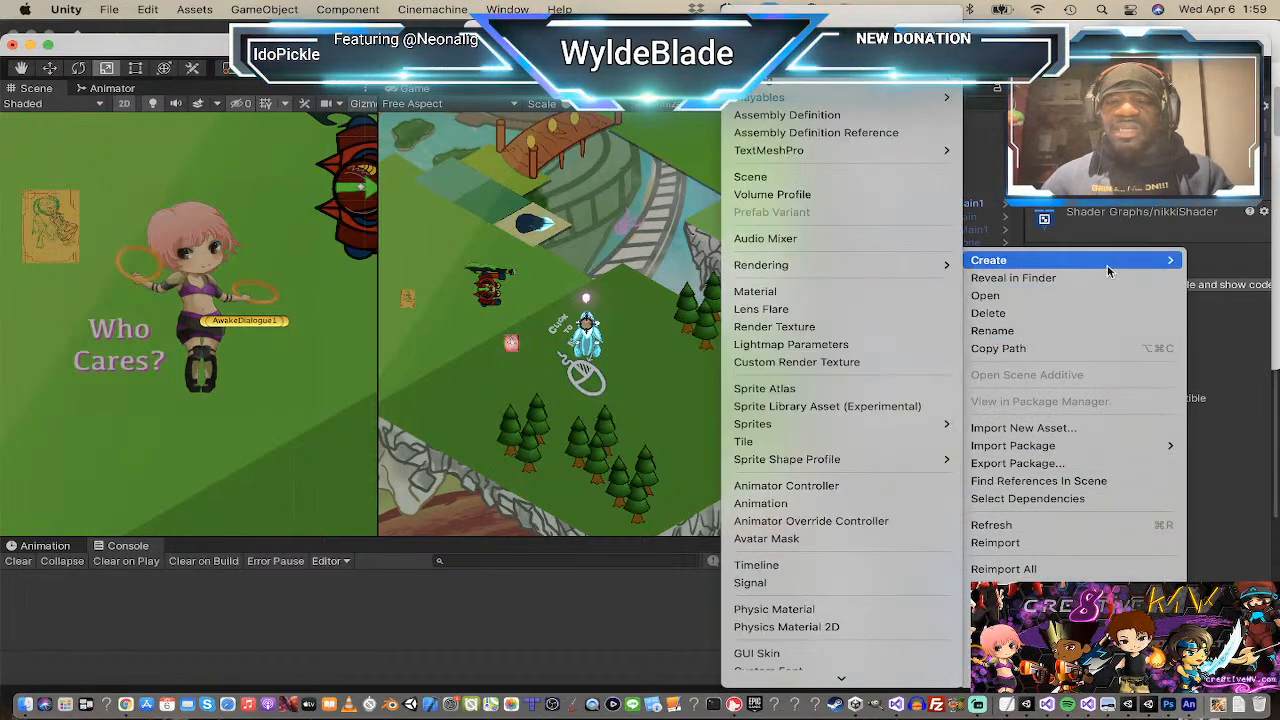
click(871, 291)
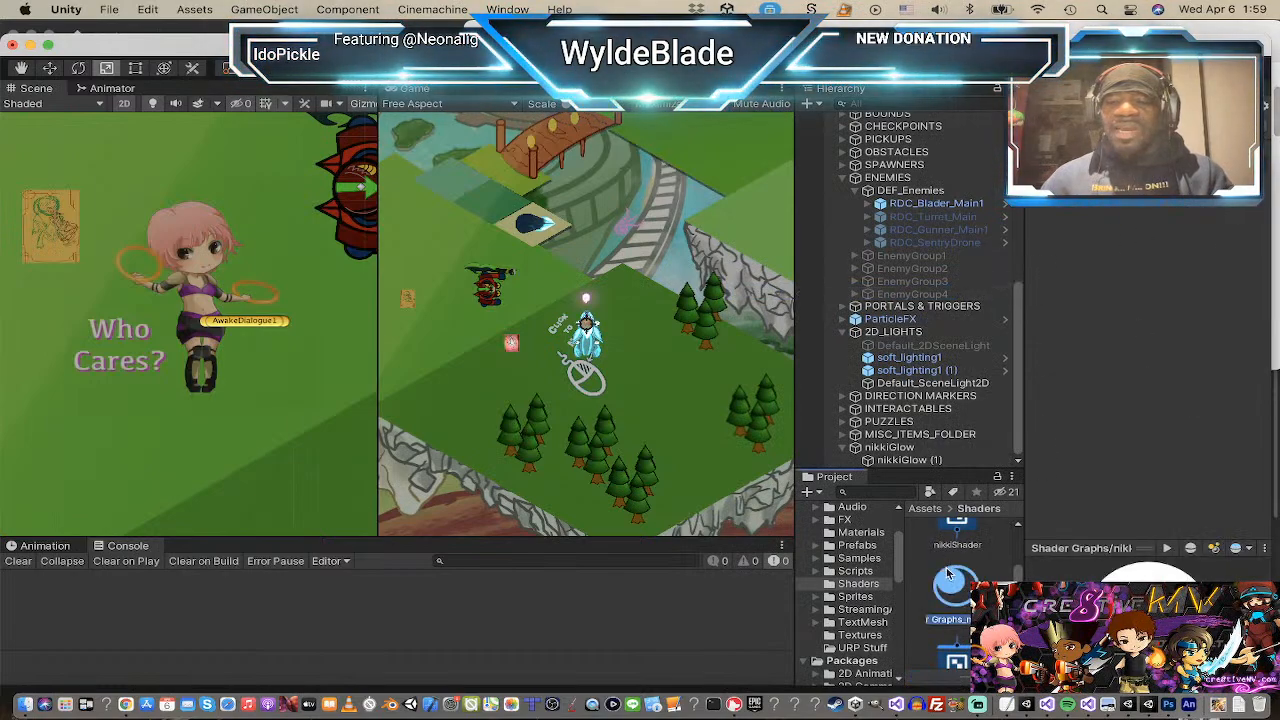
text(nikki)
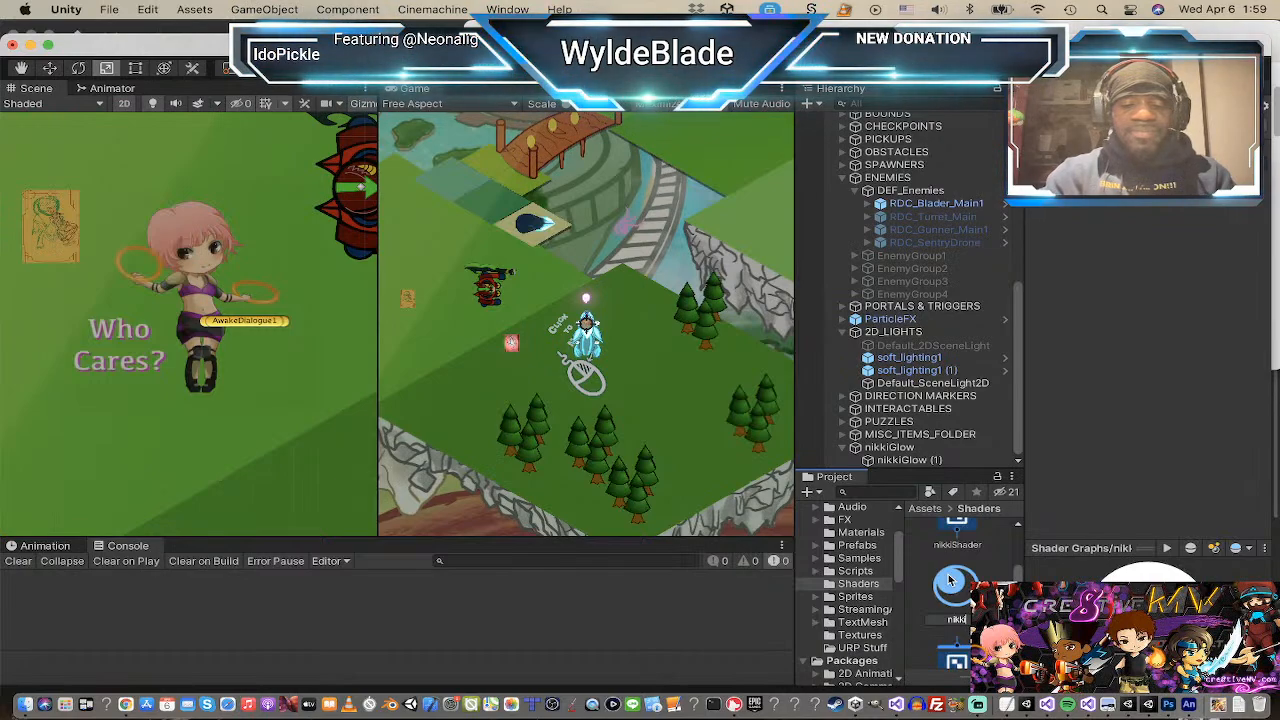
text(Sha)
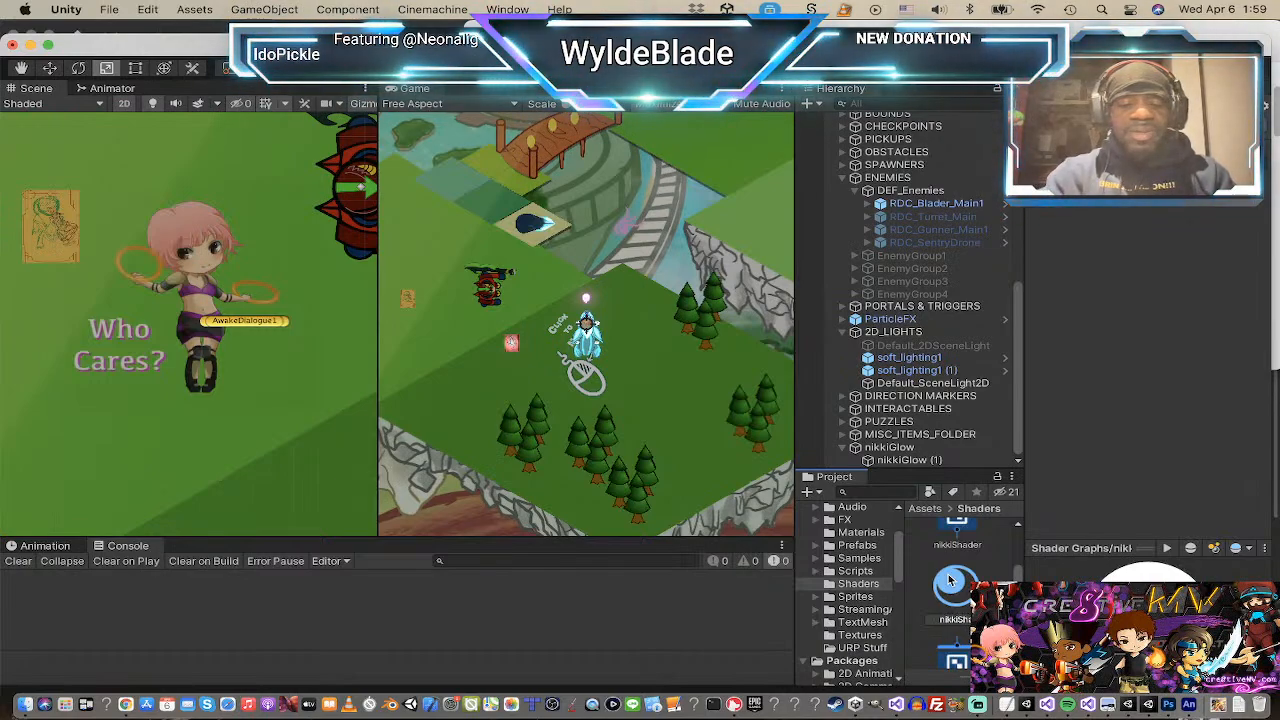
text(der)
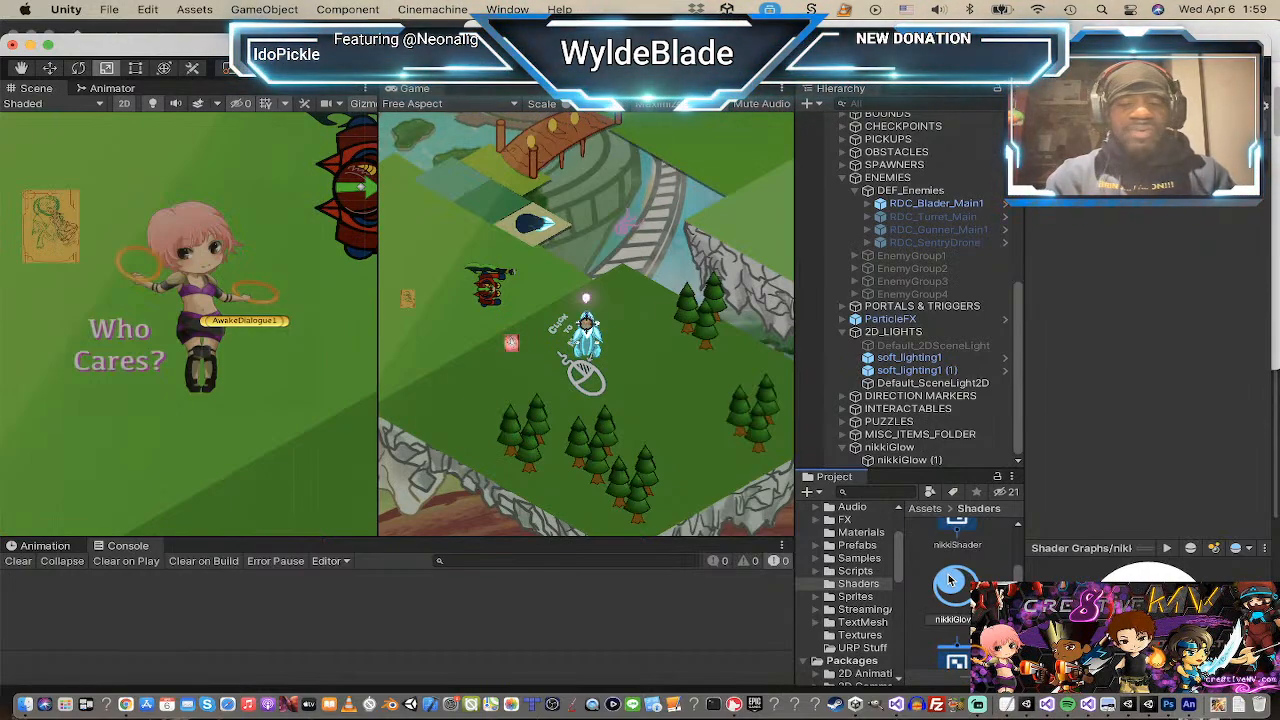
click(952, 584)
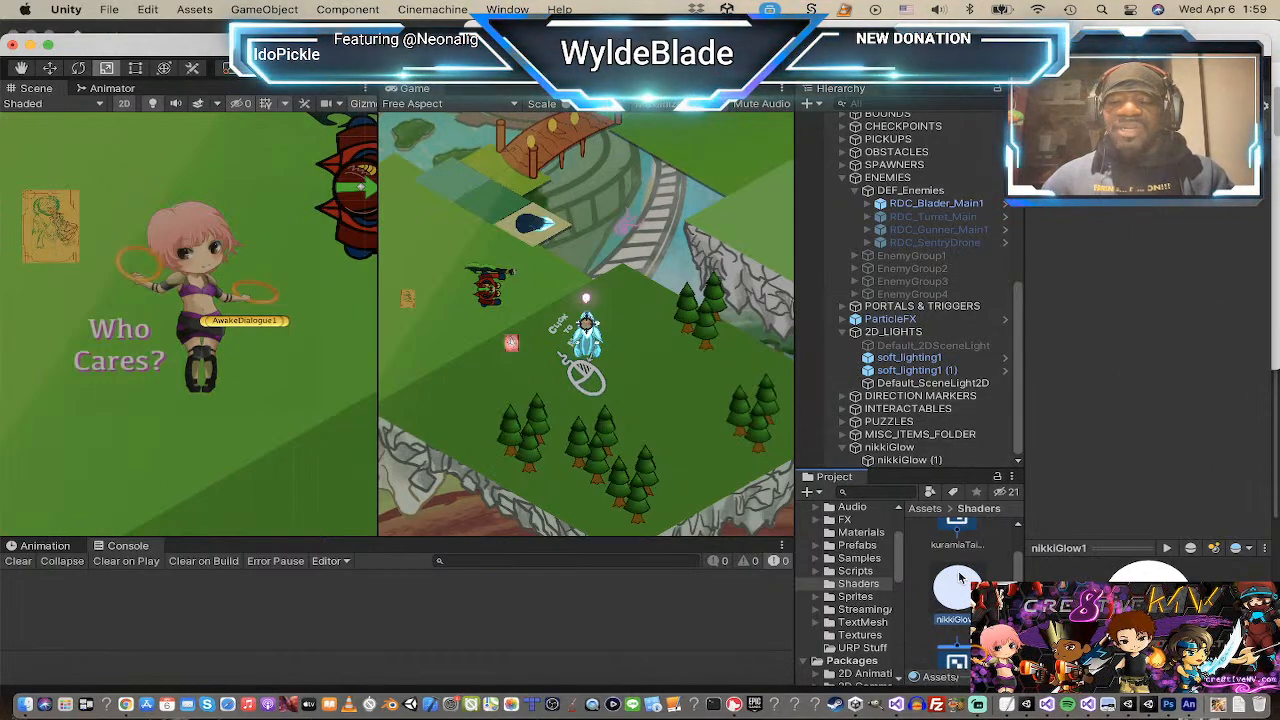
Step: Open the nikkiShader graph from the Shaders folder in the Shader Graph editor
scroll(963, 558, up, 1)
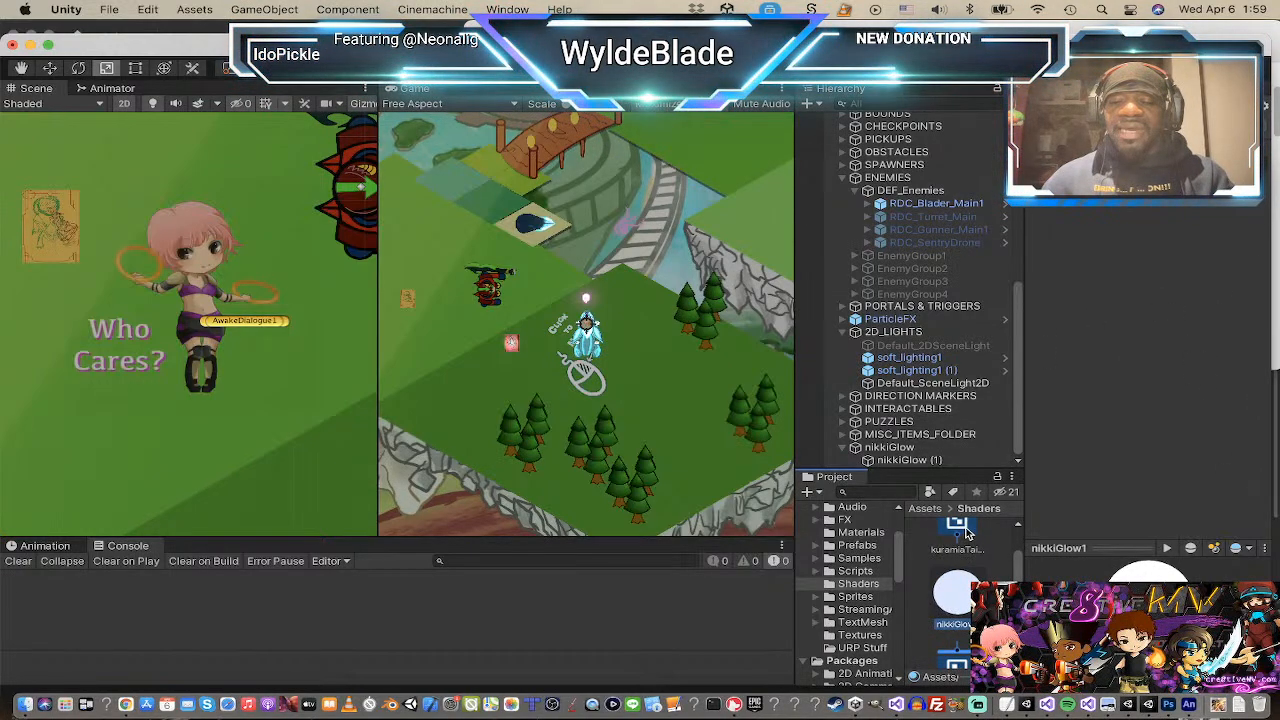
scroll(957, 586, down, 3)
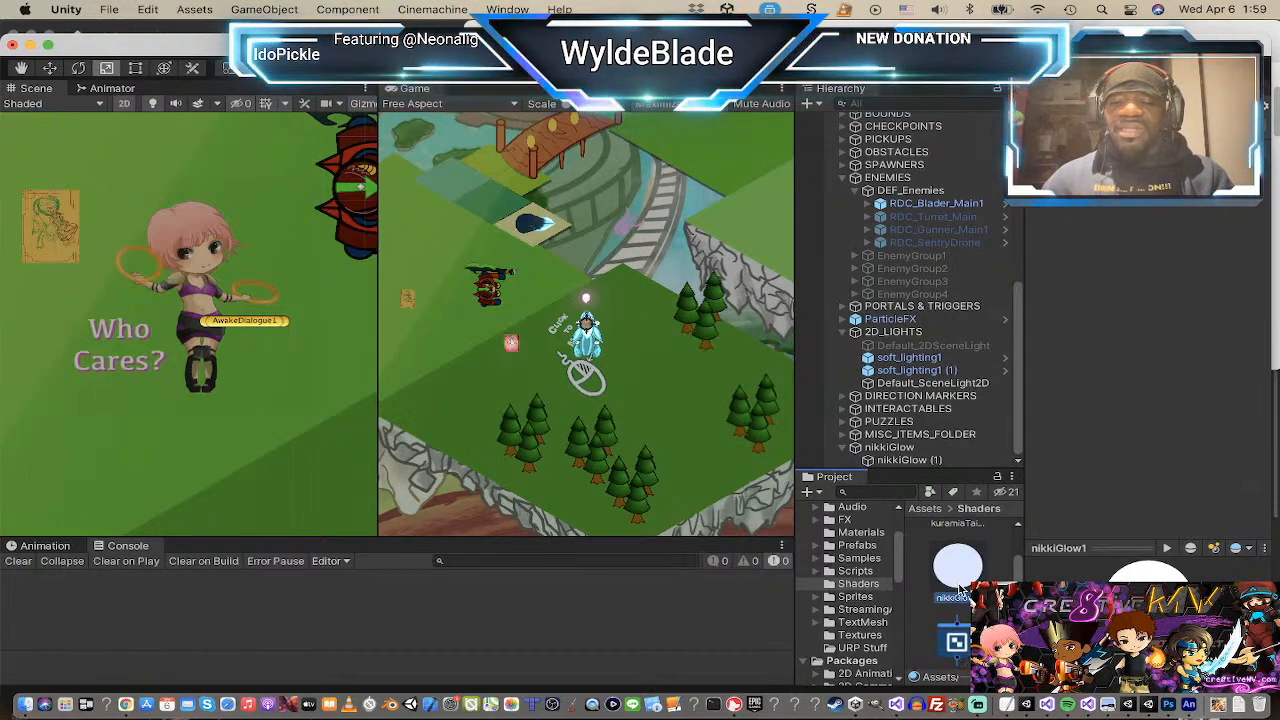
click(960, 588)
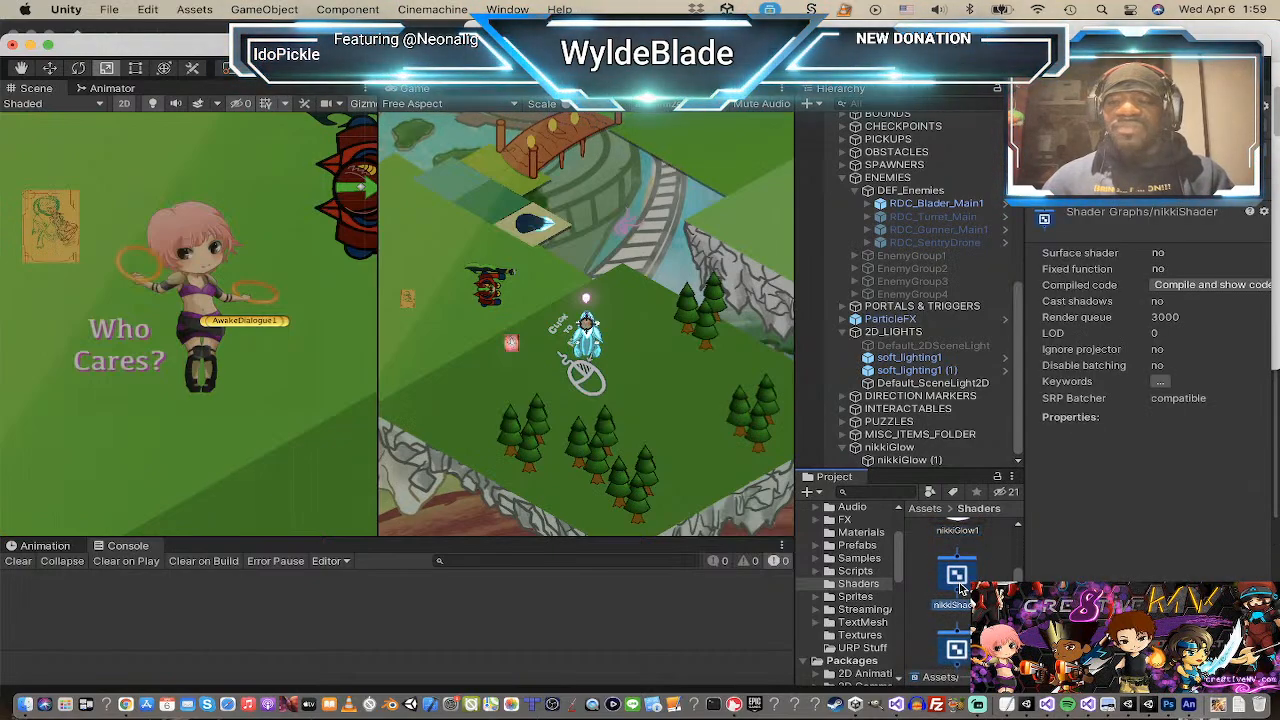
scroll(962, 580, up, 3)
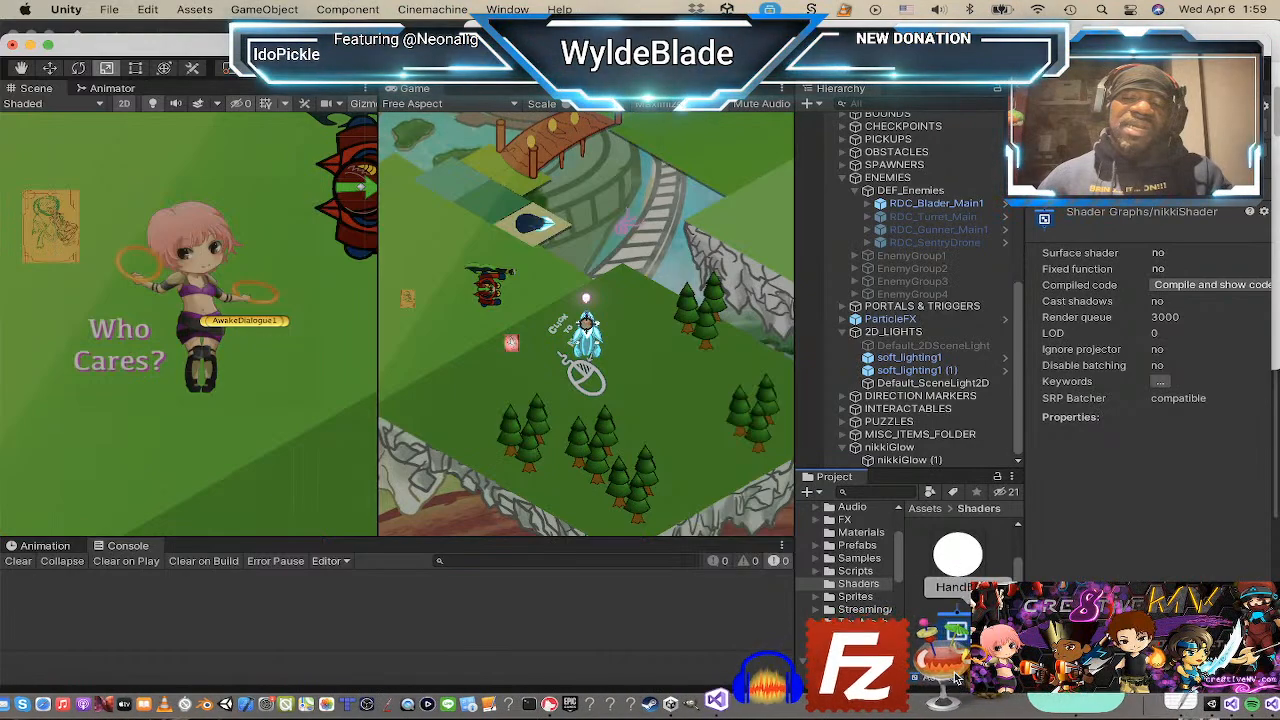
scroll(950, 636, down, 1)
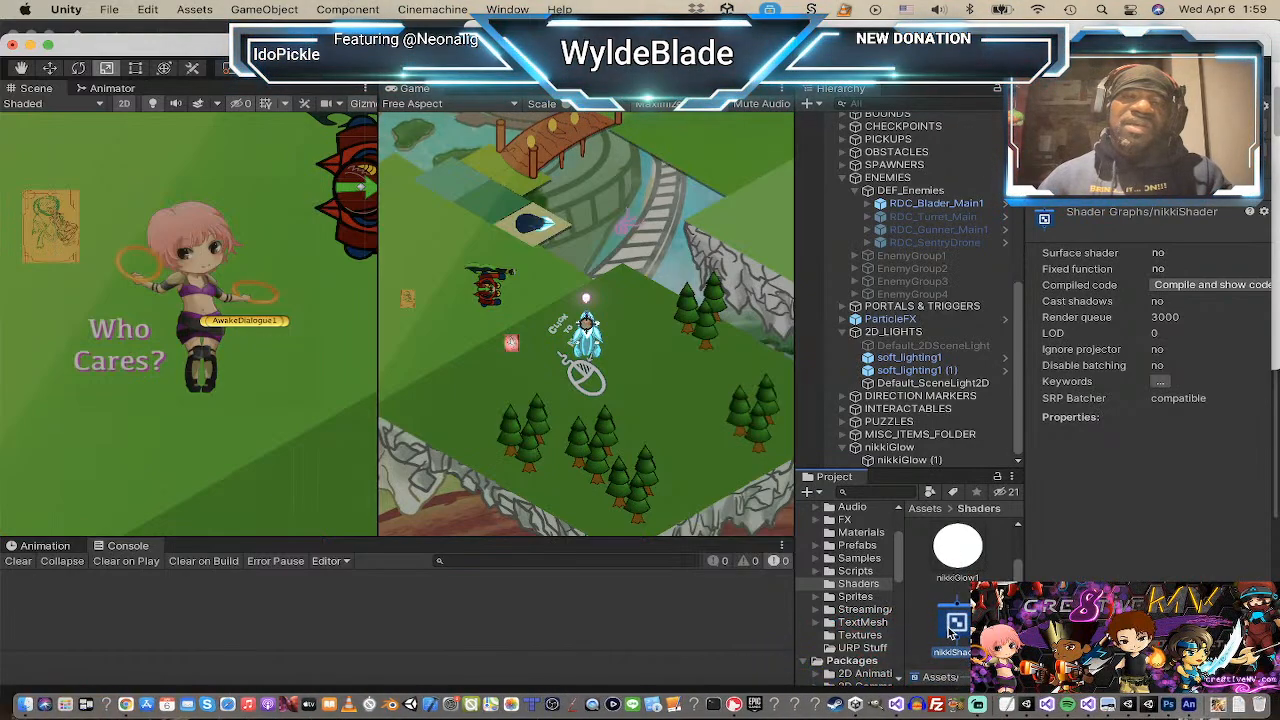
double_click(955, 625)
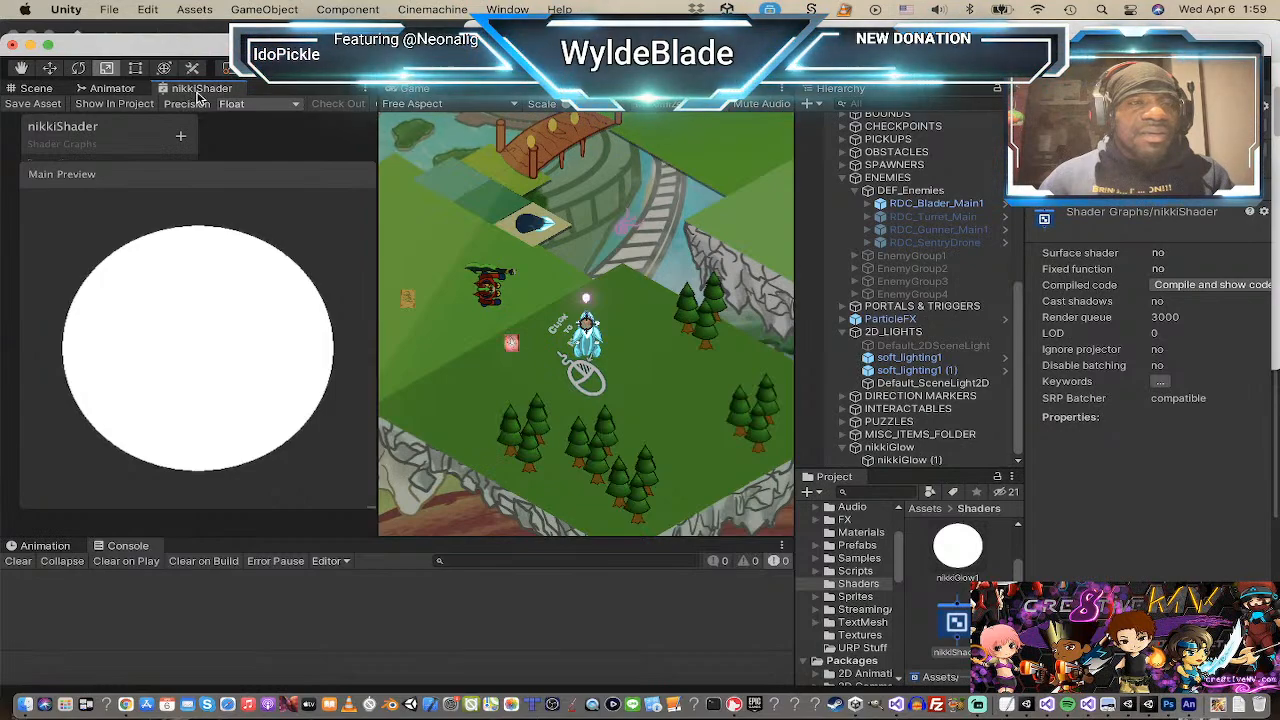
Step: Try to detach the nikkiShader graph from its docked position beside the Scene and Animator views
drag(195, 91, 258, 120)
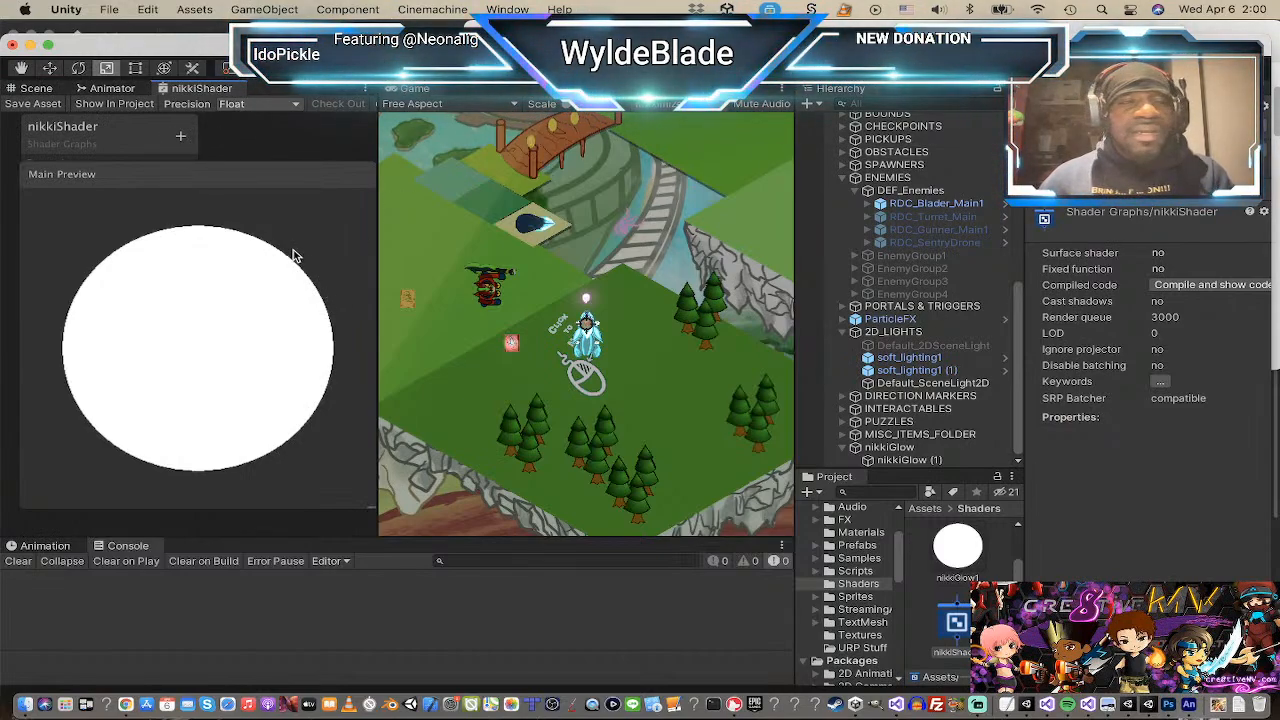
scroll(277, 251, down, 5)
scroll(277, 250, up, 3)
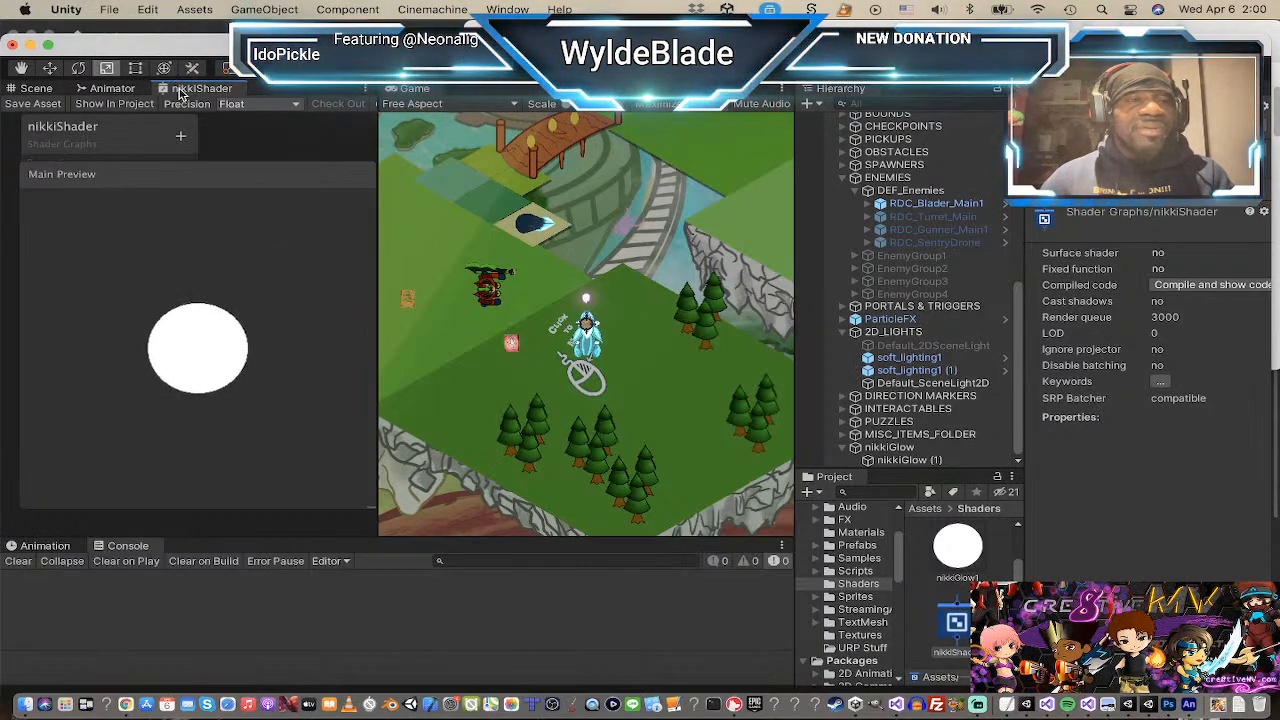
mouse_move(180, 92)
mouse_down()
mouse_move(178, 151)
mouse_move(190, 97)
mouse_up()
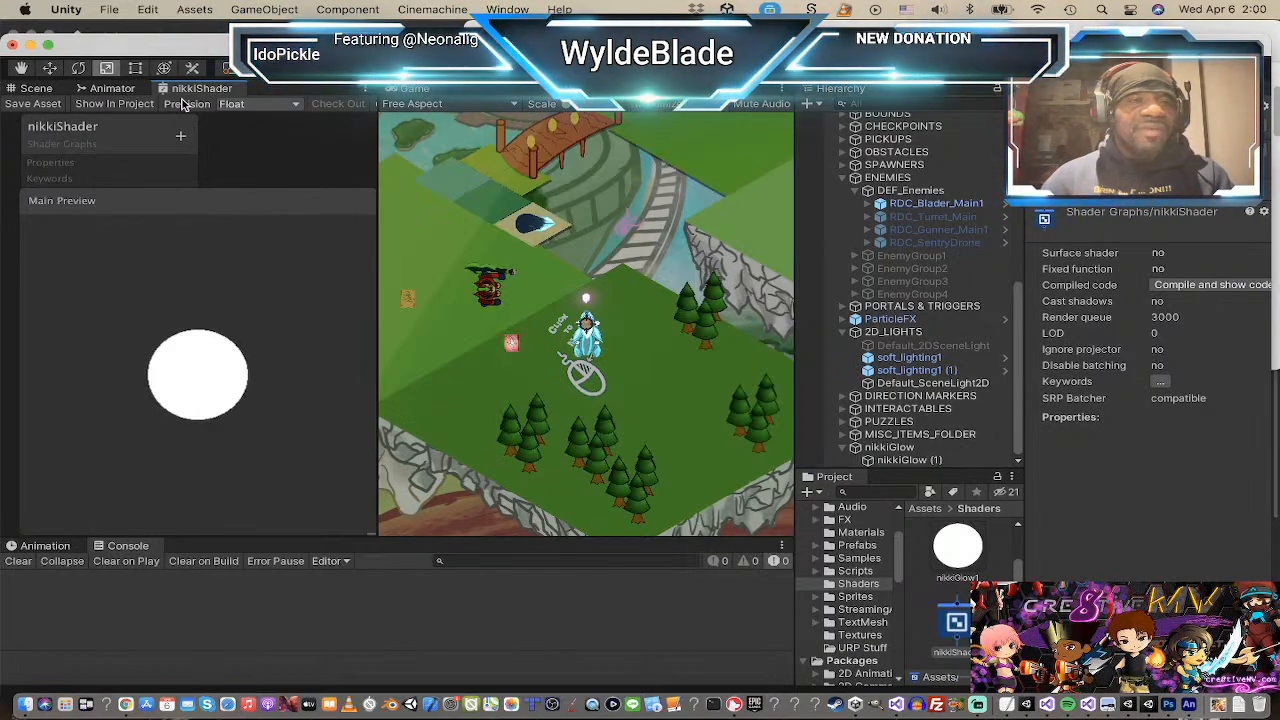
drag(185, 88, 235, 135)
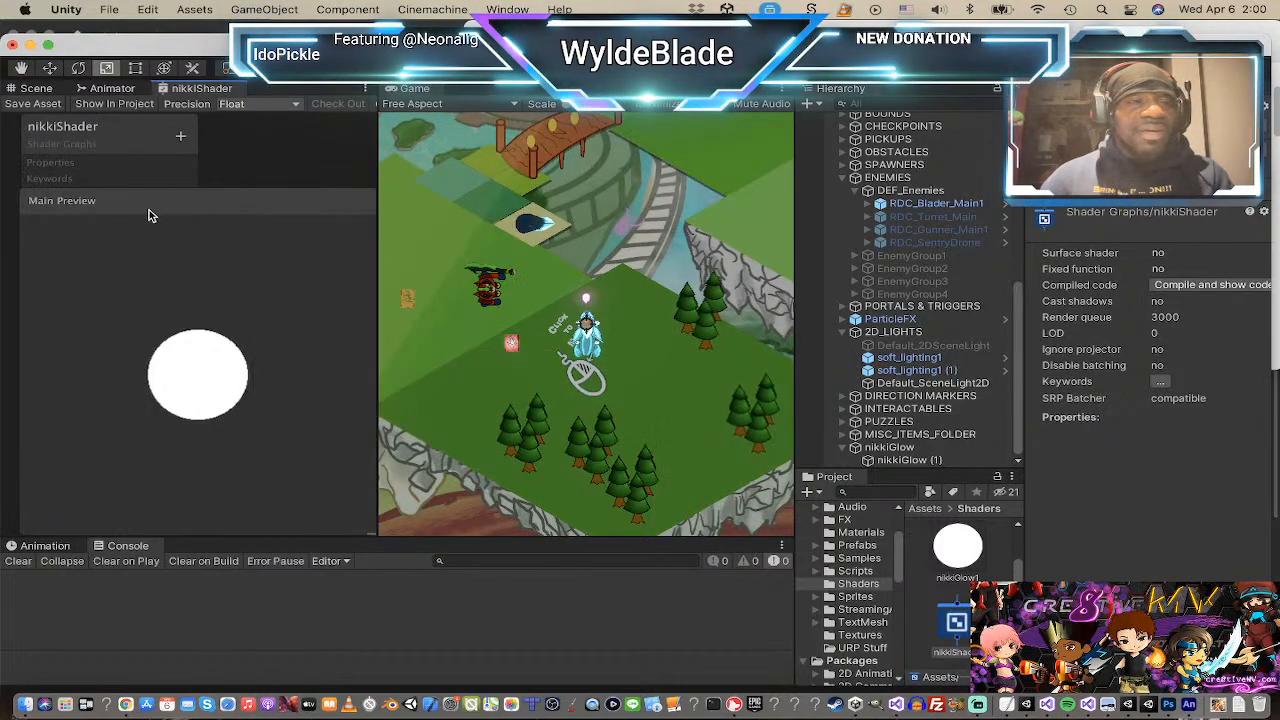
click(113, 89)
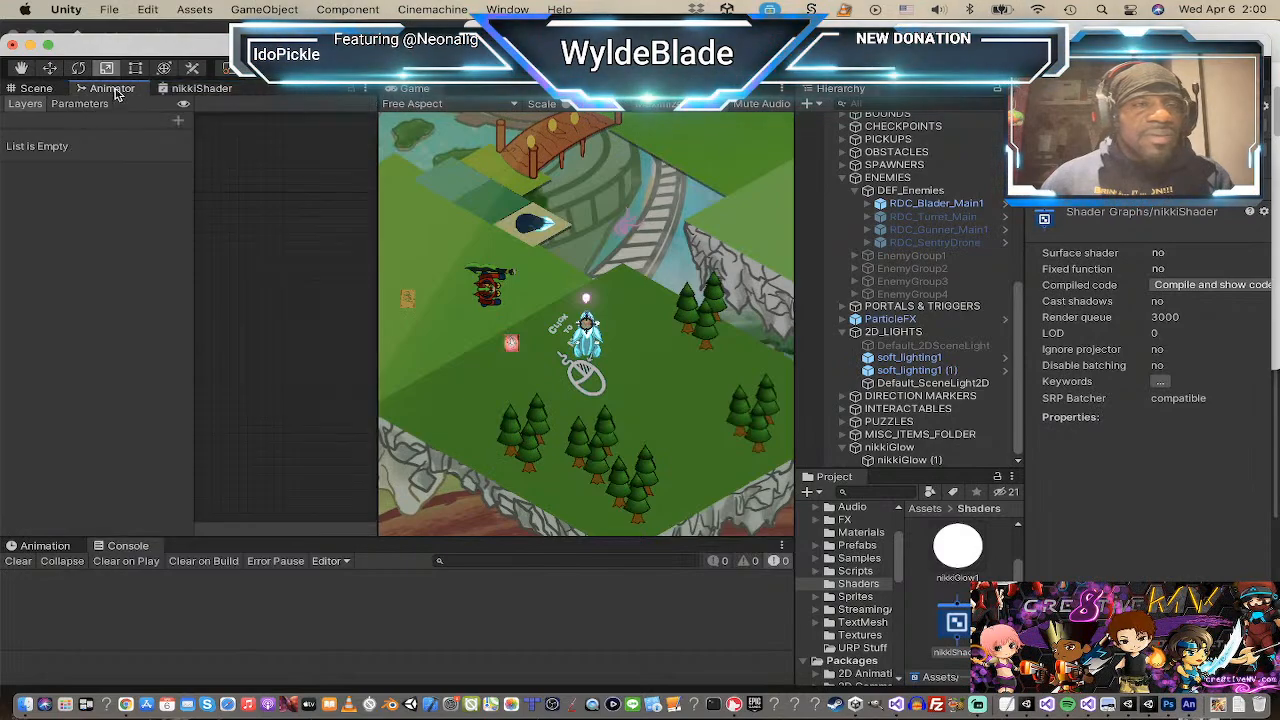
click(198, 89)
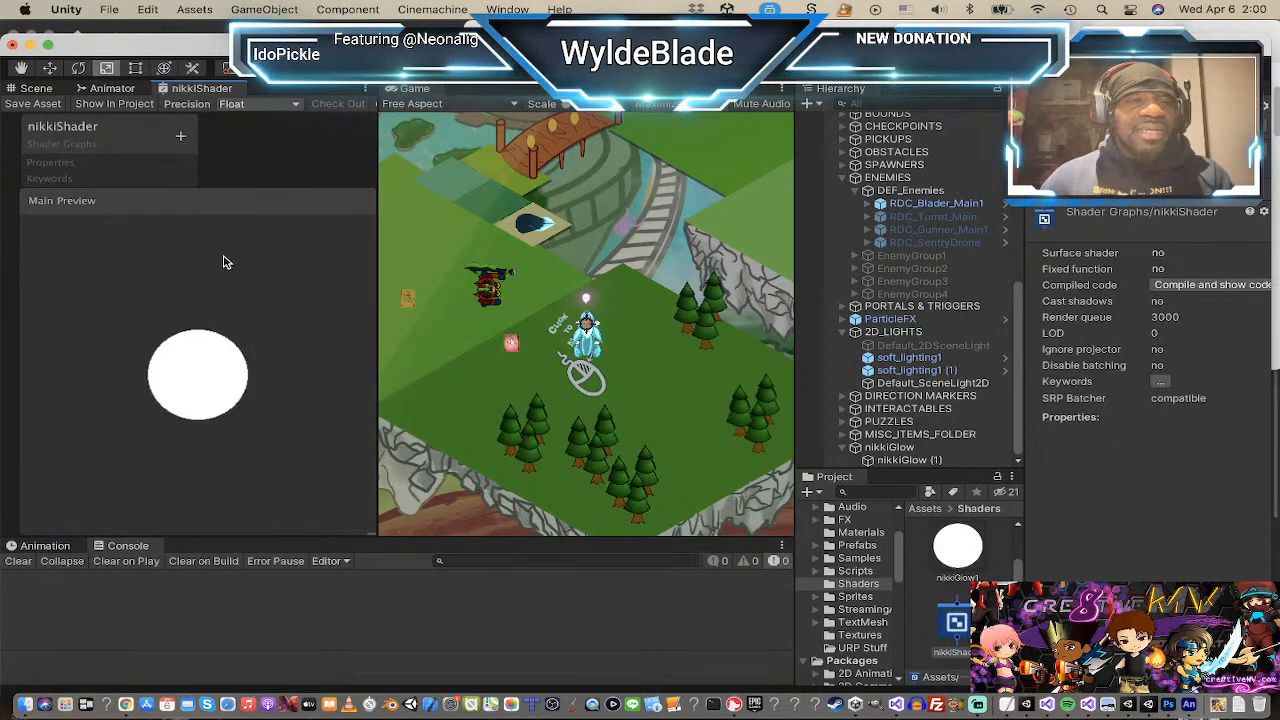
Step: Switch the nikkiShader graph's precision to Half and set it back to Float
click(268, 104)
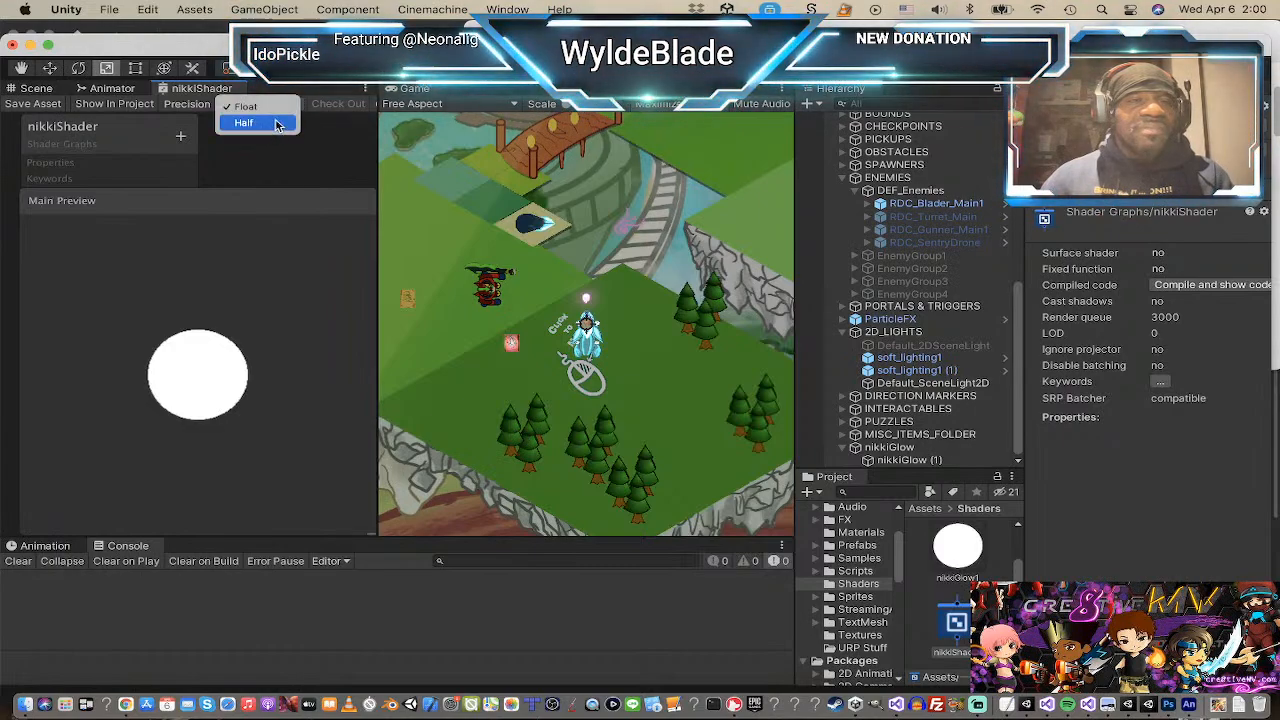
click(258, 122)
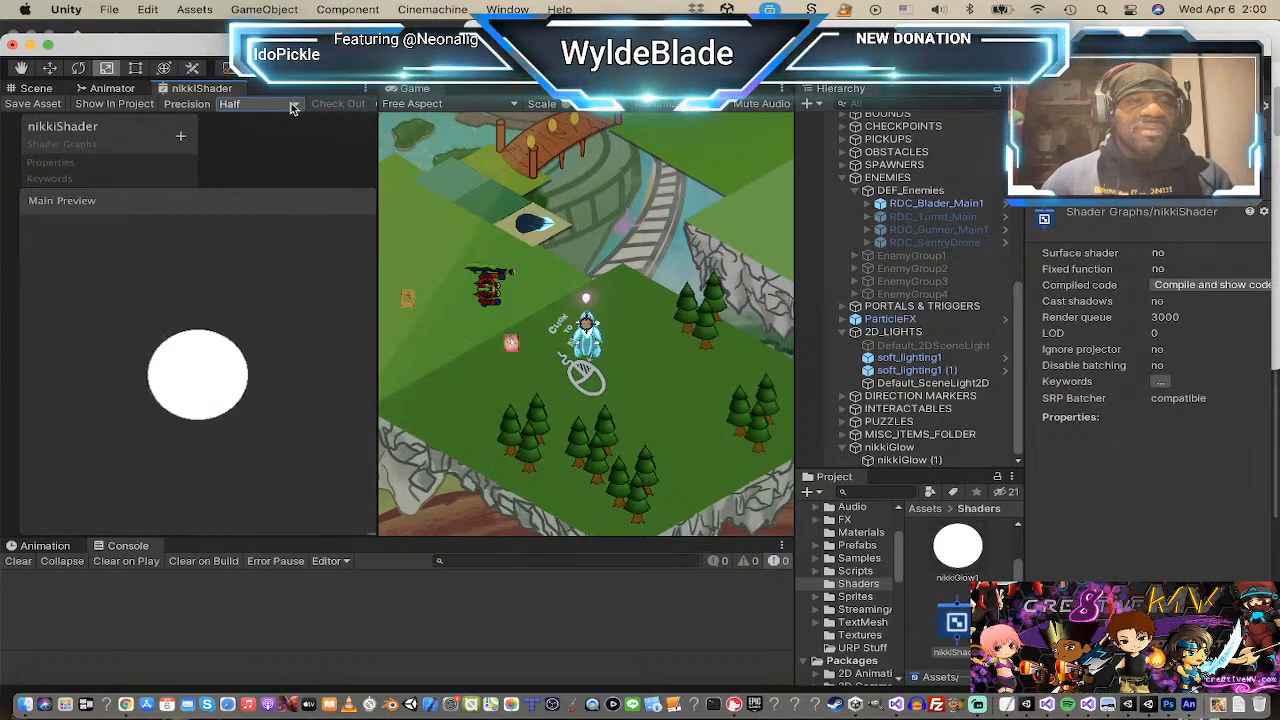
click(262, 104)
click(250, 92)
Step: Widen the docked nikkiShader graph area by narrowing the adjacent Game view
scroll(251, 371, down, 3)
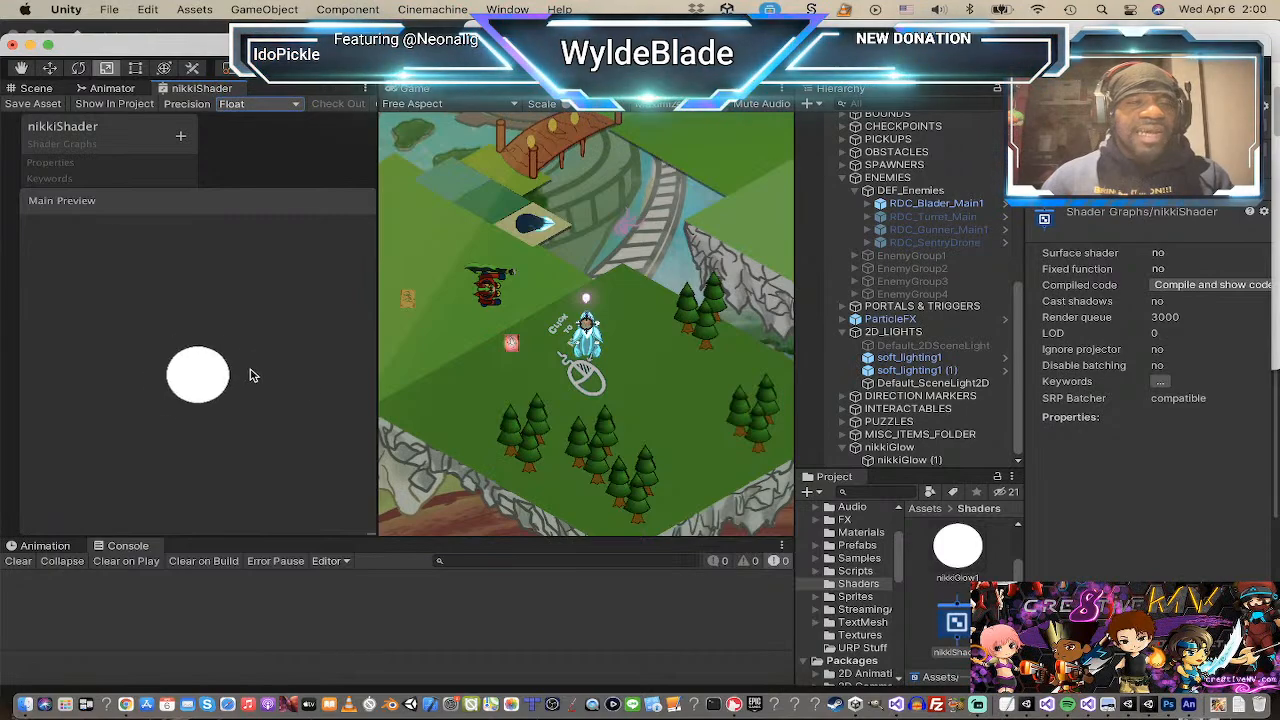
scroll(246, 360, up, 5)
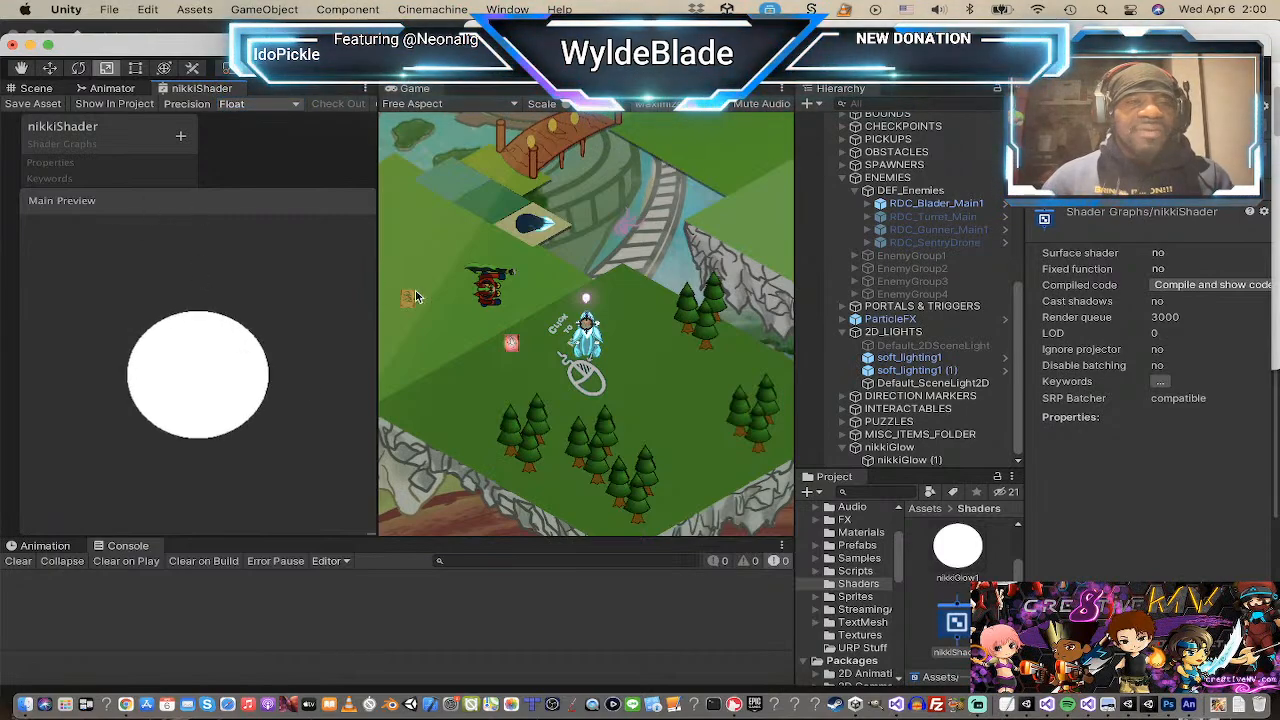
drag(379, 311, 614, 311)
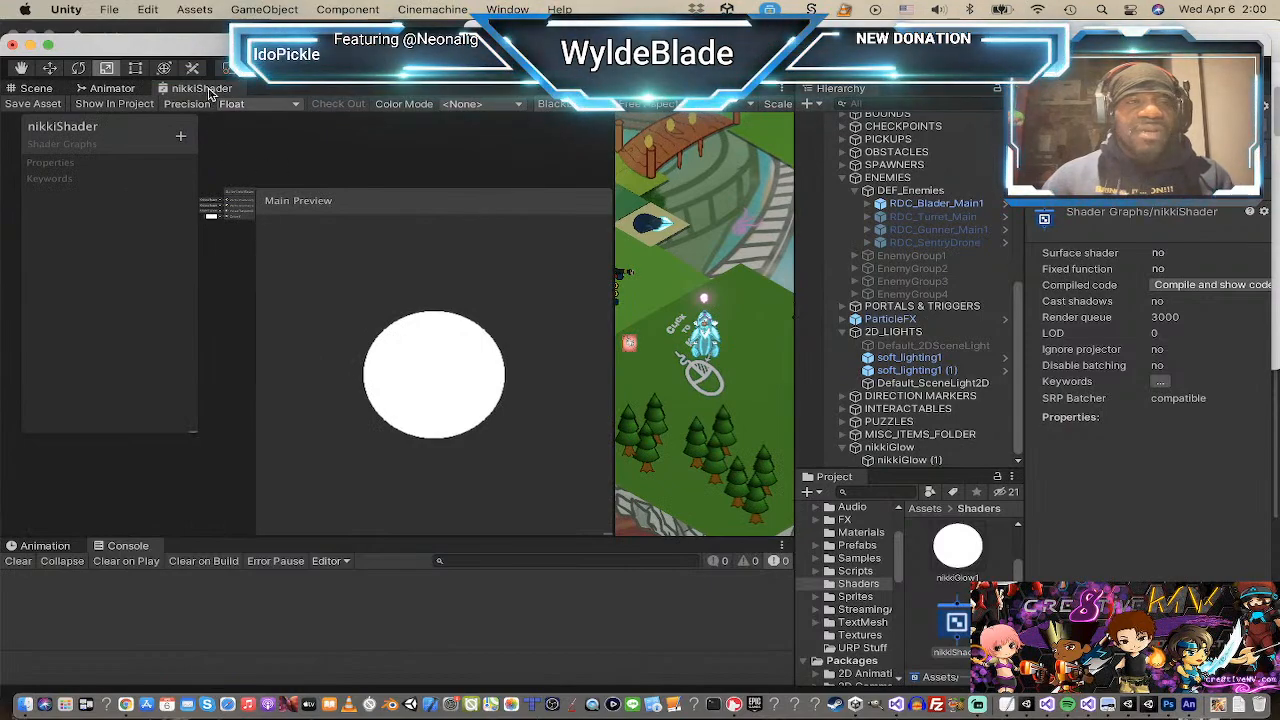
Step: Dock the Game view with the Scene and Animator views and detach the nikkiShader graph into a floating window
drag(210, 92, 300, 92)
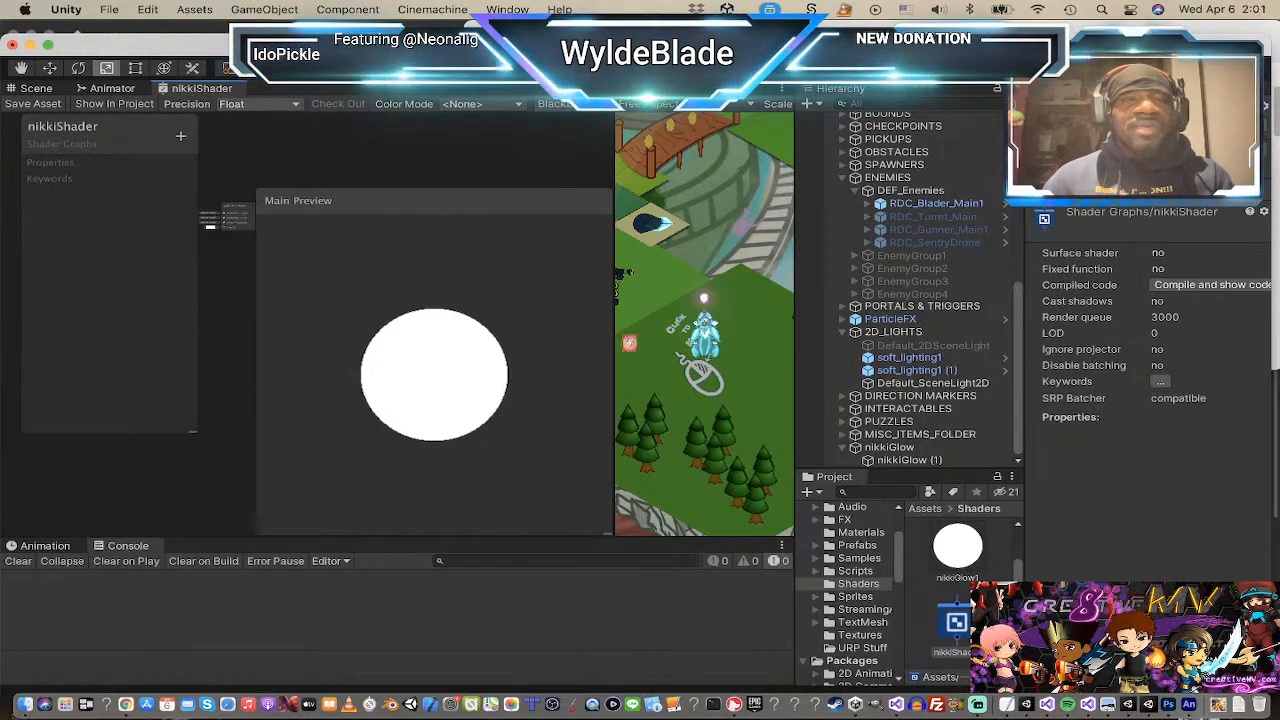
drag(400, 46, 417, 41)
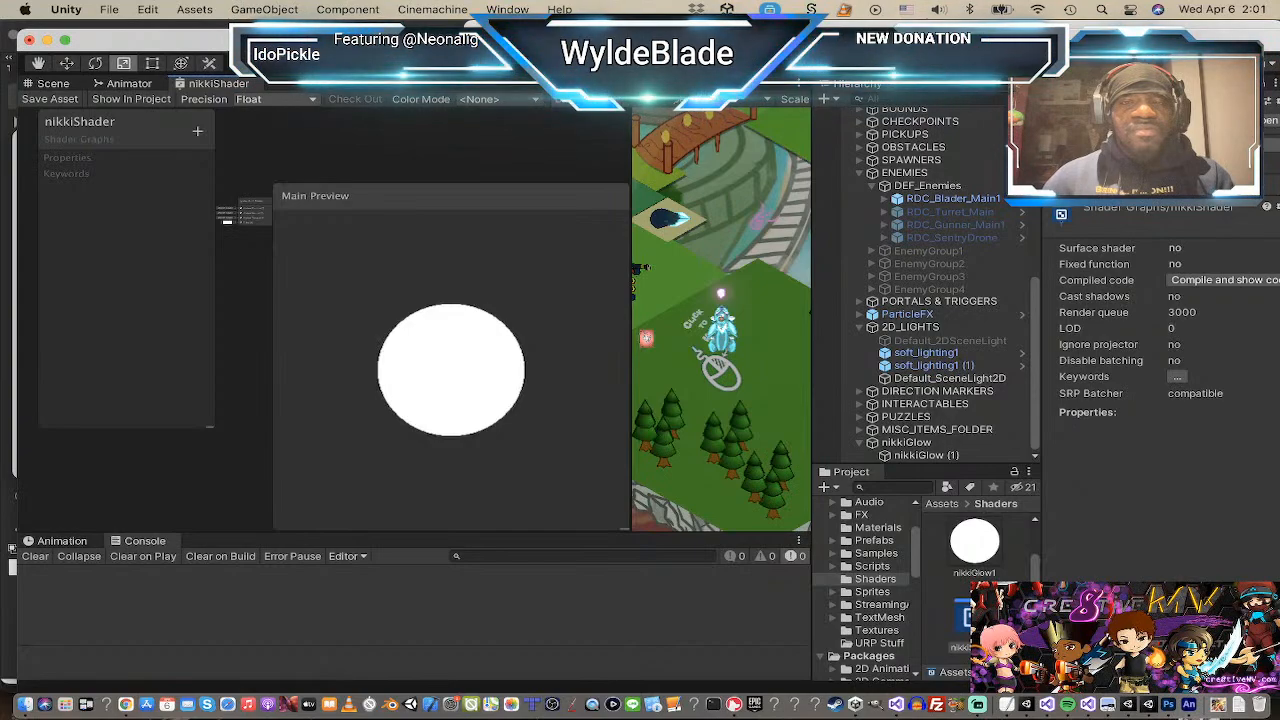
click(412, 85)
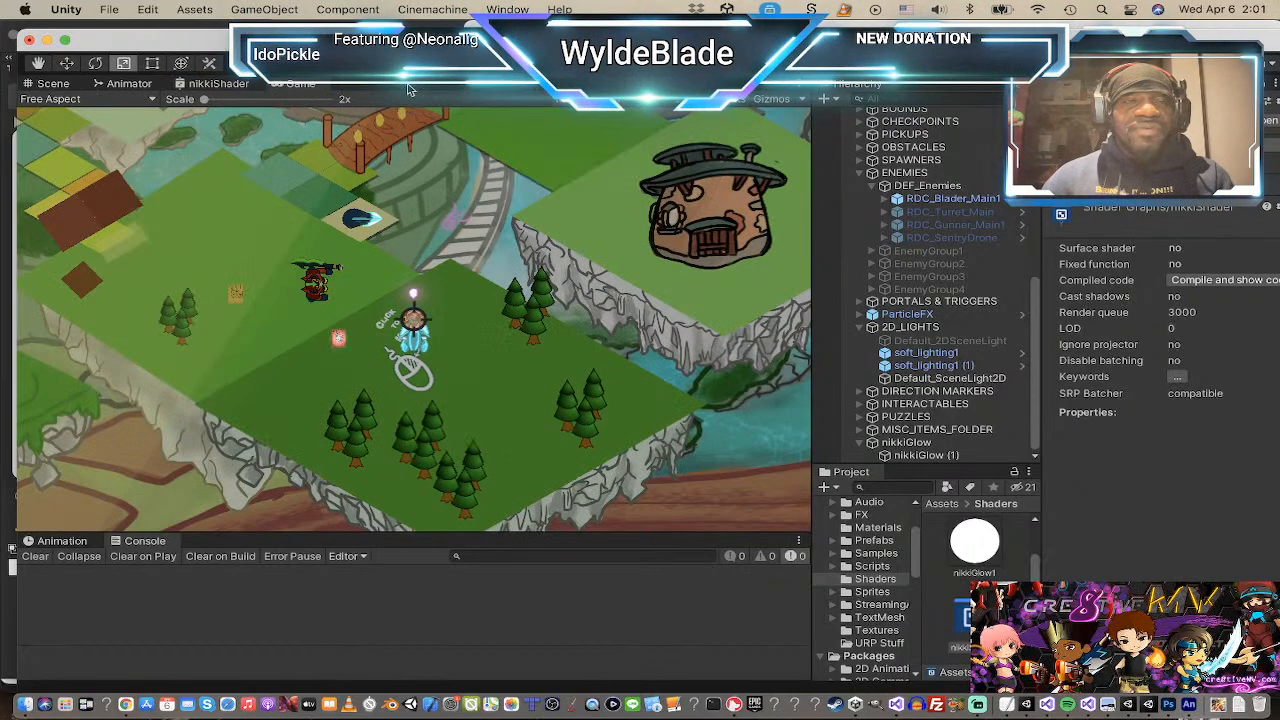
click(212, 84)
drag(212, 84, 486, 324)
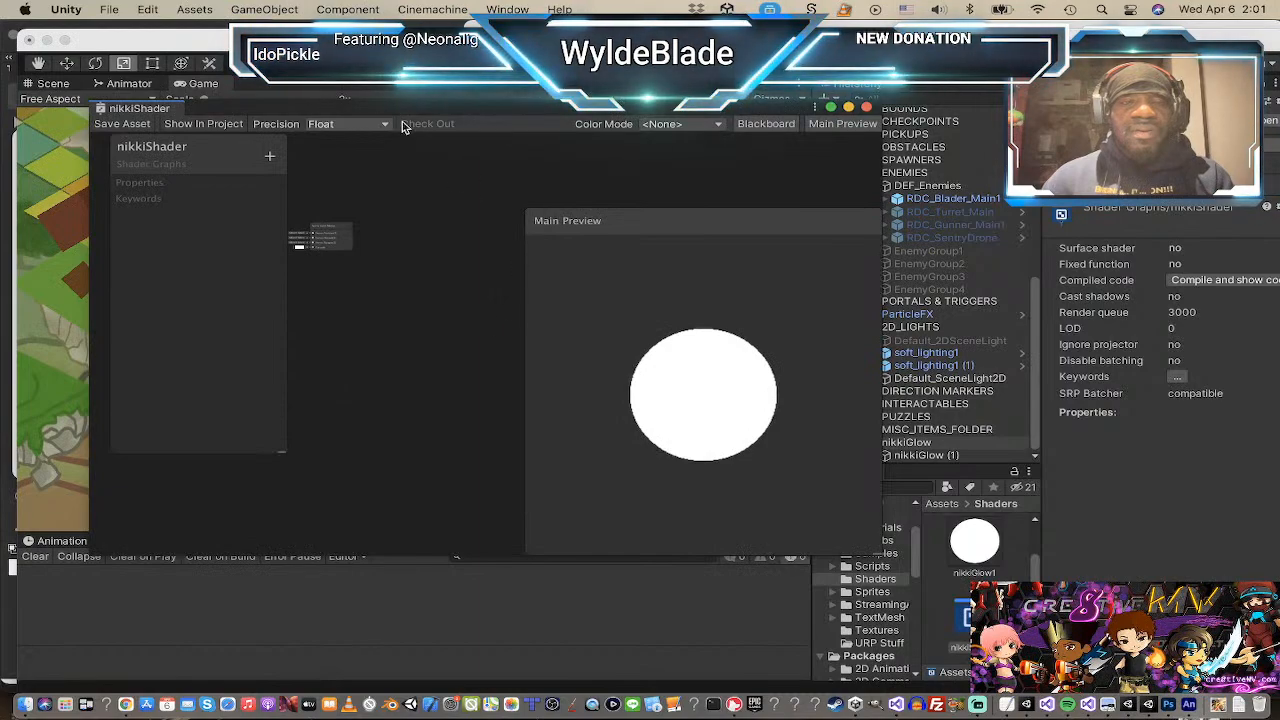
drag(180, 113, 572, 155)
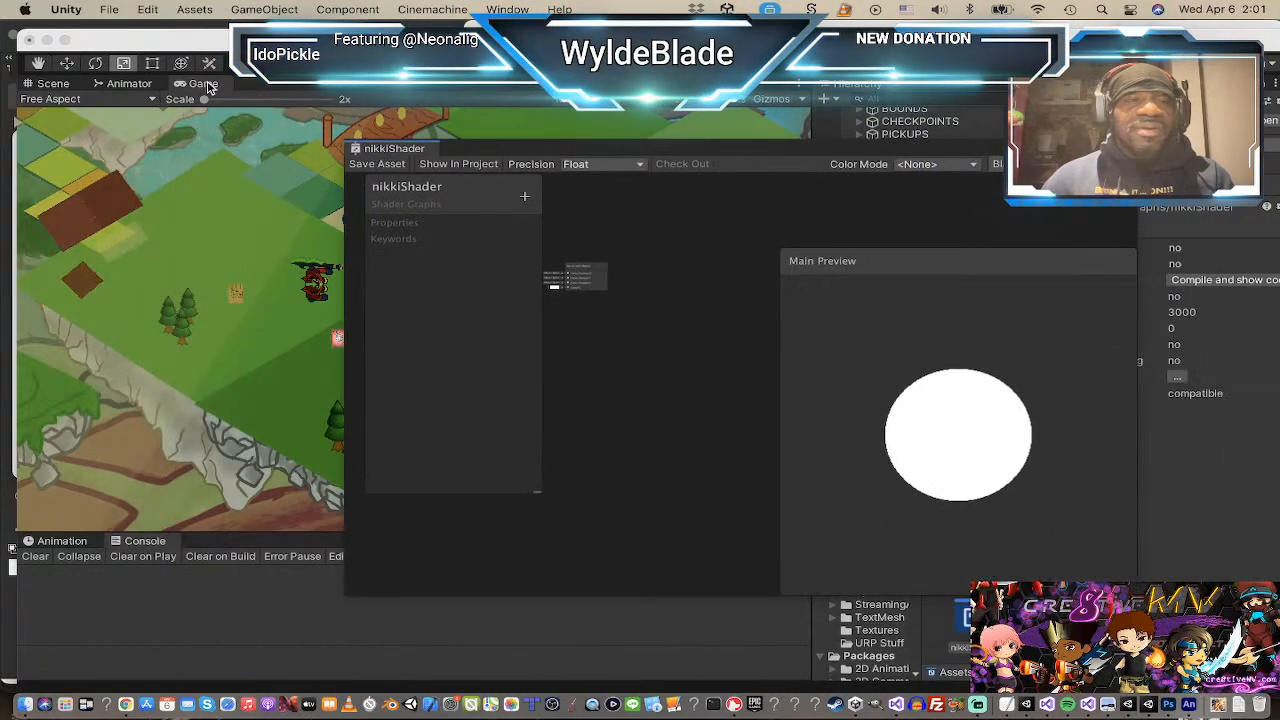
drag(200, 84, 327, 104)
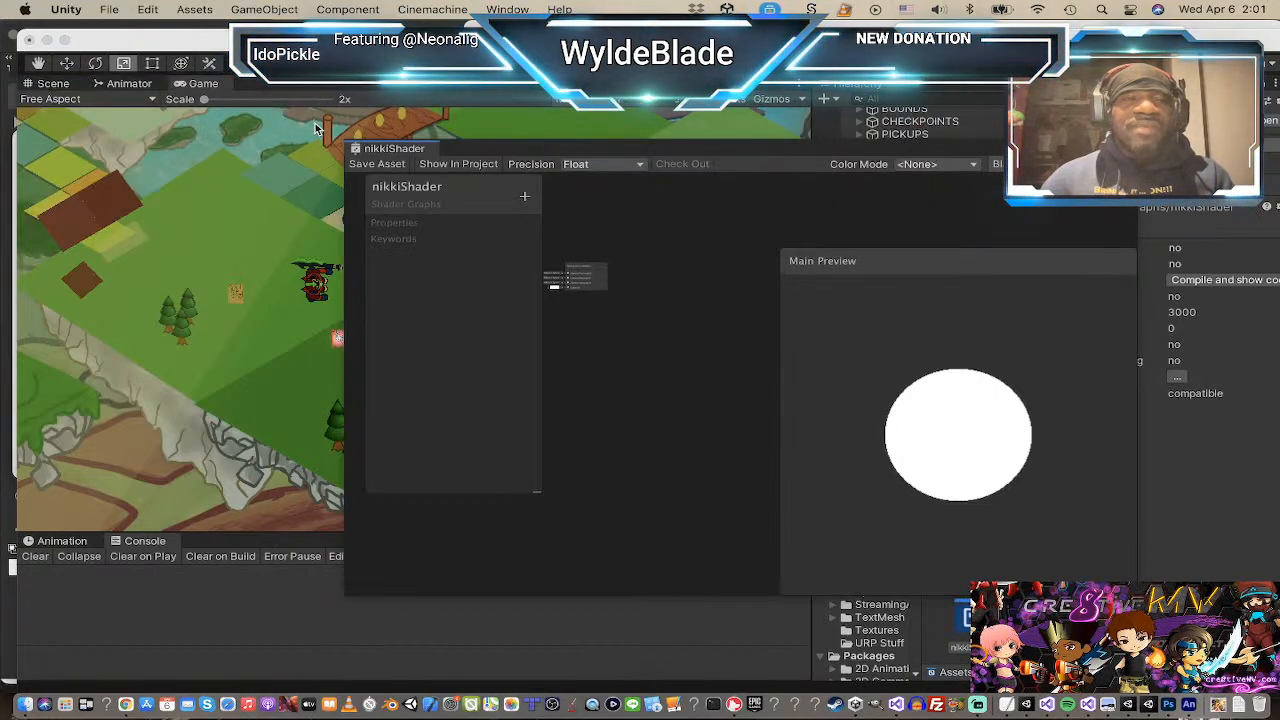
scroll(647, 433, down, 4)
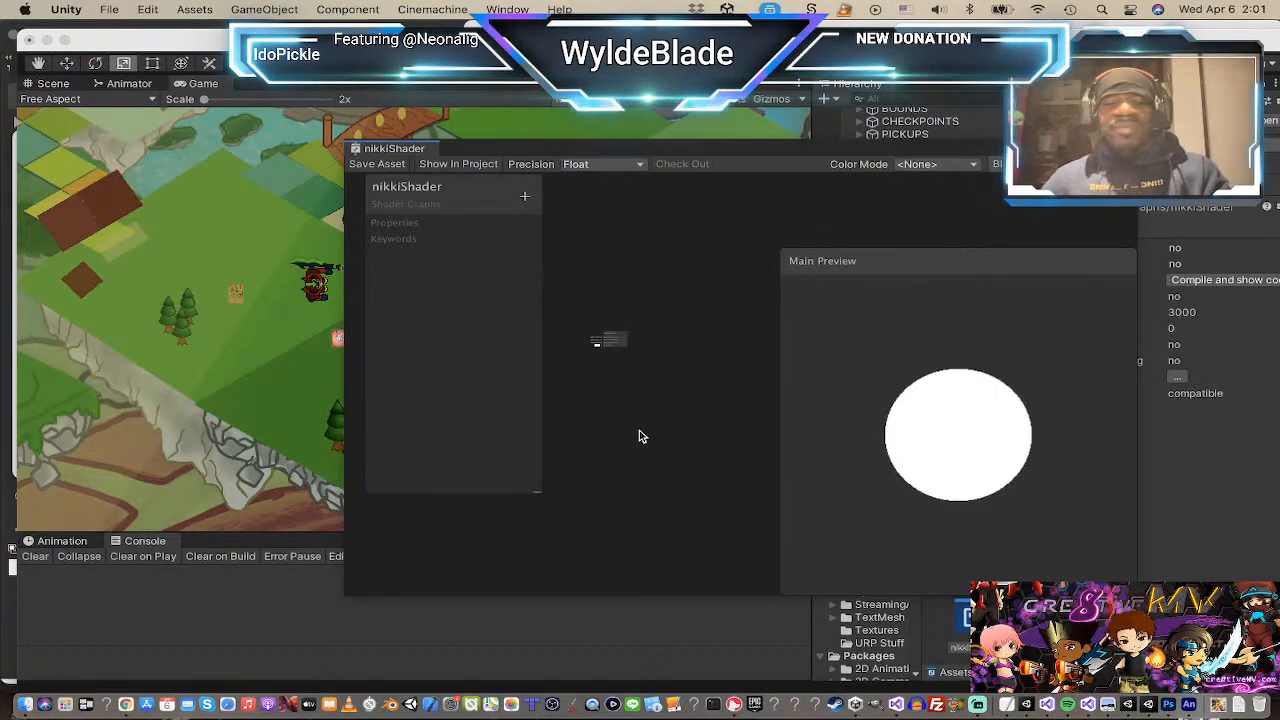
scroll(642, 437, up, 5)
scroll(604, 294, down, 3)
scroll(608, 291, up, 1)
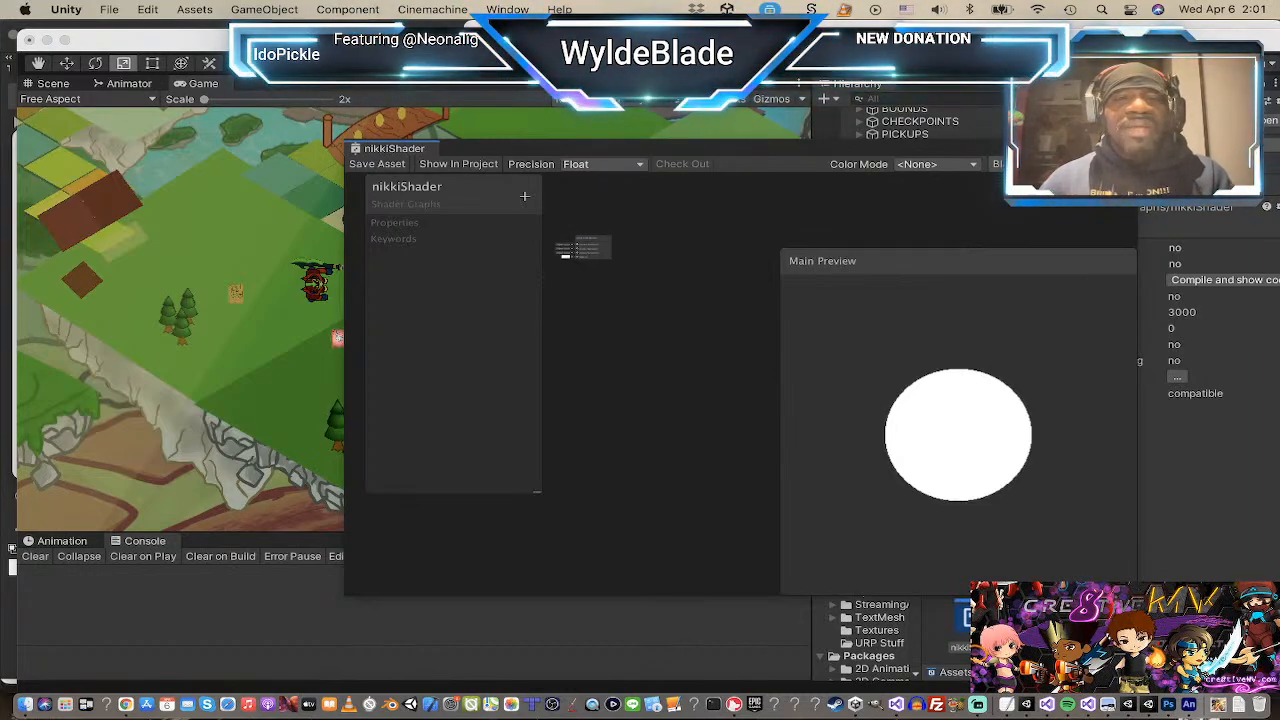
Step: Move the main Unity window lower on the screen and place the nikkiShader graph window in front, overlapping its upper part
mouse_move(509, 41)
mouse_down()
mouse_move(515, 83)
mouse_move(514, 39)
mouse_up()
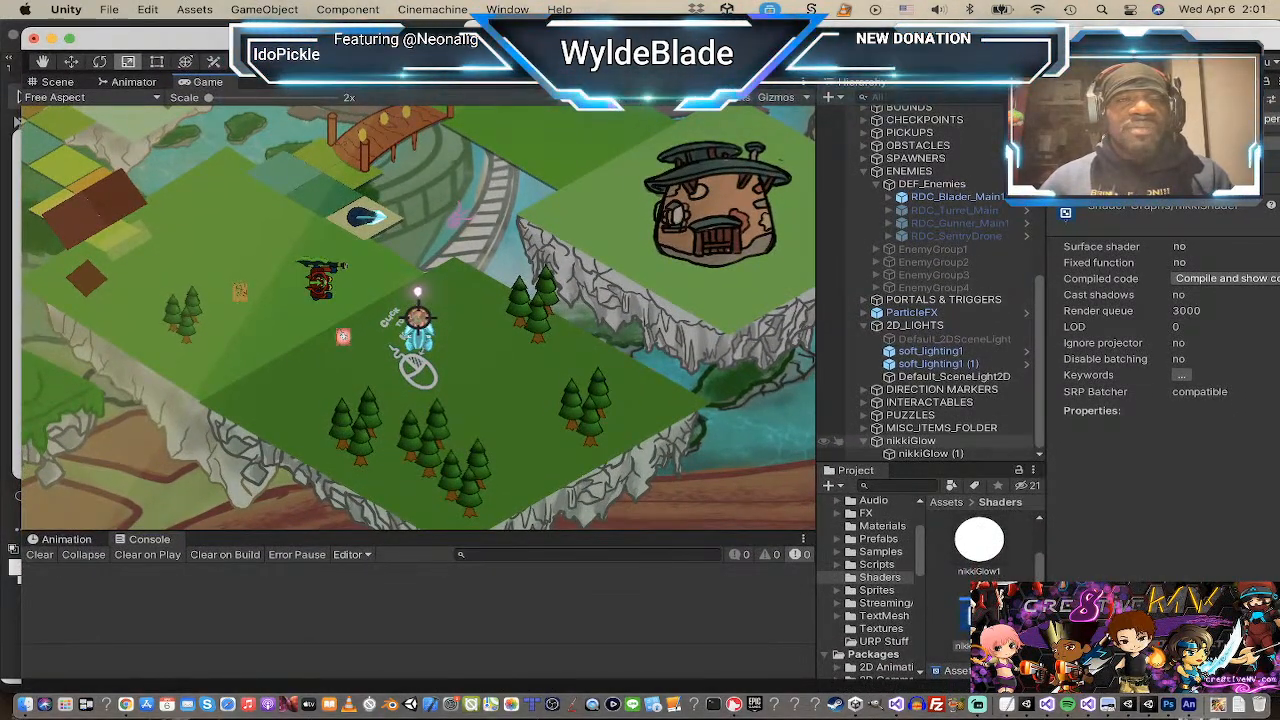
drag(356, 37, 386, 226)
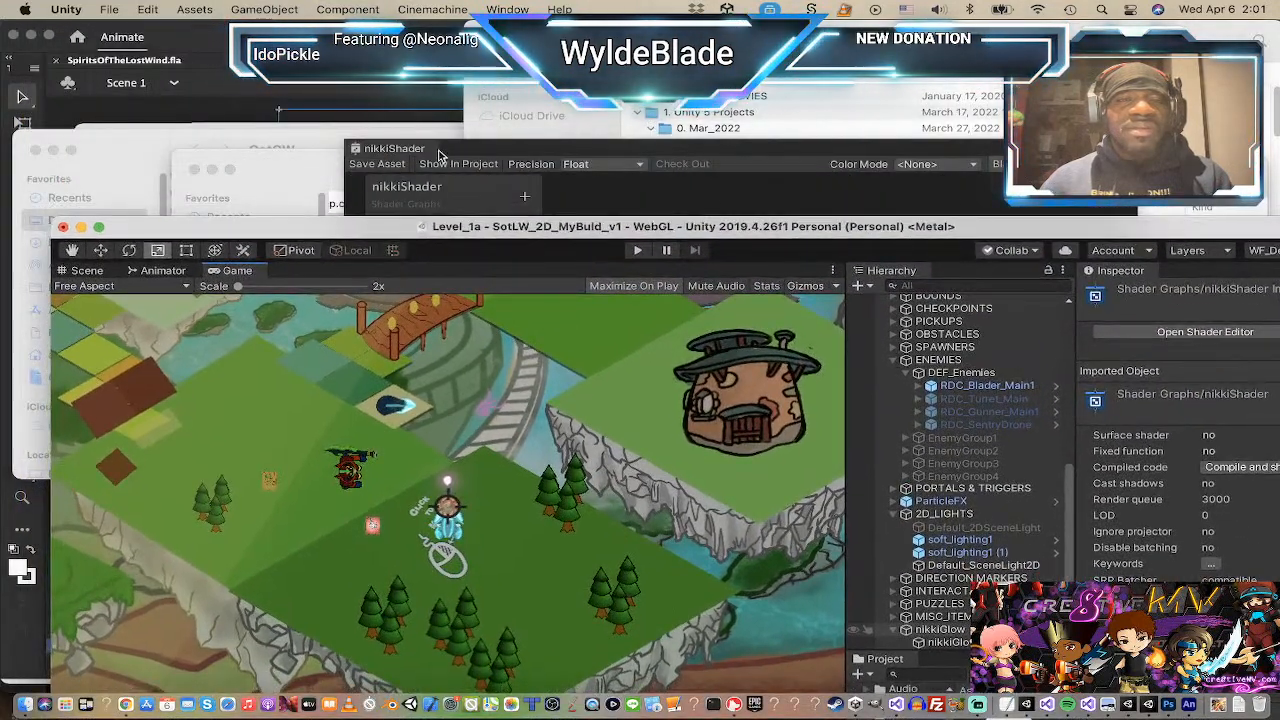
mouse_move(422, 152)
mouse_down()
mouse_move(439, 107)
mouse_move(434, 157)
mouse_up()
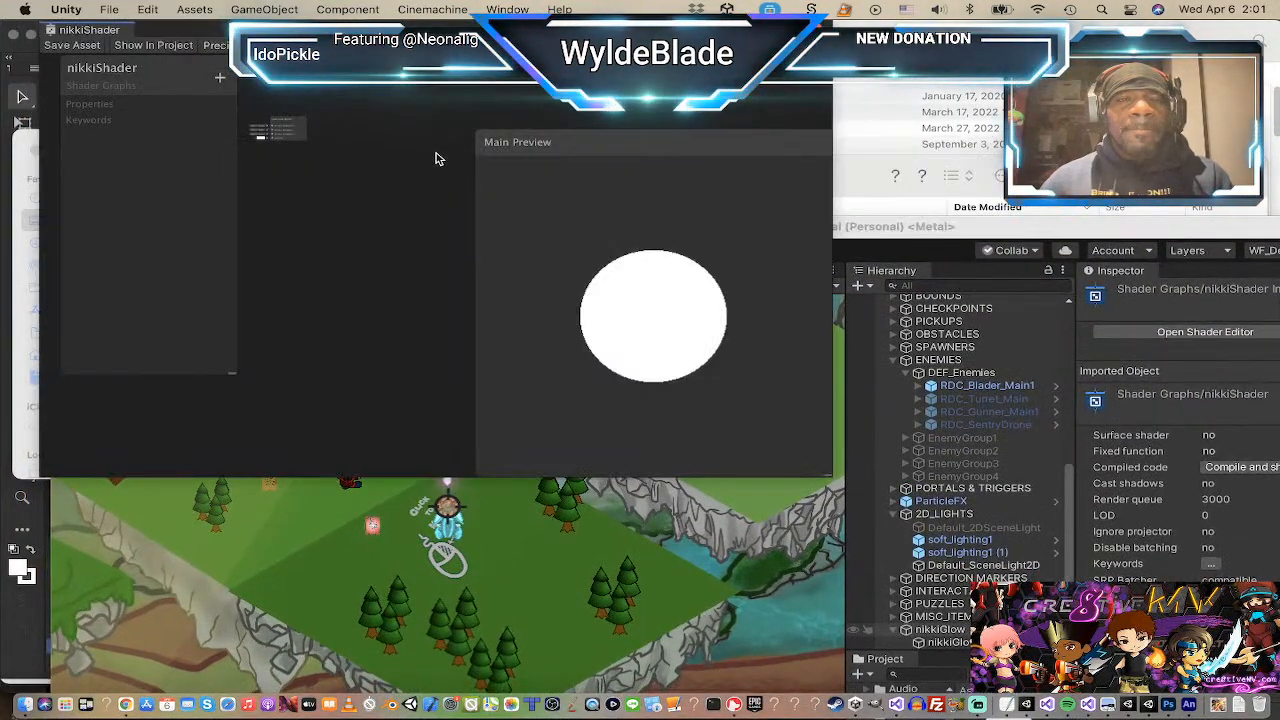
Step: Rearrange the main Unity and nikkiShader graph windows and dock the Game view beside the Scene view, with the Scene view showing
drag(385, 31, 784, 35)
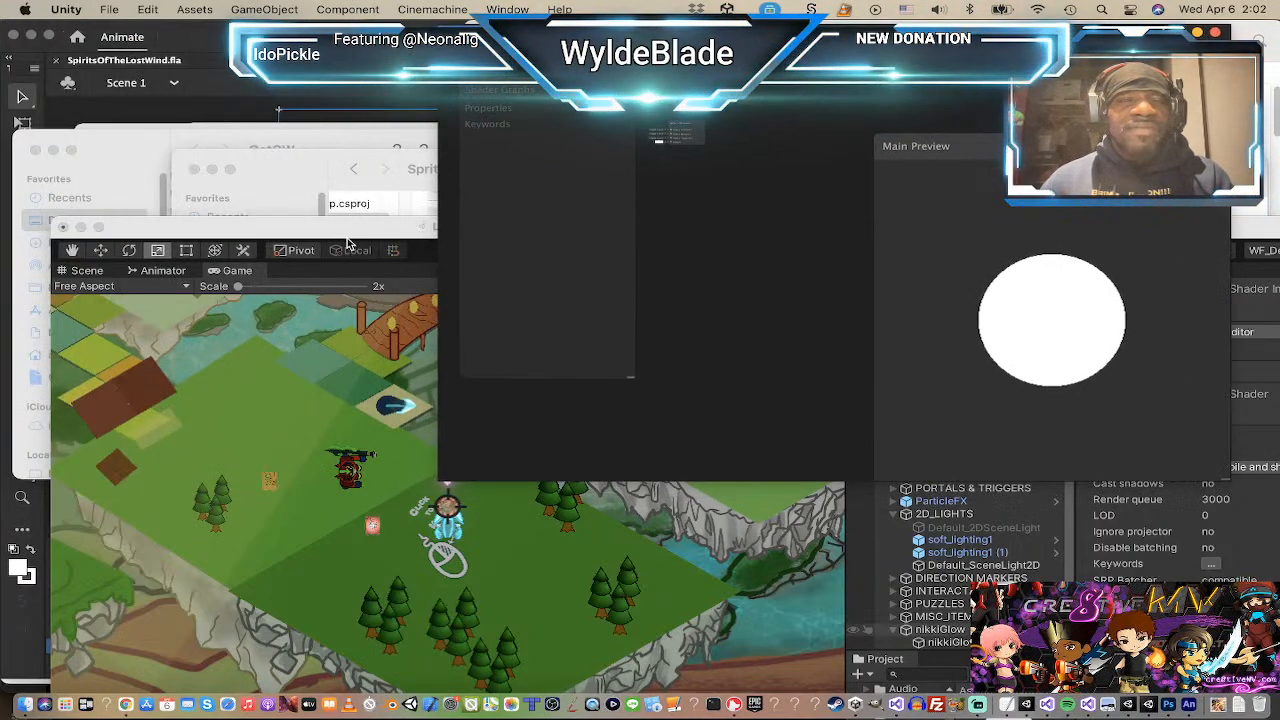
drag(345, 229, 297, 70)
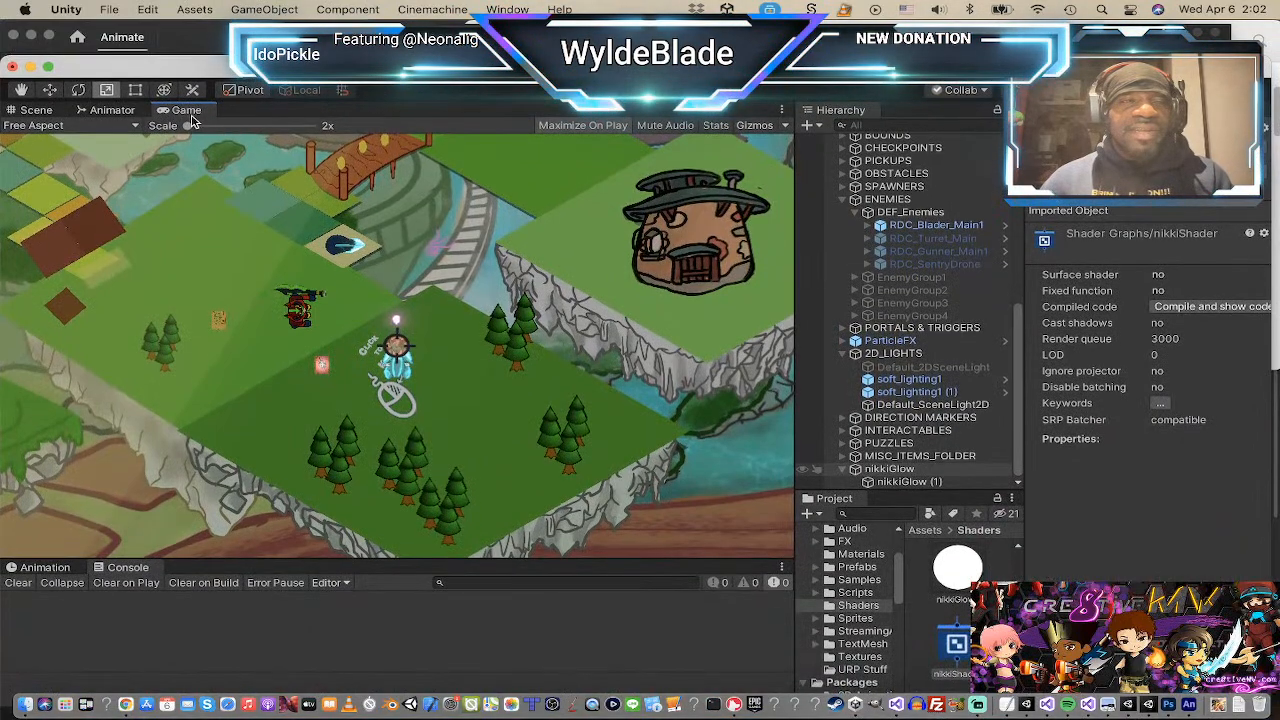
drag(199, 113, 387, 290)
click(36, 110)
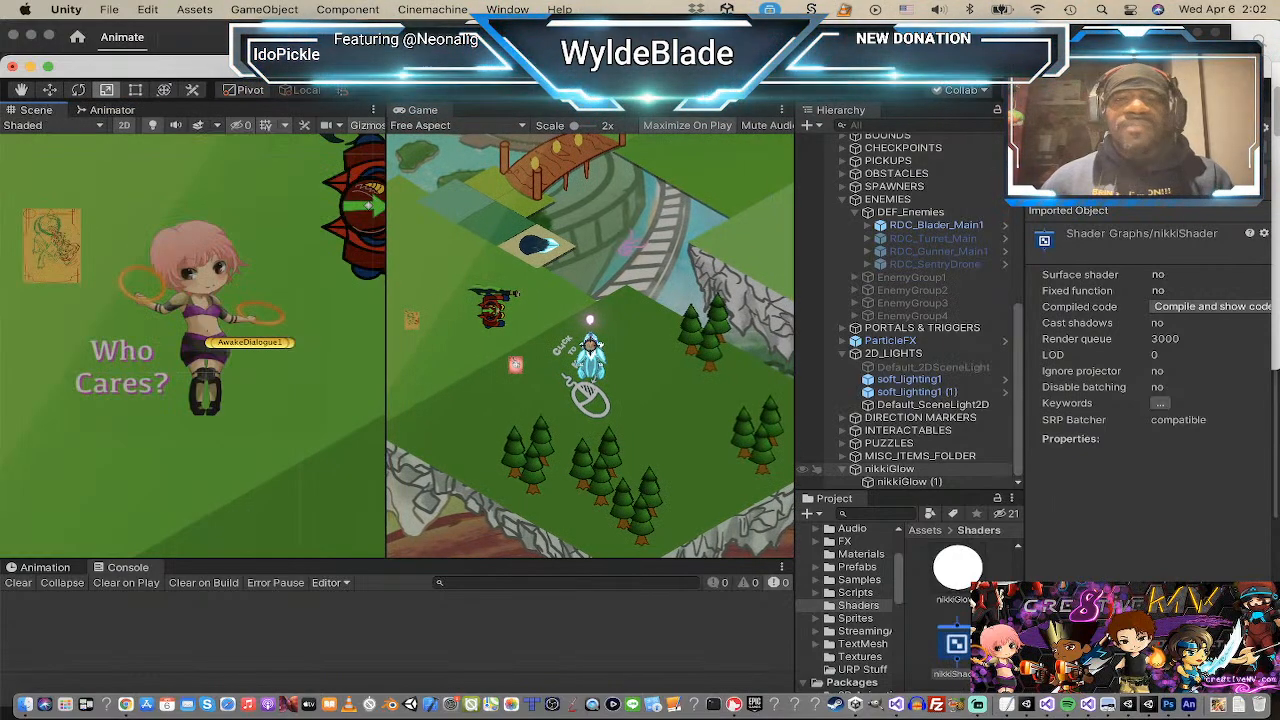
Step: Recentre the master node in the nikkiShader graph and select the nikkiGlow (1) object in the scene hierarchy
click(645, 38)
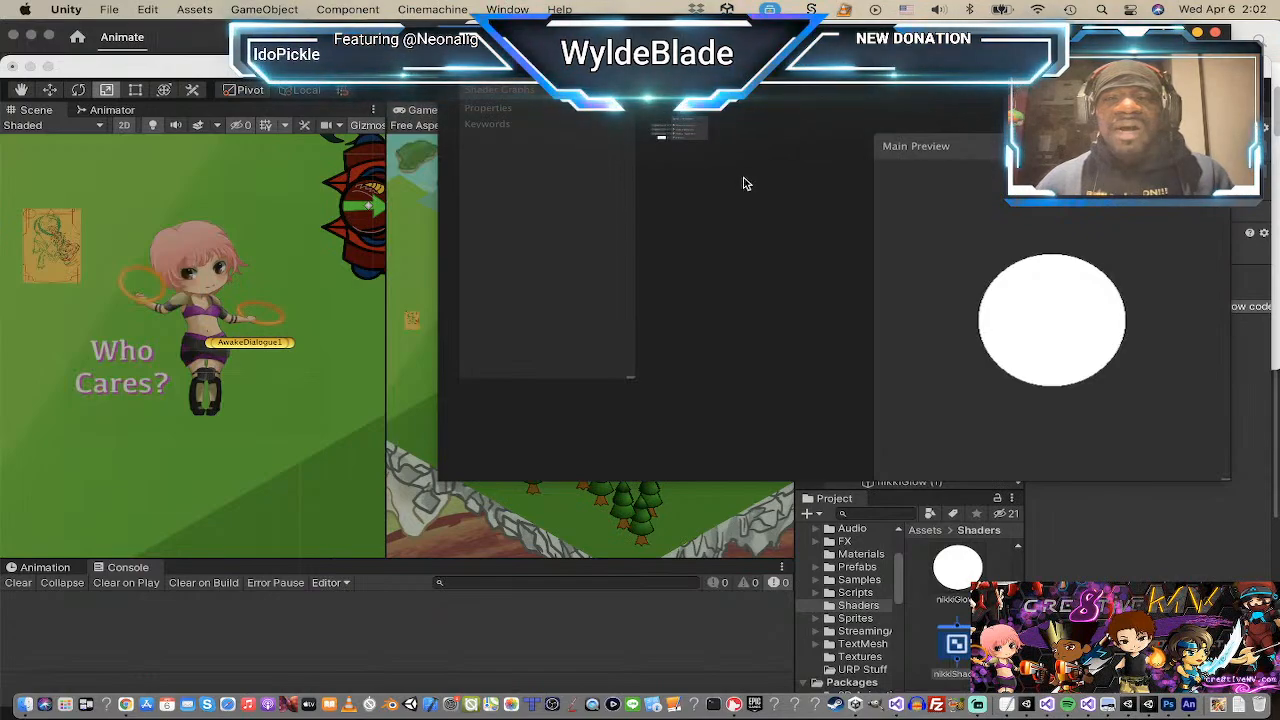
middle_drag(744, 183, 811, 291)
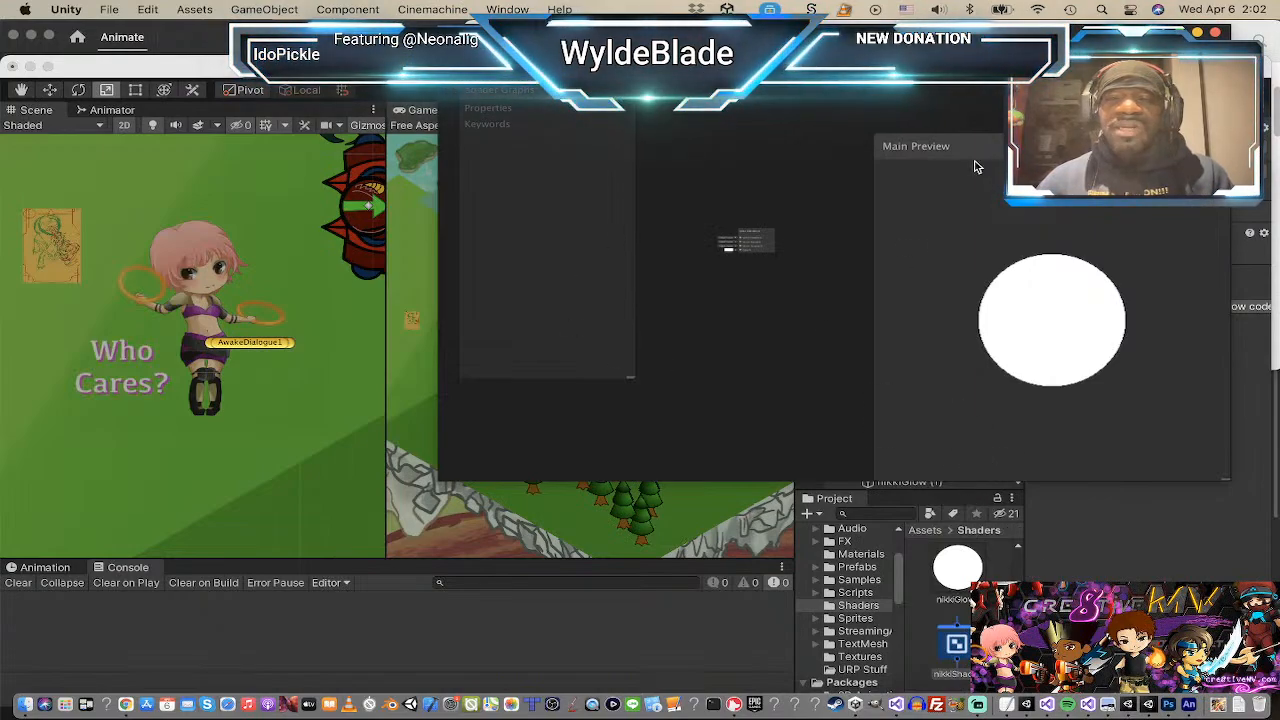
click(312, 333)
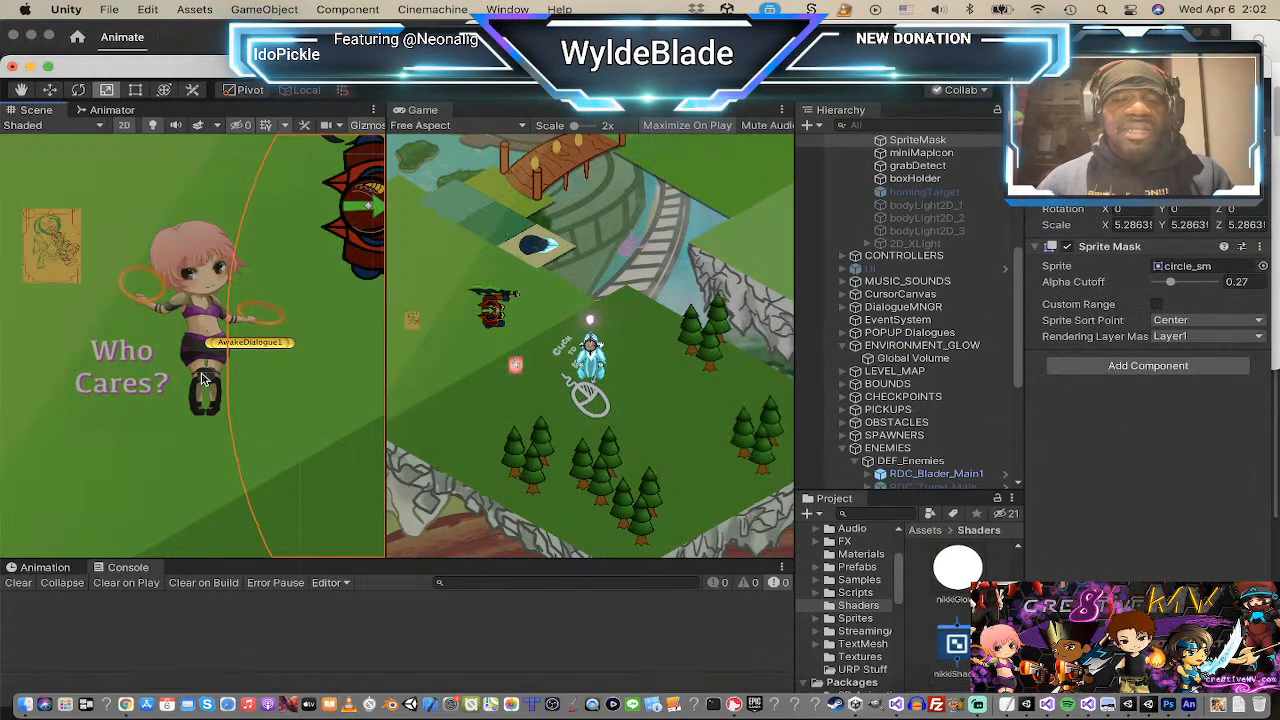
scroll(205, 316, down, 2)
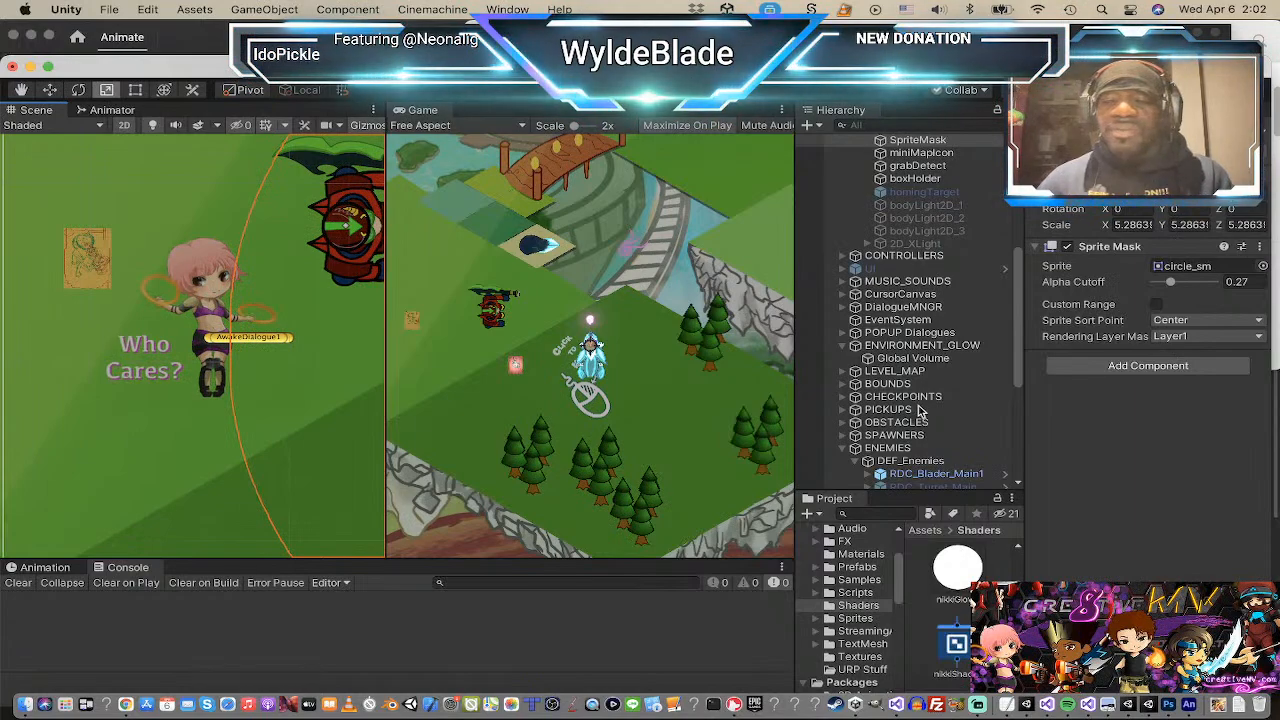
scroll(920, 412, down, 5)
click(908, 482)
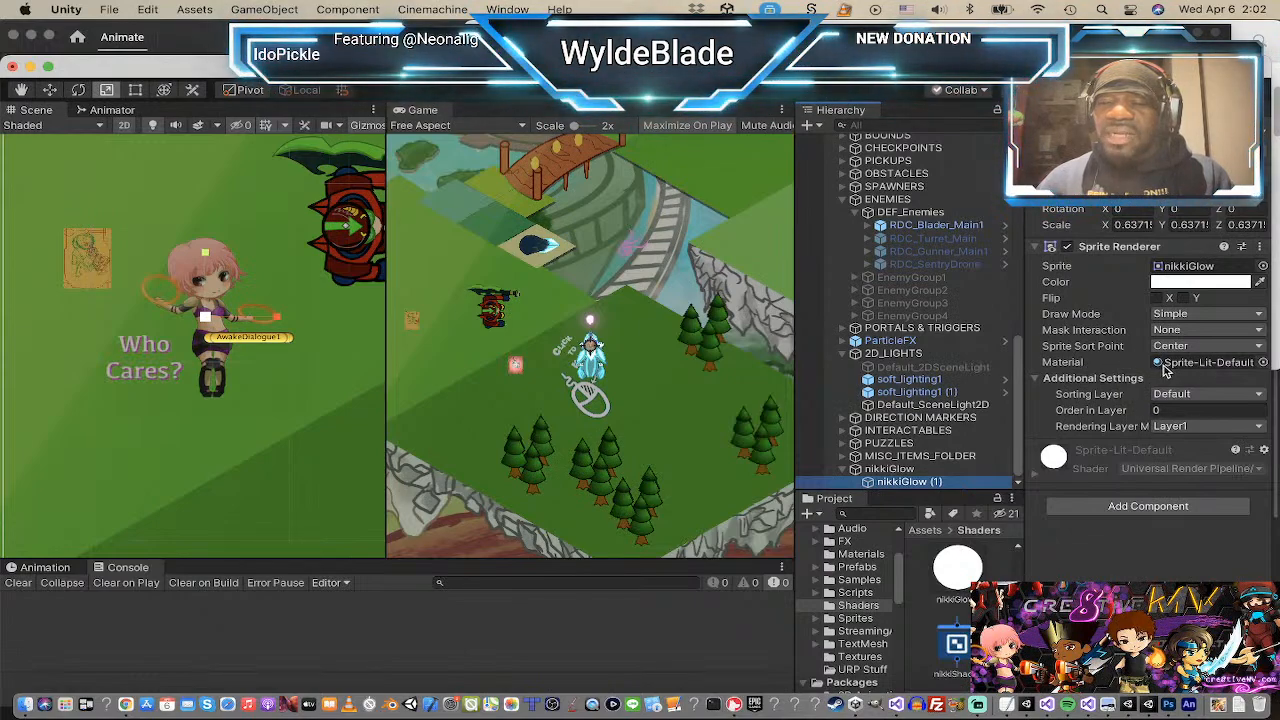
Step: Locate the sprite's assigned material in the project, and look through the Shaders folder for the nikkiGlow material
click(1229, 365)
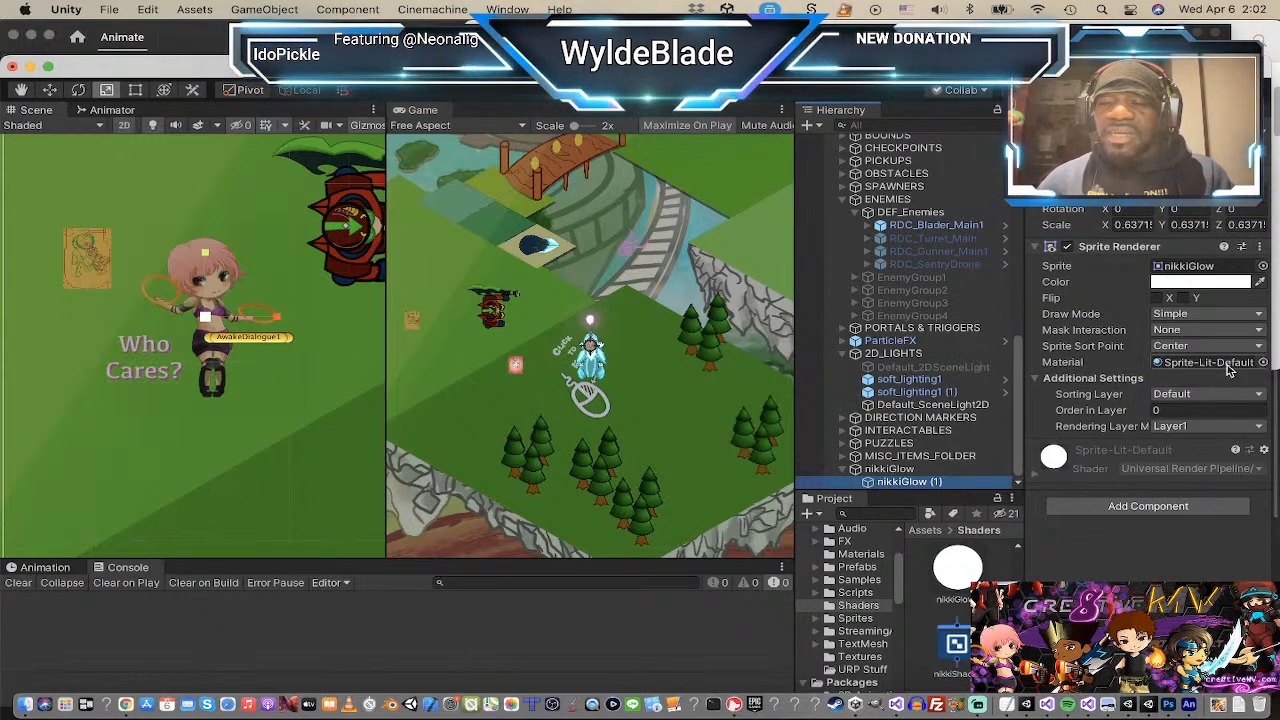
click(1229, 365)
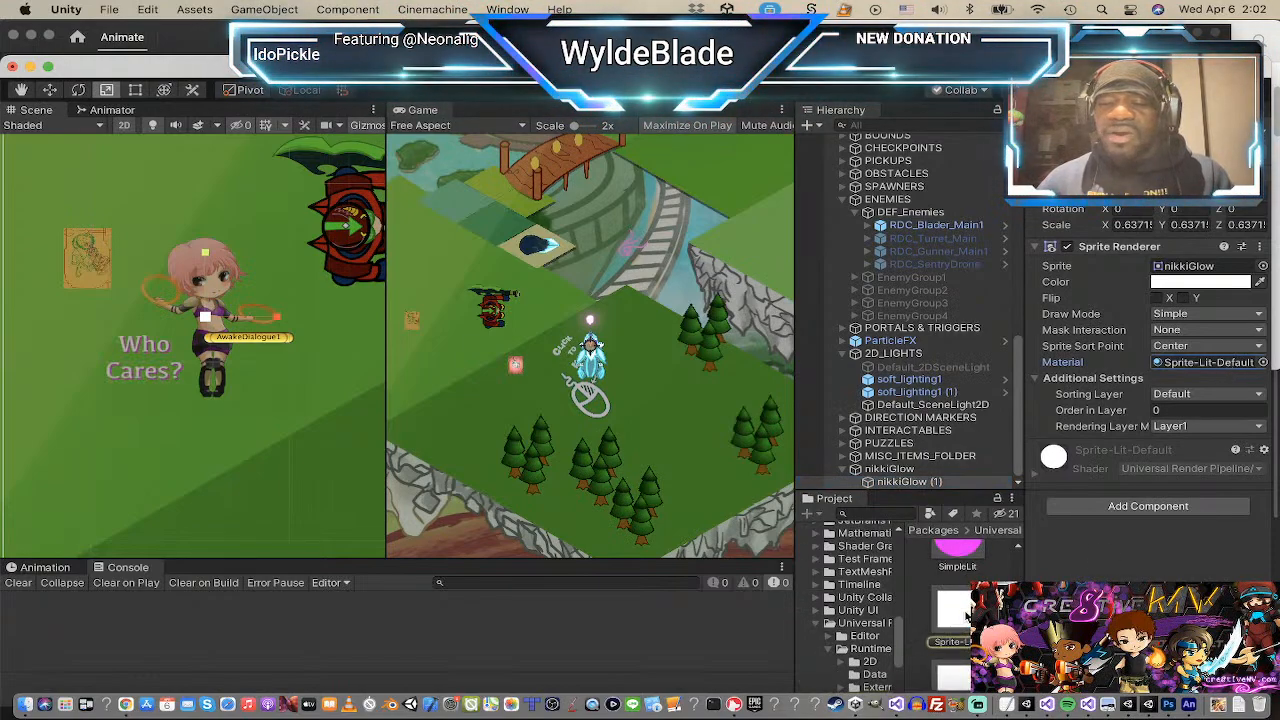
scroll(851, 580, down, 1)
scroll(851, 580, up, 10)
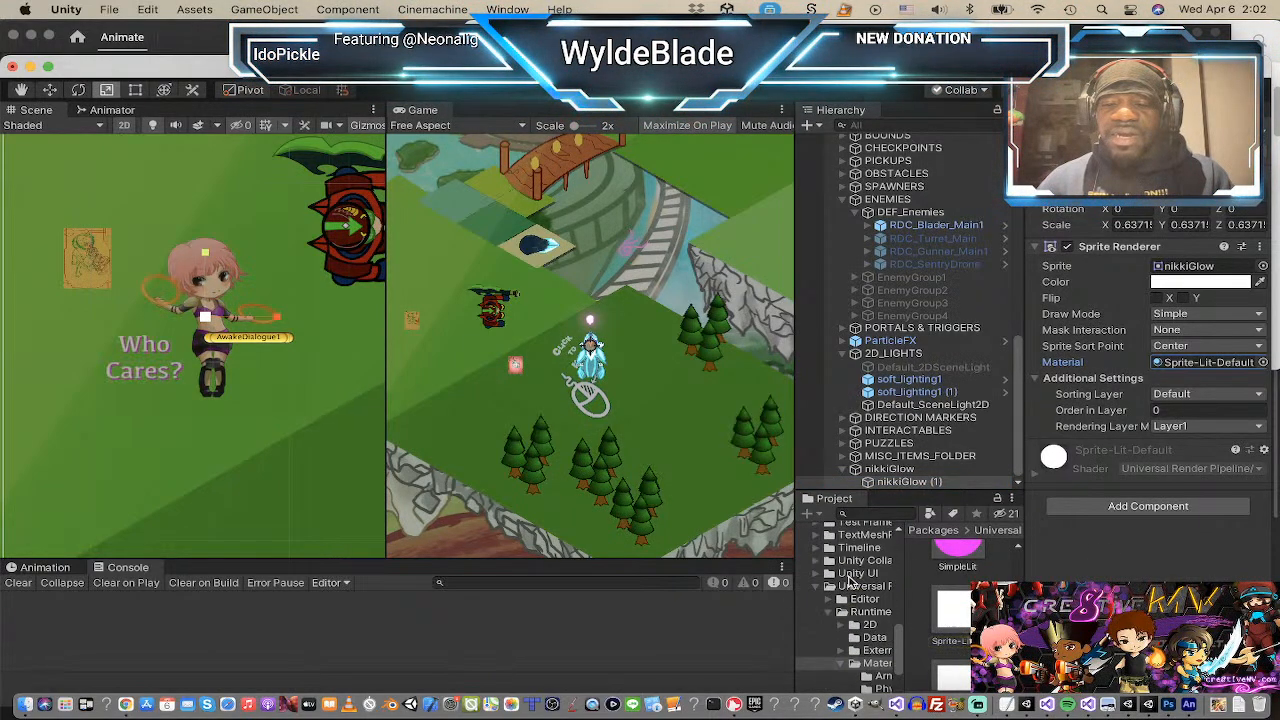
scroll(851, 580, down, 5)
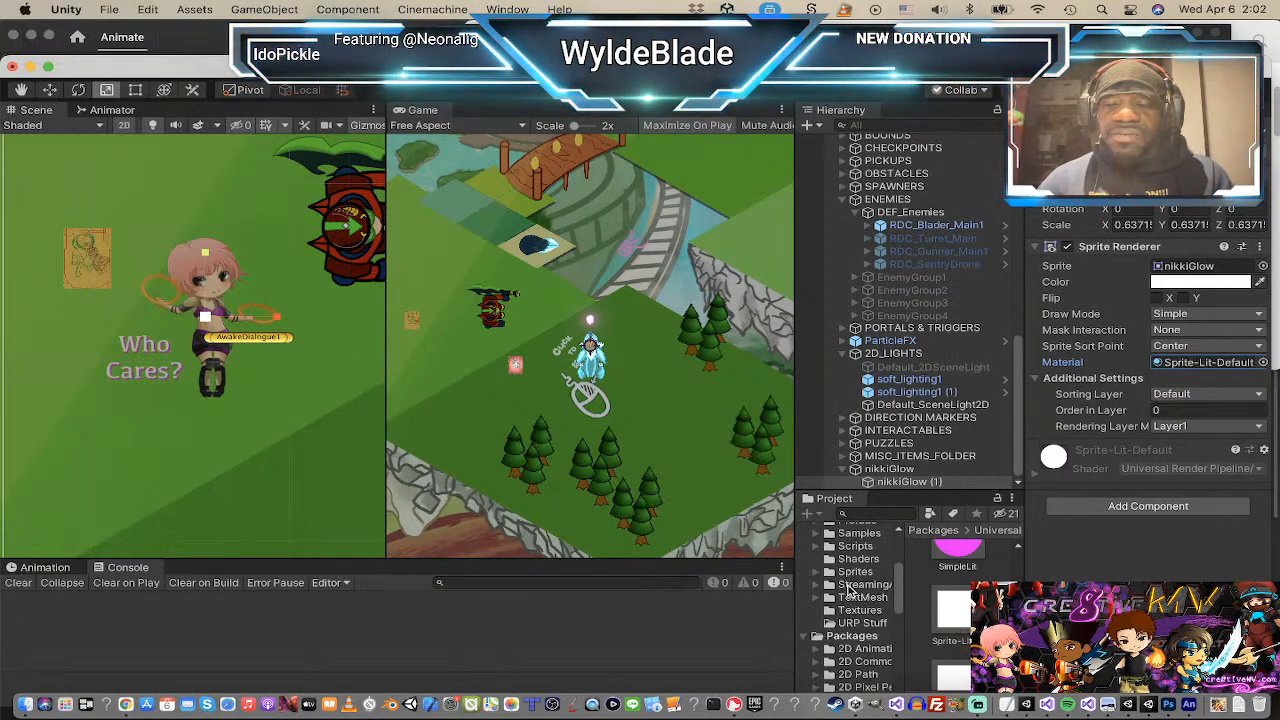
click(859, 560)
scroll(950, 615, down, 5)
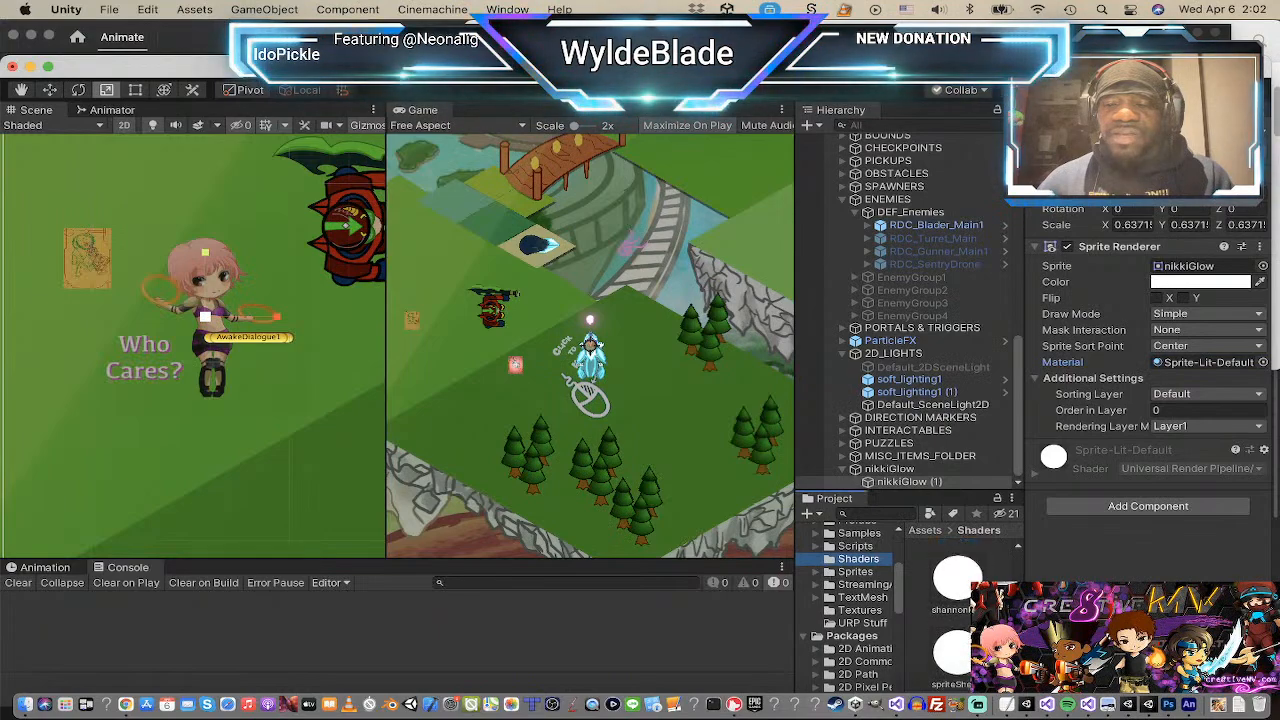
scroll(955, 615, up, 5)
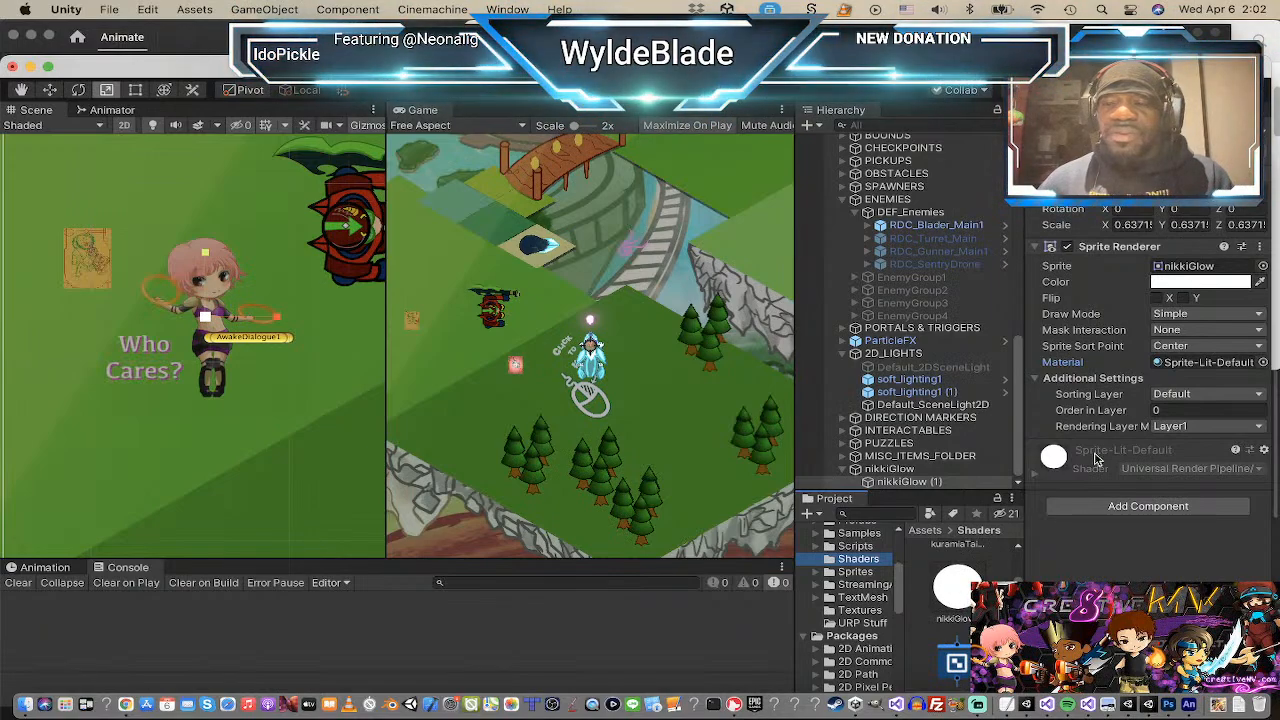
scroll(968, 588, up, 1)
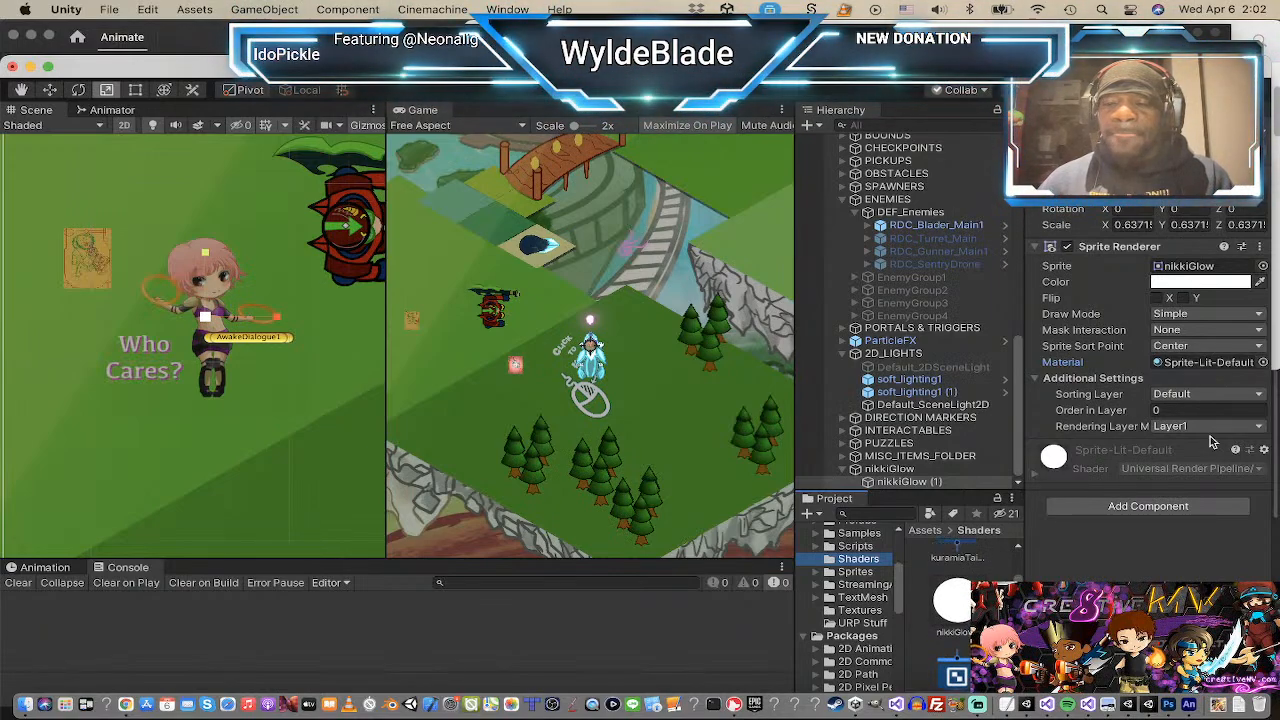
Step: Assign the nikkiGlow1 material to the Sprite Renderer of nikkiGlow (1), finding it with the search term "nikki"
click(1263, 363)
key(Escape)
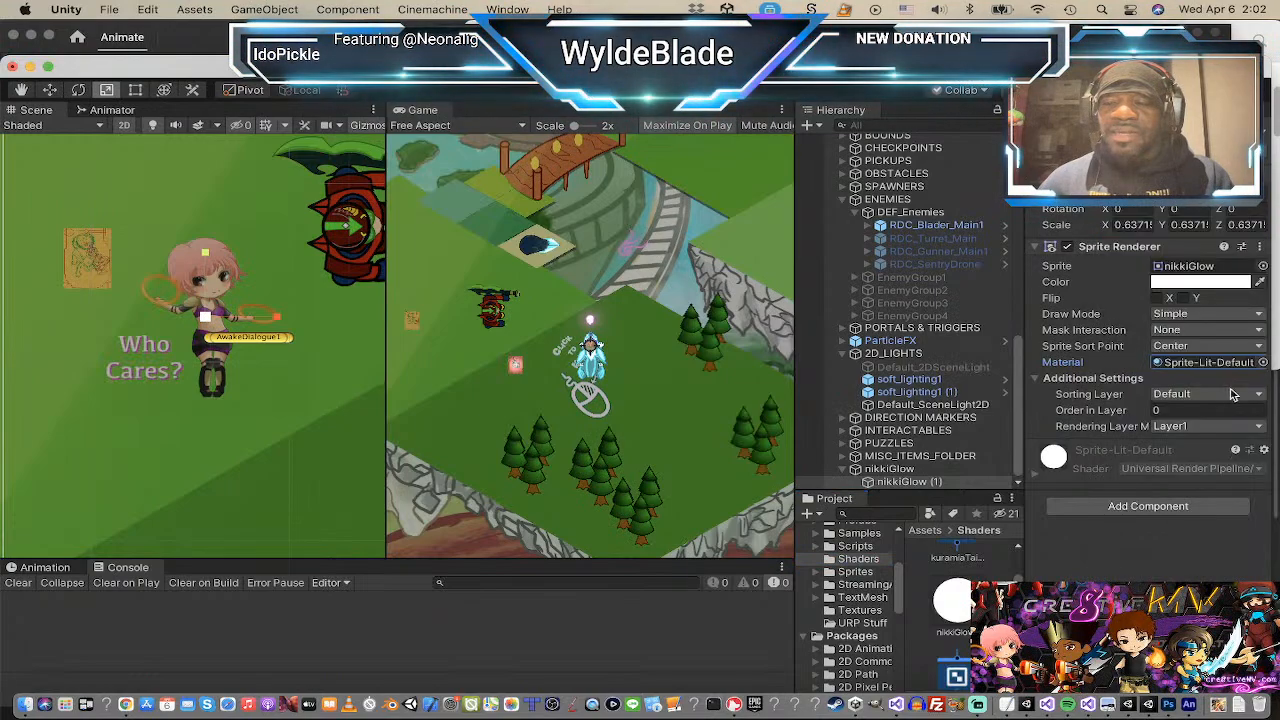
click(1262, 362)
key(Escape)
click(1264, 363)
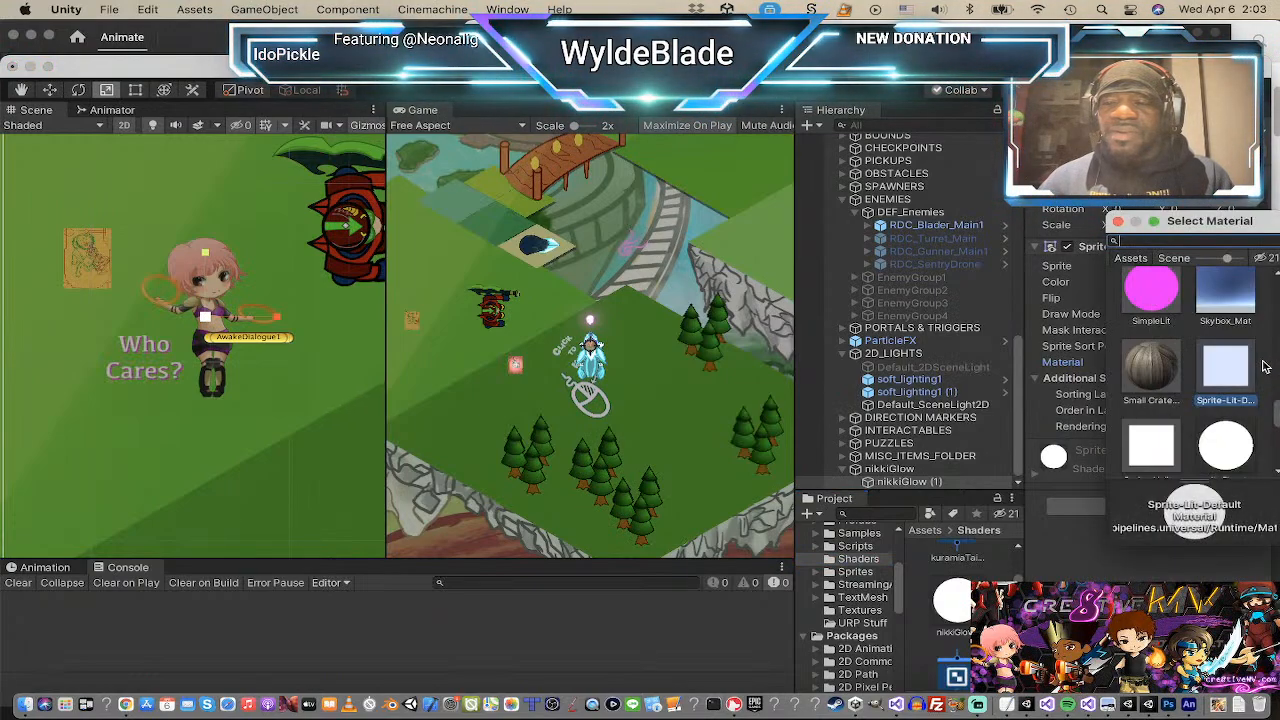
scroll(1240, 400, down, 3)
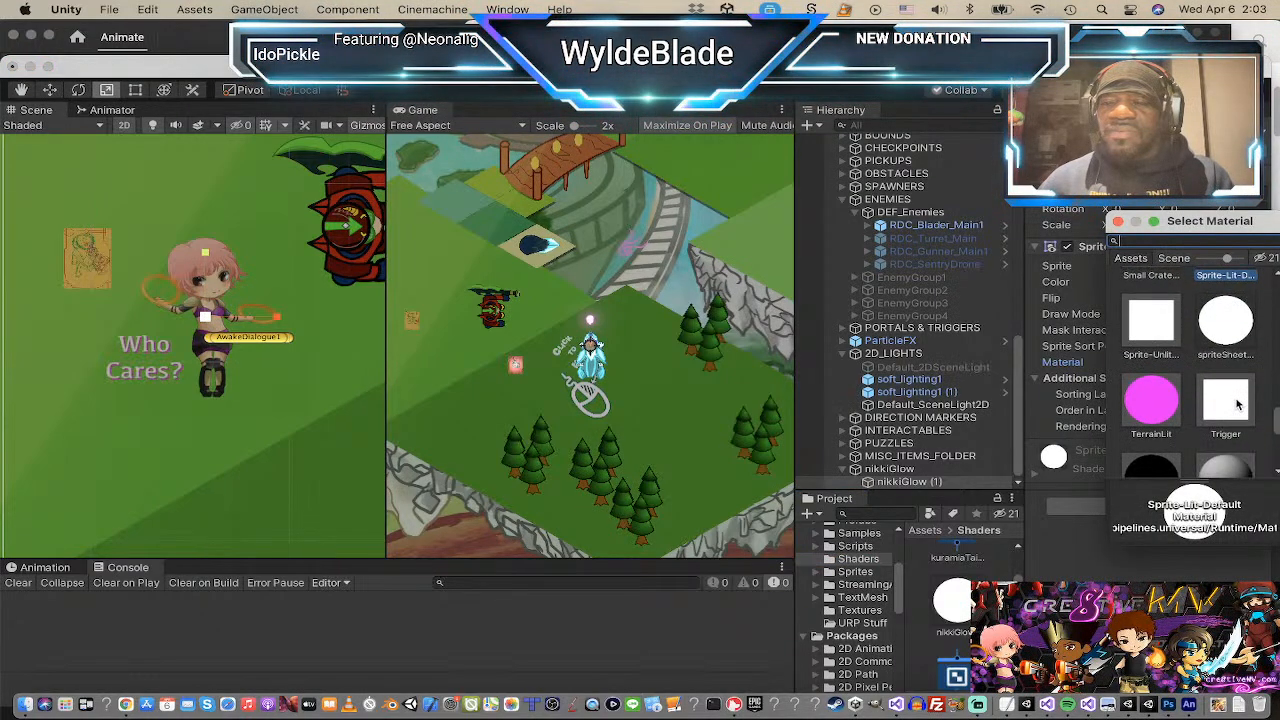
text(nikk)
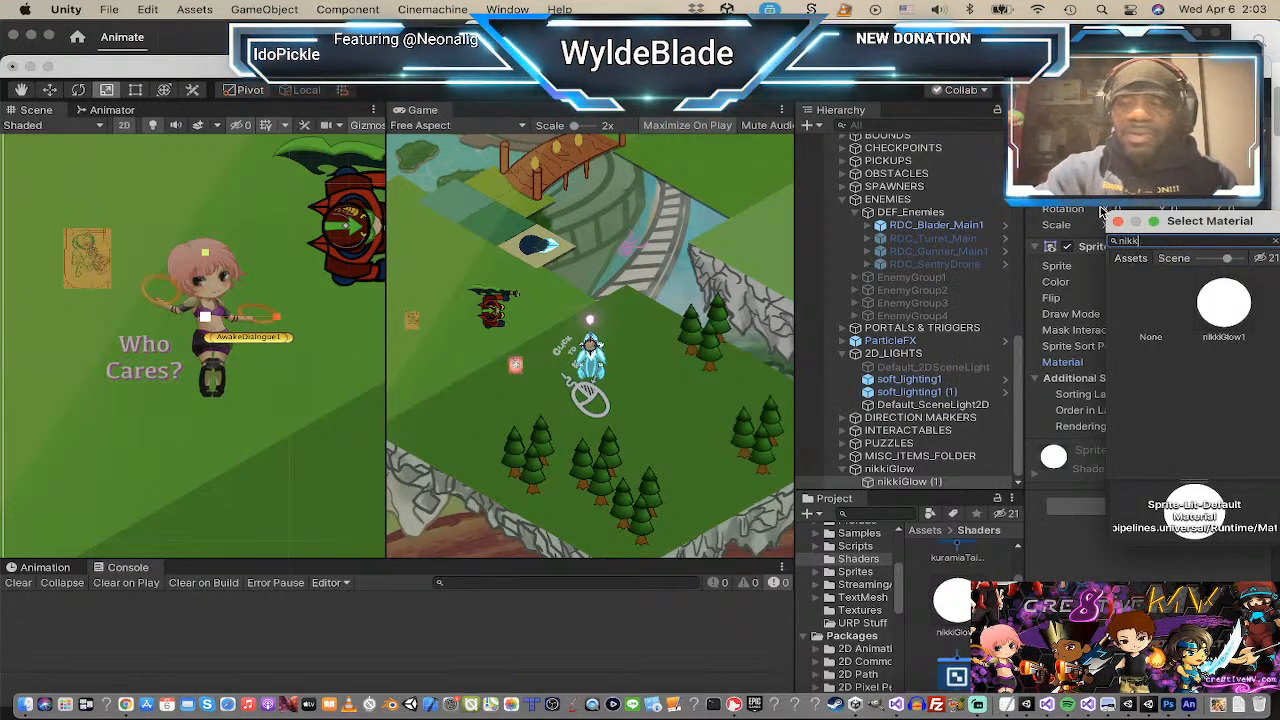
click(1230, 301)
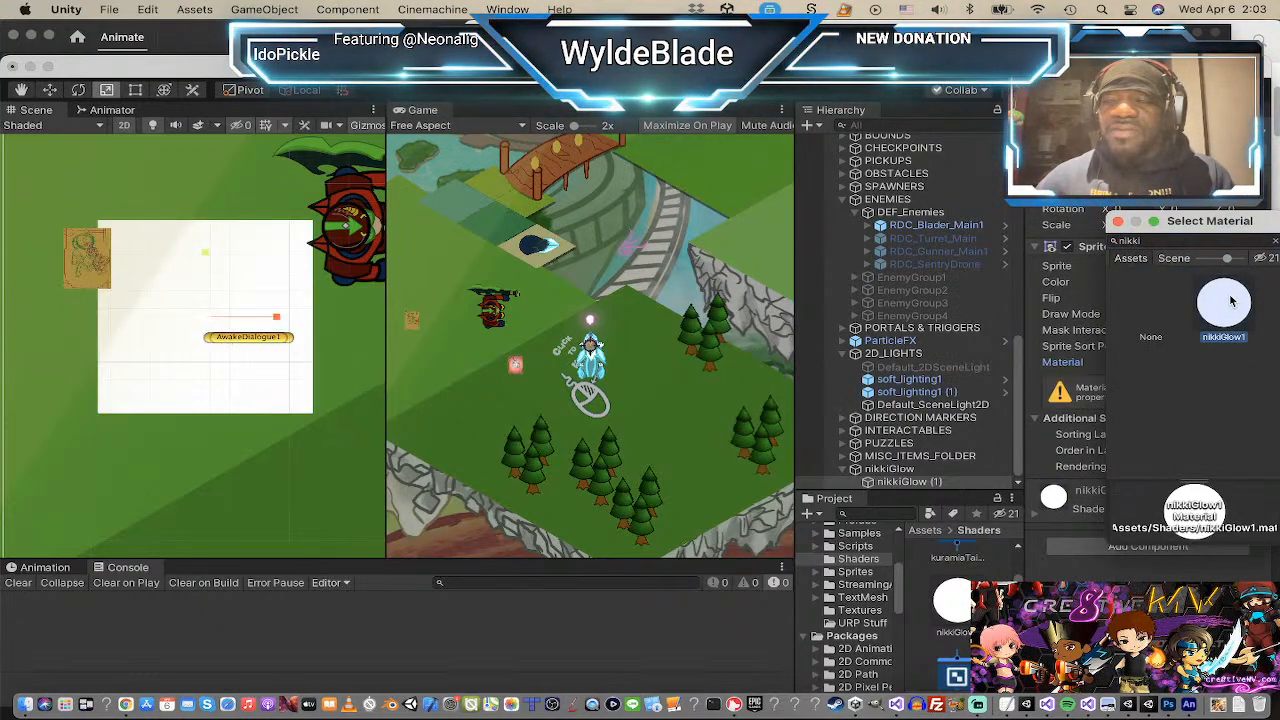
click(1119, 221)
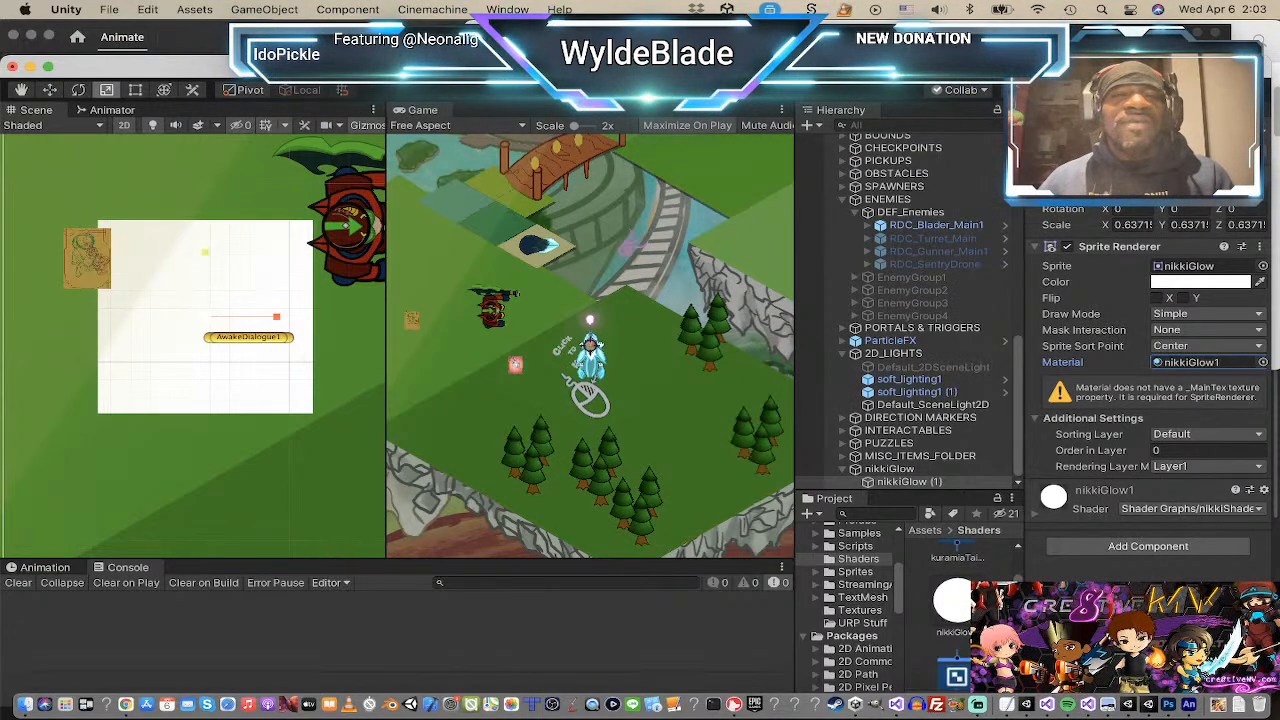
Step: Add a Texture2D property named MainTex to the nikkiShader graph and set its reference to _MainTex
click(1110, 45)
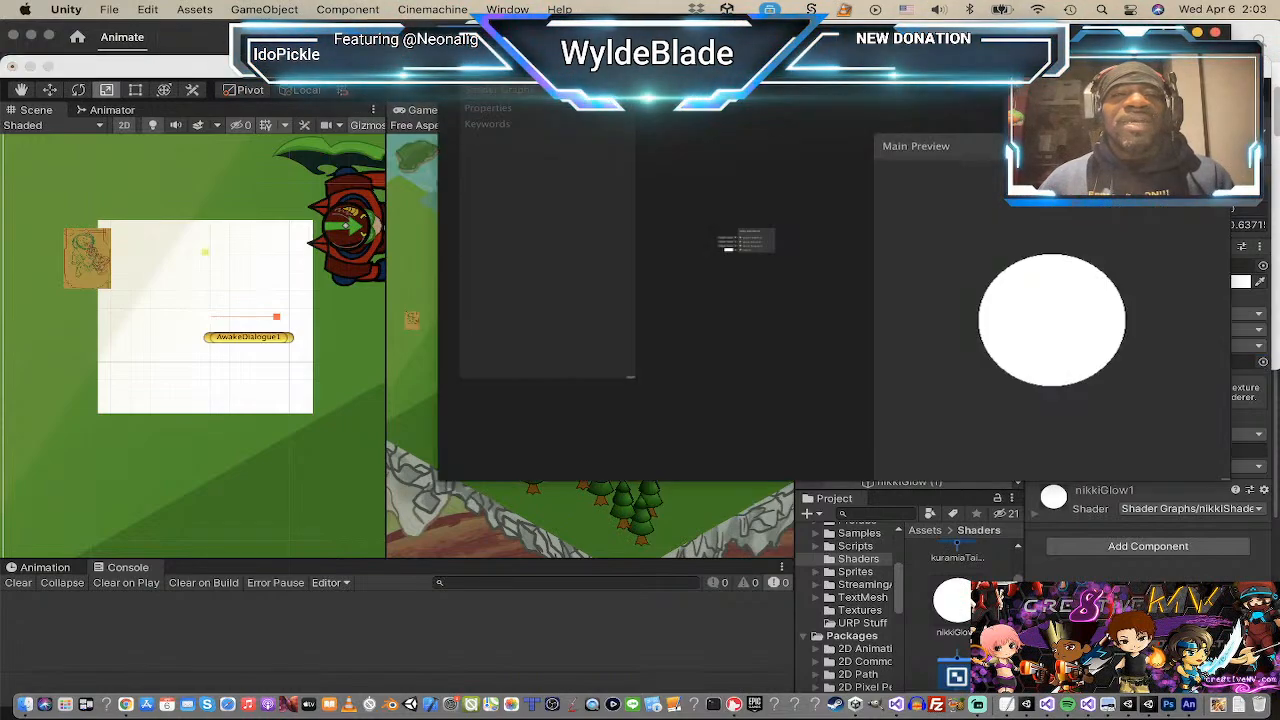
click(620, 87)
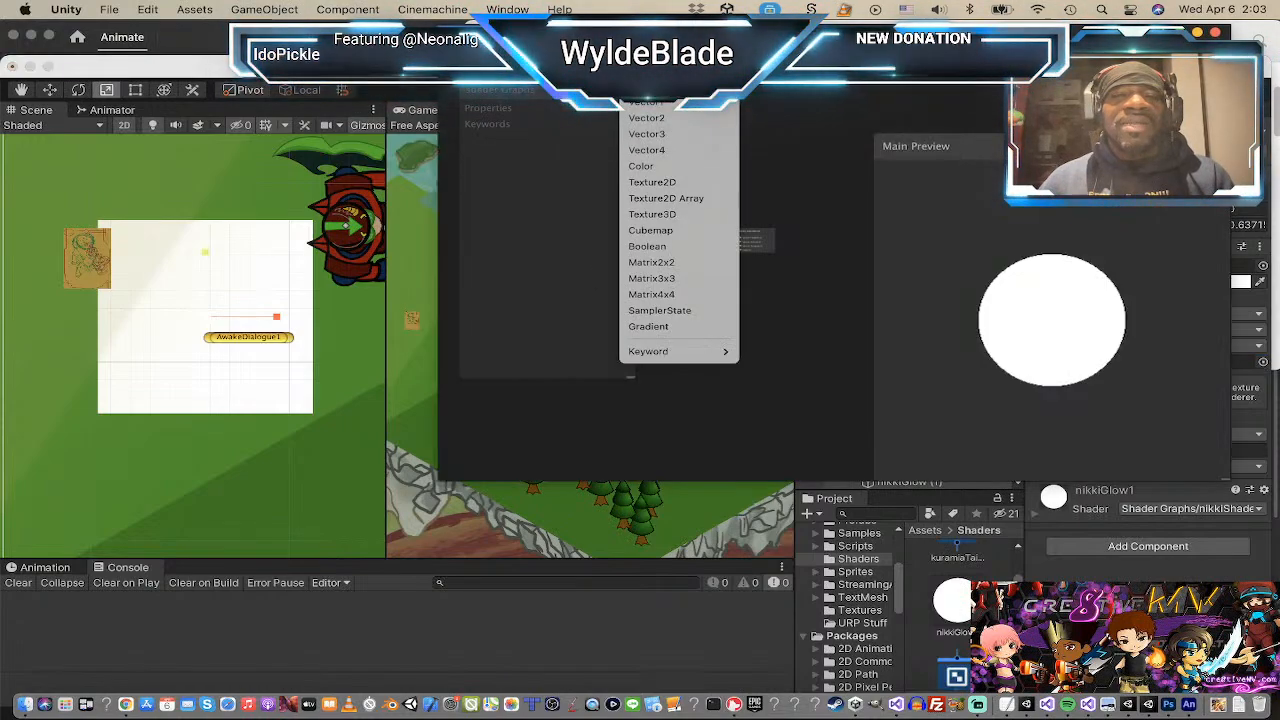
click(636, 184)
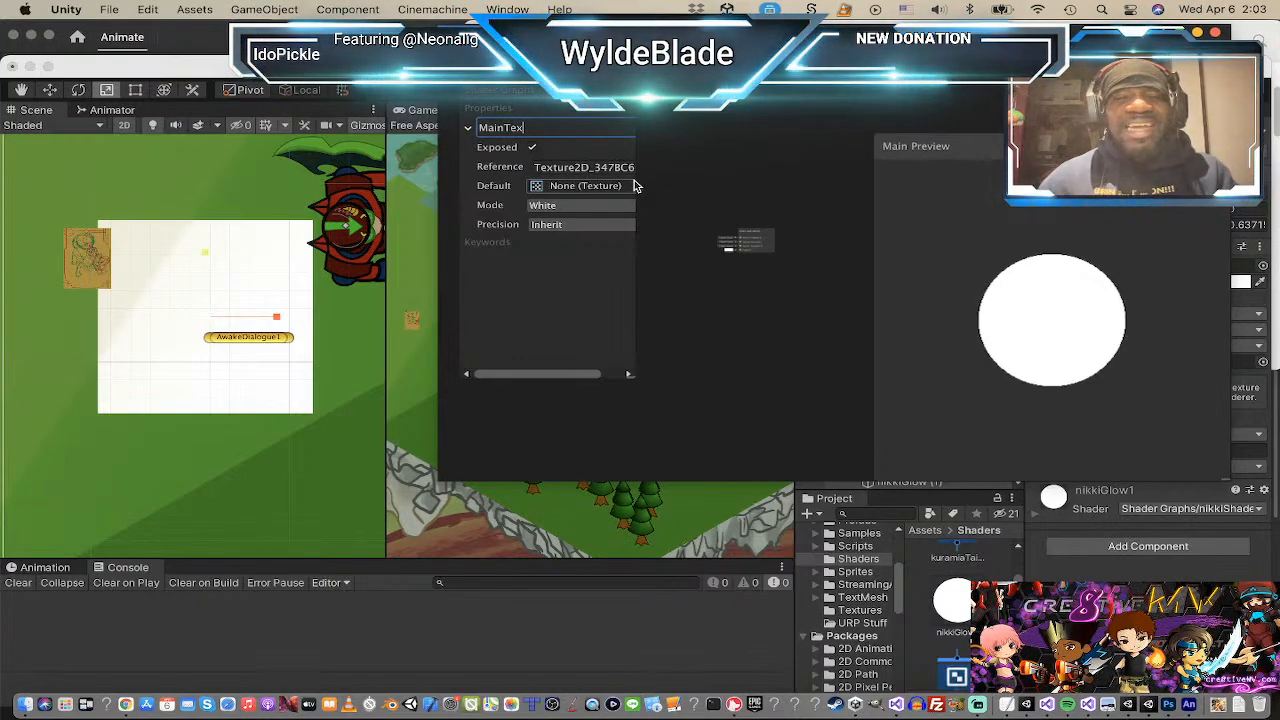
click(575, 168)
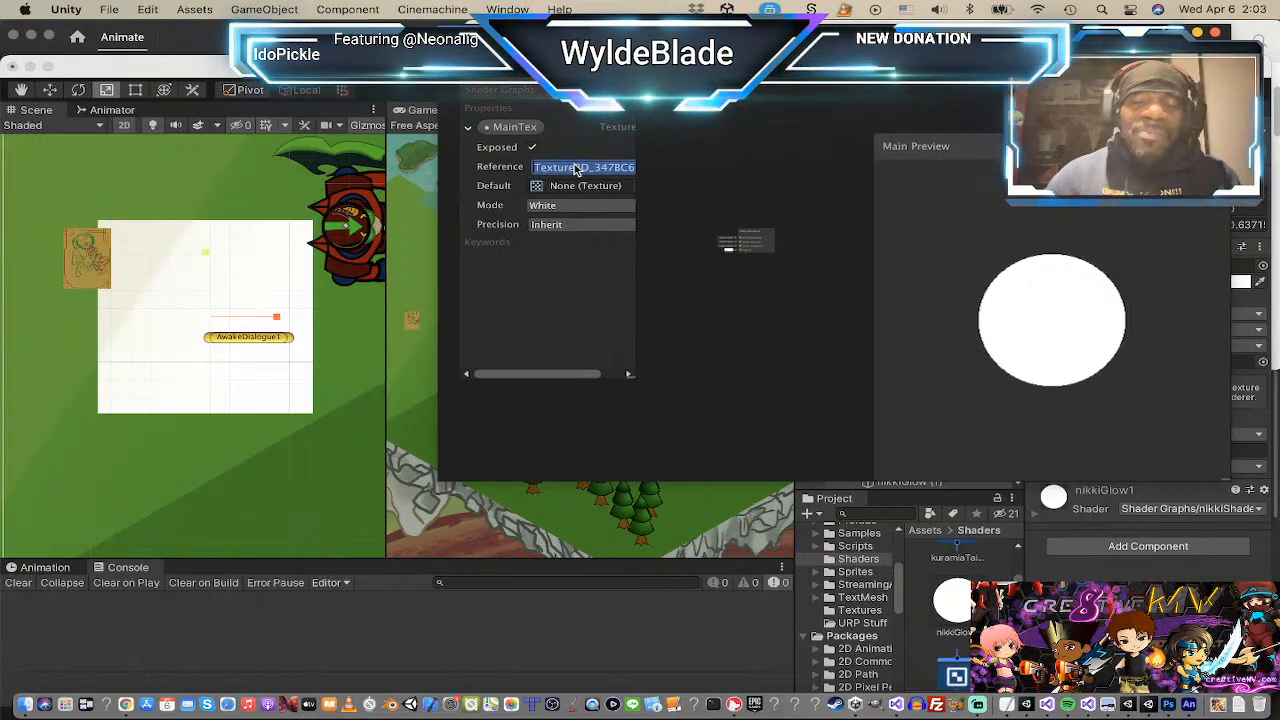
key(BackSpace)
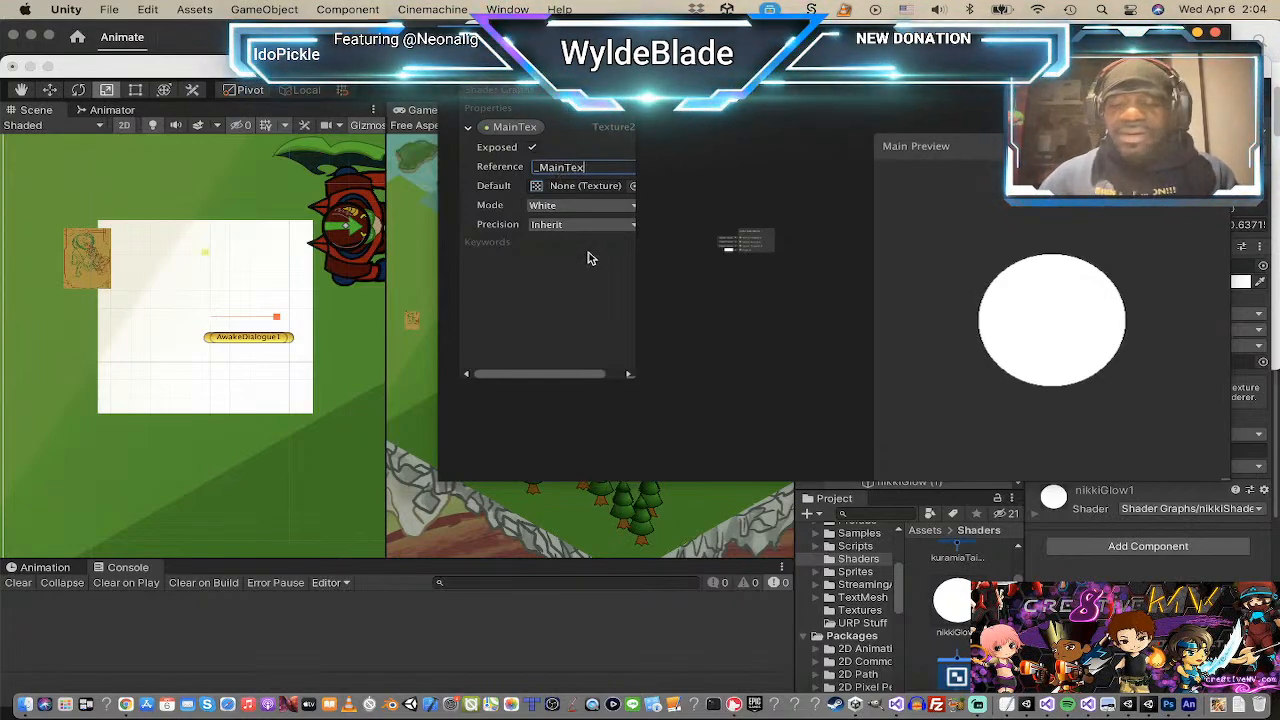
key(Return)
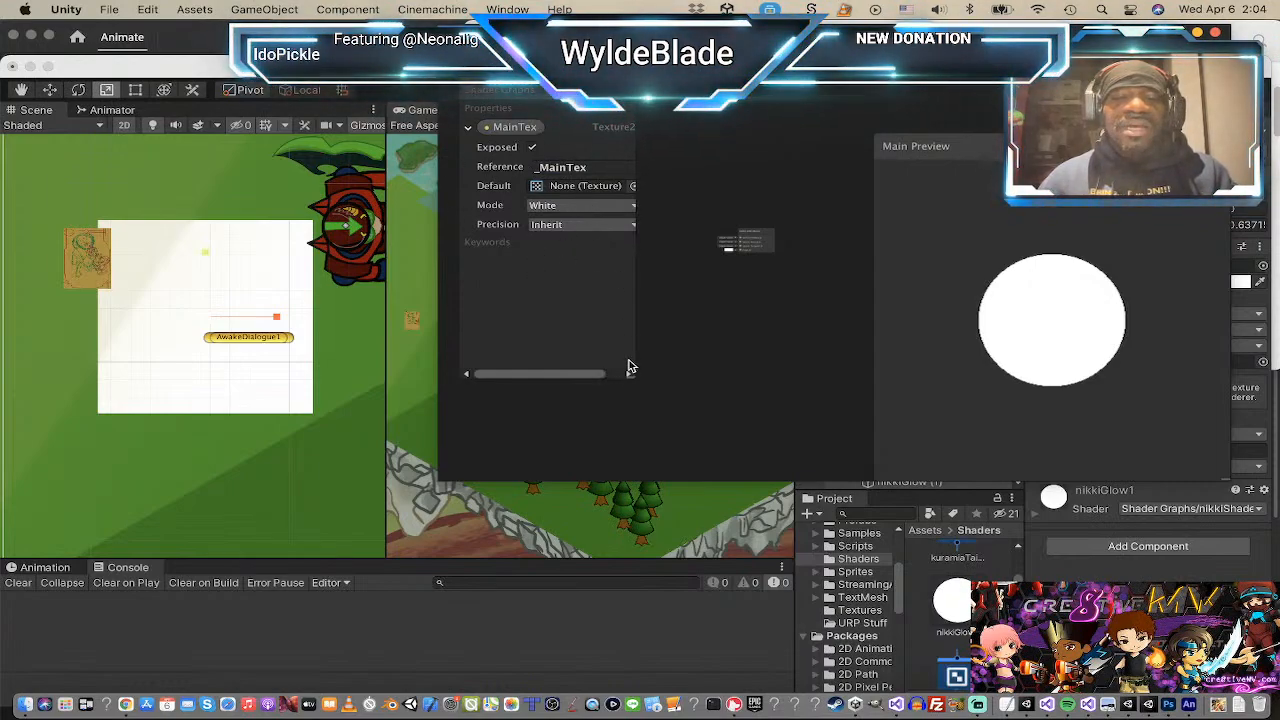
Step: Place the MainTex property as a node beside the Sprite Unlit Master and enlarge the graph window
scroll(711, 317, up, 1)
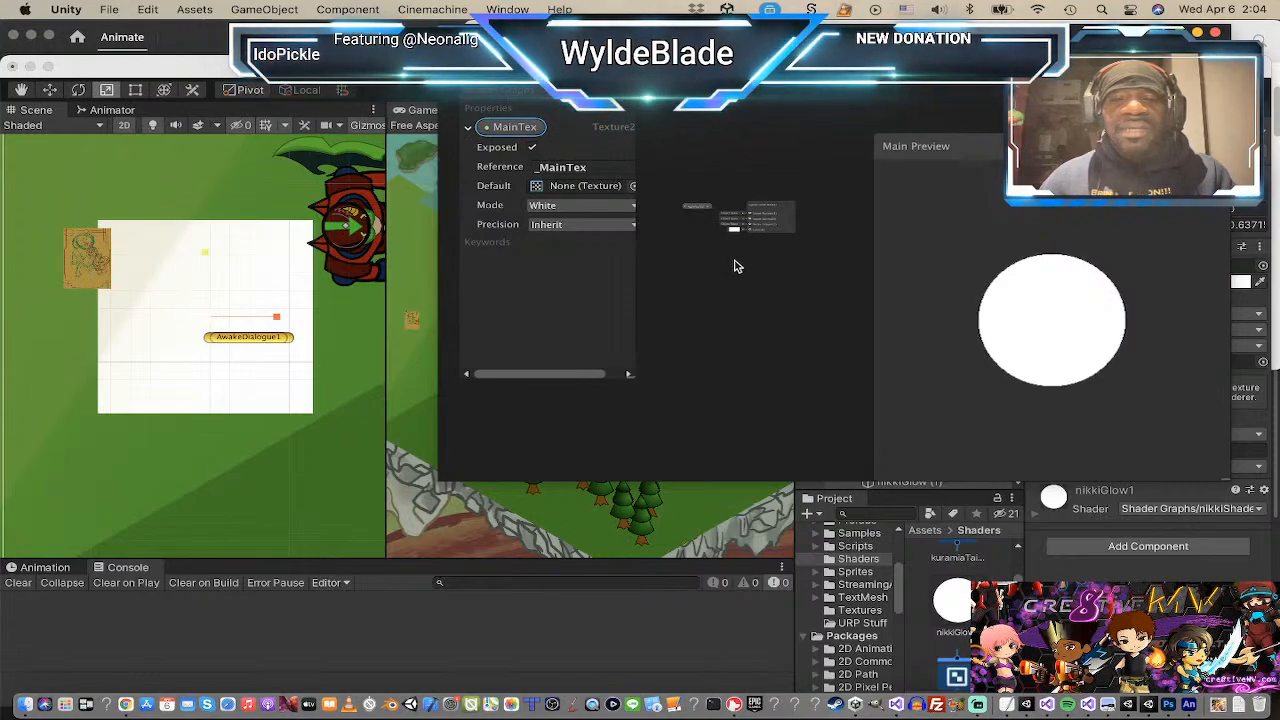
scroll(754, 257, up, 3)
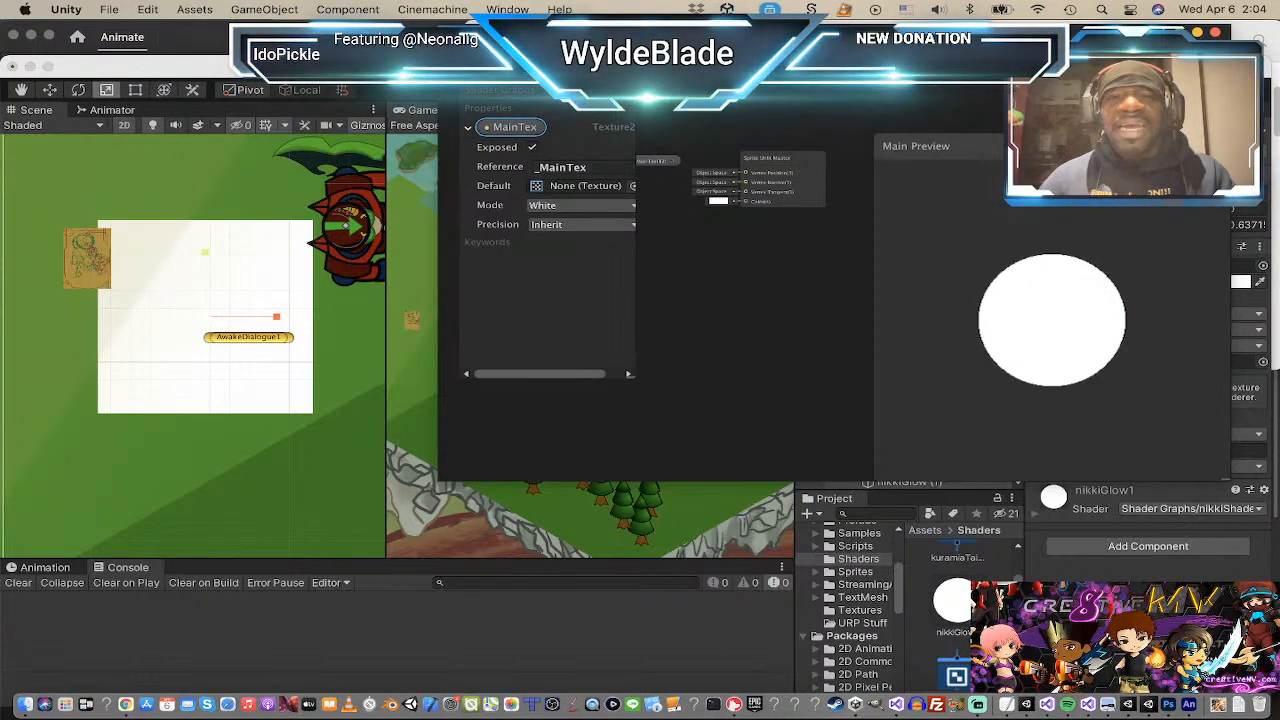
drag(980, 35, 824, 32)
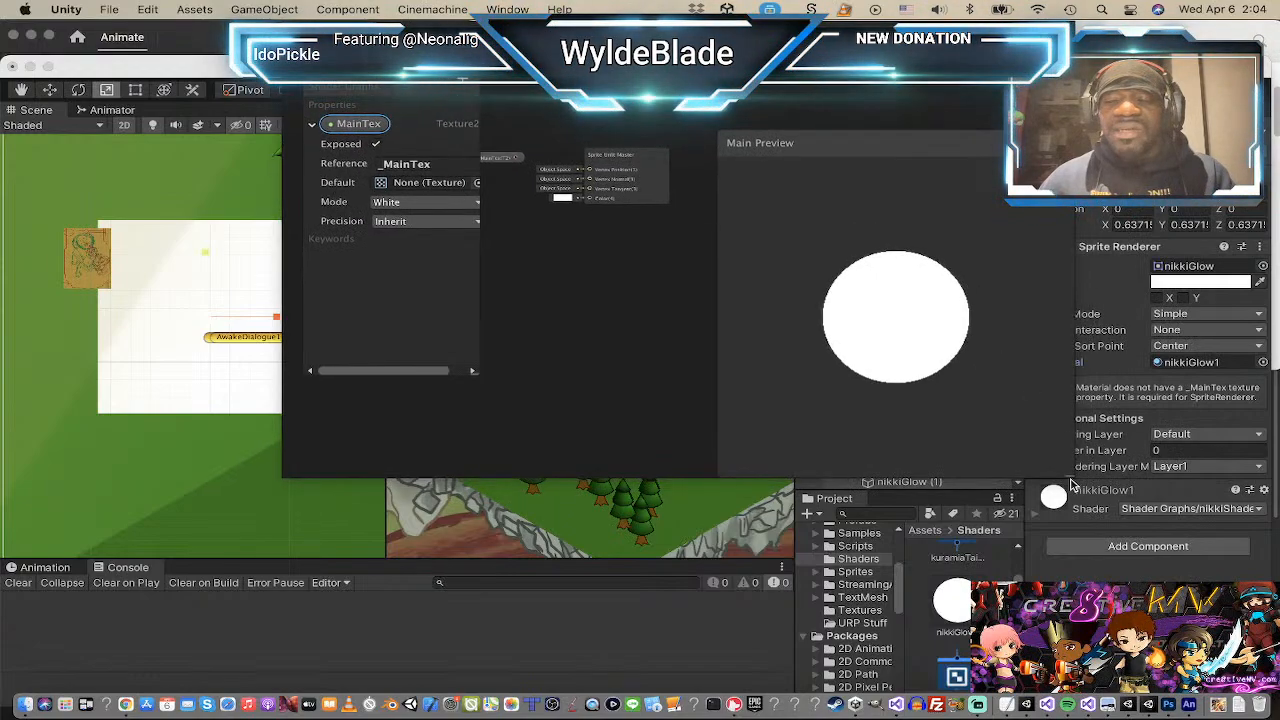
drag(1071, 478, 1276, 572)
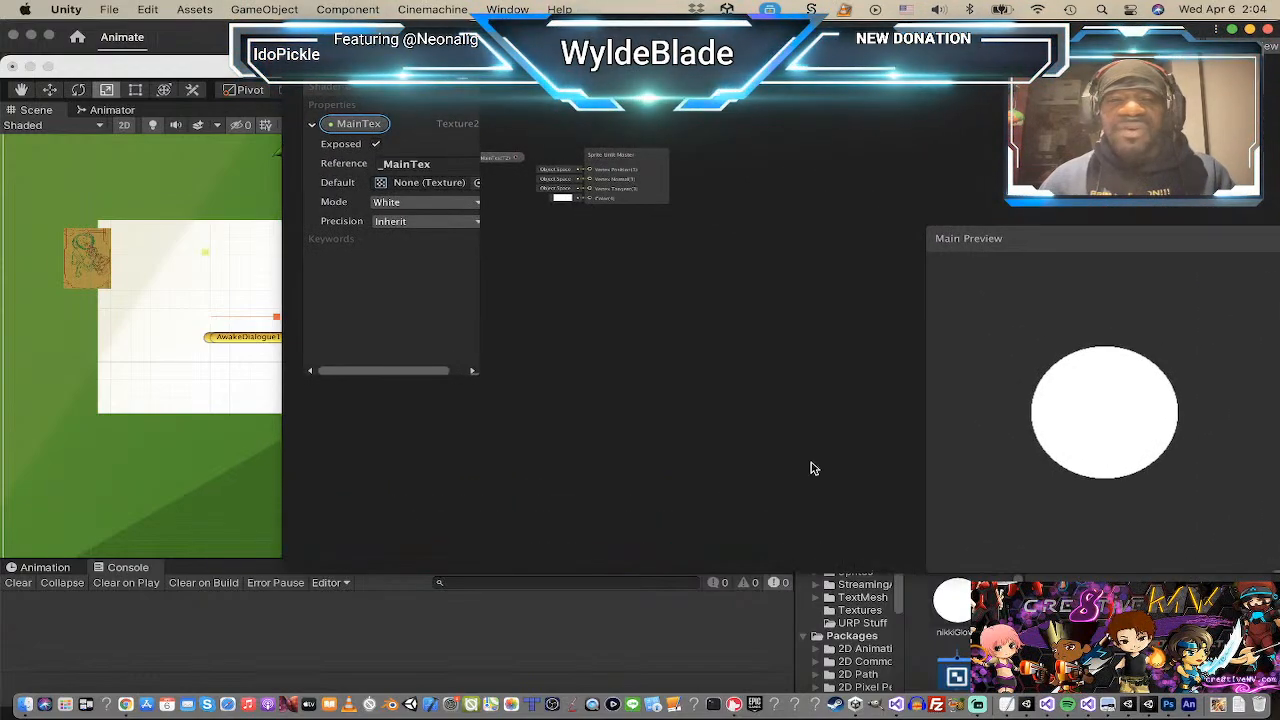
scroll(686, 300, up, 3)
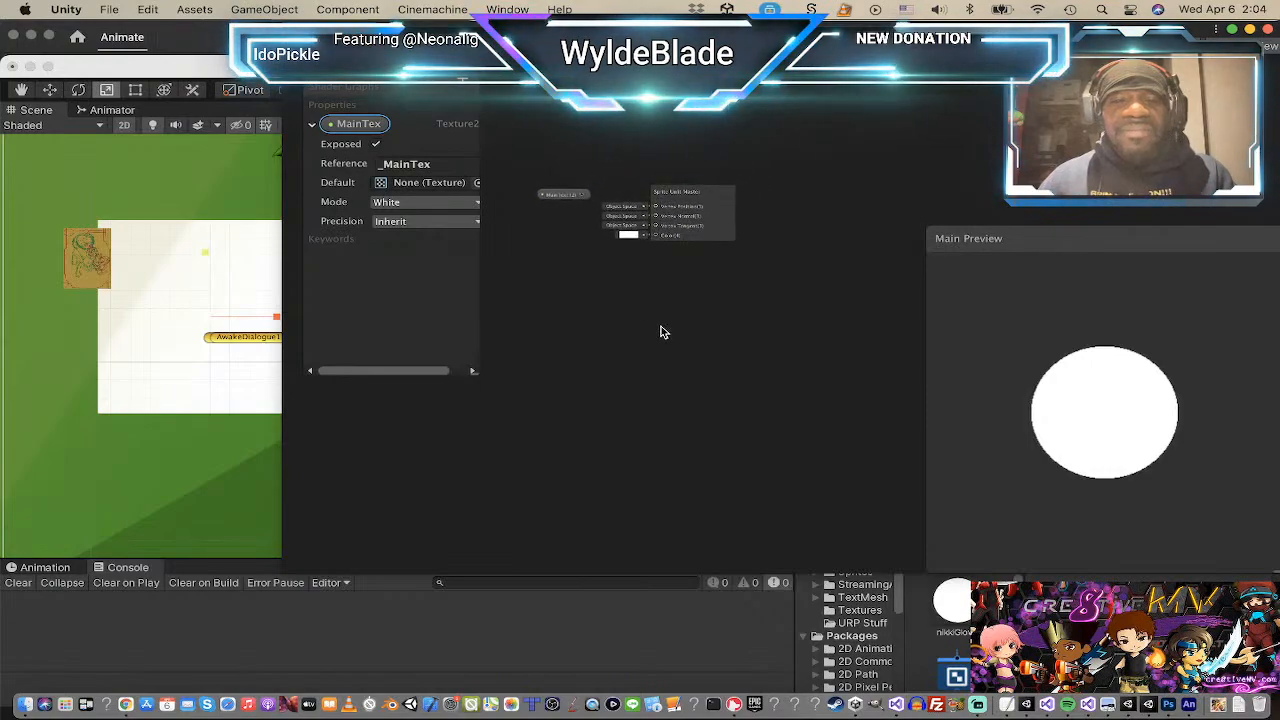
middle_drag(667, 307, 669, 311)
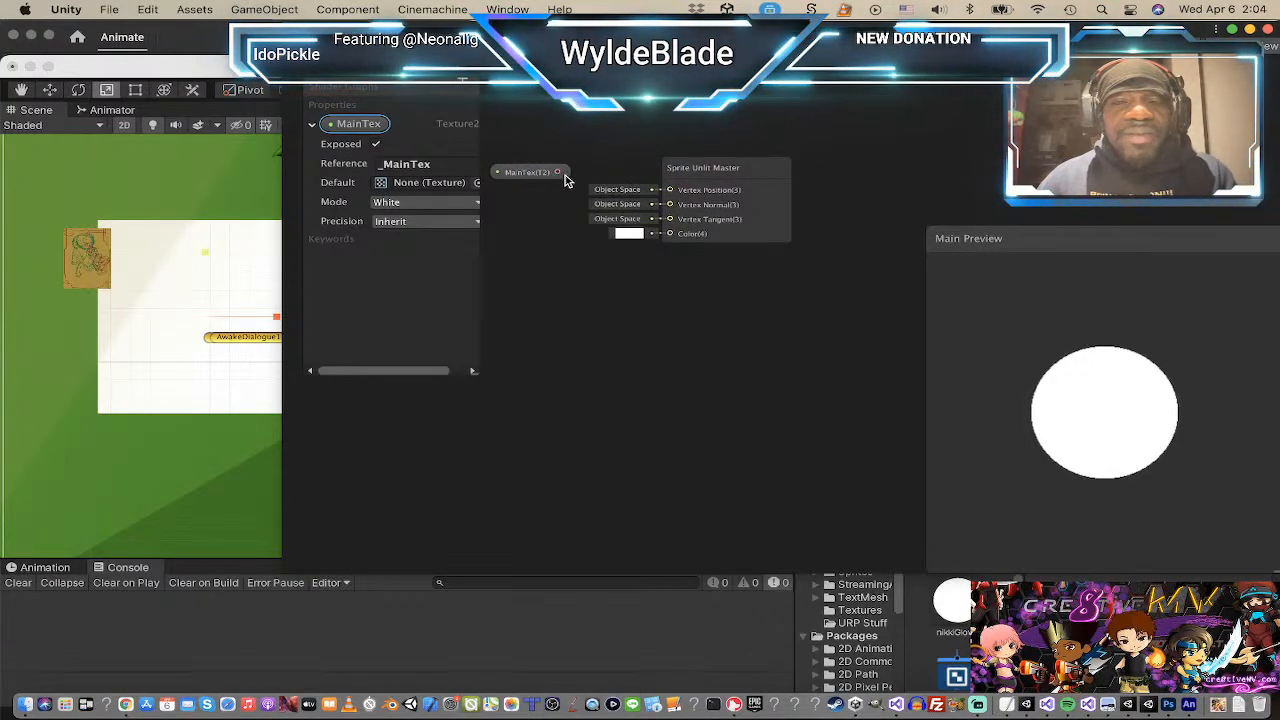
Step: Create a Sample Texture 2D node fed by the MainTex node's output
drag(558, 173, 593, 314)
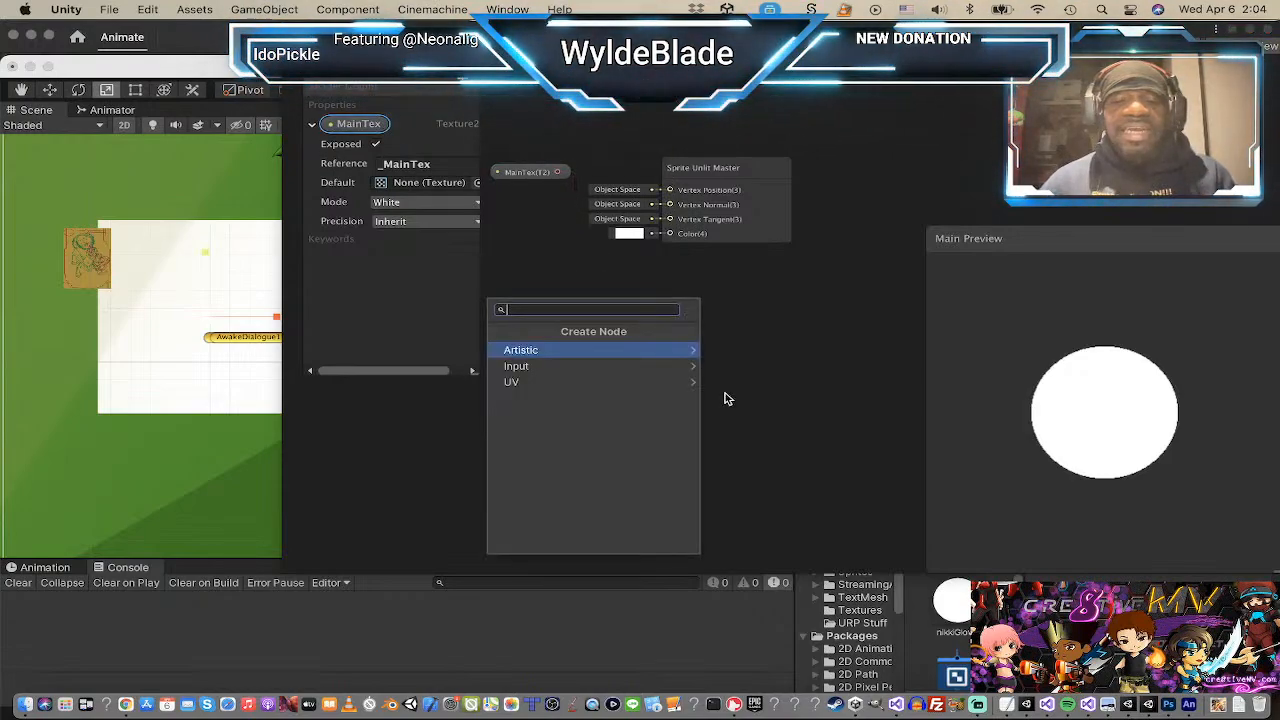
text(t)
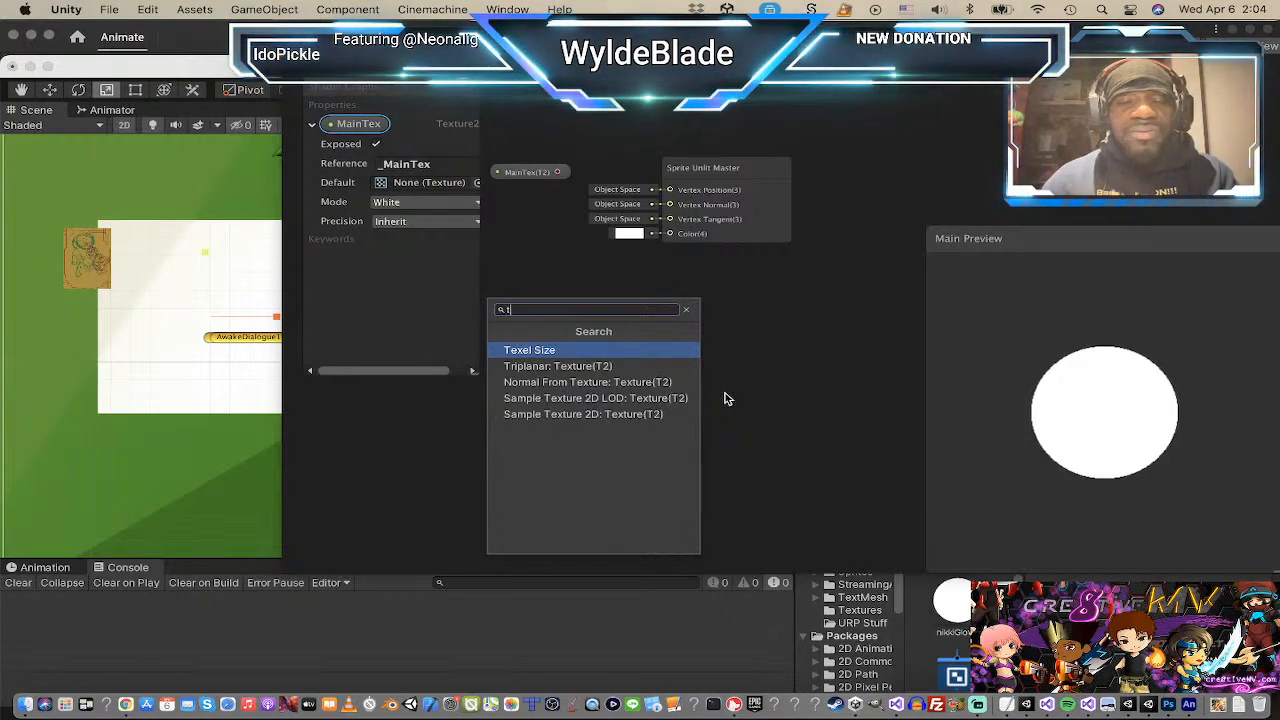
click(564, 418)
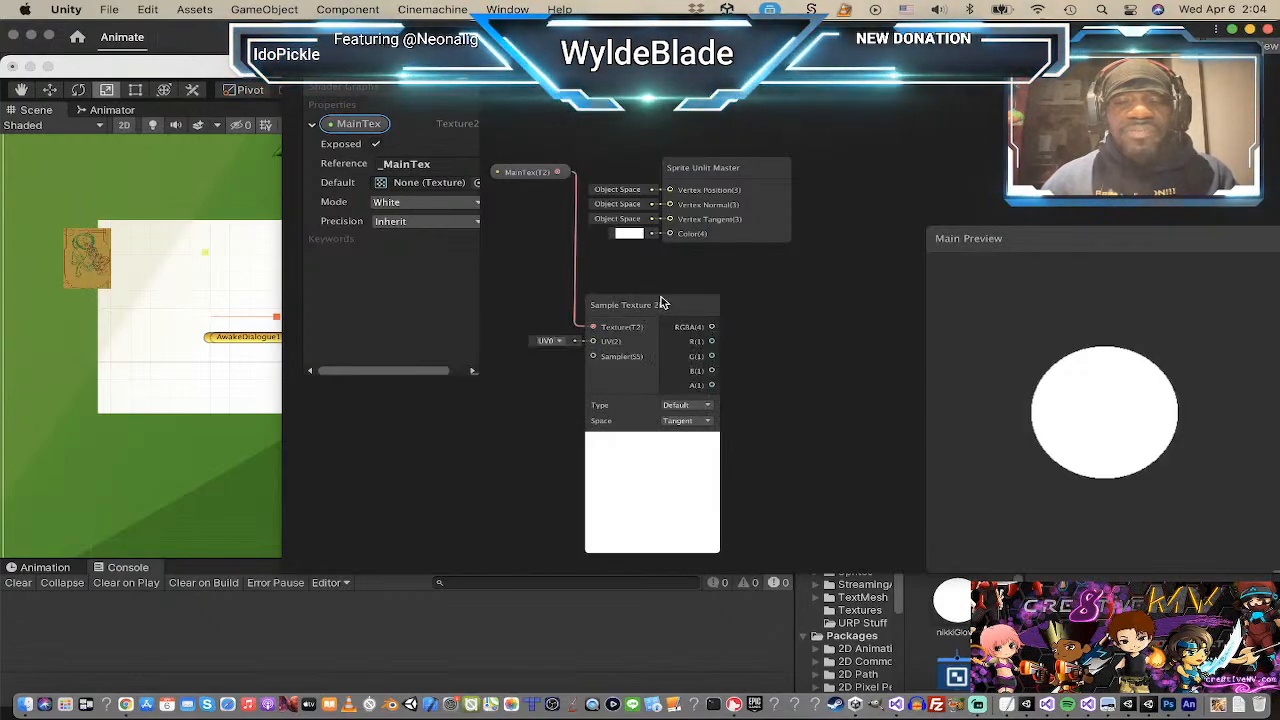
Step: Connect the Sample Texture 2D's RGBA output to the Sprite Unlit Master's Color input and space out the three nodes
drag(661, 303, 672, 235)
drag(740, 168, 850, 339)
scroll(766, 240, down, 3)
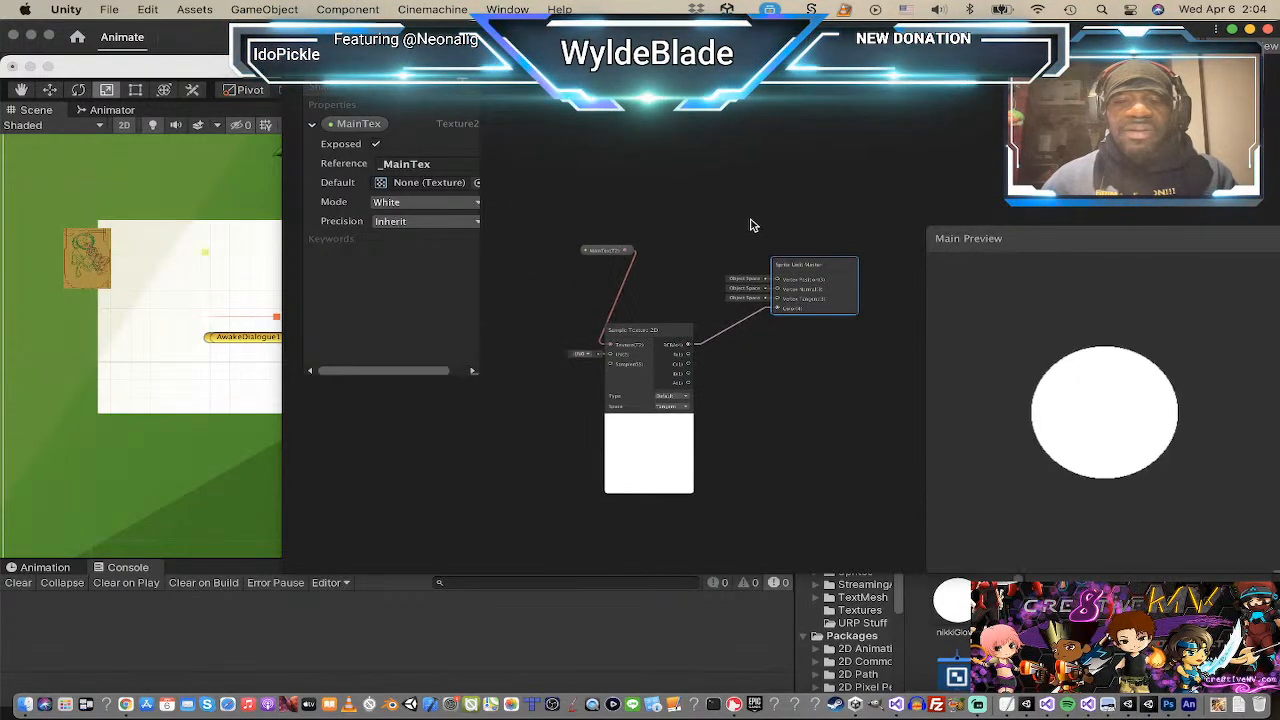
middle_drag(747, 217, 710, 140)
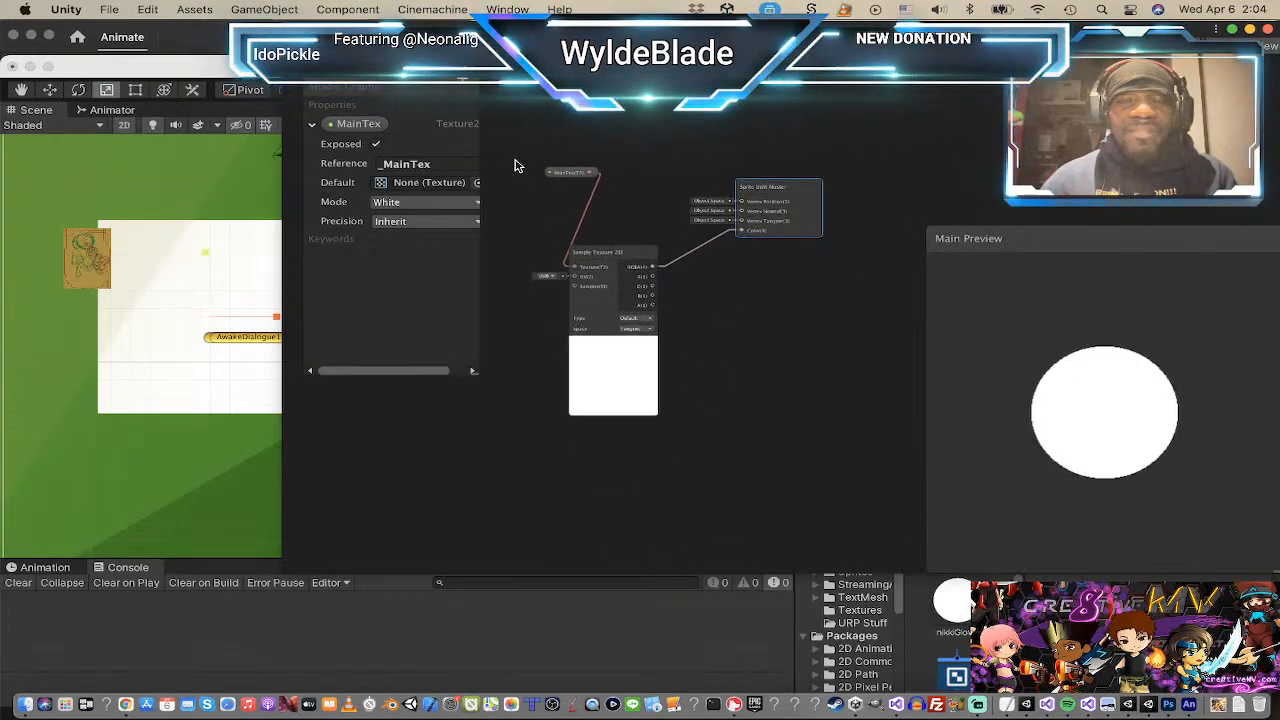
drag(557, 176, 517, 171)
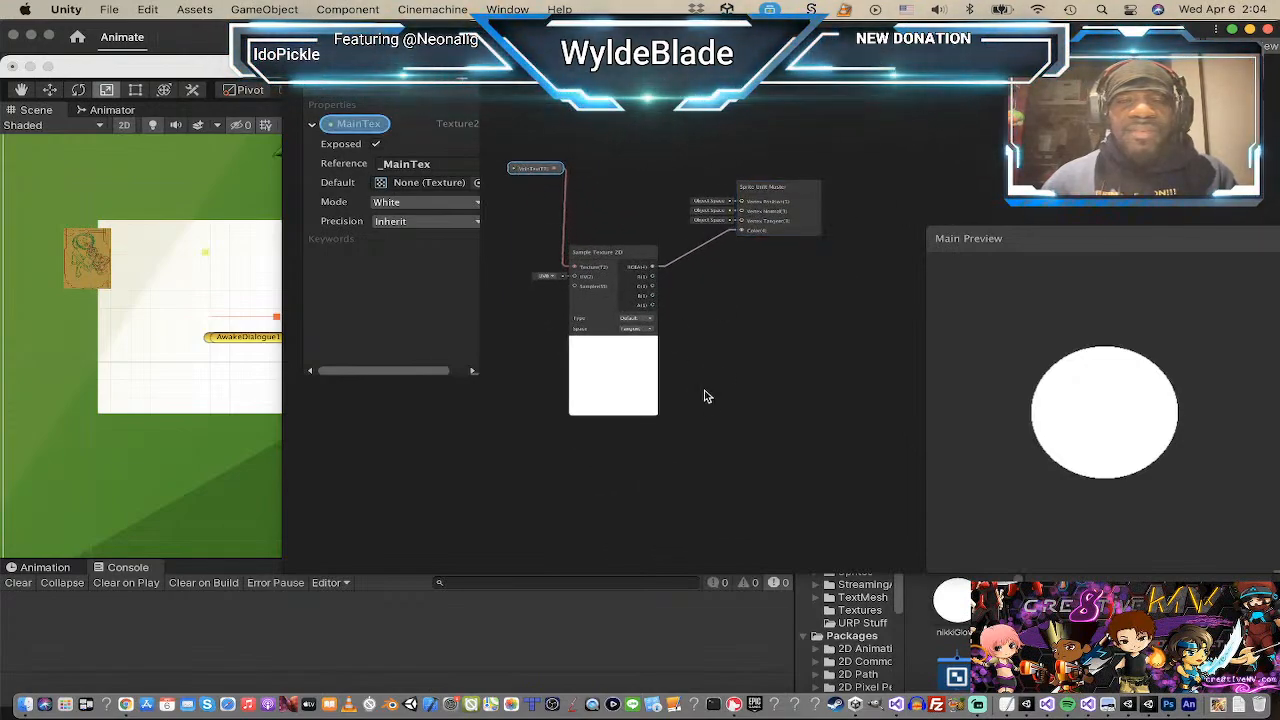
click(540, 355)
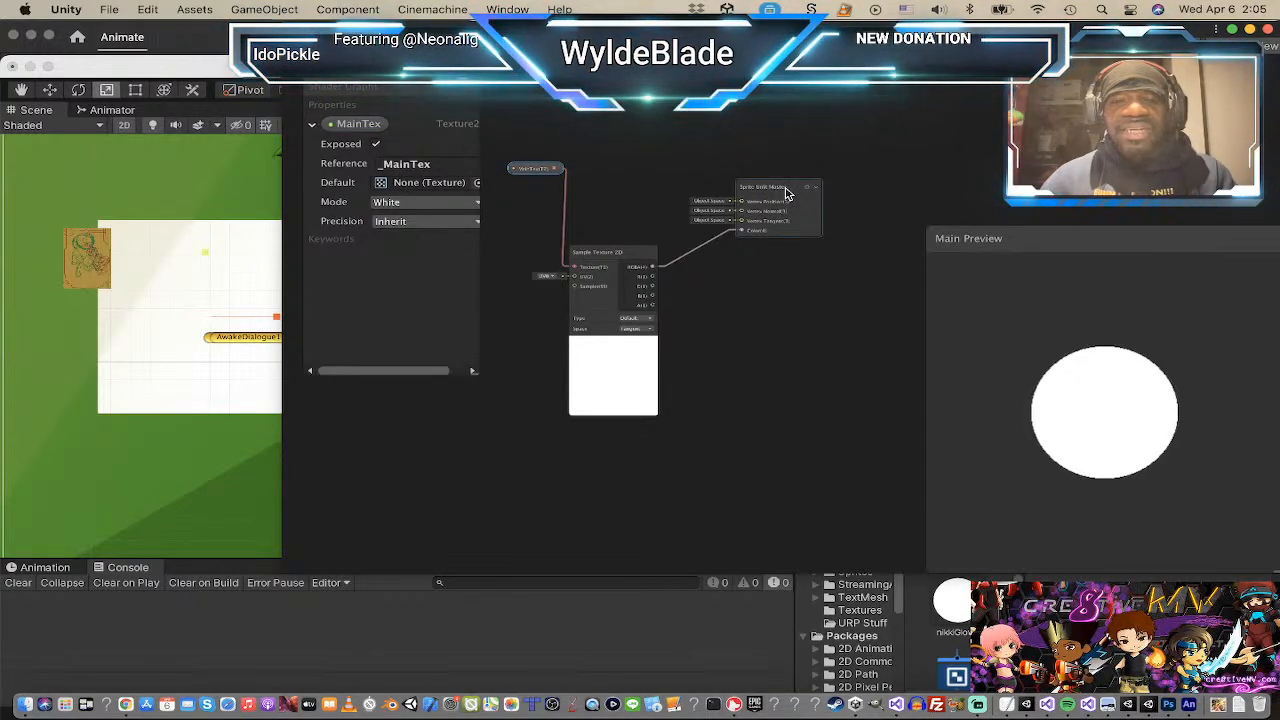
drag(786, 194, 811, 189)
click(675, 426)
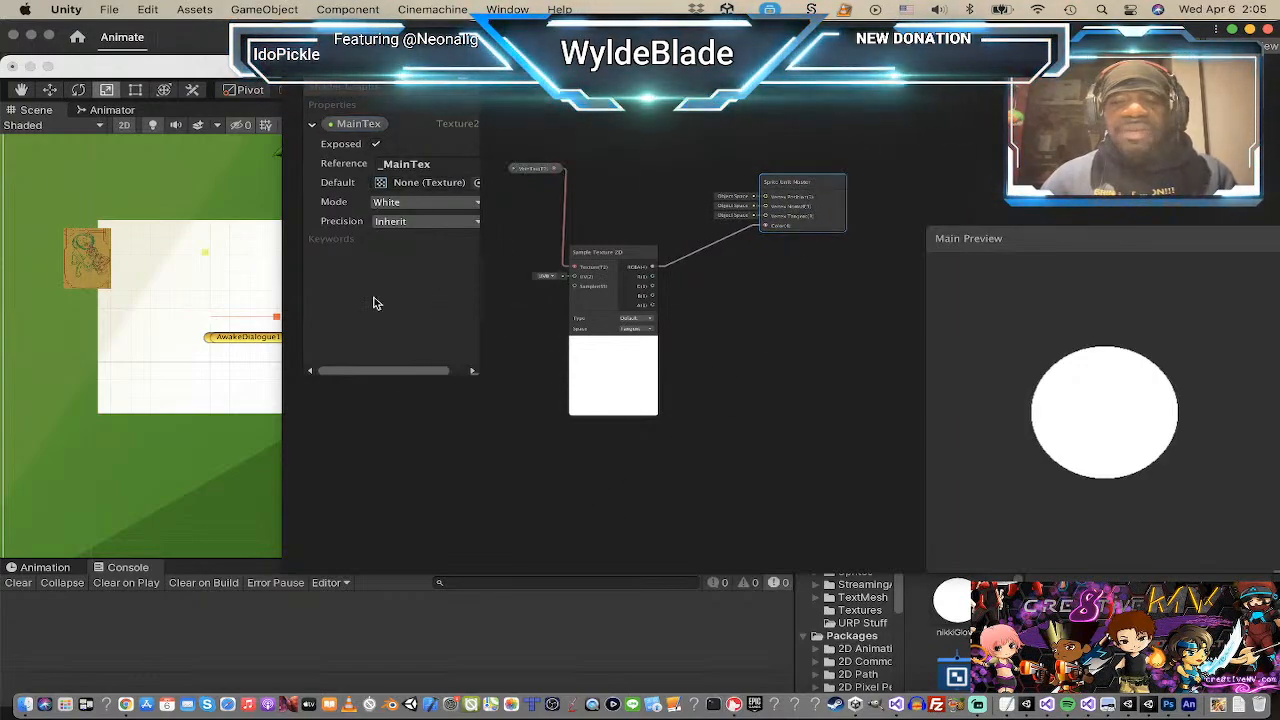
Step: Set the MainTex property's default texture to nikkiGlow, finding it with the search term "nikki"
click(477, 185)
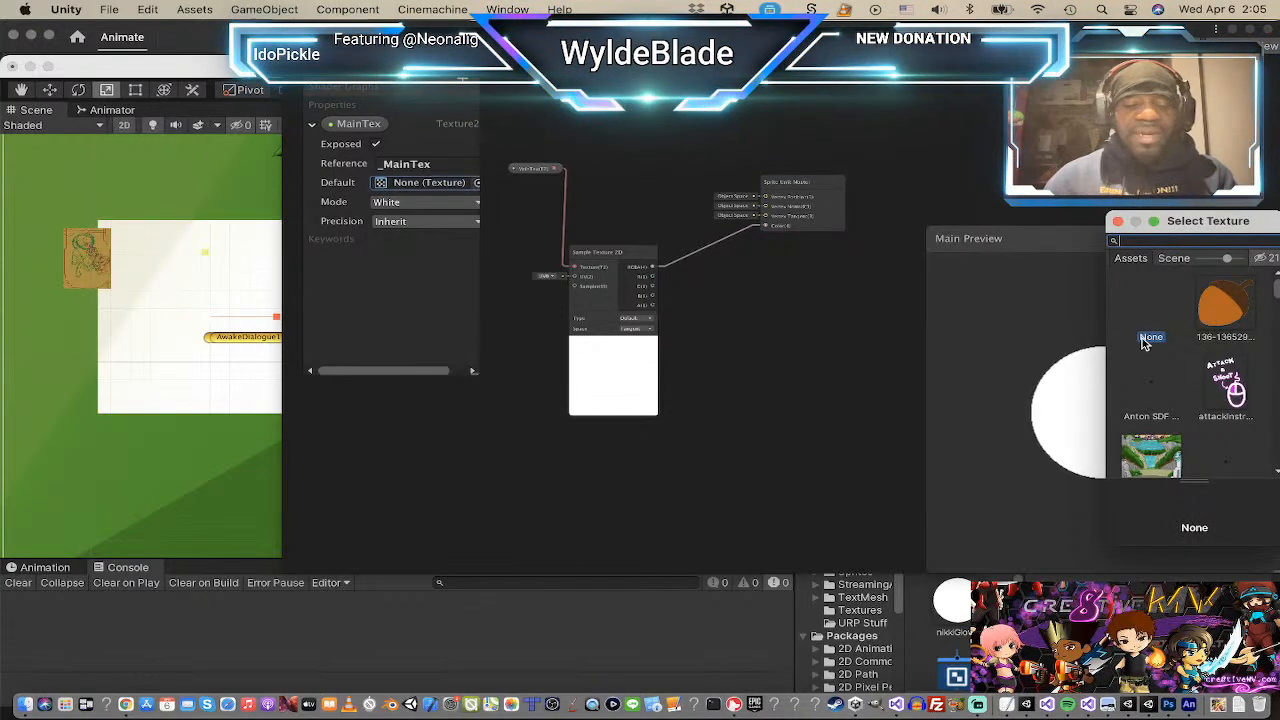
text(nikki)
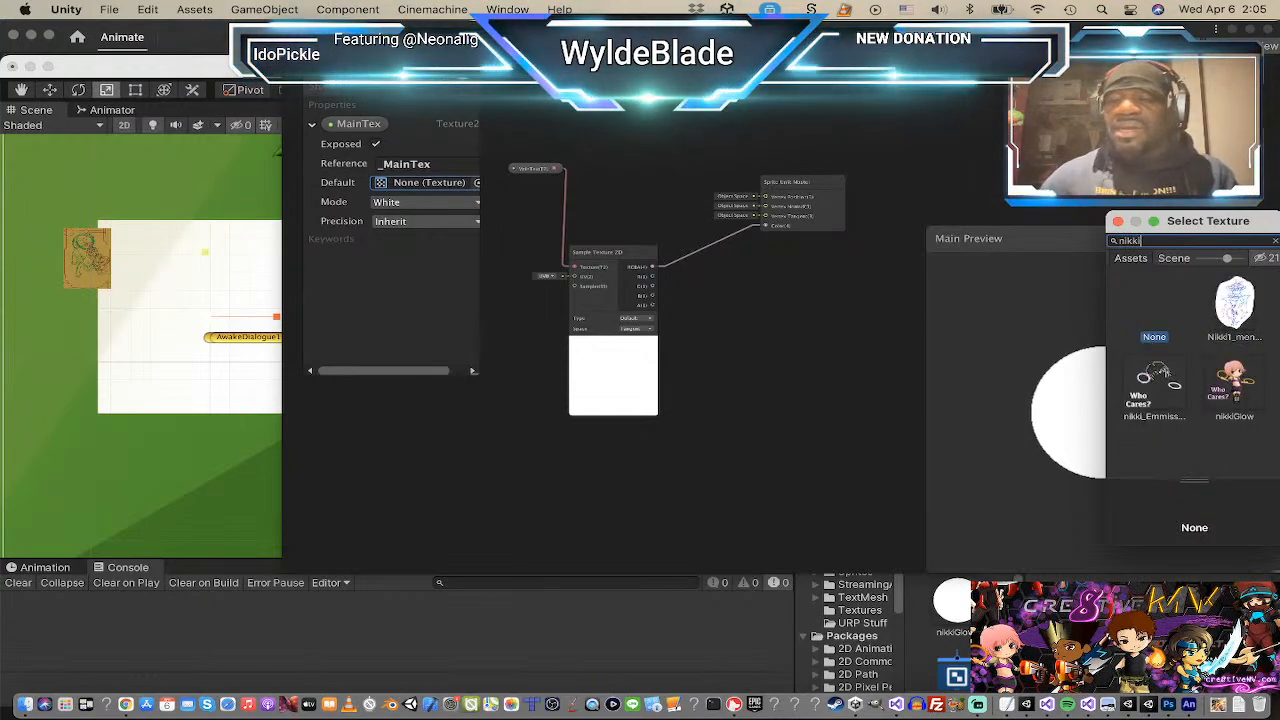
click(1236, 388)
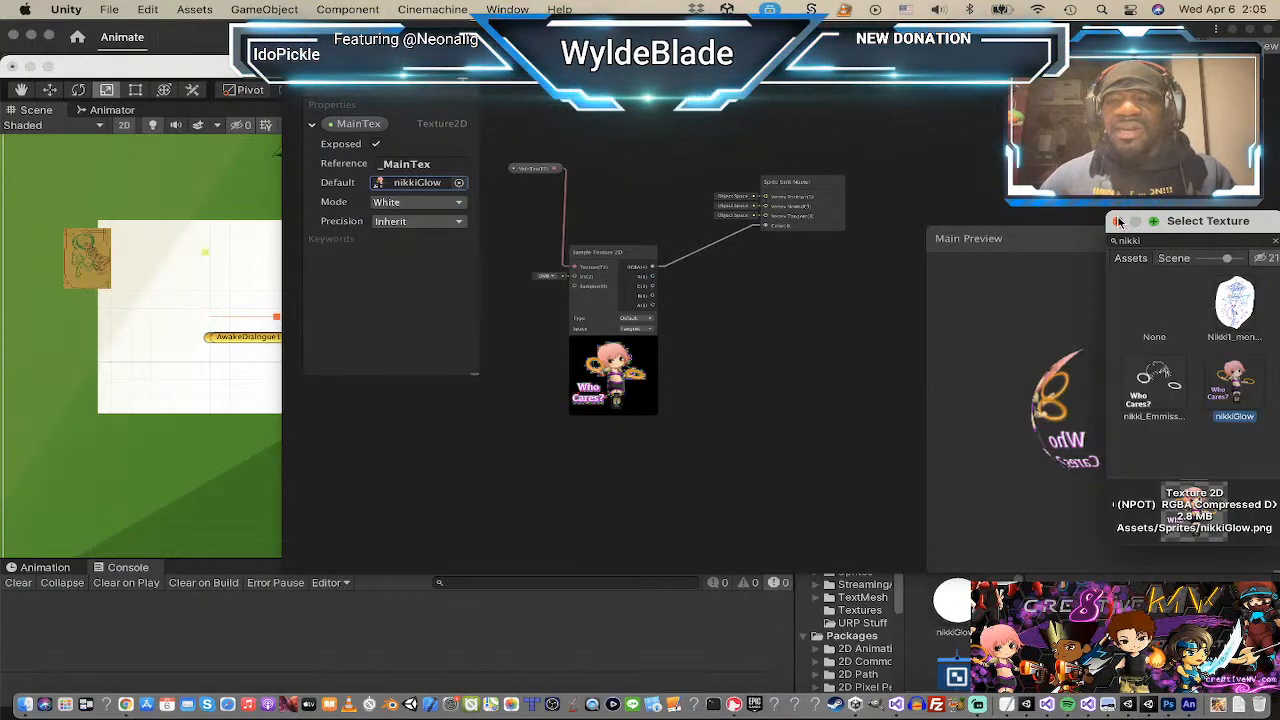
click(1118, 221)
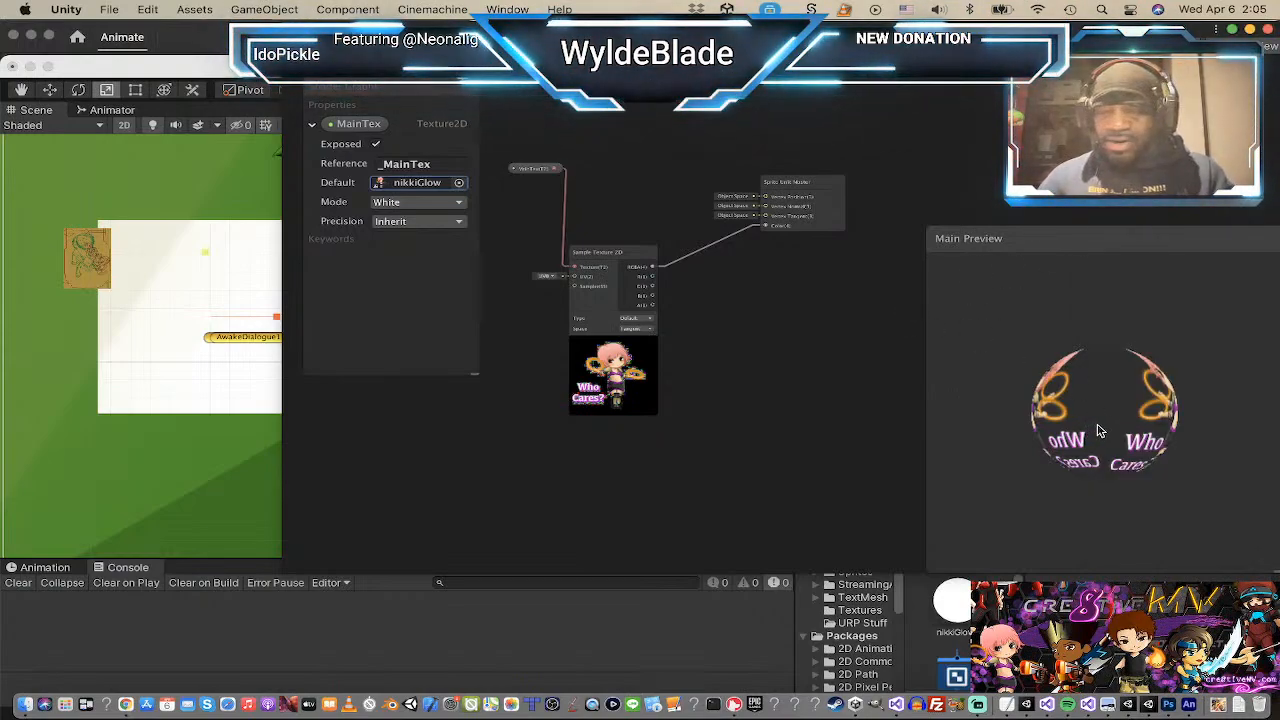
Step: Change the Main Preview shape to Quad and widen the gap between the Sample Texture 2D and Sprite Unlit Master nodes
drag(1090, 428, 1203, 435)
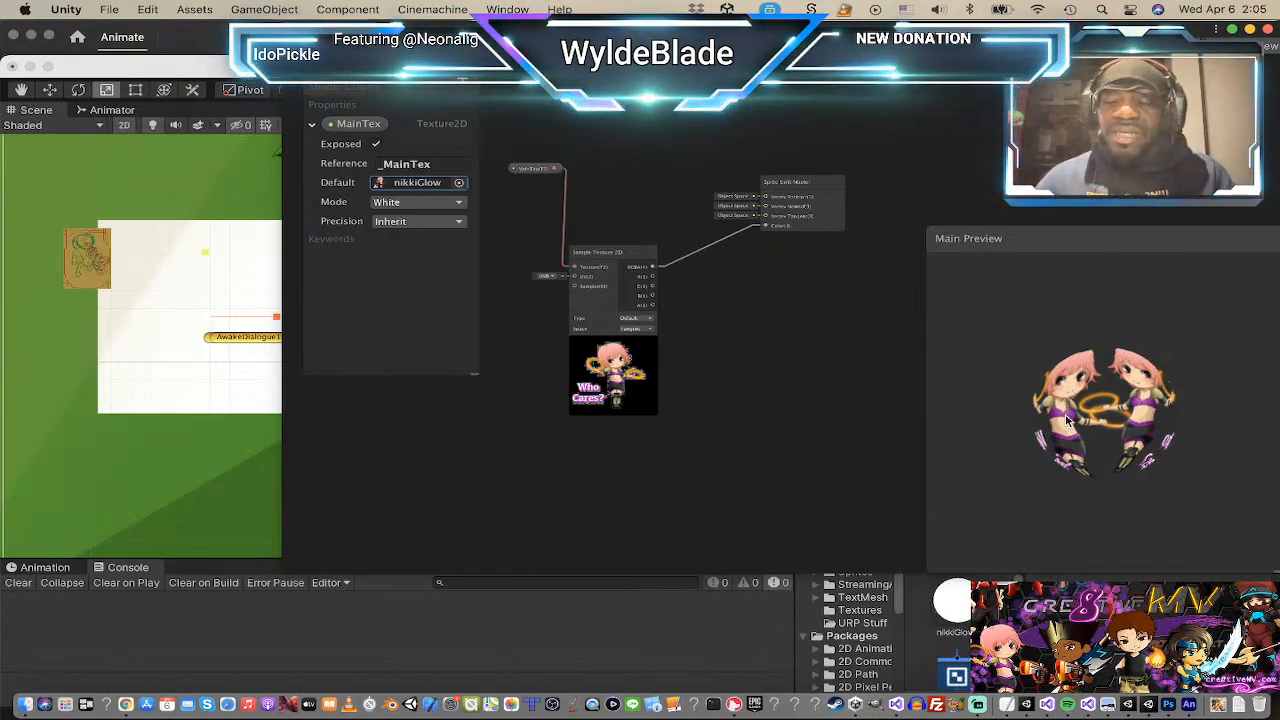
right_click(1036, 447)
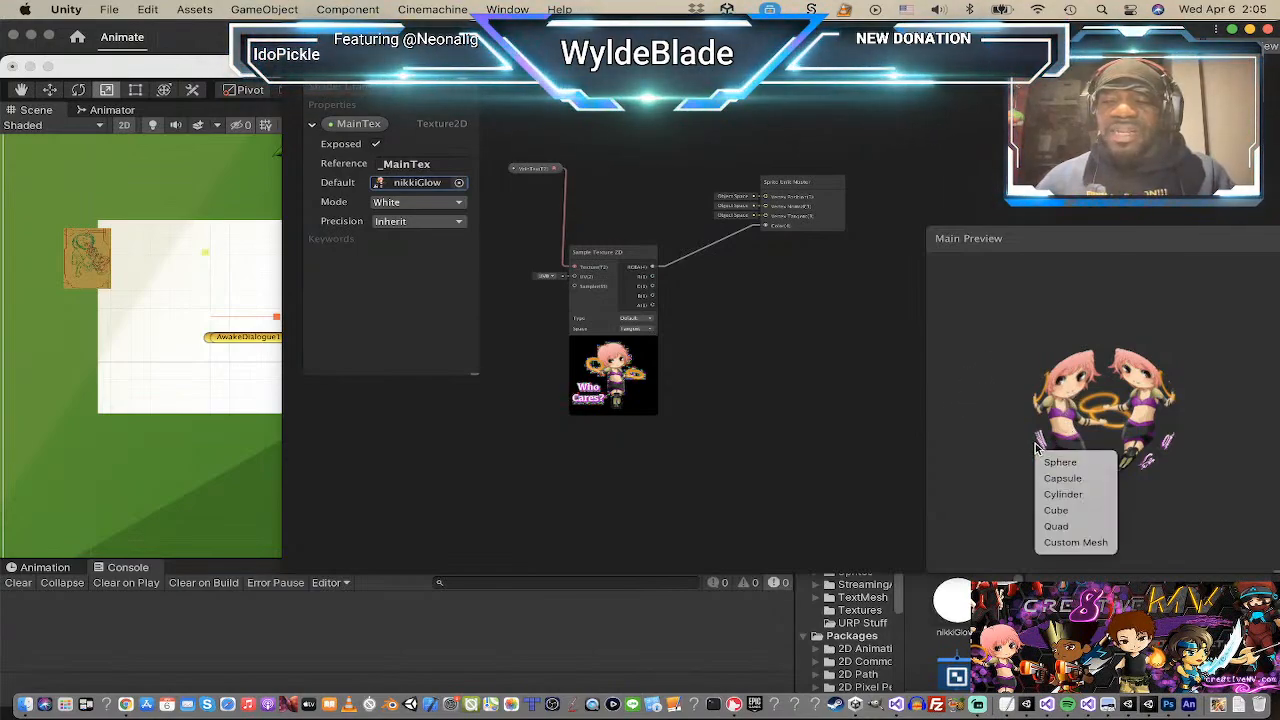
click(1085, 527)
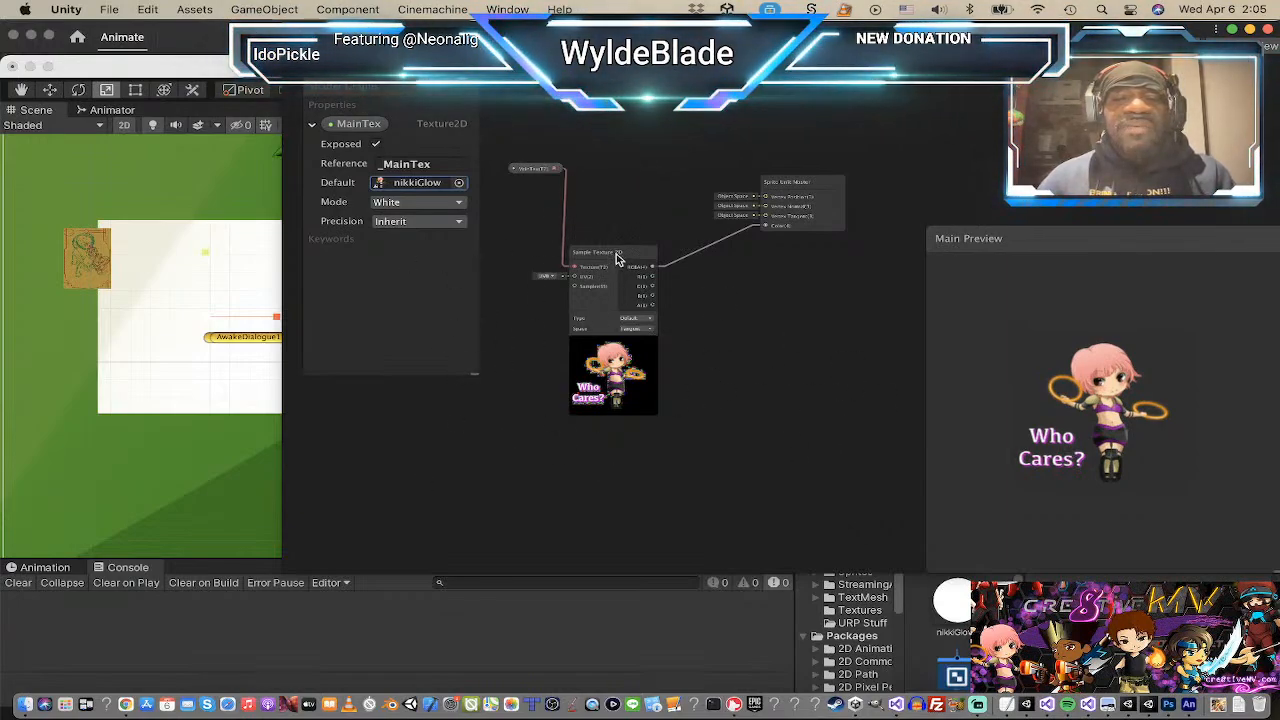
drag(620, 258, 632, 248)
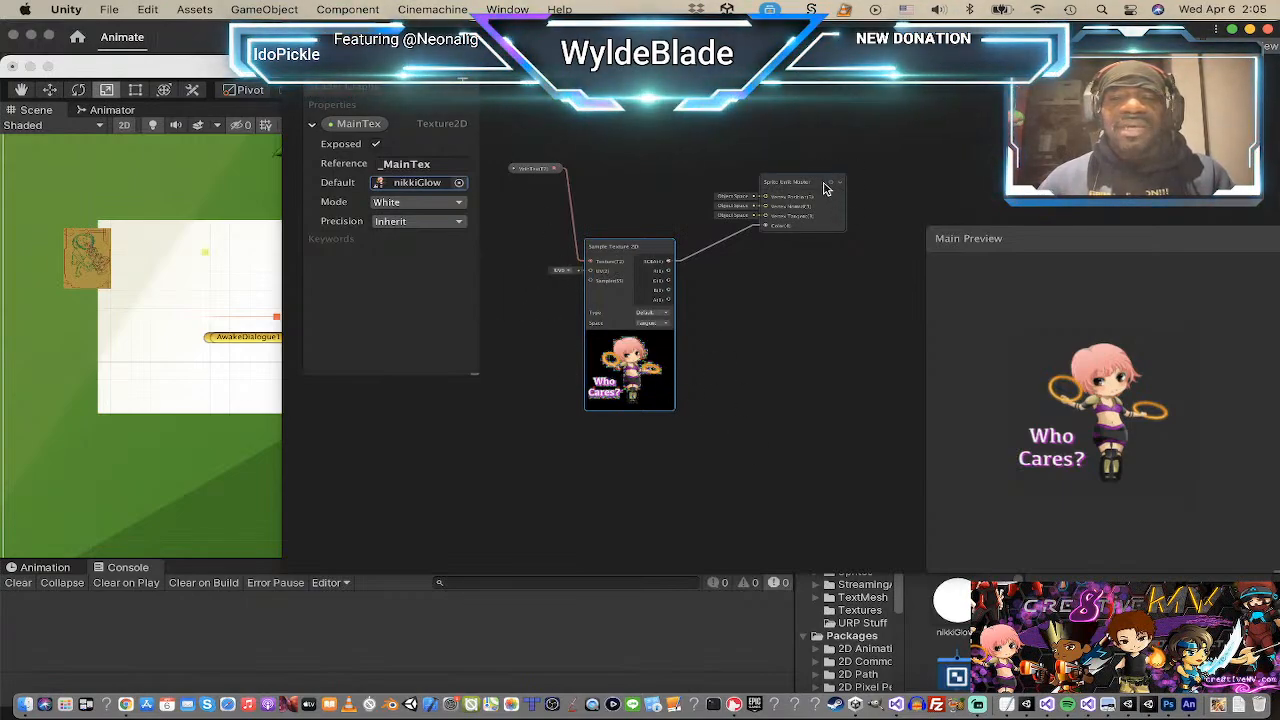
drag(819, 190, 861, 186)
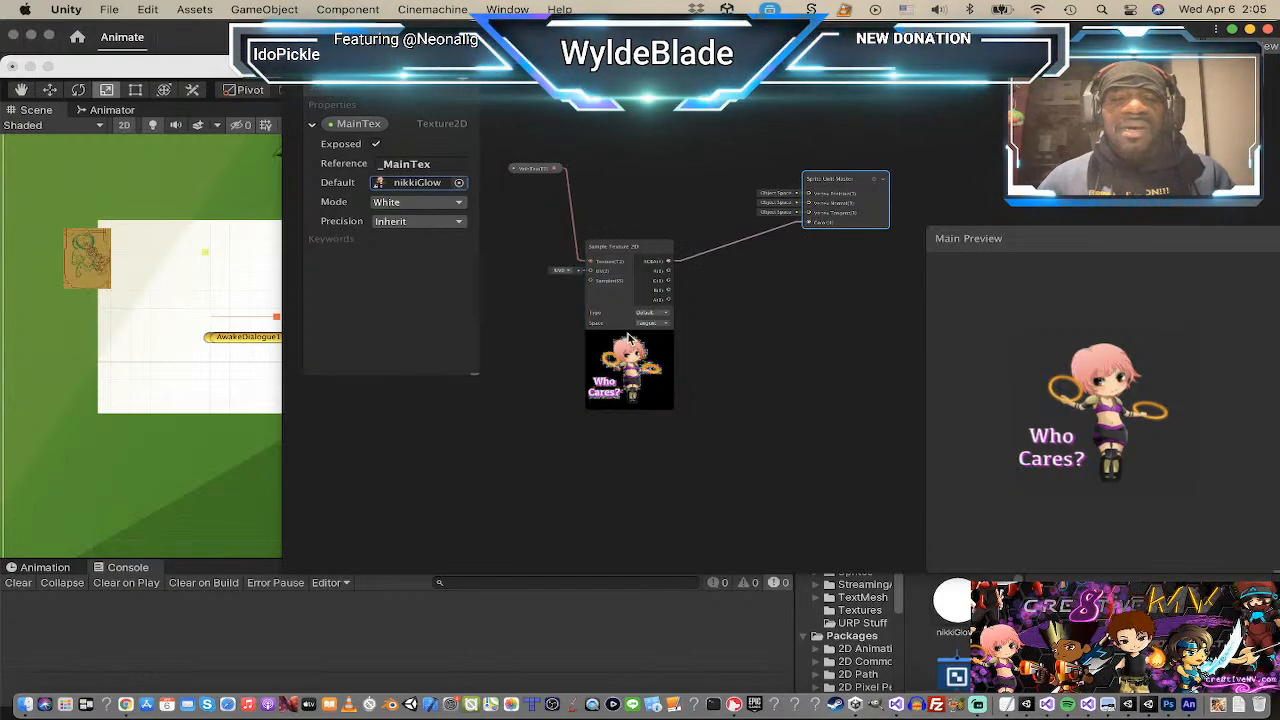
Step: Add a second Texture2D property named Emission and set its reference to _Emission
click(460, 86)
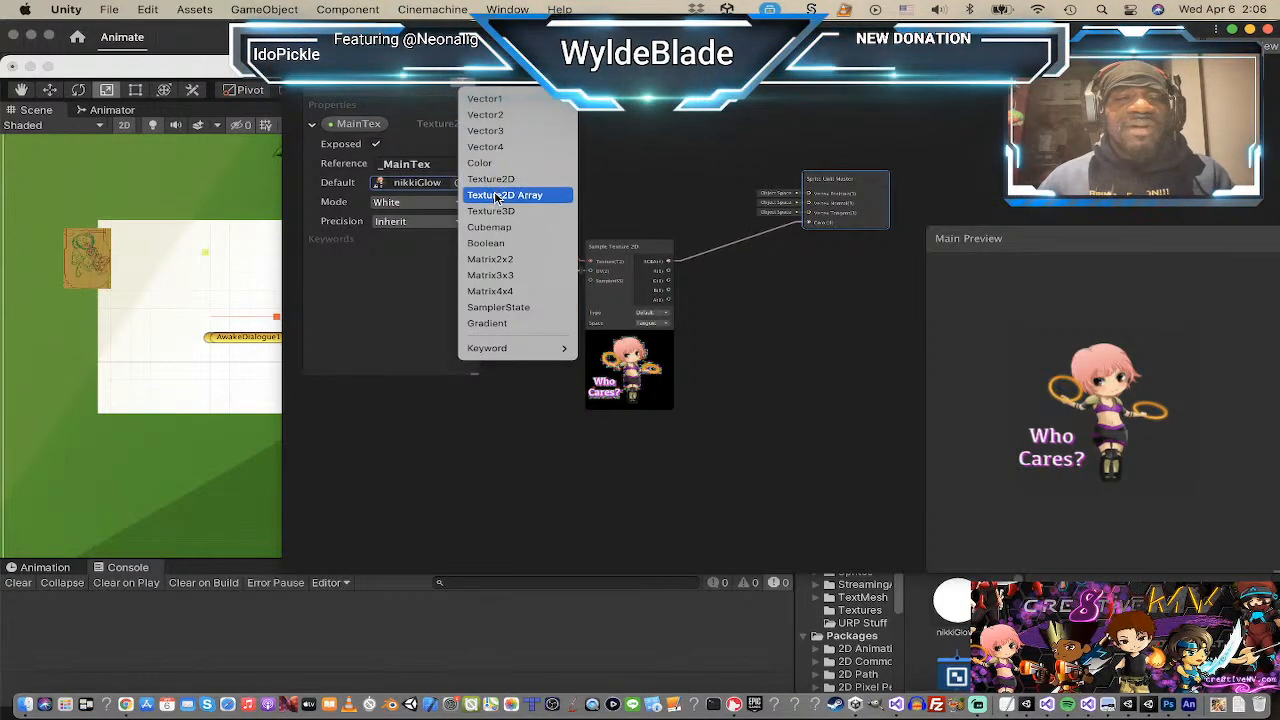
click(490, 179)
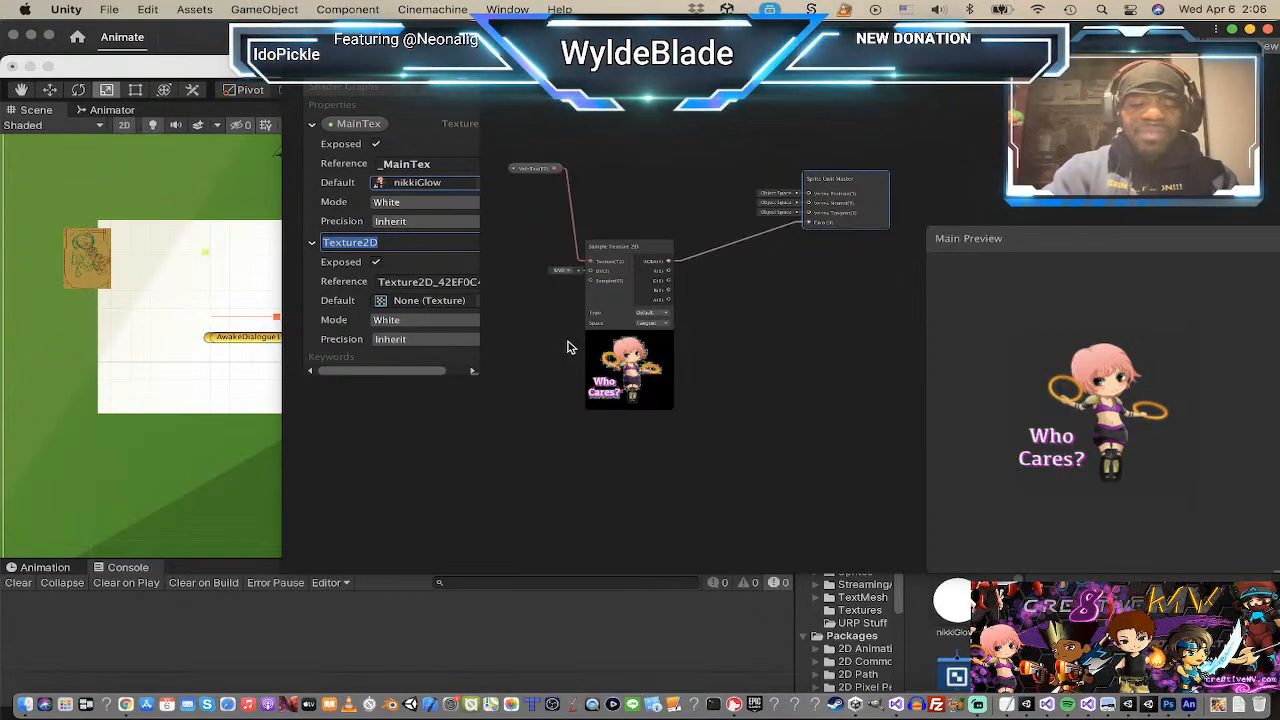
text(Emission)
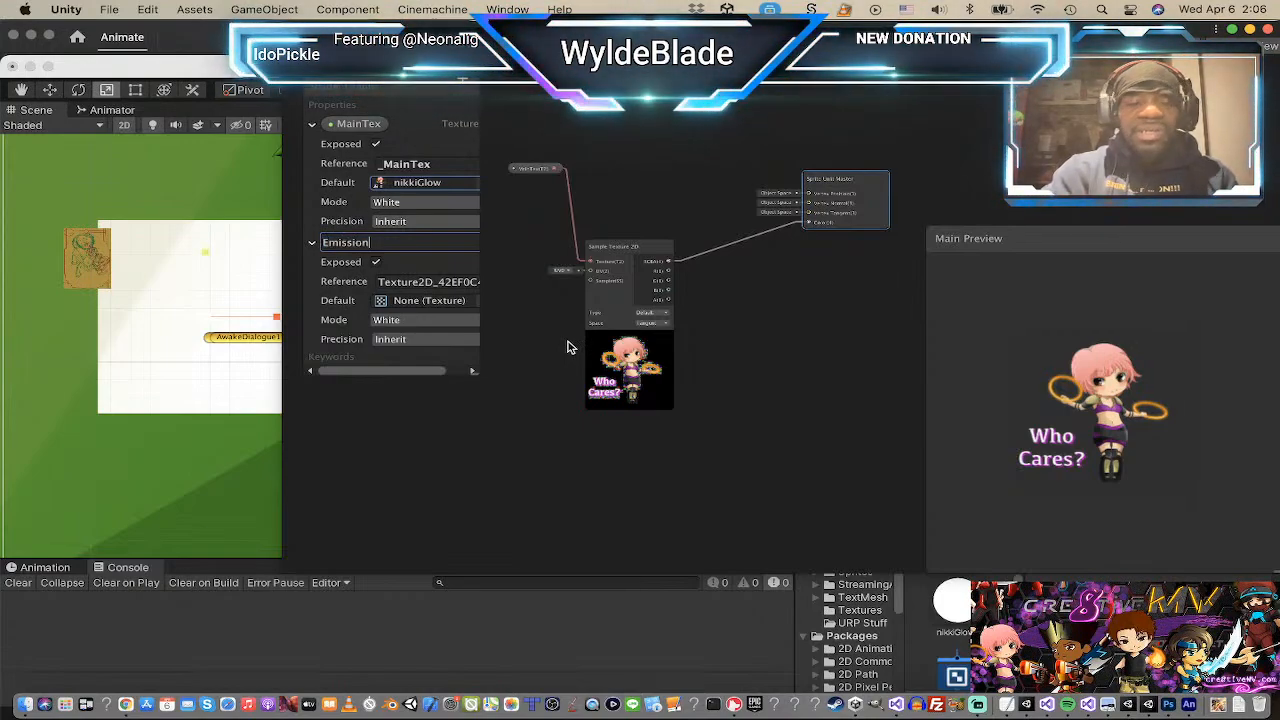
key(Return)
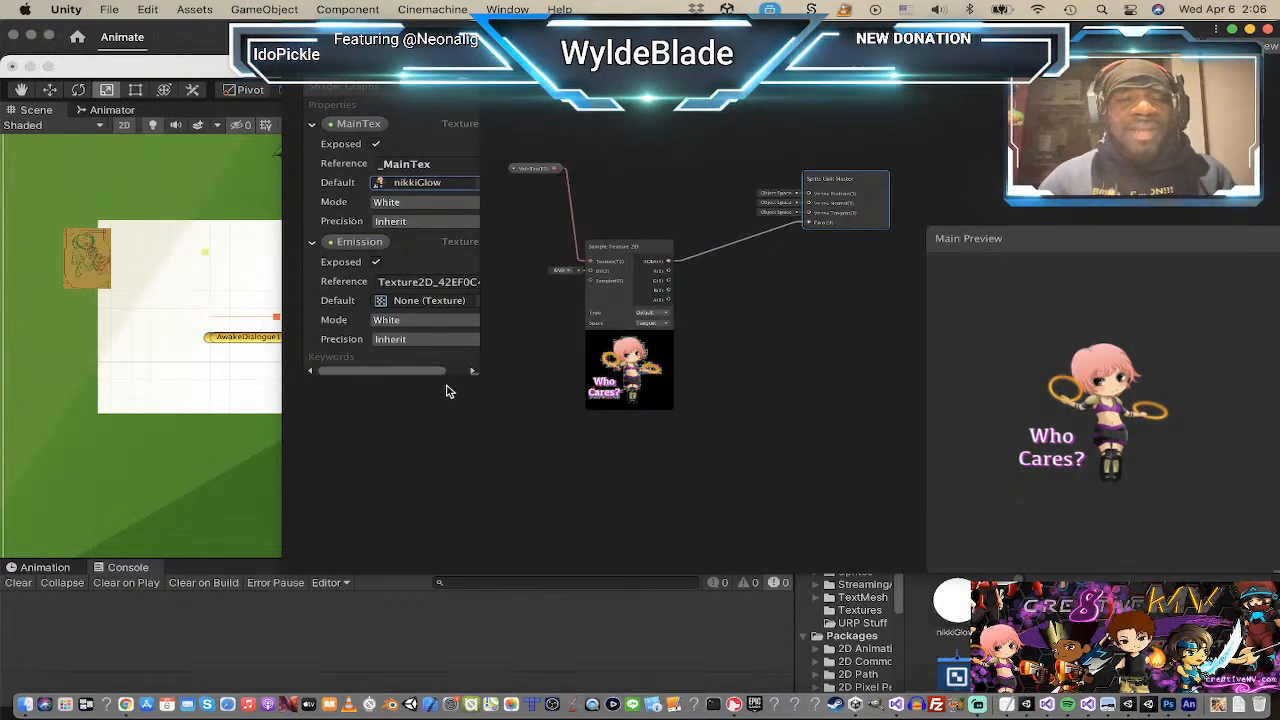
click(426, 283)
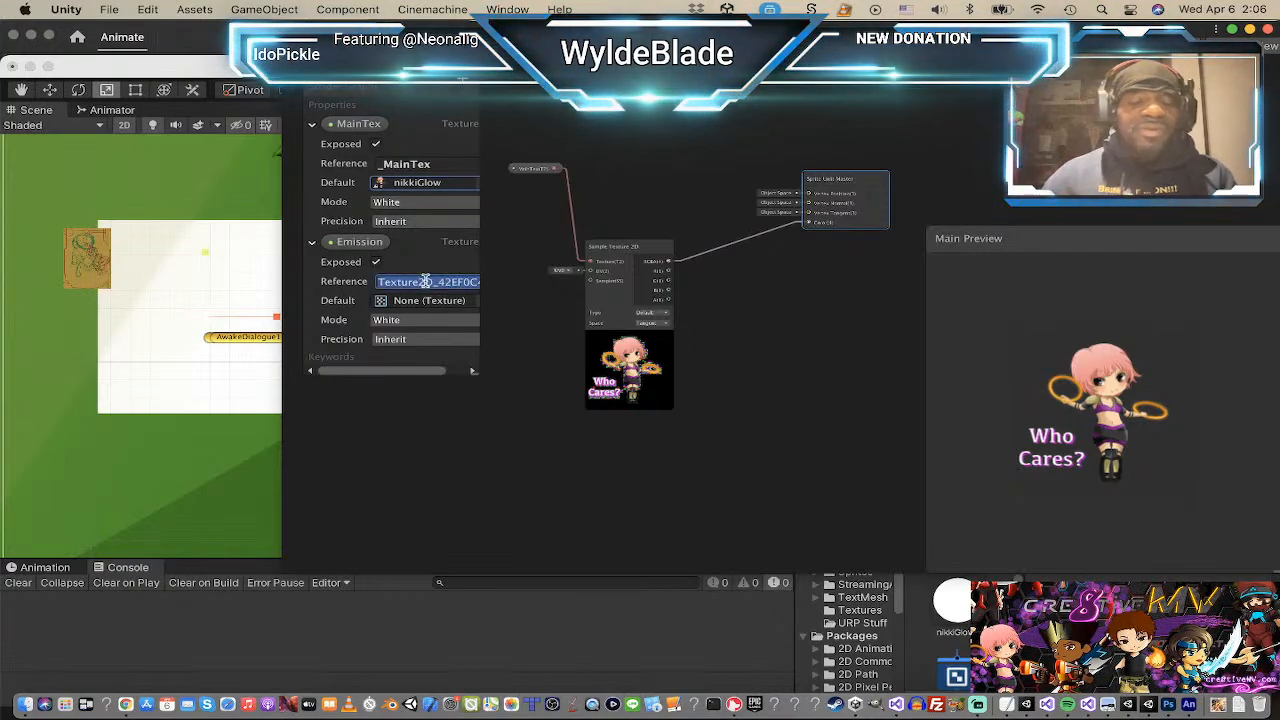
key(BackSpace)
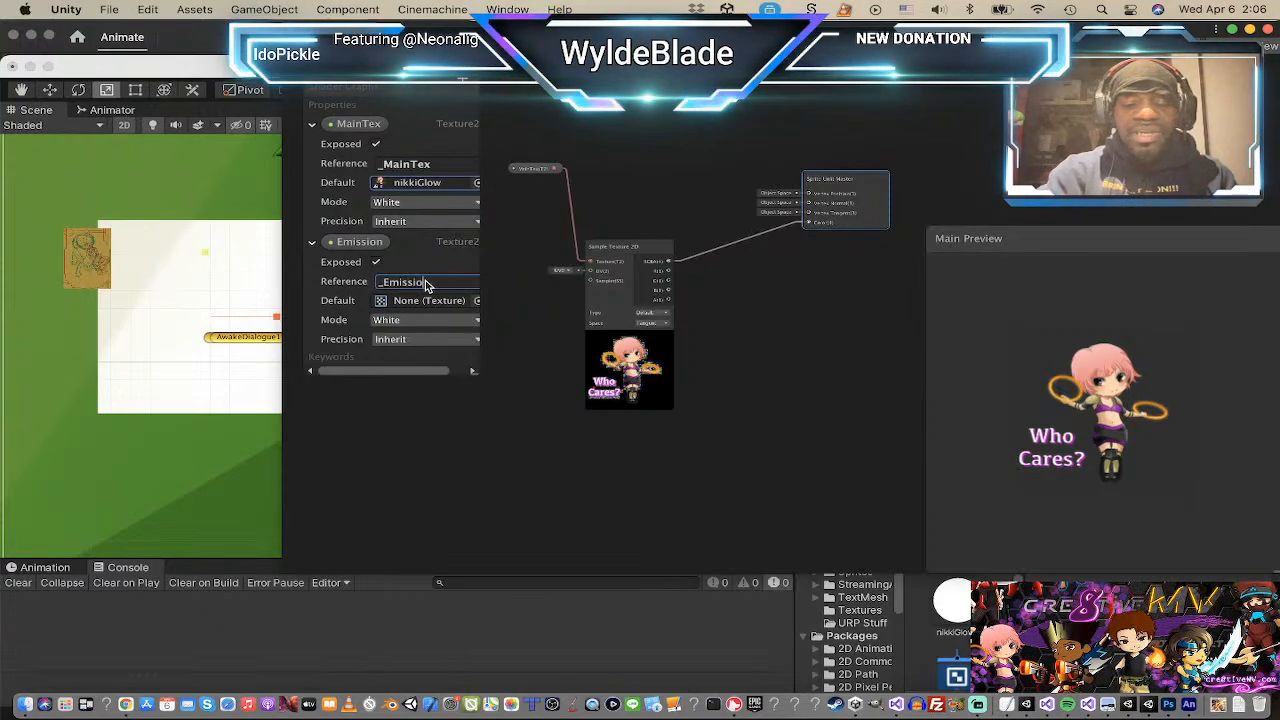
key(Return)
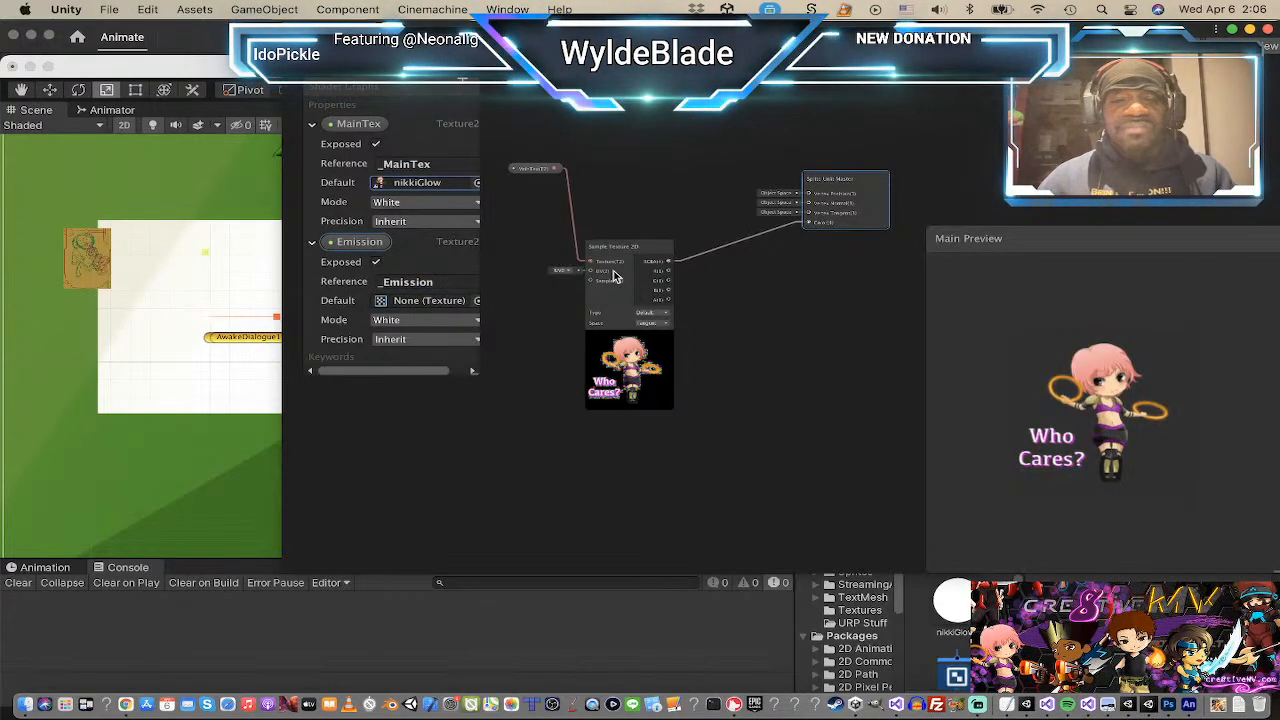
Step: Place the Emission property as a node in the graph below the MainTex branch
click(368, 243)
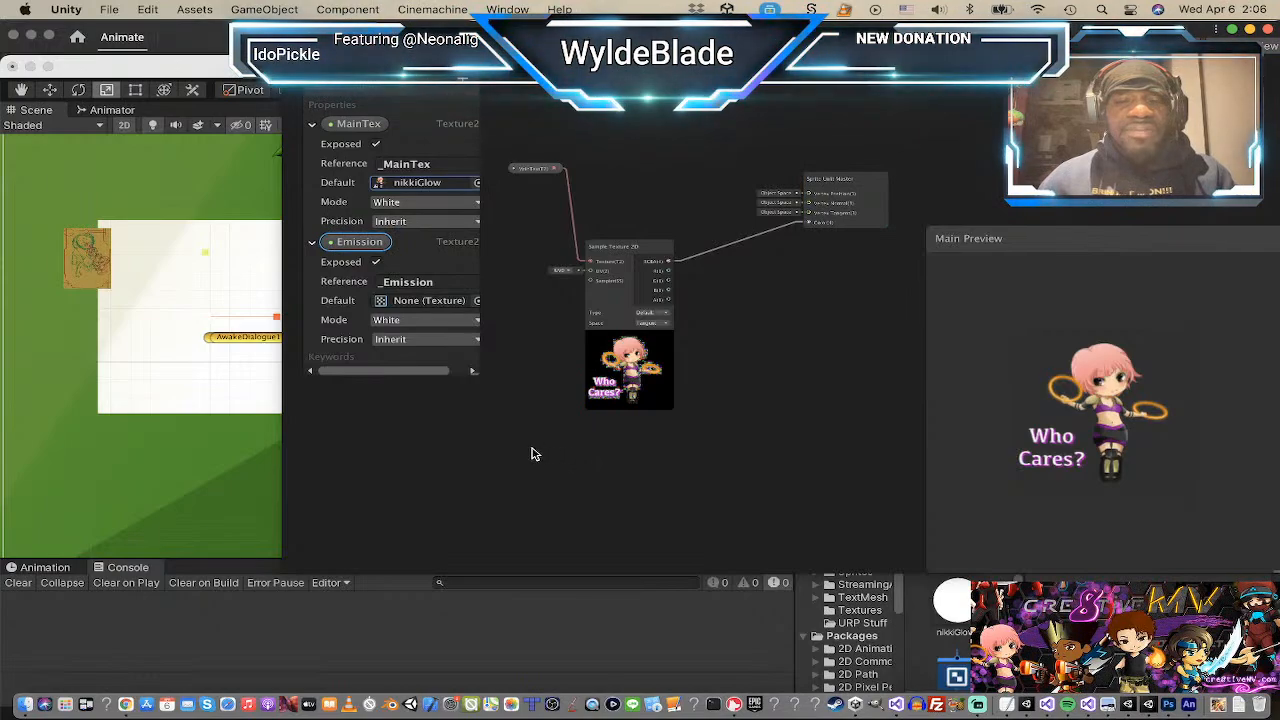
drag(534, 458, 505, 443)
scroll(511, 458, up, 2)
scroll(511, 458, down, 2)
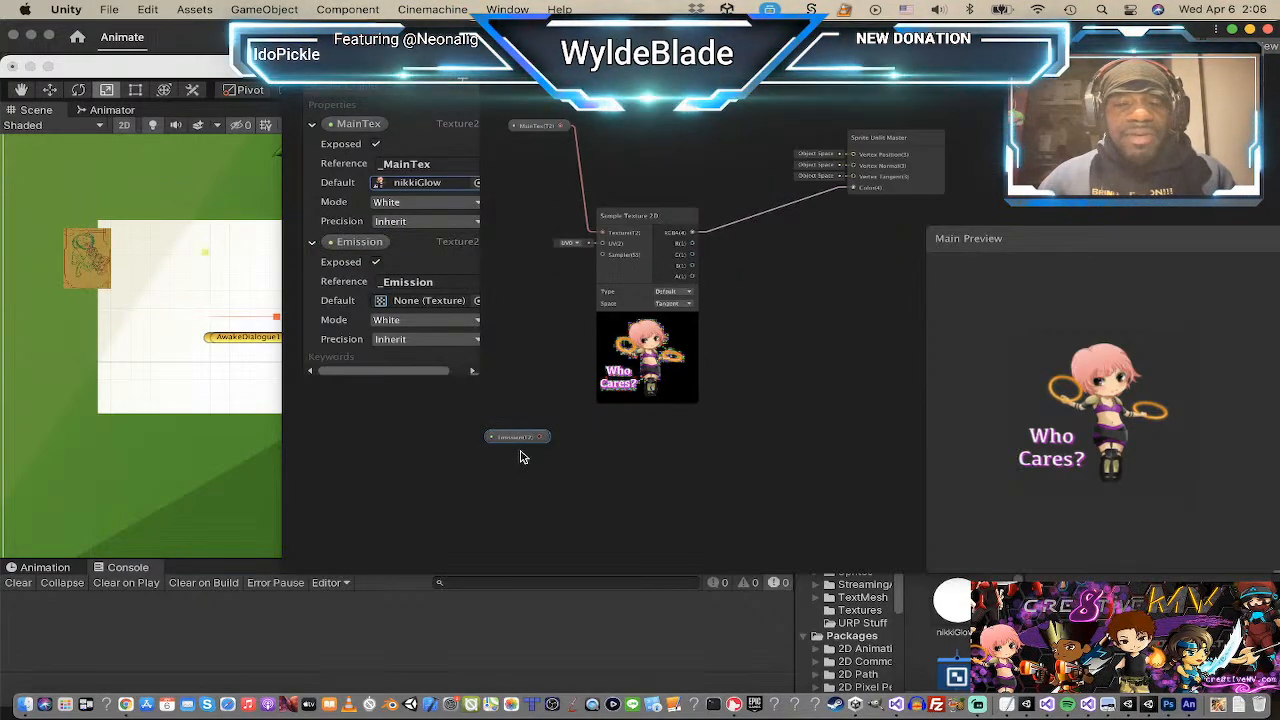
Step: Create a Sample Texture 2D node fed by the Emission node and align it beneath the first texture sampler
drag(543, 437, 618, 480)
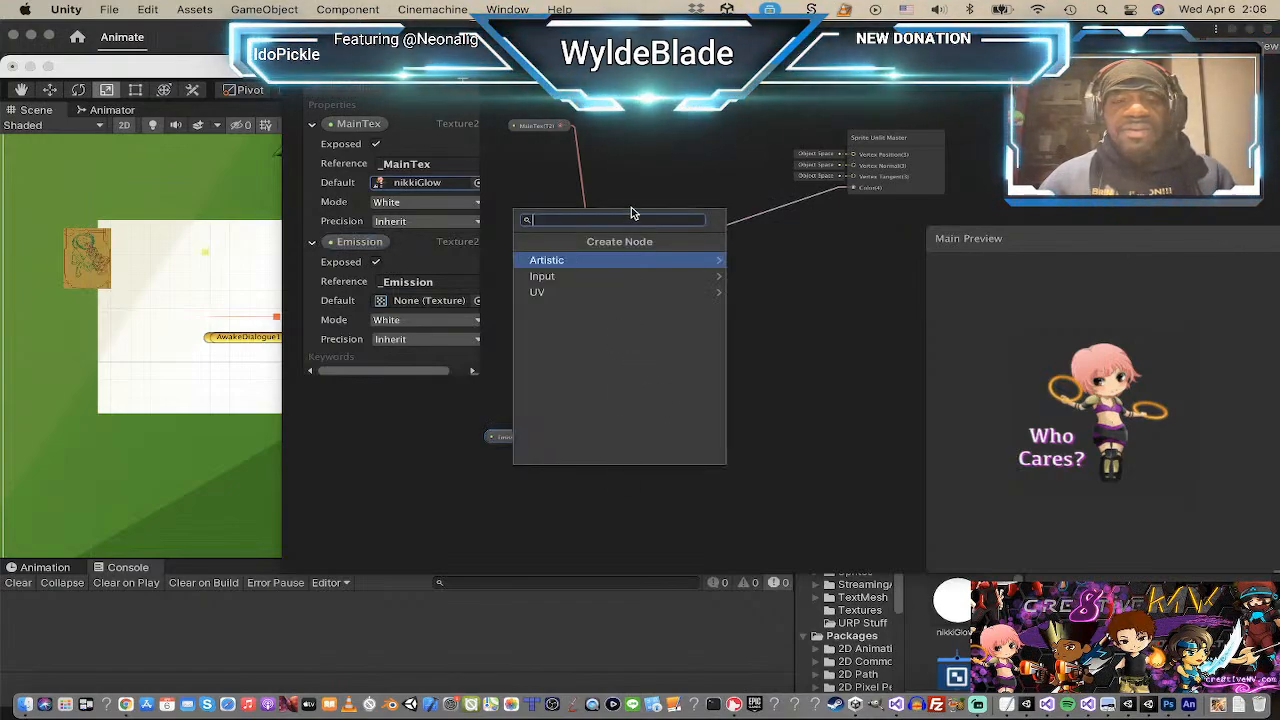
text(te)
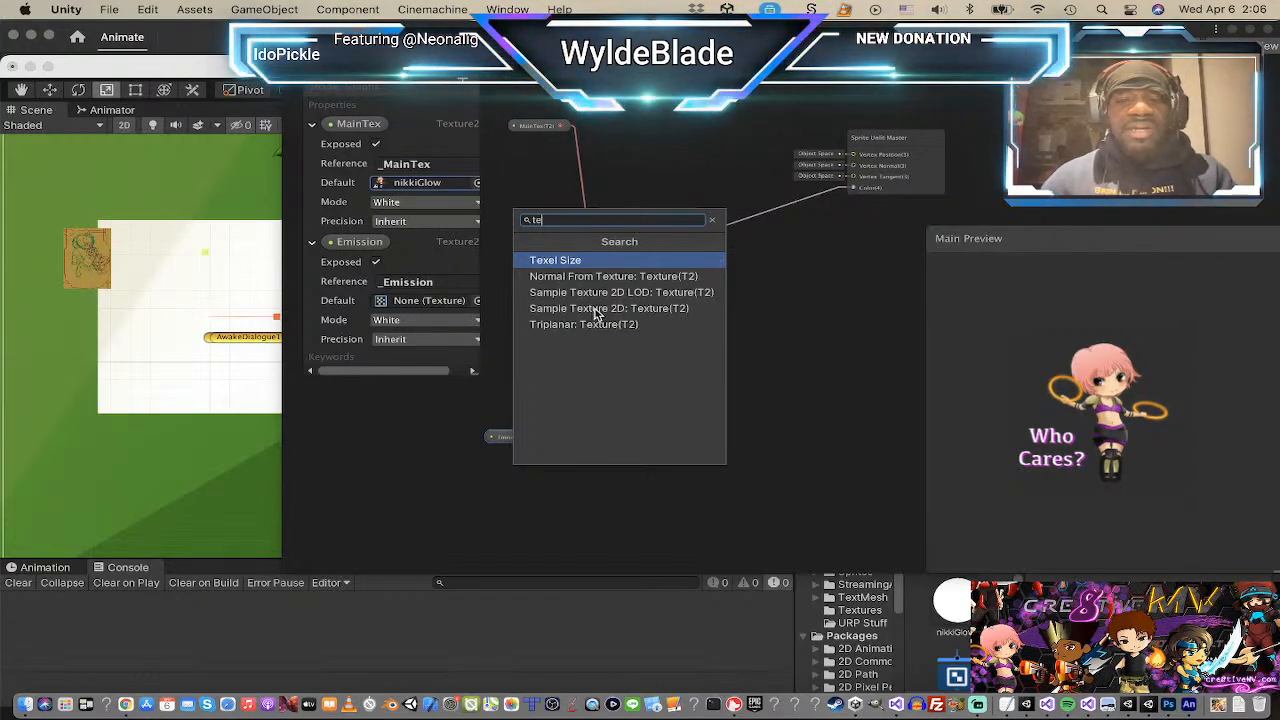
click(594, 311)
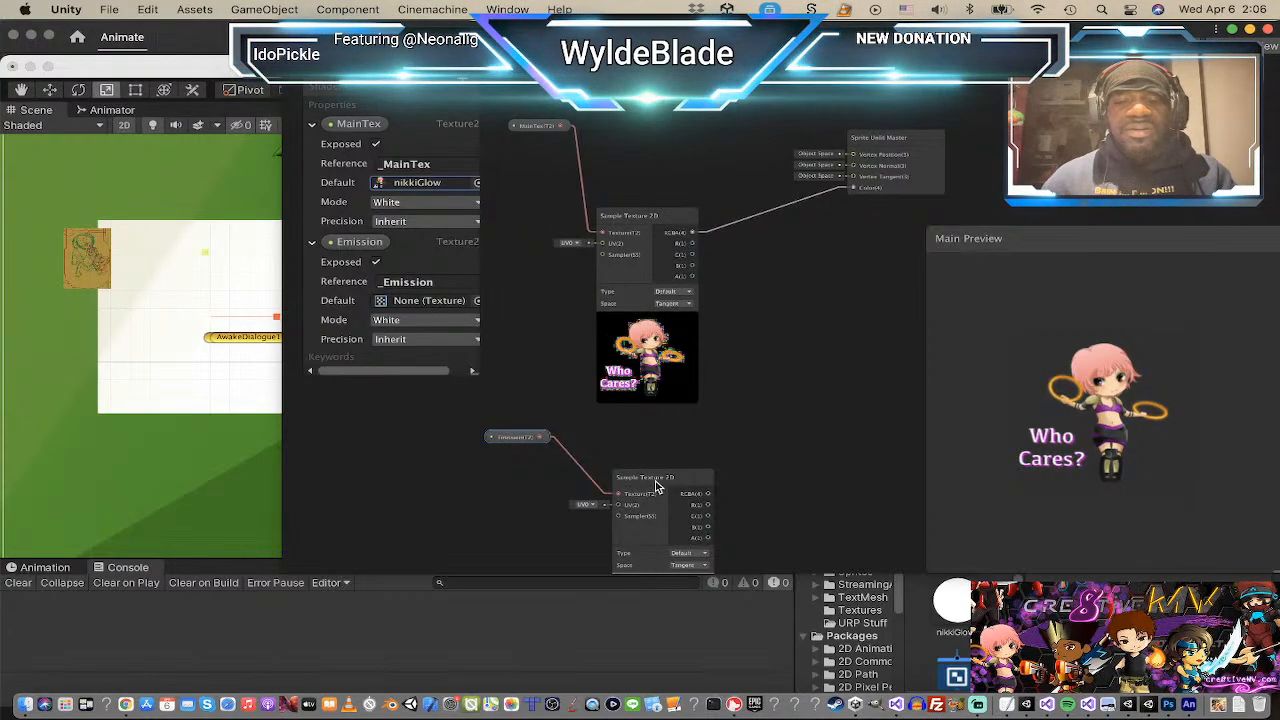
drag(660, 479, 646, 455)
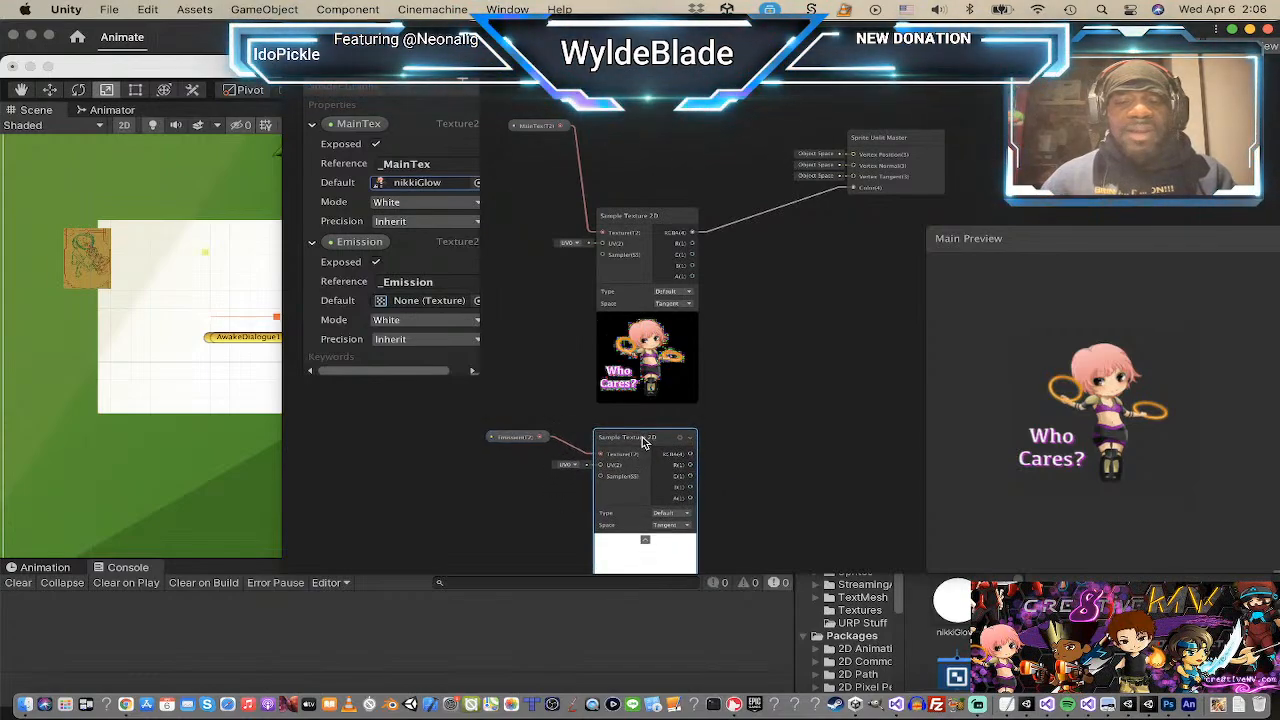
Step: Create an Add node with its A input fed by the RGBA output of the MainTex sampler
scroll(697, 428, down, 3)
middle_drag(754, 440, 732, 361)
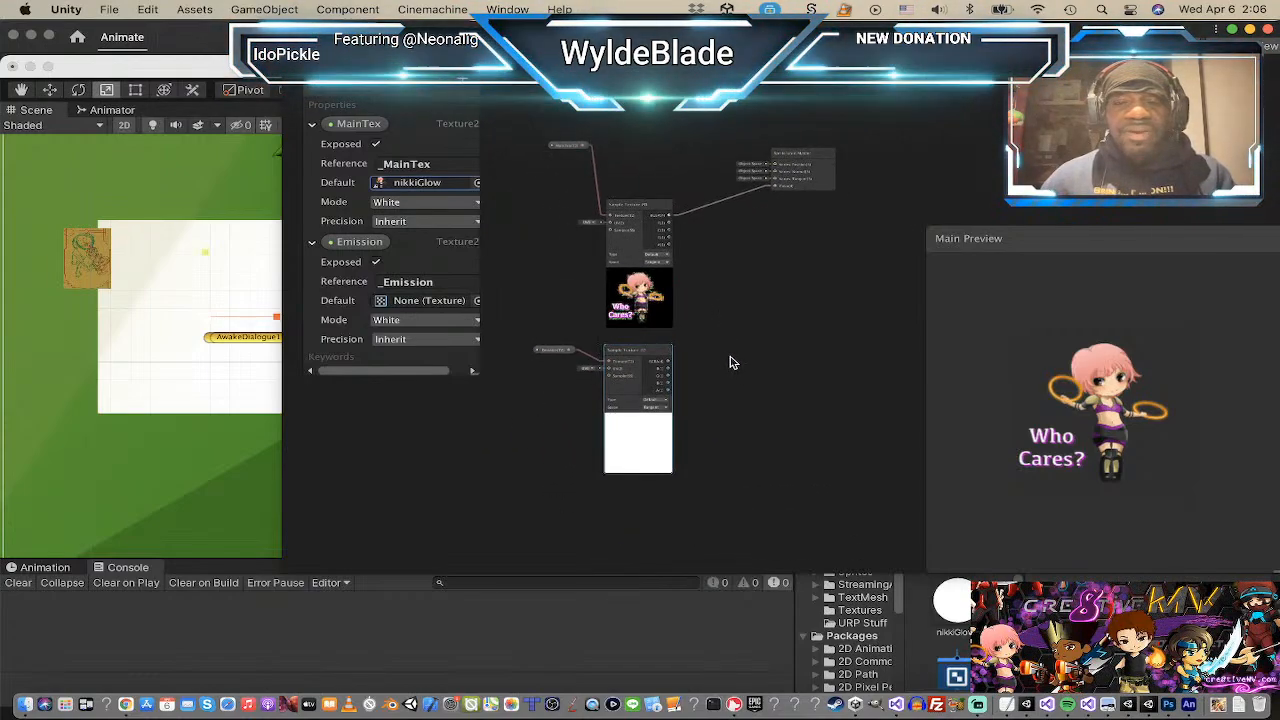
scroll(708, 393, up, 3)
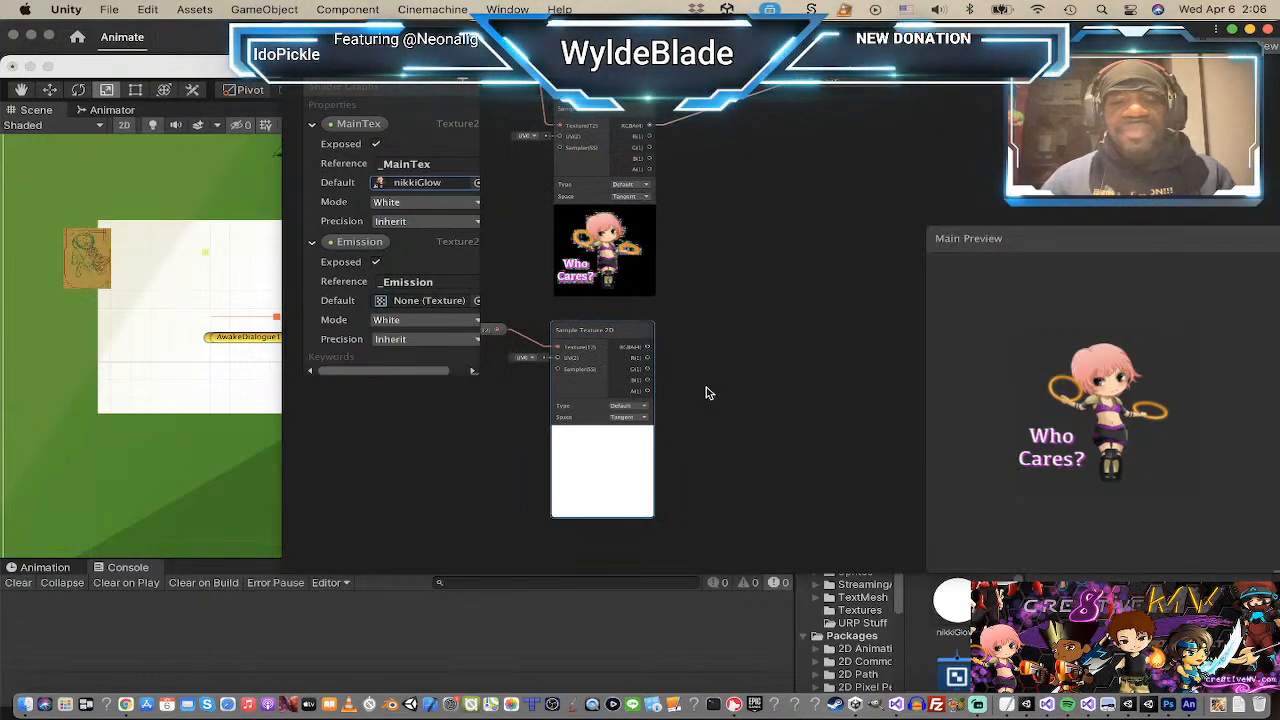
scroll(709, 392, down, 3)
scroll(716, 387, up, 2)
middle_drag(717, 386, 731, 386)
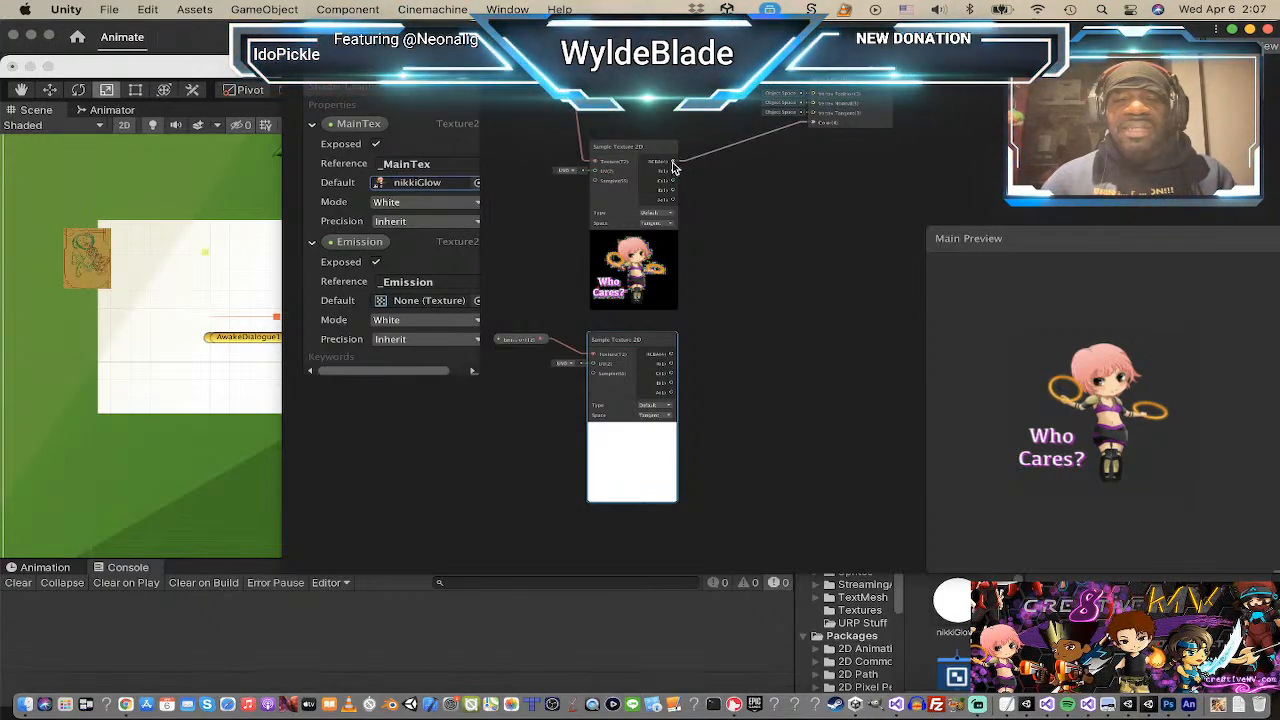
drag(675, 161, 768, 250)
text(add)
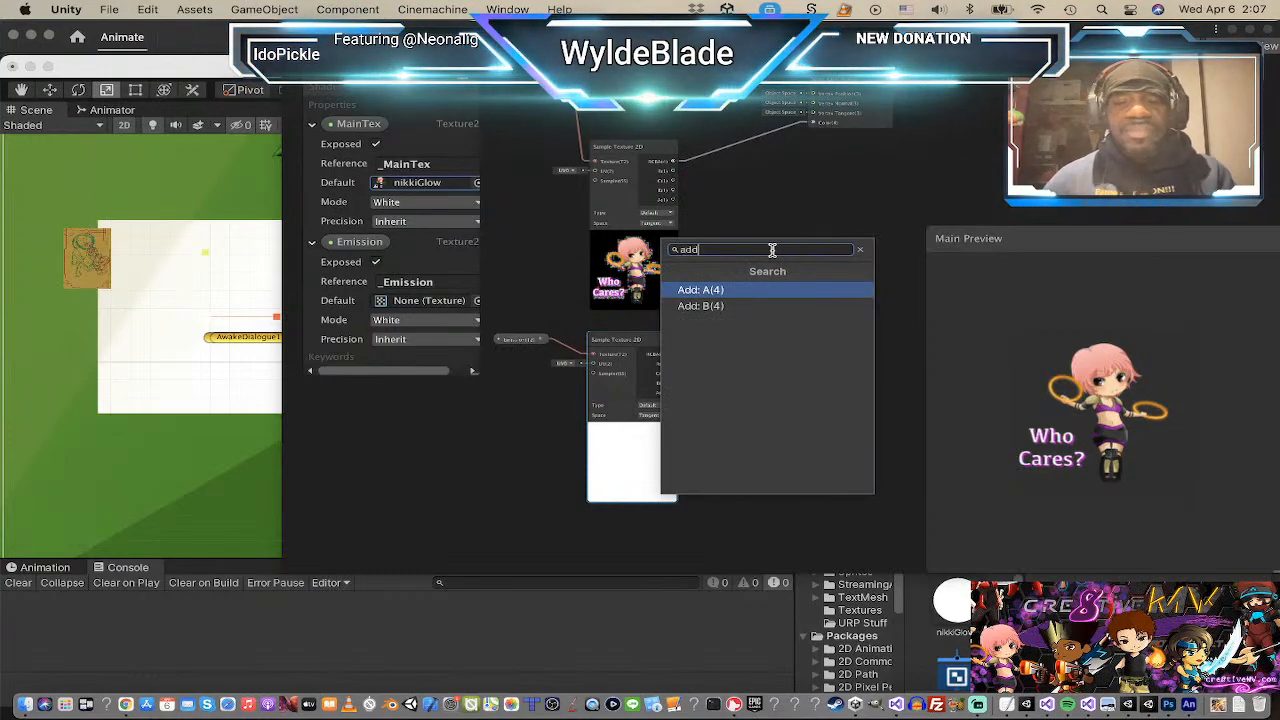
click(722, 292)
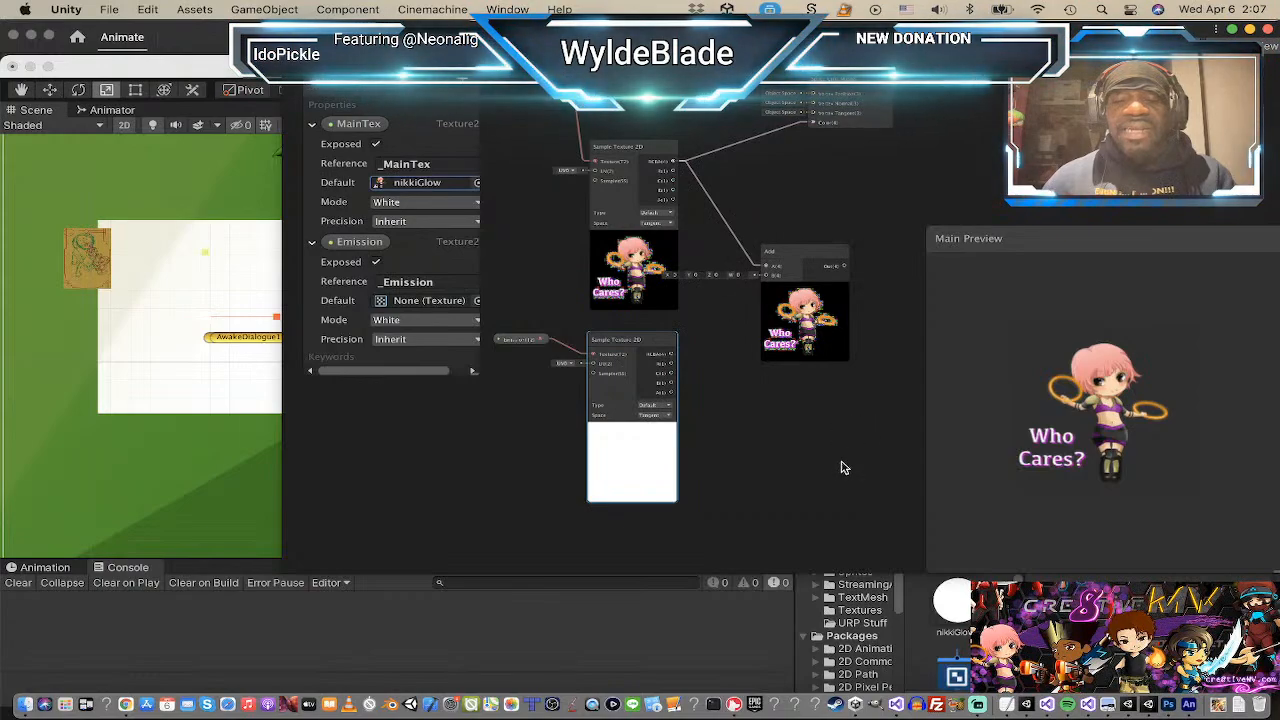
Step: Connect the Emission sampler's RGBA output to the Add node's B input and the Add output to the master node's Color input
drag(802, 258, 817, 255)
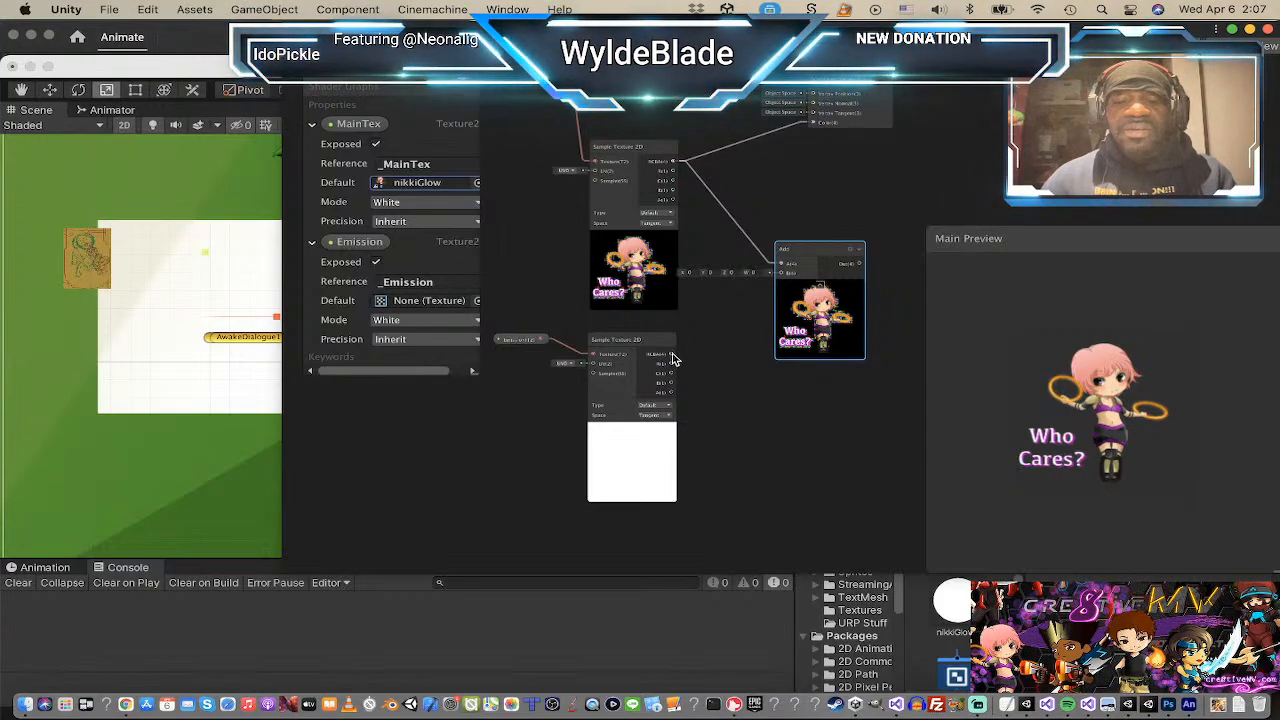
drag(673, 354, 780, 277)
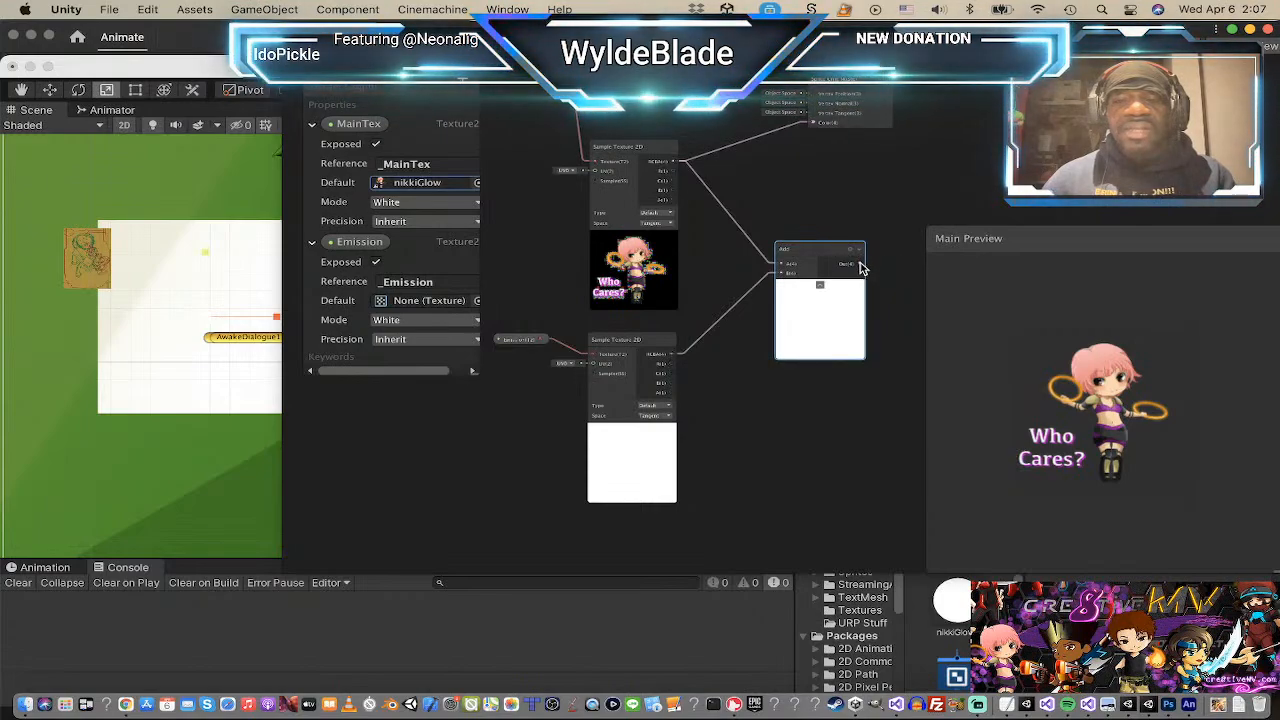
drag(862, 268, 820, 177)
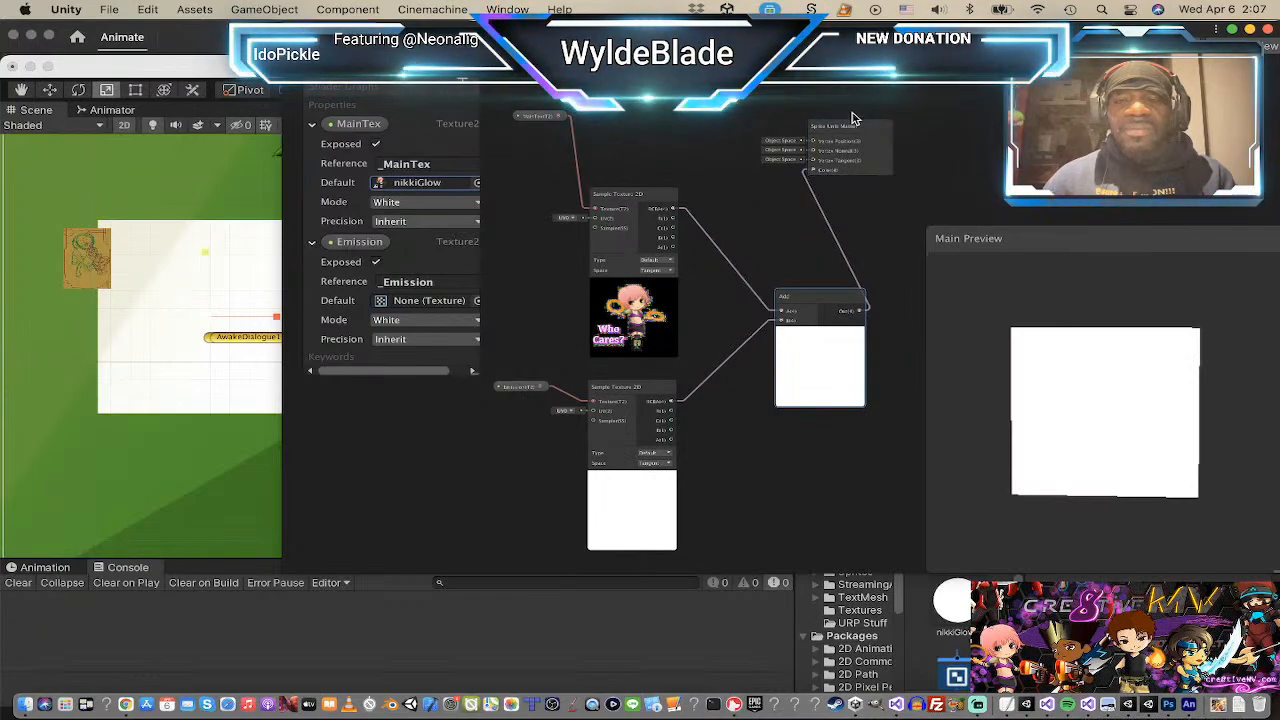
drag(859, 128, 946, 206)
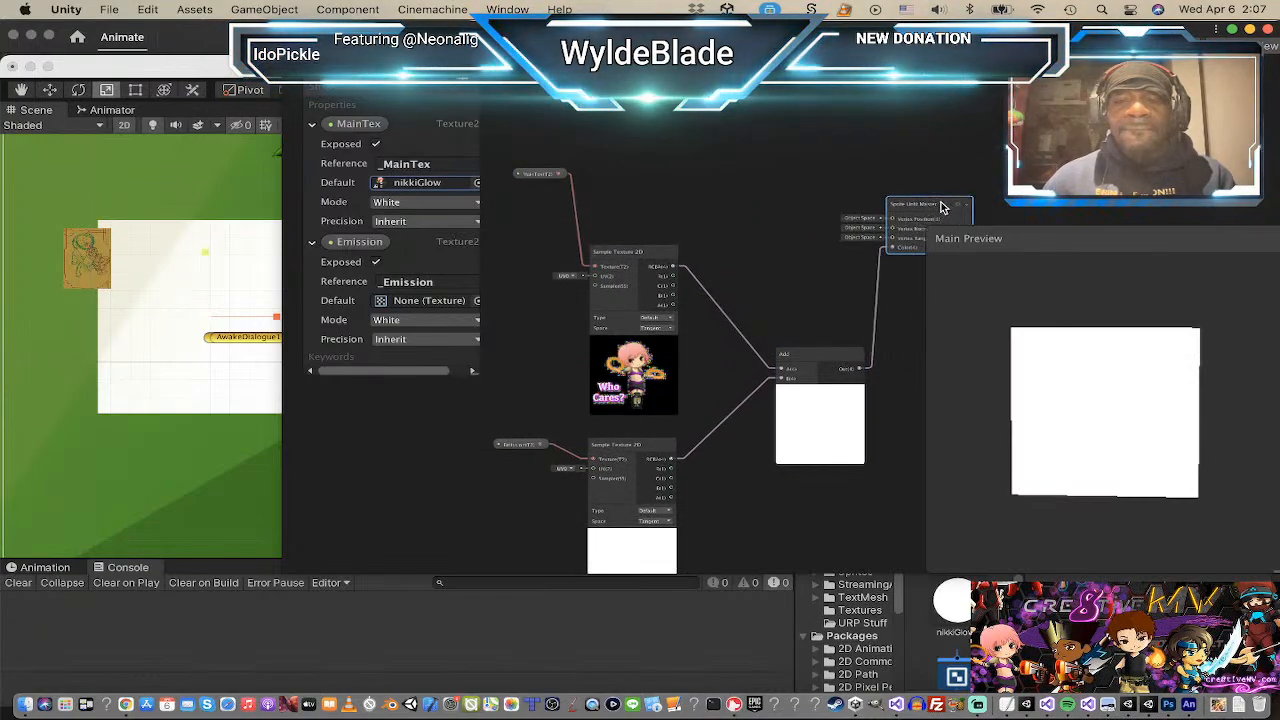
Step: Set the Emission property's default texture to nikki_EmmissionMap
scroll(820, 332, down, 3)
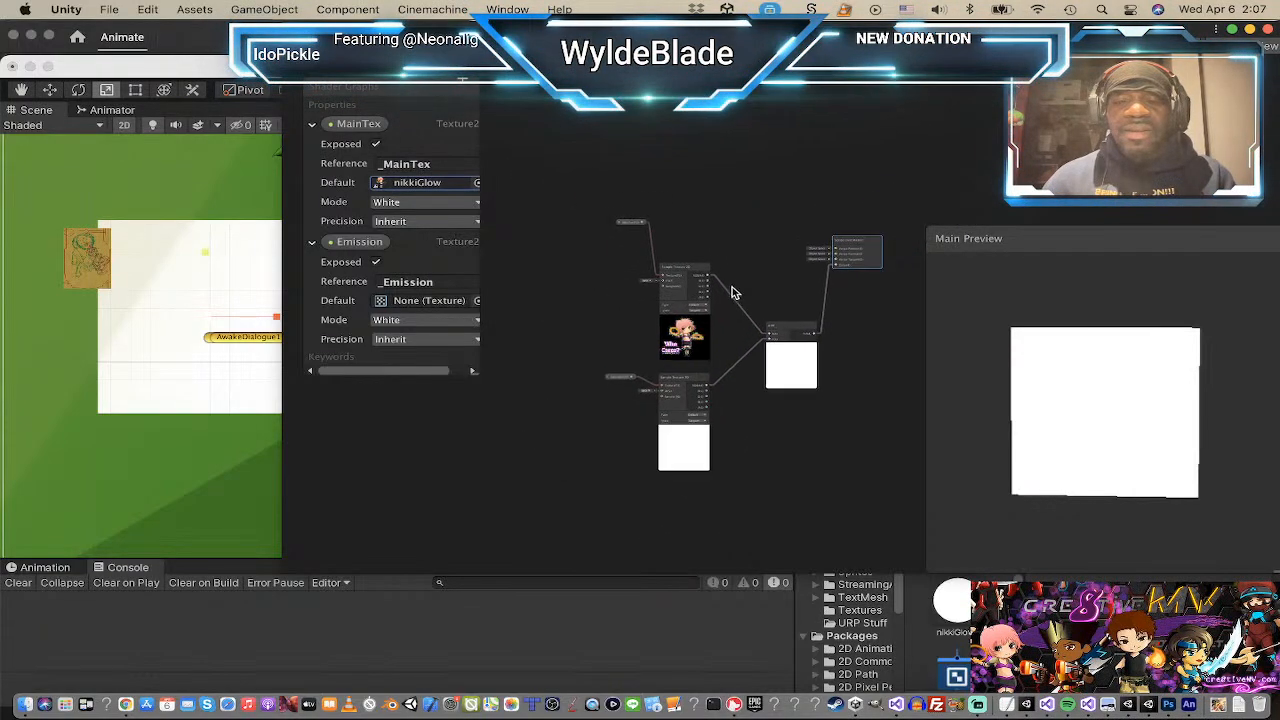
scroll(723, 457, up, 3)
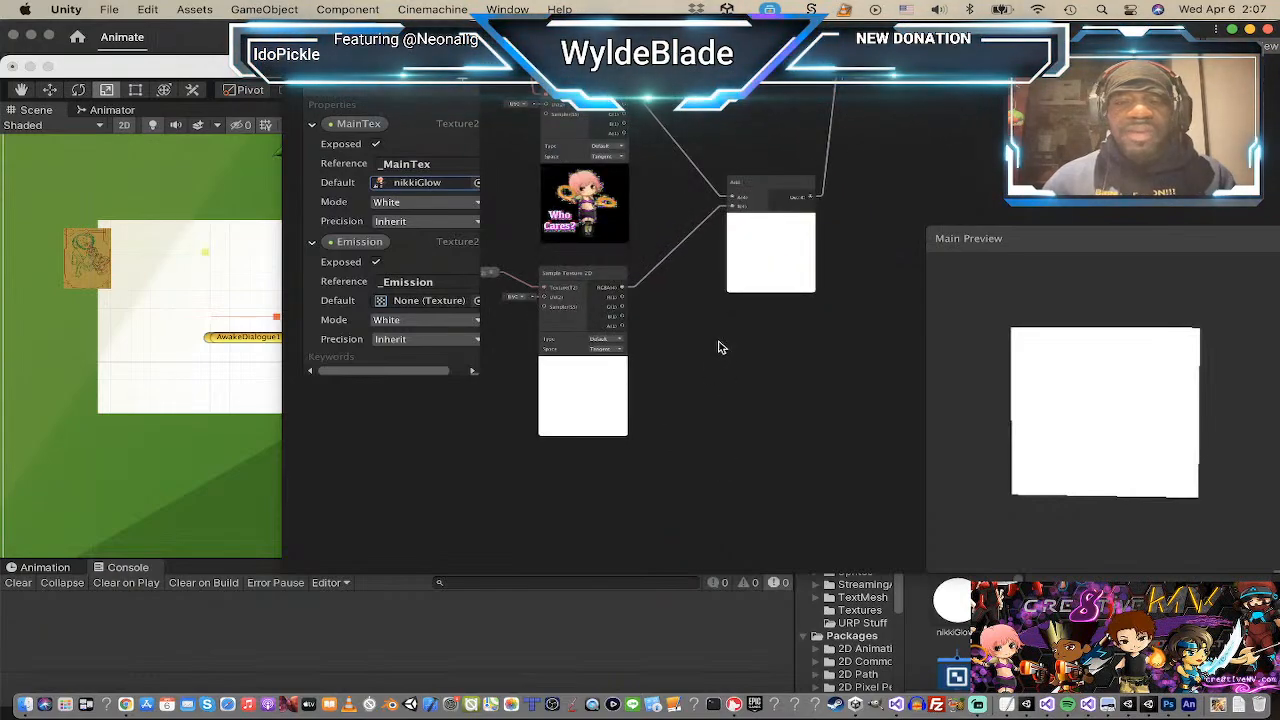
middle_drag(719, 342, 735, 389)
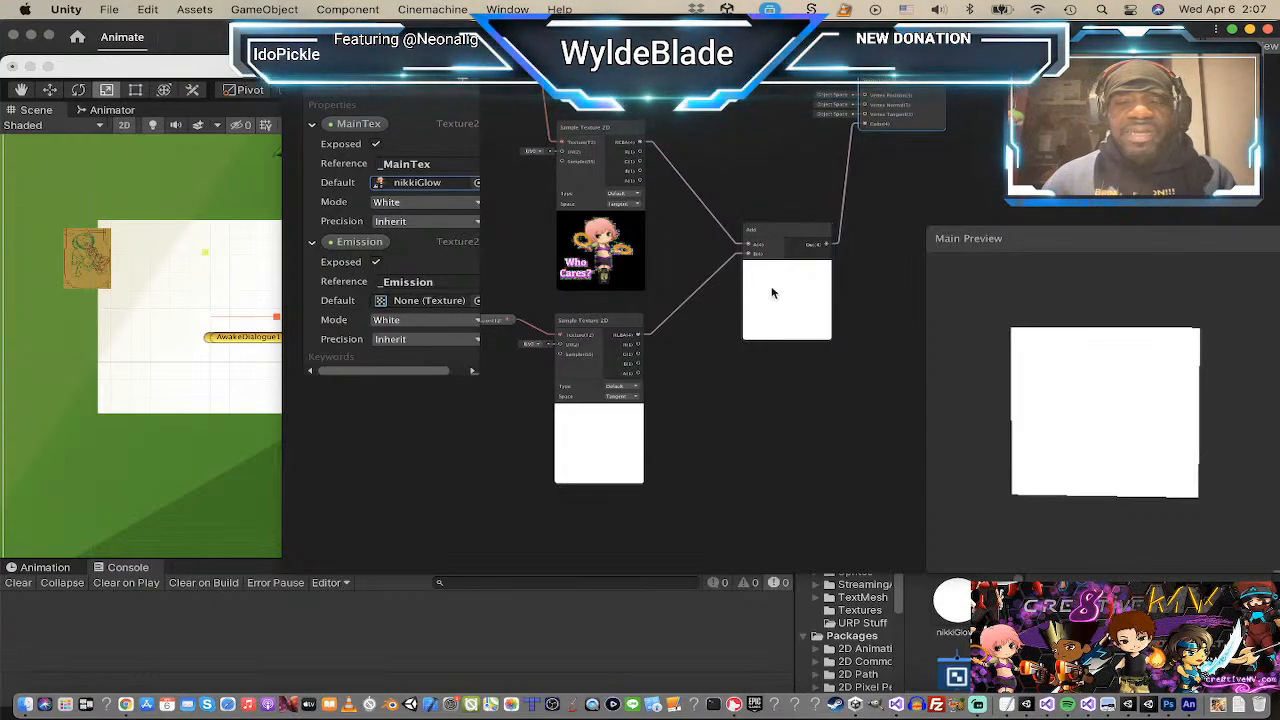
click(477, 301)
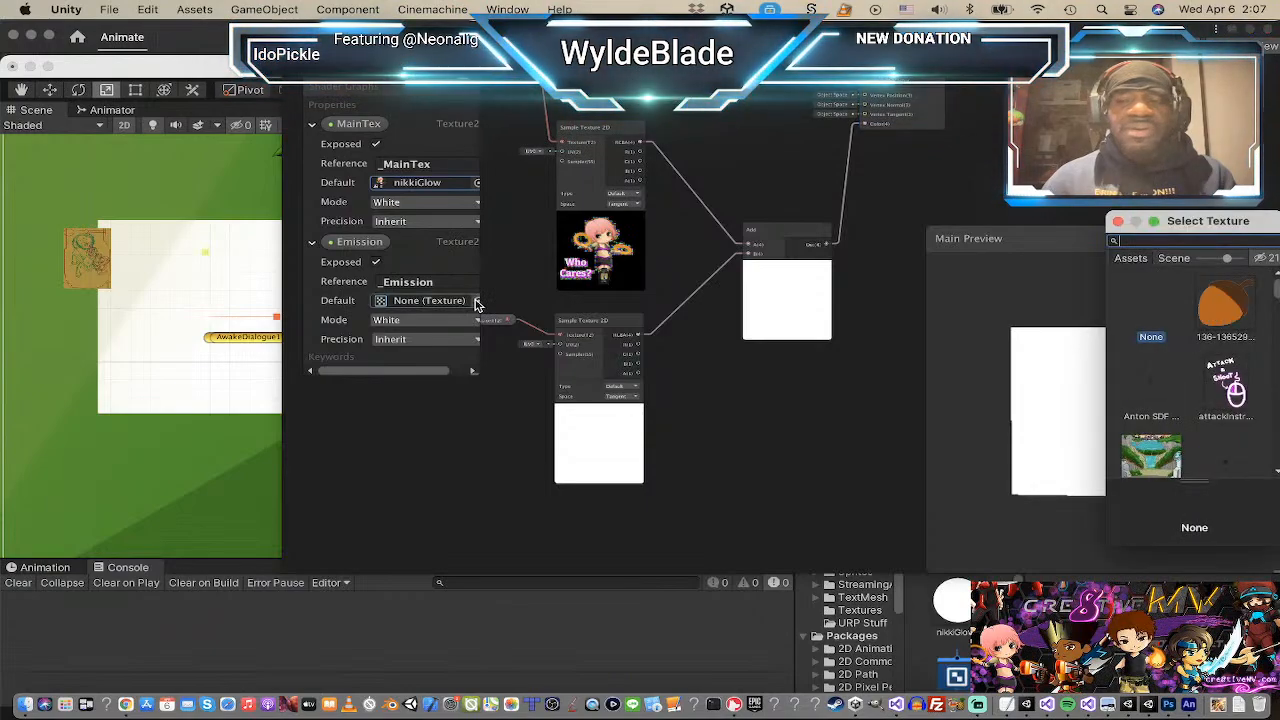
text(n)
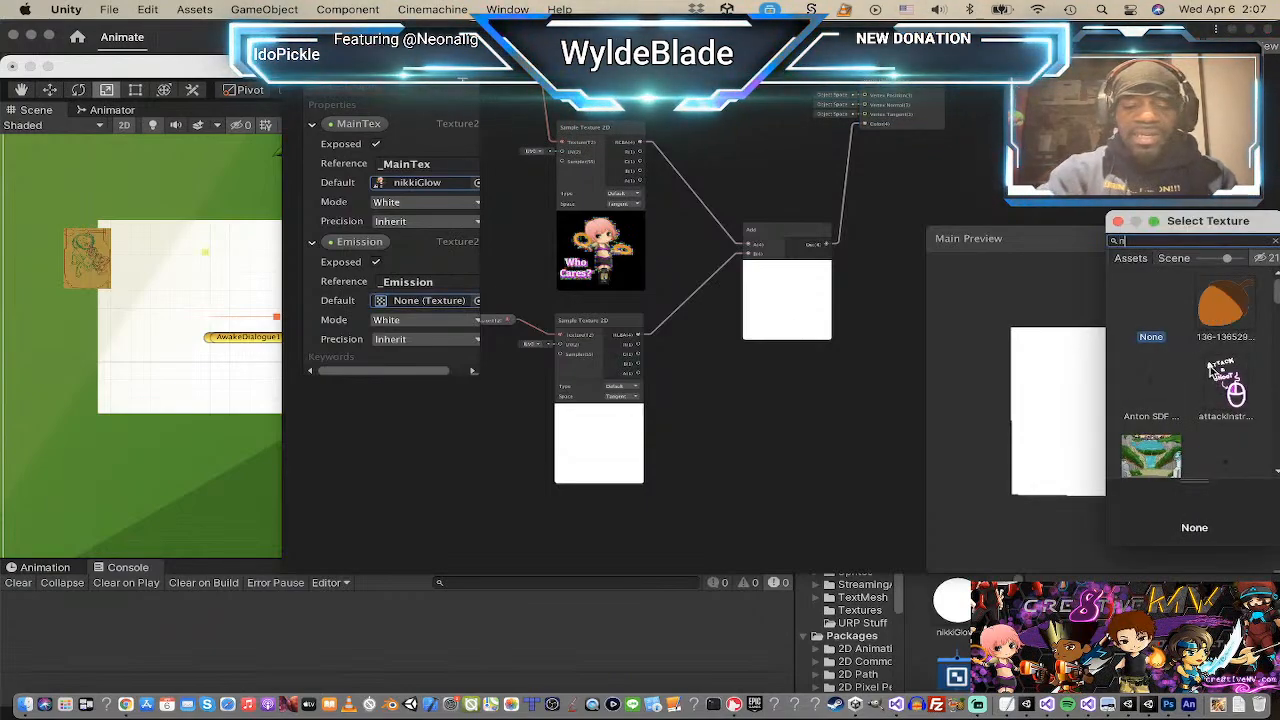
text(ikki)
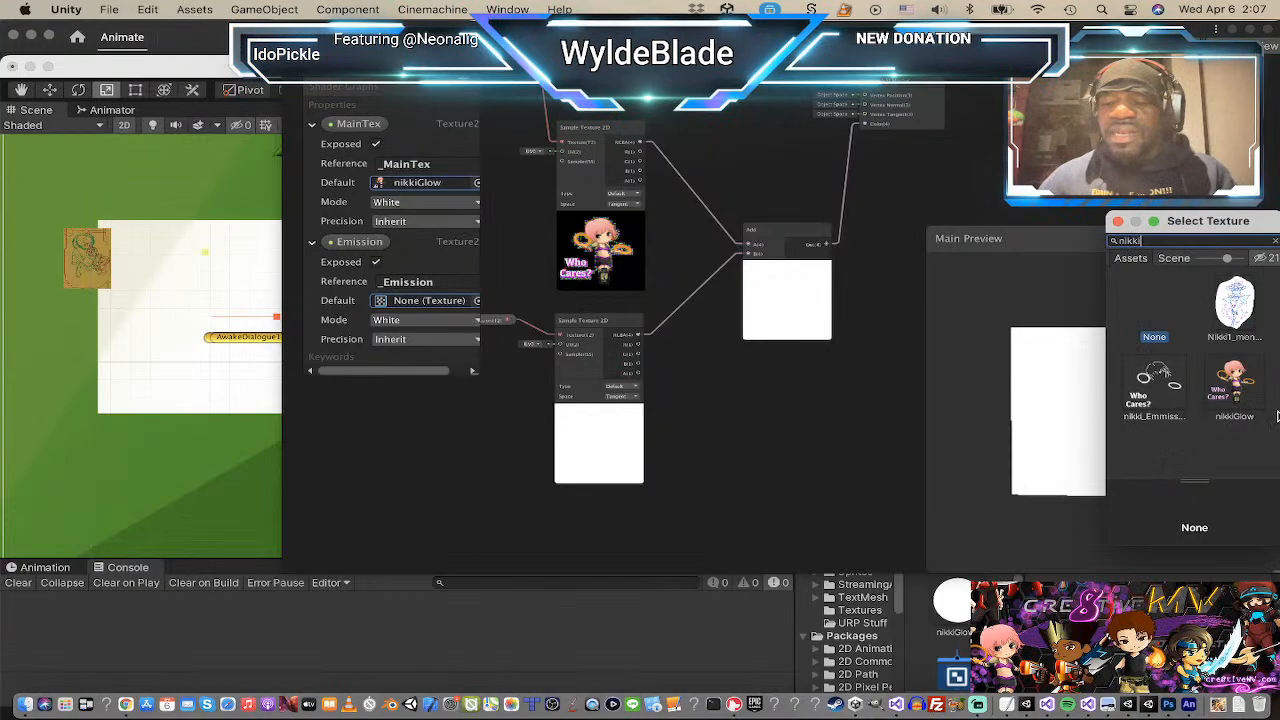
click(1155, 383)
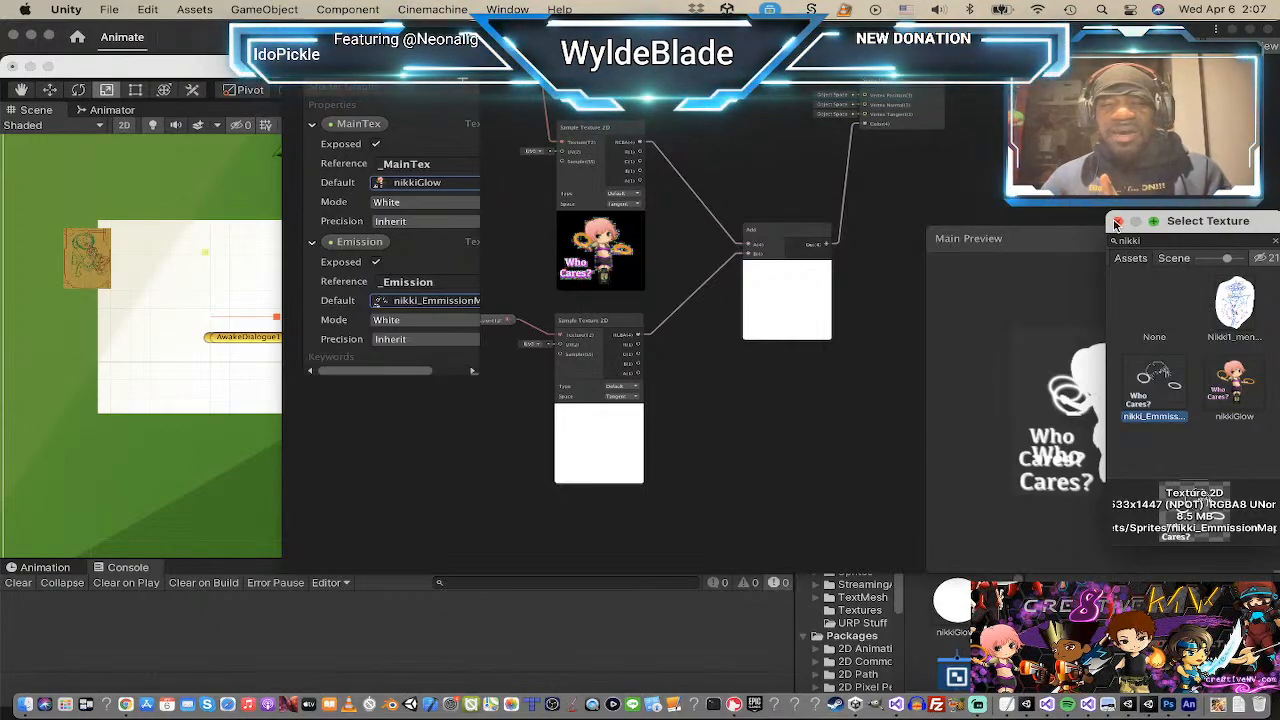
click(1118, 221)
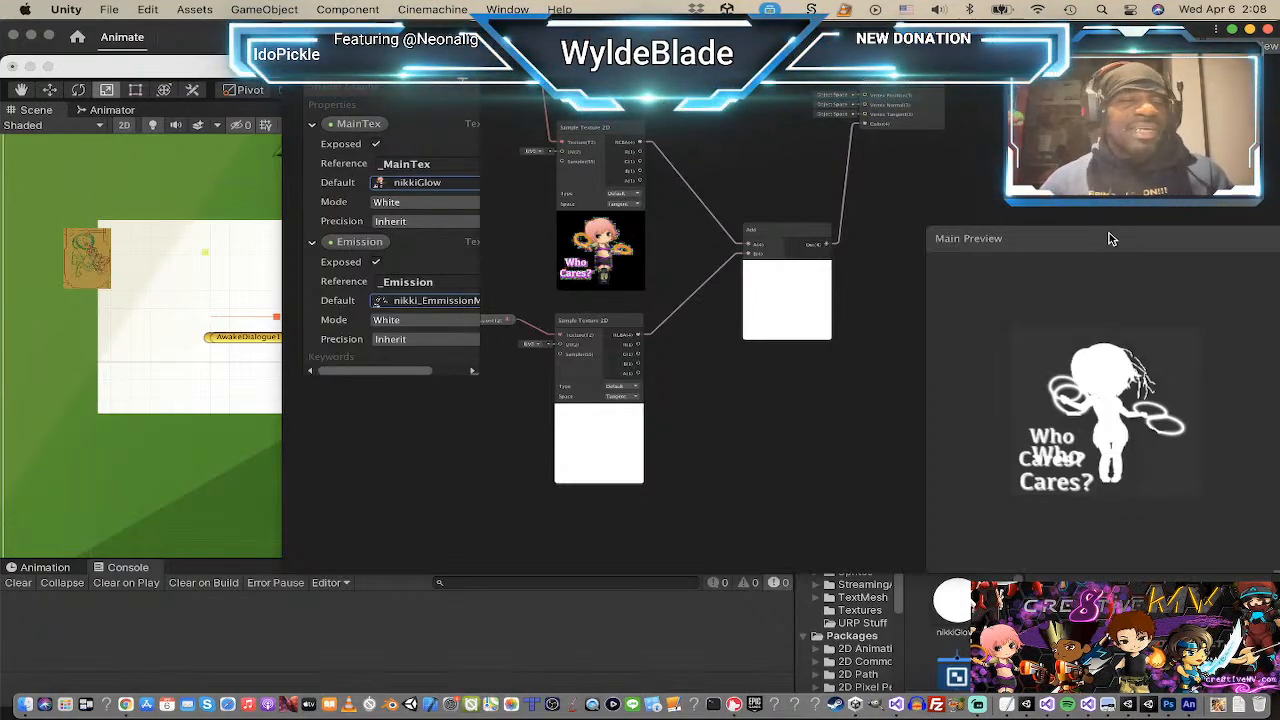
Step: Return to the main Unity editor window and reveal the nikkiGlow sprite's file in Finder
key(super+Tab)
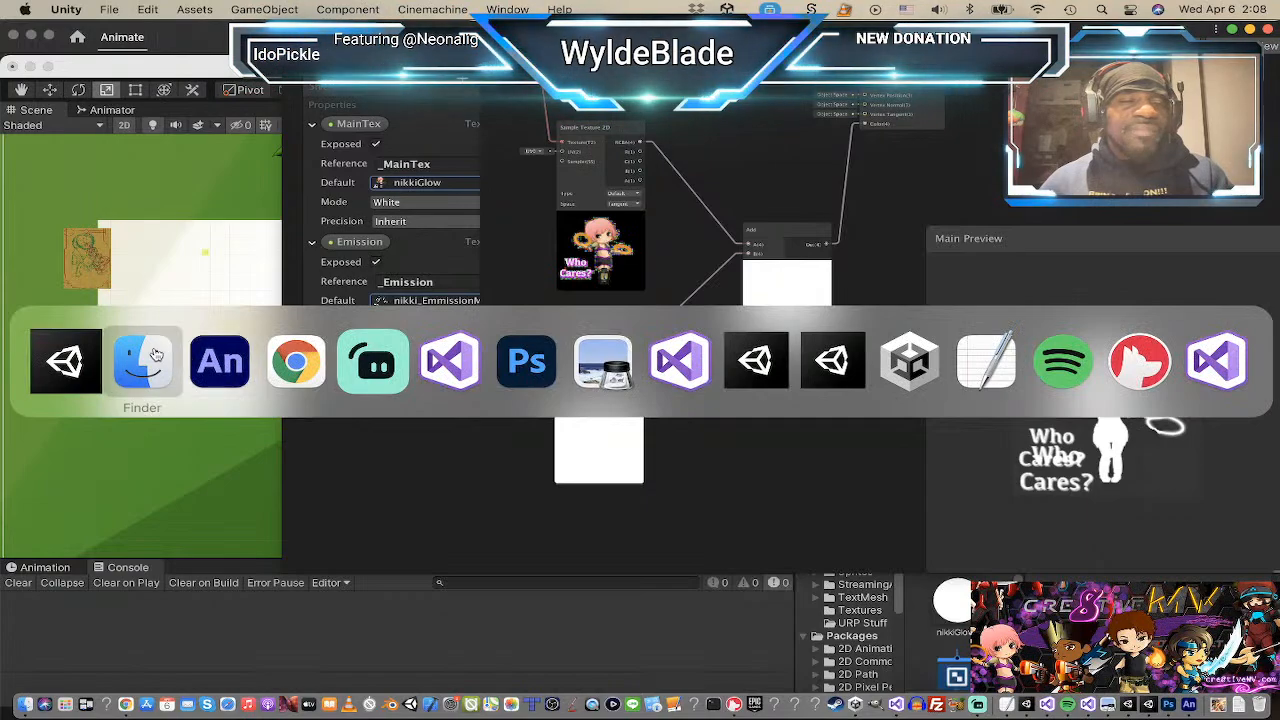
click(77, 372)
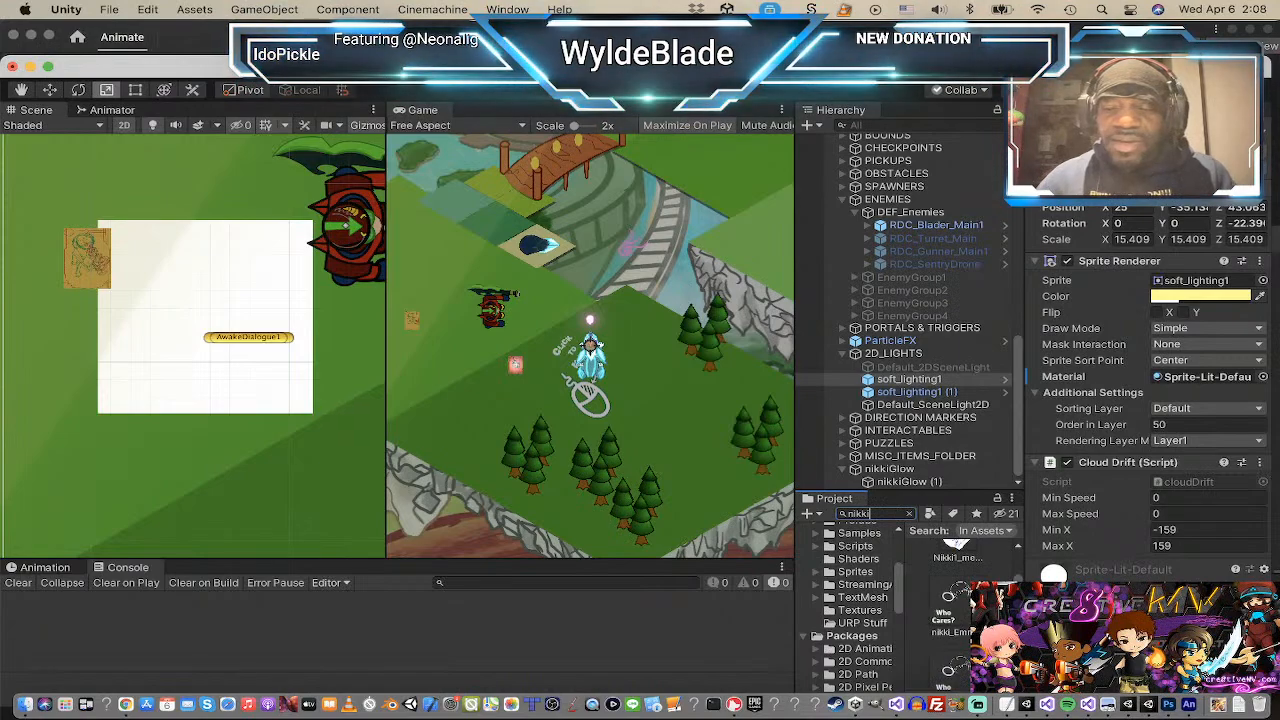
scroll(950, 610, down, 5)
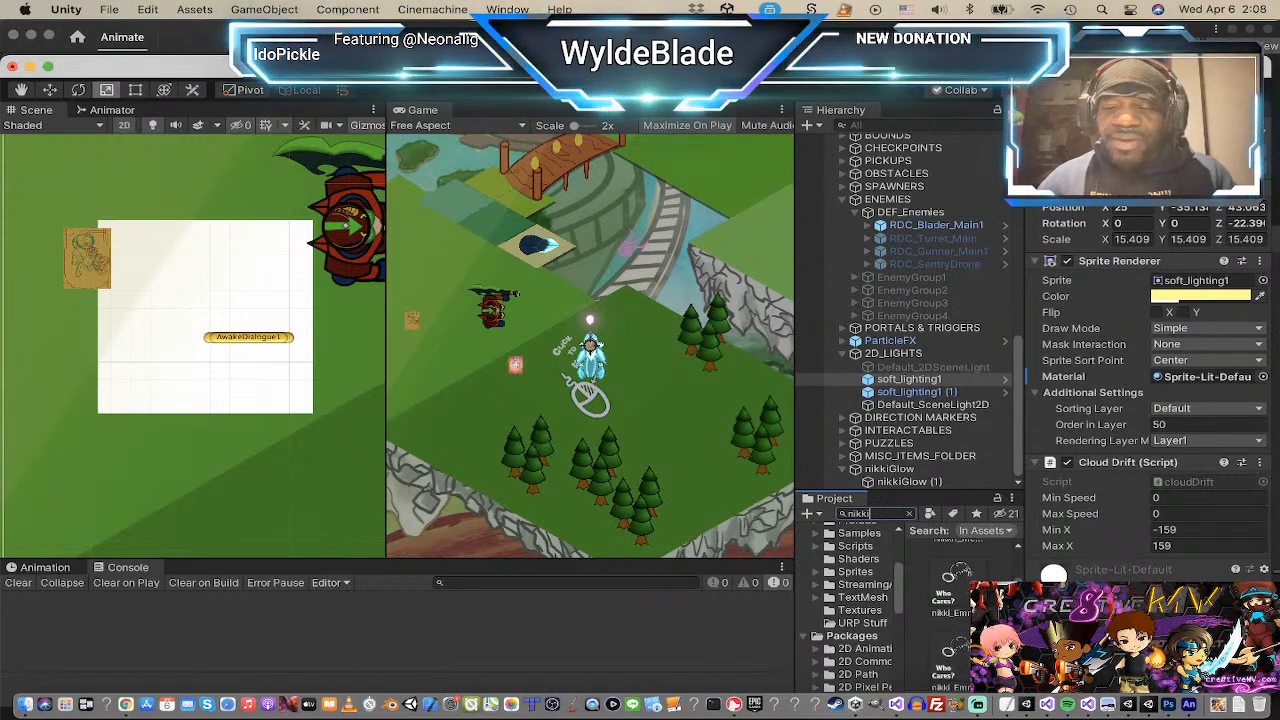
scroll(950, 610, down, 2)
click(966, 620)
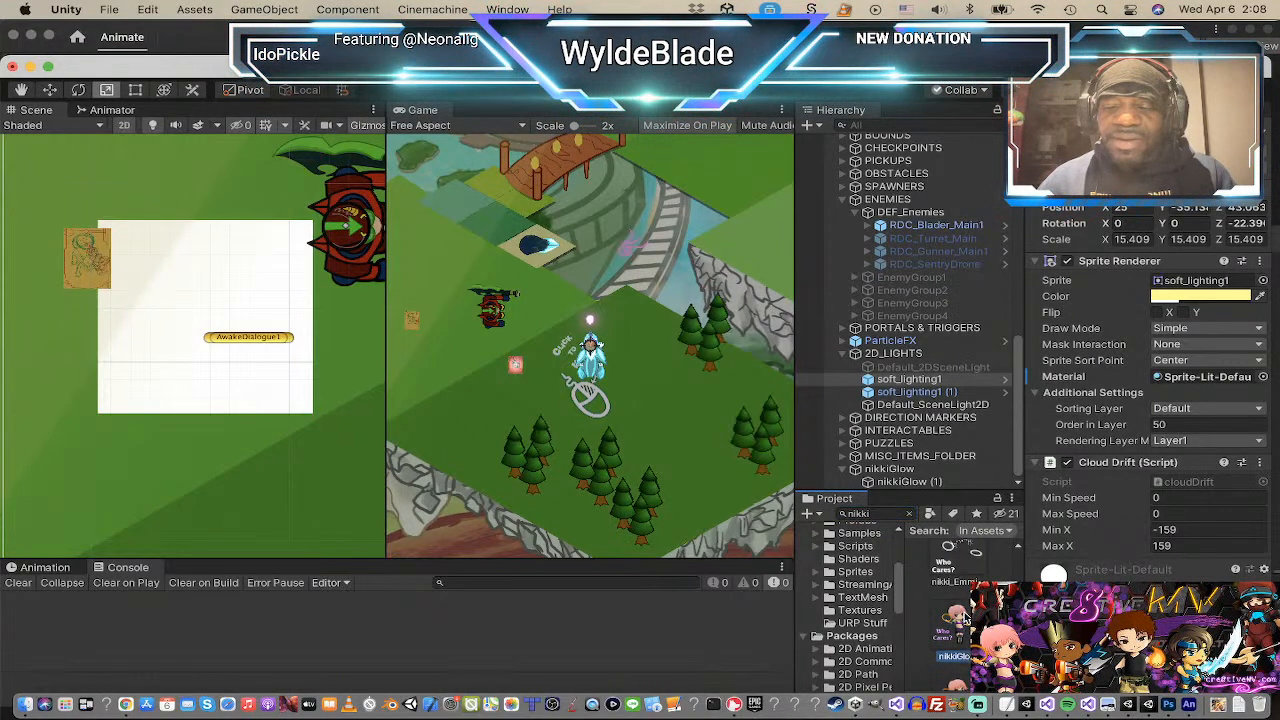
right_click(966, 618)
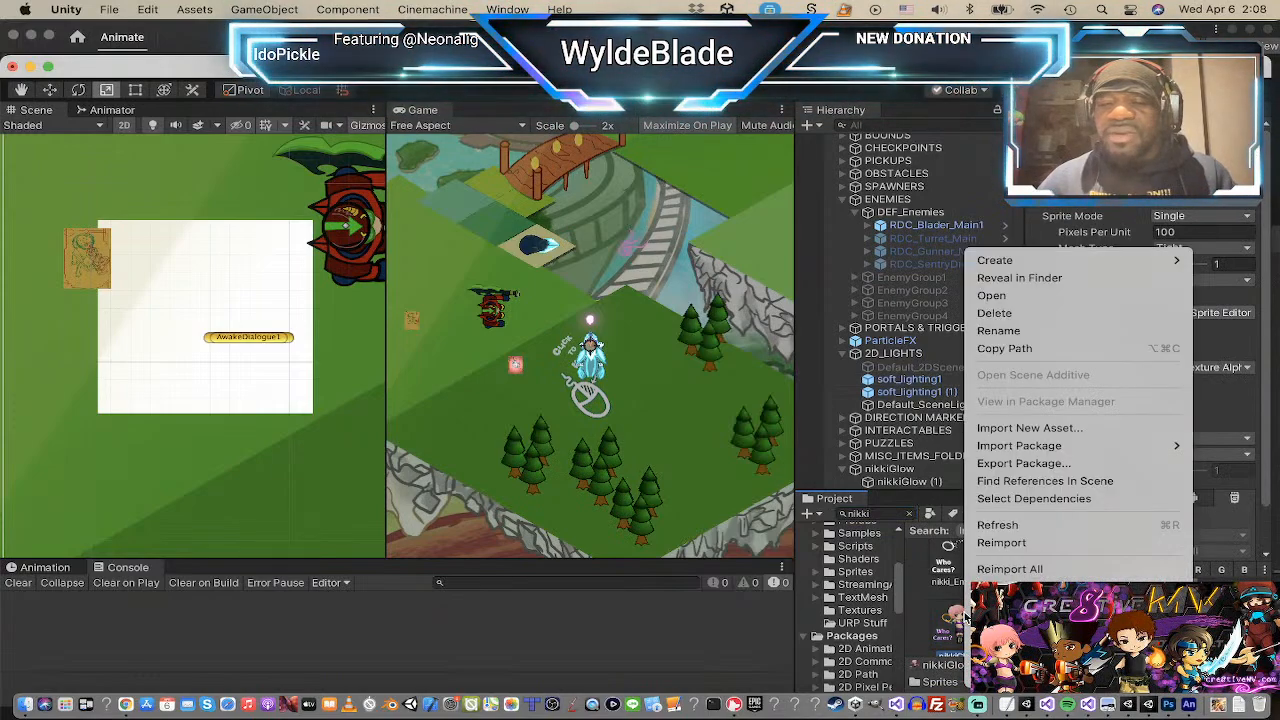
click(1040, 278)
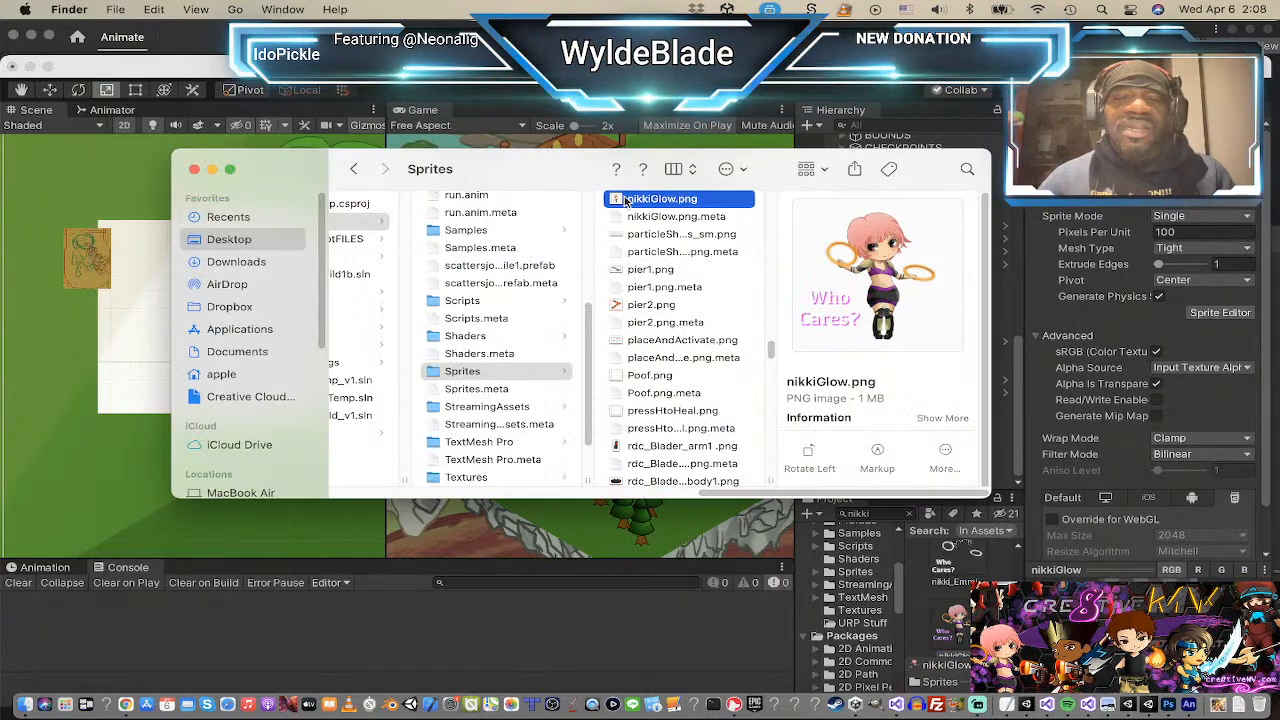
Step: Open nikkiGlow.png from the Sprites folder in Adobe Photoshop 2021
right_click(615, 200)
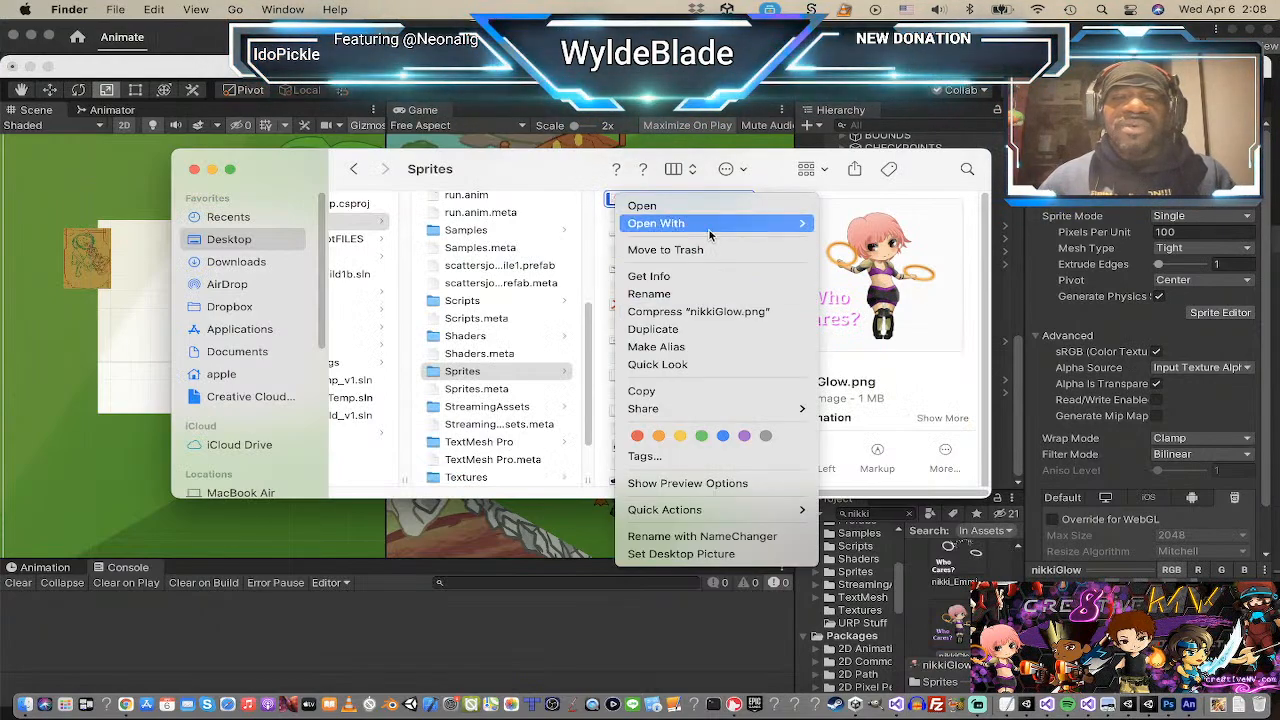
mouse_move(712, 225)
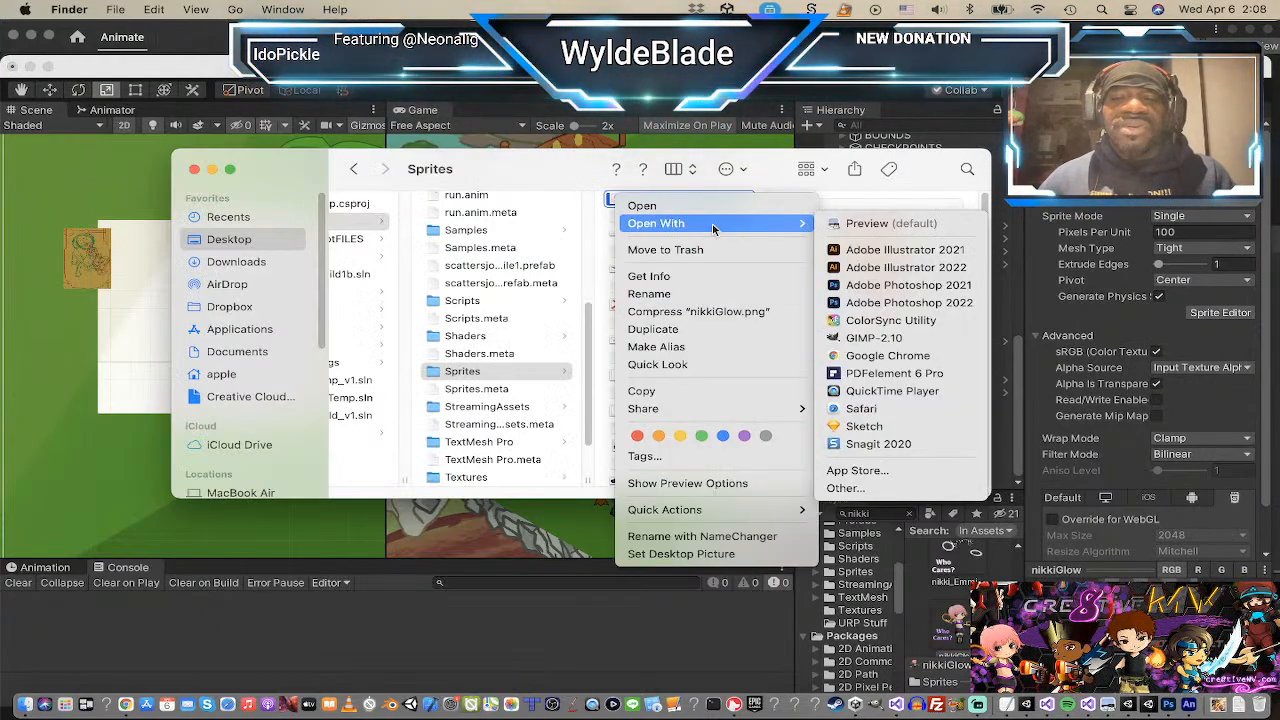
click(918, 290)
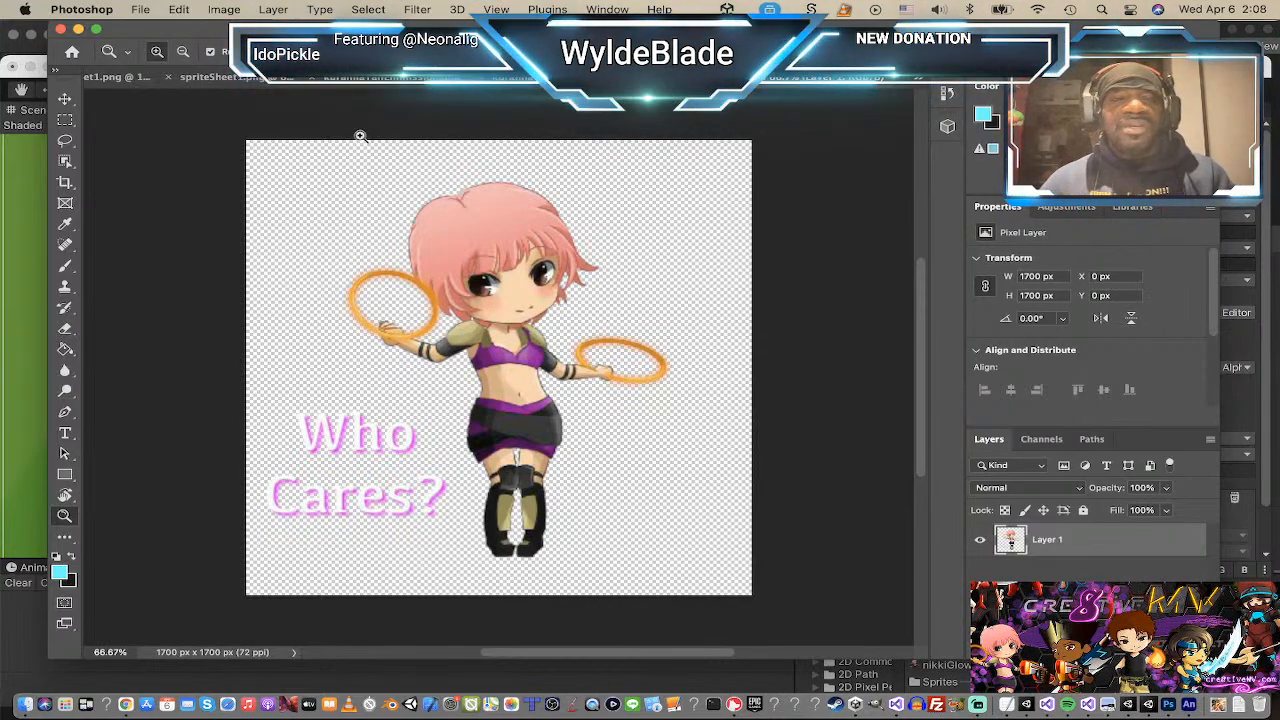
Step: Switch back to Unity and reveal the nikki_EmmissionMap sprite's file in Finder
key(super+Tab)
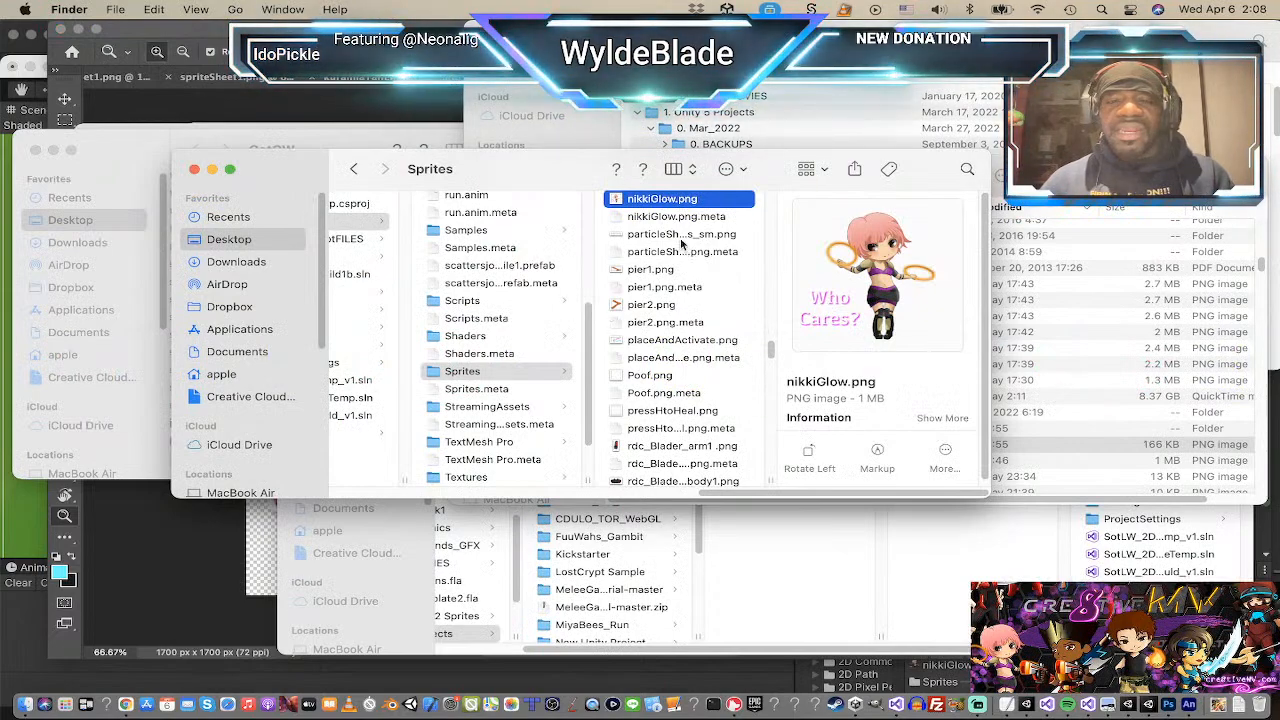
key(super+grave)
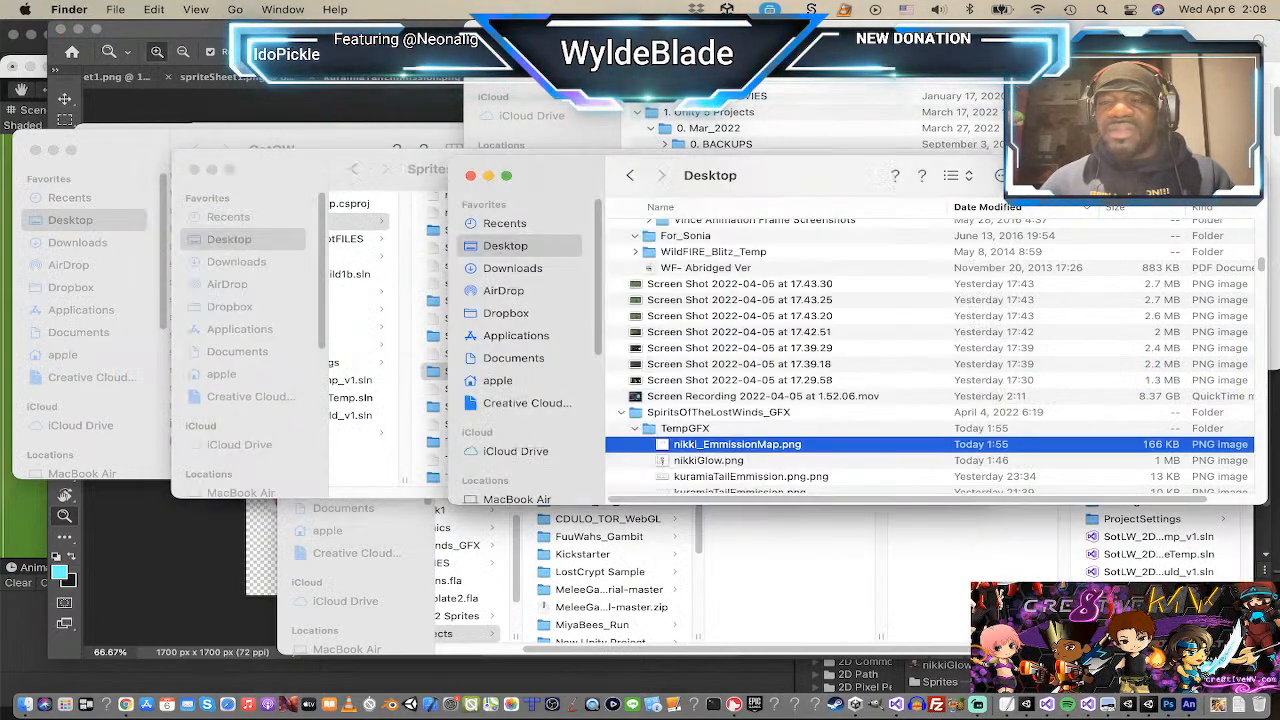
key(super+Tab)
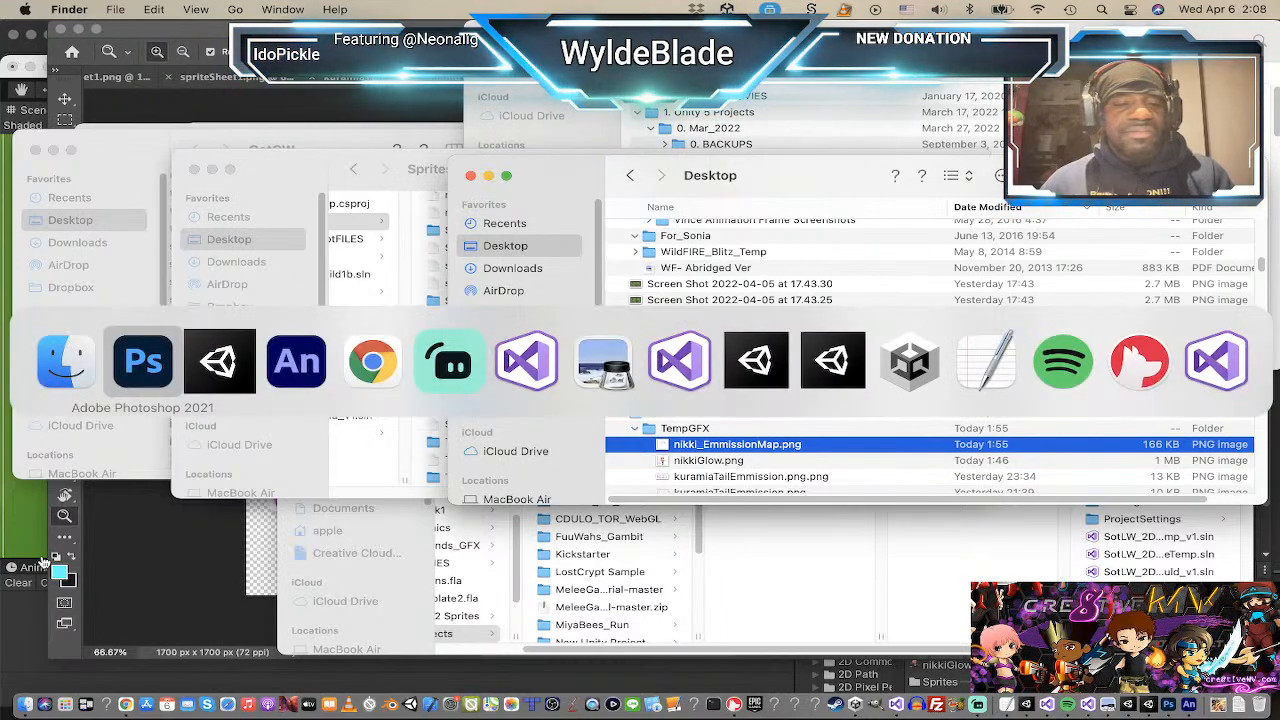
click(240, 360)
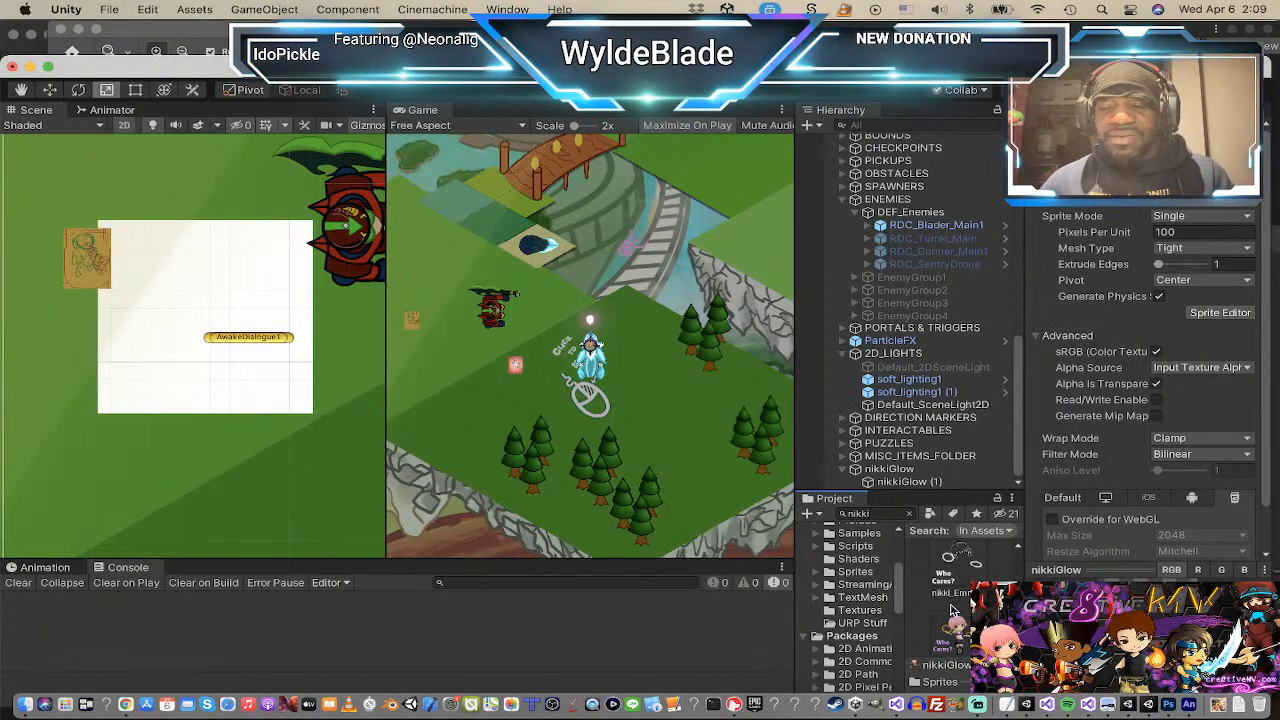
click(958, 570)
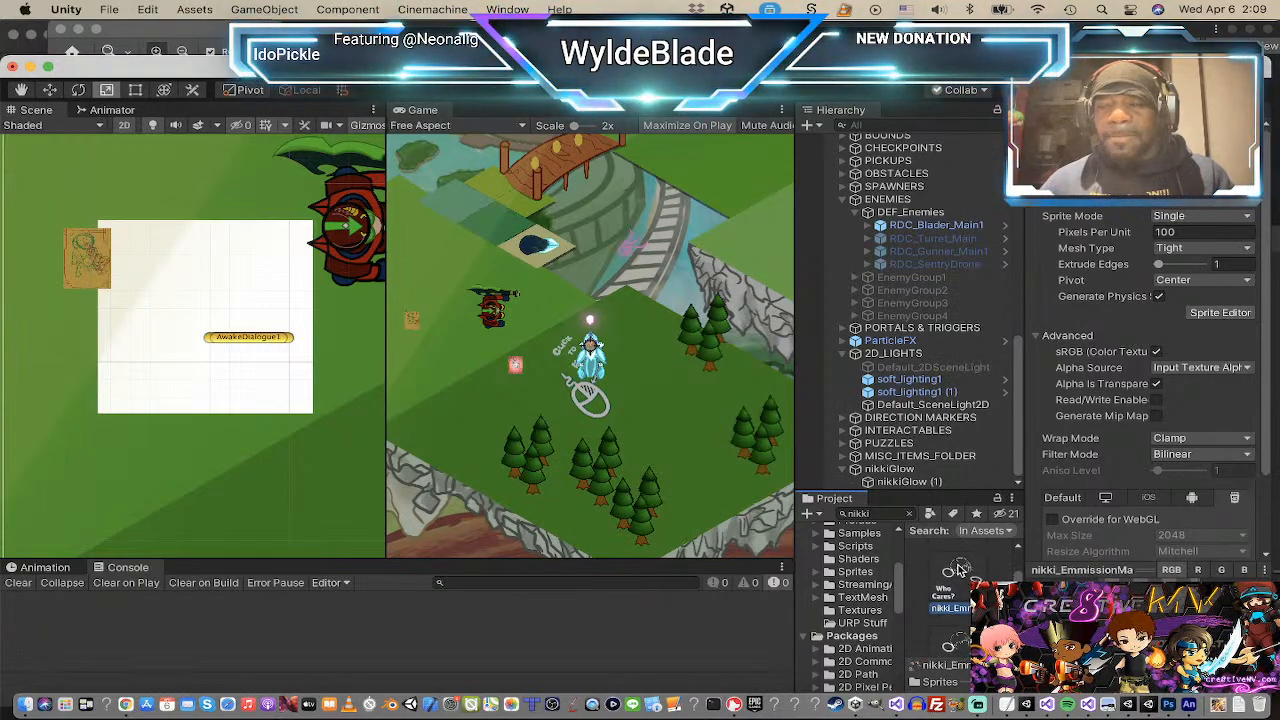
right_click(958, 570)
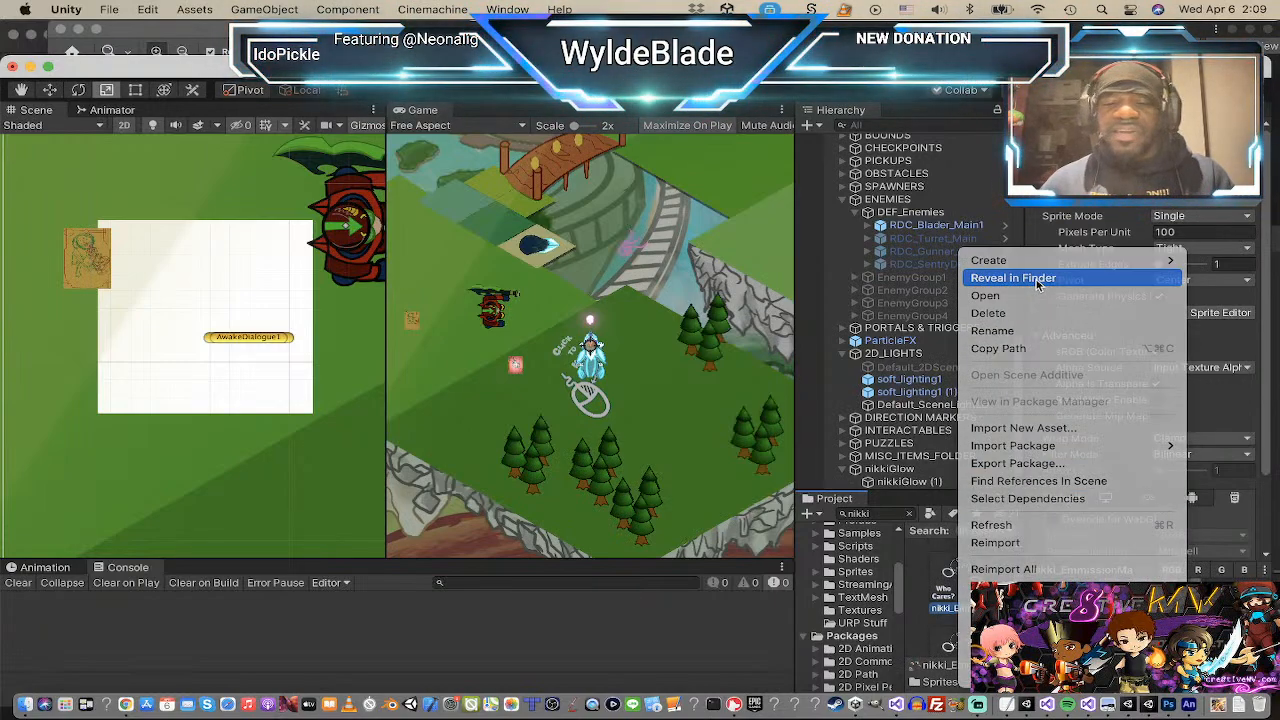
click(1038, 285)
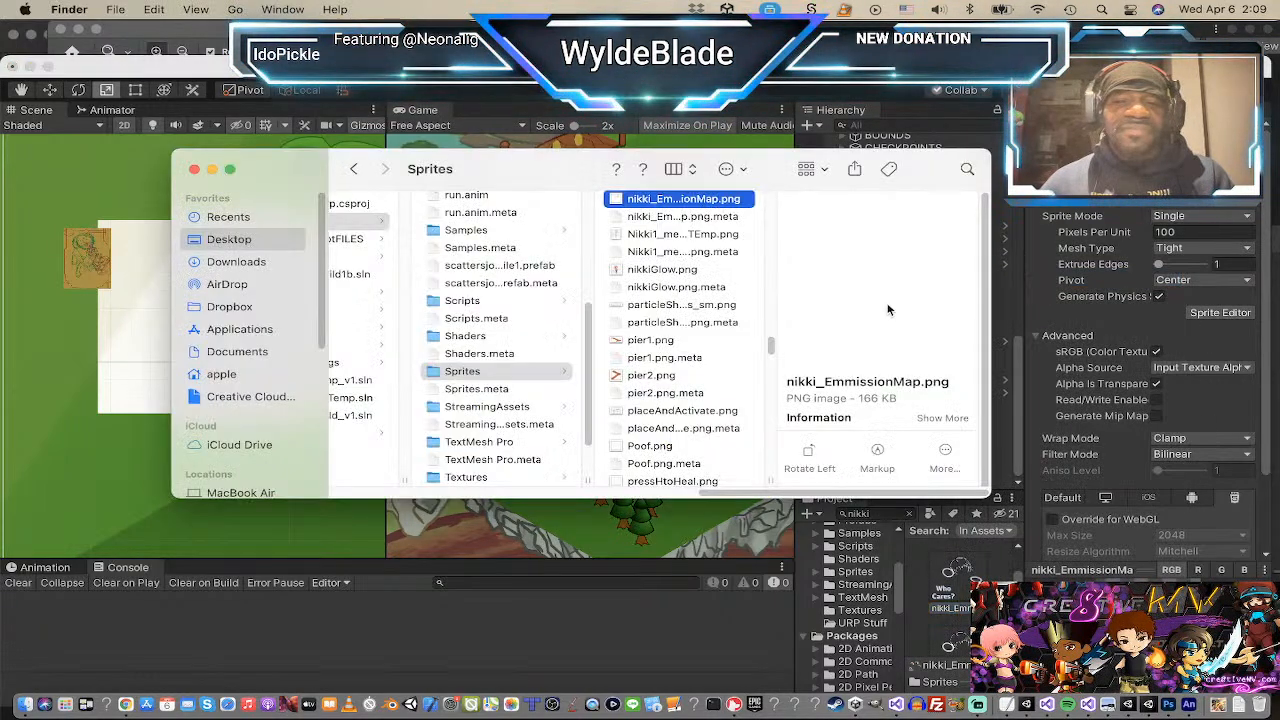
Step: Open nikki_EmmissionMap.png from the Sprites folder in Adobe Photoshop 2021
right_click(615, 201)
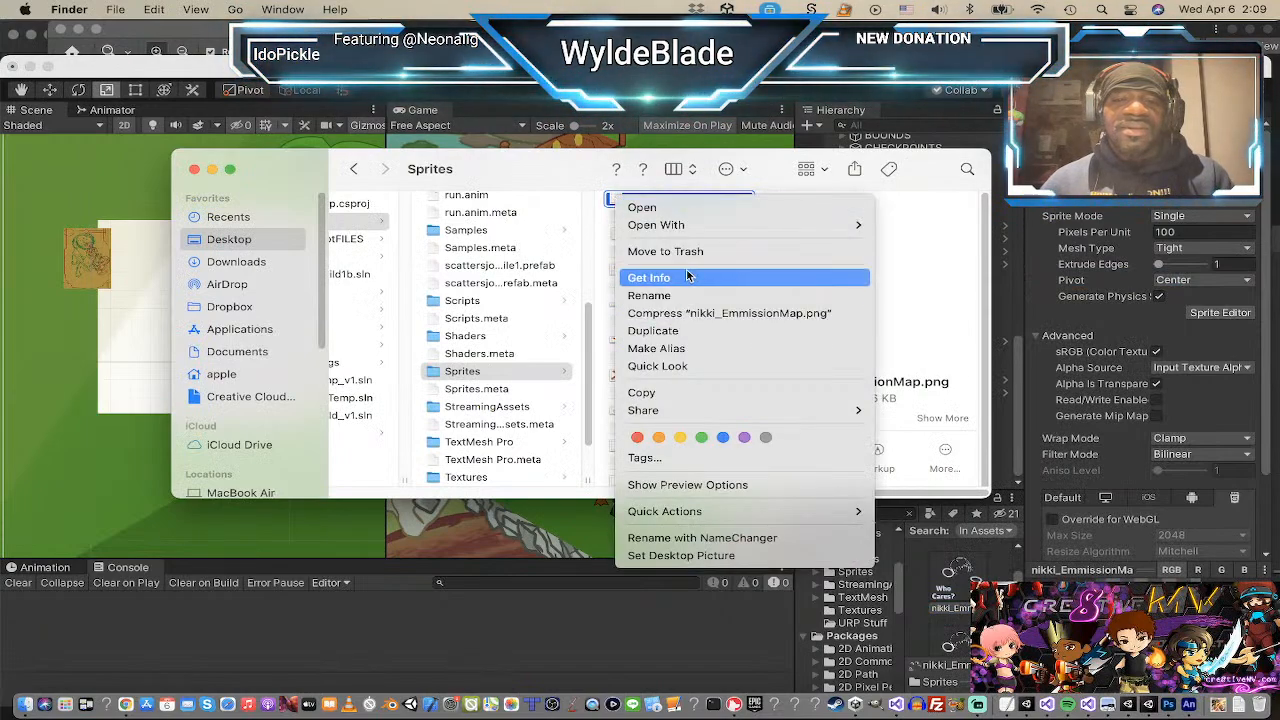
mouse_move(702, 232)
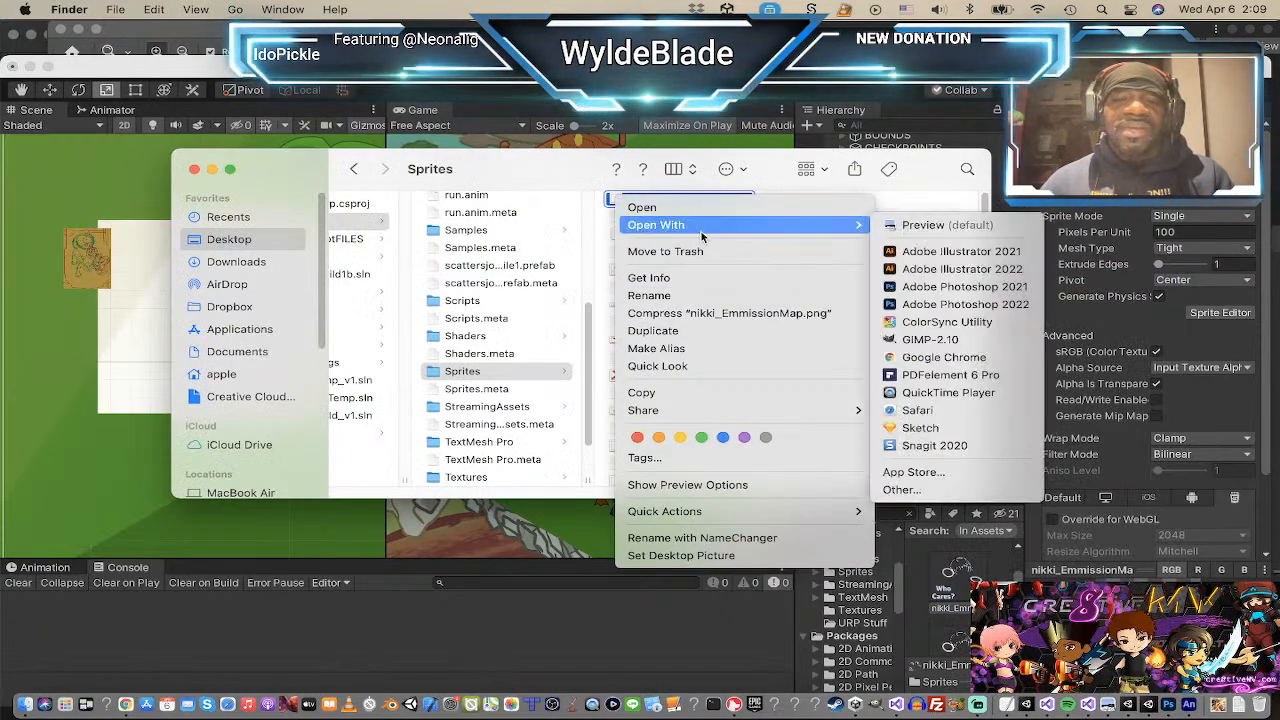
click(948, 289)
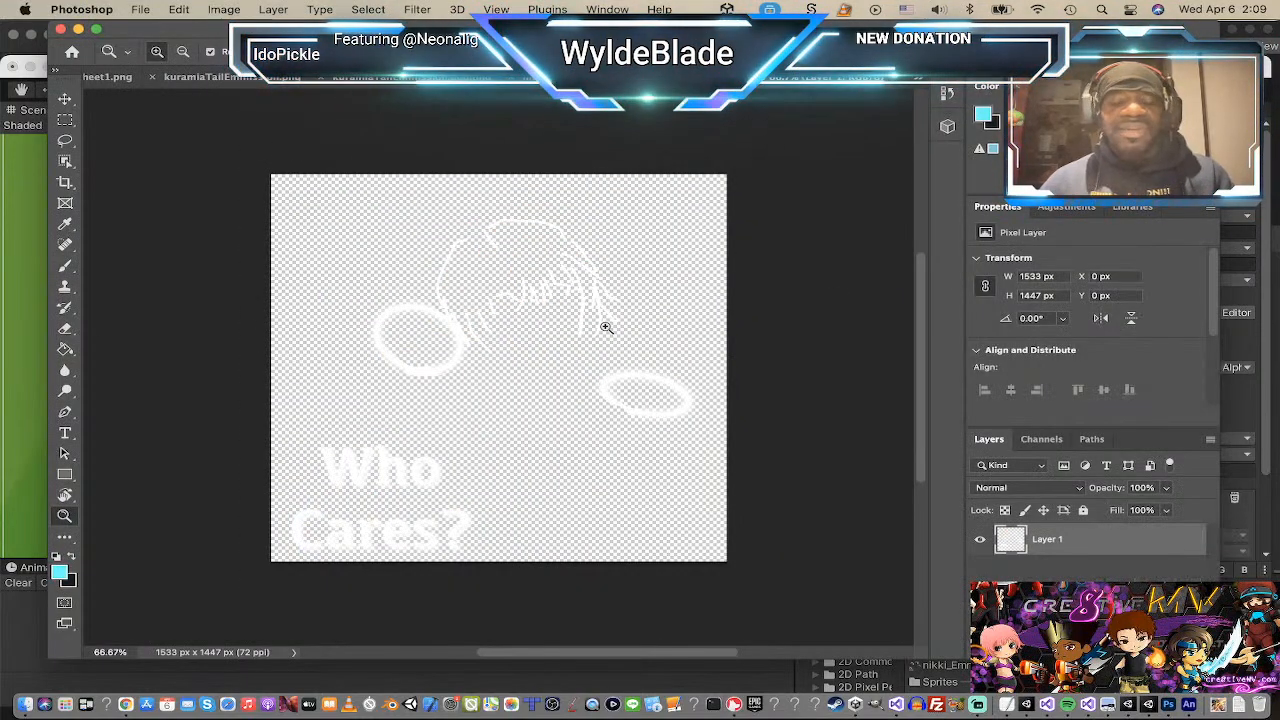
Step: Copy the emission map artwork into the nikkiGlow document as a new layer above the character, and select the character's Layer 1
key(v)
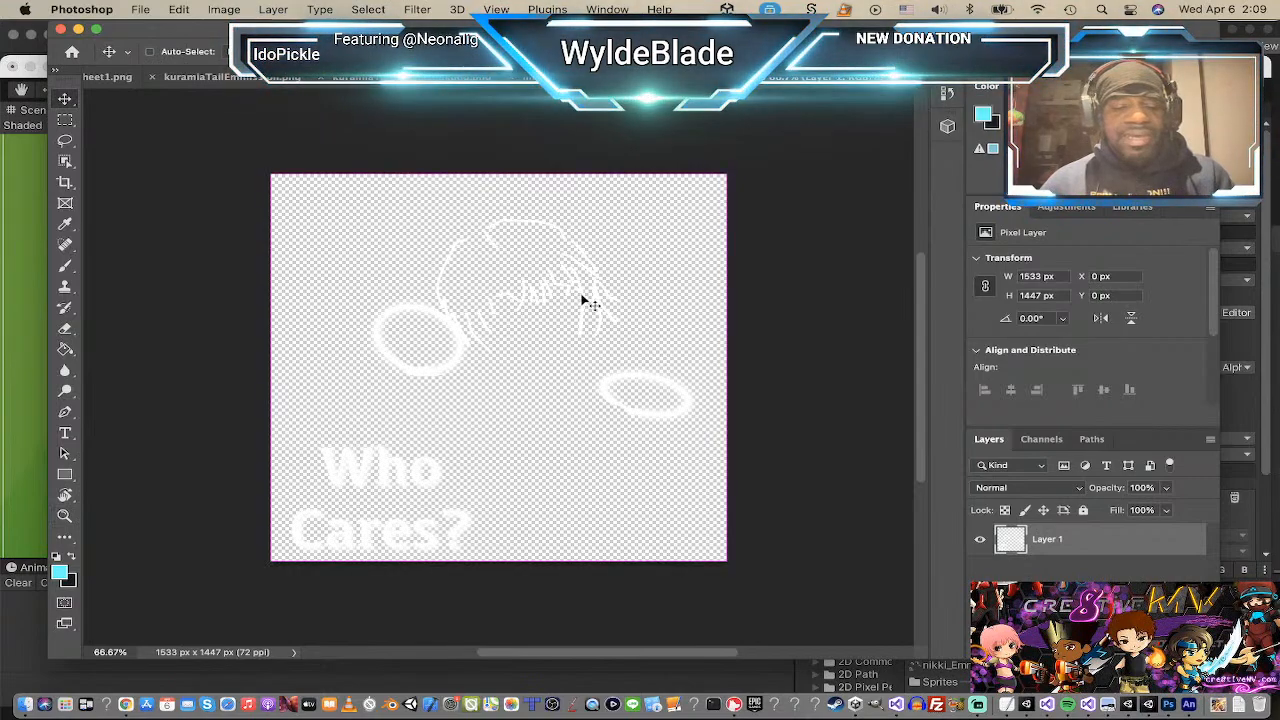
key(ctrl+shift+Tab)
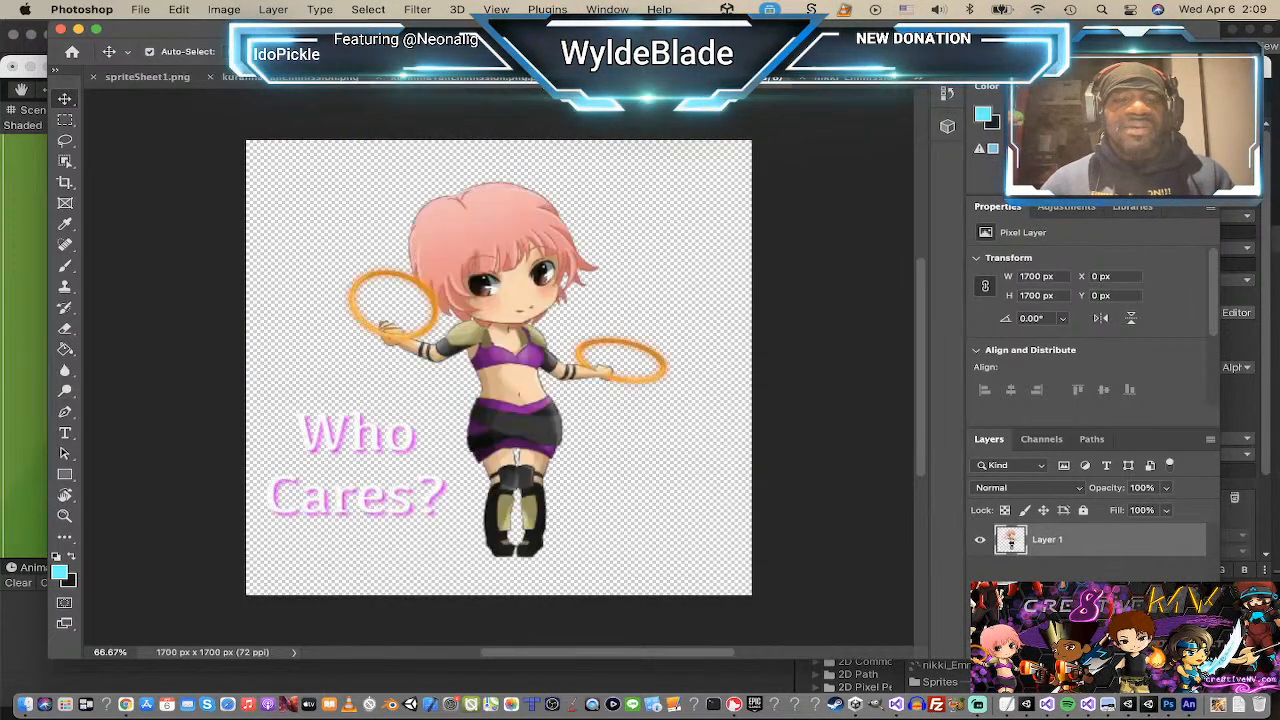
key(ctrl+v)
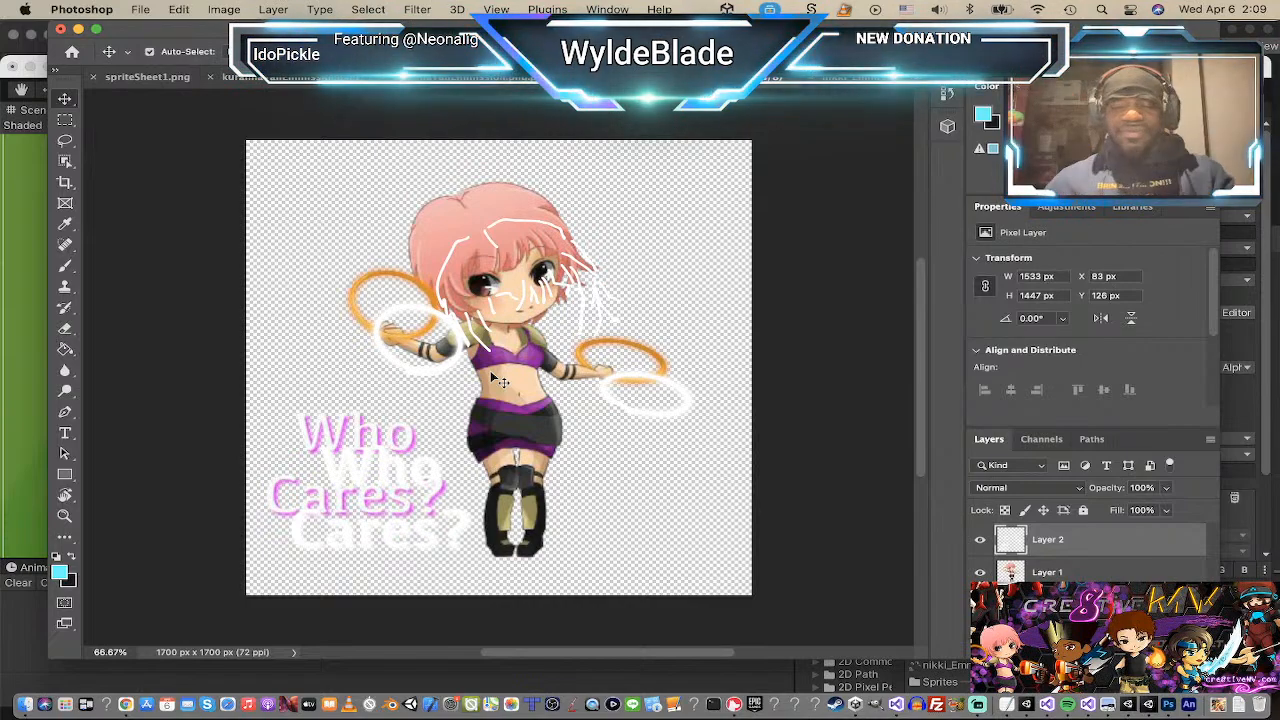
click(1080, 574)
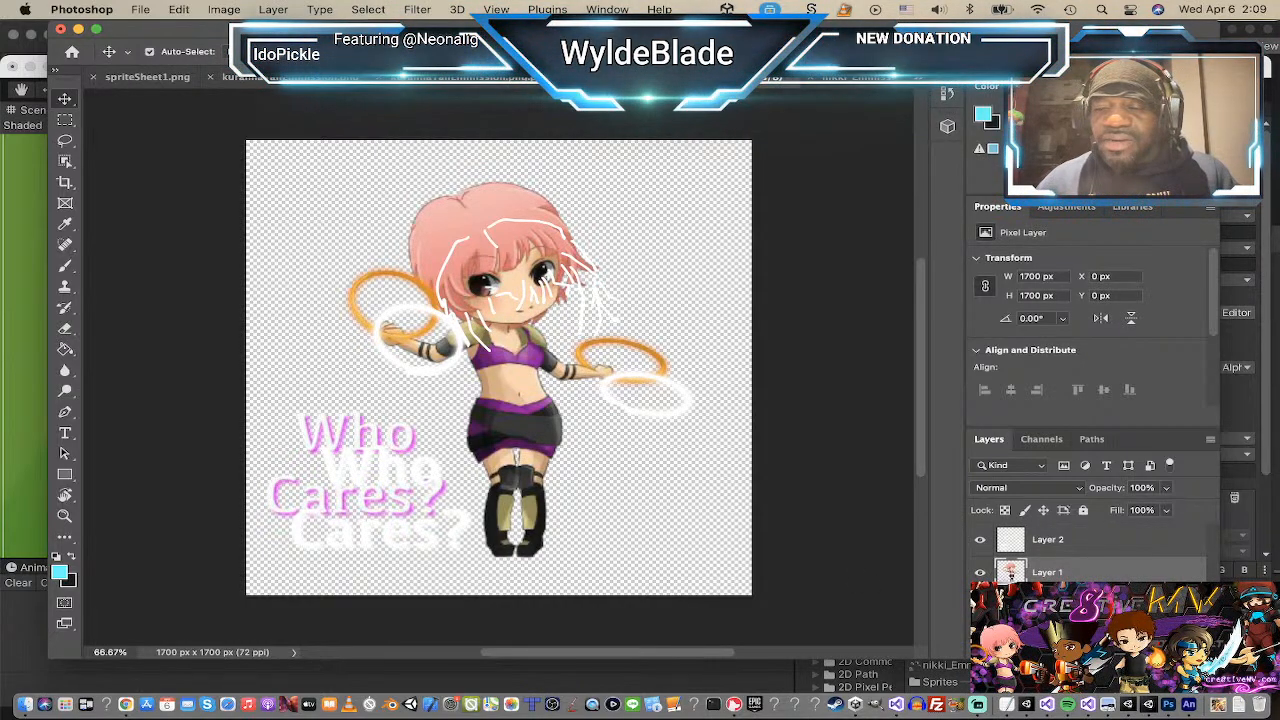
Step: Create a new layer below the character's Layer 1 and fill it with the background color in Normal mode at 100% opacity
key(alt+shift+super+n)
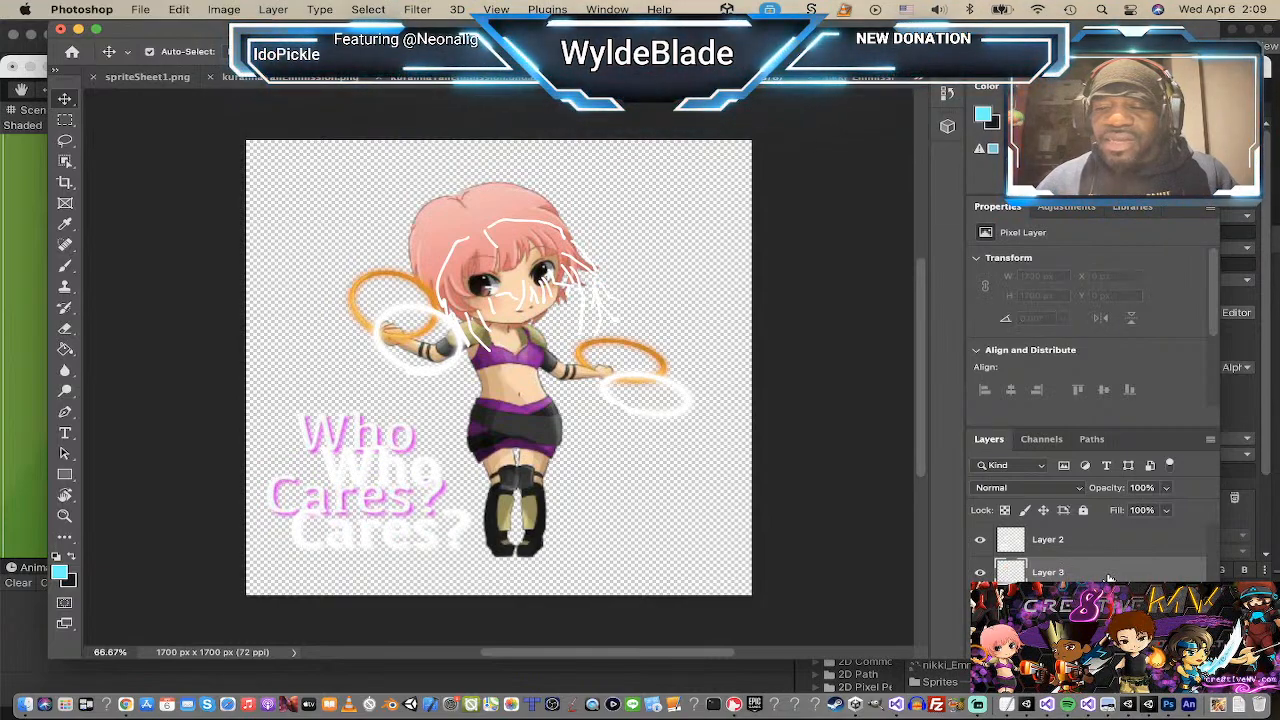
key(super+z)
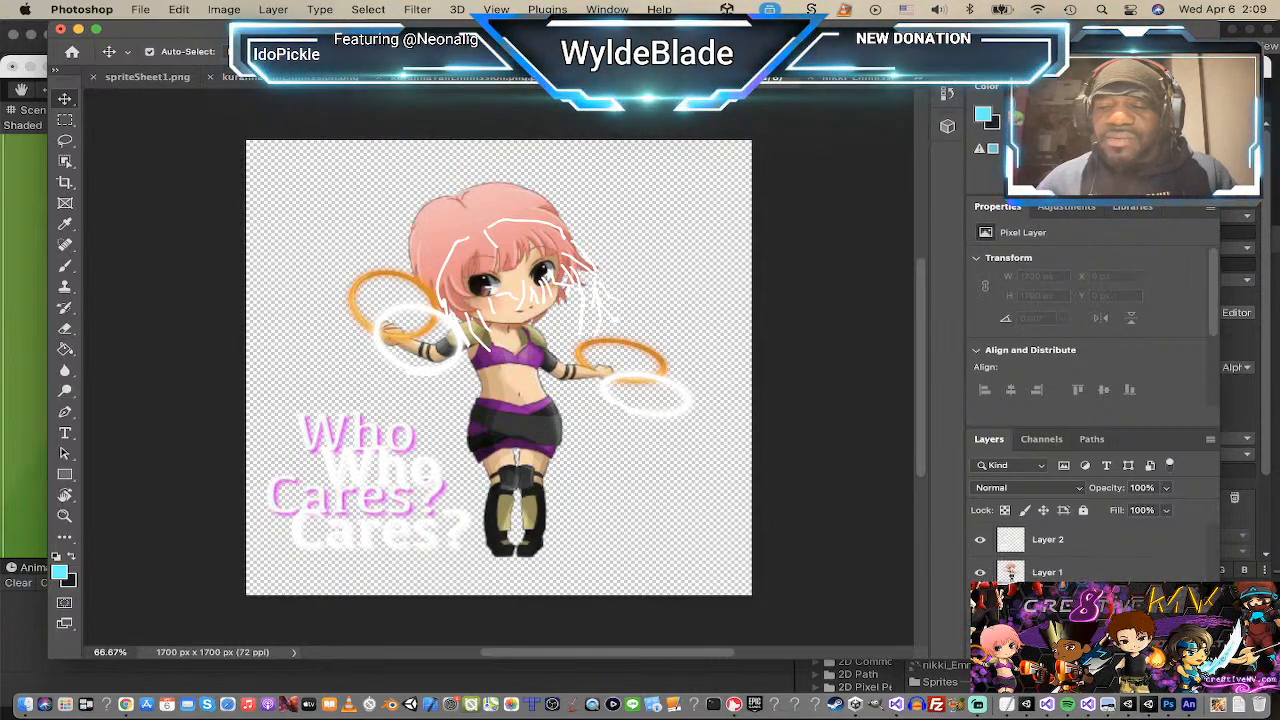
click(180, 10)
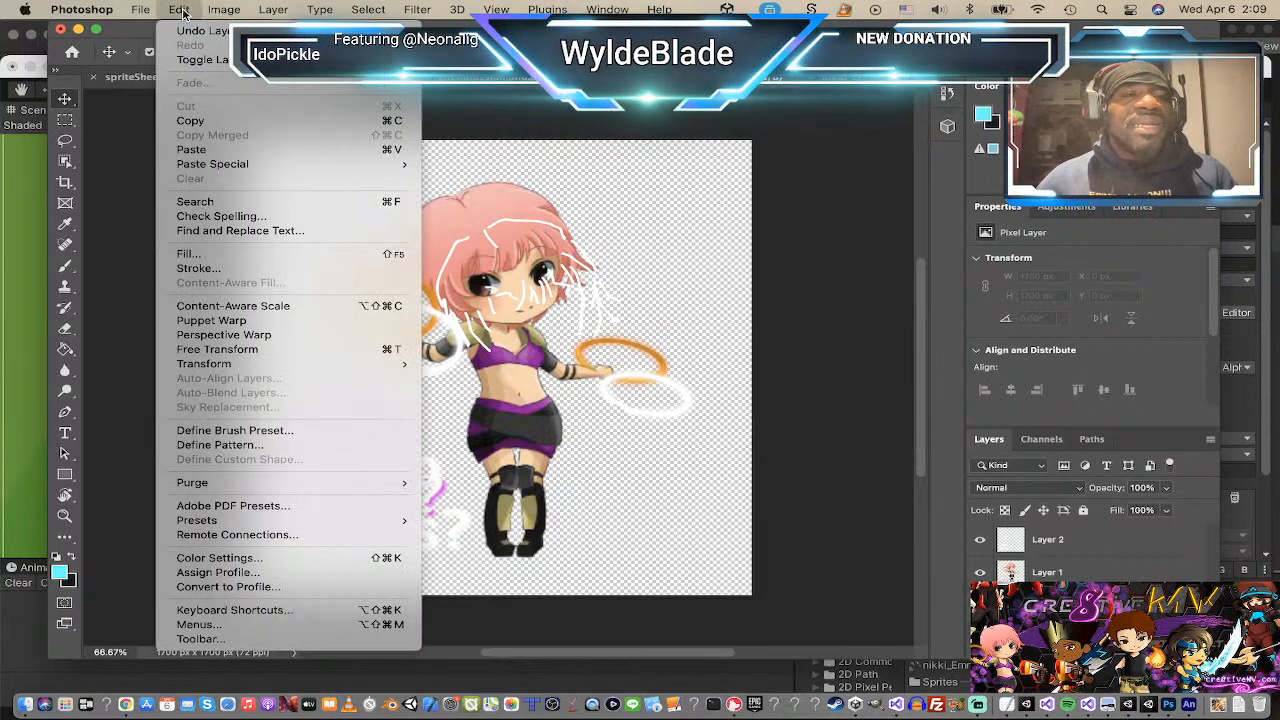
click(206, 256)
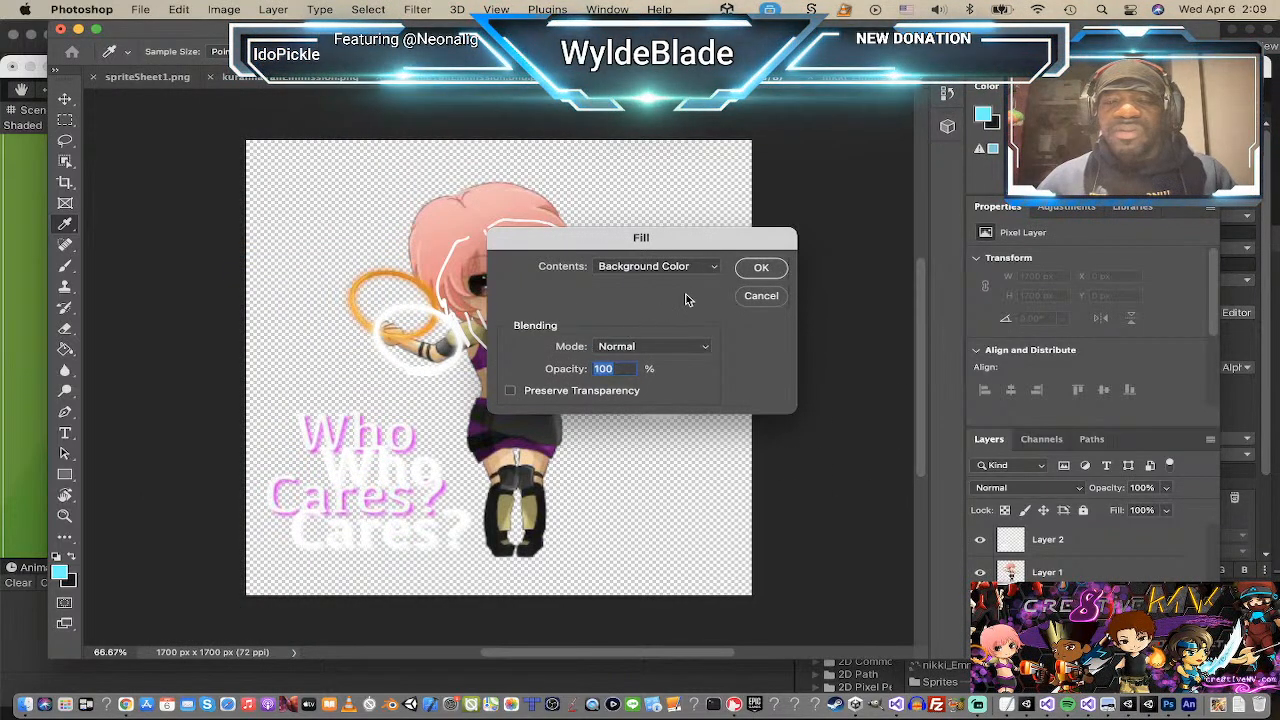
click(762, 268)
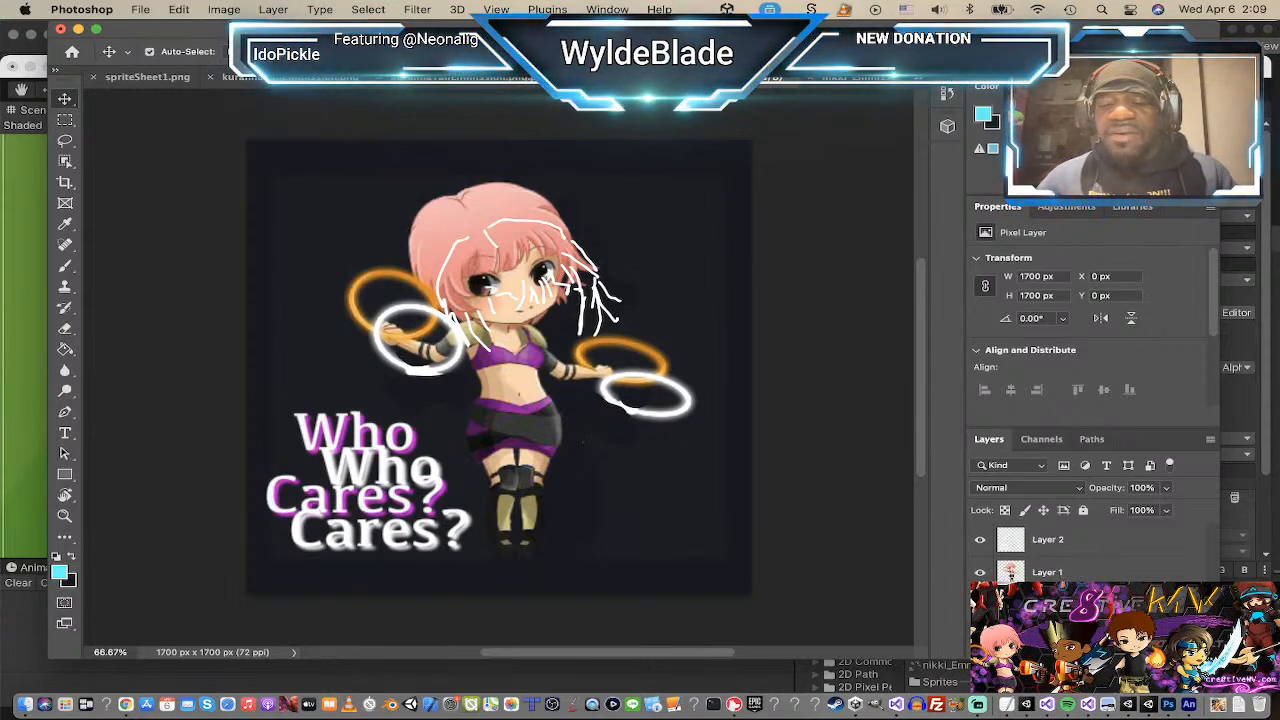
click(1109, 551)
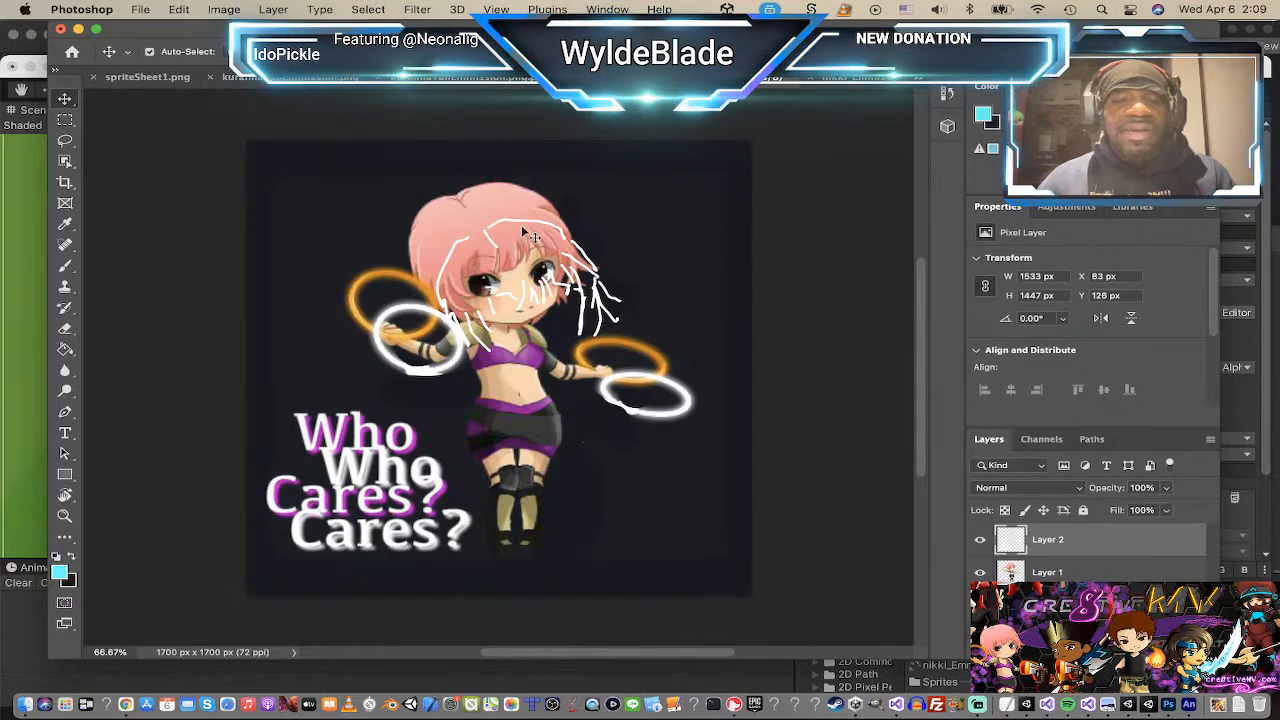
drag(517, 225, 506, 212)
key(super+z)
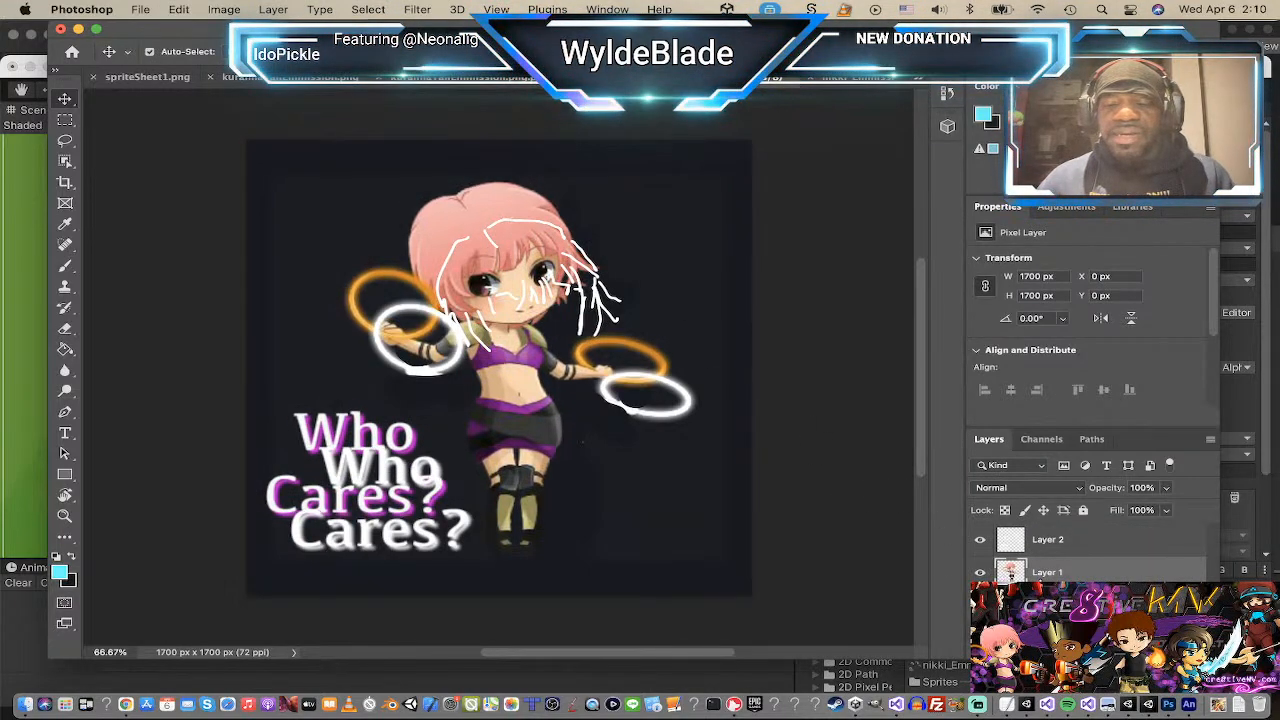
Step: Move the white emission artwork on Layer 2 over the character's hair, rings and text, to X 0 px and Y 0 px
click(1063, 551)
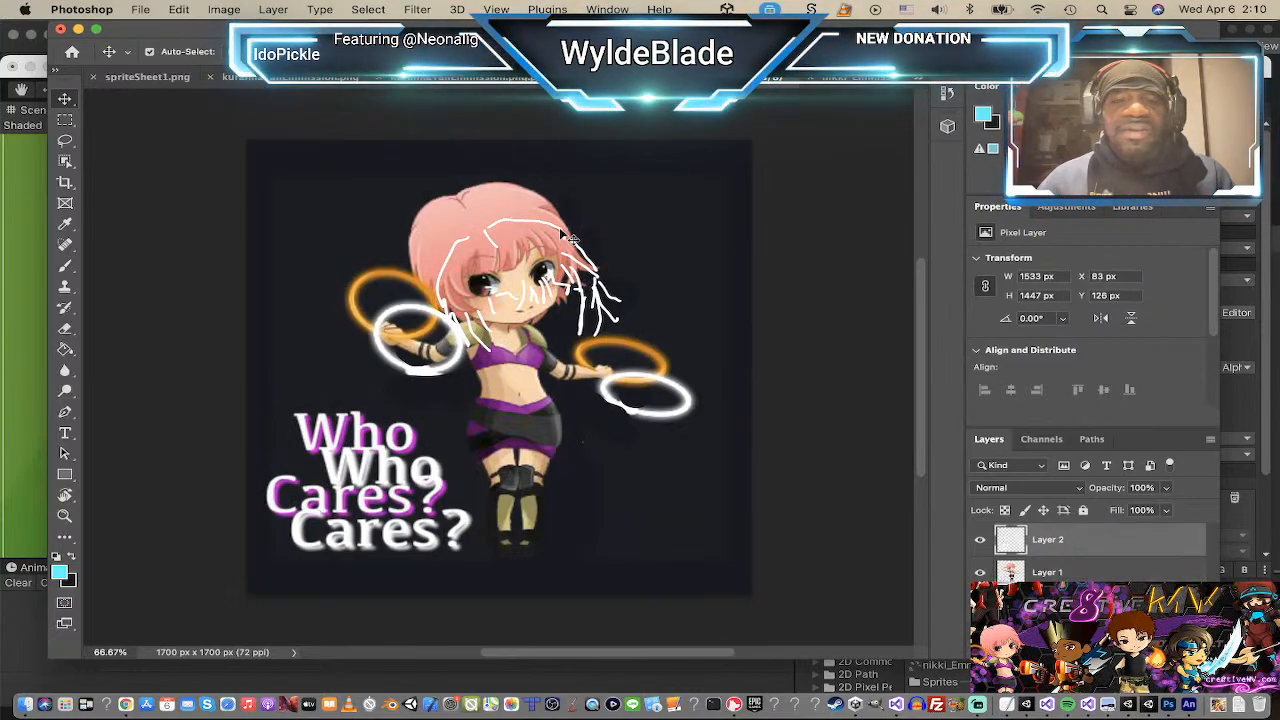
mouse_move(565, 240)
mouse_down()
mouse_move(525, 213)
mouse_move(530, 197)
mouse_up()
key(Right)
key(Right)
key(Right)
key(Right)
key(Right)
key(Right)
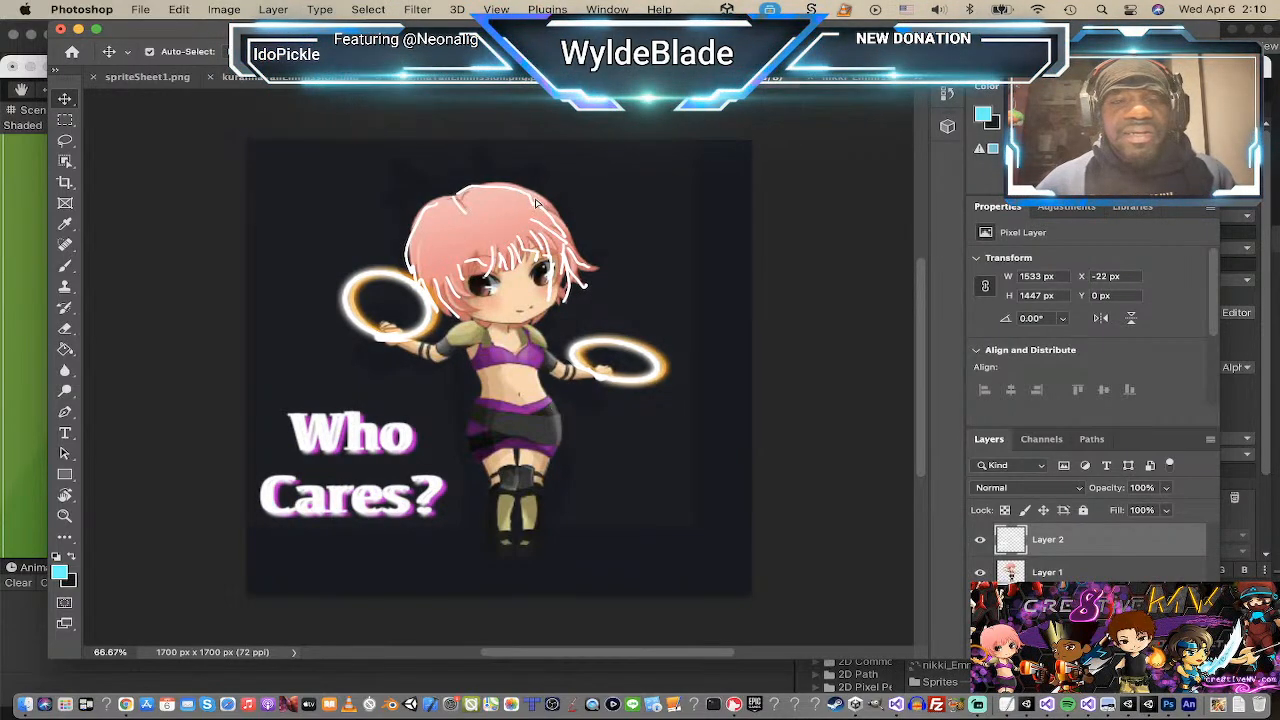
mouse_move(530, 197)
mouse_down()
mouse_move(577, 207)
mouse_move(548, 180)
mouse_move(536, 197)
mouse_up()
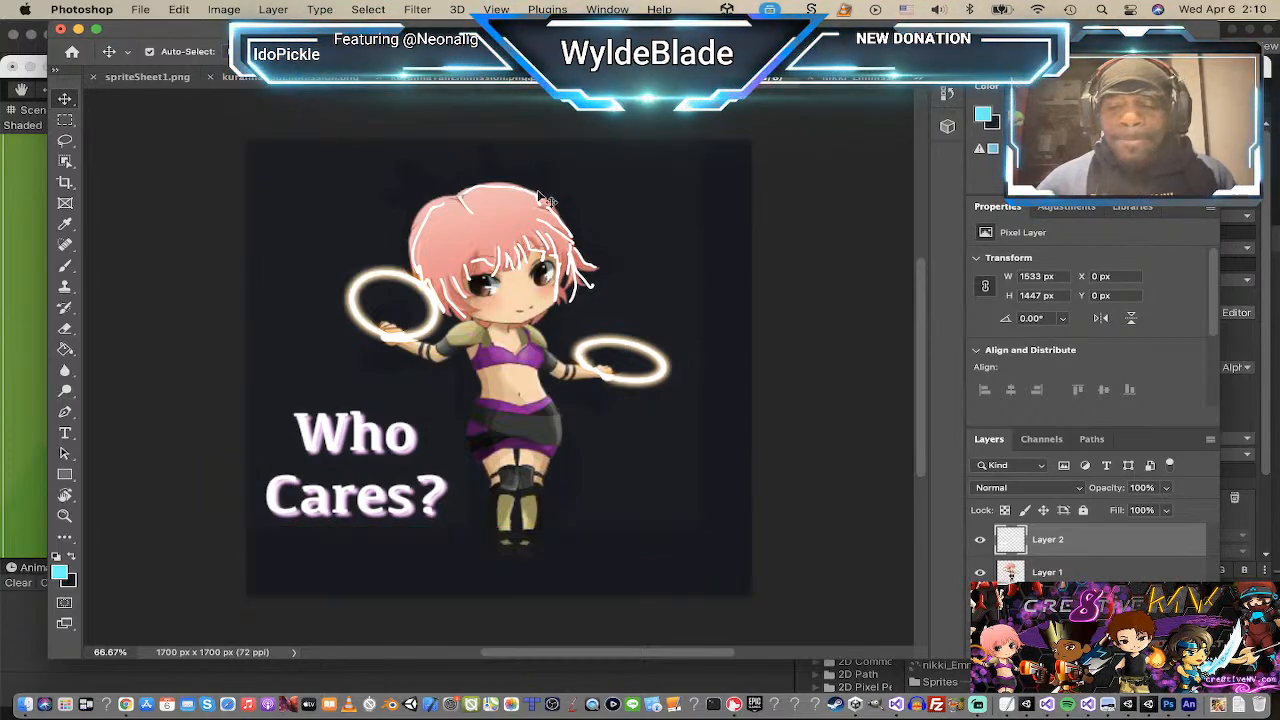
Step: Nudge Layer 2 in small increments to fine-tune its alignment with the character, ending at X -2 px and Y 0 px
key(Up)
key(Up)
key(Up)
key(Up)
key(Up)
key(Up)
key(Up)
key(Up)
key(Up)
key(Up)
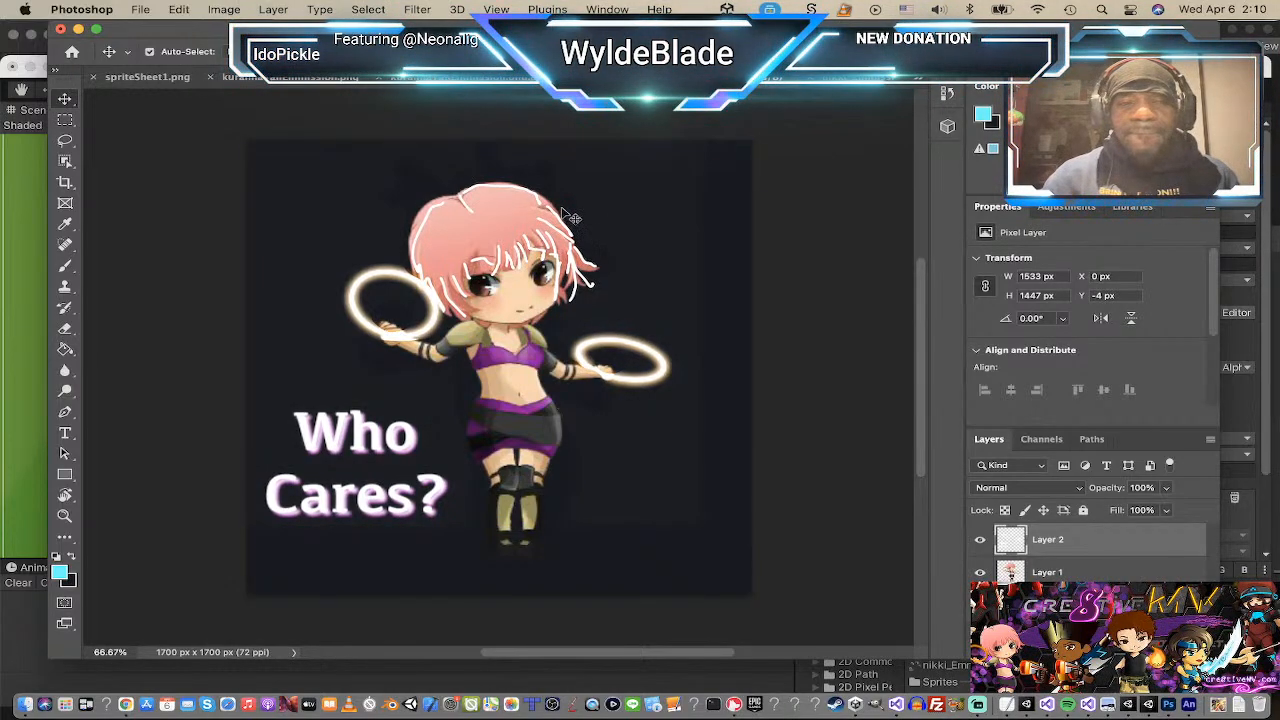
key(Down)
key(Down)
key(Down)
key(Down)
key(Down)
key(Down)
key(Down)
key(Down)
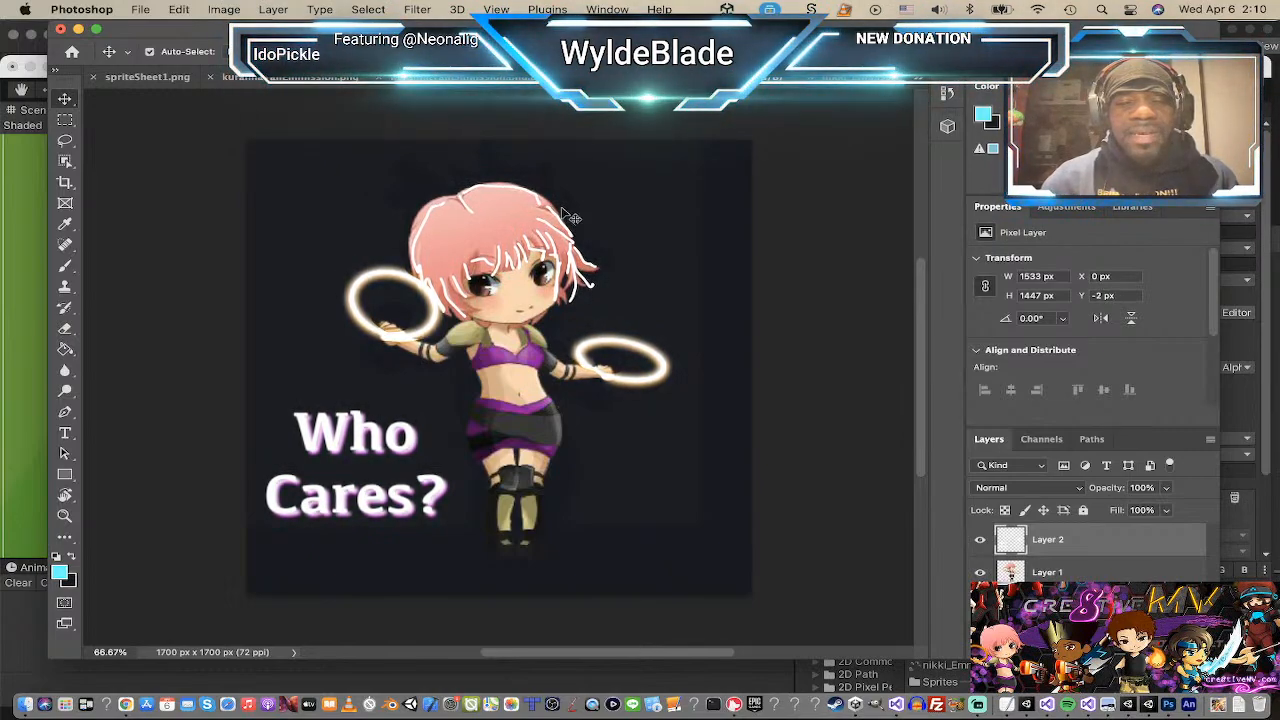
key(Down)
key(Down)
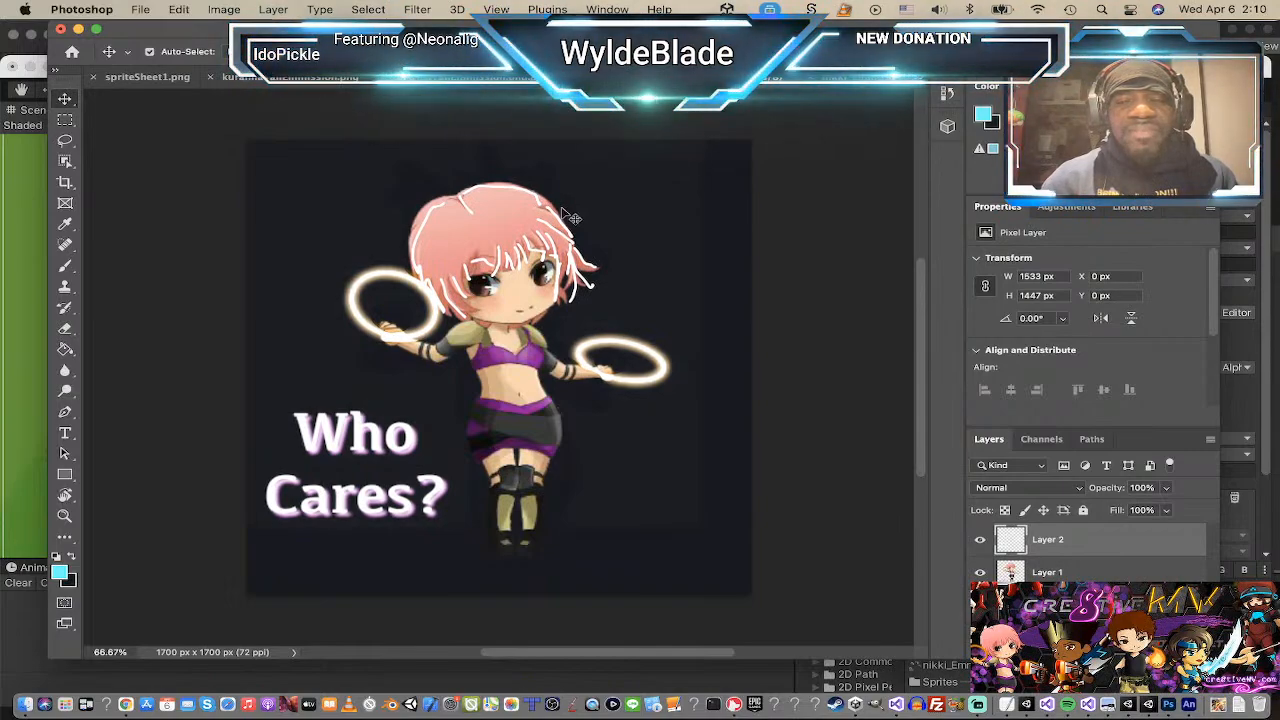
key(Left)
key(Left)
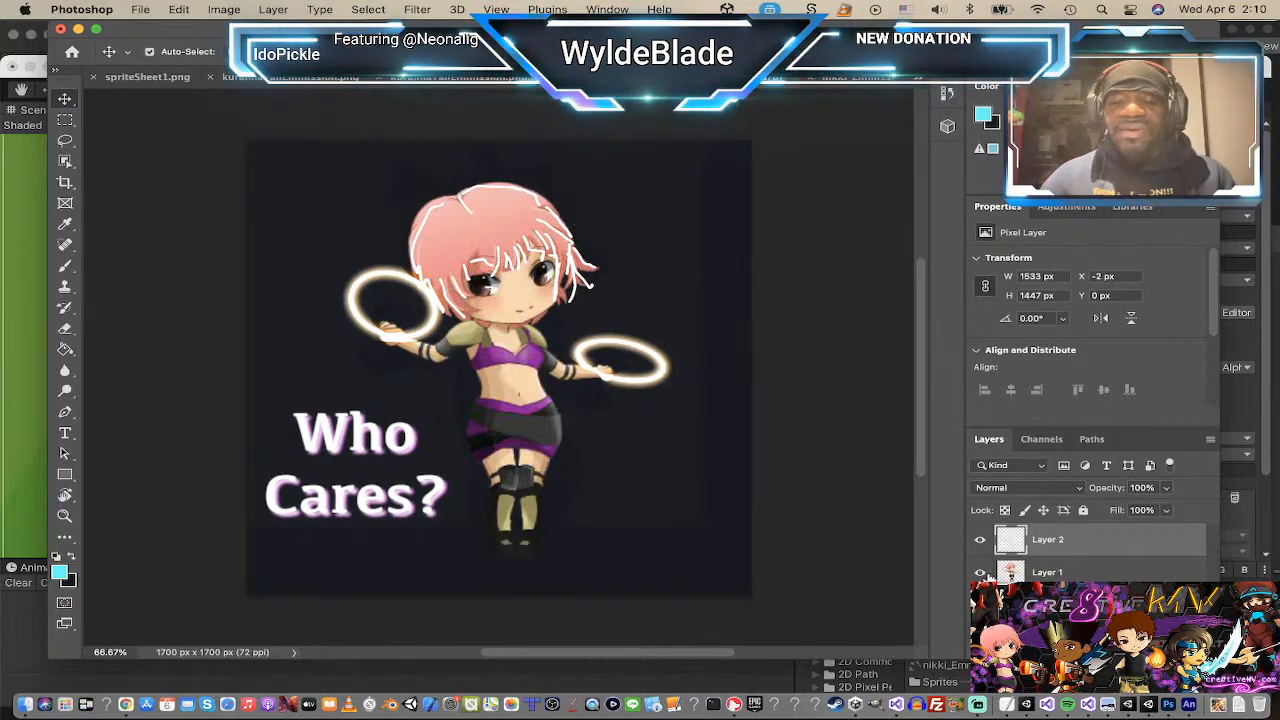
Step: Hide the character's Layer 1 and quick-export the image as PNG to the Sprites folder, replacing nikki_EmmissionMap.png
click(981, 573)
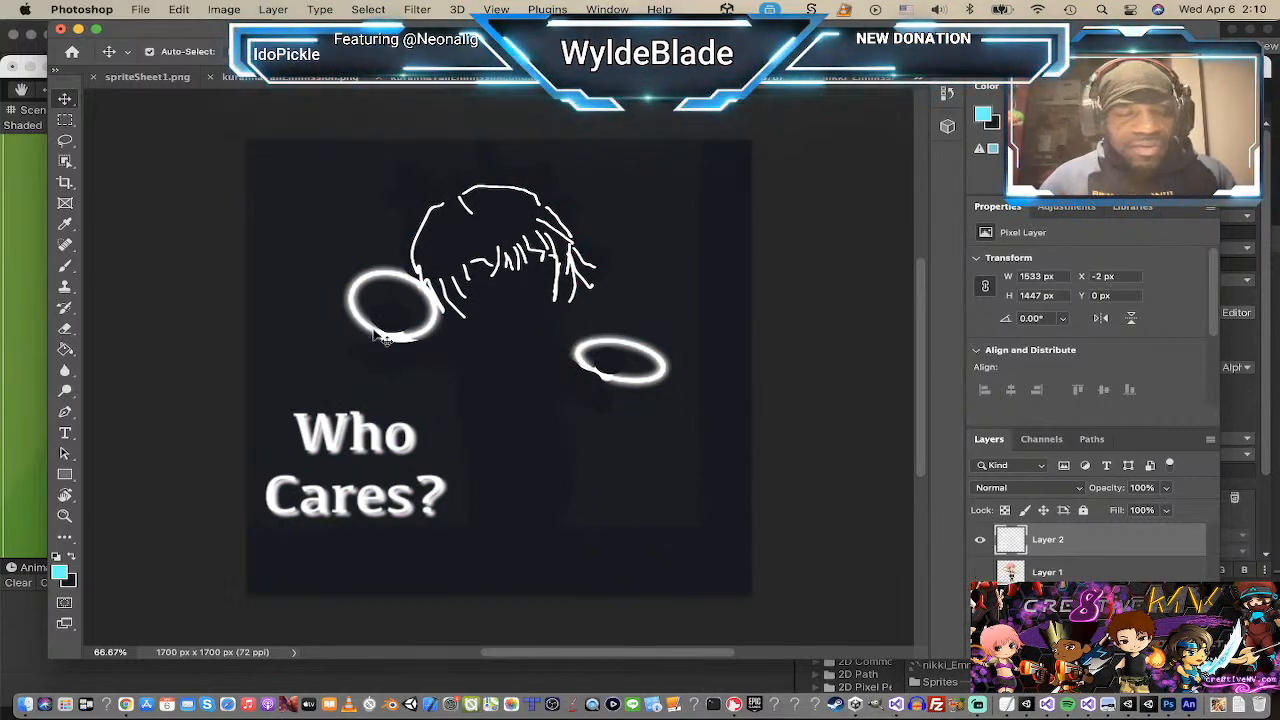
click(618, 454)
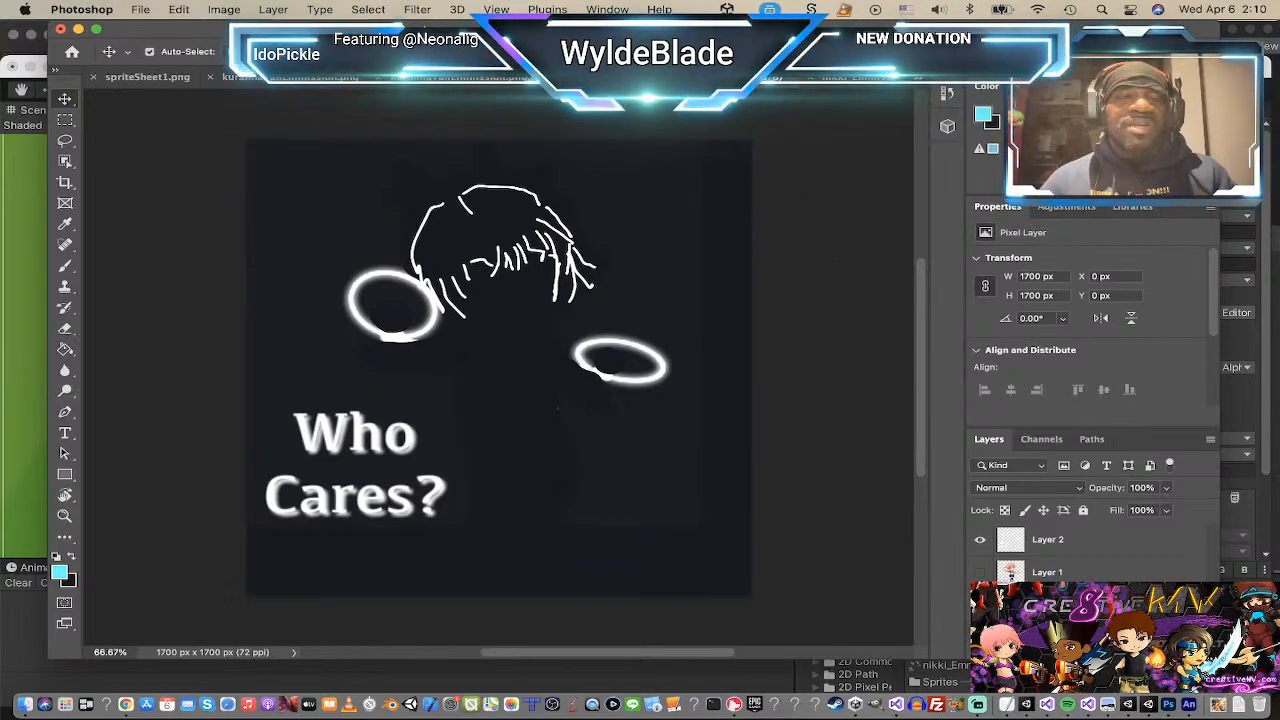
click(146, 12)
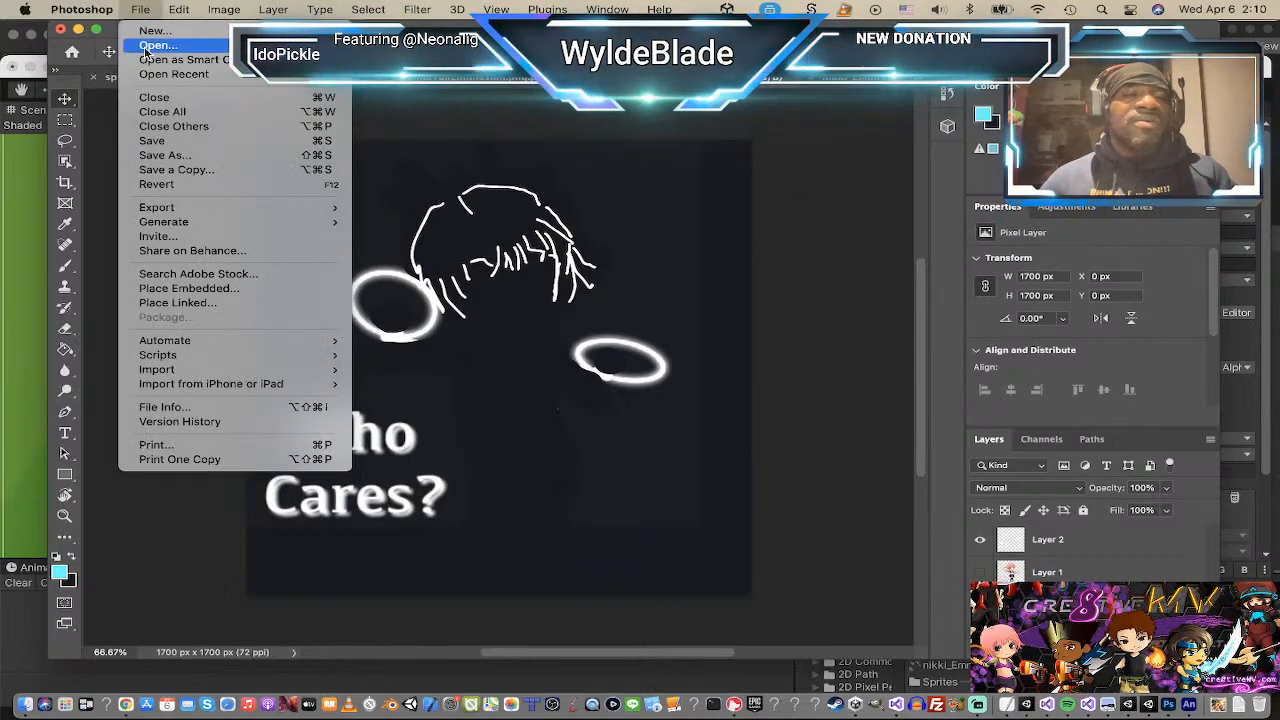
mouse_move(172, 212)
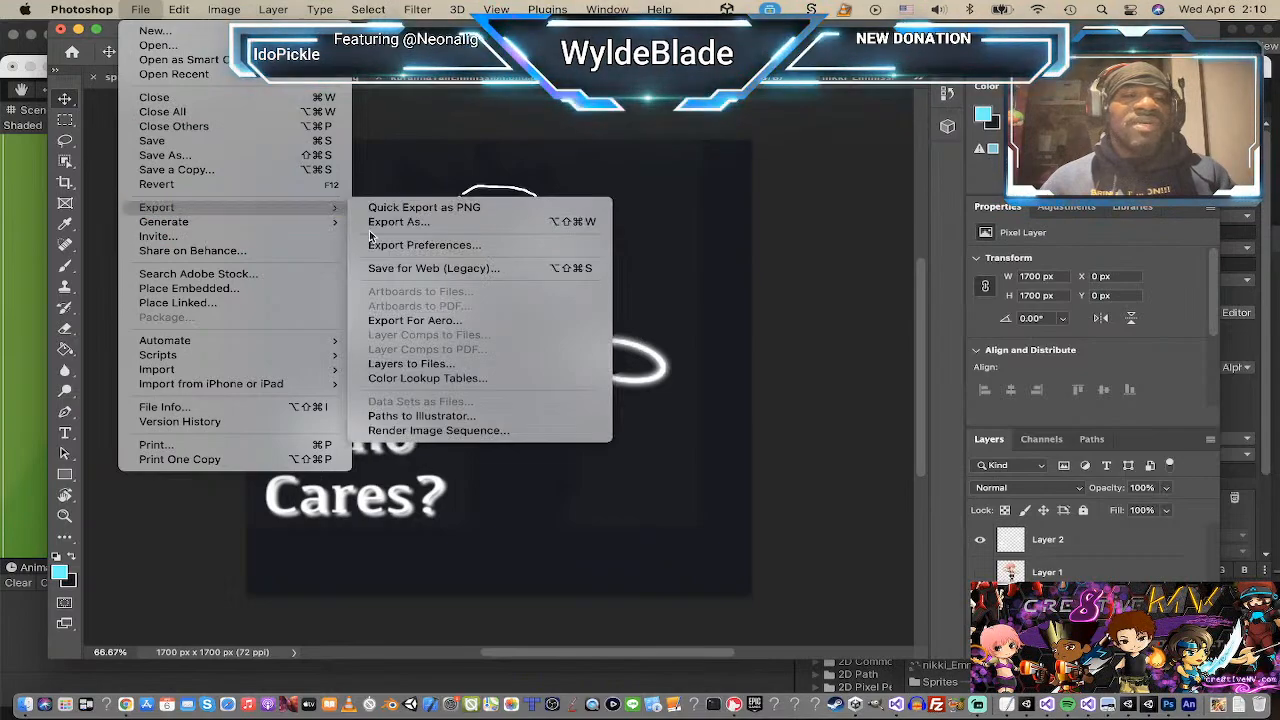
click(479, 209)
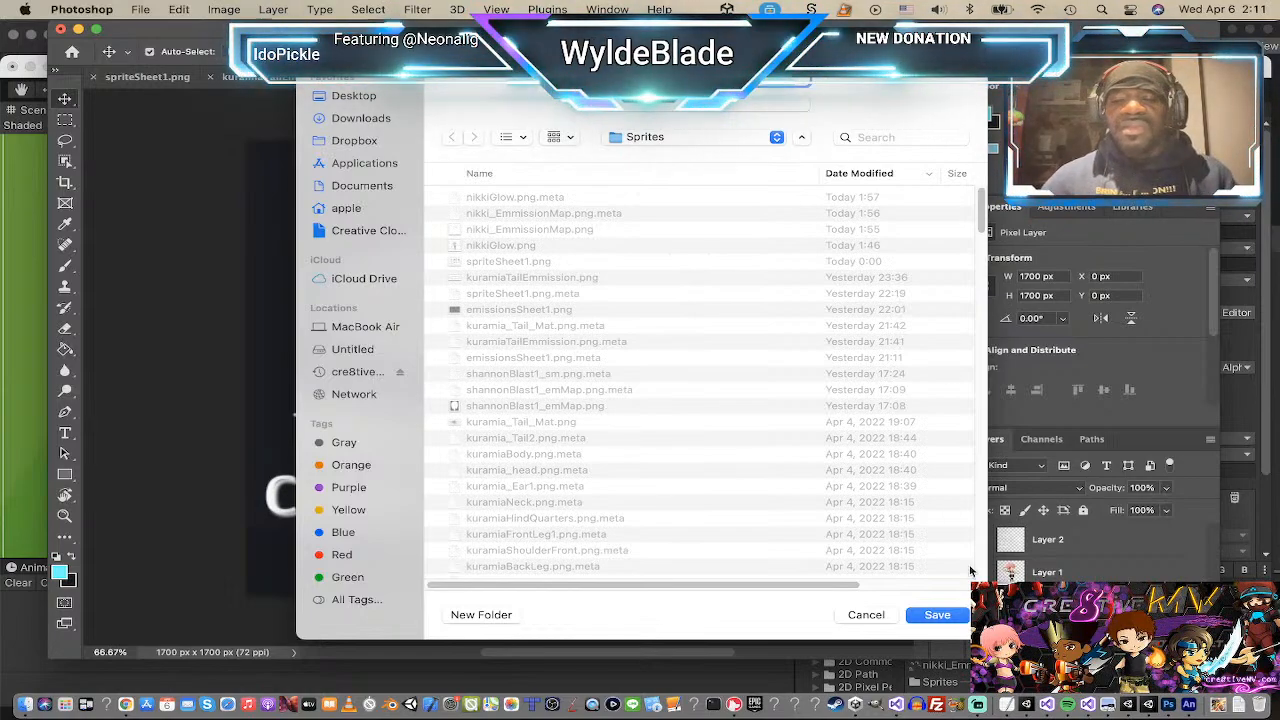
click(950, 614)
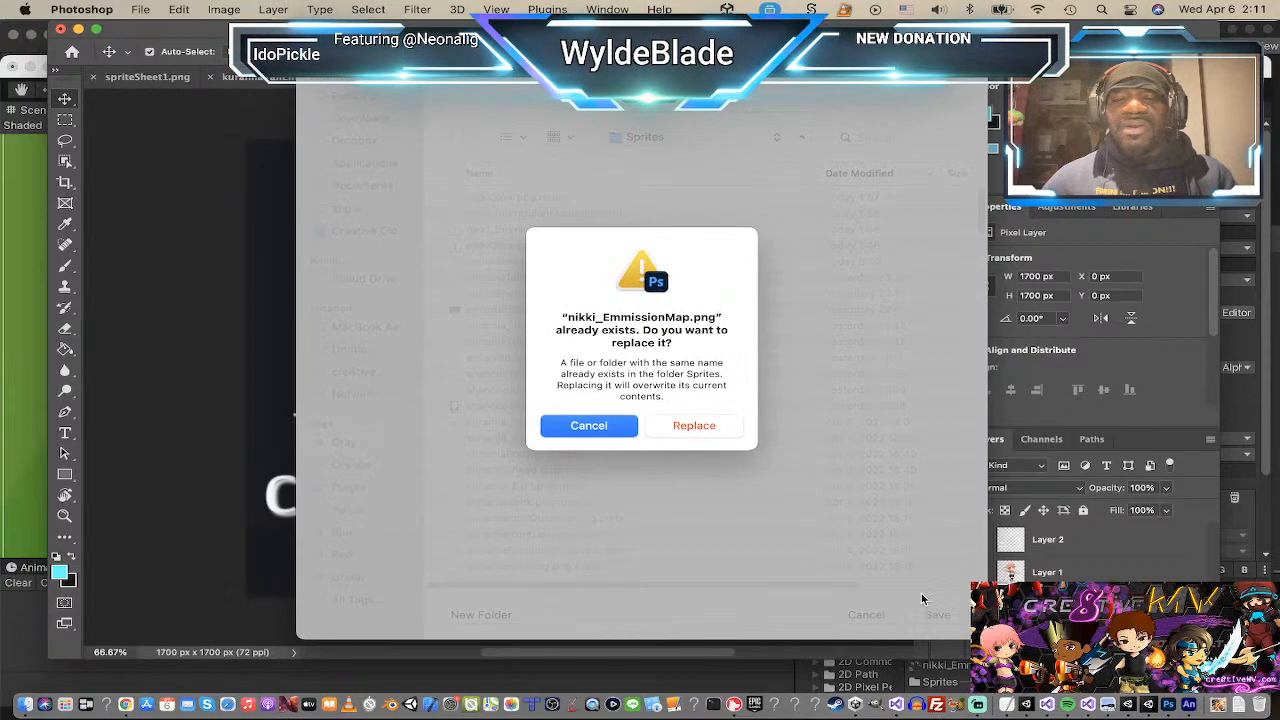
click(695, 425)
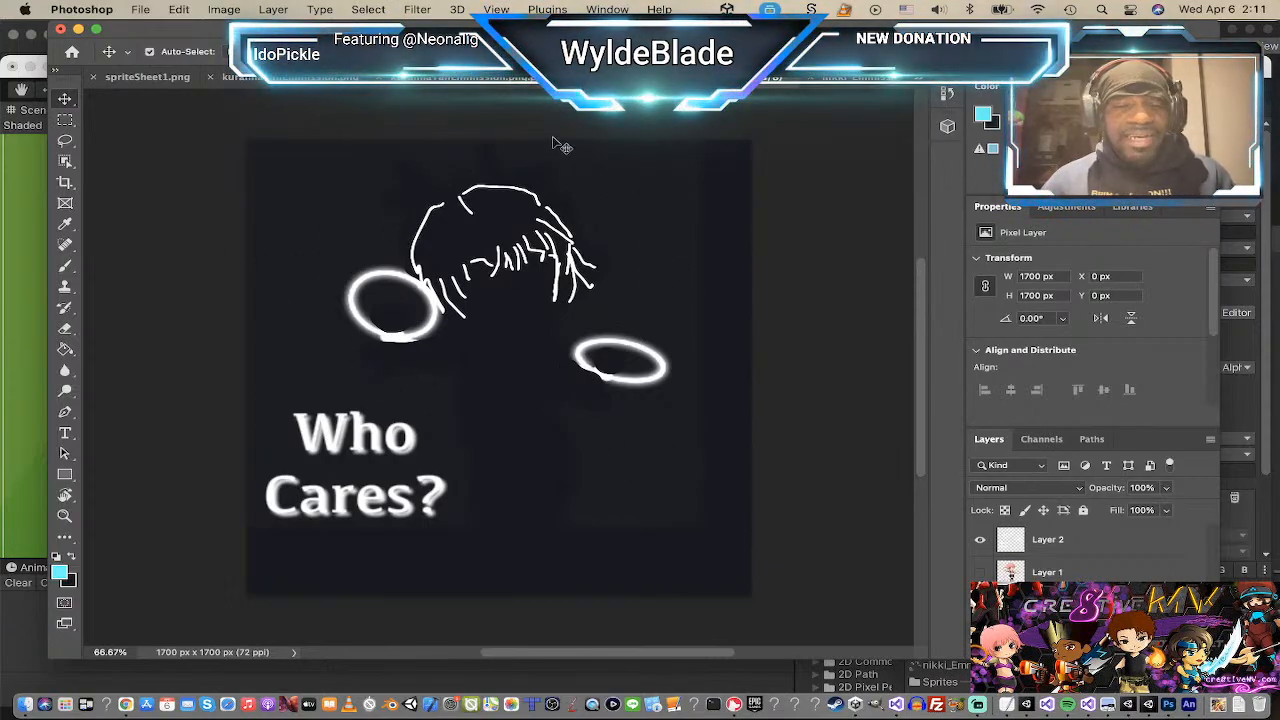
Step: Switch to Unity and select the nikki_EmmissionMap sprite, and check the exported nikki_EmmissionMap.png in Finder
key(super+Tab)
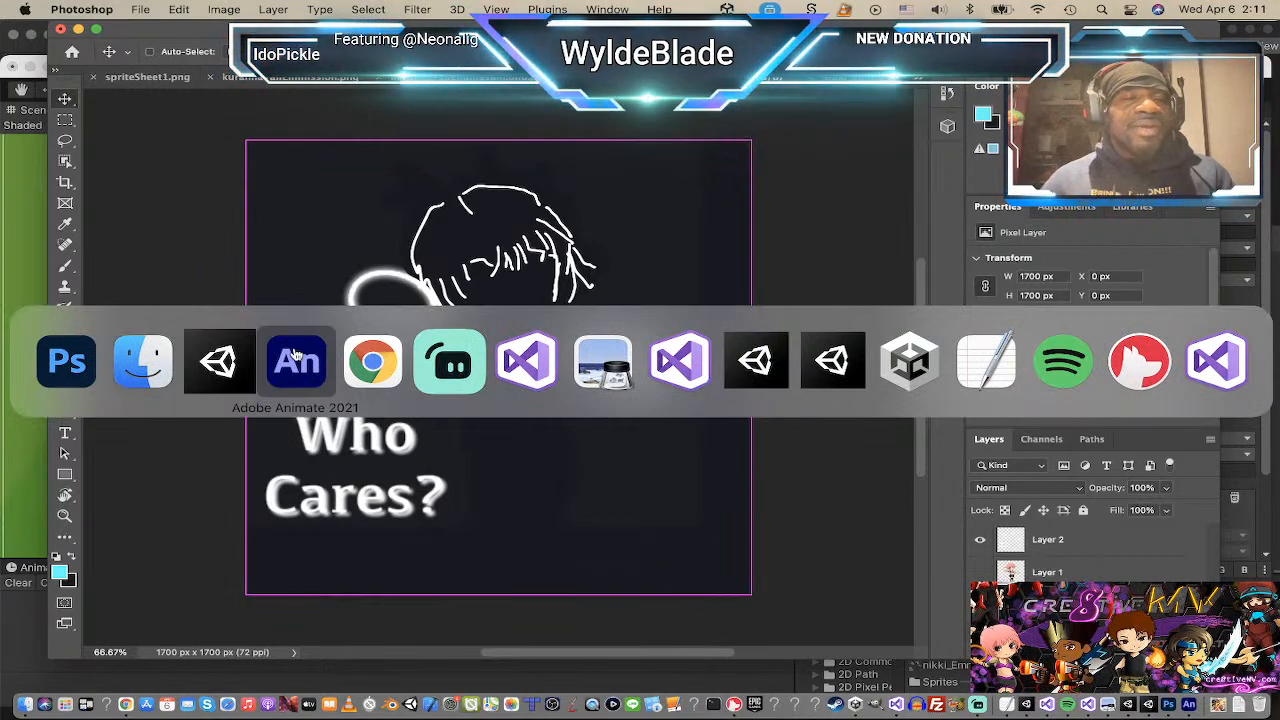
click(232, 362)
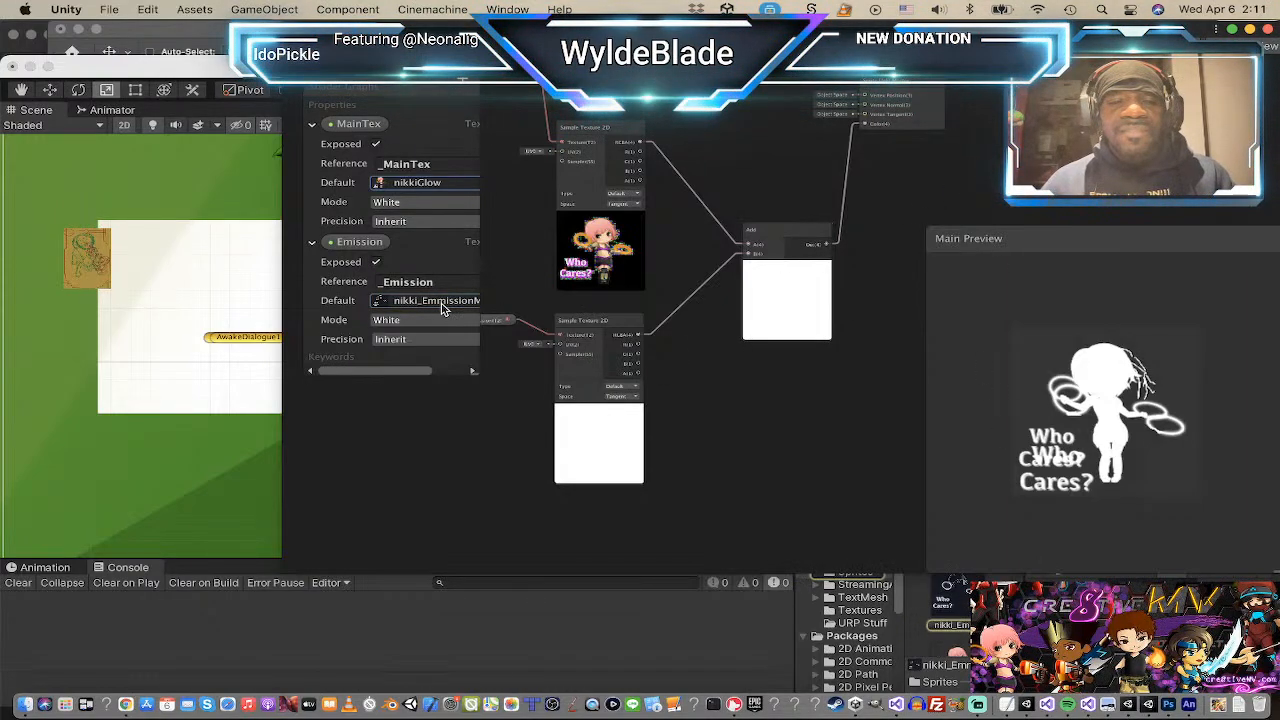
click(952, 606)
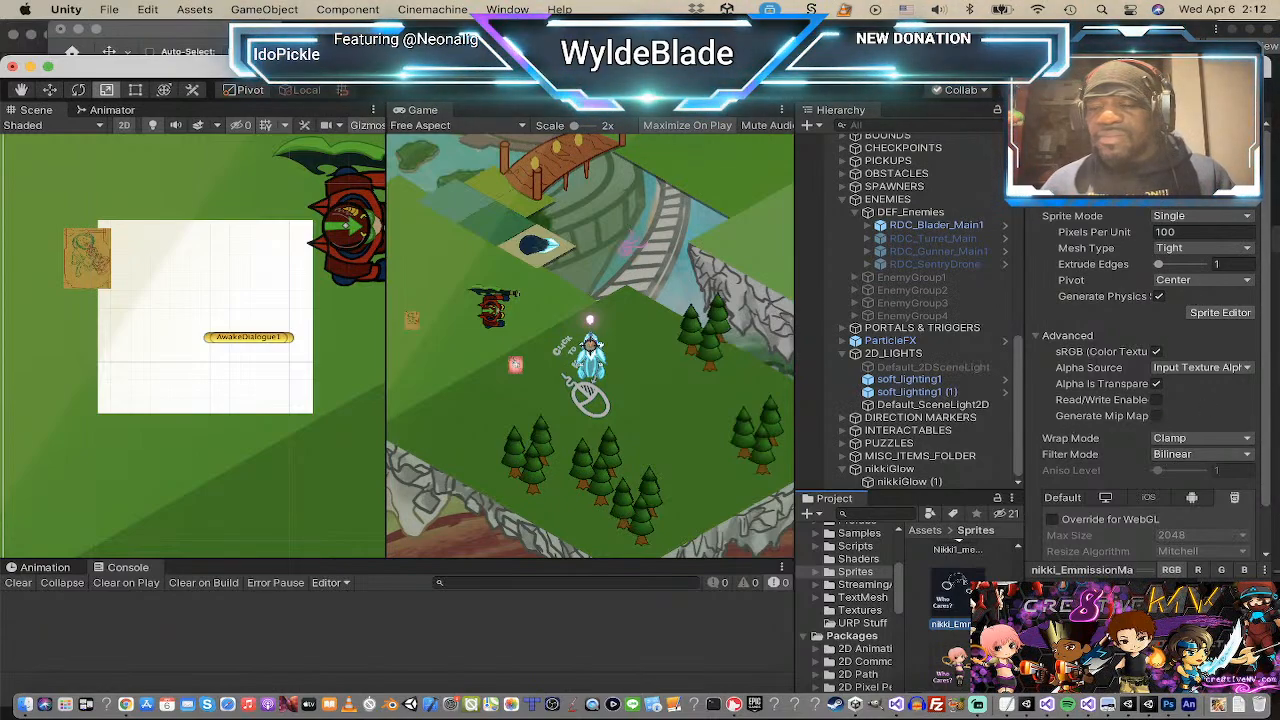
key(super+Tab)
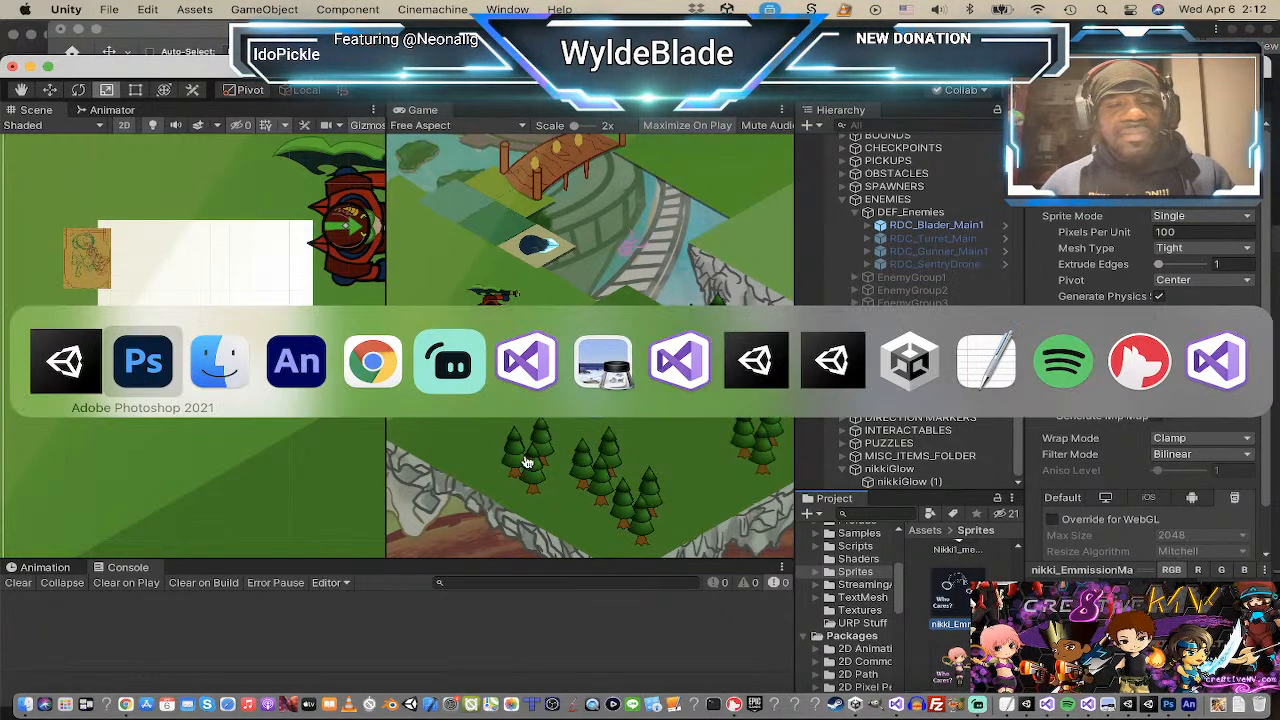
click(226, 368)
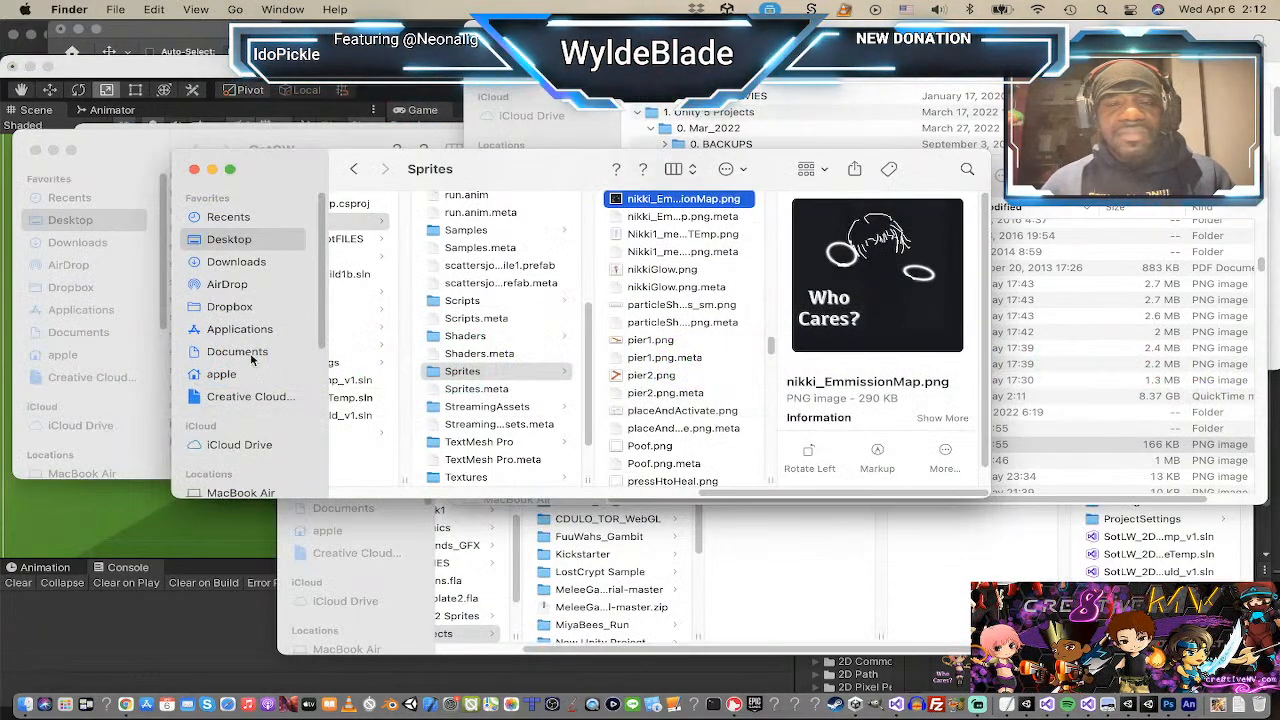
Step: Switch back to Adobe Photoshop 2021 and try to save the layered document in Photoshop format in the Sprites folder
key(super+Tab)
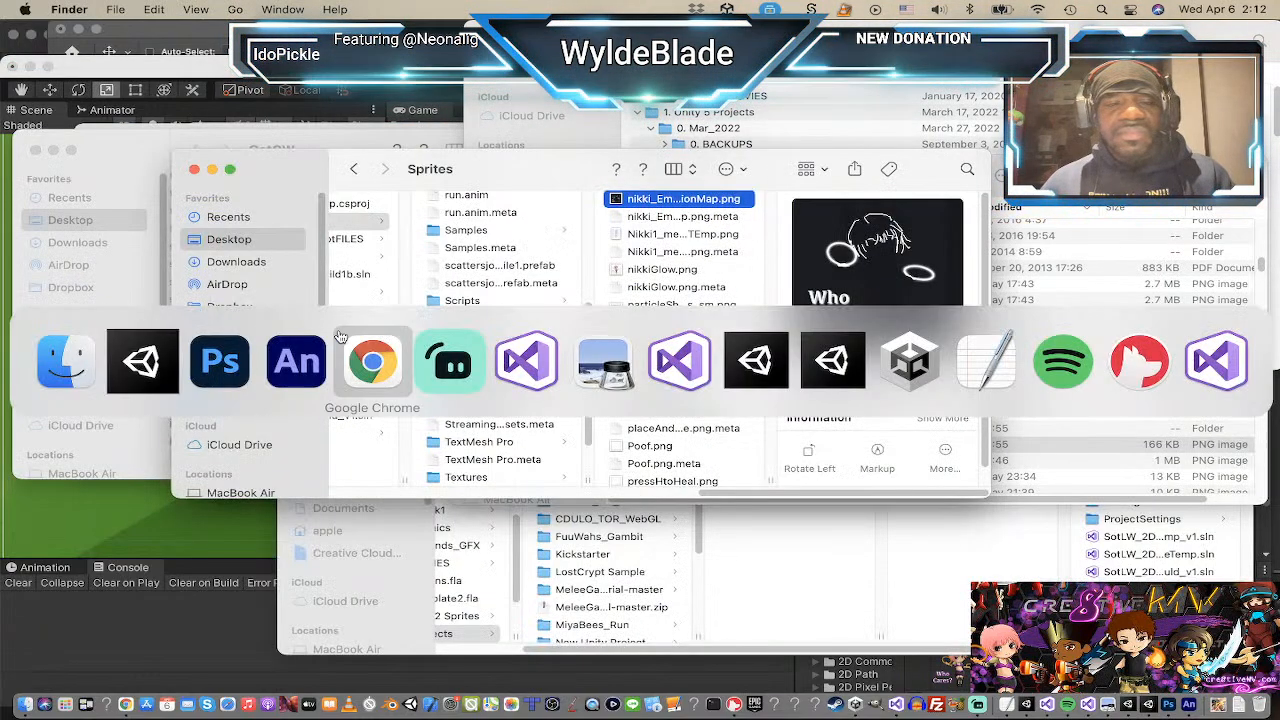
click(228, 362)
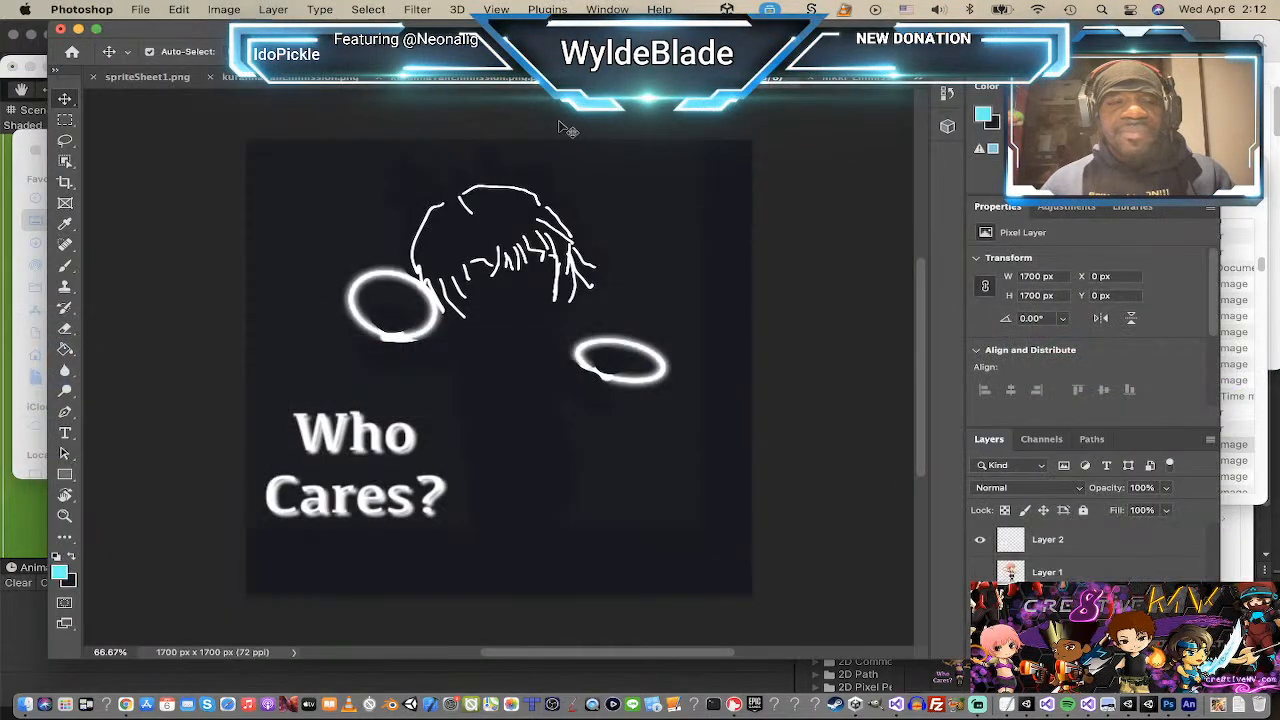
click(143, 10)
click(165, 156)
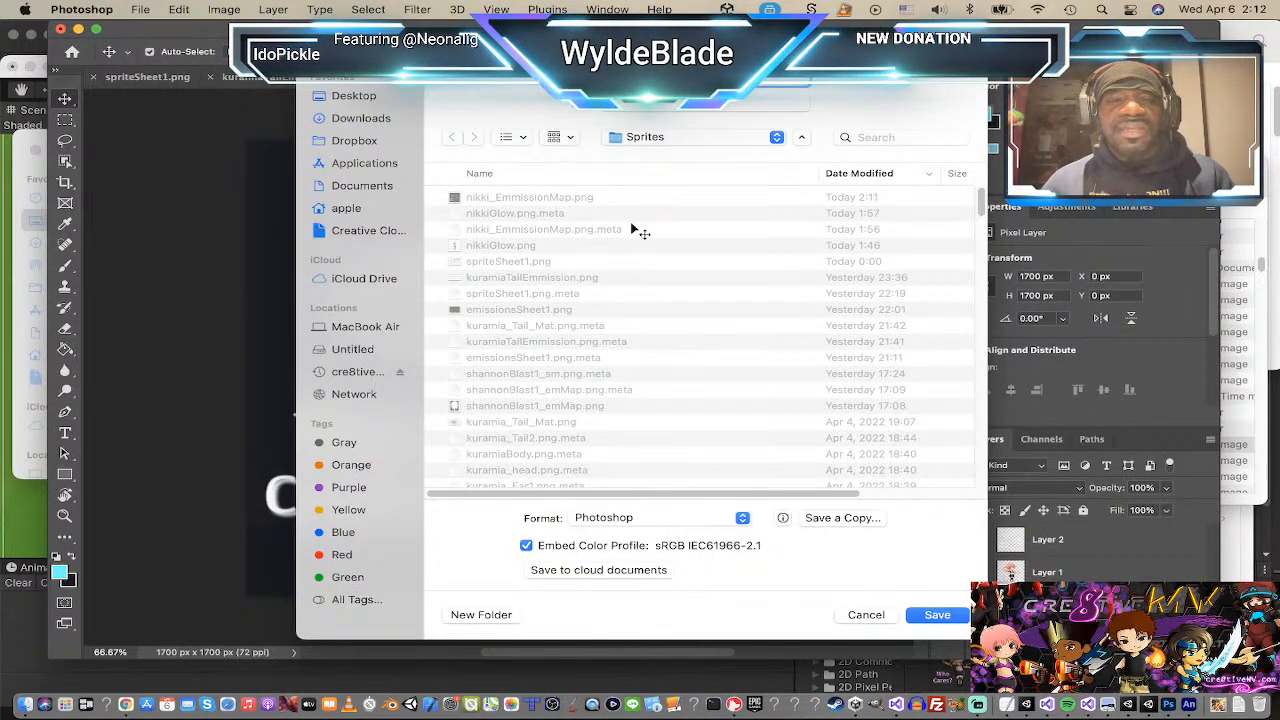
click(716, 138)
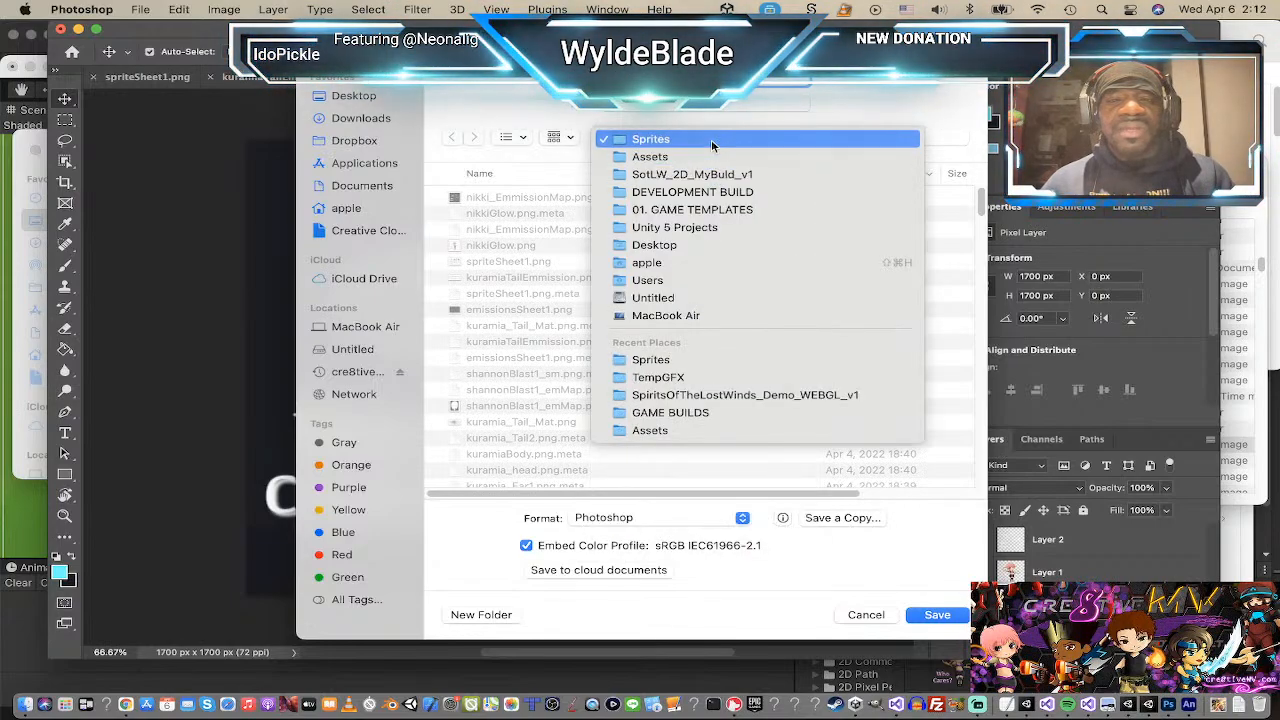
click(712, 142)
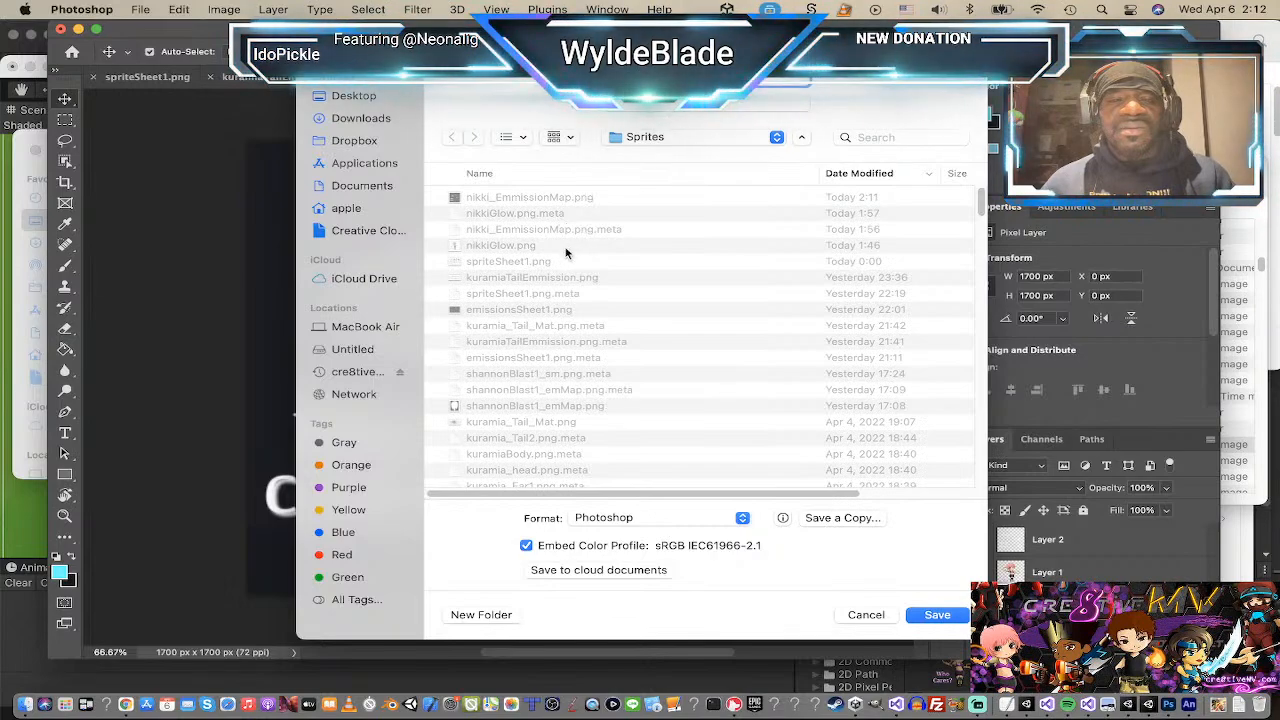
click(946, 617)
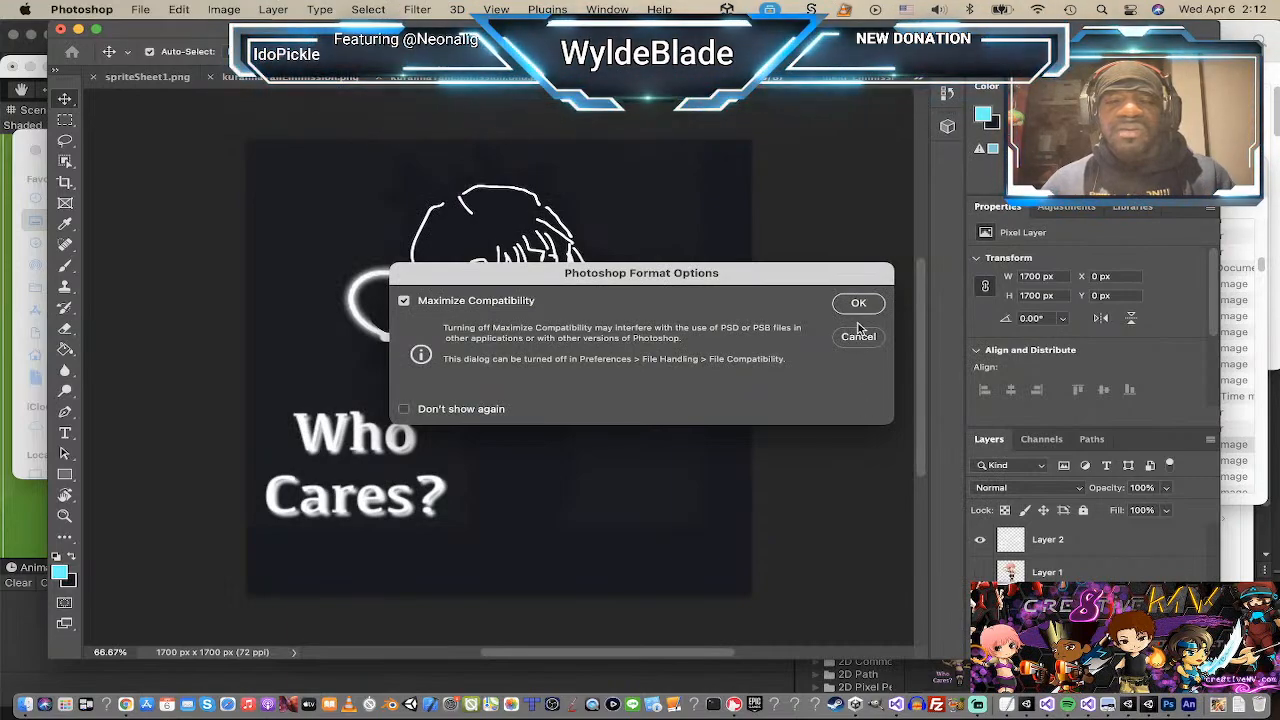
click(857, 338)
Step: Switch to Unity and select the nikkiGlow sprite in the Sprites folder to show its import settings
key(super+Tab)
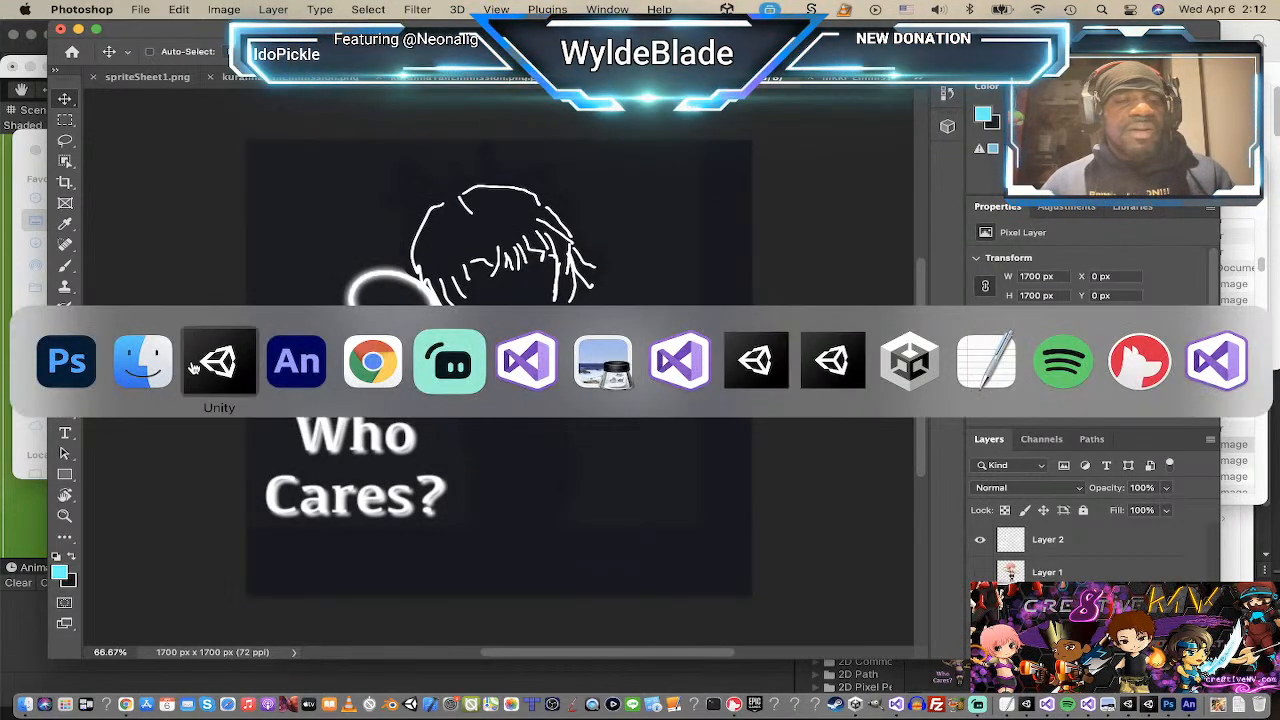
click(204, 368)
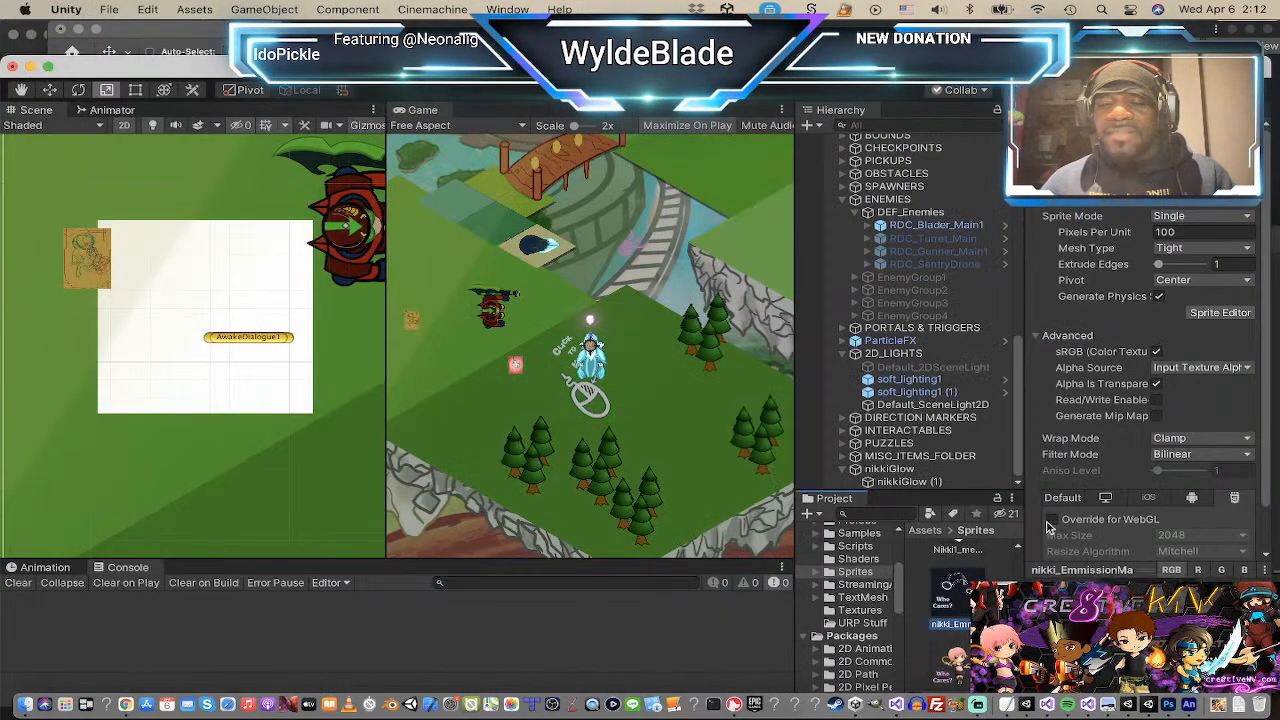
scroll(962, 630, down, 1)
scroll(958, 648, down, 1)
click(958, 648)
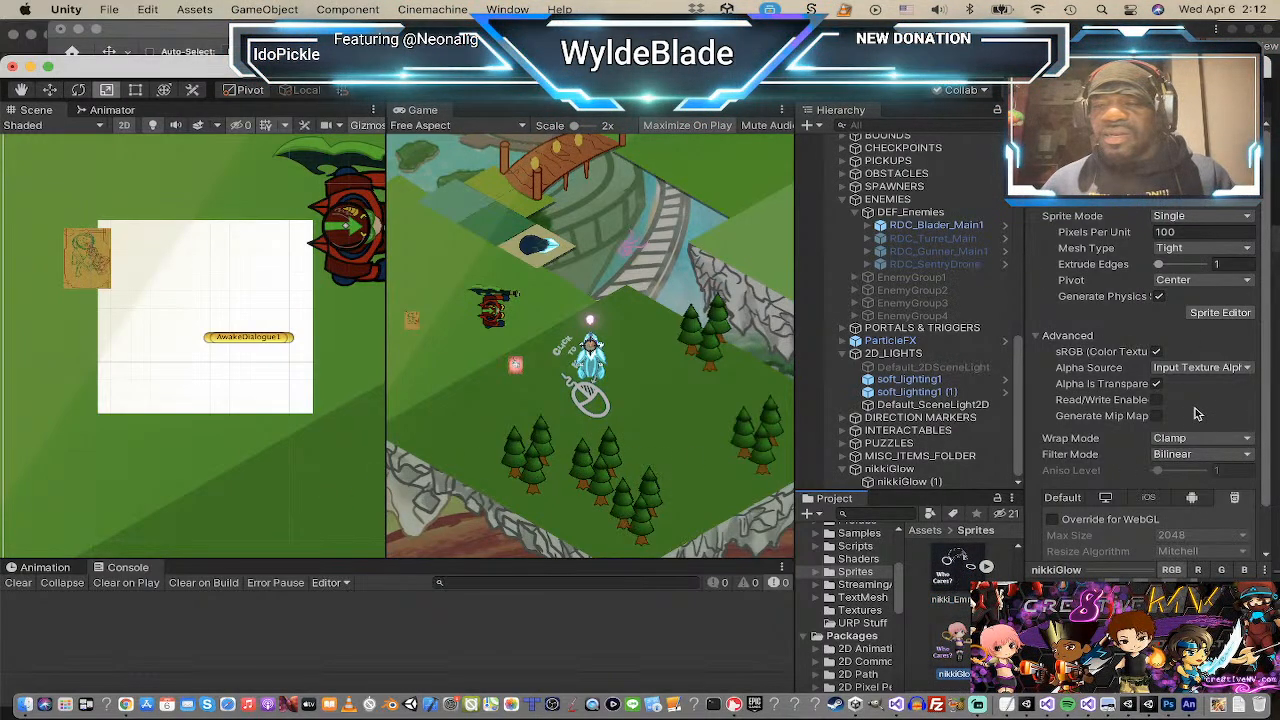
Step: Open the nikkiGlow sprite in the Sprite Editor and show its _Emission secondary texture
click(1218, 316)
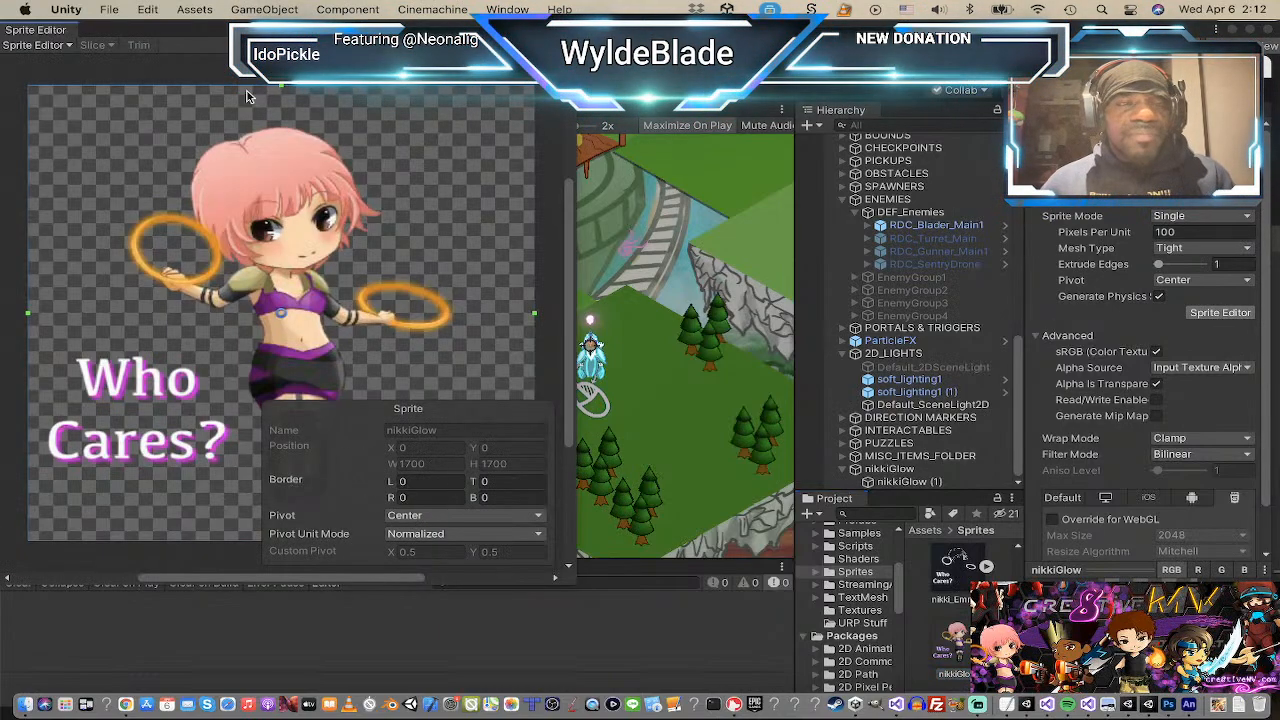
click(45, 45)
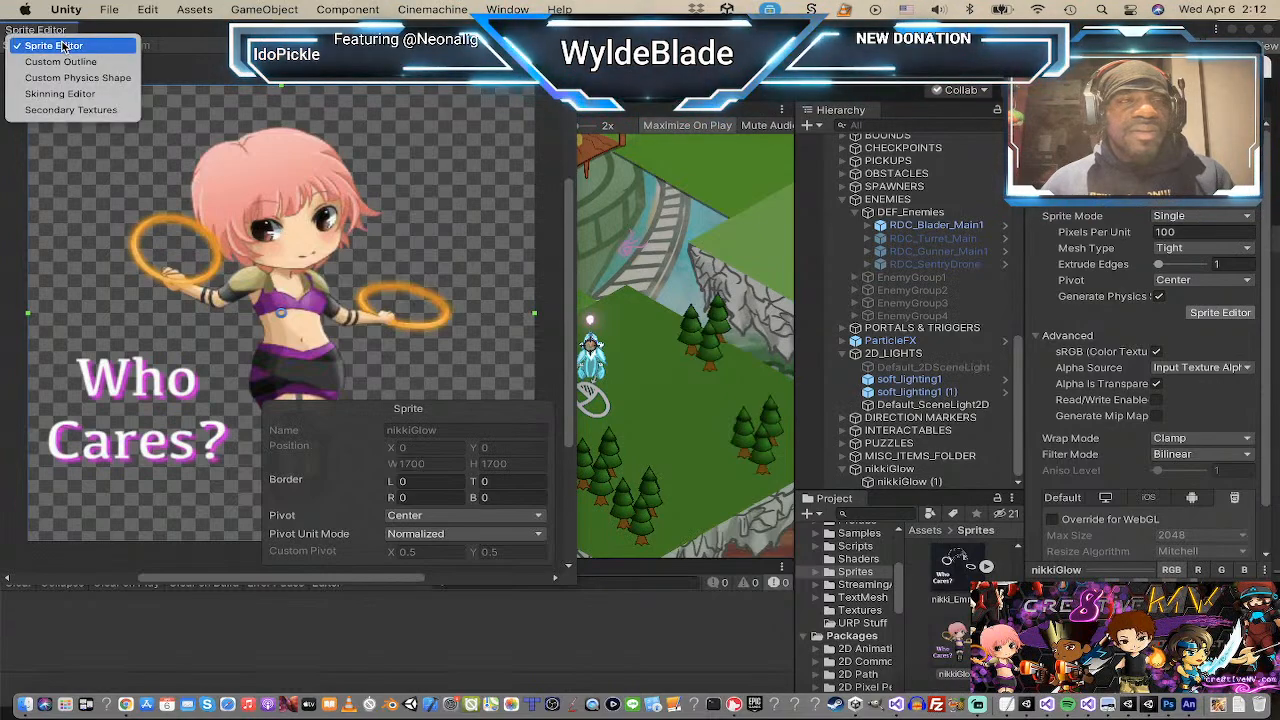
click(83, 112)
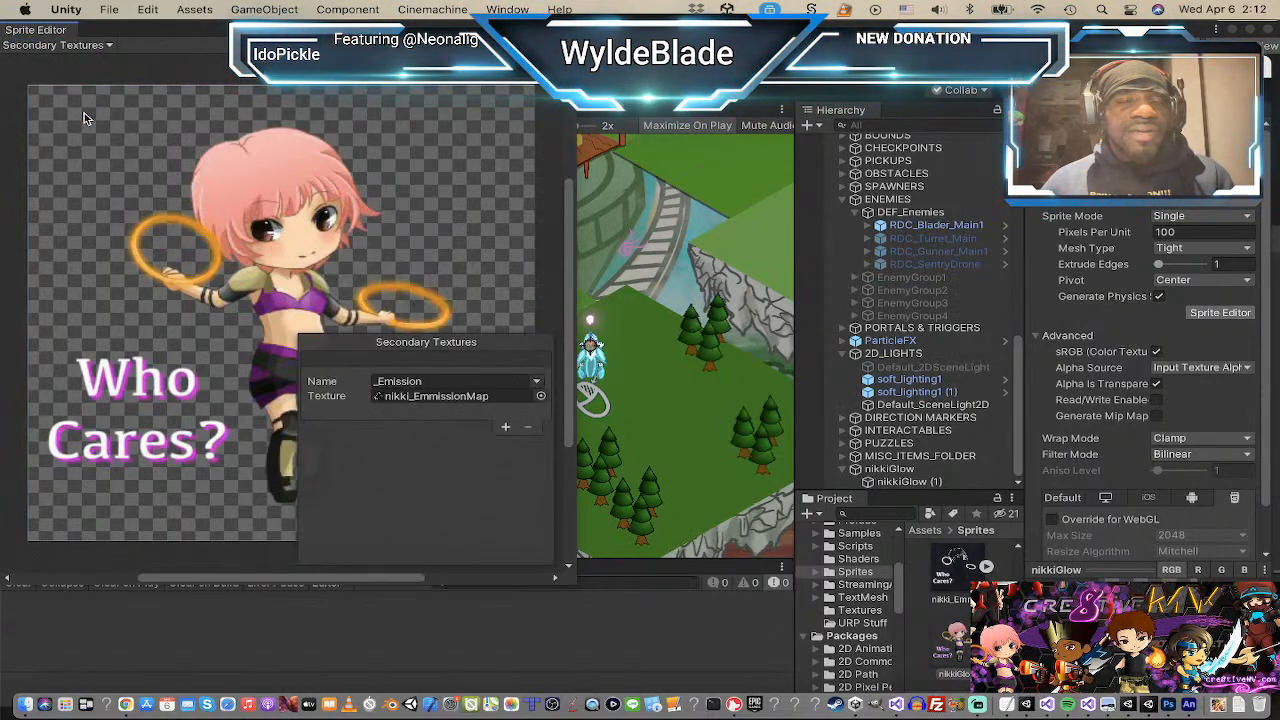
click(418, 417)
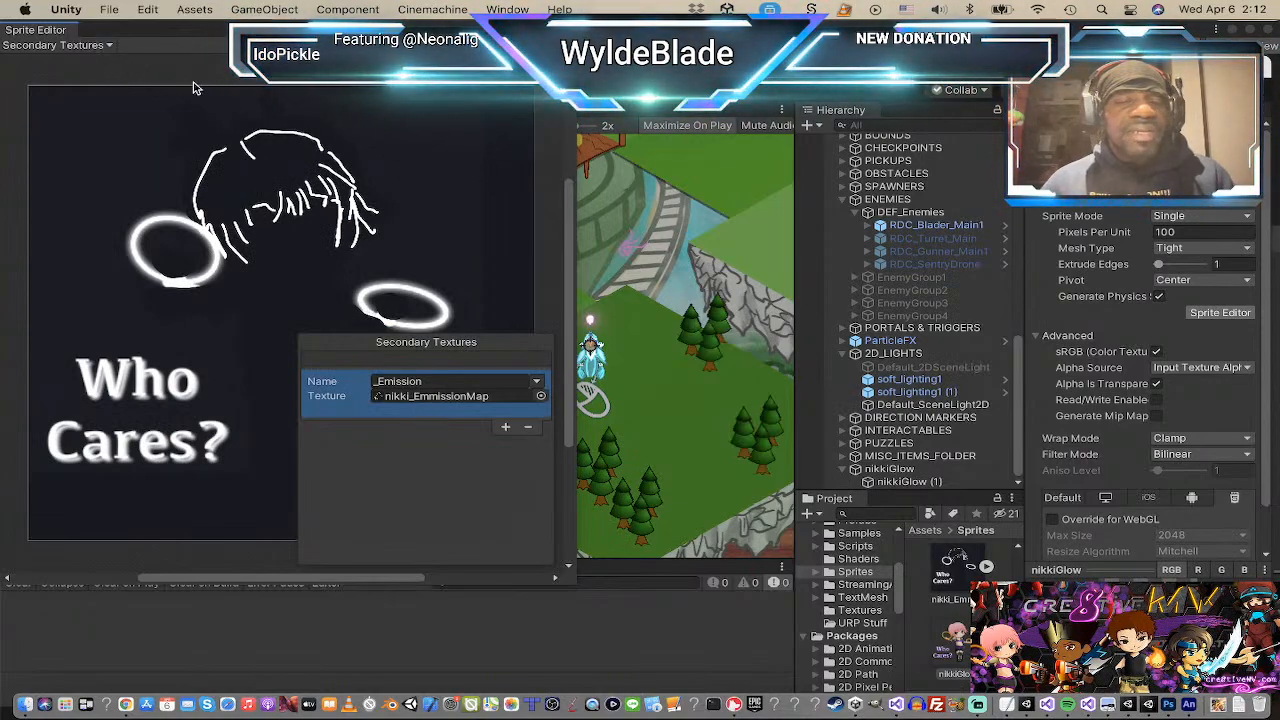
Step: Compare the base nikkiGlow sprite with its nikki_EmmissionMap secondary texture for alignment and close the Sprite Editor
click(90, 45)
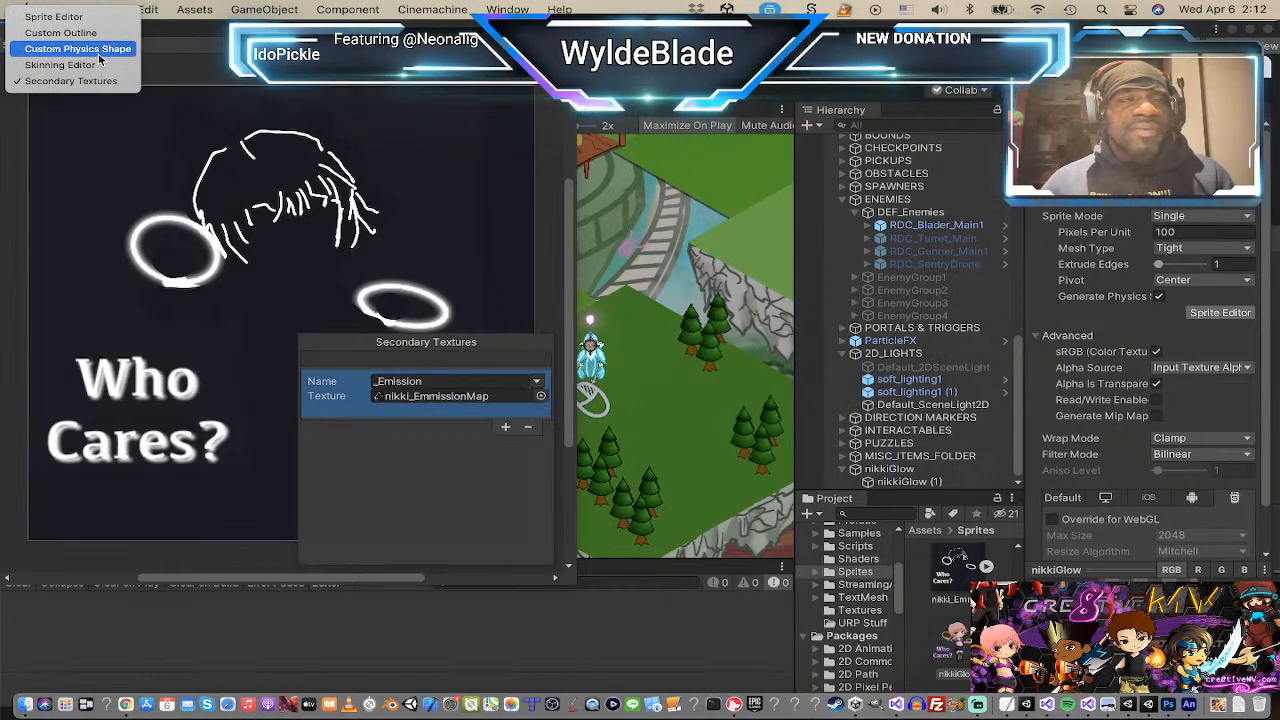
click(92, 17)
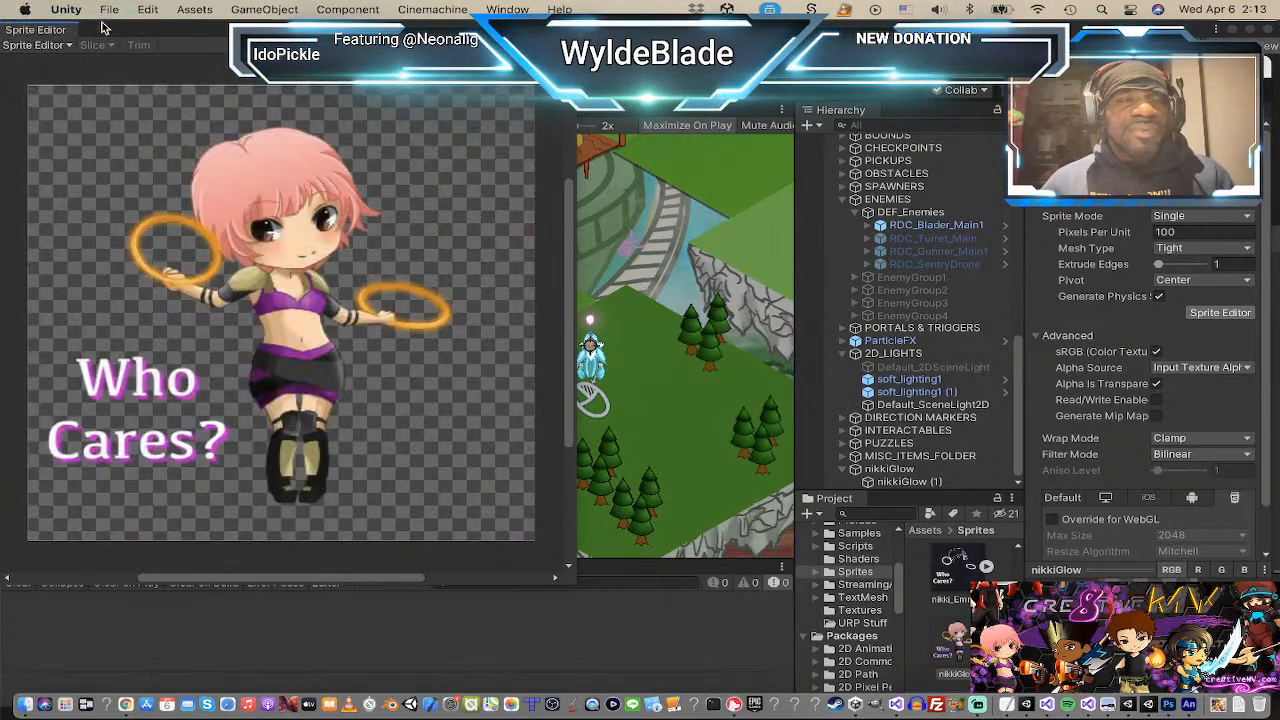
click(40, 45)
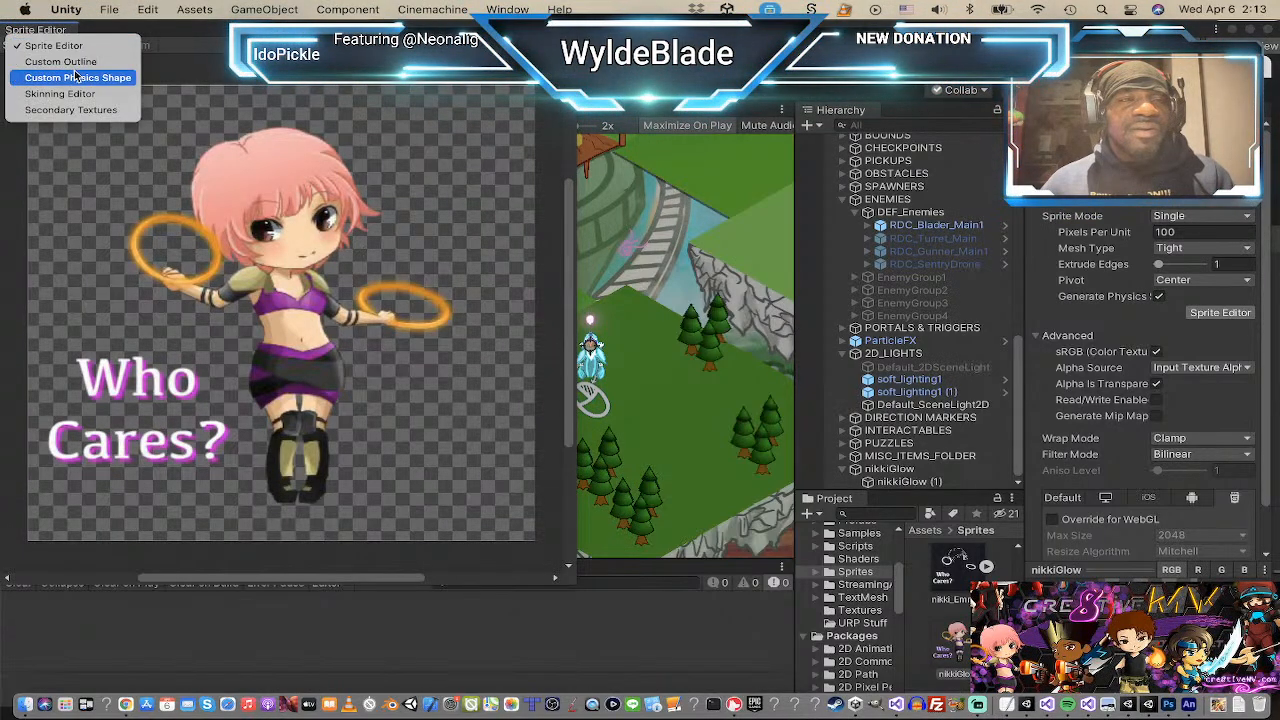
click(74, 110)
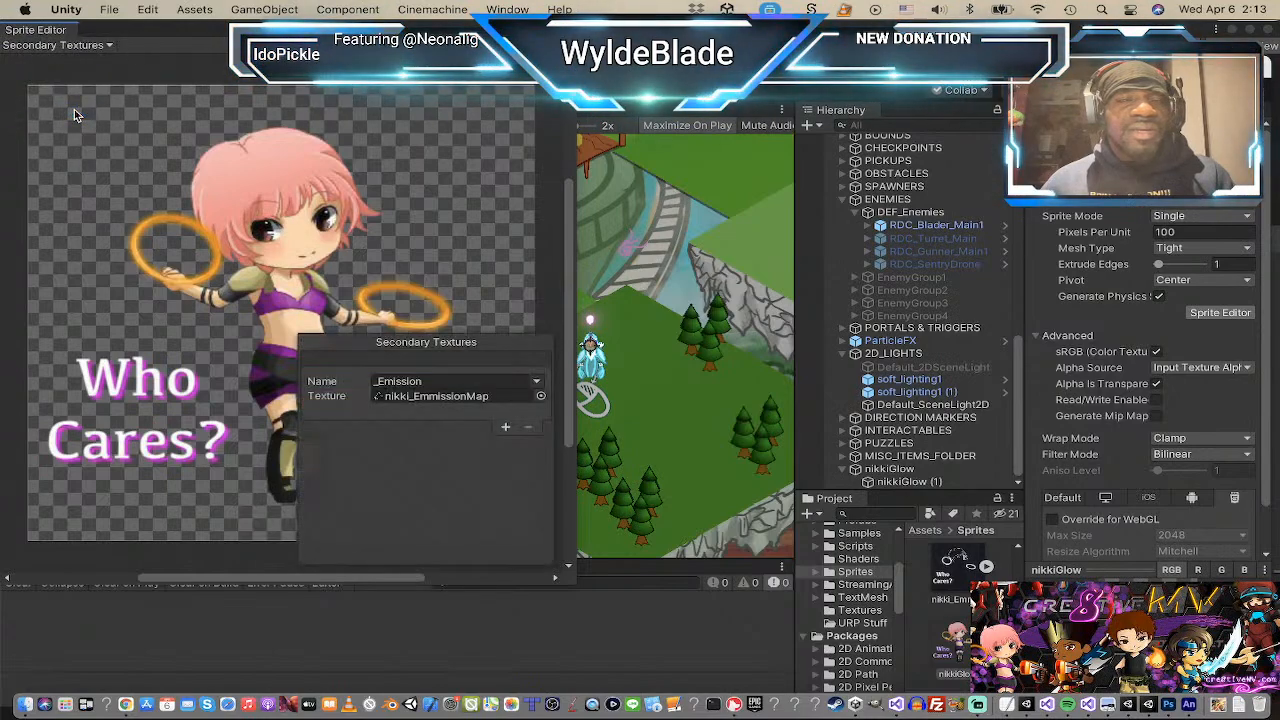
click(414, 414)
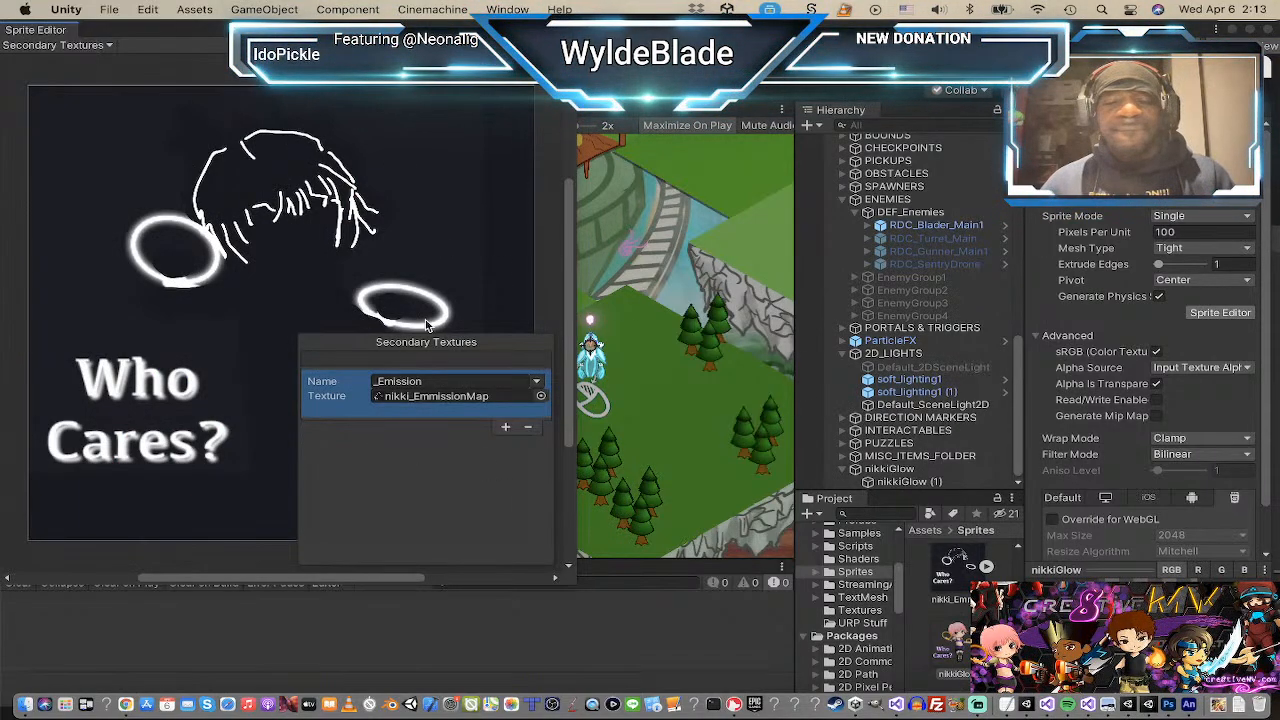
key(super+Tab)
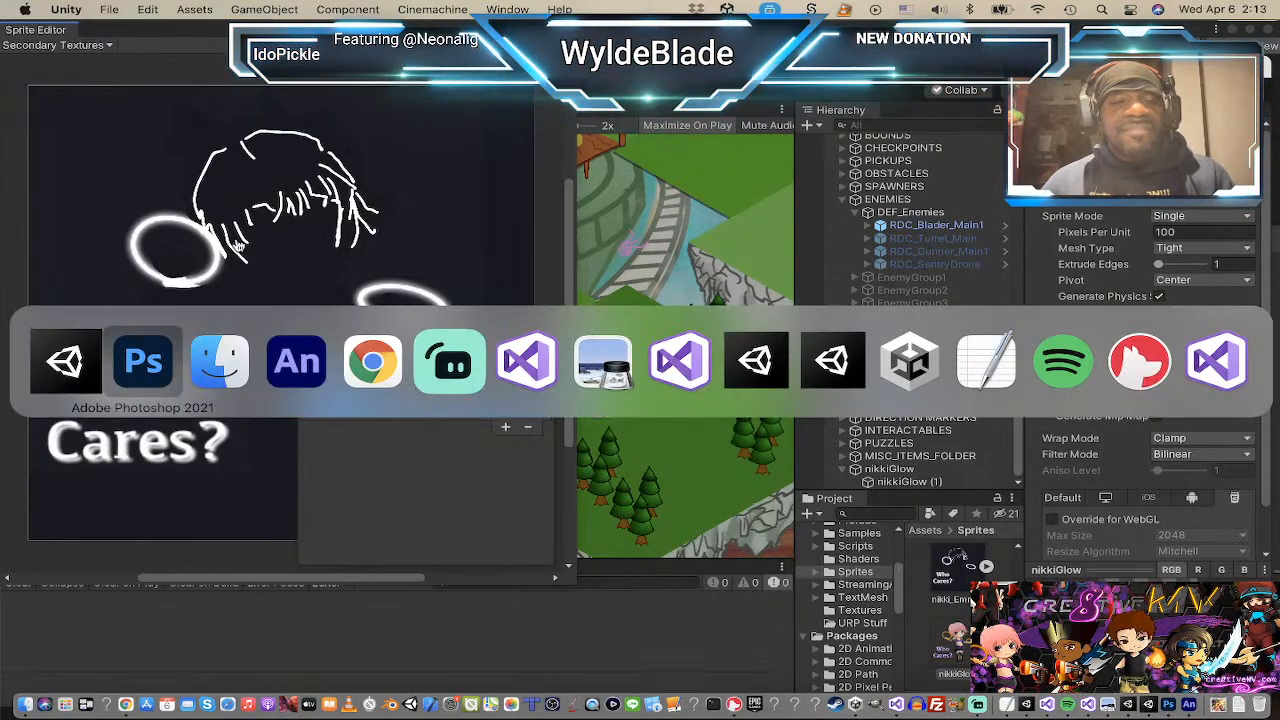
key(super+shift+Tab)
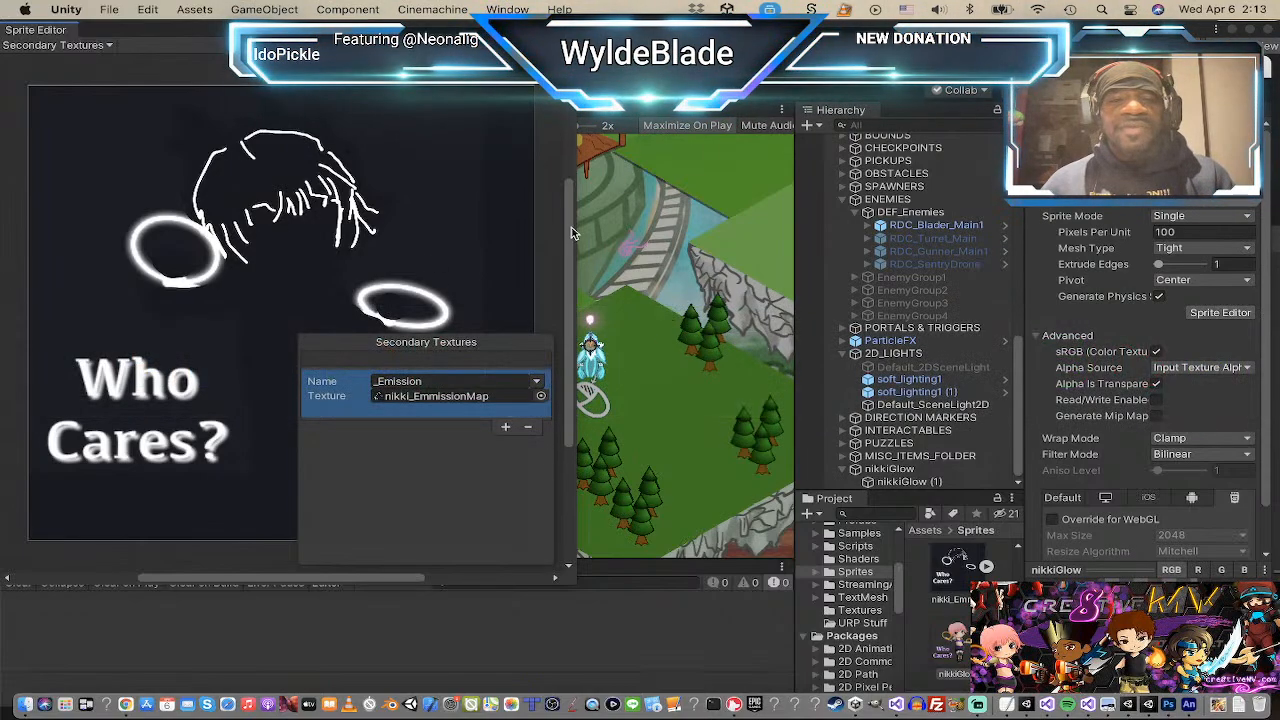
key(super+w)
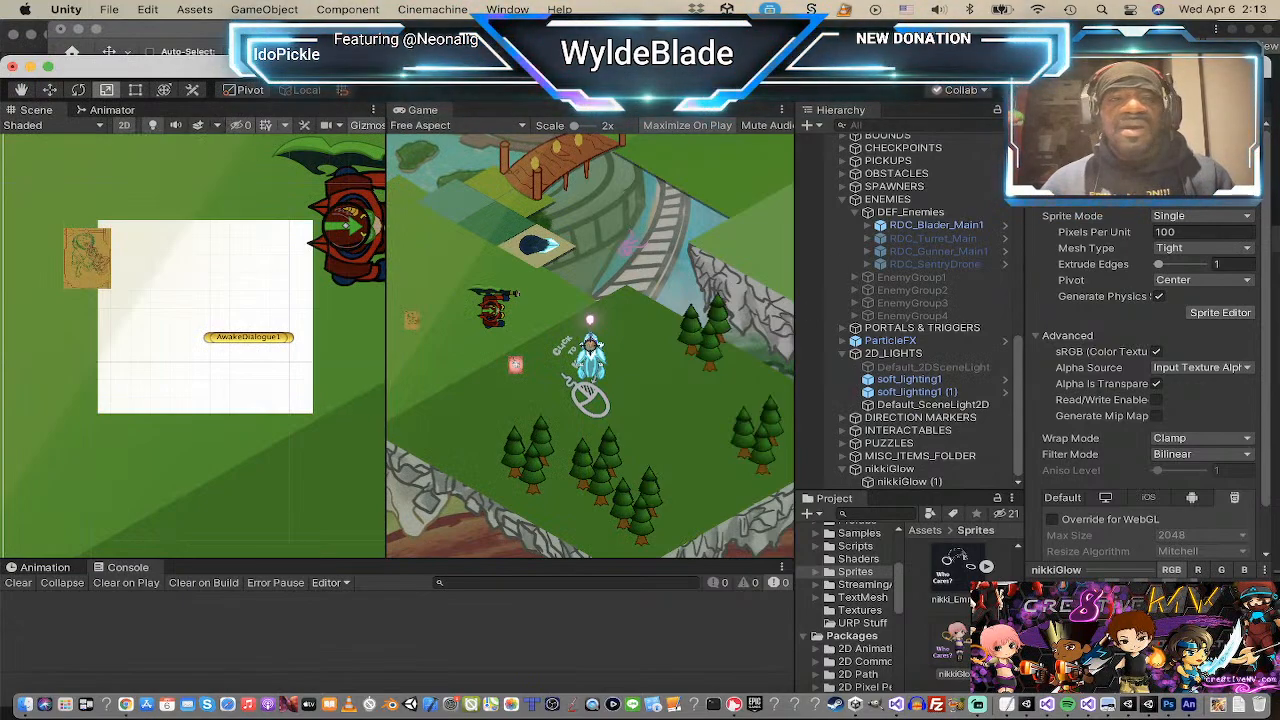
Step: In the nikkiShader graph, connect the emission Sample Texture 2D's R output to the Add node's B input and save the graph
key(super+grave)
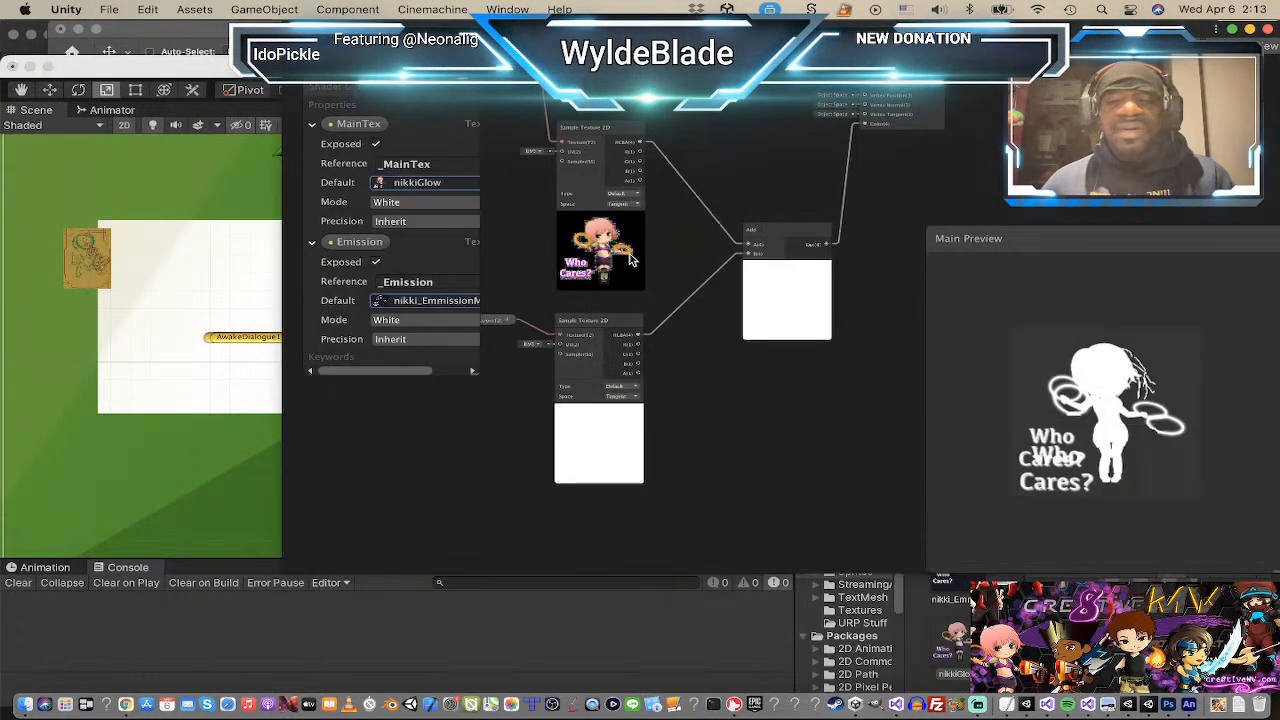
click(422, 301)
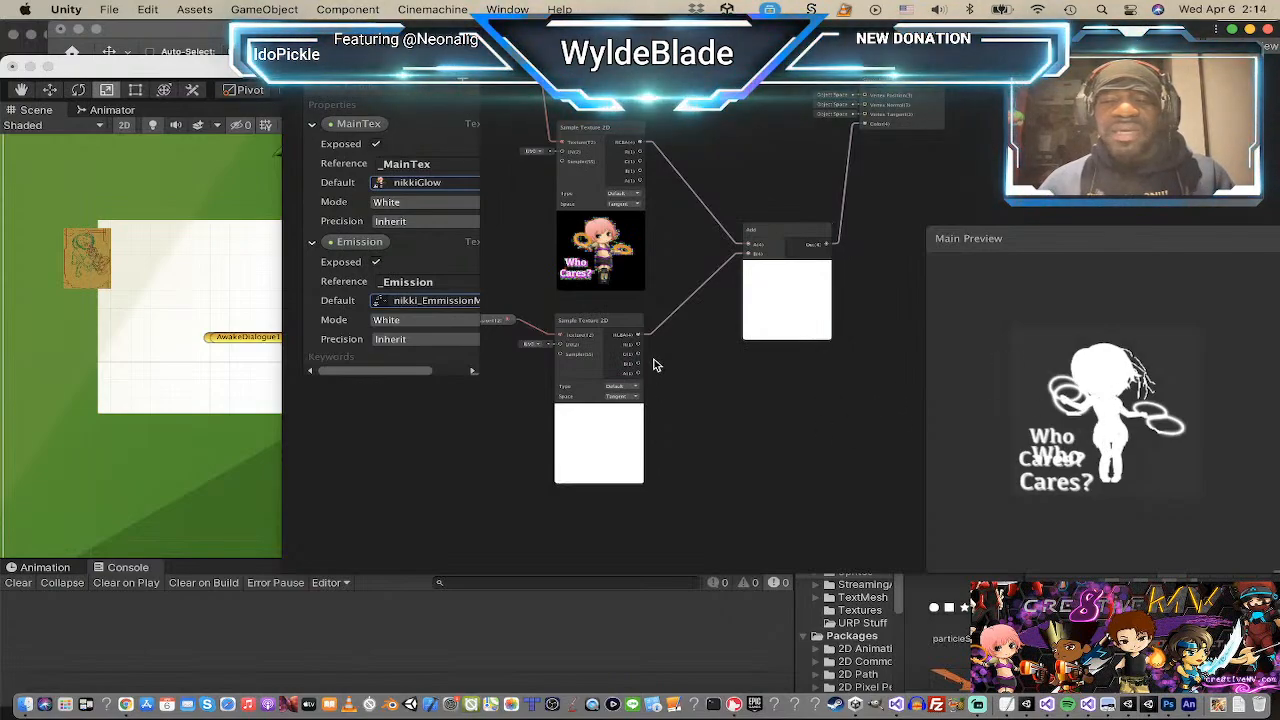
scroll(620, 345, up, 4)
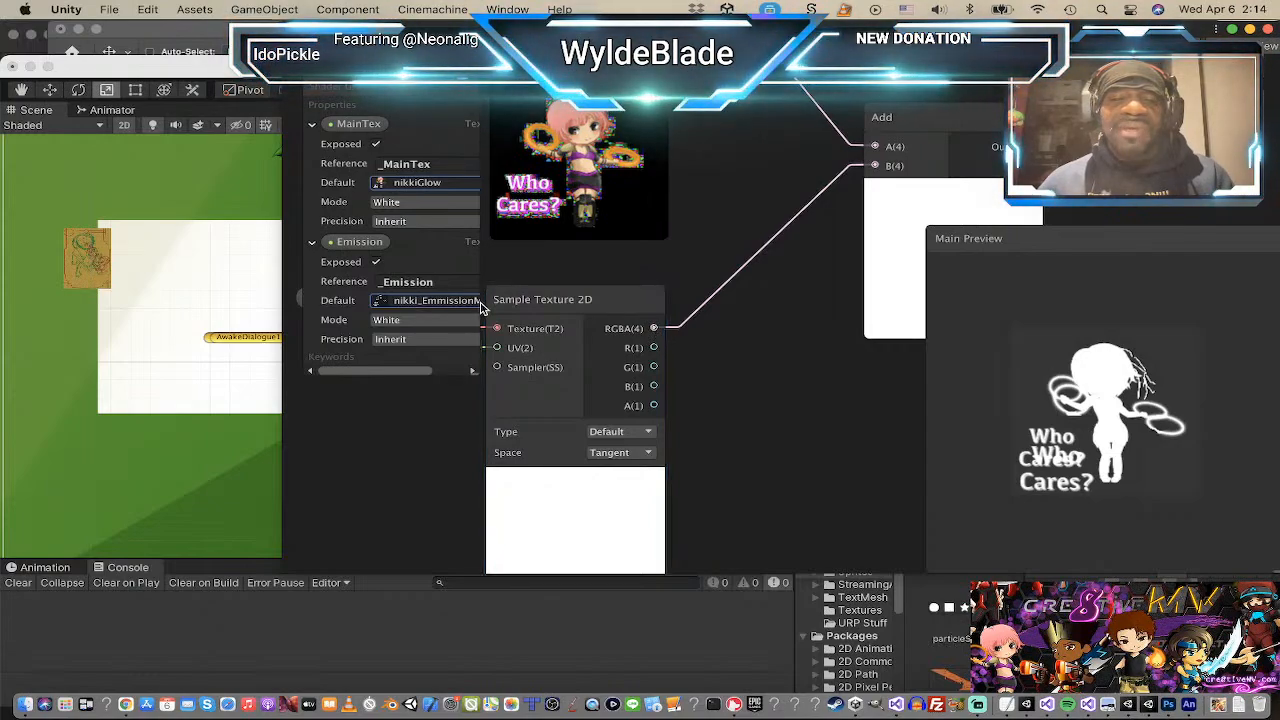
mouse_move(654, 328)
mouse_down()
mouse_move(657, 347)
mouse_move(656, 336)
mouse_up()
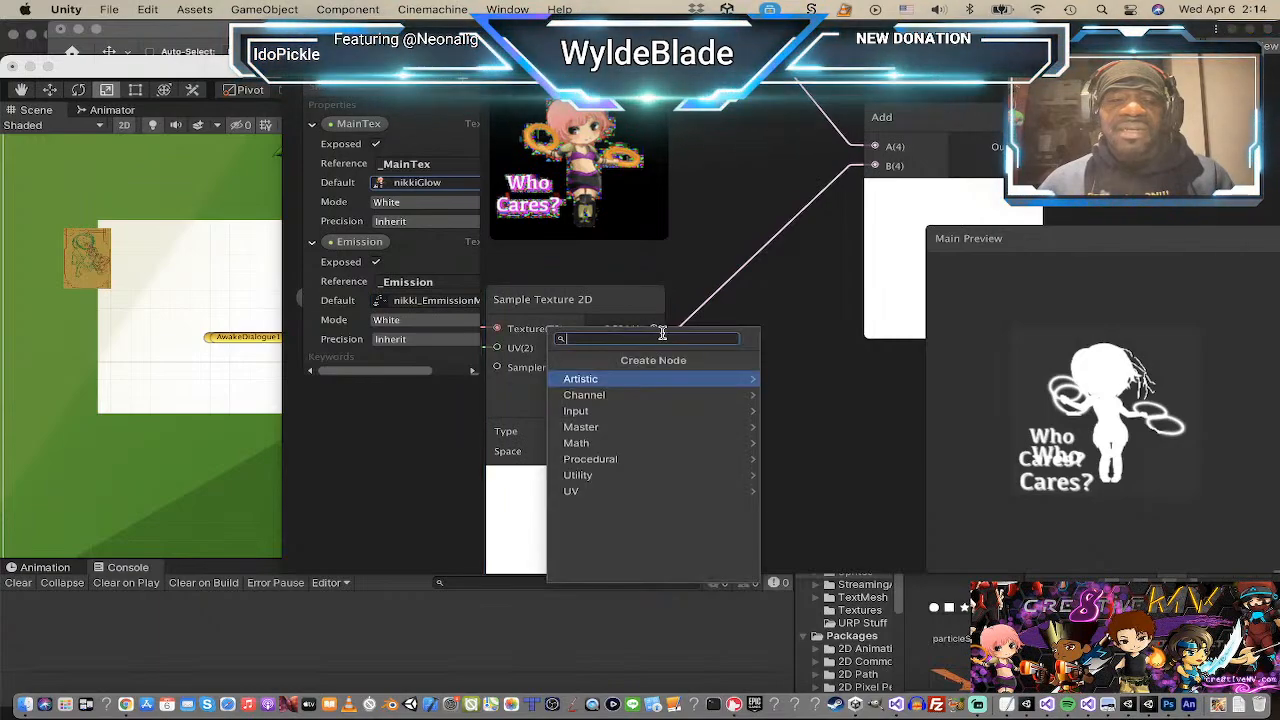
click(757, 324)
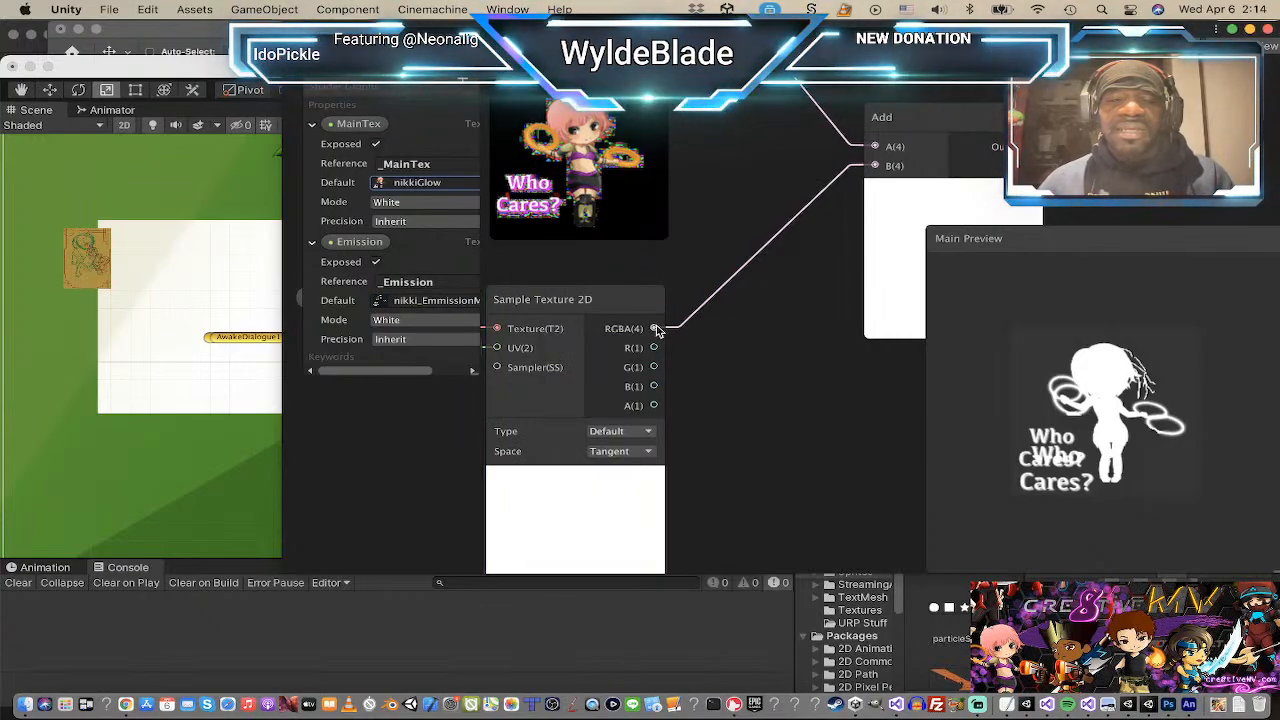
drag(657, 330, 873, 168)
click(741, 314)
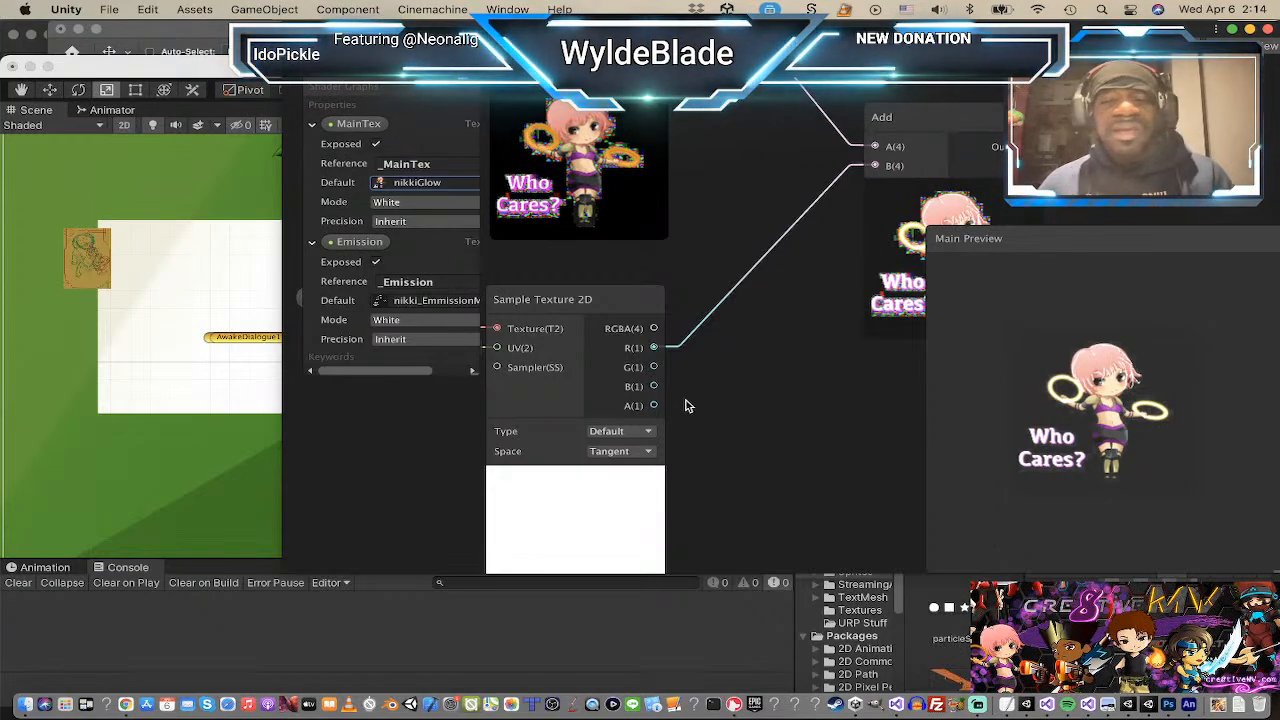
scroll(686, 405, down, 5)
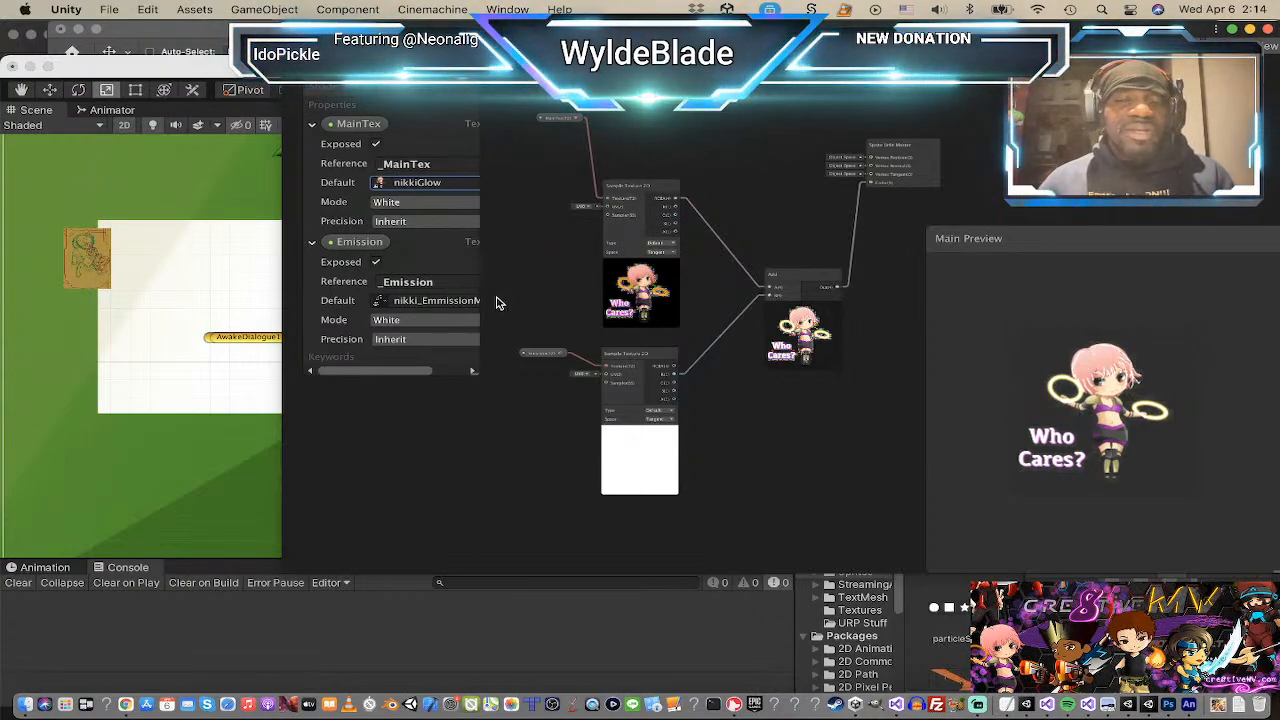
click(770, 334)
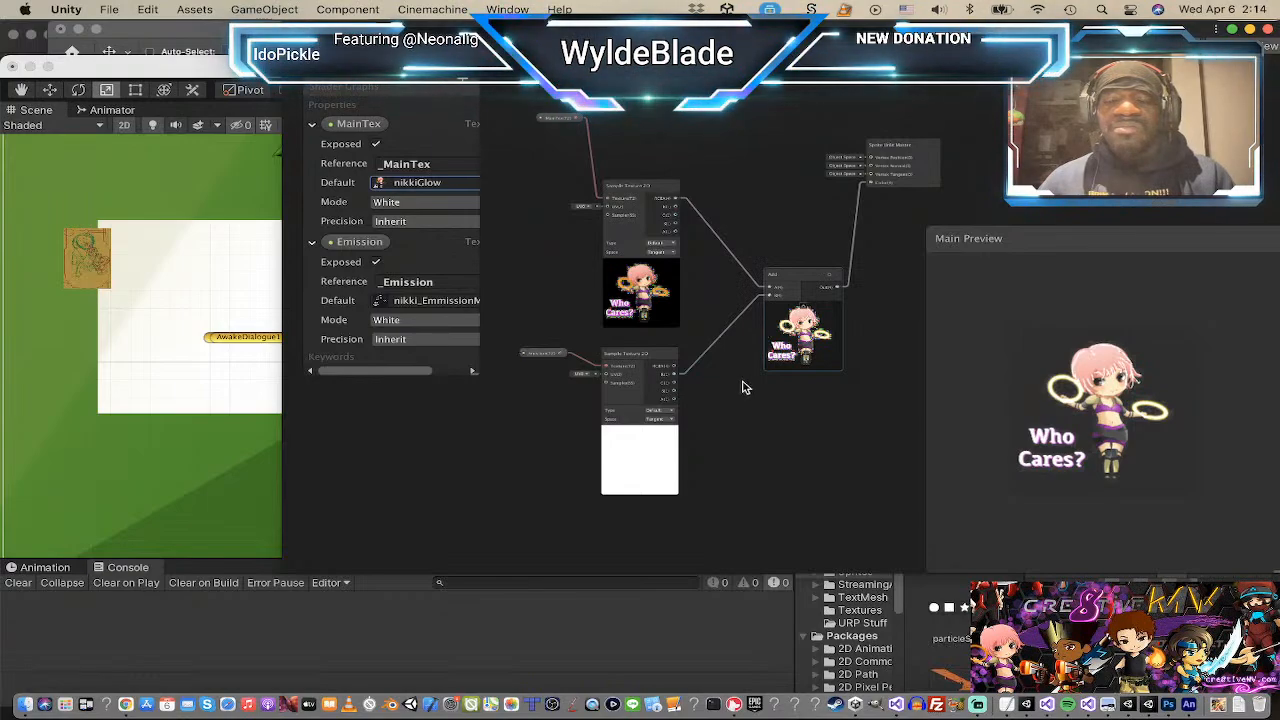
scroll(743, 387, down, 1)
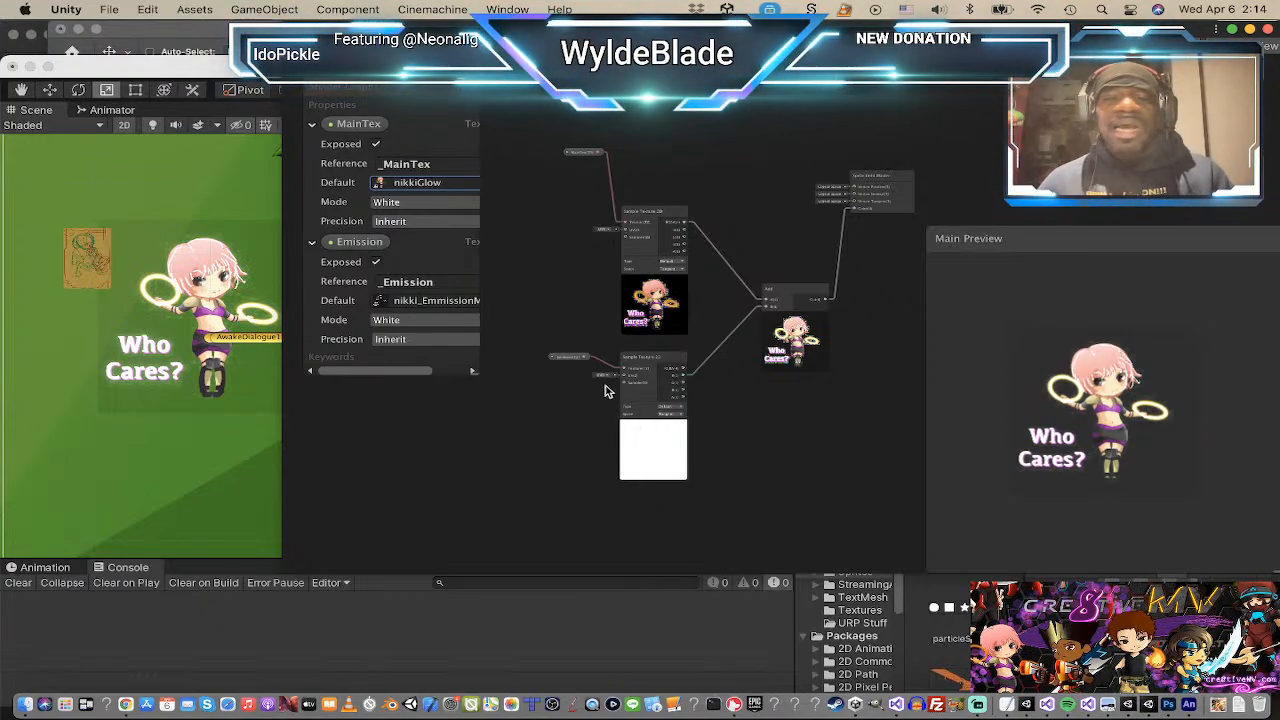
Step: Examine the glow on the sprite's hair, rings and lettering up close in the scene
click(154, 430)
scroll(168, 408, up, 2)
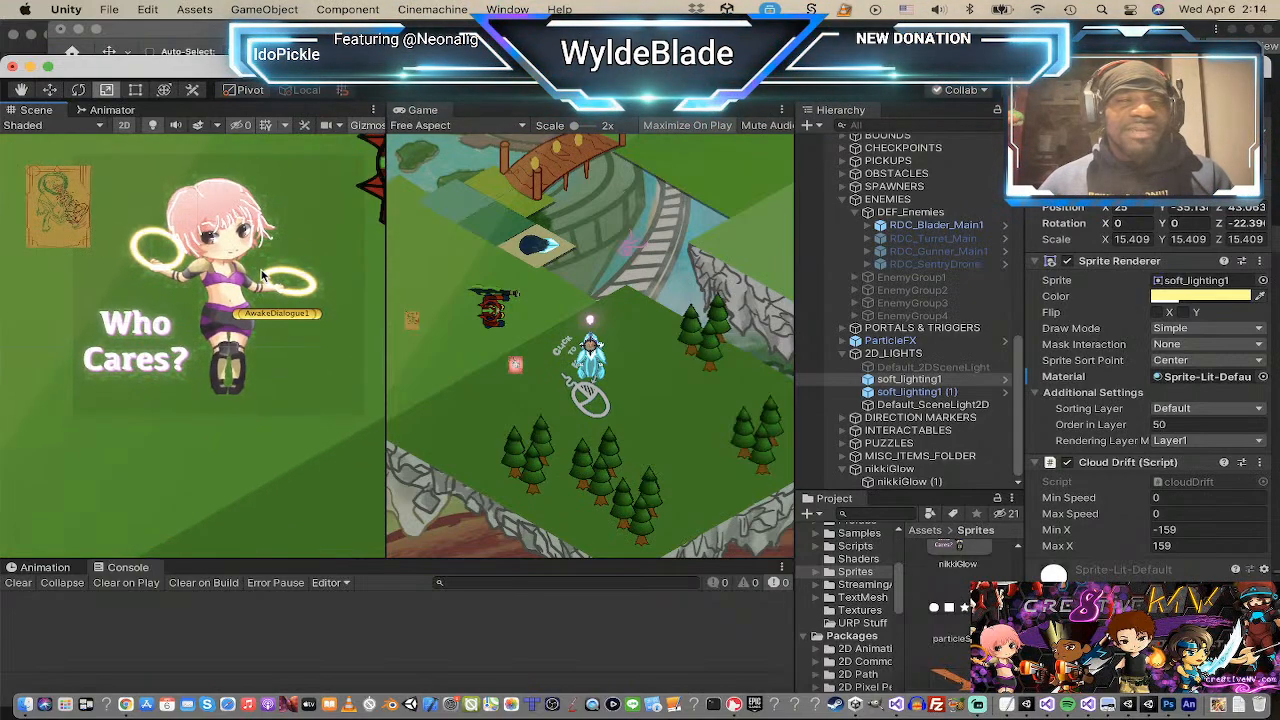
scroll(262, 276, up, 5)
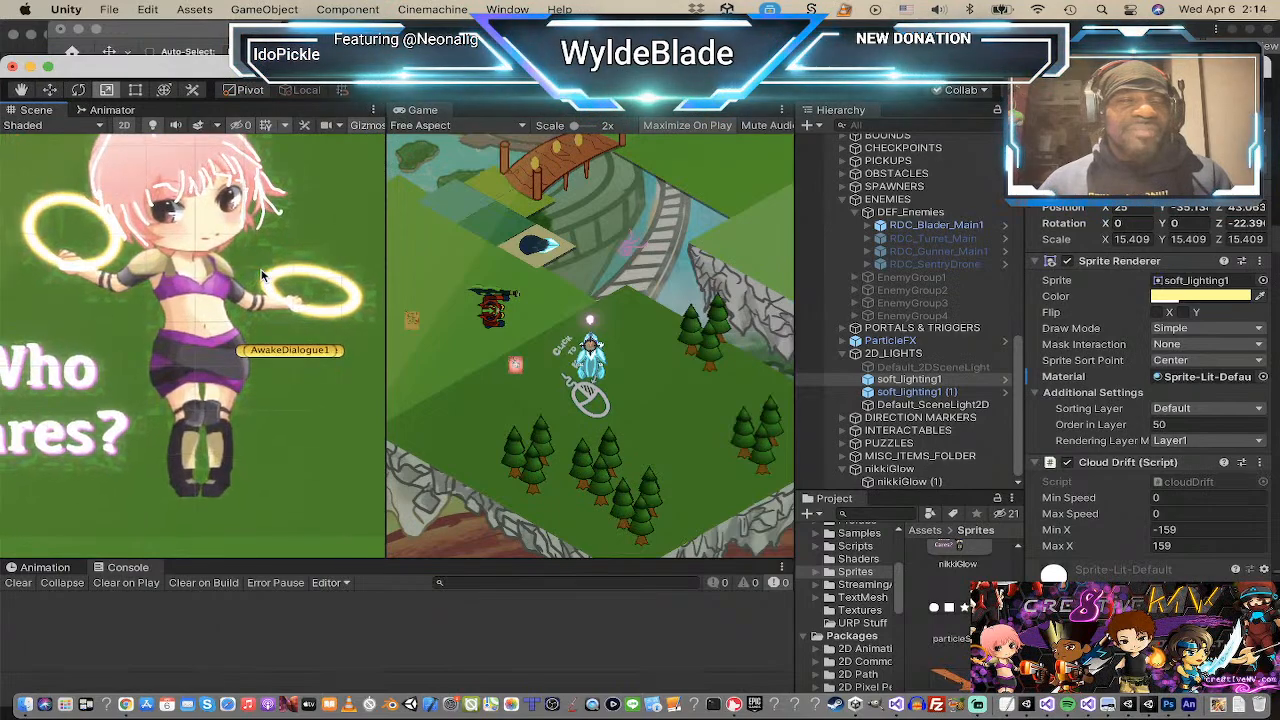
scroll(262, 276, down, 4)
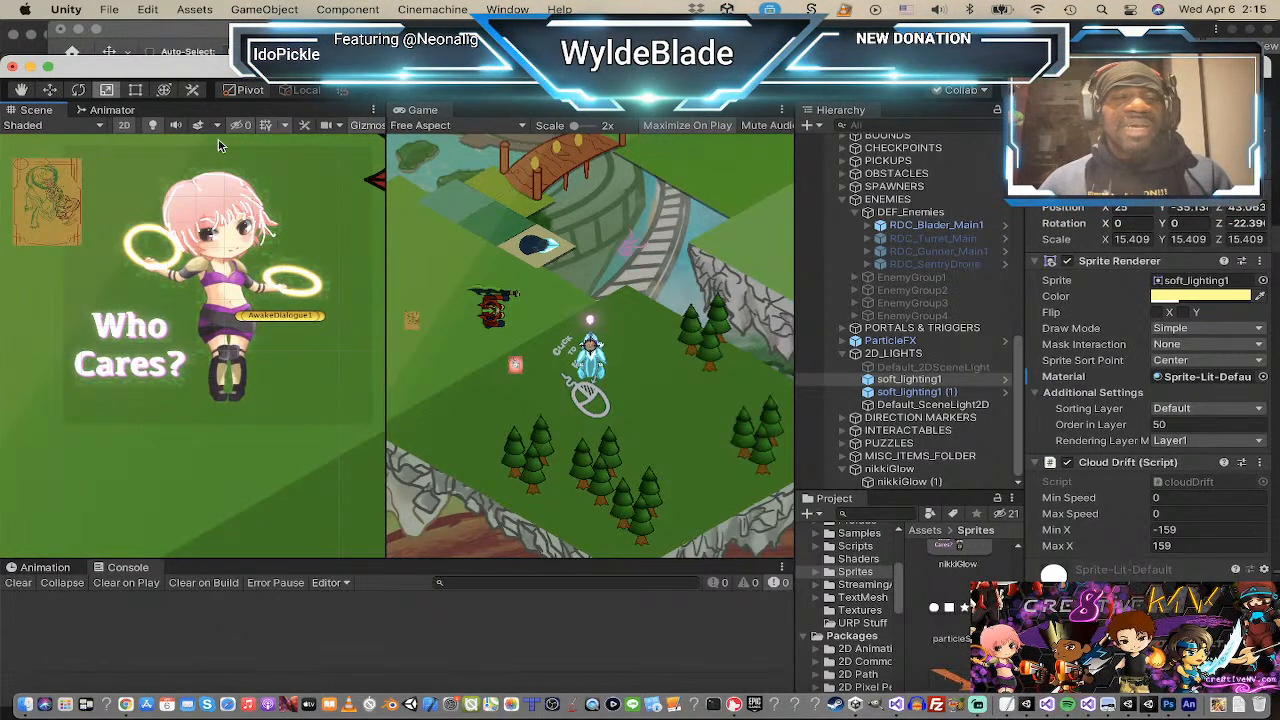
scroll(178, 278, up, 1)
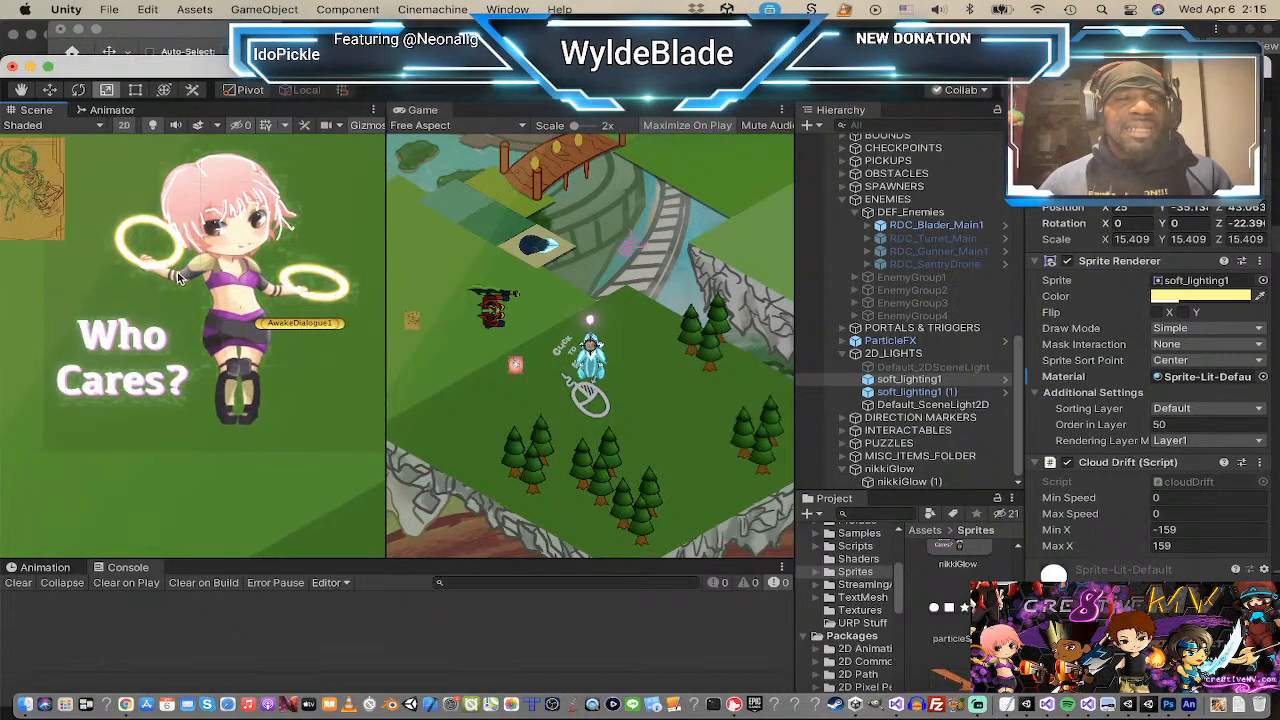
scroll(178, 278, down, 1)
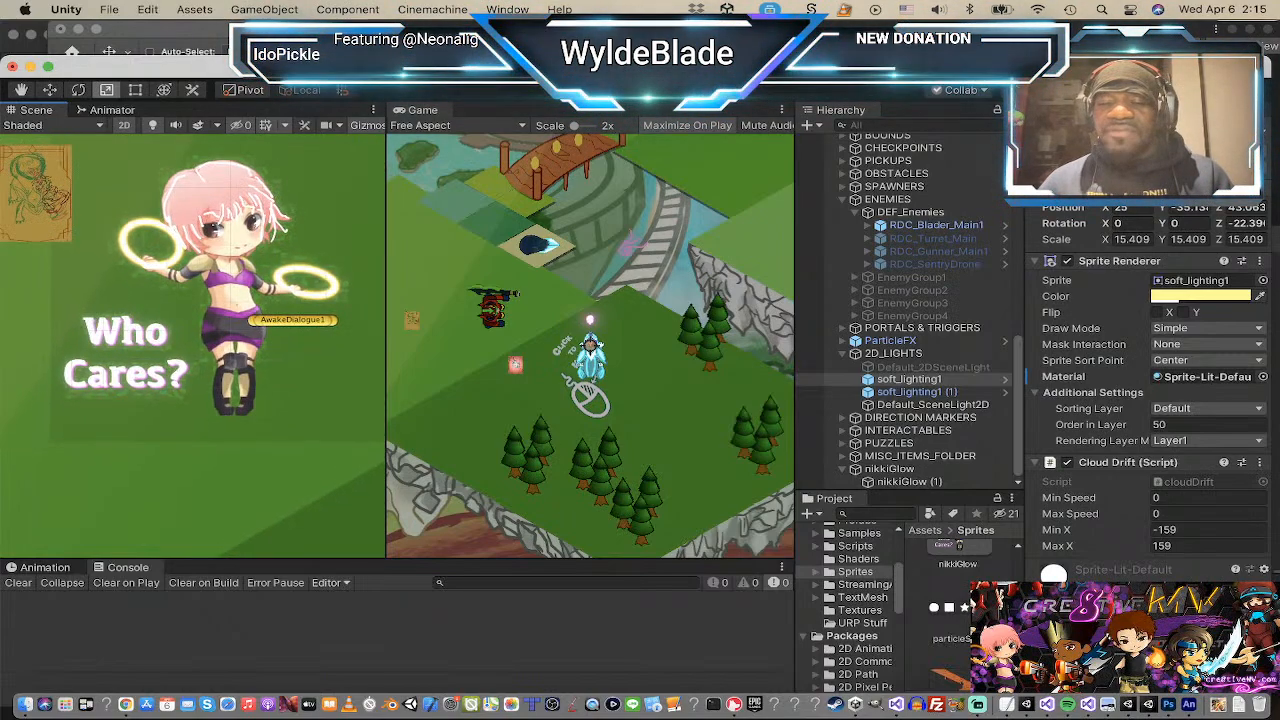
Step: Search the project for "nikki" and inspect the properties of the nikkiGlow1 material and nikkiShader
click(862, 514)
text(nikki)
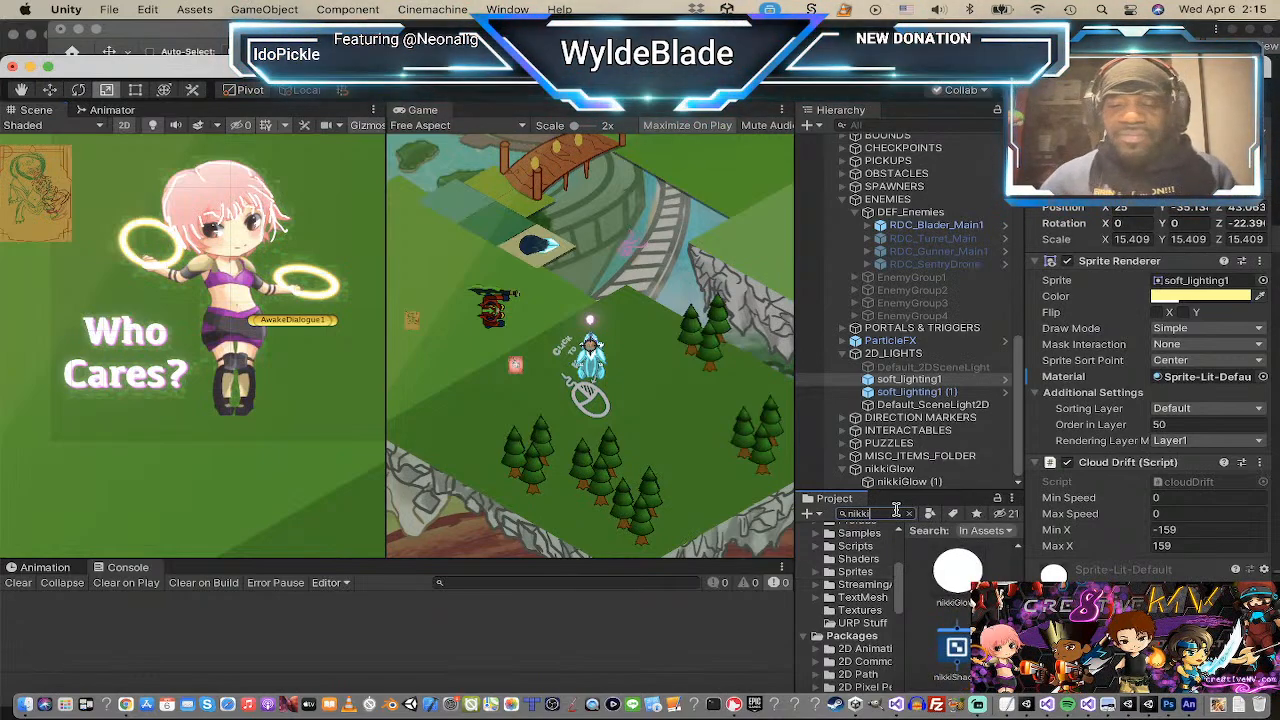
click(962, 590)
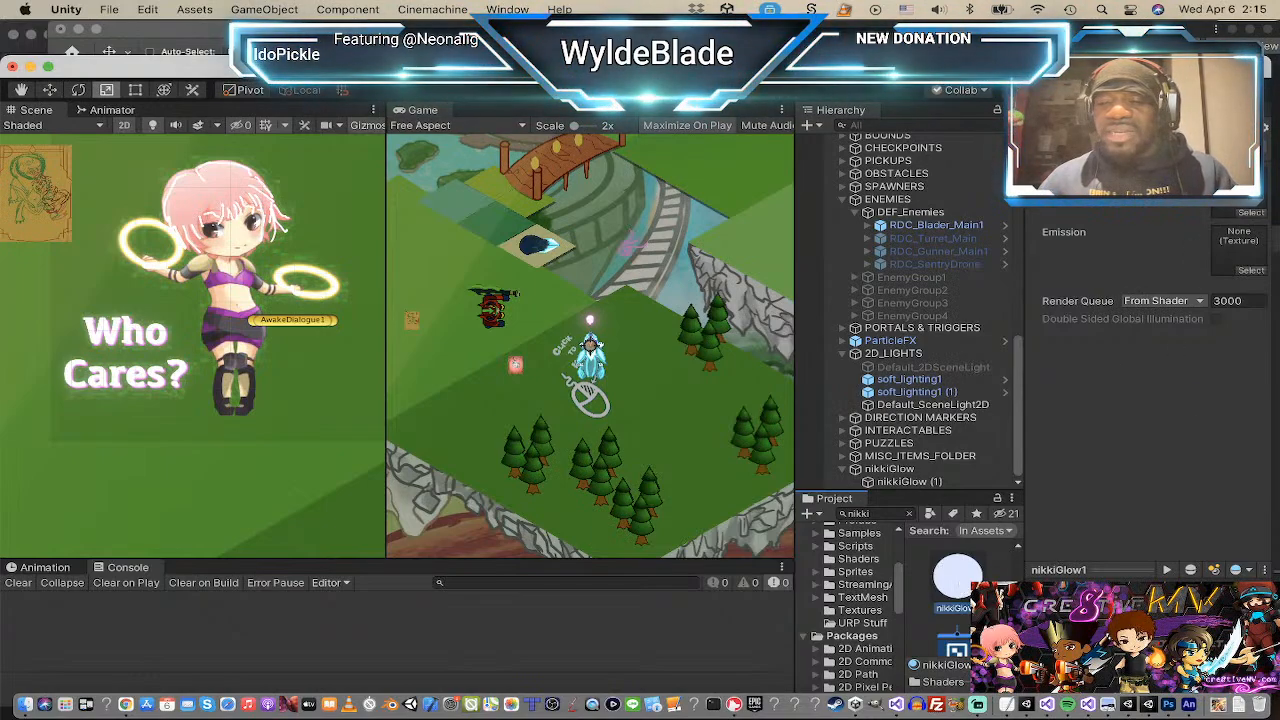
scroll(937, 640, down, 1)
scroll(957, 636, down, 2)
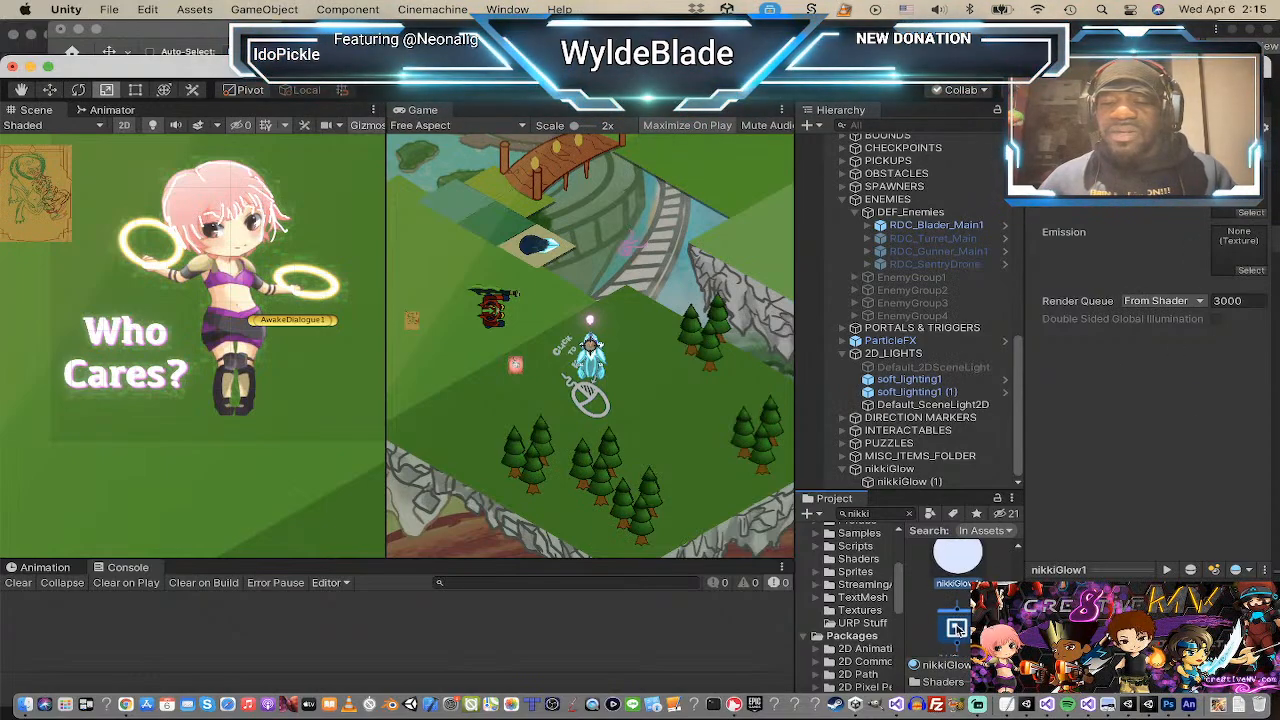
click(960, 618)
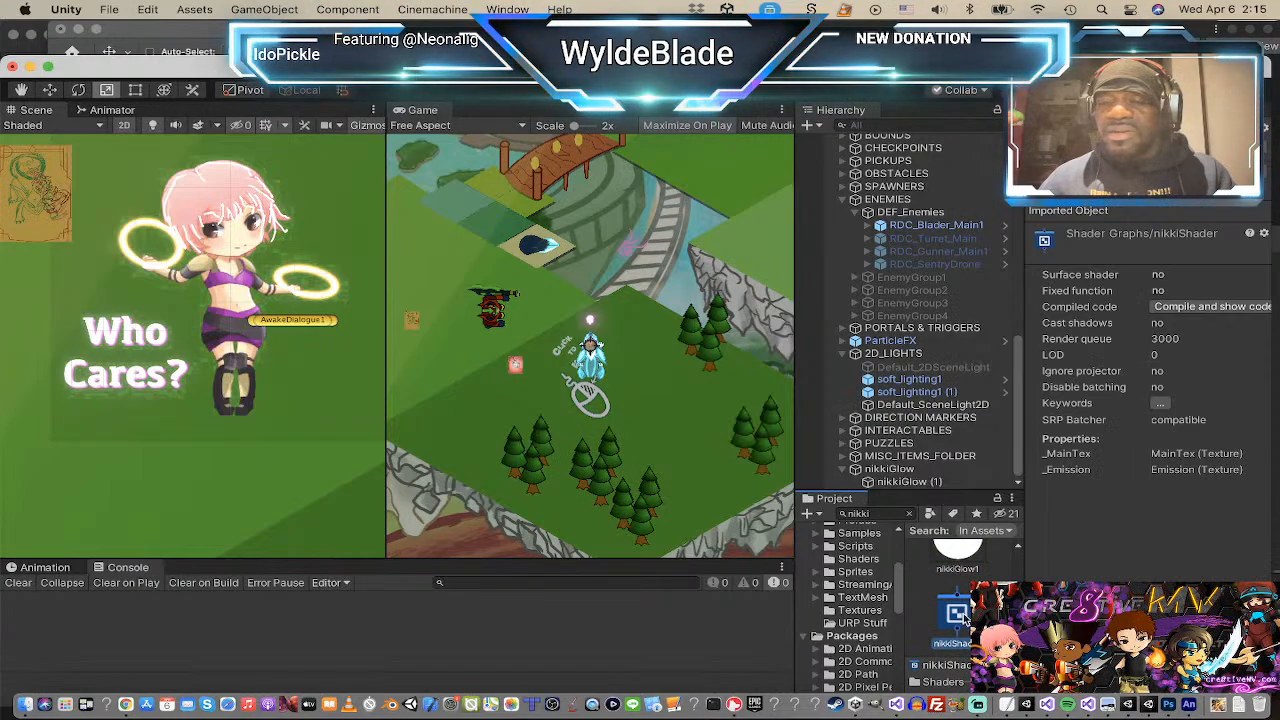
scroll(958, 600, up, 2)
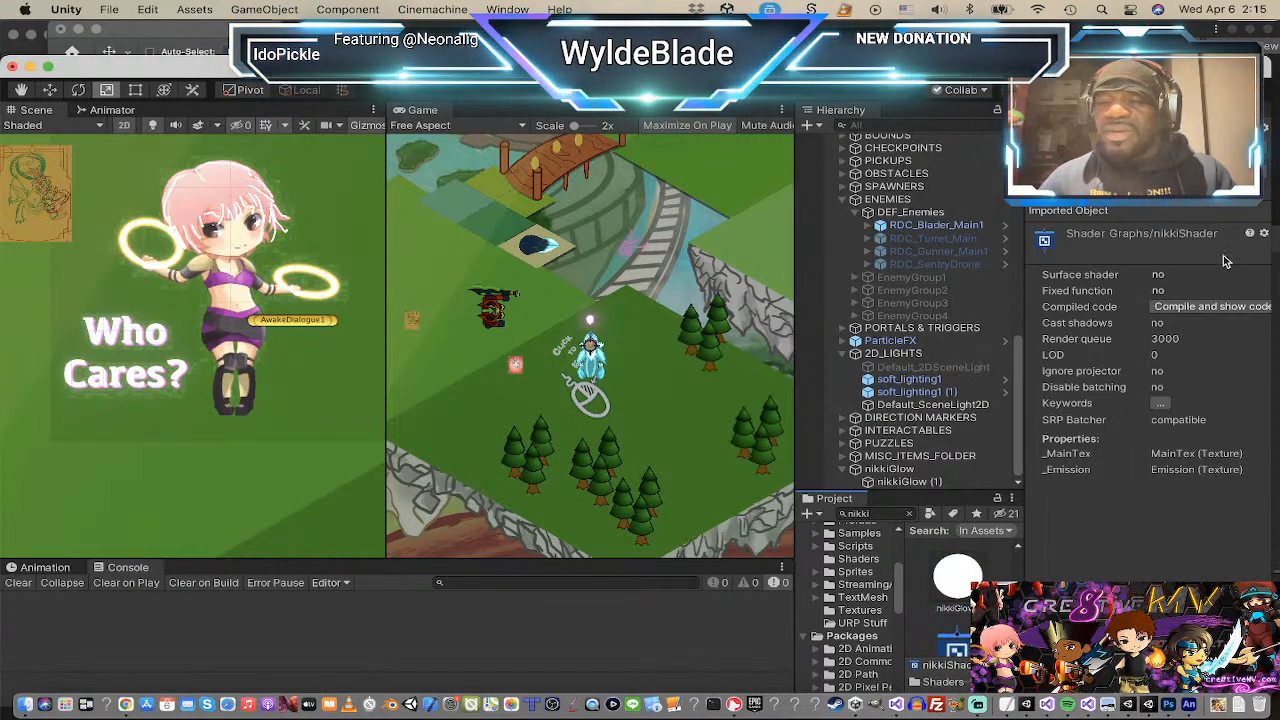
click(958, 577)
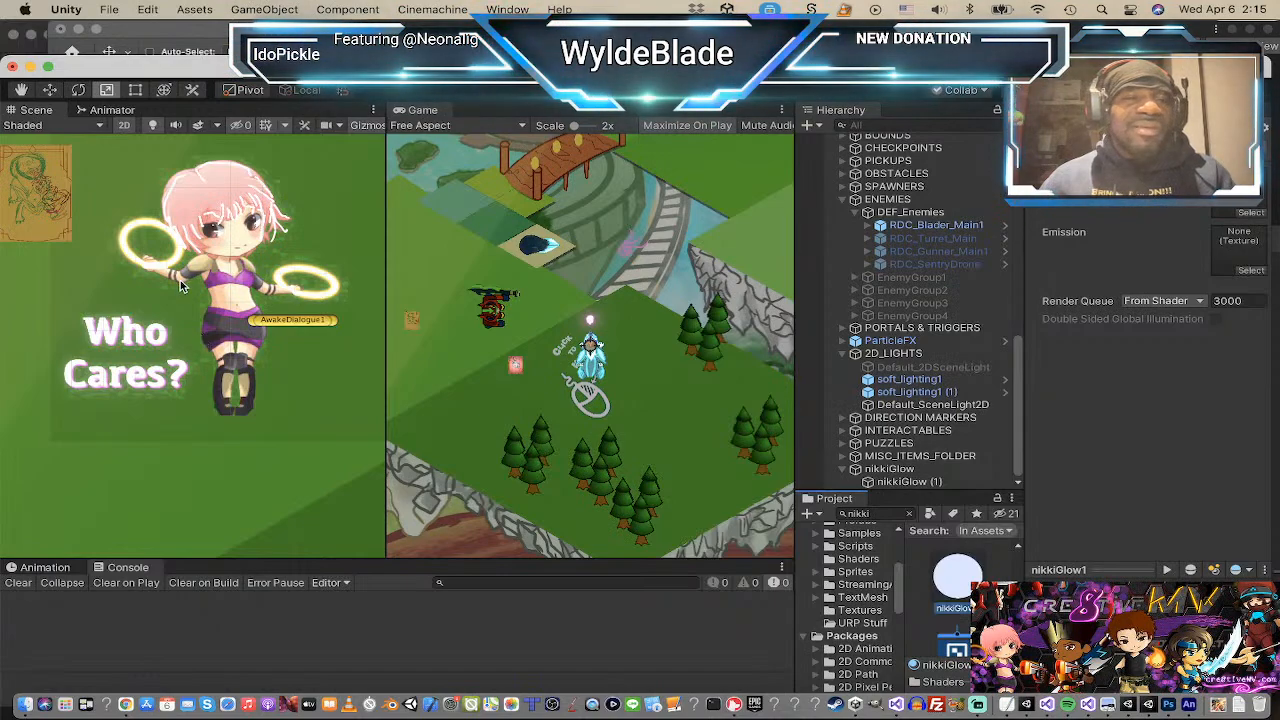
Step: Check the whole sprite in the scene and return to the emission texture and Add nodes in the nikkiShader graph
scroll(187, 303, down, 4)
scroll(187, 303, up, 1)
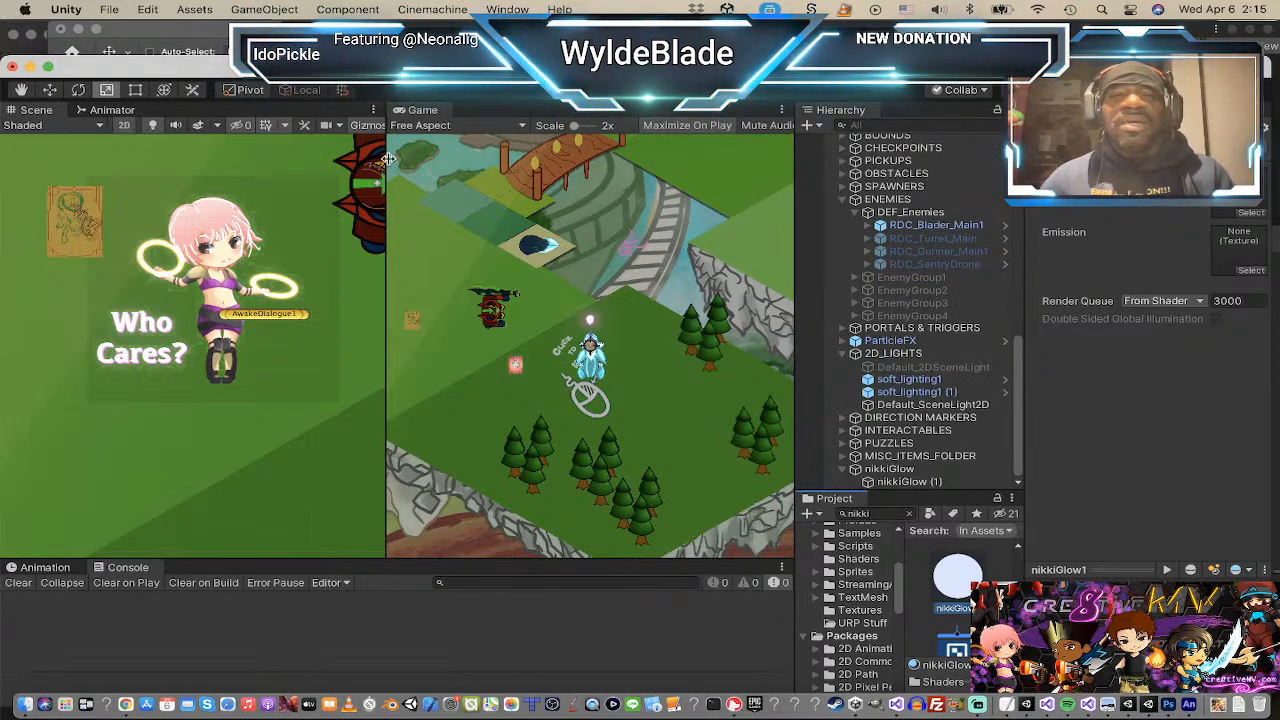
click(462, 77)
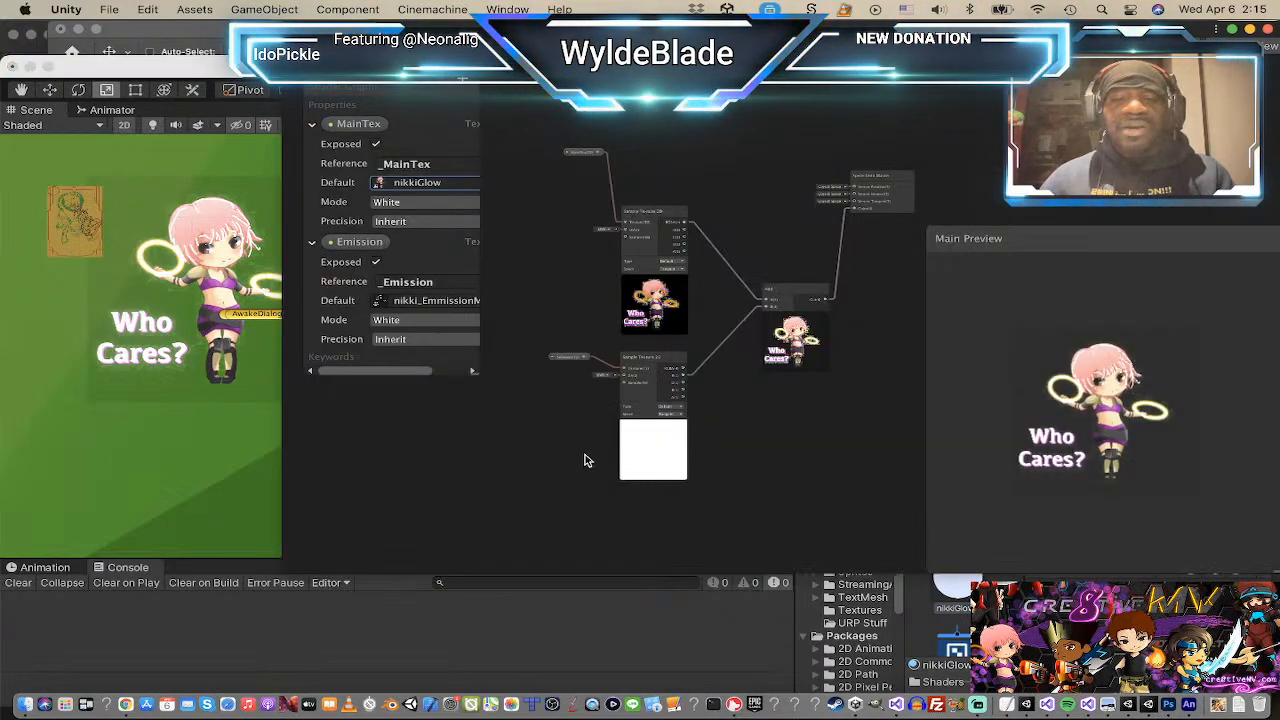
scroll(781, 463, up, 2)
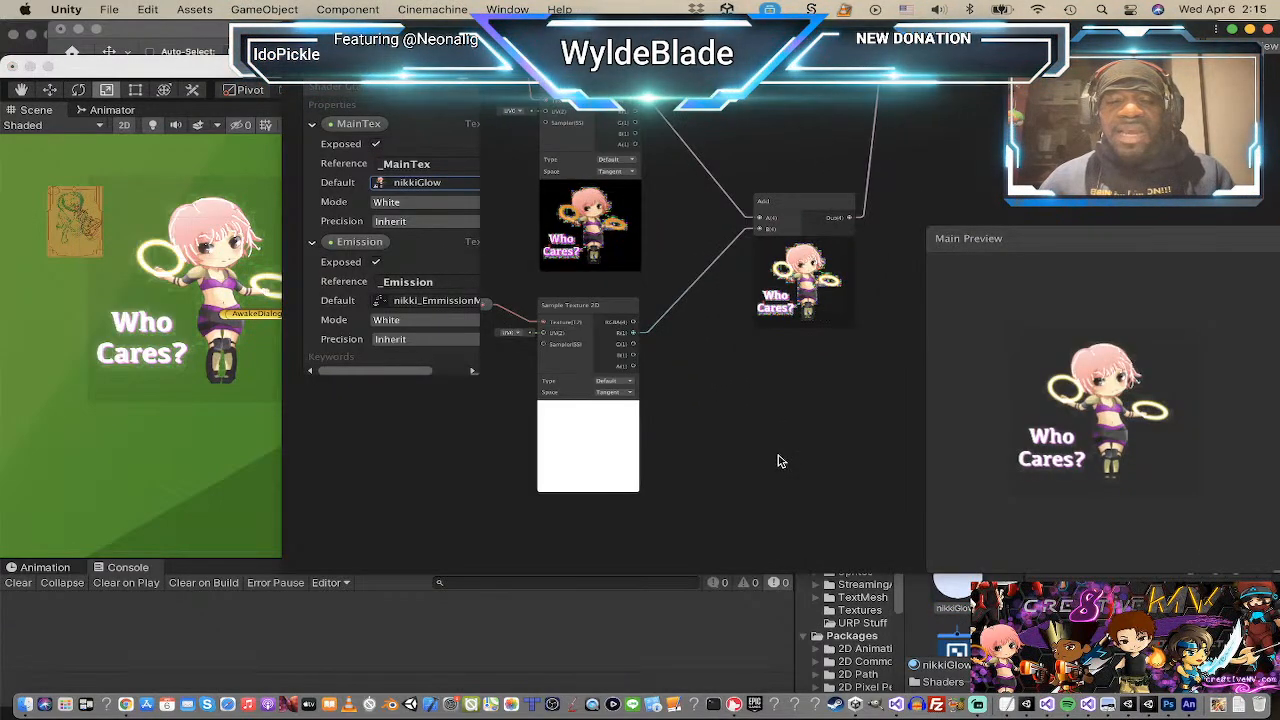
Step: Create a Multiply node with the emission Sample Texture 2D's R output in A, and move the Add node farther away to make room
scroll(700, 410, down, 1)
scroll(630, 387, up, 2)
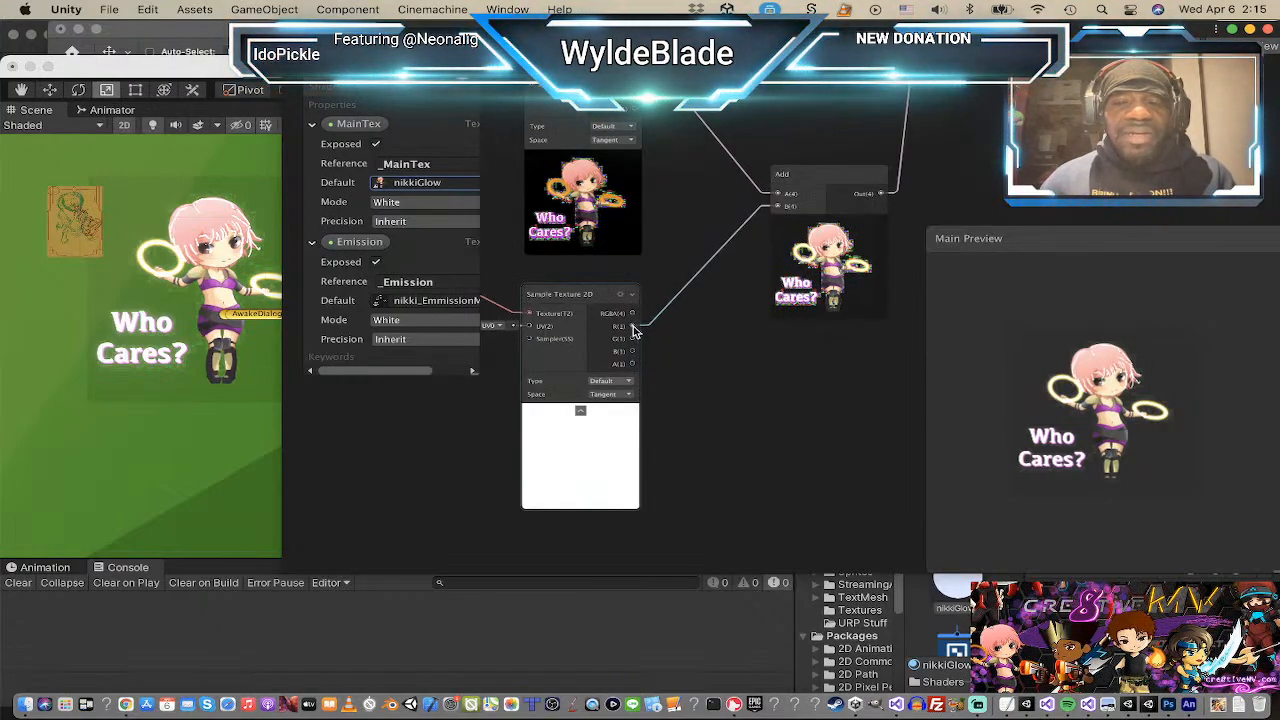
drag(632, 330, 708, 410)
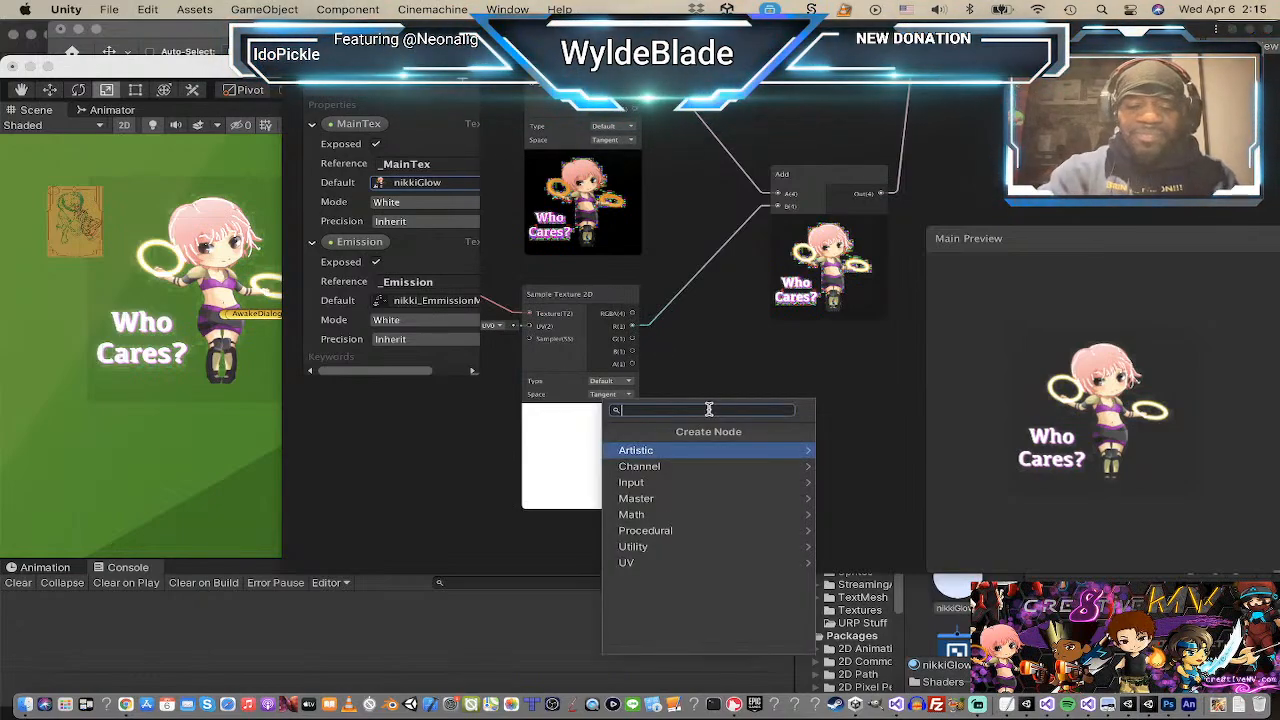
text(mul)
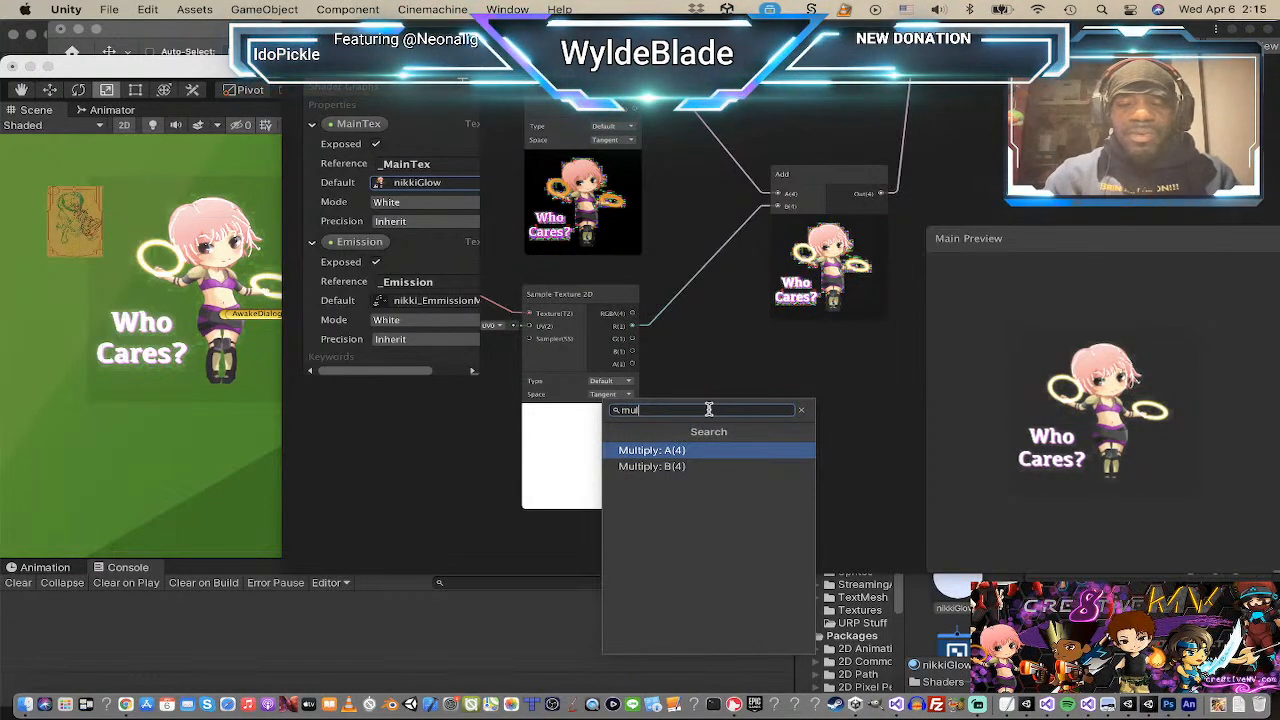
key(Return)
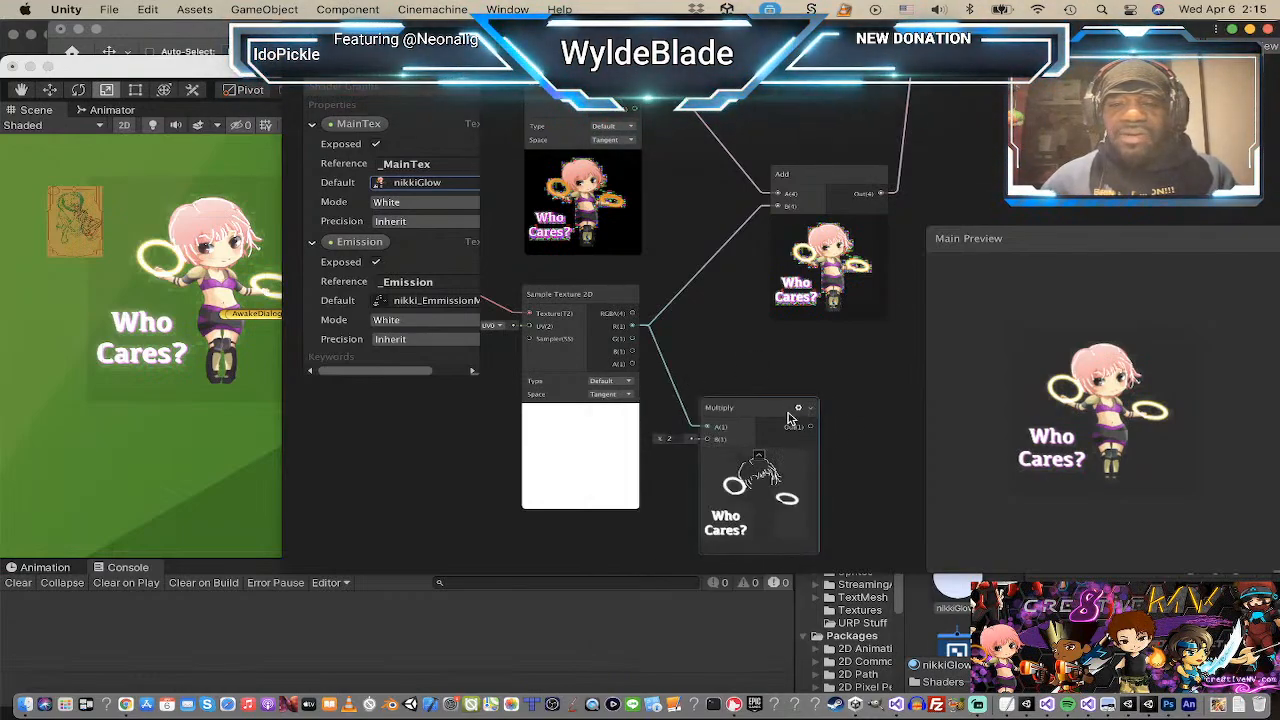
drag(778, 411, 821, 401)
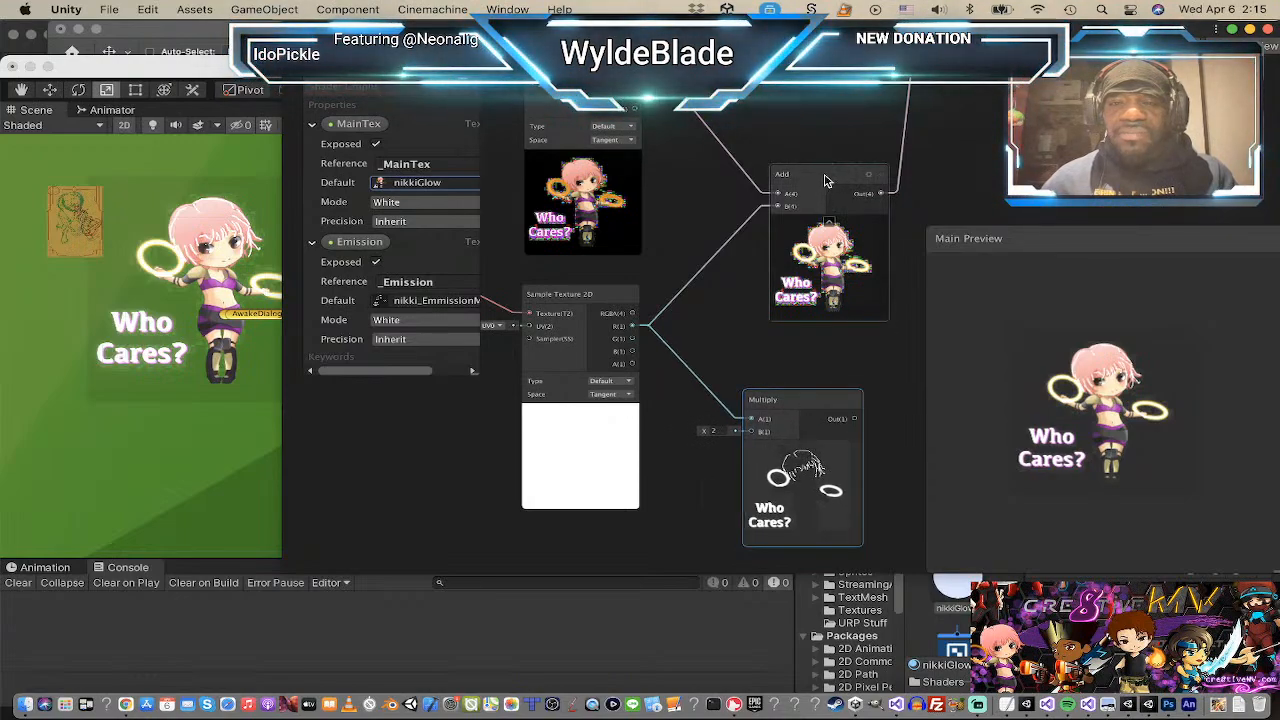
drag(828, 179, 952, 143)
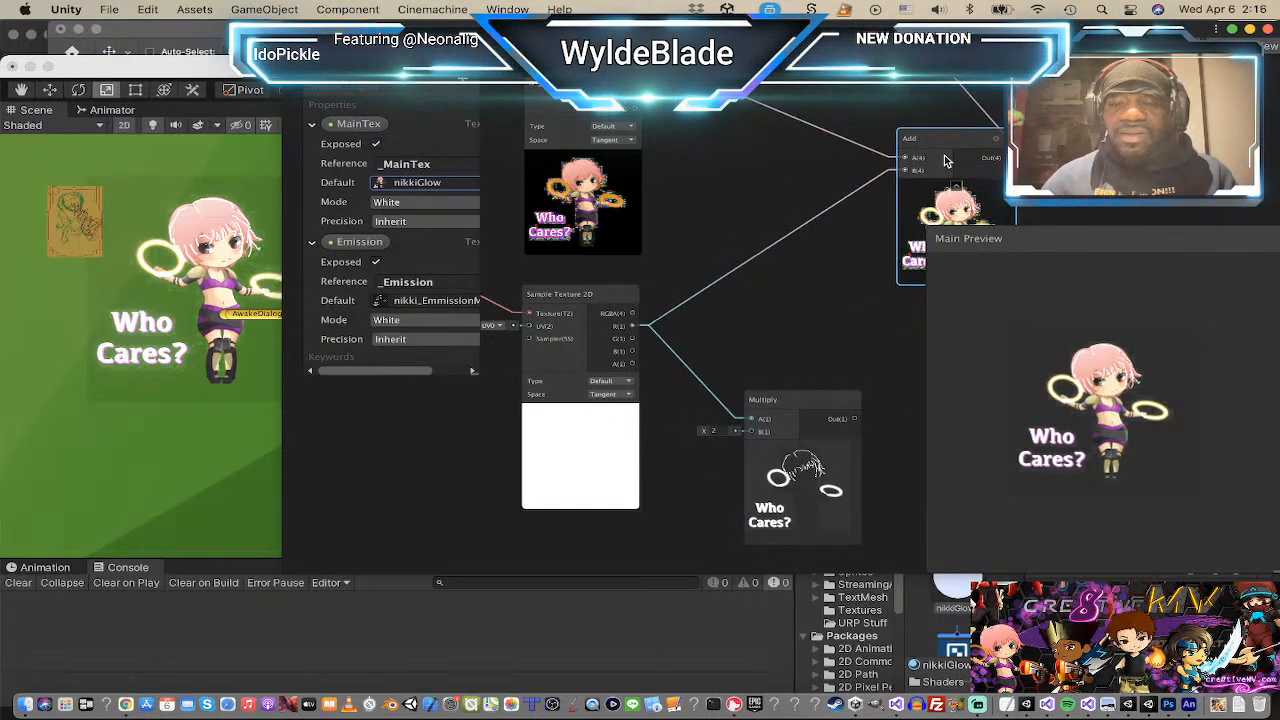
scroll(748, 363, down, 3)
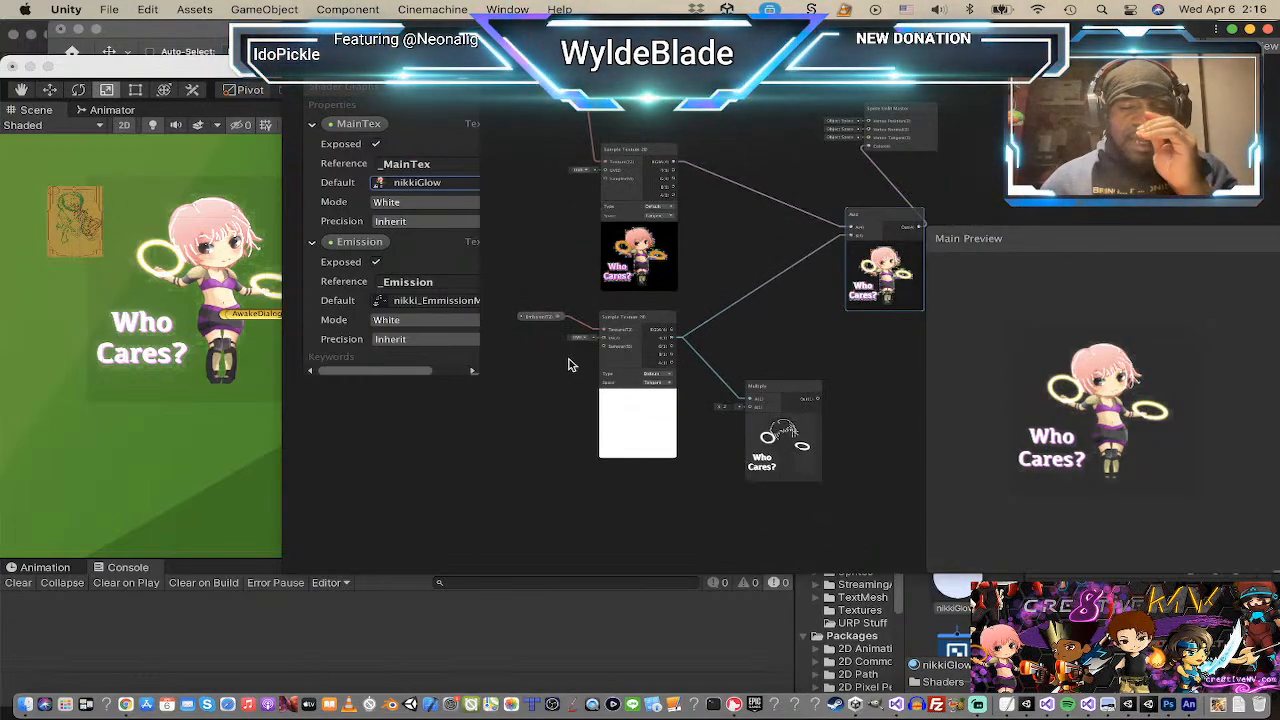
Step: Add a Color property named Color to the shader graph and set its mode to HDR
click(471, 90)
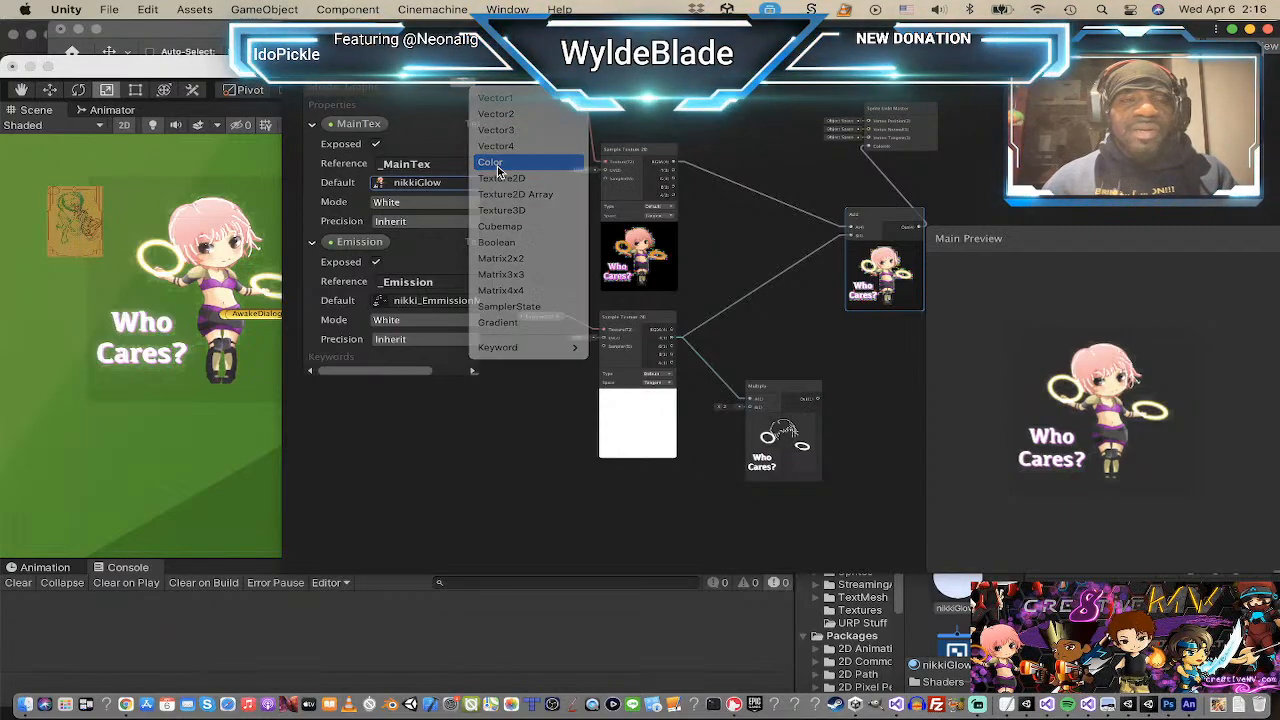
click(497, 165)
scroll(395, 330, down, 3)
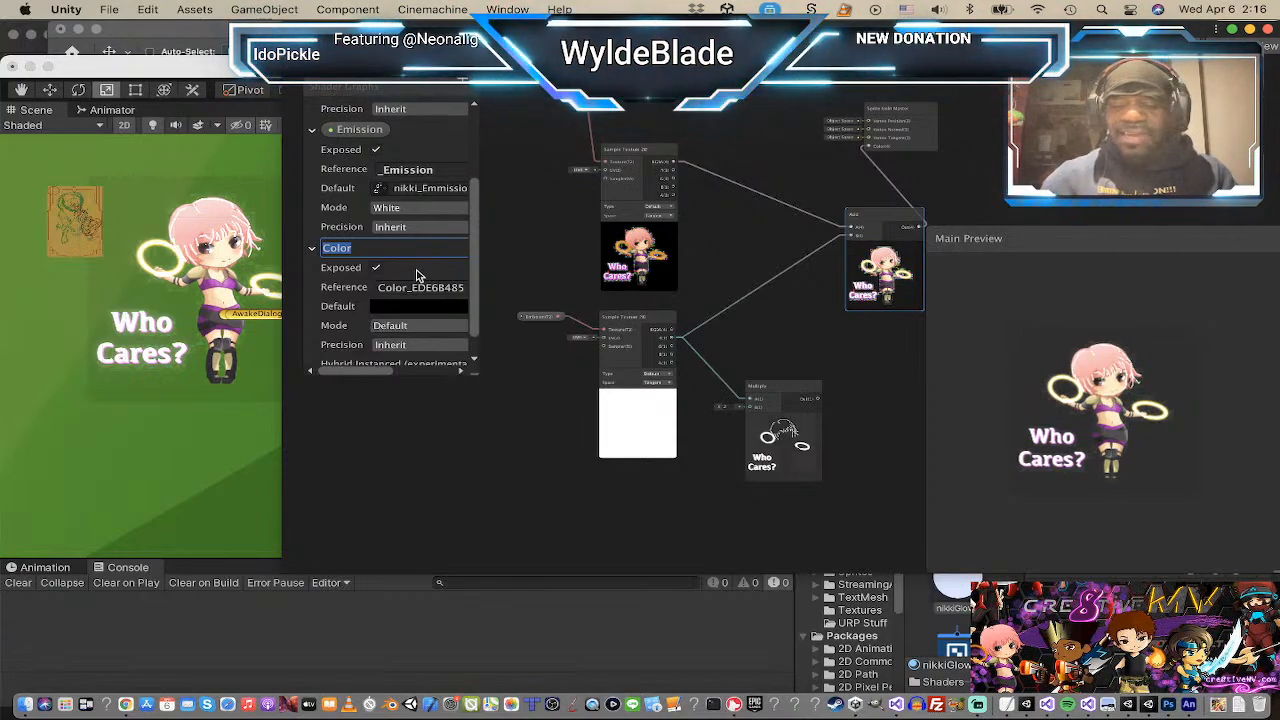
key(Return)
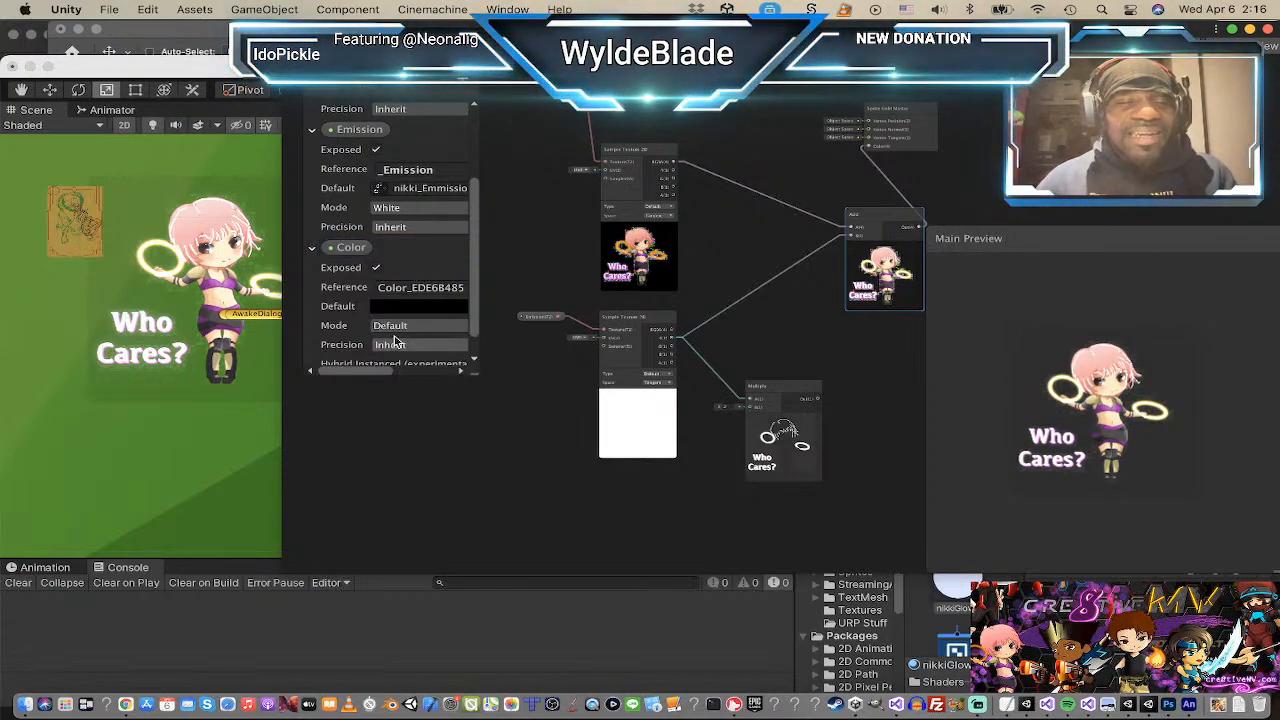
scroll(407, 332, down, 1)
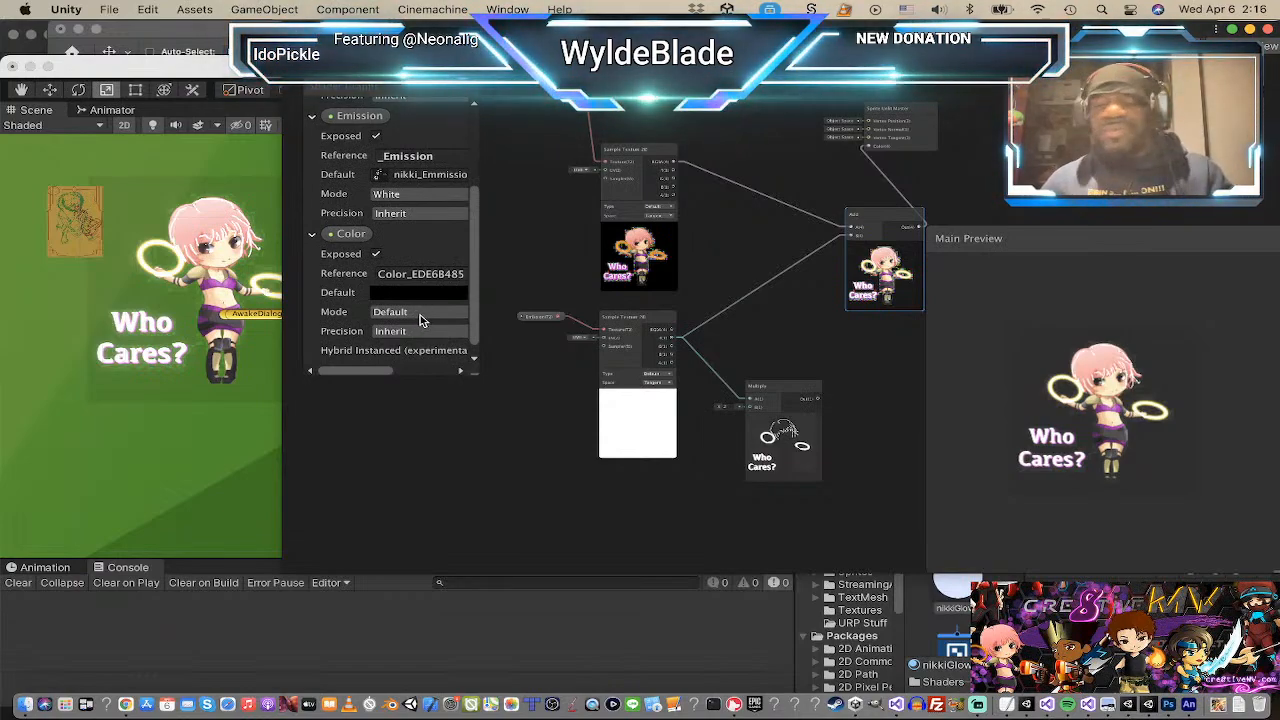
click(420, 312)
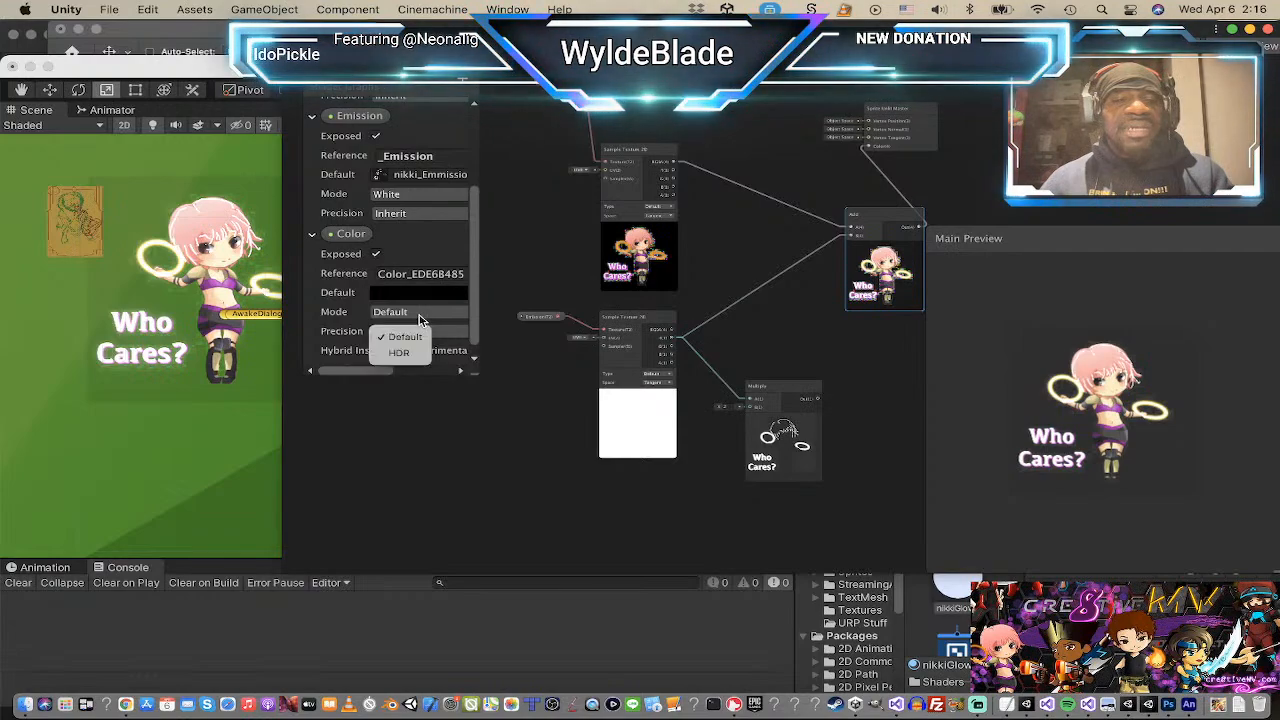
click(398, 352)
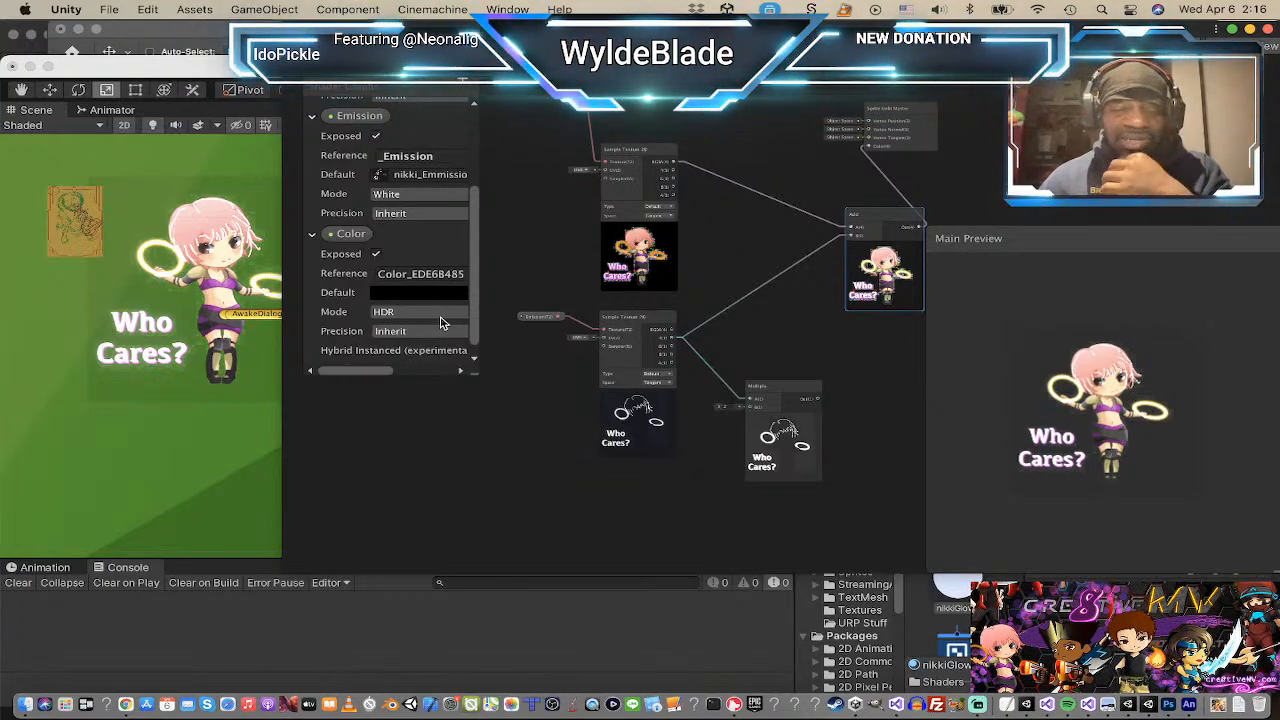
Step: Place the Color property in the graph and connect it to the Multiply node's B input
click(351, 234)
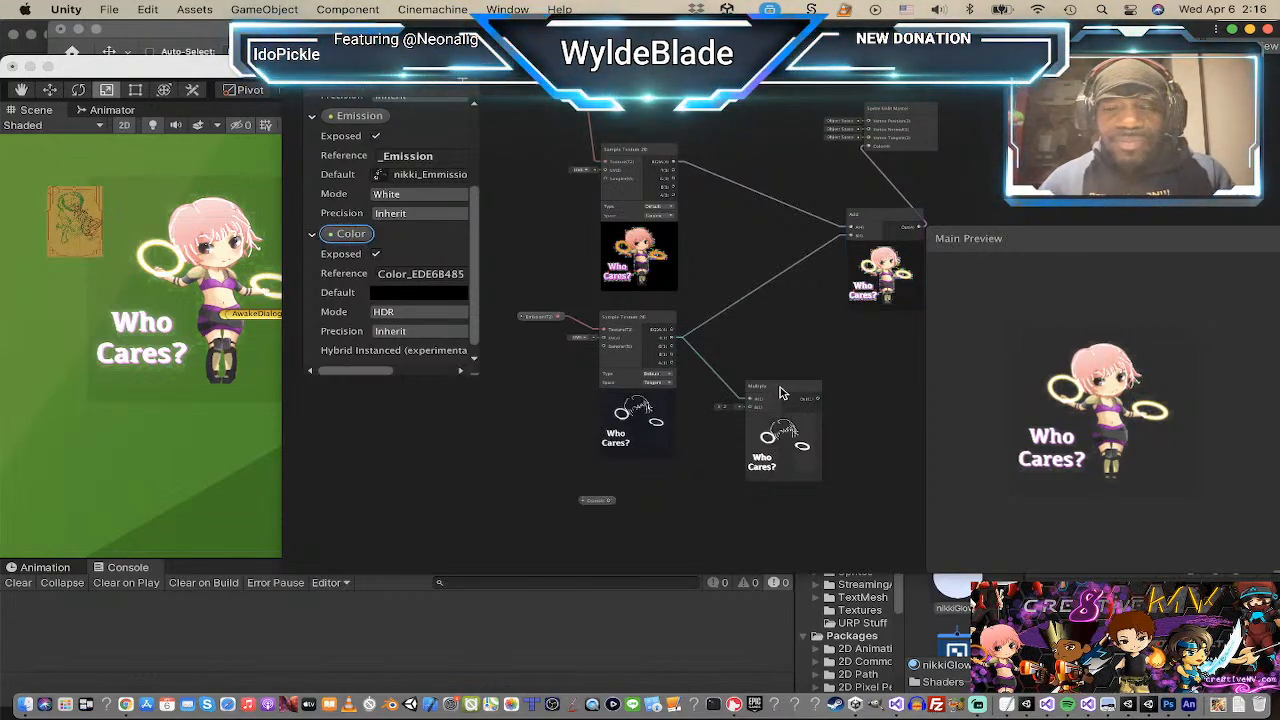
drag(782, 393, 797, 438)
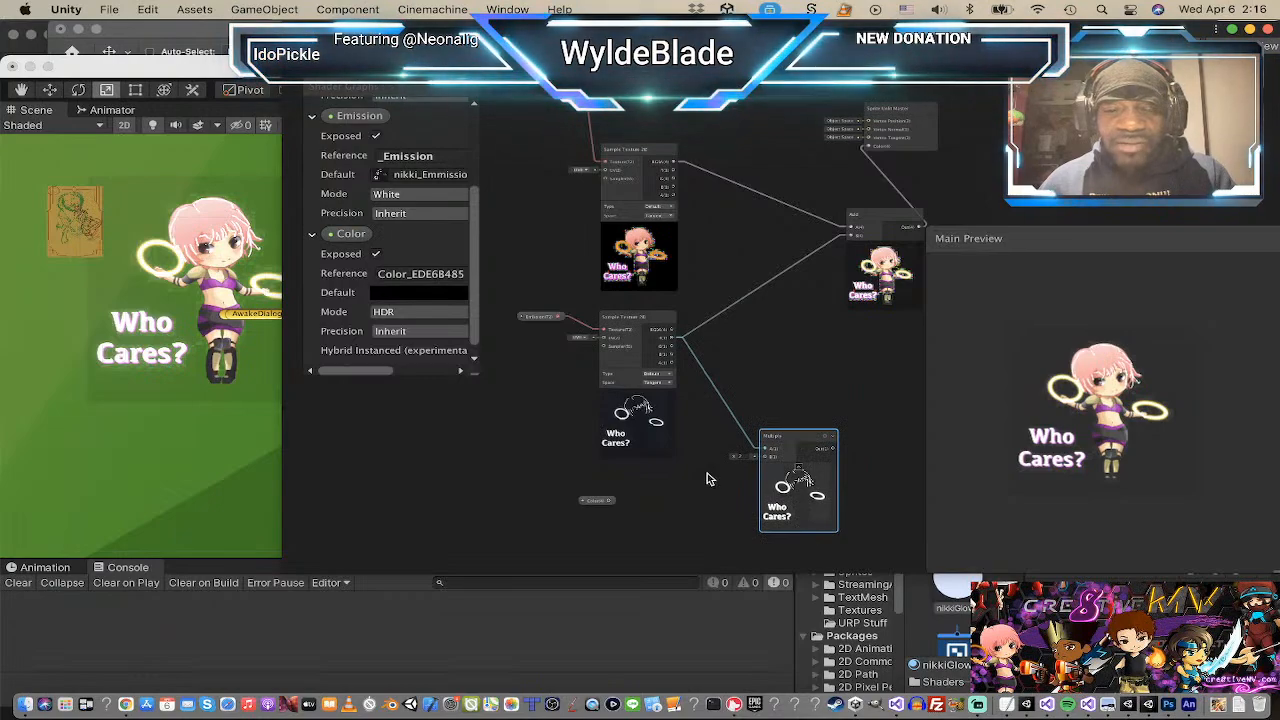
scroll(706, 479, up, 1)
scroll(641, 491, up, 2)
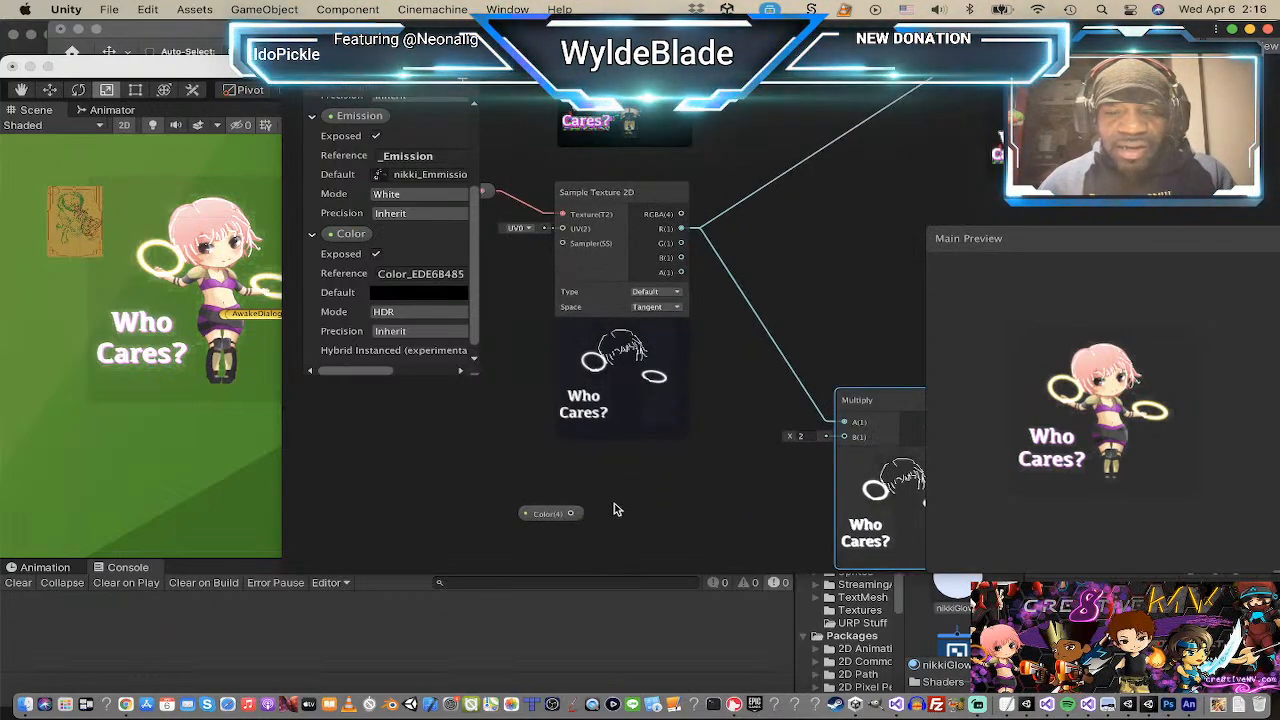
drag(571, 516, 782, 365)
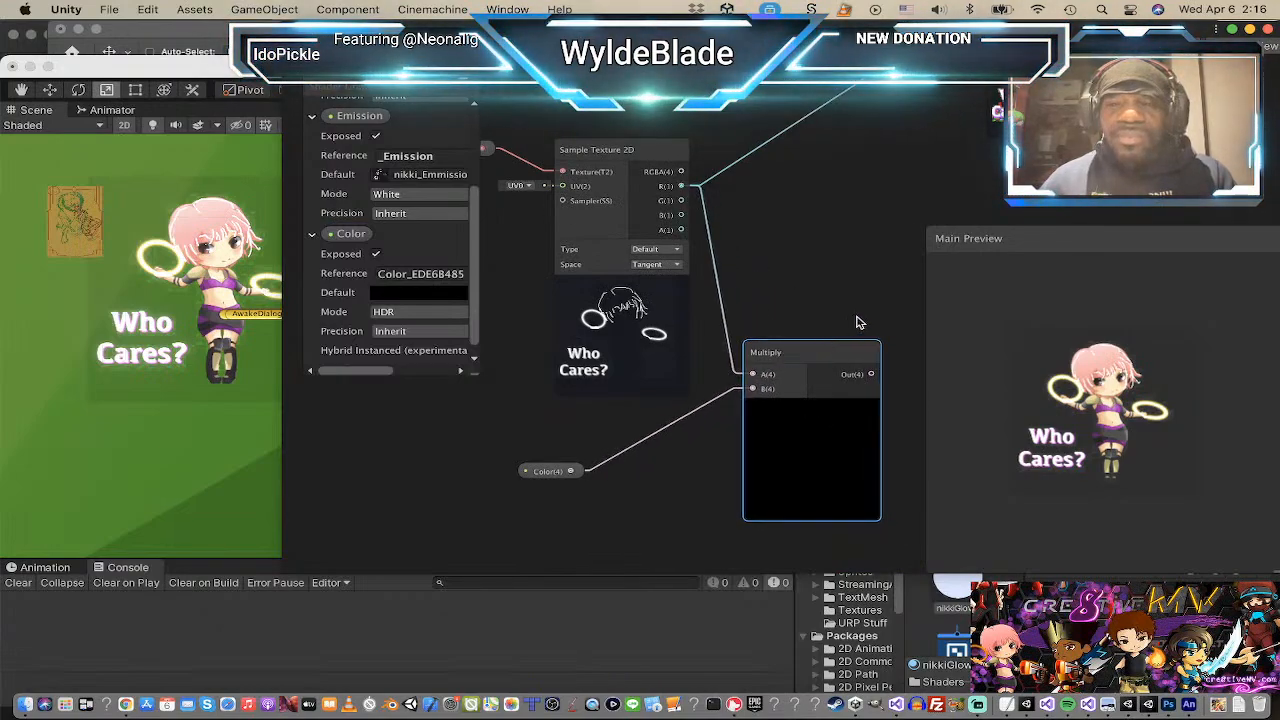
Step: Move the sprite master node aside and connect the Multiply node's output to the Add node's B input
scroll(868, 249, down, 3)
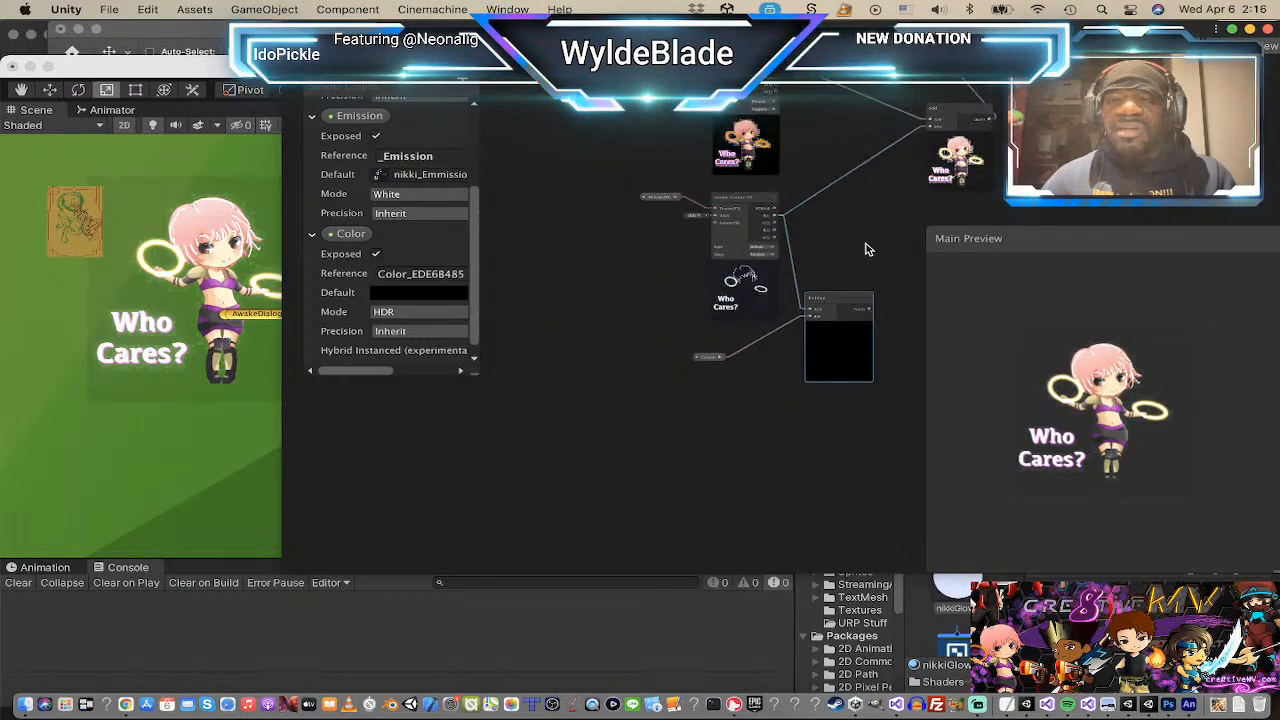
middle_drag(868, 249, 723, 314)
scroll(722, 317, down, 1)
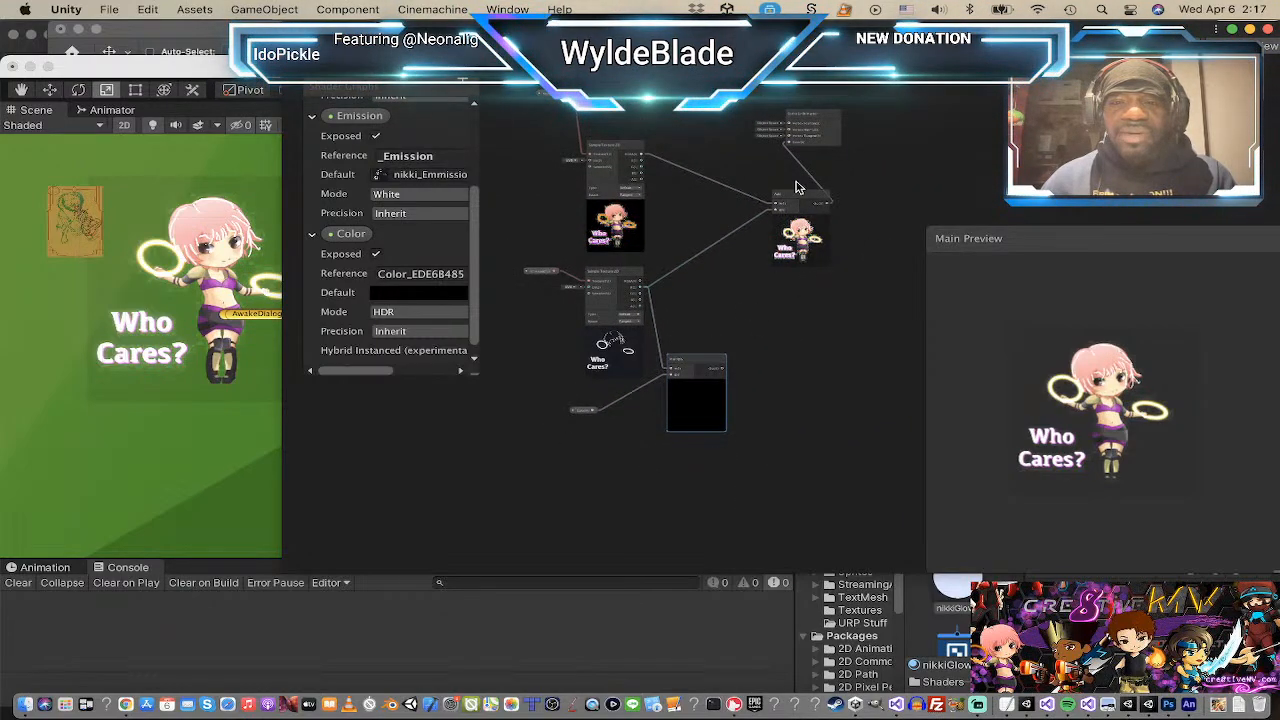
drag(828, 136, 903, 174)
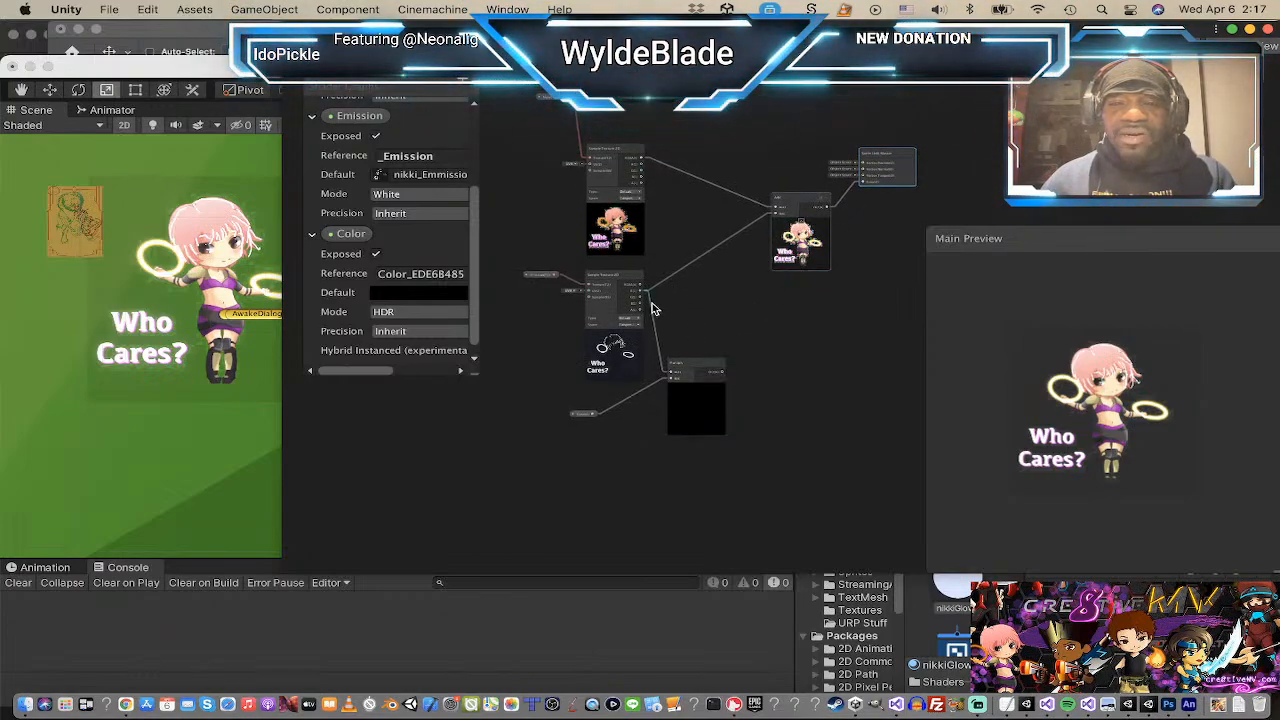
scroll(723, 376, up, 3)
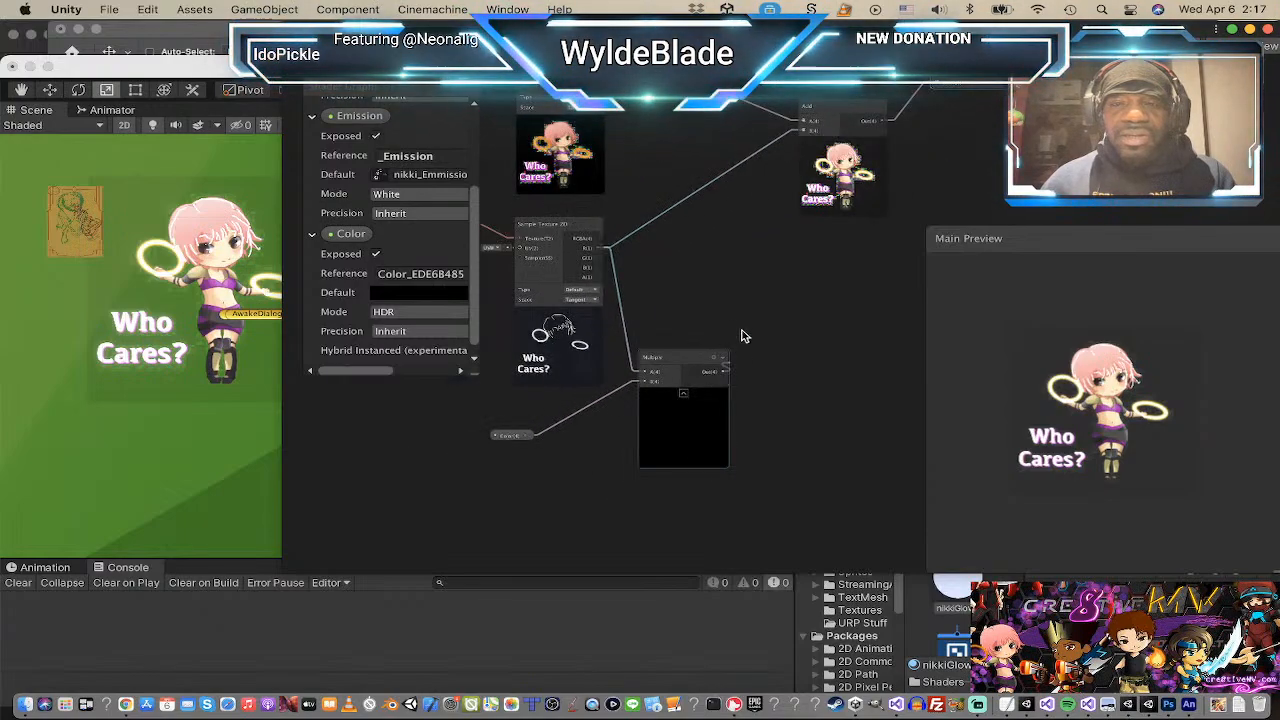
drag(724, 371, 804, 174)
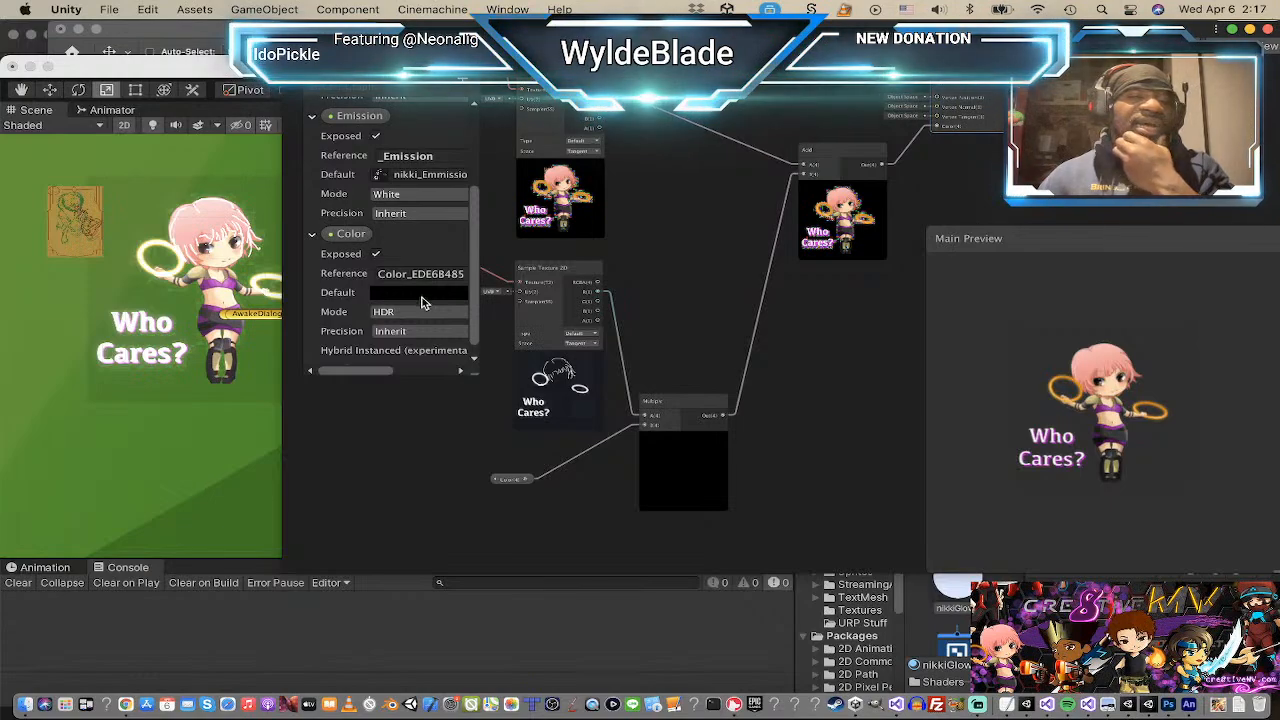
Step: Try red and pink shades for the Color property's default, and settle on orange with R 0.9433, G 0.2979 and B 0.0311
click(421, 294)
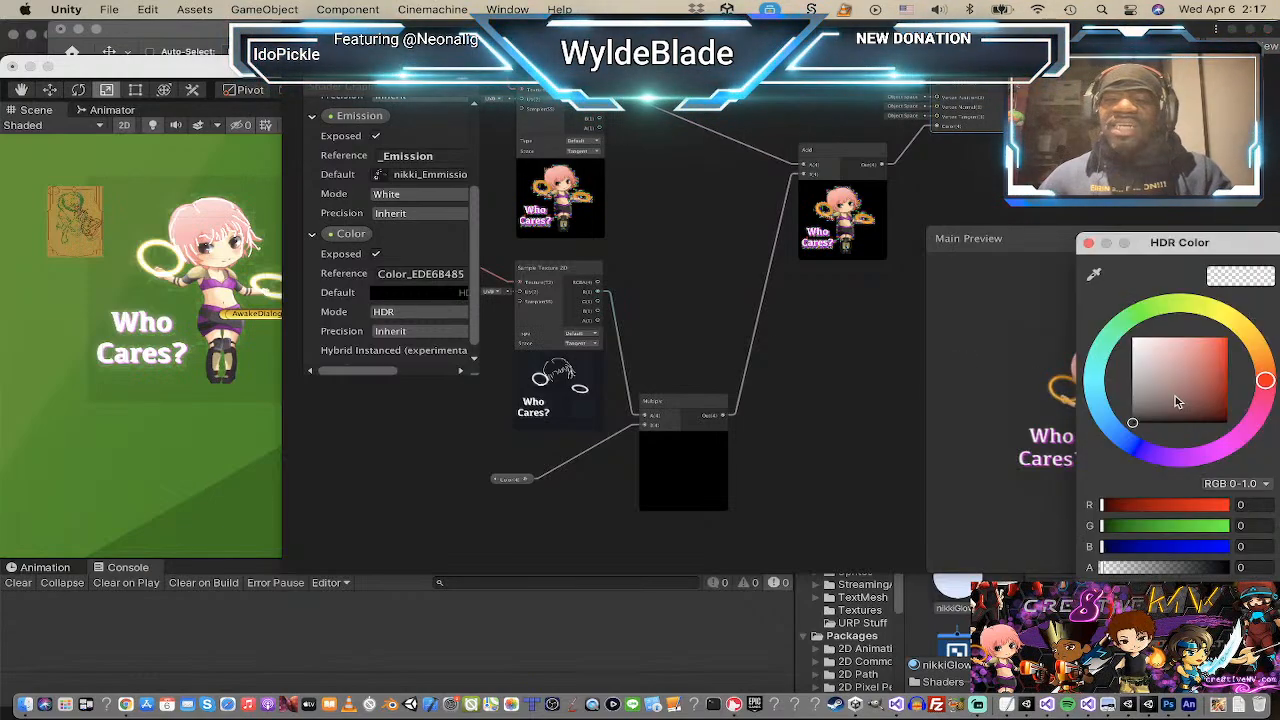
mouse_move(1136, 425)
mouse_down()
mouse_move(1183, 361)
mouse_move(1231, 343)
mouse_move(1232, 323)
mouse_up()
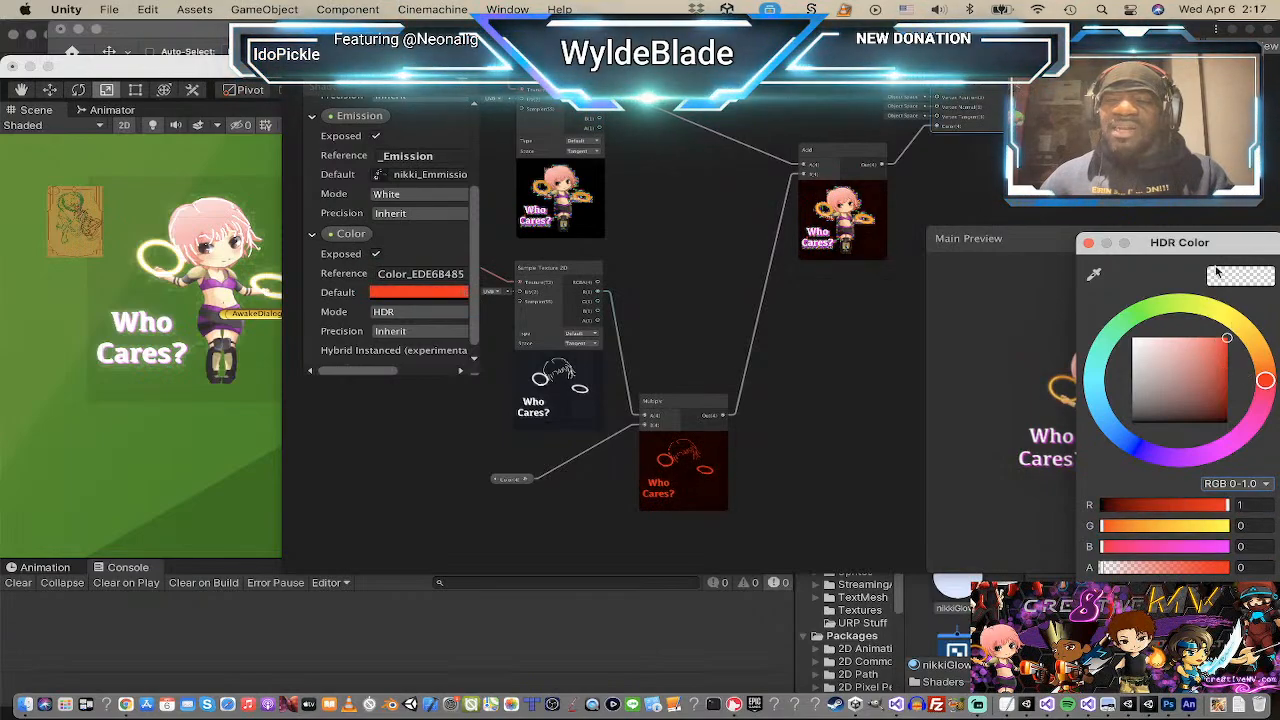
drag(1237, 249, 542, 238)
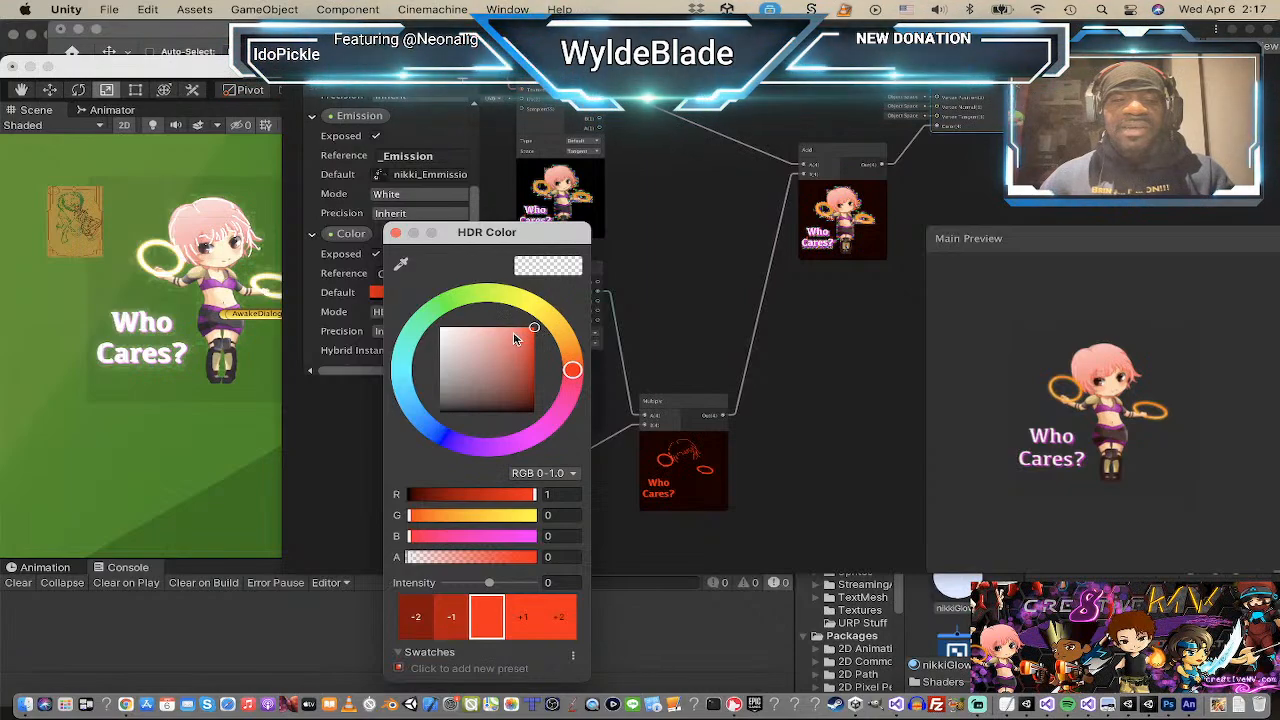
mouse_move(490, 338)
mouse_down()
mouse_move(437, 325)
mouse_move(514, 363)
mouse_move(520, 380)
mouse_move(540, 354)
mouse_move(450, 340)
mouse_move(466, 364)
mouse_move(517, 366)
mouse_move(477, 350)
mouse_up()
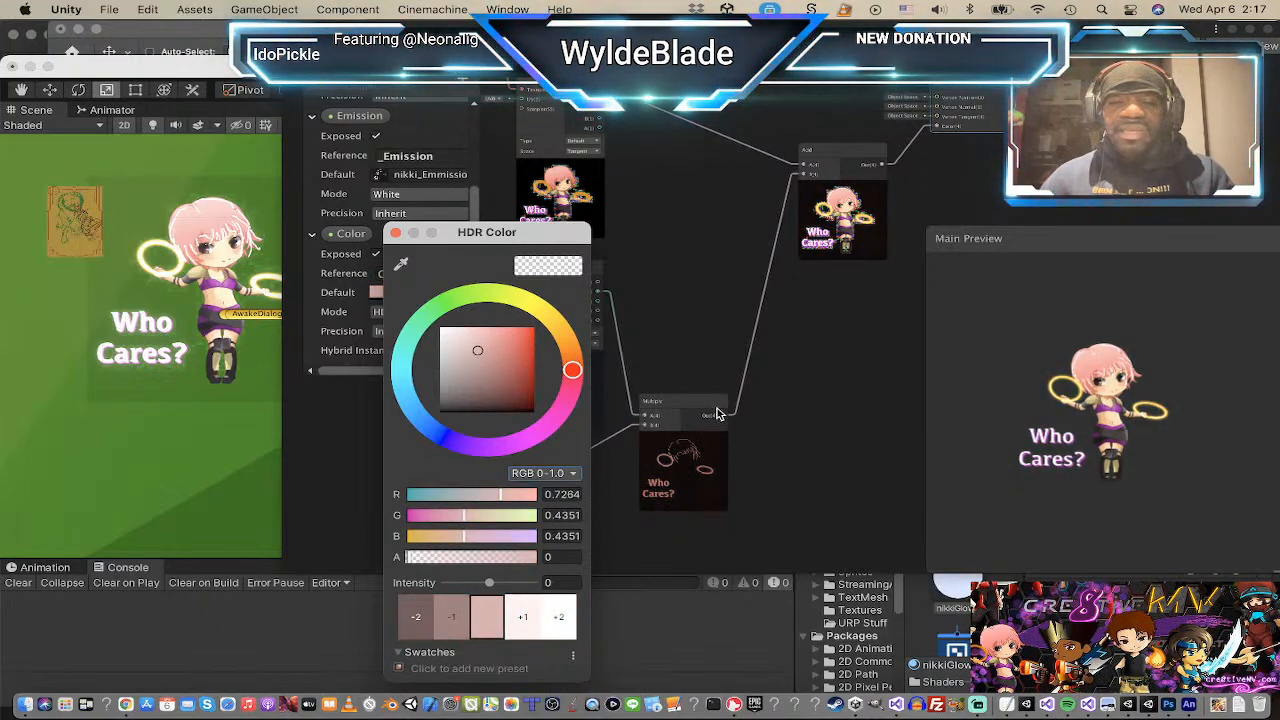
drag(478, 354, 437, 336)
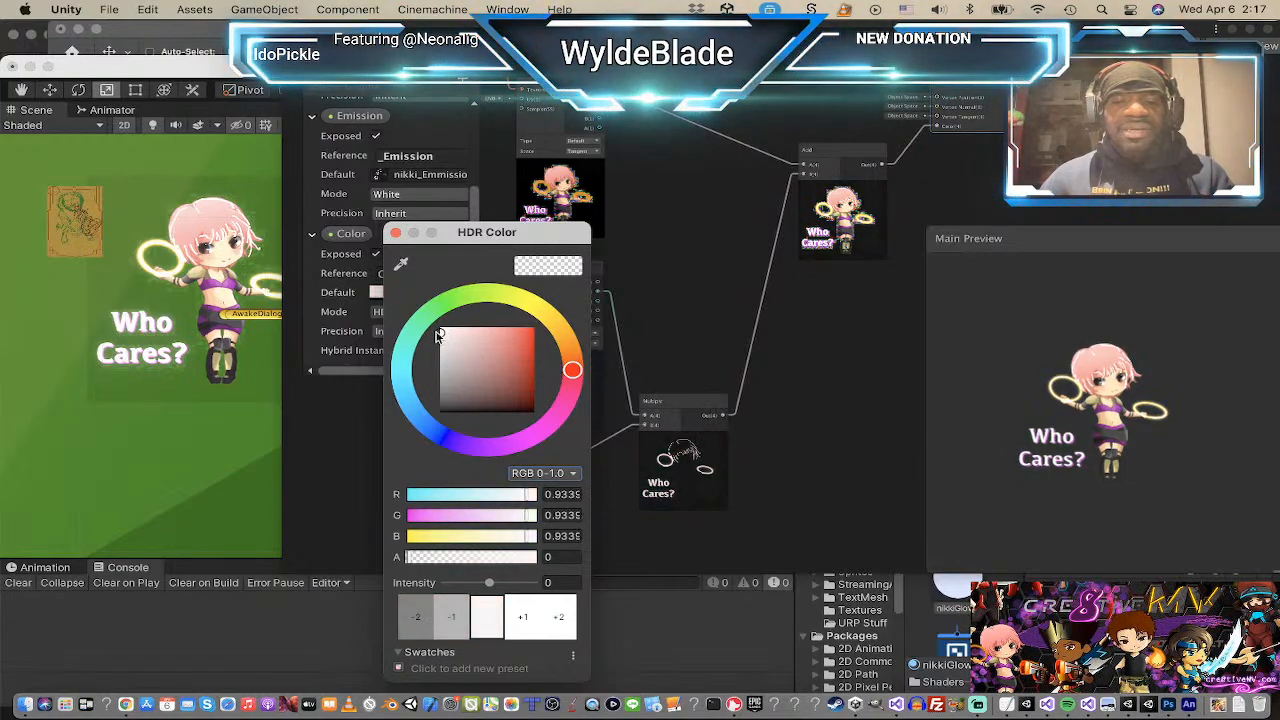
mouse_move(449, 330)
mouse_down()
mouse_move(509, 355)
mouse_move(522, 333)
mouse_move(506, 333)
mouse_up()
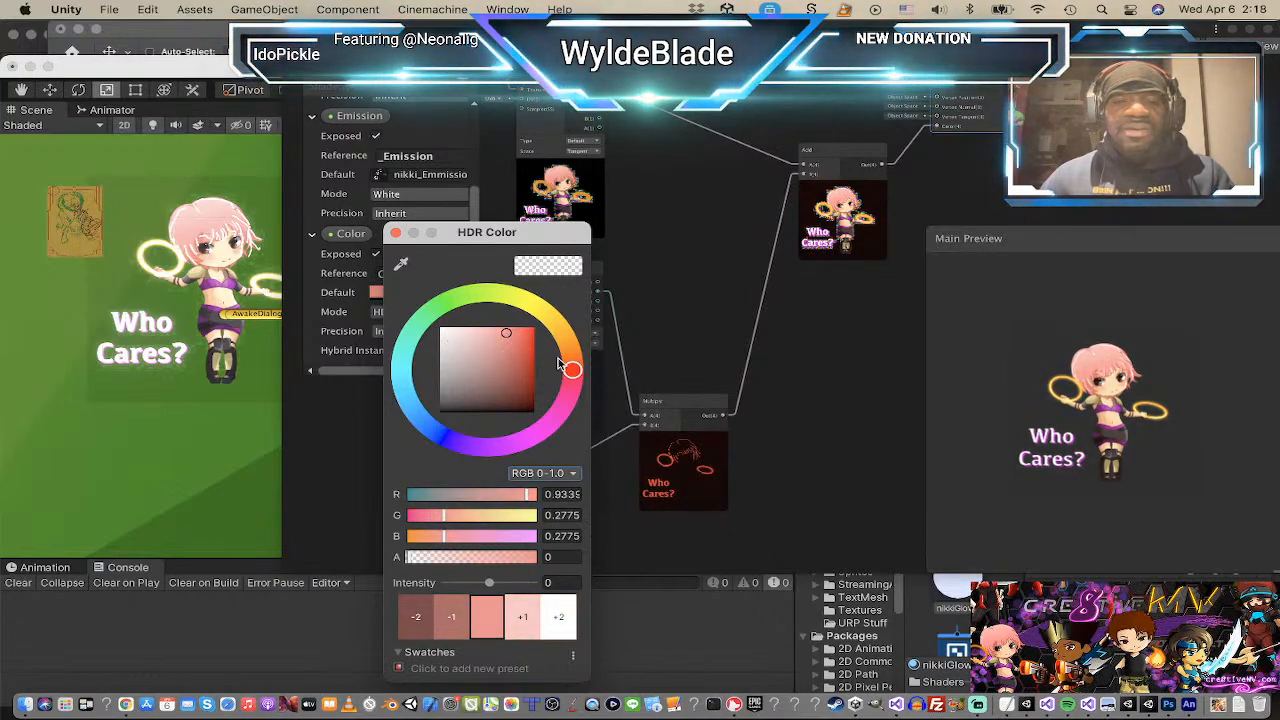
mouse_move(577, 376)
mouse_down()
mouse_move(562, 316)
mouse_move(580, 350)
mouse_move(520, 333)
mouse_move(532, 333)
mouse_up()
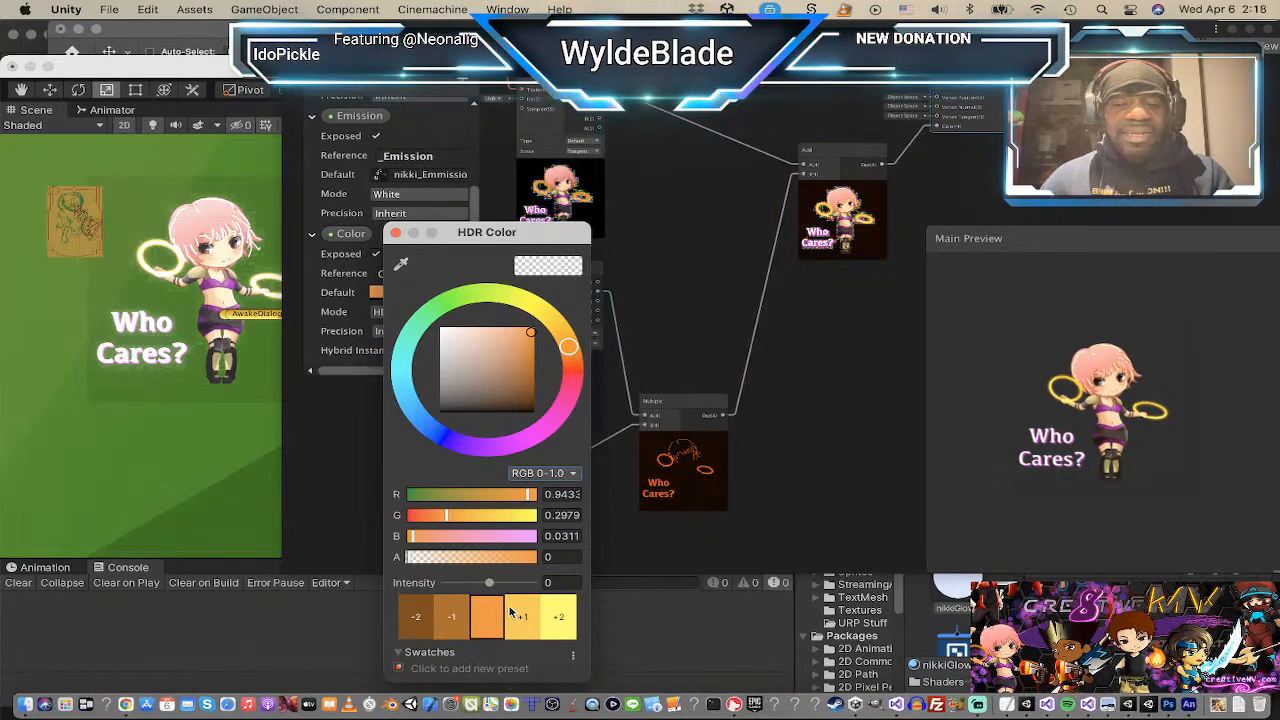
Step: Try an HDR intensity of 3 for the orange default color, check the Multiply node's preview, and reduce the intensity to 2
click(519, 613)
click(519, 613)
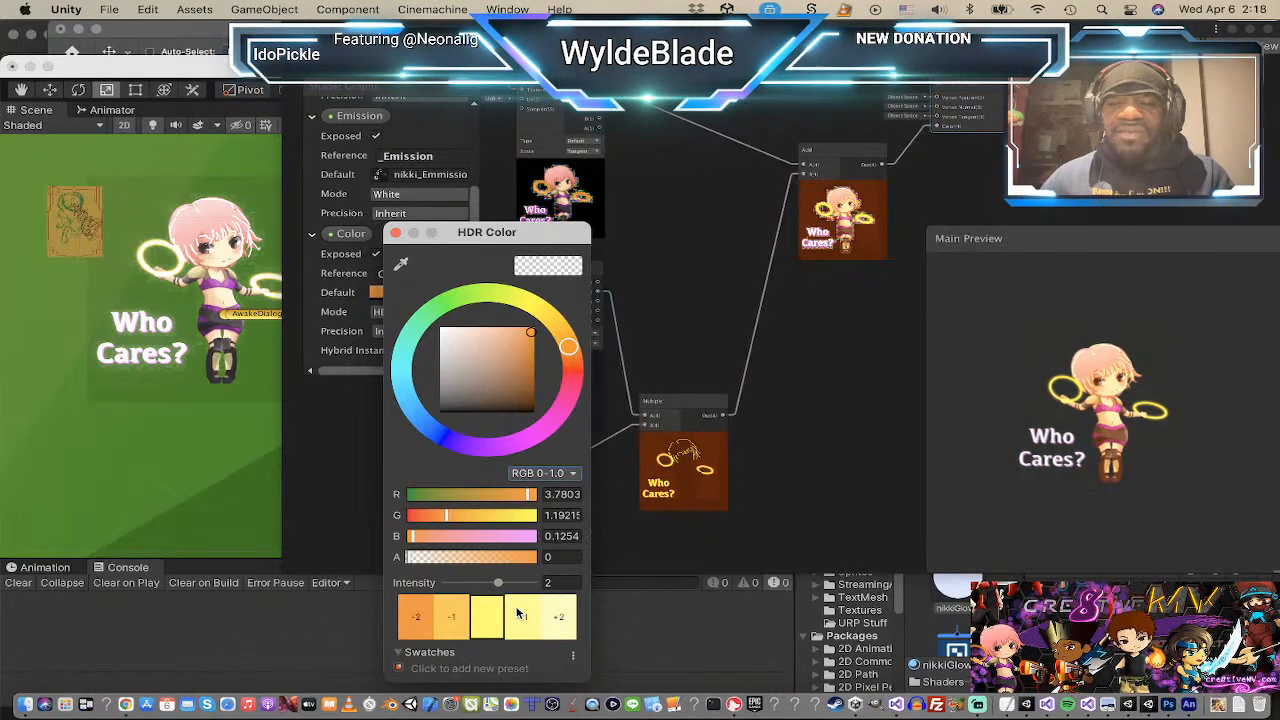
click(519, 613)
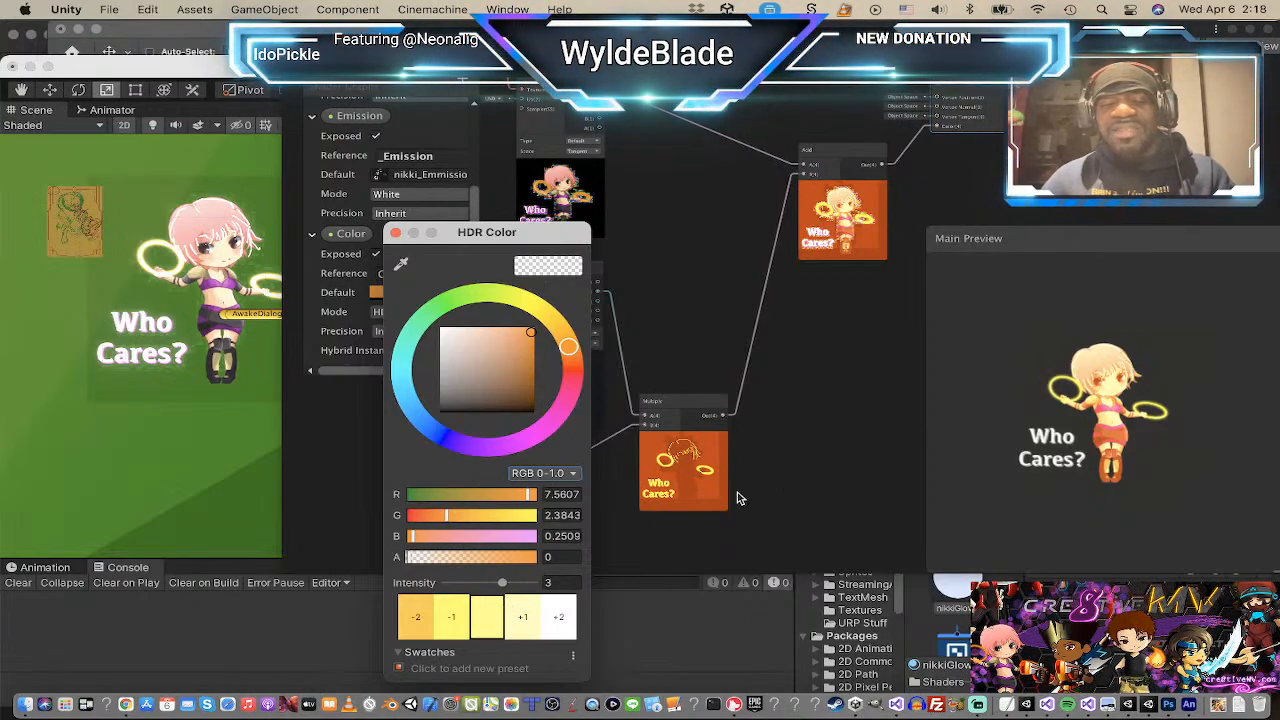
scroll(684, 480, up, 3)
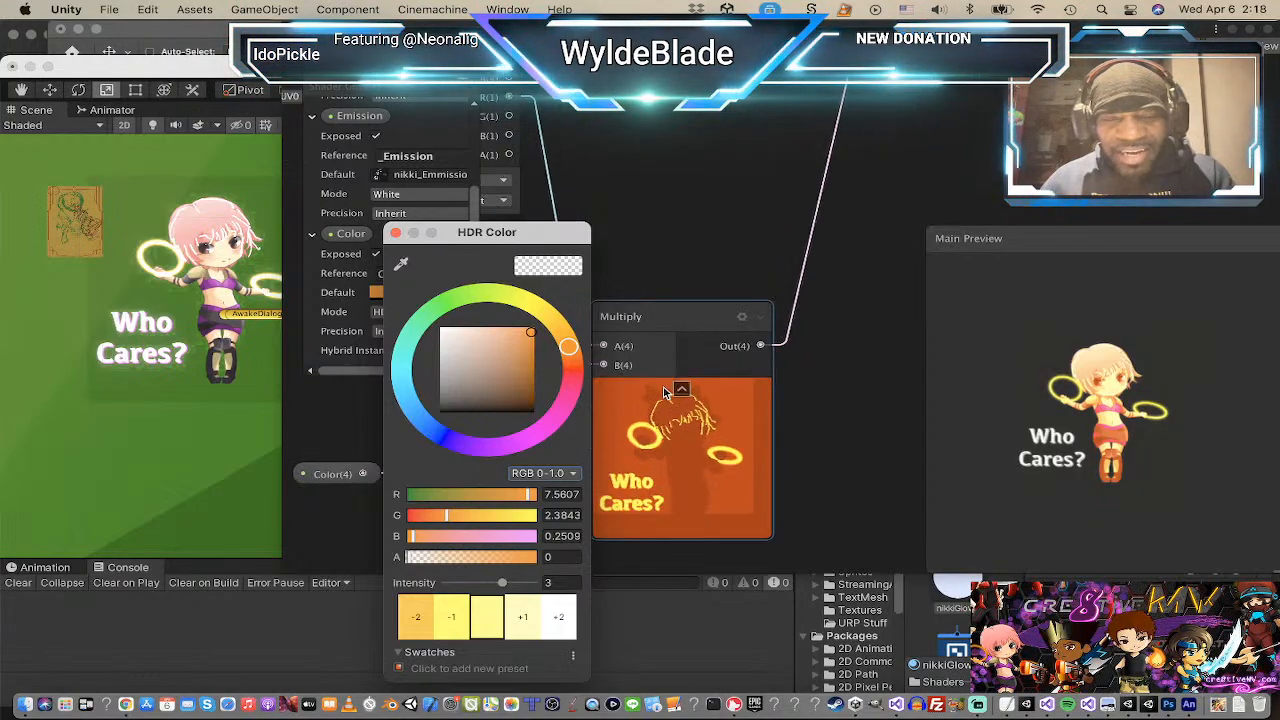
scroll(688, 475, down, 3)
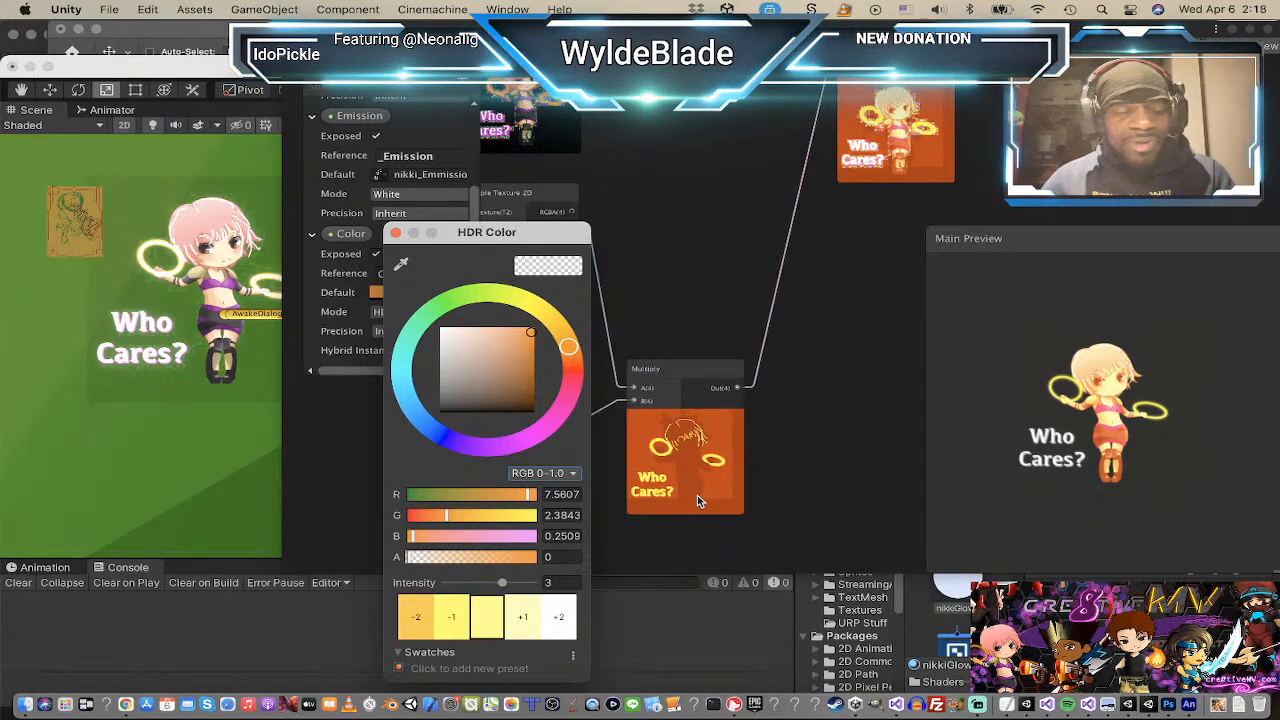
scroll(701, 486, down, 2)
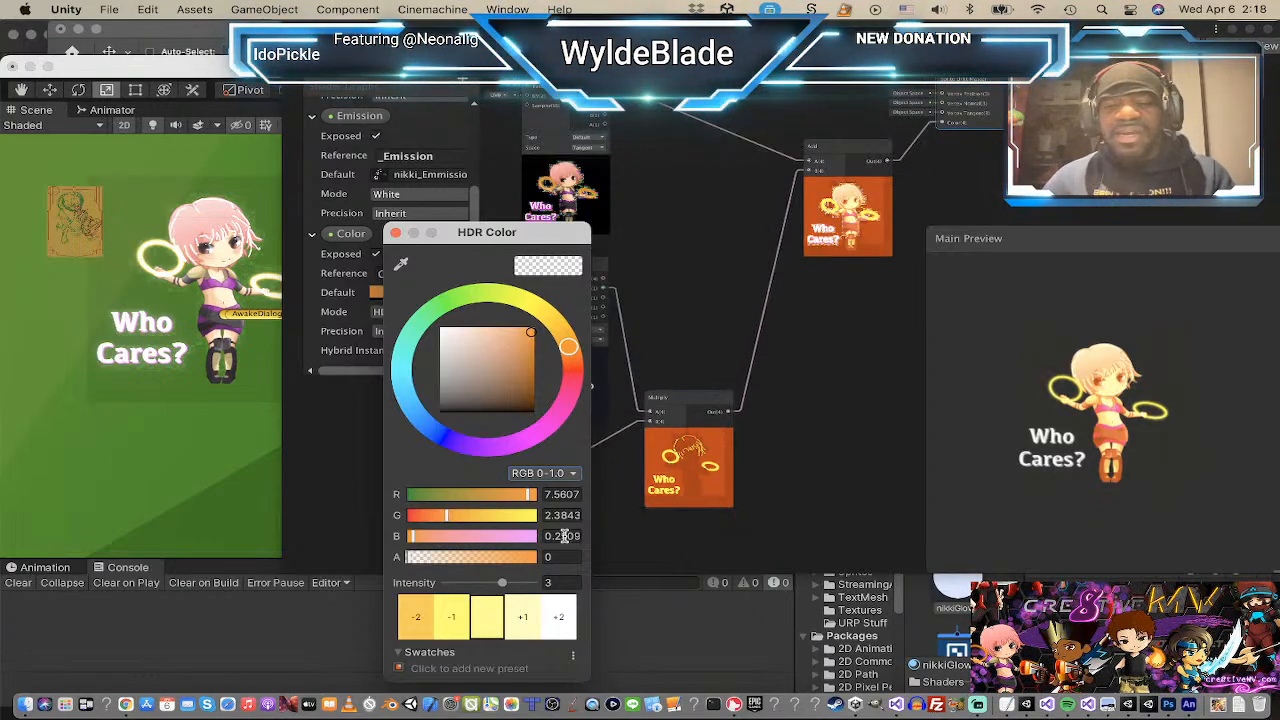
click(465, 612)
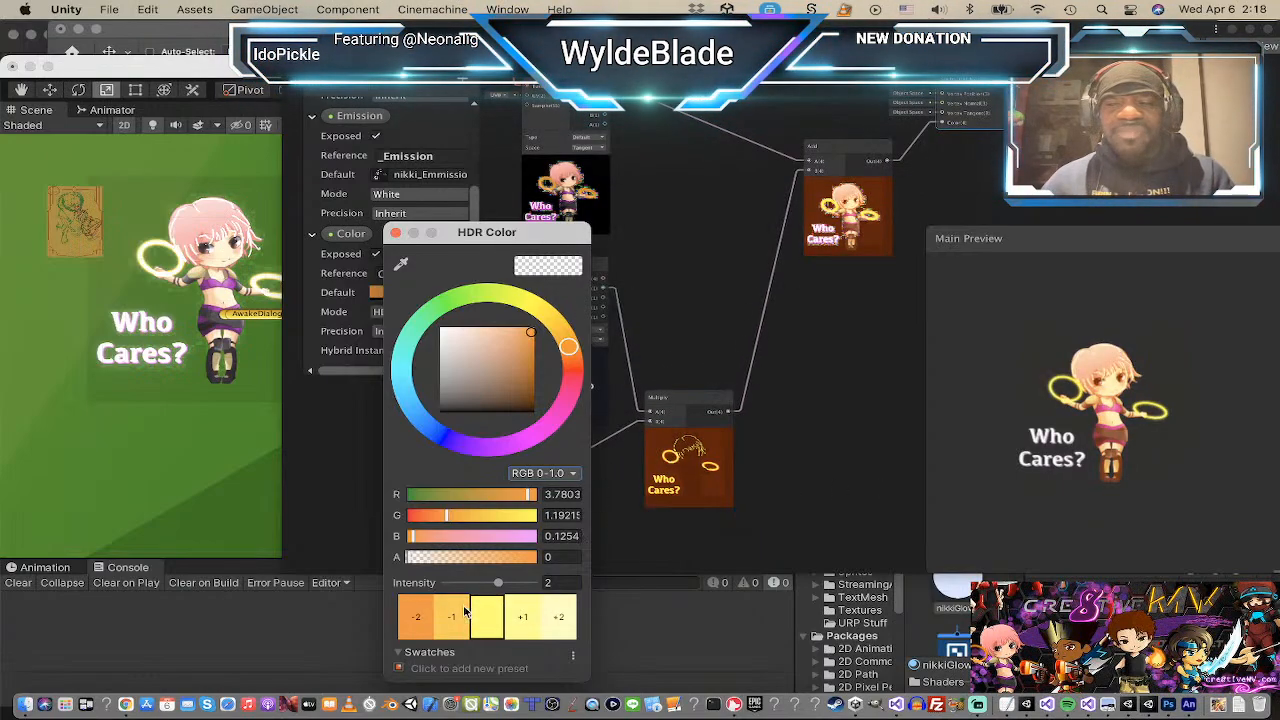
Step: Compare HDR intensities 1 and 2 for the Color property's orange default, keep 1, and shift the hue to pink
click(465, 612)
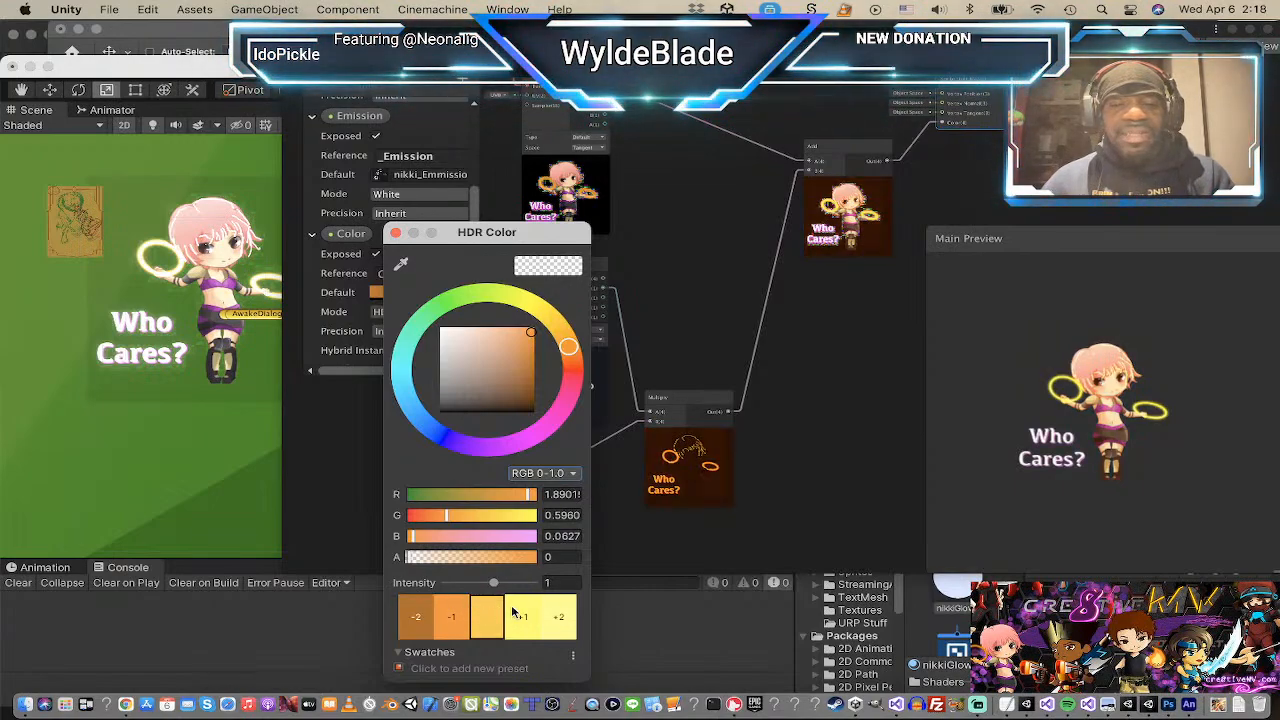
click(513, 612)
click(458, 615)
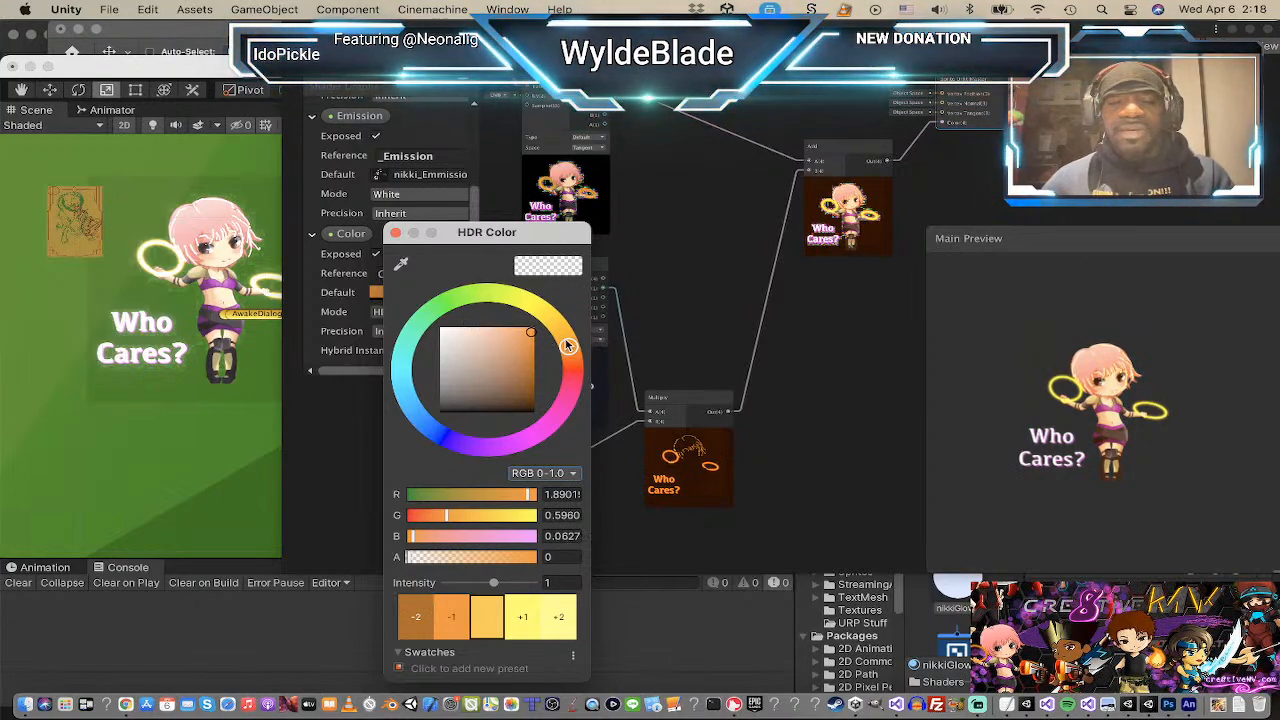
drag(568, 346, 560, 420)
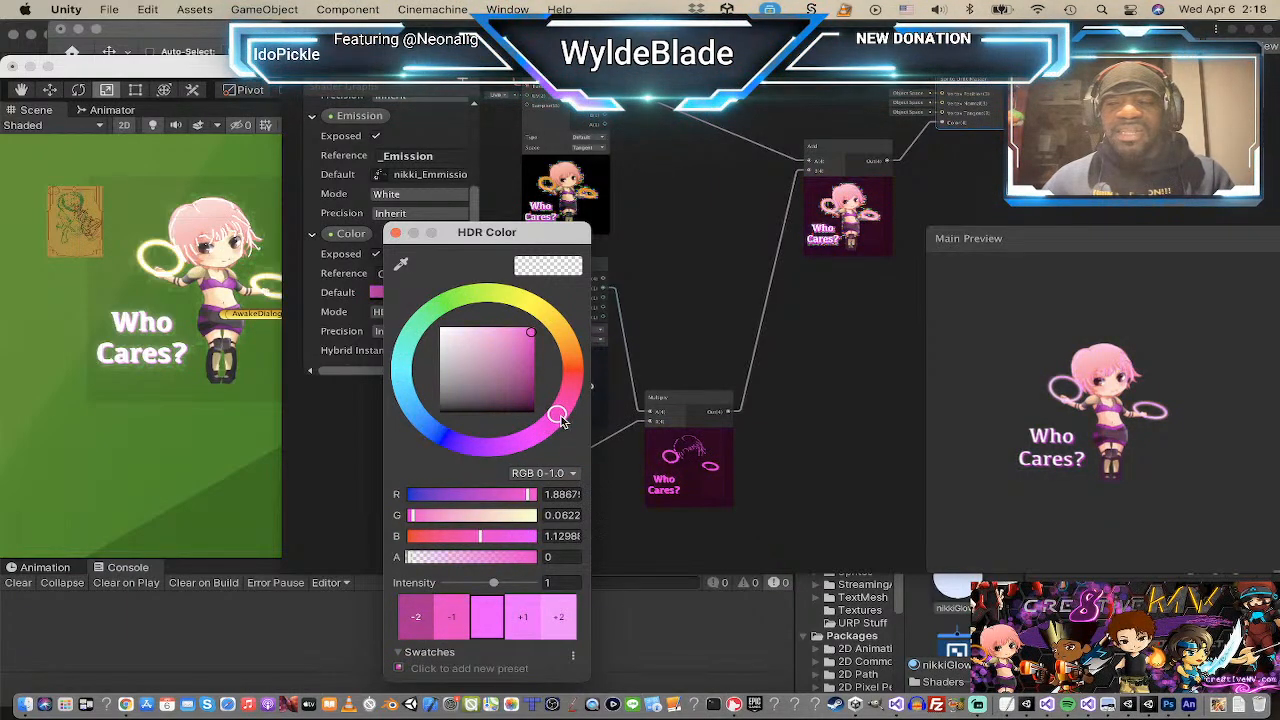
Step: Try HDR intensities up to 5 for the pink default color and settle on an intensity of 3
click(521, 613)
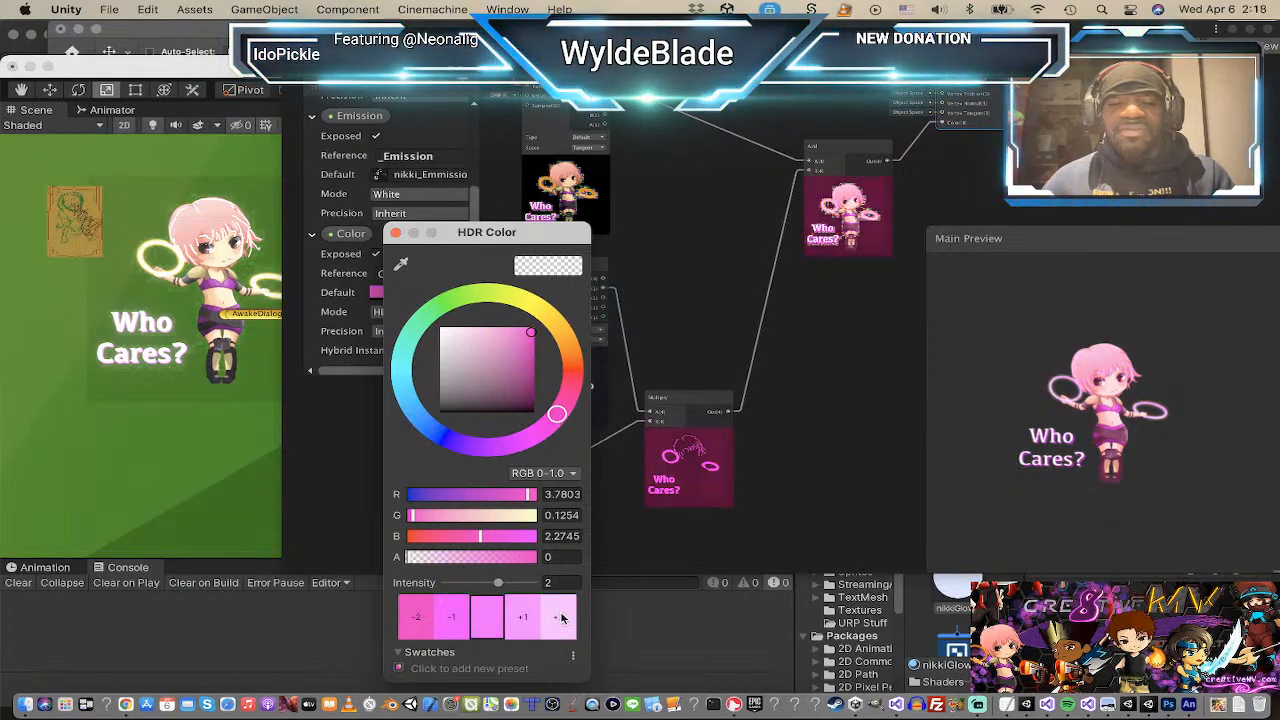
click(560, 617)
click(529, 613)
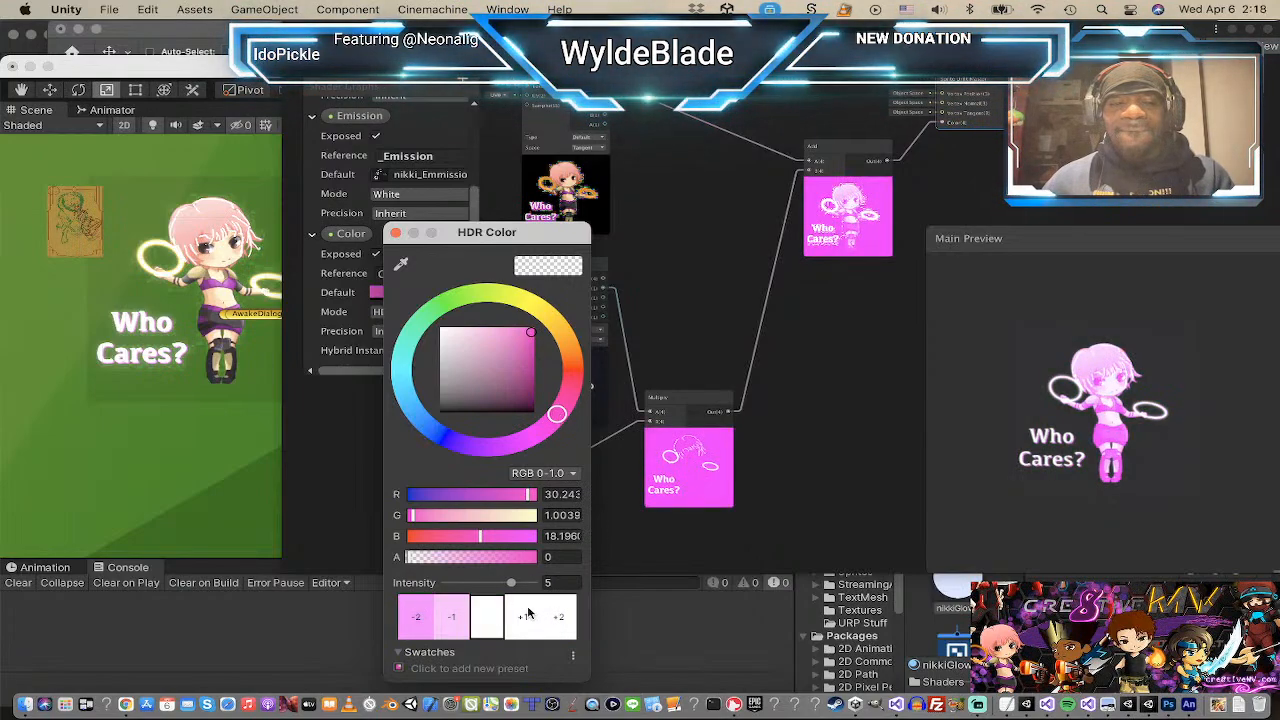
click(455, 607)
click(455, 607)
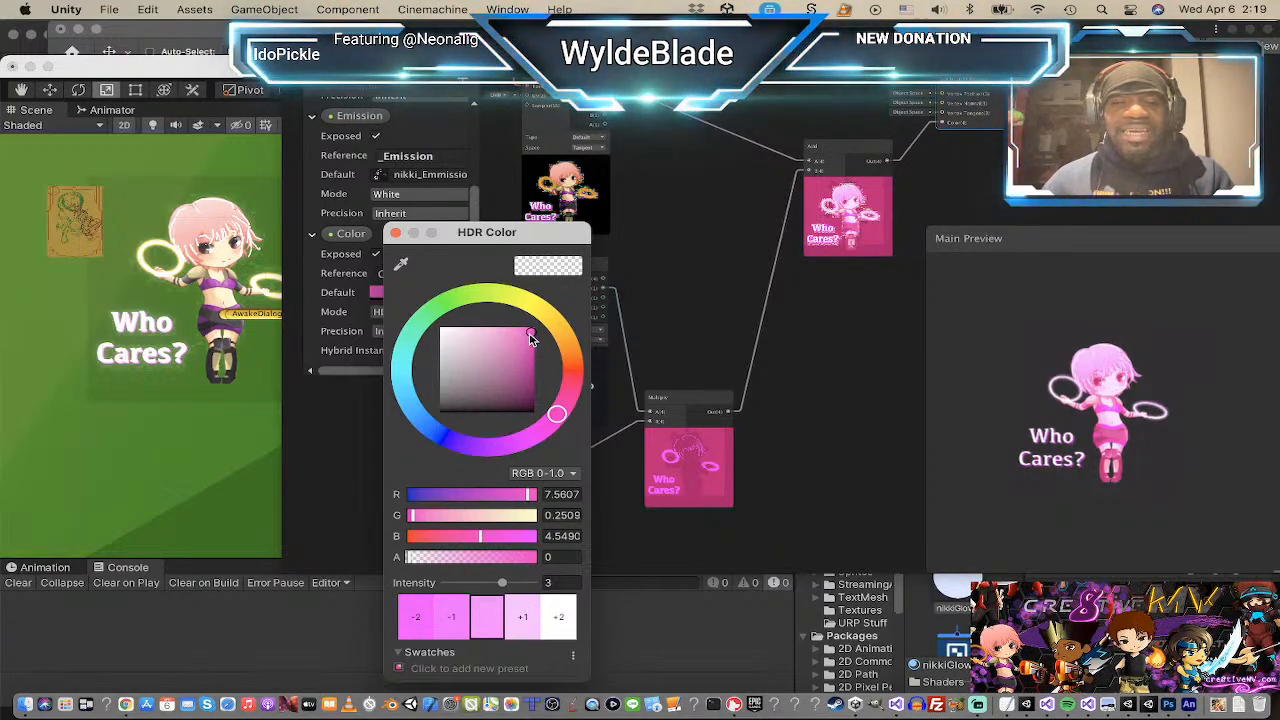
Step: Brighten and slightly desaturate the pink default to R 8, G 0.9433 and B 5.0724, and close the color picker
mouse_move(530, 337)
mouse_down()
mouse_move(468, 334)
mouse_move(524, 327)
mouse_up()
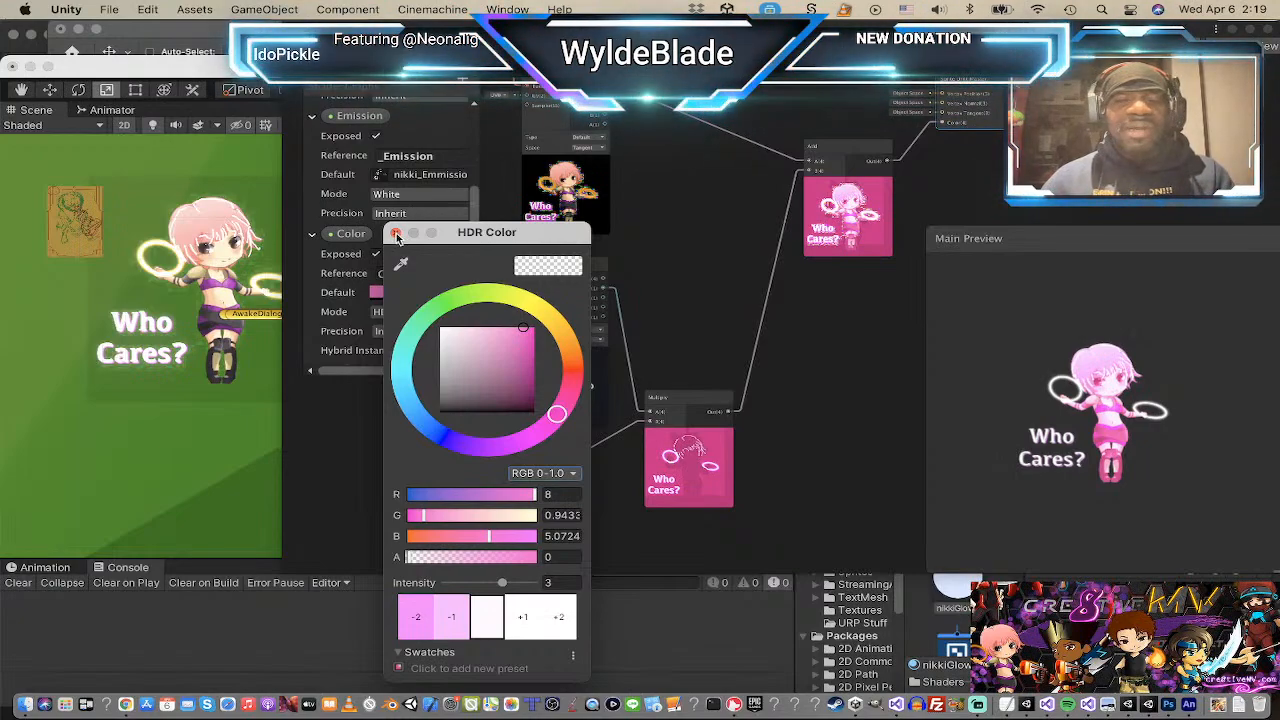
click(396, 234)
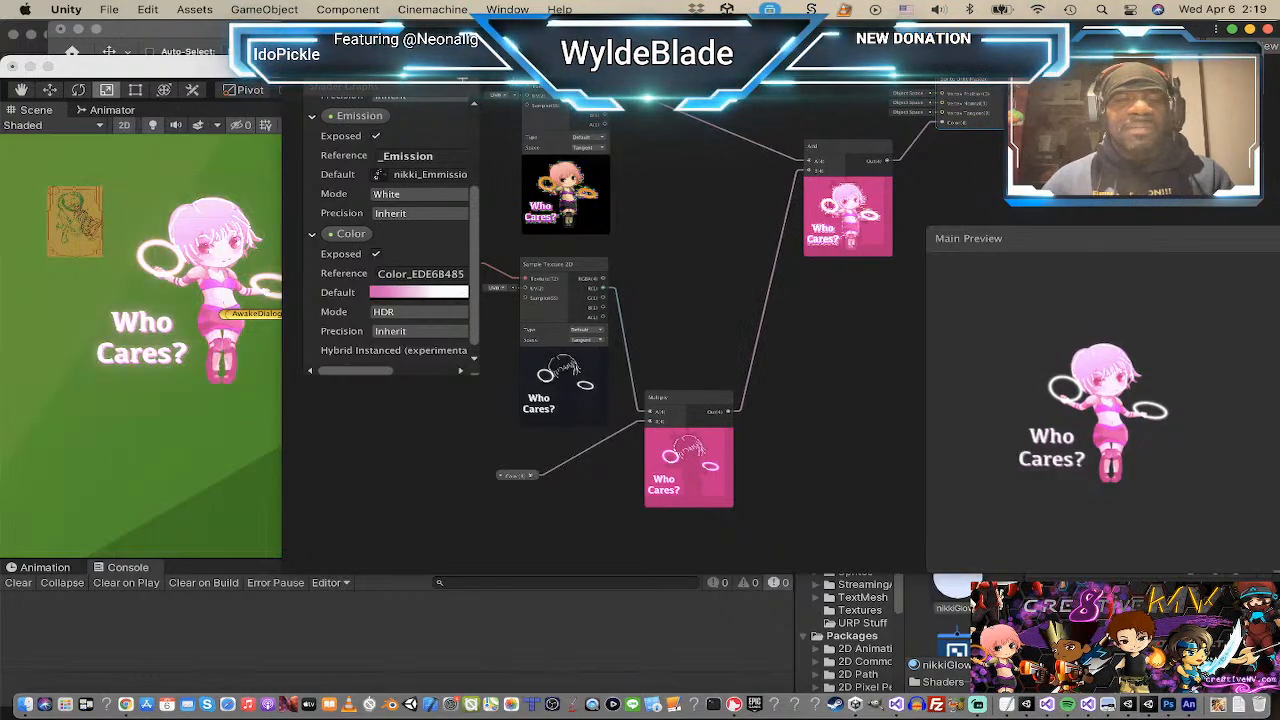
Step: Move the nikkiGlow parent object away from its spot beside AwakeDialogue1, and select its nikkiGlow (1) child sprite
scroll(146, 287, down, 1)
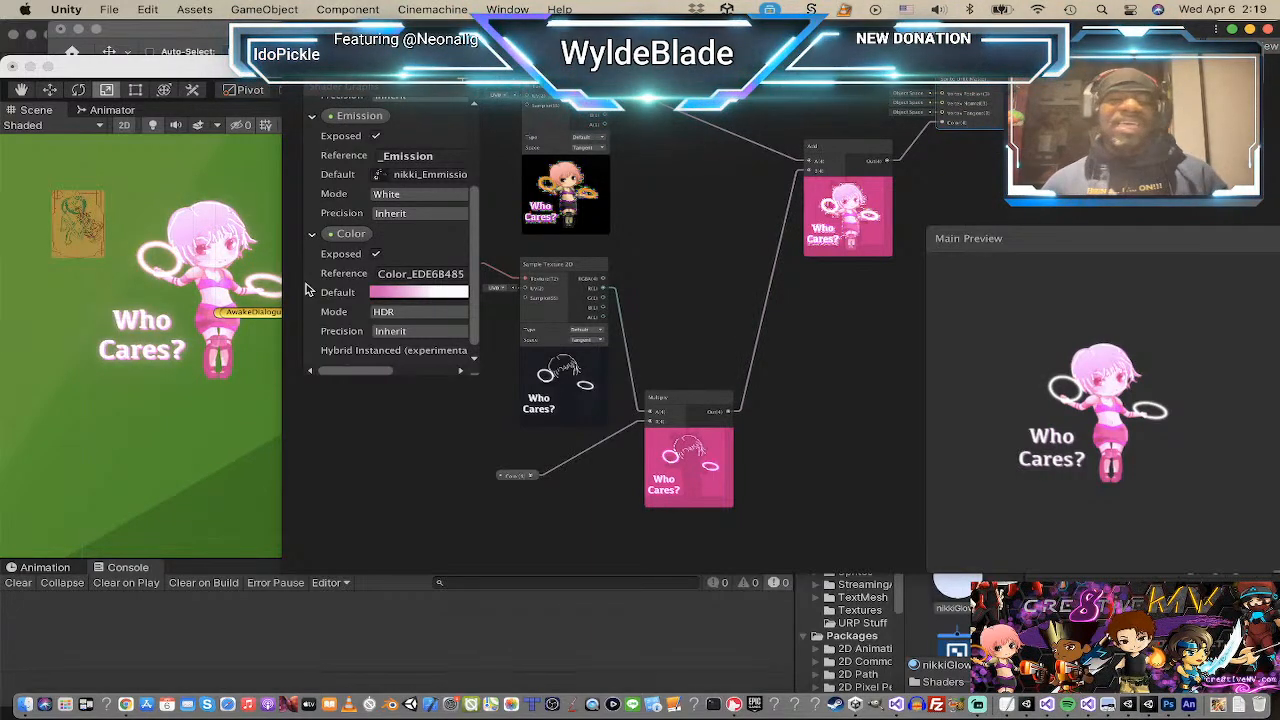
scroll(159, 285, down, 2)
scroll(159, 288, down, 1)
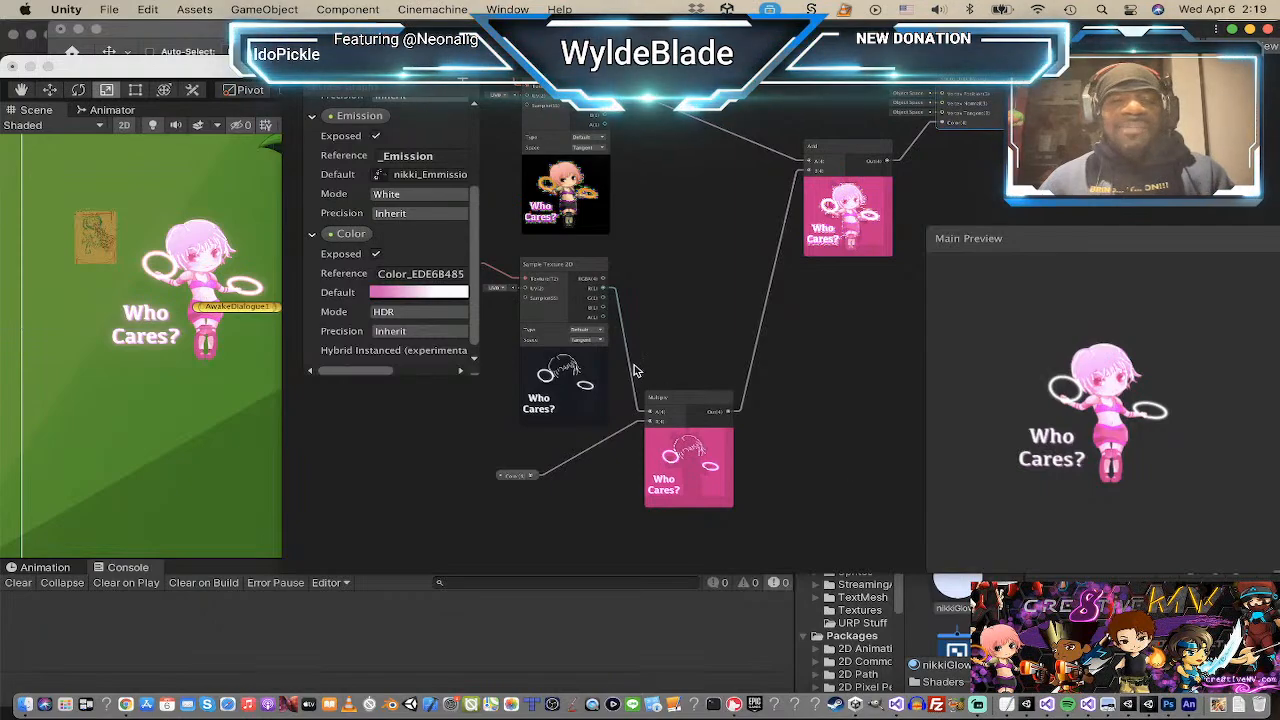
click(186, 444)
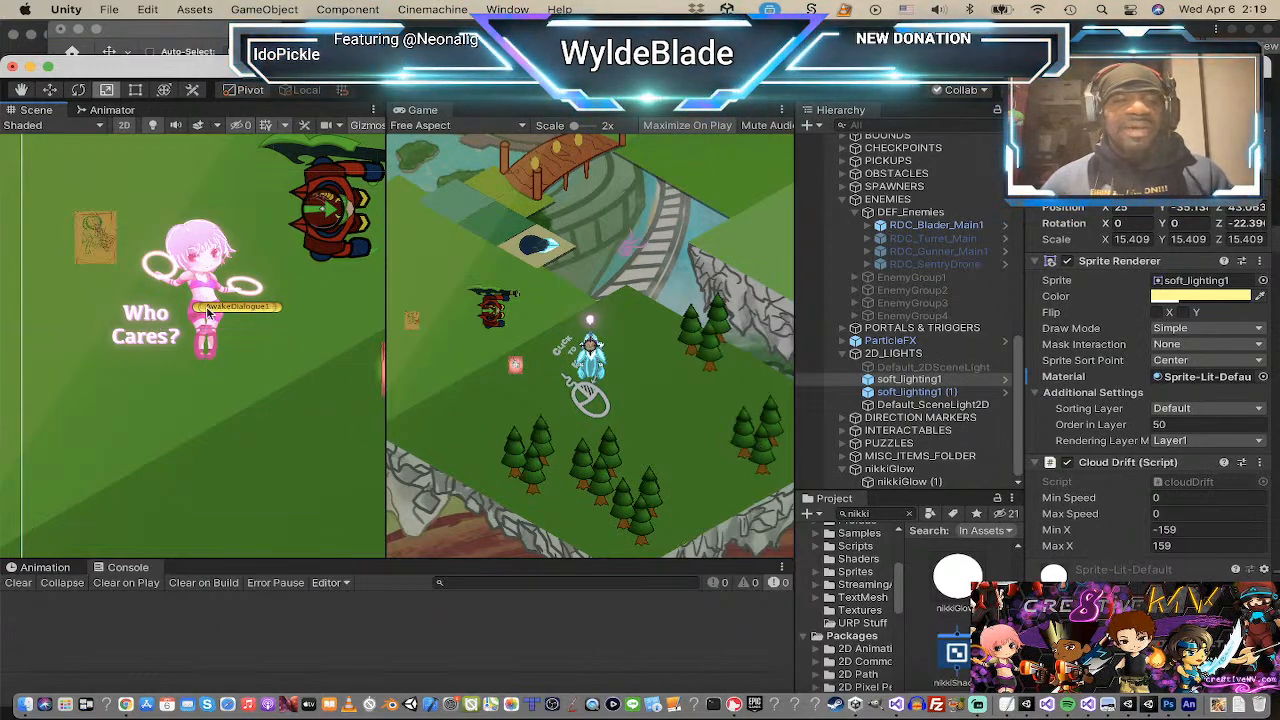
click(905, 469)
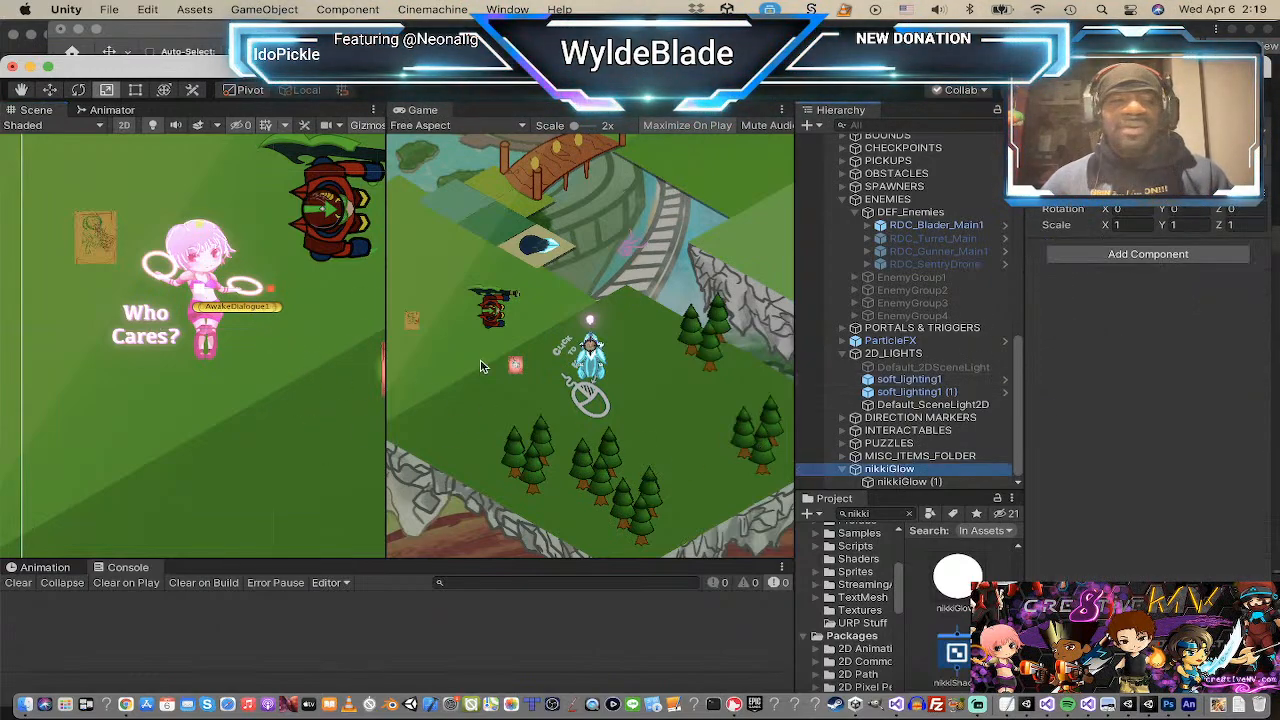
key(w)
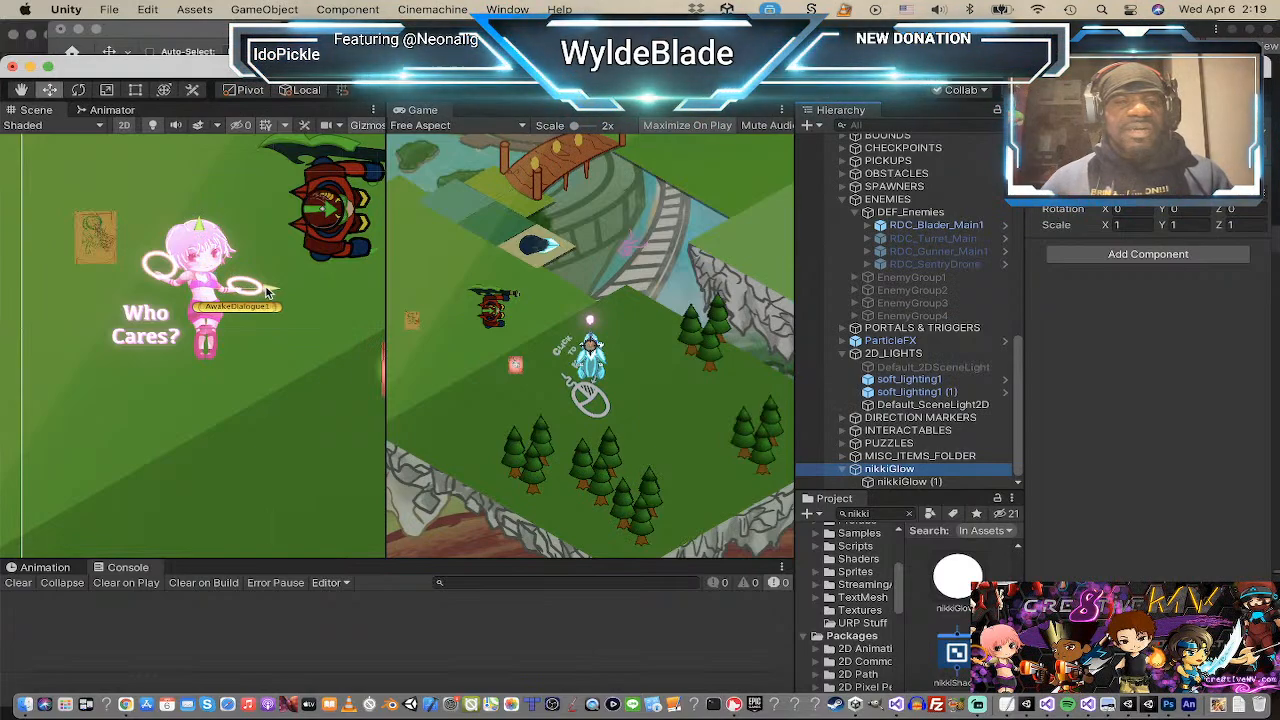
click(568, 328)
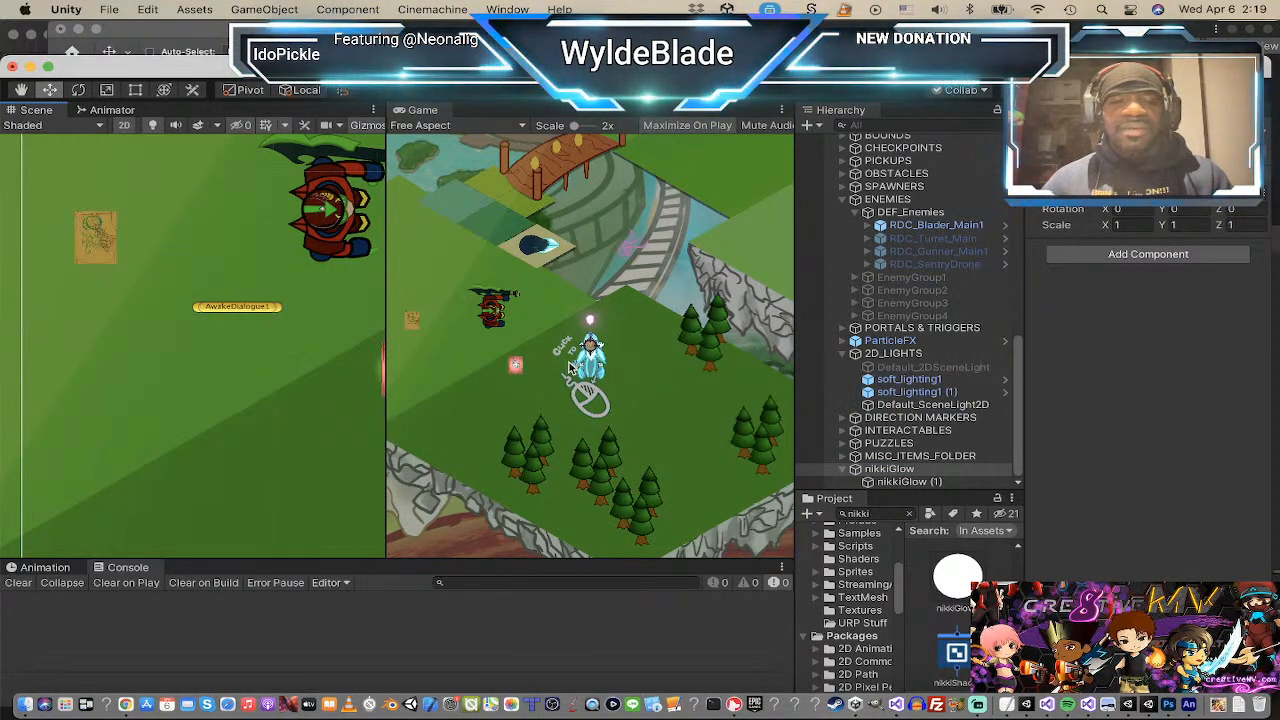
click(928, 484)
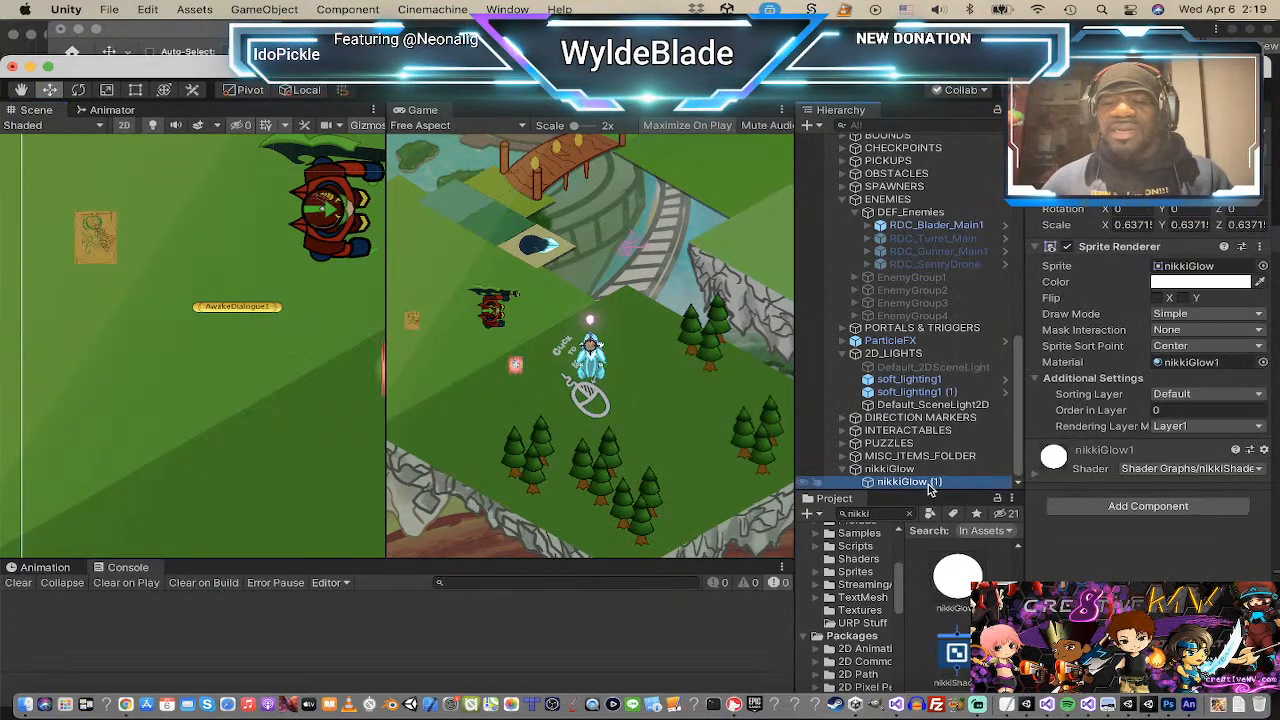
Step: Set the nikkiGlow (1) sprite's Order in Layer to 10, check its parent object, and raise the order to 13
click(1200, 410)
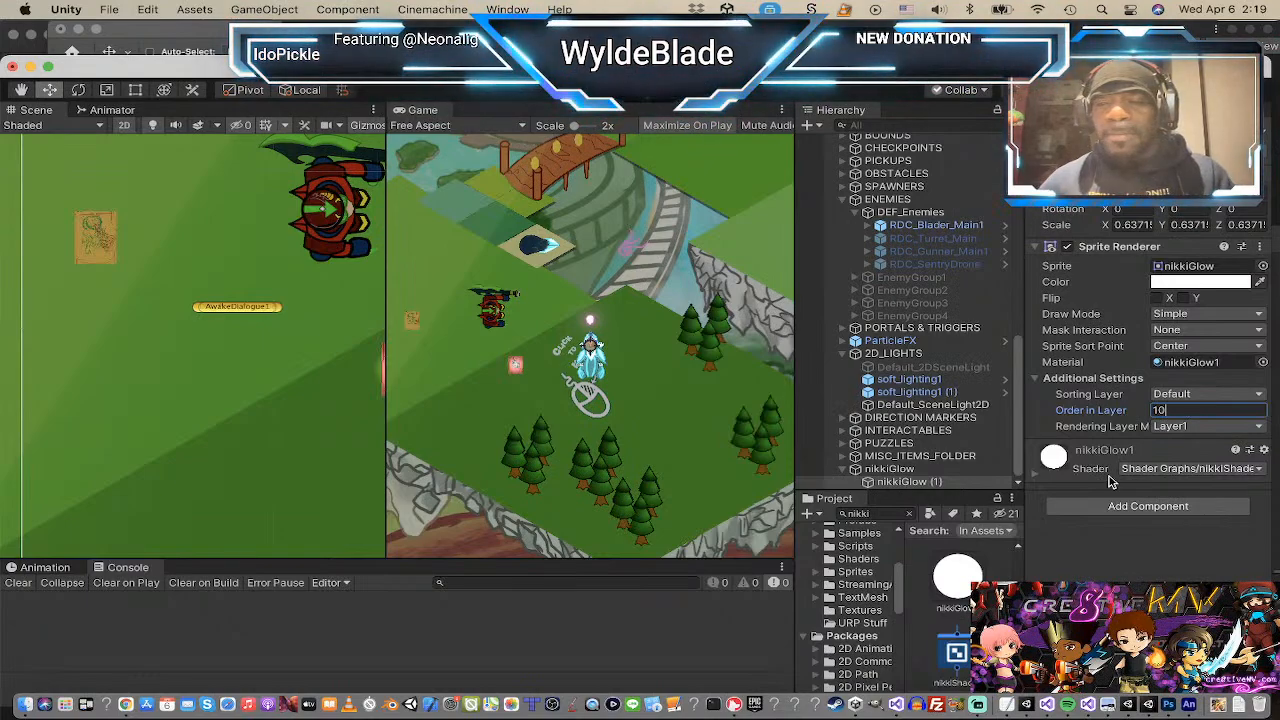
click(912, 469)
scroll(119, 340, down, 10)
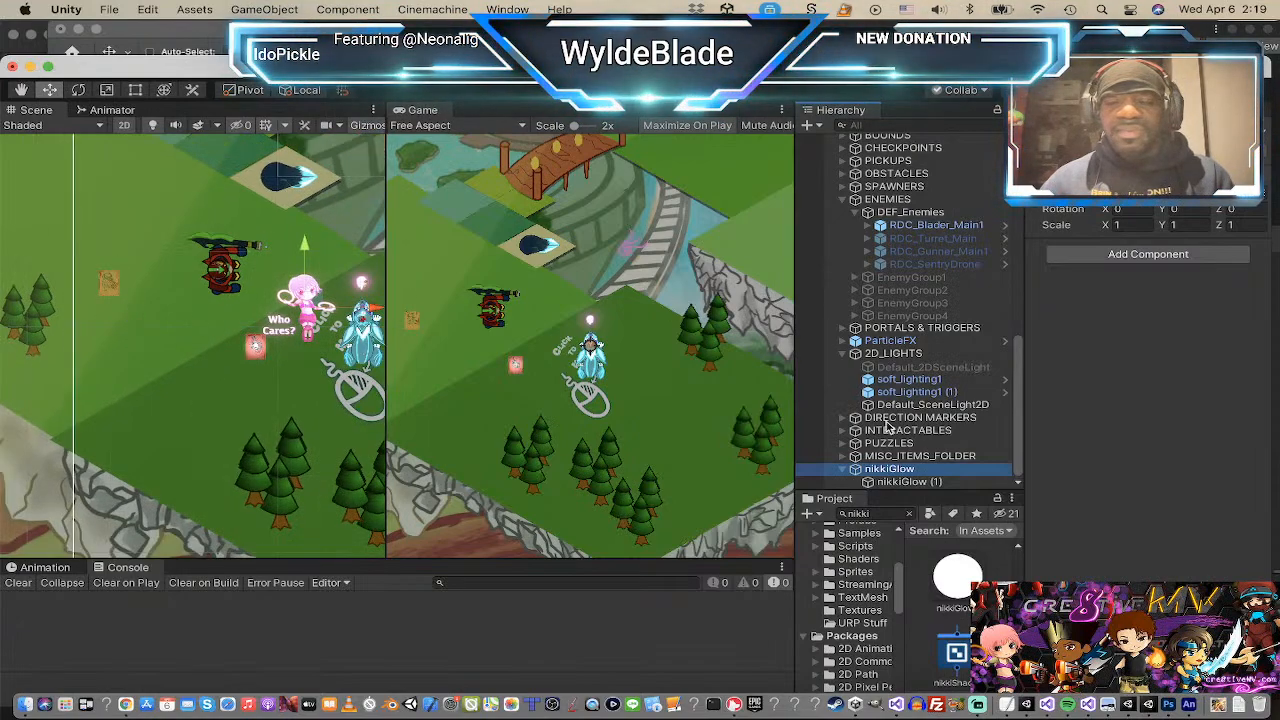
click(905, 482)
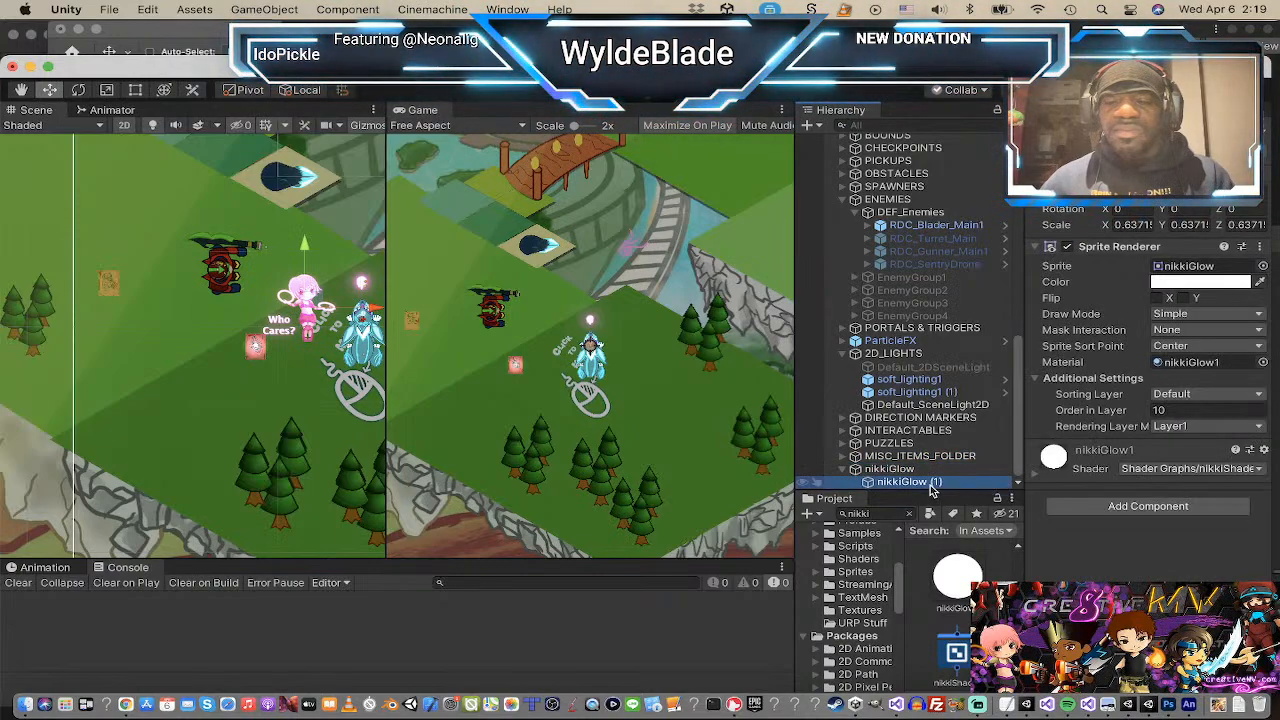
click(1163, 410)
text(3)
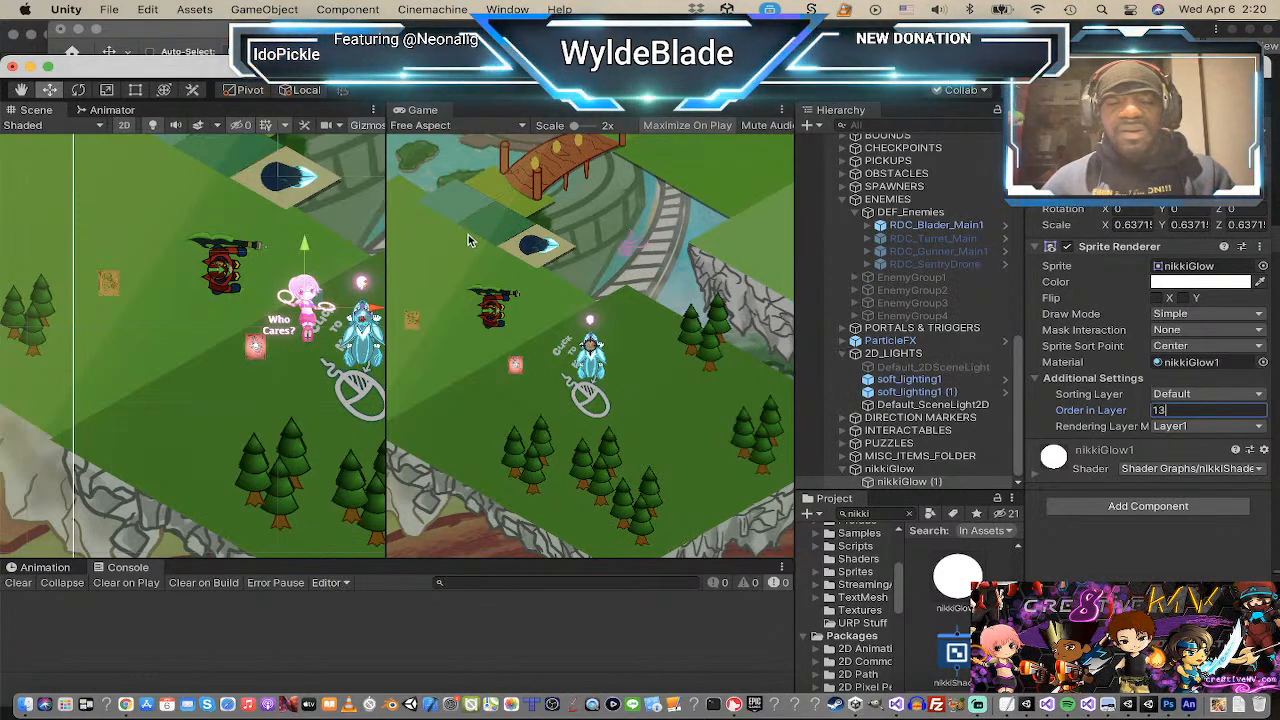
Step: Play-test the scene in the maximized game view to check the nikkiGlow sprite's rendering
click(612, 90)
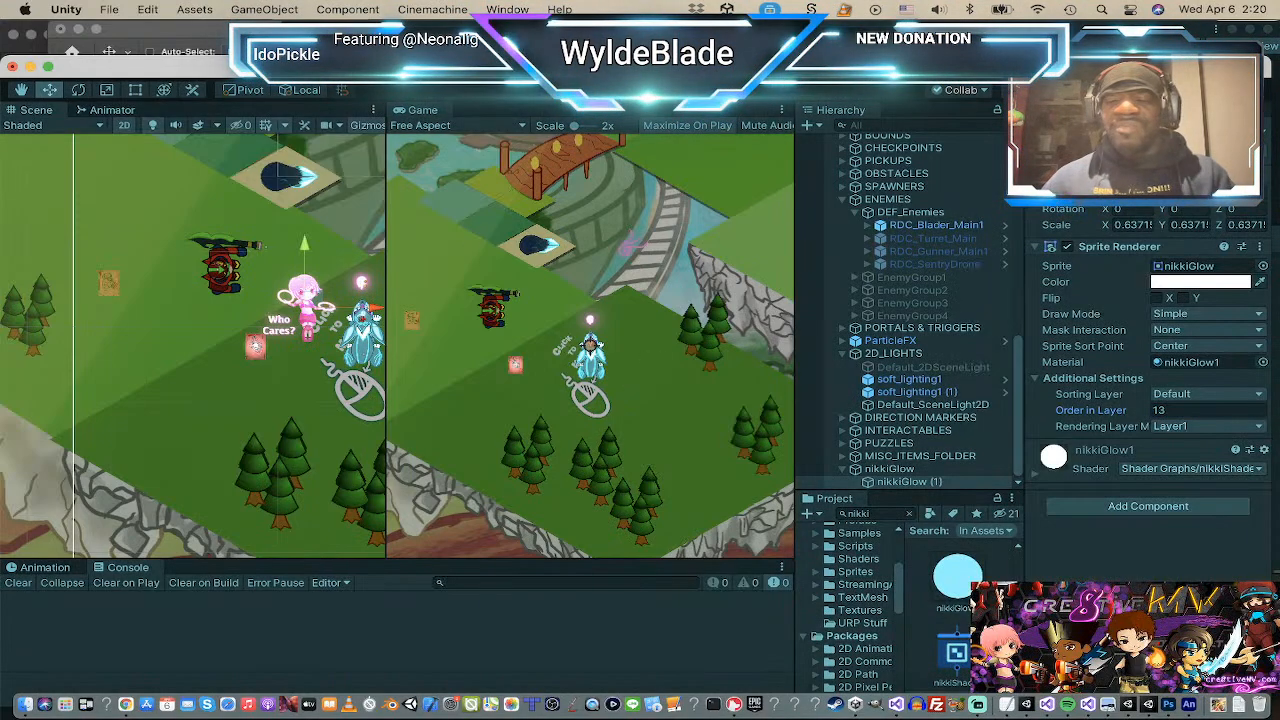
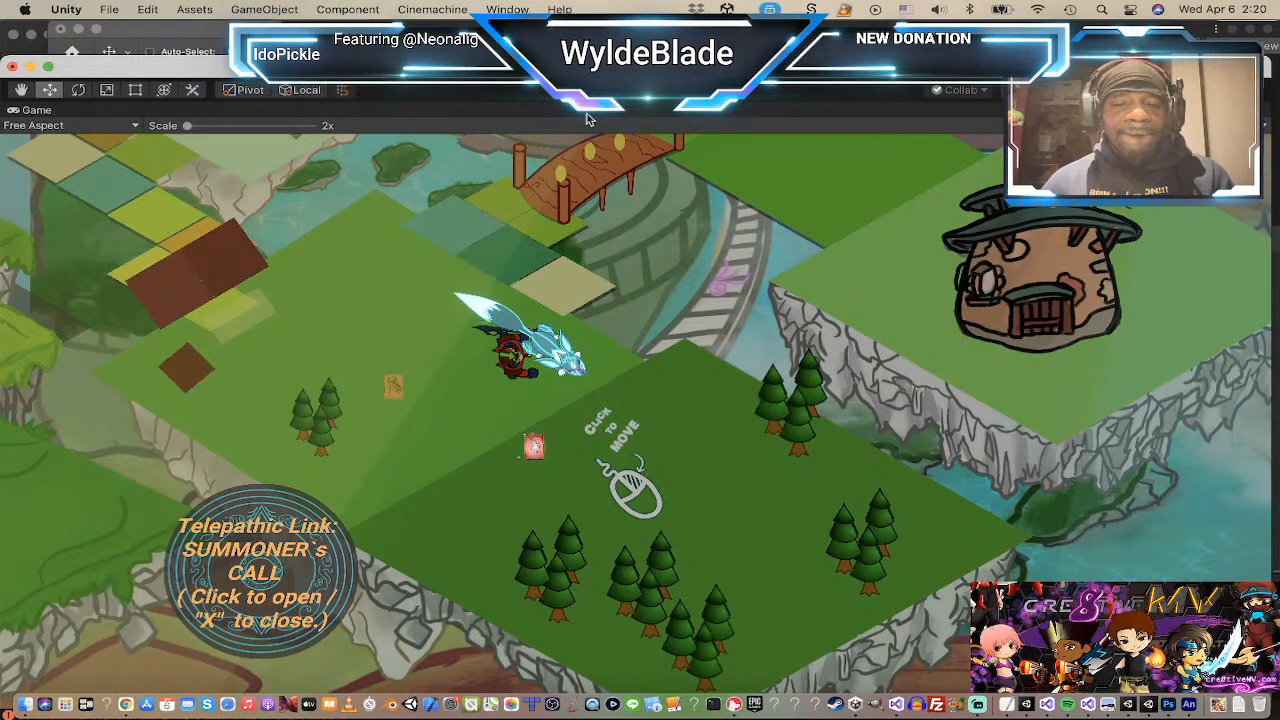
key(t)
key(shift+space)
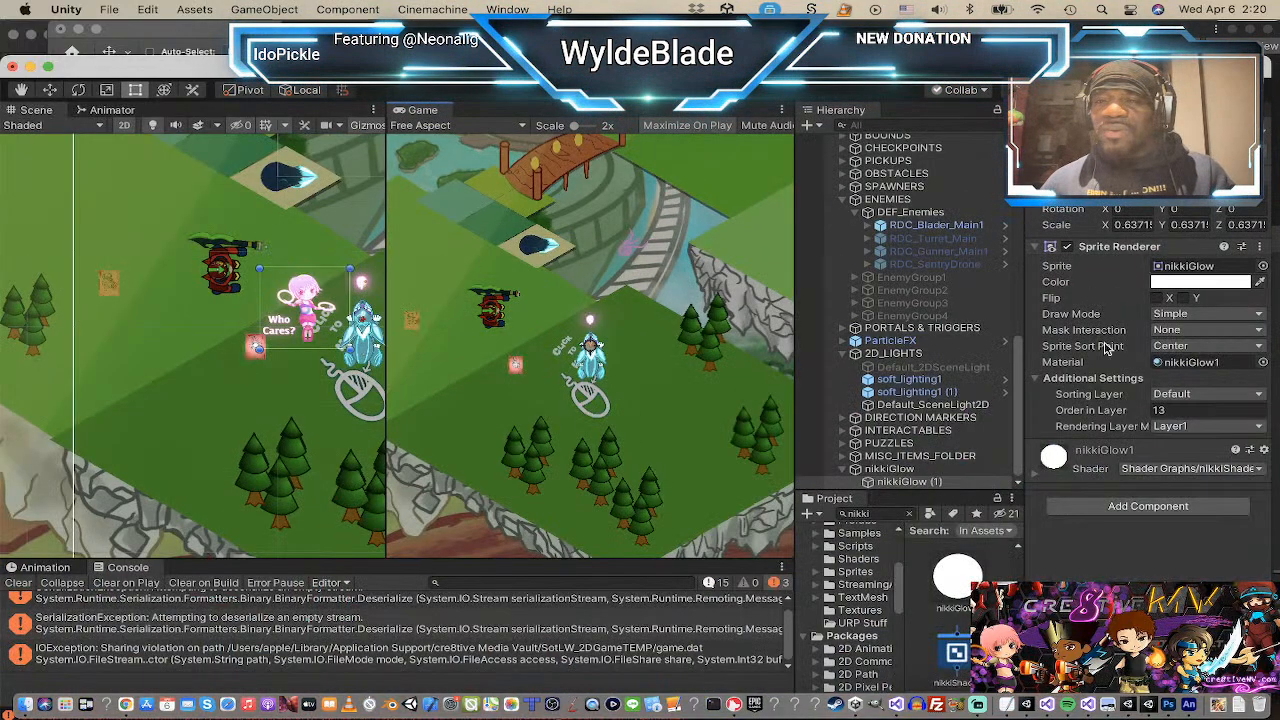
Step: Examine the Sorting Layer and Rendering Layer Mask options of the nikkiGlow (1) sprite
click(880, 468)
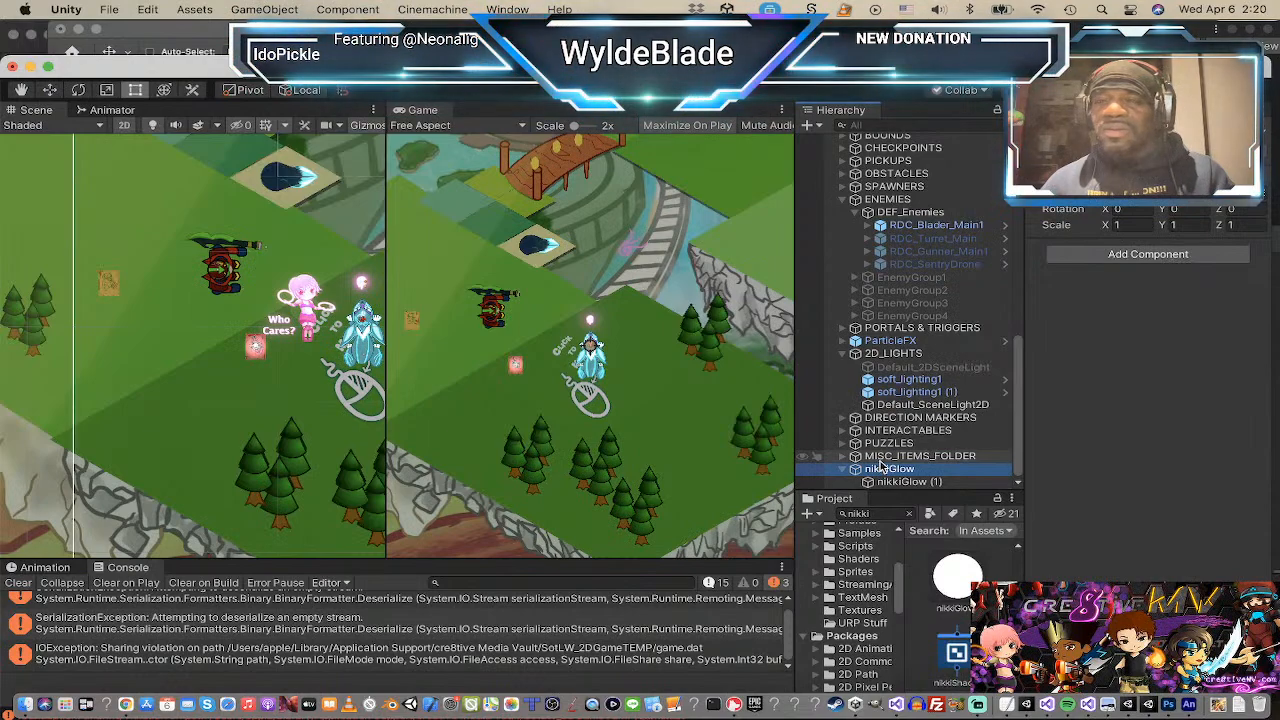
click(882, 481)
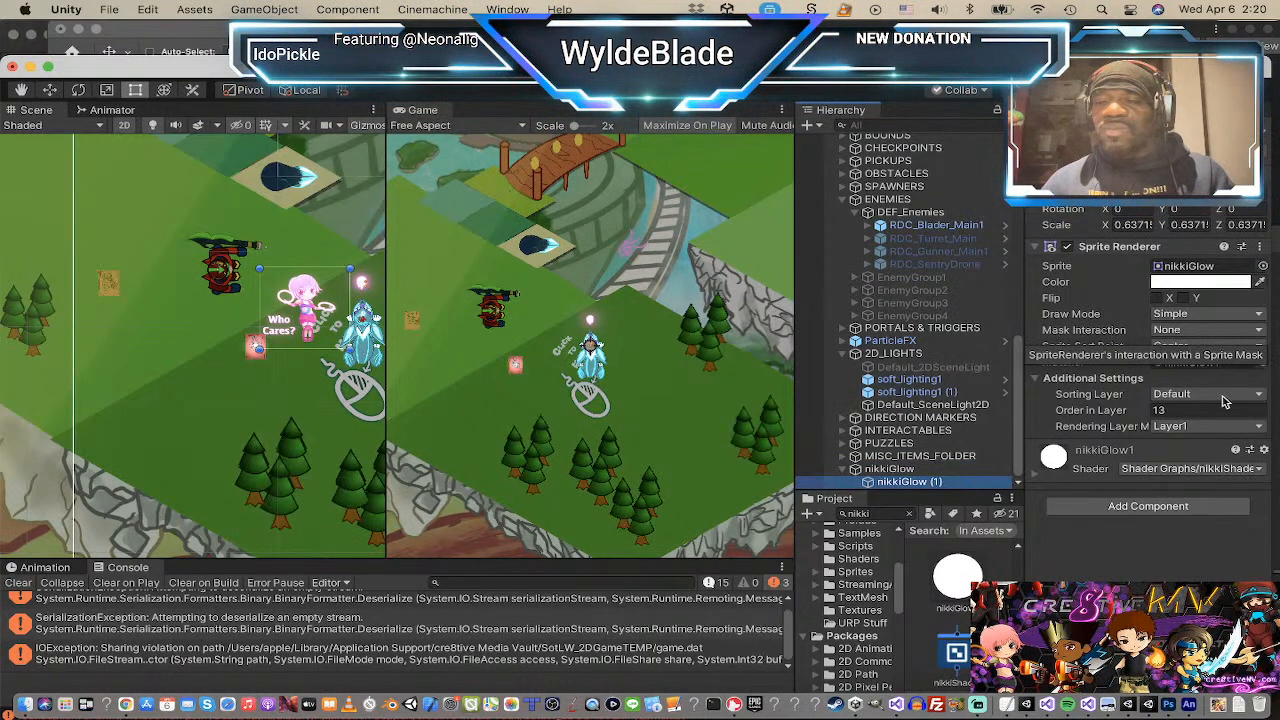
click(1261, 396)
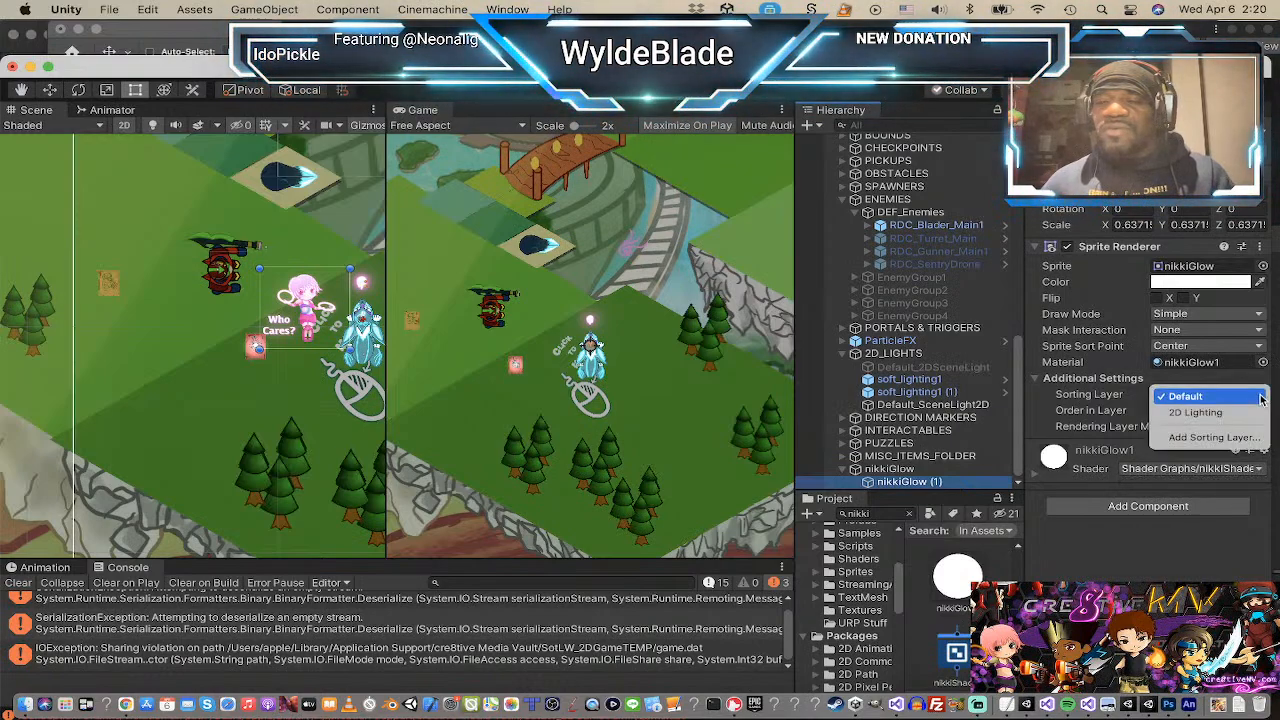
click(1130, 397)
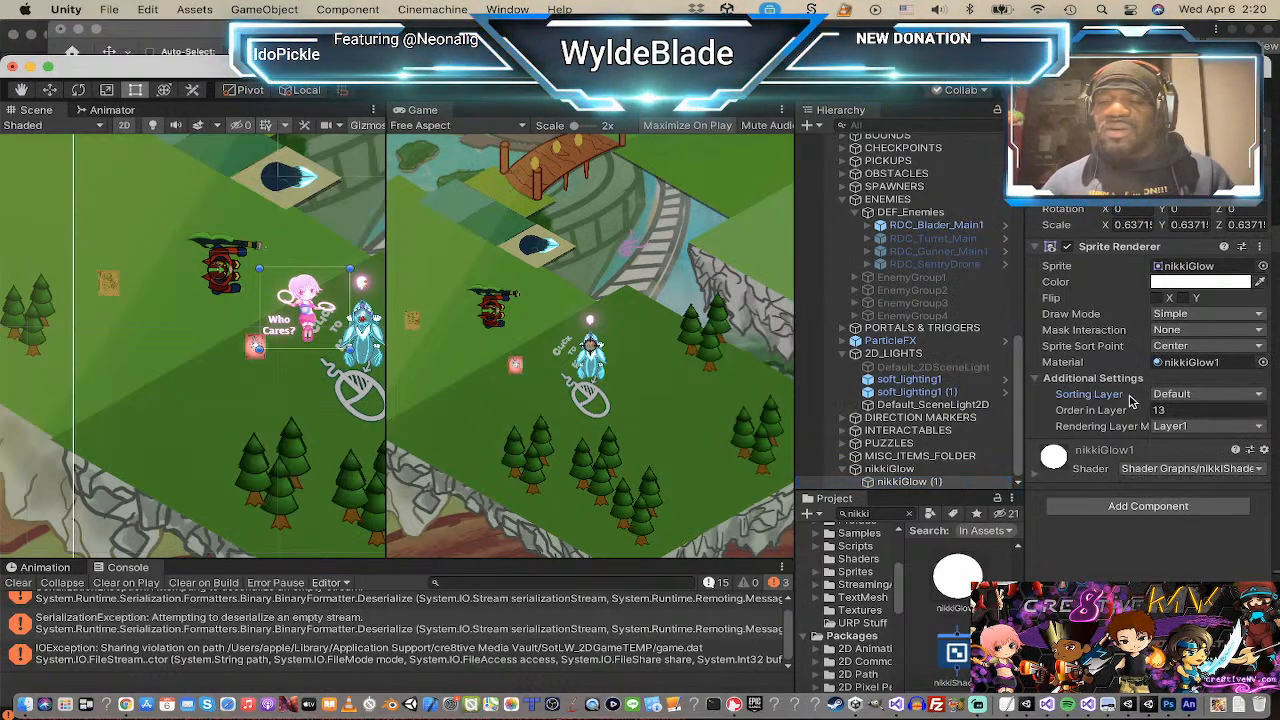
click(1205, 427)
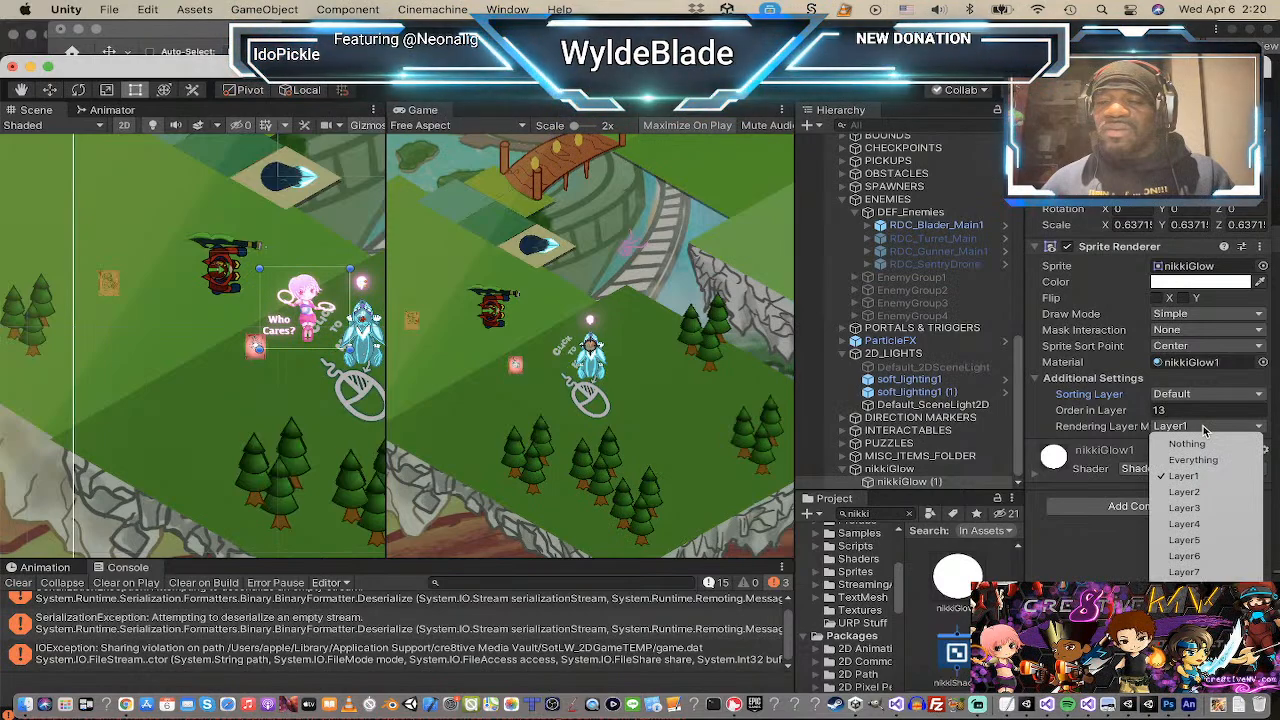
click(1150, 428)
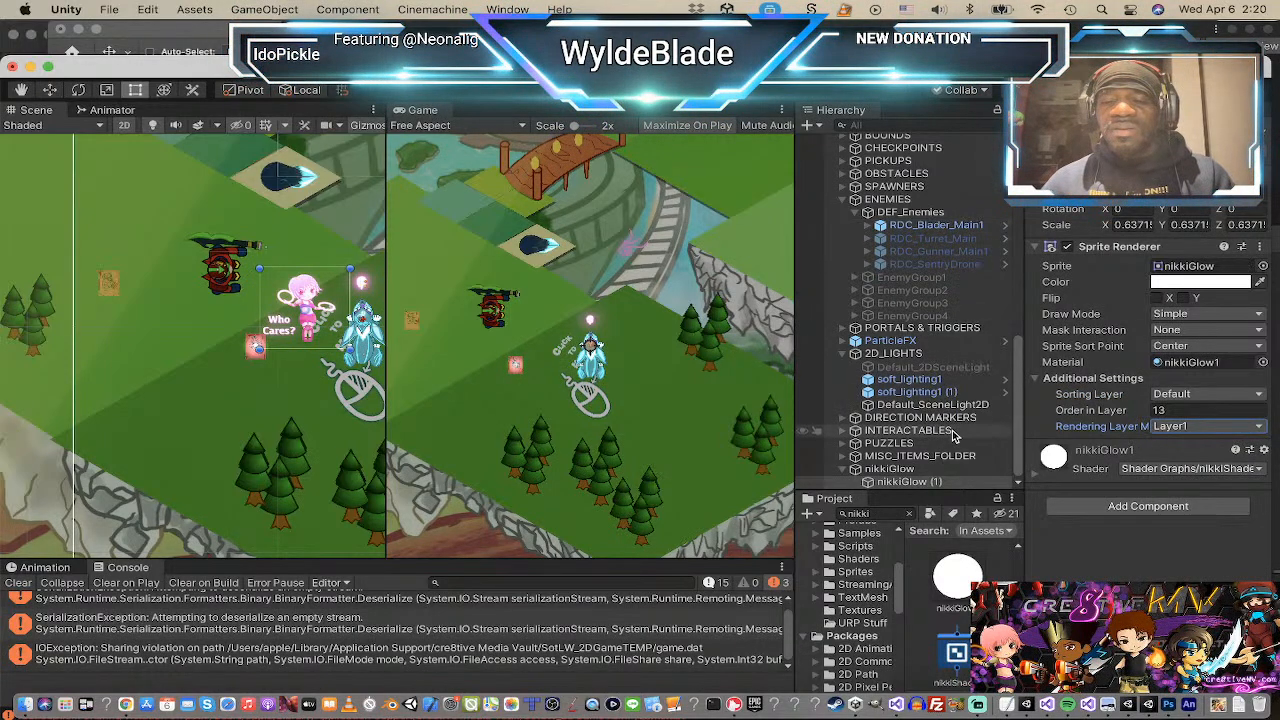
Step: Edit the nikkiGlow parent object's position values and move it beside the blue player character in the scene
click(893, 472)
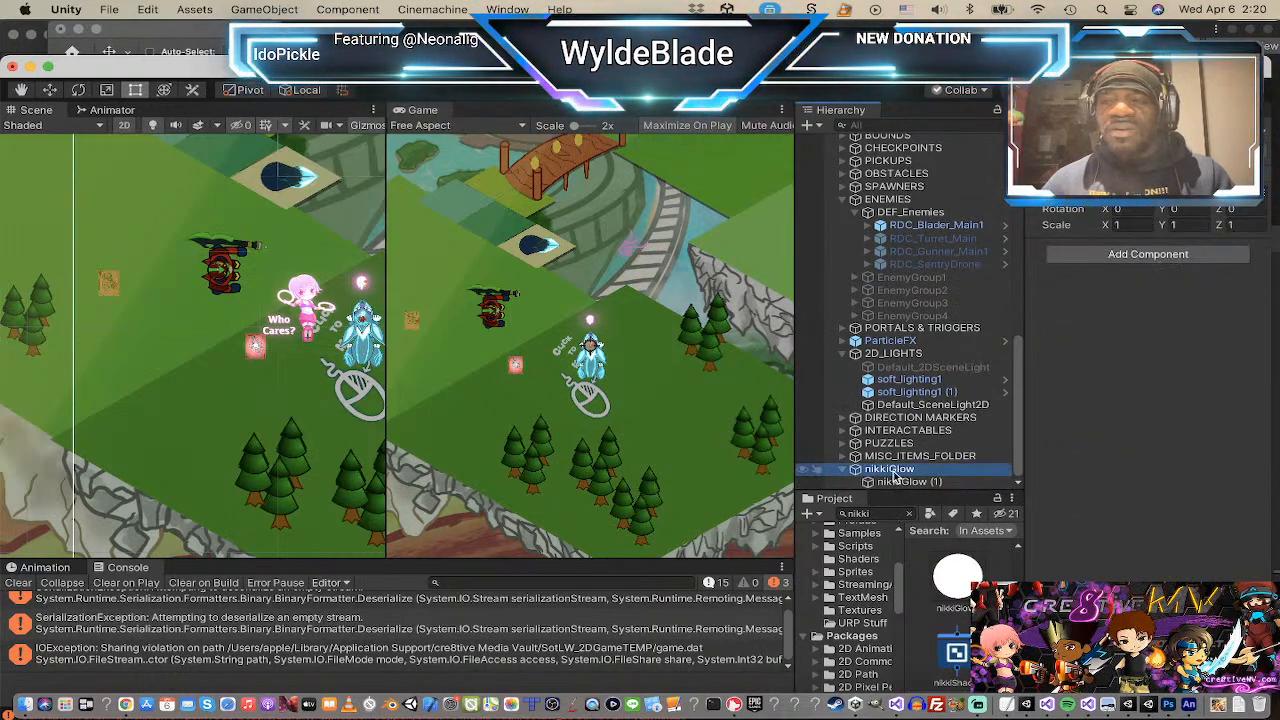
click(1120, 132)
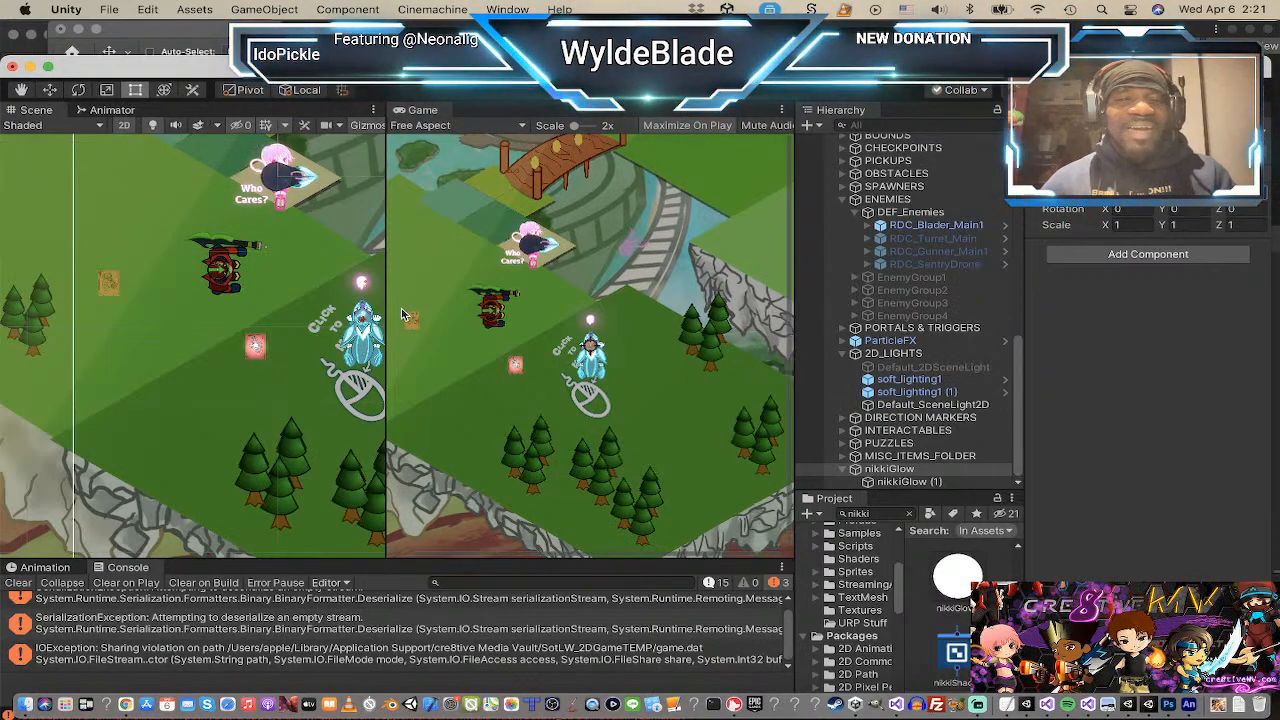
scroll(270, 170, down, 2)
middle_drag(285, 165, 285, 305)
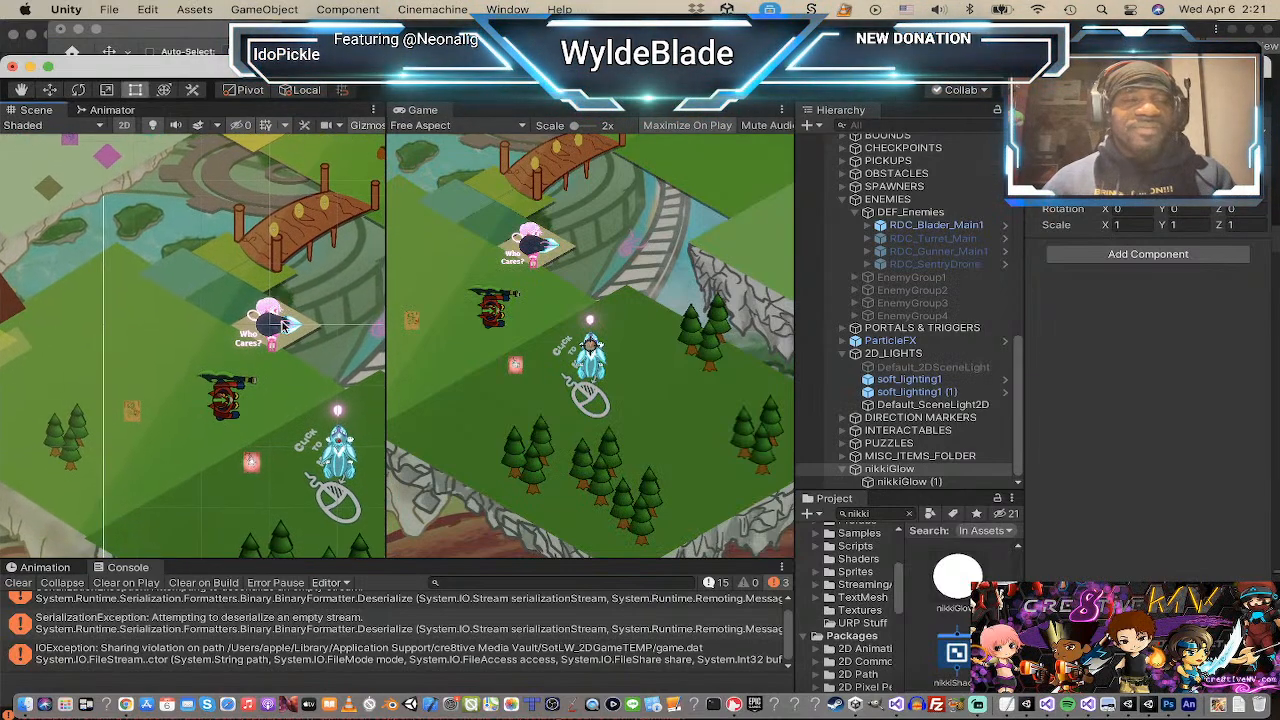
scroll(280, 323, up, 3)
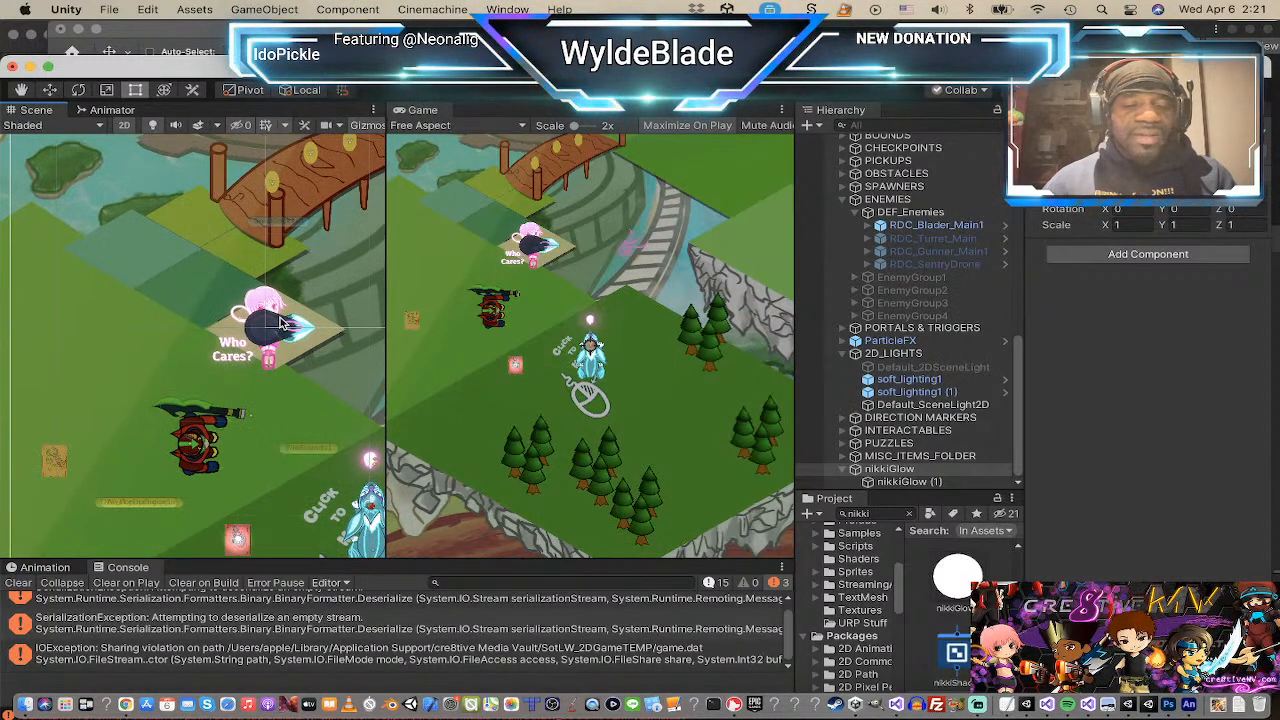
key(w)
drag(287, 372, 320, 510)
scroll(320, 510, down, 1)
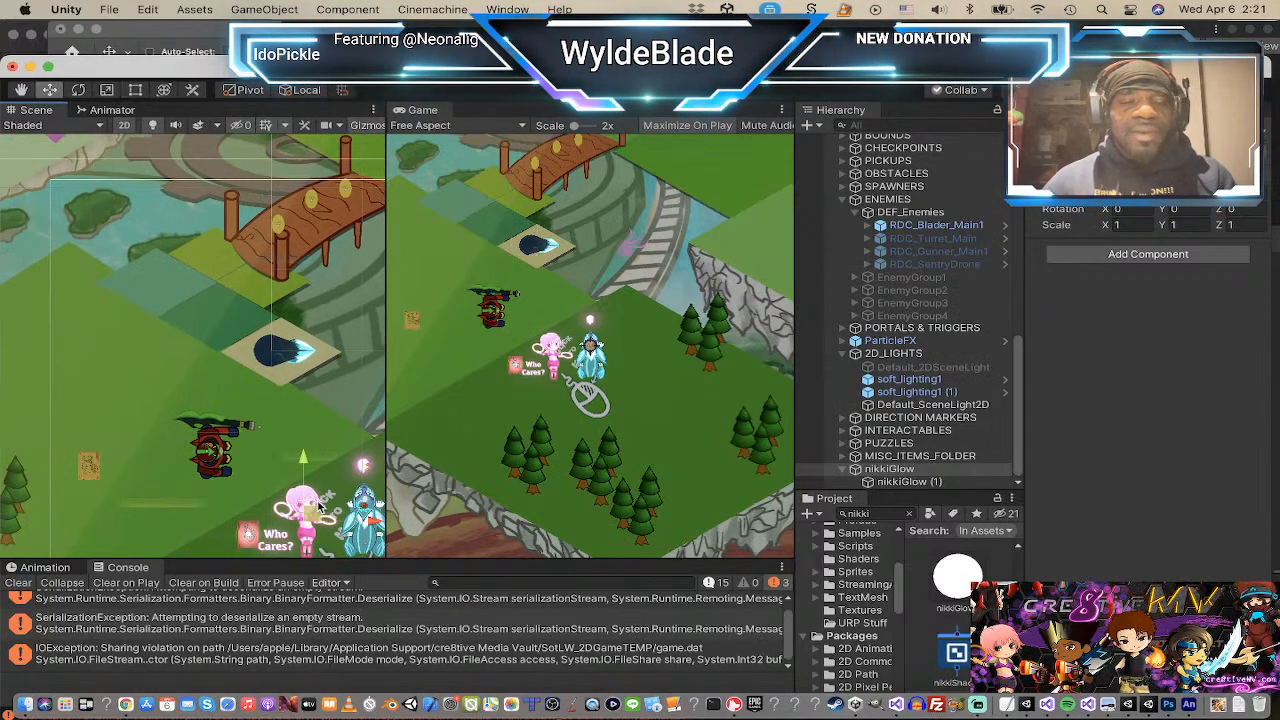
middle_drag(313, 511, 203, 417)
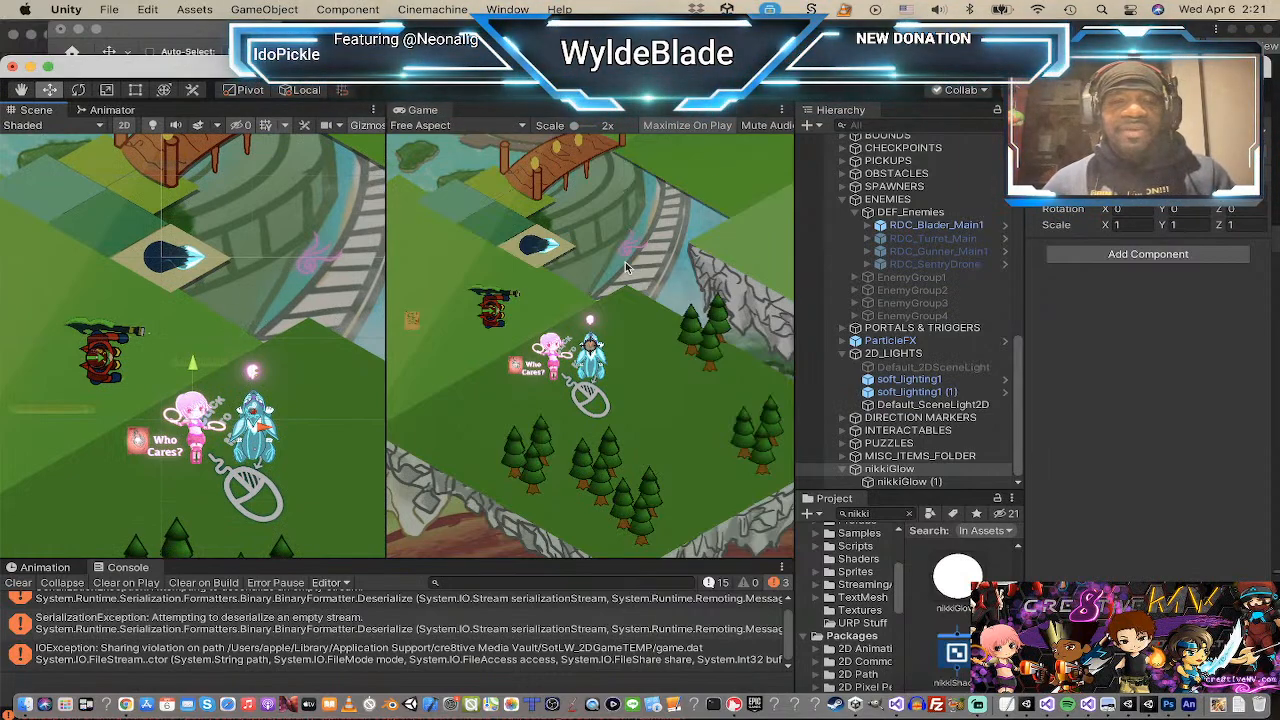
scroll(230, 260, up, 3)
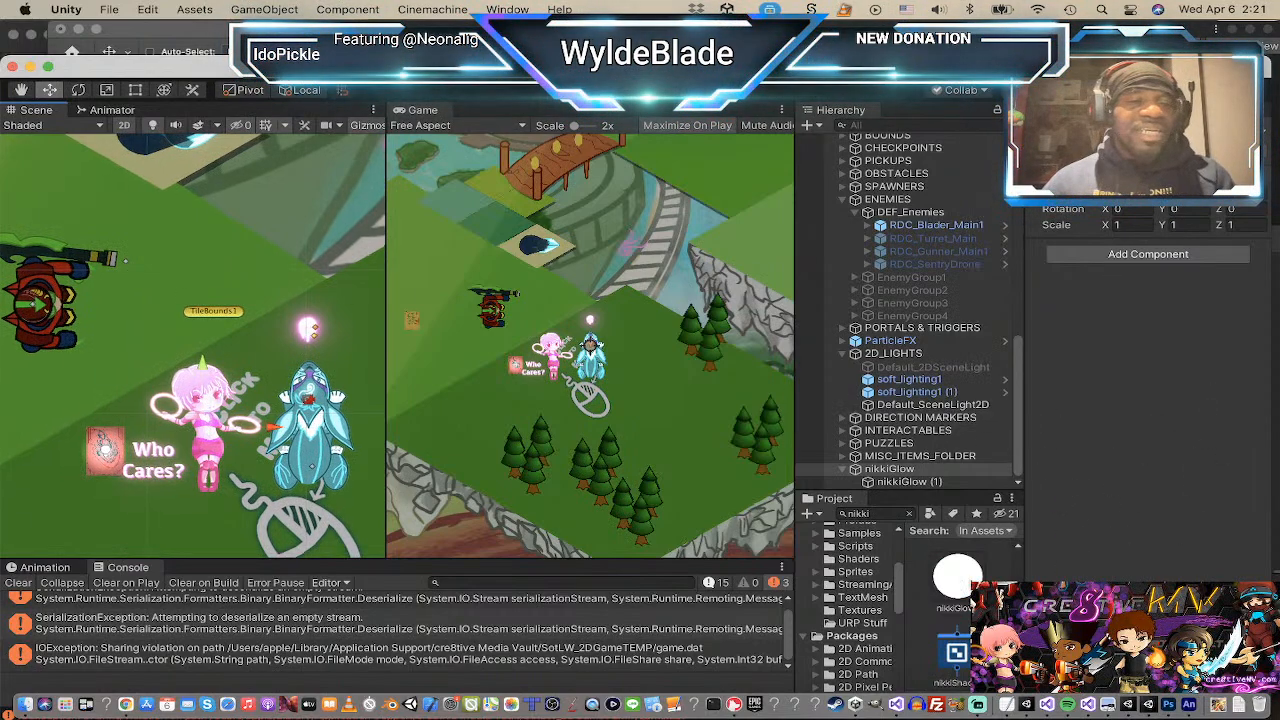
Step: Change the nikkiGlow1 material's HDR color to a pinkish red and set its intensity to 4
click(957, 578)
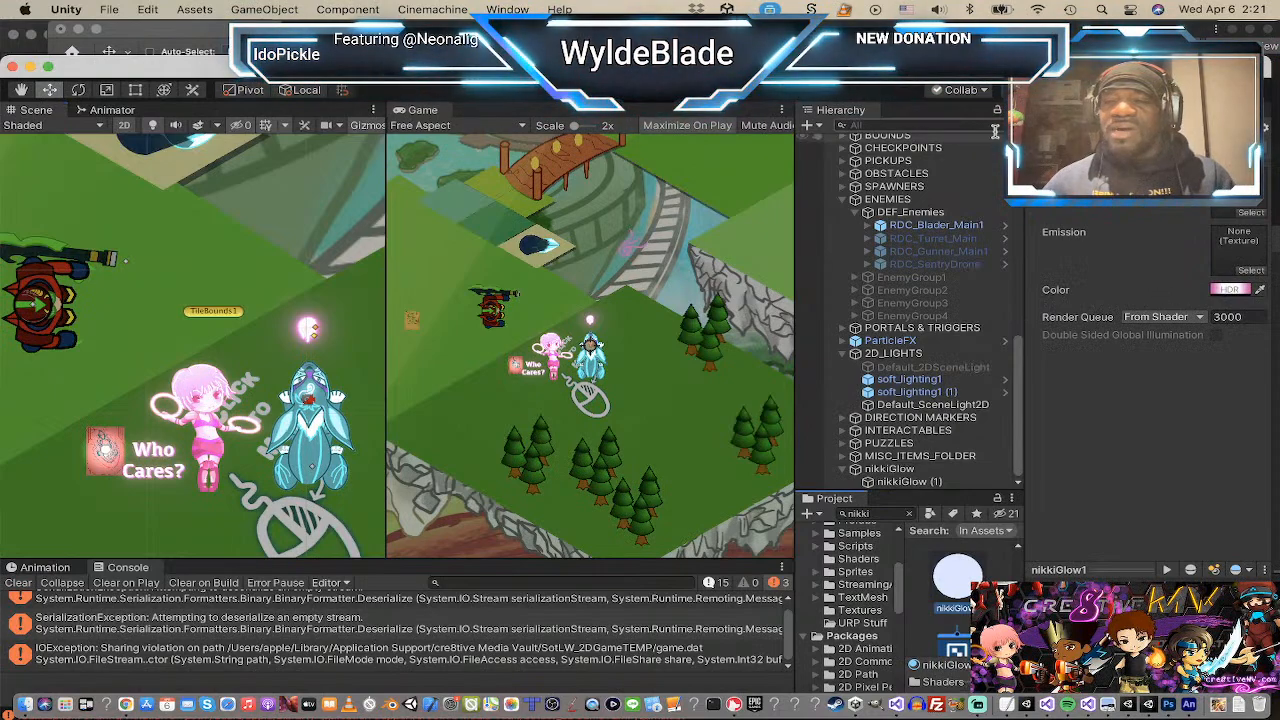
click(1232, 291)
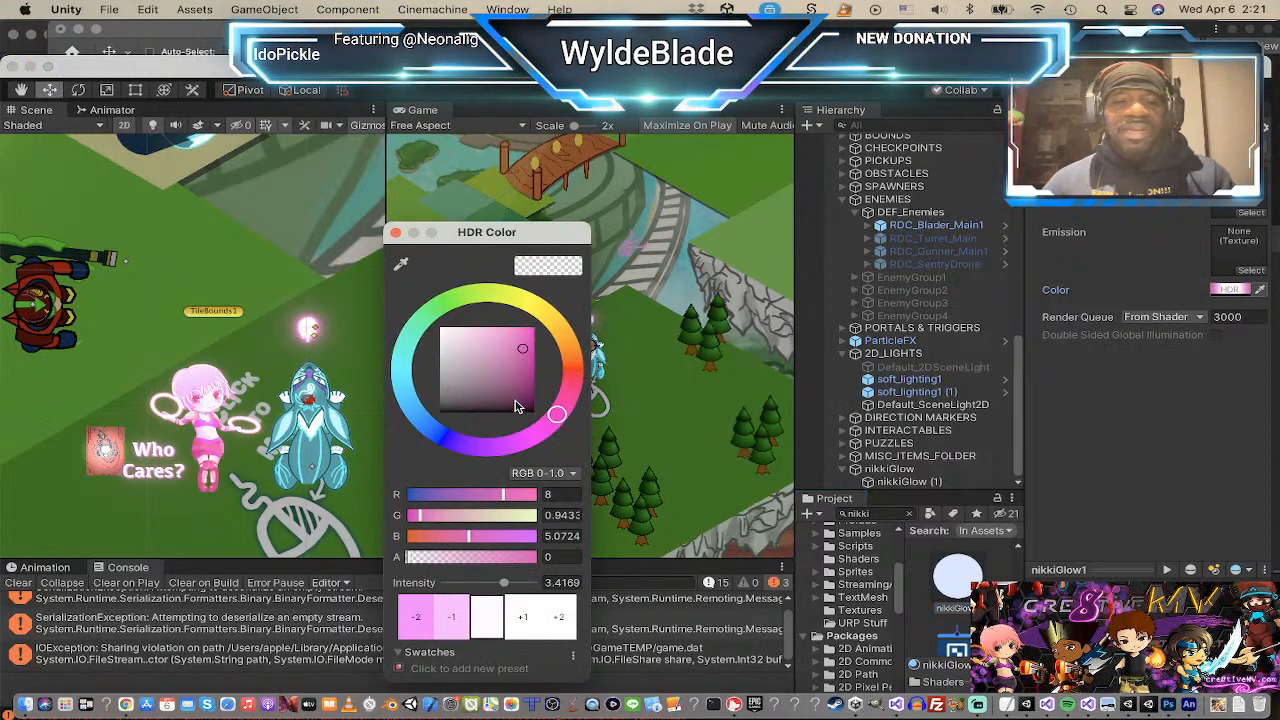
drag(557, 417, 612, 393)
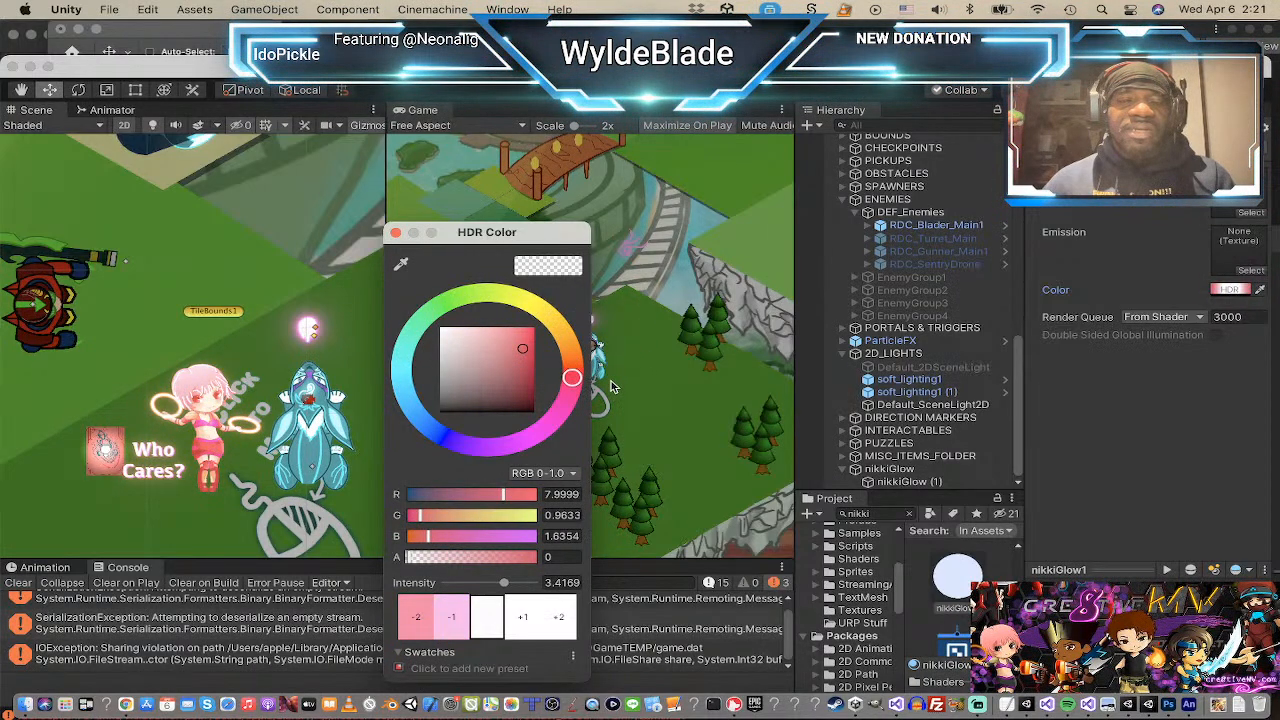
click(506, 588)
mouse_move(506, 588)
mouse_down()
mouse_move(535, 591)
mouse_move(518, 584)
mouse_move(538, 578)
mouse_move(506, 582)
mouse_up()
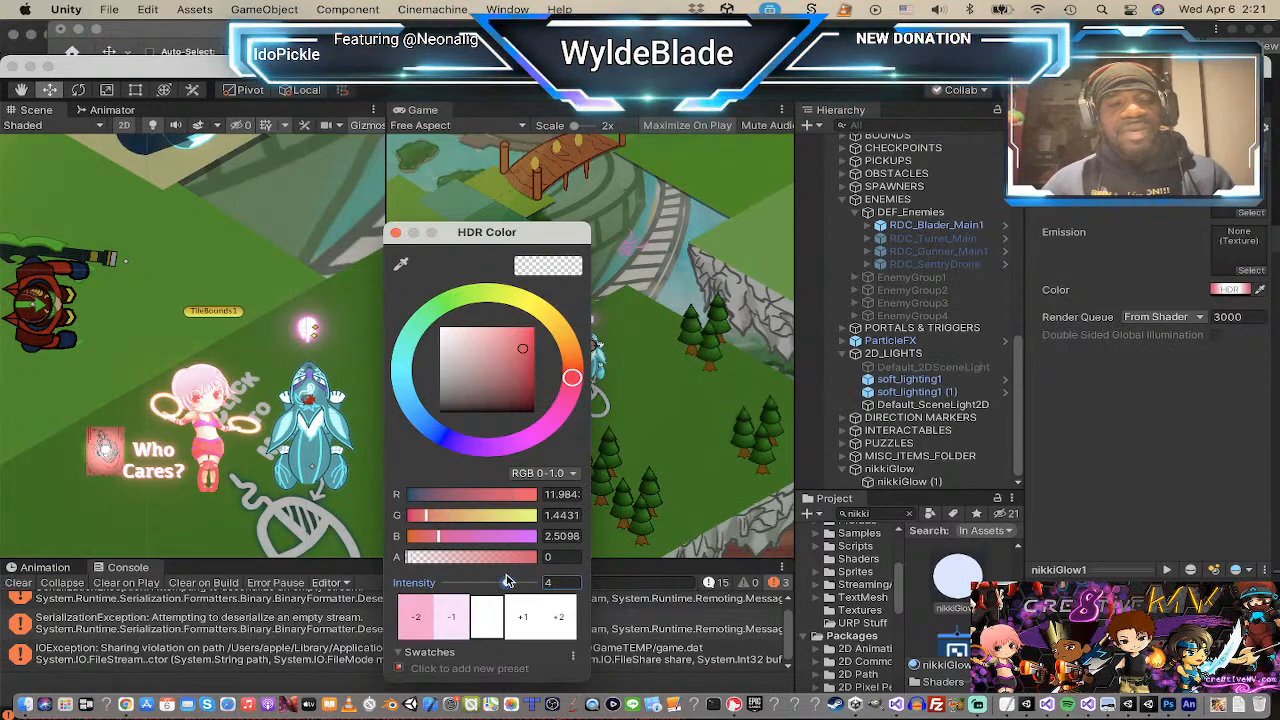
click(396, 233)
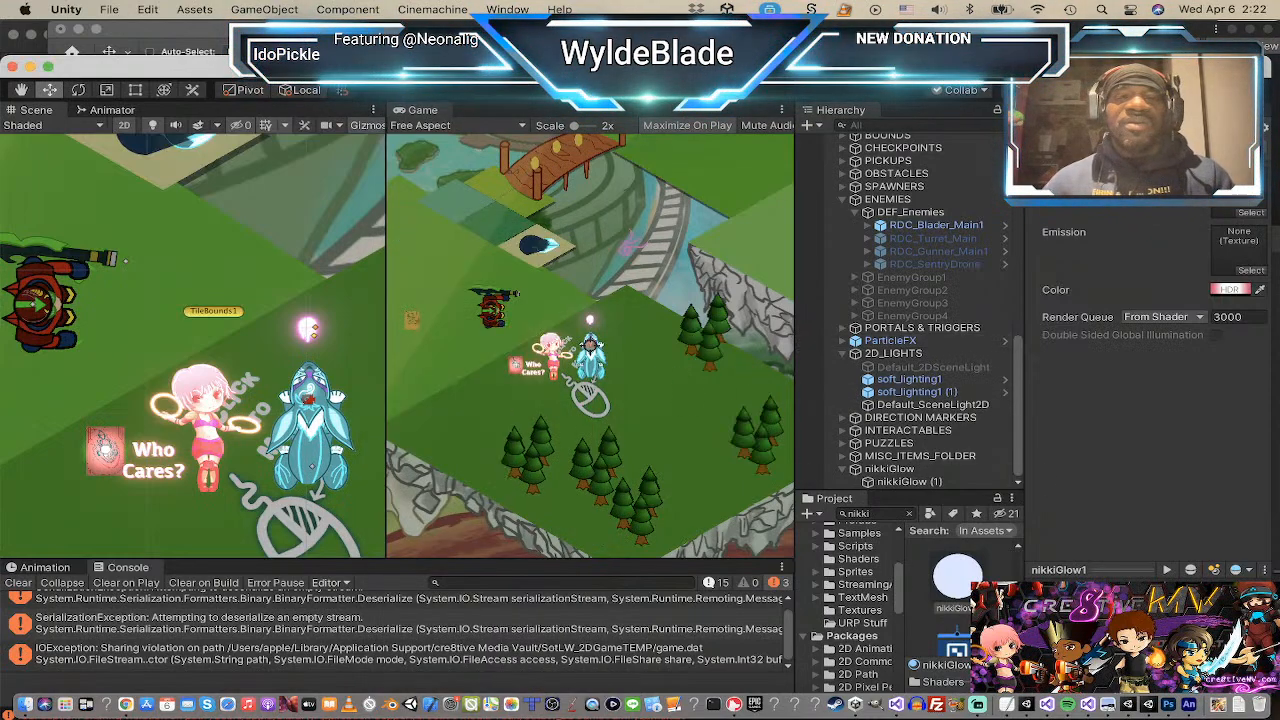
Step: Lower the default HDR Color property in the nikki shader graph by one intensity stop to 2.4169
click(900, 47)
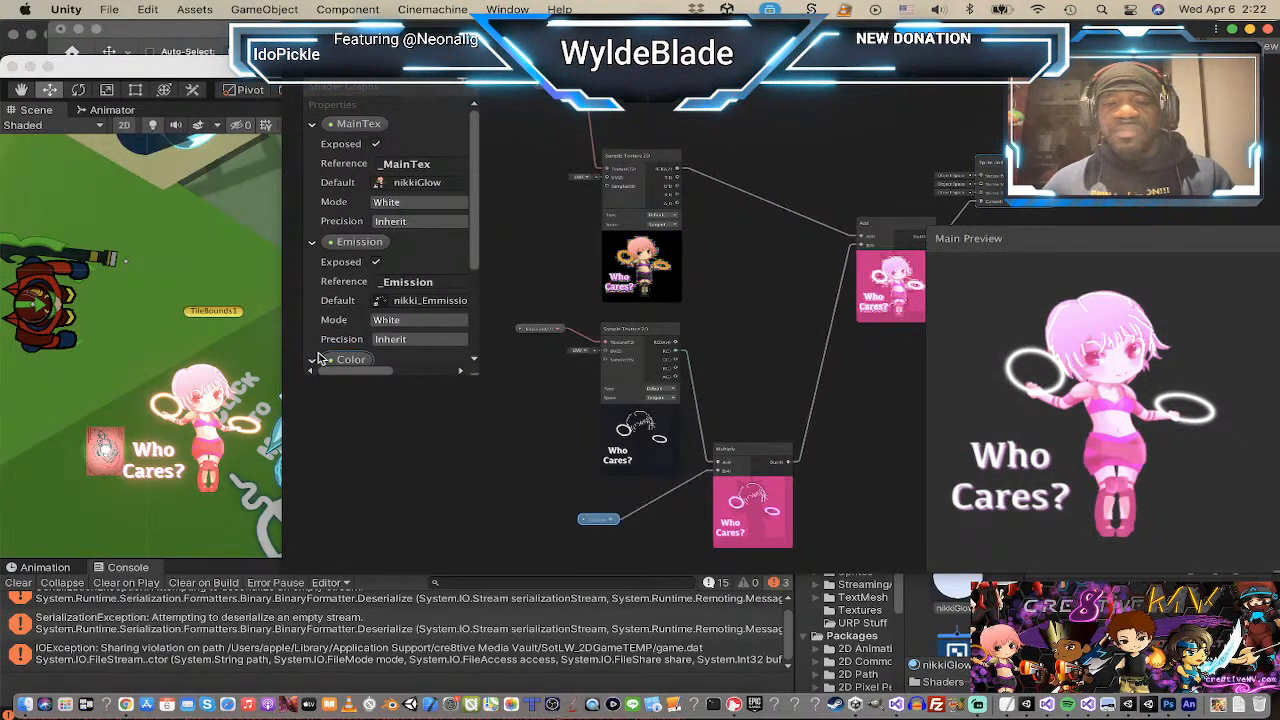
scroll(400, 311, down, 4)
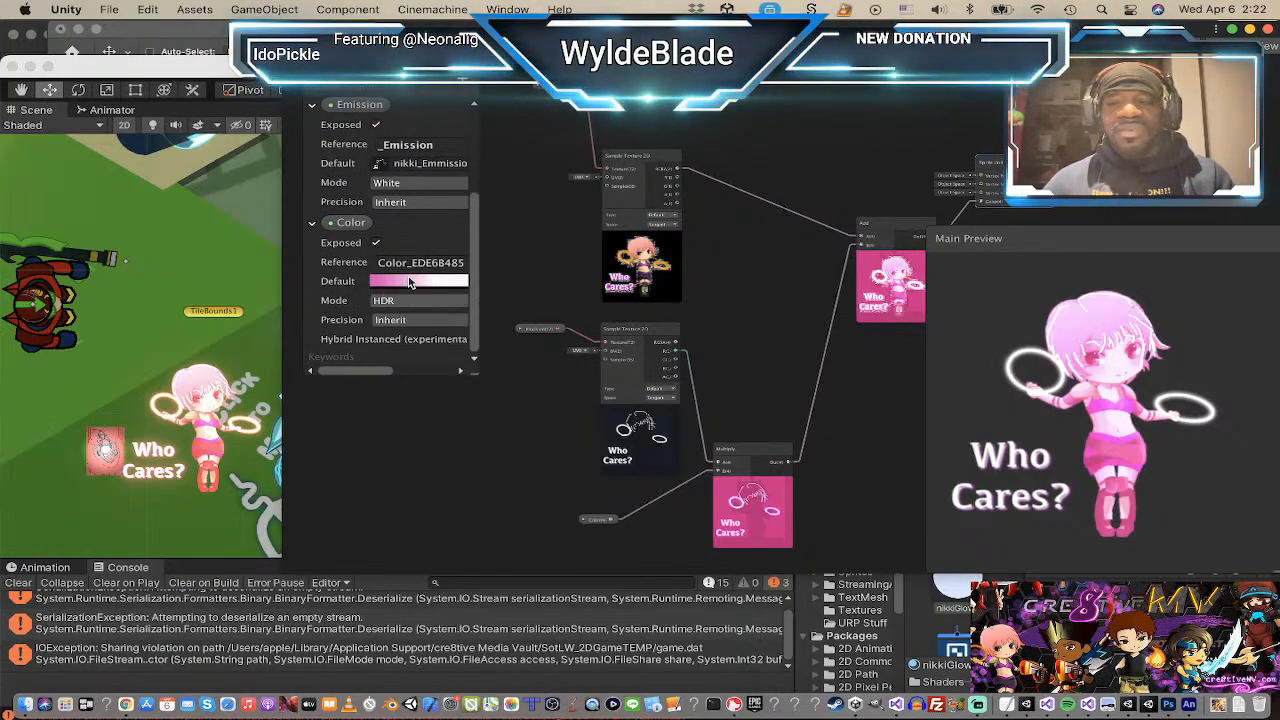
click(409, 283)
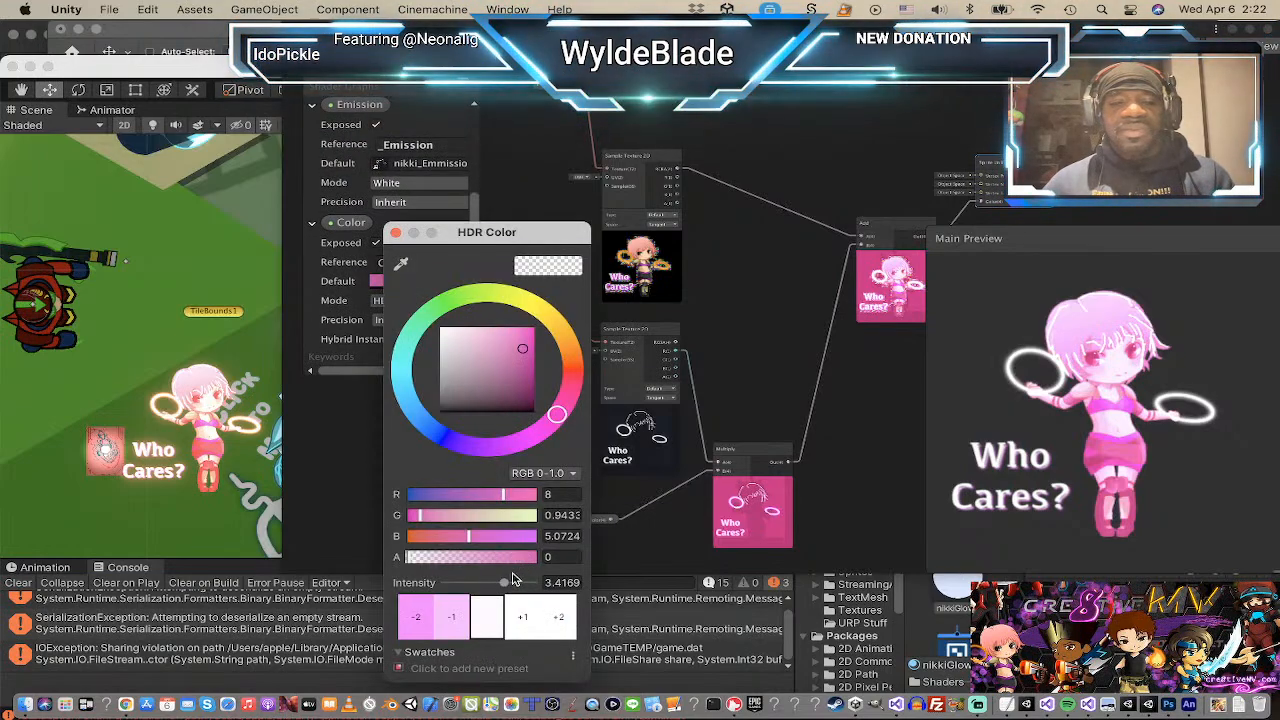
click(466, 612)
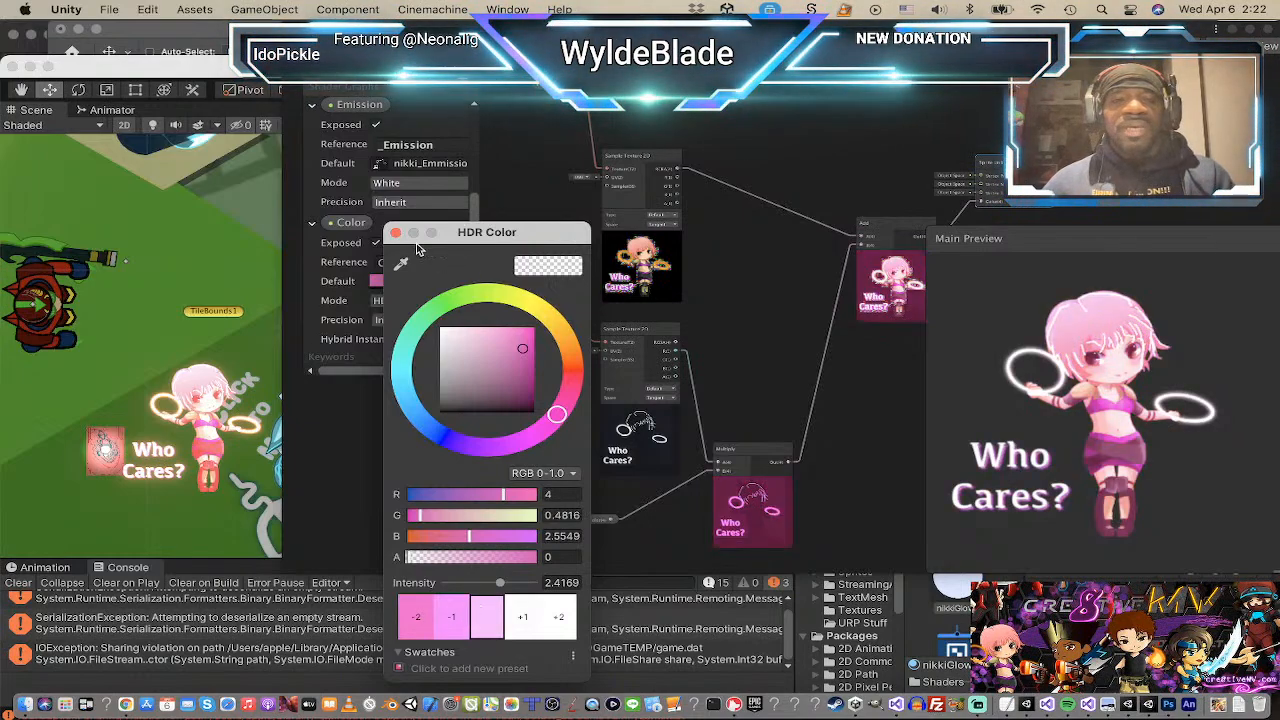
click(396, 233)
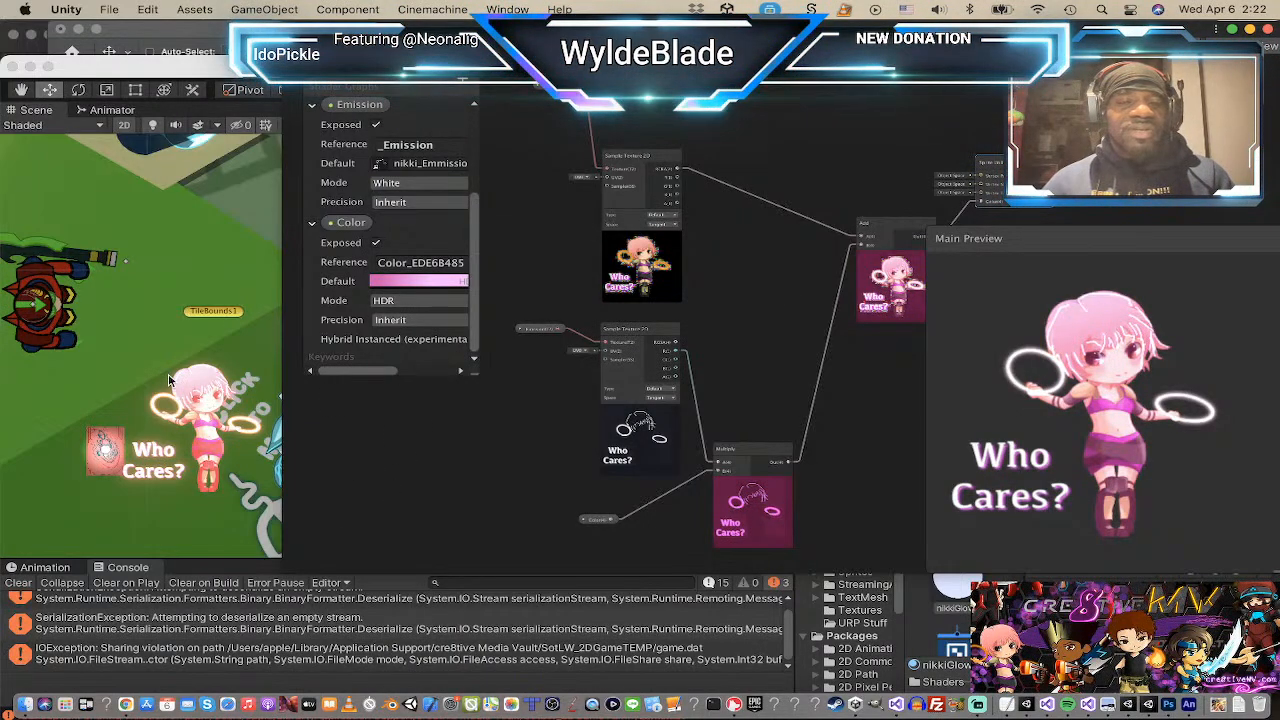
Step: Compare the nikki sprite's glow in the scene with the shader graph preview and reopen the nikkiGlow1 material's properties
click(170, 330)
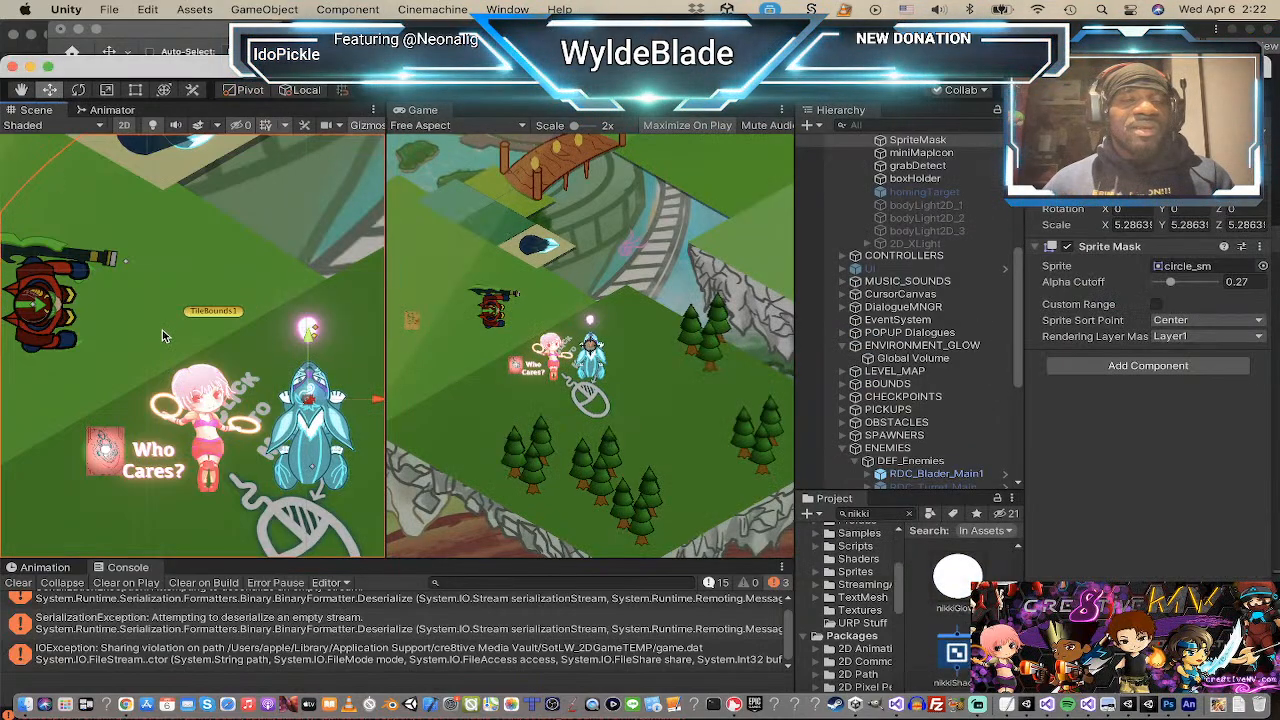
middle_drag(165, 336, 148, 293)
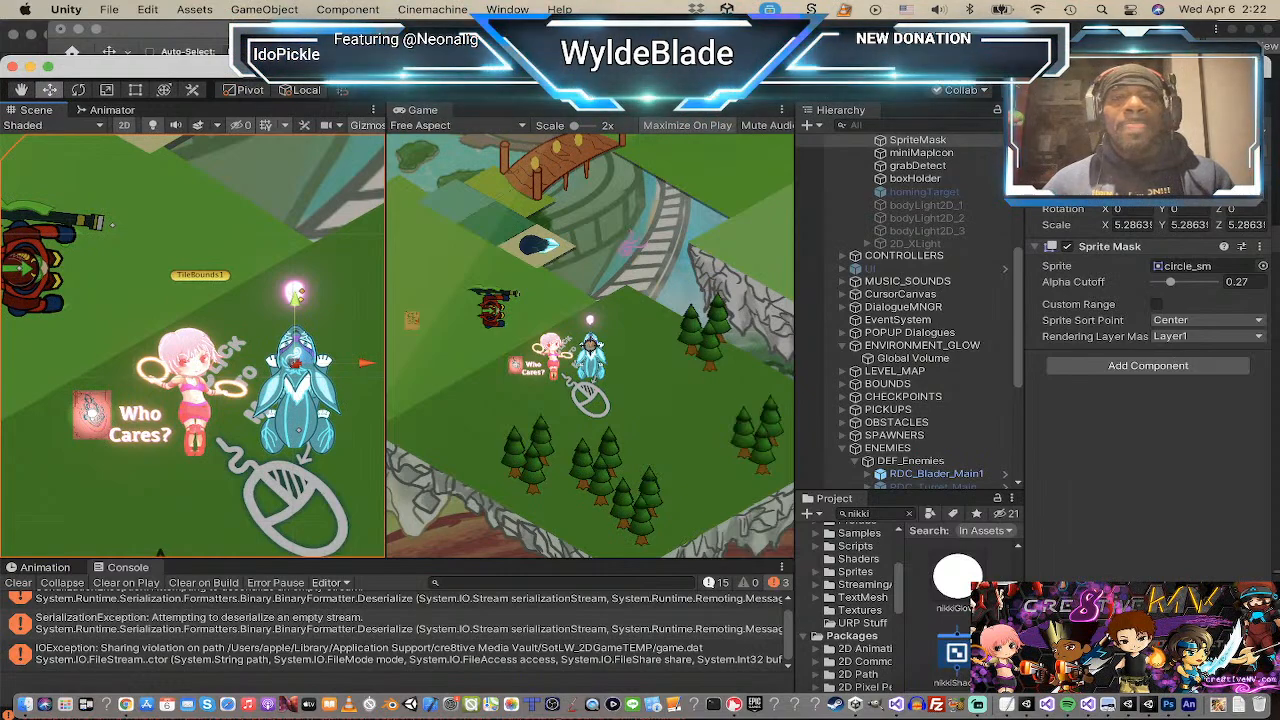
key(super+grave)
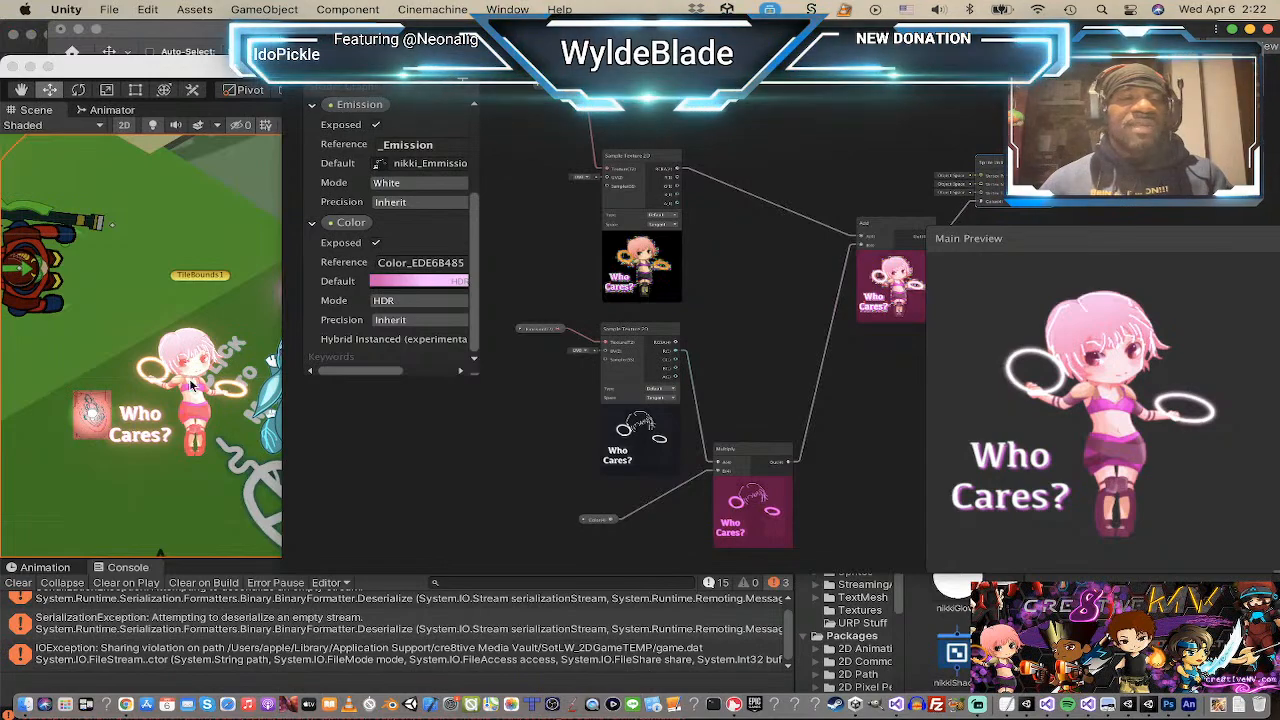
click(212, 486)
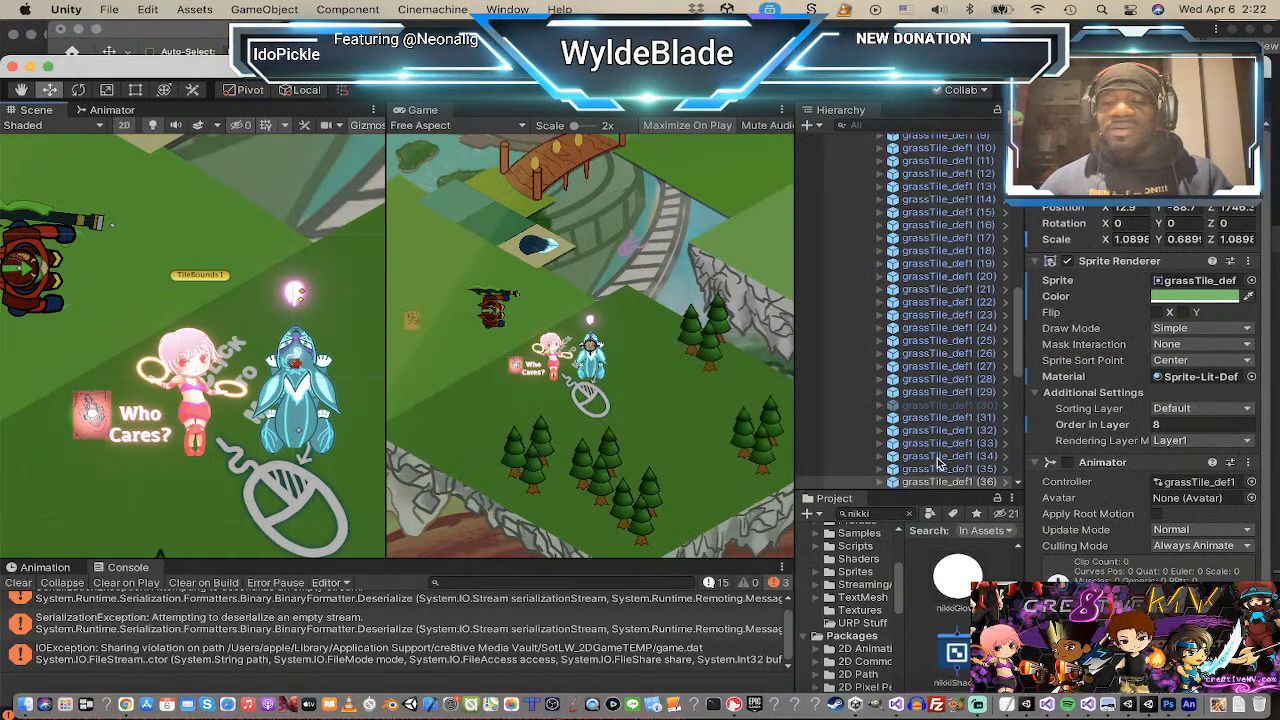
click(980, 572)
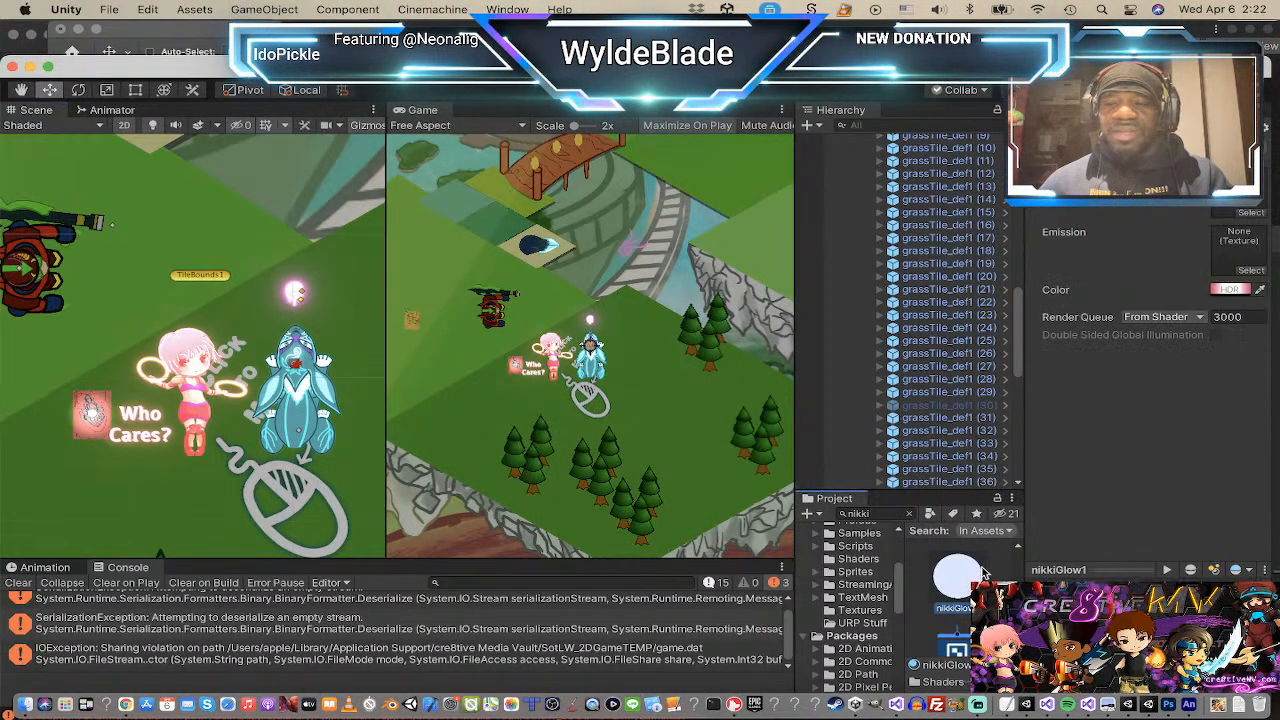
Step: Lower the HDR color intensity of the nikkiGlow1 material to 3.4
click(1232, 291)
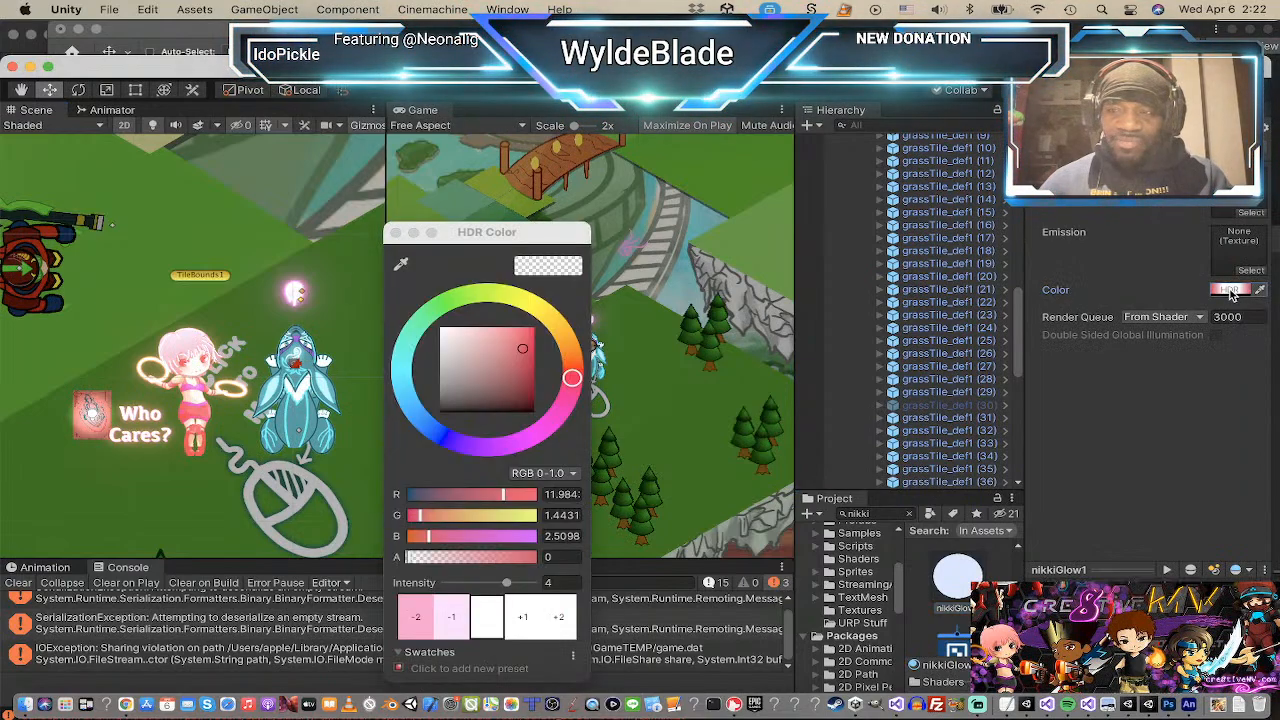
drag(507, 585, 503, 584)
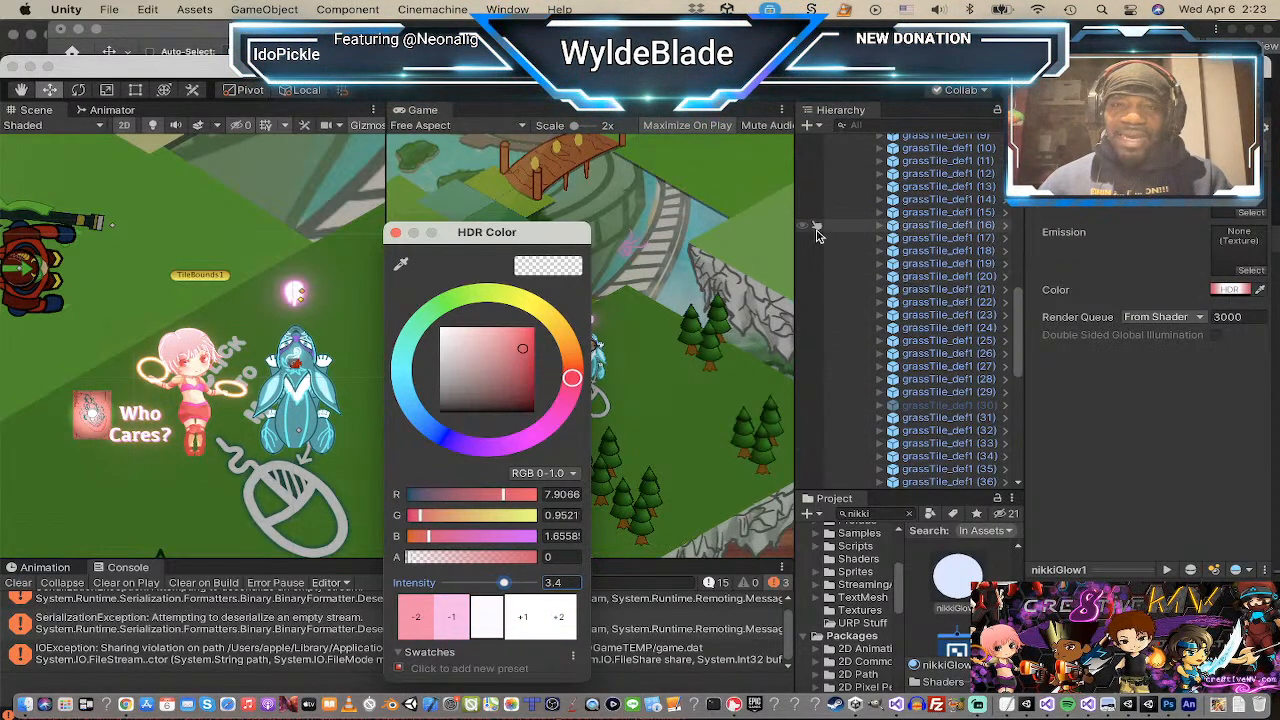
click(834, 230)
Step: Collapse the UPPER Layer and LEVEL_MAP groups in the hierarchy and bring the 2D_LIGHTS group into reach
scroll(850, 250, up, 10)
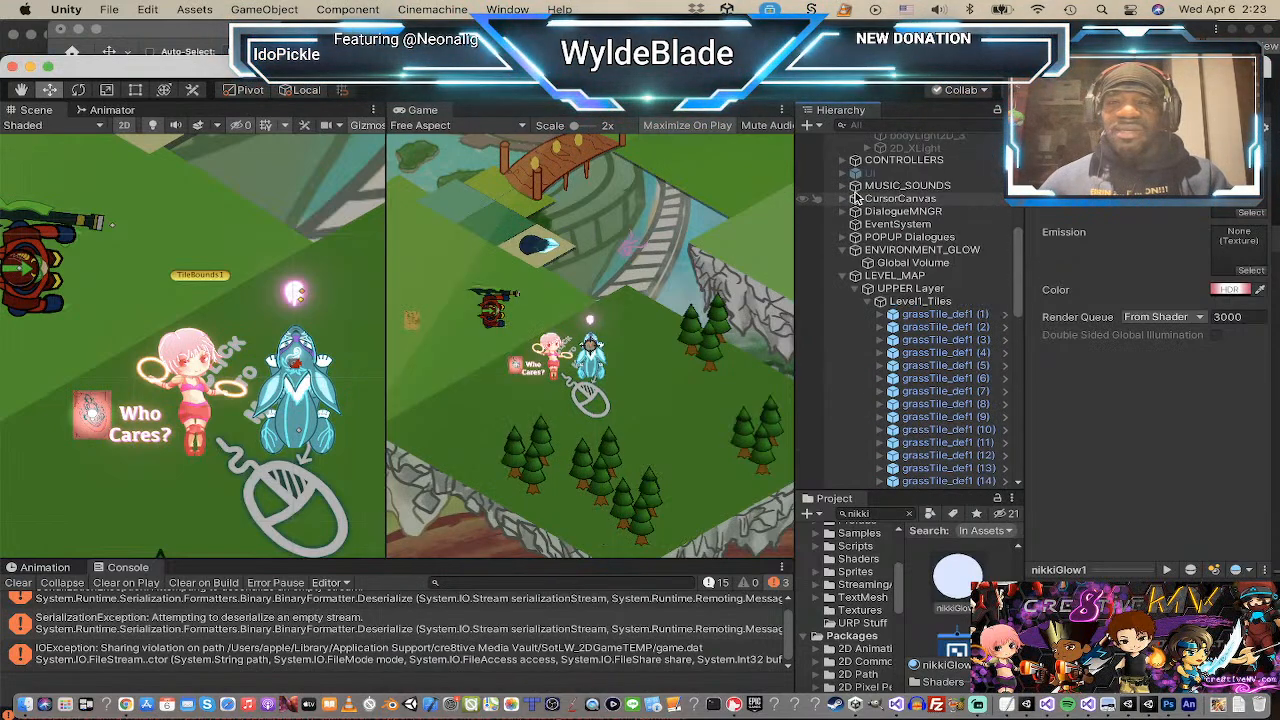
scroll(885, 340, down, 3)
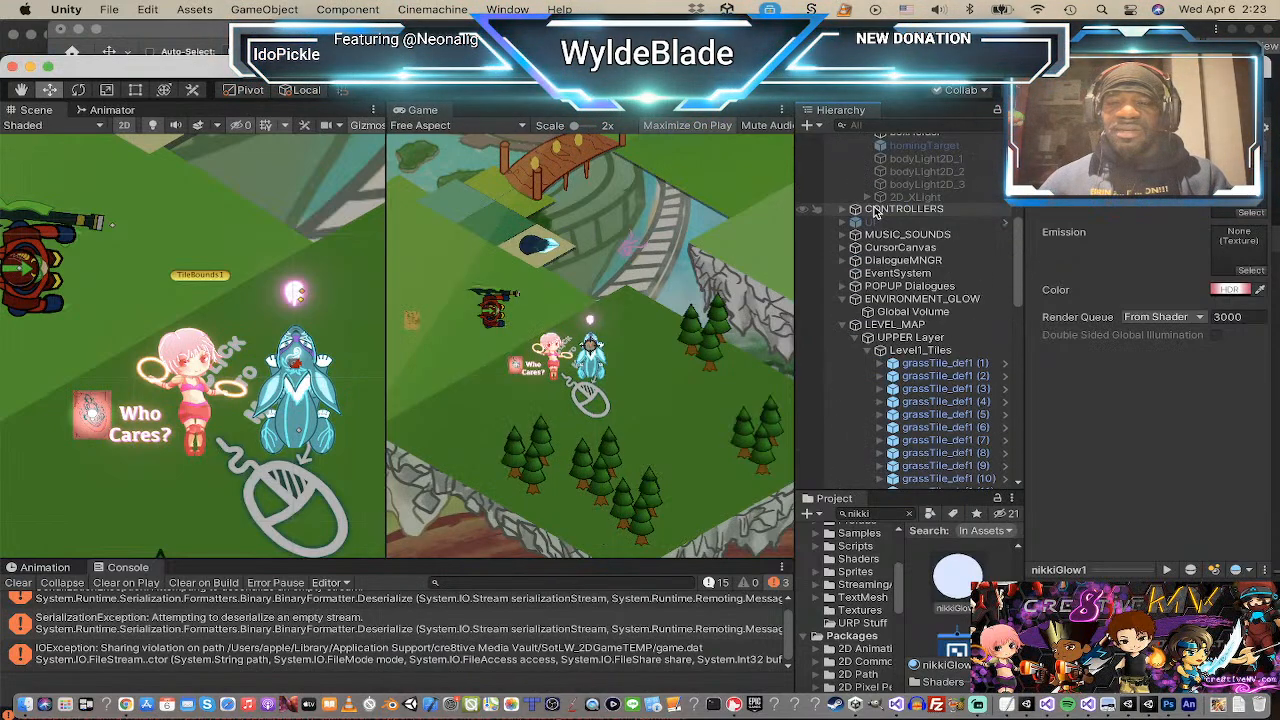
click(856, 338)
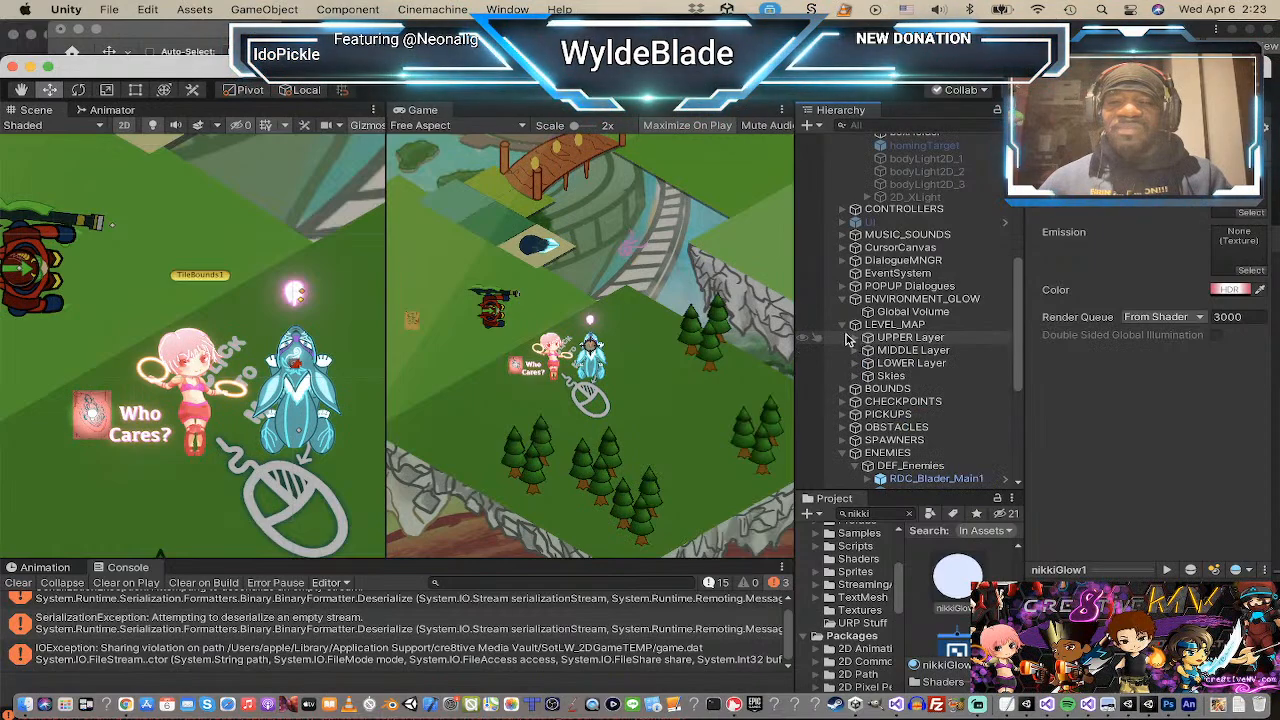
click(843, 325)
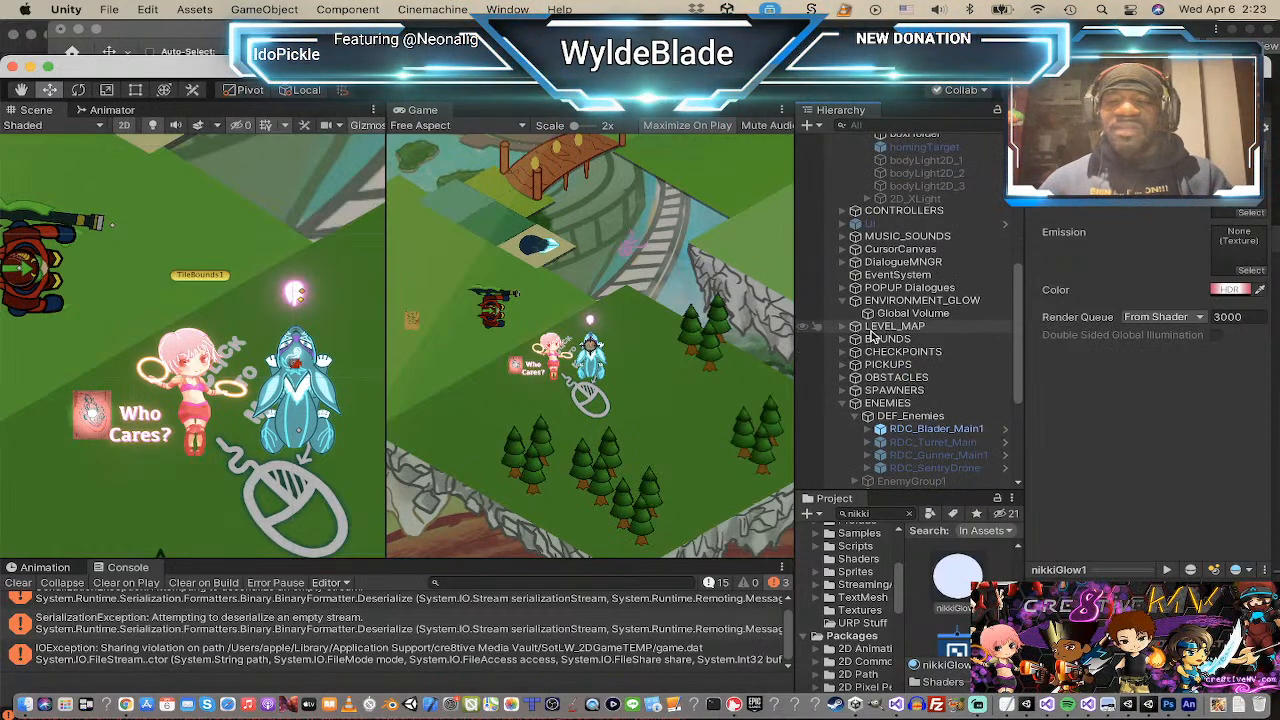
scroll(872, 337, down, 4)
scroll(874, 335, down, 2)
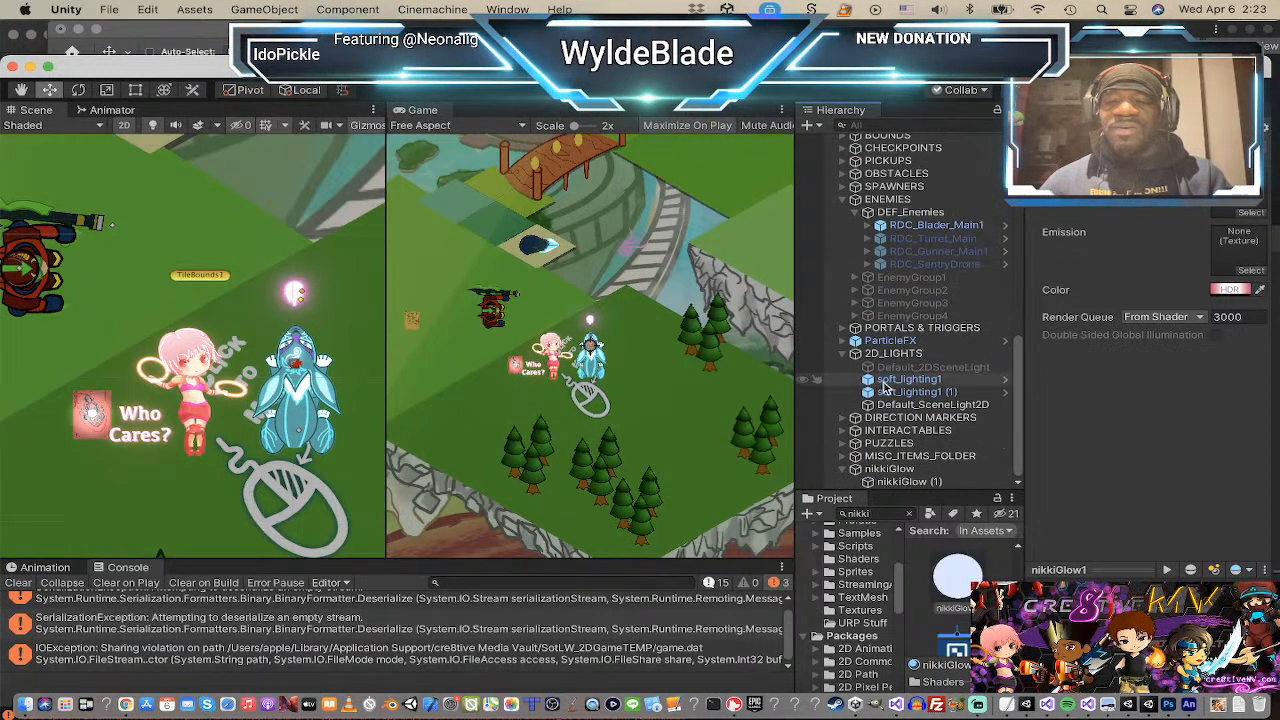
Step: Deactivate the Default_SceneLight2D object and examine the glow of the nikki sprite and the blue player character in the dark
click(930, 404)
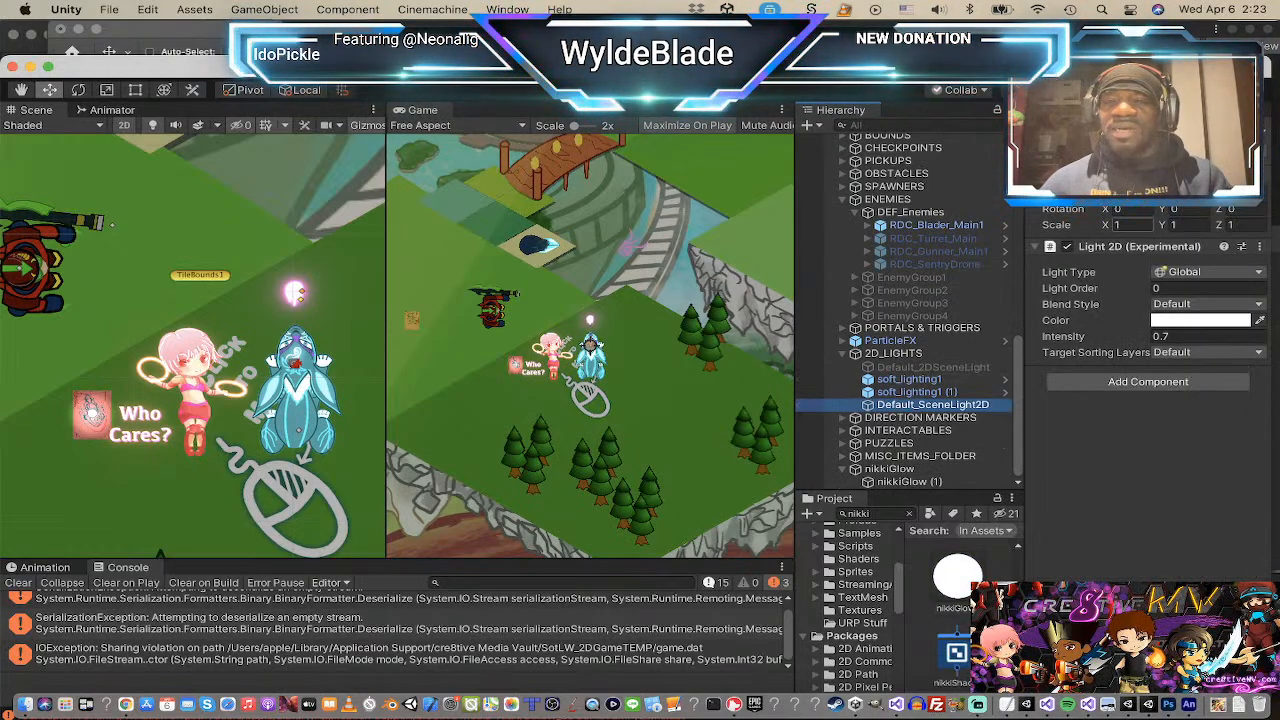
click(1067, 133)
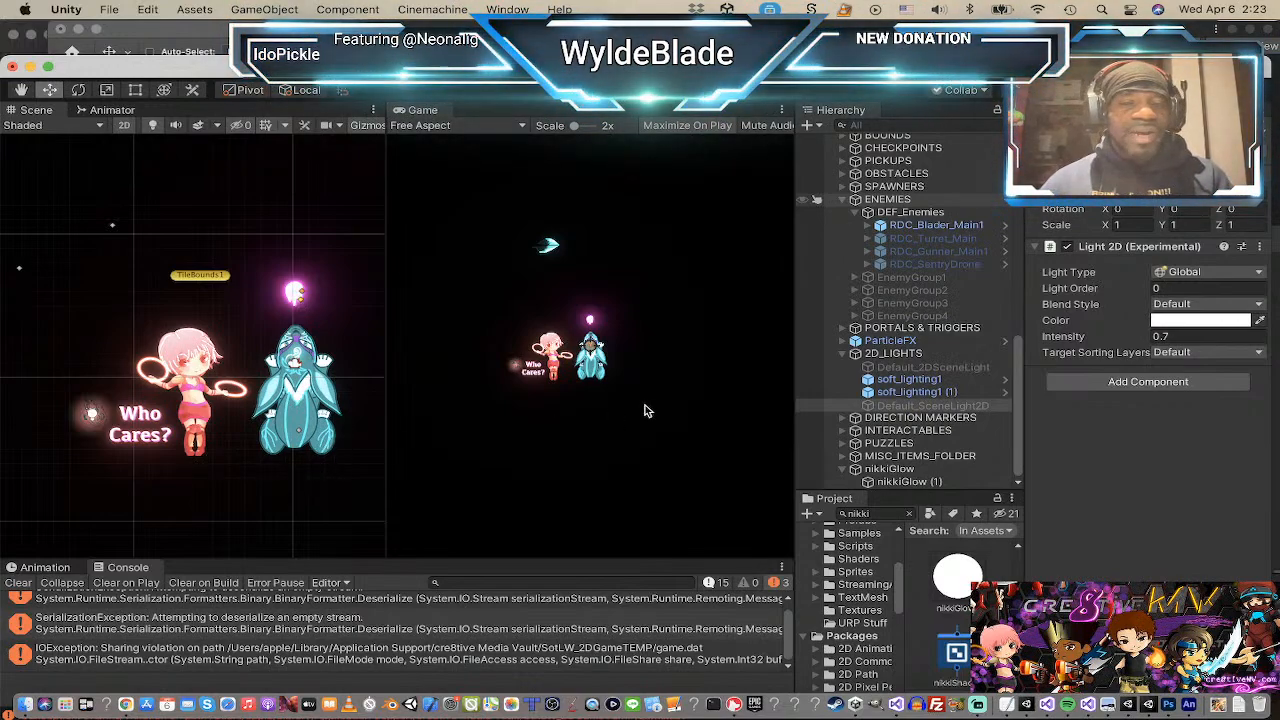
scroll(641, 411, up, 1)
scroll(641, 411, down, 1)
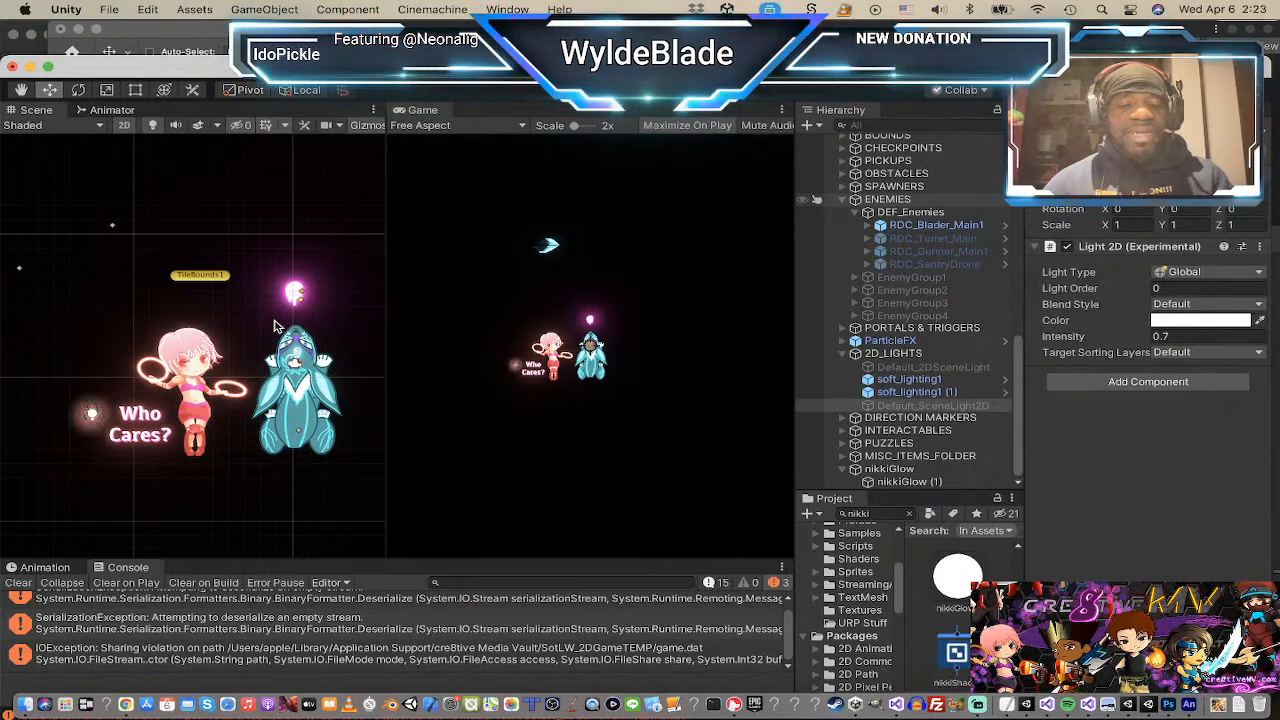
scroll(197, 408, up, 3)
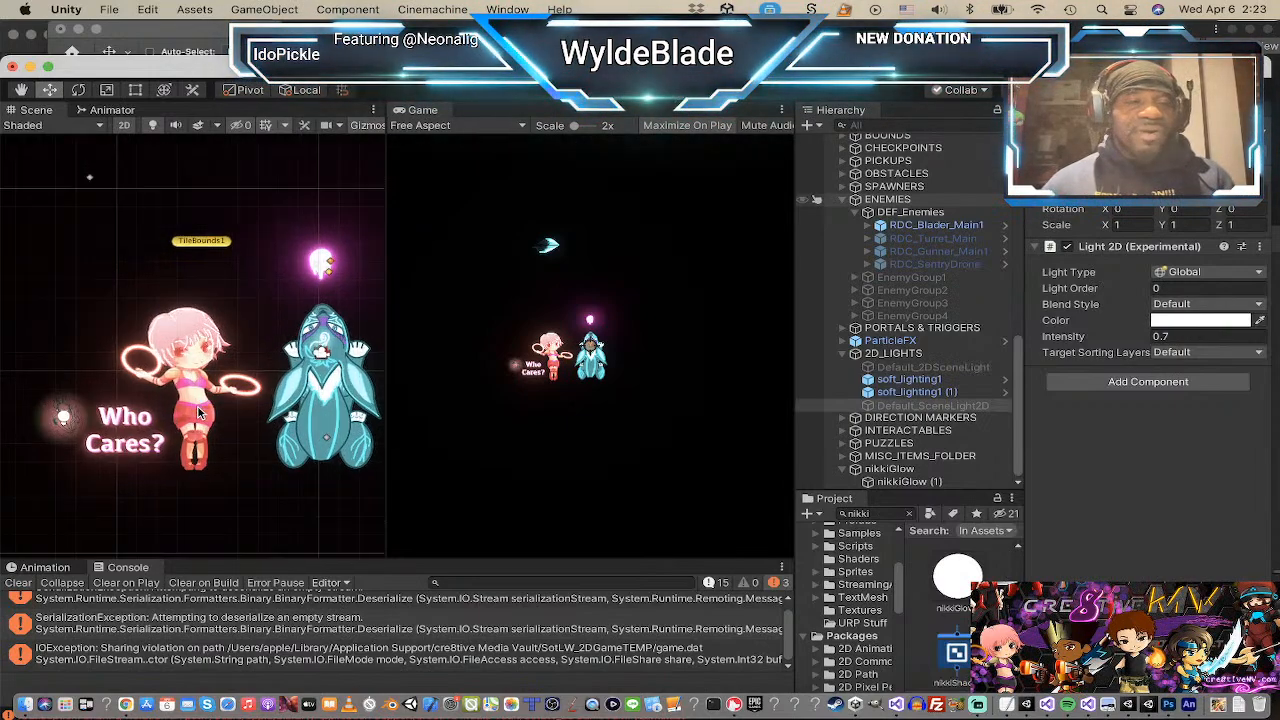
middle_drag(247, 526, 216, 467)
scroll(583, 403, up, 2)
scroll(584, 401, down, 2)
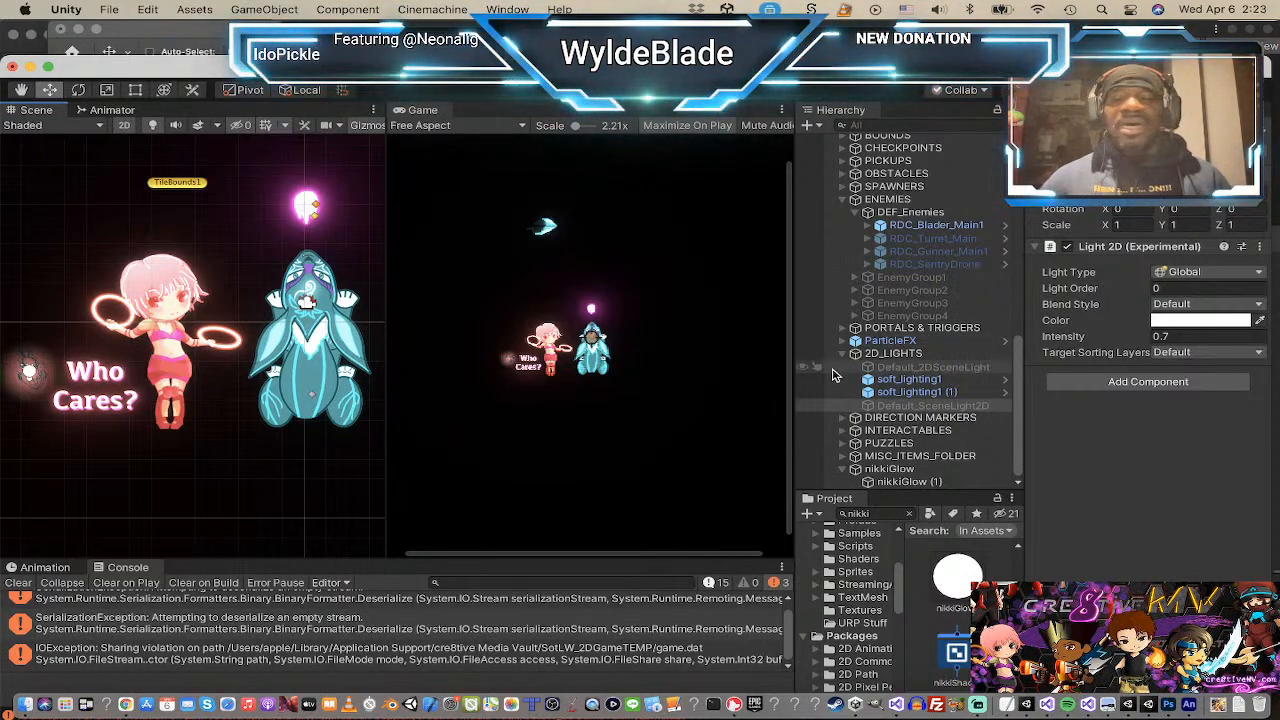
Step: Deactivate the nikkiGlow parent object in the scene
click(889, 469)
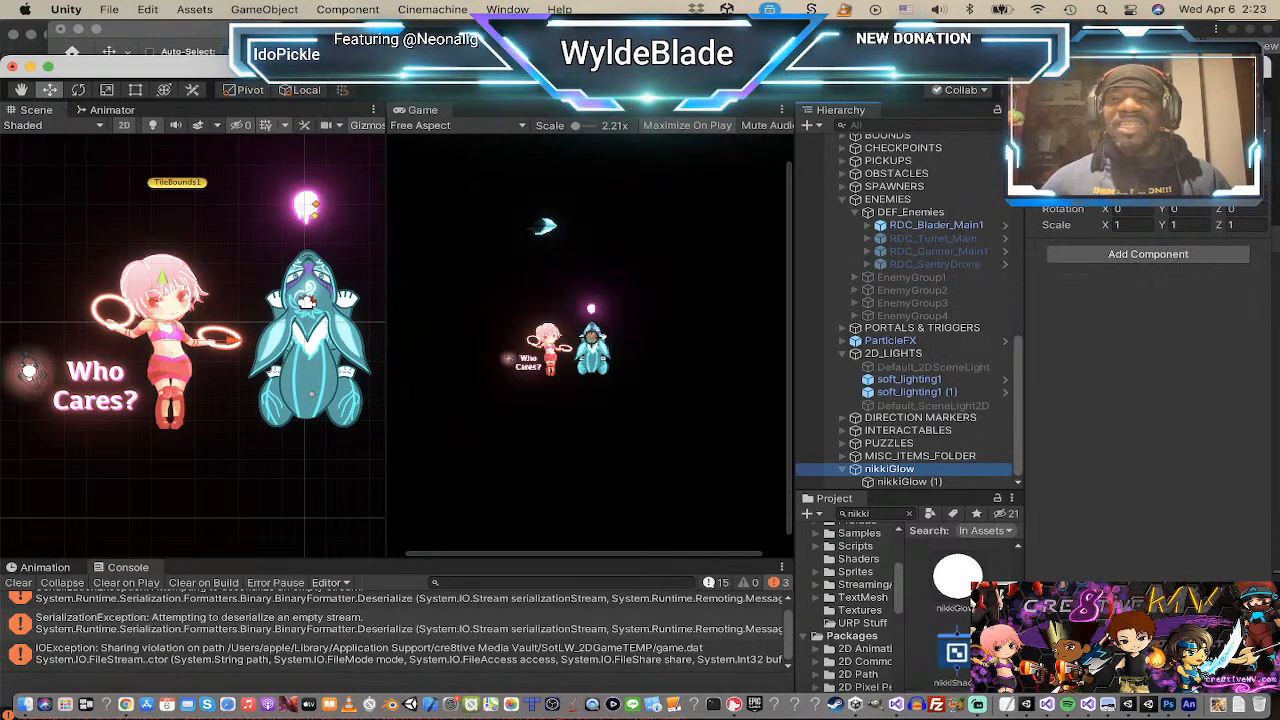
click(1066, 132)
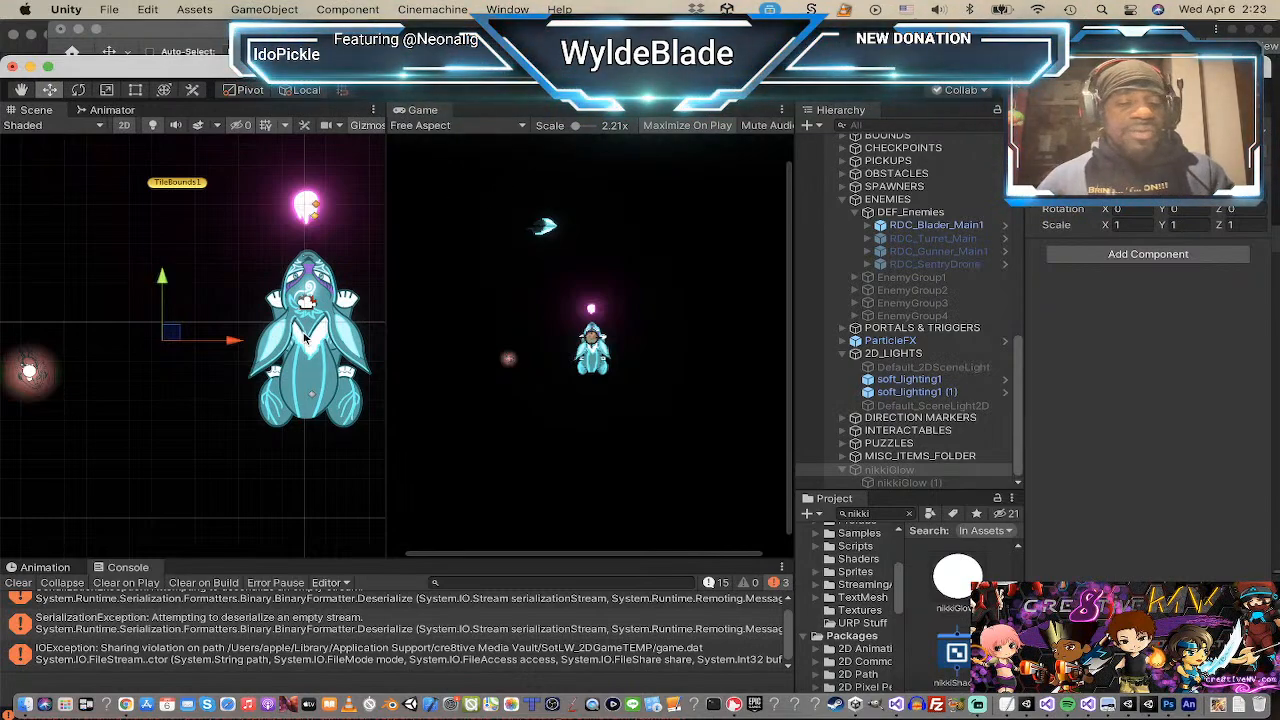
Step: Switch to Adobe Animate and examine the coloured character parts and the white emission shapes laid out on the stage
key(super+Tab)
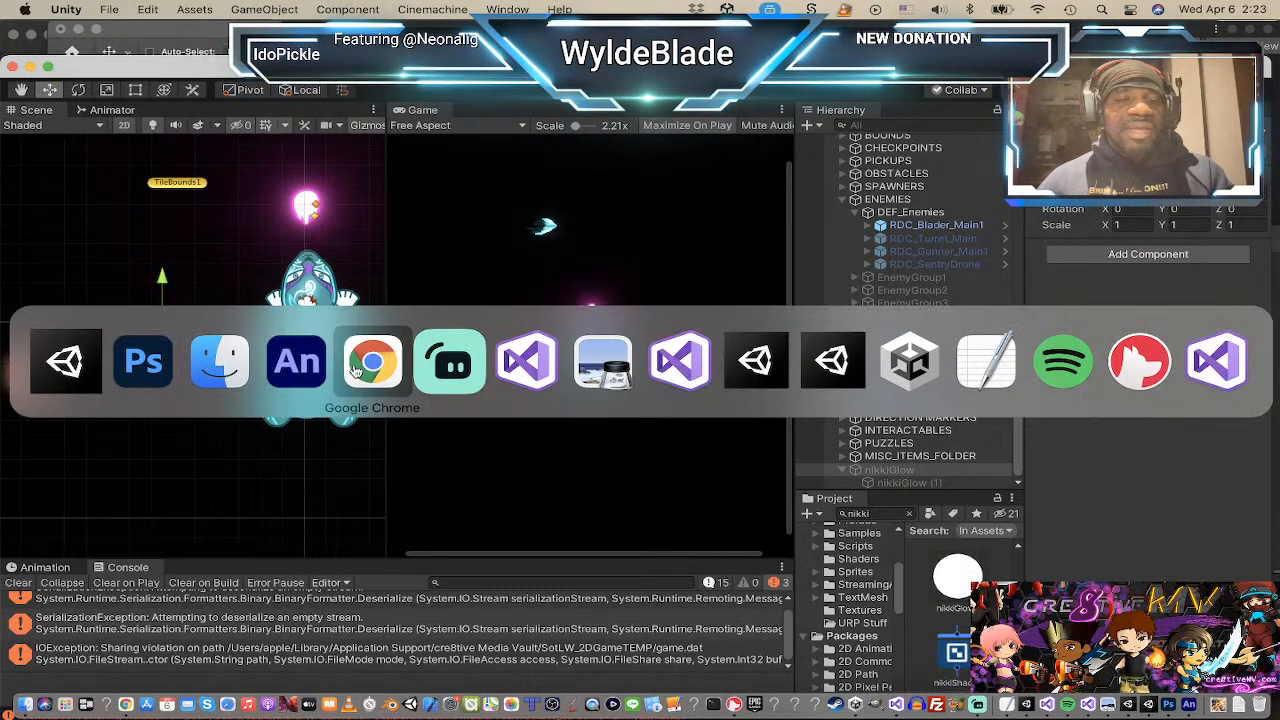
click(320, 370)
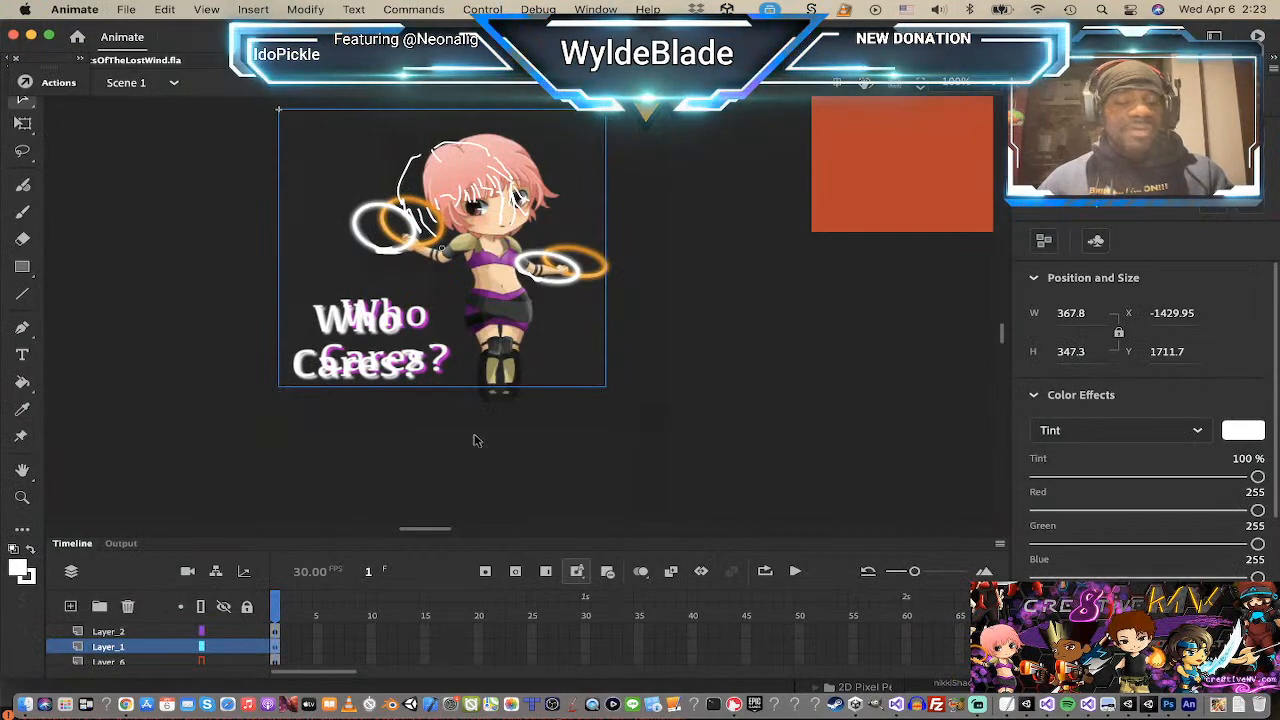
key(z)
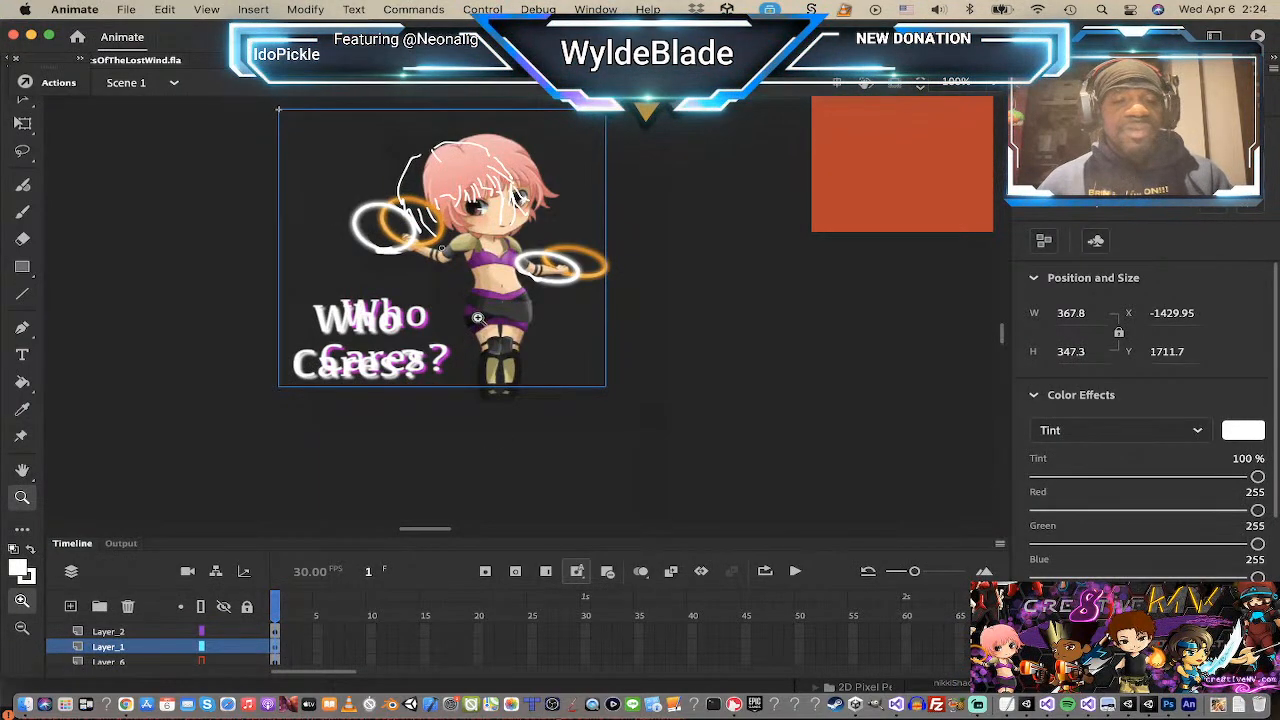
scroll(458, 346, up, 5)
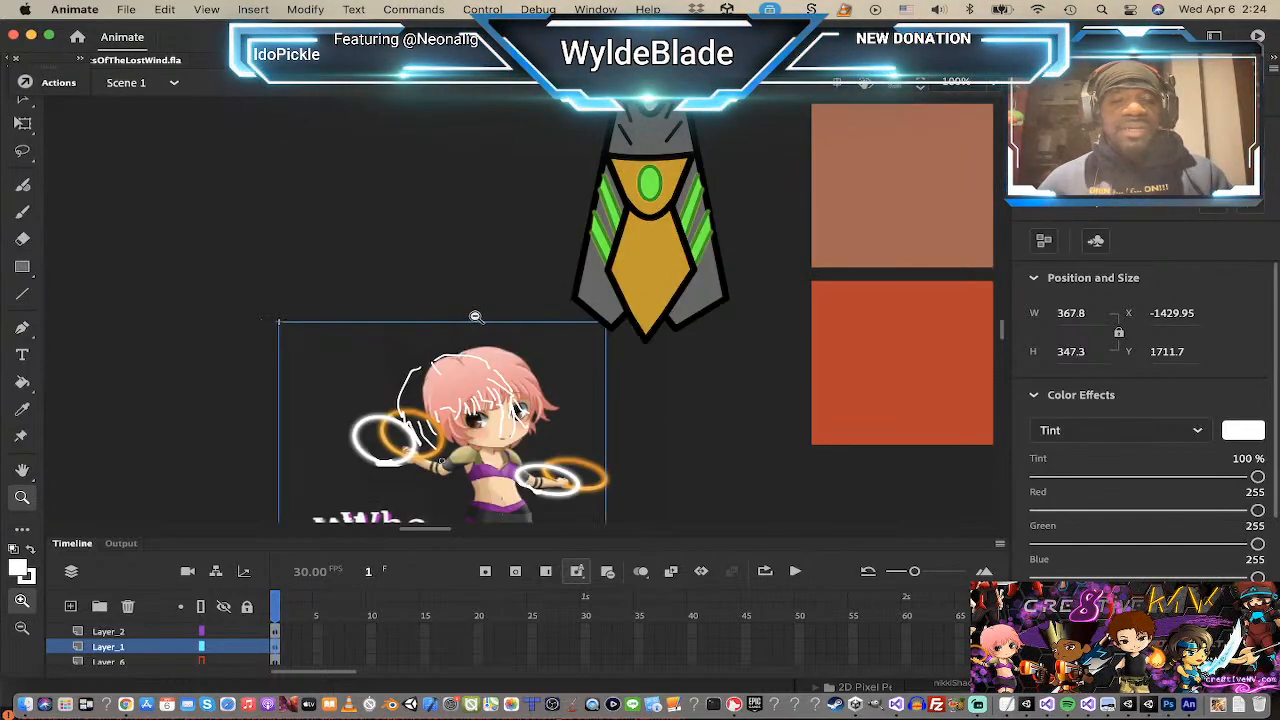
alt+click(470, 320)
alt+click(470, 320)
alt+click(469, 320)
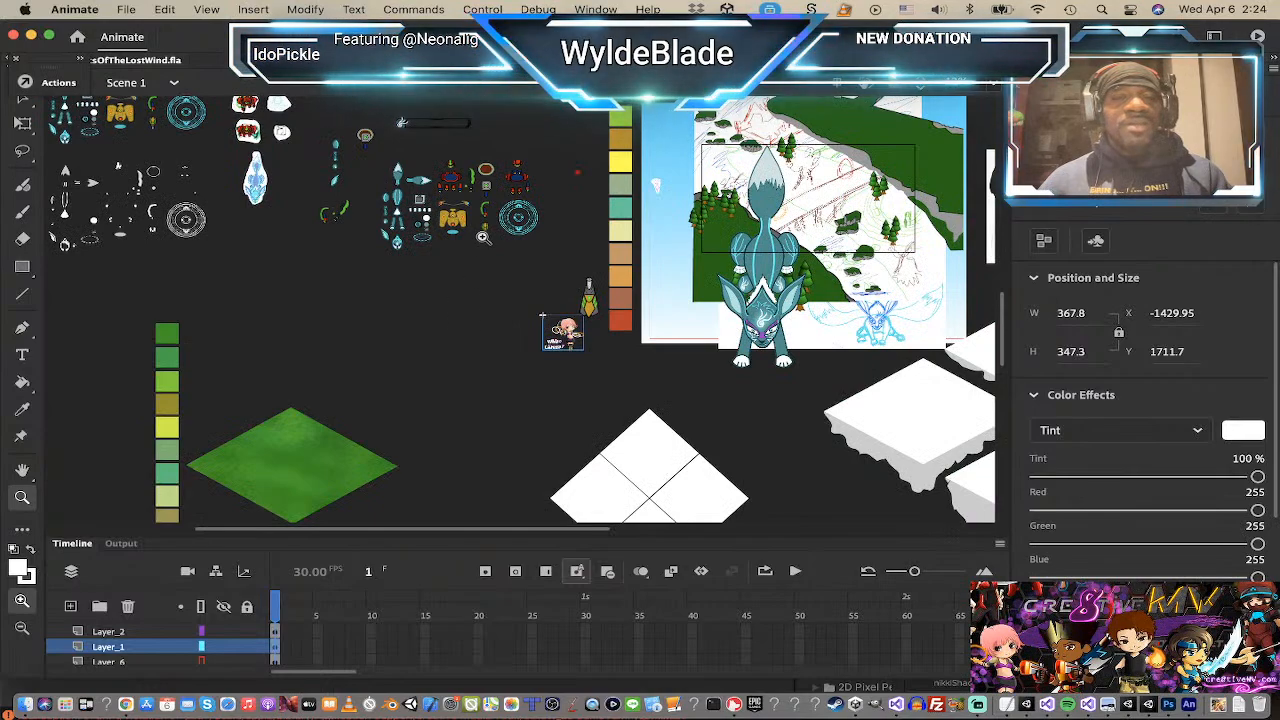
scroll(244, 221, up, 2)
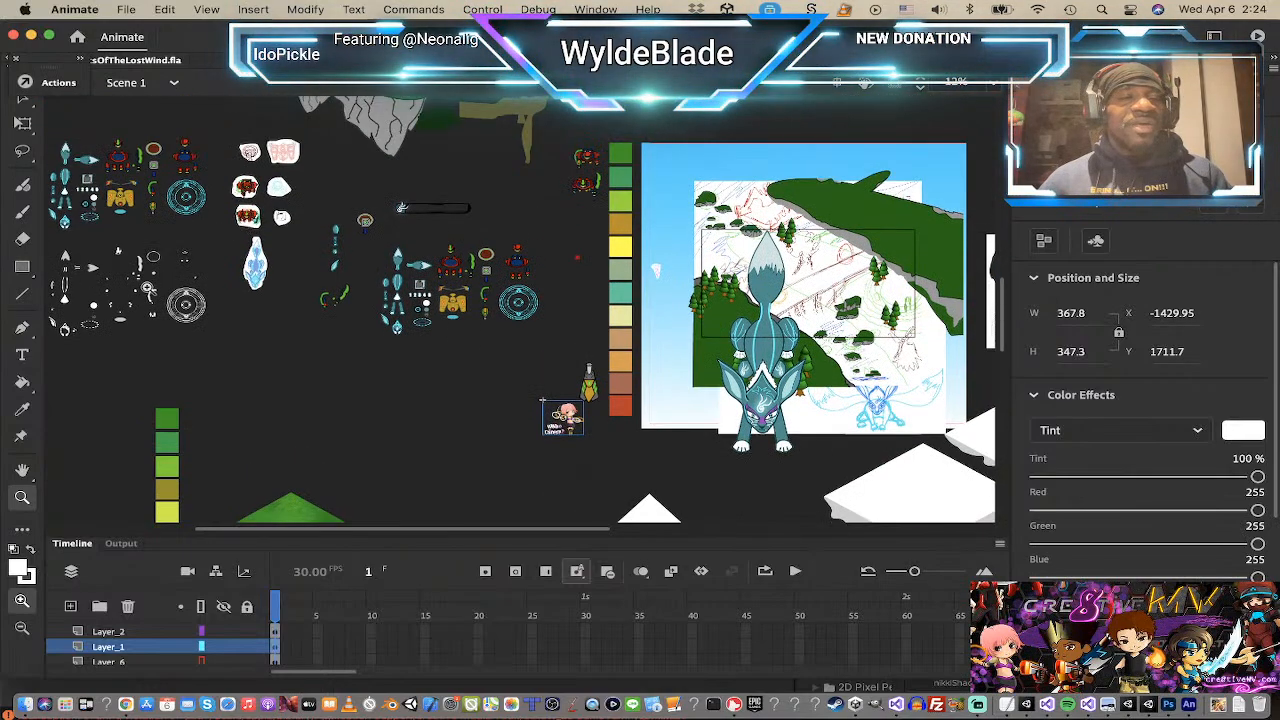
drag(123, 362, 352, 375)
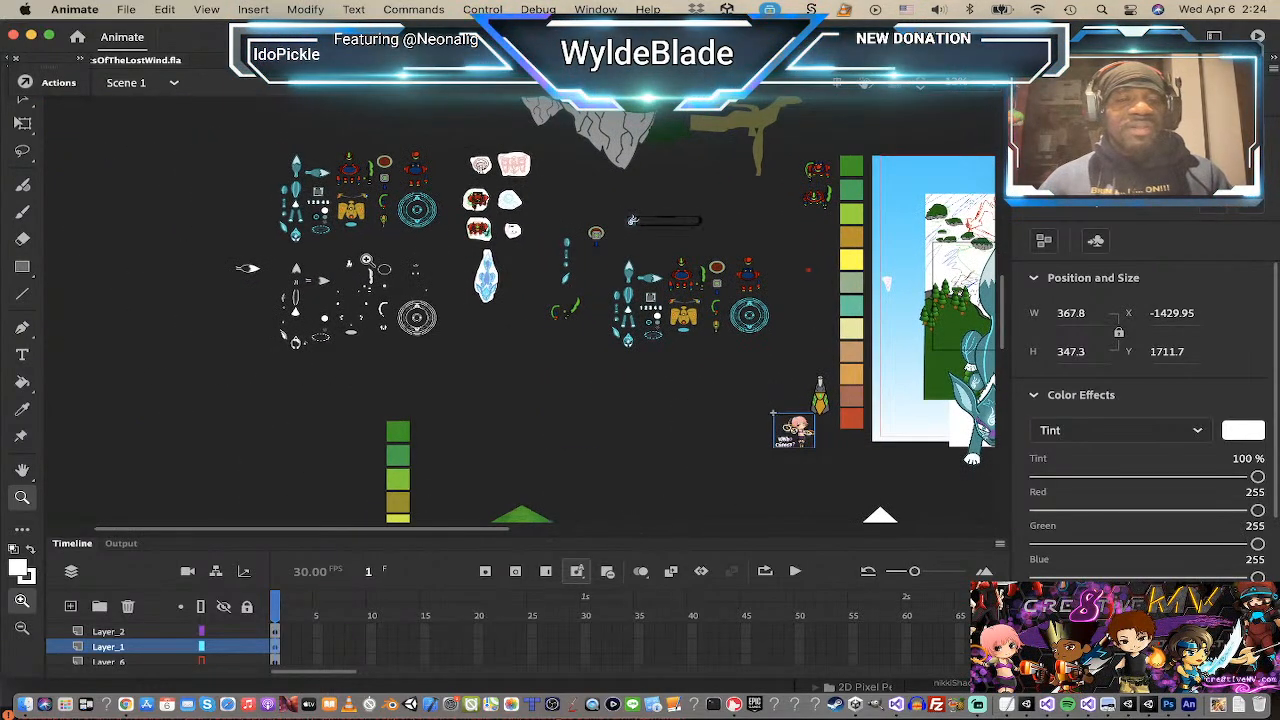
click(366, 259)
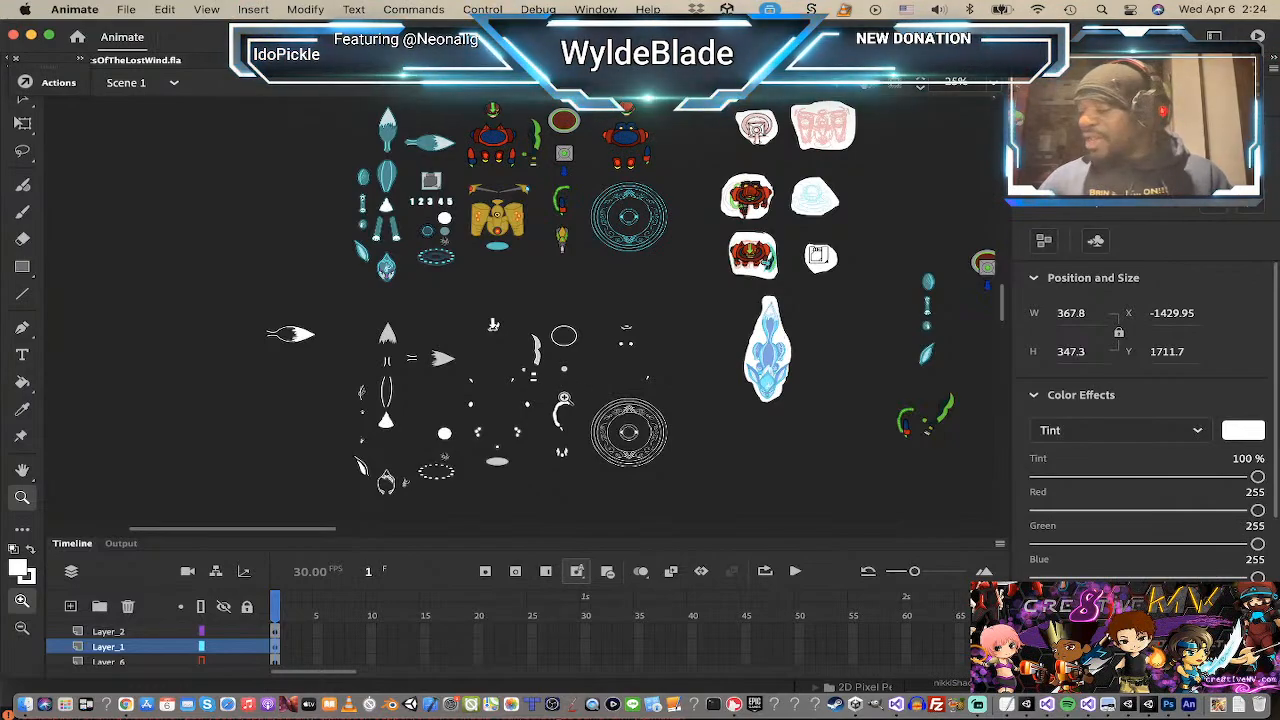
scroll(595, 272, up, 2)
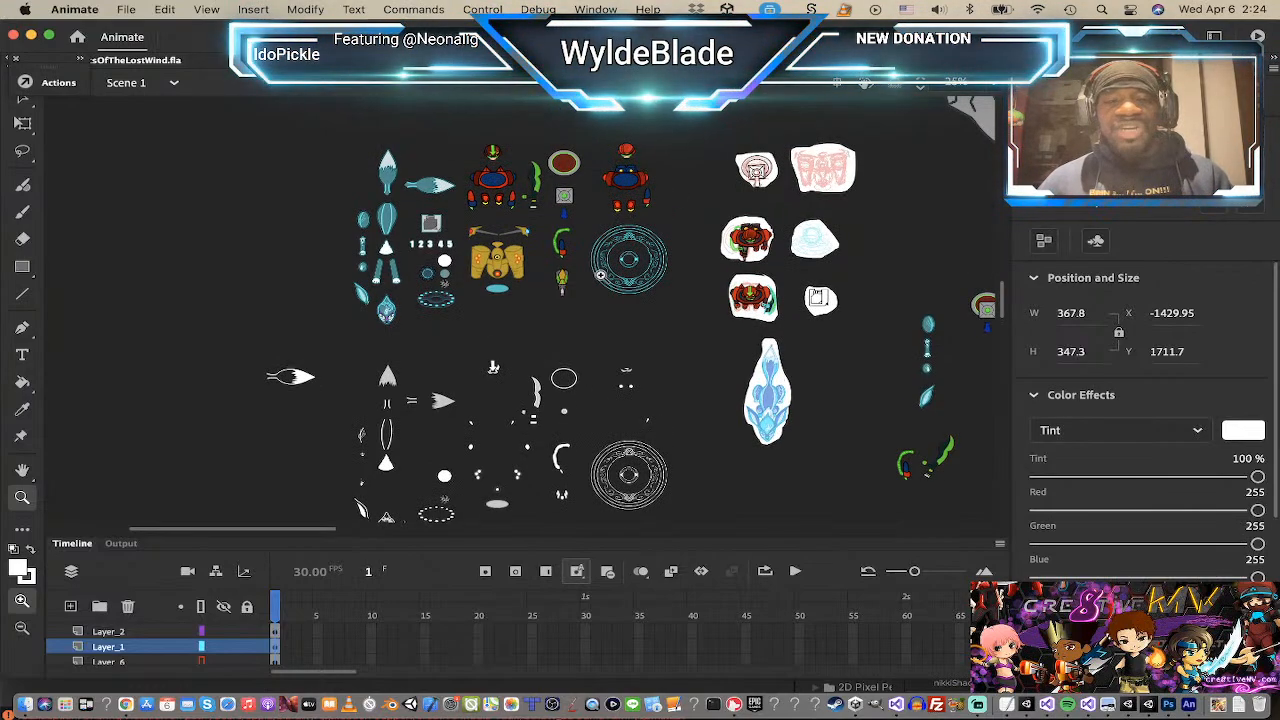
click(501, 208)
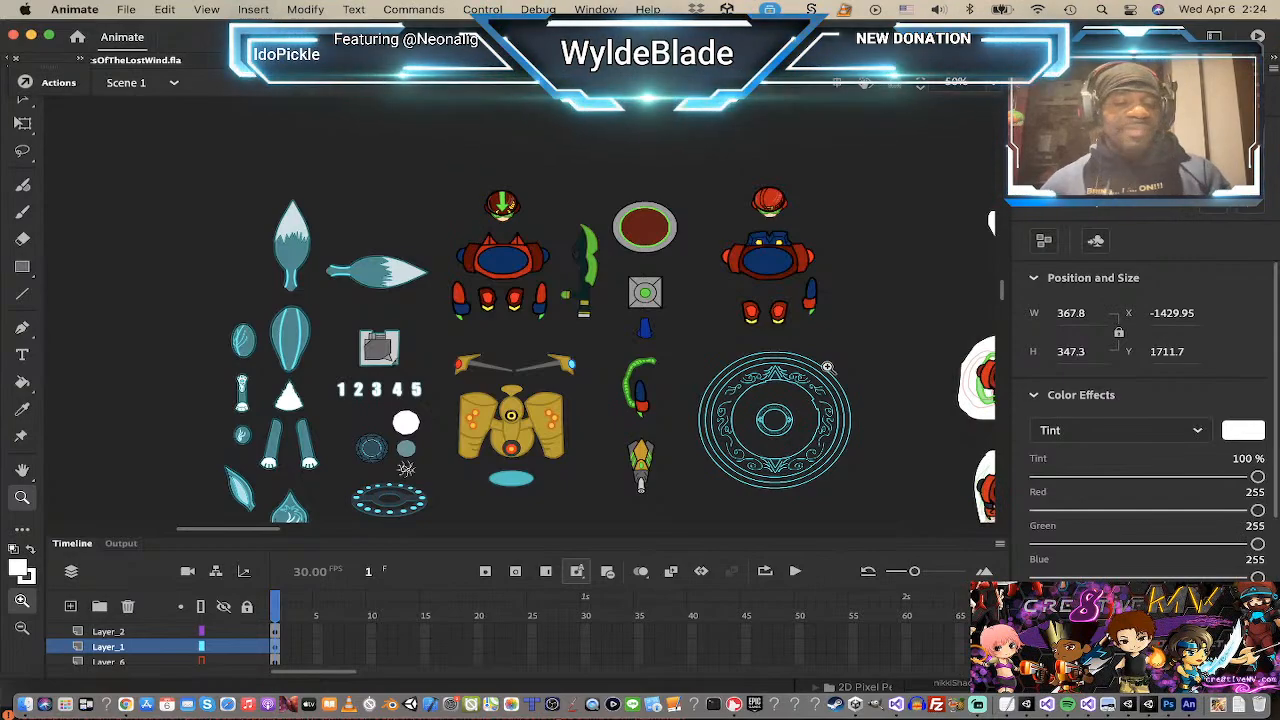
Step: Switch back to Unity, reactivate the Default_SceneLight2D object and look at the red enemy beside the player in the lit scene
key(super+Tab)
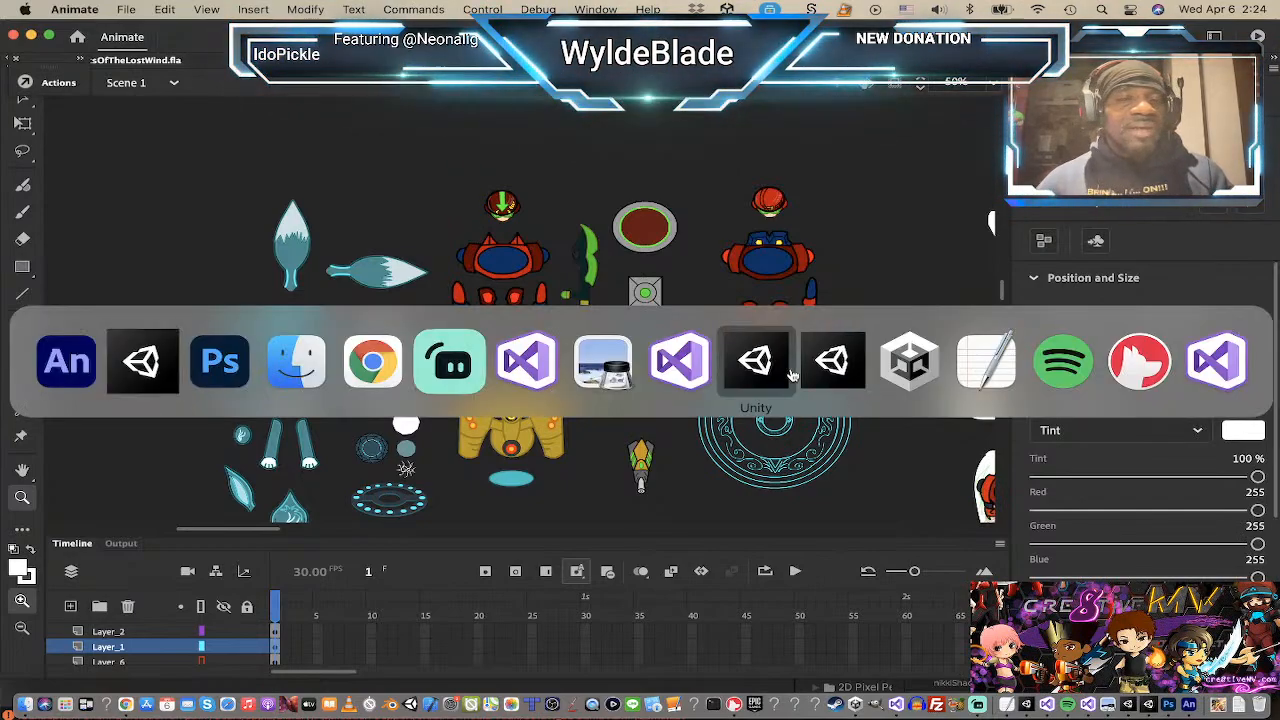
click(166, 357)
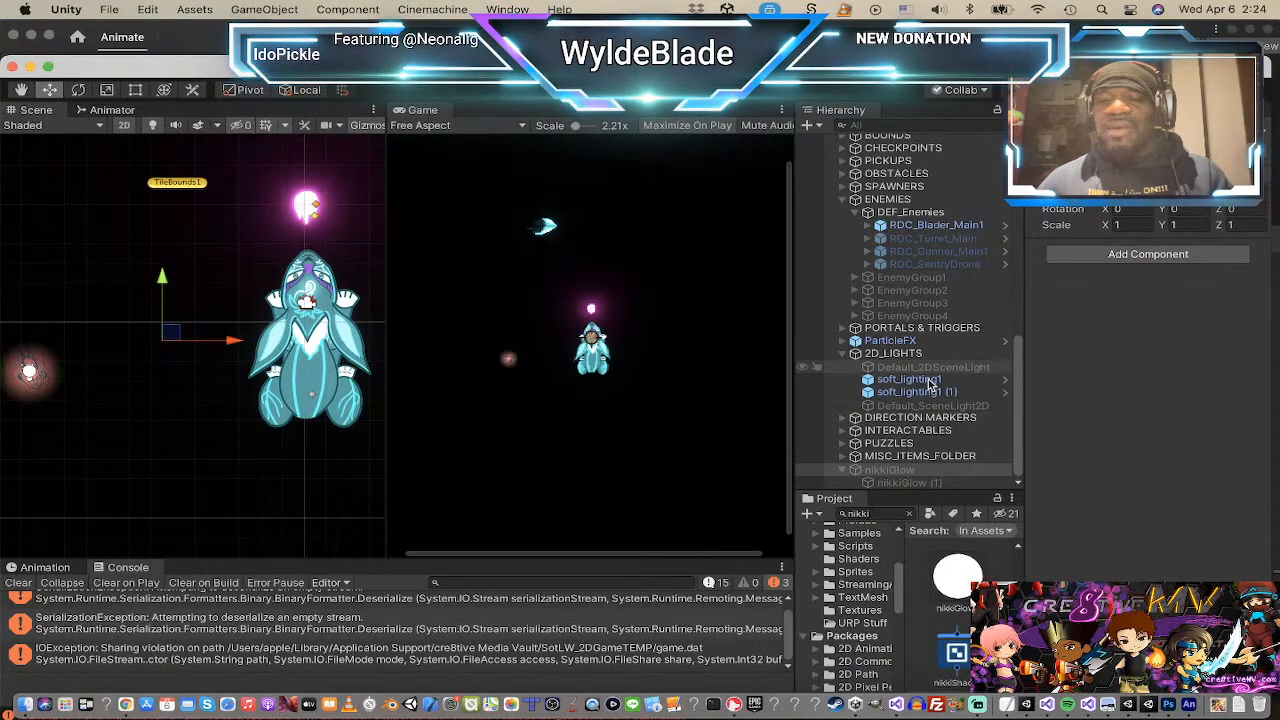
click(920, 406)
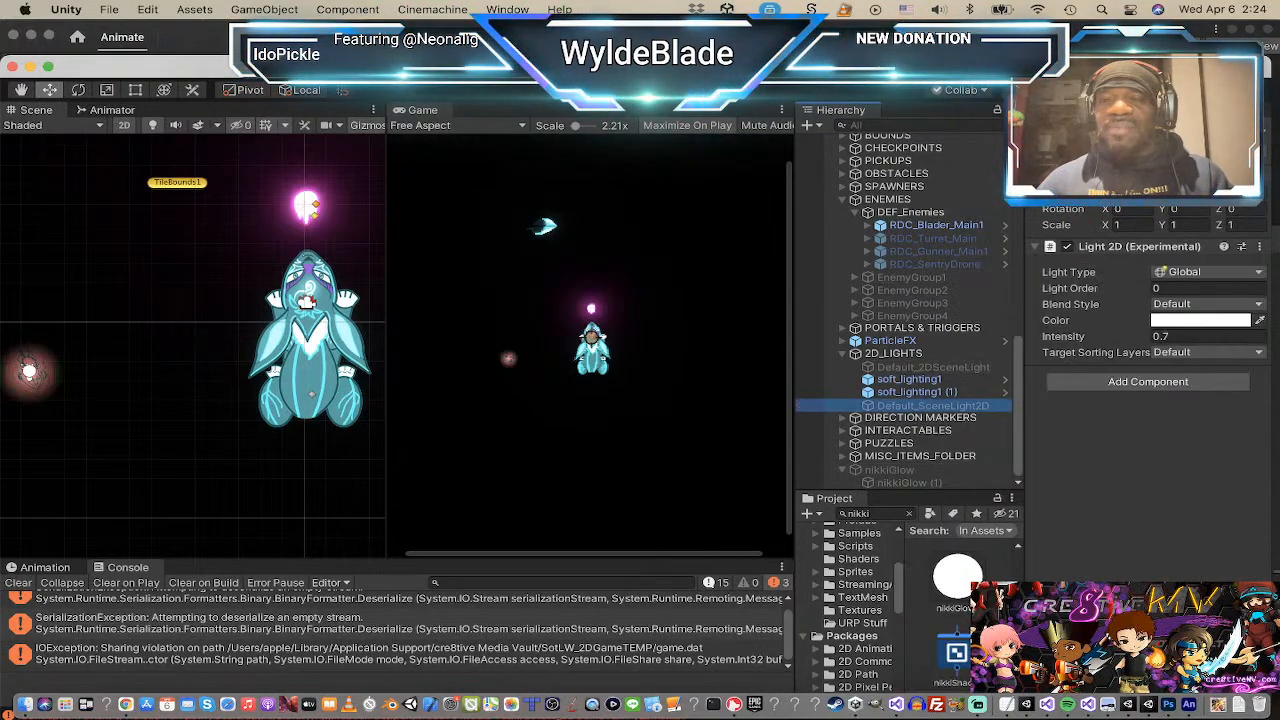
click(1068, 135)
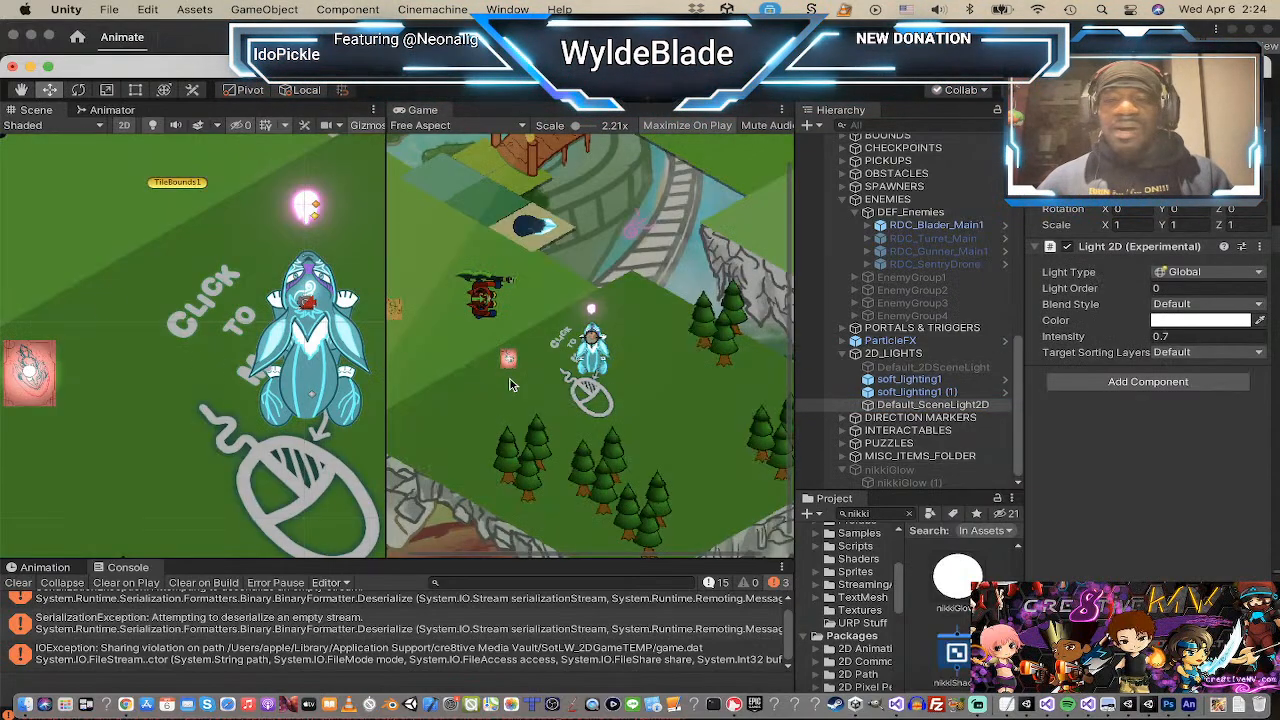
scroll(210, 345, down, 4)
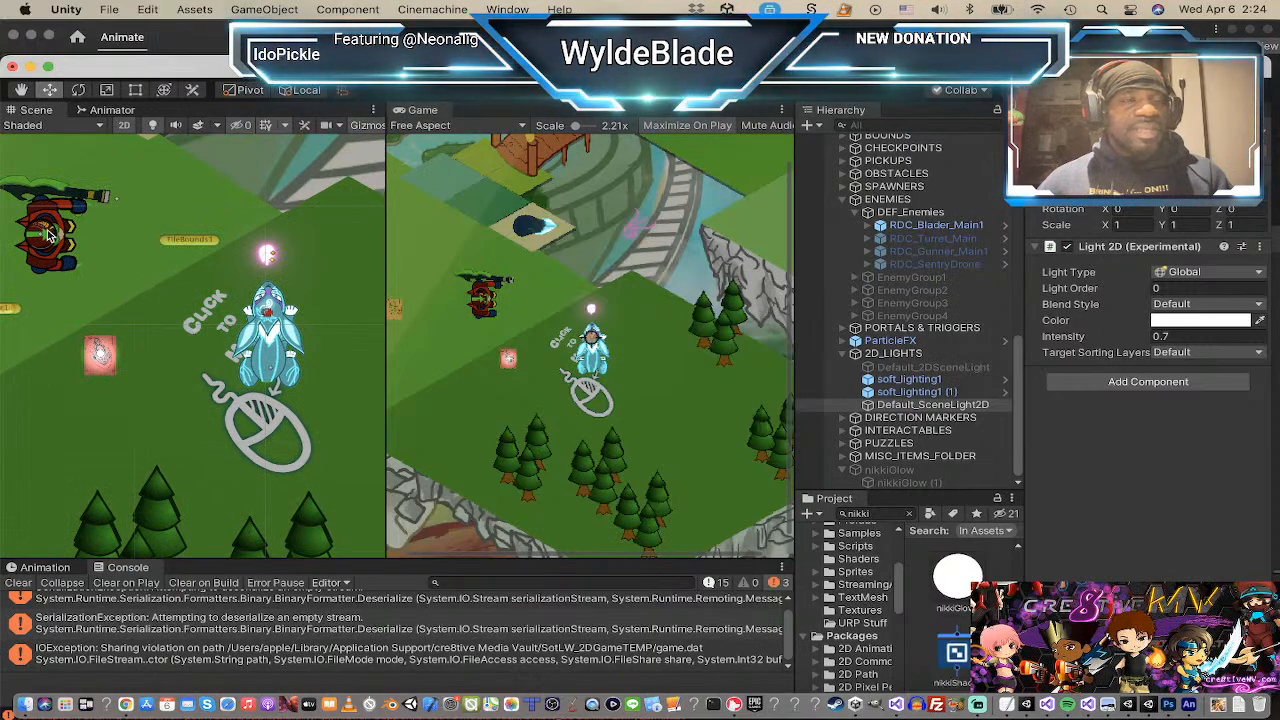
scroll(48, 233, down, 1)
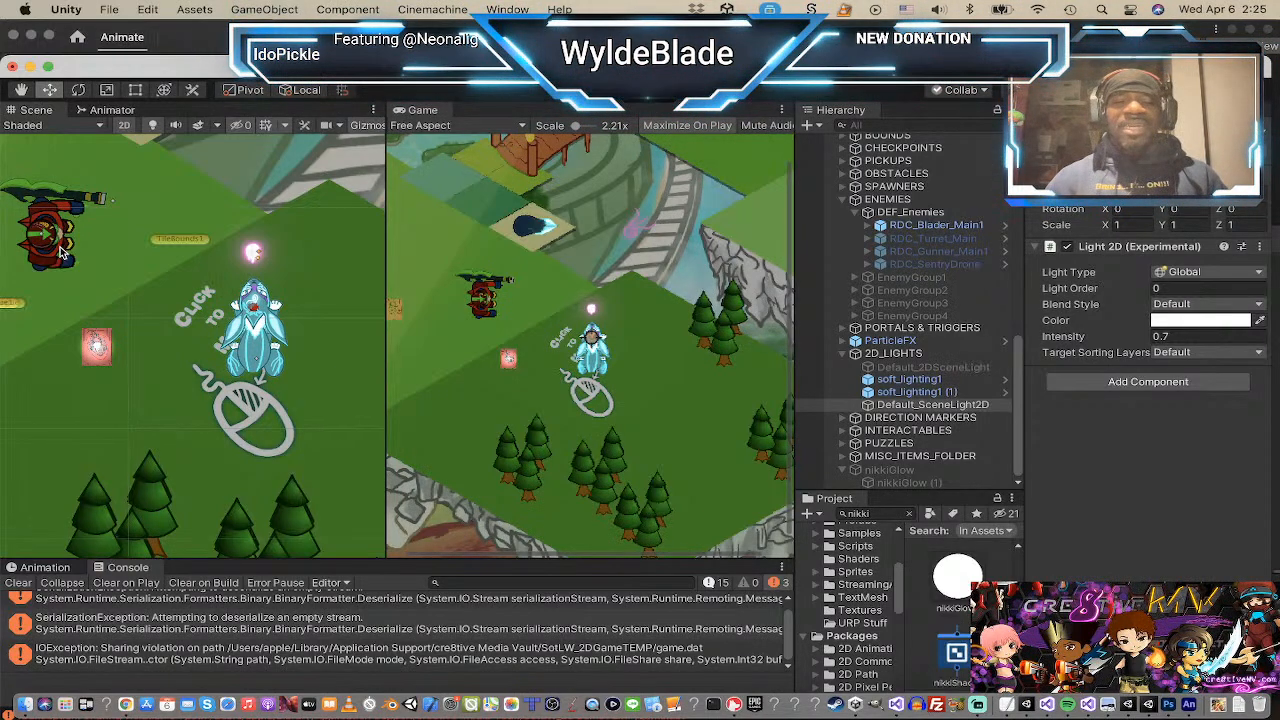
Step: Return to Adobe Animate, select the coloured sprite sheet and compare it with the matching white emission sheet below it
key(super+Tab)
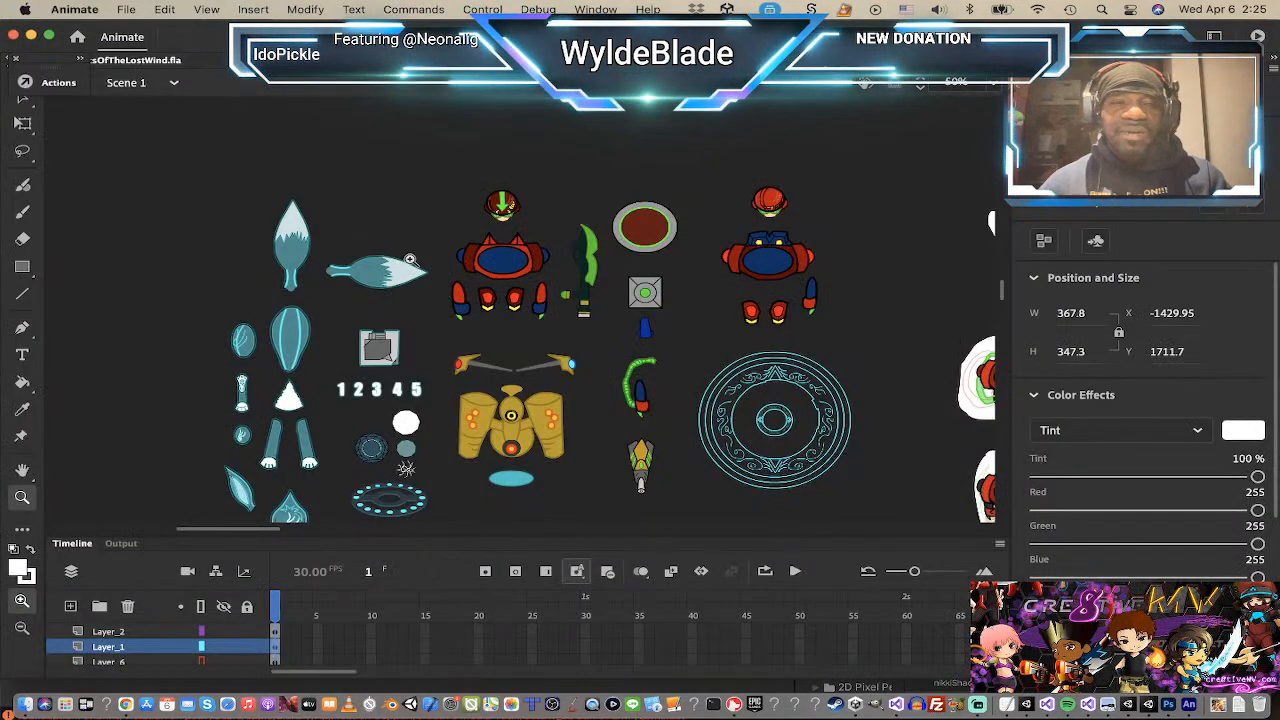
key(v)
click(493, 263)
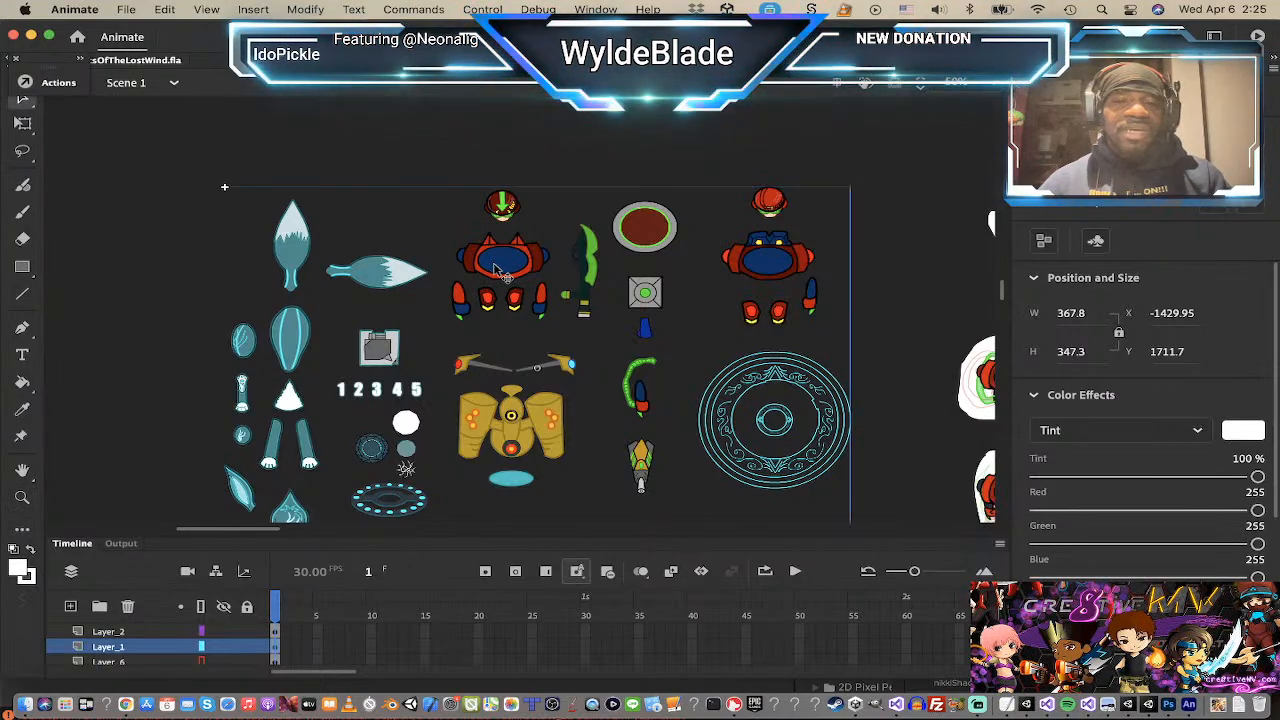
scroll(493, 263, down, 10)
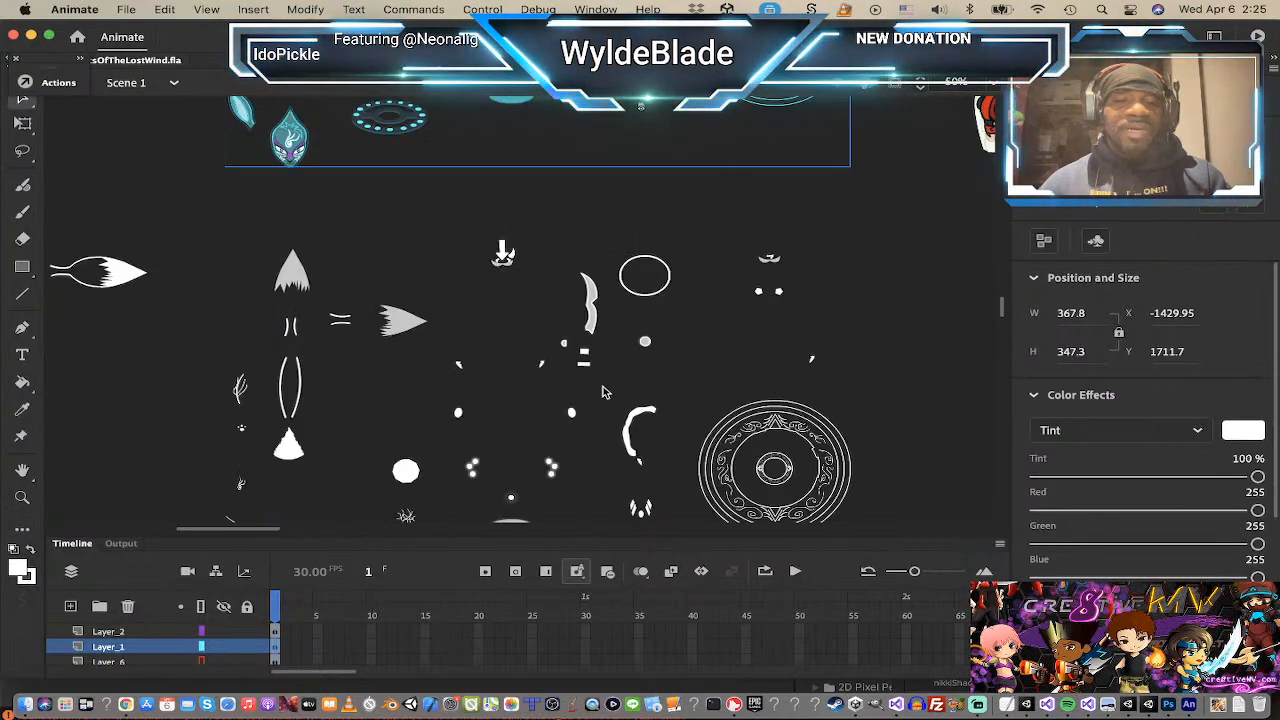
scroll(673, 192, up, 3)
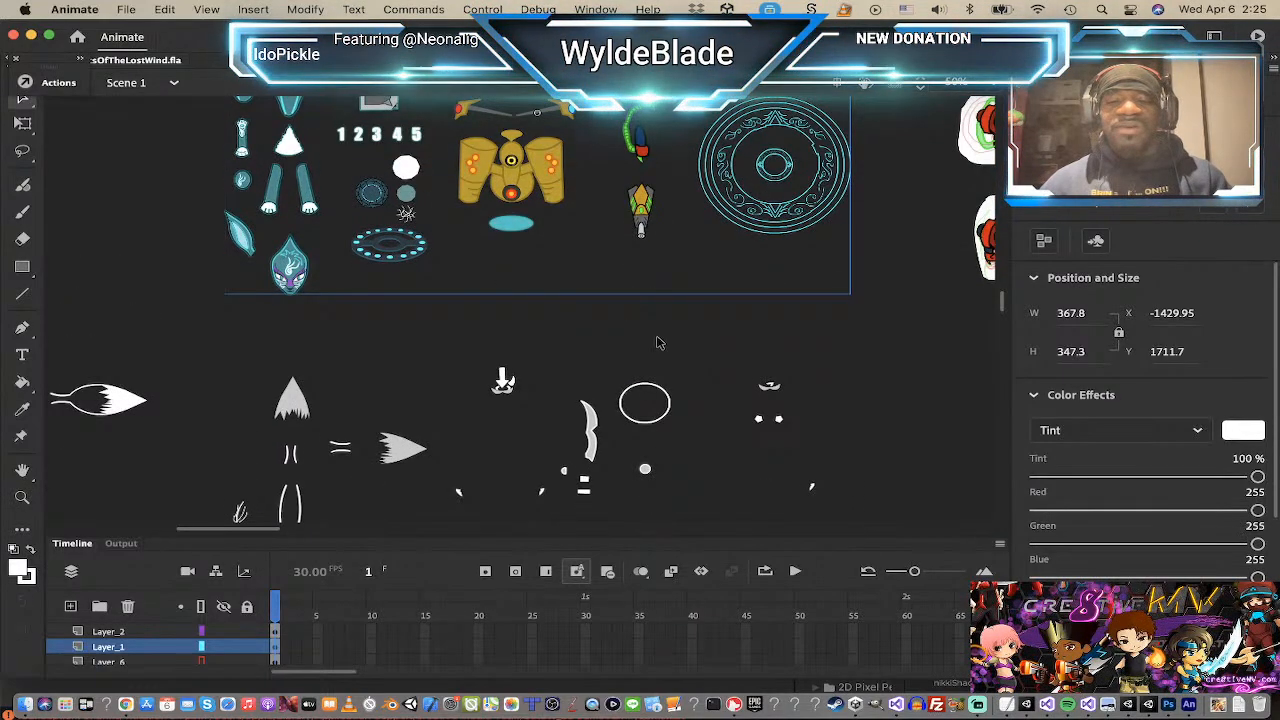
scroll(655, 343, down, 3)
scroll(605, 345, down, 10)
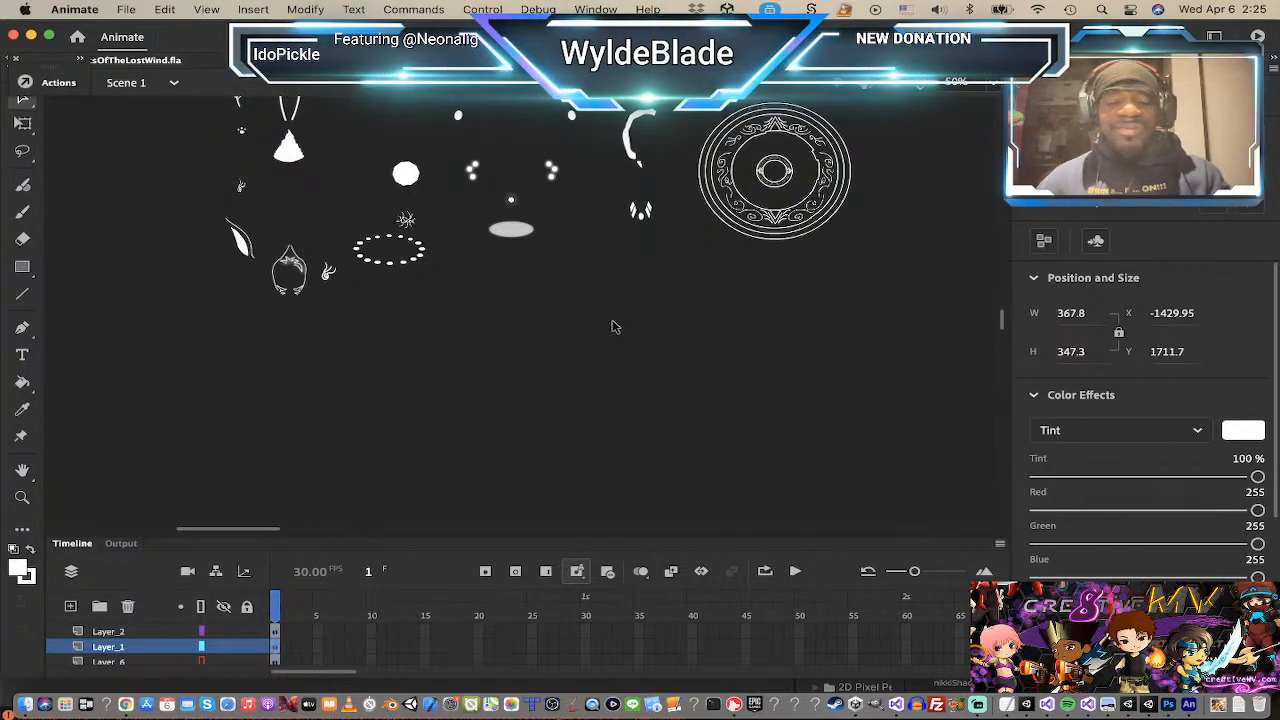
Step: Switch back to Unity and duplicate the RDC_Blader_Main1 enemy in the DEF_Enemies group
scroll(437, 218, up, 9)
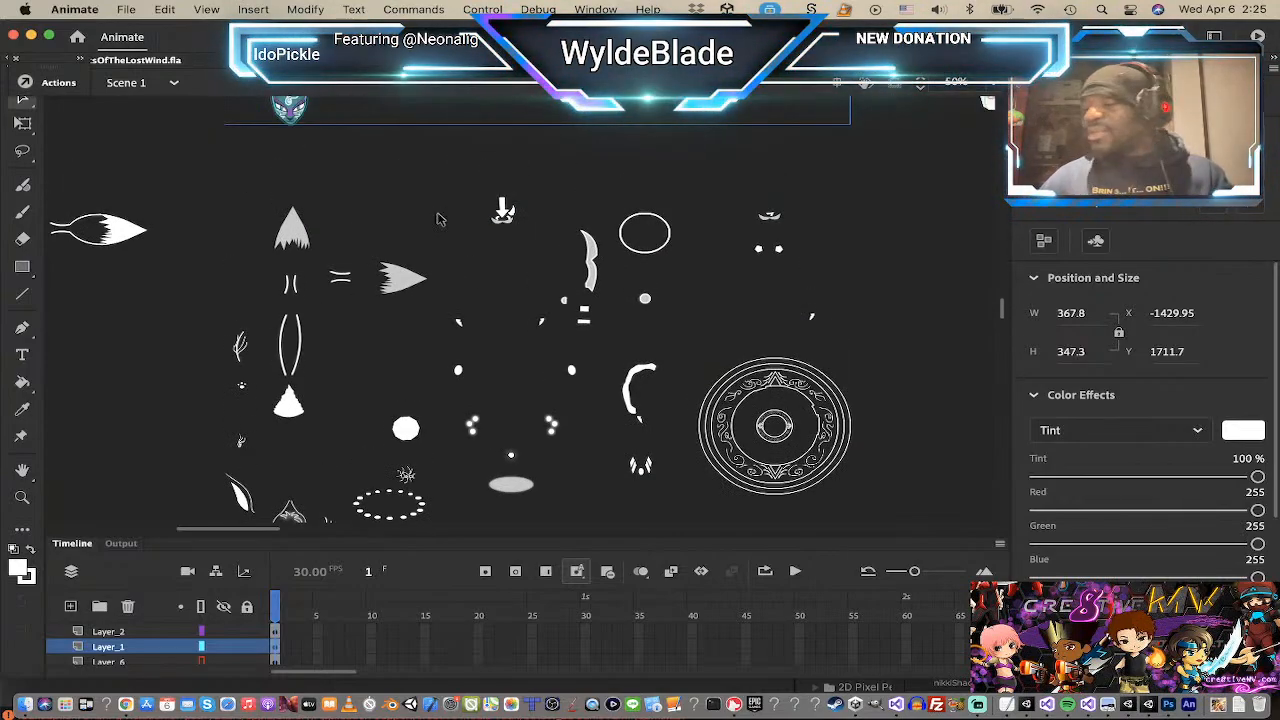
key(super+Tab)
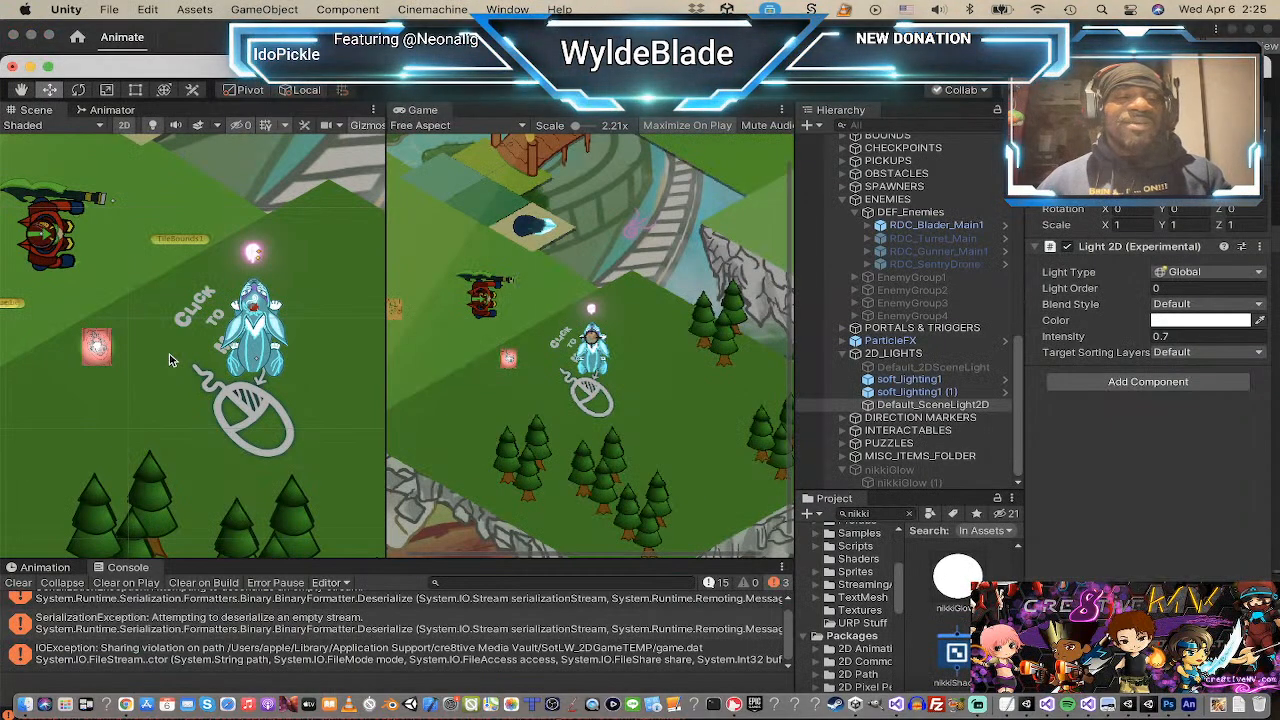
scroll(143, 316, up, 1)
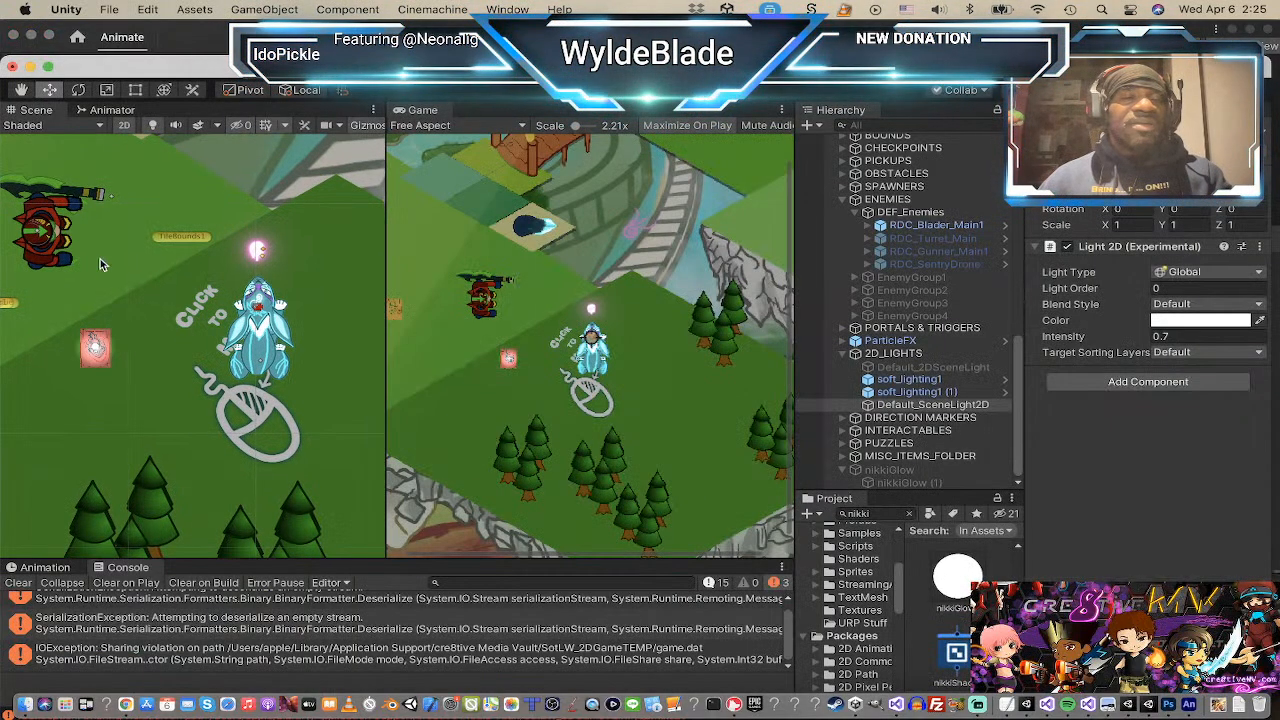
middle_drag(100, 259, 268, 399)
scroll(268, 396, up, 3)
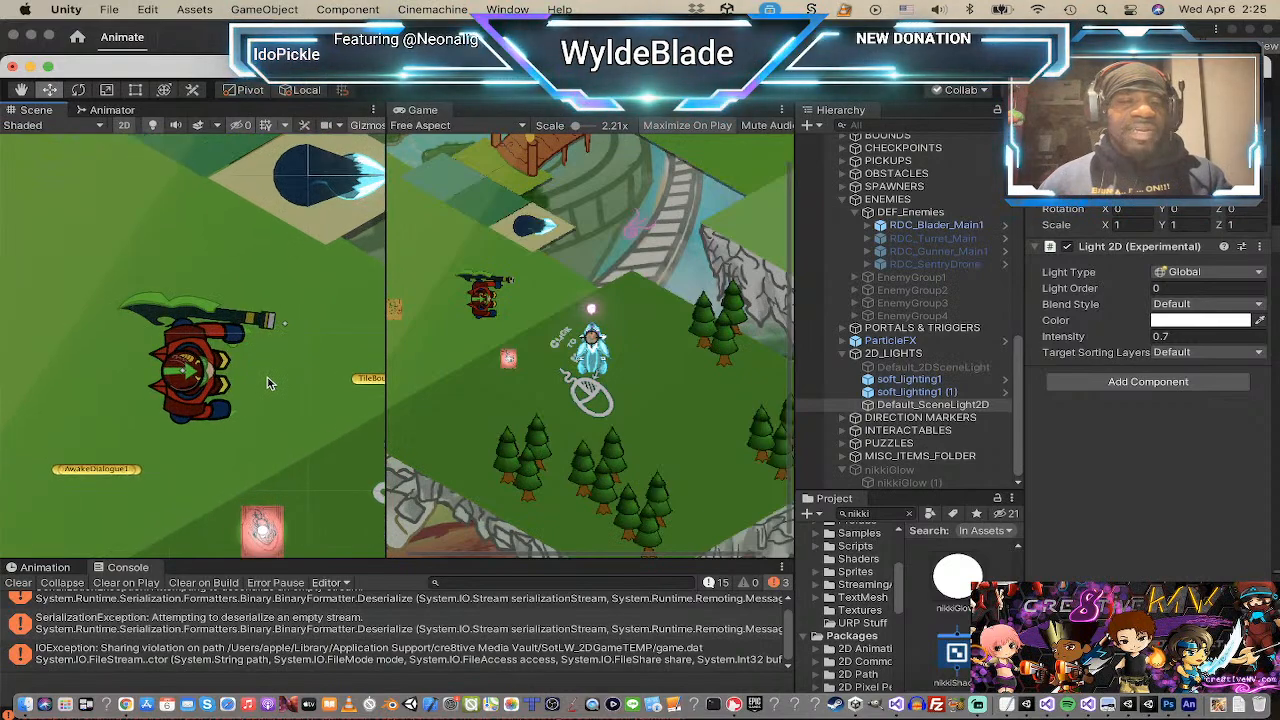
scroll(268, 383, up, 1)
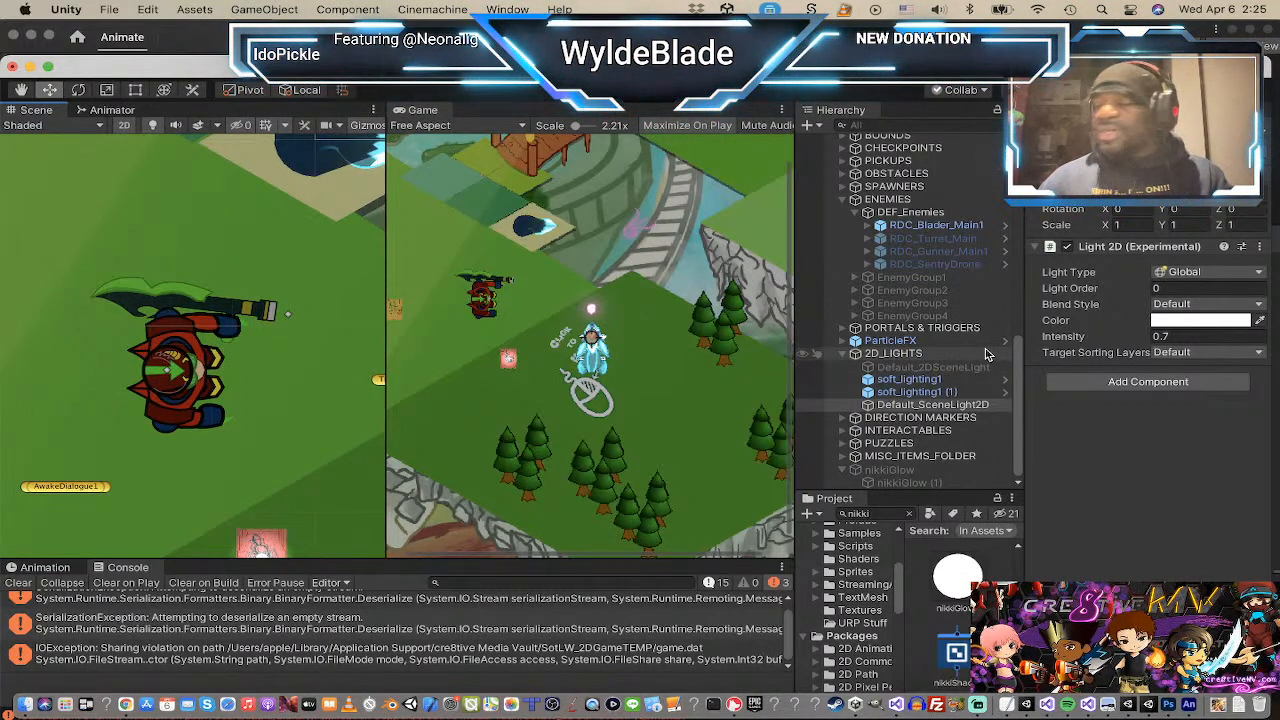
click(869, 226)
click(873, 227)
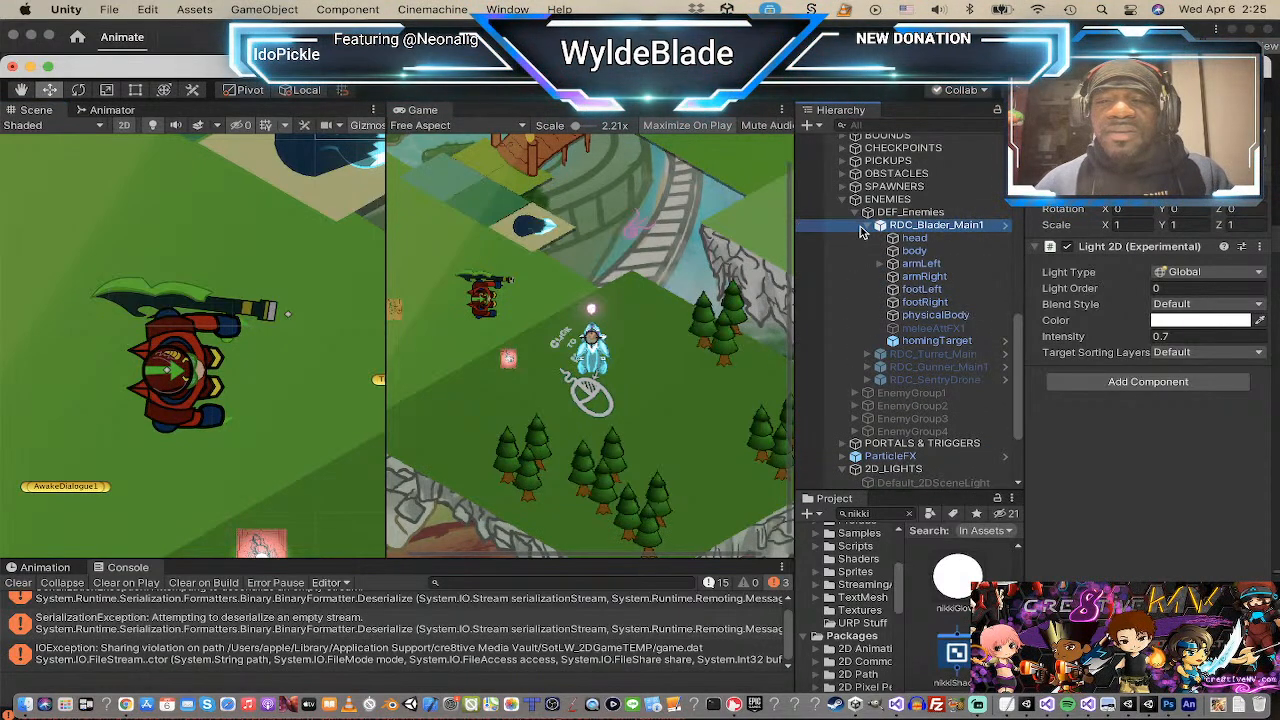
click(869, 226)
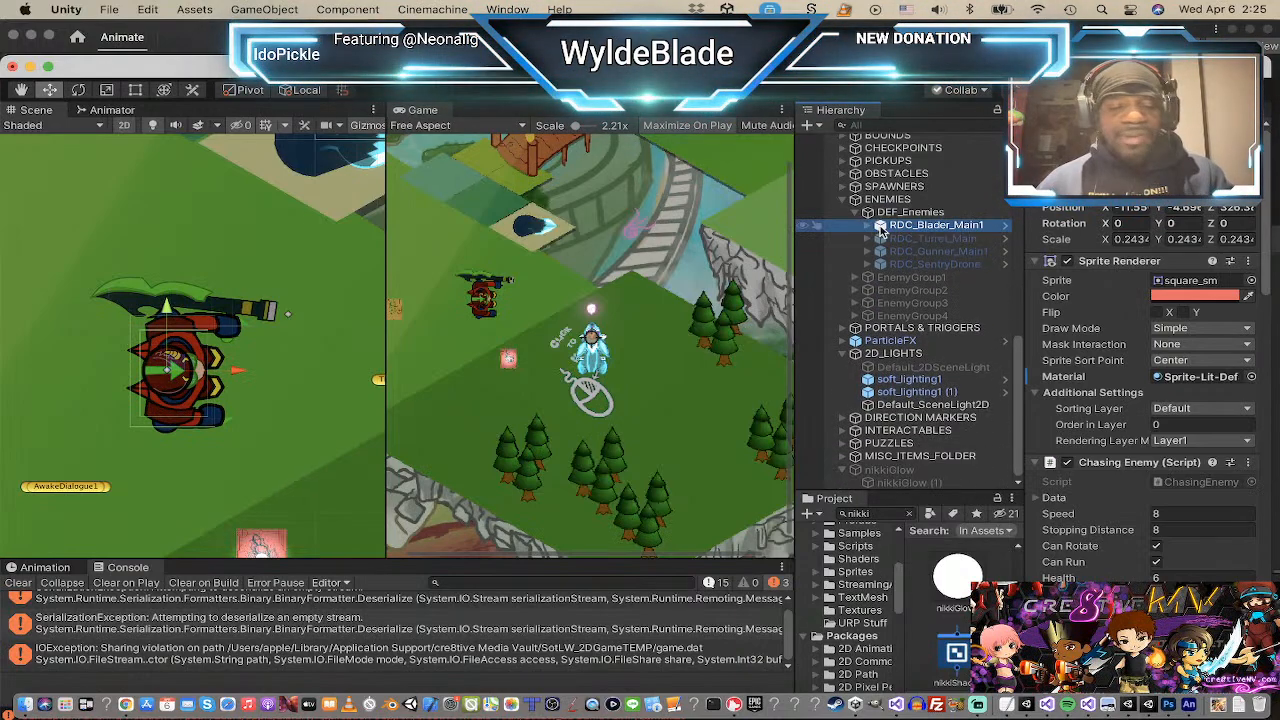
key(super+d)
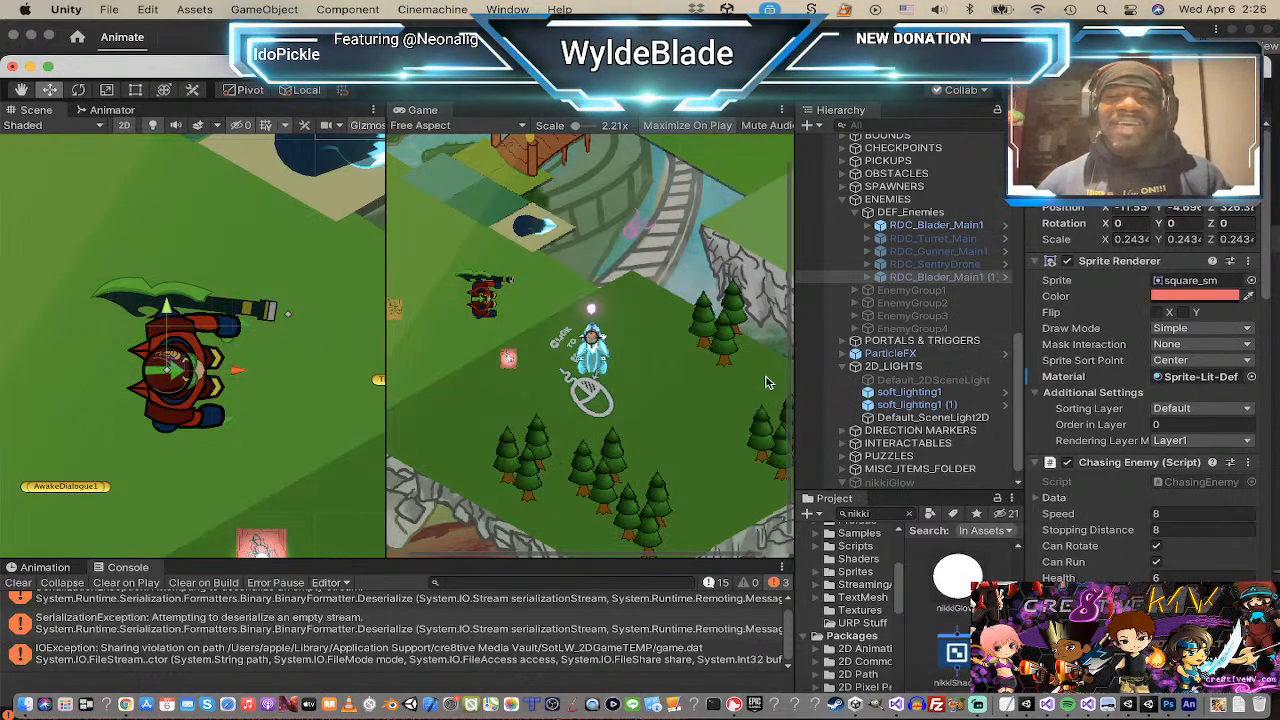
Step: Activate the duplicated Blader enemy and keep it selected
click(956, 226)
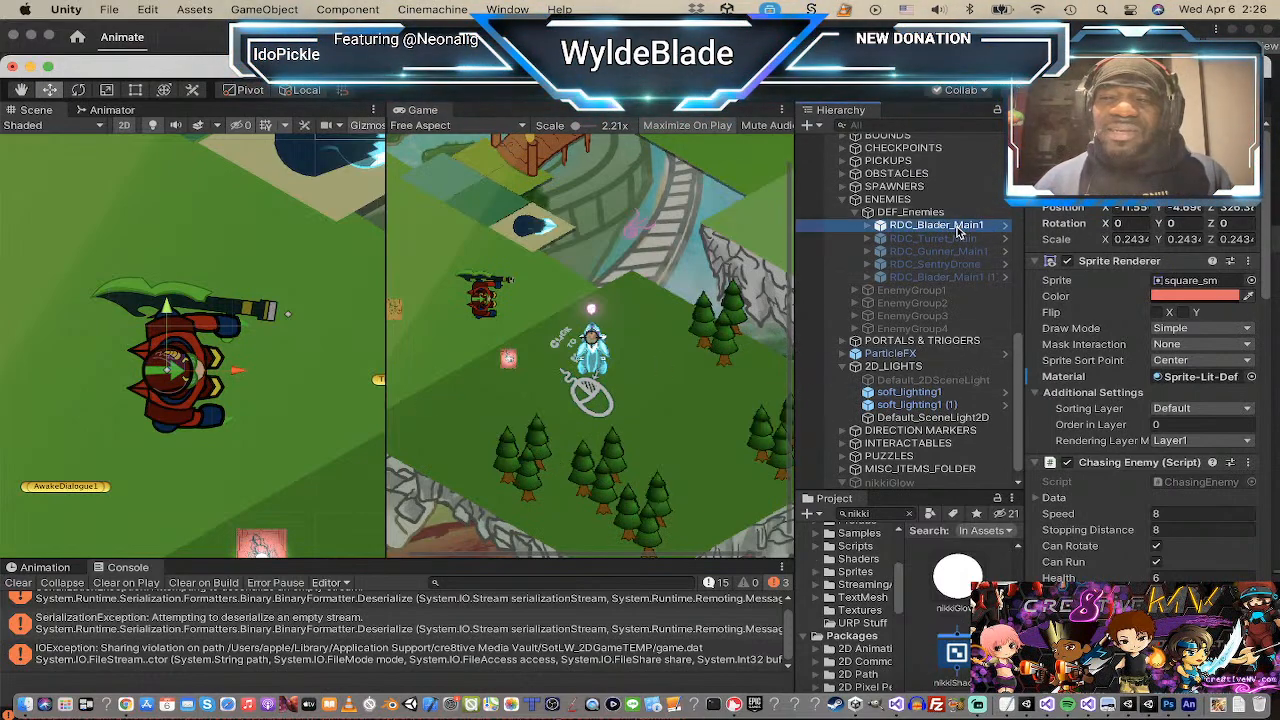
click(881, 279)
click(1067, 135)
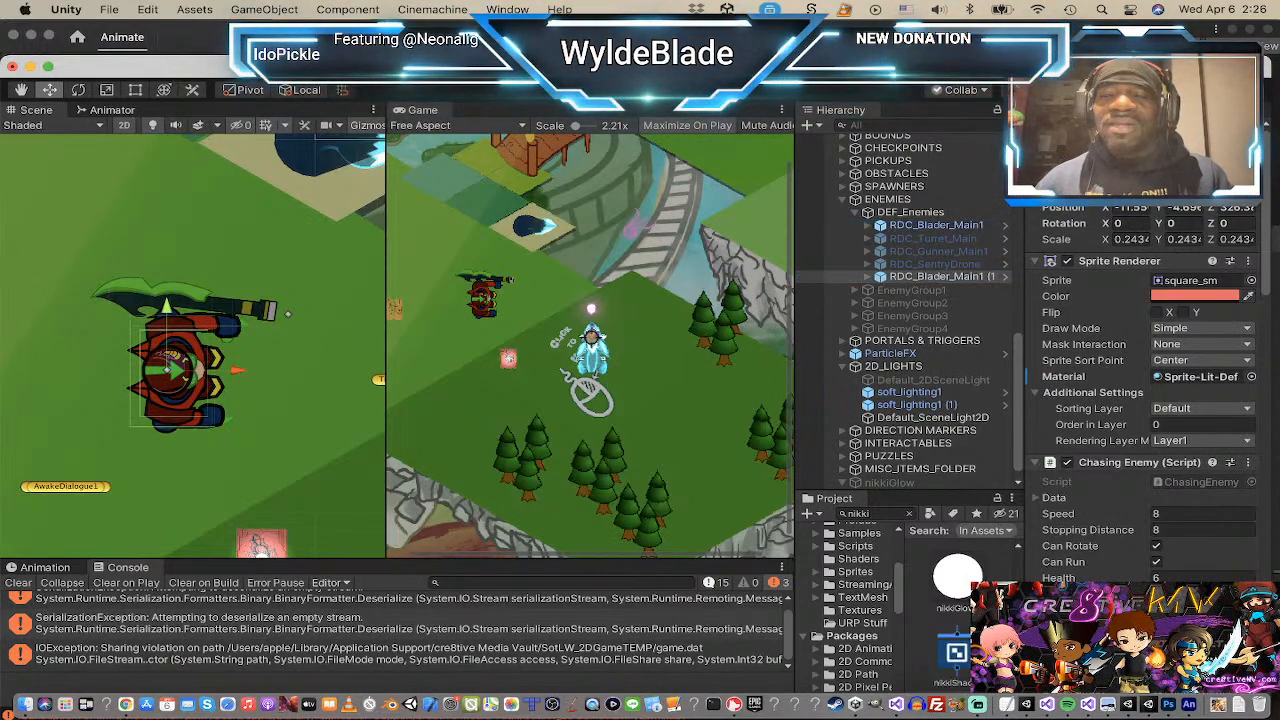
click(883, 278)
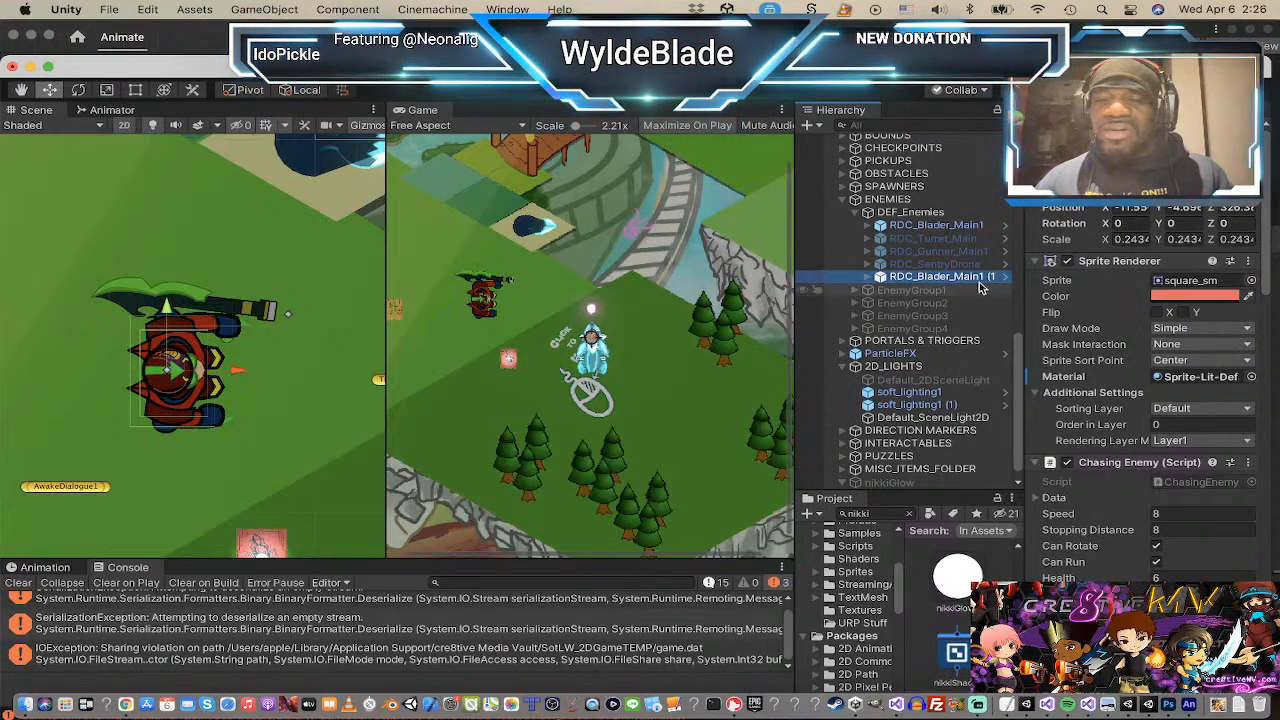
Step: Inspect the sprite renderer of each body part in the duplicated Blader, including head, body, arms, feet and weaponSprite
click(866, 280)
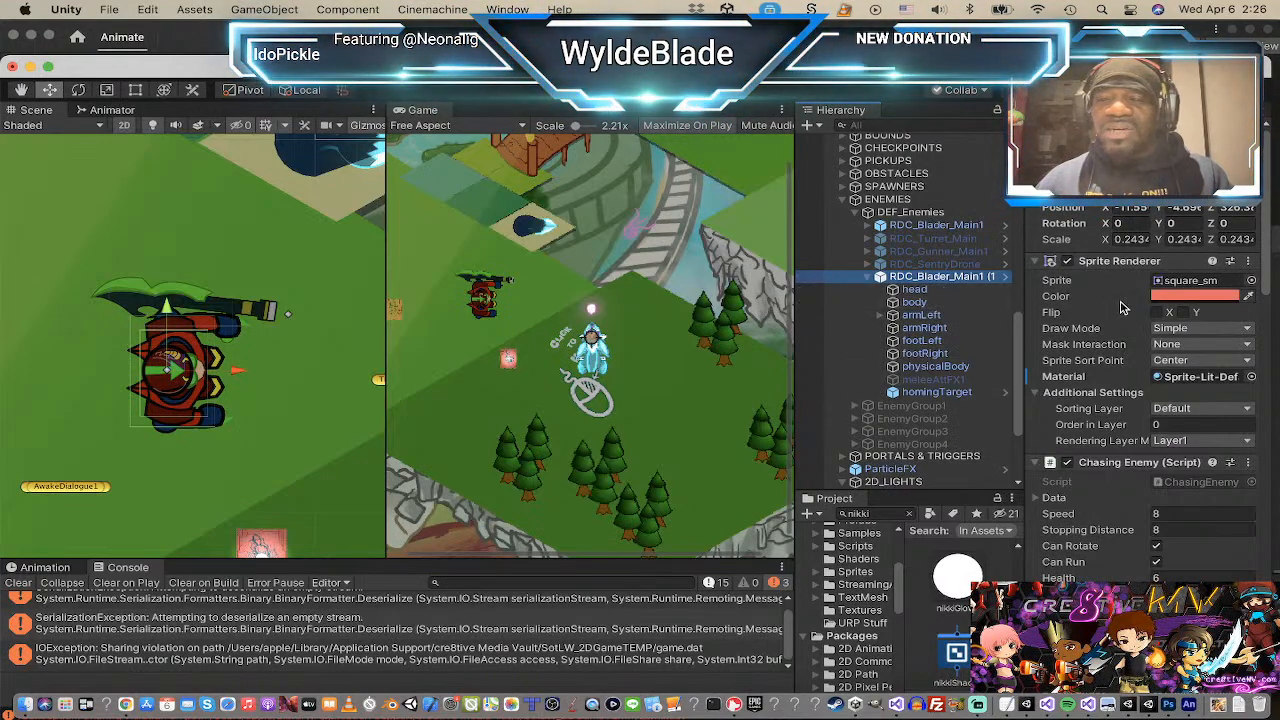
click(913, 292)
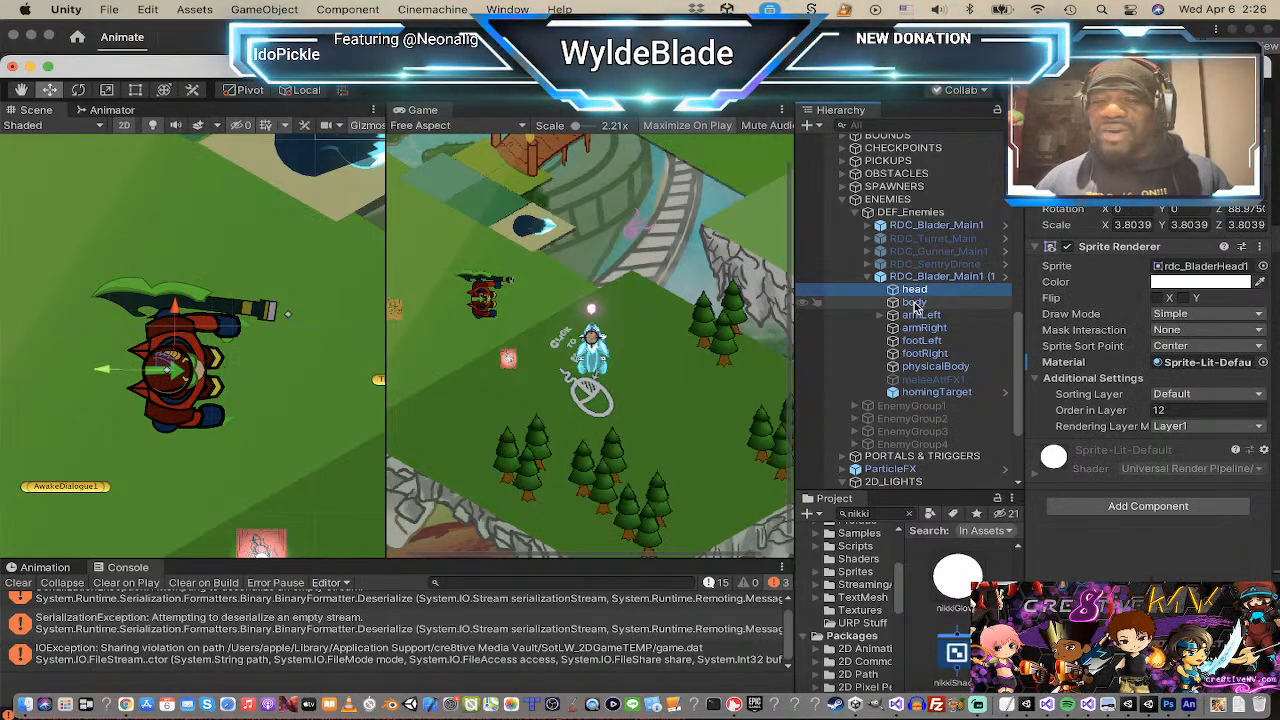
click(914, 303)
click(918, 315)
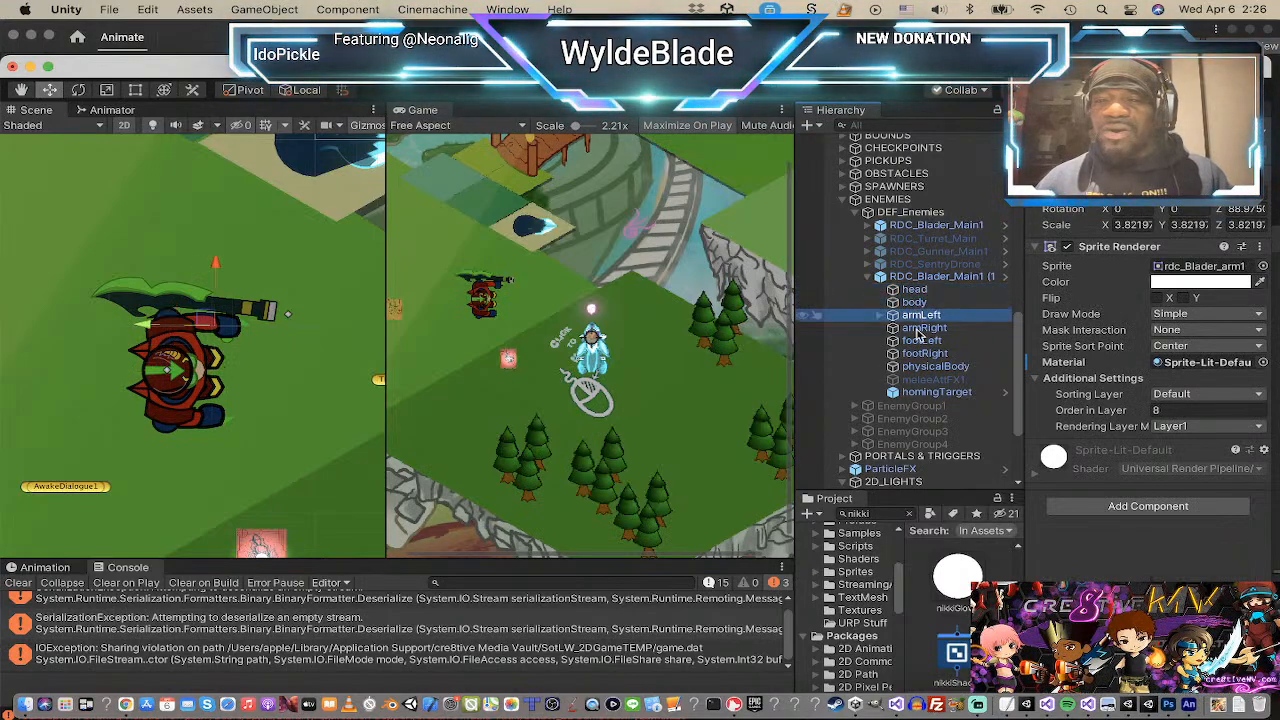
click(913, 329)
click(918, 341)
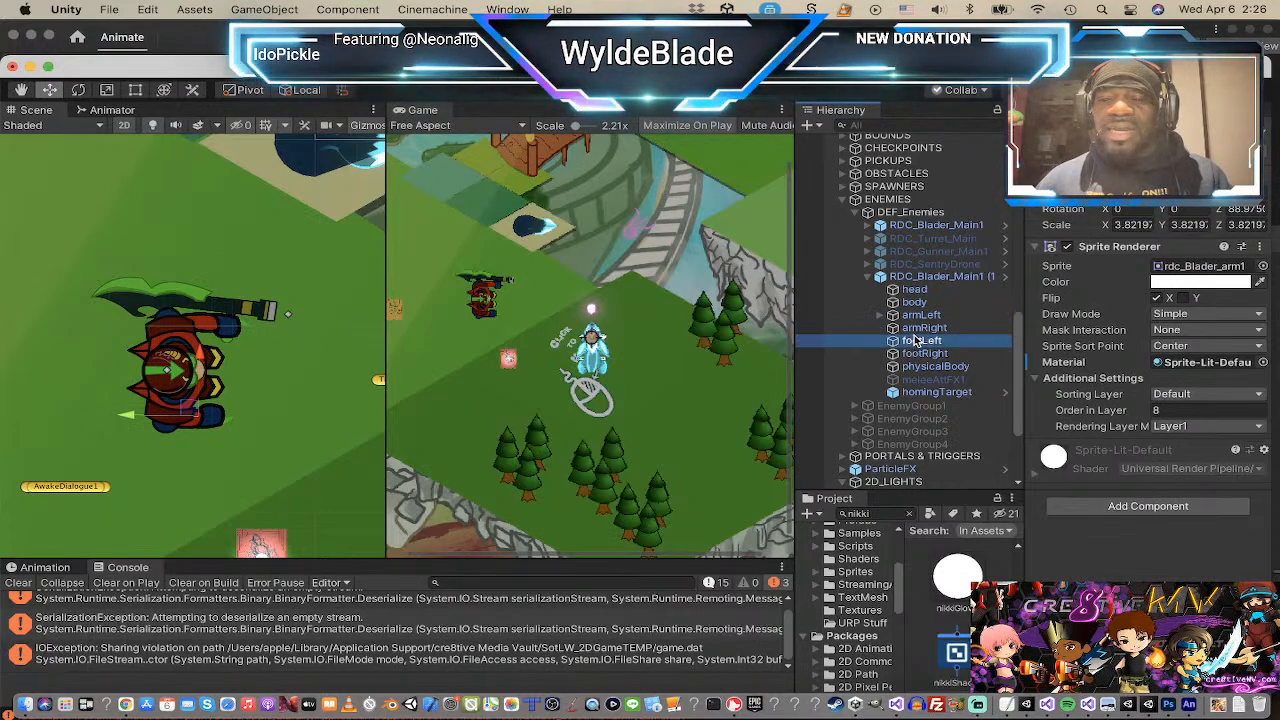
click(924, 354)
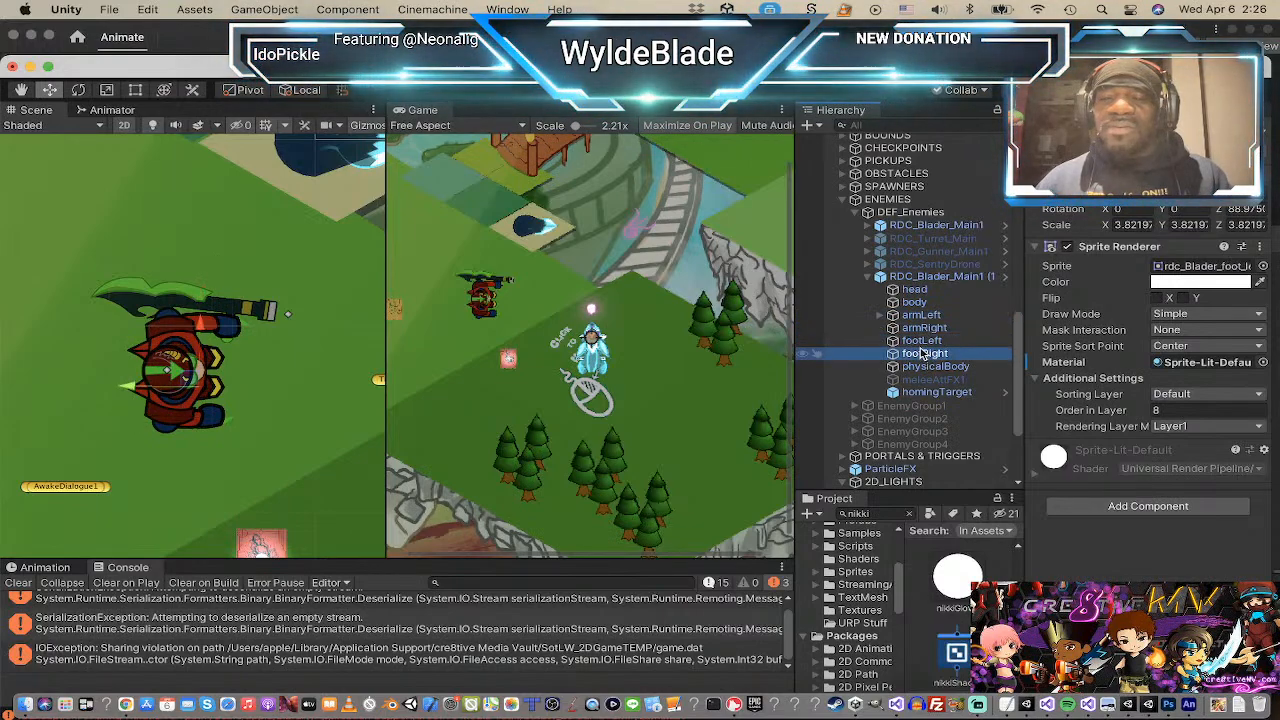
click(880, 315)
click(950, 328)
Step: Tint all the duplicate's sprite parts from head to footRight, including weaponSprite, magenta with hexadecimal E926FF
click(928, 291)
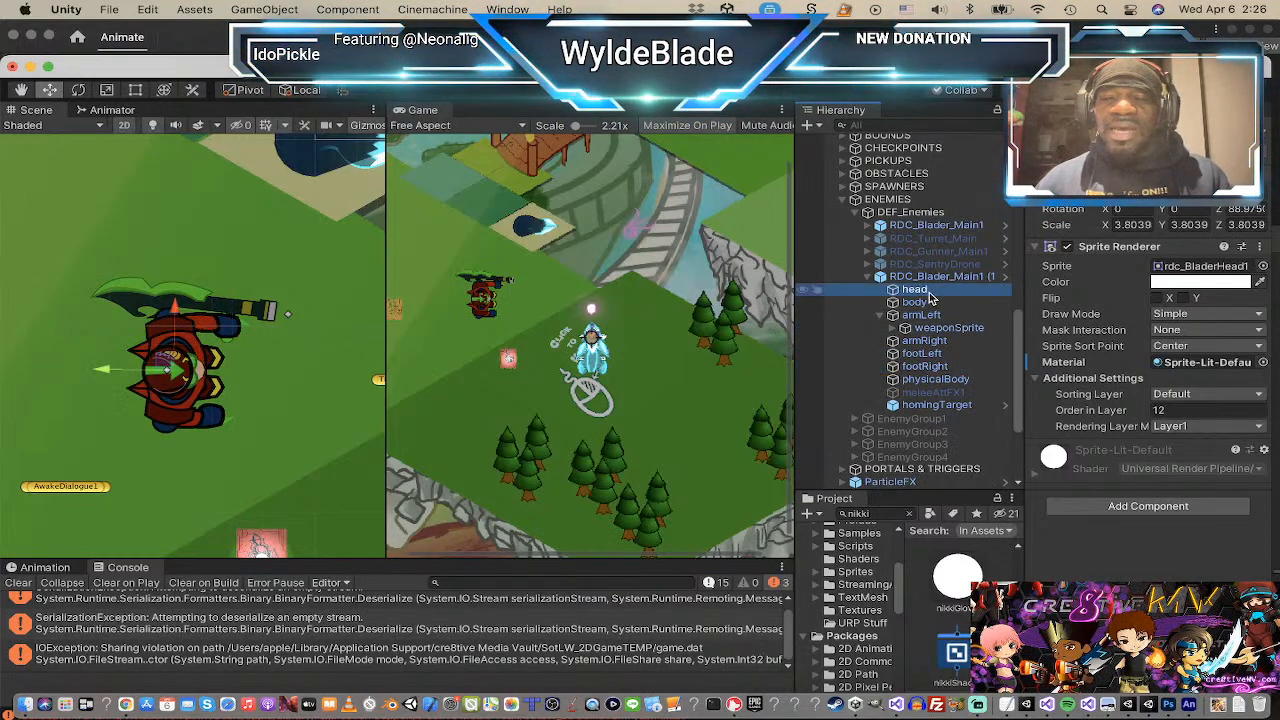
shift+click(933, 367)
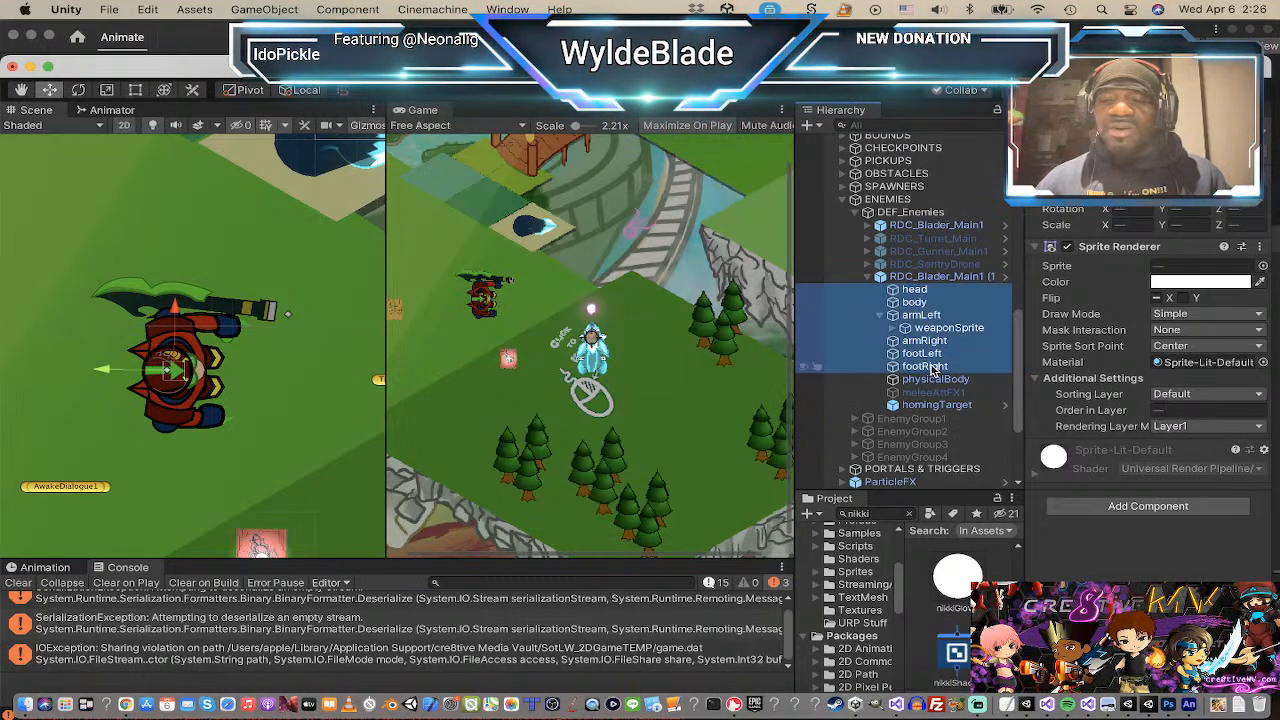
click(1205, 284)
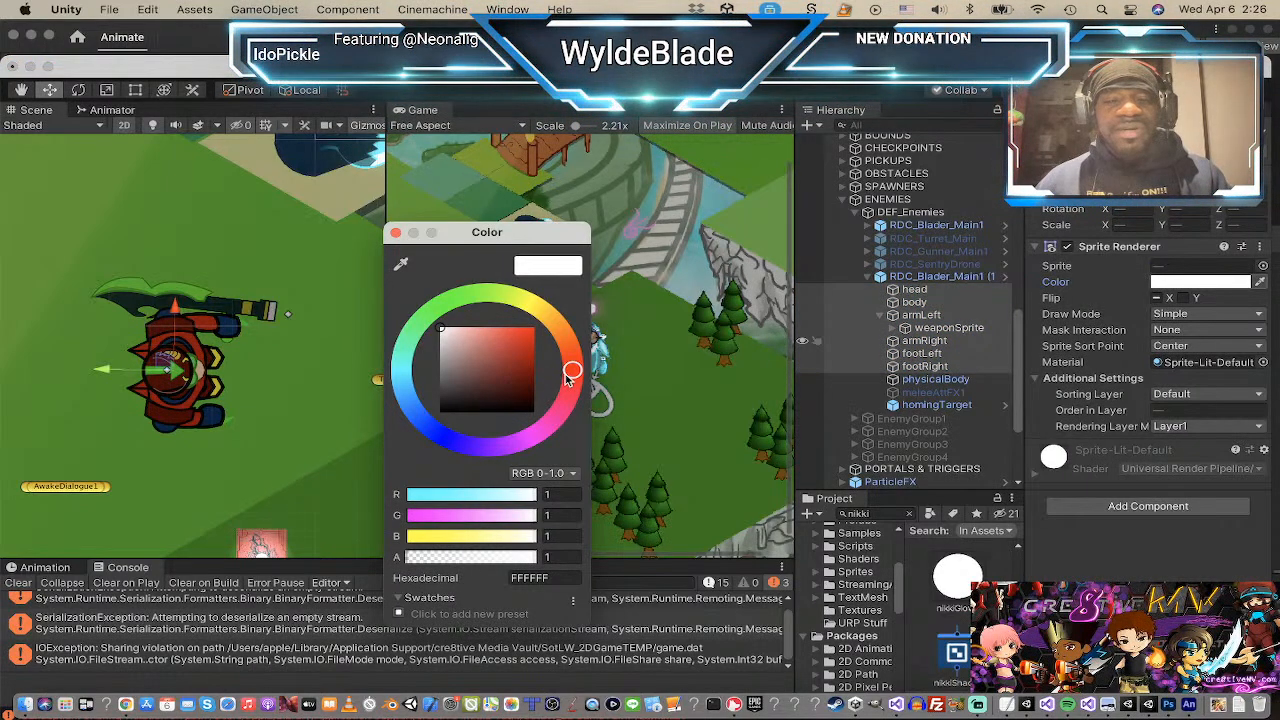
drag(572, 372, 520, 441)
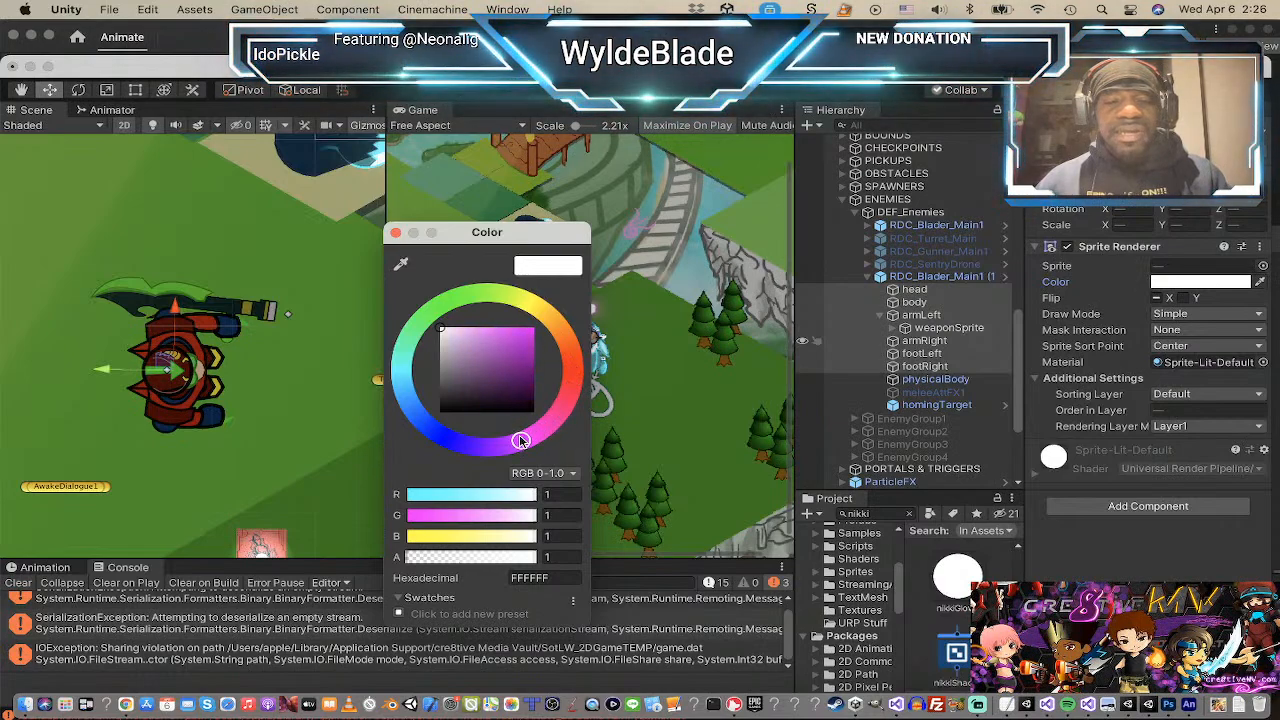
drag(495, 371, 517, 333)
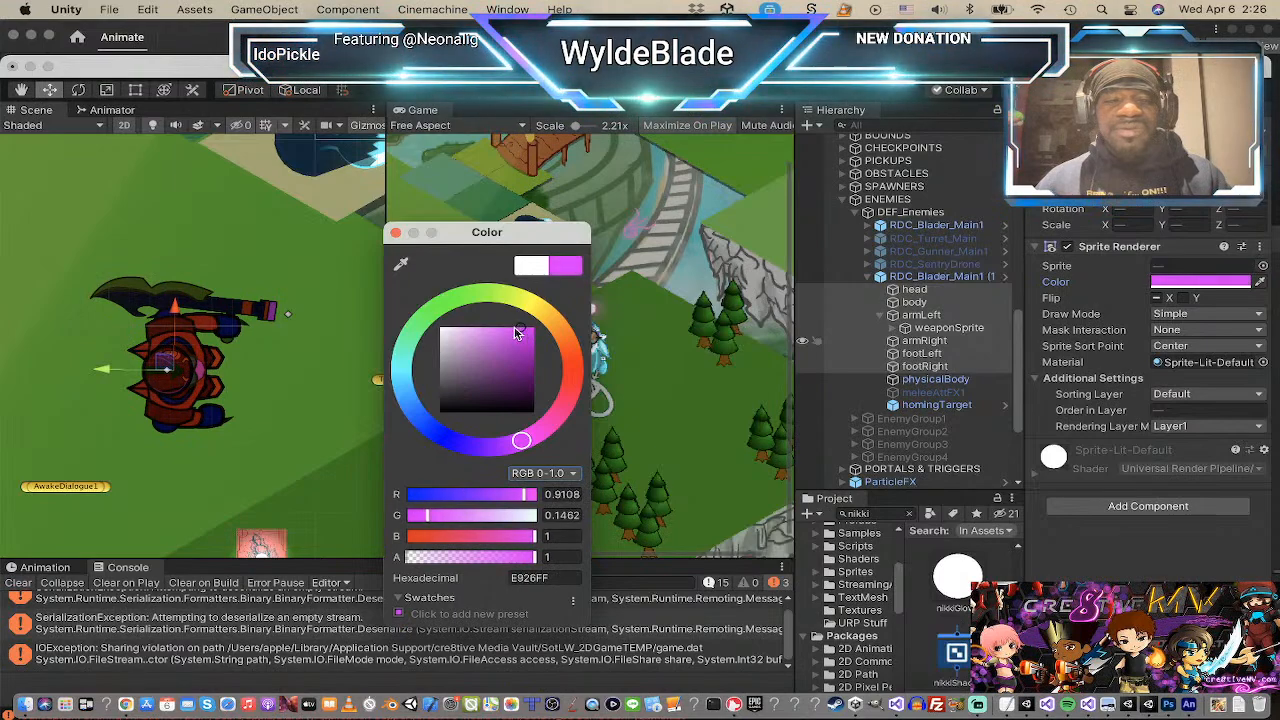
click(396, 233)
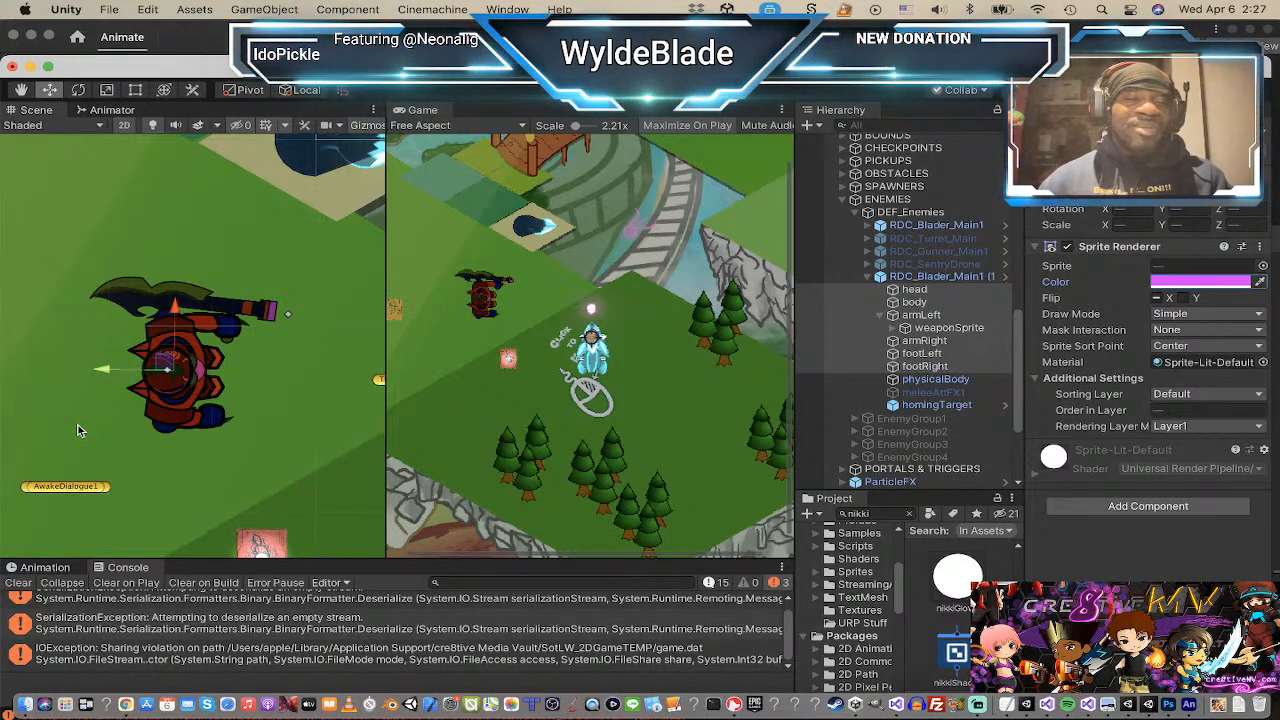
Step: Search the sprite assets for "sprite" and replace the duplicate's head sprite with spriteSheet1_1
middle_drag(78, 425, 113, 391)
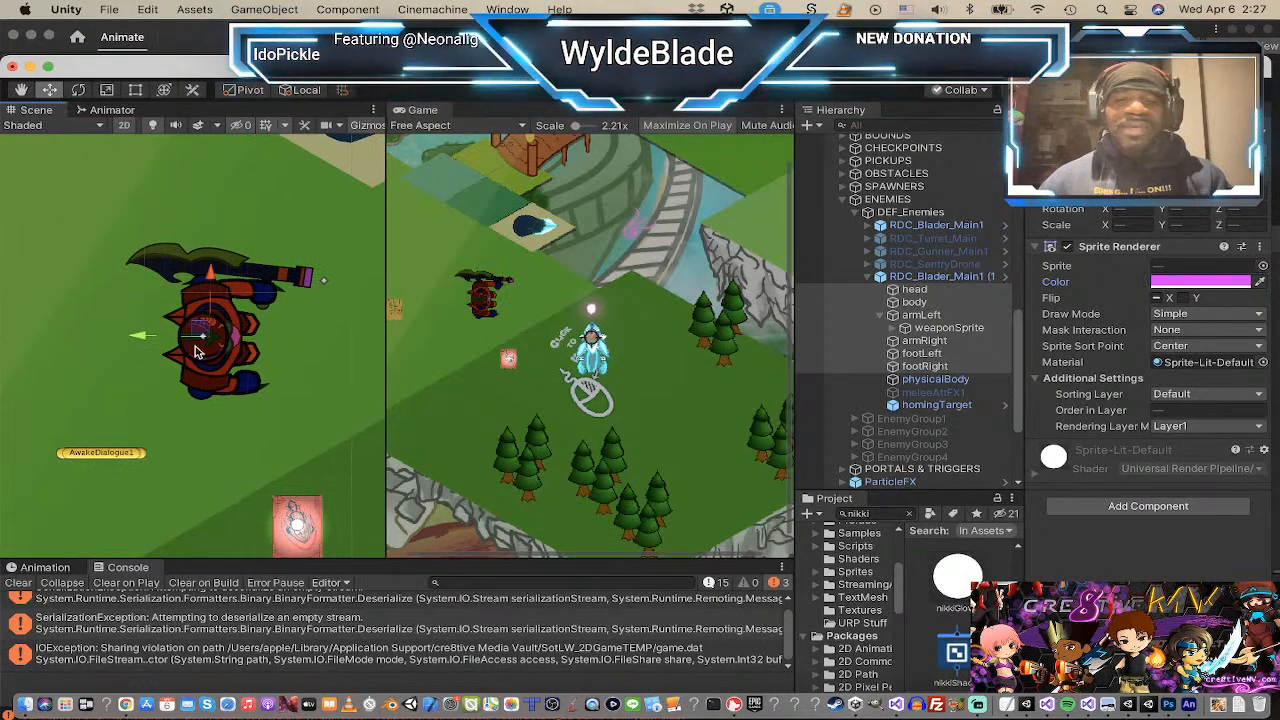
scroll(196, 352, up, 2)
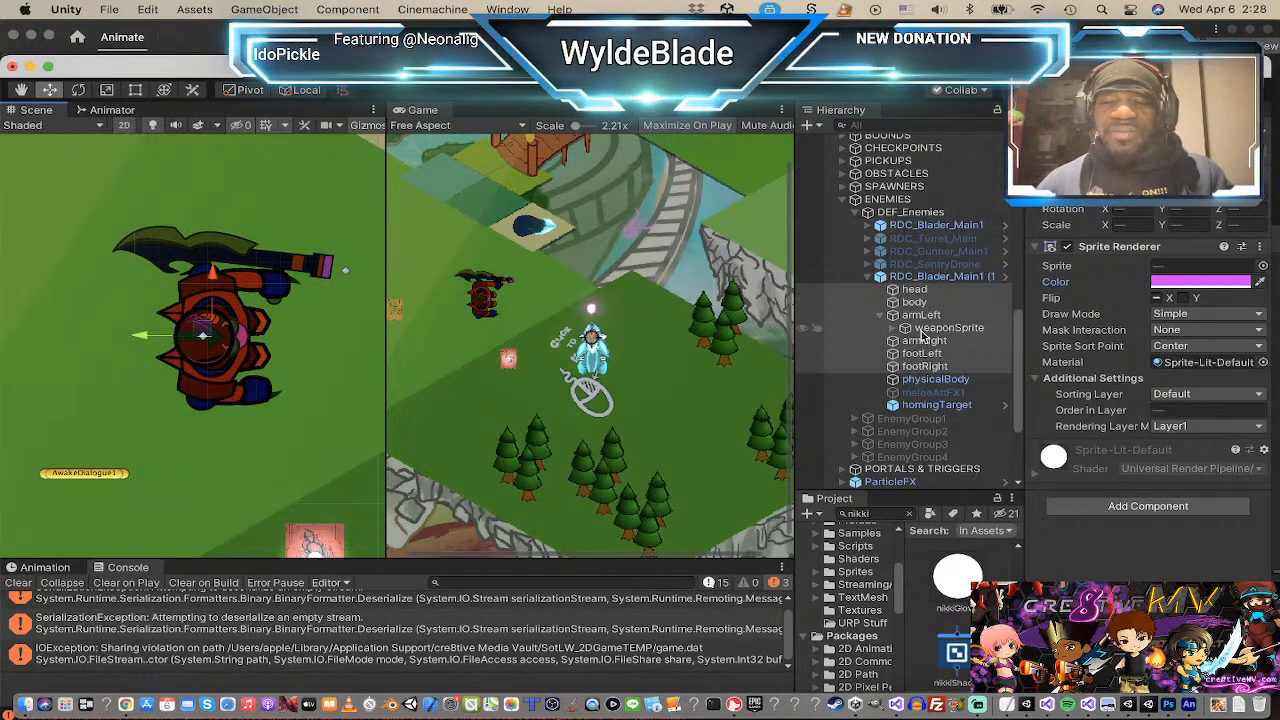
click(908, 291)
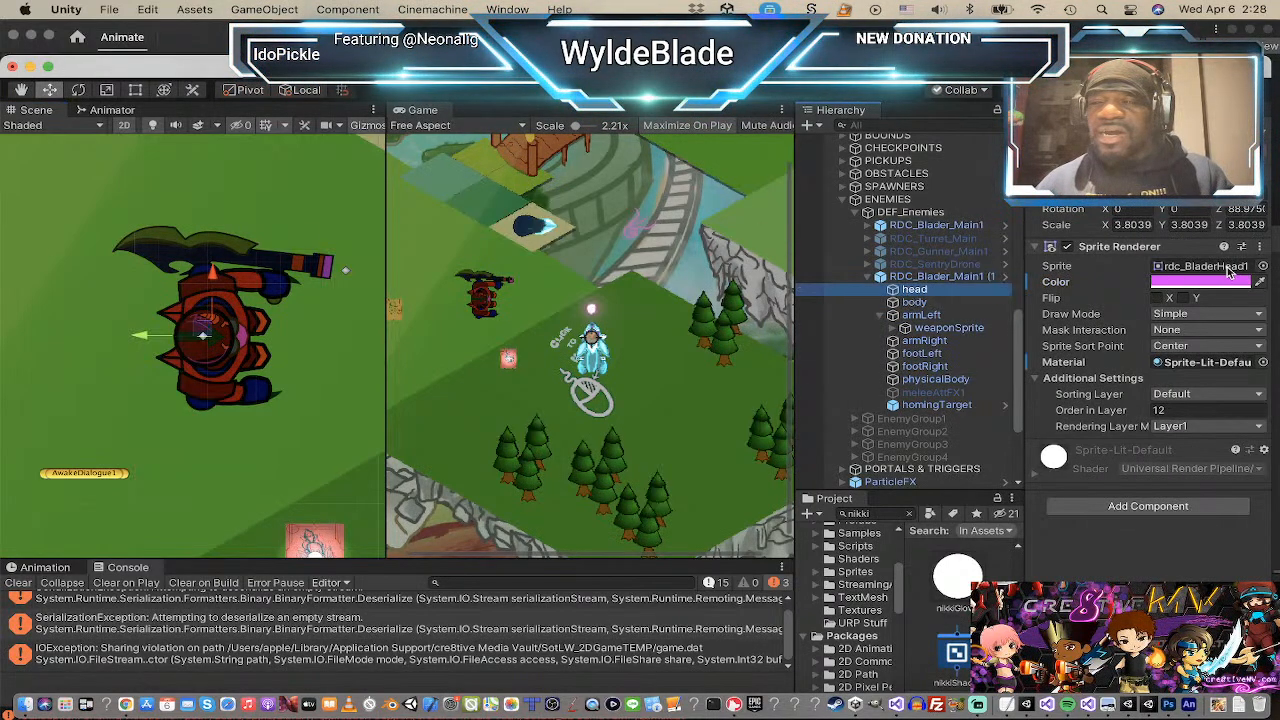
click(1263, 267)
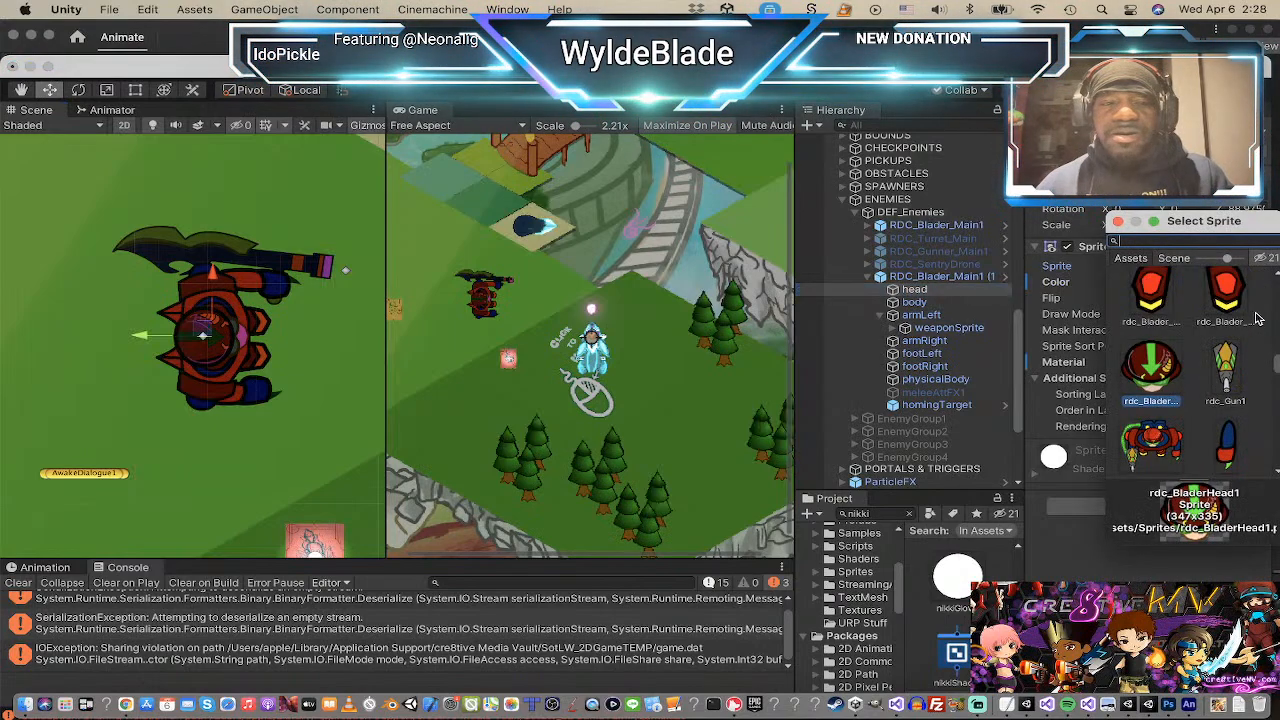
scroll(1168, 395, down, 3)
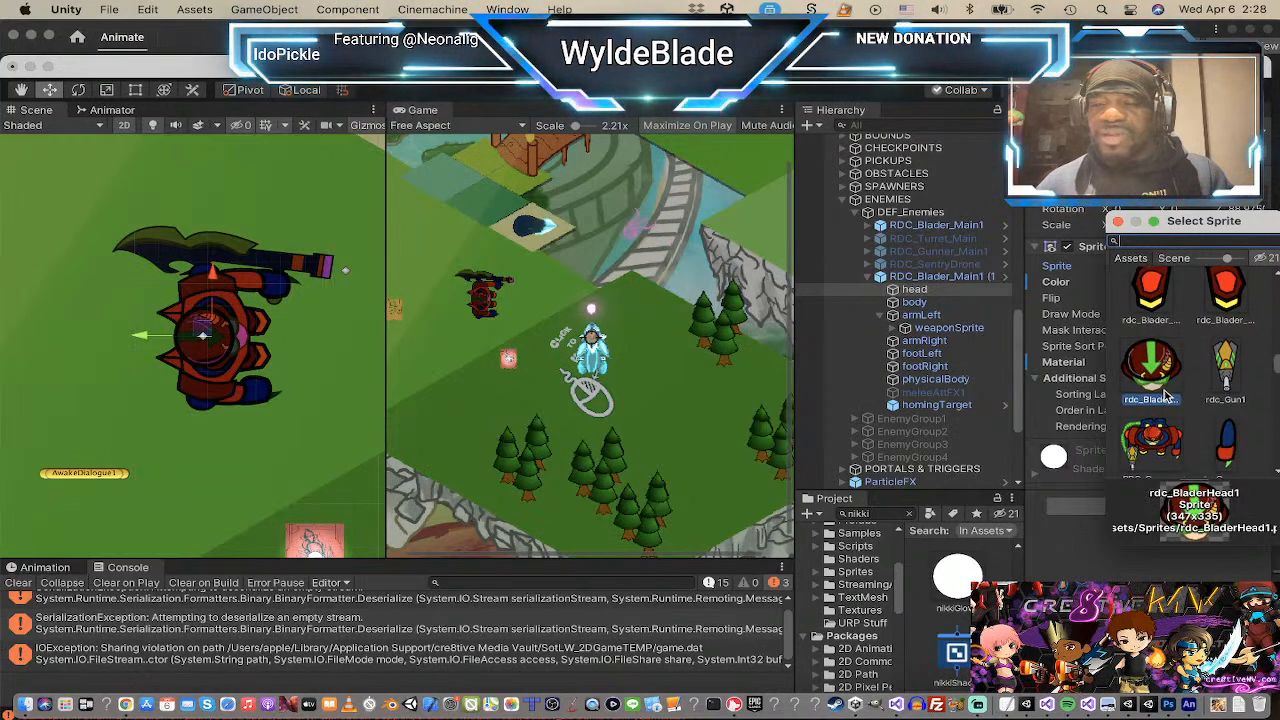
scroll(1175, 383, down, 10)
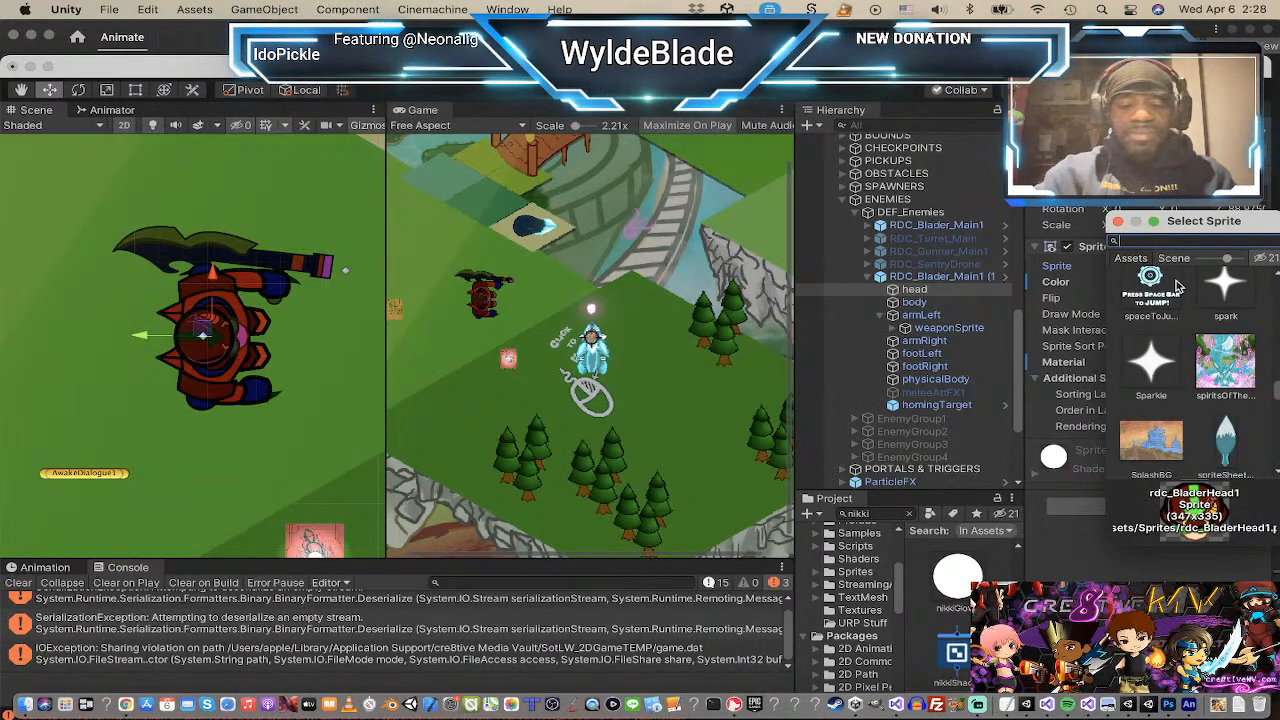
text(sprite)
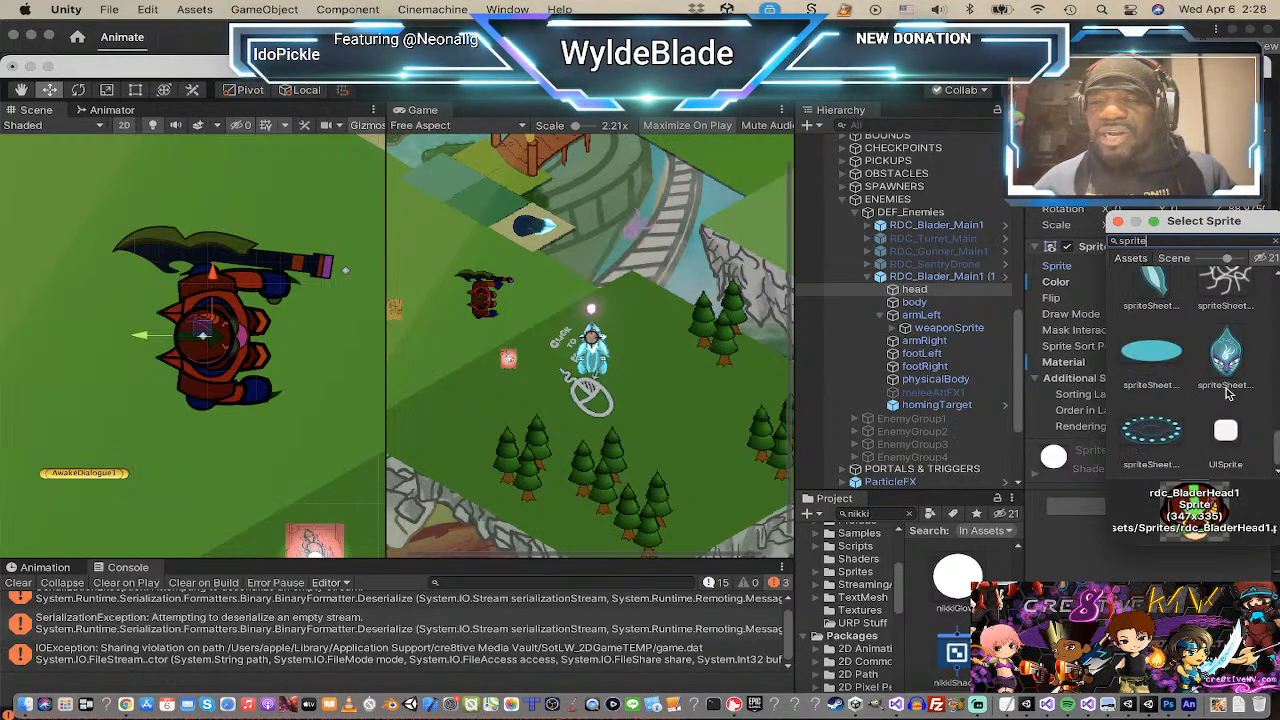
scroll(1217, 381, up, 2)
scroll(1217, 381, down, 5)
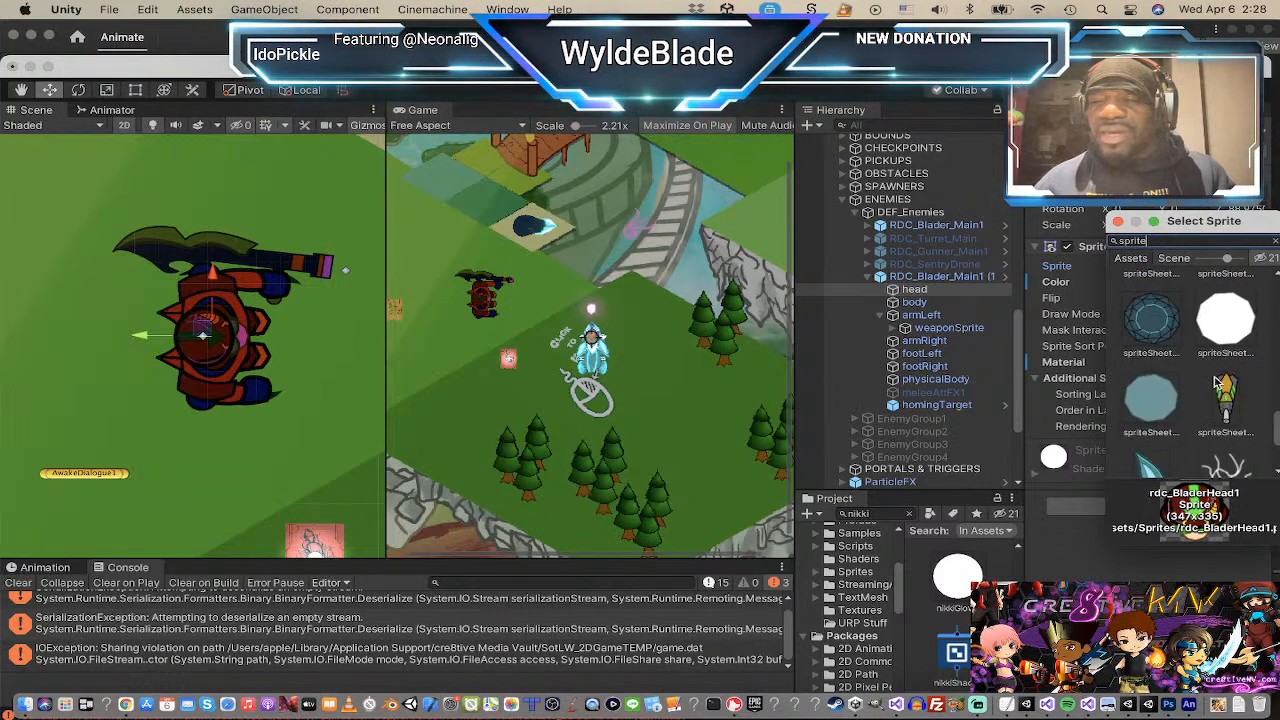
scroll(1217, 381, down, 8)
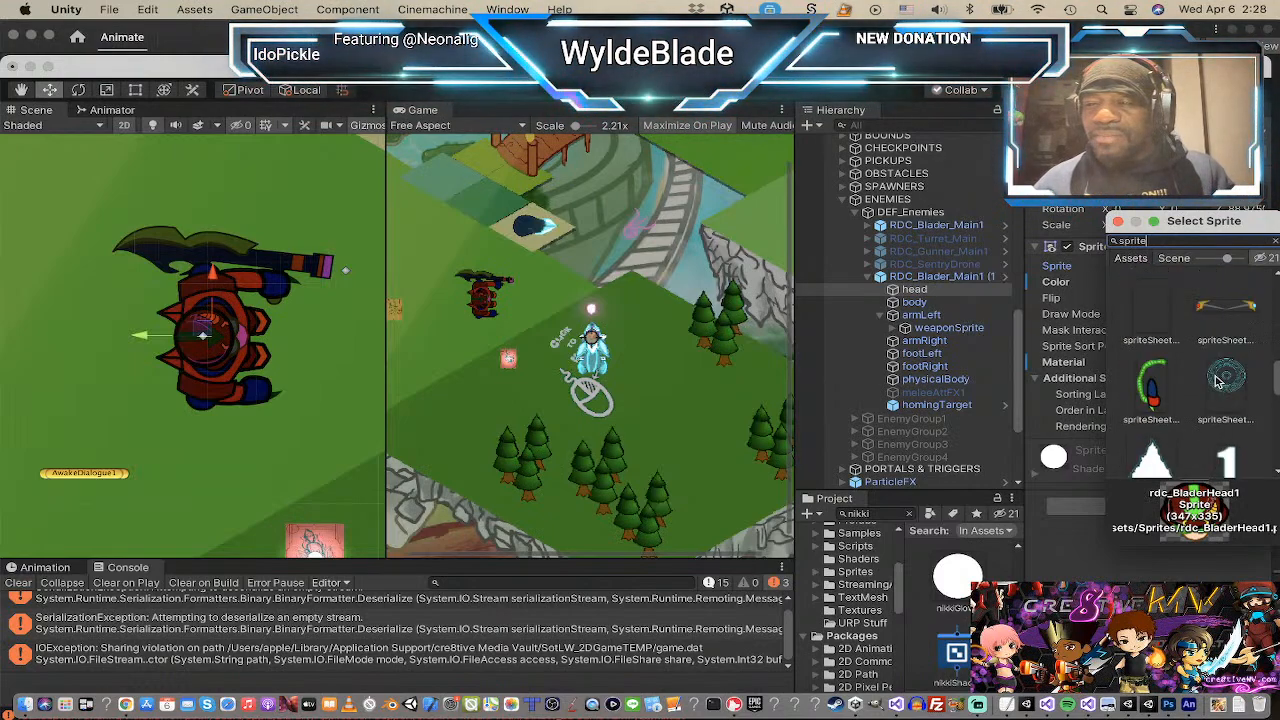
scroll(1217, 381, down, 8)
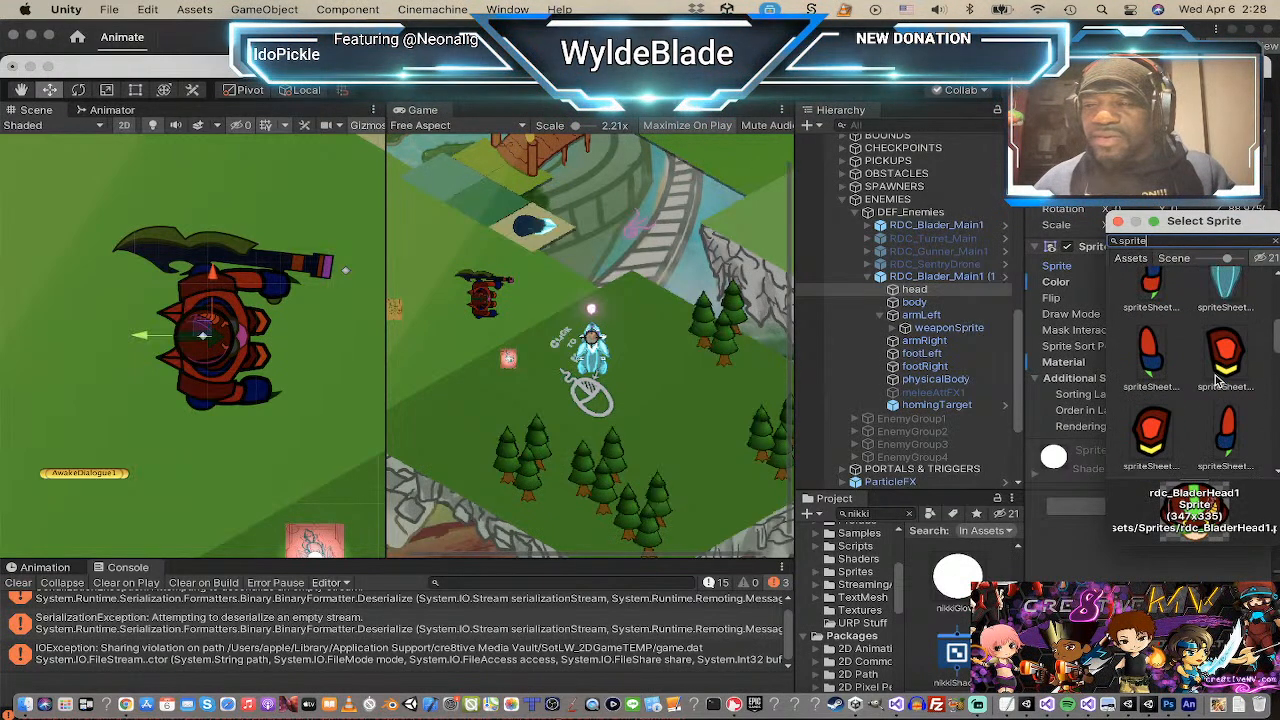
scroll(1150, 352, up, 3)
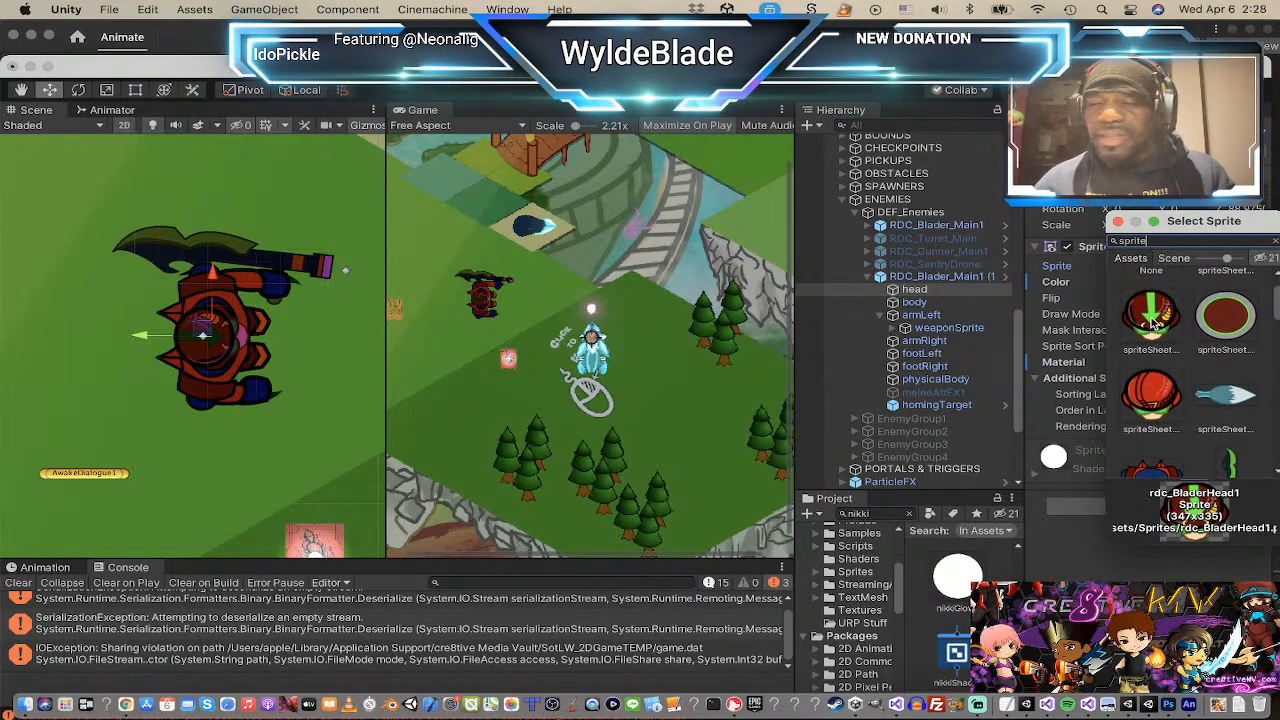
click(1153, 318)
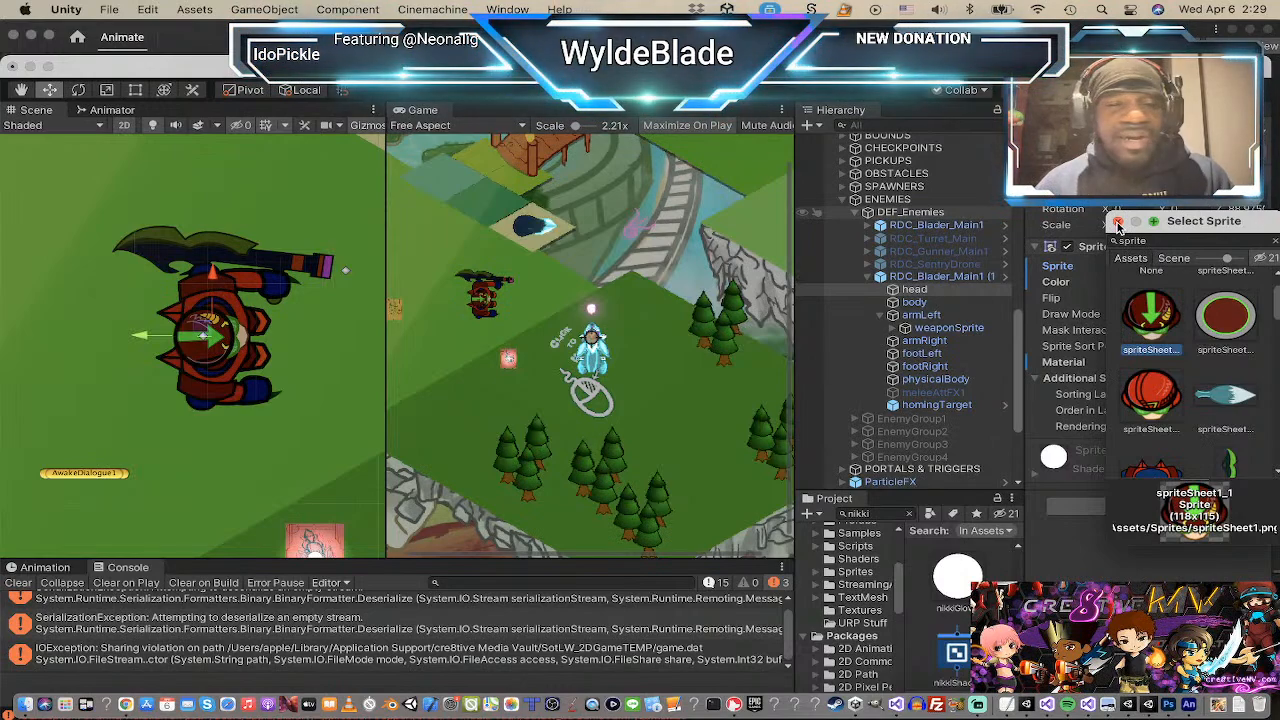
click(1118, 222)
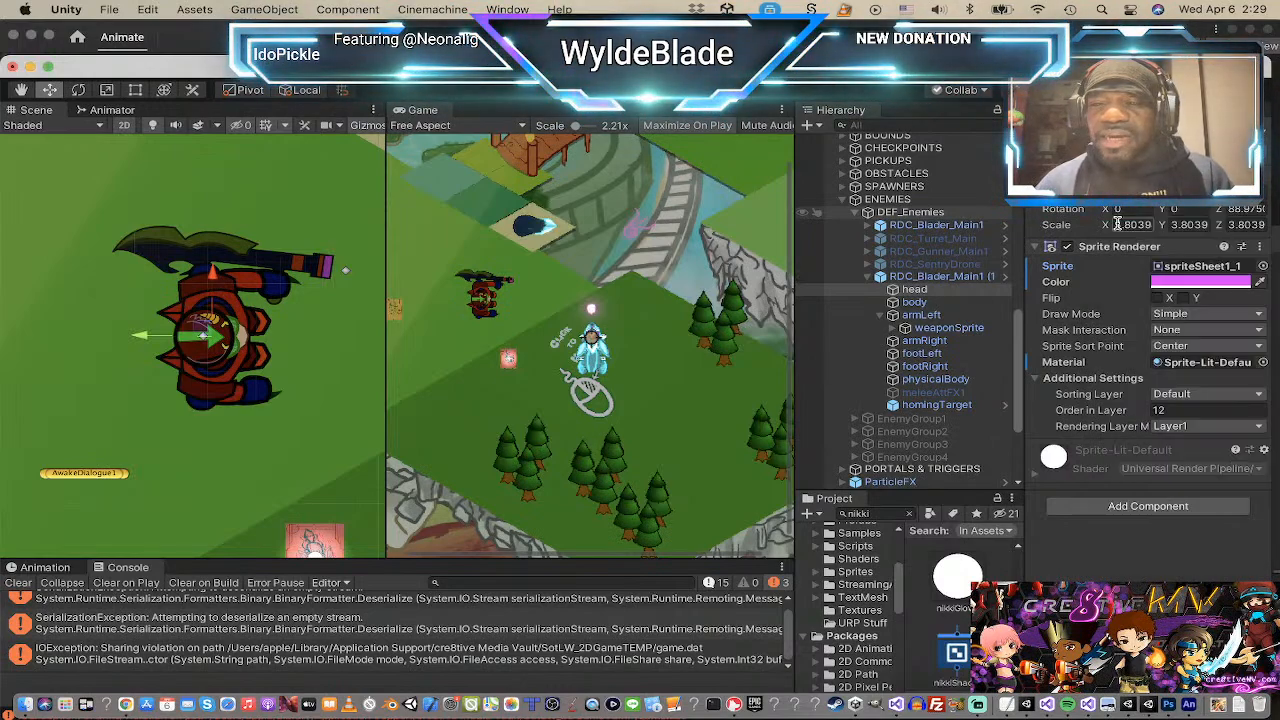
click(914, 302)
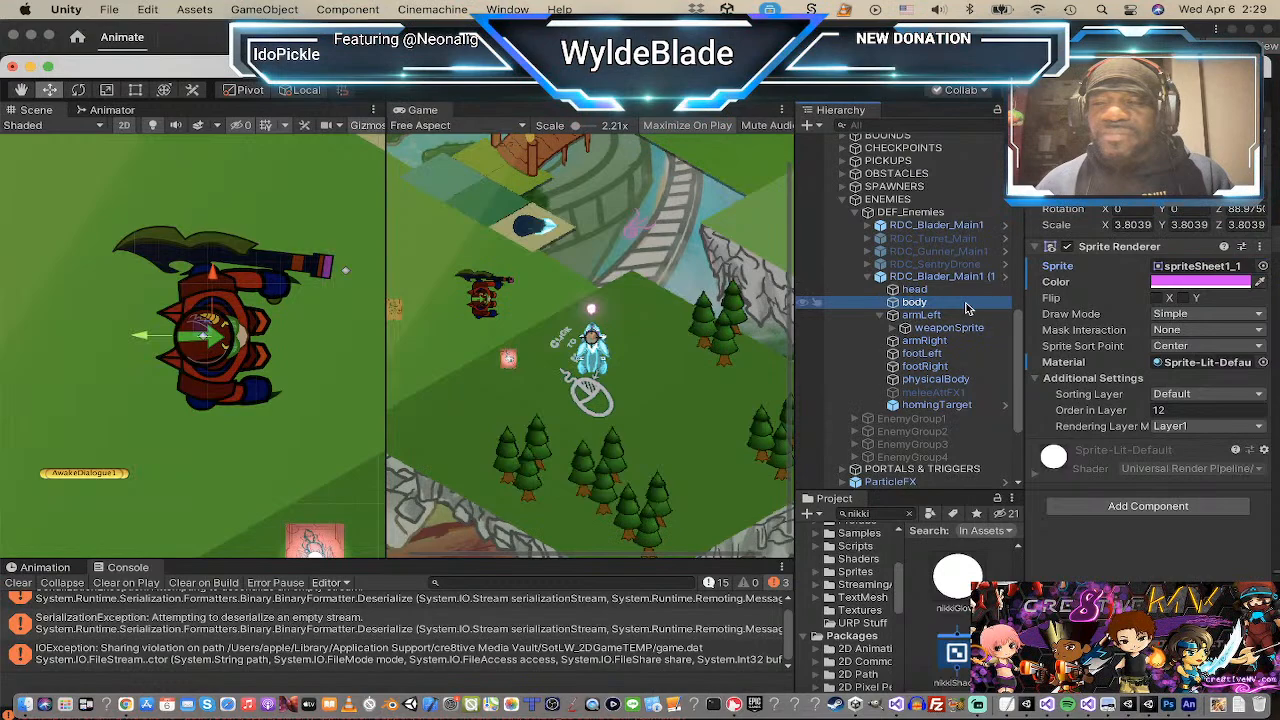
click(1263, 267)
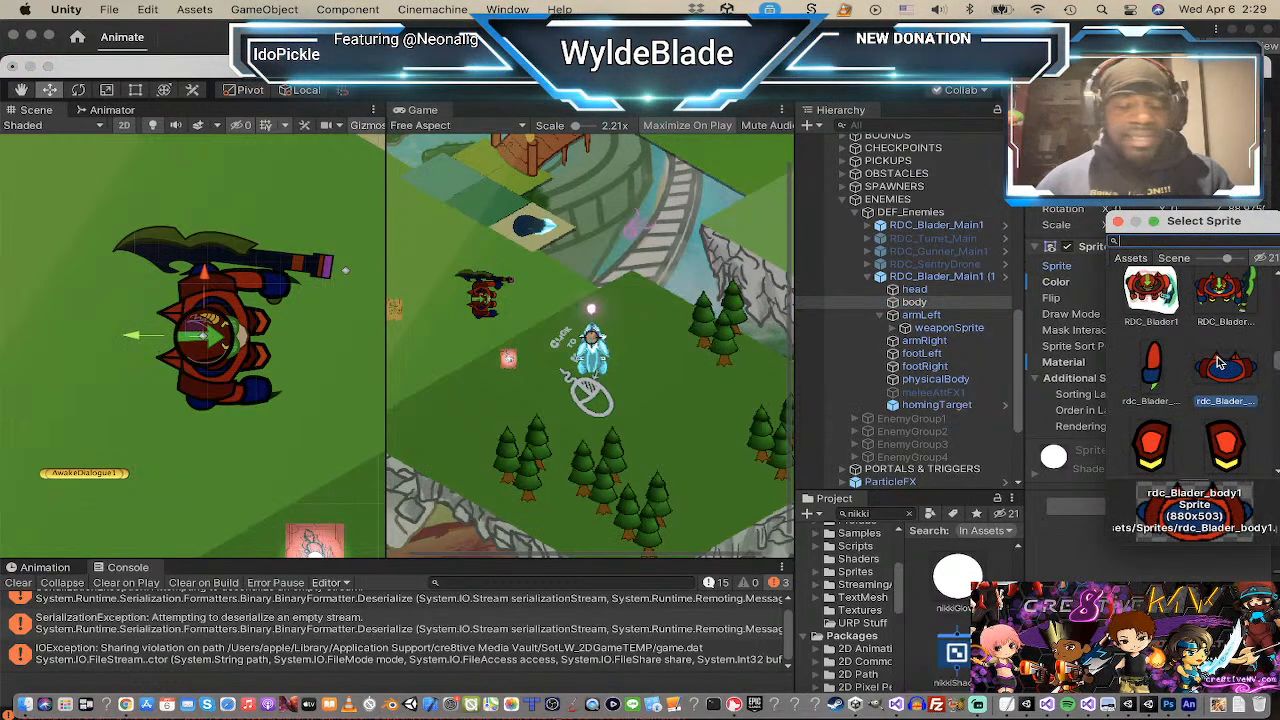
text(spr)
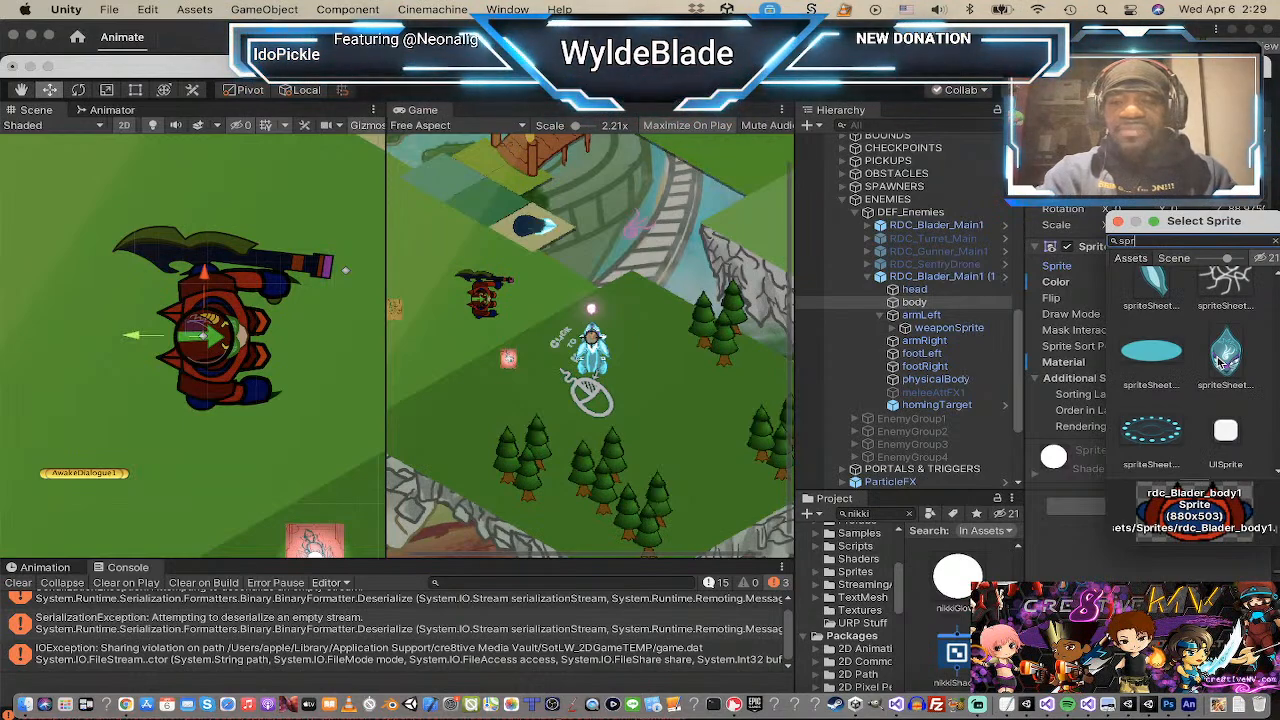
text(itesheet)
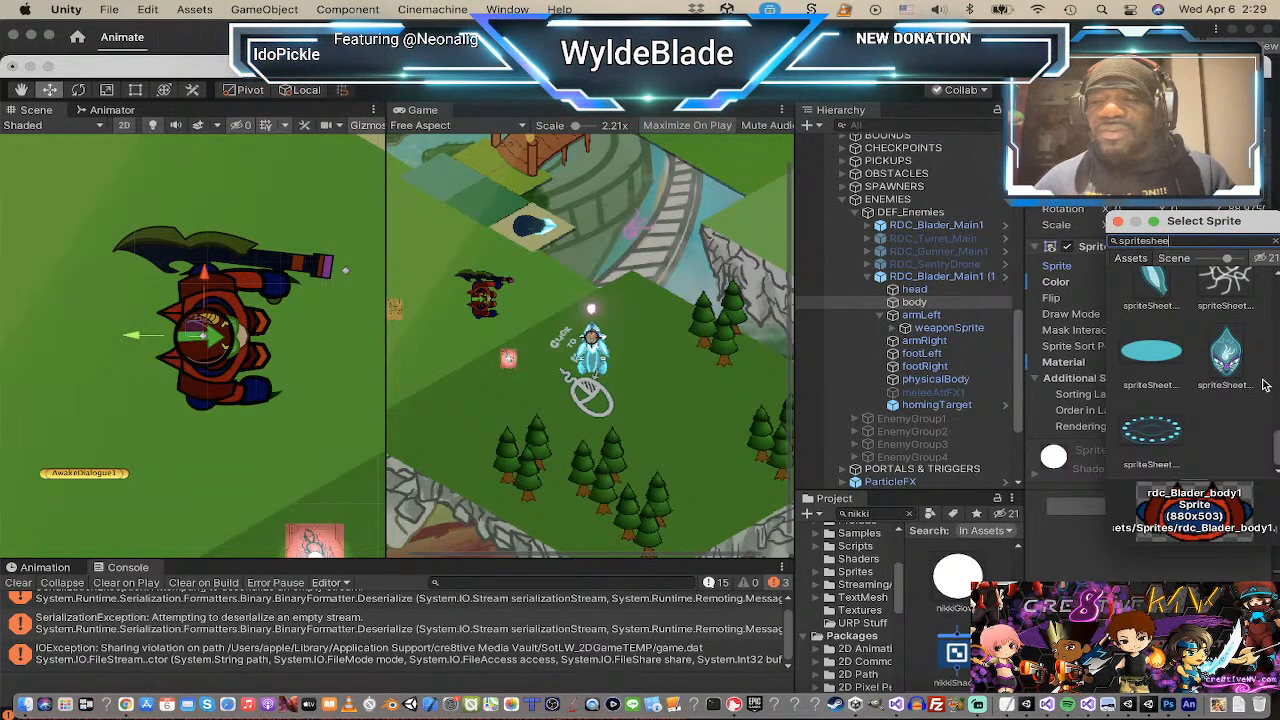
scroll(1262, 385, down, 5)
scroll(1253, 360, down, 6)
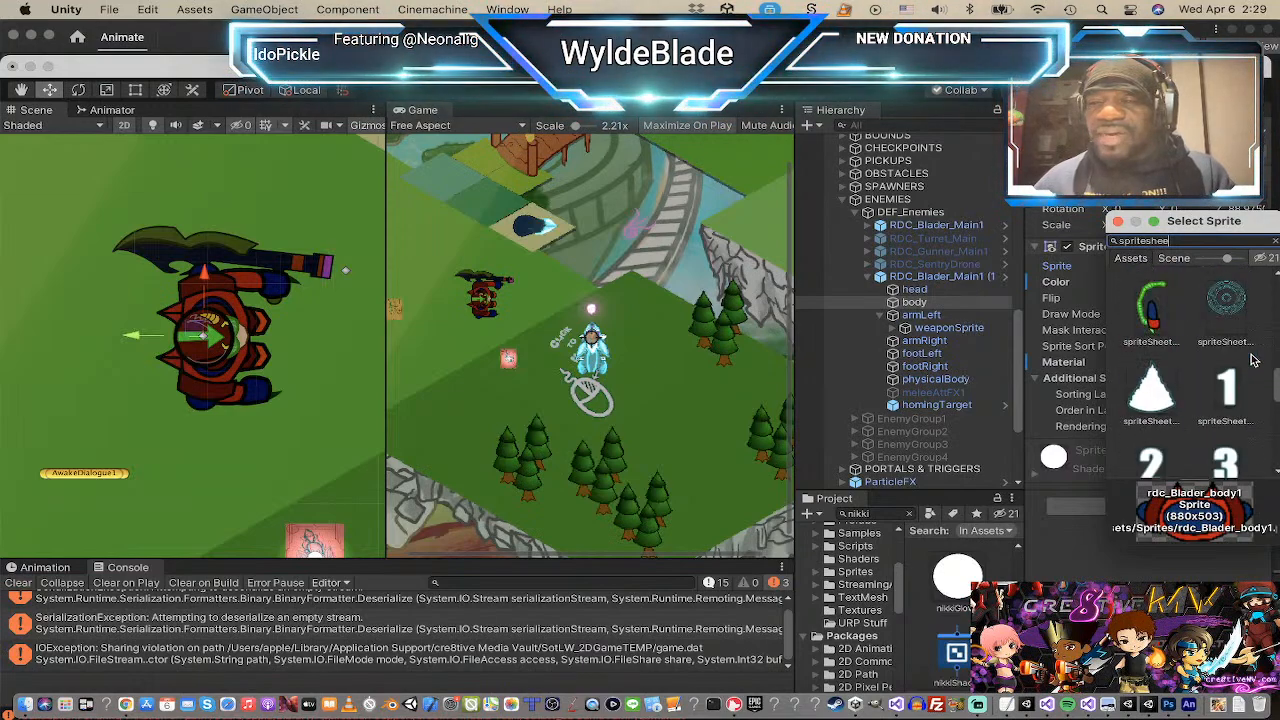
scroll(1253, 360, down, 6)
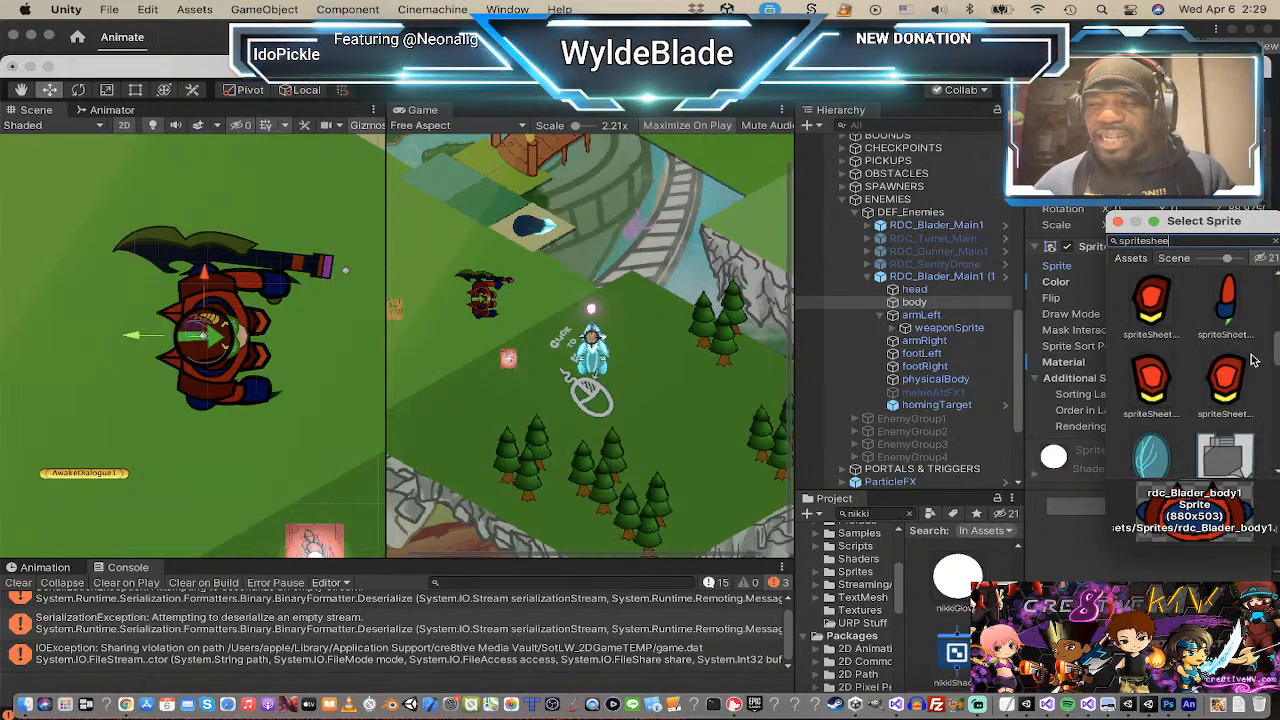
scroll(1253, 360, up, 2)
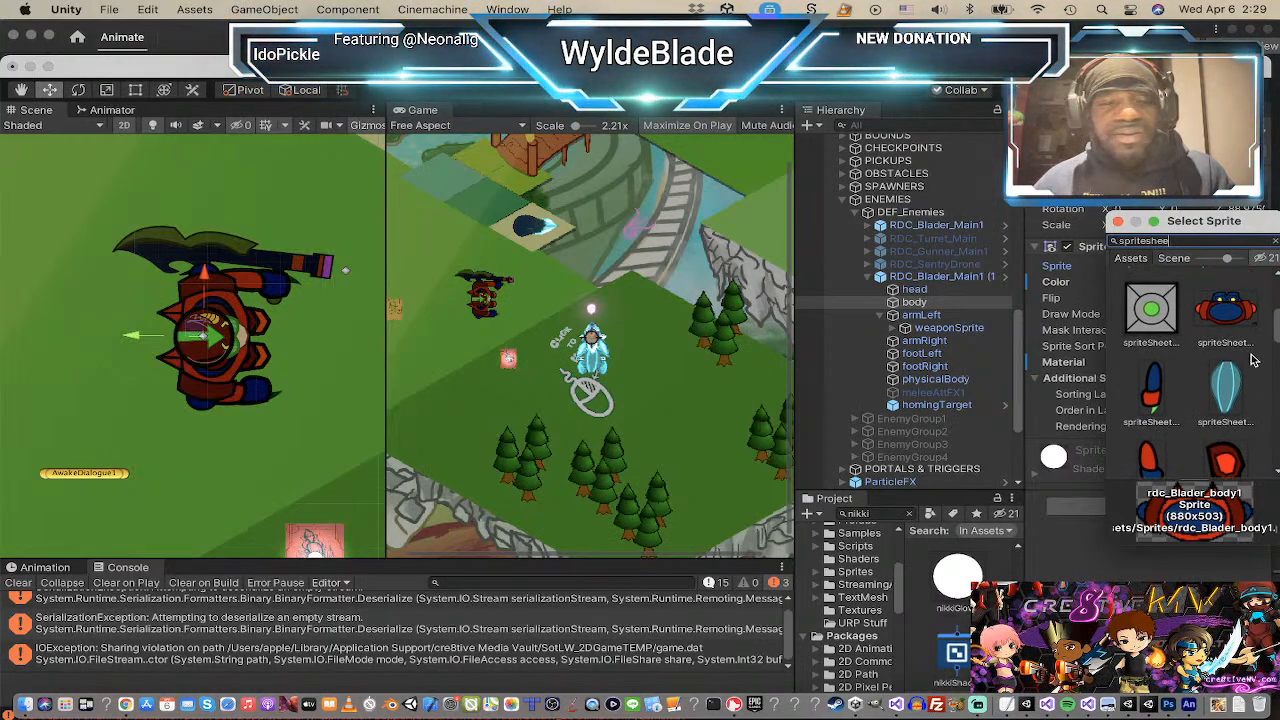
scroll(1253, 360, up, 5)
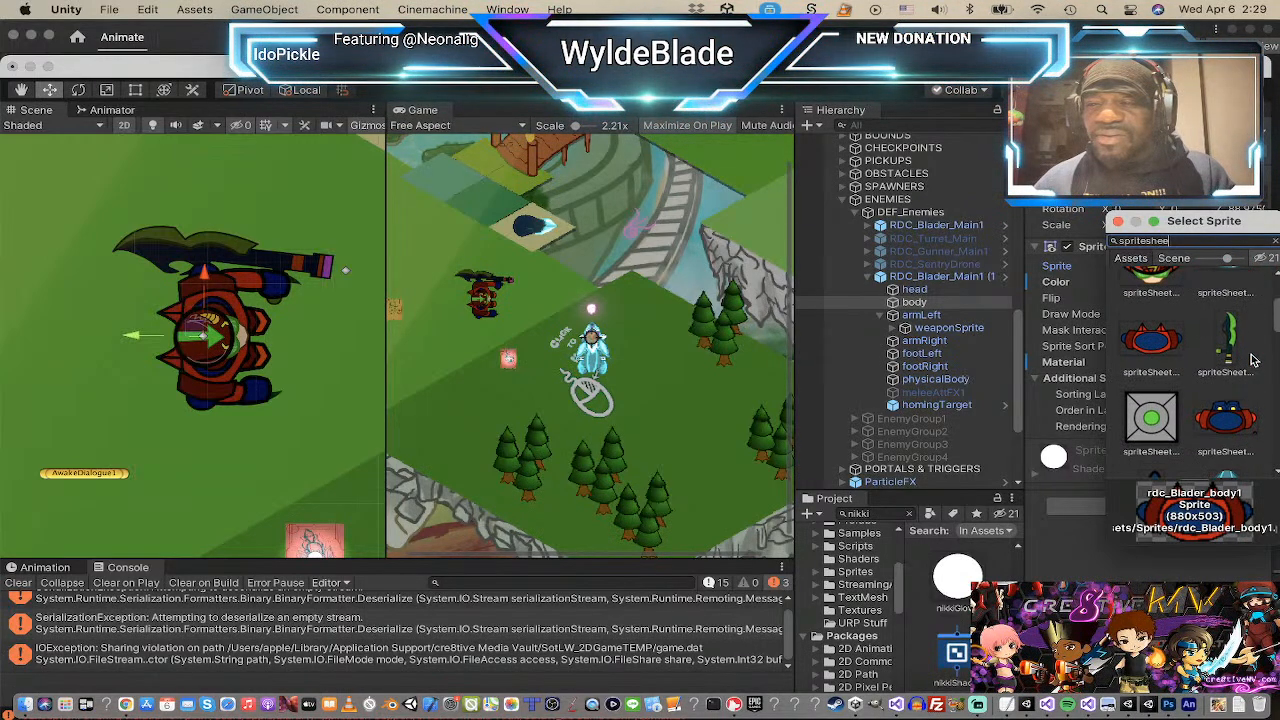
scroll(1253, 360, up, 5)
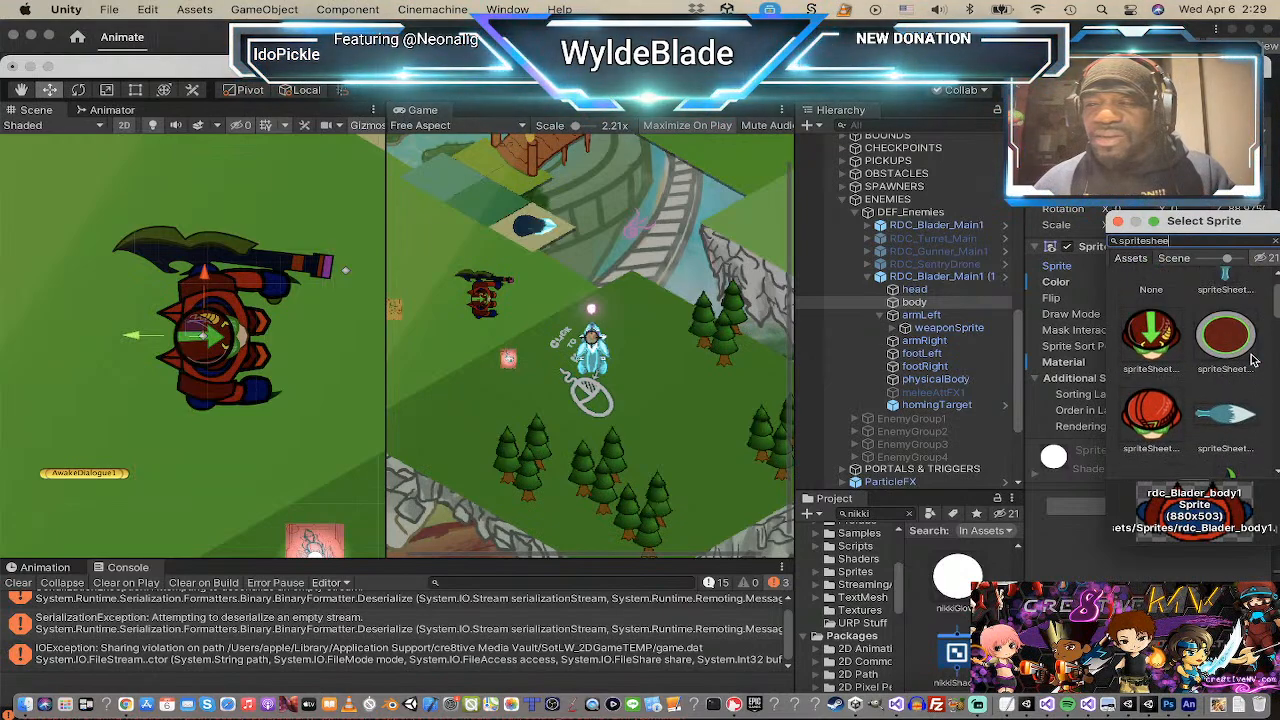
scroll(1253, 360, down, 4)
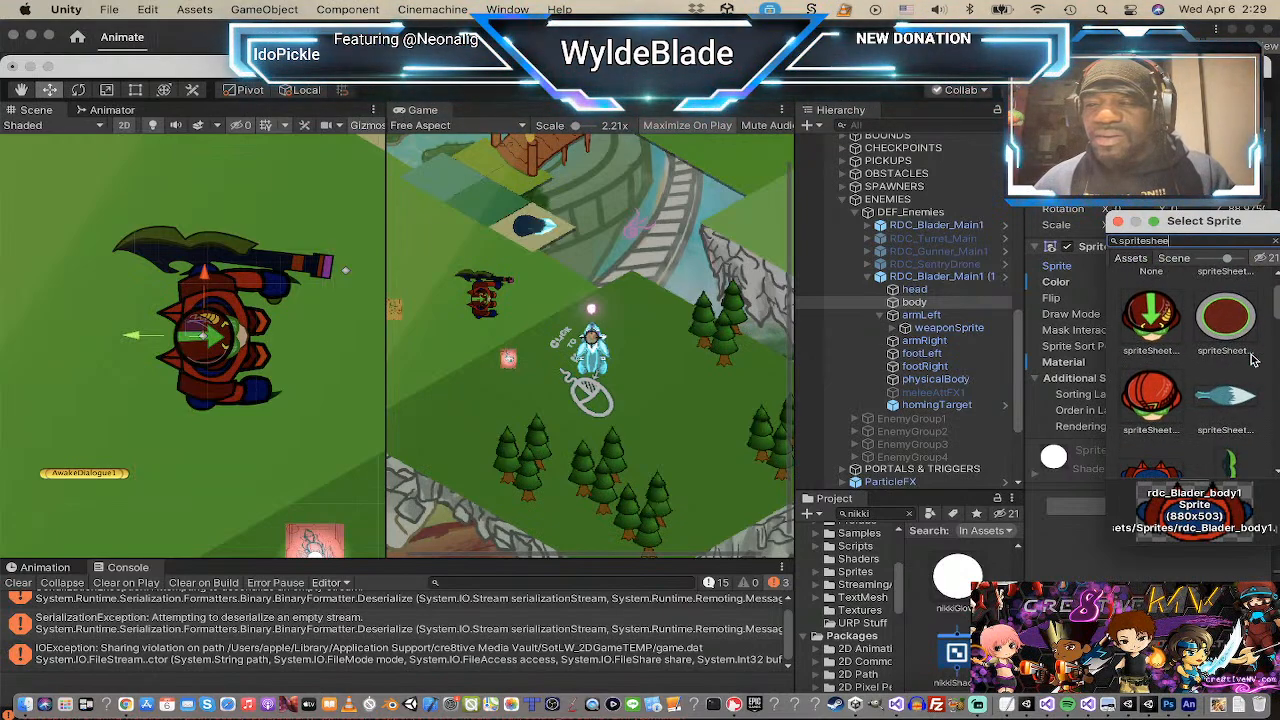
scroll(1253, 360, down, 3)
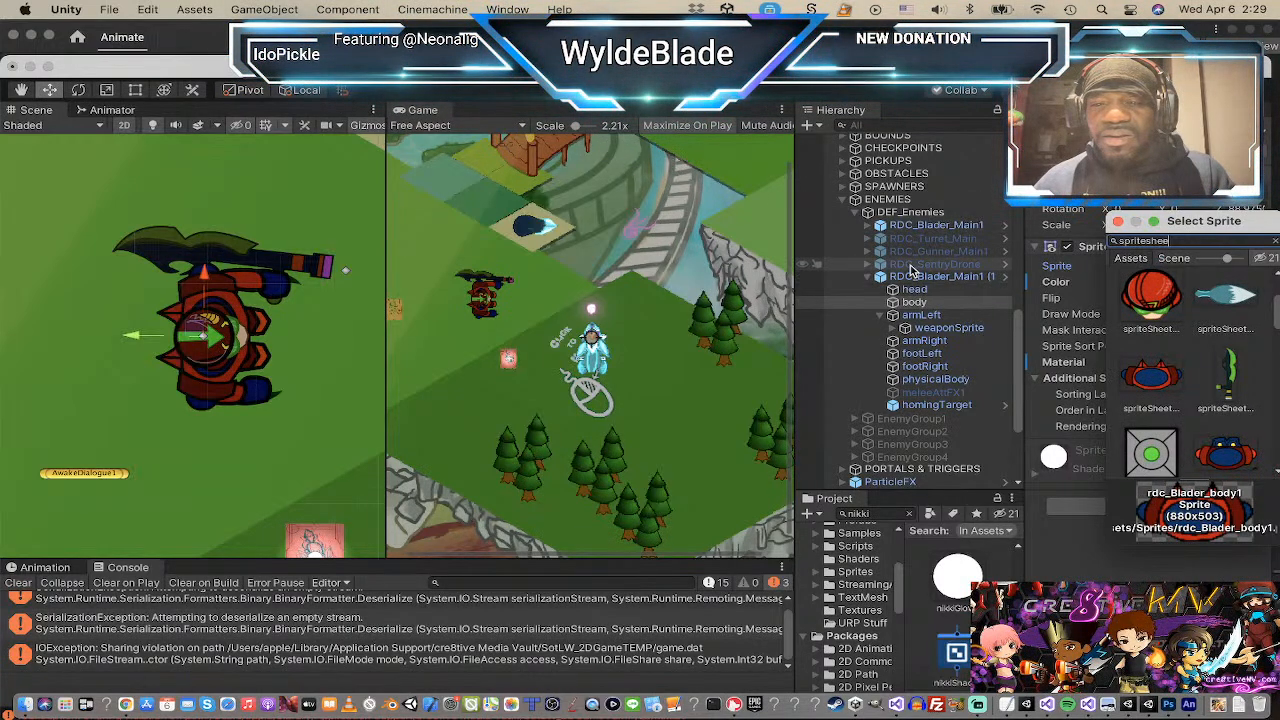
click(924, 232)
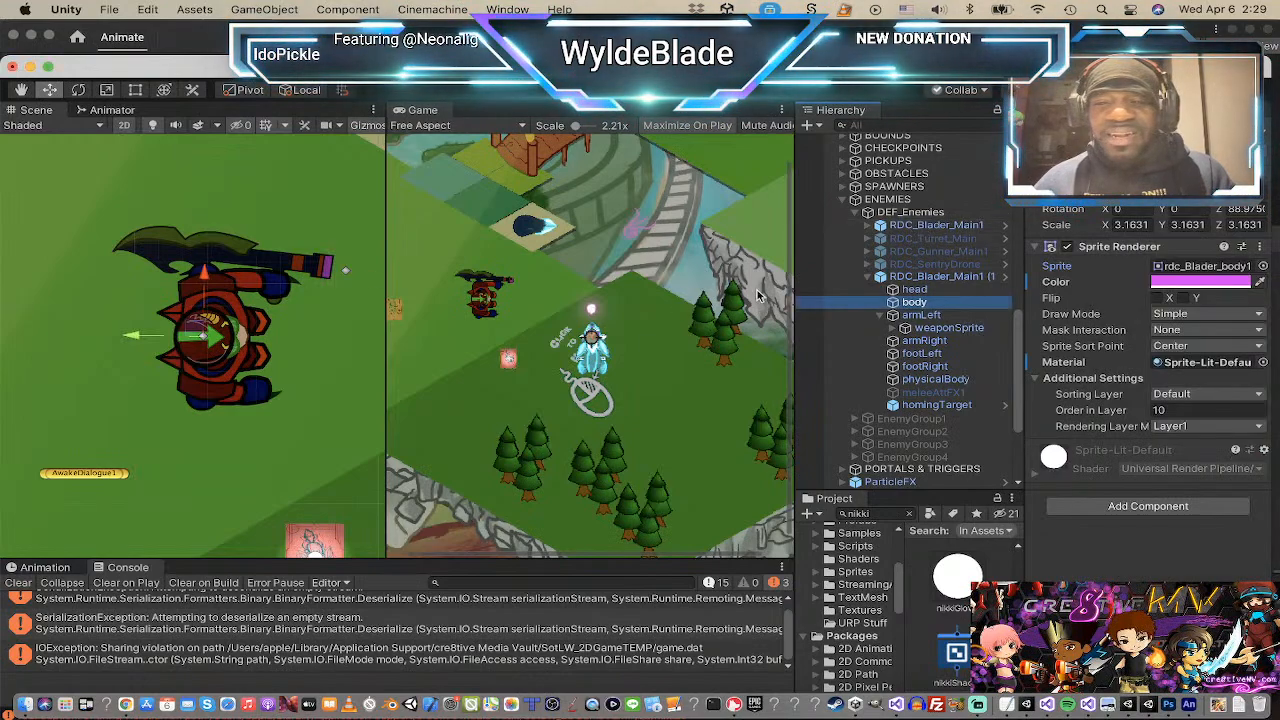
Step: Move the duplicated Blader enemy along the X axis to about -5.13, so it stands beside the original
click(912, 276)
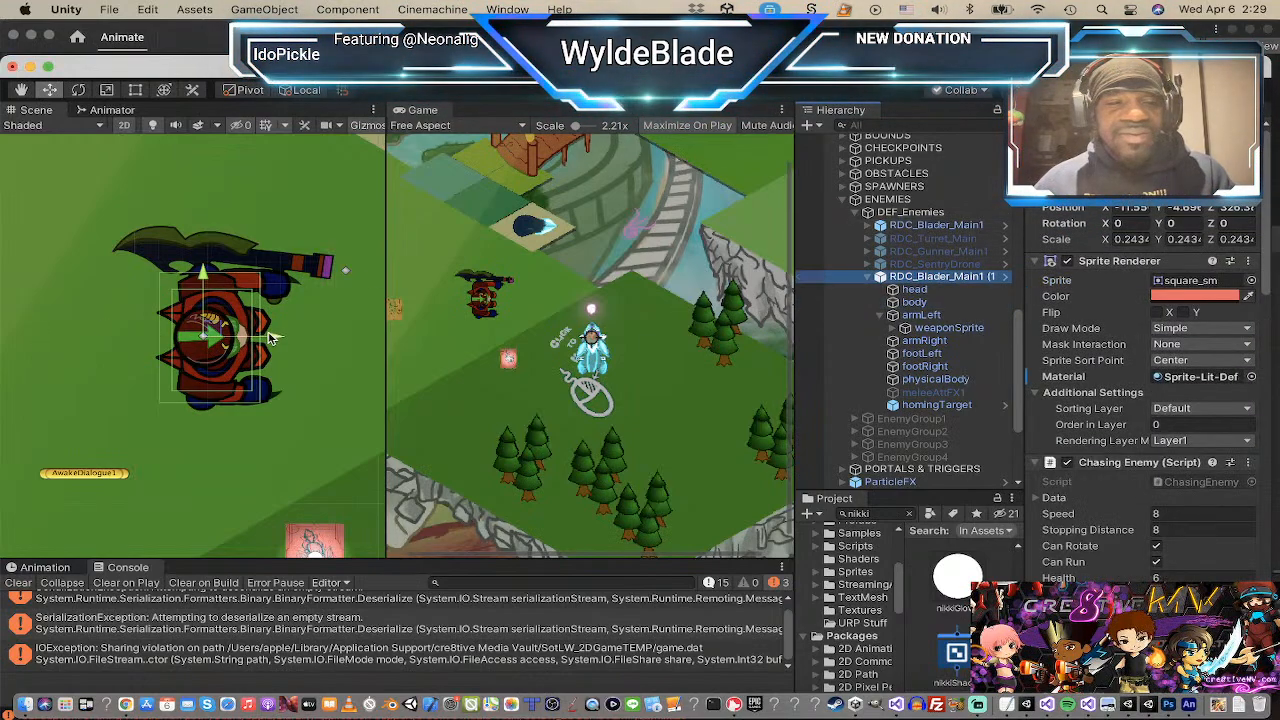
drag(276, 338, 413, 333)
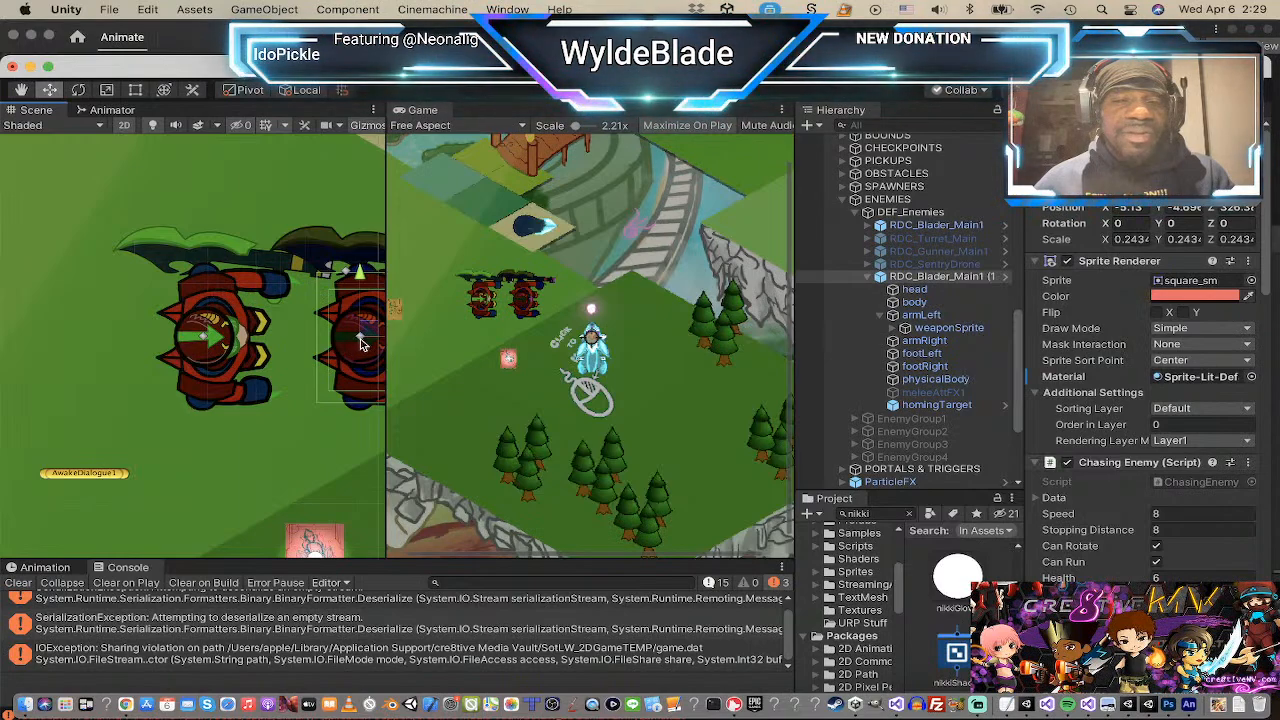
middle_drag(255, 422, 162, 390)
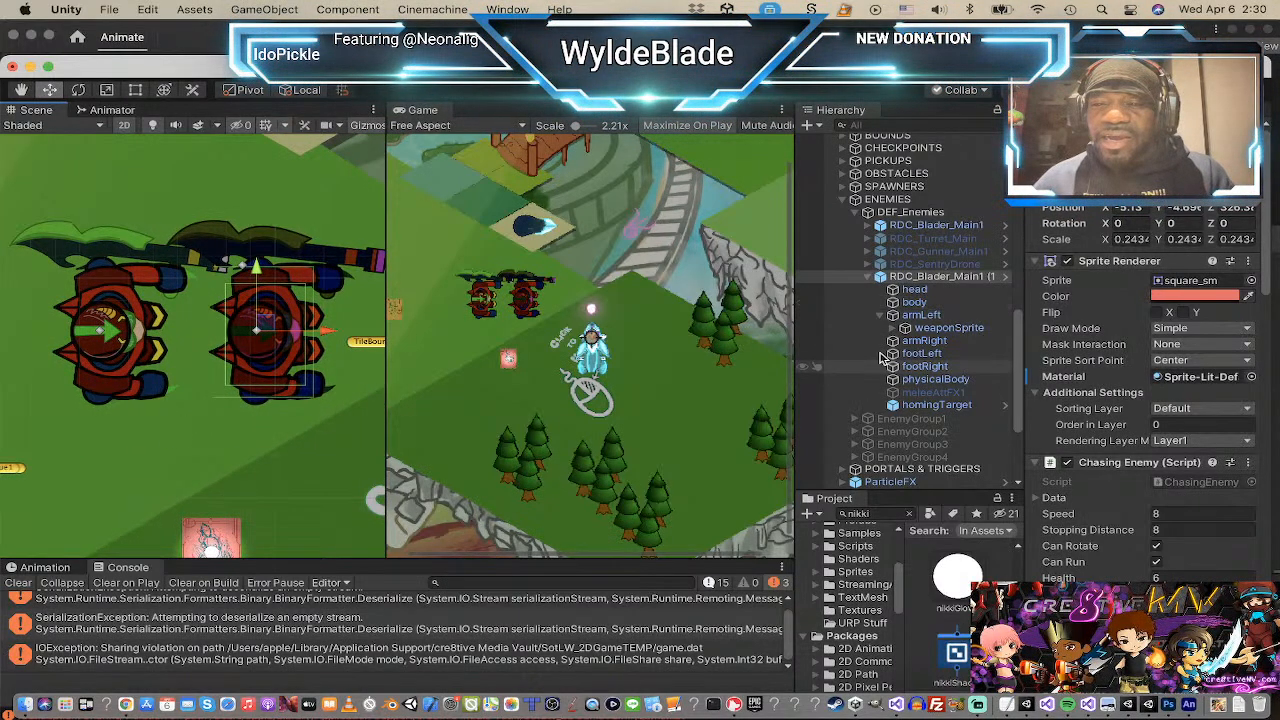
Step: Search the sprite assets for "sprite" and replace the duplicate's body sprite with spriteSheet1_5
click(916, 302)
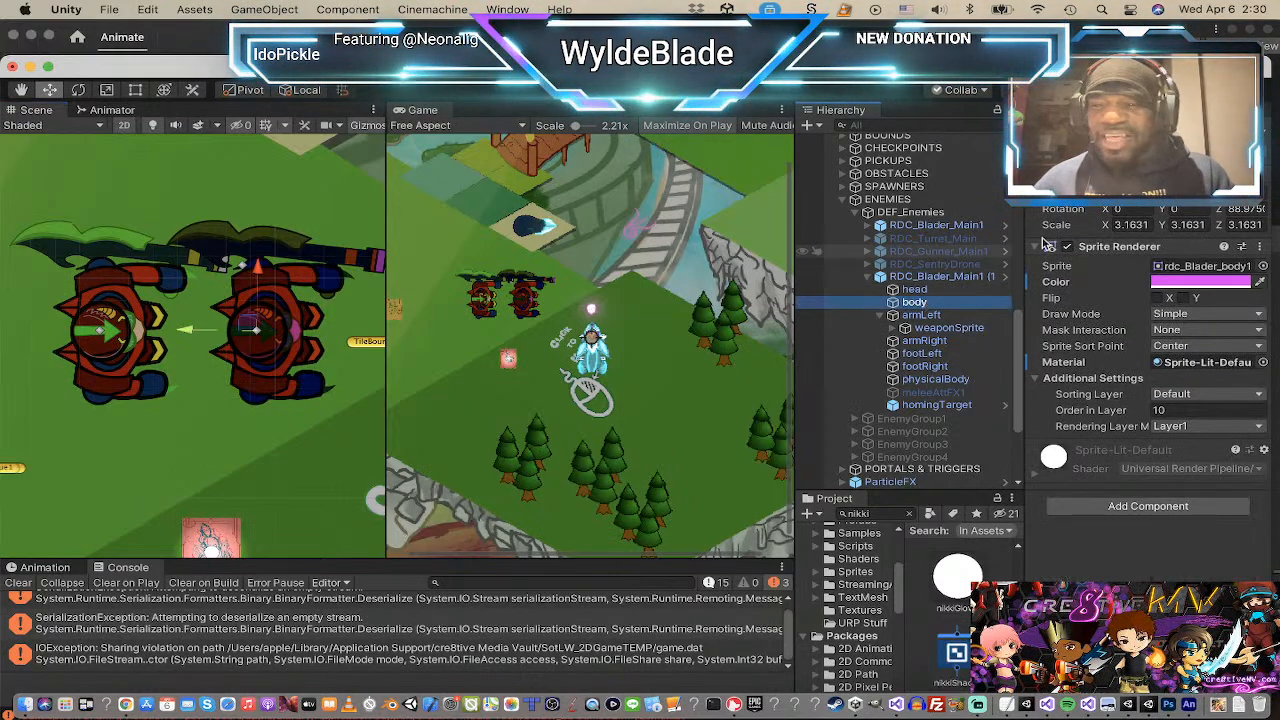
click(1265, 269)
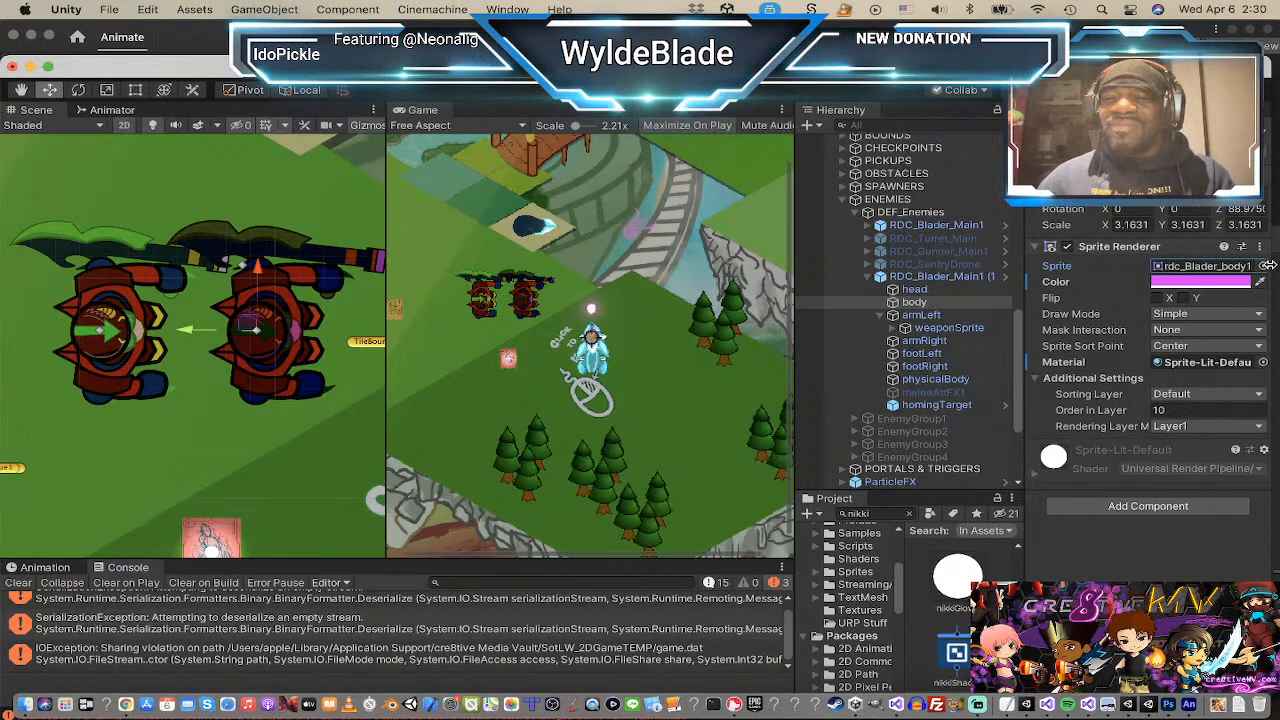
click(1266, 267)
text(sprite)
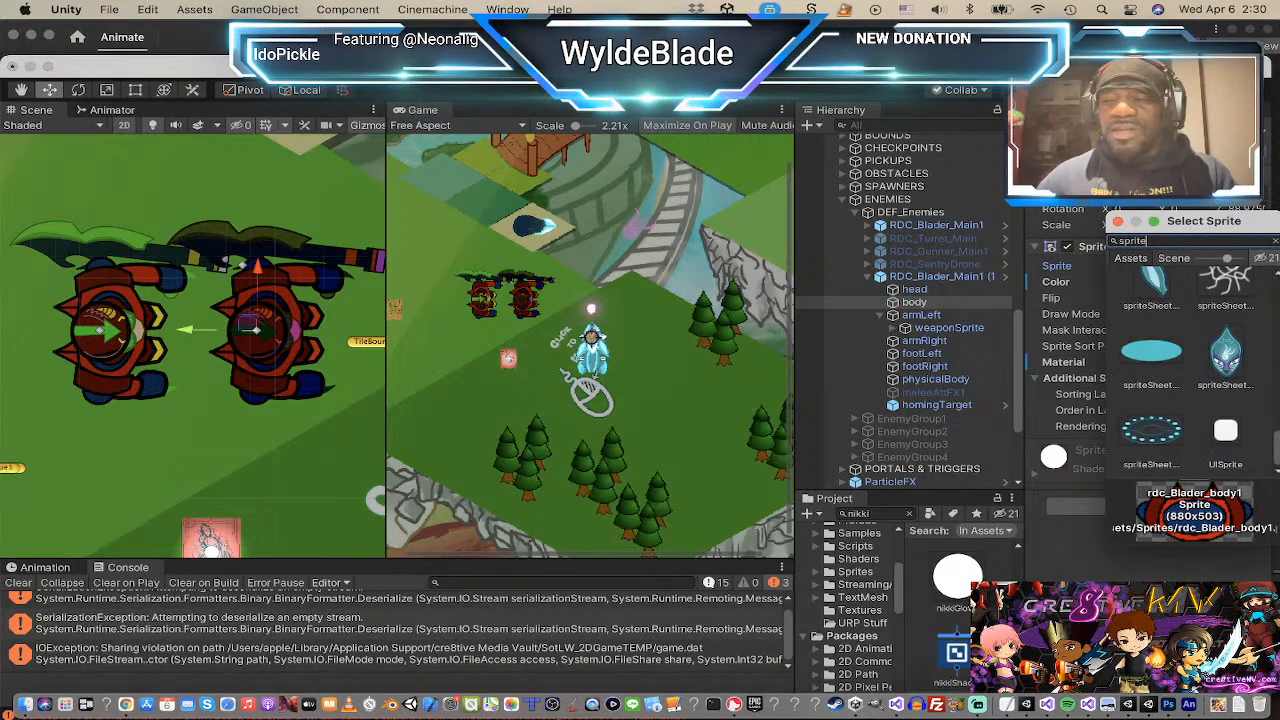
scroll(1208, 327, up, 5)
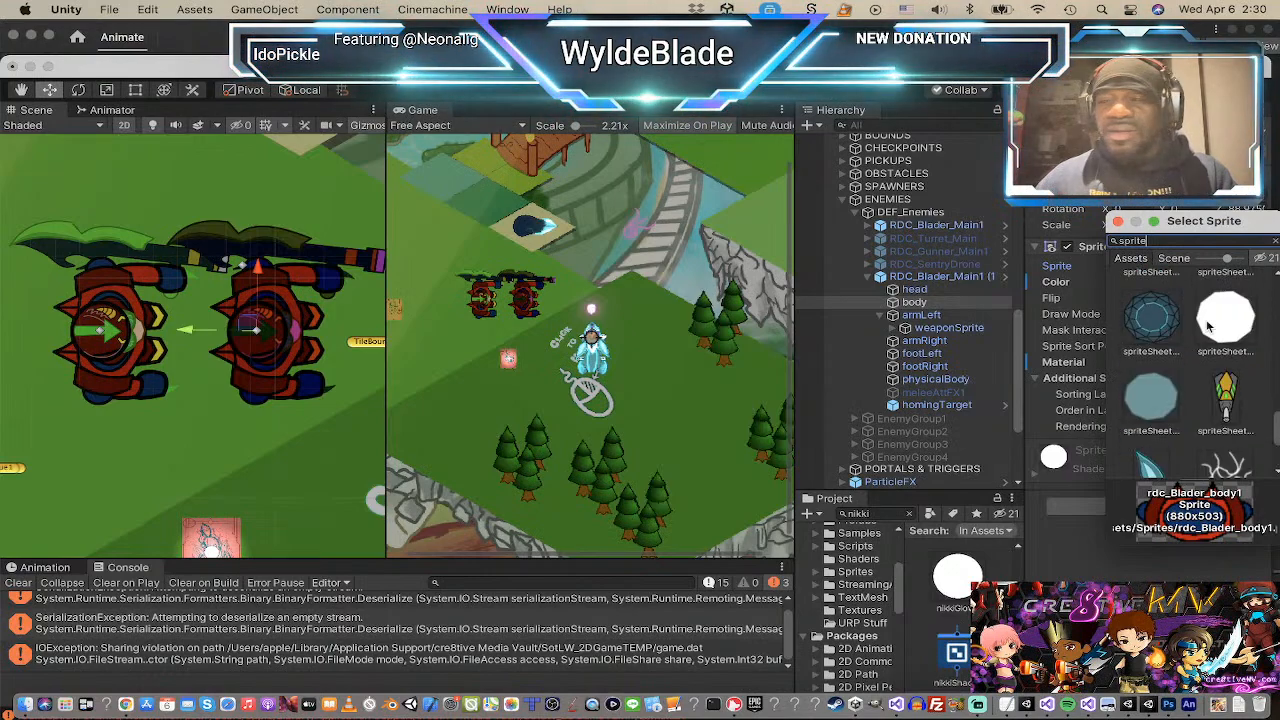
scroll(1210, 327, up, 6)
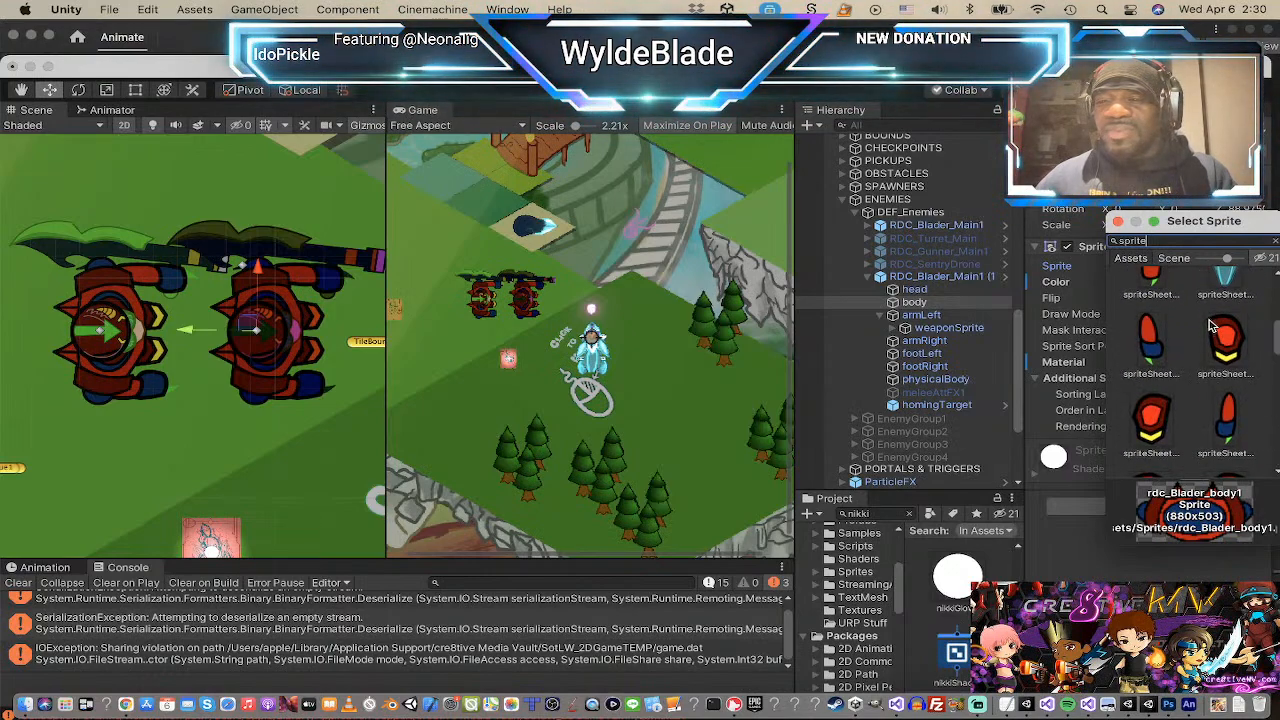
scroll(1210, 327, up, 3)
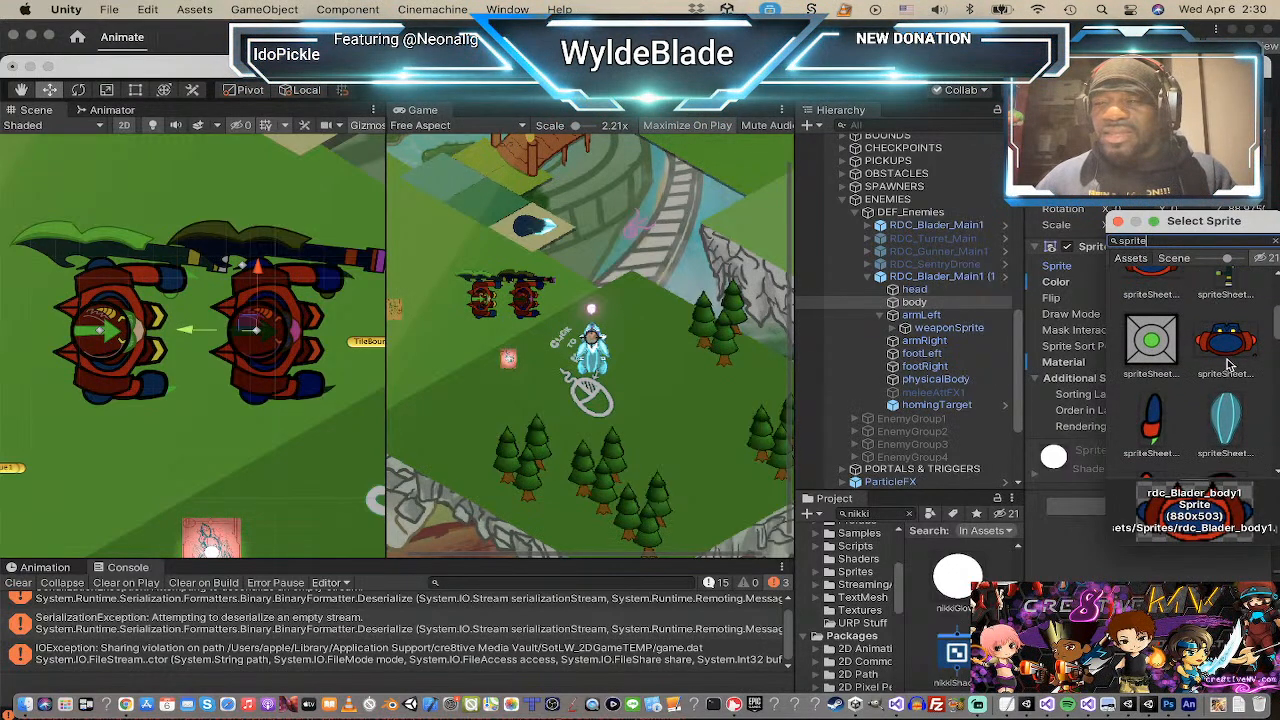
scroll(1228, 358, up, 4)
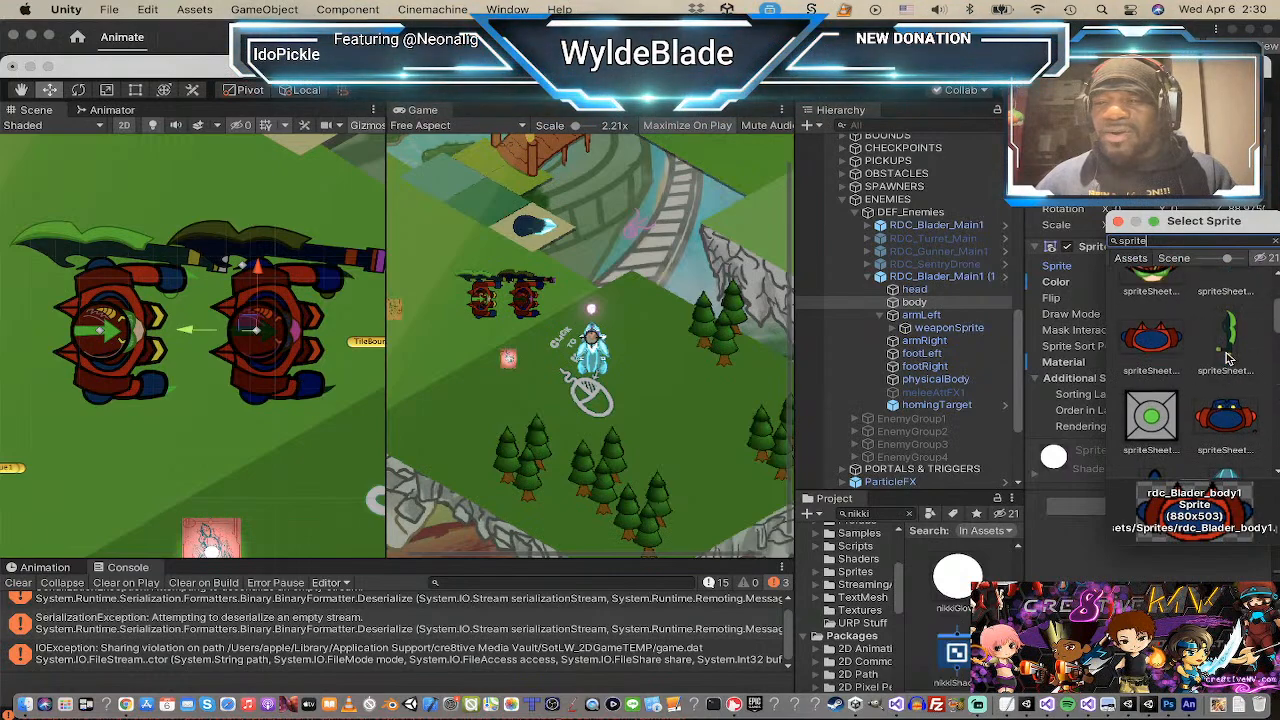
click(1160, 343)
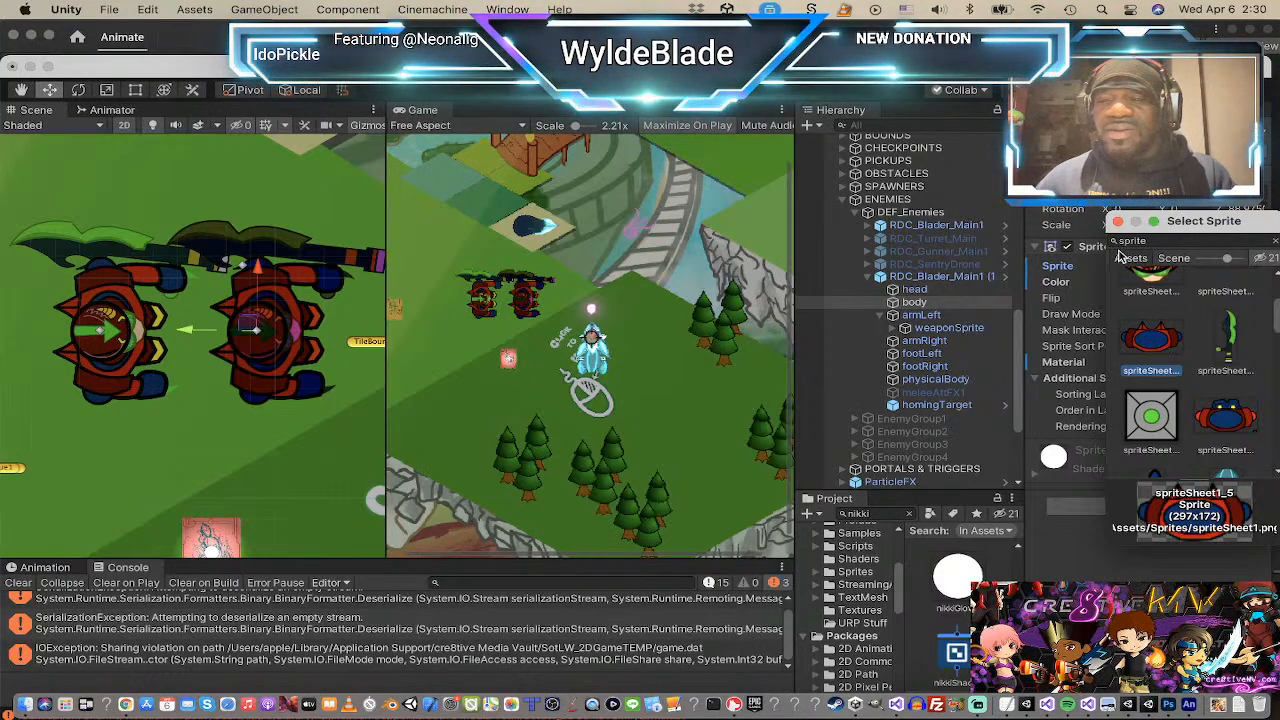
click(1118, 221)
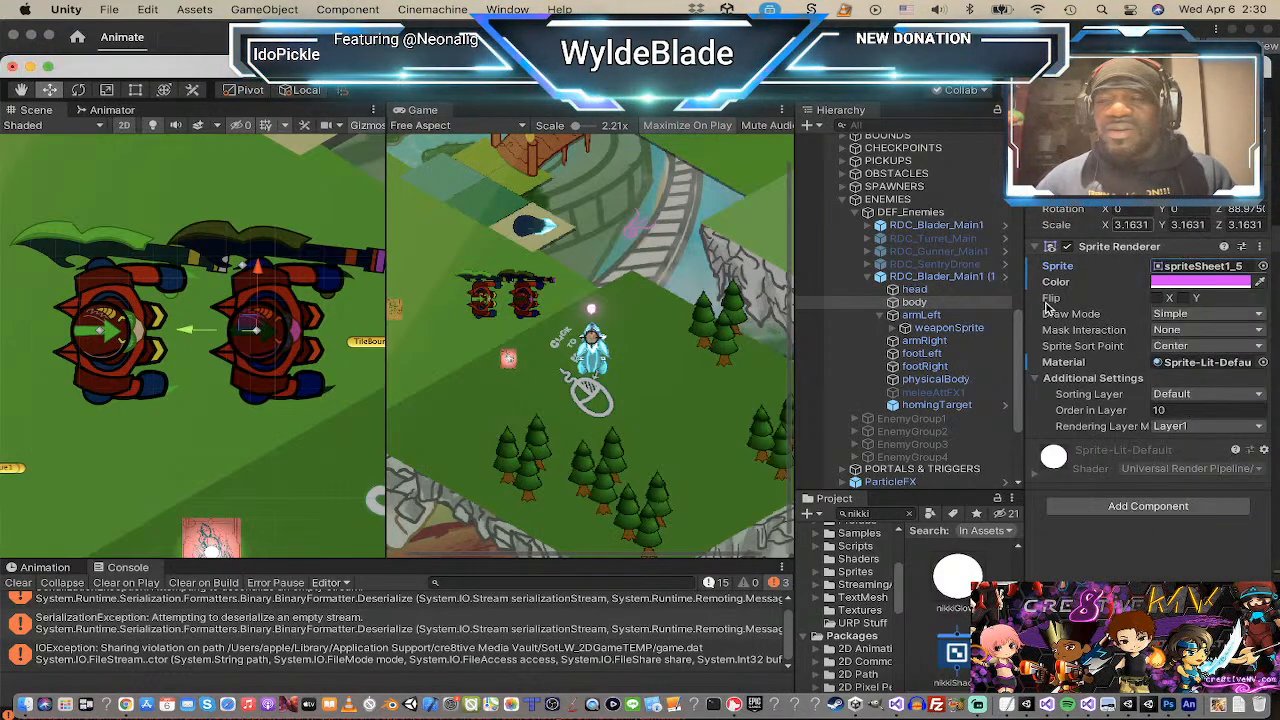
Step: Search the sprite assets for "sprite" and replace the duplicate's armLeft sprite with spriteSheet1_14
click(926, 316)
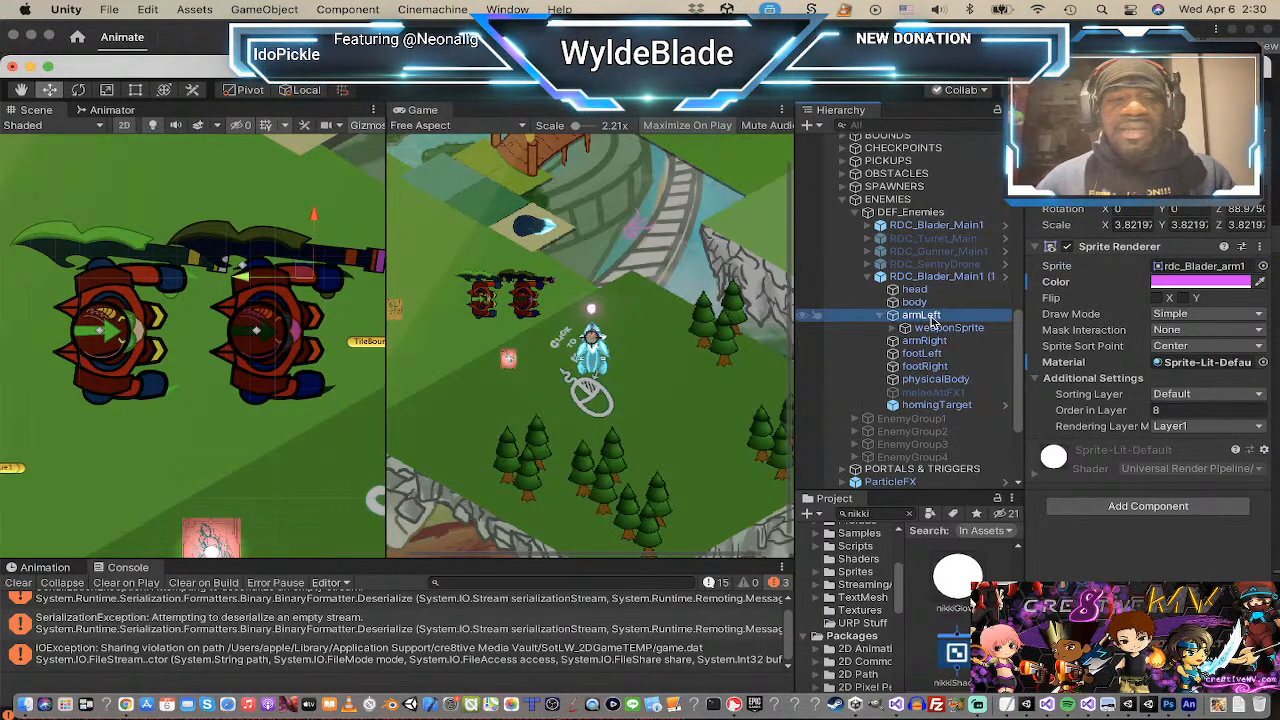
click(1263, 266)
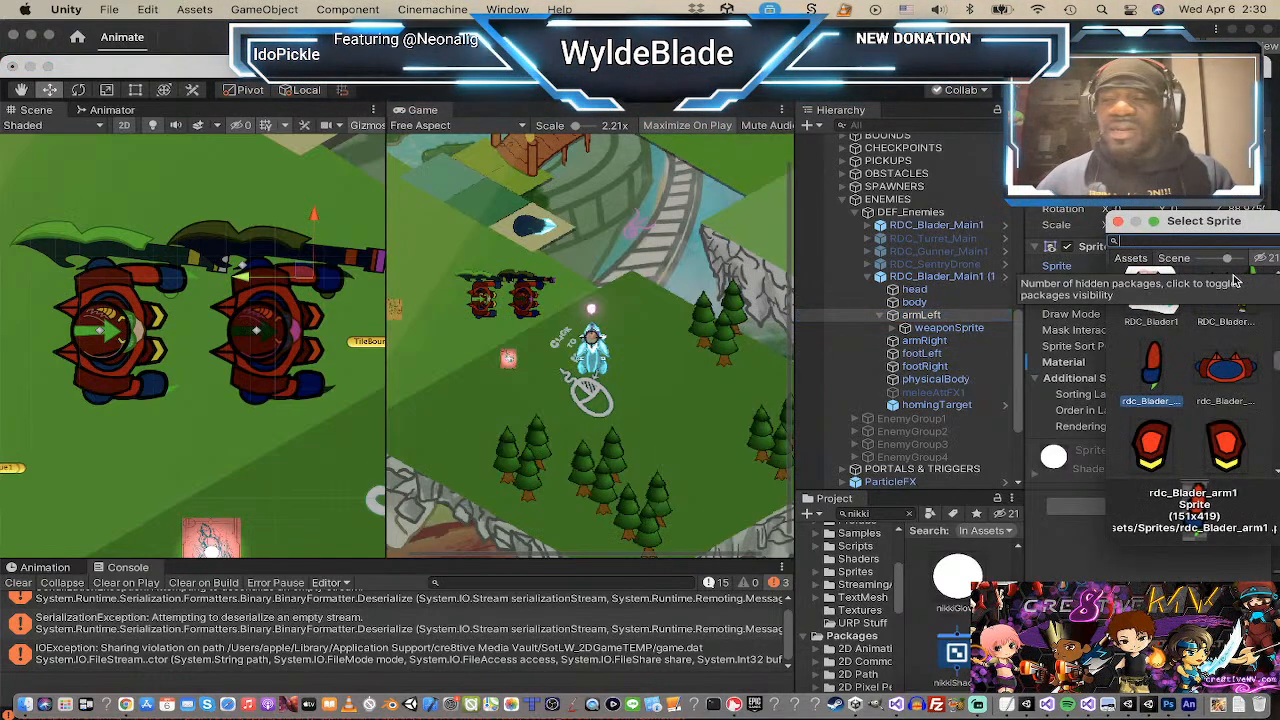
text(sprite)
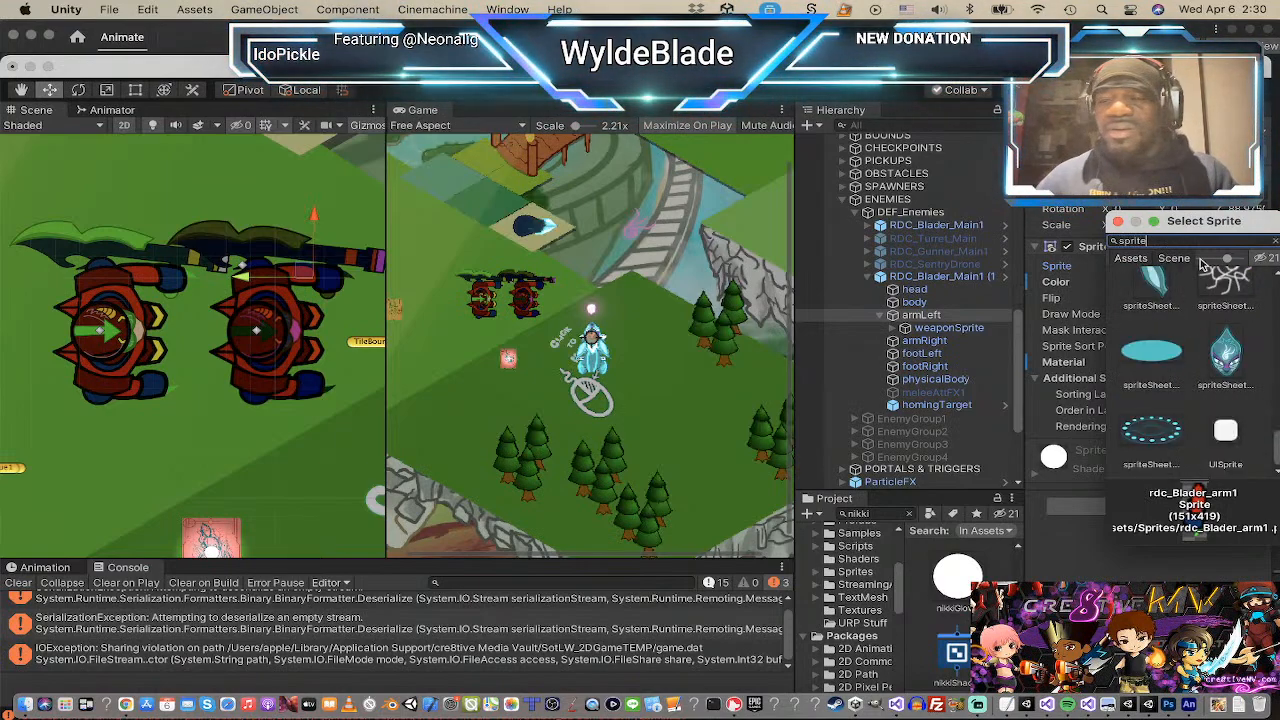
scroll(1195, 335, down, 5)
scroll(1200, 334, up, 5)
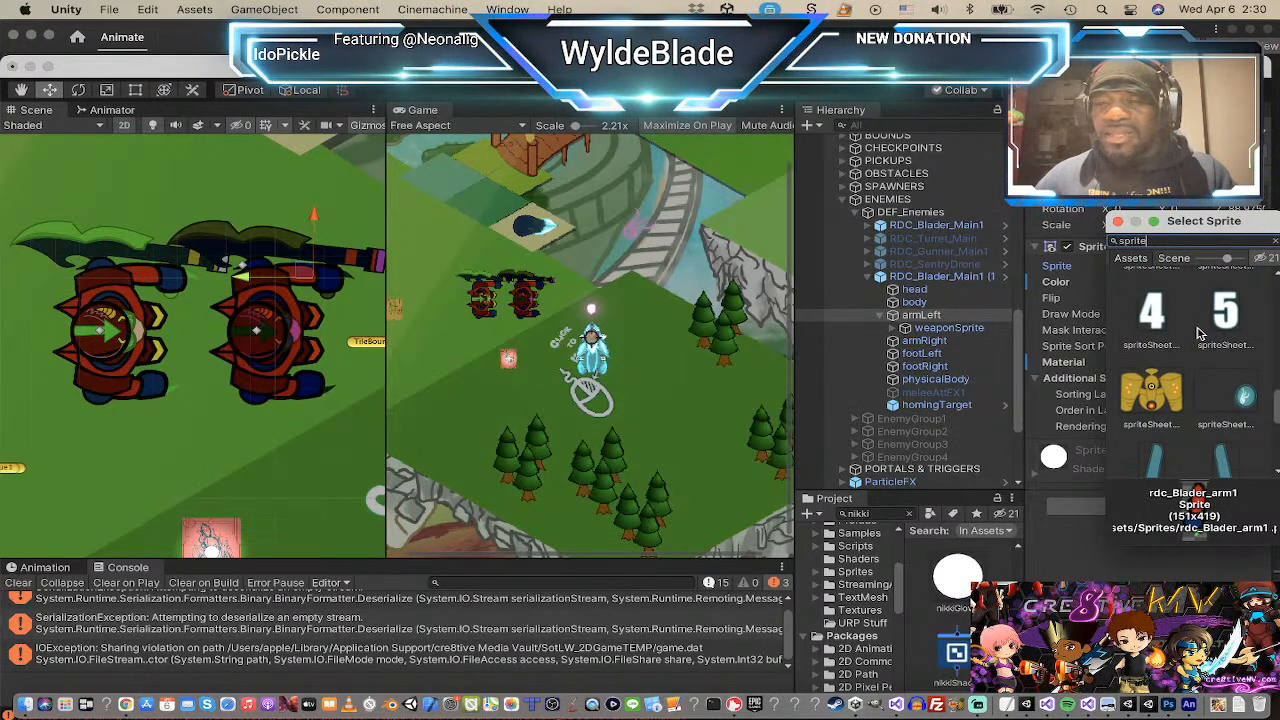
scroll(1200, 333, up, 3)
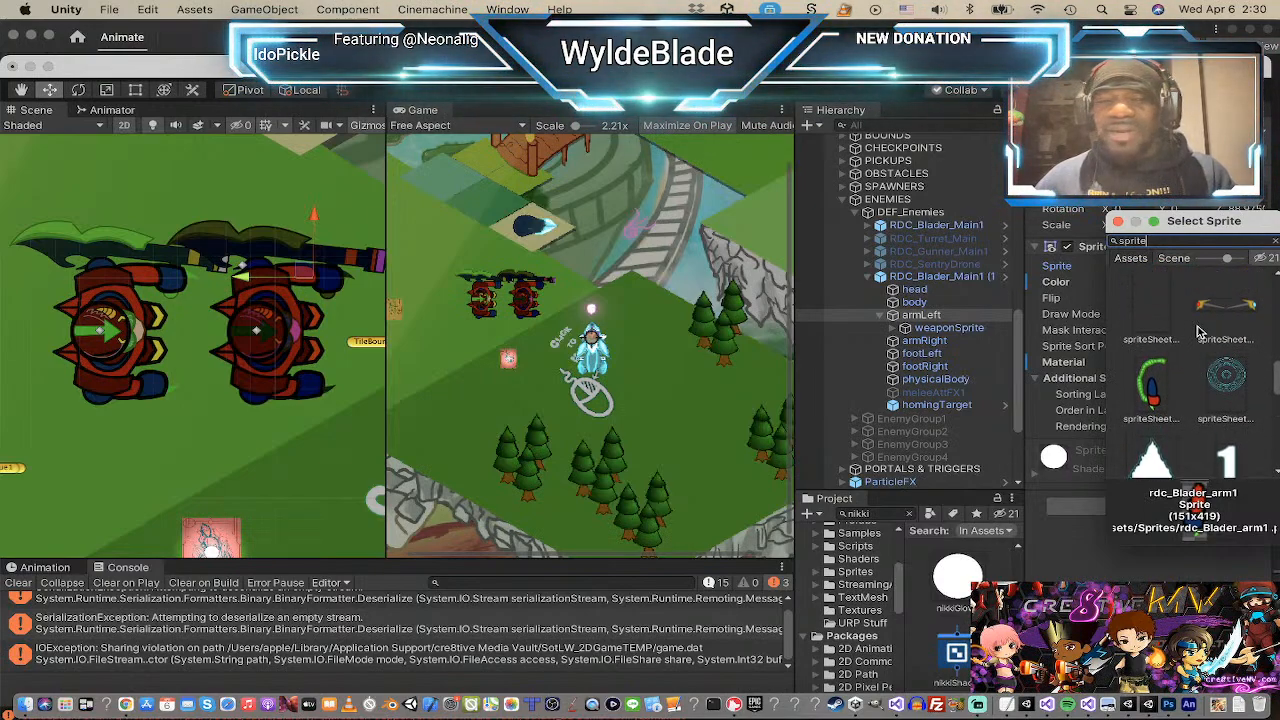
scroll(1200, 333, up, 5)
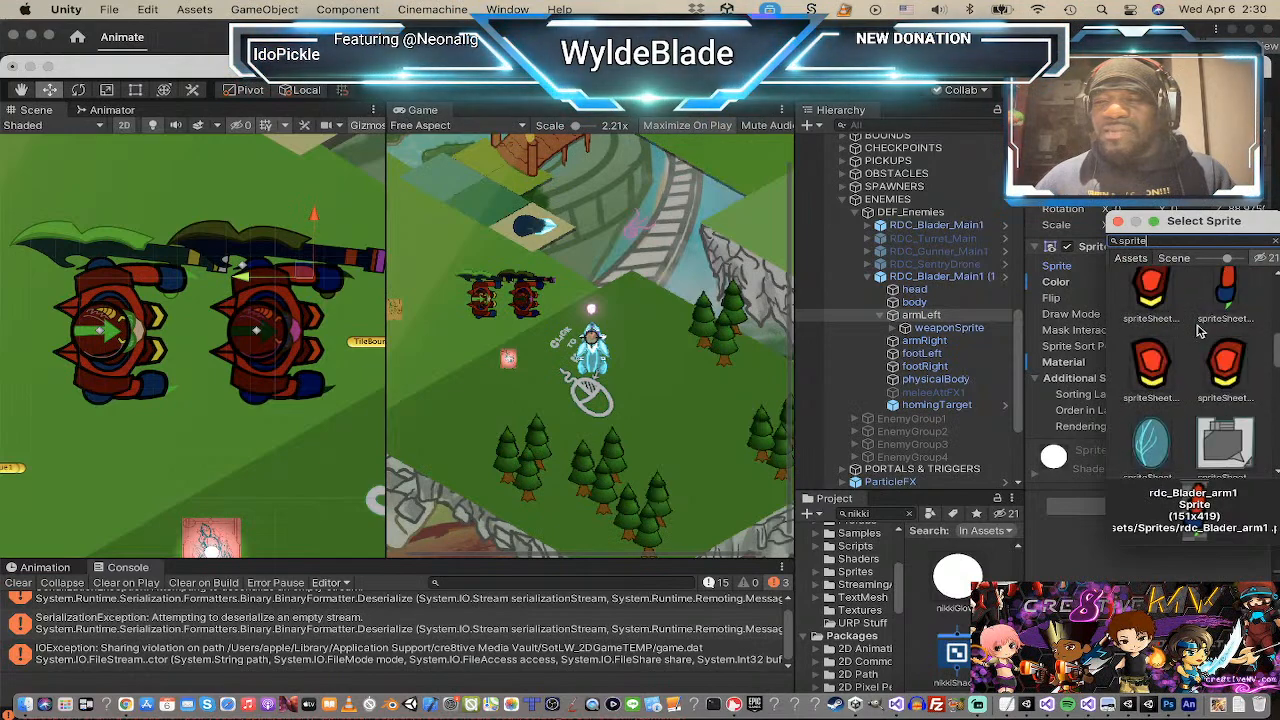
scroll(1200, 333, up, 2)
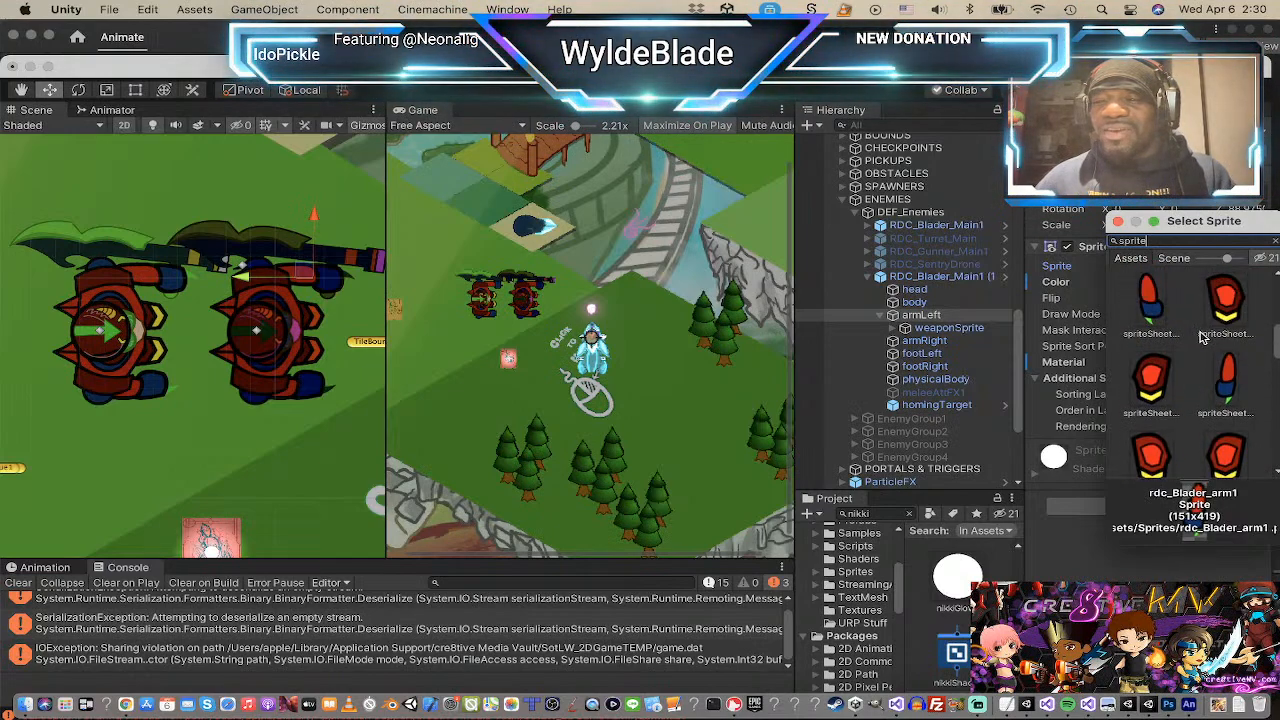
scroll(1203, 337, up, 4)
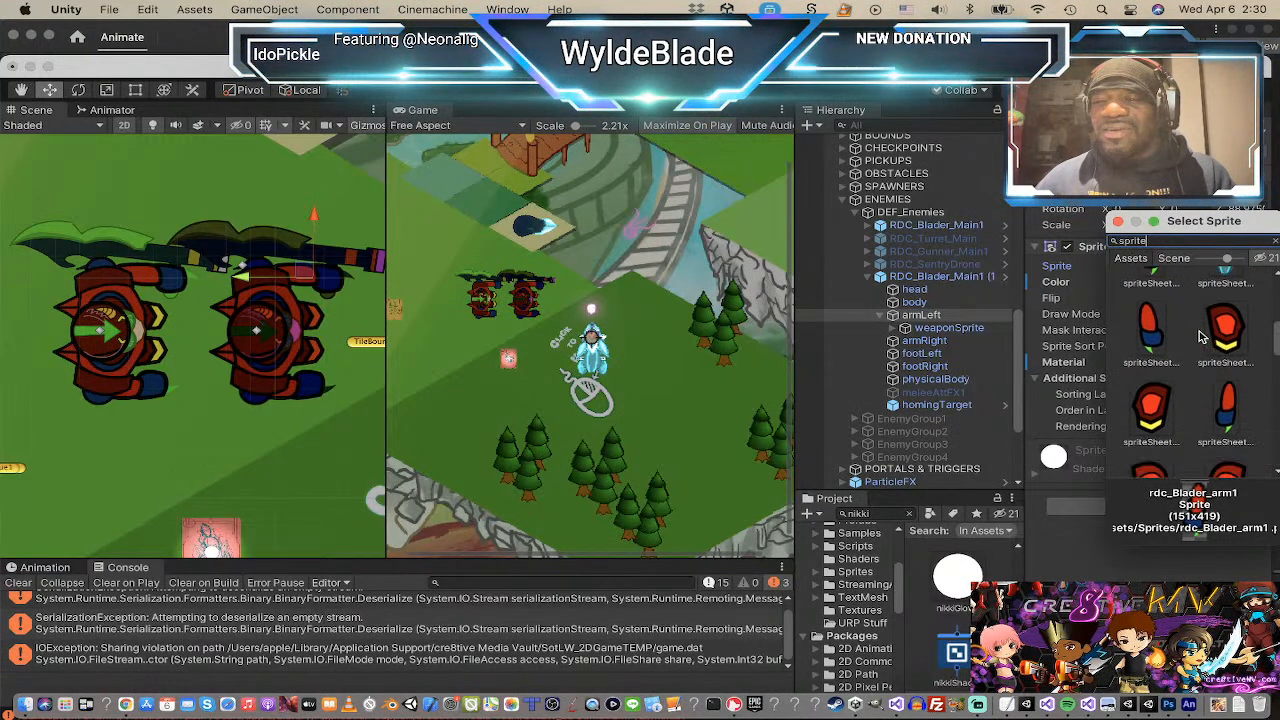
scroll(1203, 337, up, 5)
scroll(1203, 337, up, 8)
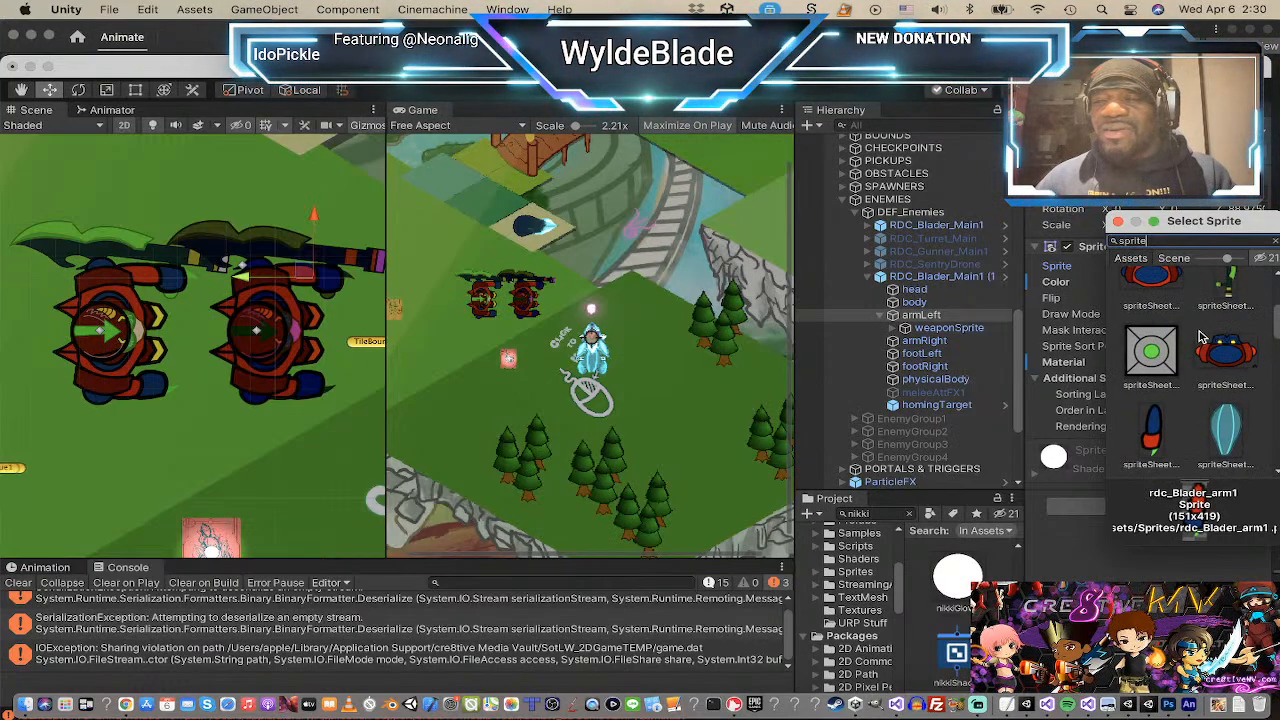
scroll(1203, 337, down, 10)
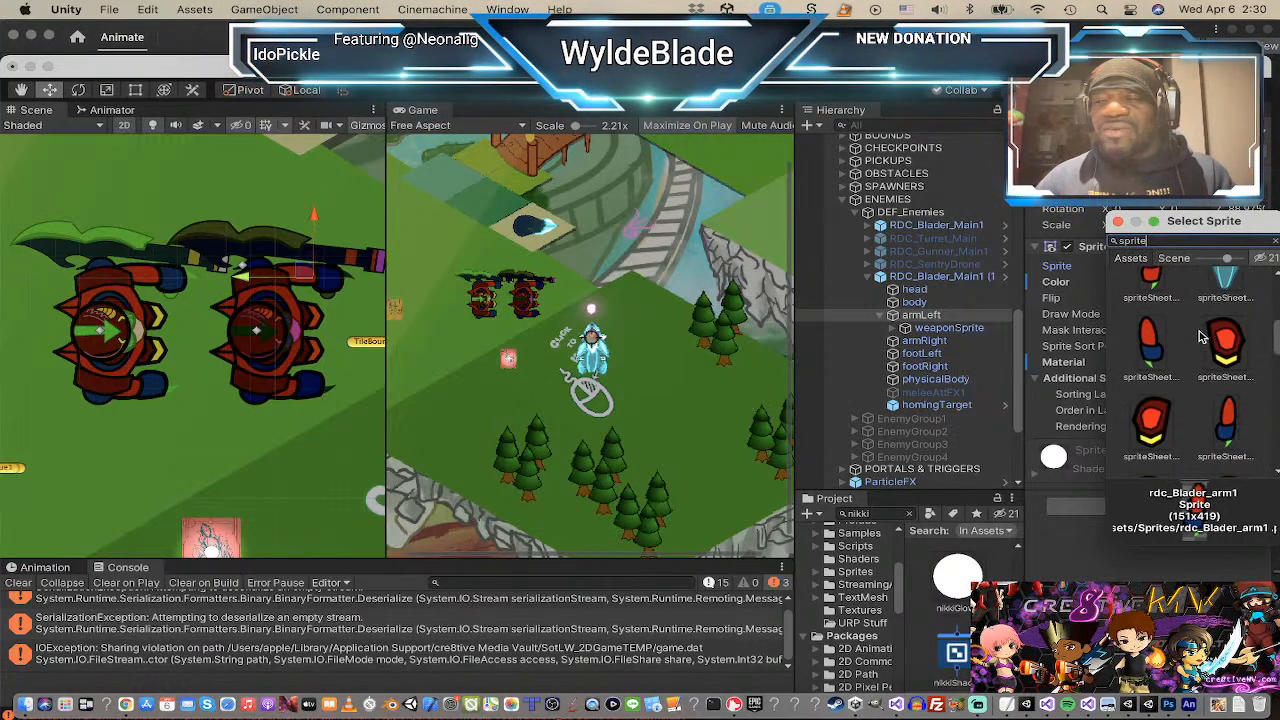
scroll(1203, 337, up, 10)
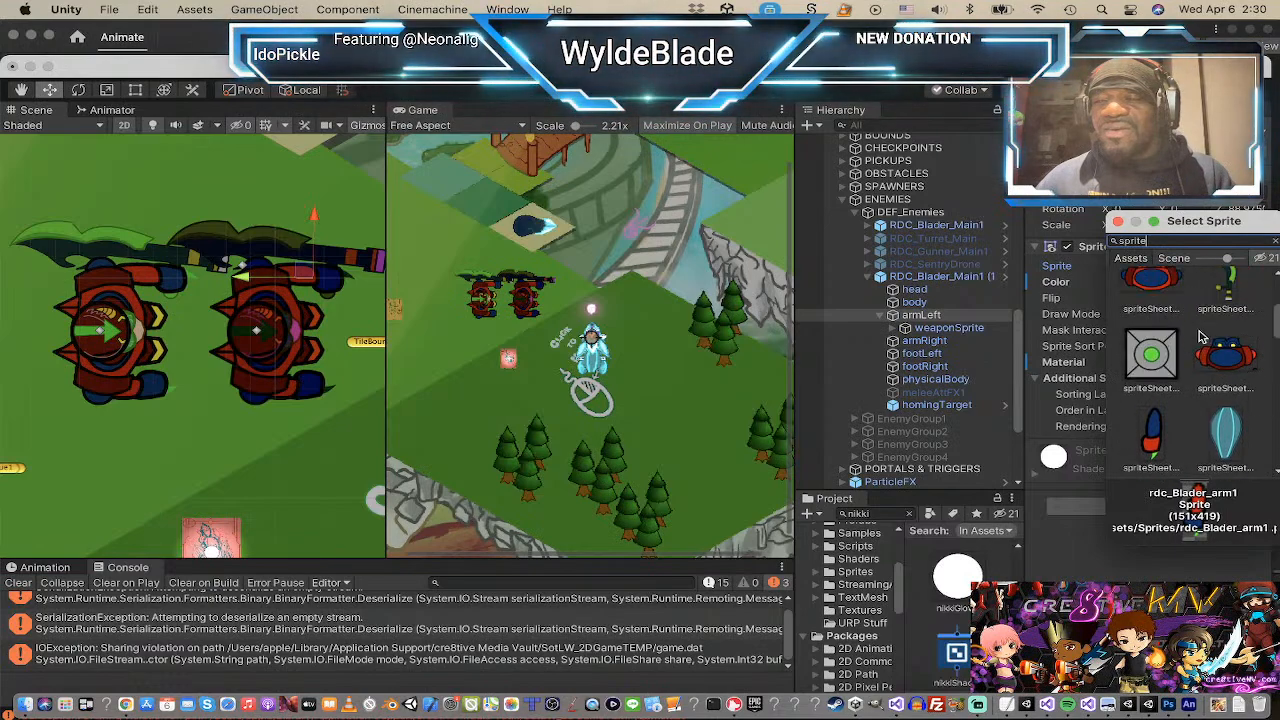
scroll(1203, 337, down, 6)
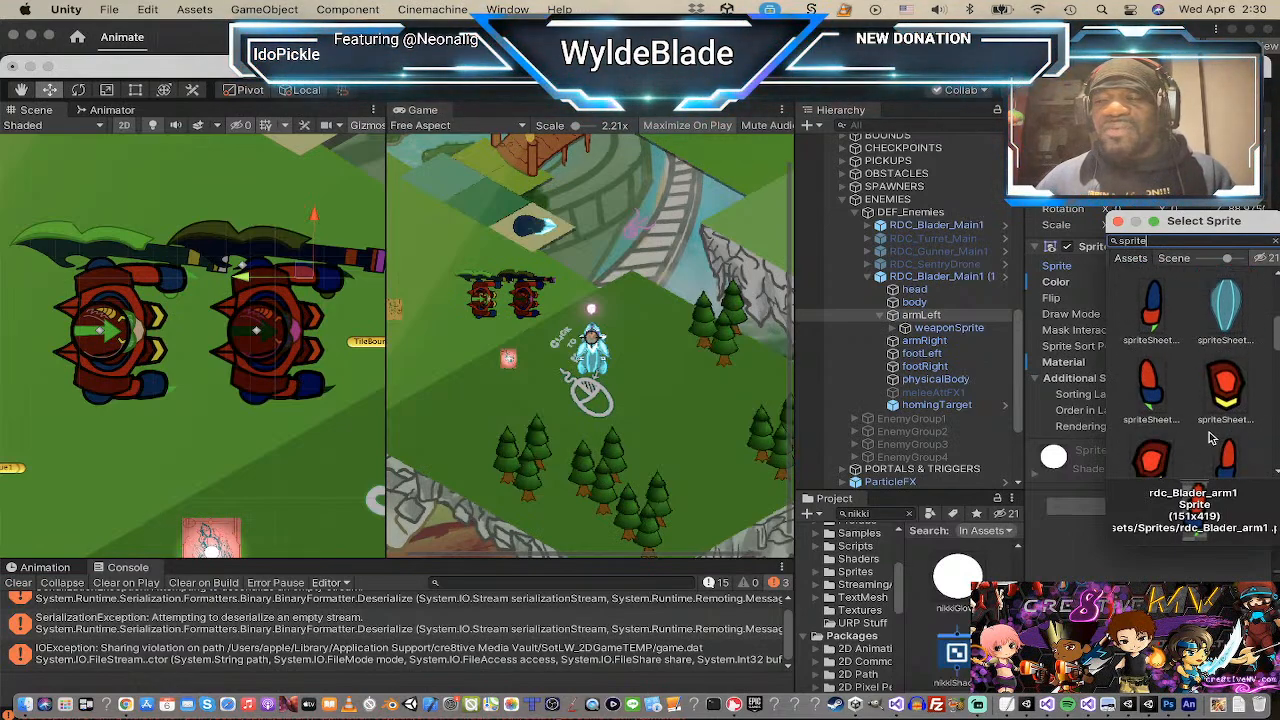
scroll(1210, 392, down, 1)
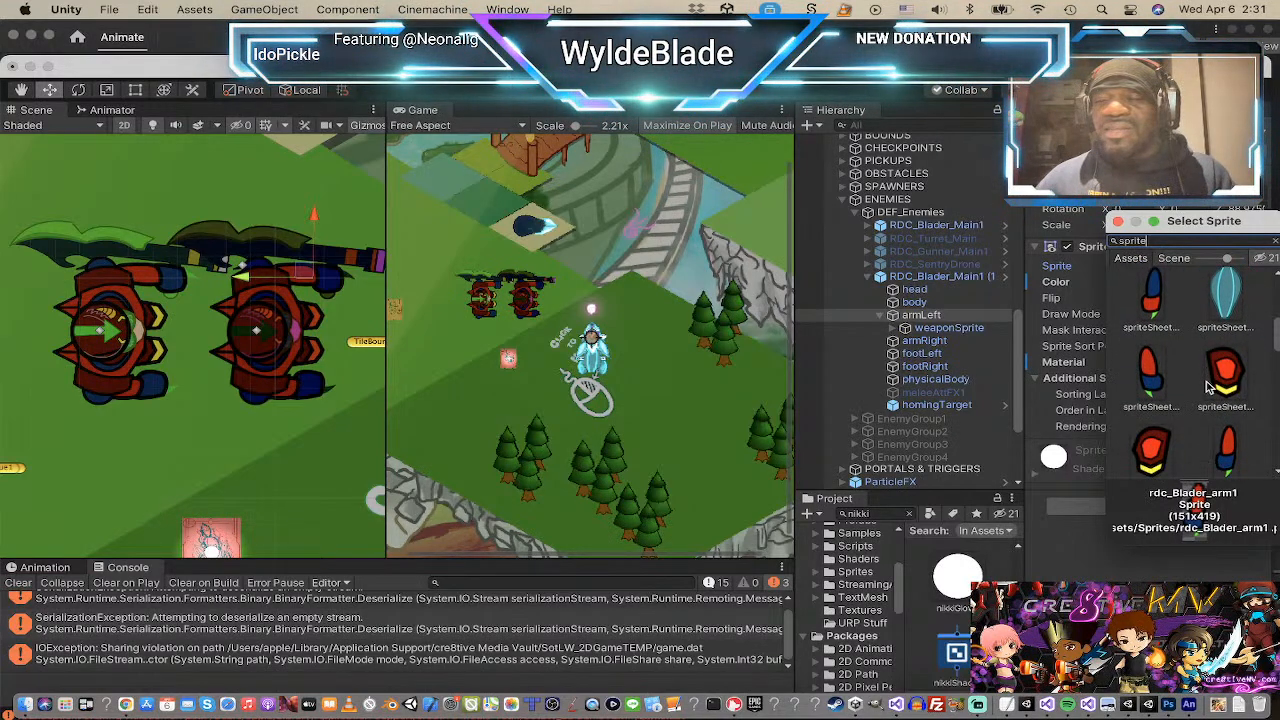
scroll(1230, 453, down, 2)
click(1230, 454)
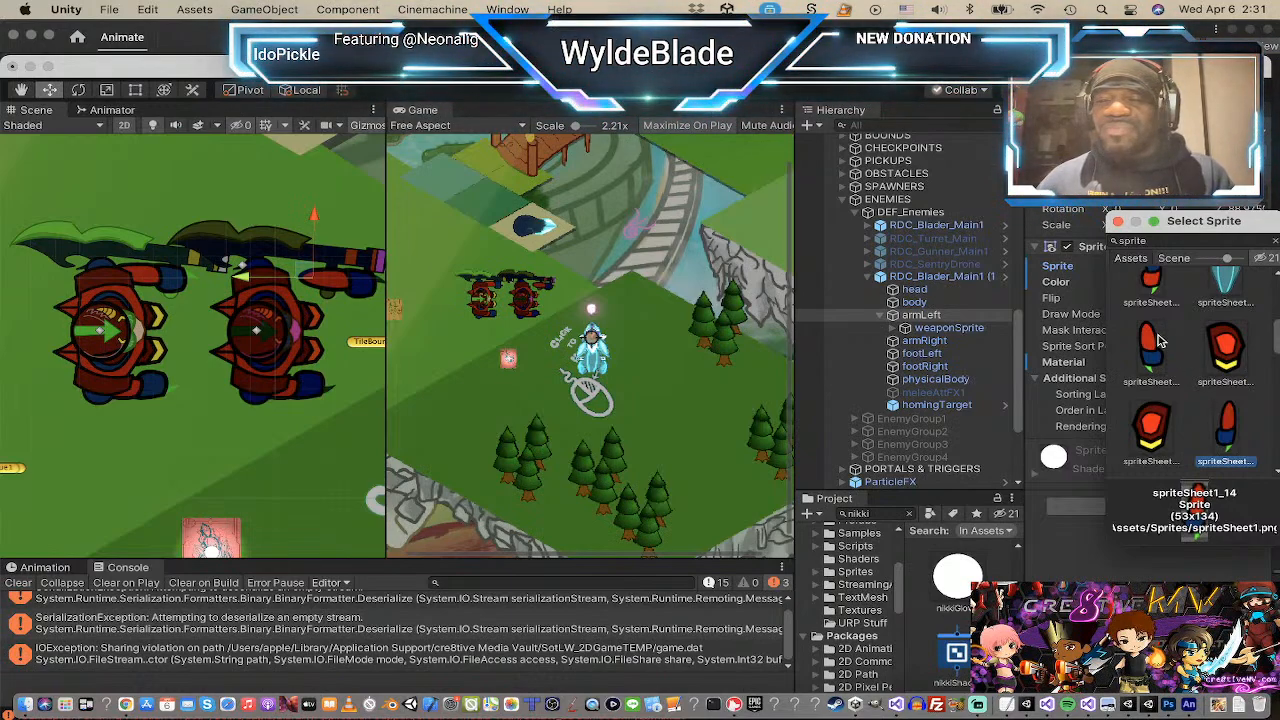
Step: Search the sprite assets for "sprite" and replace the duplicate's weaponSprite image with spriteSheet1_6
click(951, 333)
click(950, 330)
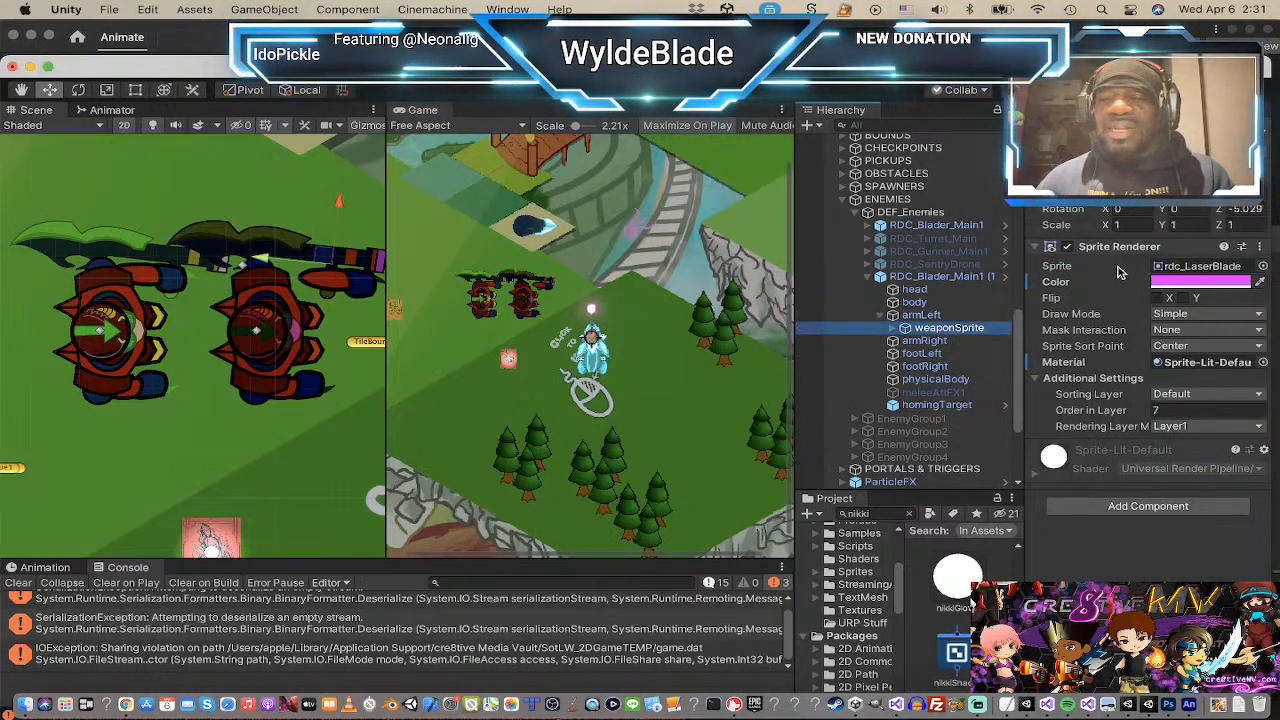
click(1264, 268)
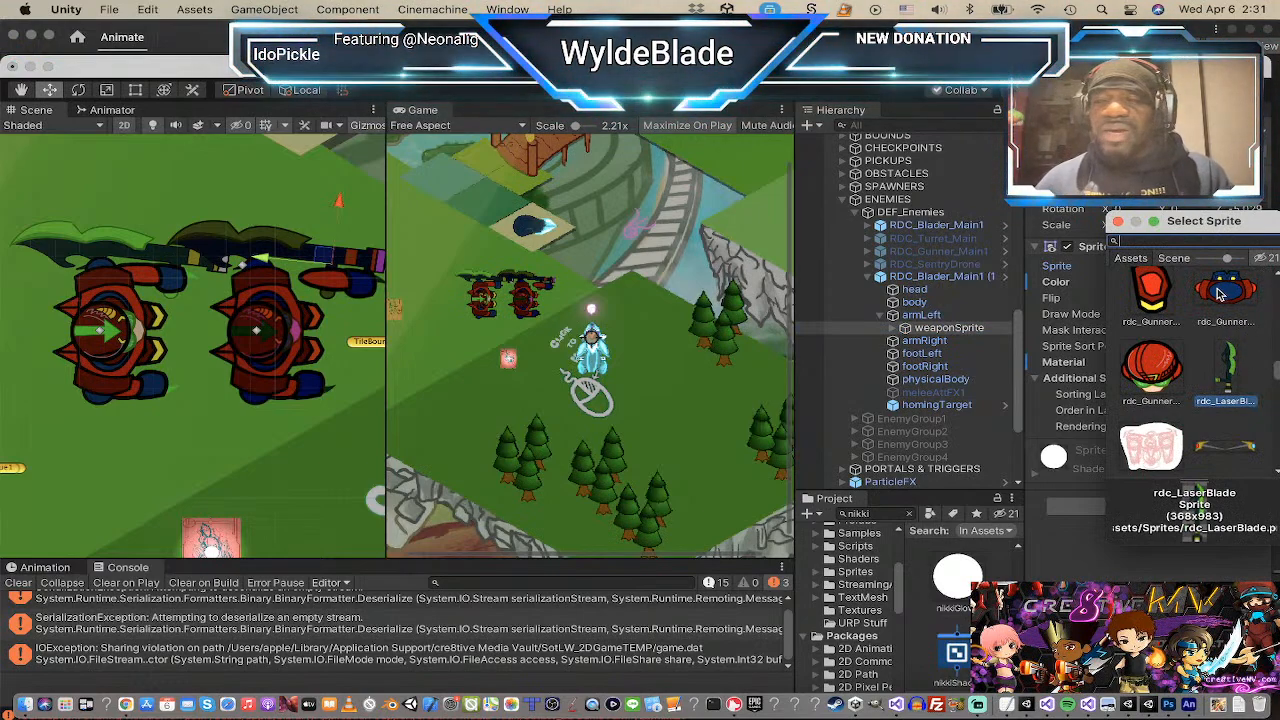
text(sp)
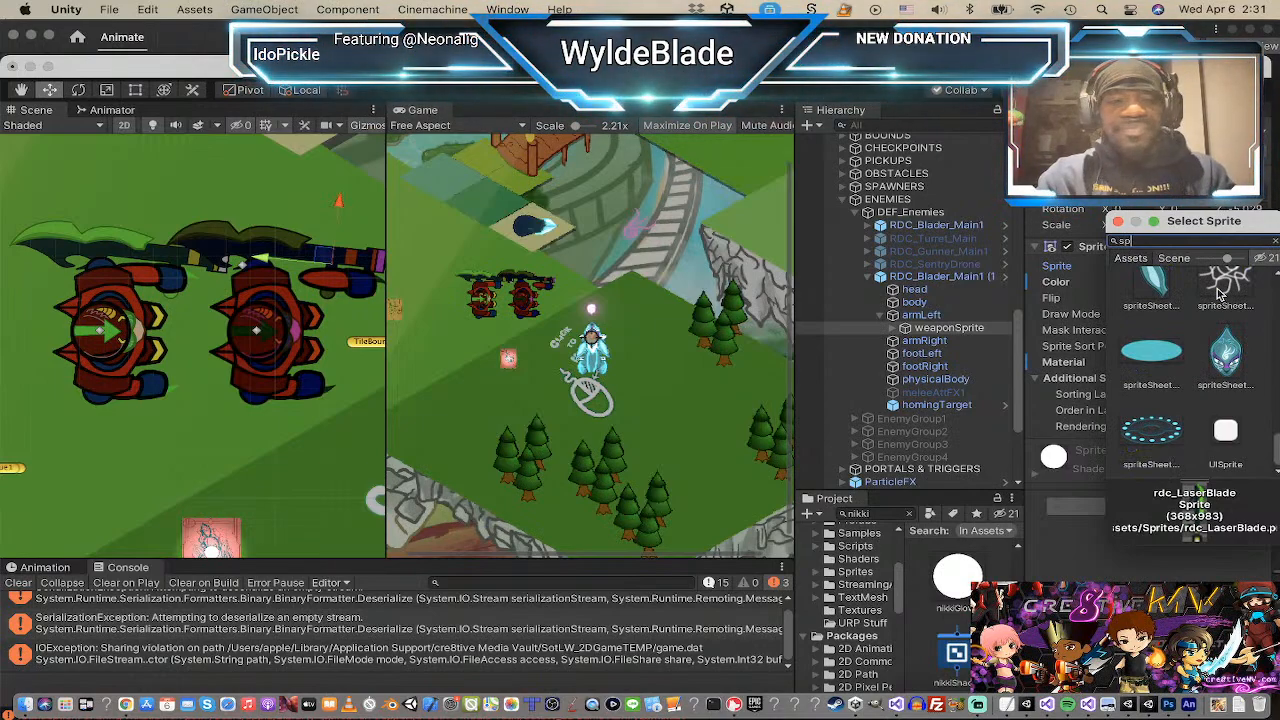
text(i)
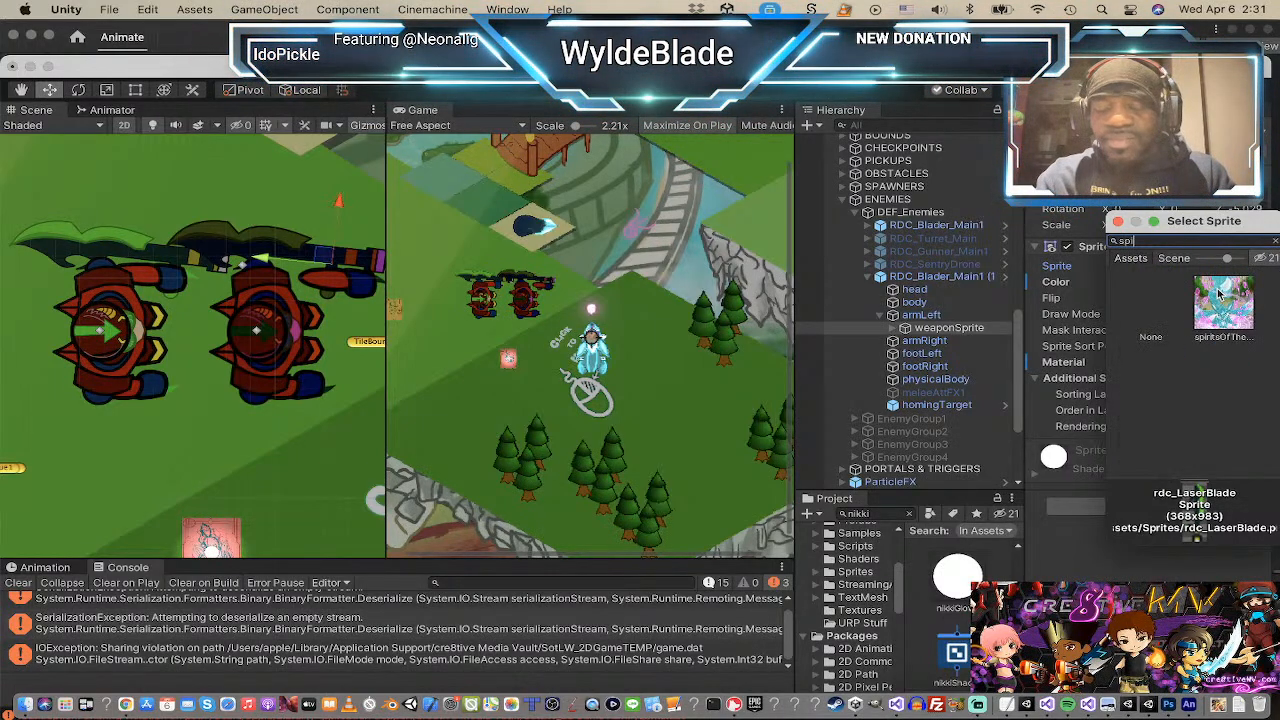
key(BackSpace)
text(rite)
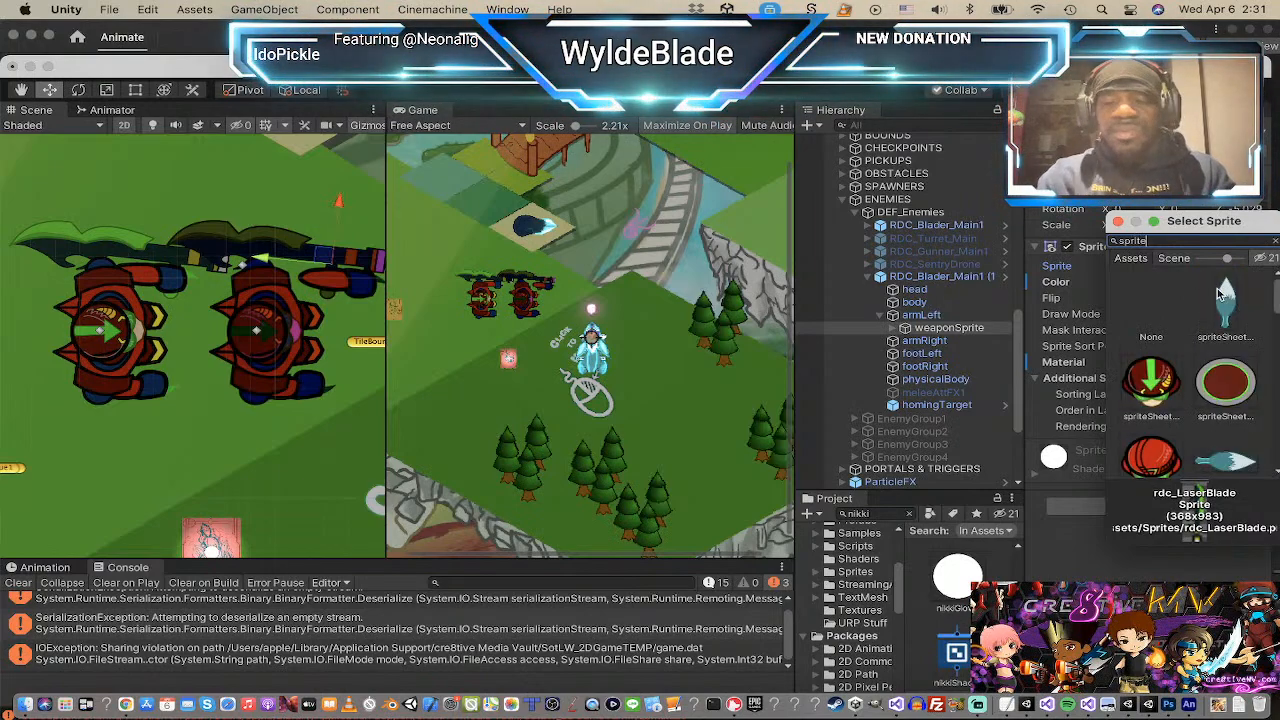
scroll(1220, 350, down, 3)
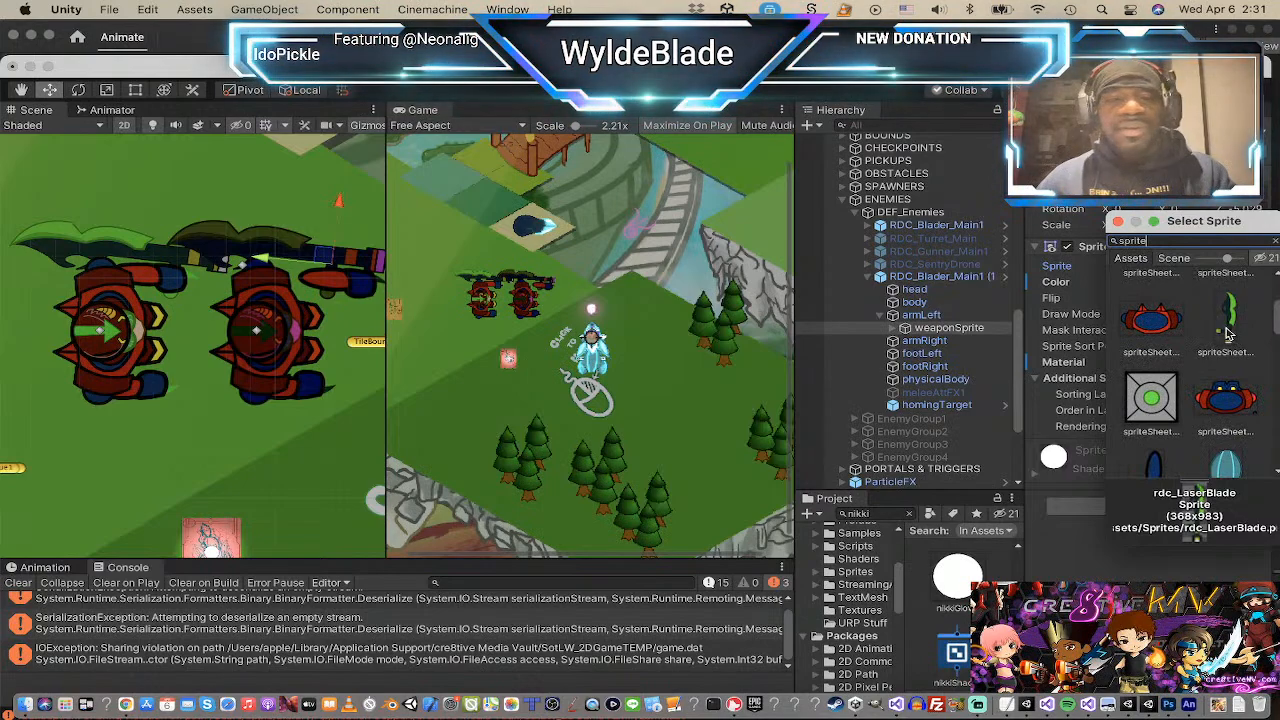
click(1229, 334)
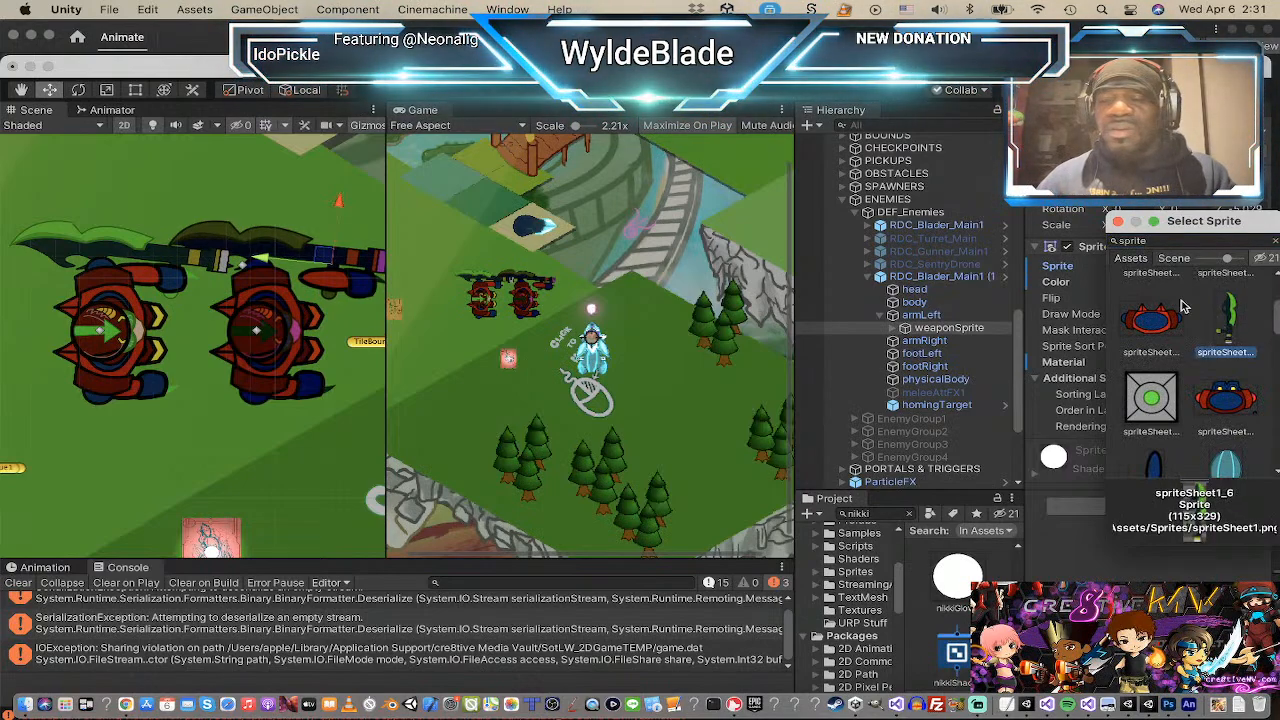
click(1118, 222)
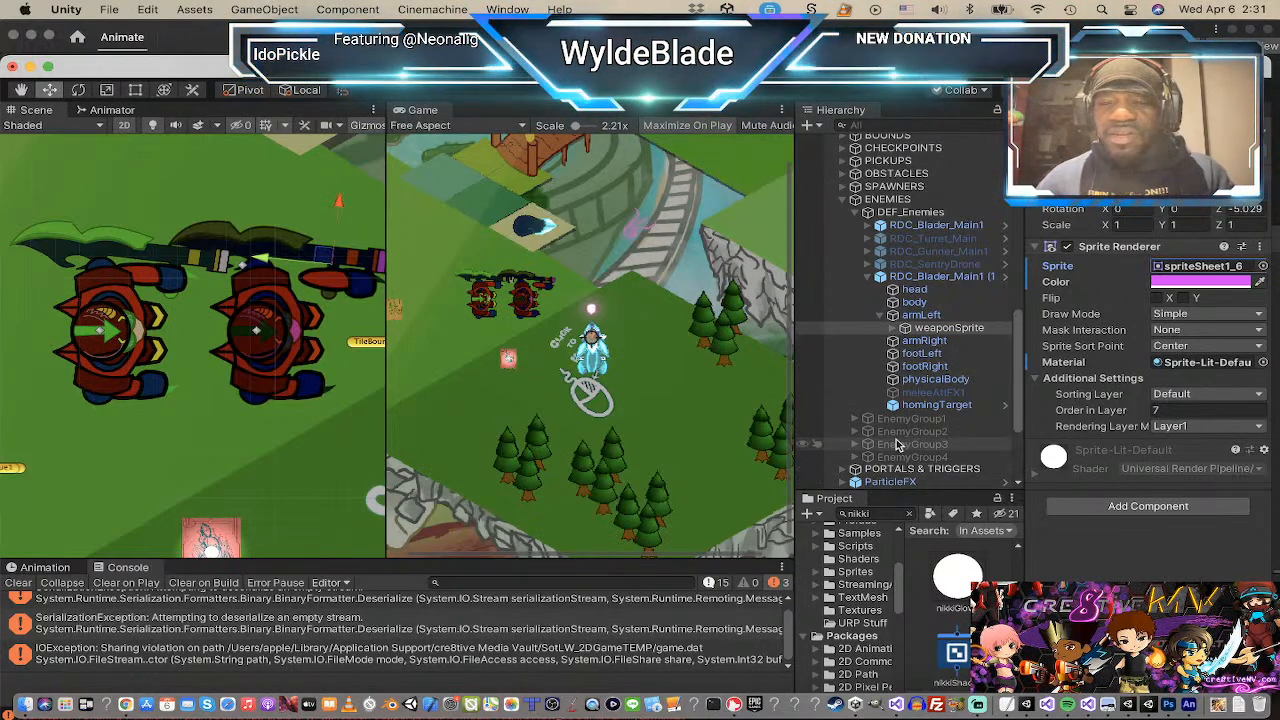
Step: Search the sprite assets for "sprite", try spriteSheet1_11 on the duplicate's armRight, and settle on spriteSheet1_14
click(905, 341)
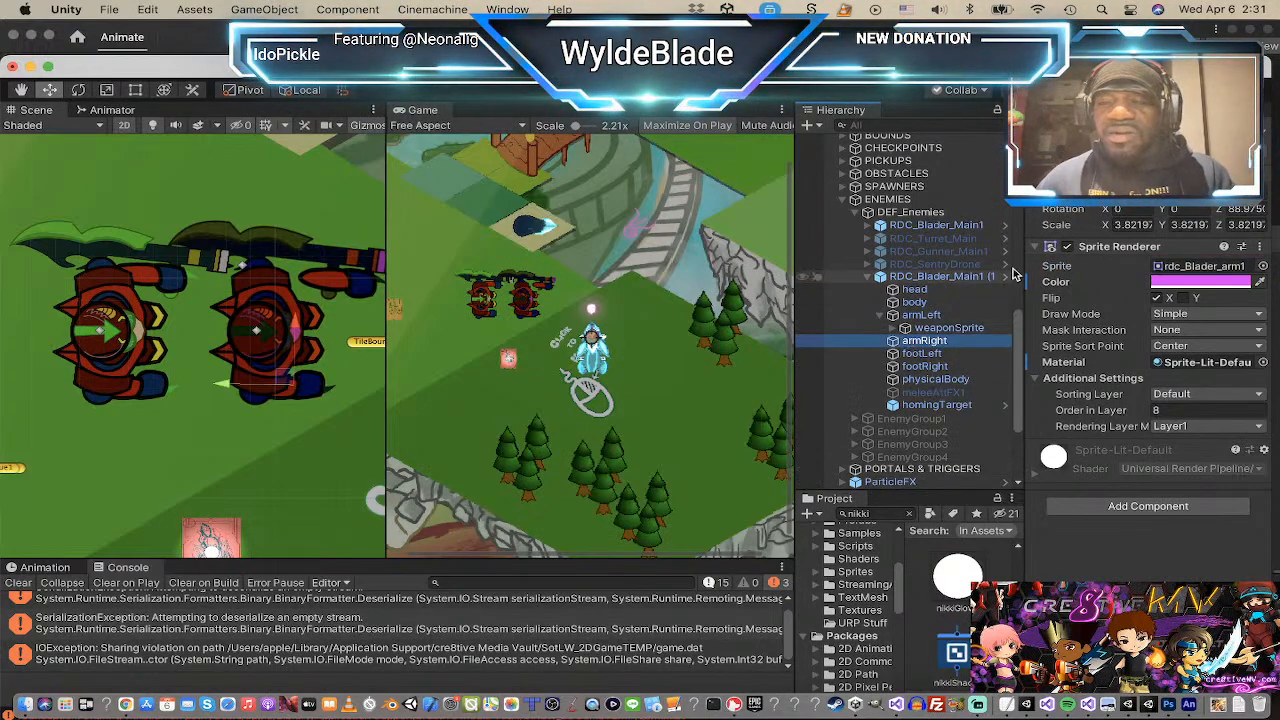
click(1262, 266)
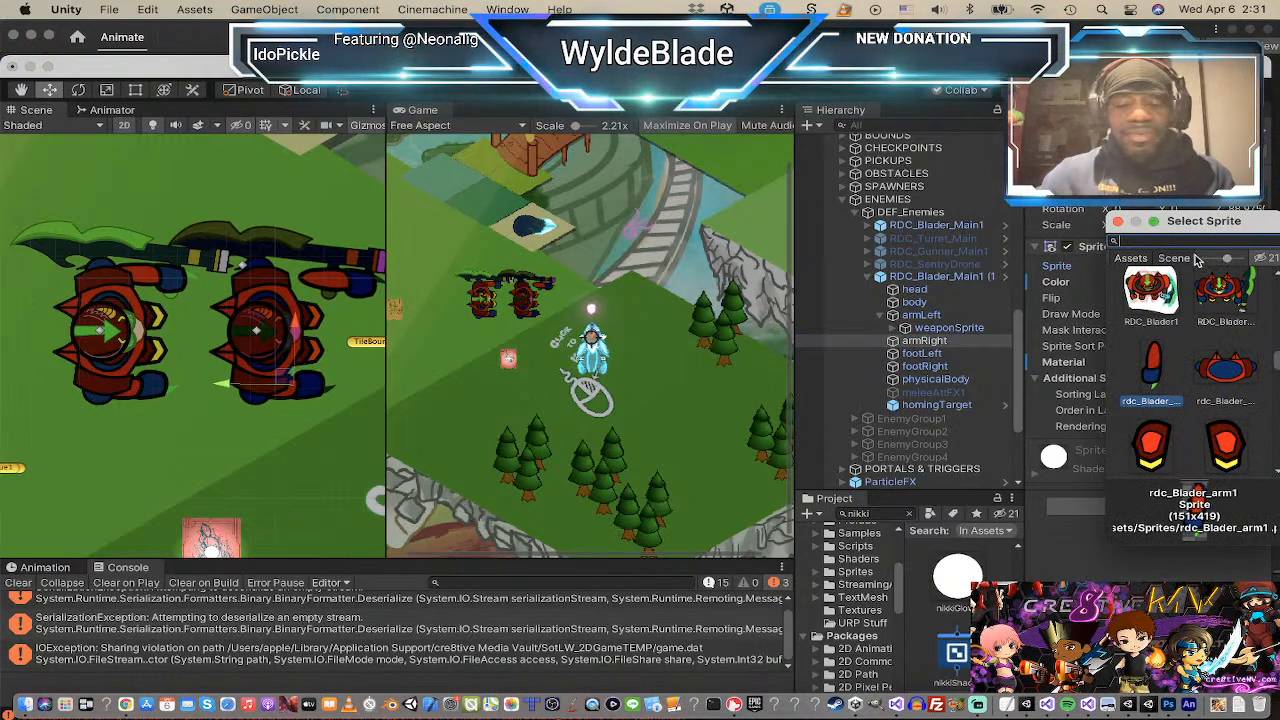
text(sprite)
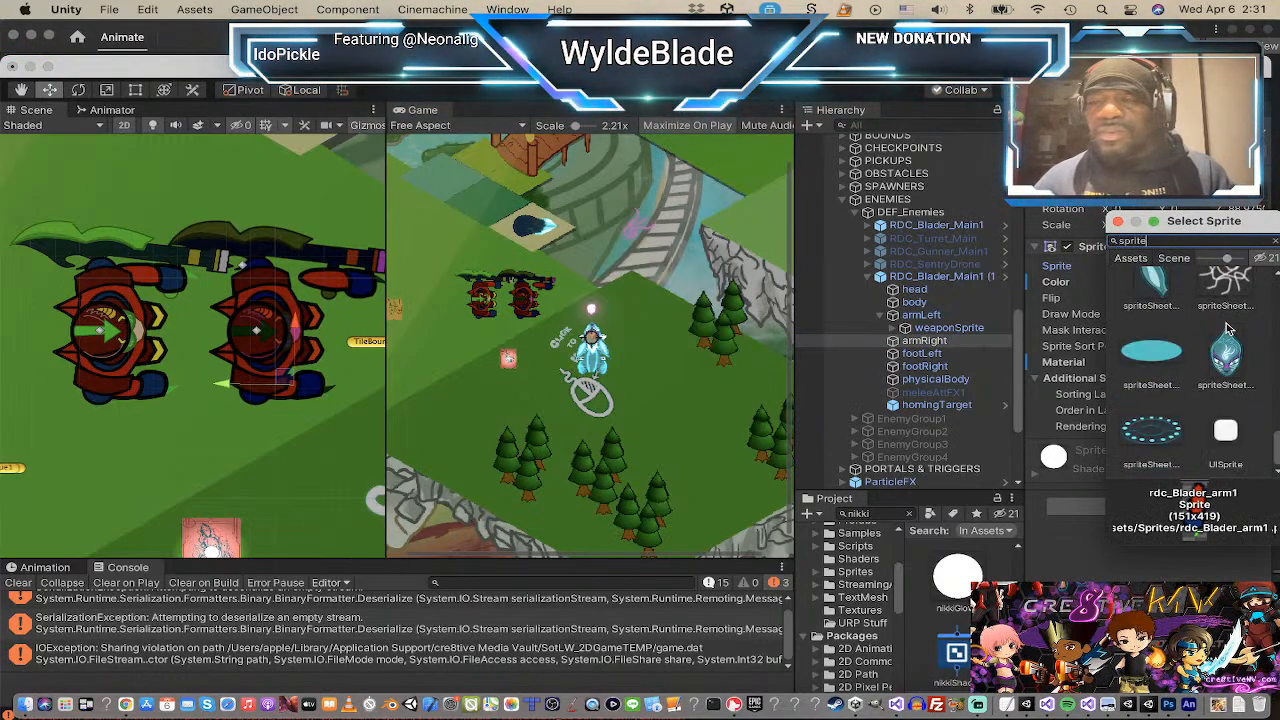
scroll(1235, 300, down, 10)
scroll(1244, 300, down, 5)
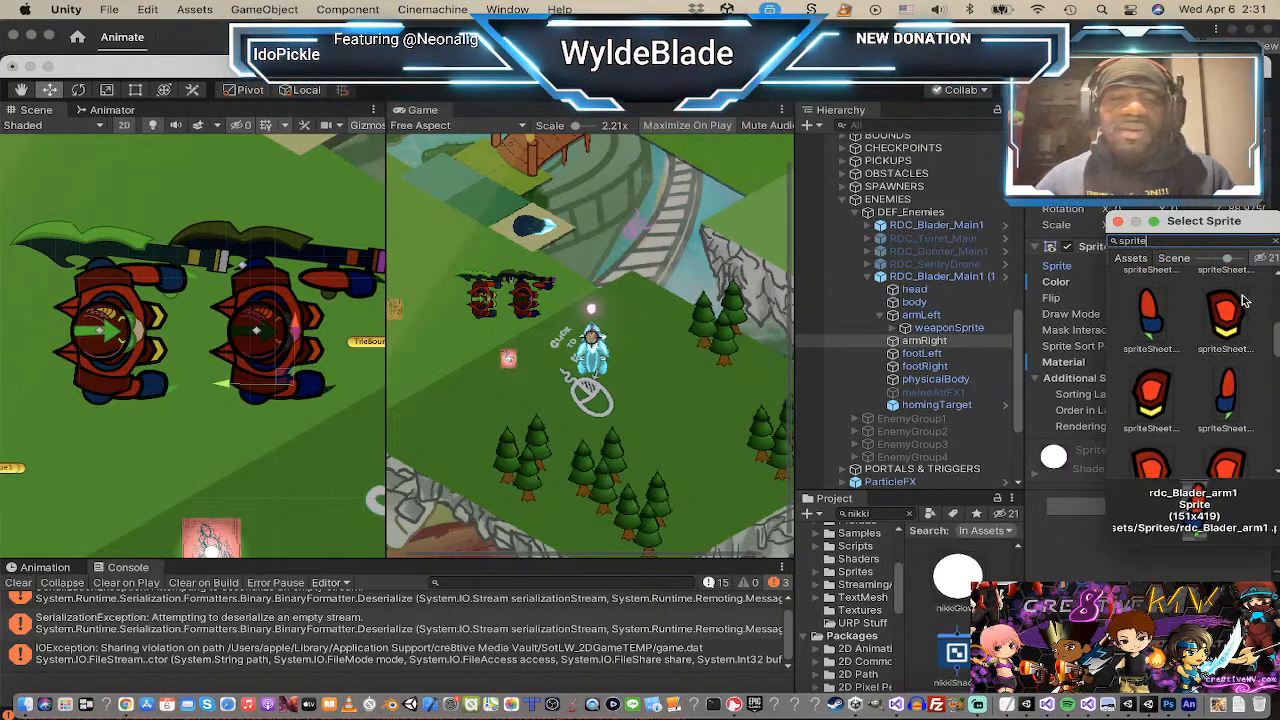
click(1151, 318)
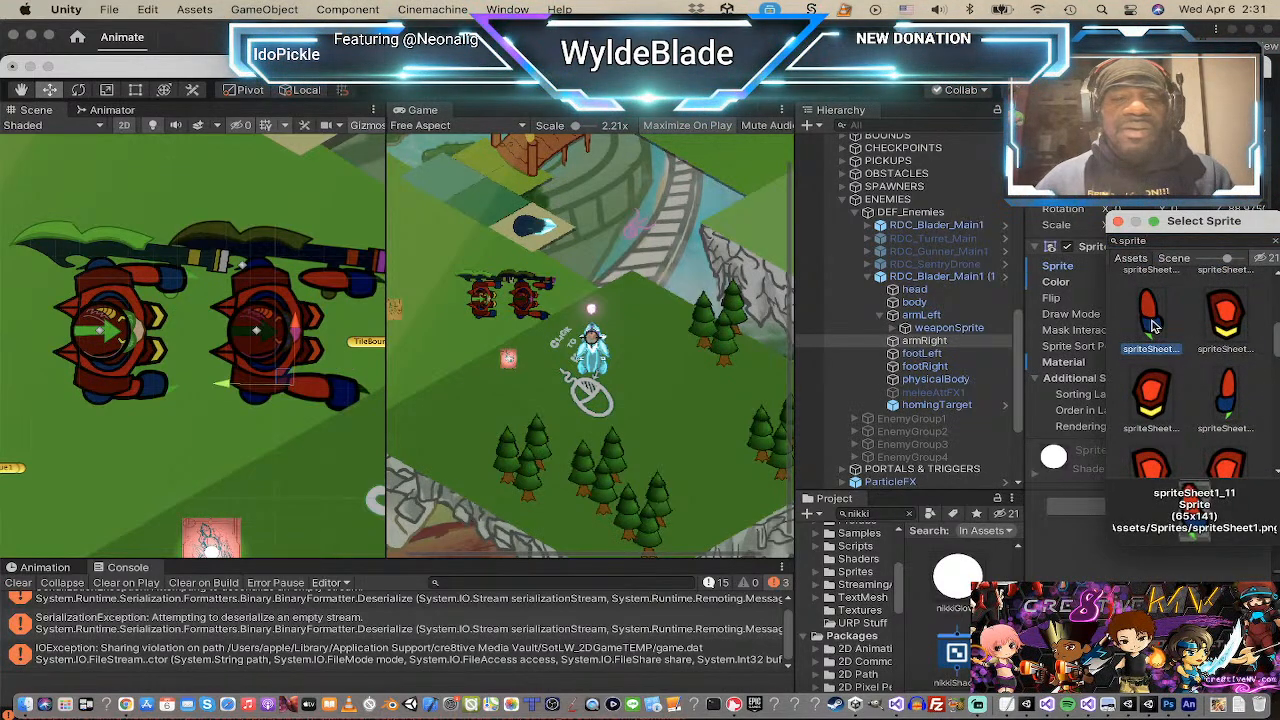
click(1228, 395)
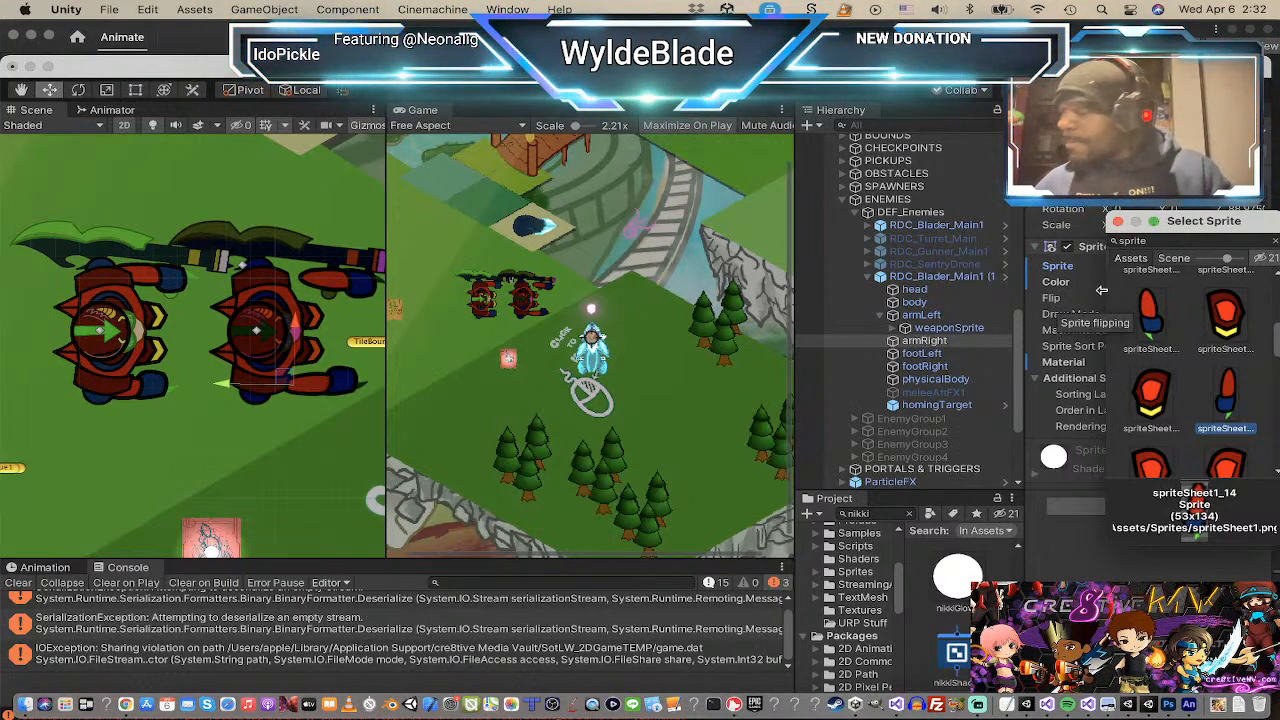
click(1117, 221)
Step: Search the sprite assets for "sprite", try spriteSheet1_12 on the duplicate's footLeft, and settle on spriteSheet1_13
click(938, 356)
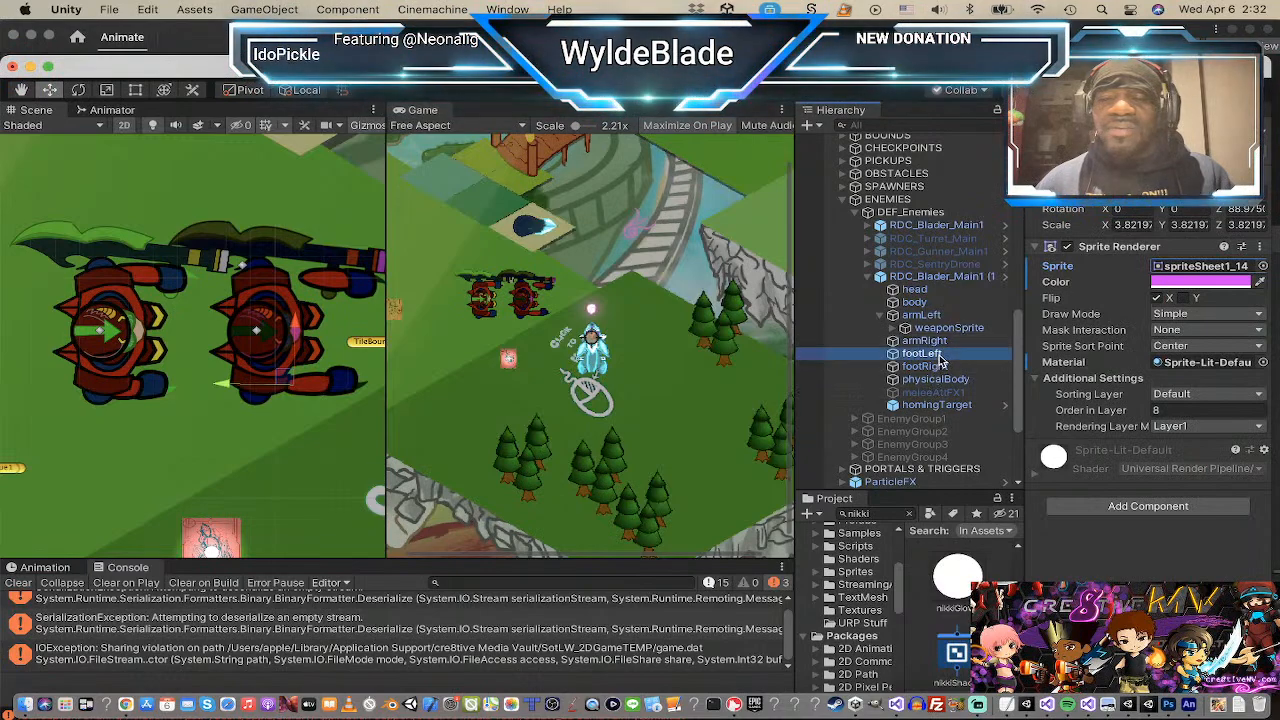
click(1263, 267)
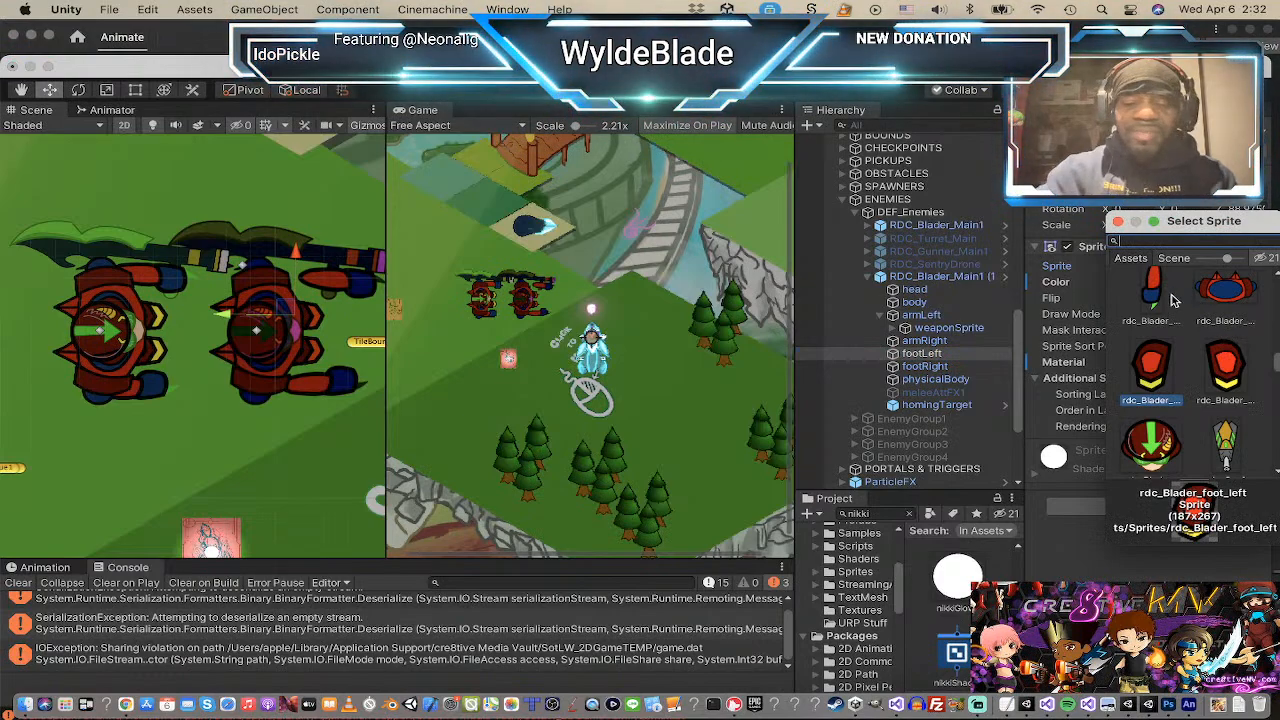
text(sprite)
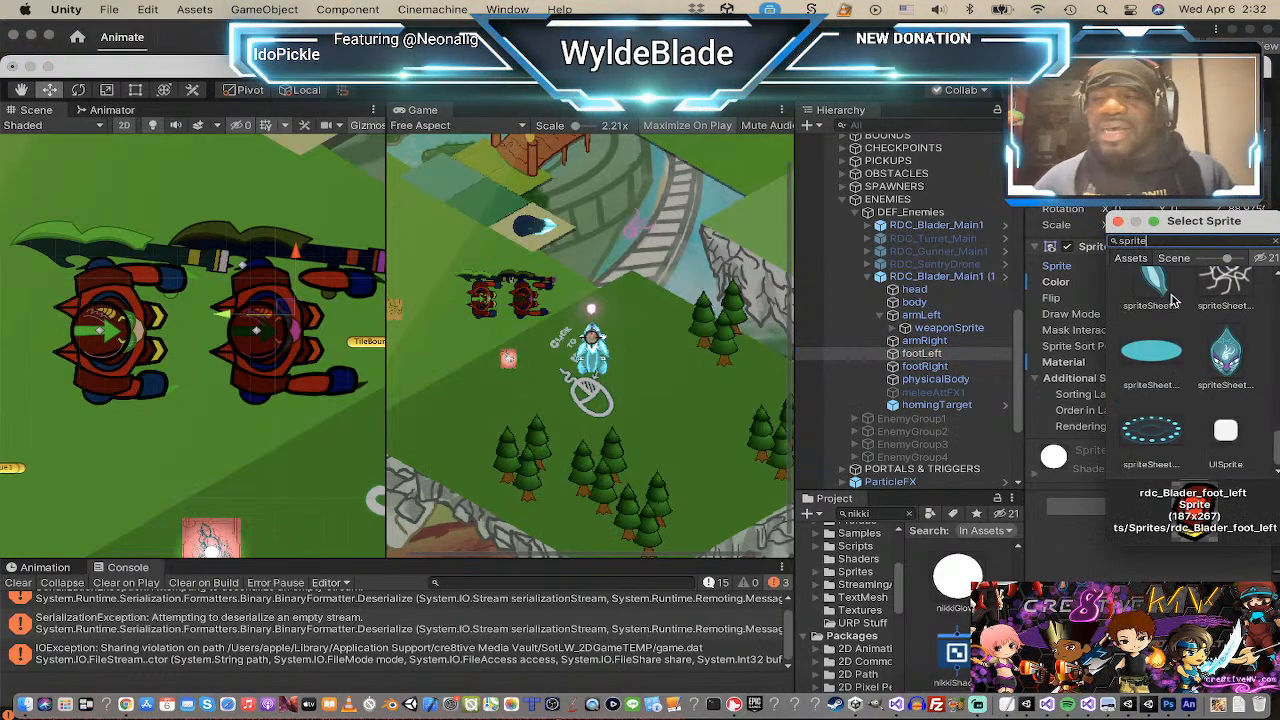
scroll(1210, 305, down, 10)
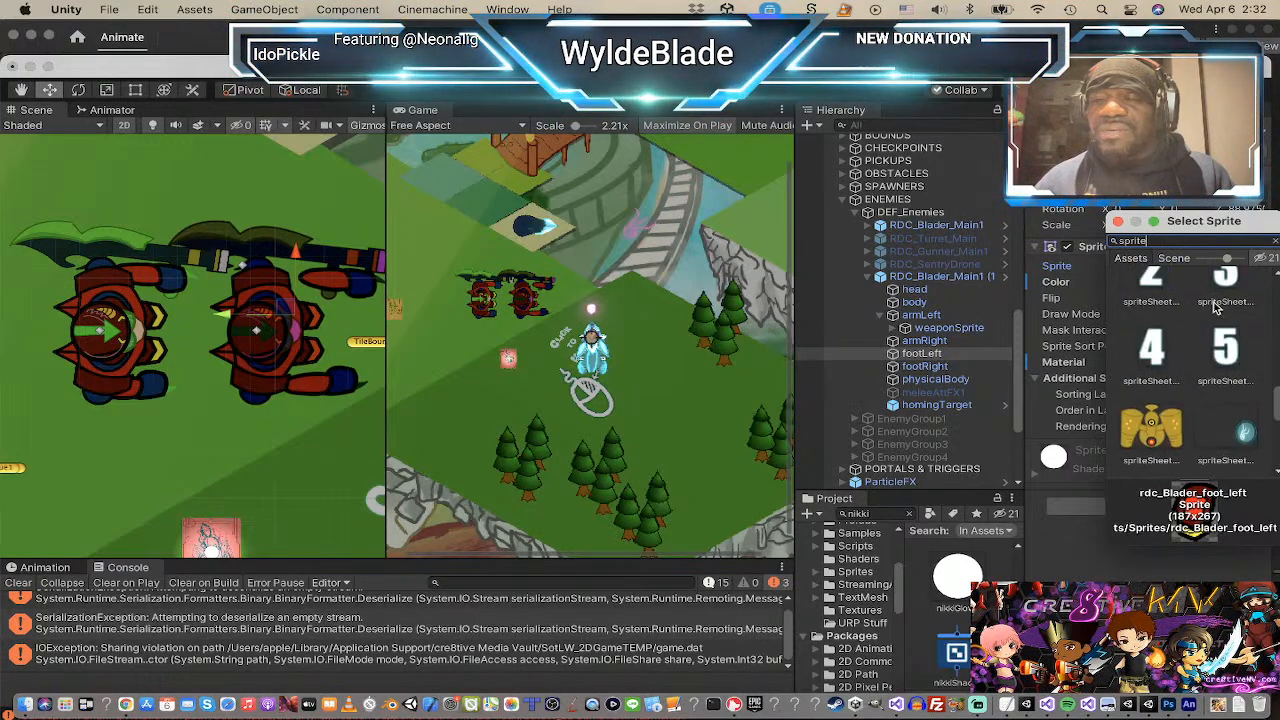
scroll(1215, 308, down, 10)
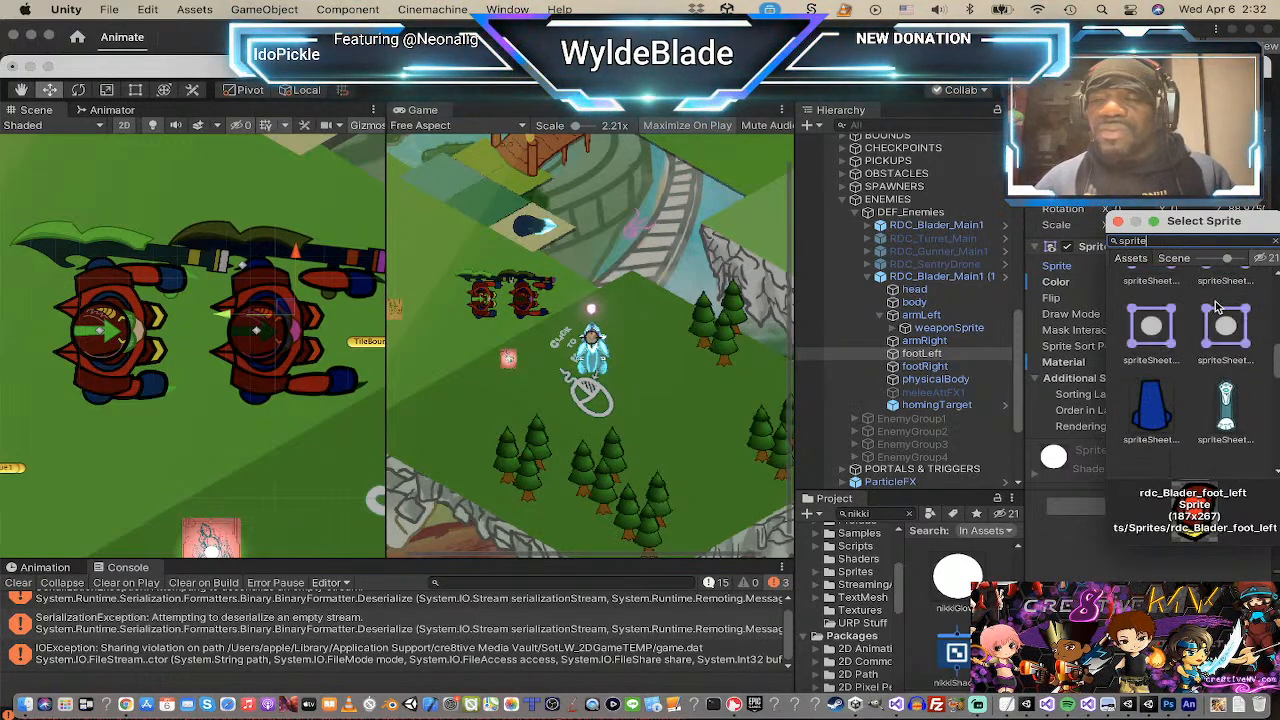
scroll(1217, 307, down, 3)
scroll(1217, 307, down, 5)
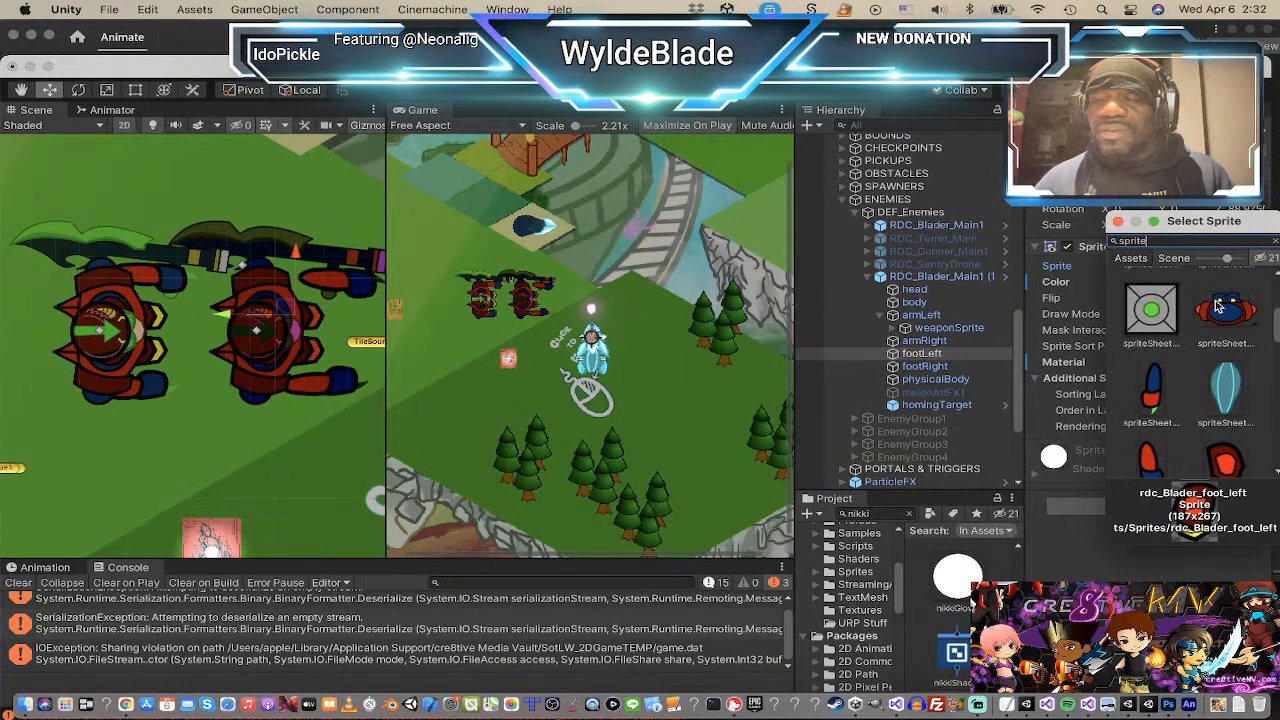
scroll(1218, 307, down, 3)
scroll(1218, 305, up, 15)
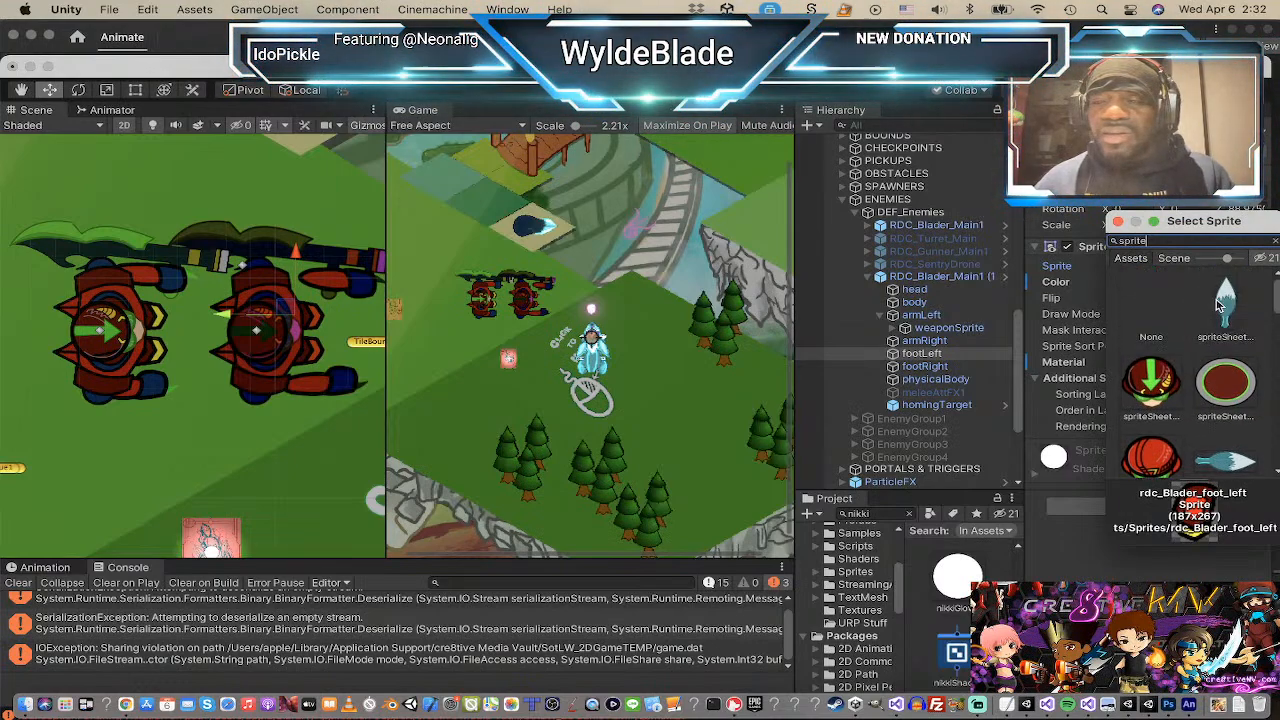
scroll(1217, 305, down, 6)
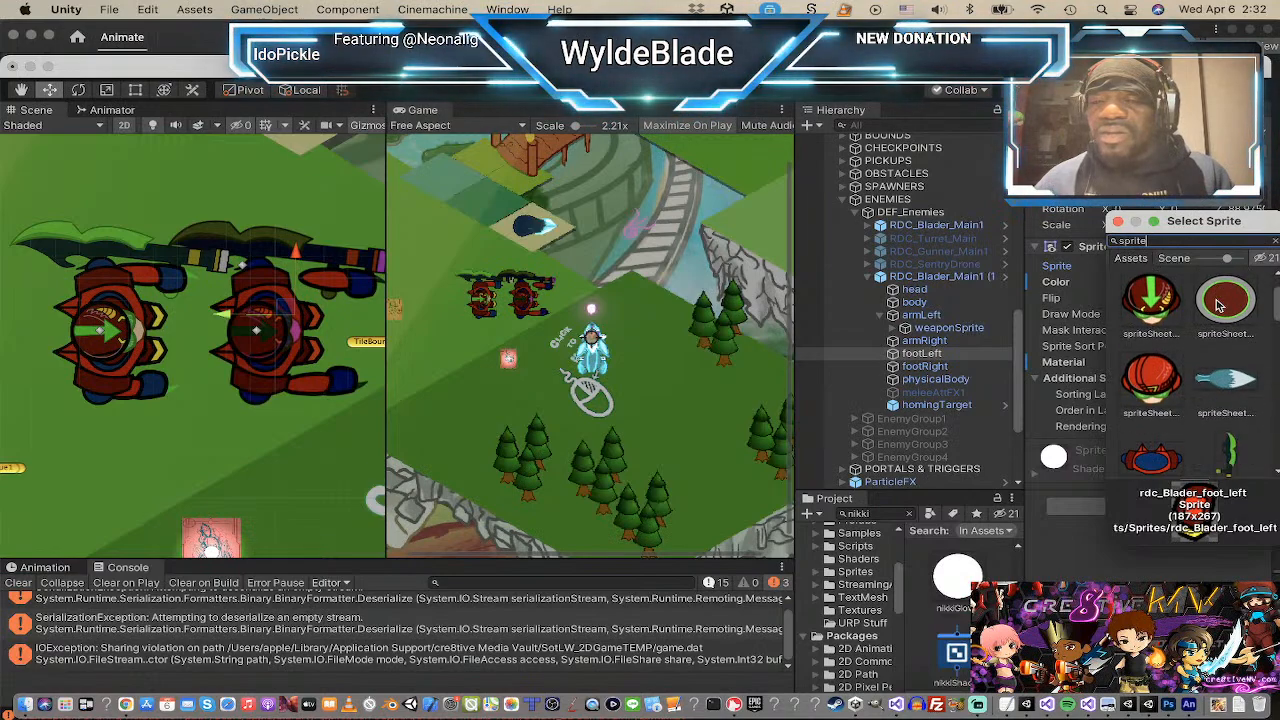
scroll(1218, 305, down, 8)
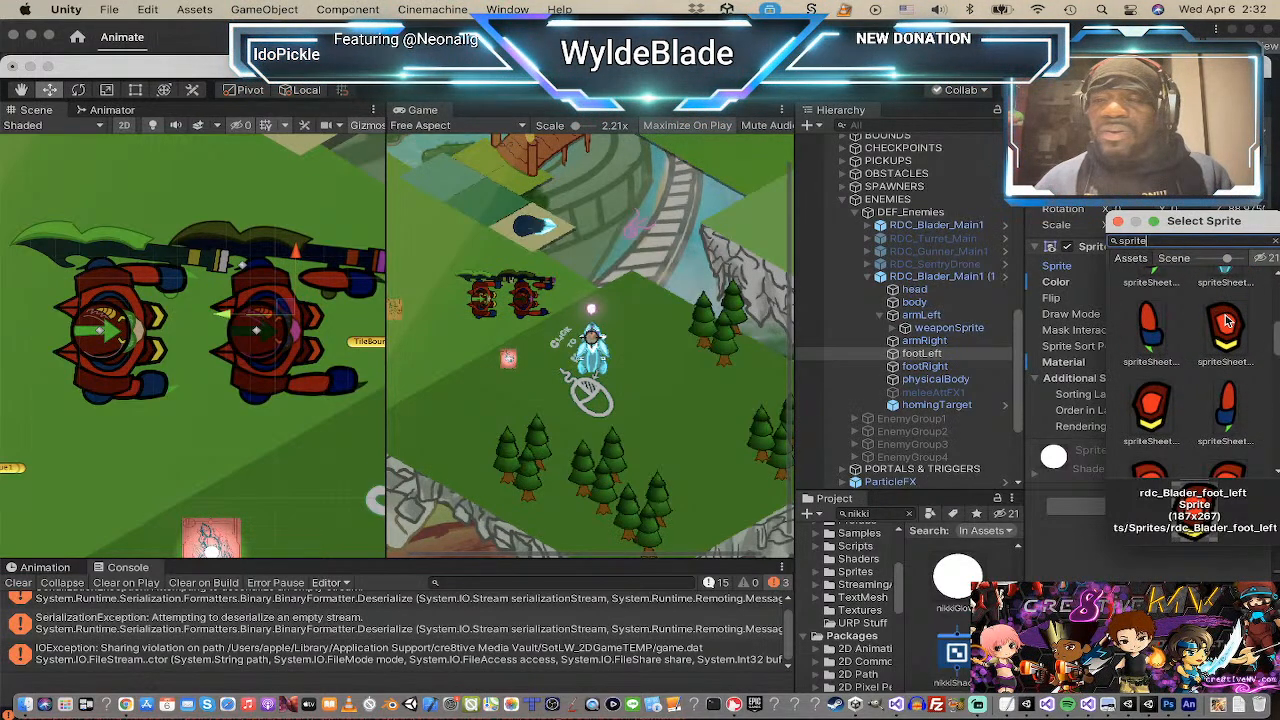
click(1228, 326)
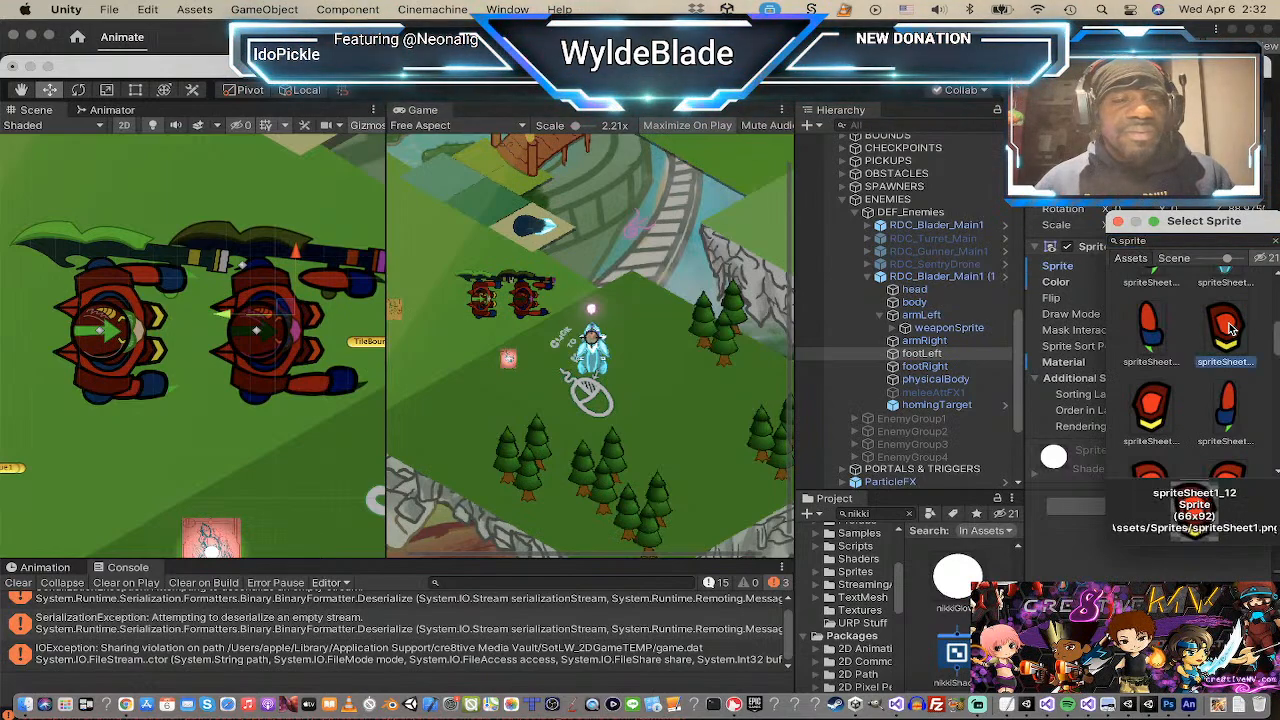
click(1160, 406)
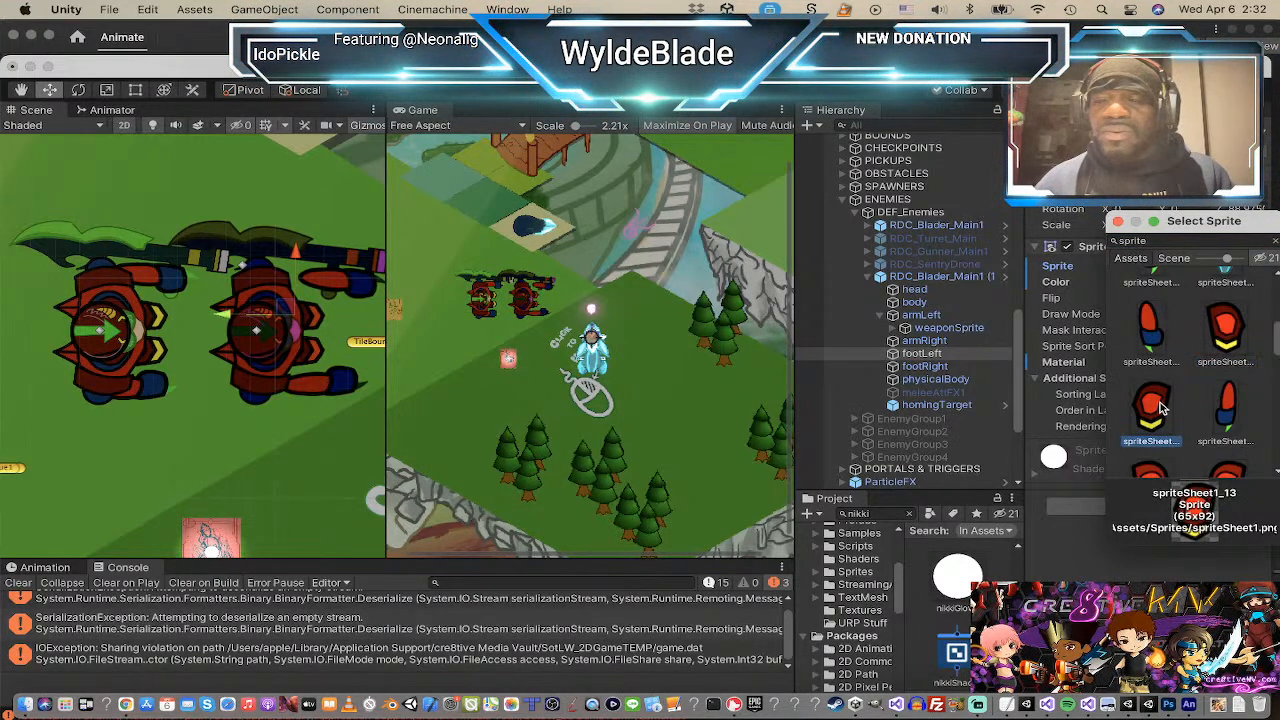
click(1118, 220)
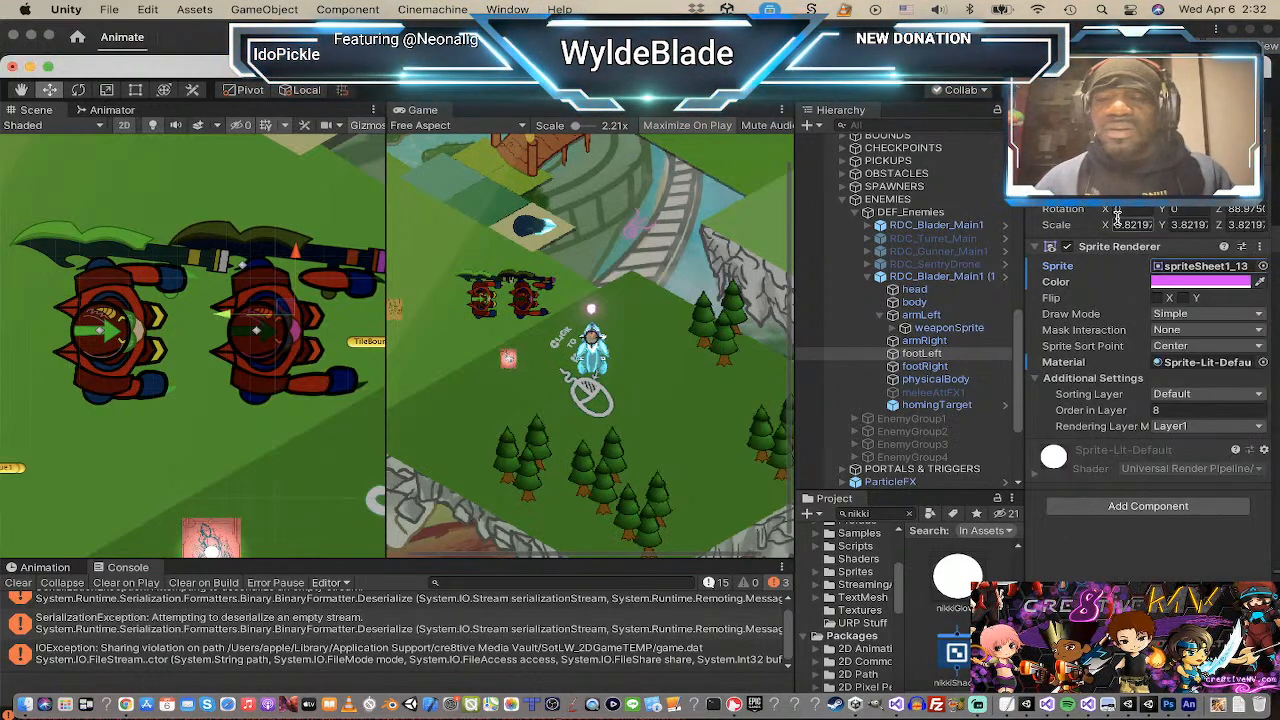
Step: Search the sprite assets for "sprite" and replace the duplicate's footRight sprite with spriteSheet1_13
click(922, 366)
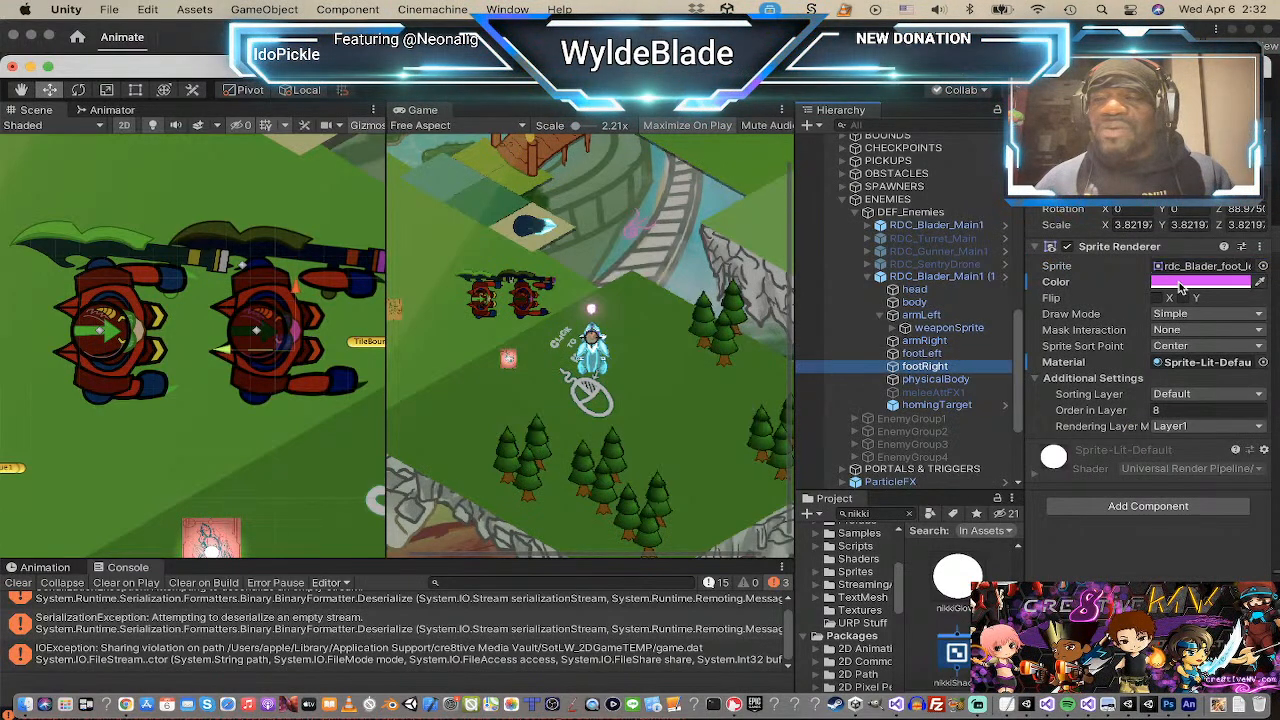
click(1262, 268)
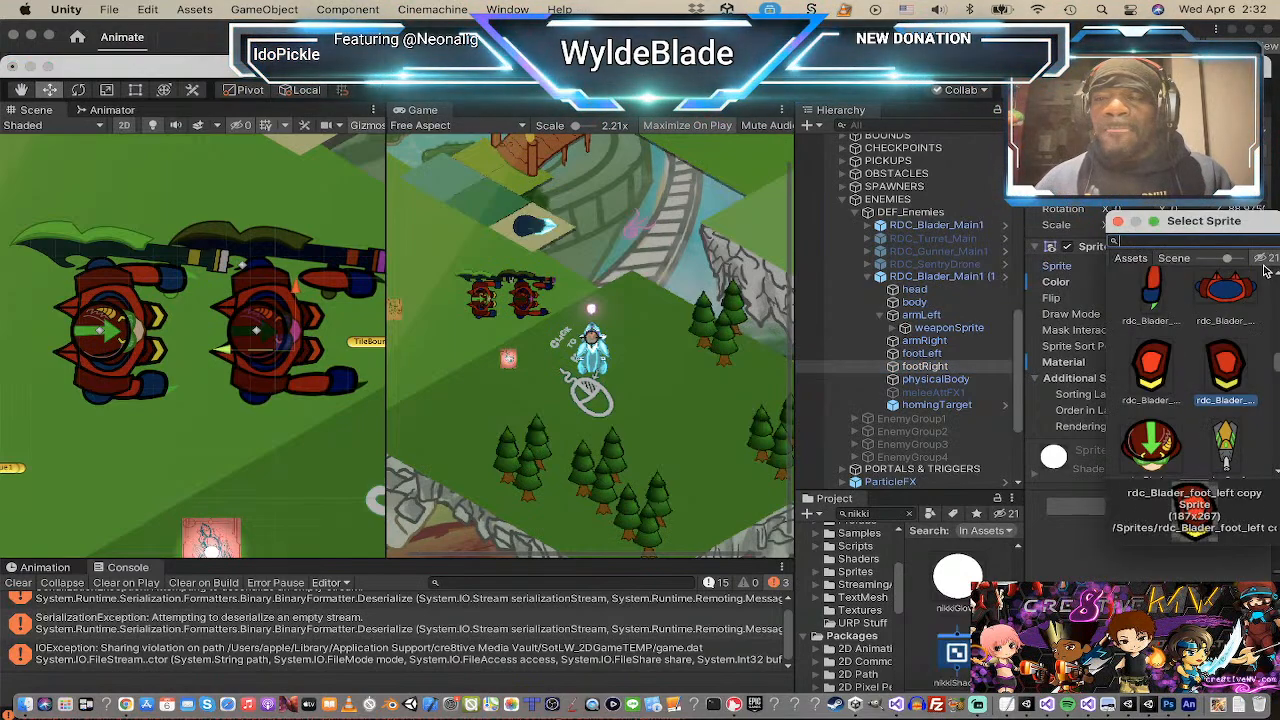
text(sprite)
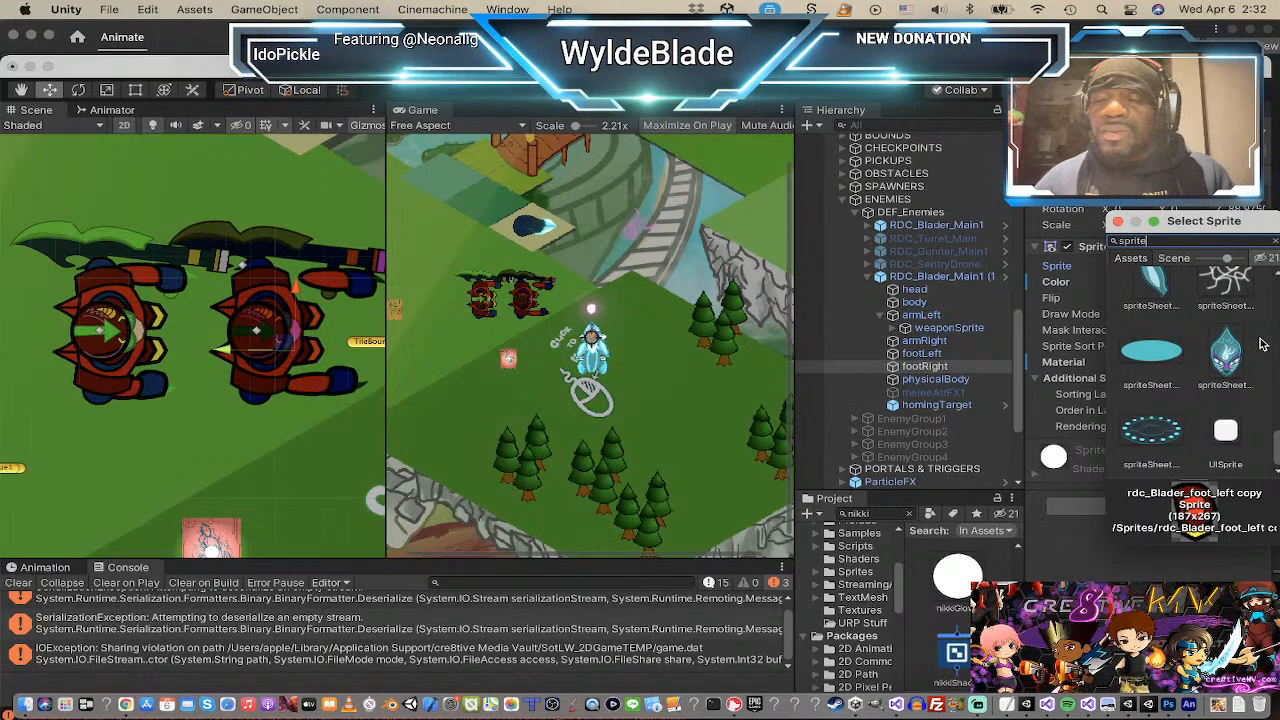
scroll(1262, 343, down, 5)
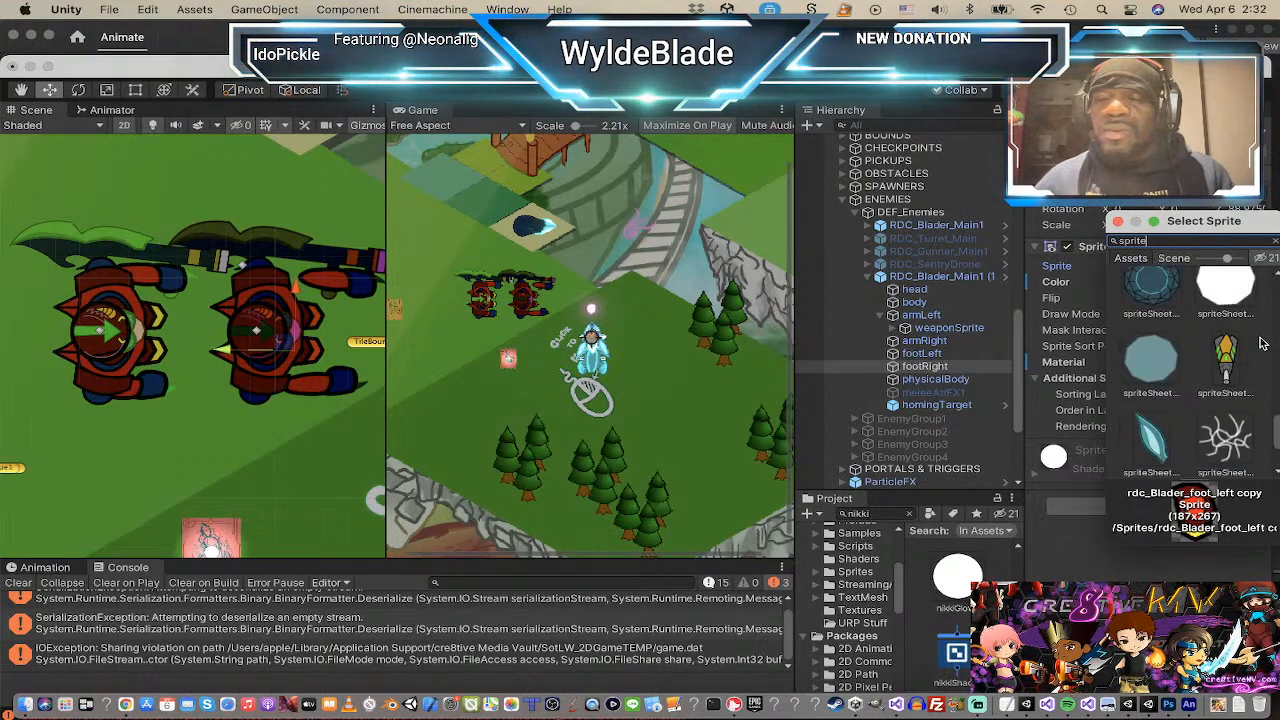
scroll(1262, 343, up, 5)
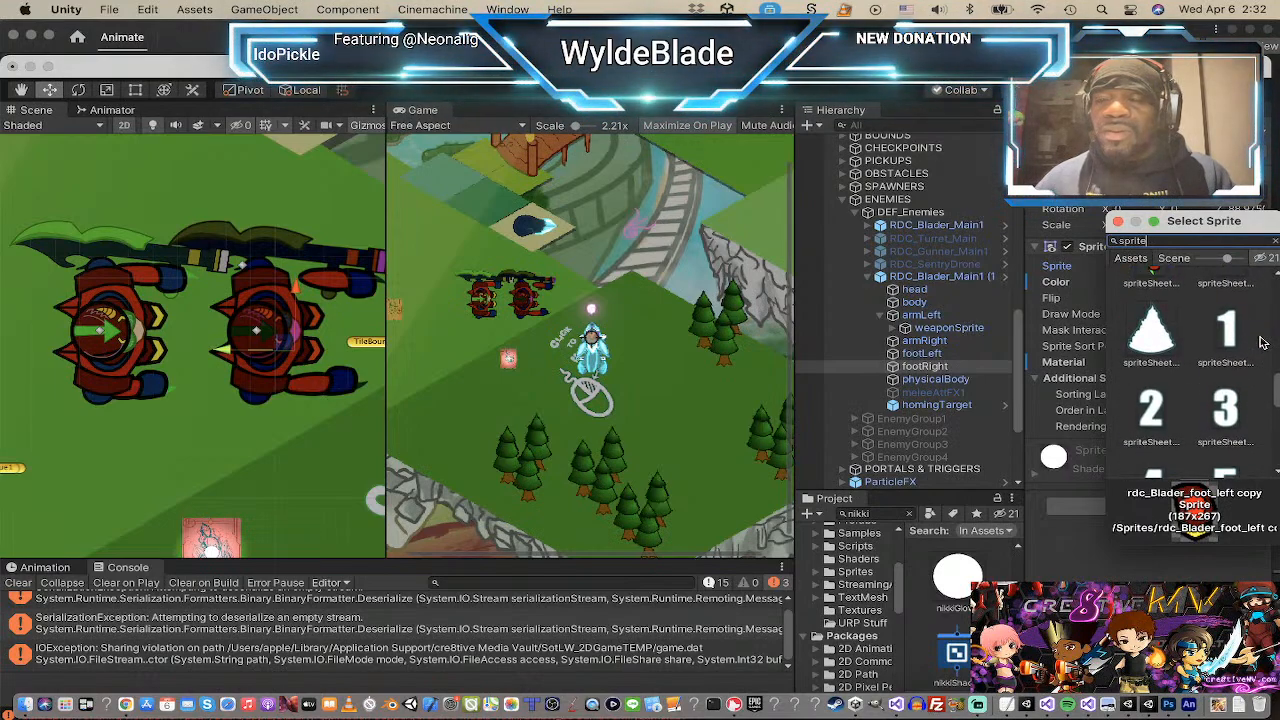
scroll(1262, 343, up, 5)
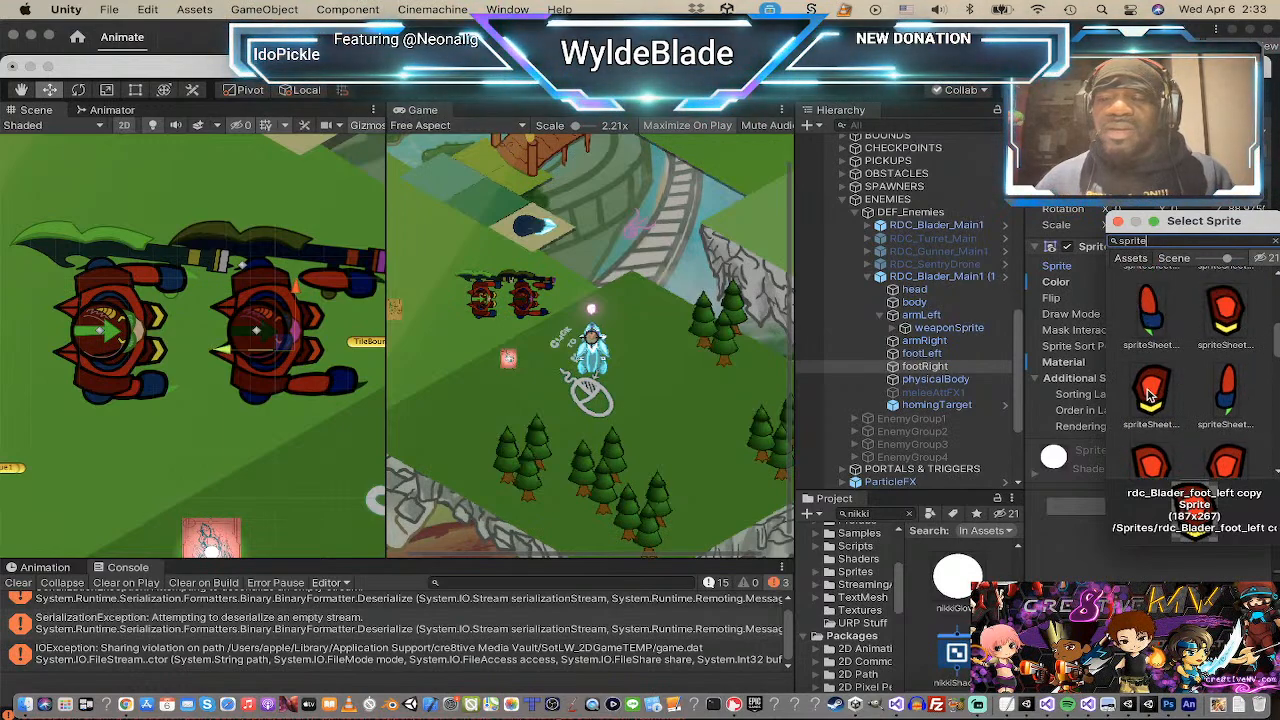
click(1150, 395)
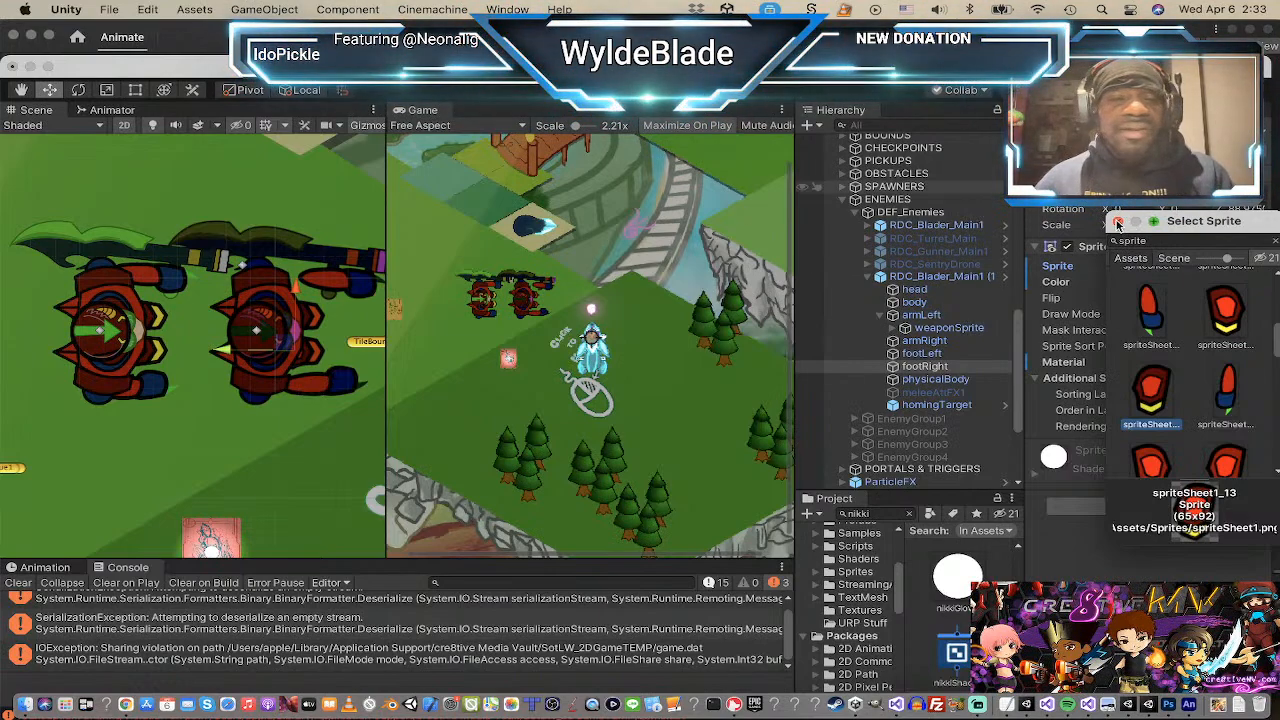
click(1118, 222)
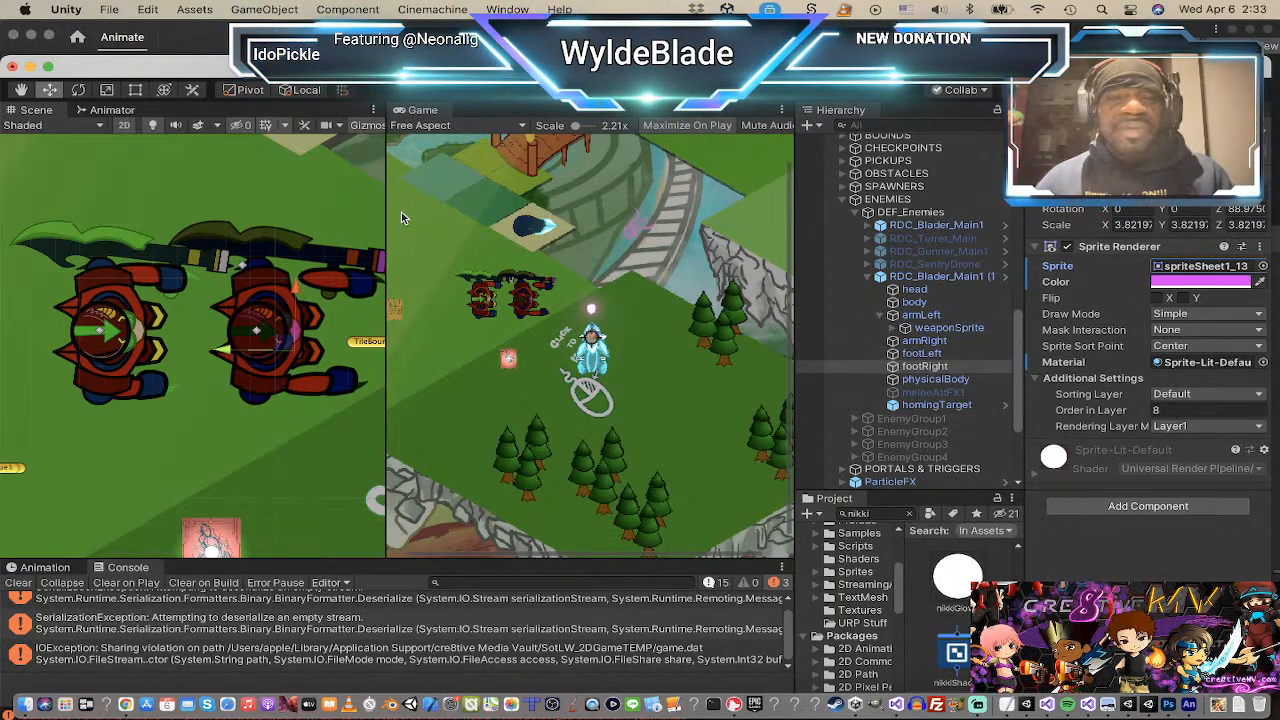
Step: Deactivate the original RDC_Blader_Main1 and play-test the duplicate enemy by leading it around the grass field with the player character
click(90, 330)
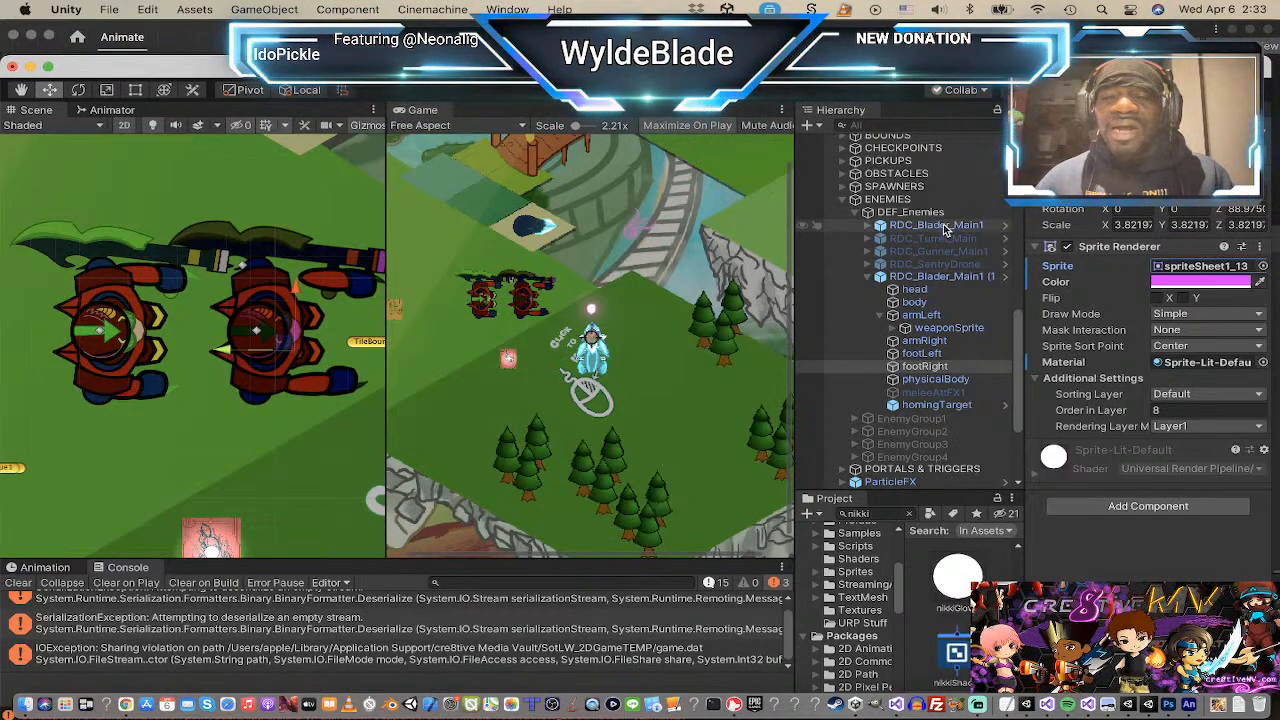
click(1067, 131)
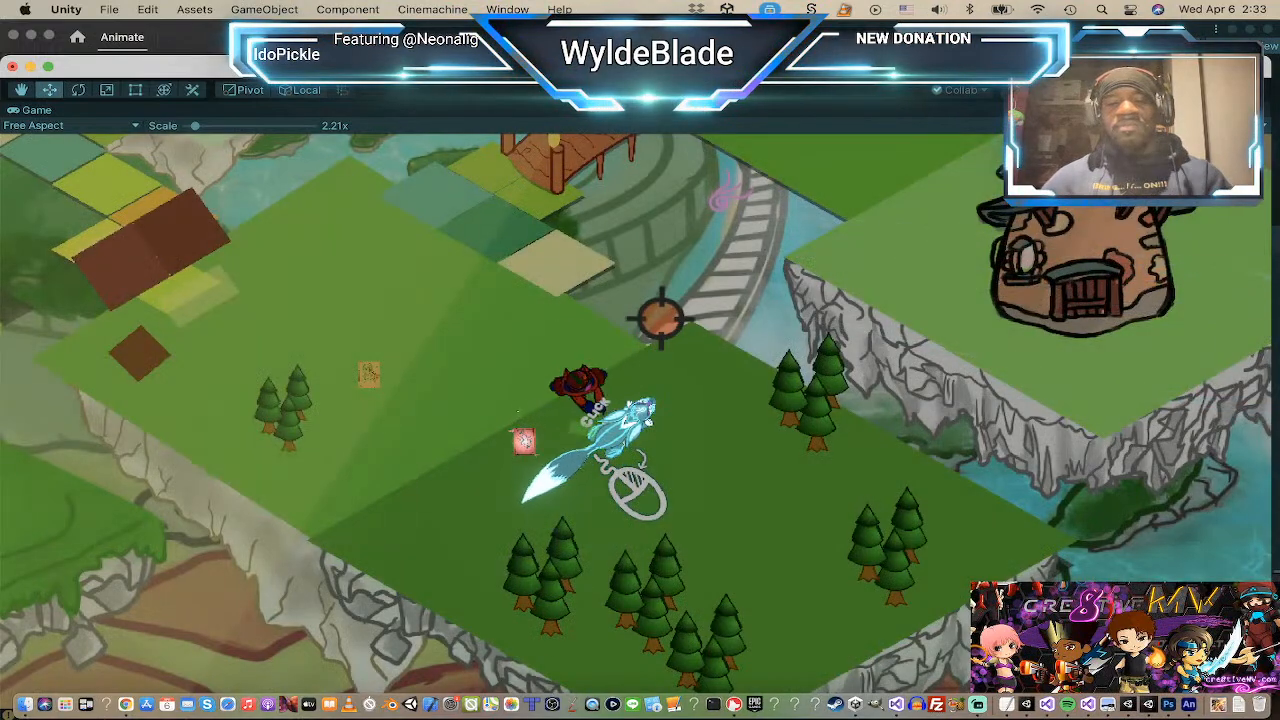
right_click(494, 514)
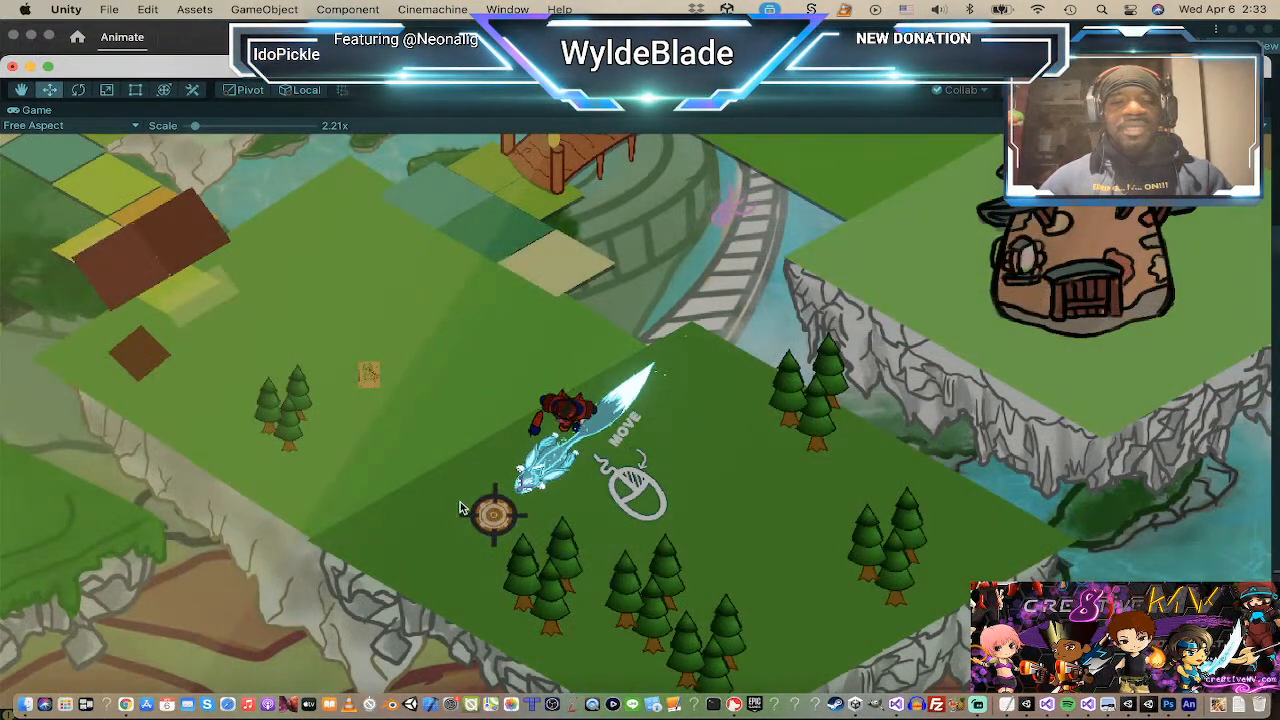
right_click(408, 378)
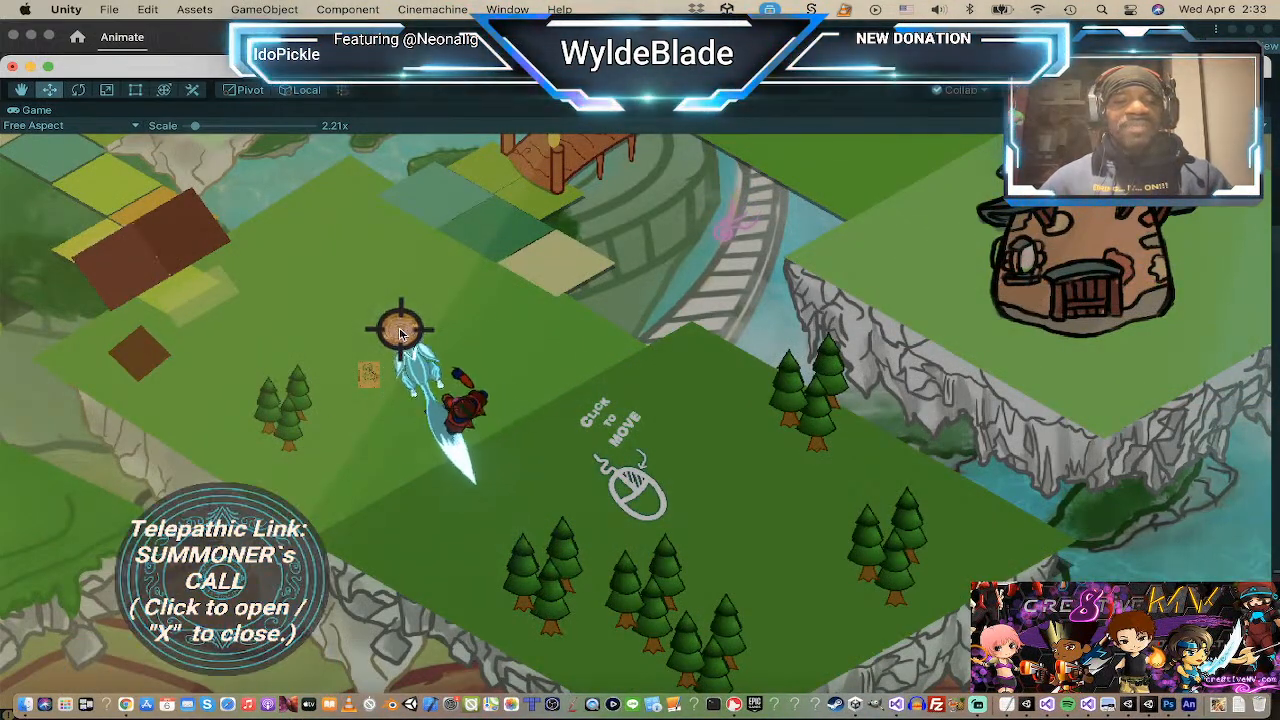
right_click(367, 263)
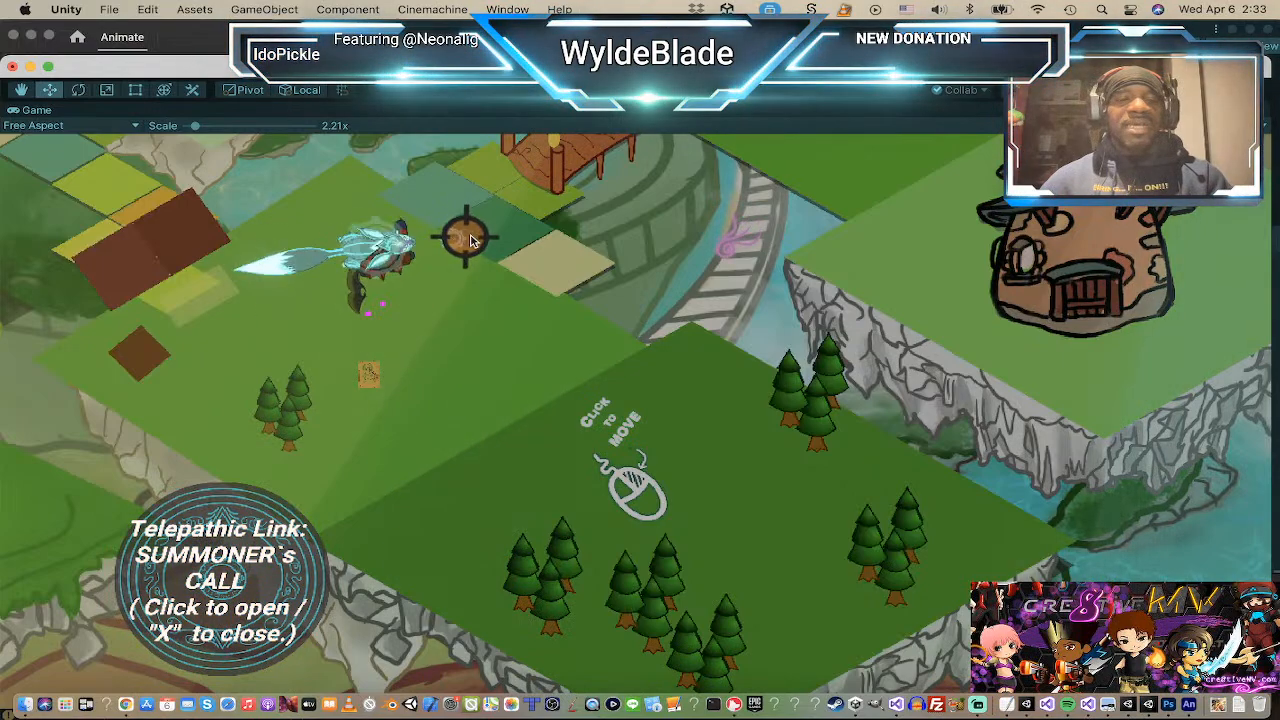
right_click(549, 281)
right_click(602, 427)
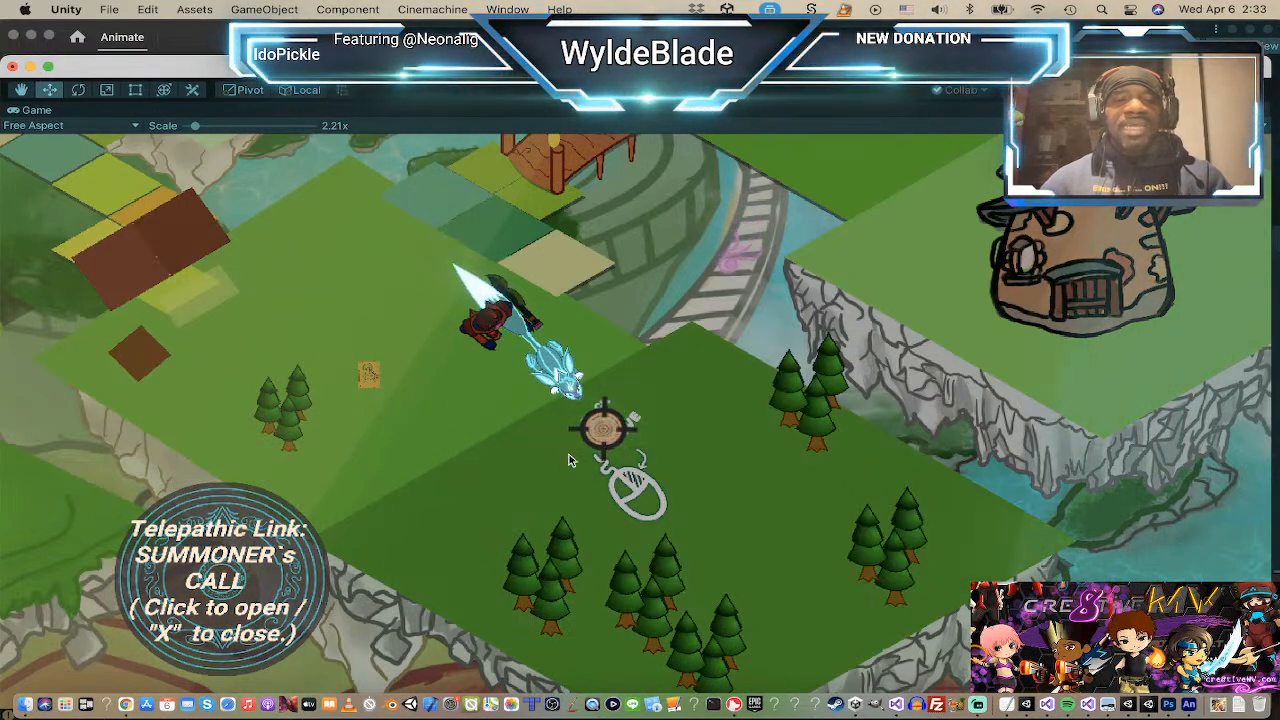
right_click(375, 521)
right_click(750, 520)
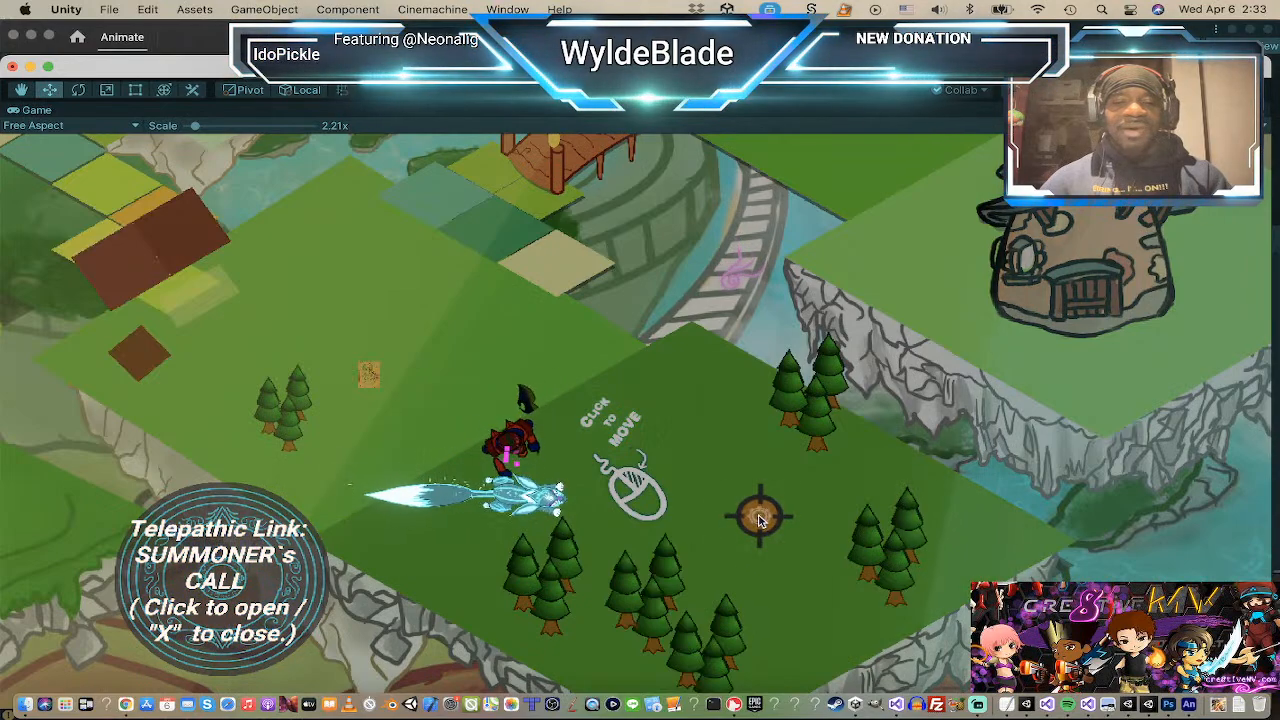
right_click(628, 330)
right_click(497, 264)
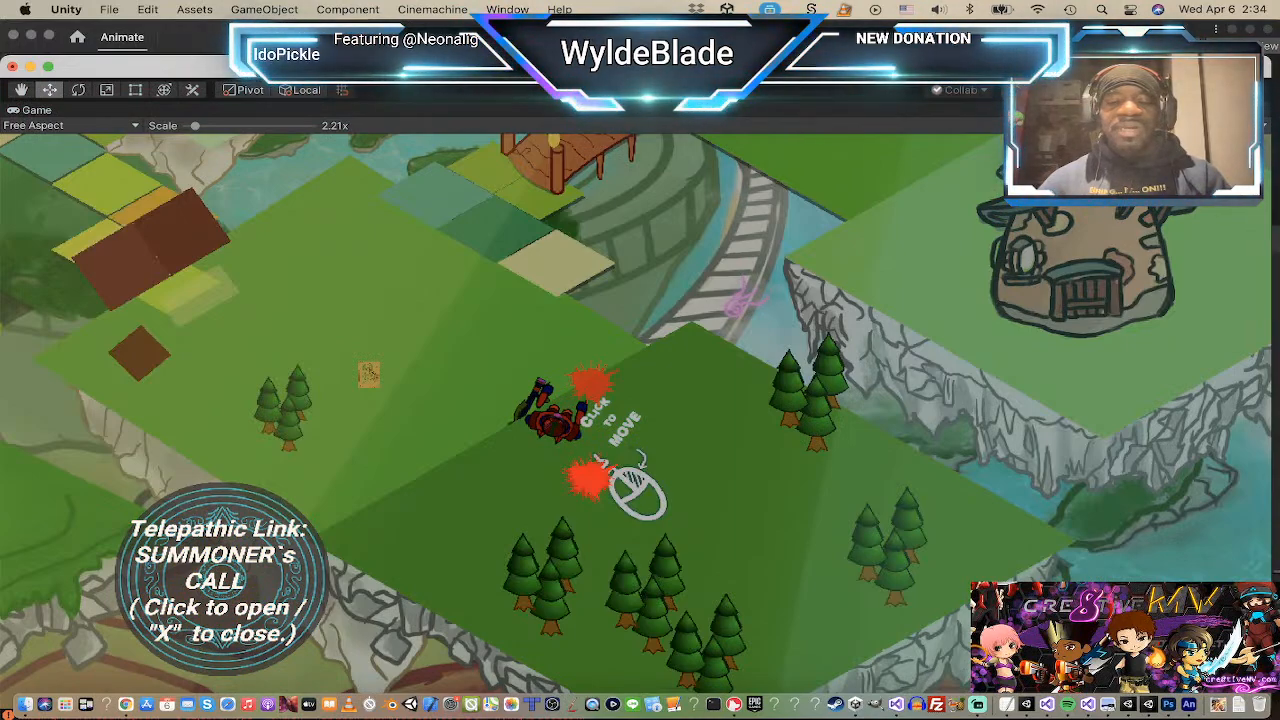
key(t)
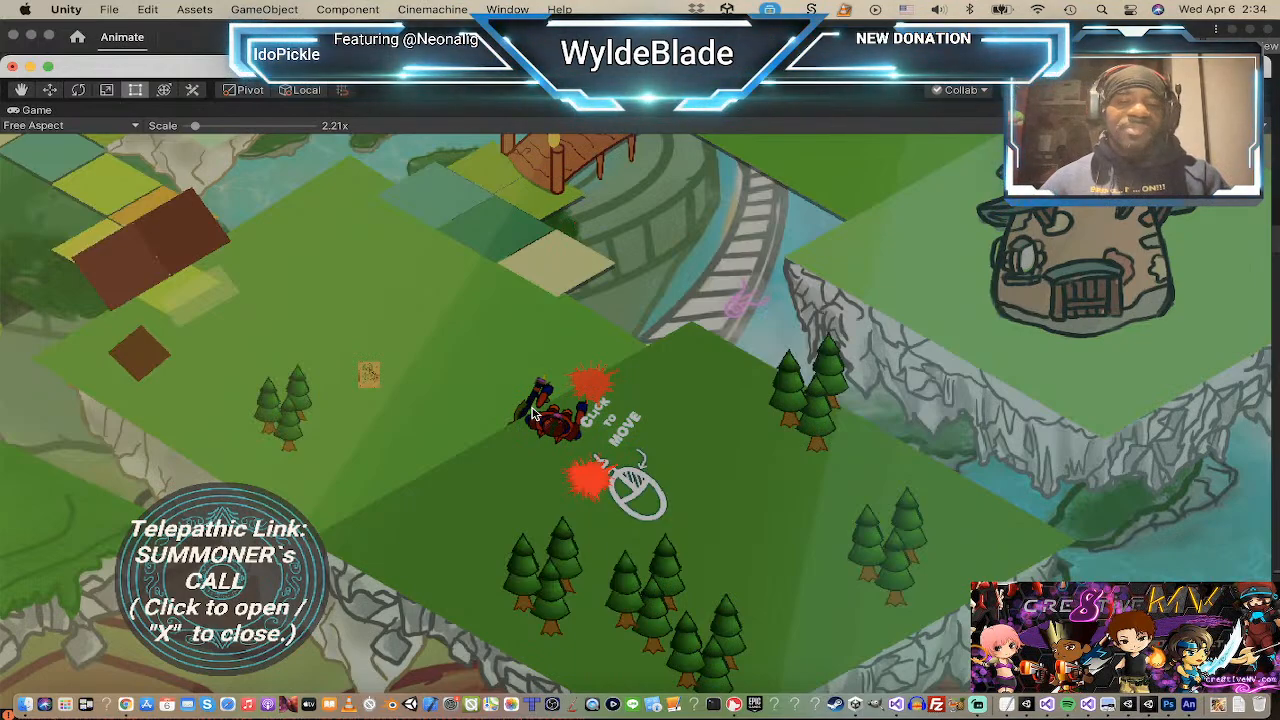
key(super+p)
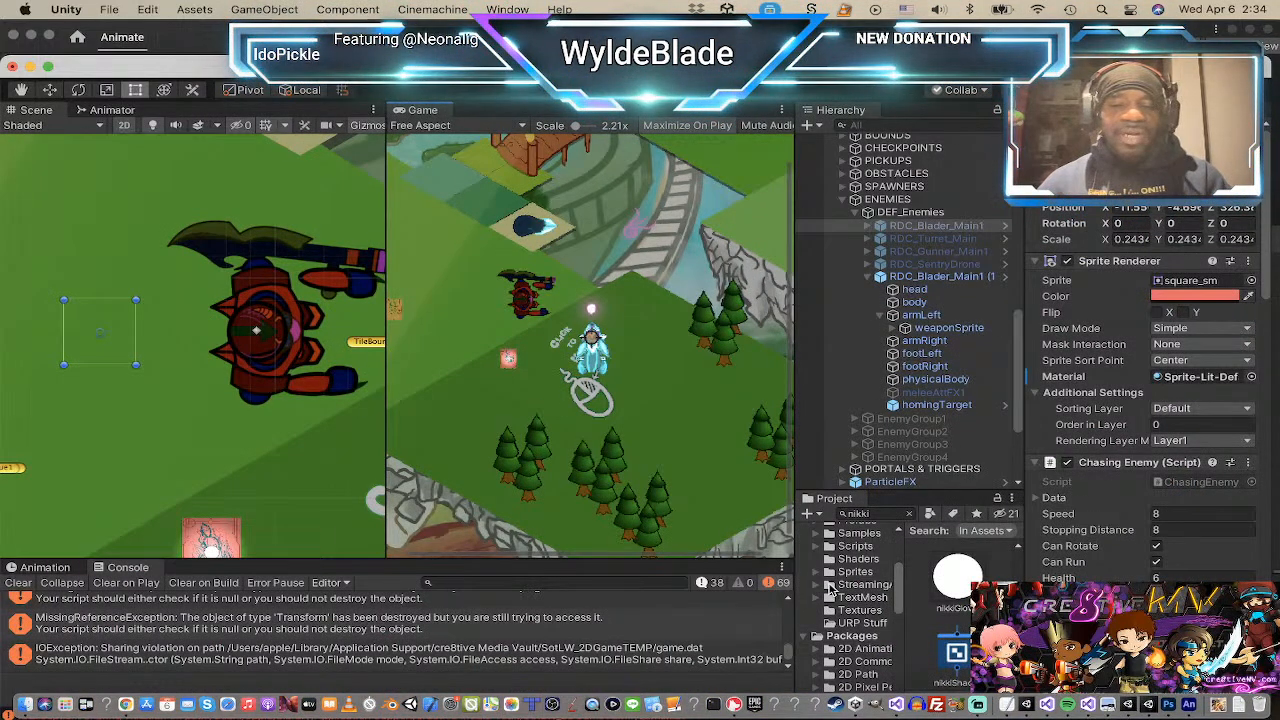
Step: Search the project assets for "spritesheet" and select the spriteSheet1 texture to show its import settings
click(910, 513)
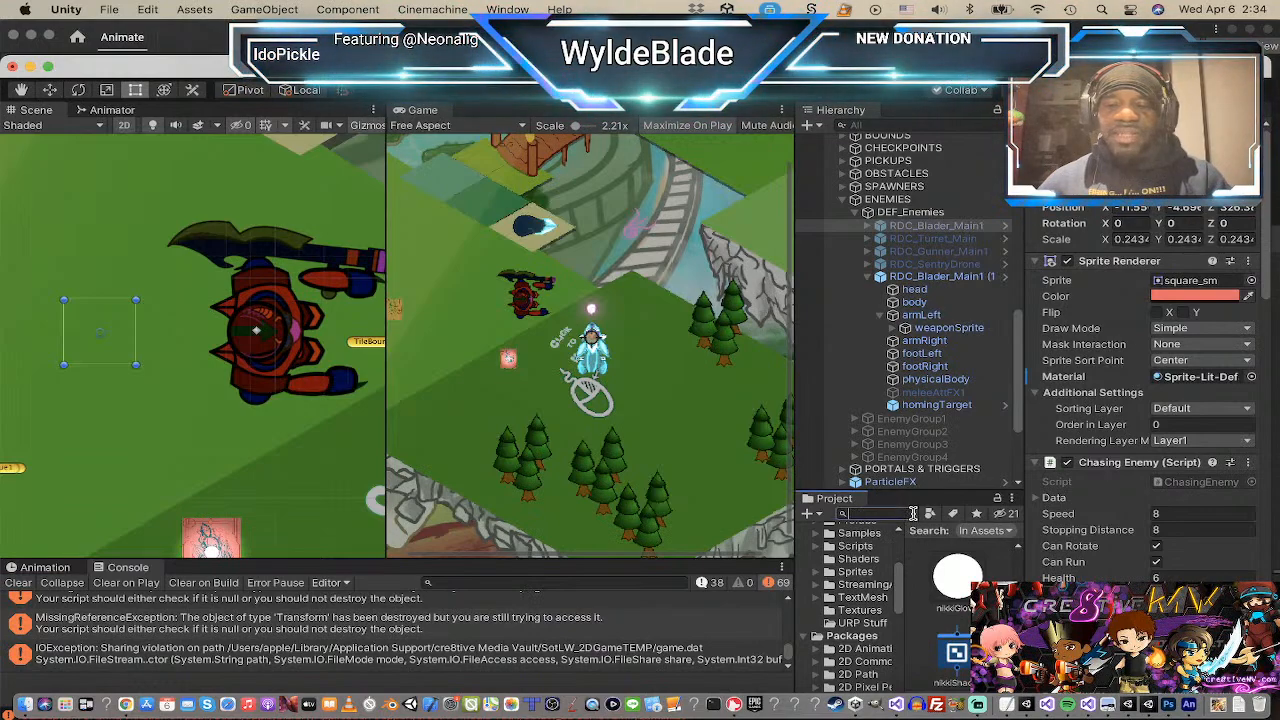
text(sprit)
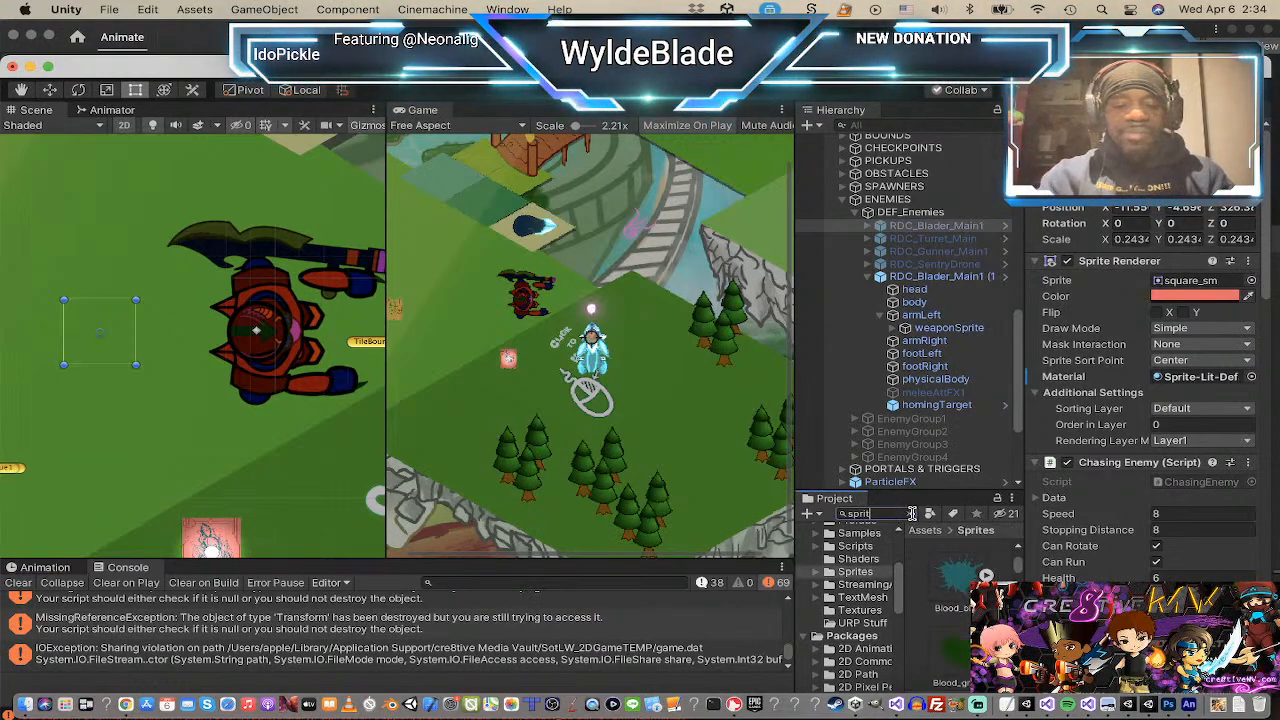
text(esheet)
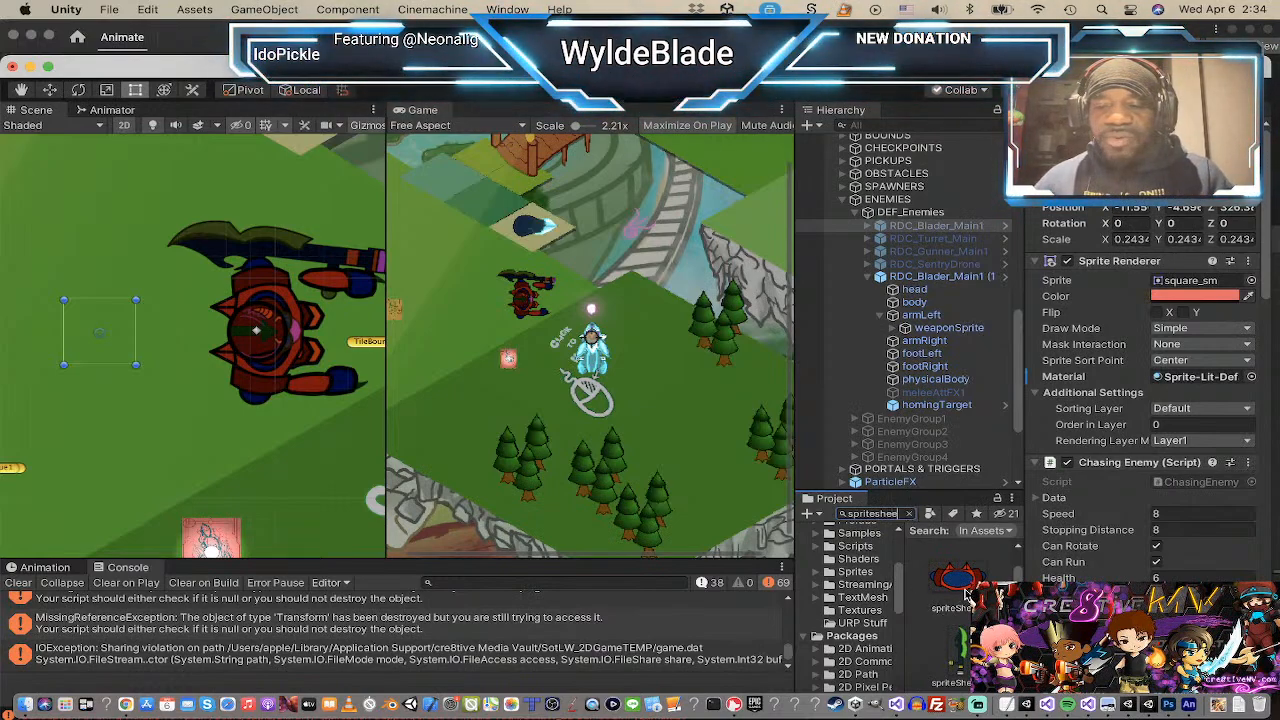
scroll(970, 590, up, 10)
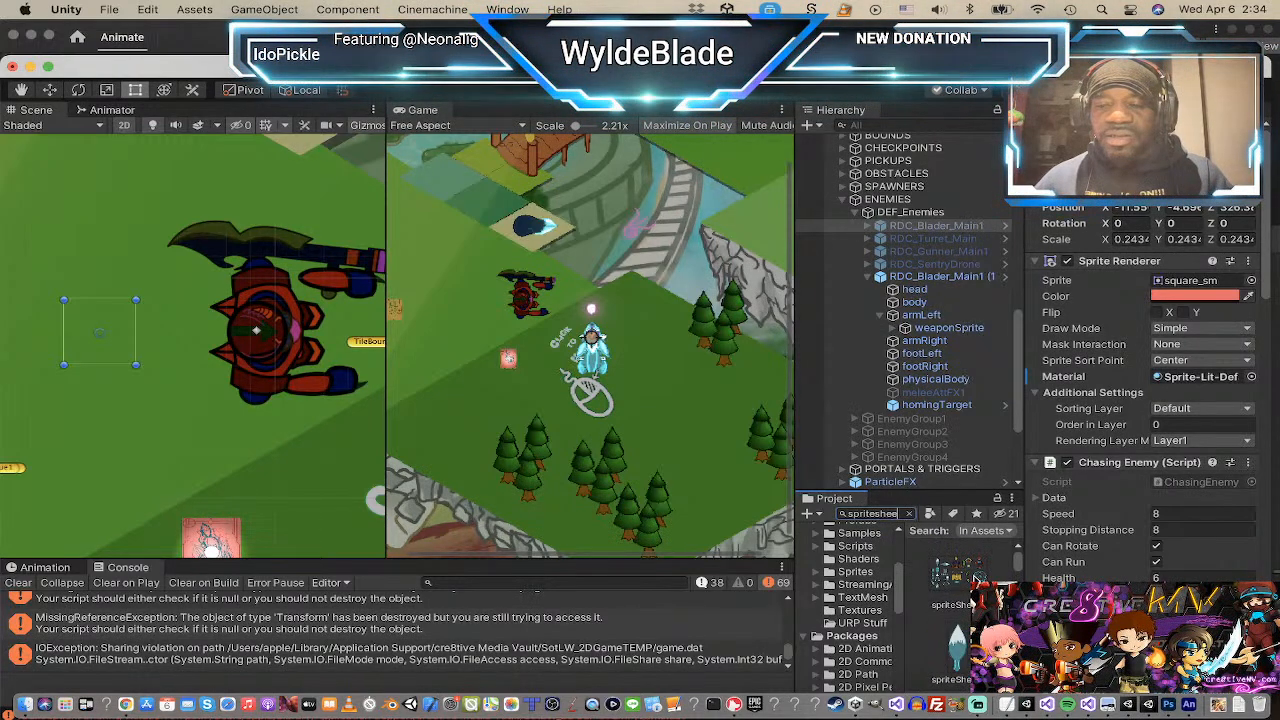
click(962, 574)
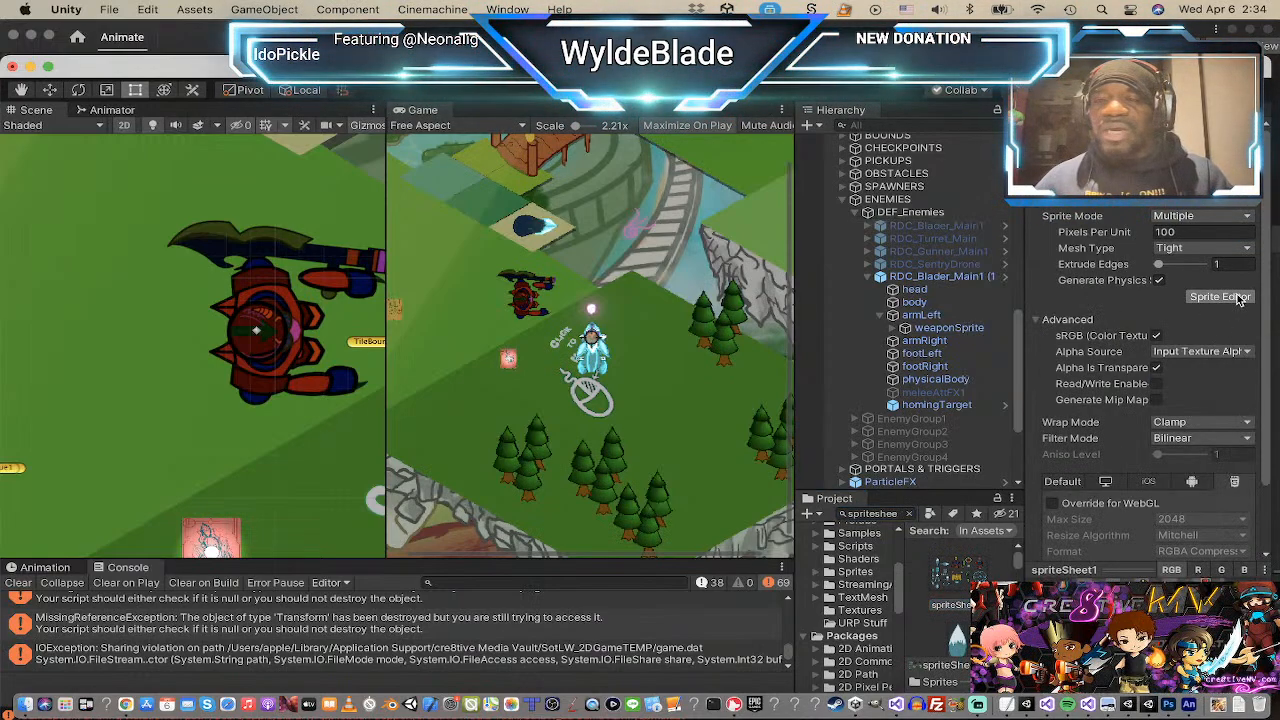
Step: Open spriteSheet1 in the Sprite Editor and select the Blader arm sprite spriteSheet1_14 to inspect its pivot
click(1238, 297)
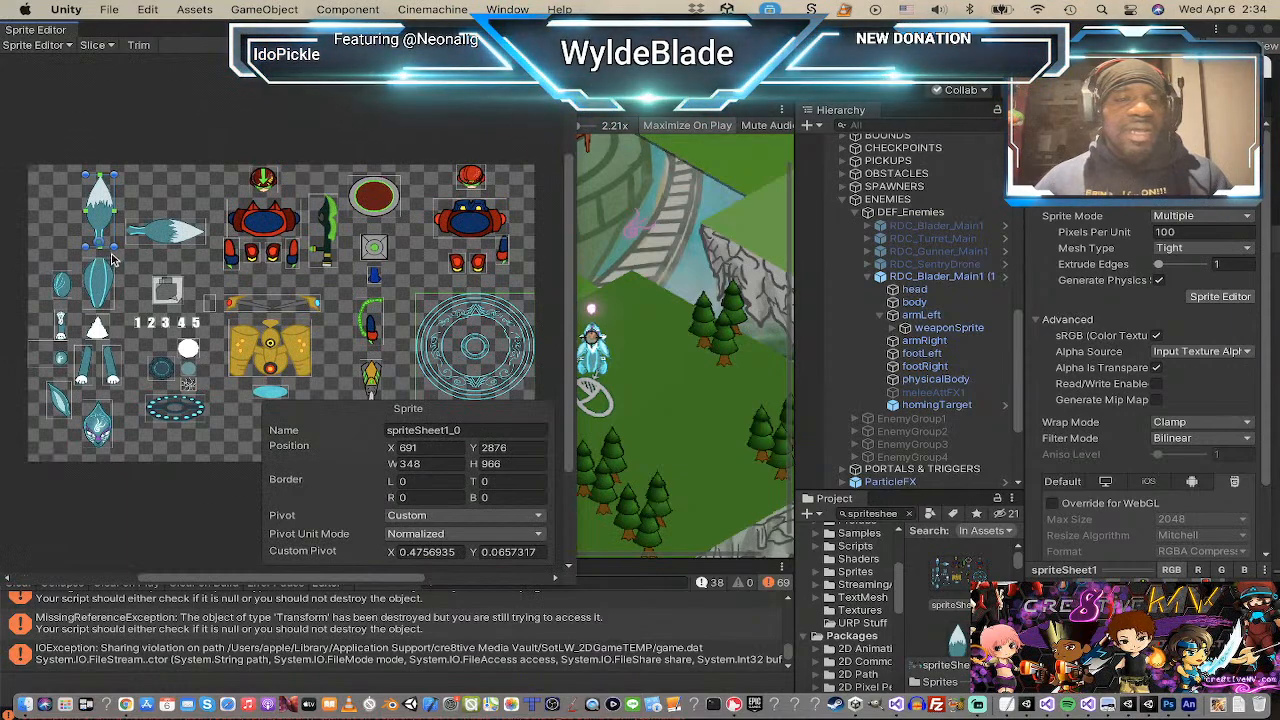
scroll(261, 276, up, 3)
scroll(270, 268, up, 4)
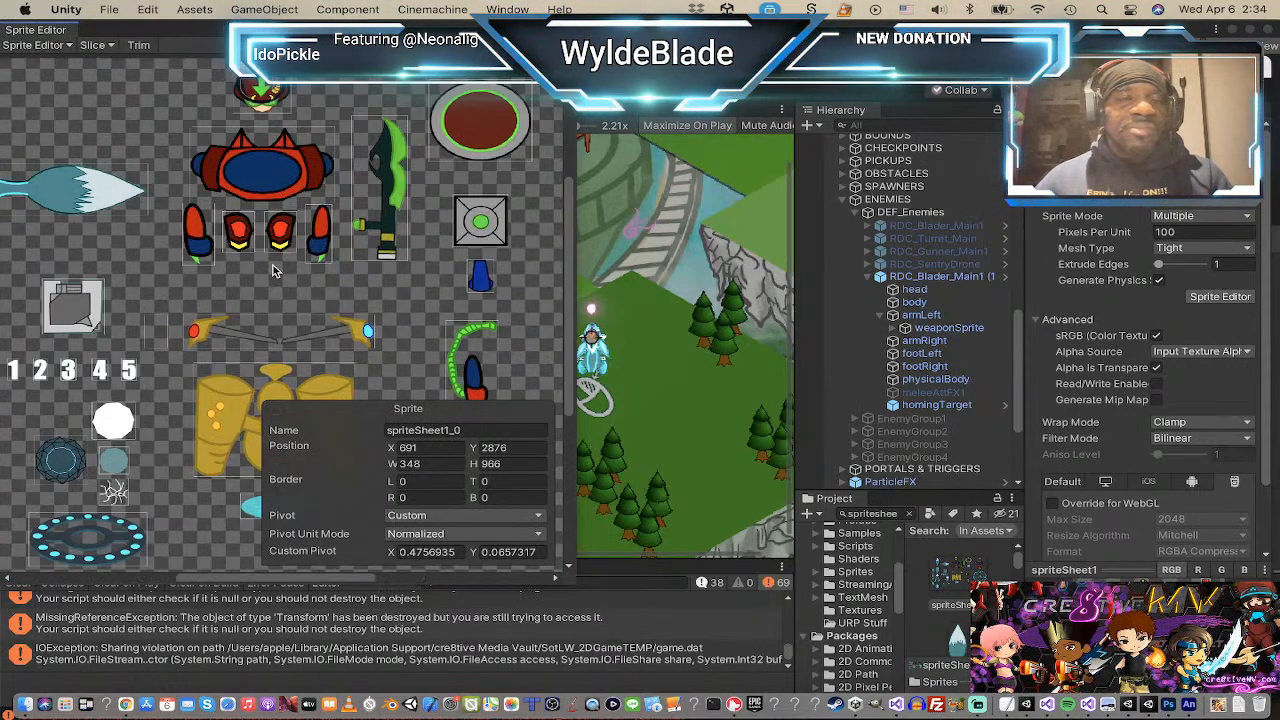
click(337, 228)
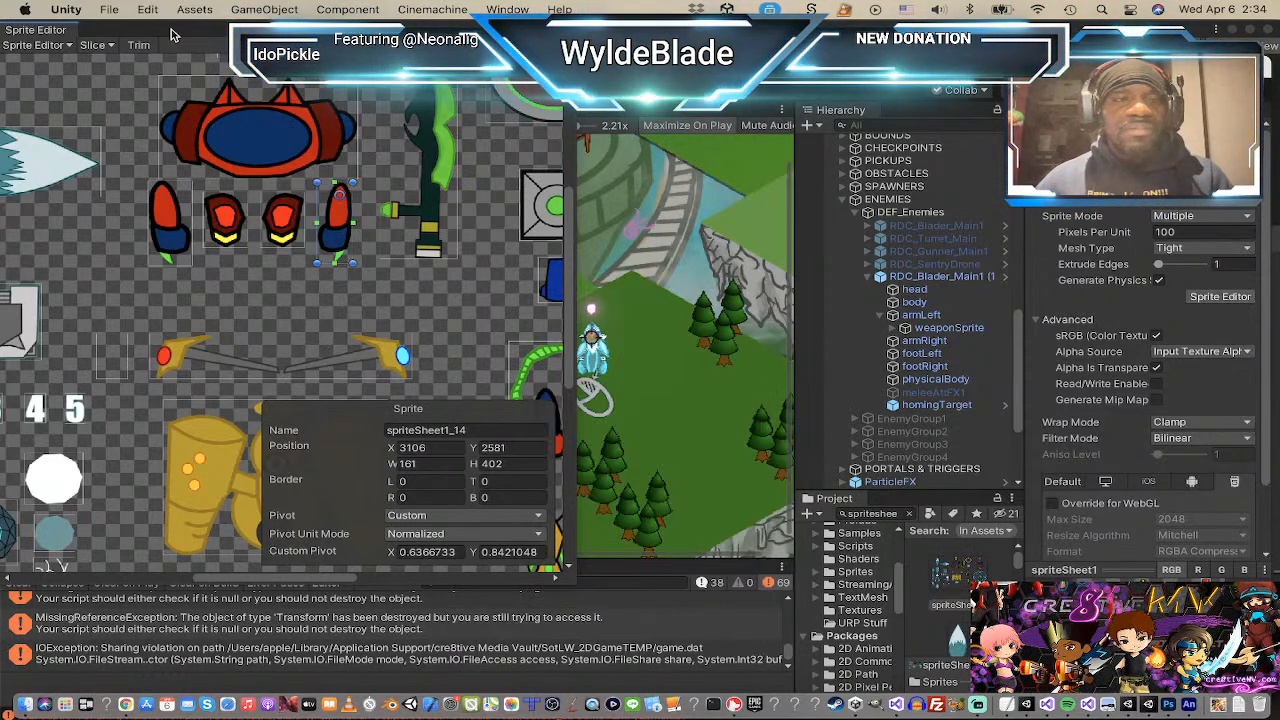
Step: Expand the original RDC_Blader_Main1 and locate the sprite asset assigned to its armLeft
click(929, 253)
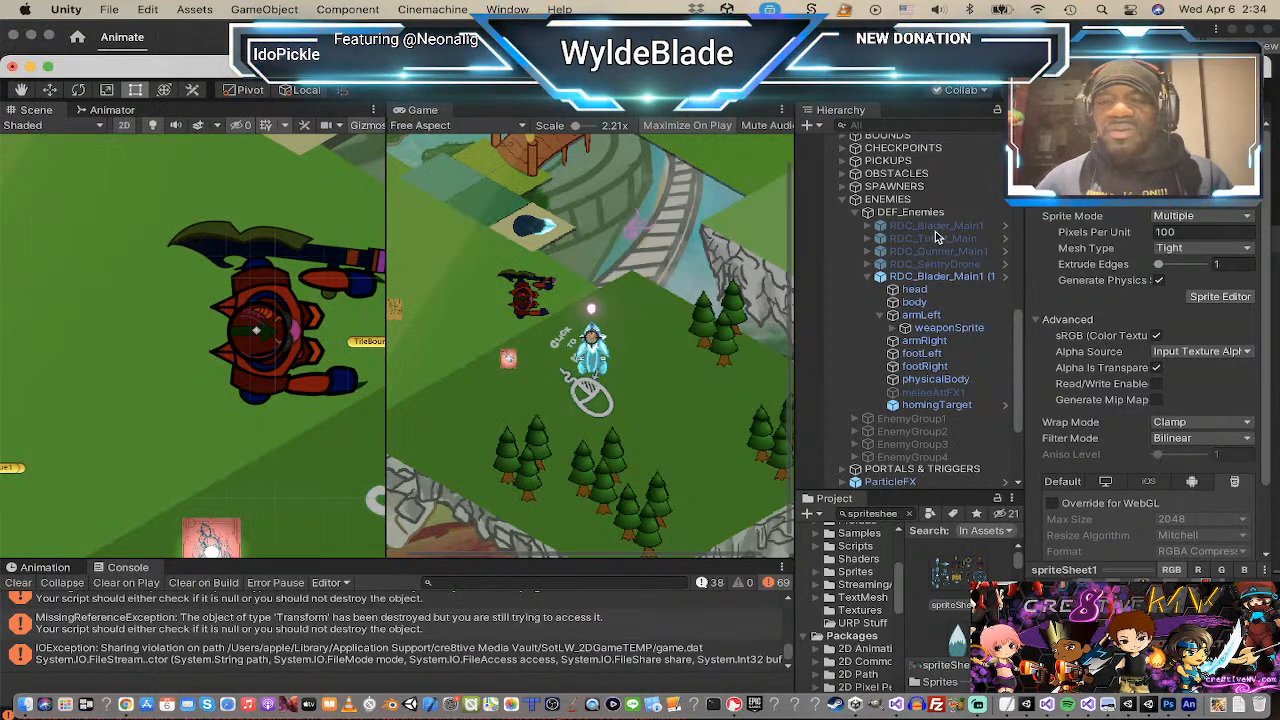
click(935, 239)
click(900, 227)
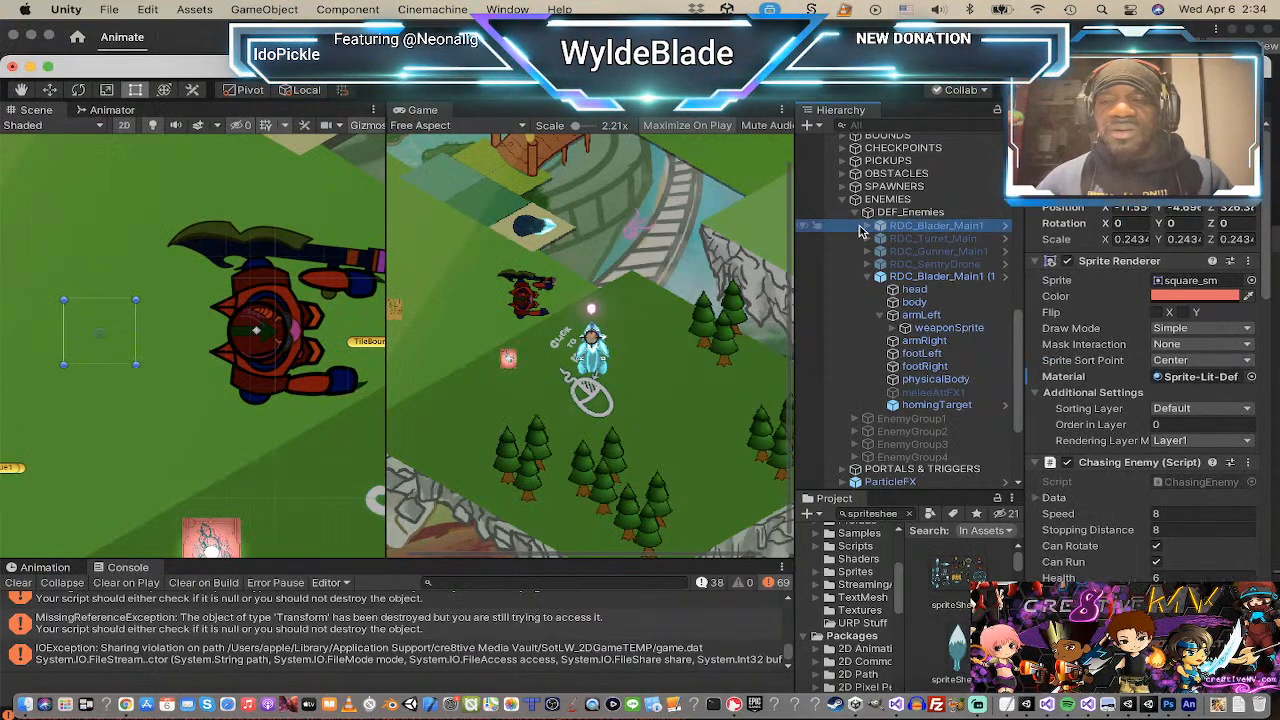
click(868, 227)
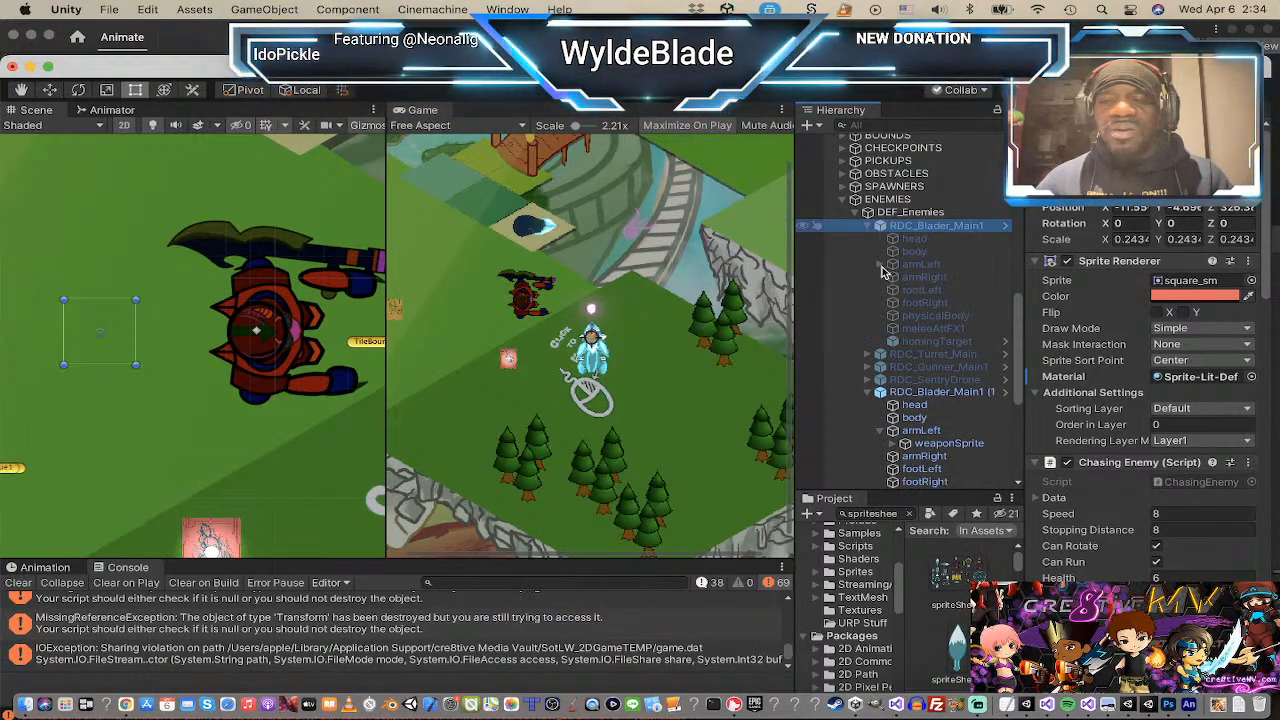
click(881, 265)
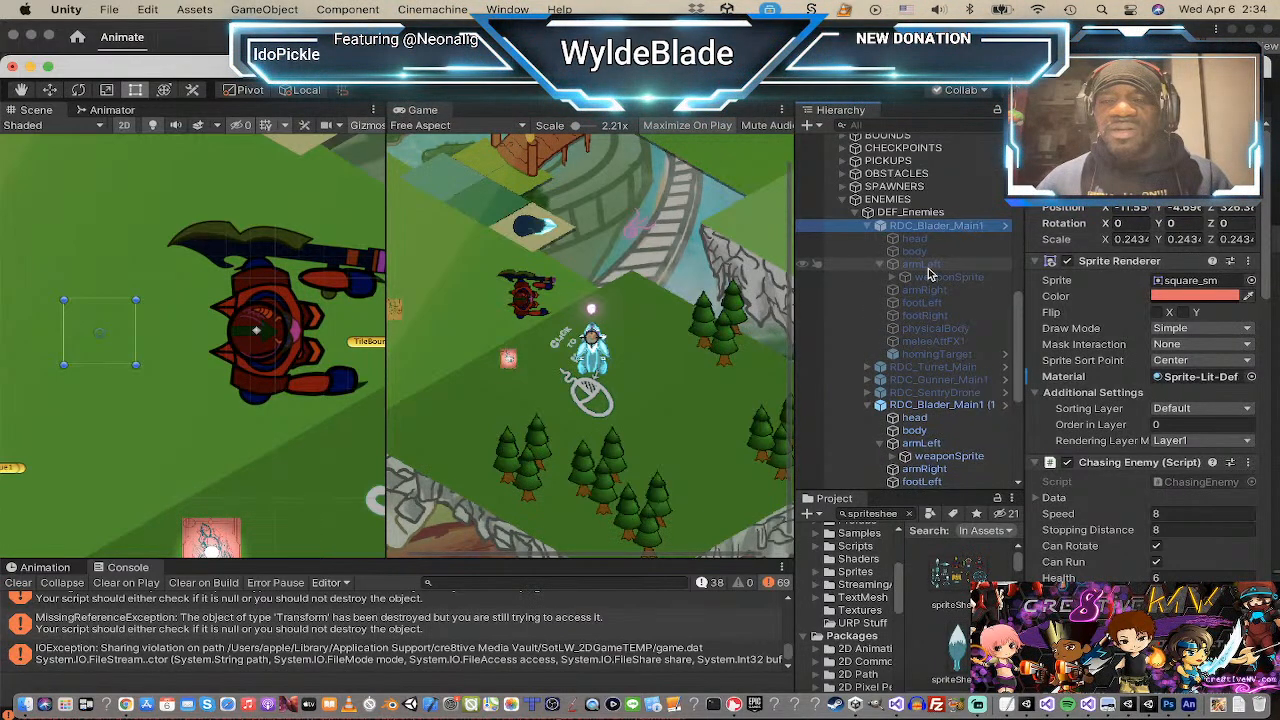
click(928, 266)
click(1187, 266)
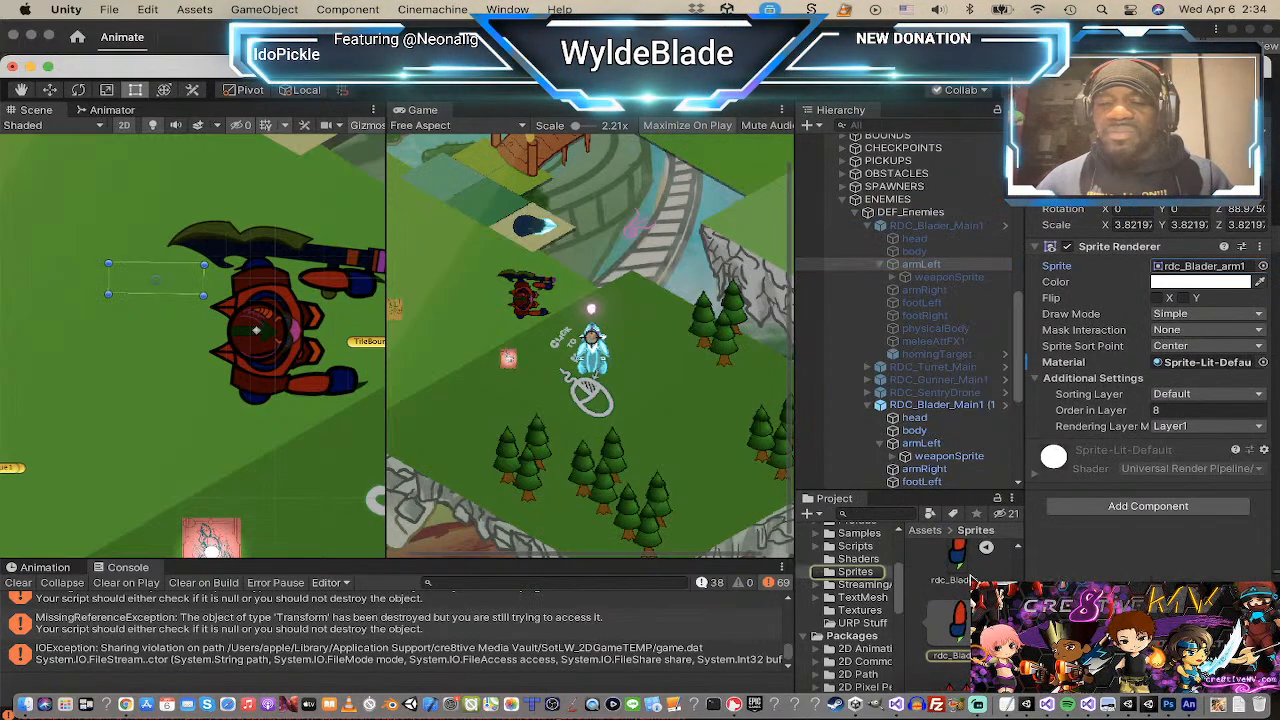
Step: Open rdc_Blader_arm1 in the Sprite Editor to check its pivot, and close the editor
click(965, 617)
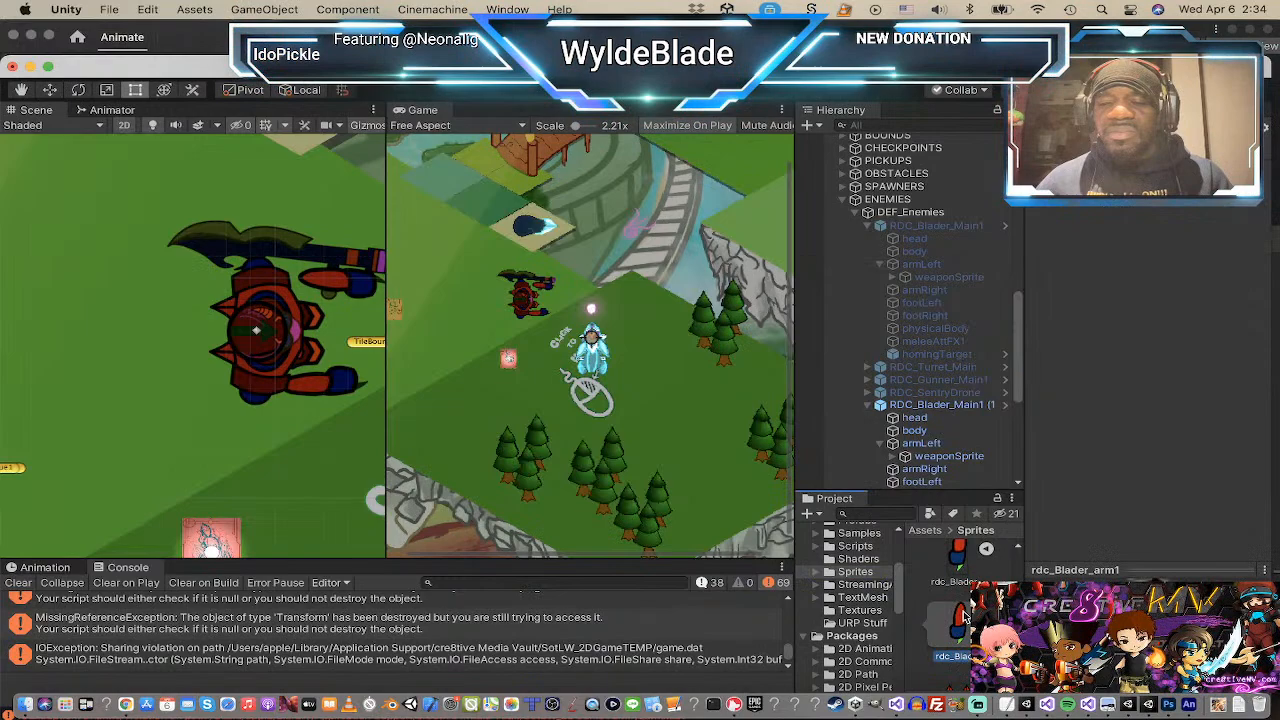
click(960, 556)
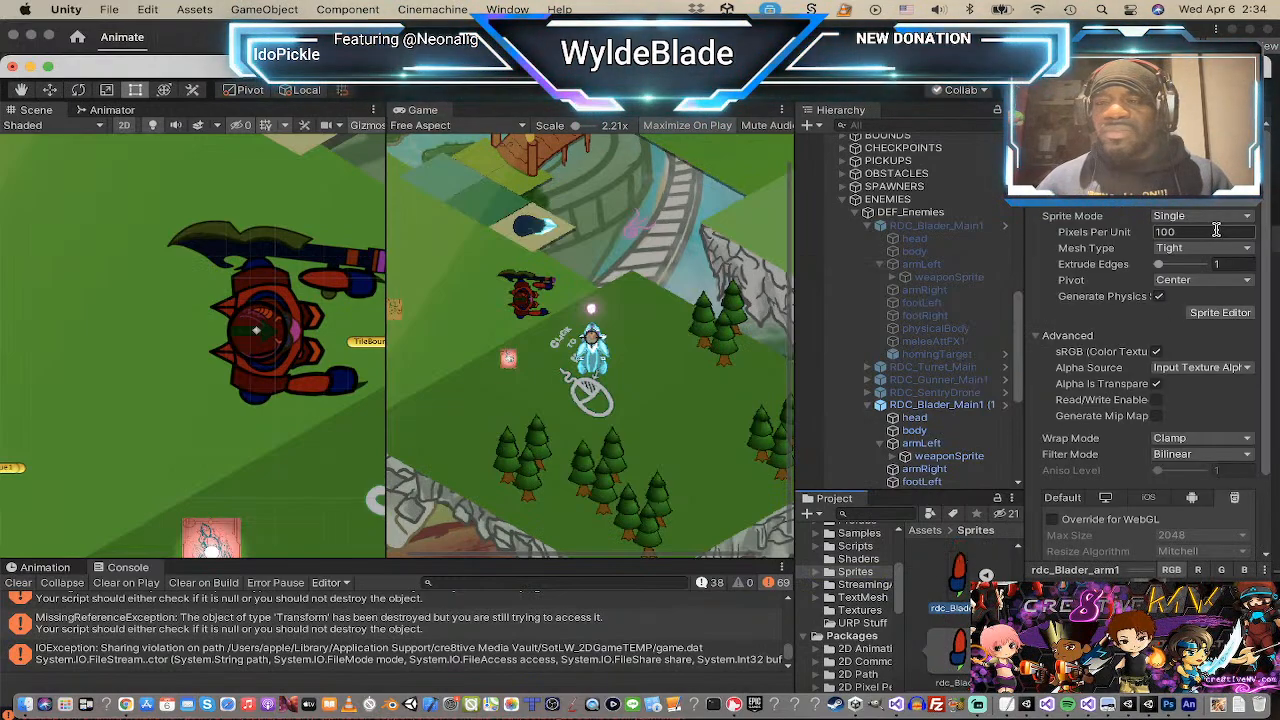
click(1220, 312)
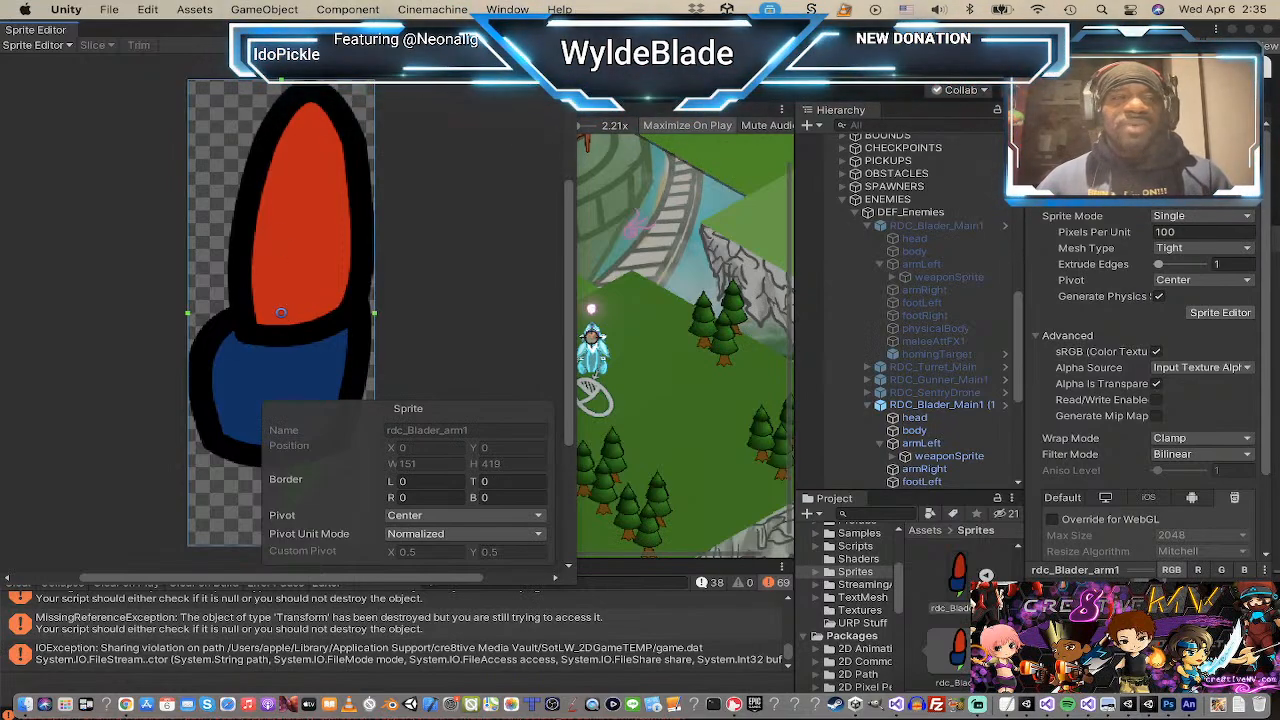
click(566, 29)
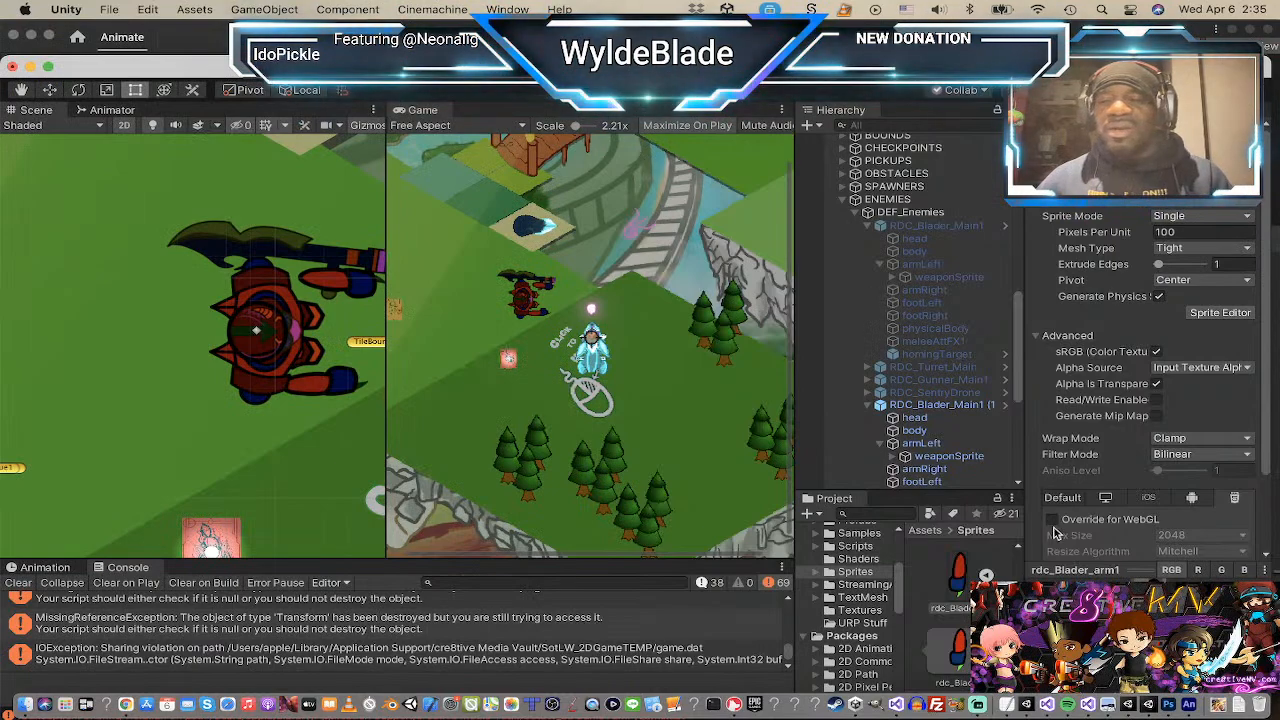
Step: Select the duplicate Blader's armLeft and locate its assigned spriteSheet1_14 sprite among the project assets
scroll(933, 410, down, 1)
click(930, 436)
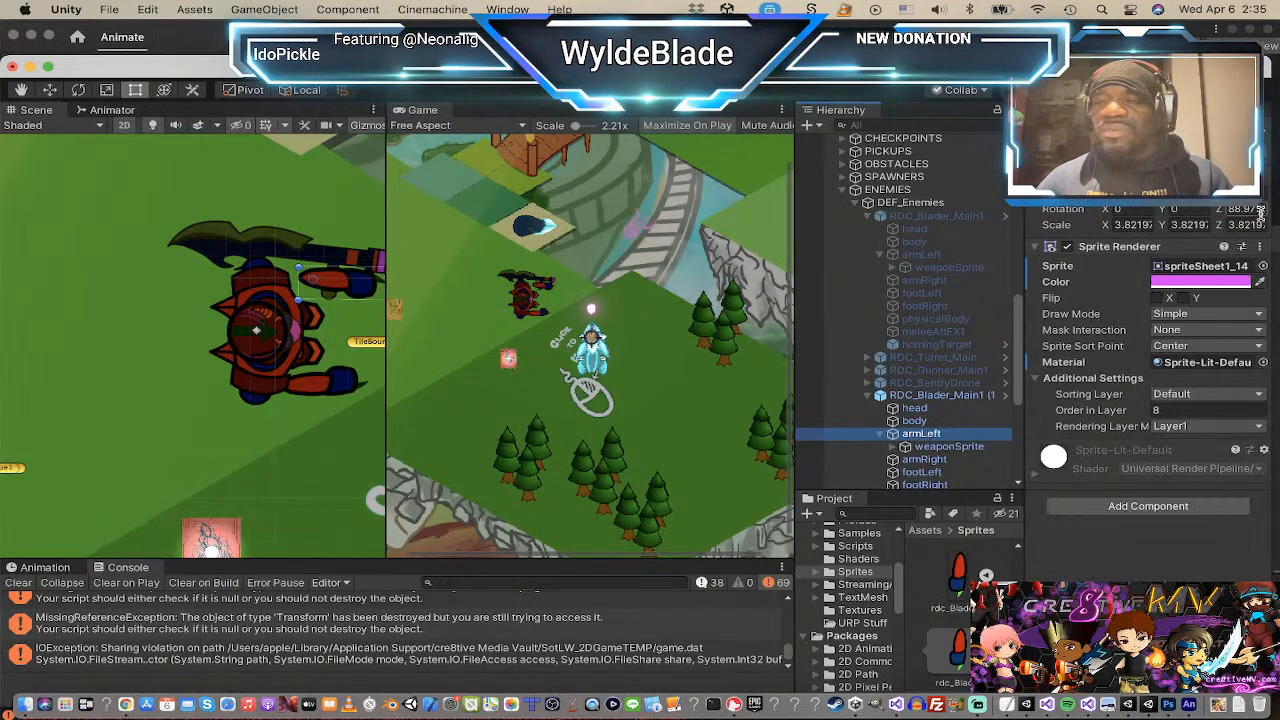
click(1198, 266)
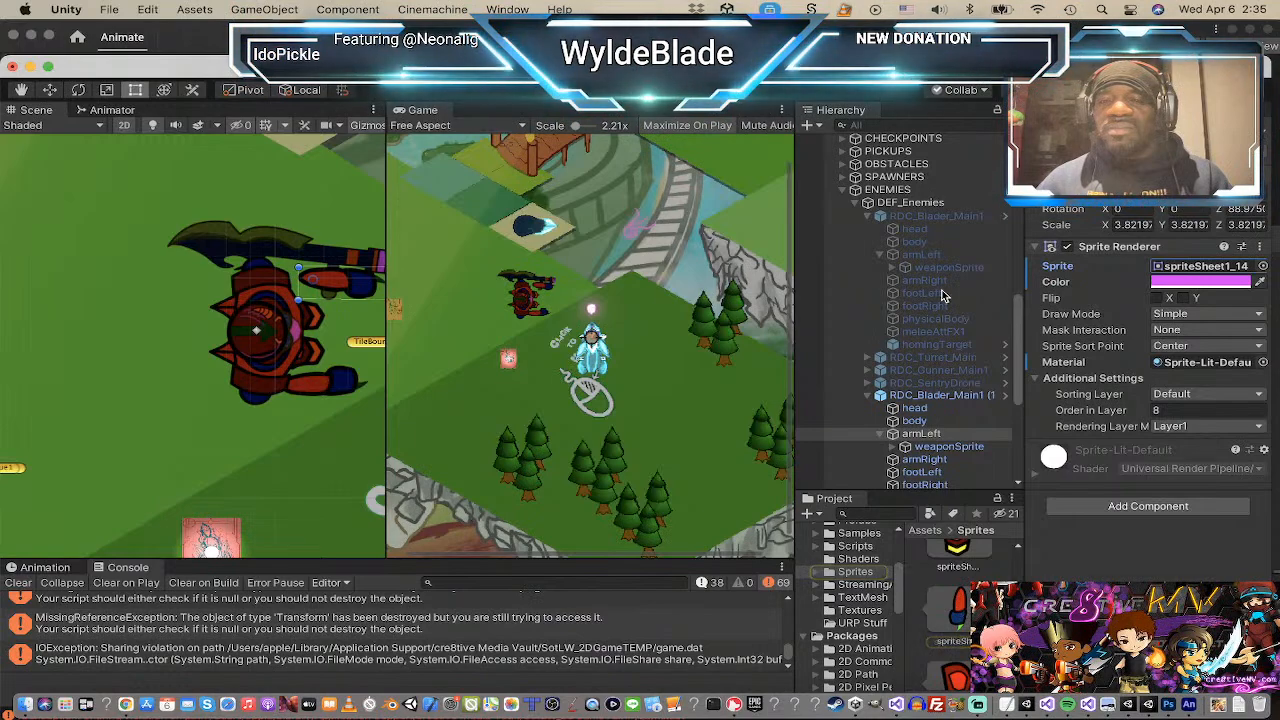
scroll(905, 335, down, 4)
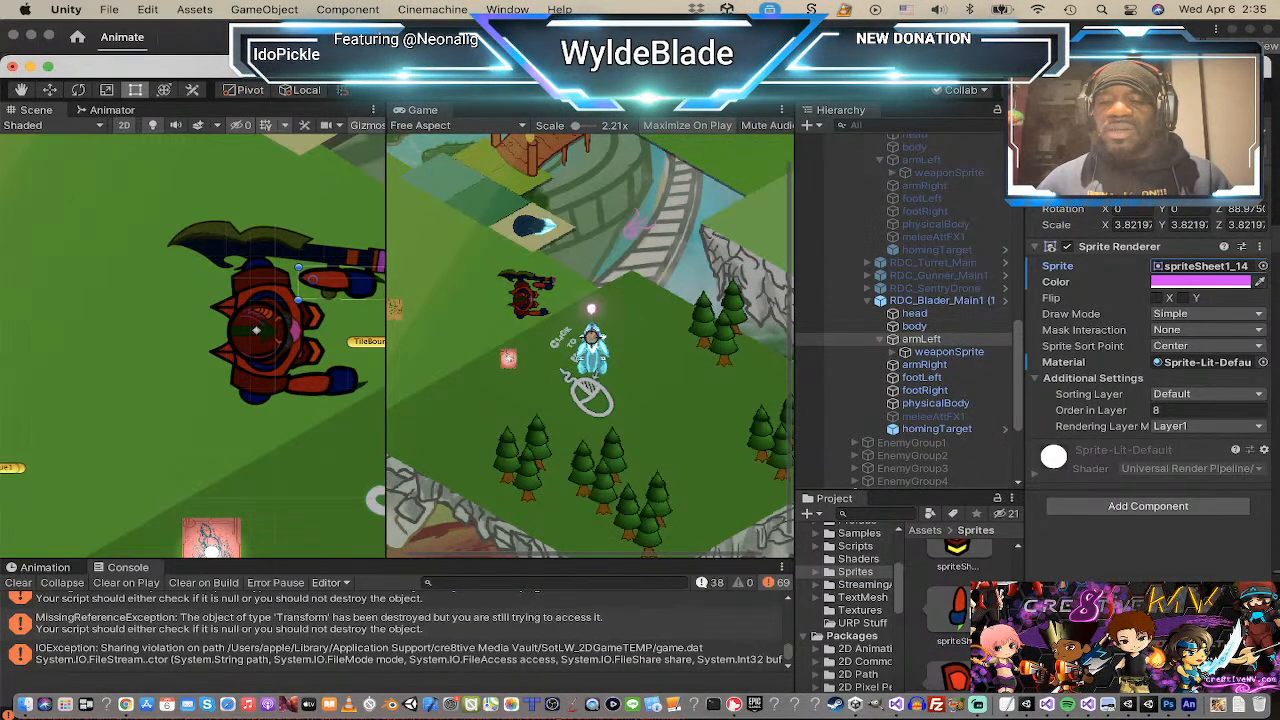
click(963, 607)
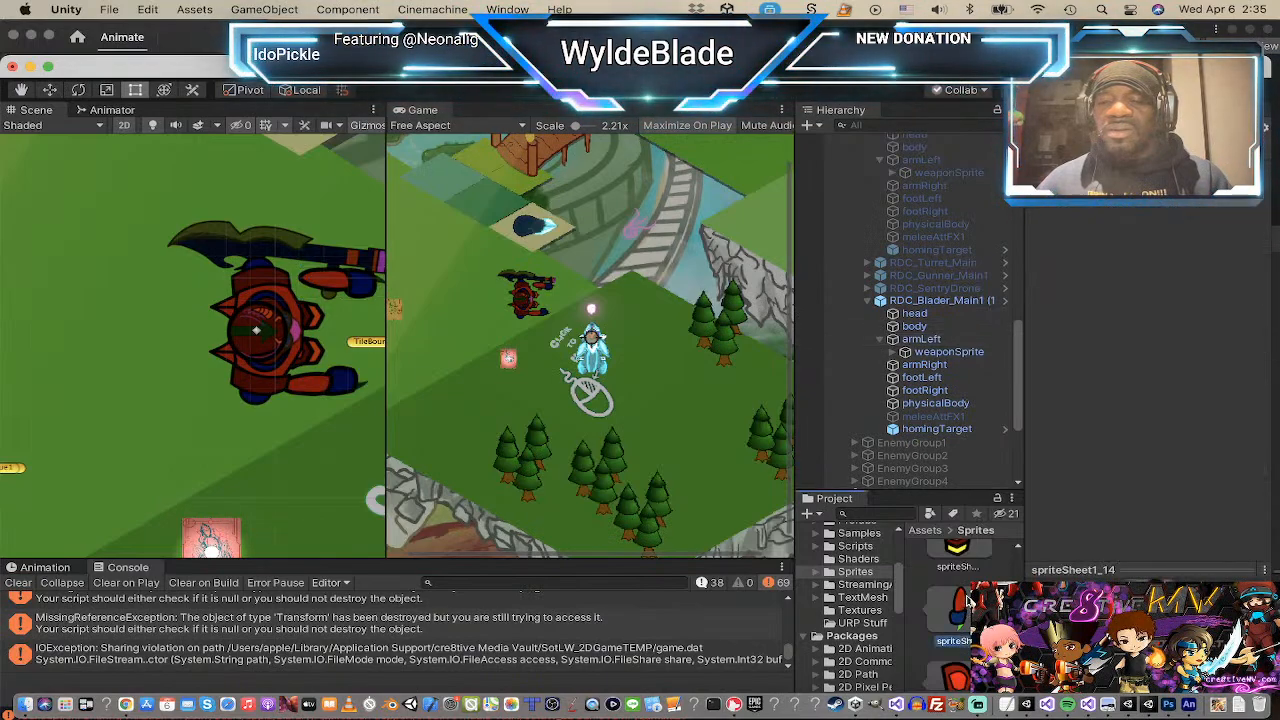
Step: Find the spriteSheet1 texture in the Sprites folder and open it in the Sprite Editor around the Blader arm sprites
scroll(968, 600, down, 2)
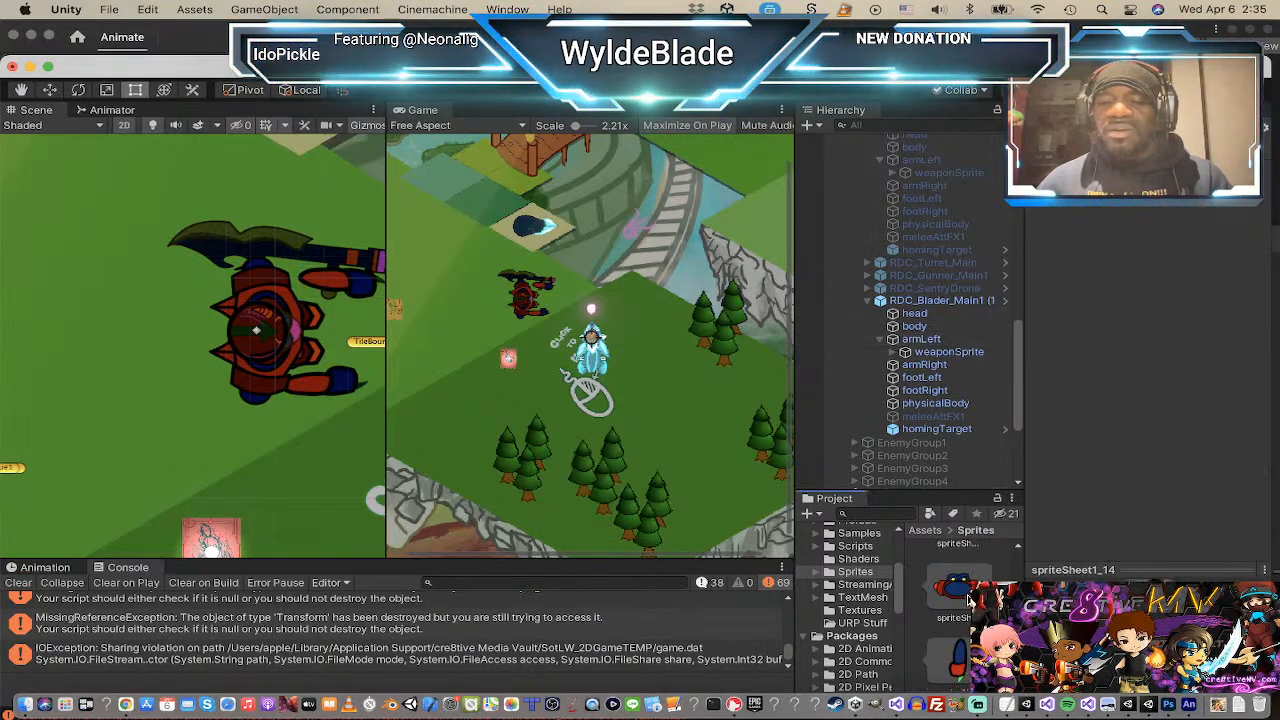
scroll(968, 600, down, 4)
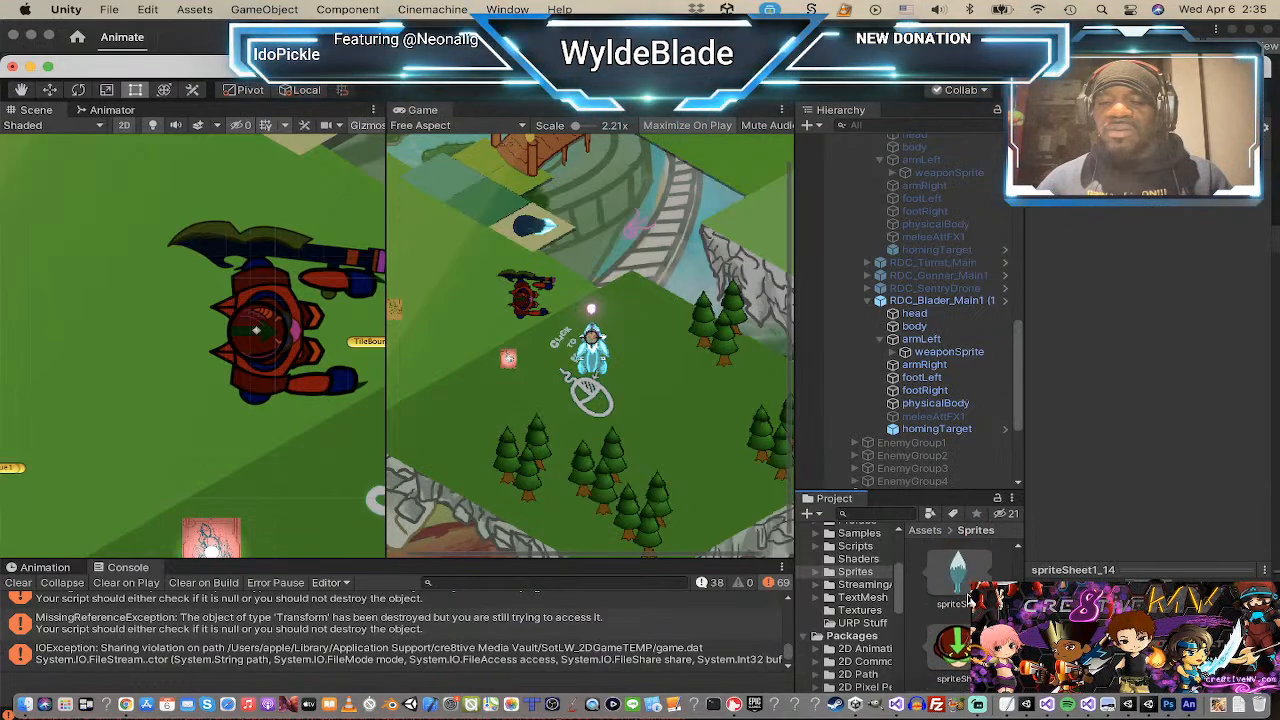
scroll(968, 600, down, 2)
scroll(968, 600, up, 3)
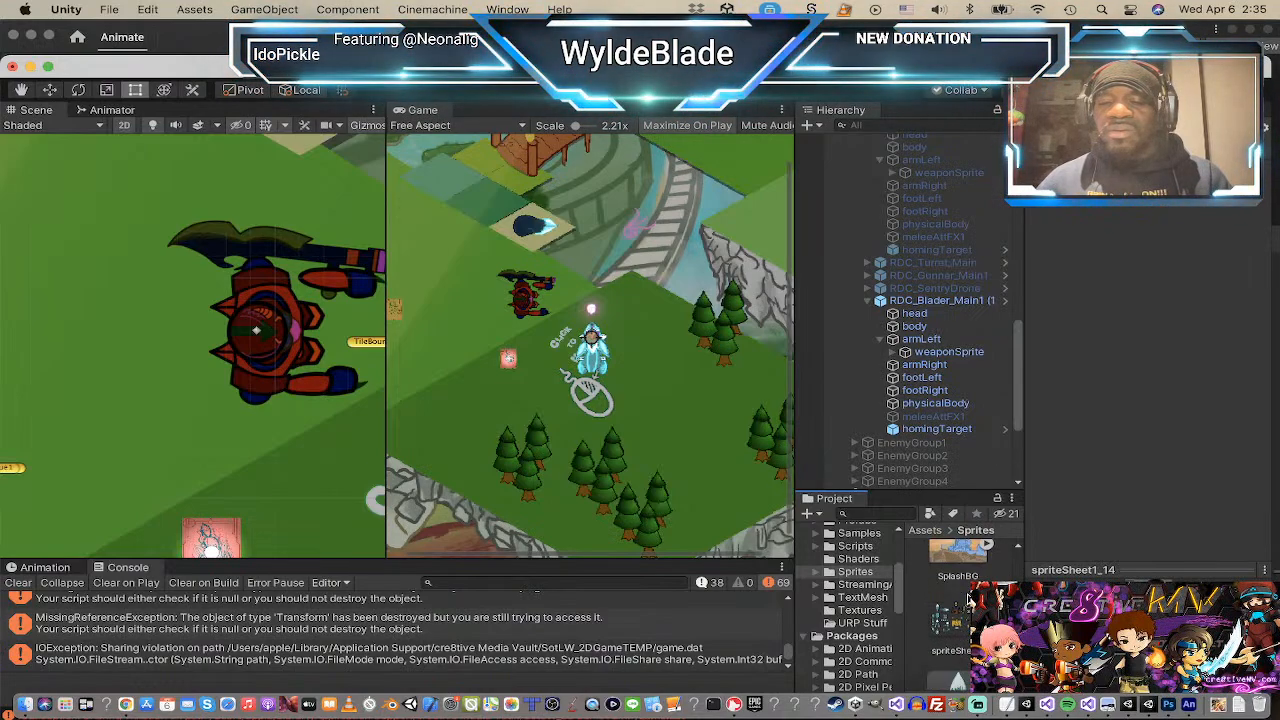
click(955, 615)
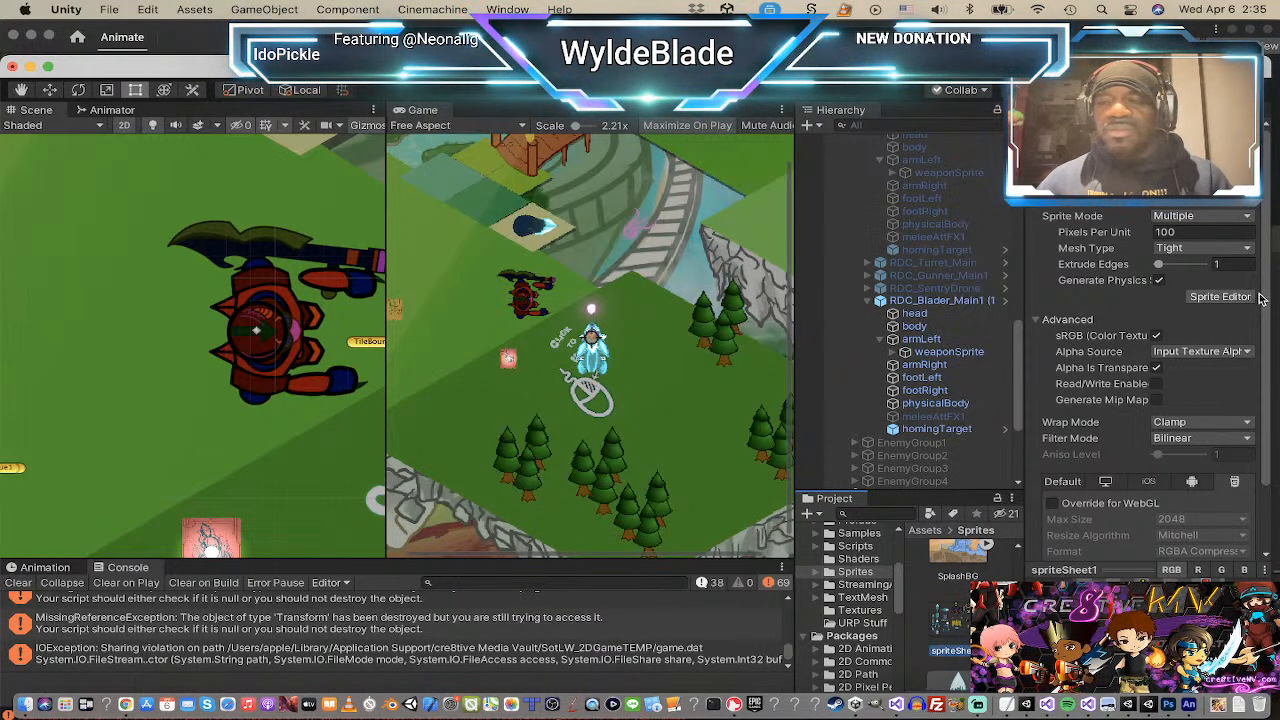
click(1219, 297)
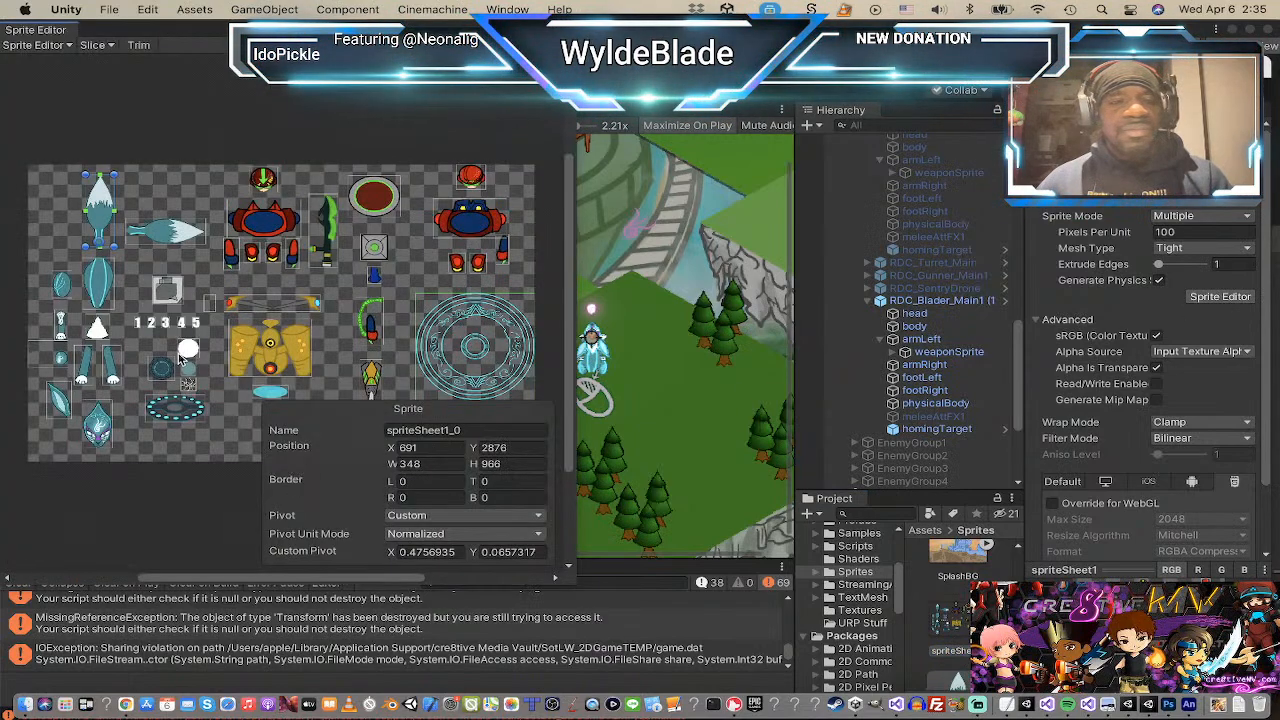
scroll(262, 228, up, 3)
scroll(264, 224, up, 2)
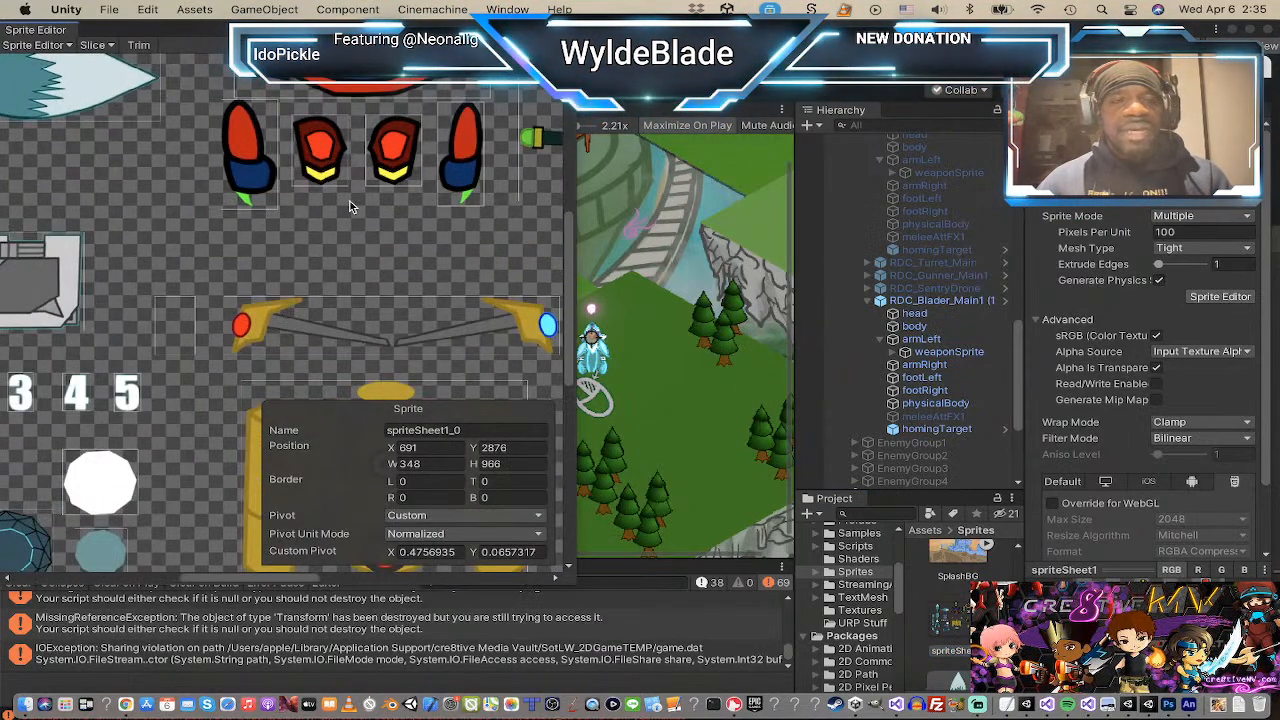
Step: Move the custom pivots of spriteSheet1_14 to about X 0.54, Y 0.53 and spriteSheet1_11 to about X 0.38, Y 0.52
click(463, 163)
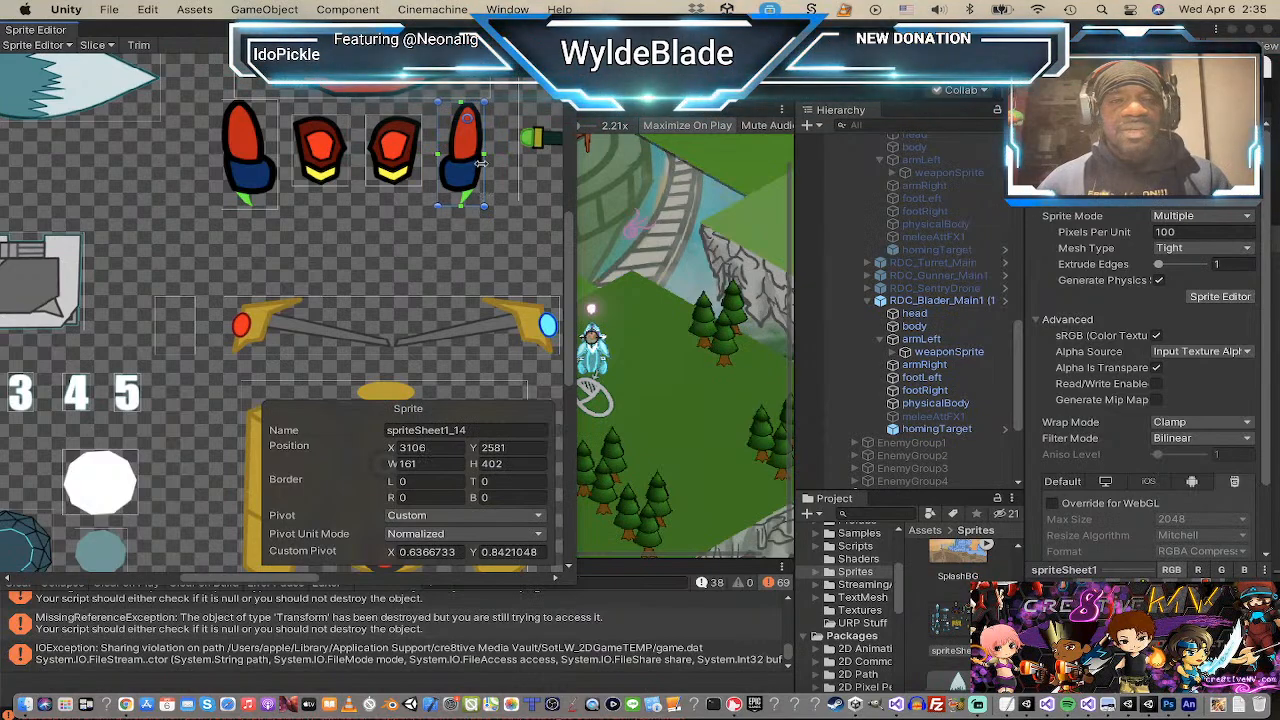
drag(466, 122, 463, 155)
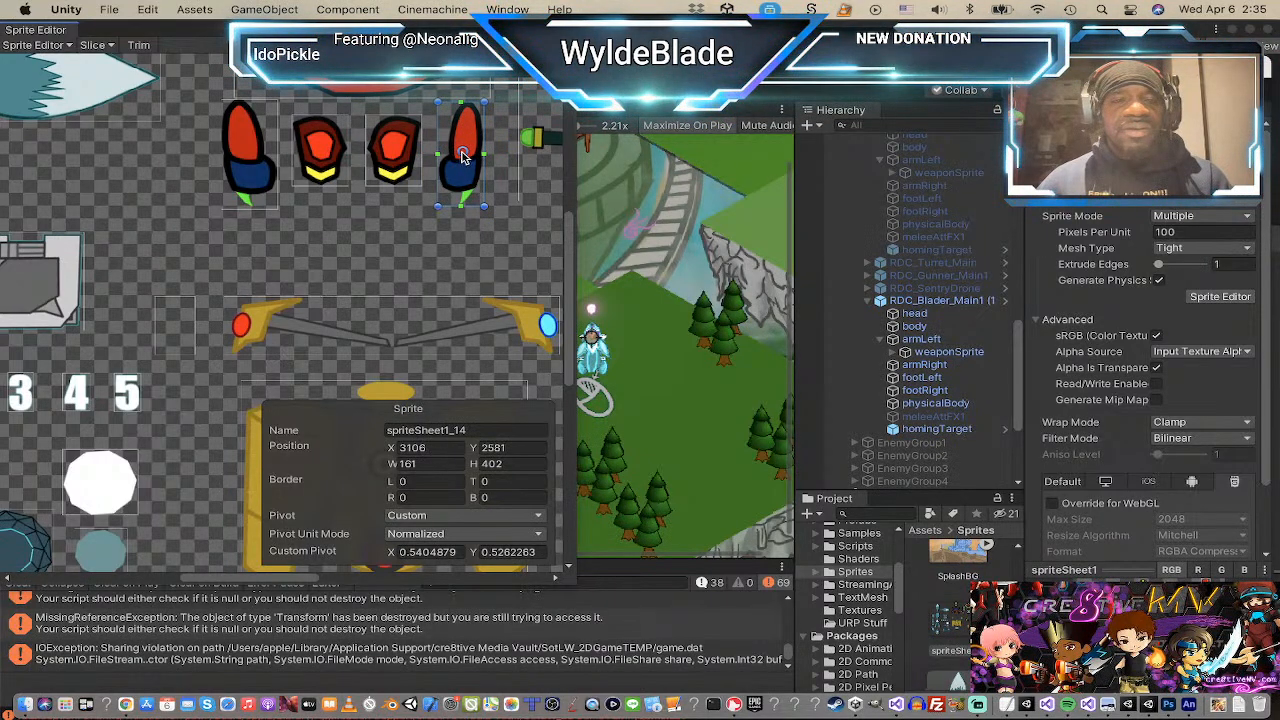
click(249, 170)
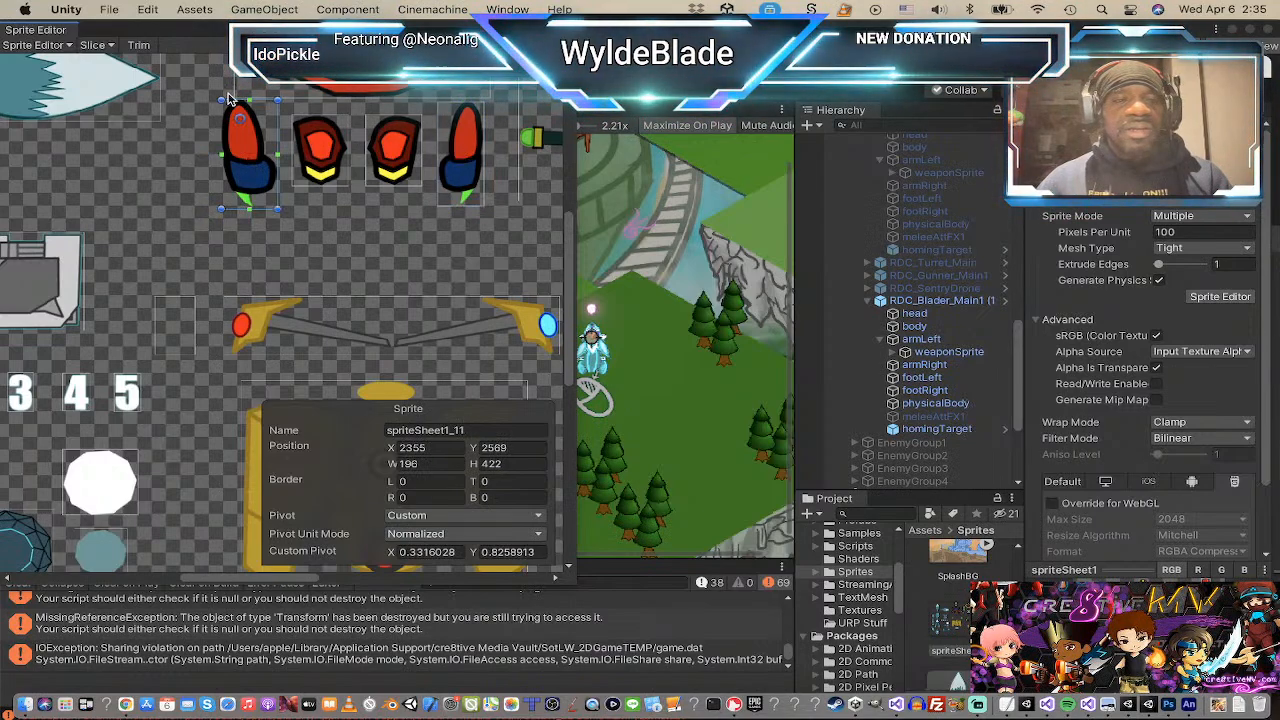
drag(240, 120, 241, 152)
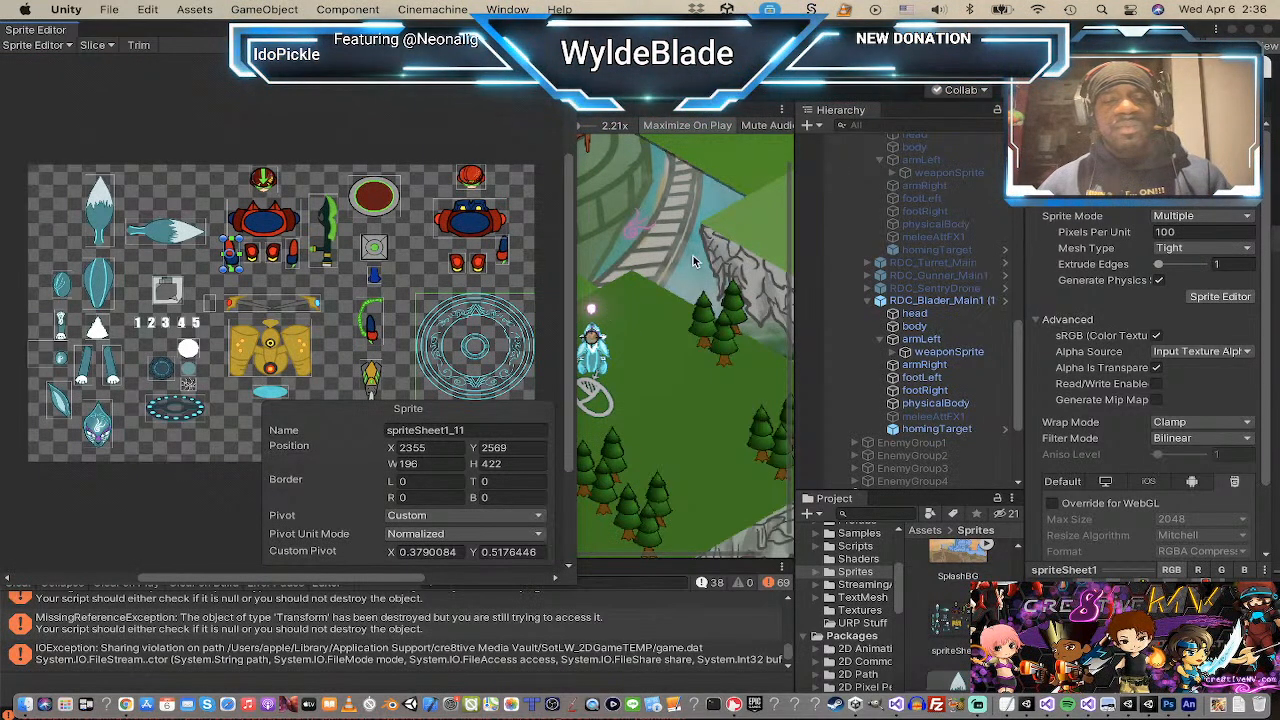
Step: Play-test the duplicate Blader with the adjusted arm pivots by leading it around the grass field with the player character
click(660, 392)
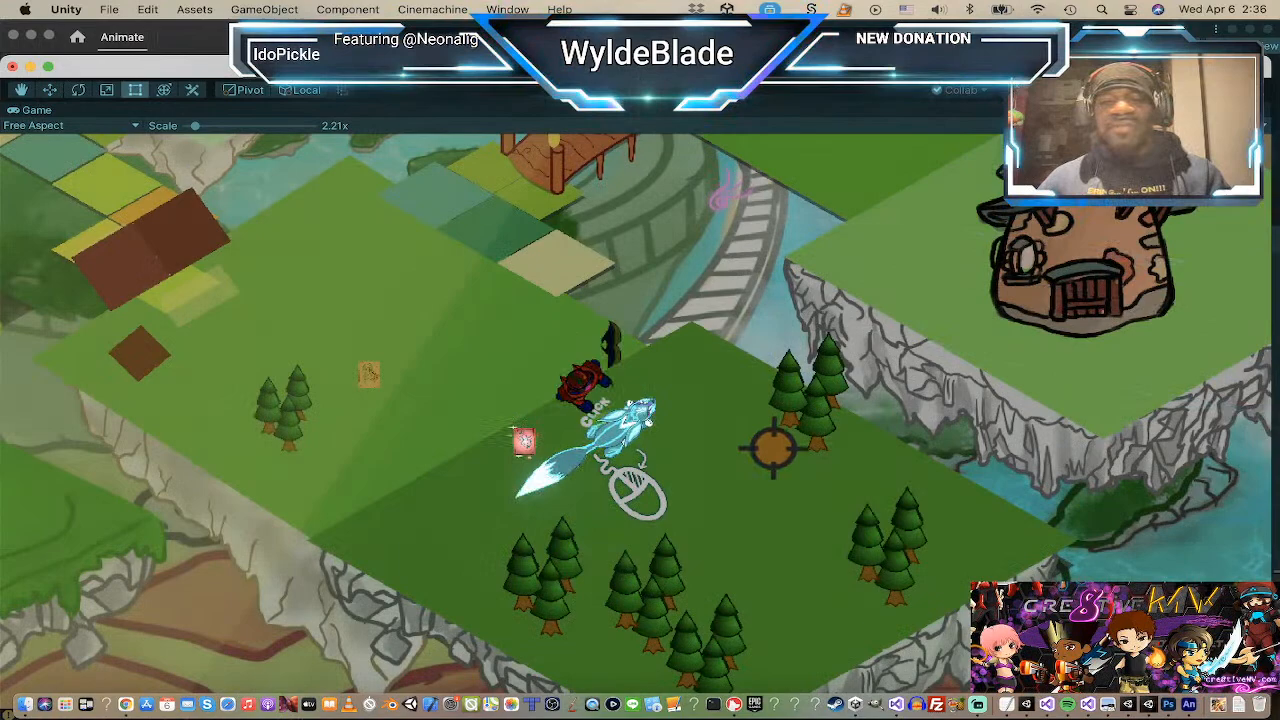
click(762, 530)
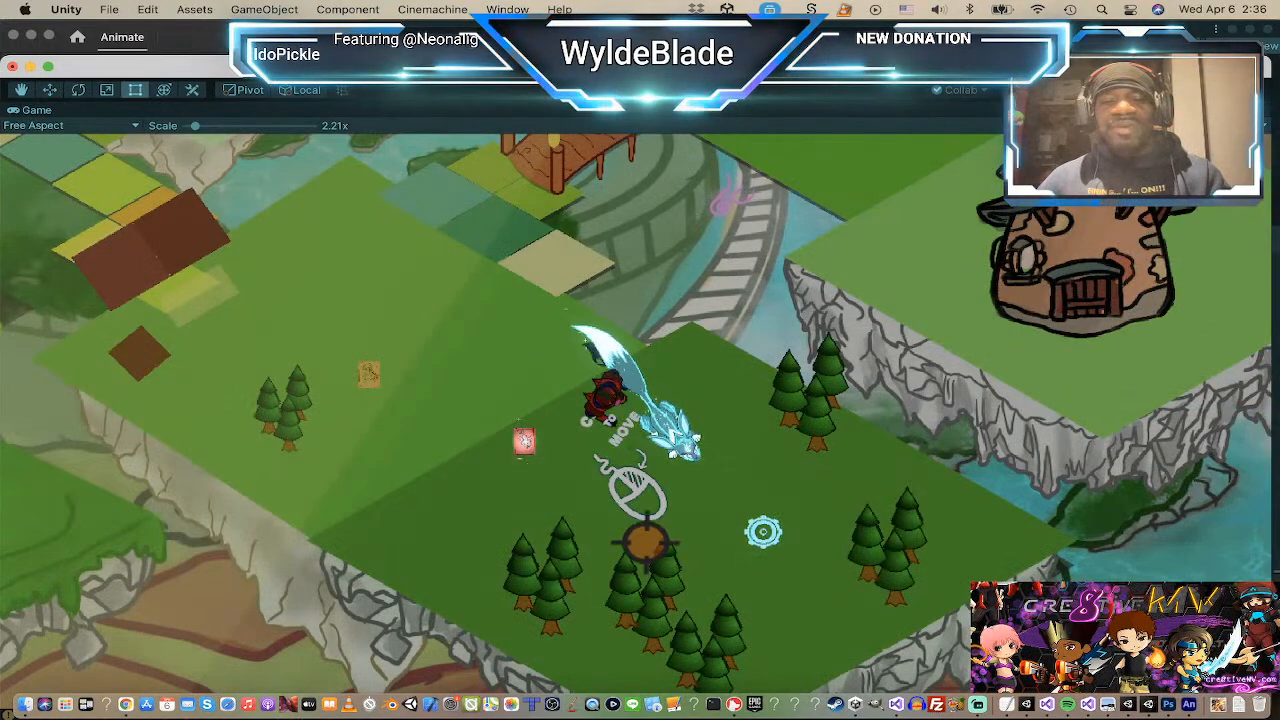
click(530, 558)
click(490, 559)
click(425, 542)
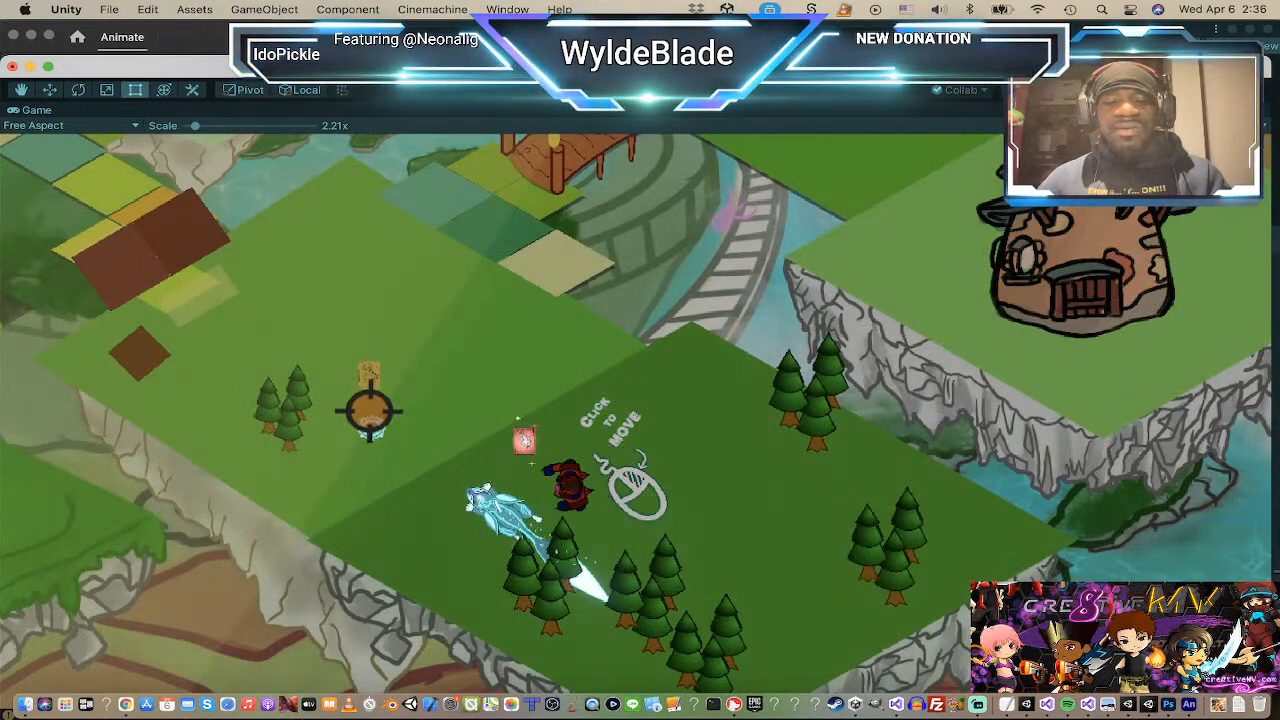
click(368, 404)
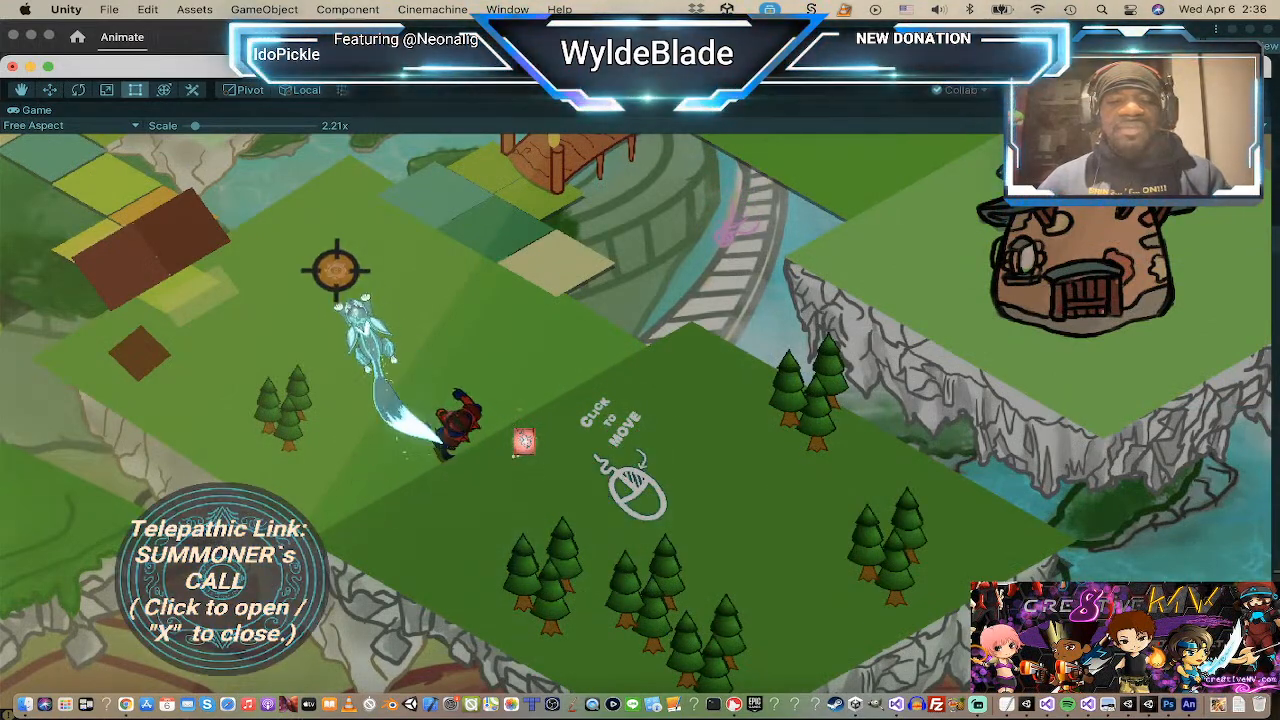
click(217, 324)
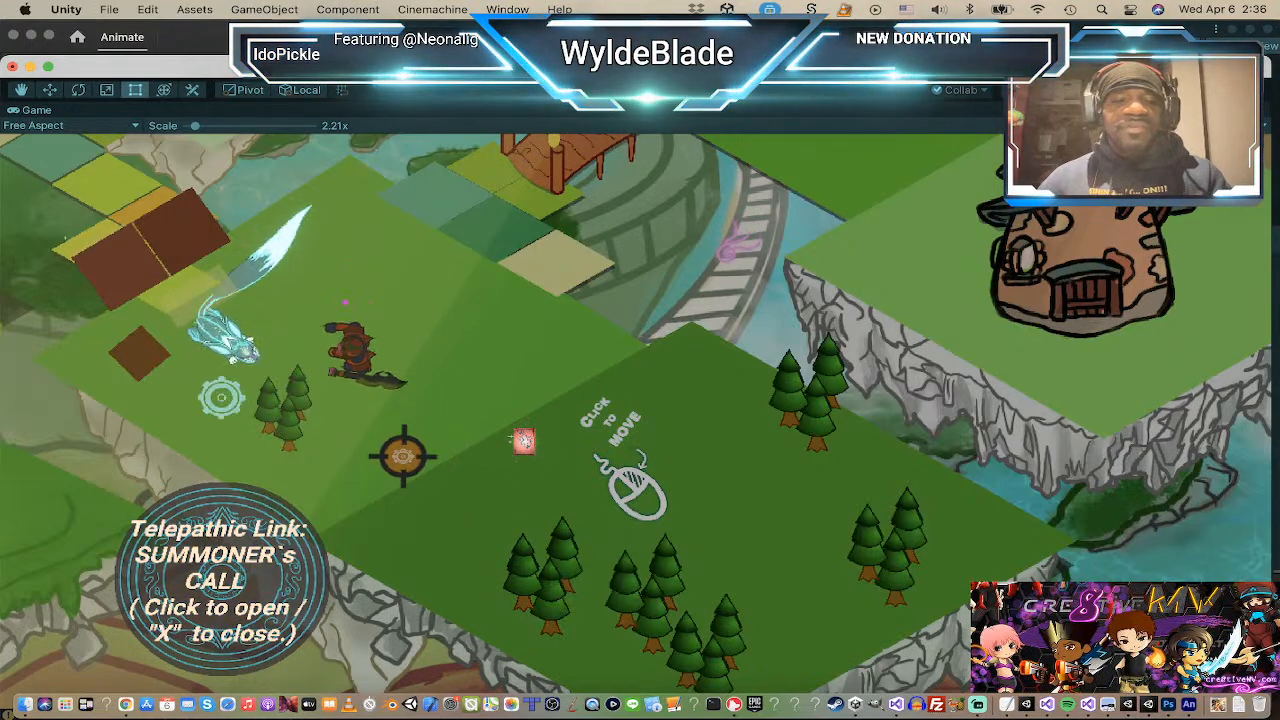
click(460, 460)
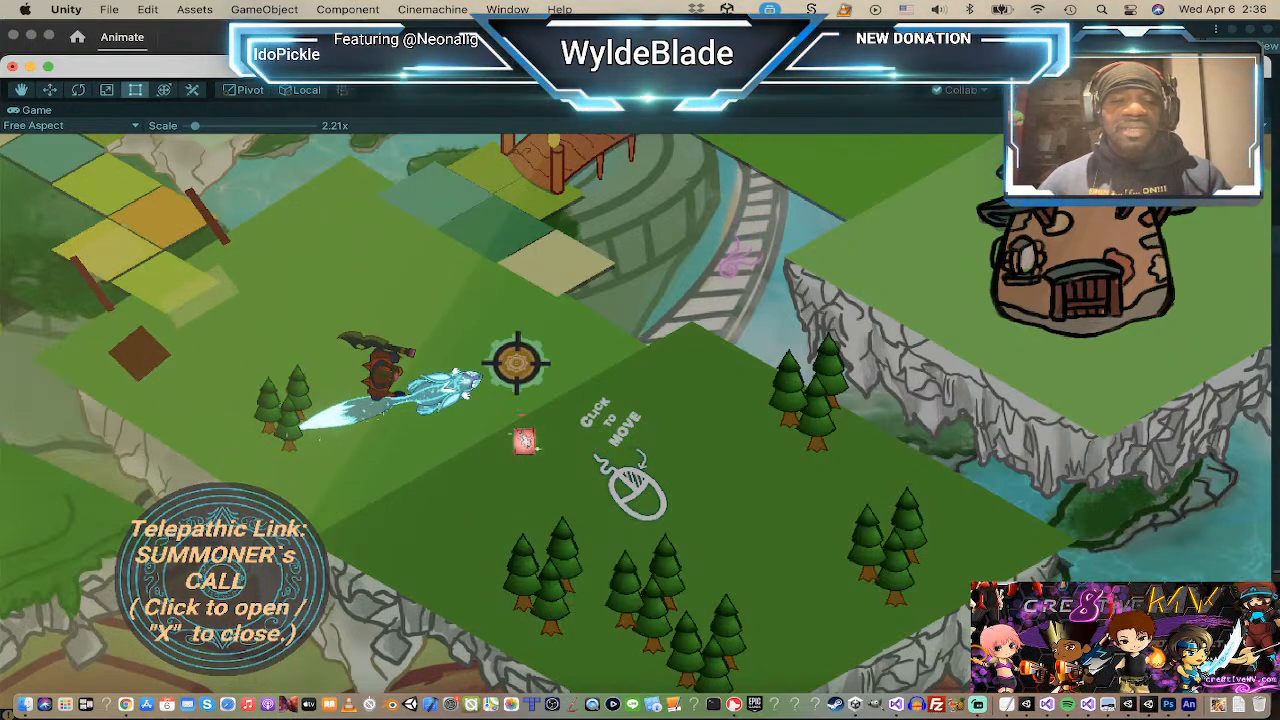
click(580, 461)
click(370, 579)
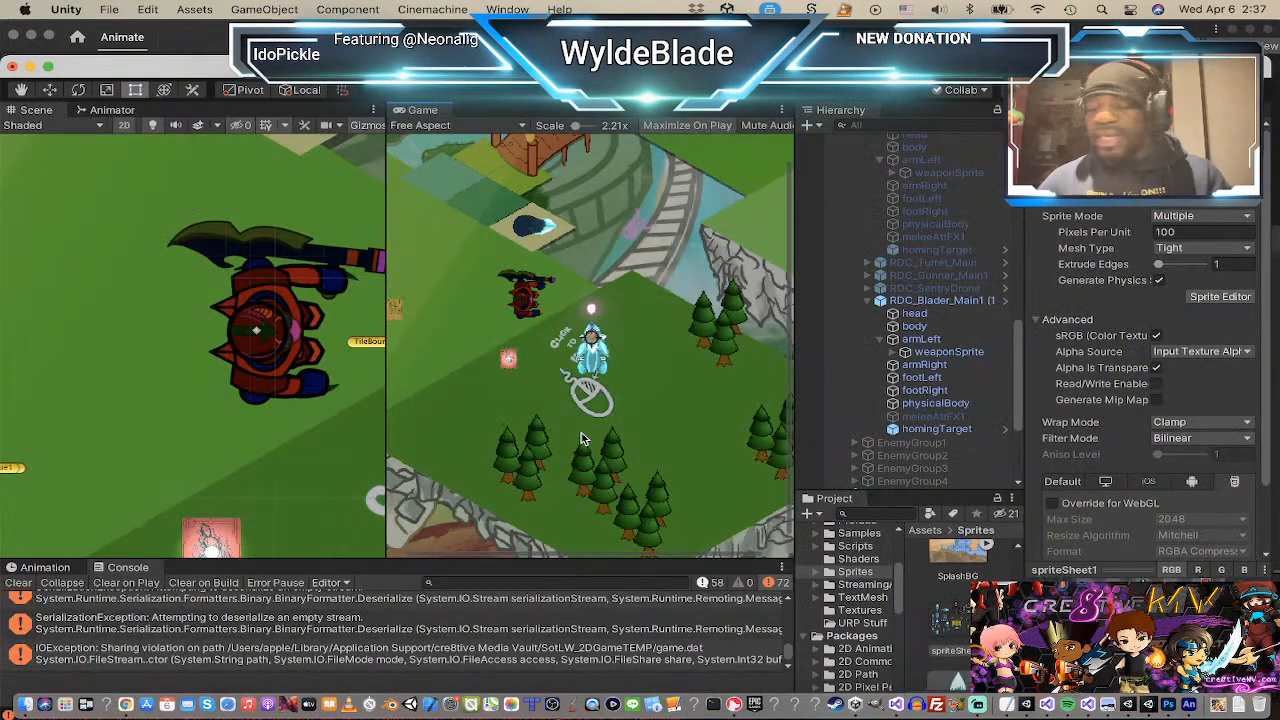
Step: Check the Order in Layer of the grass tile at the cliff edge and locate the duplicate Blader's parts in the scene hierarchy
scroll(253, 417, down, 10)
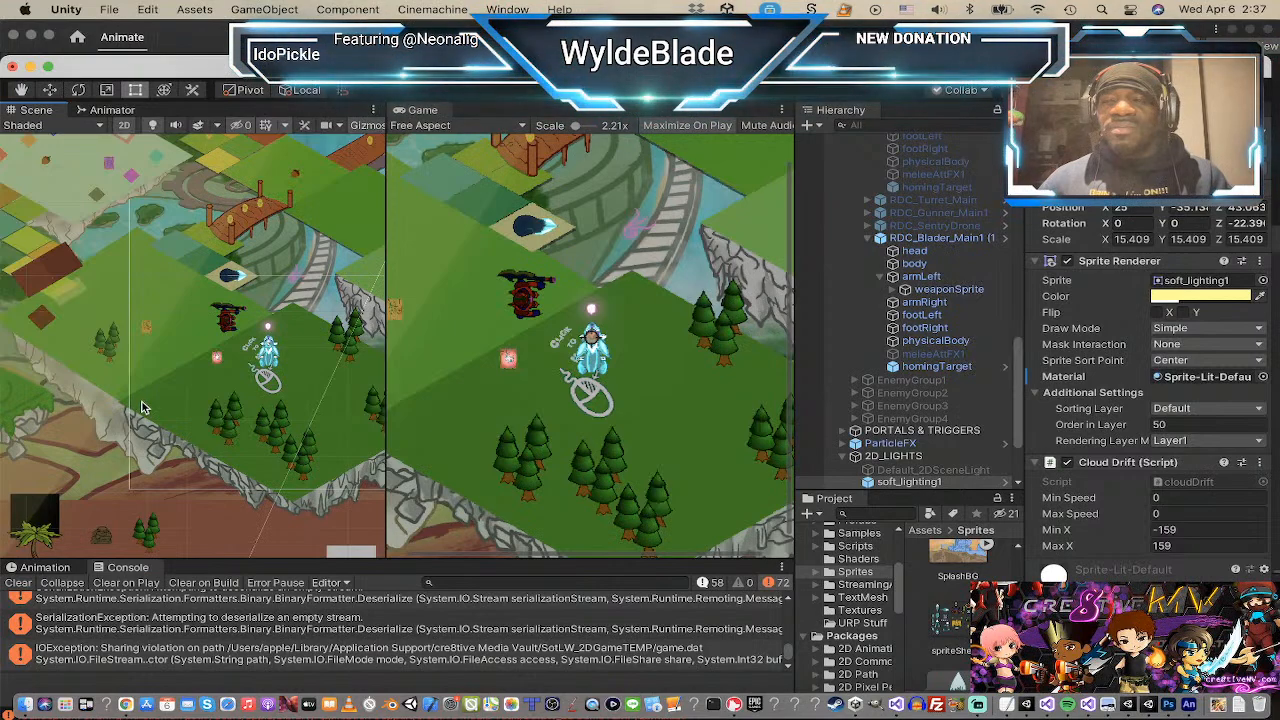
click(277, 476)
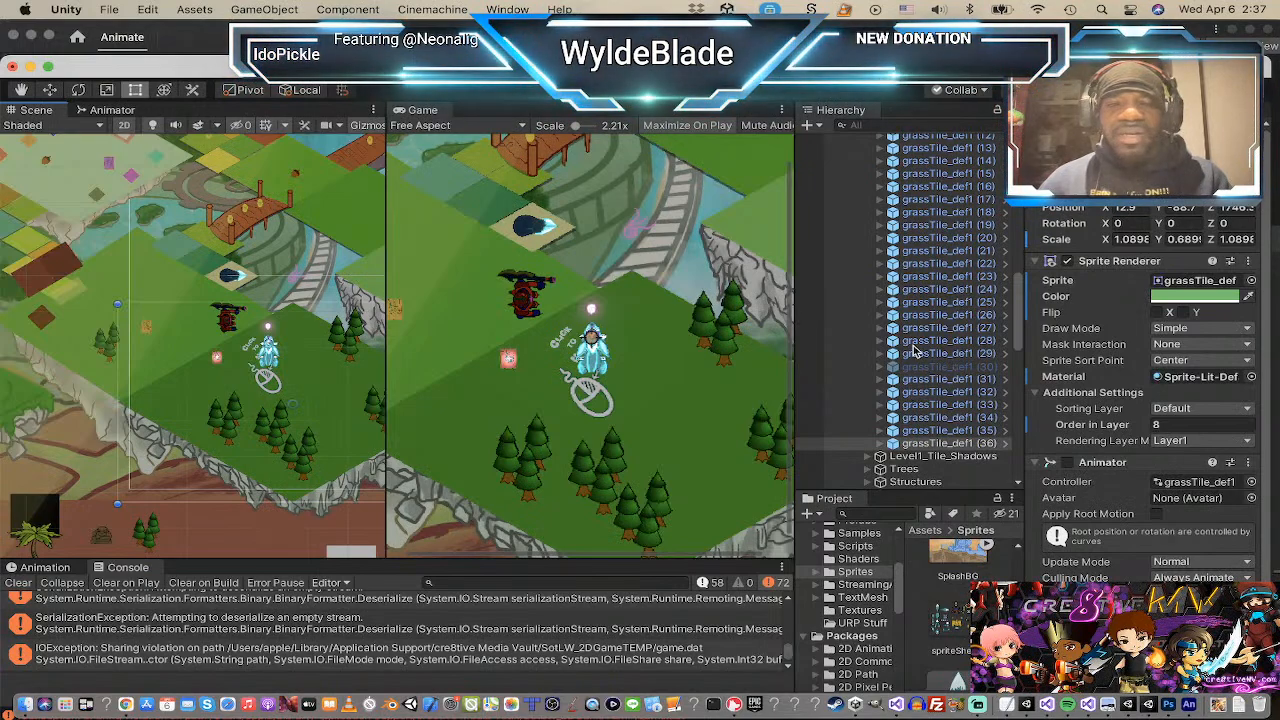
scroll(950, 328, up, 8)
scroll(952, 327, up, 4)
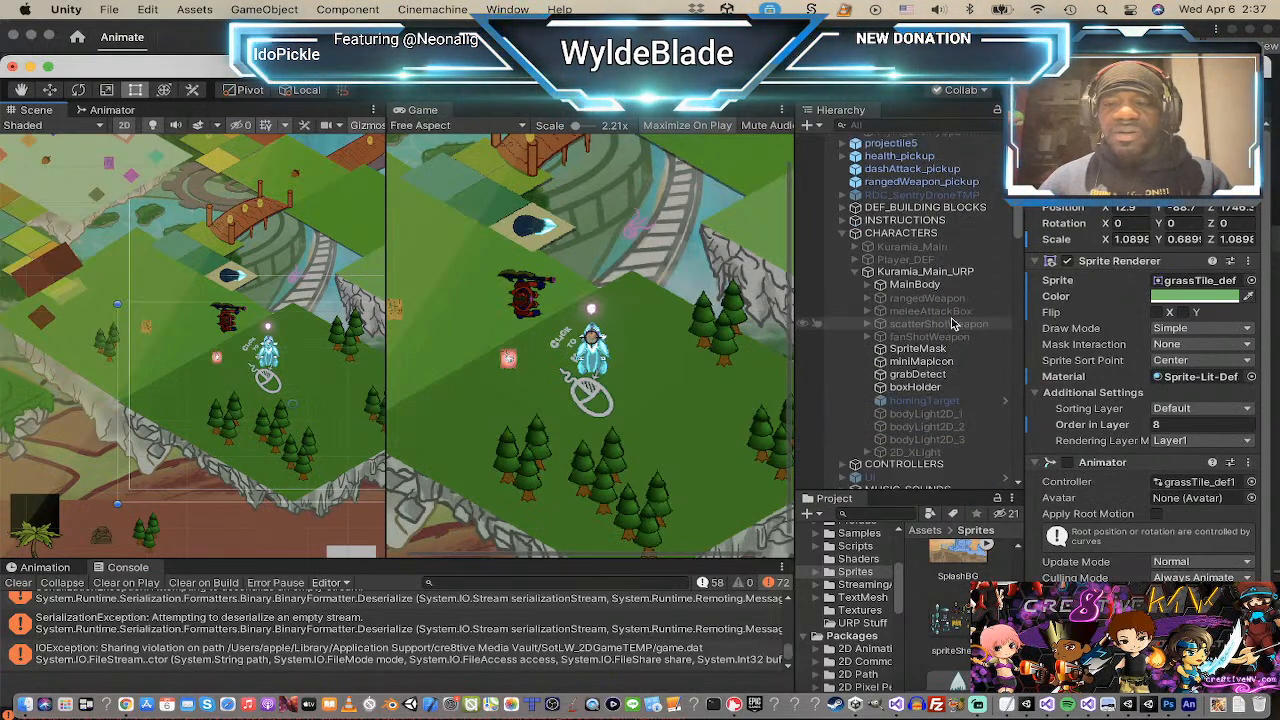
scroll(952, 327, down, 5)
scroll(952, 327, up, 5)
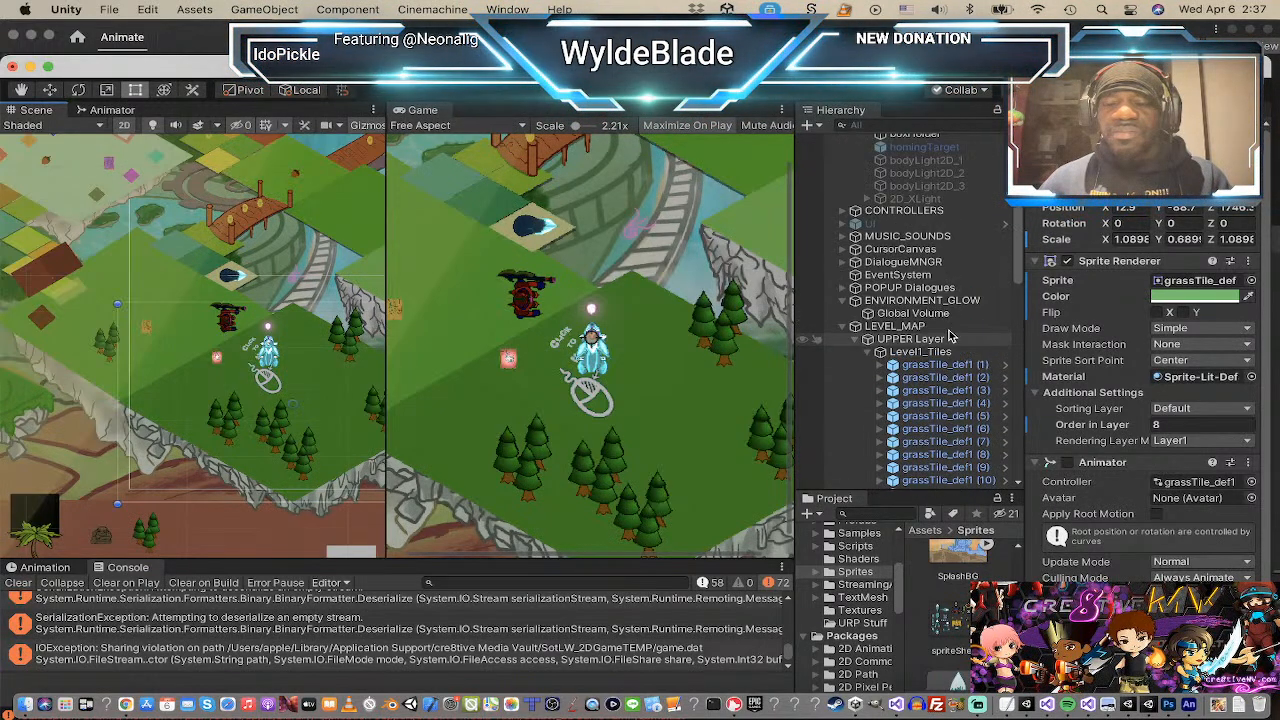
scroll(952, 333, down, 5)
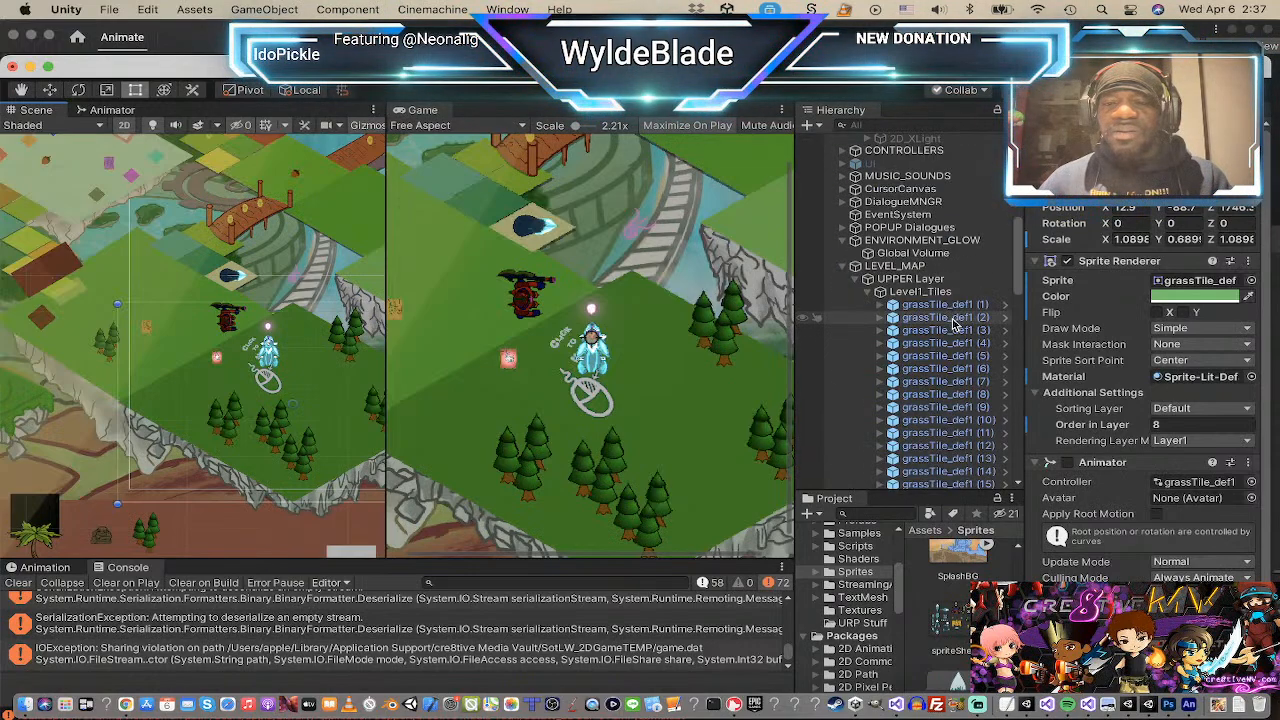
scroll(925, 292, down, 10)
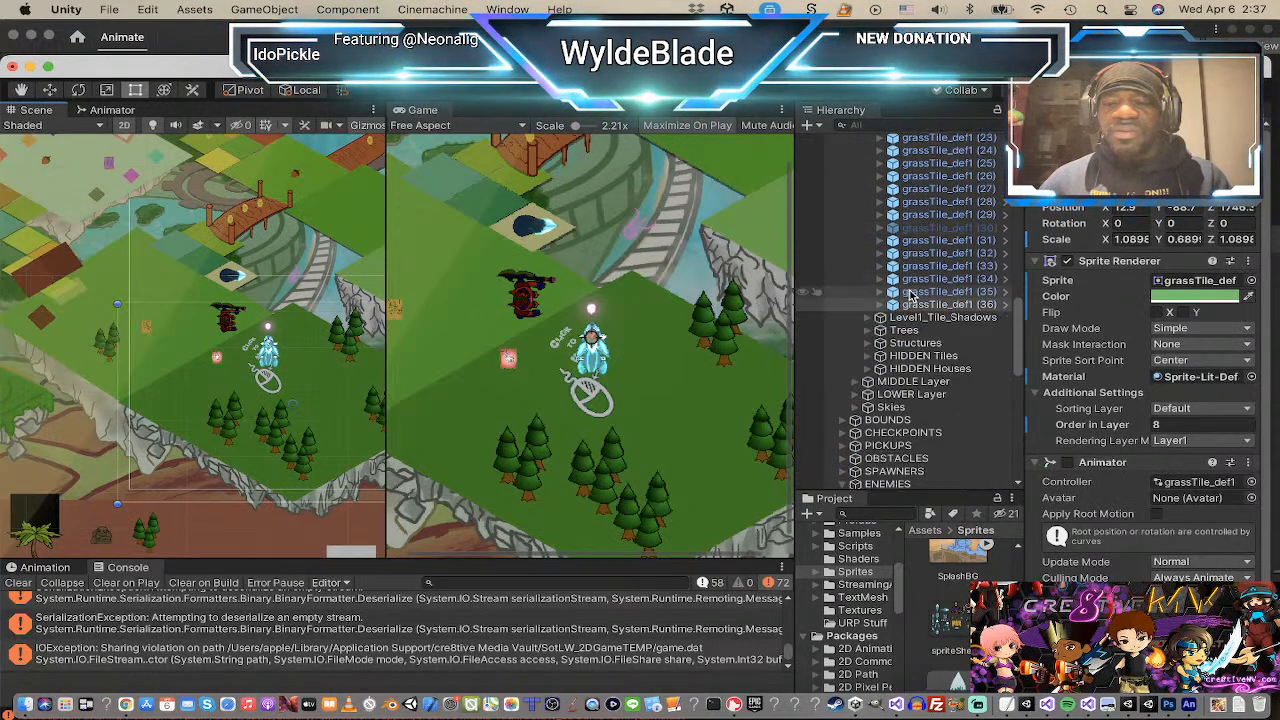
scroll(912, 290, down, 7)
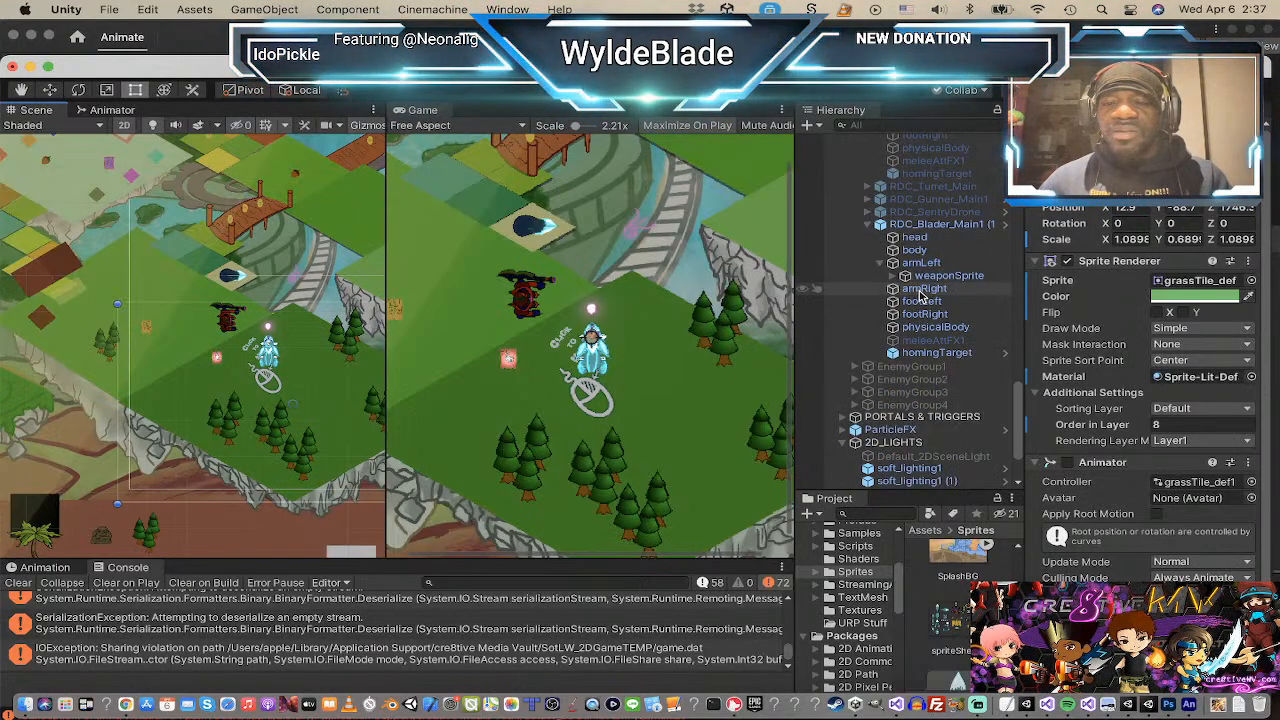
scroll(920, 290, up, 3)
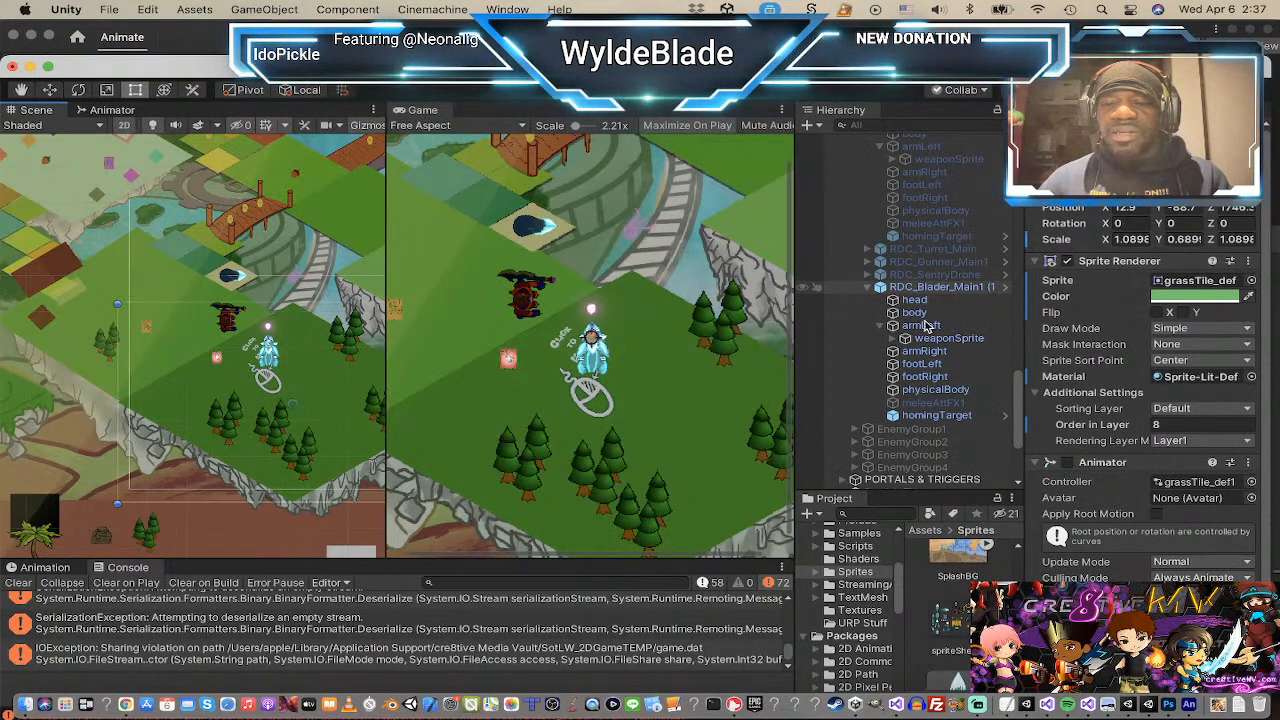
Step: Set the Order in Layer of the duplicate Blader's weaponSprite to 9 and inspect the weapon's layering in the scene
click(940, 339)
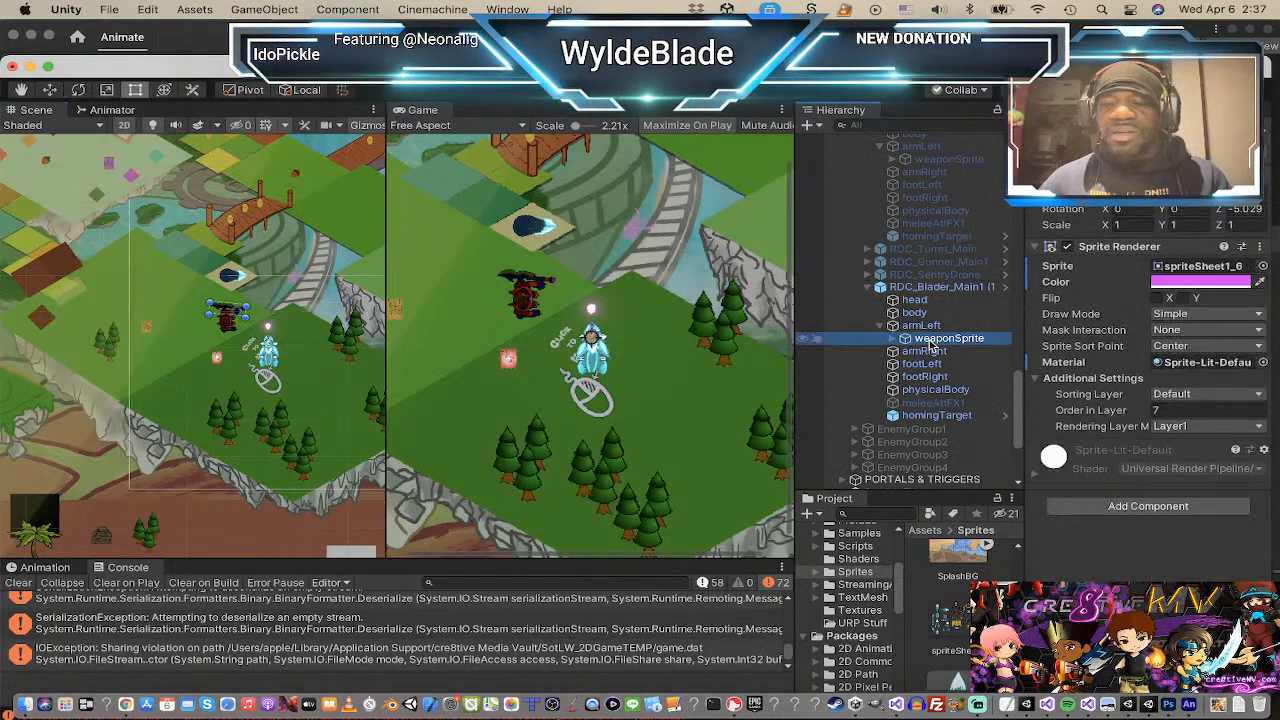
click(1193, 411)
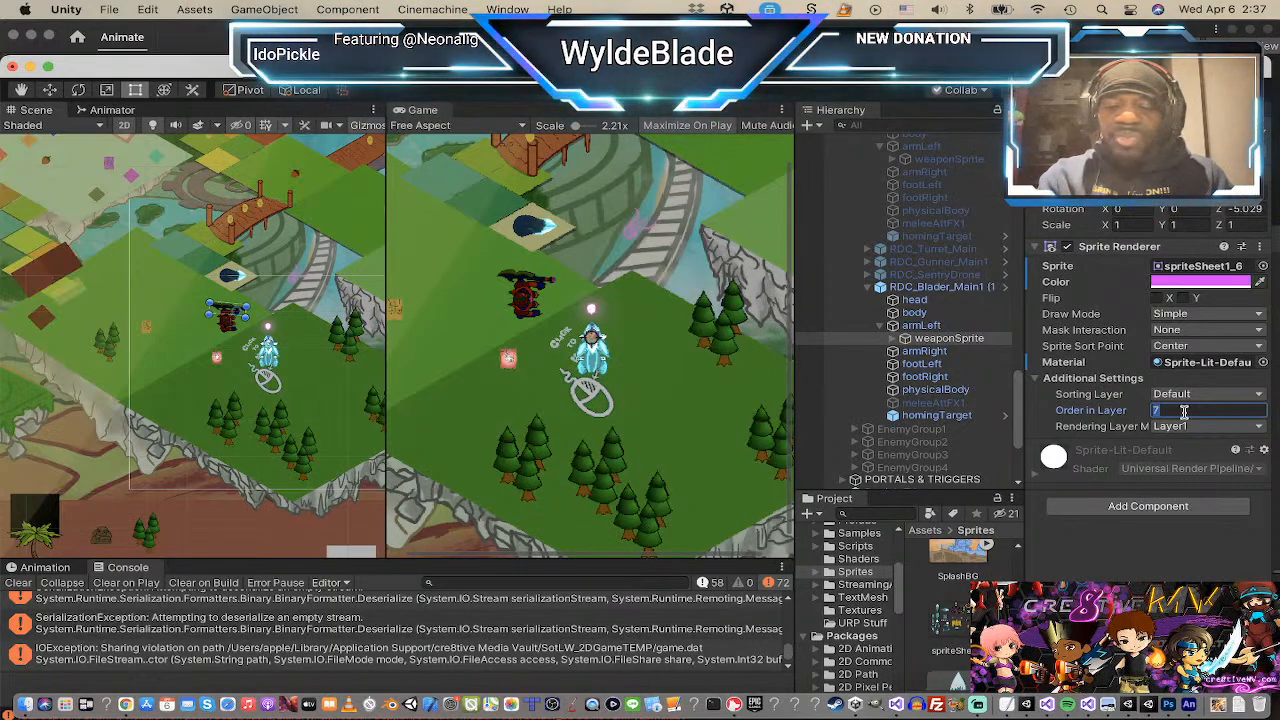
text(9)
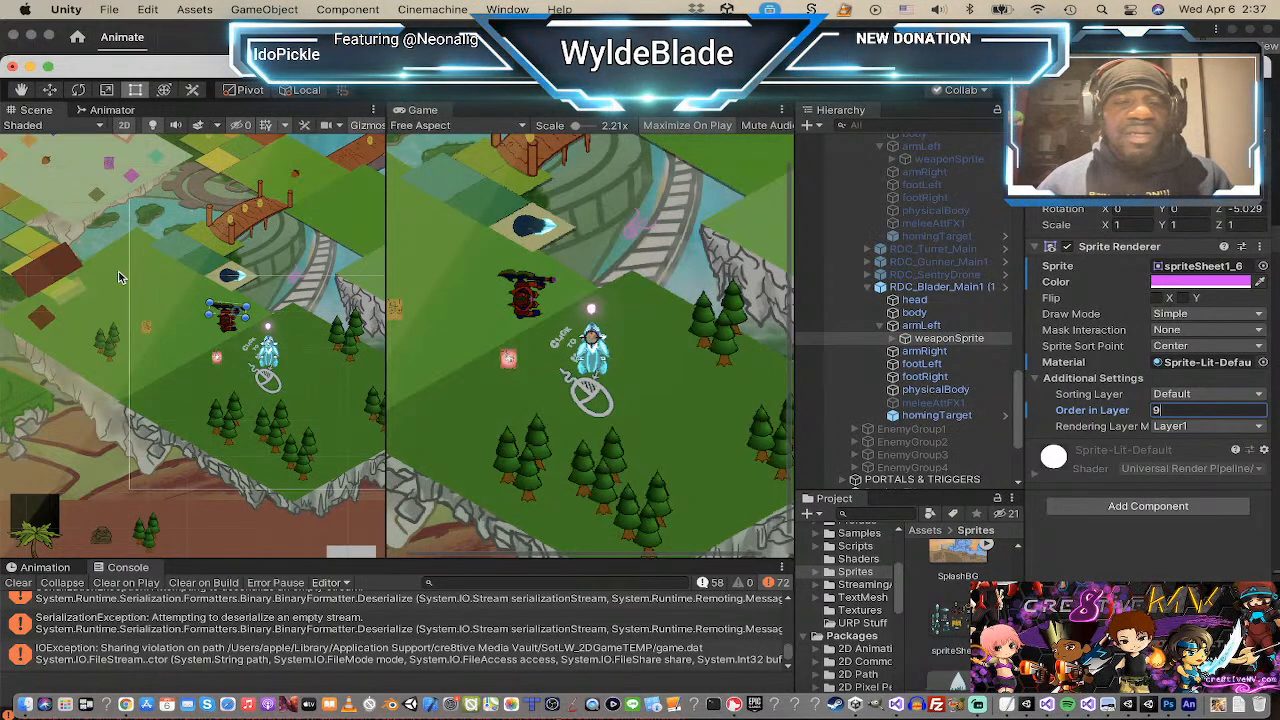
scroll(240, 328, up, 6)
scroll(240, 328, up, 5)
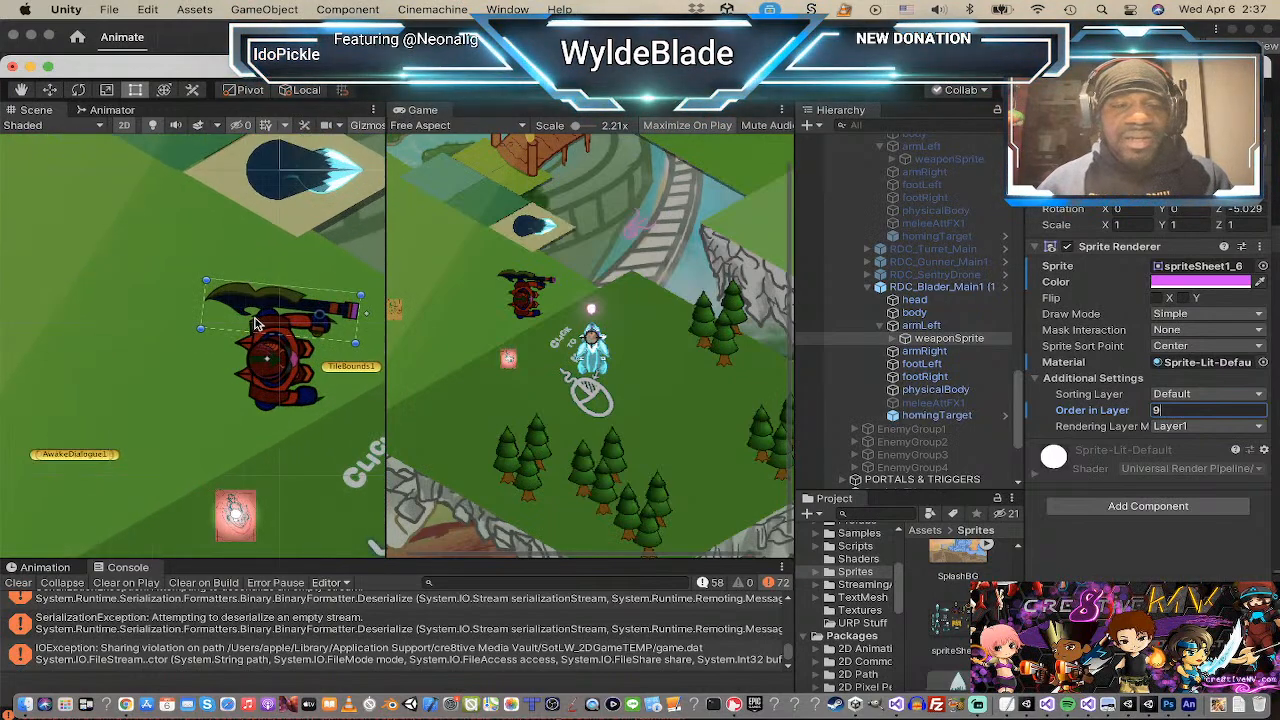
scroll(250, 330, down, 1)
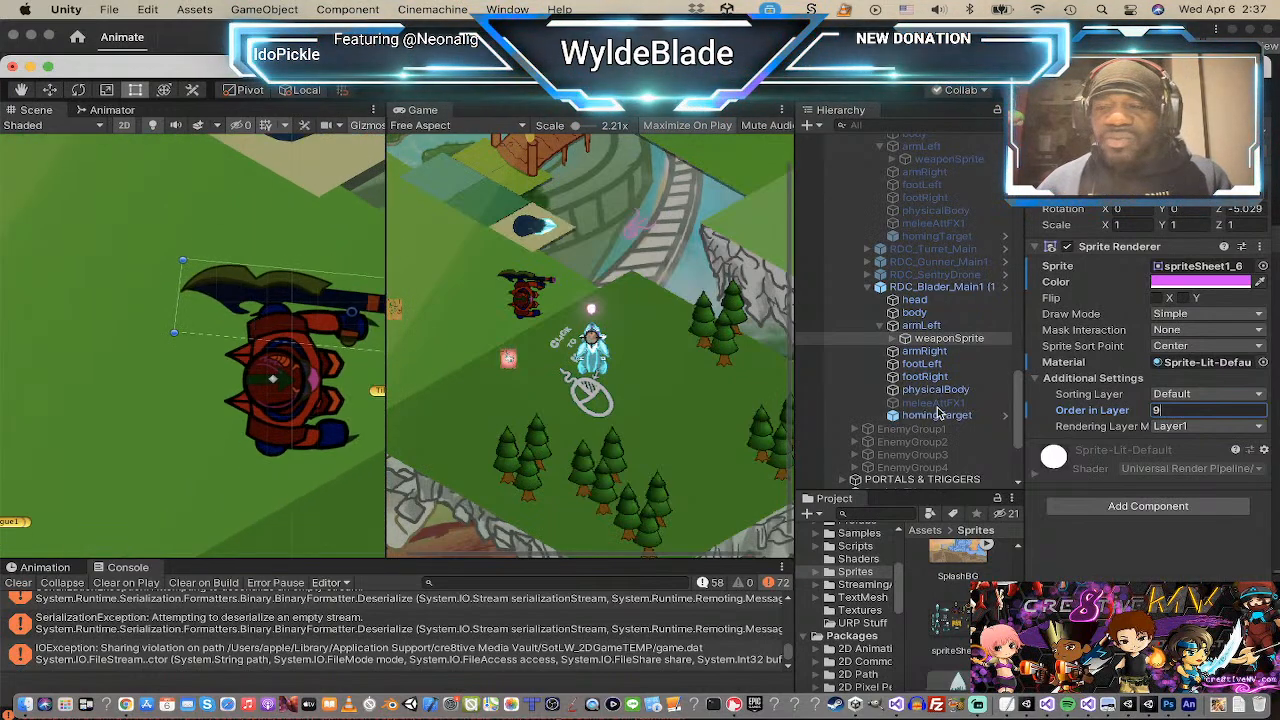
Step: Set the Order in Layer of the duplicate Blader's armLeft, weaponSprite and armRight together to 9
click(936, 327)
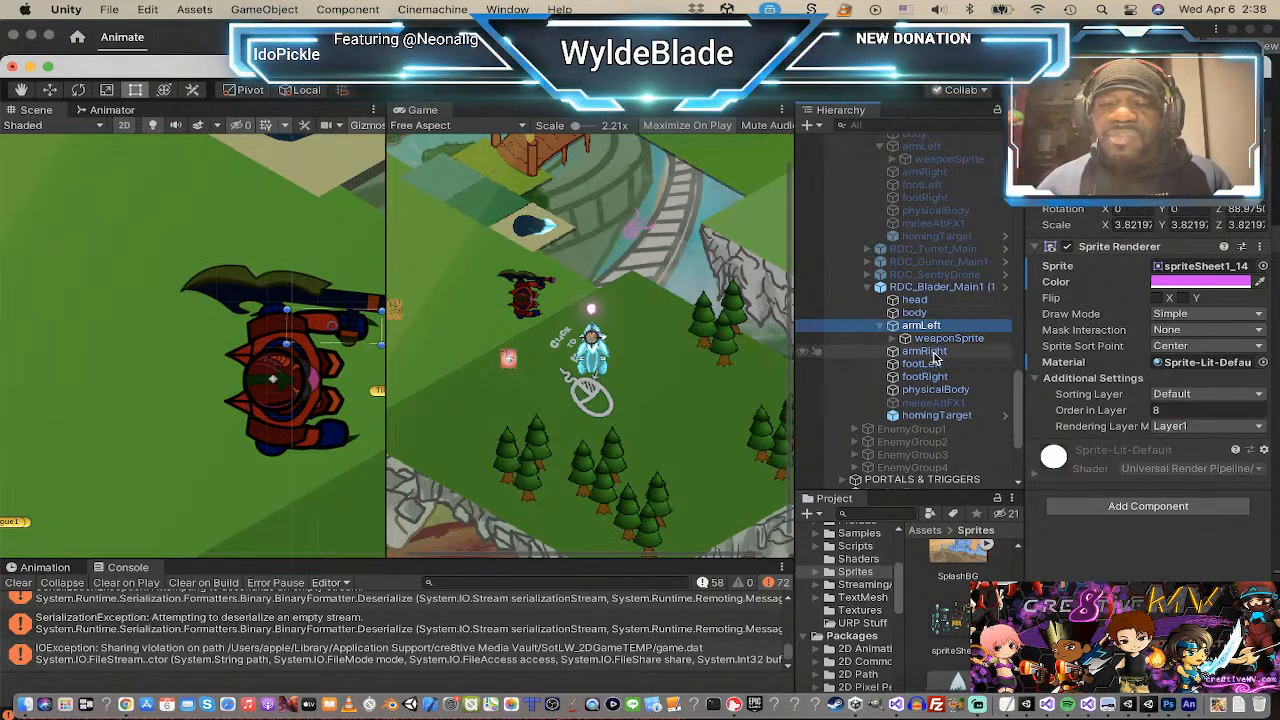
click(924, 351)
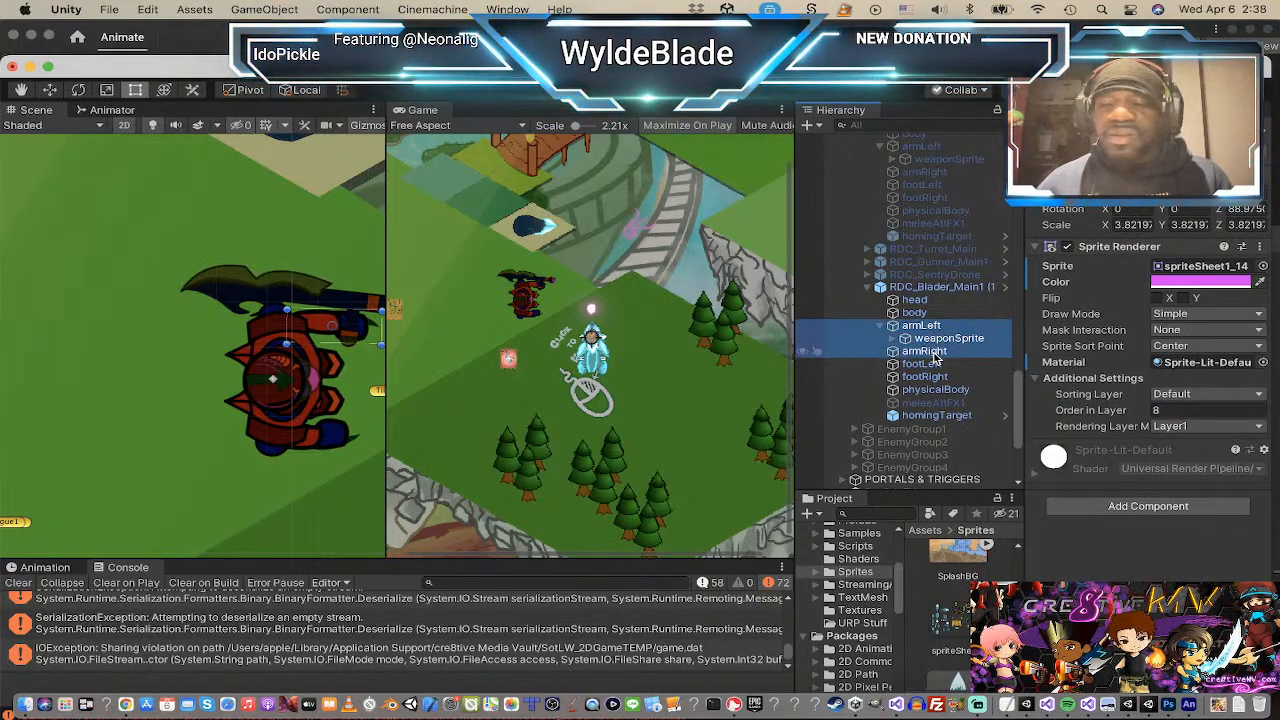
click(1167, 411)
text(9)
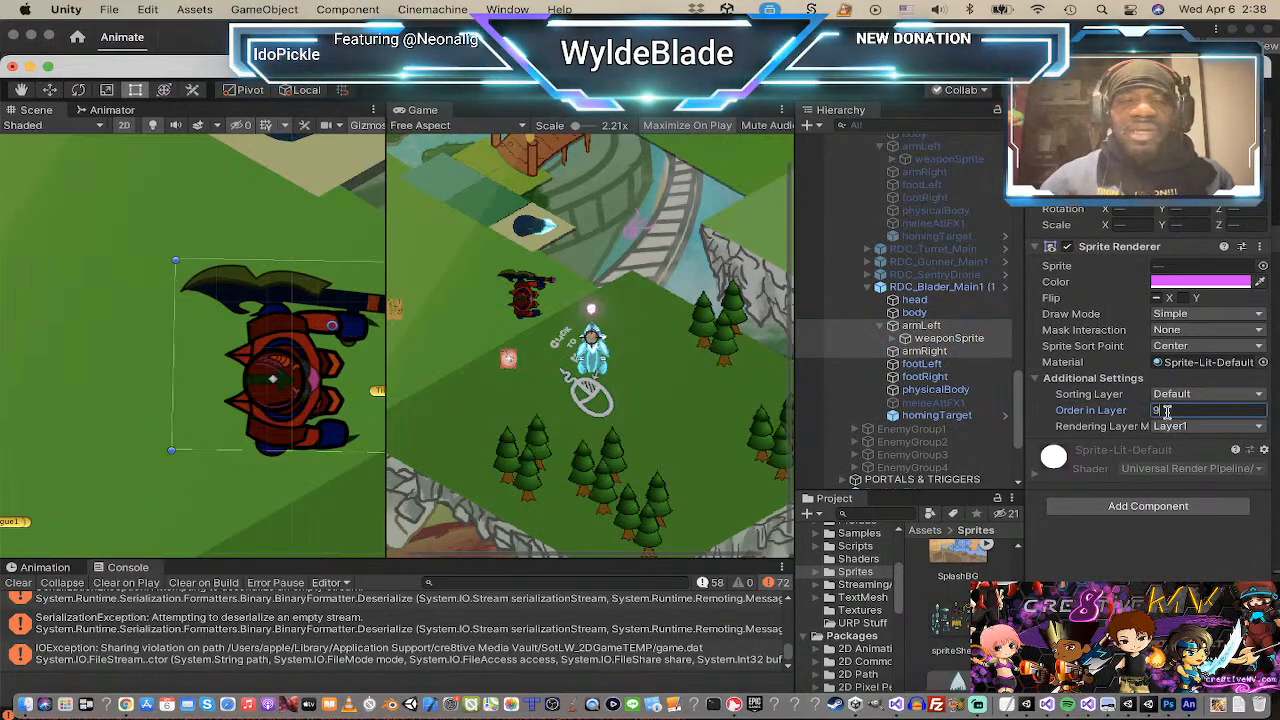
Step: Compare the Order in Layer of the duplicate Blader's body, armRight, footLeft and footRight sprites
click(935, 302)
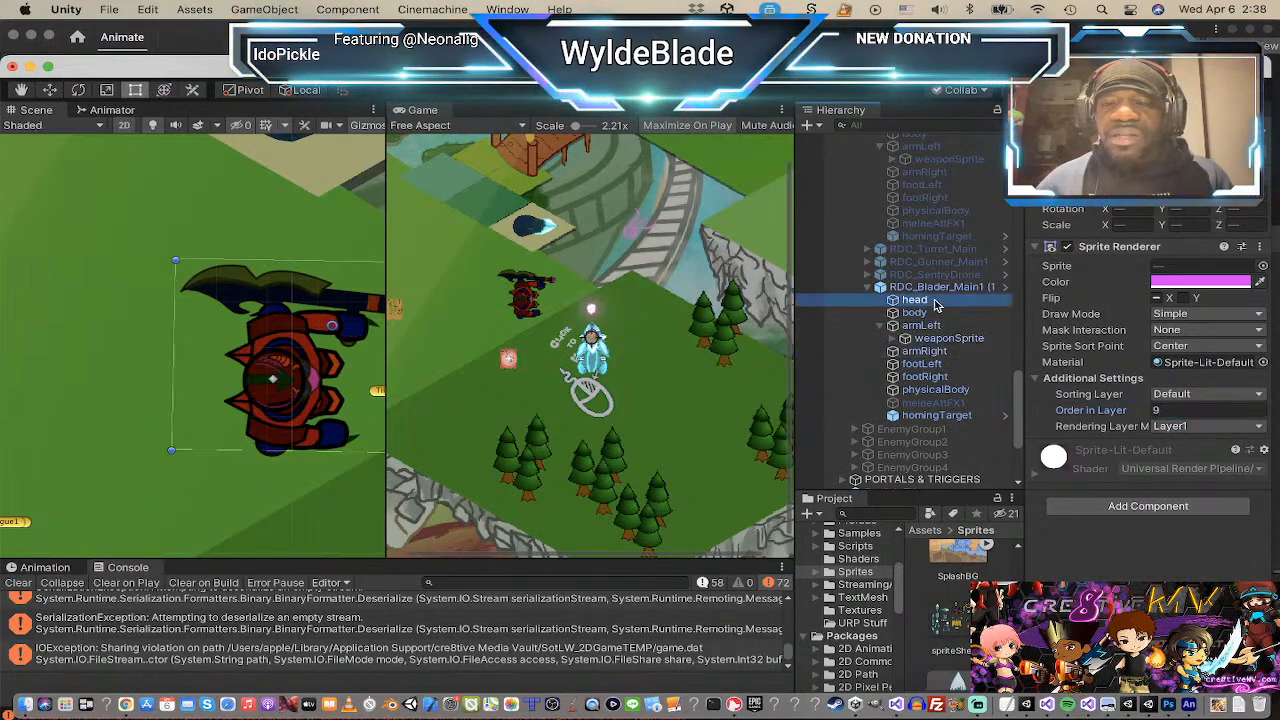
click(935, 313)
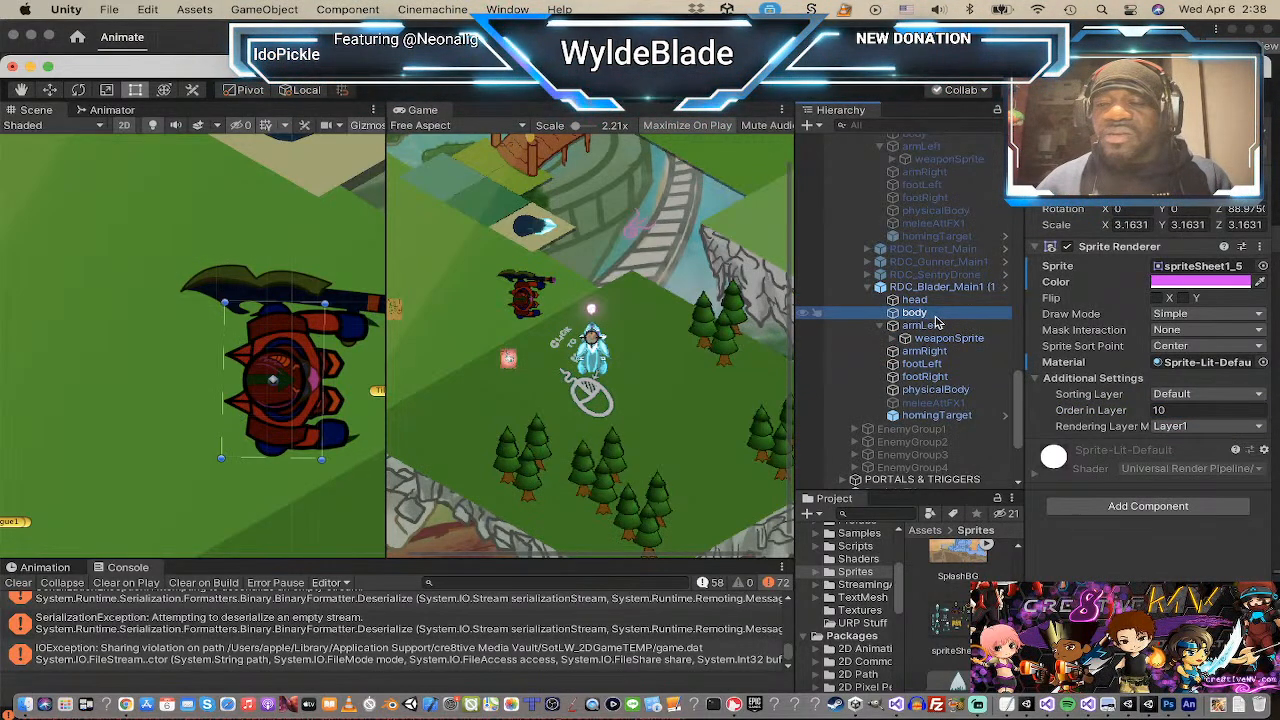
click(930, 365)
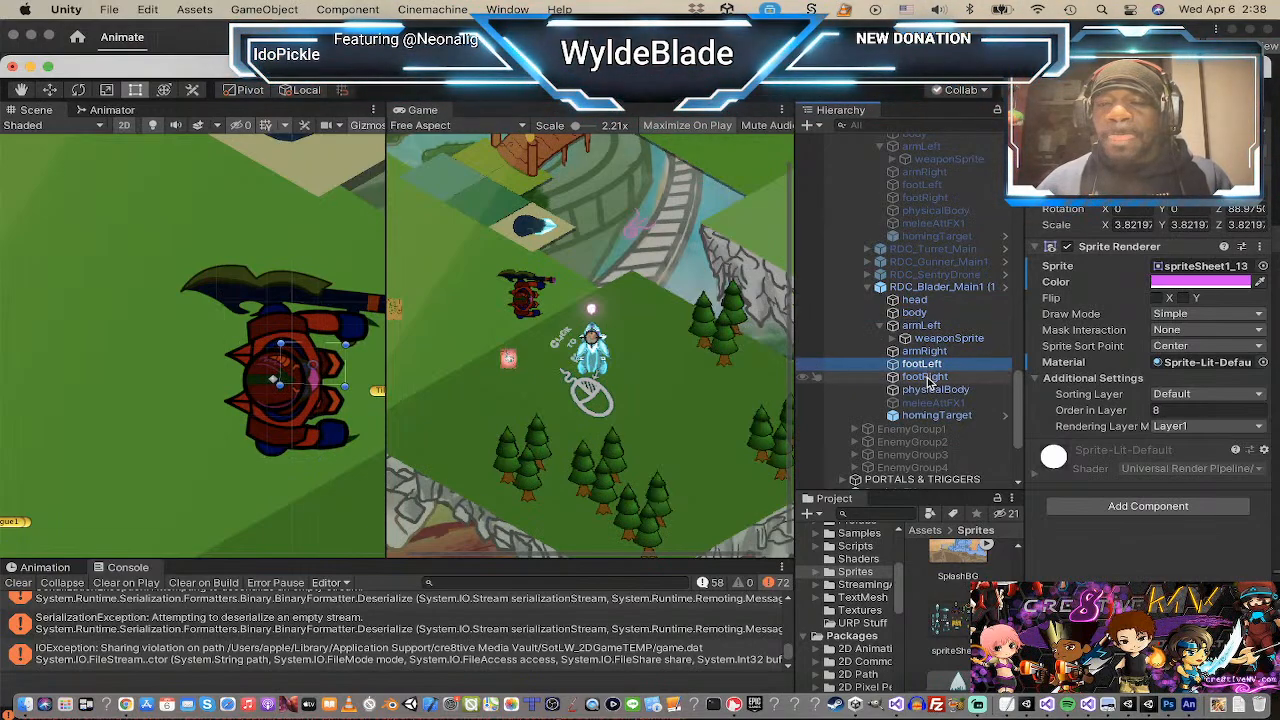
click(928, 377)
click(930, 365)
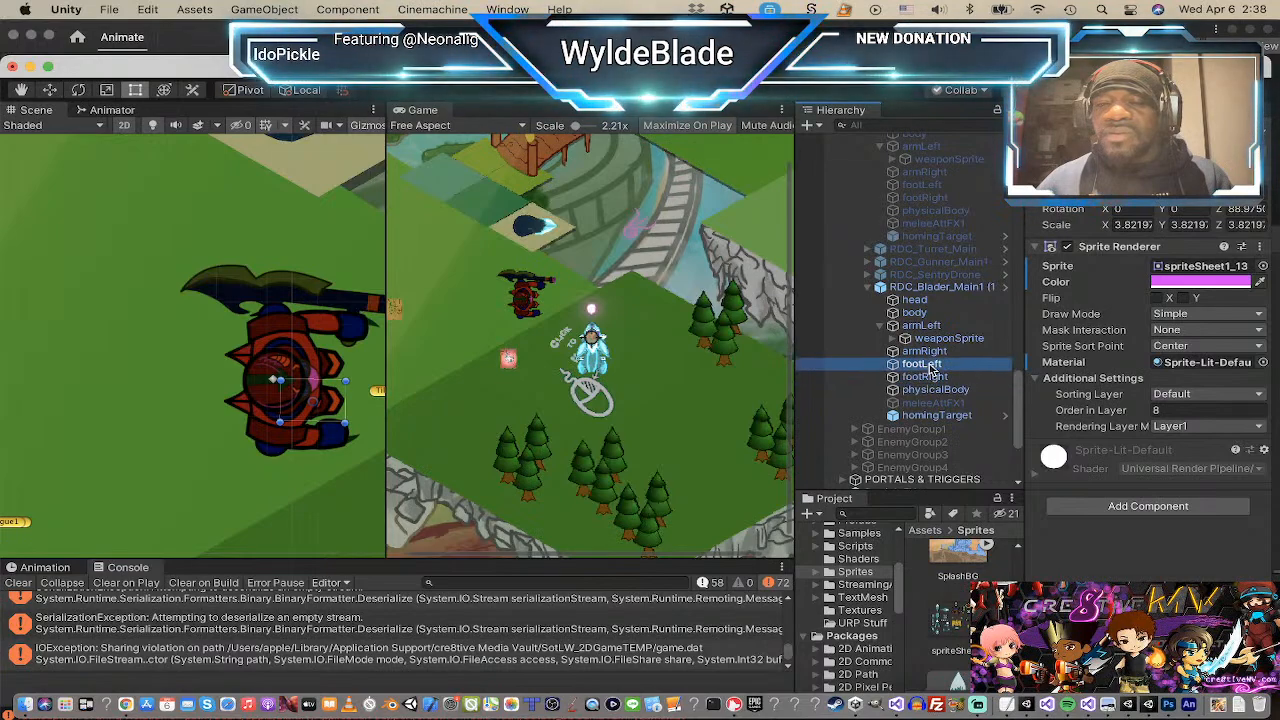
click(931, 313)
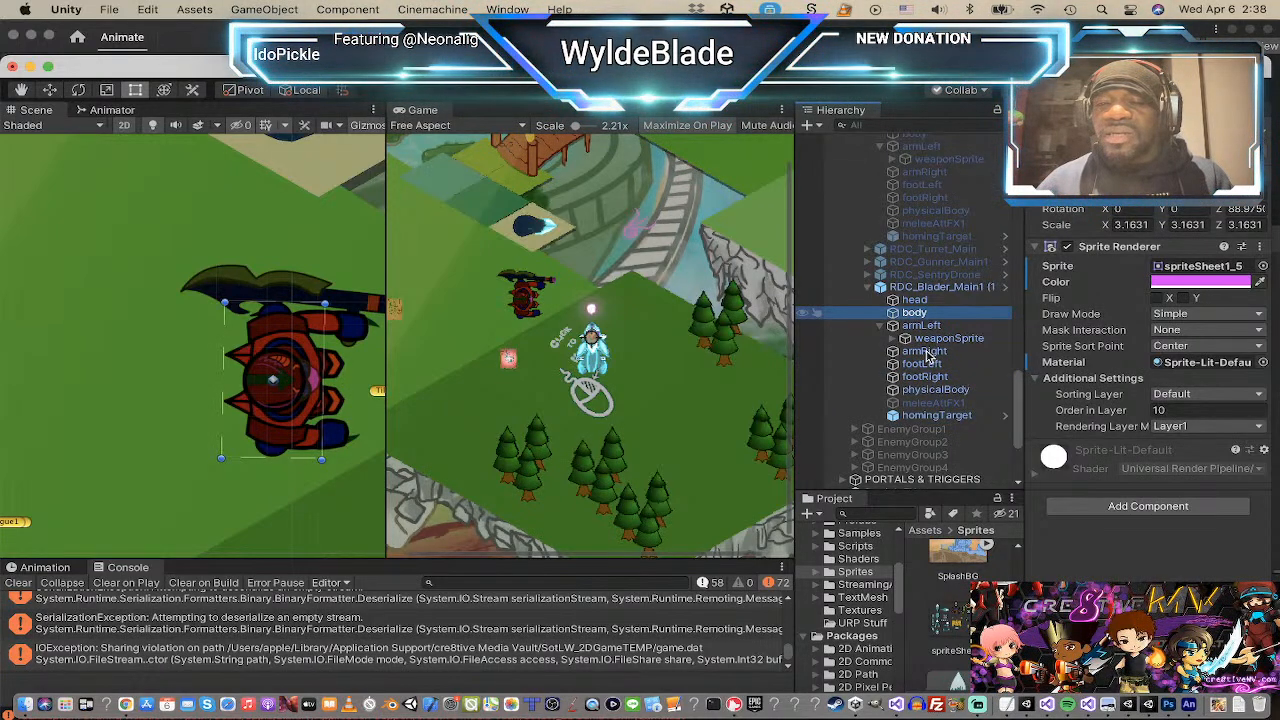
click(928, 351)
click(926, 365)
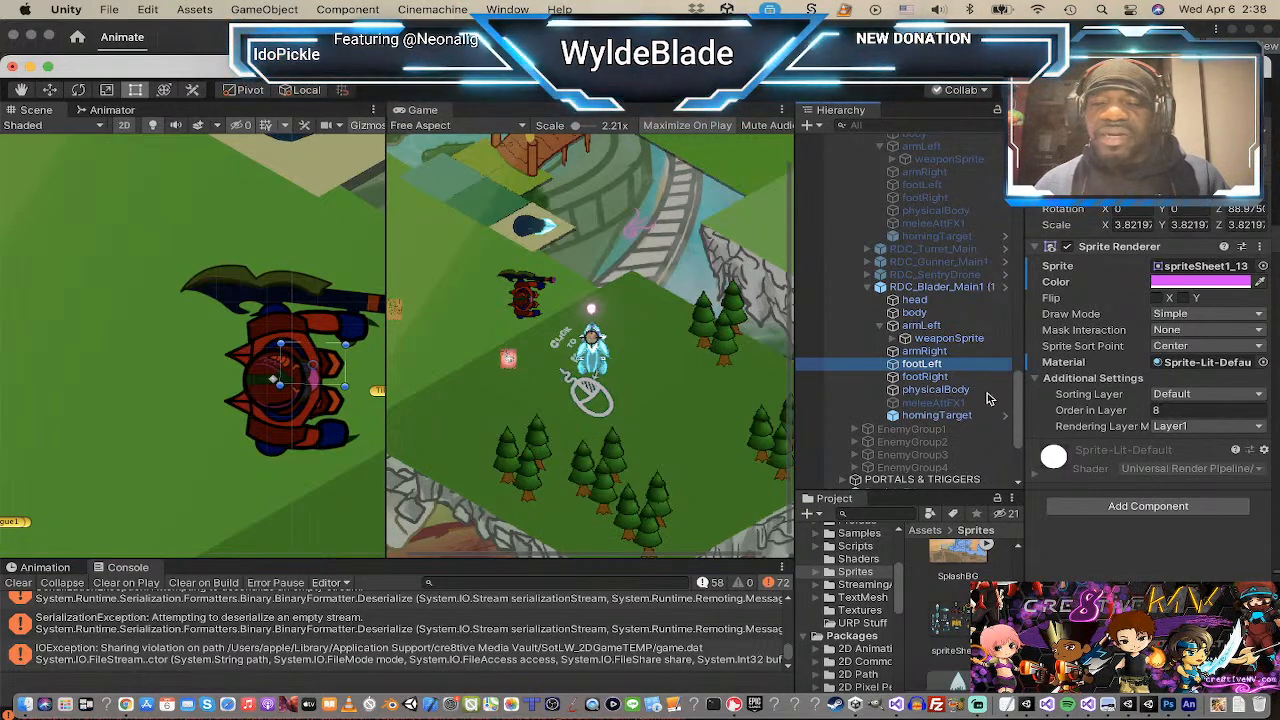
Step: Recheck the sorting of both feet, inspect physicalBody's Sprite Renderer, and examine the Blader's layering in the scene
click(945, 377)
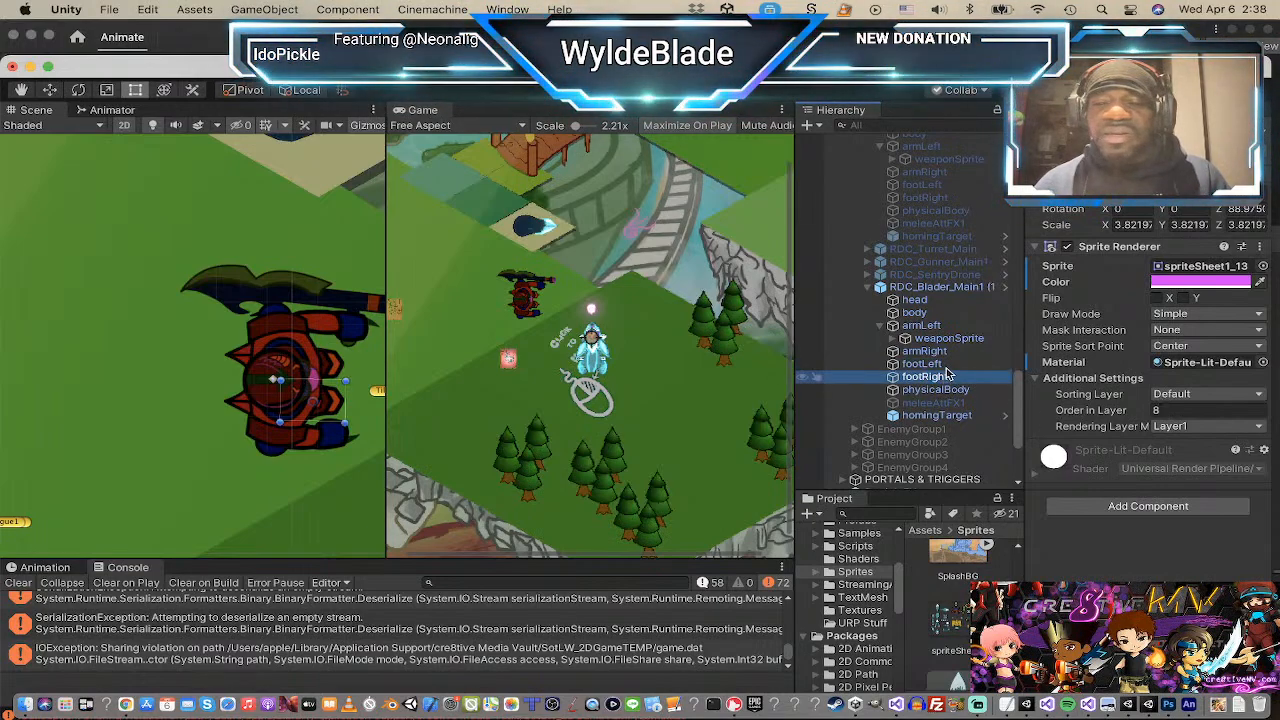
click(946, 365)
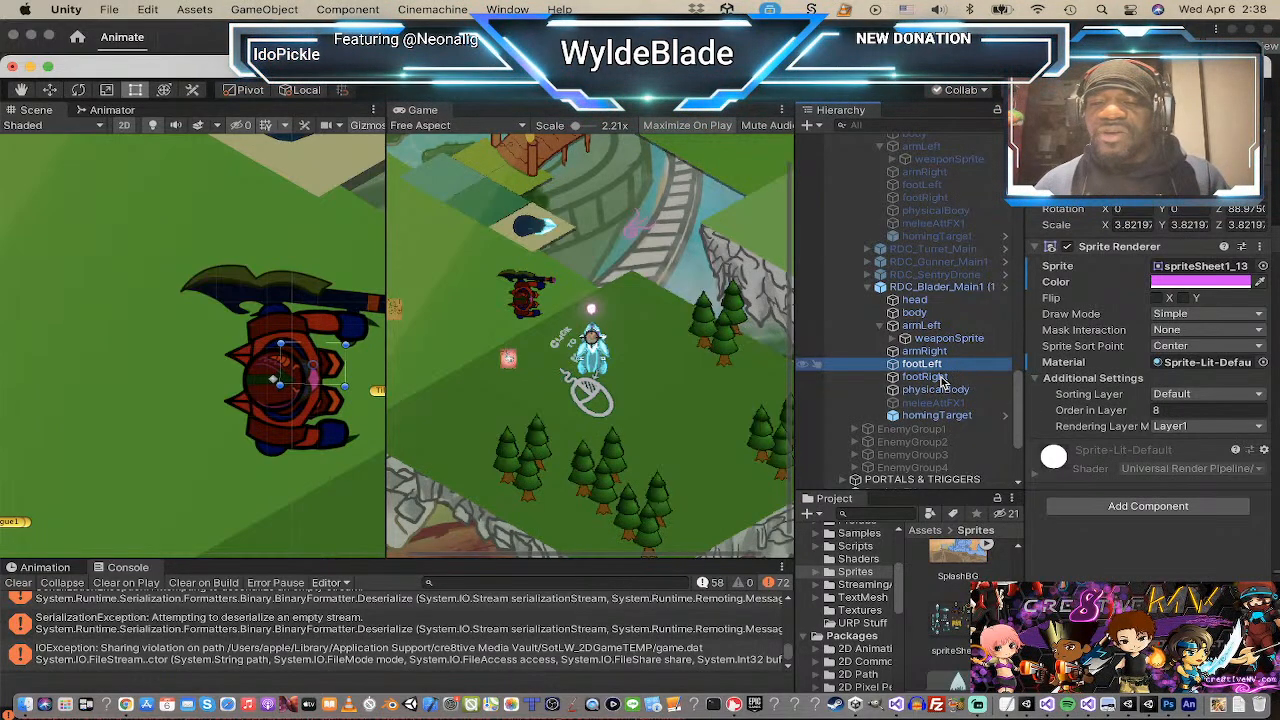
shift+click(943, 378)
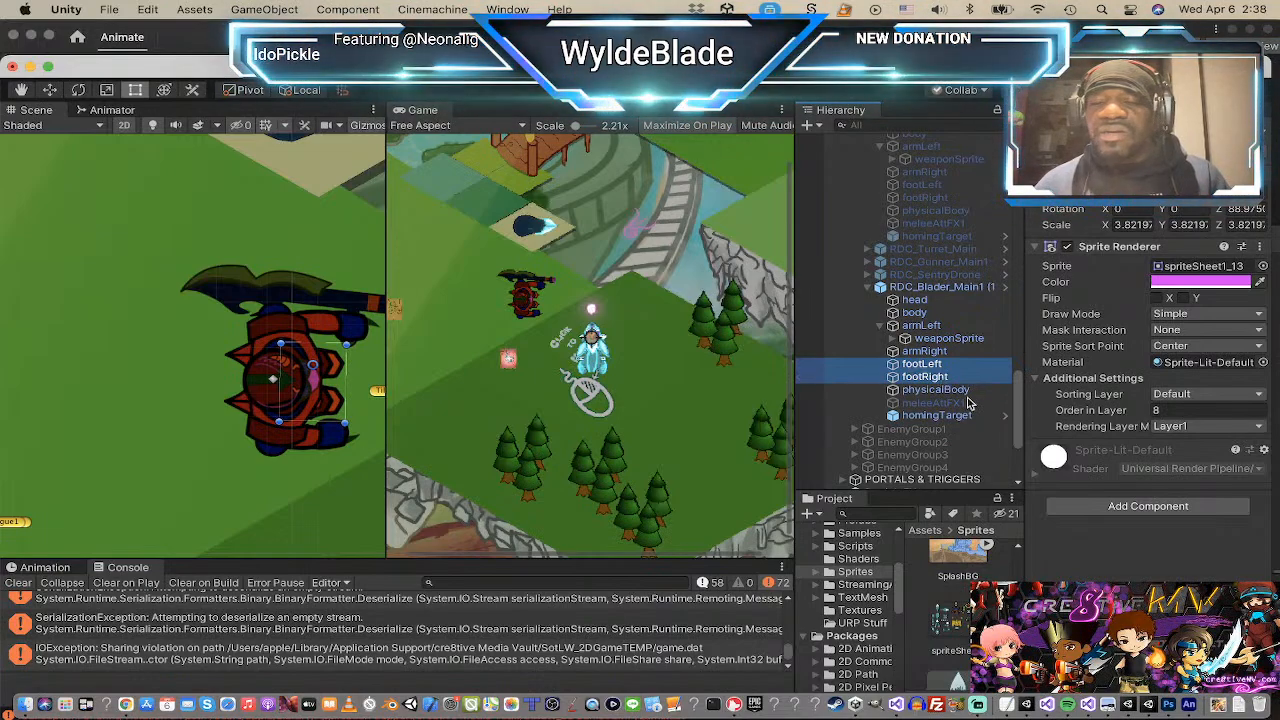
click(964, 391)
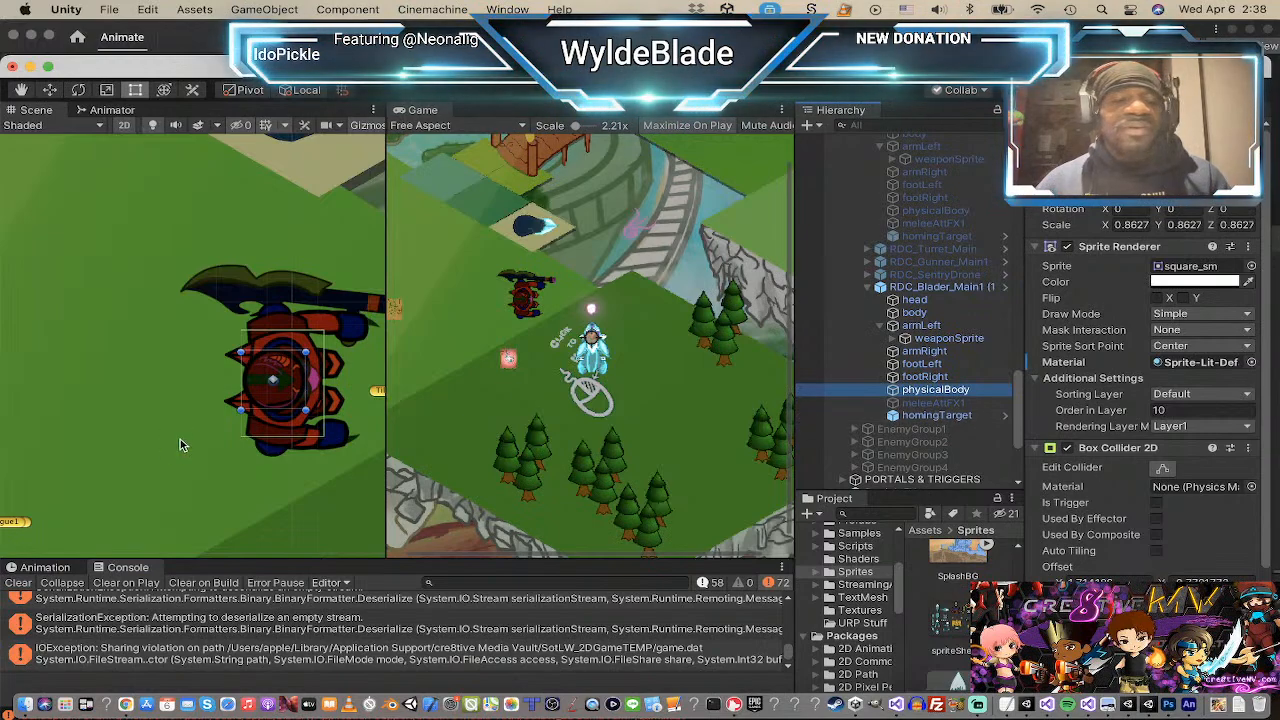
scroll(180, 439, down, 5)
scroll(183, 493, down, 3)
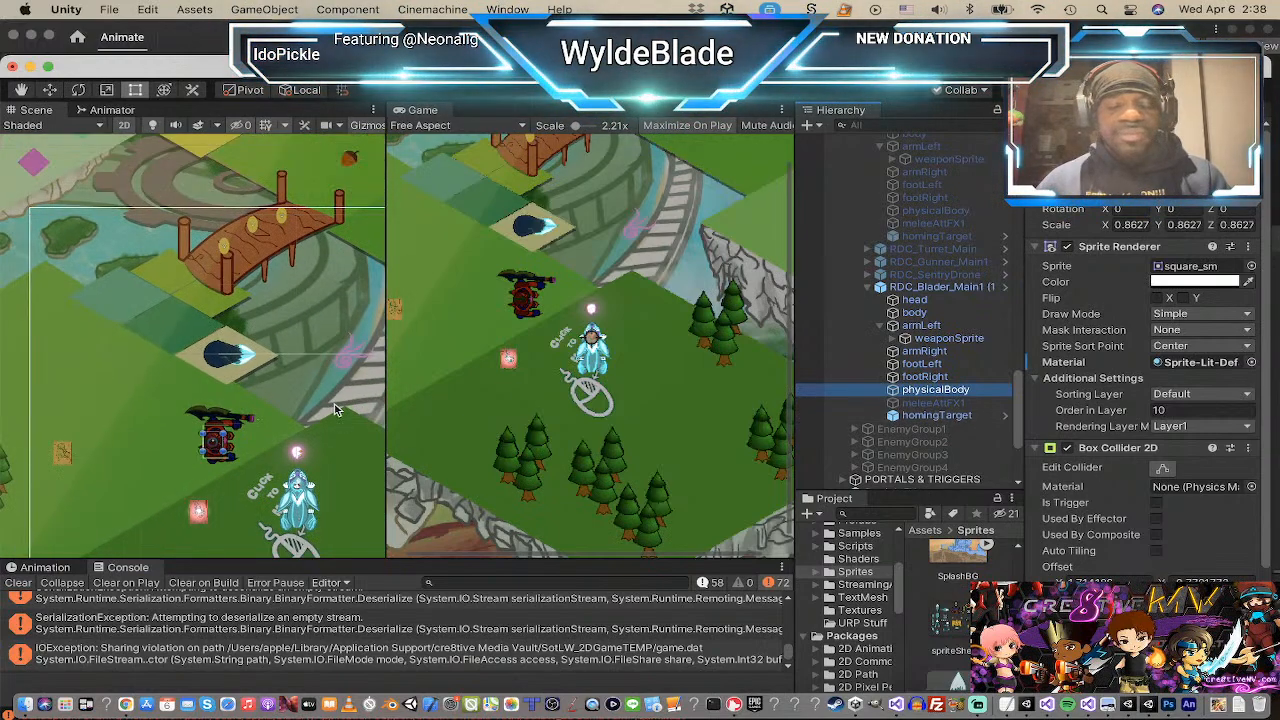
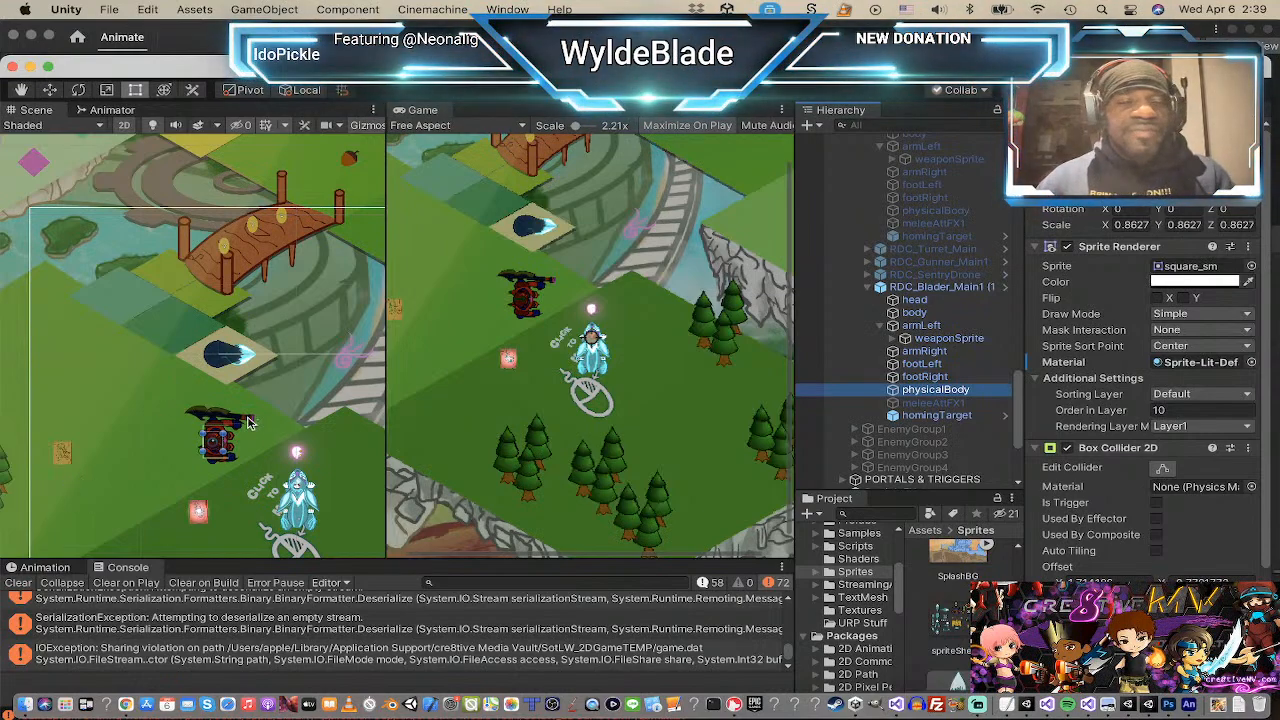
scroll(240, 459, up, 2)
scroll(240, 459, up, 4)
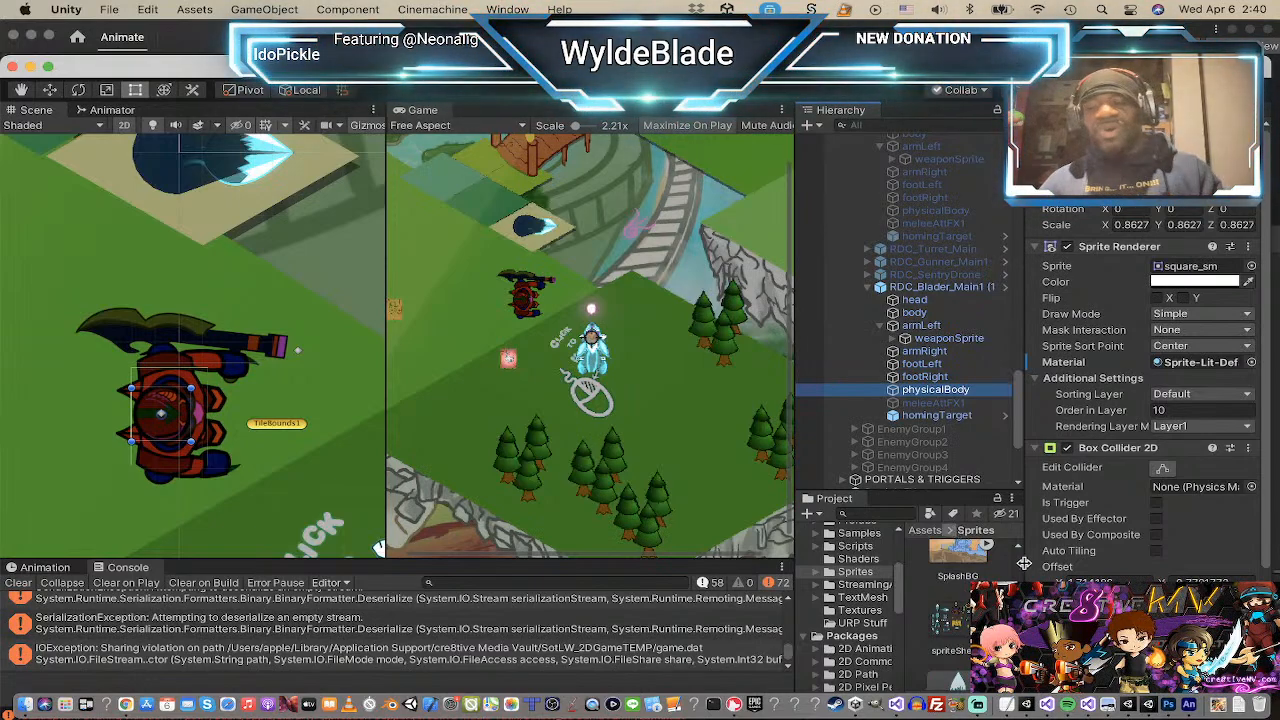
Step: Browse the Shaders folder and examine the spriteSheet1_glow material and the spriteSheet1 shader's properties
click(850, 559)
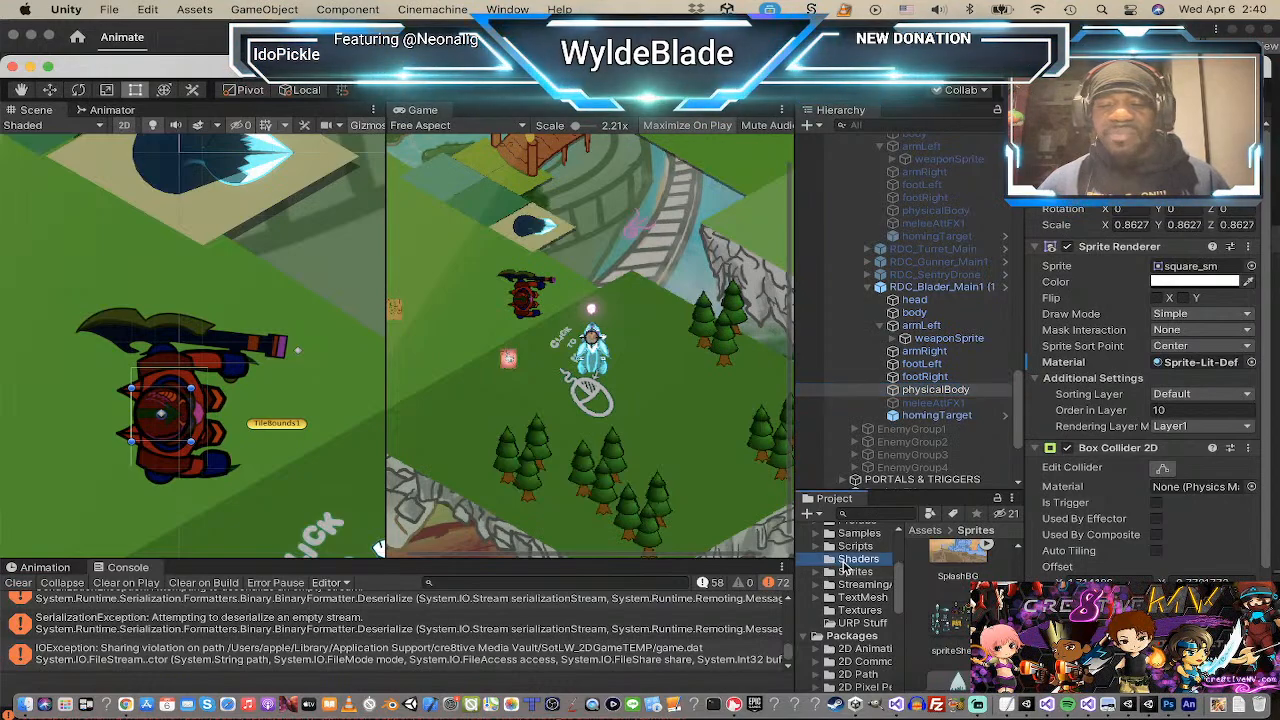
scroll(945, 595, down, 1)
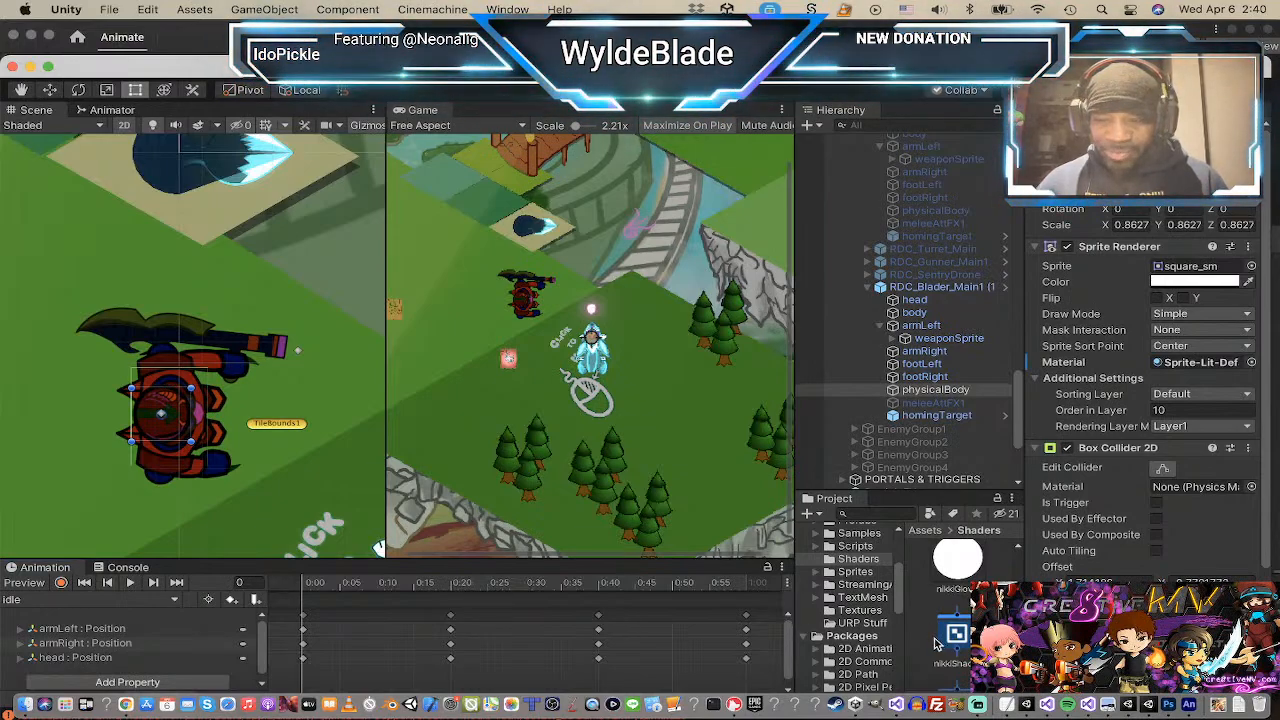
scroll(955, 636, up, 1)
scroll(955, 636, up, 2)
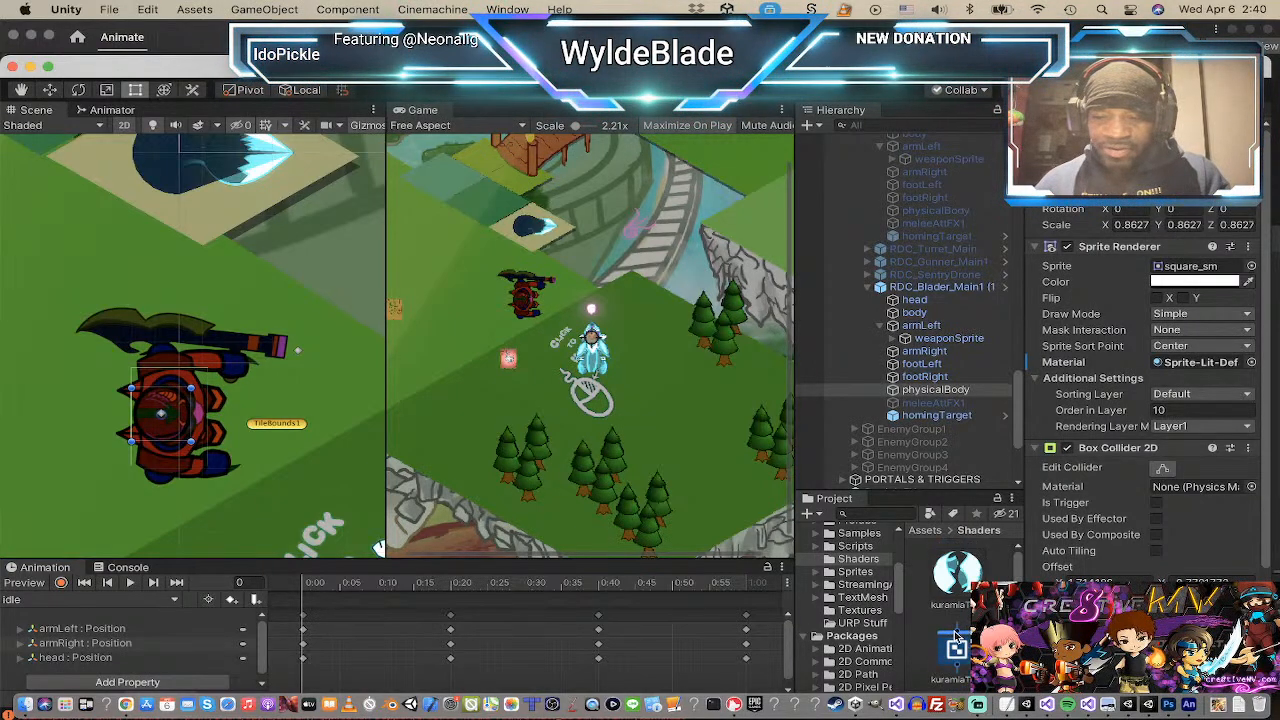
scroll(955, 636, down, 3)
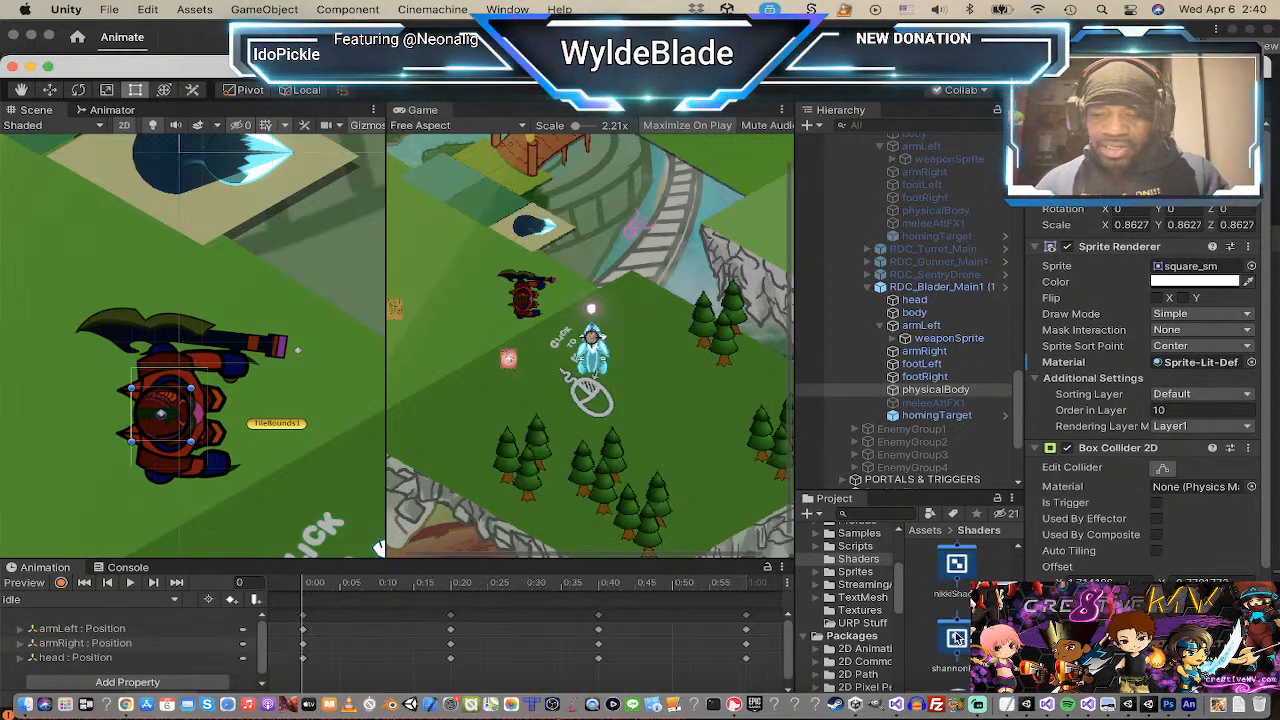
scroll(955, 636, down, 1)
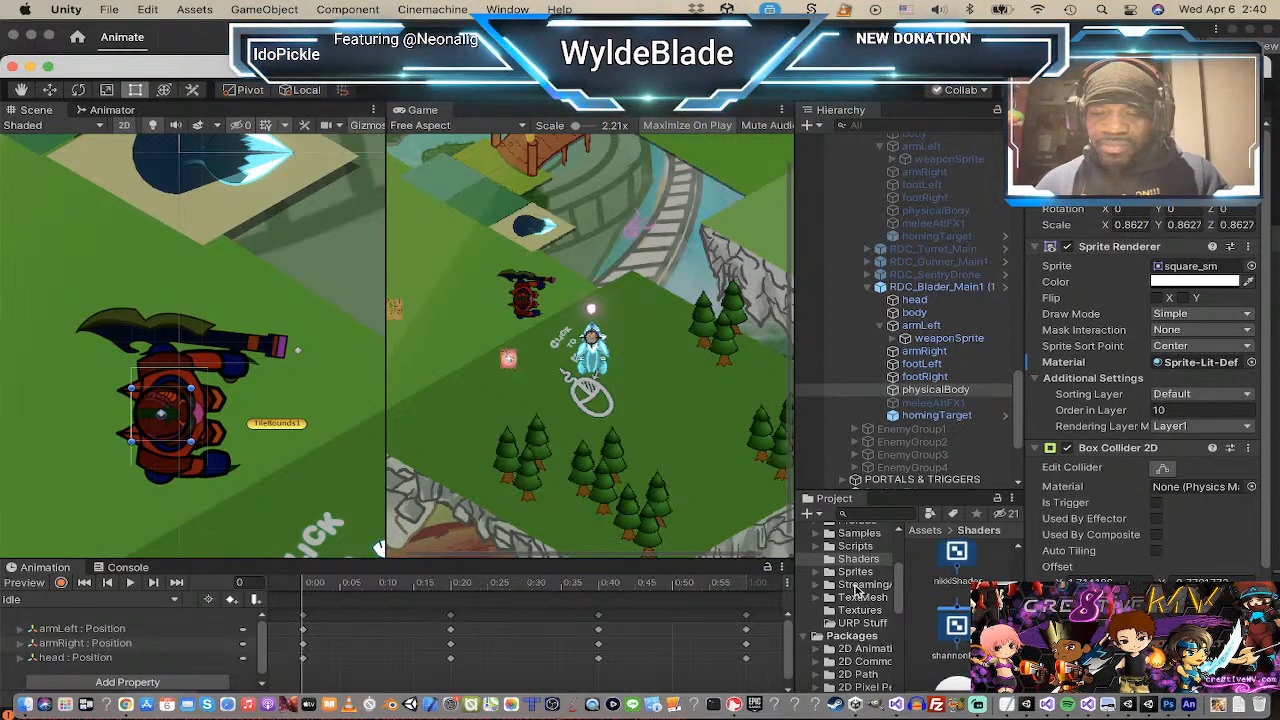
scroll(956, 600, down, 2)
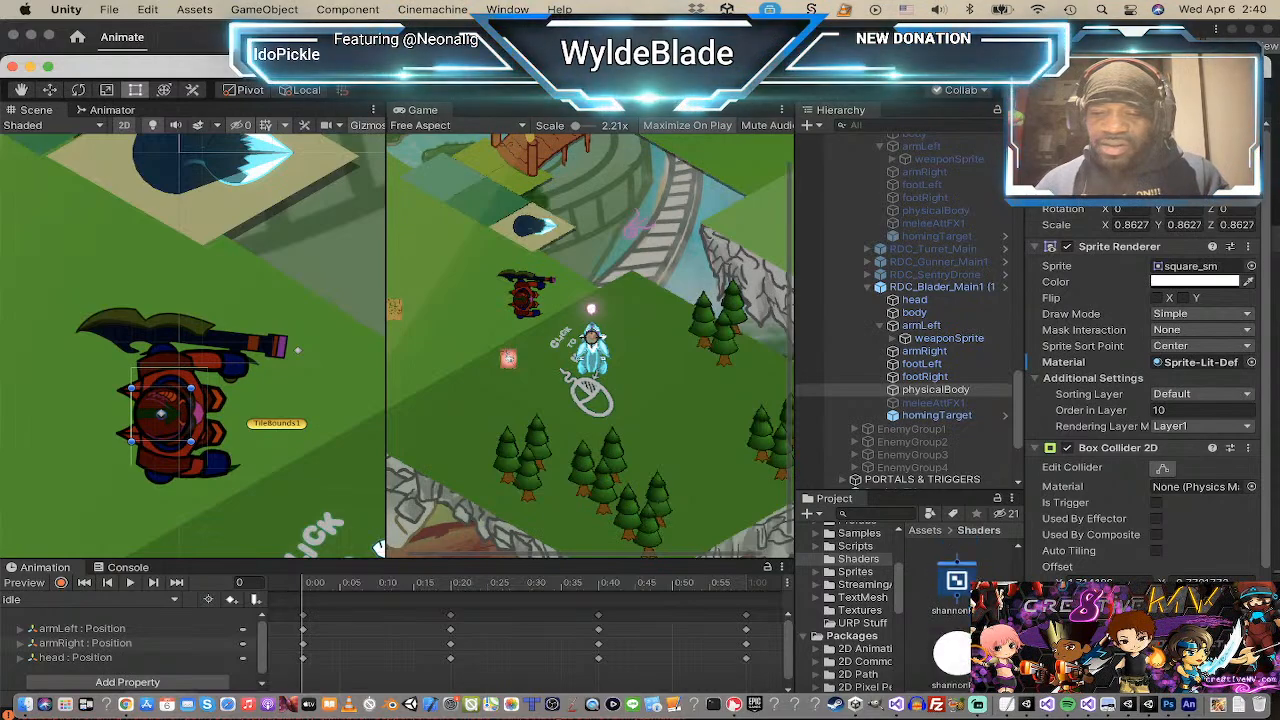
scroll(957, 650, down, 2)
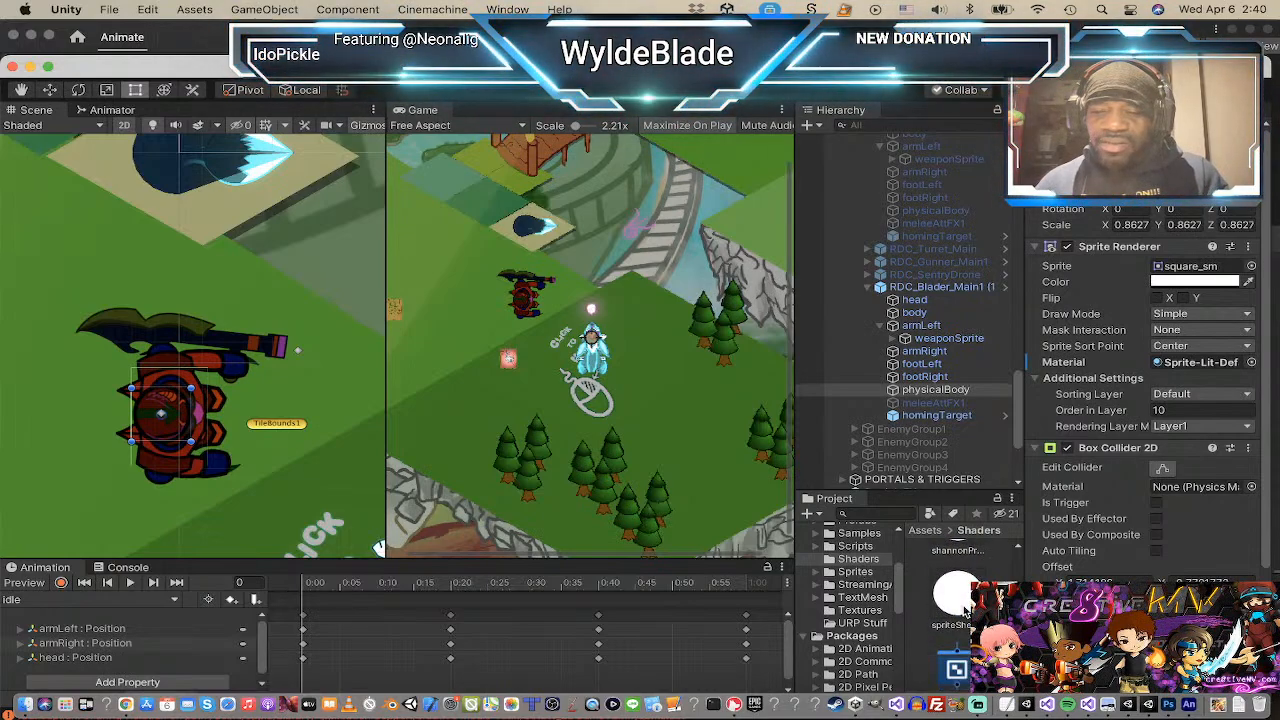
click(965, 610)
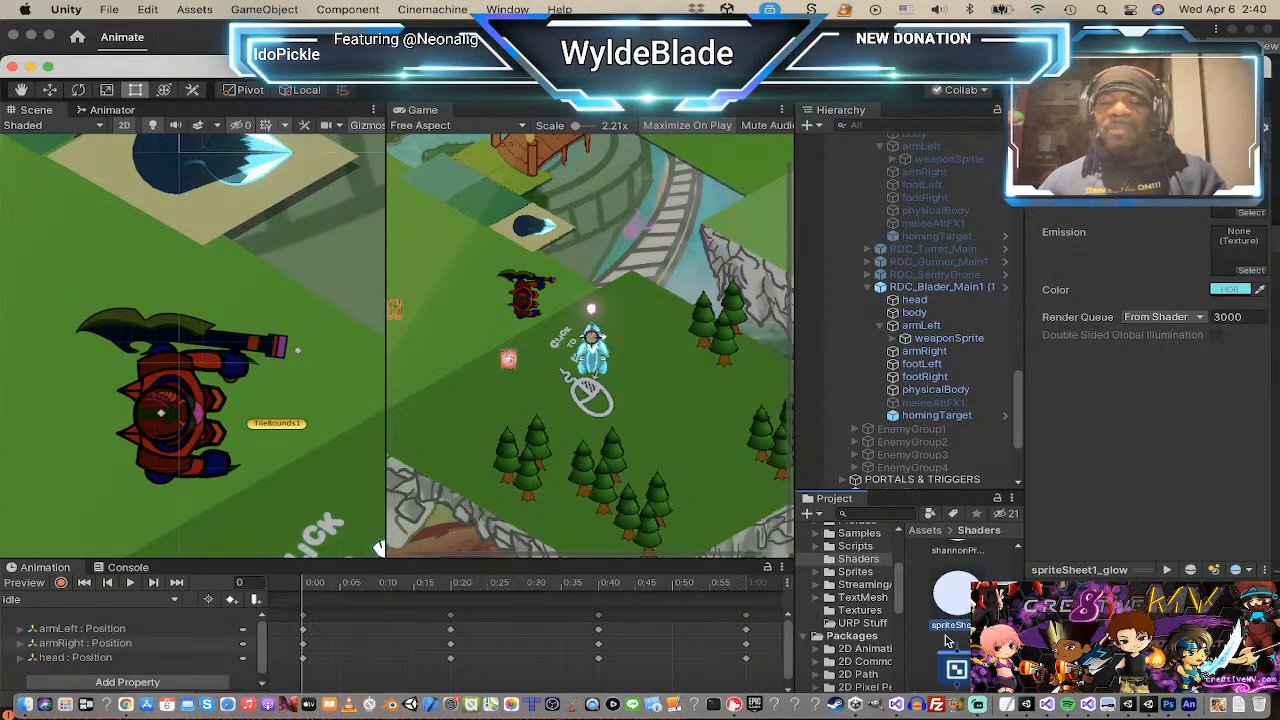
scroll(955, 667, down, 1)
click(955, 667)
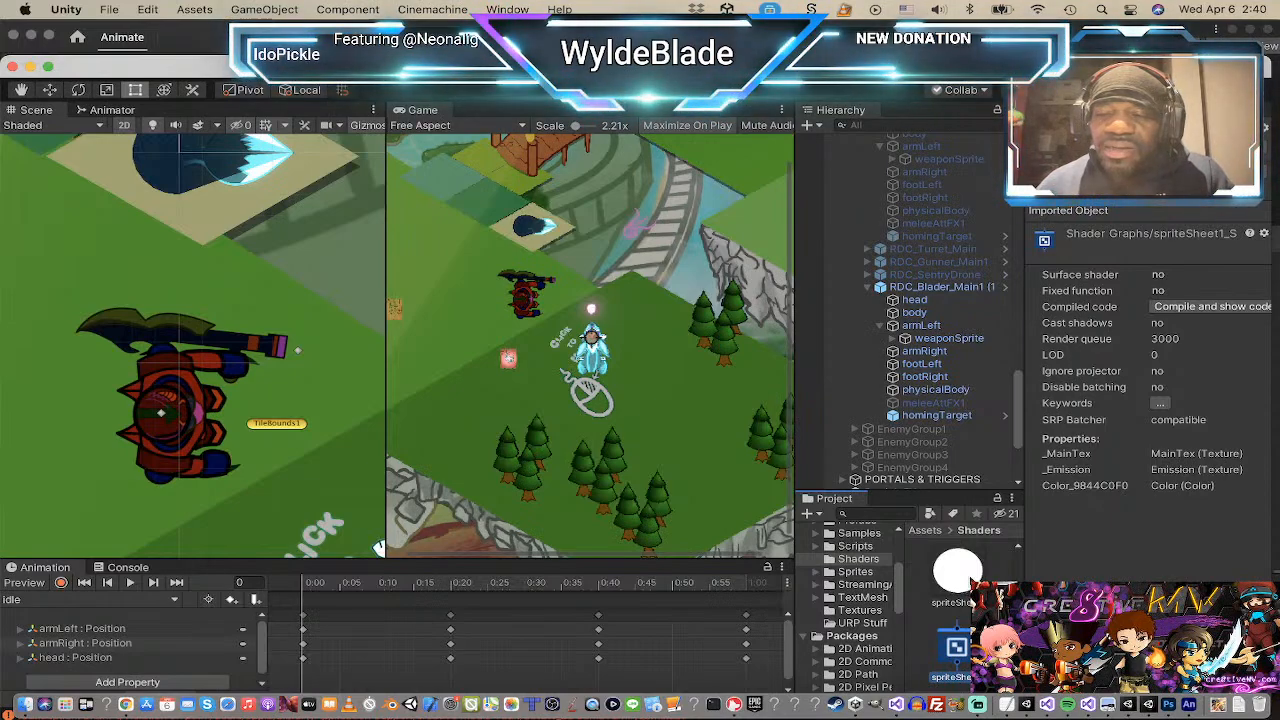
Step: Duplicate the spriteSheet1_glow material and rename the copy to enemySheet1_glow 1
click(958, 574)
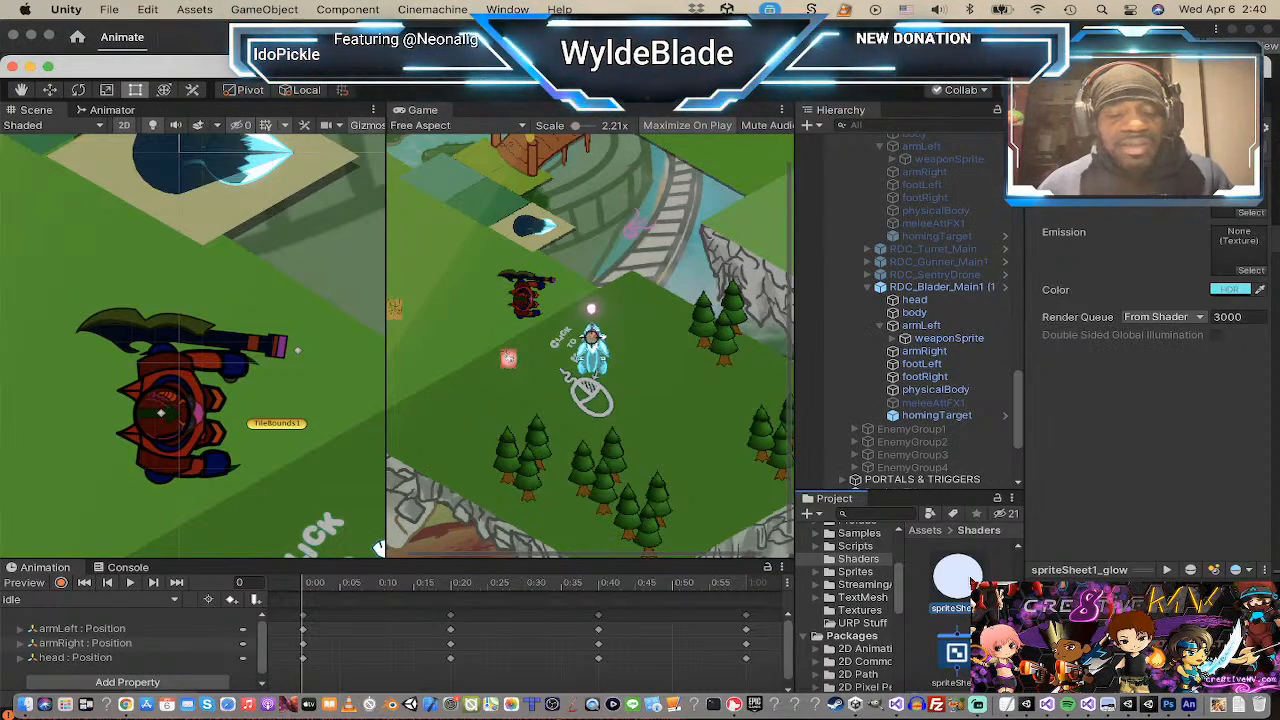
scroll(968, 578, up, 2)
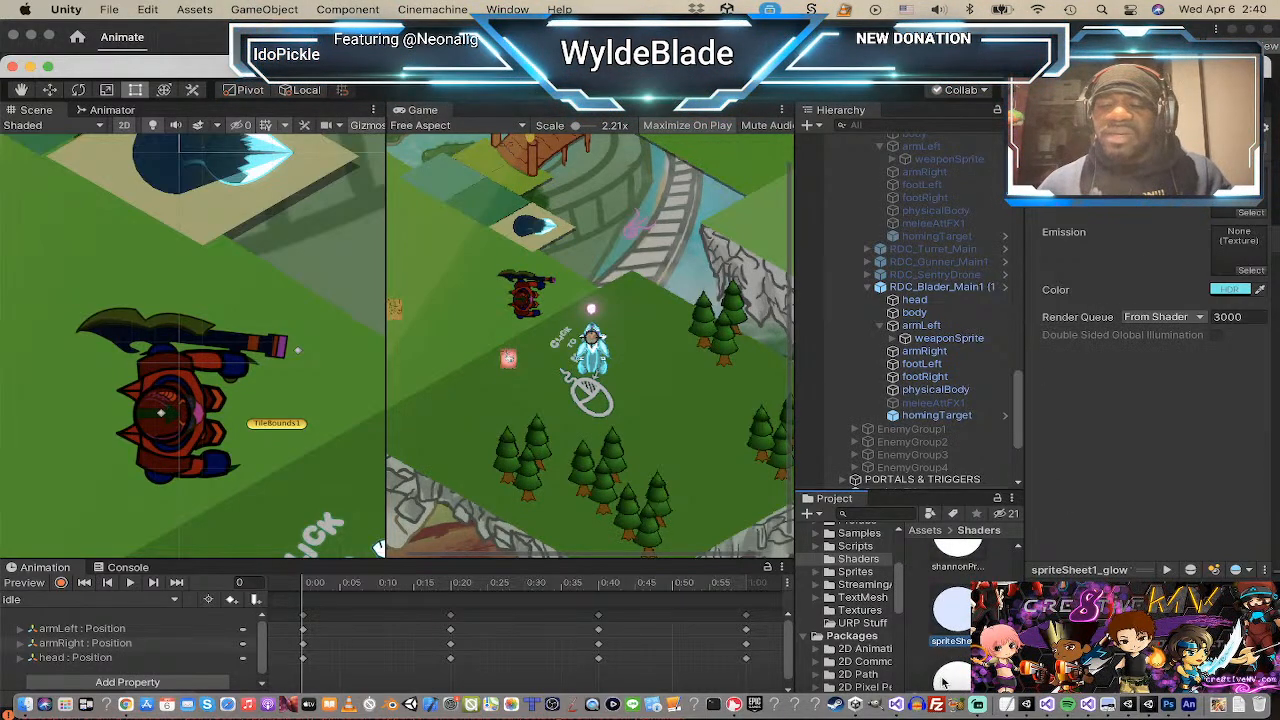
click(952, 641)
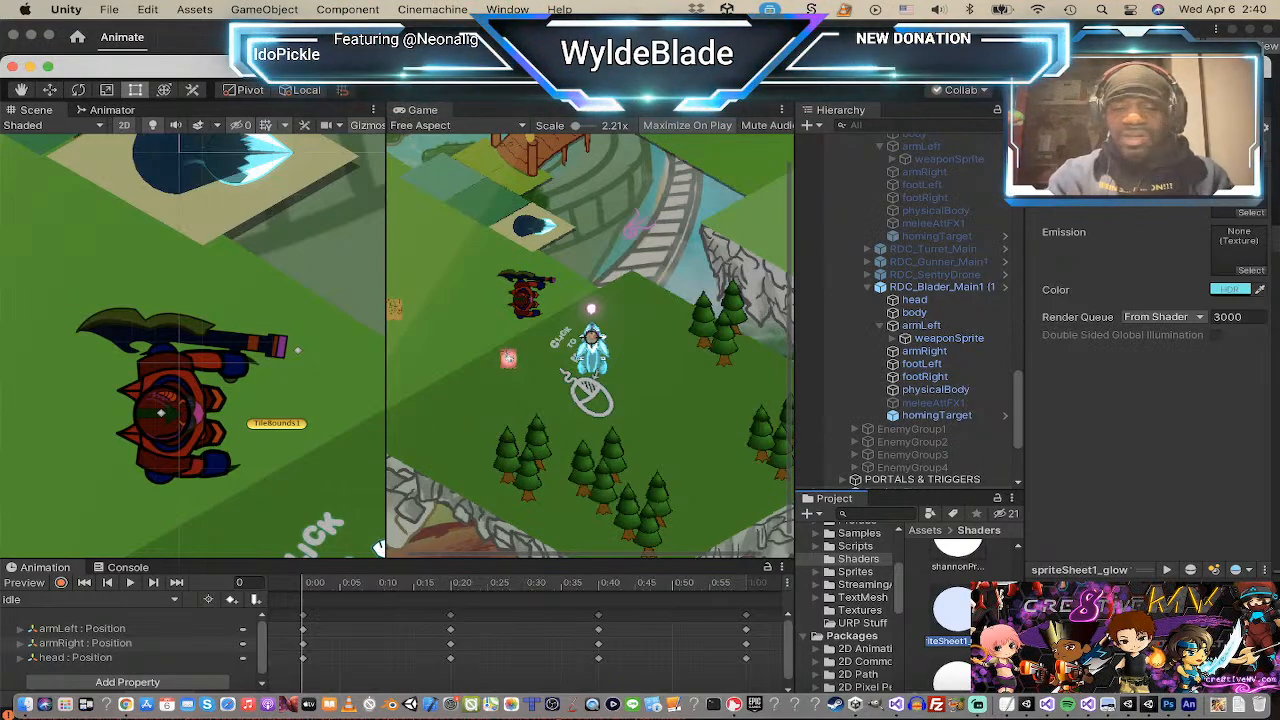
key(Right)
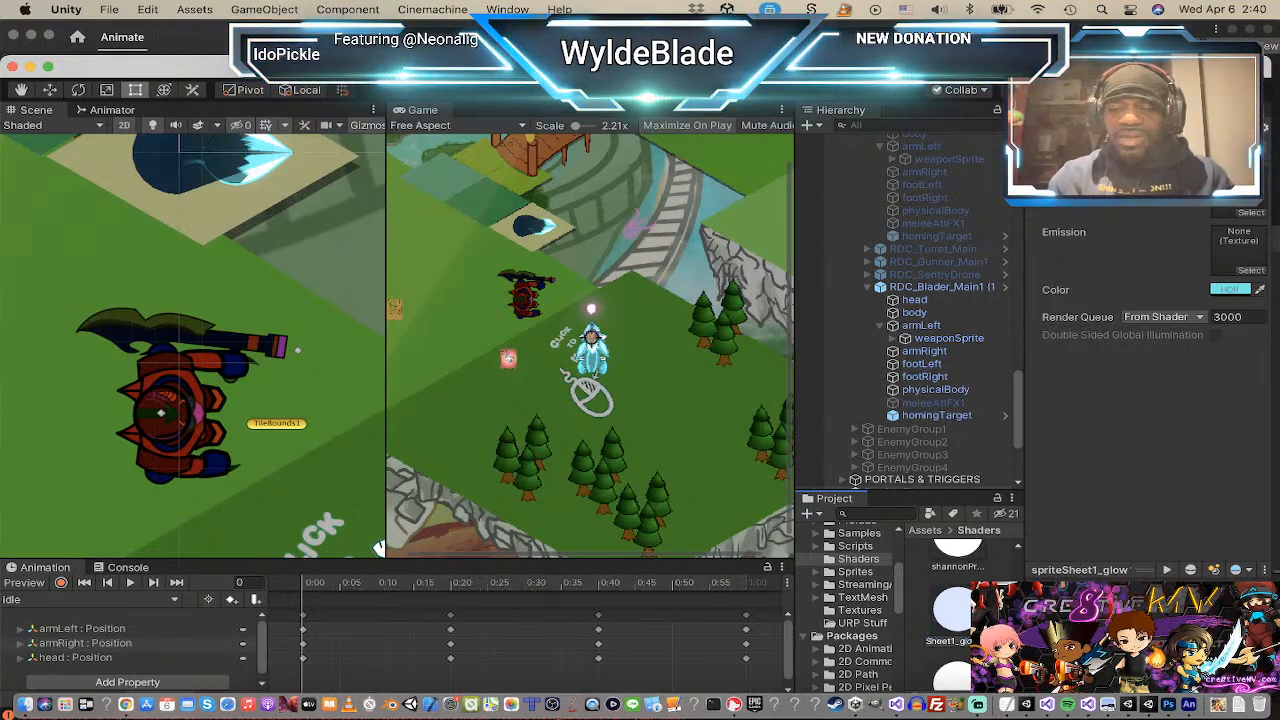
key(Left)
key(Left)
key(Left)
key(Left)
key(Left)
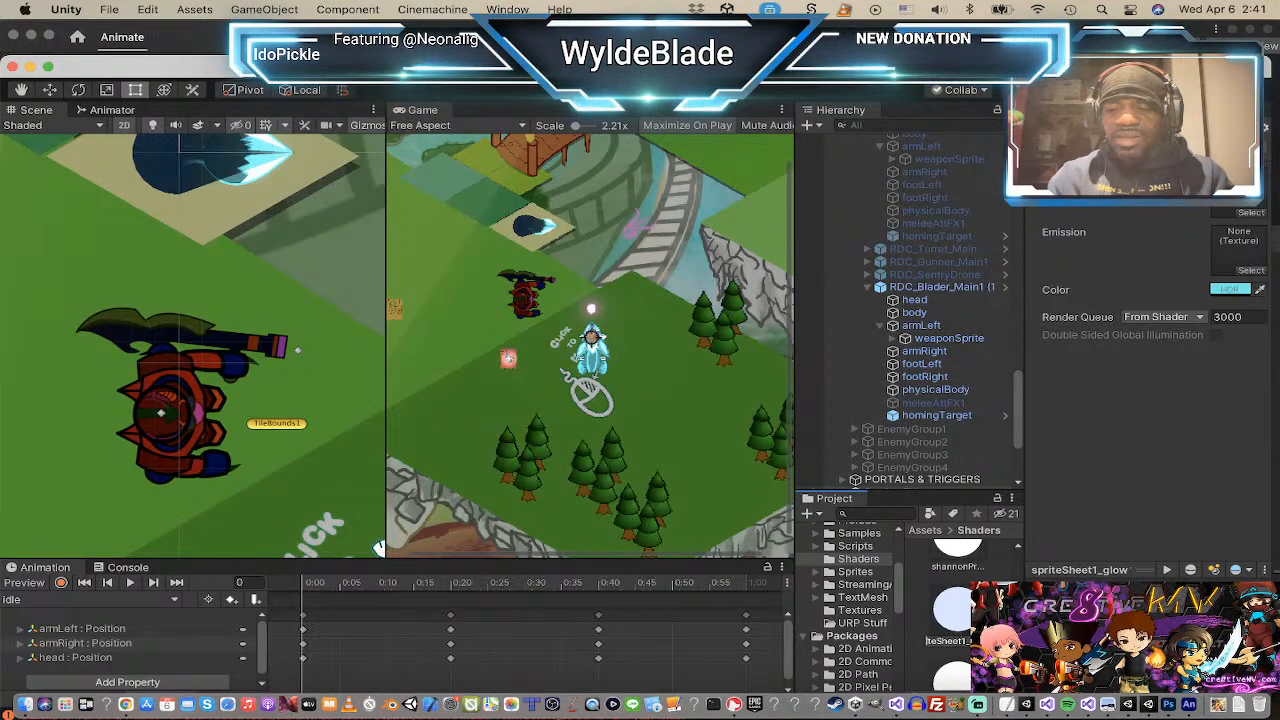
key(Right)
key(Right)
key(Right)
key(Right)
key(Right)
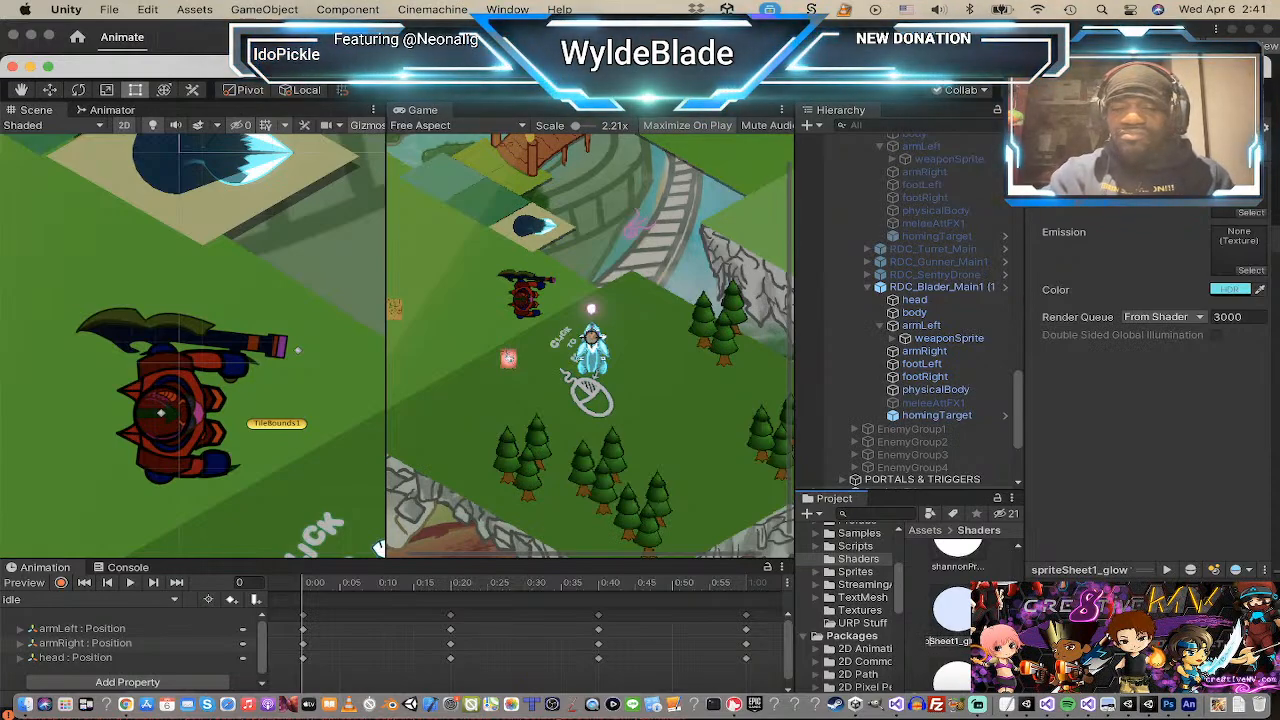
key(Left)
key(Left)
key(Left)
key(Left)
key(Left)
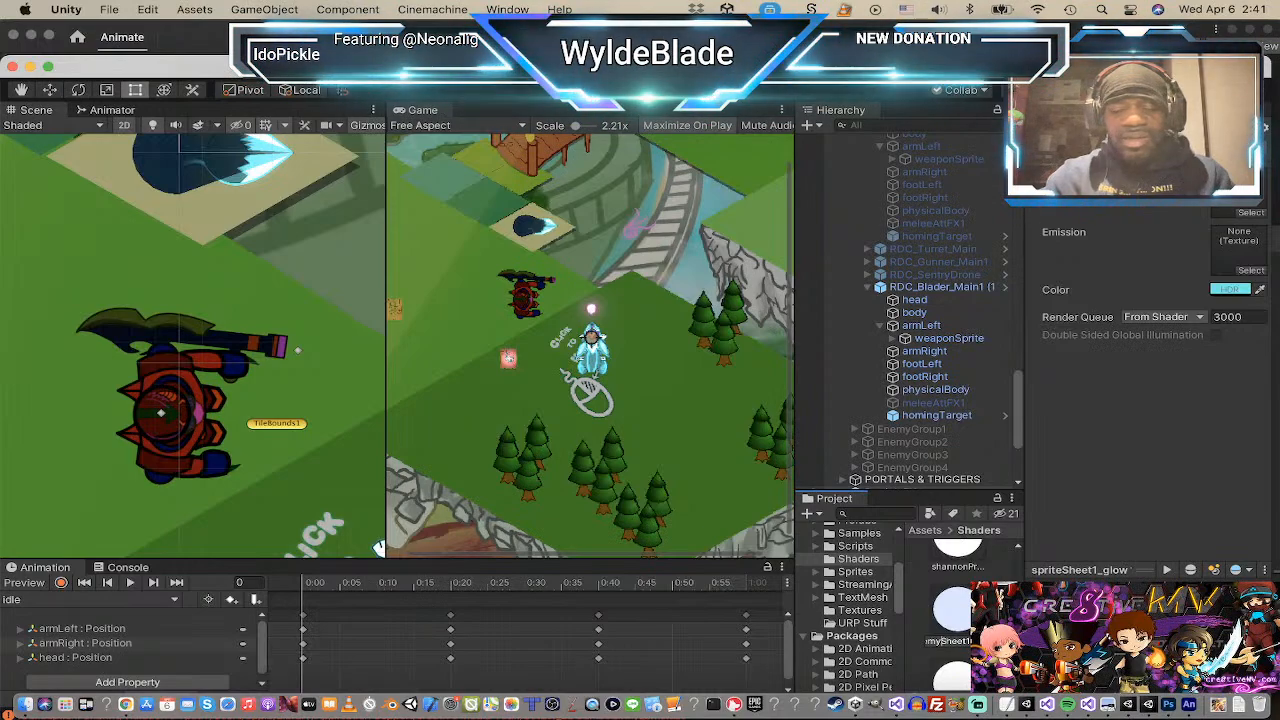
key(Return)
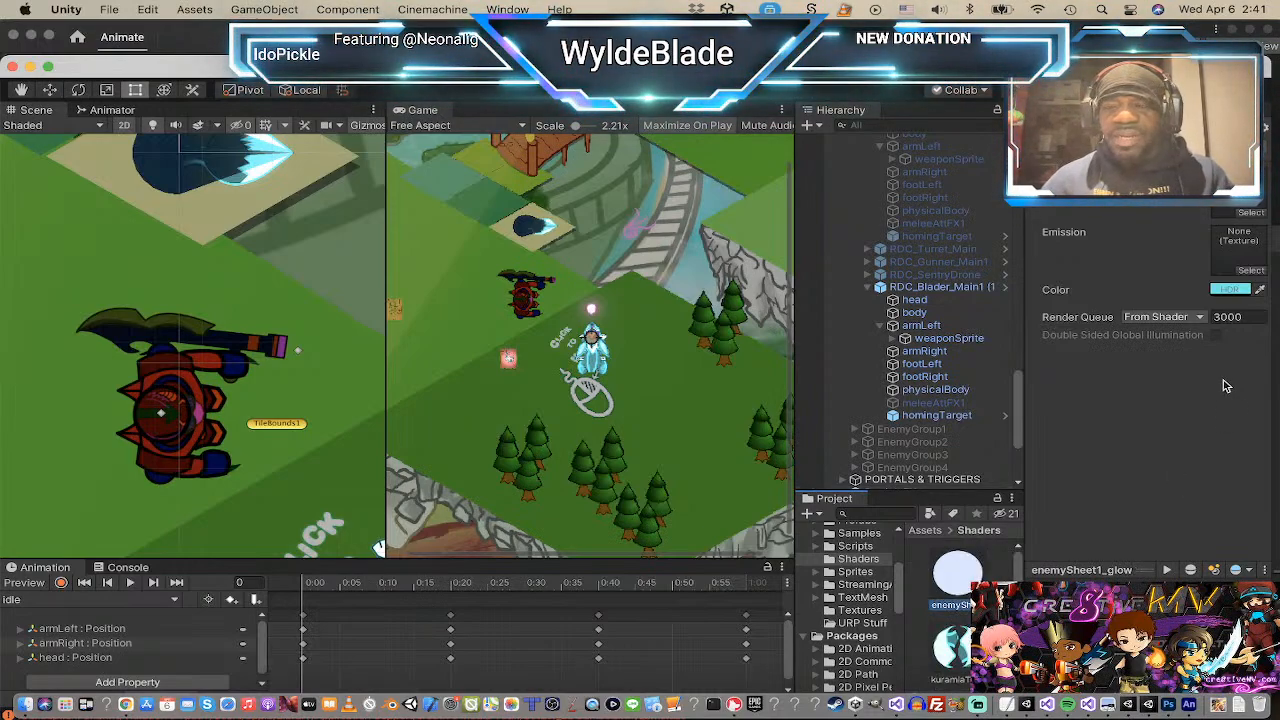
Step: Set the HDR glow color of the enemySheet1_glow 1 material to yellow-green, about R 0.34, G 0.86, B 0.04
click(1232, 290)
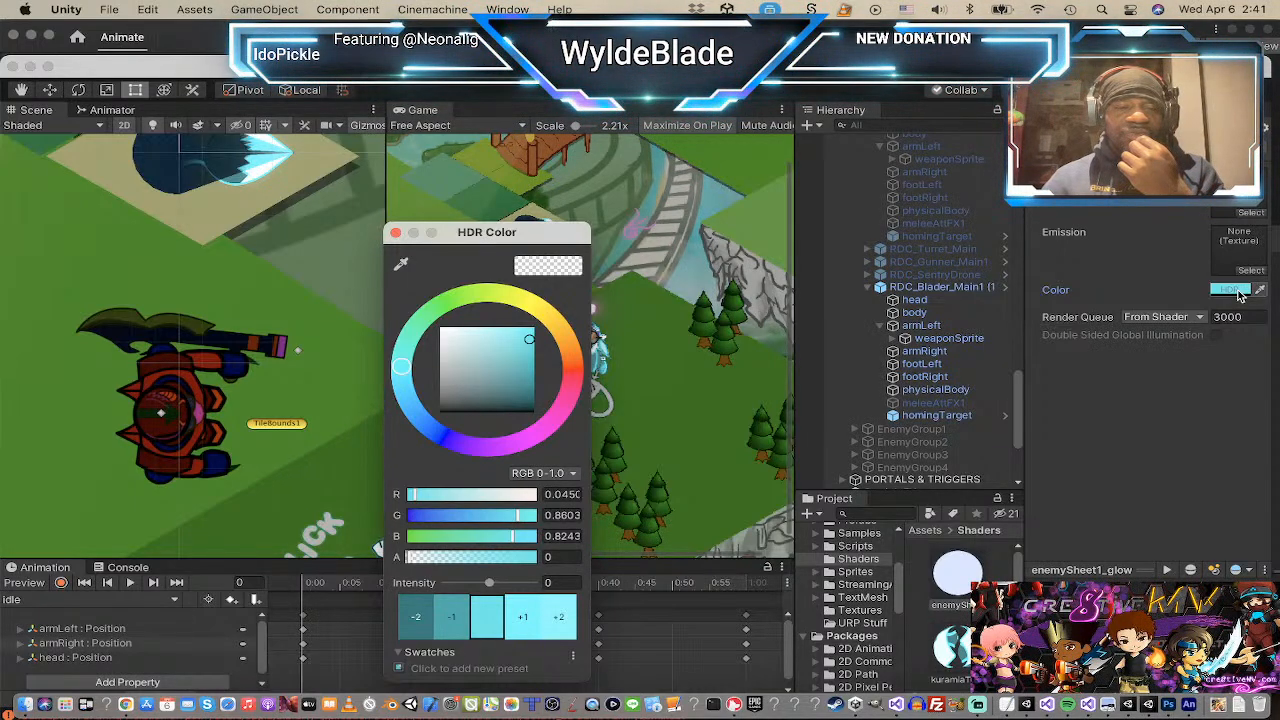
click(509, 304)
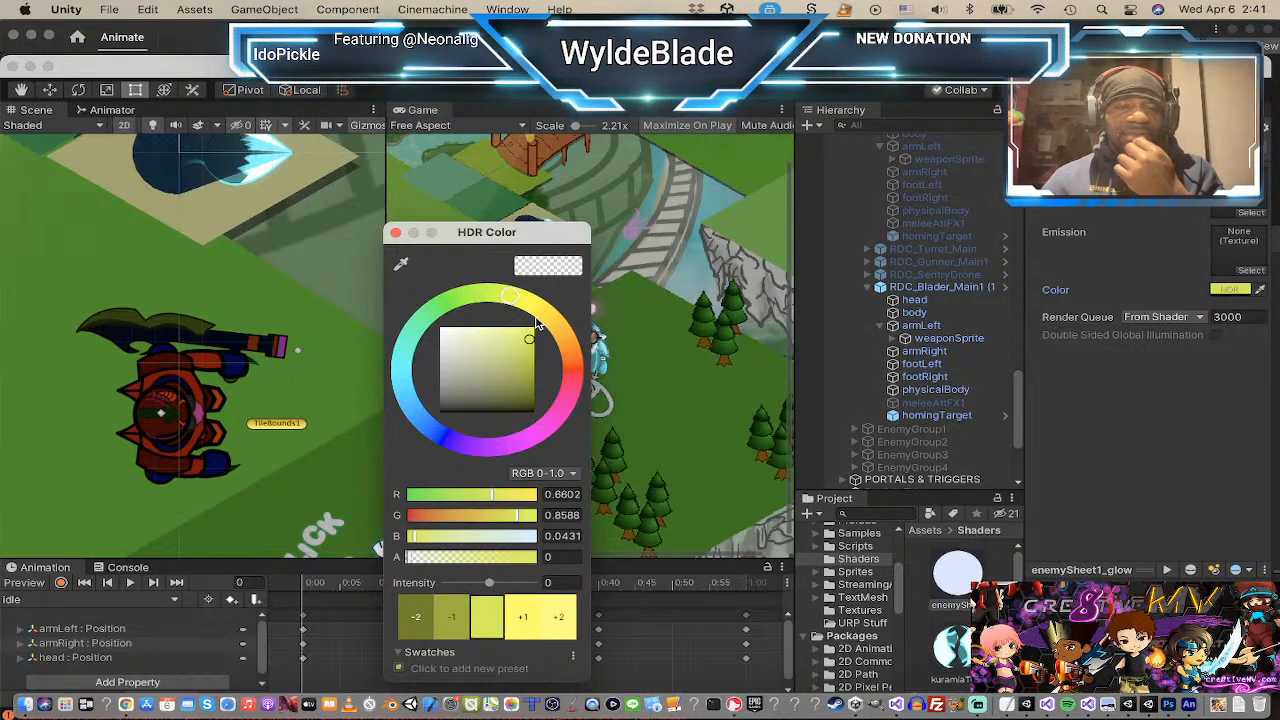
click(483, 300)
mouse_move(483, 300)
mouse_down()
mouse_move(451, 295)
mouse_move(475, 294)
mouse_up()
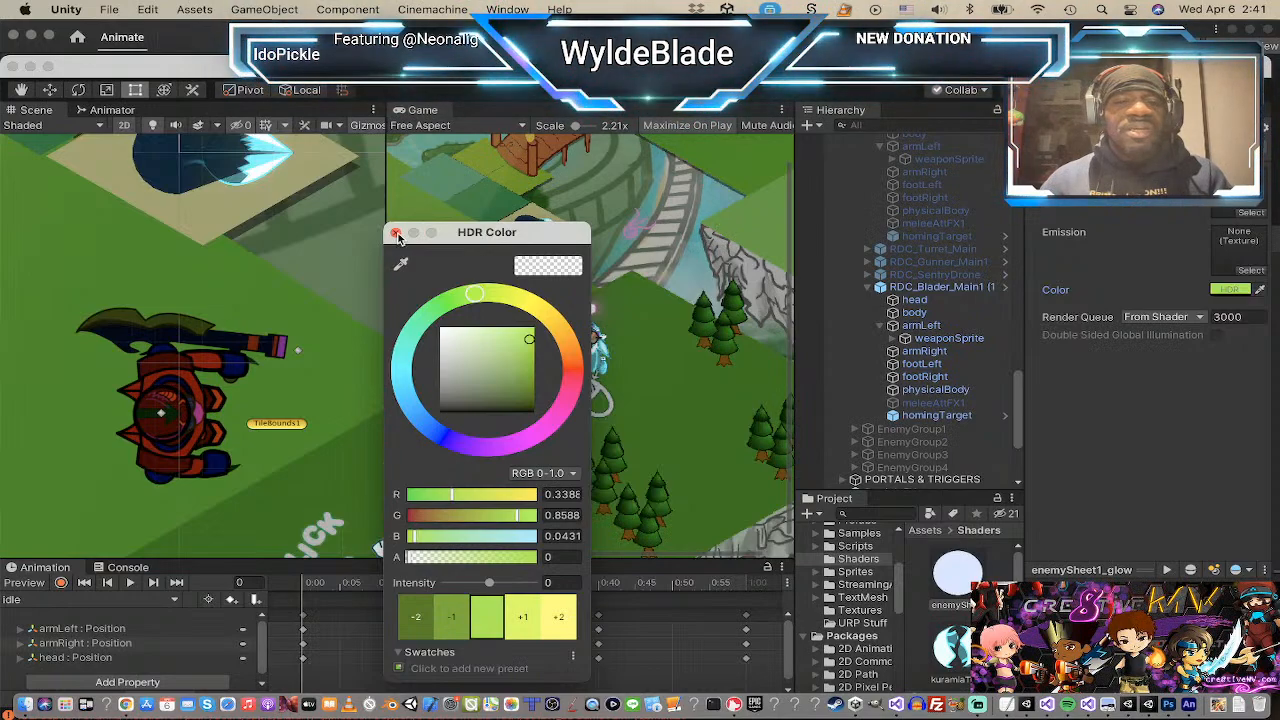
click(396, 233)
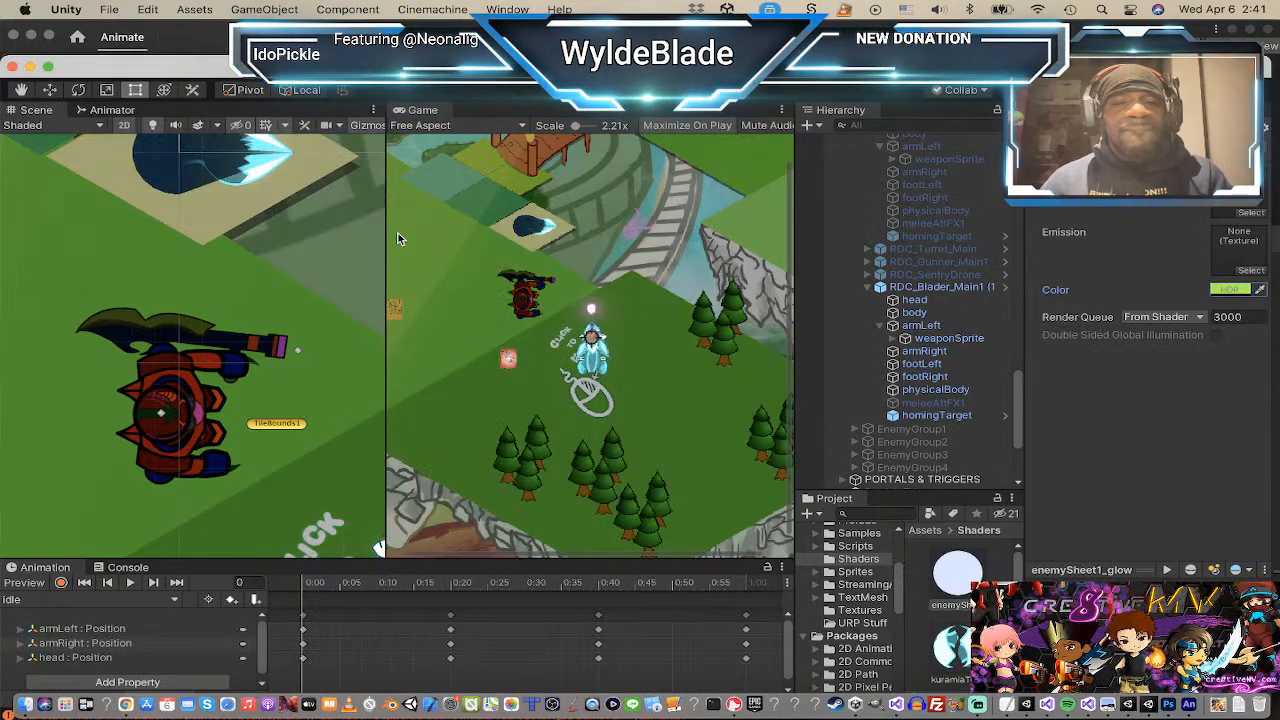
Step: Assign the enemySheet1_glow 1 material to all the duplicate Blader's sprites from head through footRight, including weaponSprite
click(915, 300)
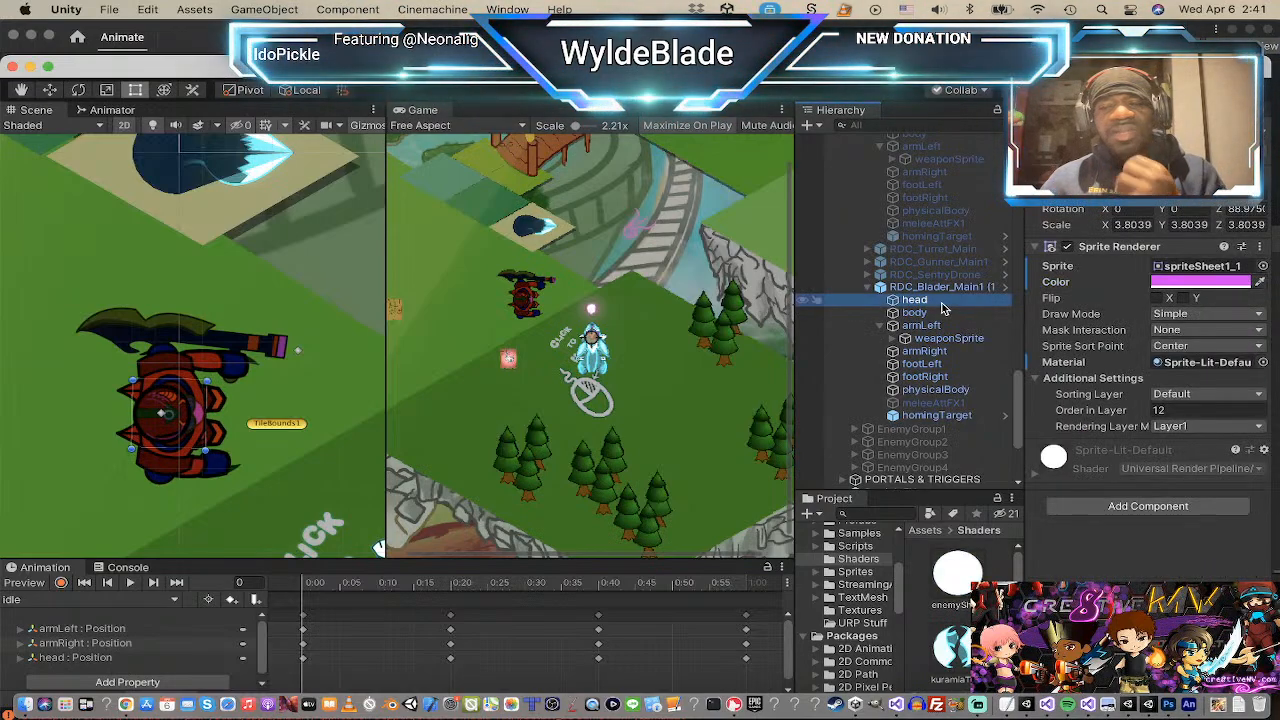
shift+click(933, 378)
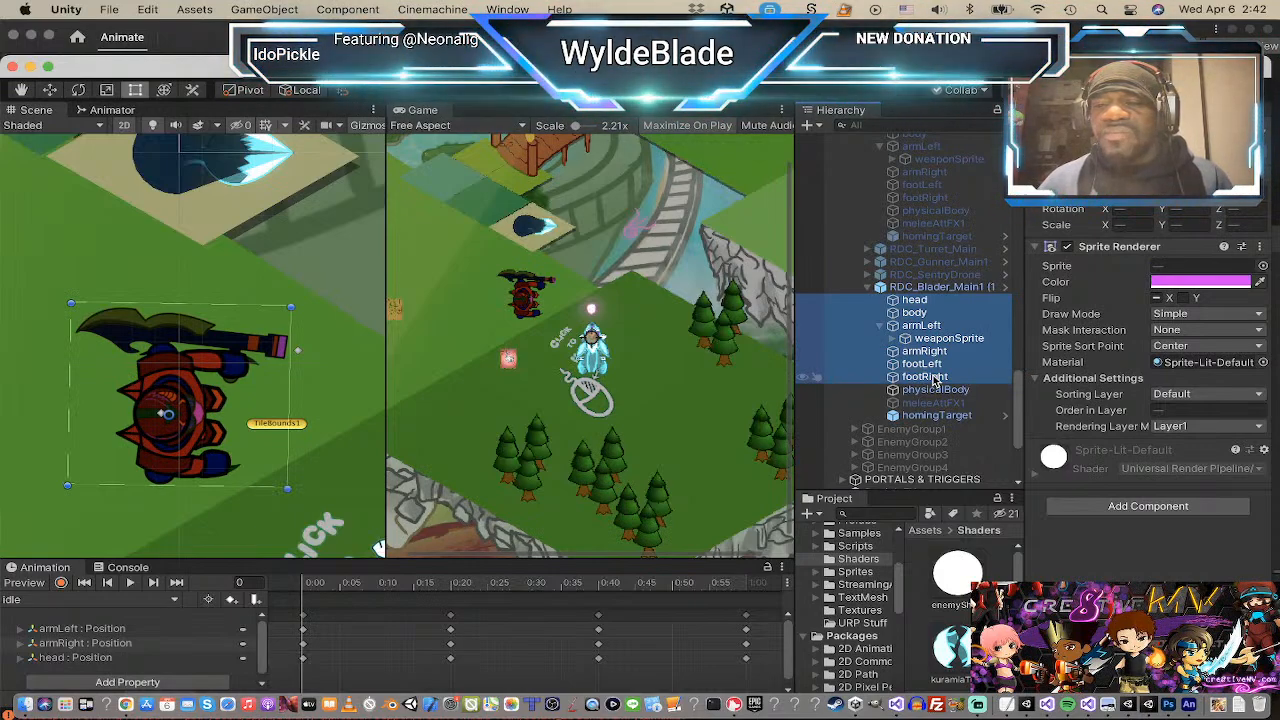
click(1263, 366)
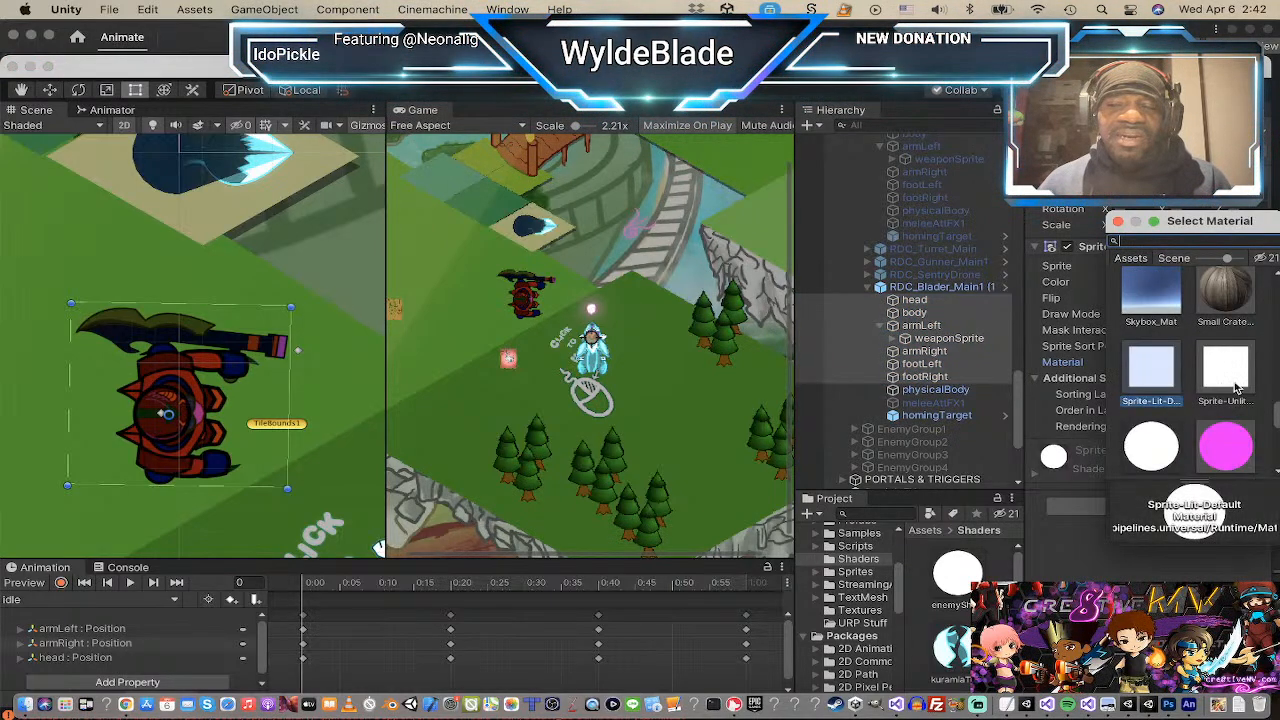
scroll(1230, 393, down, 5)
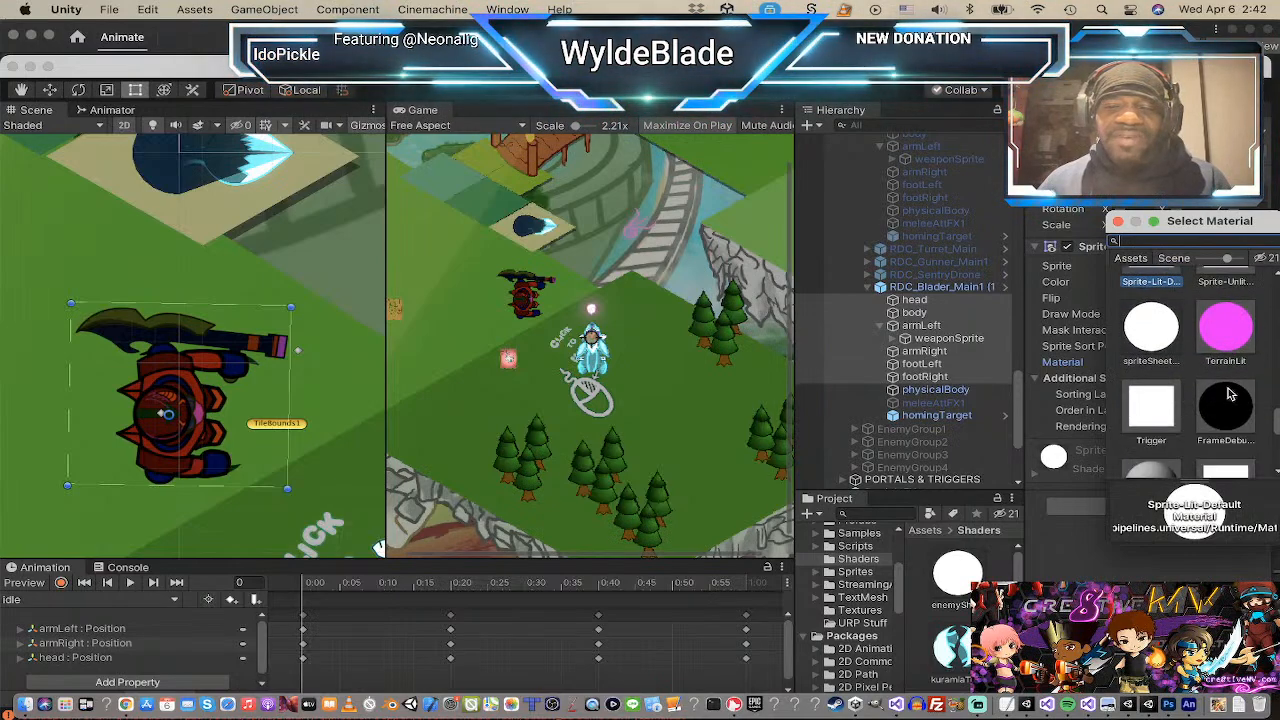
scroll(1230, 393, up, 5)
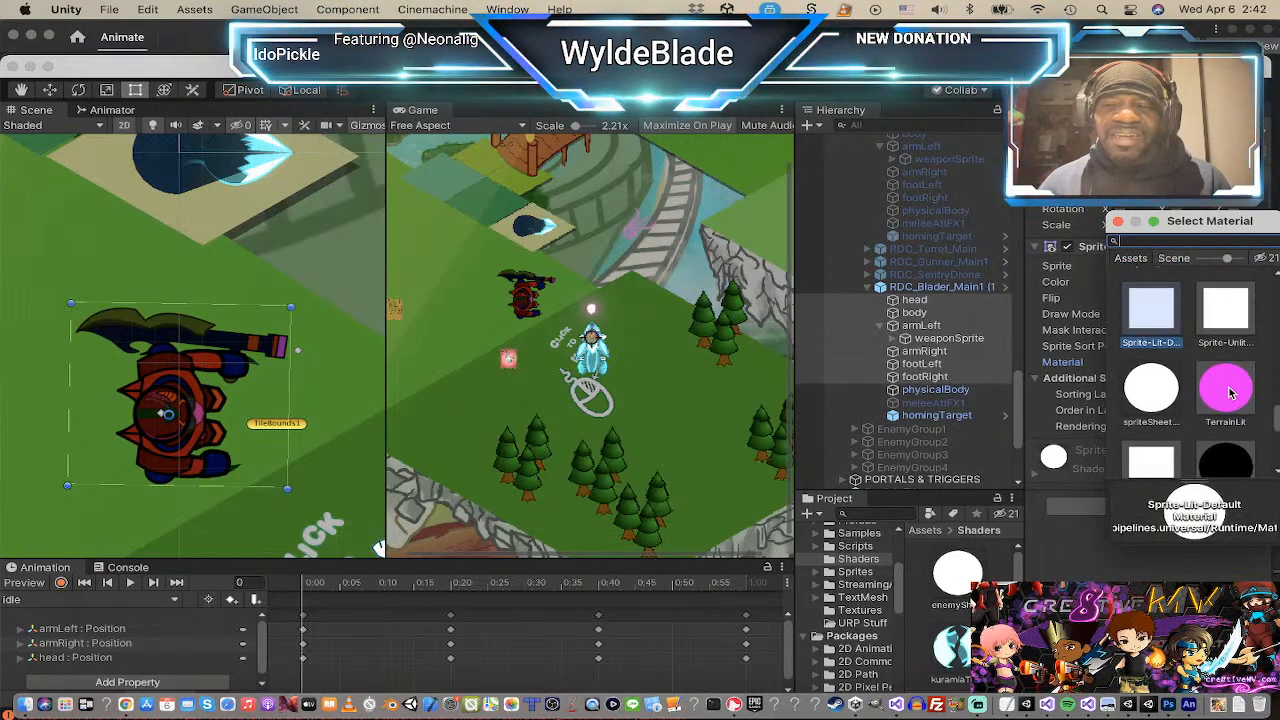
scroll(1230, 393, up, 5)
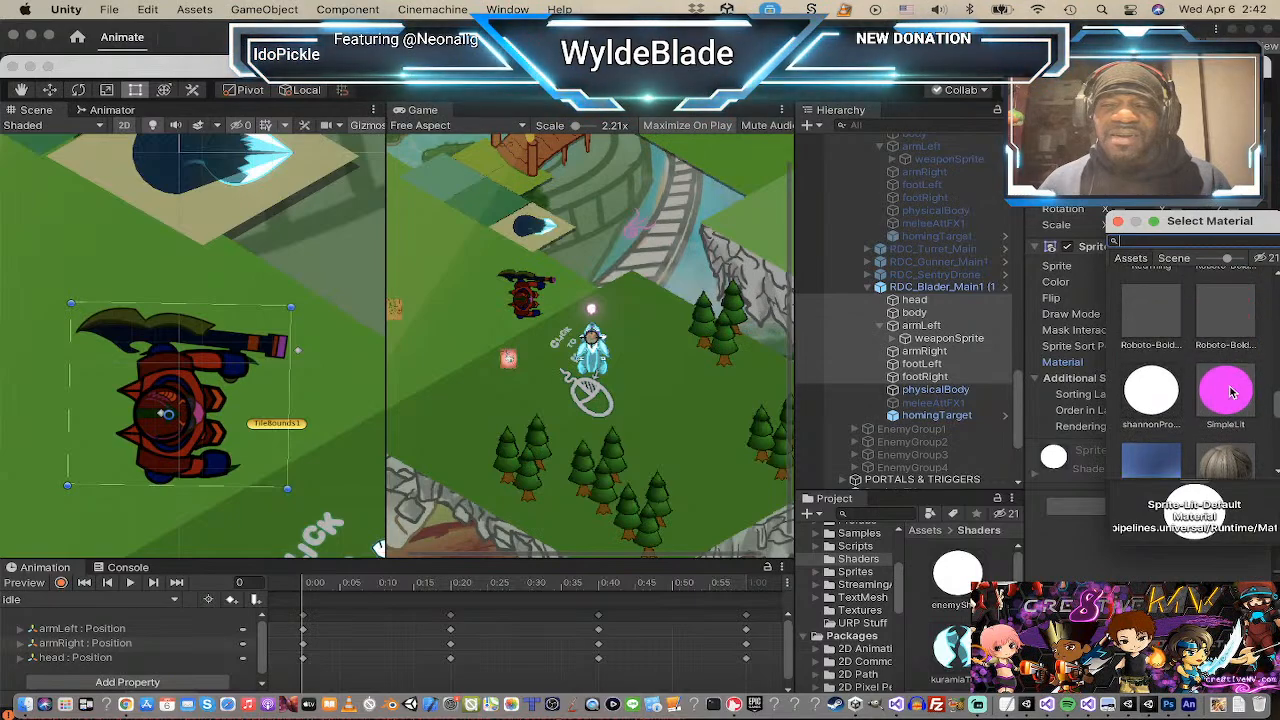
scroll(1230, 393, up, 5)
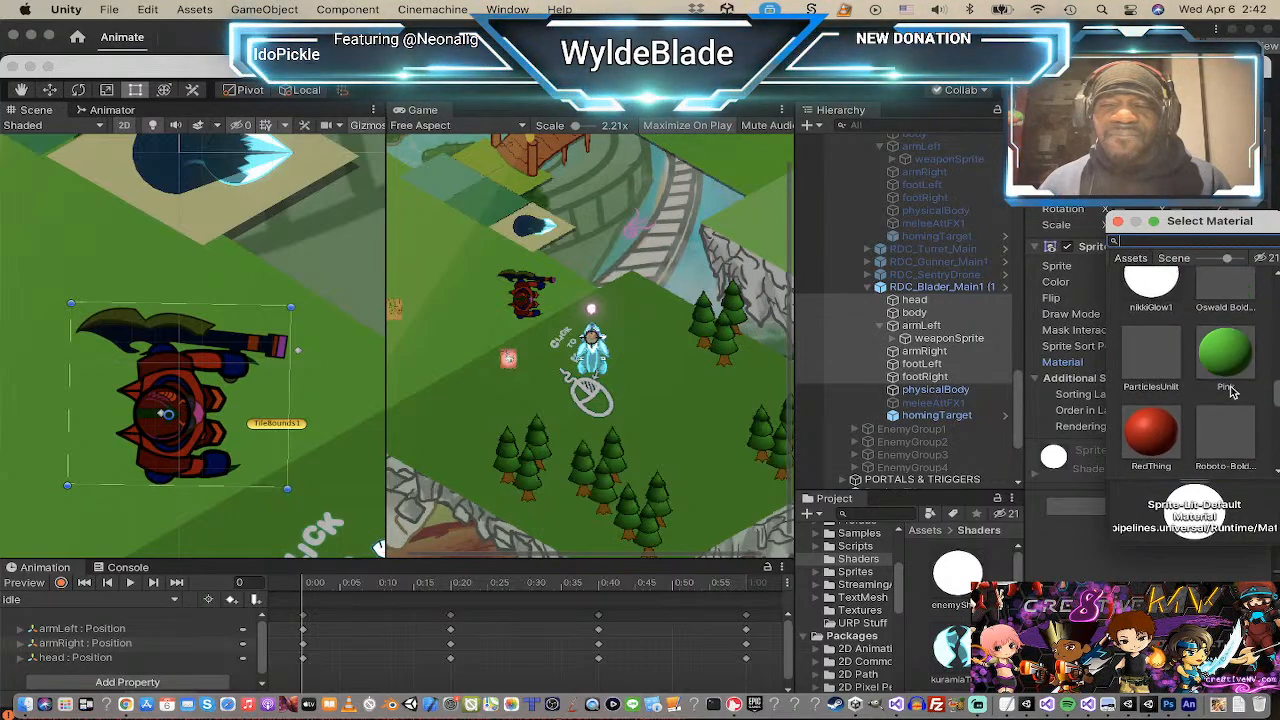
scroll(1233, 392, up, 5)
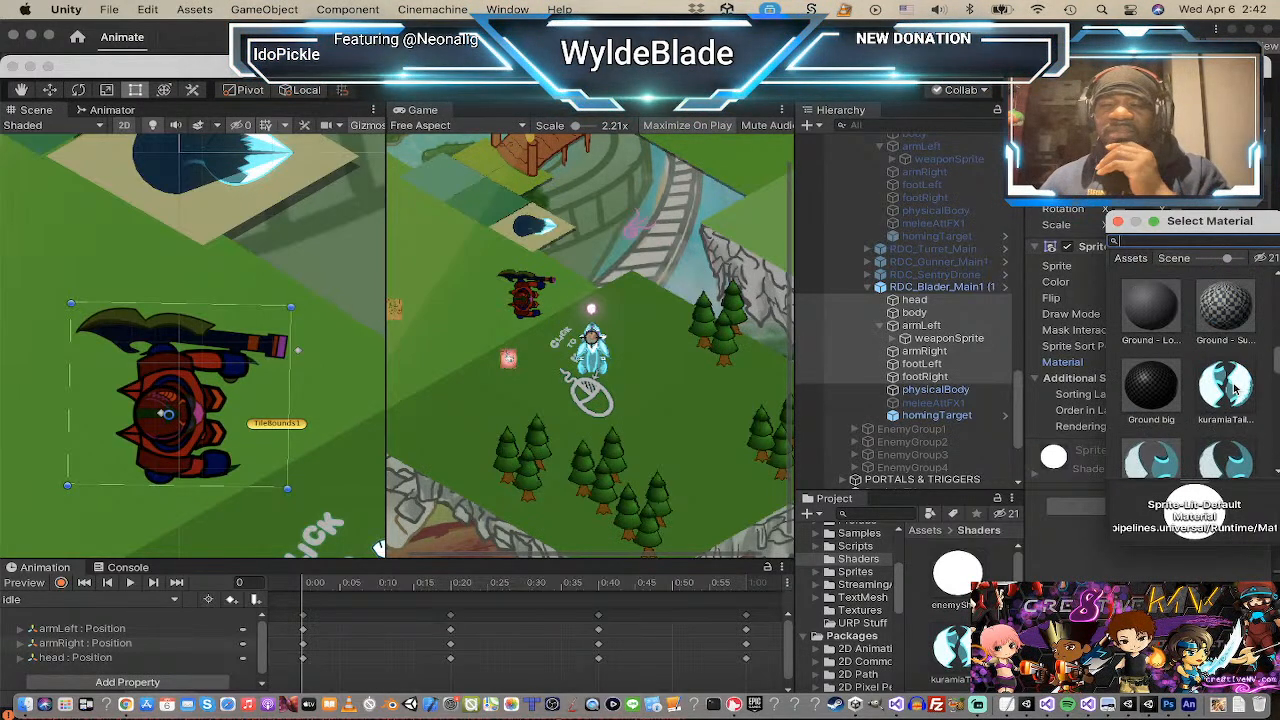
scroll(1235, 390, up, 3)
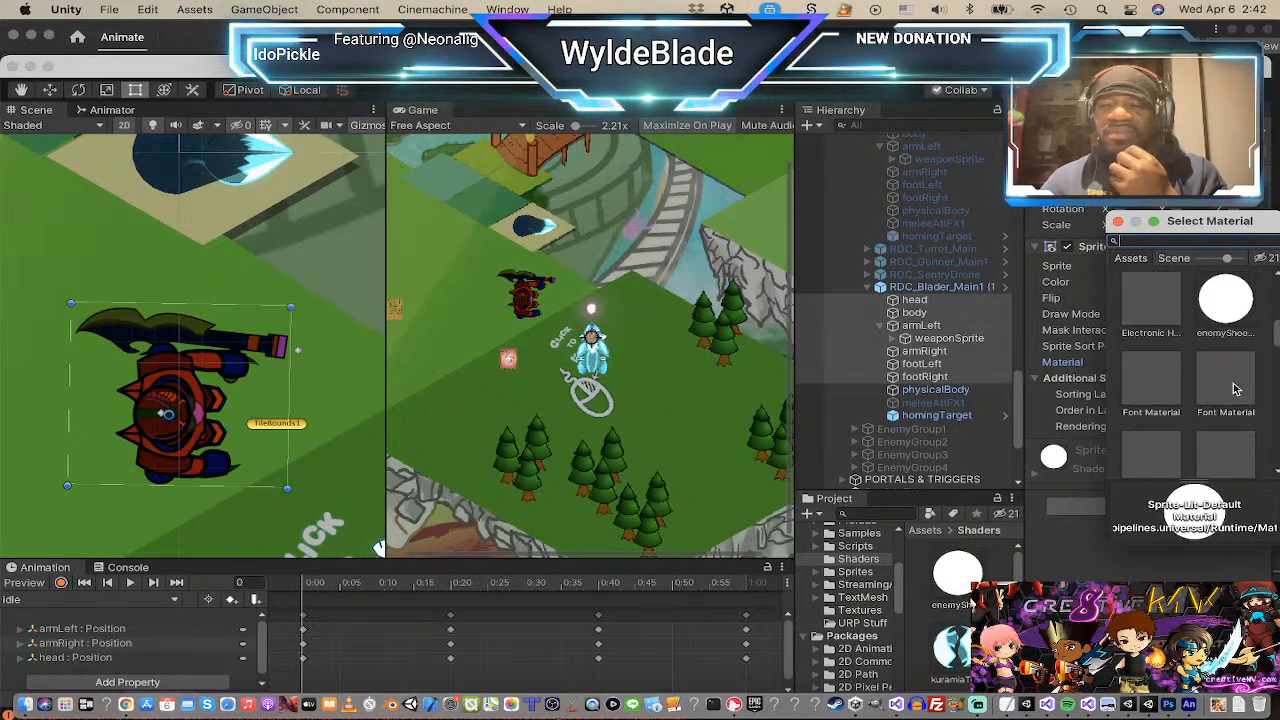
scroll(1236, 389, up, 1)
click(1230, 372)
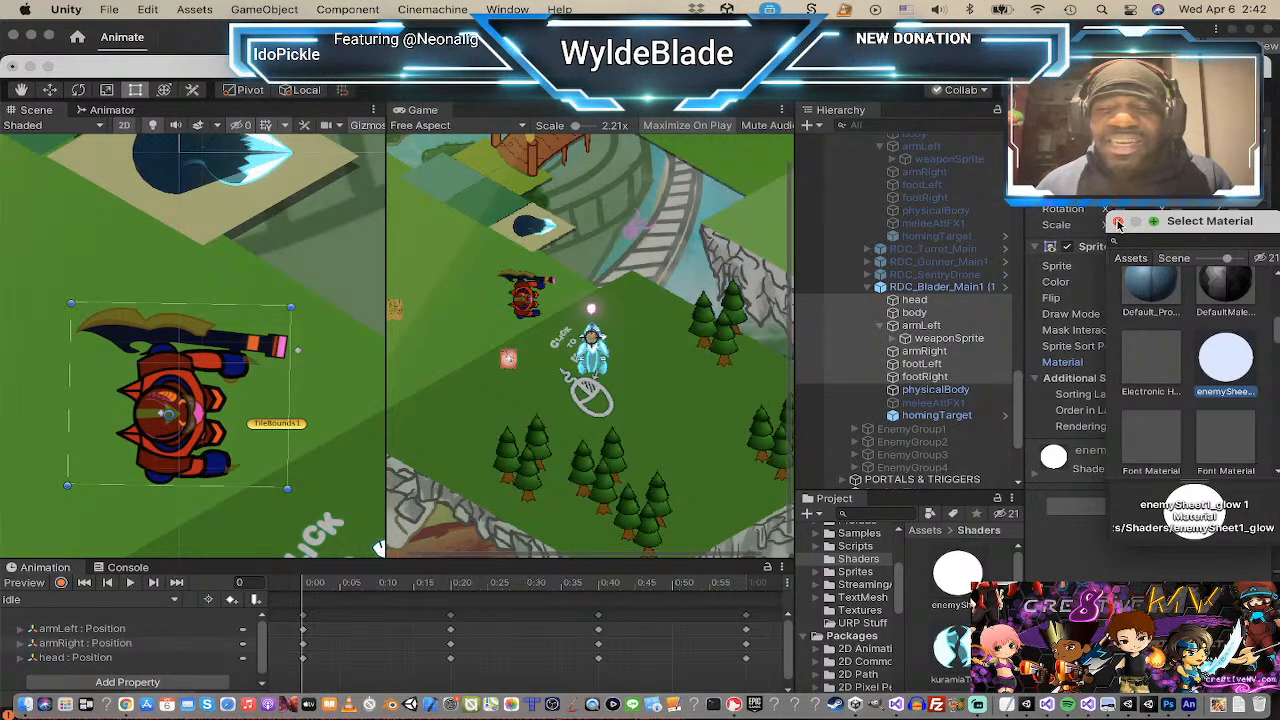
click(1118, 221)
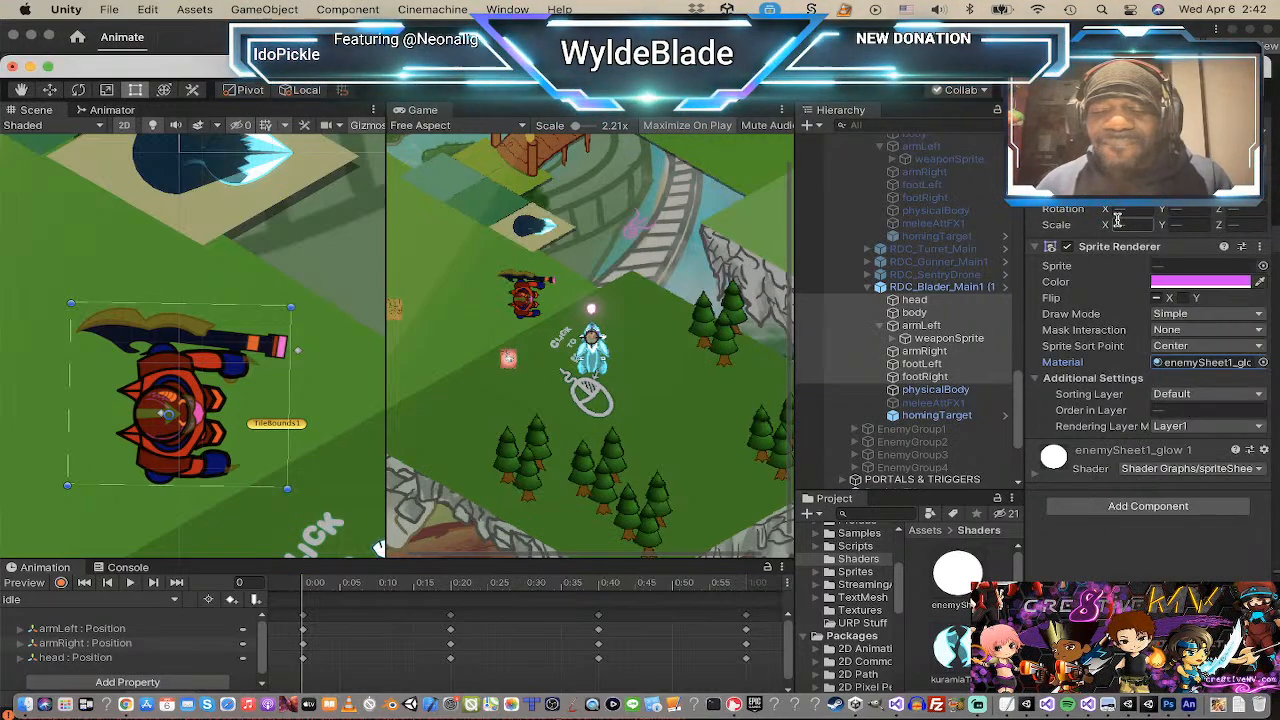
Step: Set the Sprite Renderer color of the selected Blader sprites to white, FFFFFF
click(1174, 283)
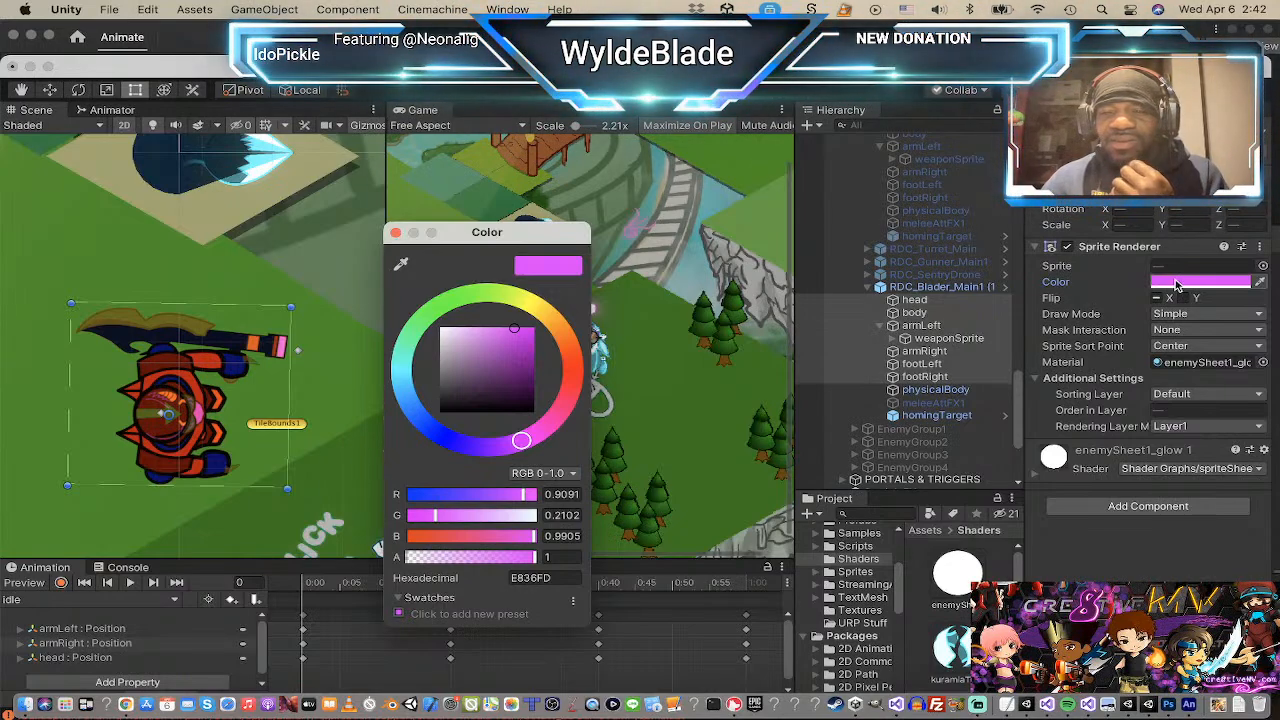
click(1176, 283)
click(1176, 283)
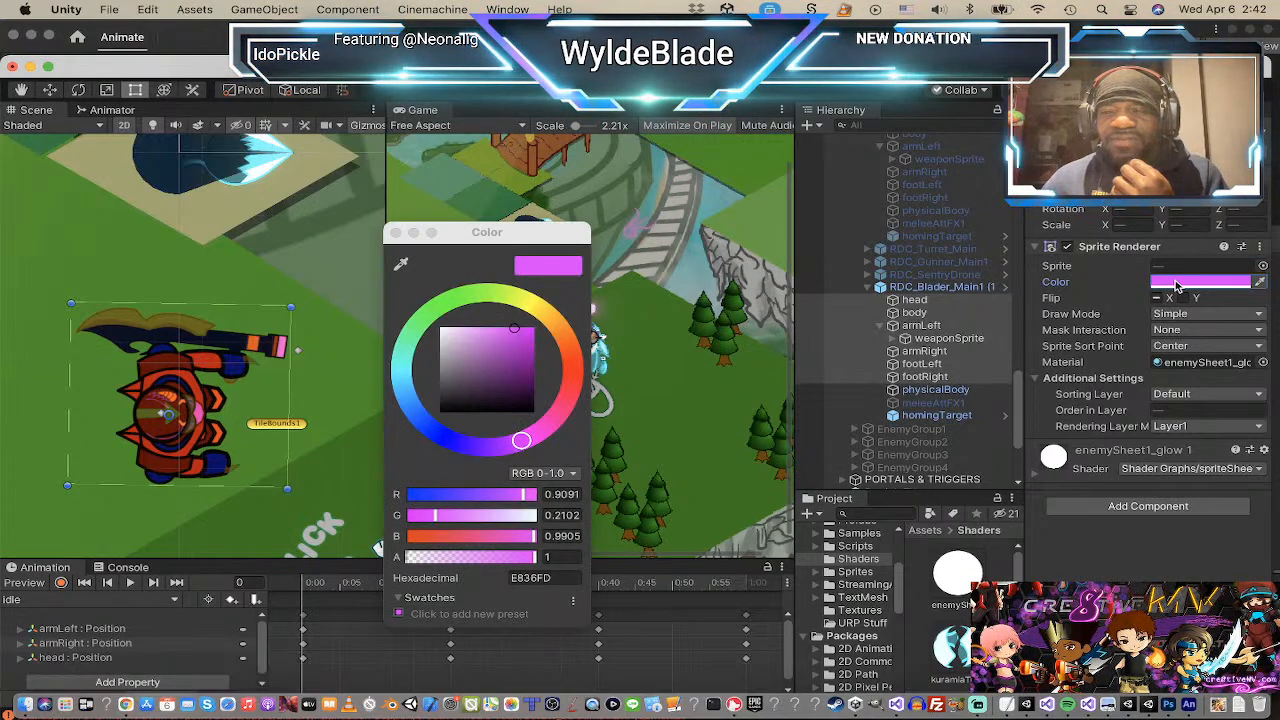
click(438, 330)
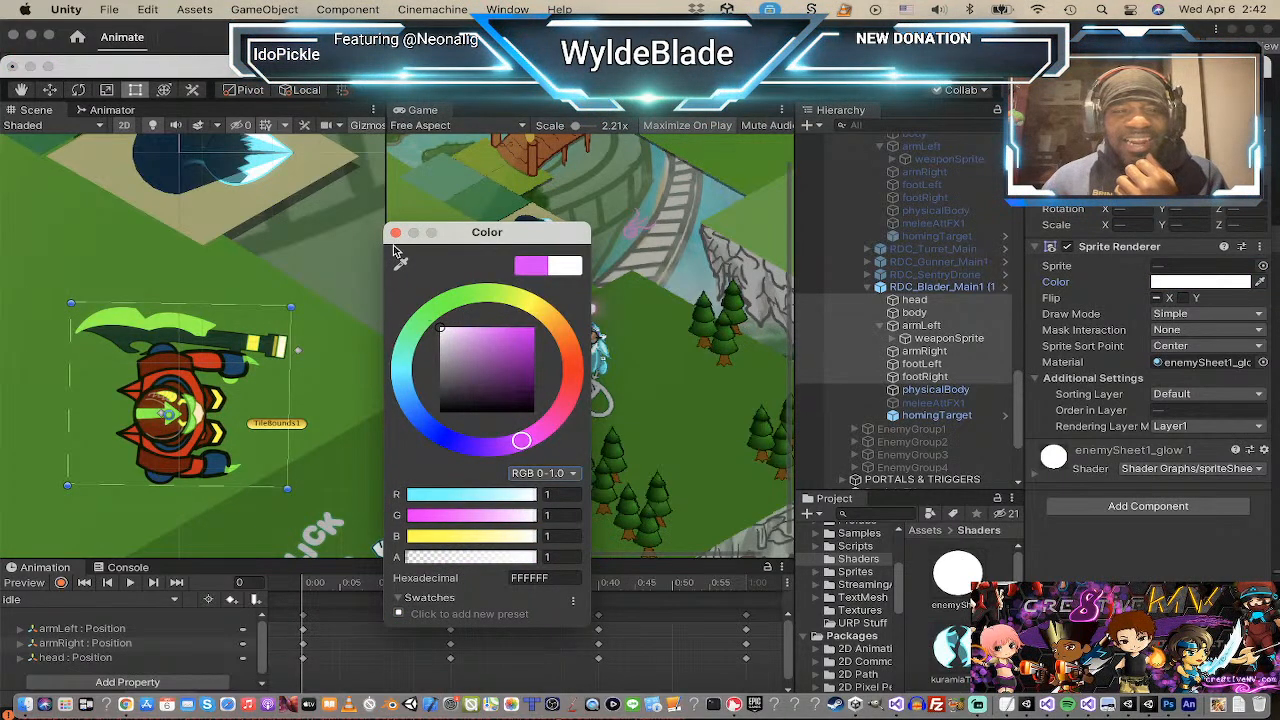
Step: Set the HDR color intensity of the enemySheet1_glow 1 material to 0.4 and inspect the Blader's glow
click(395, 233)
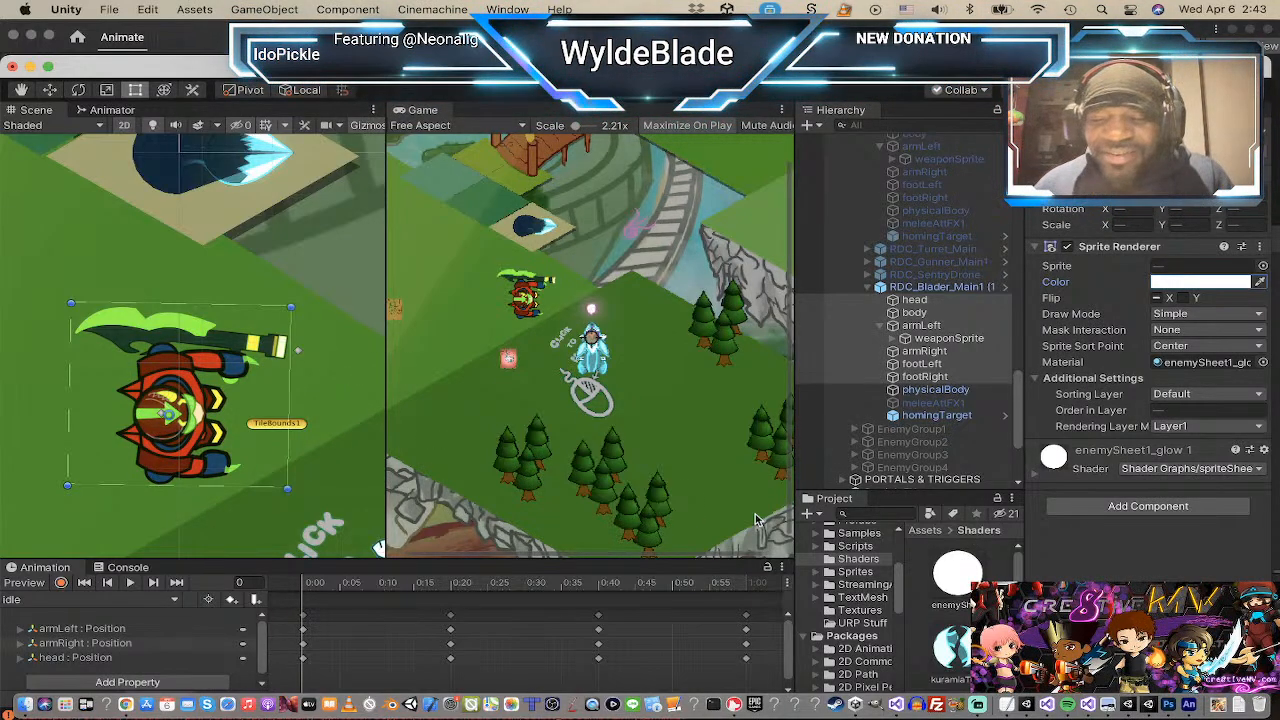
click(967, 583)
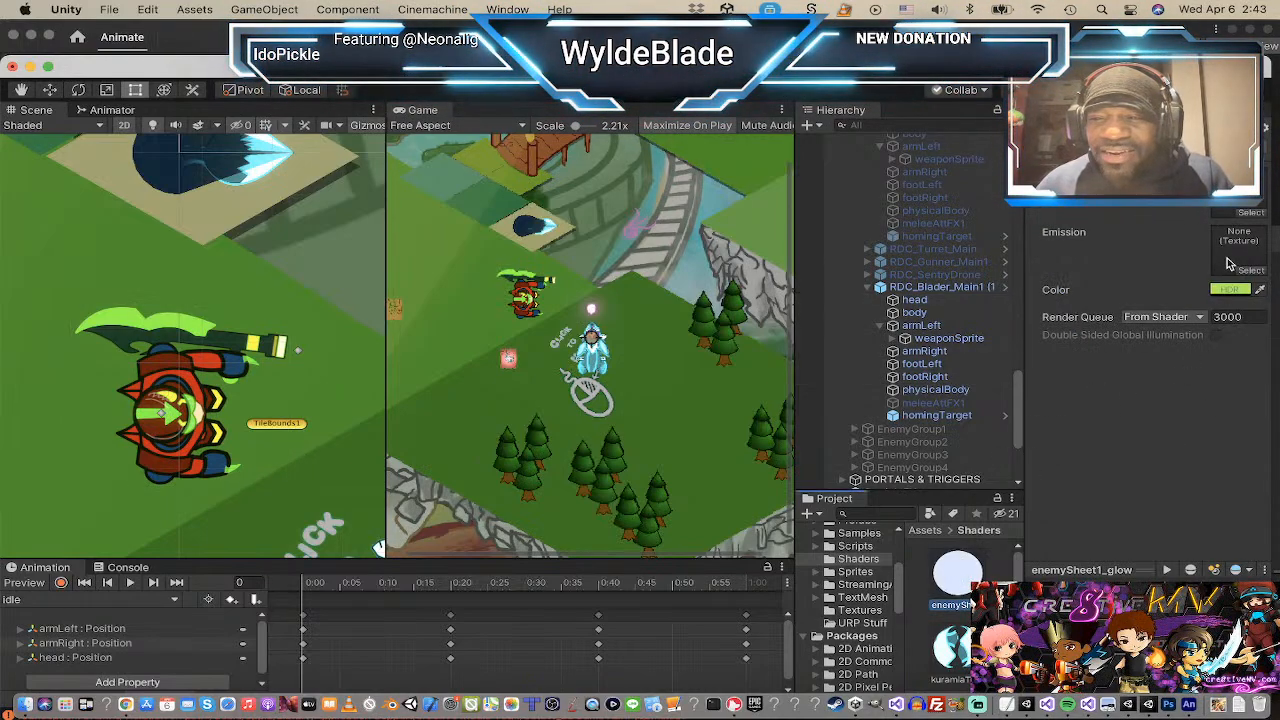
click(1230, 289)
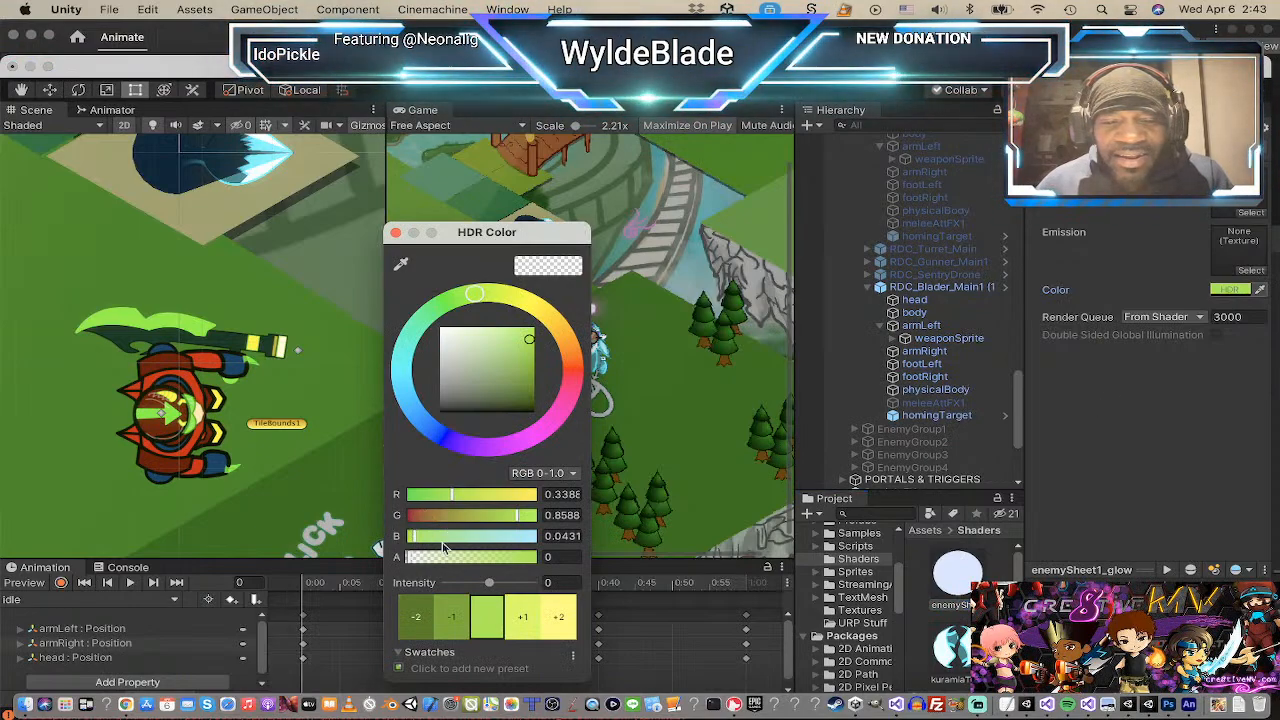
mouse_move(491, 588)
mouse_down()
mouse_move(513, 585)
mouse_move(490, 578)
mouse_up()
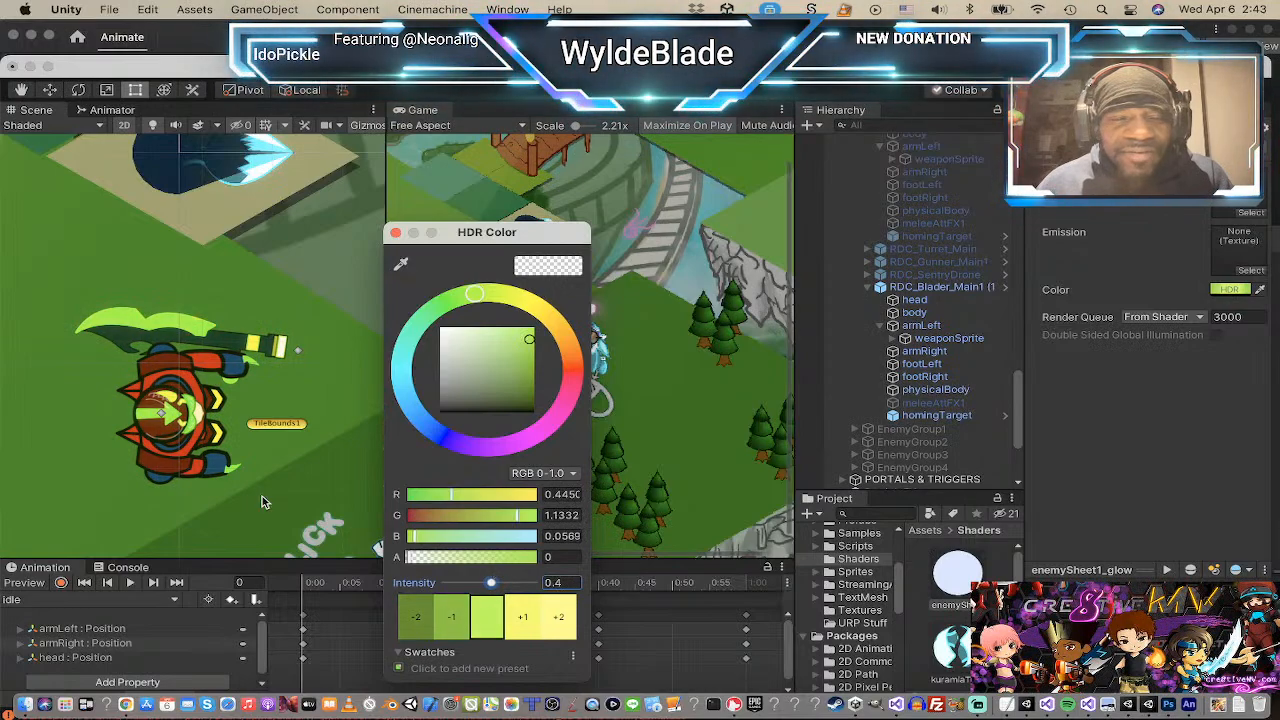
scroll(178, 445, up, 3)
scroll(197, 320, down, 2)
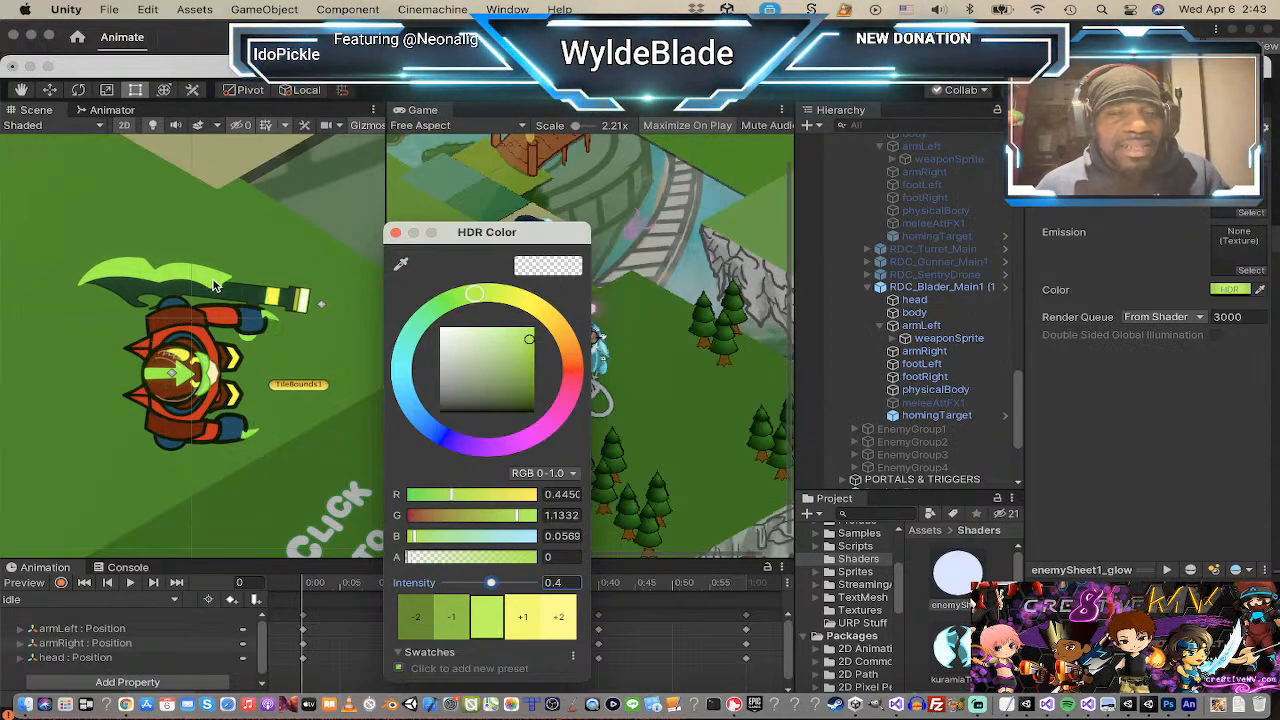
Step: Lower the HDR color intensity of the enemySheet1_glow 1 material to -0.6
click(1243, 292)
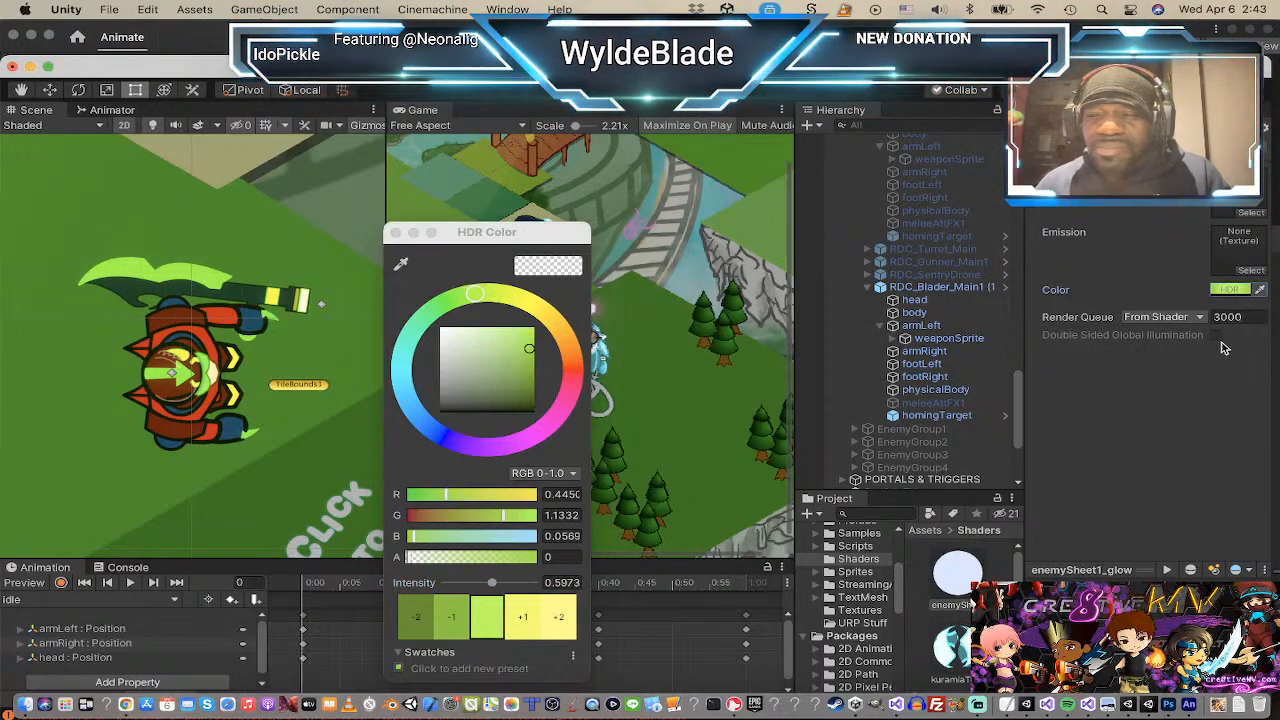
click(1232, 291)
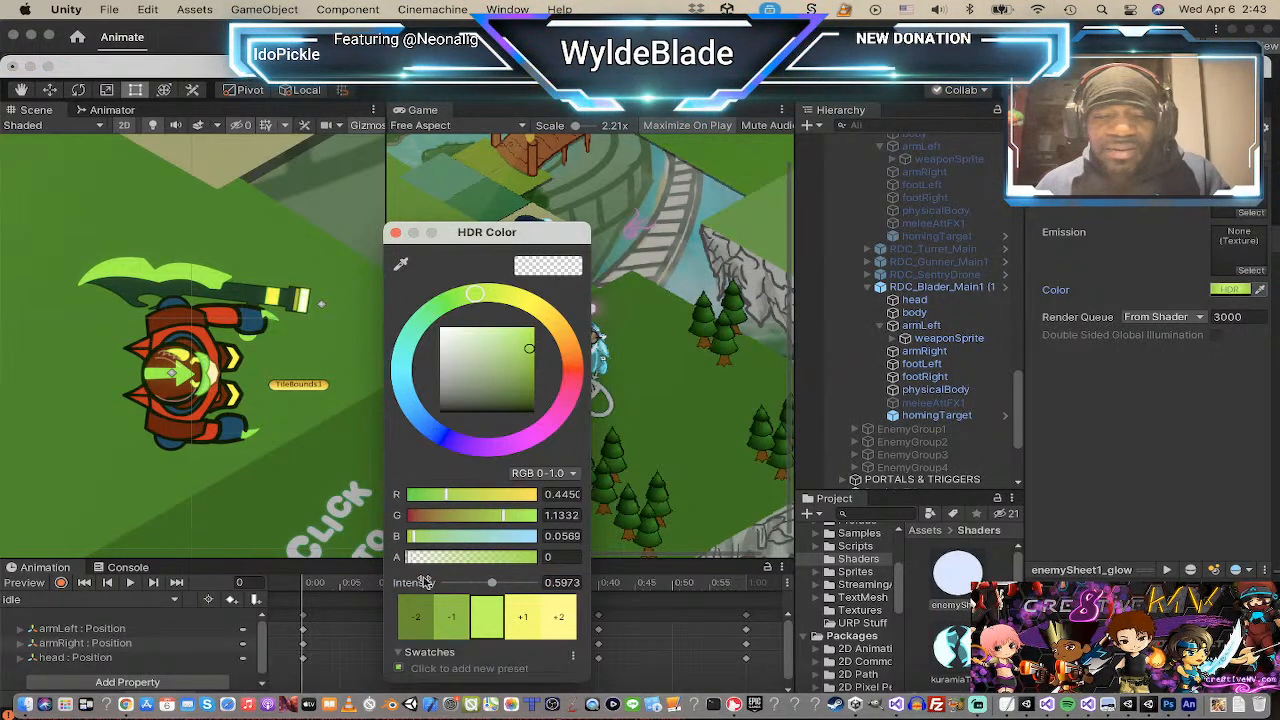
click(492, 583)
drag(493, 585, 486, 582)
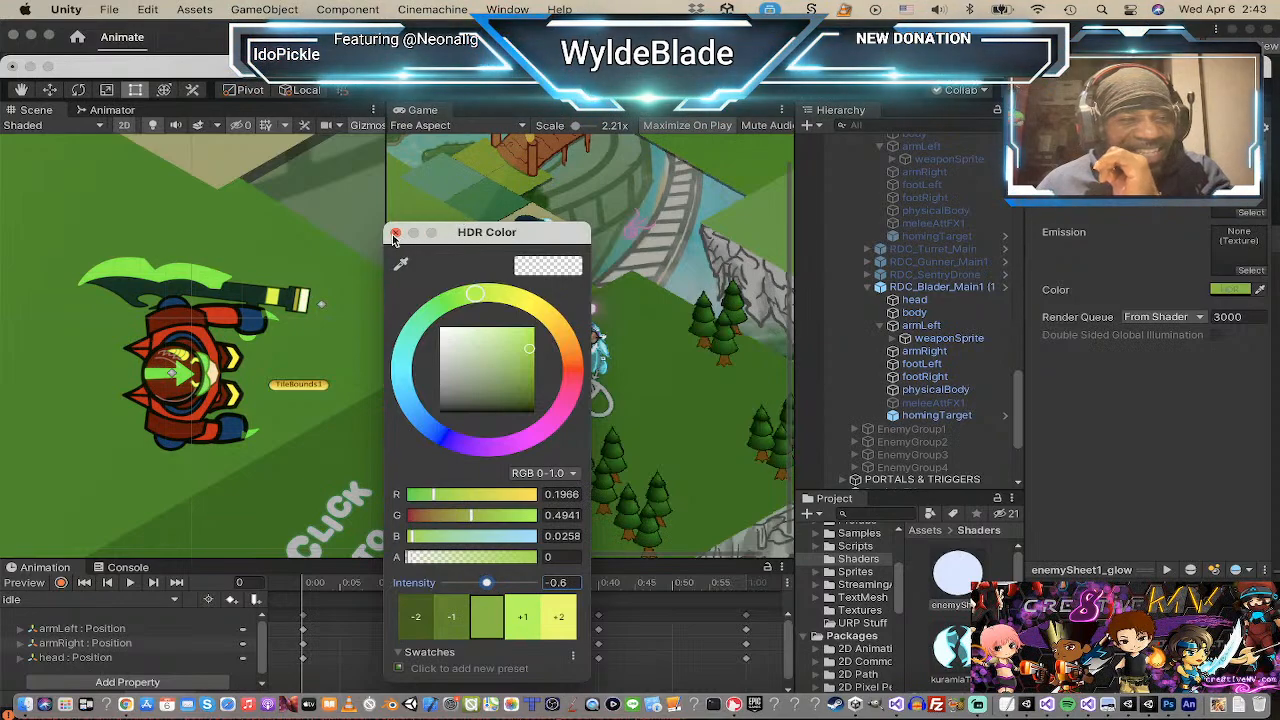
click(395, 233)
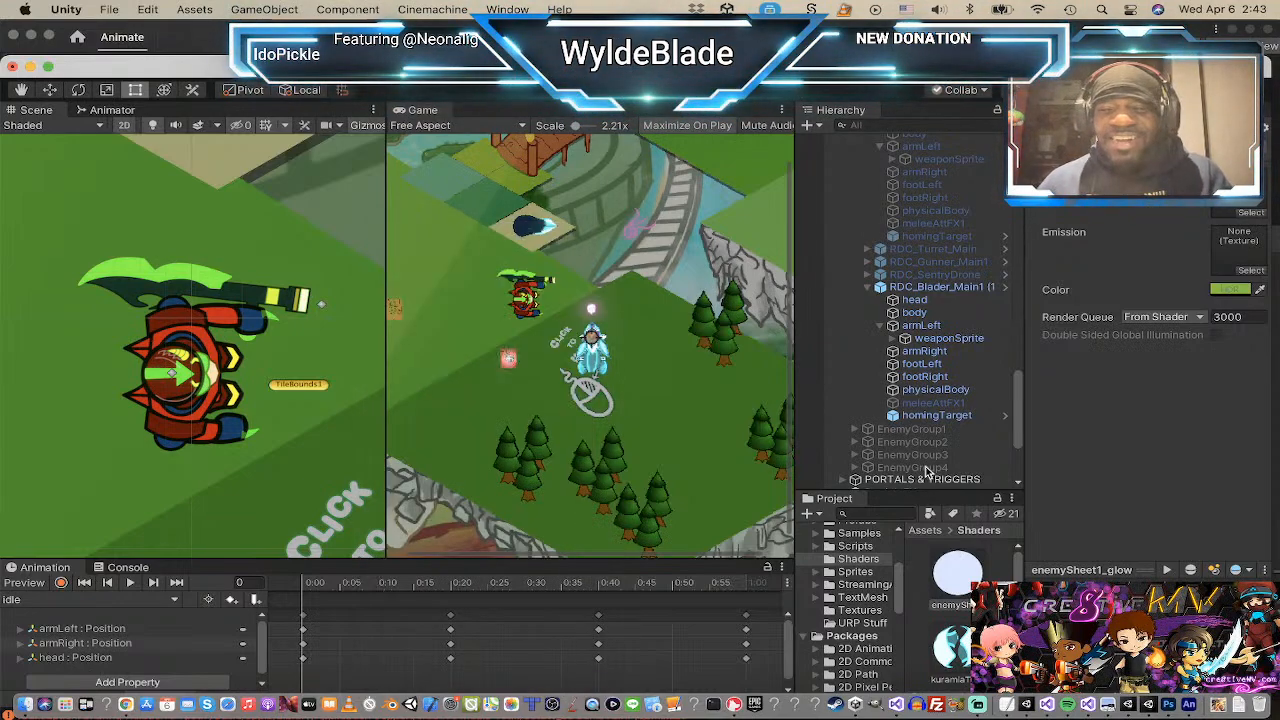
Step: Deactivate the Default_SceneLight2D object under 2D_LIGHTS so the scene goes dark
scroll(928, 473, down, 5)
click(940, 405)
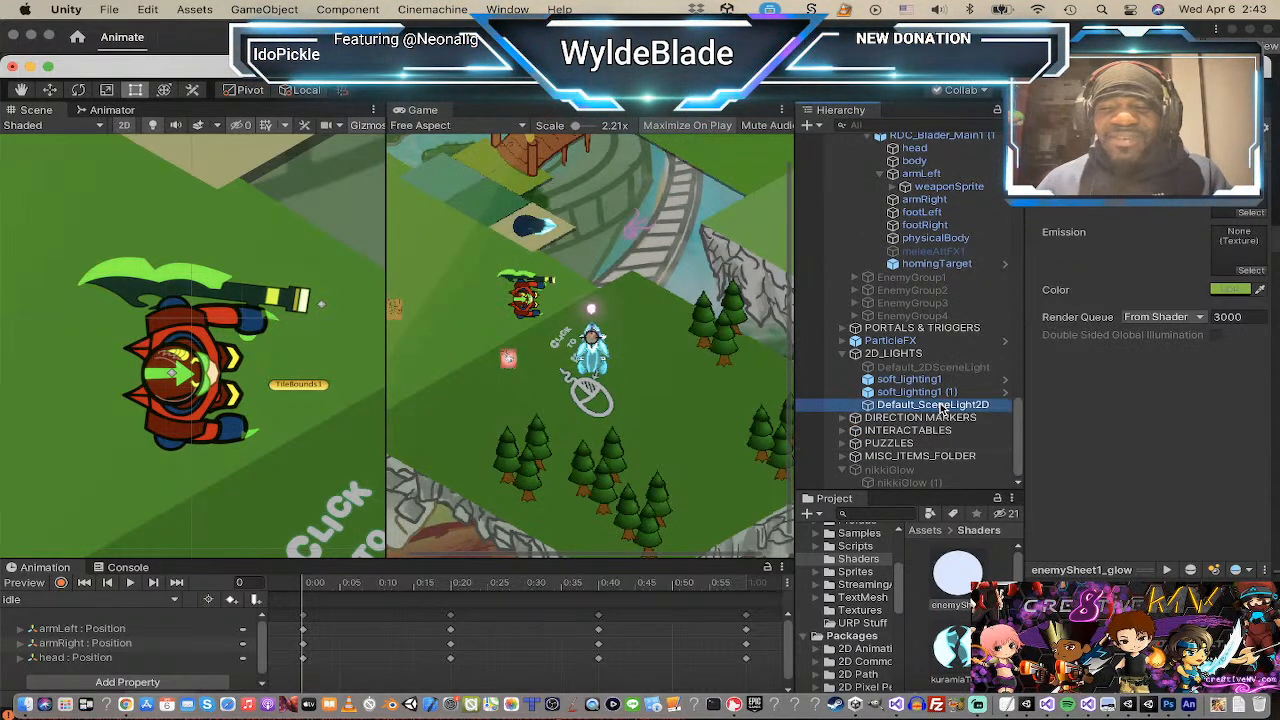
click(1067, 131)
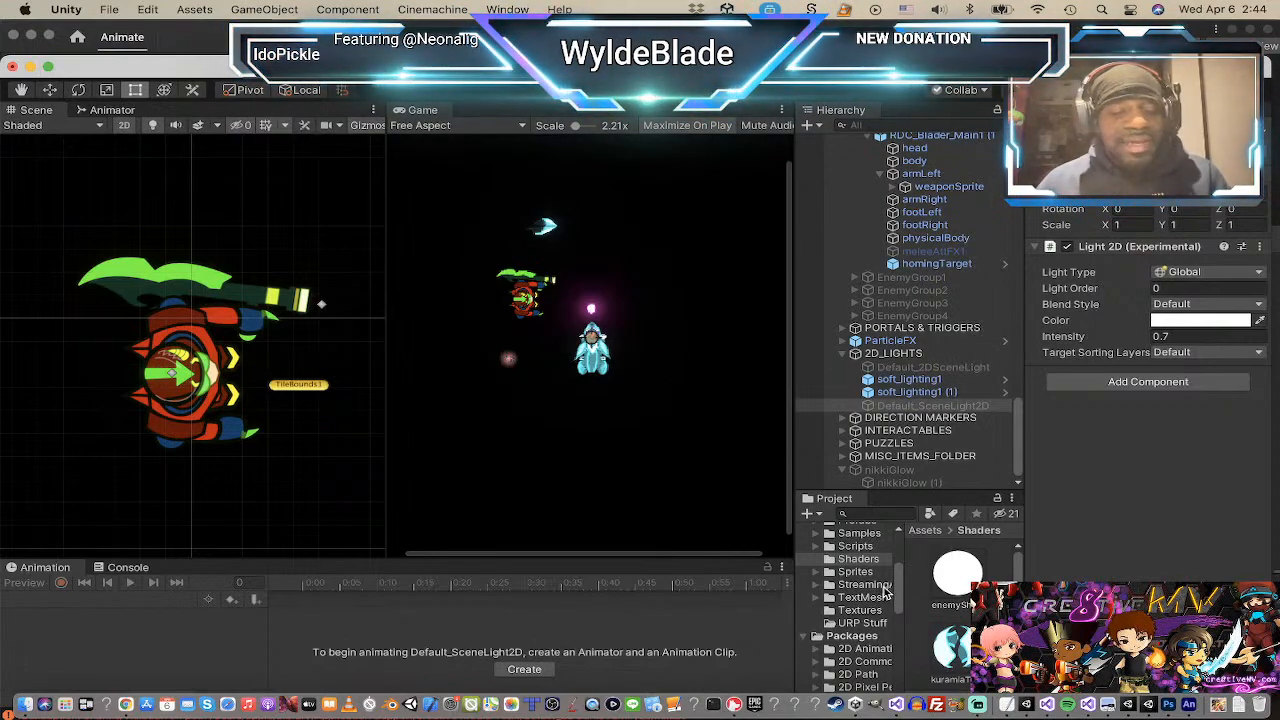
Step: Switch to Animate and examine the white and grey emission mask shapes for the Blader's head and blade up close
key(super+Tab)
click(156, 364)
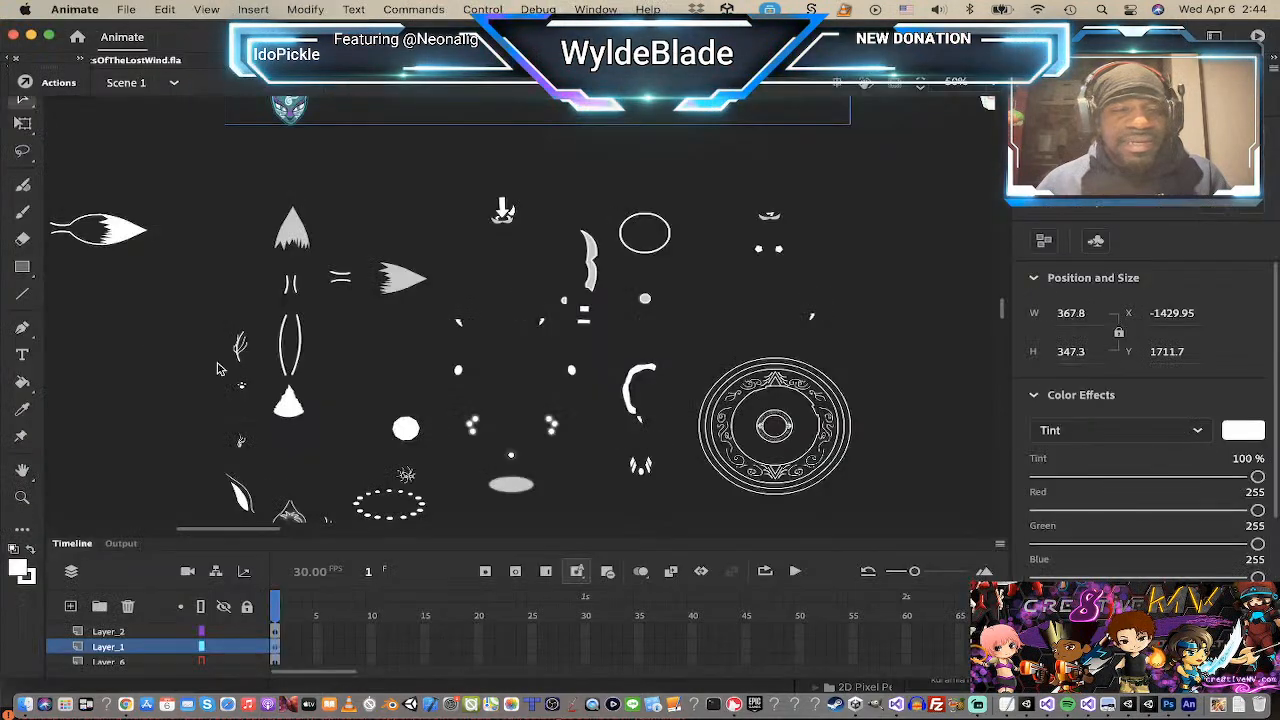
scroll(391, 402, down, 2)
scroll(391, 402, down, 3)
scroll(391, 402, up, 3)
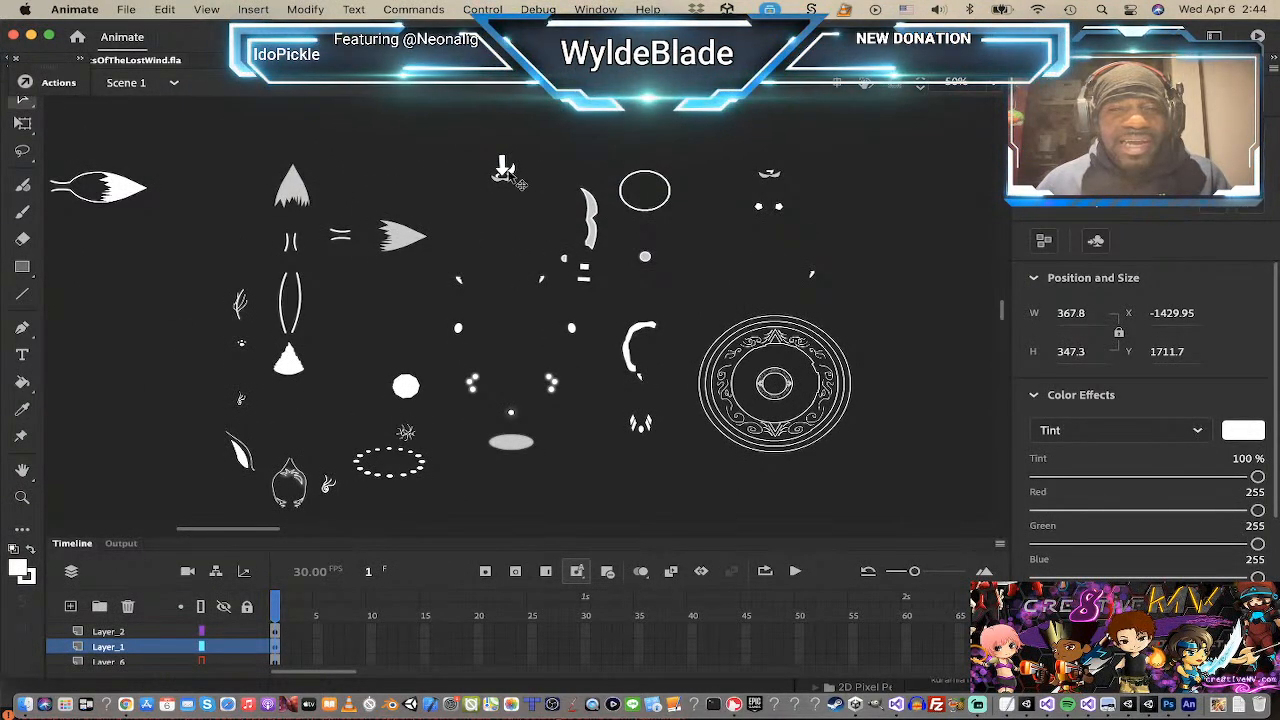
scroll(508, 176, up, 3)
click(508, 176)
key(z)
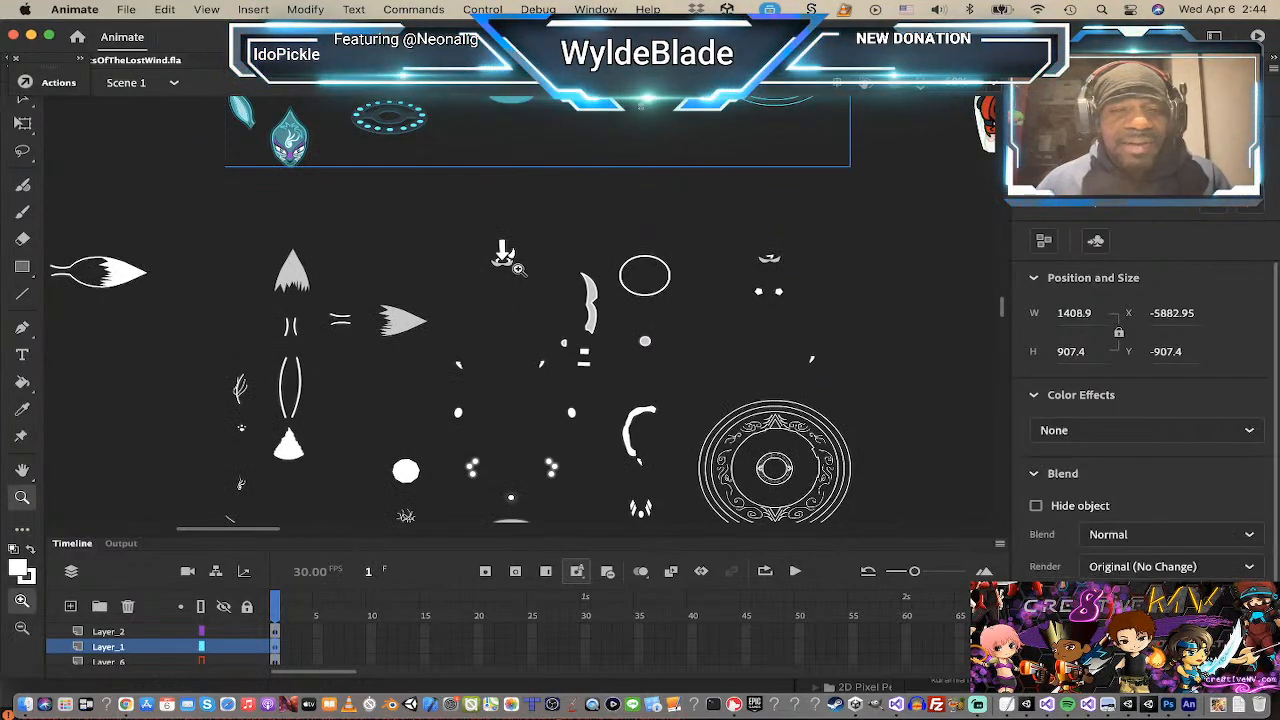
click(506, 266)
click(499, 312)
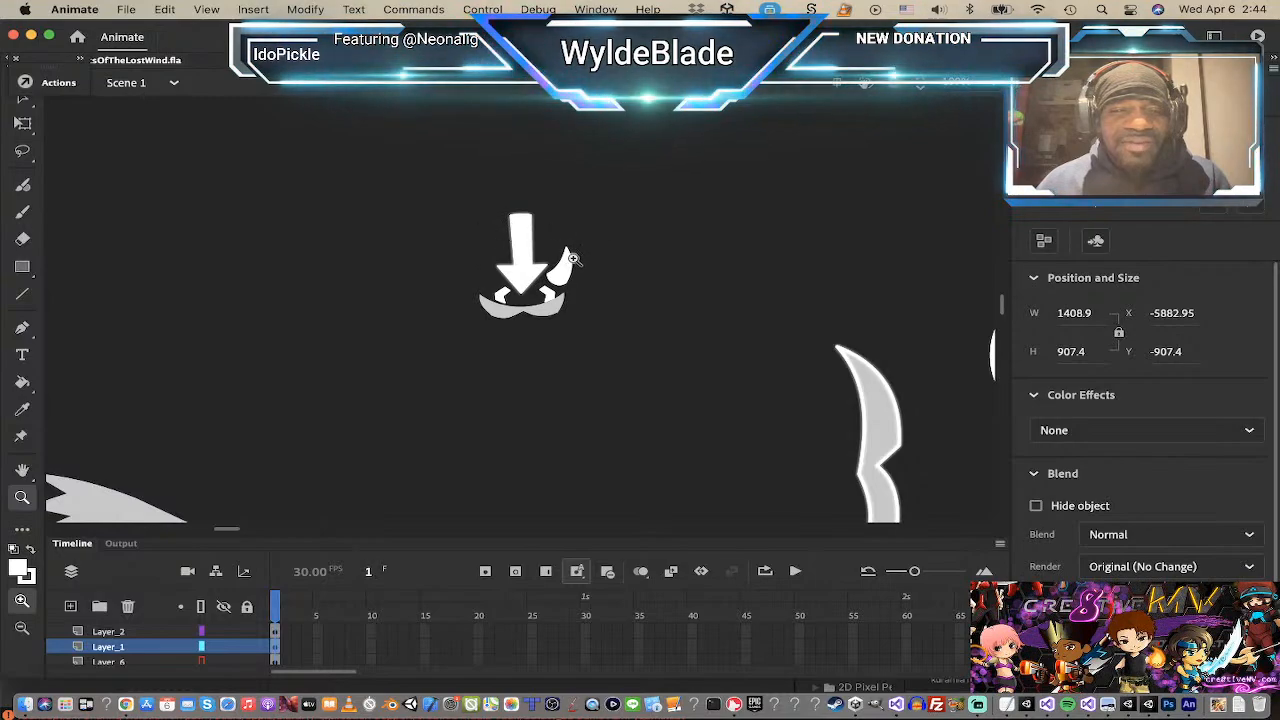
scroll(749, 421, down, 5)
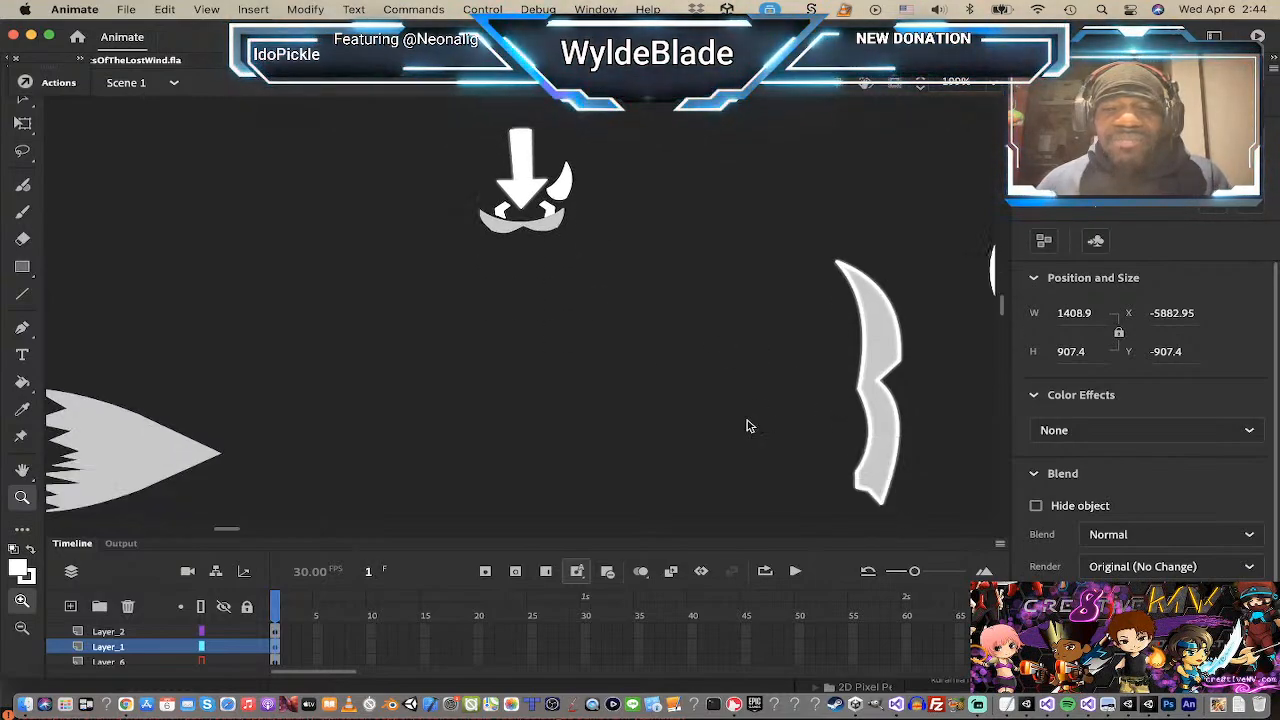
scroll(872, 242, up, 6)
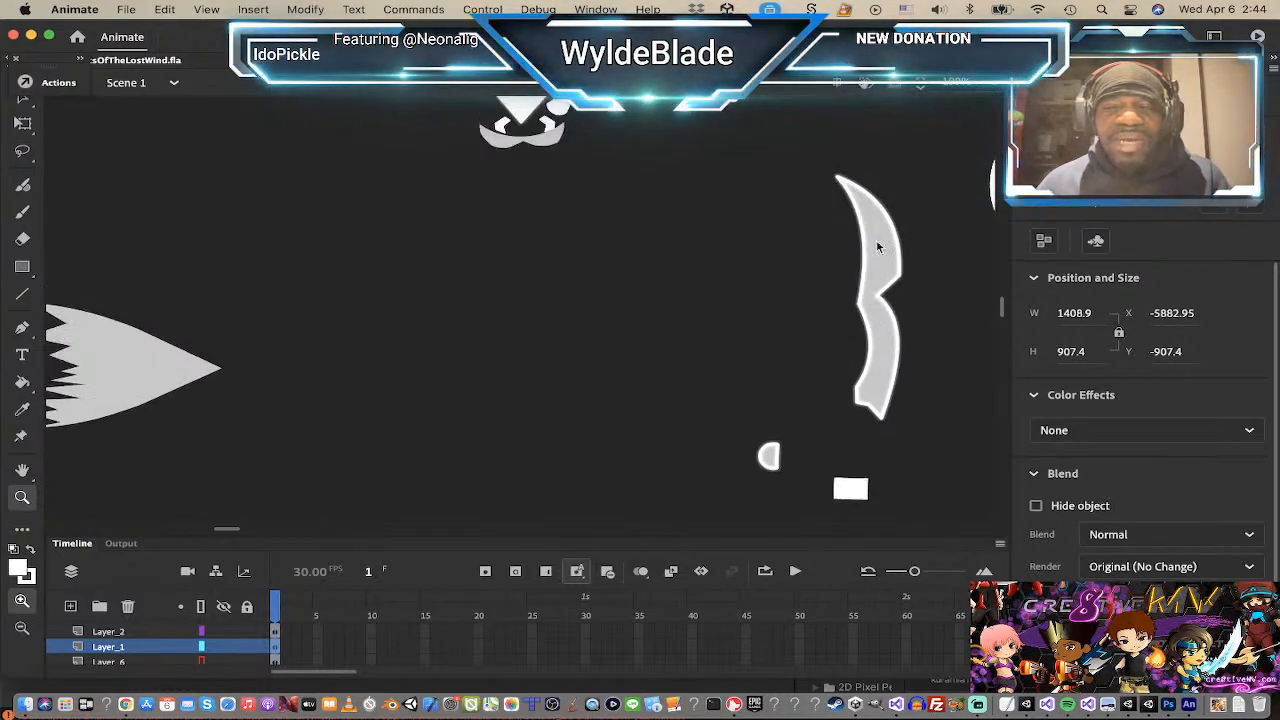
scroll(884, 394, down, 2)
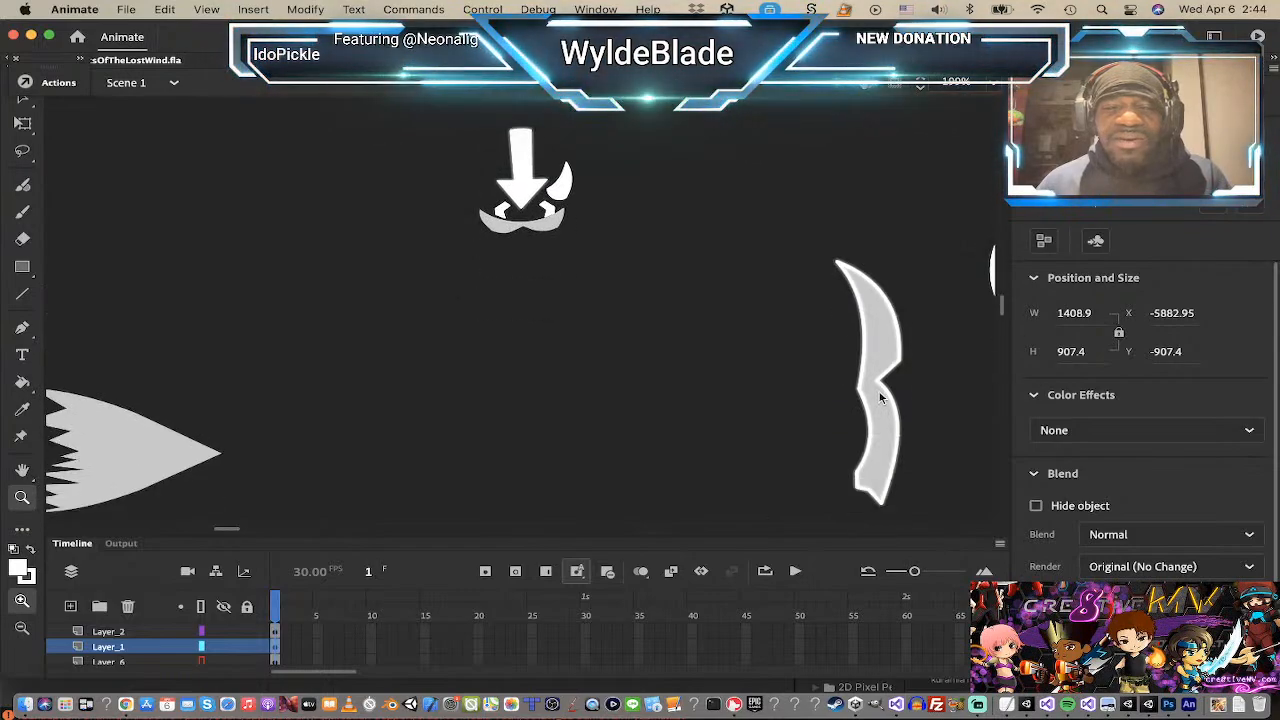
scroll(757, 337, up, 1)
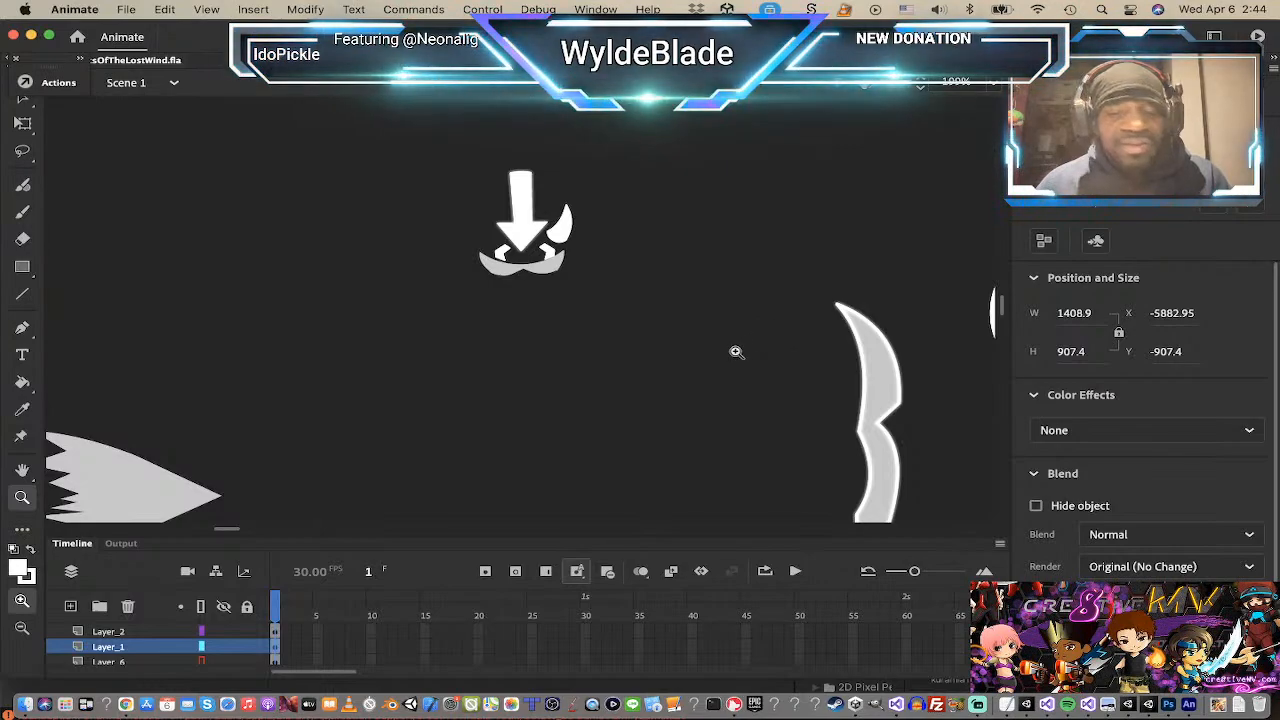
scroll(737, 352, down, 2)
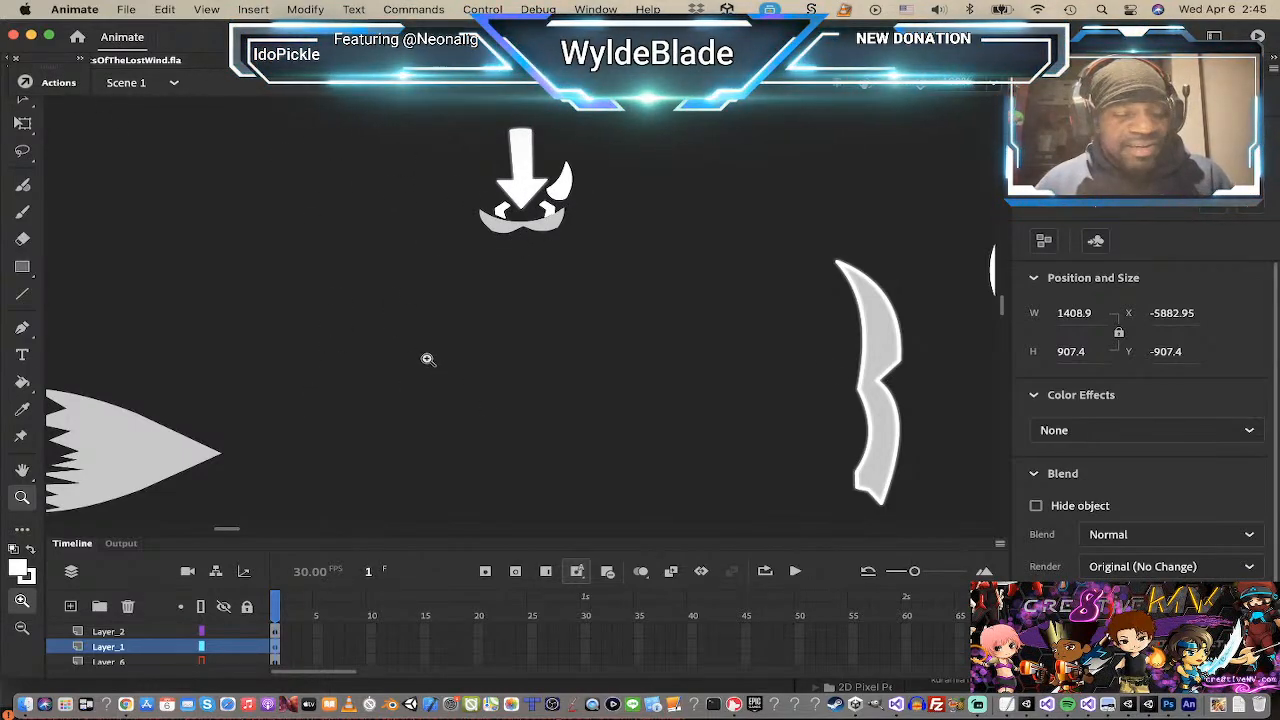
Step: Switch back to Unity and raise the enemySheet1_glow 1 material's HDR color intensity to 1.2
key(super+Tab)
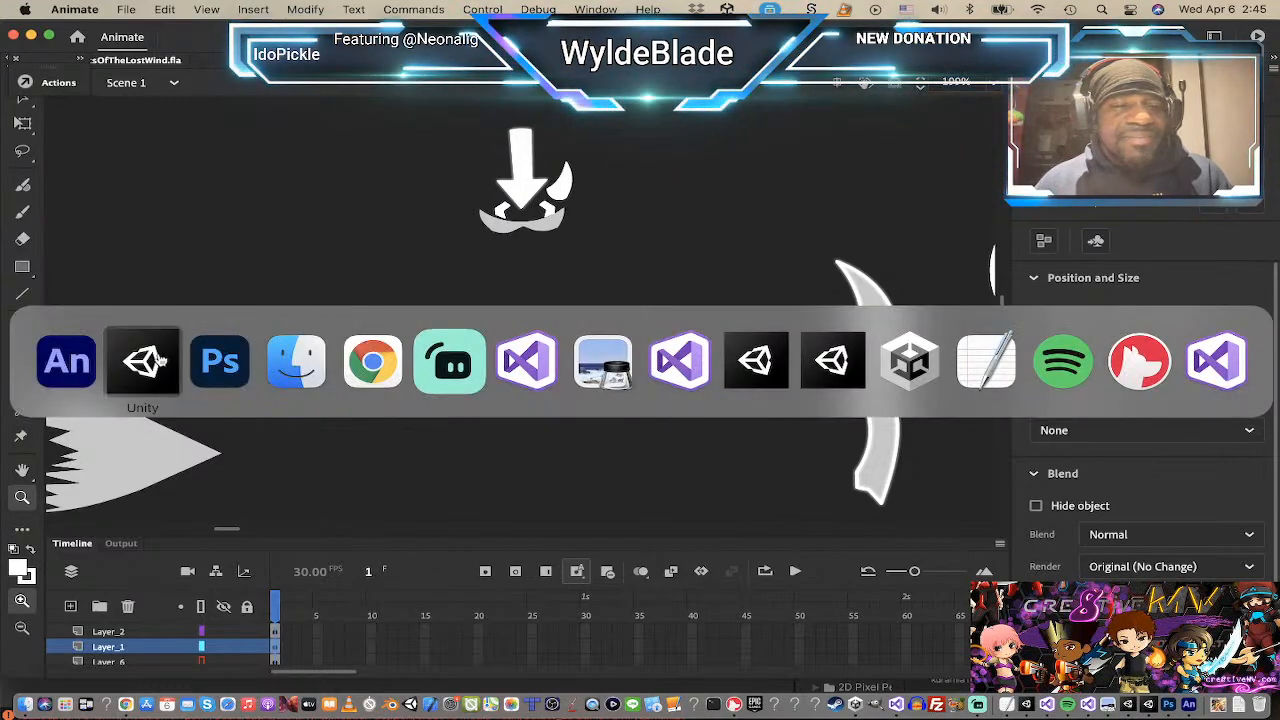
click(160, 360)
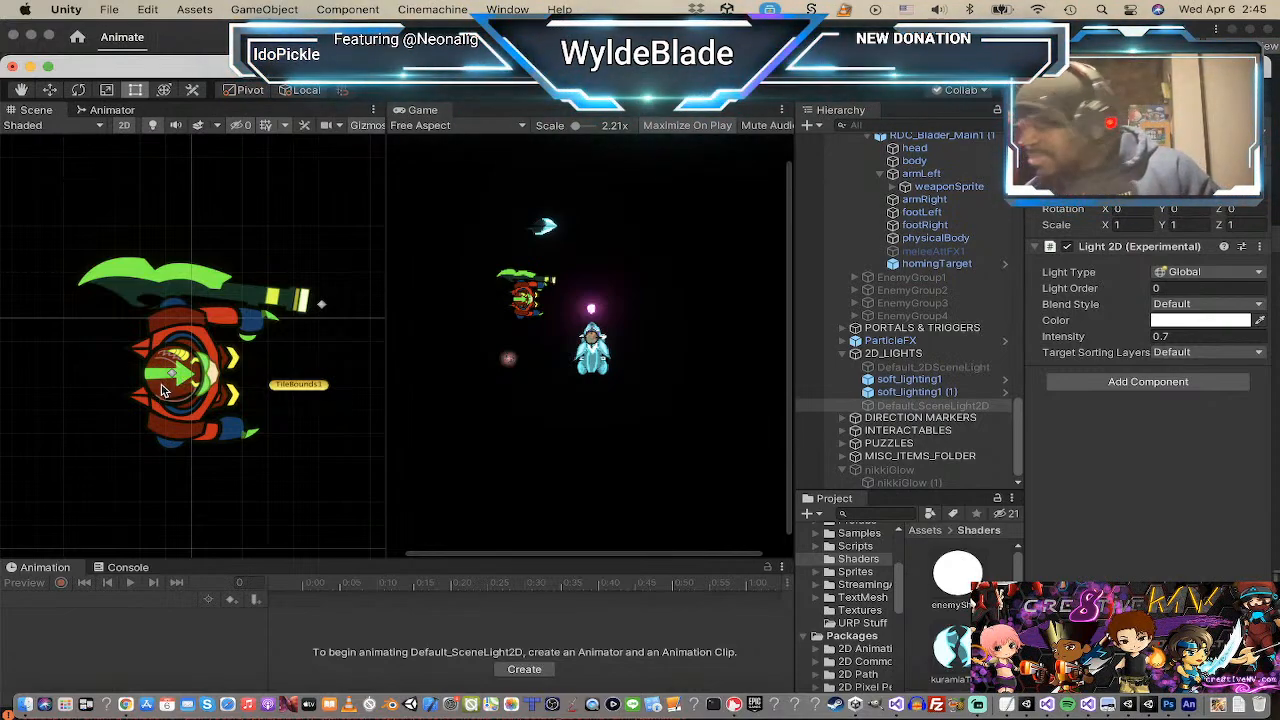
scroll(165, 370, up, 5)
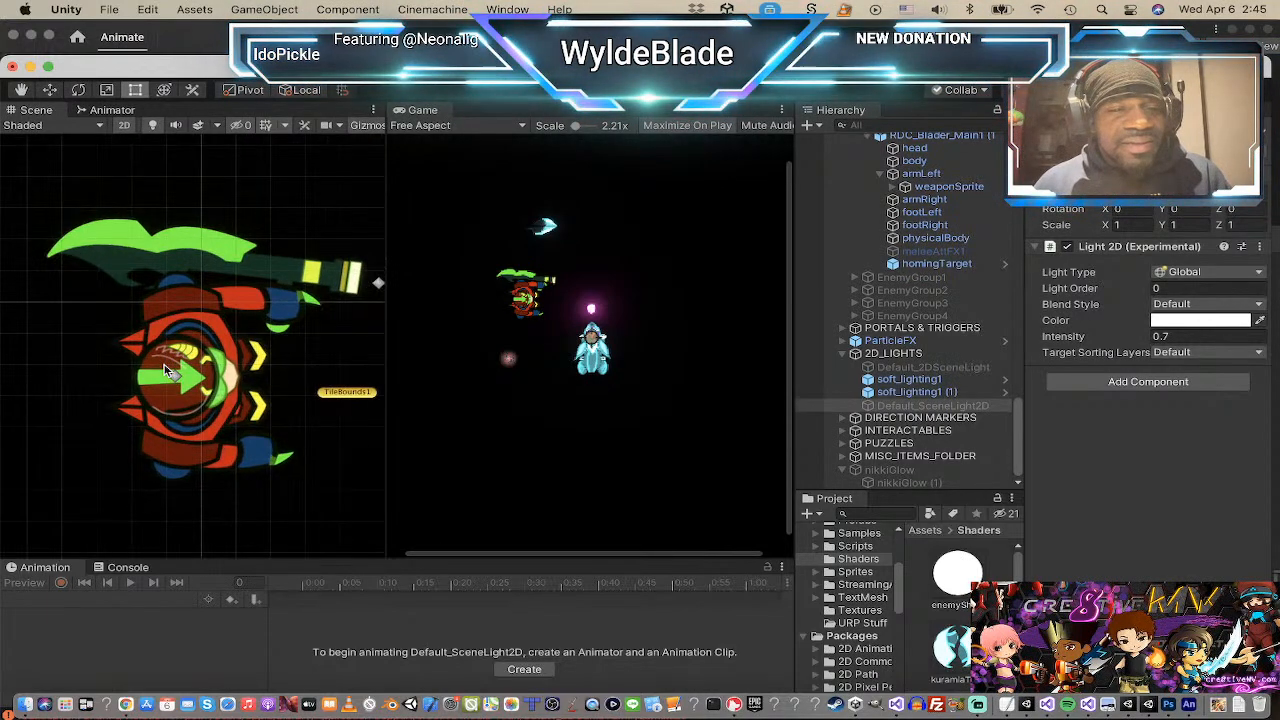
scroll(164, 366, down, 3)
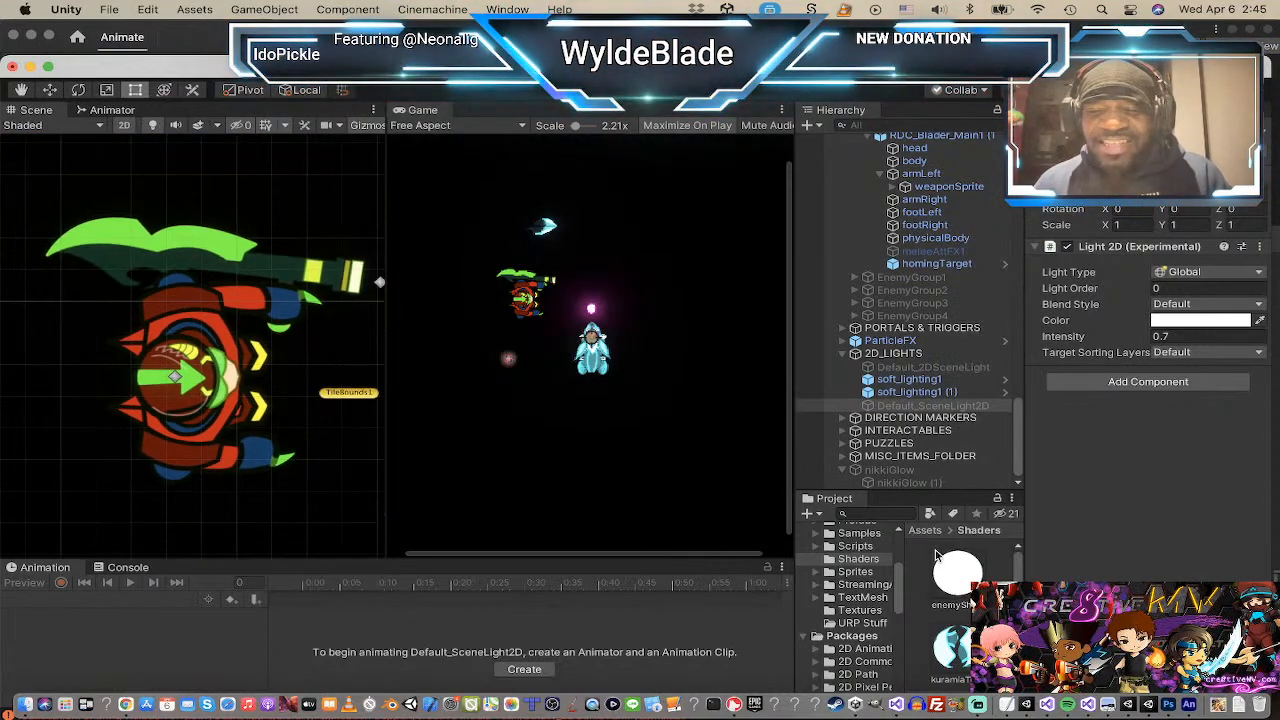
click(958, 578)
click(1241, 291)
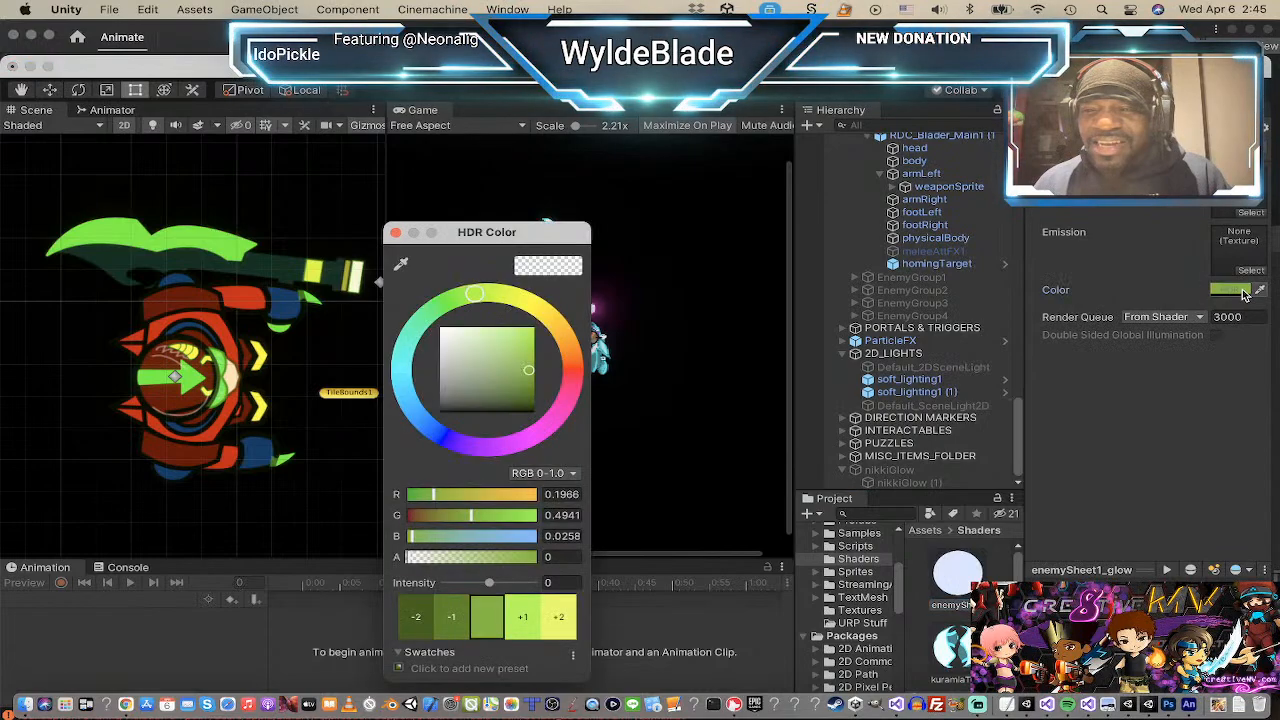
click(522, 617)
click(528, 621)
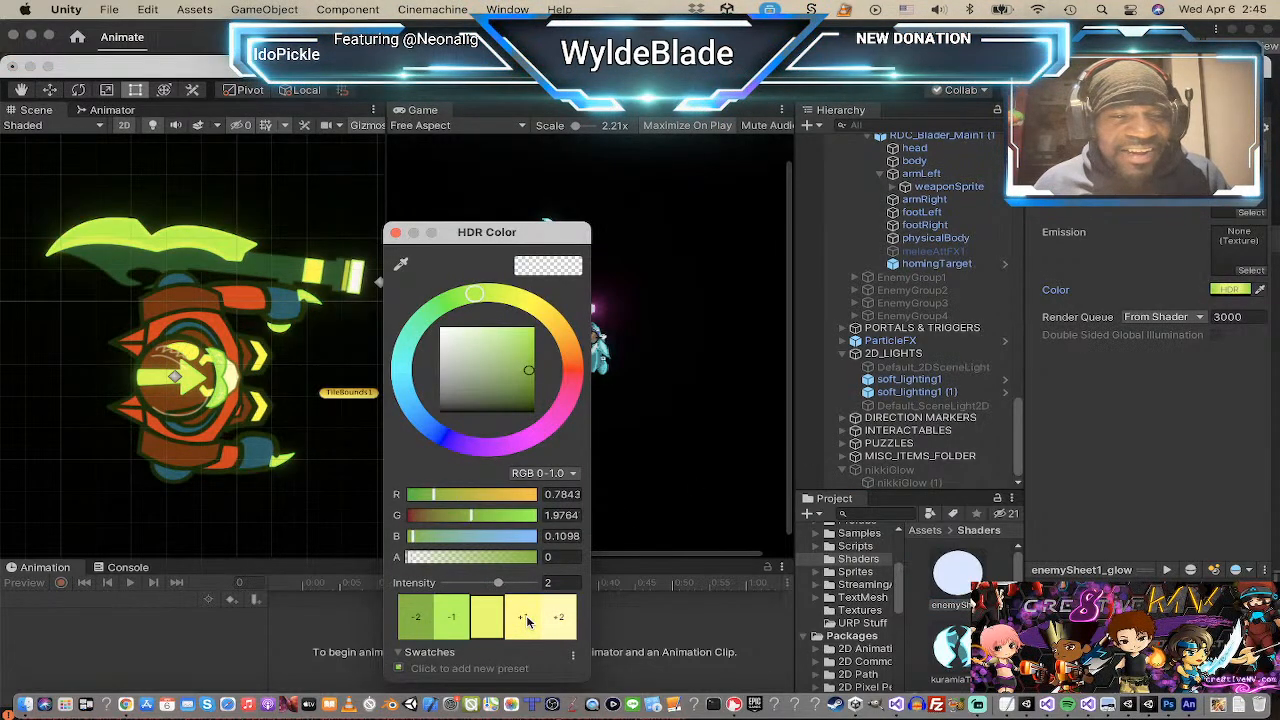
click(456, 618)
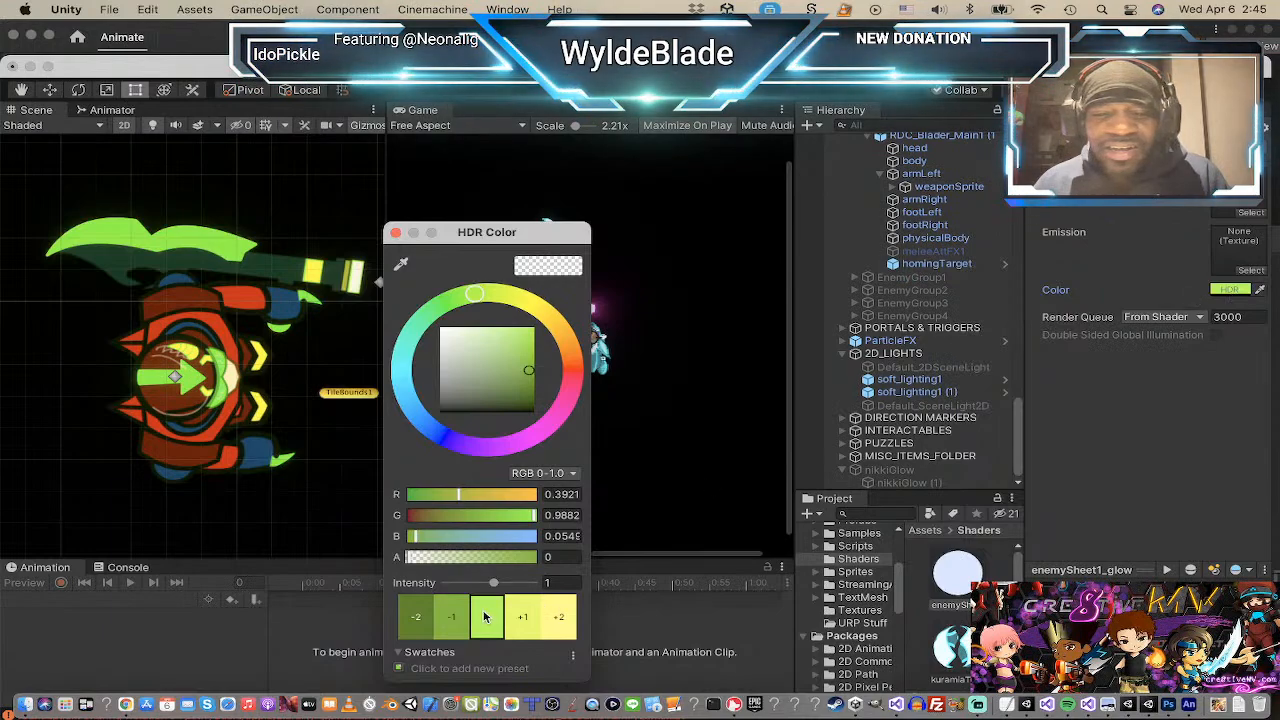
drag(490, 585, 494, 585)
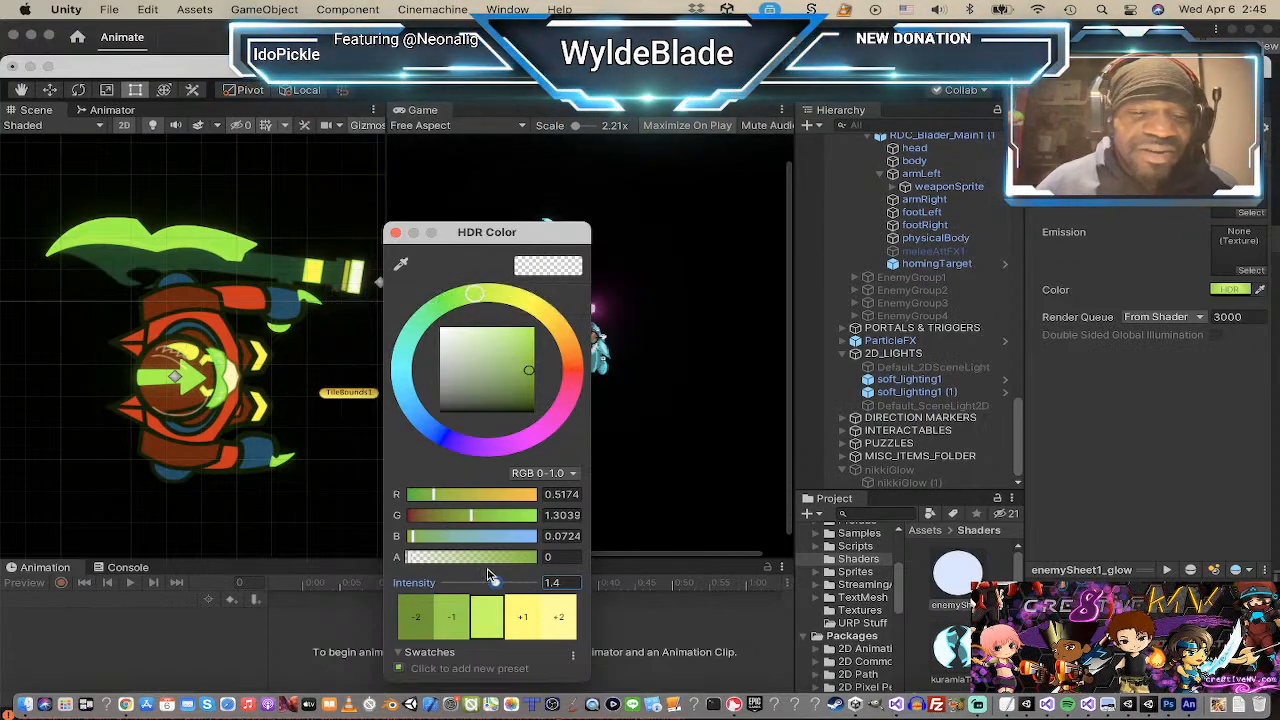
drag(498, 585, 494, 582)
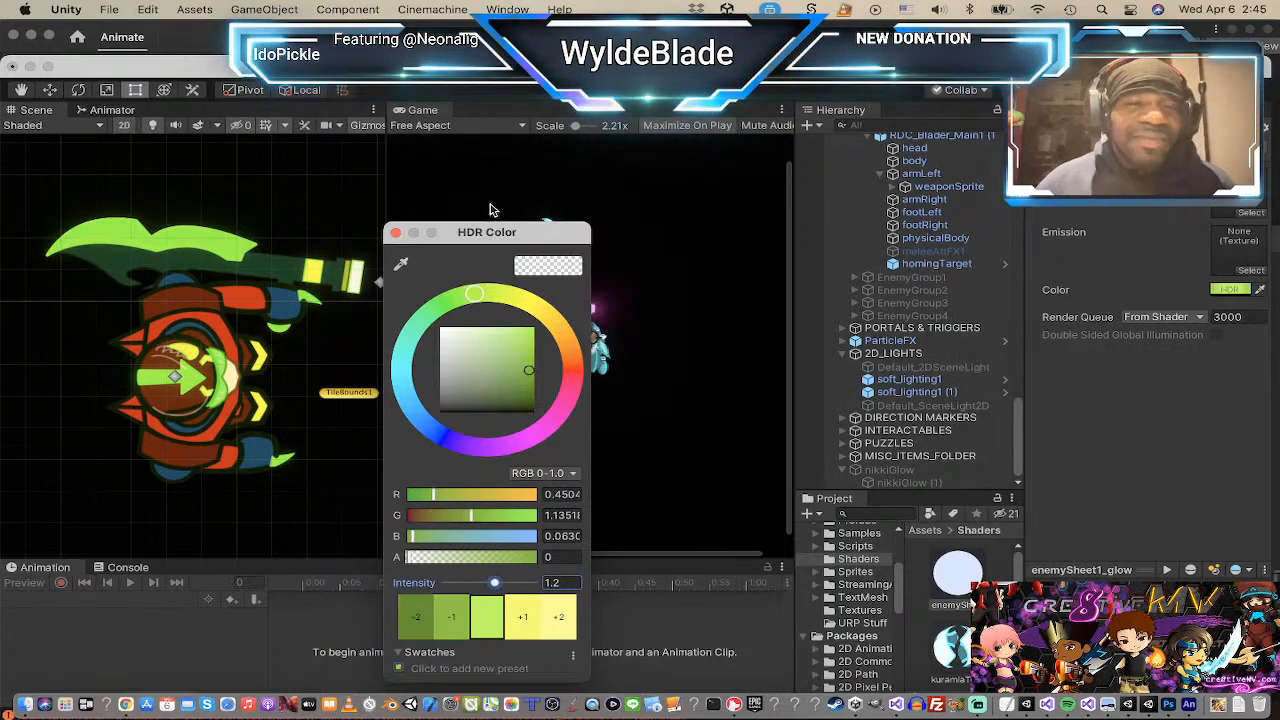
Step: Inspect the green glow on the Blader's blade, head and hands in the dark scene, both close up and from afar
scroll(255, 355, down, 6)
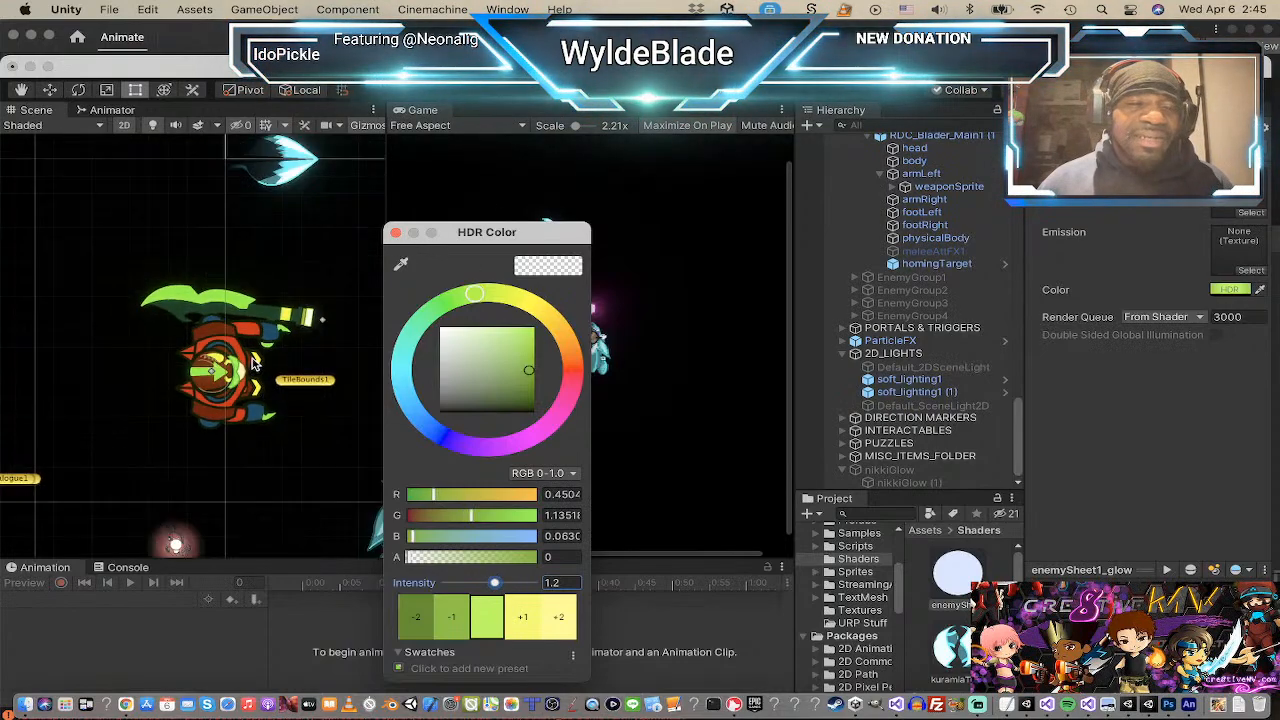
scroll(260, 350, up, 8)
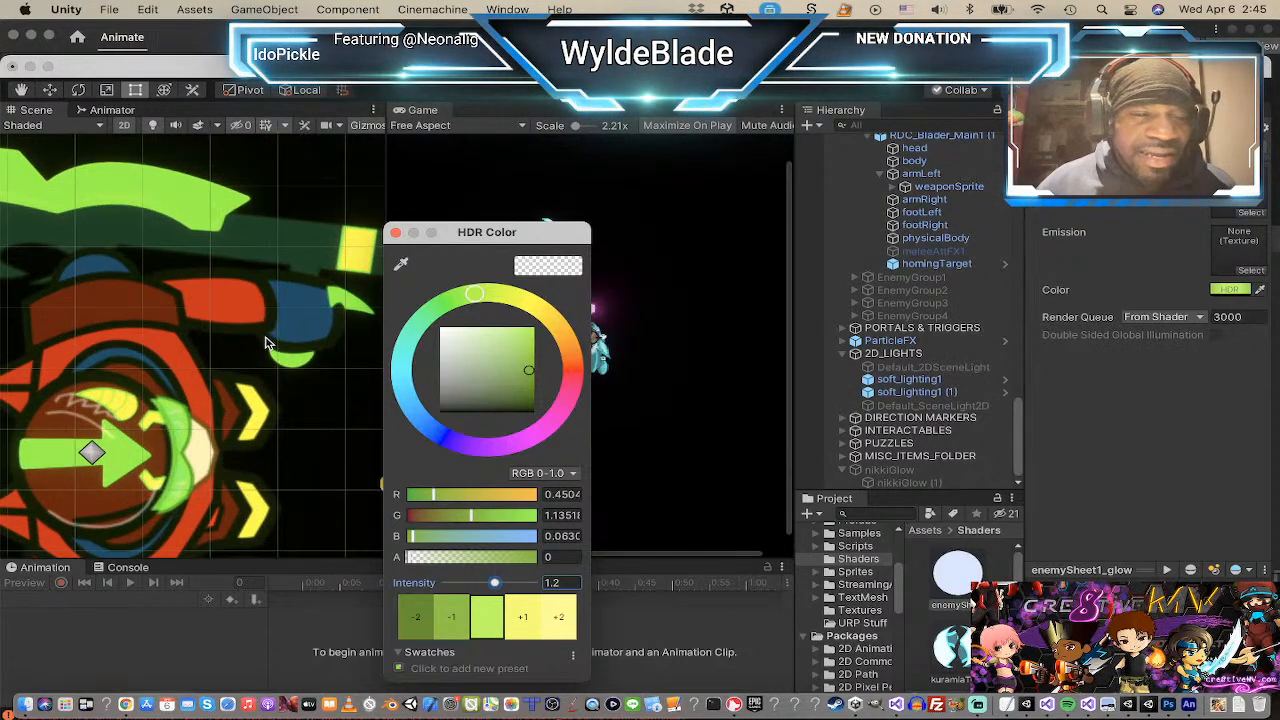
scroll(268, 342, down, 3)
scroll(268, 342, up, 3)
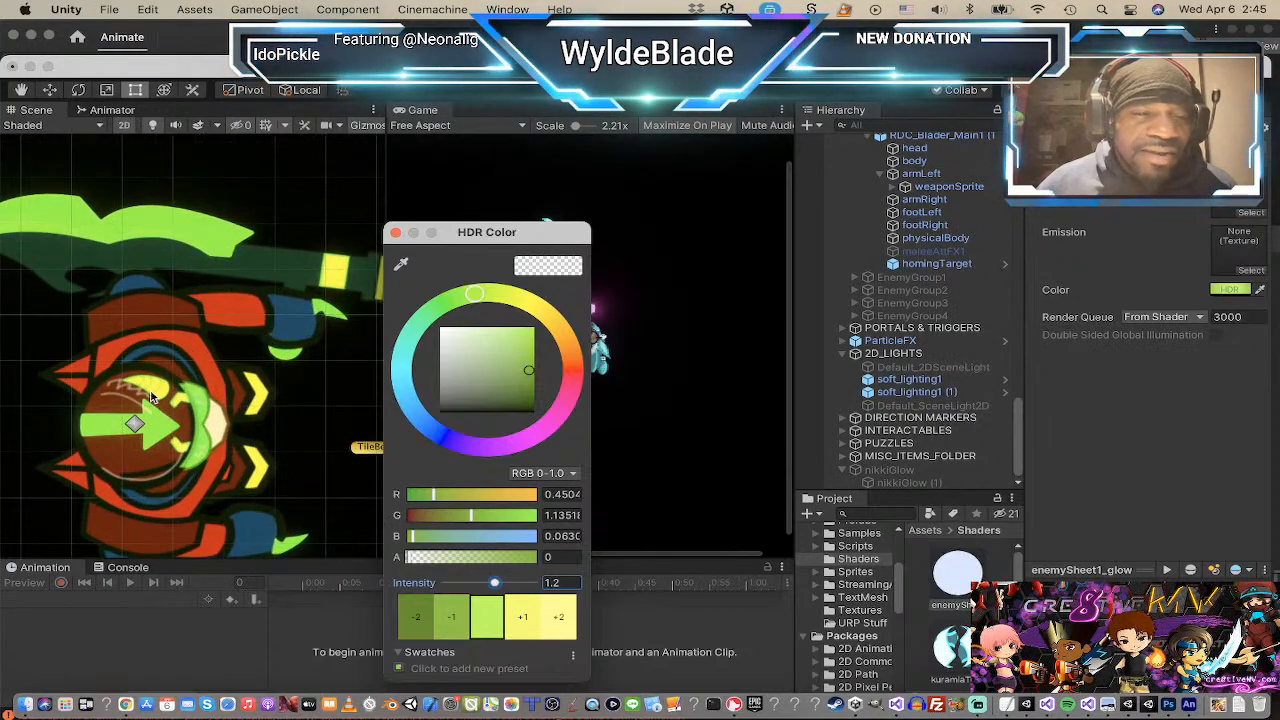
scroll(175, 385, down, 8)
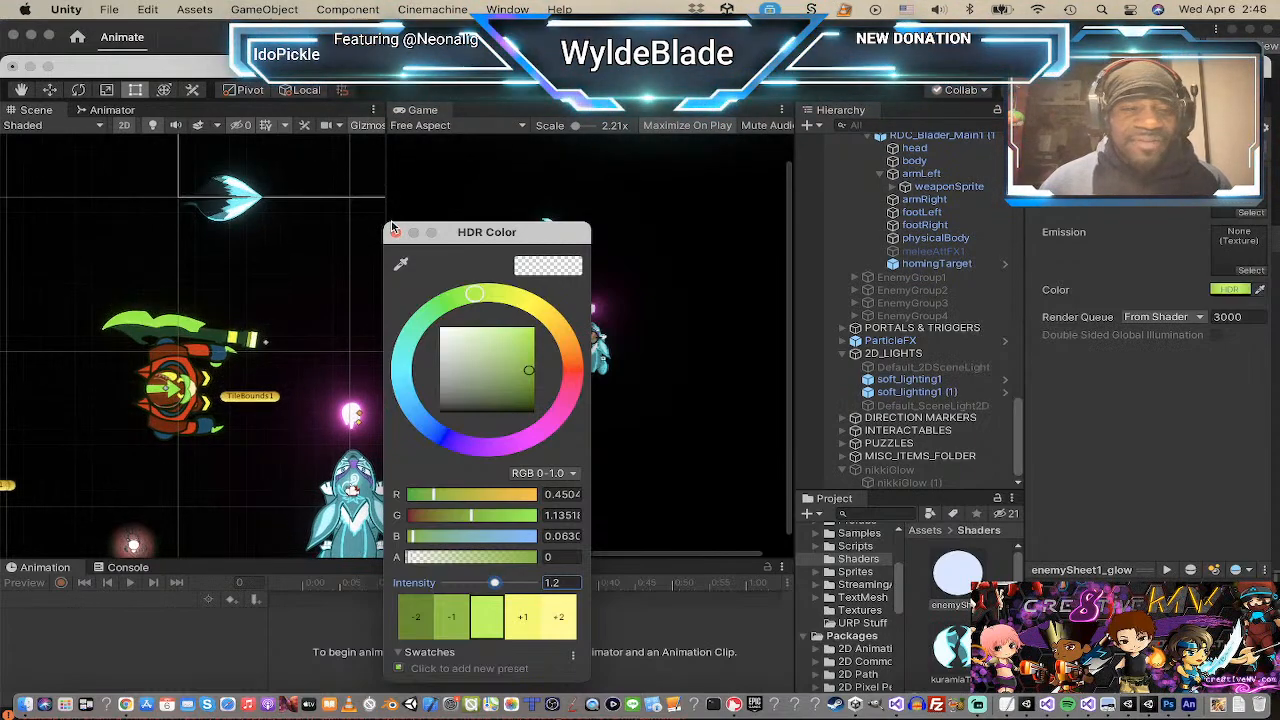
click(396, 233)
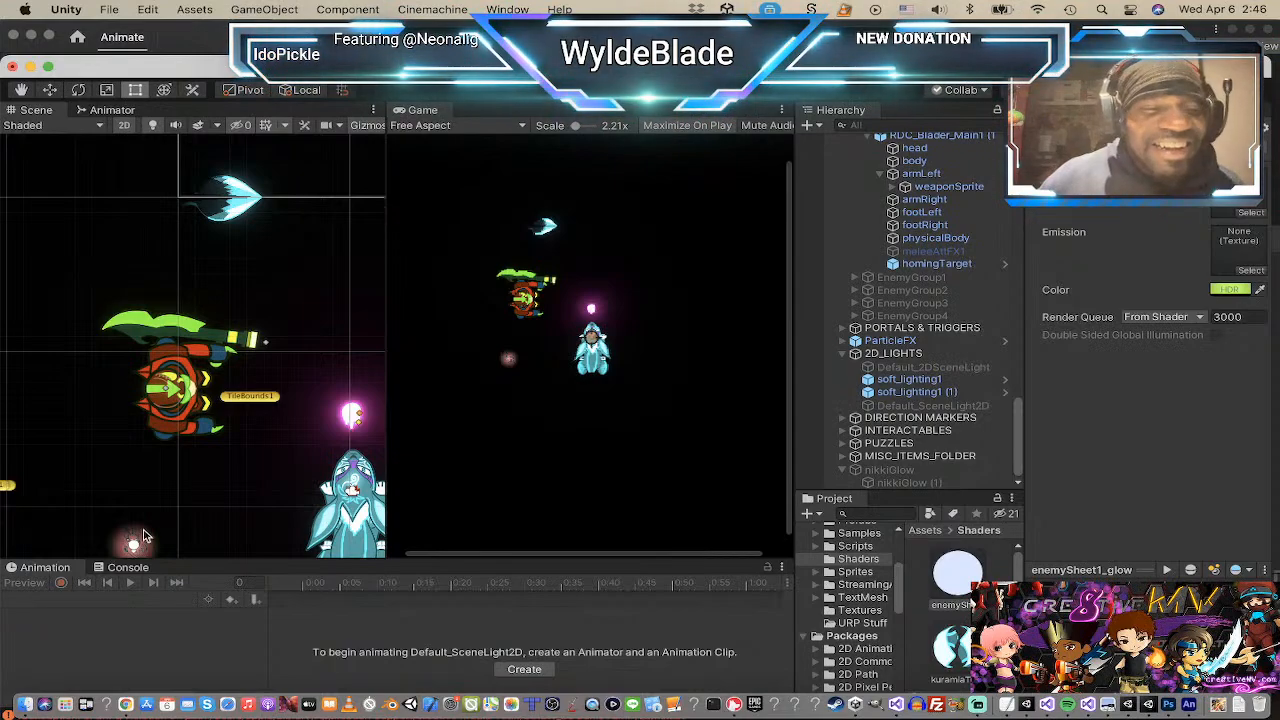
scroll(218, 410, up, 5)
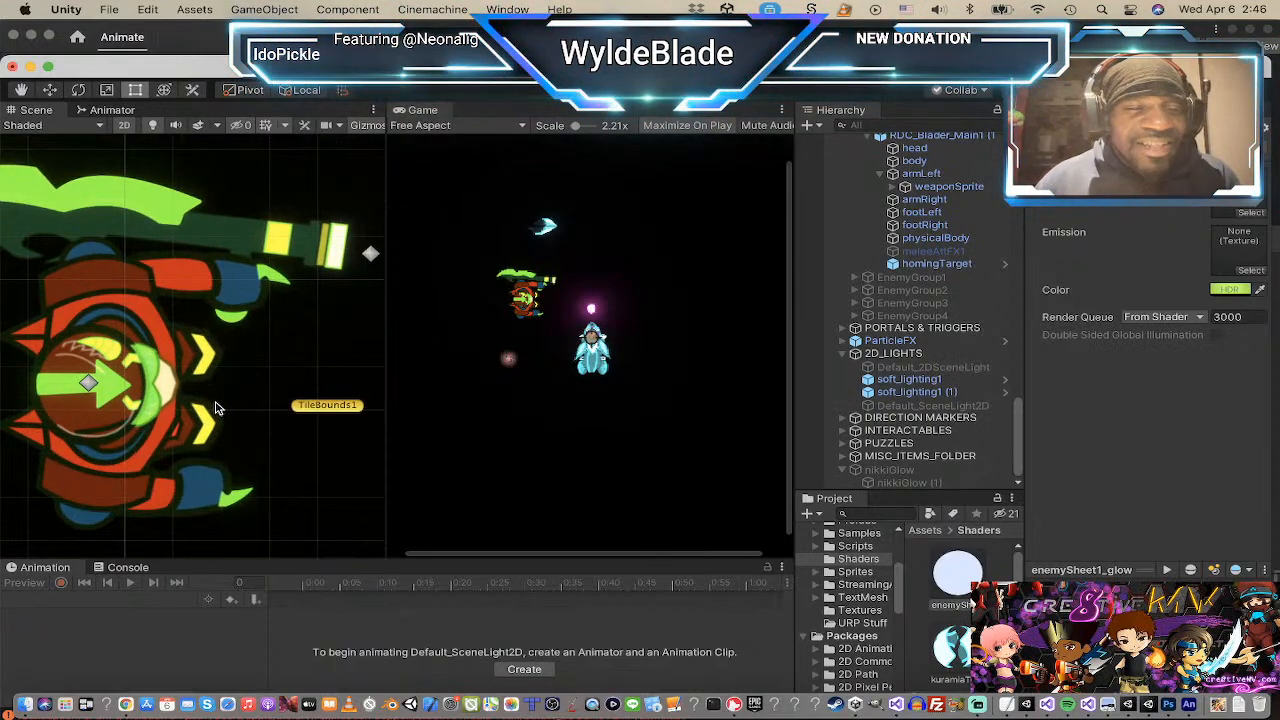
Step: Examine the Blader's green blade, head and hands and its yellow chevrons up close and in the enlarged game preview
scroll(213, 401, down, 1)
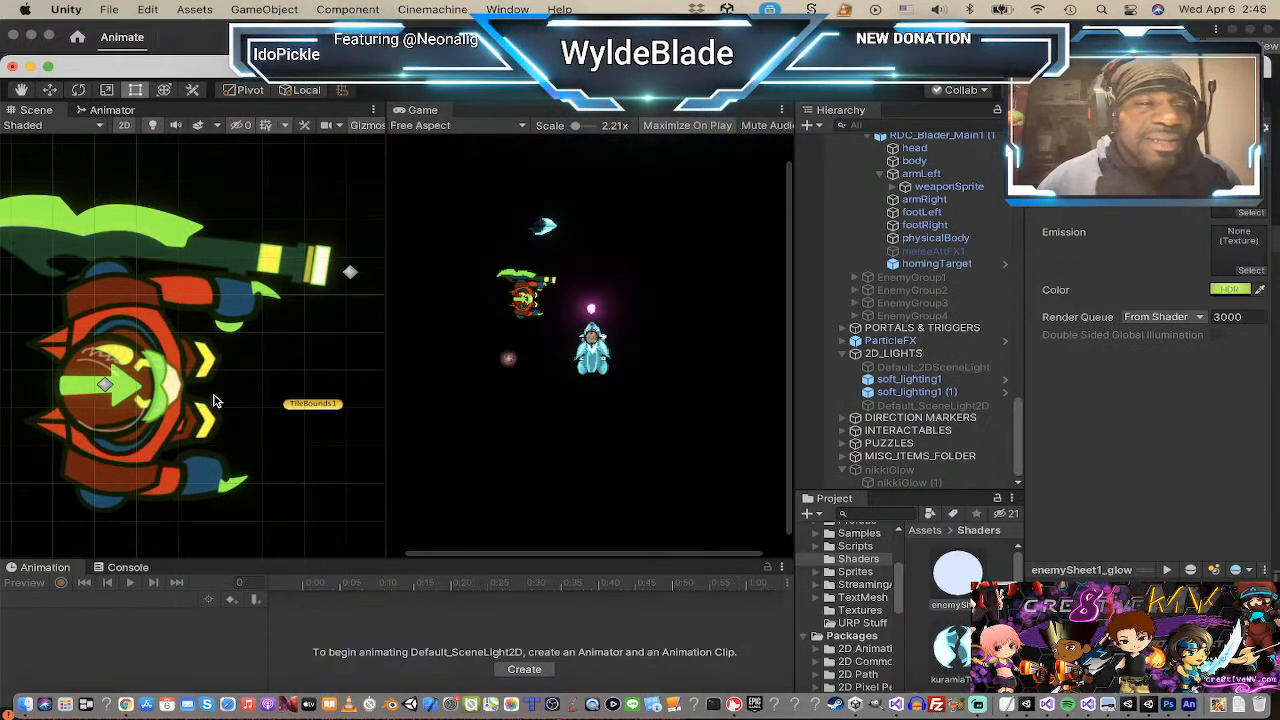
scroll(110, 371, up, 4)
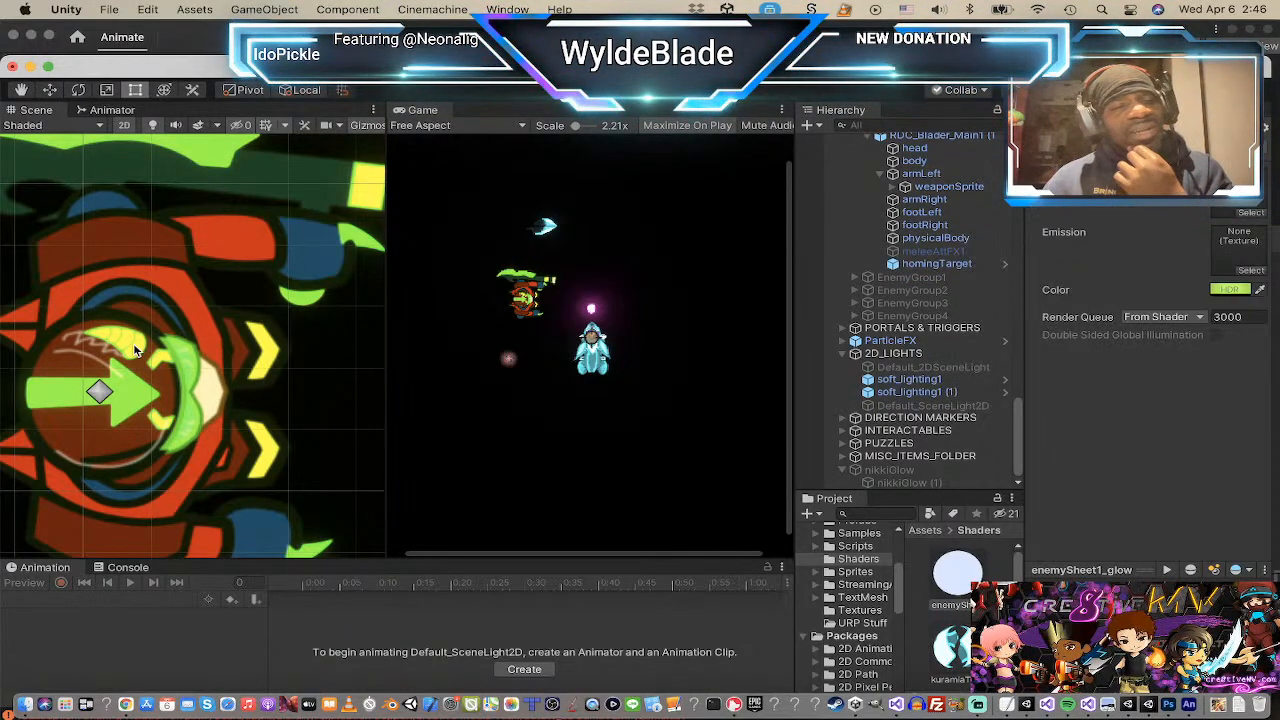
scroll(137, 350, down, 3)
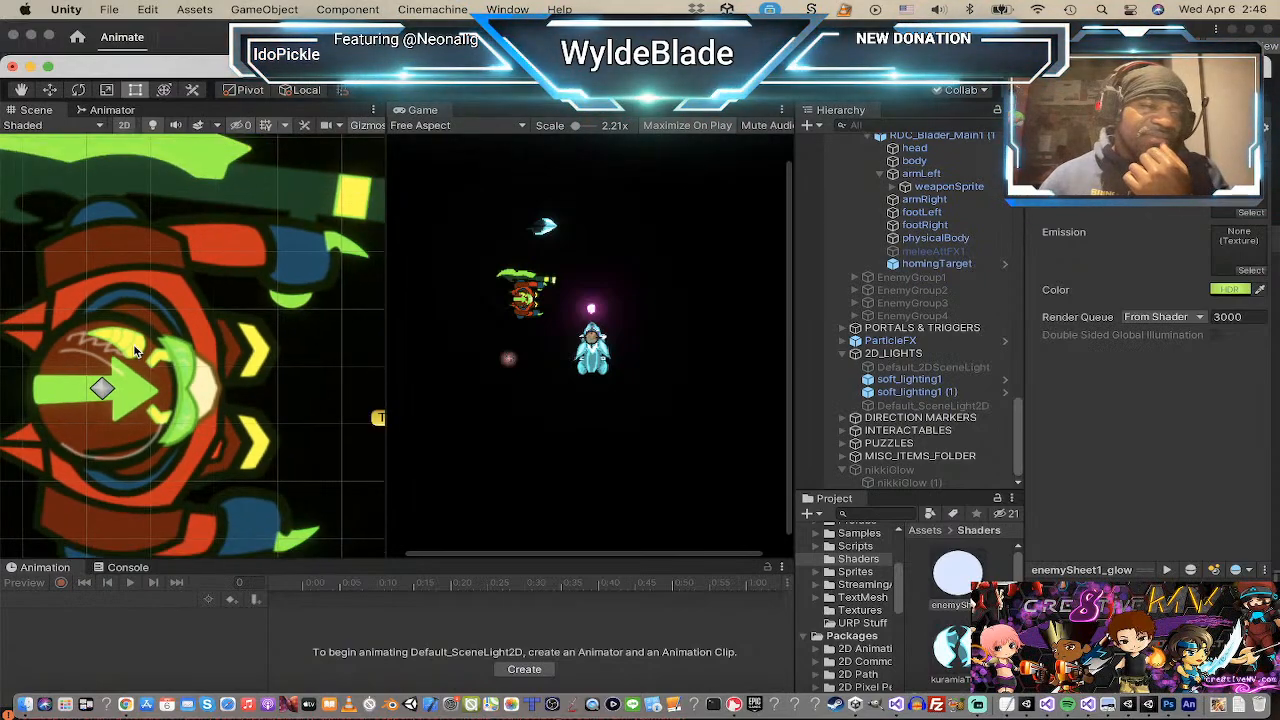
scroll(137, 350, down, 2)
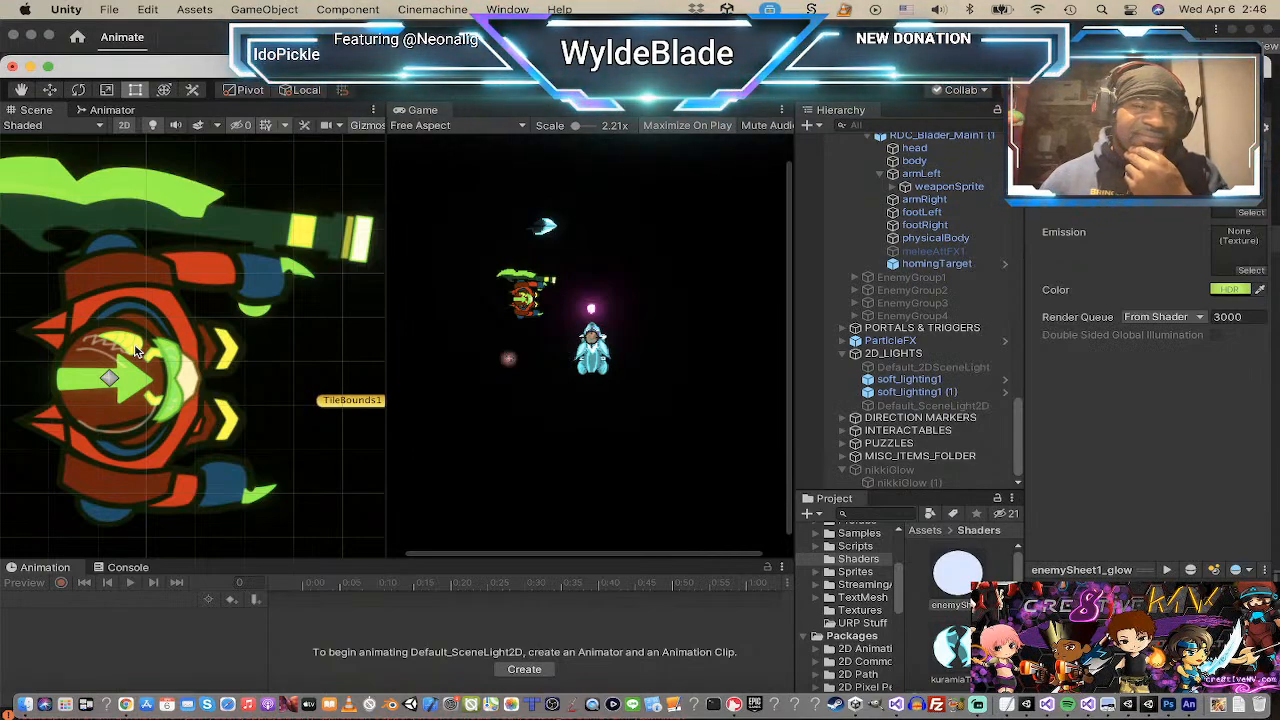
scroll(137, 350, down, 2)
scroll(137, 350, up, 2)
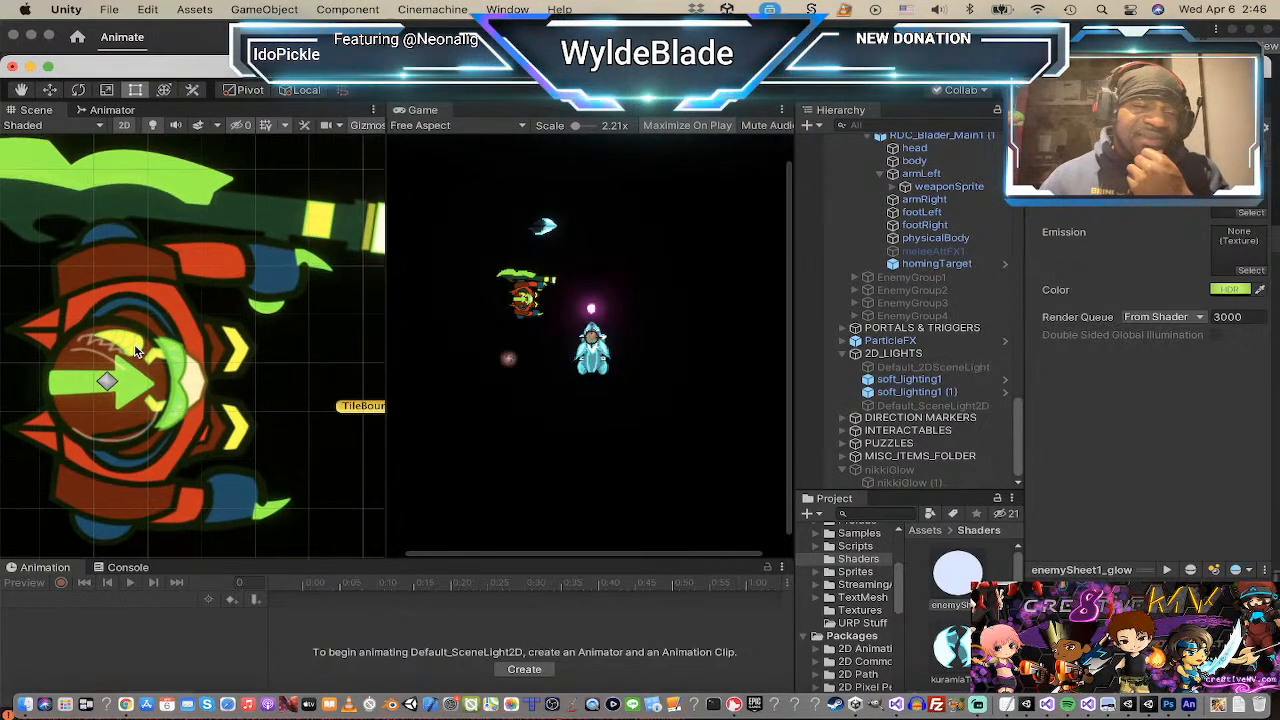
scroll(137, 350, up, 3)
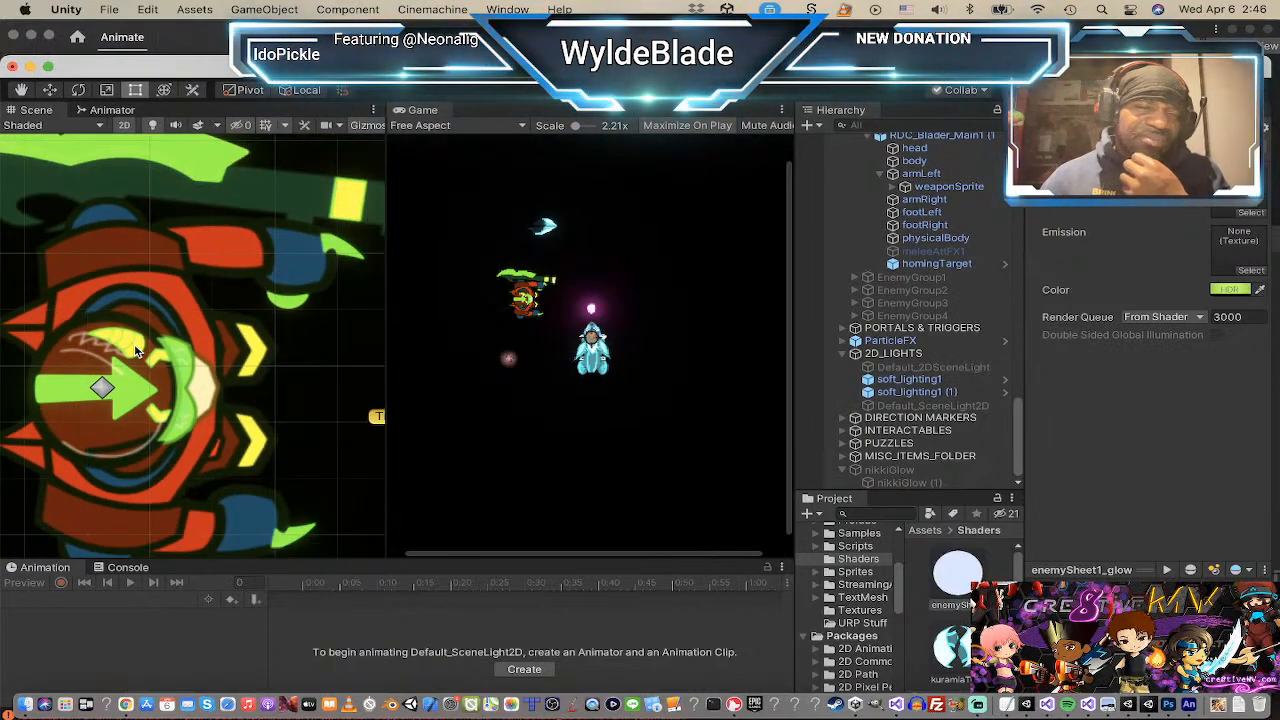
scroll(137, 350, down, 2)
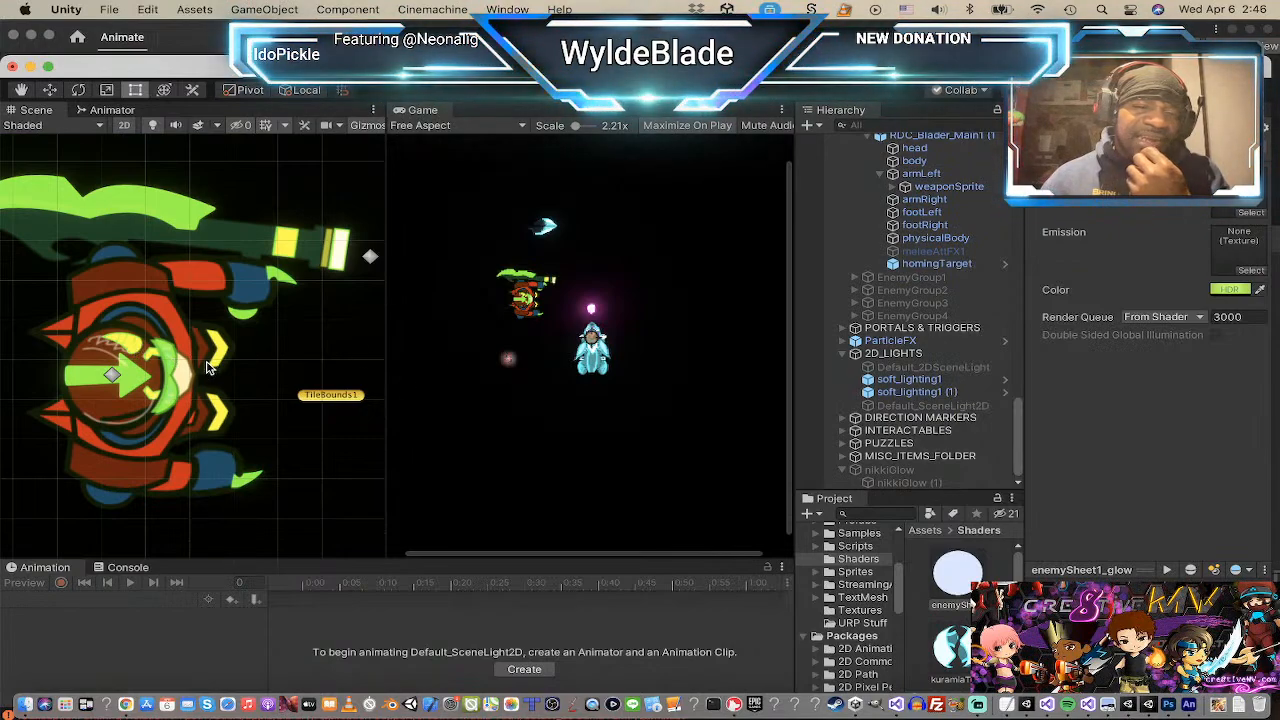
scroll(206, 368, up, 3)
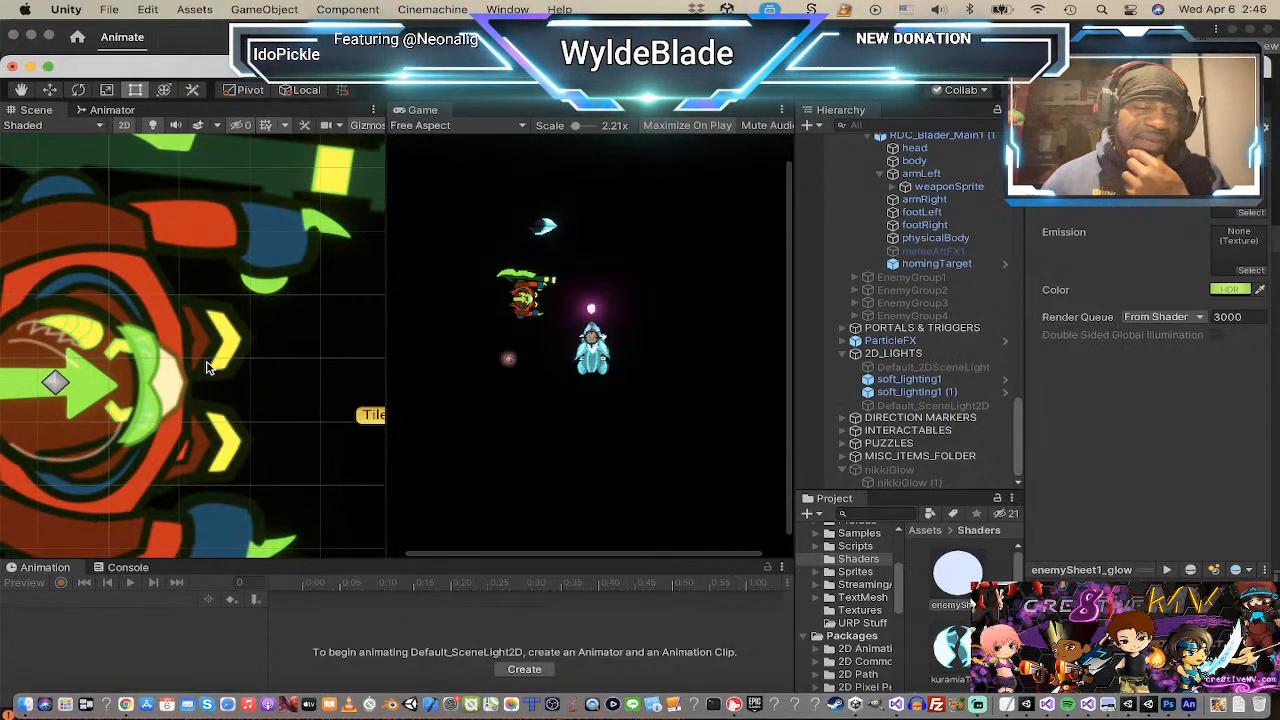
scroll(207, 368, down, 3)
scroll(207, 368, down, 1)
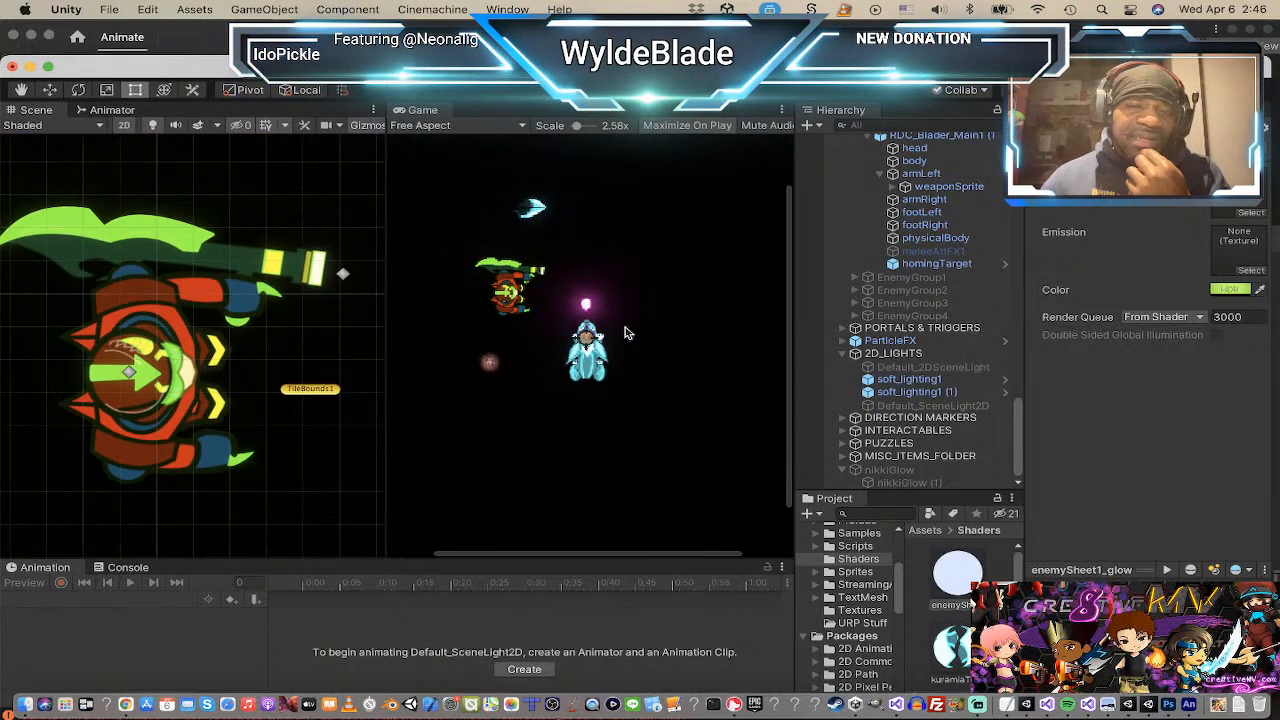
scroll(659, 340, up, 2)
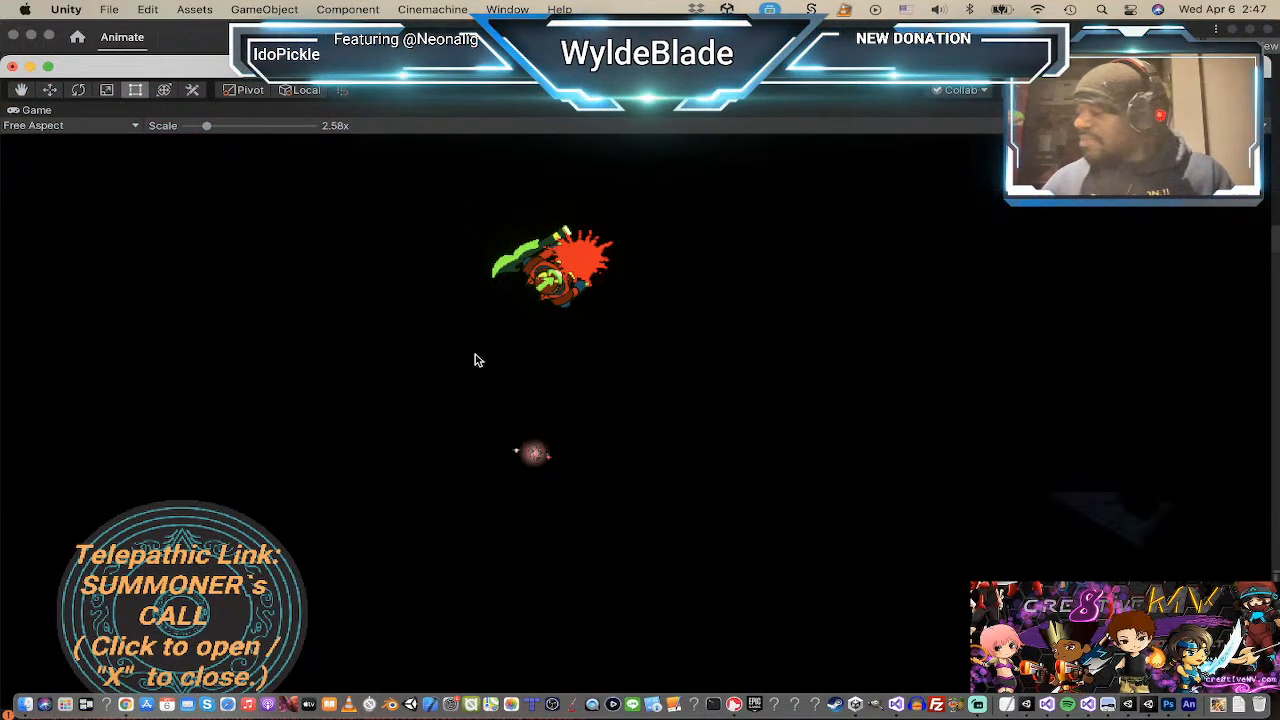
Step: Restore the maximized Game view and compare the Blader's glow with the surrounding glowing objects in a wider scene view
key(shift+space)
scroll(251, 394, down, 5)
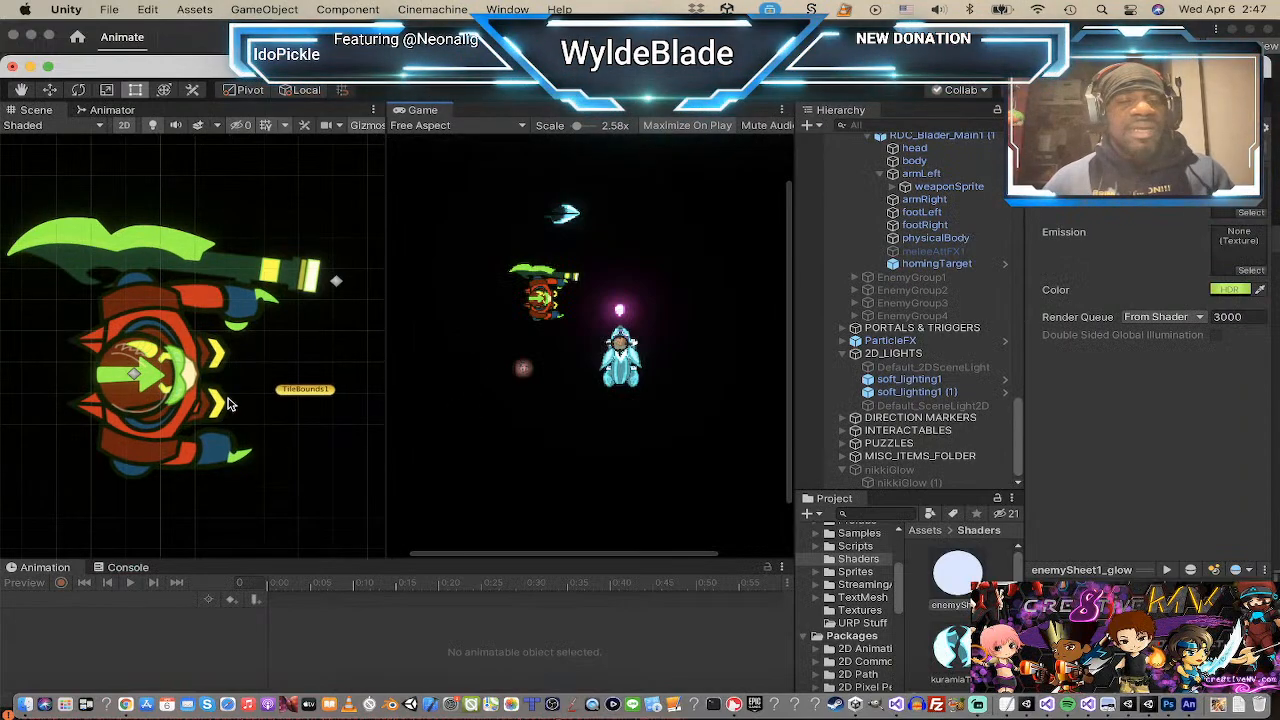
scroll(251, 394, down, 6)
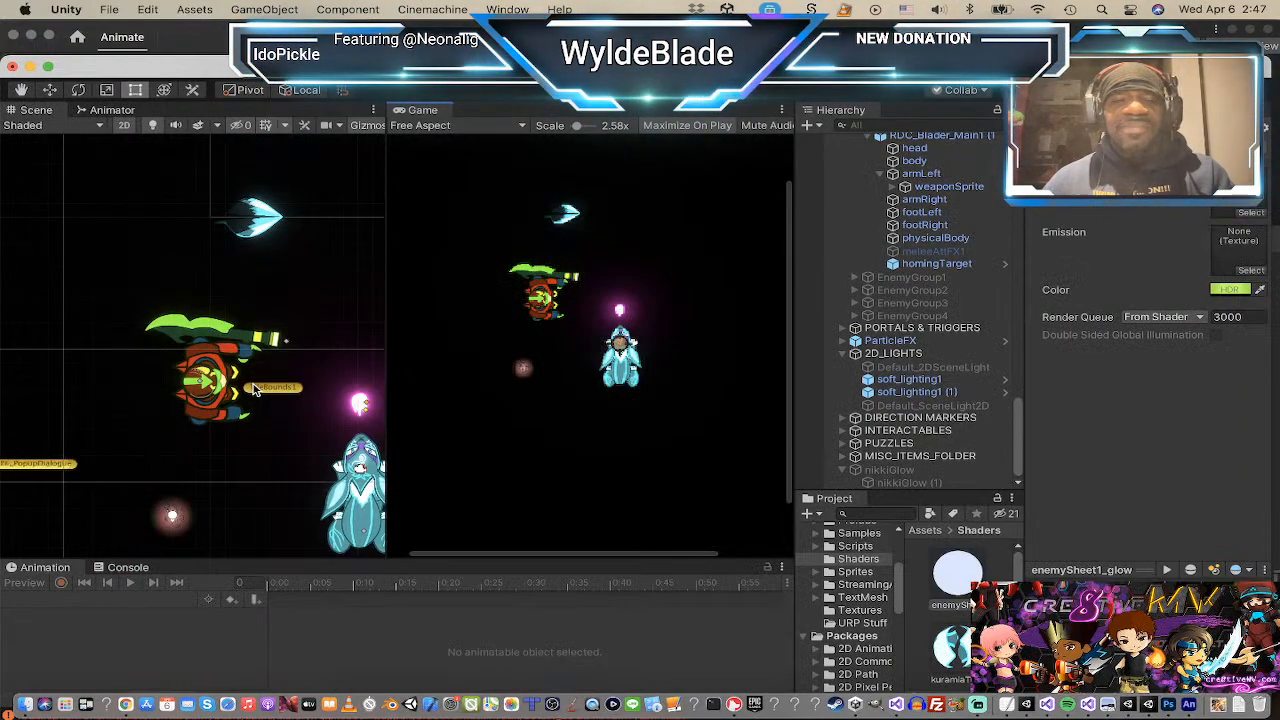
scroll(251, 392, up, 3)
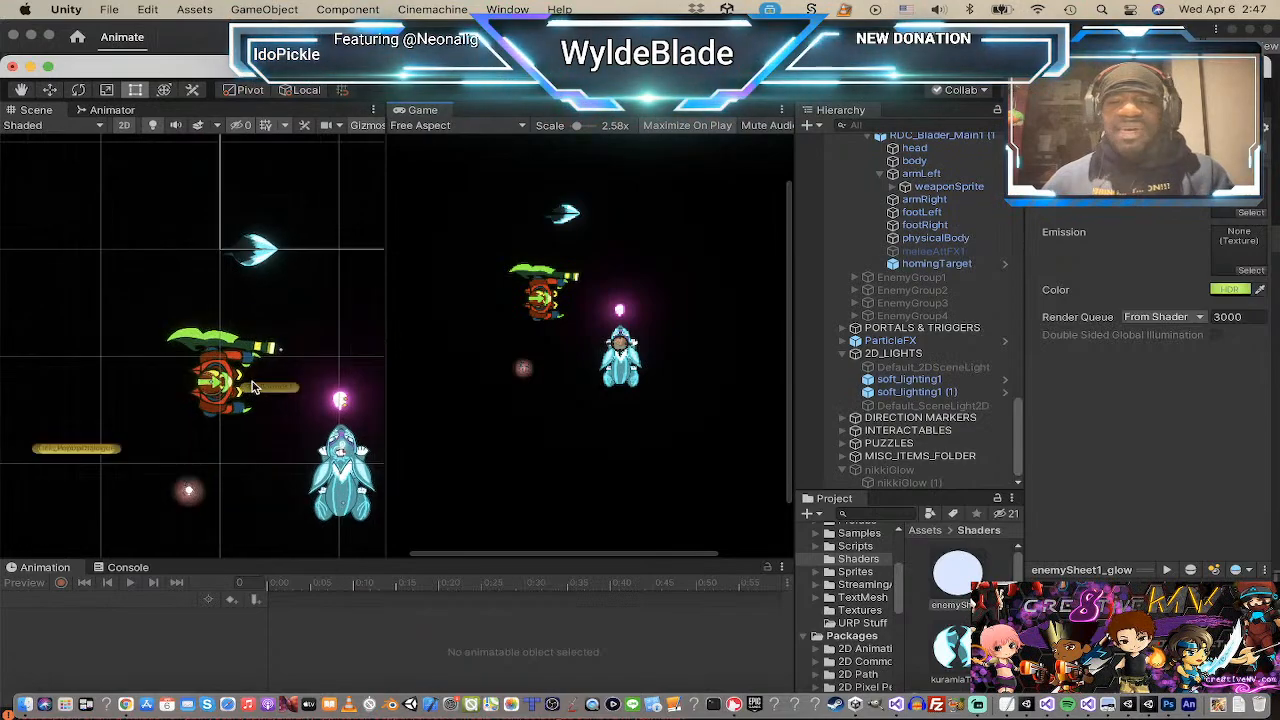
Step: Switch to Photoshop, look through the open emission documents and close nikkiGlow.png without saving its changes
key(super+Tab)
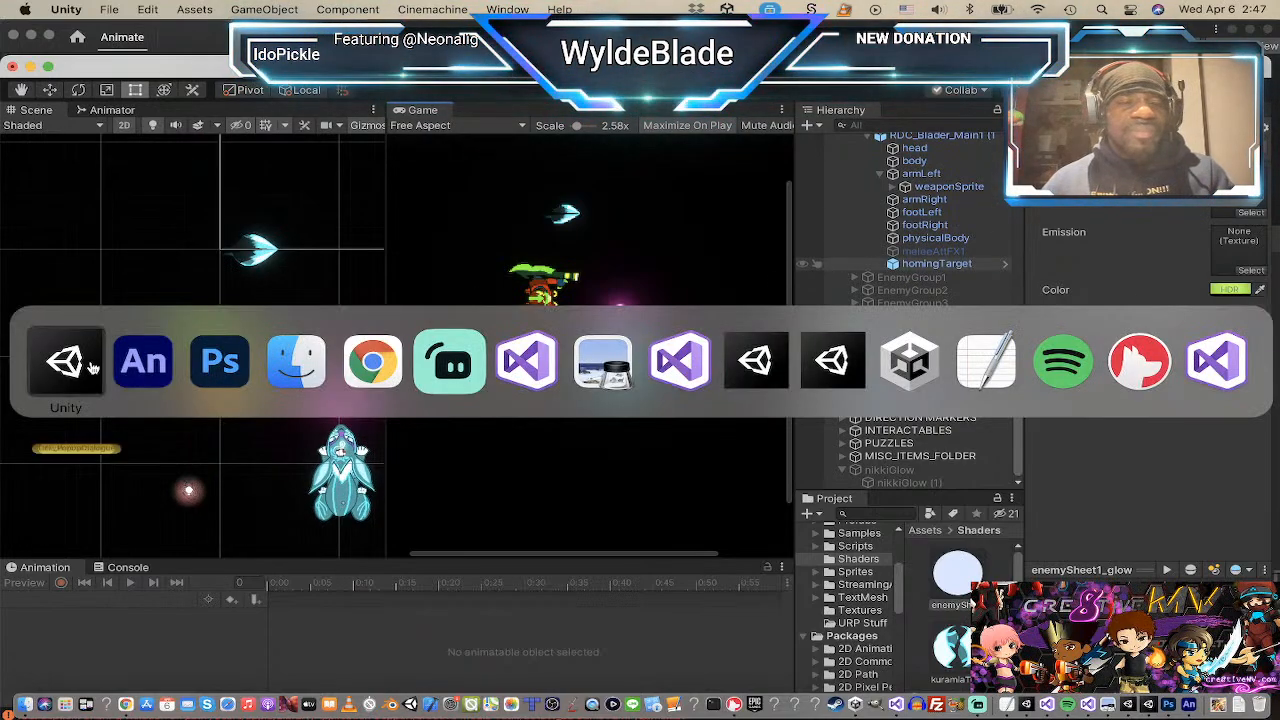
click(142, 362)
key(super+Tab)
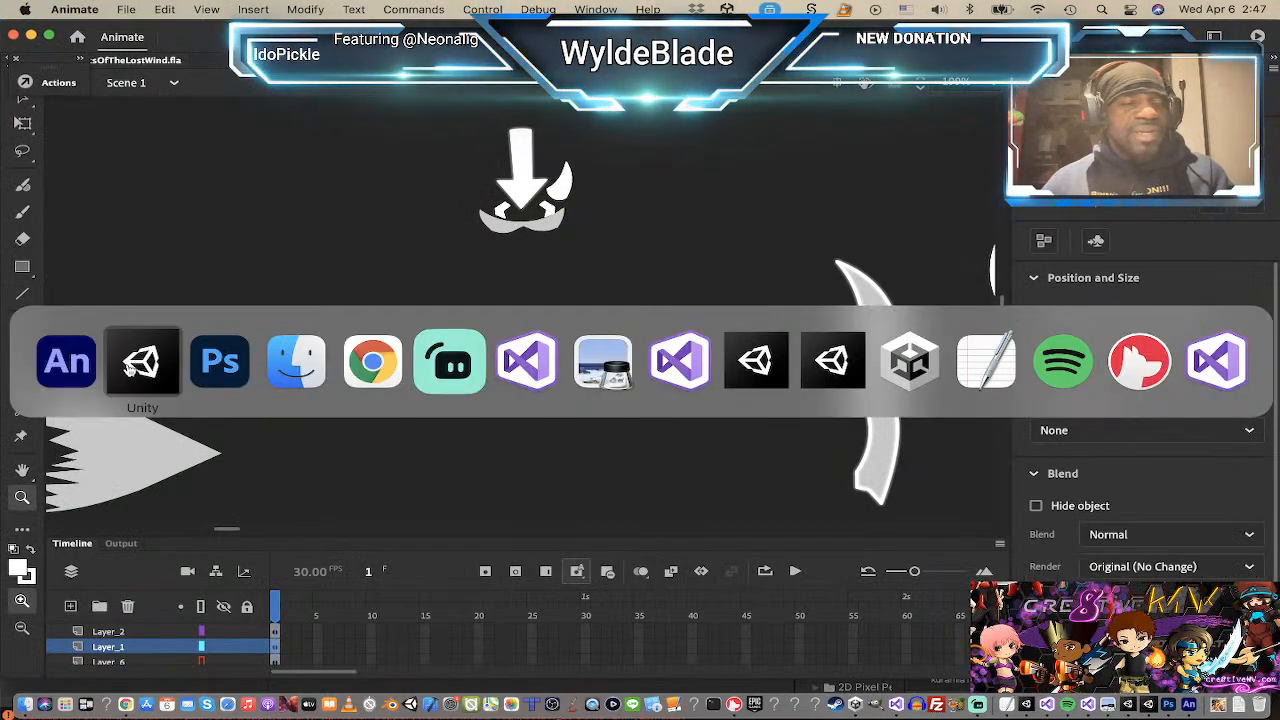
click(222, 362)
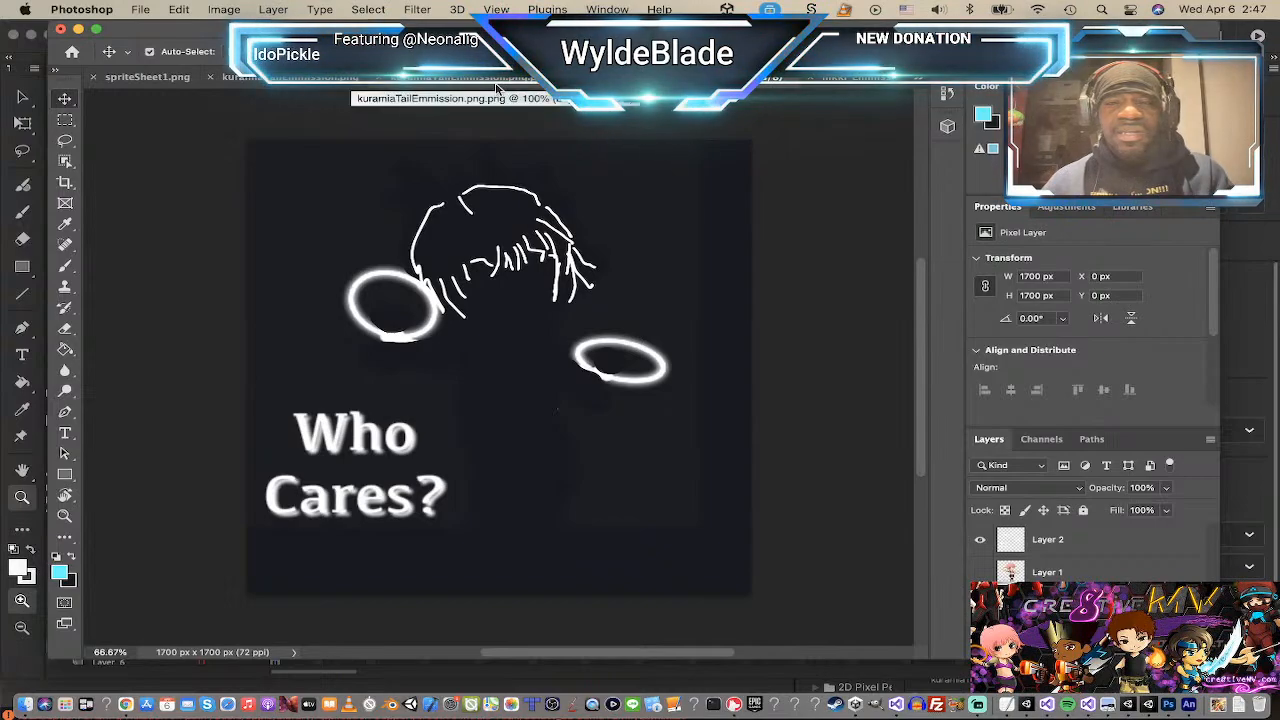
click(490, 80)
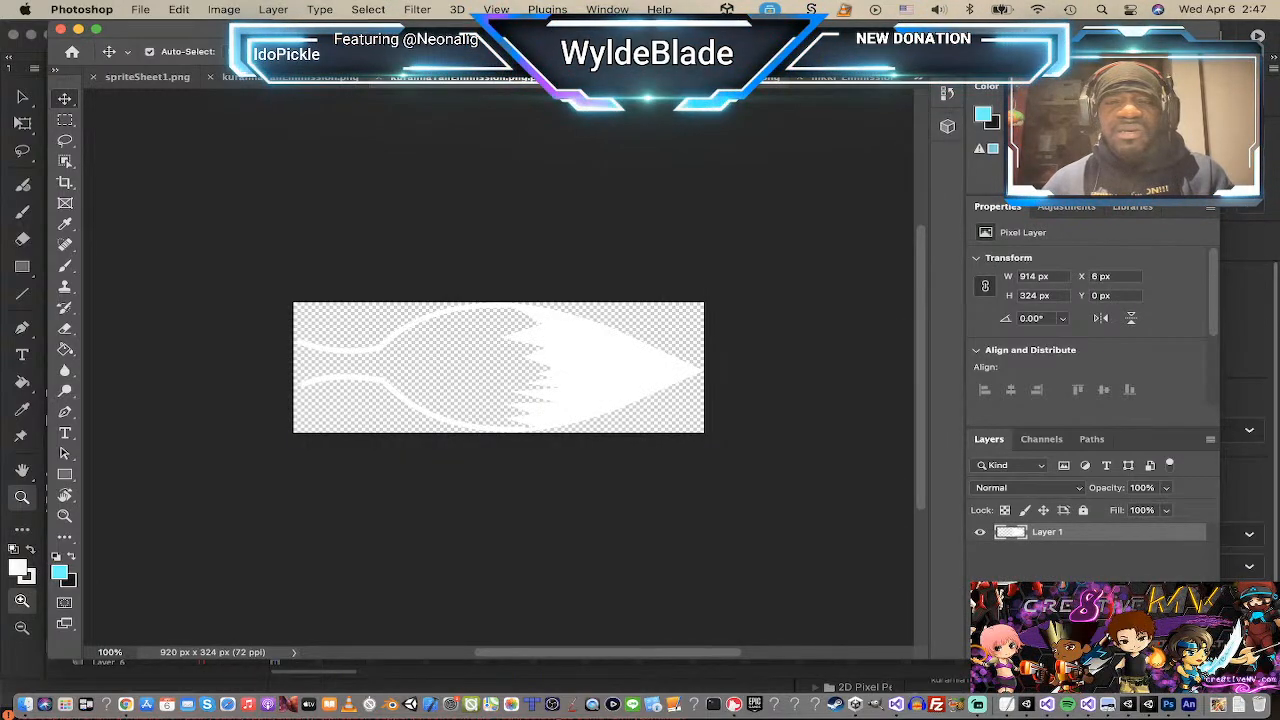
click(722, 78)
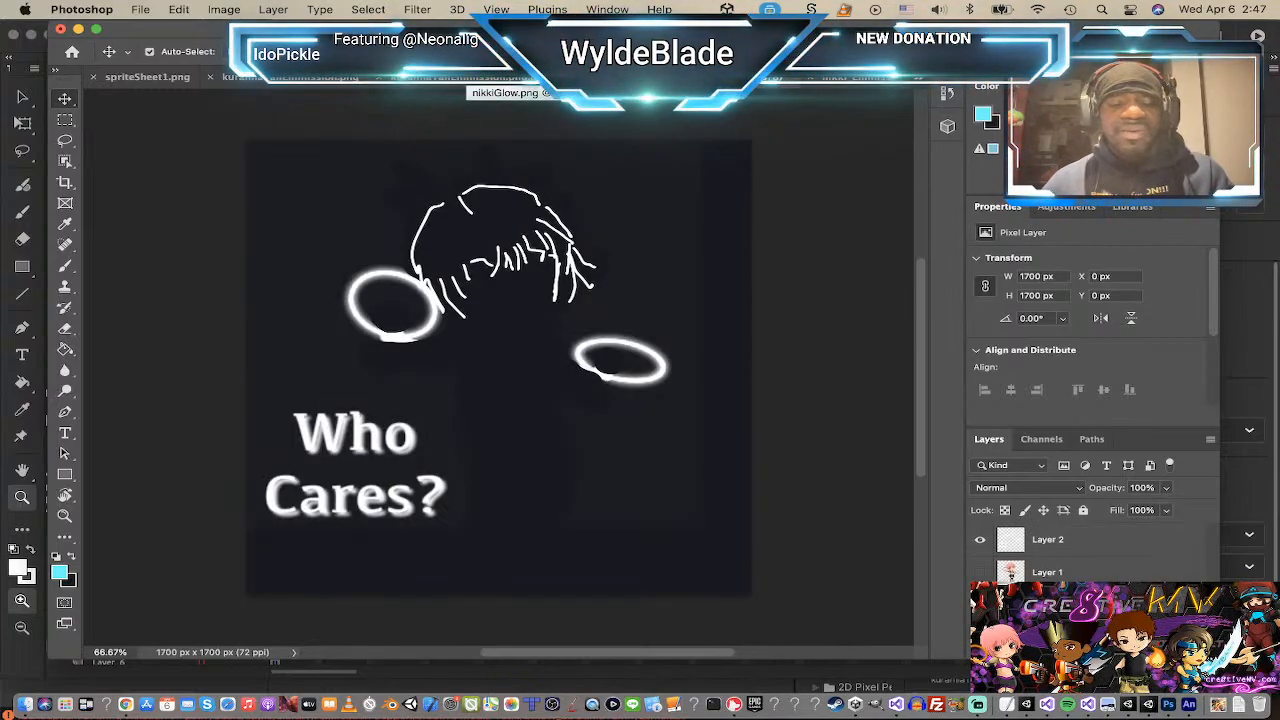
click(548, 78)
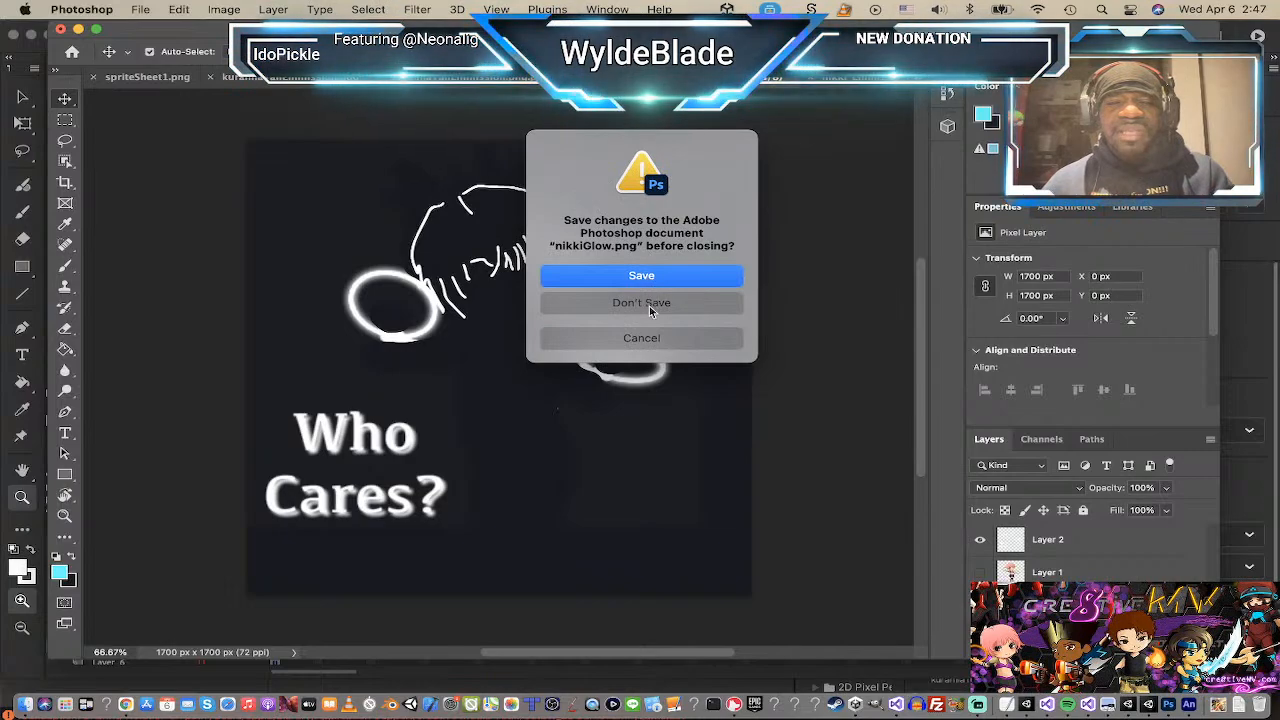
click(649, 305)
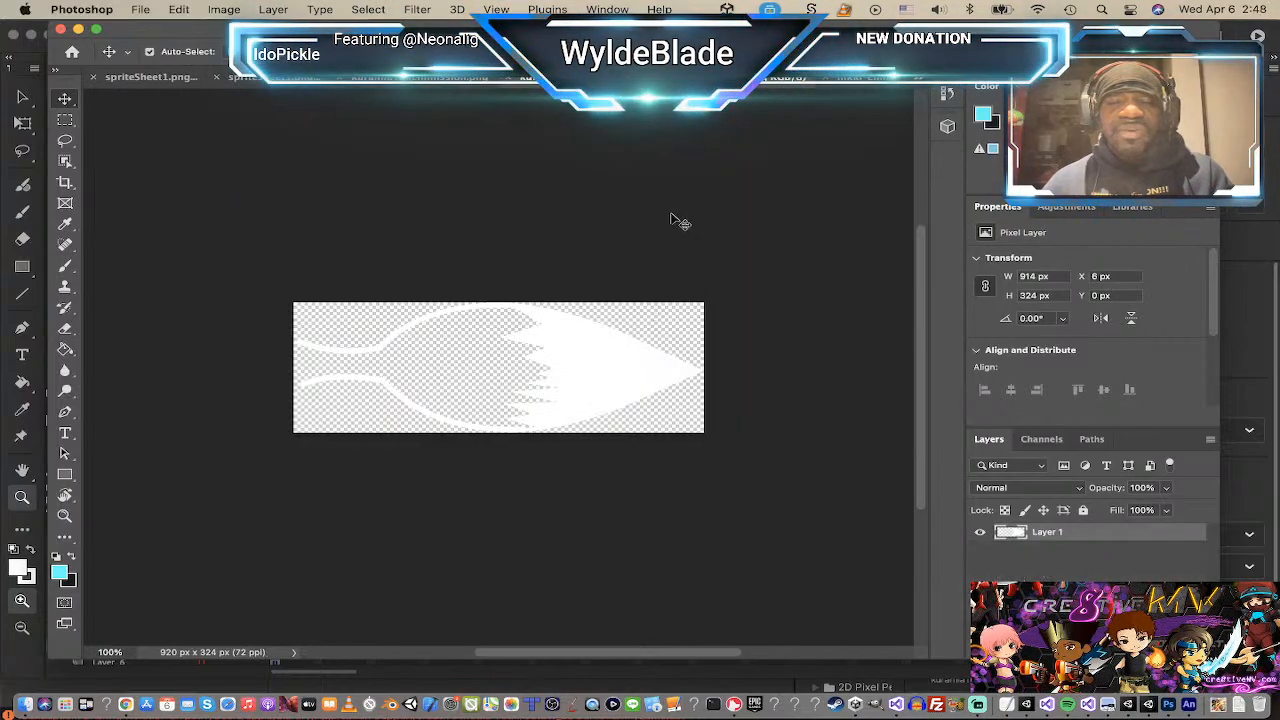
Step: Close the nikki emission mask document and kuramiaTailEmmission.png.png
click(858, 88)
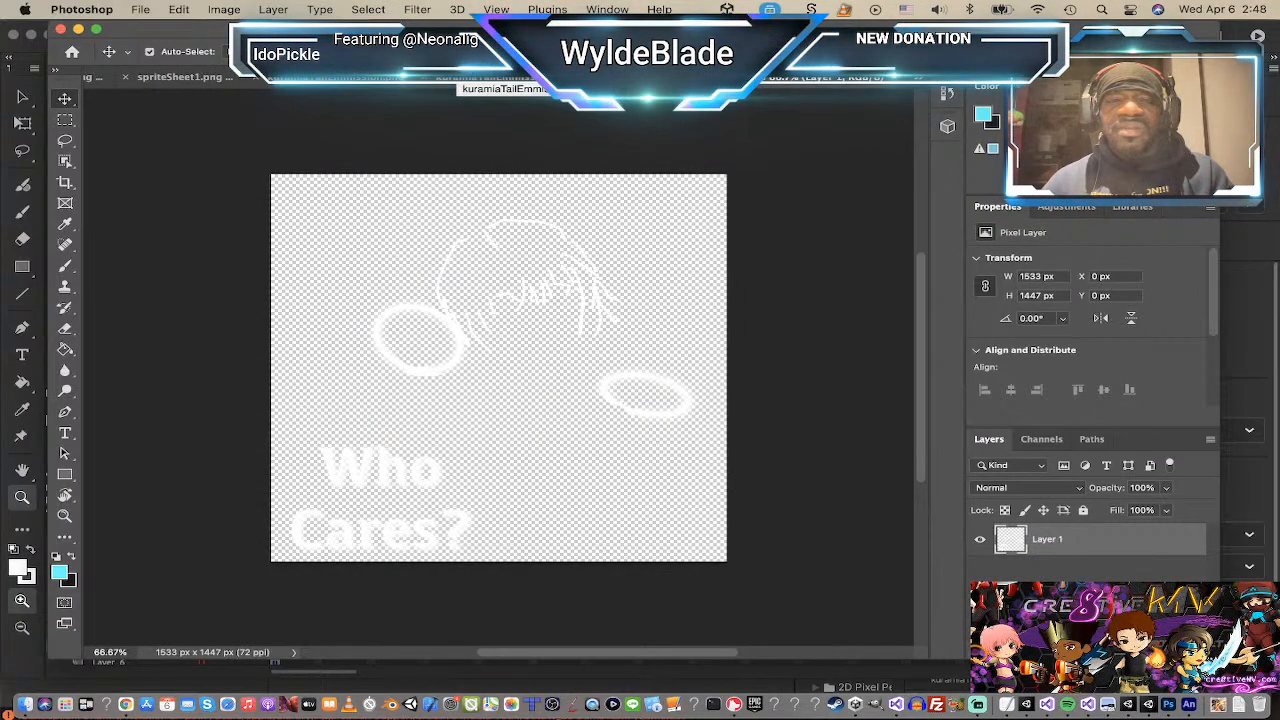
click(480, 78)
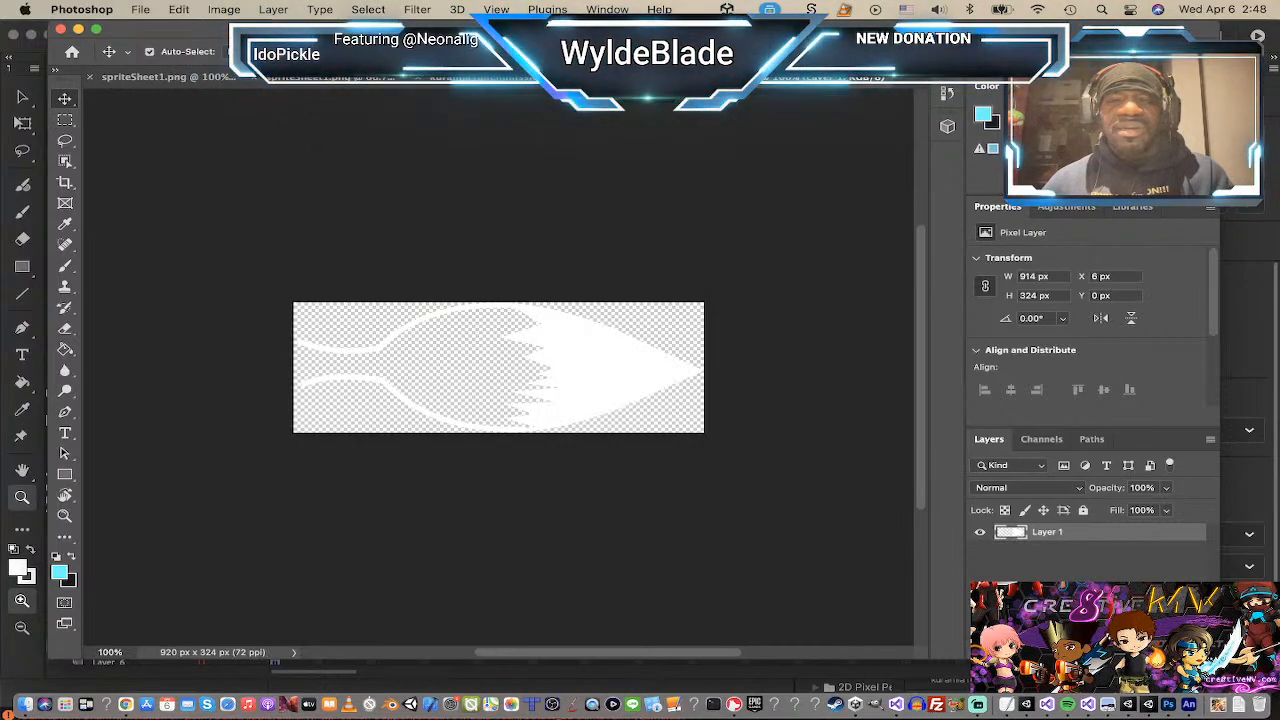
click(450, 78)
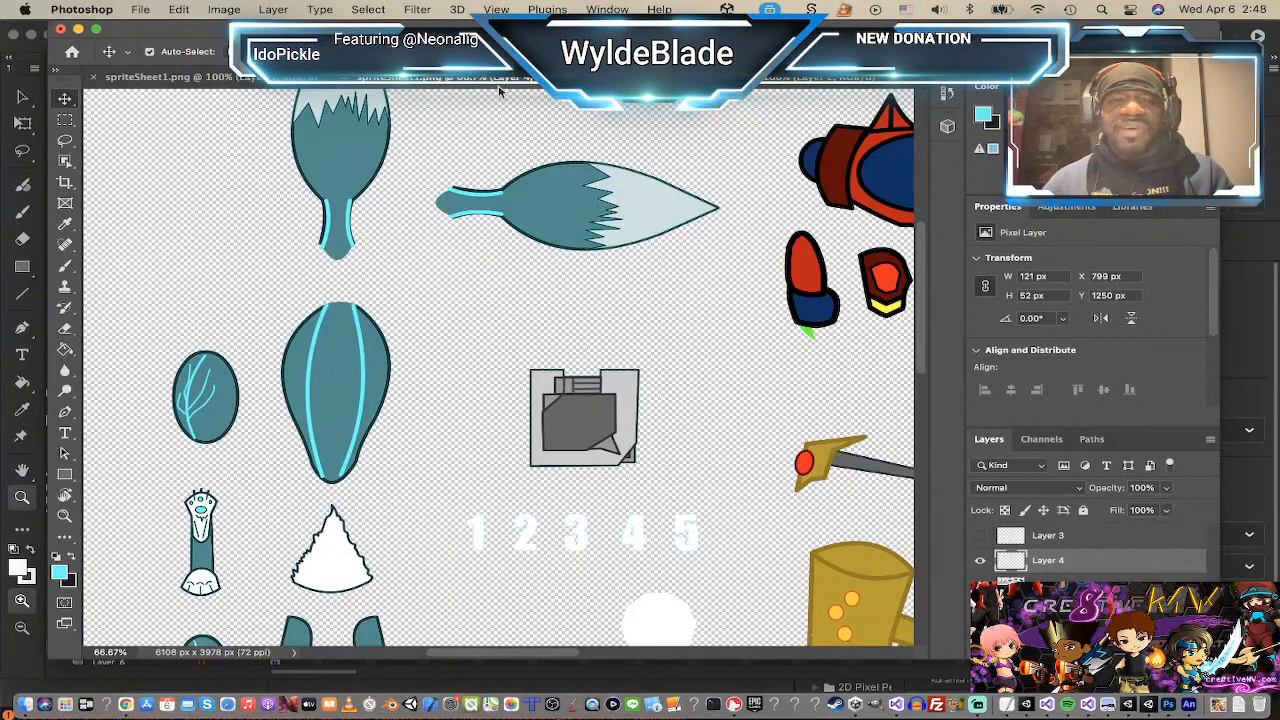
Step: Look over the 66.7% spriteSheet1.png artwork and close kuramiaTailEmmission.png without saving its changes
scroll(600, 346, down, 3)
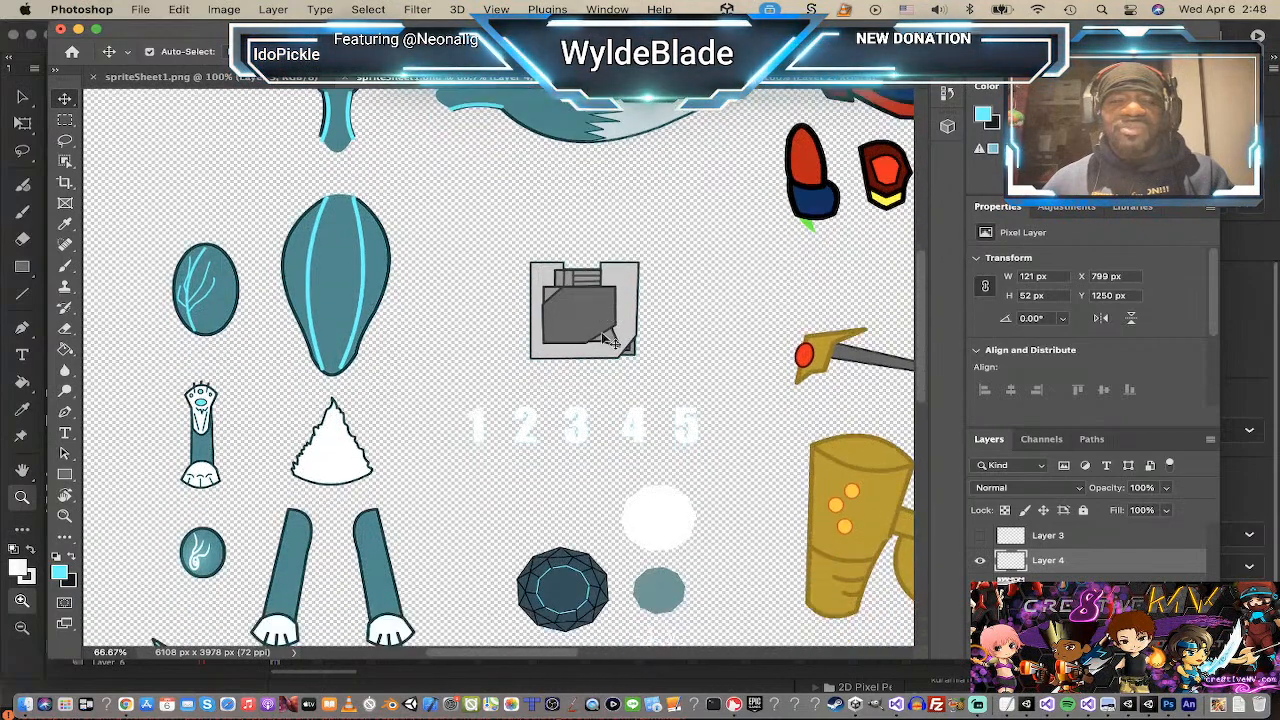
scroll(612, 343, up, 2)
scroll(606, 337, up, 2)
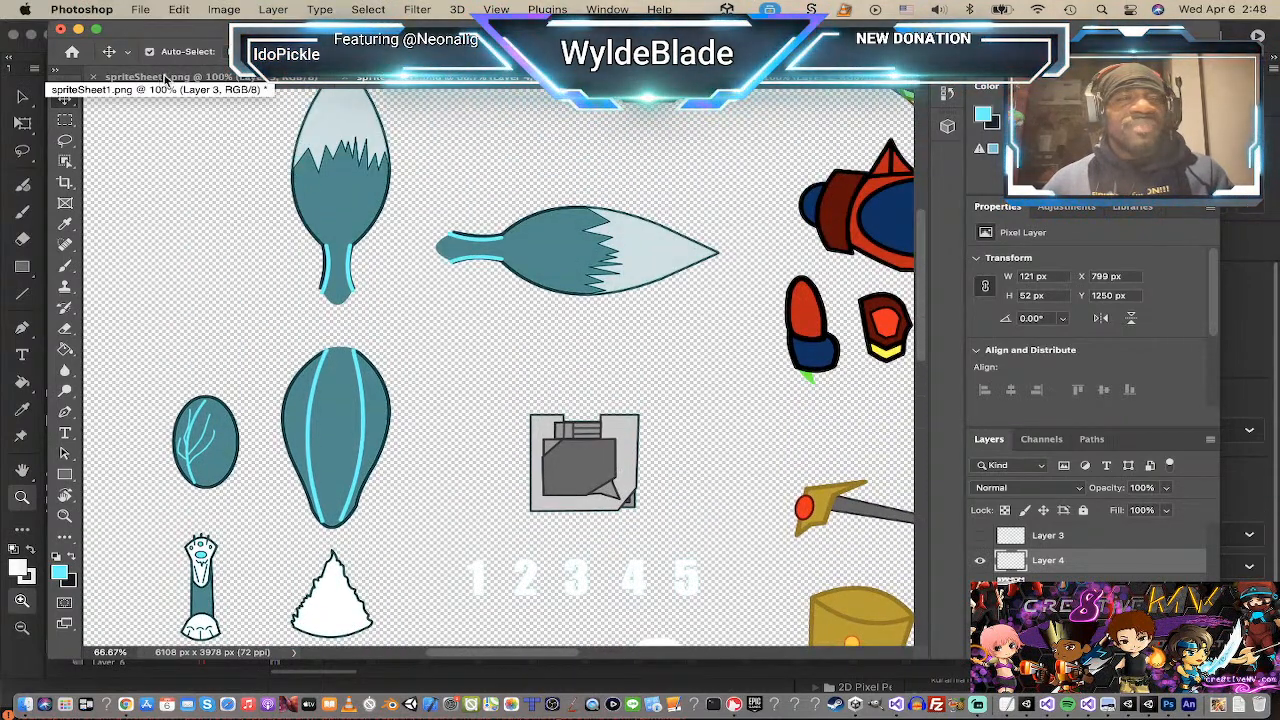
click(470, 77)
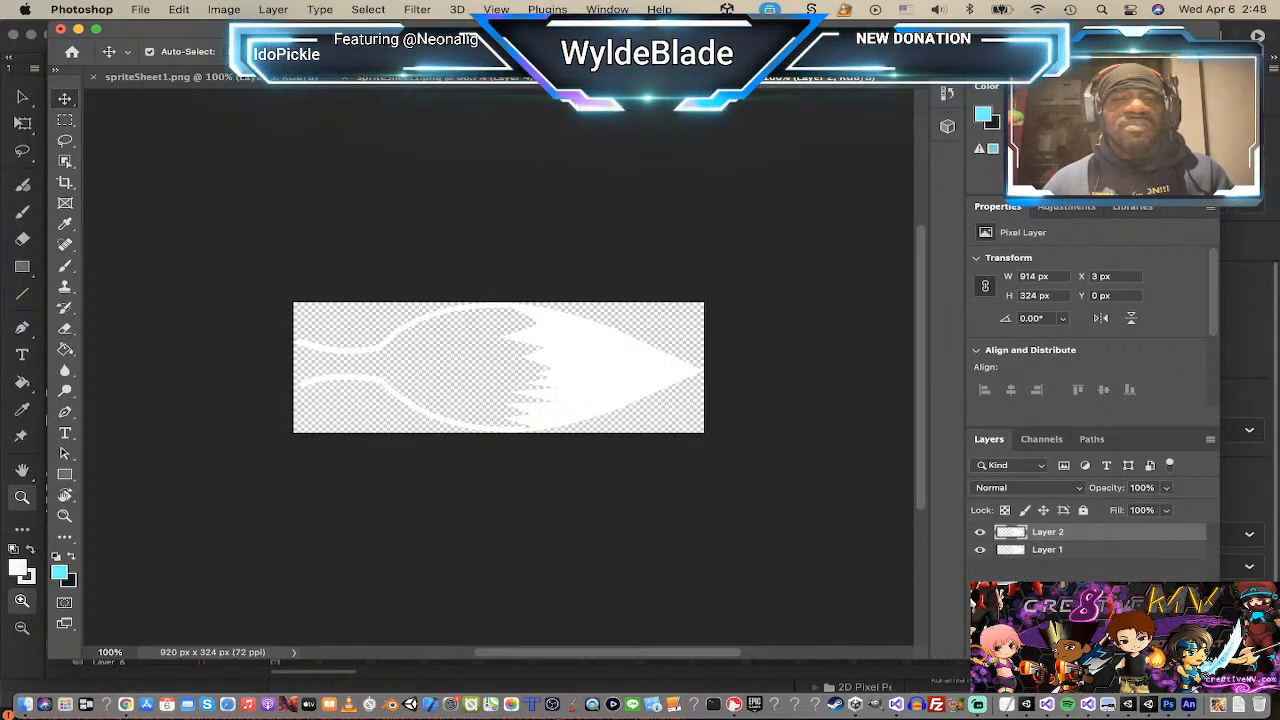
click(604, 77)
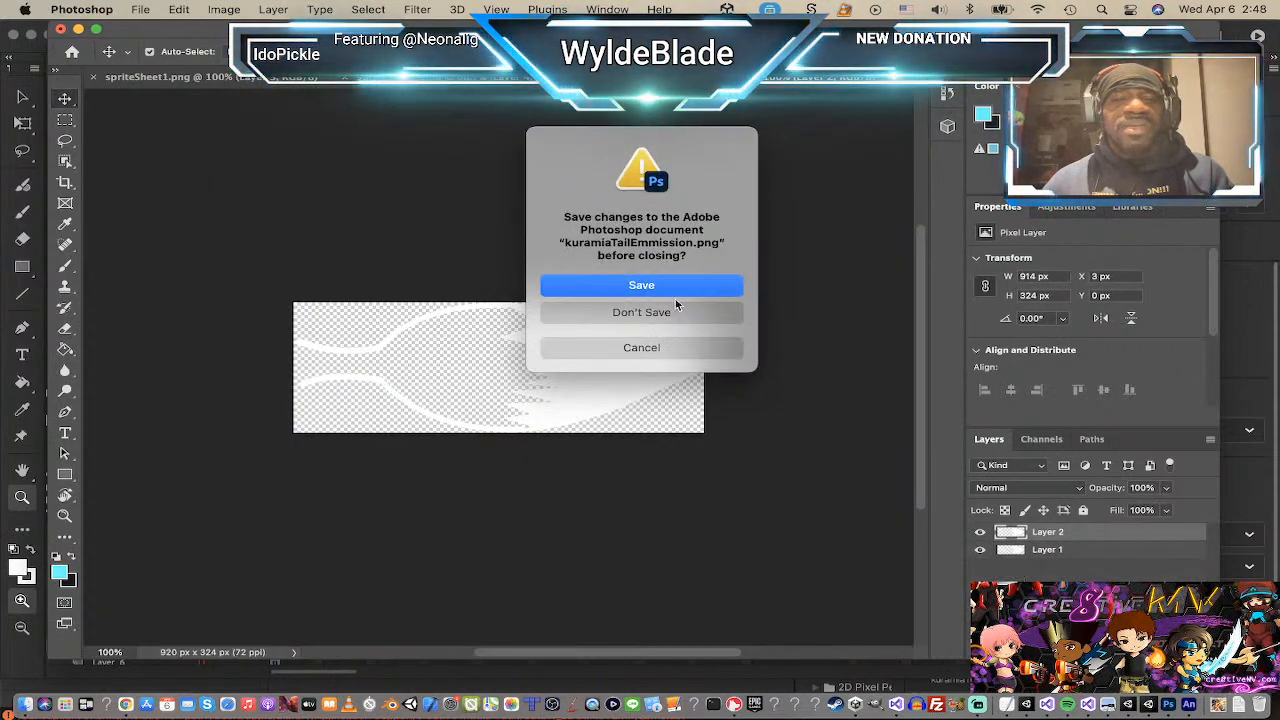
click(677, 309)
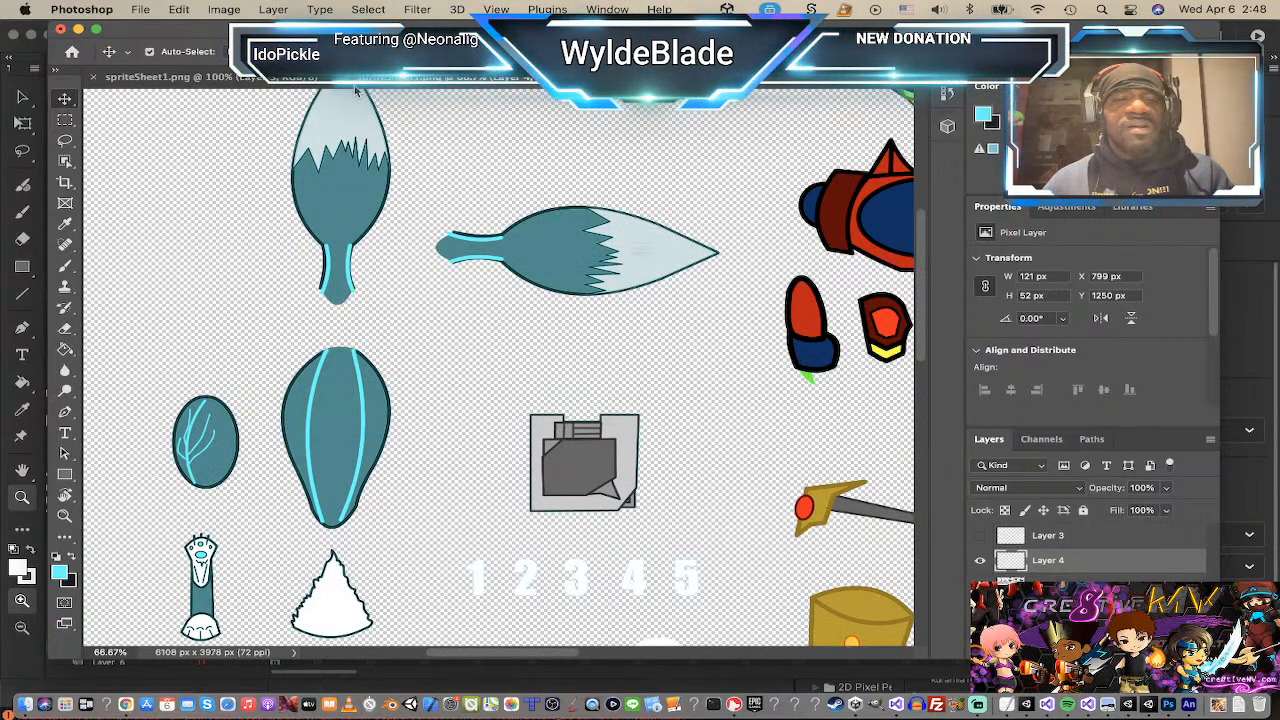
Step: Close both open spriteSheet1.png documents without saving their changes
key(super+w)
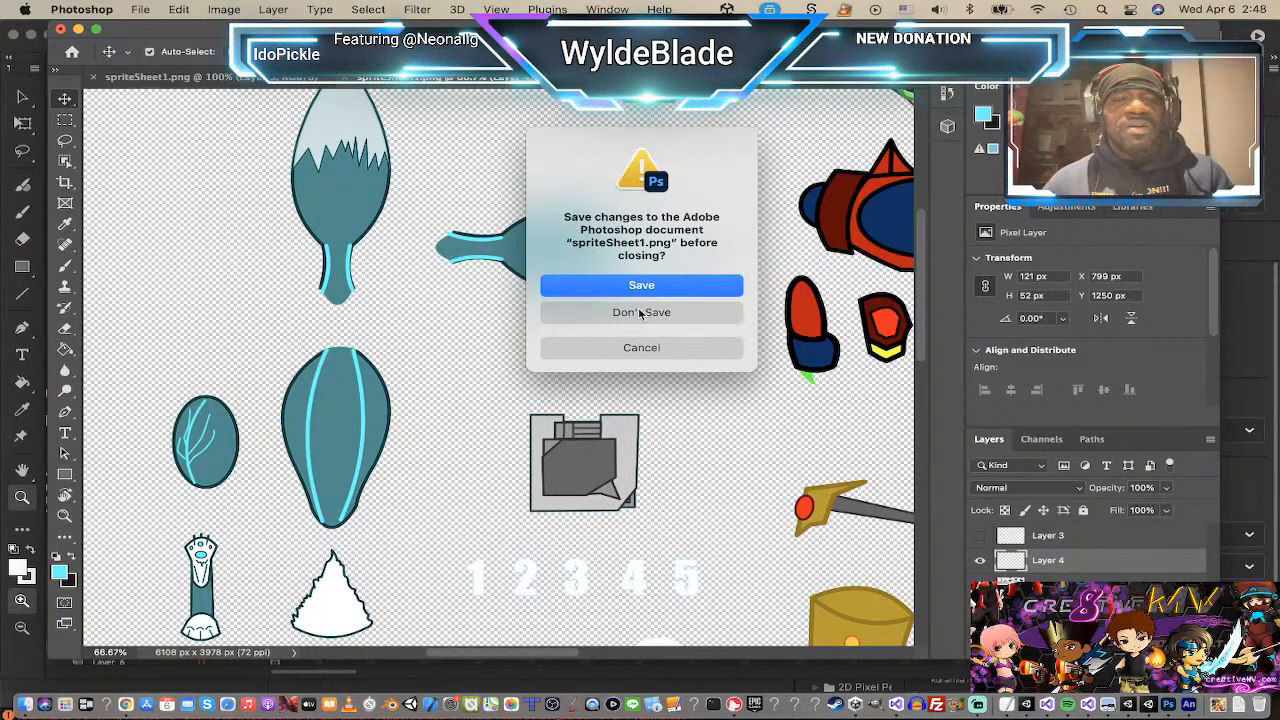
click(577, 312)
scroll(429, 309, up, 5)
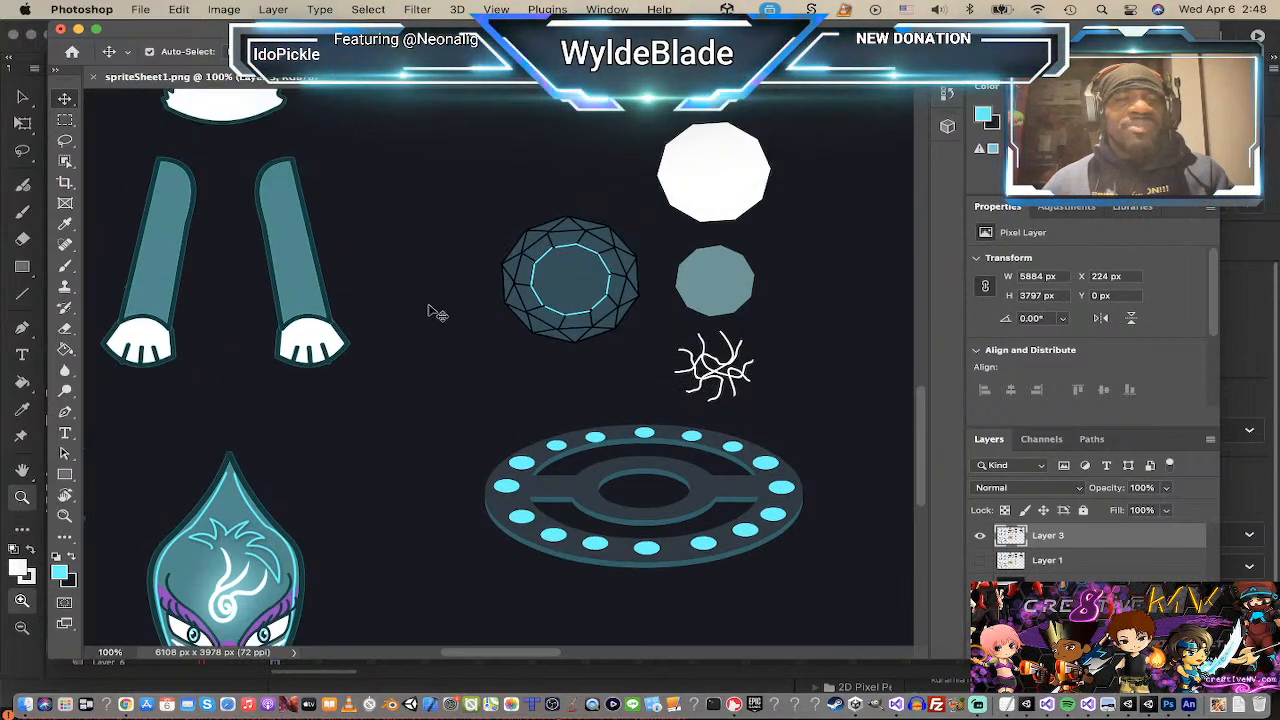
scroll(437, 313, up, 4)
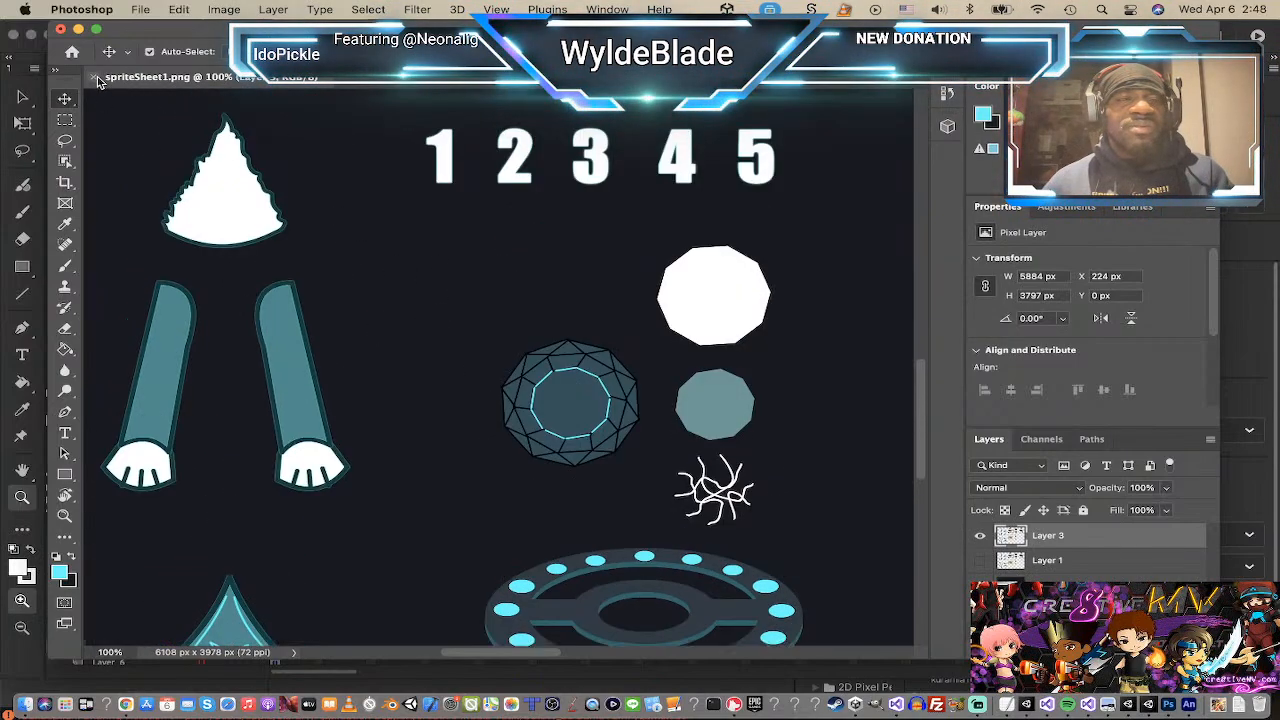
key(super+w)
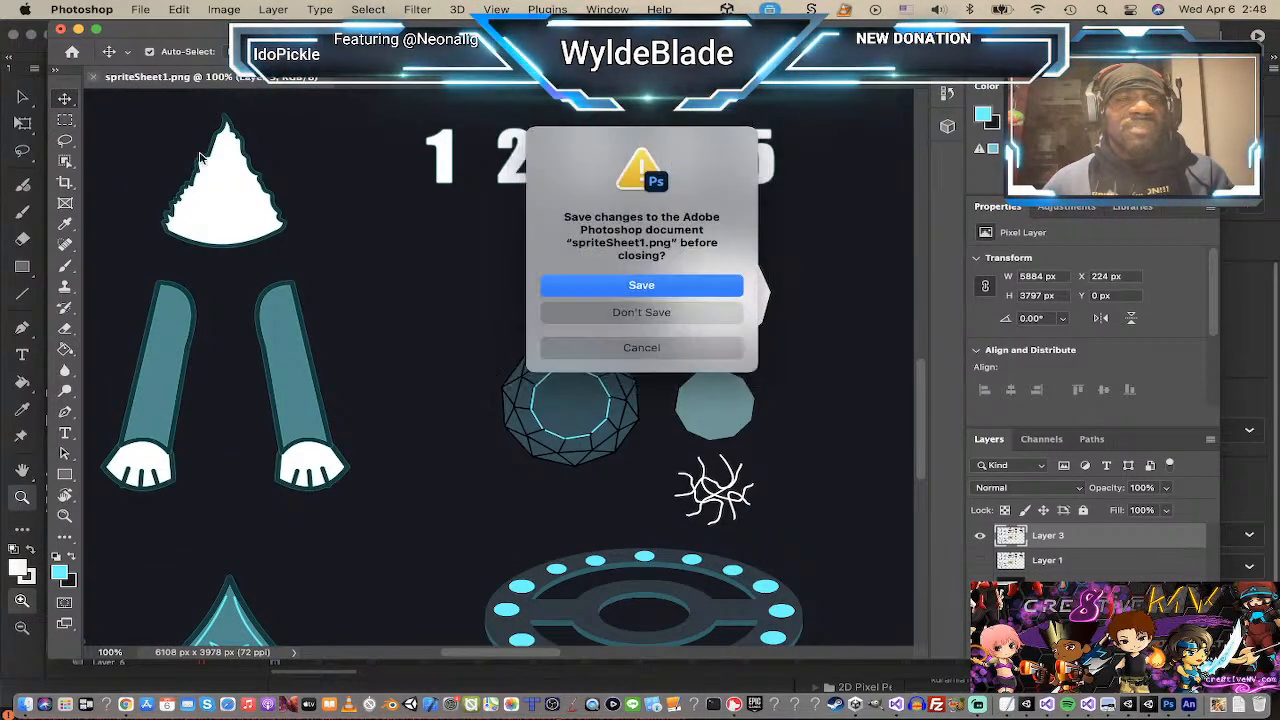
click(660, 318)
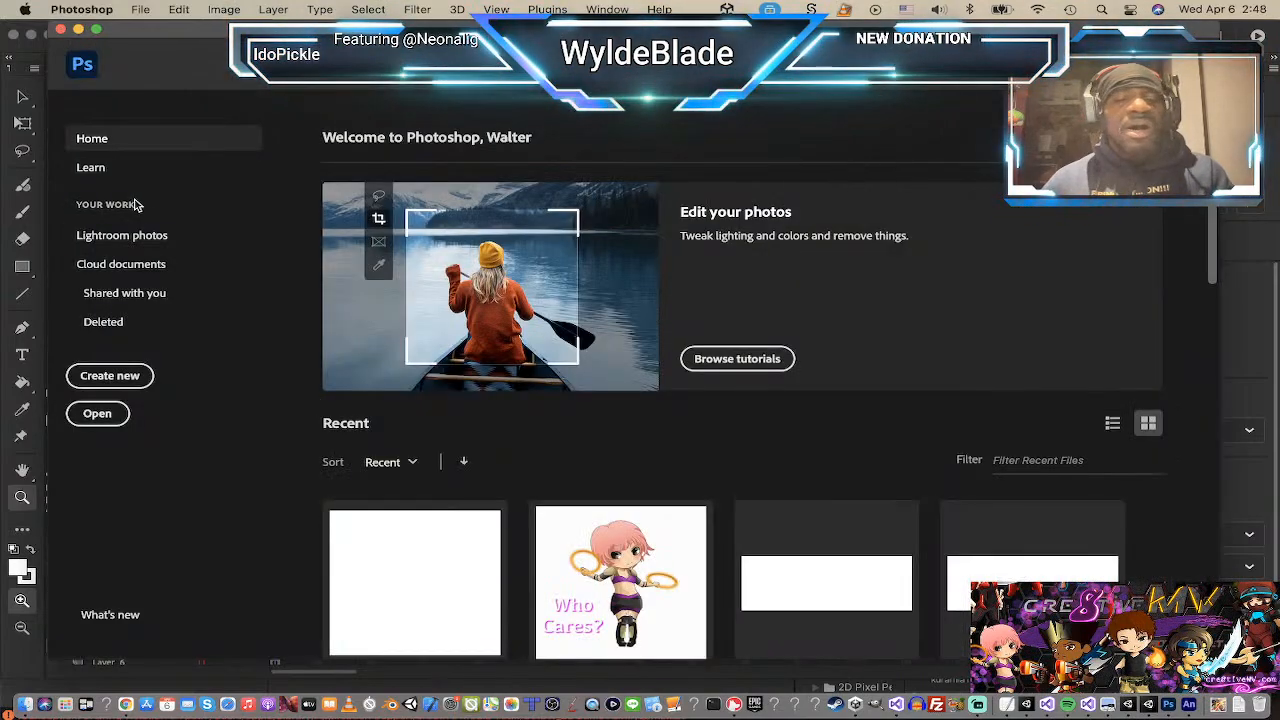
Step: Switch to Finder and look through the image files in the project's Sprites folder
key(super+Tab)
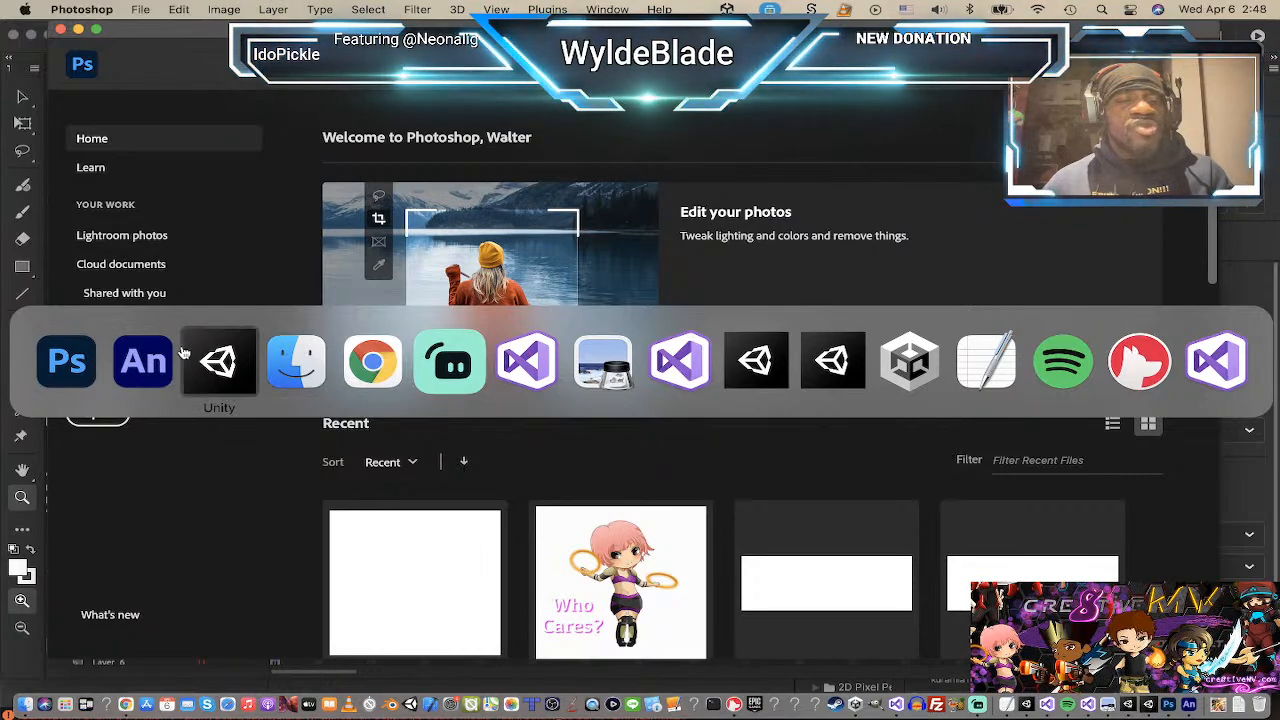
click(280, 360)
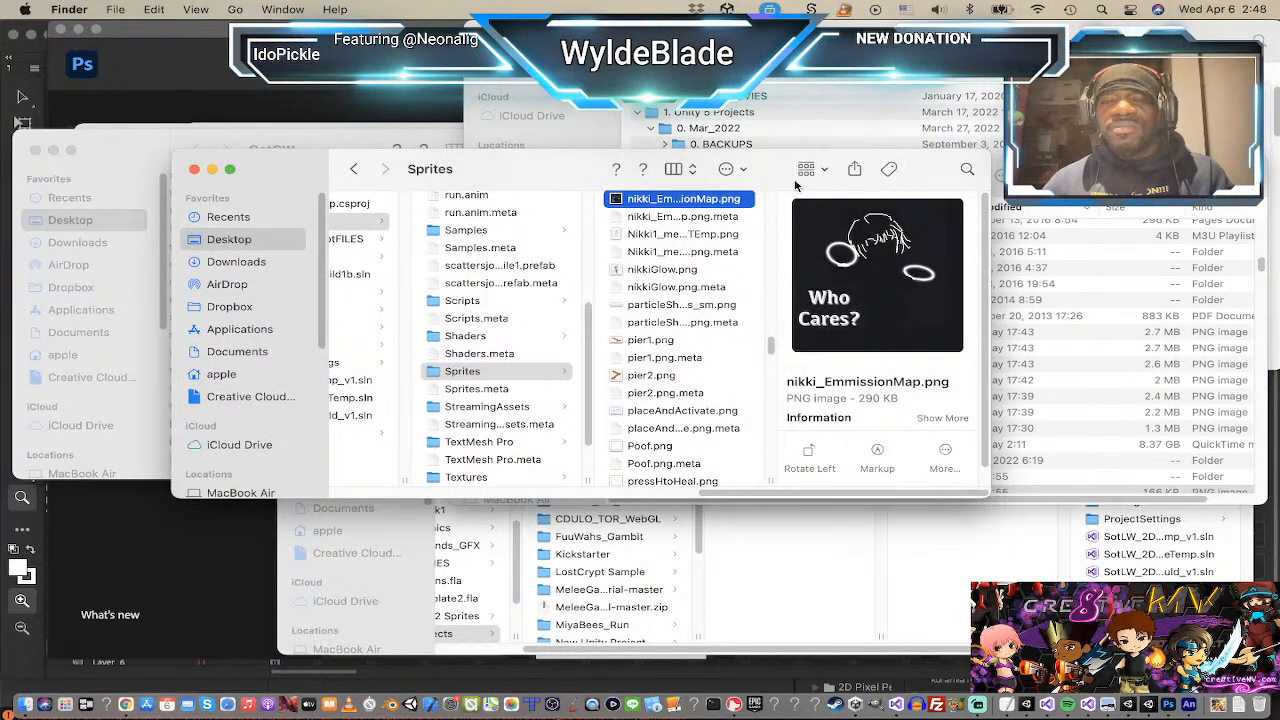
scroll(687, 267, up, 1)
scroll(687, 267, up, 3)
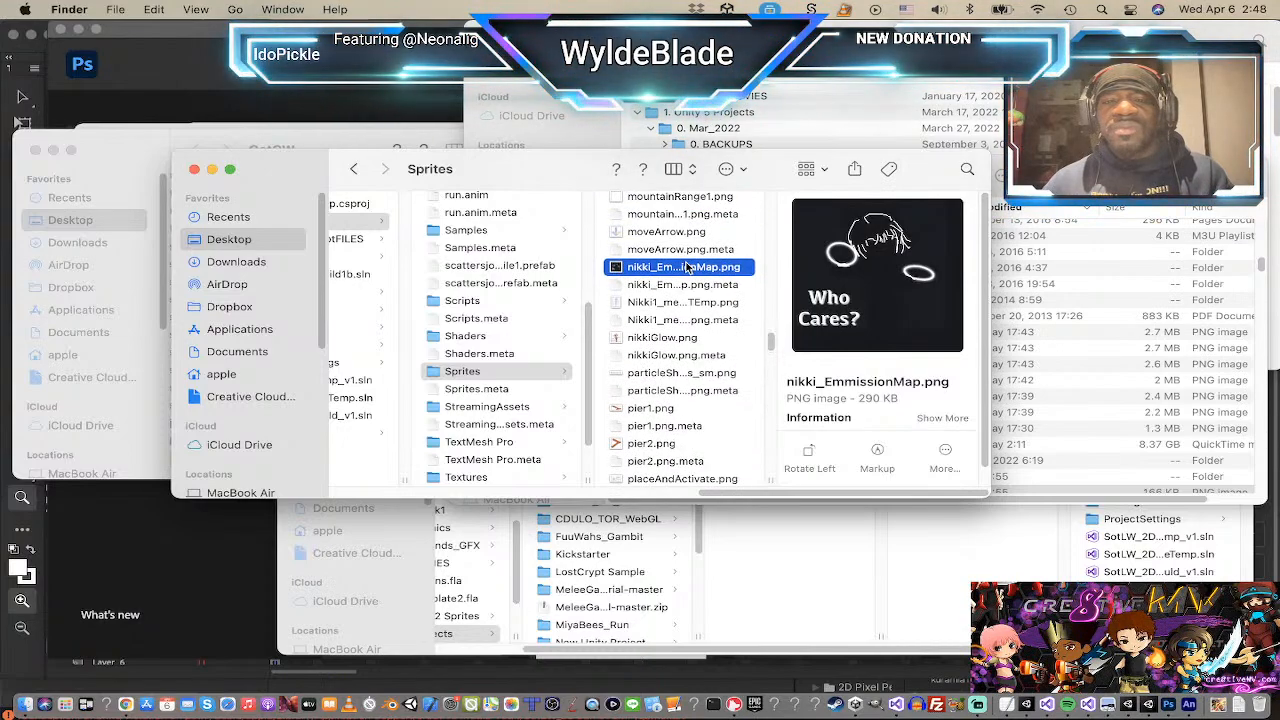
scroll(687, 267, down, 5)
scroll(689, 262, down, 5)
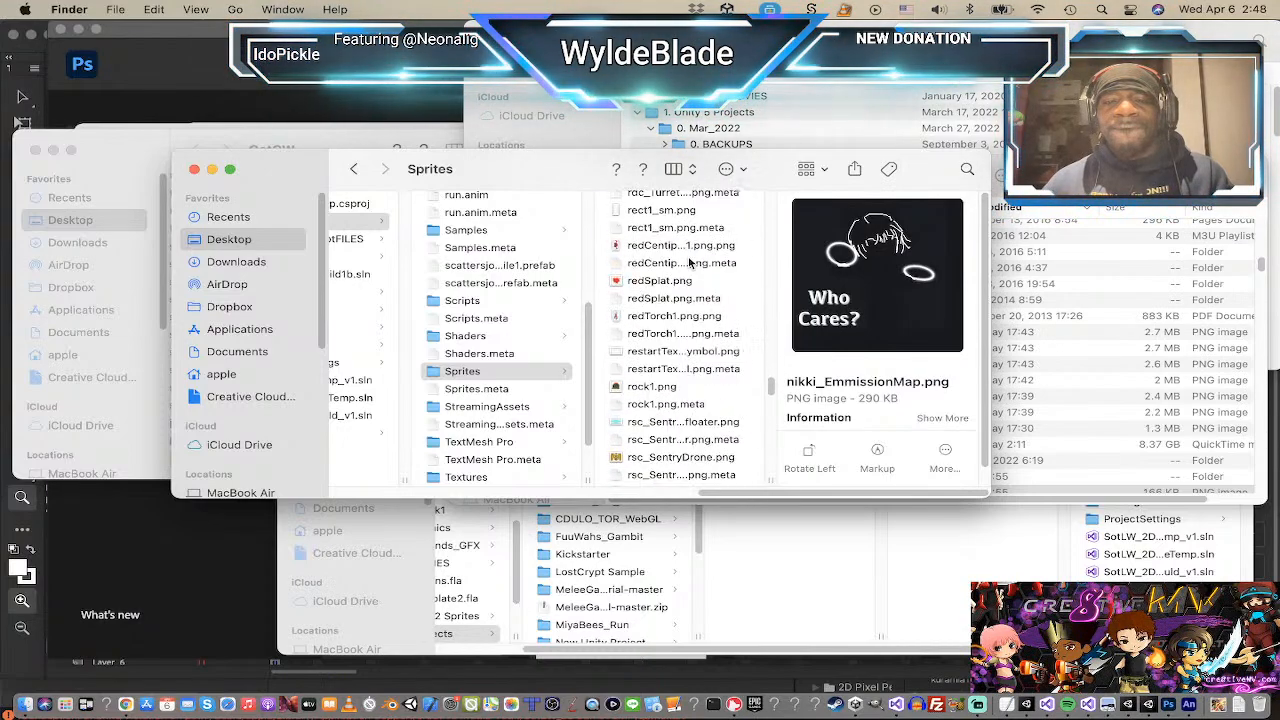
scroll(689, 262, down, 5)
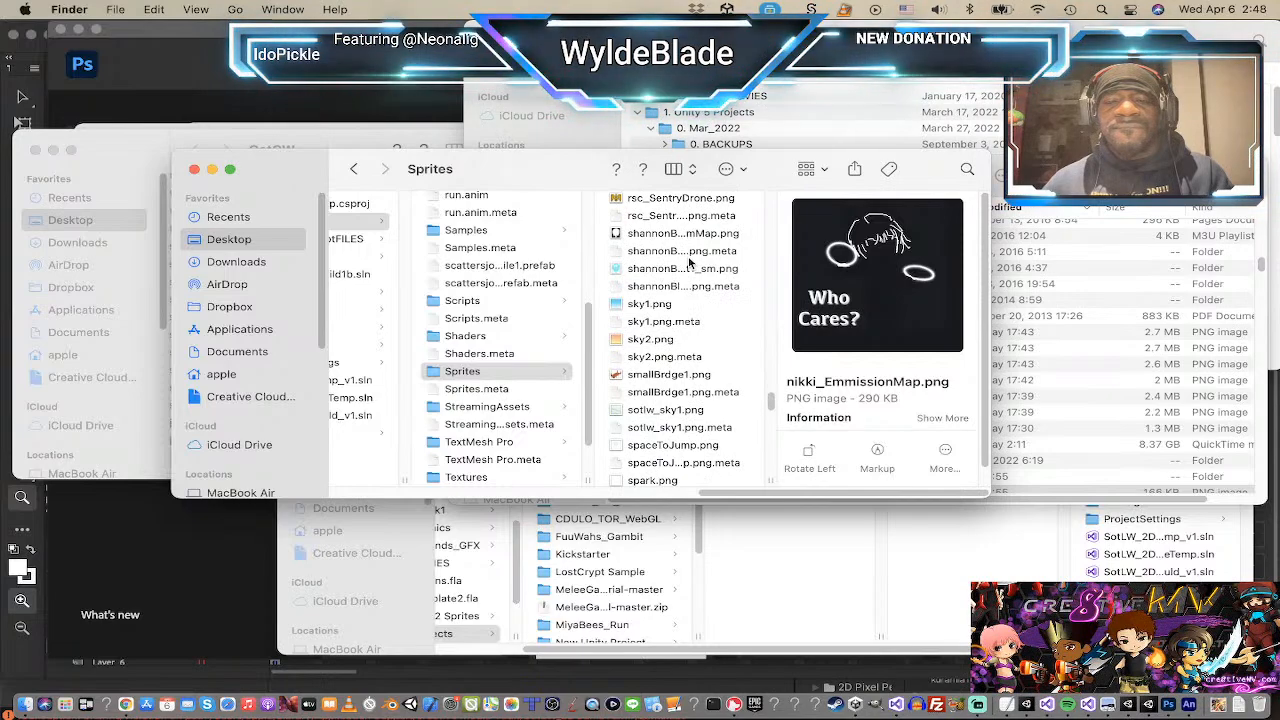
Step: Switch to Unity and examine the Blader's glowing head, body and weapon up close in the scene
key(super+Tab)
key(Tab)
key(Tab)
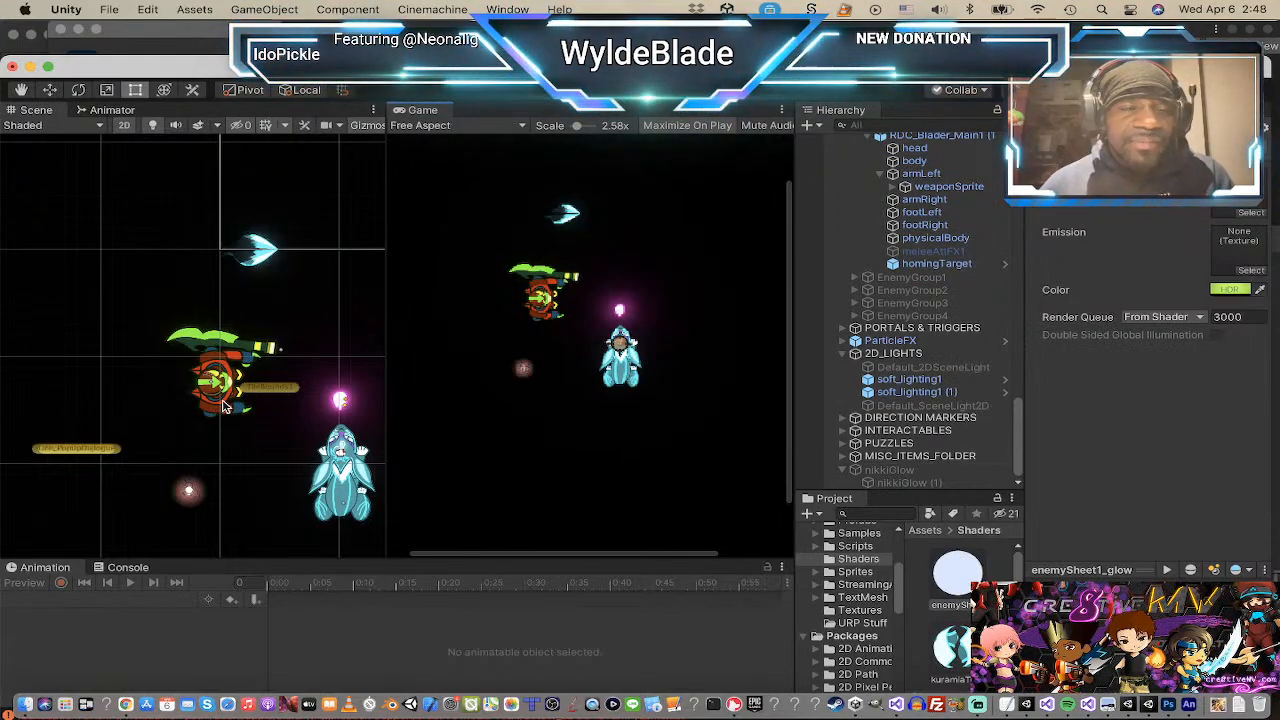
scroll(224, 404, up, 15)
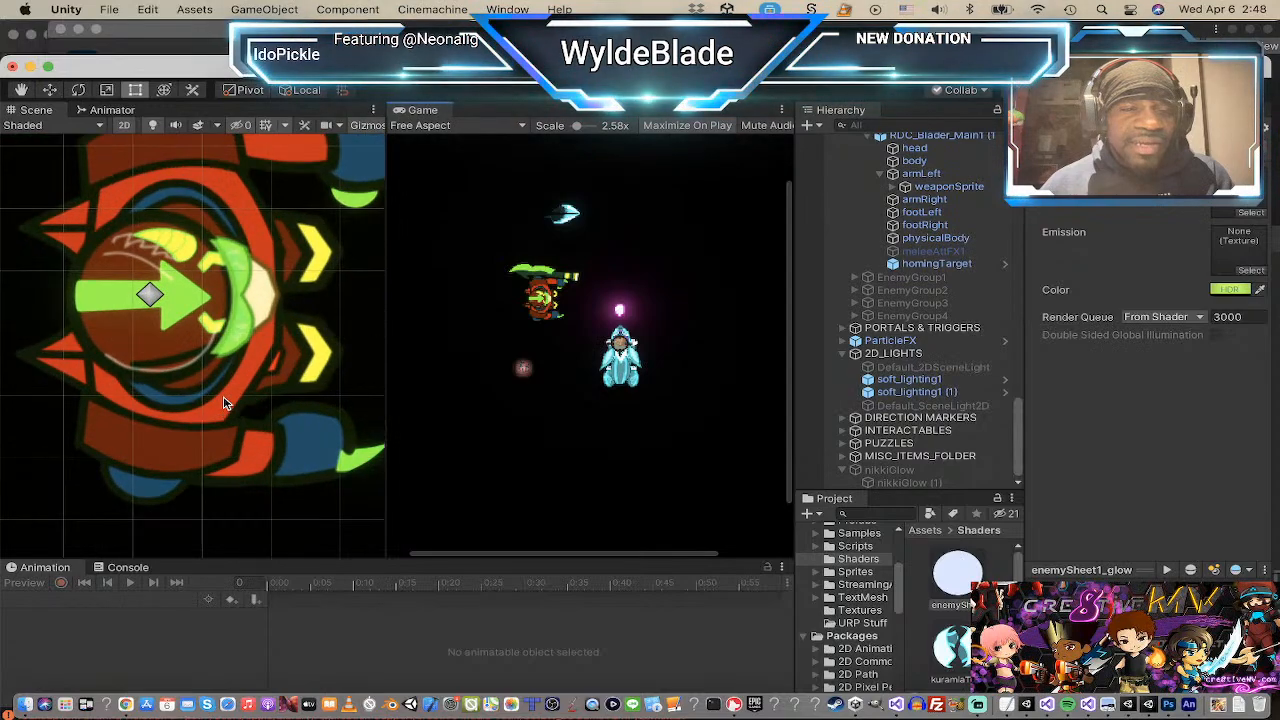
scroll(224, 404, down, 5)
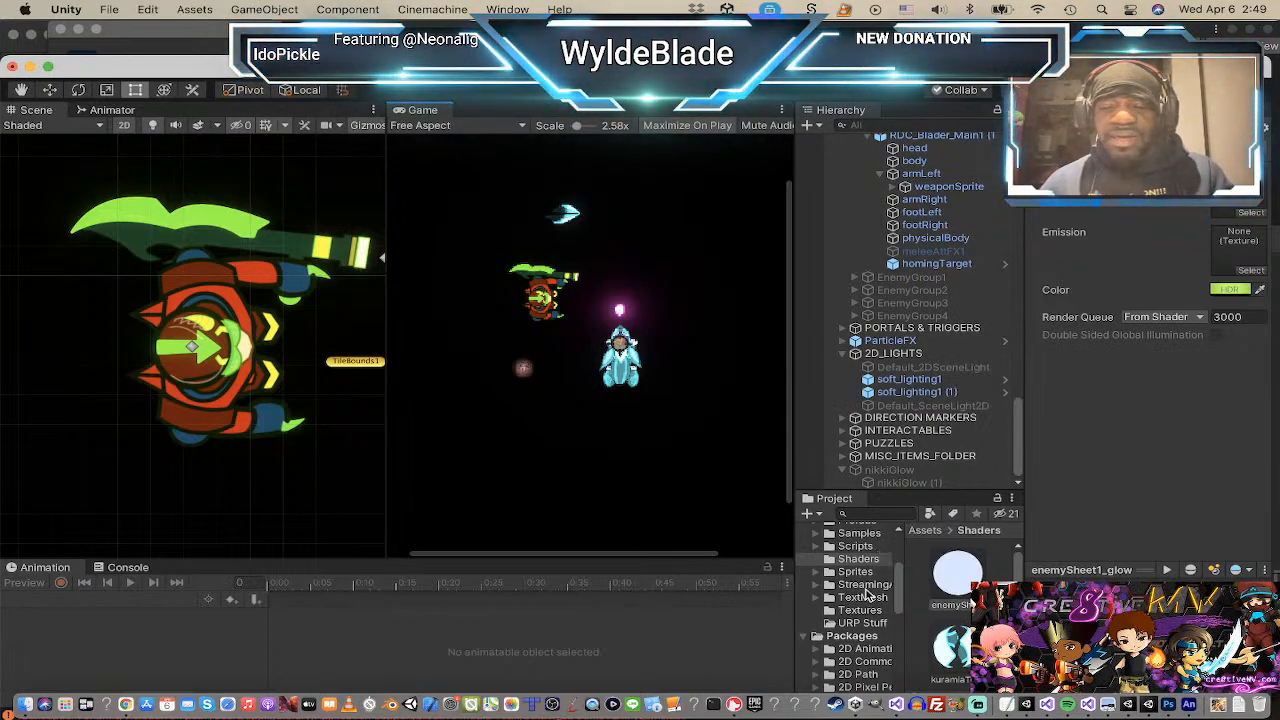
Step: Search the project assets for "emission" and reveal the emissionsSheet1 texture in Finder
scroll(866, 587, up, 1)
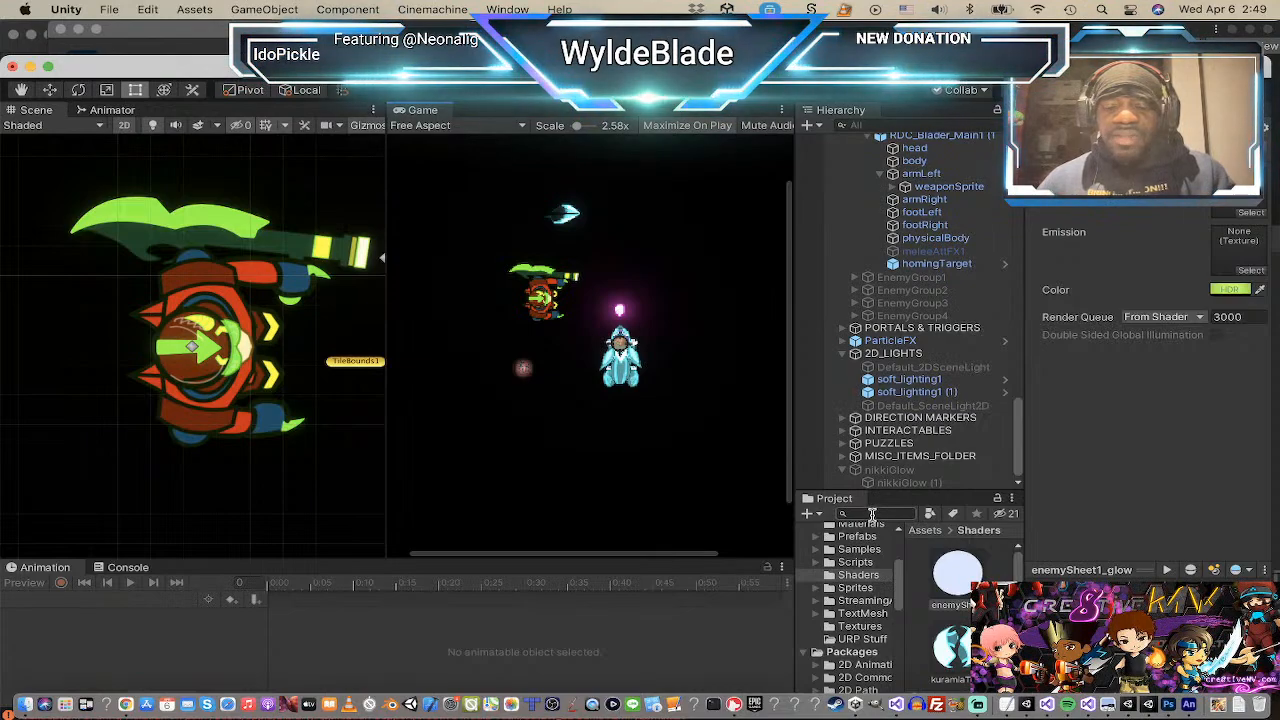
text(ission)
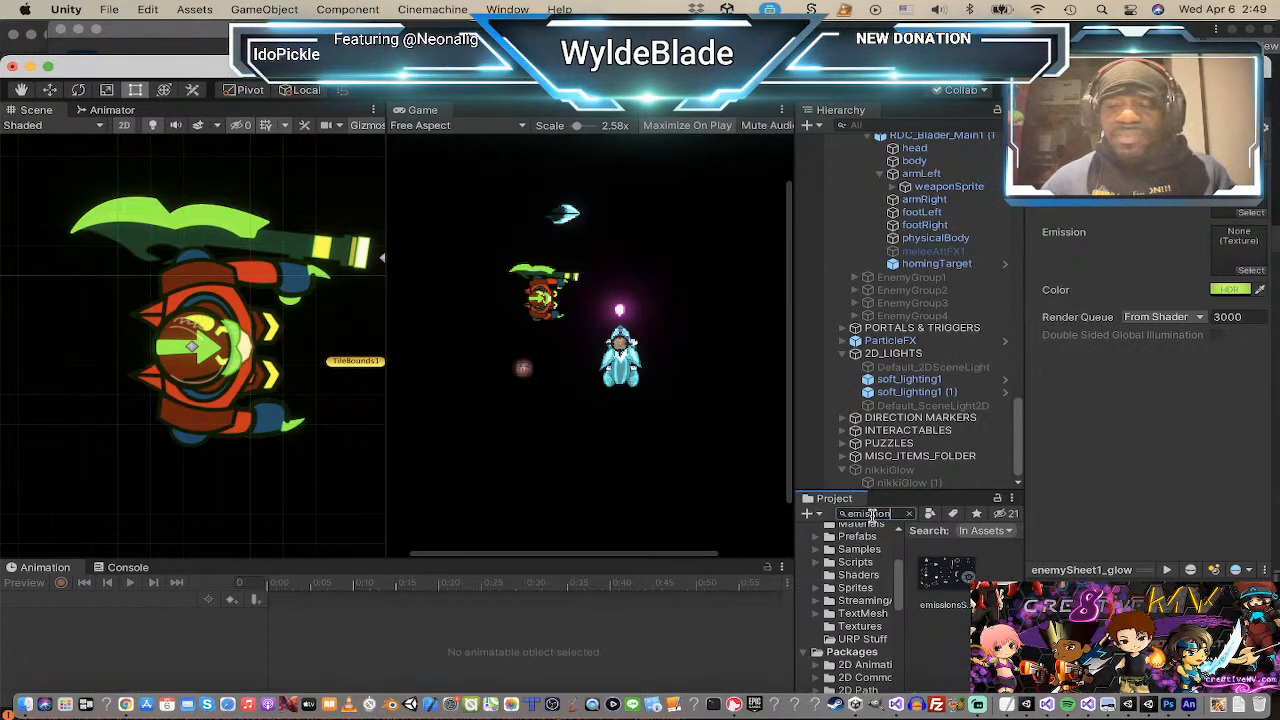
click(930, 595)
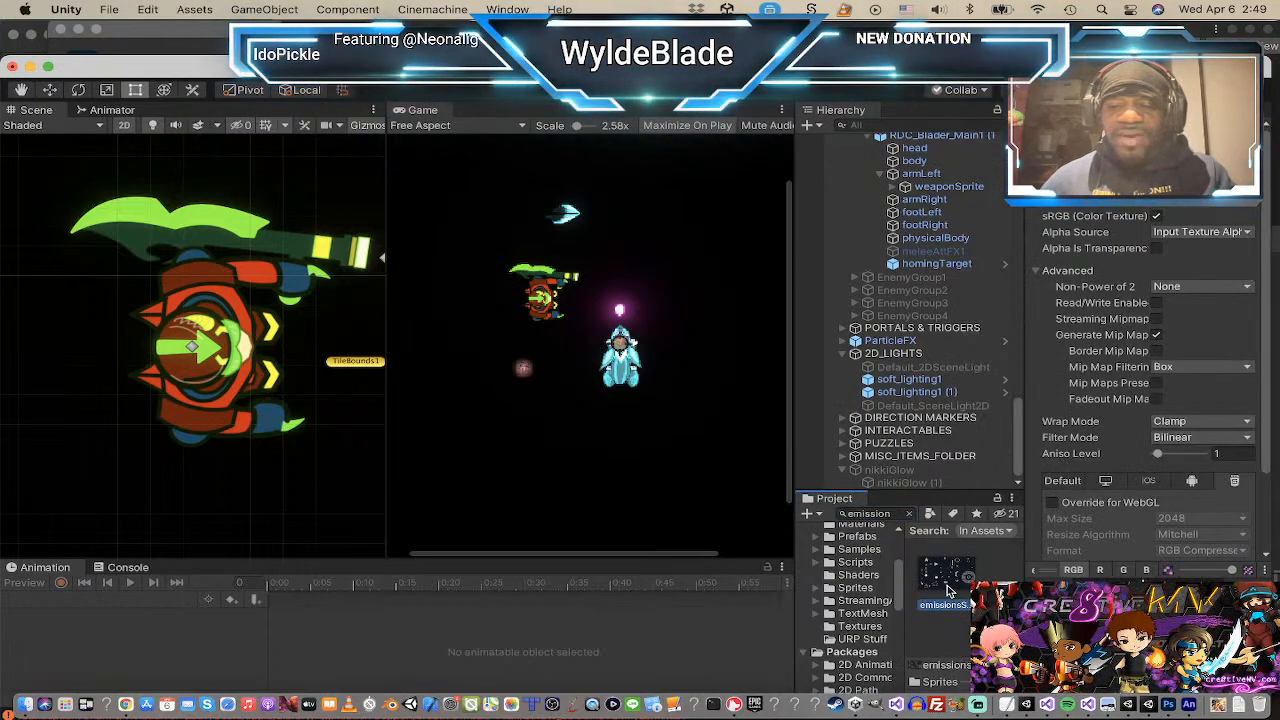
right_click(937, 578)
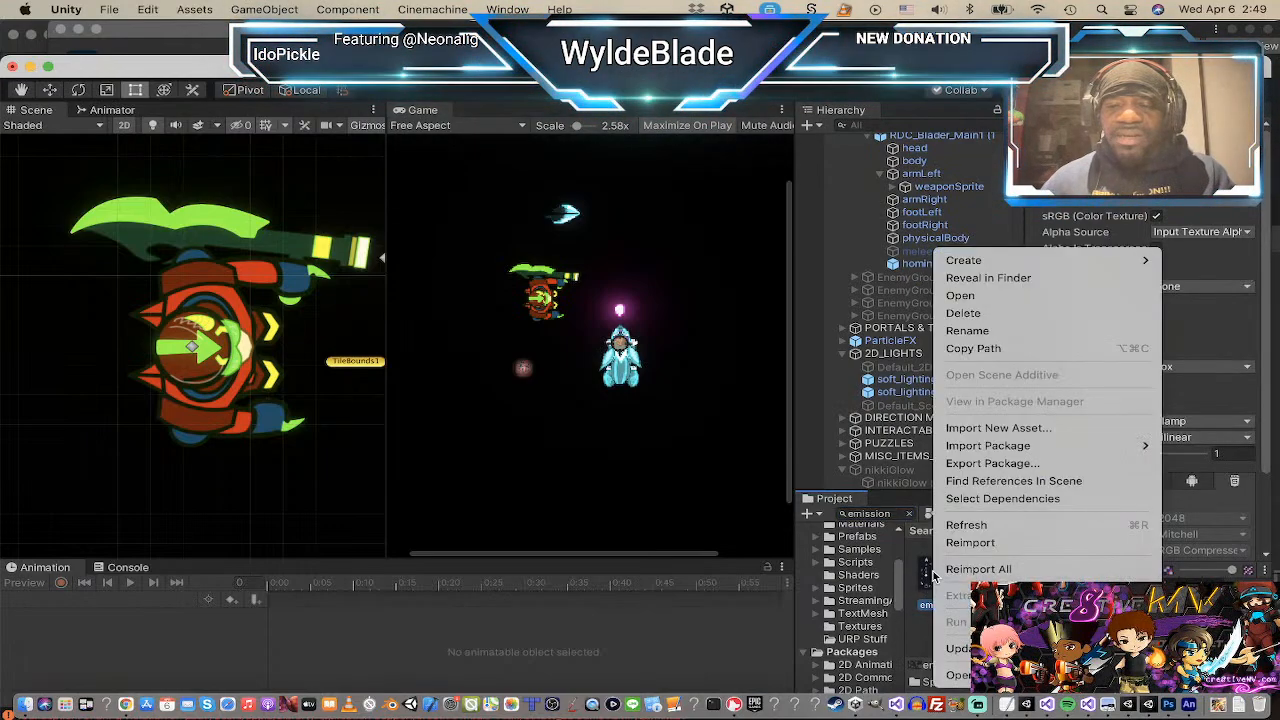
click(1012, 279)
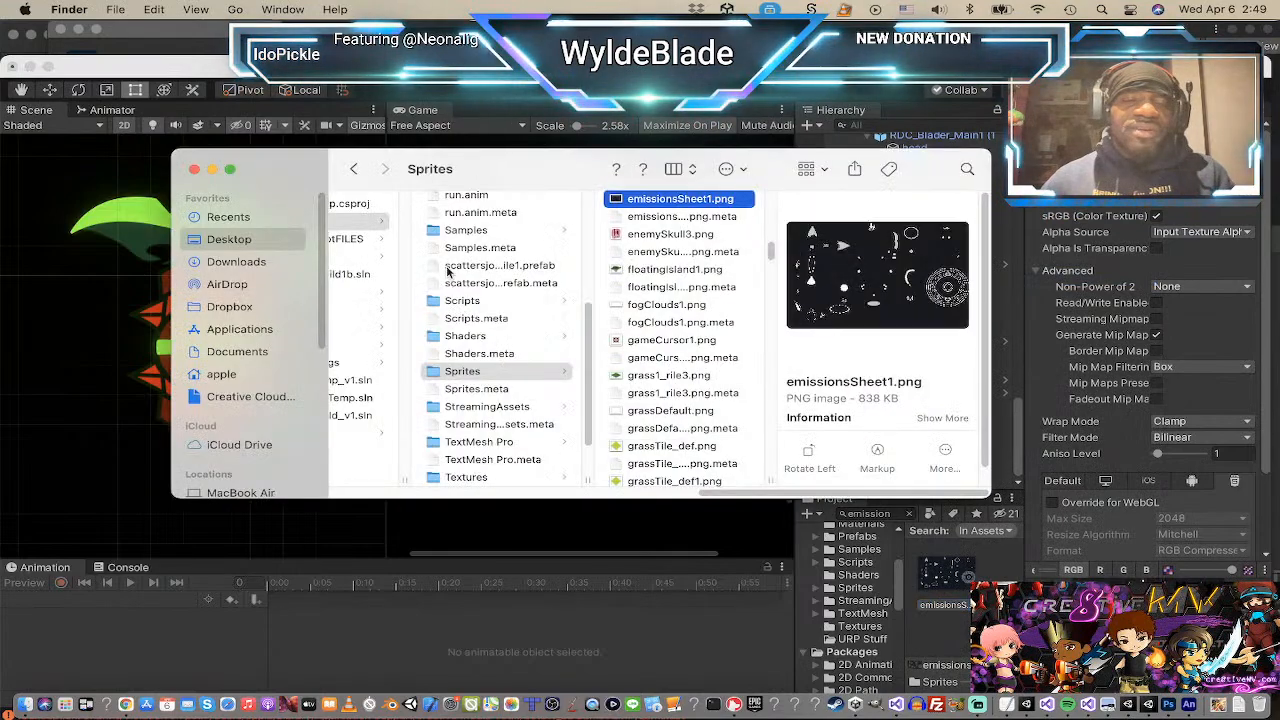
Step: Open emissionsSheet1.png in Adobe Photoshop 2021
right_click(622, 203)
mouse_move(760, 226)
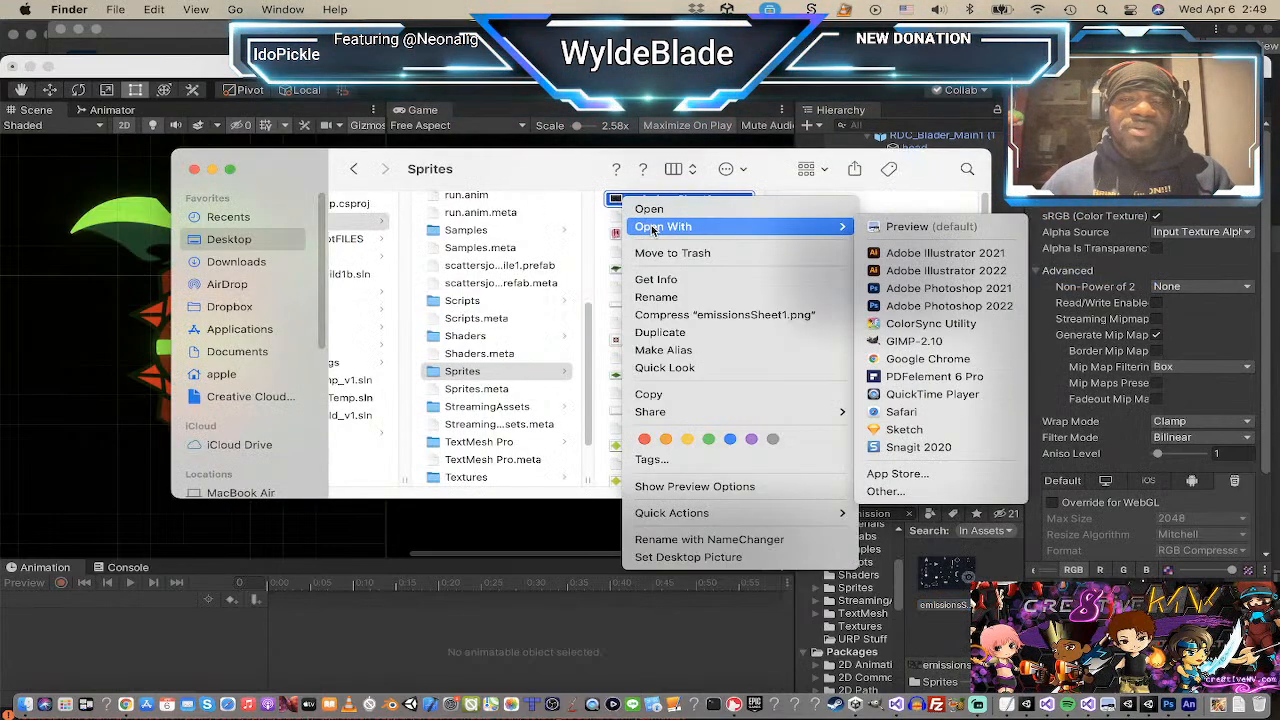
click(922, 290)
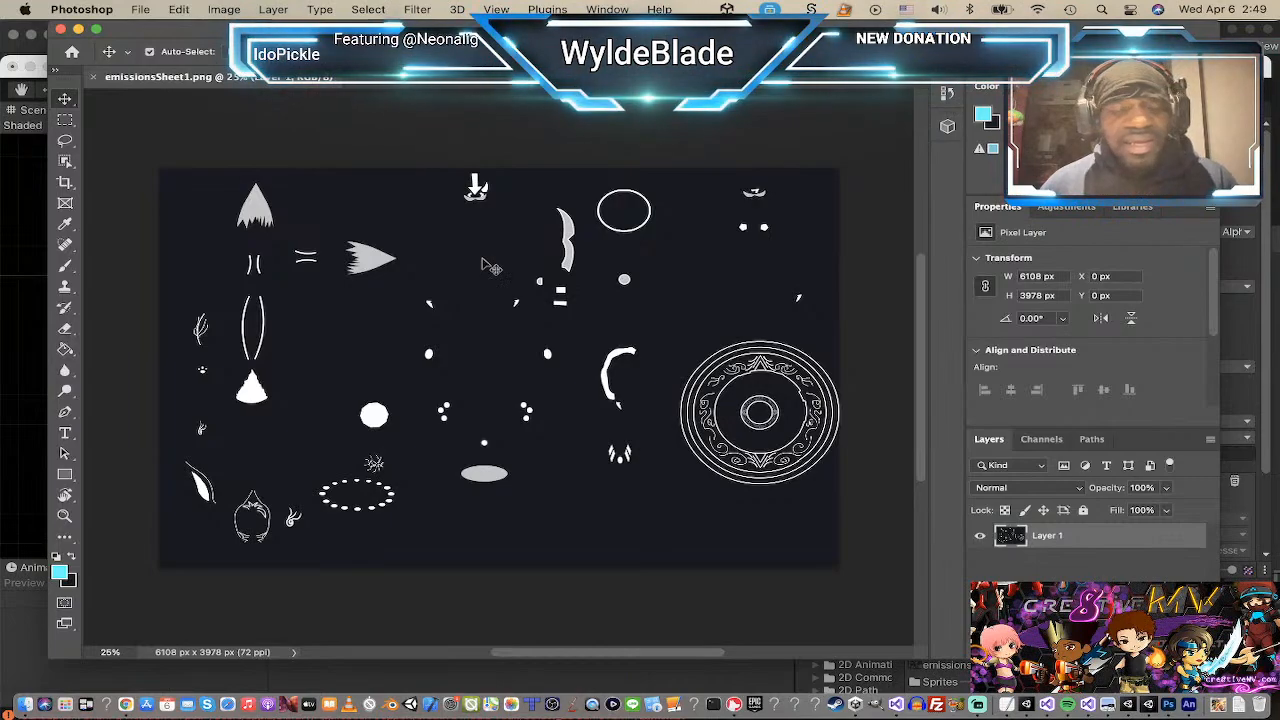
Step: Erase most of the curved white shape beside the arrow on the Blader's head mask, using the 68 px eraser
key(z)
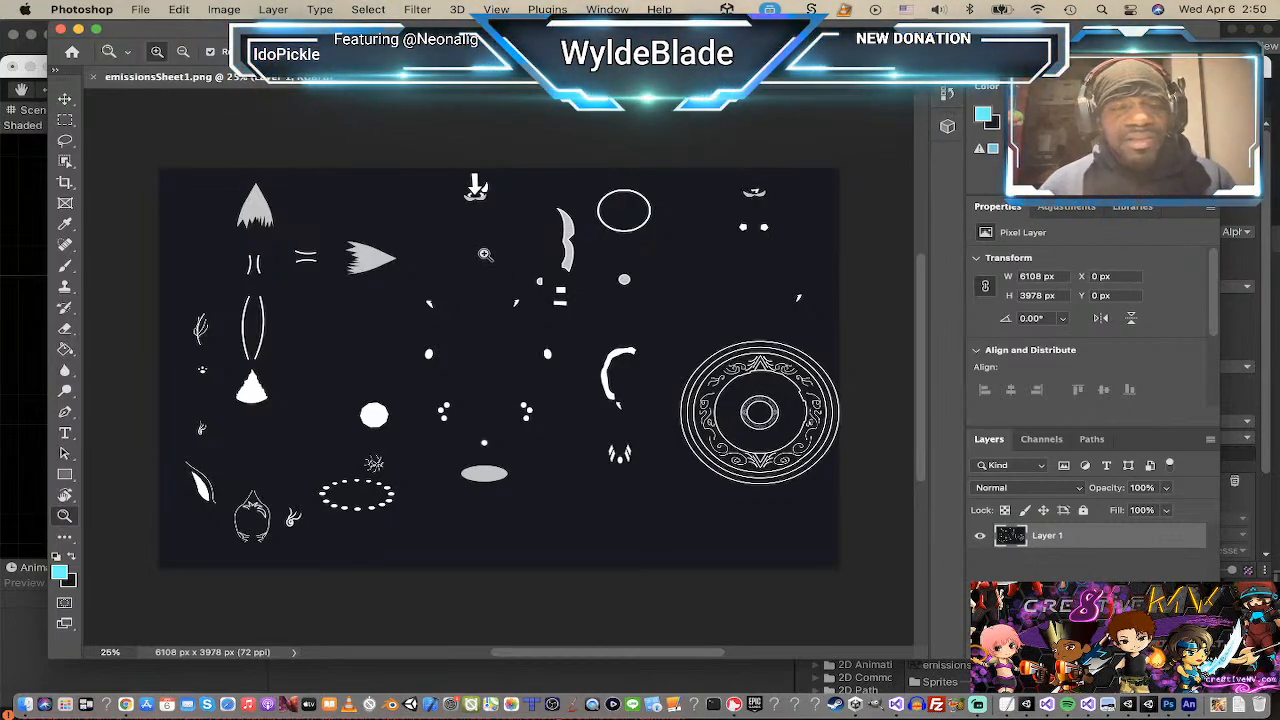
click(482, 199)
click(482, 199)
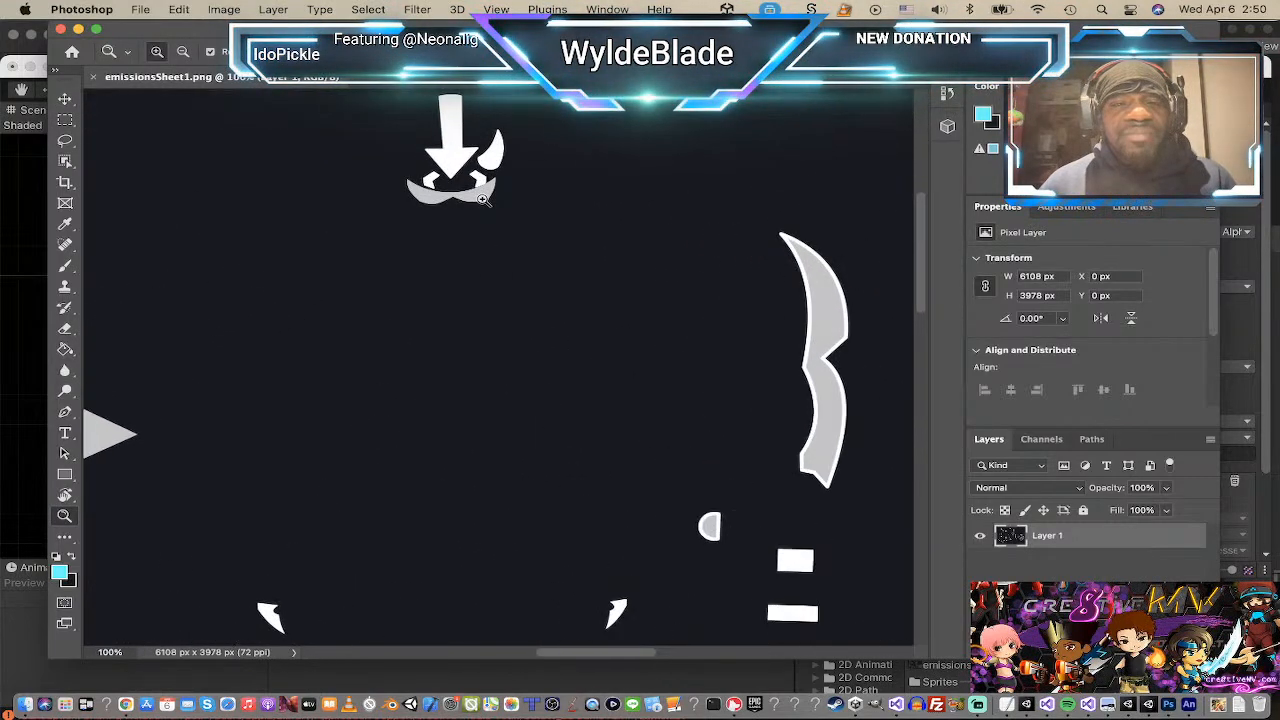
click(482, 199)
scroll(482, 199, up, 4)
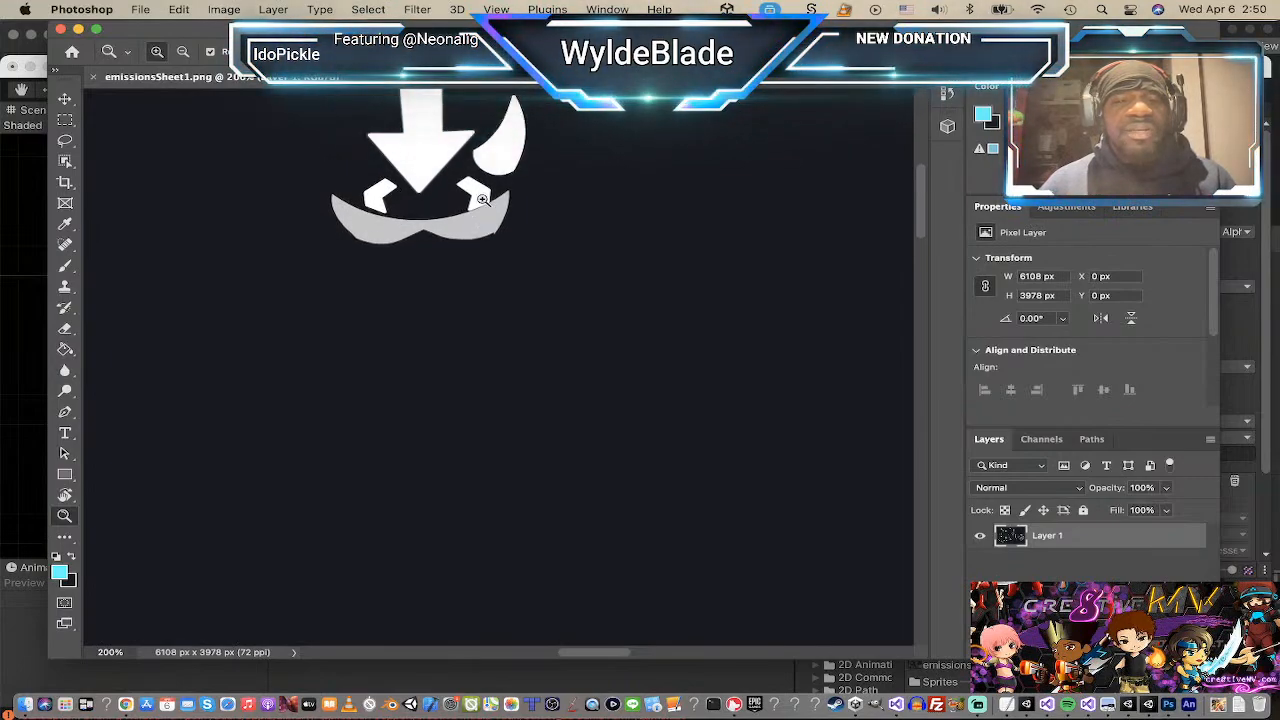
scroll(494, 190, up, 3)
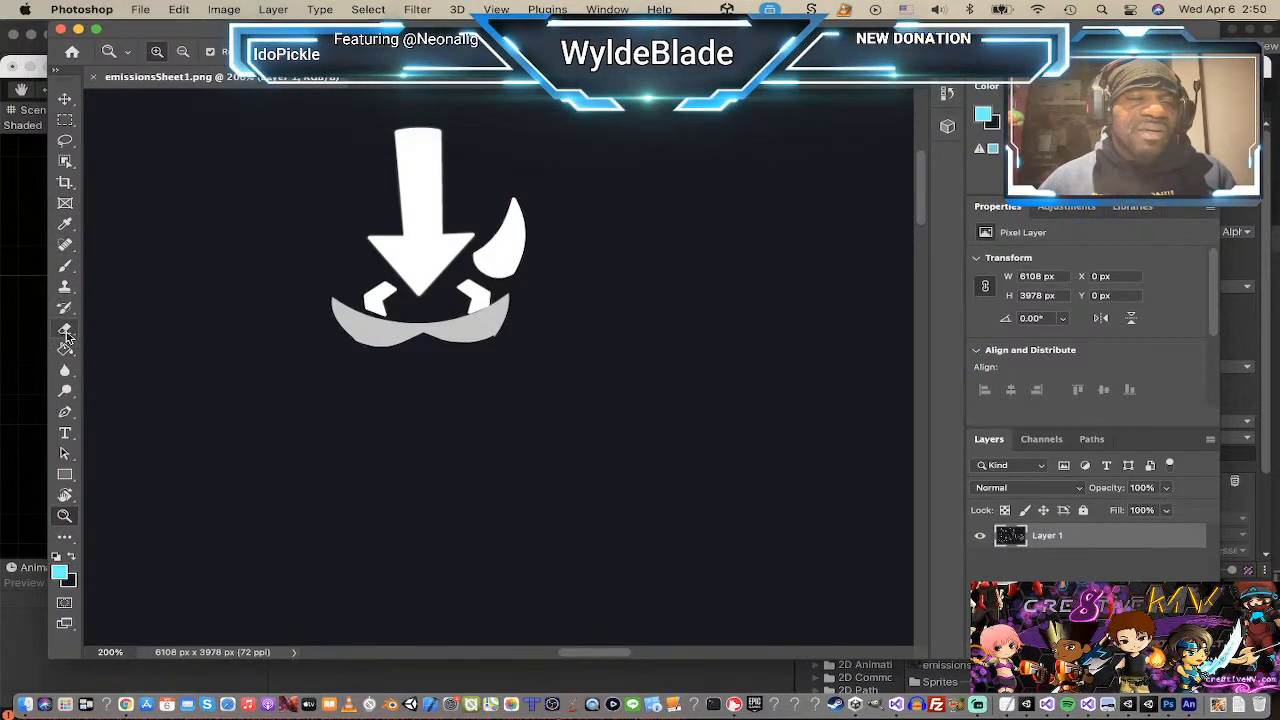
click(65, 331)
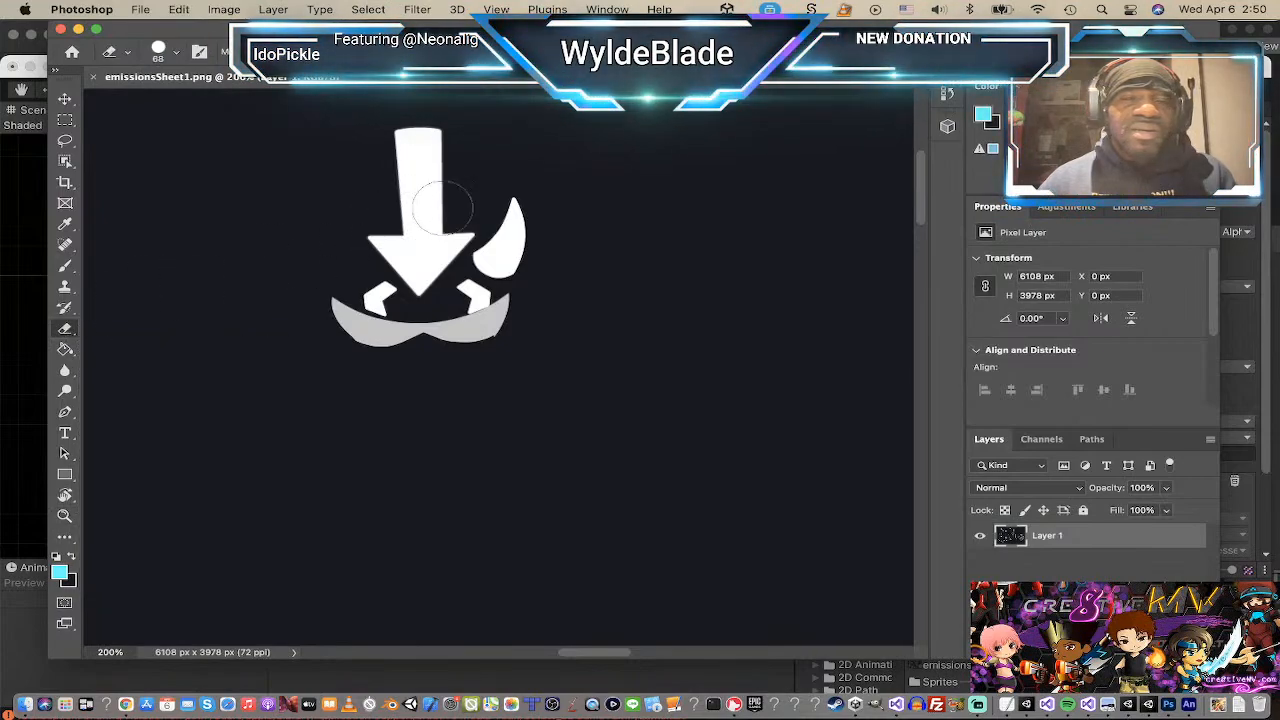
mouse_move(508, 200)
mouse_down()
mouse_move(505, 240)
mouse_move(512, 218)
mouse_up()
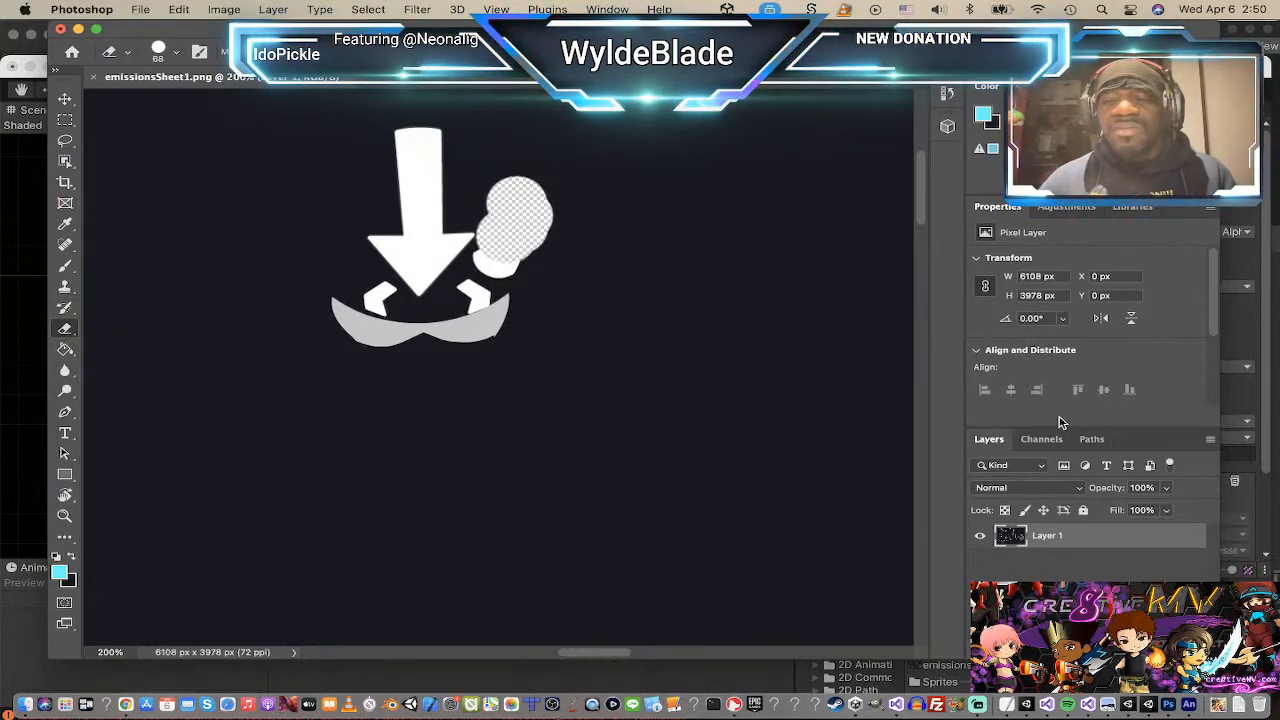
click(1068, 212)
click(1013, 210)
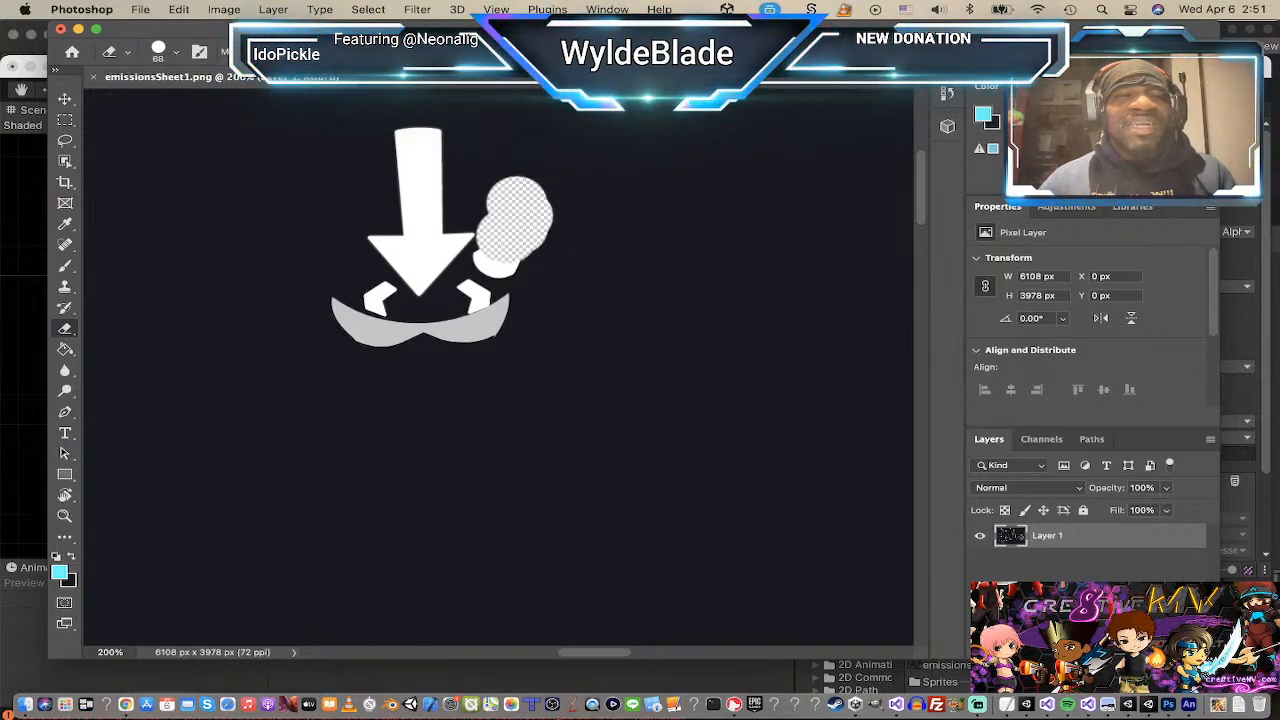
Step: Reduce the eraser size to 41 px and erase the rest of the curved white shape beside the arrow
click(176, 54)
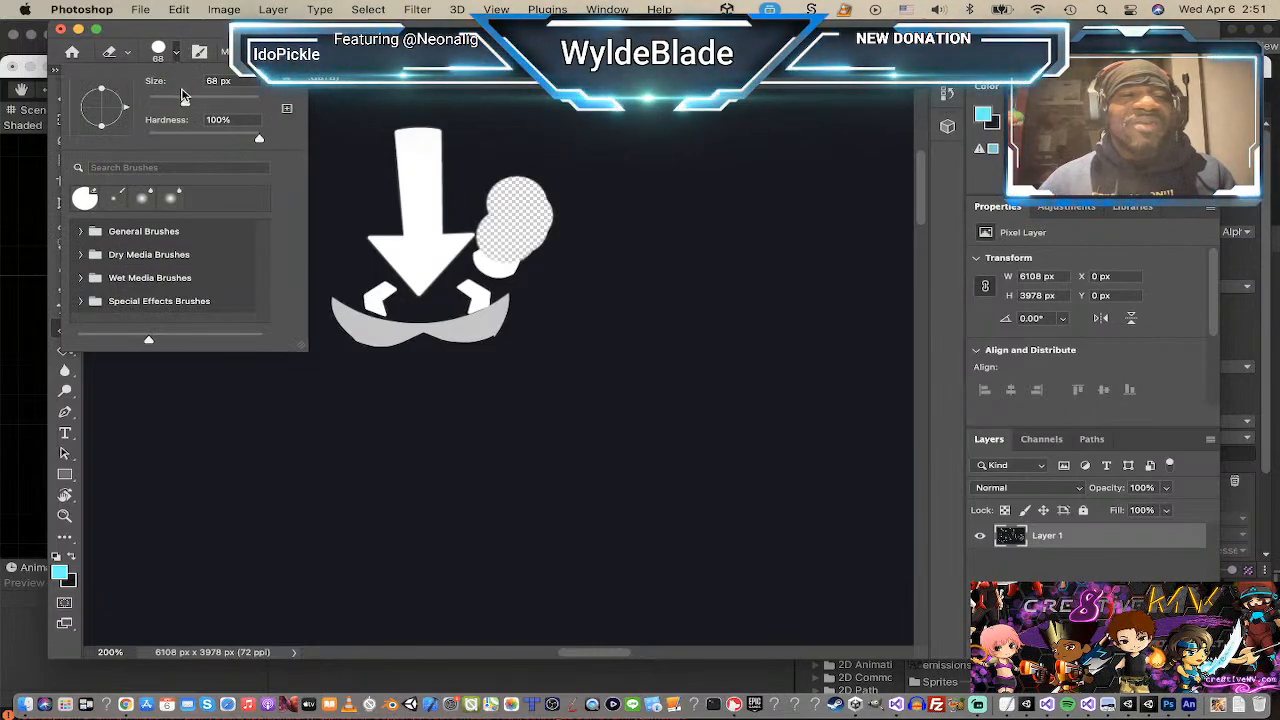
drag(185, 103, 172, 103)
click(529, 260)
mouse_move(505, 265)
mouse_down()
mouse_move(478, 260)
mouse_move(512, 270)
mouse_move(488, 258)
mouse_move(482, 282)
mouse_up()
Step: Reduce the eraser size to 23 px and erase the two small angular white marks on either side of the arrow's tip
click(176, 56)
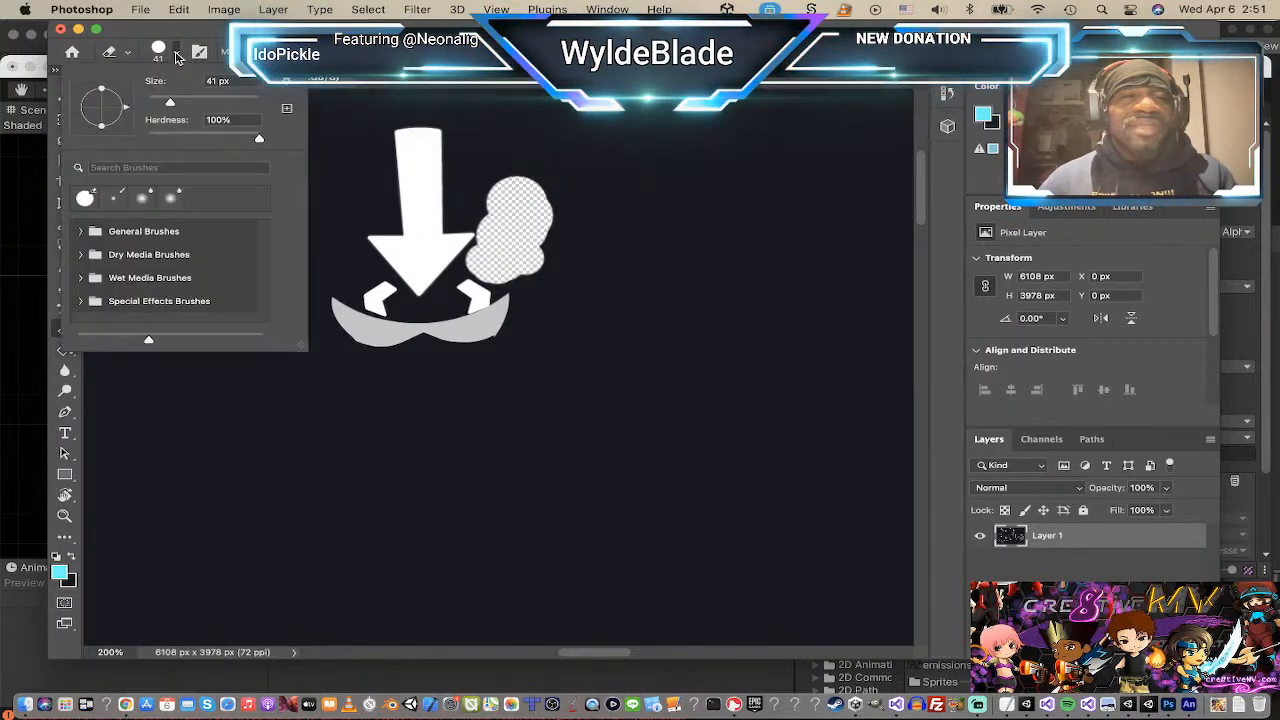
drag(170, 104, 161, 104)
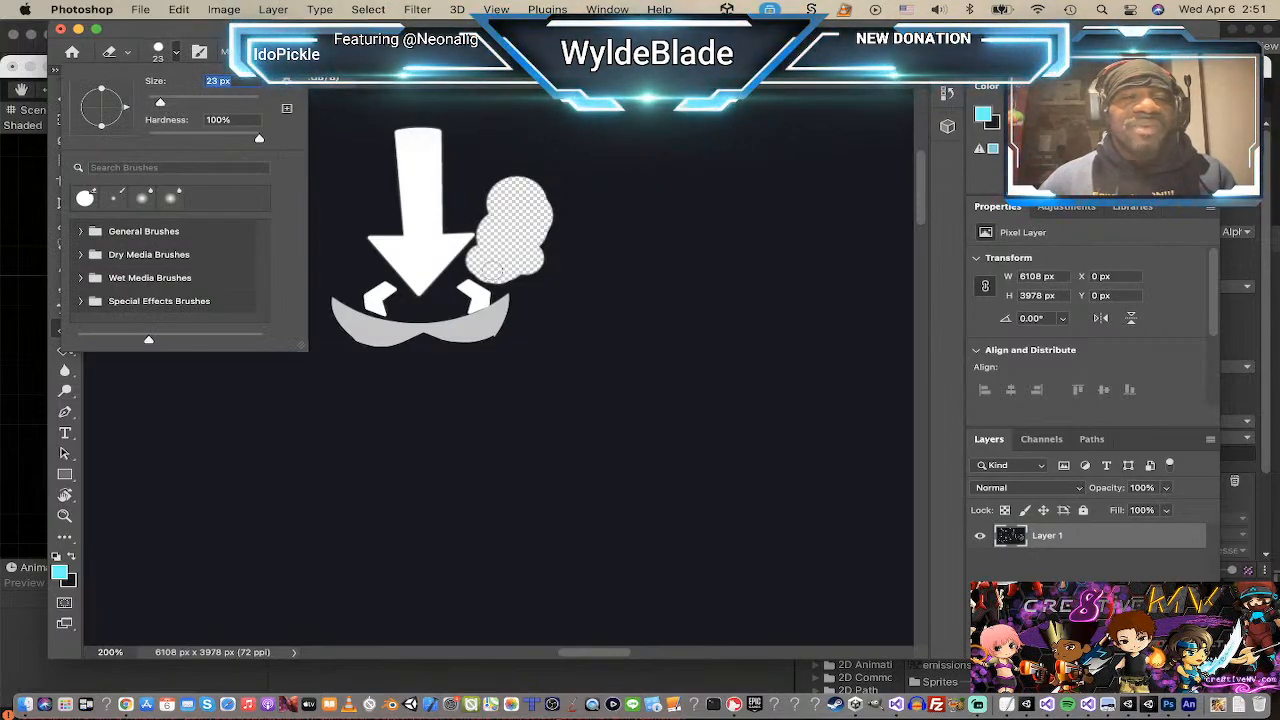
mouse_move(492, 271)
mouse_down()
mouse_move(457, 284)
mouse_move(490, 285)
mouse_move(466, 300)
mouse_up()
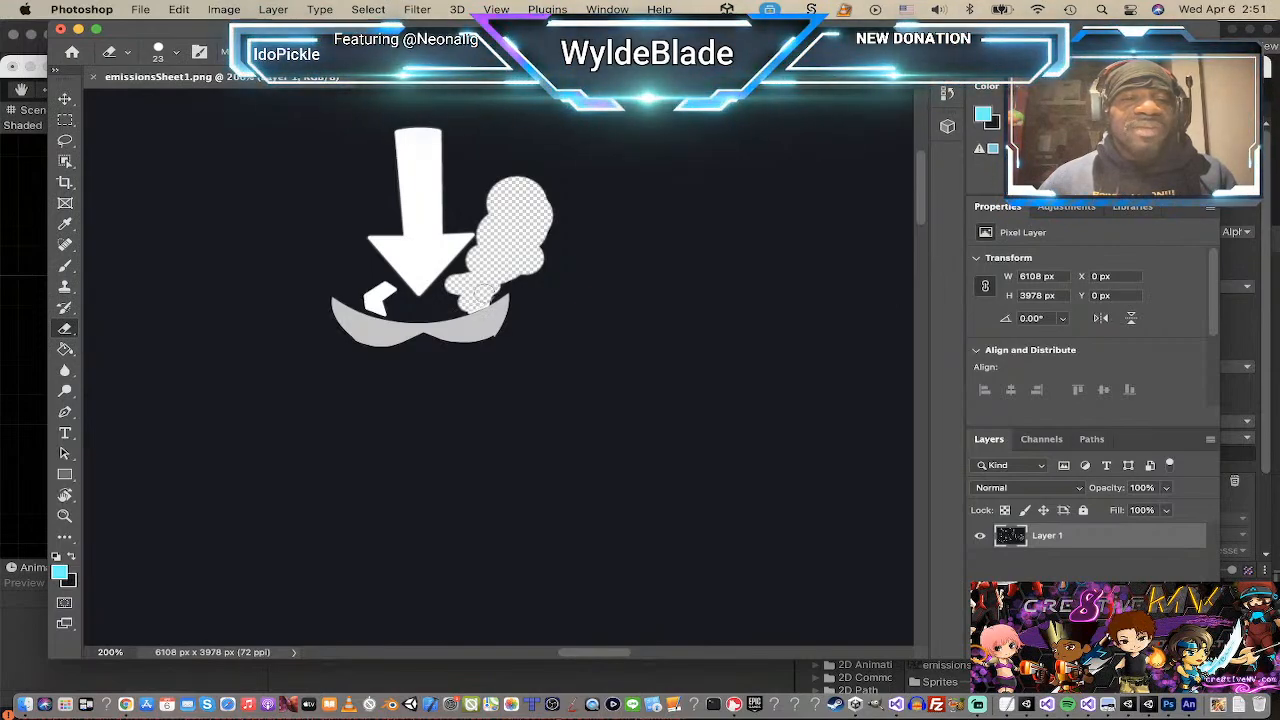
mouse_move(466, 300)
mouse_down()
mouse_move(487, 296)
mouse_move(405, 302)
mouse_move(364, 280)
mouse_move(382, 298)
mouse_move(365, 292)
mouse_up()
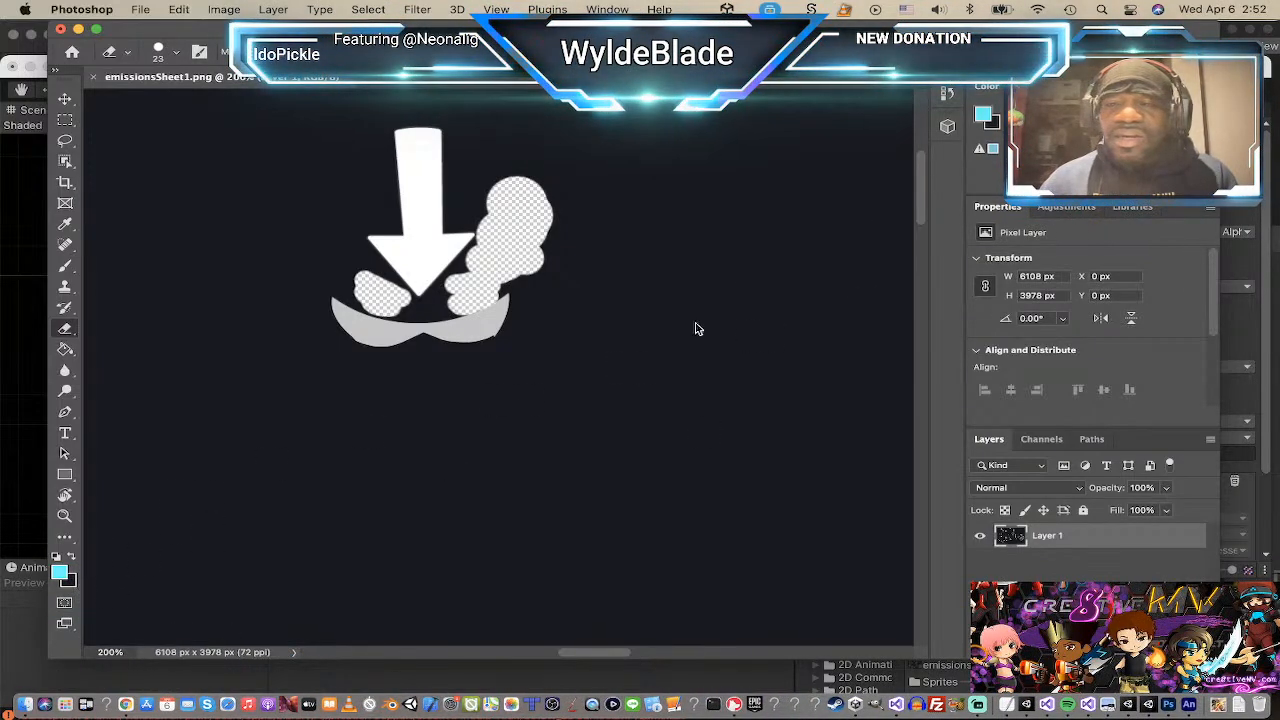
Step: Set the background colour to pure black, 000000
click(70, 586)
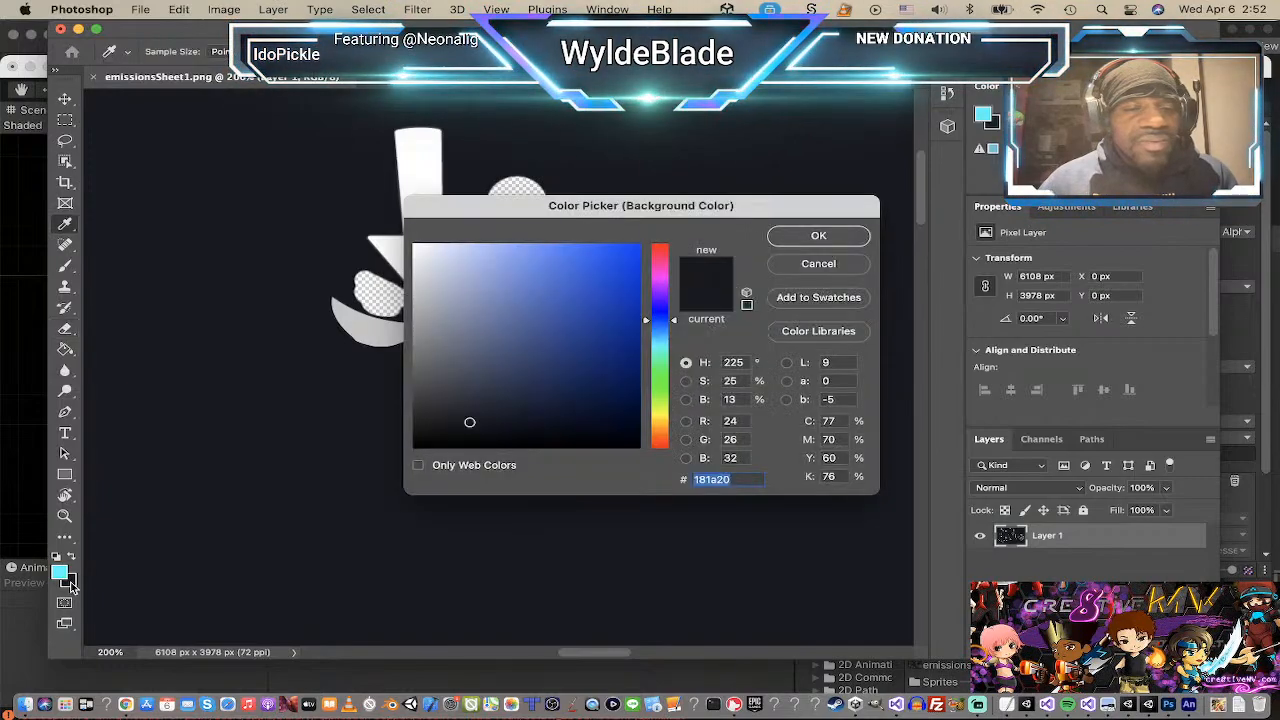
drag(471, 423, 418, 450)
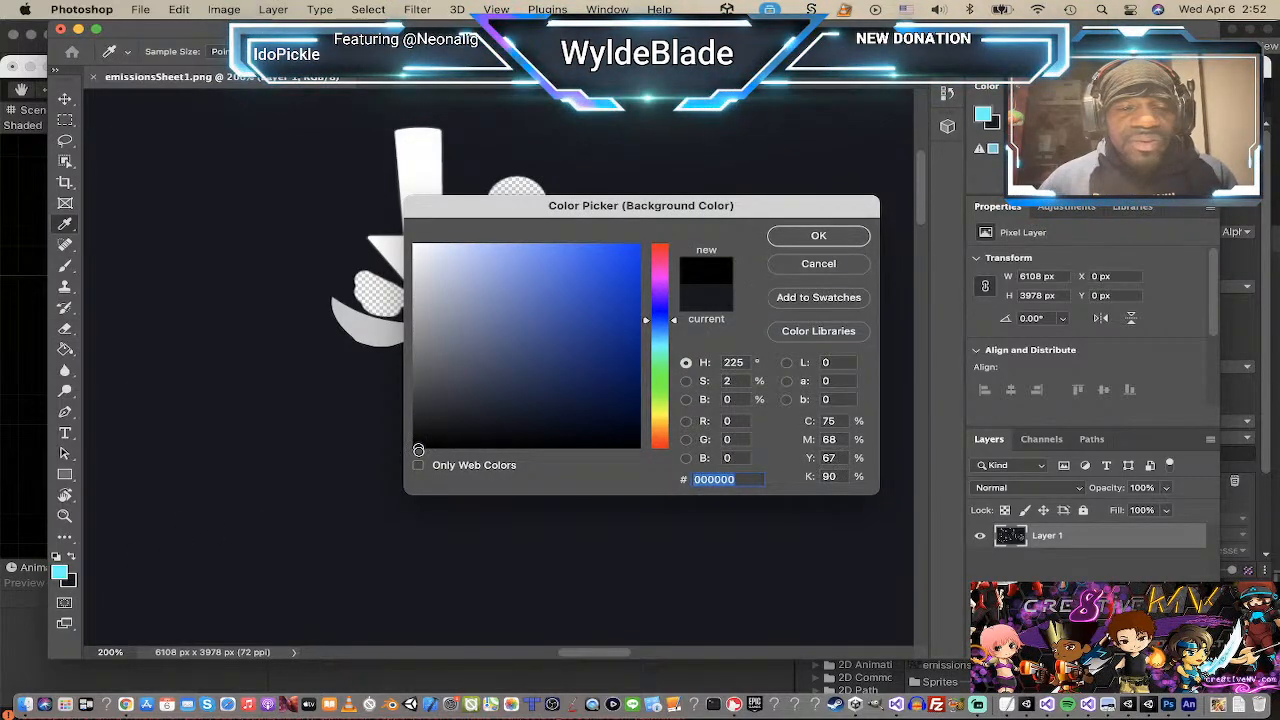
click(822, 235)
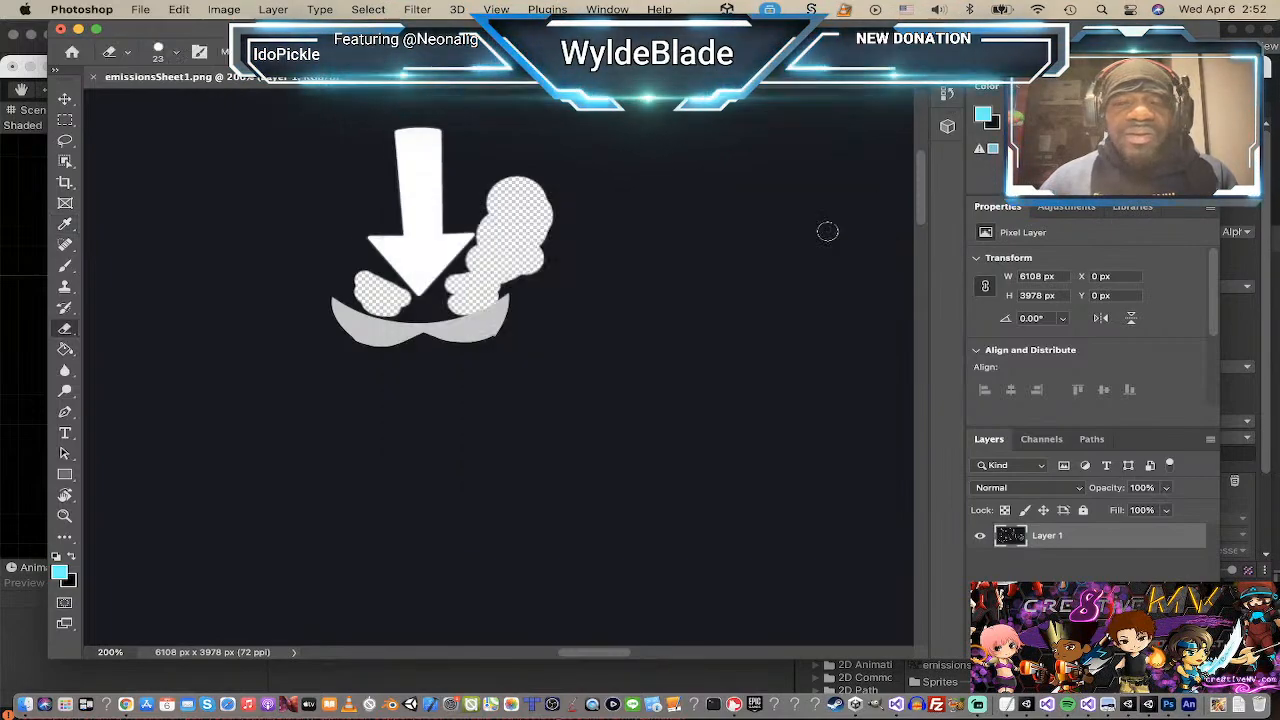
Step: Try filling the mask's dark background with the cyan foreground colour using the Paint Bucket, and undo the fill
click(65, 349)
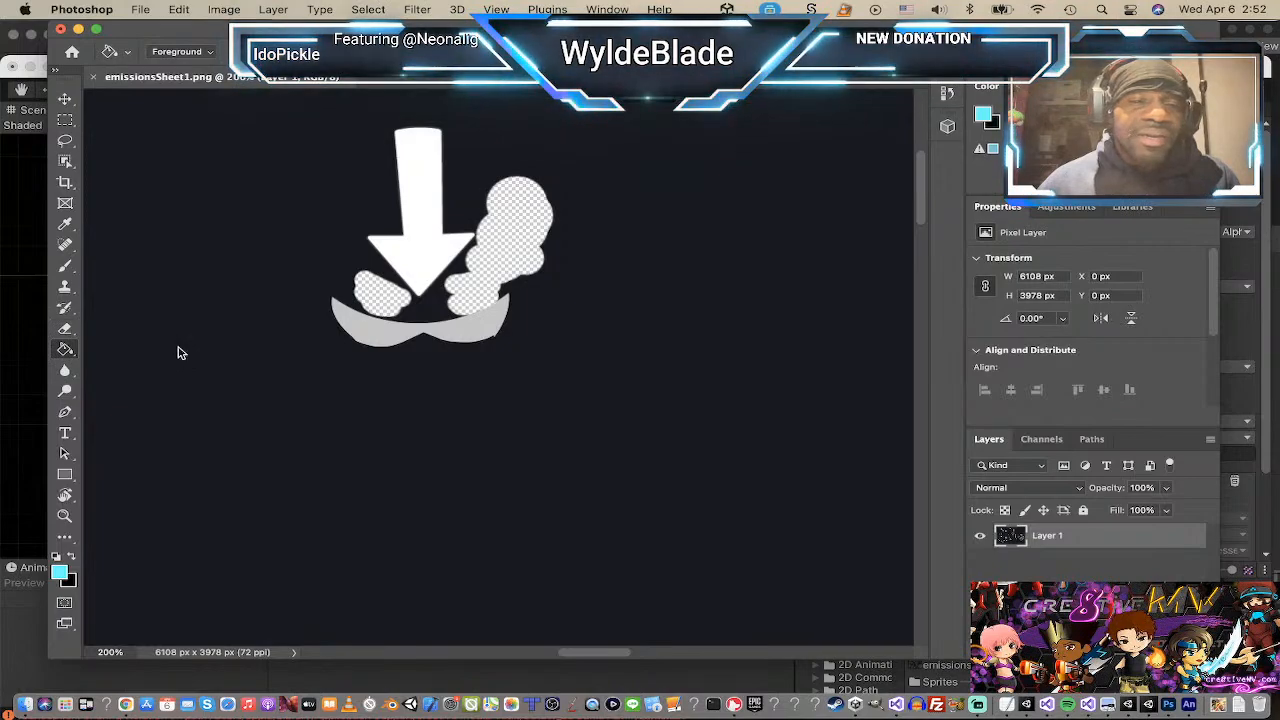
click(347, 299)
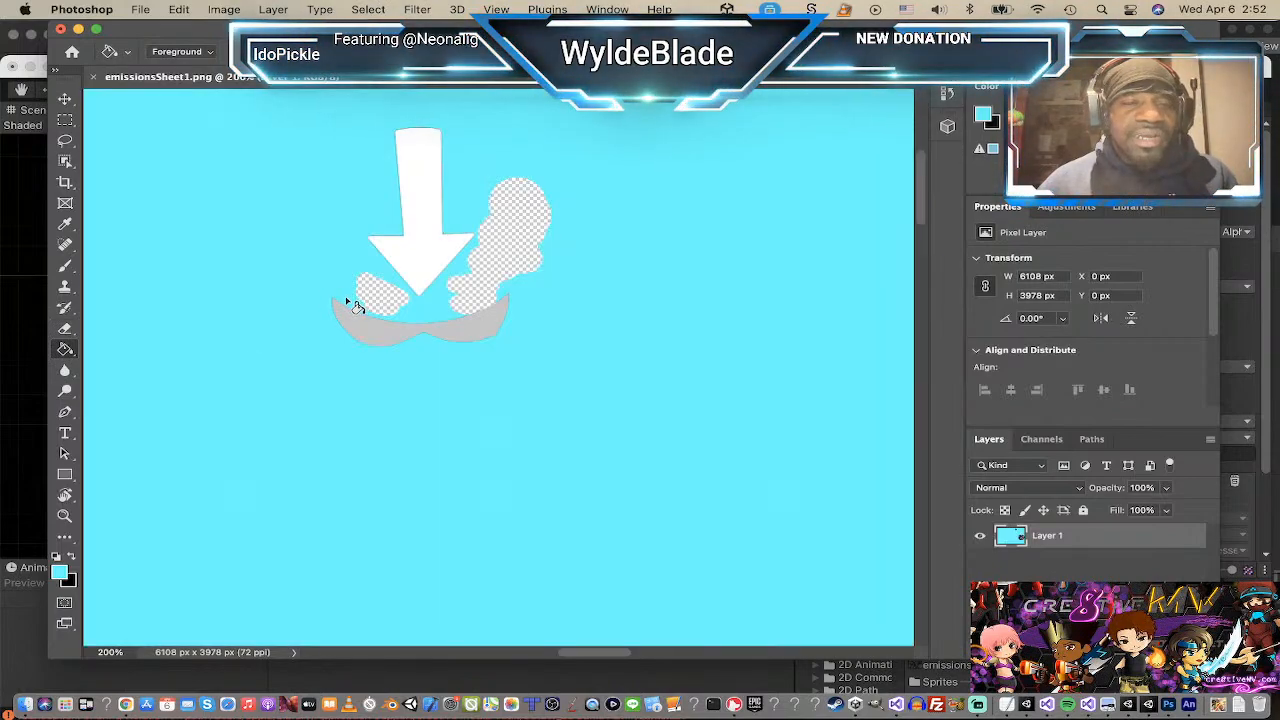
key(super+z)
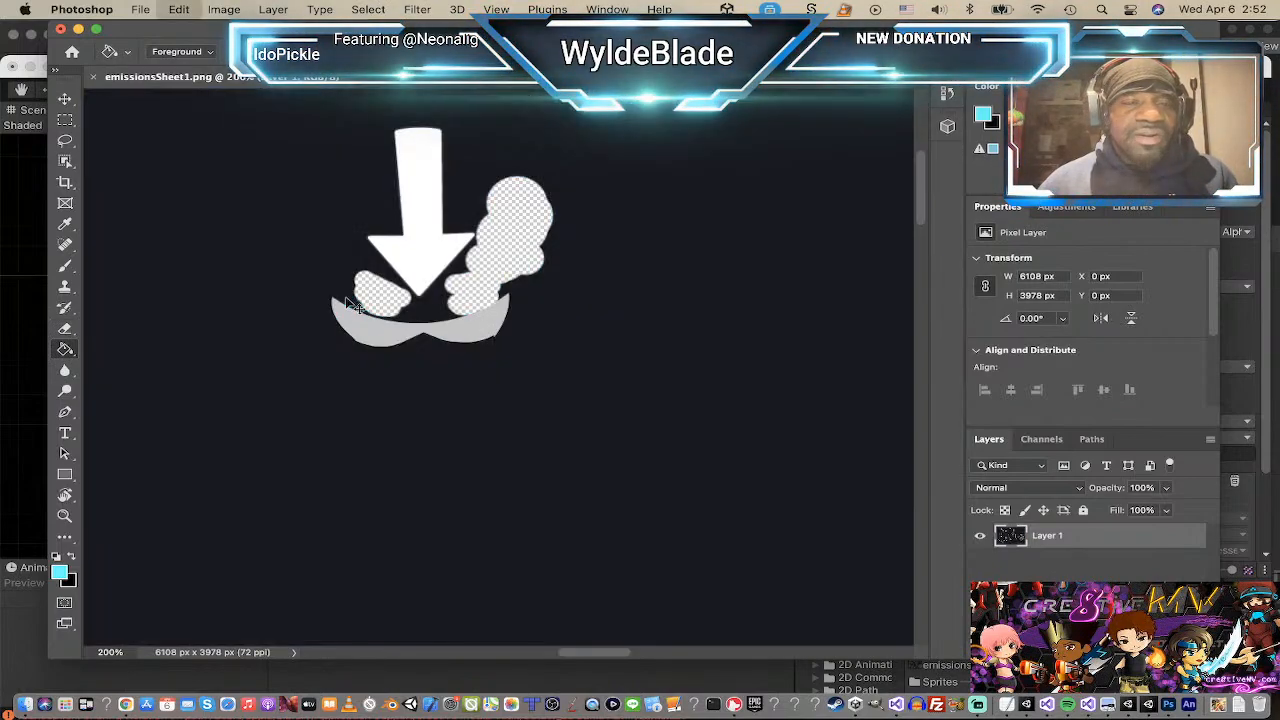
Step: Fill the dark background and the two transparent patches around the downward arrow with black
click(72, 558)
click(268, 479)
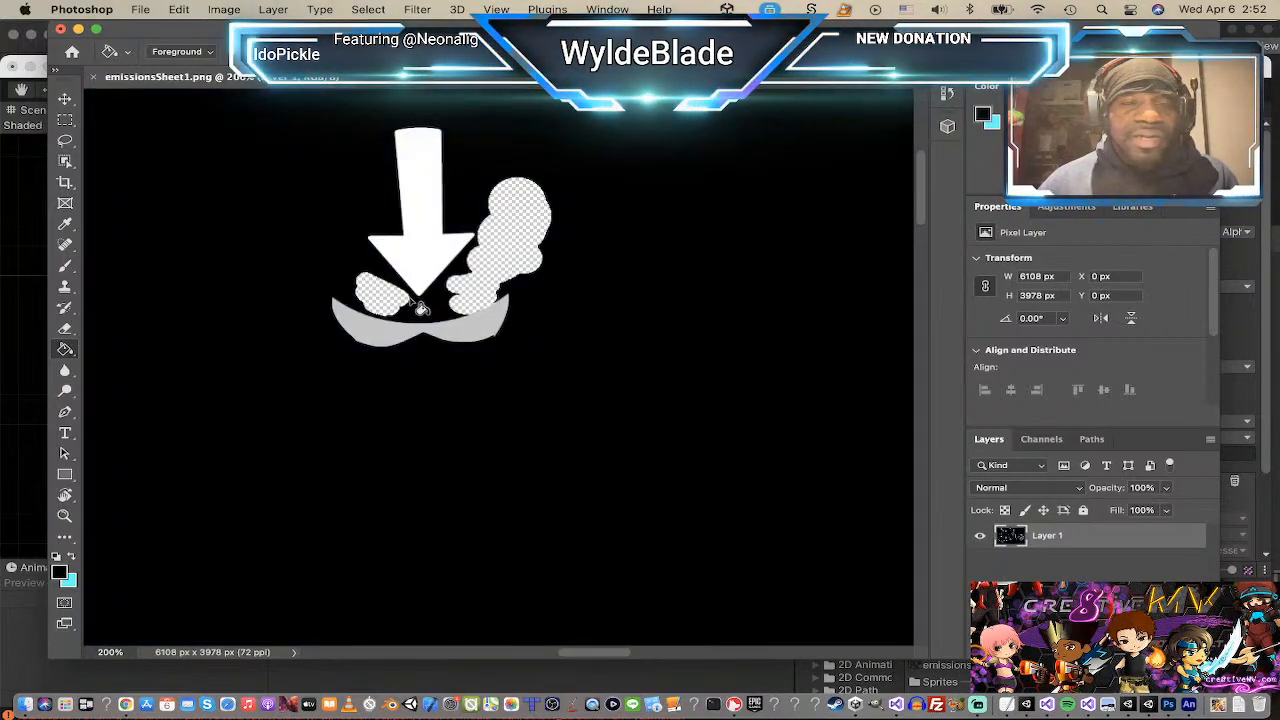
click(490, 262)
click(382, 294)
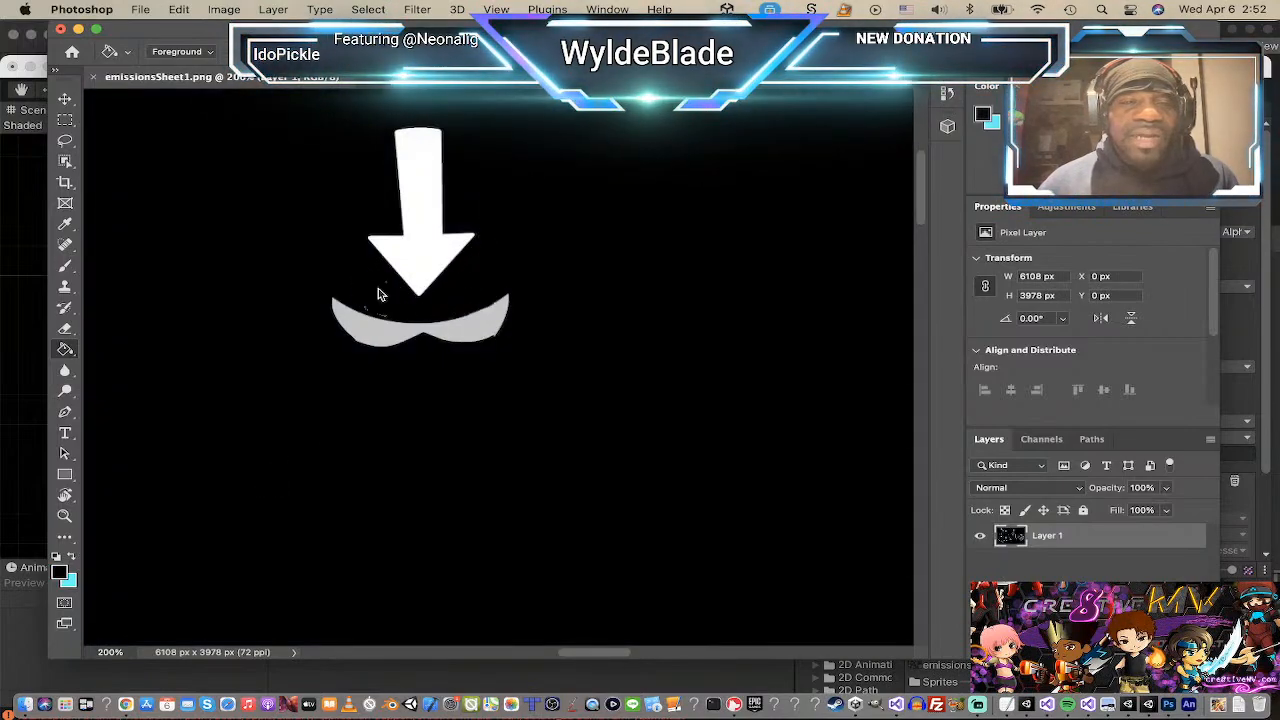
Step: Fill the remaining dark interiors of the outlined oval and the large ornate ring with black using the Paint Bucket
key(z)
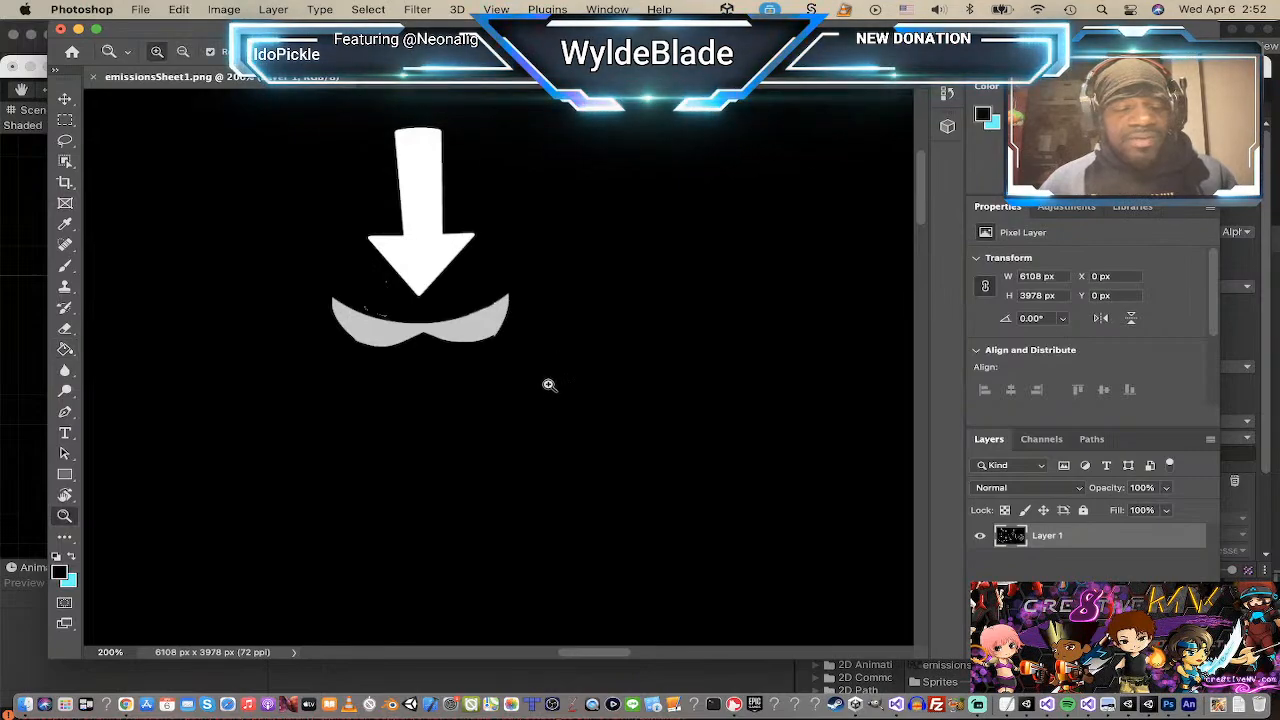
alt+click(521, 411)
alt+click(522, 410)
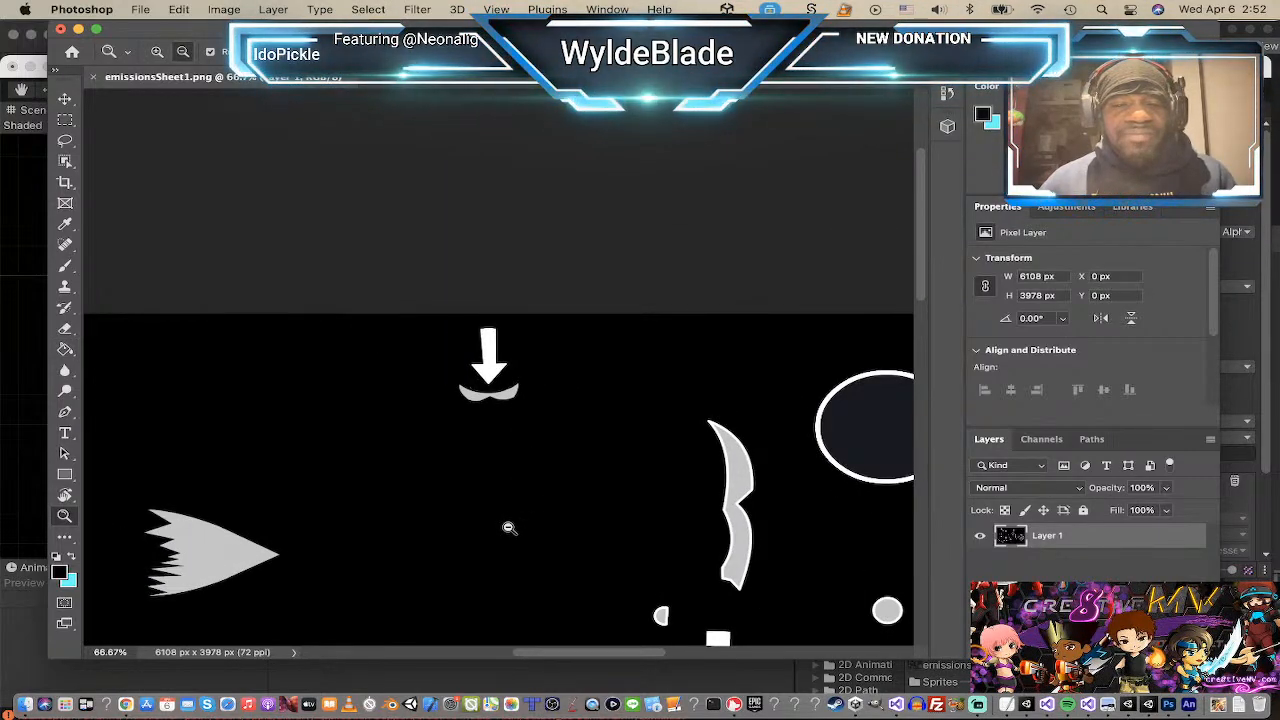
scroll(509, 528, down, 5)
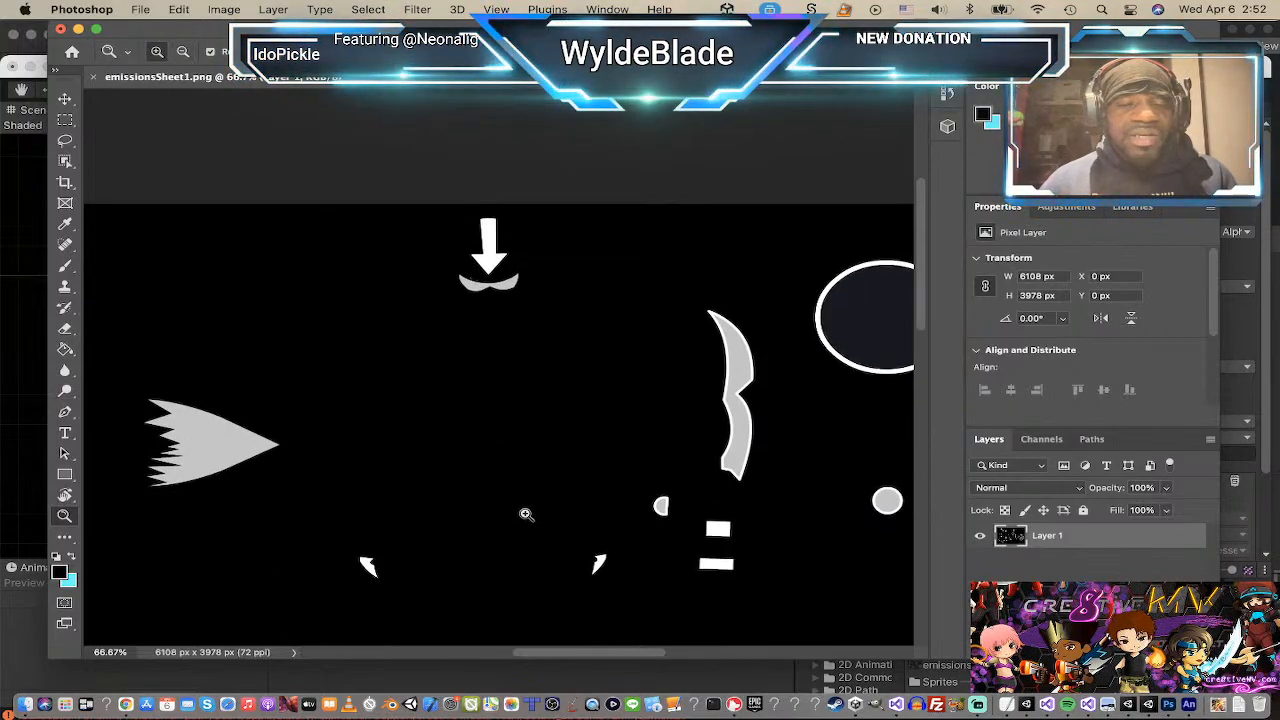
alt+click(525, 512)
alt+click(524, 510)
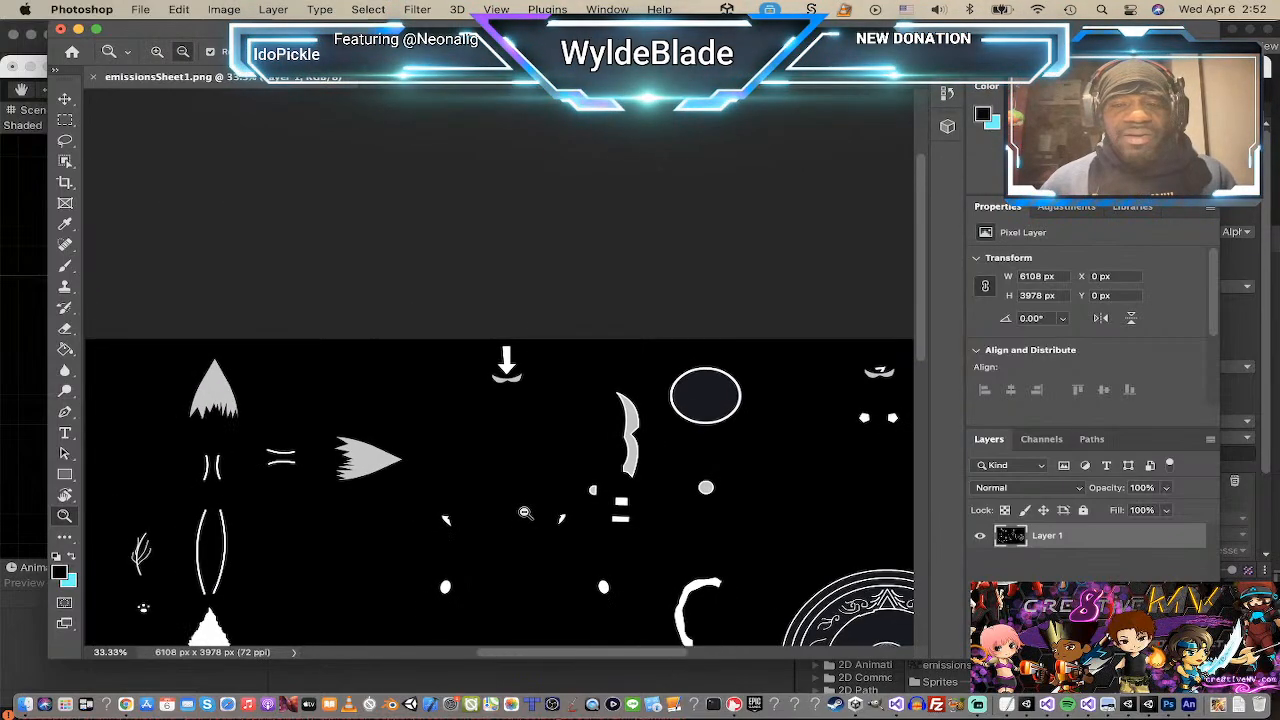
scroll(440, 545, down, 3)
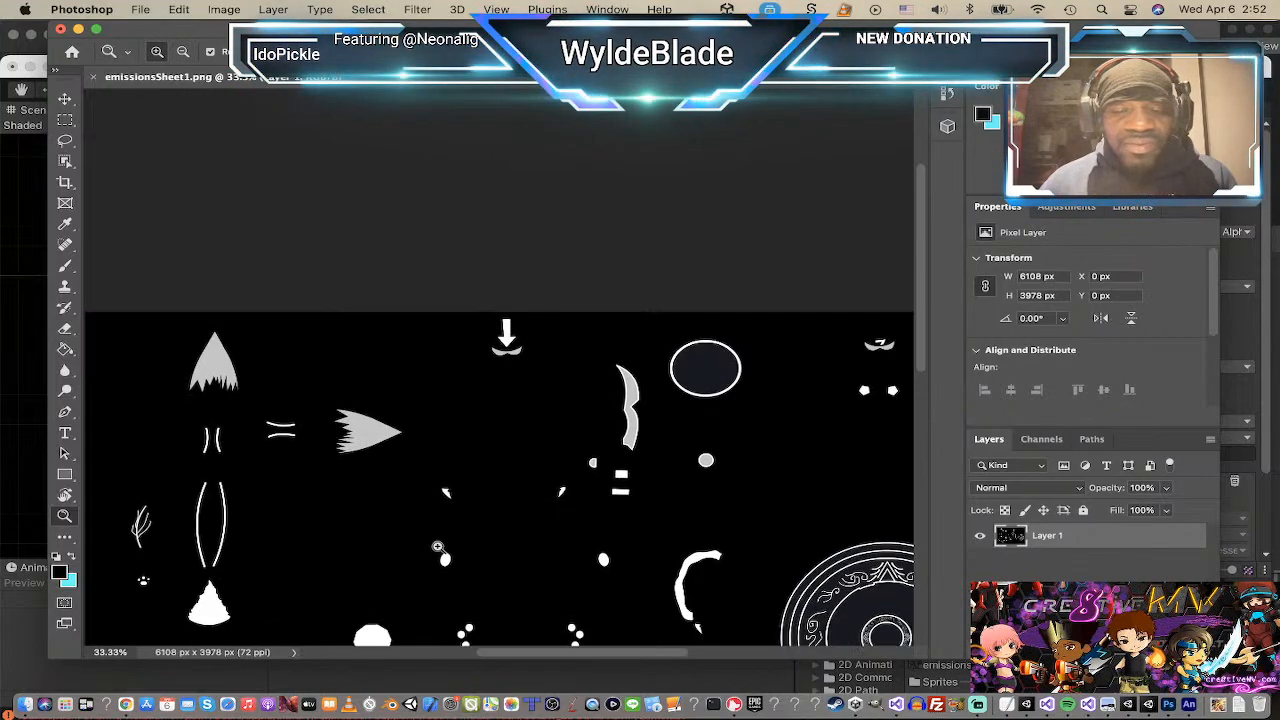
scroll(473, 528, down, 3)
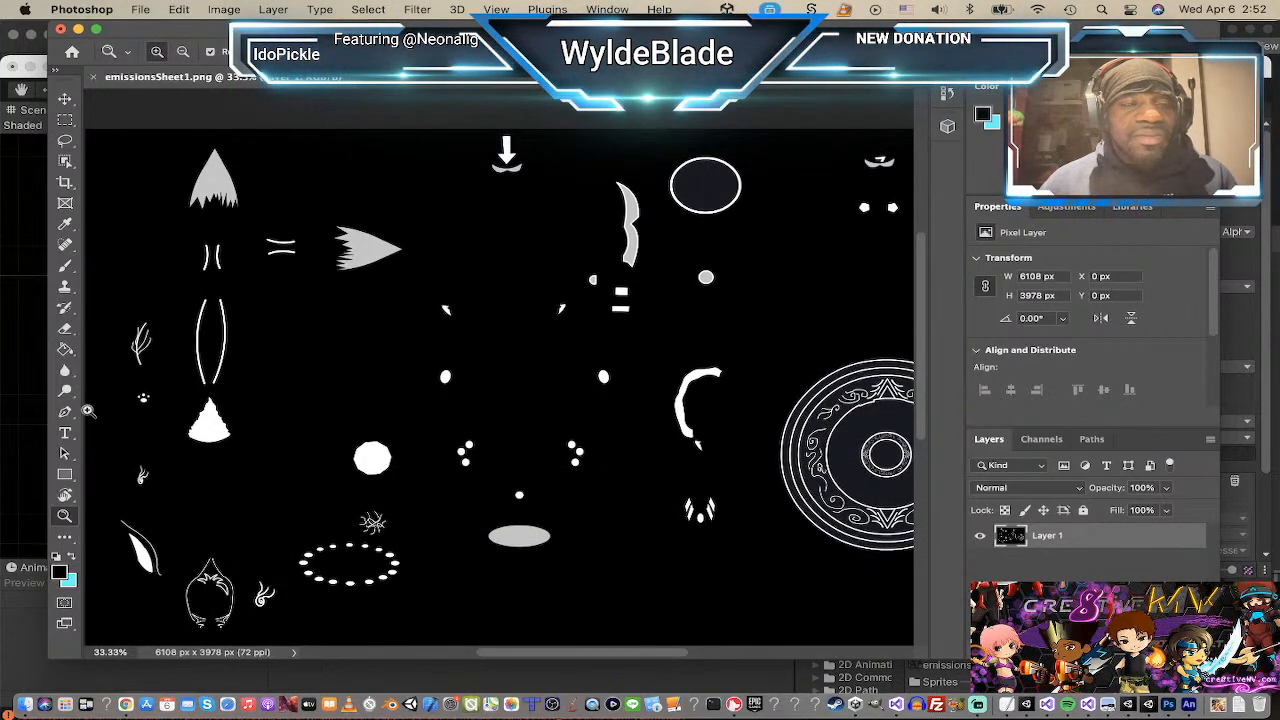
click(64, 347)
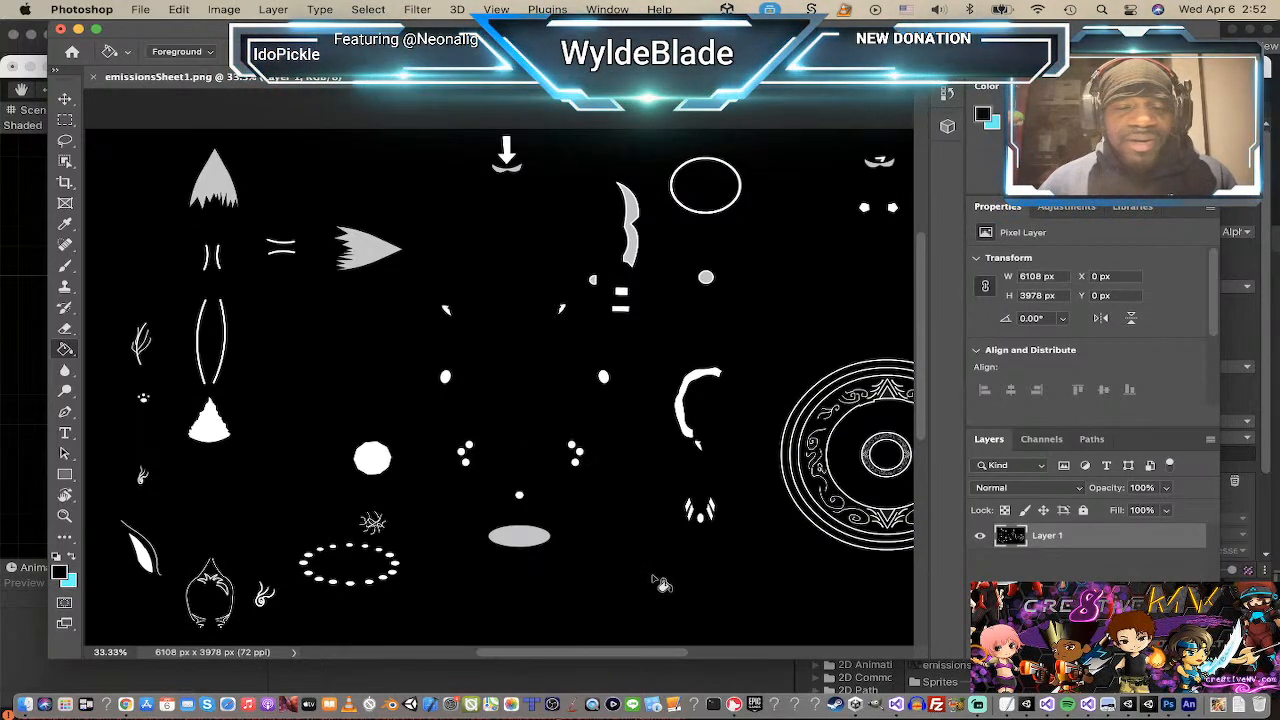
Step: Sample white (ffffff) from the cone shape as the foreground color and fill the grey sideways spiked shape with it
scroll(668, 571, down, 1)
scroll(668, 571, down, 3)
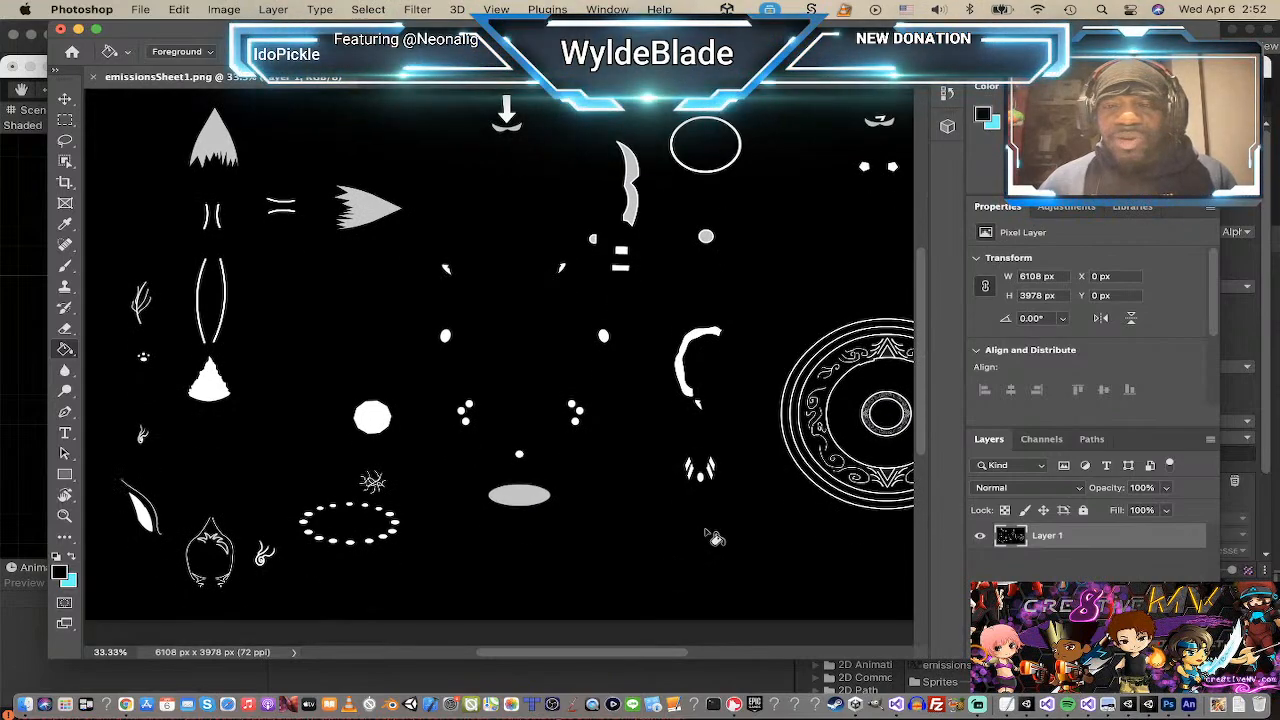
drag(610, 655, 636, 634)
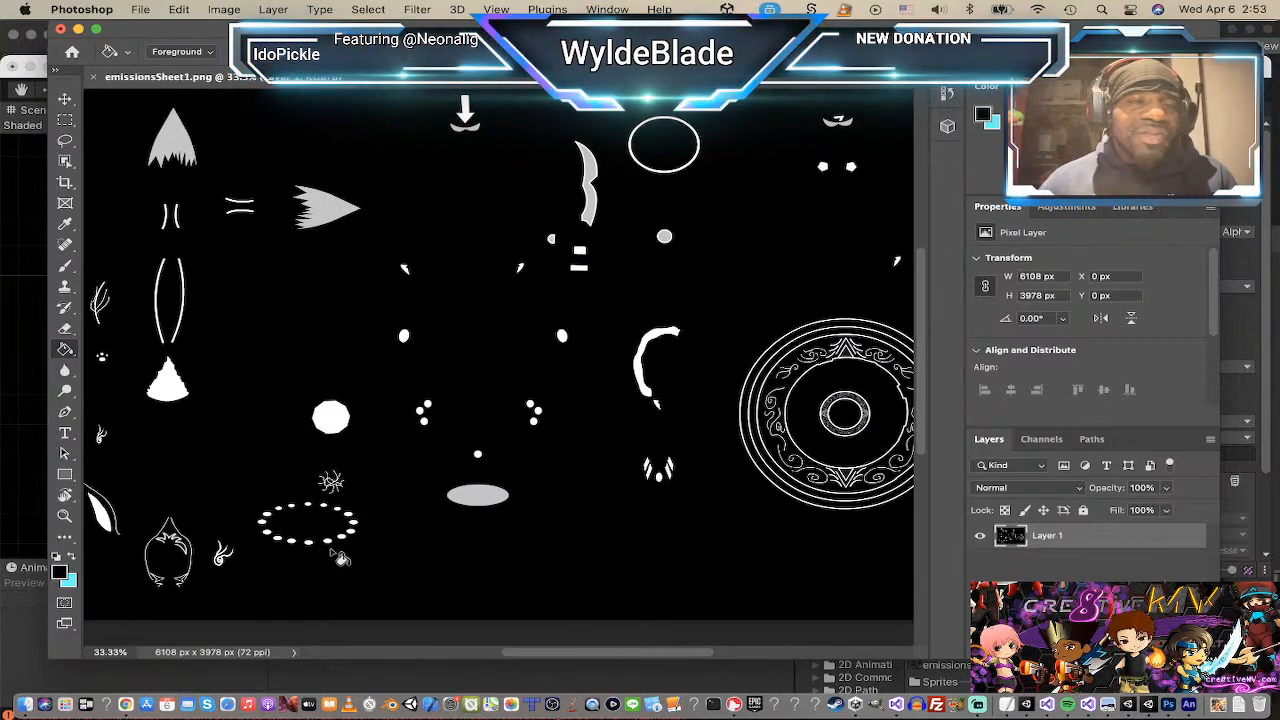
drag(566, 656, 528, 656)
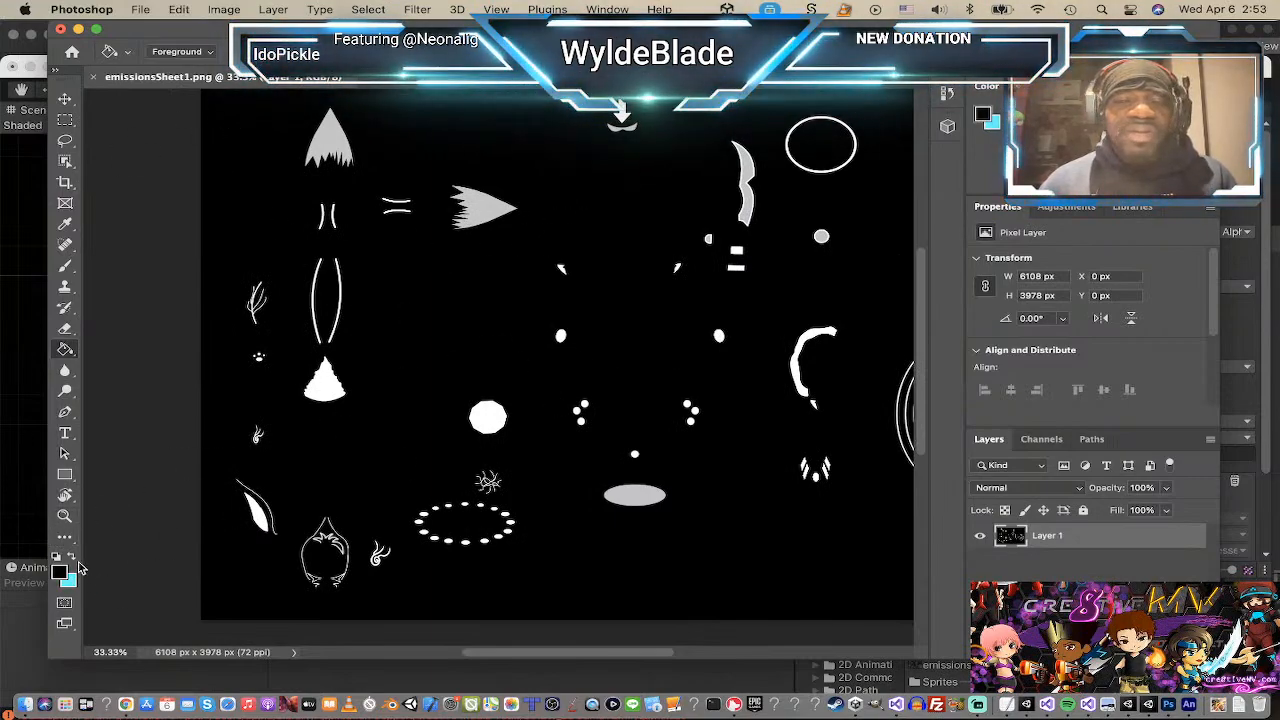
click(66, 577)
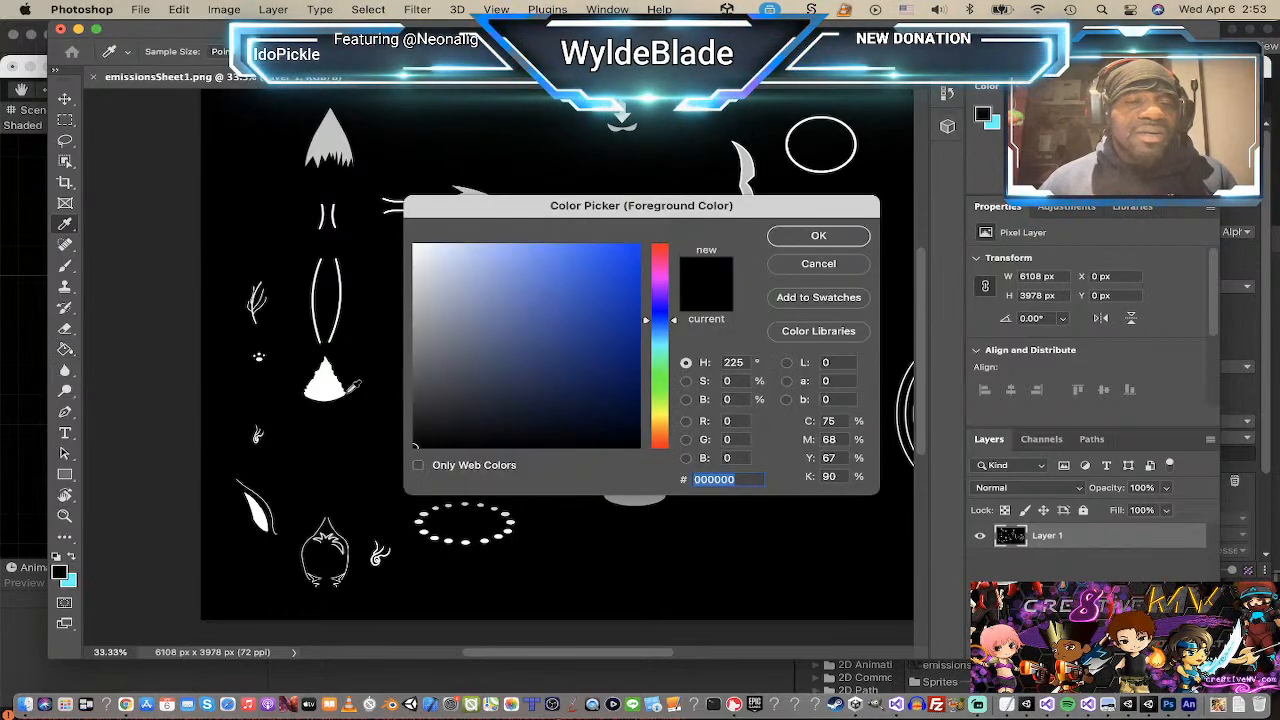
click(333, 392)
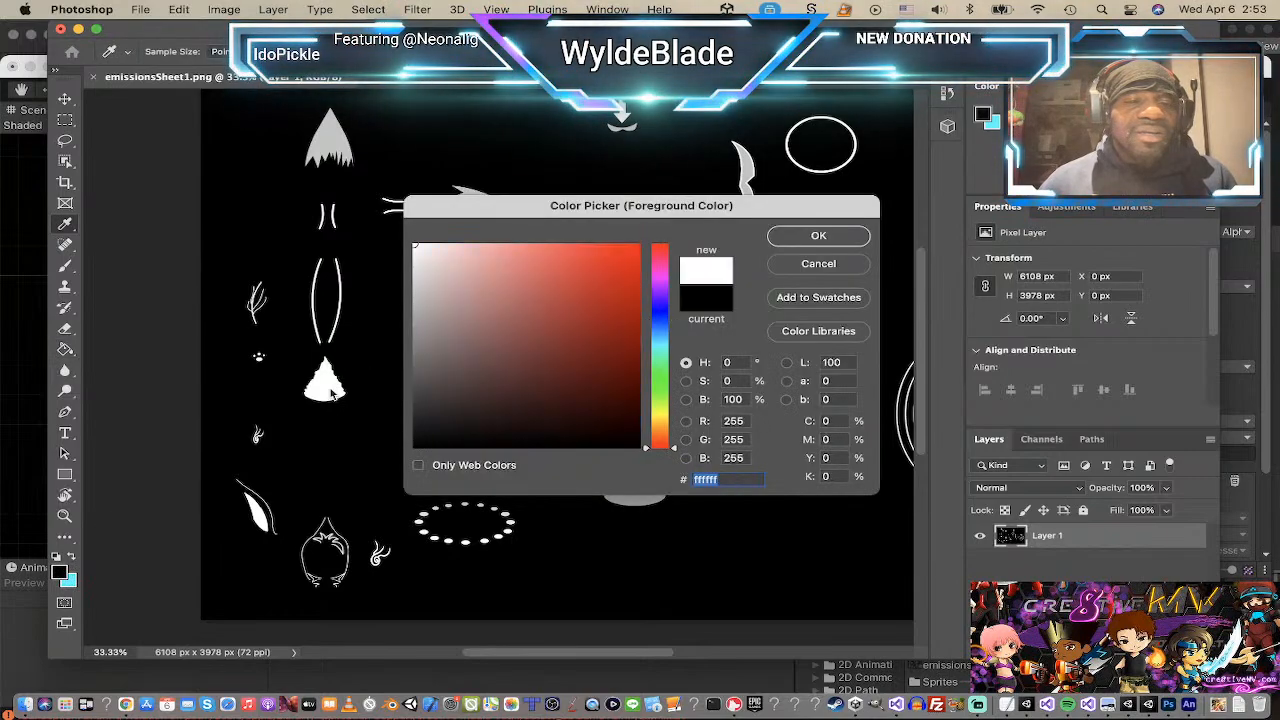
click(848, 238)
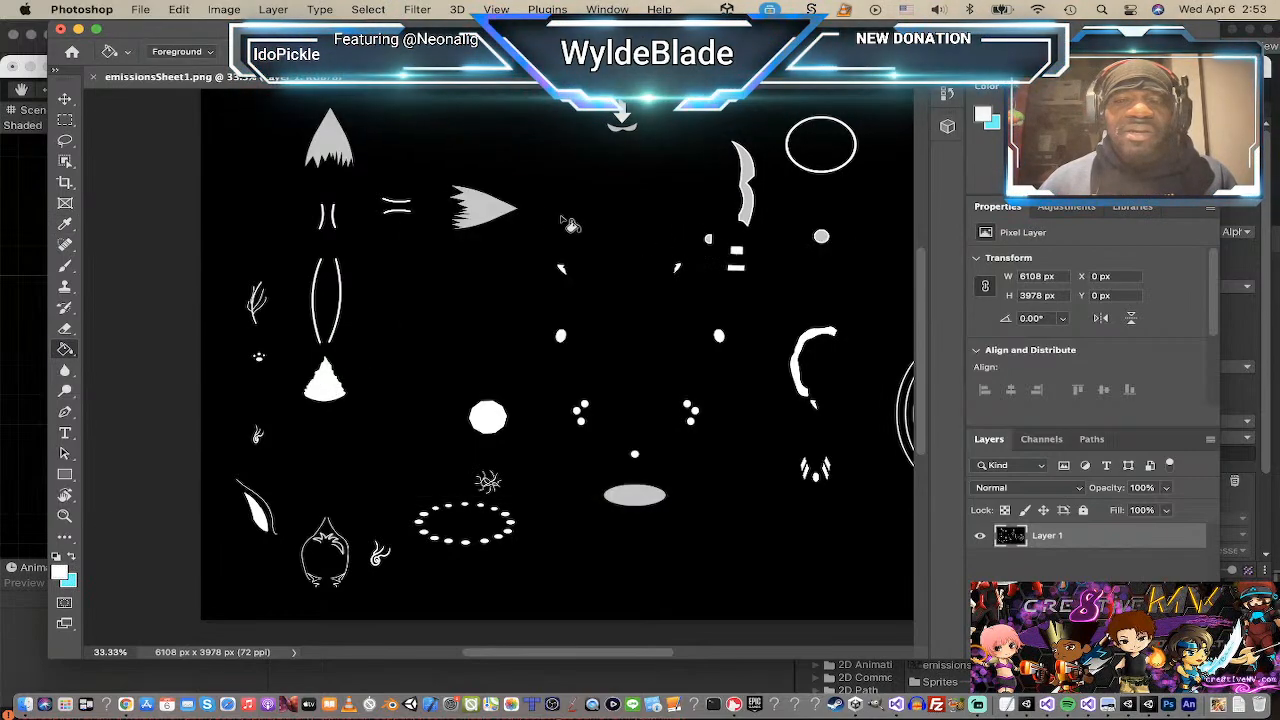
click(497, 212)
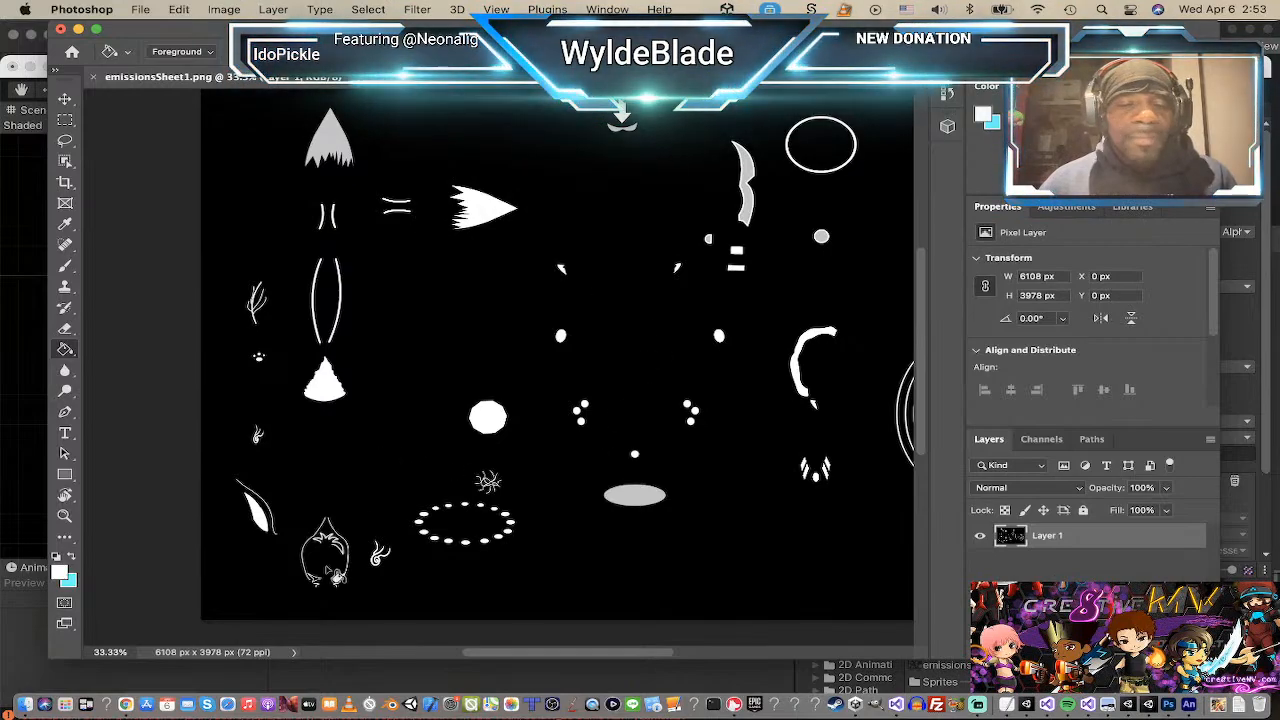
Step: Examine the teardrop-shaped outline and the neighbouring swirl up close, along with the other shapes on the sheet
scroll(350, 568, down, 1)
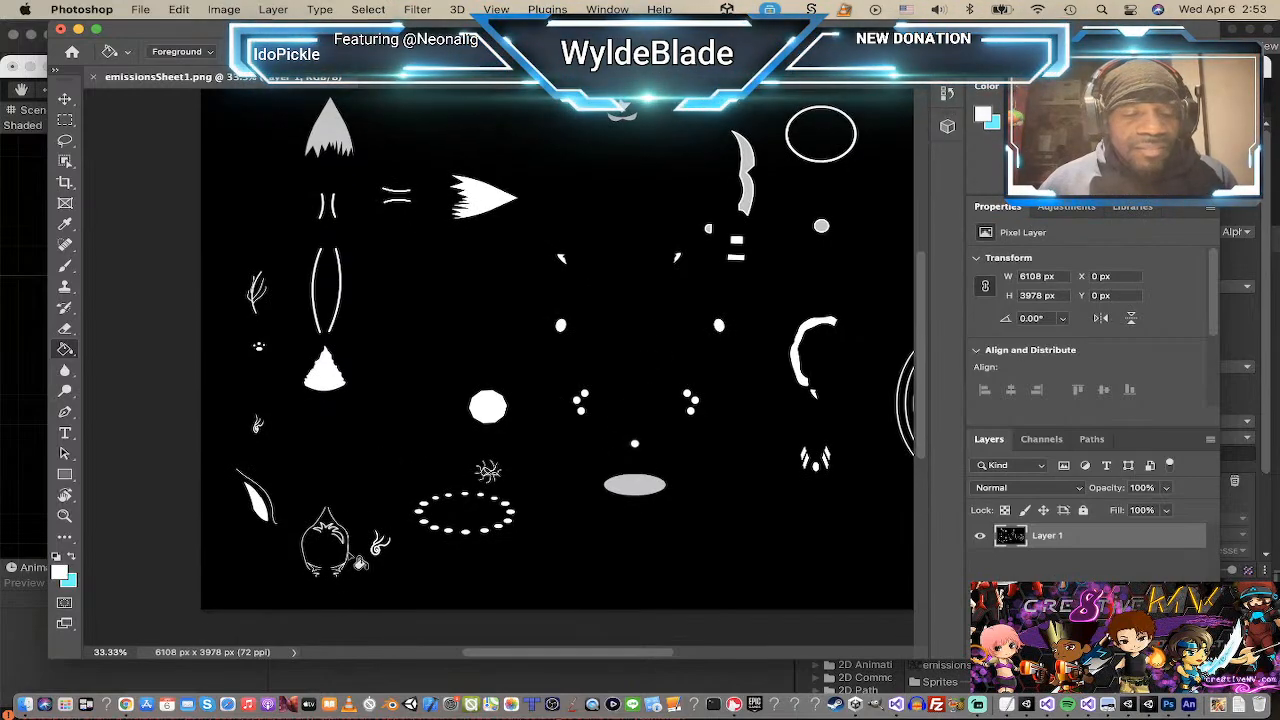
key(z)
click(345, 566)
click(340, 567)
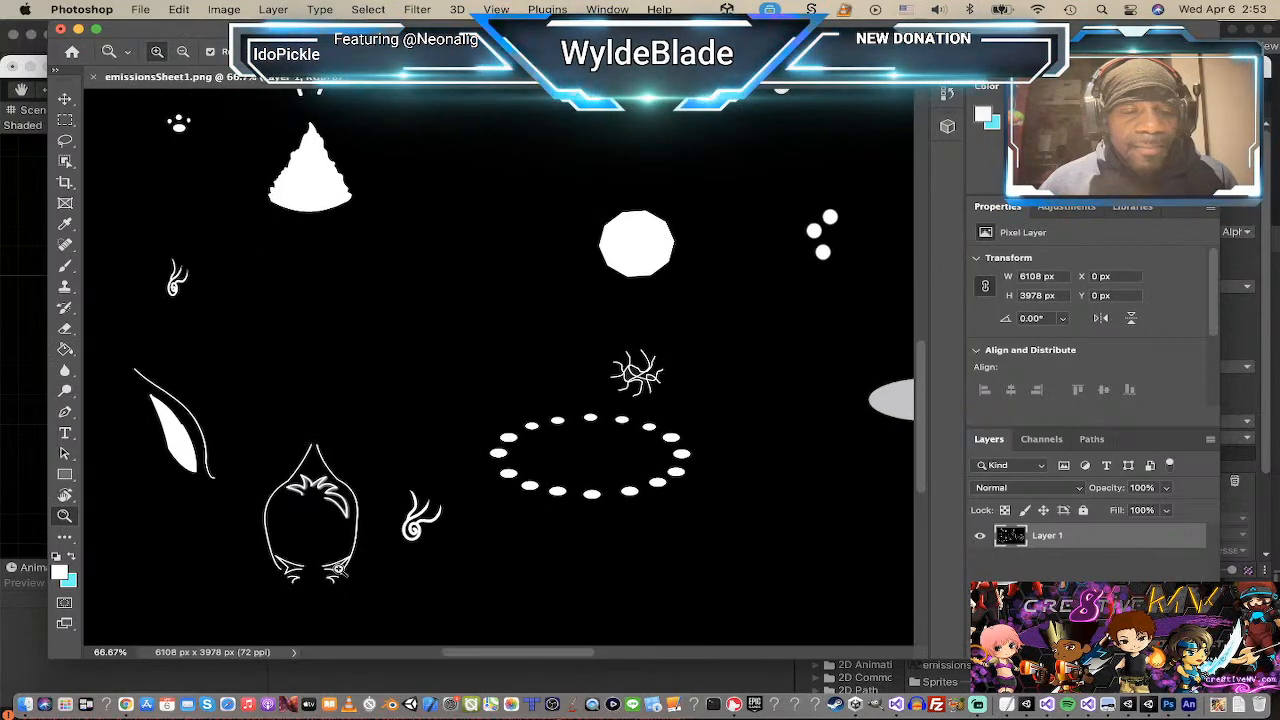
click(340, 567)
click(340, 567)
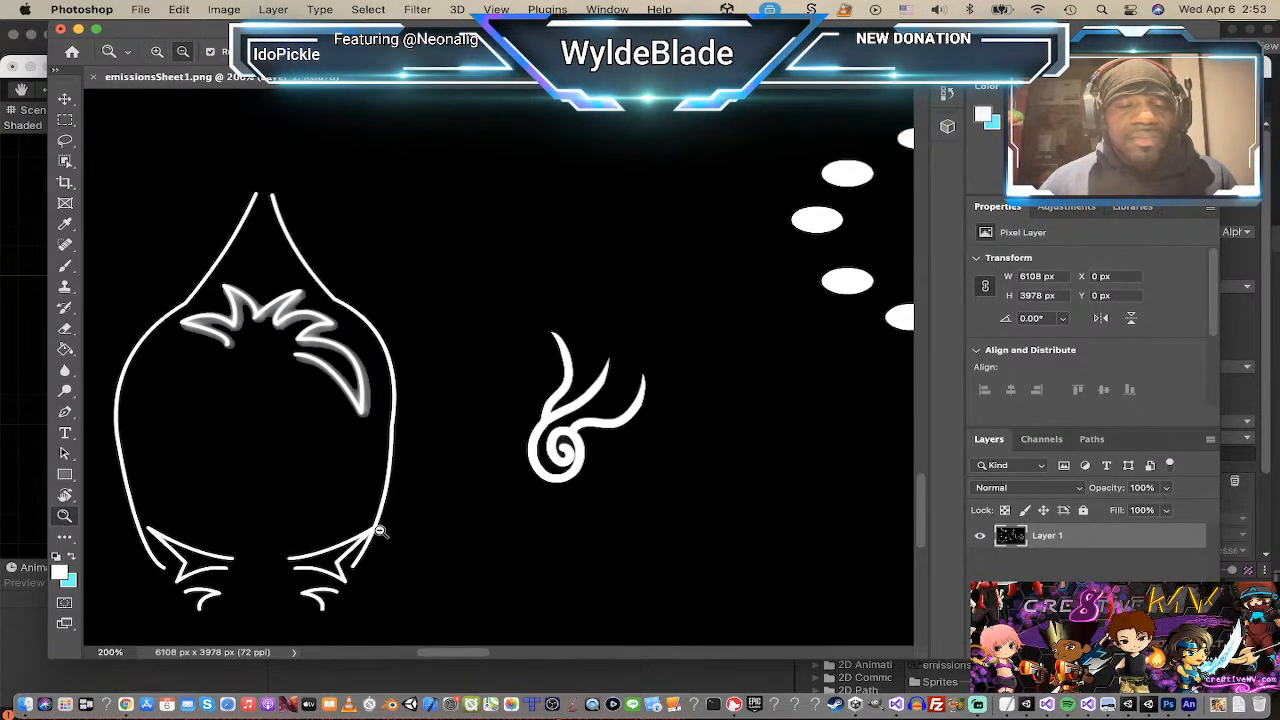
alt+click(381, 531)
alt+click(409, 523)
alt+click(409, 523)
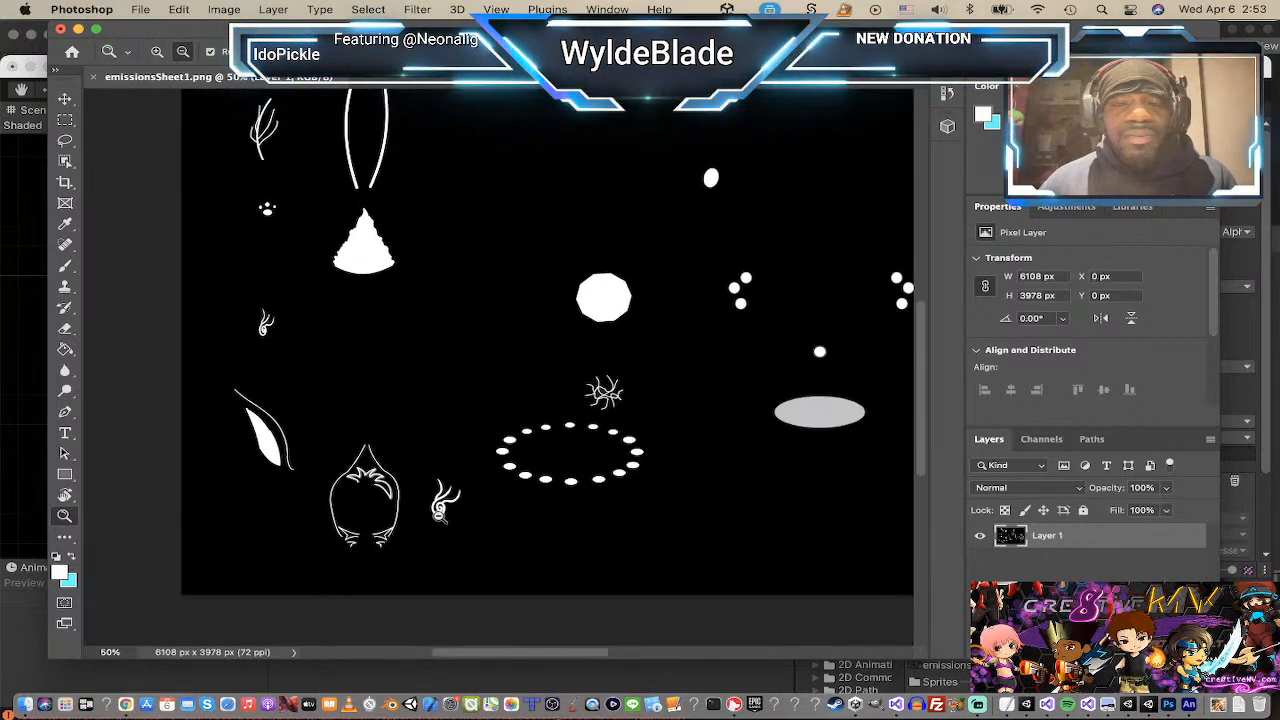
alt+click(440, 518)
alt+click(678, 477)
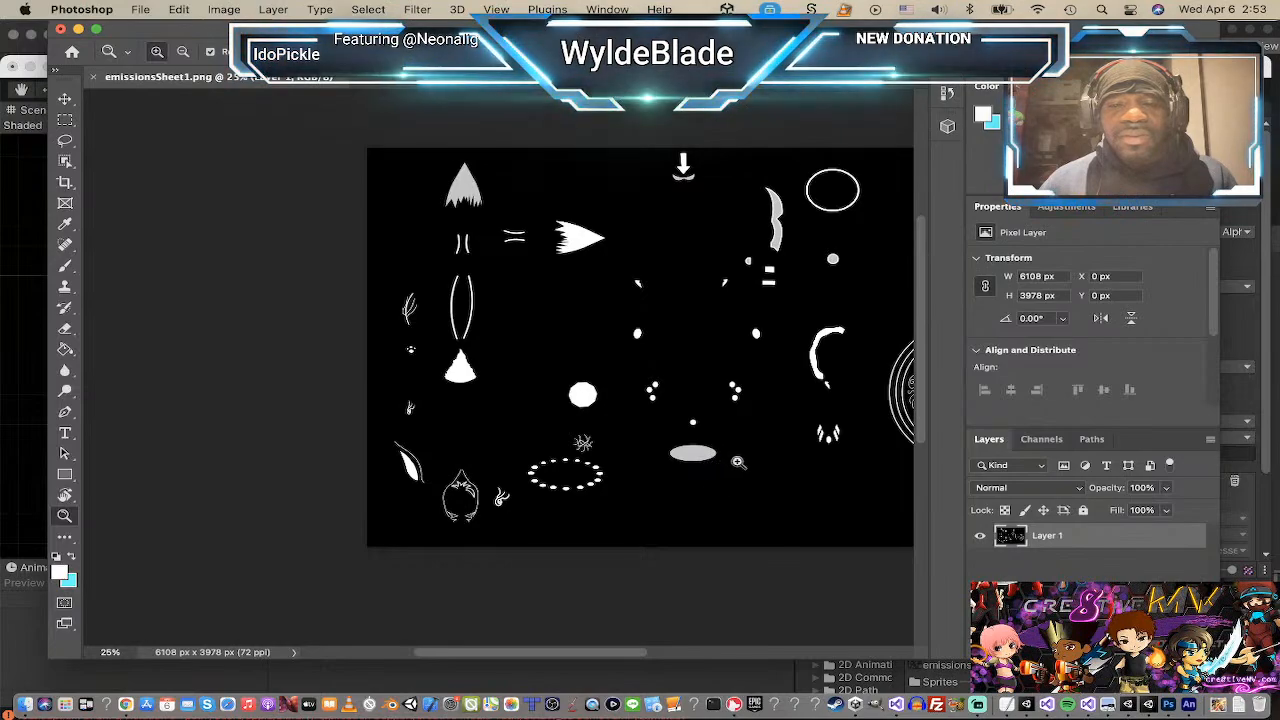
Step: Save the edited emissionsSheet1.png and switch to the Unity project
drag(551, 653, 655, 636)
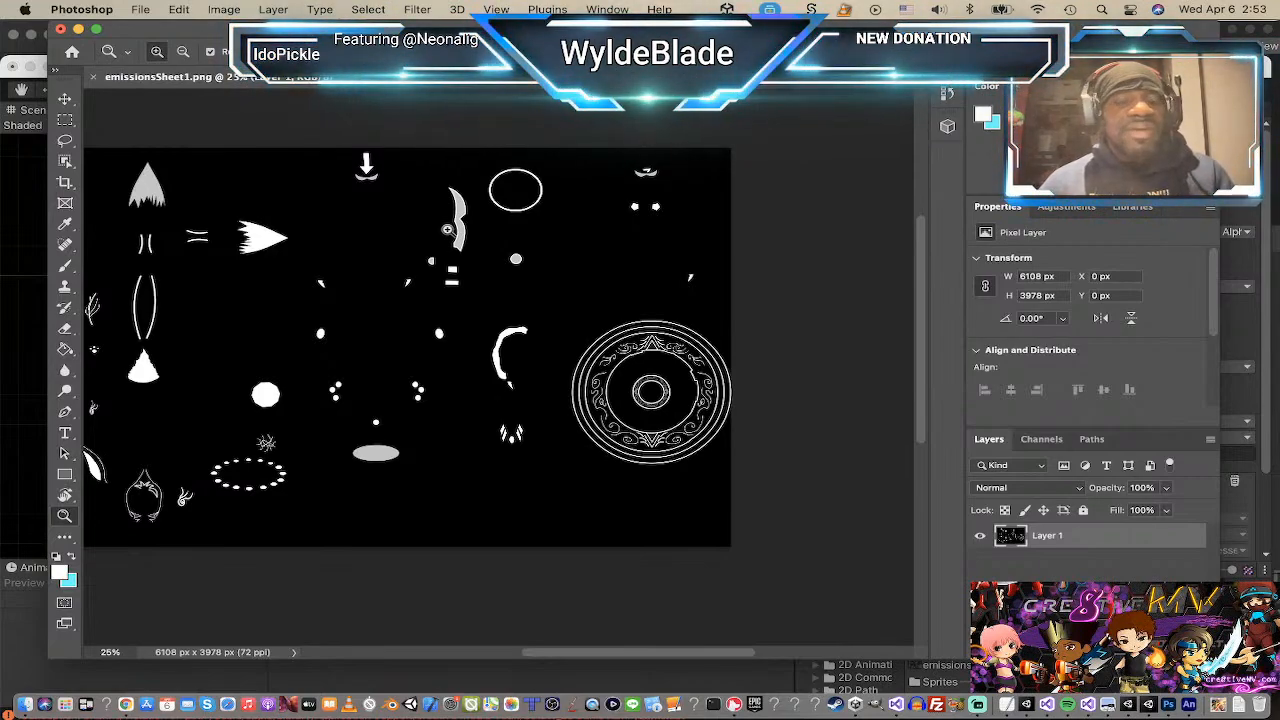
key(super+s)
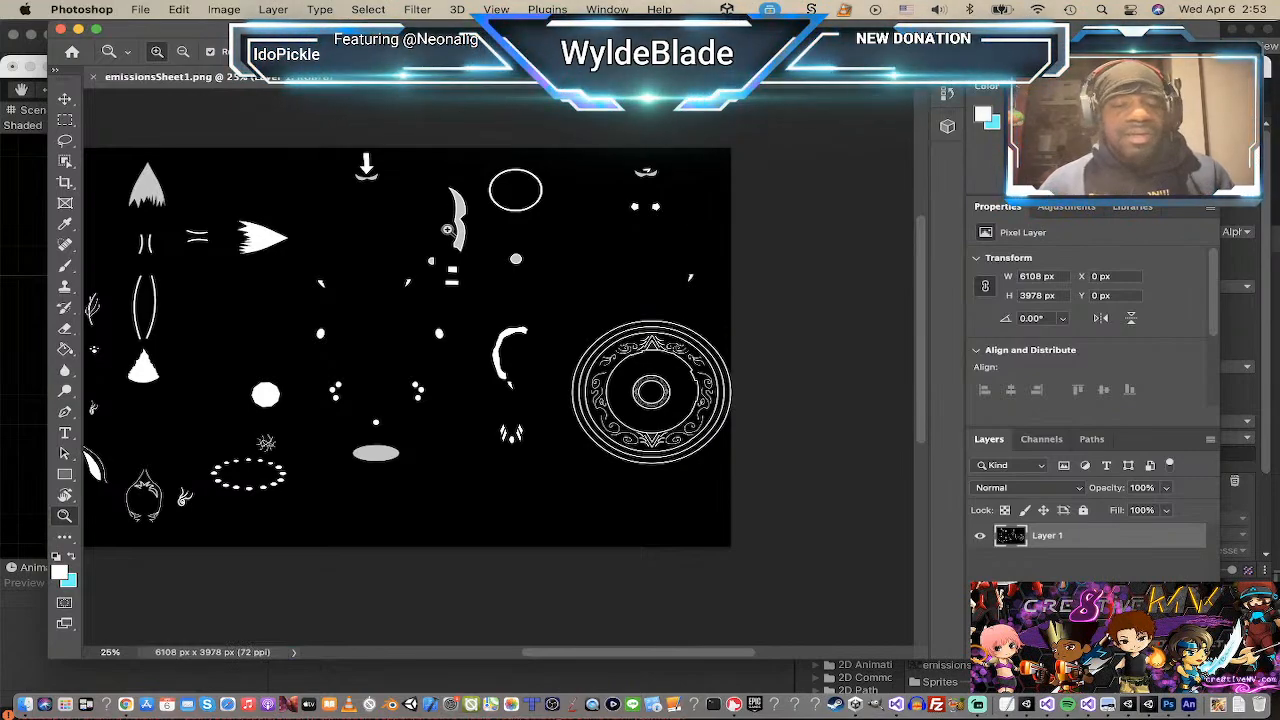
key(super+Tab)
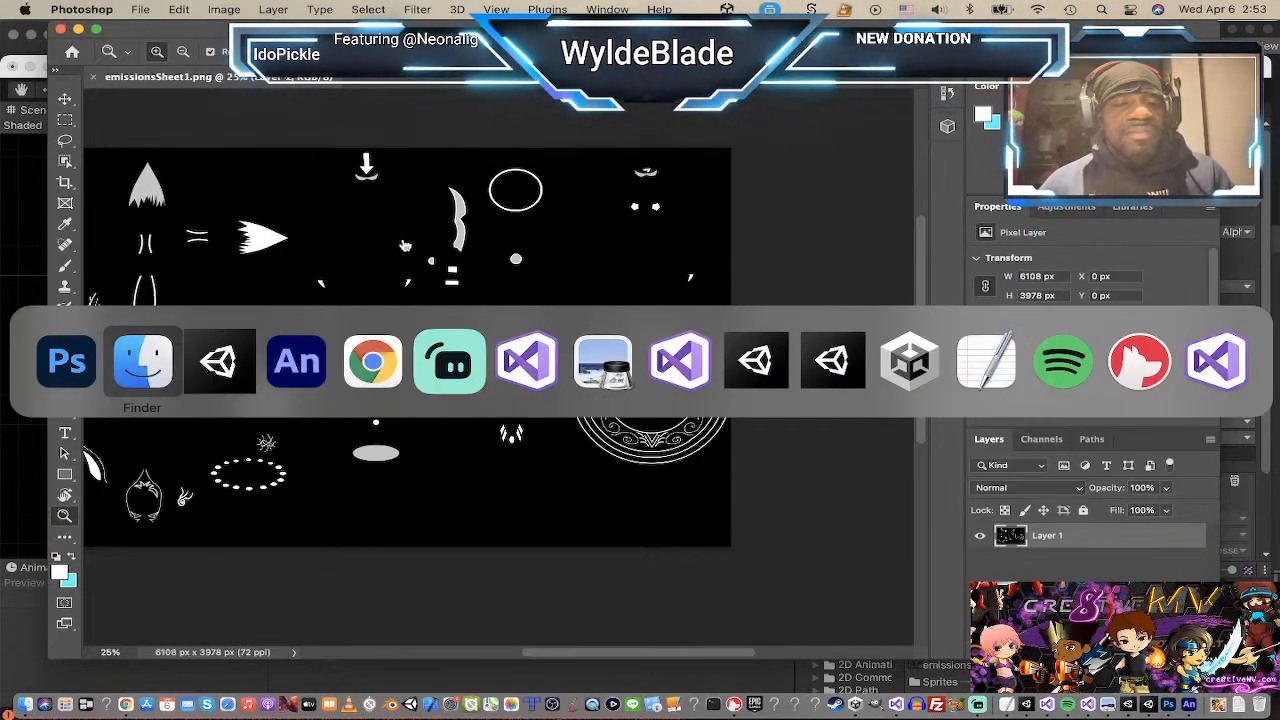
click(234, 367)
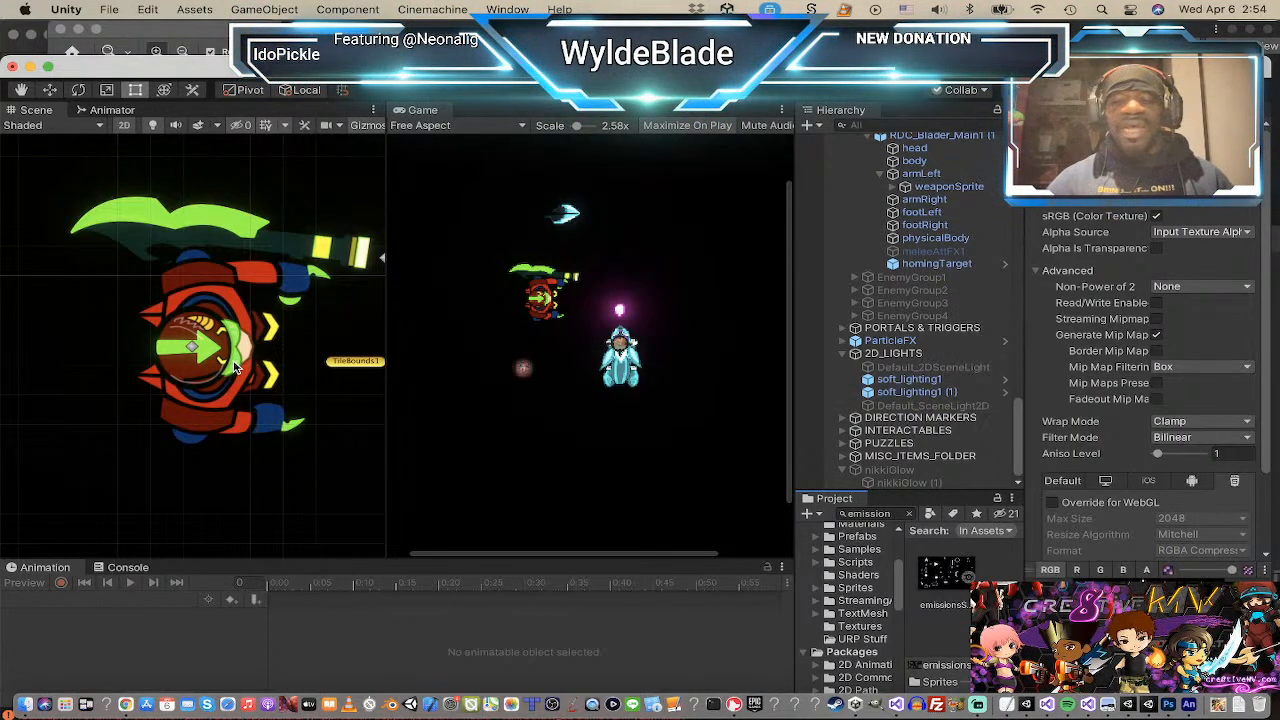
Step: Examine the emission glow on the red sword-wielding character in the scene, up close and from farther out
scroll(247, 318, up, 2)
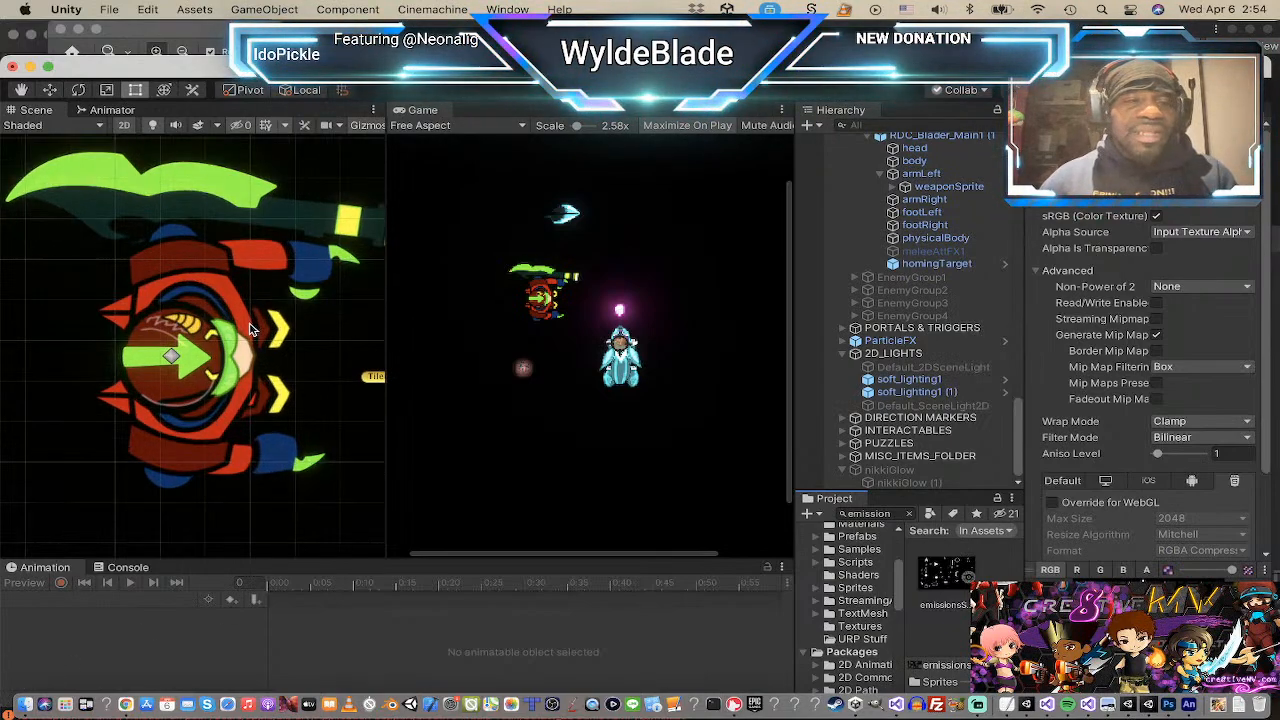
scroll(252, 320, down, 5)
scroll(258, 330, up, 5)
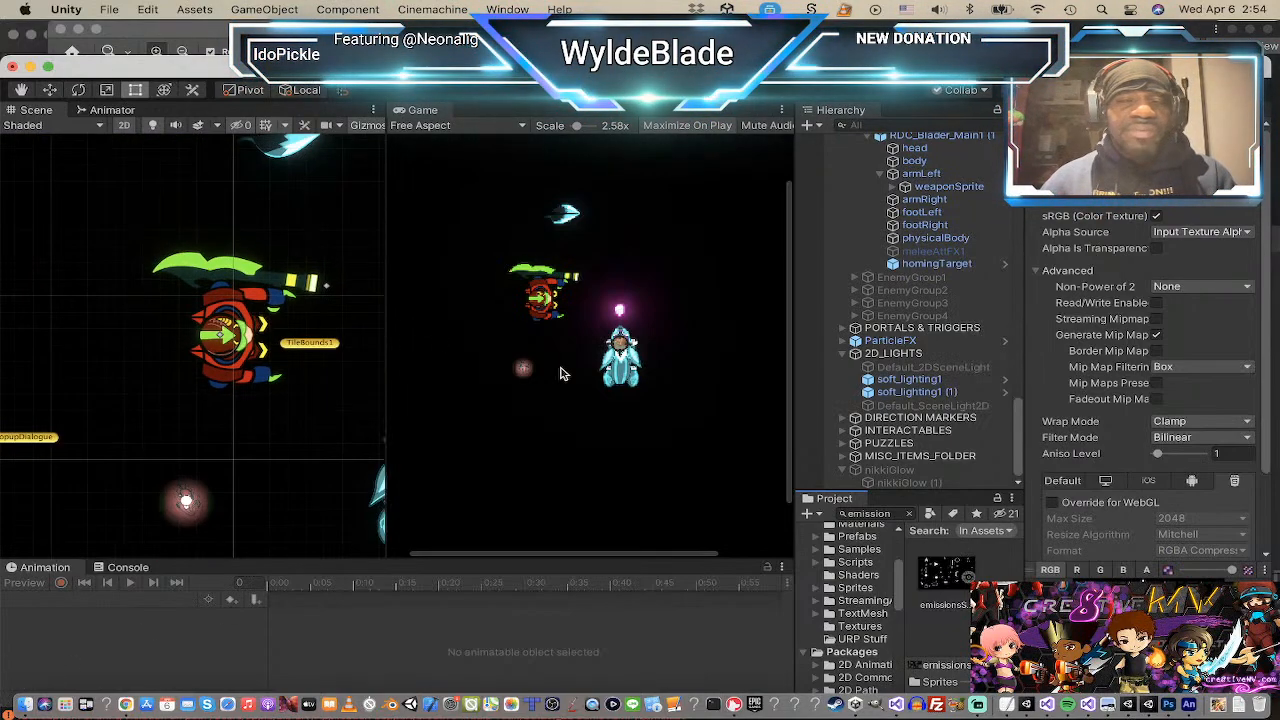
scroll(260, 344, down, 2)
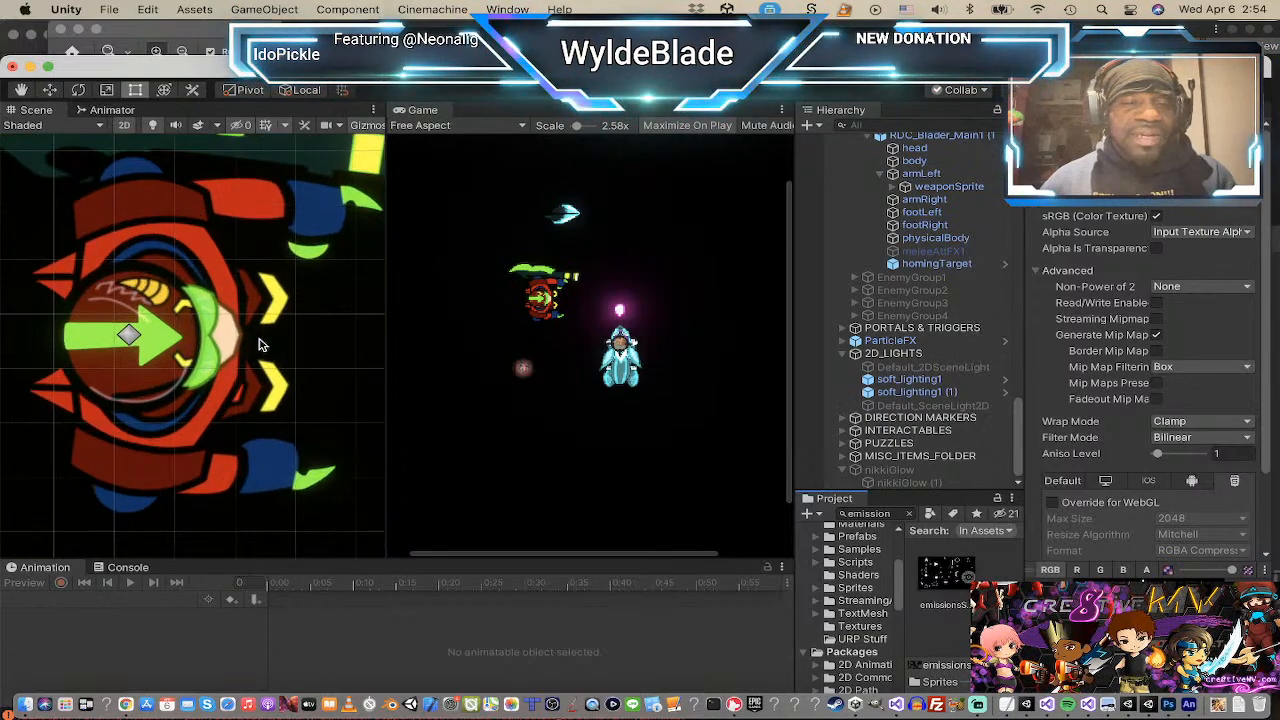
scroll(260, 343, down, 3)
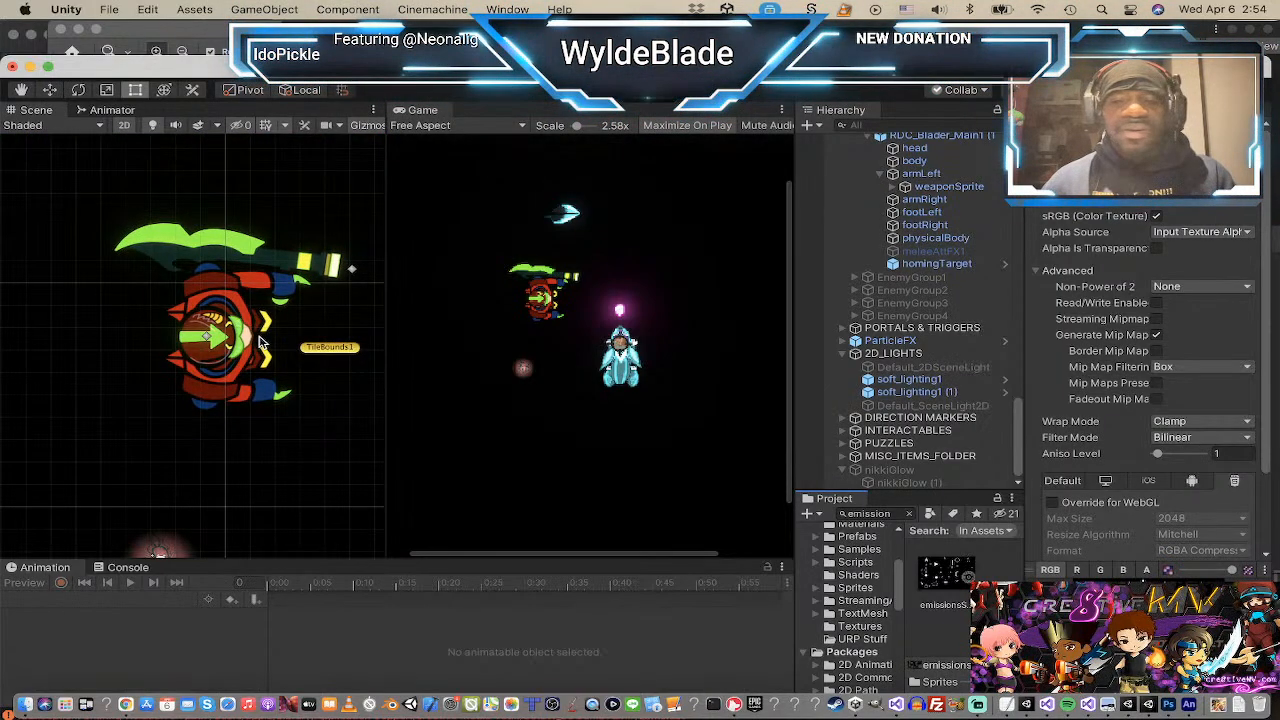
Step: Activate the nikkiGlow object and frame the glowing pink-haired character in the scene
click(922, 470)
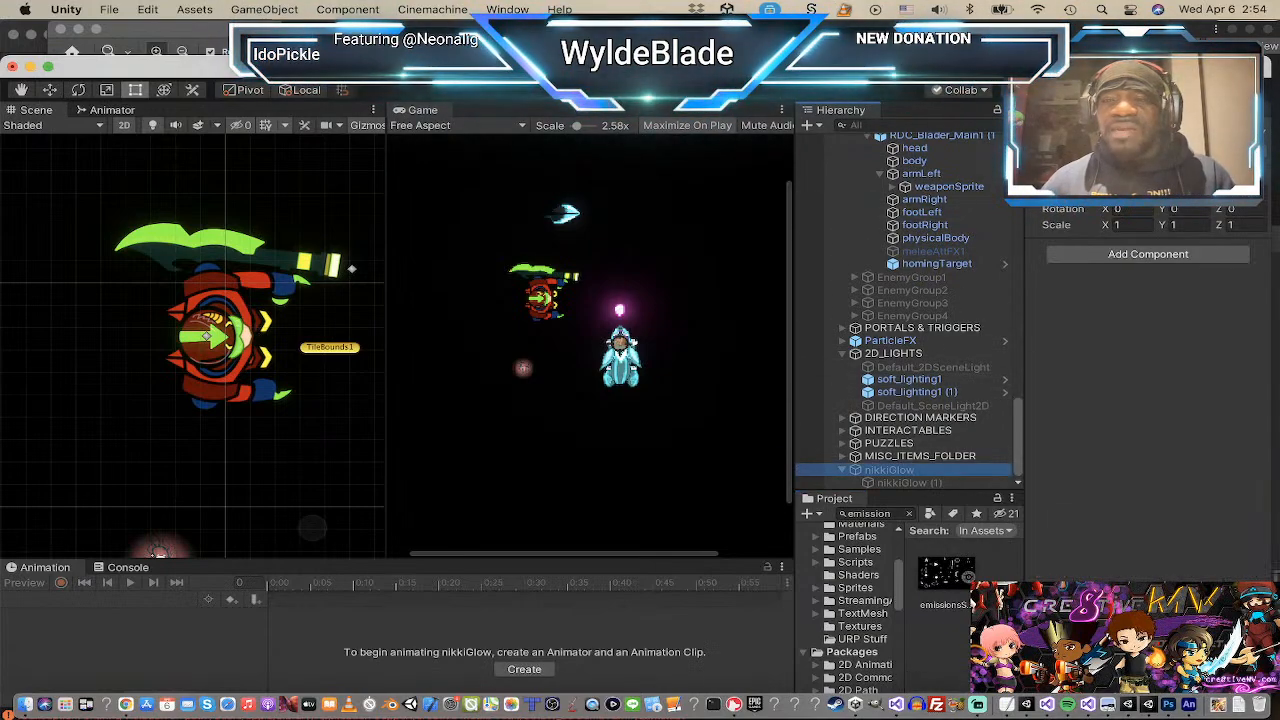
click(1062, 135)
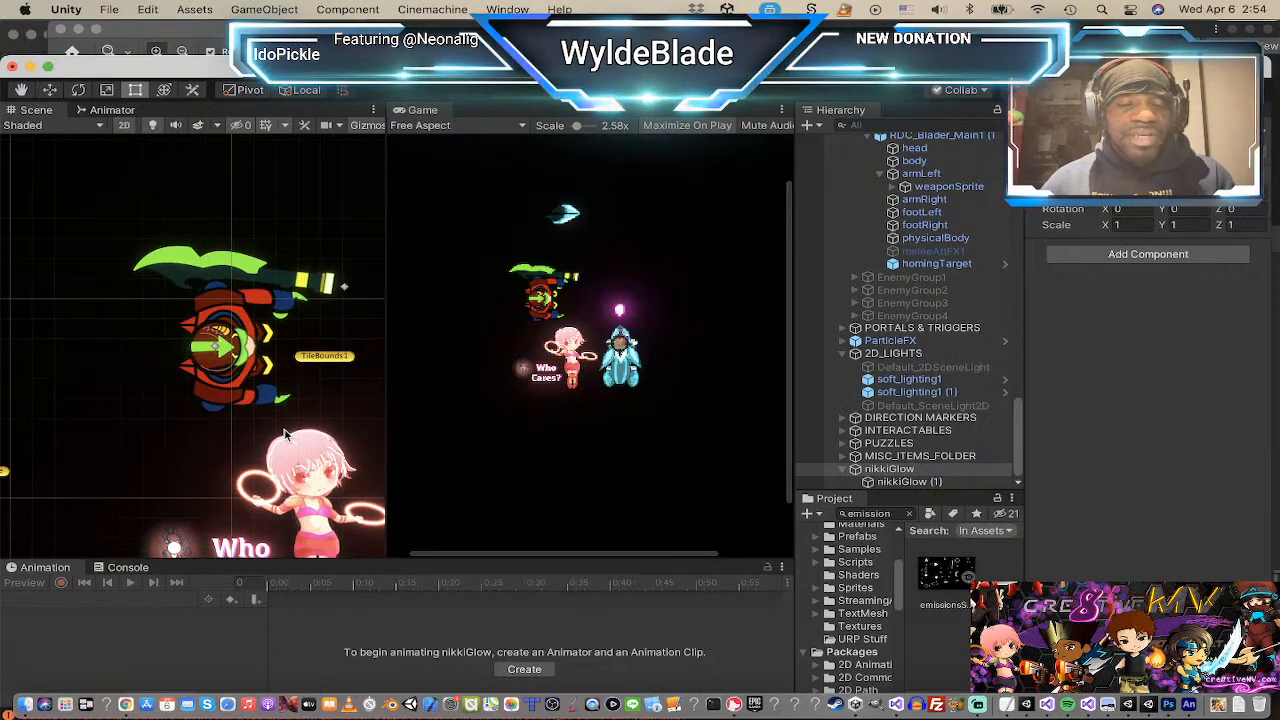
middle_drag(282, 432, 250, 292)
scroll(266, 318, up, 3)
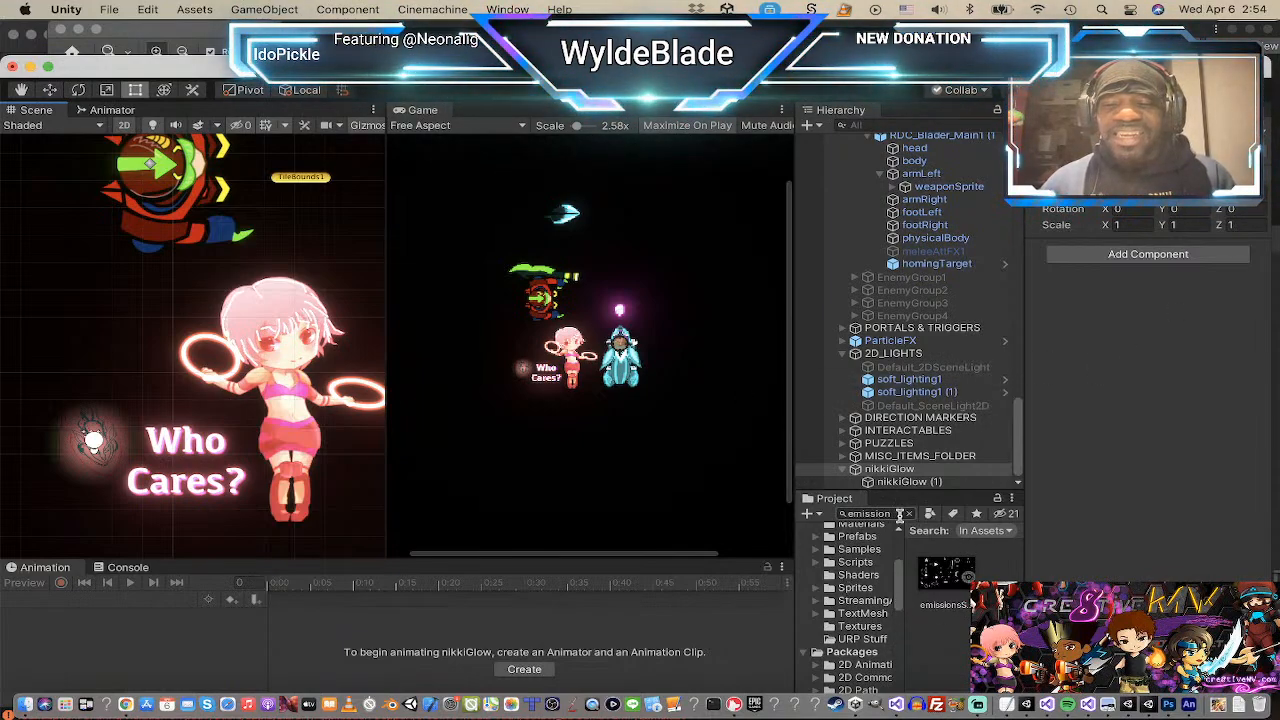
Step: Search the project assets for "nikki" in place of the emission search and select the nikki_EmmissionMap texture
scroll(886, 560, up, 5)
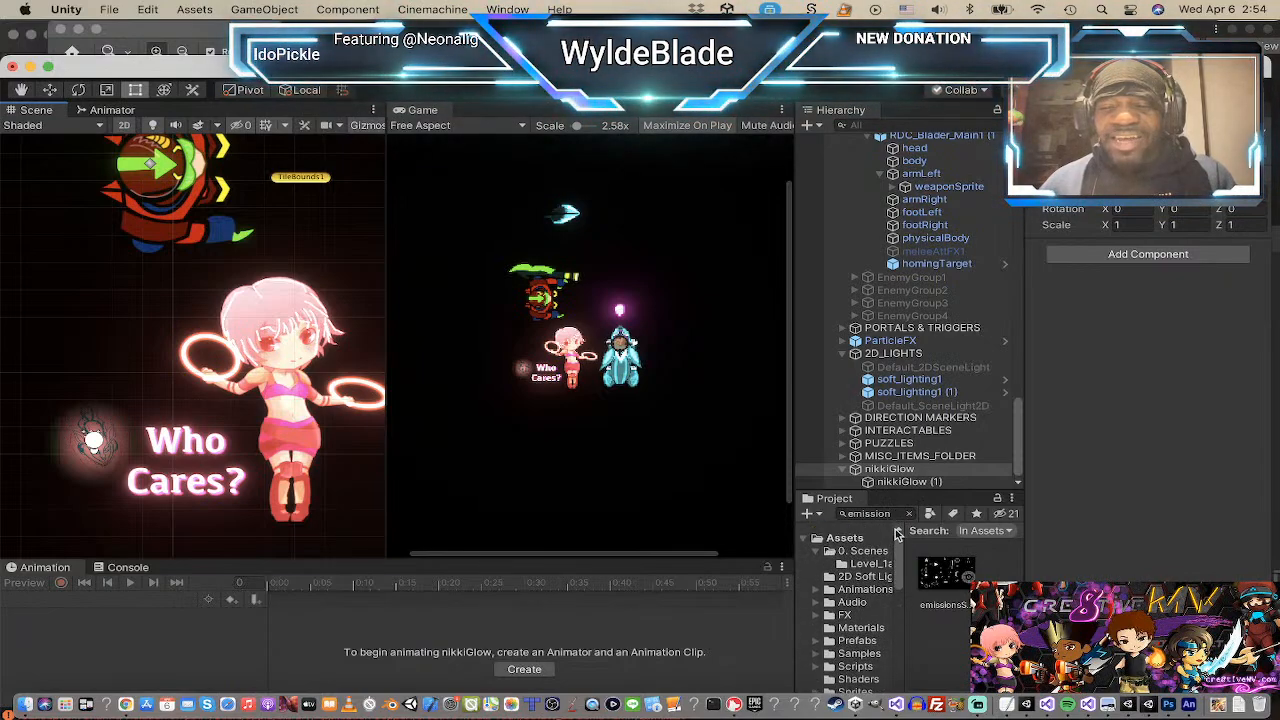
click(909, 514)
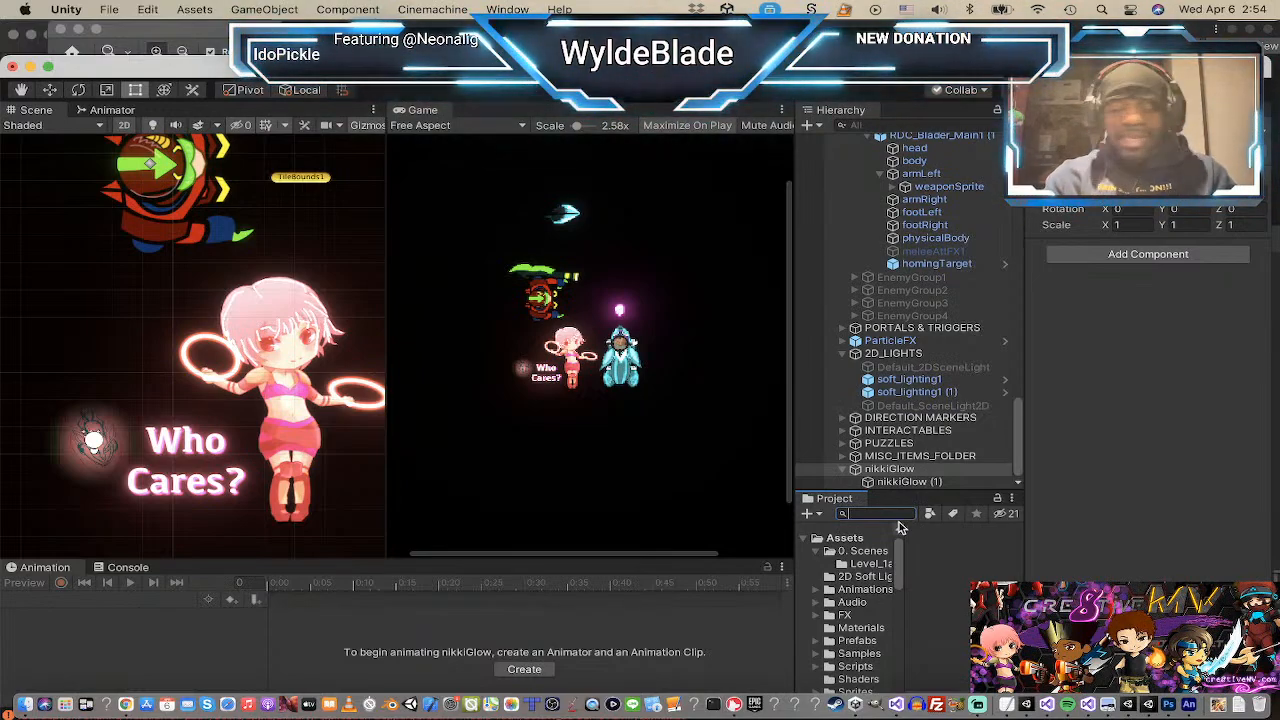
text(nikk)
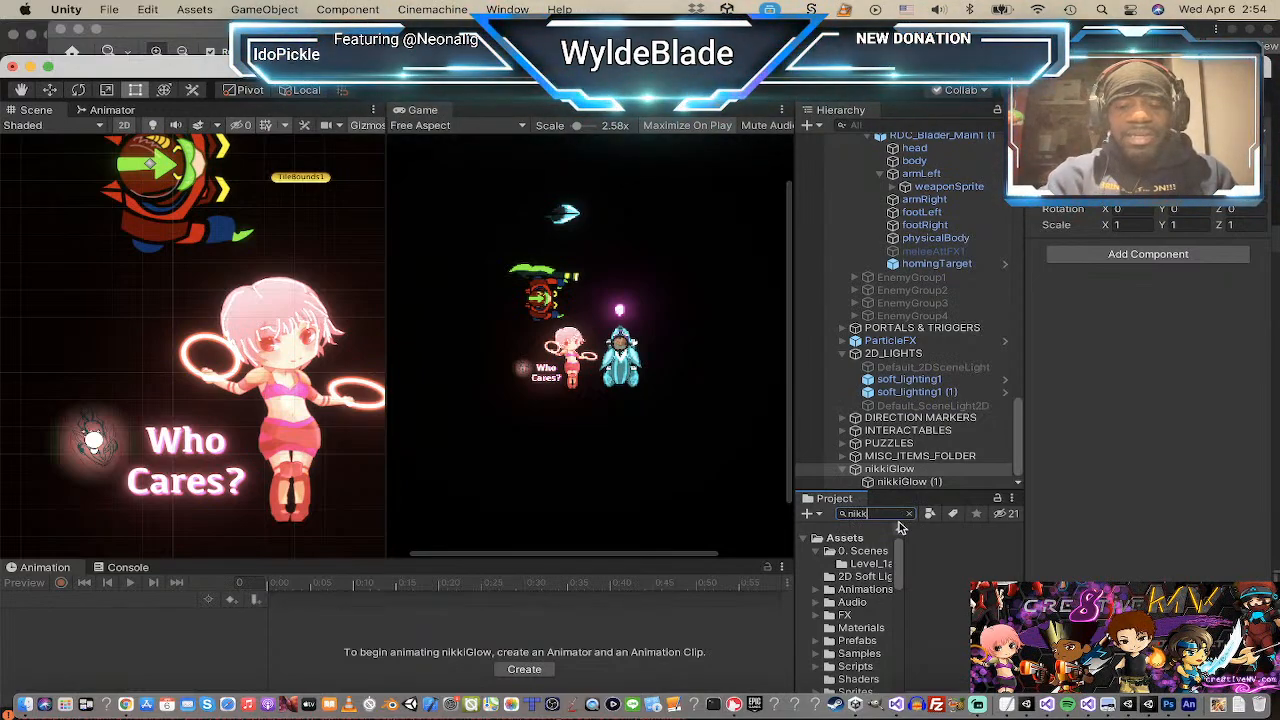
text(i)
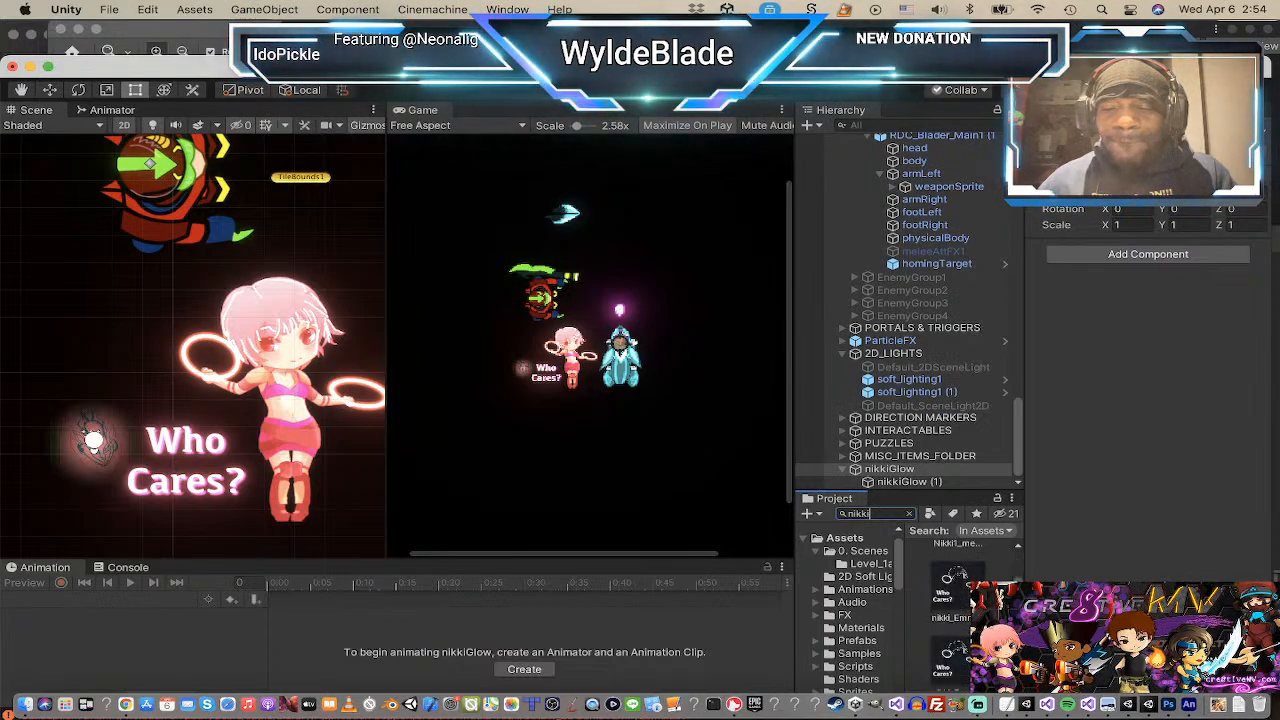
scroll(978, 573, down, 2)
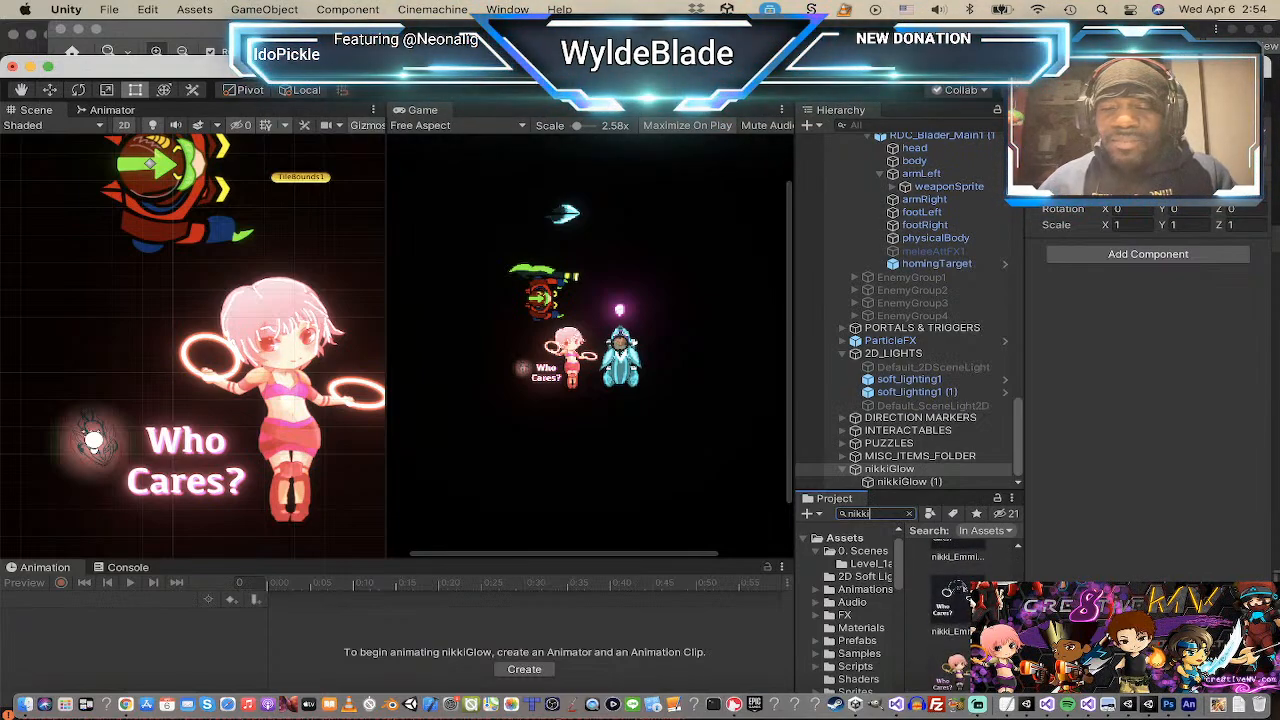
click(968, 569)
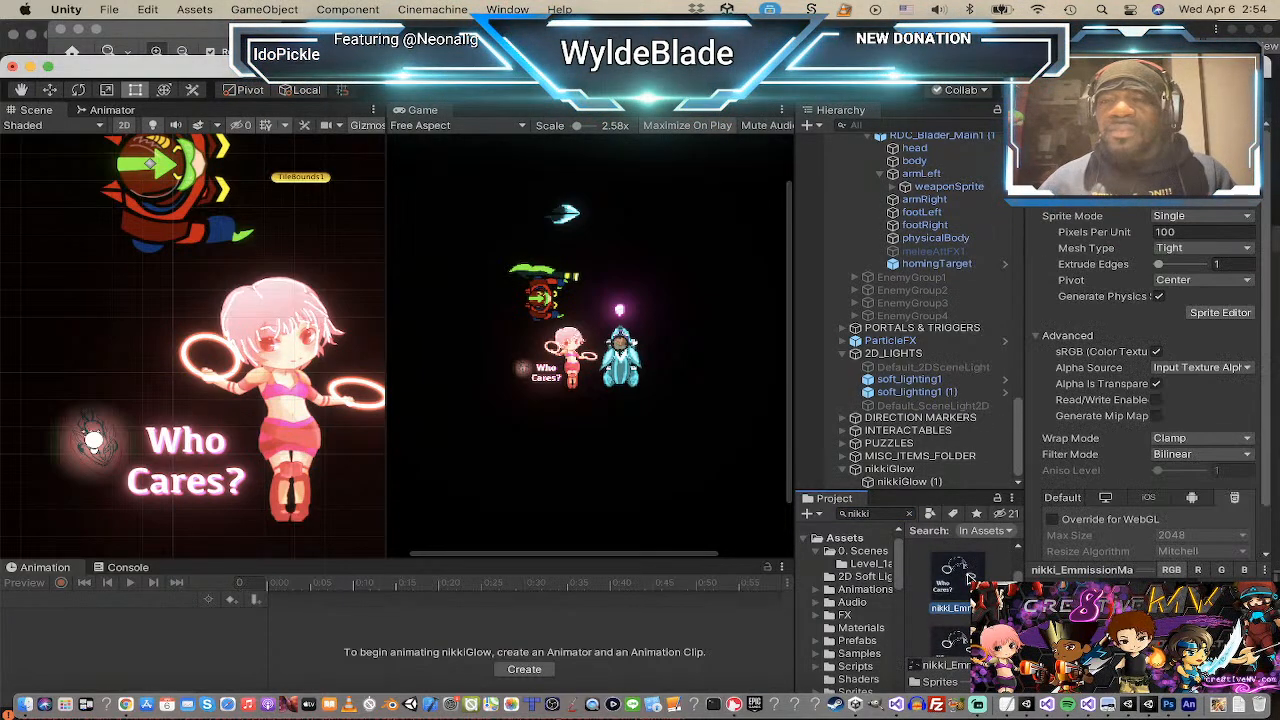
Step: Reveal nikki_EmmissionMap.png in Finder and open it in Adobe Photoshop 2021
right_click(962, 594)
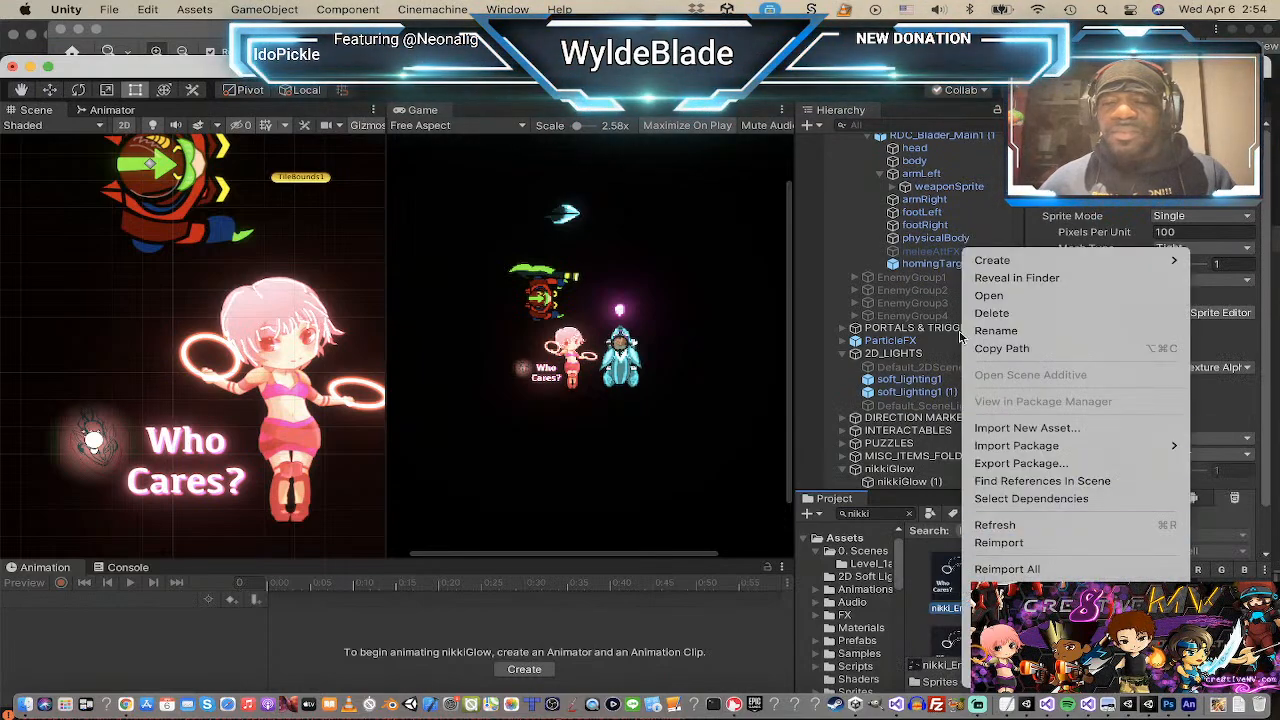
click(1016, 278)
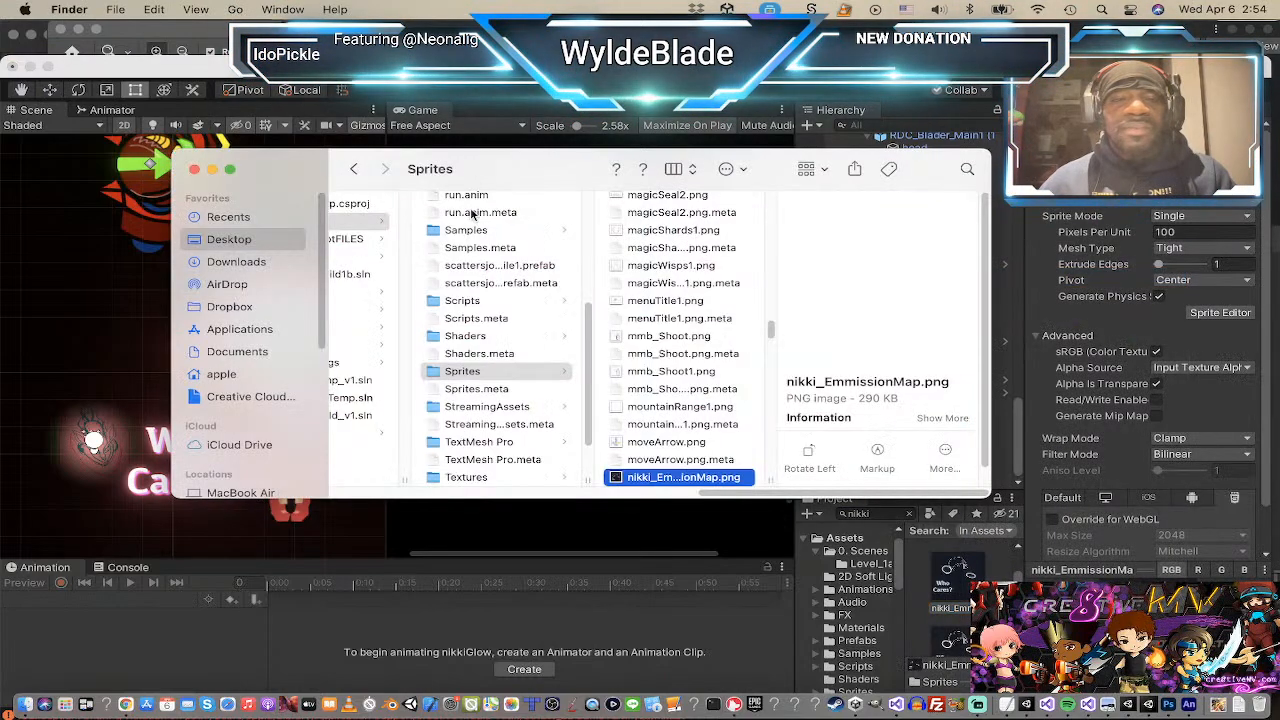
right_click(619, 477)
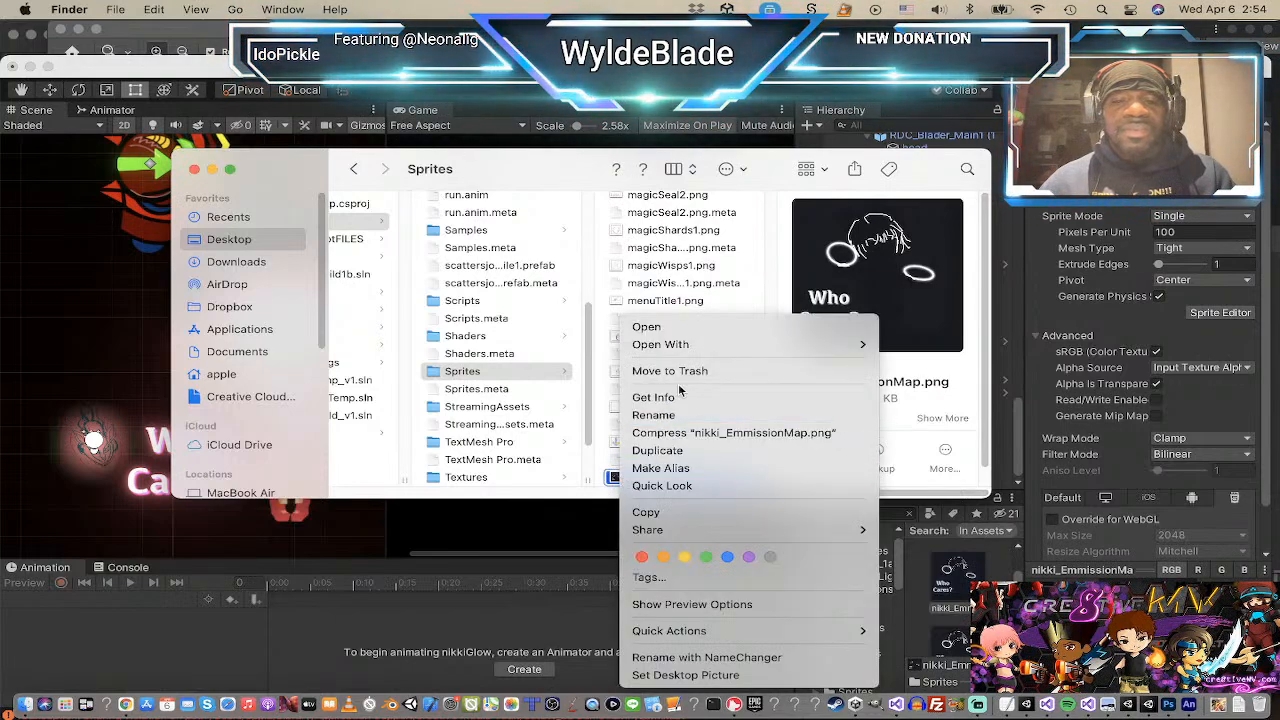
mouse_move(698, 350)
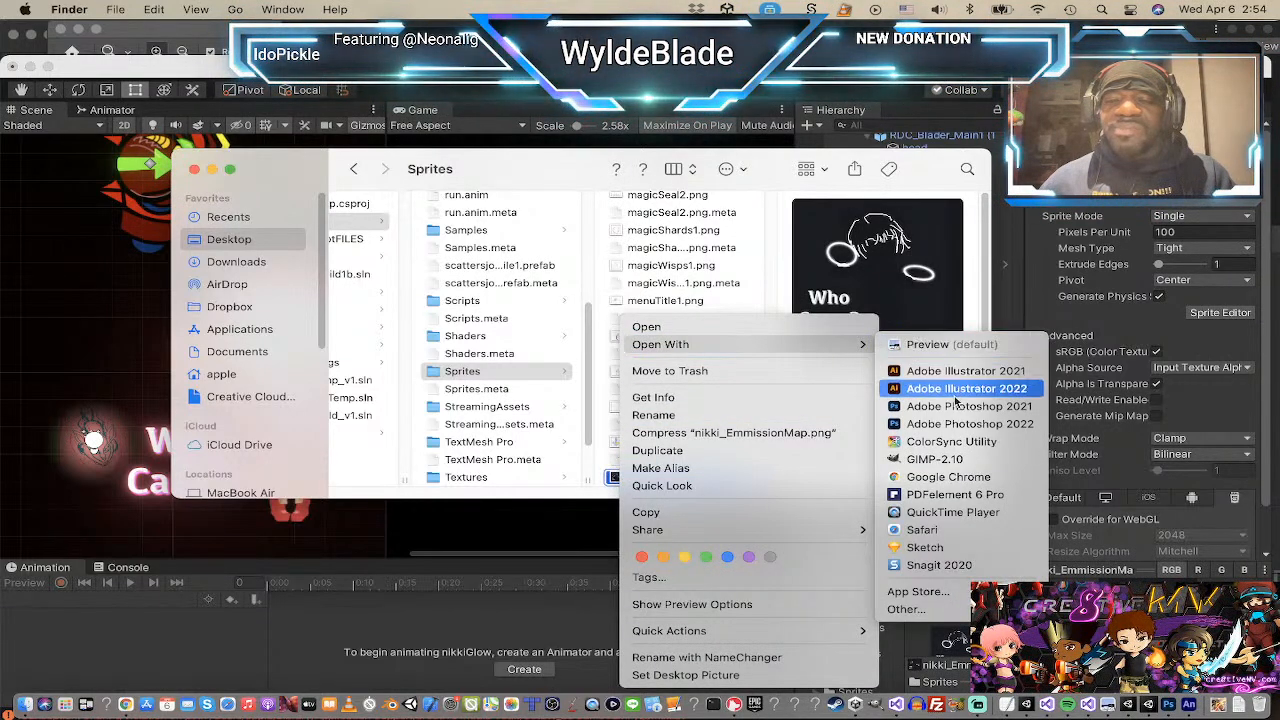
click(965, 407)
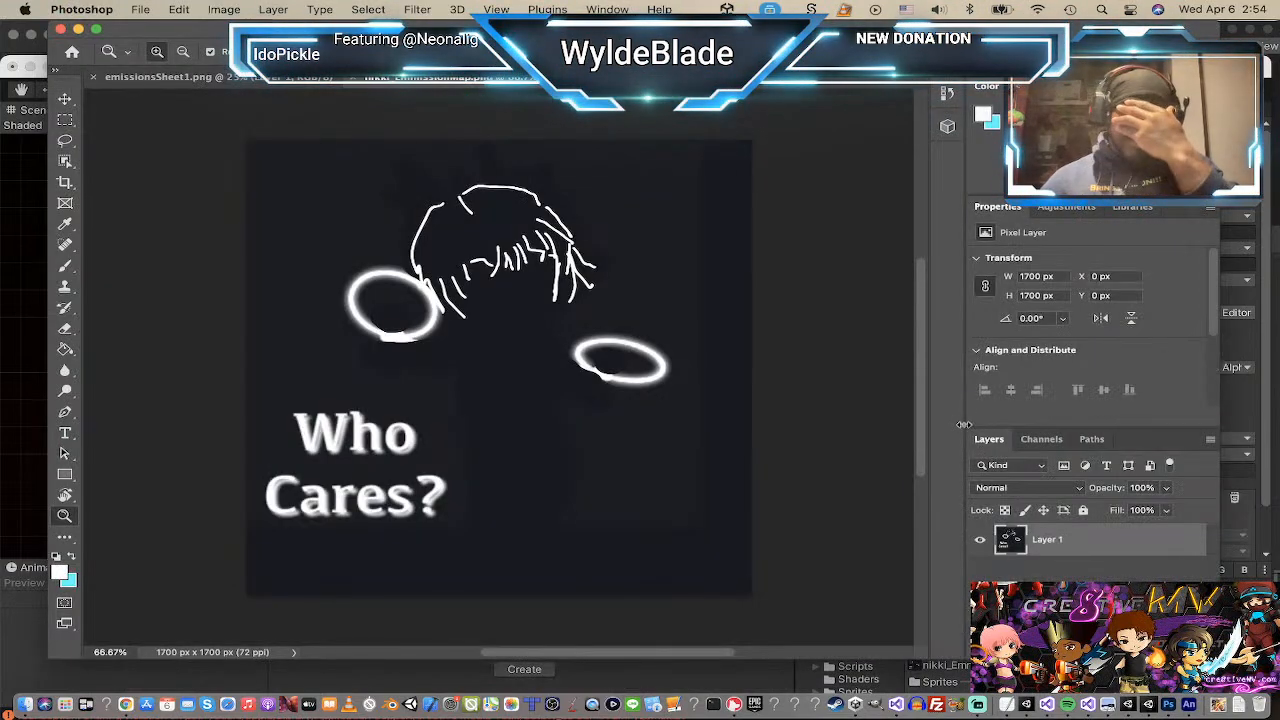
Step: Fill the dark navy background and the insides of both rings with pure black (#000000) using the Paint Bucket
click(60, 573)
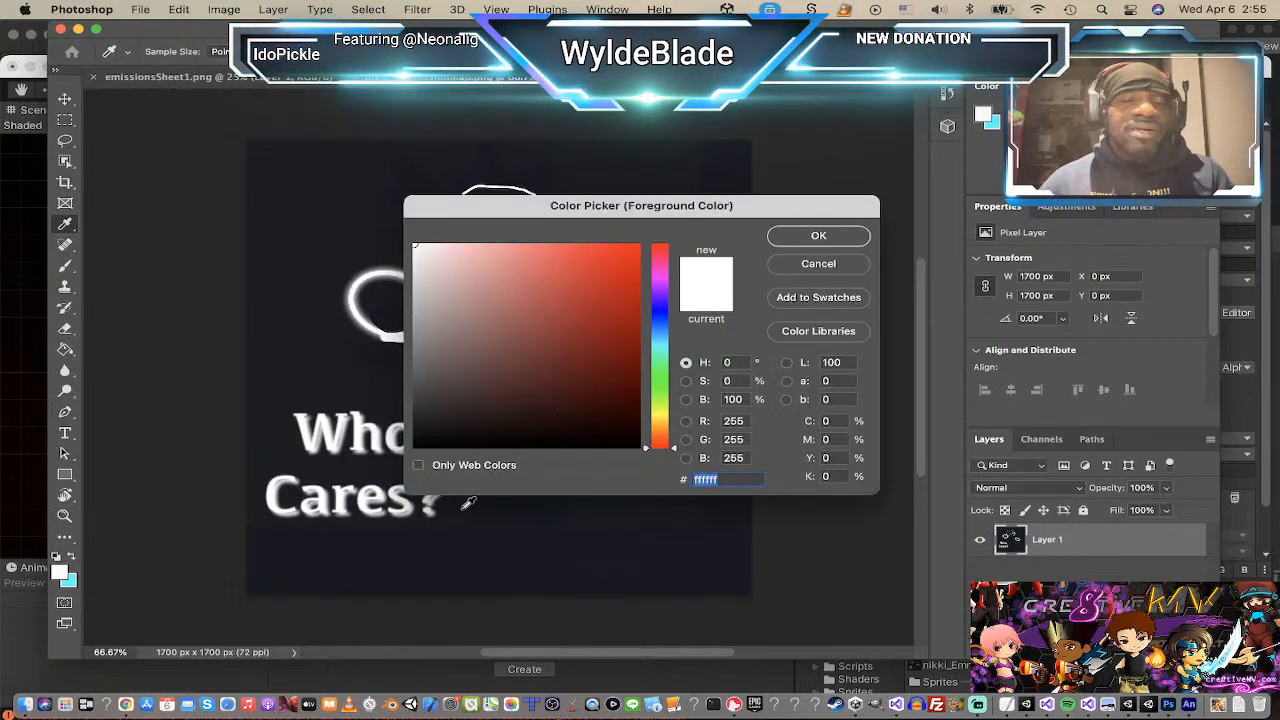
click(632, 443)
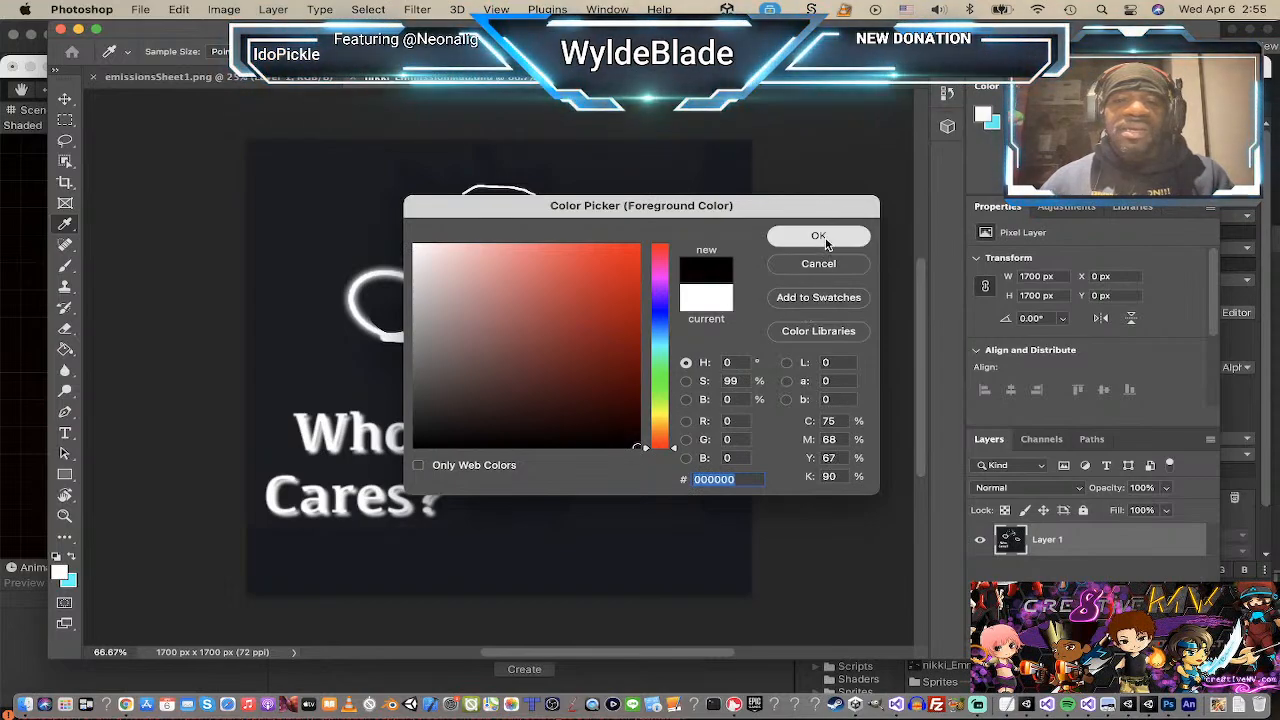
click(818, 236)
key(z)
click(65, 349)
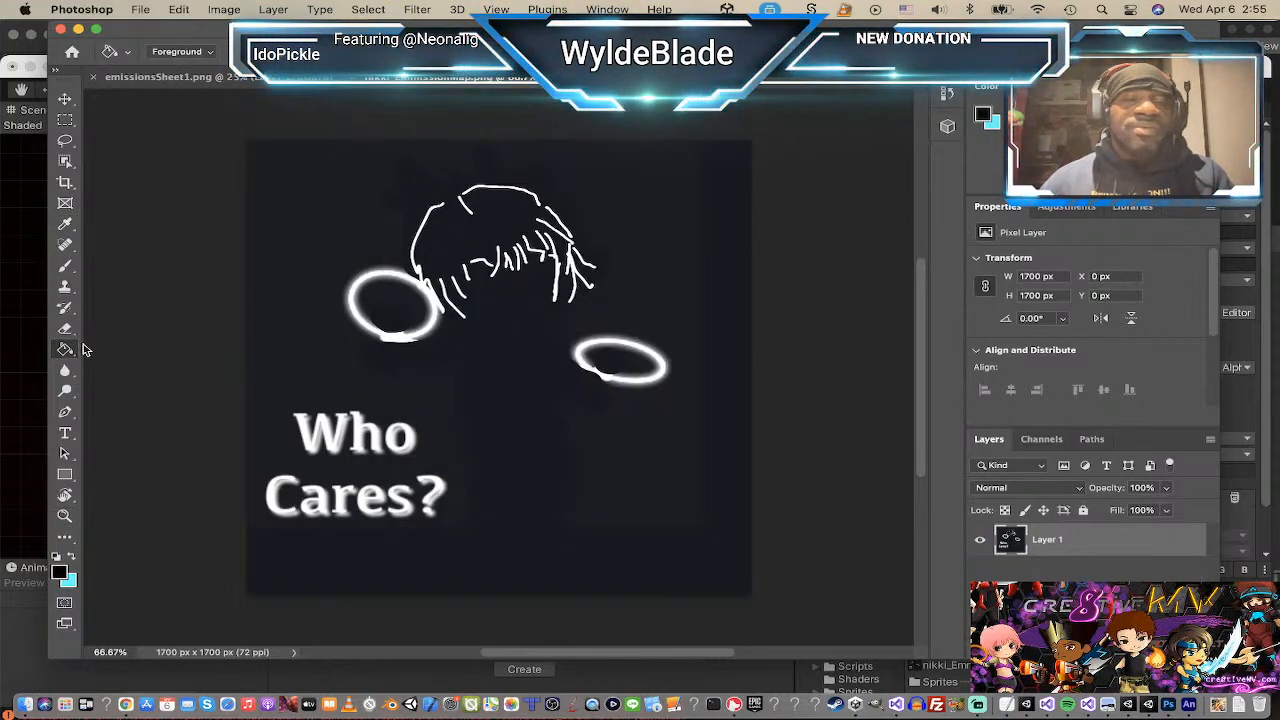
click(641, 268)
click(610, 358)
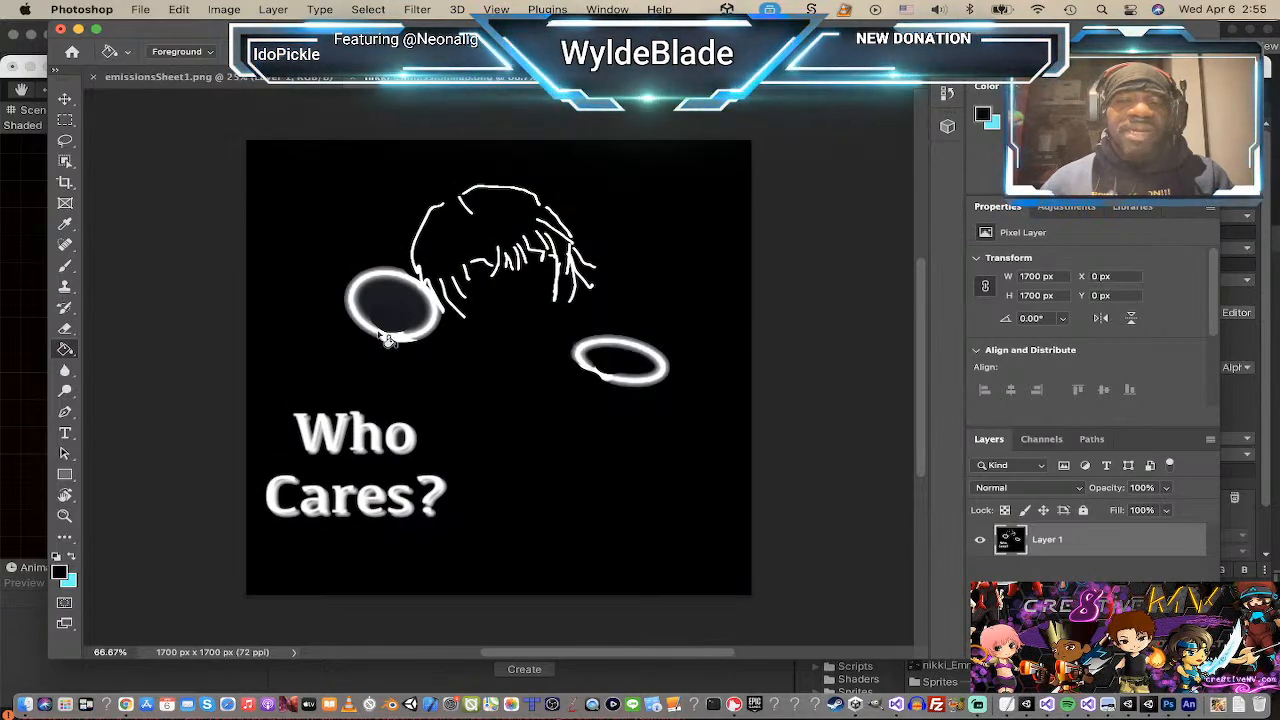
click(398, 314)
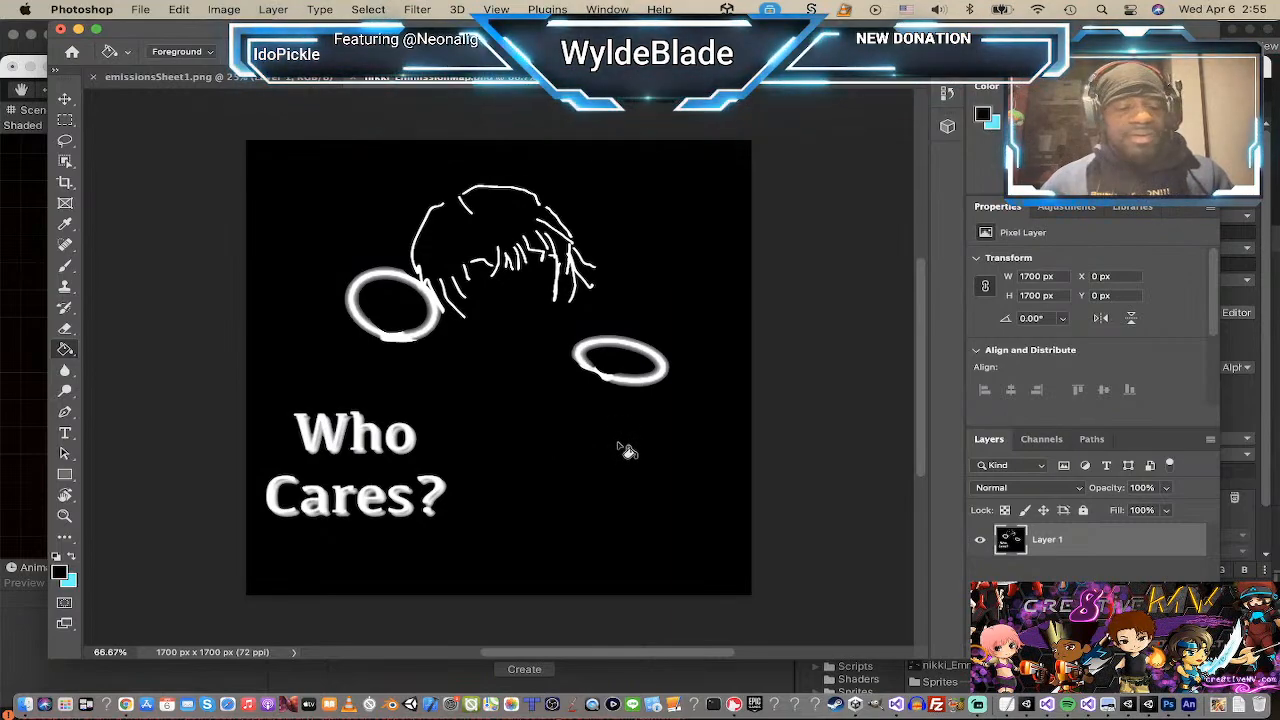
Step: Save the edited nikki_EmmissionMap.png and switch to the Unity project
key(super+s)
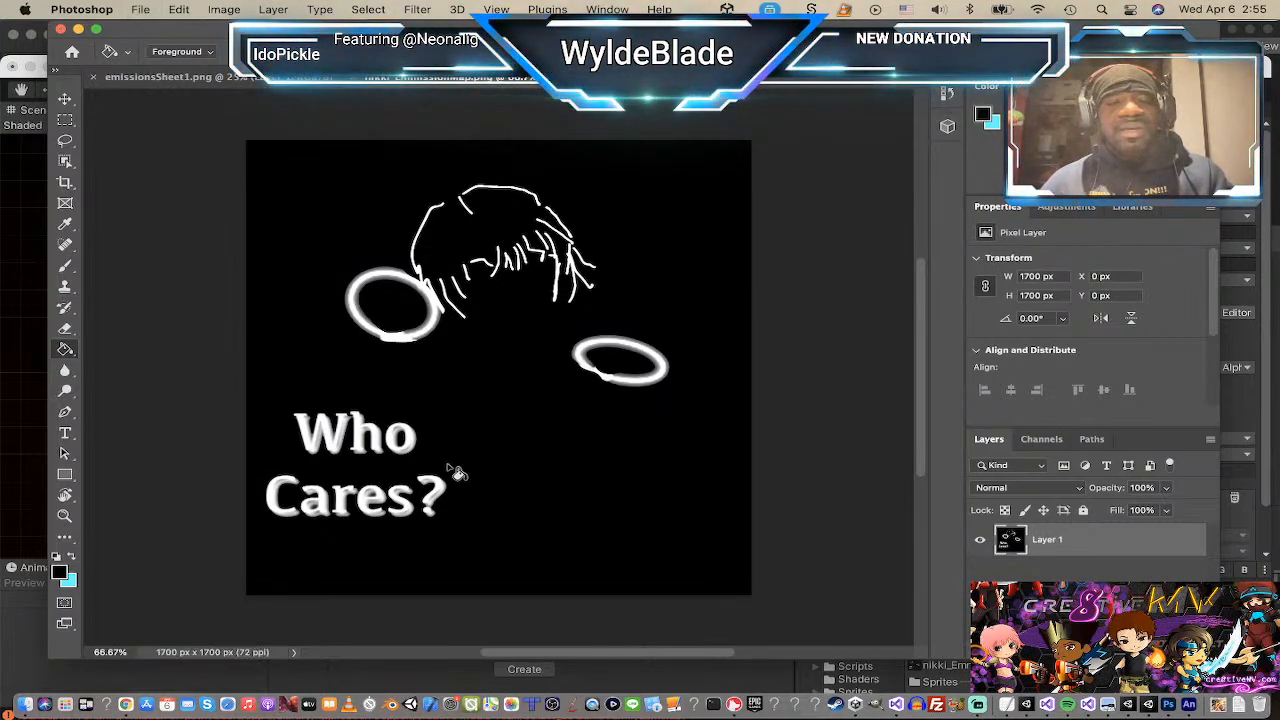
key(super+s)
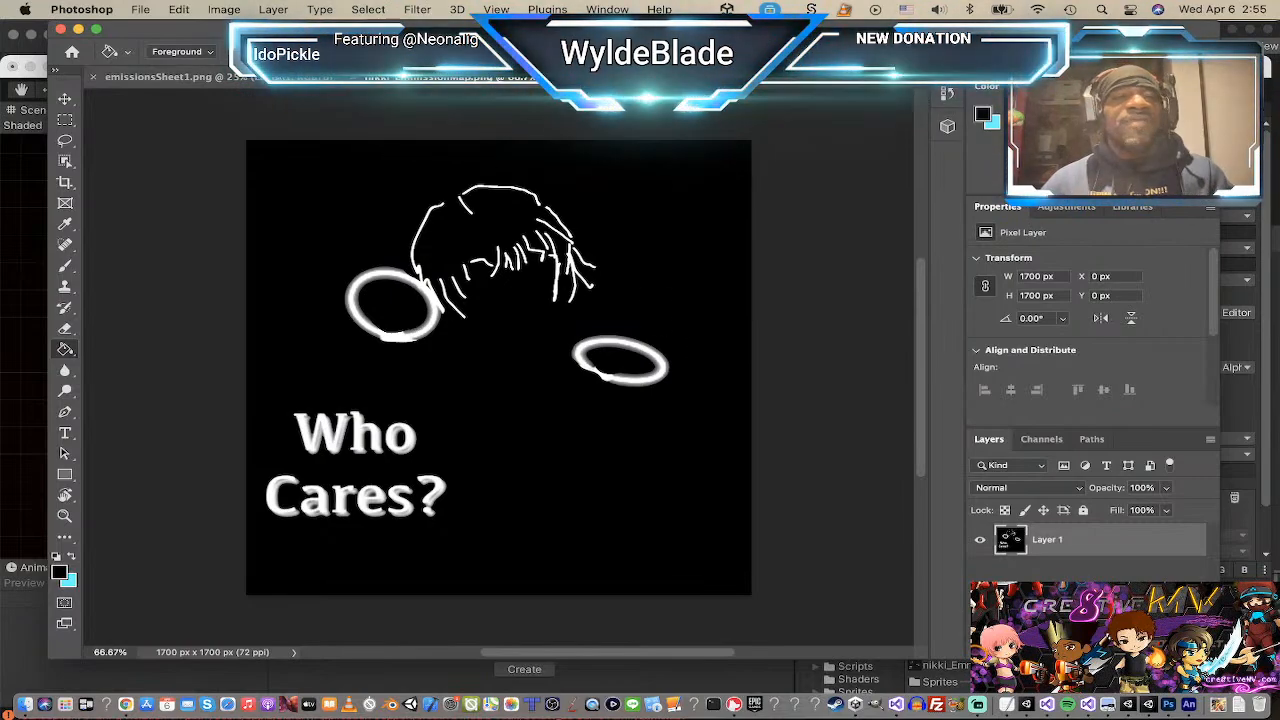
key(super+Tab)
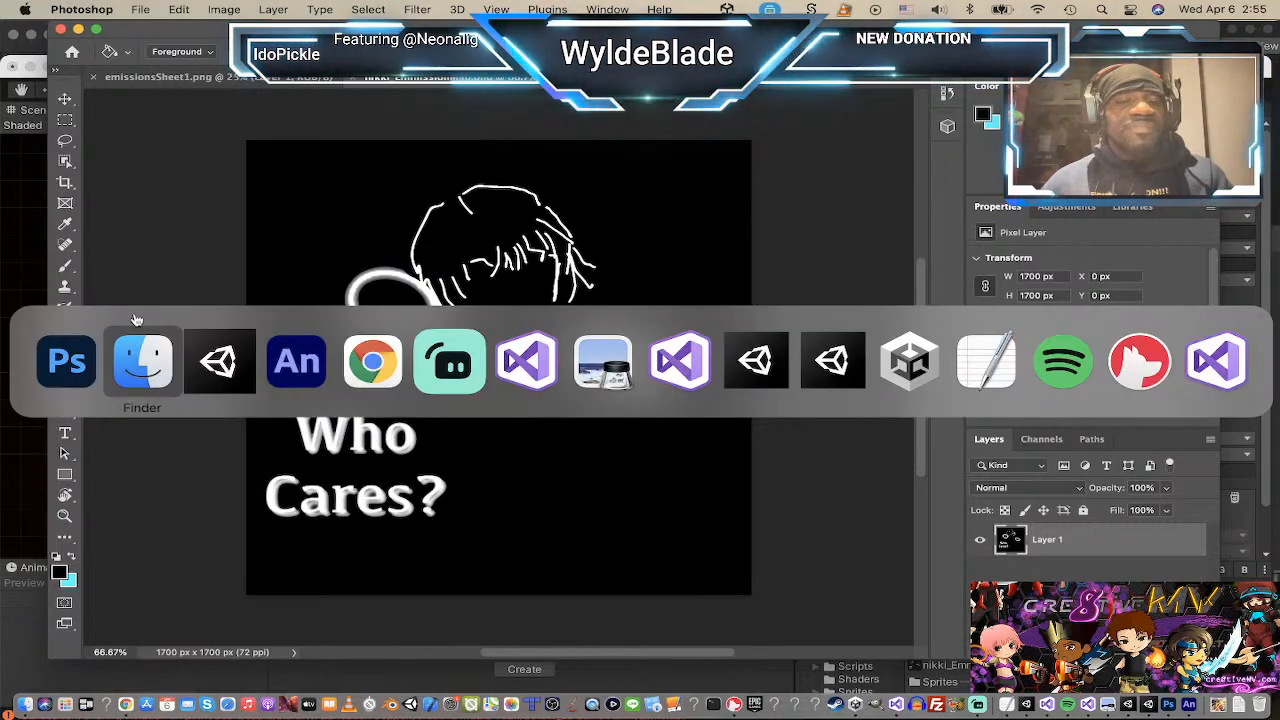
click(218, 366)
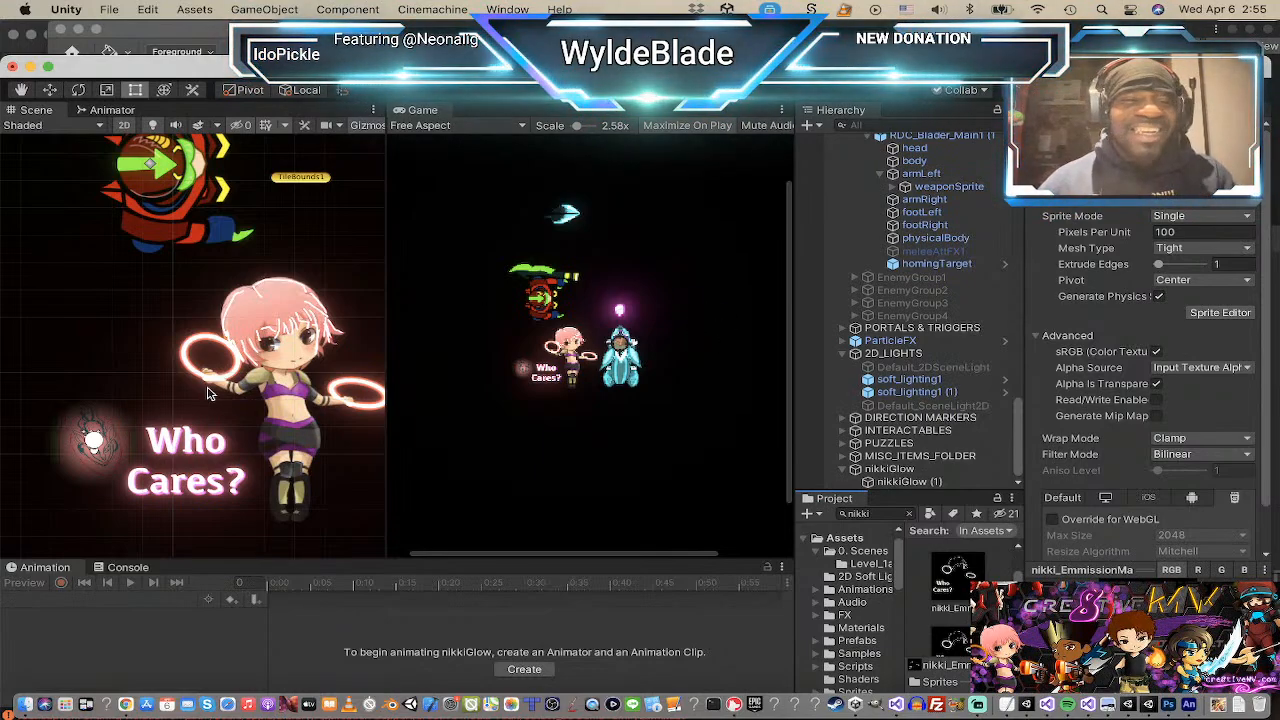
Step: Examine the pink-haired character's emission glow in the scene alongside the neighbouring characters
scroll(255, 275, down, 1)
scroll(262, 280, down, 3)
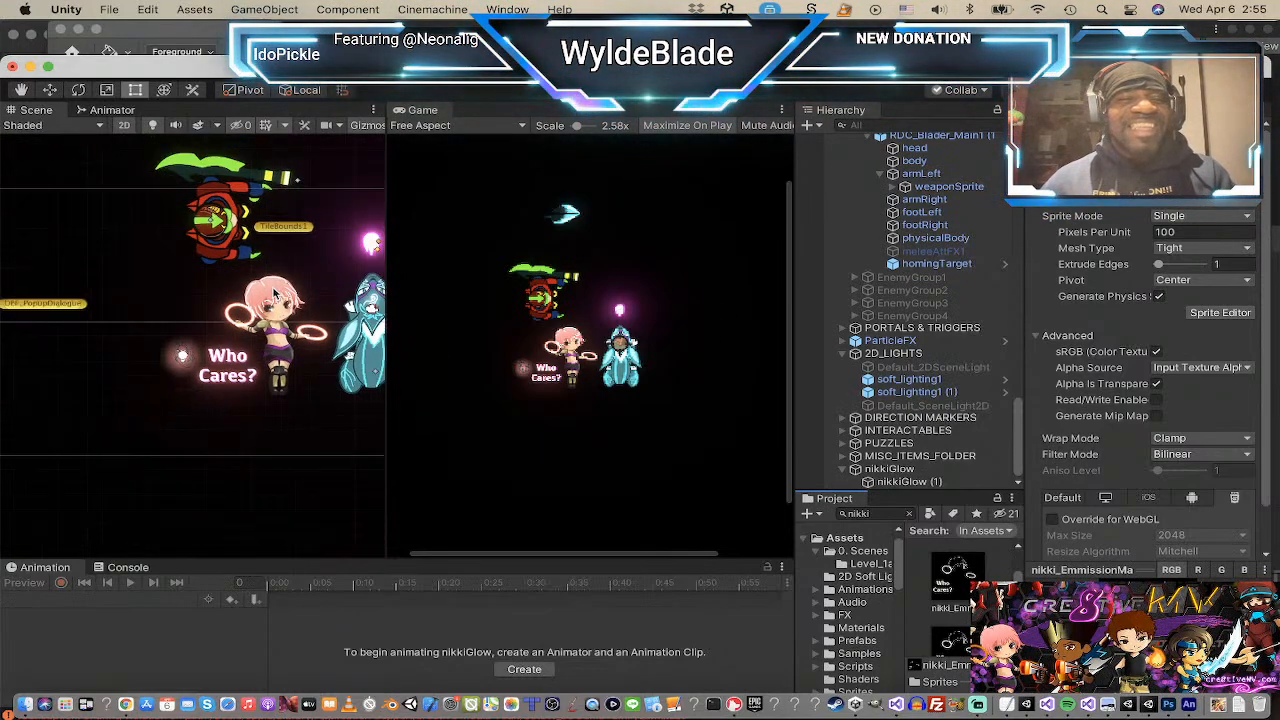
scroll(278, 287, up, 3)
scroll(278, 287, down, 2)
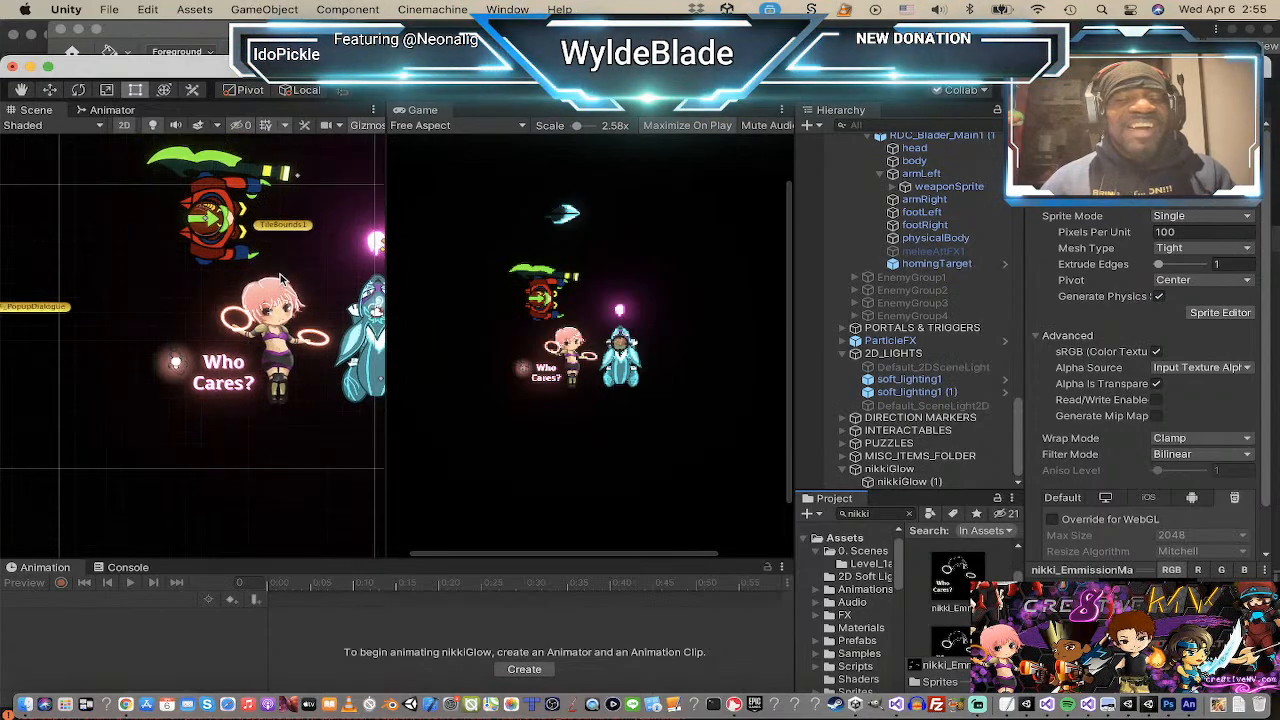
middle_drag(291, 254, 208, 332)
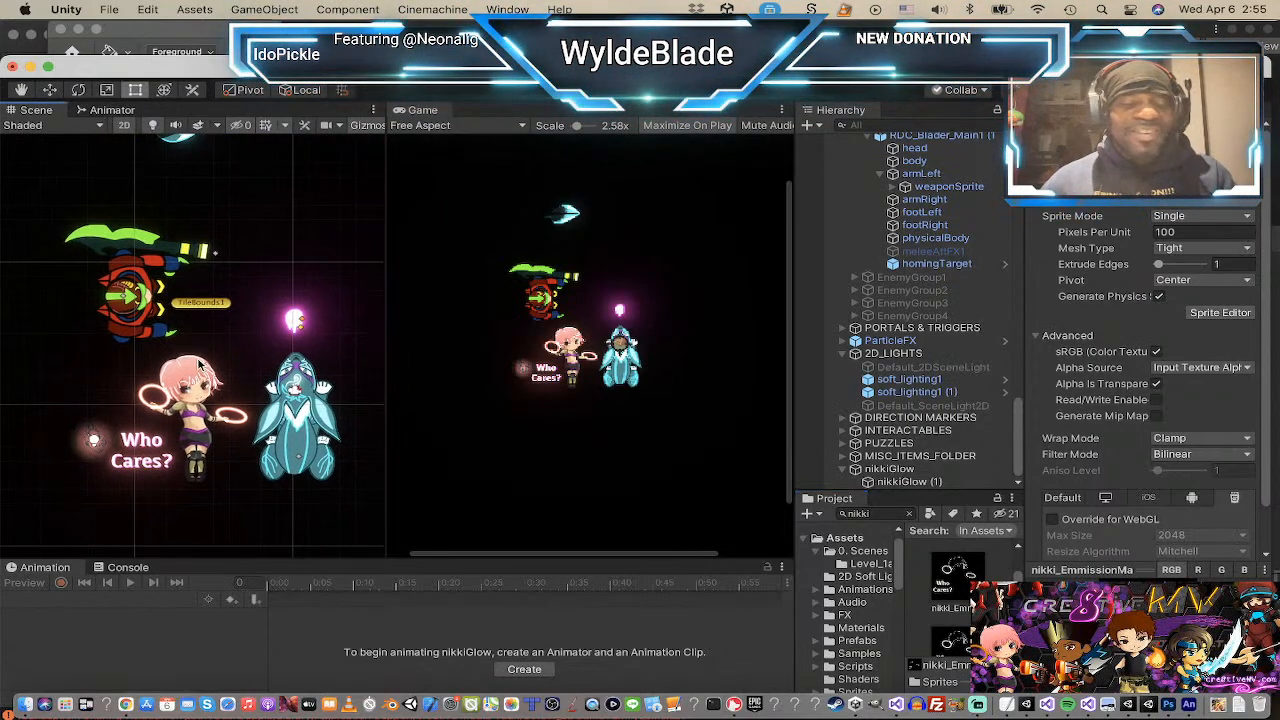
scroll(200, 365, up, 2)
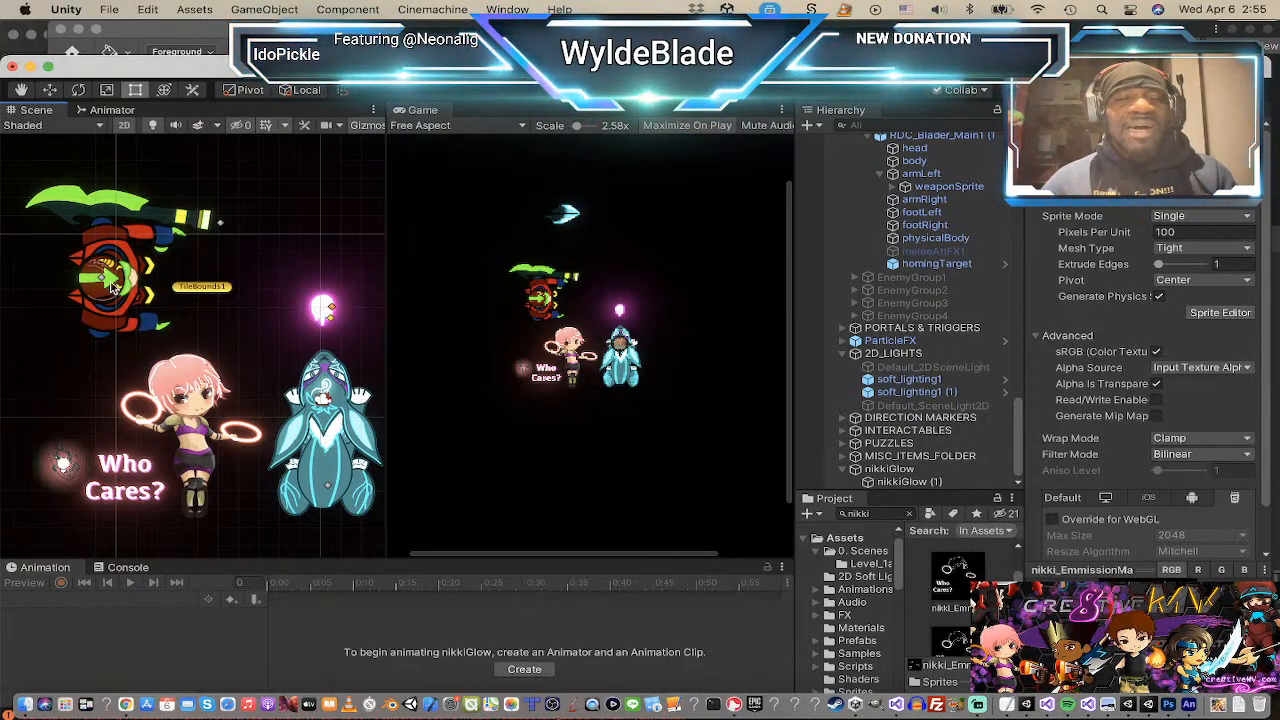
Step: Examine the red sword-wielding character's head, body and sword in the scene from several zoom distances for emission glow
scroll(120, 282, up, 5)
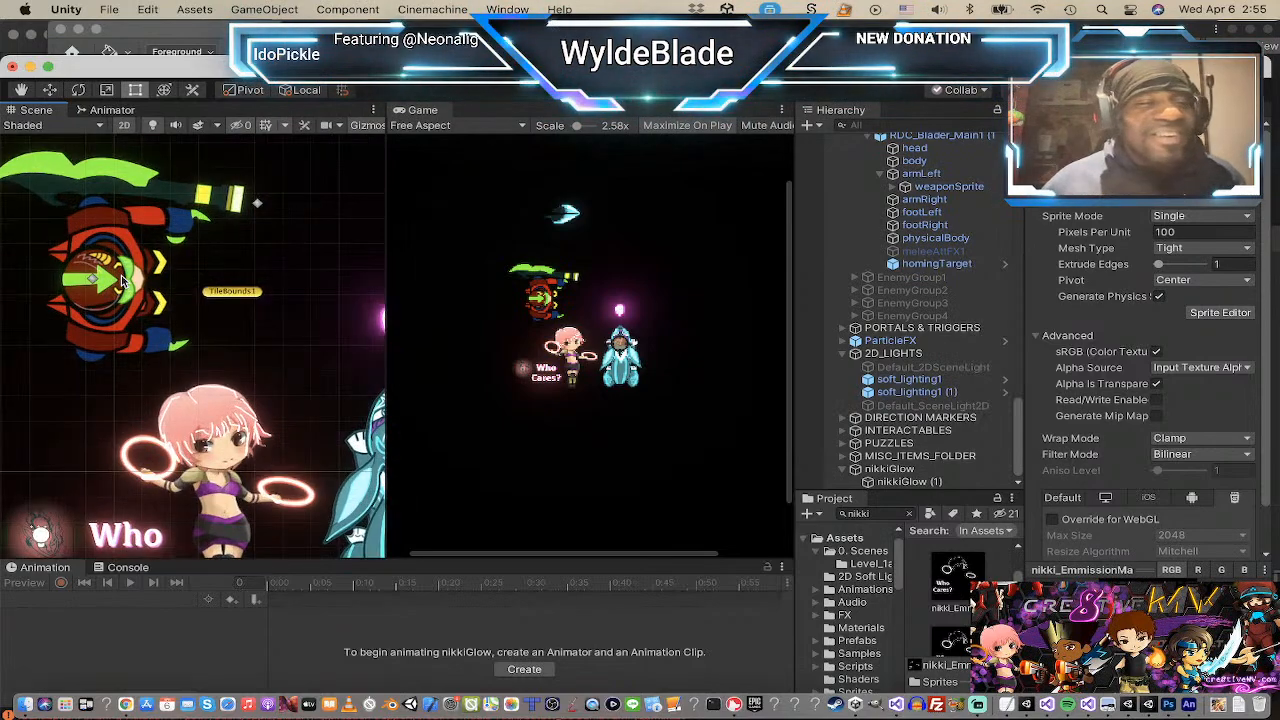
scroll(128, 285, down, 4)
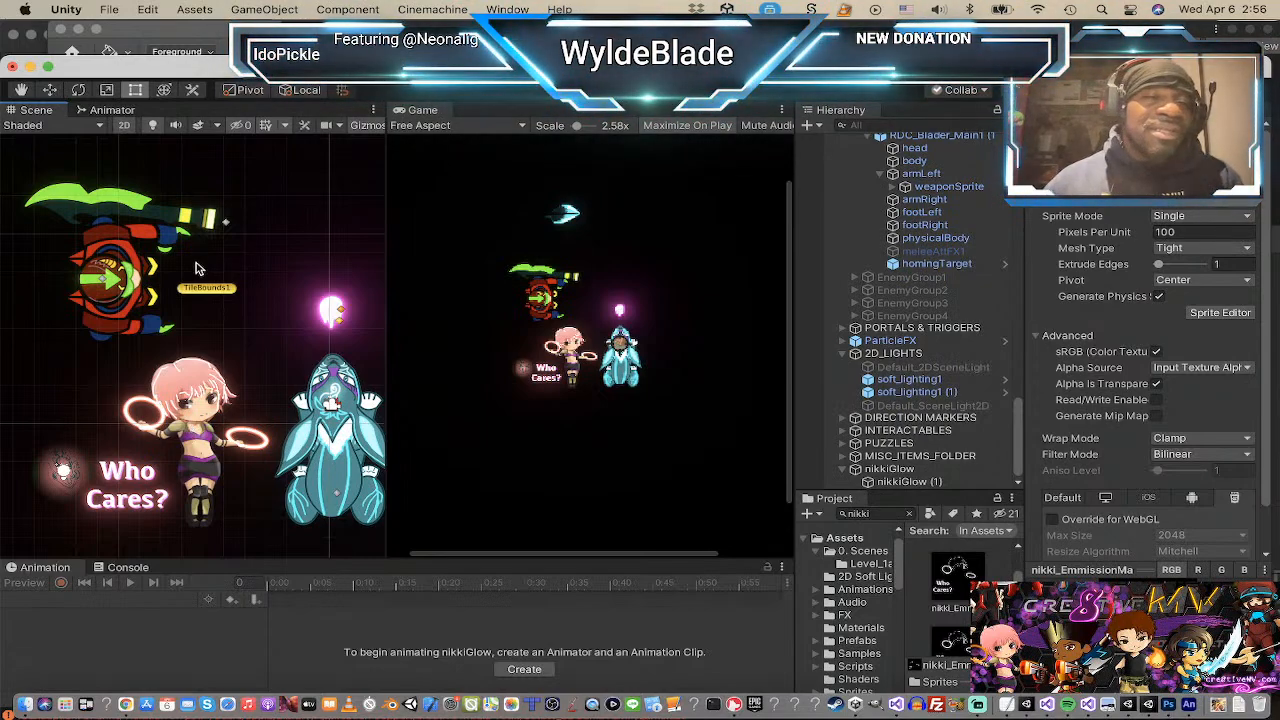
scroll(100, 277, up, 3)
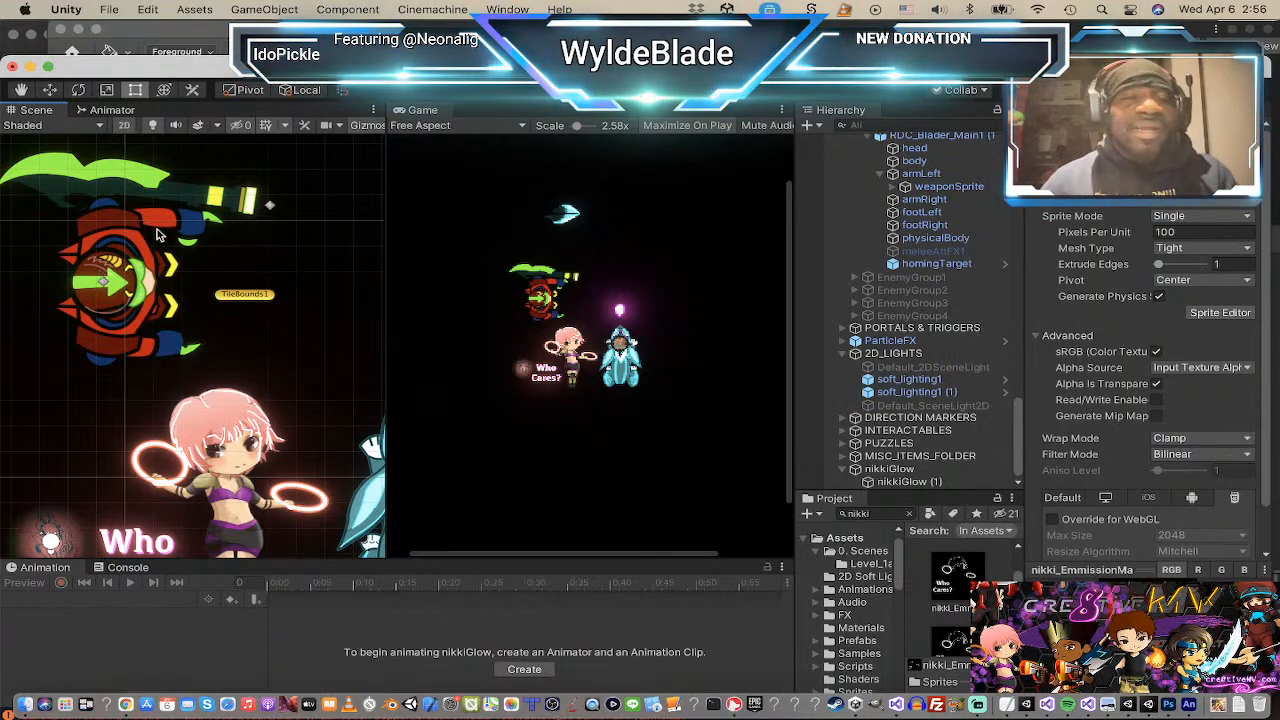
scroll(110, 336, up, 2)
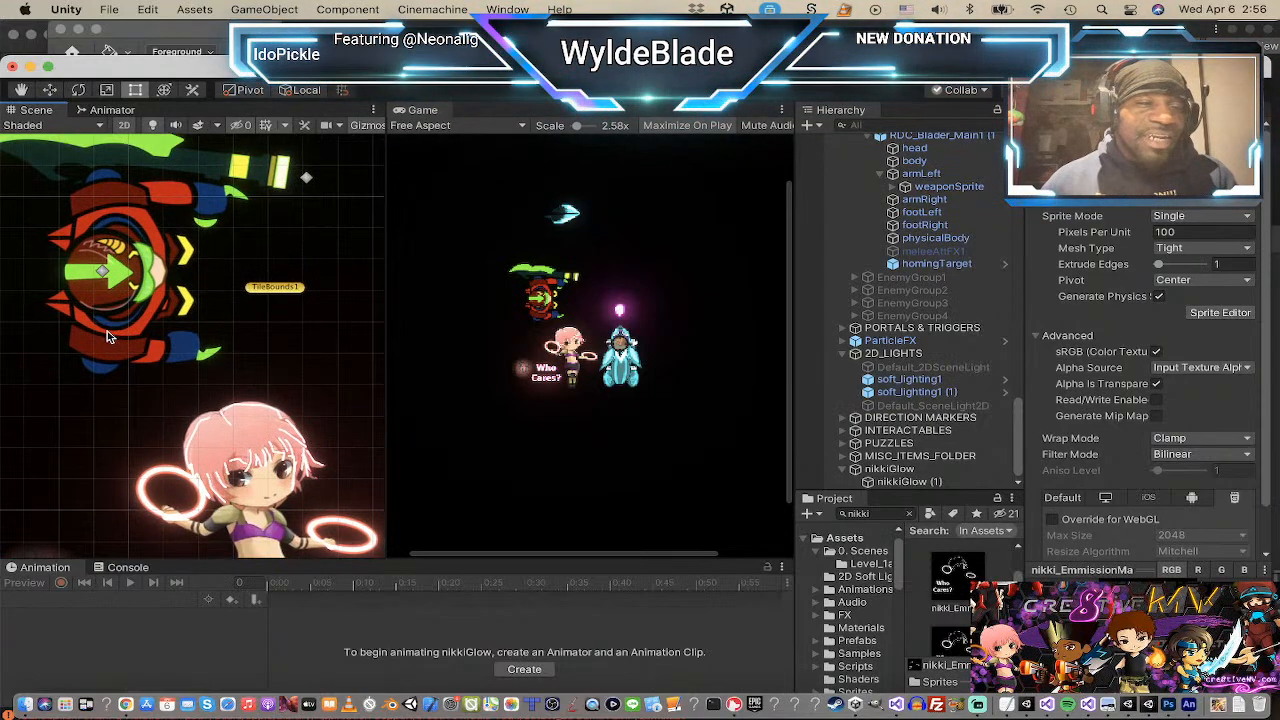
scroll(110, 336, down, 1)
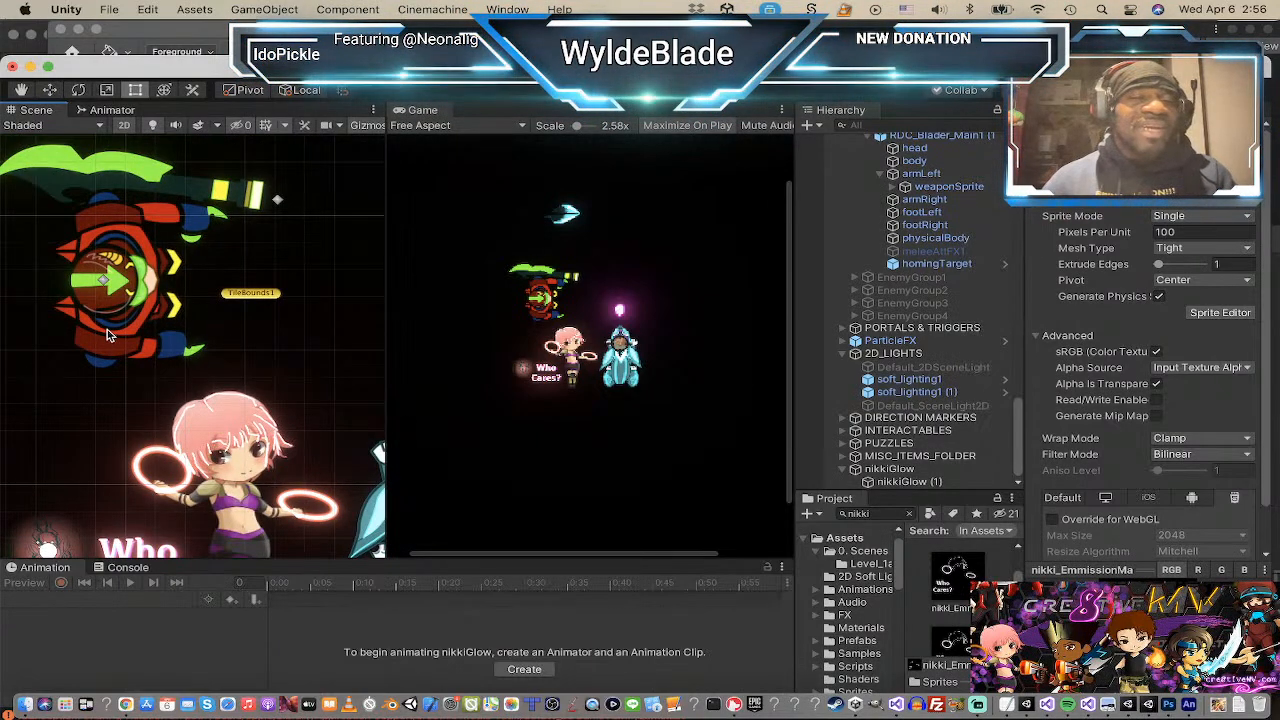
scroll(64, 300, up, 6)
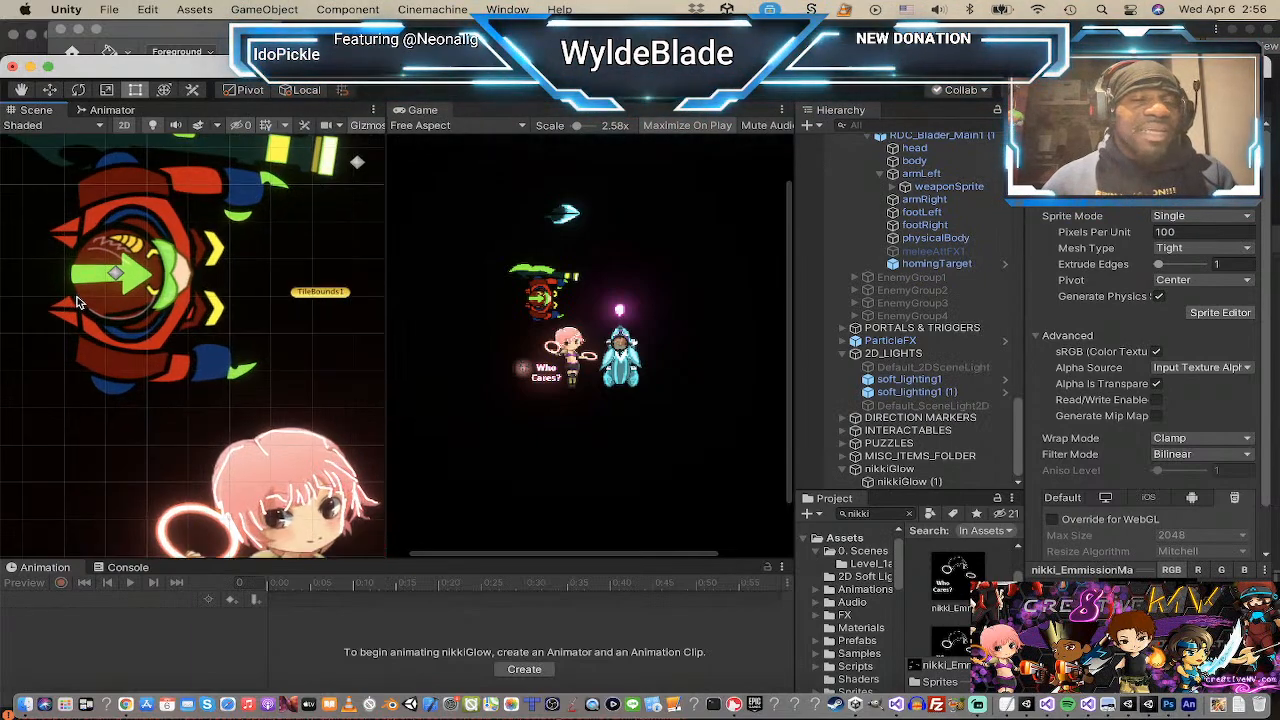
scroll(82, 301, down, 5)
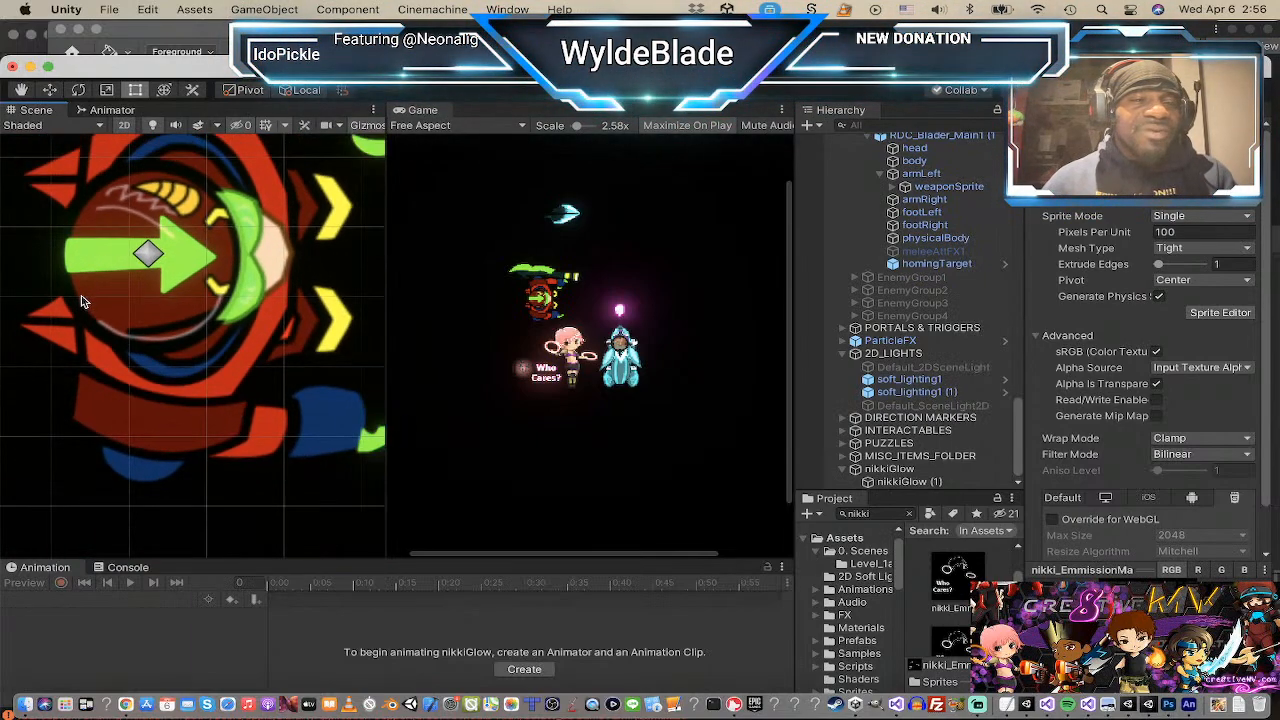
scroll(88, 296, up, 2)
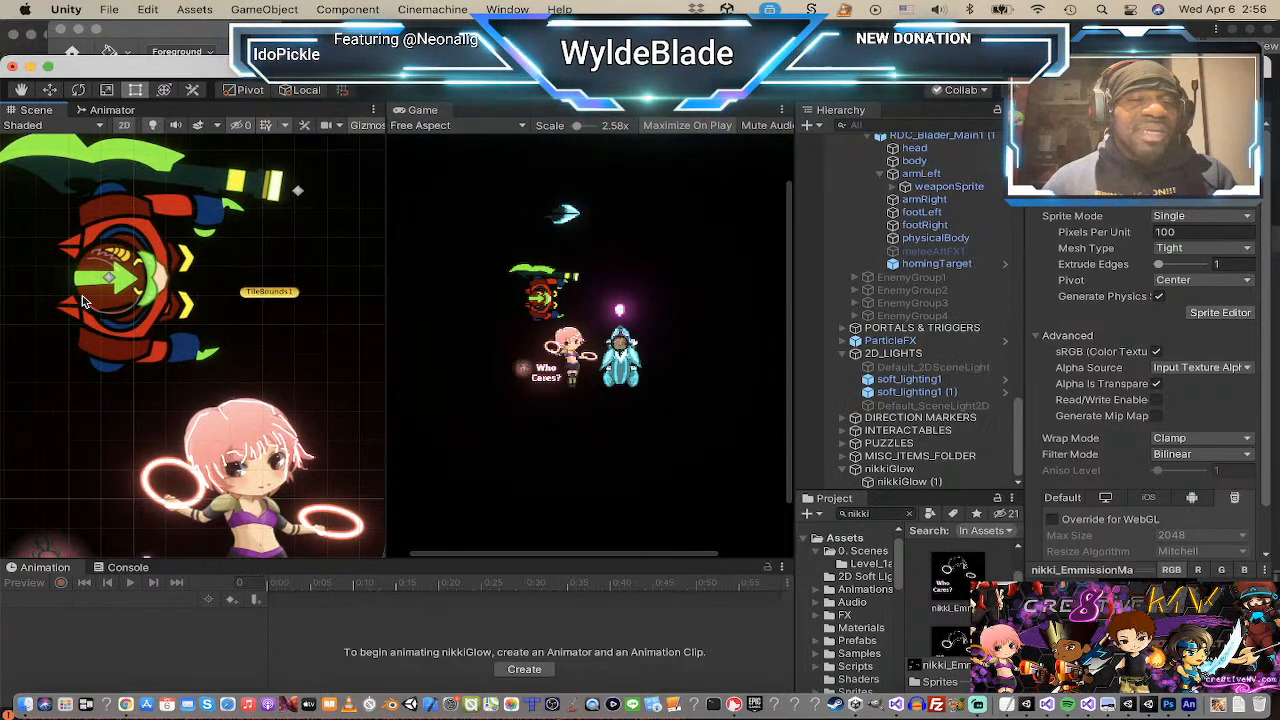
scroll(92, 293, down, 2)
scroll(99, 288, up, 2)
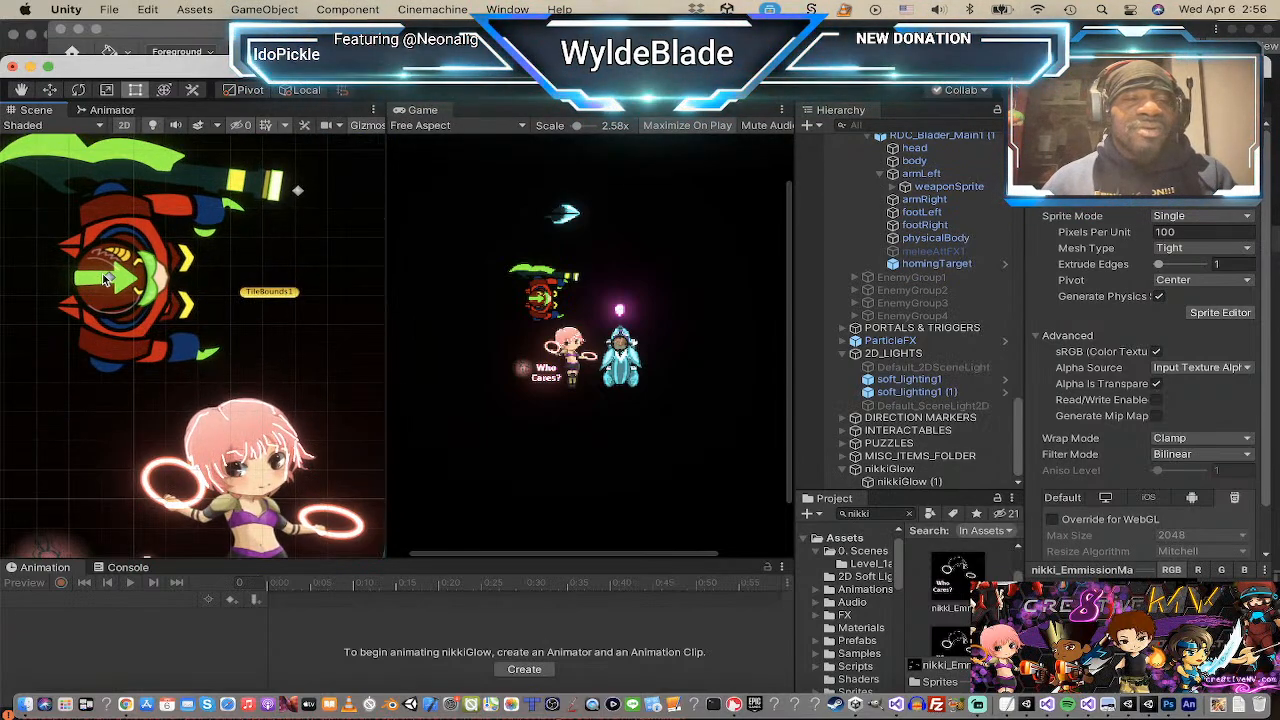
middle_drag(205, 250, 229, 317)
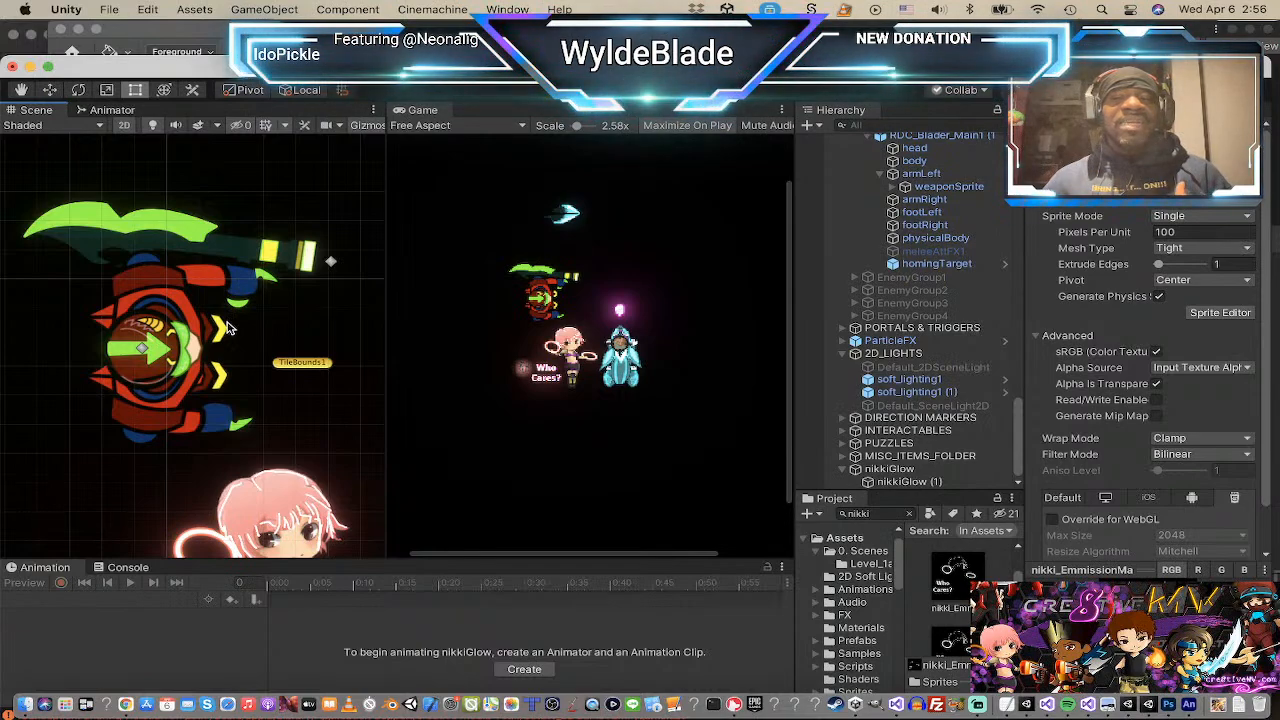
scroll(228, 328, down, 3)
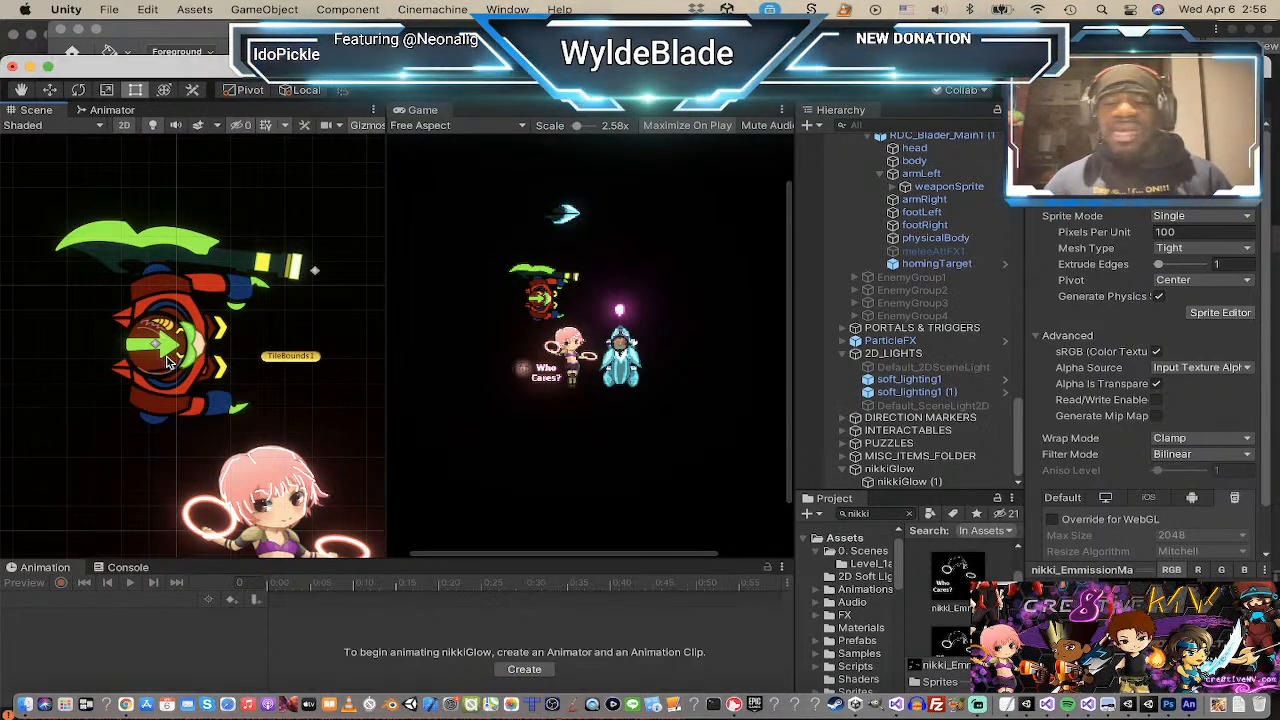
Step: Look over the red sword-wielding character in the scene, switch to Photoshop and inspect the emissionsSheet1.png emission map
scroll(165, 367, down, 3)
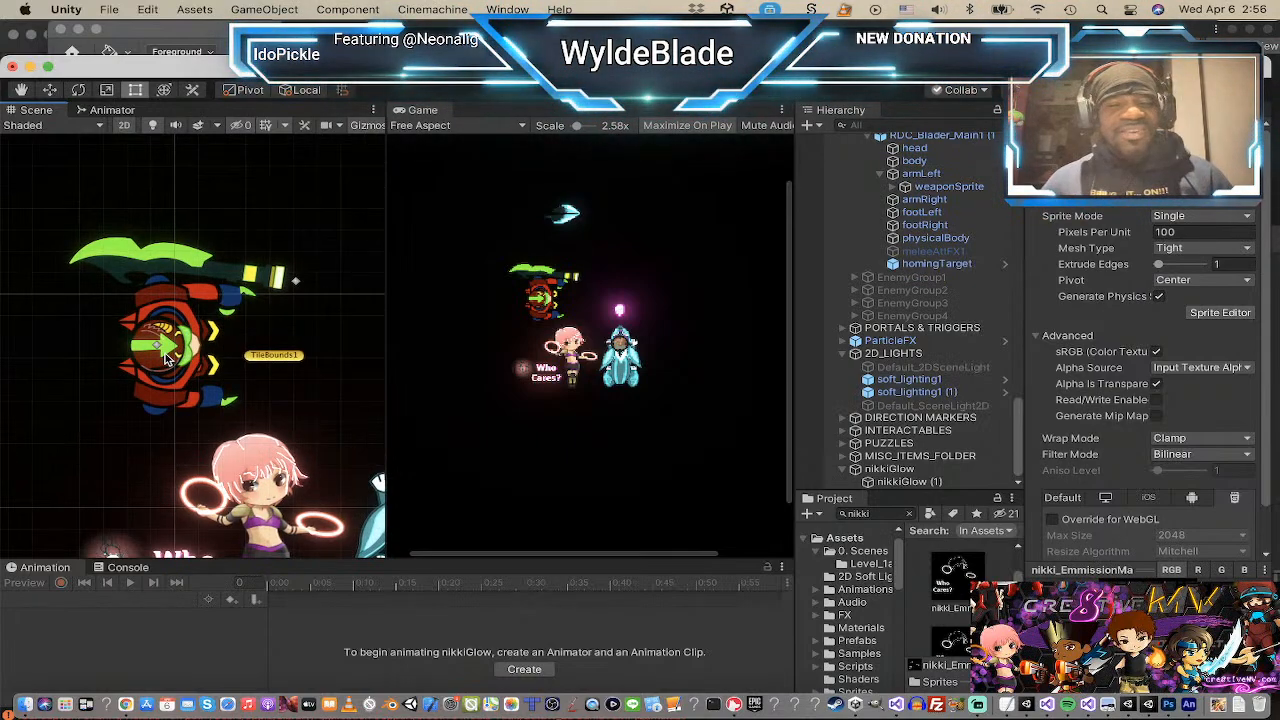
scroll(167, 360, up, 5)
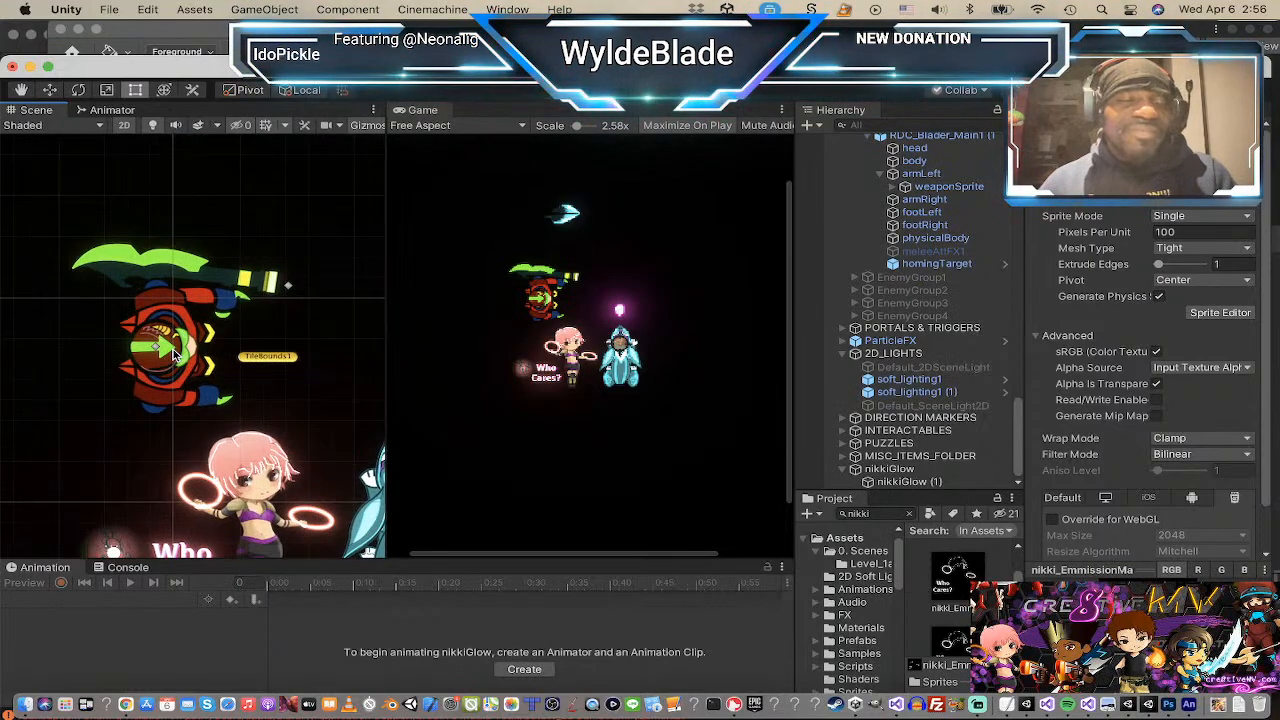
scroll(172, 357, down, 1)
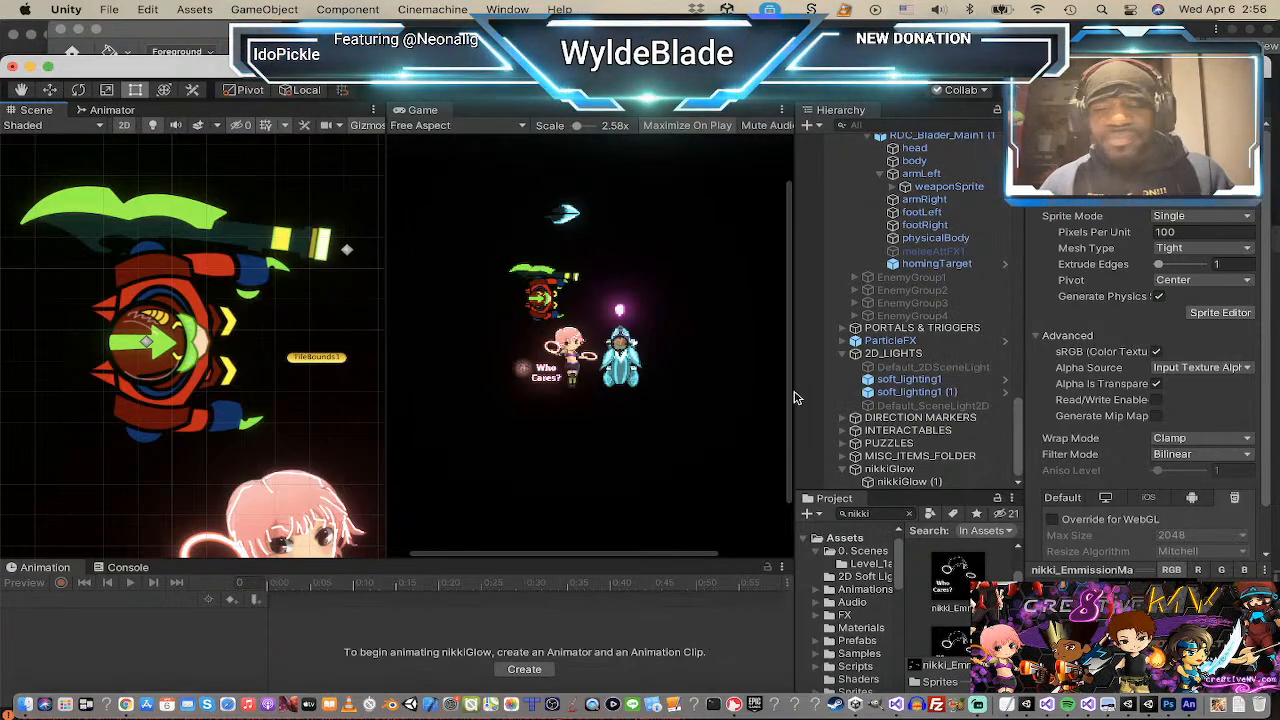
key(super+Tab)
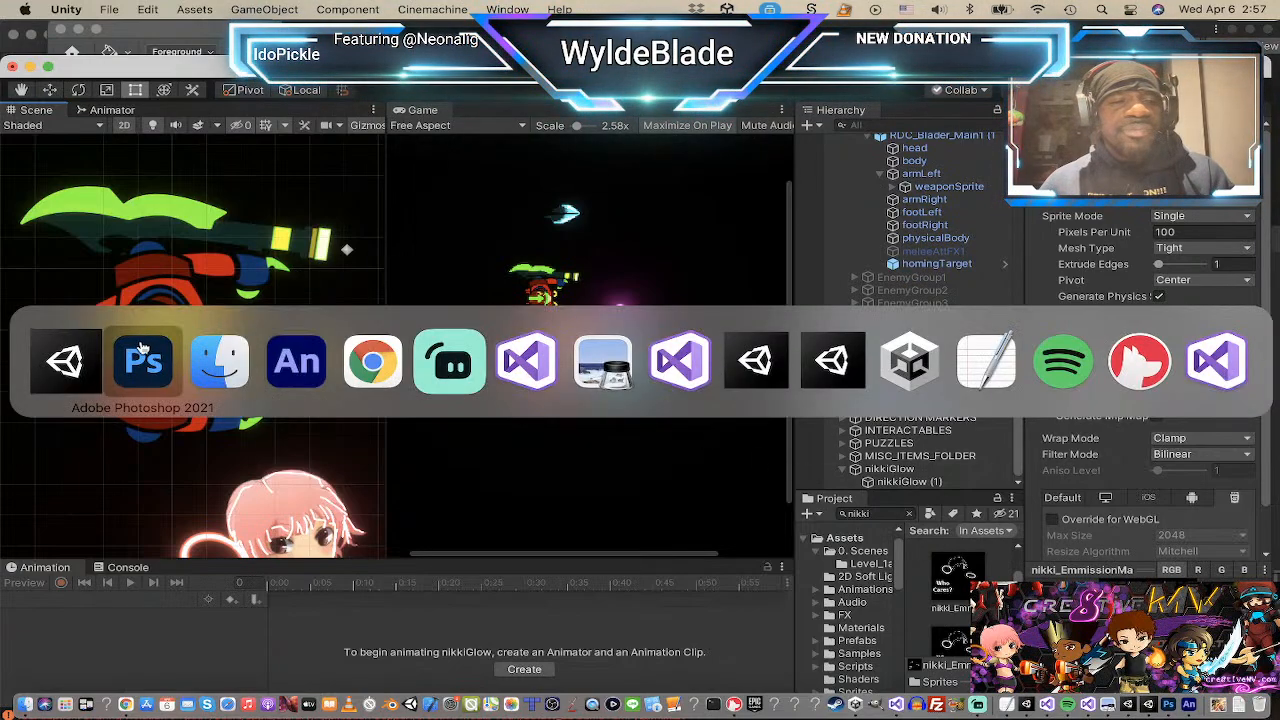
click(142, 348)
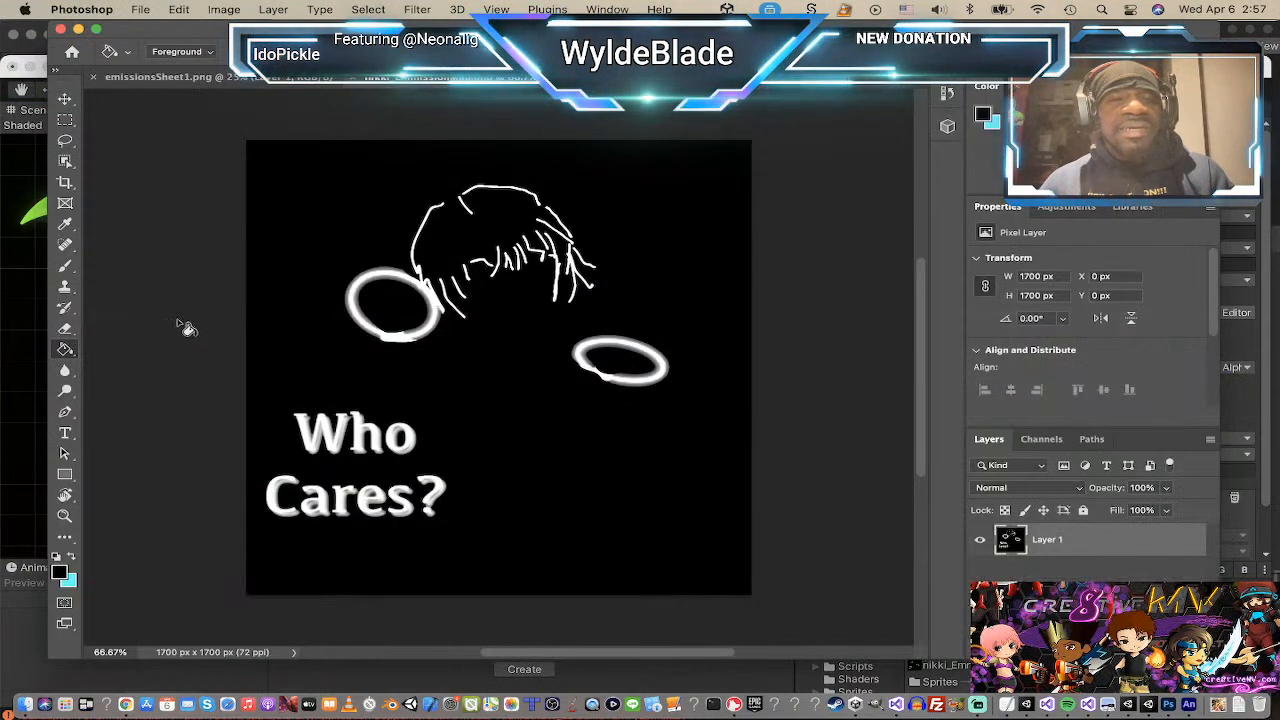
click(213, 79)
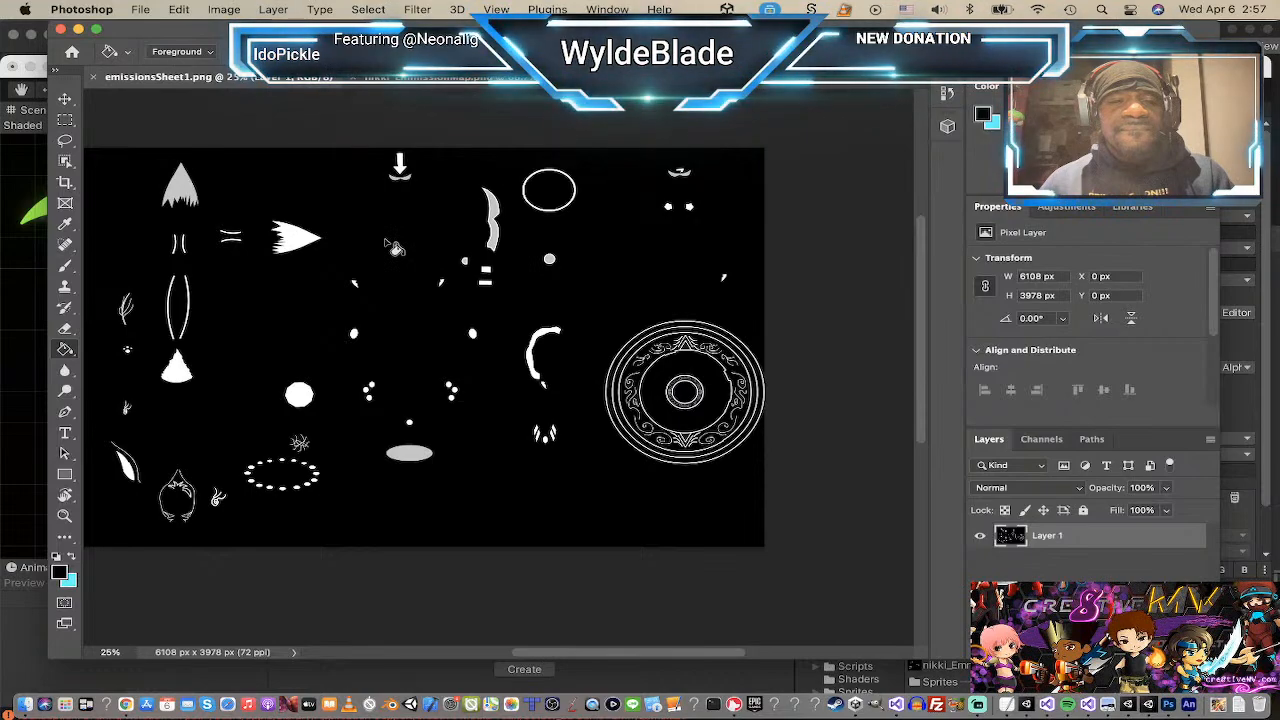
scroll(398, 200, up, 3)
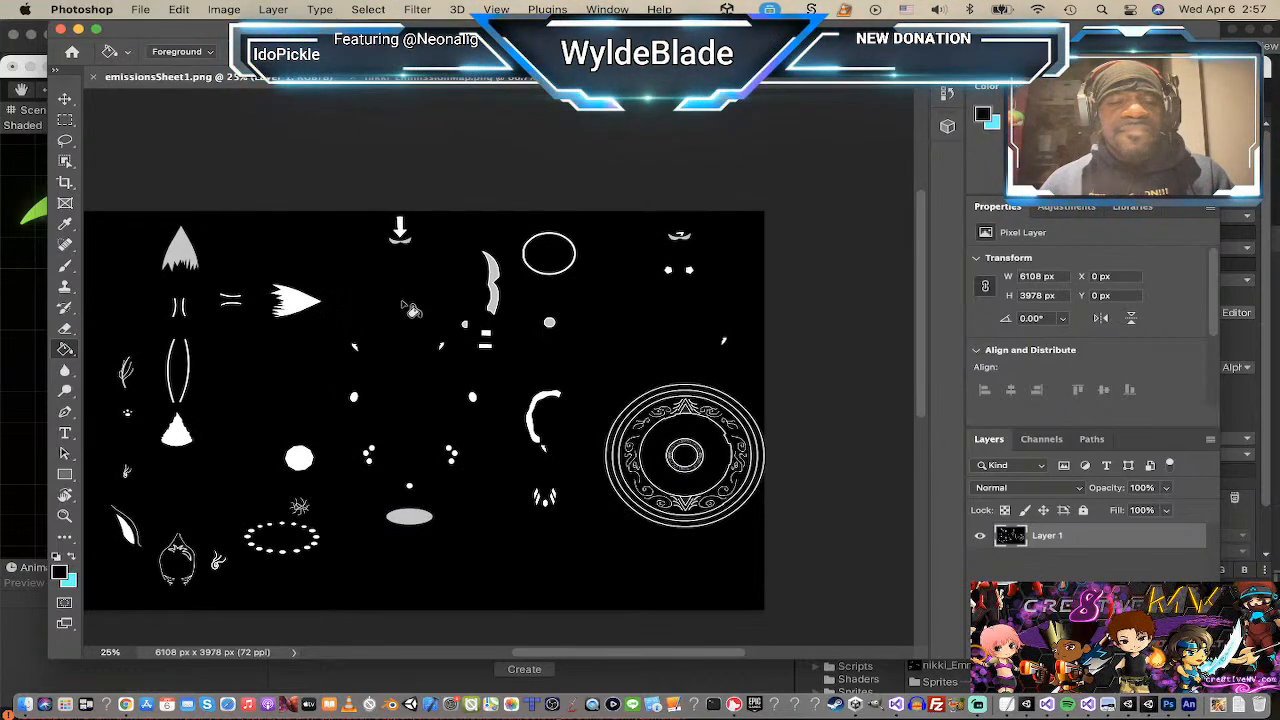
scroll(410, 310, down, 1)
Step: Switch back to Unity, search the project assets for "enemy" and look through the matching assets
key(super+Tab)
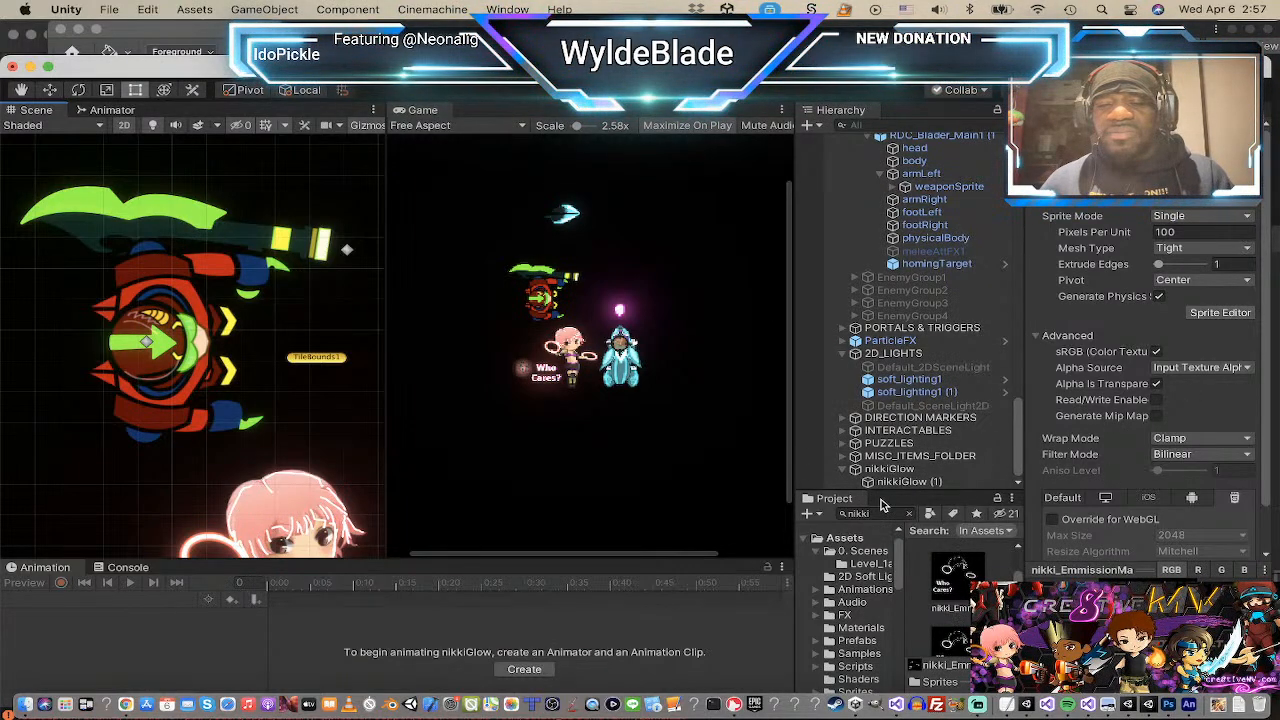
click(907, 515)
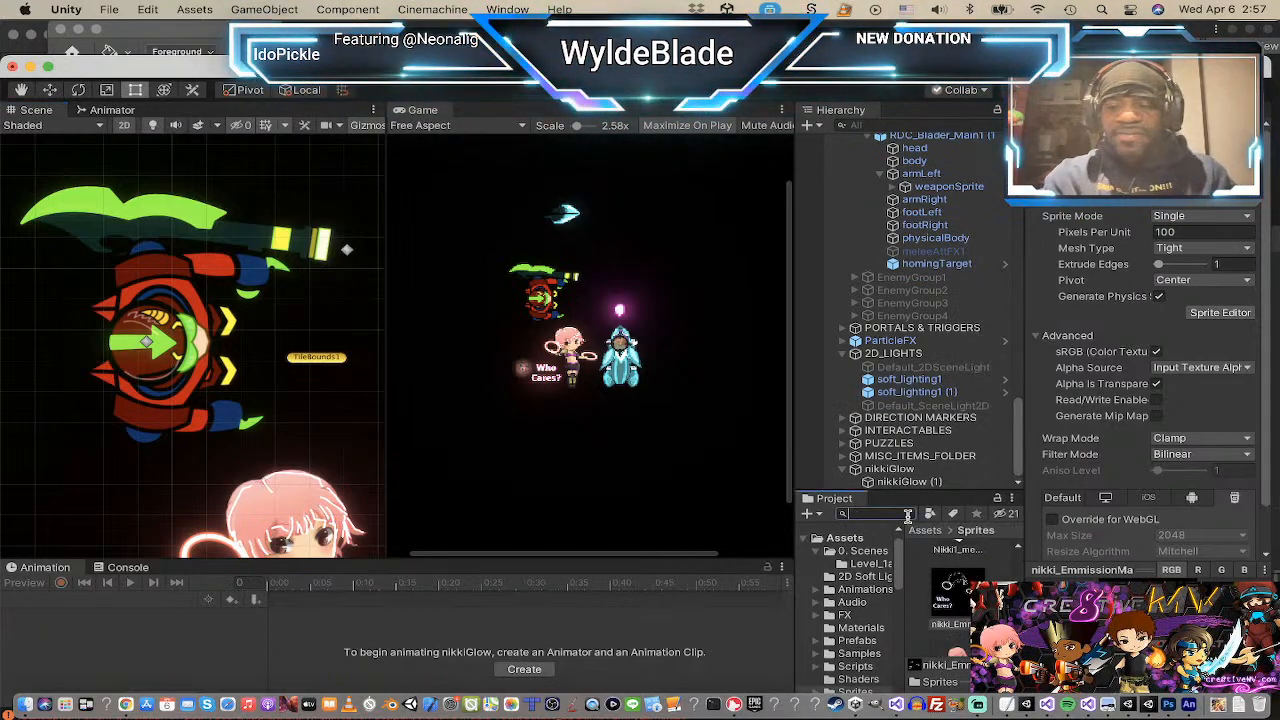
text(ene)
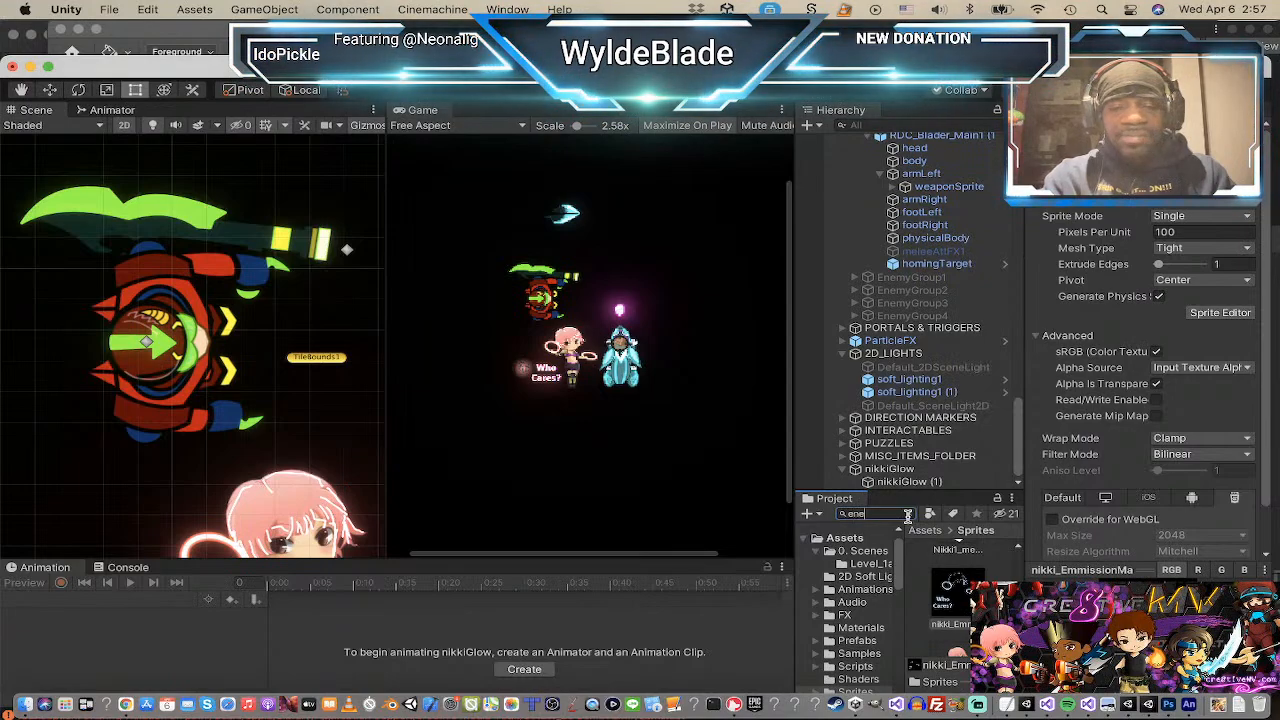
text(my)
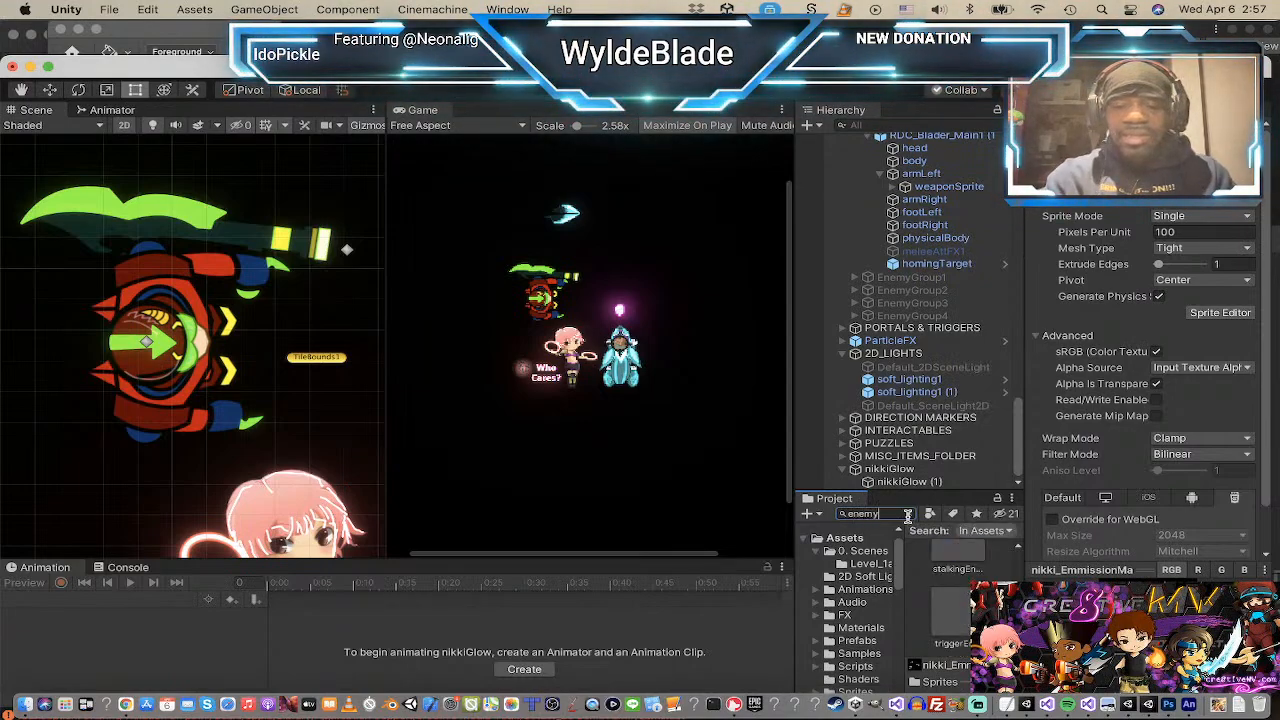
scroll(965, 580, up, 3)
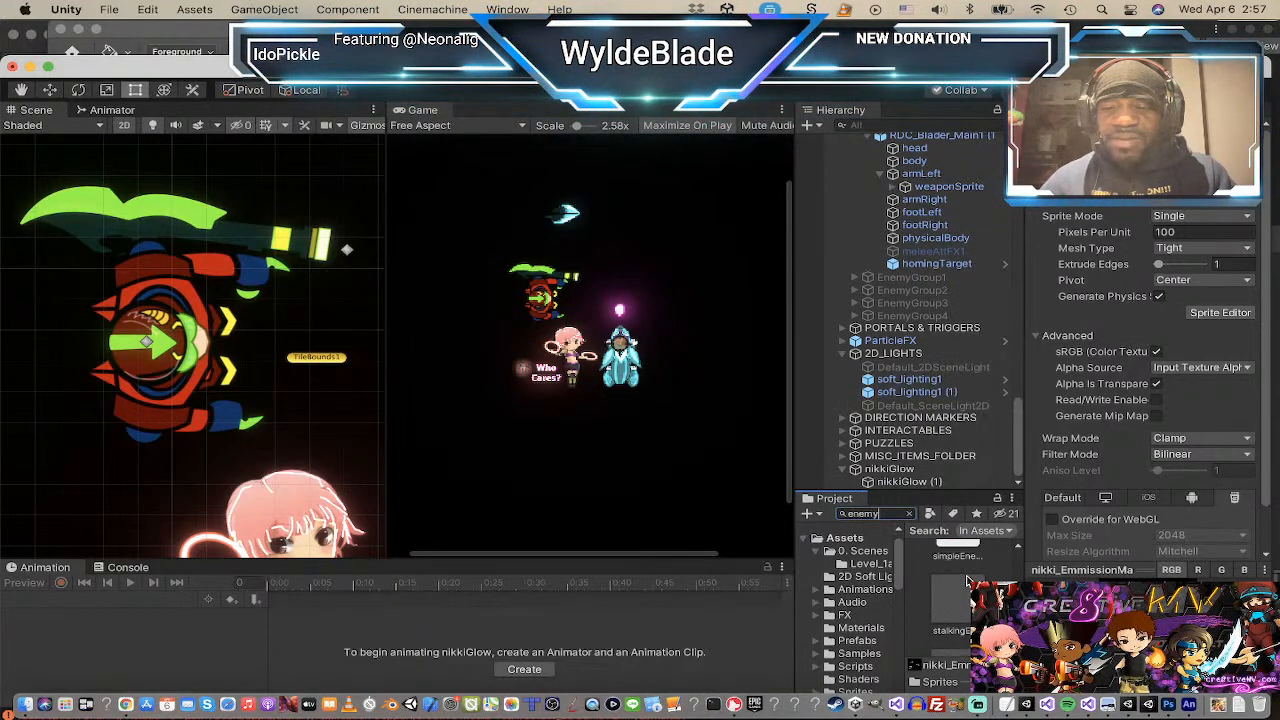
scroll(968, 580, up, 3)
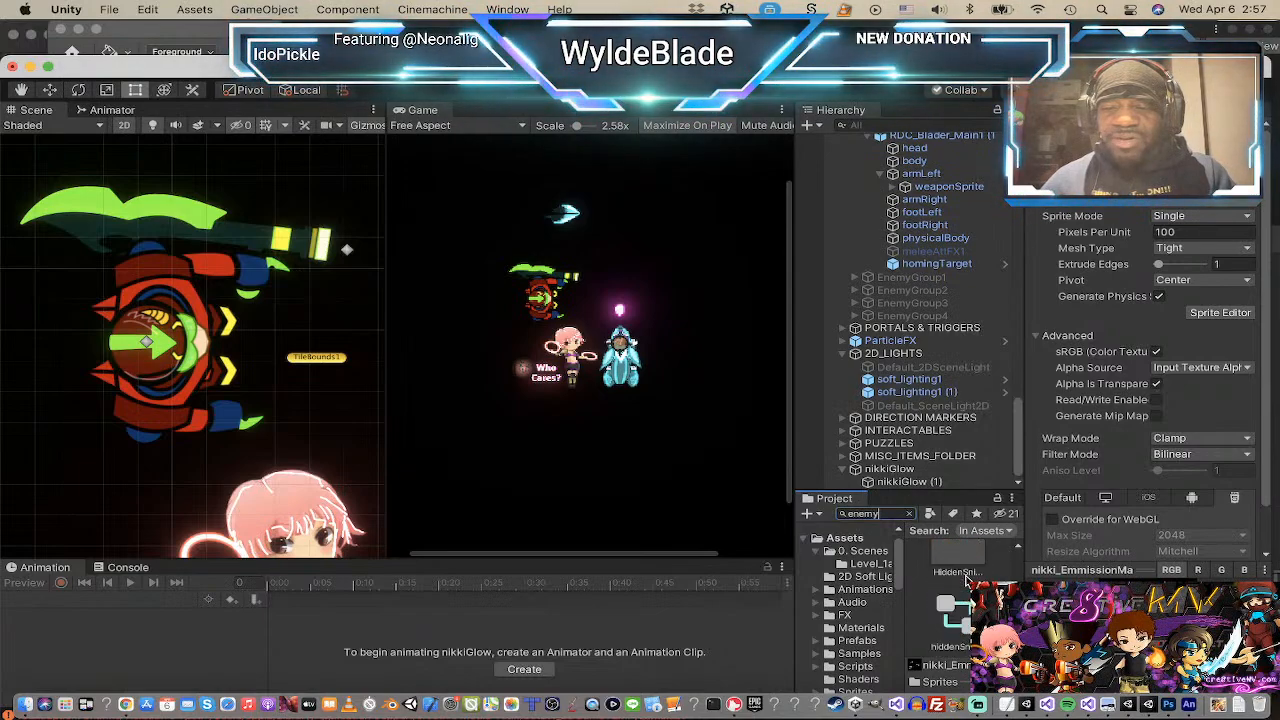
scroll(966, 580, down, 3)
scroll(967, 582, down, 10)
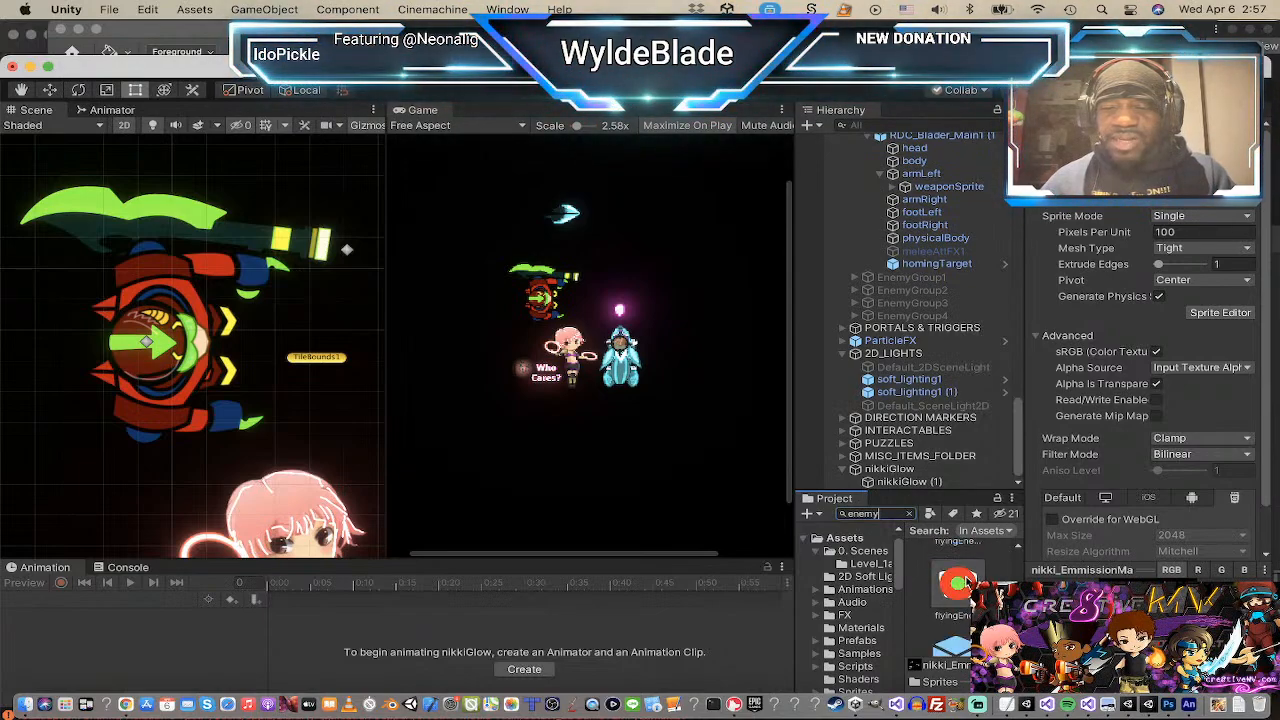
scroll(967, 582, down, 8)
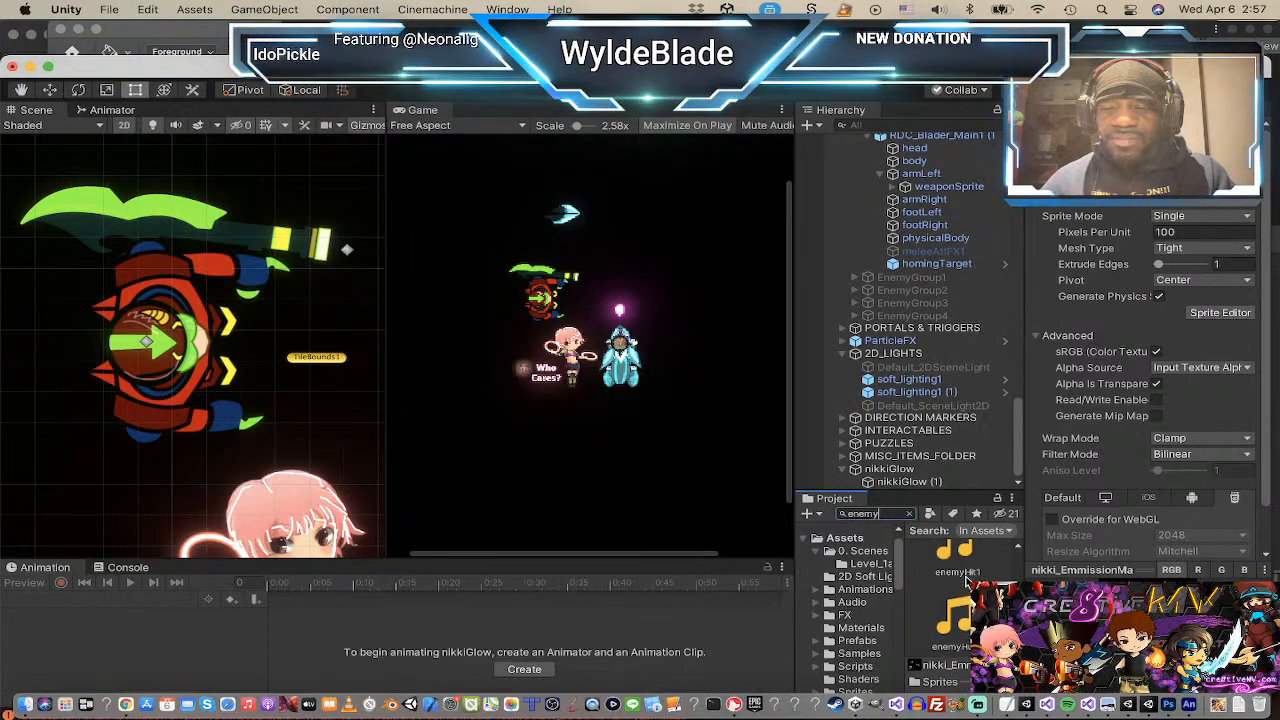
scroll(967, 582, down, 8)
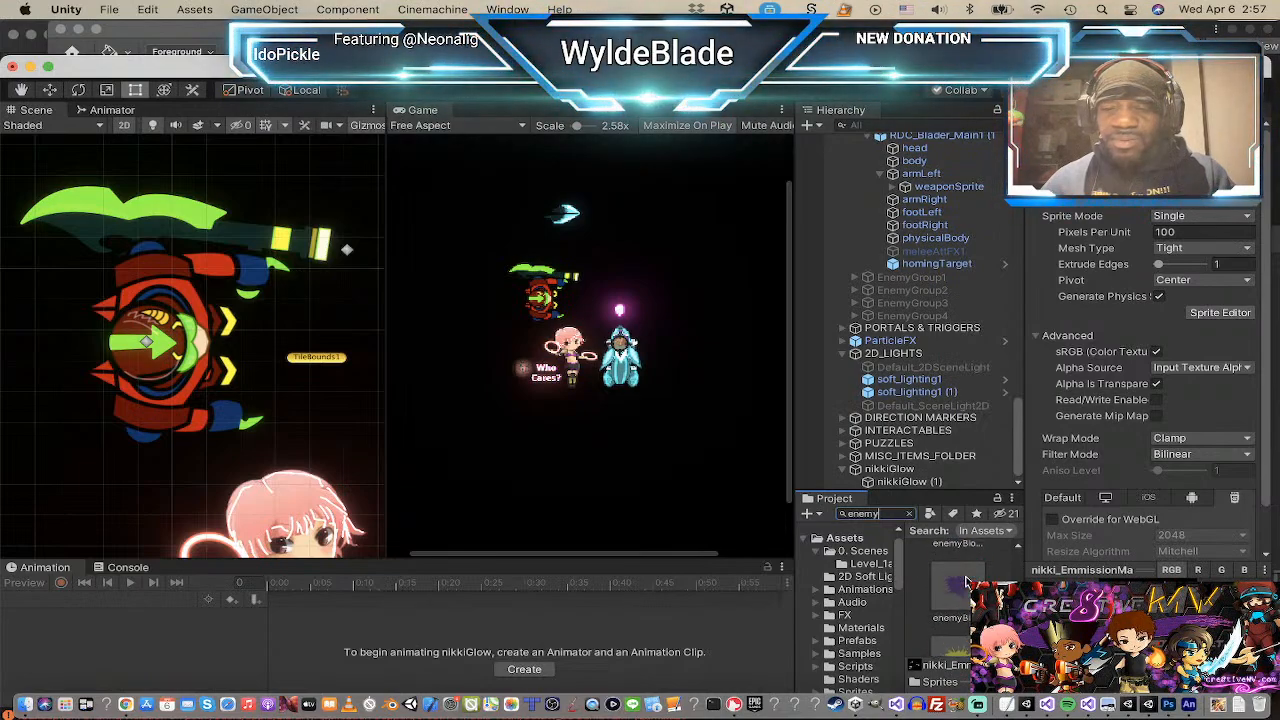
scroll(967, 582, up, 2)
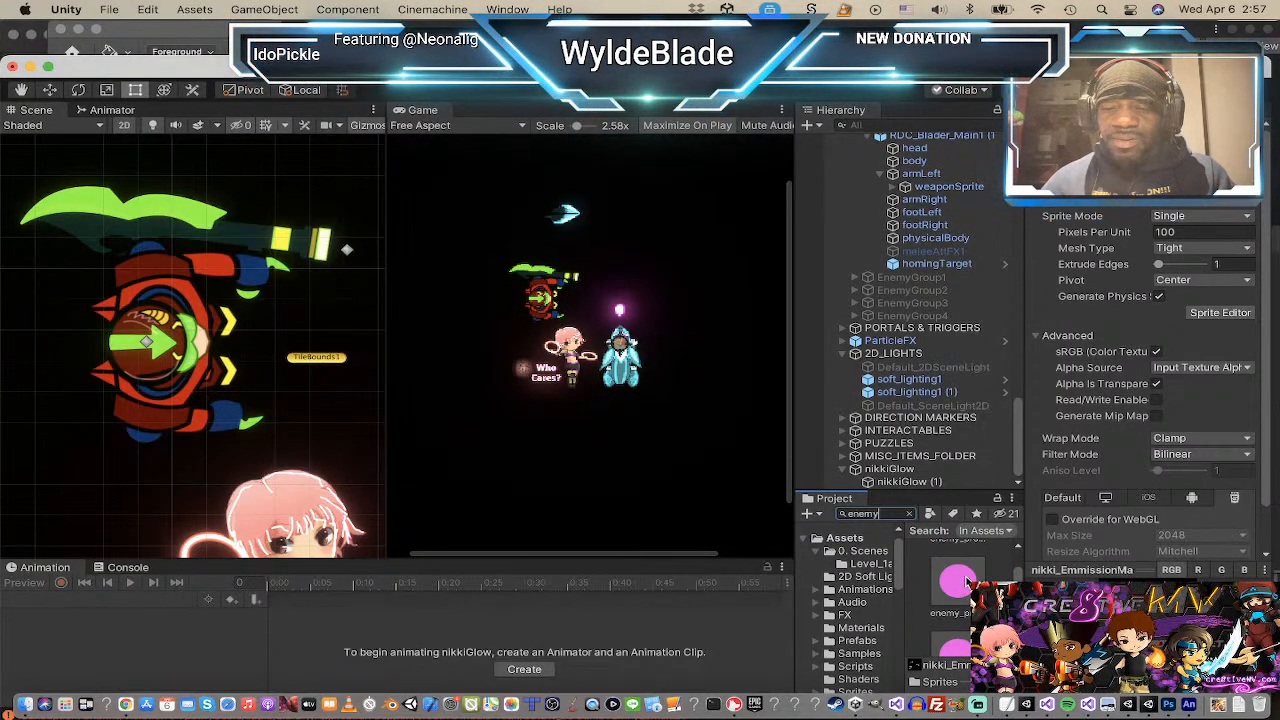
scroll(967, 582, up, 1)
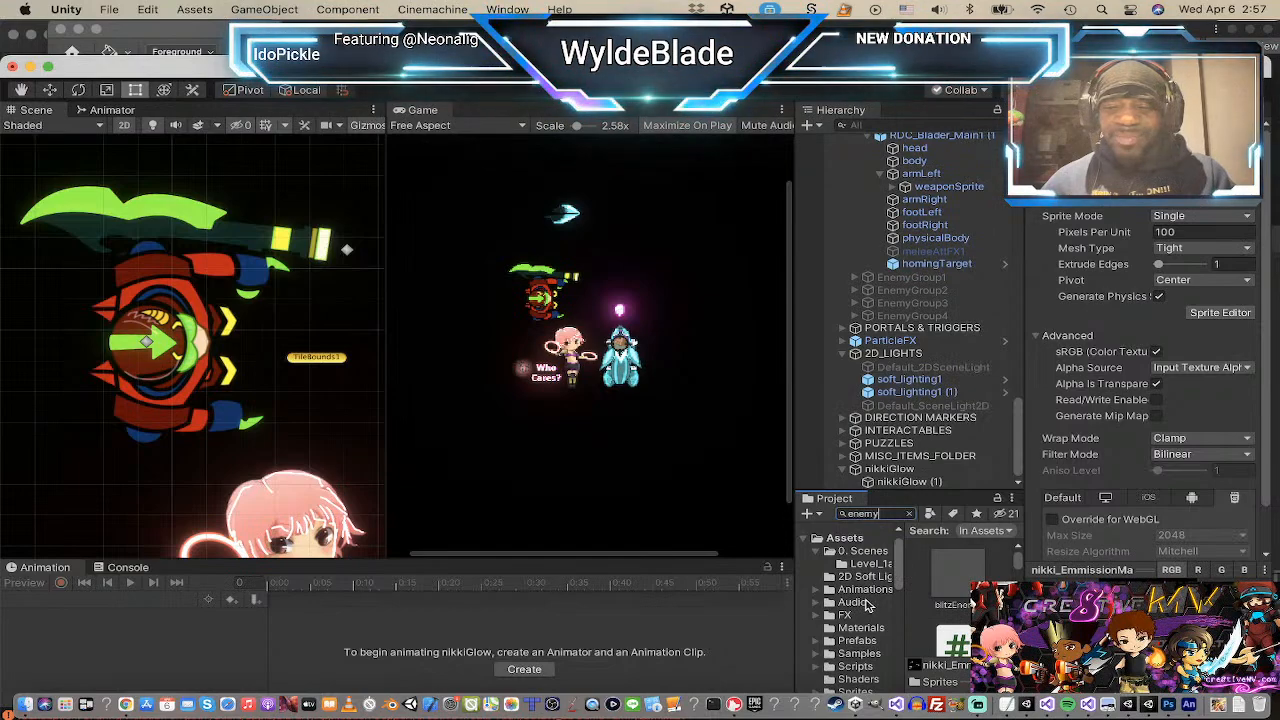
Step: Open the project's Shaders folder and select the enemySheet1_glow material
scroll(868, 604, down, 10)
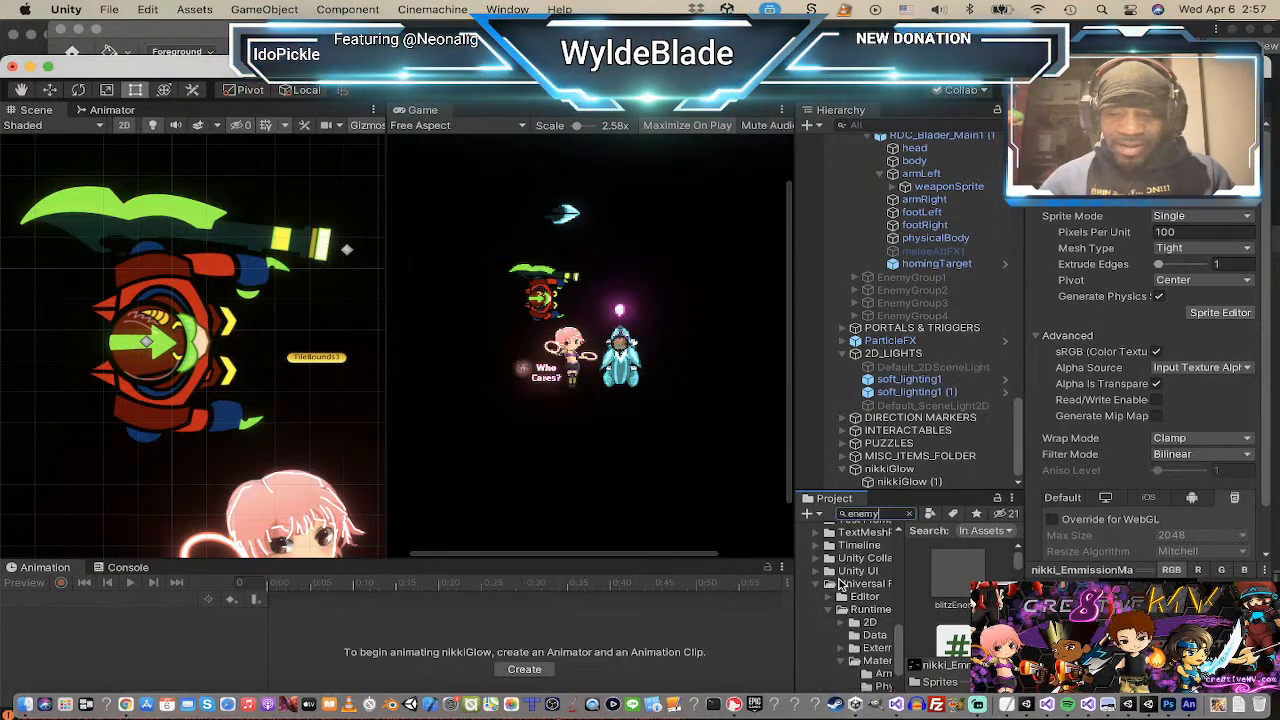
scroll(845, 595, down, 6)
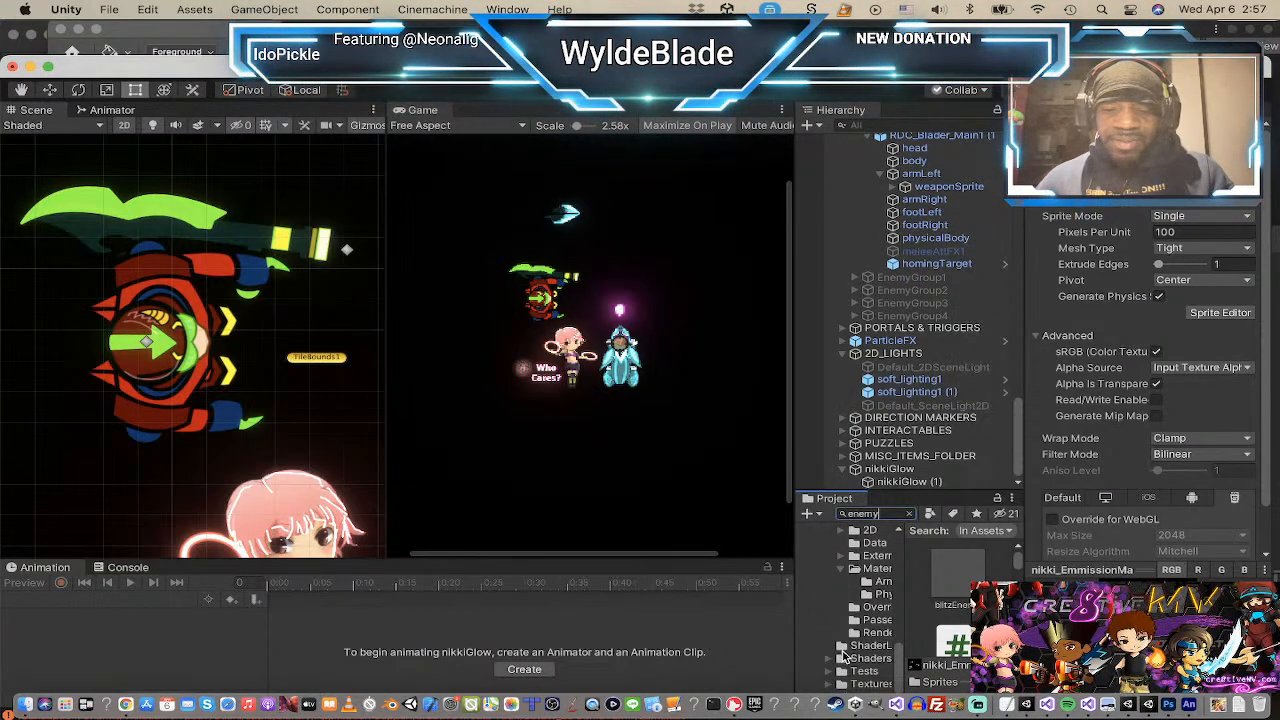
scroll(857, 648, up, 15)
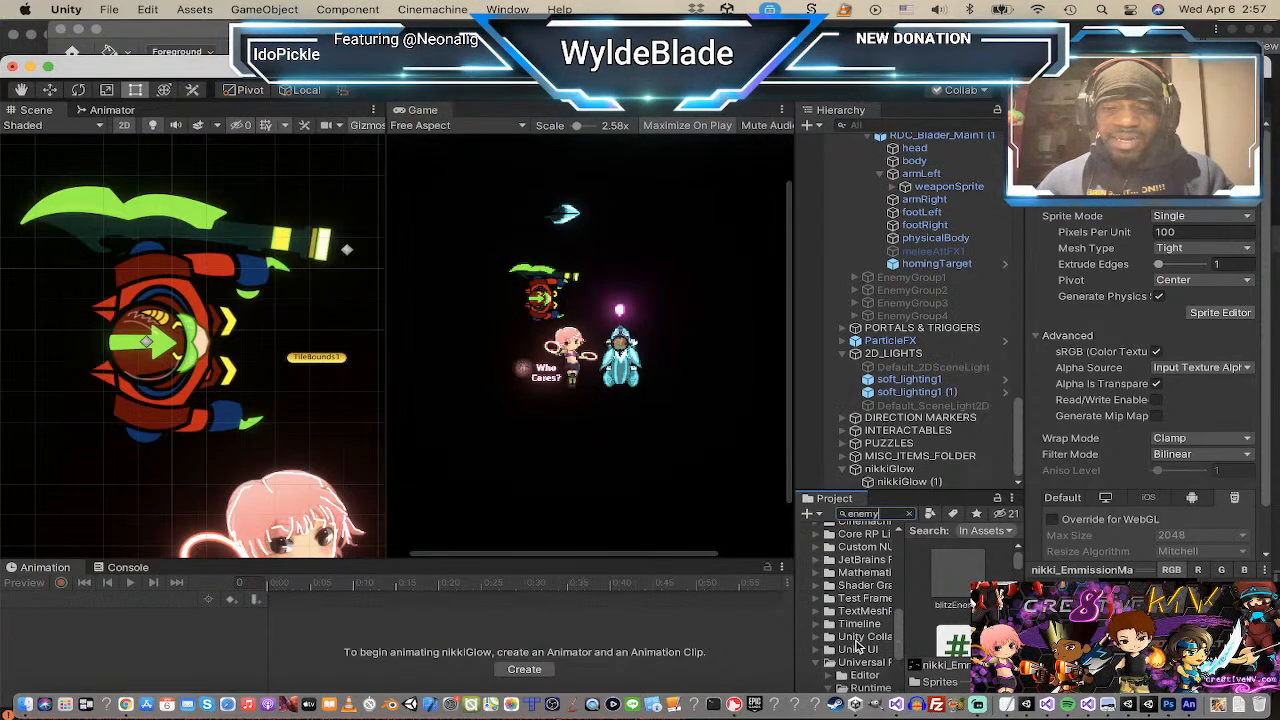
scroll(857, 648, down, 3)
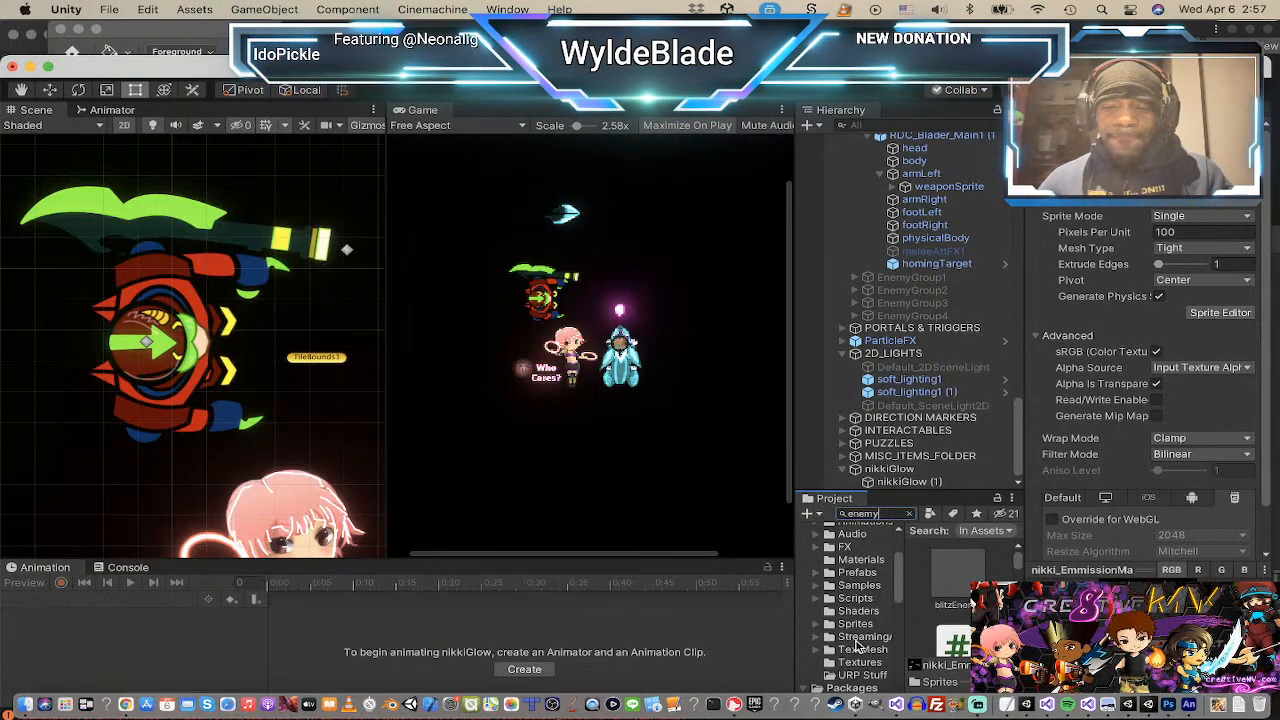
click(843, 611)
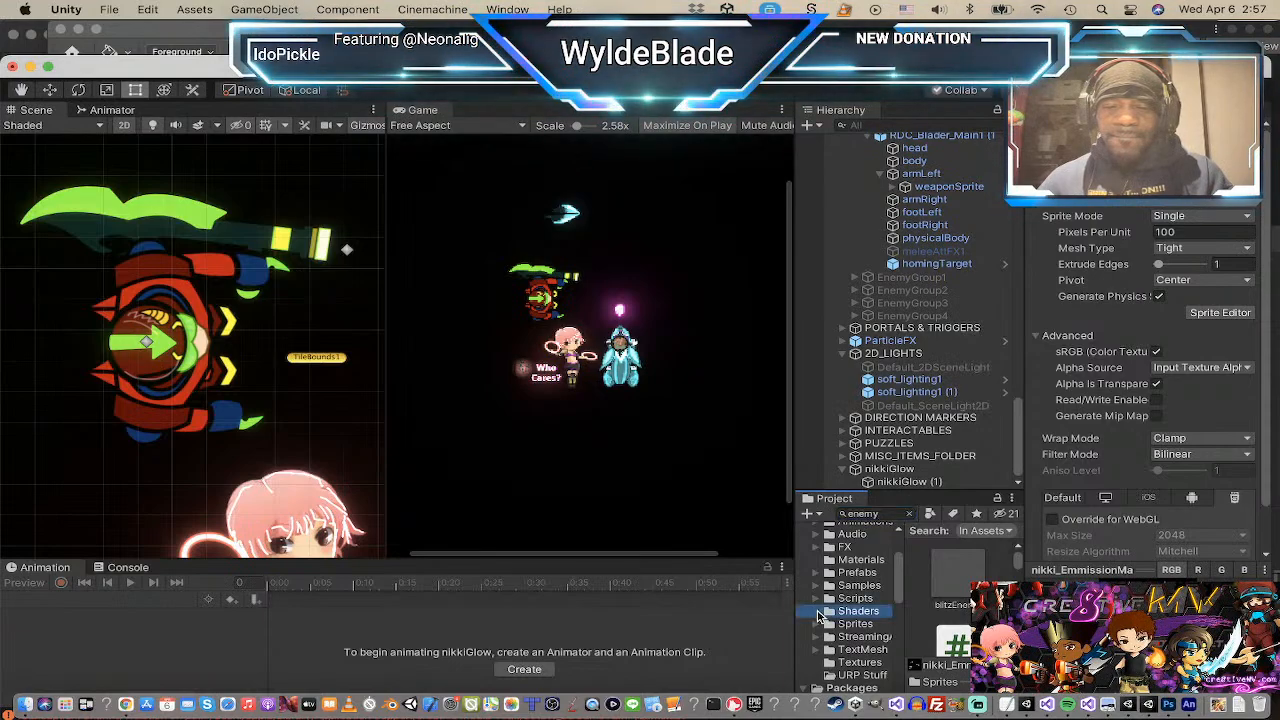
click(951, 587)
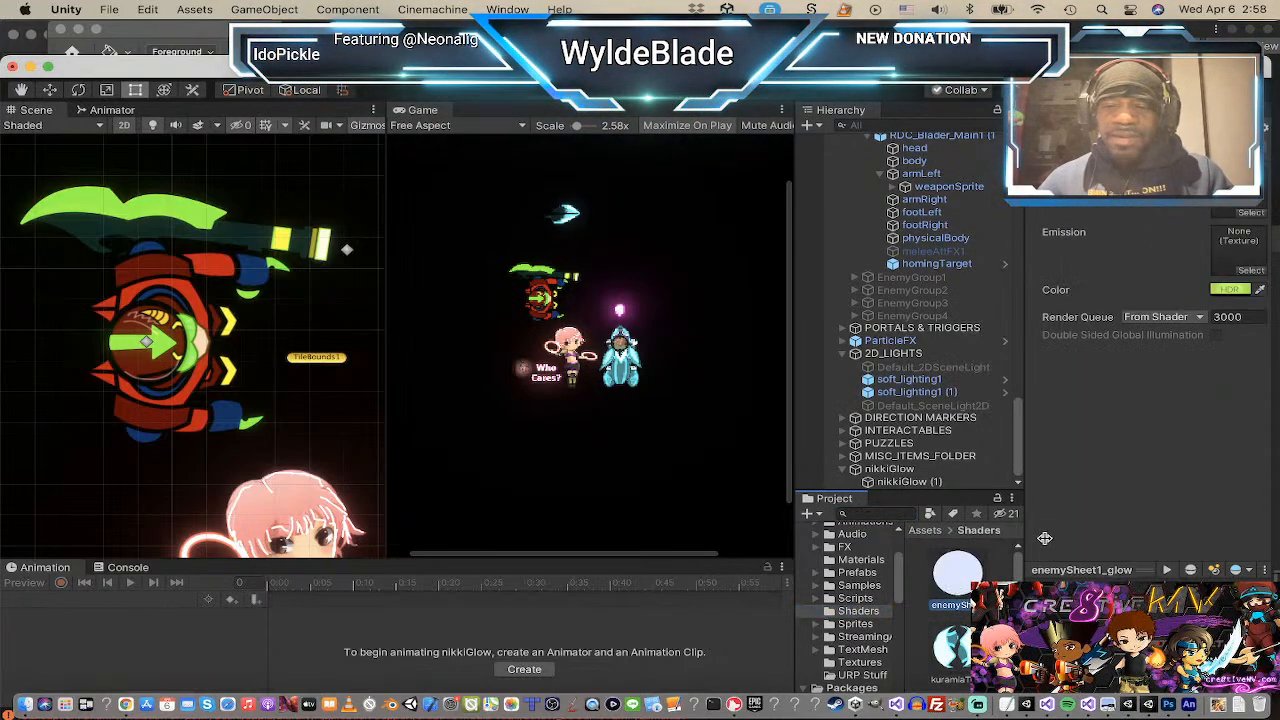
Step: Set the enemySheet1_glow material's HDR color to saturated green (R 0.6588, G 8, B 0) with an intensity of 3
click(1232, 290)
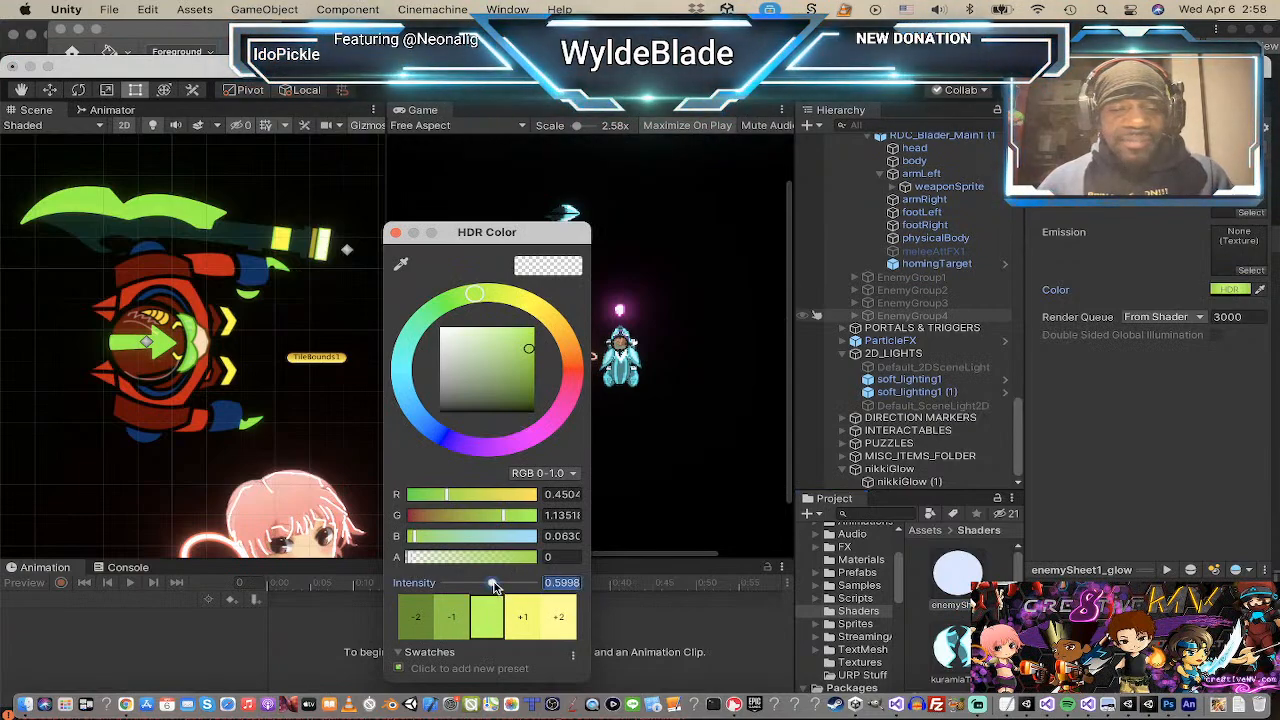
drag(493, 585, 500, 585)
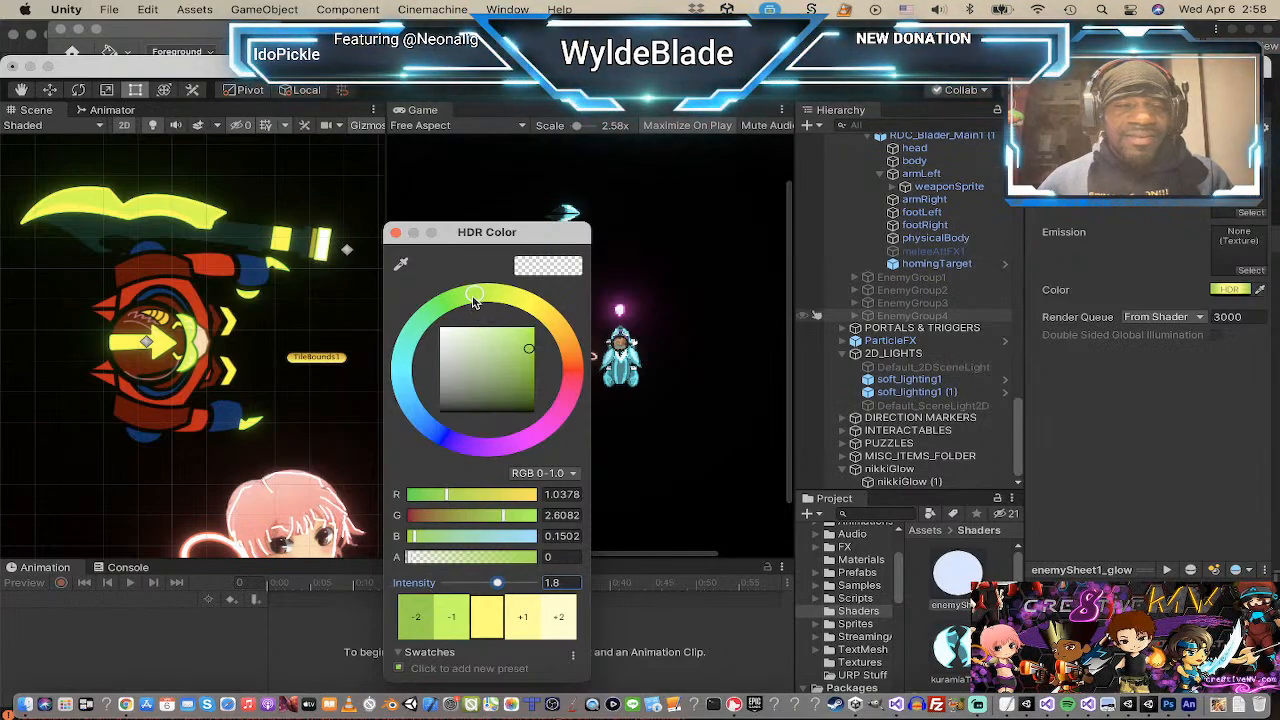
drag(475, 303, 454, 308)
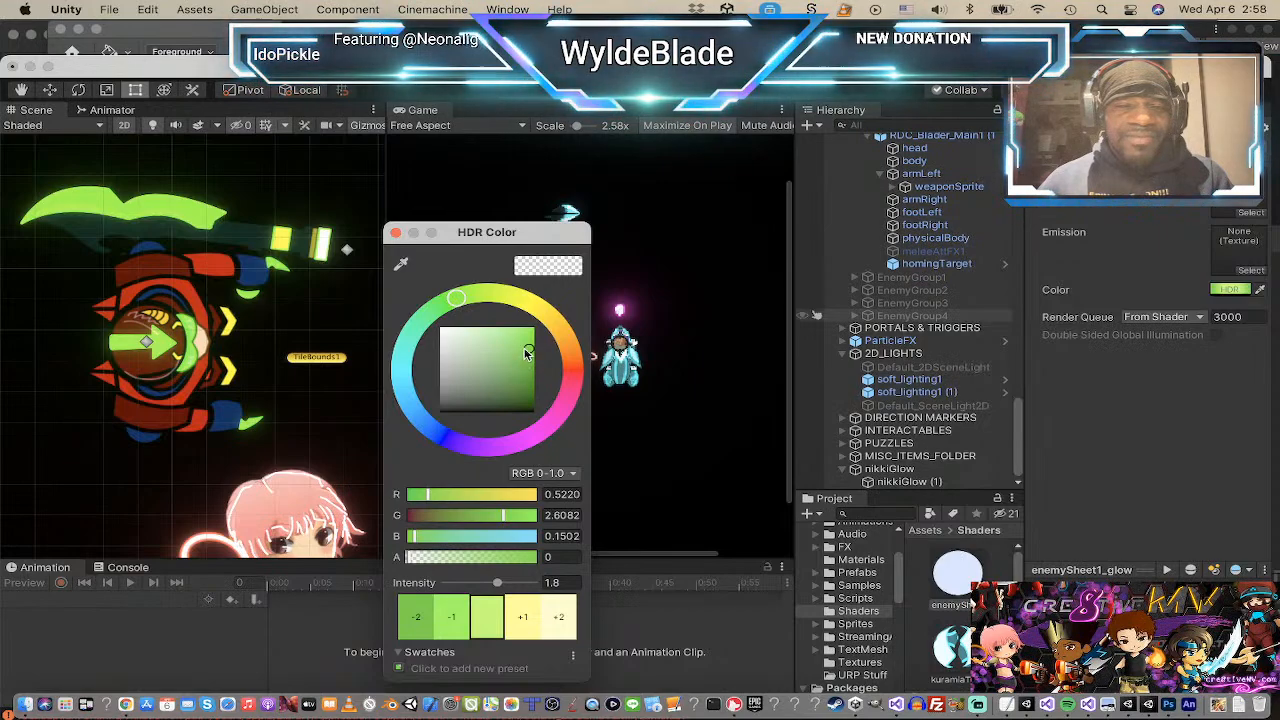
drag(530, 352, 535, 323)
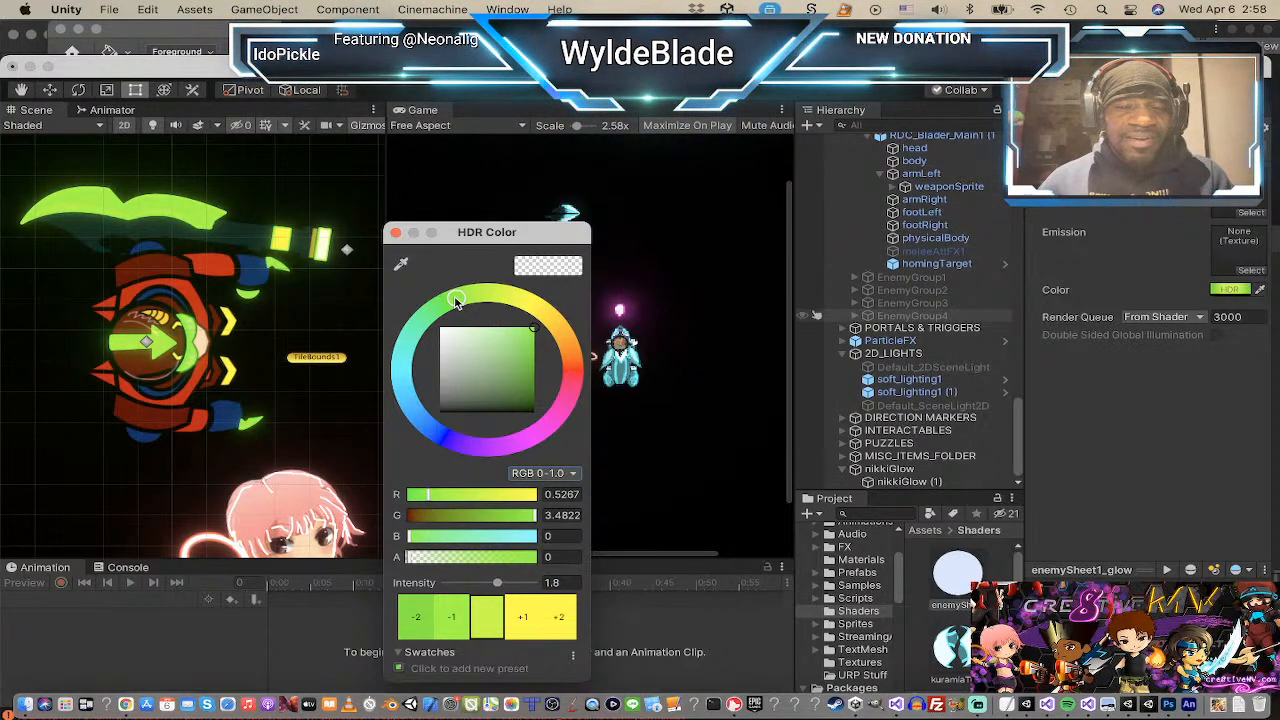
drag(453, 305, 454, 306)
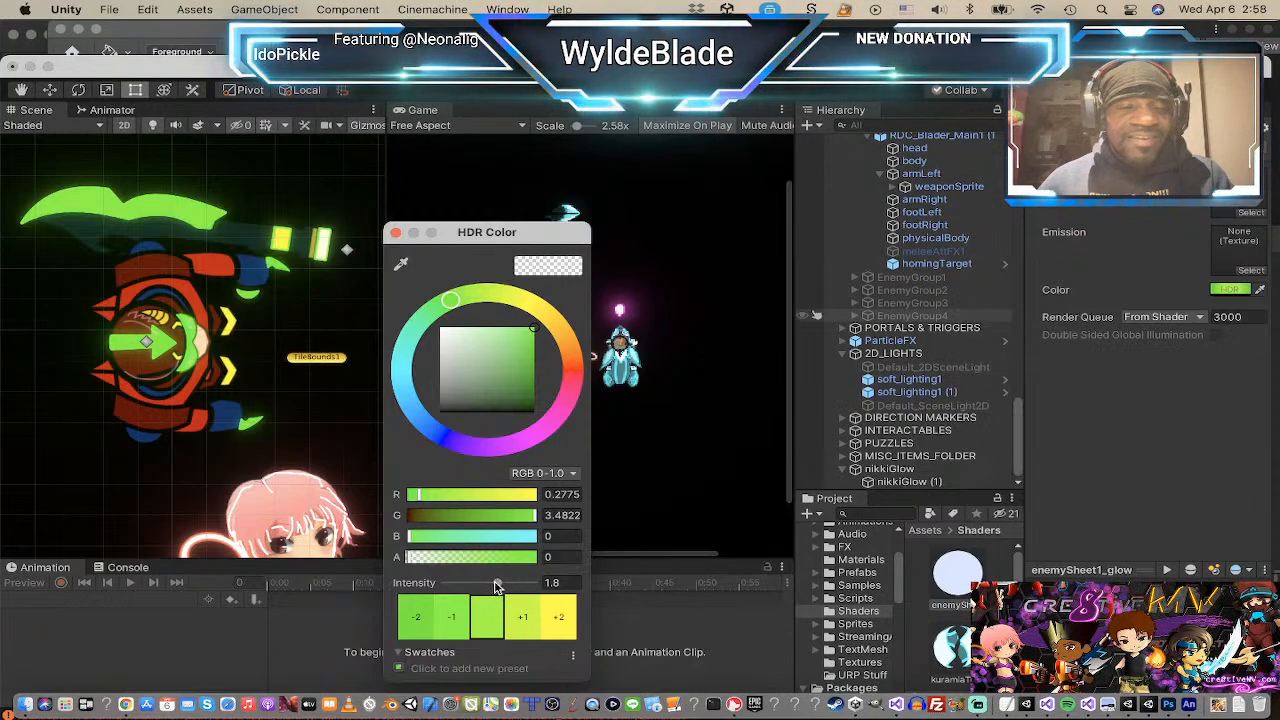
mouse_move(497, 586)
mouse_down()
mouse_move(522, 590)
mouse_move(501, 590)
mouse_up()
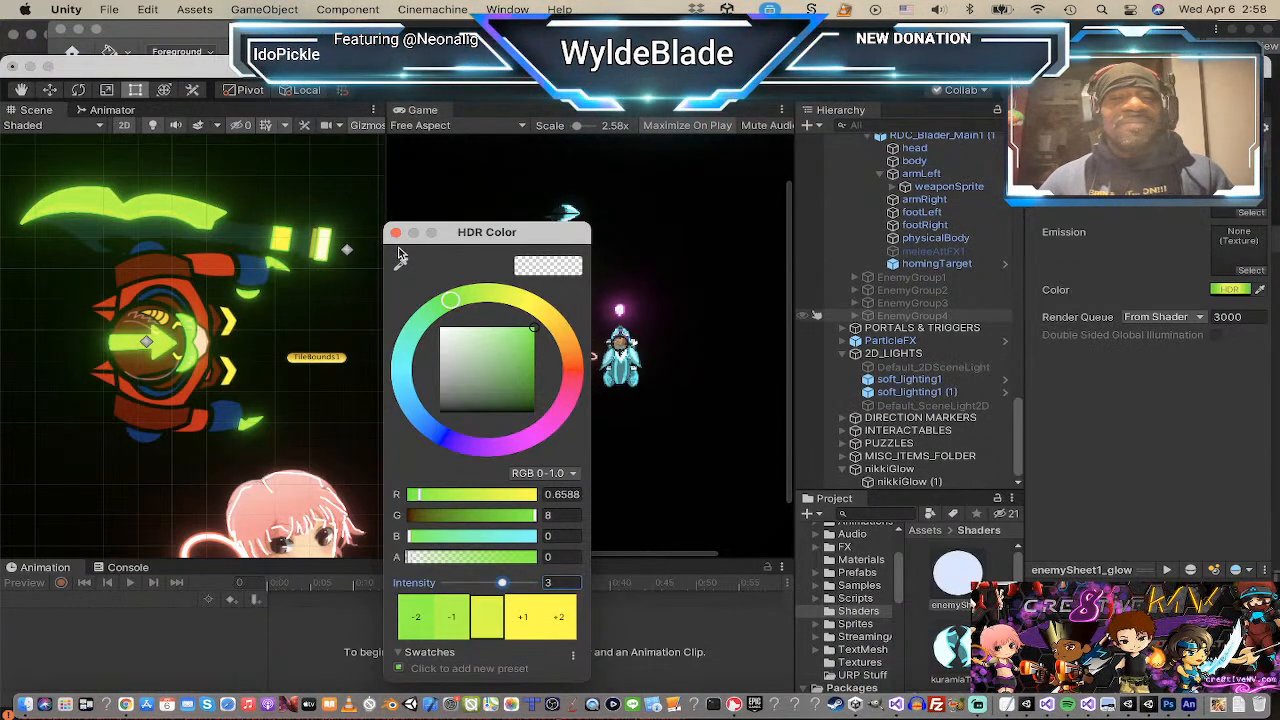
click(395, 232)
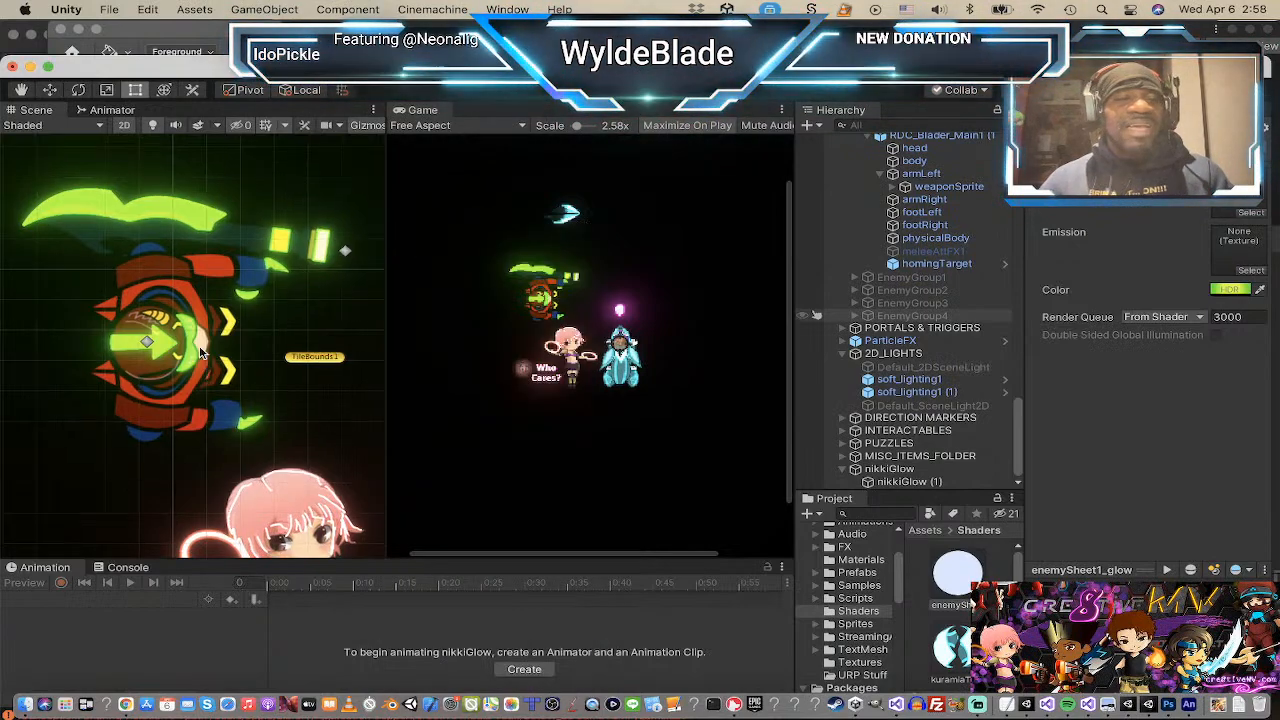
Step: View all the characters together in the scene, run the game and attack to check the glow during play
scroll(200, 350, down, 6)
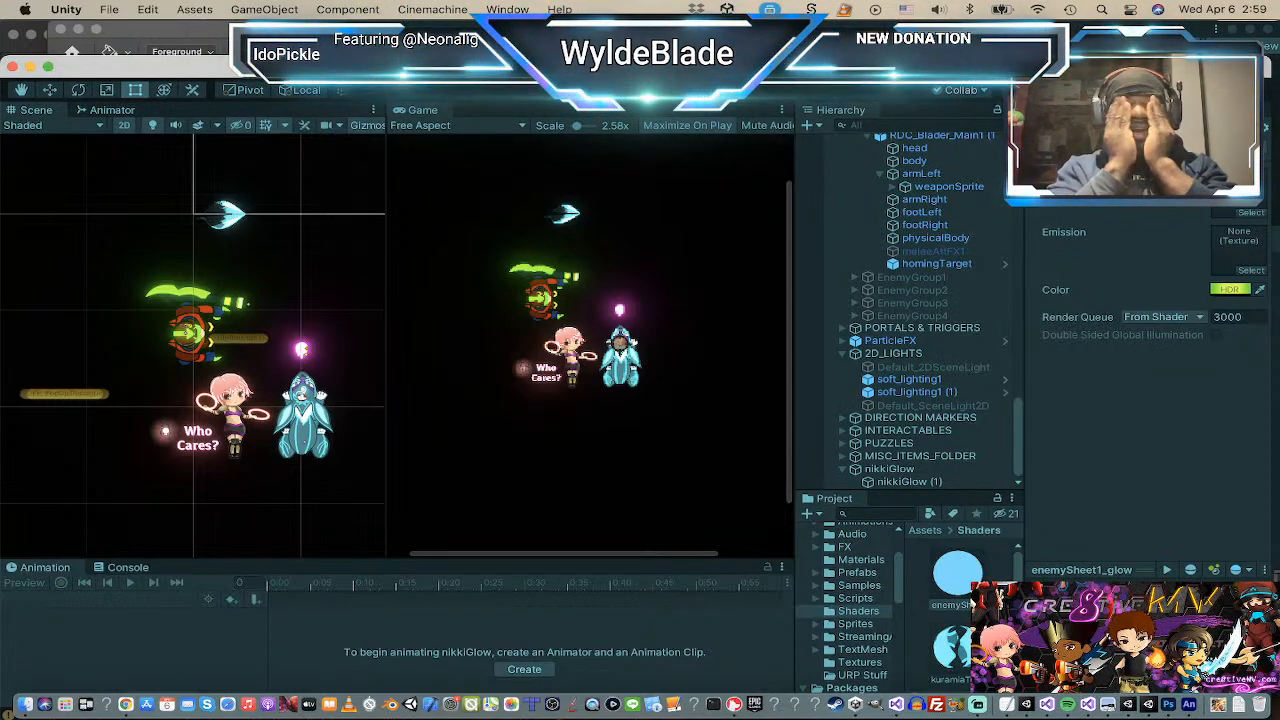
key(super+p)
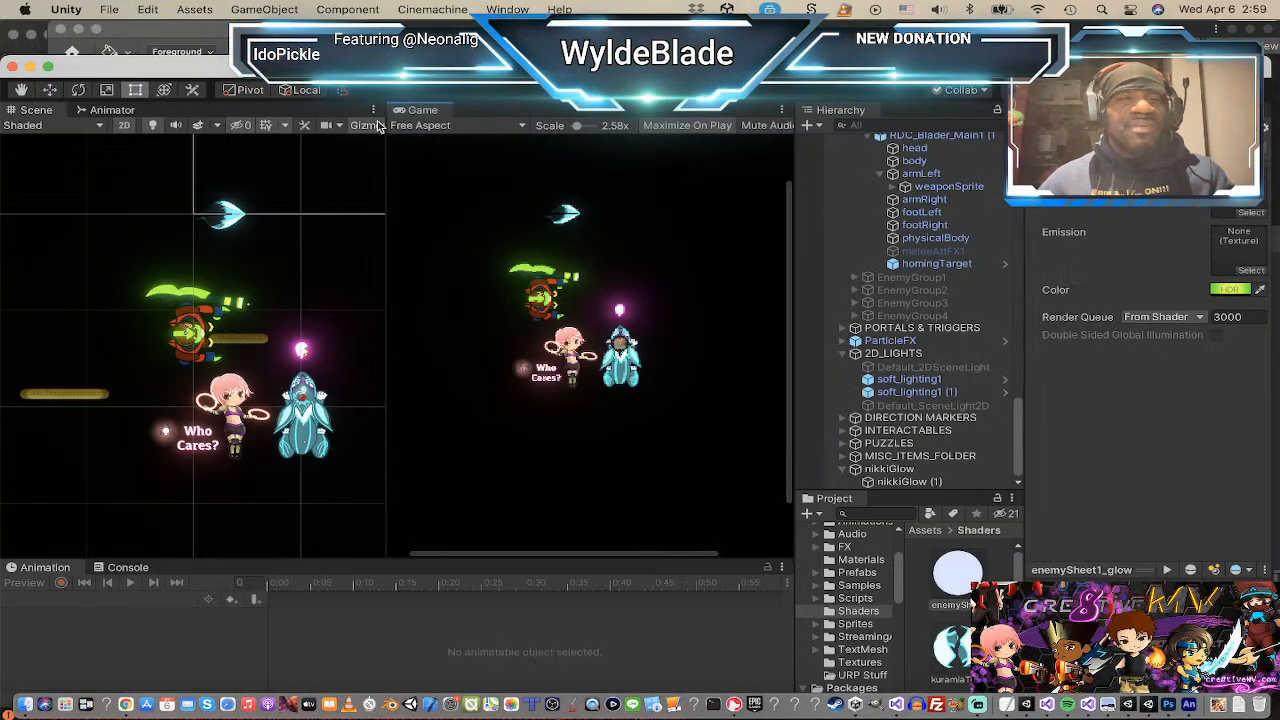
scroll(565, 220, down, 1)
scroll(580, 225, down, 2)
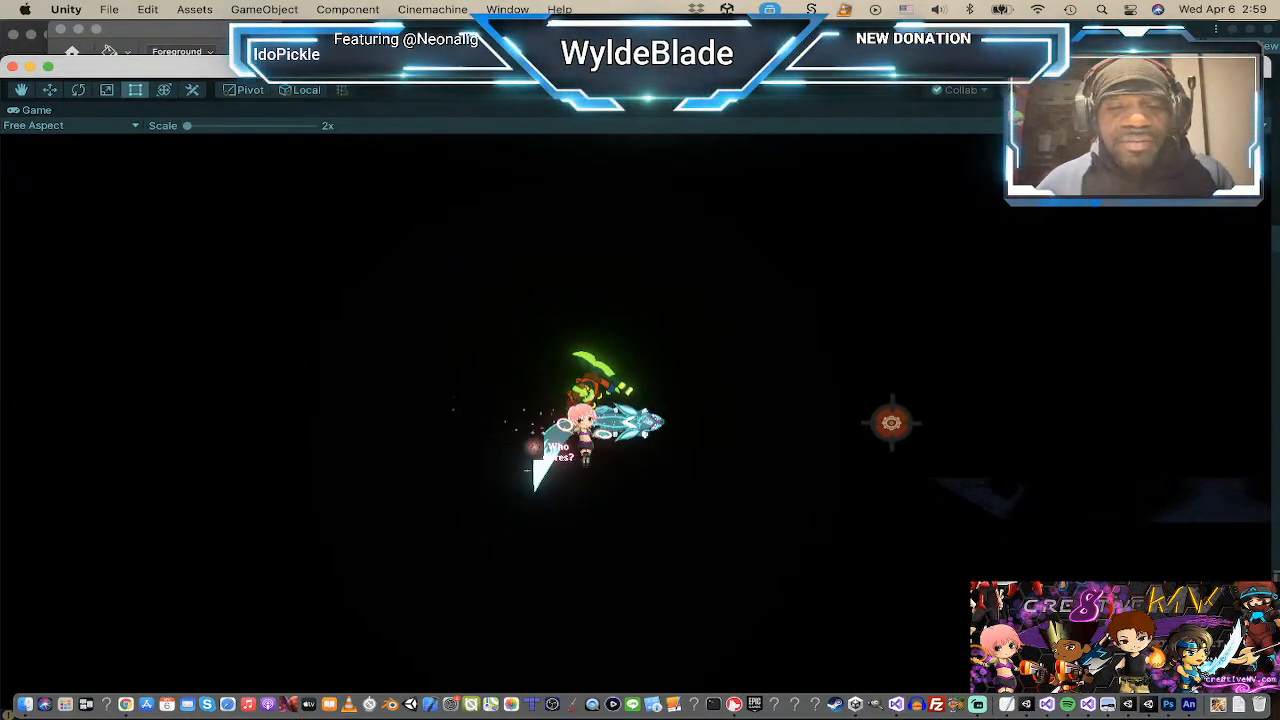
click(781, 510)
click(597, 556)
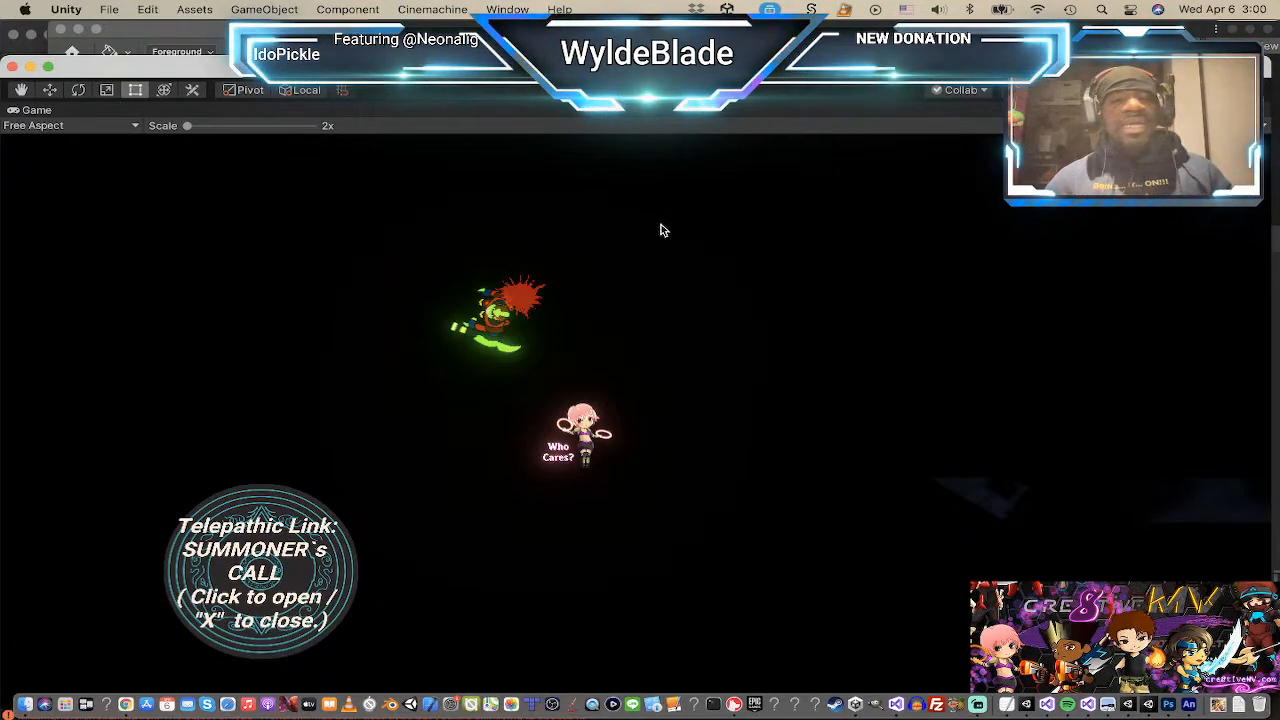
Step: Stop the running game and activate the Default_SceneLight2D global light to brighten the level
key(super+p)
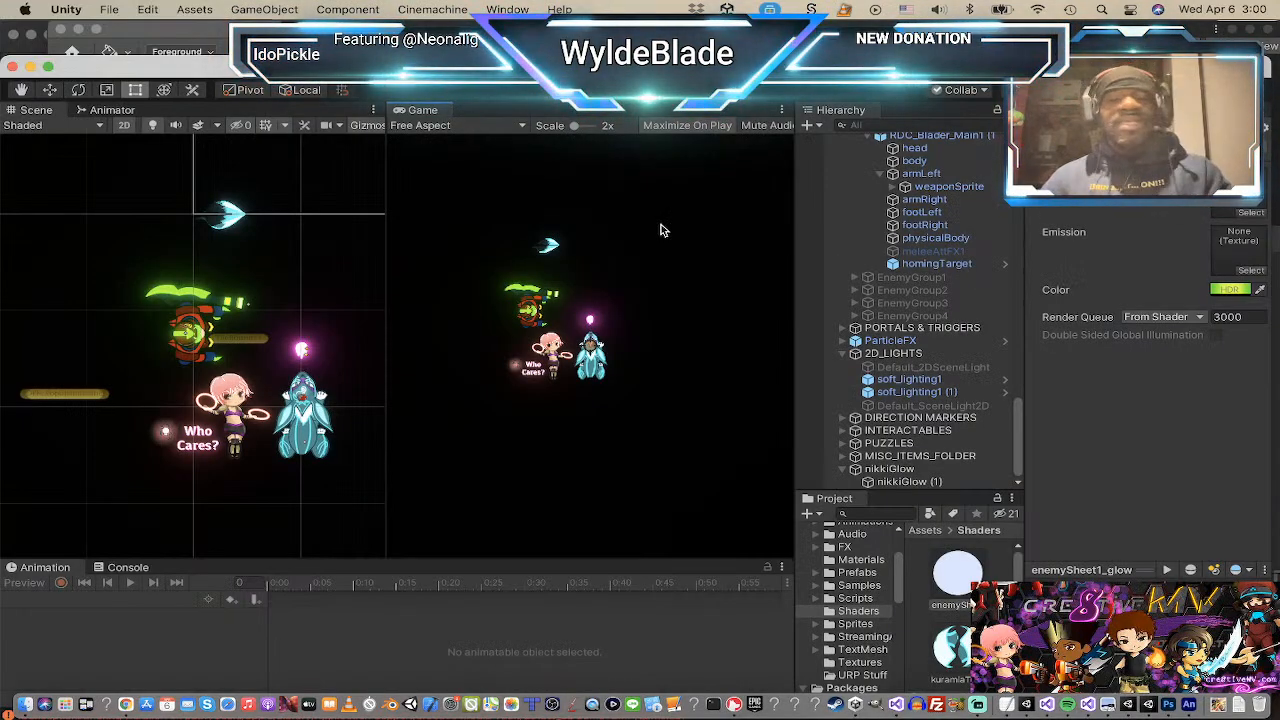
click(930, 408)
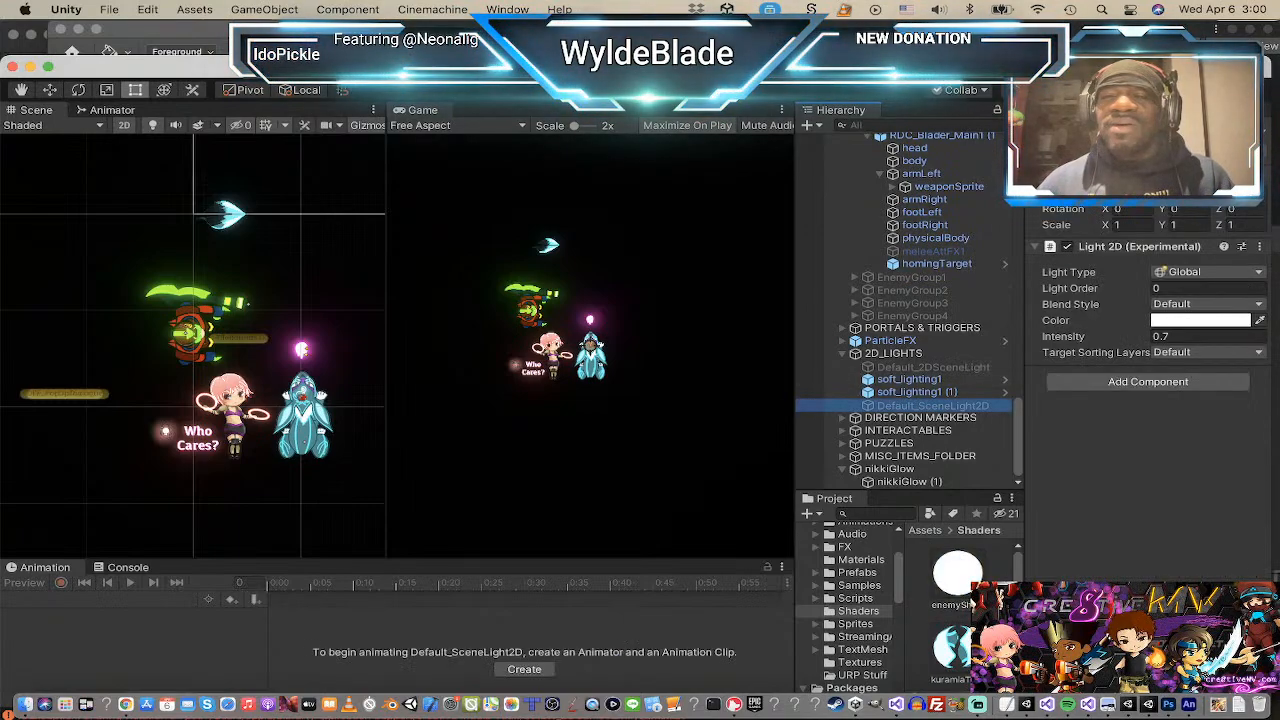
click(1069, 131)
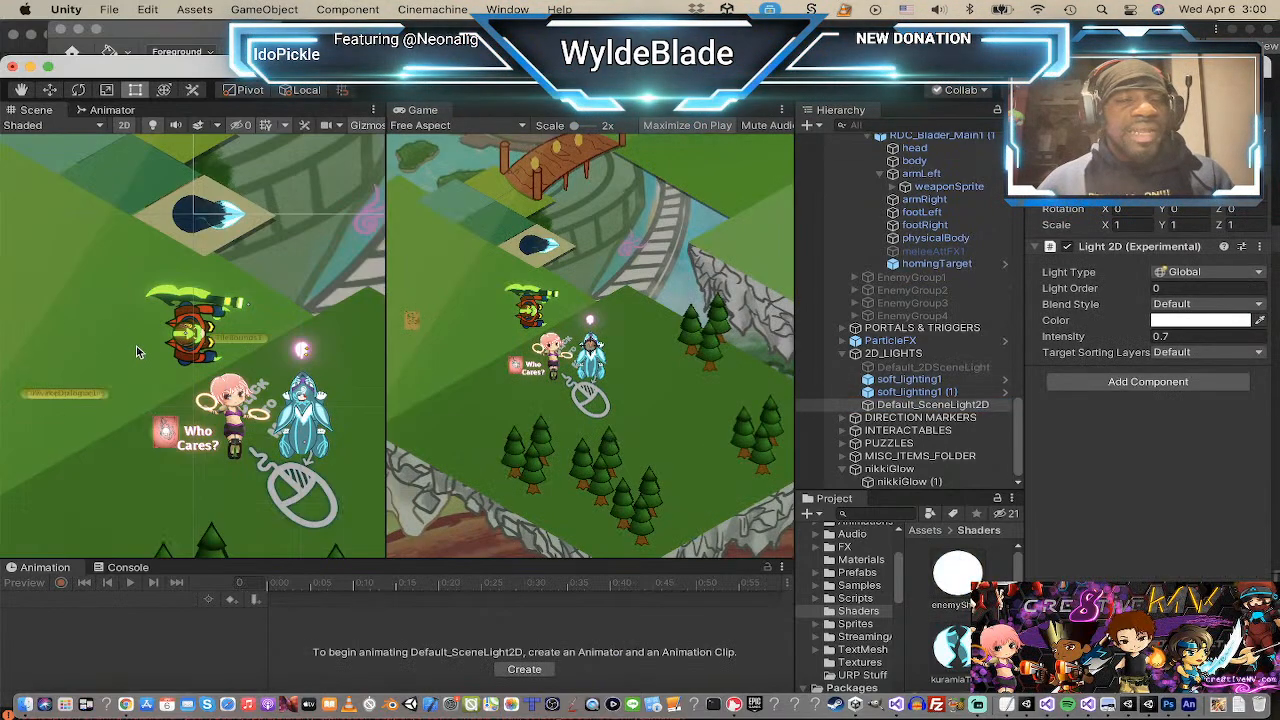
scroll(138, 352, up, 3)
scroll(165, 335, down, 3)
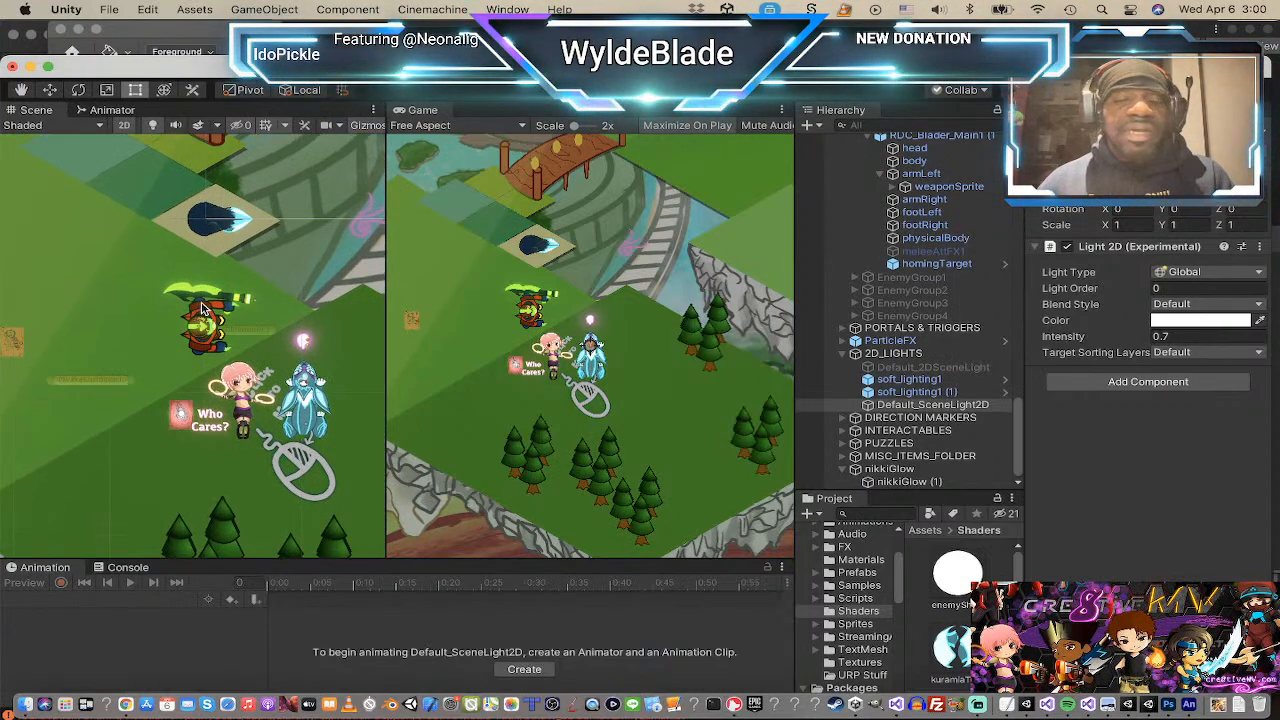
Step: Deactivate the nikkiGlow object and check the remaining characters in the lit scene
click(910, 469)
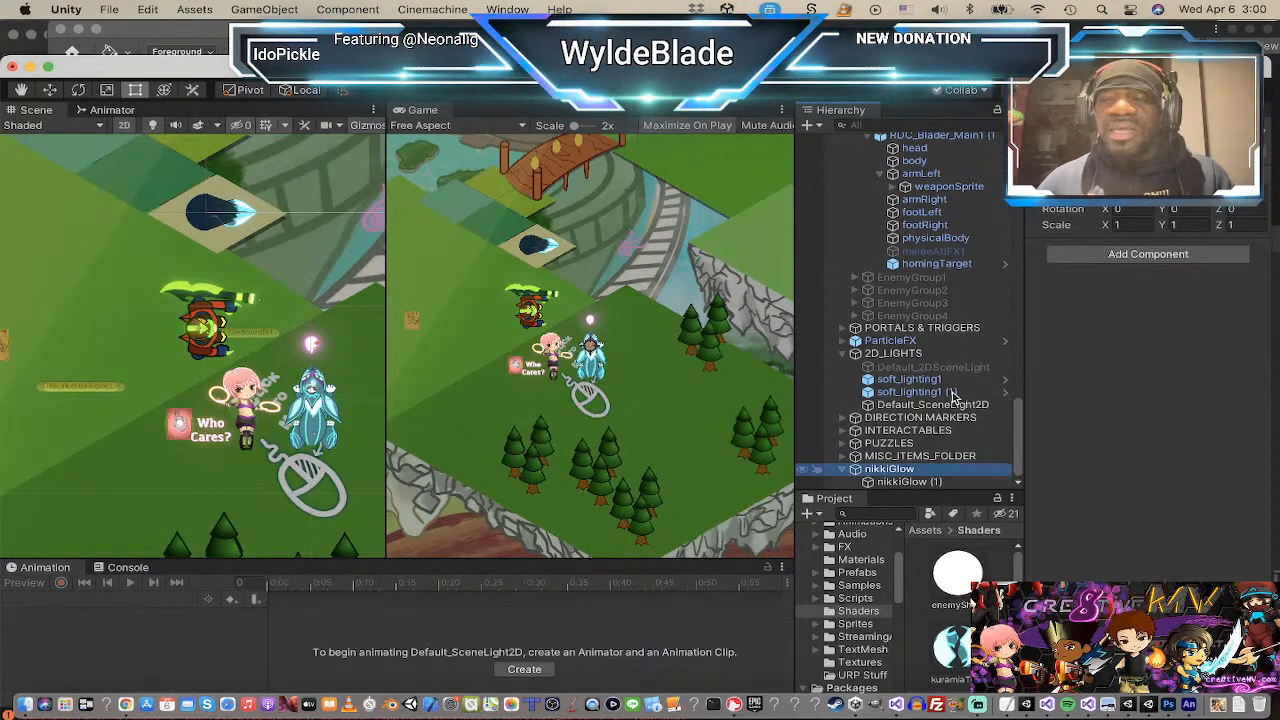
click(1062, 133)
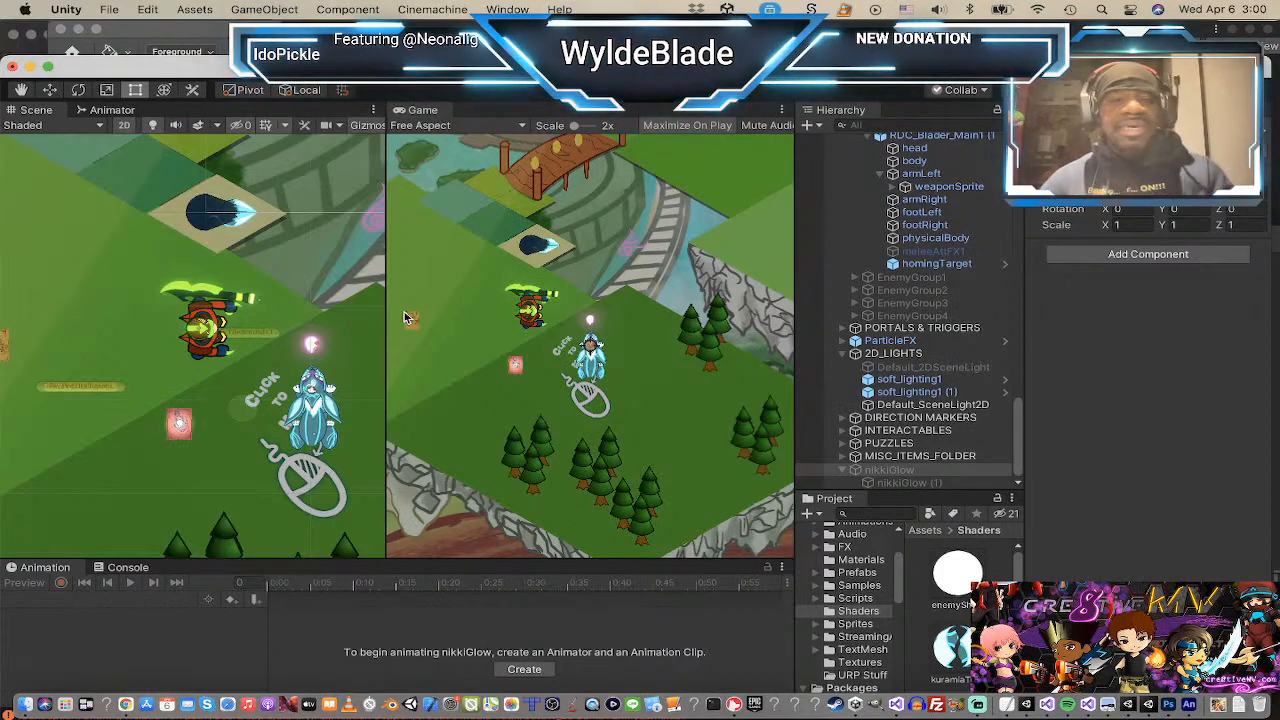
scroll(143, 394, down, 4)
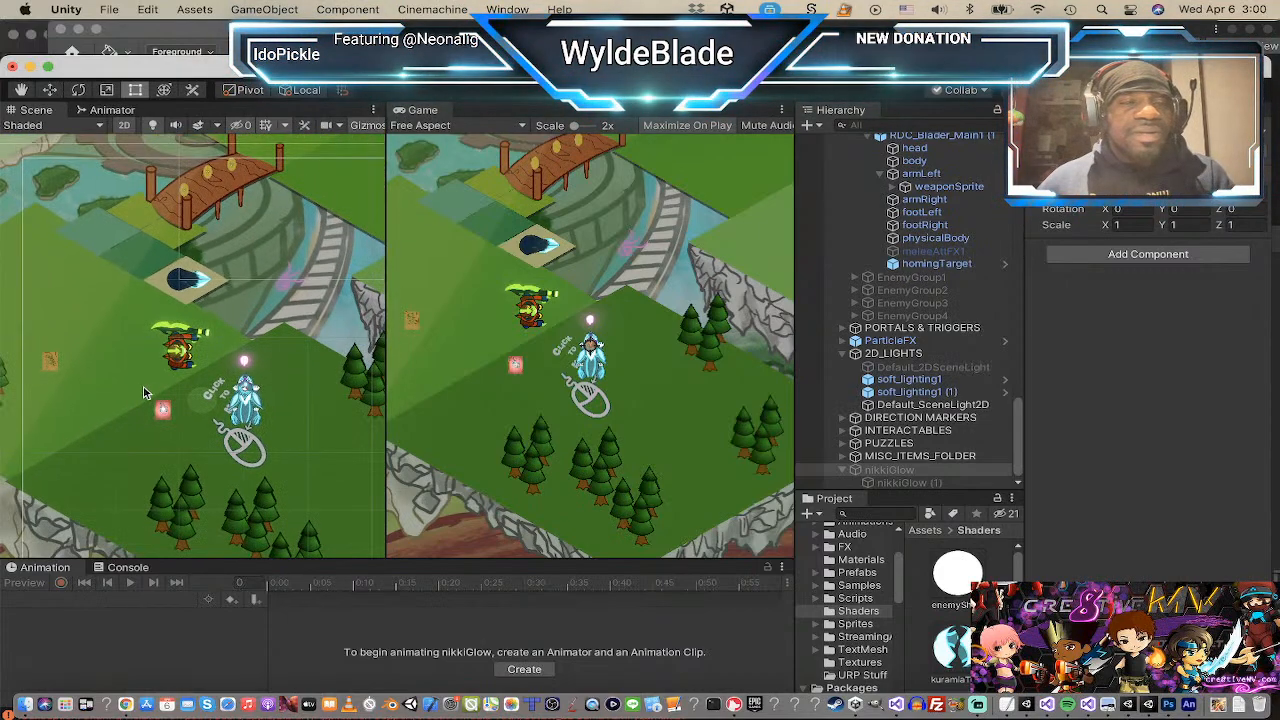
middle_drag(207, 418, 181, 415)
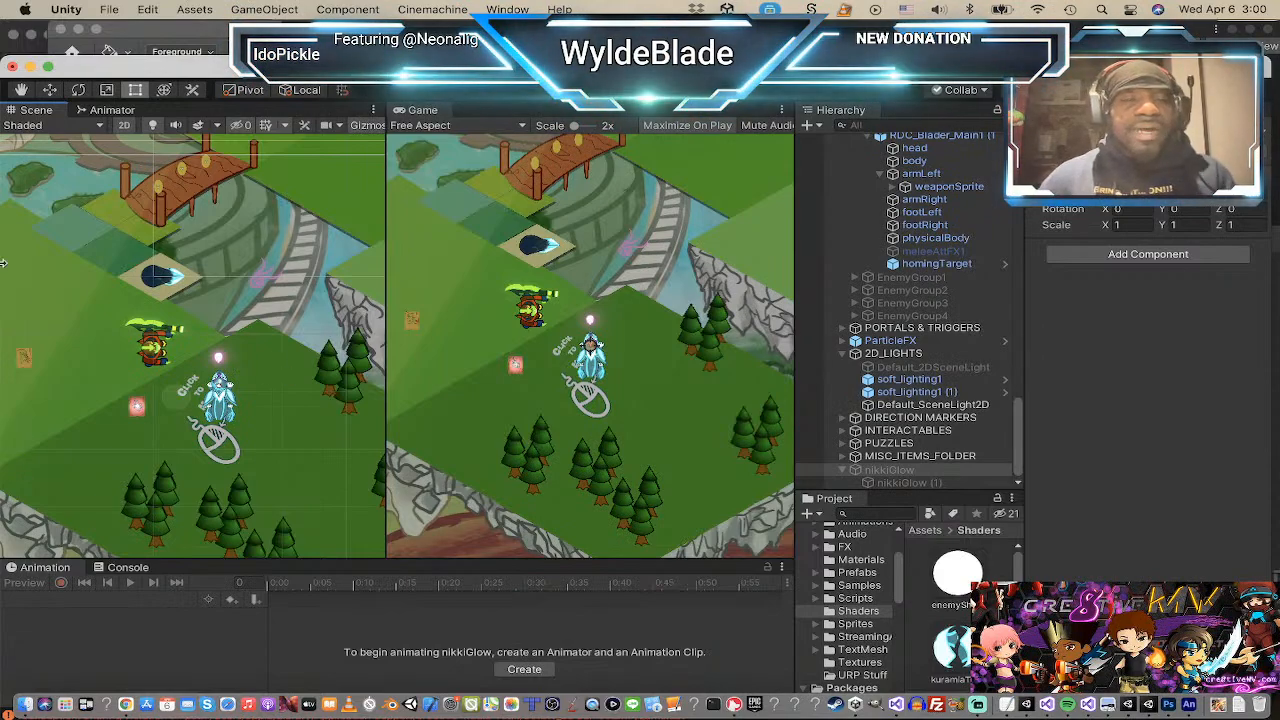
scroll(152, 345, up, 6)
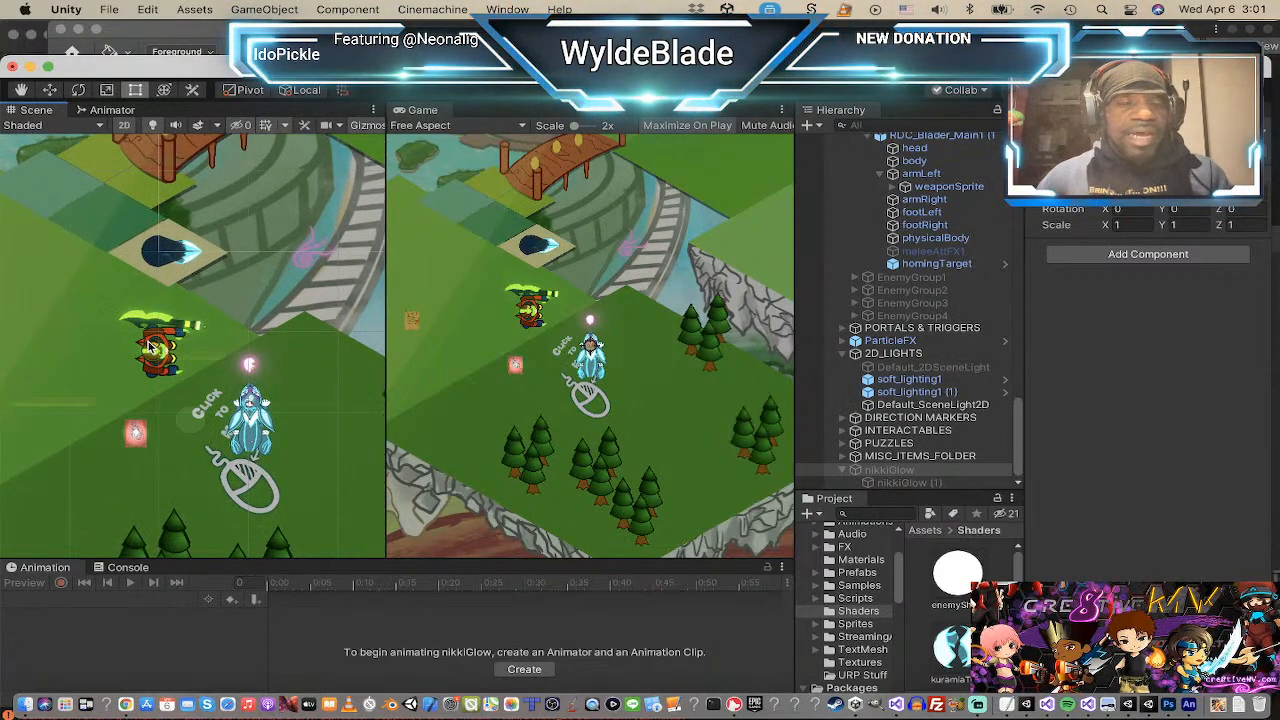
scroll(152, 345, down, 9)
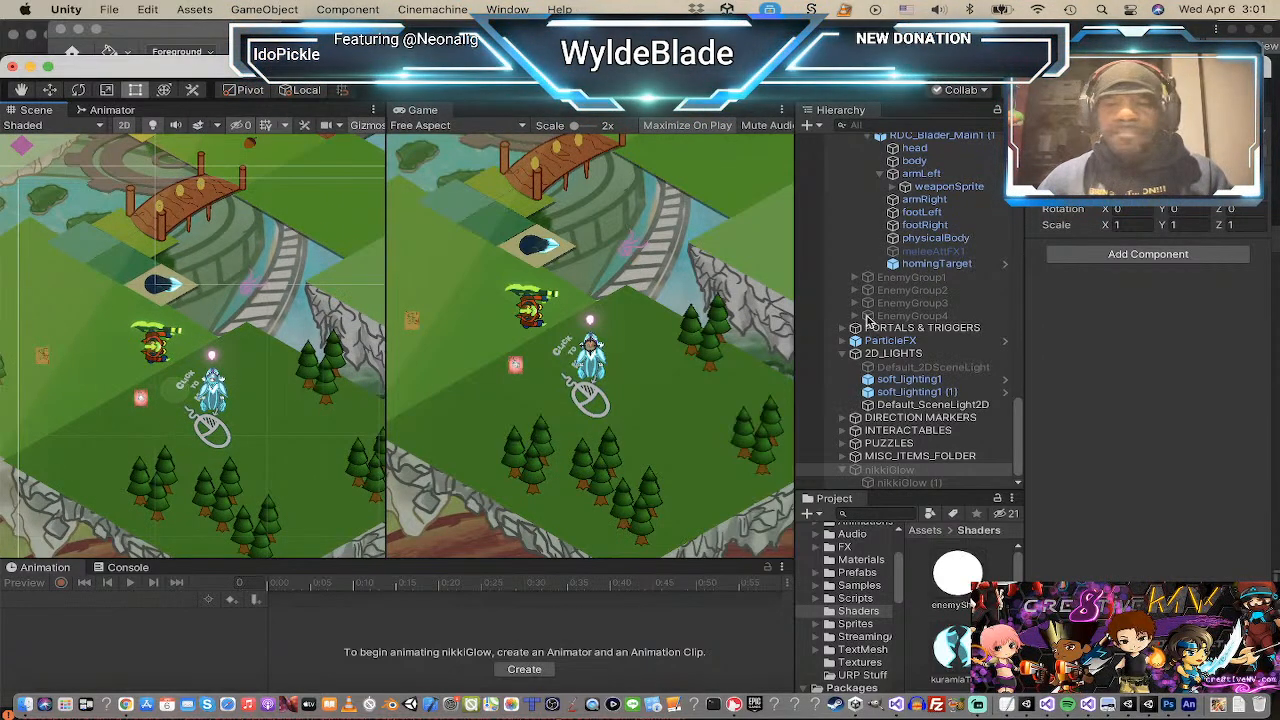
Step: Rename the original RDC_Blader_Main1 enemy under DEF_Enemies to RDC_Blader_Main1_old and activate it
scroll(888, 238, up, 7)
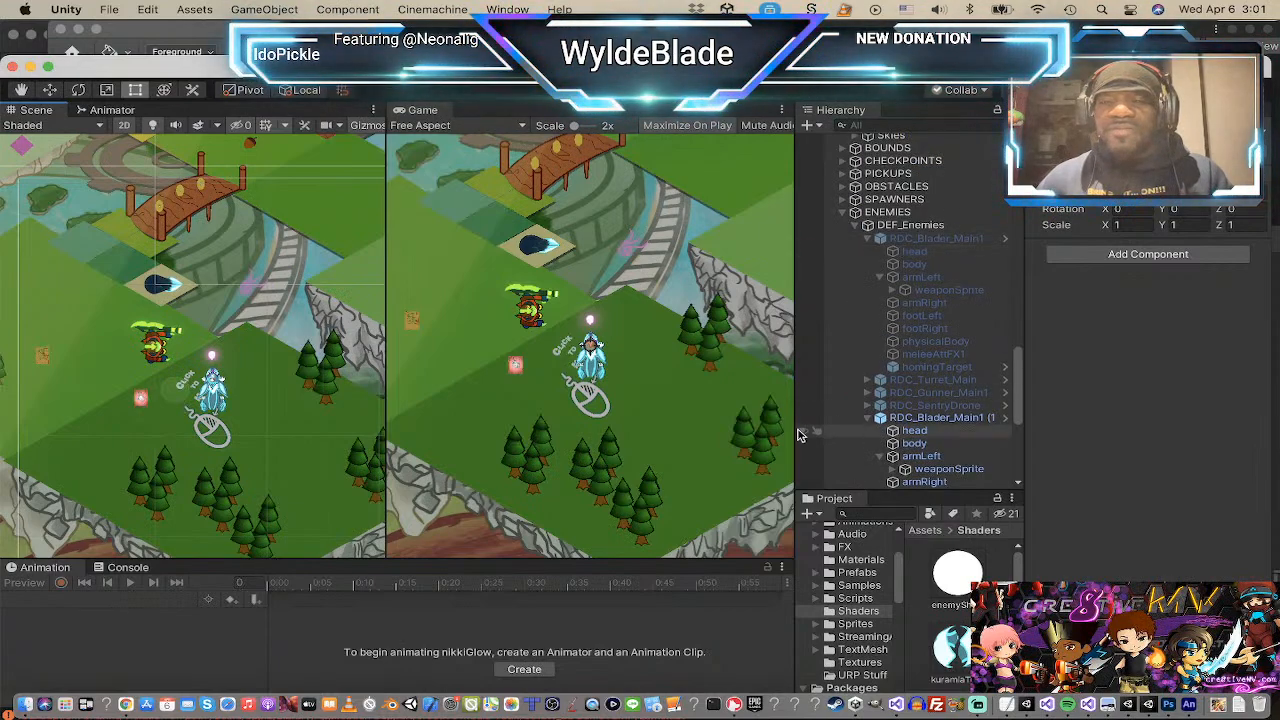
click(907, 241)
click(935, 418)
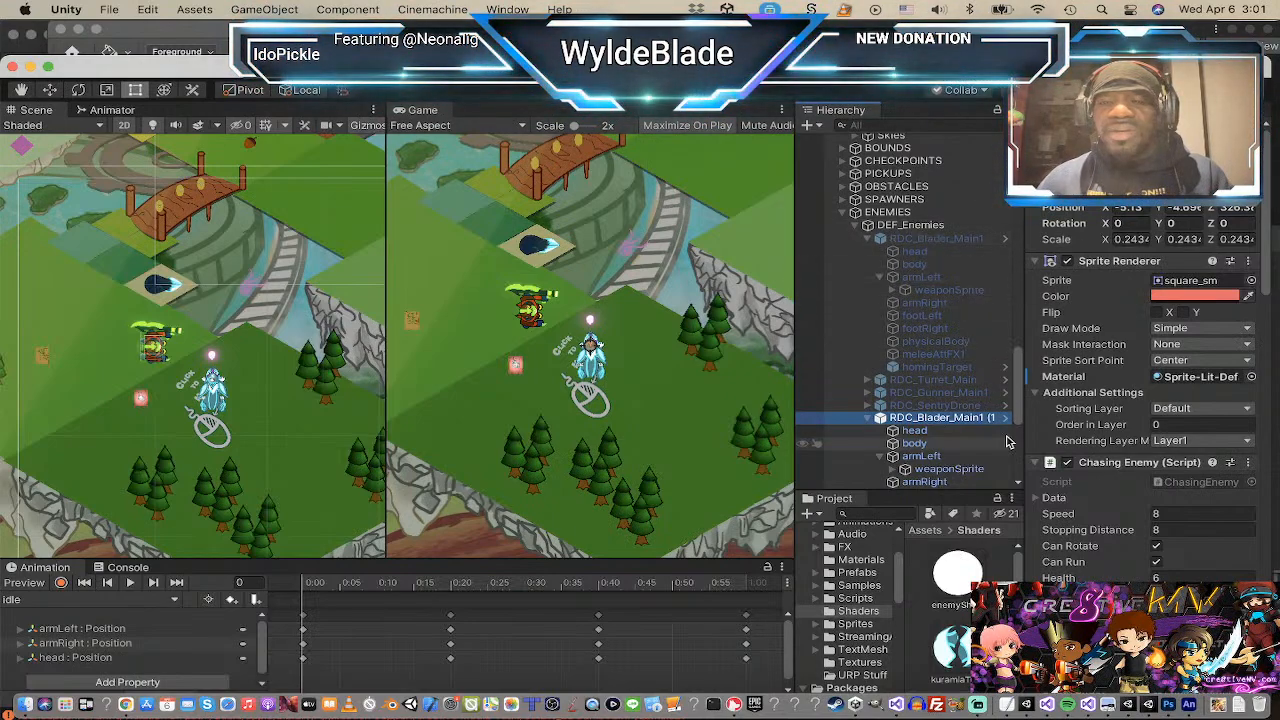
click(965, 241)
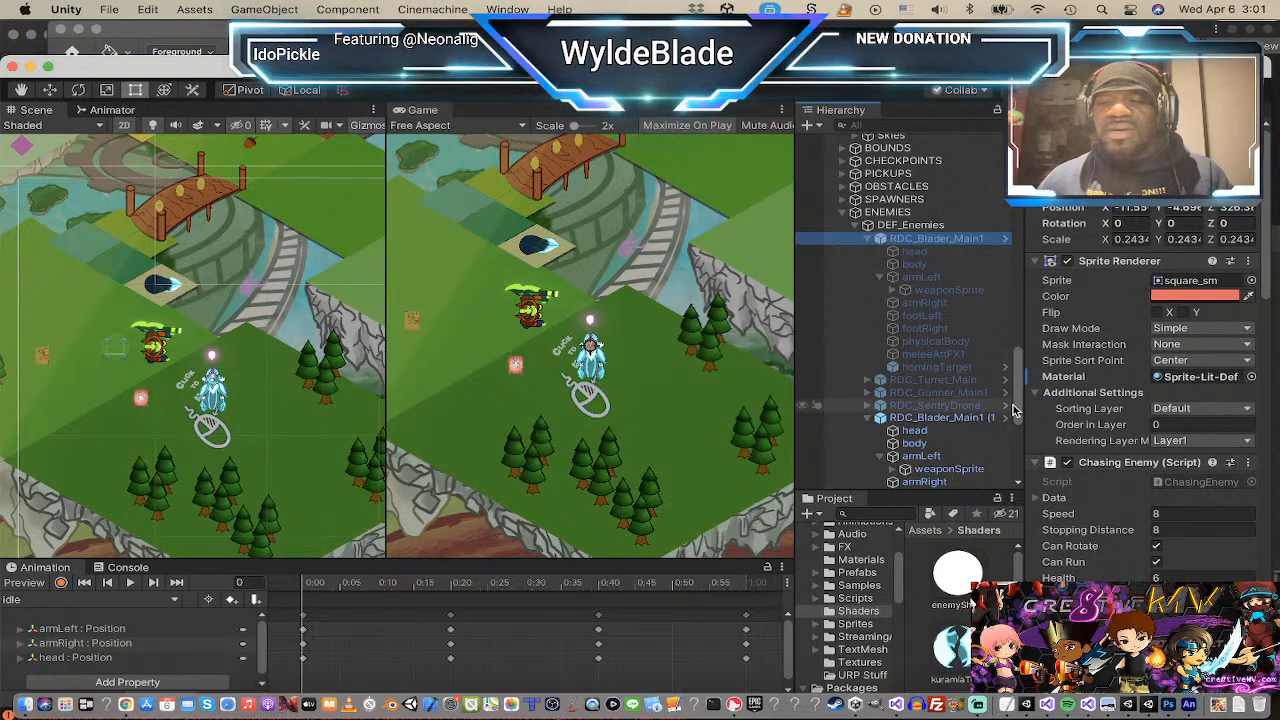
click(940, 417)
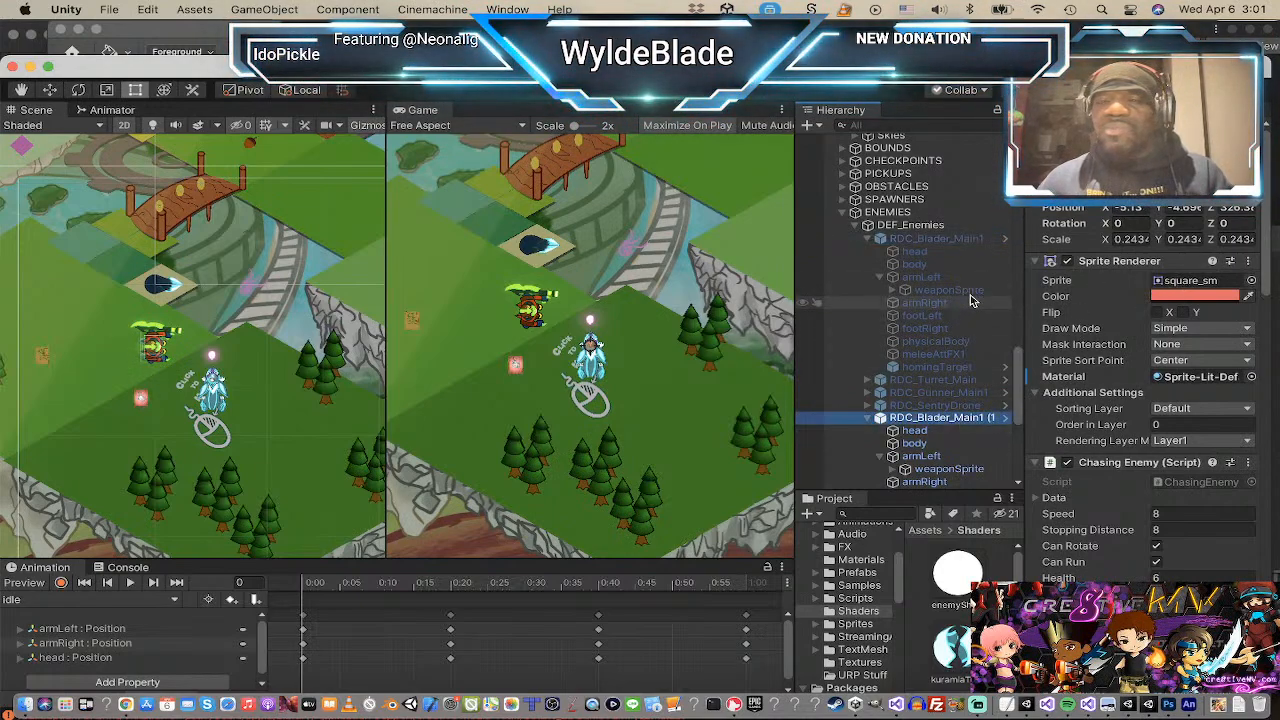
click(965, 243)
click(965, 241)
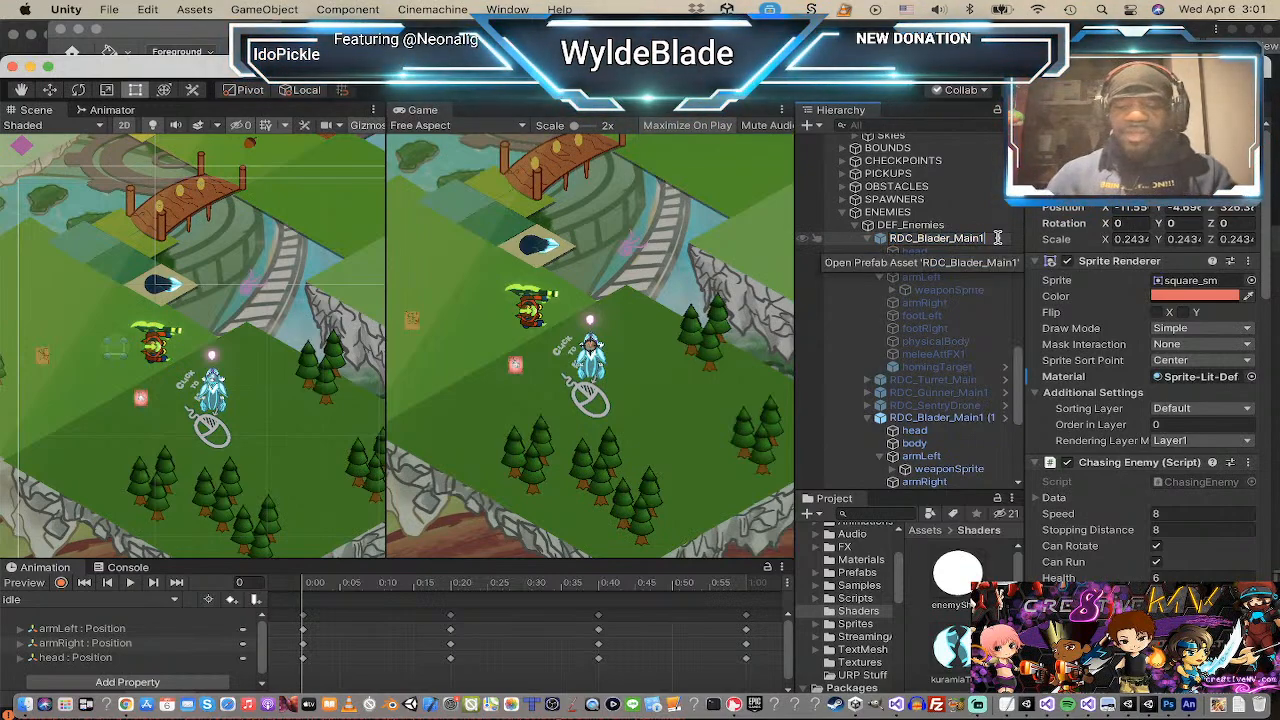
key(Return)
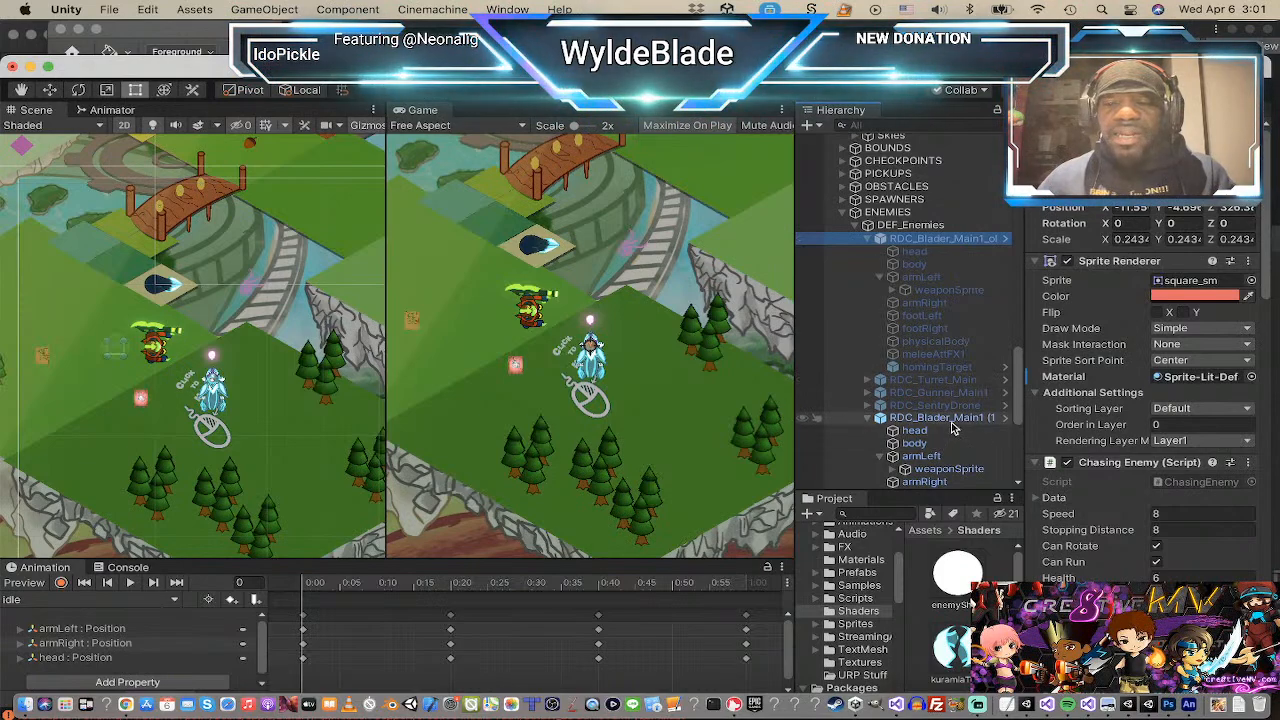
click(903, 240)
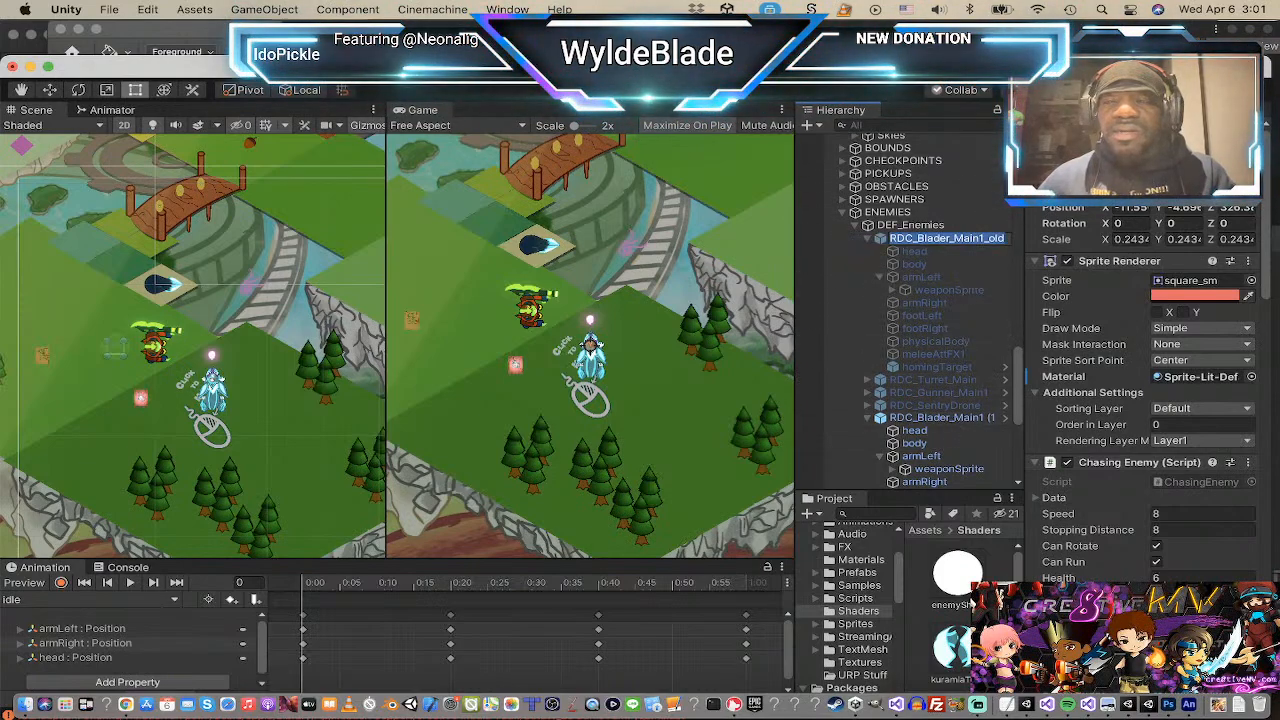
key(Return)
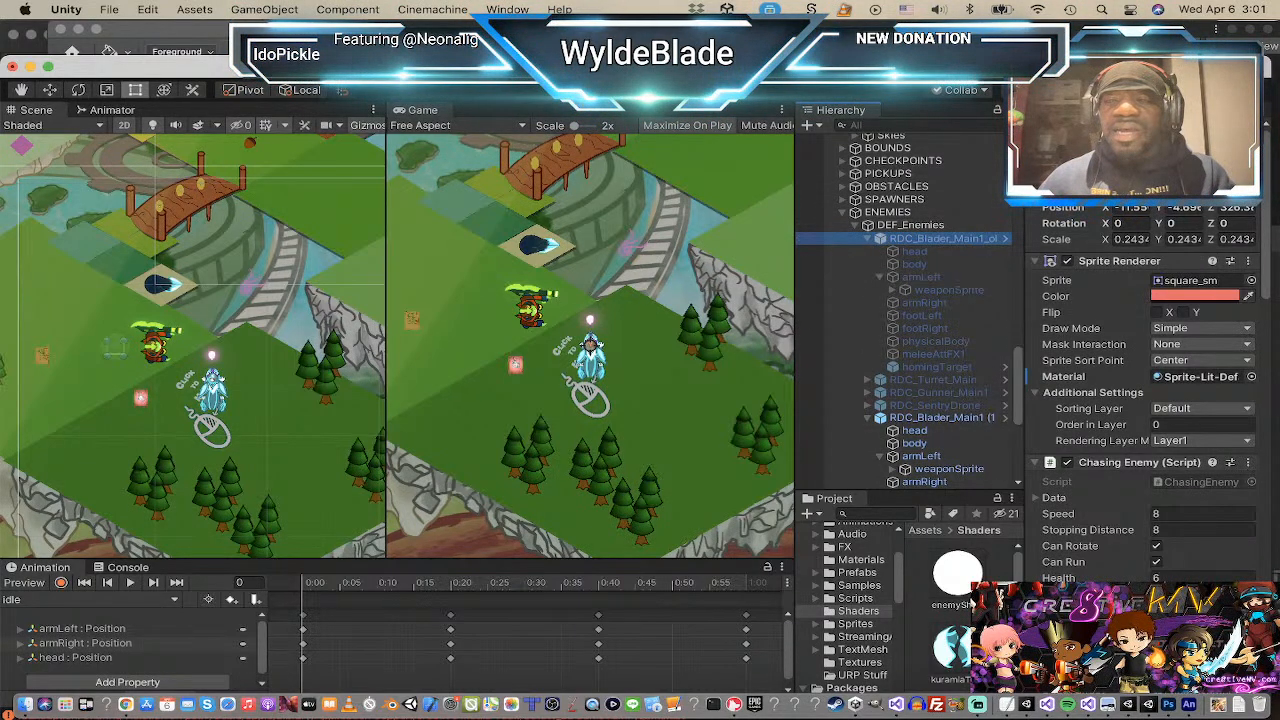
Step: Compare the two blader enemies in the scene and rename the copy RDC_Blader_Main1 (1) to RDC_Blader_Main1
click(985, 419)
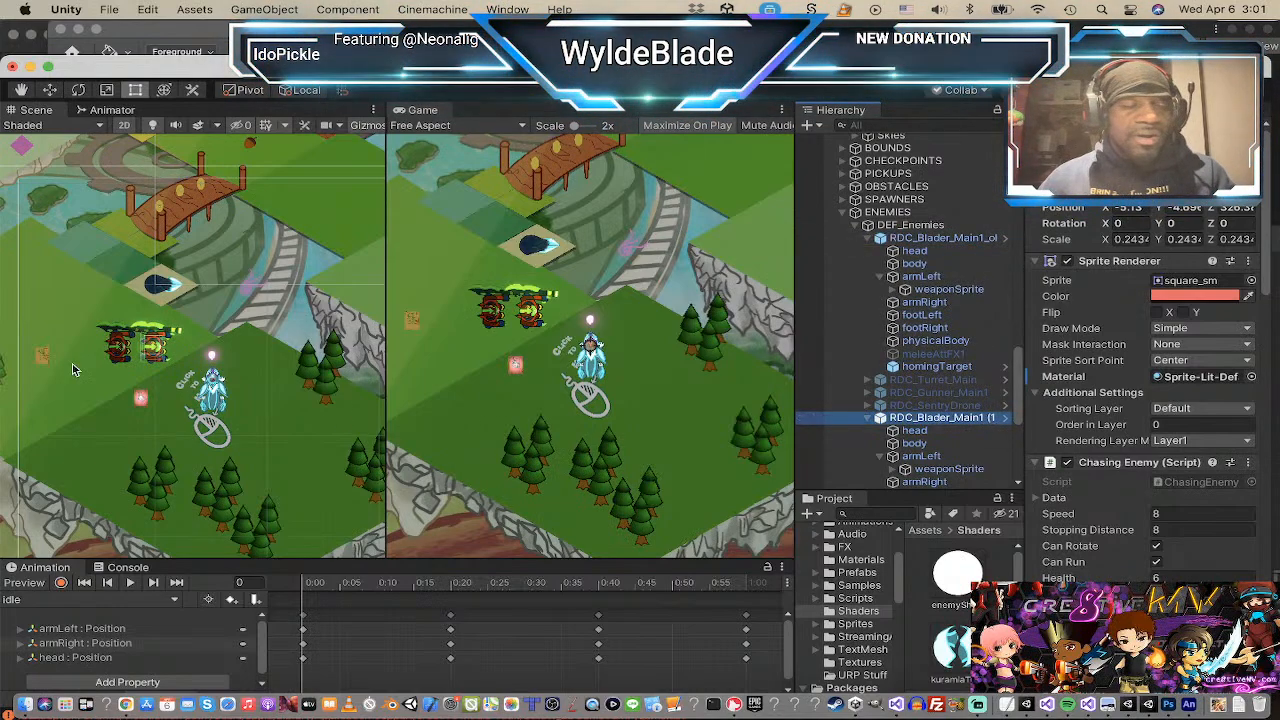
scroll(137, 367, up, 3)
scroll(137, 367, up, 2)
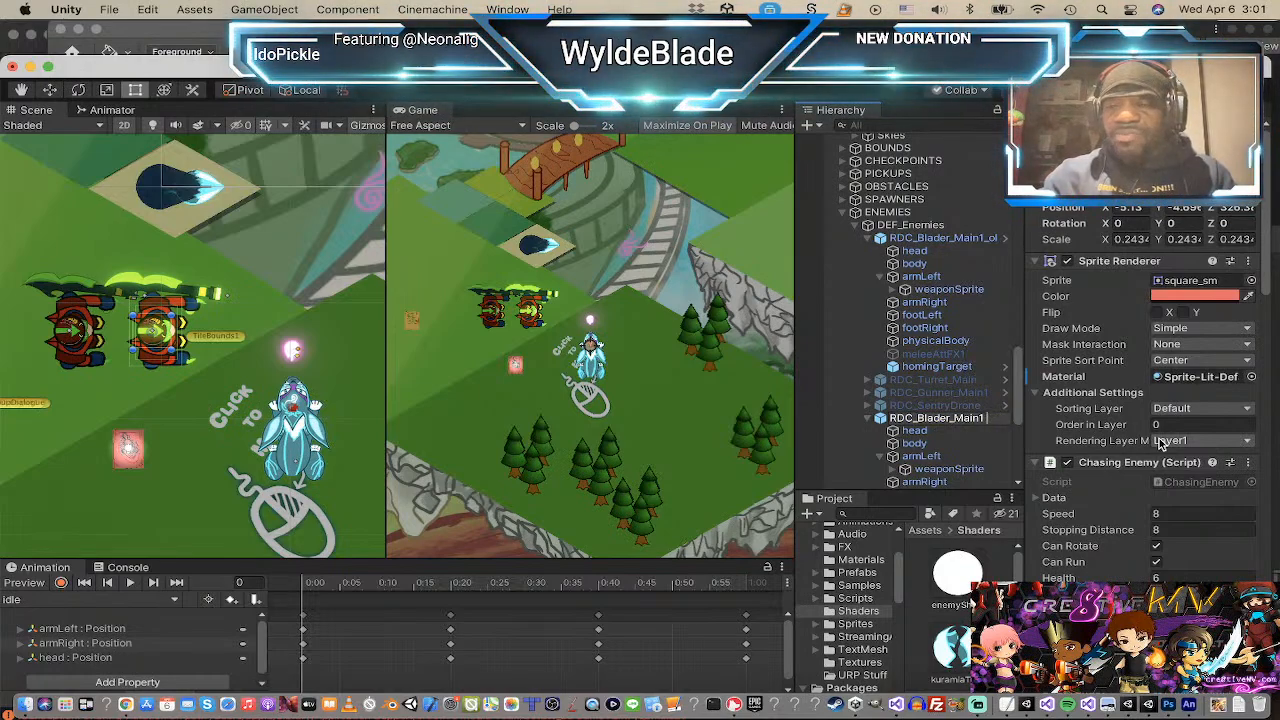
key(Return)
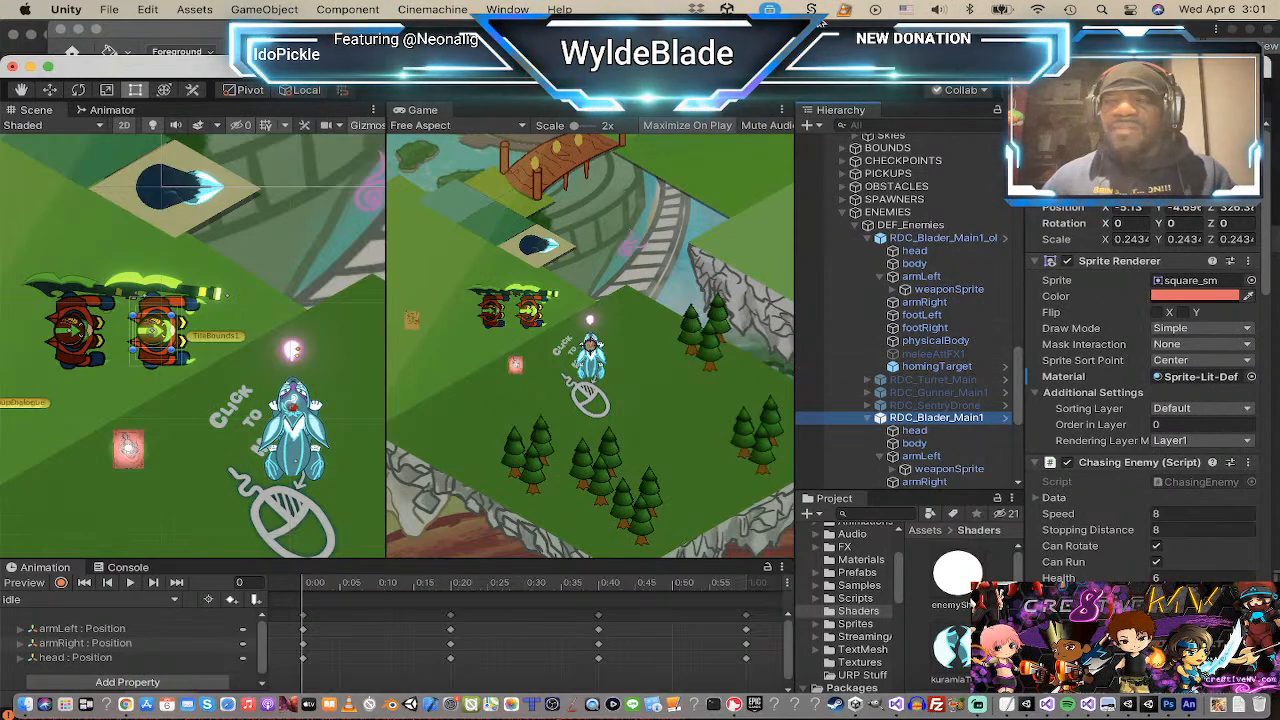
Step: Try to apply all overrides of the glowing RDC_Blader_Main1 copy to its prefab
click(590, 90)
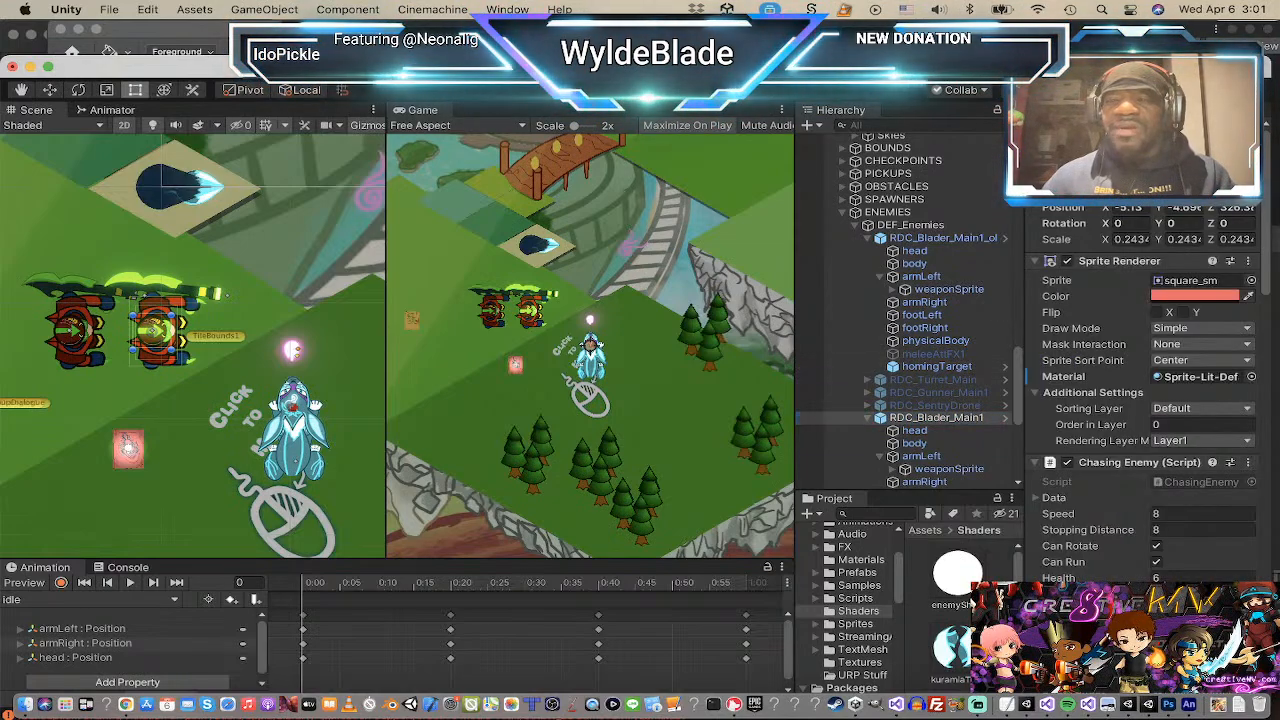
click(1222, 175)
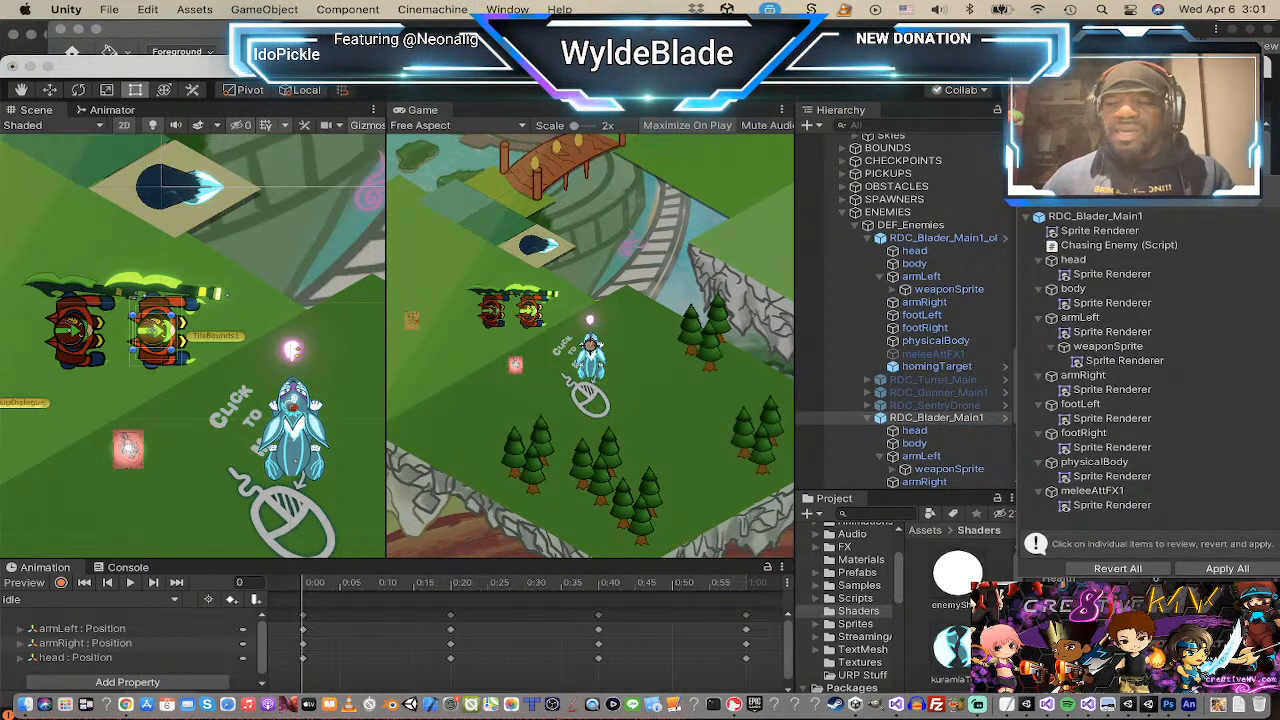
click(1215, 569)
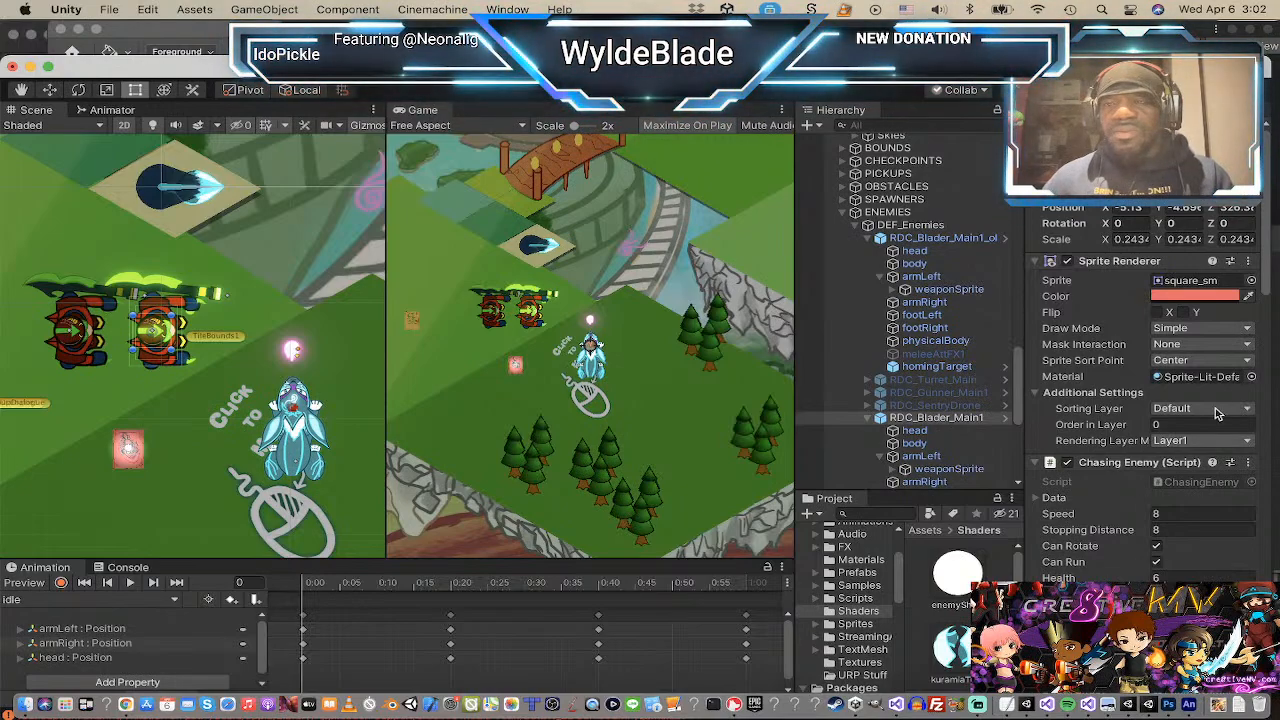
click(1222, 170)
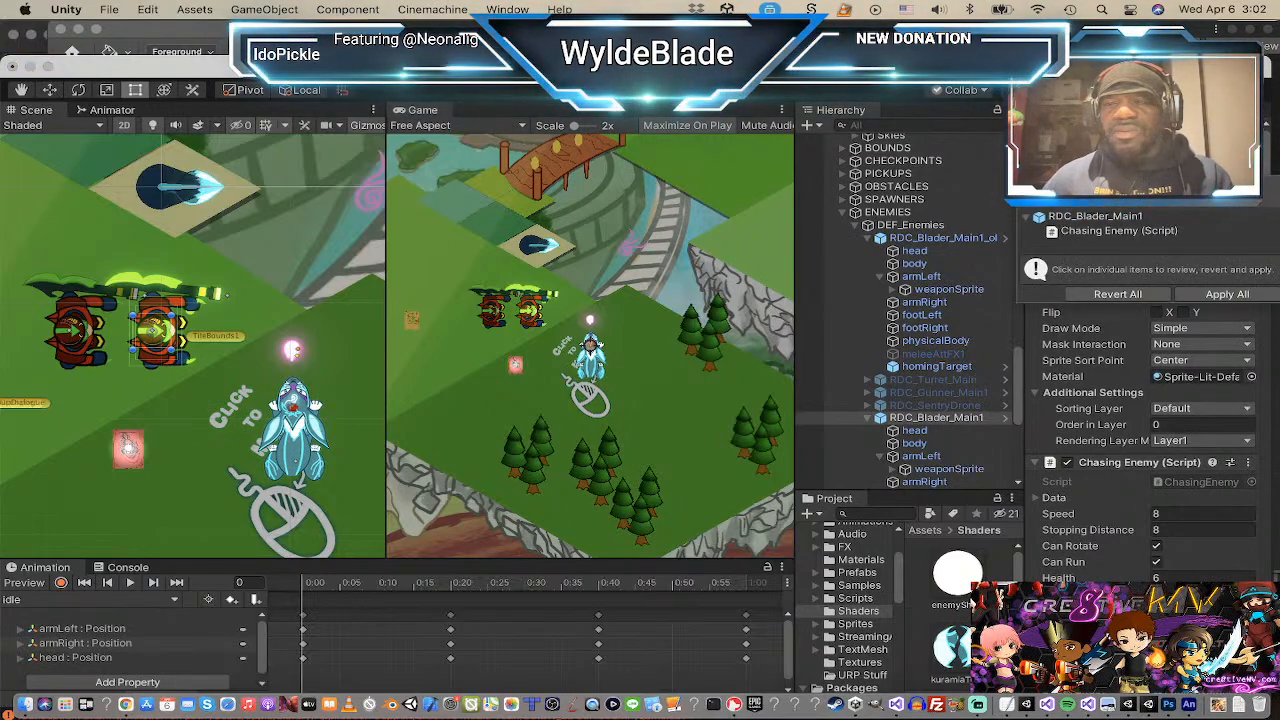
click(1227, 294)
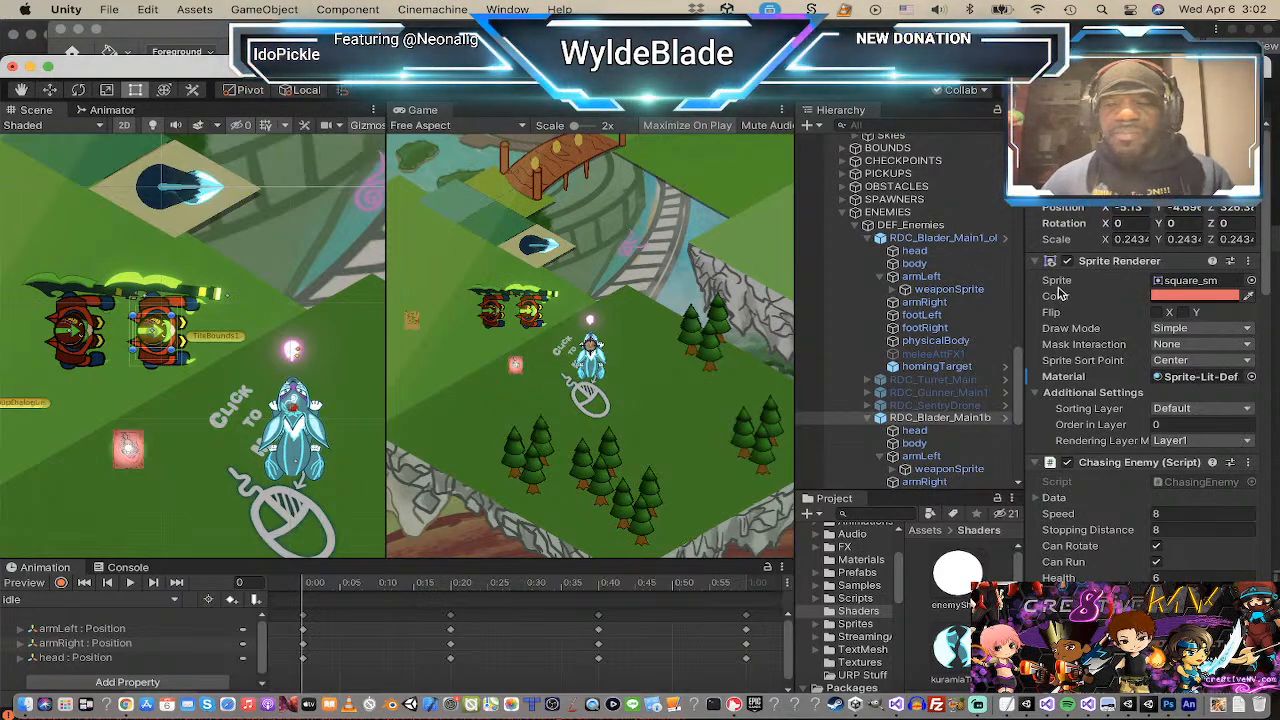
Step: Collapse the glowing blader copy under DEF_Enemies and rename it to RDC_Blader_Main
click(880, 417)
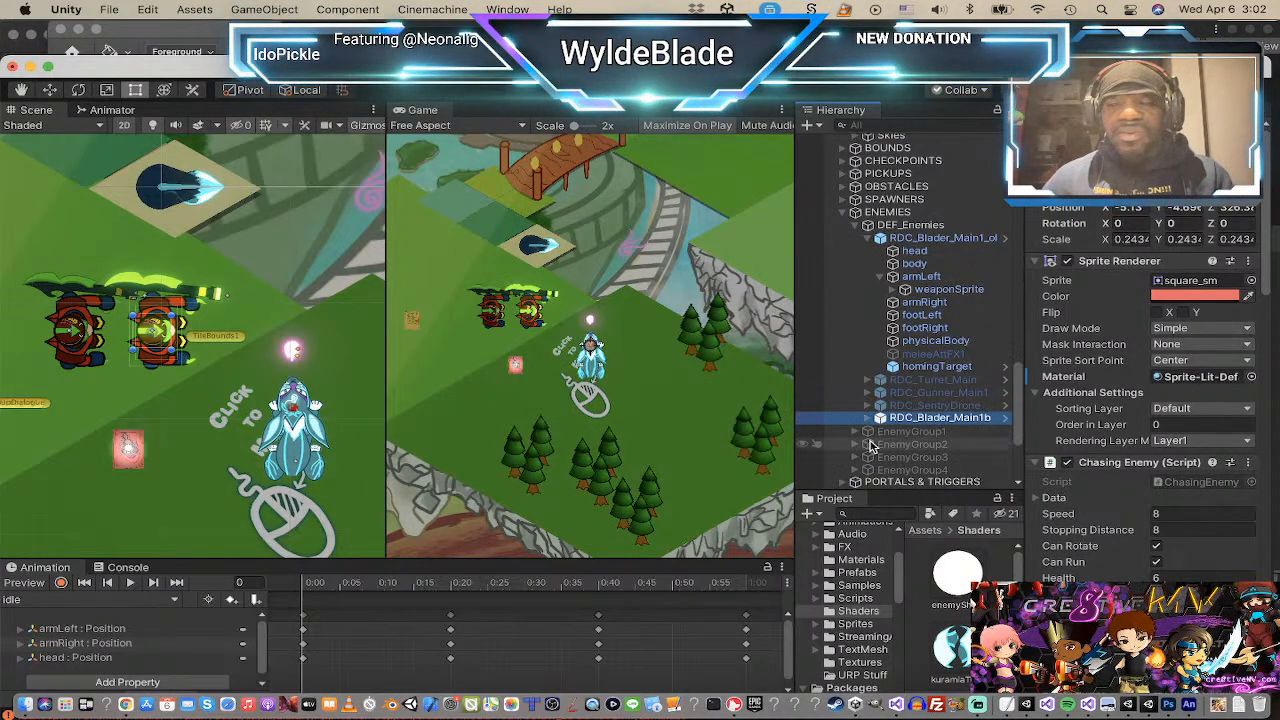
scroll(870, 447, down, 2)
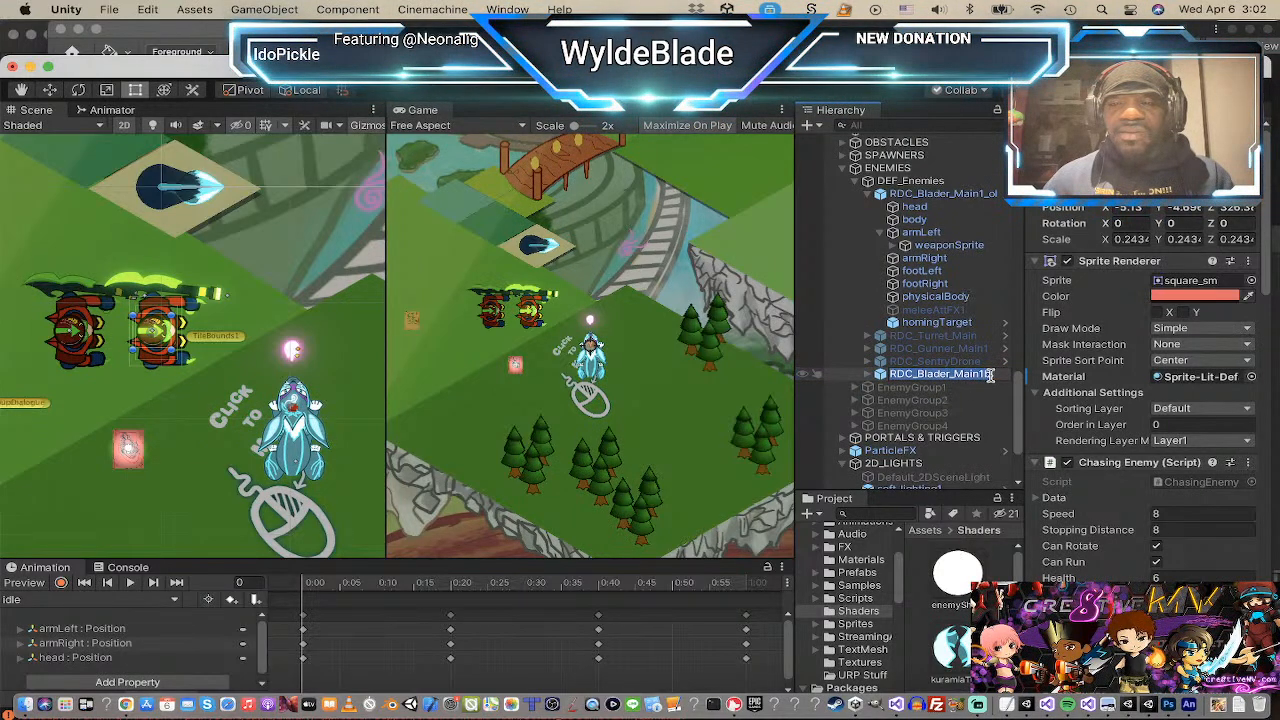
key(Return)
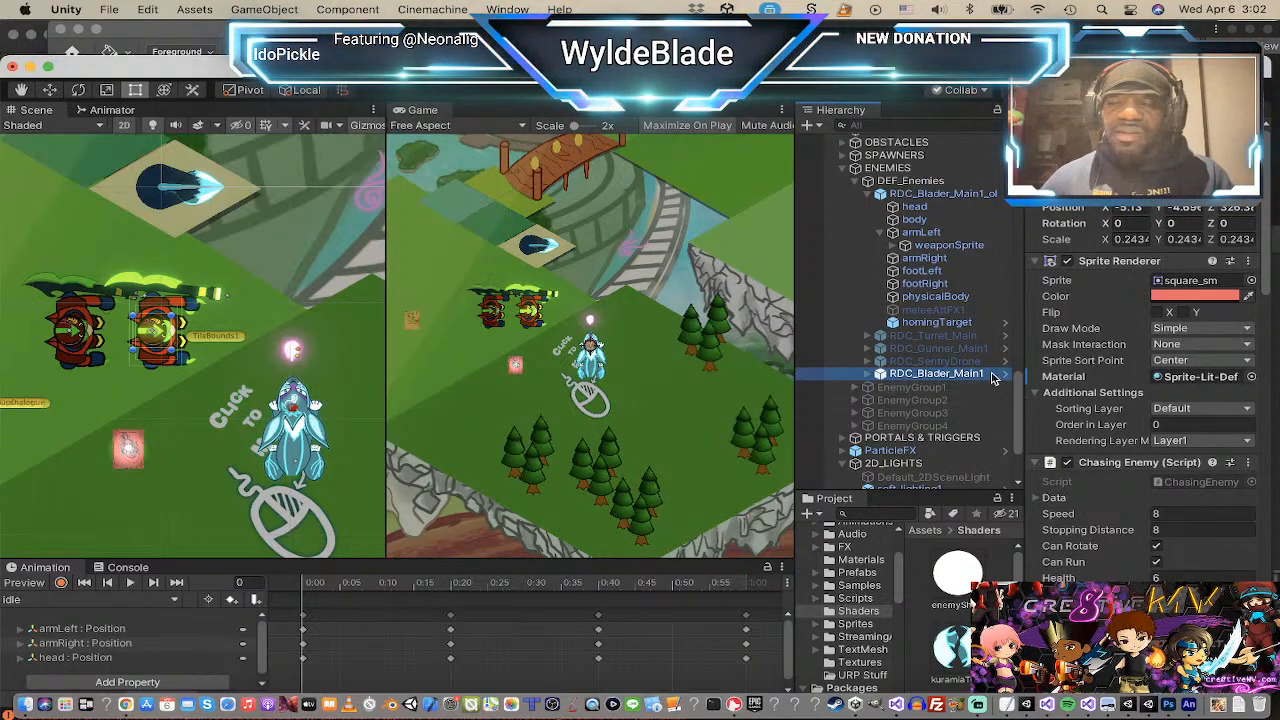
key(Return)
key(Right)
key(BackSpace)
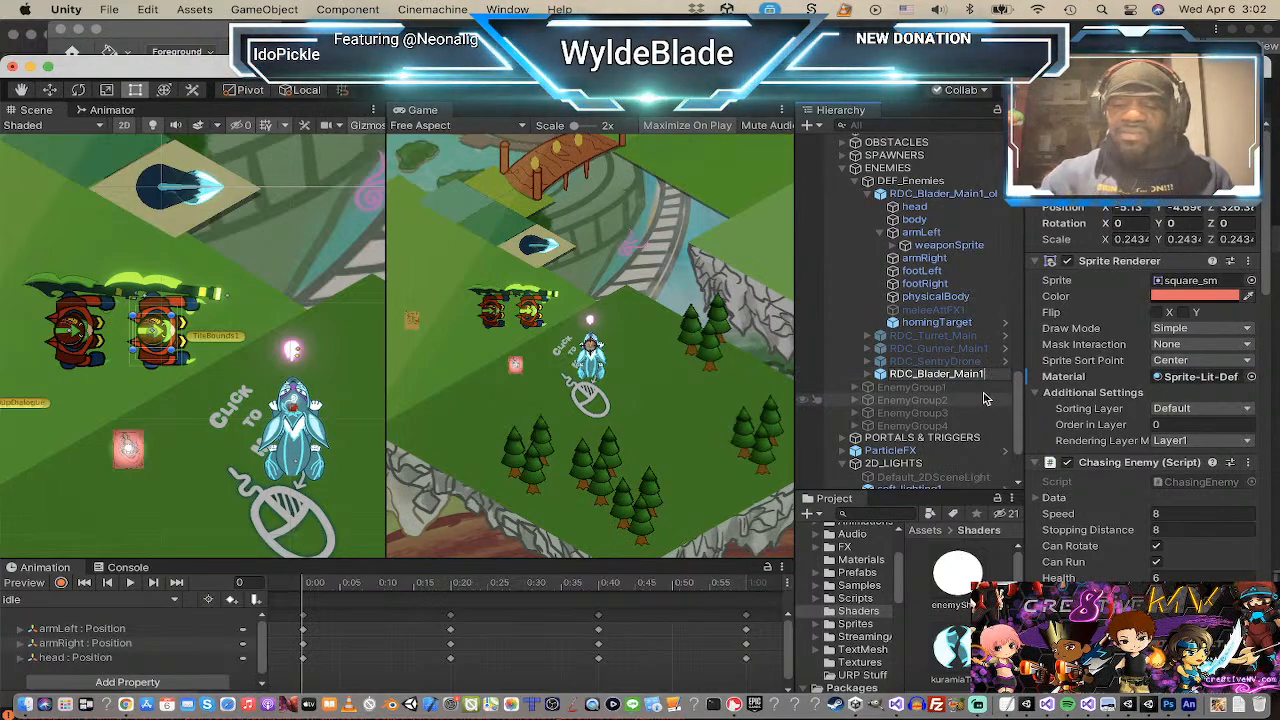
key(Return)
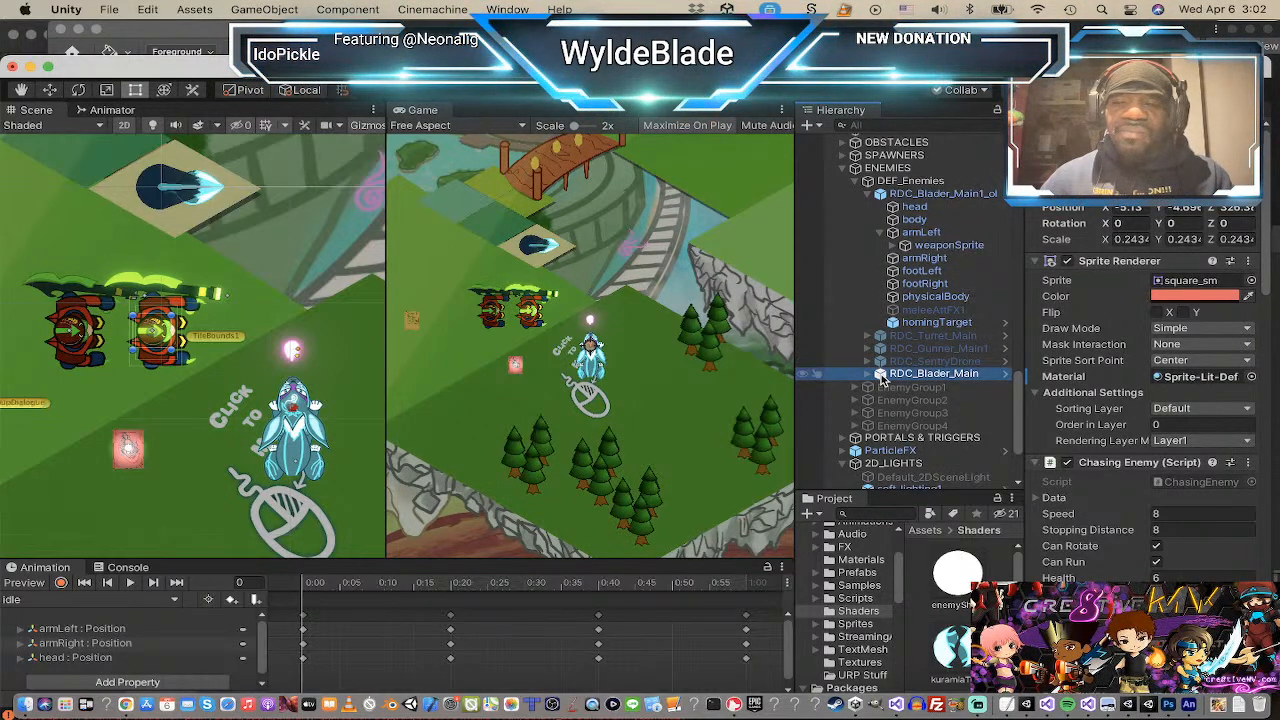
Step: Save RDC_Blader_Main as a new original prefab in the Prefabs folder and select the old RDC_Blader_Main1 prefab there
drag(881, 378, 830, 588)
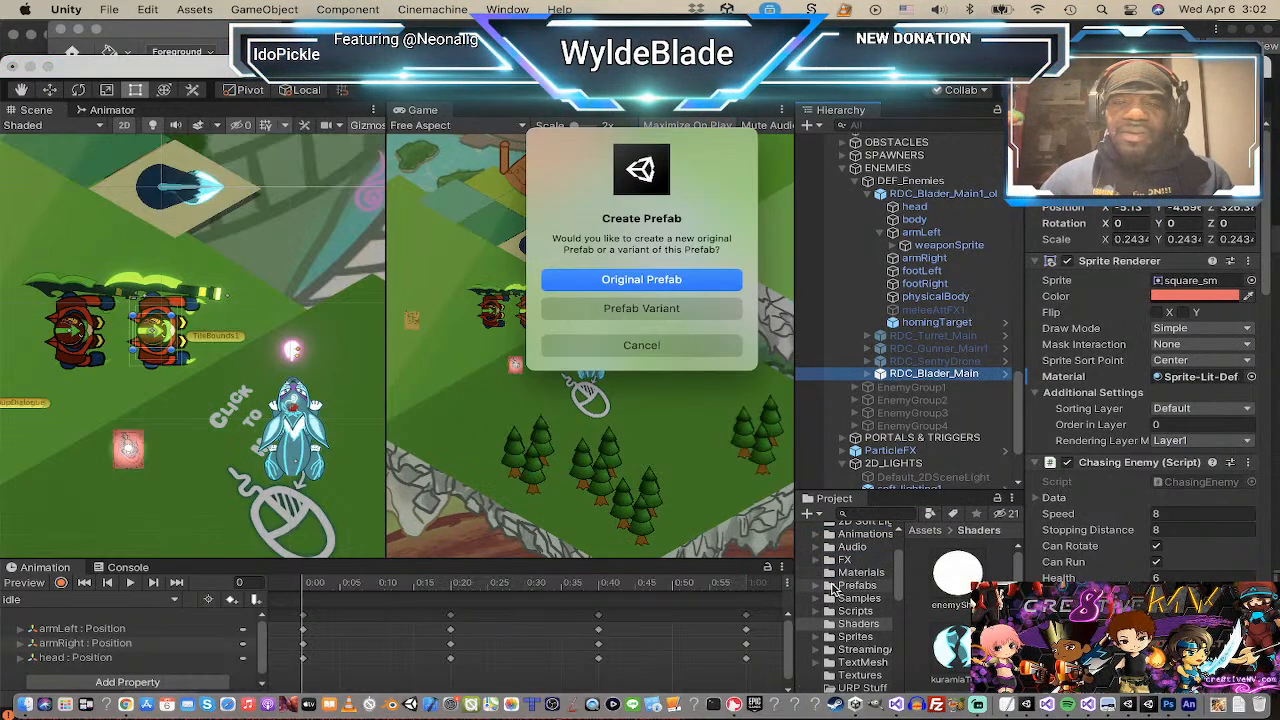
click(677, 280)
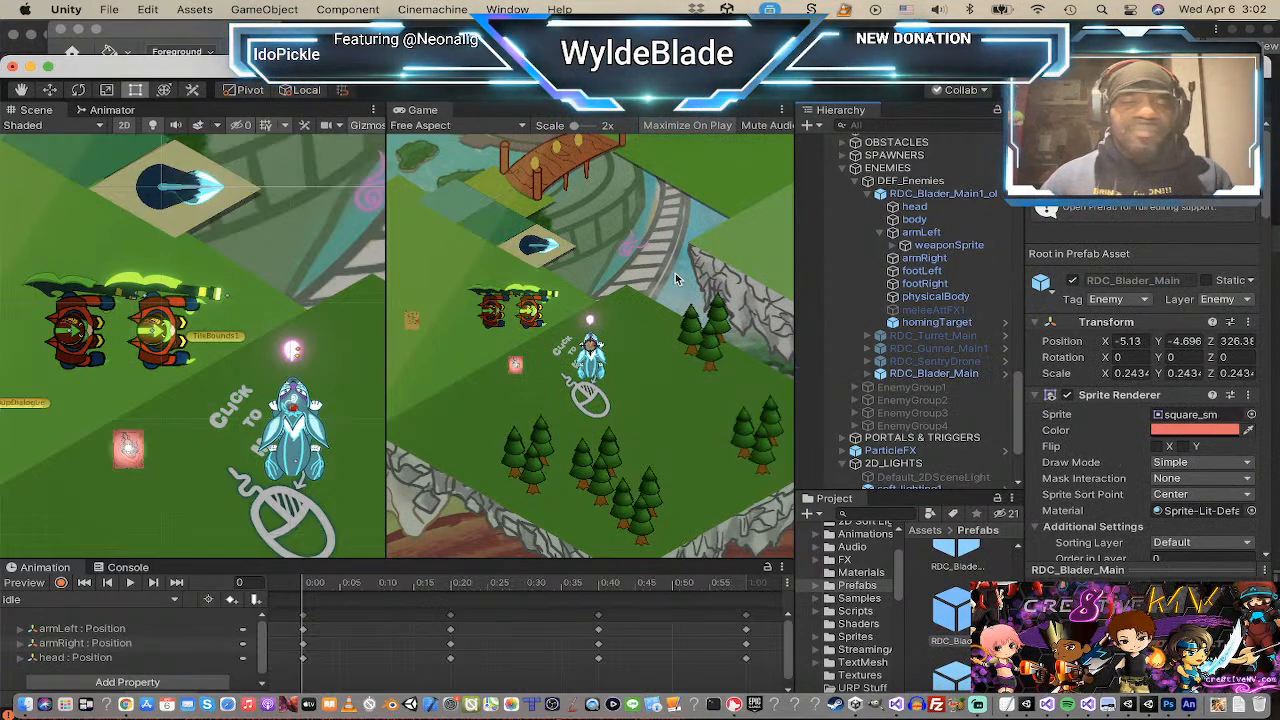
click(818, 585)
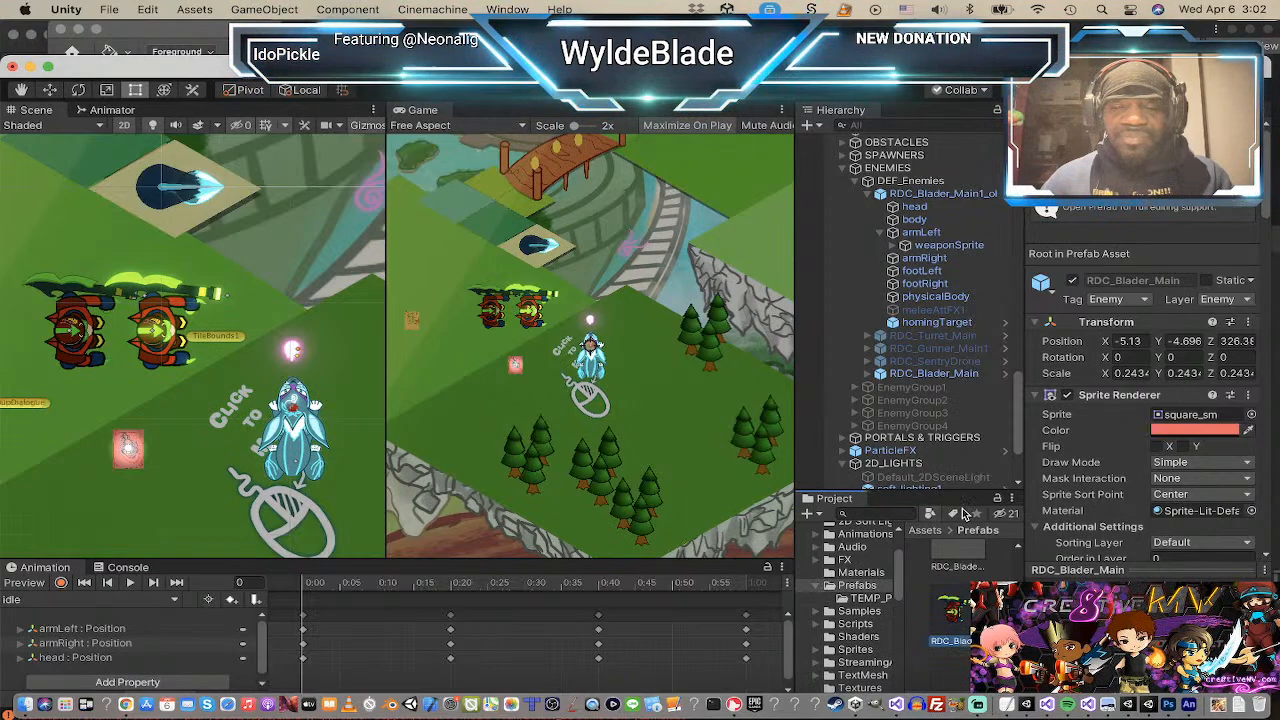
click(946, 607)
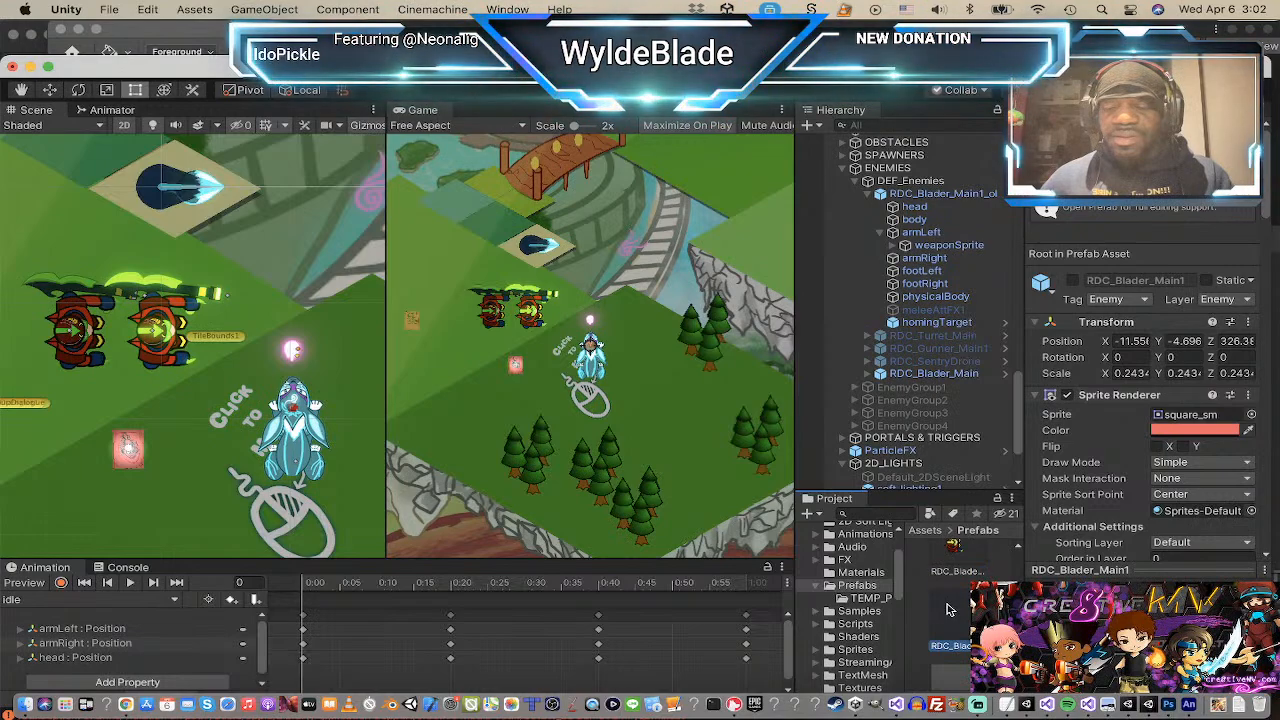
Step: Inspect the RDC_Gunner and RDC_Blader_Main prefabs in the Prefabs folder
scroll(948, 609, down, 1)
click(963, 645)
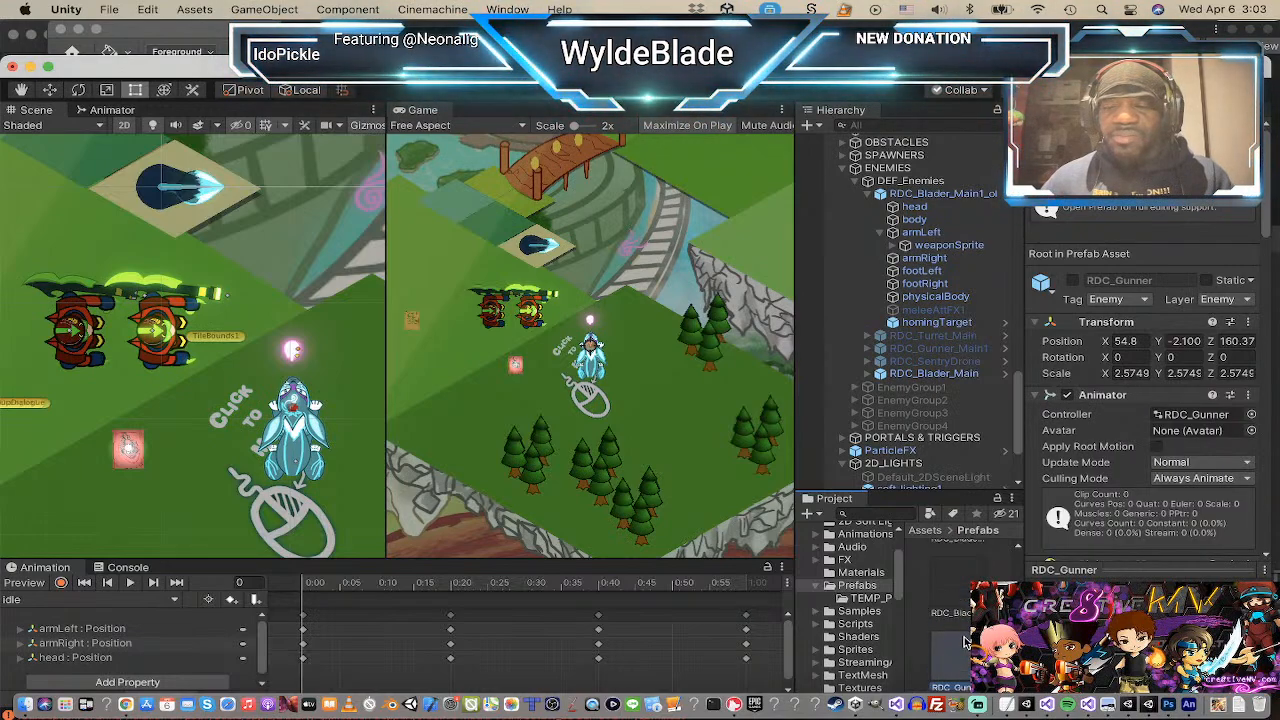
scroll(966, 641, up, 1)
click(966, 602)
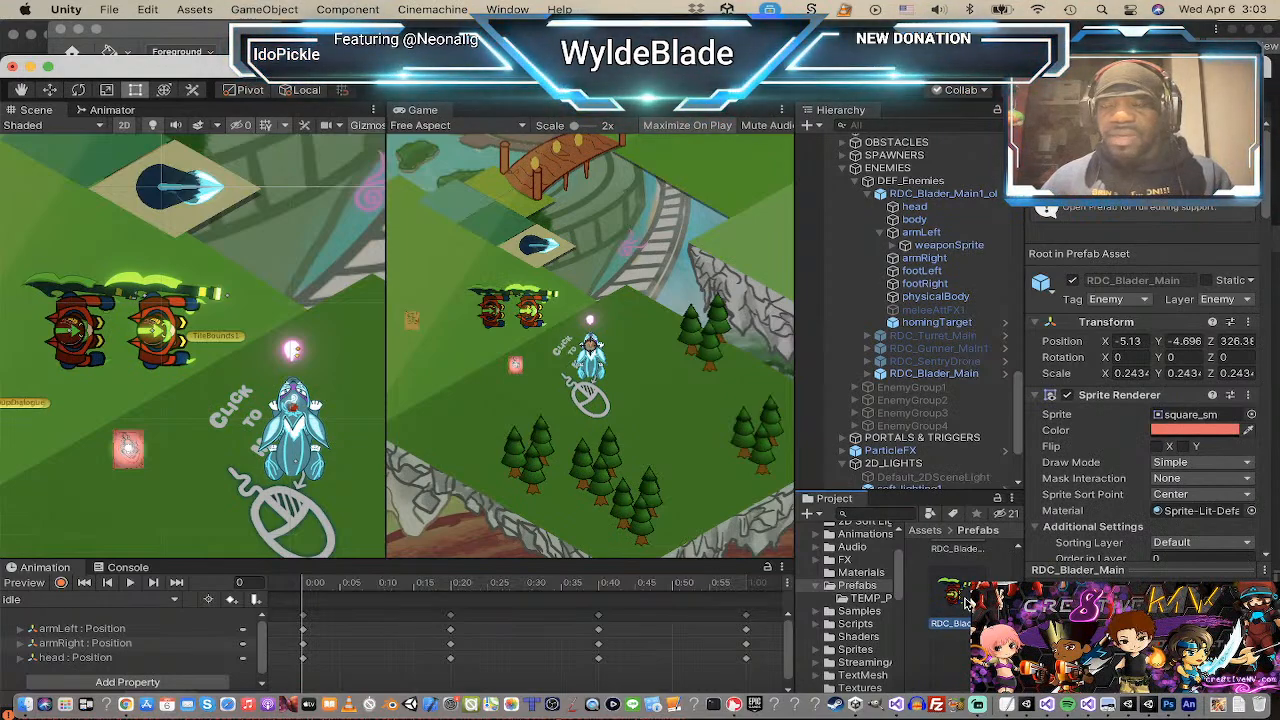
Step: Try placing the RDC_Blader2 prefab in the scene, undo the placement, and look through the Prefabs folder again
scroll(966, 600, up, 3)
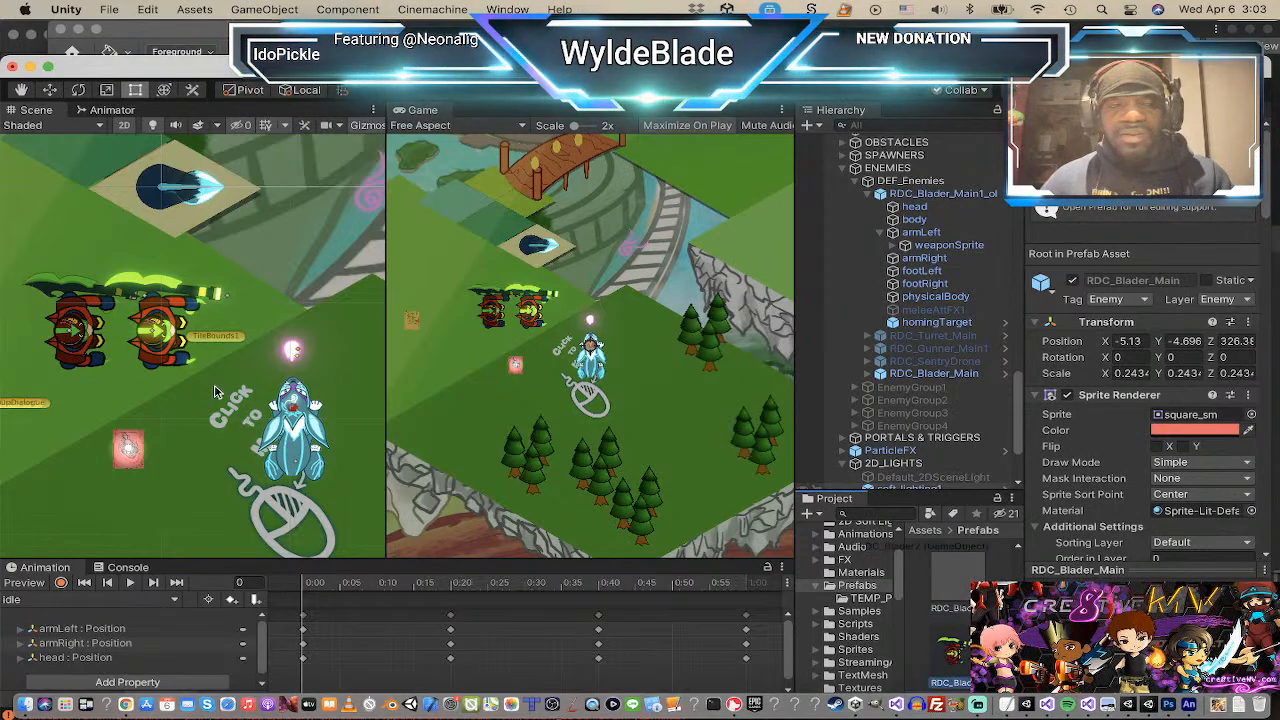
mouse_move(215, 389)
mouse_down()
mouse_move(177, 358)
mouse_move(206, 390)
mouse_up()
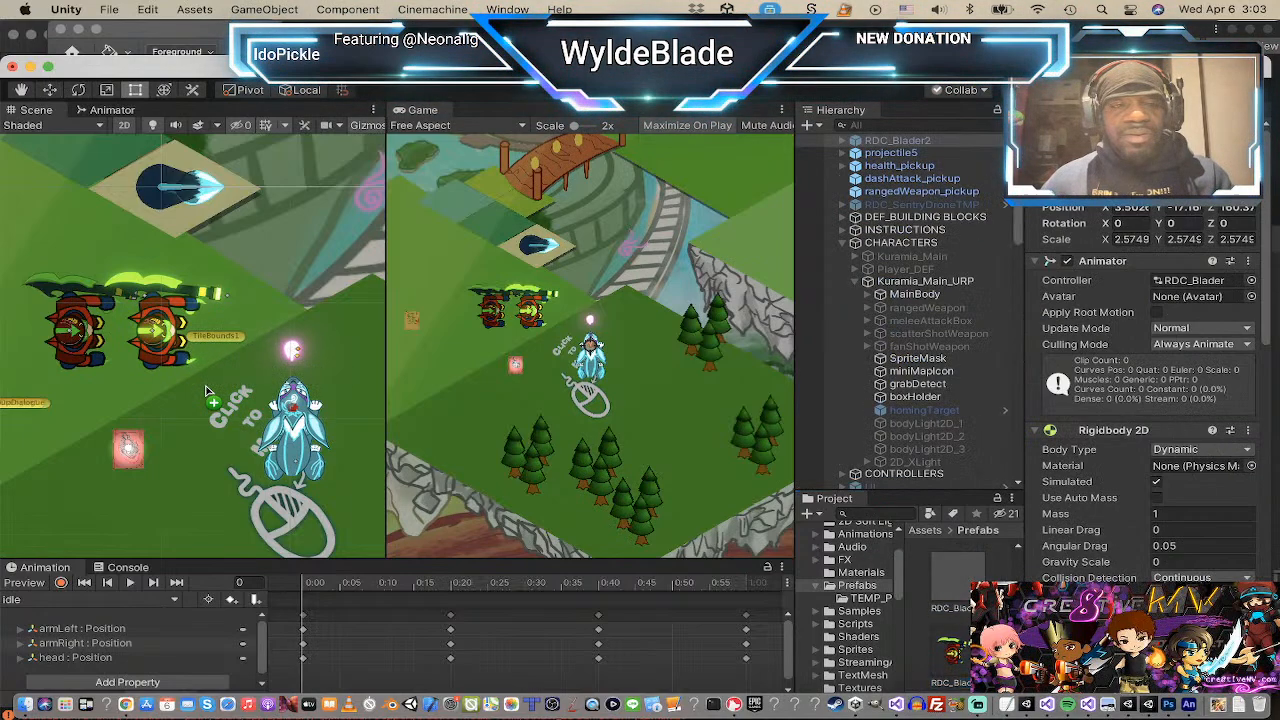
key(super+z)
scroll(962, 576, up, 5)
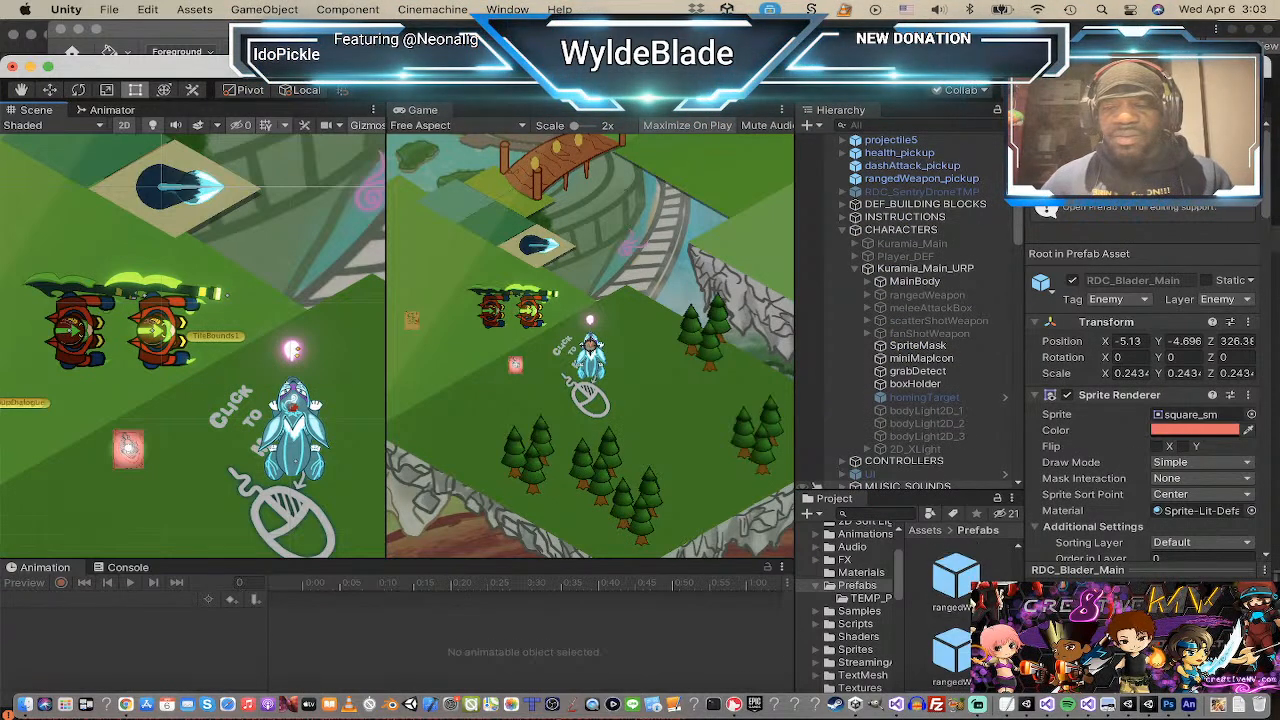
scroll(955, 600, down, 5)
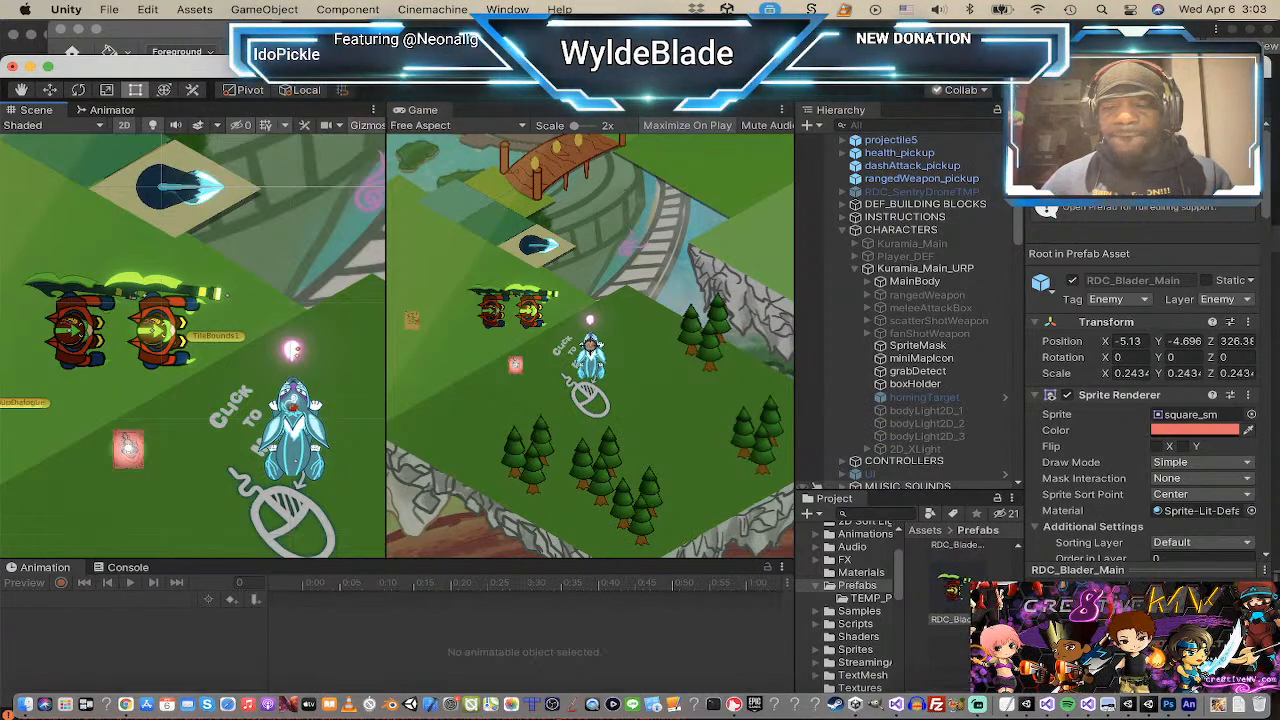
scroll(952, 602, down, 3)
Step: Find the old, non-glowing blader under DEF_Enemies in the hierarchy and rename it to RDC_Blader_Main1_UL
click(92, 340)
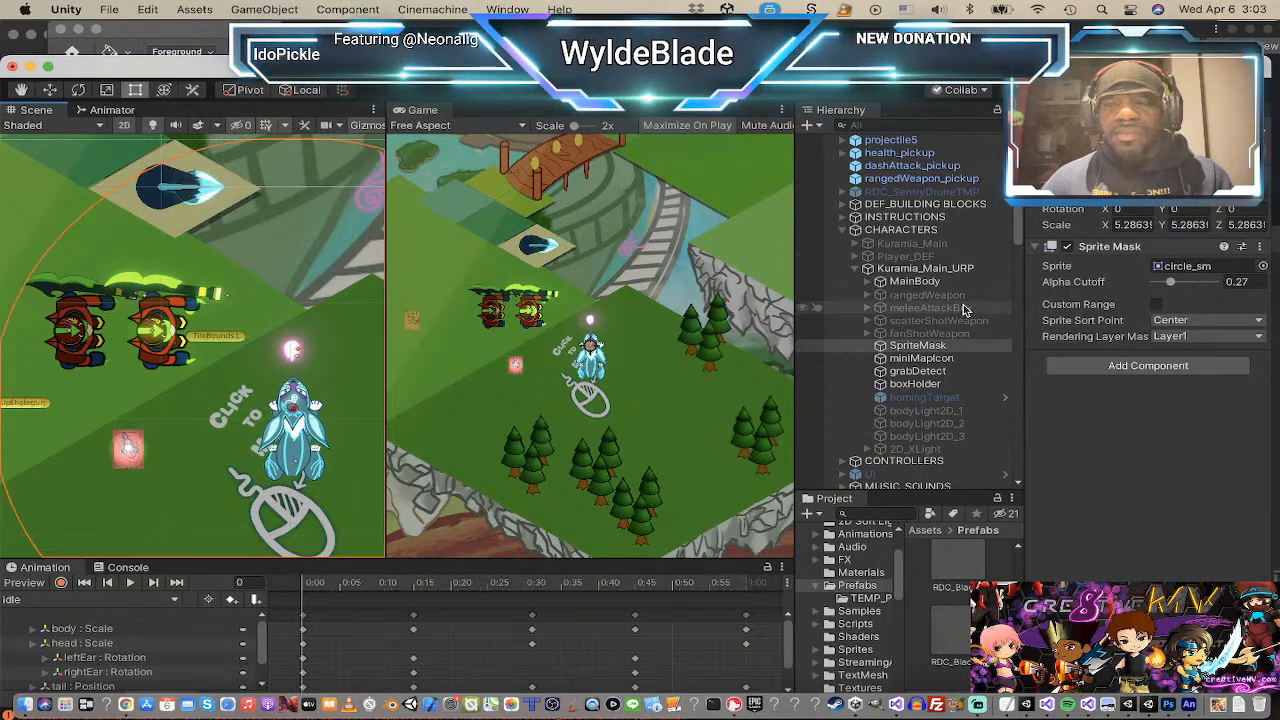
scroll(965, 311, up, 3)
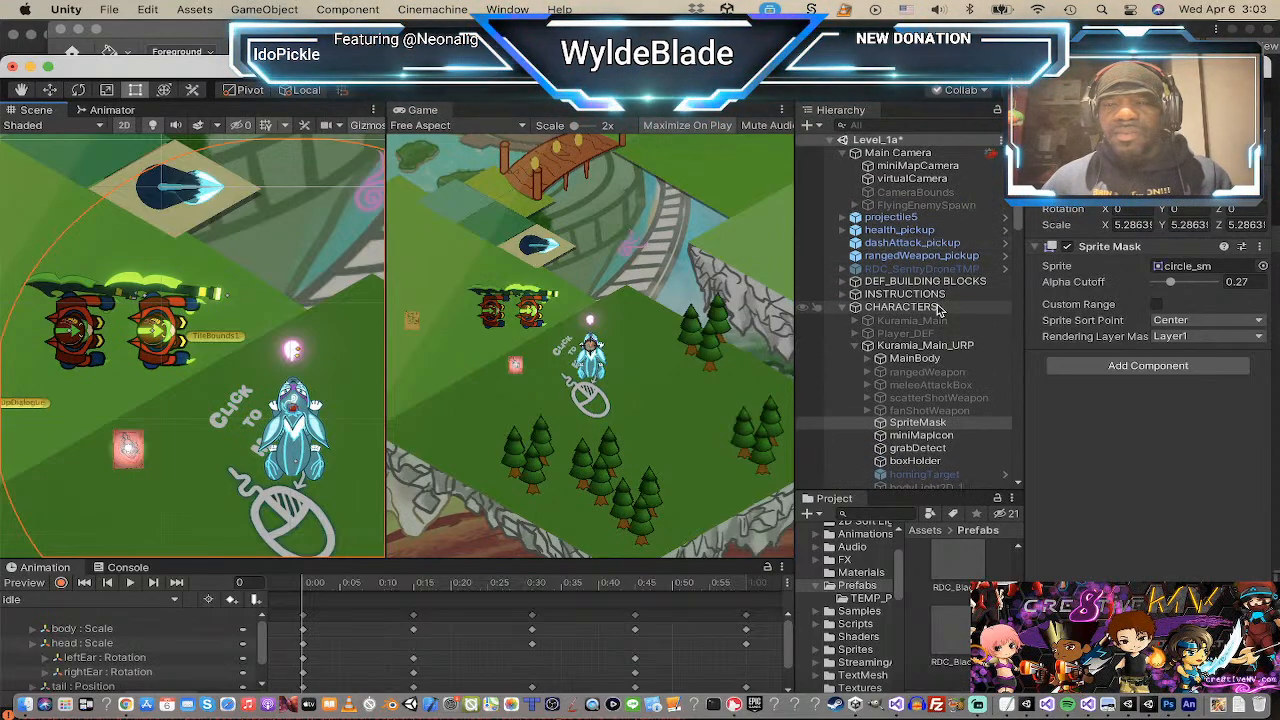
scroll(945, 335, down, 10)
scroll(945, 342, down, 6)
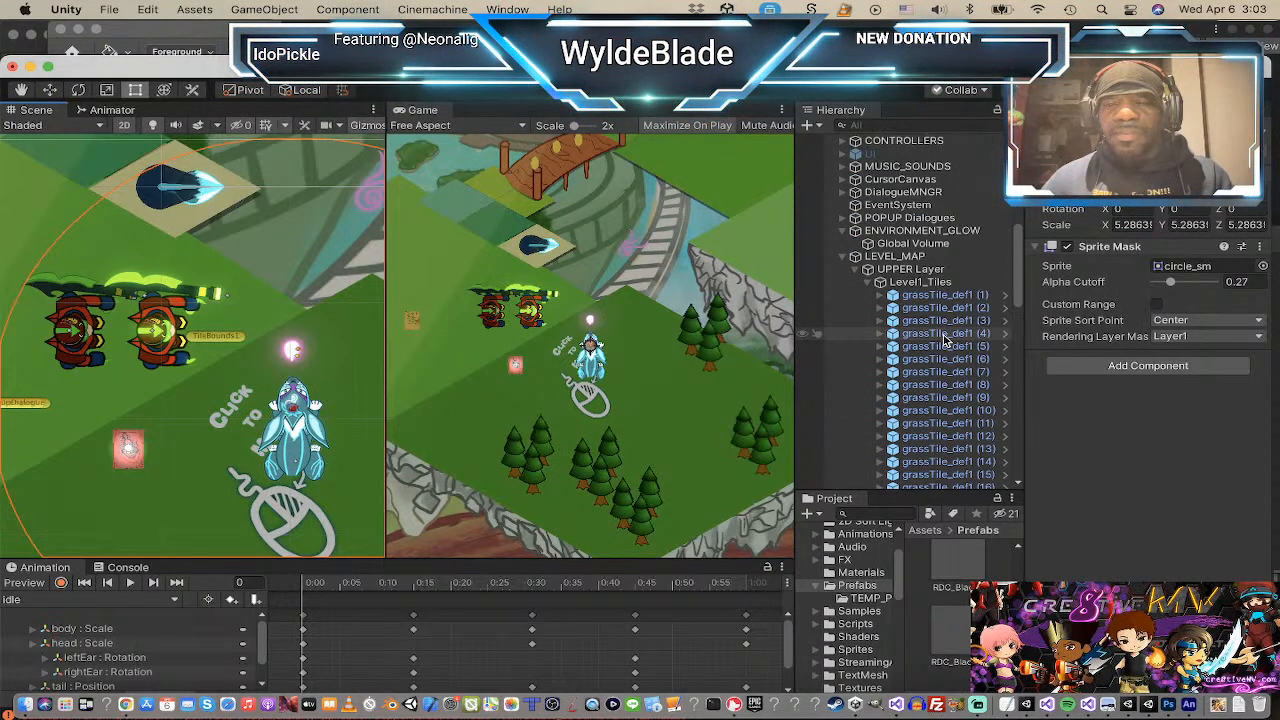
scroll(945, 340, down, 4)
scroll(948, 338, up, 15)
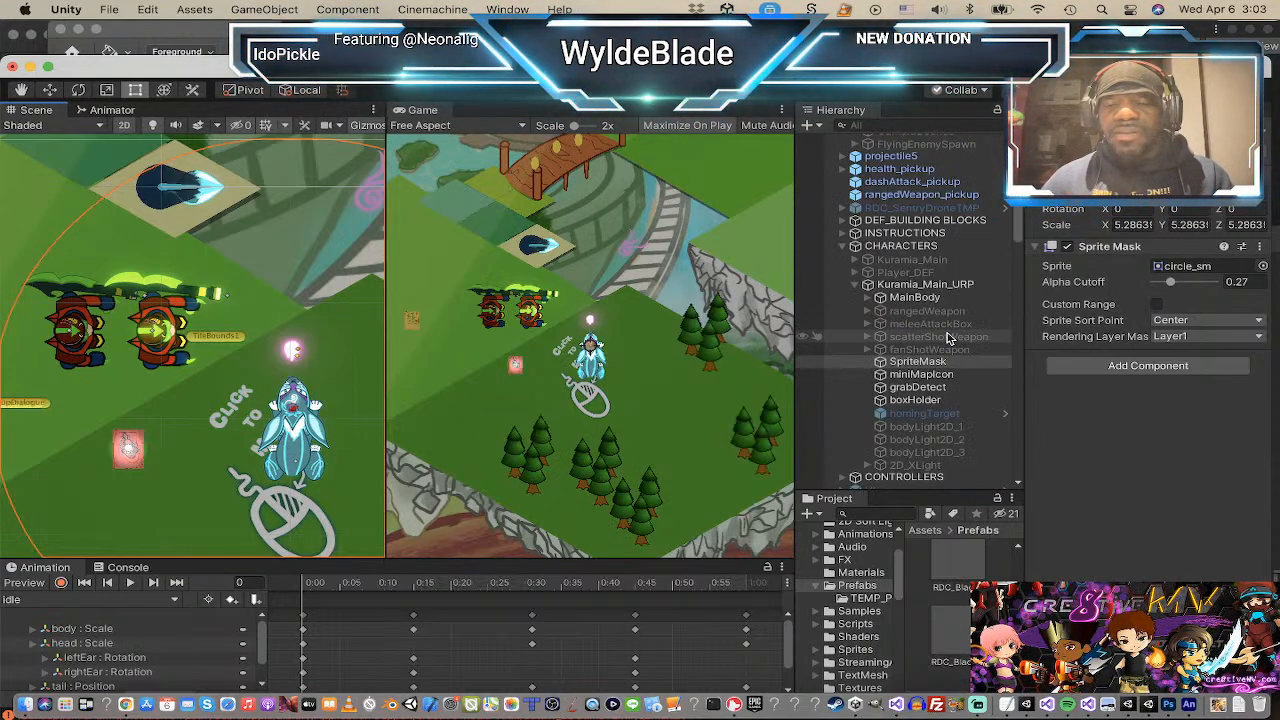
scroll(946, 345, down, 20)
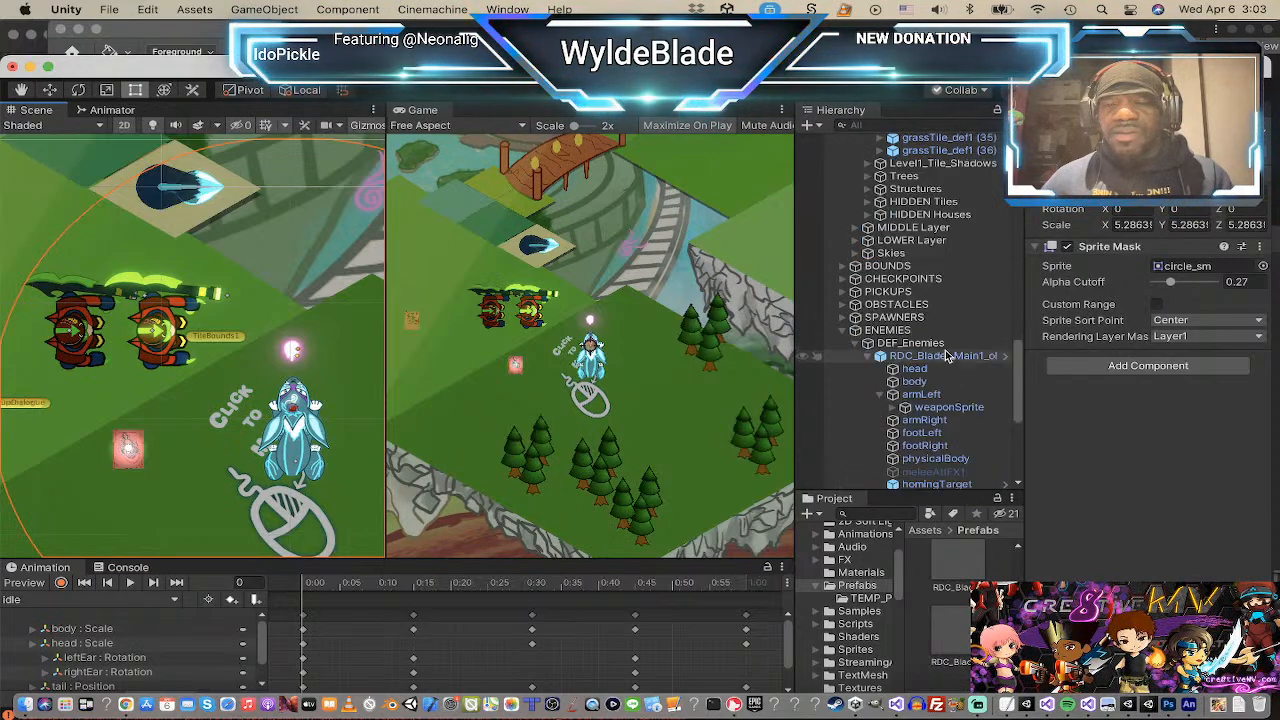
click(944, 357)
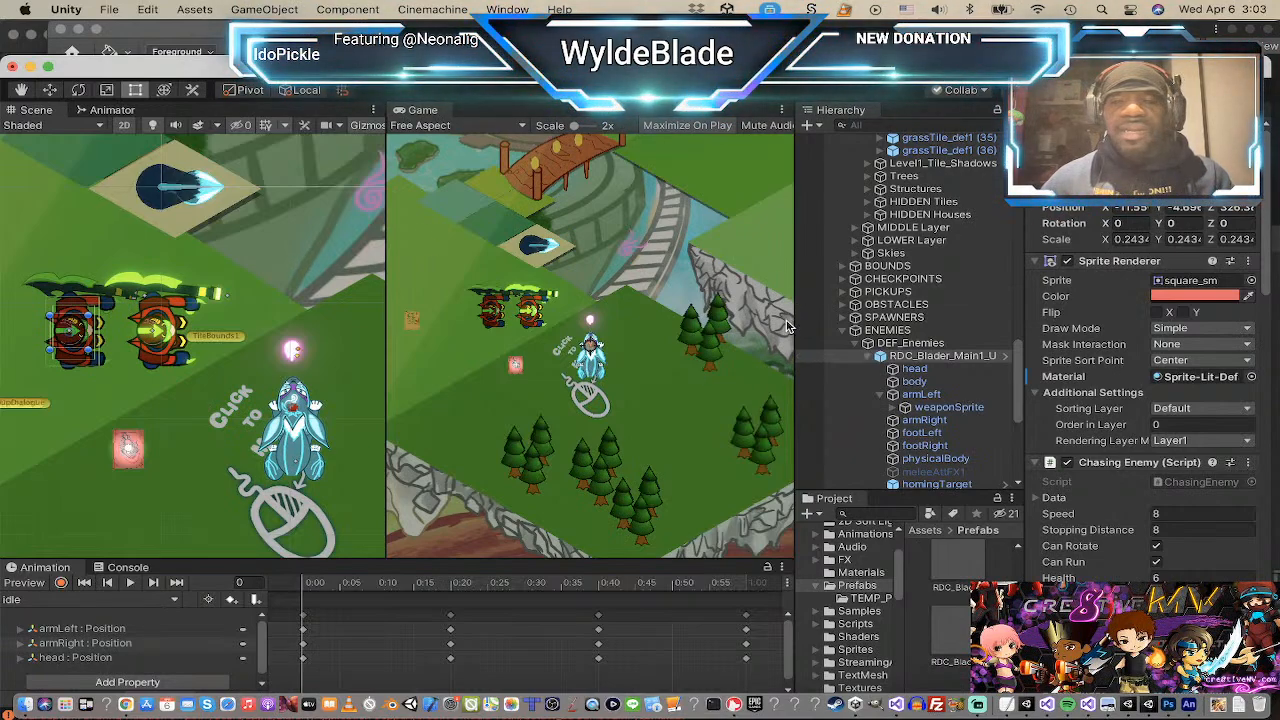
Step: Move RDC_Blader_Main1_UL away from the glowing blader to about X -13.22, Y 5.19 beside the pale tile
click(900, 356)
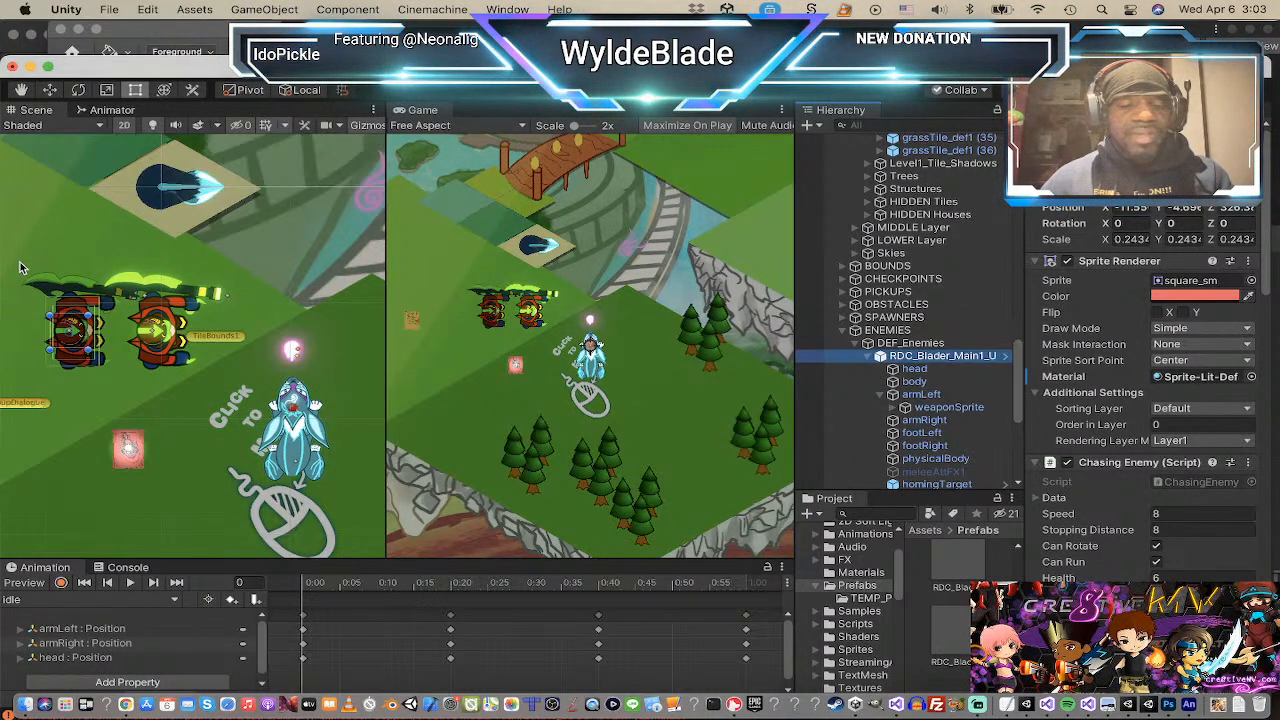
key(w)
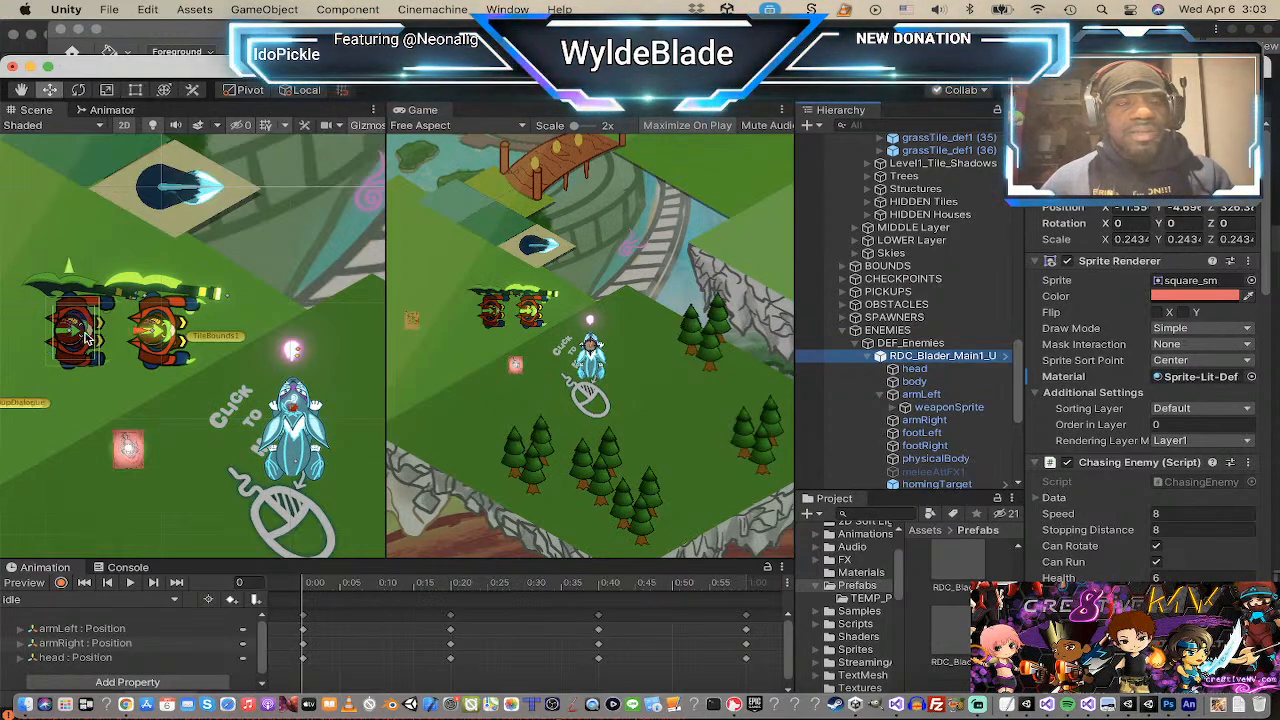
drag(85, 318, 63, 198)
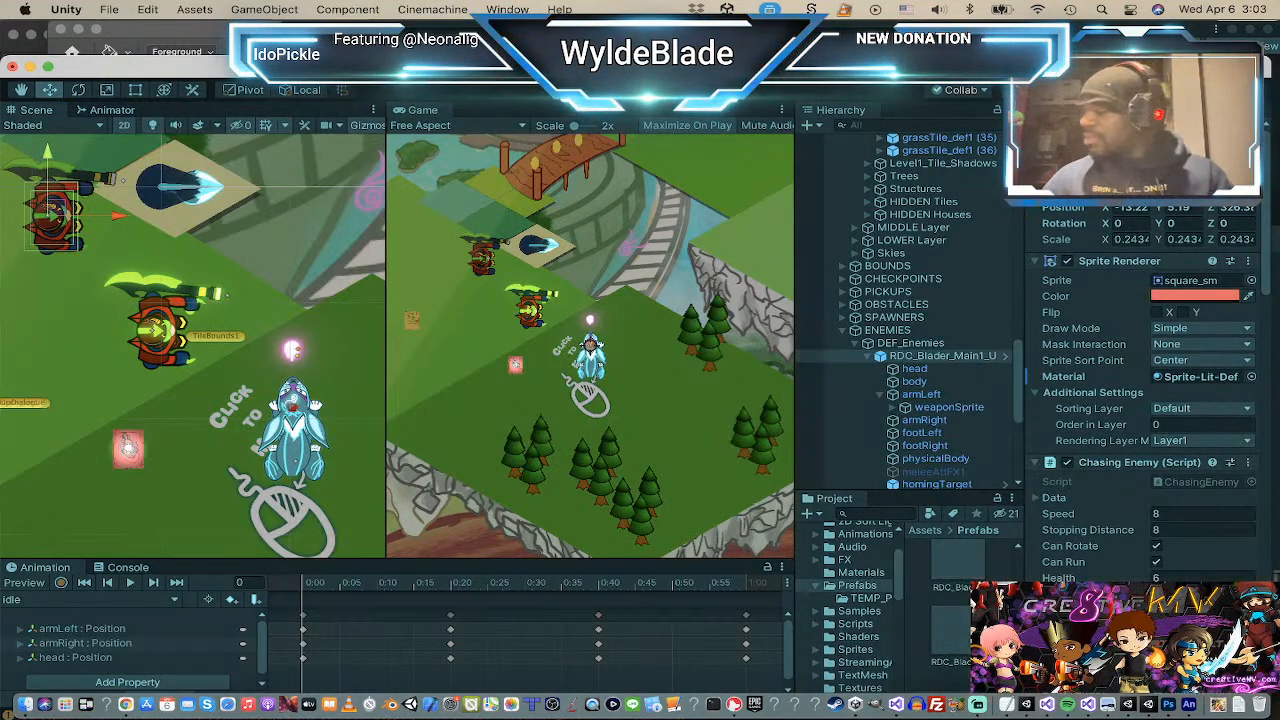
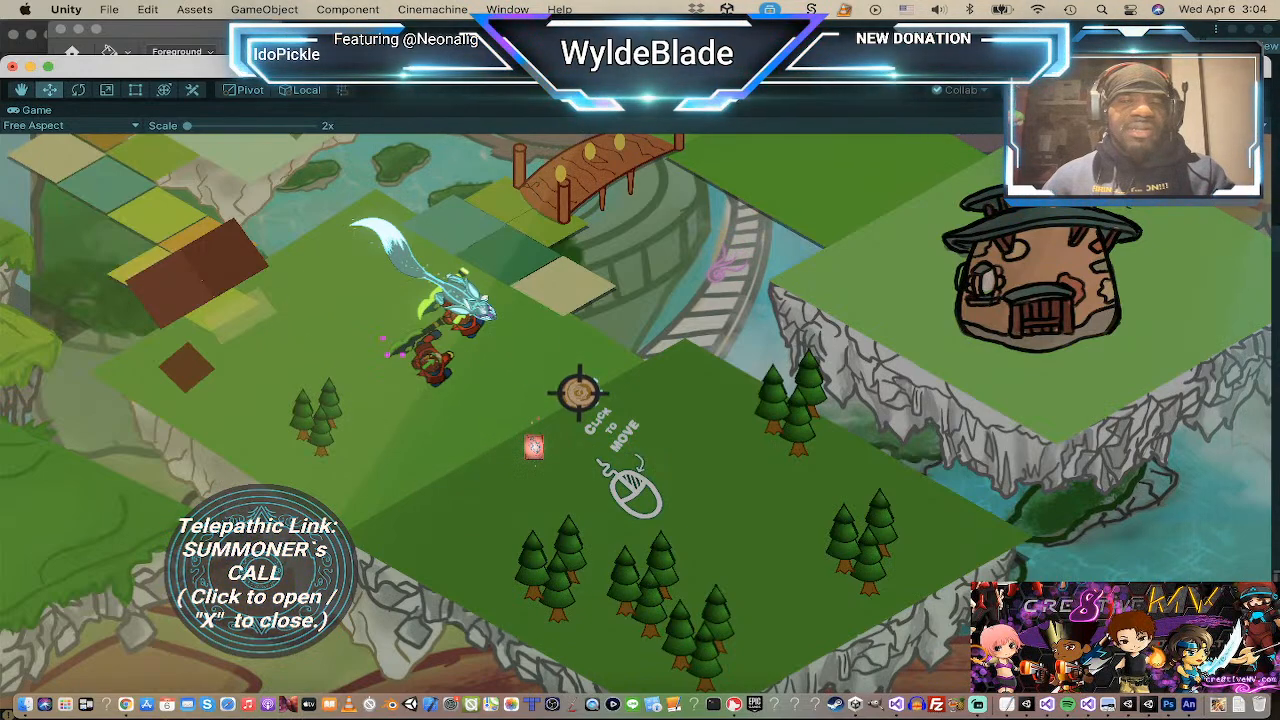
Step: Play-test the level to compare how the two bladers look while chasing the character, and stop play mode
click(392, 510)
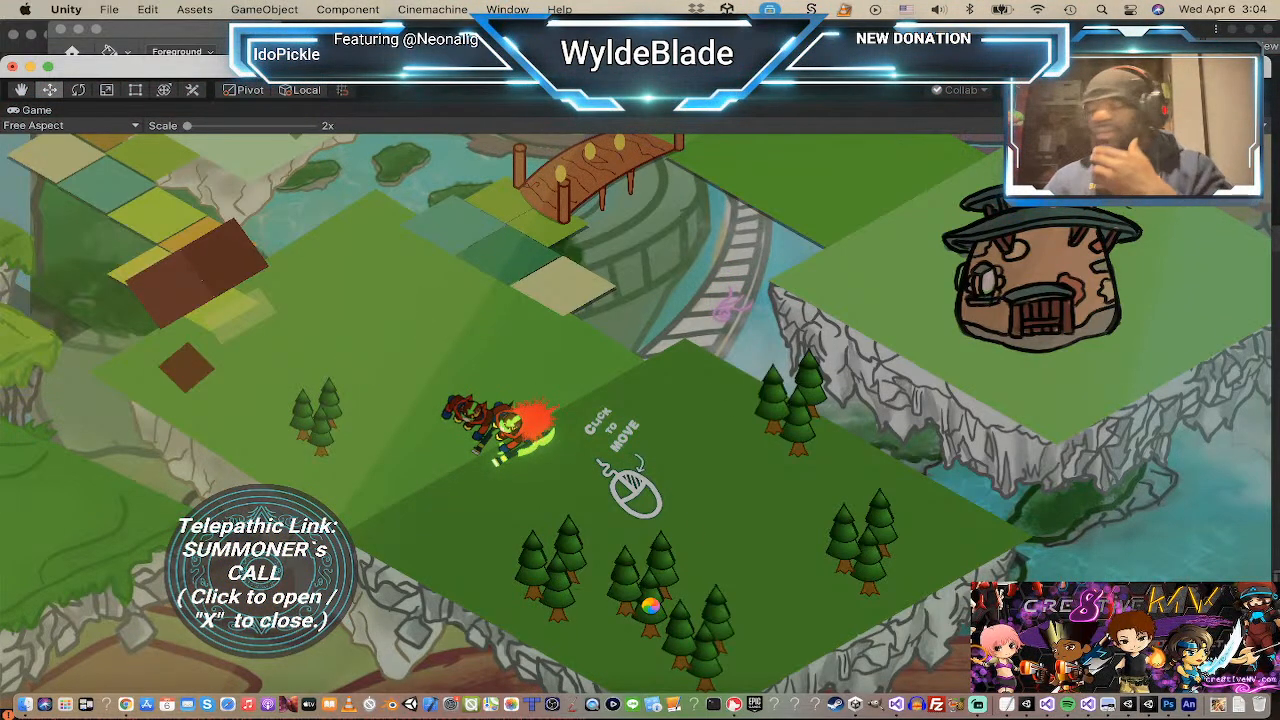
key(t)
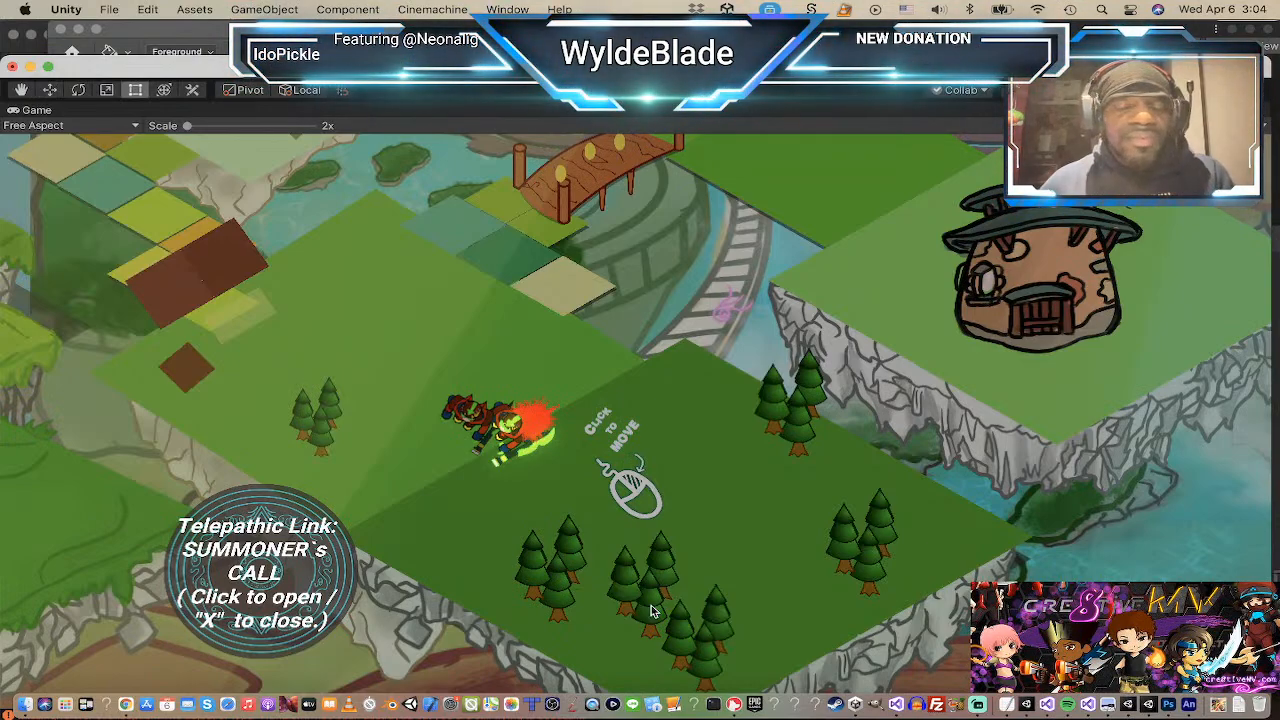
key(super+p)
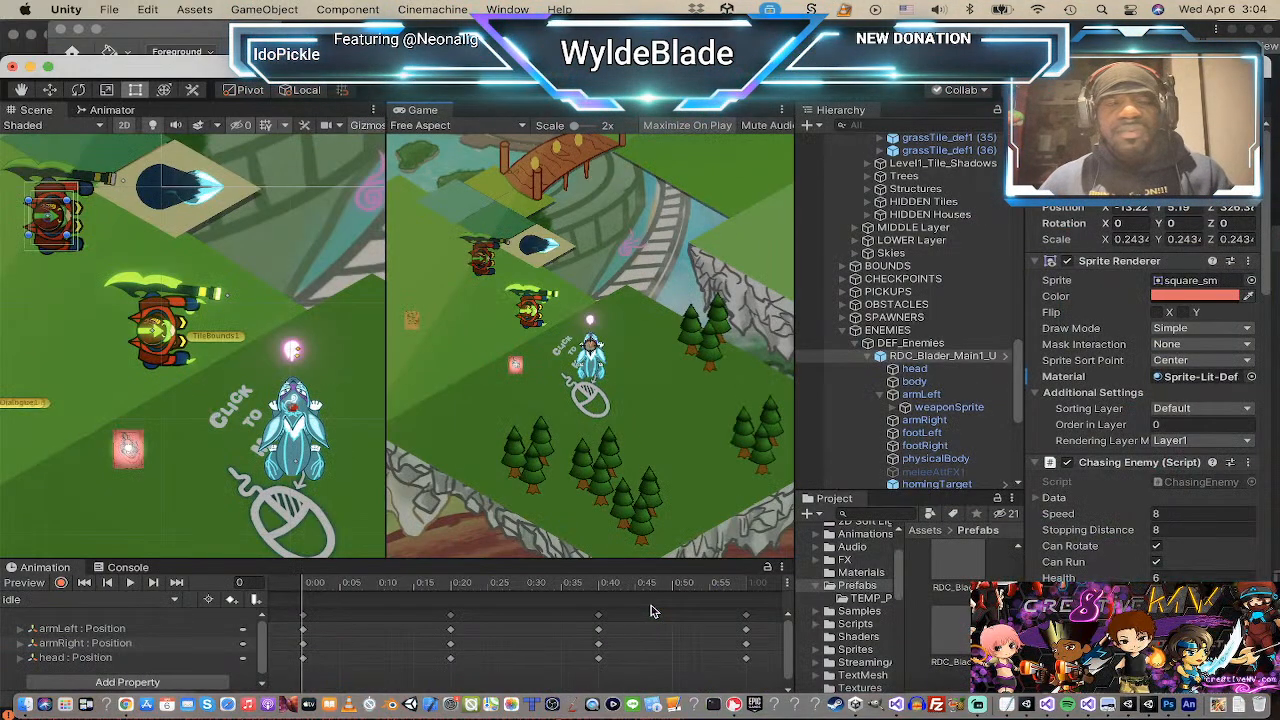
Step: Collapse RDC_Blader_Main1_UL in the hierarchy and save it as a new original prefab in the Prefabs folder
click(867, 357)
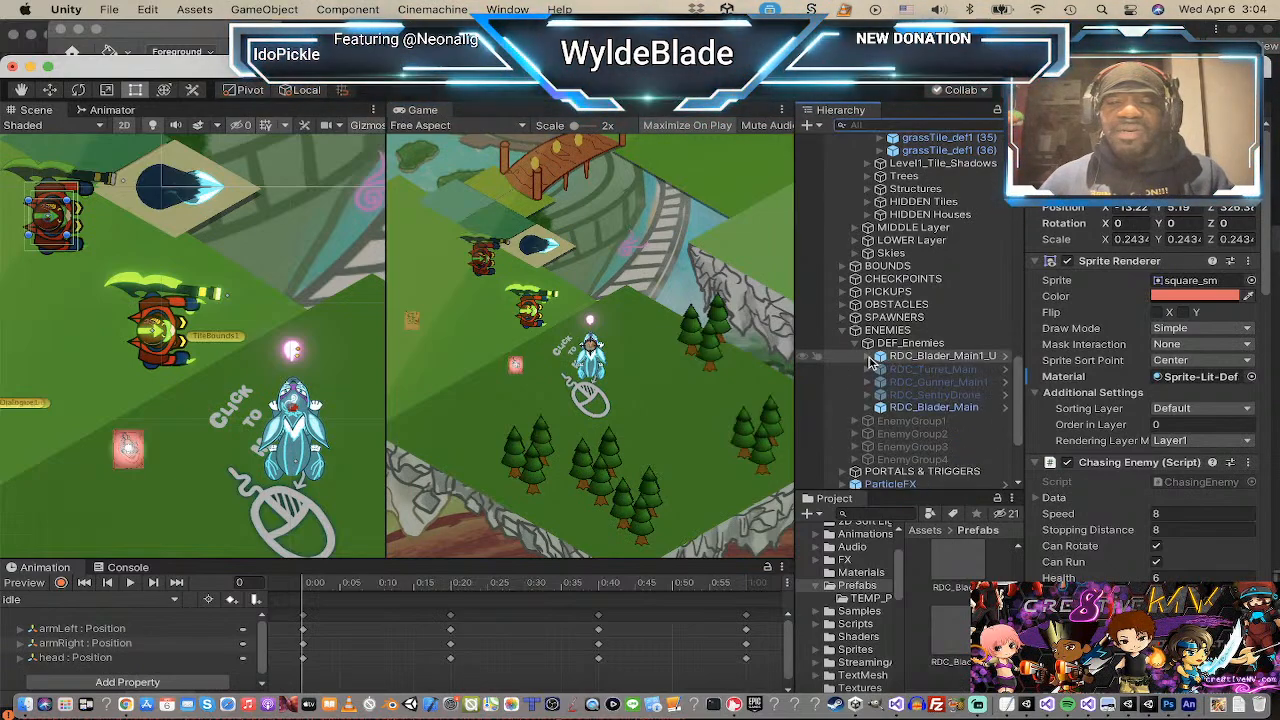
scroll(912, 382, down, 3)
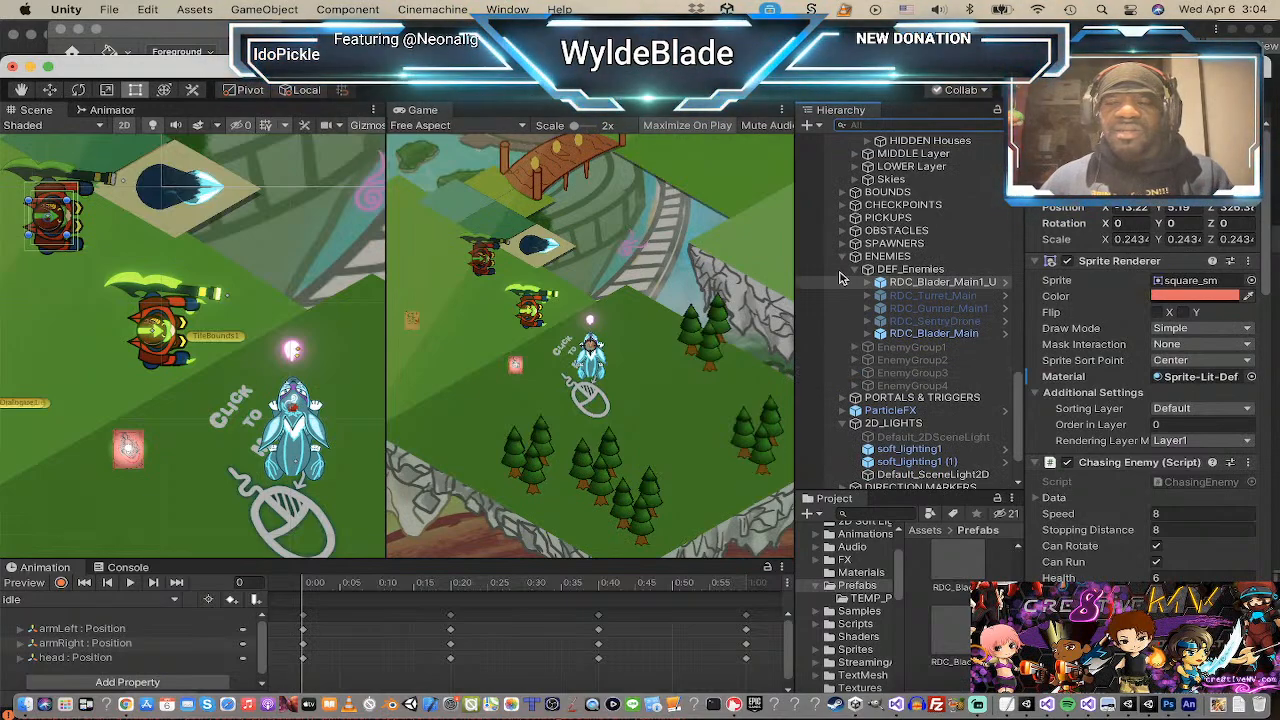
drag(886, 283, 842, 586)
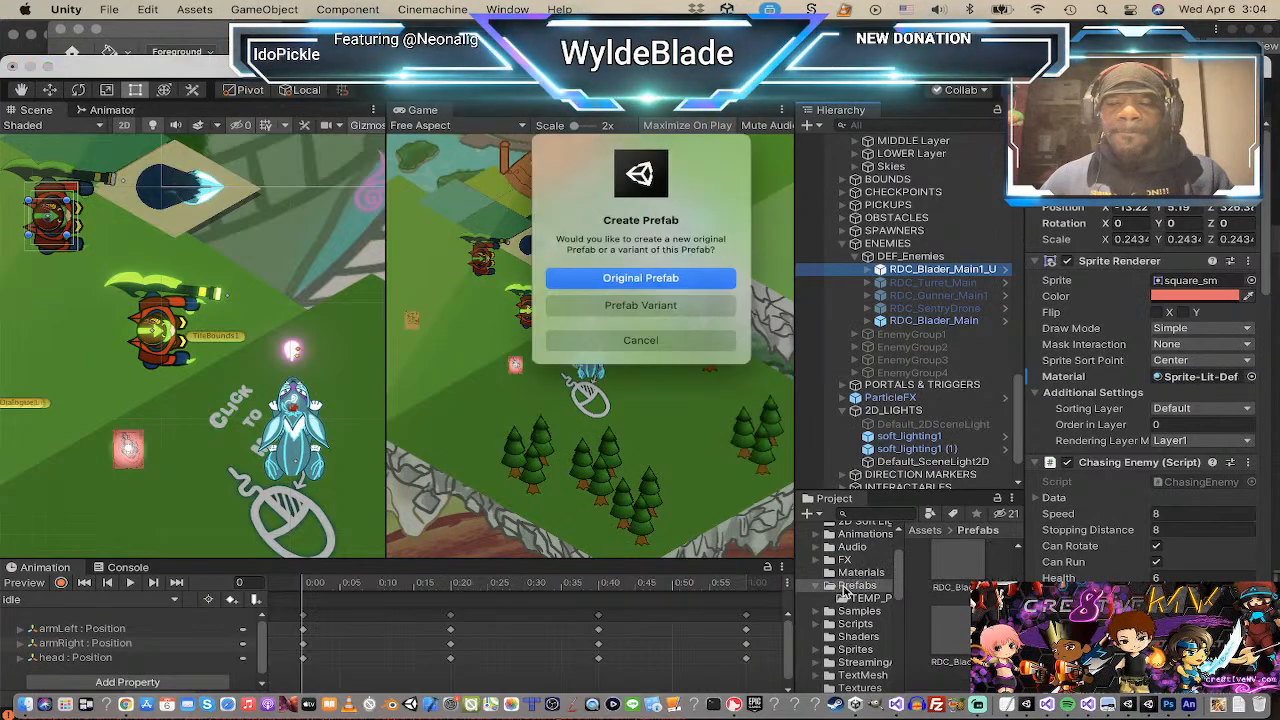
click(641, 280)
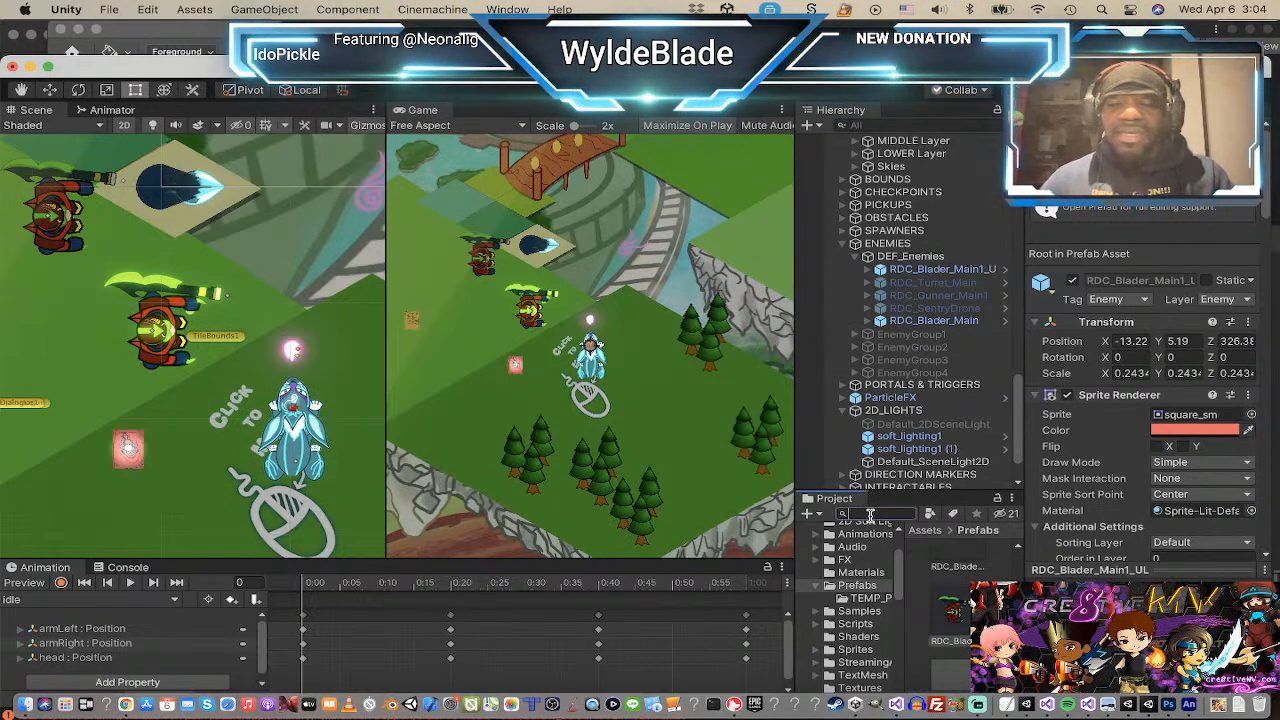
Step: Search the project for "enemy" and set the enemySheet1_glow material's HDR color intensity to 2.2
text(my)
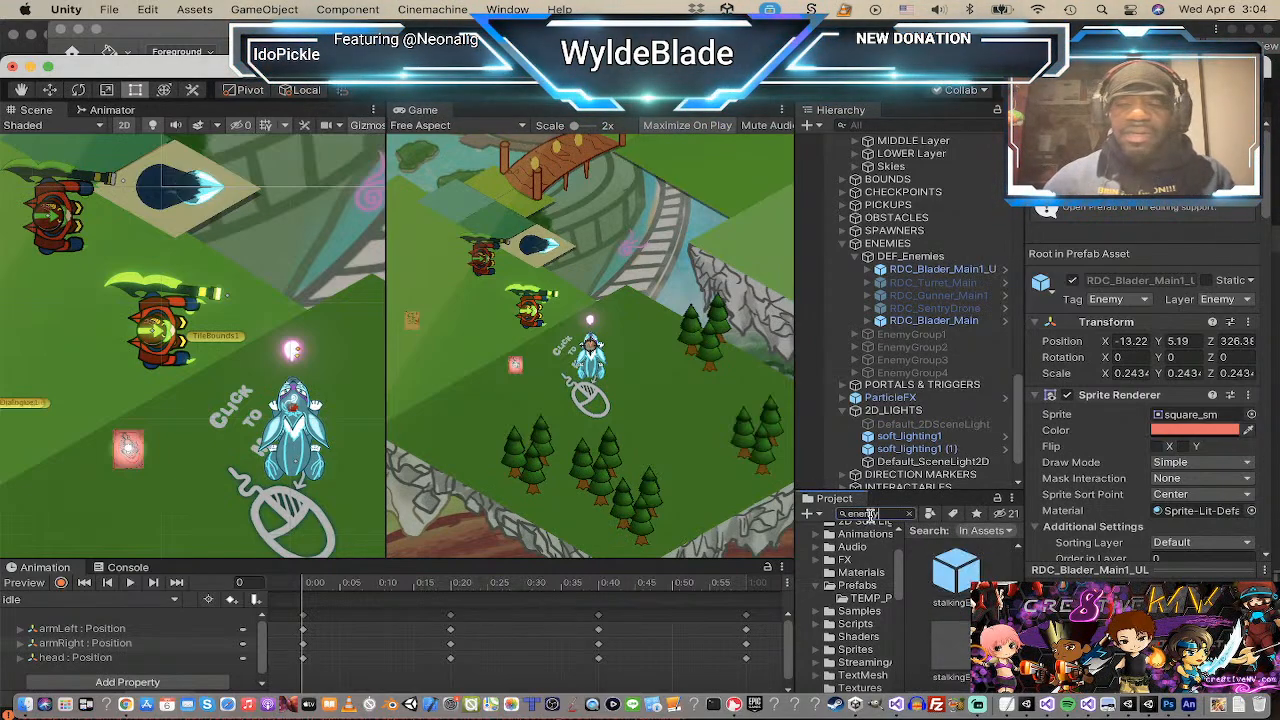
scroll(968, 567, up, 5)
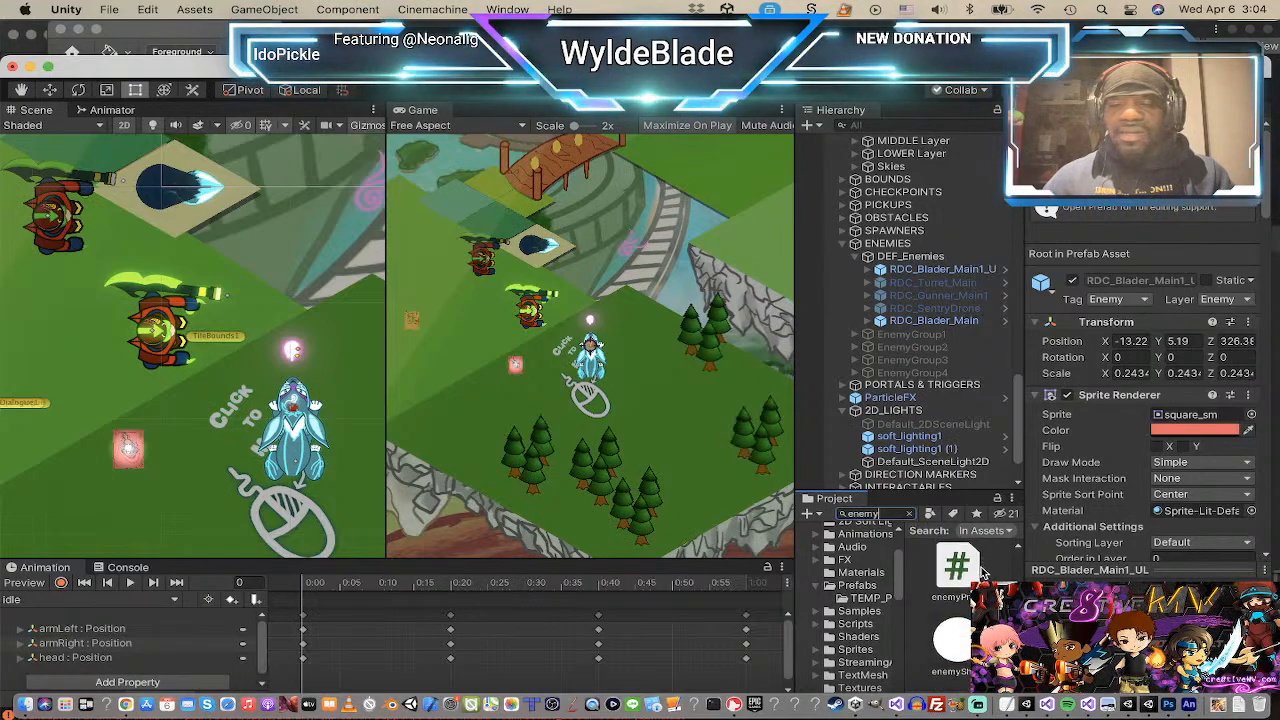
click(952, 632)
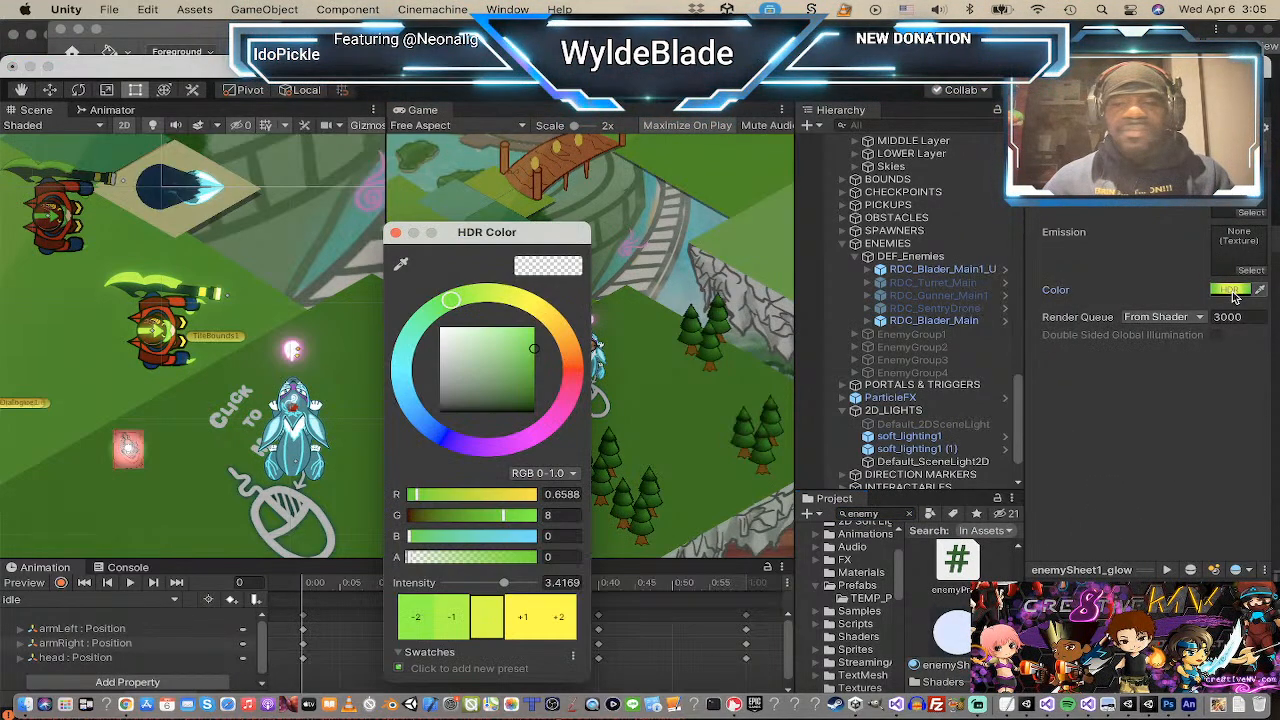
click(1232, 289)
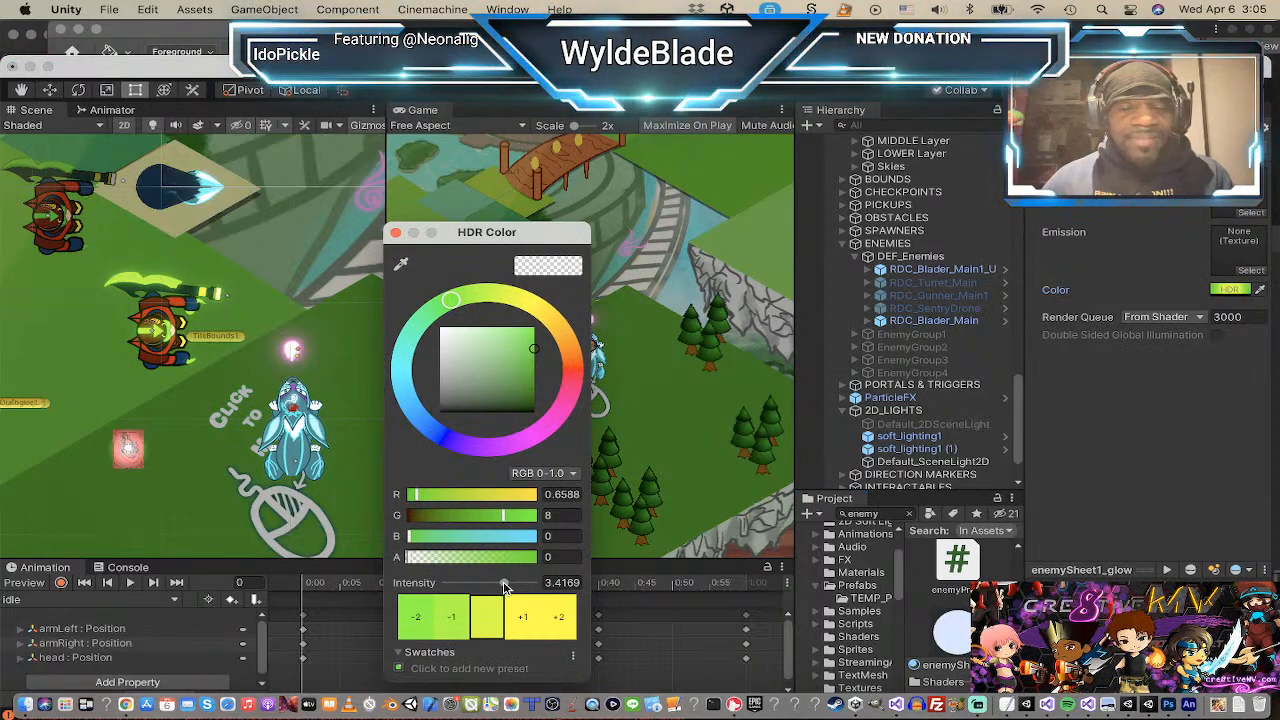
drag(505, 583, 501, 587)
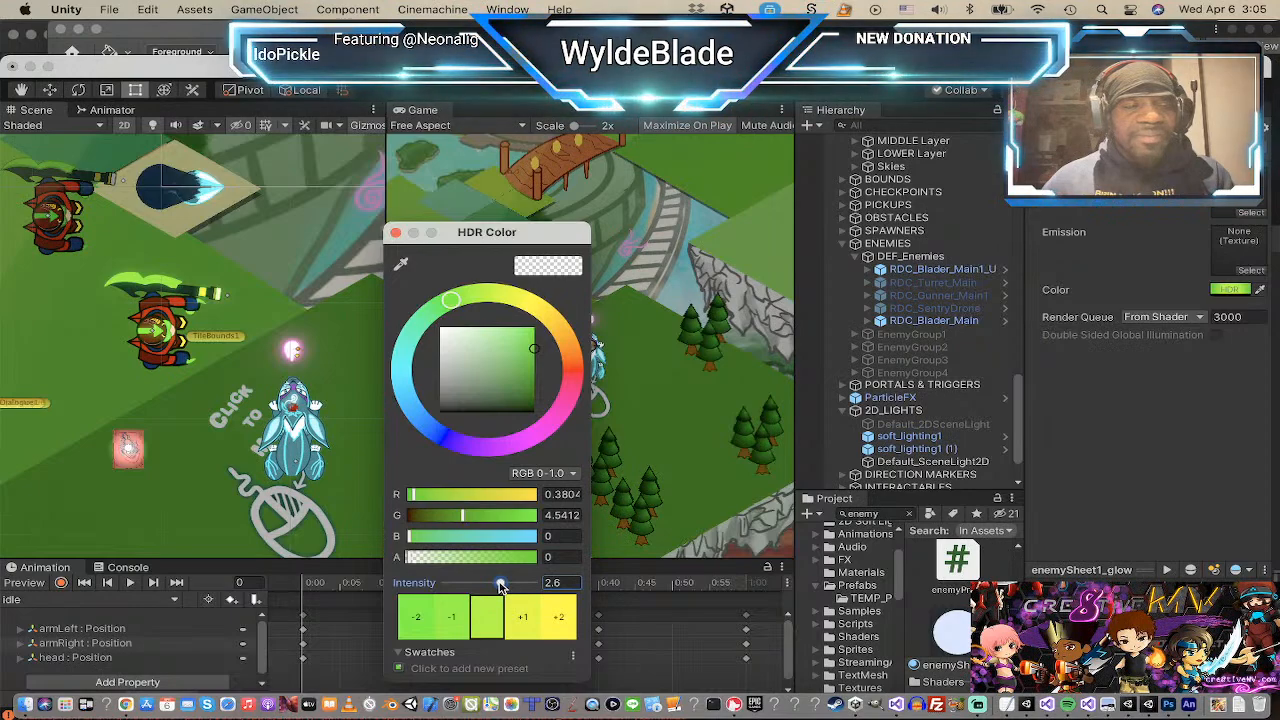
drag(501, 586, 496, 584)
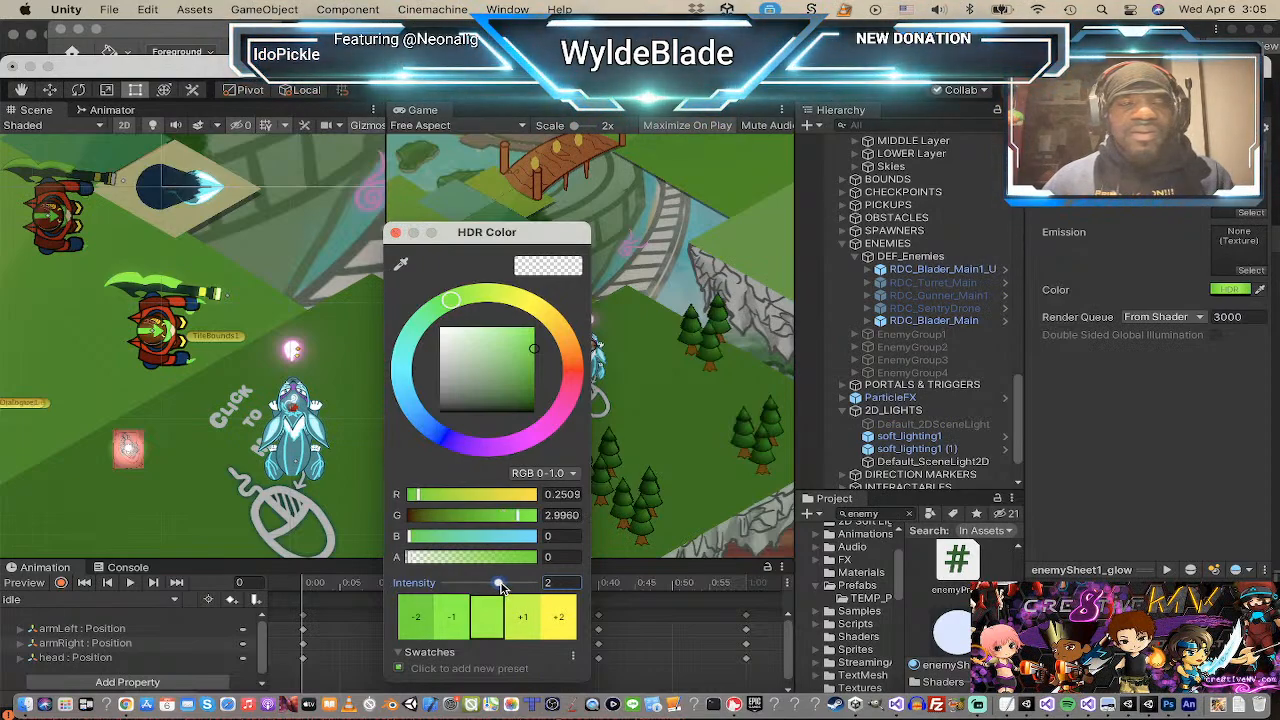
drag(498, 586, 499, 586)
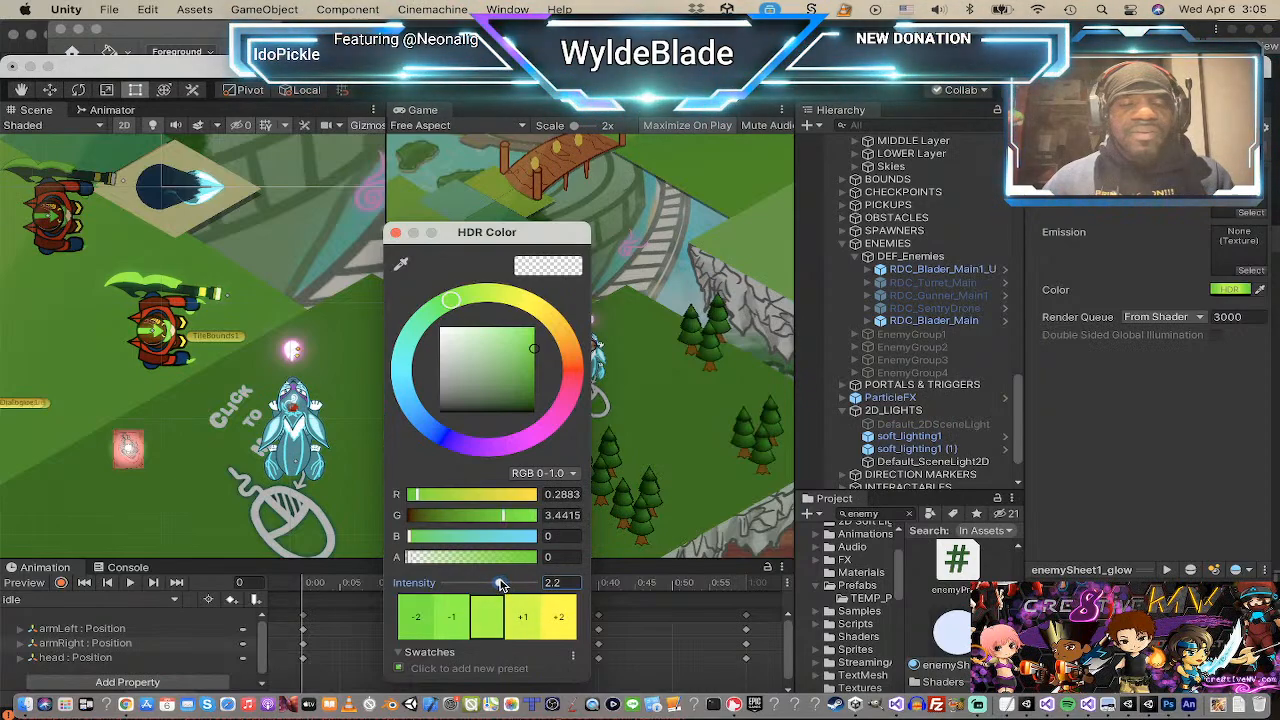
click(396, 233)
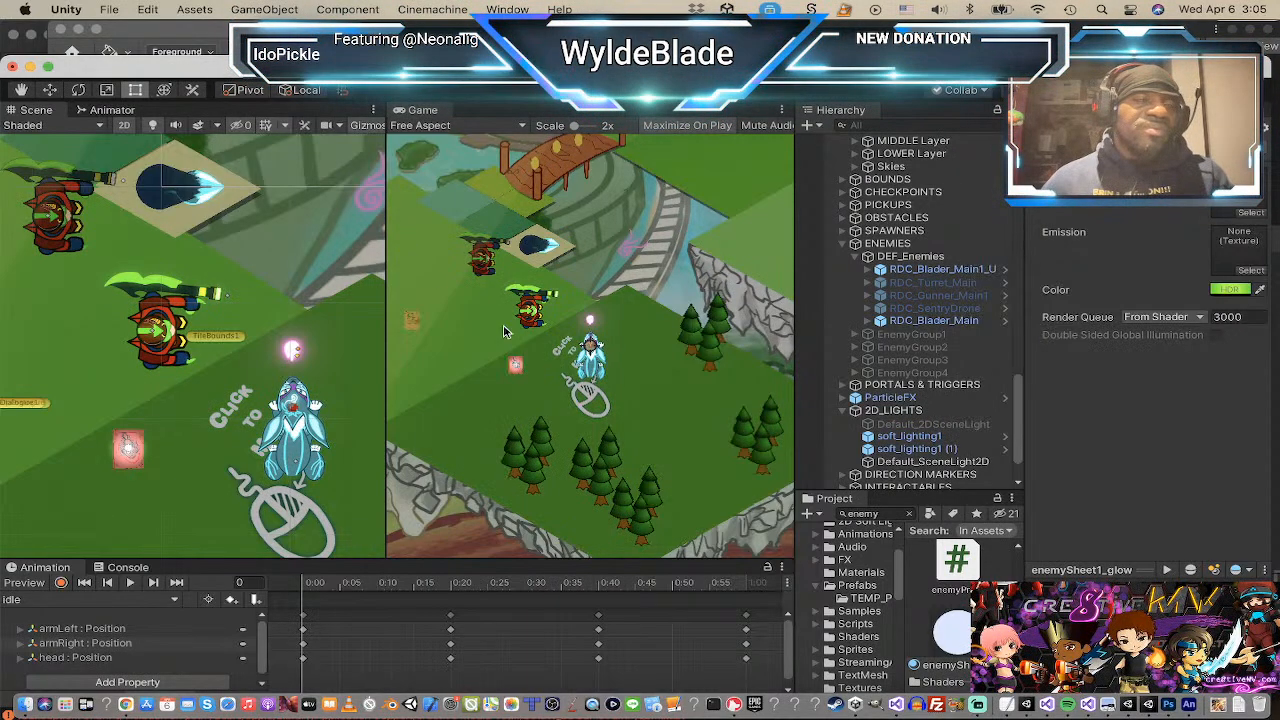
Step: Toggle Default_SceneLight2D off and on to compare the scene lighting, and view more of the level around the enemies
click(930, 461)
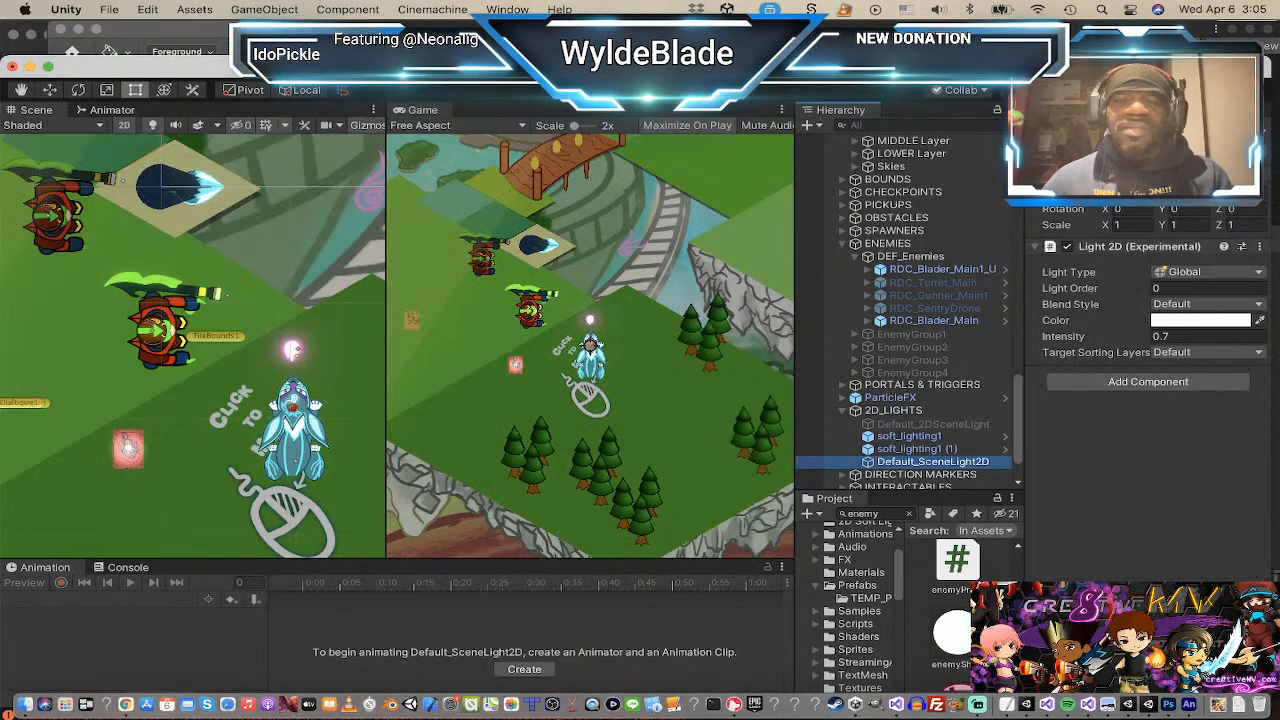
click(1067, 134)
click(1067, 134)
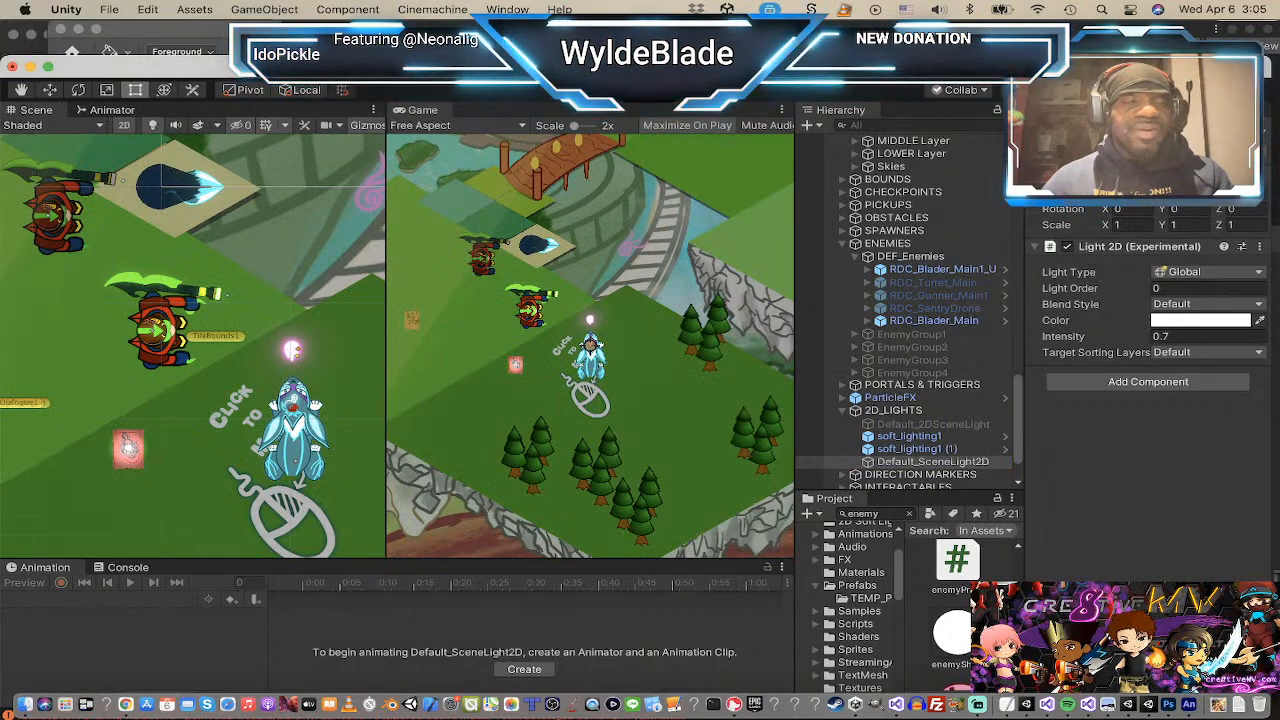
click(1067, 134)
click(1067, 134)
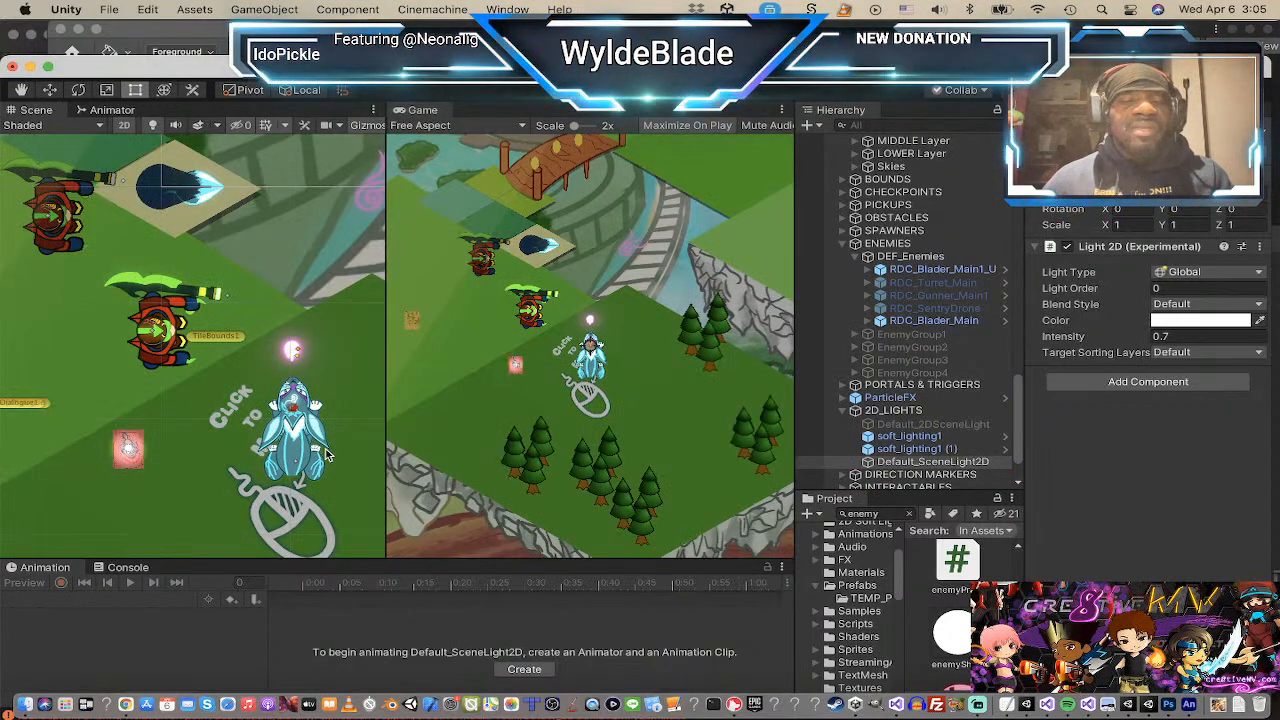
scroll(225, 421, down, 3)
scroll(225, 421, down, 3)
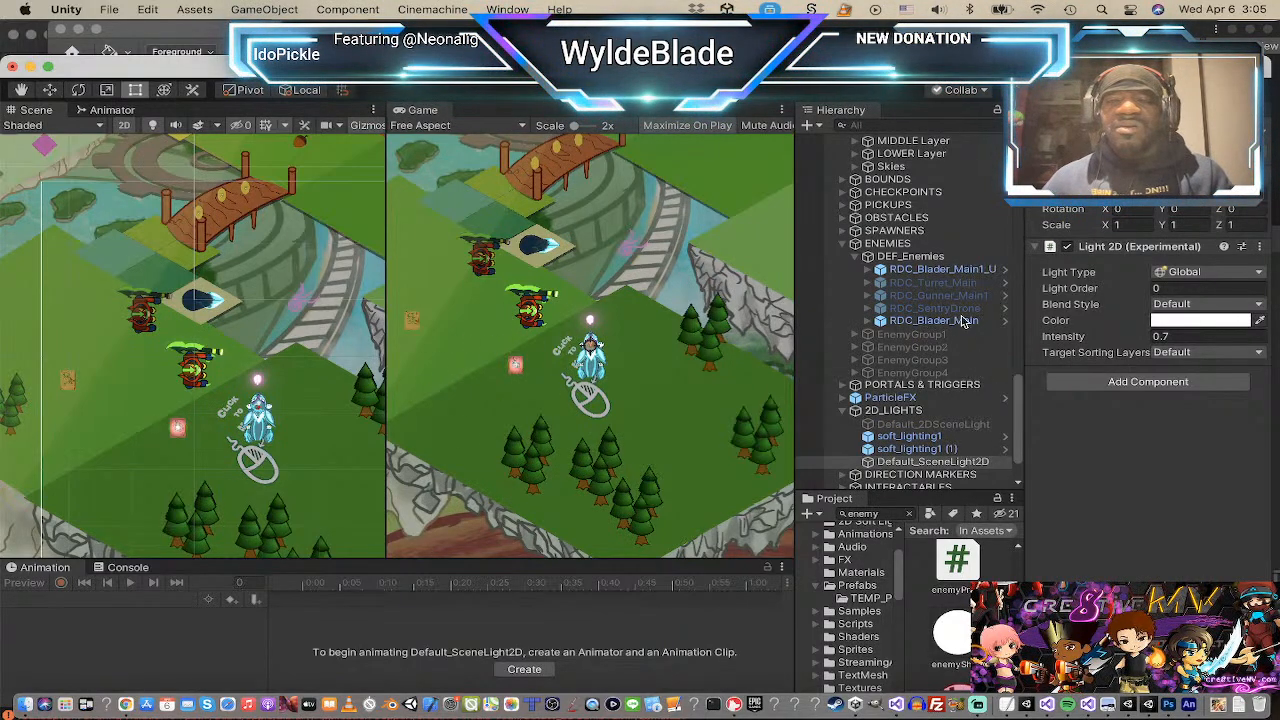
Step: Deactivate the RDC_Blader_Main1_UL enemy under DEF_Enemies so that only the glowing RDC_Blader_Main stays active
click(946, 270)
click(950, 336)
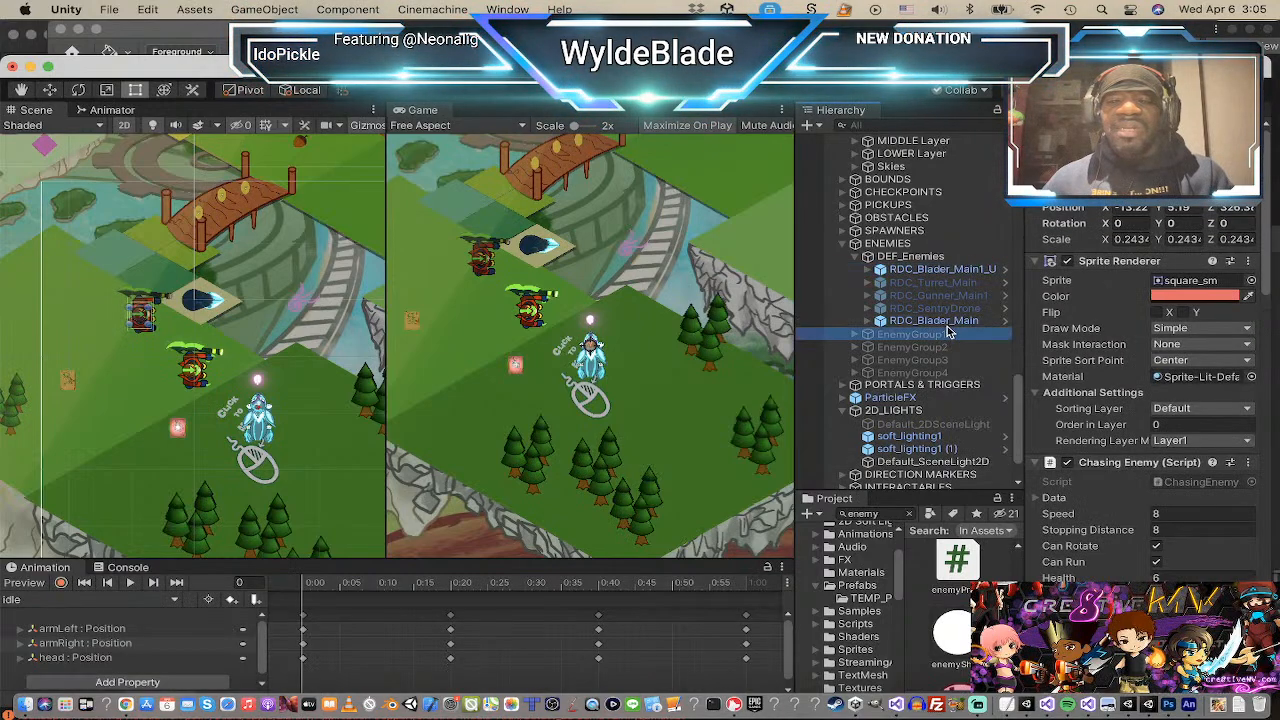
click(946, 270)
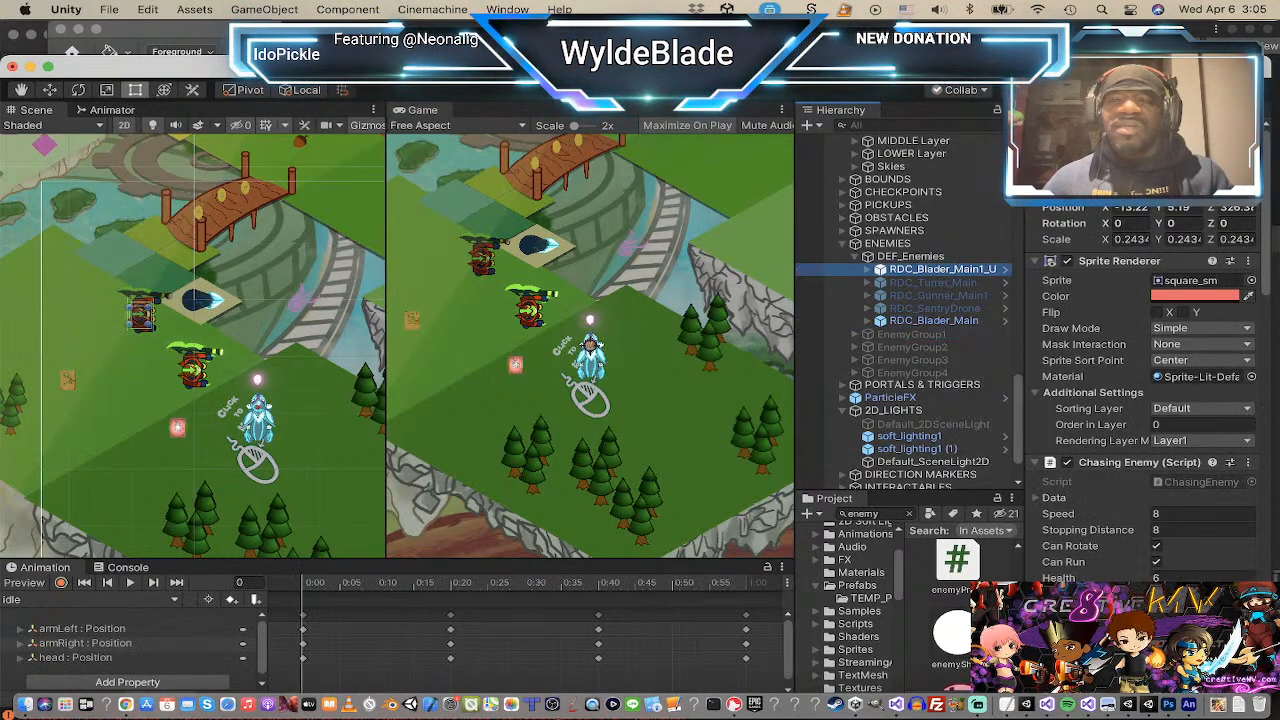
click(1046, 150)
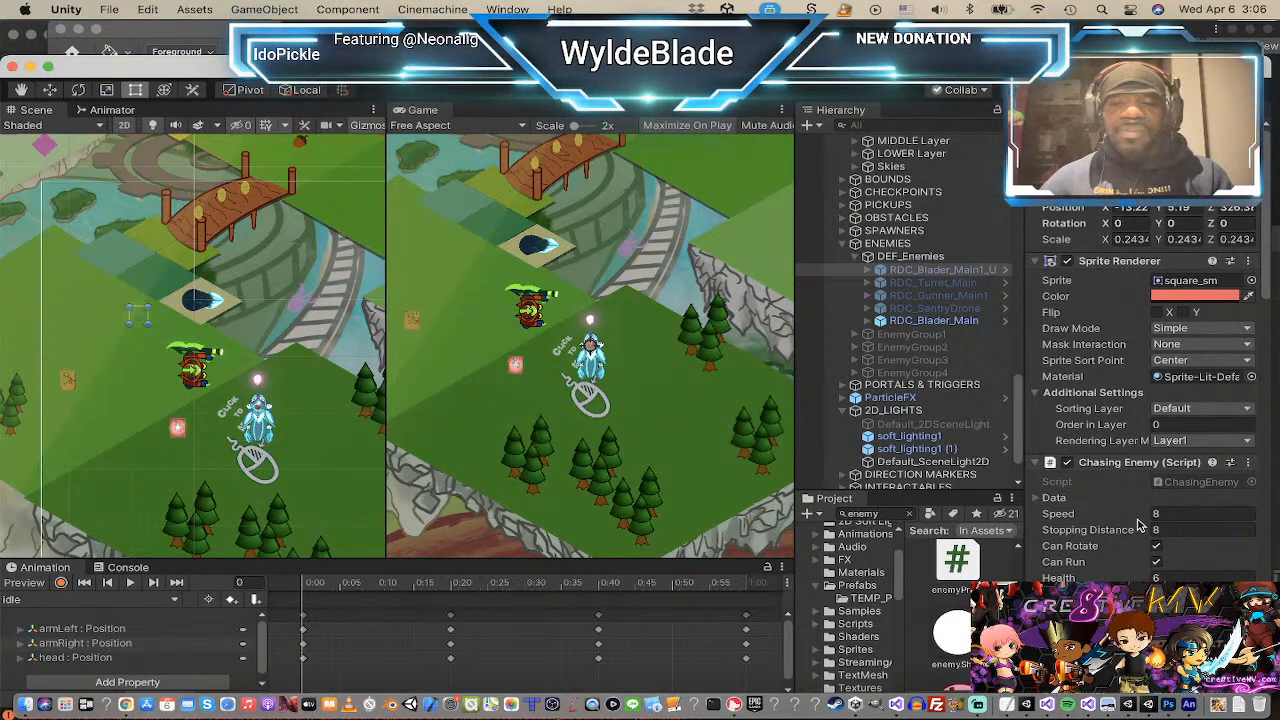
Step: Clear the previous project search and search the assets for "enemyproject"
click(908, 515)
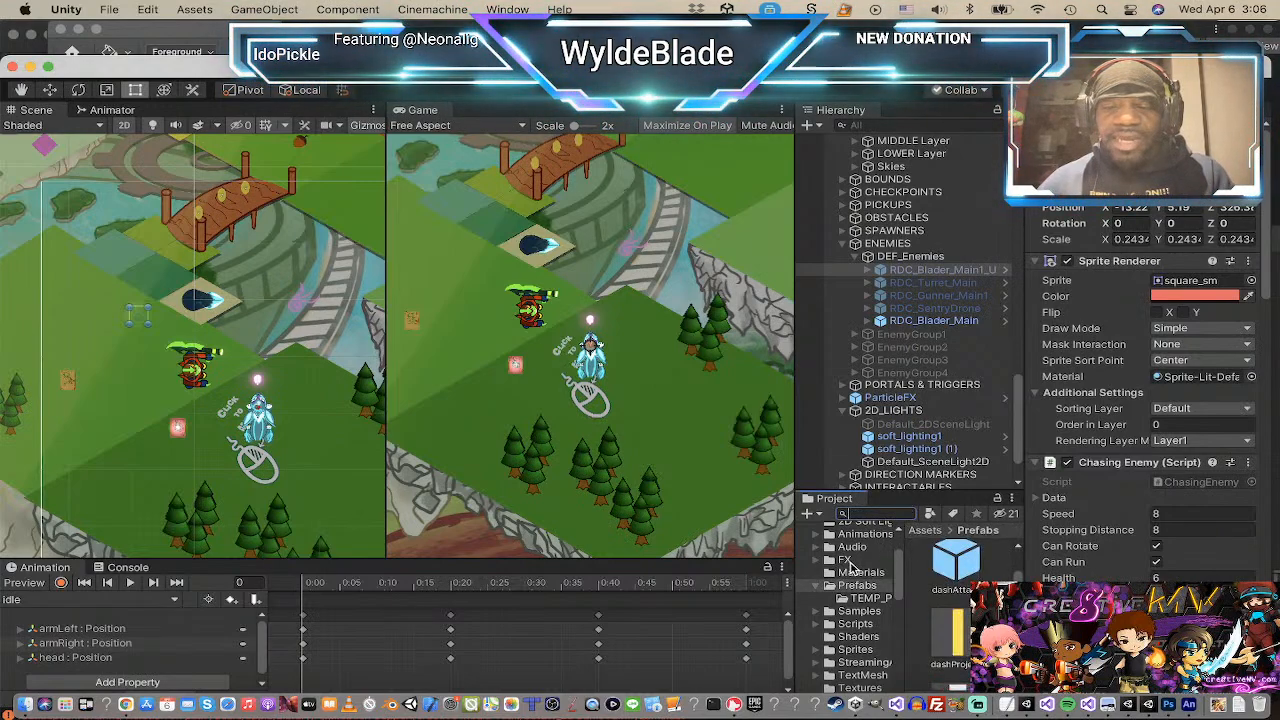
scroll(852, 567, down, 3)
scroll(852, 567, up, 4)
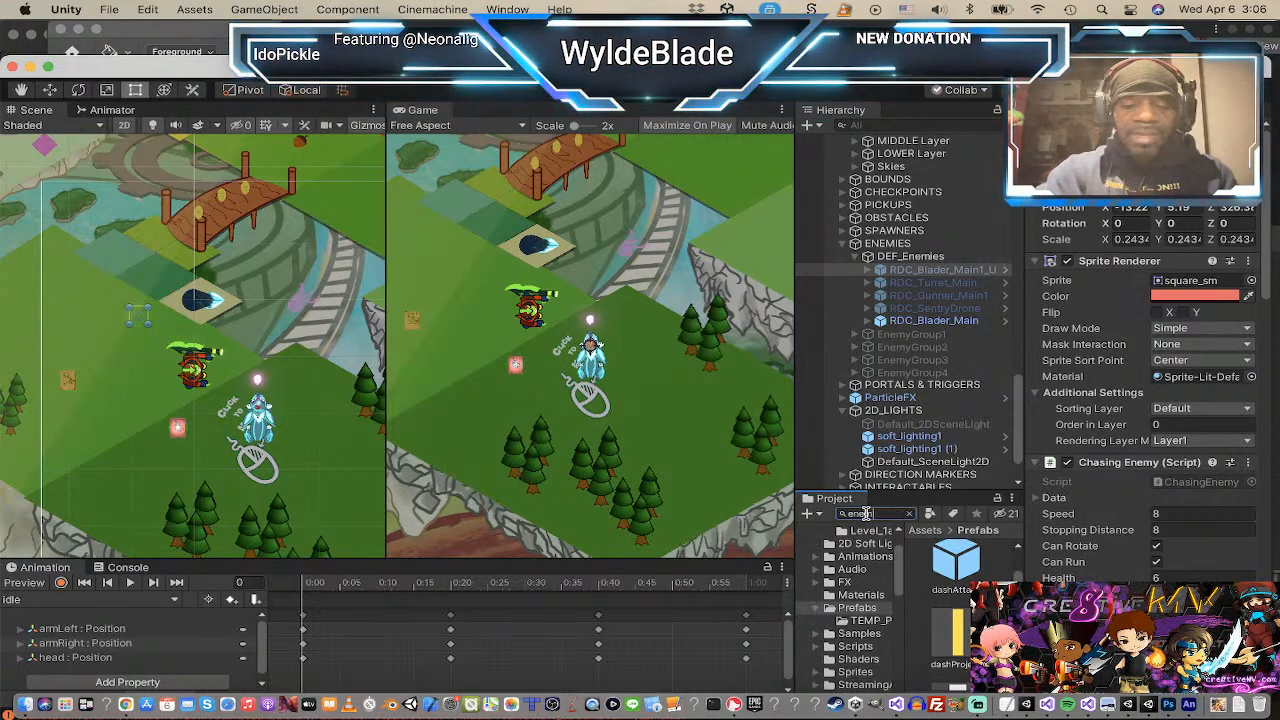
text(enemypro)
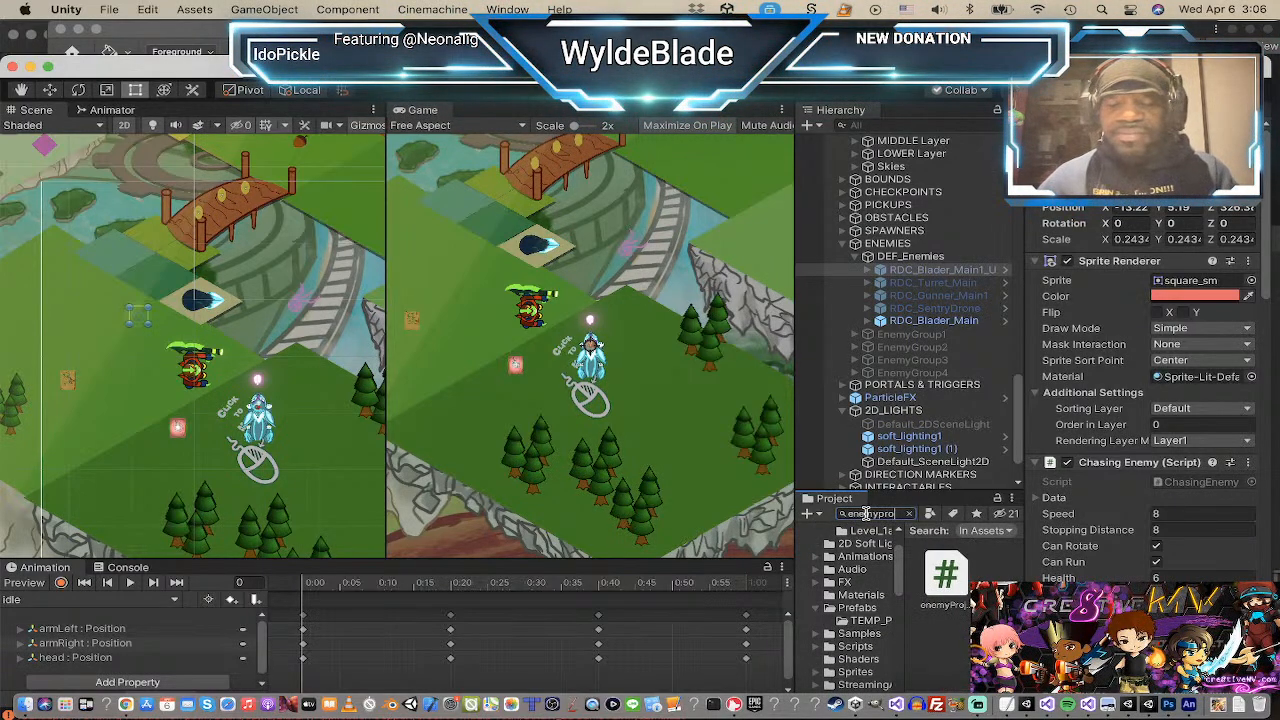
scroll(857, 598, up, 3)
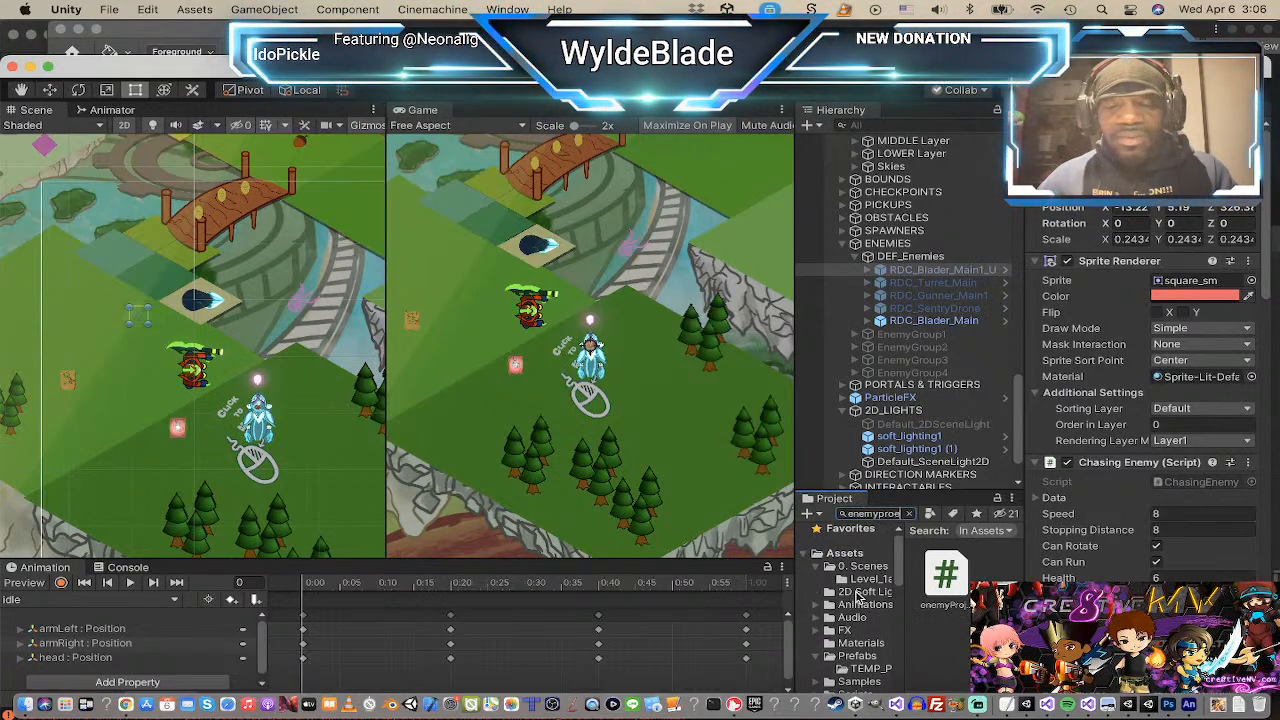
key(BackSpace)
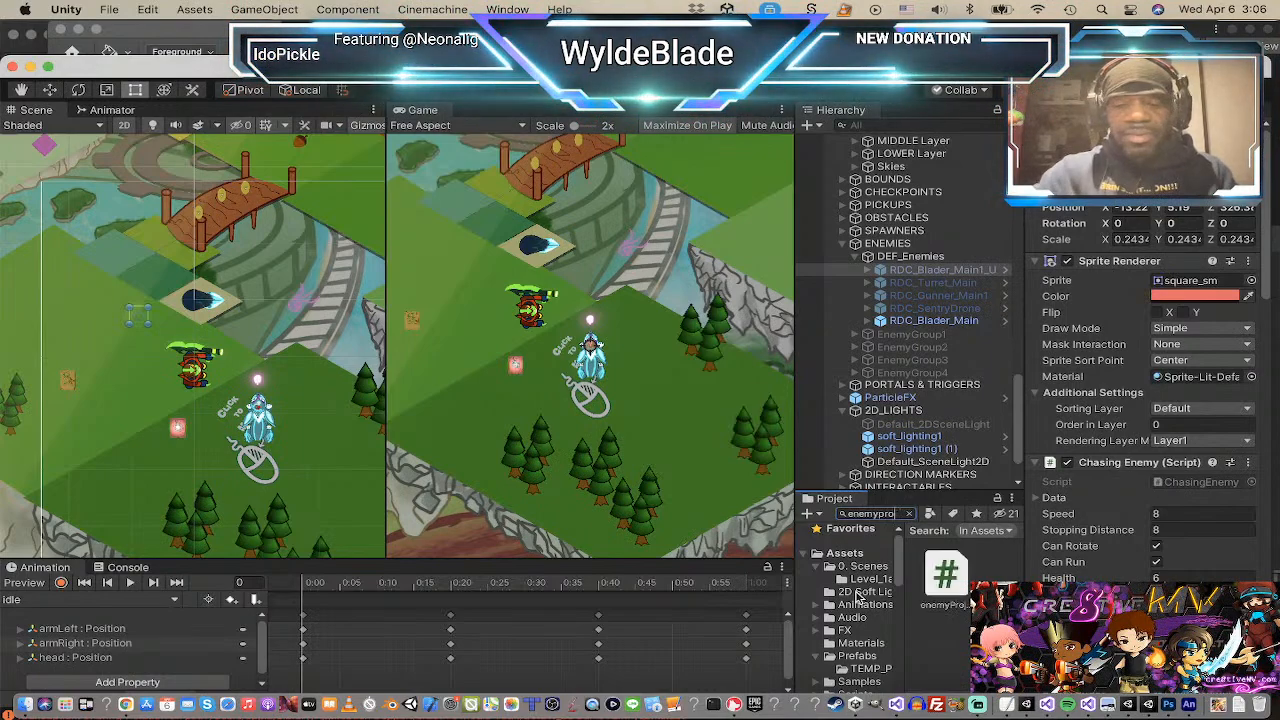
text(jec)
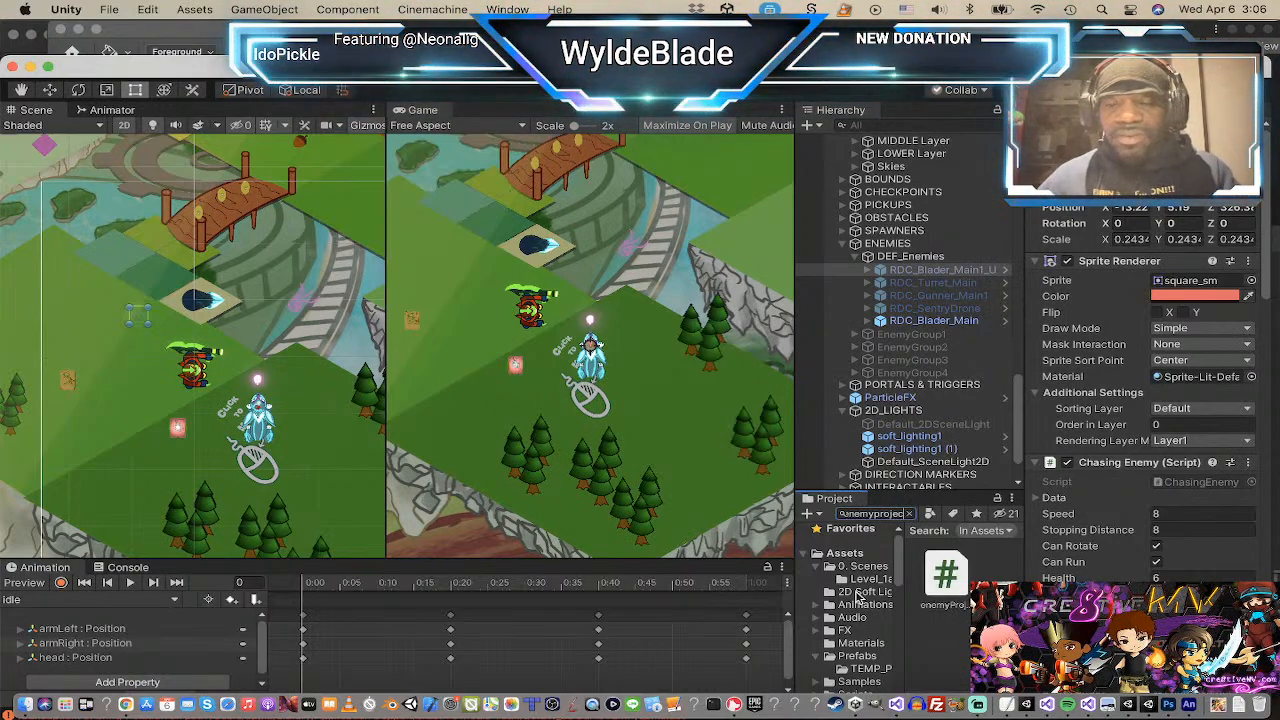
text(t)
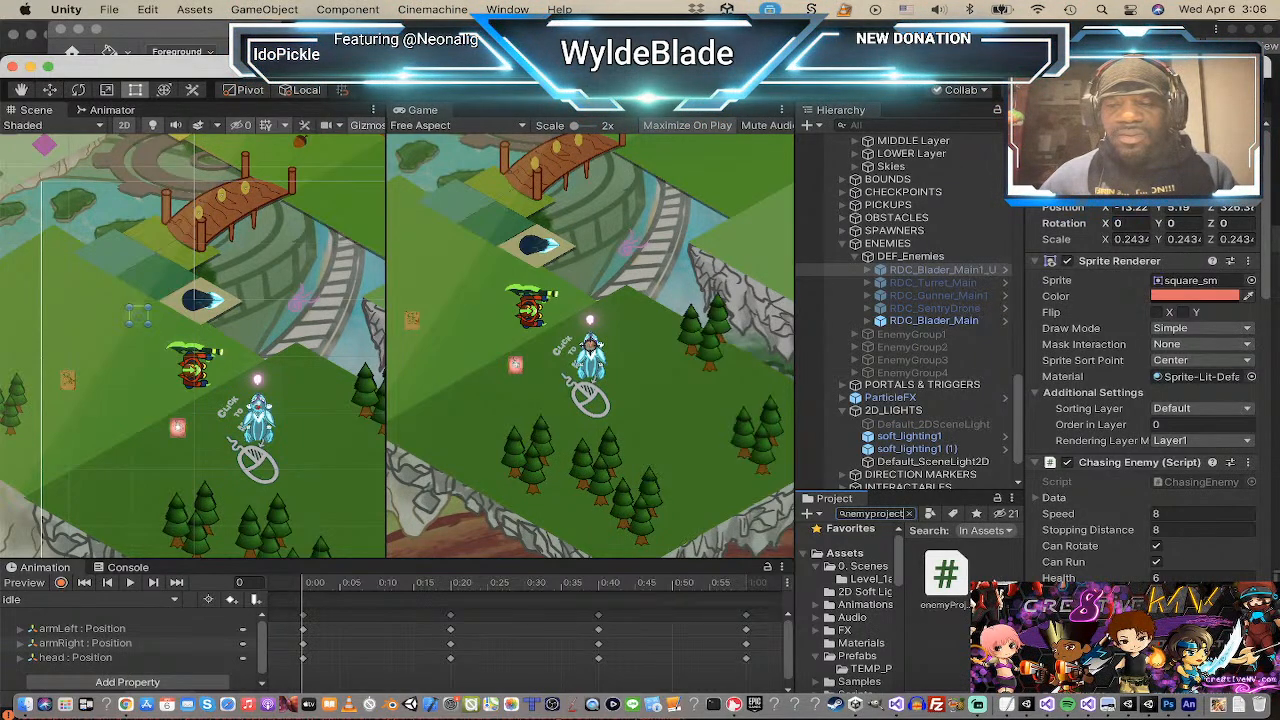
scroll(853, 634, down, 2)
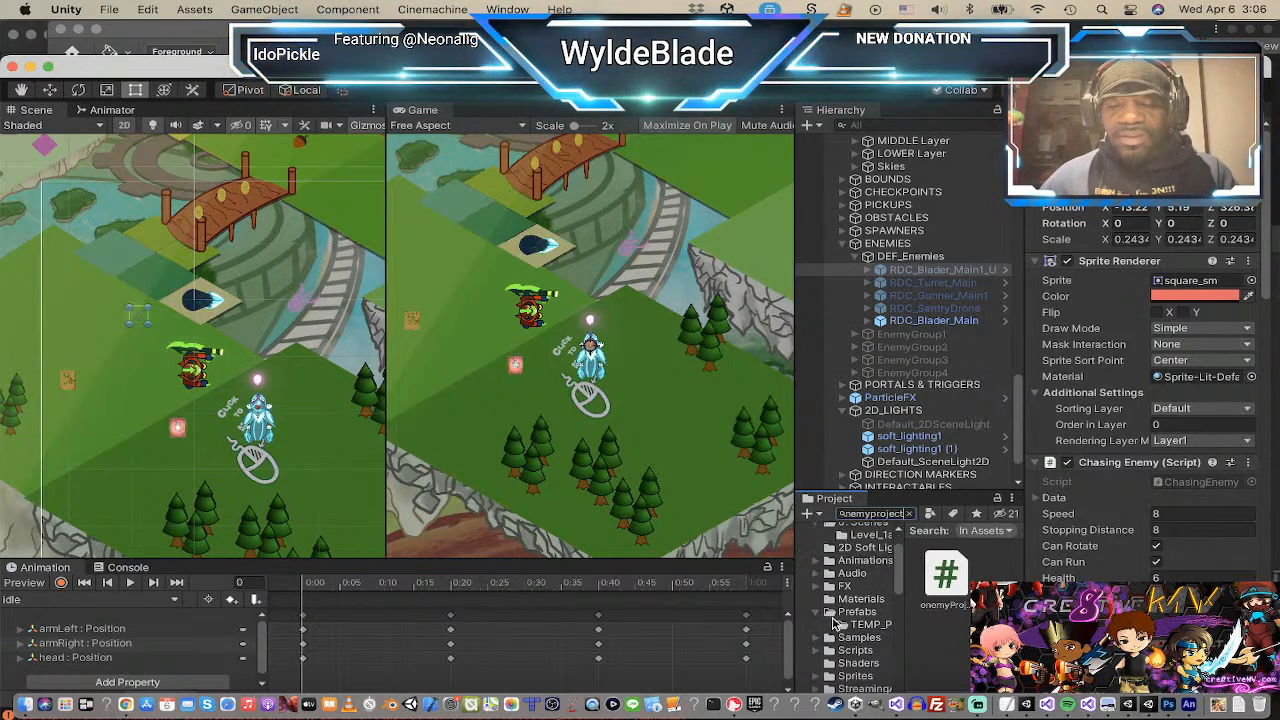
Step: Look through the Prefabs folder for the enemy projectile prefabs
click(848, 612)
scroll(955, 615, down, 5)
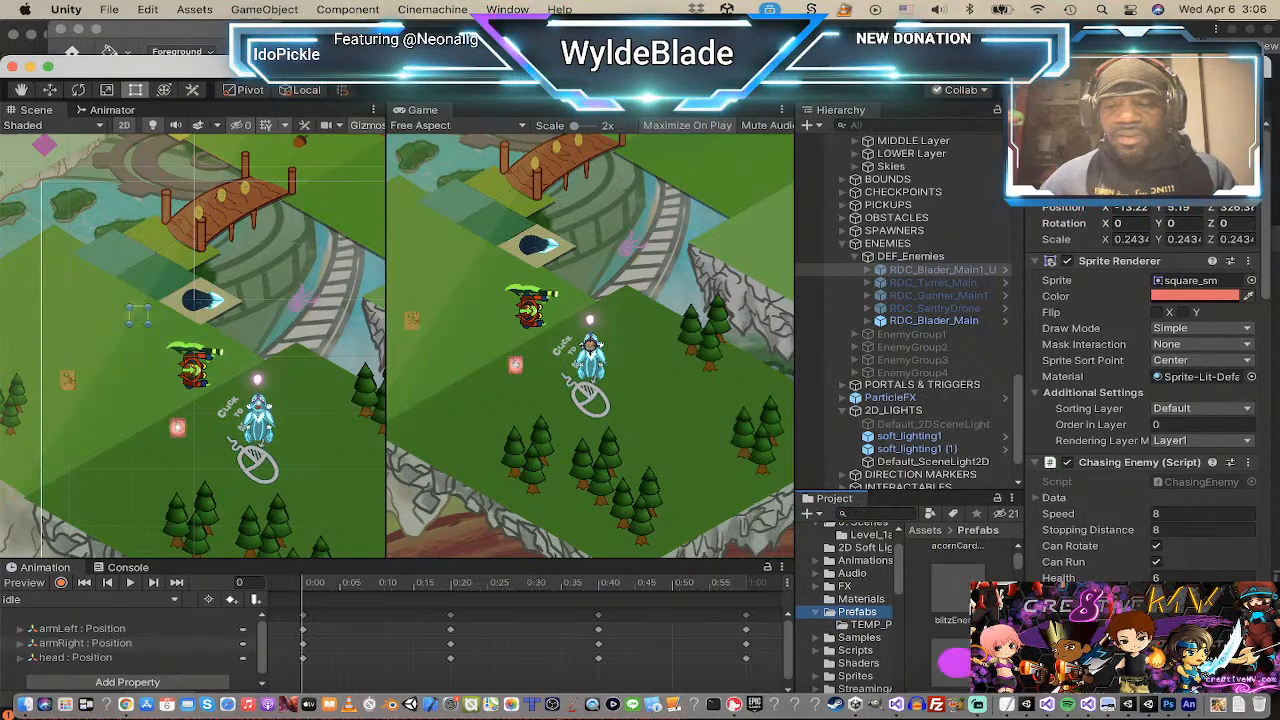
scroll(955, 615, down, 5)
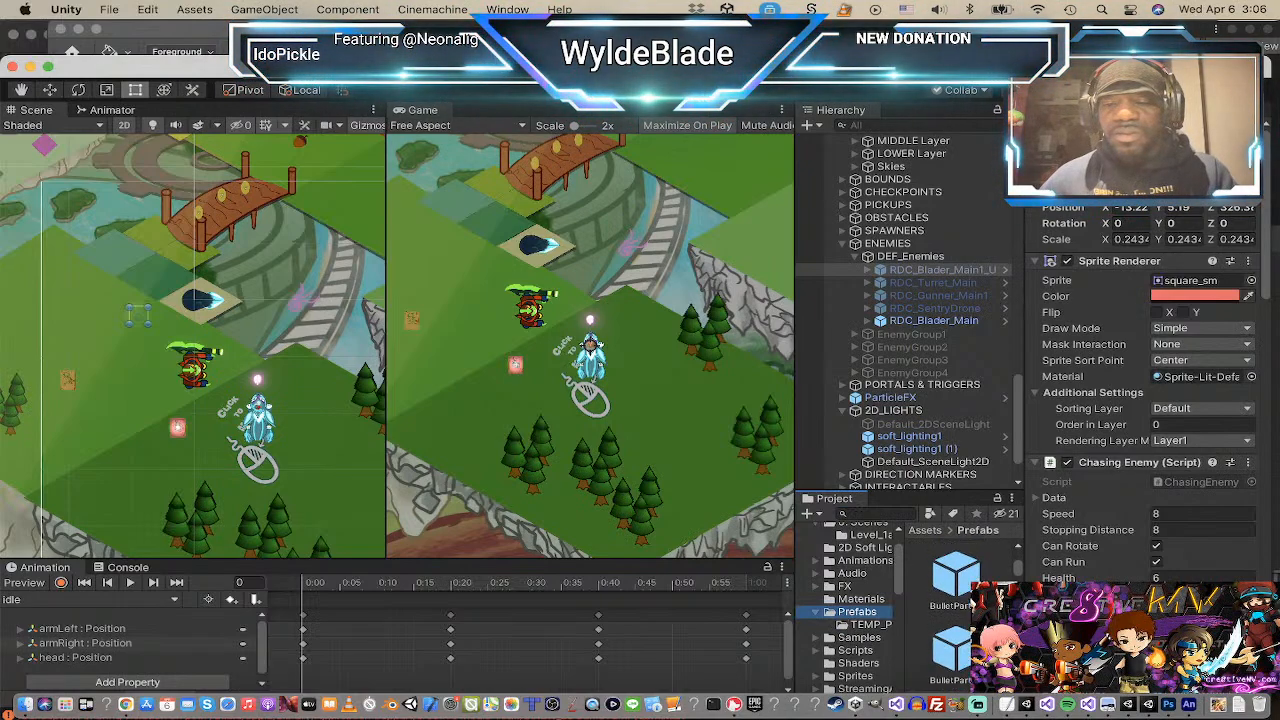
scroll(955, 615, down, 3)
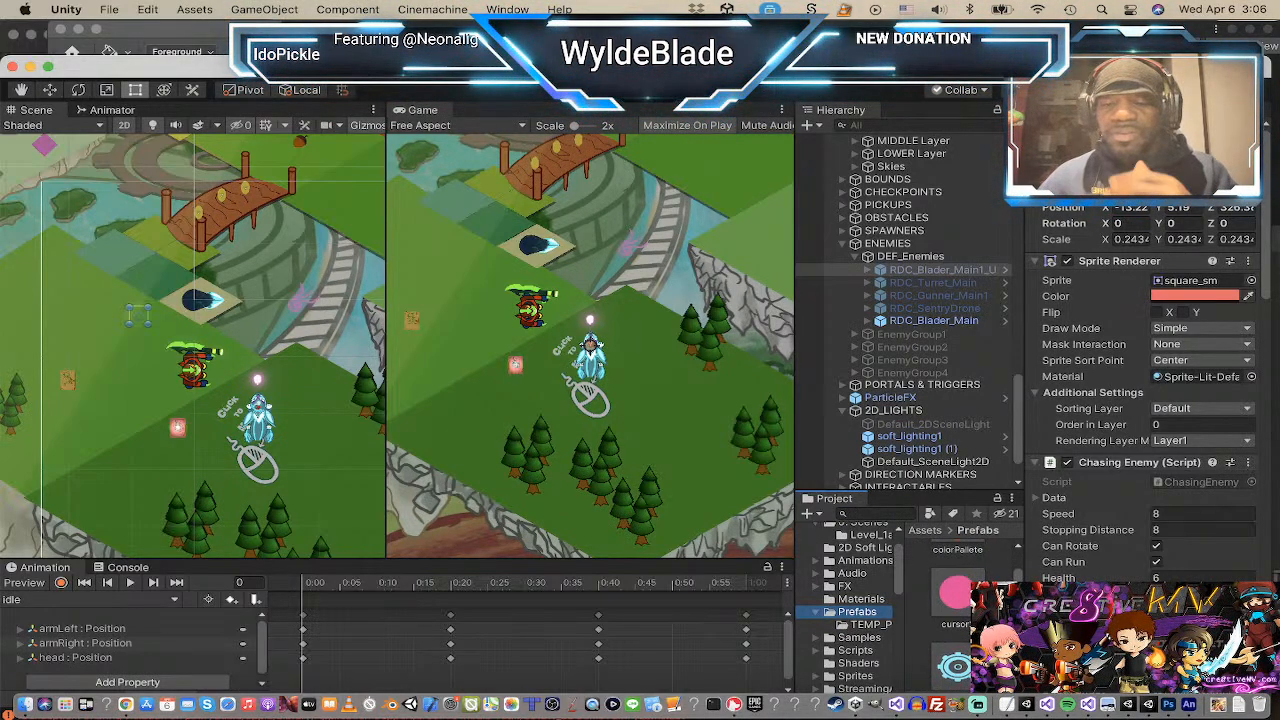
Step: Search the project for "enemy" and place the enemy_projectile1 and enemy_projectile1_TEMP prefabs in the scene beside the player character
click(886, 516)
text(enemy)
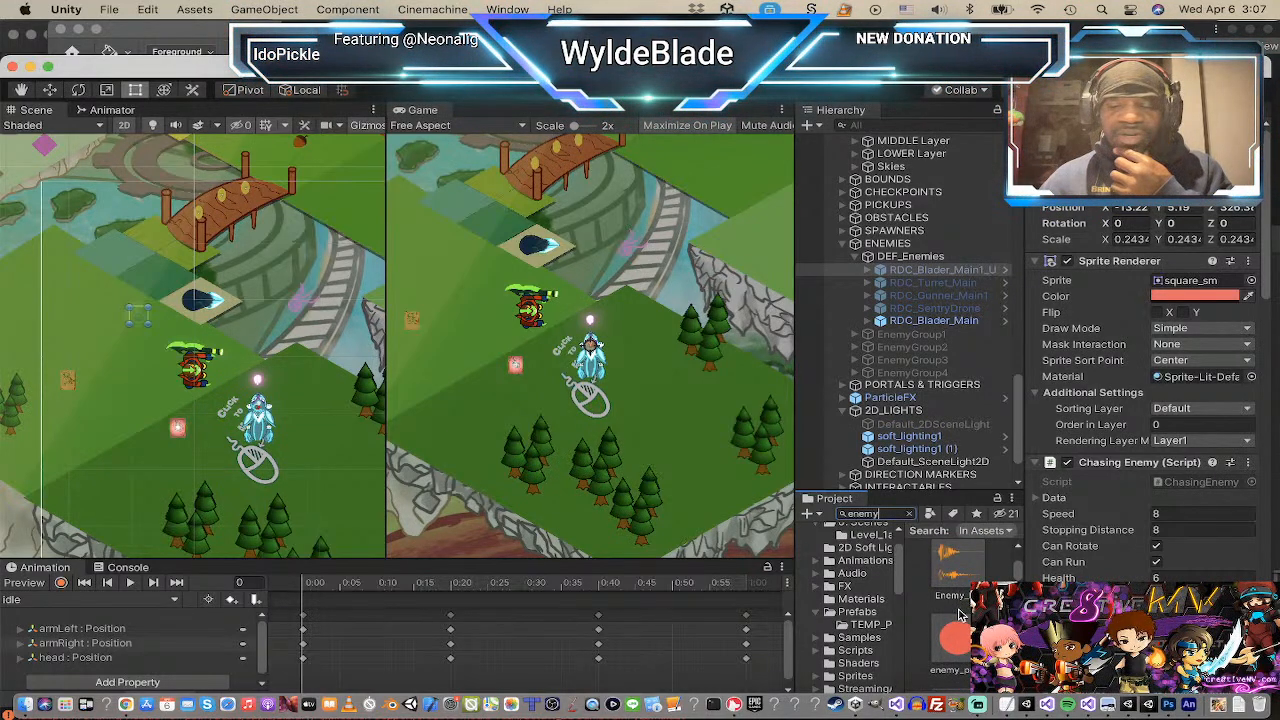
click(957, 638)
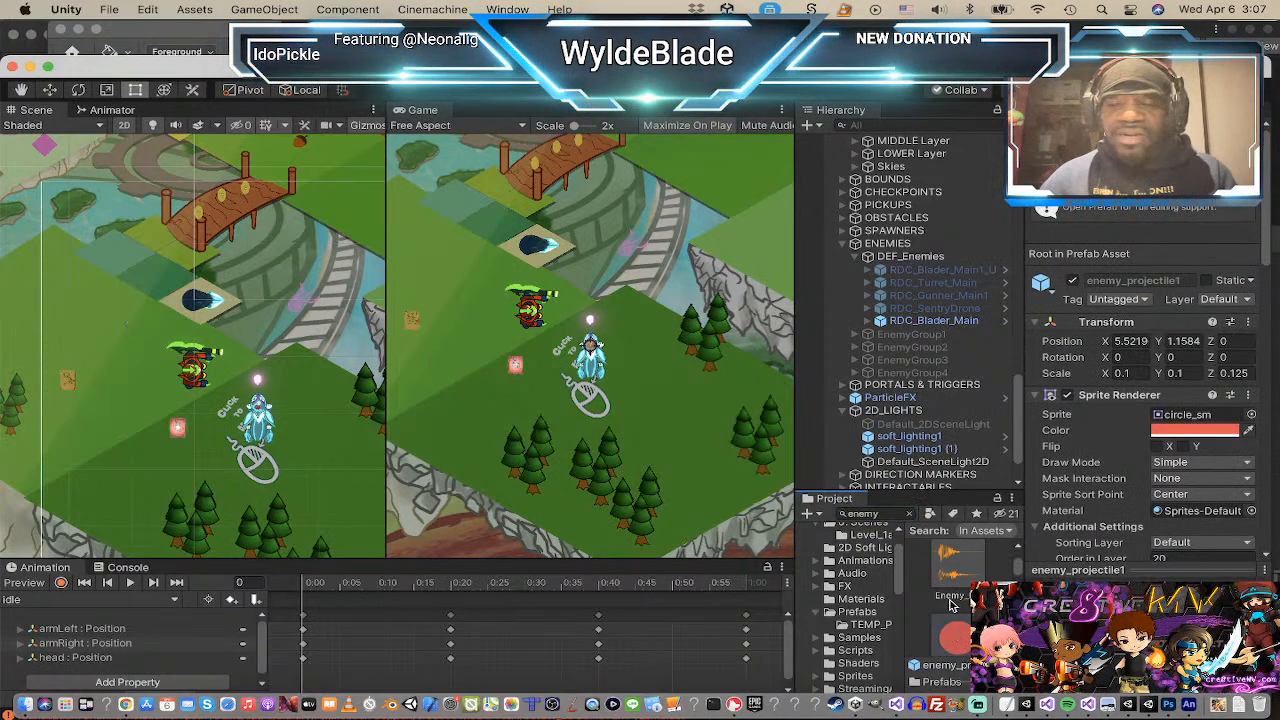
scroll(953, 606, down, 2)
drag(958, 576, 326, 465)
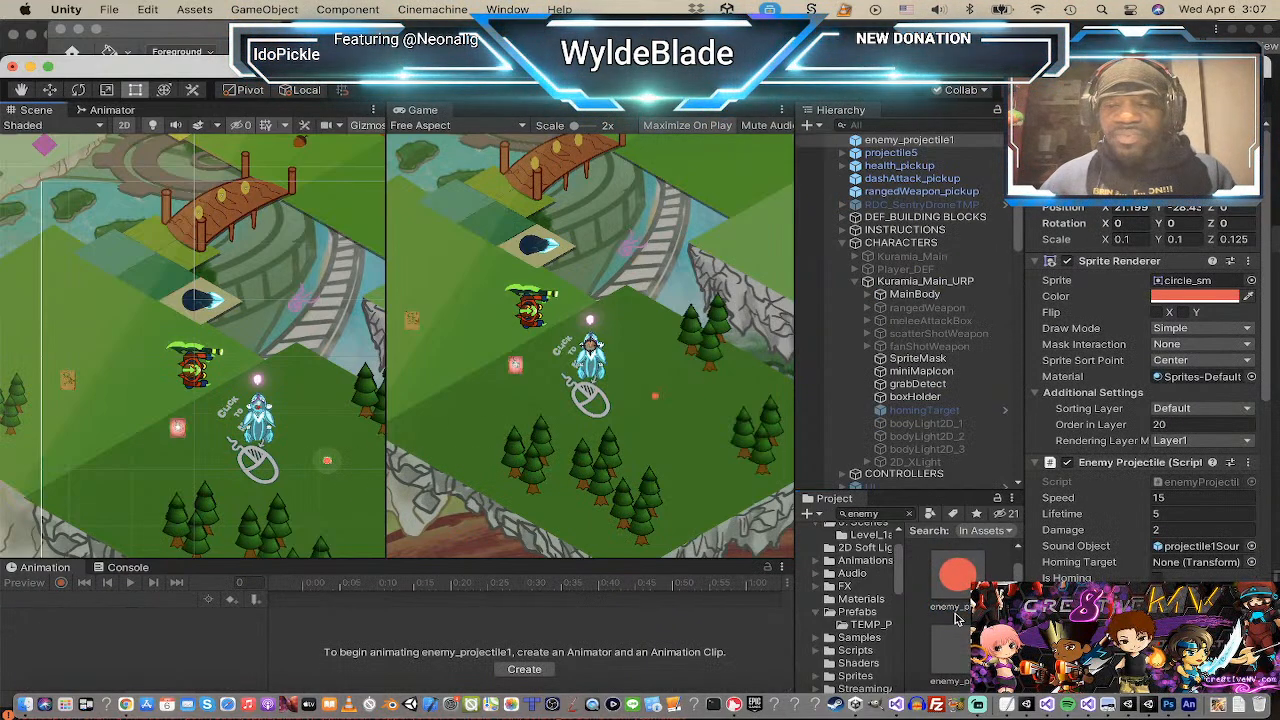
scroll(962, 608, down, 2)
drag(962, 608, 338, 498)
Step: Try placing the green enemy_projectile1_TEMP2 prefab beside the player character, and undo the placement
scroll(990, 620, down, 2)
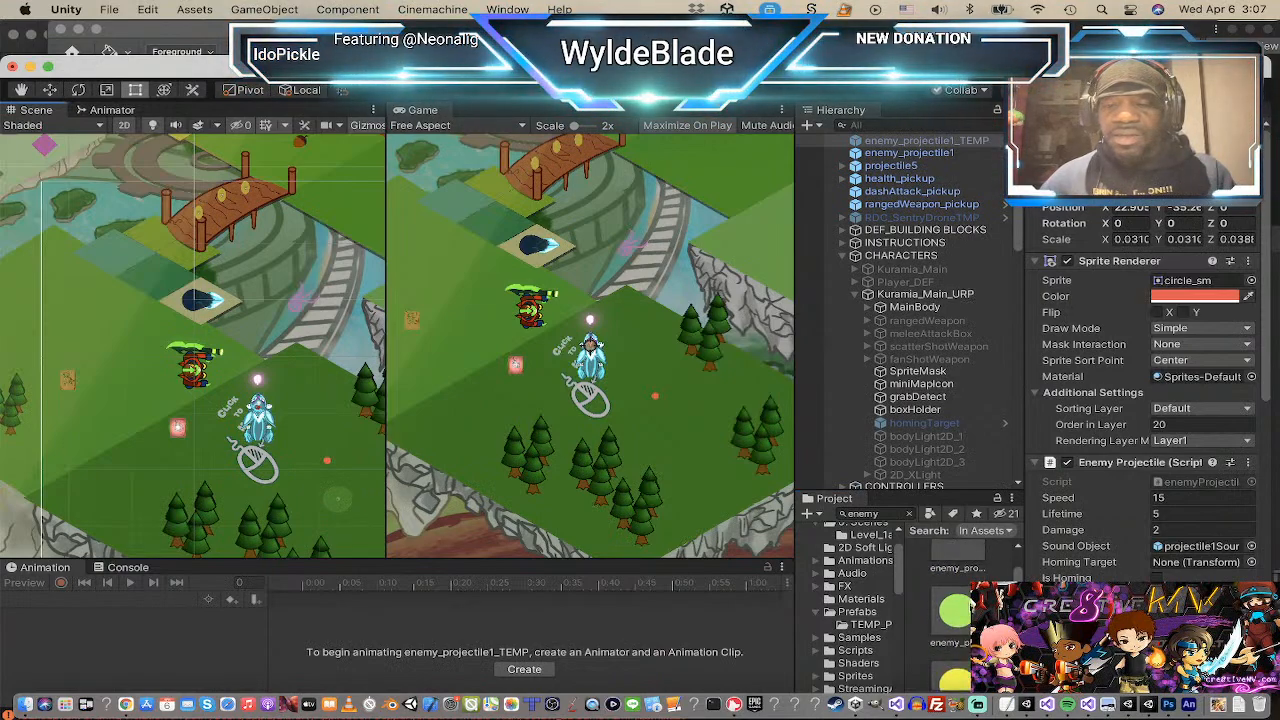
drag(970, 605, 336, 449)
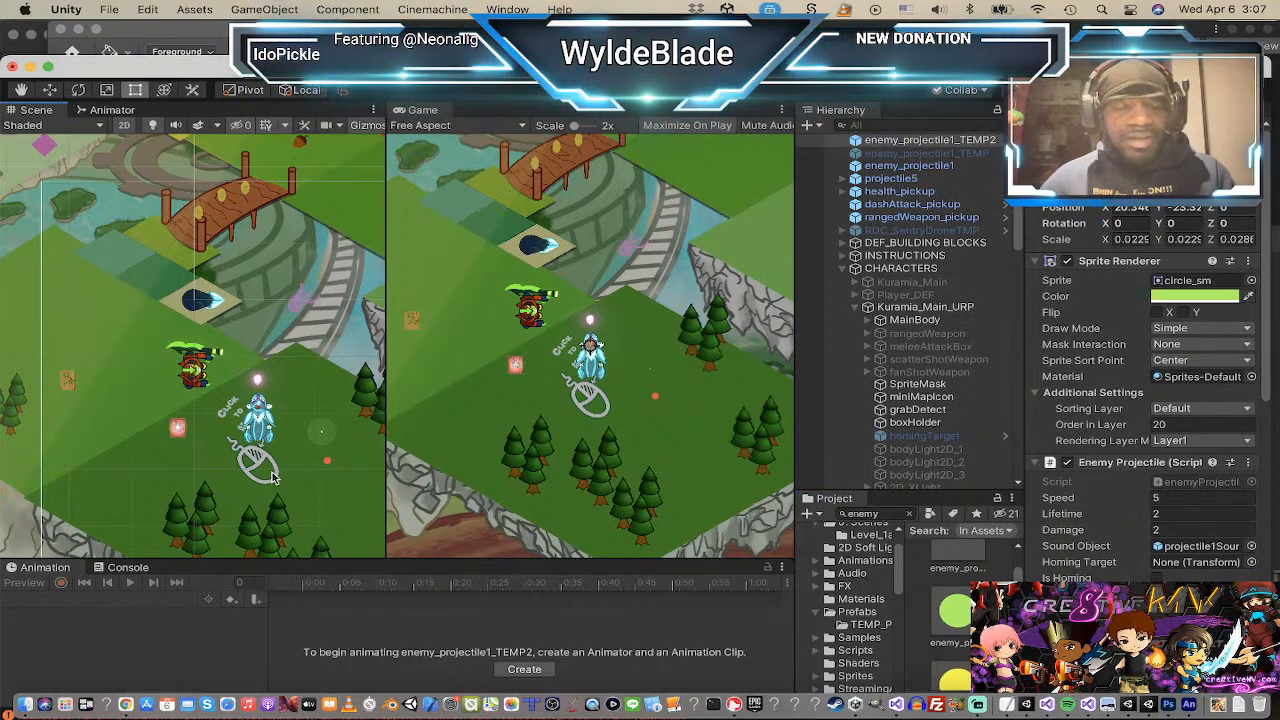
key(super+z)
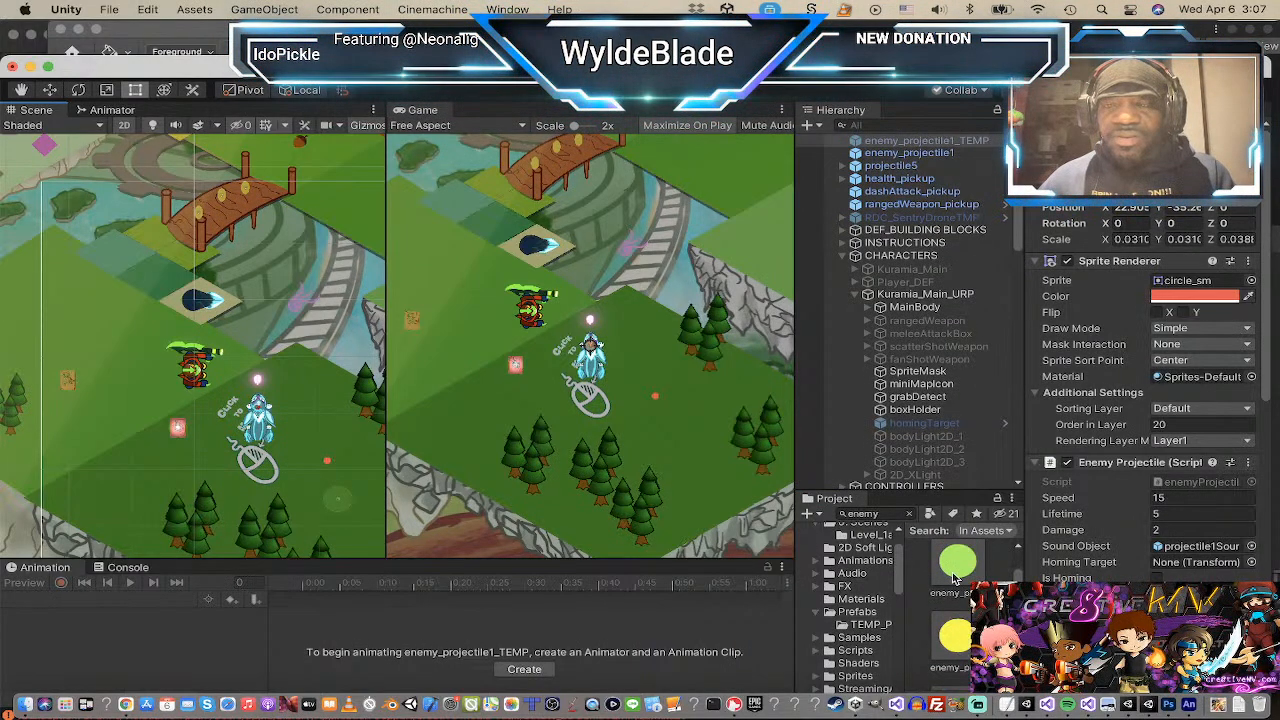
Step: Check the remaining projectile prefabs and place enemy_projectile2 and enemy_projectile3 in the scene above and below enemy_projectile1
click(955, 576)
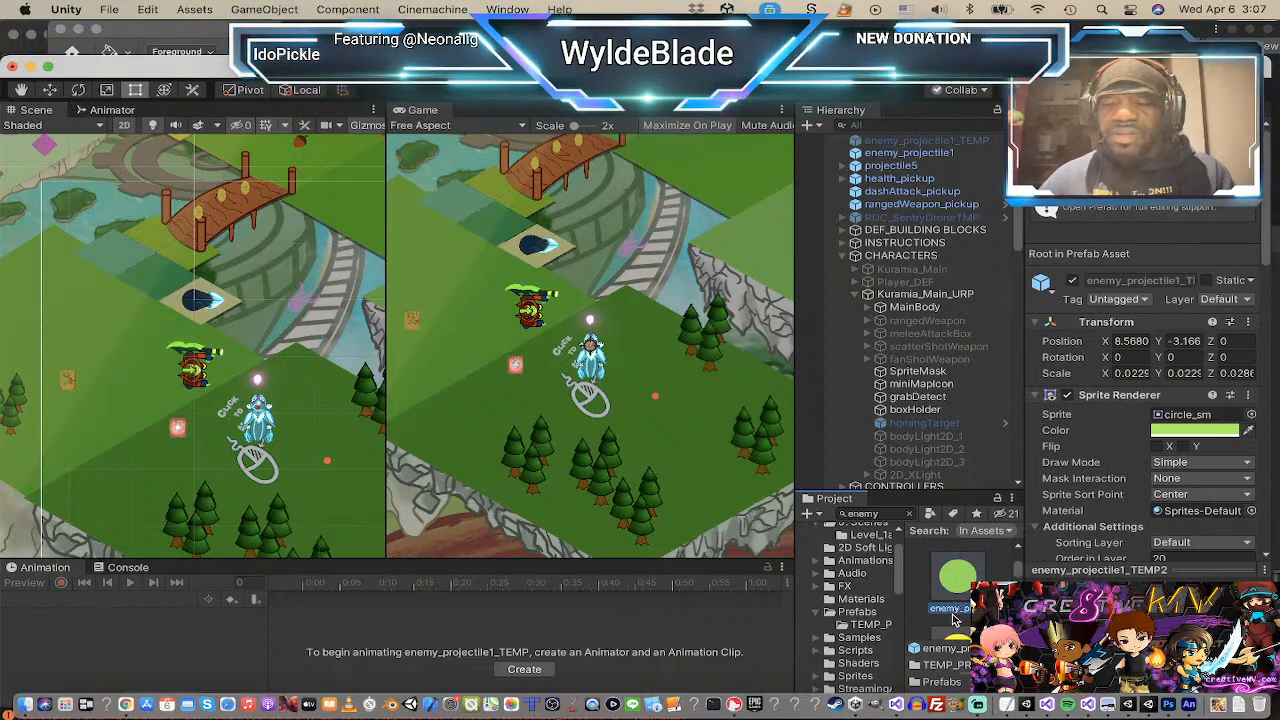
scroll(956, 632, down, 1)
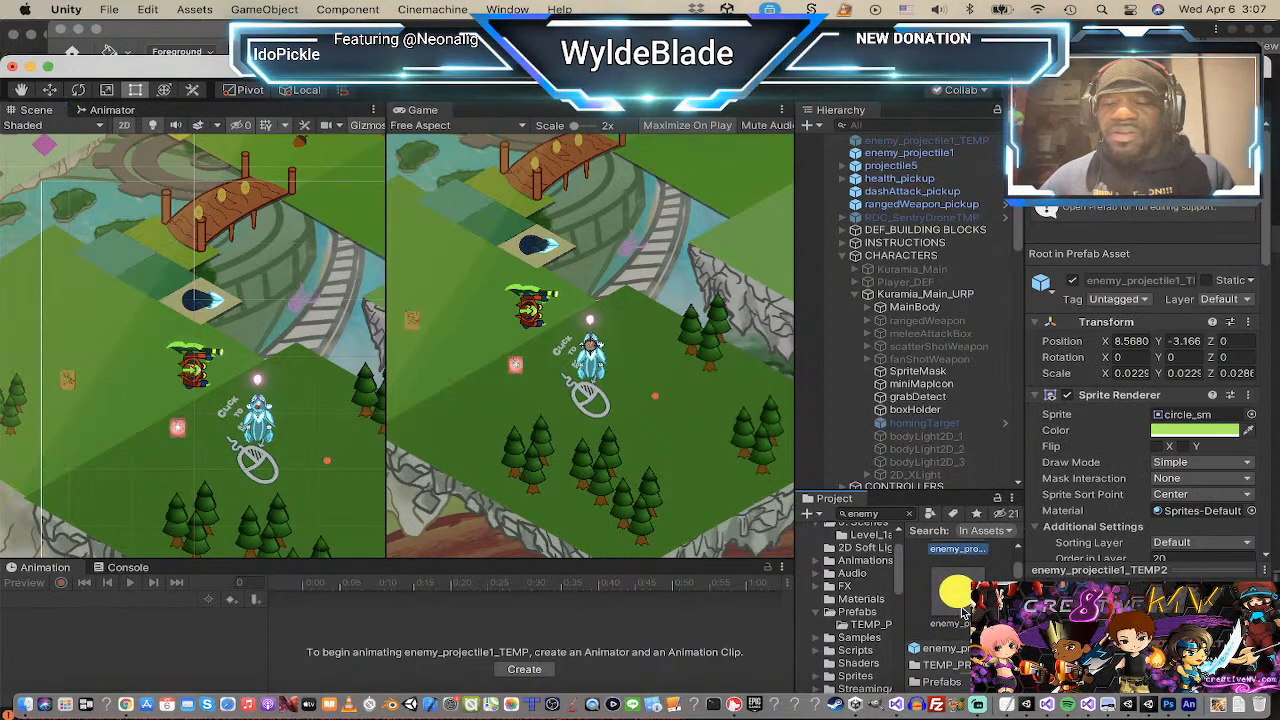
click(965, 602)
scroll(965, 602, down, 2)
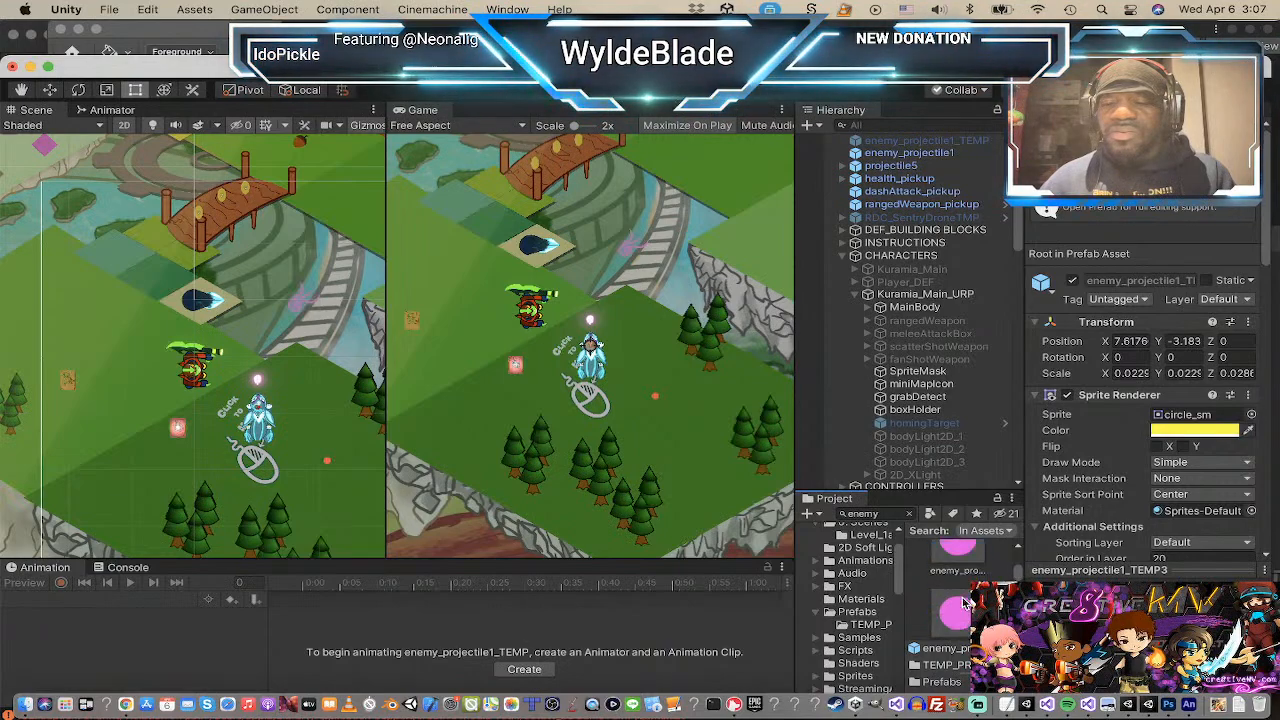
click(962, 557)
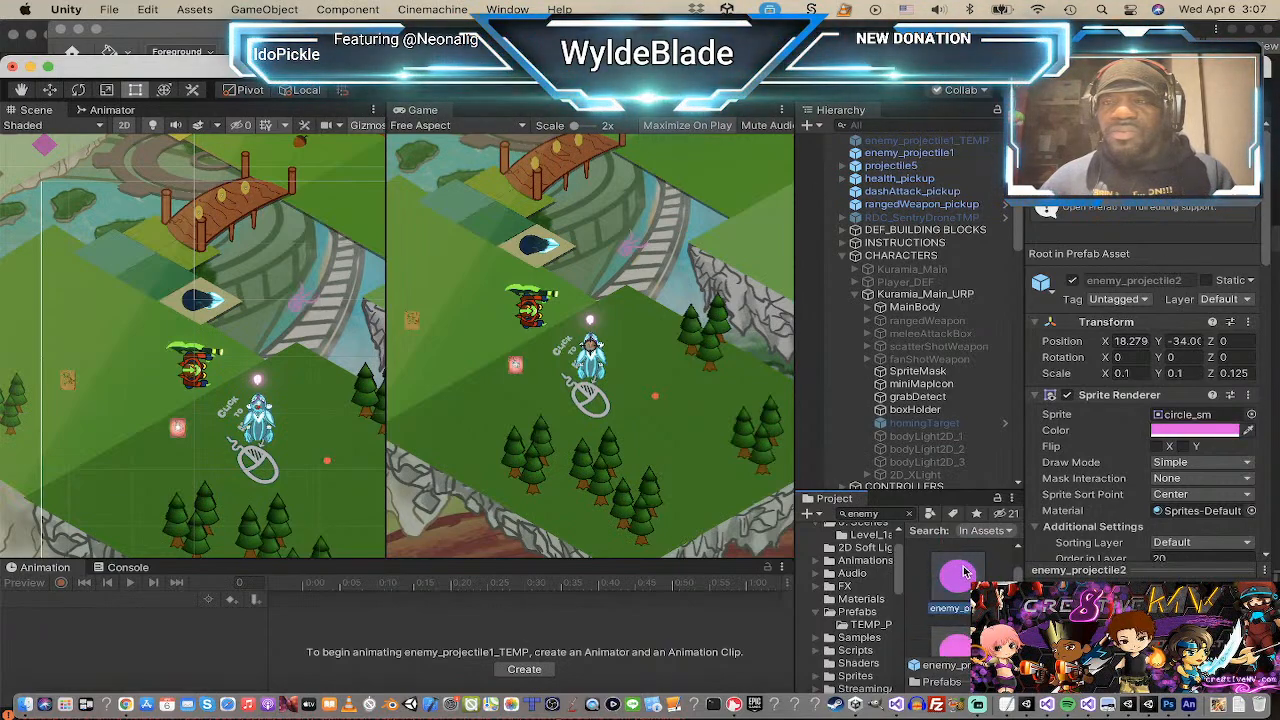
drag(965, 572, 330, 437)
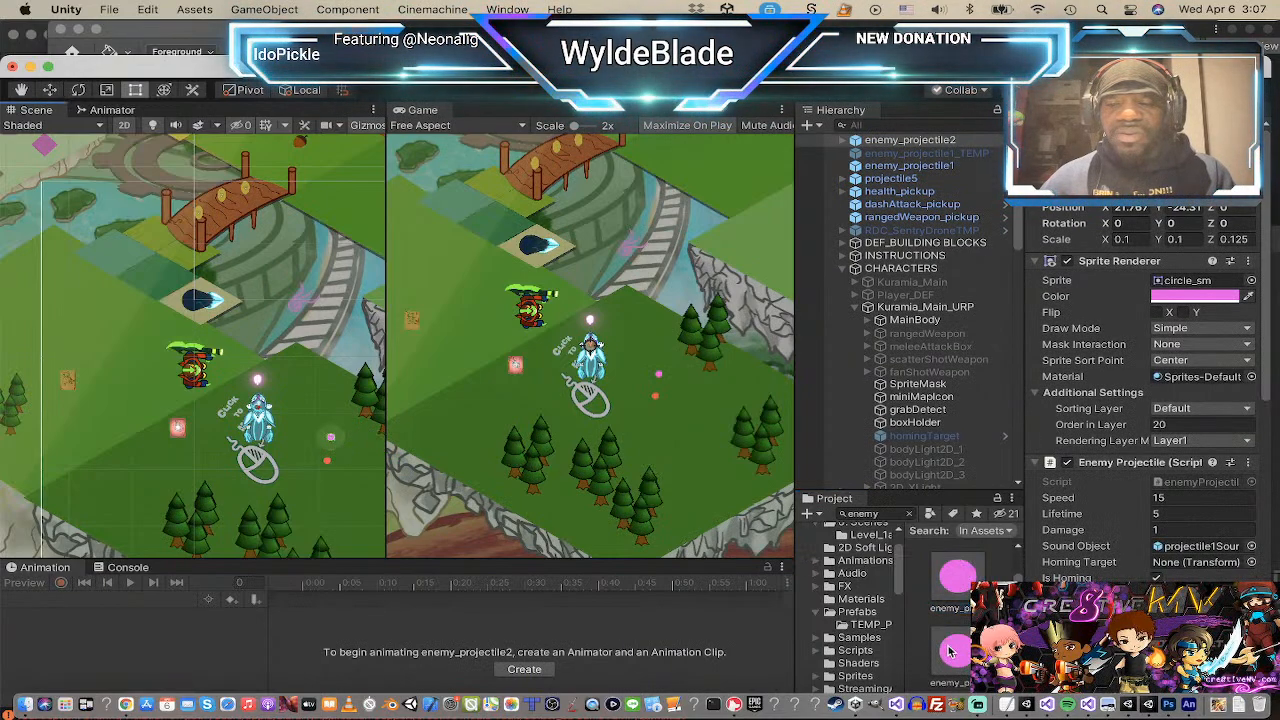
click(952, 648)
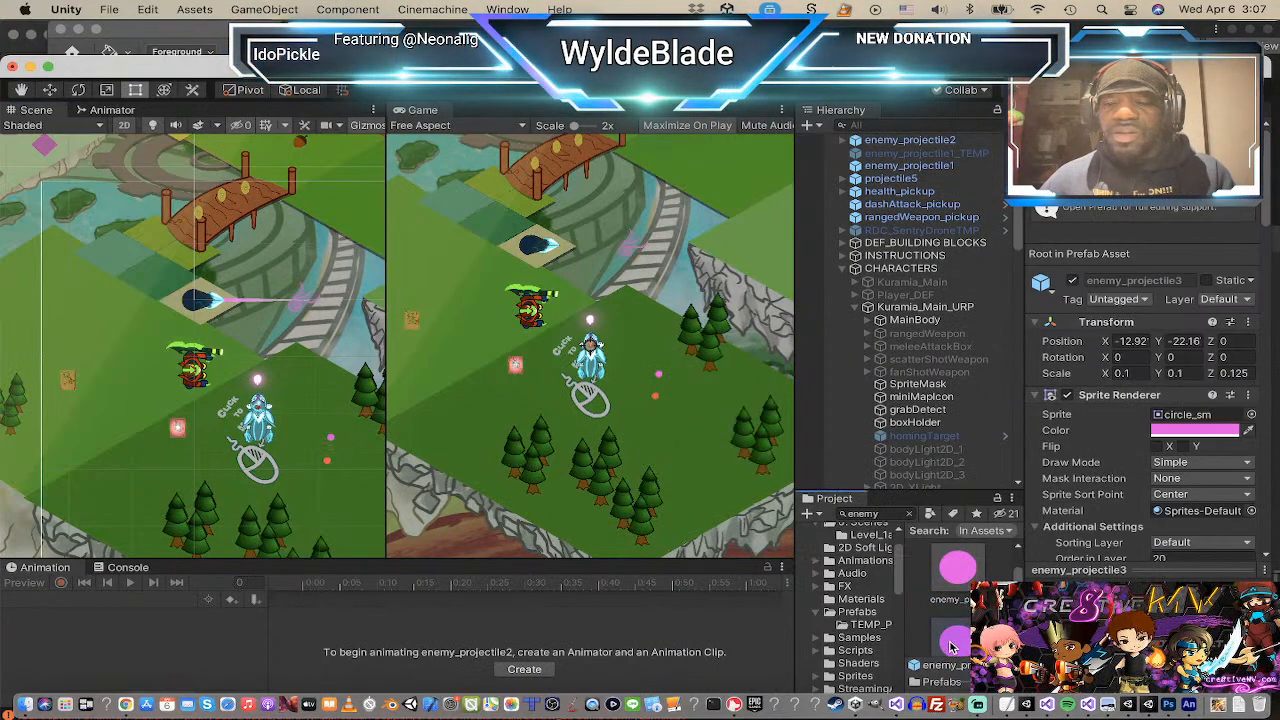
scroll(950, 648, down, 1)
drag(732, 552, 338, 483)
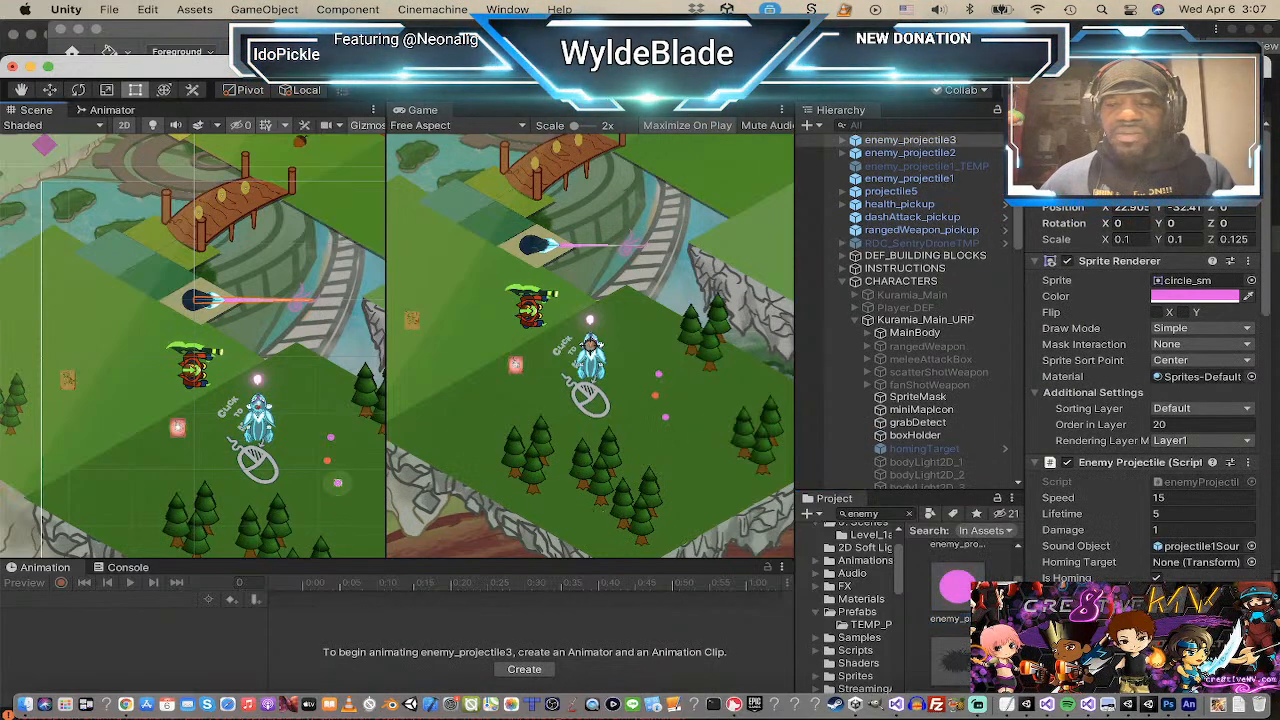
Step: Compare the settings of the enemy_projectile1_TEMP and enemy_projectile1 prefab assets
scroll(934, 608, up, 5)
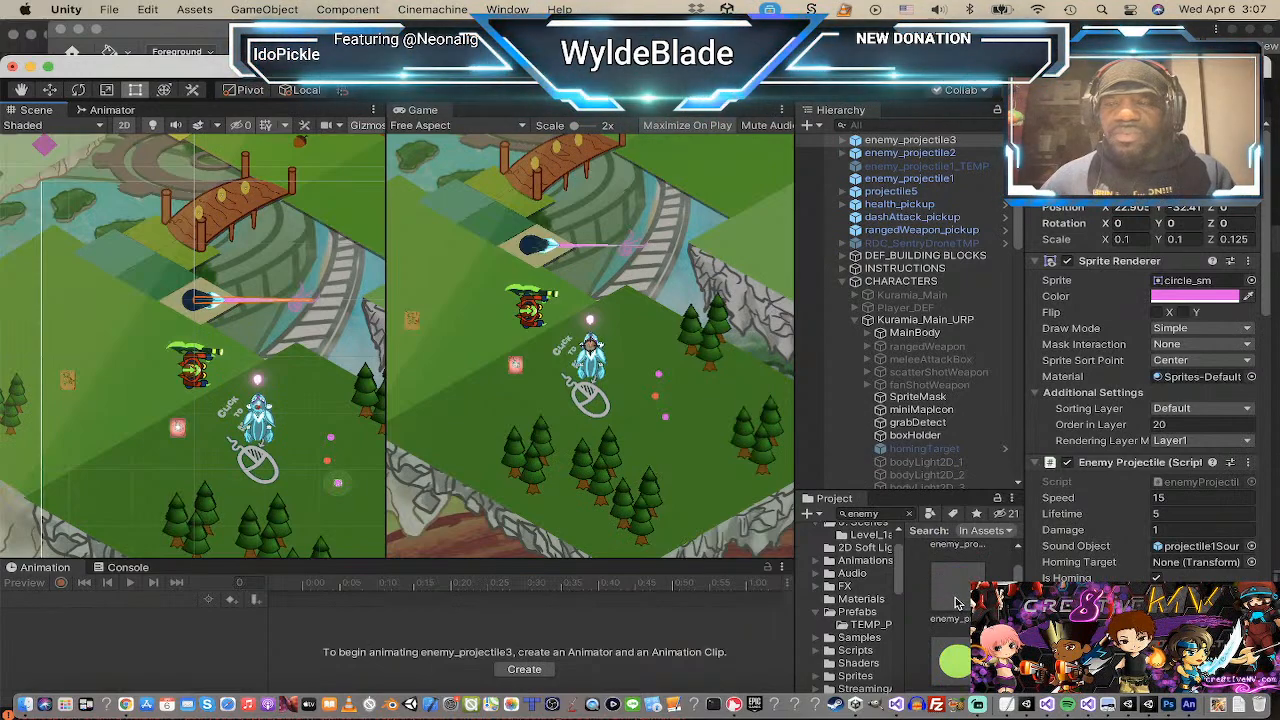
click(955, 603)
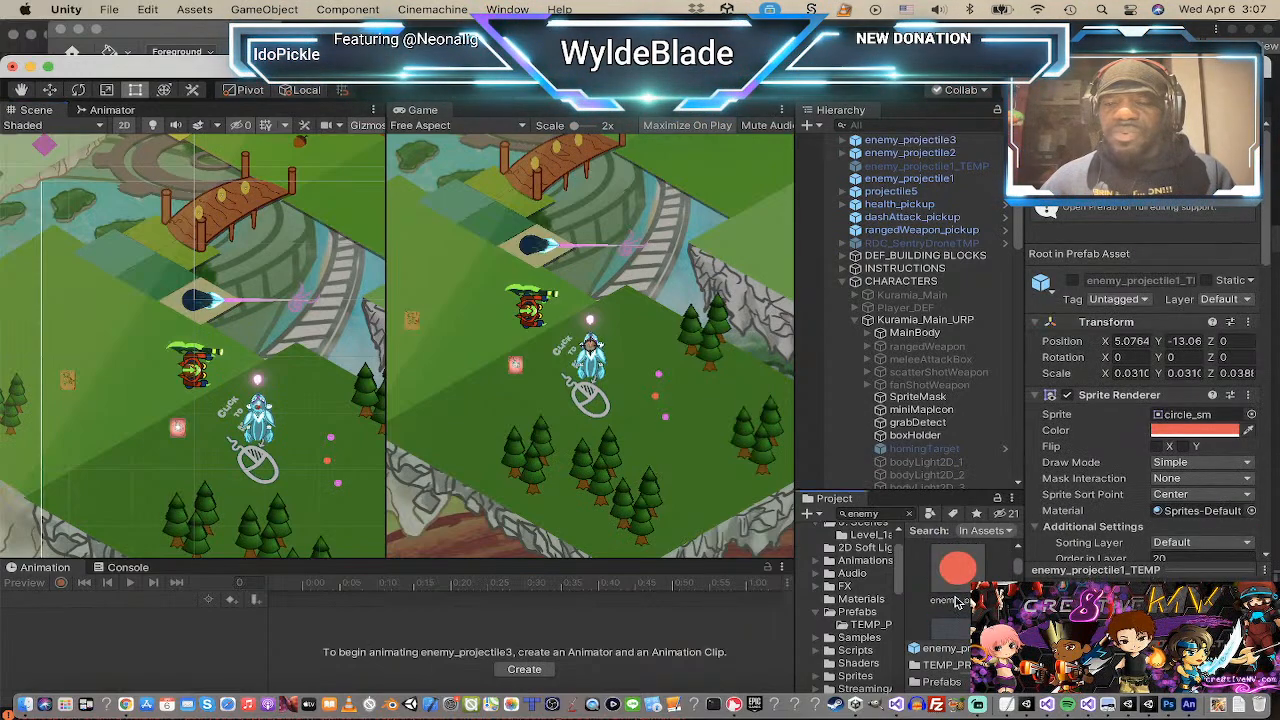
click(958, 580)
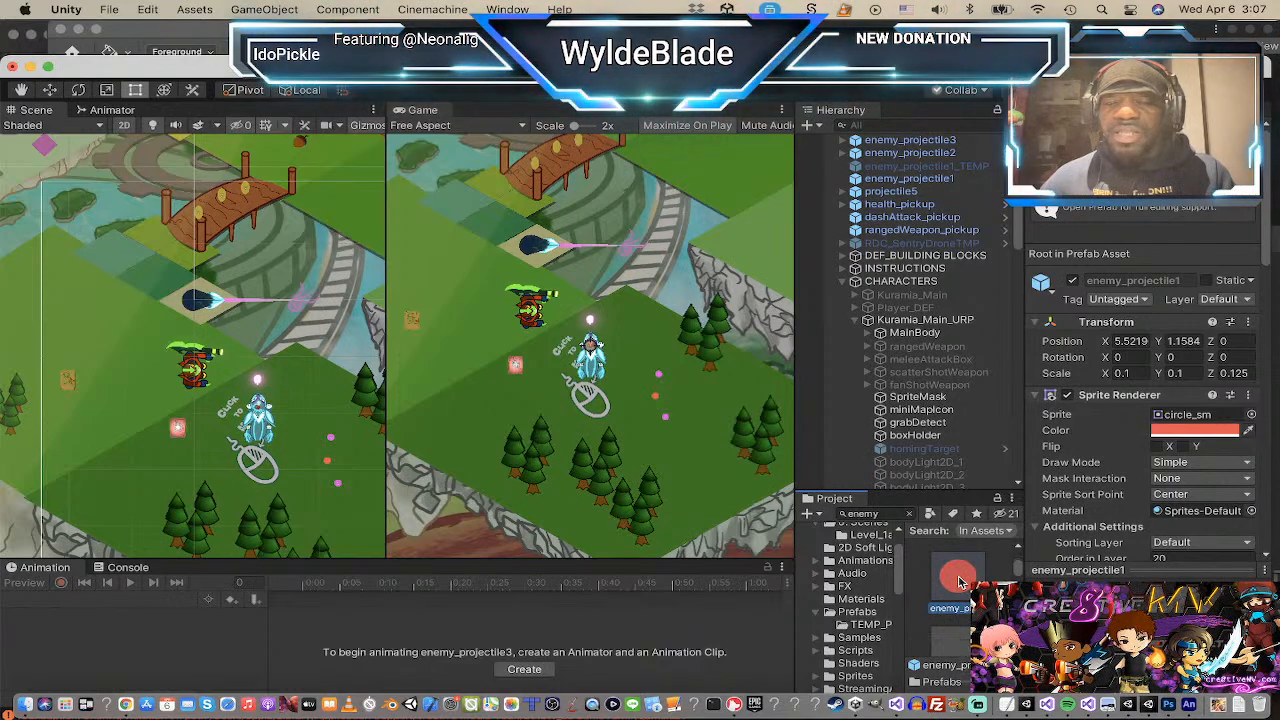
scroll(958, 580, up, 2)
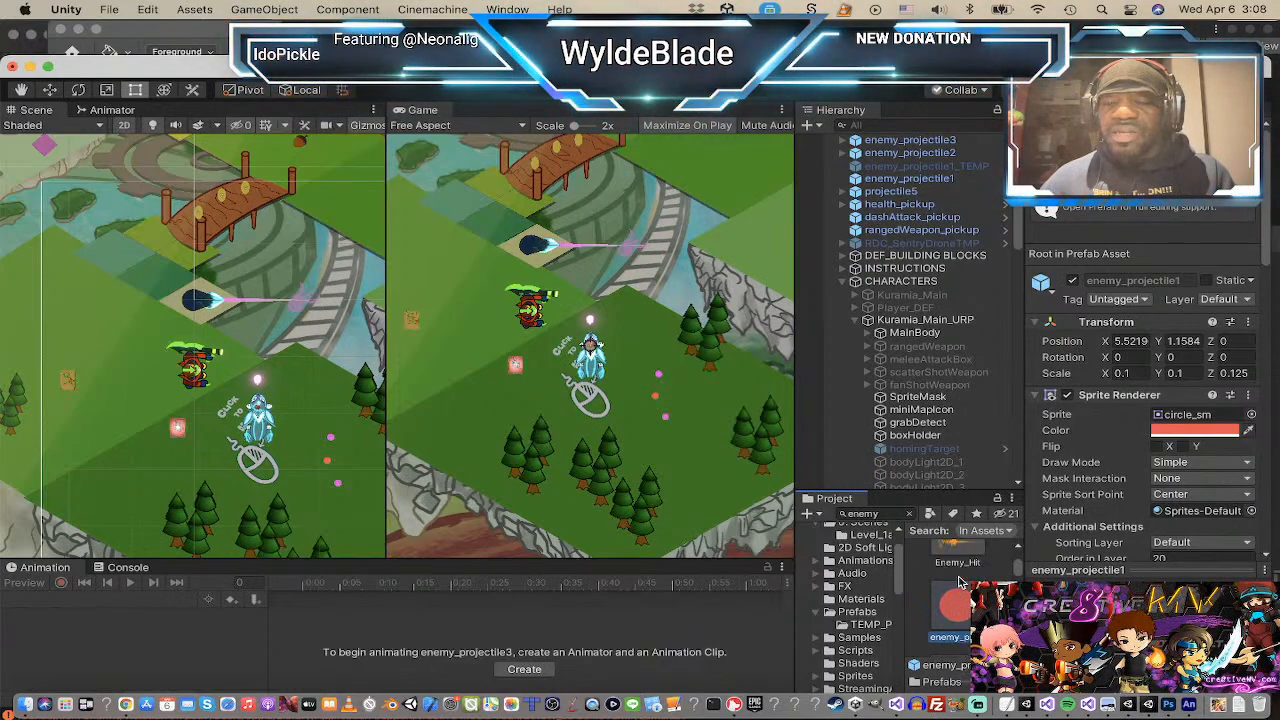
Step: Select the enemy_projectile2 circle above enemy_projectile1 in the scene and change its sprite to bottomAlignedRect
scroll(342, 496, up, 8)
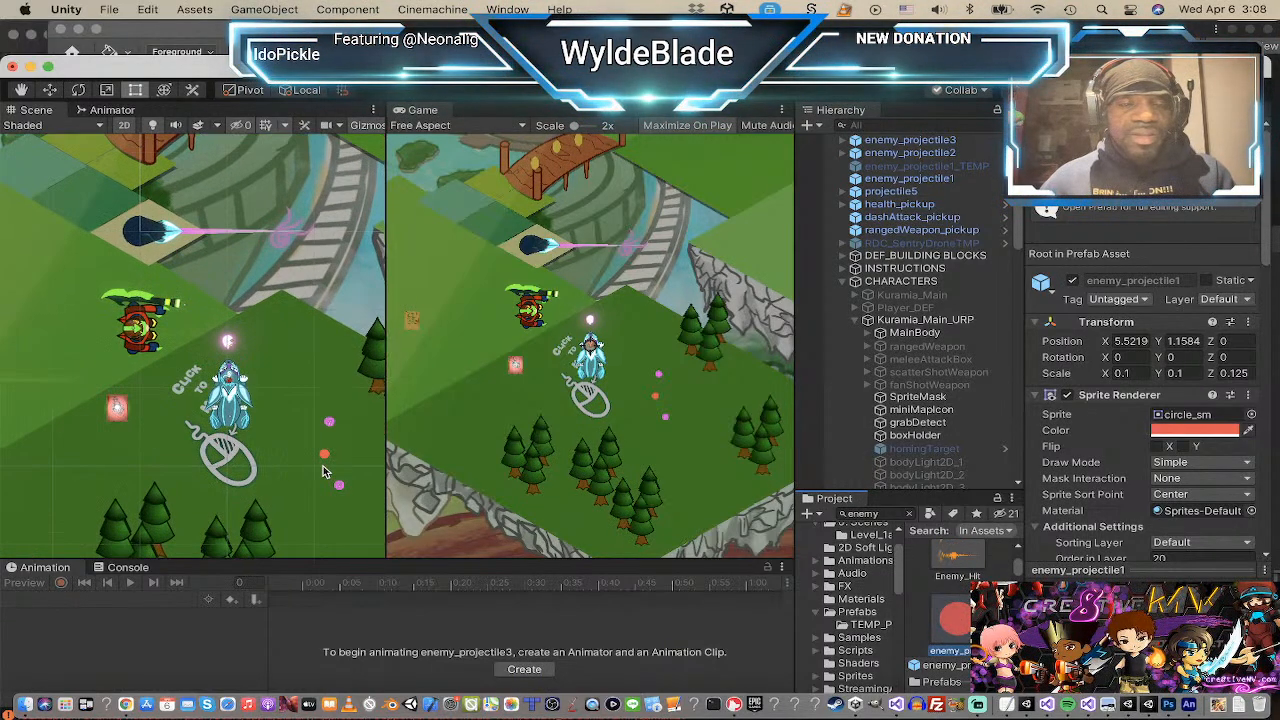
middle_drag(303, 491, 162, 403)
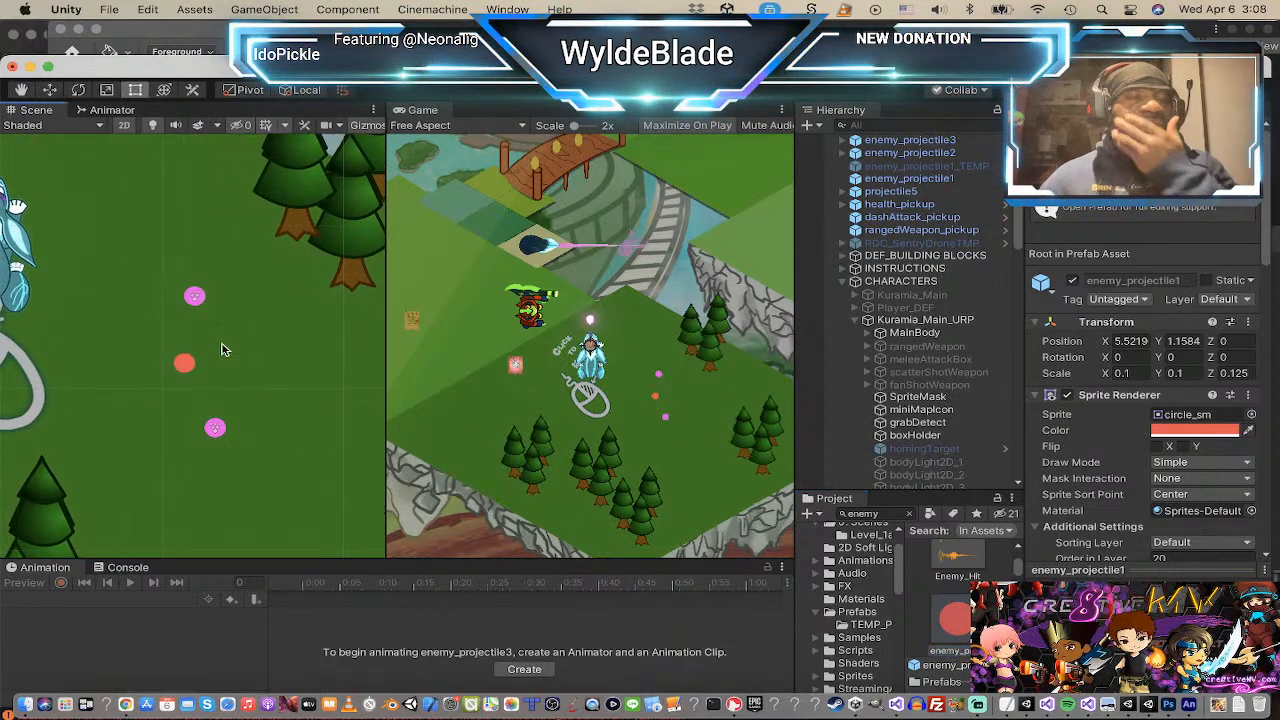
scroll(197, 326, up, 5)
scroll(197, 326, down, 3)
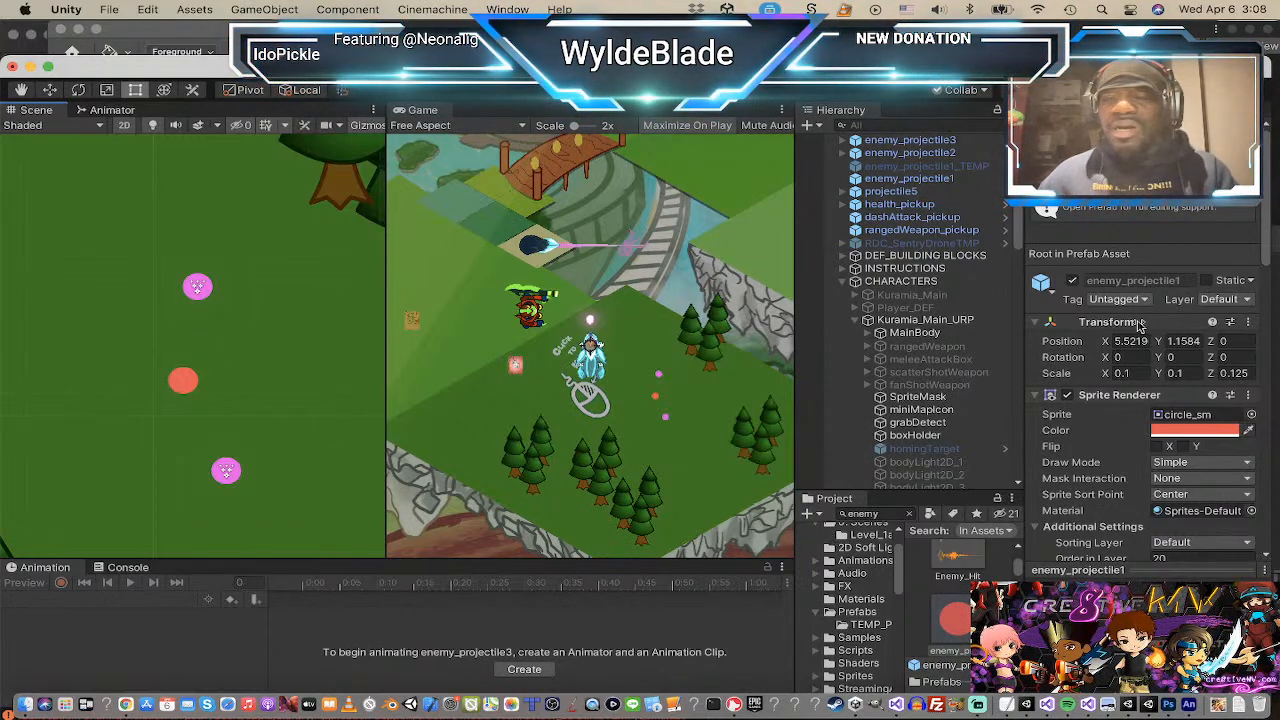
click(200, 287)
key(w)
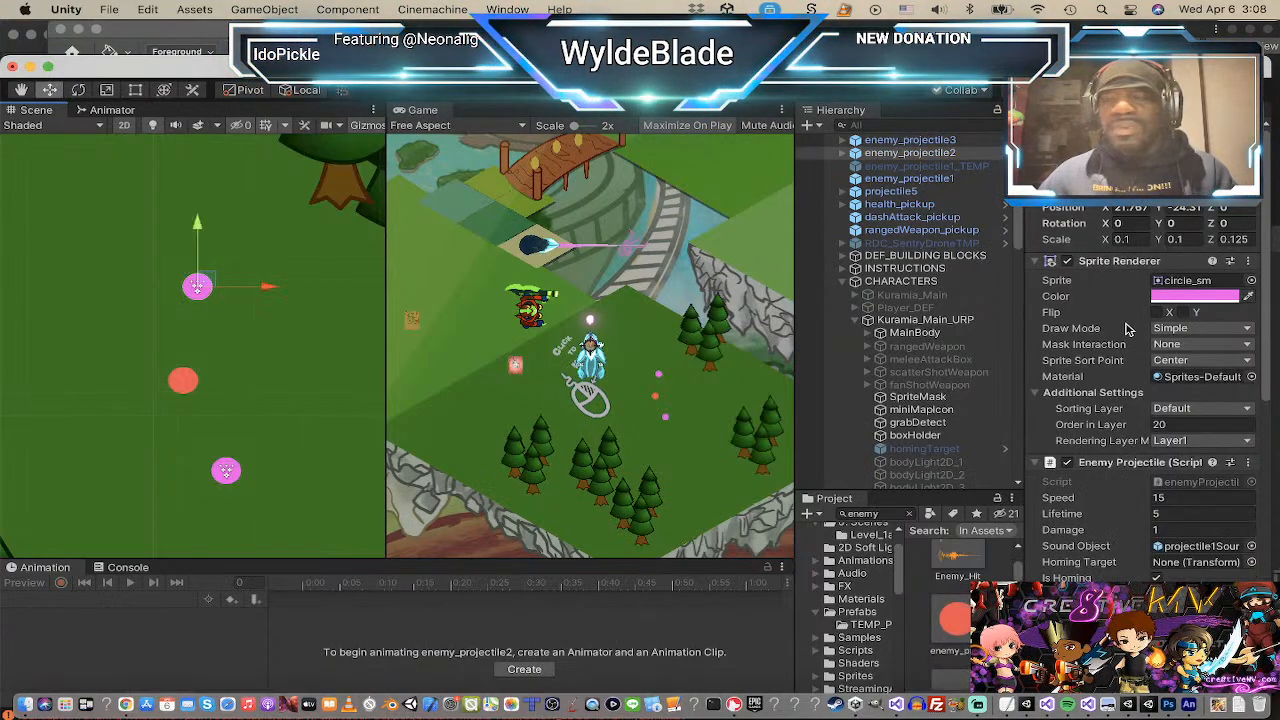
click(1250, 284)
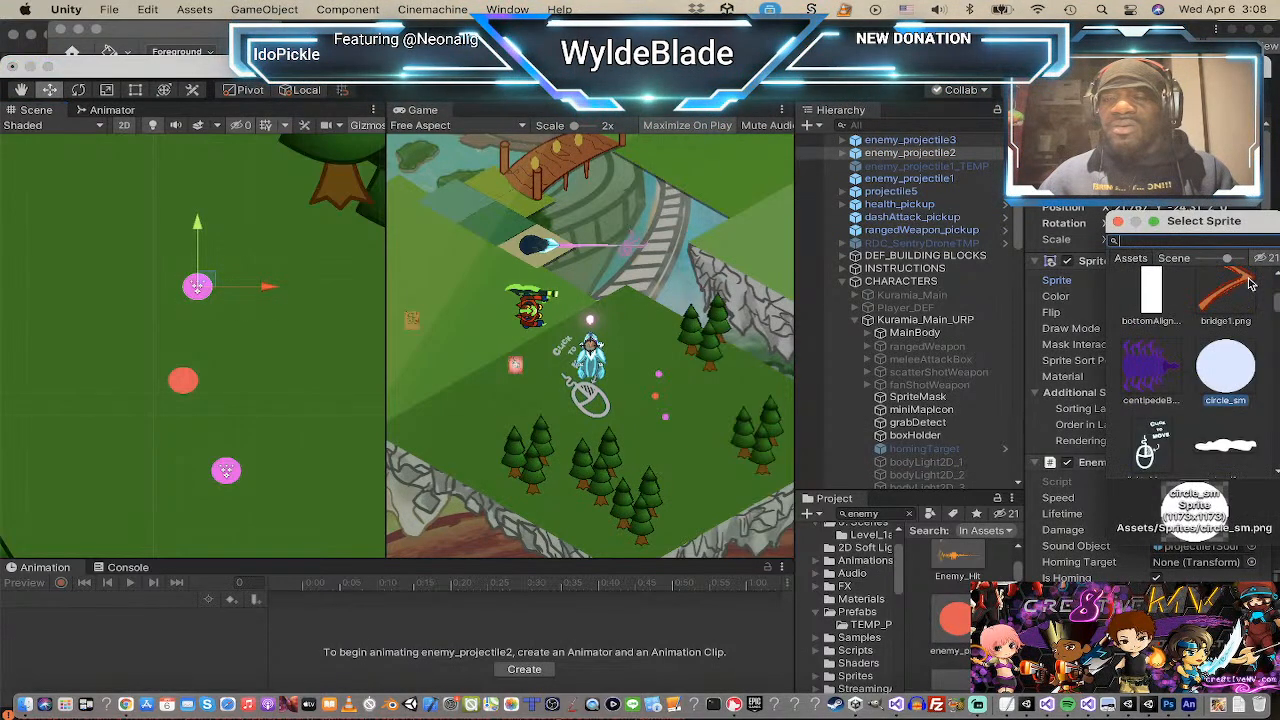
scroll(1160, 307, up, 1)
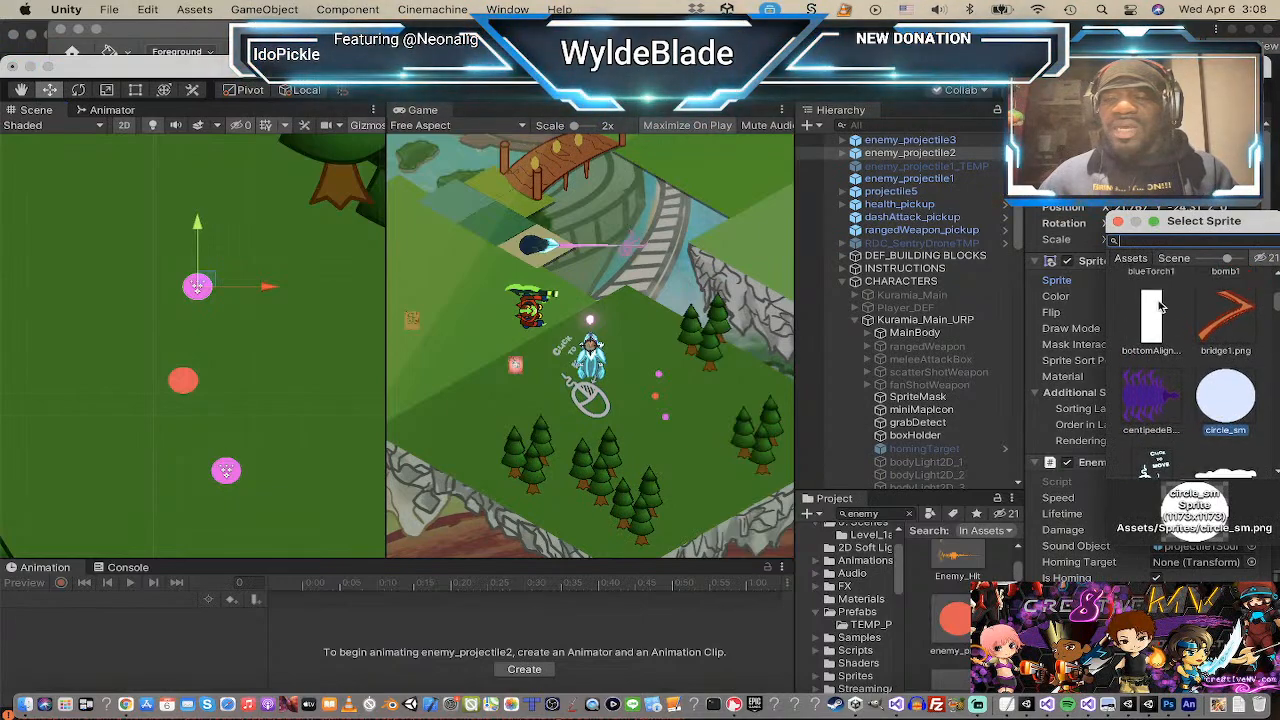
click(1160, 307)
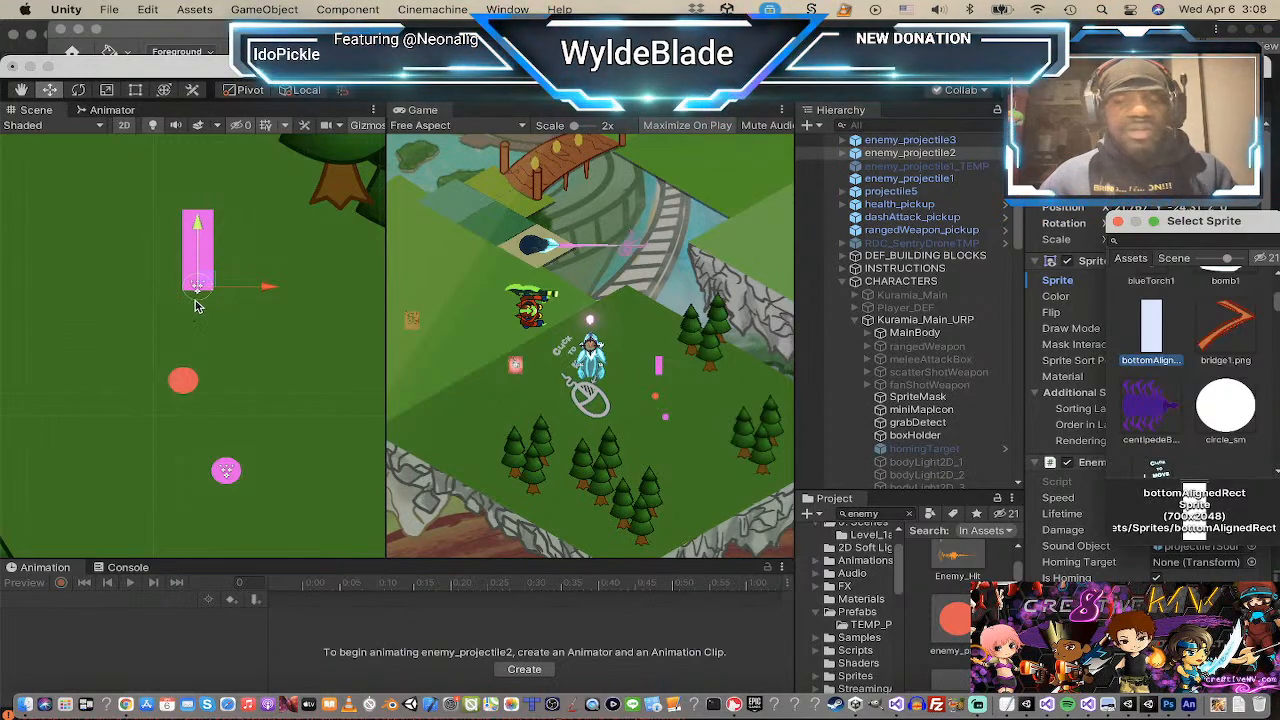
Step: Search the available sprites for "rect" and assign rect1_sm to enemy_projectile2
scroll(1183, 336, up, 1)
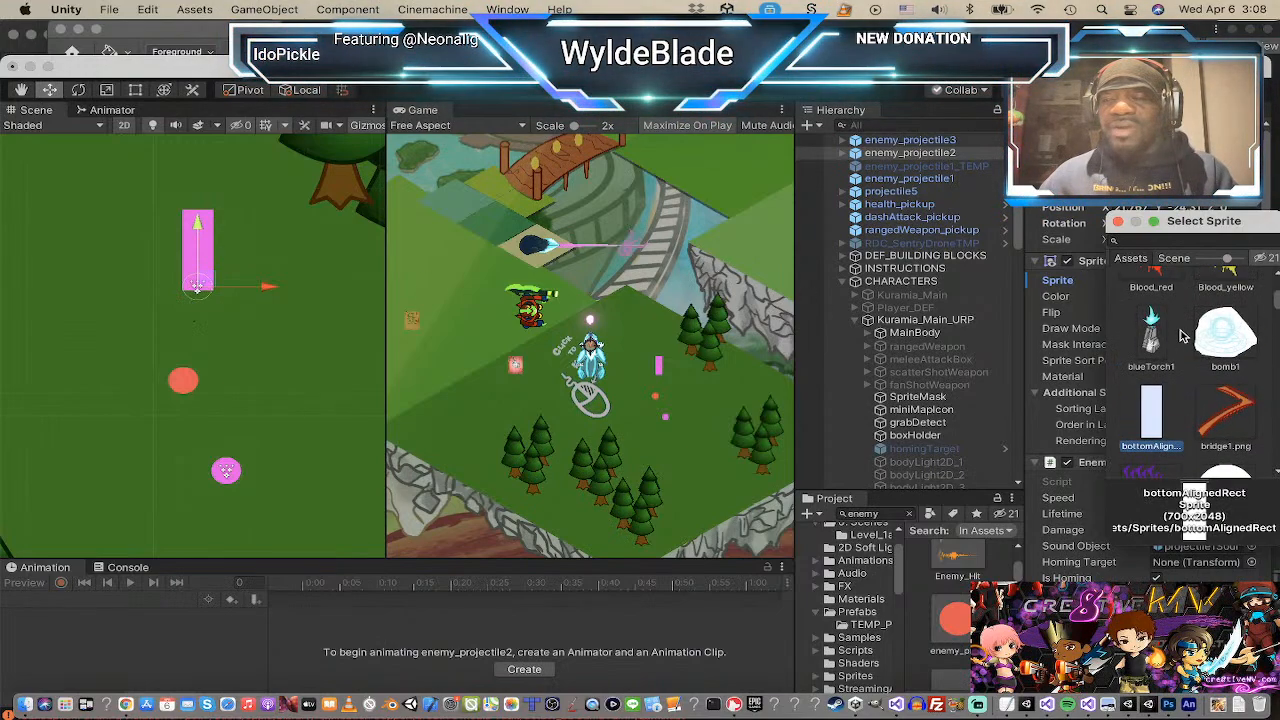
click(1155, 247)
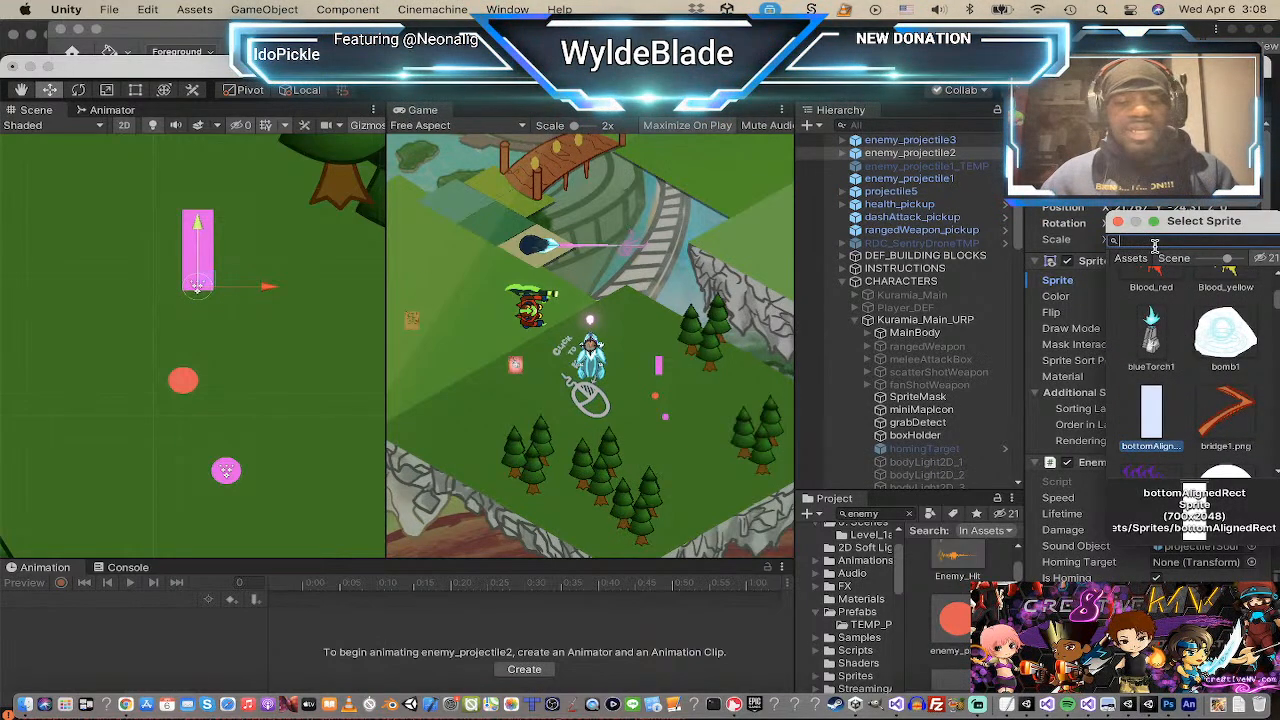
text(rect)
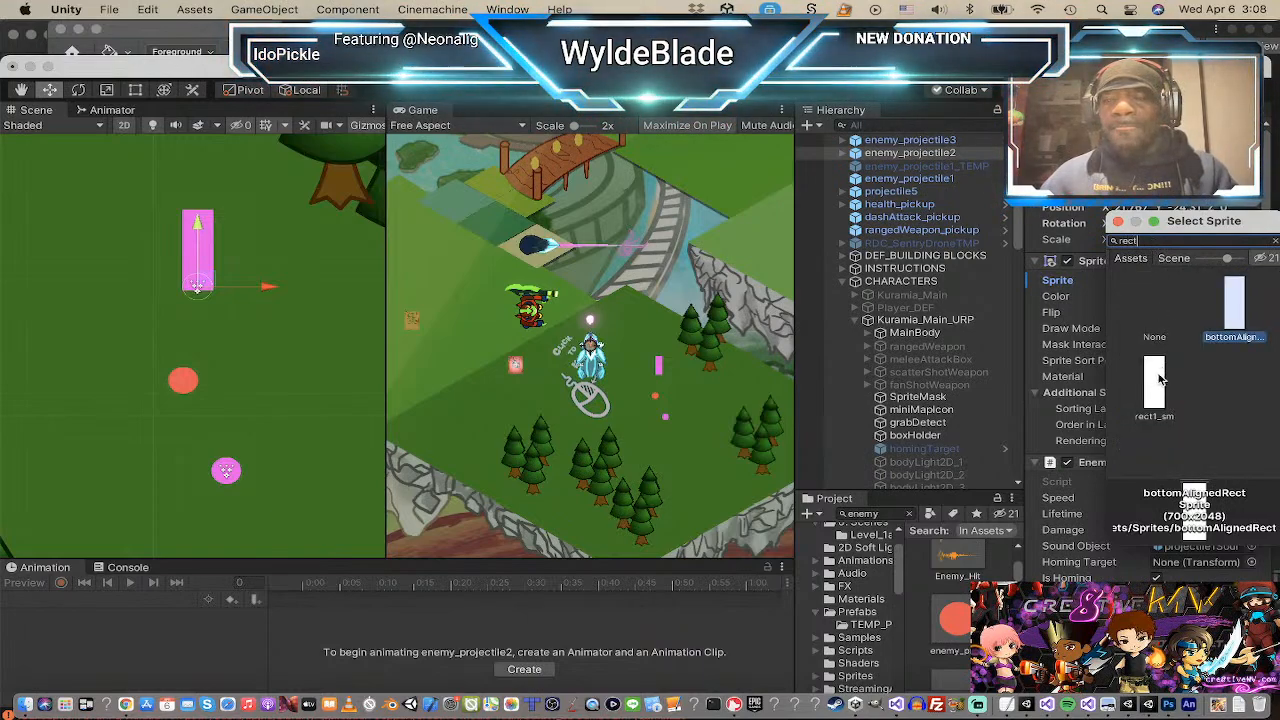
click(1155, 380)
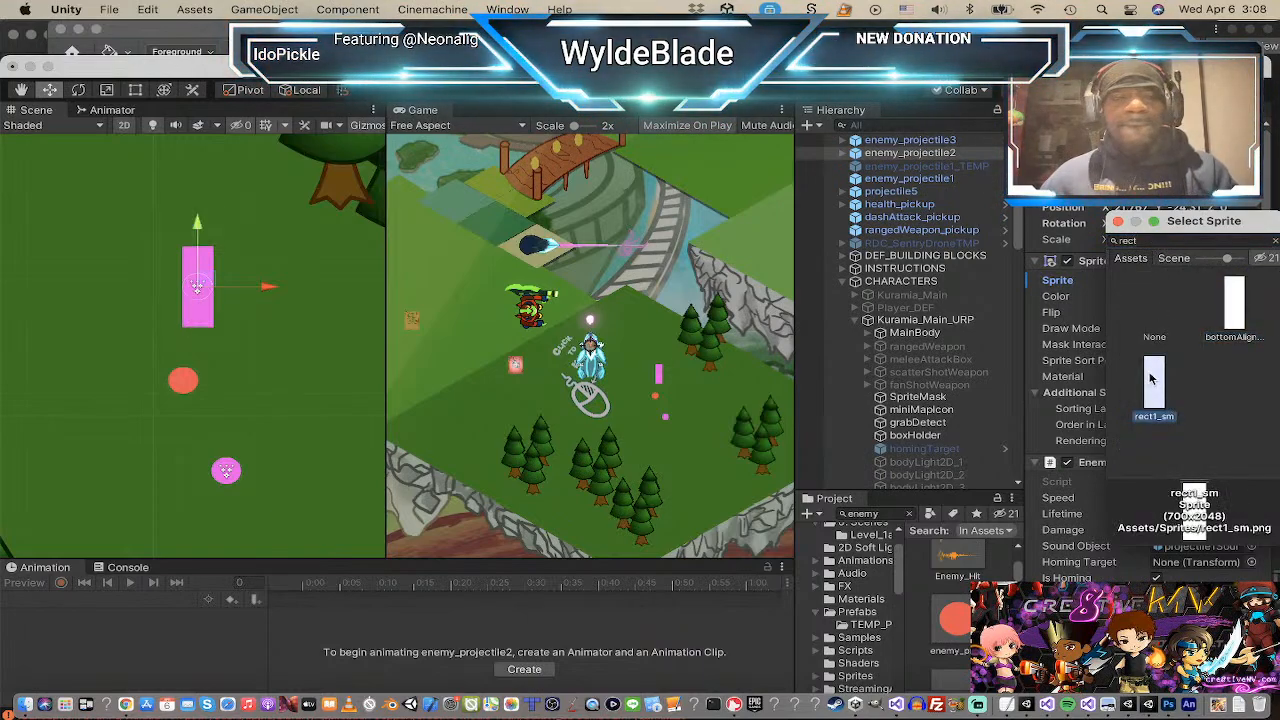
Step: Scale the rectangular enemy_projectile2 down uniformly to an X and Y scale of about 0.055
key(r)
click(181, 292)
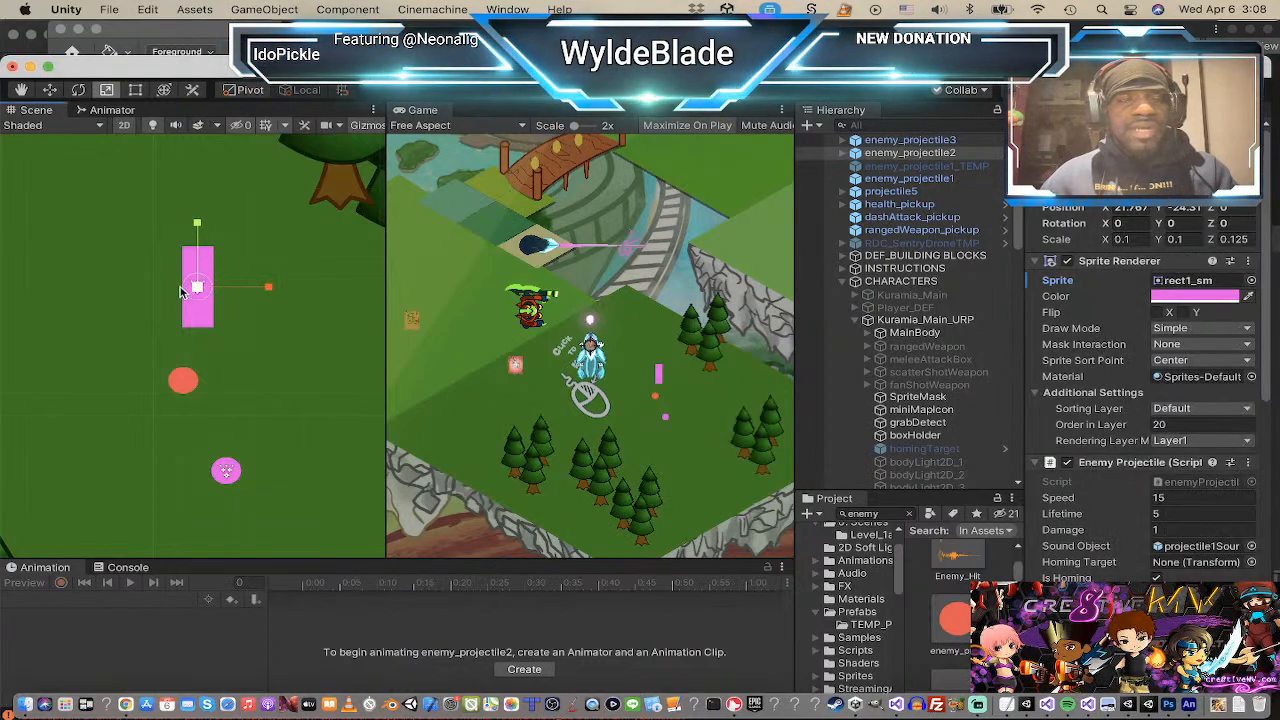
drag(197, 288, 157, 288)
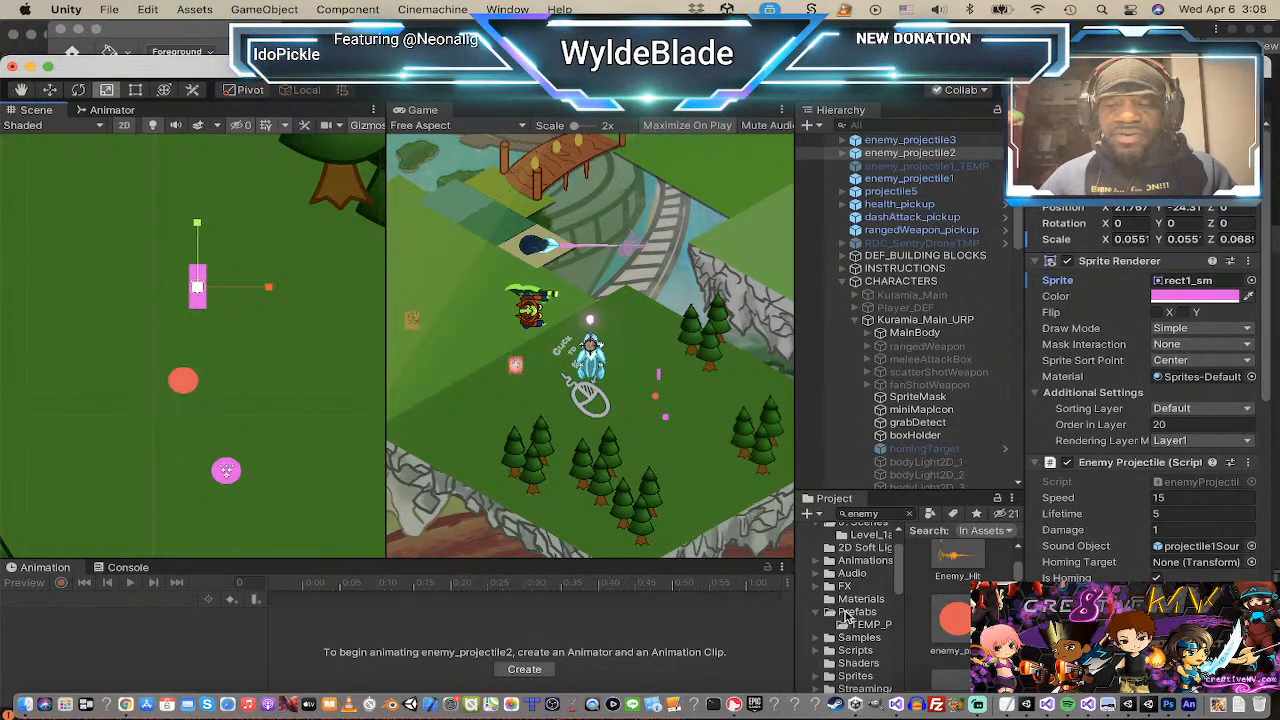
Step: Open the project's Shaders folder and inspect the enemySheet1_glow material
scroll(845, 615, down, 2)
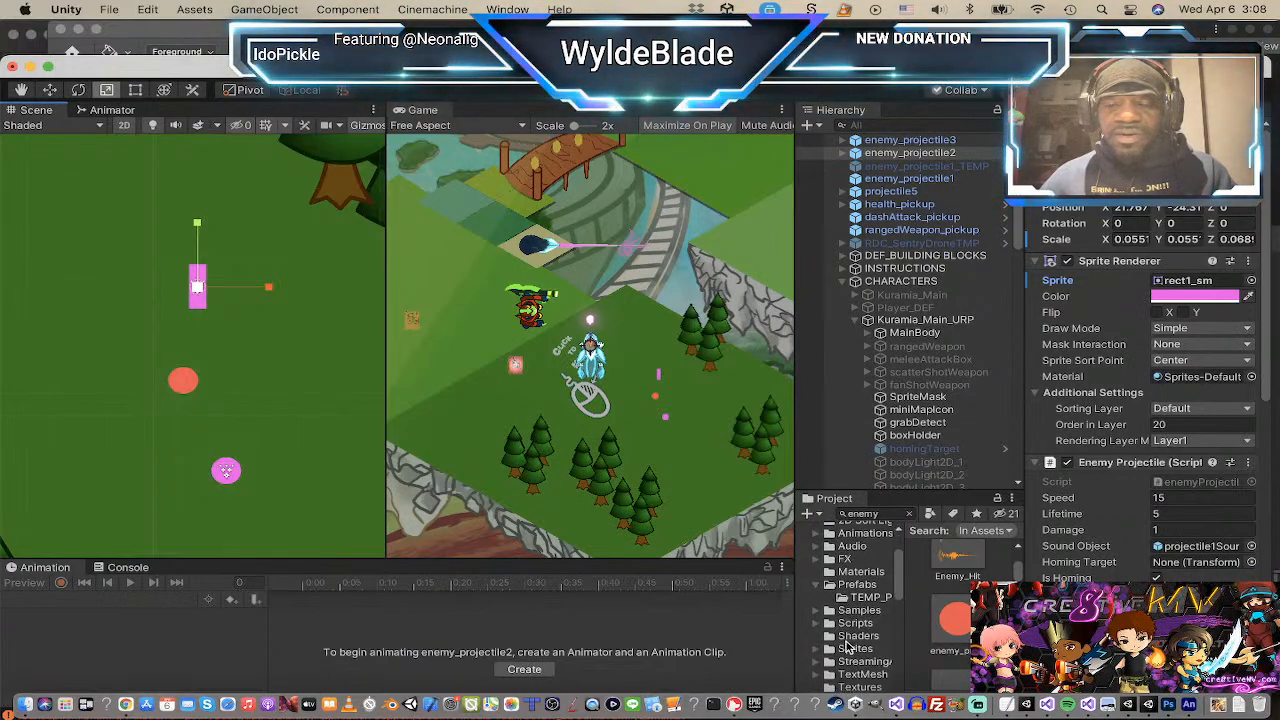
click(828, 638)
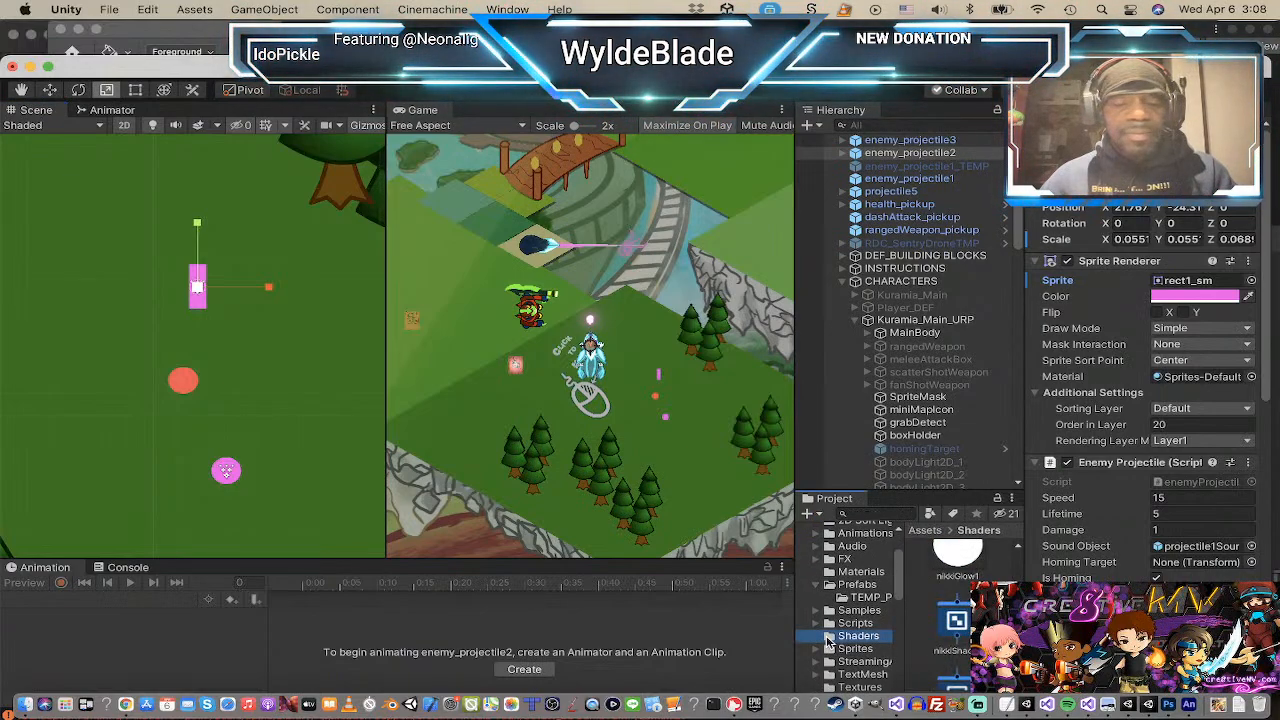
scroll(935, 597, up, 2)
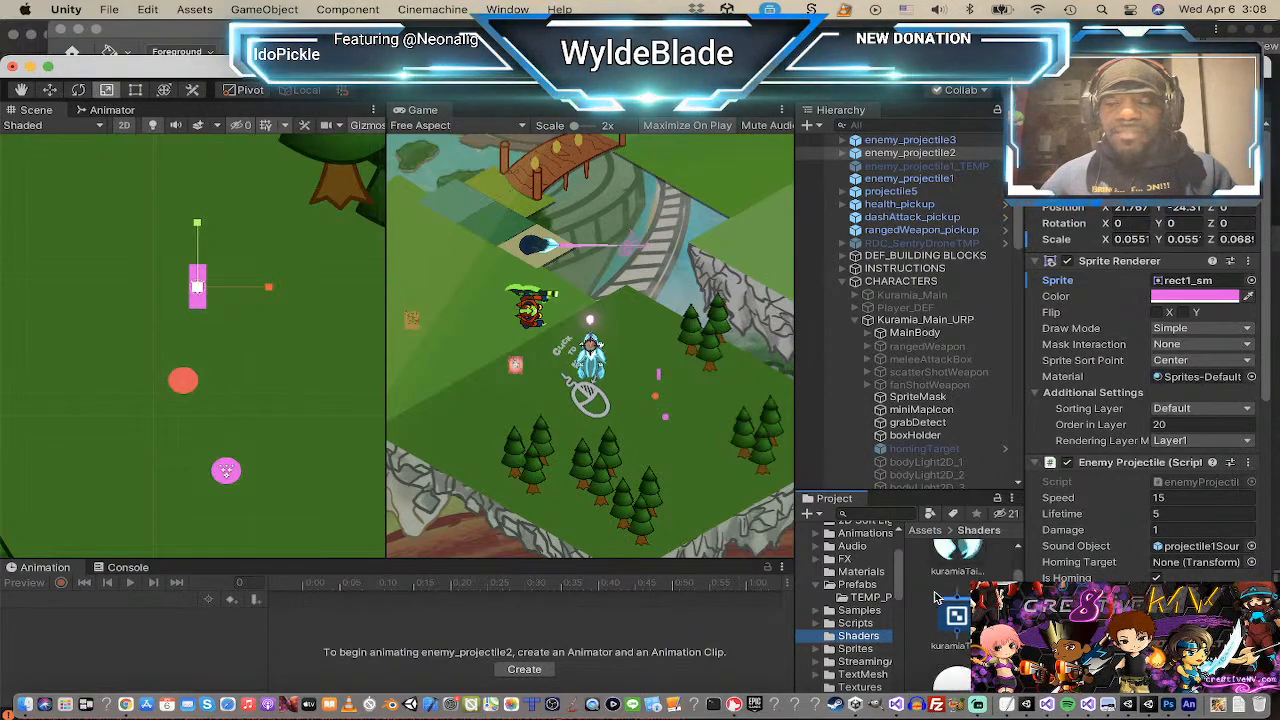
scroll(935, 597, up, 1)
click(950, 585)
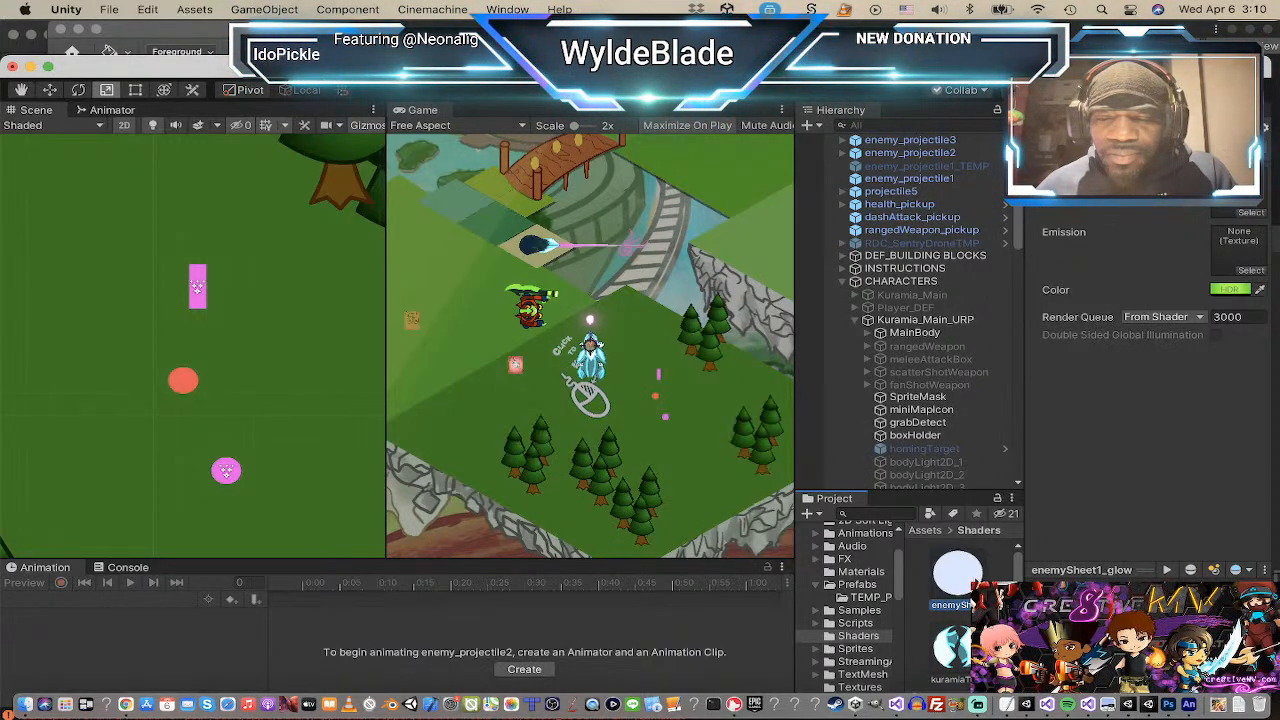
Step: Switch to Finder and look through the image files in the project's Sprites folder
click(873, 513)
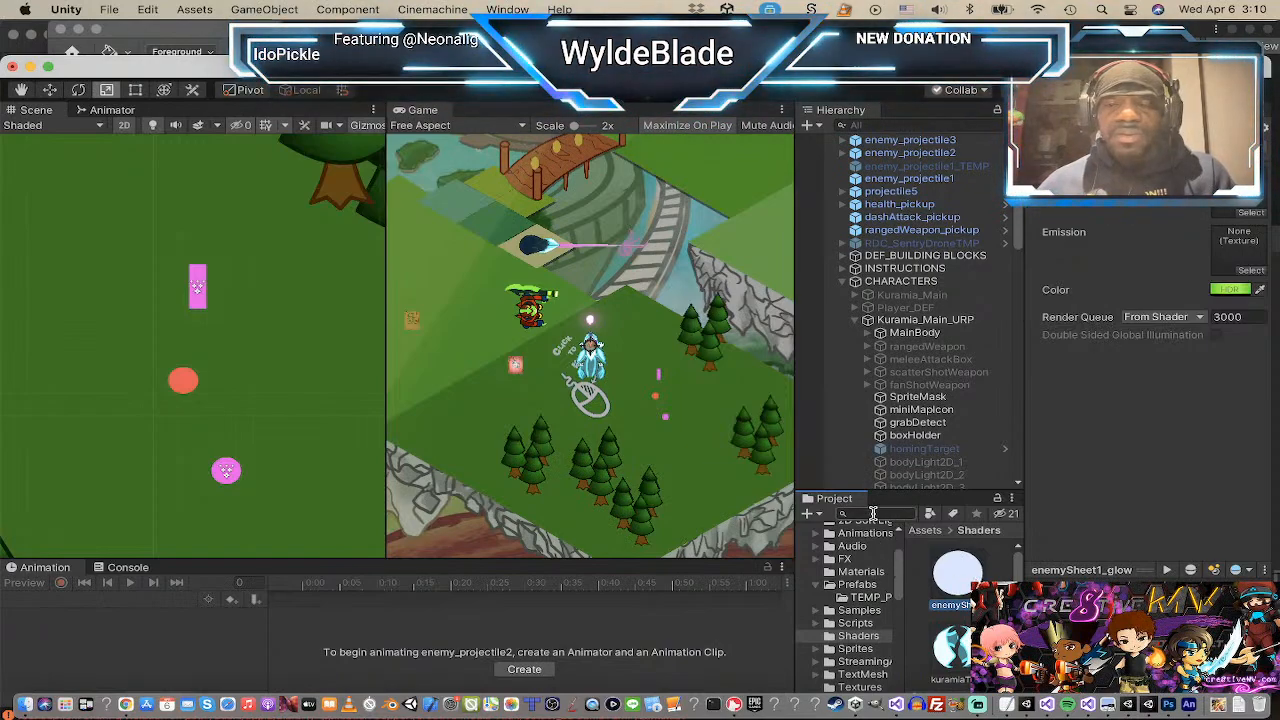
key(super+Tab)
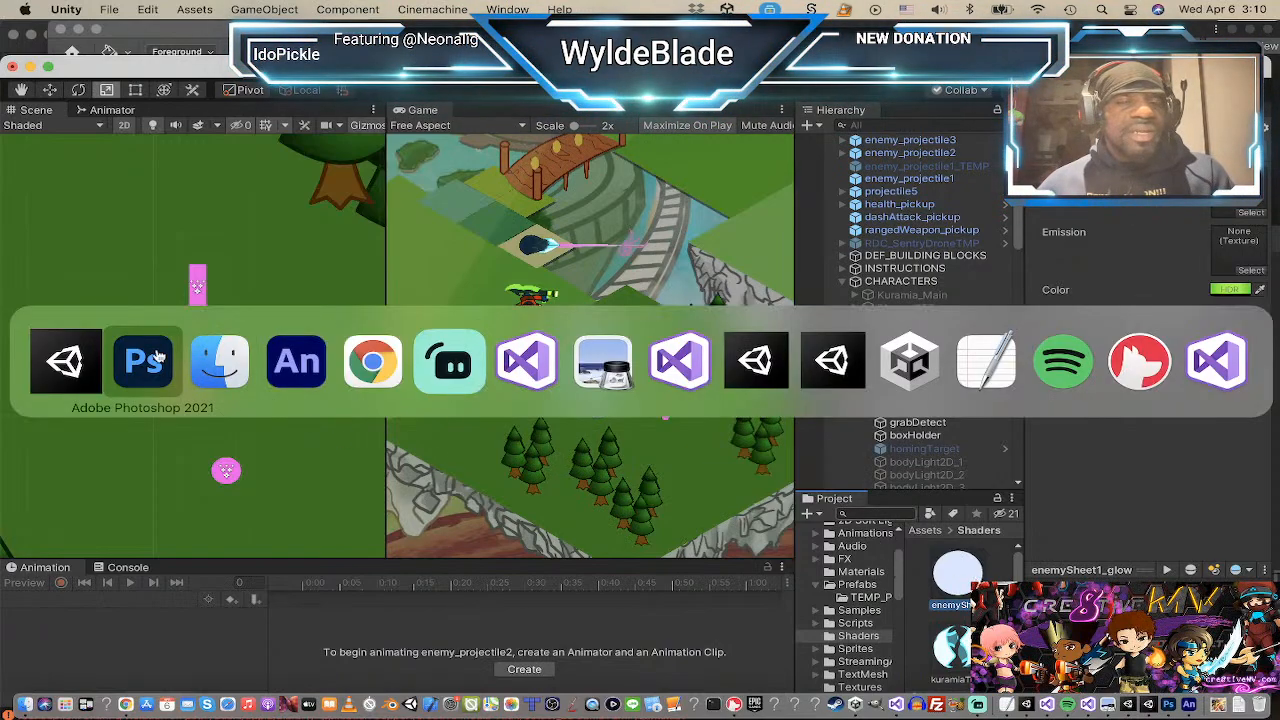
click(210, 360)
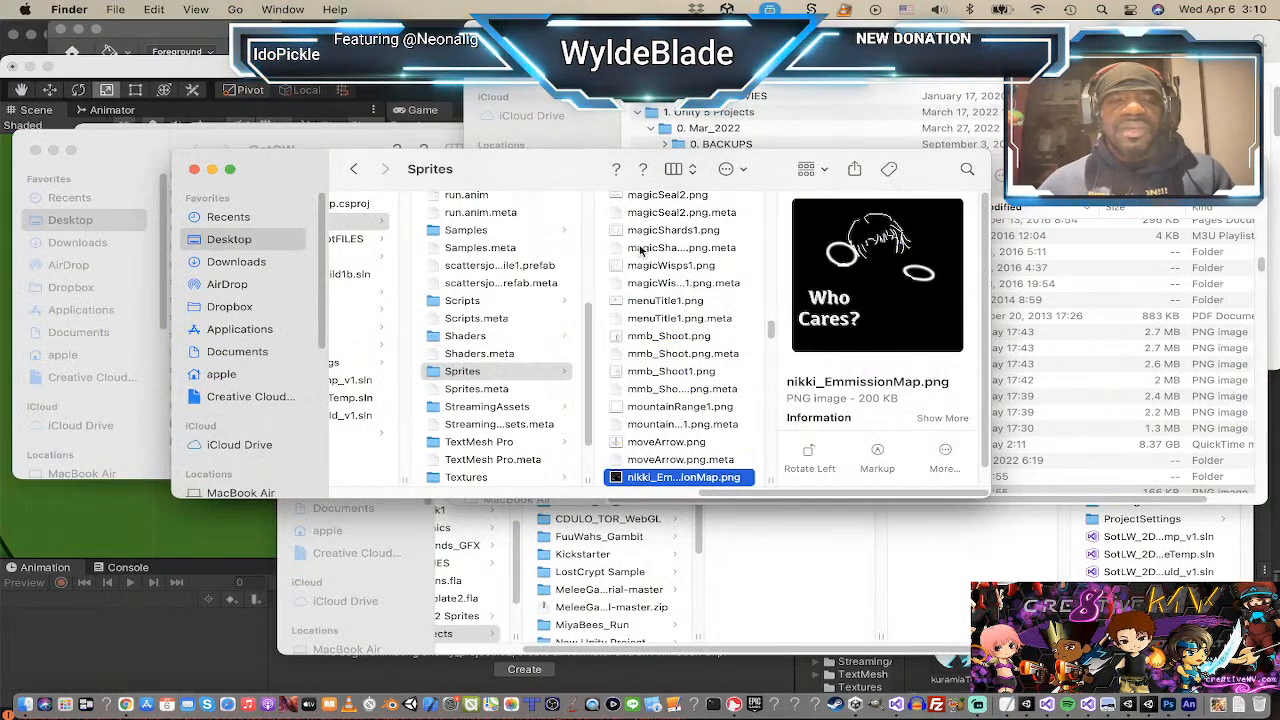
scroll(660, 255, up, 15)
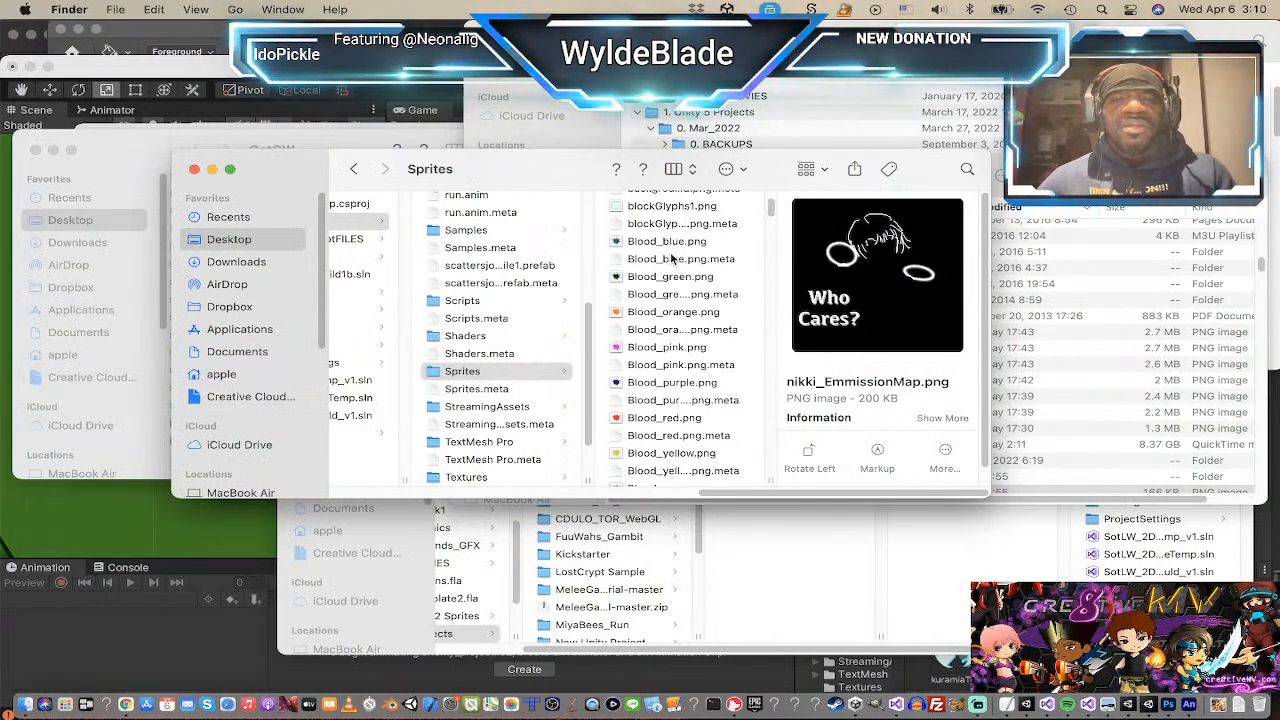
scroll(672, 257, down, 10)
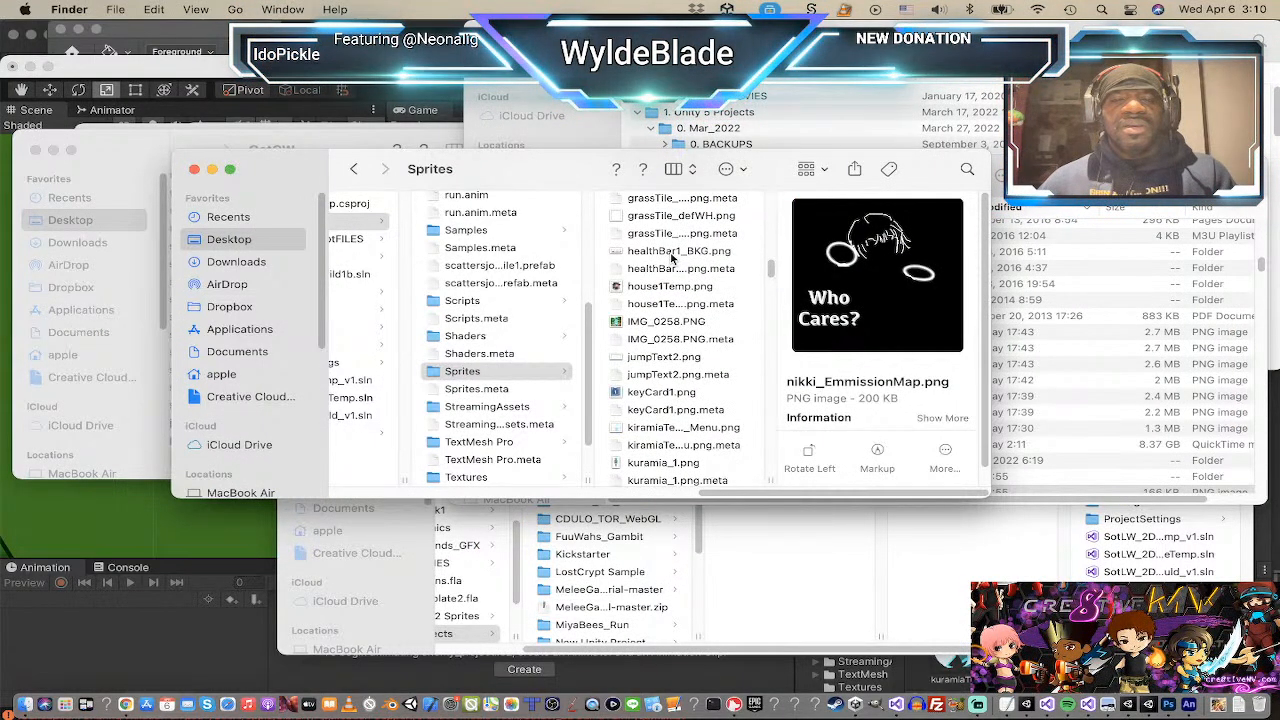
scroll(672, 257, down, 5)
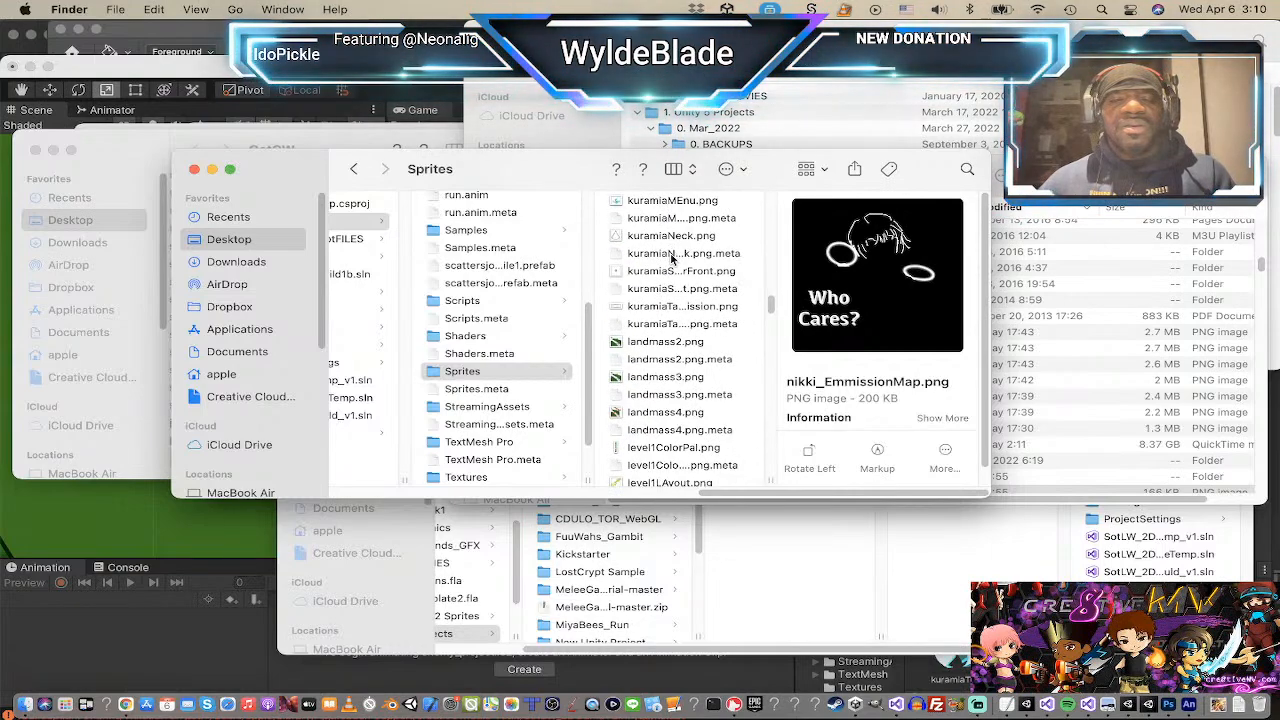
scroll(672, 258, down, 5)
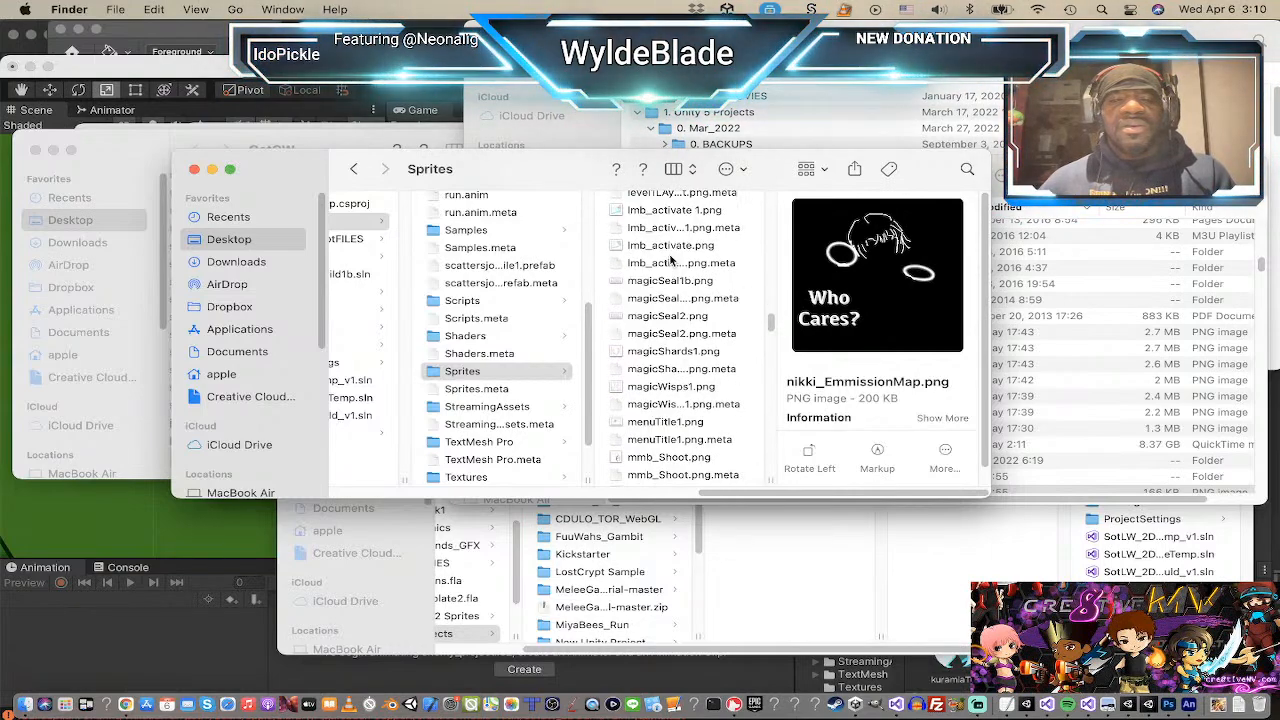
scroll(670, 258, down, 5)
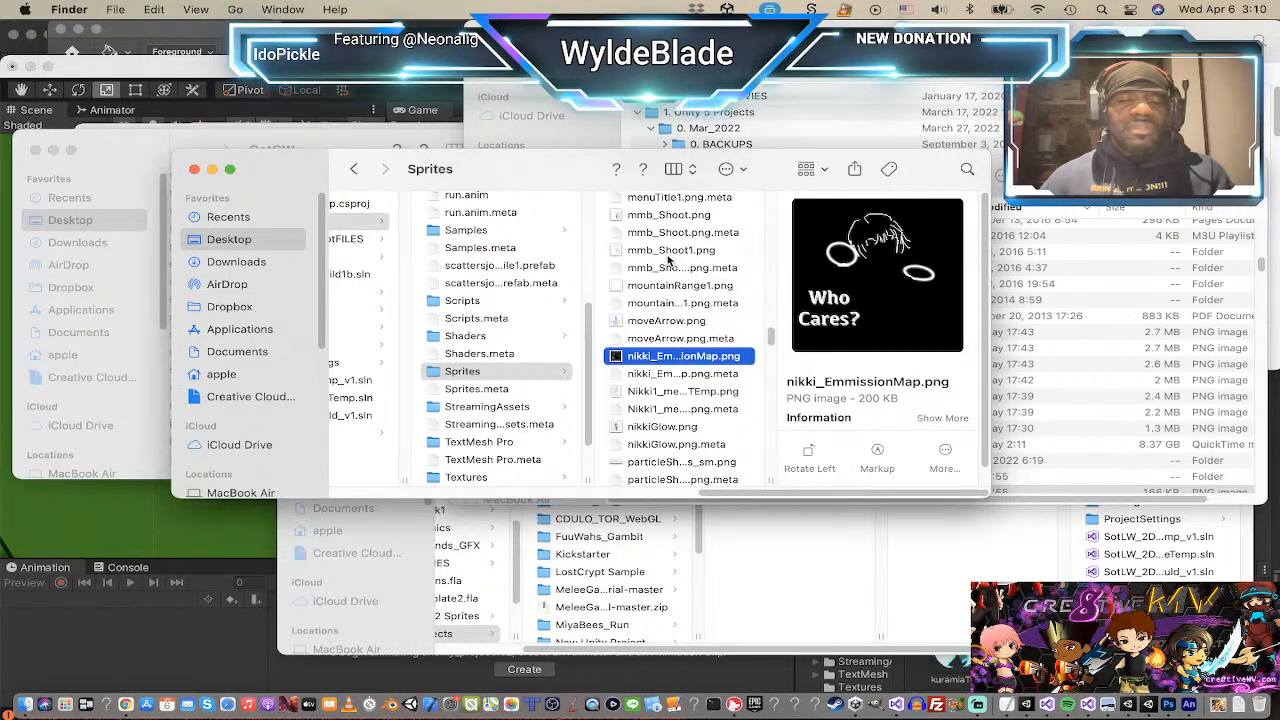
Step: Switch back to Unity, search the project for "rect", and reveal the def_Rectangle prefab in Finder
click(125, 544)
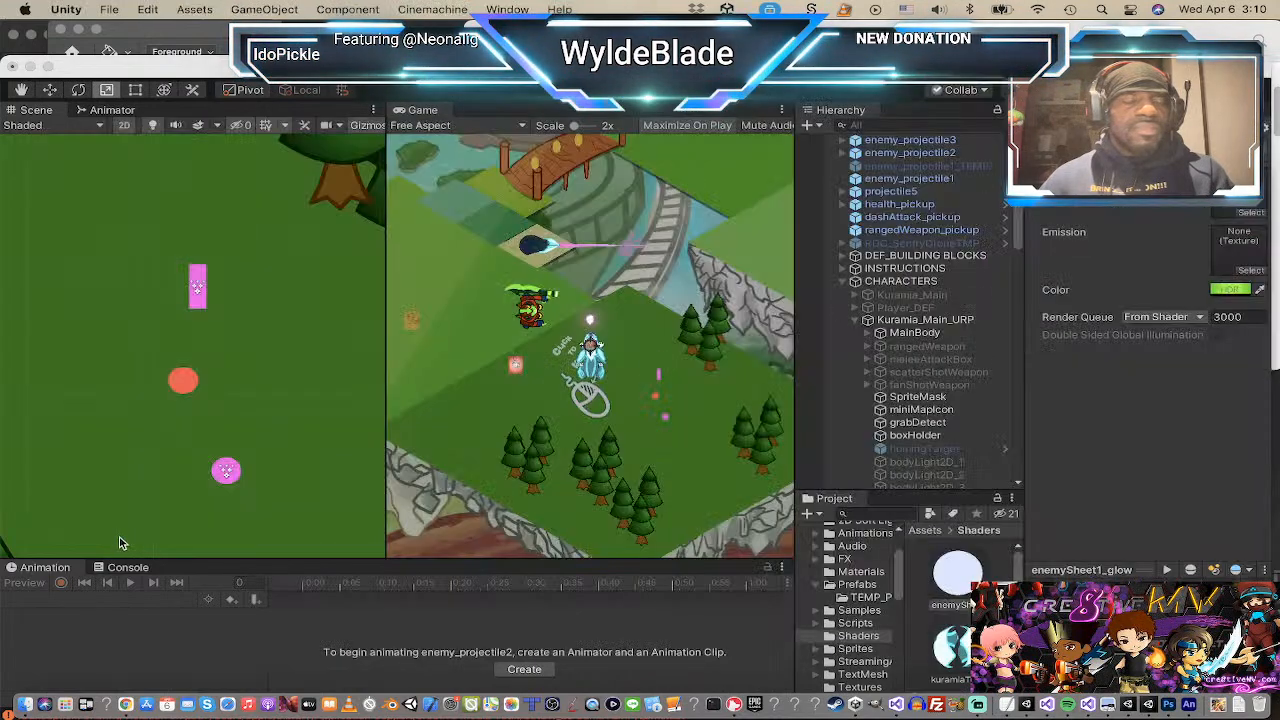
click(897, 513)
text(re)
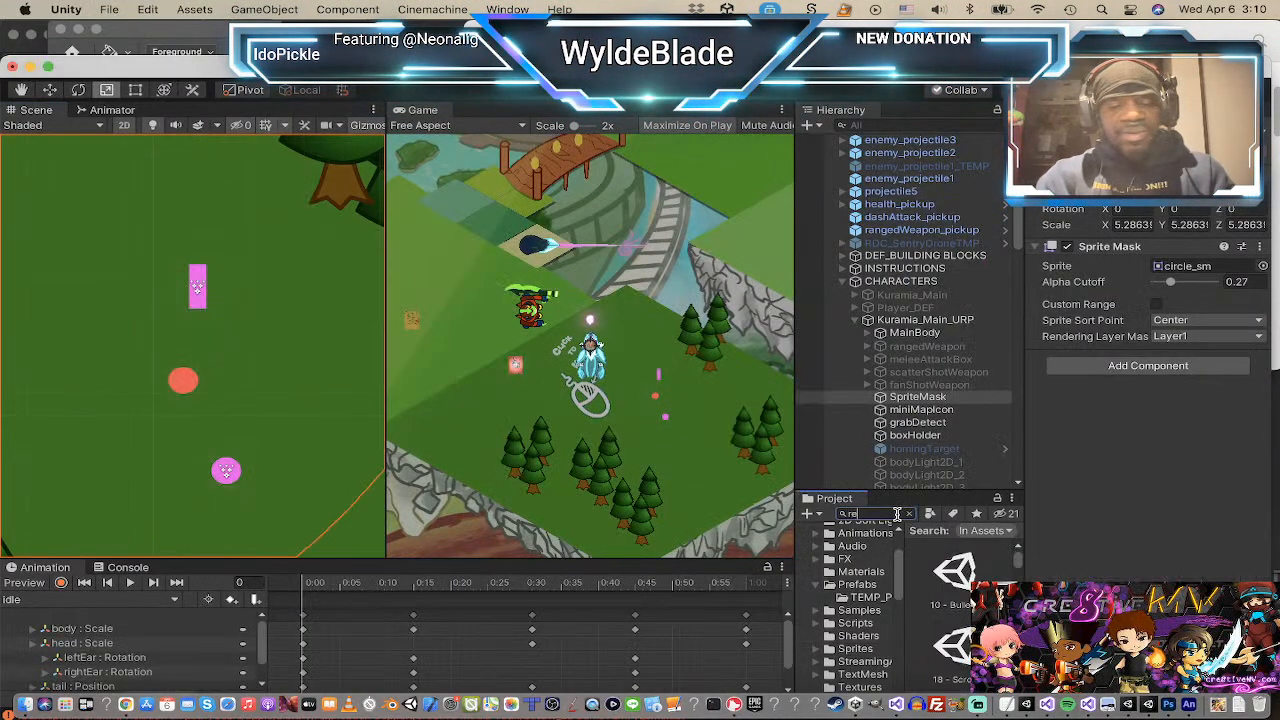
text(ct)
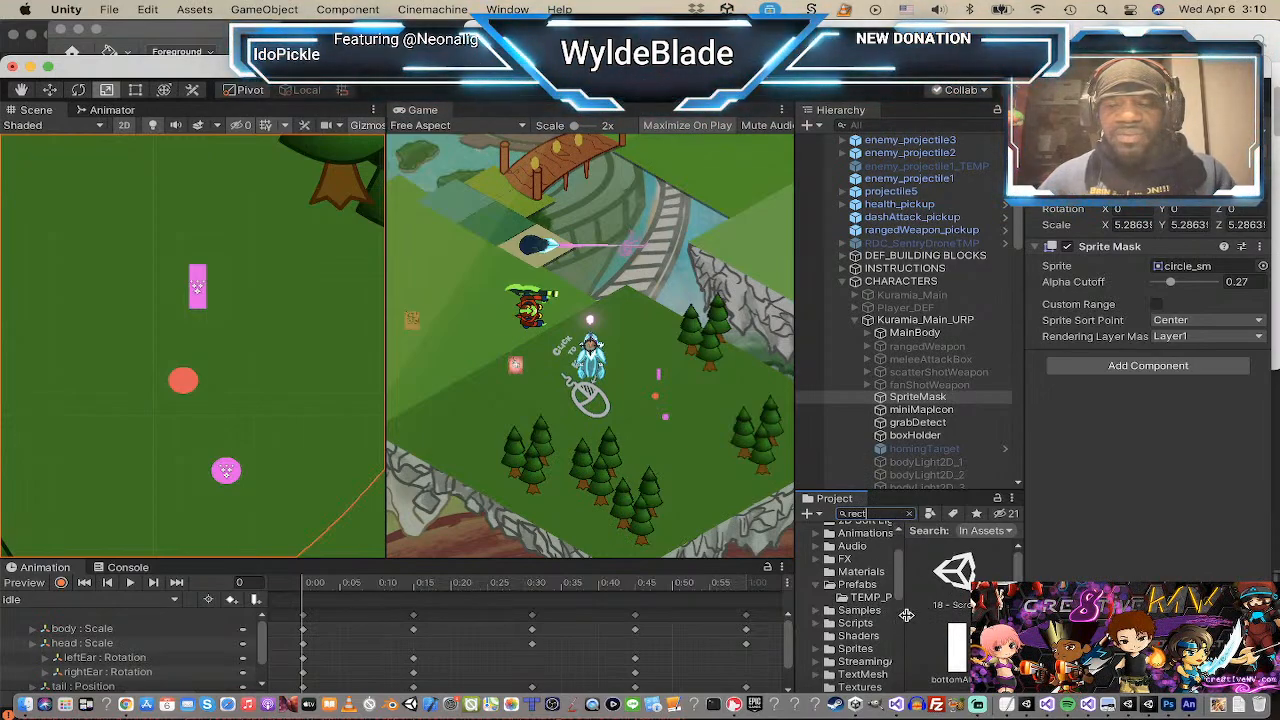
scroll(910, 620, down, 2)
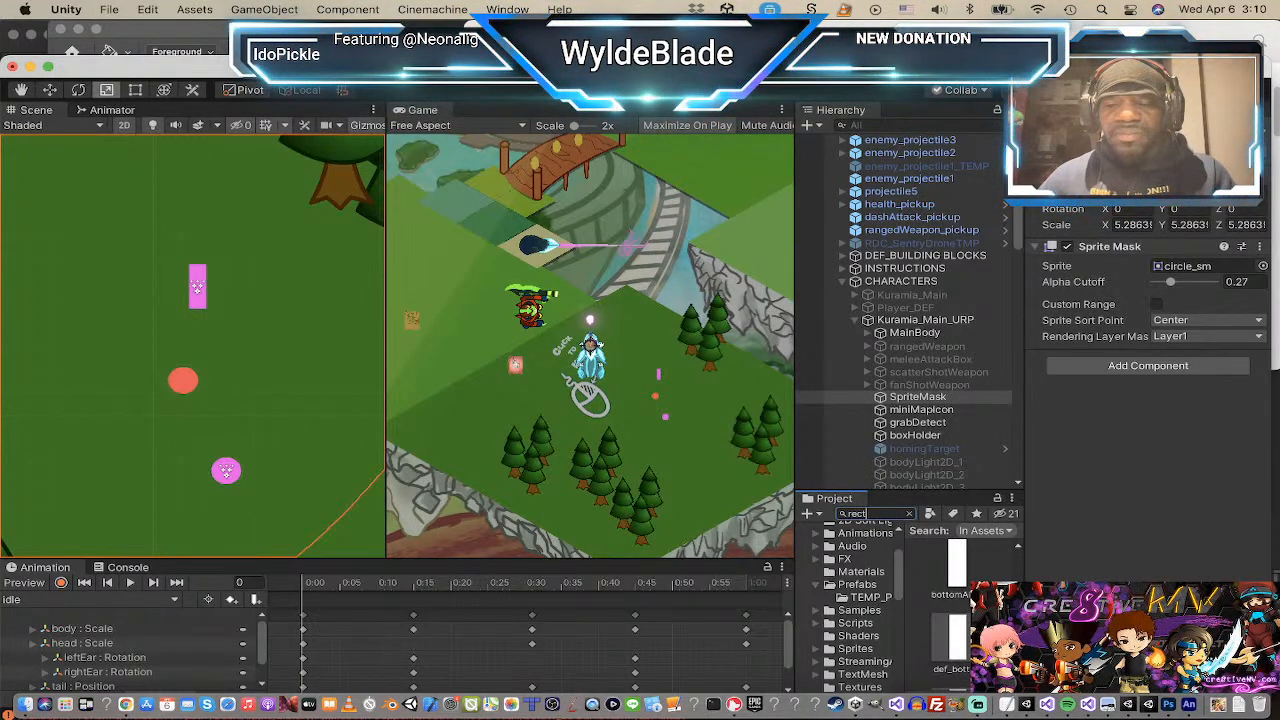
scroll(950, 620, down, 1)
scroll(957, 600, down, 1)
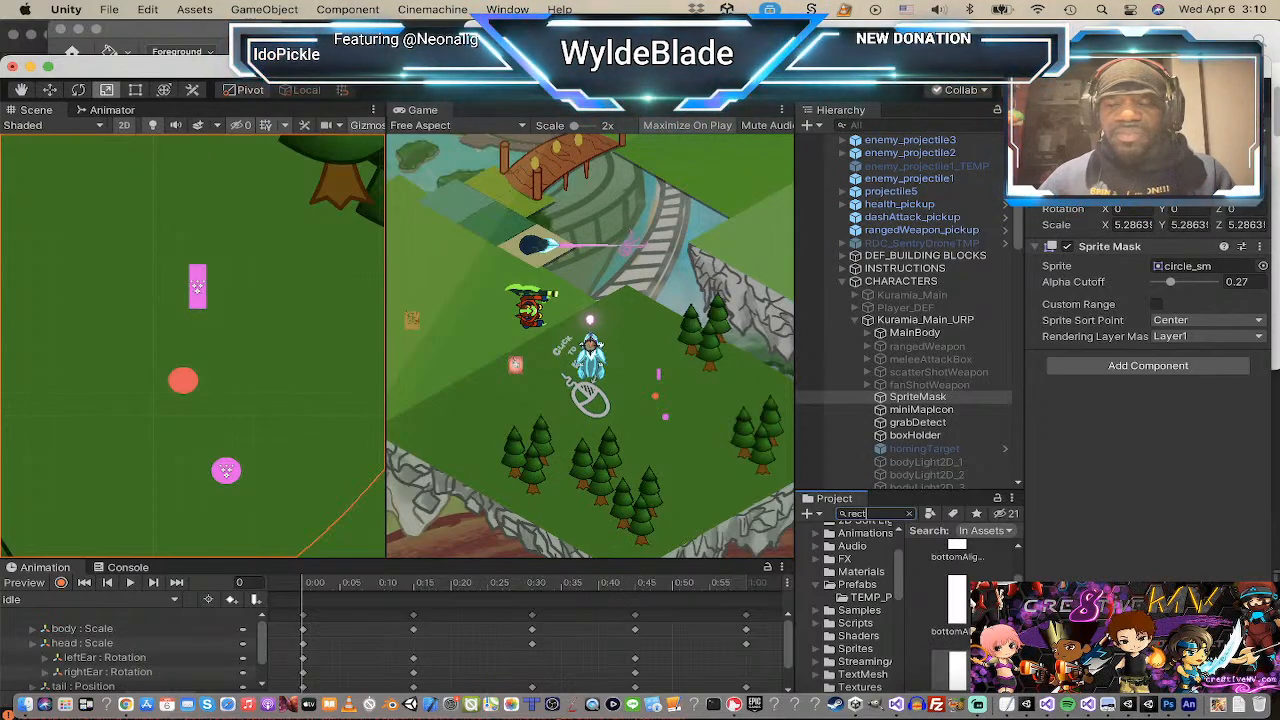
scroll(960, 620, down, 3)
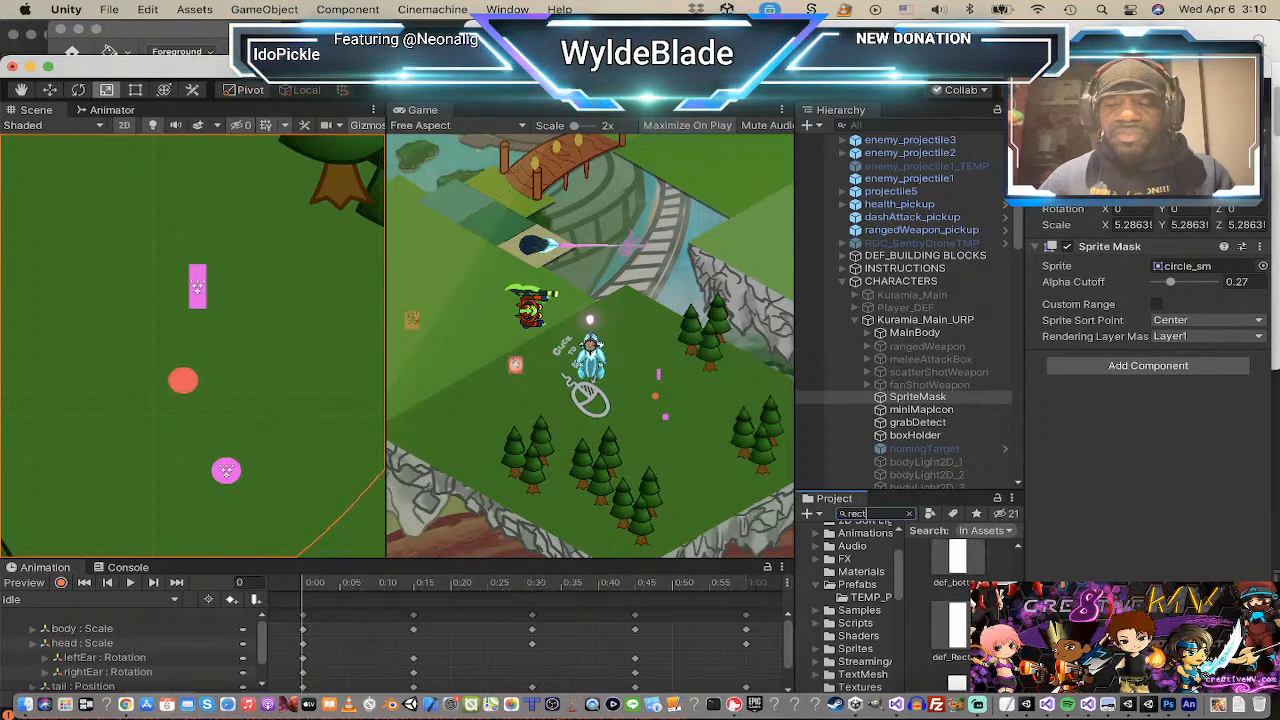
right_click(958, 620)
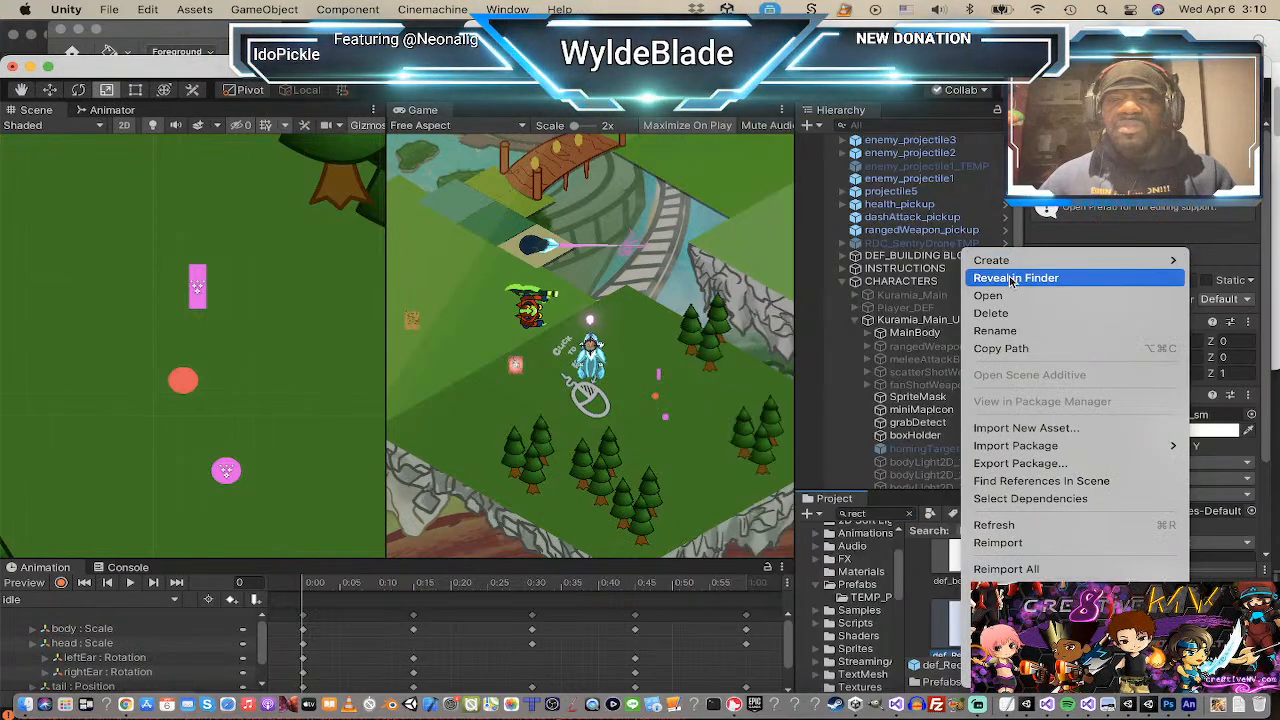
click(1016, 279)
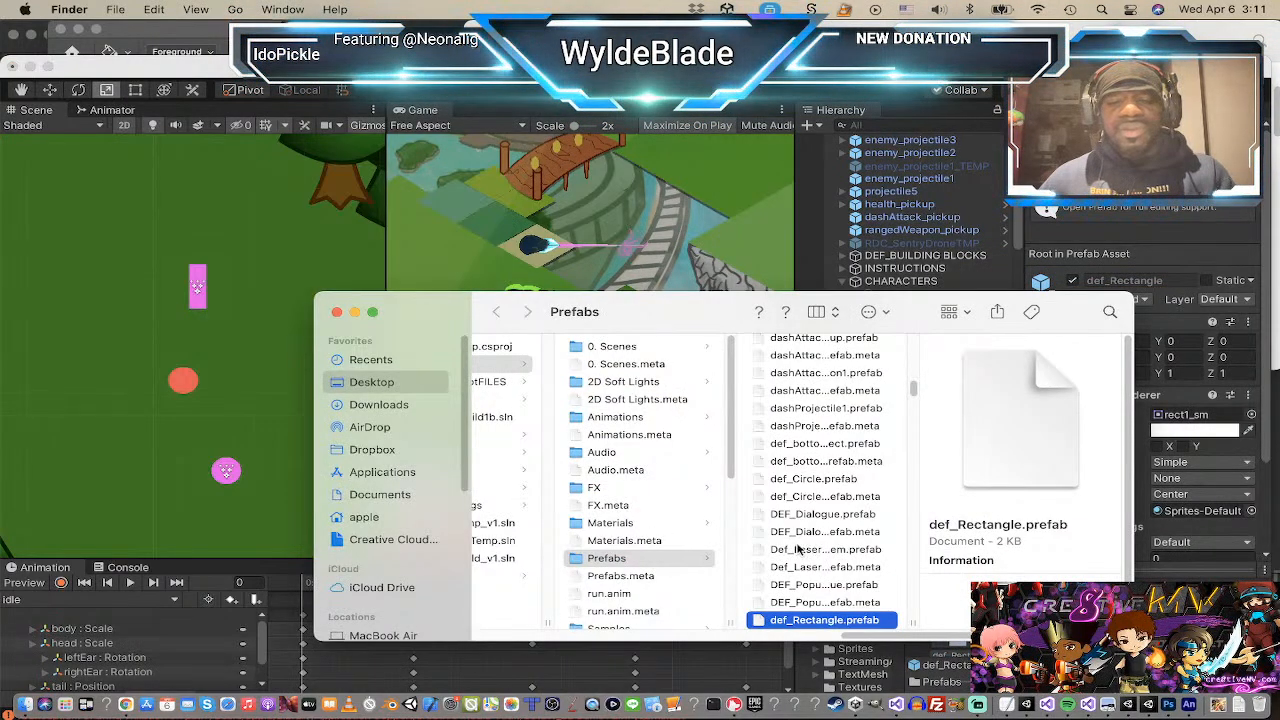
scroll(800, 551, down, 3)
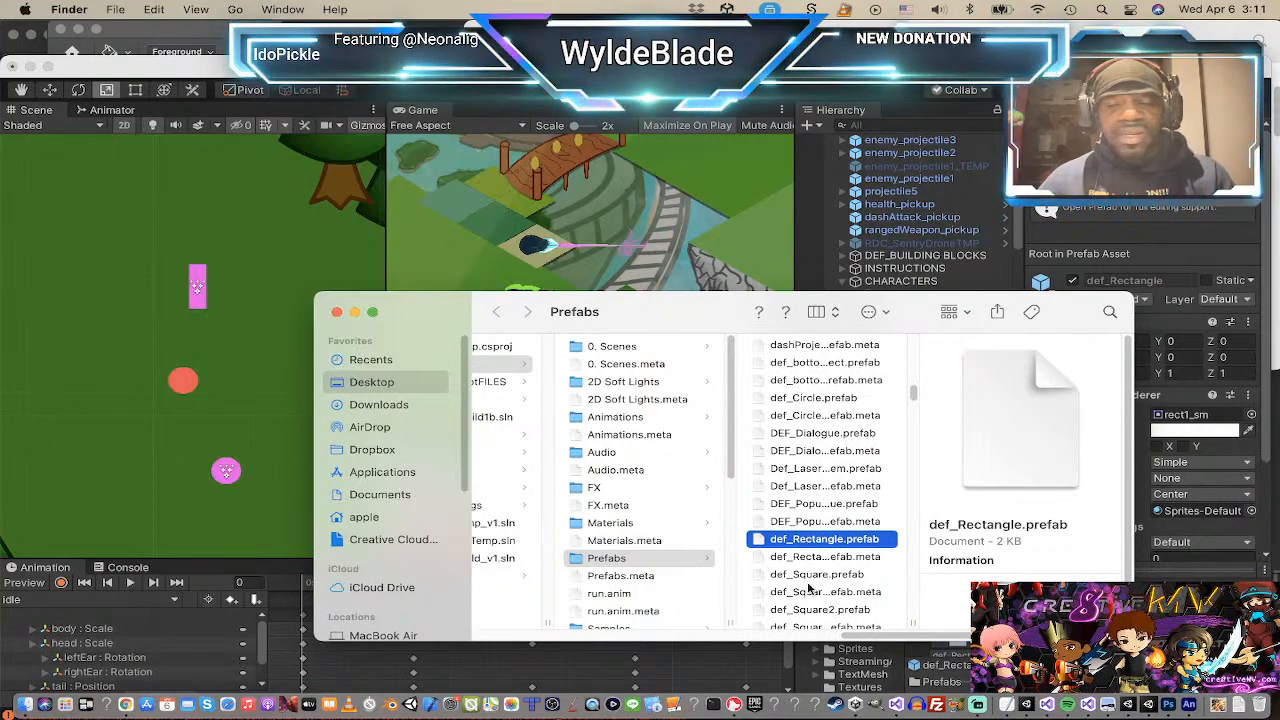
super+click(810, 576)
scroll(815, 578, down, 1)
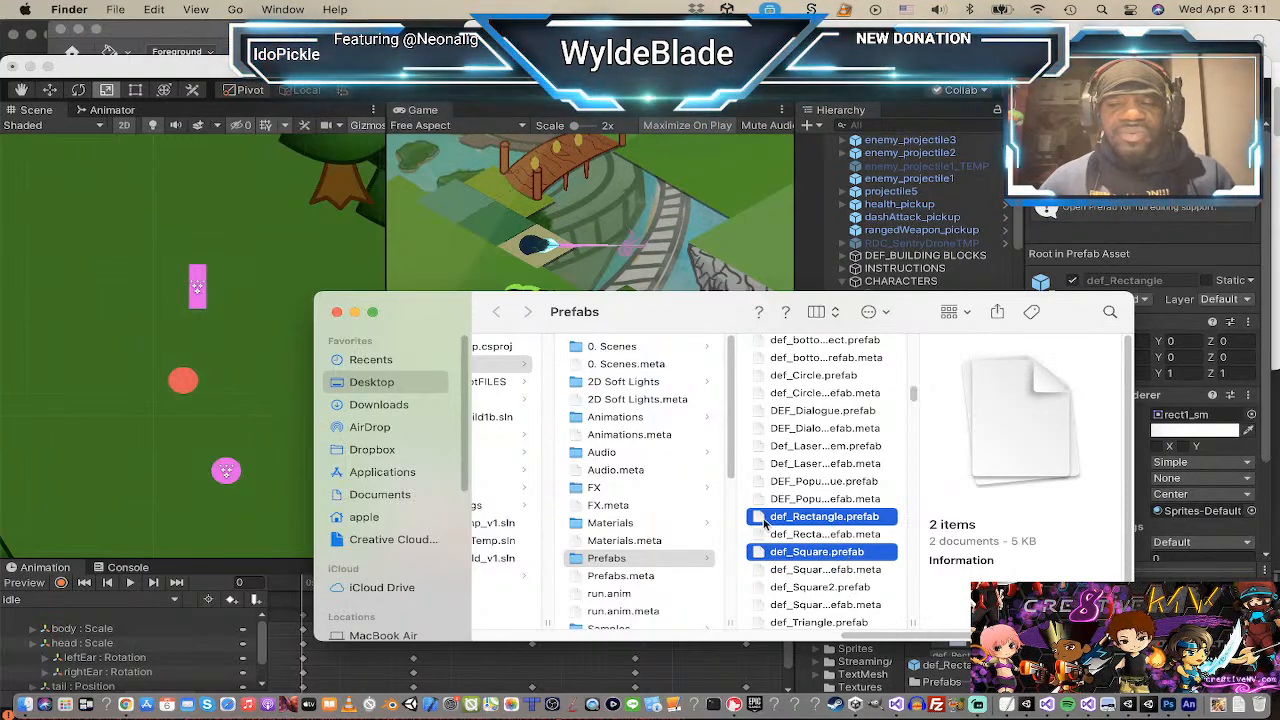
Step: Open the project's Sprites folder and select the rect1_sm.png image
scroll(614, 524, down, 5)
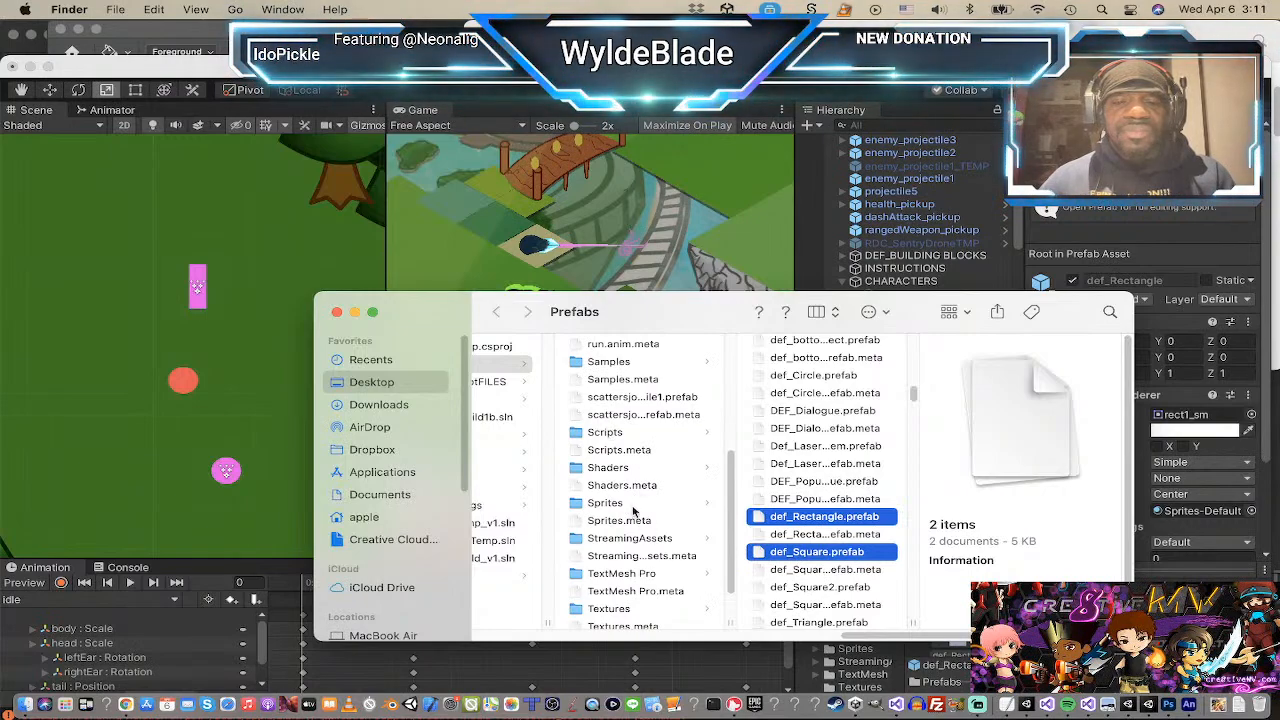
click(625, 503)
scroll(826, 477, down, 15)
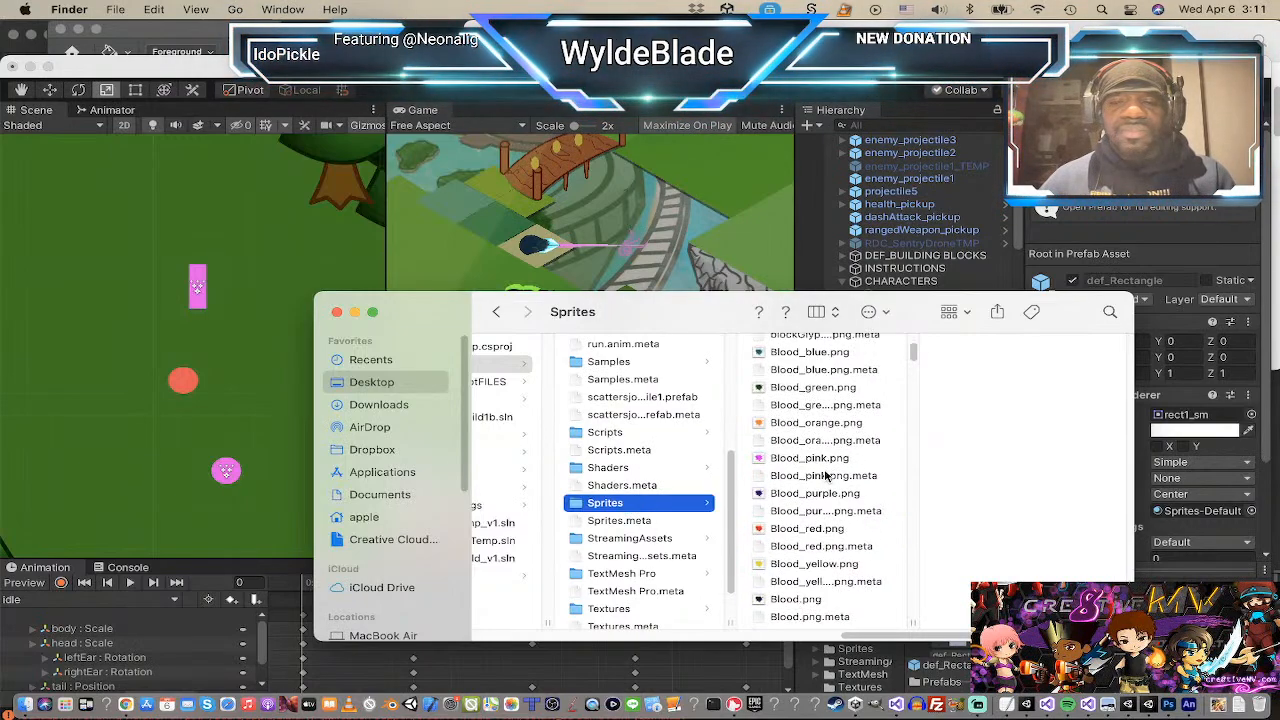
scroll(826, 477, down, 20)
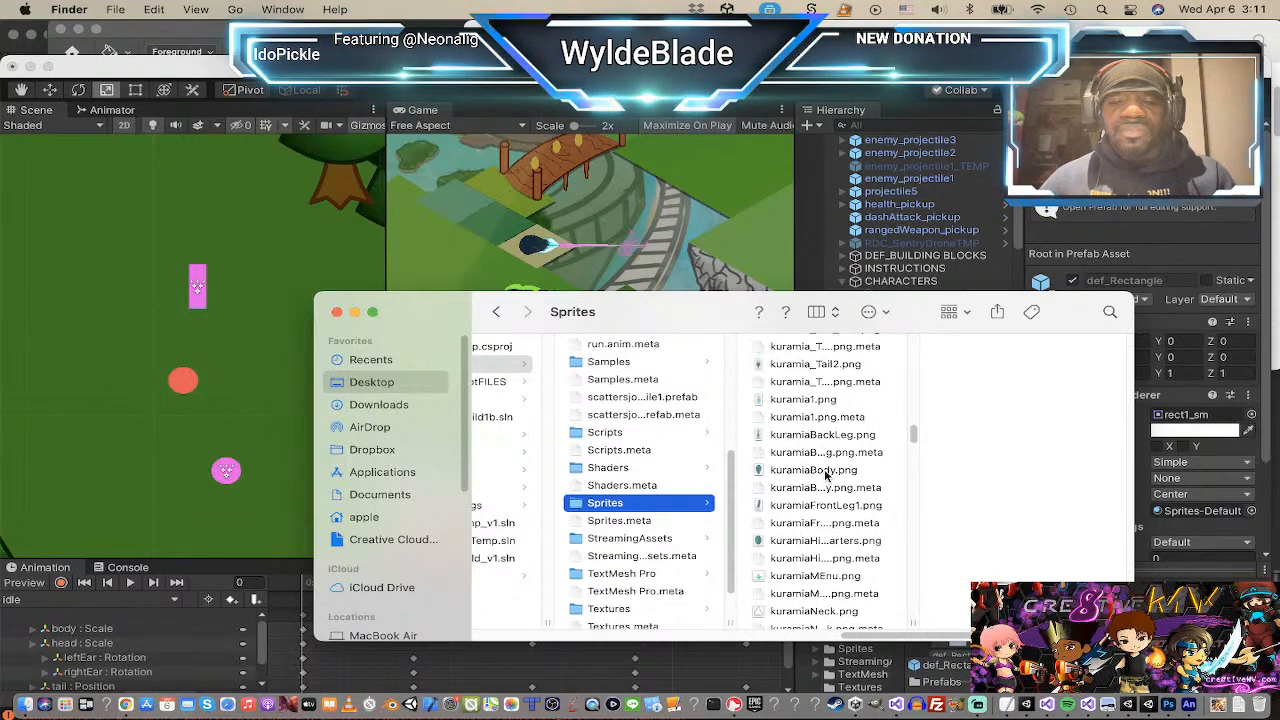
scroll(826, 477, down, 10)
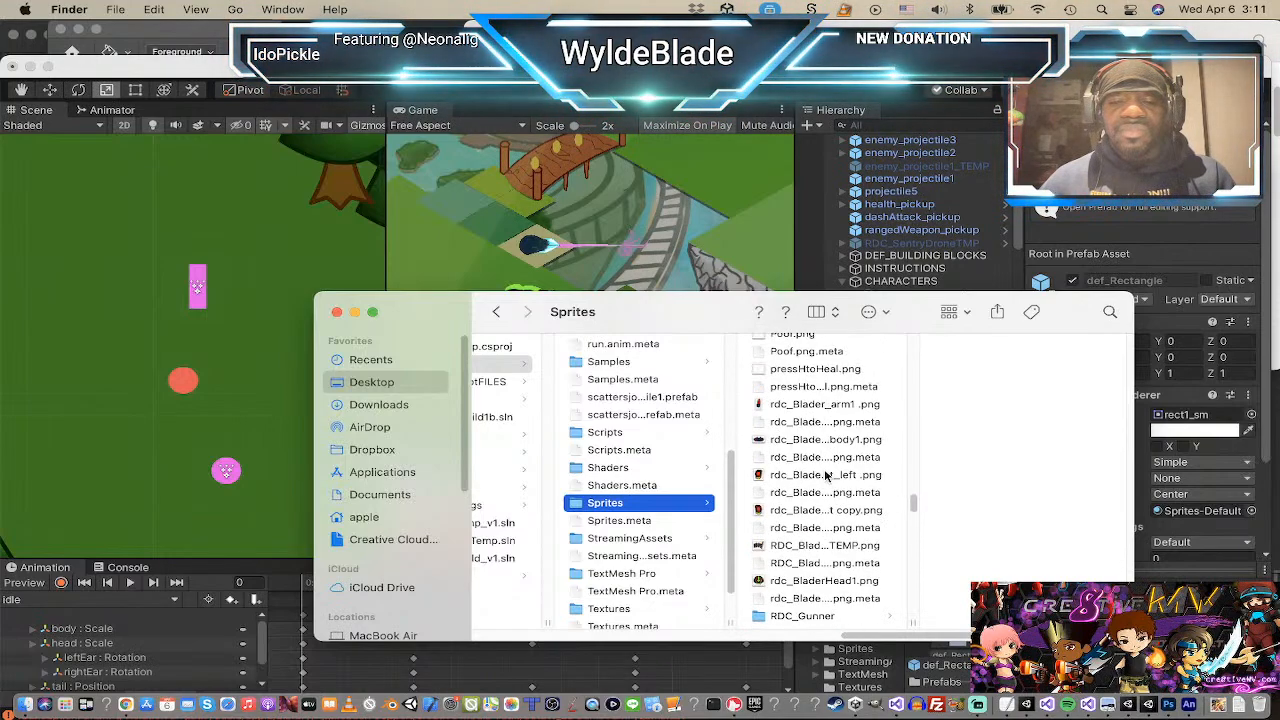
scroll(826, 477, down, 10)
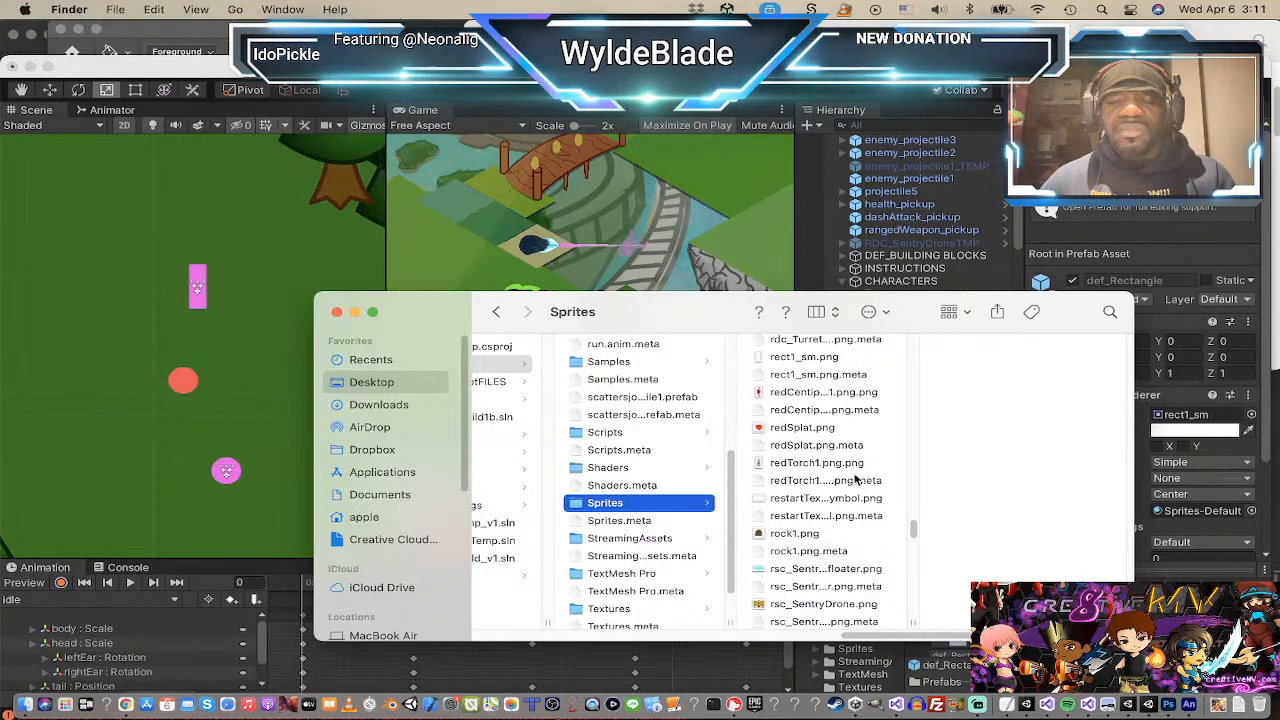
scroll(852, 476, up, 2)
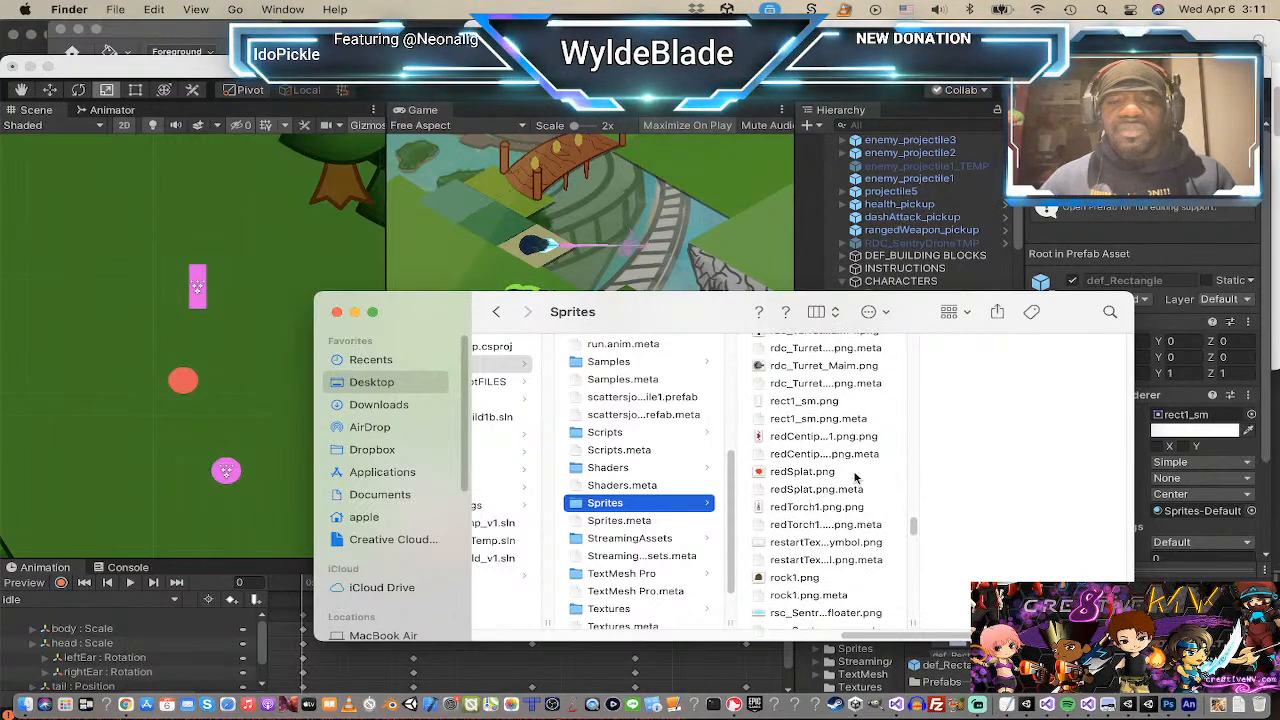
click(835, 421)
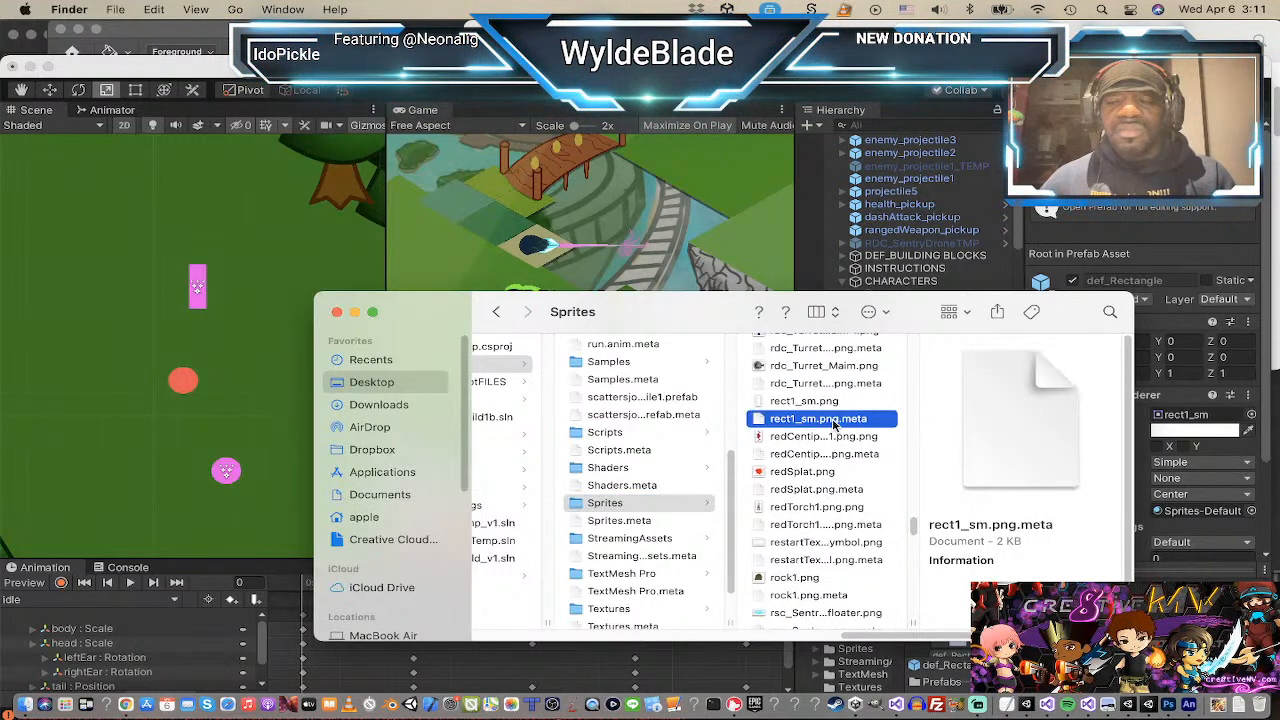
click(826, 401)
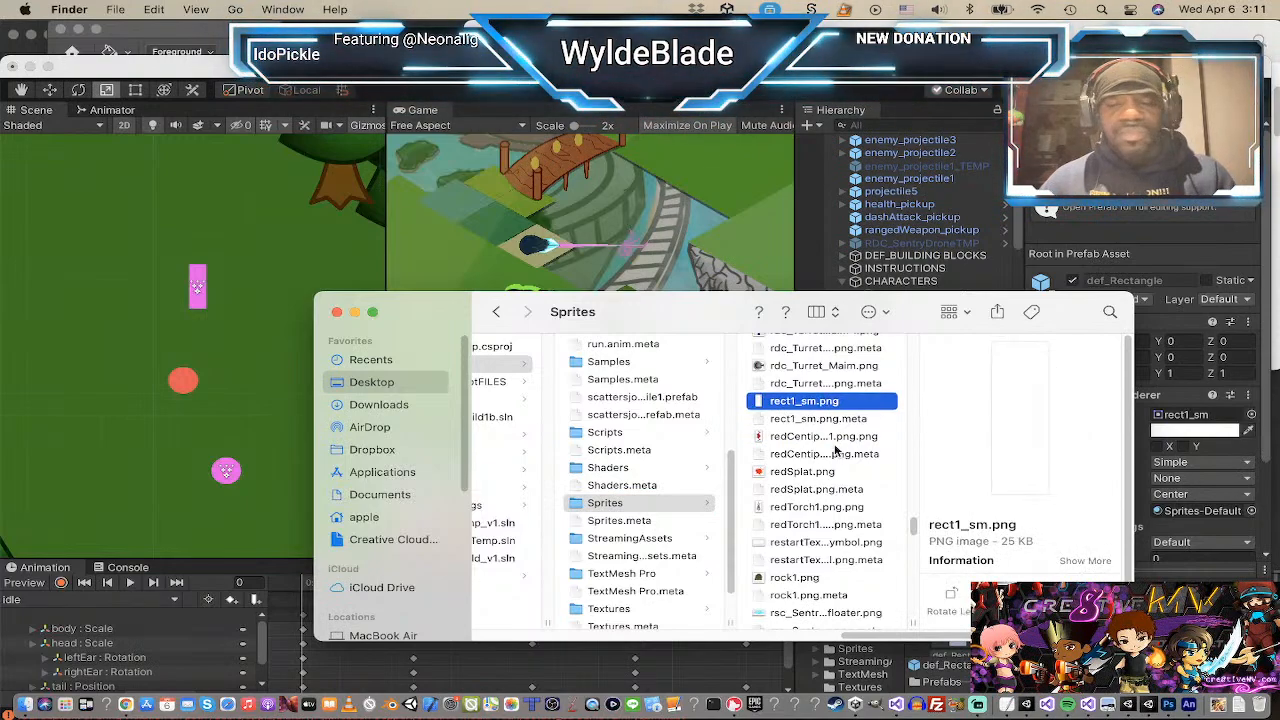
Step: Add circle_sm.png to the selection, open both images in Adobe Photoshop 2021, and activate the Move tool
scroll(826, 471, up, 15)
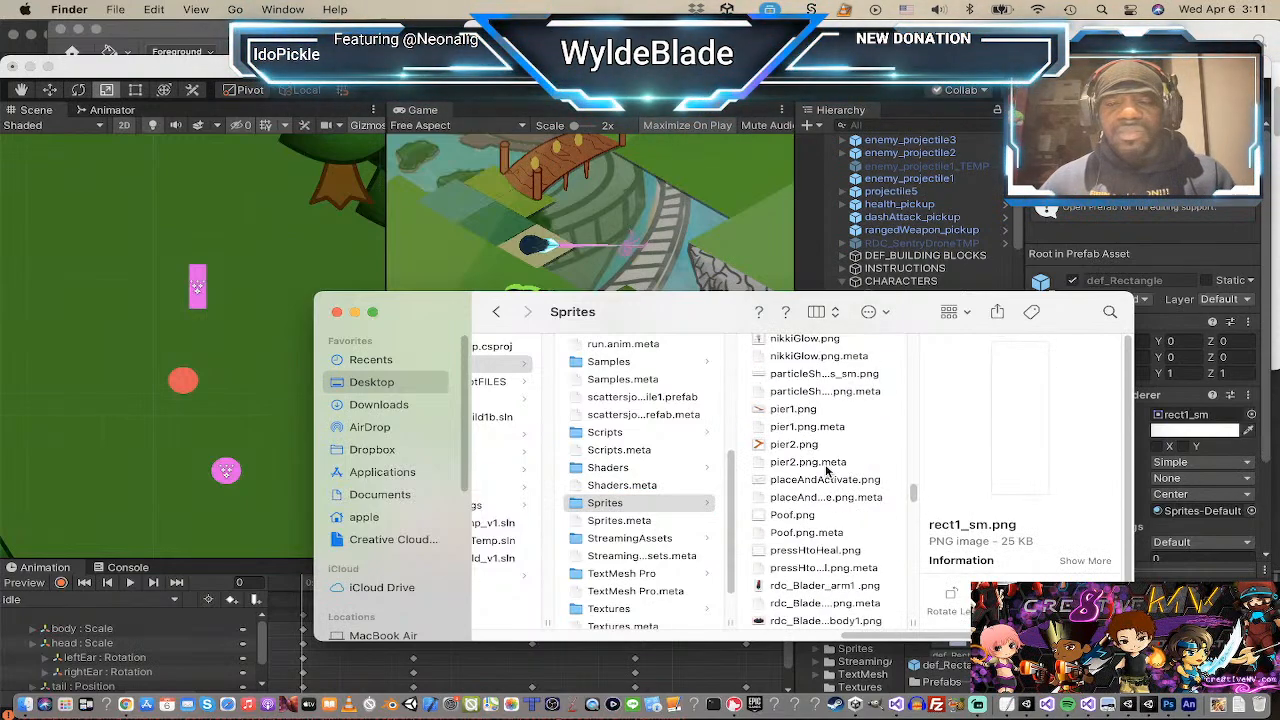
scroll(826, 471, up, 5)
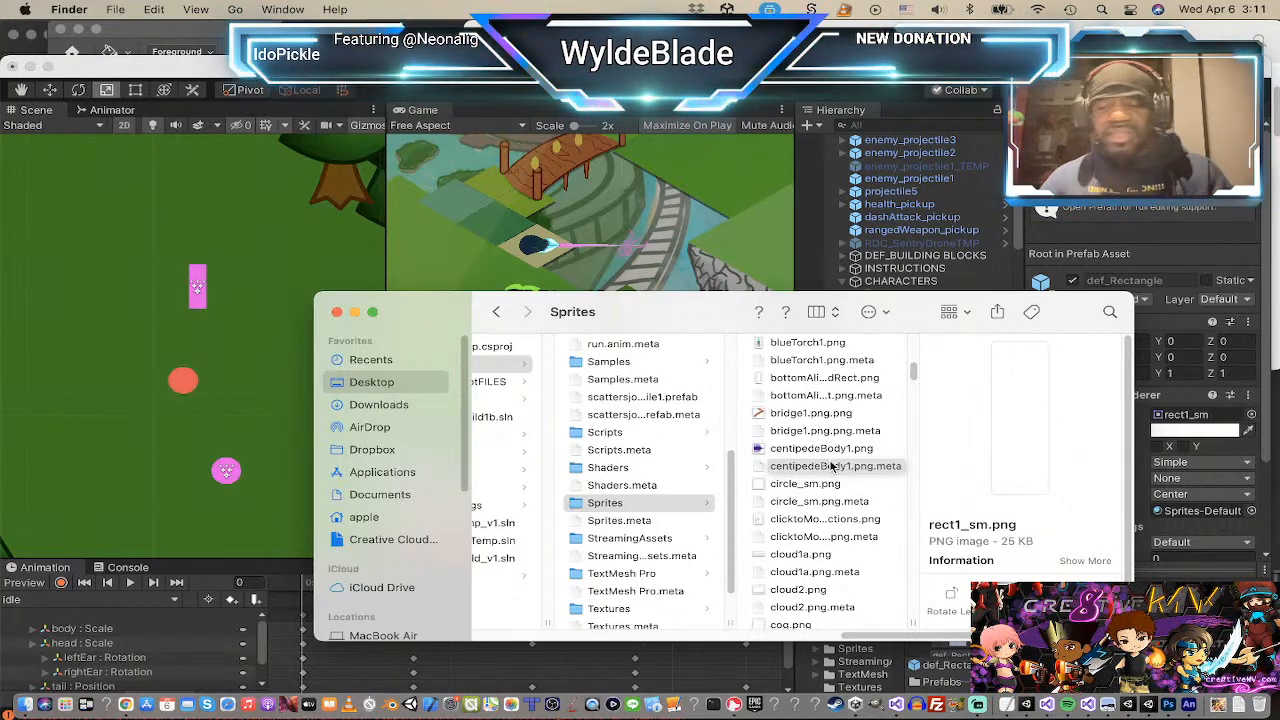
scroll(820, 487, down, 1)
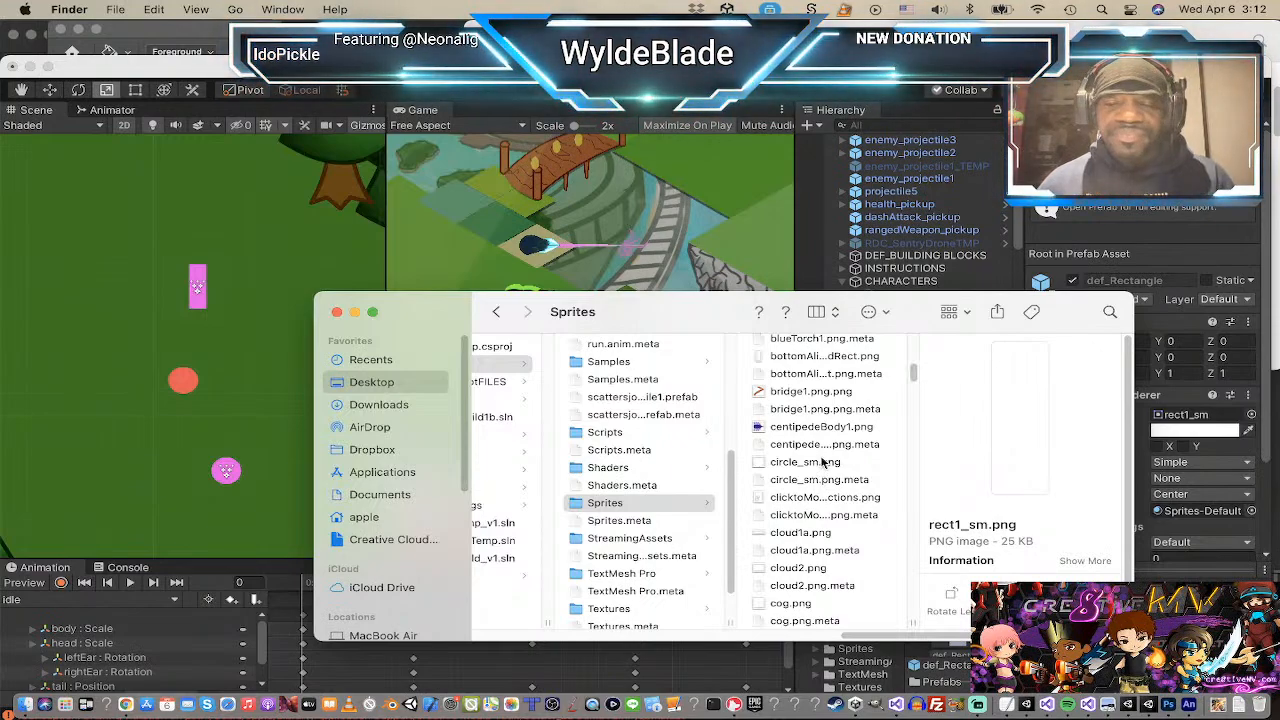
super+click(805, 462)
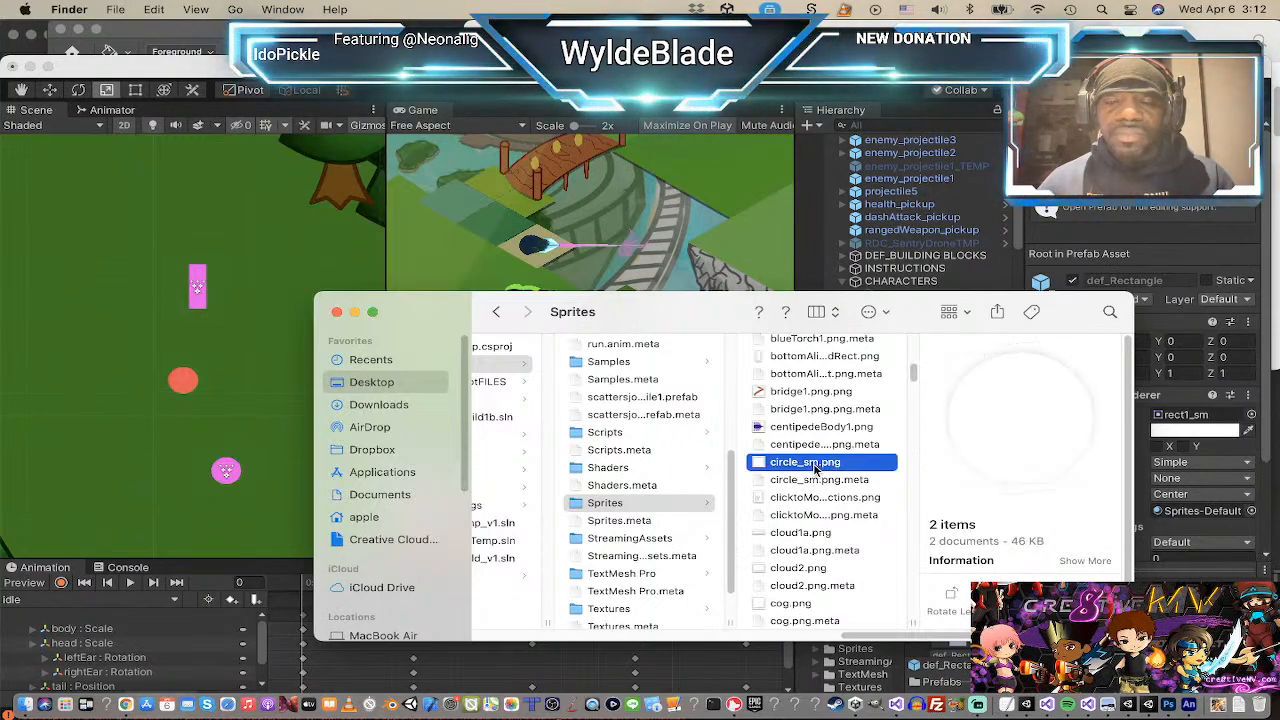
right_click(817, 466)
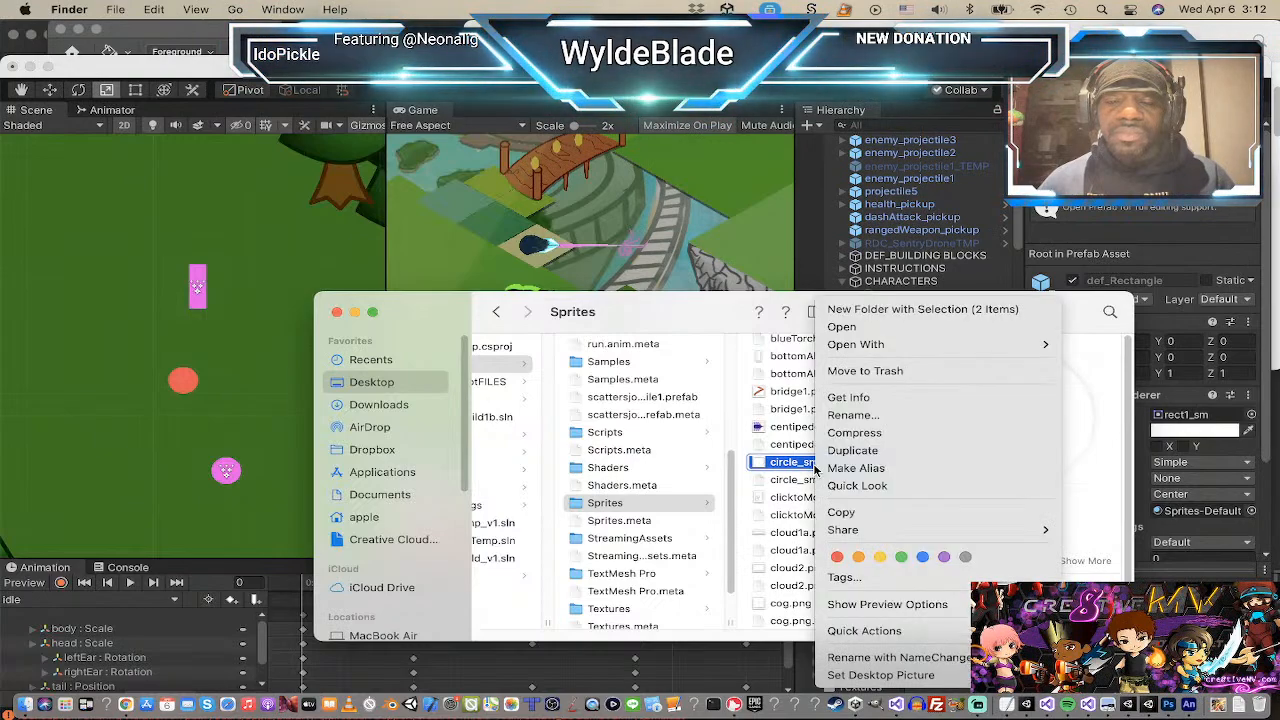
mouse_move(920, 350)
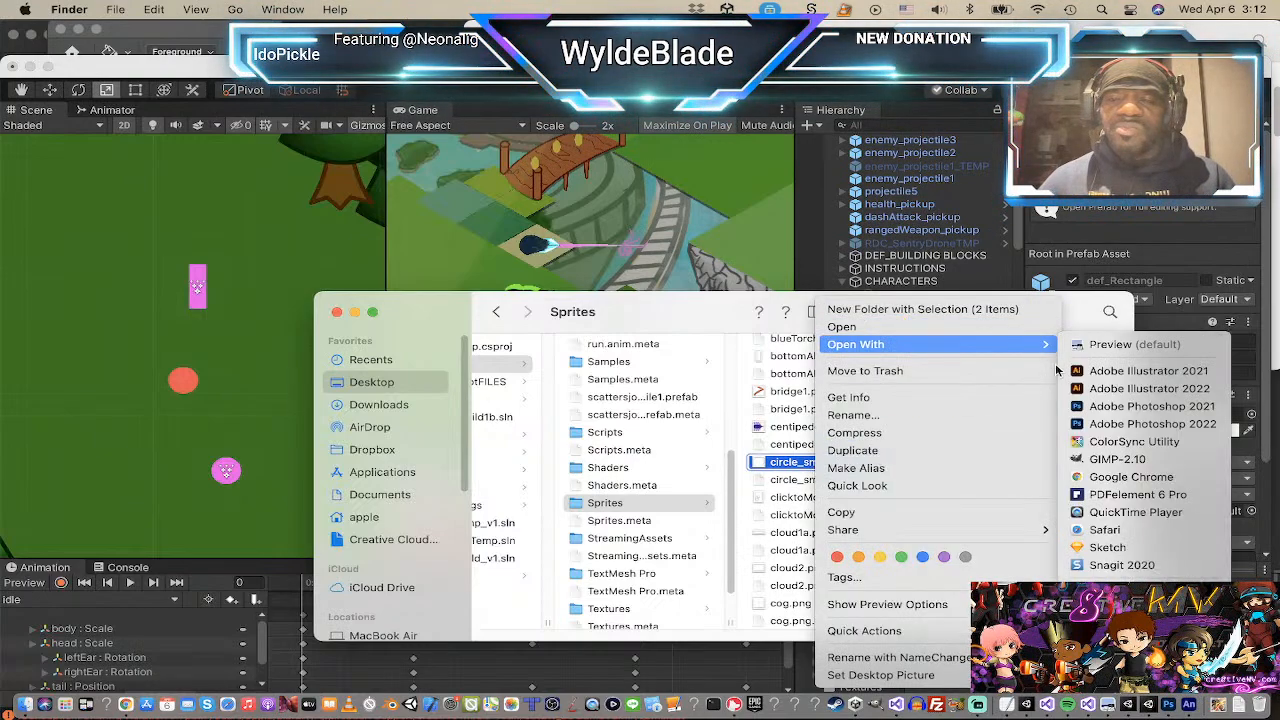
click(1127, 408)
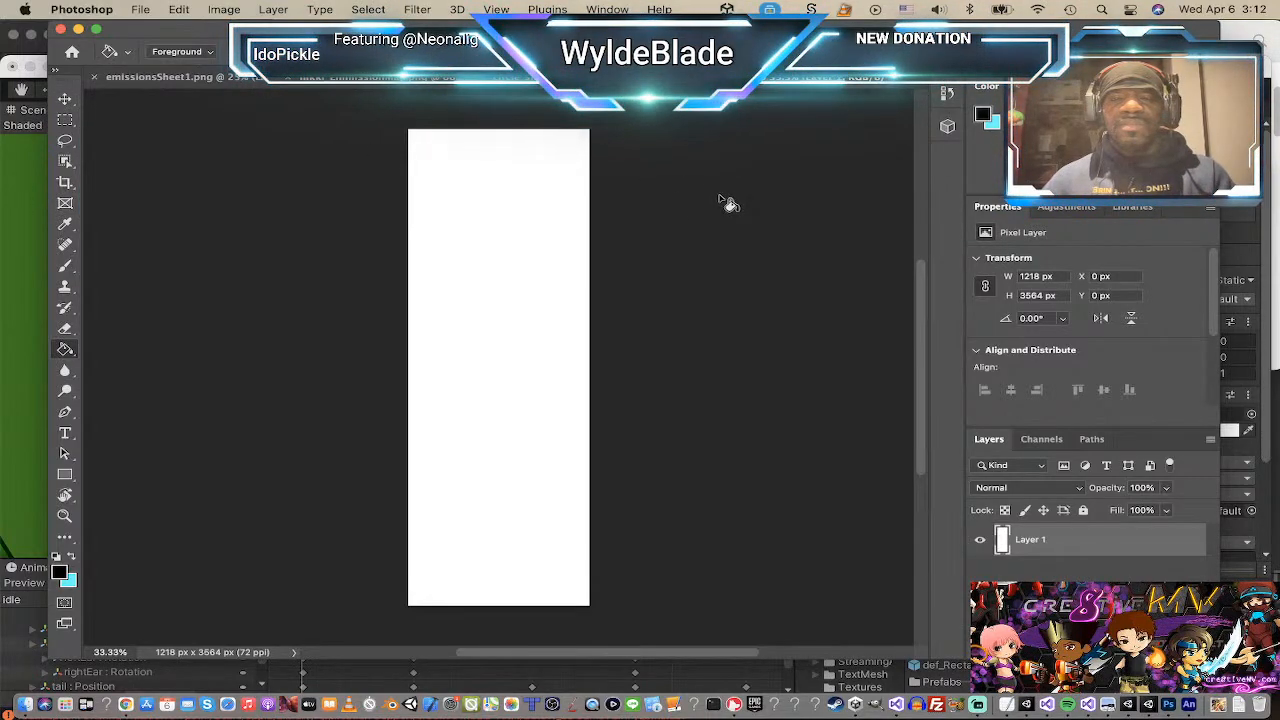
click(65, 100)
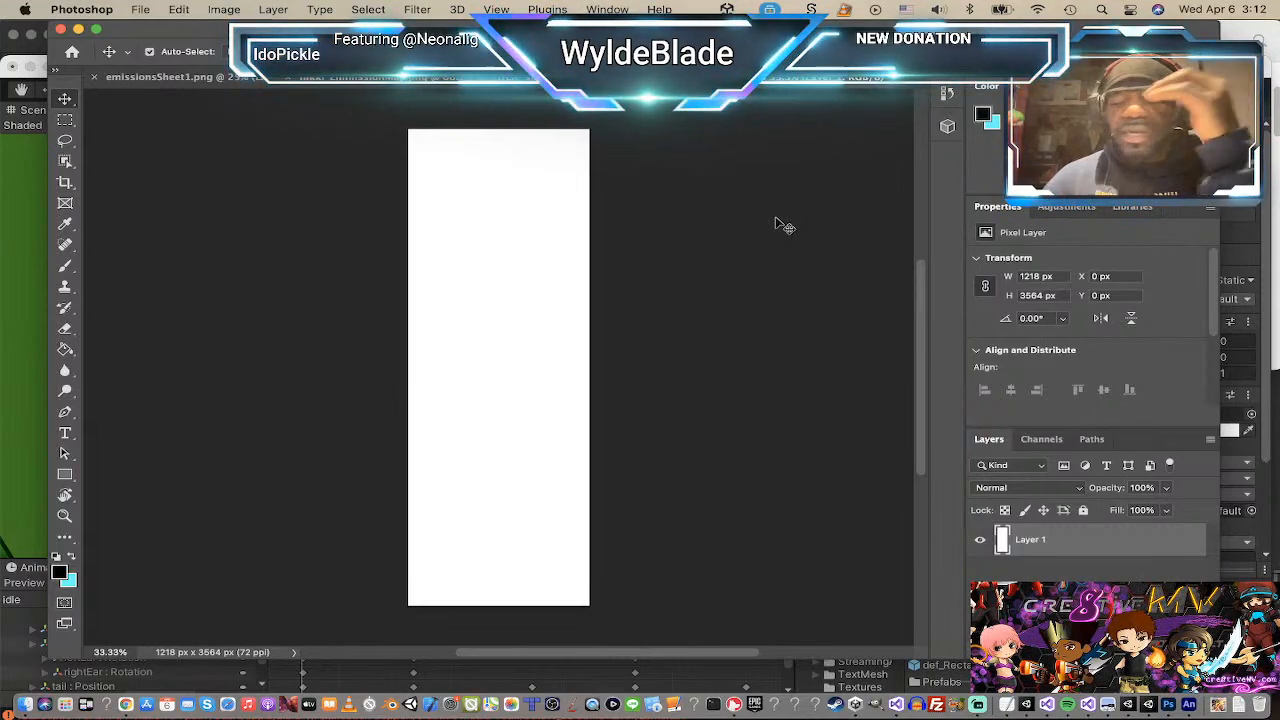
Step: Switch back to Unity, open the project's Shaders folder, and inspect the nikkiGlow1 material
key(super+Tab)
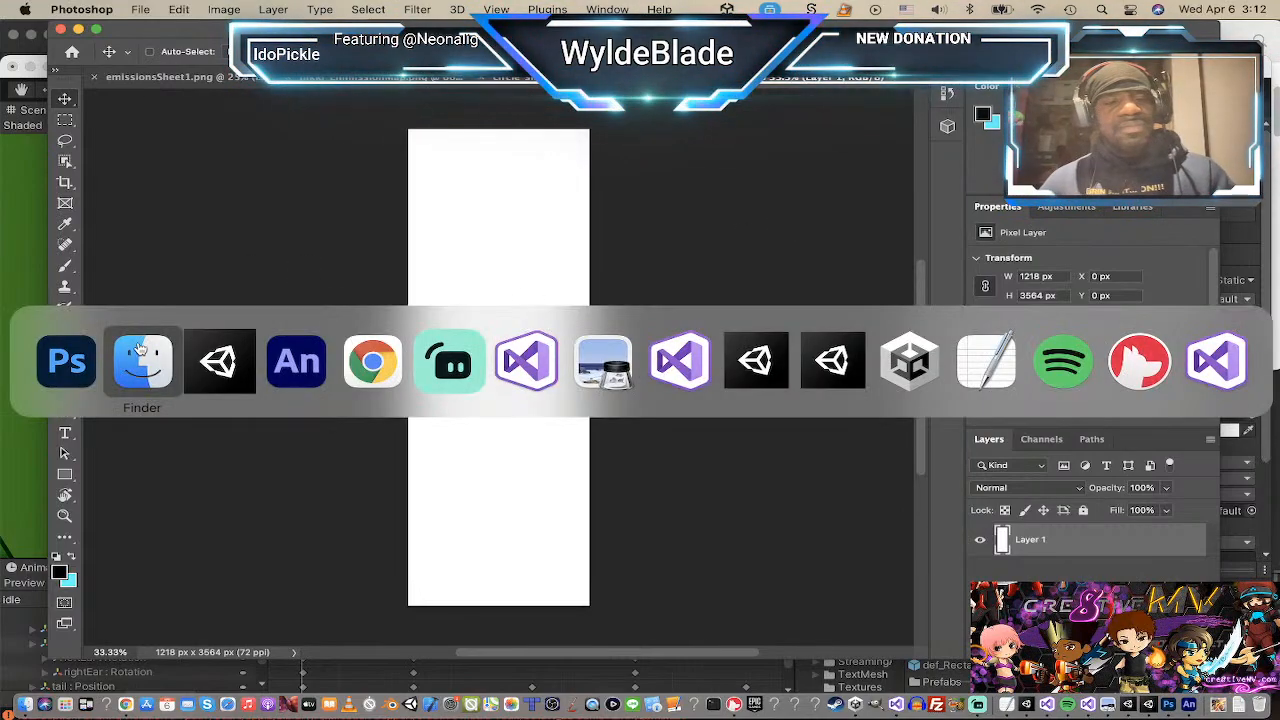
click(244, 362)
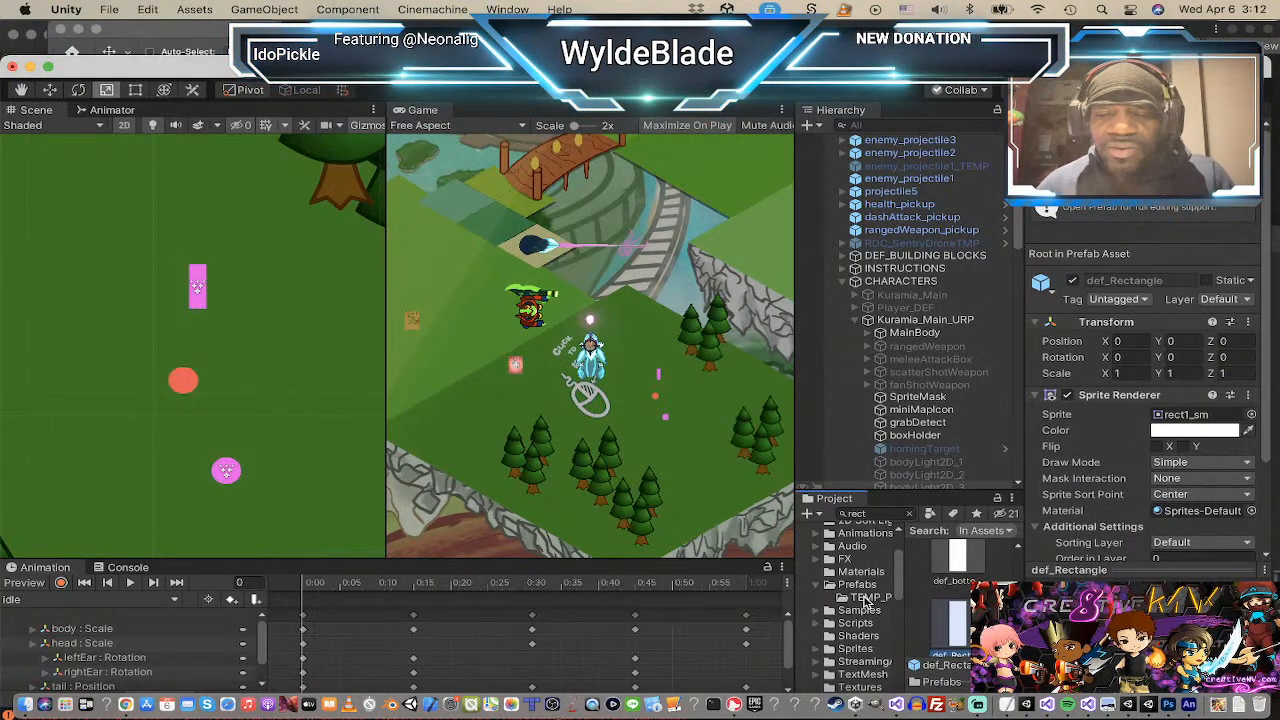
click(840, 636)
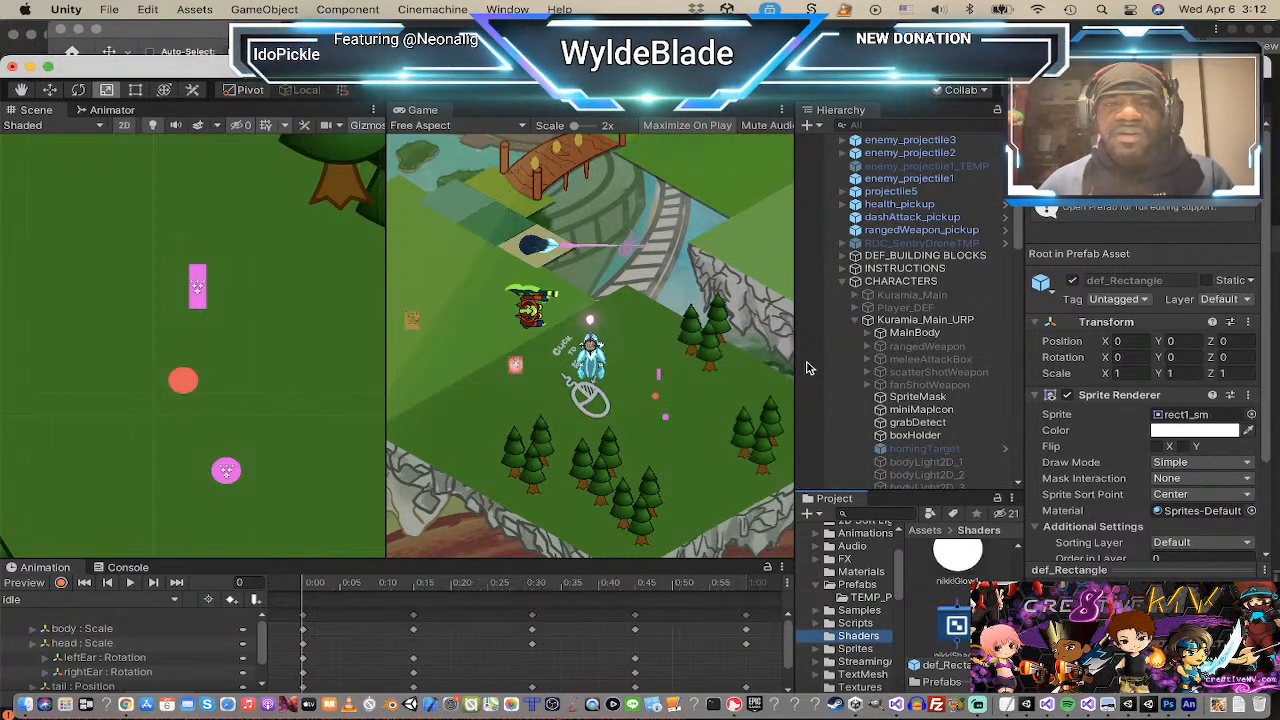
scroll(953, 585, down, 1)
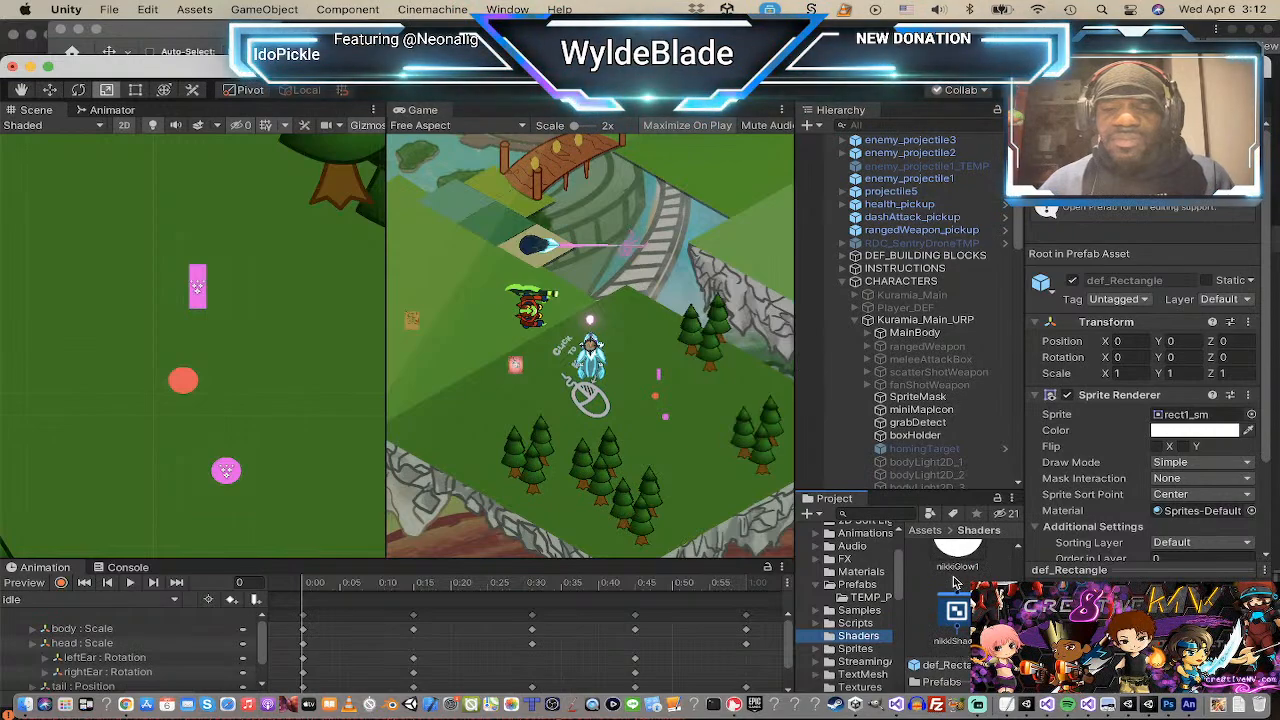
scroll(953, 583, up, 2)
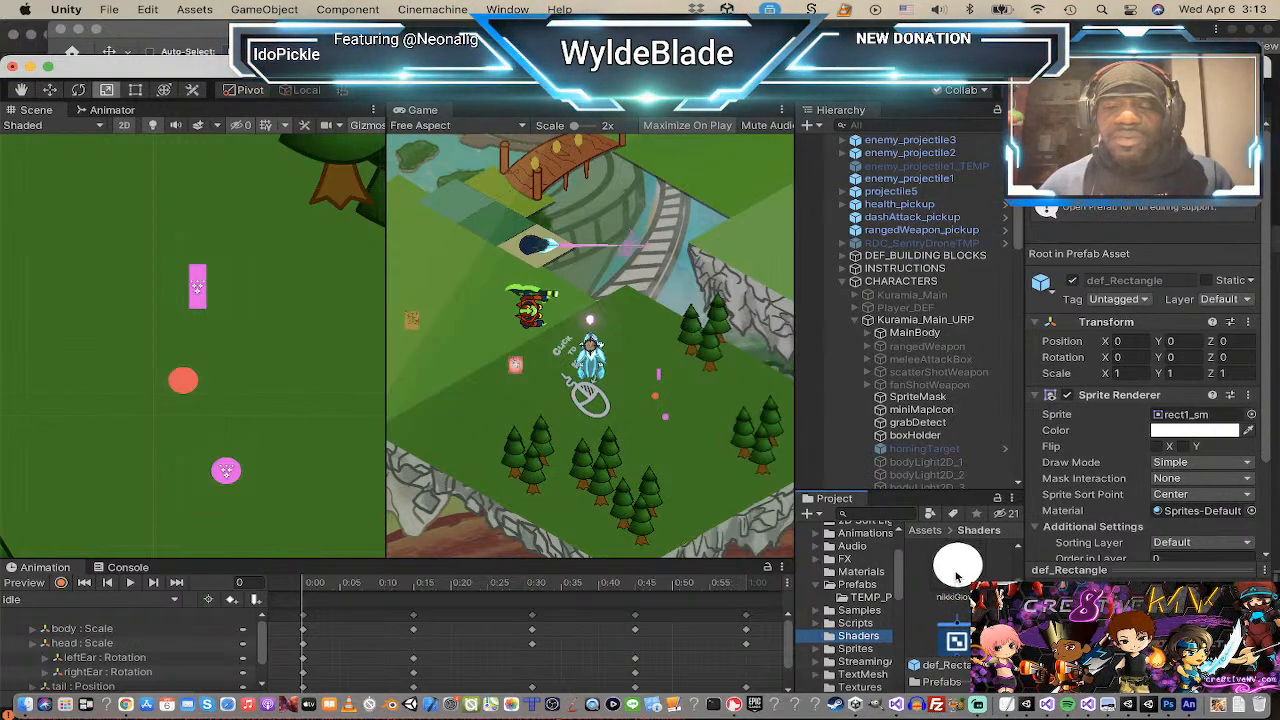
click(957, 576)
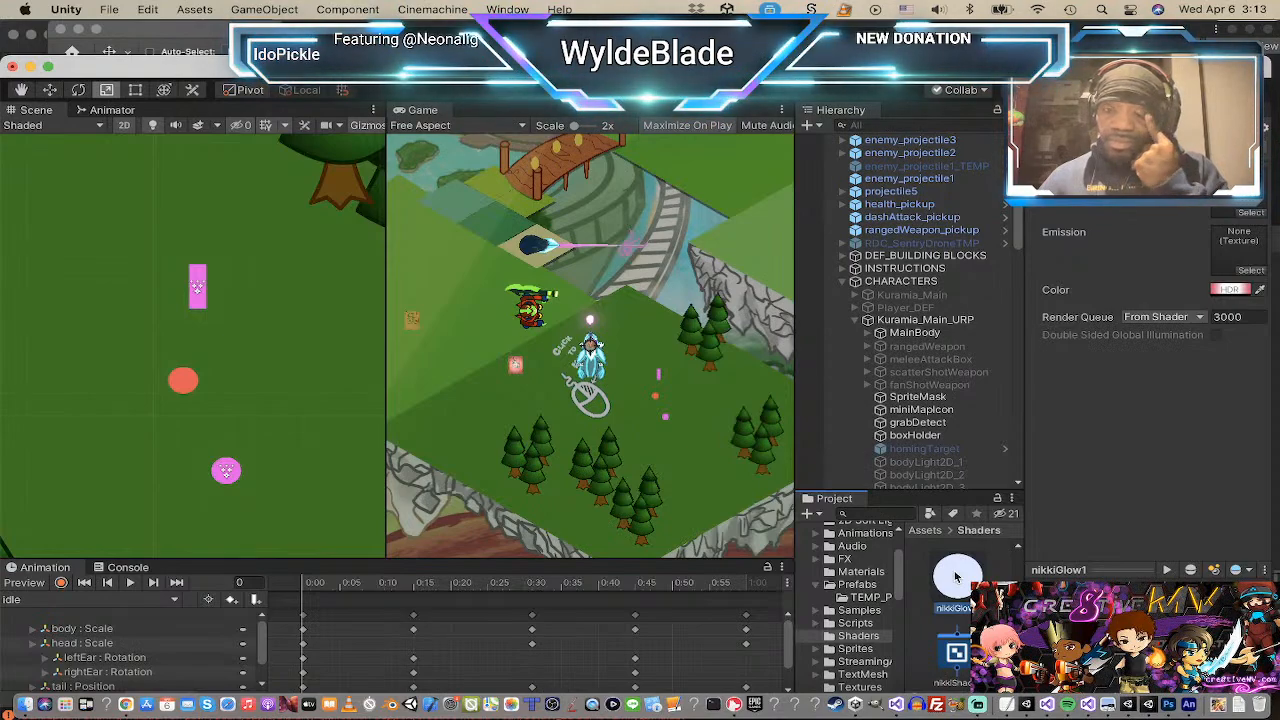
Step: Duplicate the project's Shaders folder and look through the materials in the copy
right_click(838, 638)
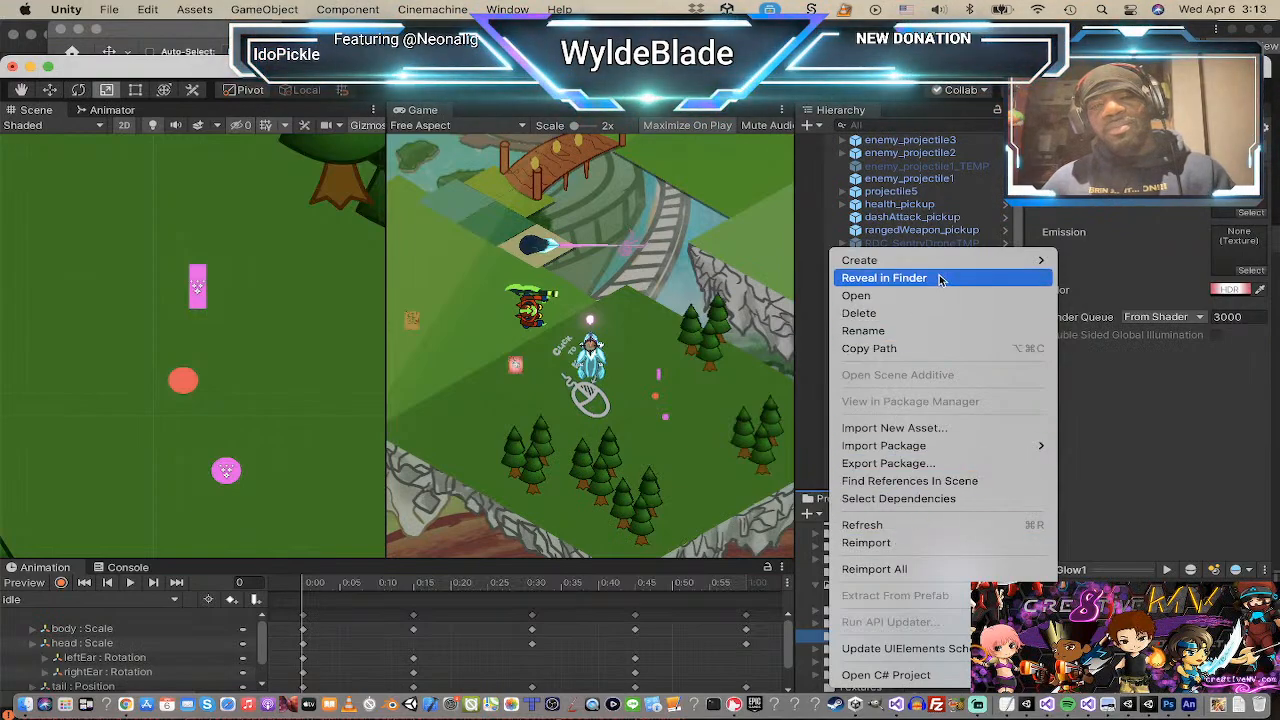
click(1098, 470)
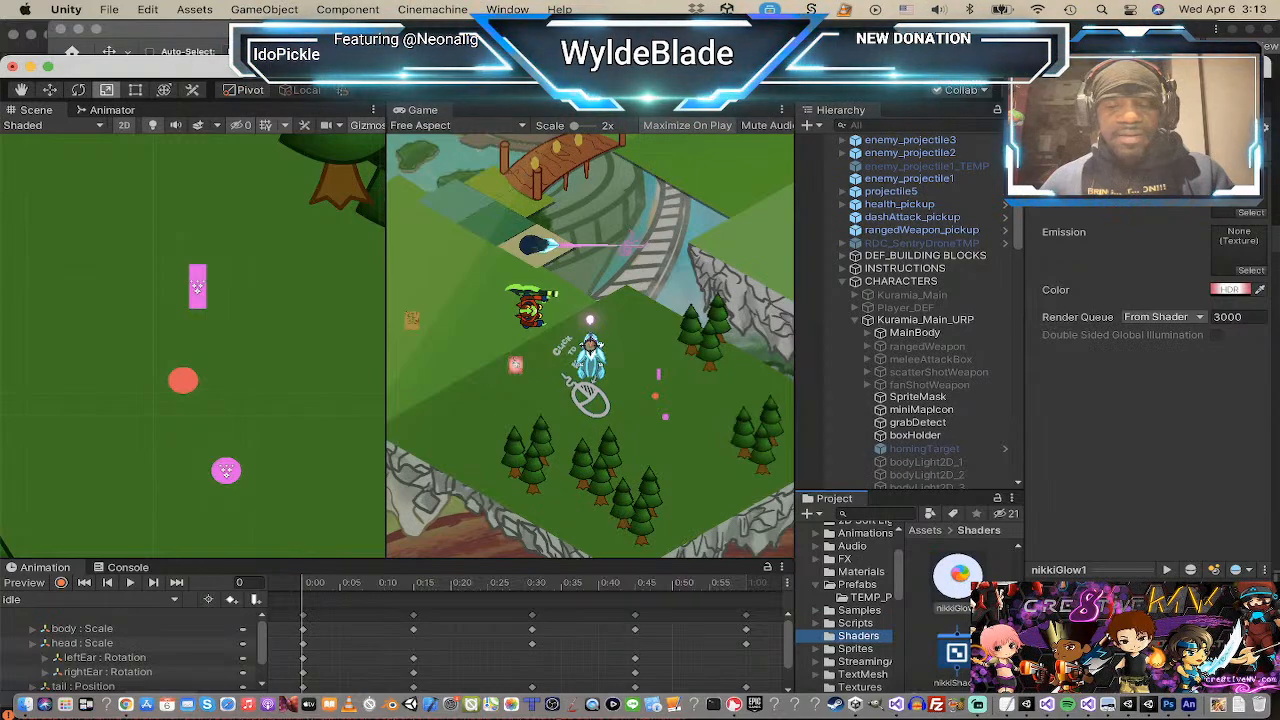
key(super+d)
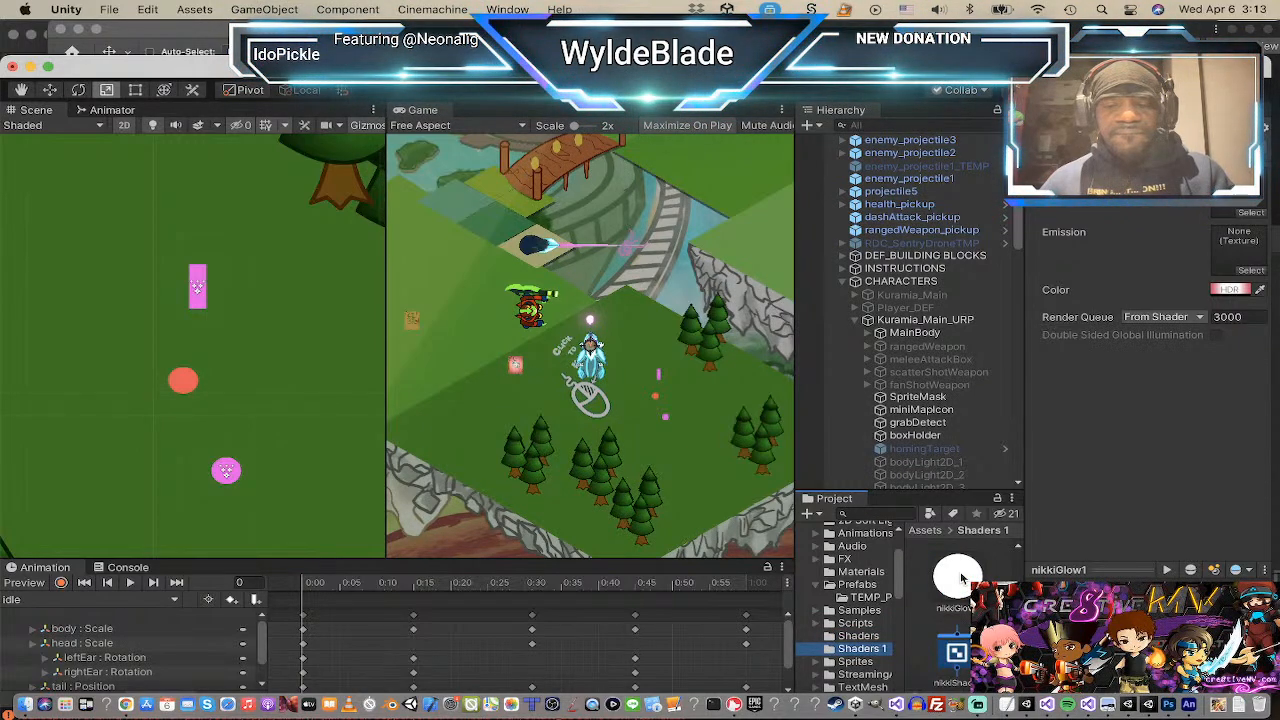
scroll(960, 578, up, 3)
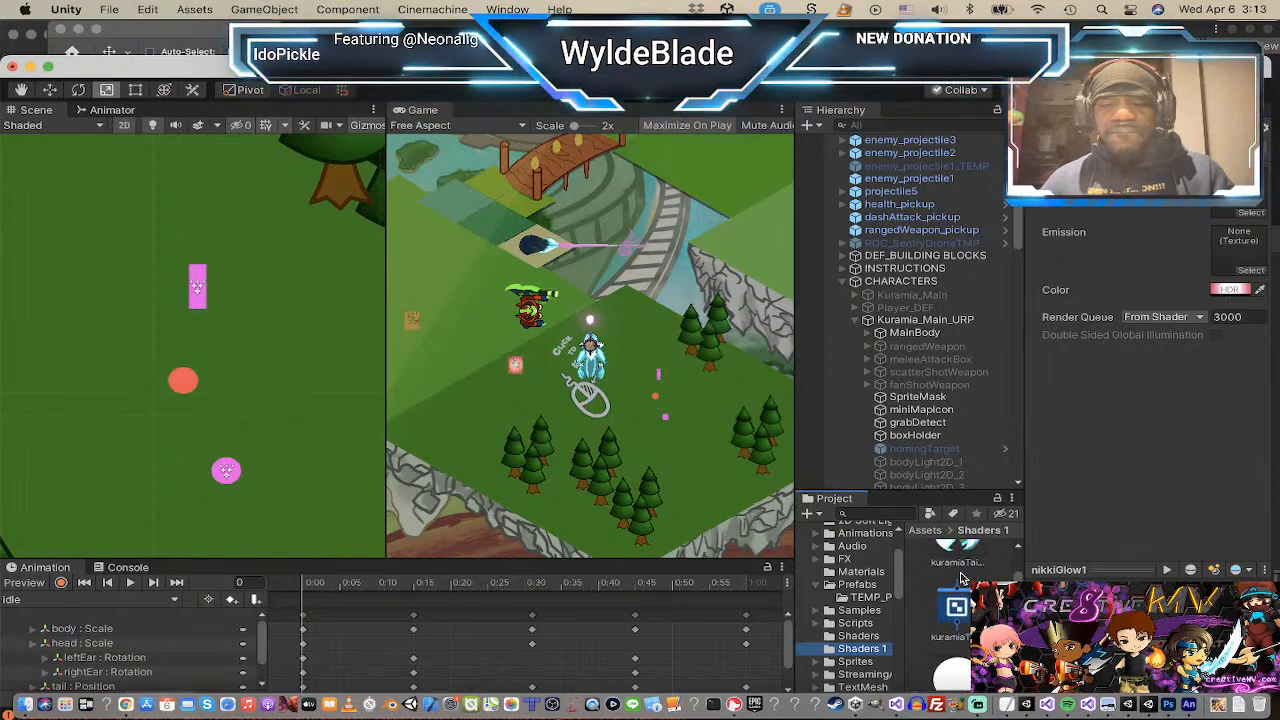
scroll(960, 578, down, 4)
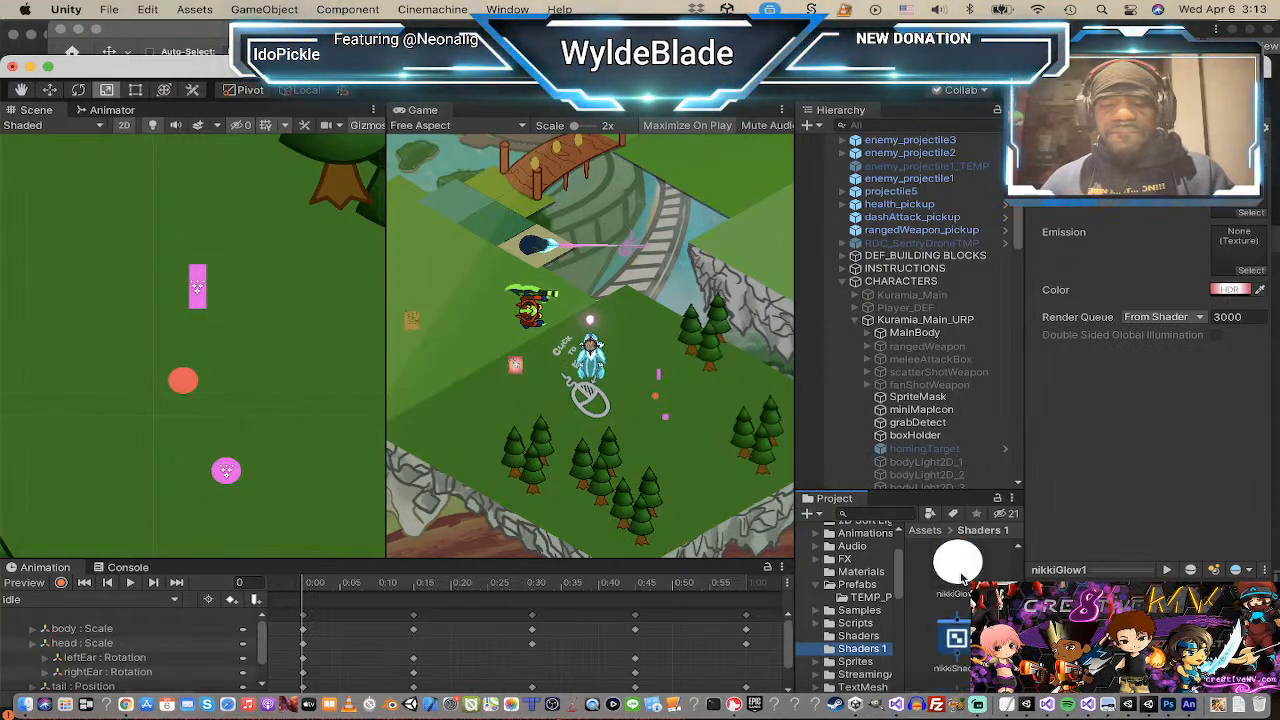
scroll(960, 578, down, 2)
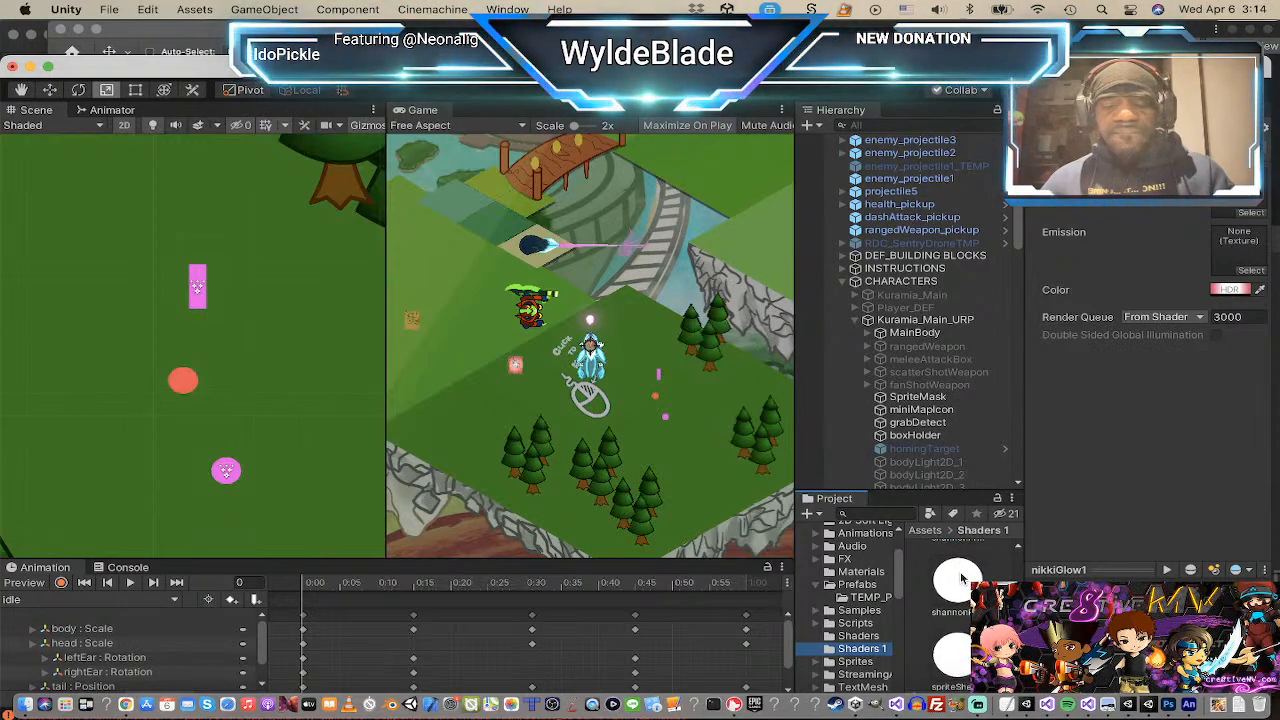
scroll(961, 578, up, 5)
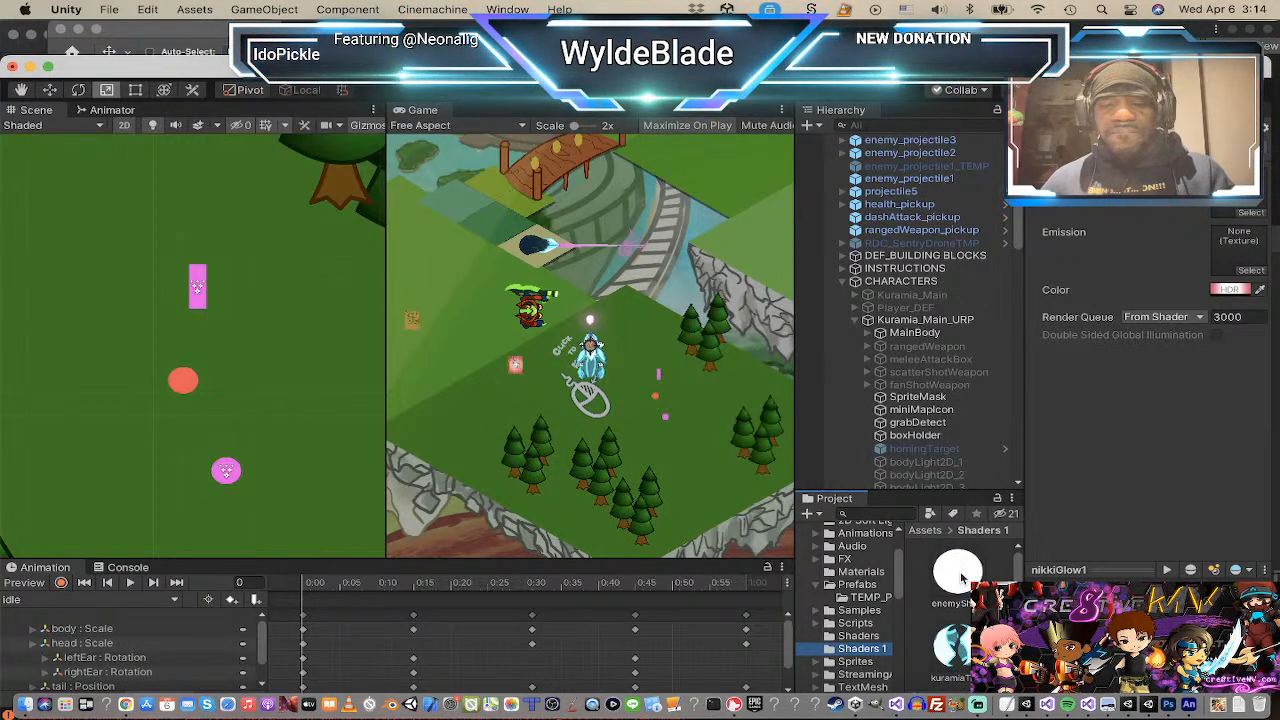
scroll(961, 578, down, 3)
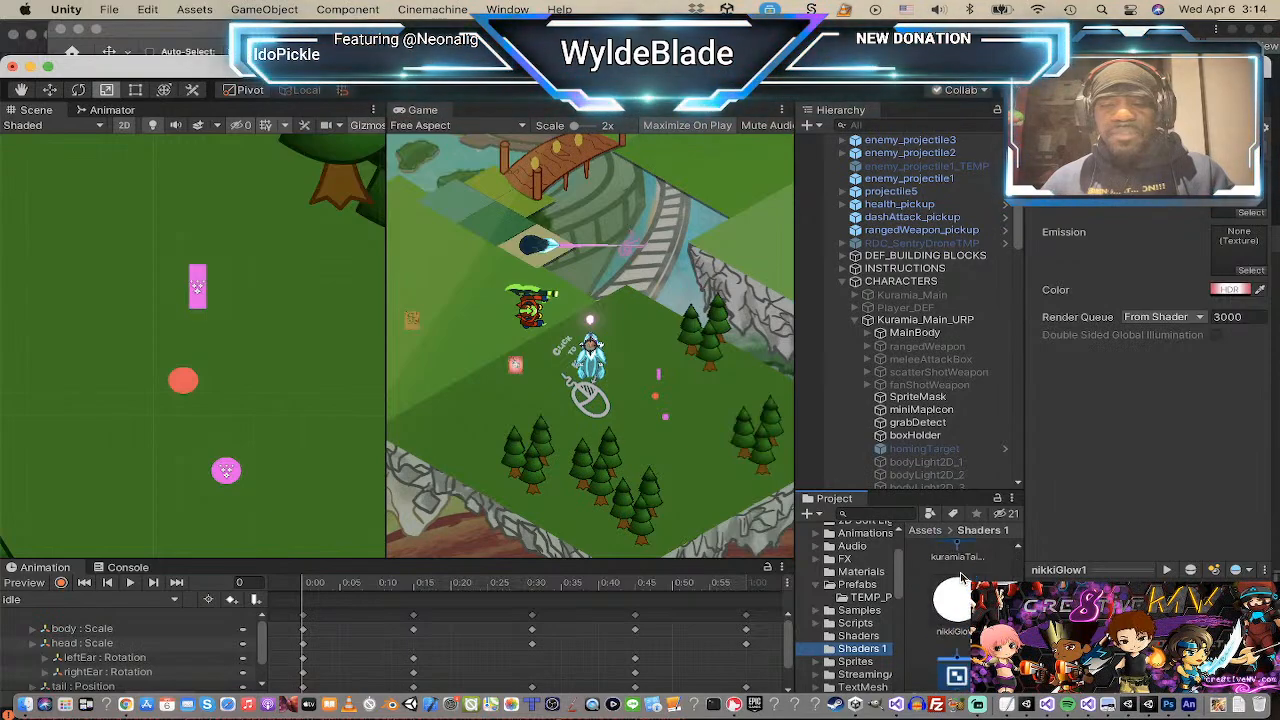
Step: Try to undo the duplication of the Shaders folder
key(super+z)
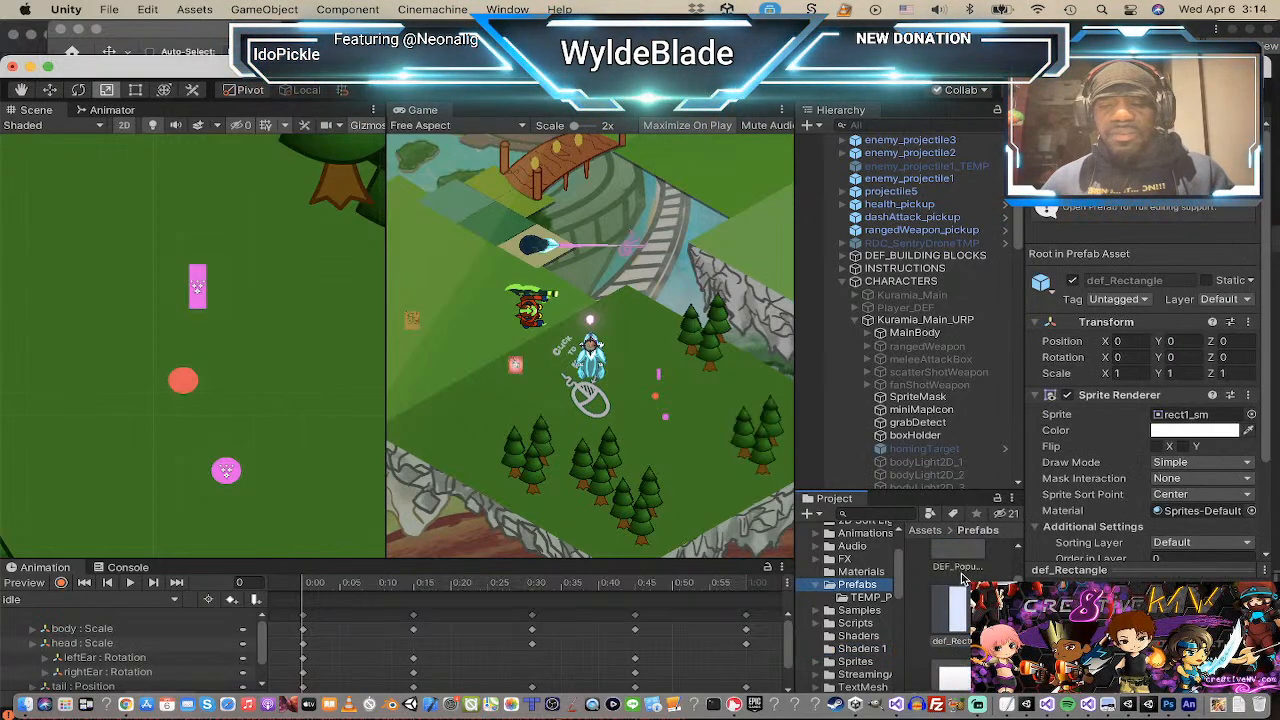
scroll(963, 579, down, 1)
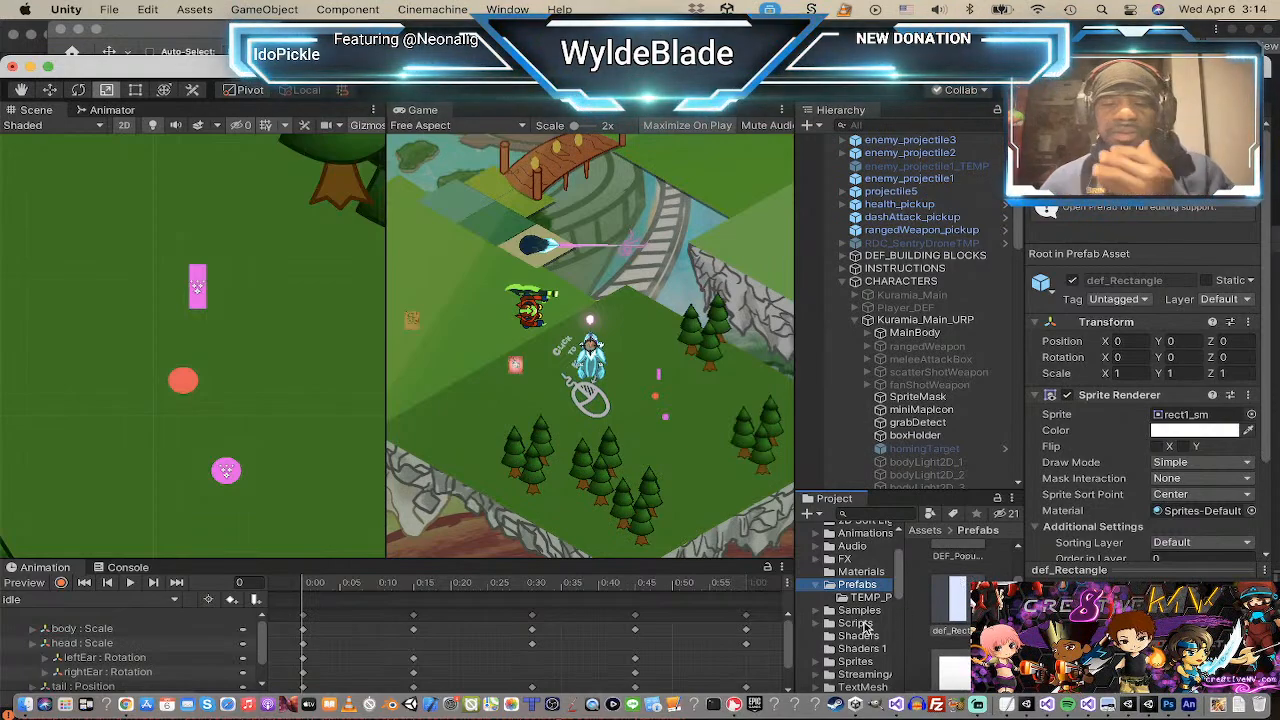
scroll(866, 620, down, 2)
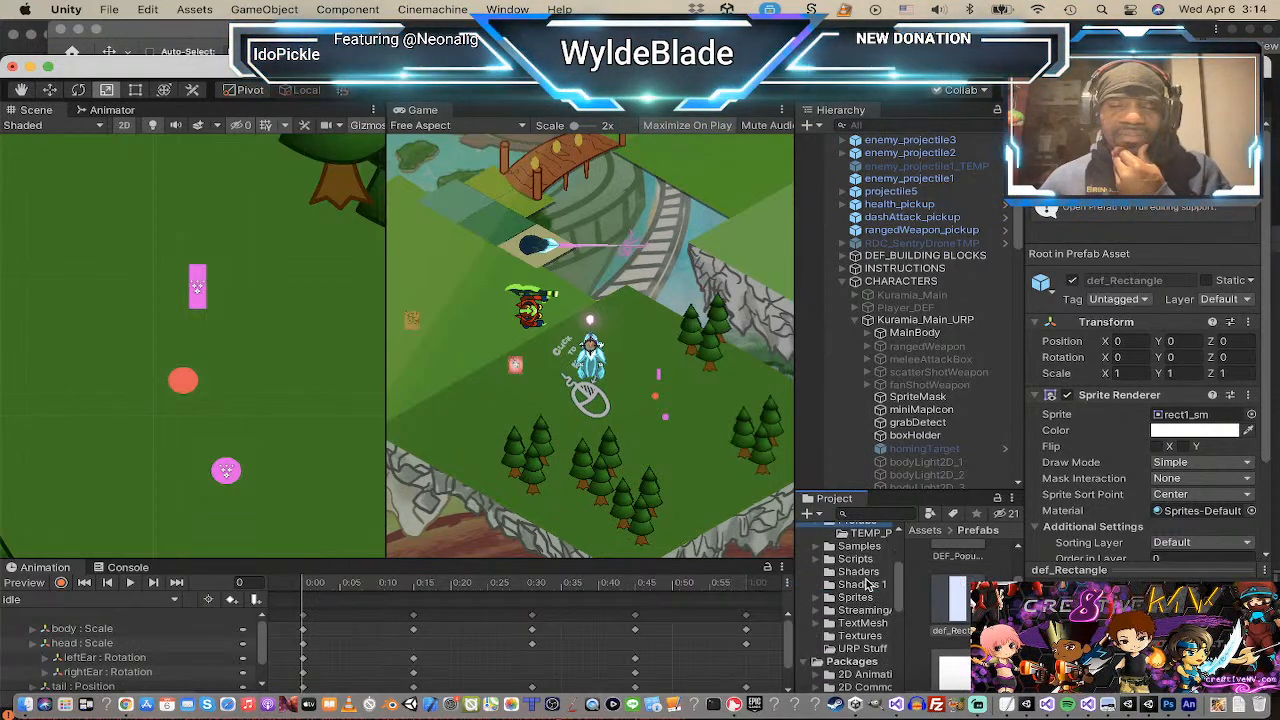
Step: Open the original Shaders folder and duplicate the nikkiGlow1 material
click(866, 573)
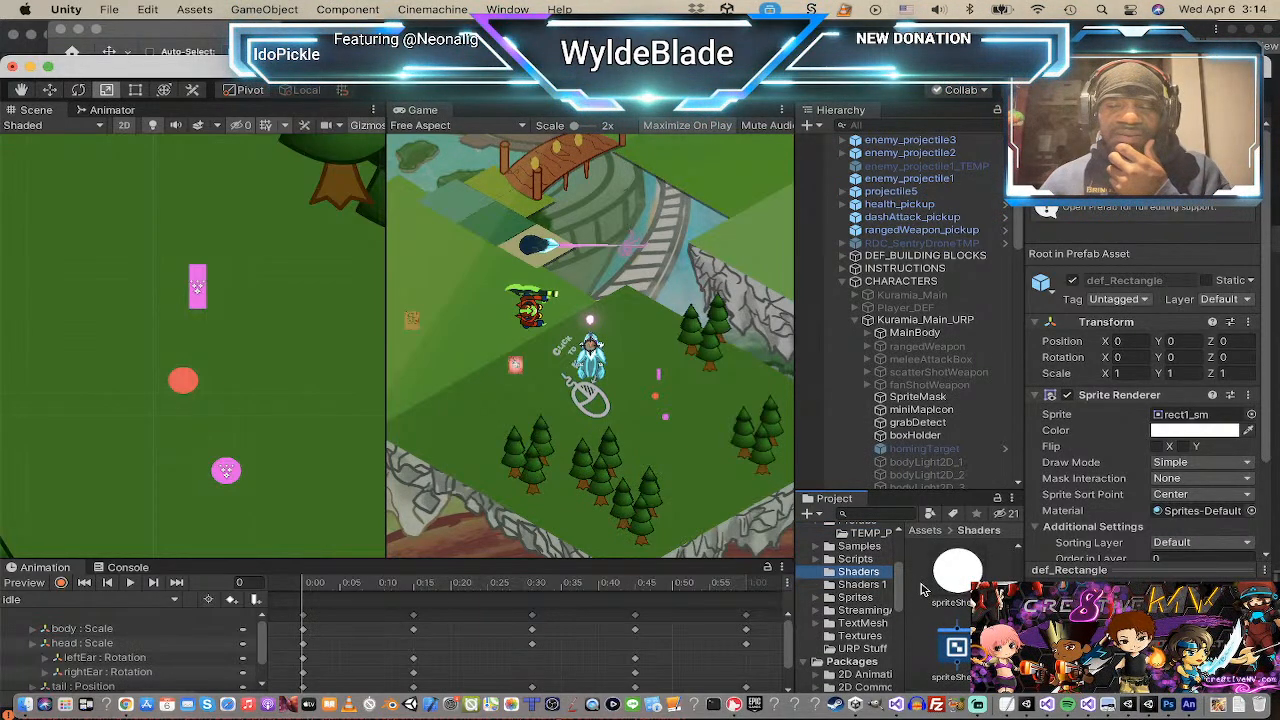
scroll(930, 600, down, 1)
scroll(932, 603, up, 4)
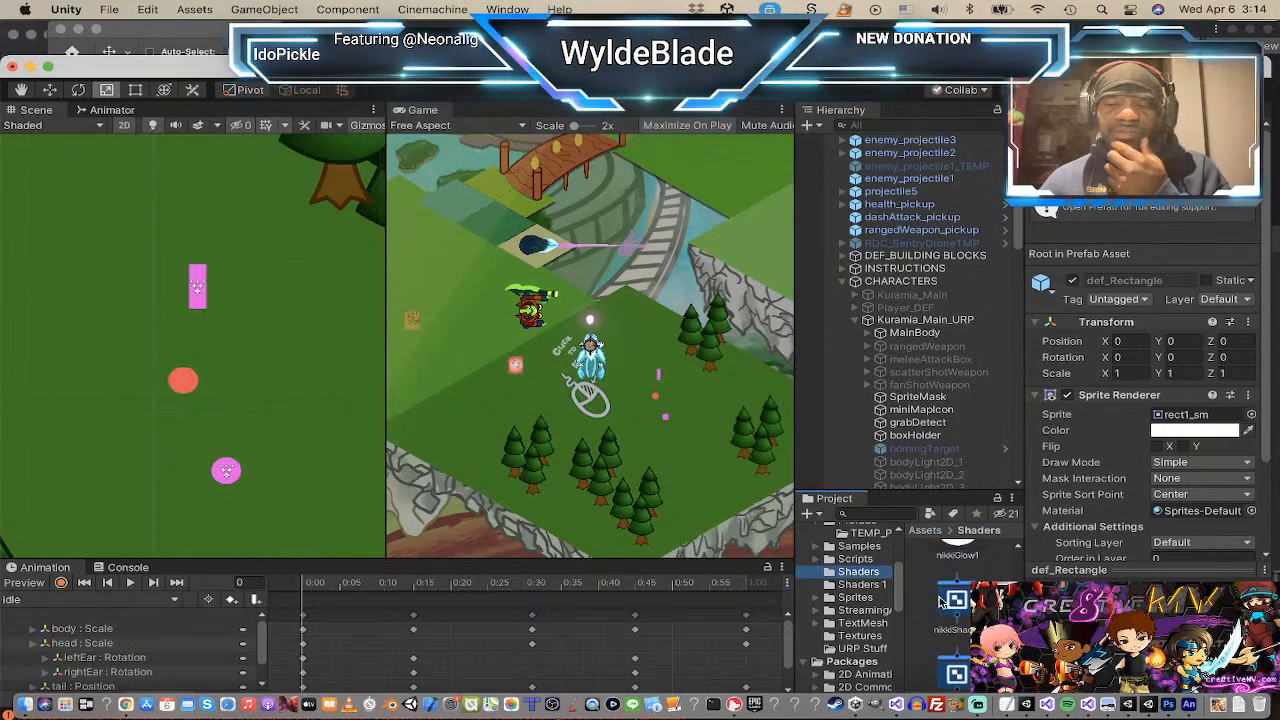
scroll(940, 600, up, 2)
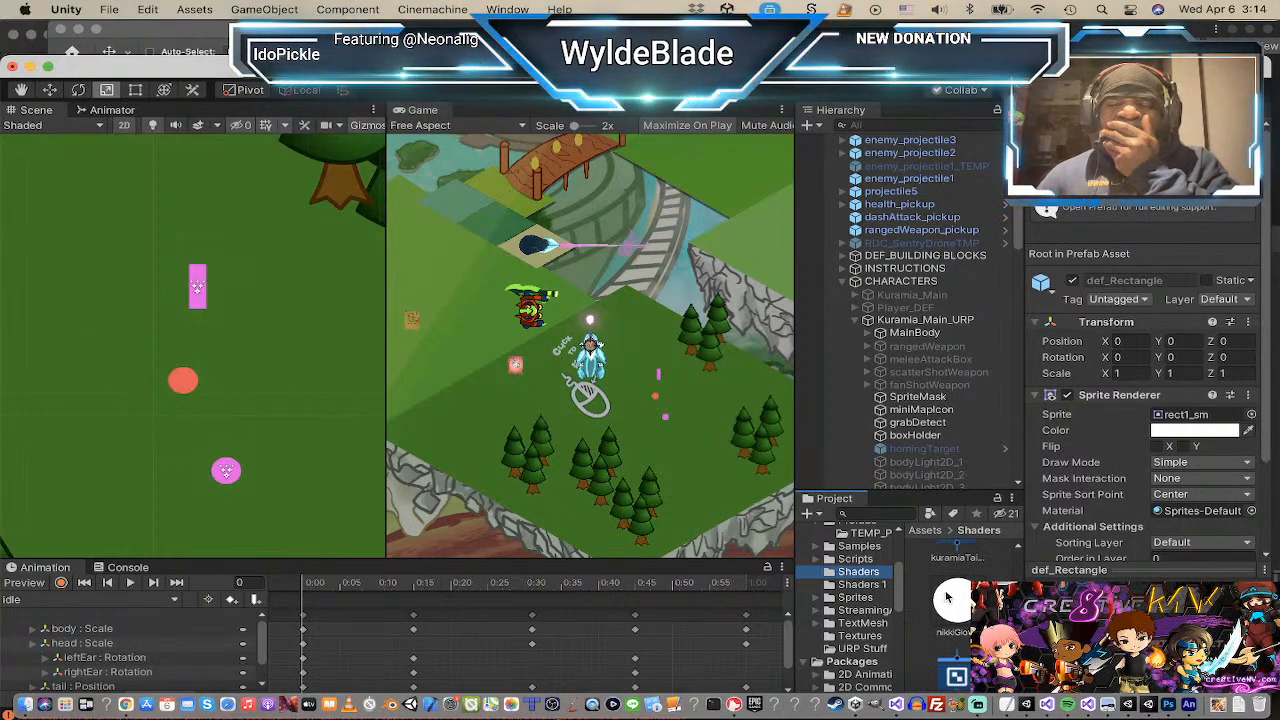
click(942, 598)
scroll(944, 598, down, 1)
scroll(947, 598, down, 1)
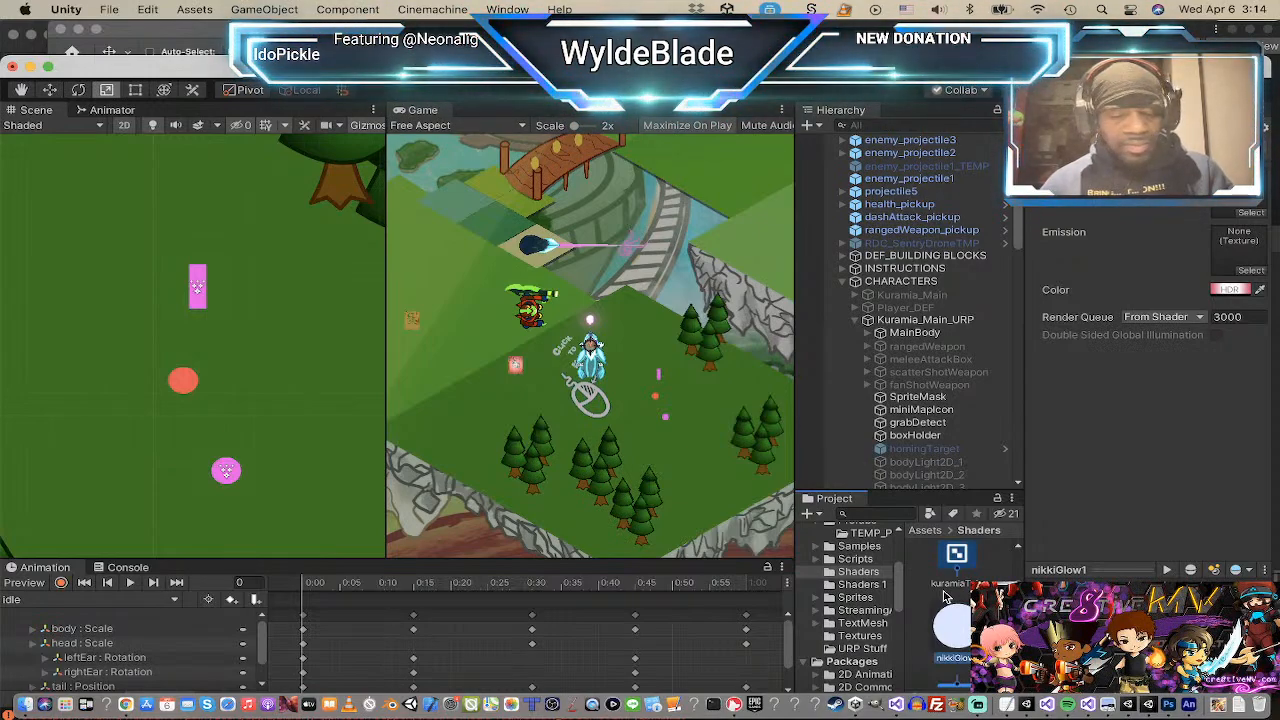
scroll(945, 597, down, 1)
click(945, 597)
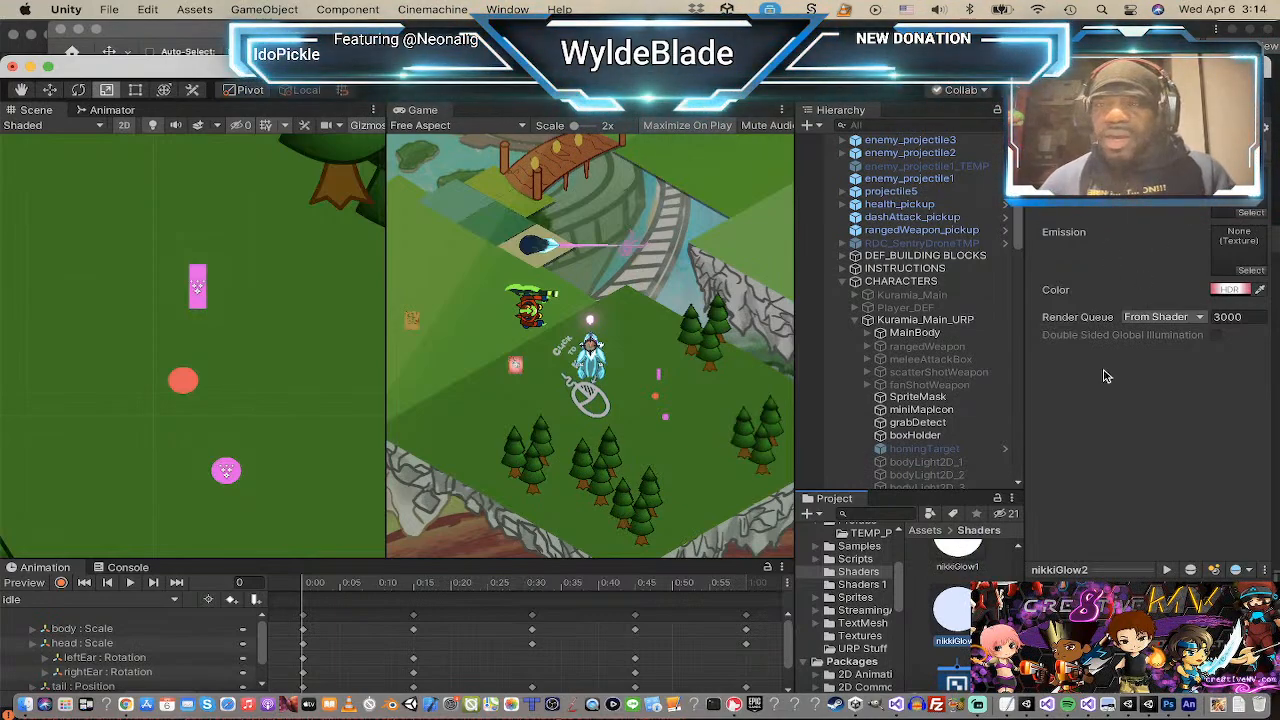
Step: Rename the duplicated nikkiGlow2 material as enemyBullet1
click(948, 641)
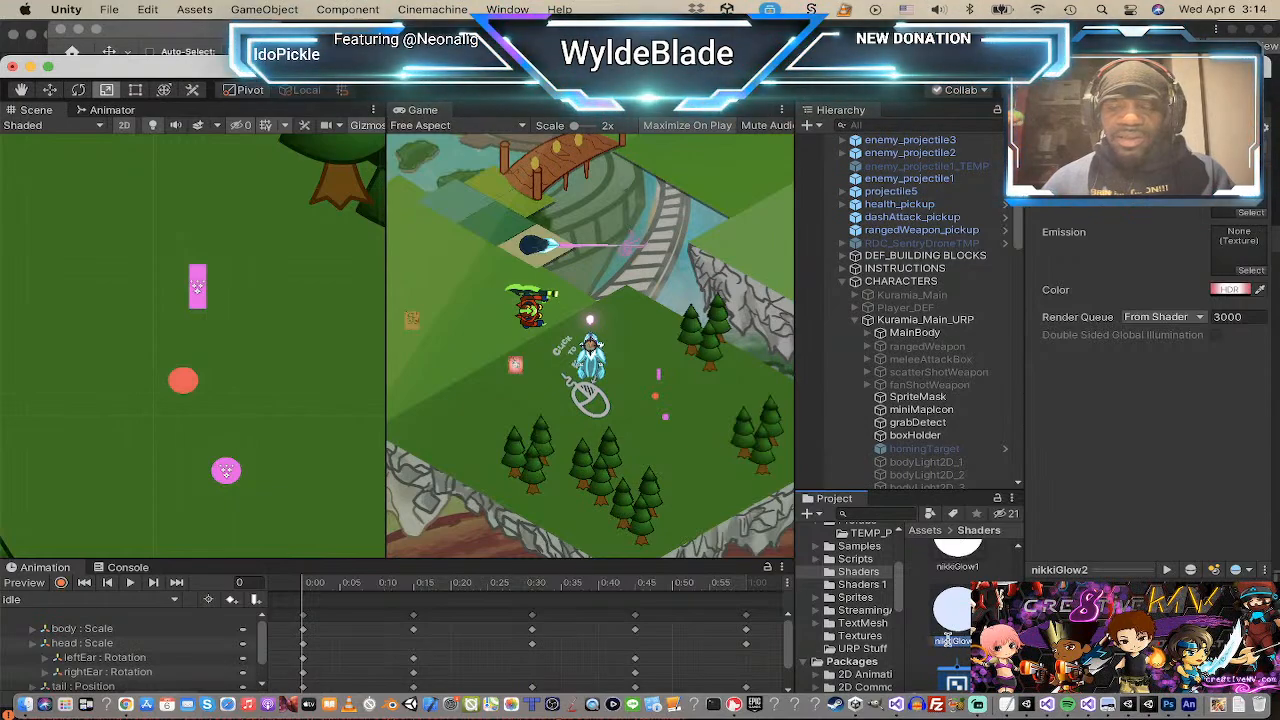
text(enemy)
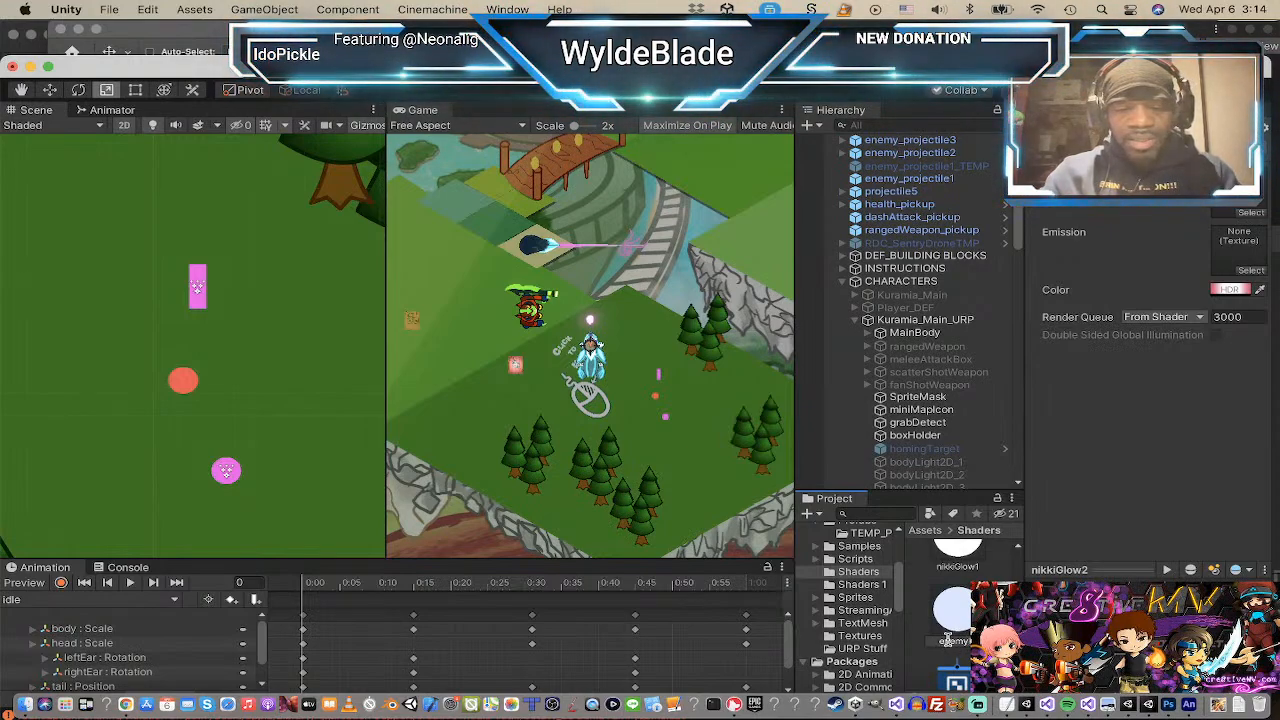
text(Bu)
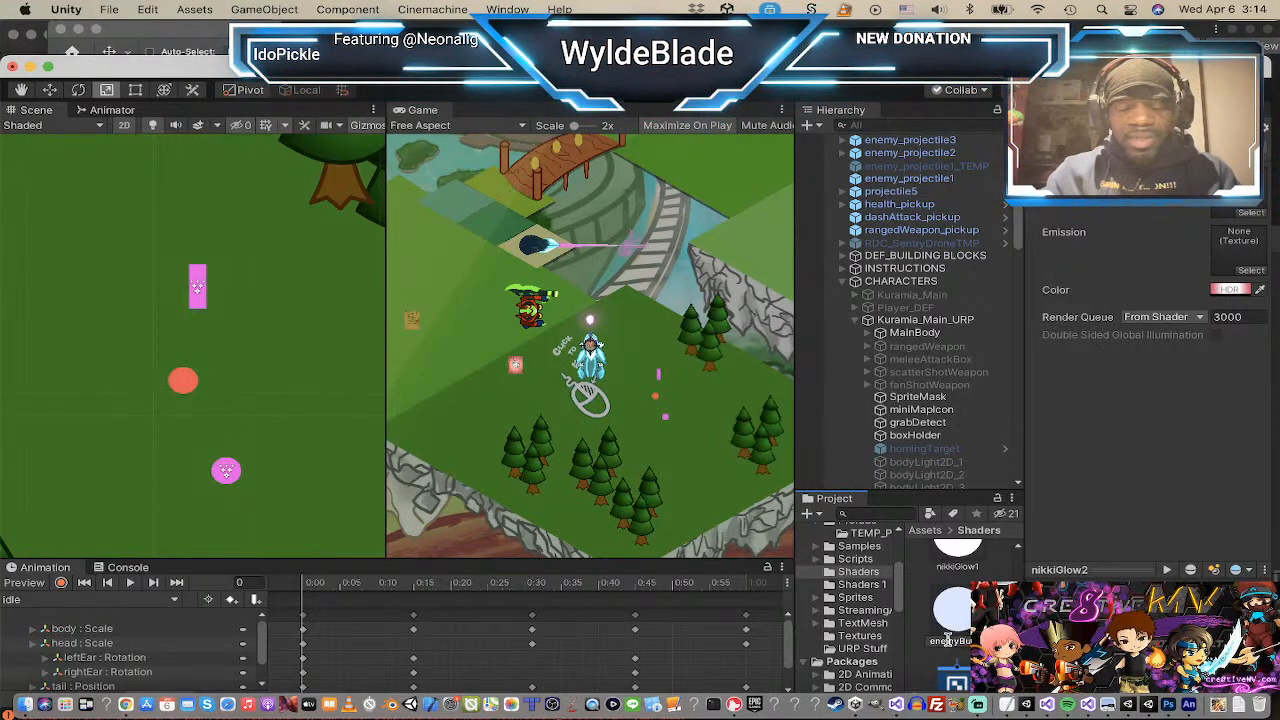
key(Return)
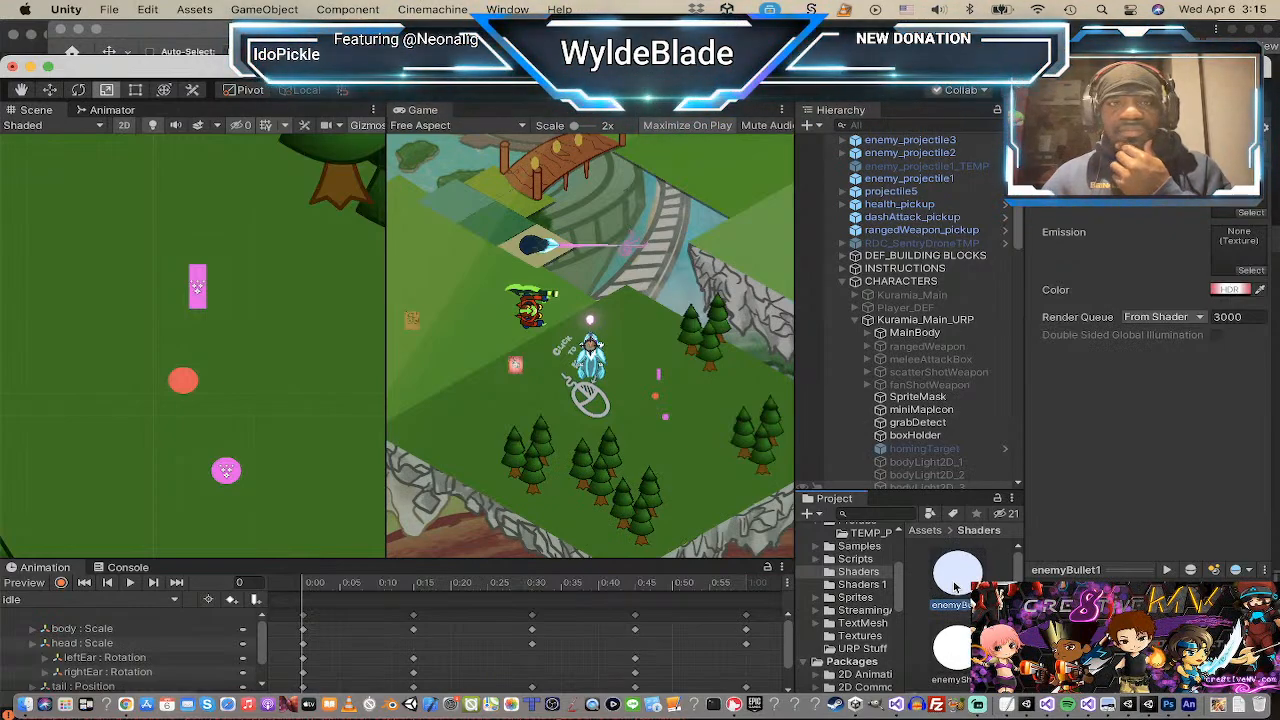
Step: Check the enemyBullet1 material against its neighbours and delete it from the Shaders folder
scroll(956, 590, down, 1)
click(957, 592)
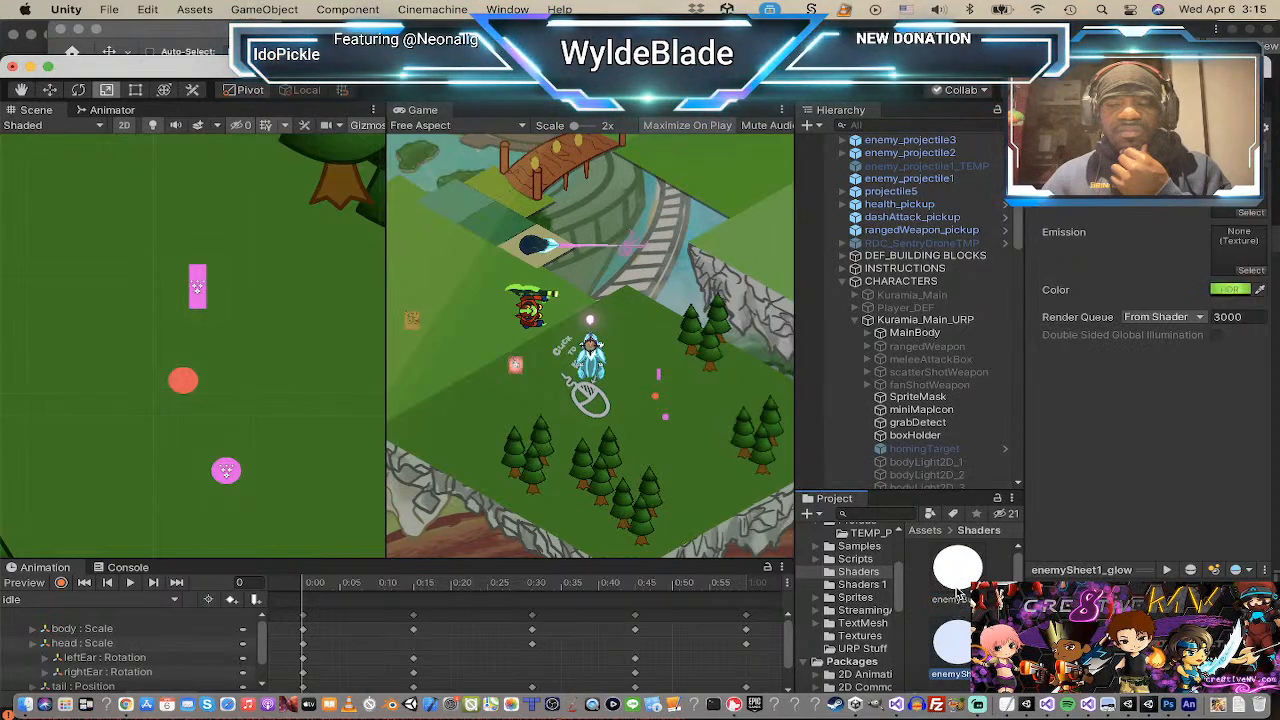
click(958, 590)
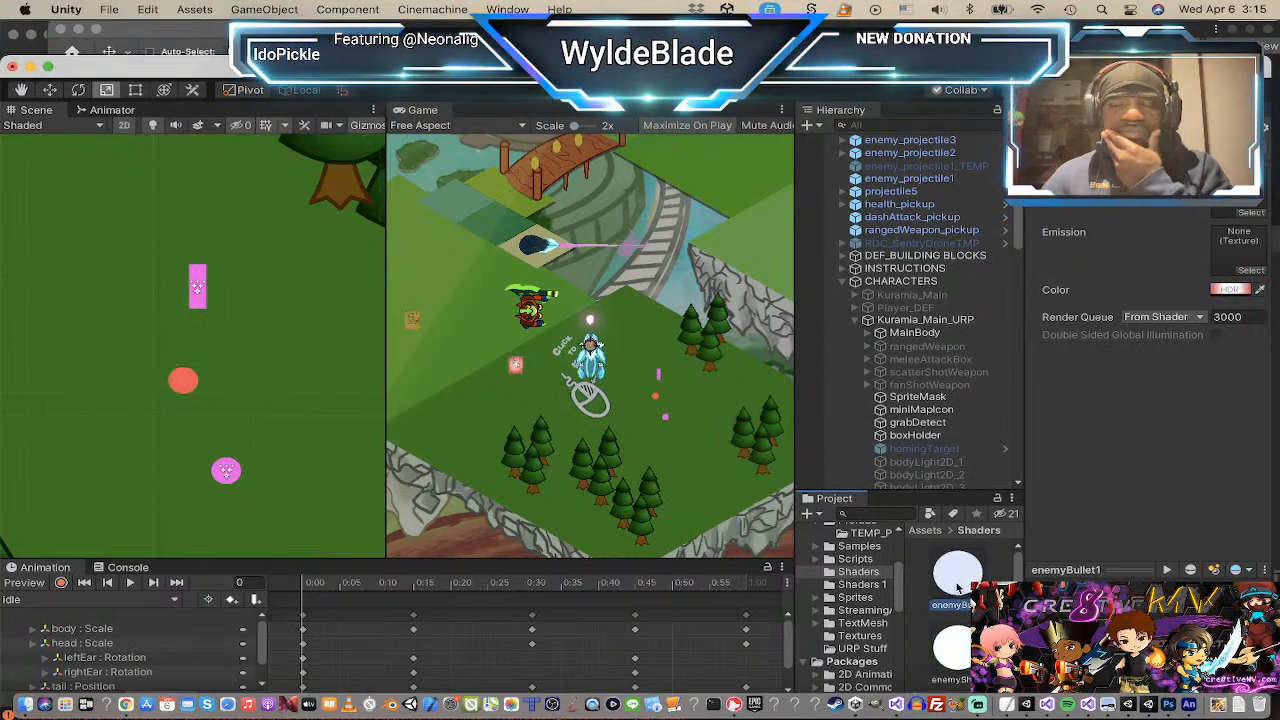
scroll(957, 588, down, 1)
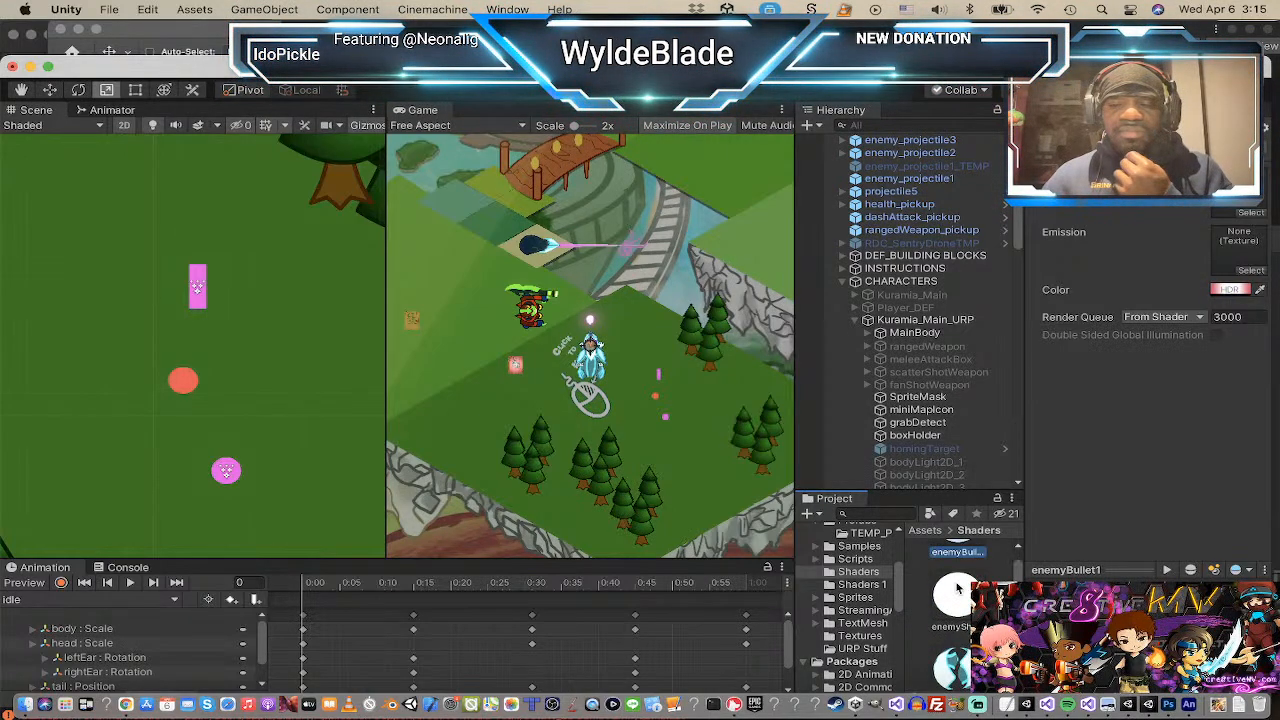
scroll(957, 588, up, 1)
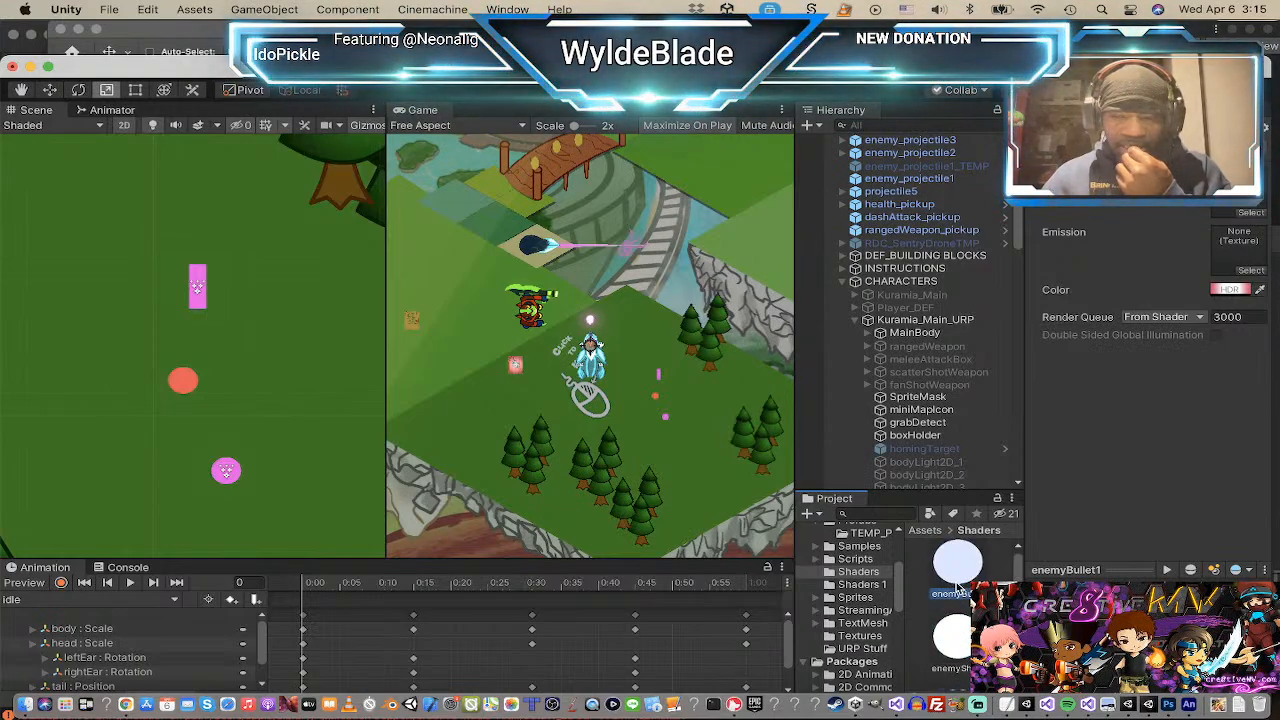
scroll(957, 588, up, 1)
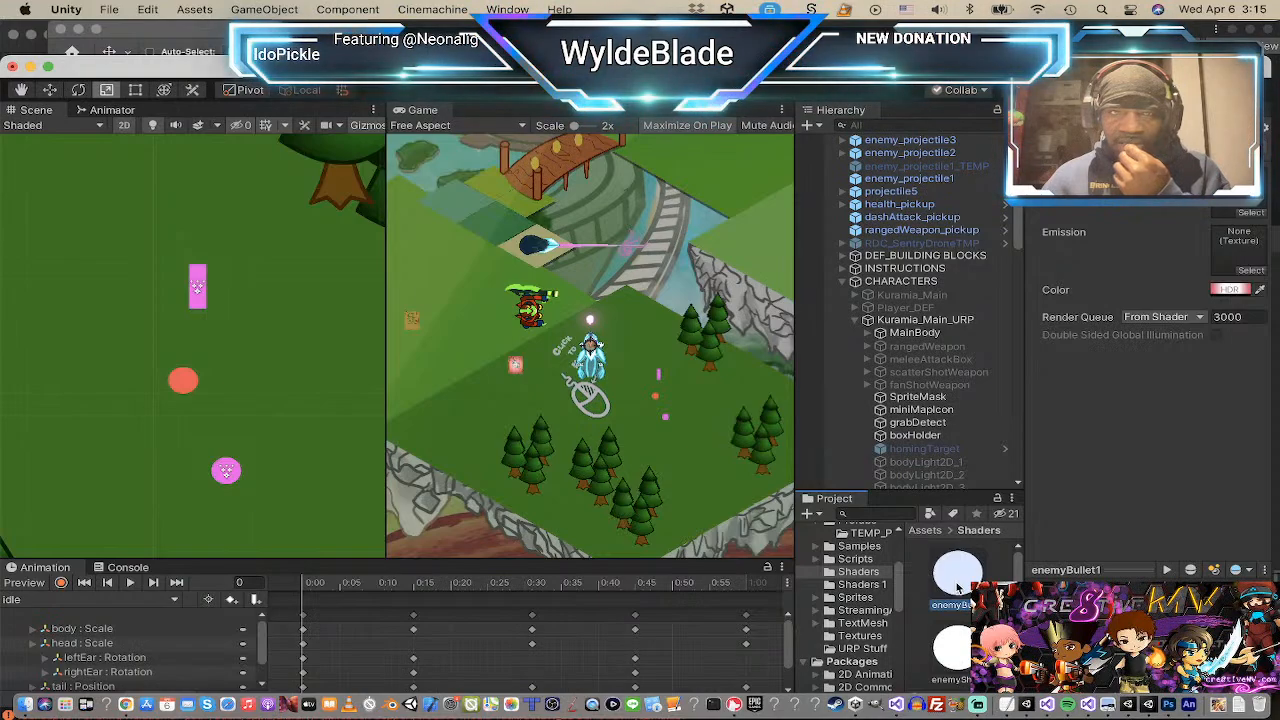
scroll(957, 588, down, 1)
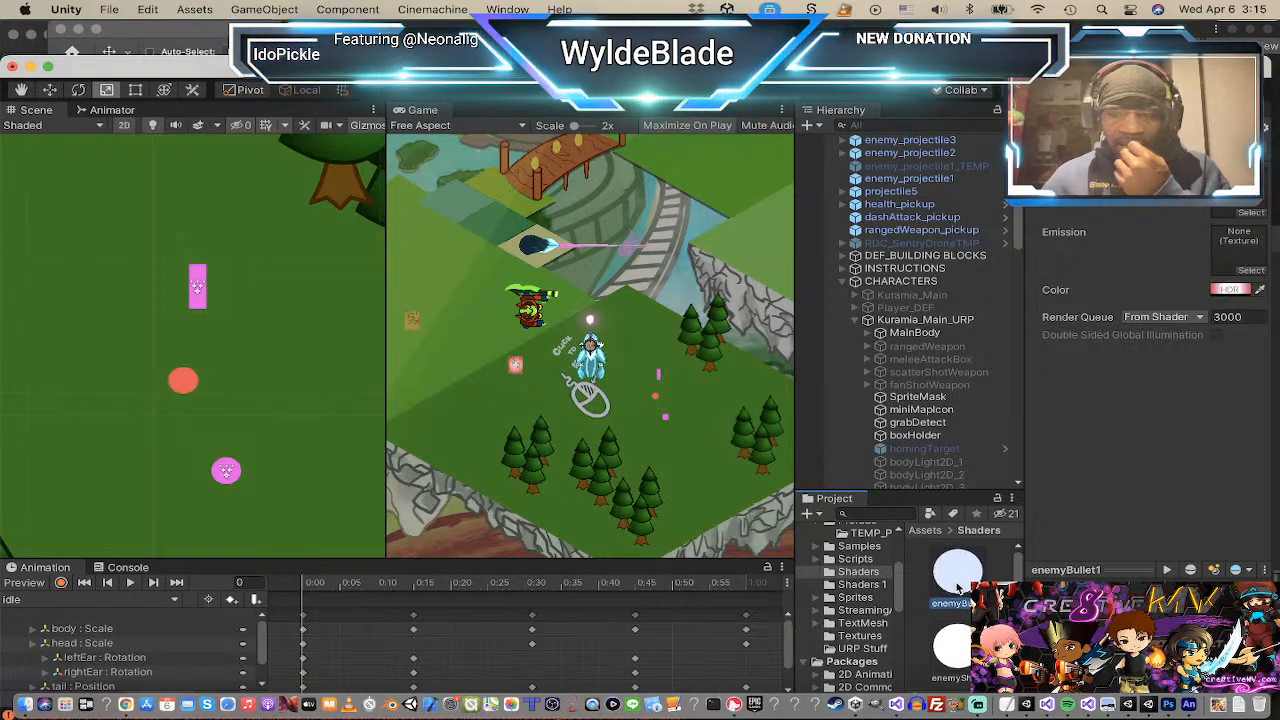
right_click(957, 588)
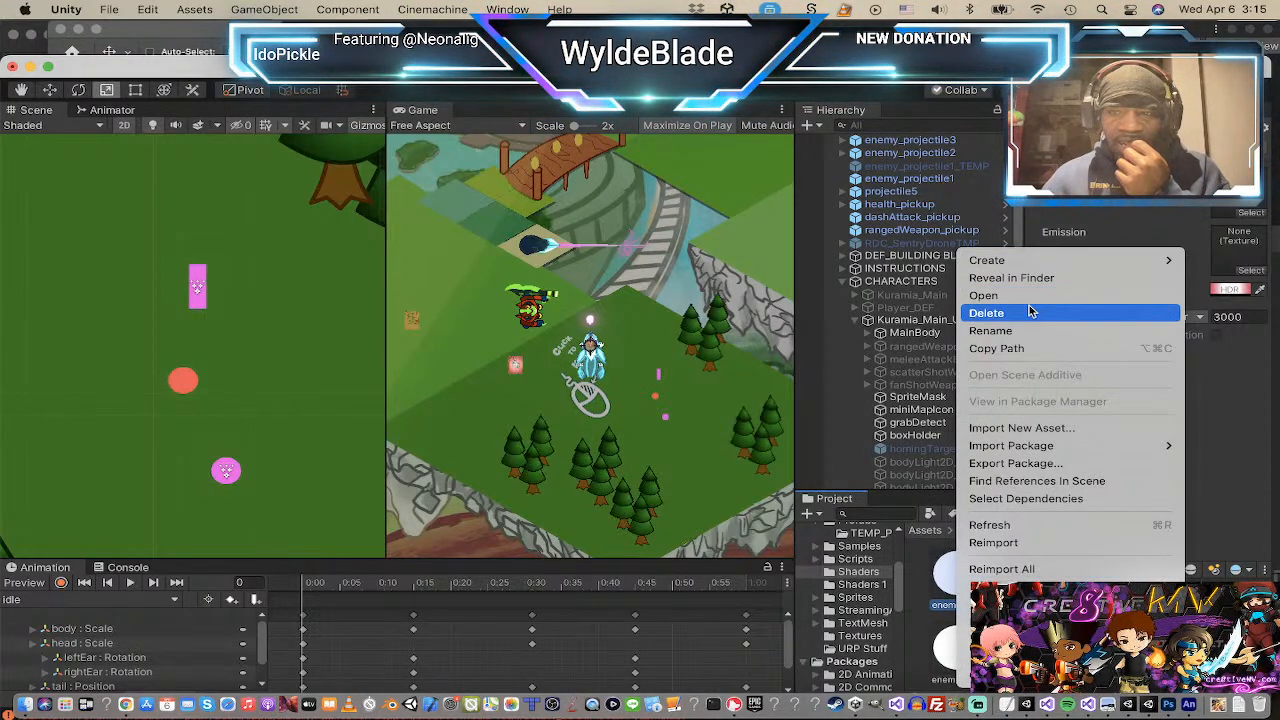
click(1031, 312)
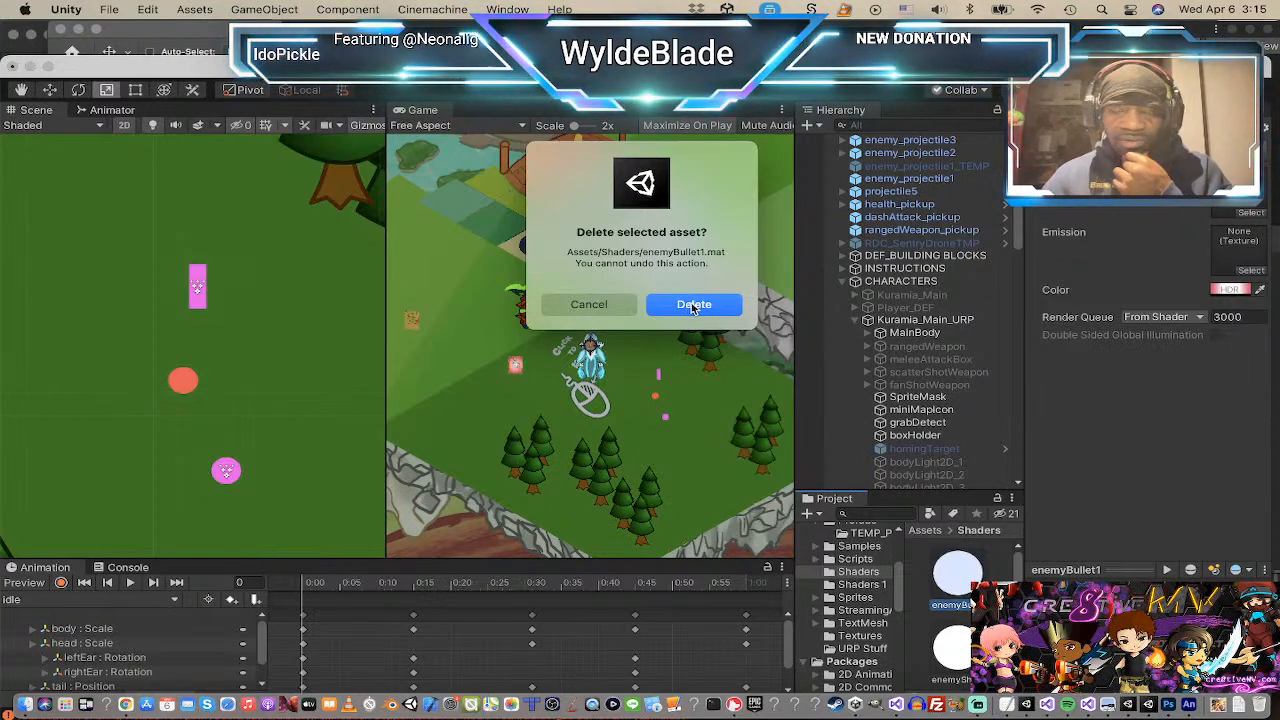
click(693, 306)
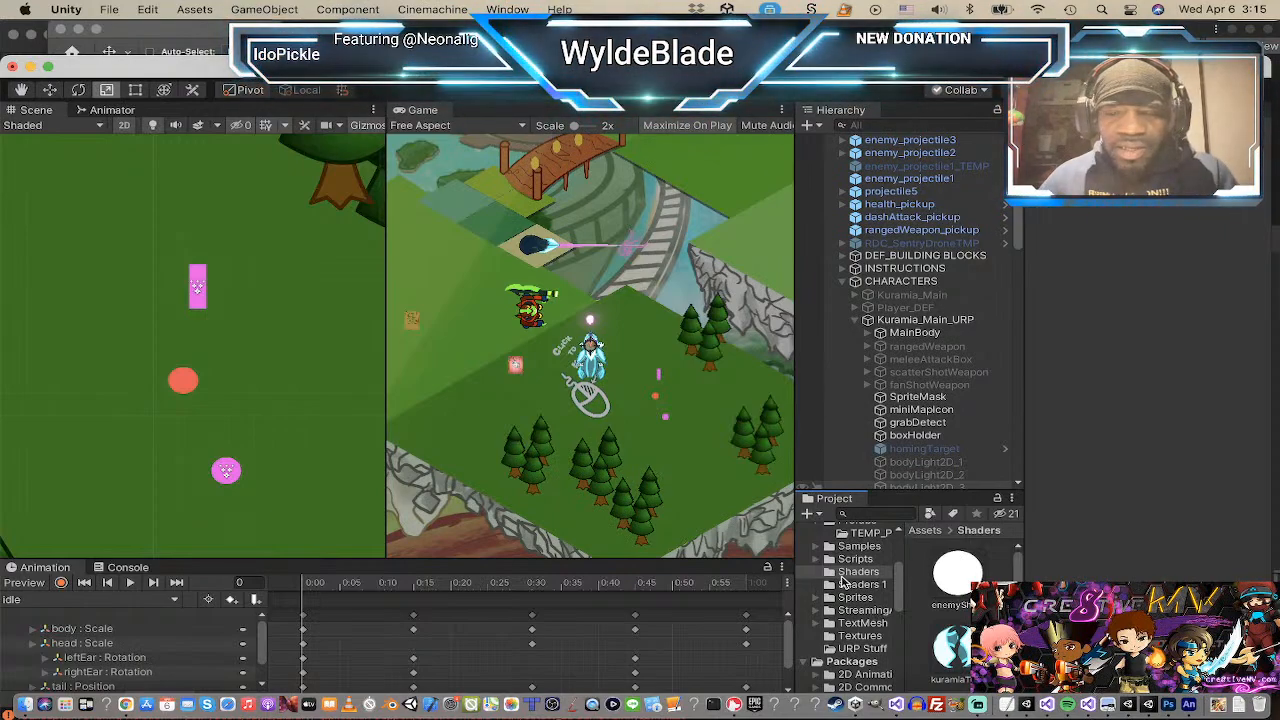
Step: Create a 2D Renderer Sprite Unlit Graph shader in the Shaders folder and name it enemyBullet1_Shader
right_click(834, 573)
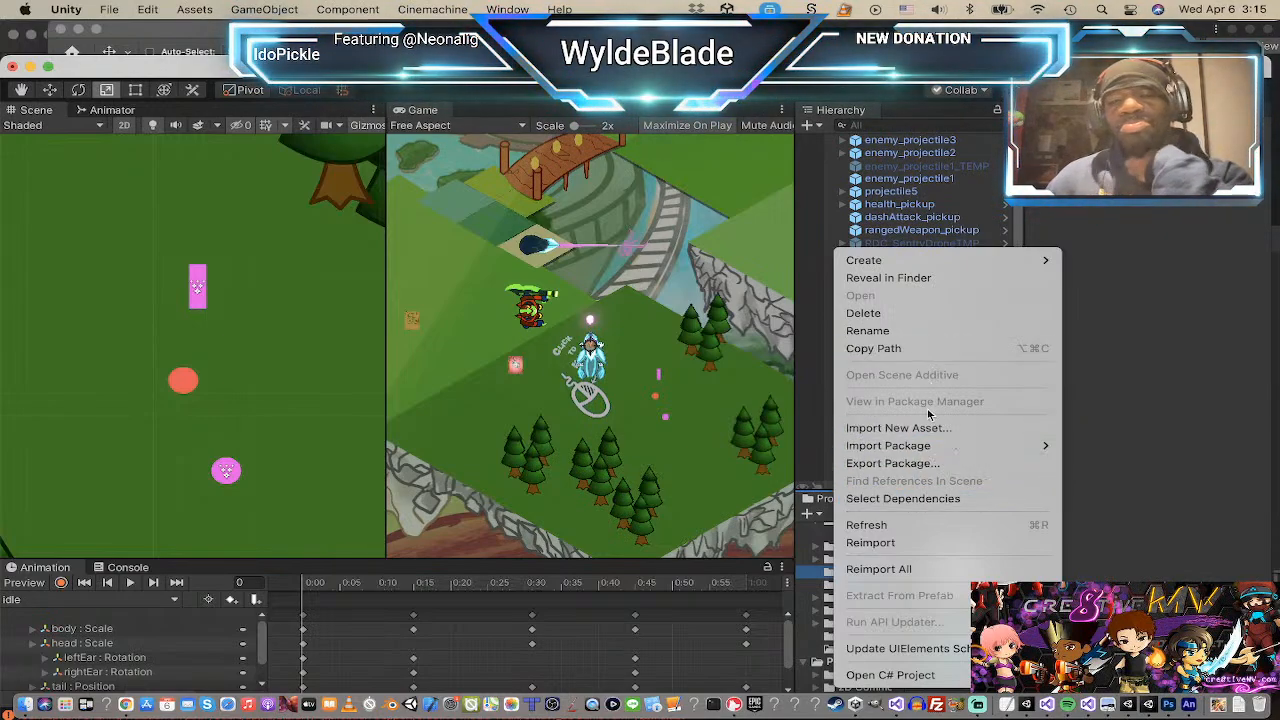
mouse_move(931, 260)
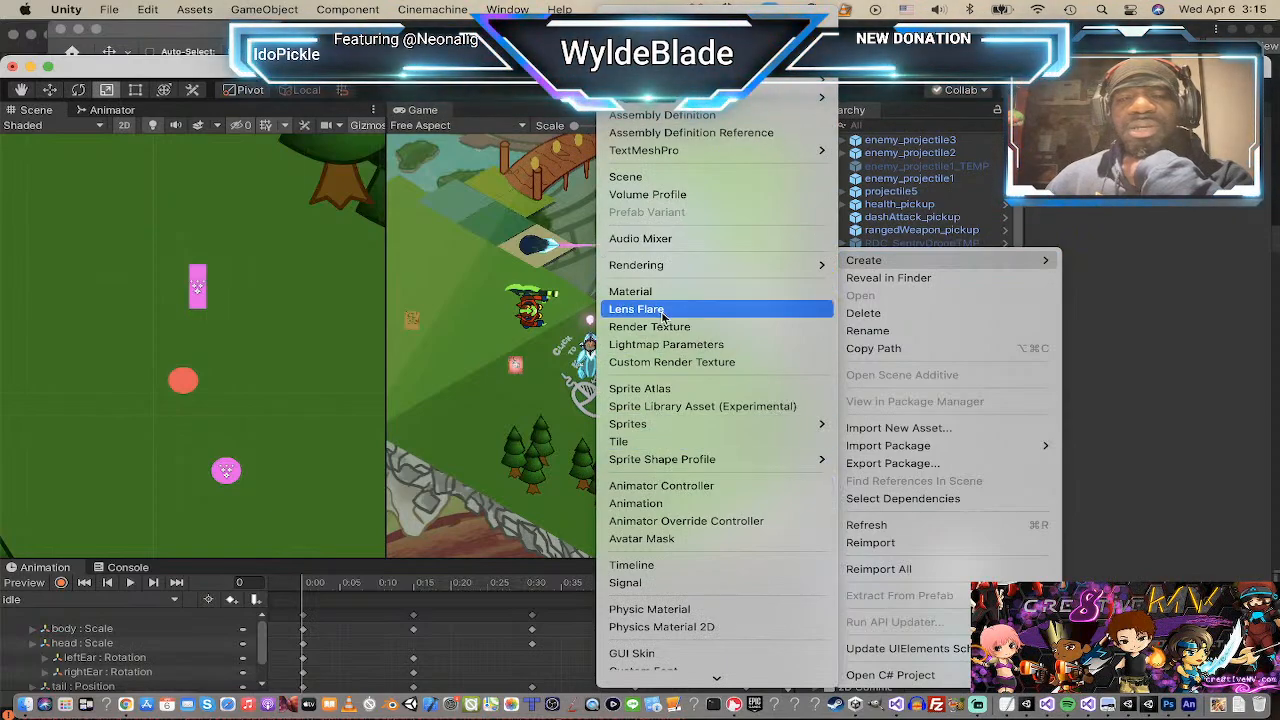
mouse_move(700, 97)
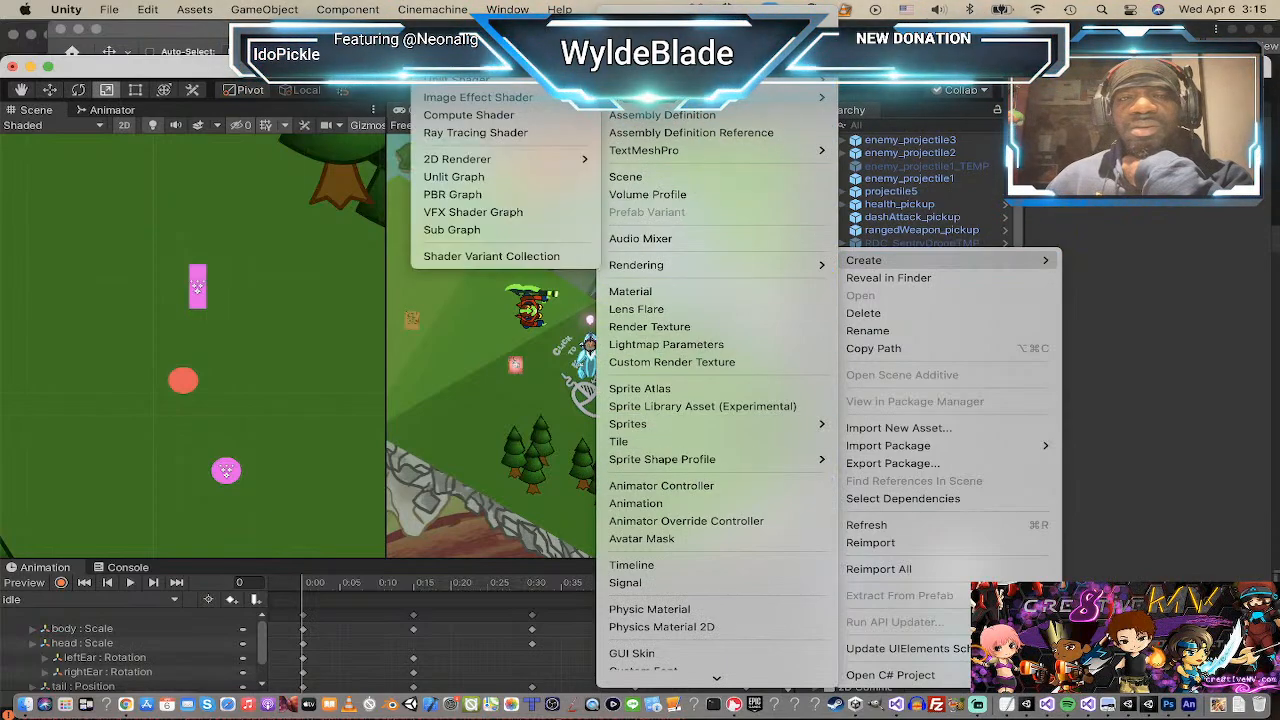
mouse_move(513, 164)
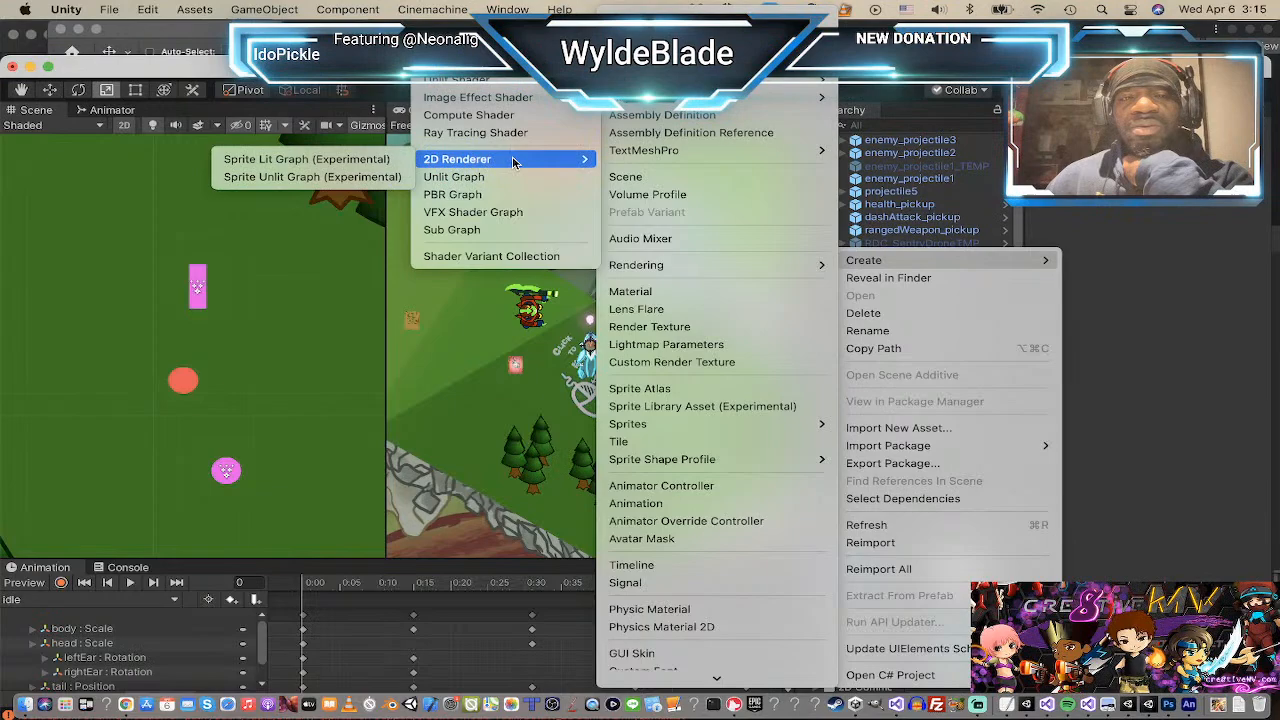
click(393, 177)
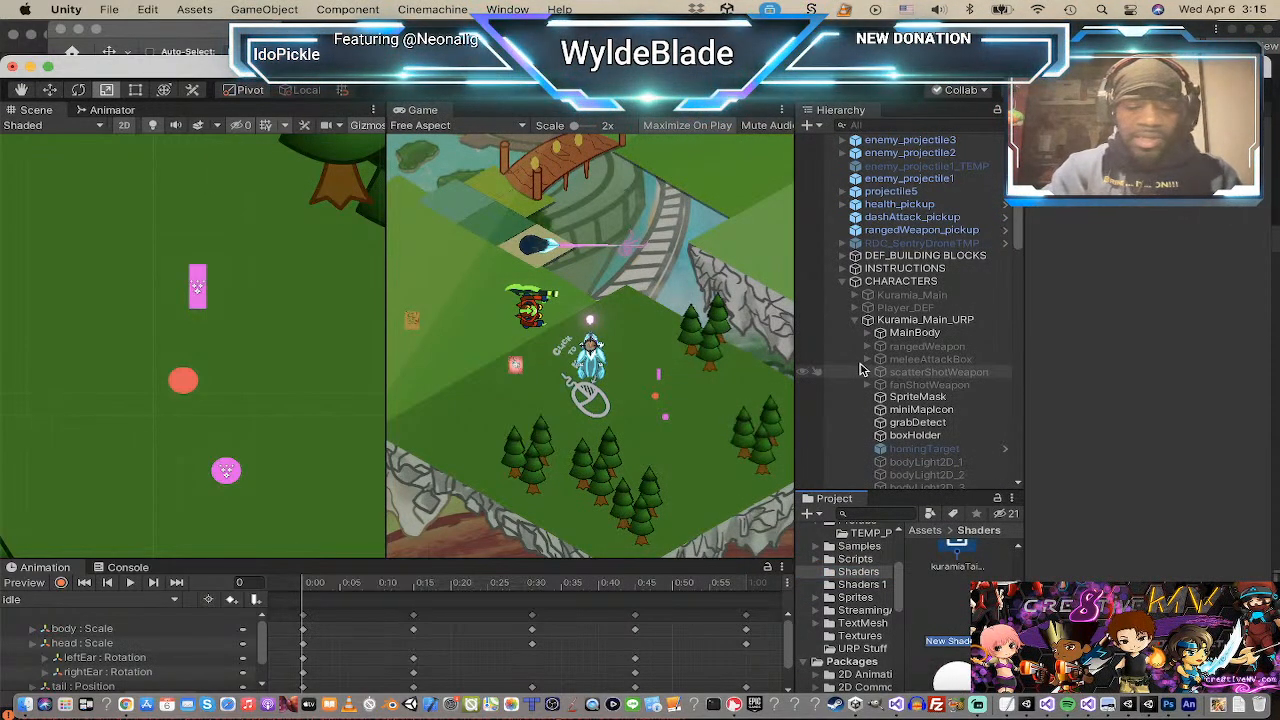
text(enemy)
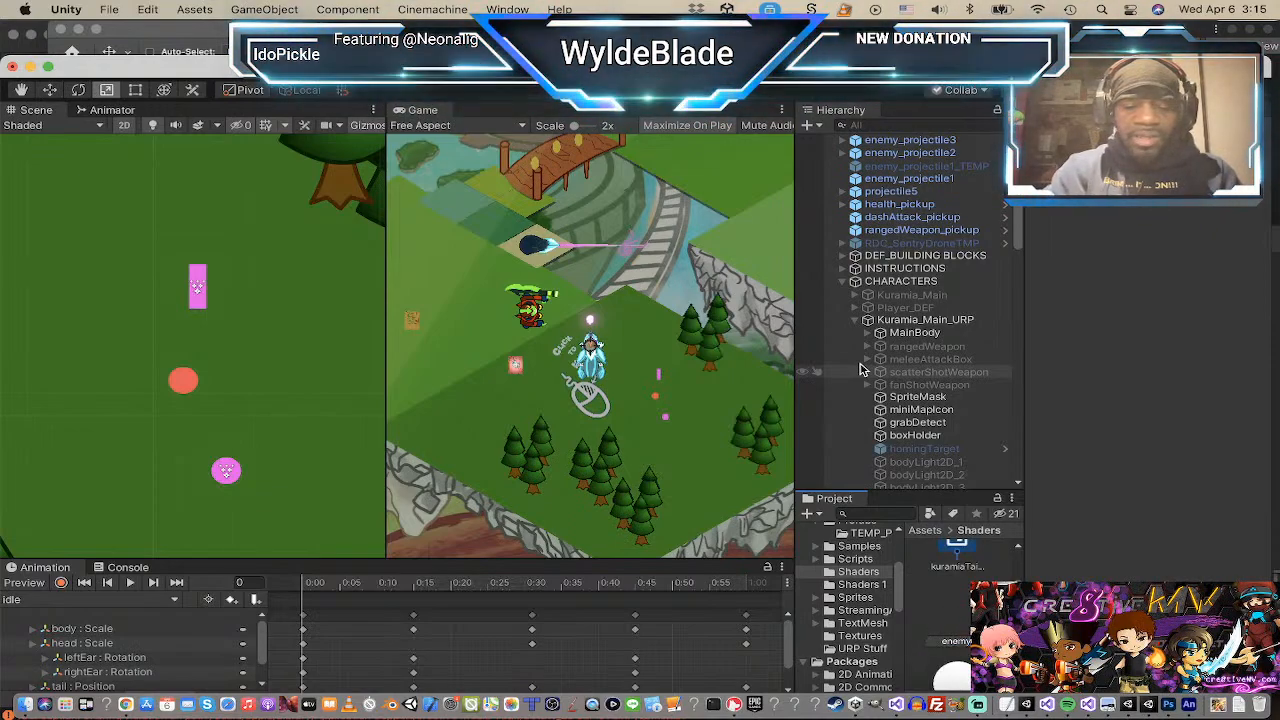
text(Pu)
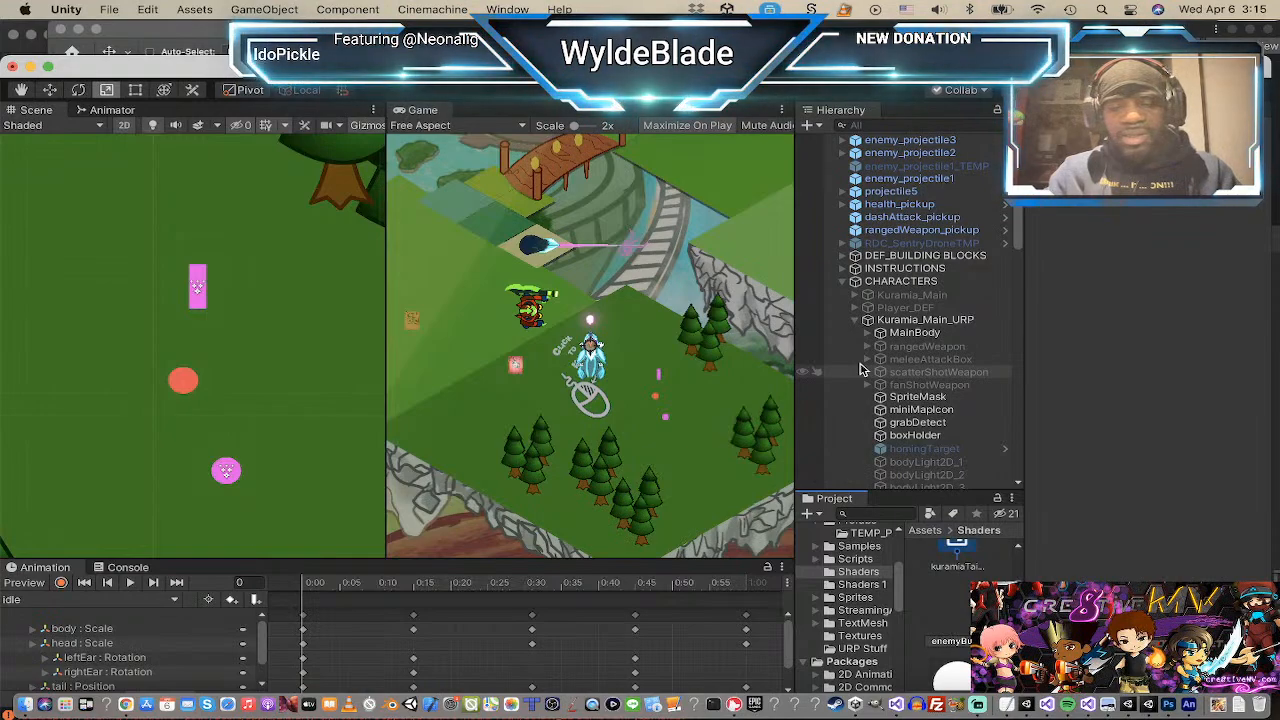
text(lletS)
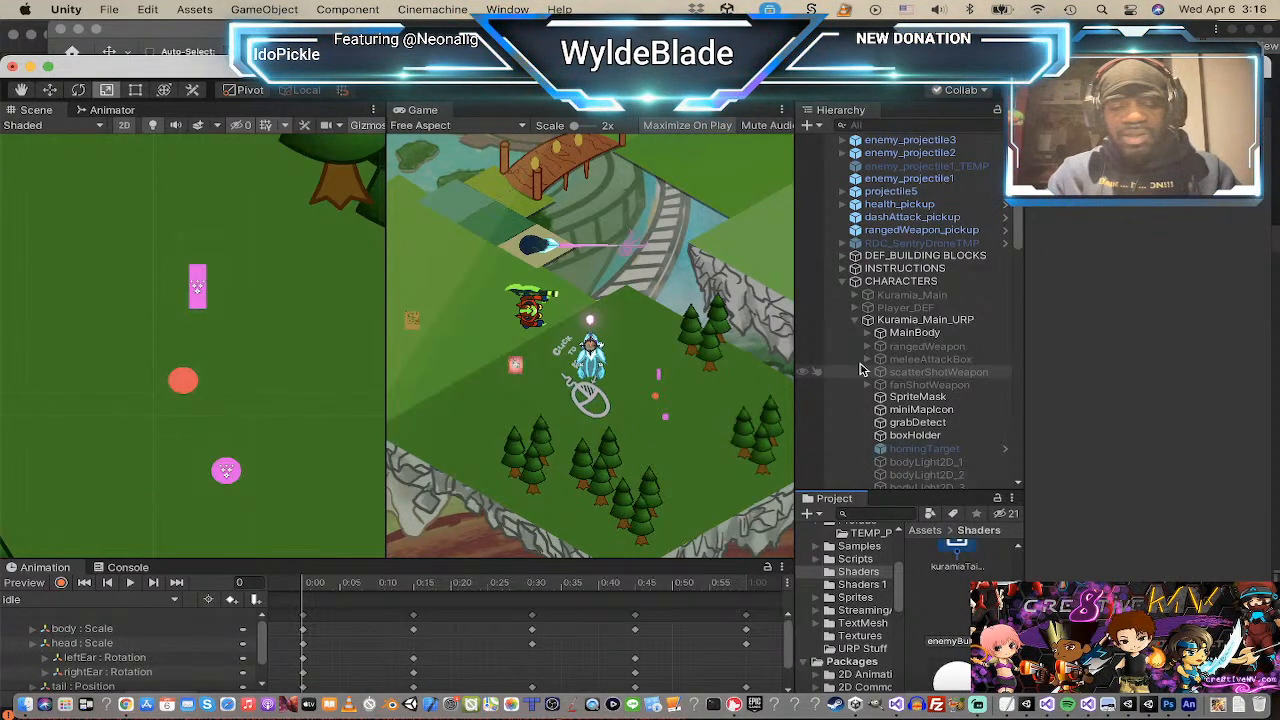
text(hader)
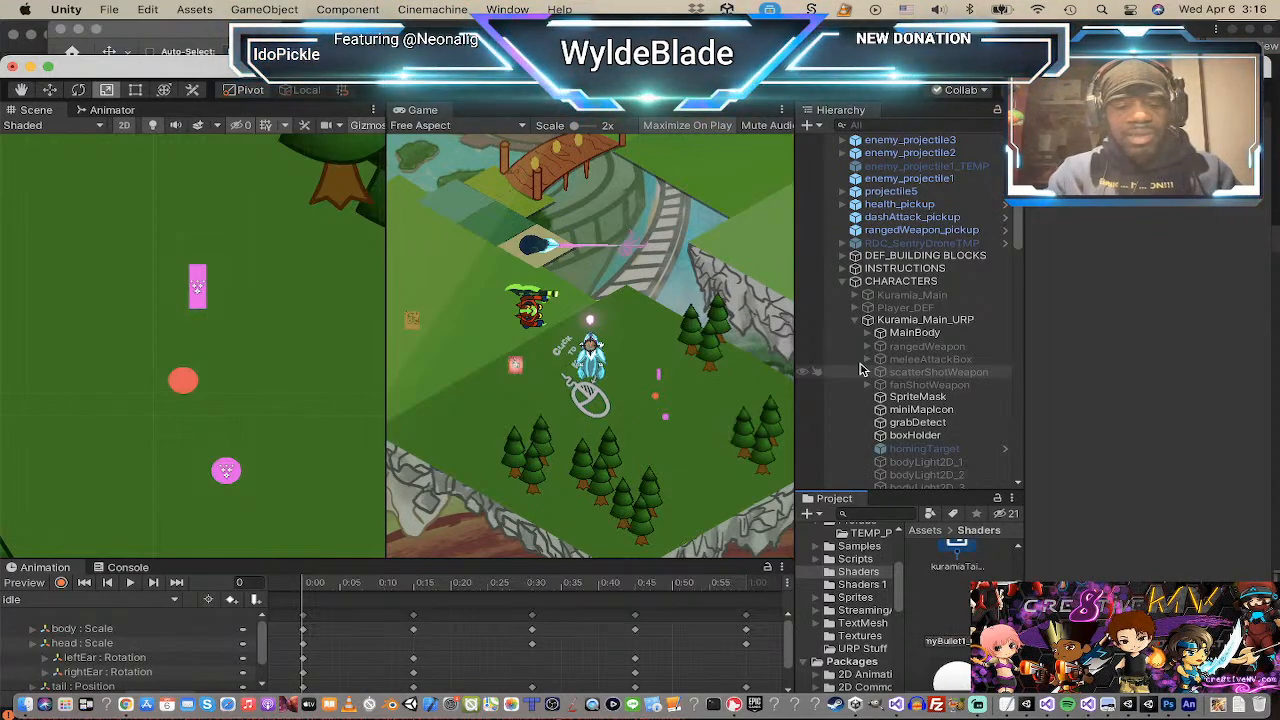
text(_Sha)
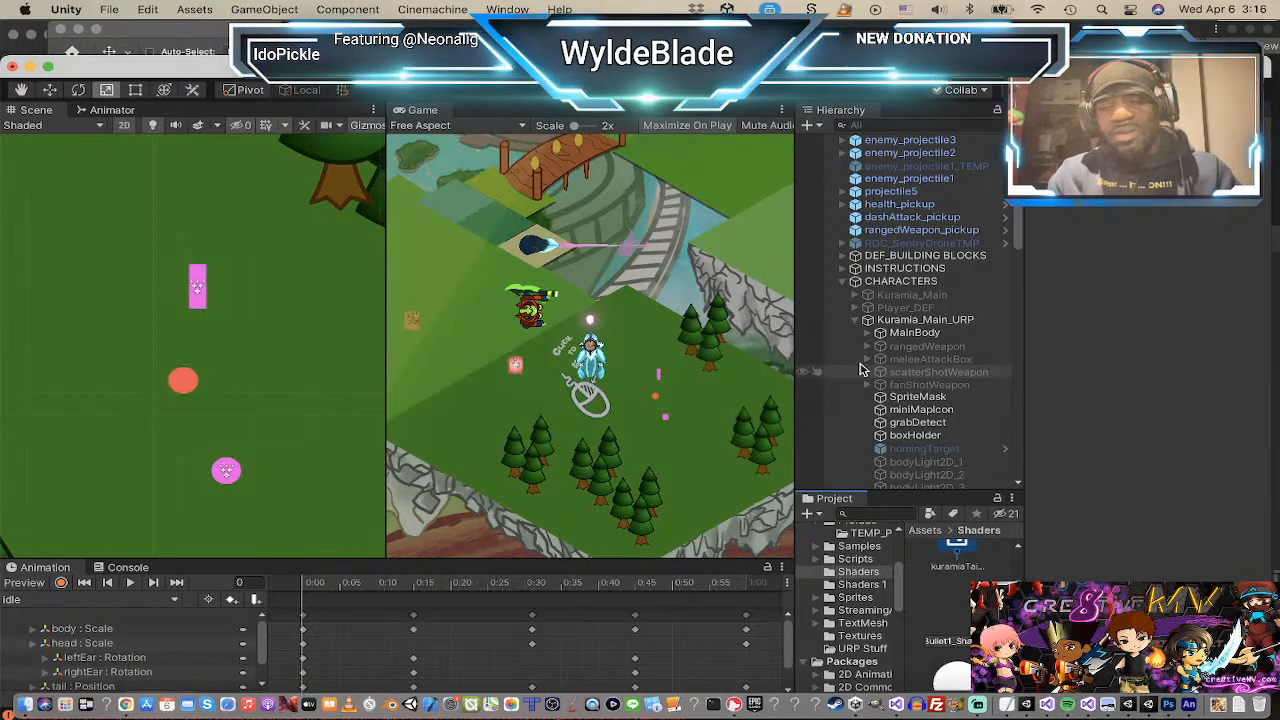
key(Return)
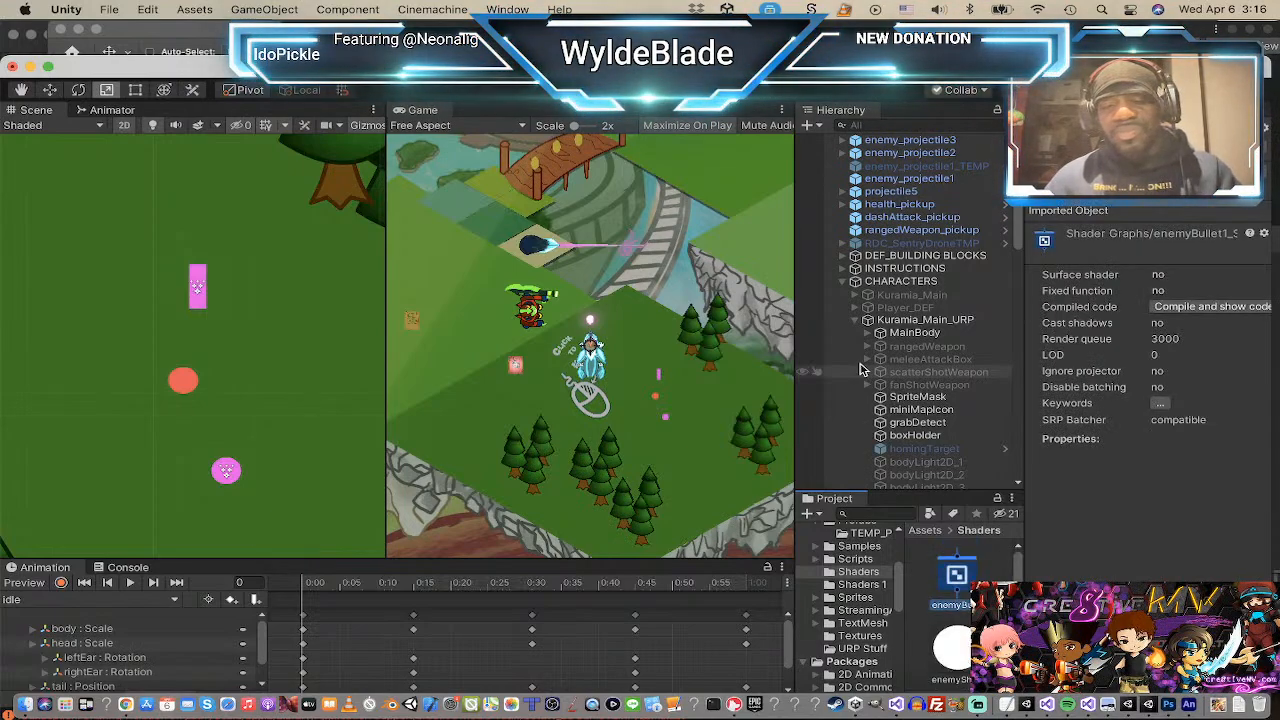
Step: Create a material from the new enemy bullet shader graph and name it enemyBullet1
right_click(967, 573)
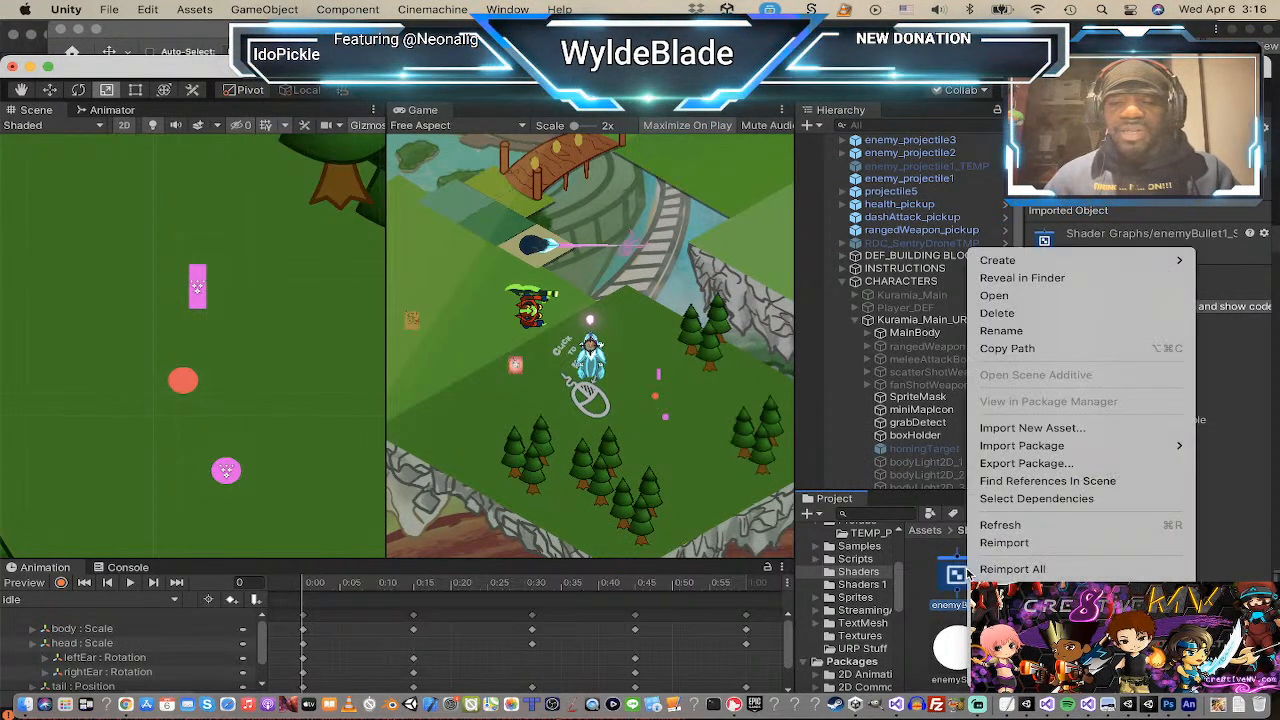
mouse_move(1000, 260)
mouse_move(872, 261)
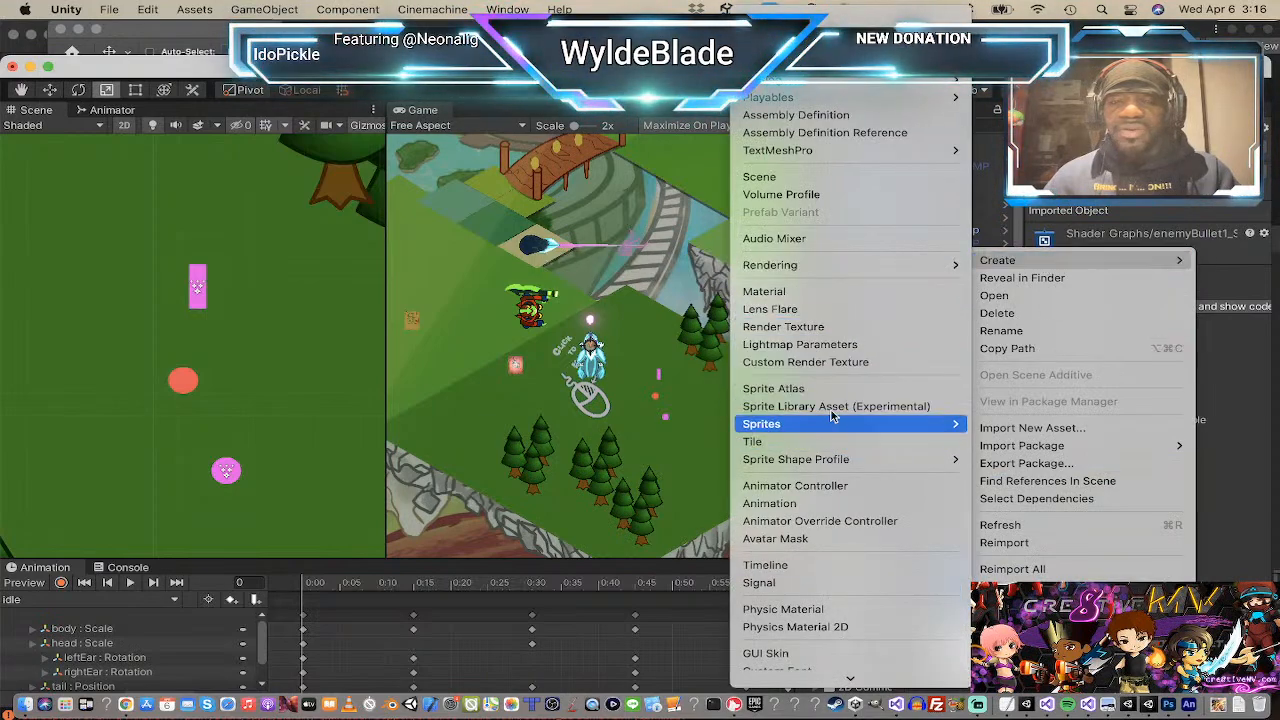
click(791, 295)
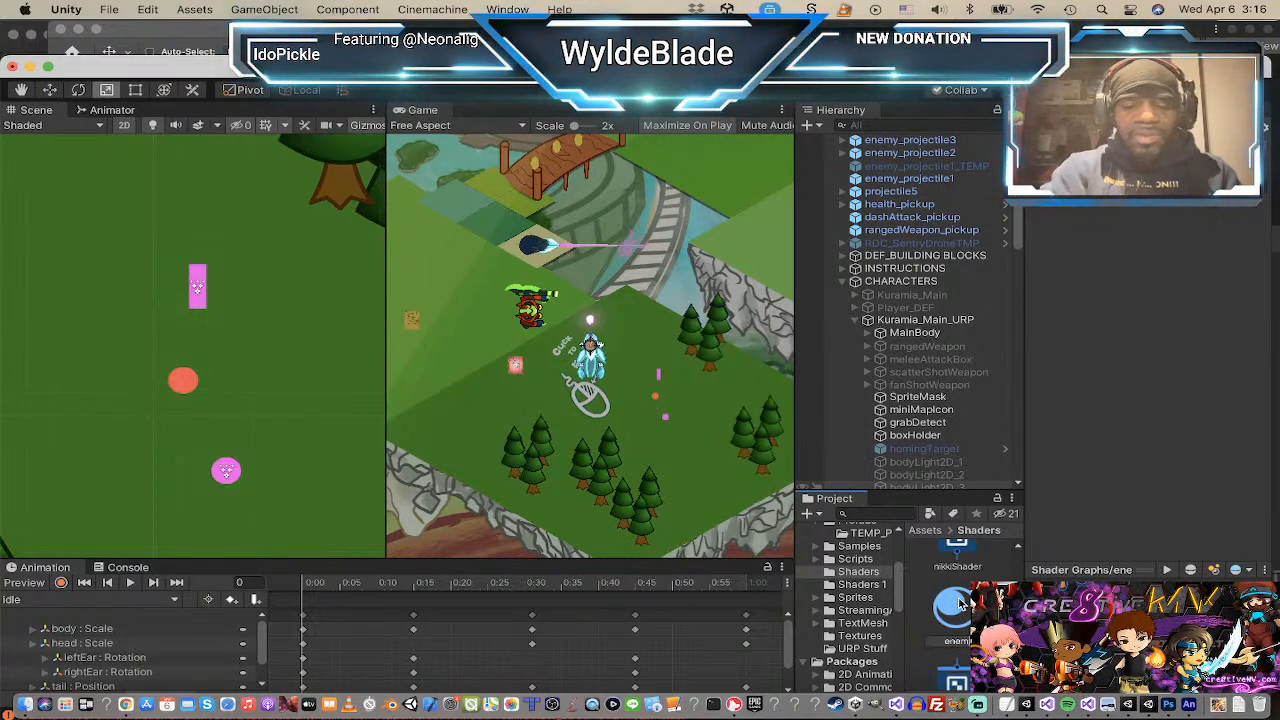
text(enemyBullet1)
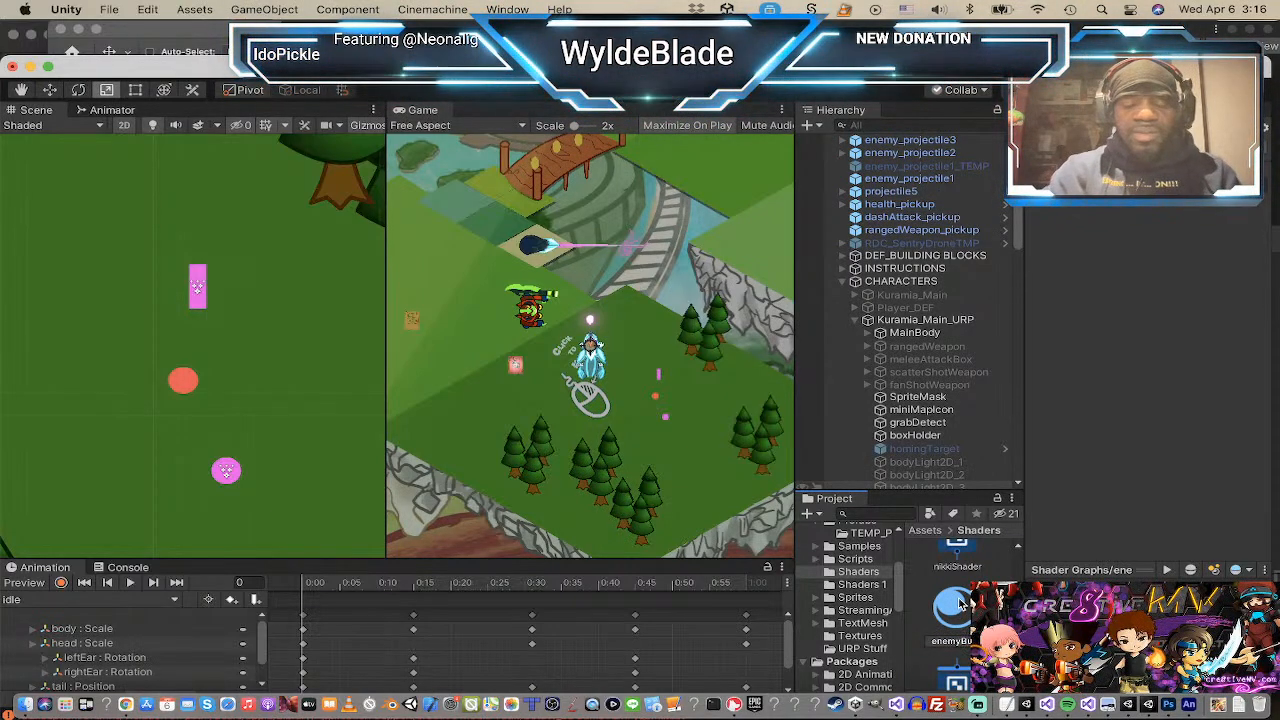
key(Return)
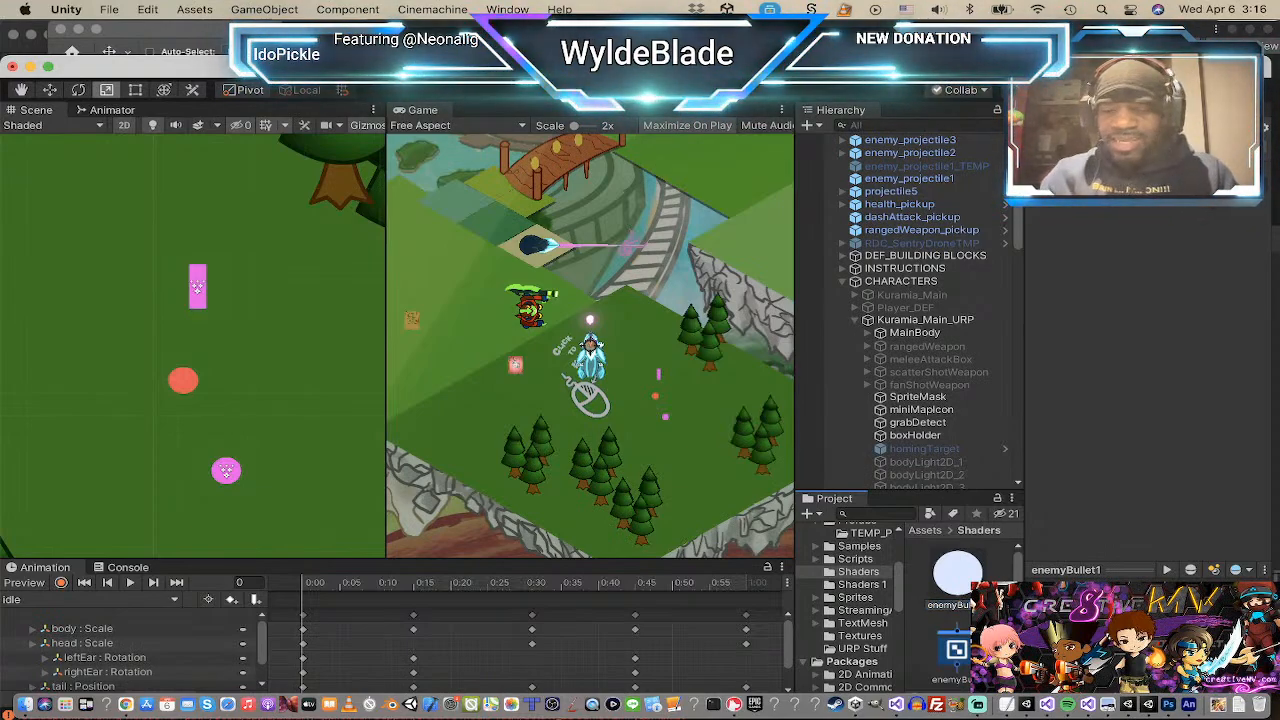
Step: Rename the new enemyBullet1 material as enemyBullets
key(BackSpace)
text(s)
key(Return)
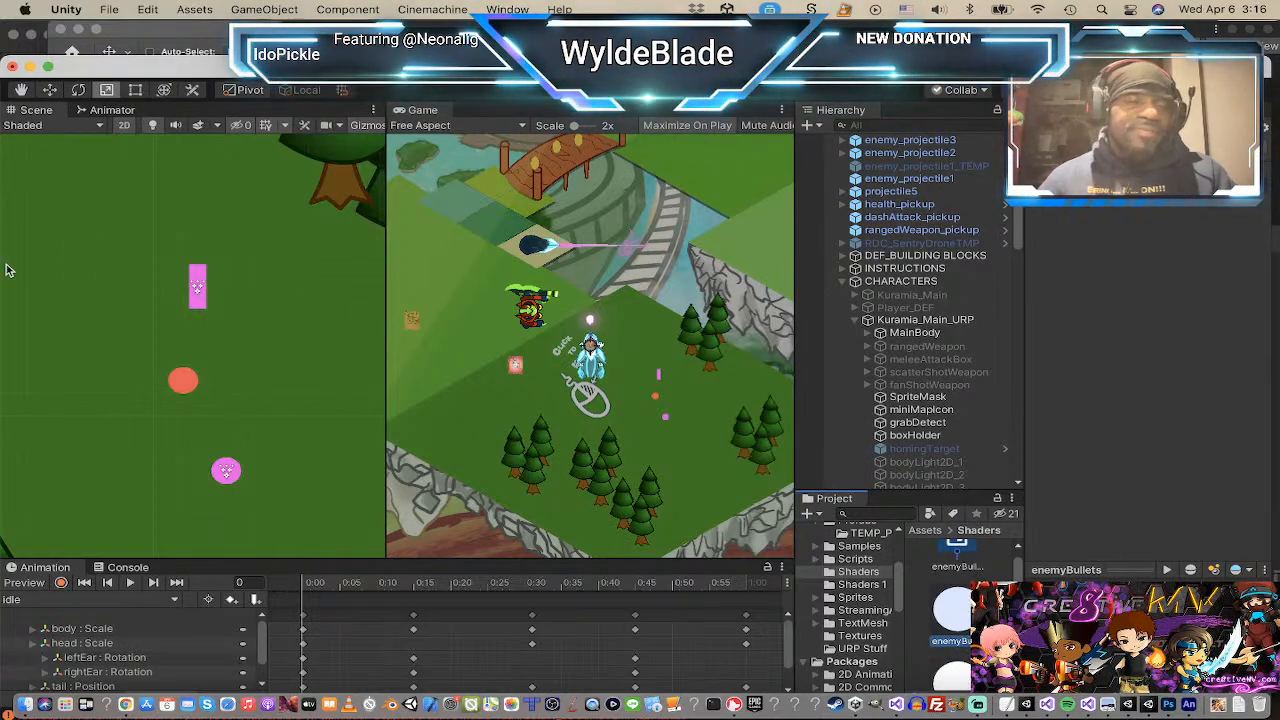
Step: Switch to Adobe Animate and examine the character parts and white emission shapes laid out around the stage
key(super+Tab)
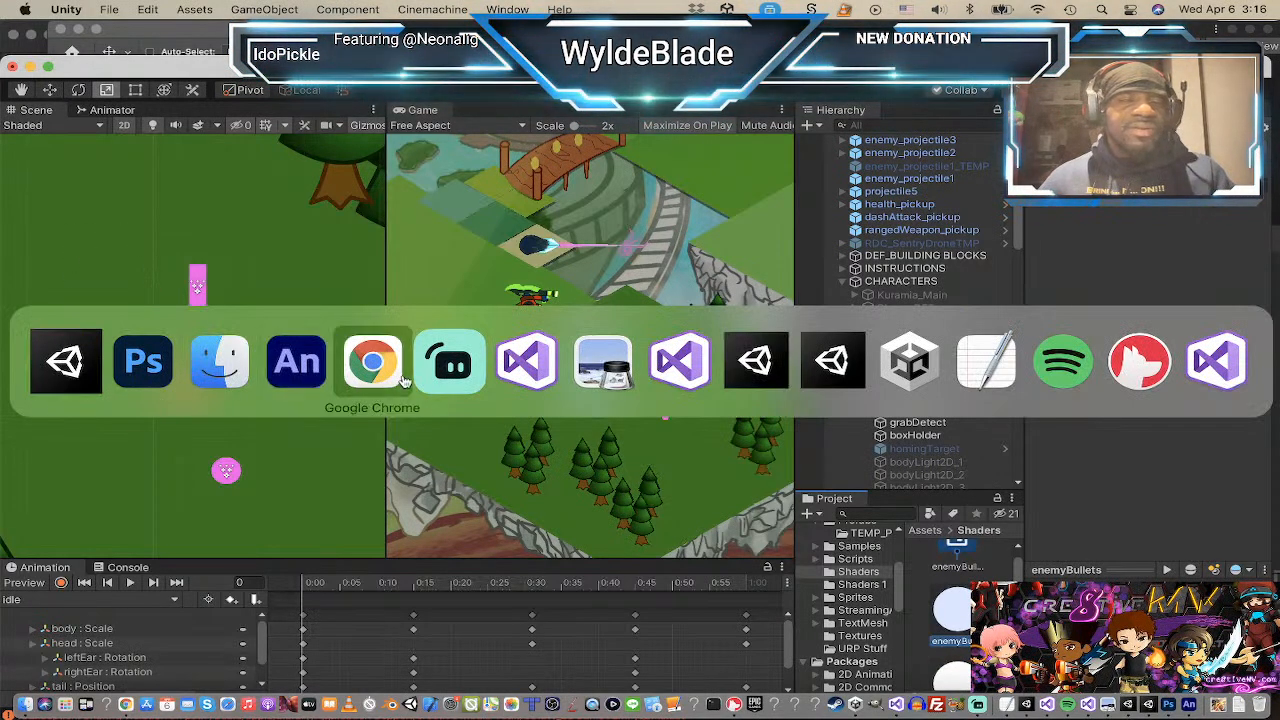
click(296, 358)
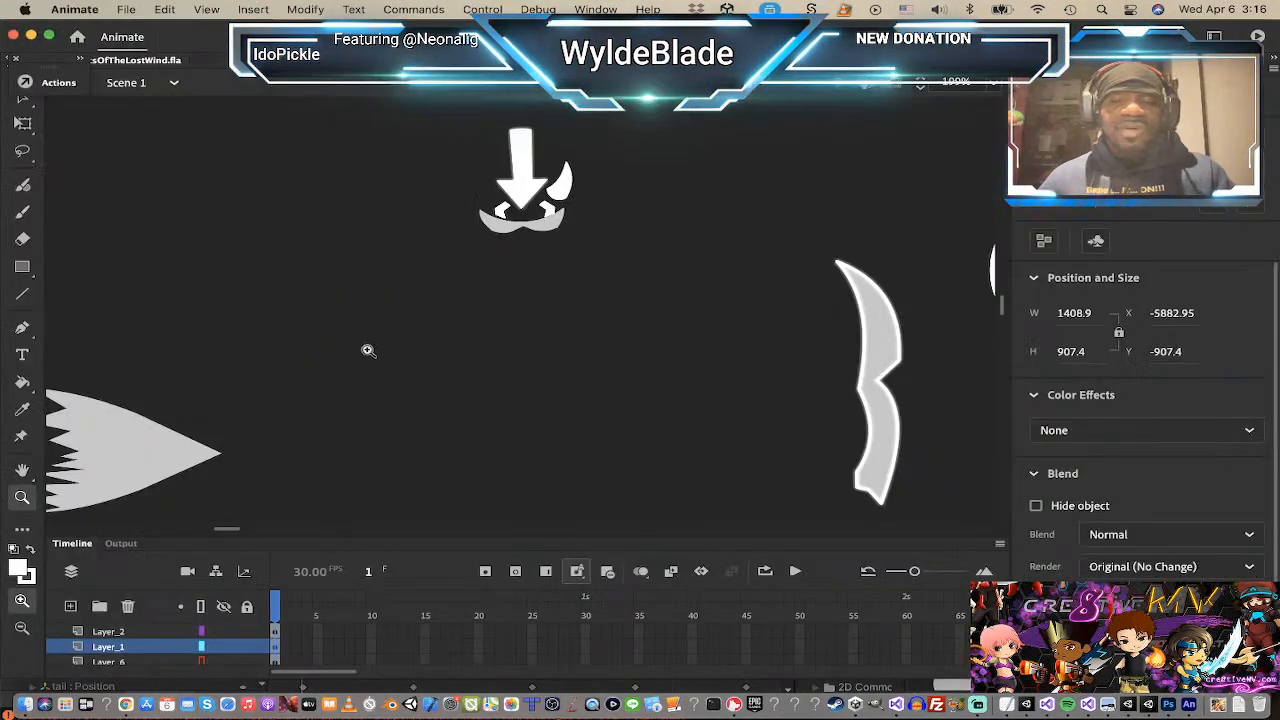
alt+click(575, 377)
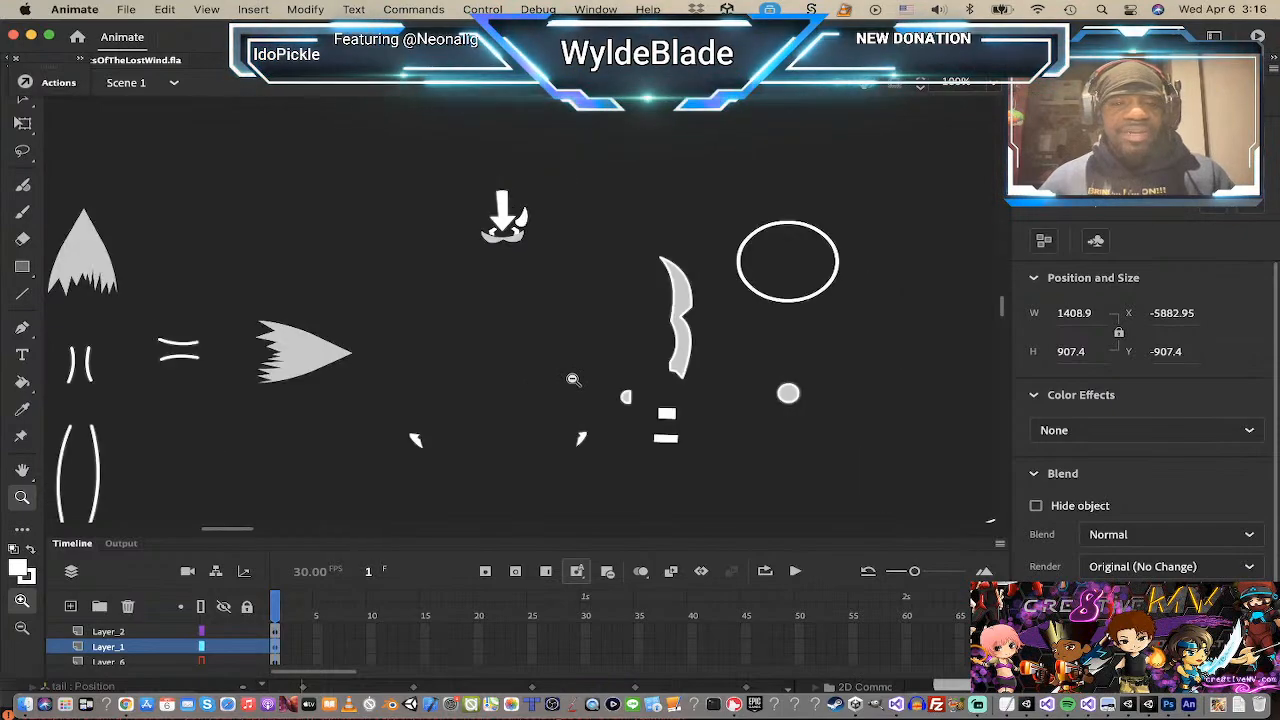
alt+click(498, 410)
alt+click(498, 410)
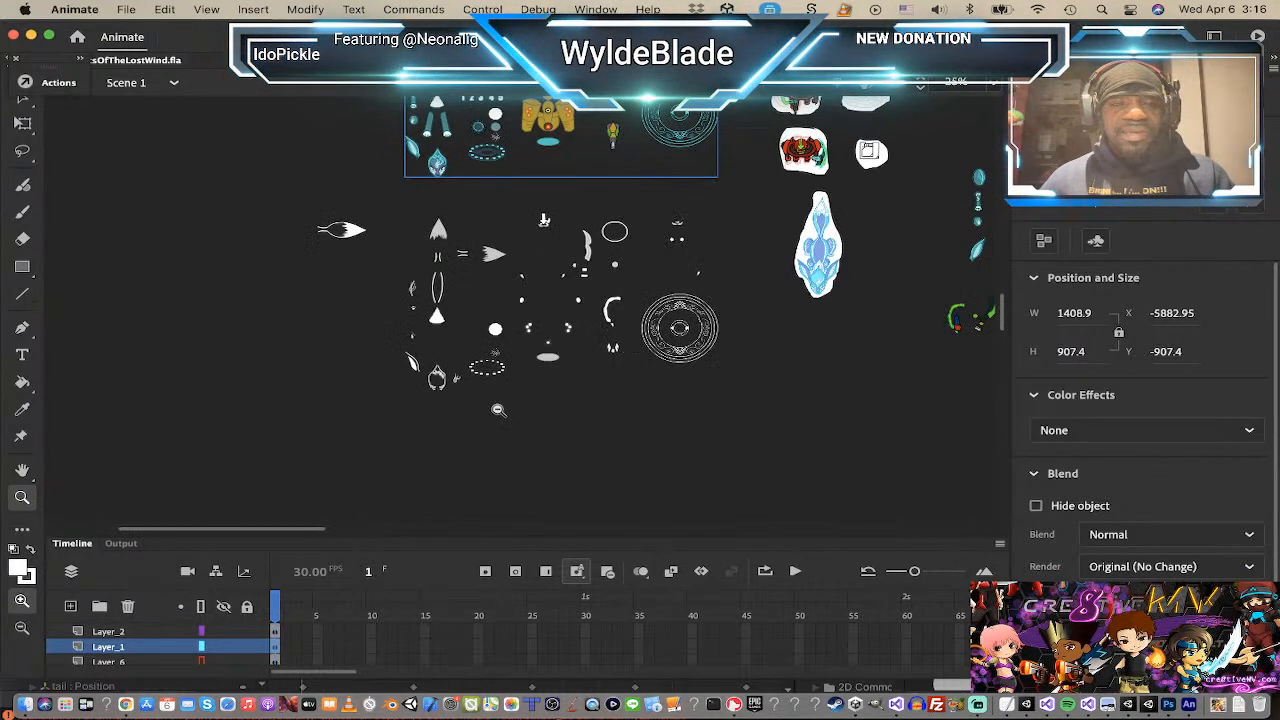
alt+click(498, 410)
scroll(586, 372, up, 2)
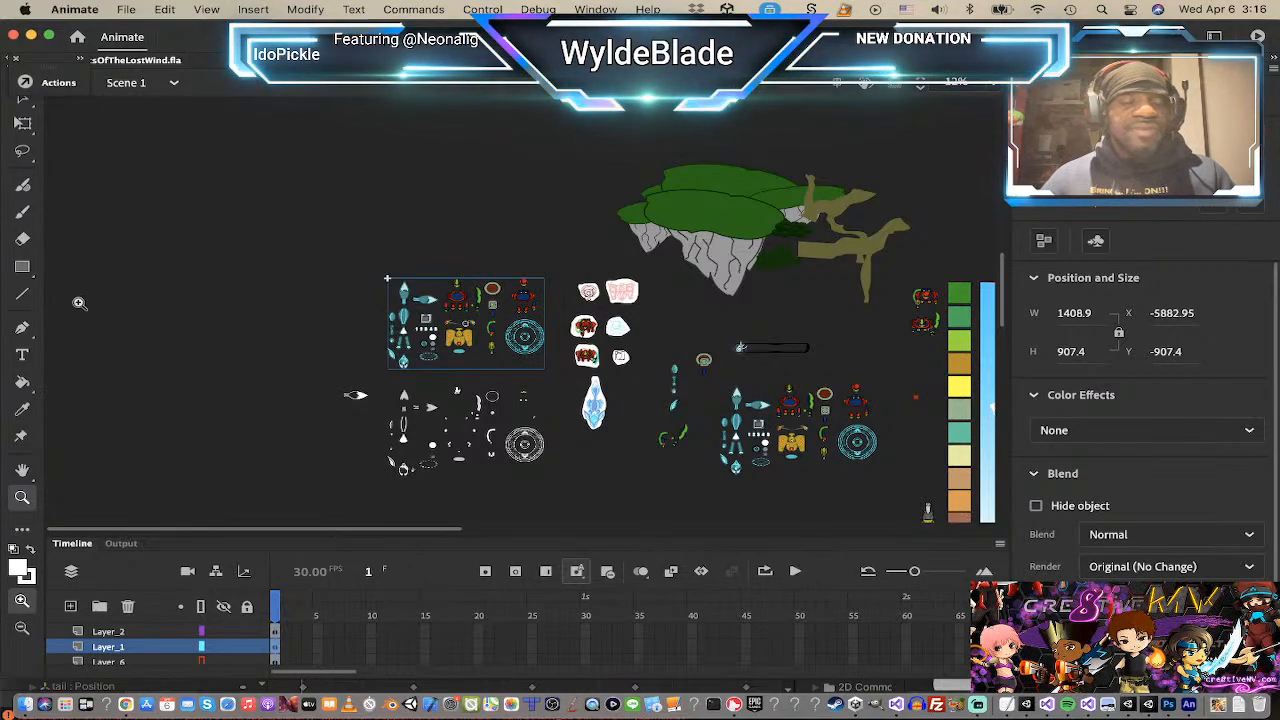
click(22, 268)
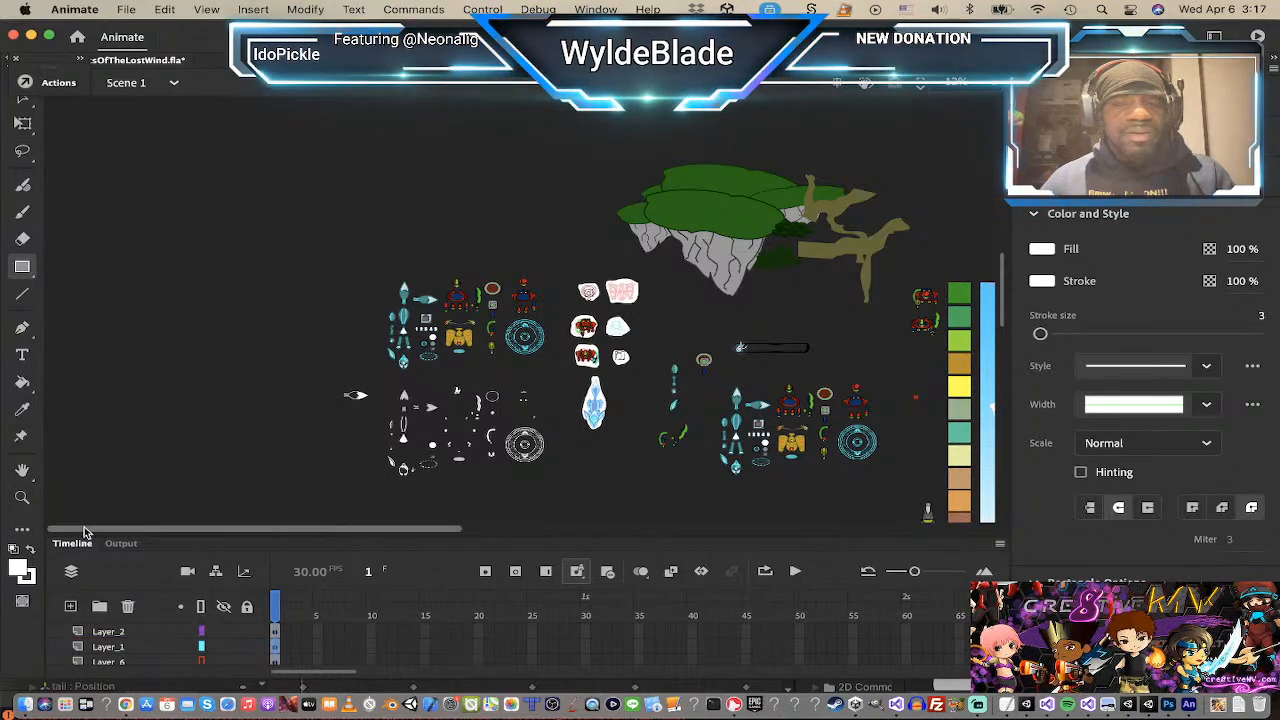
Step: Quit Adobe Animate
click(126, 10)
mouse_move(95, 10)
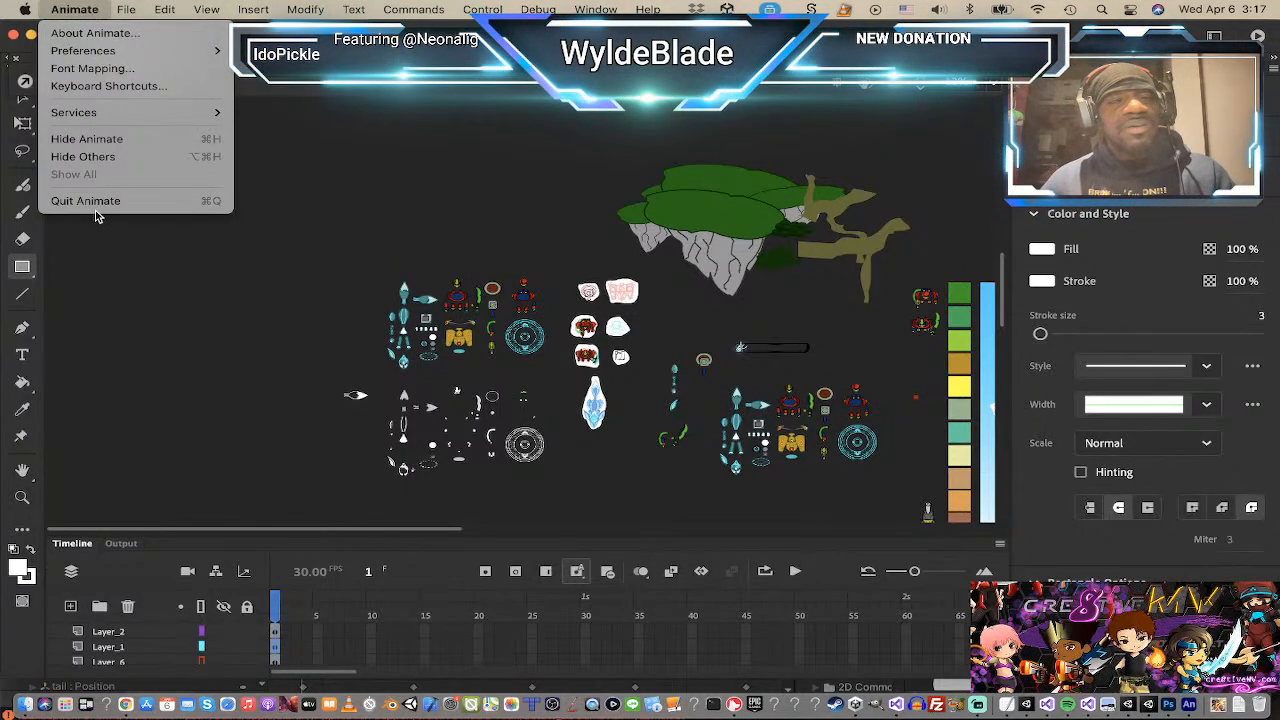
click(92, 201)
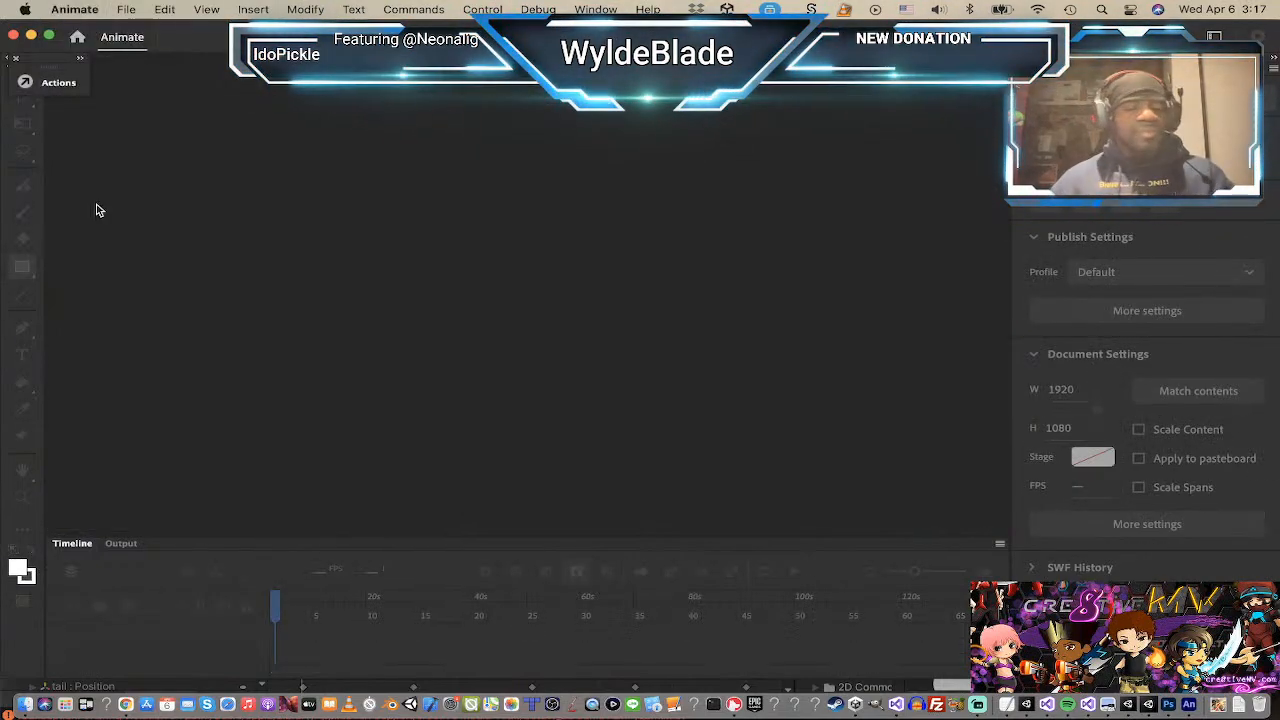
Step: Switch to Photoshop and start a new document based on the recent 4000 x 4000 px, 300 ppi preset
key(super+Tab)
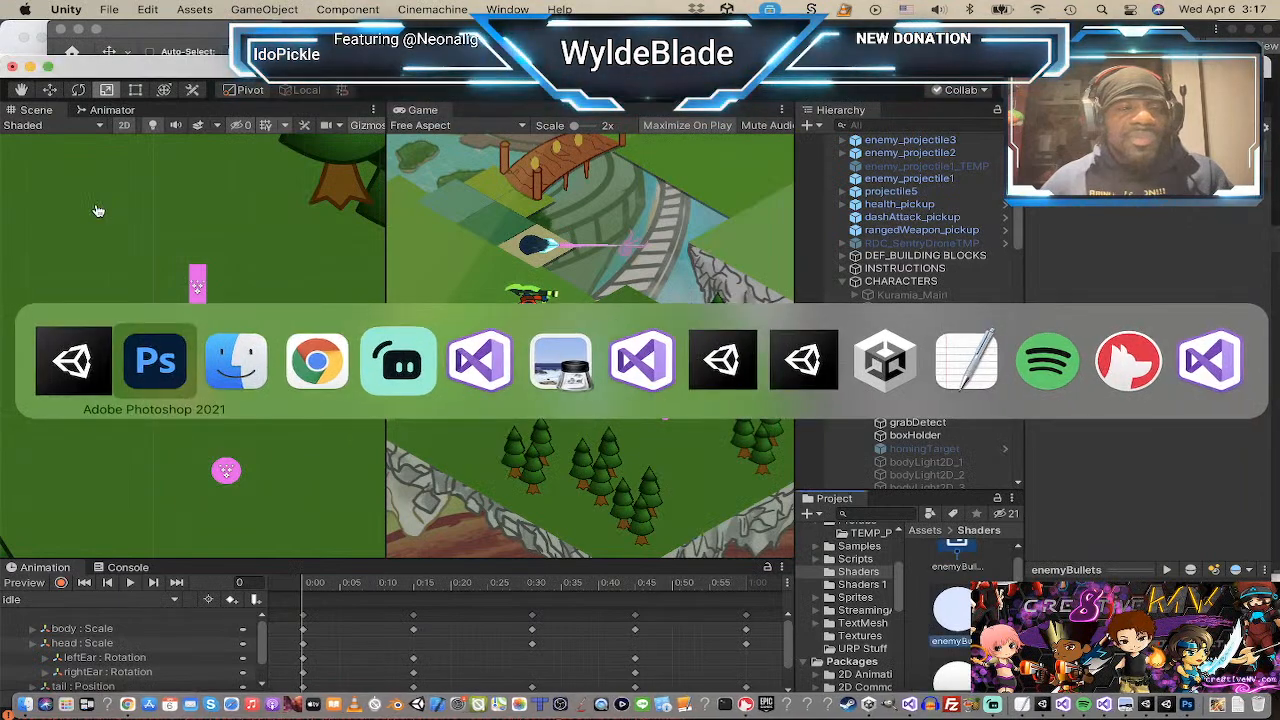
click(140, 360)
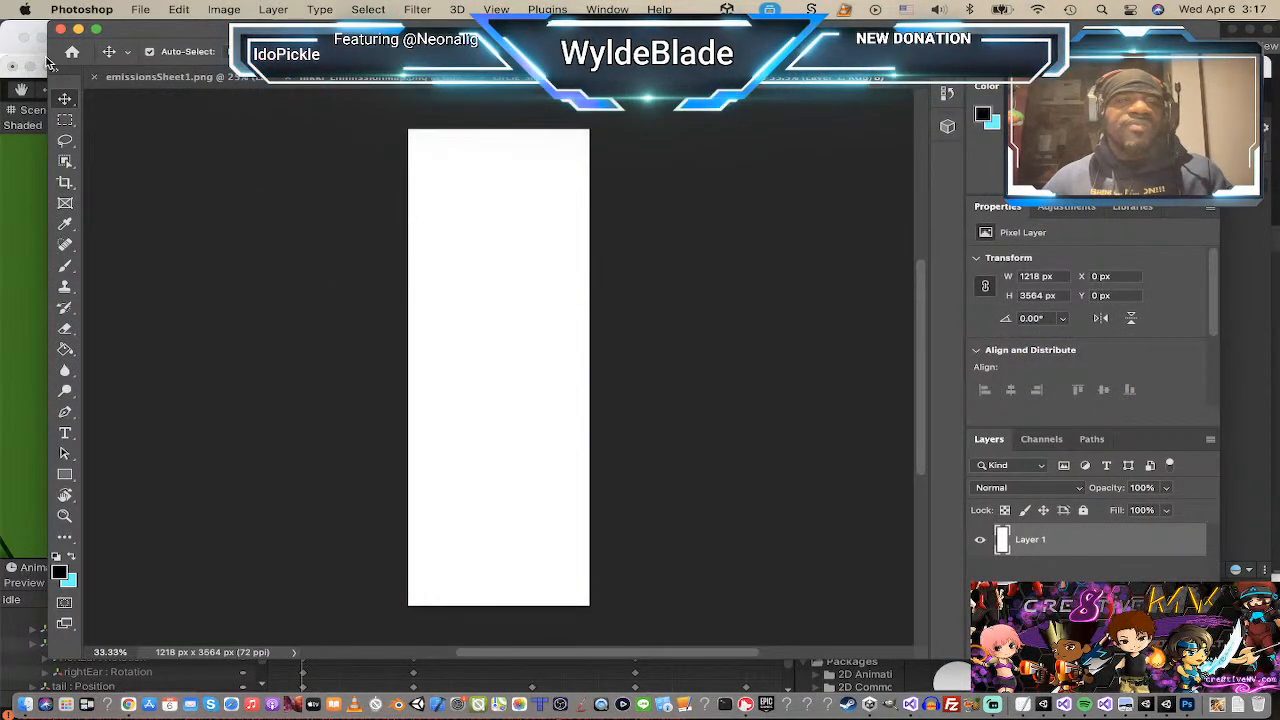
click(140, 11)
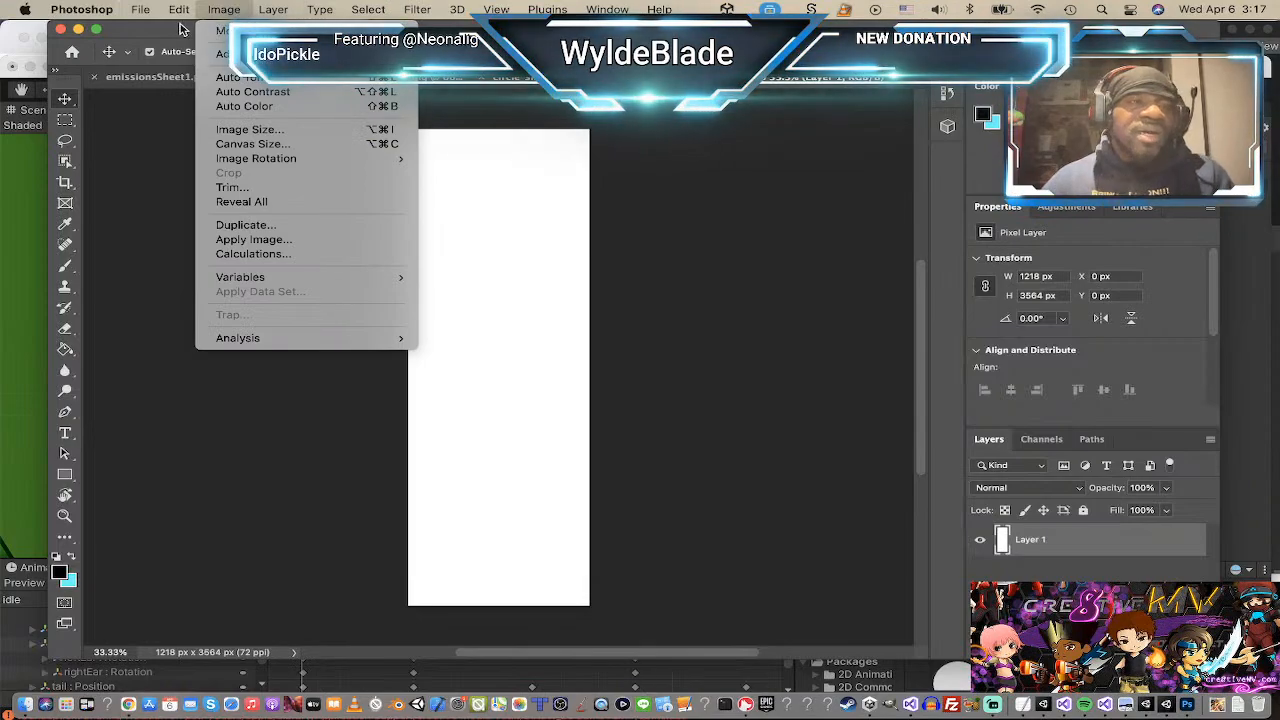
click(152, 31)
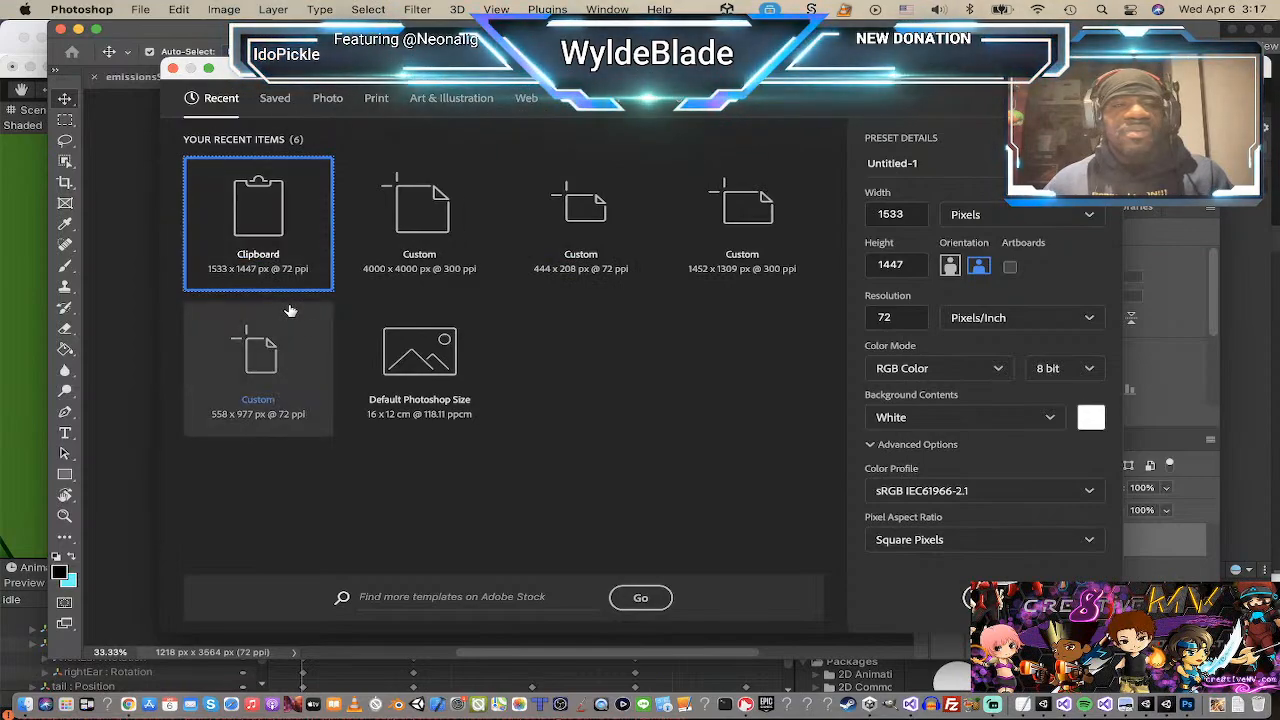
click(438, 212)
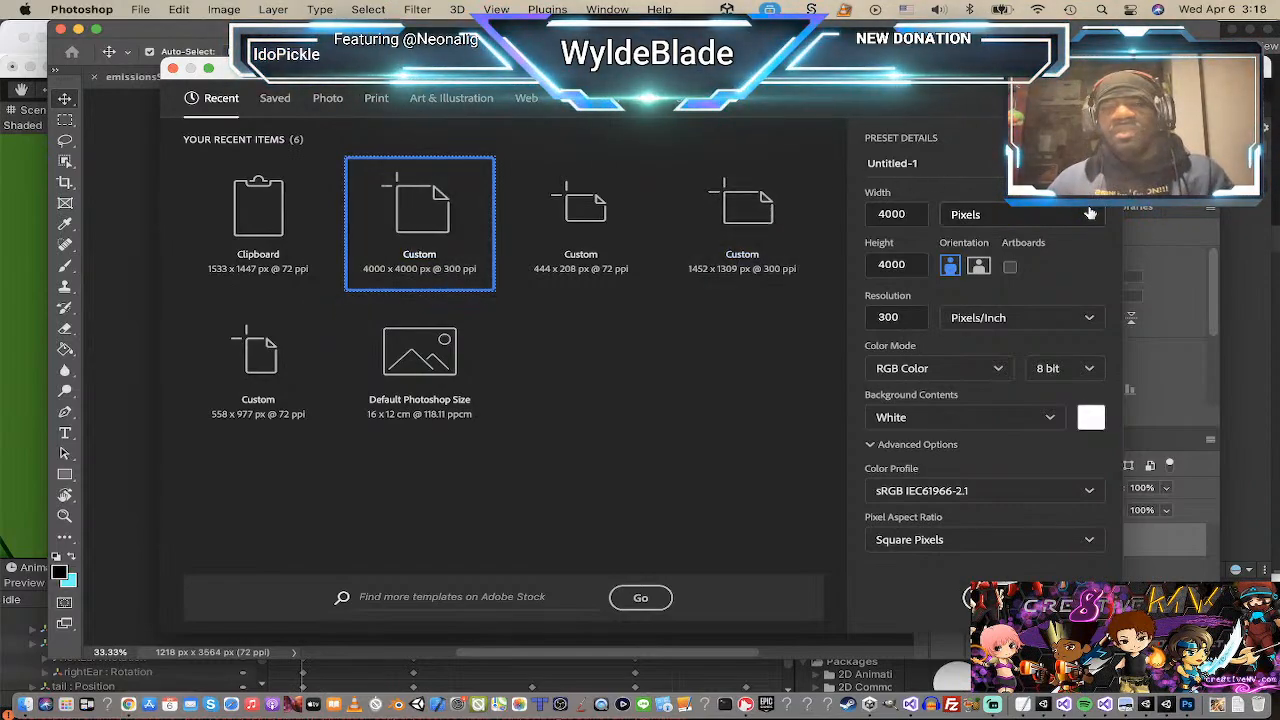
Step: Set the new document's width and height to 2048 pixels each and create it
double_click(912, 214)
text(10)
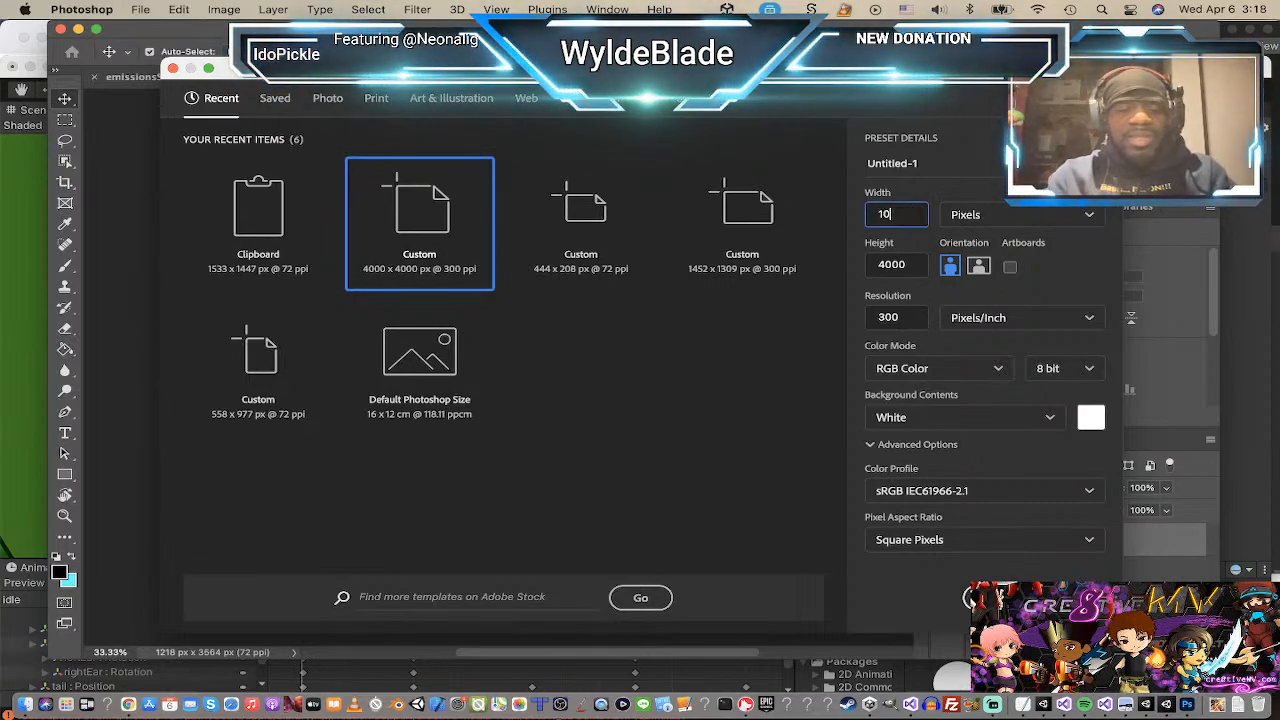
text(24)
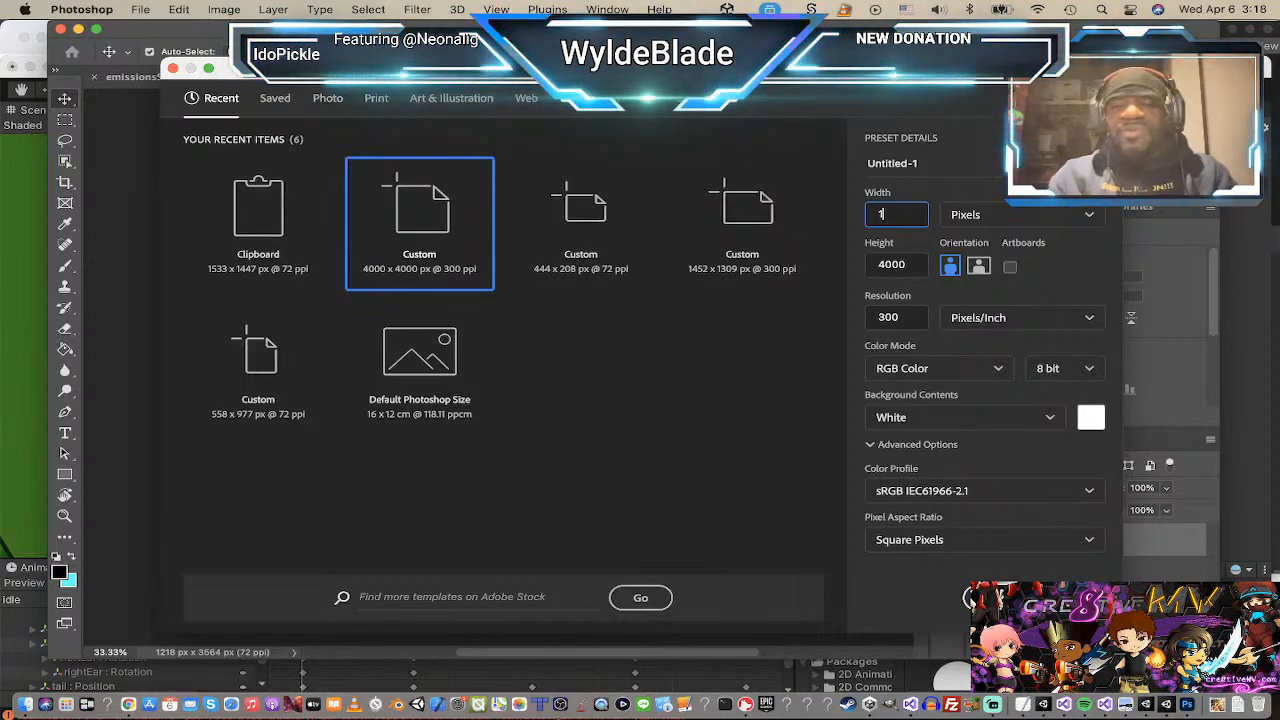
text(2048)
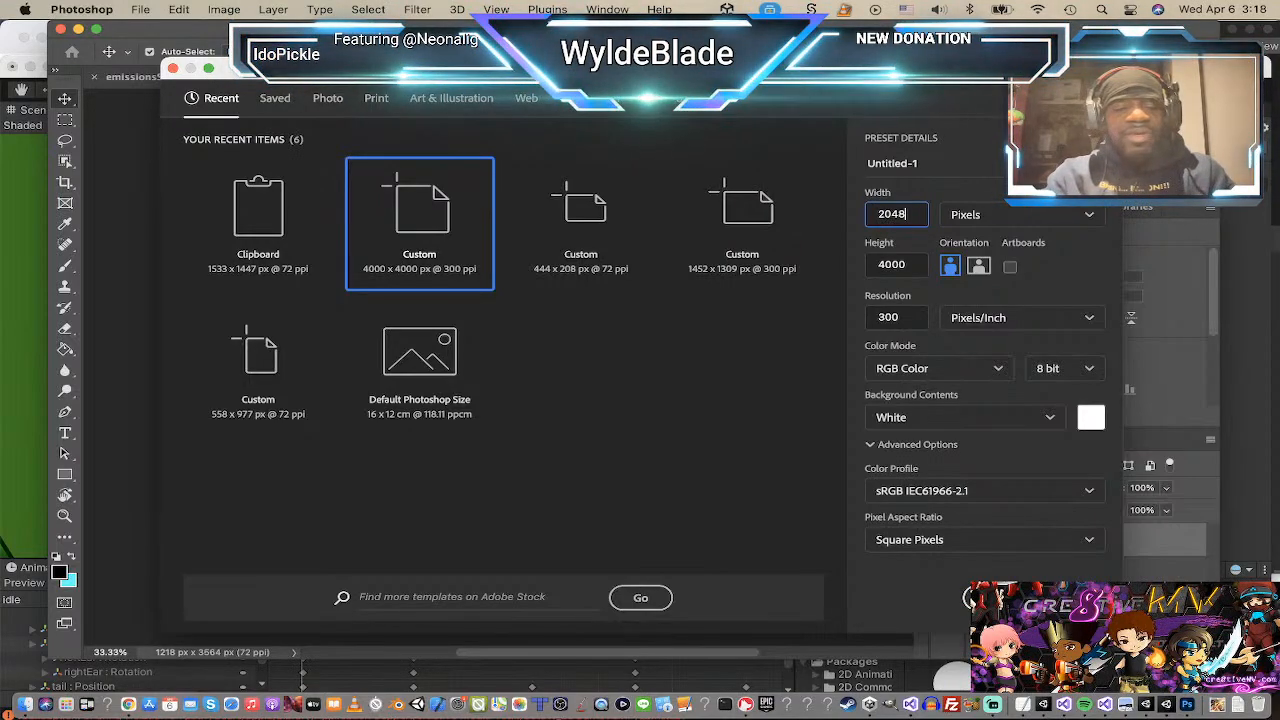
key(Tab)
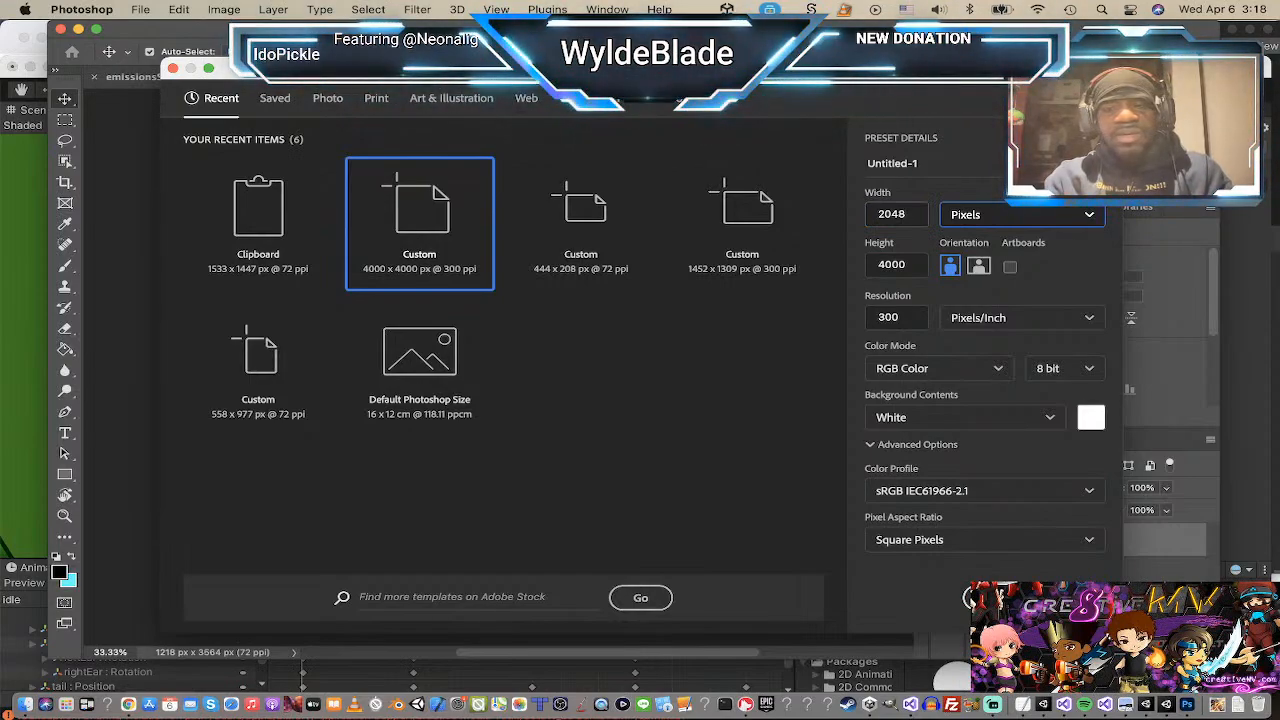
click(893, 266)
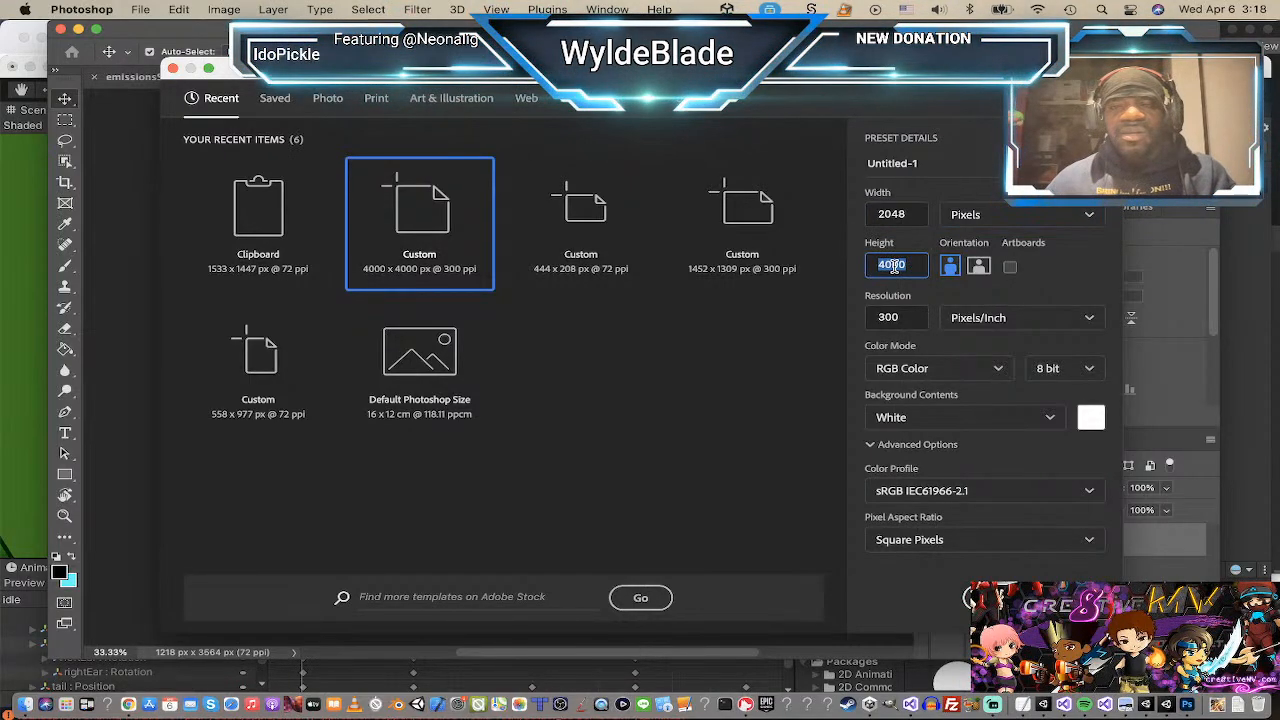
text(2048)
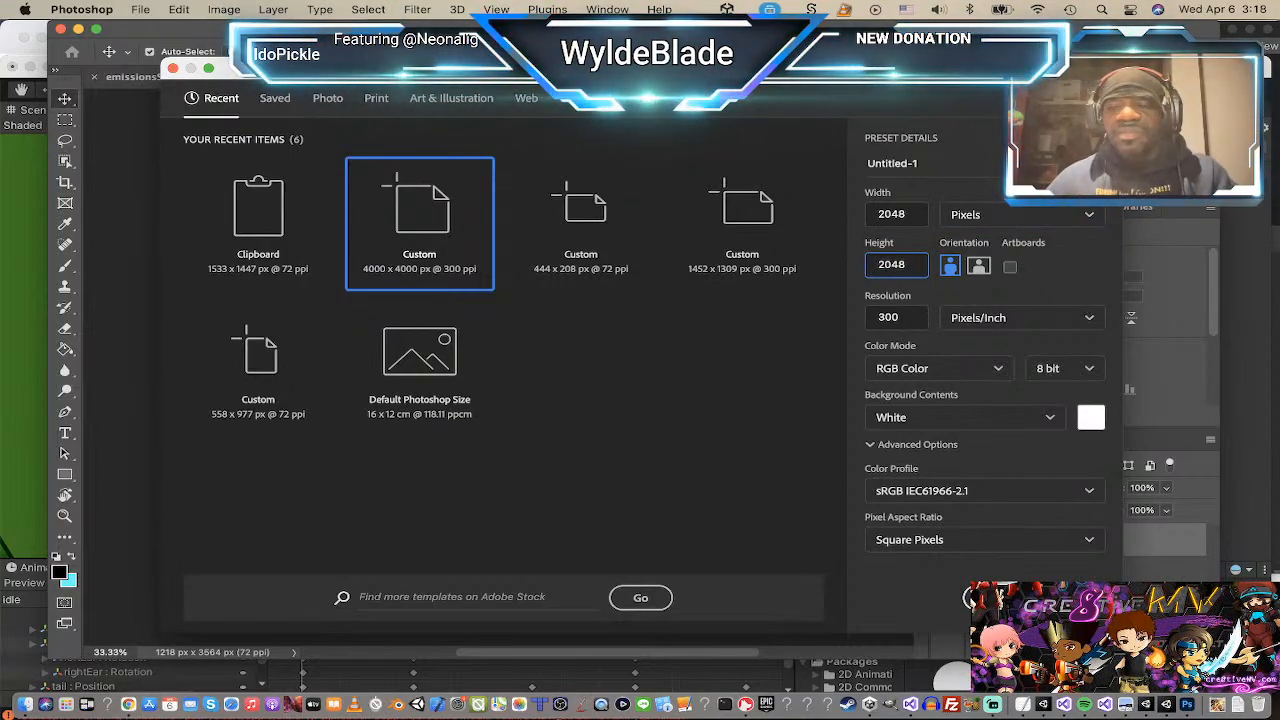
key(Return)
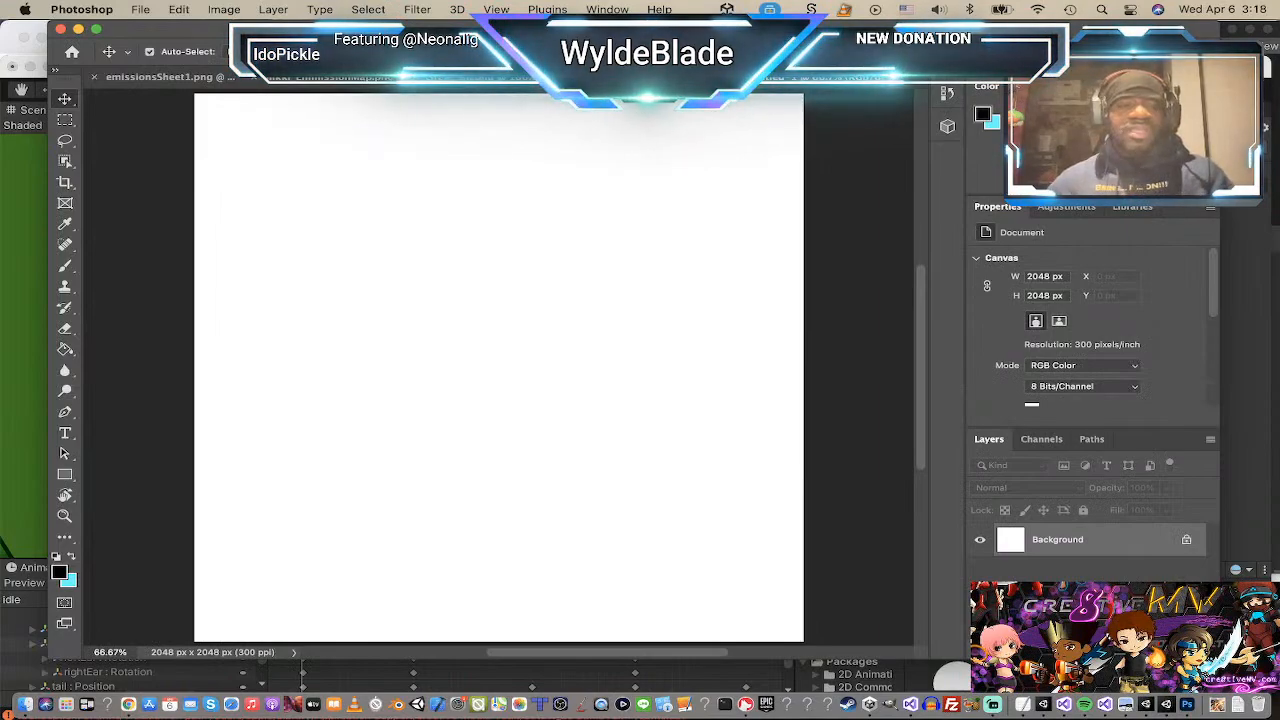
Step: Add an empty layer to the new document and delete the white Background layer
key(z)
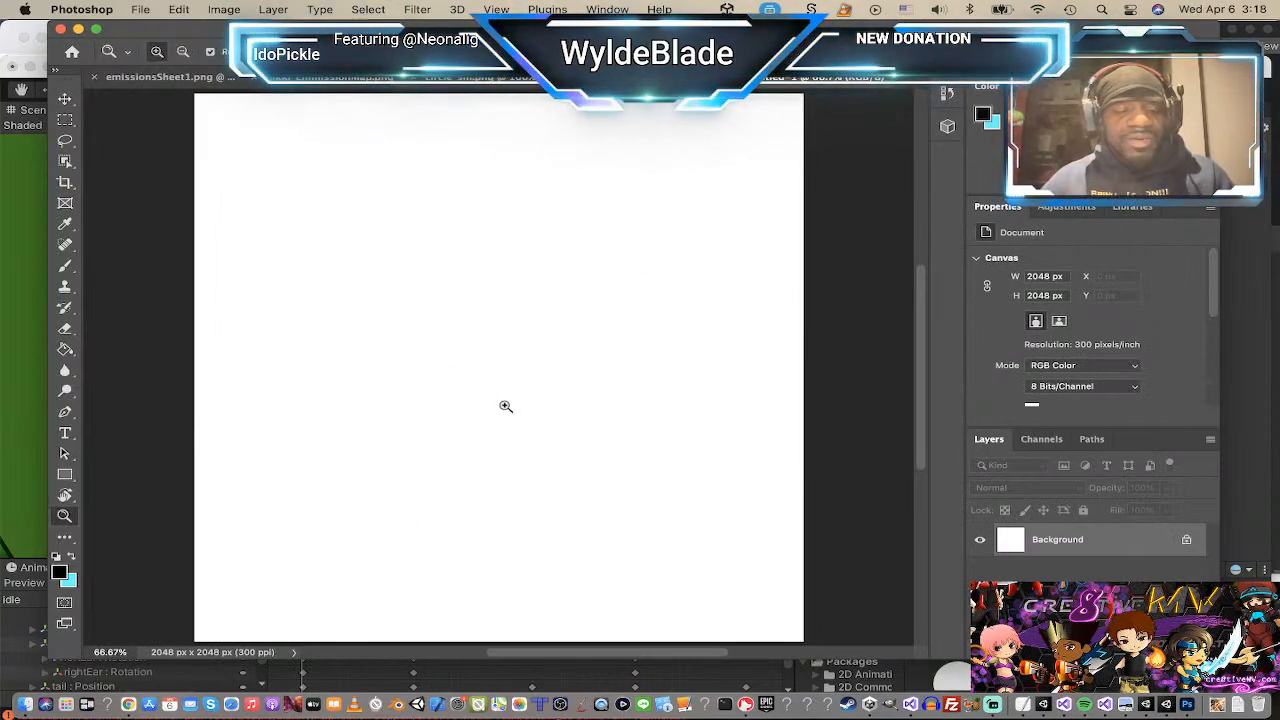
alt+click(506, 406)
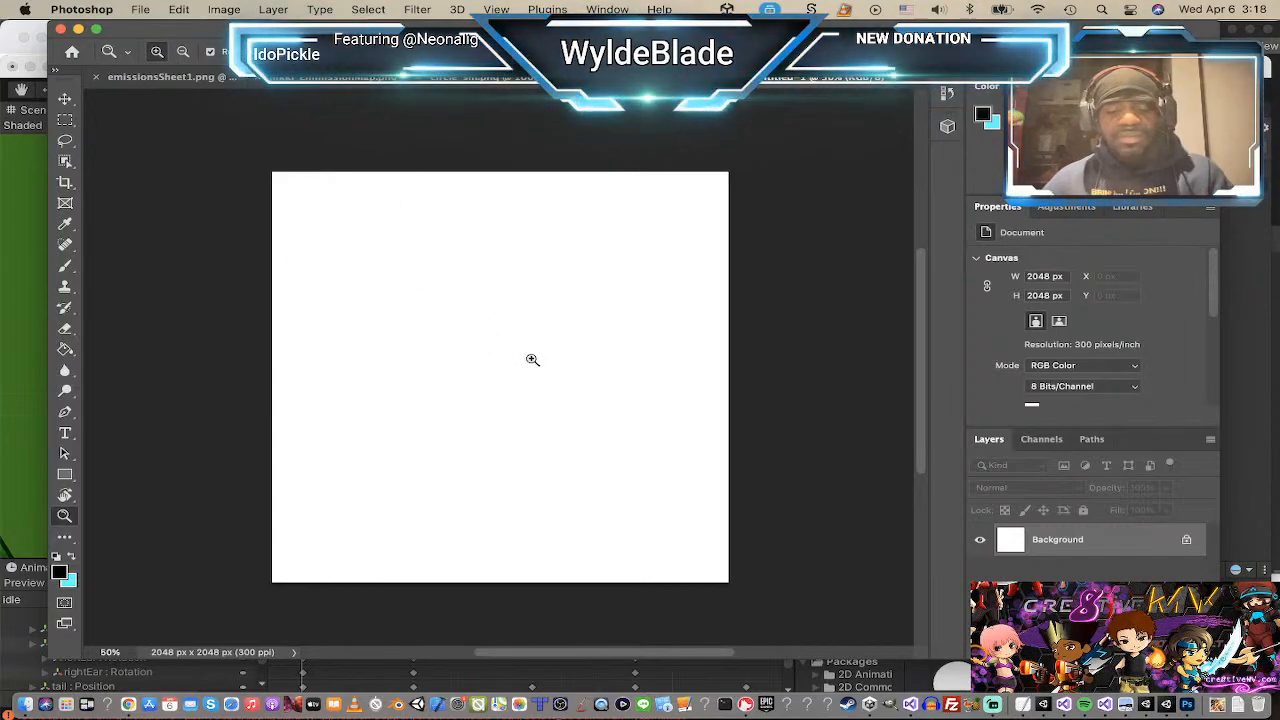
key(v)
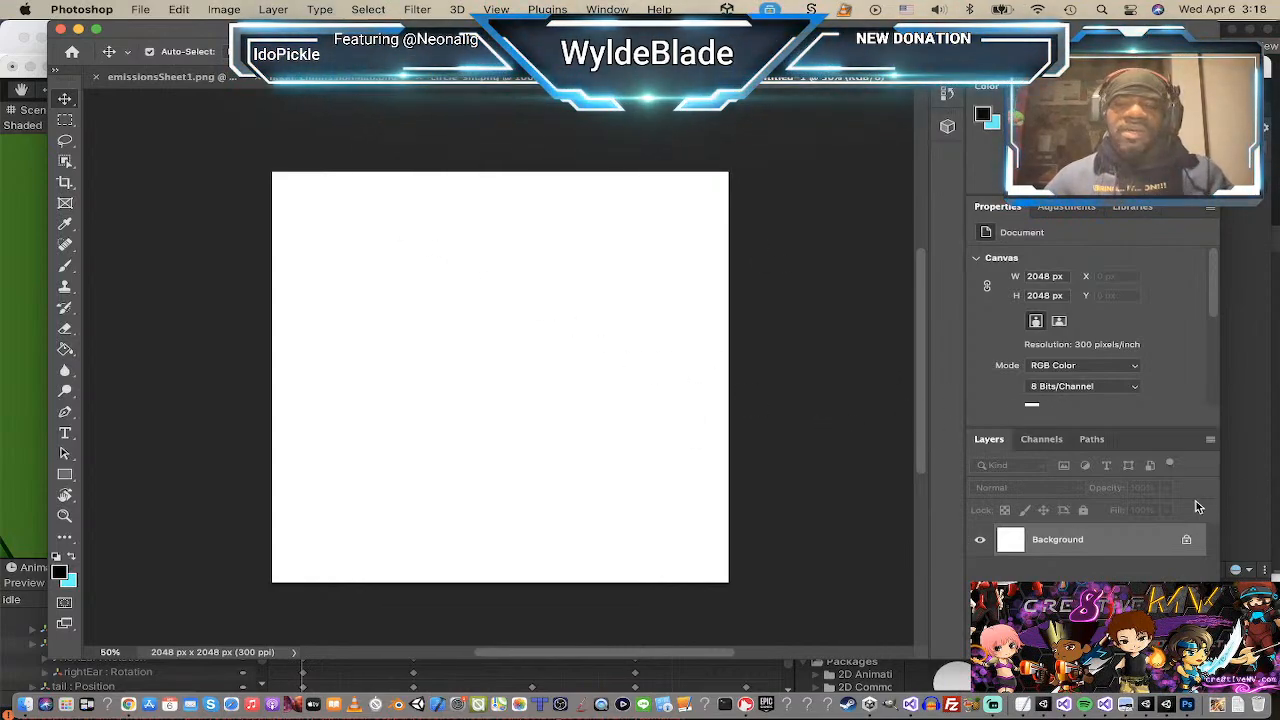
click(1147, 651)
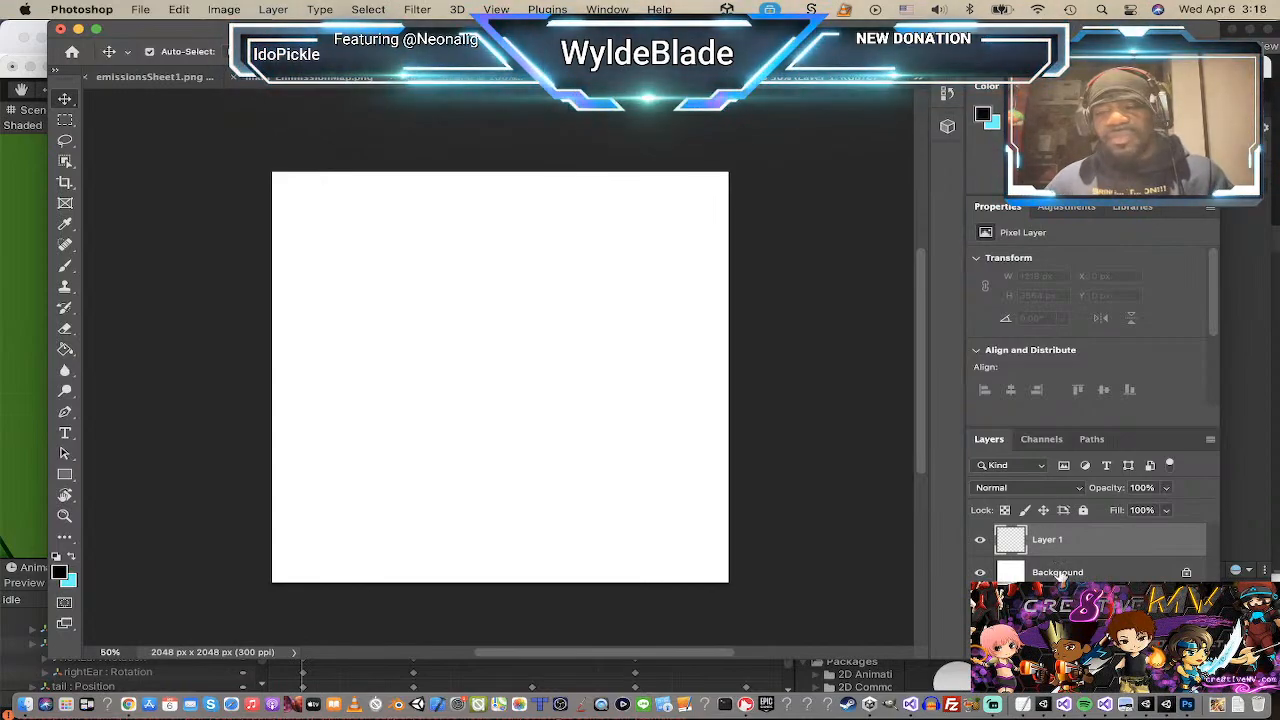
right_click(1062, 576)
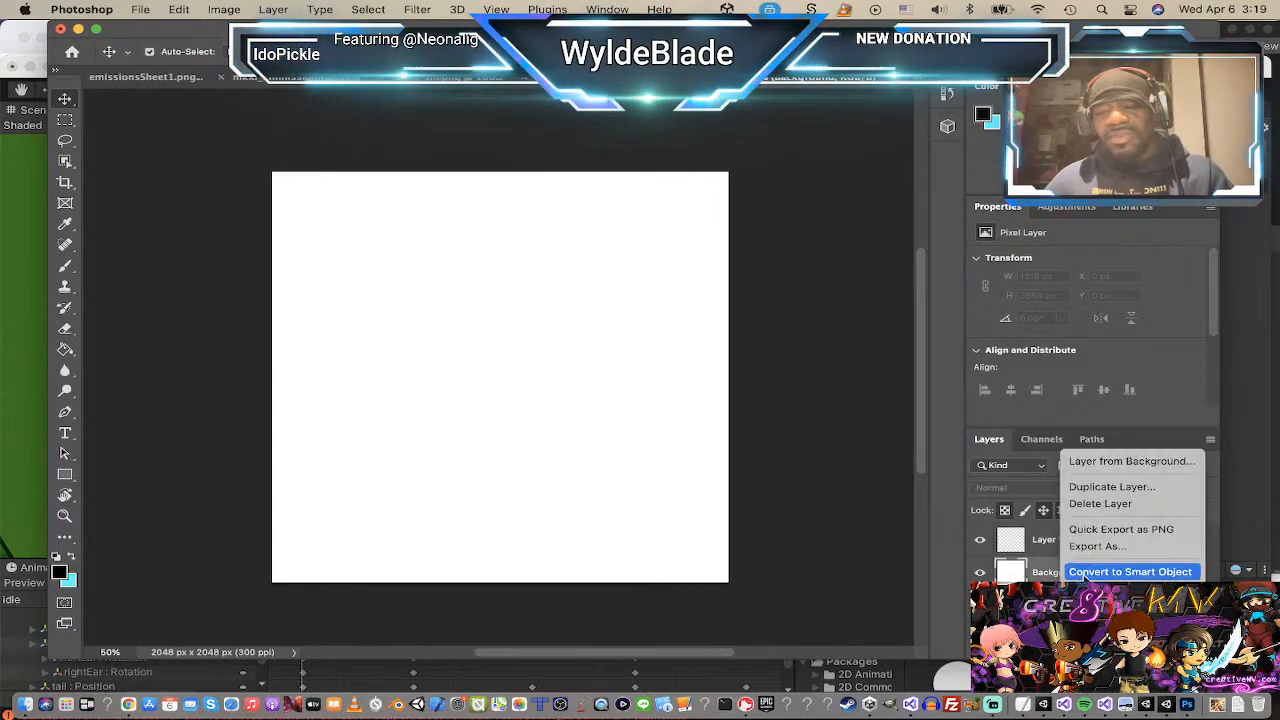
click(1126, 505)
click(716, 262)
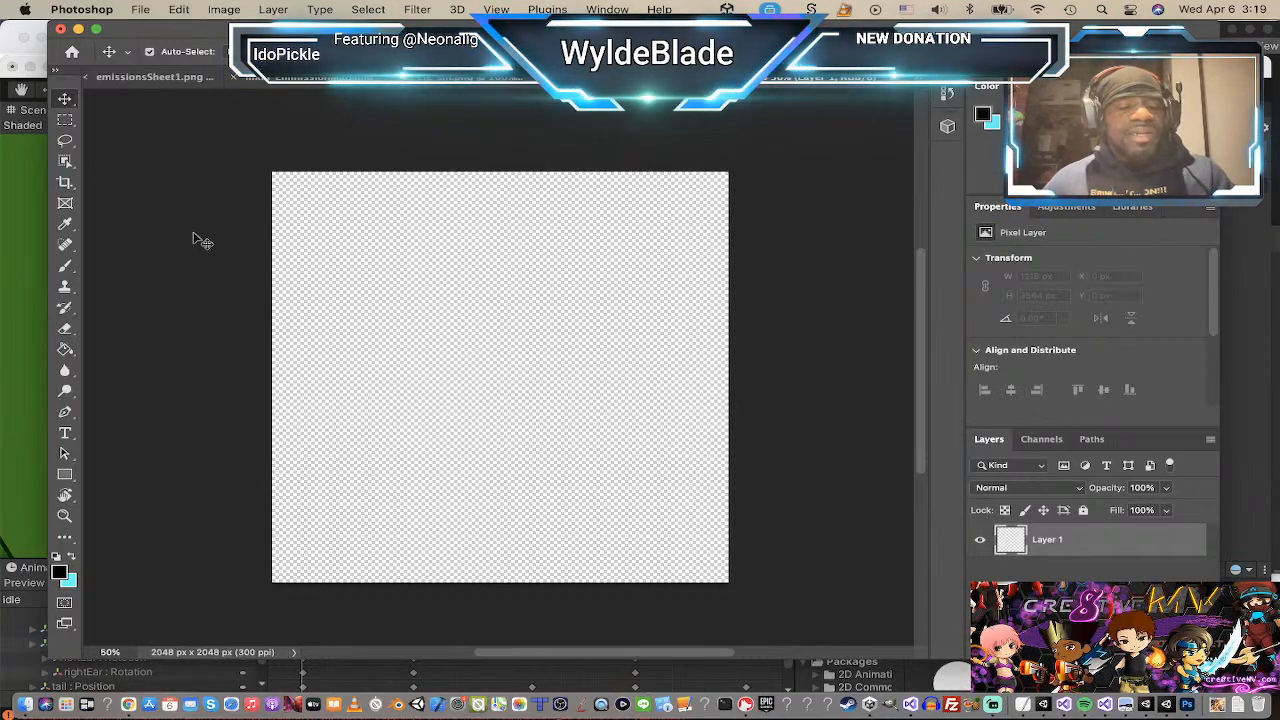
Step: Switch to Finder and add triangle_sm.png to the selected circle_sm.png and rect1_sm.png in the Sprites folder
key(super+Tab)
key(super+Tab)
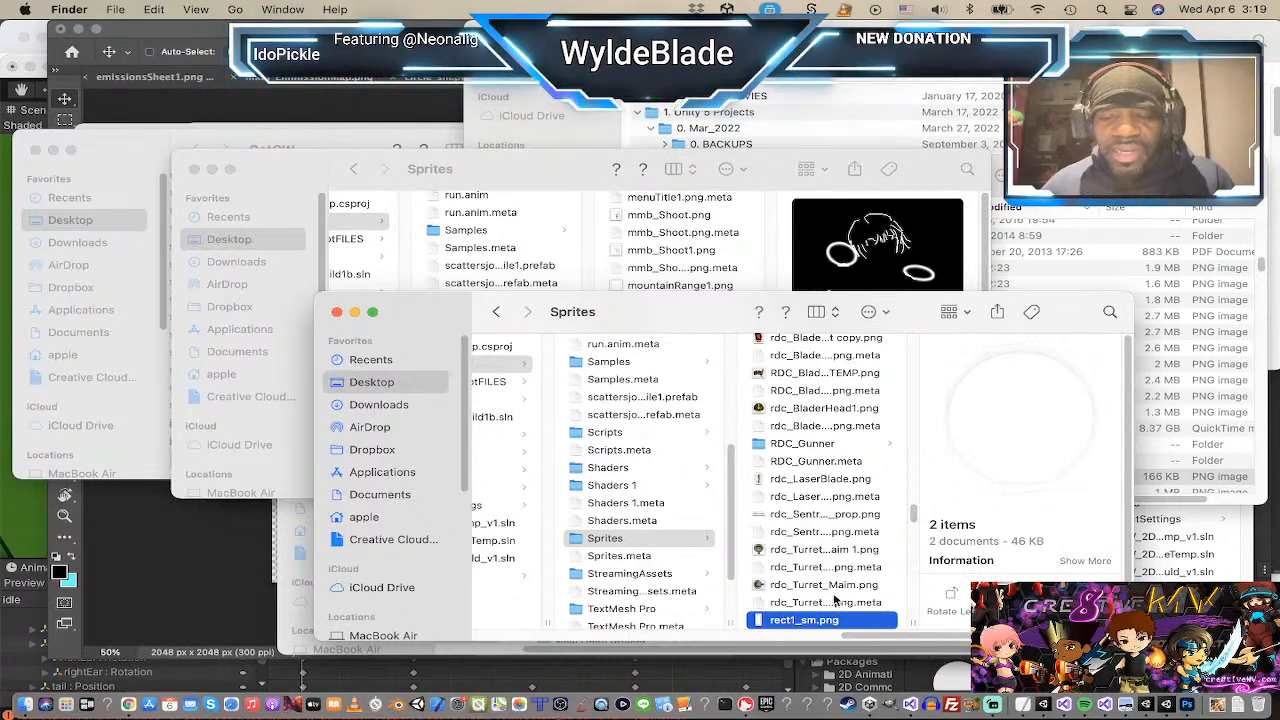
scroll(820, 516, down, 3)
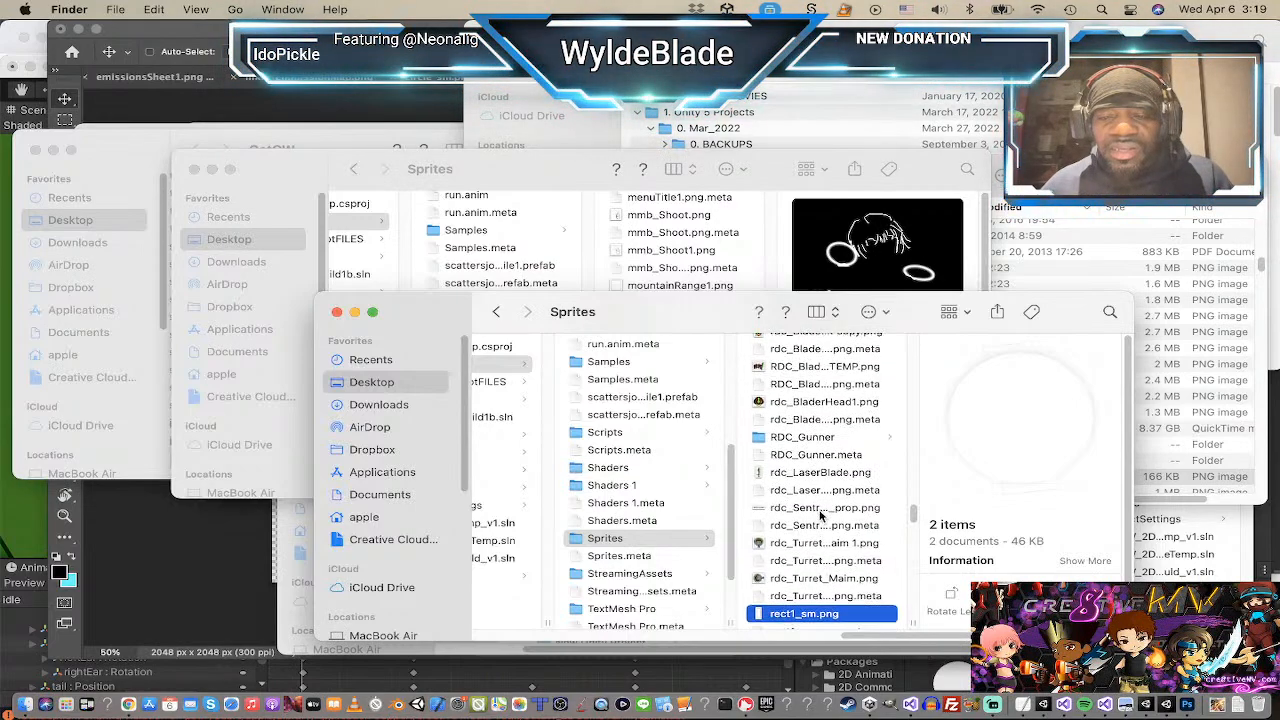
scroll(820, 516, up, 5)
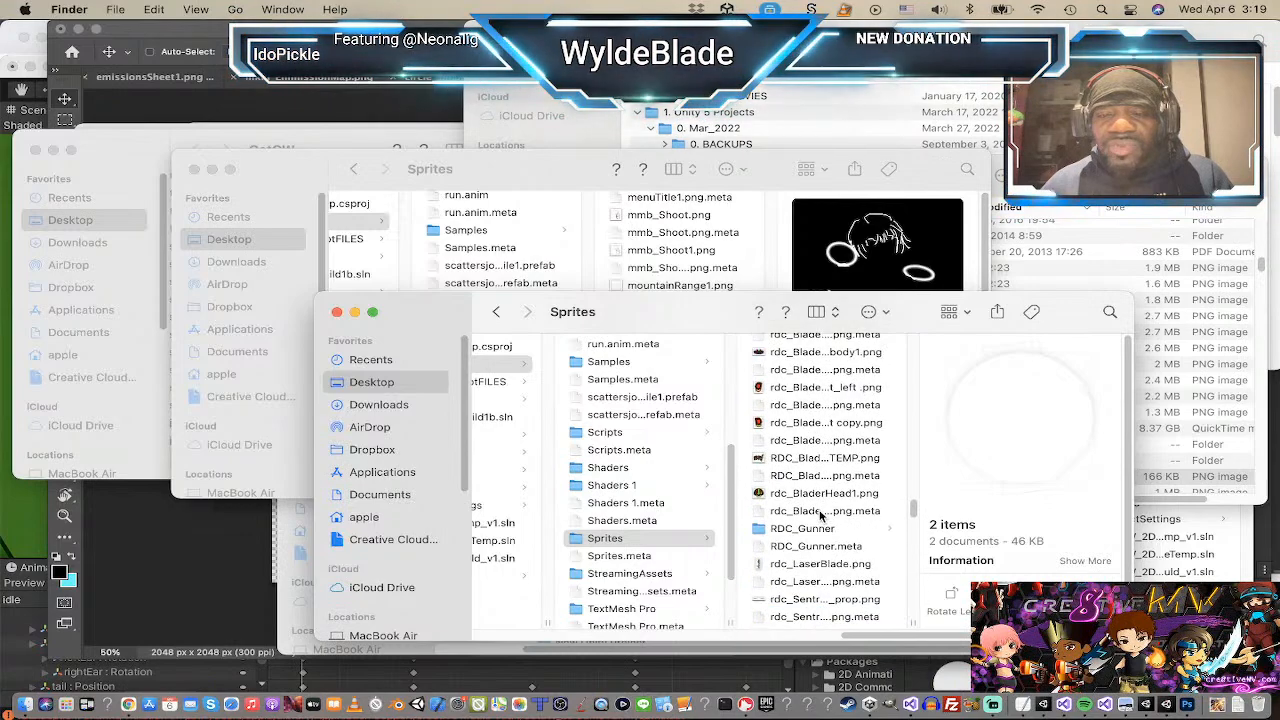
scroll(820, 516, up, 20)
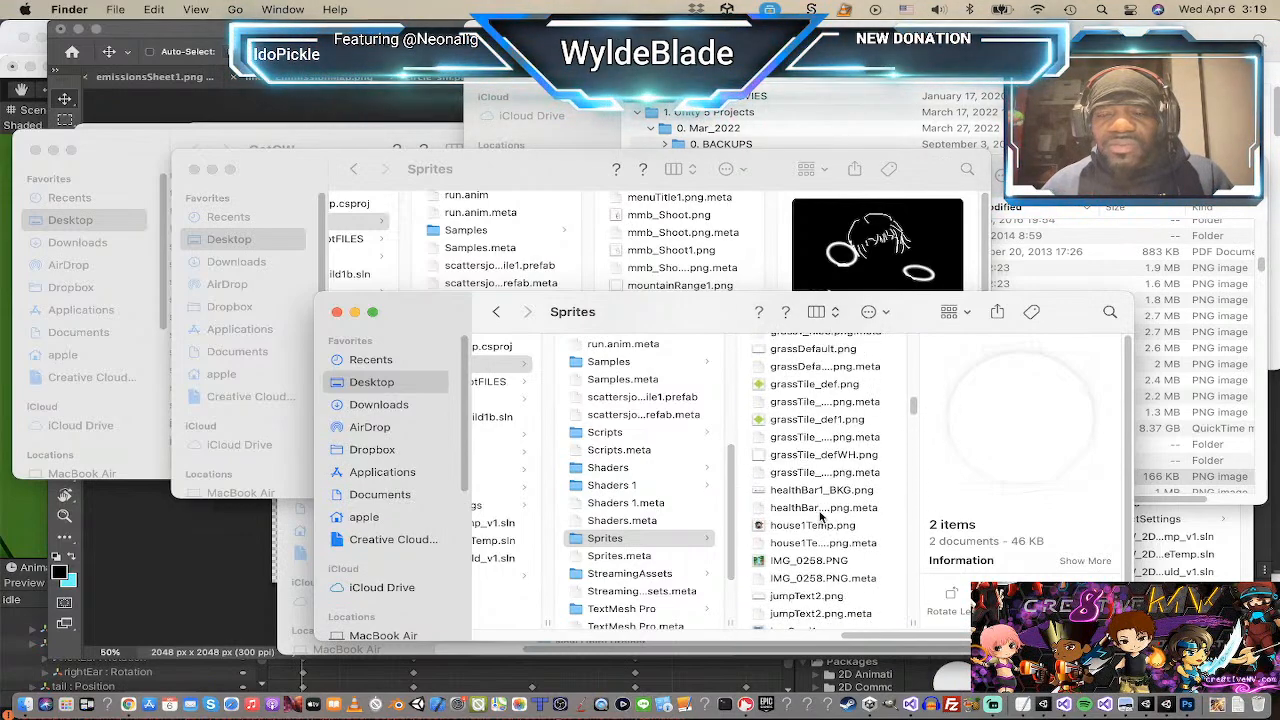
scroll(818, 490, up, 1)
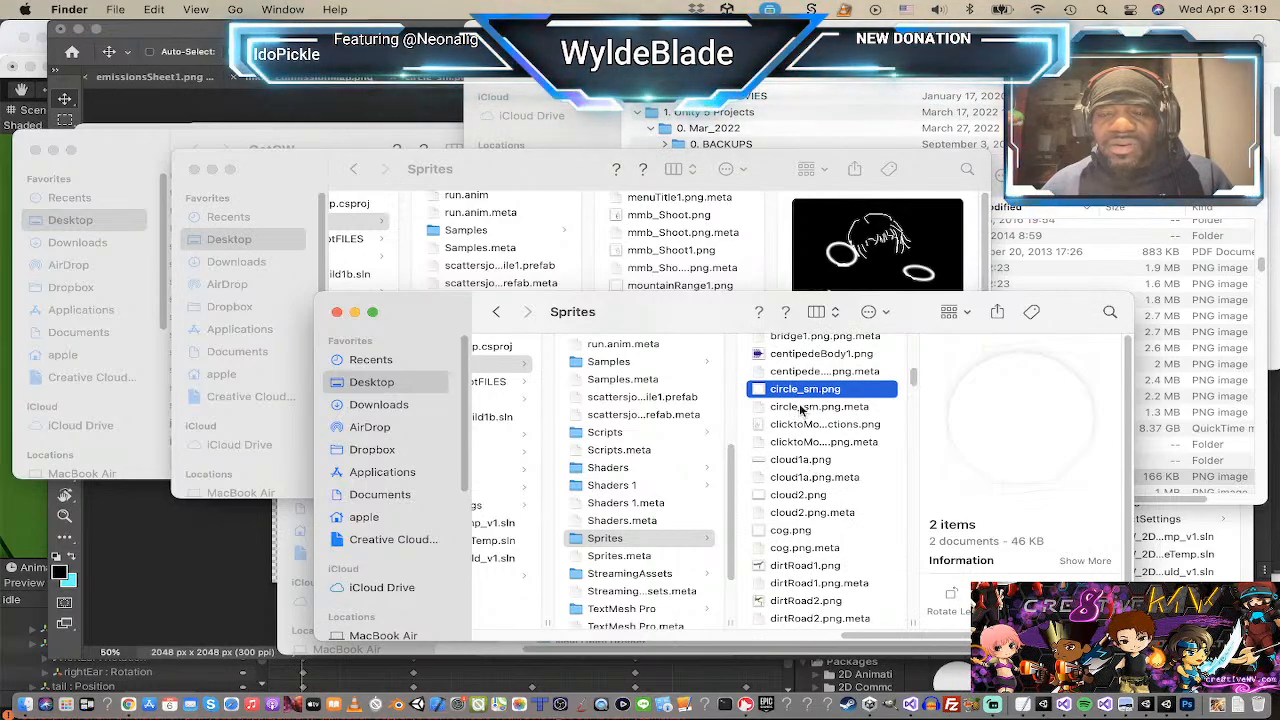
scroll(822, 390, up, 5)
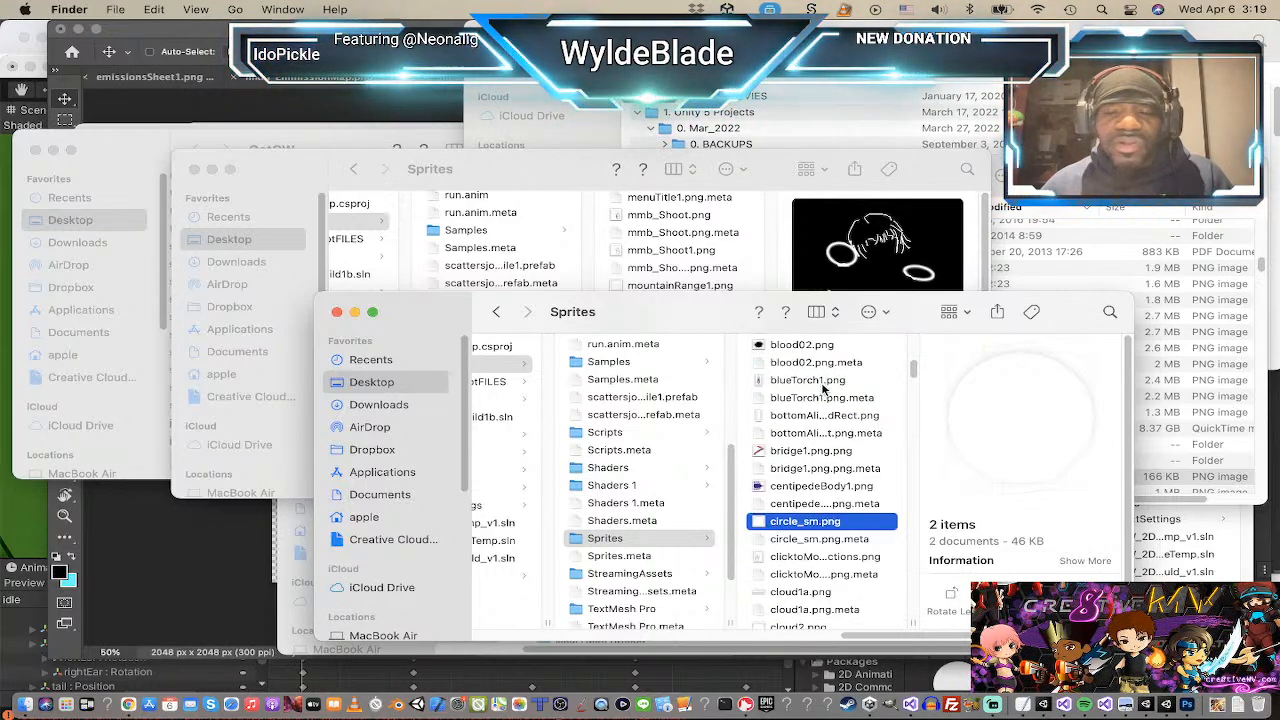
scroll(822, 390, down, 8)
scroll(822, 390, up, 10)
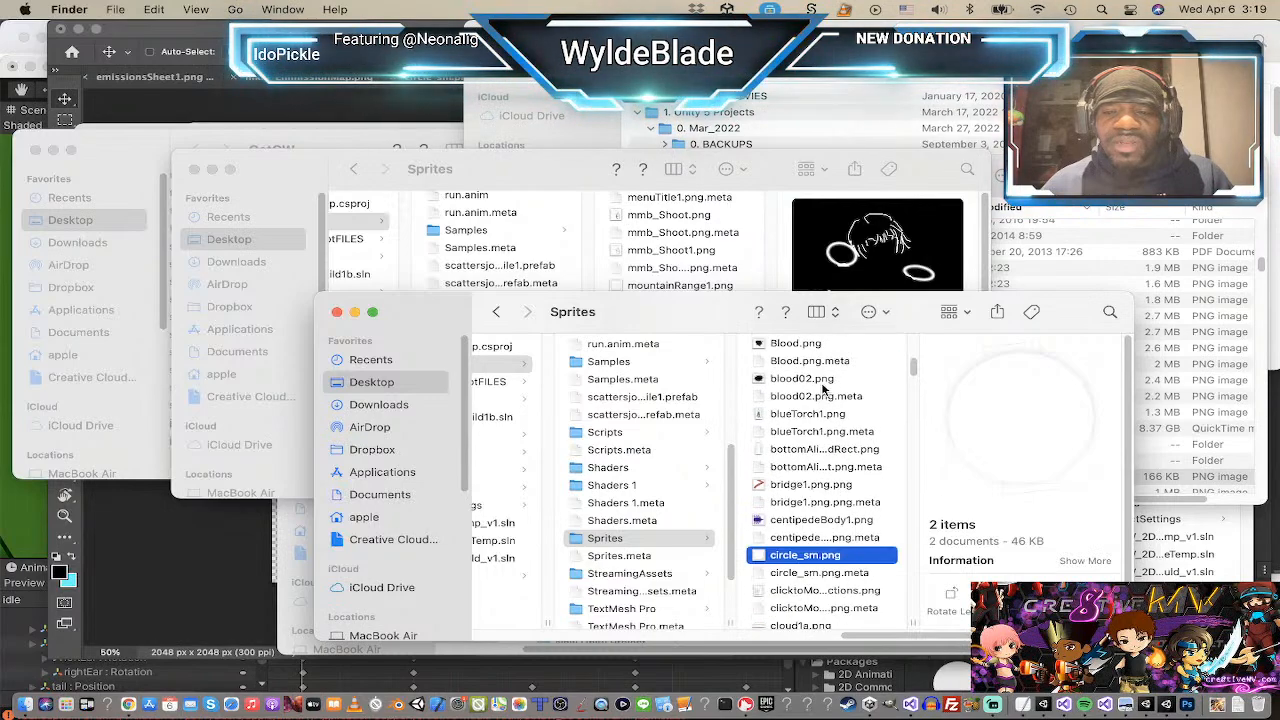
scroll(822, 390, down, 15)
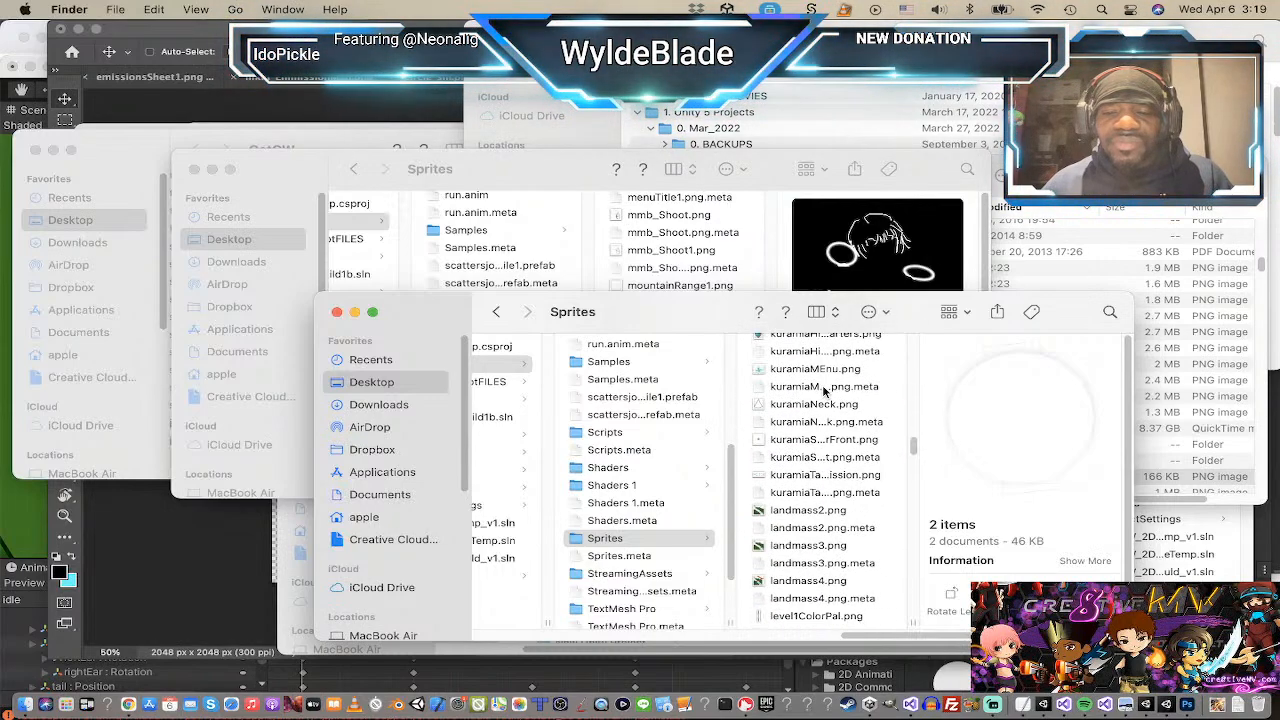
scroll(824, 390, down, 10)
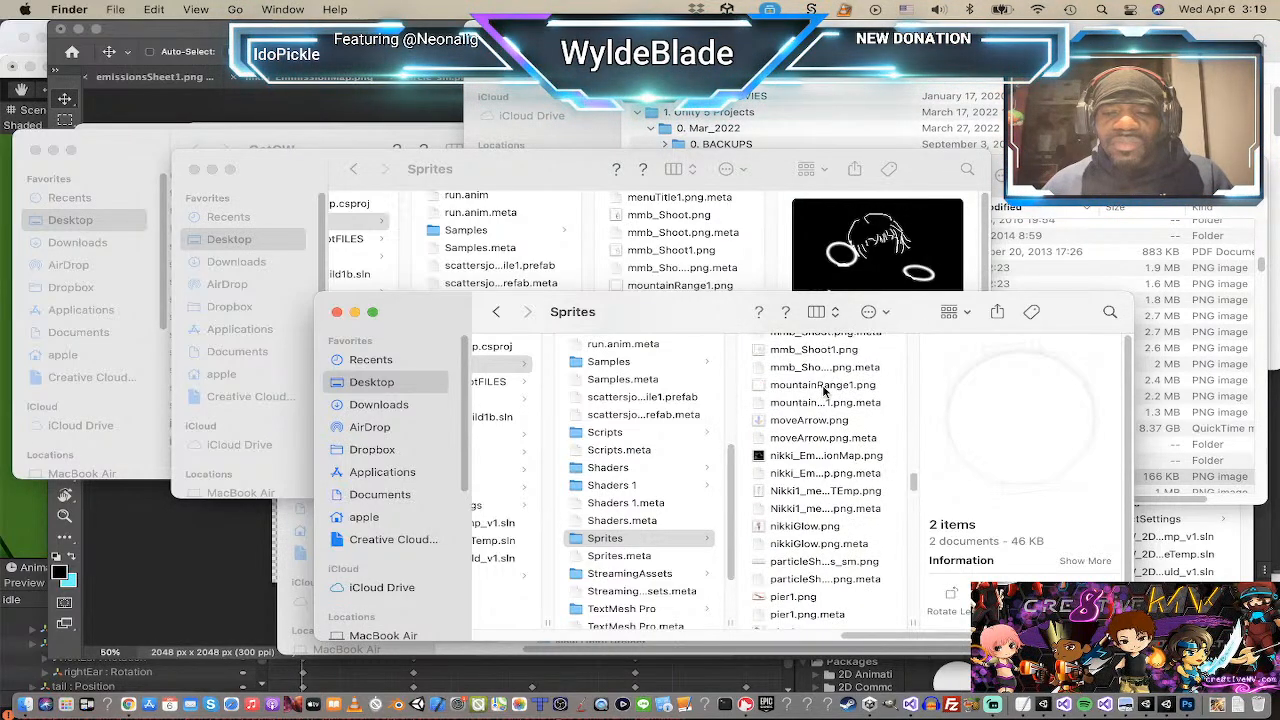
scroll(824, 390, up, 4)
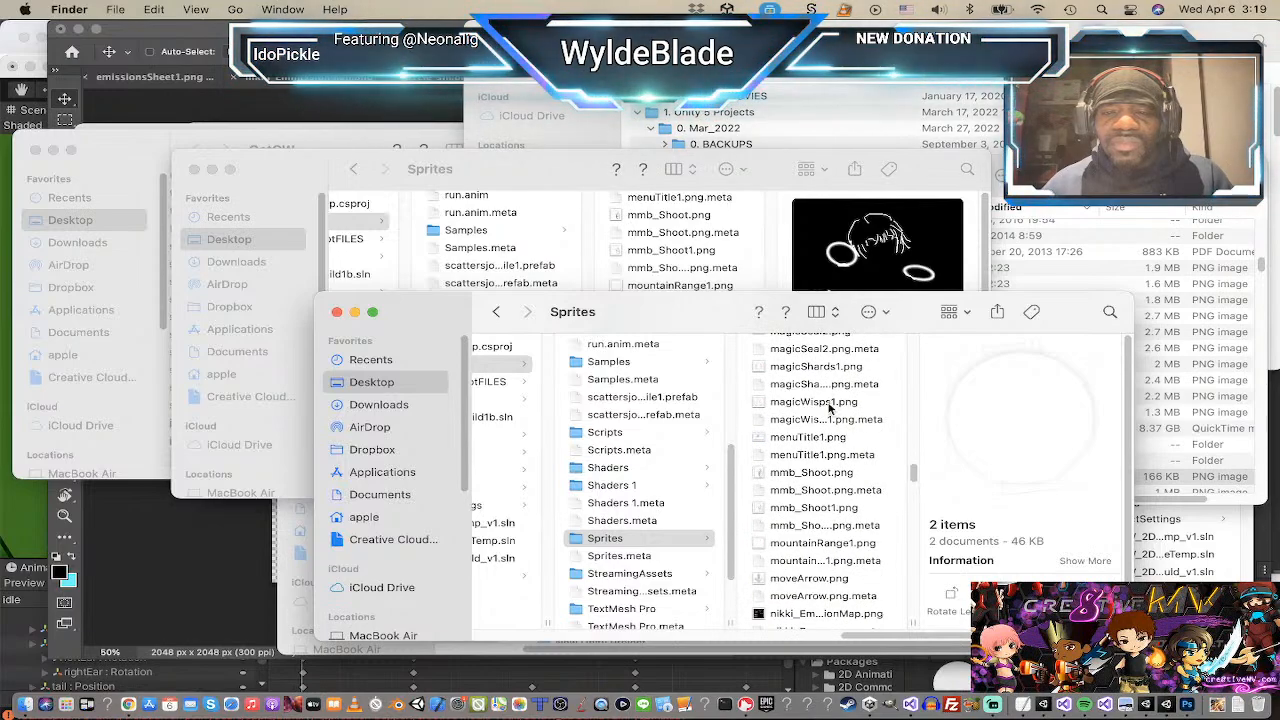
scroll(829, 407, down, 6)
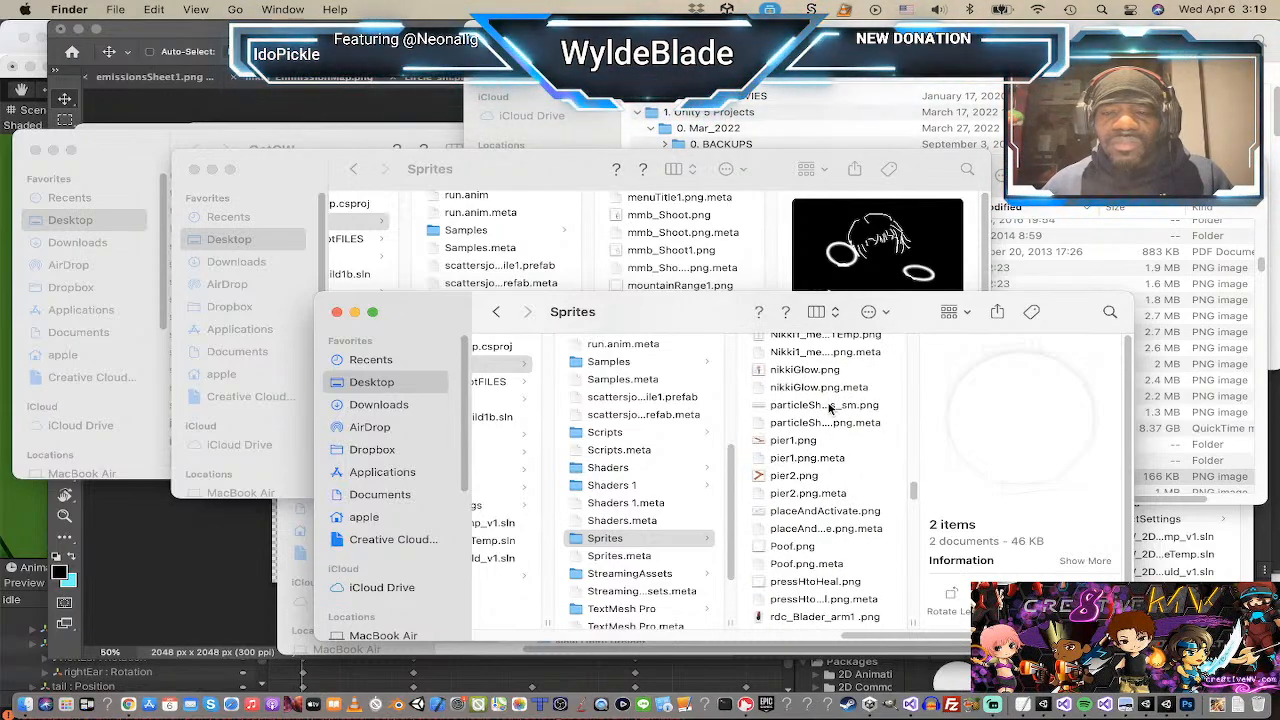
scroll(829, 407, down, 12)
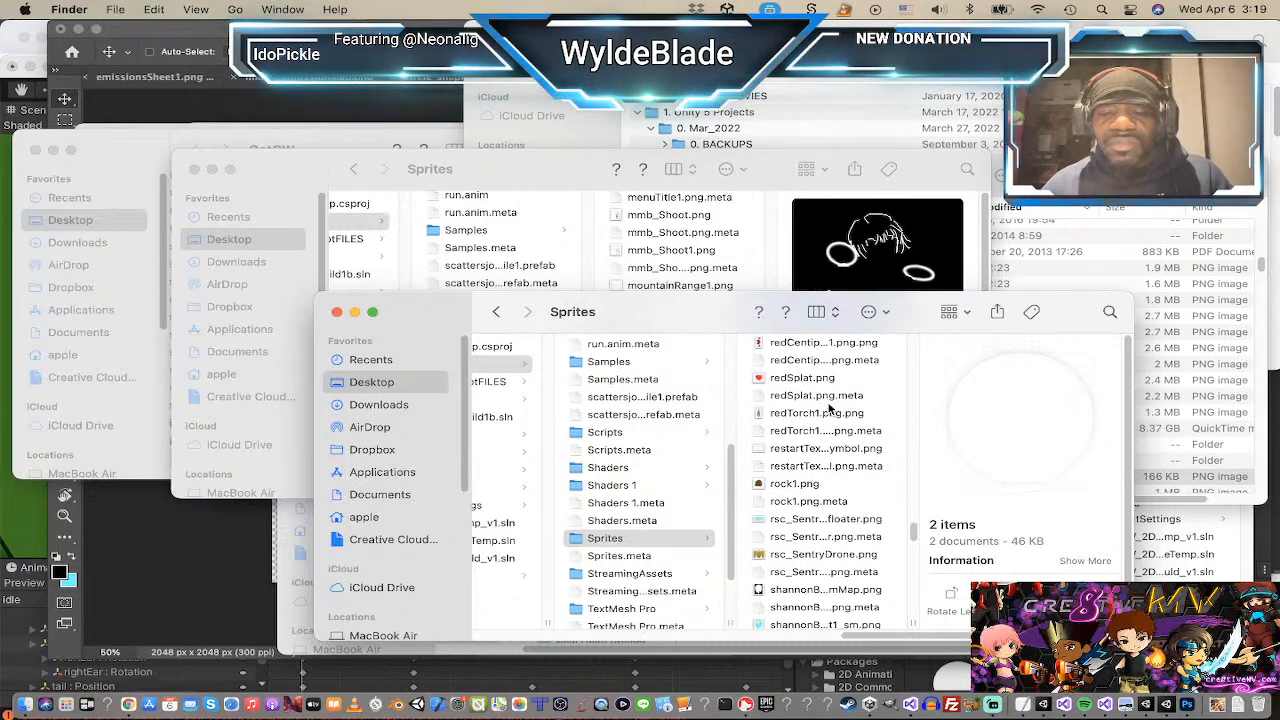
scroll(829, 407, down, 6)
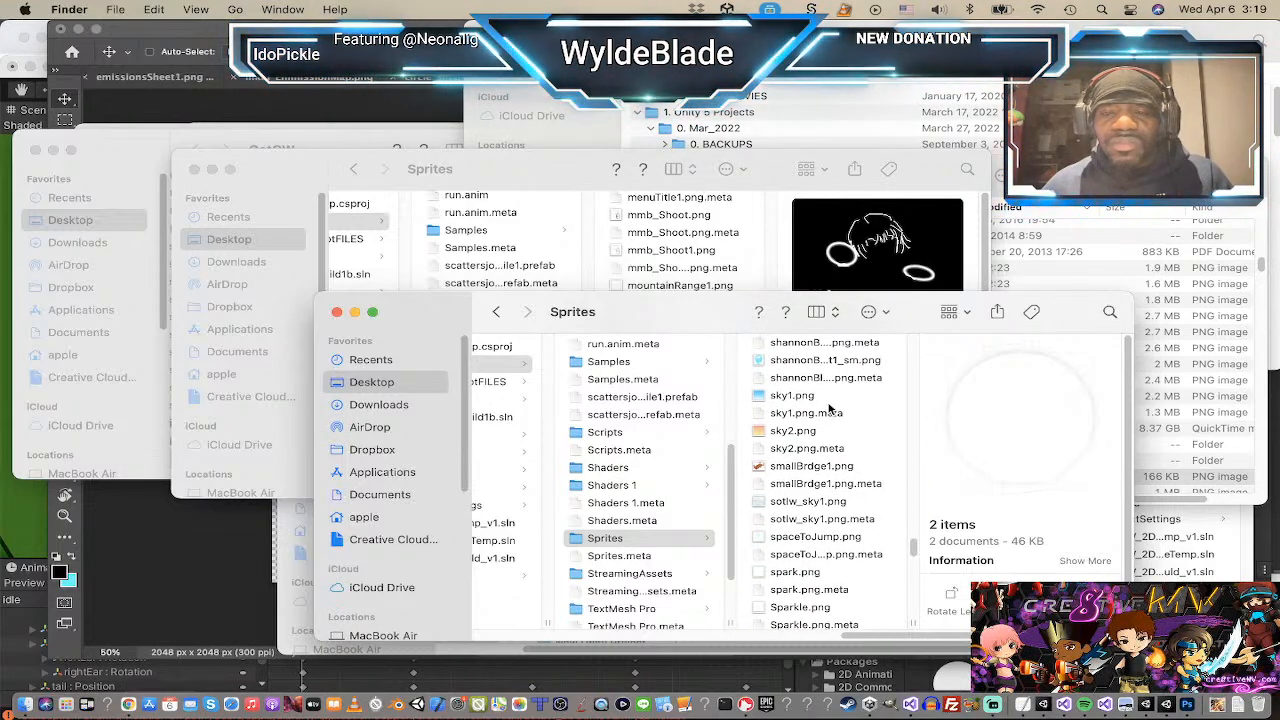
scroll(829, 407, down, 8)
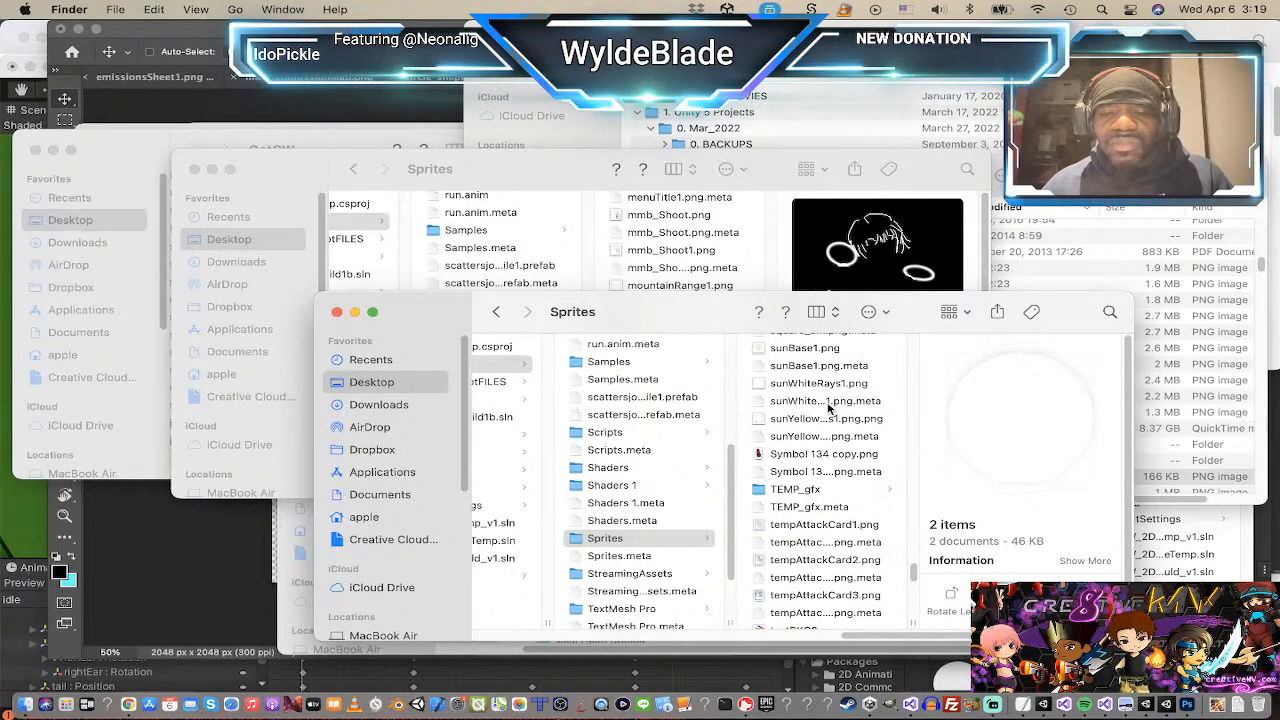
scroll(827, 422, down, 5)
scroll(826, 432, down, 8)
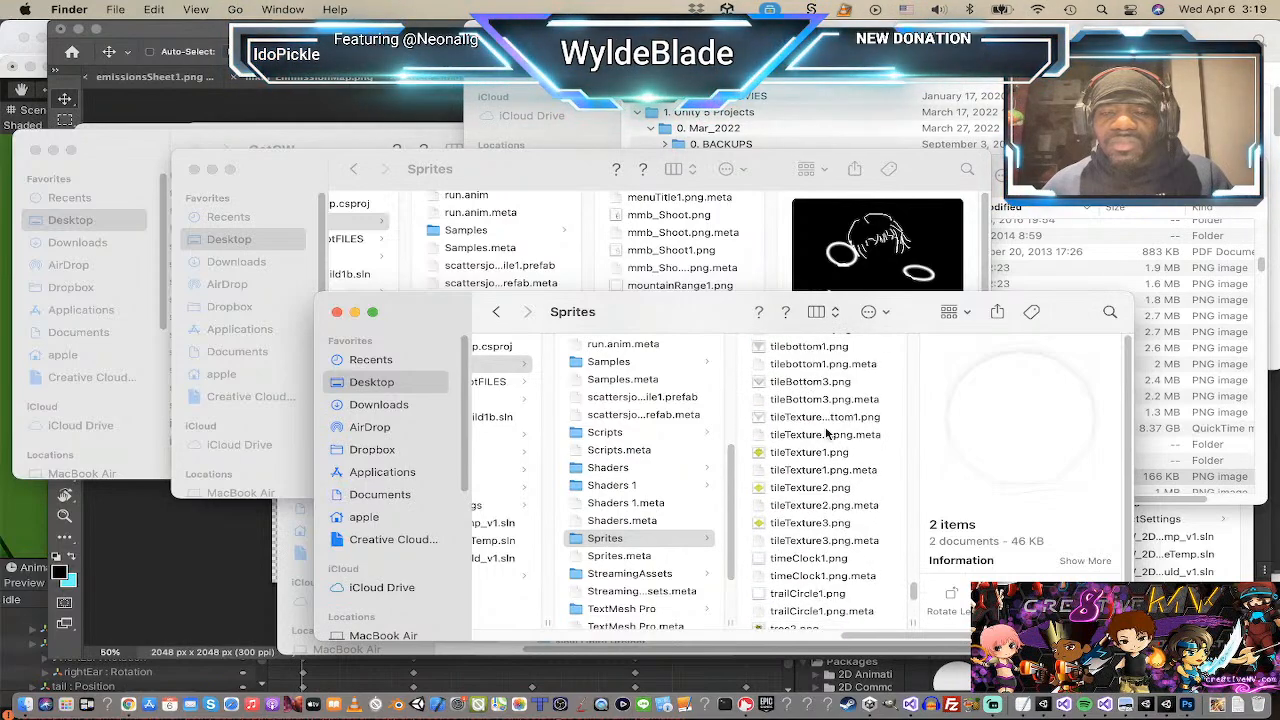
scroll(827, 432, up, 5)
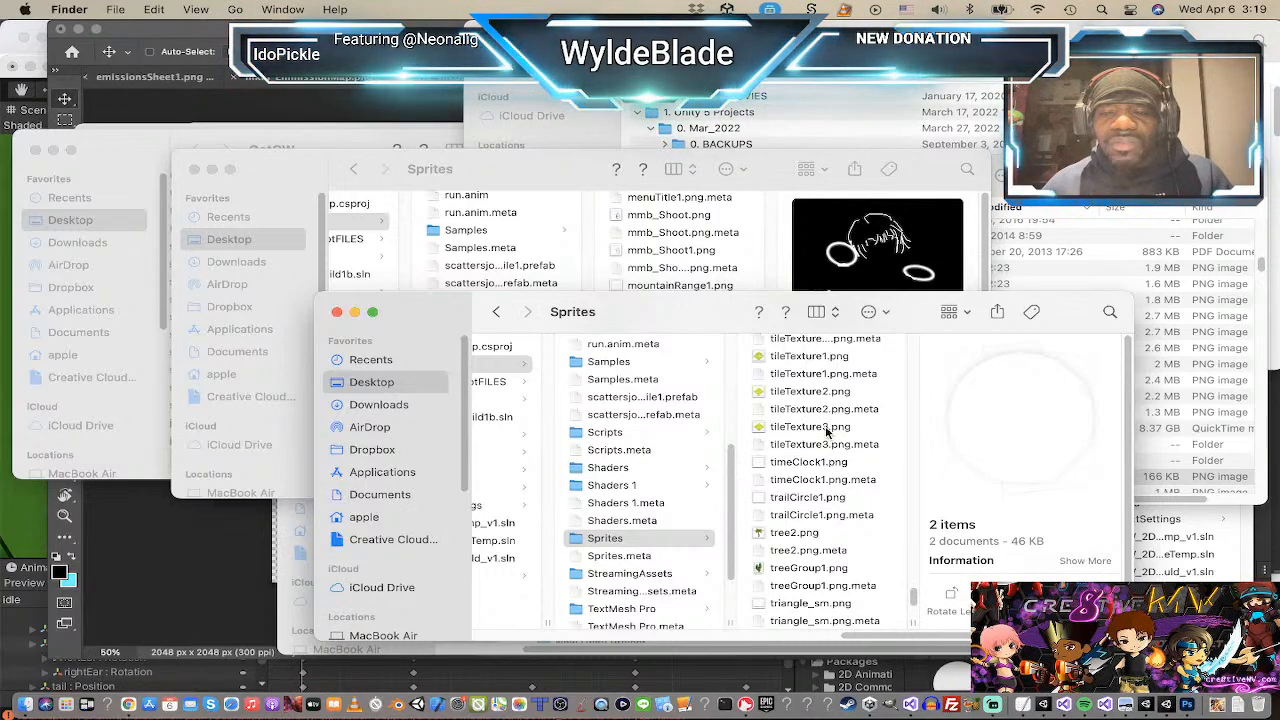
scroll(827, 432, down, 4)
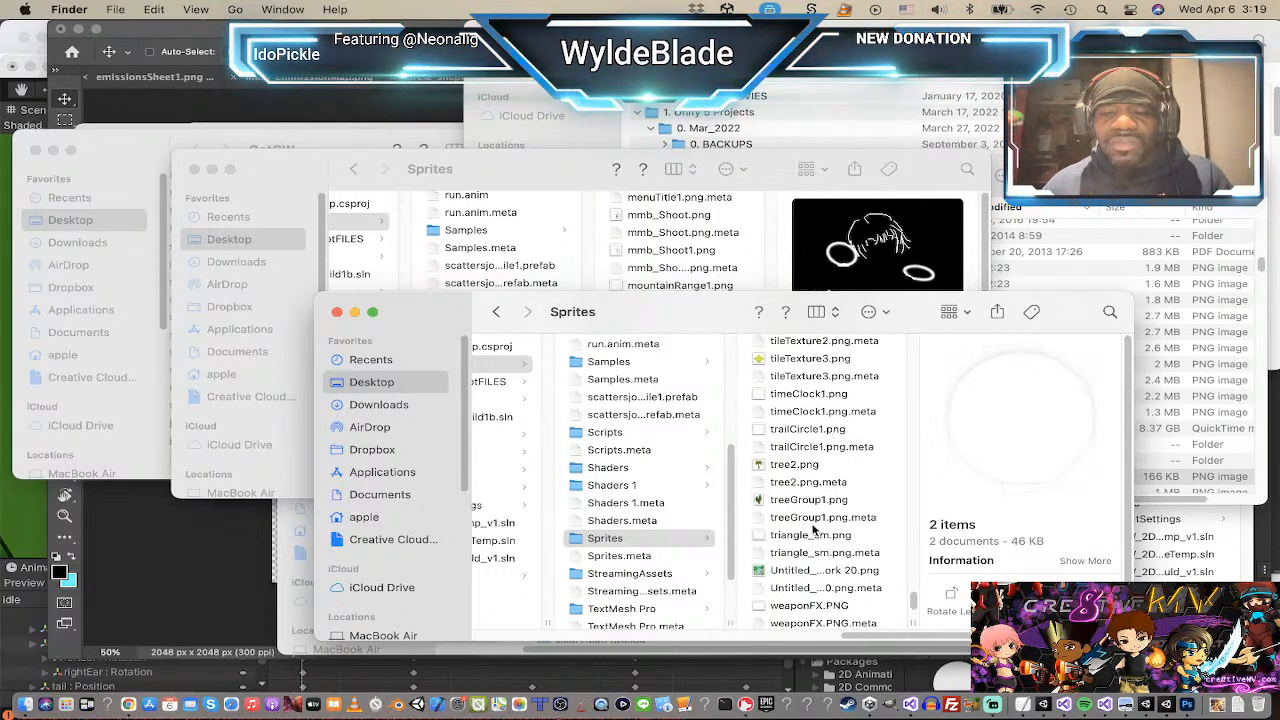
super+click(812, 536)
Step: Find square_sm.png in the Sprites folder and add it to the selected shape images
scroll(816, 528, down, 3)
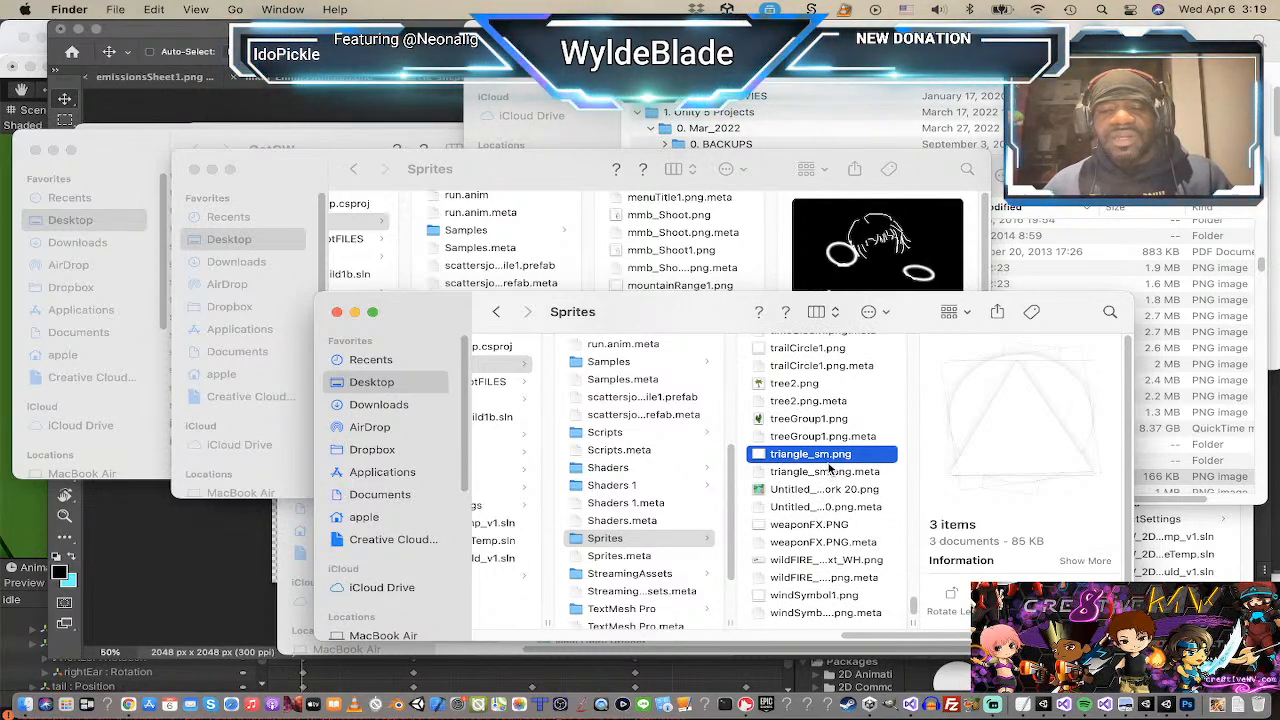
scroll(829, 466, up, 1)
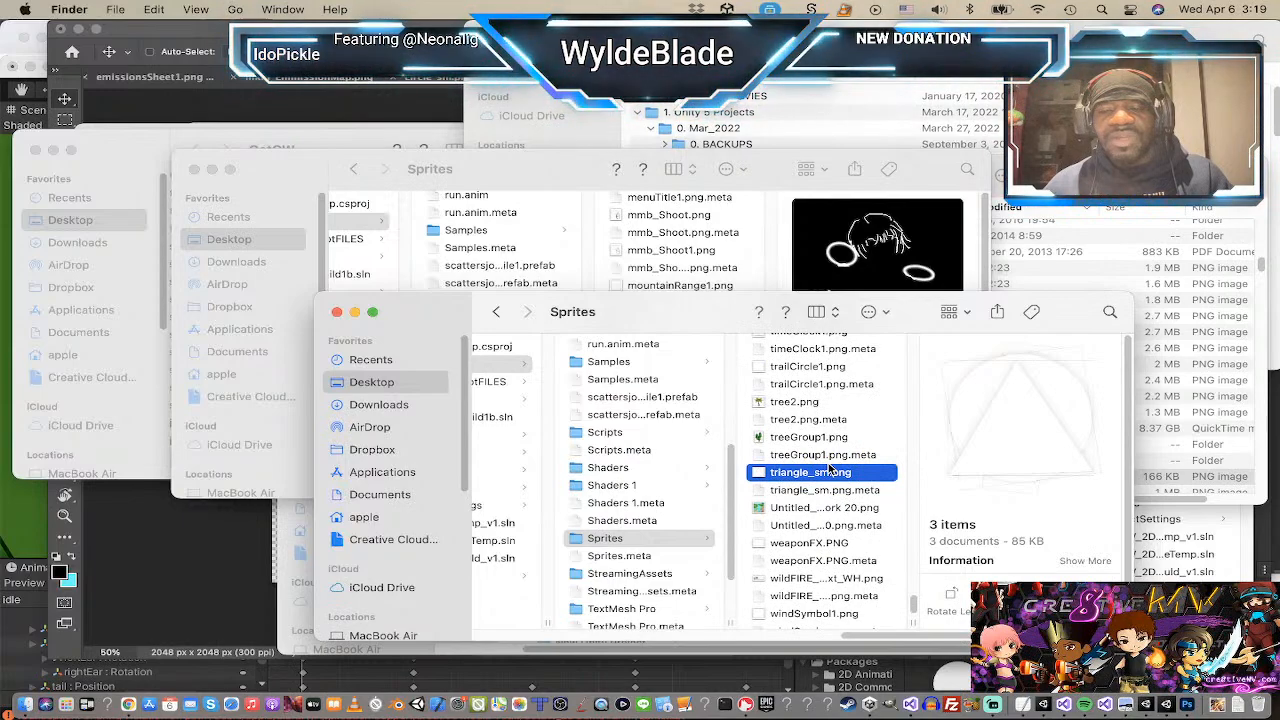
scroll(829, 466, down, 1)
scroll(829, 466, up, 5)
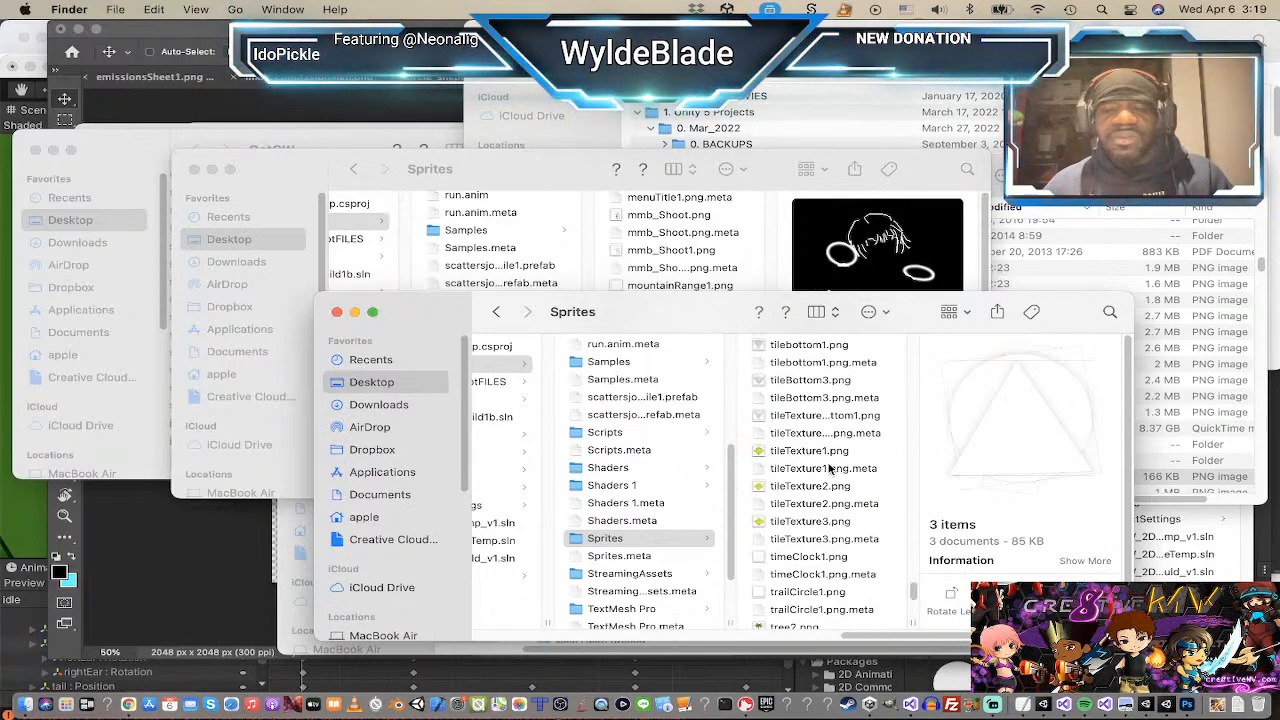
scroll(829, 466, up, 4)
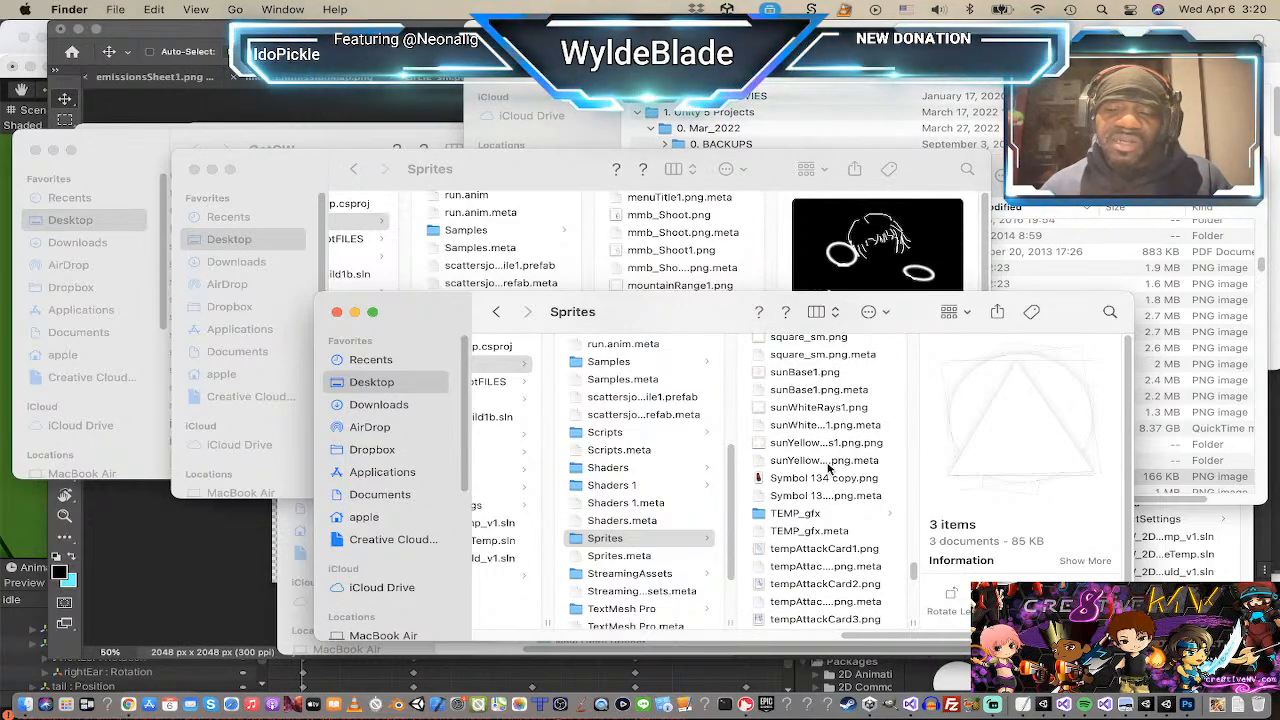
scroll(829, 466, up, 3)
scroll(828, 467, up, 2)
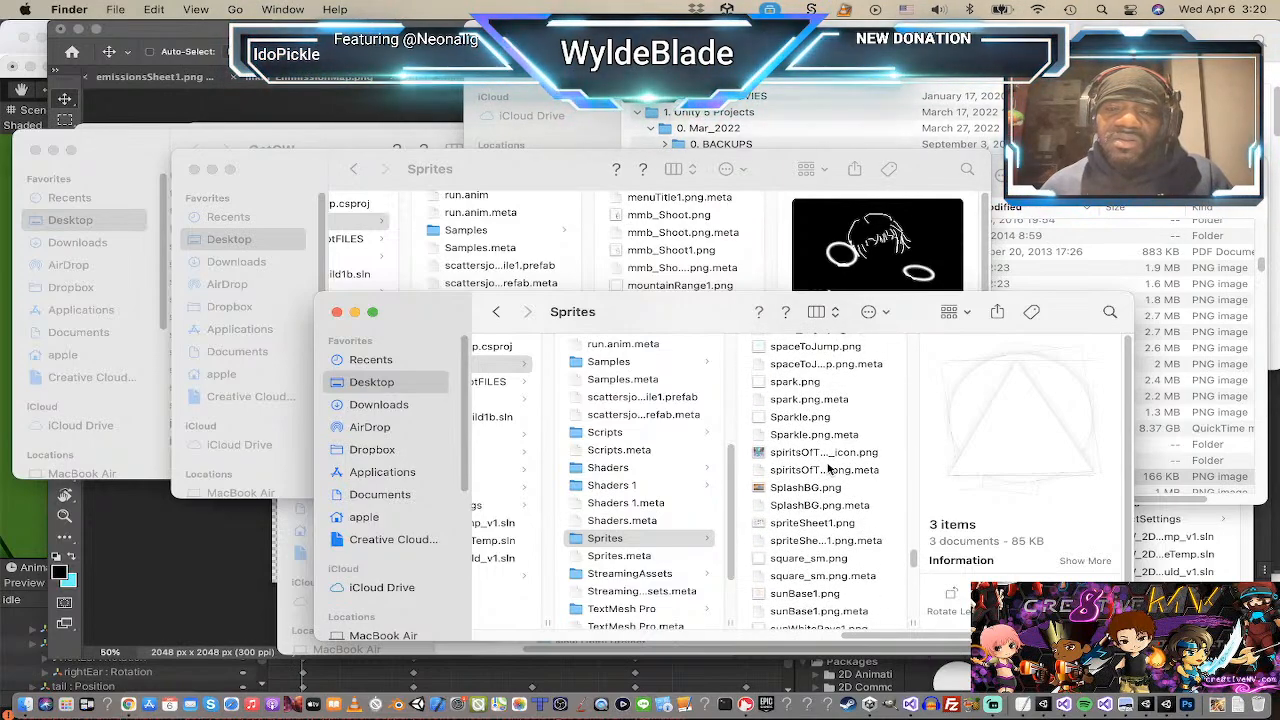
scroll(828, 467, up, 3)
scroll(828, 467, up, 5)
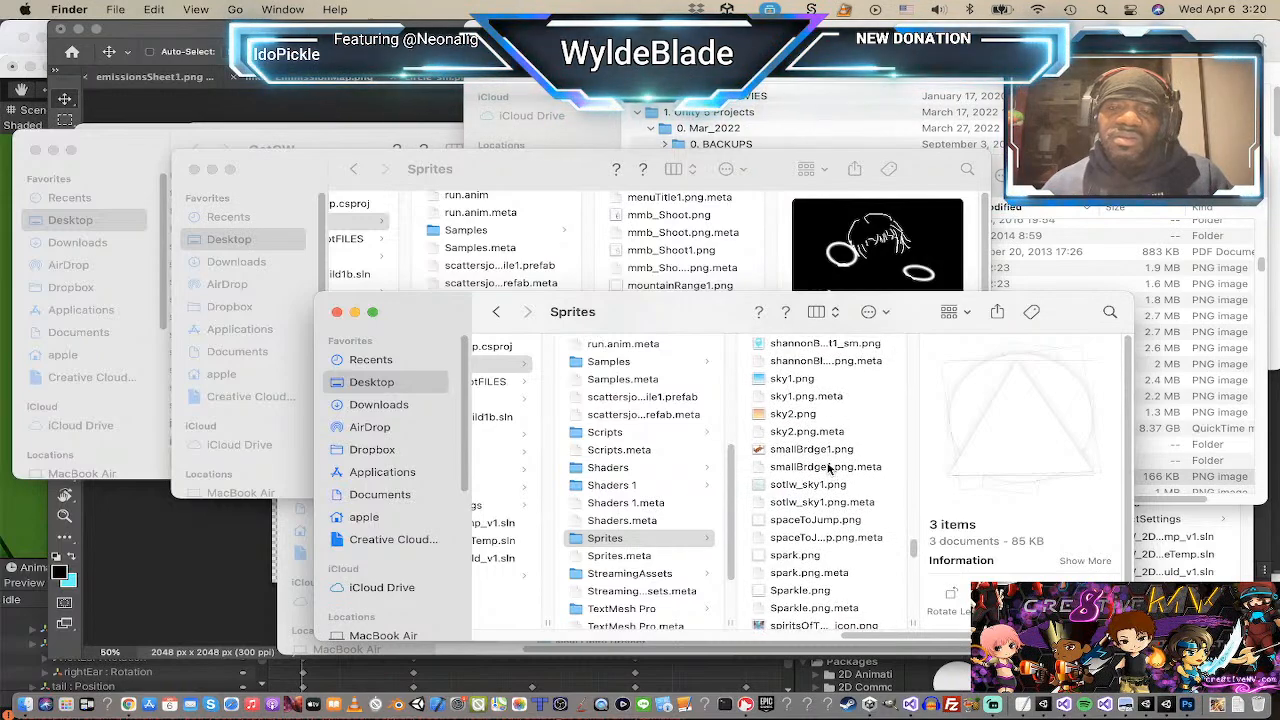
scroll(828, 467, up, 2)
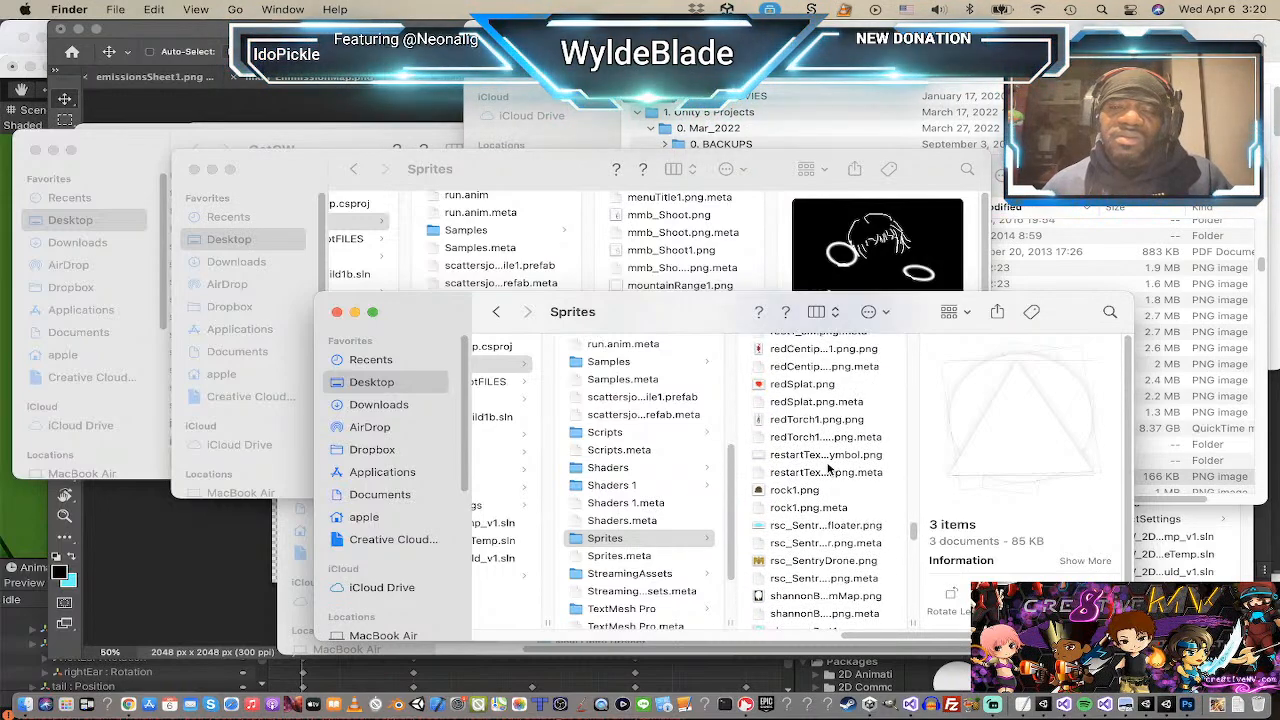
scroll(828, 467, up, 1)
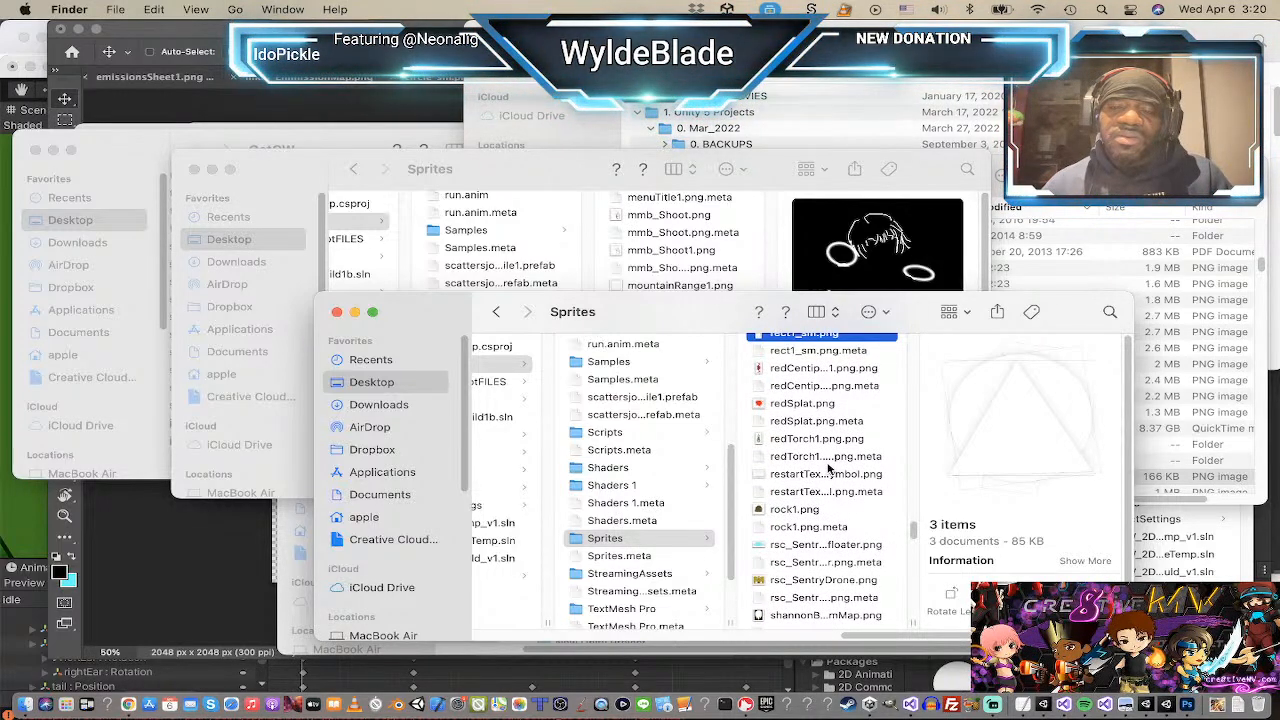
scroll(828, 467, up, 5)
scroll(828, 467, down, 5)
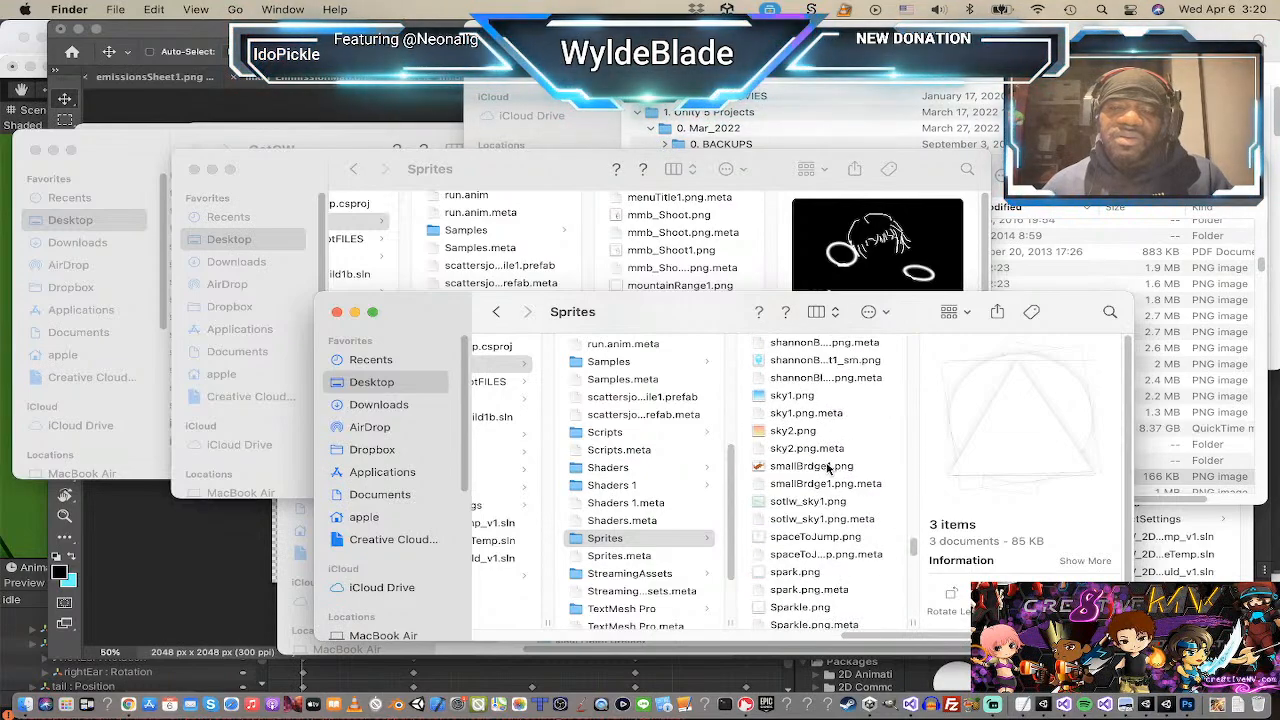
scroll(828, 467, down, 3)
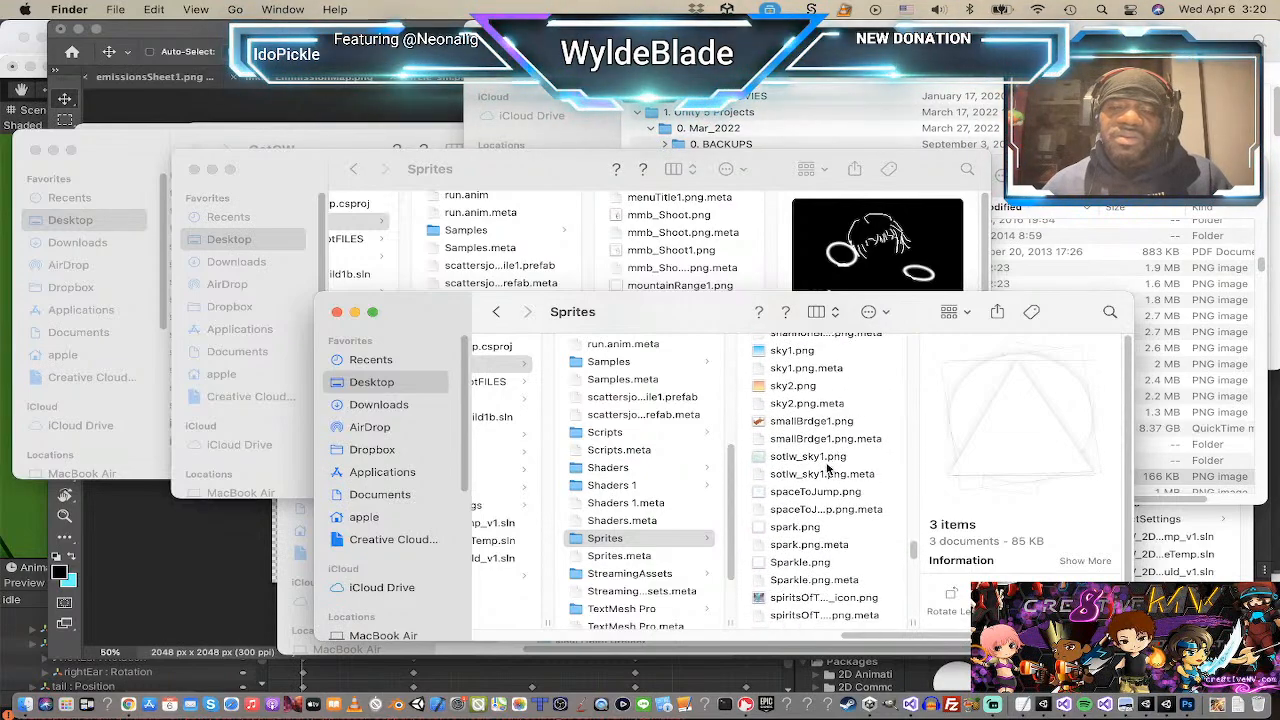
scroll(828, 467, down, 5)
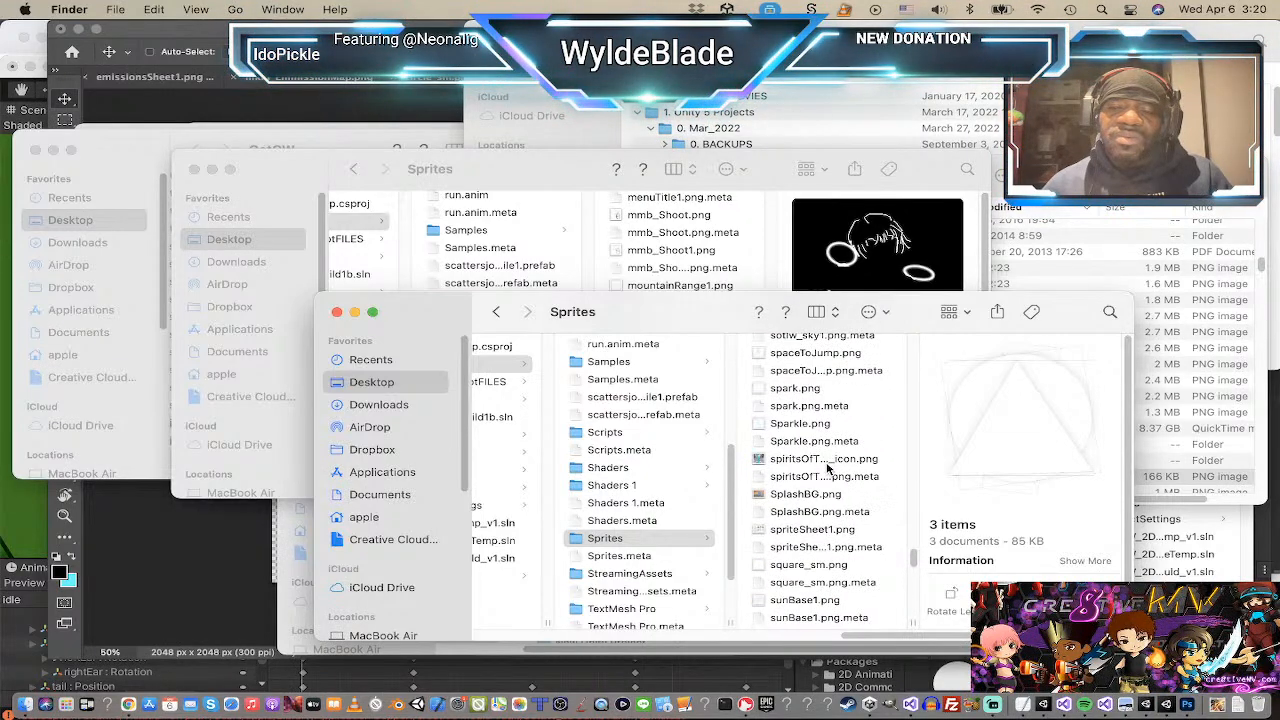
click(799, 566)
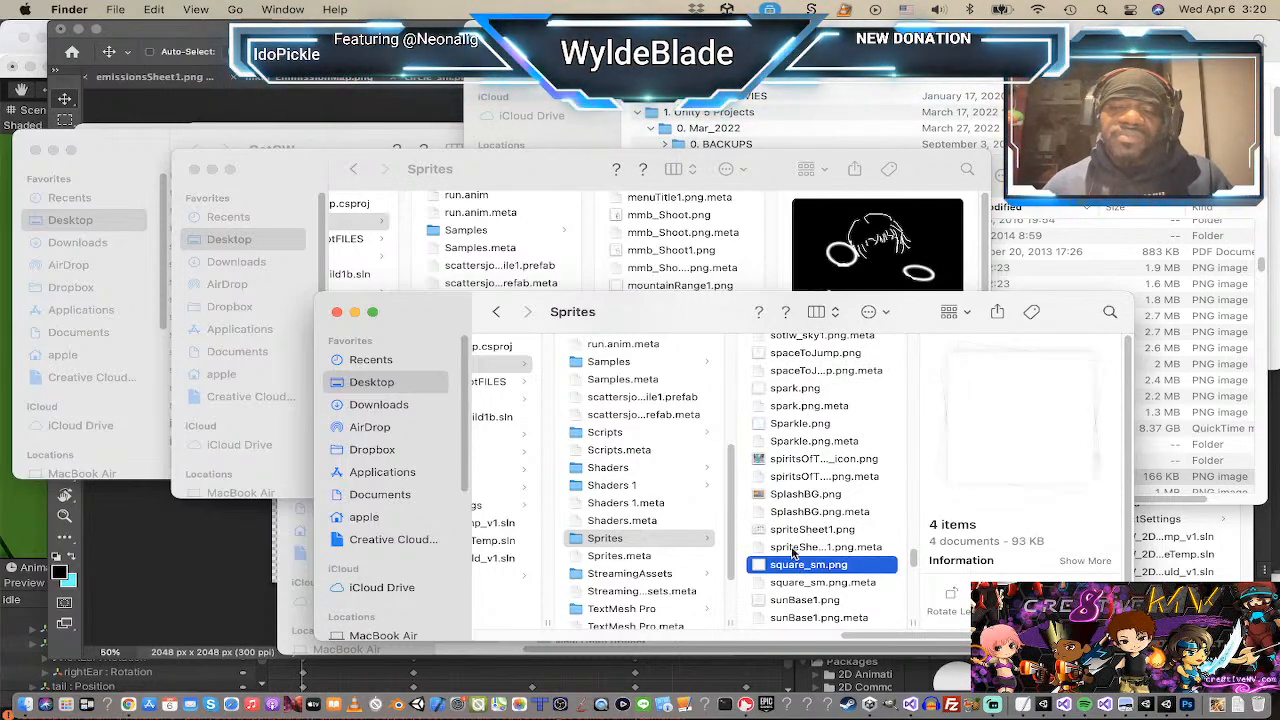
Step: Open the four selected circle, rectangle, triangle and square images with Adobe Photoshop 2021
right_click(795, 564)
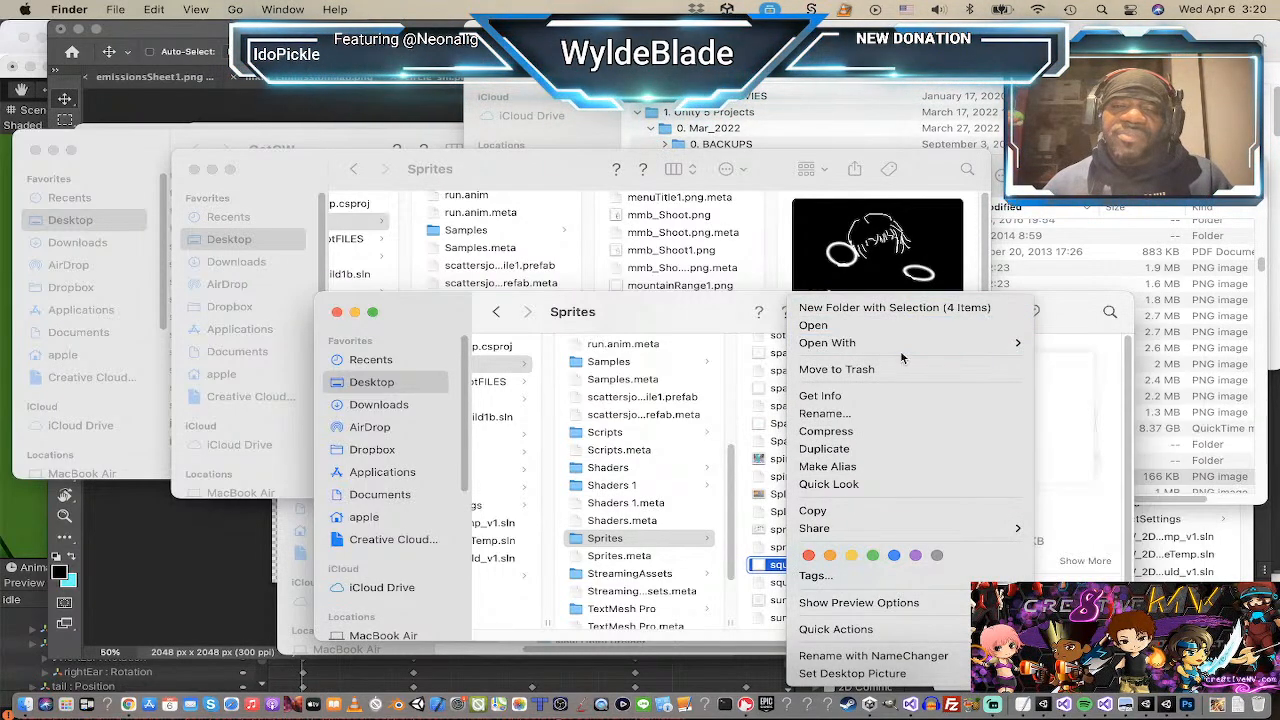
mouse_move(900, 344)
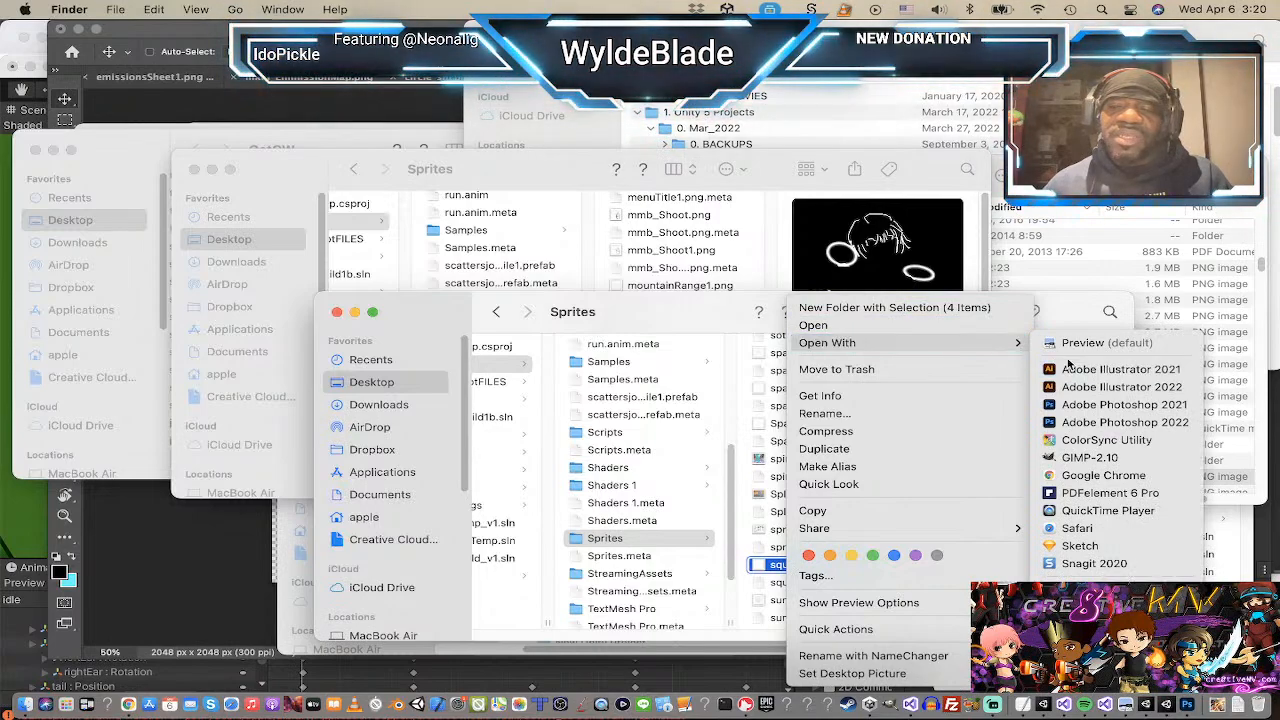
click(1092, 404)
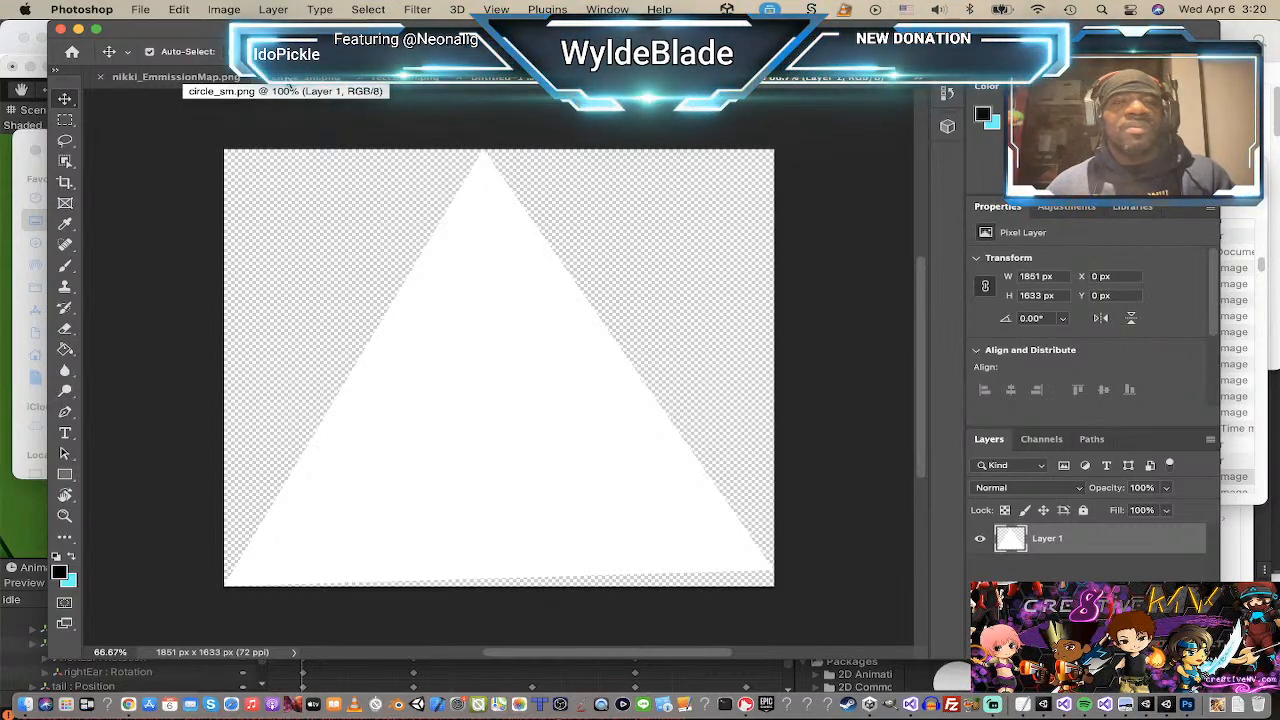
Step: Look at the circle_sm.png document, then bring up emissionsSheet1.png and close it
click(290, 78)
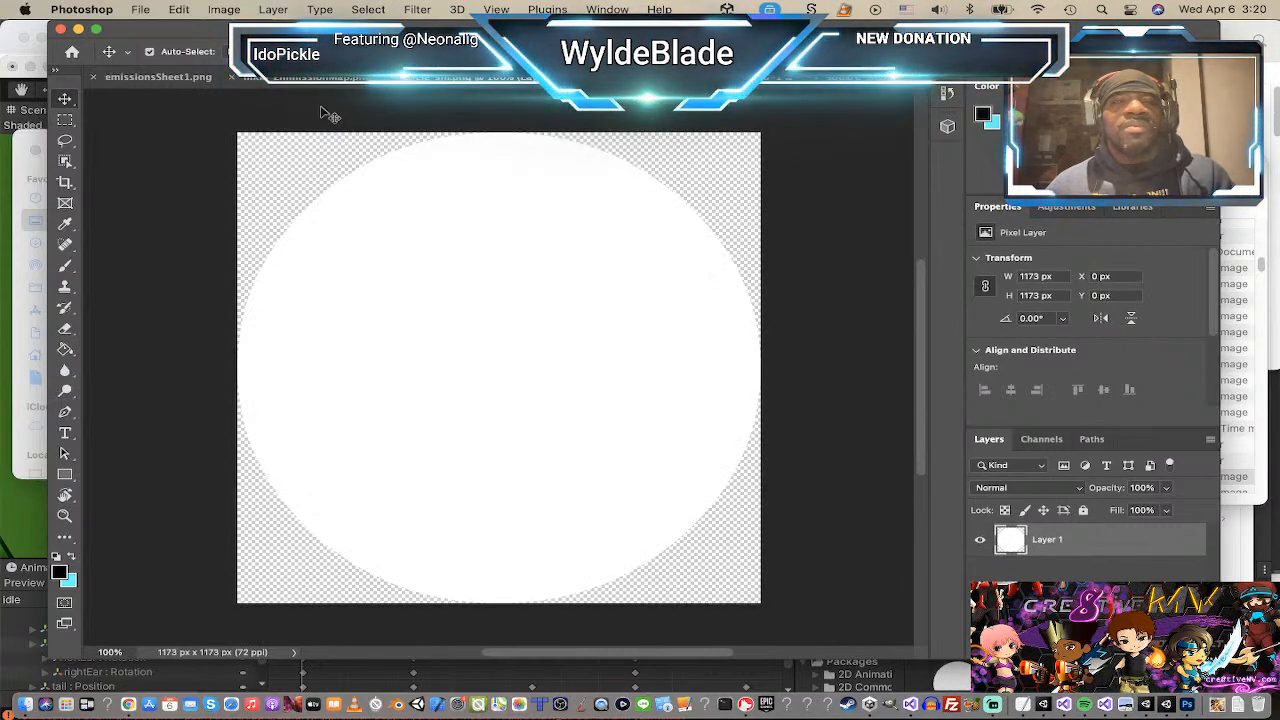
click(172, 79)
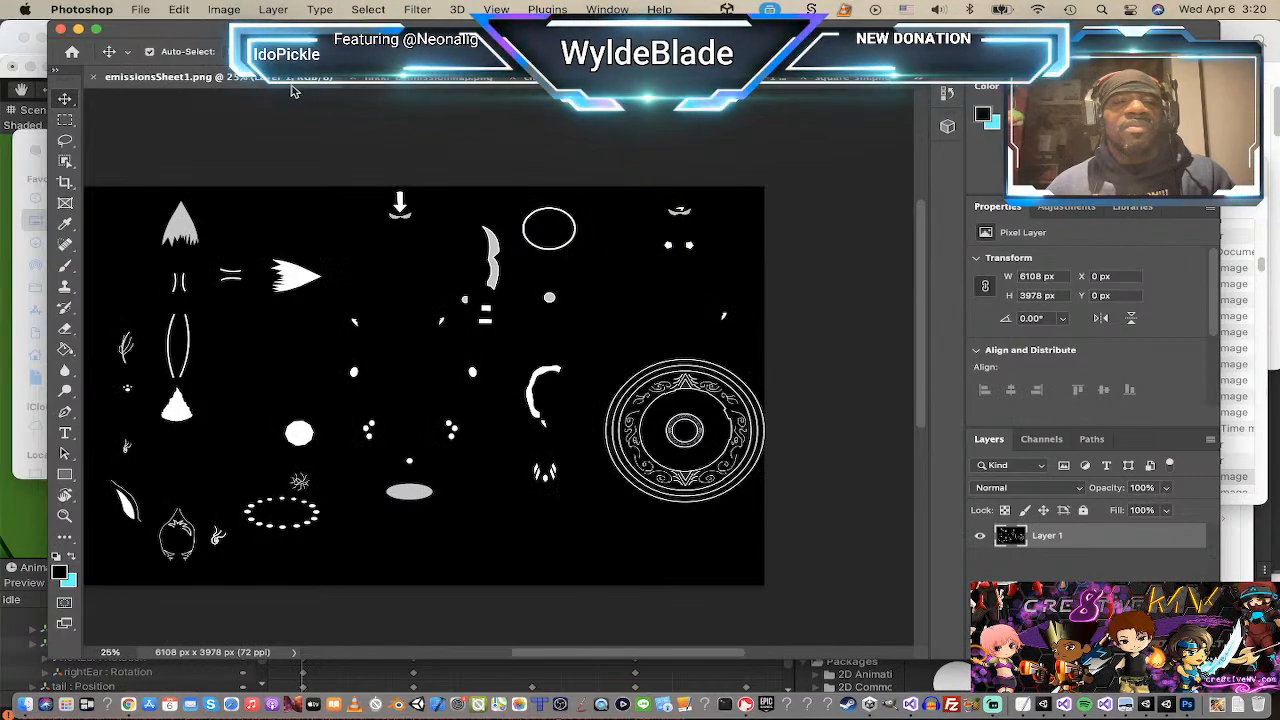
click(90, 79)
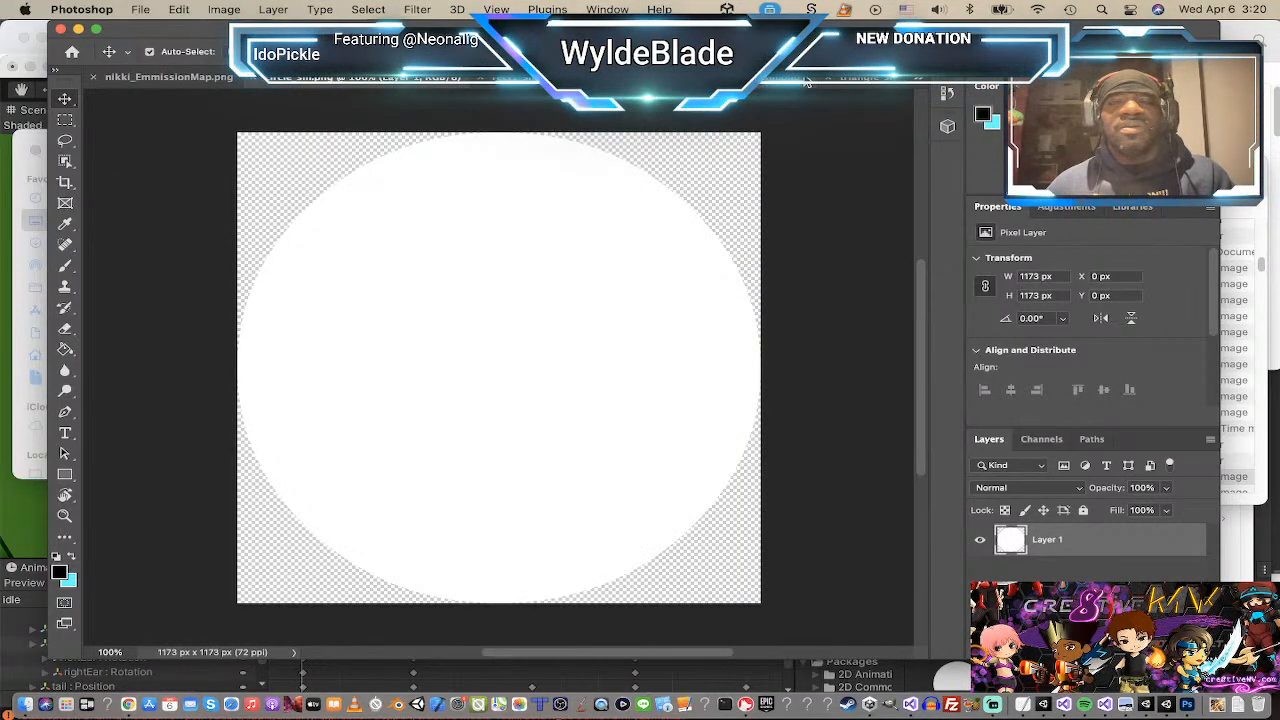
Step: Bring up the nikki_EmmissionMap.png document and close it
click(645, 79)
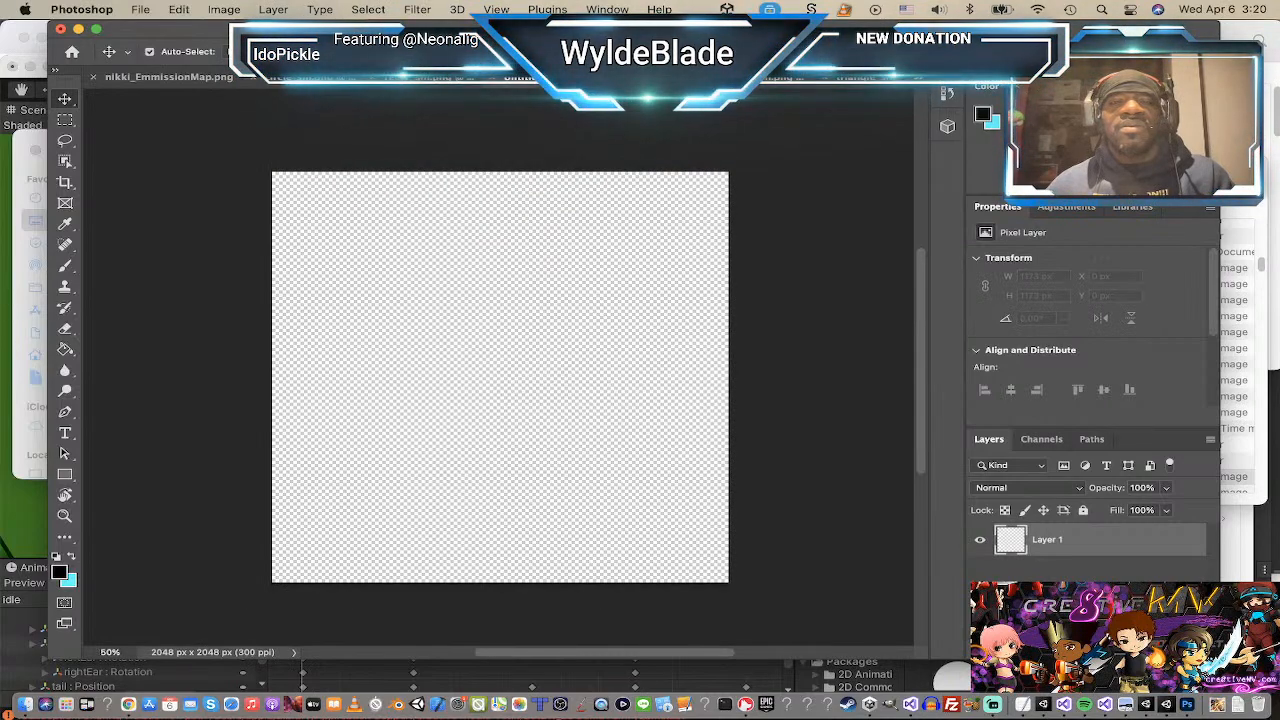
click(130, 80)
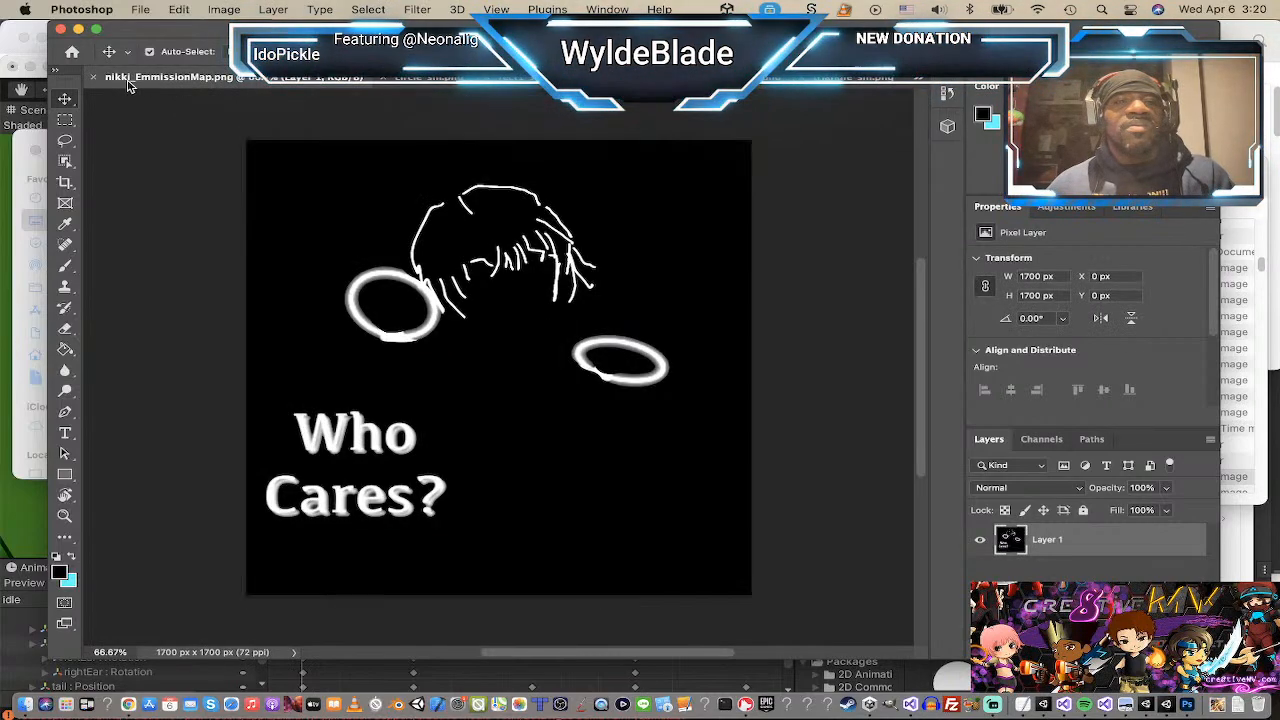
key(super+w)
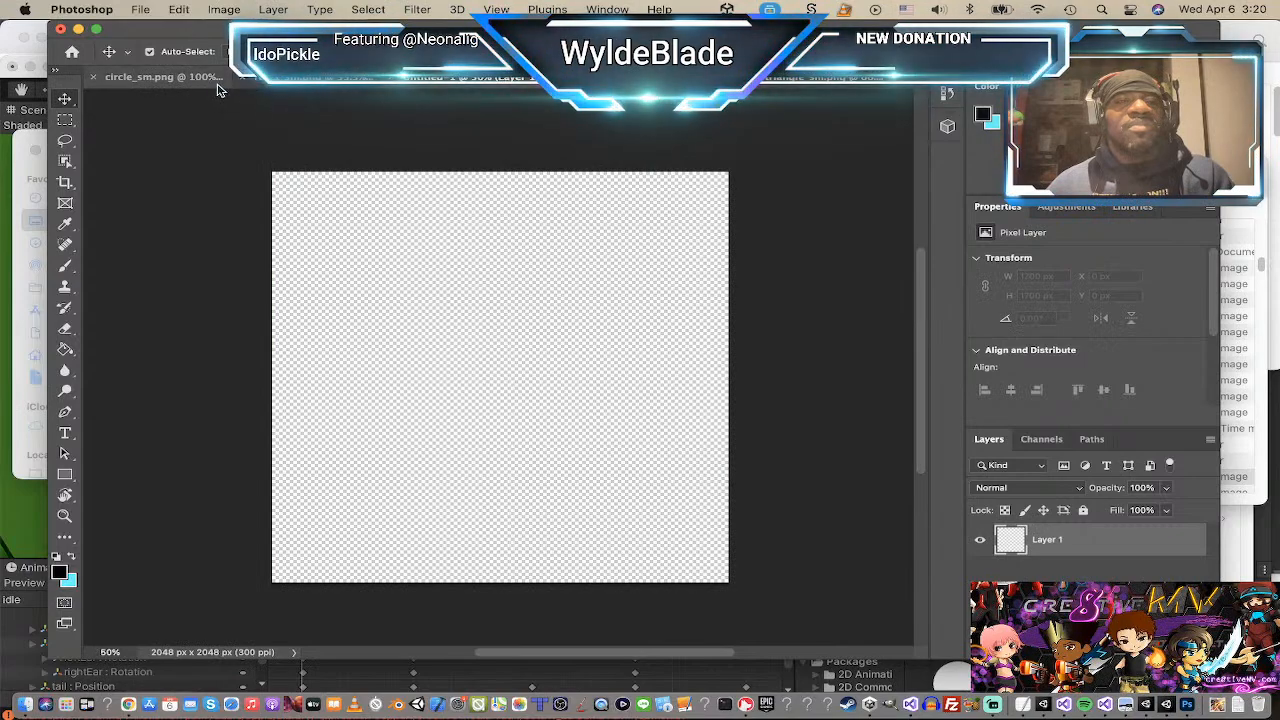
Step: Copy the white circle from circle_sm.png onto the blank 2048 px sprite sheet as a new layer
click(150, 78)
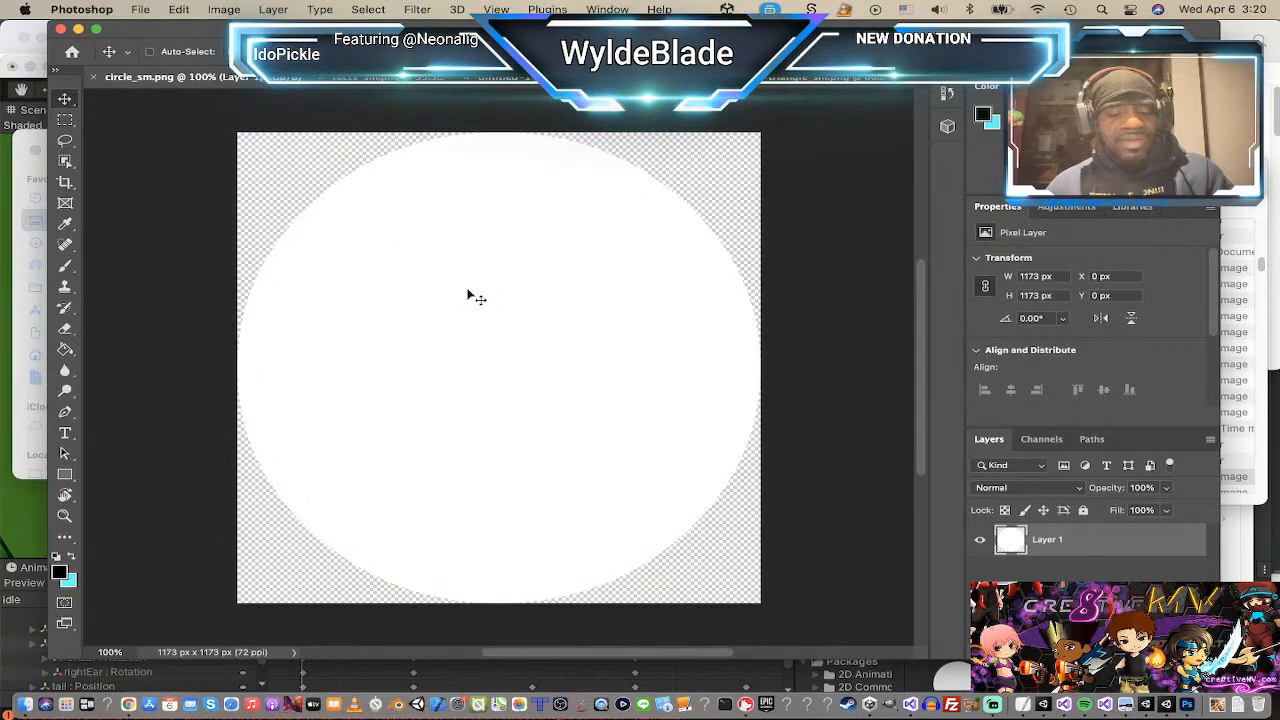
drag(430, 147, 483, 84)
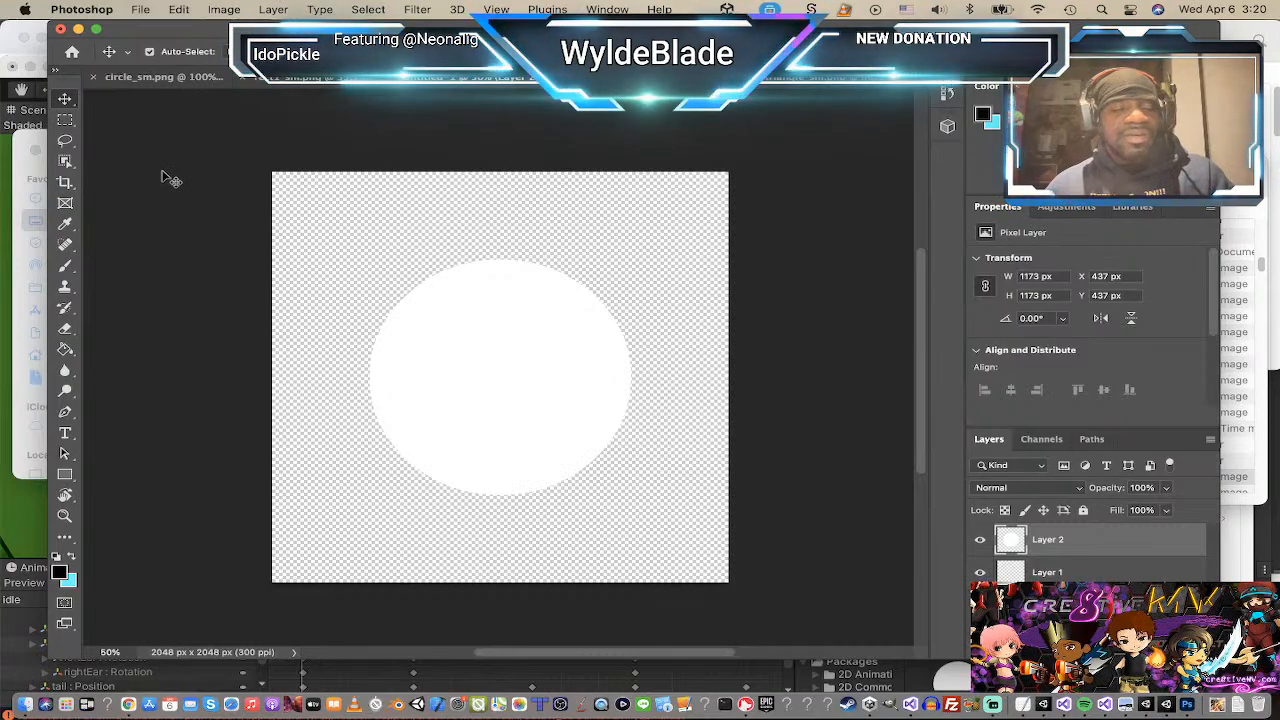
key(q)
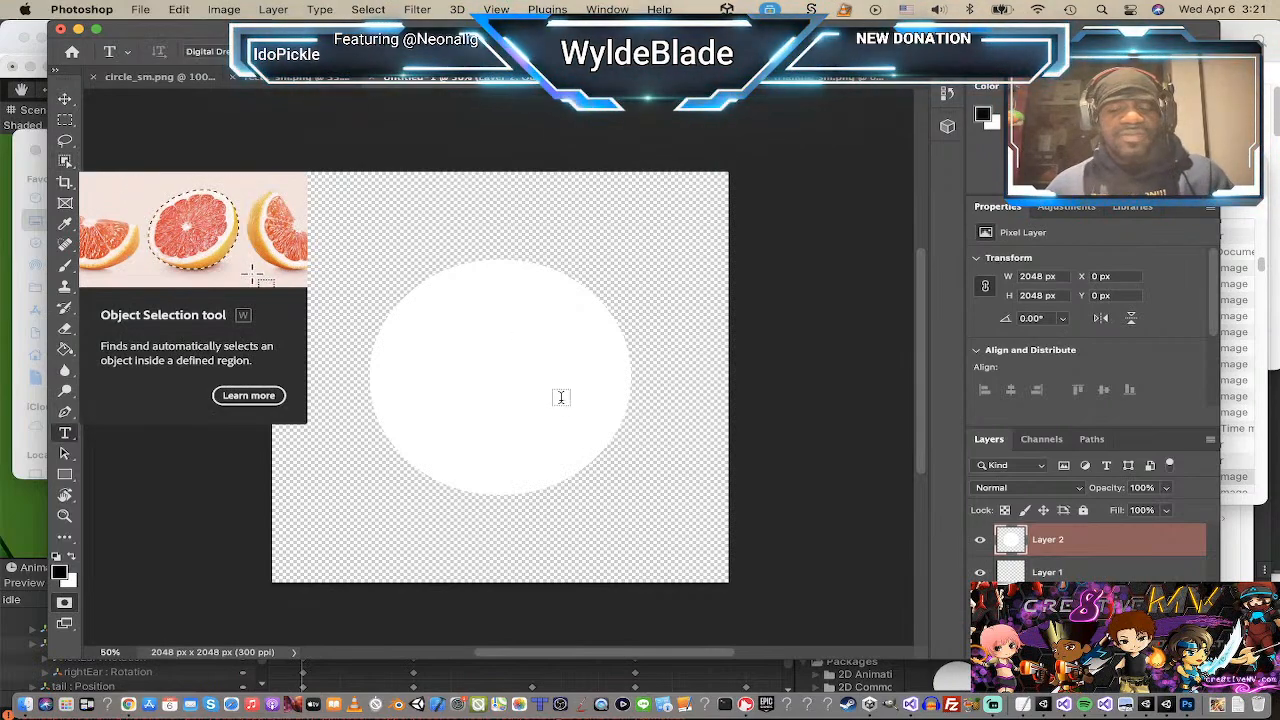
key(t)
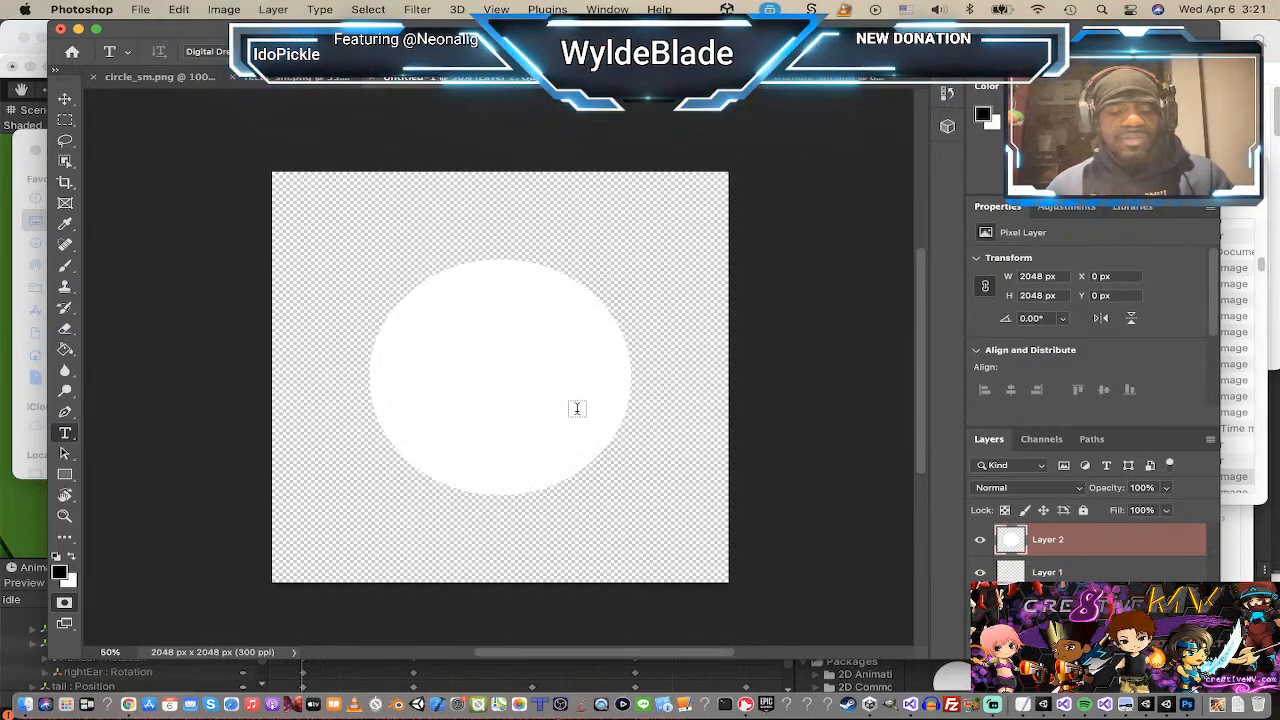
key(v)
key(s)
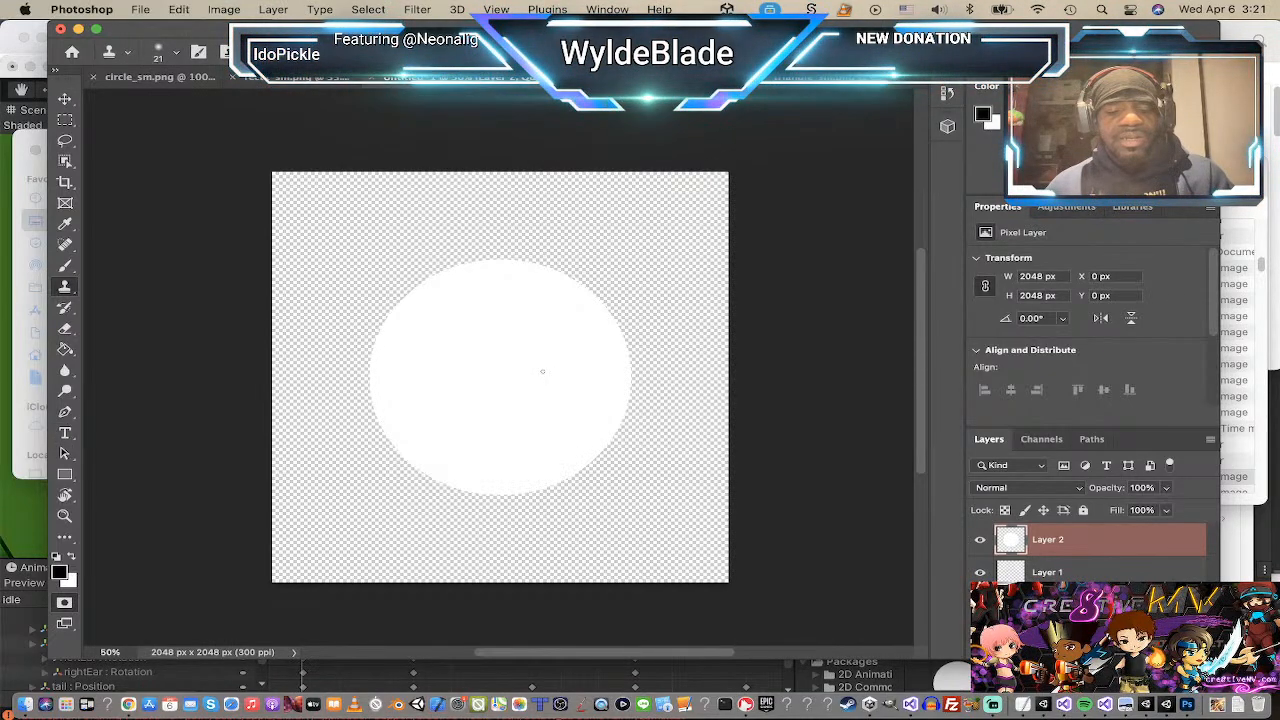
key(v)
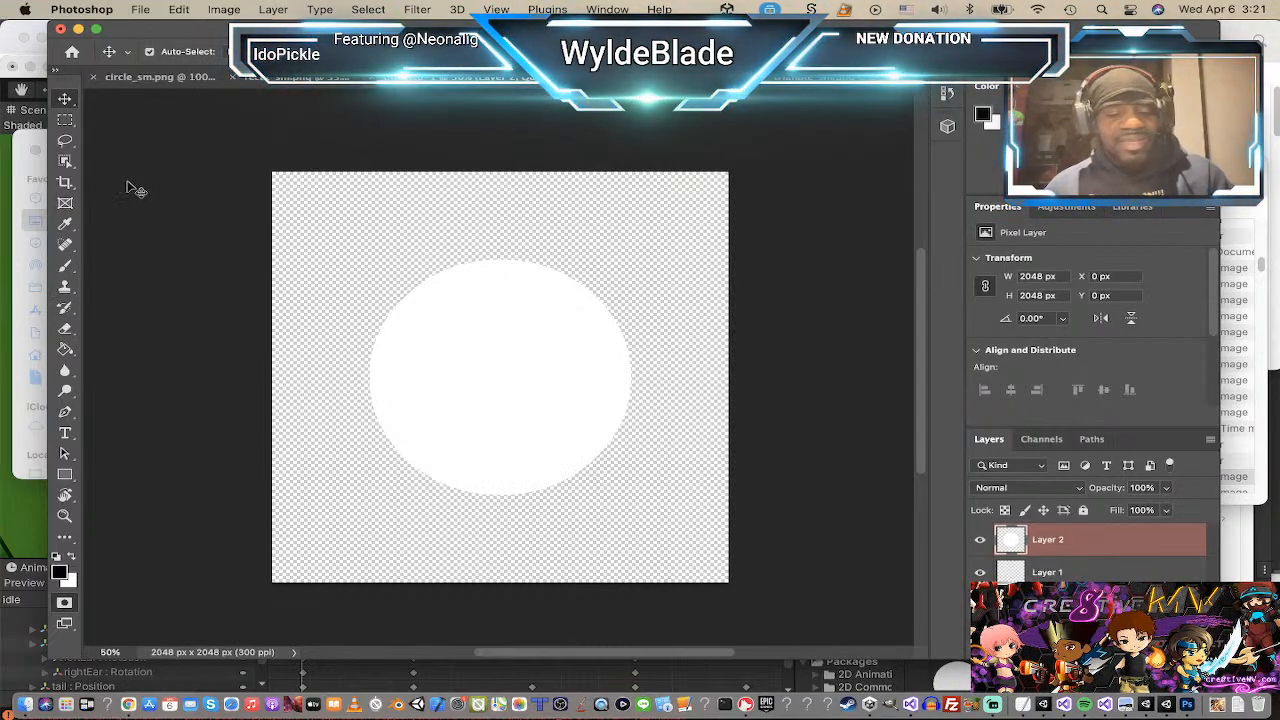
key(super+t)
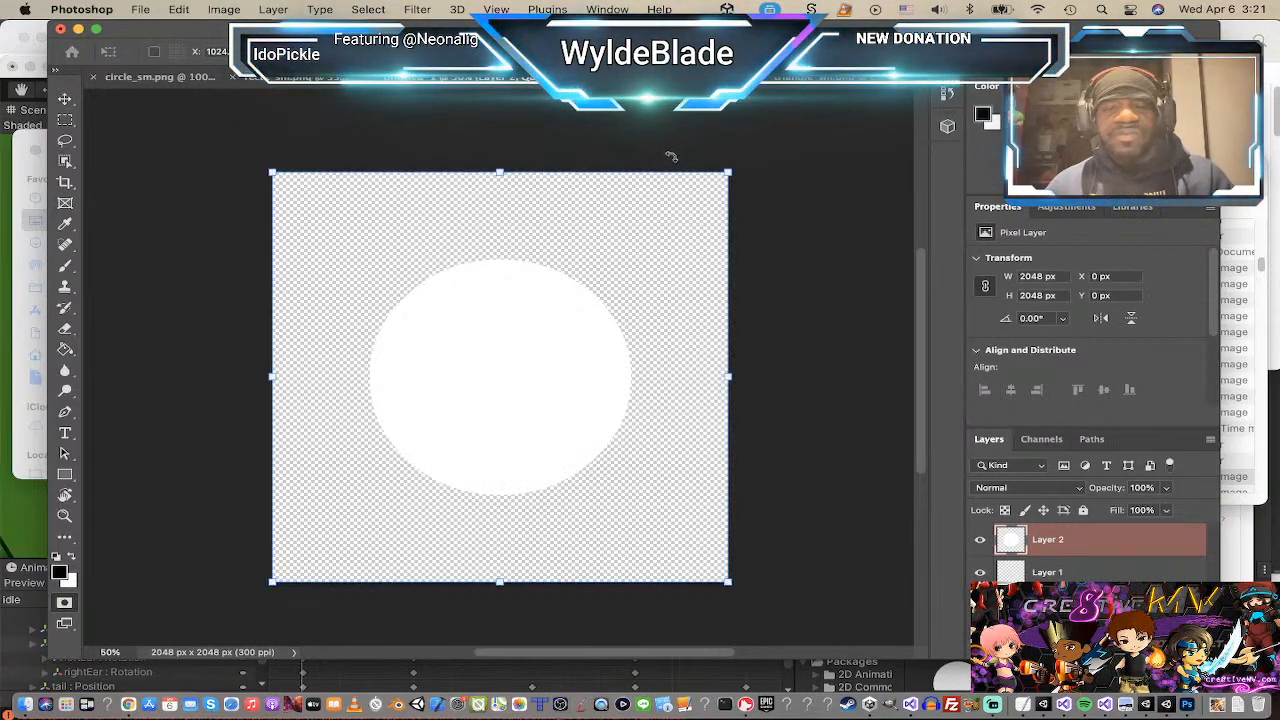
drag(728, 170, 660, 210)
key(super+z)
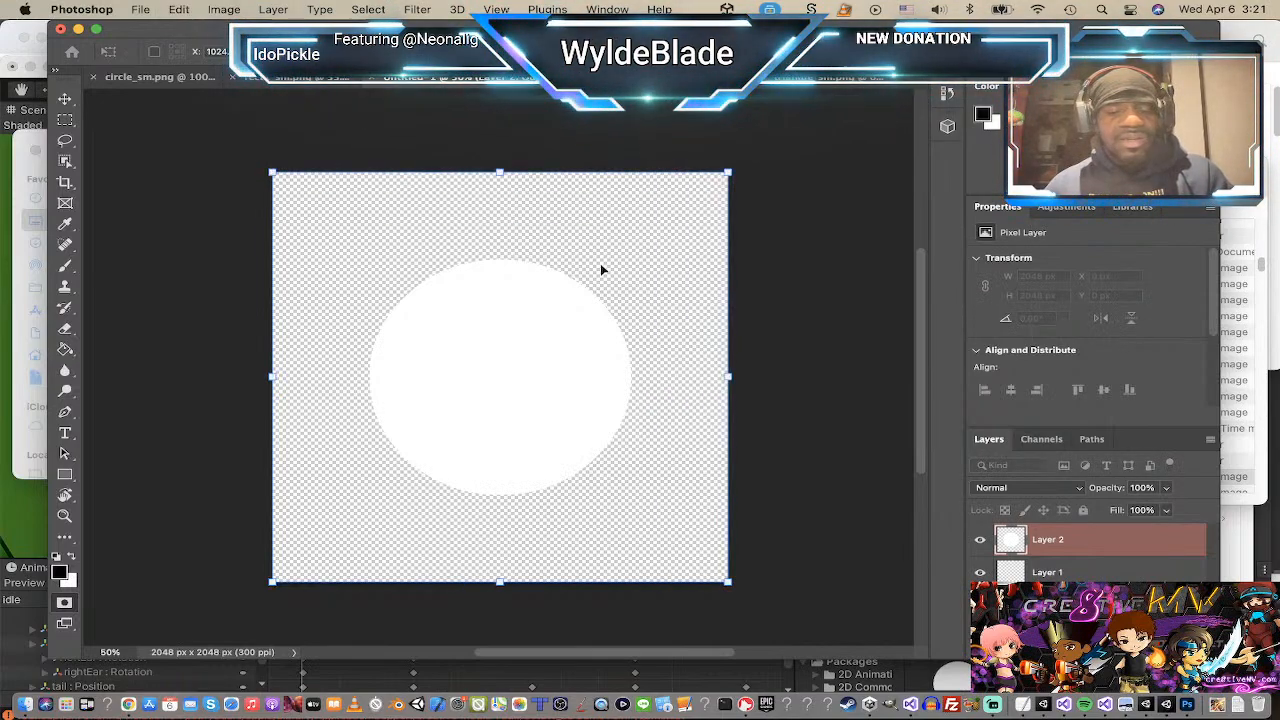
key(super+s)
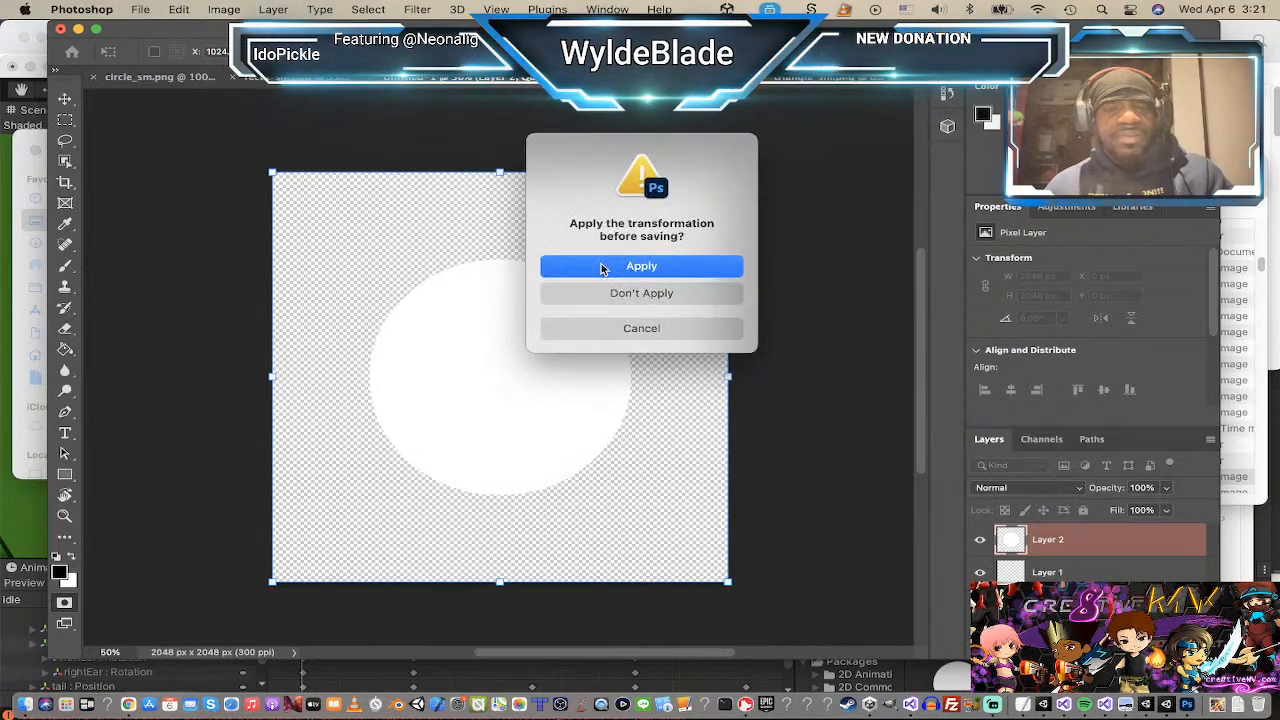
click(661, 327)
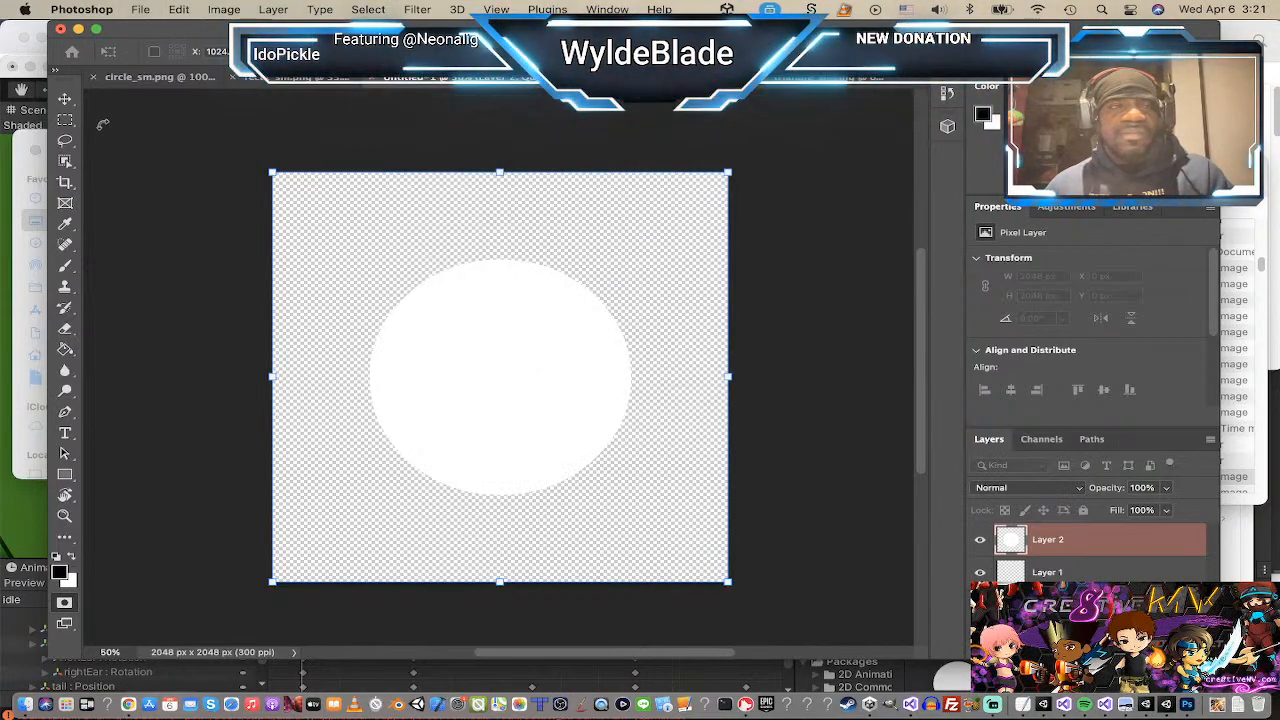
click(66, 99)
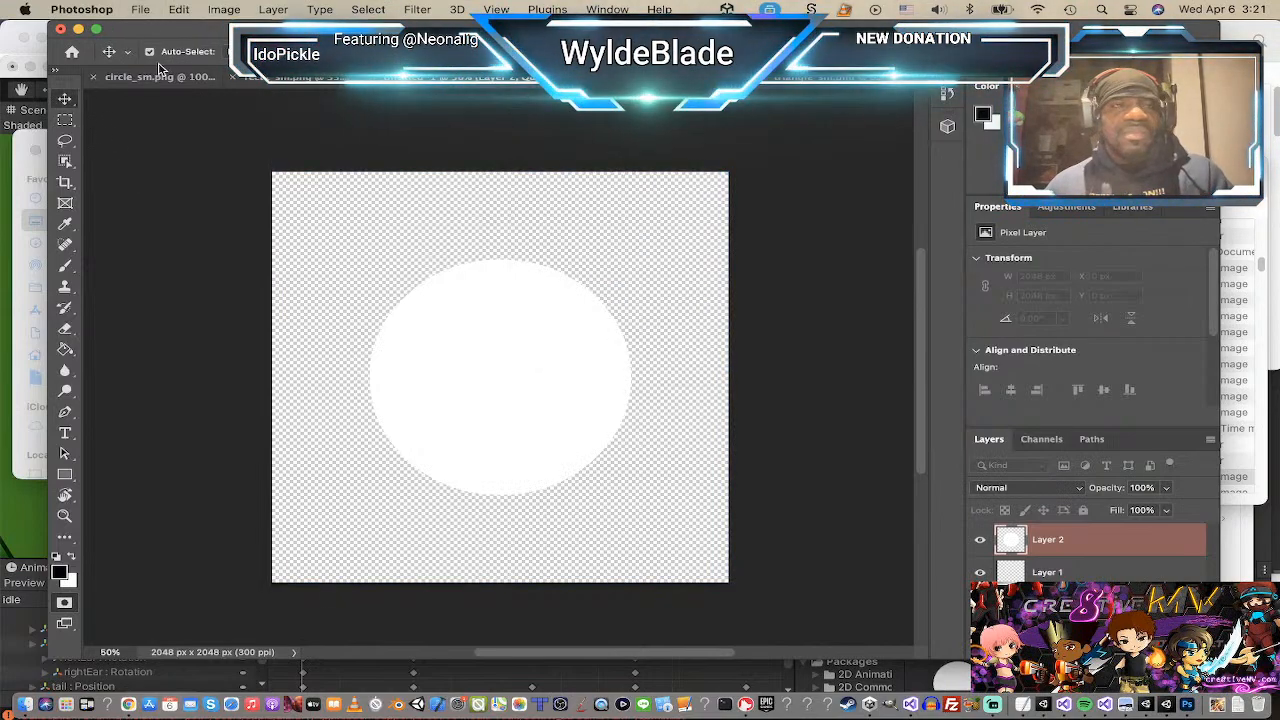
click(224, 10)
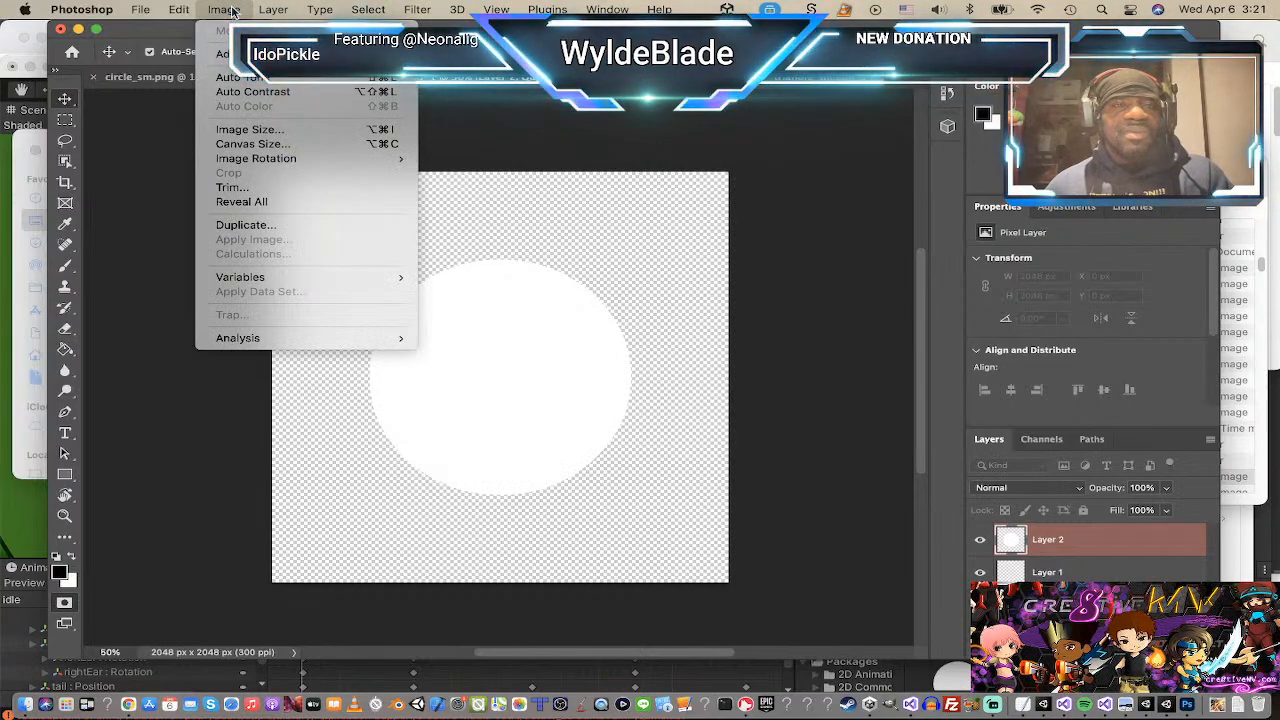
mouse_move(178, 9)
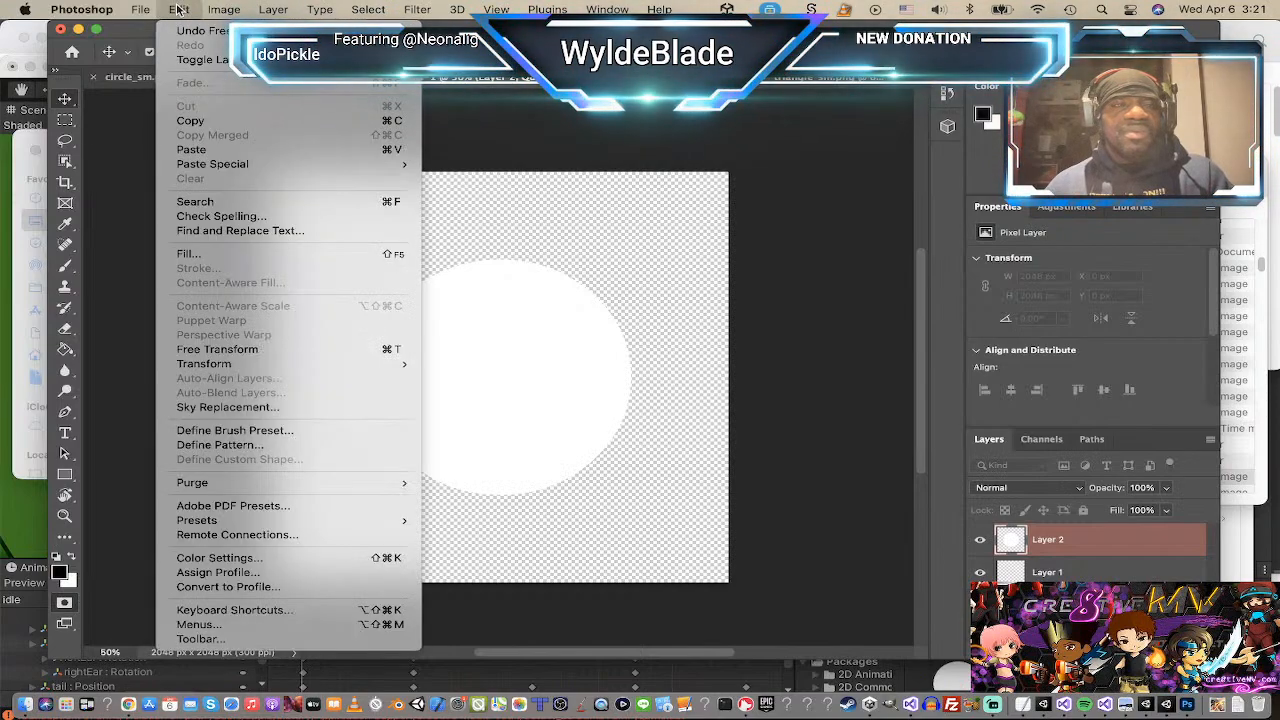
click(178, 9)
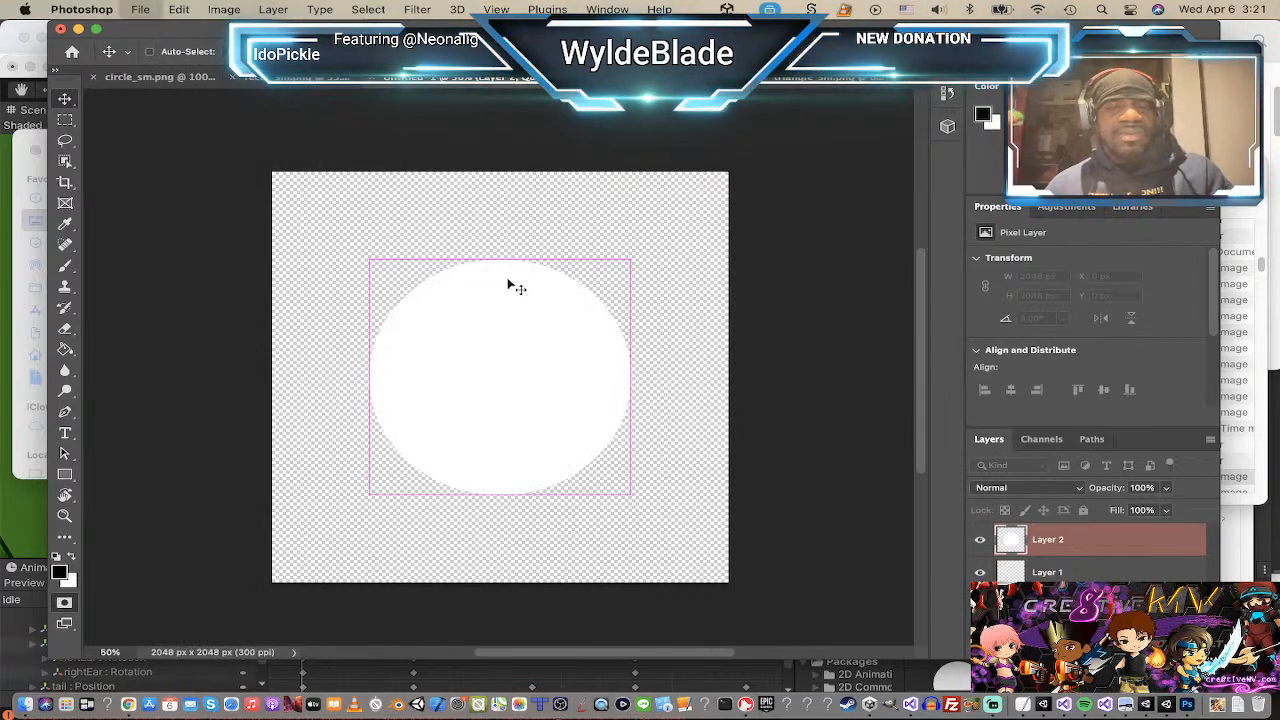
key(super+s)
click(866, 615)
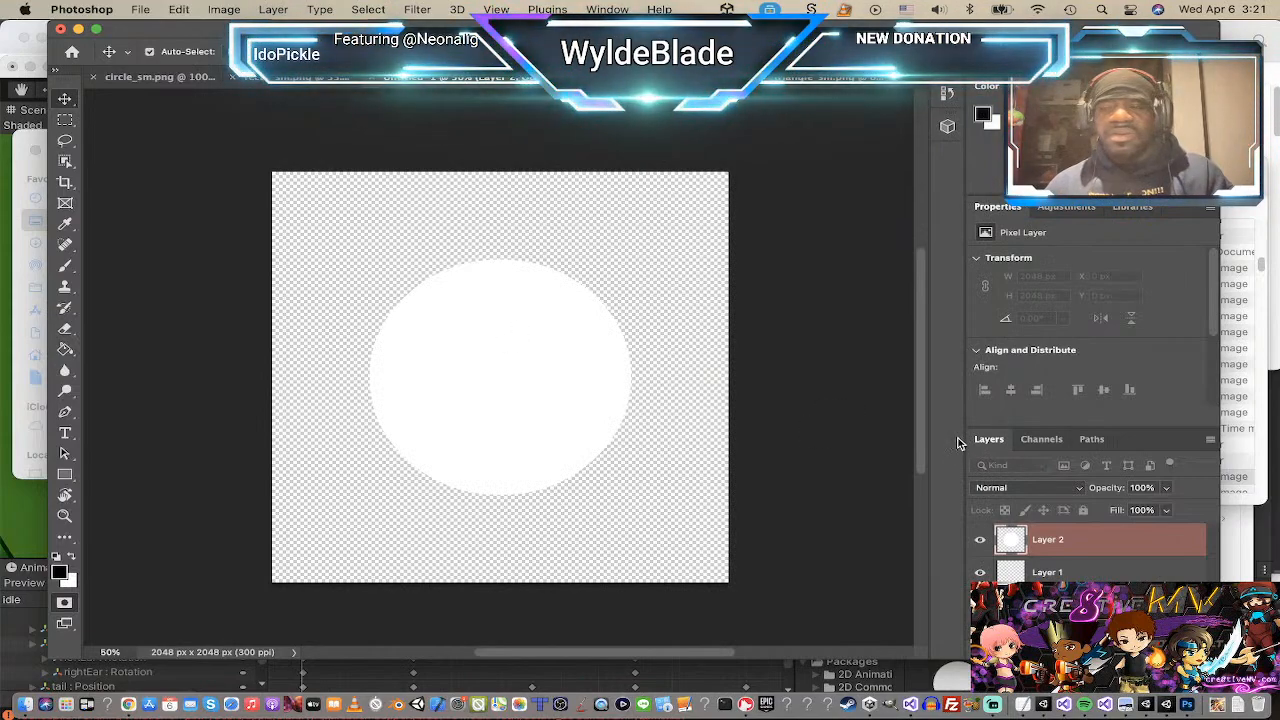
Step: Resize the circle on the sprite sheet to 250 px wide and 250 px high
click(1117, 543)
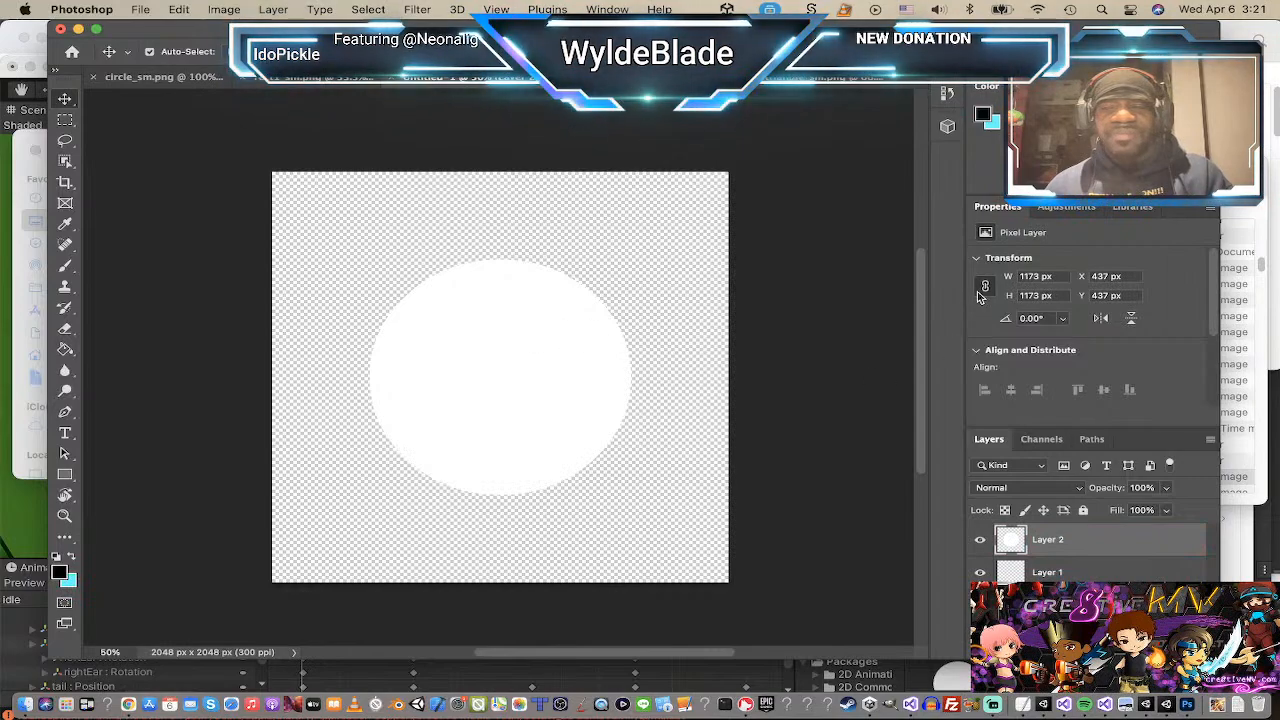
click(1040, 277)
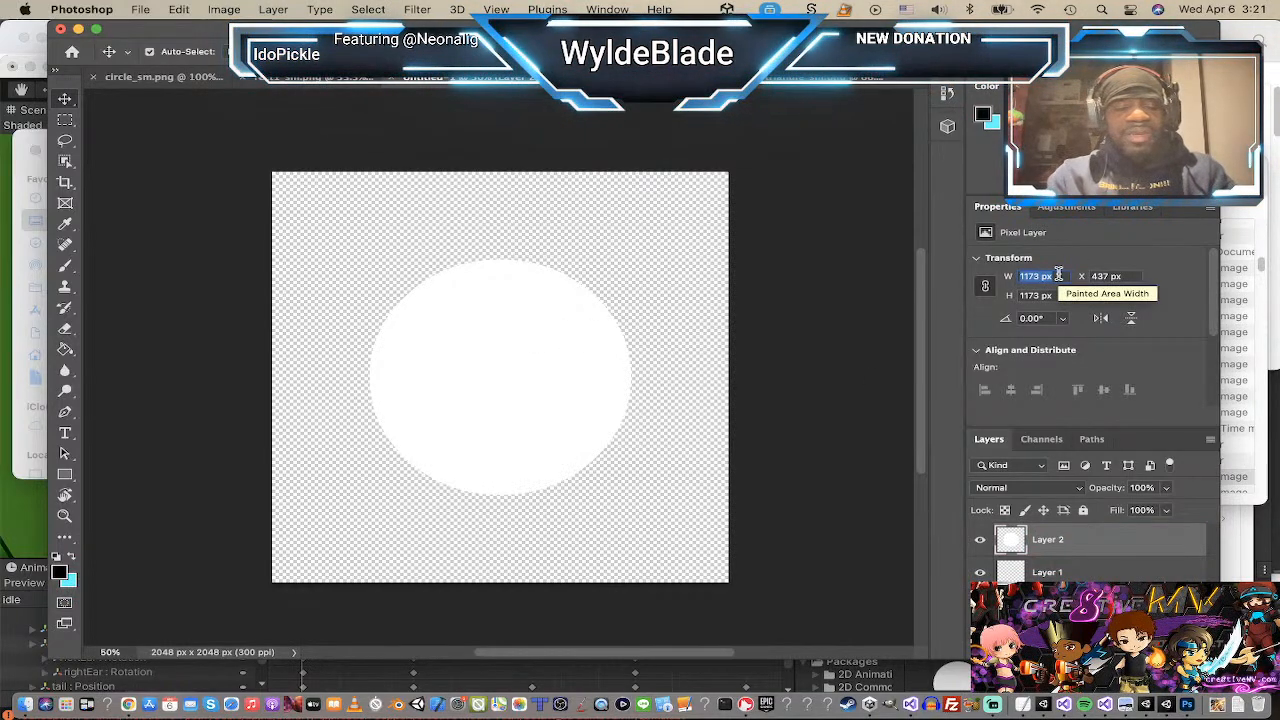
text(250)
key(Tab)
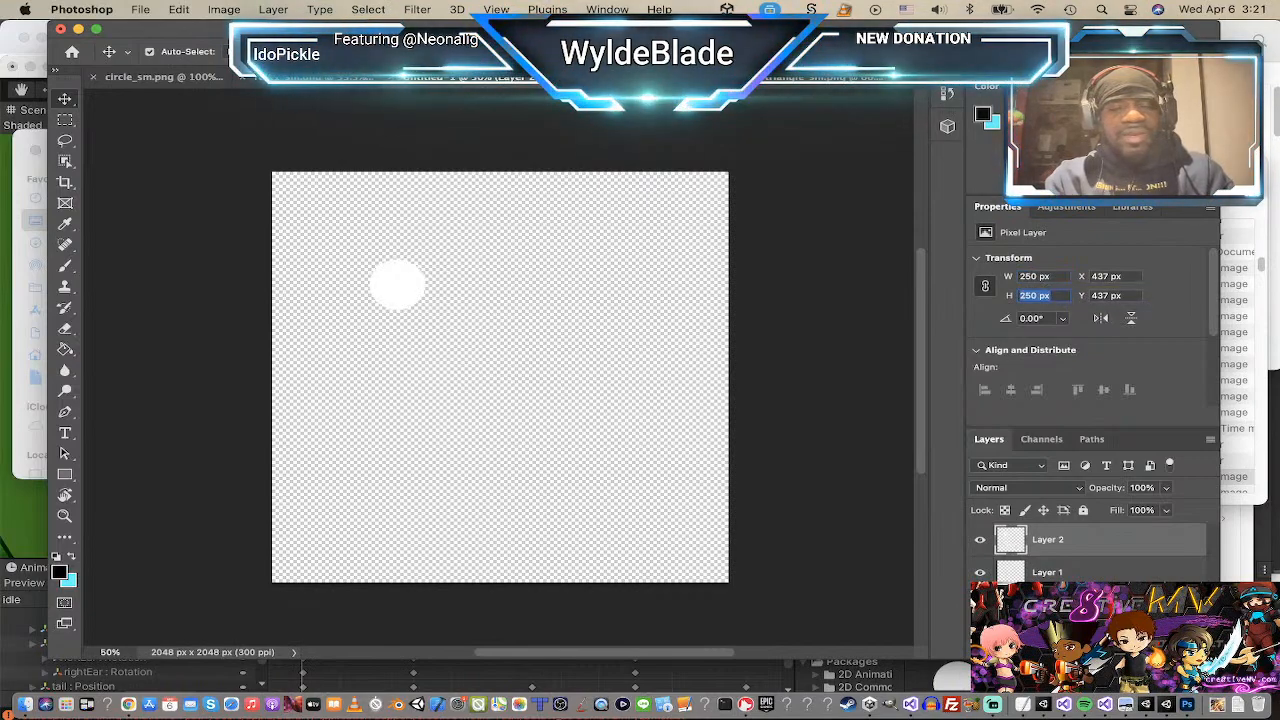
text(2)
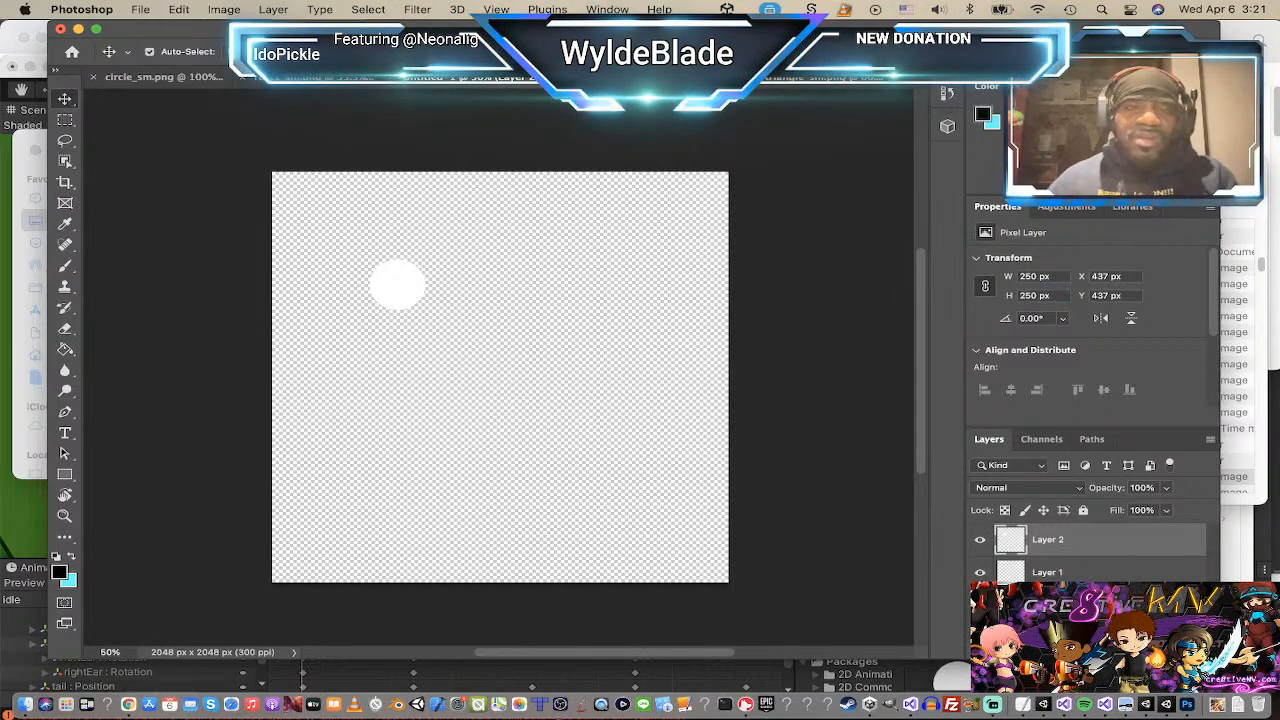
Step: Copy the white rectangle from its own document onto the 2048 px sprite sheet as a new layer
click(322, 78)
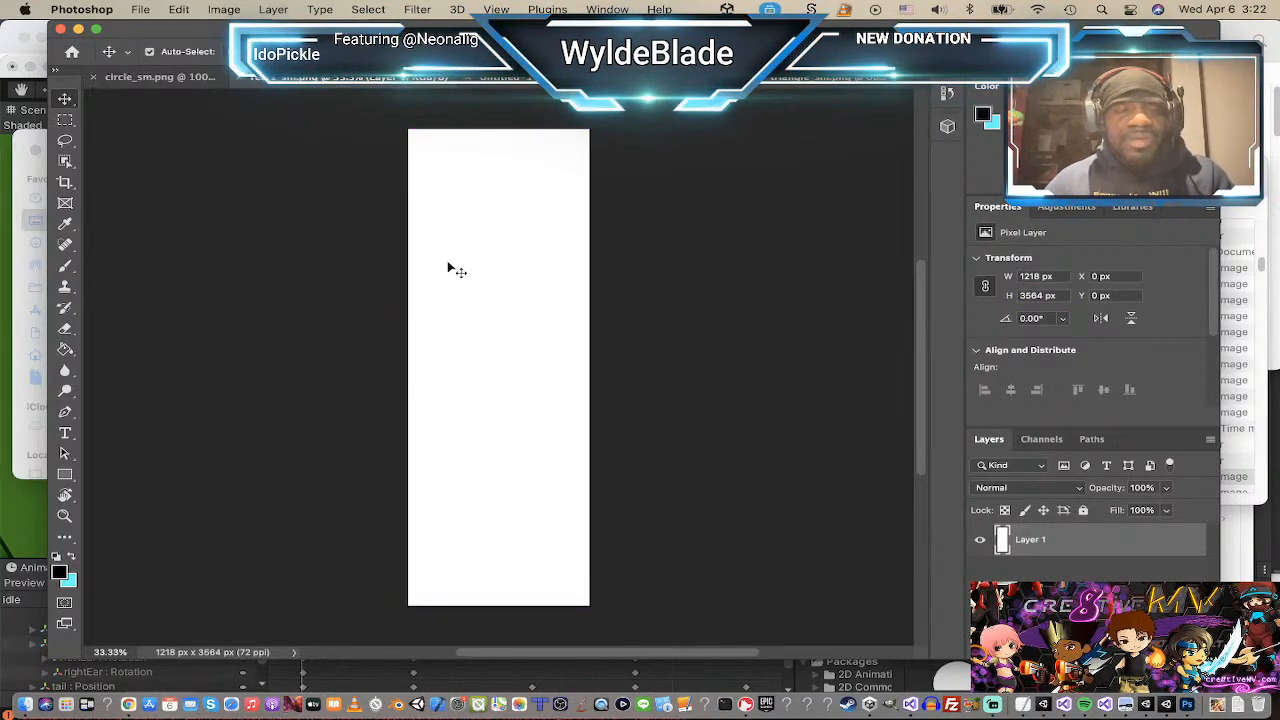
click(470, 77)
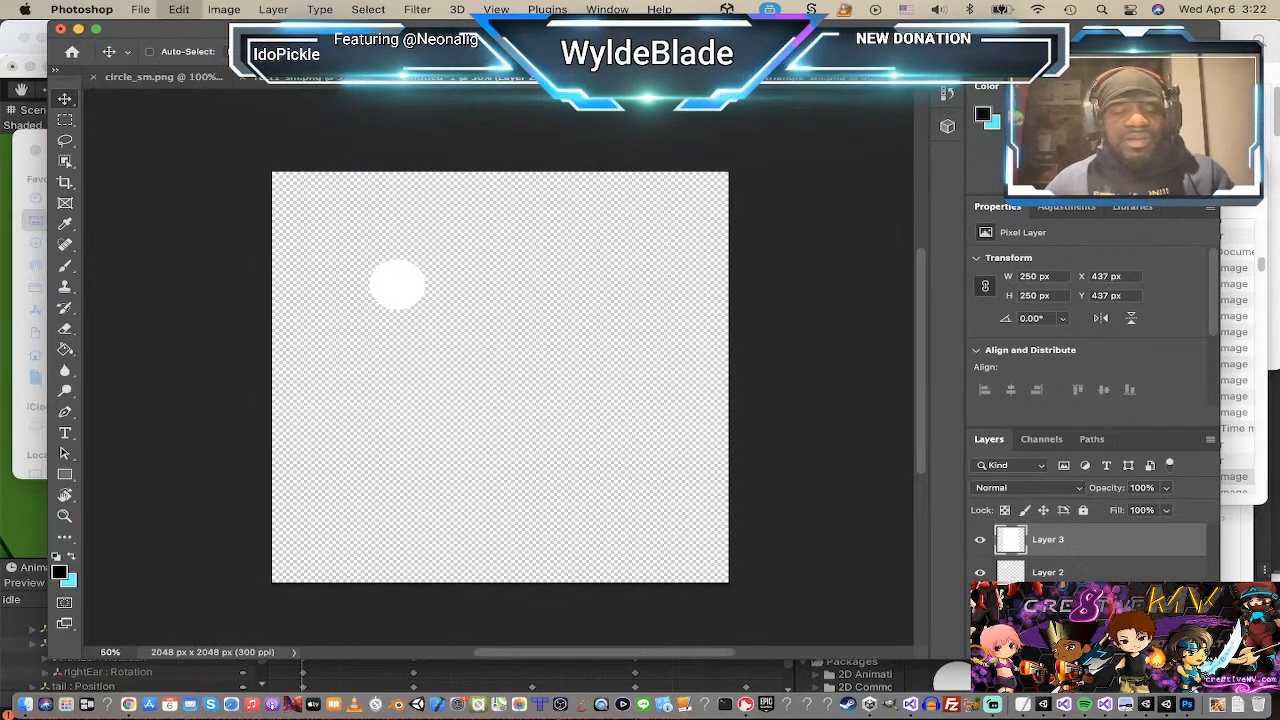
Step: Paste the copied tall white rectangle into the transparent document that holds the circle
key(super+v)
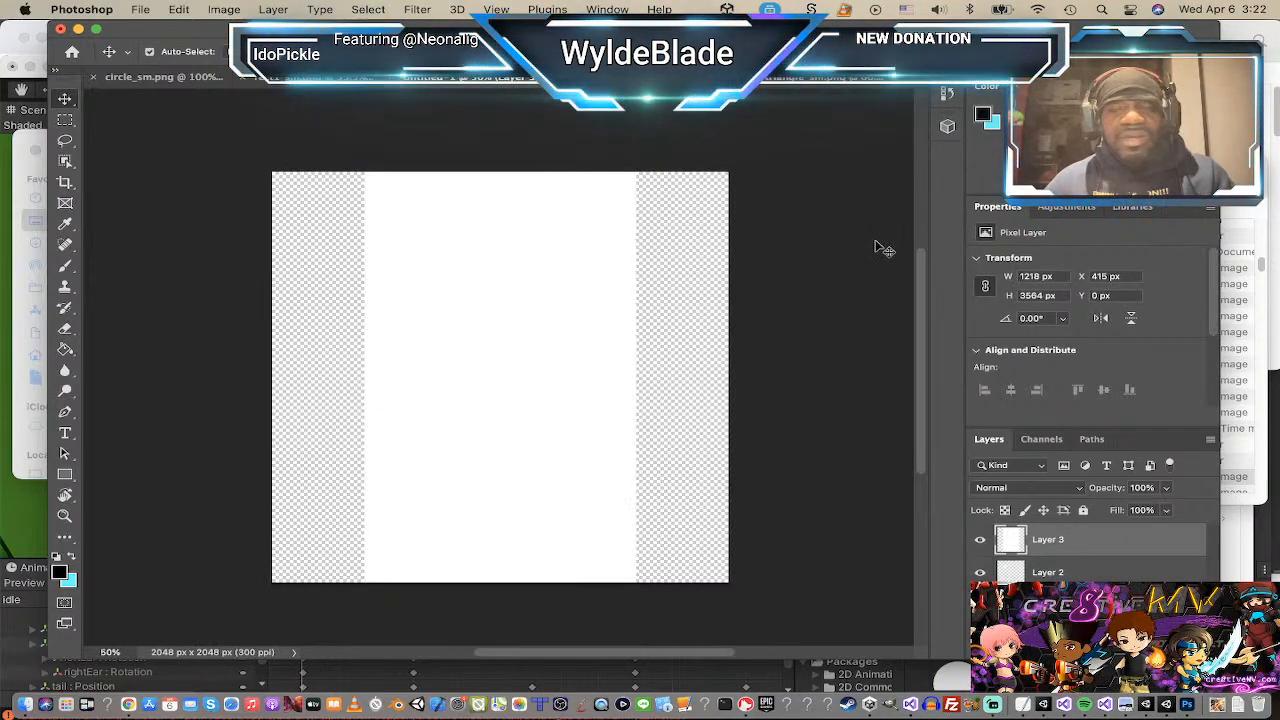
click(1046, 275)
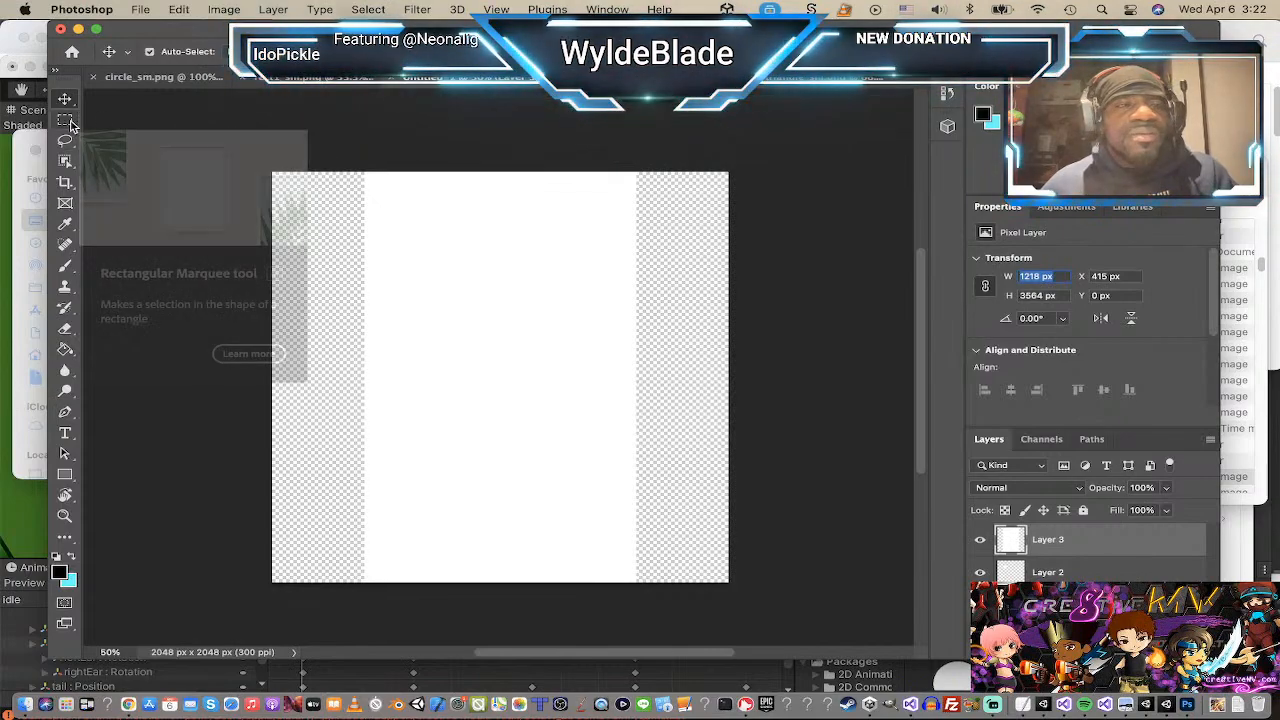
click(66, 183)
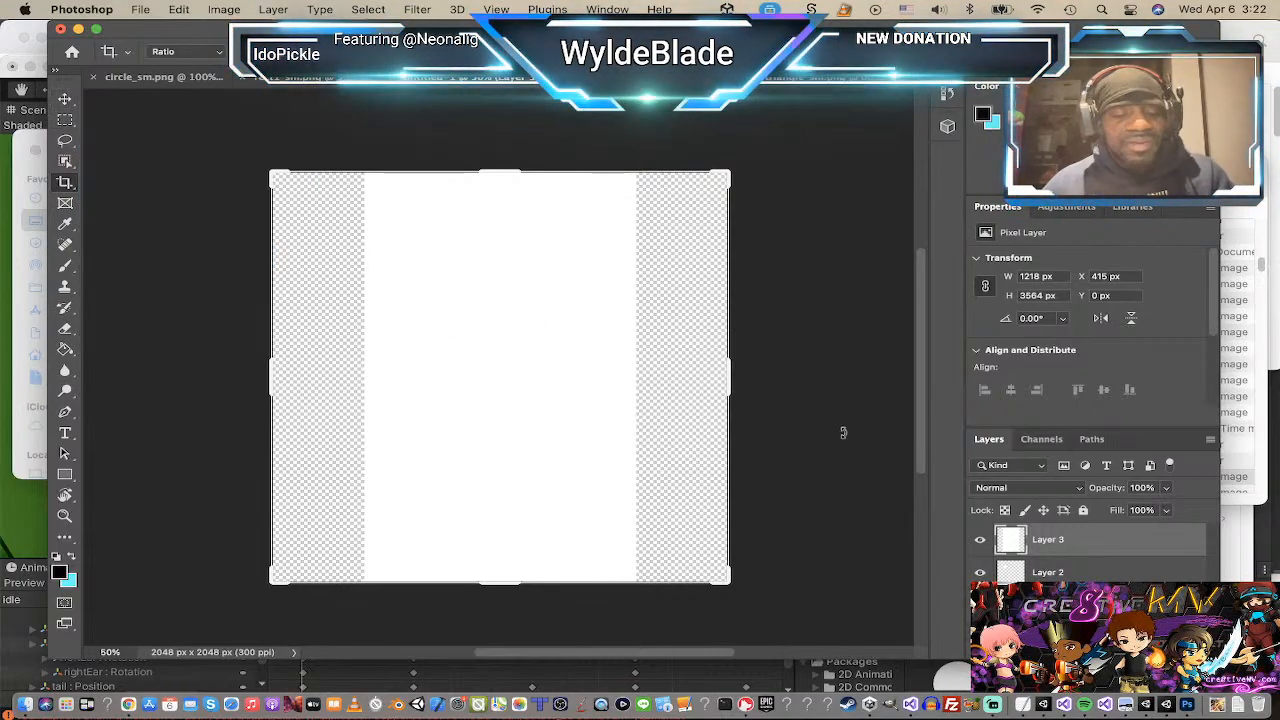
key(s)
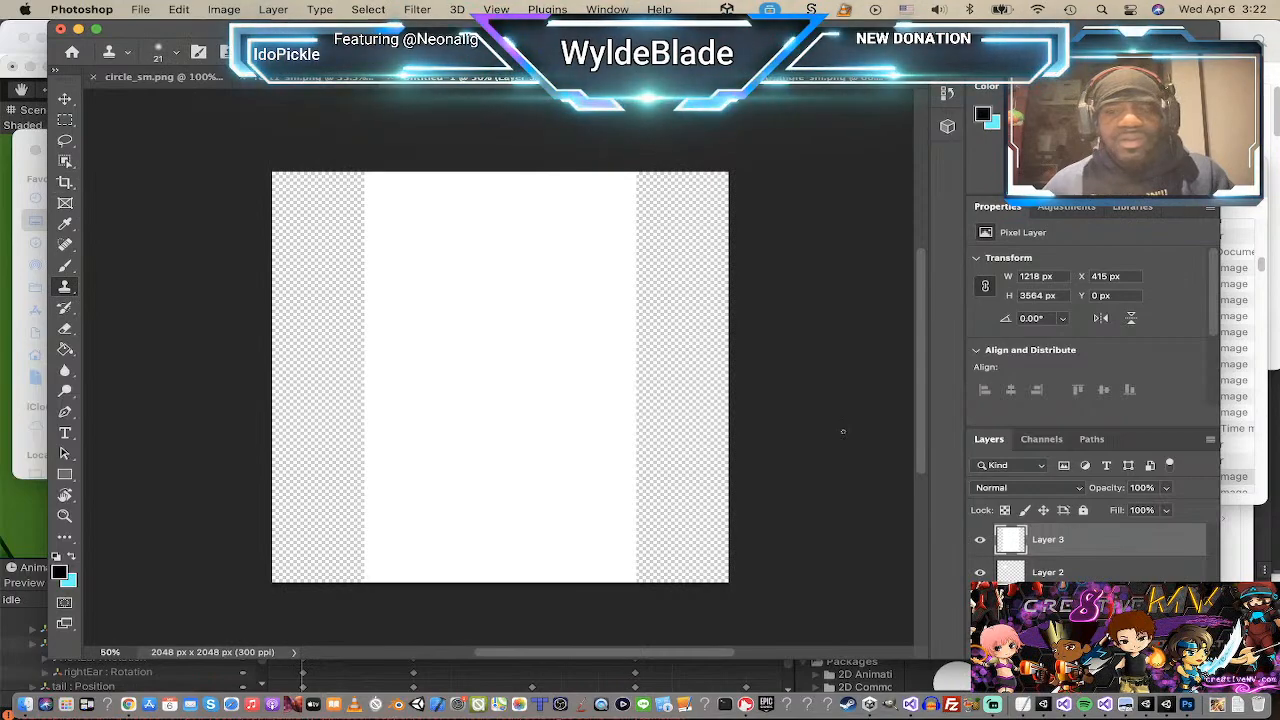
key(t)
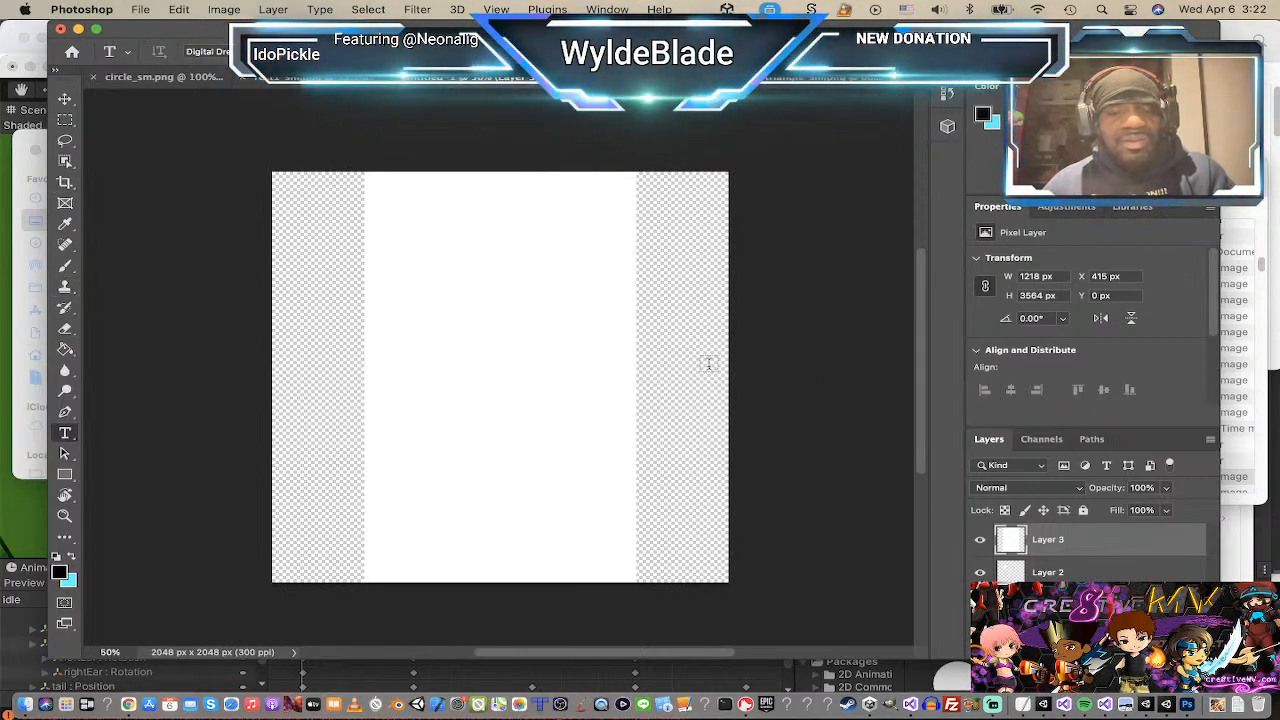
key(s)
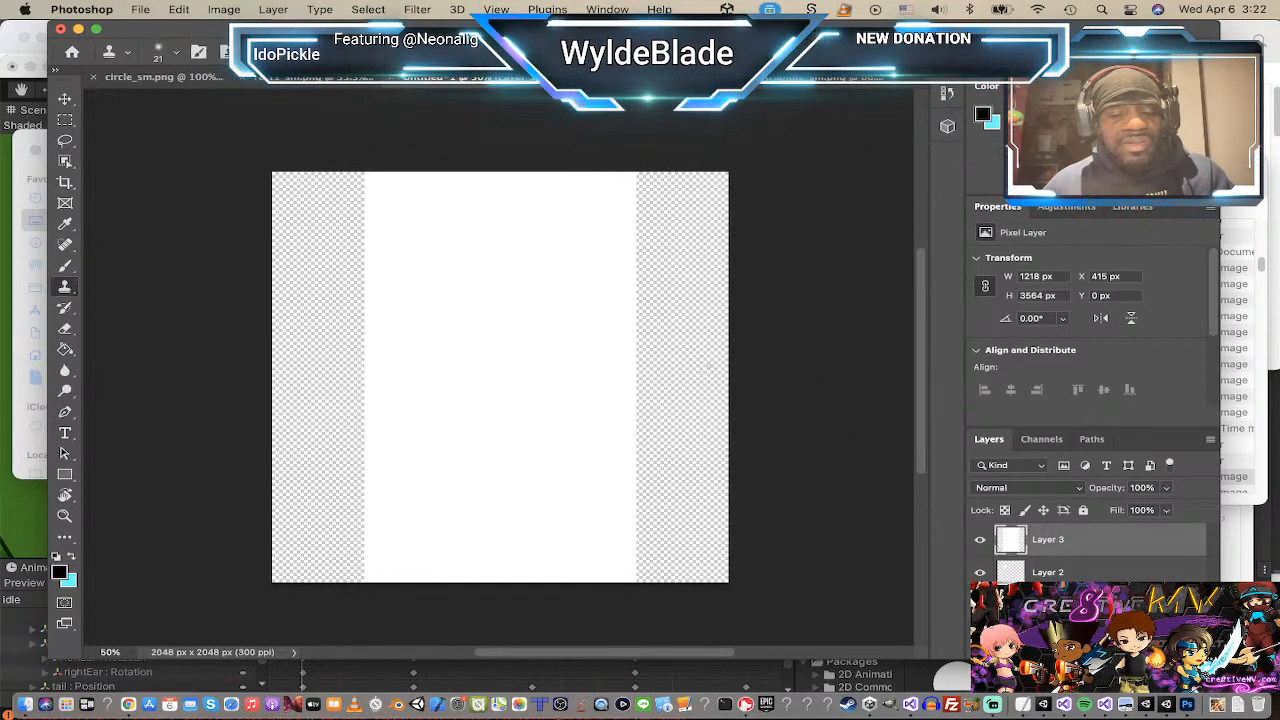
key(super+s)
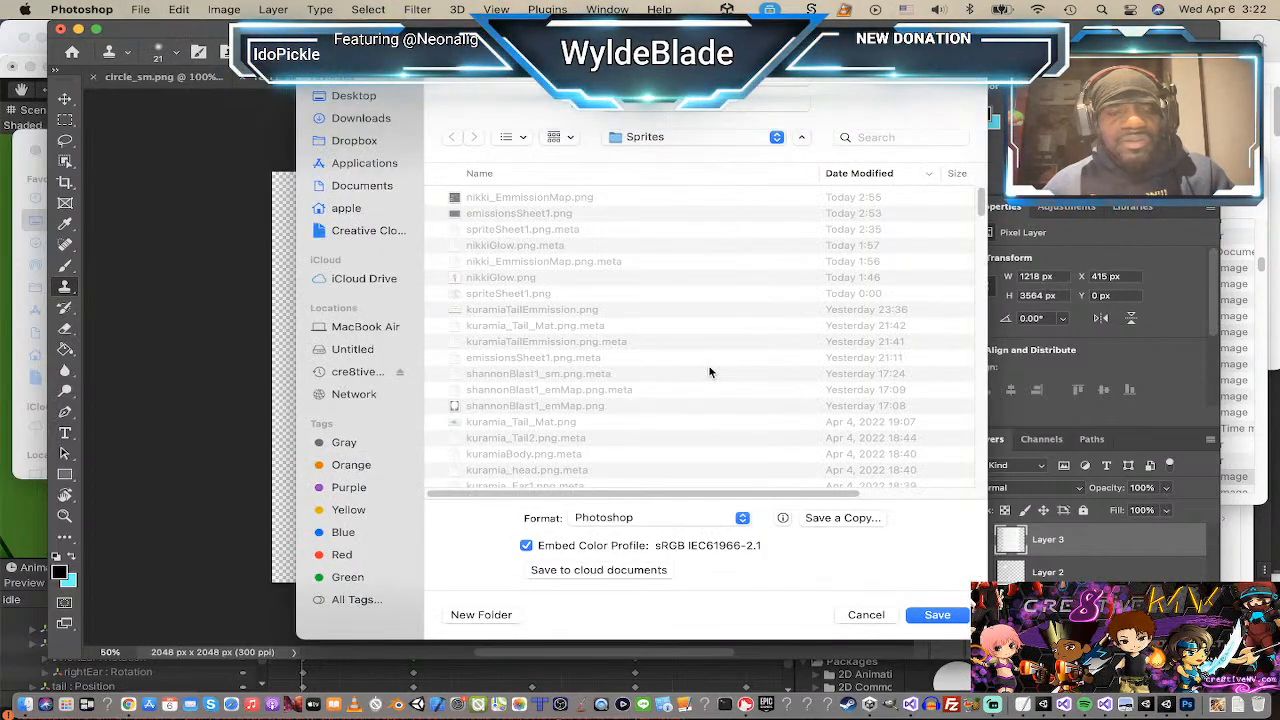
click(866, 614)
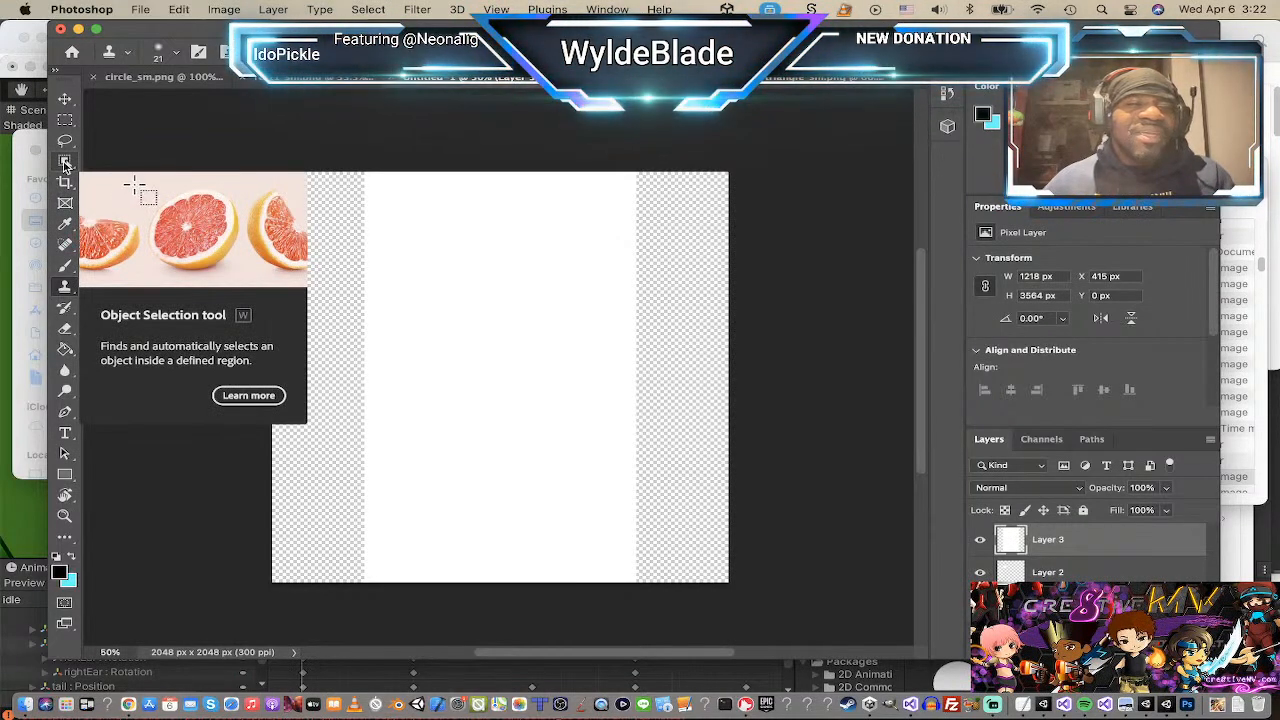
Step: Try to set the rectangle's width to 250 px with the proportions unlinked, and undo it
click(1040, 278)
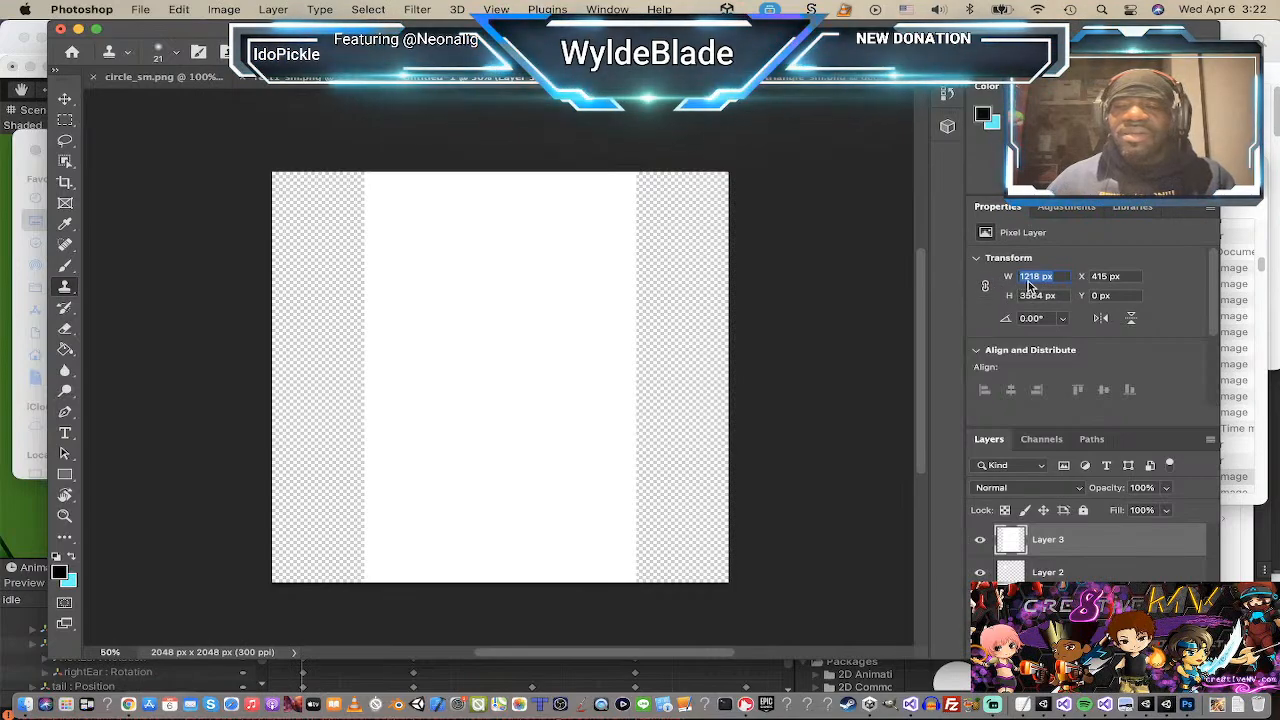
click(1041, 276)
double_click(1040, 277)
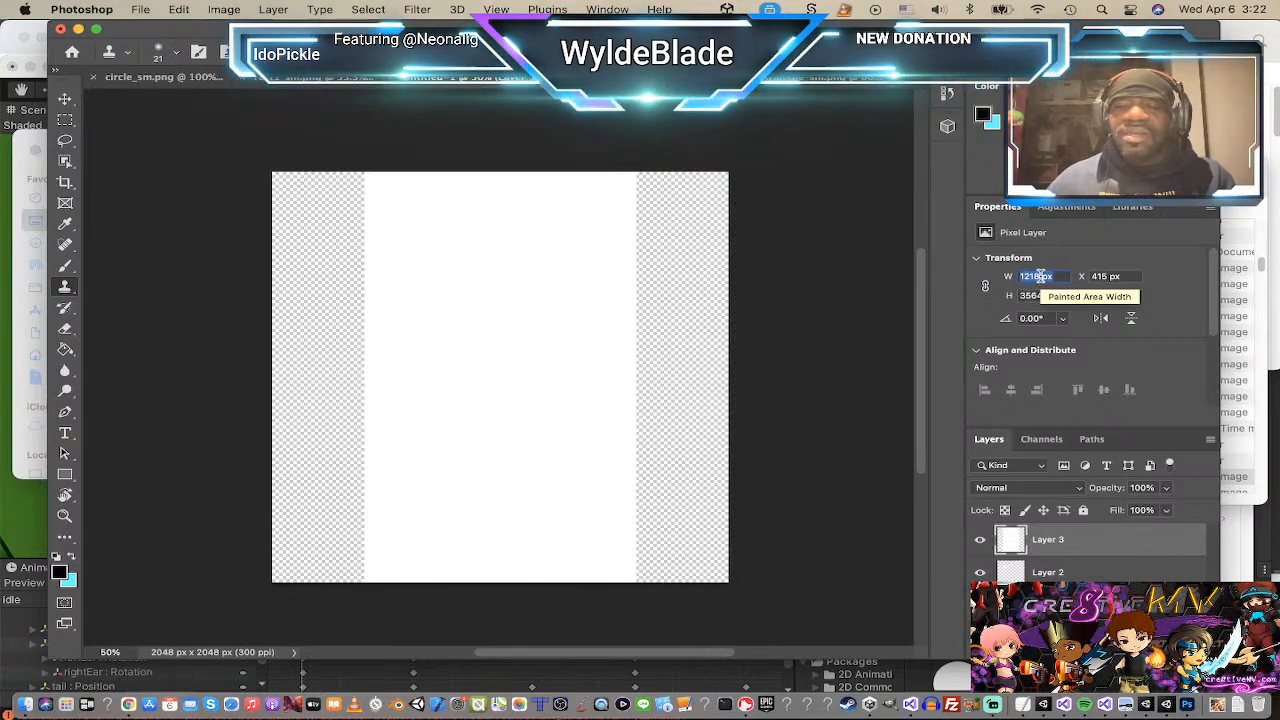
text(250)
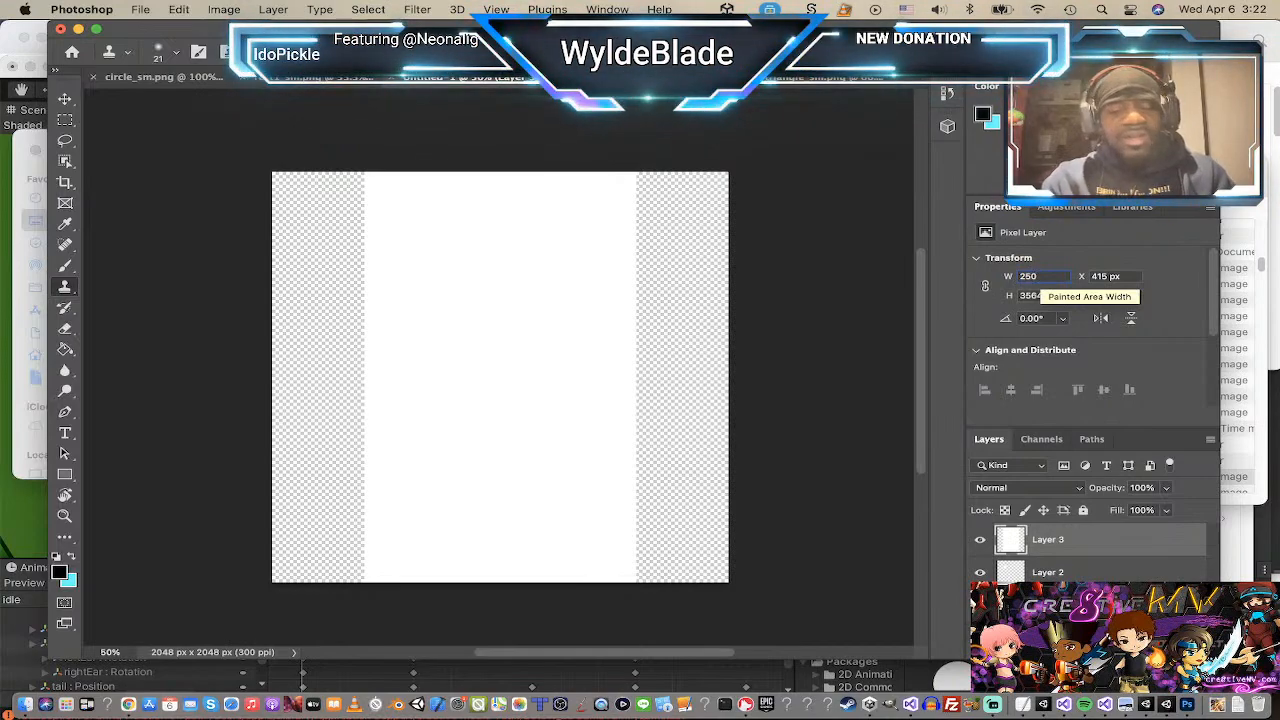
key(Tab)
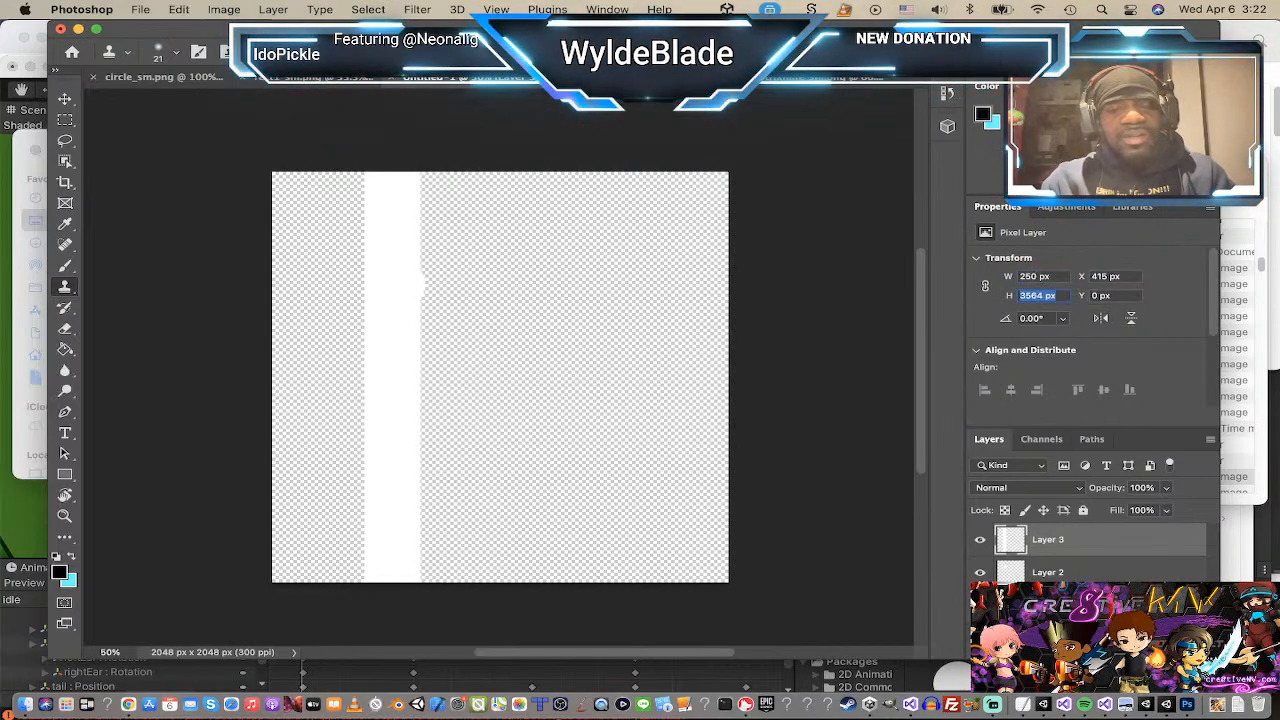
key(super+z)
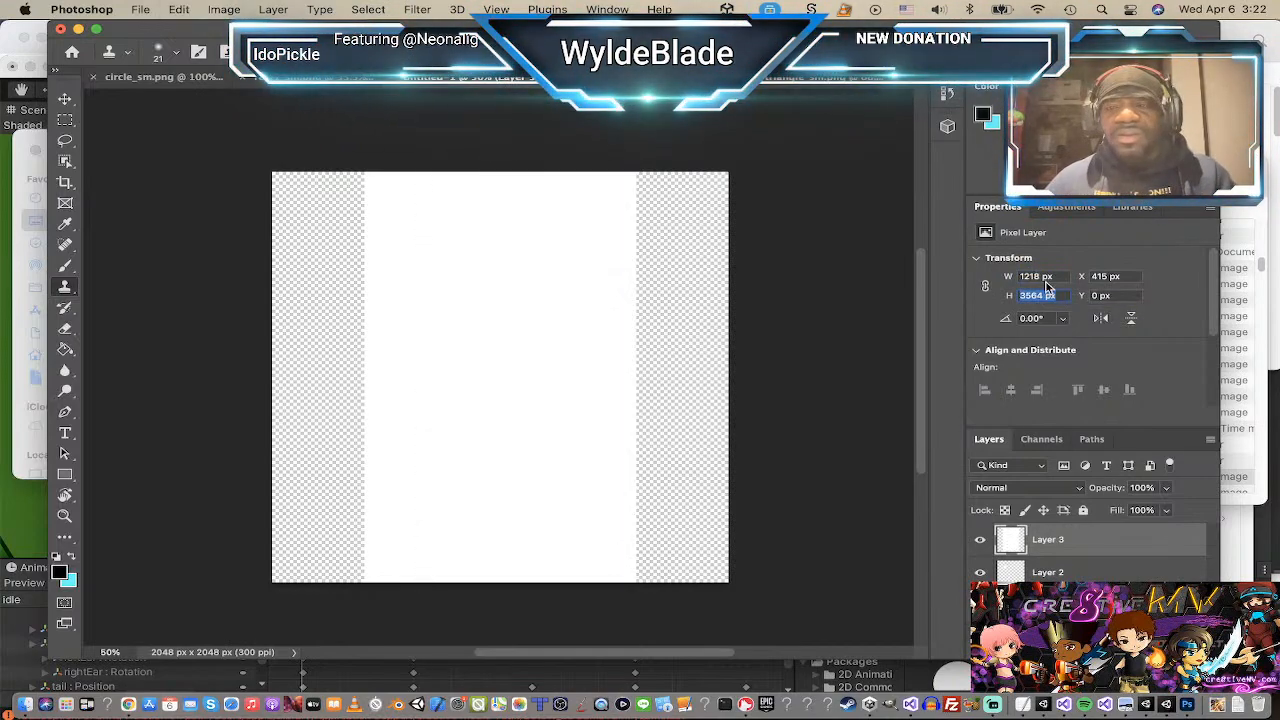
Step: Link width and height and set the pasted rectangle's width to 250 px
click(985, 287)
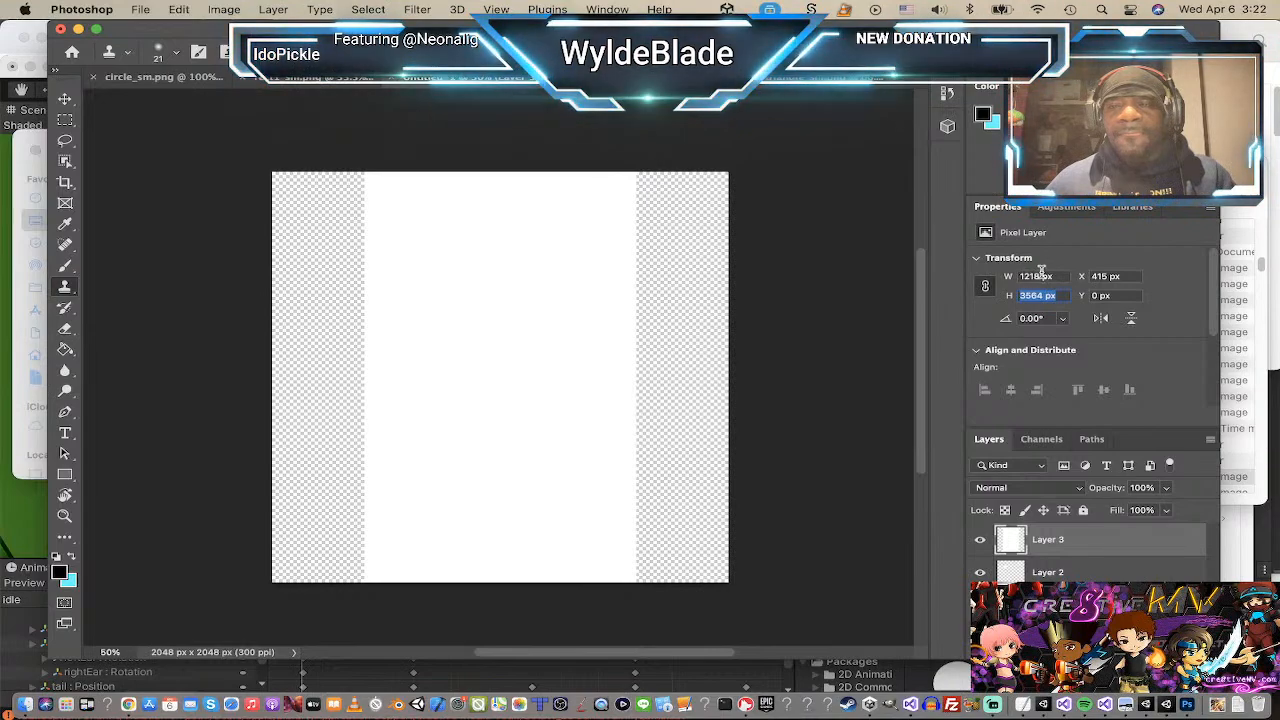
click(1041, 277)
text(250)
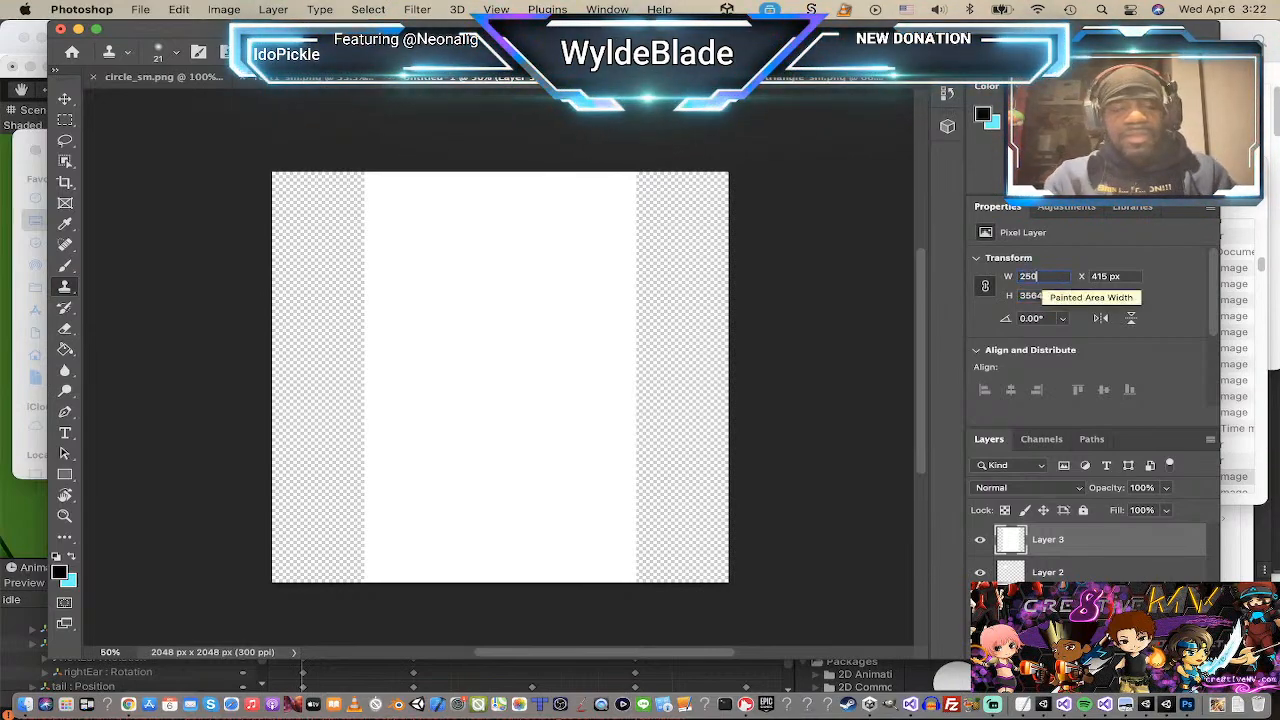
key(Tab)
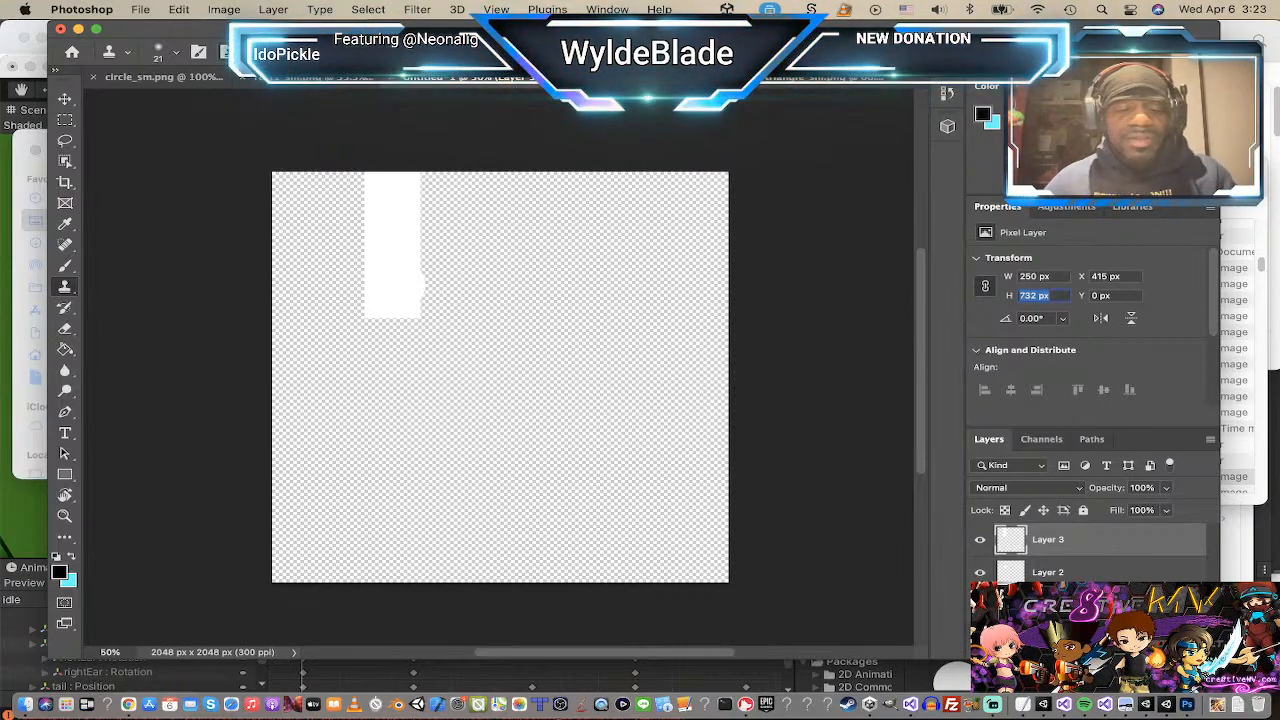
text(2)
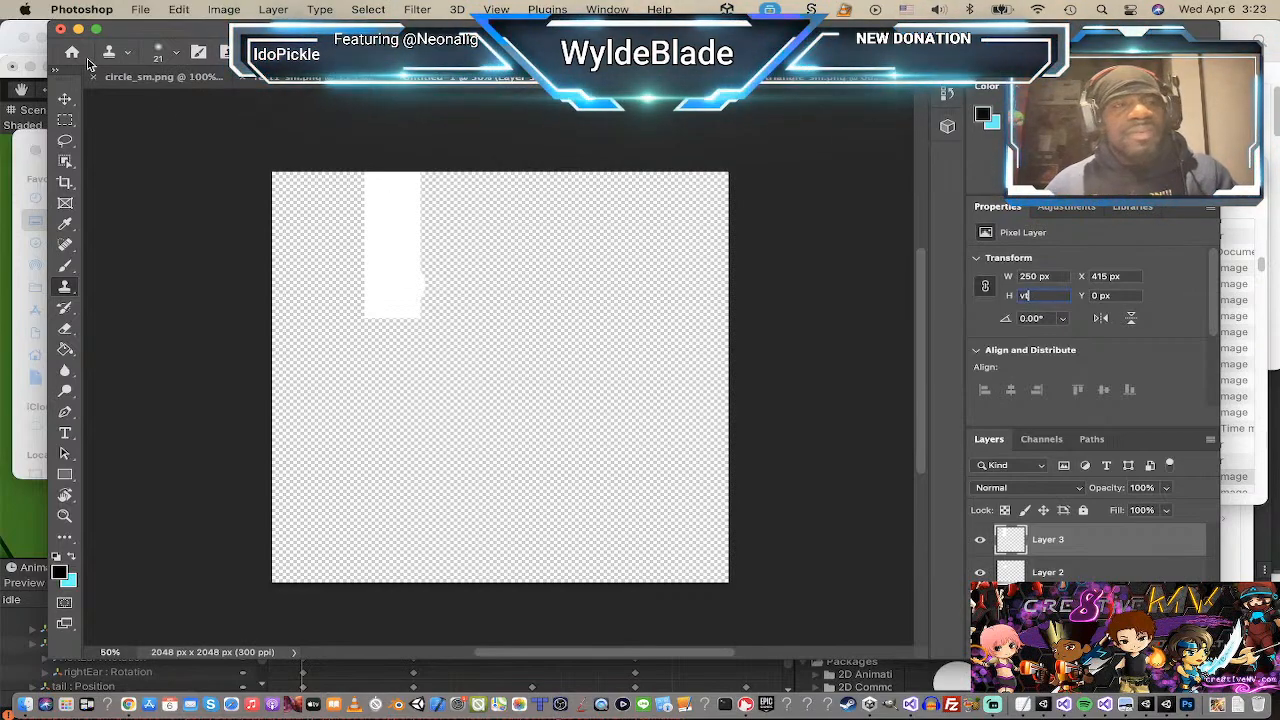
key(Return)
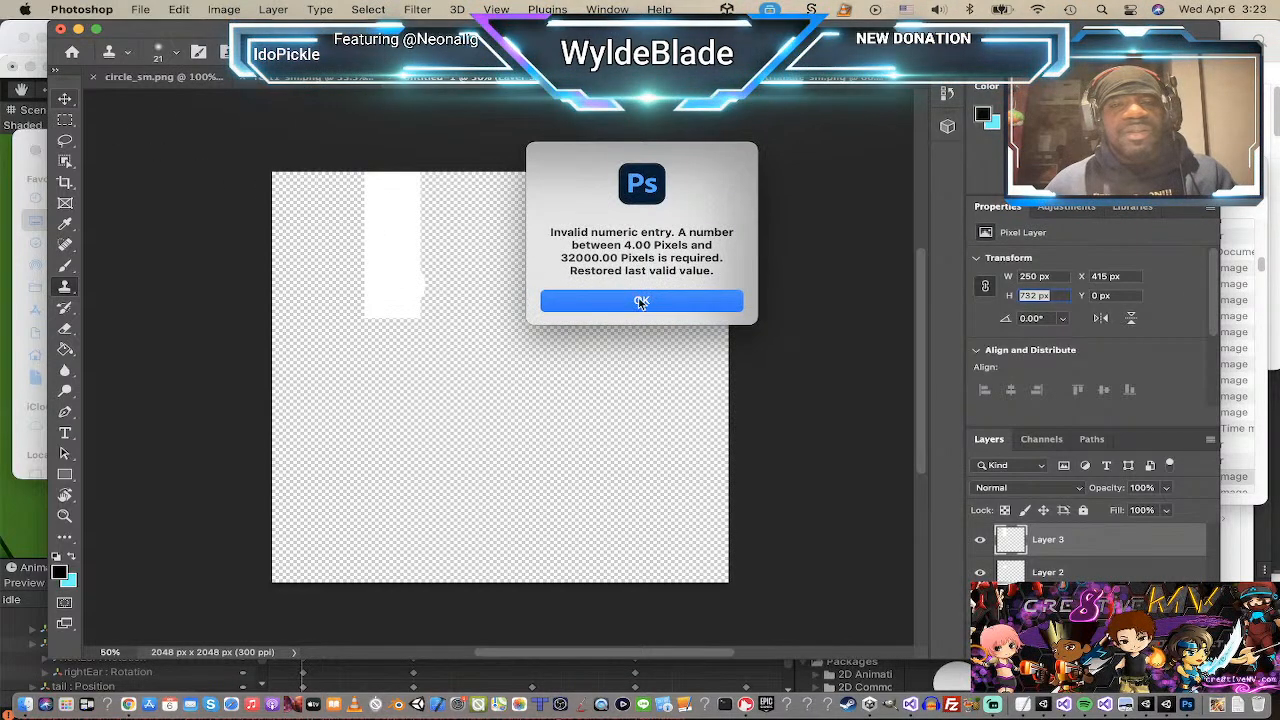
click(641, 302)
click(1046, 277)
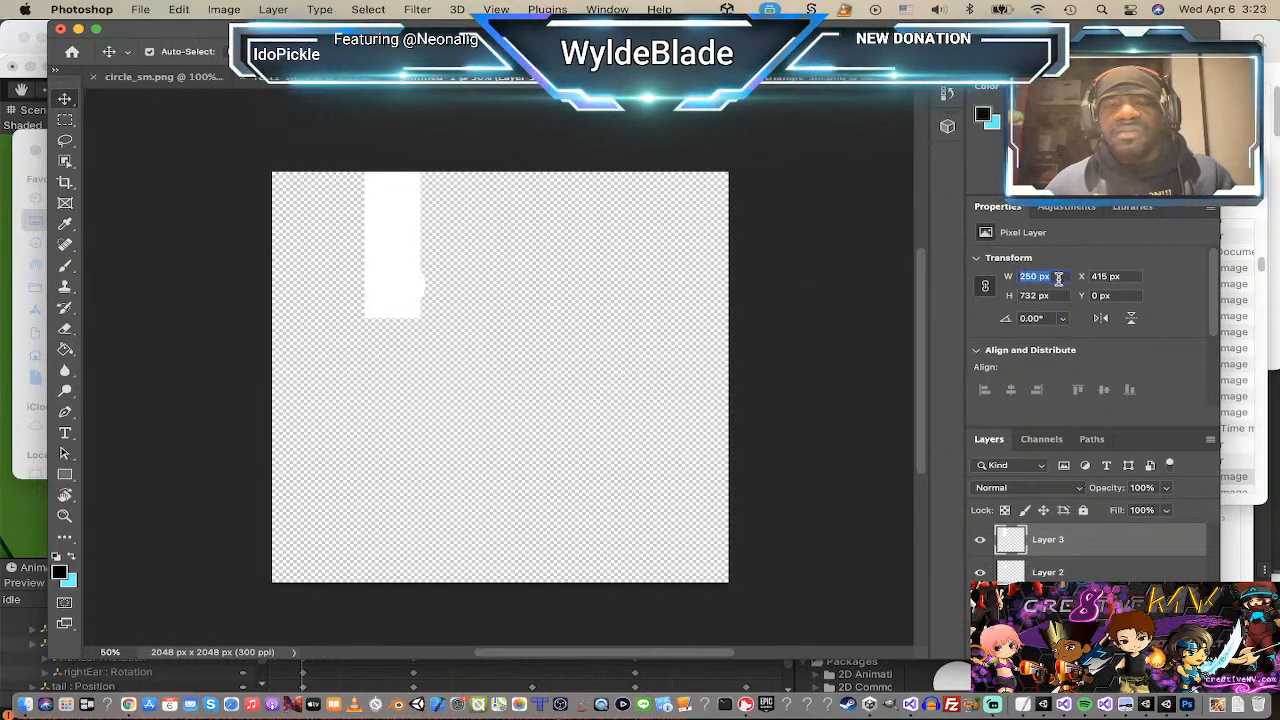
Step: Move the rectangle to the canvas's lower left and the circle above it, at about X 187 px, Y 592 px
click(396, 244)
drag(396, 244, 340, 458)
click(400, 305)
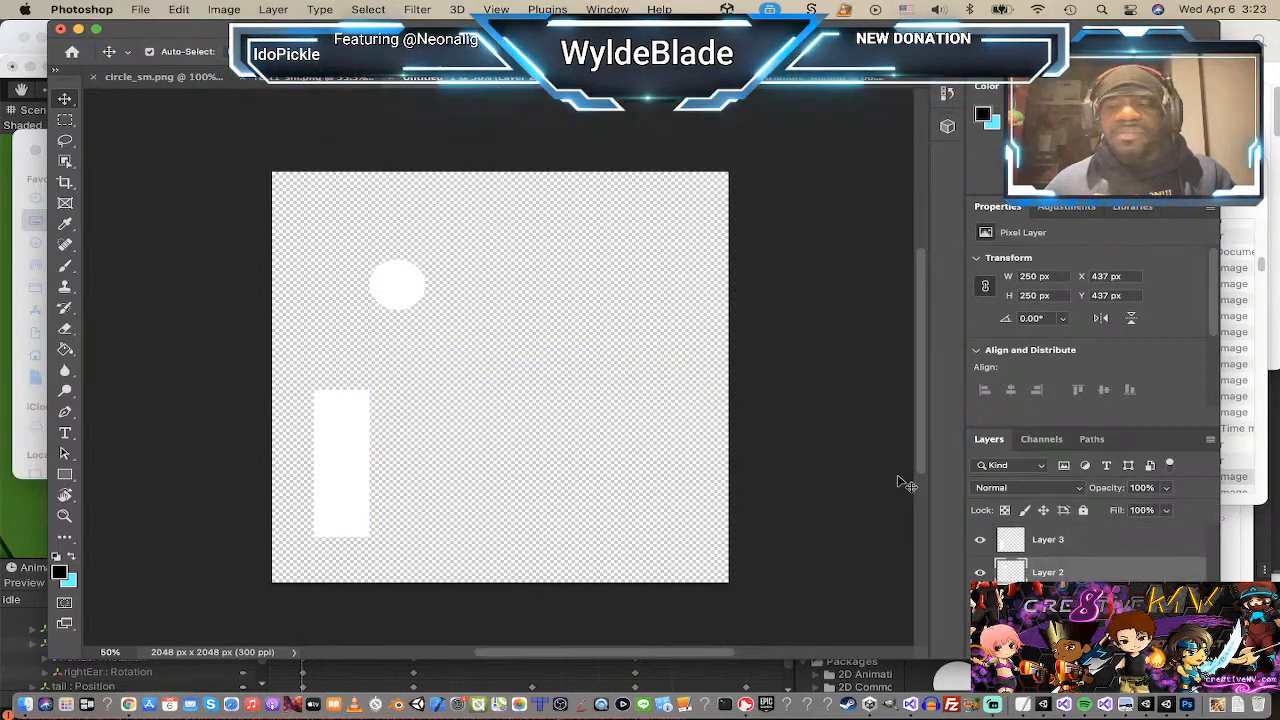
drag(409, 289, 347, 316)
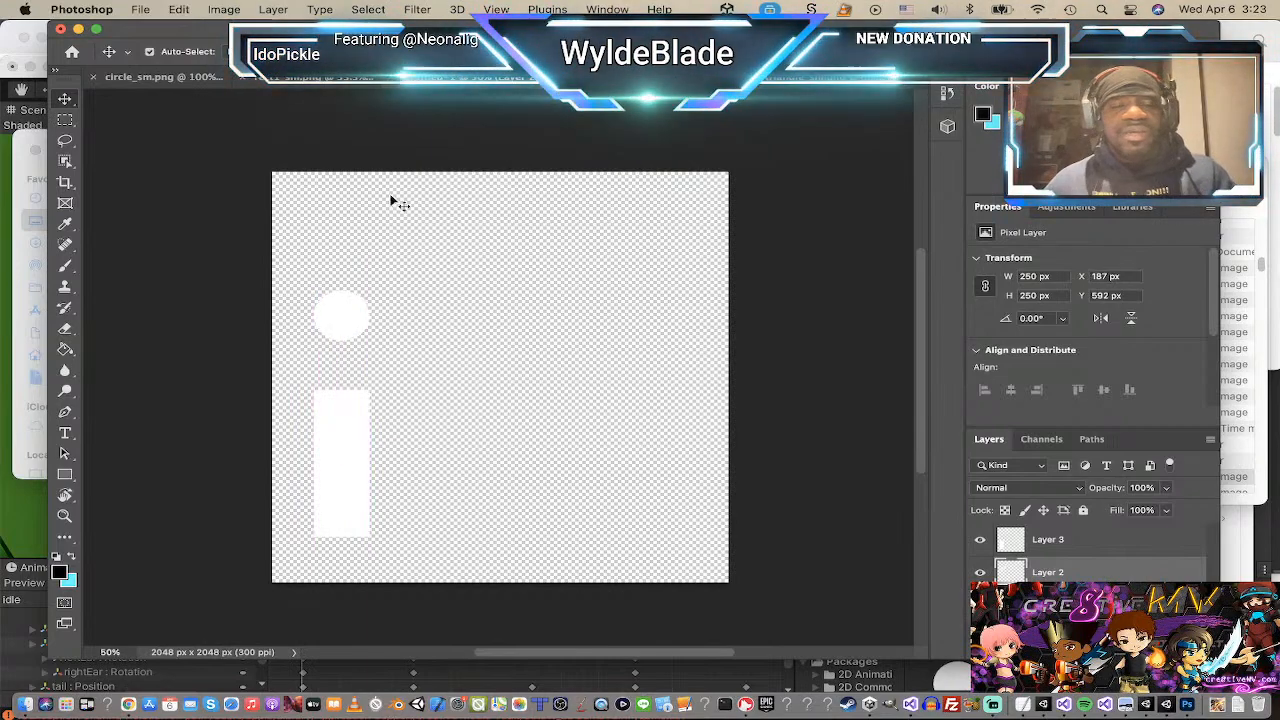
Step: Copy the white square from its own document and paste it into the document with the circle and rectangle
click(628, 78)
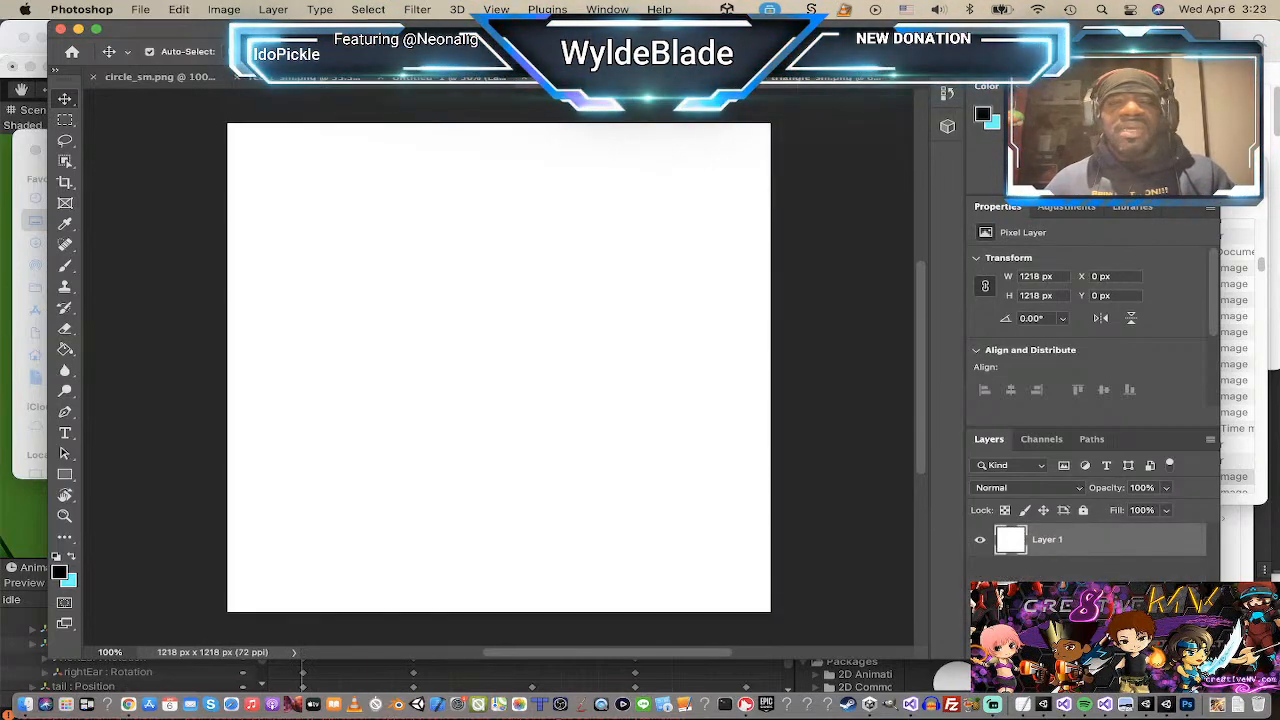
key(super+c)
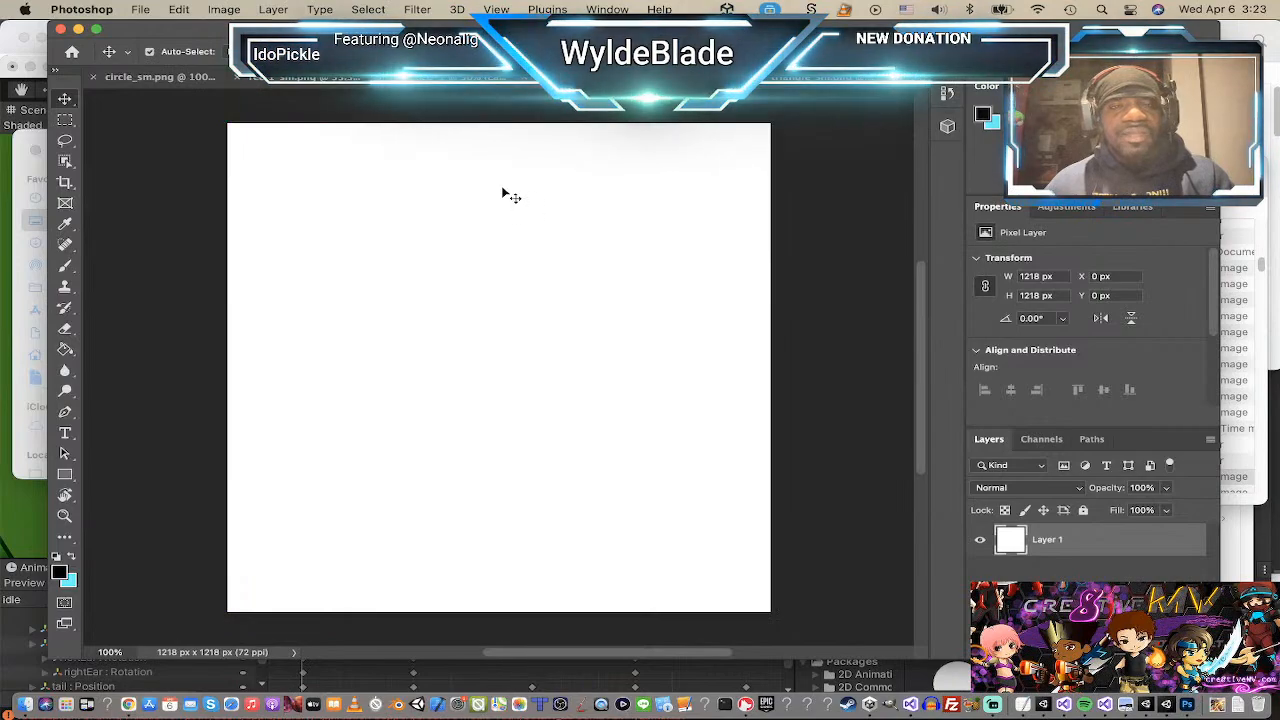
click(416, 80)
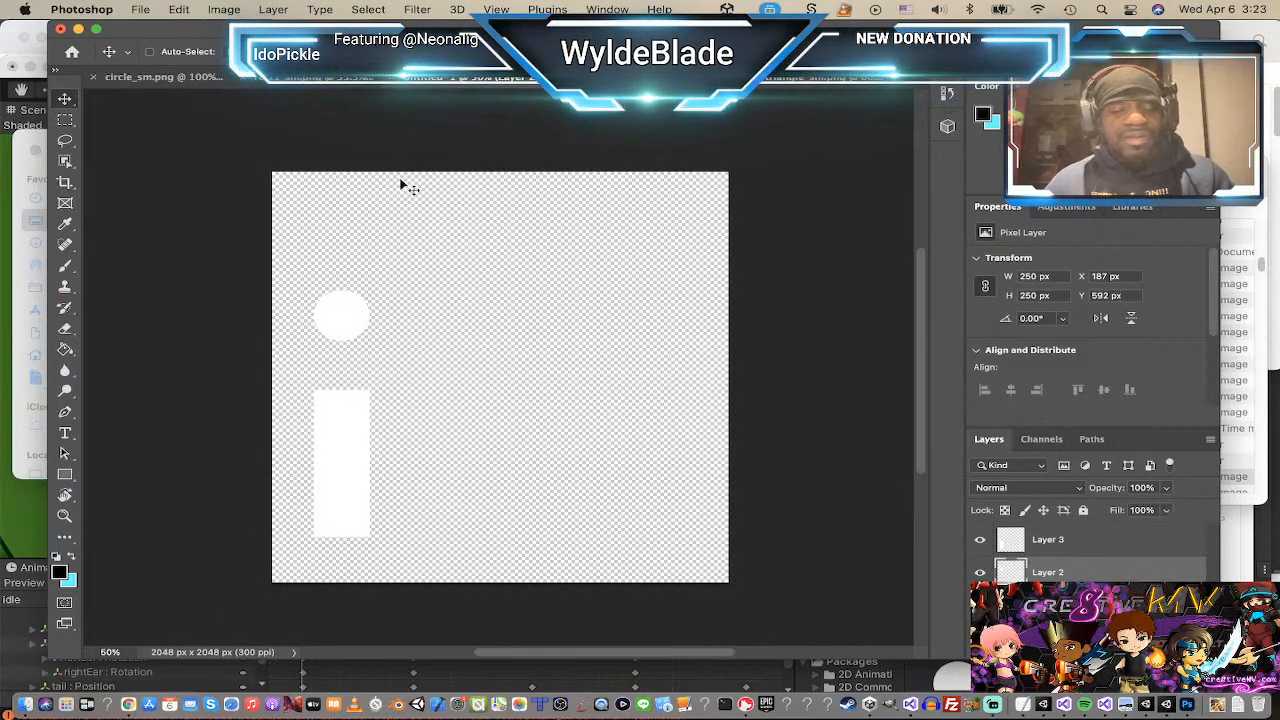
key(super+v)
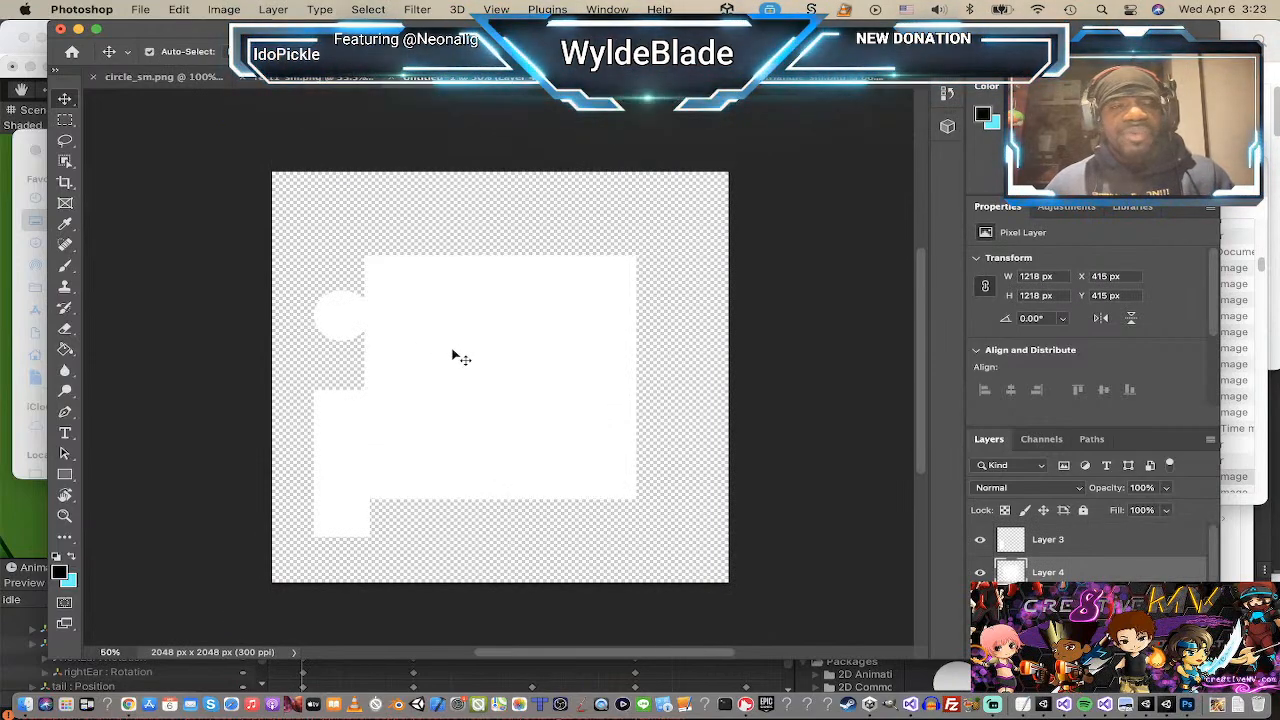
Step: Resize the pasted square to 300 px wide with linked proportions and move it above the circle, at about X 162 px, Y 86 px
click(1040, 277)
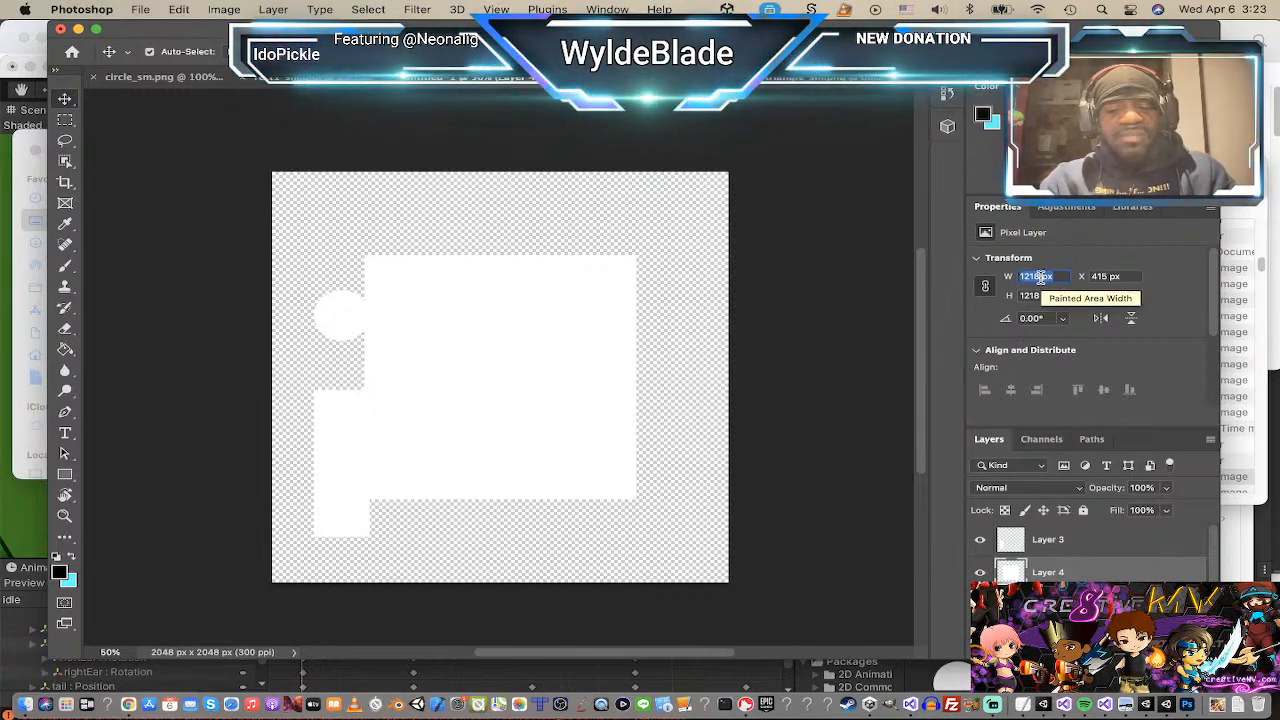
text(300)
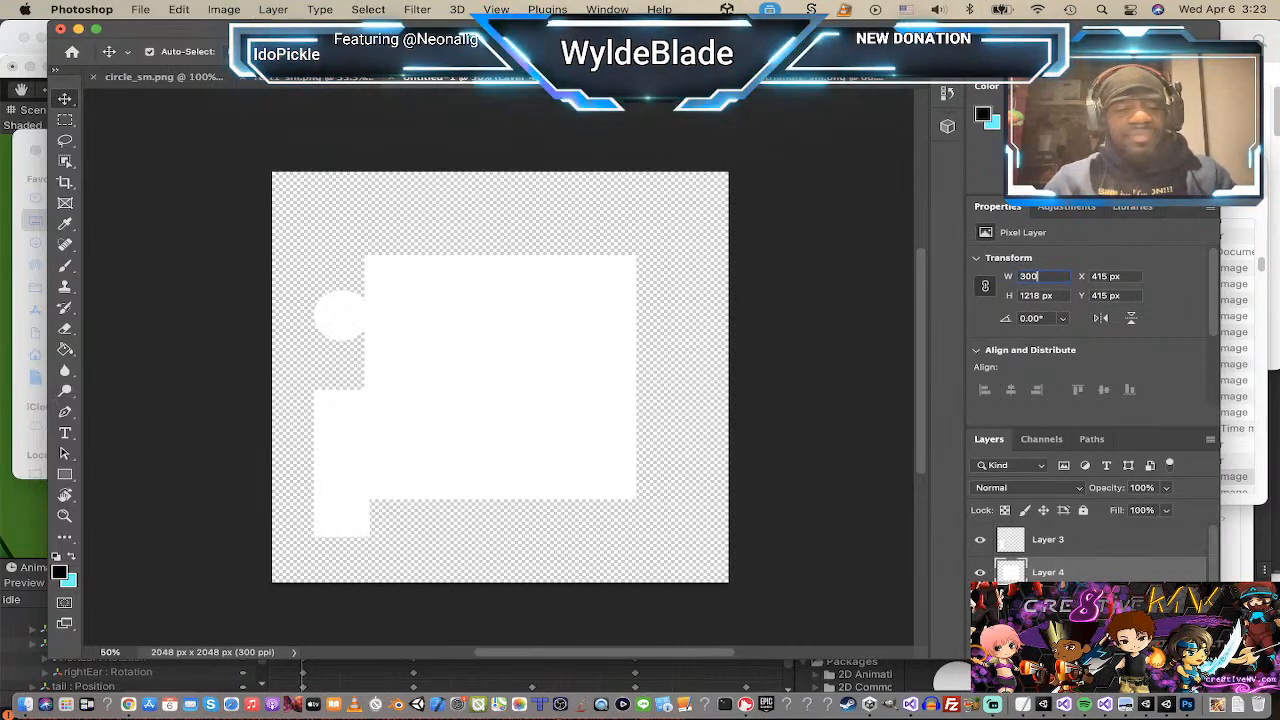
key(Return)
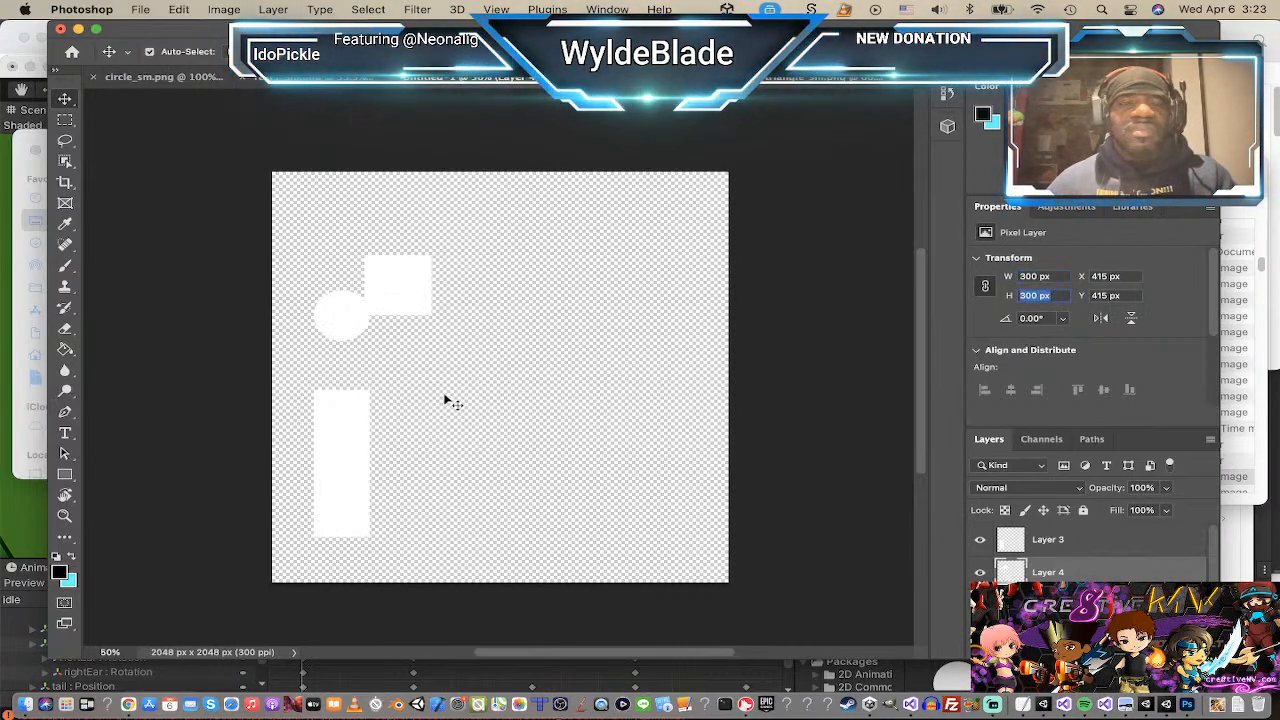
drag(393, 308, 337, 241)
Step: Copy the white triangle from its own document and paste it into the document with the other shapes
click(815, 77)
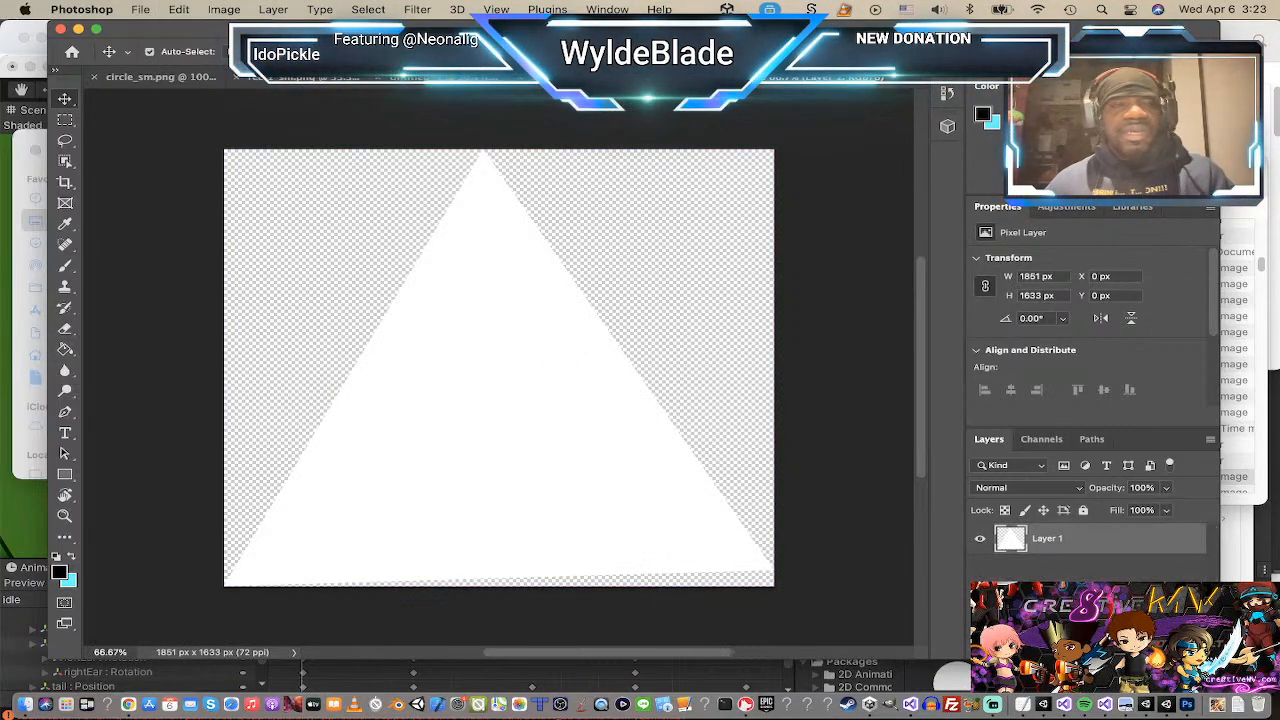
click(440, 77)
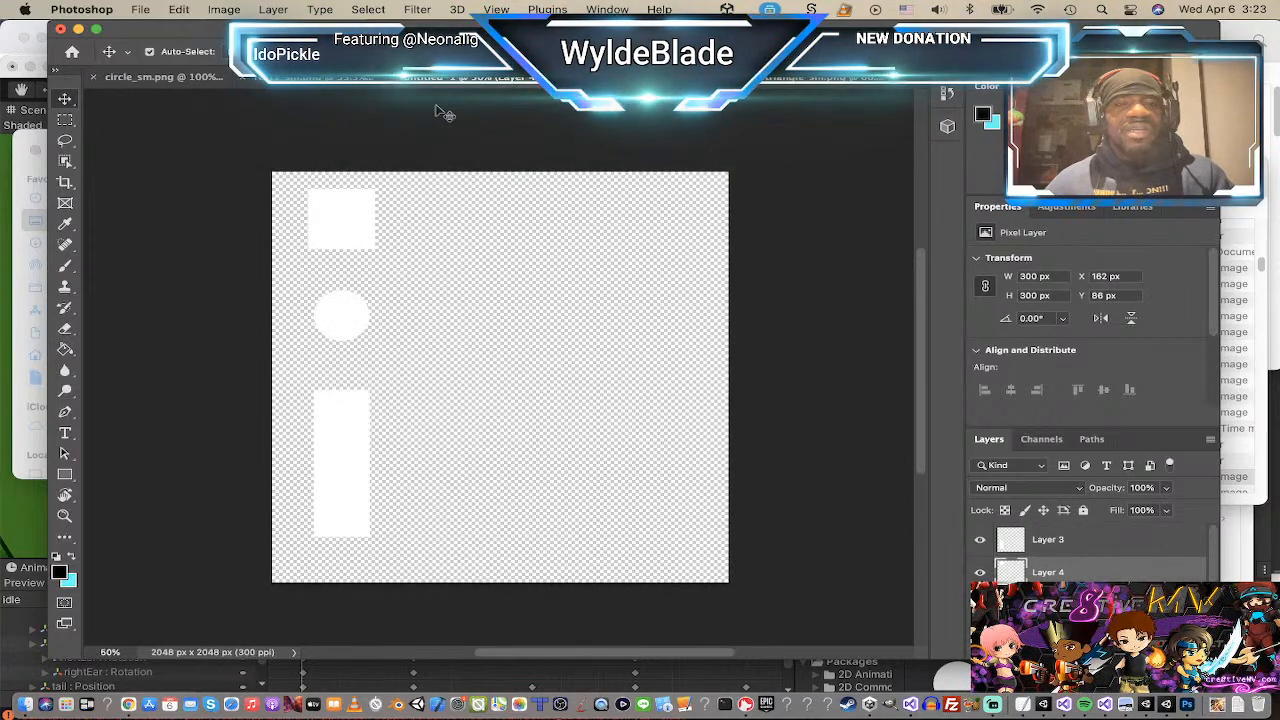
drag(460, 133, 465, 130)
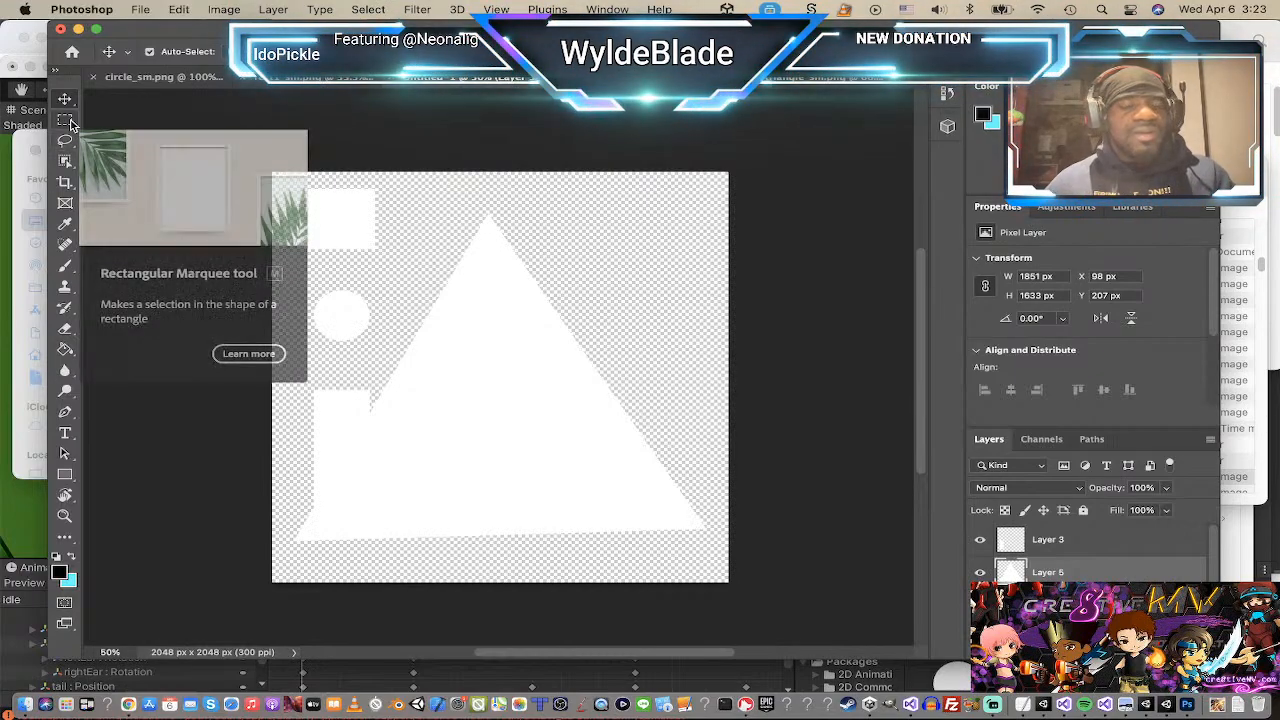
key(q)
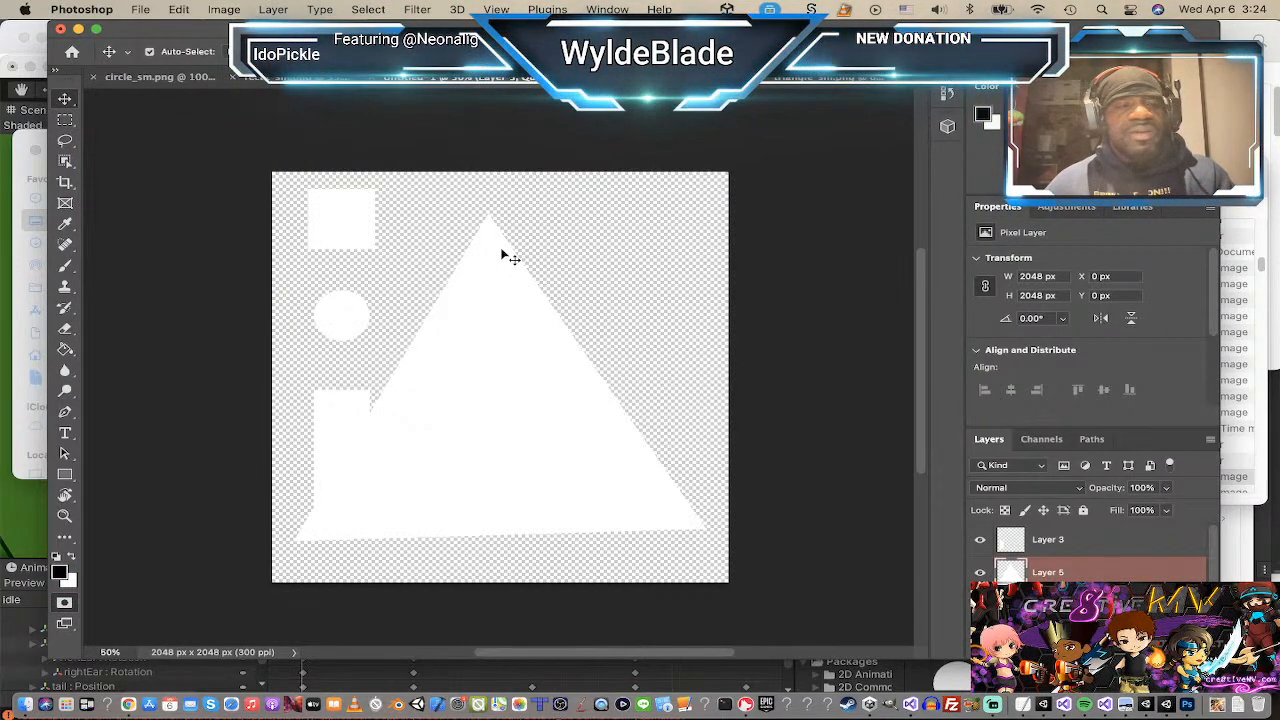
drag(494, 271, 531, 270)
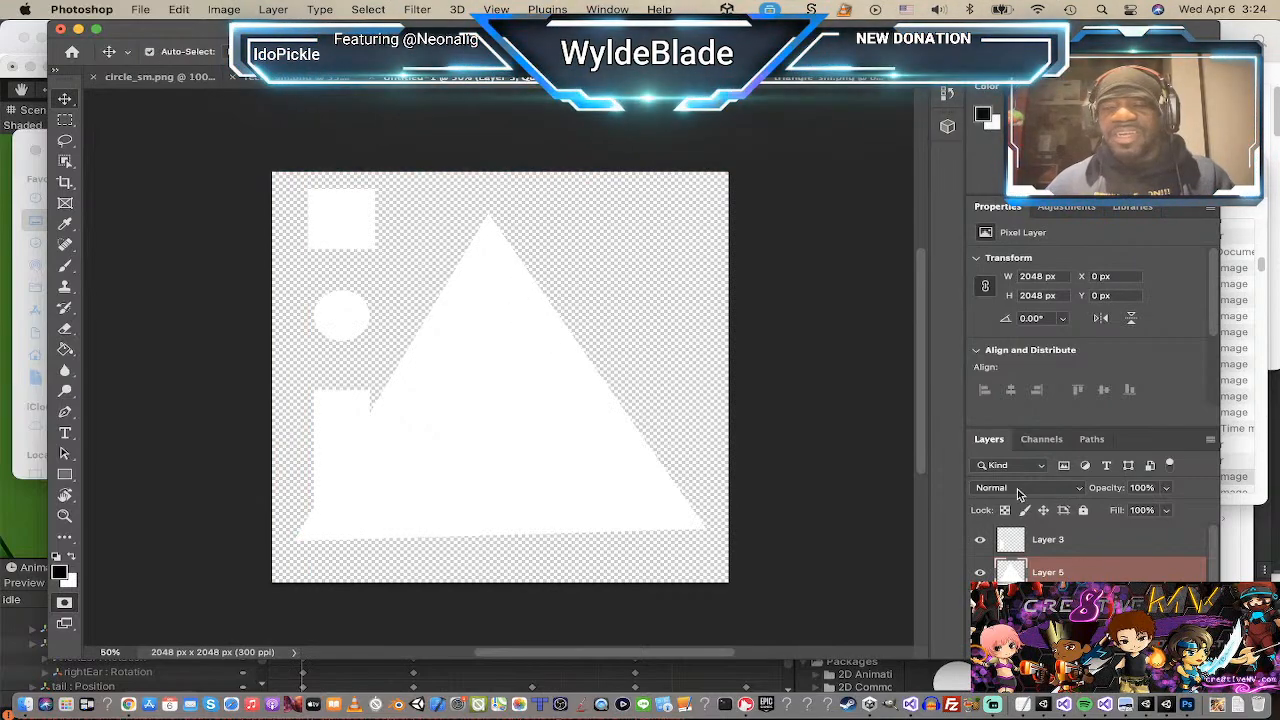
click(1032, 277)
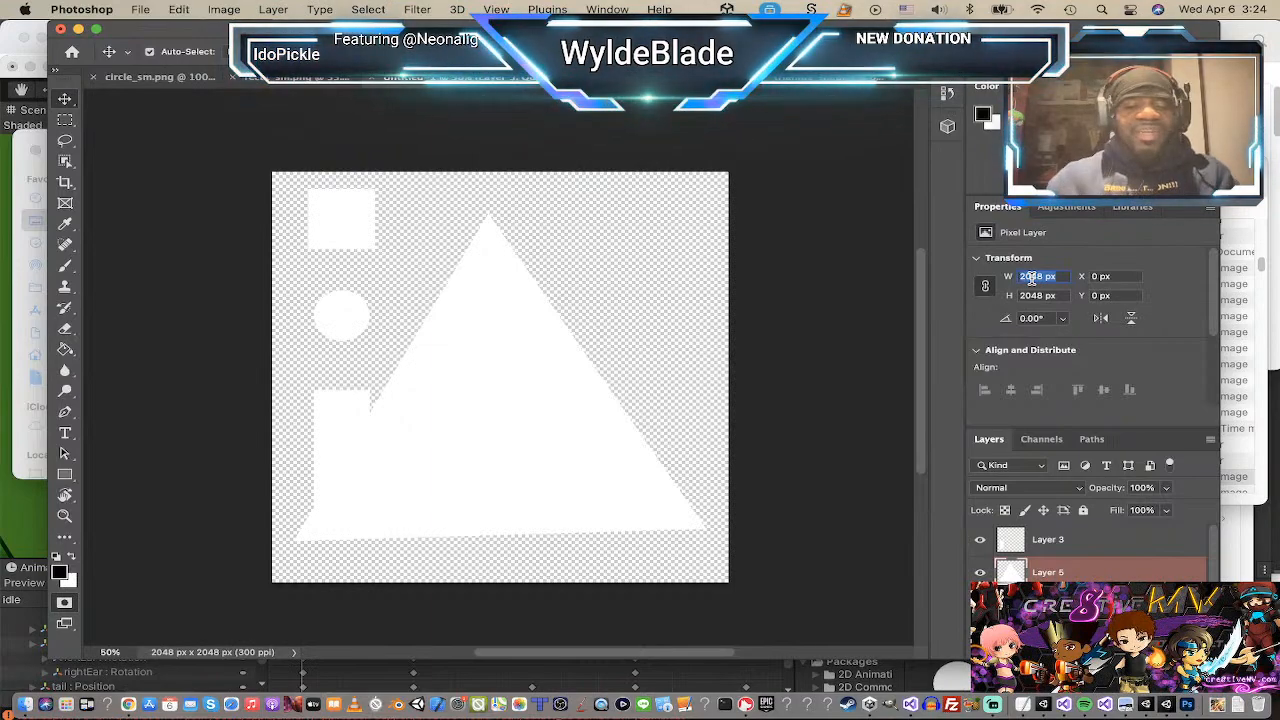
text(250)
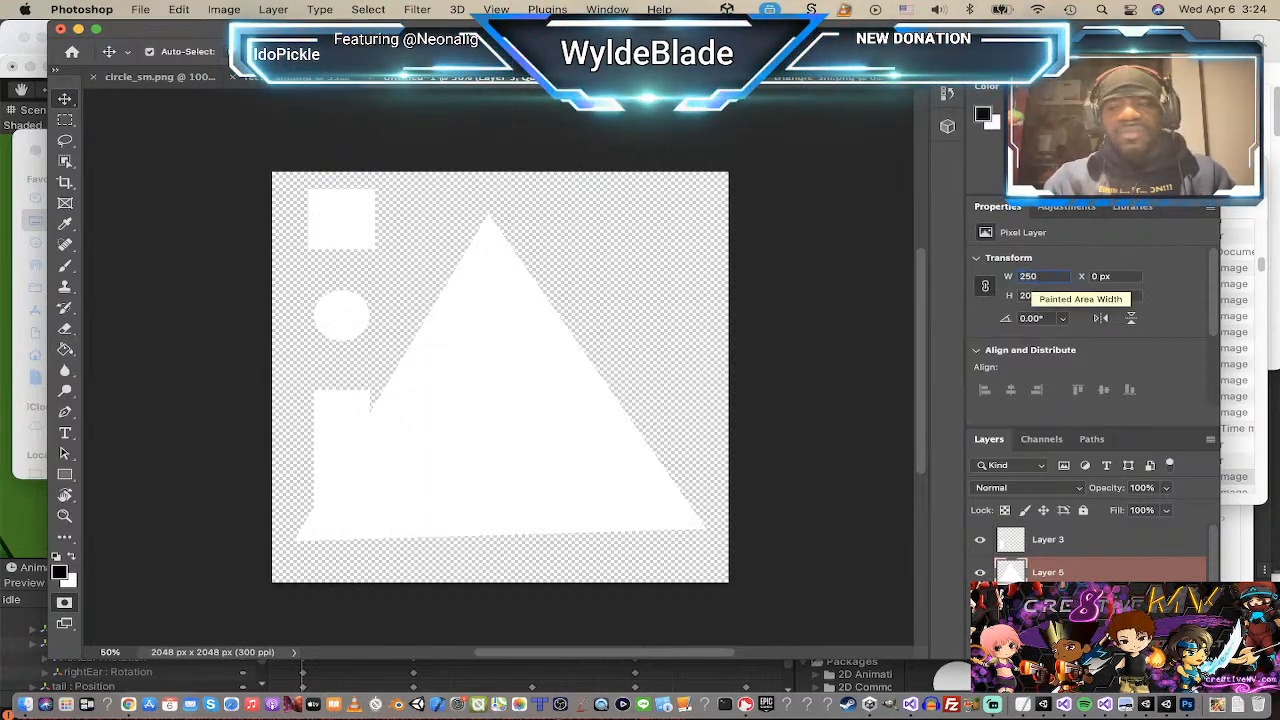
key(Tab)
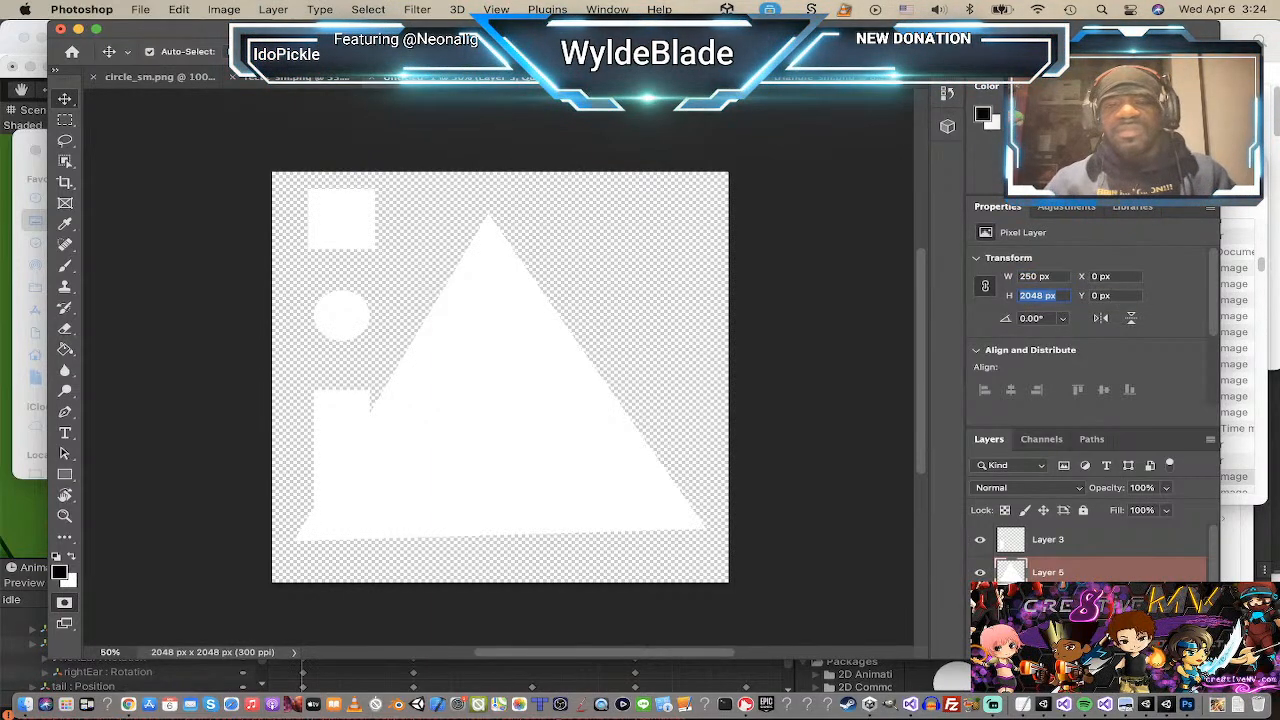
key(super+z)
key(super+z)
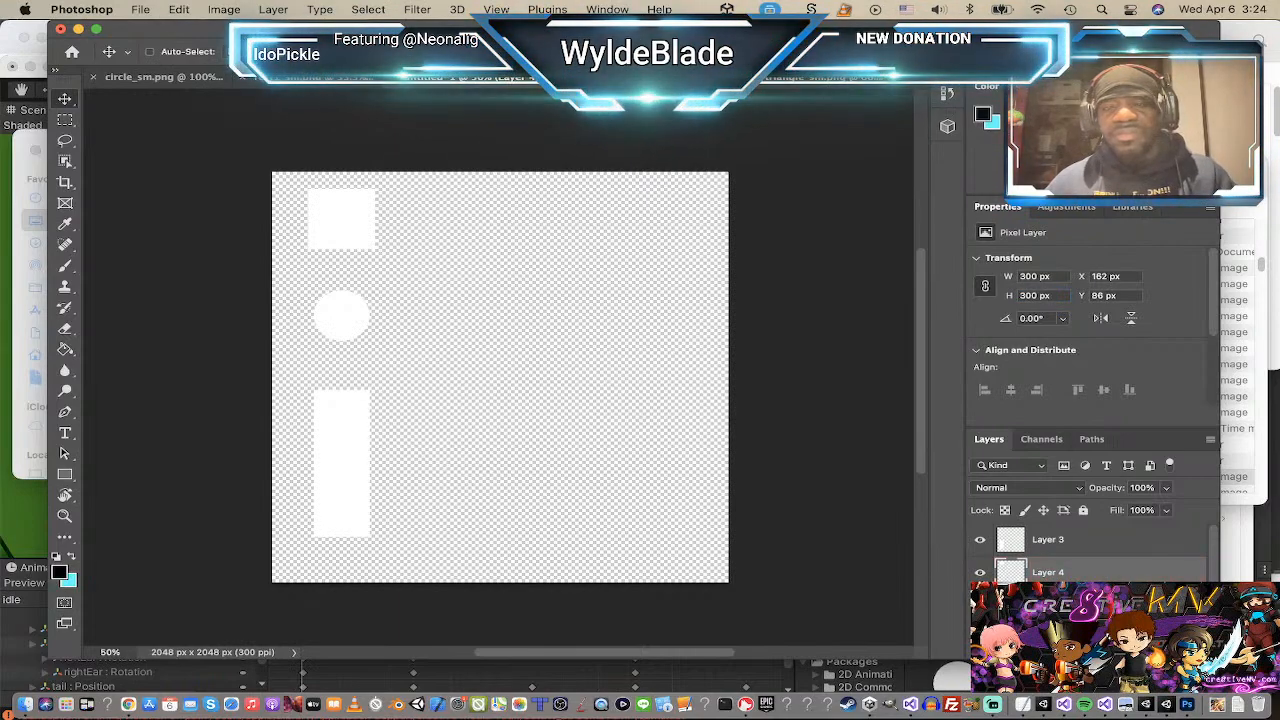
Step: Paste a fresh copy of the white triangle from its own document and resize it to 250 px high with linked proportions
click(595, 328)
click(835, 82)
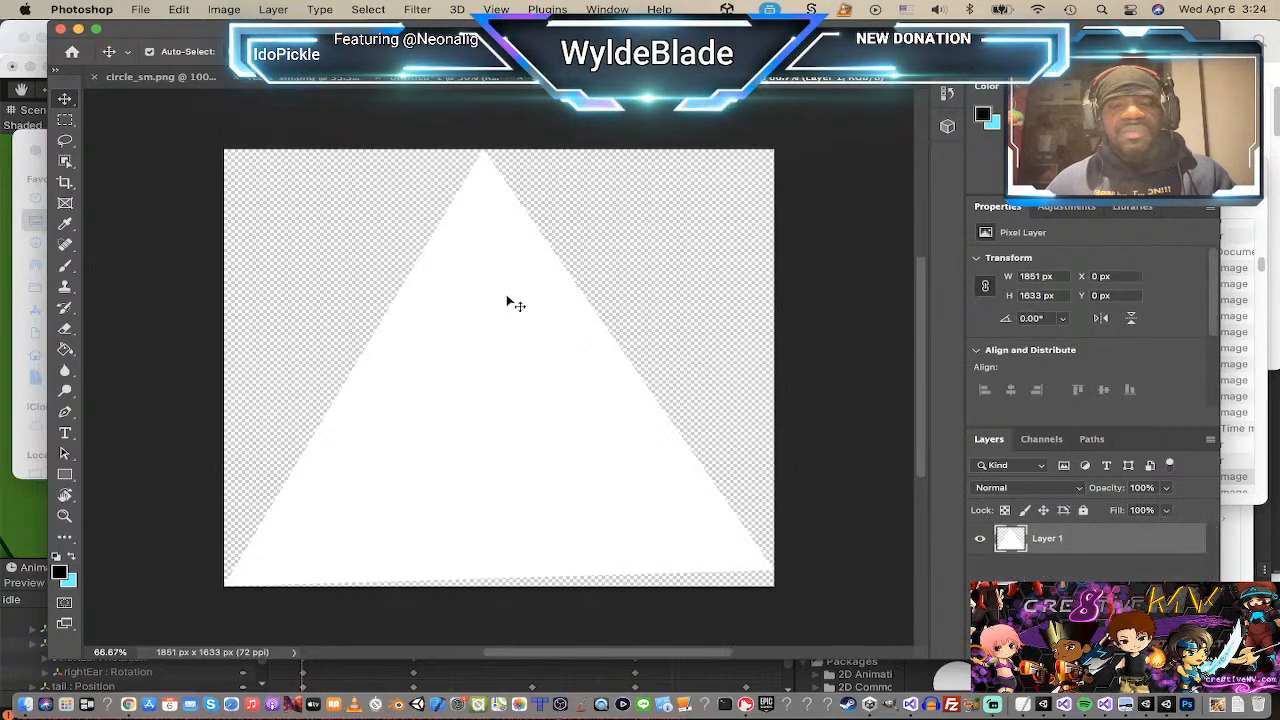
key(super+c)
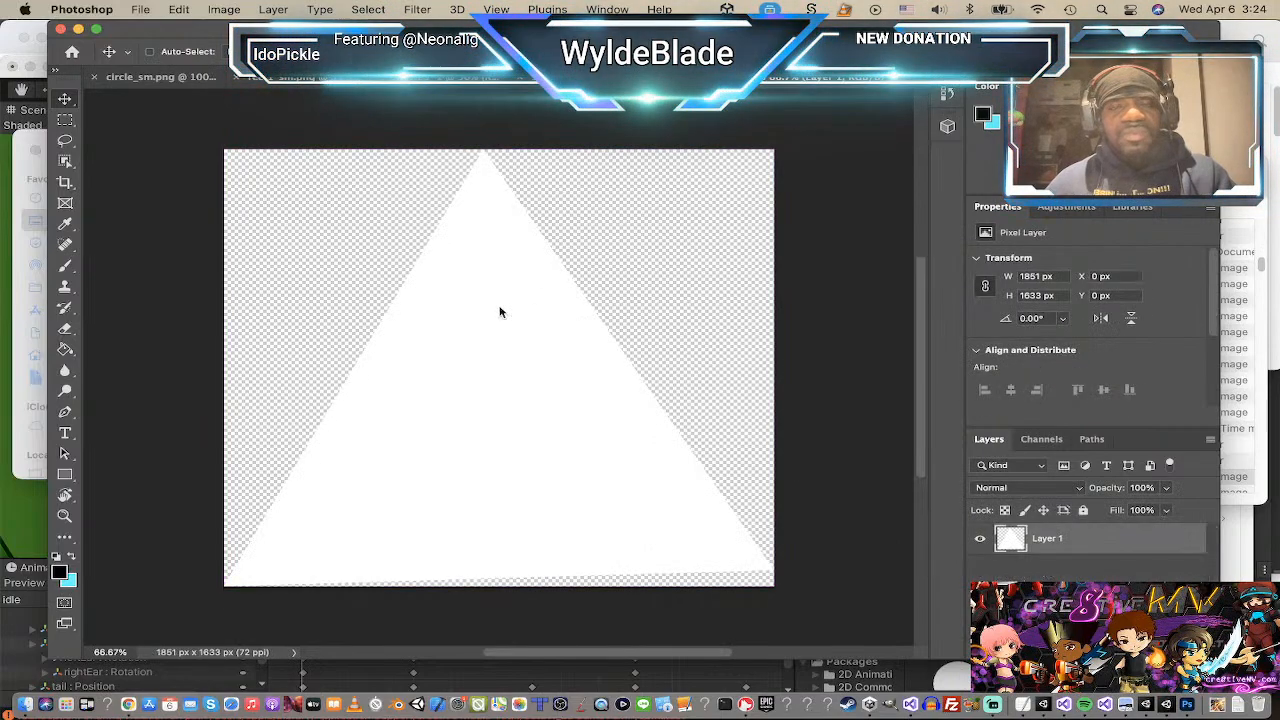
click(446, 86)
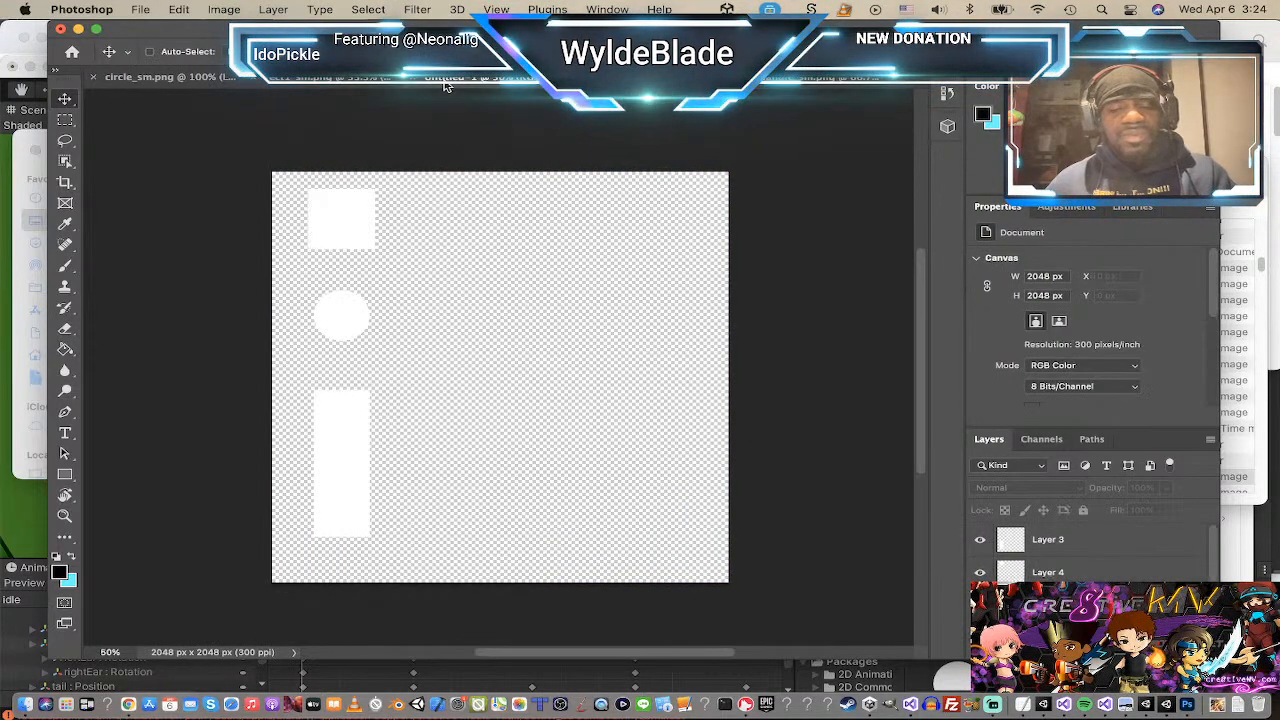
key(super+v)
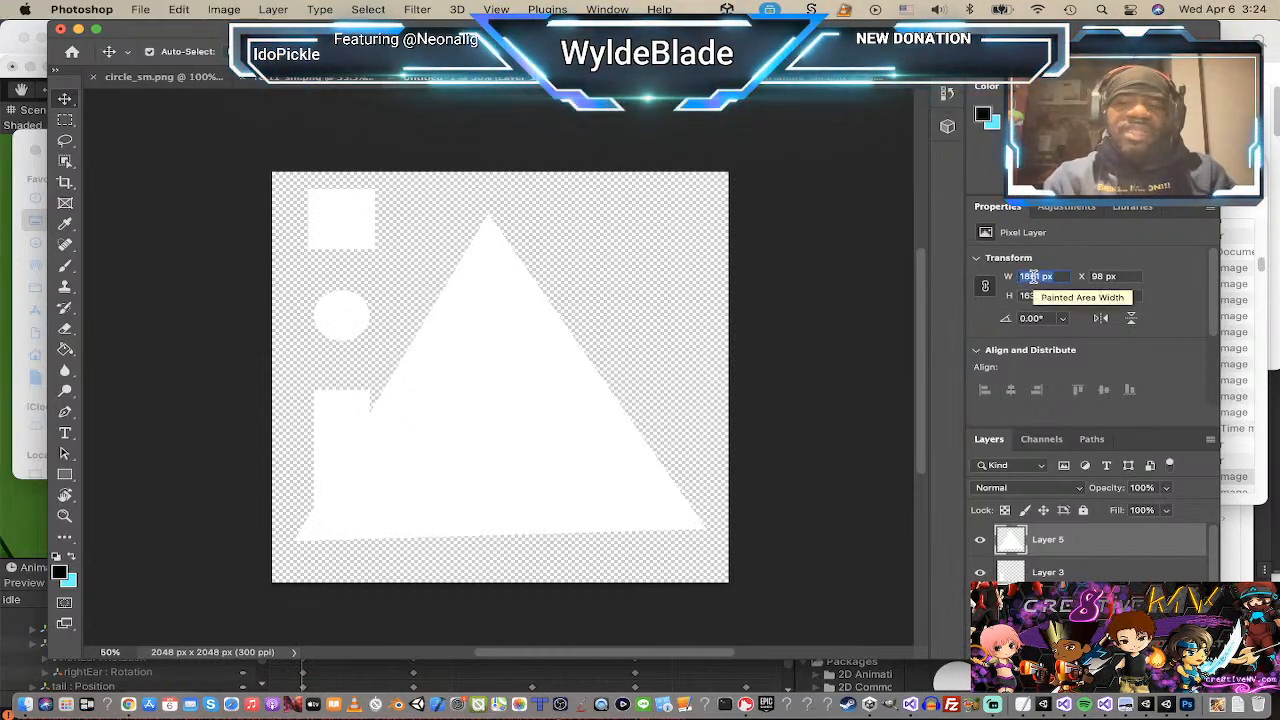
key(Tab)
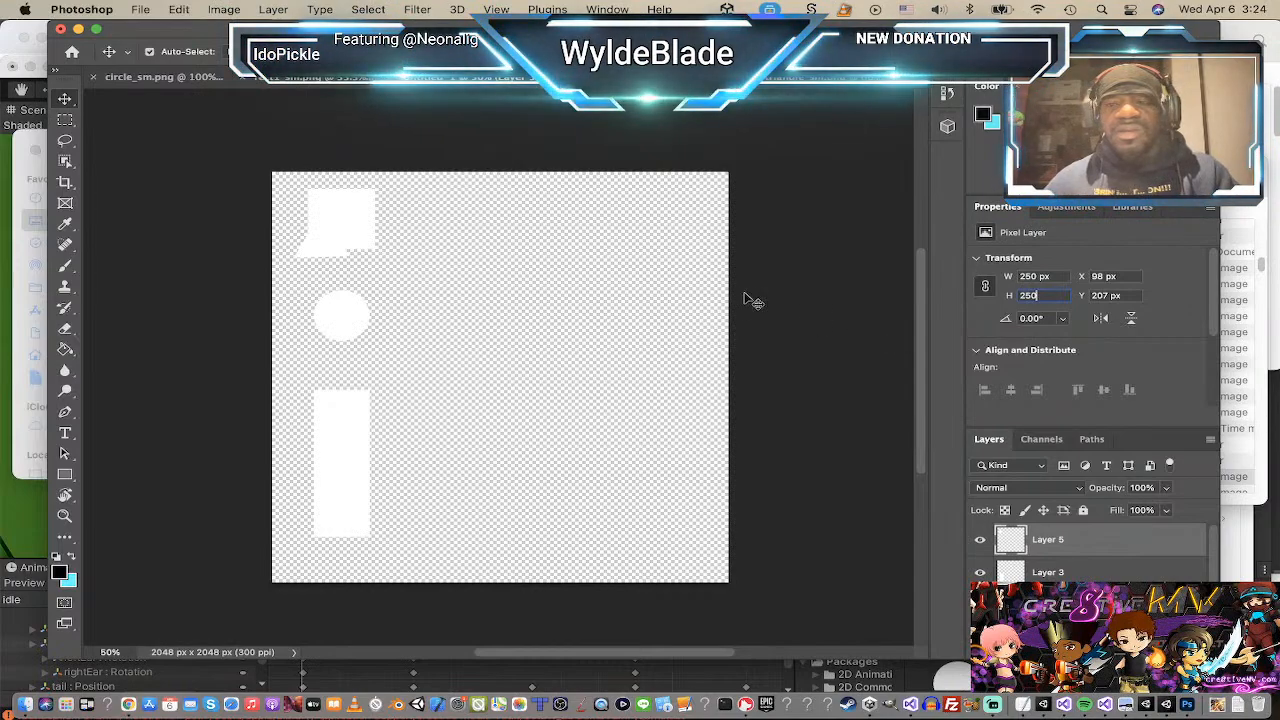
Step: Rotate the triangle by about 0.52° and move it to the right of the square, at about X 552 px, Y 112 px
click(1015, 320)
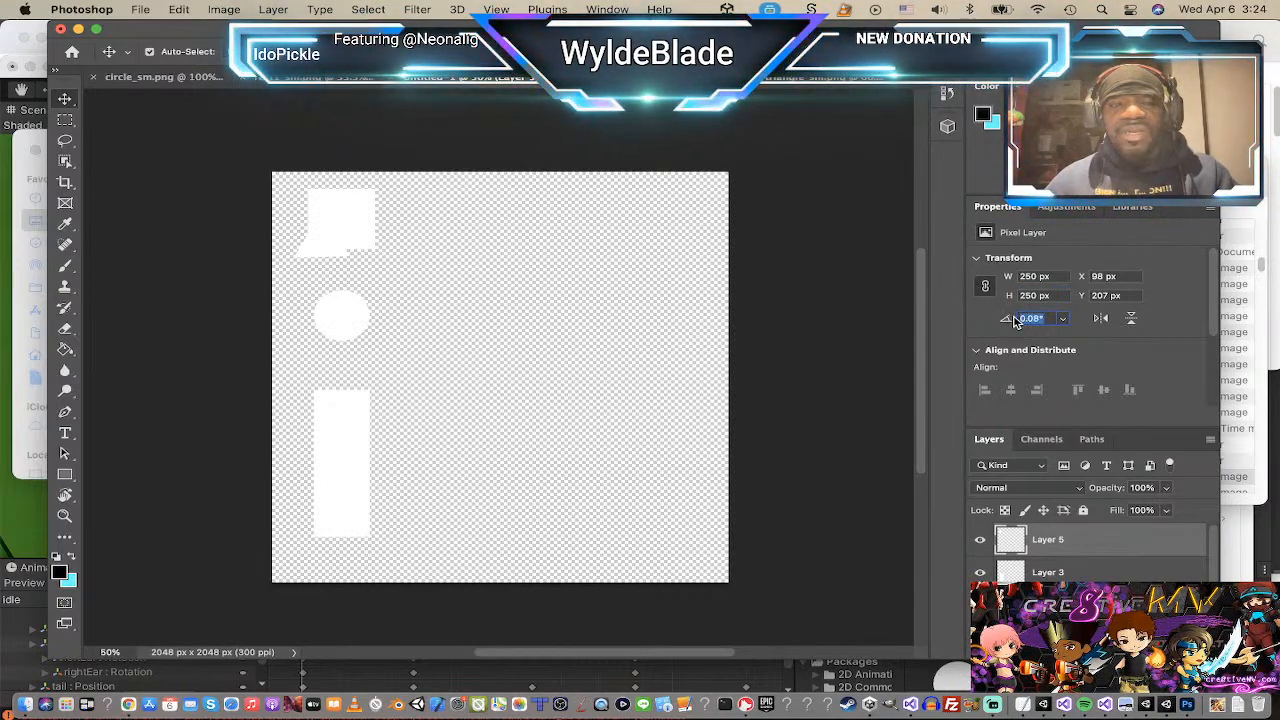
drag(1023, 320, 1028, 321)
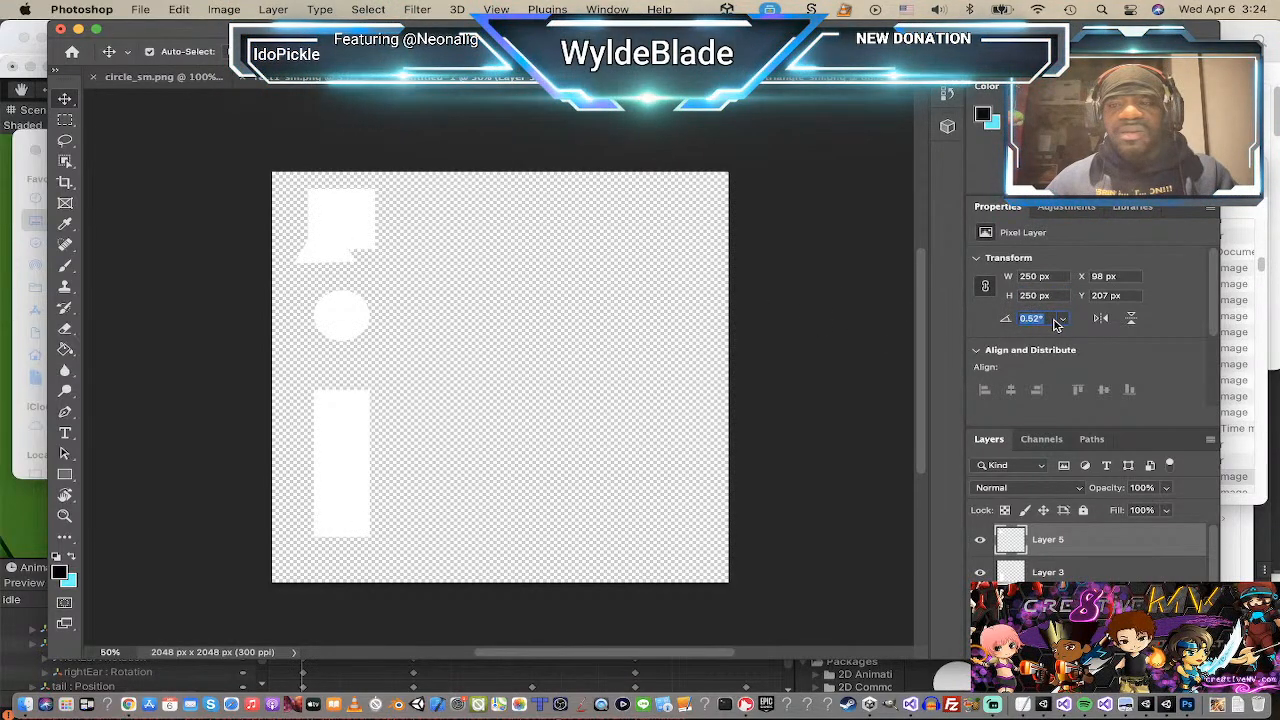
drag(1113, 320, 1113, 320)
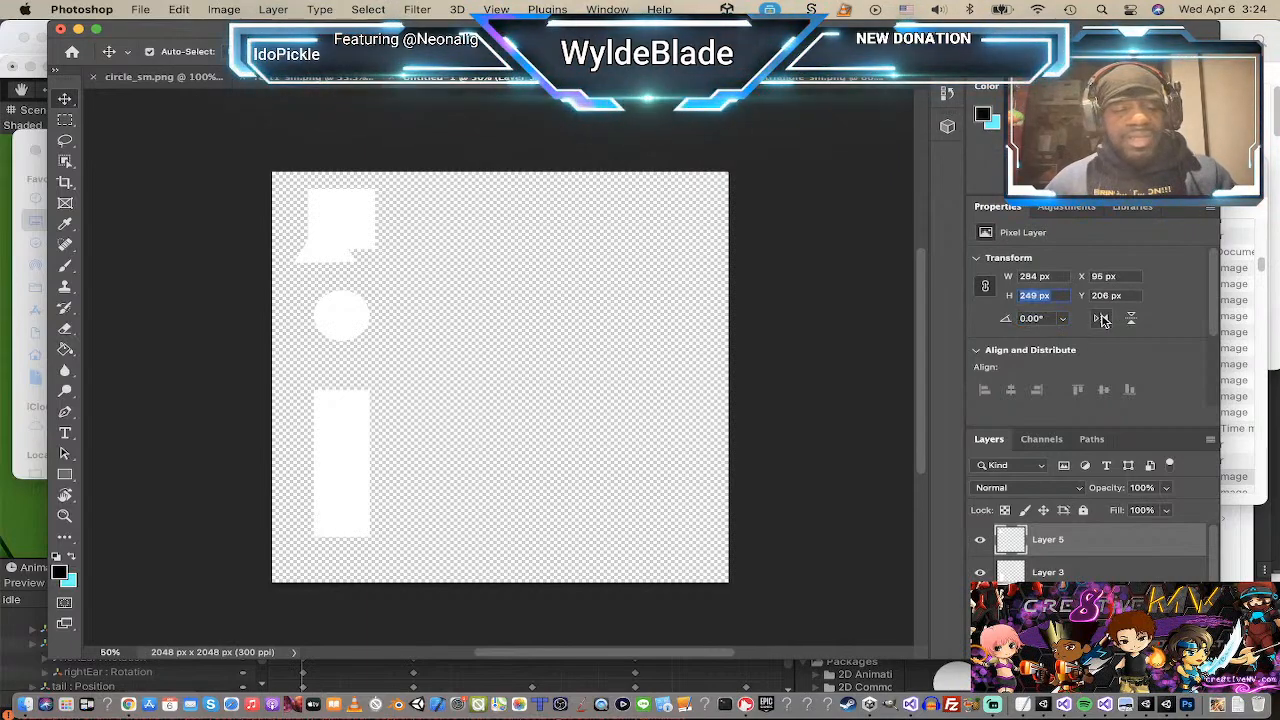
drag(337, 262, 436, 241)
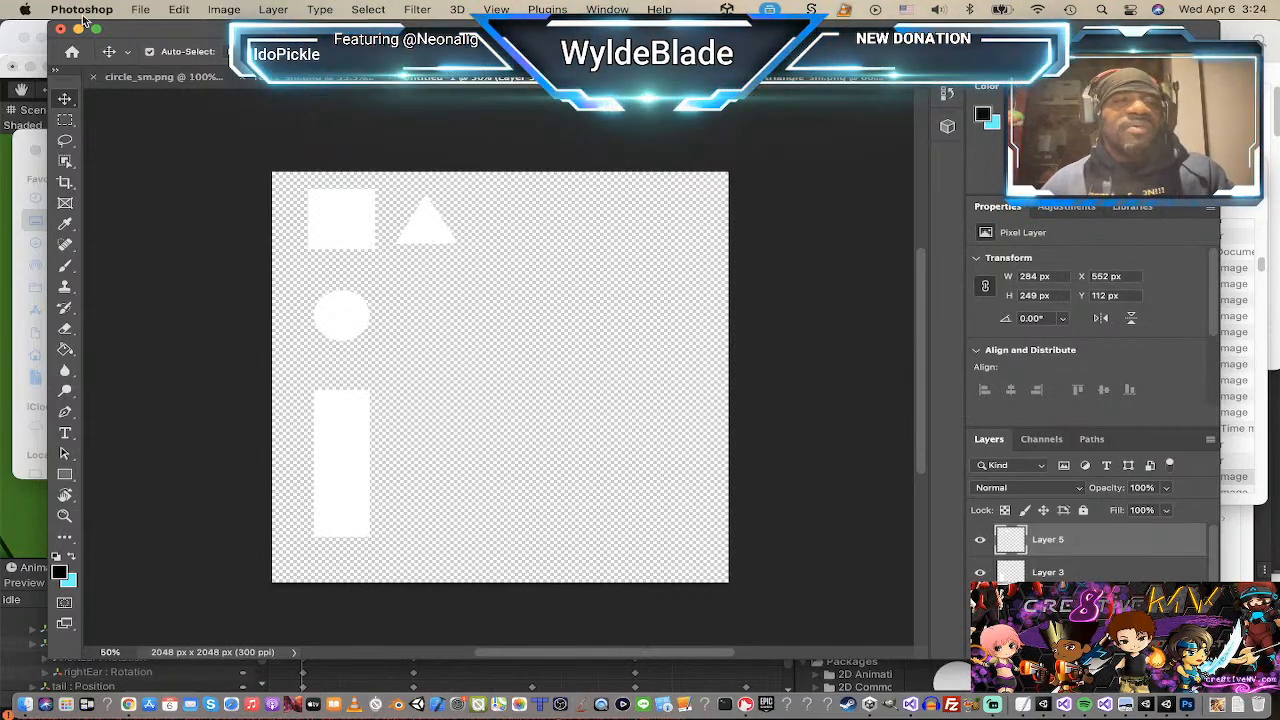
Step: Quick-export the shapes document as a PNG to the Desktop, checking the existing files in SpiritsOfTheLostWinds_GFX's TempGFX folder
click(141, 11)
mouse_move(197, 224)
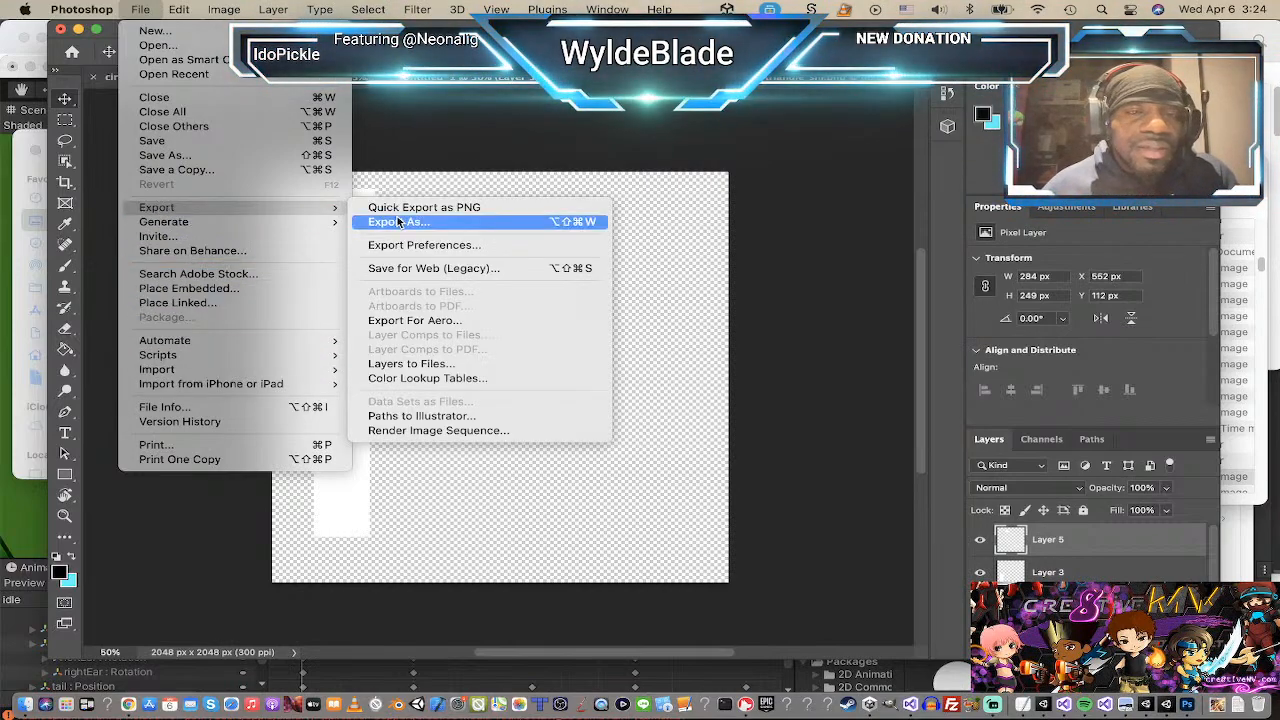
click(463, 207)
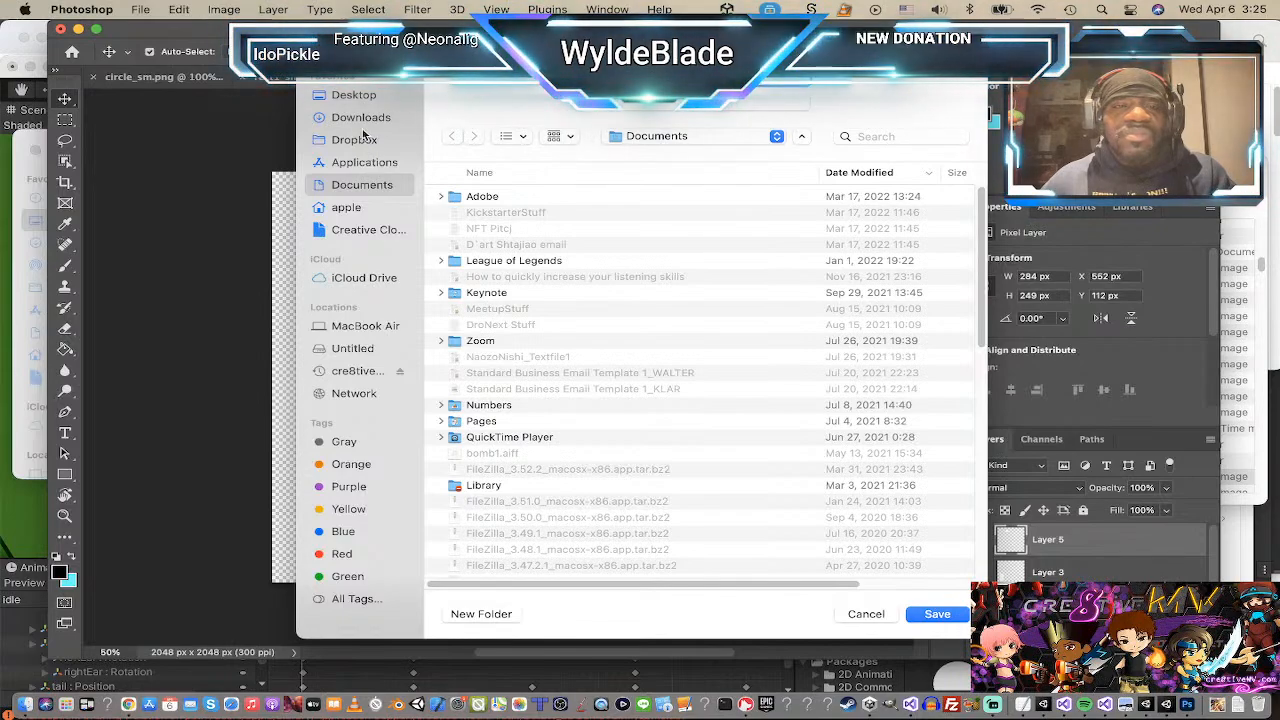
click(359, 96)
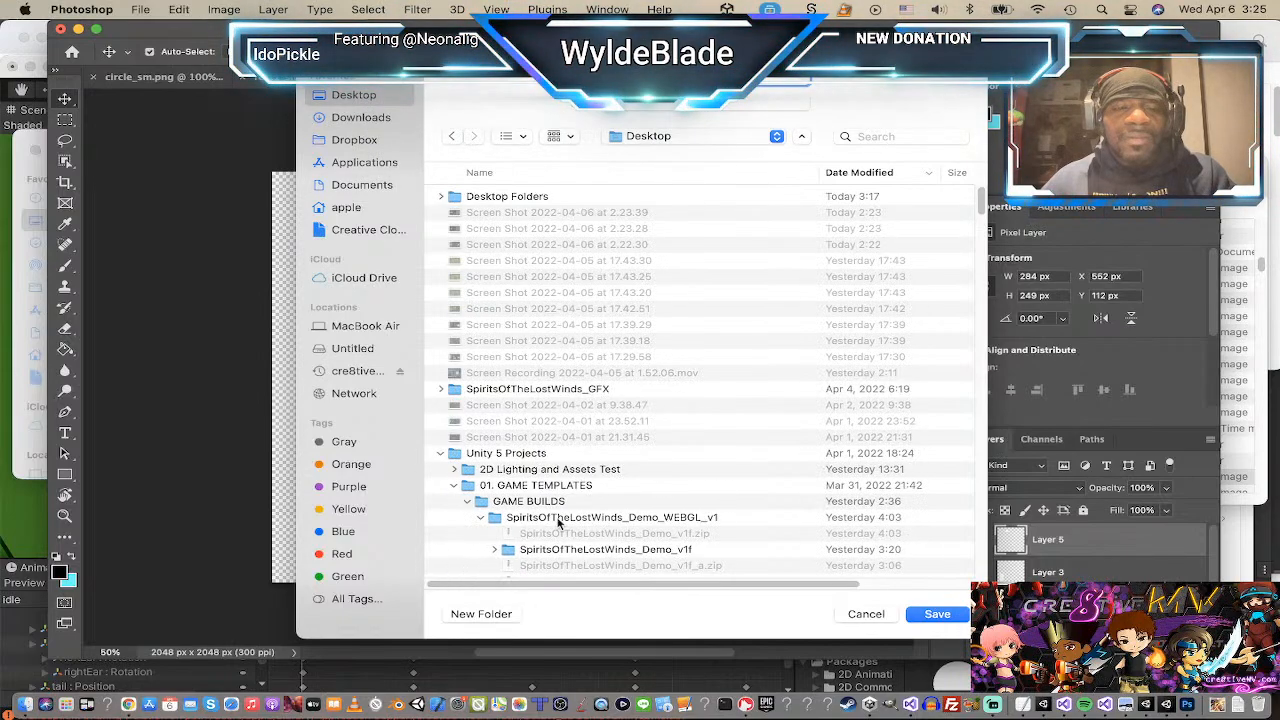
scroll(494, 297, down, 3)
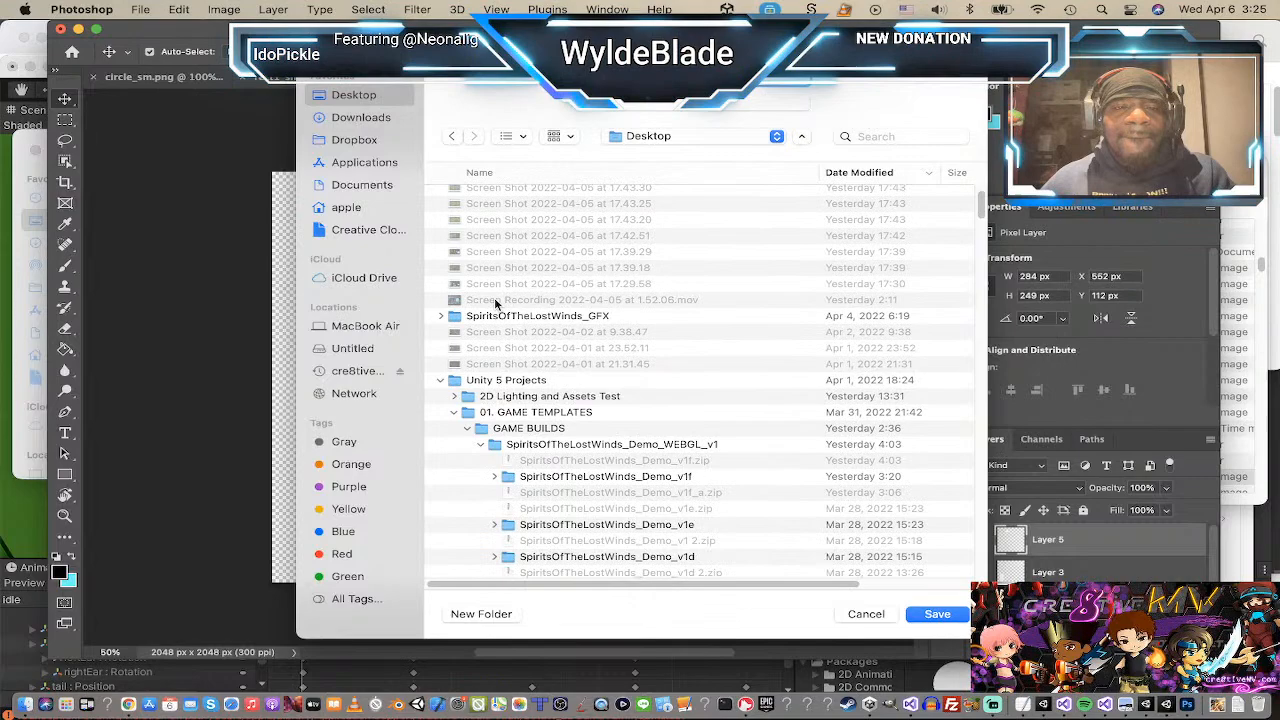
click(441, 316)
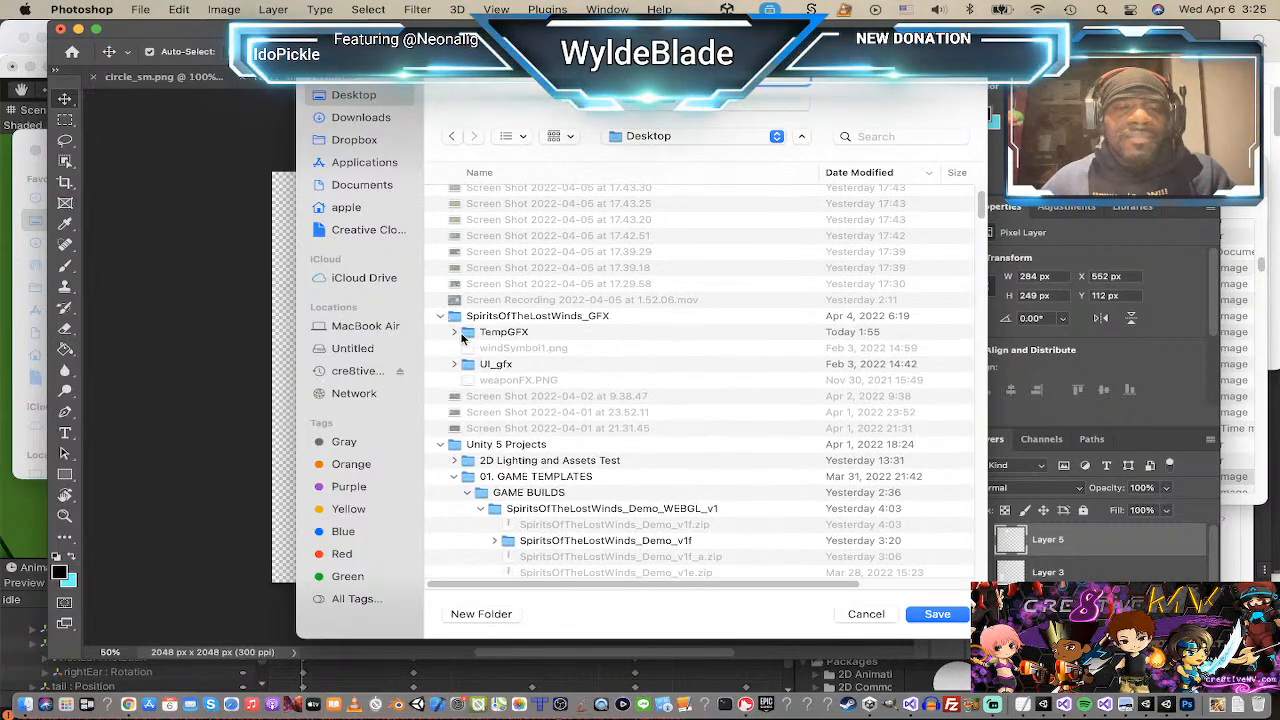
click(456, 333)
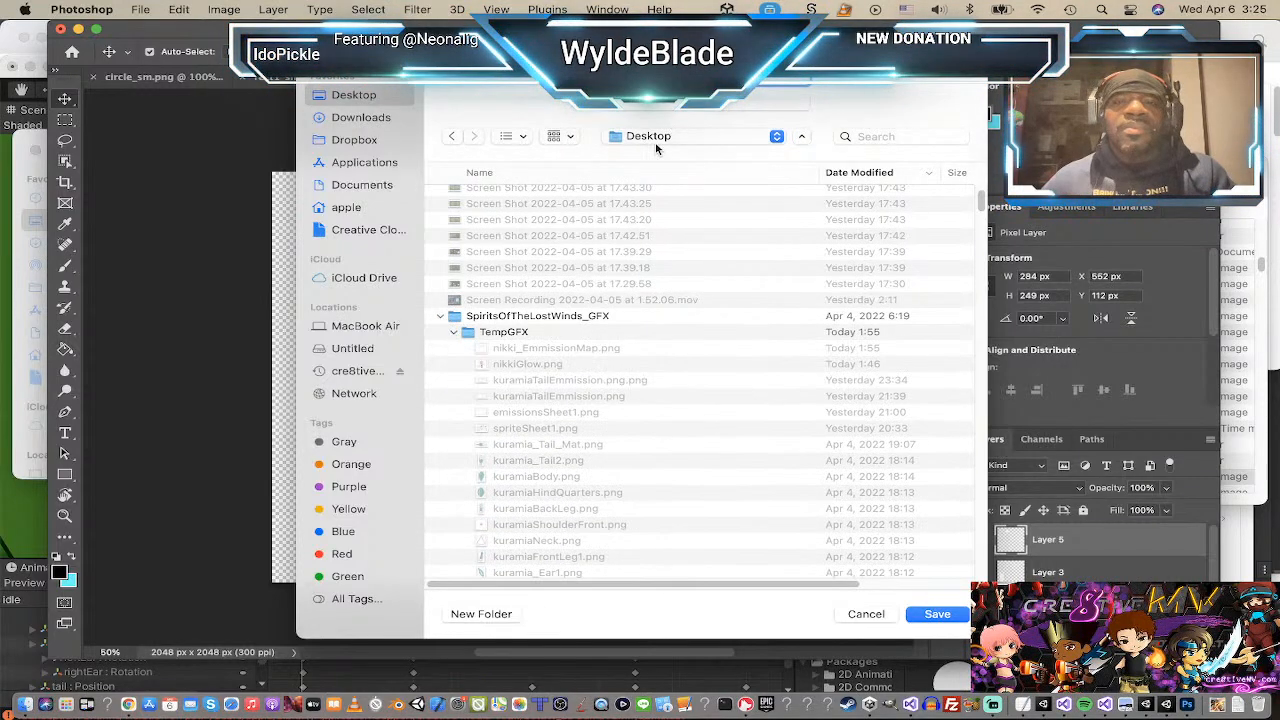
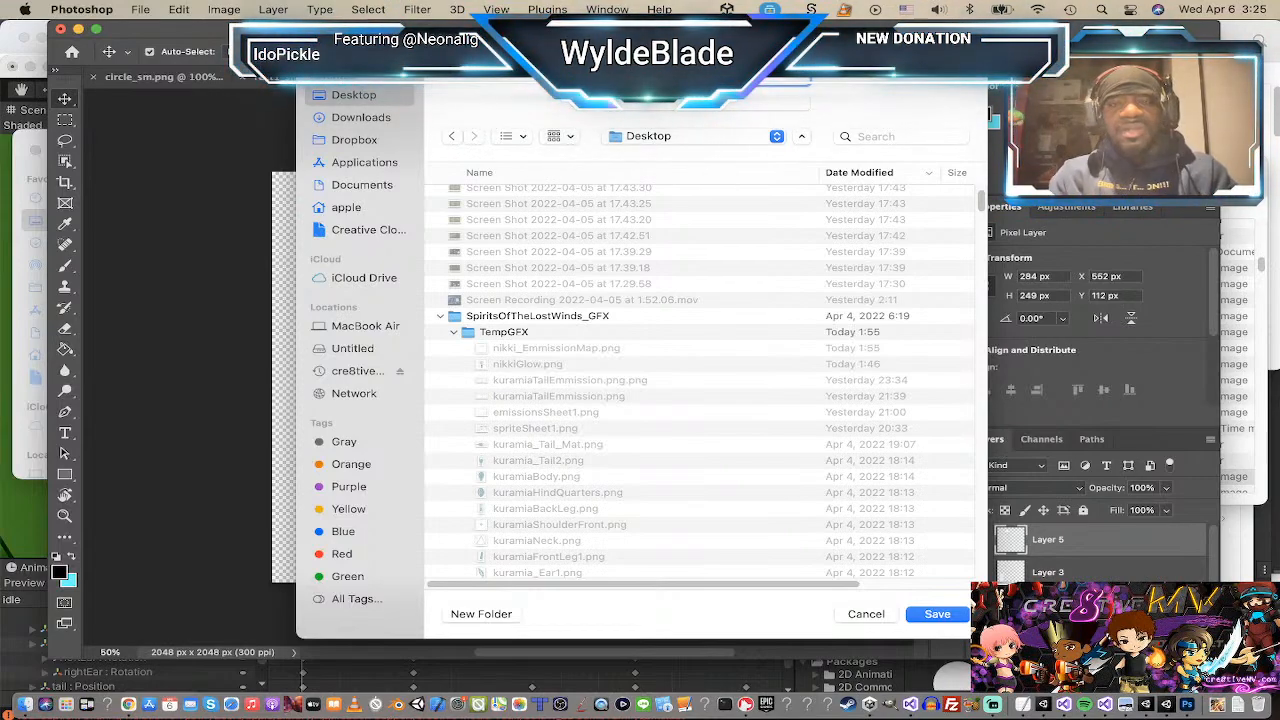
key(Return)
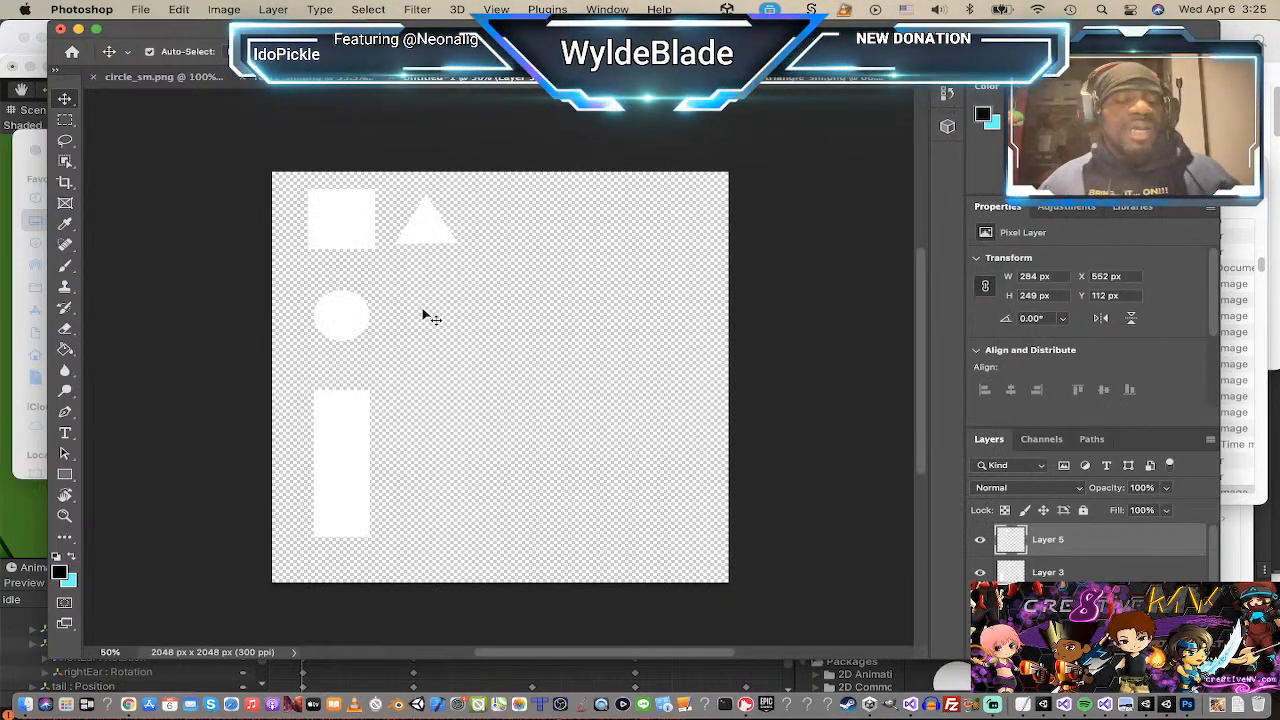
Step: Switch to the Unity project and search its assets for "candy"
key(super+Tab)
key(super+shift+Tab)
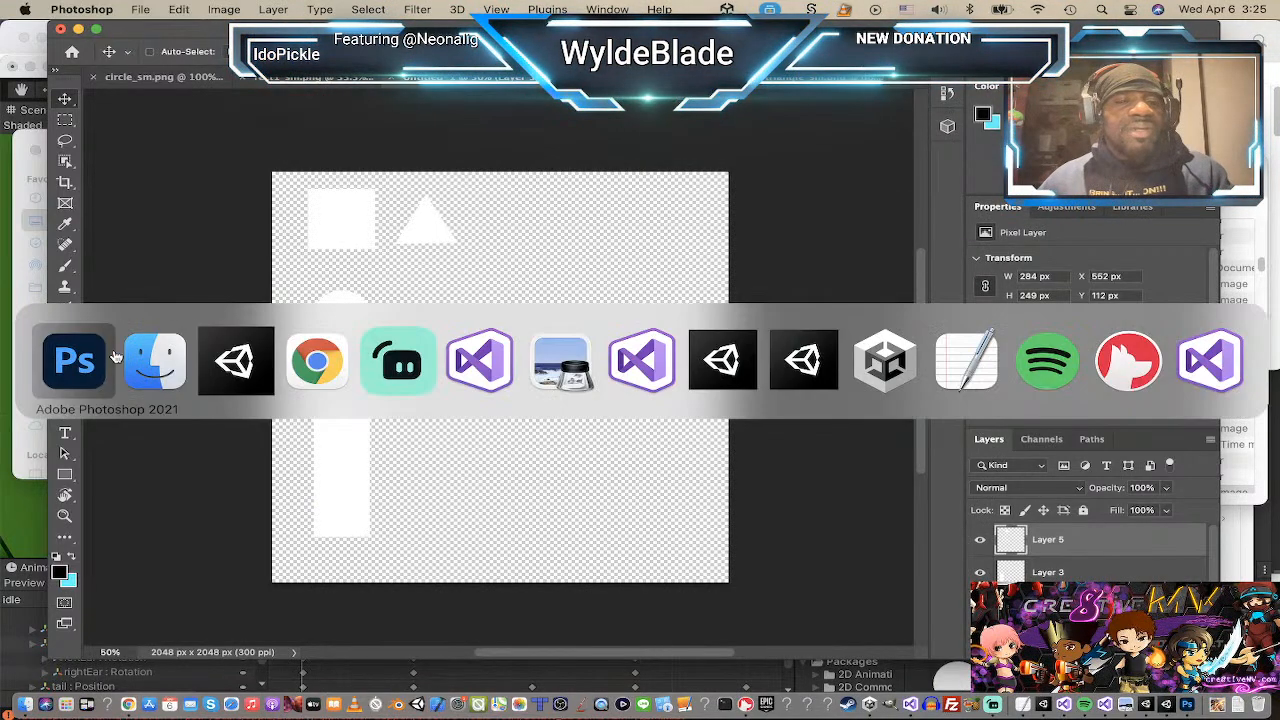
key(super+Tab)
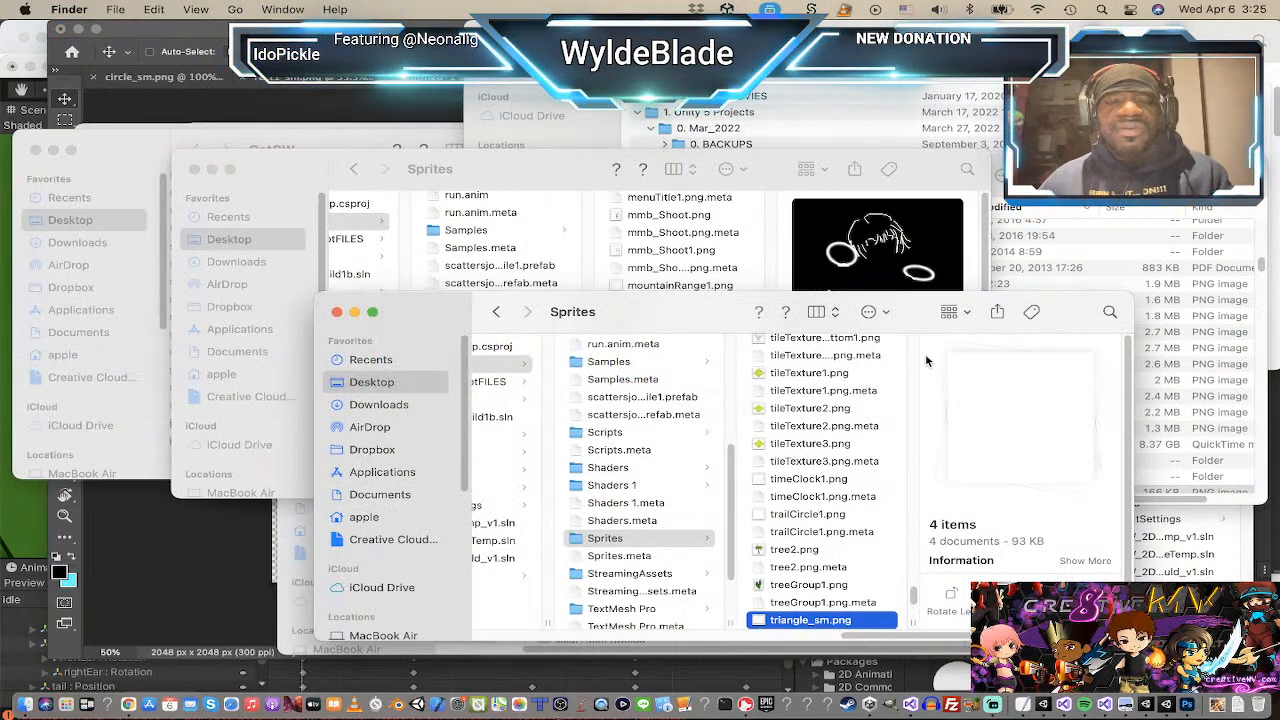
key(super+Tab)
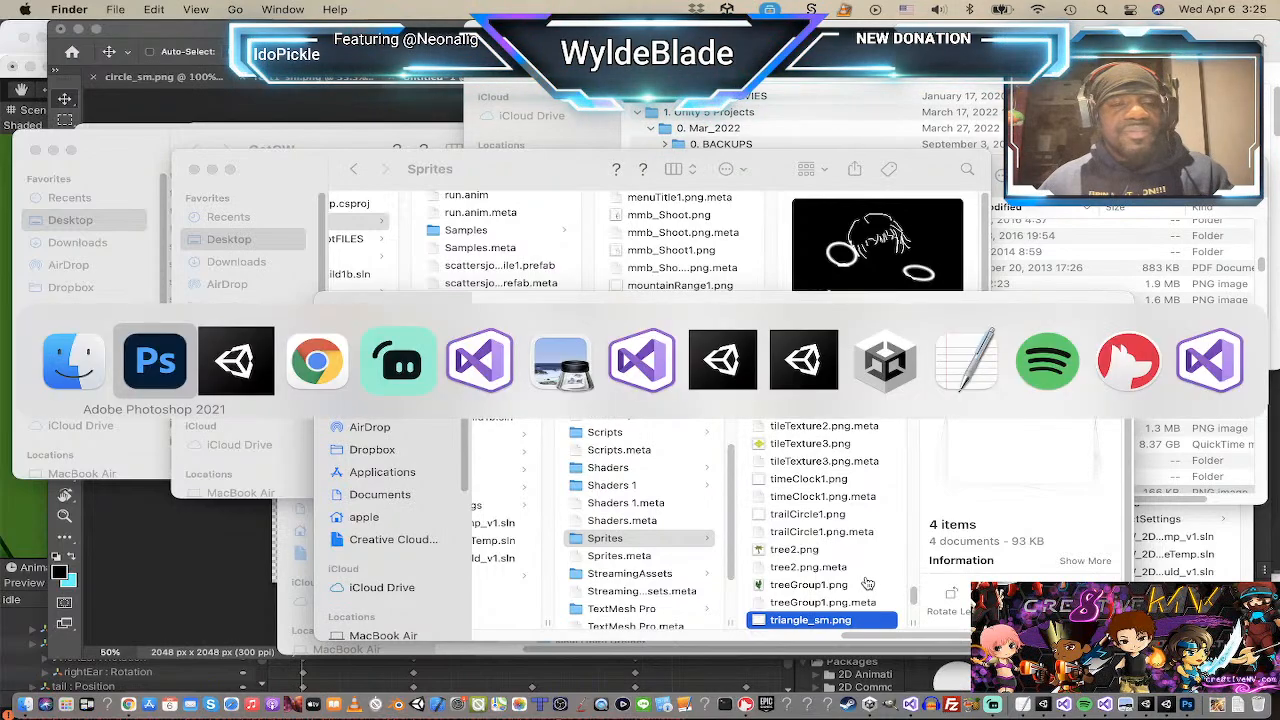
click(734, 361)
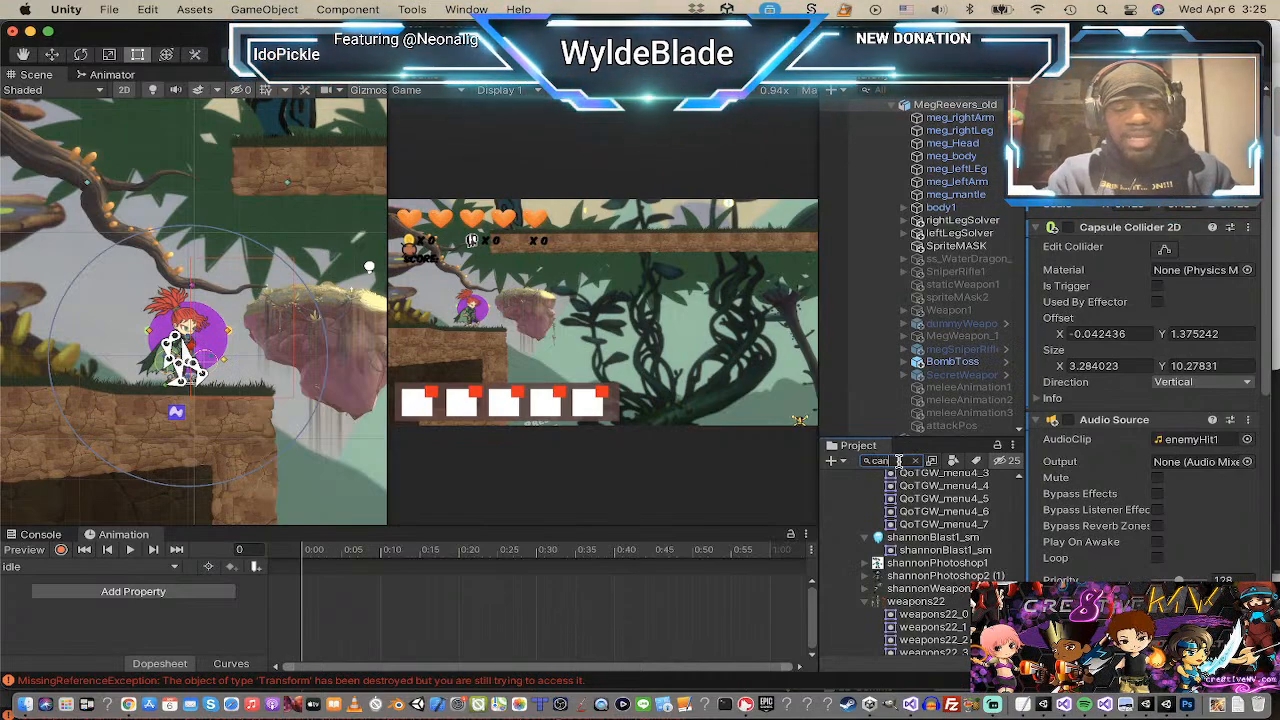
text(dy)
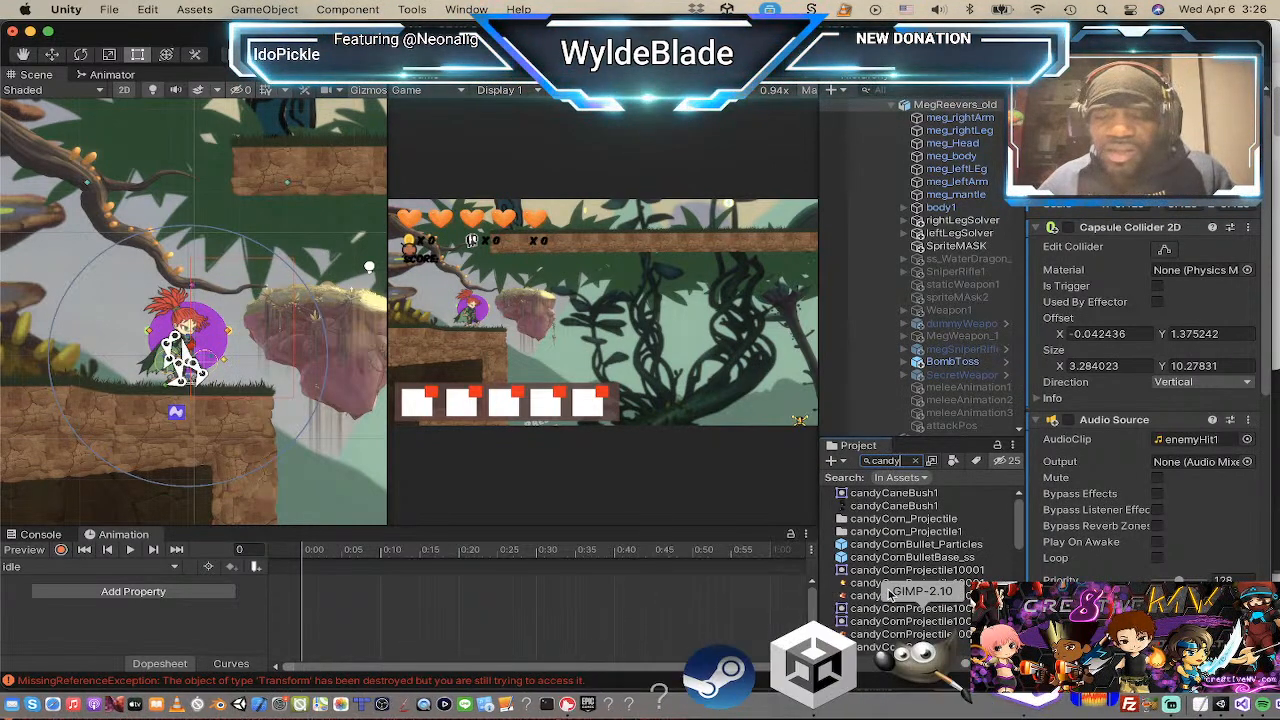
Step: Look through the candy corn projectile assets in the search results and select the candyCornProjectile10001 texture
click(908, 520)
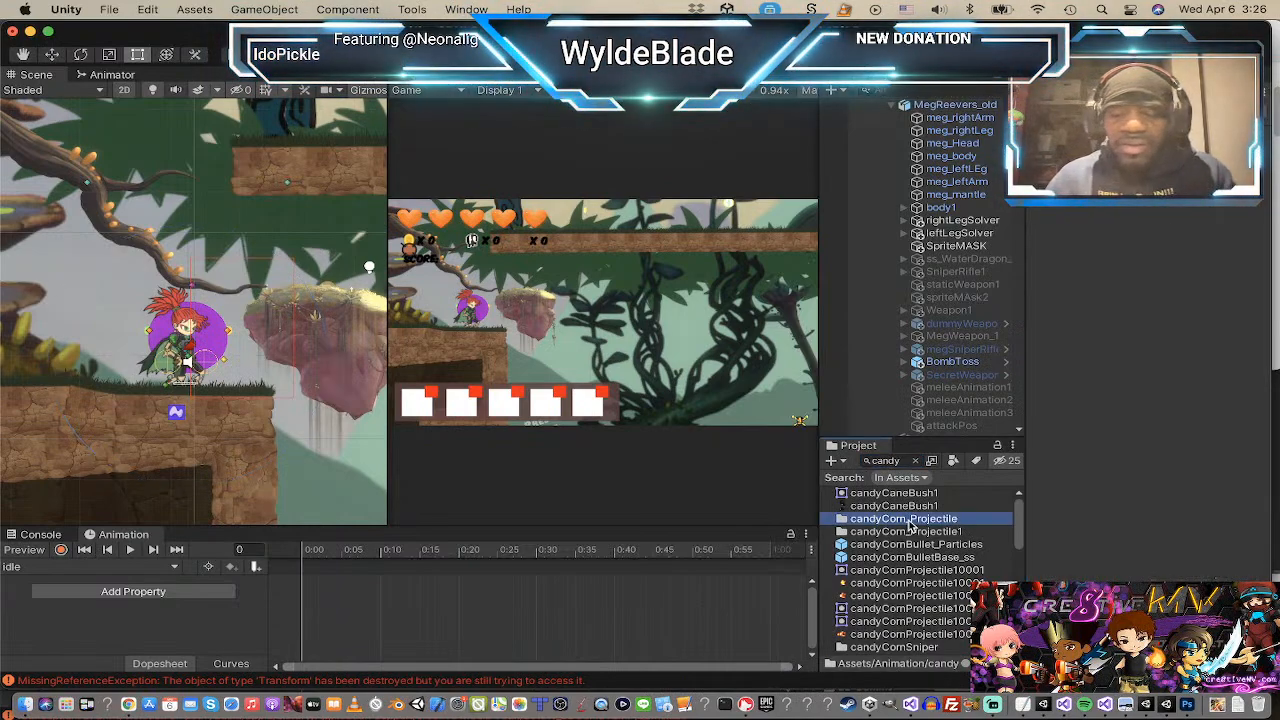
key(Down)
key(Down)
key(Down)
key(Down)
key(Down)
key(Down)
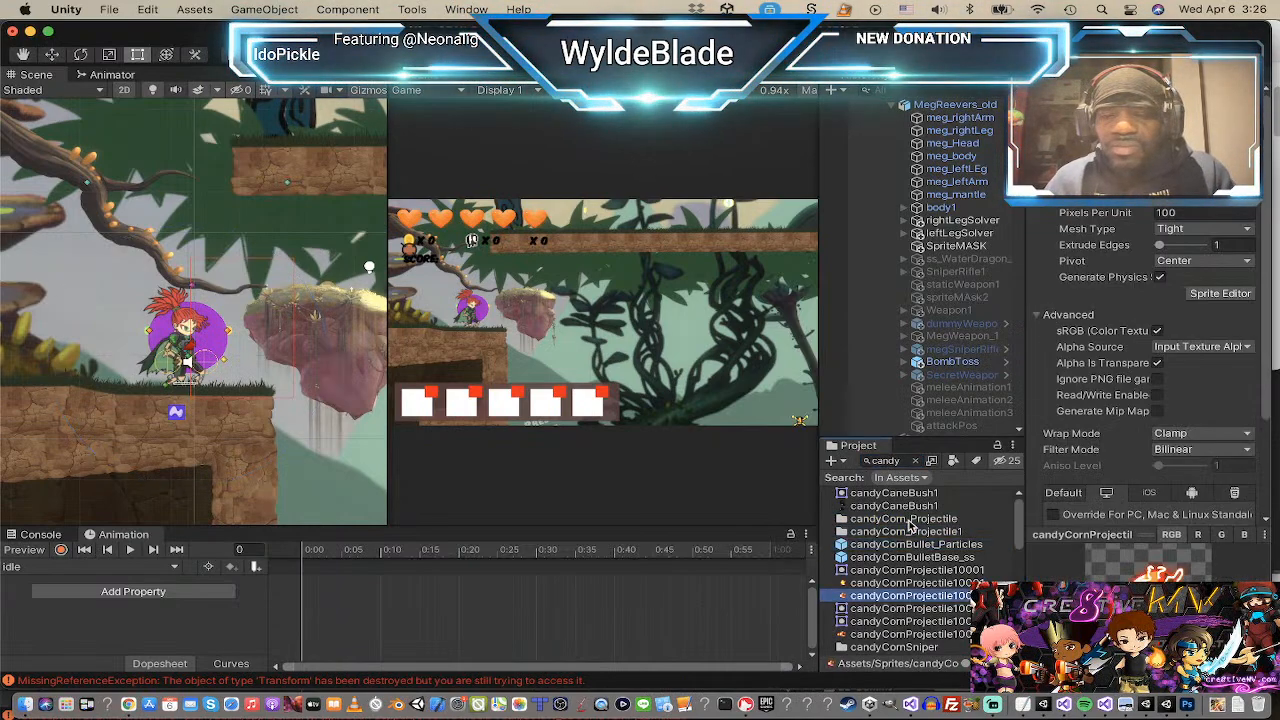
key(Down)
key(Down)
key(Down)
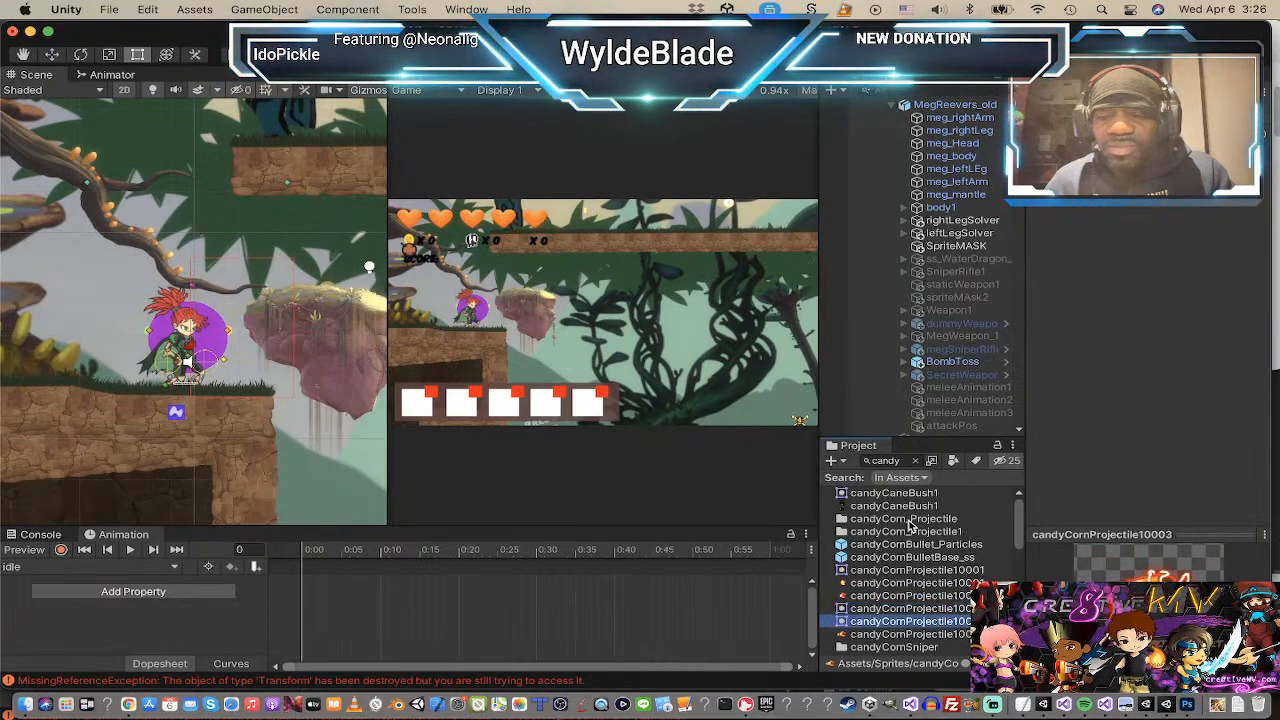
key(Up)
key(Up)
key(Up)
key(Up)
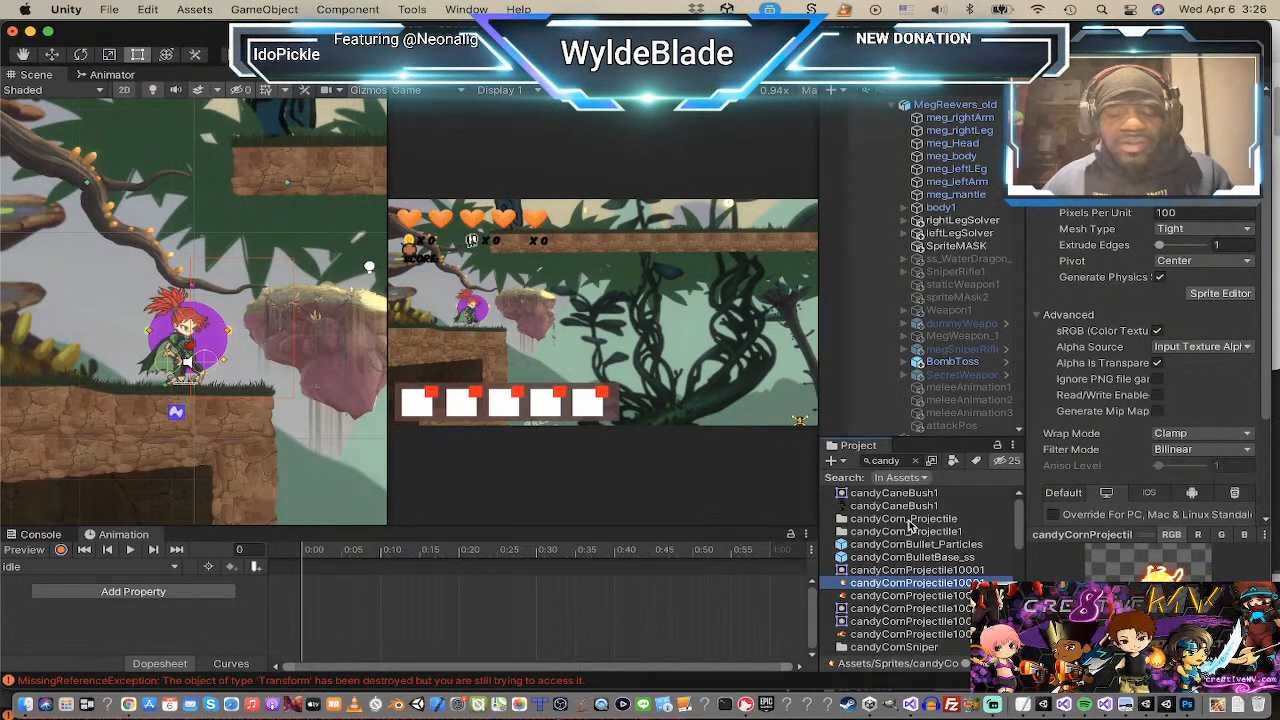
Step: Reveal the candyCornProjectile10001 texture in Finder and open its PNG with Adobe Photoshop 2022
right_click(848, 583)
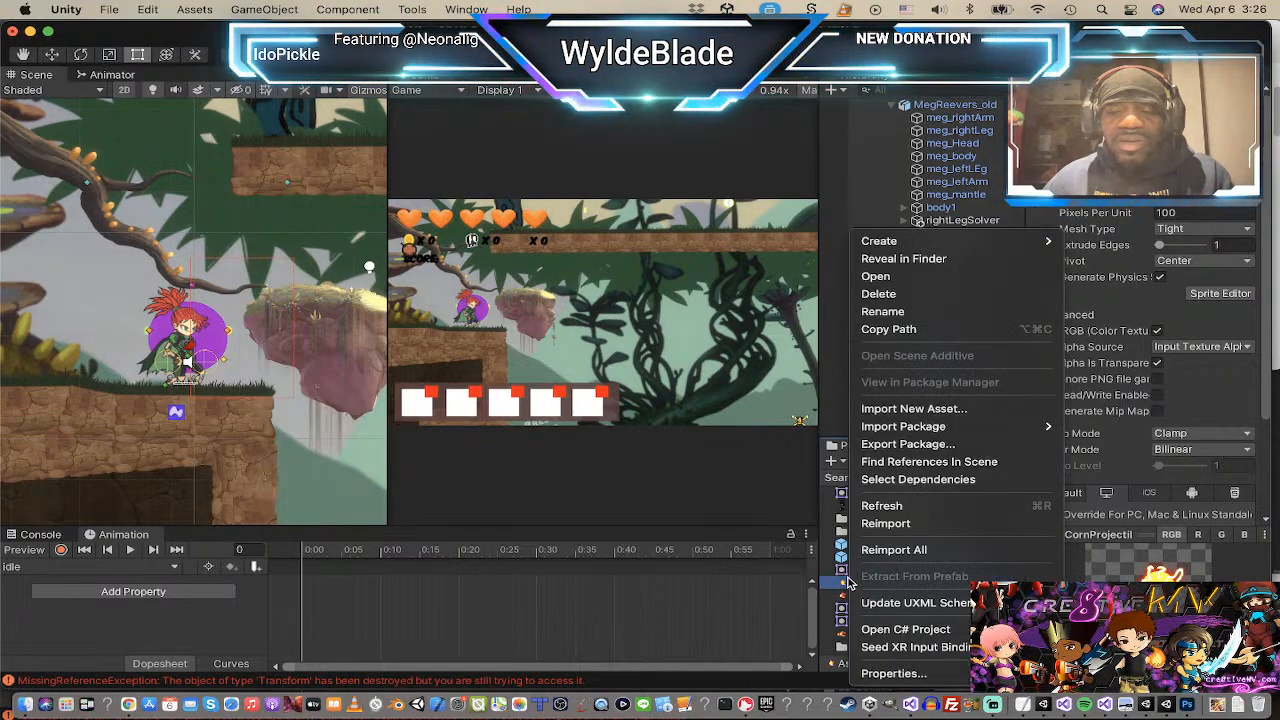
click(972, 258)
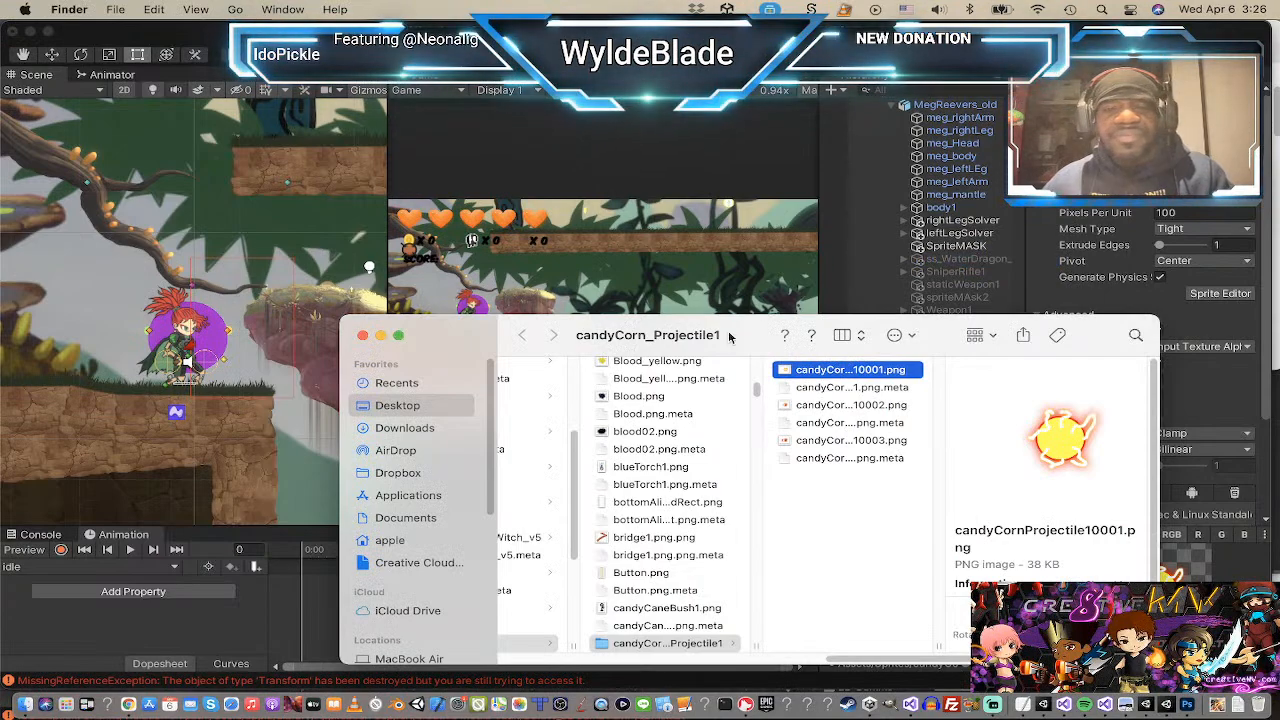
right_click(787, 372)
mouse_move(909, 342)
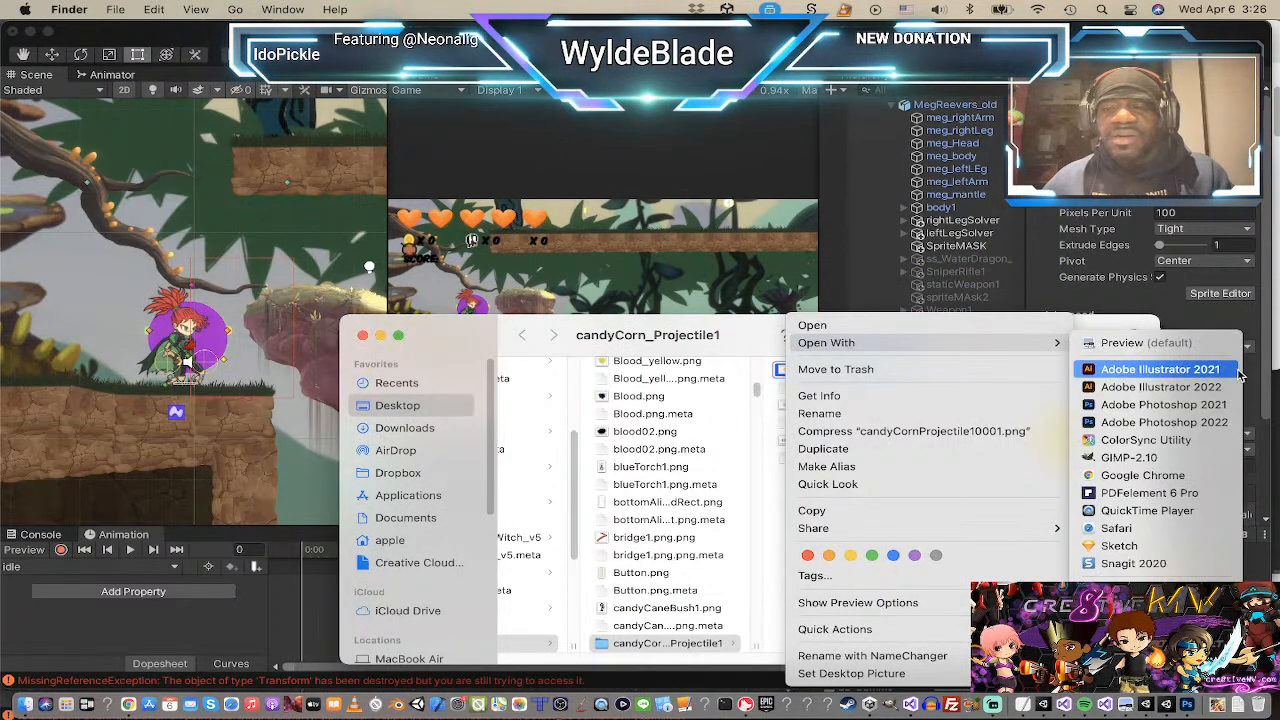
click(1163, 422)
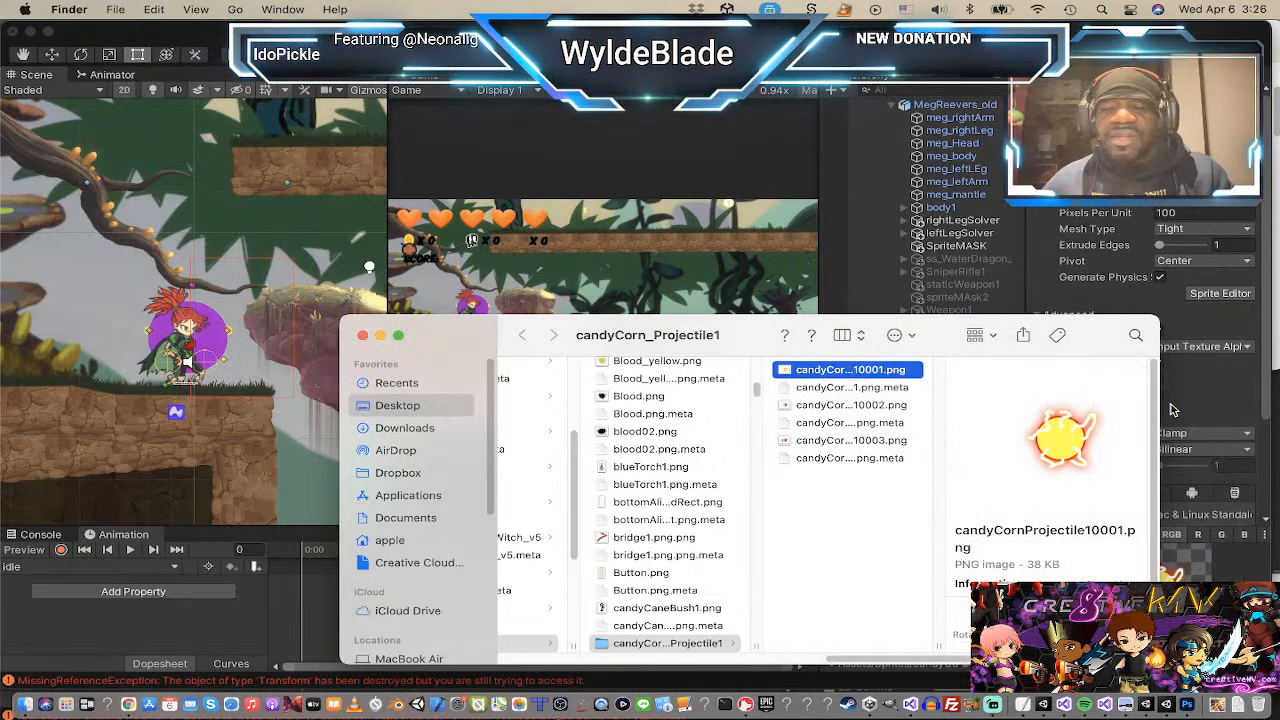
key(super+Tab)
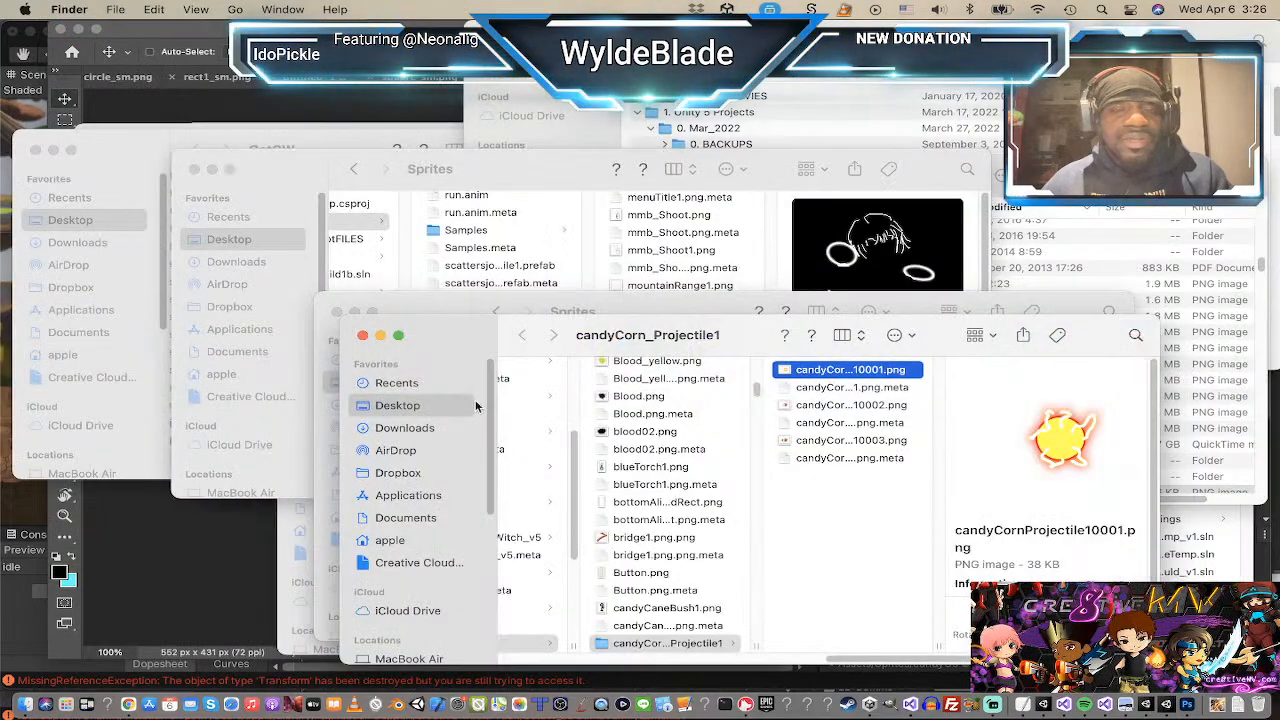
click(662, 416)
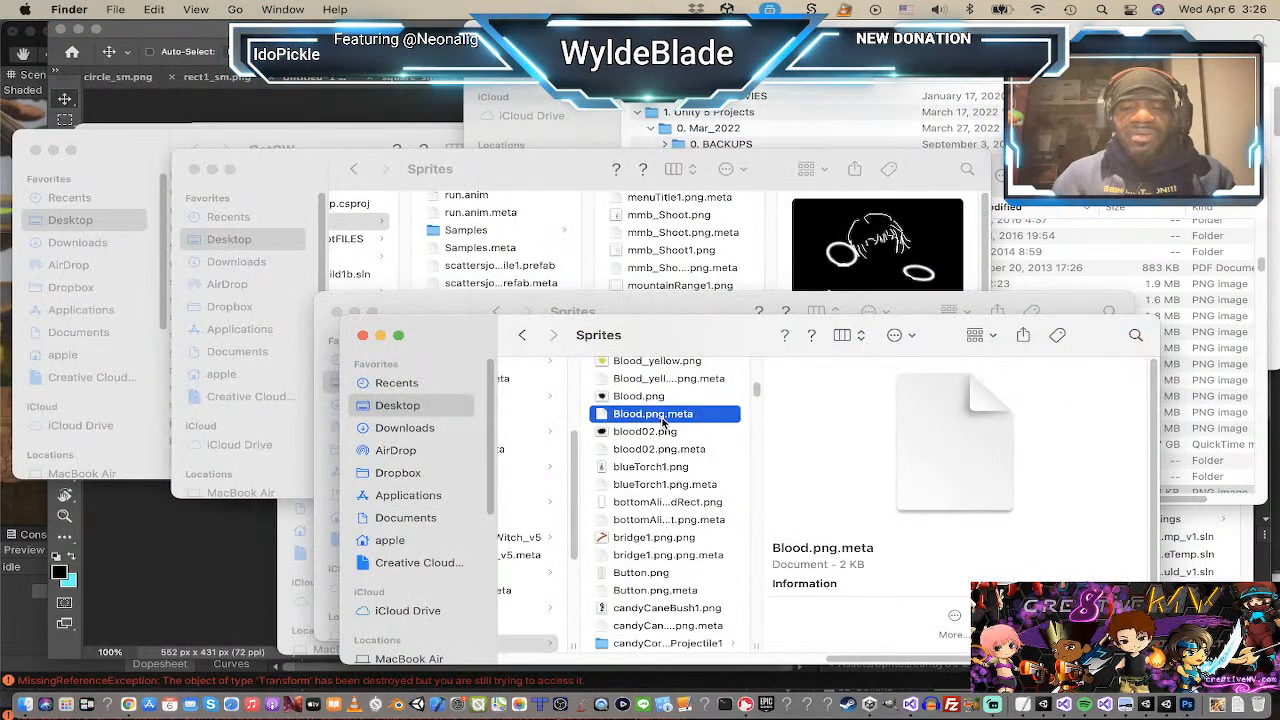
key(space)
key(space)
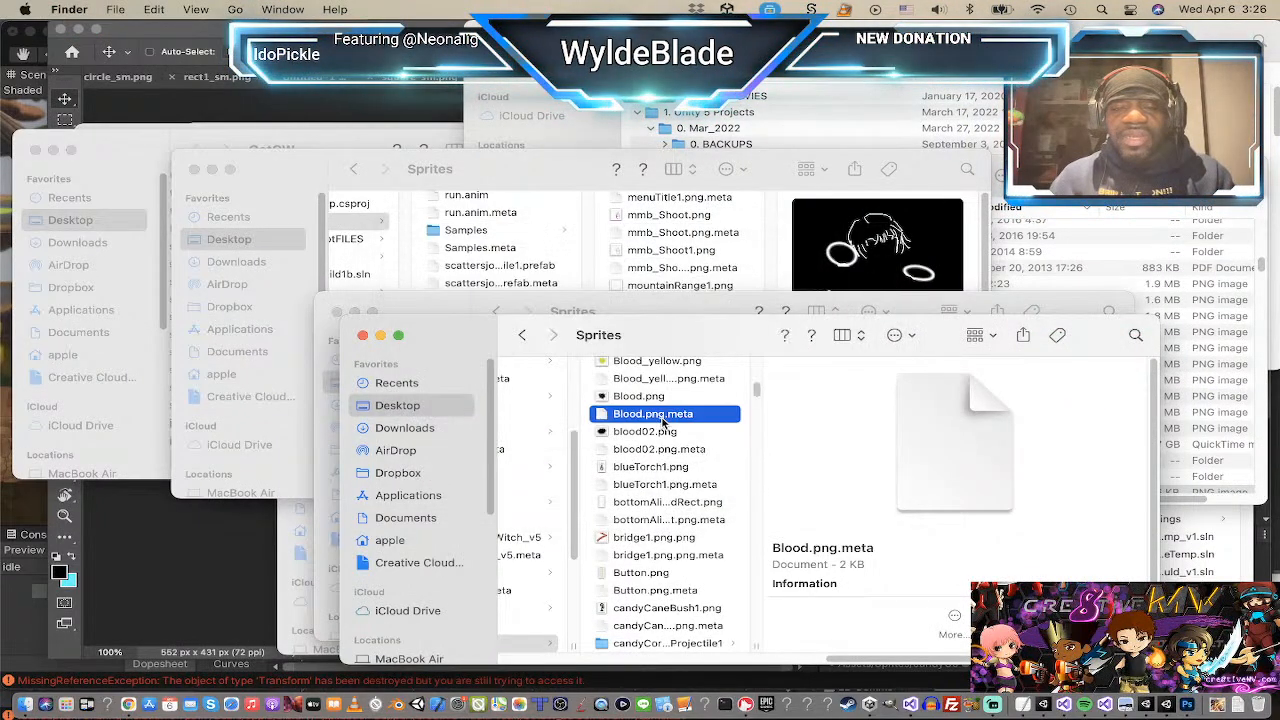
key(Down)
key(Down)
key(Down)
key(Down)
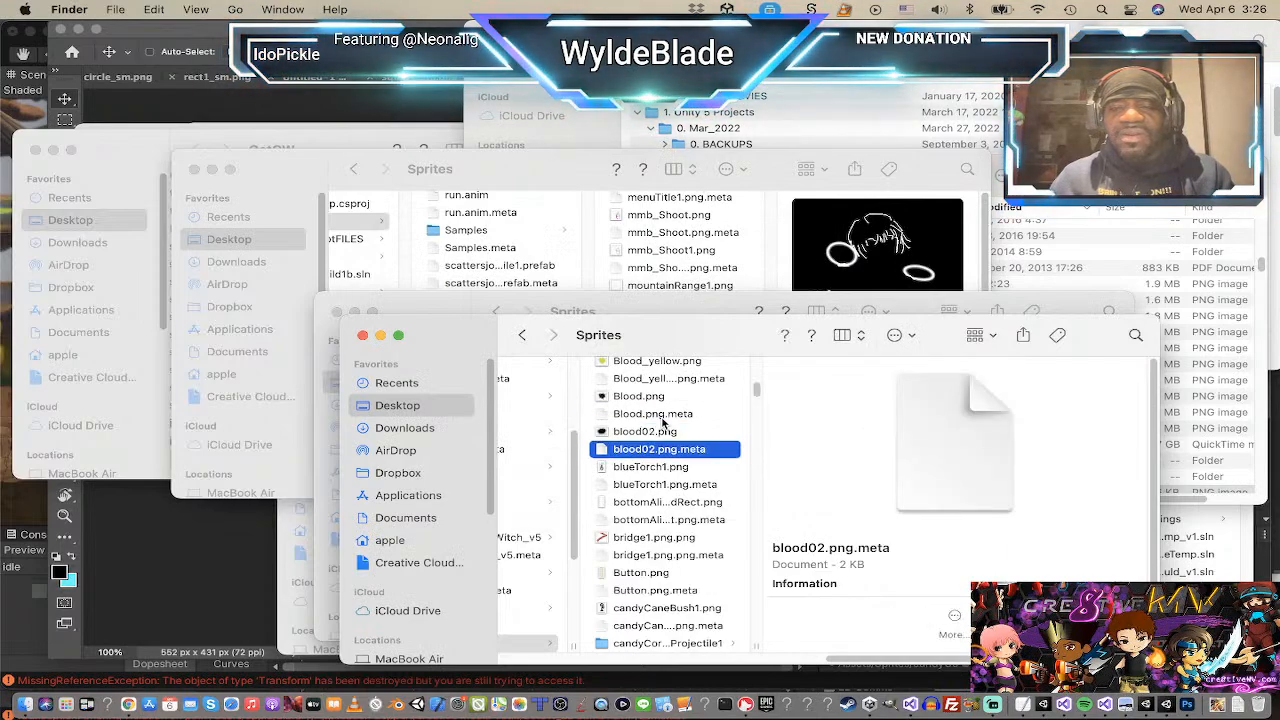
Step: Move the Desktop Finder window aside and close the two overlapping Sprites windows at the front
click(1102, 230)
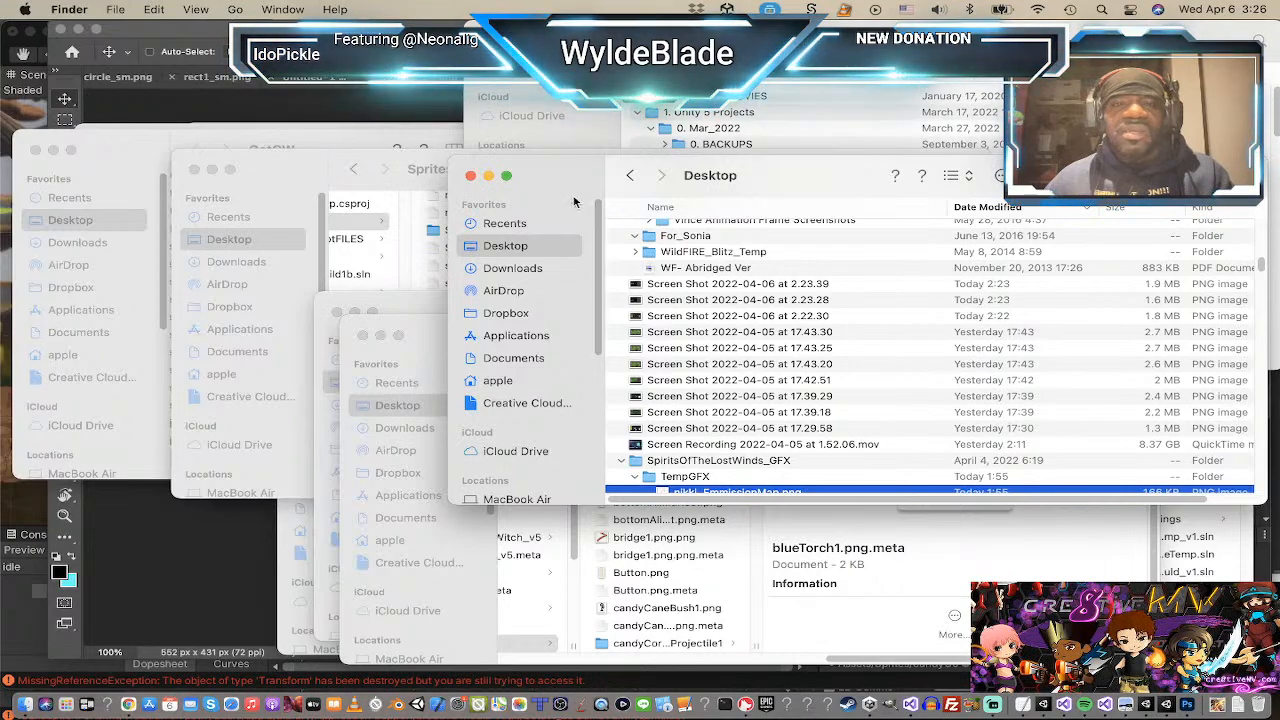
drag(570, 196, 665, 190)
click(445, 300)
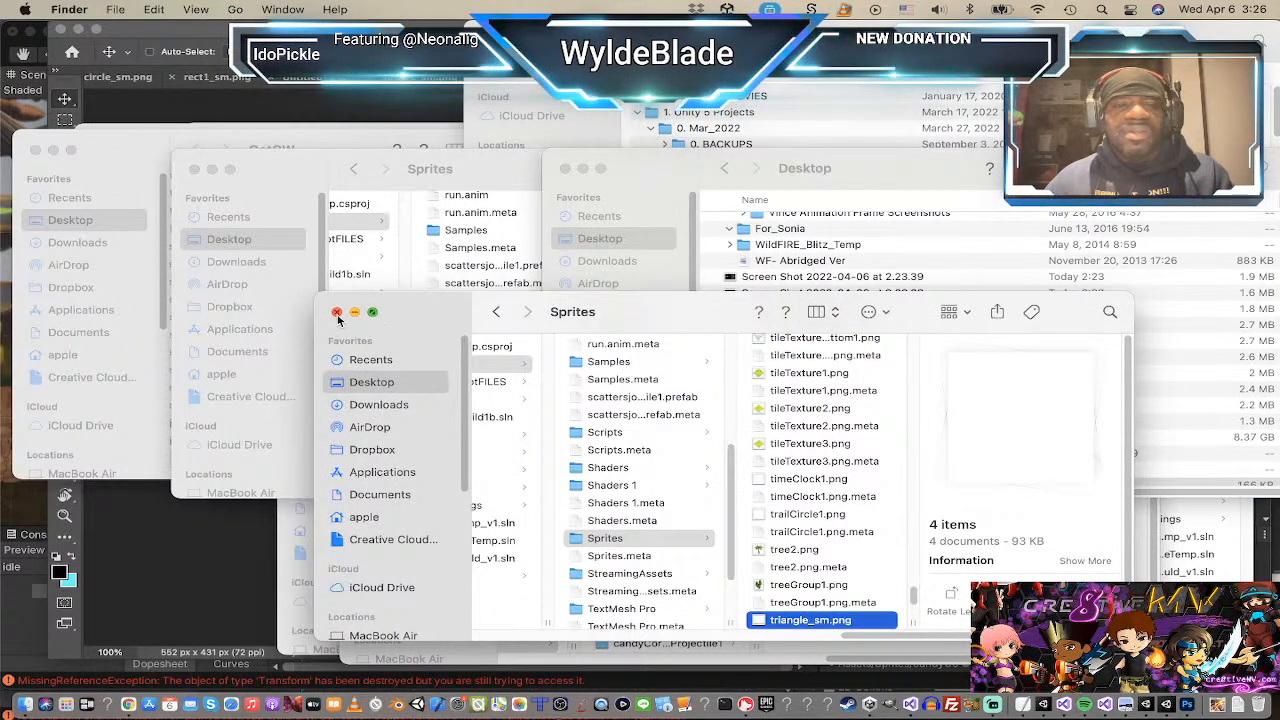
click(337, 312)
click(441, 340)
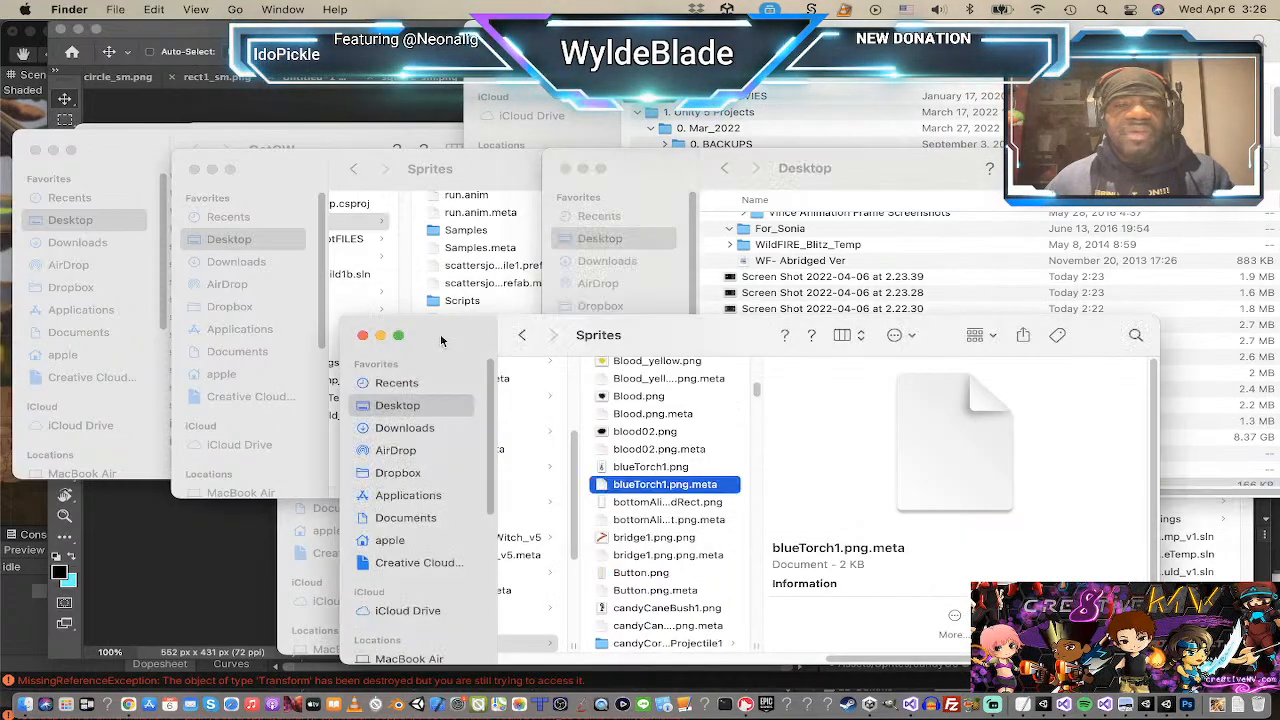
click(363, 335)
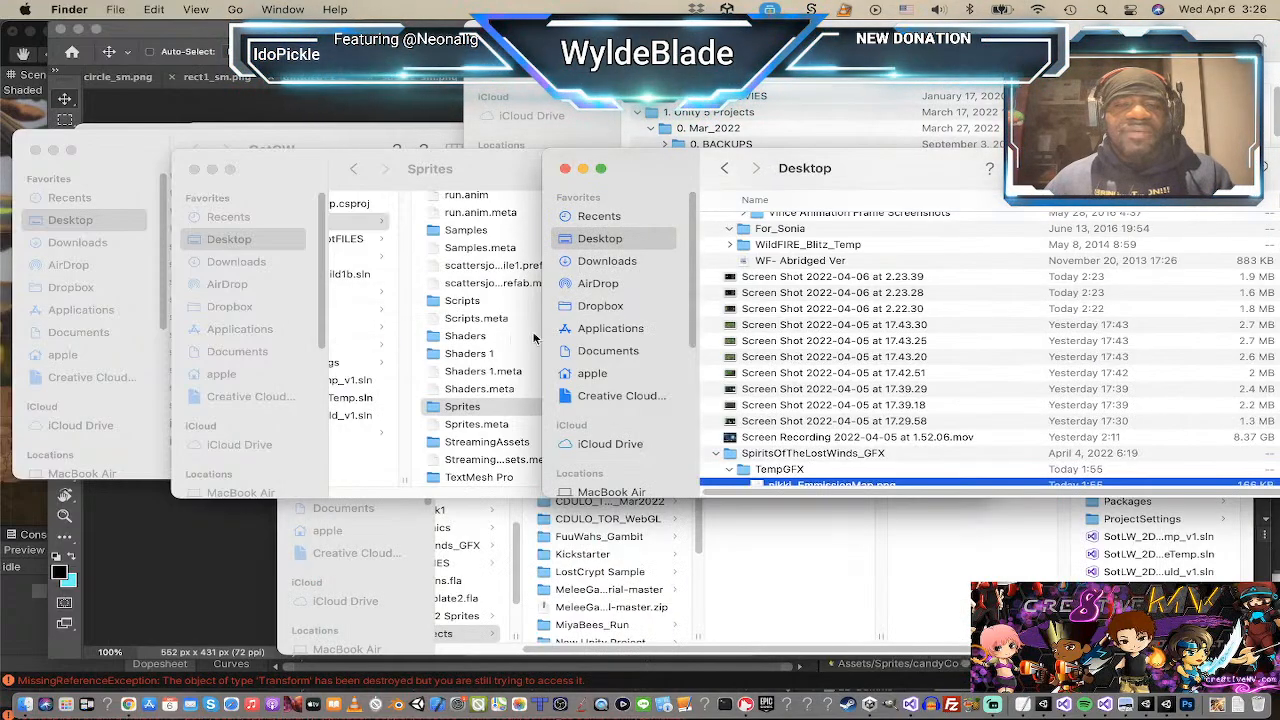
Step: Clear more of the stacked Finder windows, moving the Desktop one aside and closing the one listing 1. Unity 5 Projects
drag(703, 160, 360, 161)
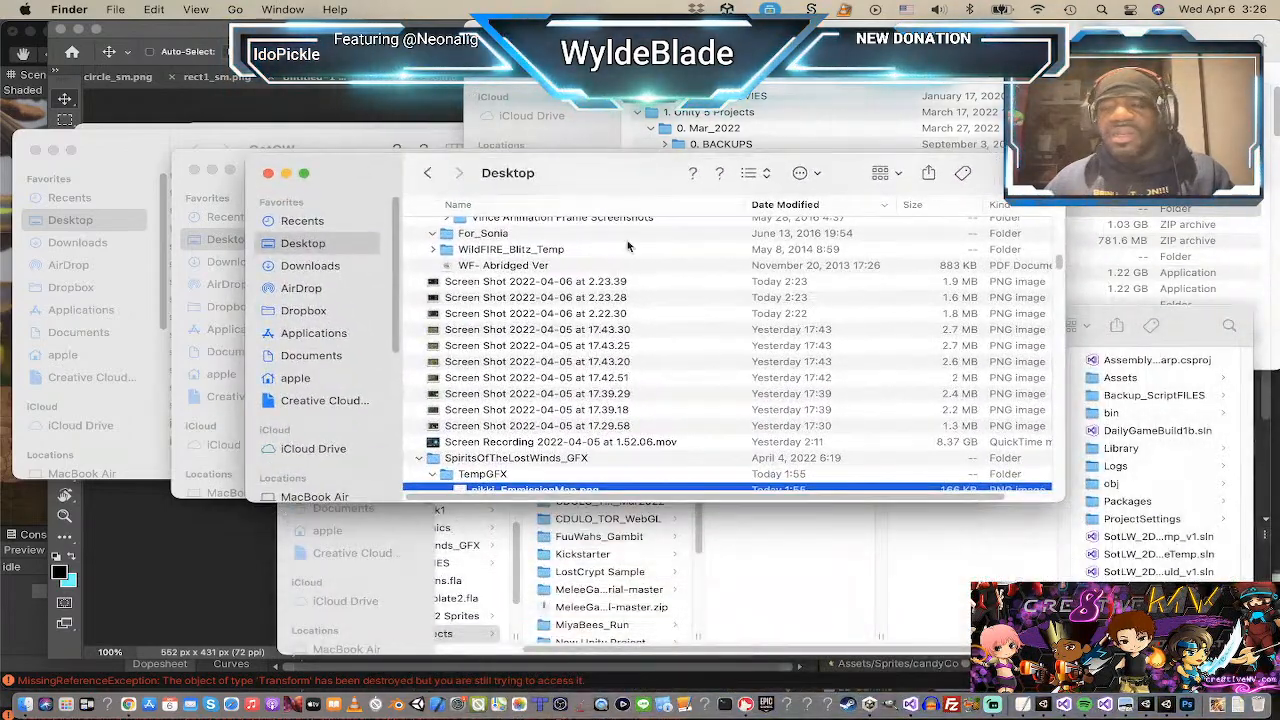
click(1097, 339)
drag(616, 176, 800, 265)
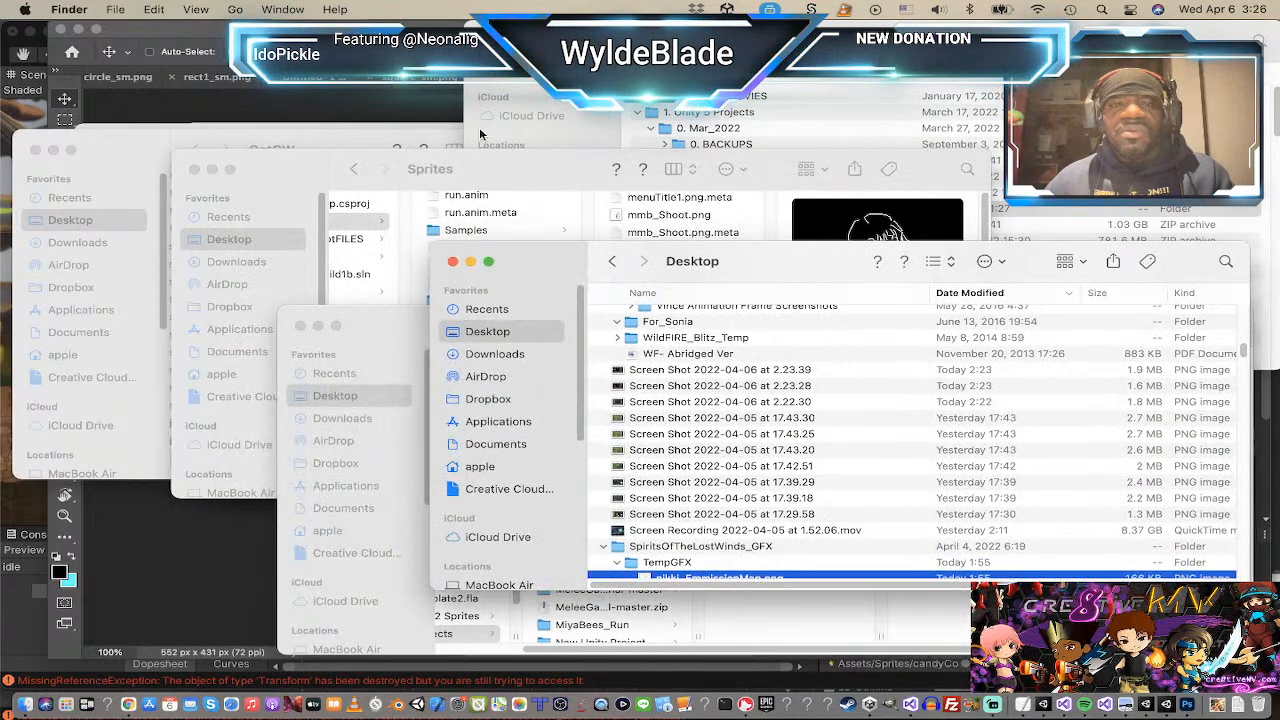
click(652, 72)
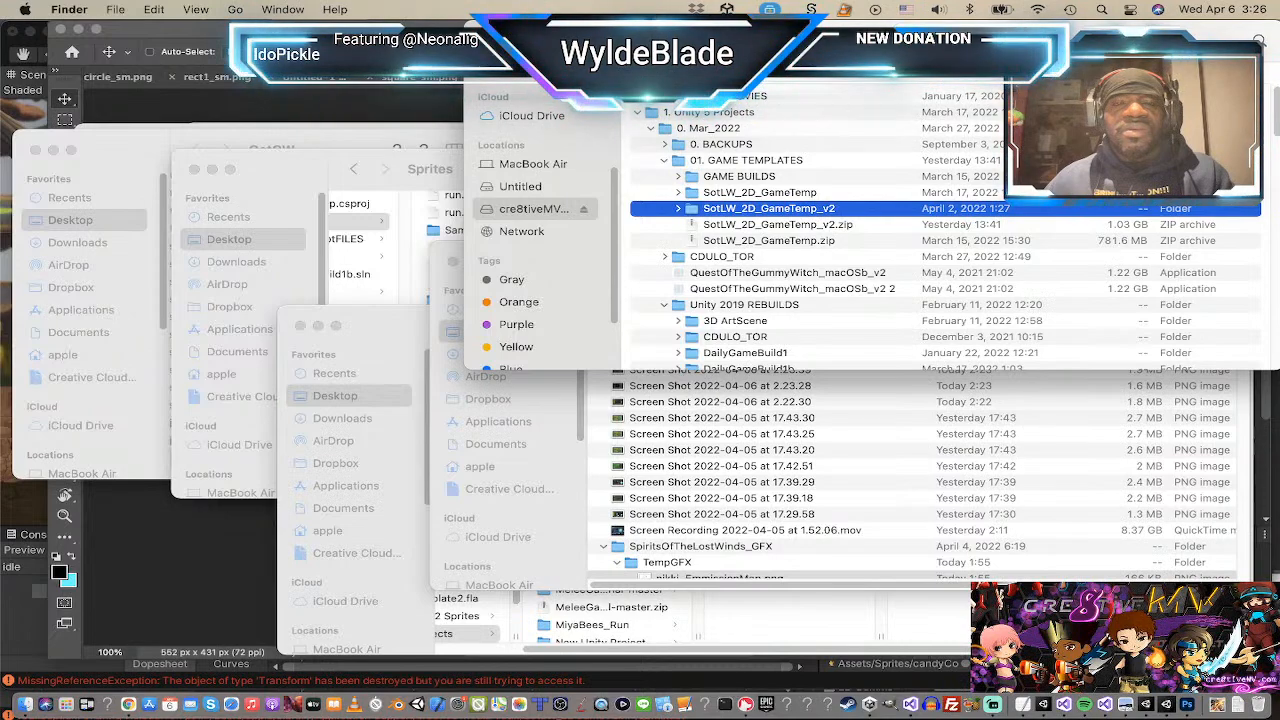
key(super+w)
click(1055, 228)
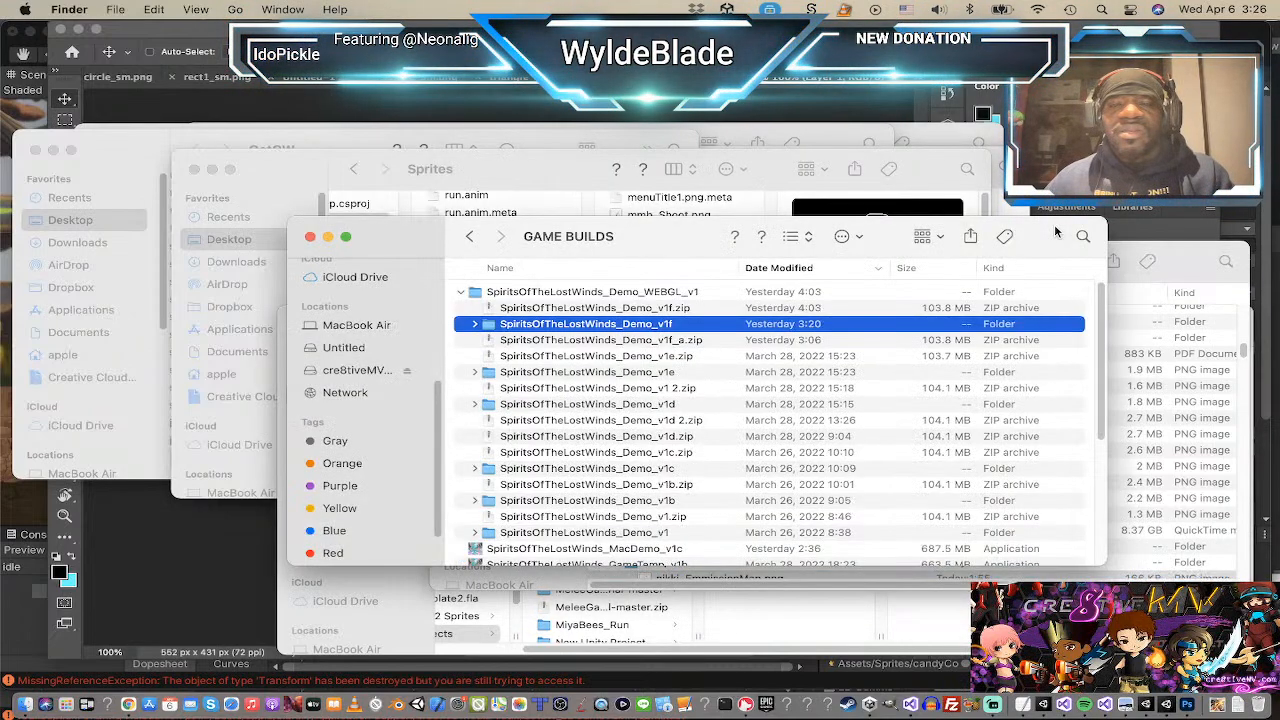
click(755, 170)
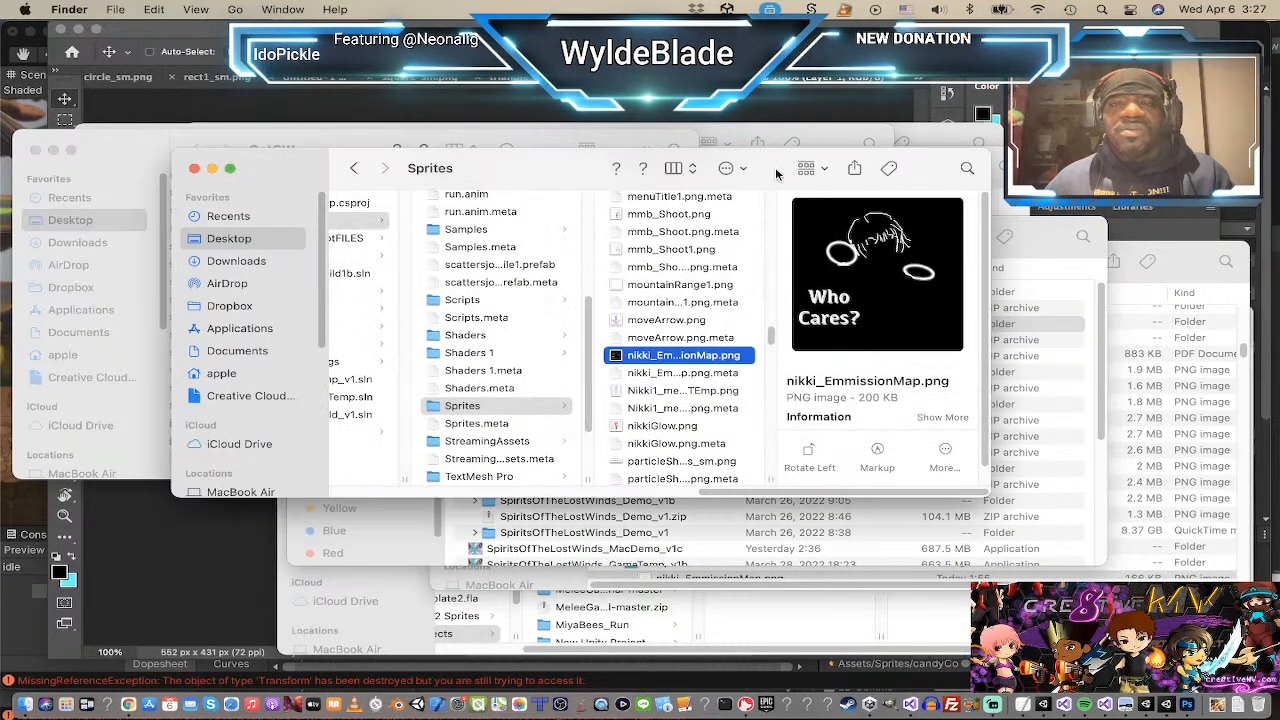
click(803, 138)
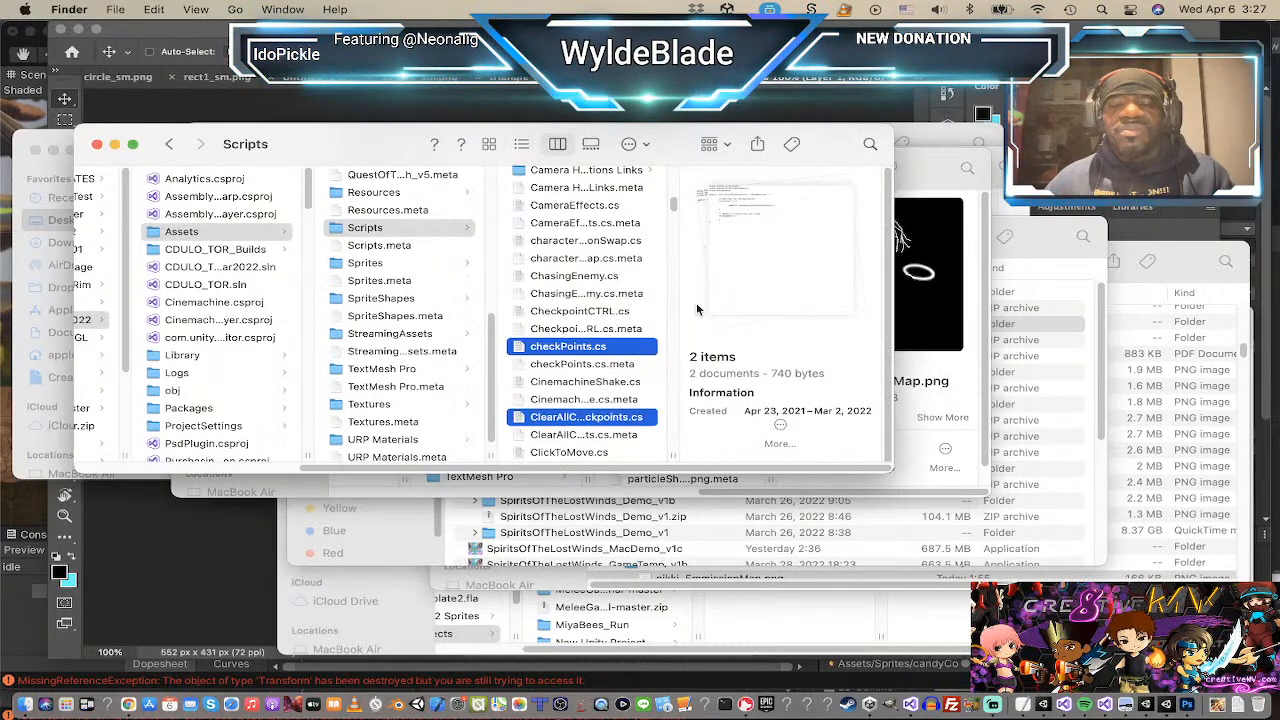
Step: Check the opened candy corn projectile sprite in Photoshop, and return to Unity to clear the "candy" asset search
key(super+Tab)
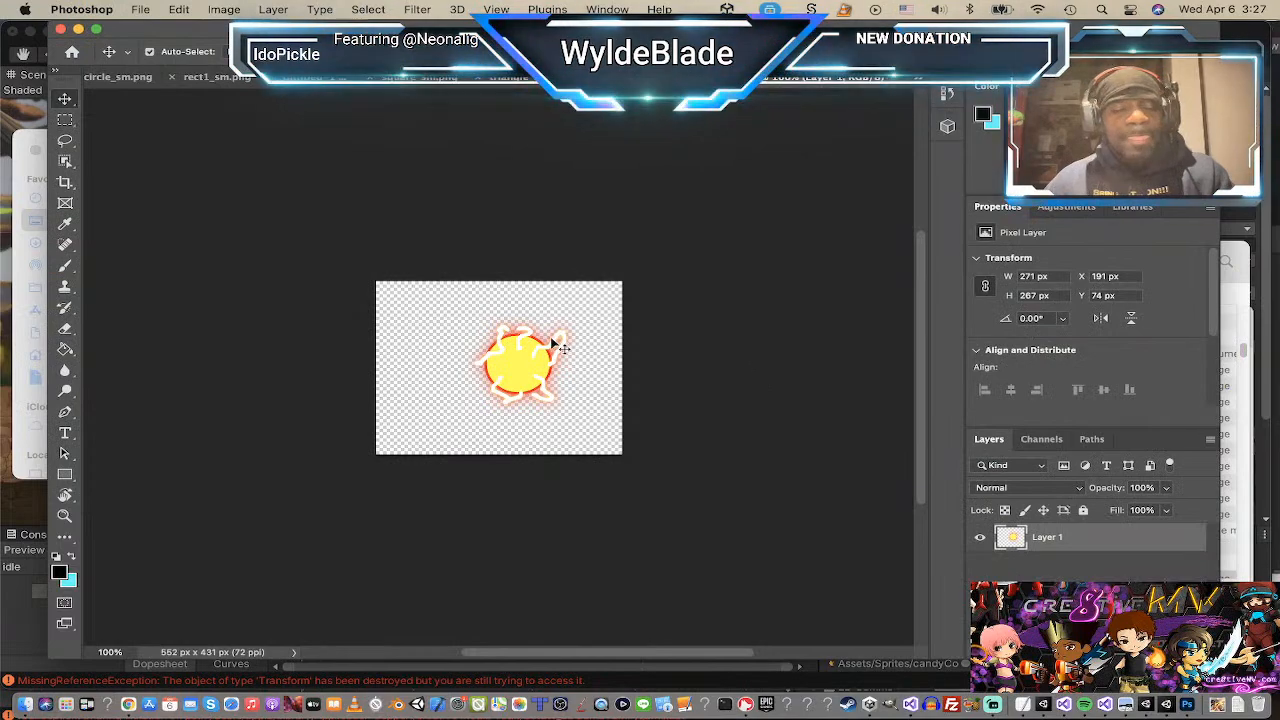
key(super+Tab)
click(237, 360)
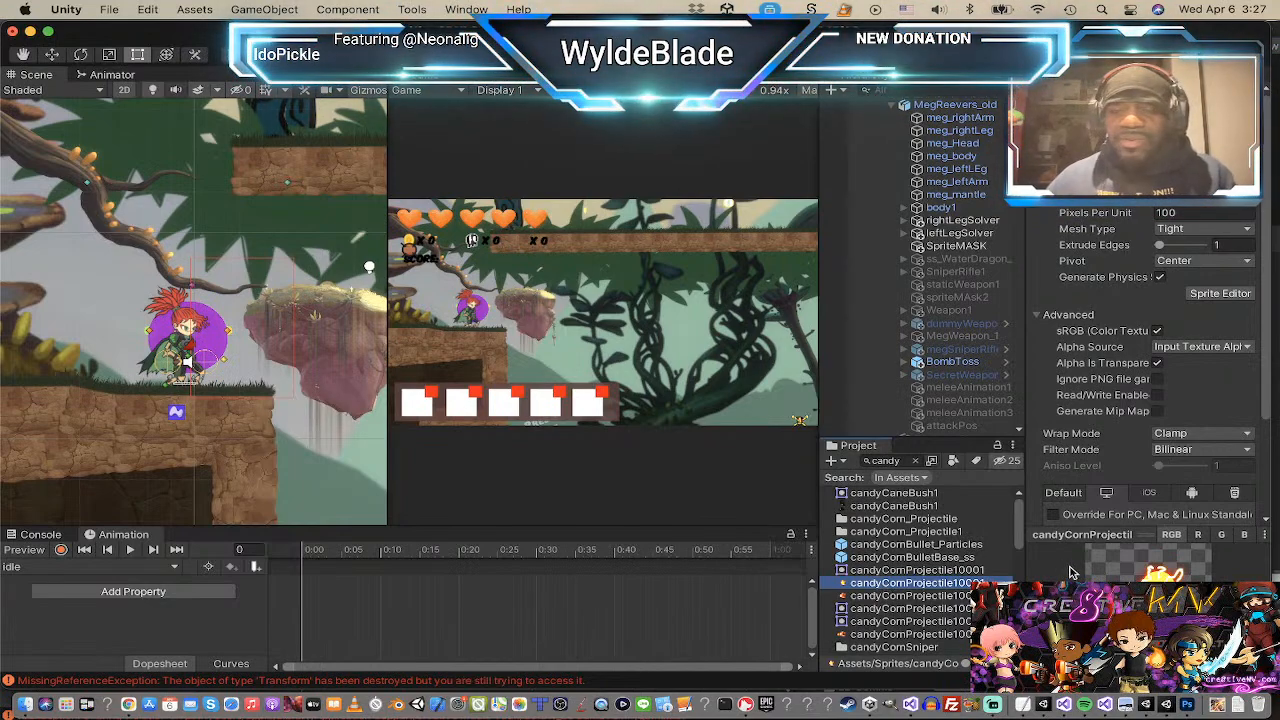
click(916, 461)
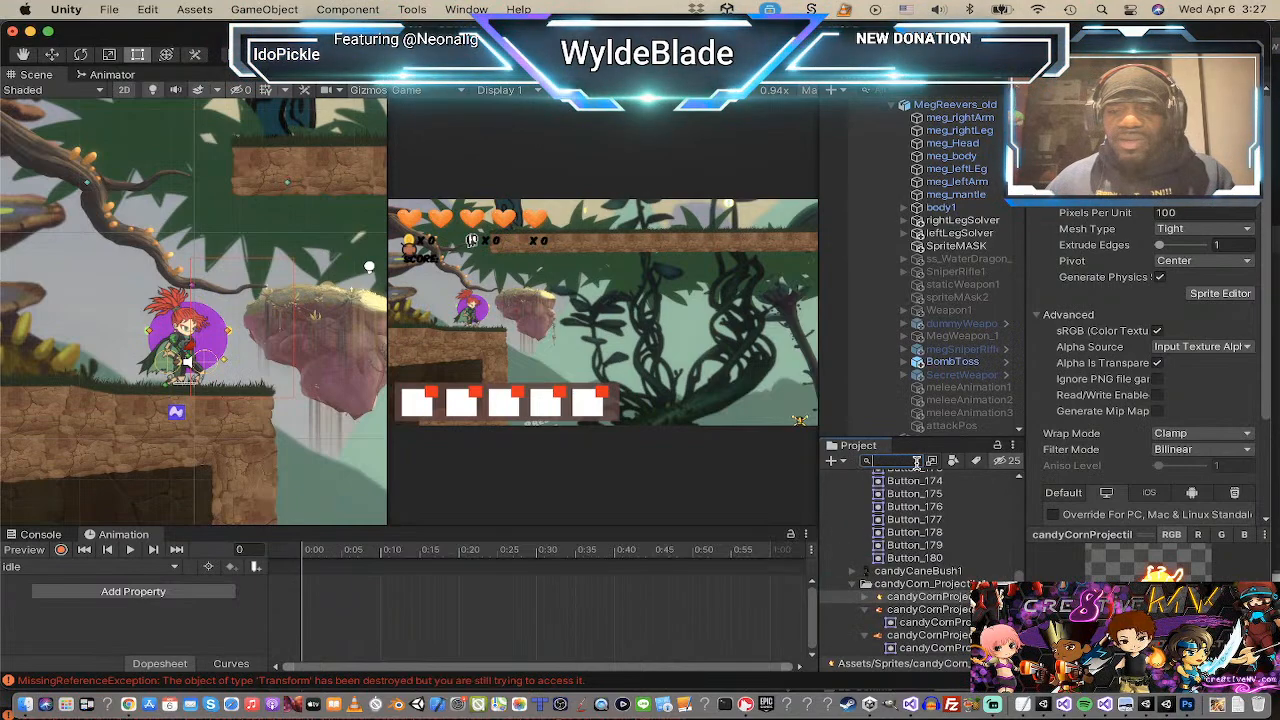
Step: Look through the project's Animation folder from br_DialogBox to ForestBush, including the candyCorn_Projectile animations
click(913, 598)
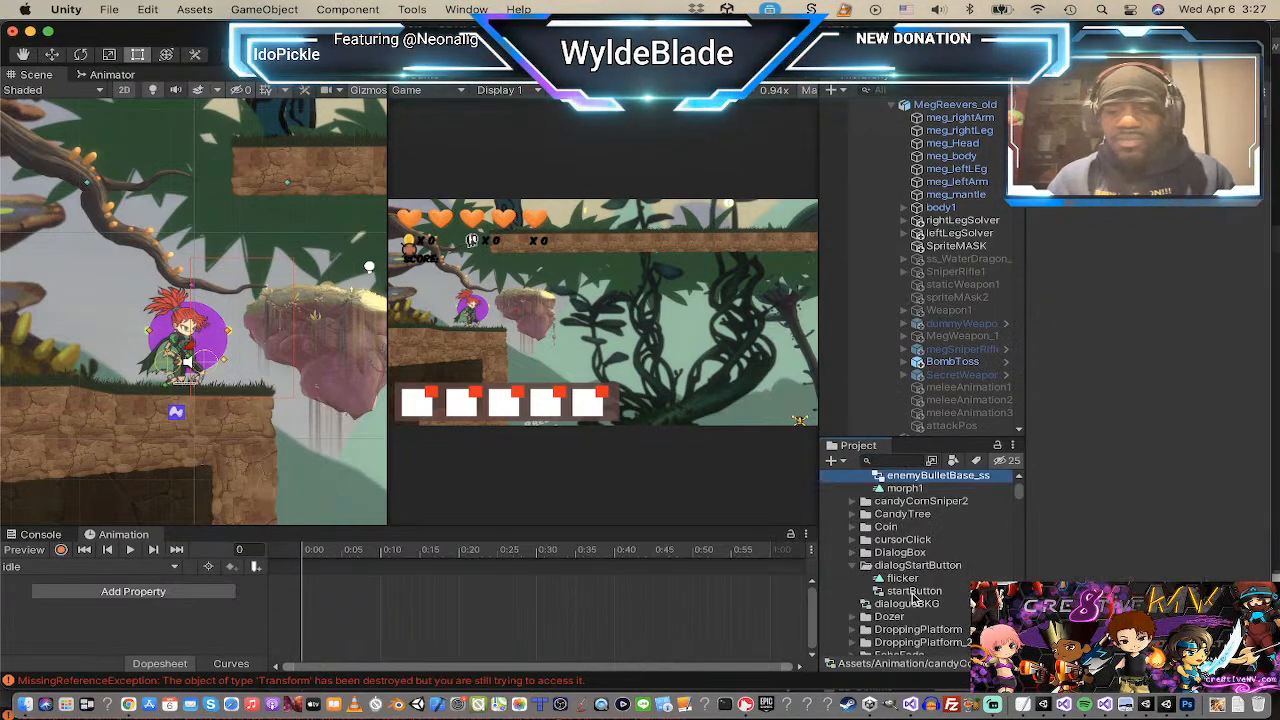
key(Up)
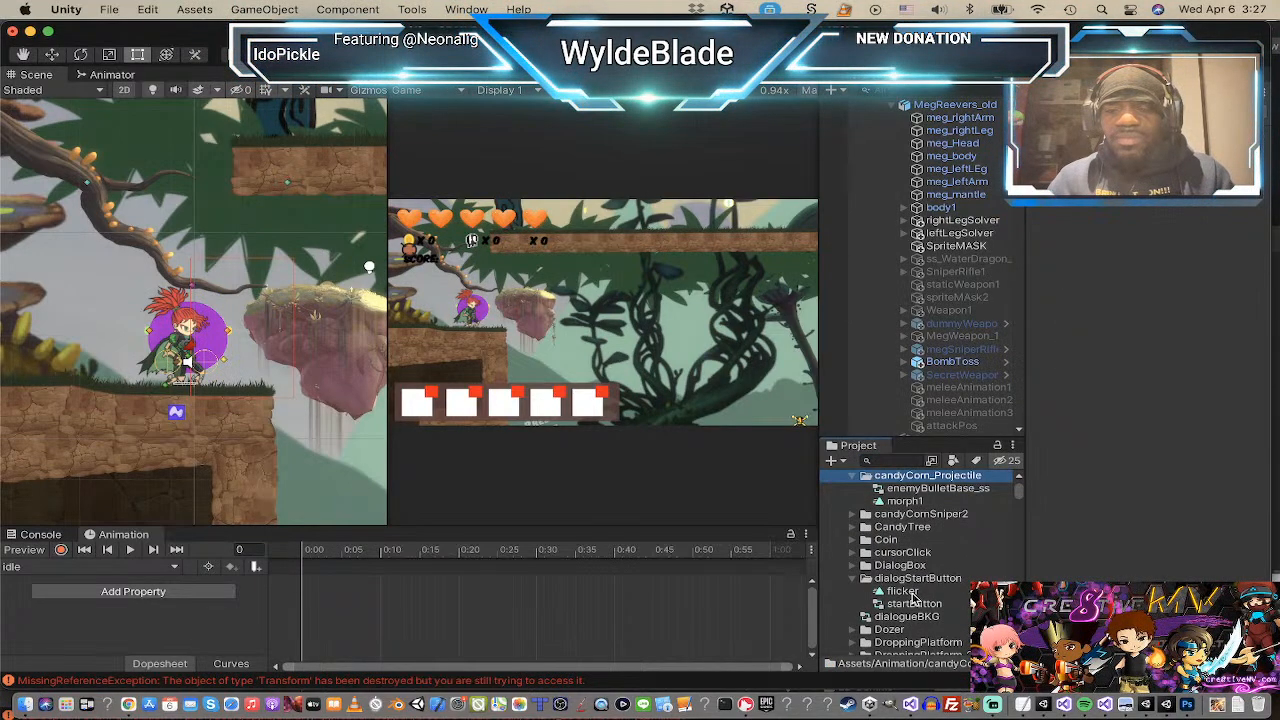
key(Up)
key(Up)
key(Up)
key(Up)
key(Up)
key(Up)
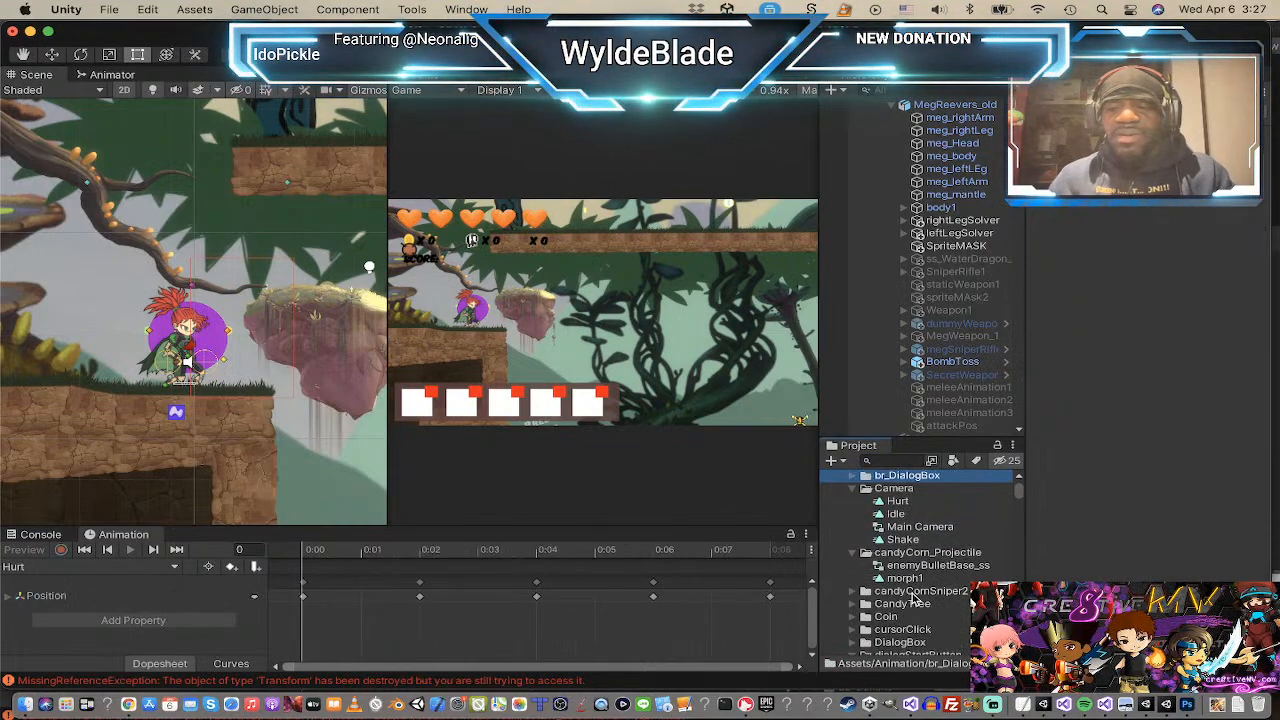
key(Down)
key(Down)
key(Down)
key(Down)
key(Down)
key(Down)
key(Down)
key(Down)
key(Down)
key(Down)
key(Down)
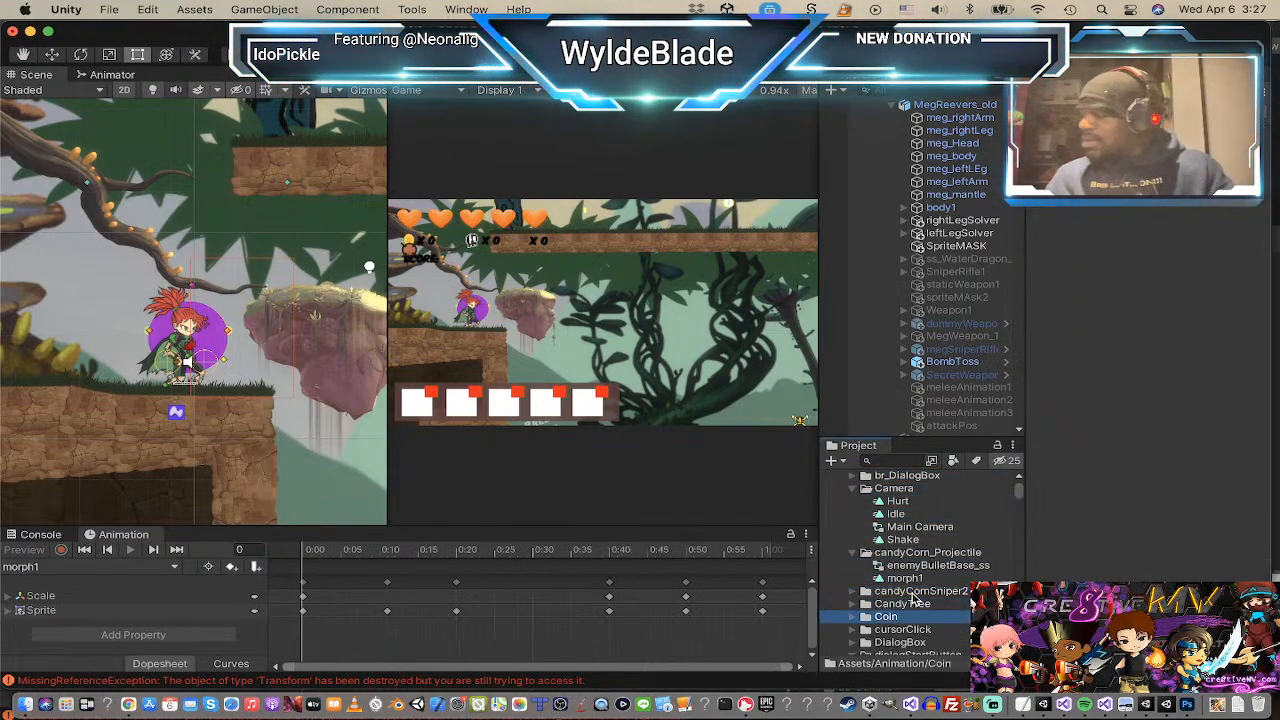
key(Down)
key(Down)
key(Down)
key(Down)
key(Down)
key(Down)
key(Down)
key(Down)
key(Down)
key(Down)
key(Down)
key(Down)
key(Down)
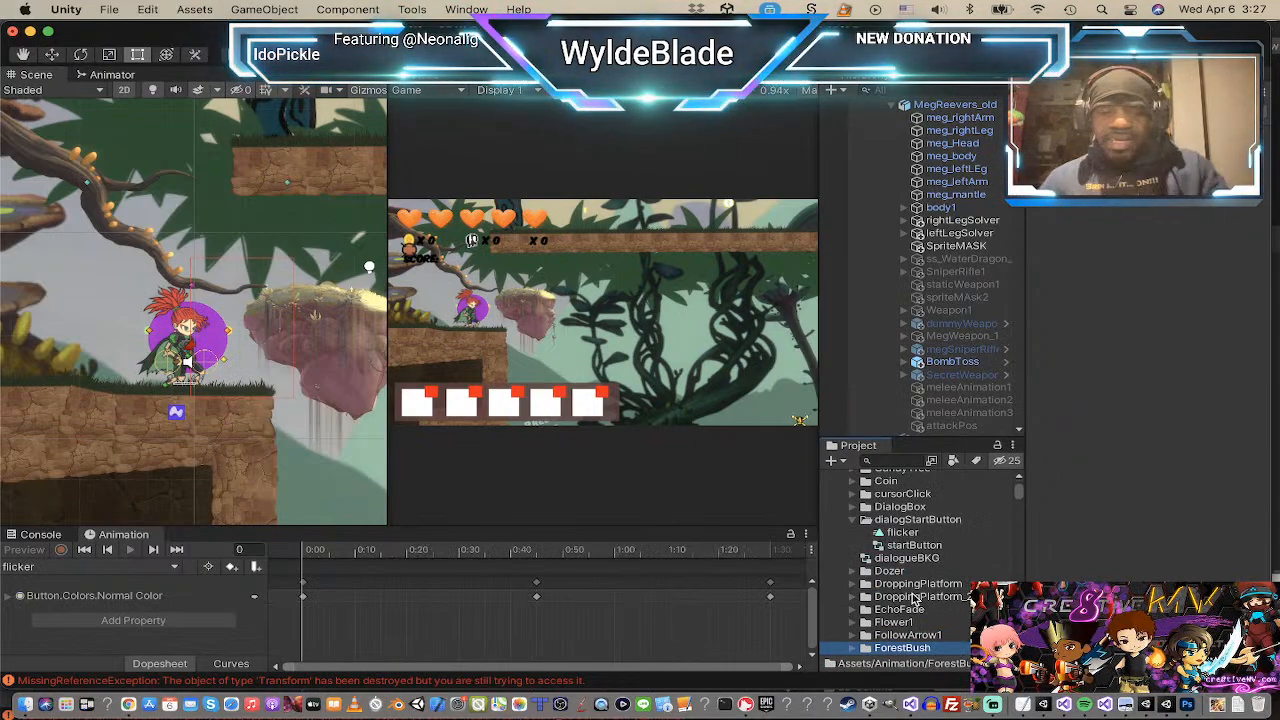
Step: Go to the end of the Sprites folder and examine its textures from windSymbol1 back up to the Weapons folder's bomb
scroll(980, 516, down, 5)
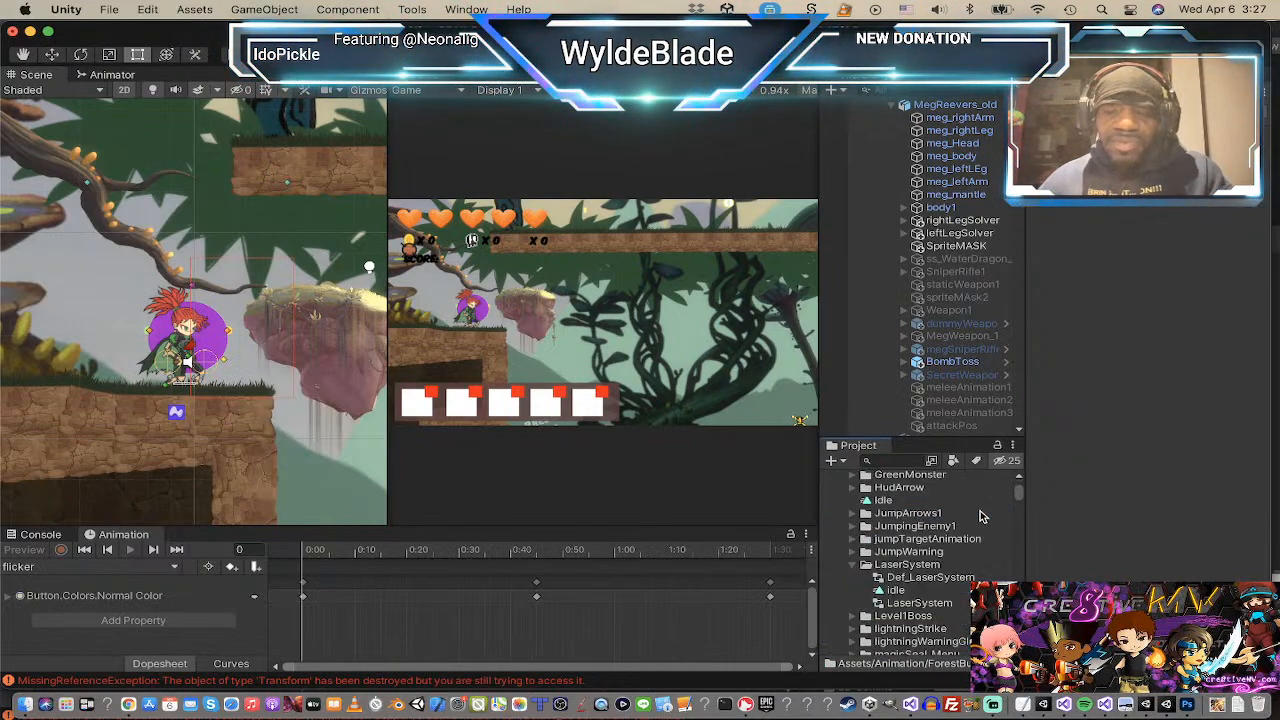
scroll(980, 570, down, 15)
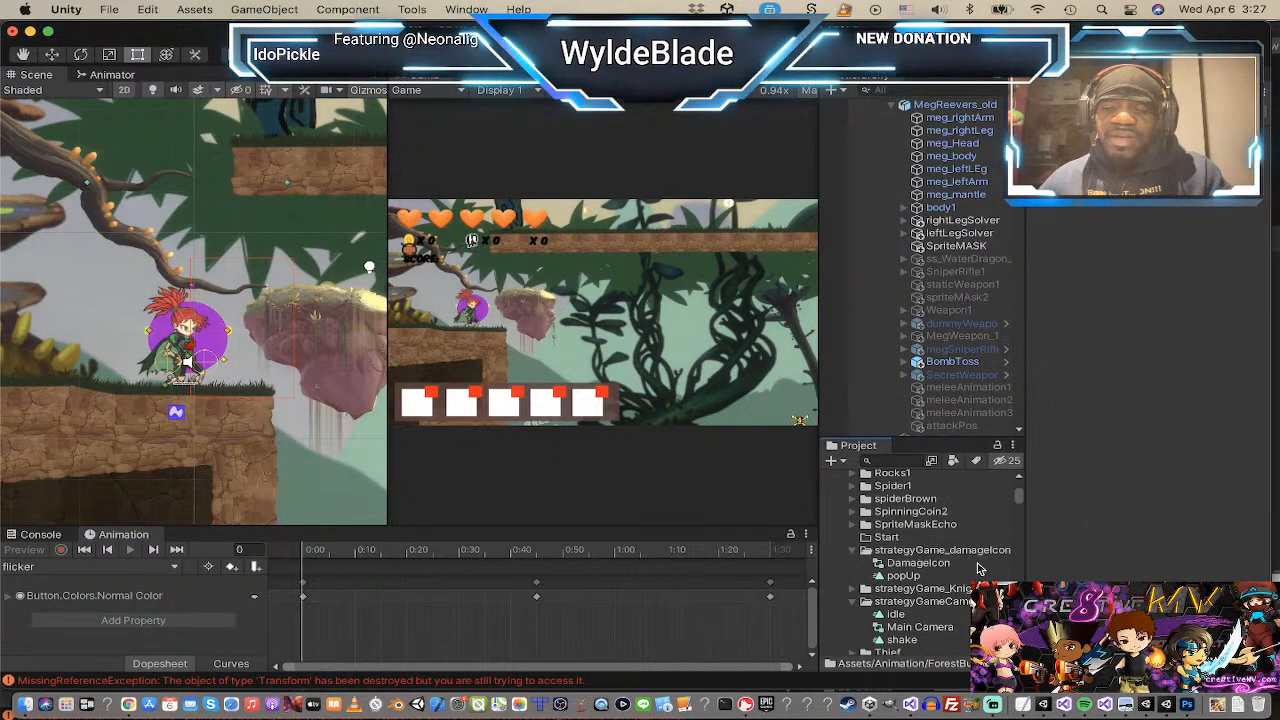
scroll(980, 560, down, 10)
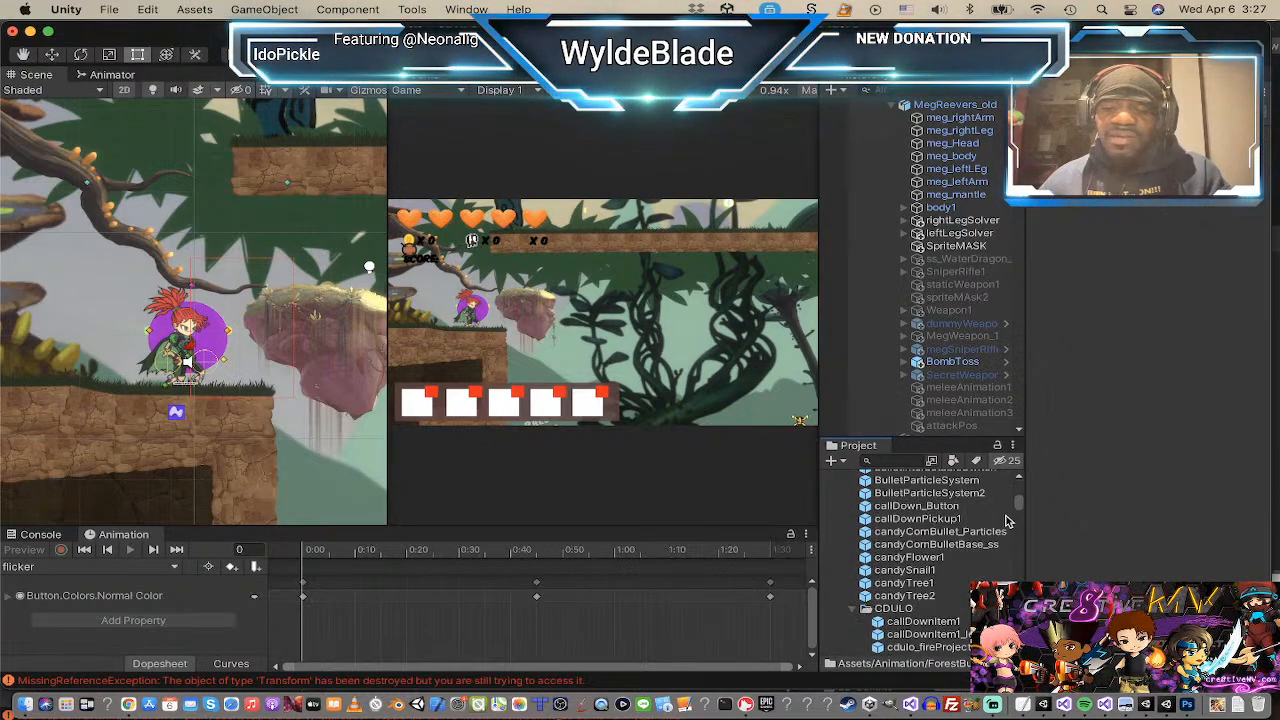
scroll(1020, 503, down, 15)
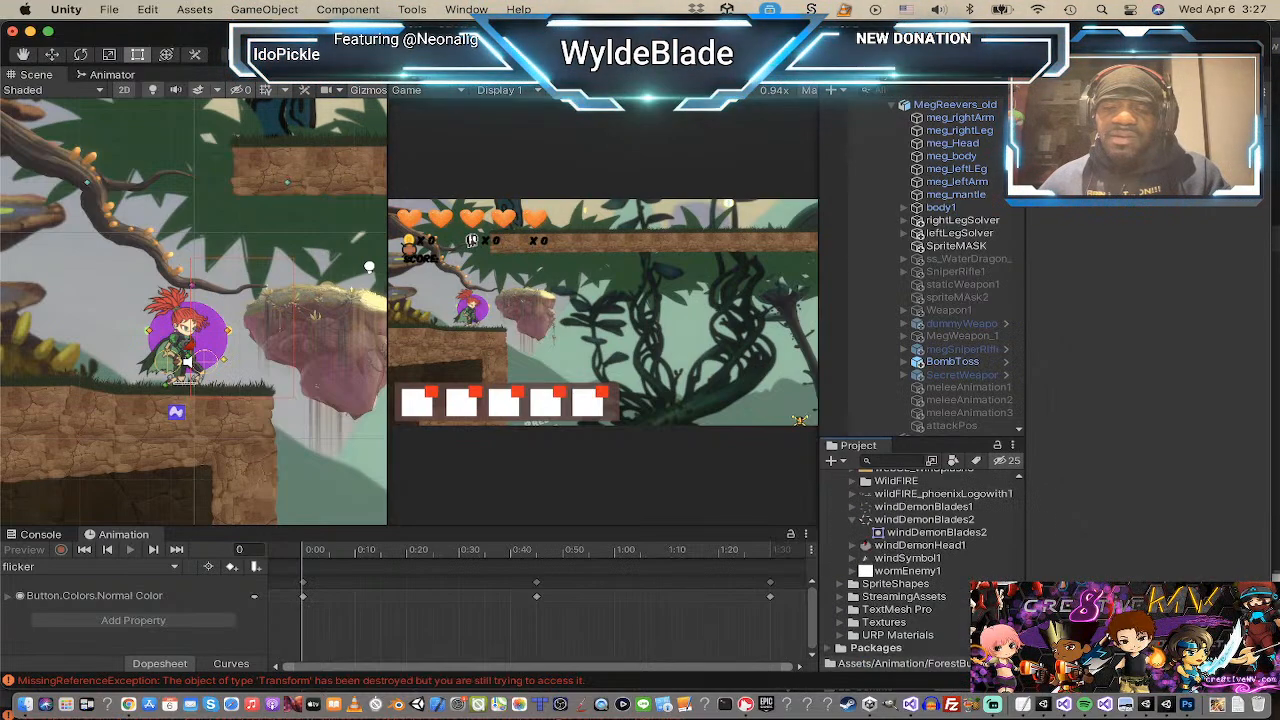
click(906, 558)
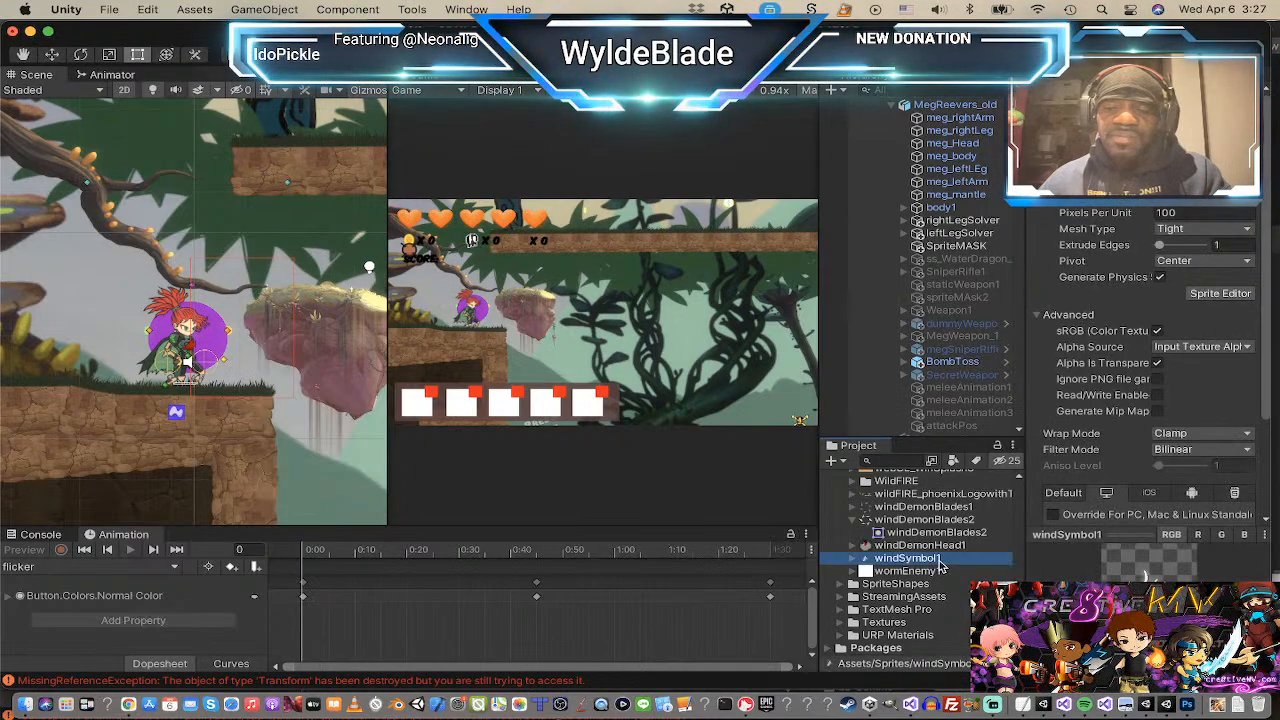
key(Up)
key(Up)
key(Up)
key(Up)
key(Up)
key(Up)
key(Up)
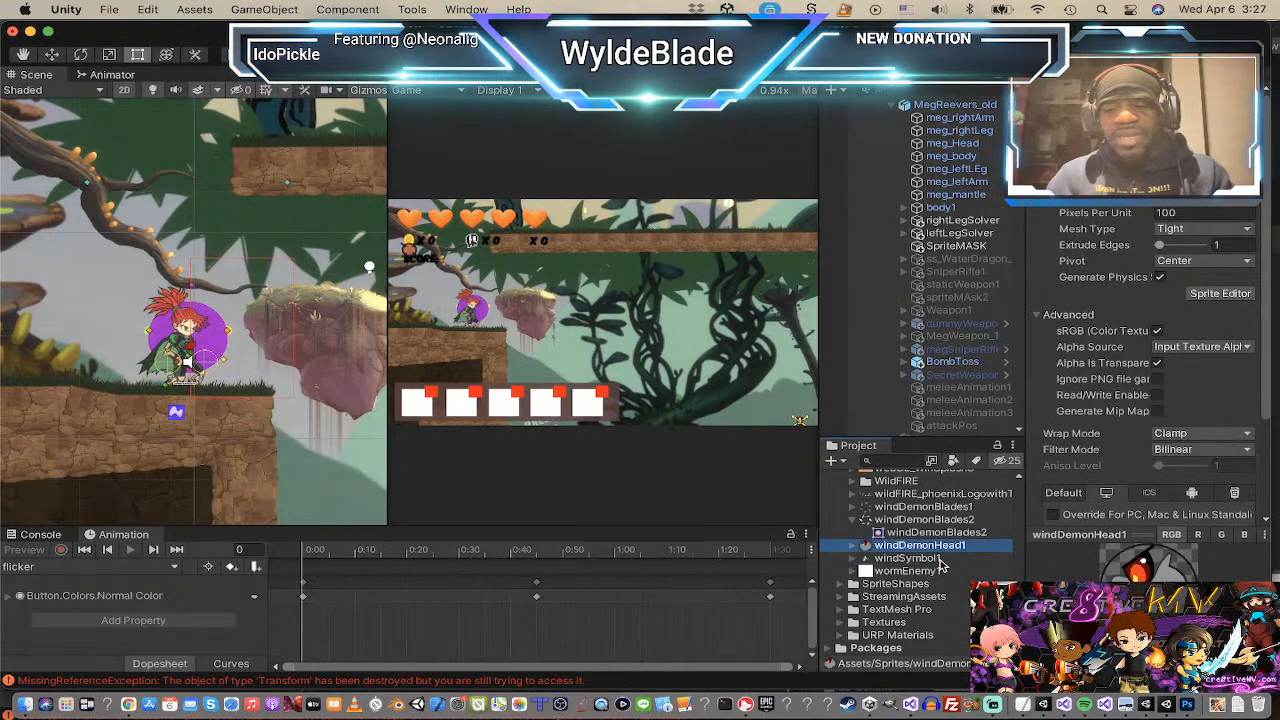
key(Up)
key(Up)
key(Up)
key(Up)
key(Up)
key(Up)
key(Up)
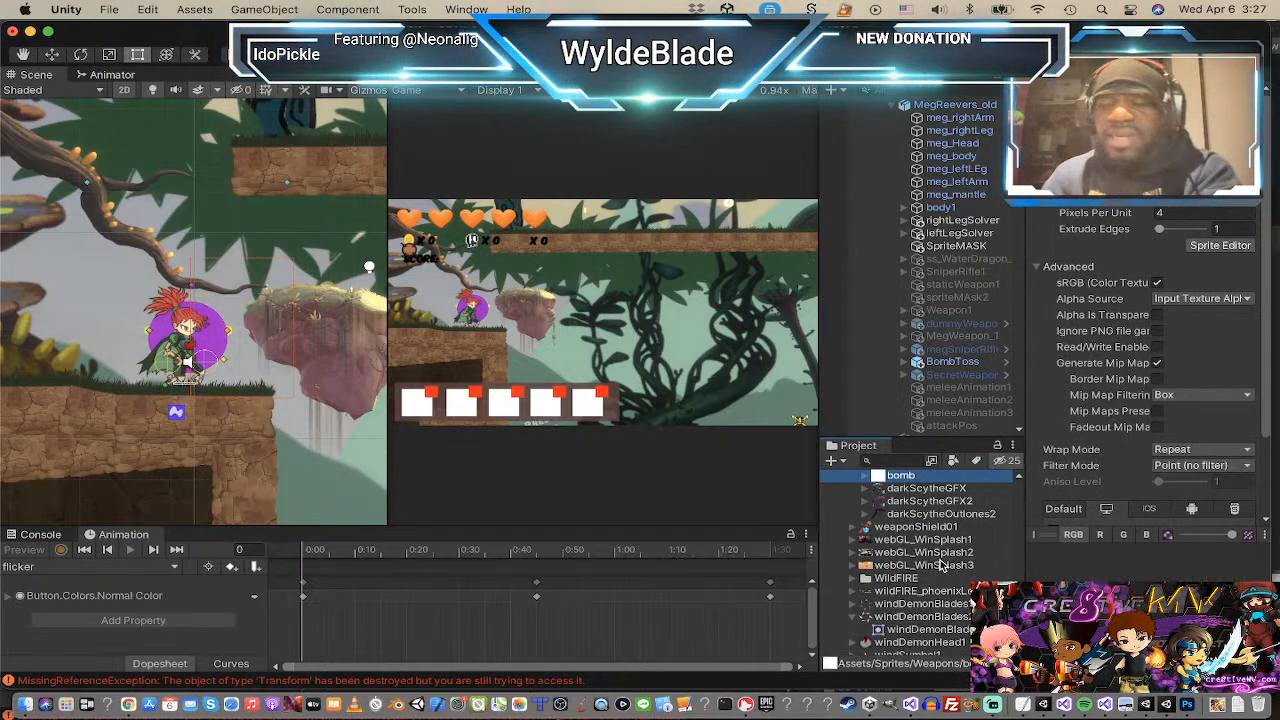
Step: Examine the dark scythe textures in the Sprites/Weapons folder and select the Weapons folder itself
key(Down)
key(Down)
key(Up)
key(Down)
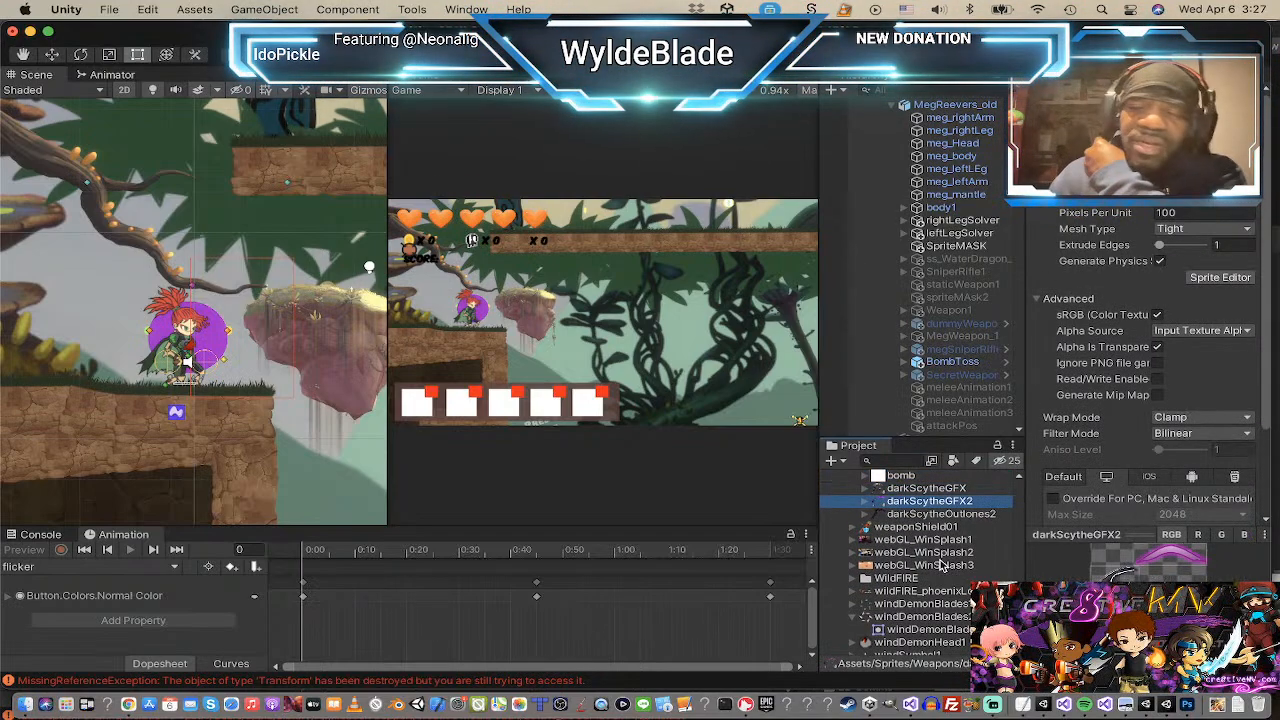
key(Up)
key(Left)
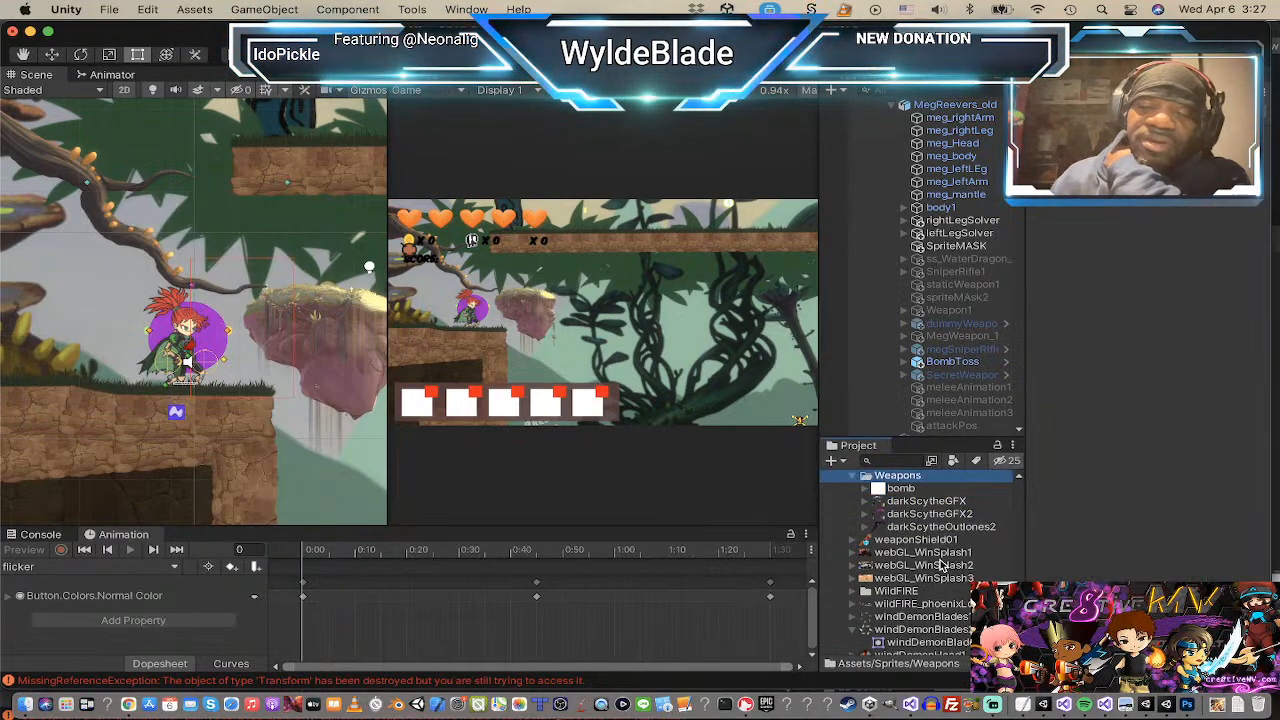
Step: Look through the Sprites folder's textures from above the Weapons folder up through the Titles folder to tileTexture1
key(Up)
key(Up)
key(Up)
key(Up)
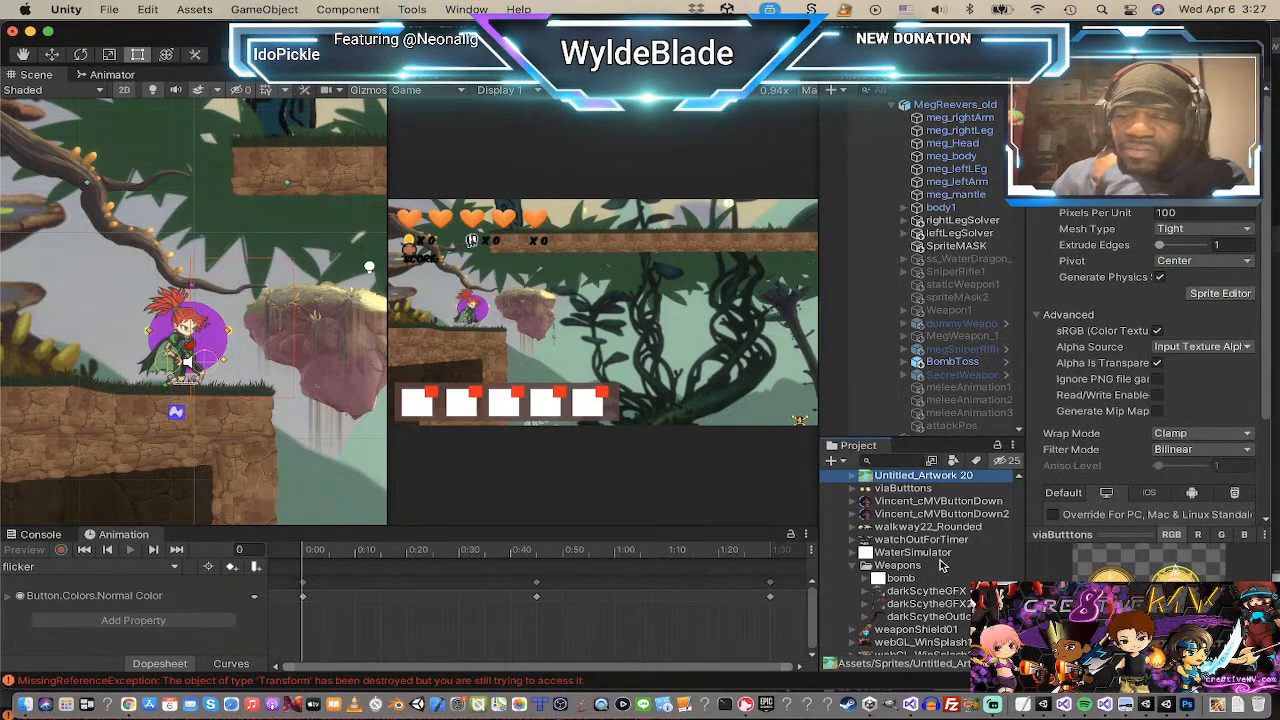
key(Up)
key(Up)
key(Up)
key(Up)
key(Up)
key(Up)
key(Up)
key(Up)
key(Up)
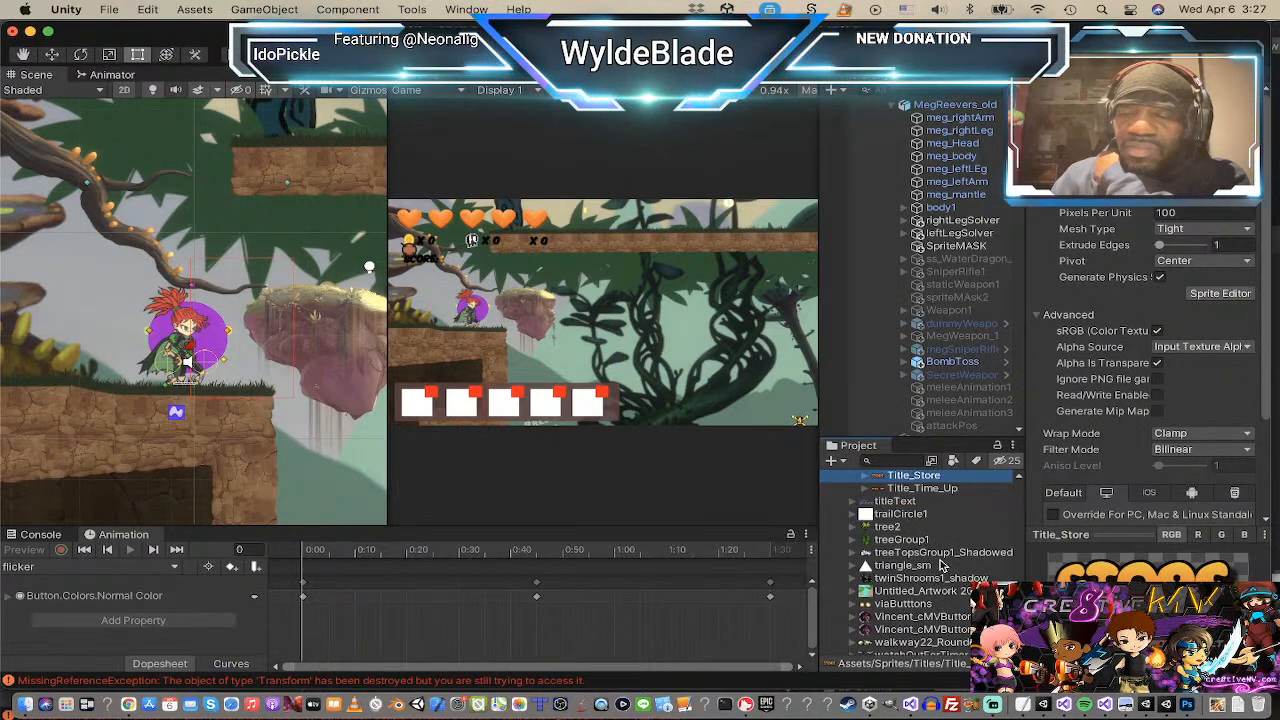
key(Up)
key(Up)
key(Up)
key(Up)
key(Up)
key(Up)
key(Up)
key(Up)
key(Up)
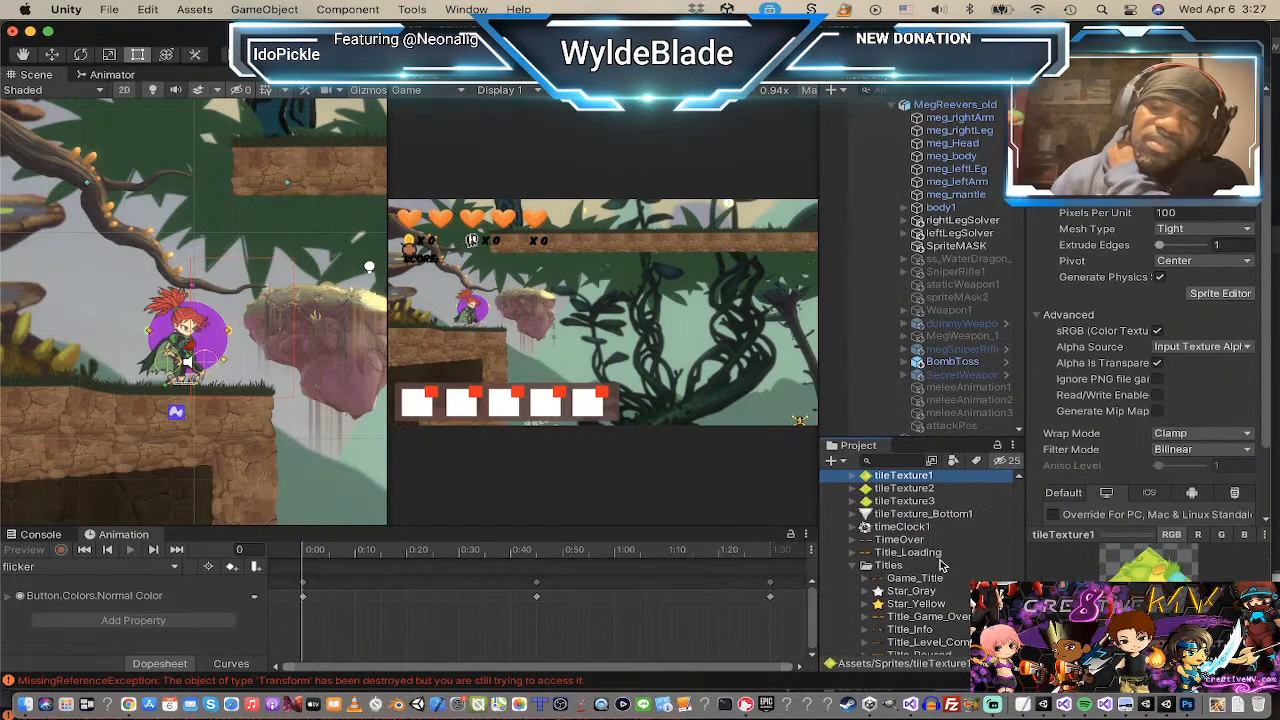
Step: Examine the sprites from the Tiles folder up through sunYellowRays1 to the StrategyGameSprites folder
key(Up)
key(Up)
key(Up)
key(Up)
key(Up)
key(Up)
key(Up)
key(Up)
key(Up)
key(Up)
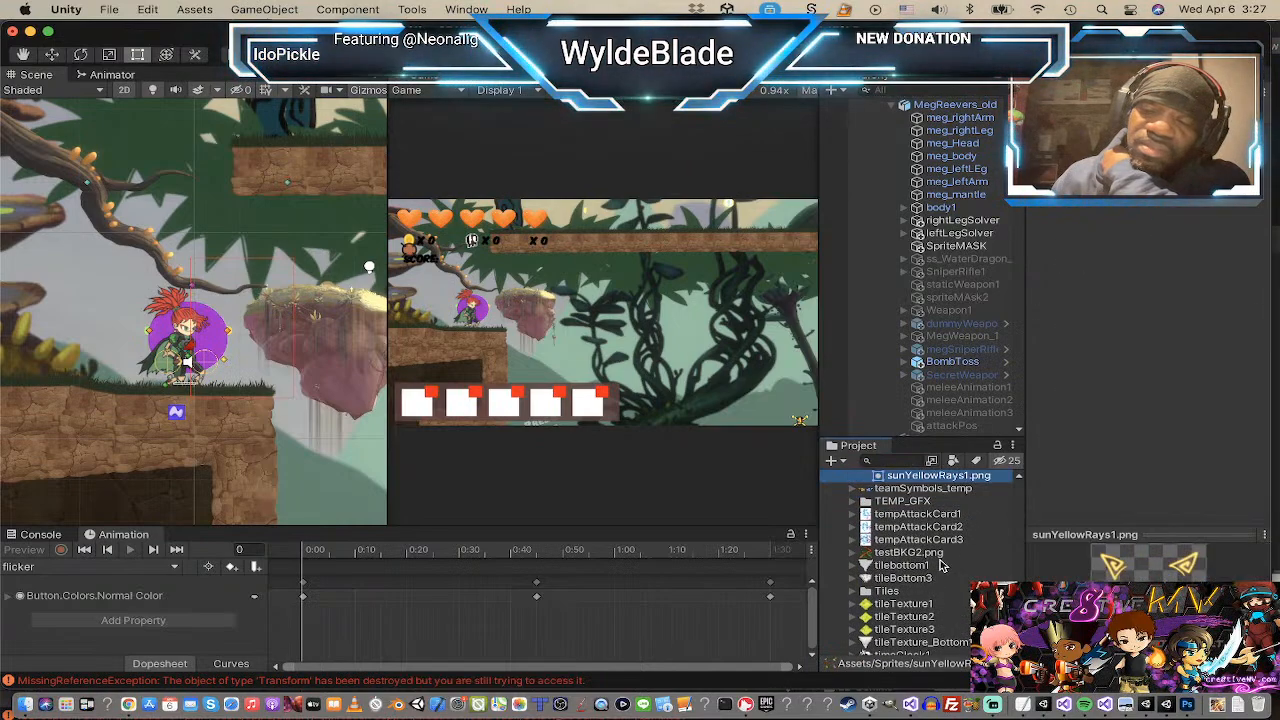
key(Up)
key(Up)
key(Up)
key(Up)
key(Up)
key(Up)
key(Up)
key(Up)
key(Up)
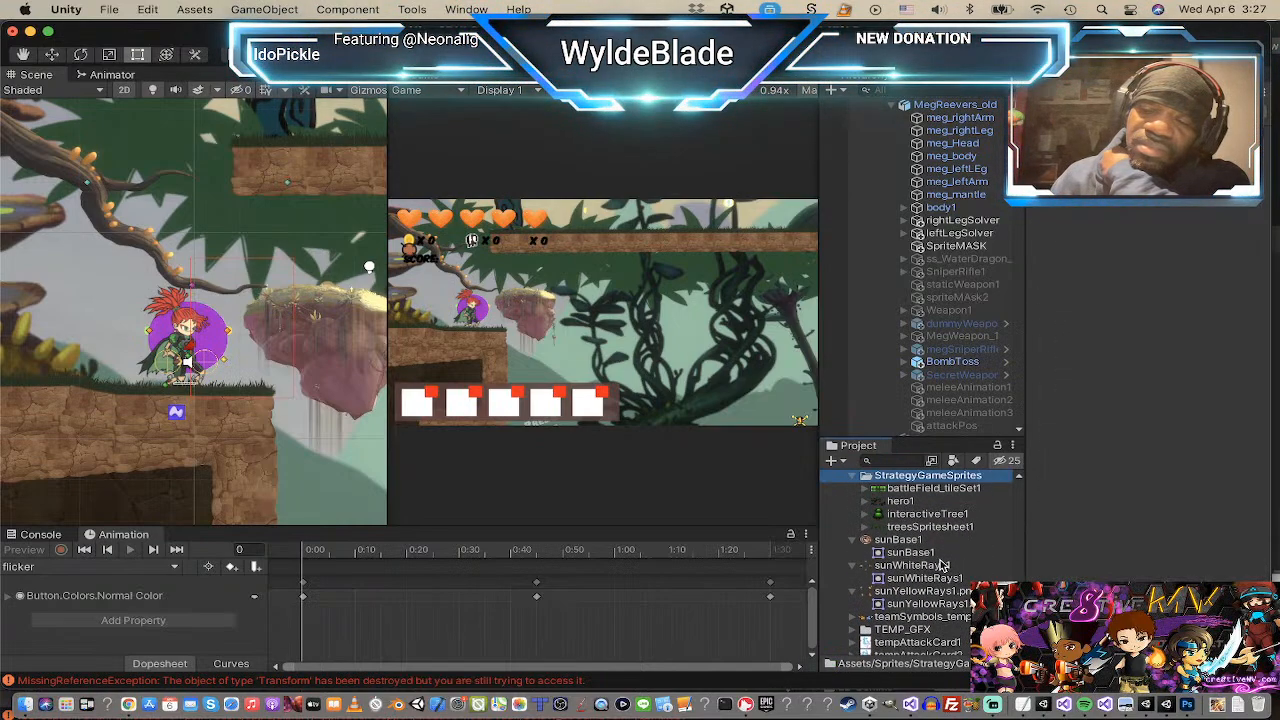
Step: Look through the sprites above StrategyGameSprites, including the spiderBrown1 frames, up to sky1
key(Up)
key(Up)
key(Up)
key(Up)
key(Up)
key(Up)
key(Up)
key(Up)
key(Up)
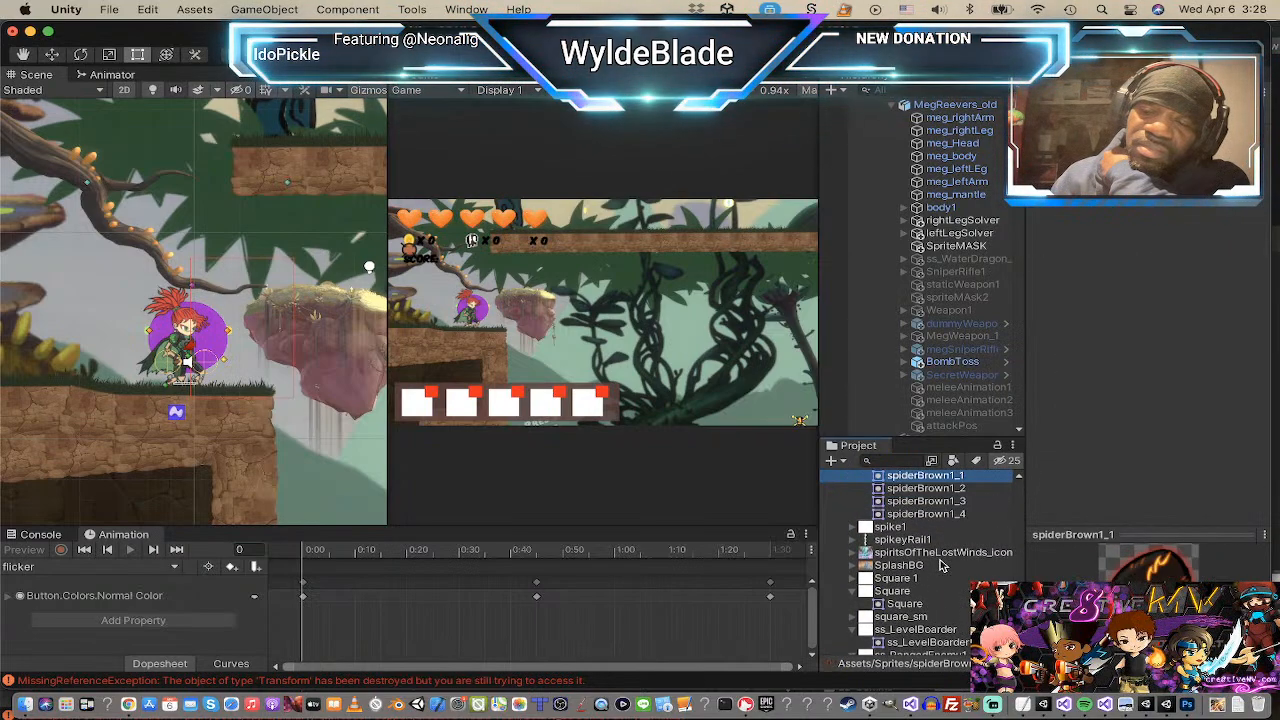
key(Up)
key(Up)
key(Up)
key(Up)
key(Up)
key(Up)
key(Up)
key(Up)
key(Up)
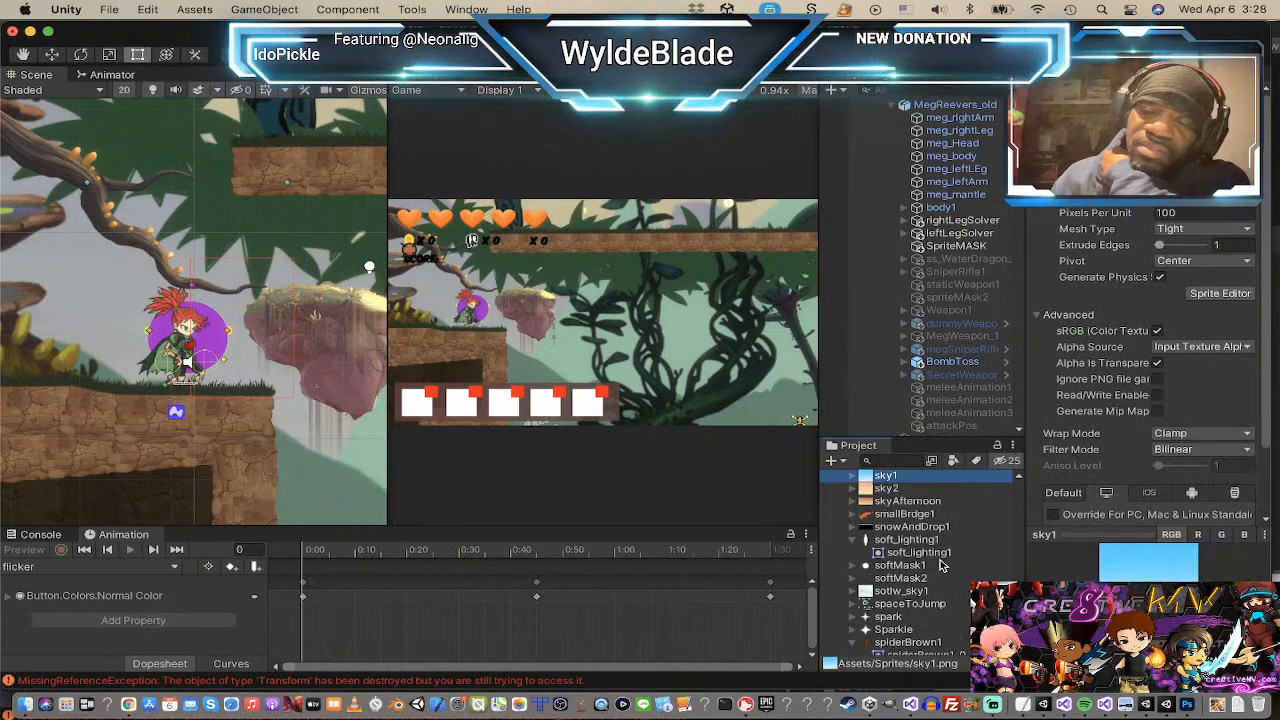
Step: Examine the sprites from above sky1 up into the SFX folder, including particleShapes_sm and the blood textures up to blood02
key(Up)
key(Up)
key(Up)
key(Up)
key(Up)
key(Up)
key(Up)
key(Up)
key(Up)
key(Up)
key(Up)
key(Up)
key(Up)
key(Up)
key(Up)
key(Up)
key(Up)
key(Up)
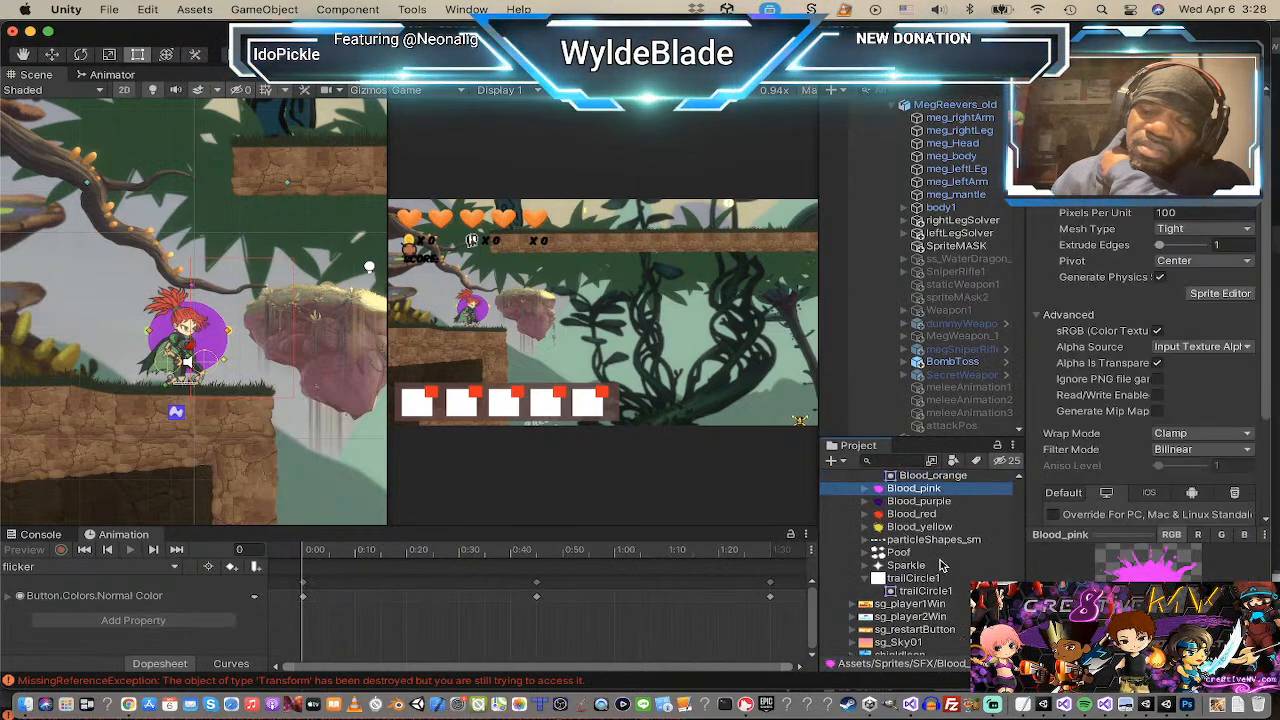
key(Up)
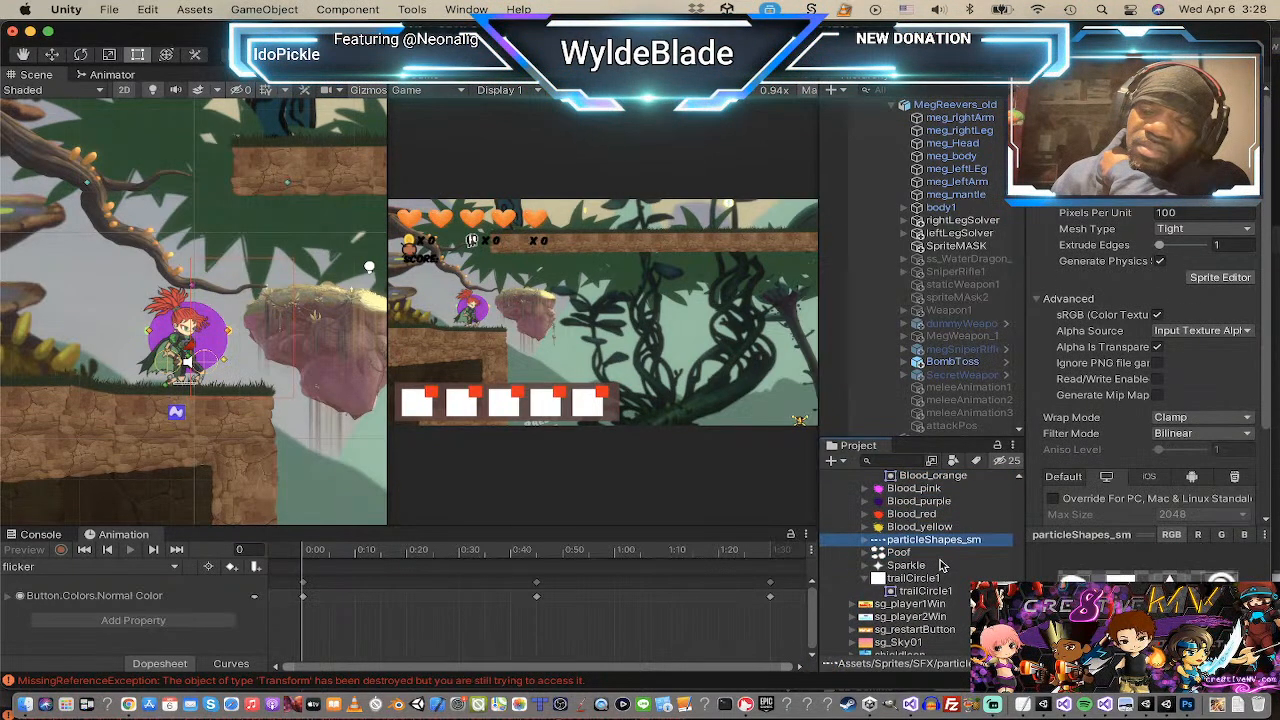
key(Up)
key(Up)
key(Up)
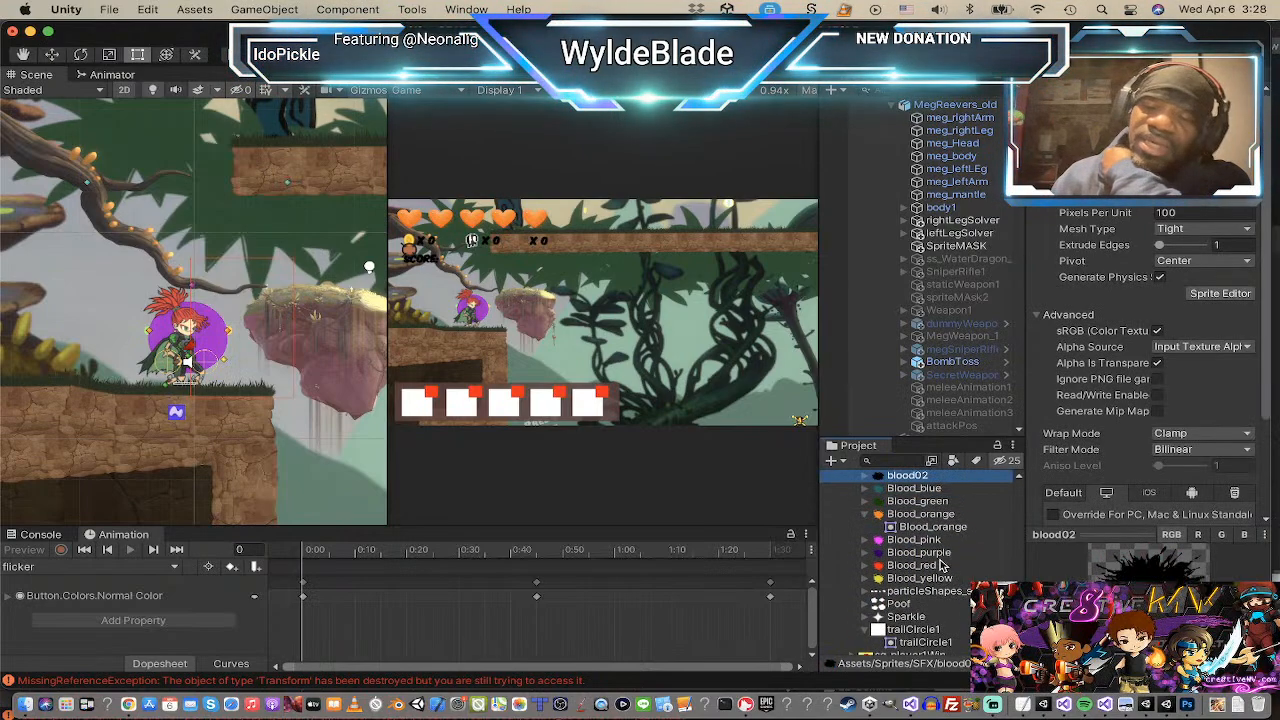
Step: Look through the sprites from the SFX folder past respawnPortal up to weapons22_3 in the QotGW folder
key(Up)
key(Up)
key(Up)
key(Up)
key(Up)
key(Up)
key(Up)
key(Up)
key(Up)
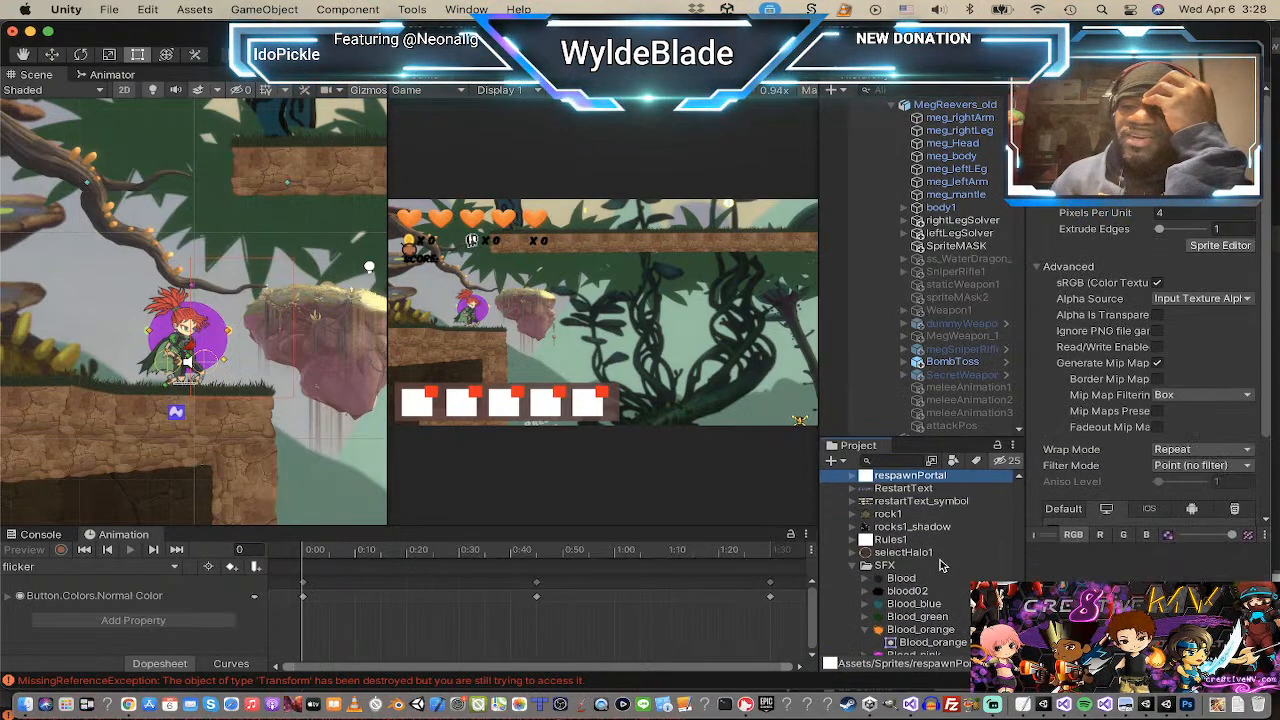
key(Up)
key(Up)
key(Up)
key(Up)
key(Up)
key(Up)
key(Up)
key(Up)
key(Up)
key(Up)
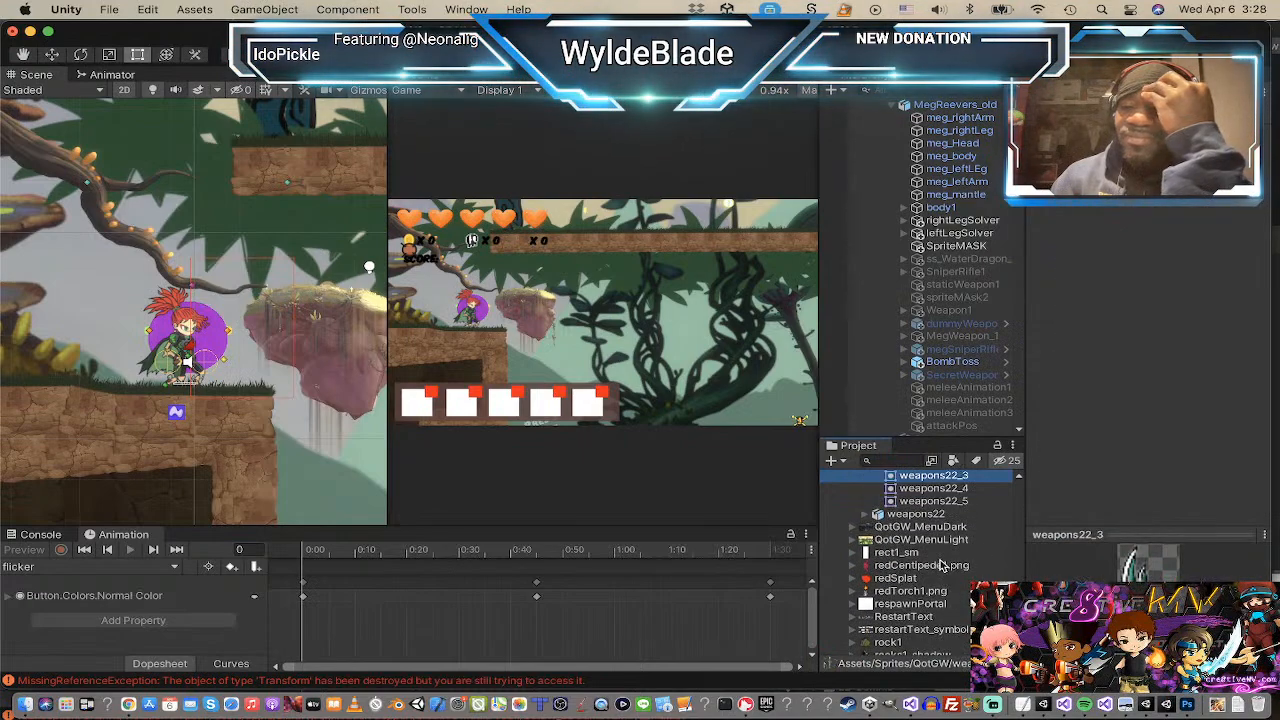
Step: Compare the weapons22 frames with shannonWeapon1_sm in the QotGW folder and select the weapons22 texture
key(Up)
key(Up)
key(Up)
key(Up)
key(Up)
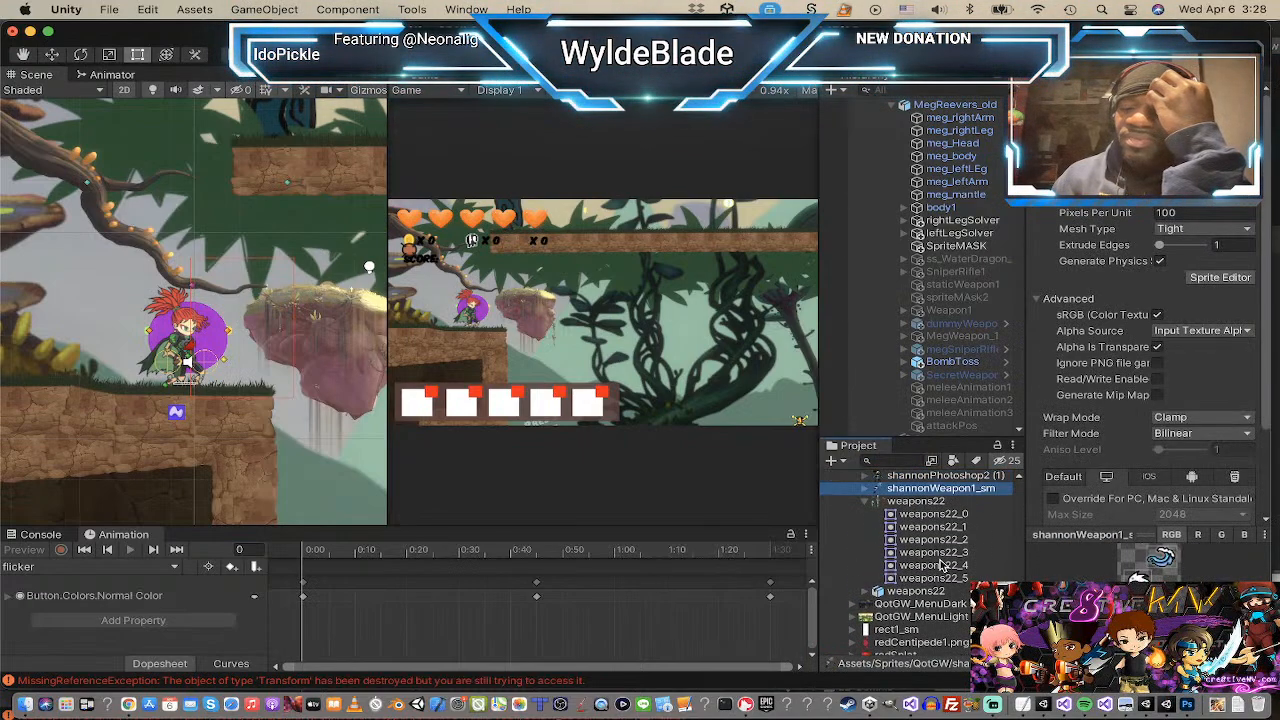
key(Down)
key(Down)
key(Down)
key(Up)
key(Up)
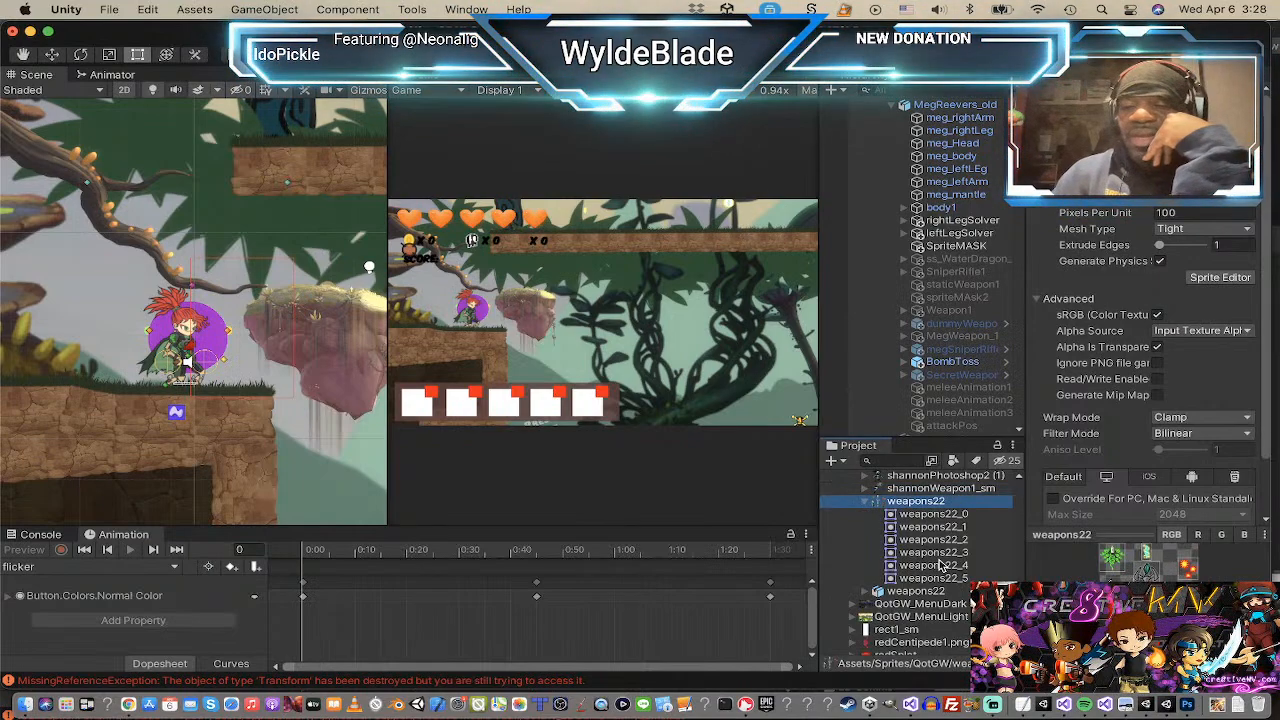
Step: Switch to Chrome and view the cre8tiveMV site's Spirits Of The Lost Winds page and the home page's Featured Games
key(super+Tab)
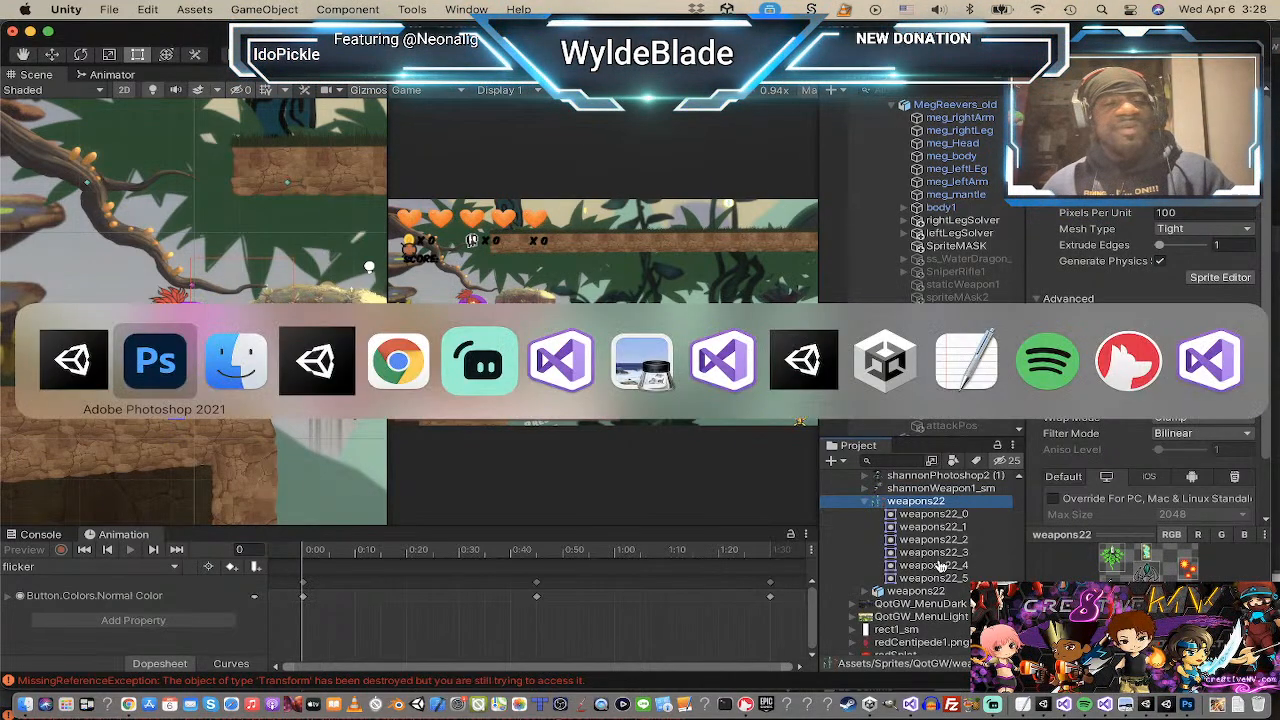
click(375, 364)
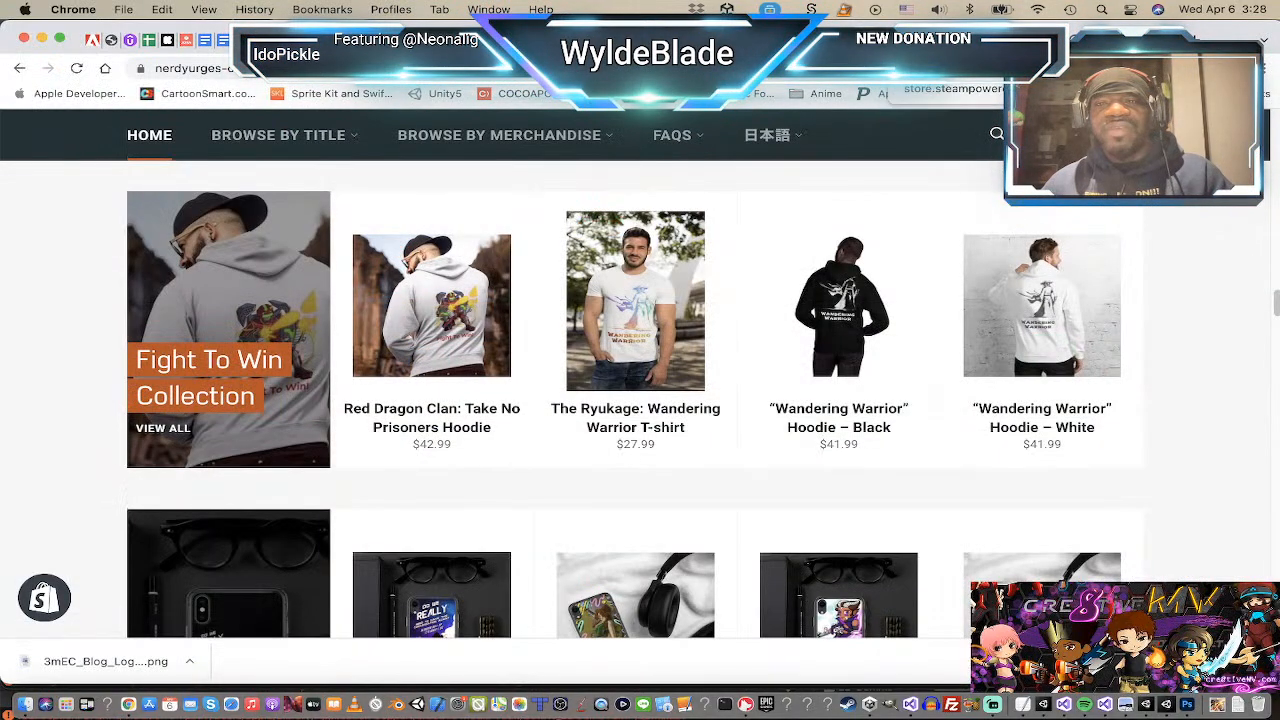
click(940, 40)
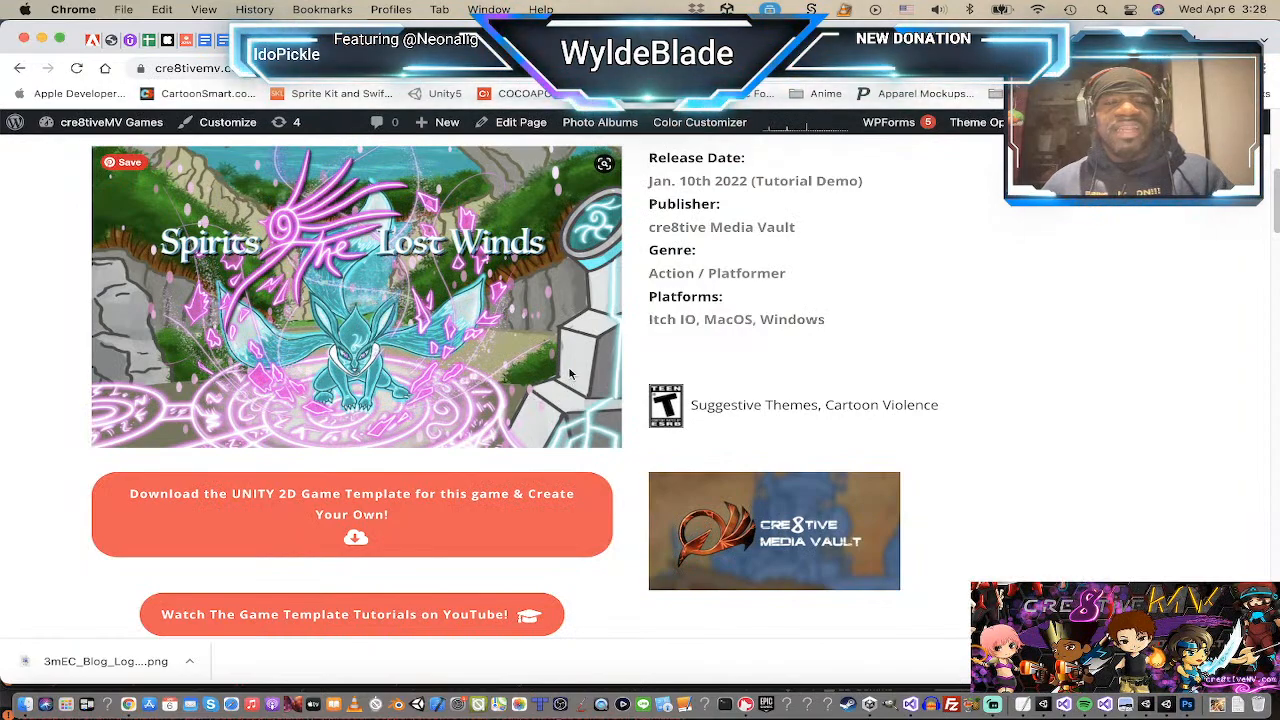
scroll(570, 373, up, 5)
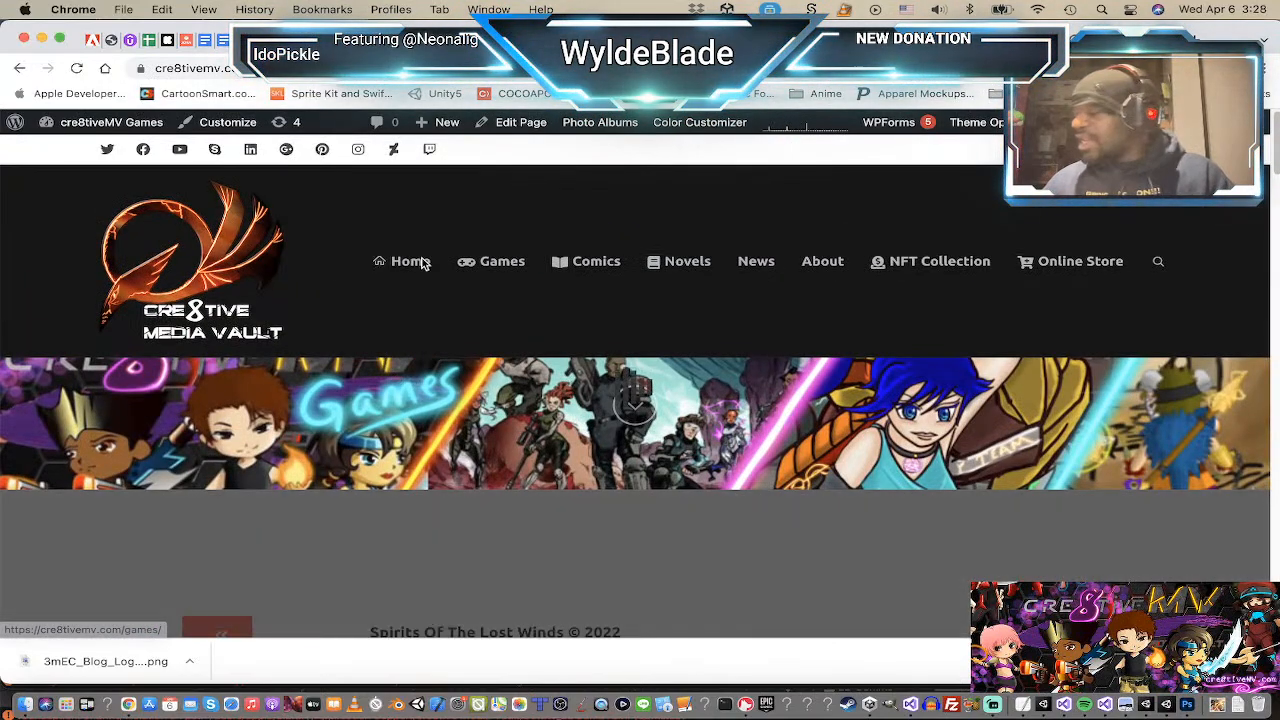
click(423, 262)
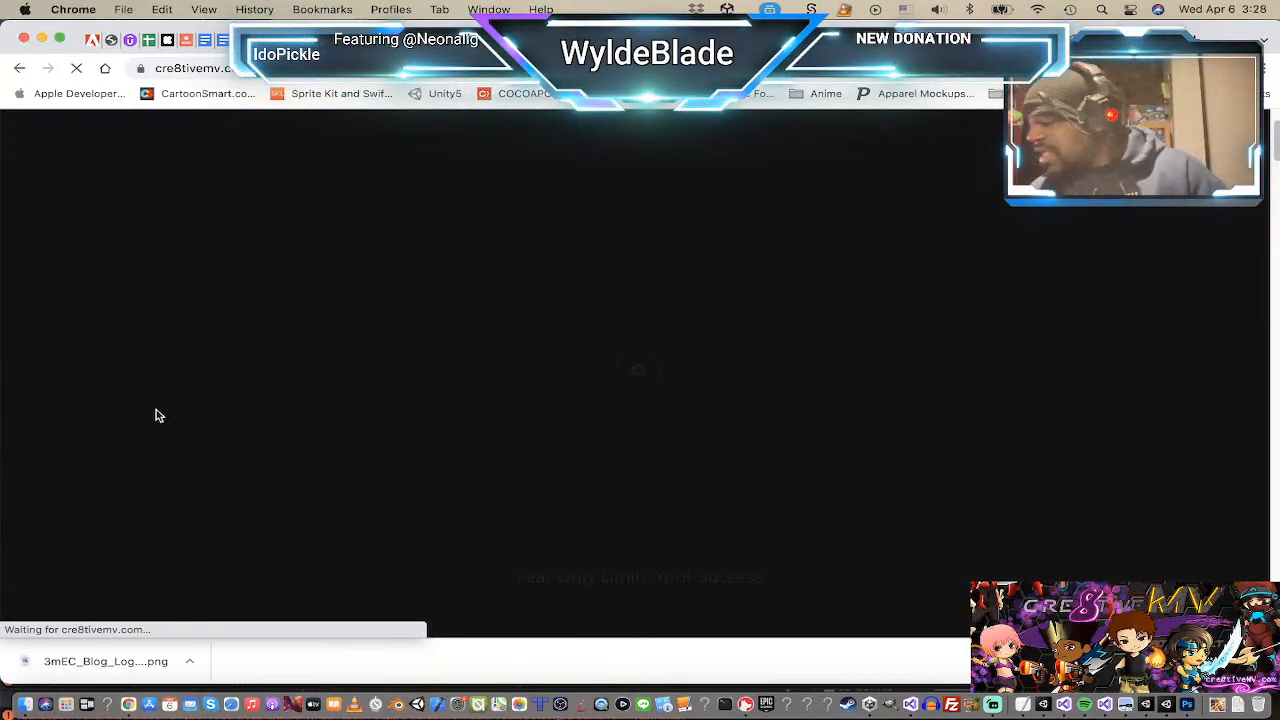
scroll(157, 415, down, 6)
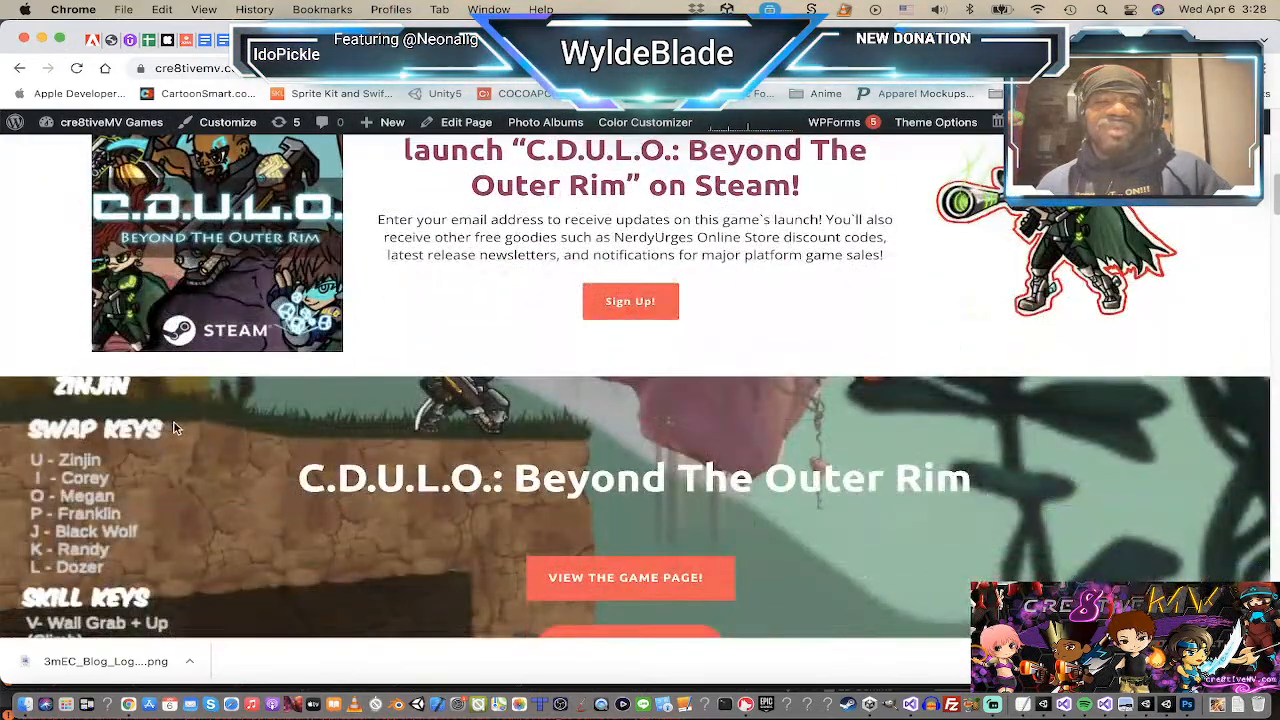
scroll(174, 422, down, 8)
scroll(176, 424, up, 3)
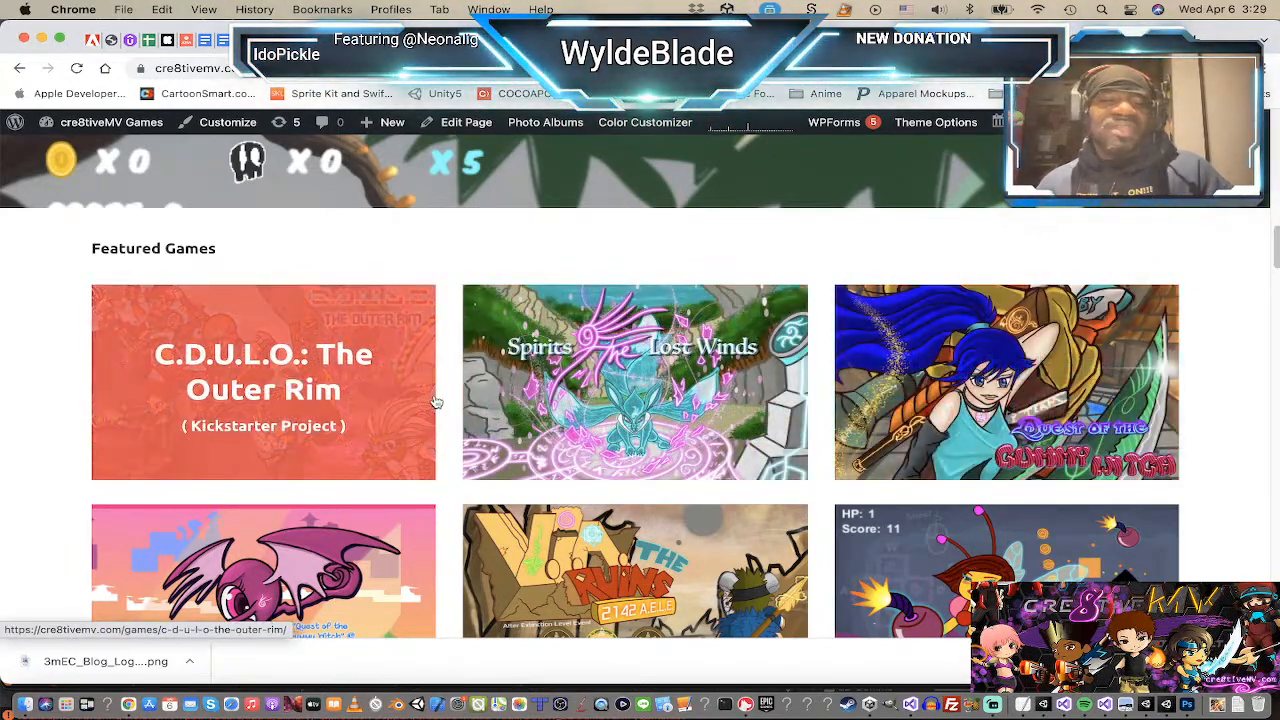
Step: Return to Unity, reveal the weapons22 texture in Finder, and open weapons22.png in Adobe Photoshop 2021
key(super+Tab)
click(165, 375)
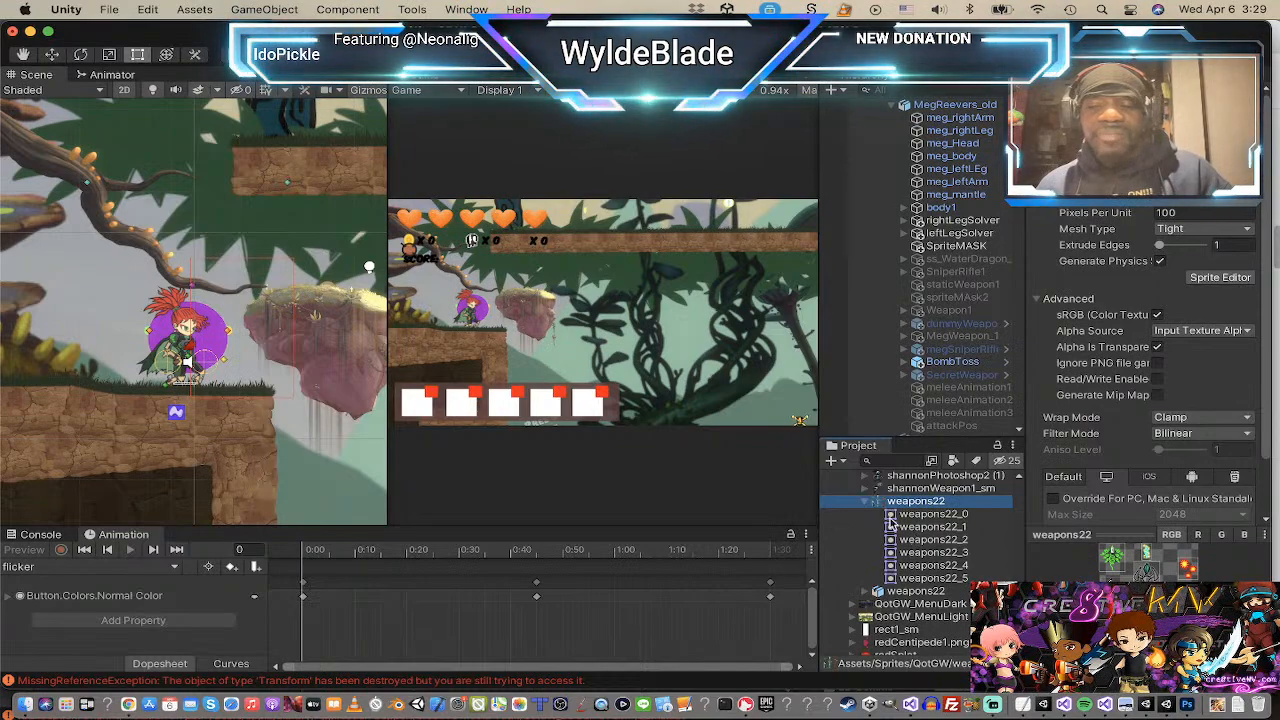
right_click(888, 509)
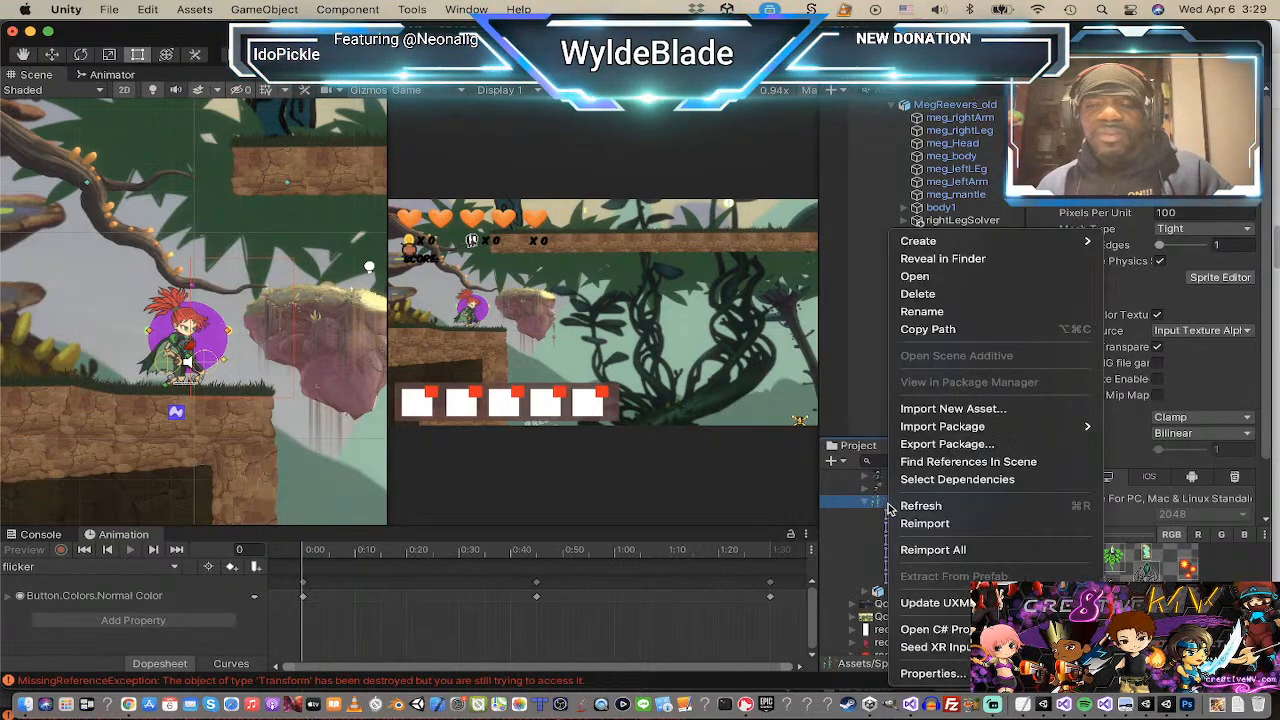
click(978, 259)
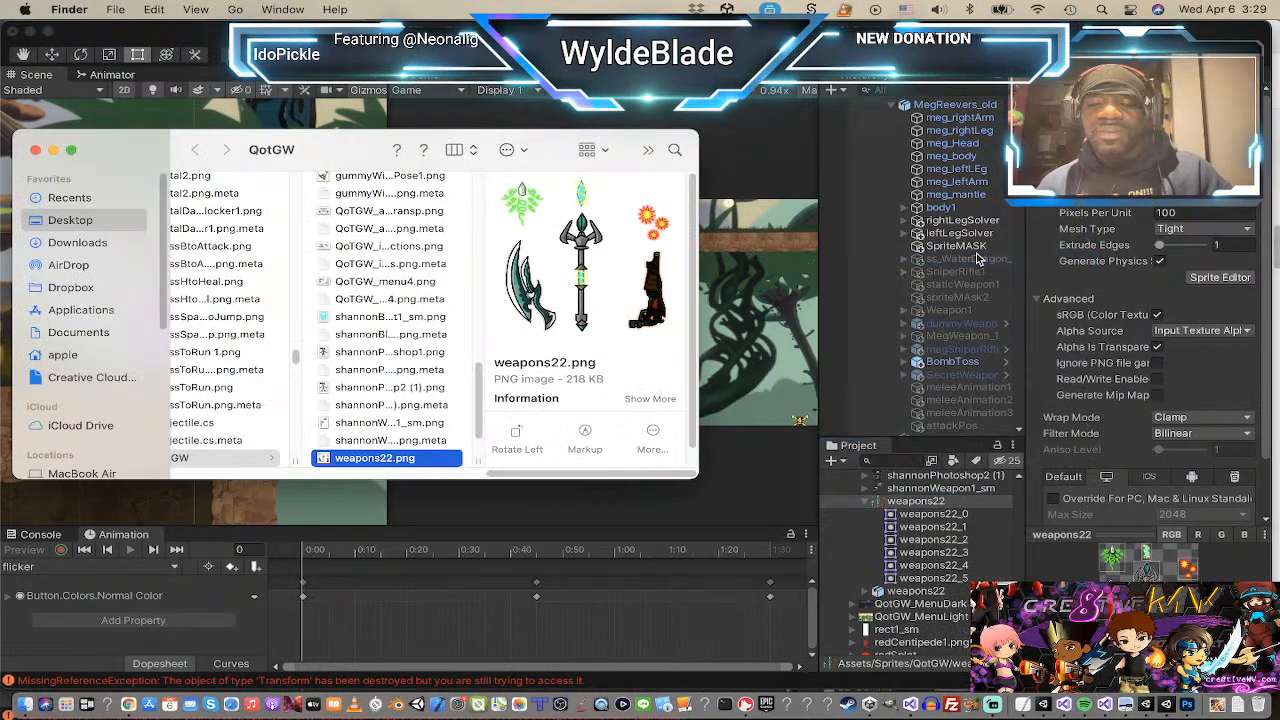
right_click(381, 459)
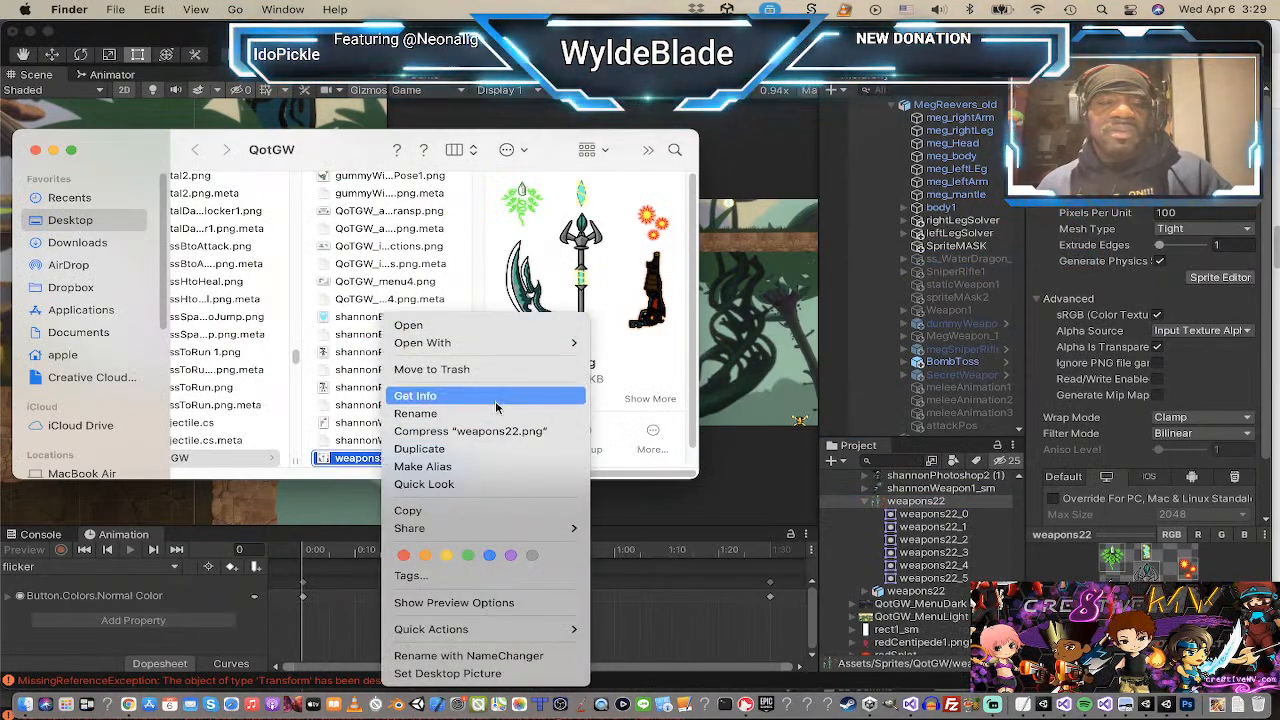
mouse_move(499, 344)
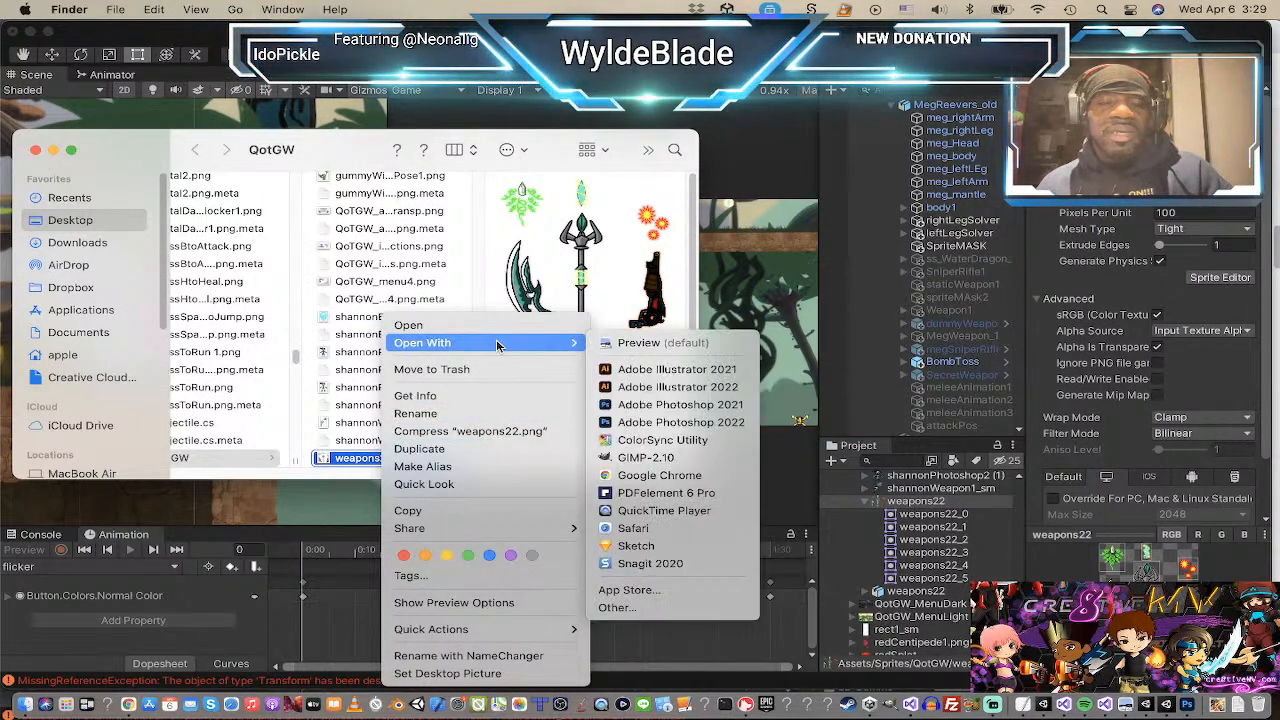
click(686, 405)
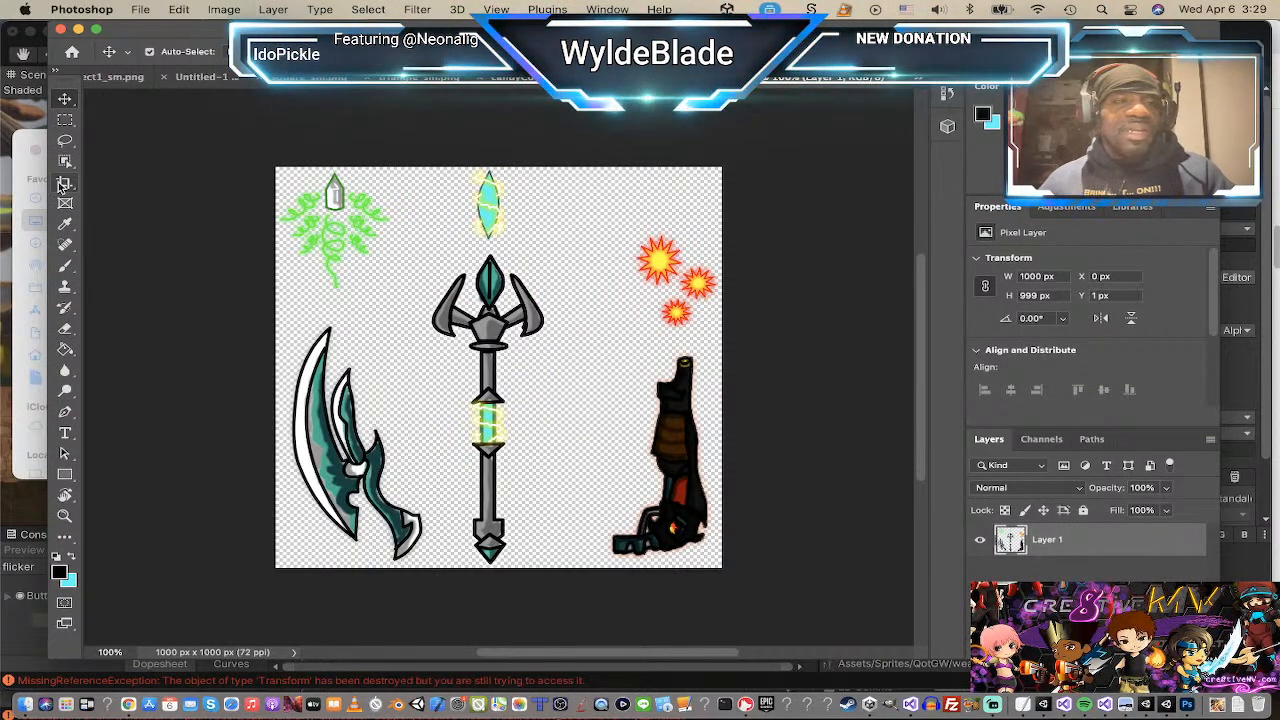
Step: Copy the green vine crystal from weapons22 using a marquee about 263 by 319 px and paste it into the Untitled-1 sprite sheet
click(65, 119)
drag(250, 150, 393, 296)
key(super+c)
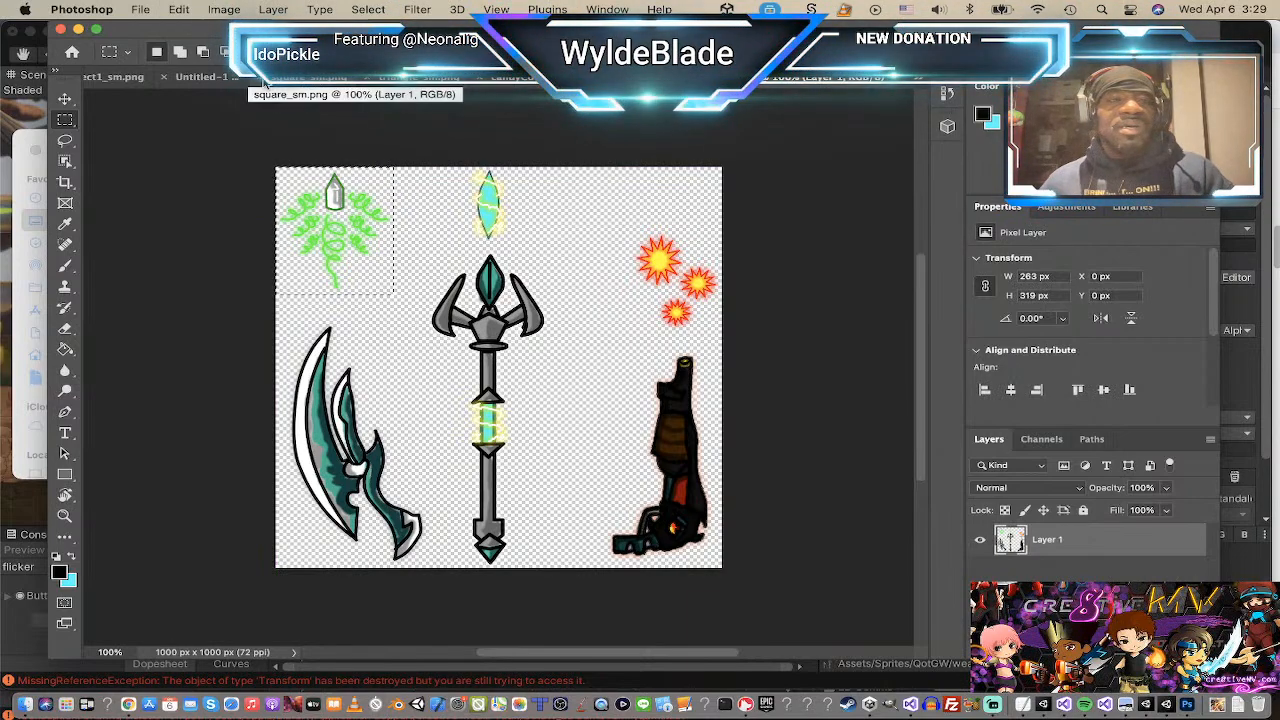
click(205, 78)
key(super+v)
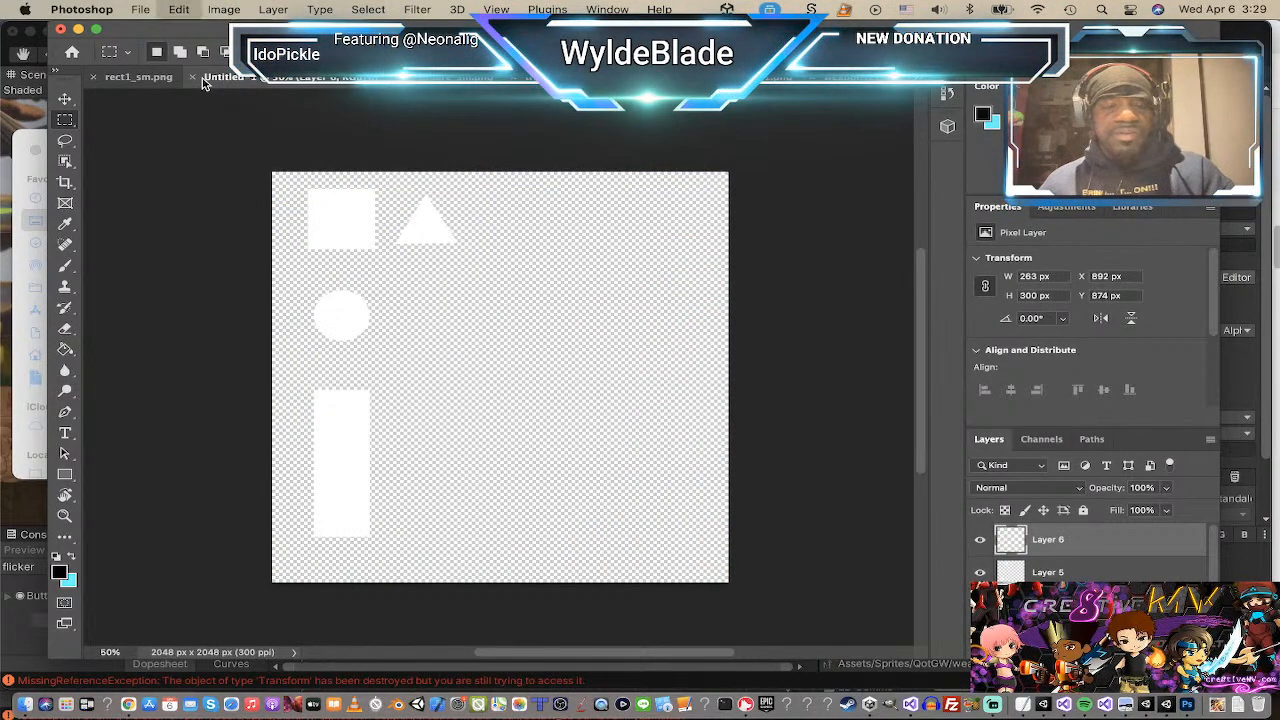
Step: Copy the glowing blue crystal above the staff in weapons22 using a marquee about 166 by 211 px and paste it into Untitled-1
click(843, 86)
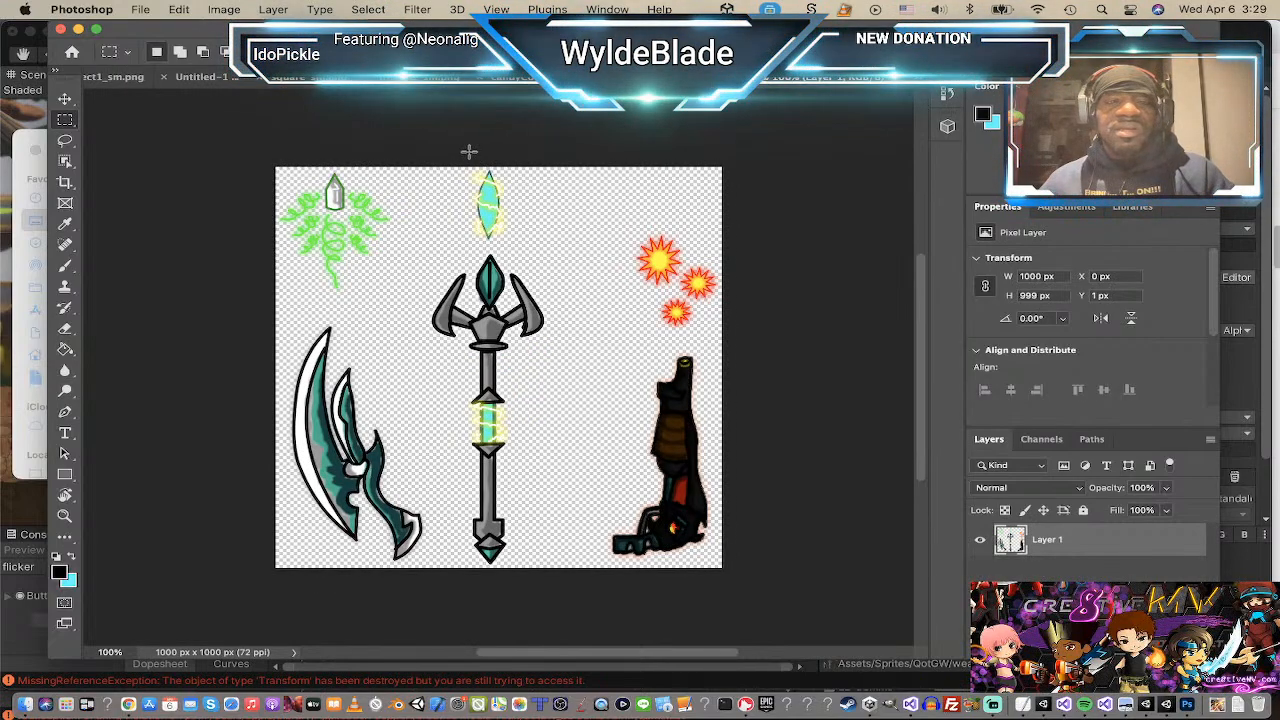
drag(469, 151, 499, 251)
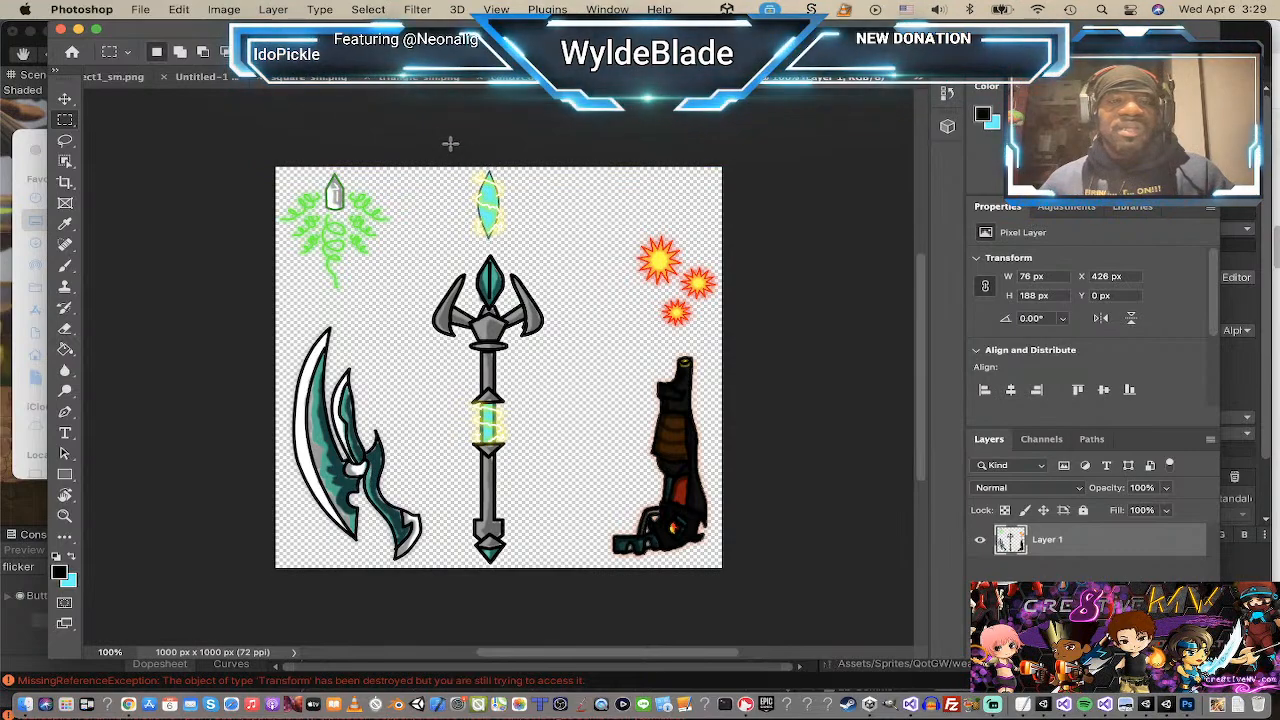
drag(450, 144, 524, 257)
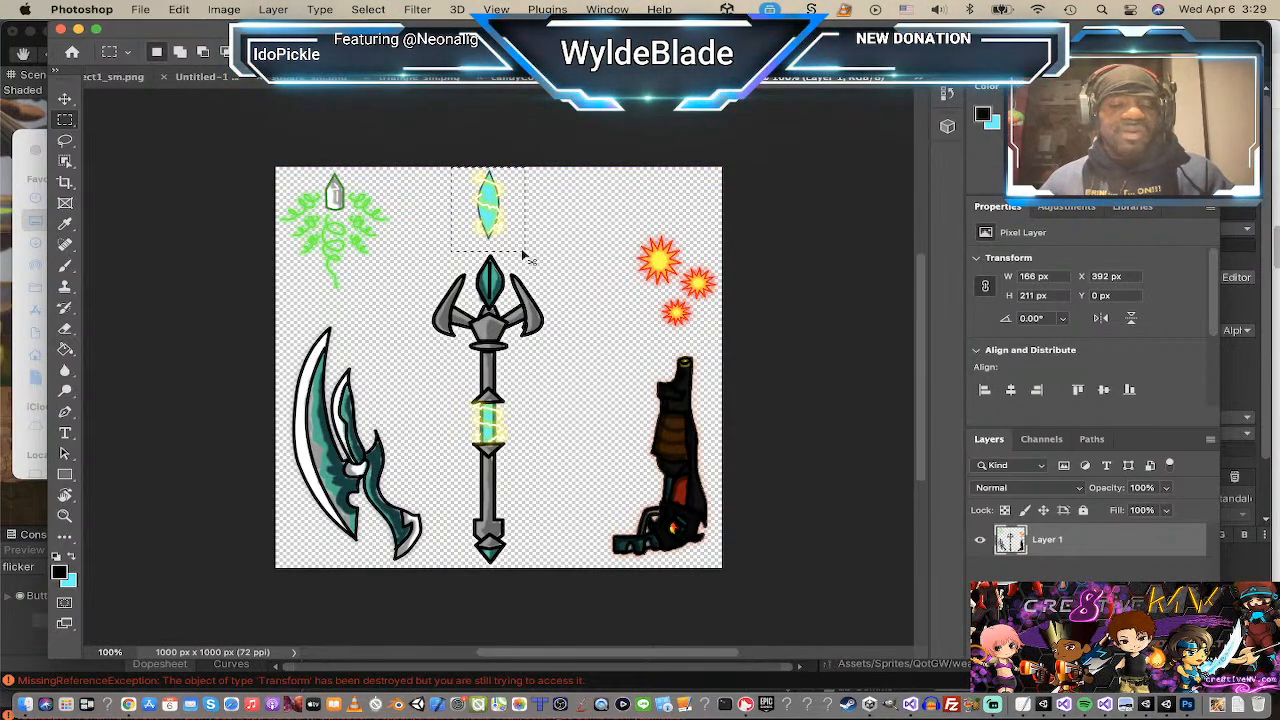
click(208, 78)
key(ctrl+v)
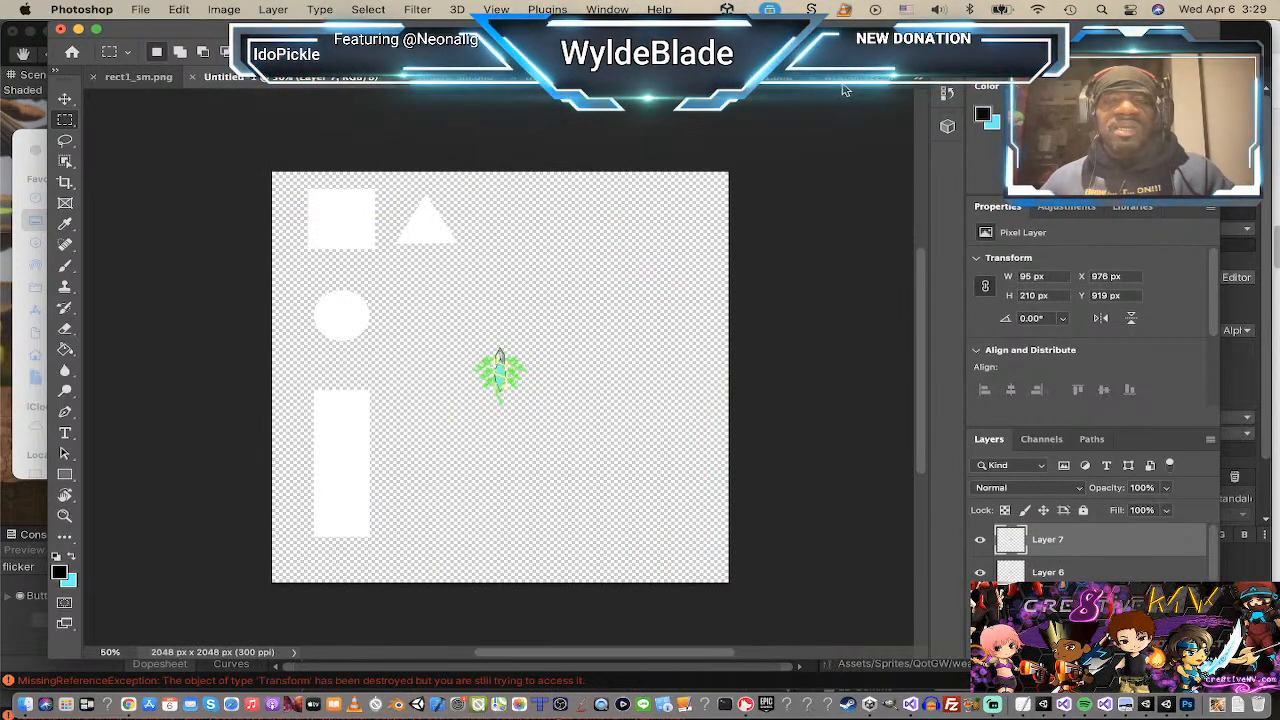
Step: Copy the three orange starbursts from weapons22 using a marquee about 247 by 339 px and paste them into Untitled-1
key(ctrl+Tab)
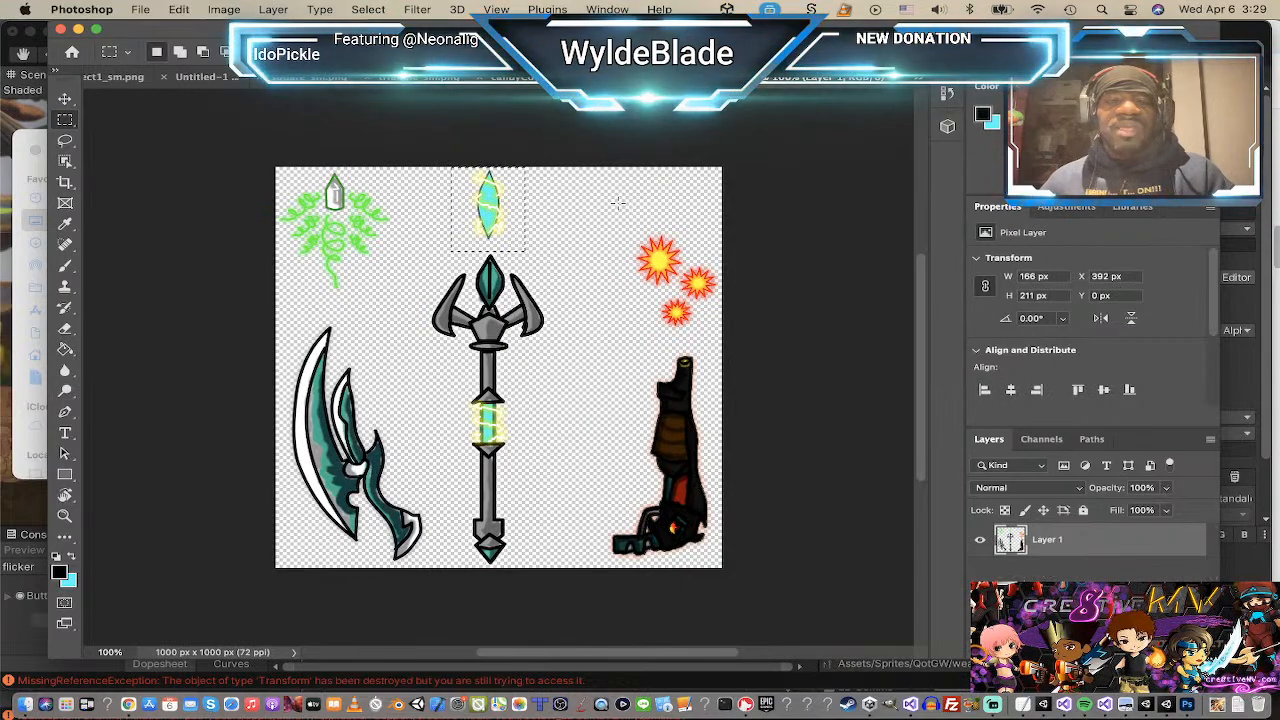
drag(612, 200, 735, 342)
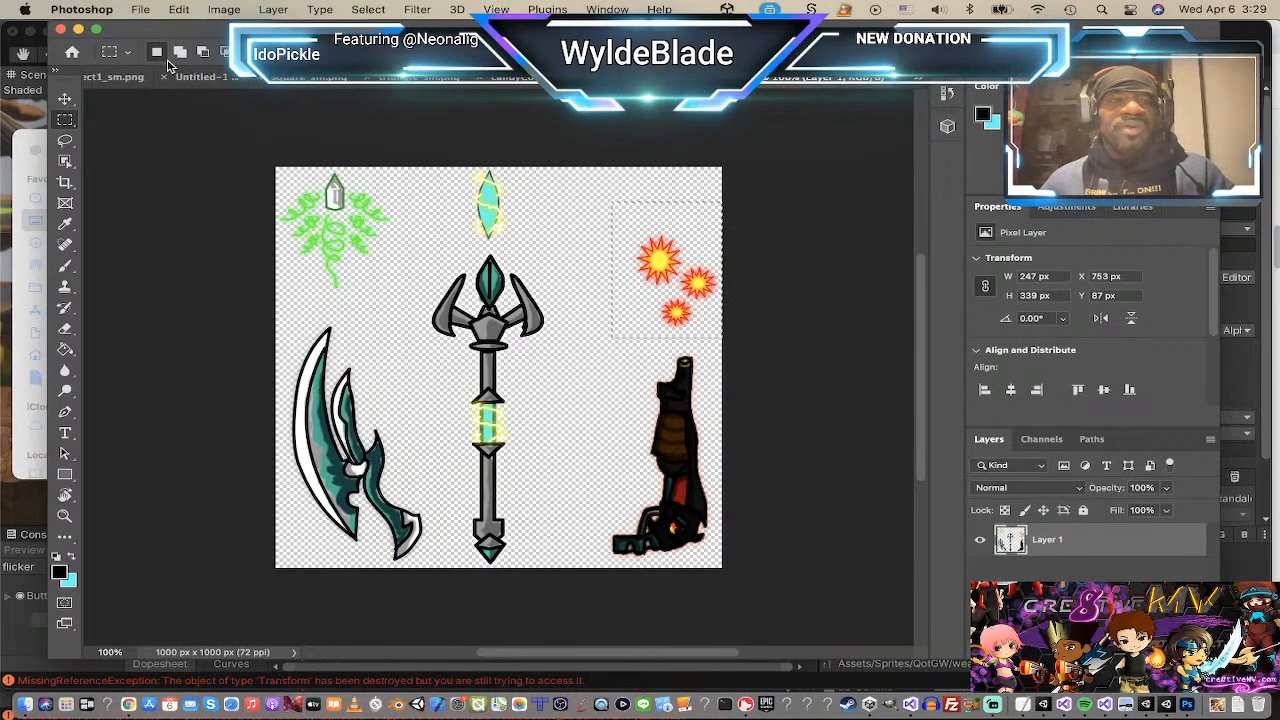
click(187, 77)
key(super+v)
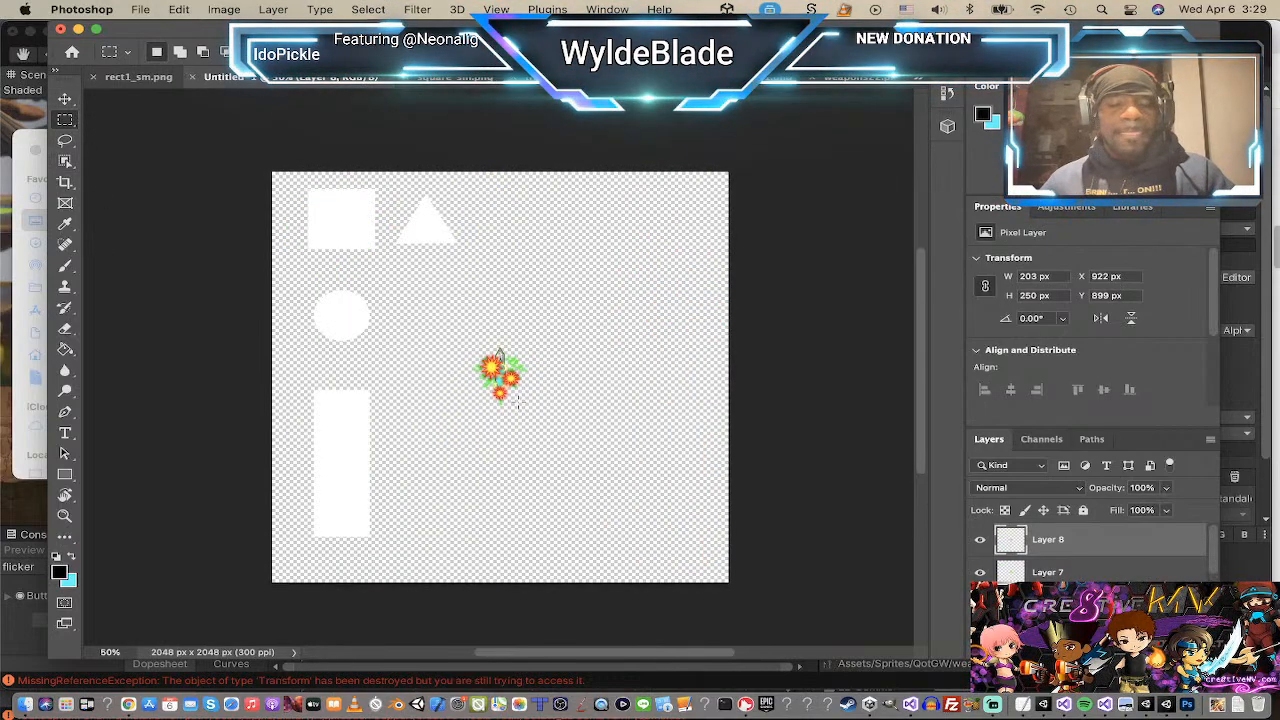
Step: Arrange the pasted starbursts, blue crystal and green vine crystal in a column beneath the white triangle
key(v)
drag(492, 366, 417, 280)
click(505, 378)
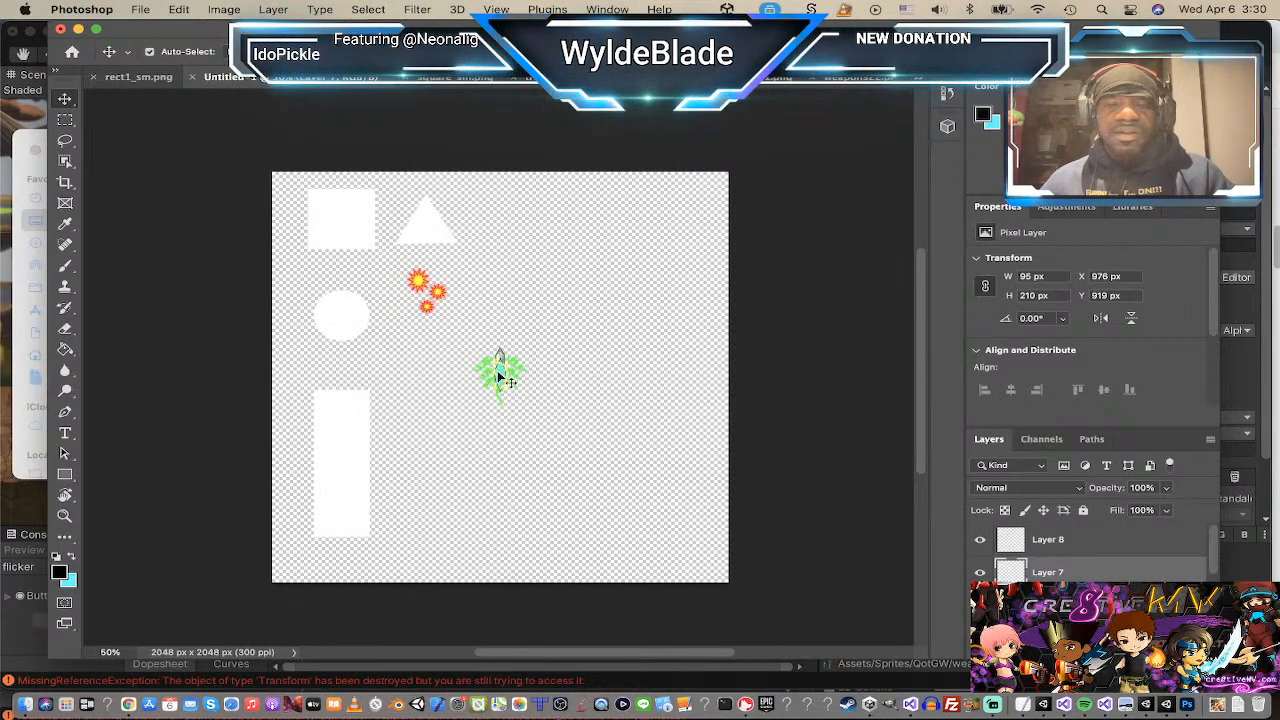
drag(505, 378, 433, 412)
click(503, 366)
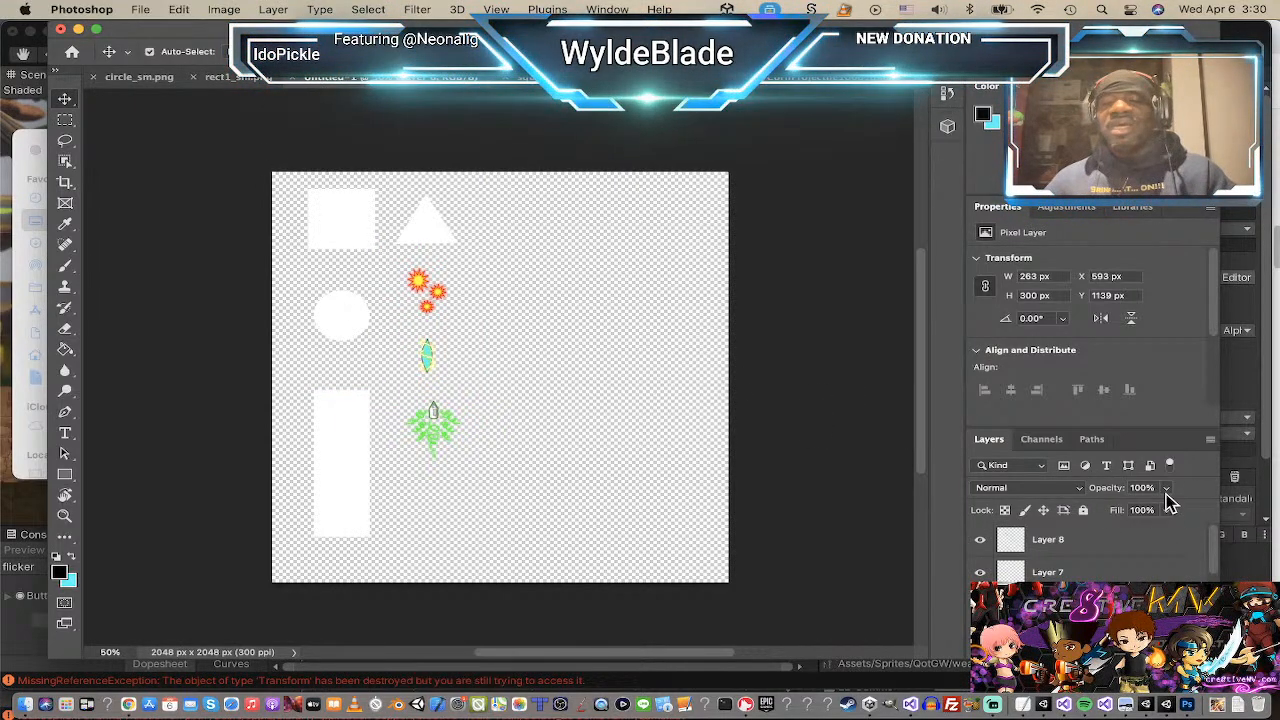
scroll(1055, 530, down, 1)
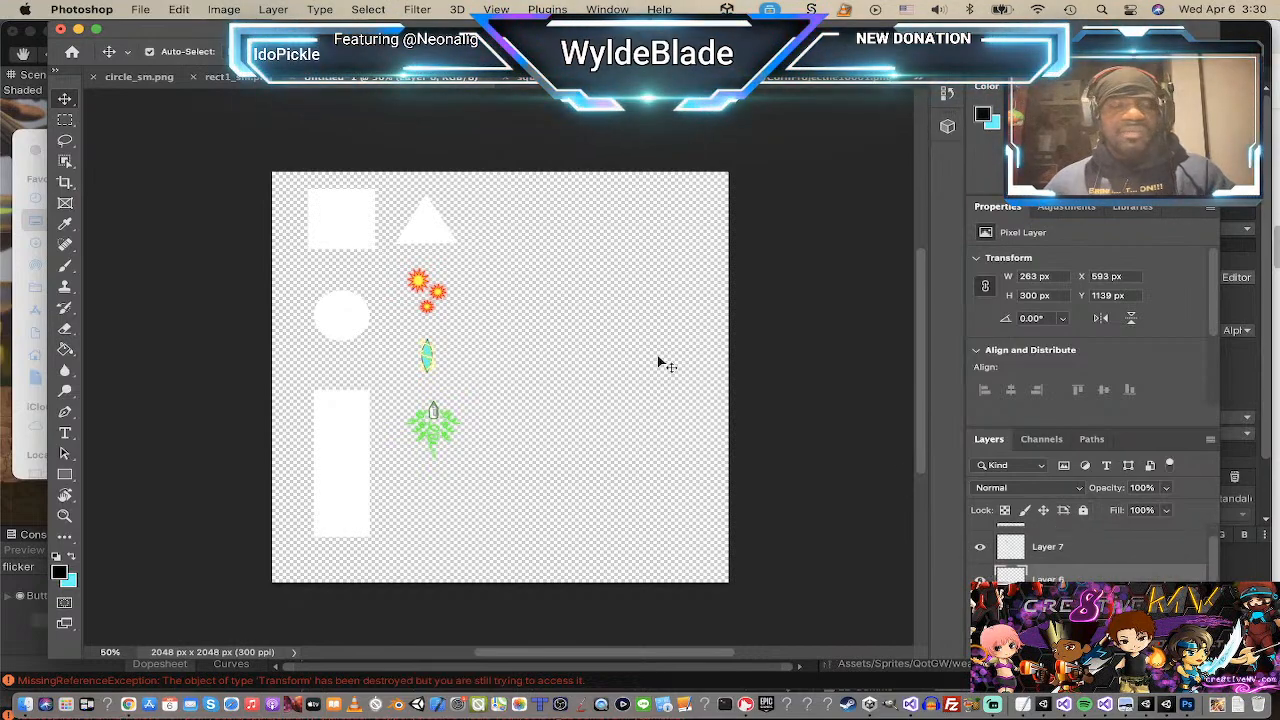
Step: Quick-export the sprite sheet as a PNG into the Desktop's SpiritsOfTheLostWinds_GFX/TempGFX folder
click(141, 10)
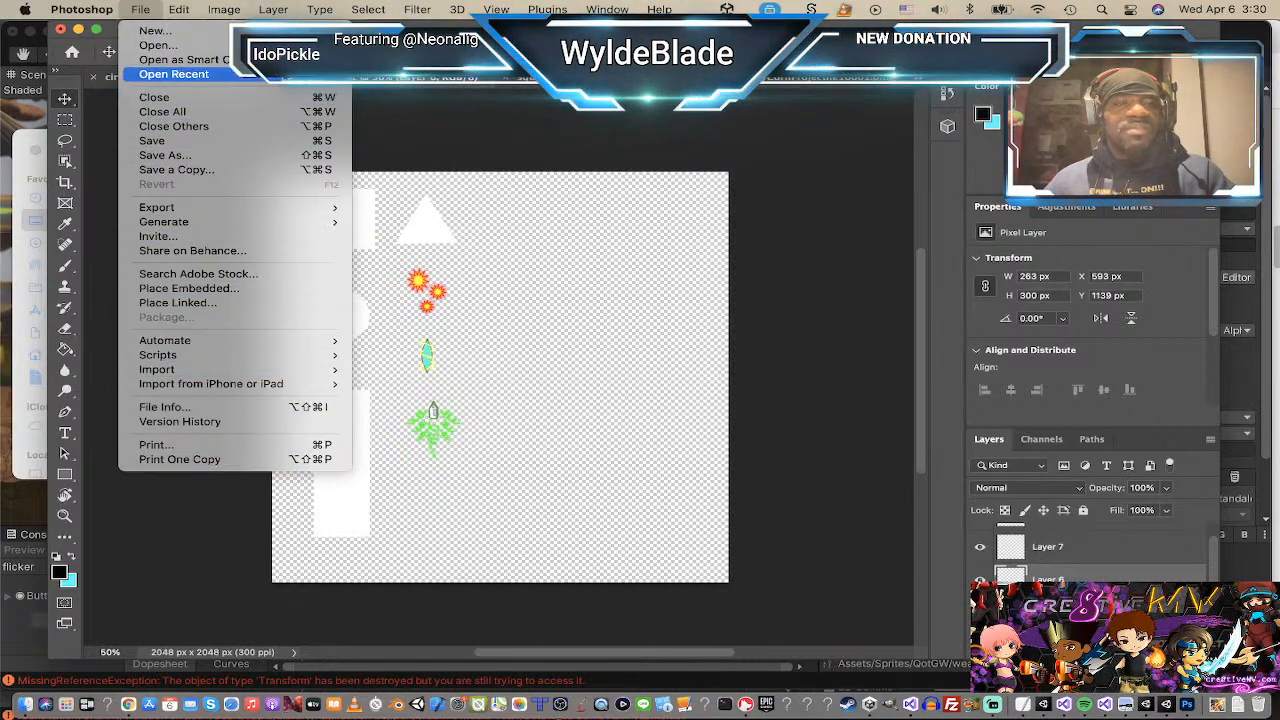
mouse_move(270, 220)
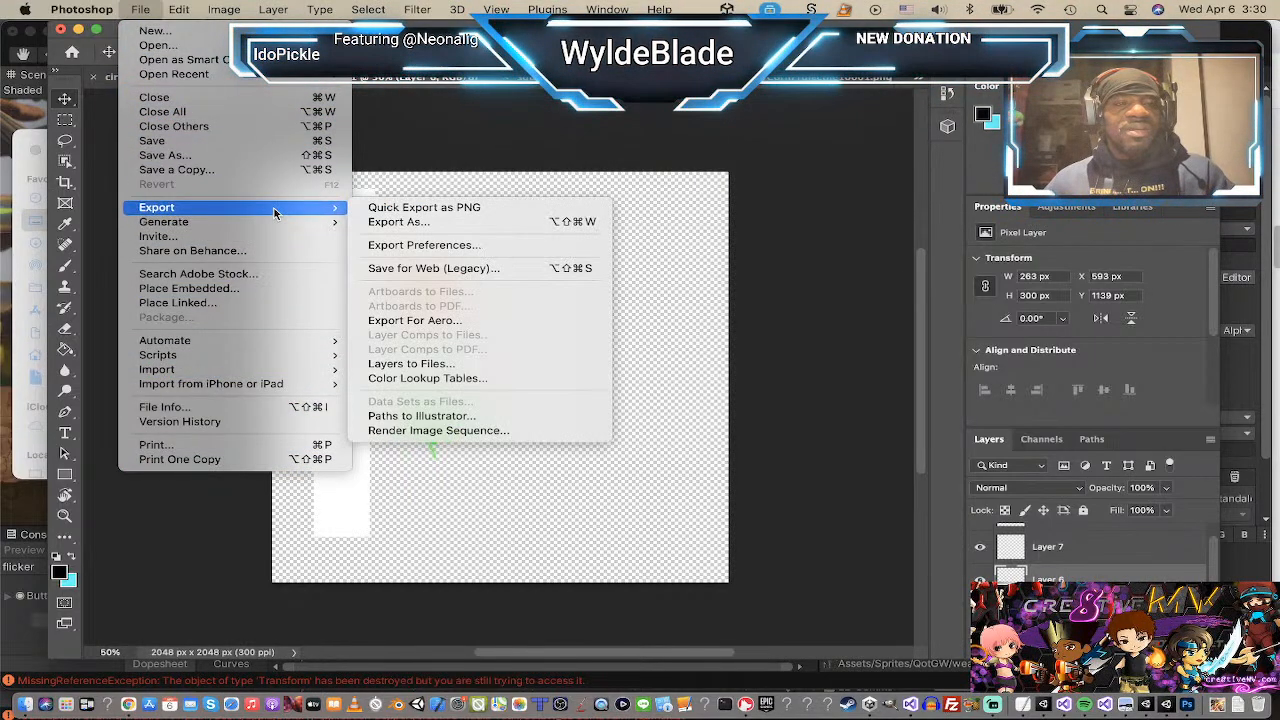
click(500, 210)
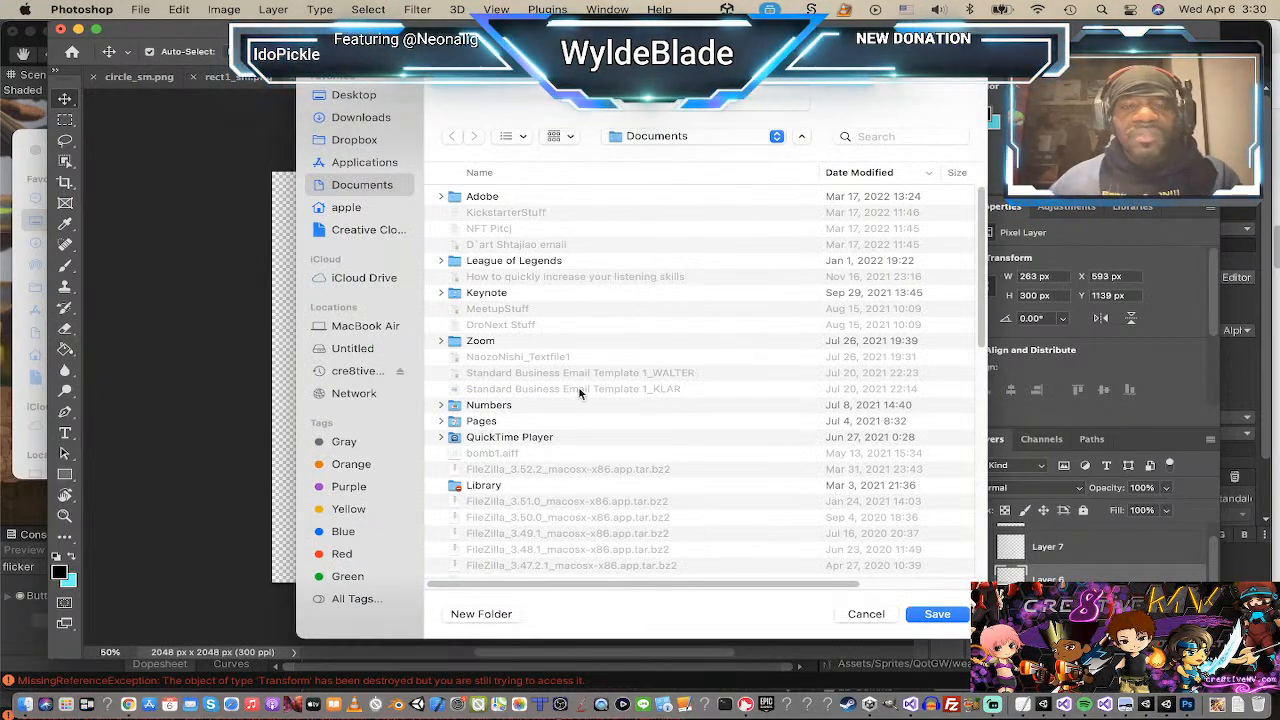
click(358, 96)
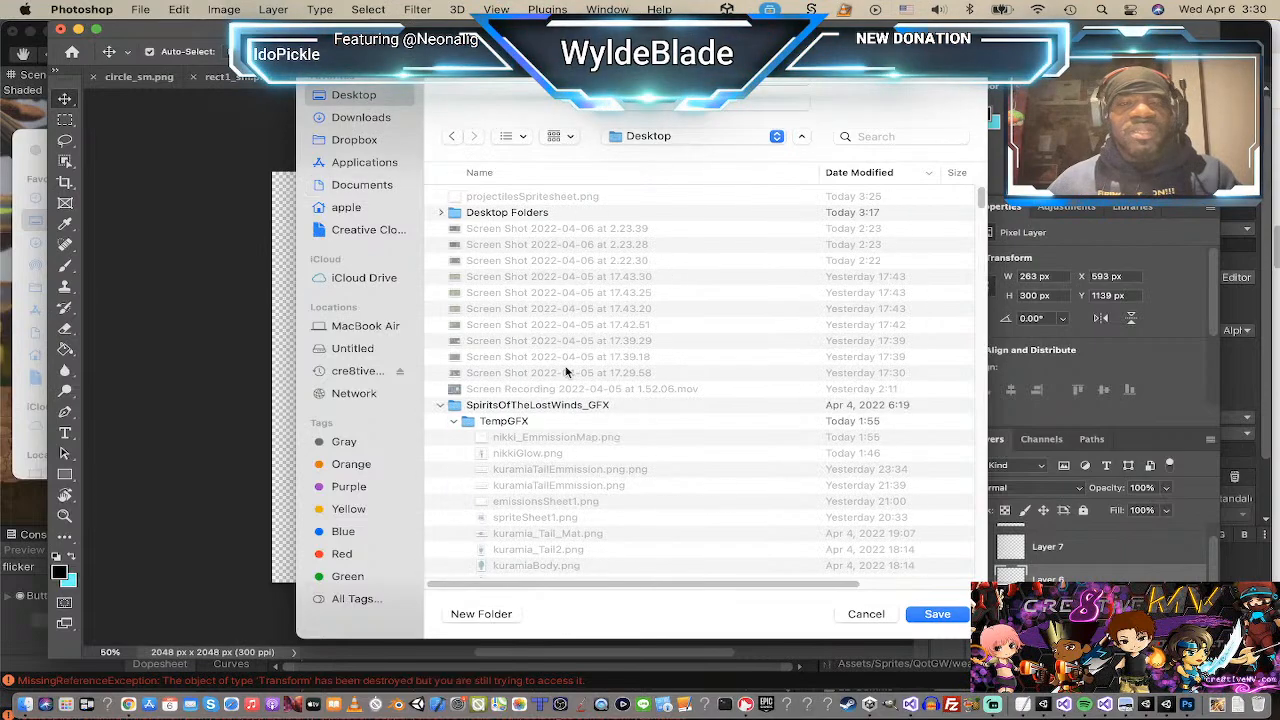
click(511, 422)
double_click(511, 422)
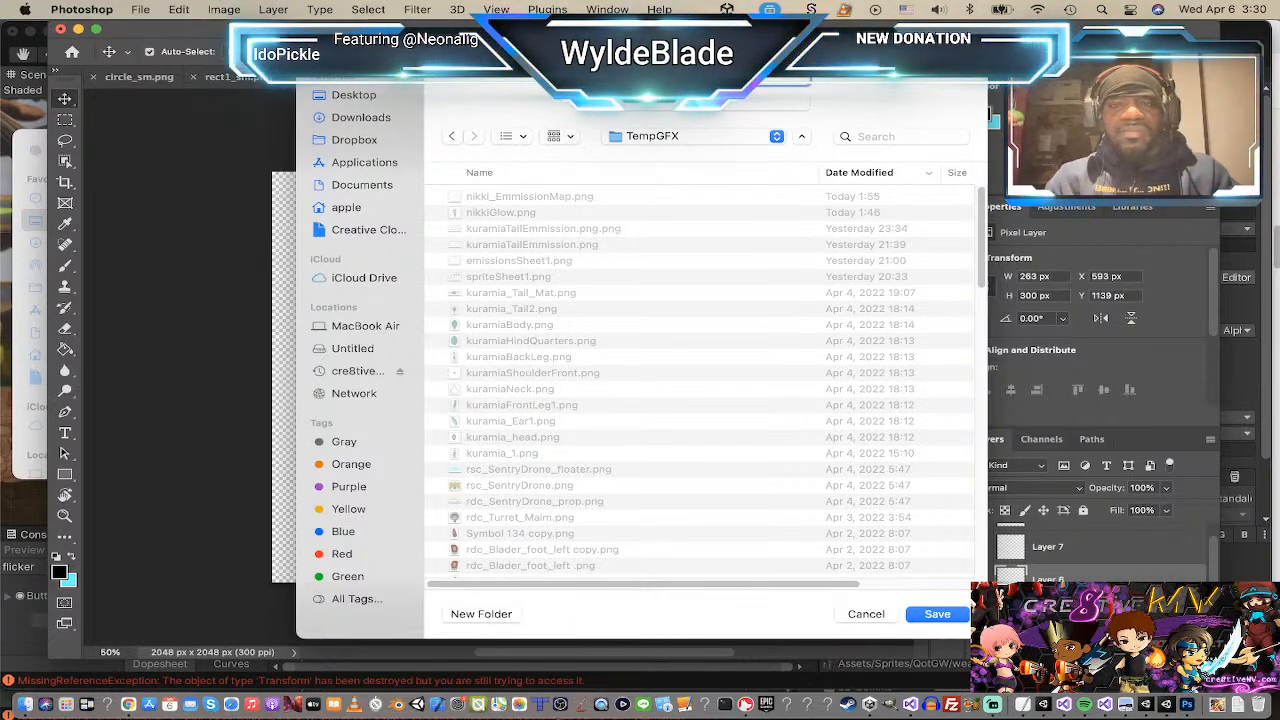
key(Return)
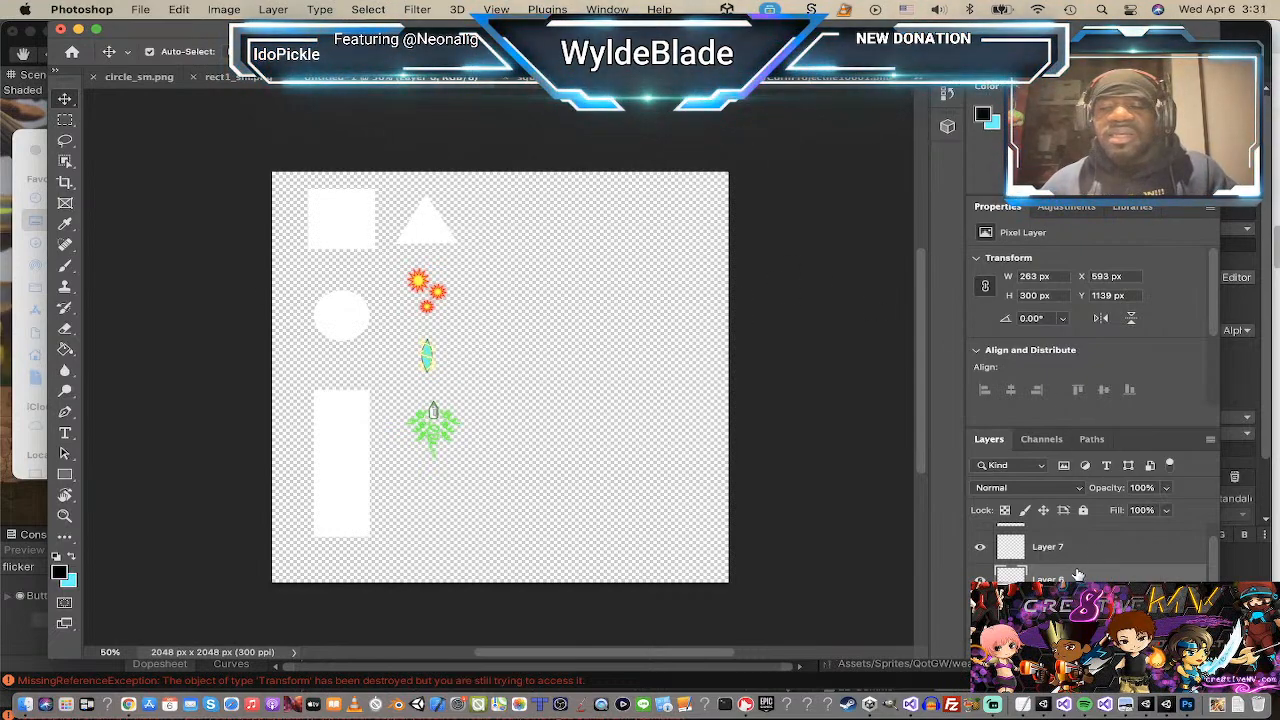
Step: Fill the empty layer beneath the sprites with the cyan Background Color in Normal mode at 100% opacity
scroll(1075, 578, up, 2)
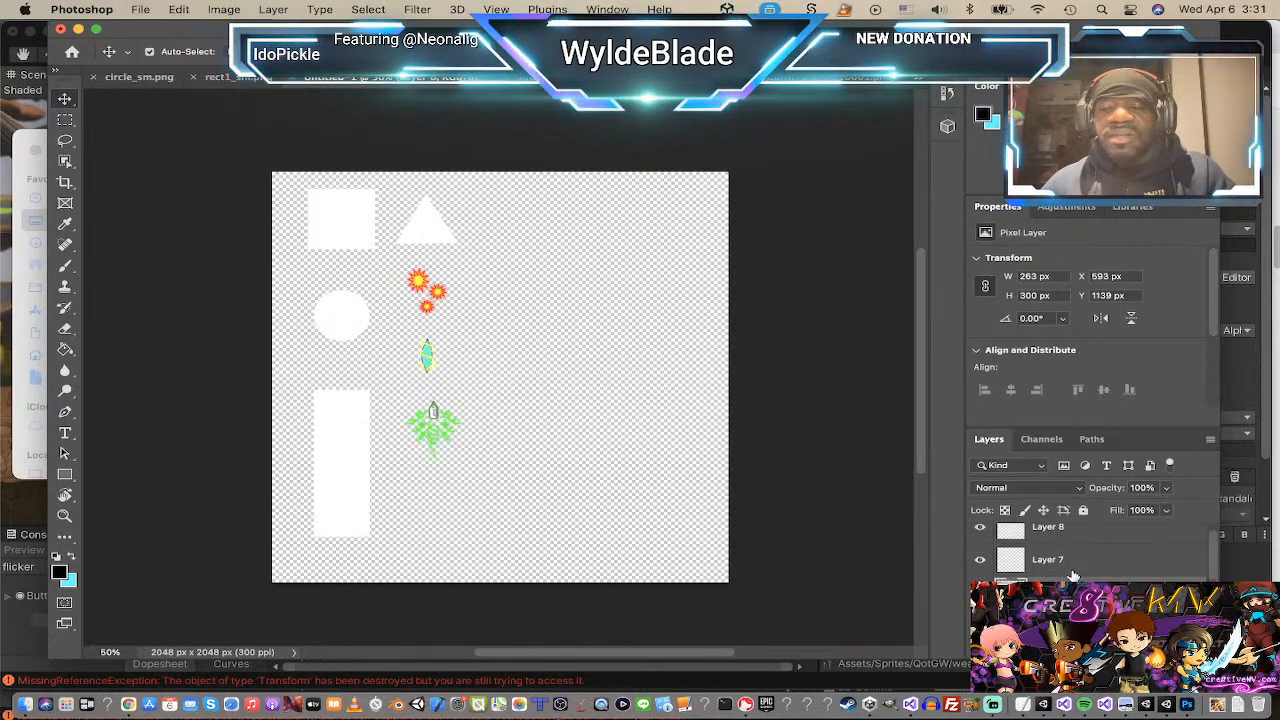
scroll(1075, 578, down, 3)
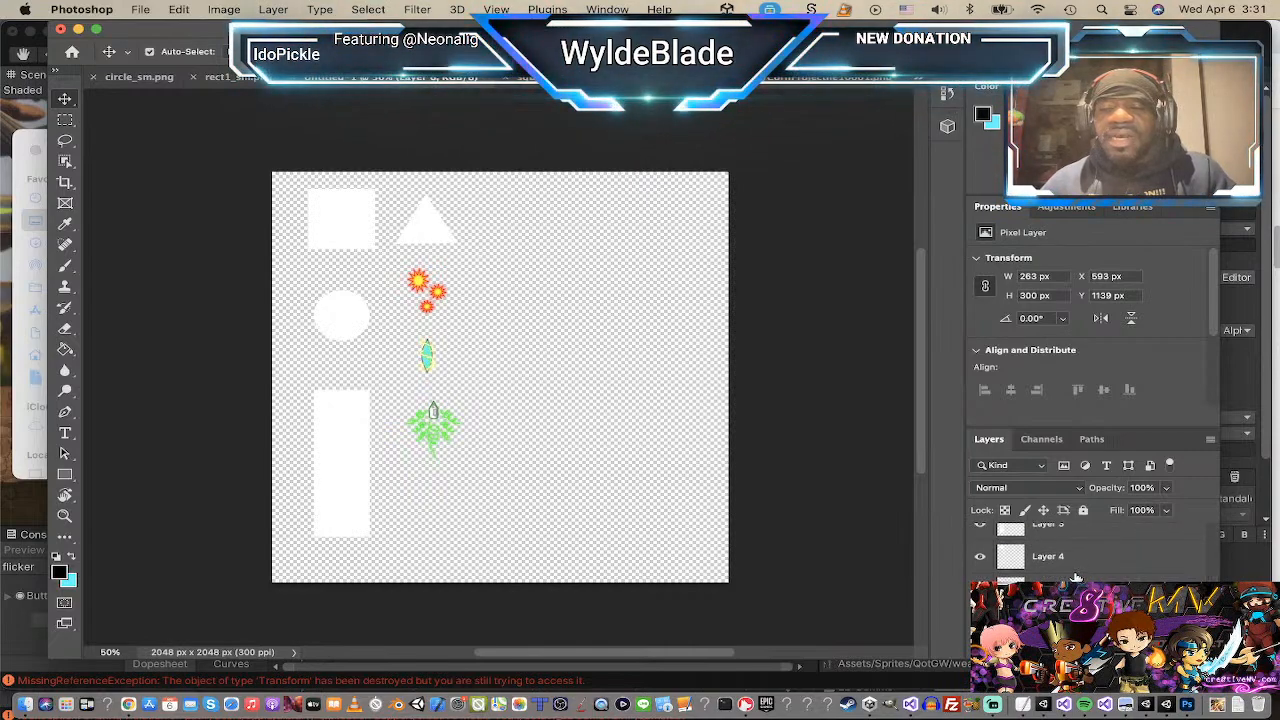
click(1066, 622)
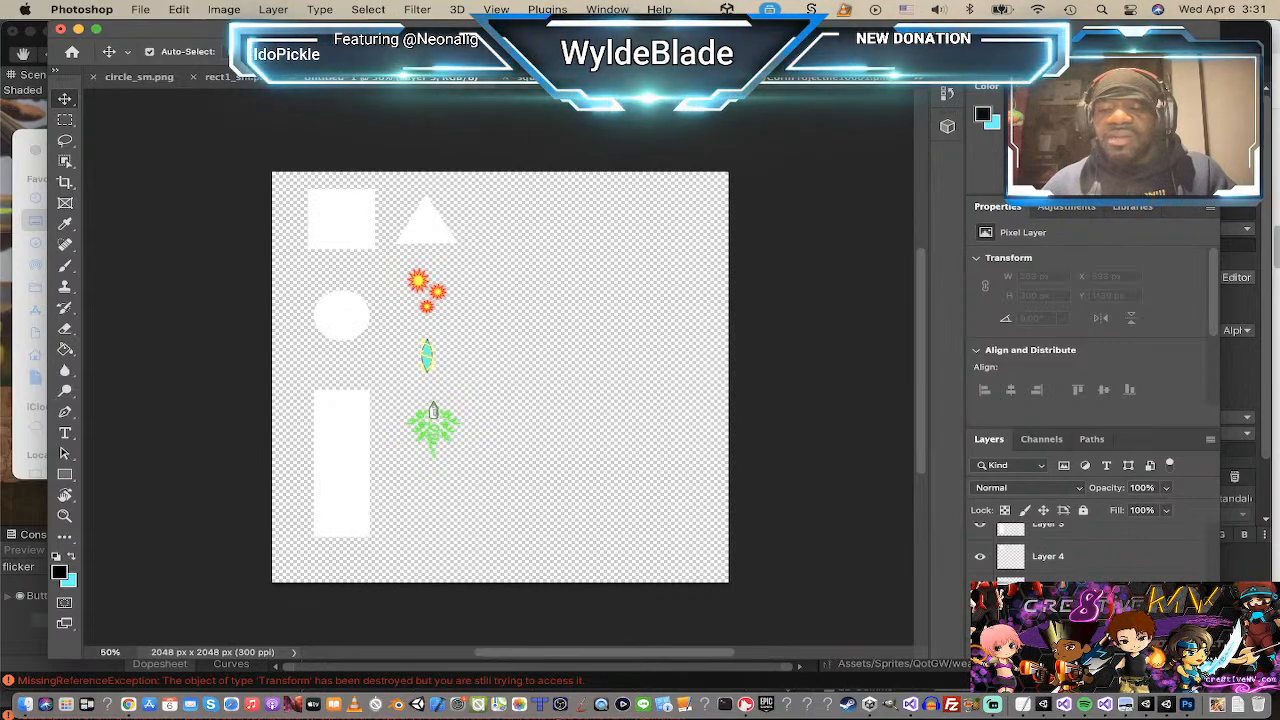
scroll(1095, 556, down, 1)
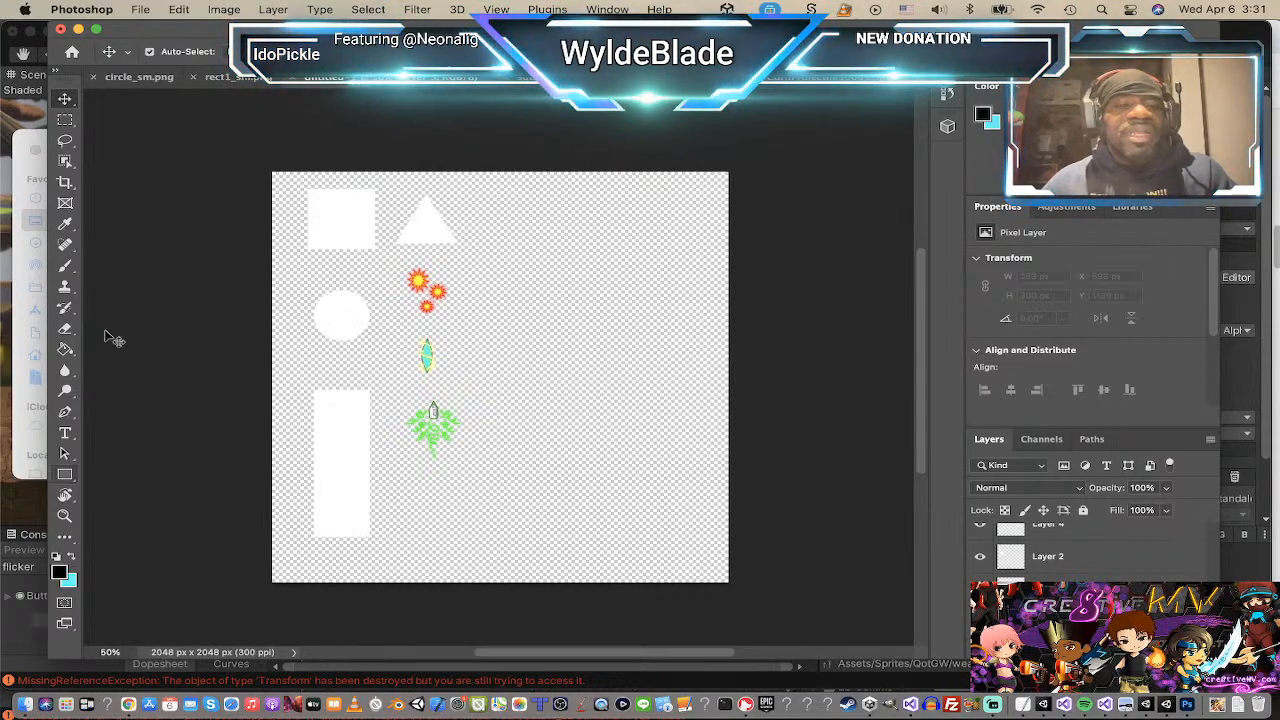
click(272, 10)
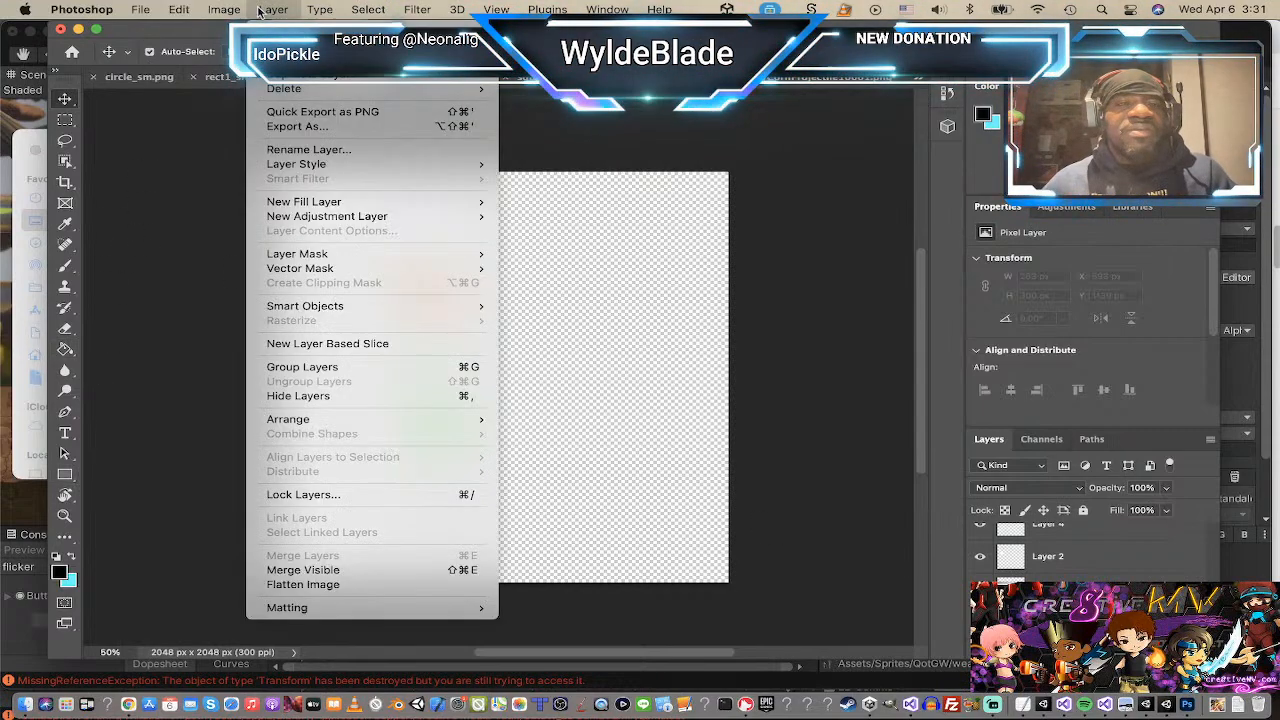
mouse_move(190, 10)
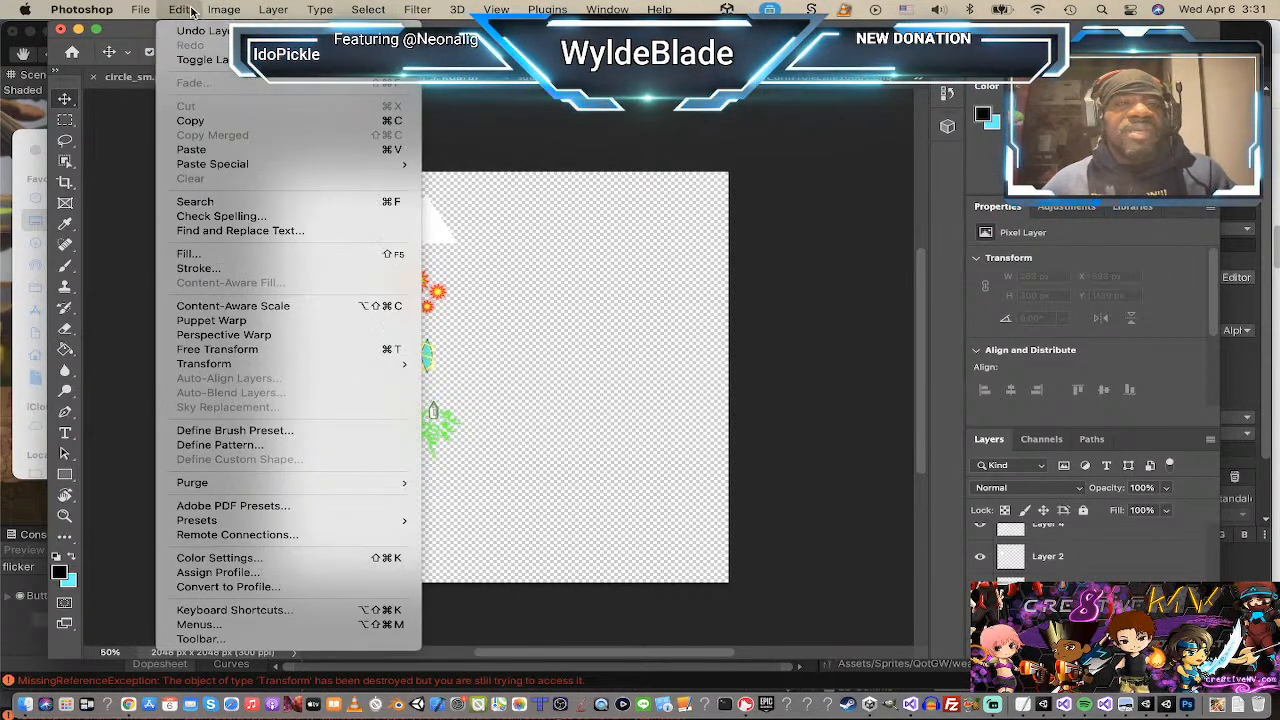
click(190, 254)
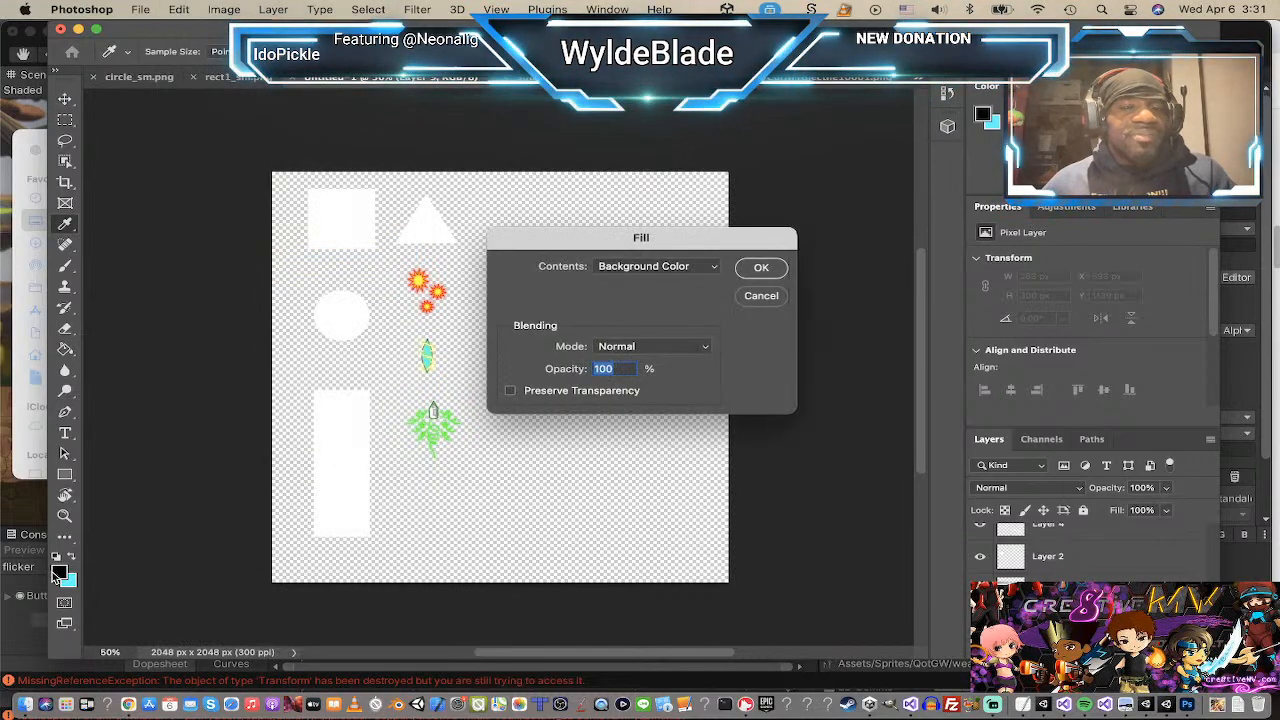
click(762, 270)
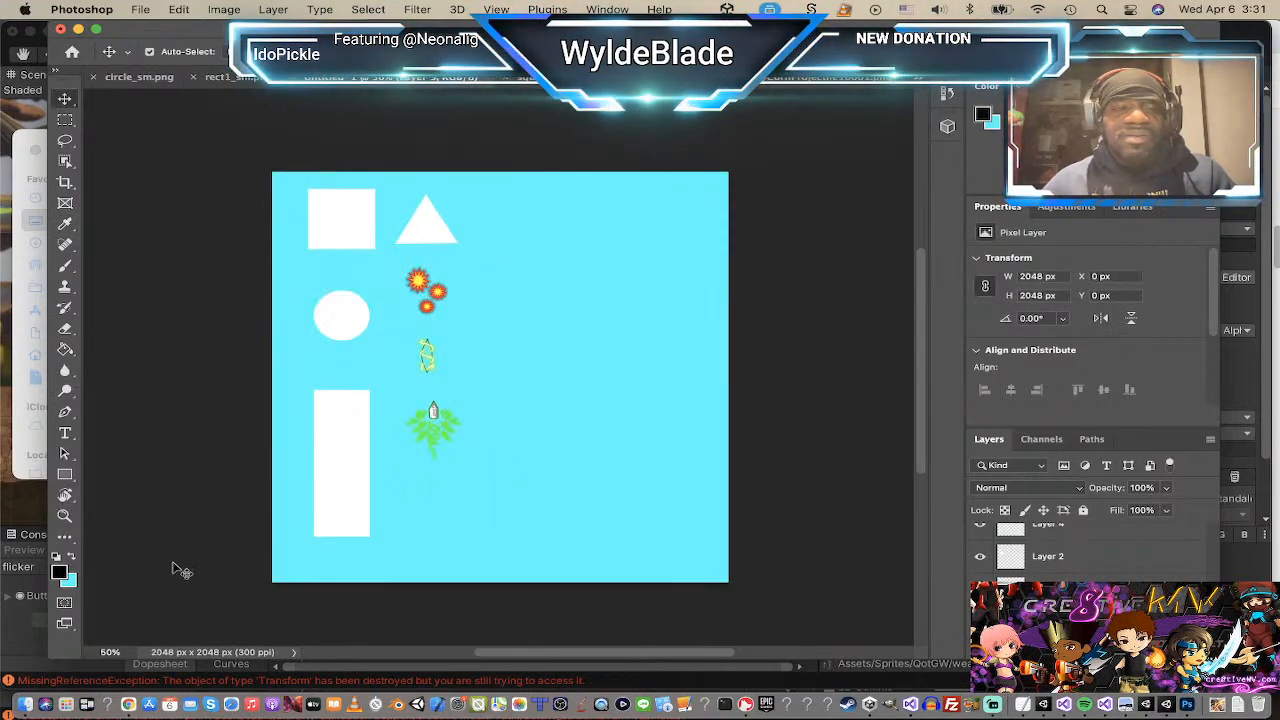
Step: Swap the foreground and background colors and set the foreground color to black (000000)
click(74, 557)
click(60, 573)
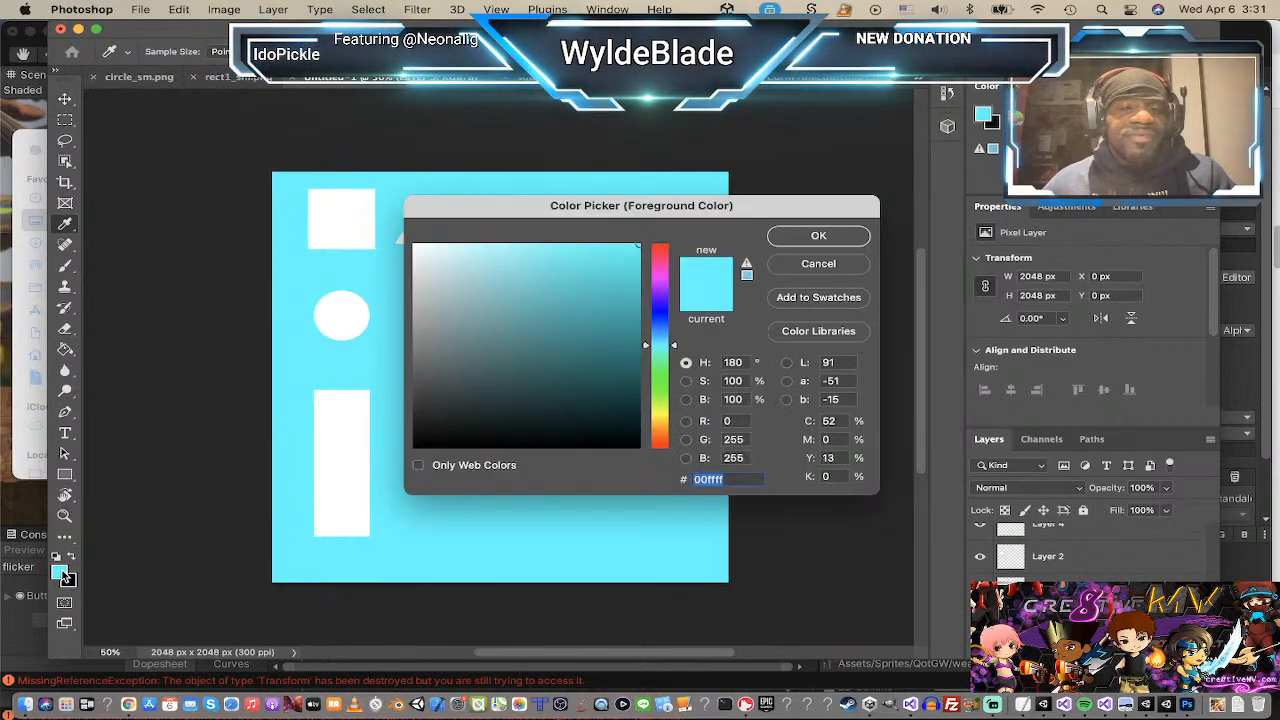
drag(620, 425, 640, 452)
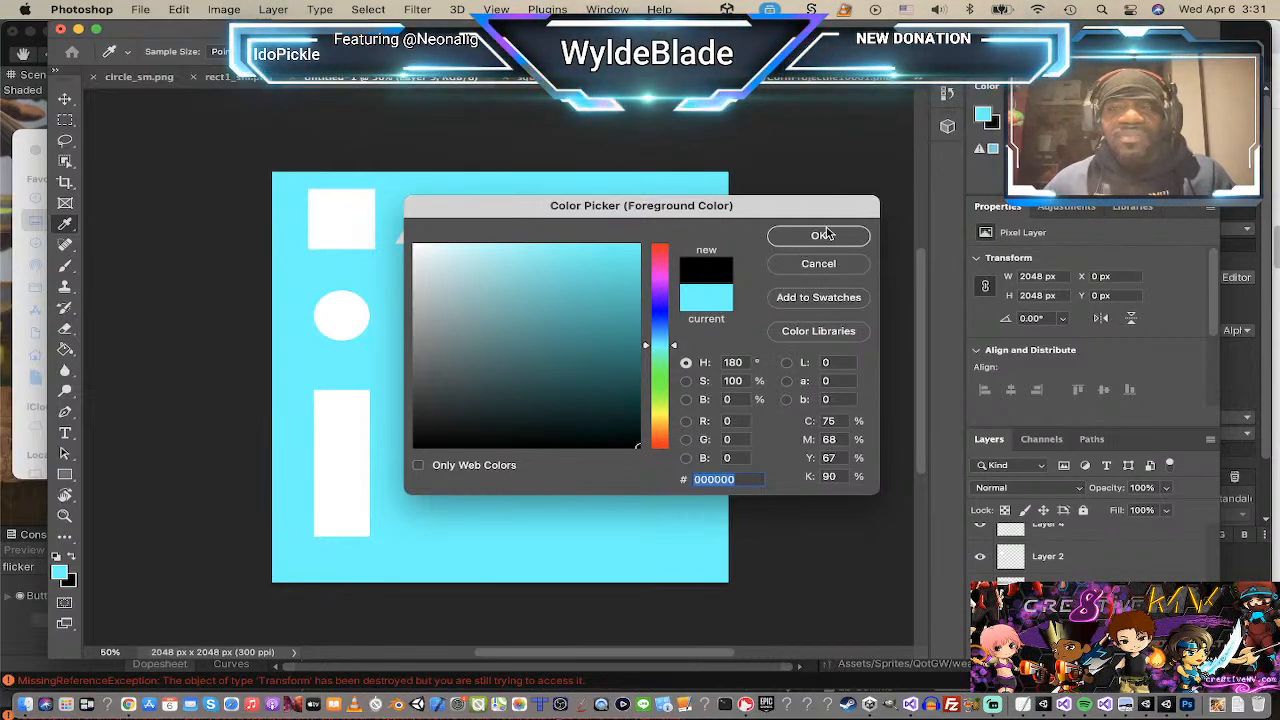
mouse_move(466, 418)
mouse_down()
mouse_move(450, 446)
mouse_move(414, 447)
mouse_up()
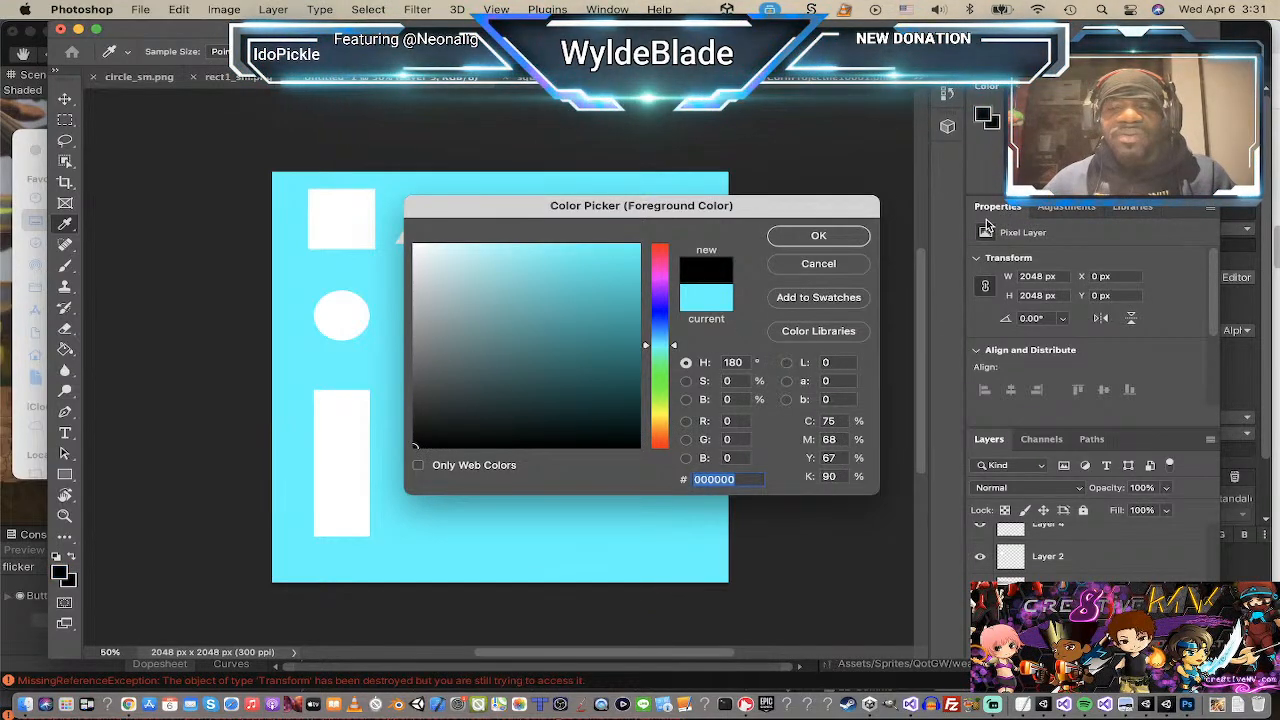
click(820, 236)
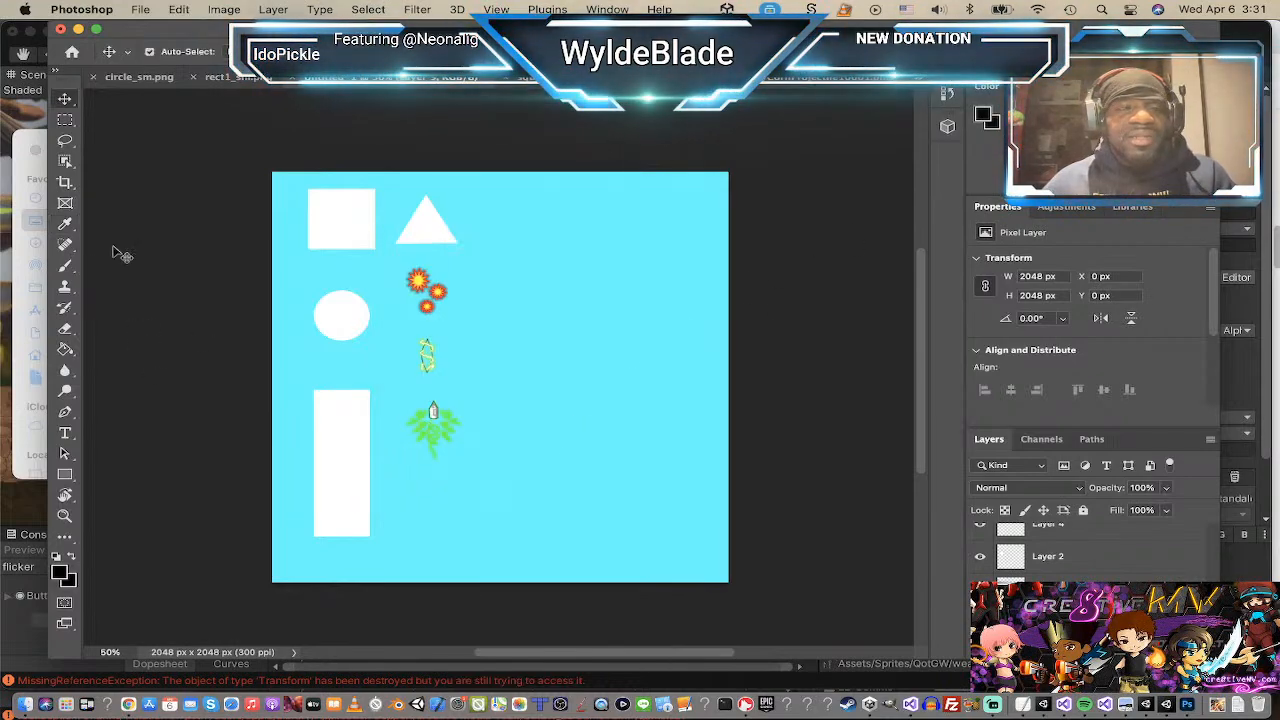
Step: Fill the backdrop layer with the black Background Color in Normal mode at 100% opacity
click(182, 11)
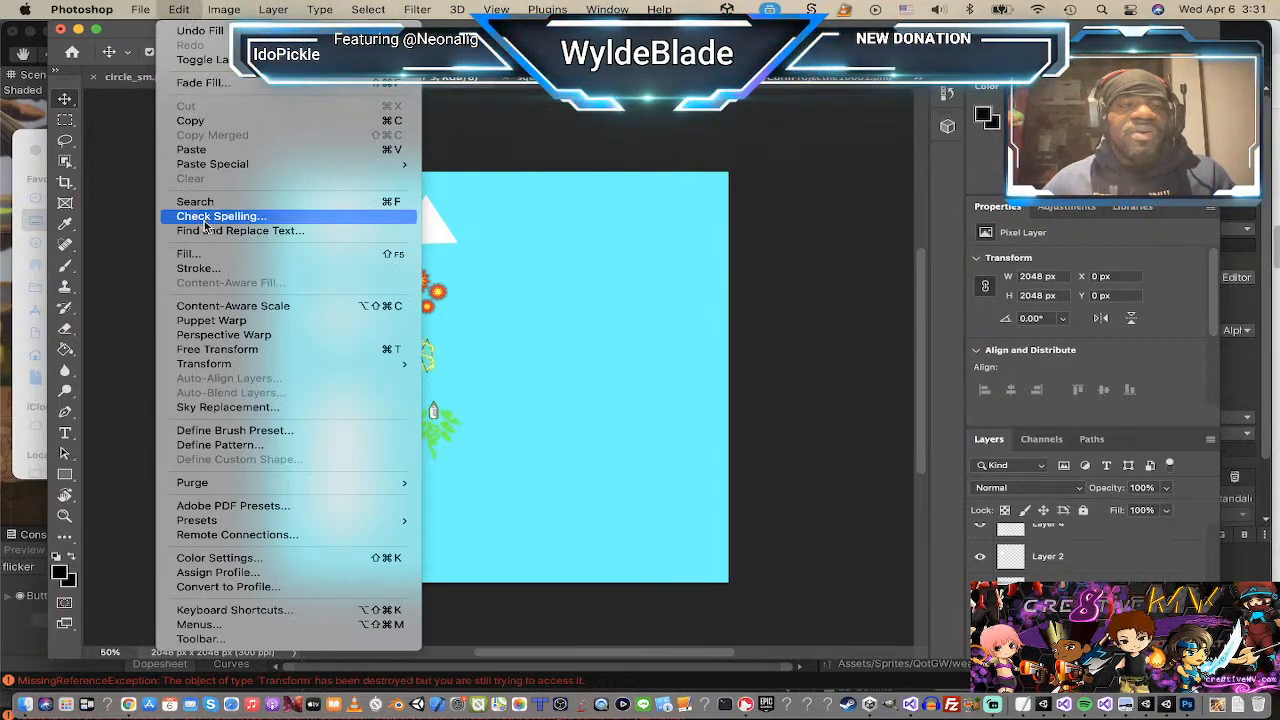
click(207, 254)
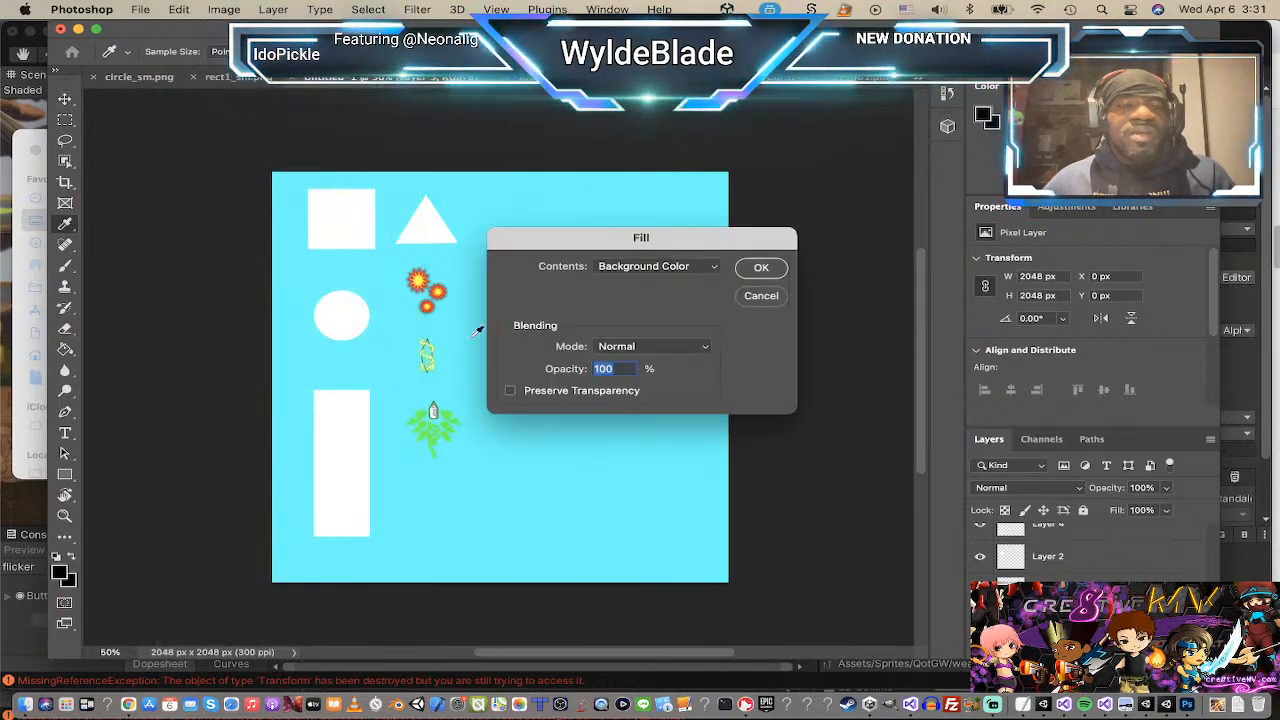
click(766, 268)
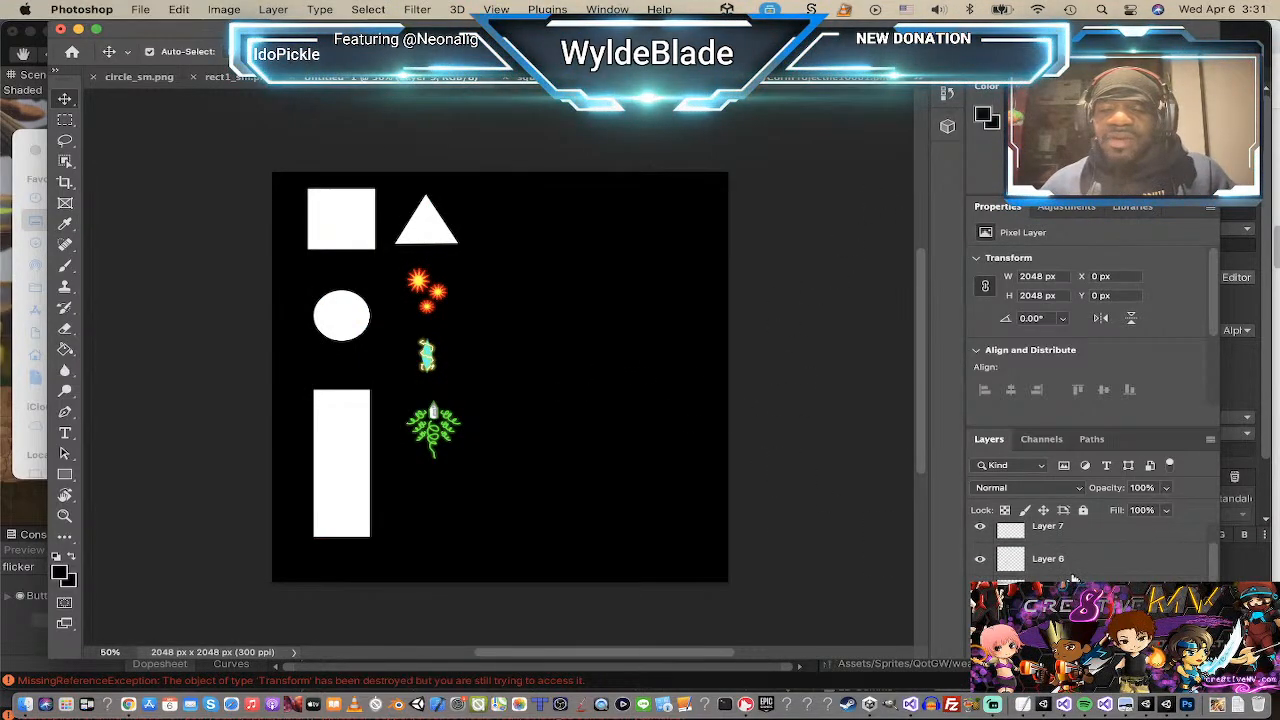
Step: Merge the three projectile layers into one by merging Layer 8 down into Layer 7 and that into Layer 6
scroll(1070, 565, up, 3)
right_click(1066, 544)
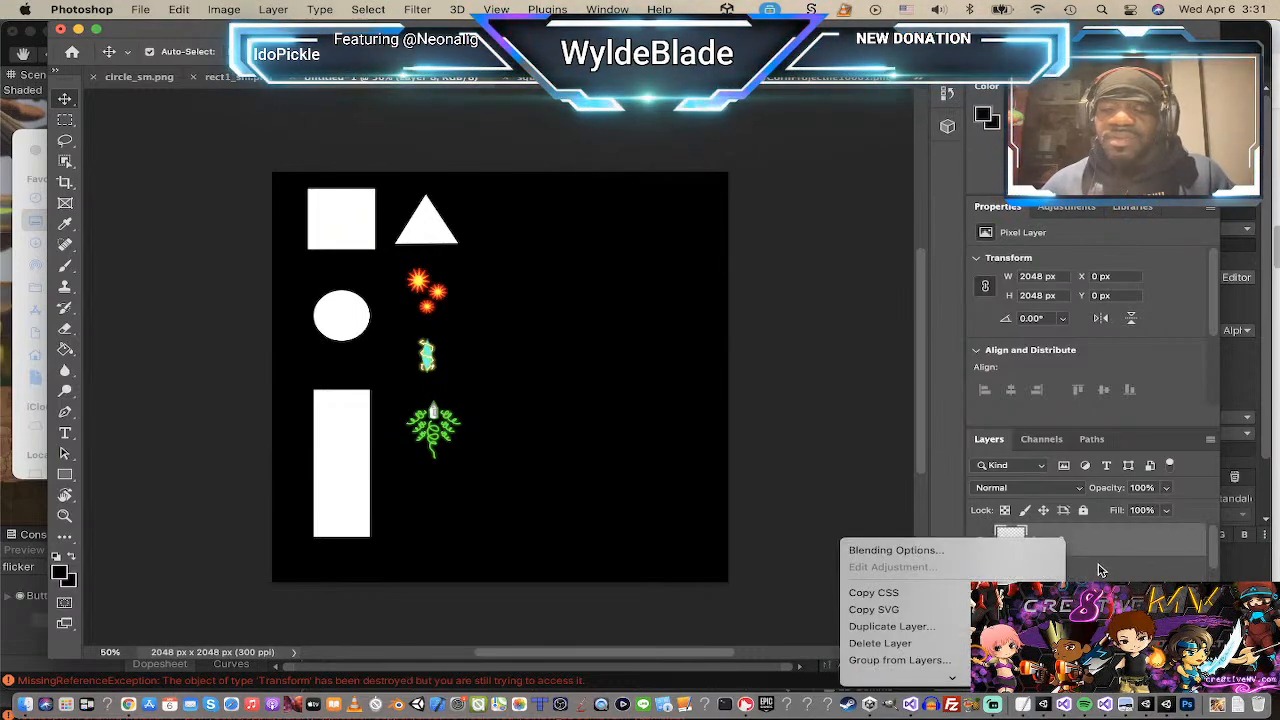
click(1101, 568)
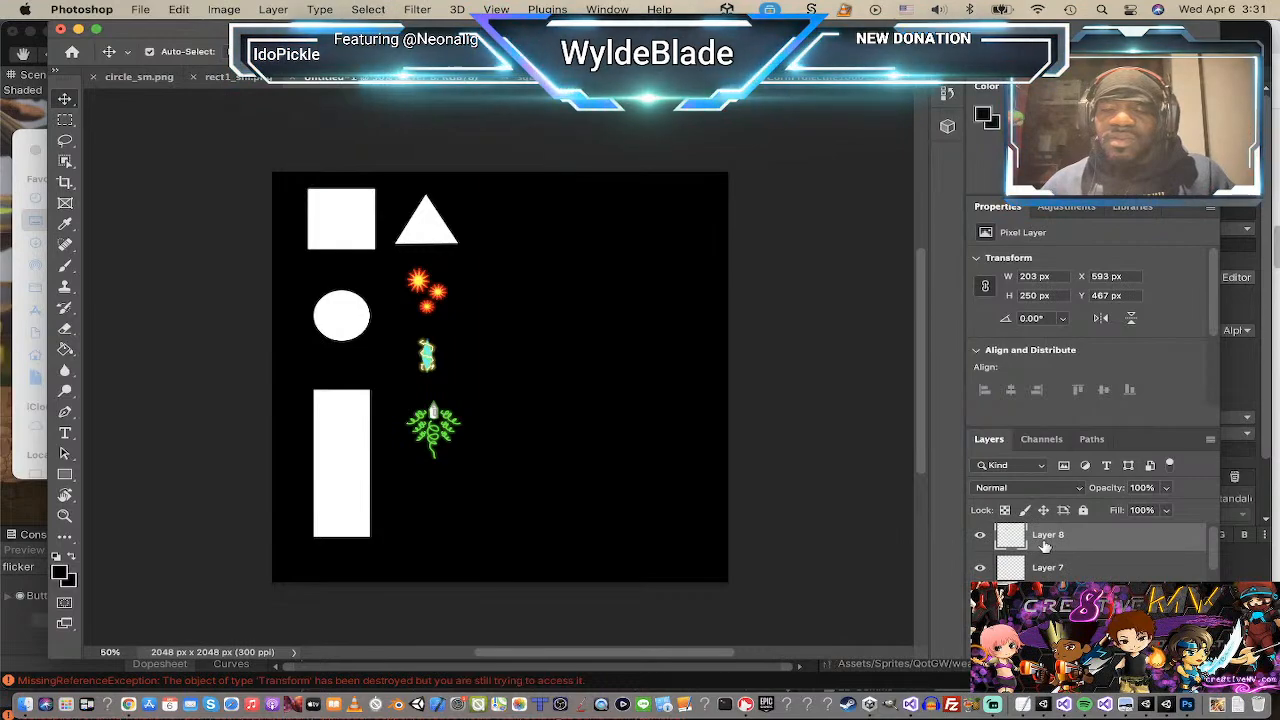
right_click(1045, 541)
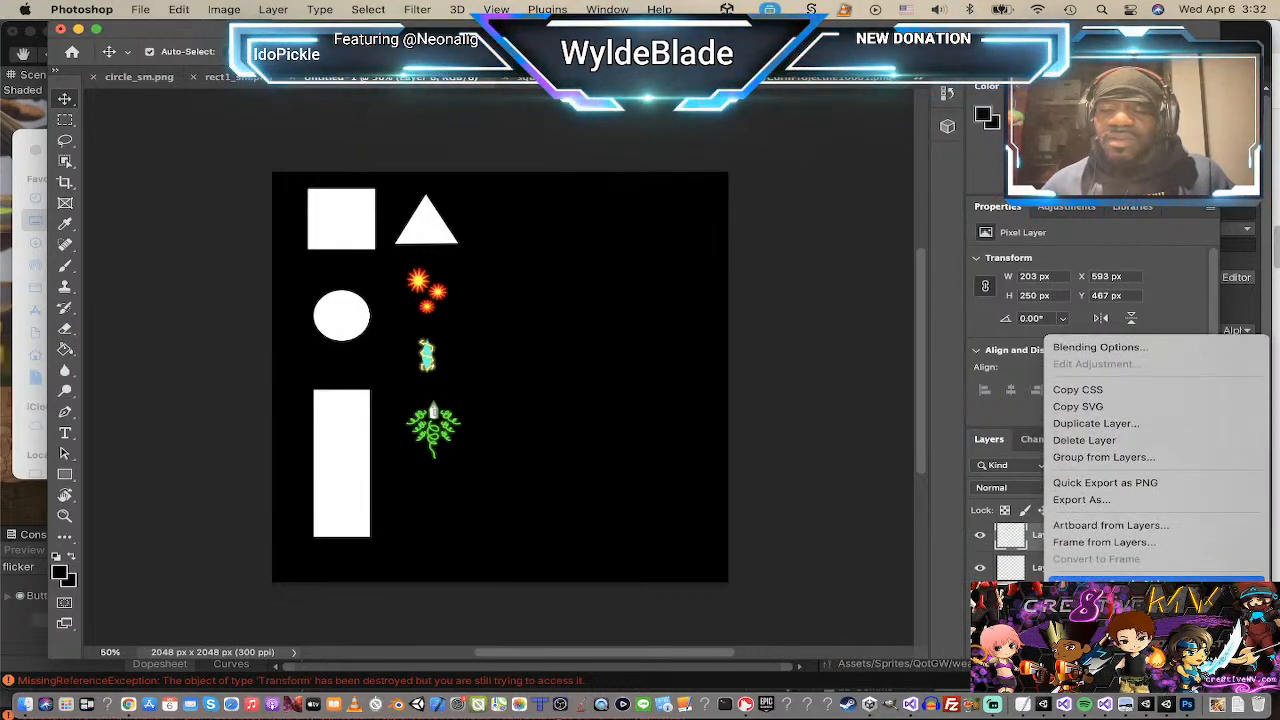
mouse_move(1148, 684)
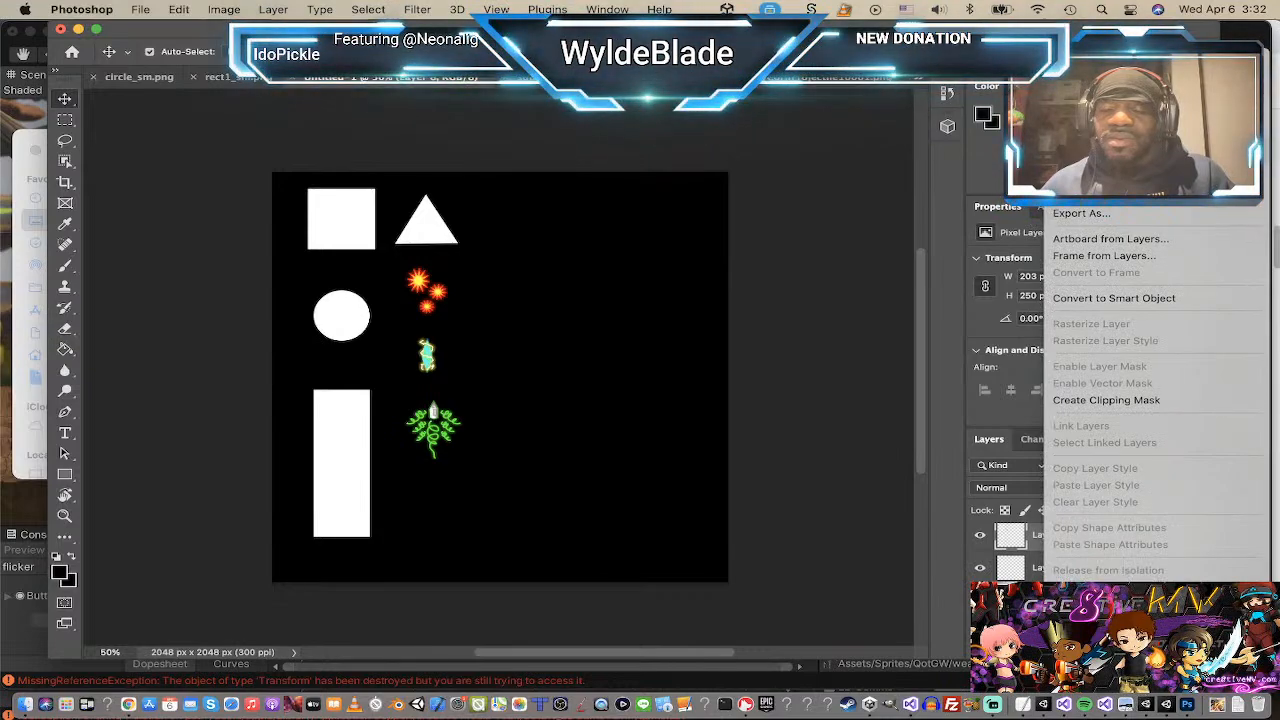
click(1090, 596)
right_click(1080, 536)
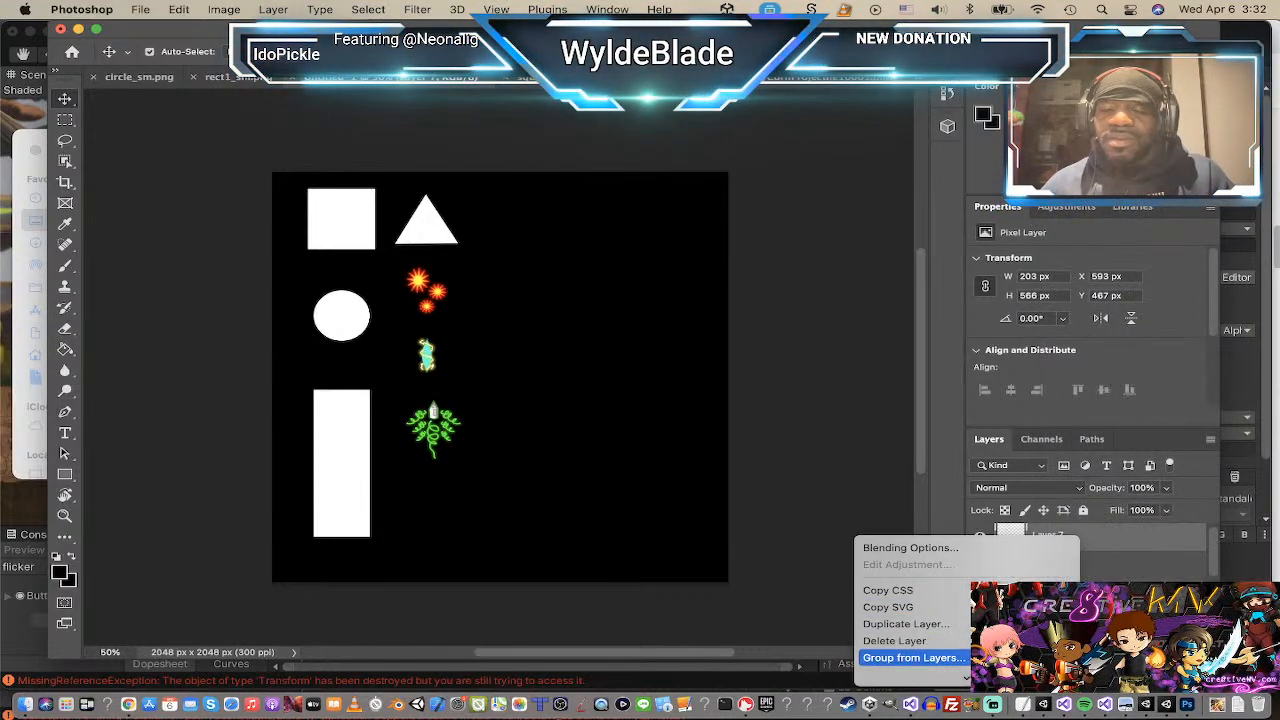
mouse_move(1040, 680)
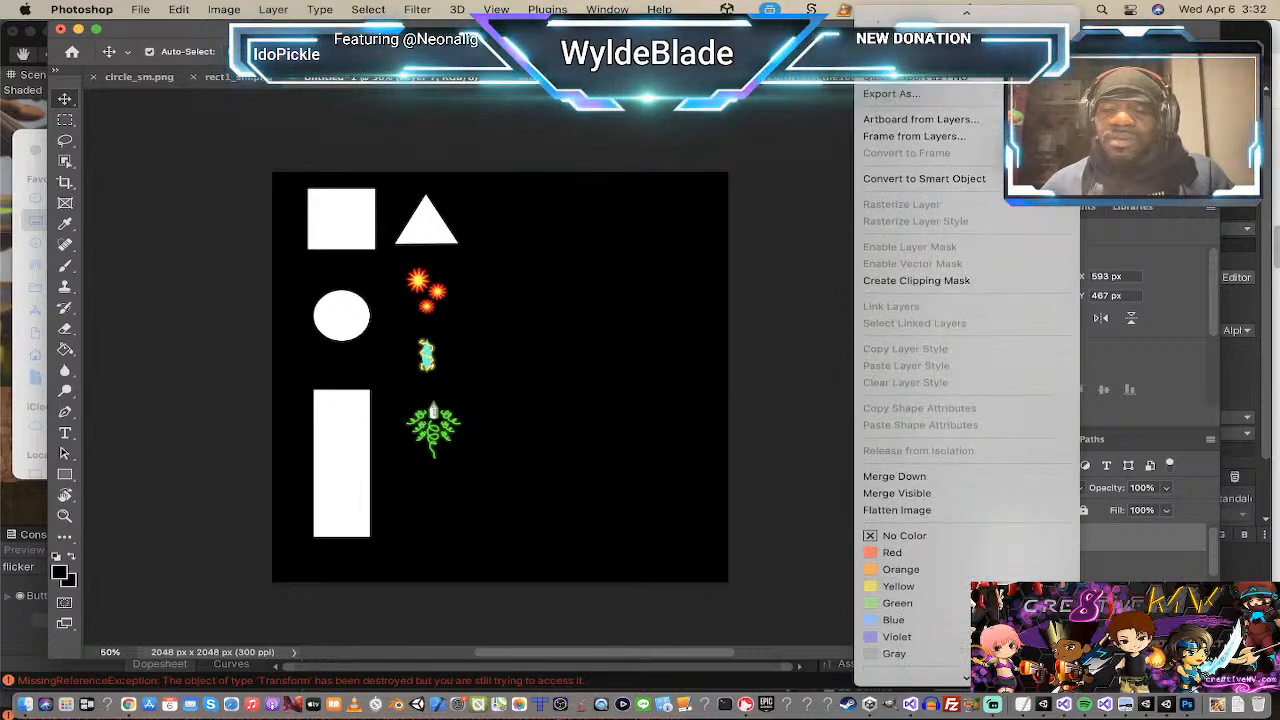
click(949, 481)
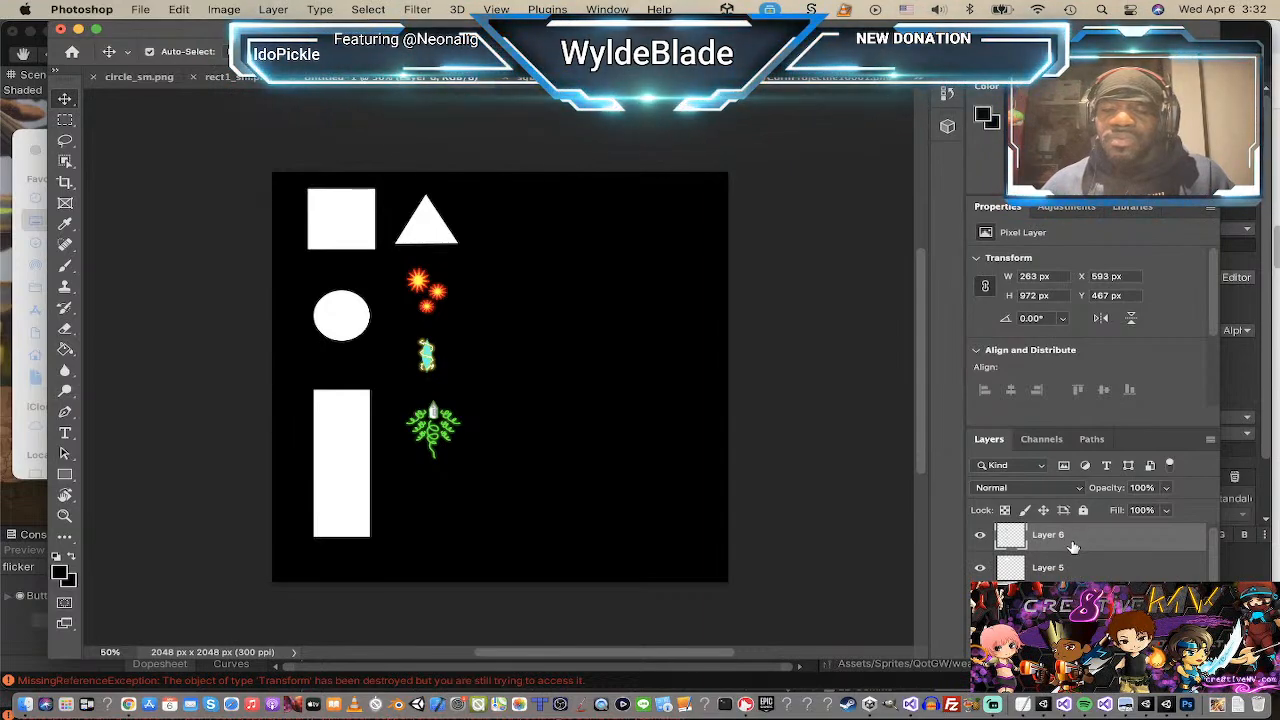
scroll(1070, 550, down, 2)
scroll(1070, 555, down, 2)
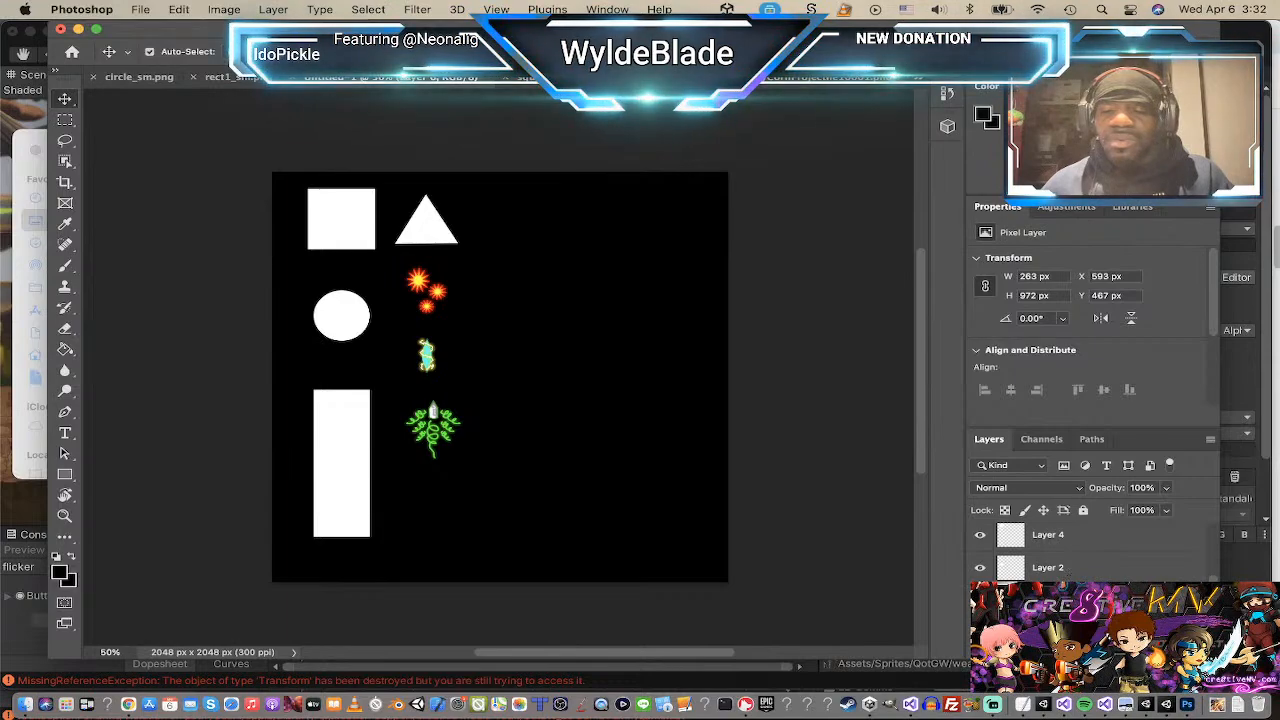
Step: Merge the white shape layers and the projectile layer into a single sprite layer above the black backdrop
shift+click(1068, 570)
right_click(1075, 577)
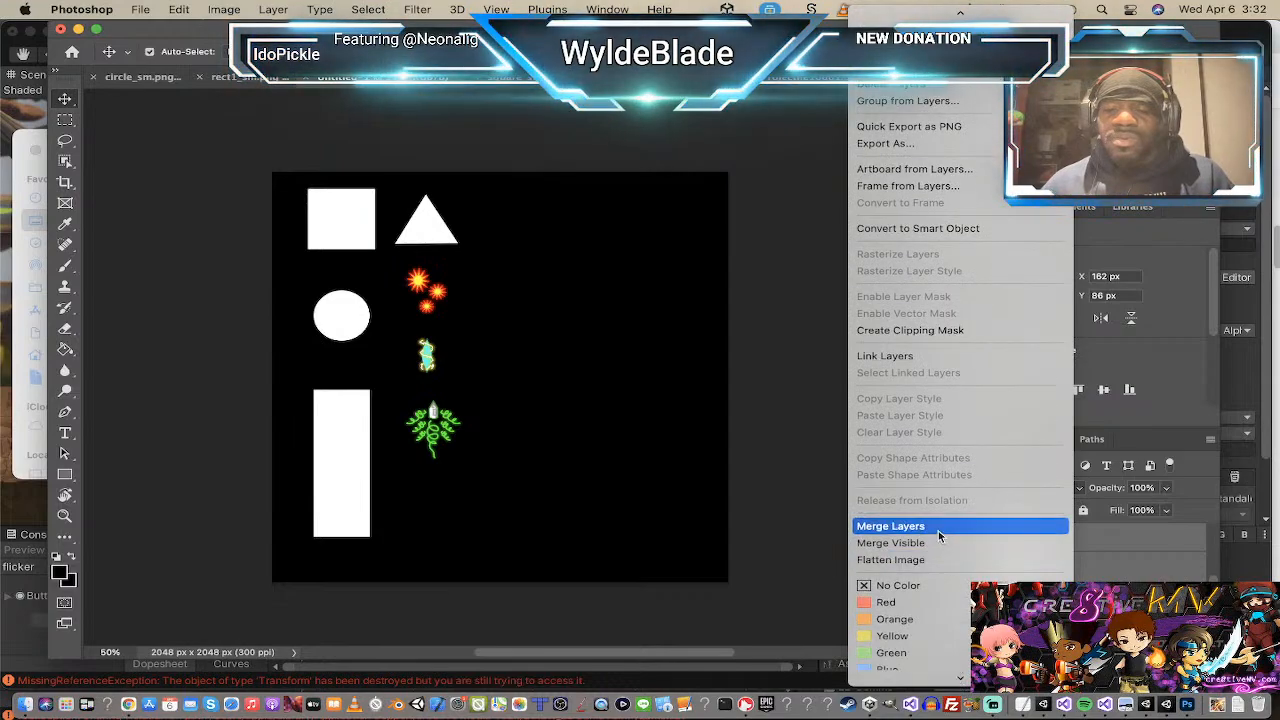
click(938, 530)
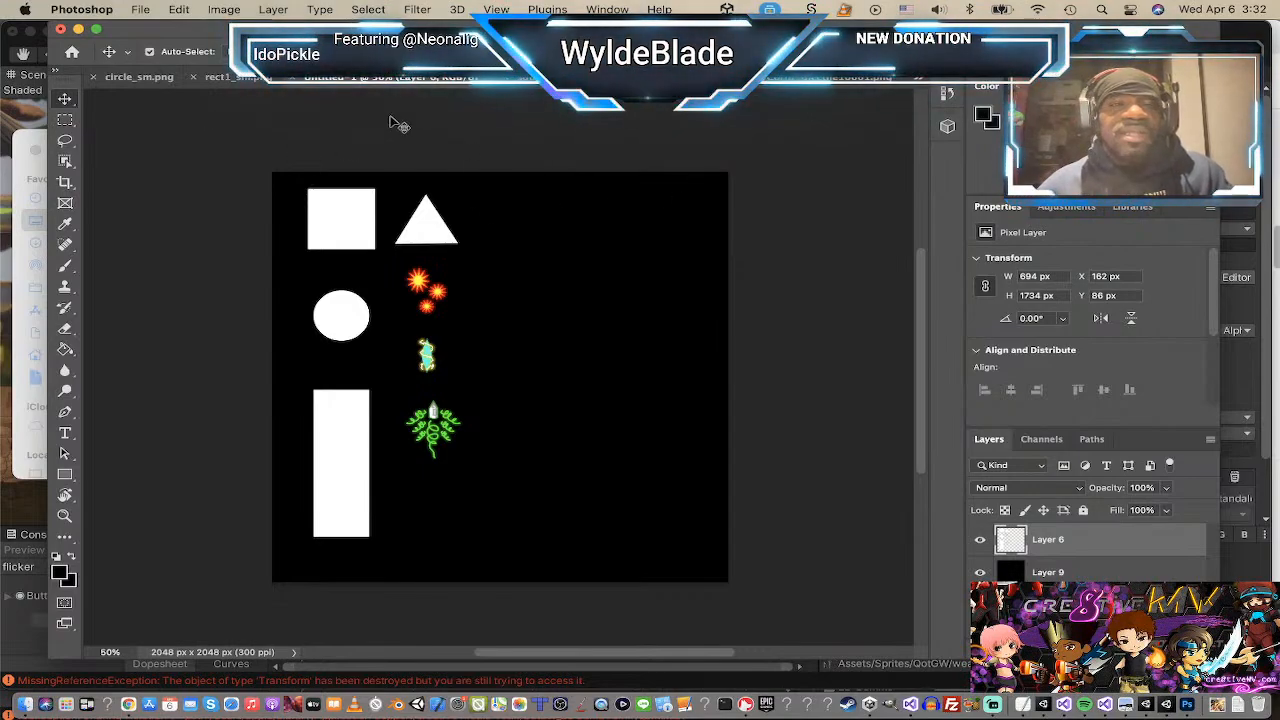
click(141, 9)
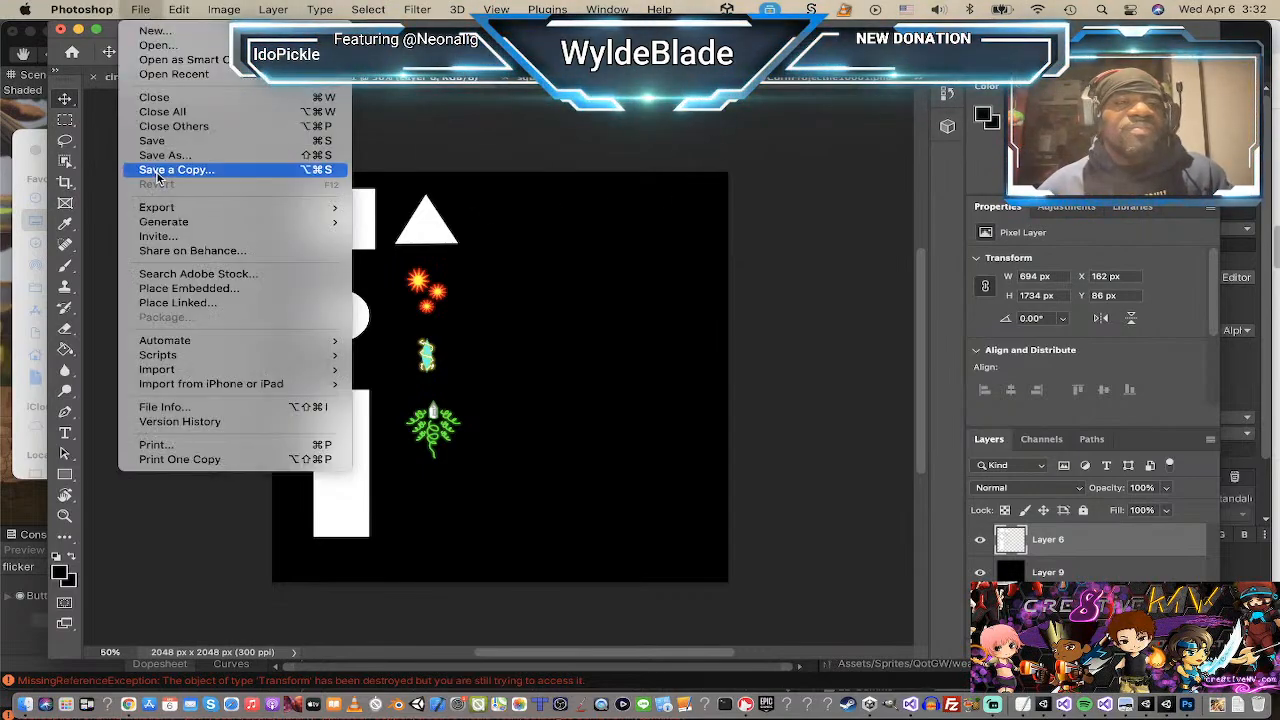
mouse_move(185, 208)
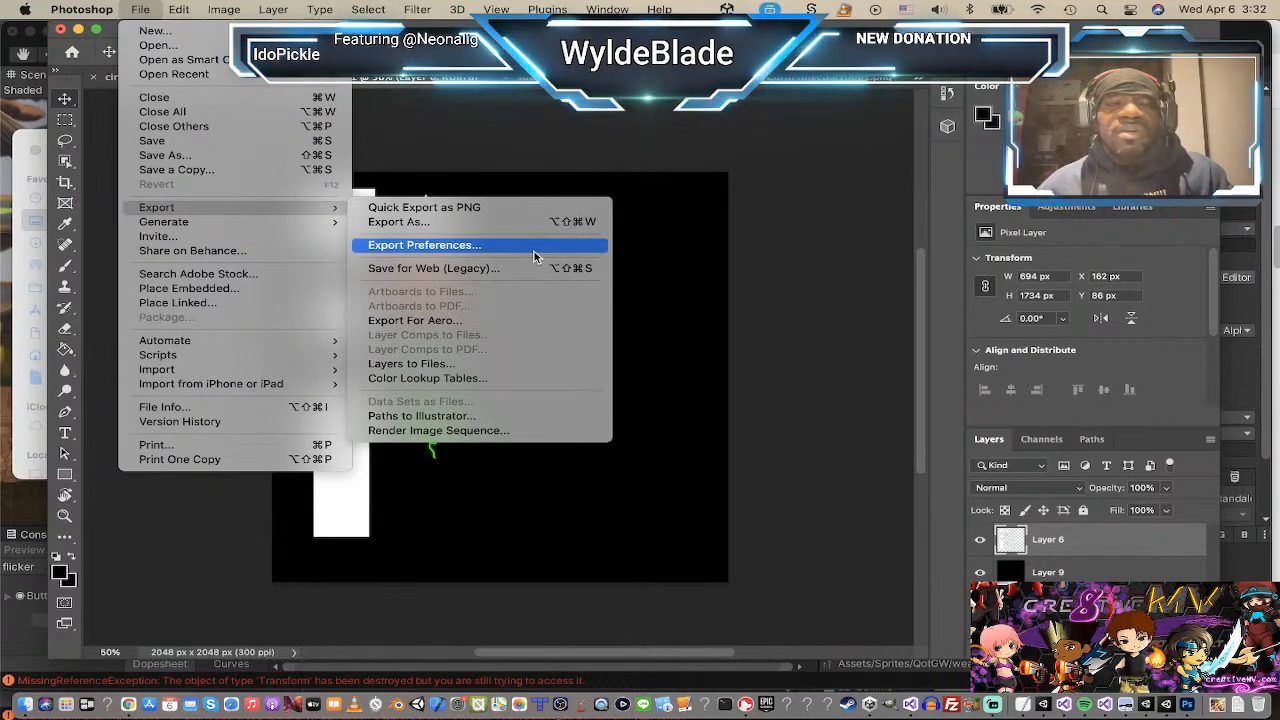
click(480, 208)
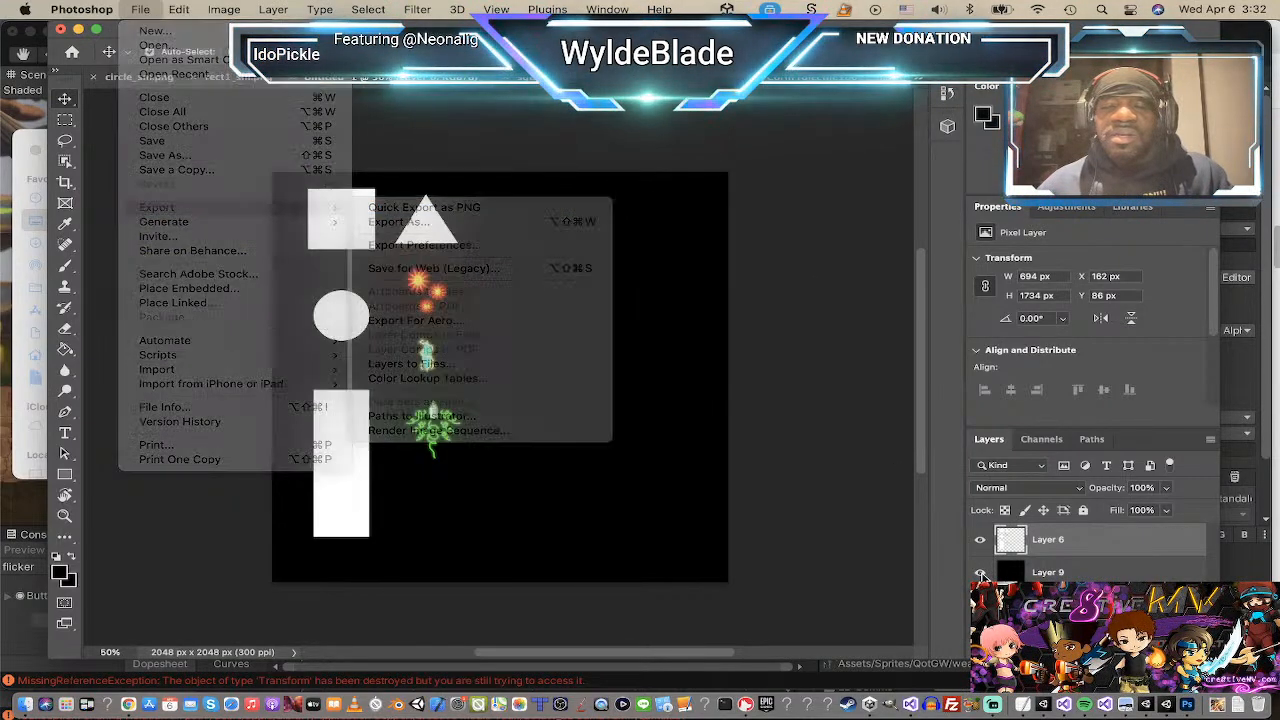
Step: Hide the black backdrop on Layer 9 and quick-export the transparent sprite sheet as a PNG to the Desktop
click(980, 572)
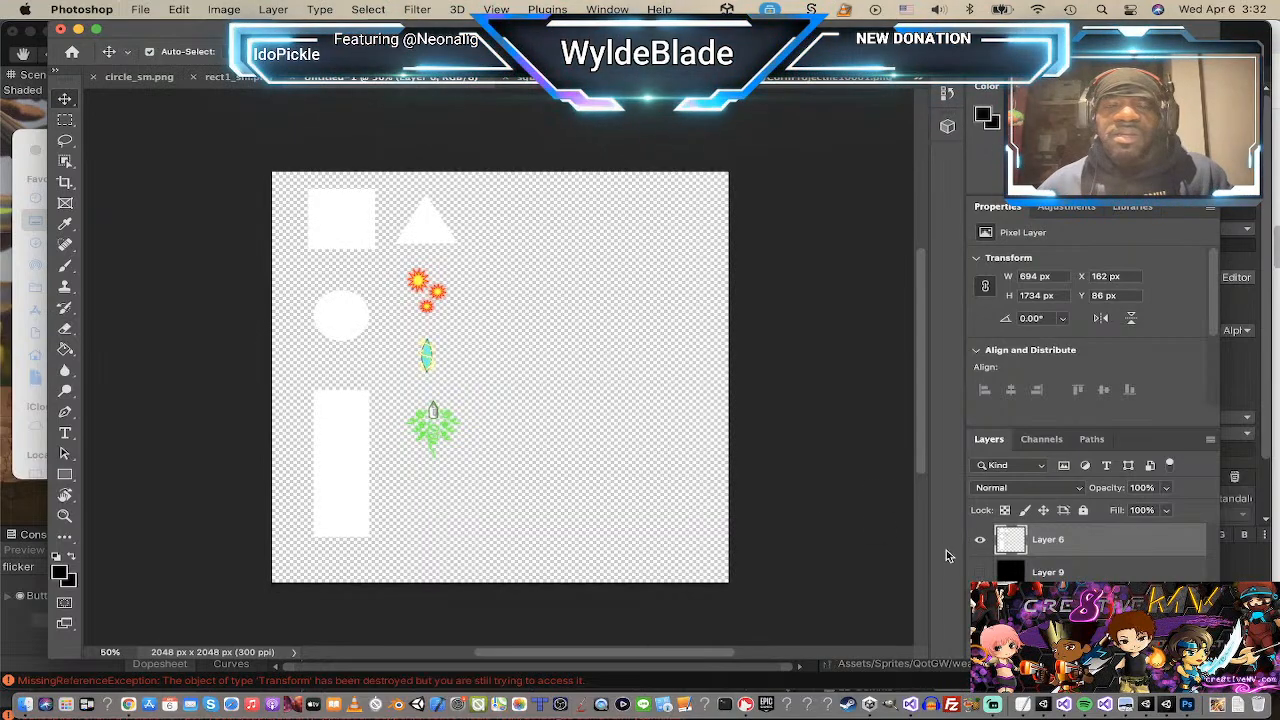
click(141, 10)
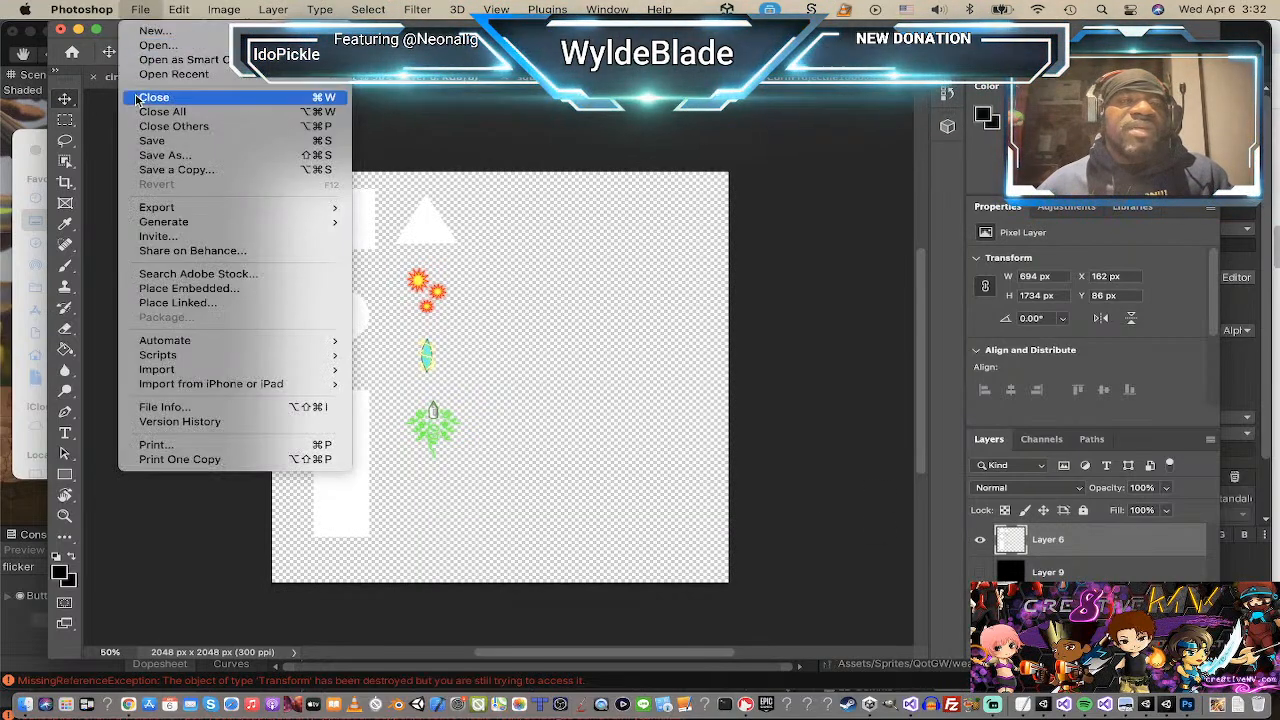
mouse_move(170, 207)
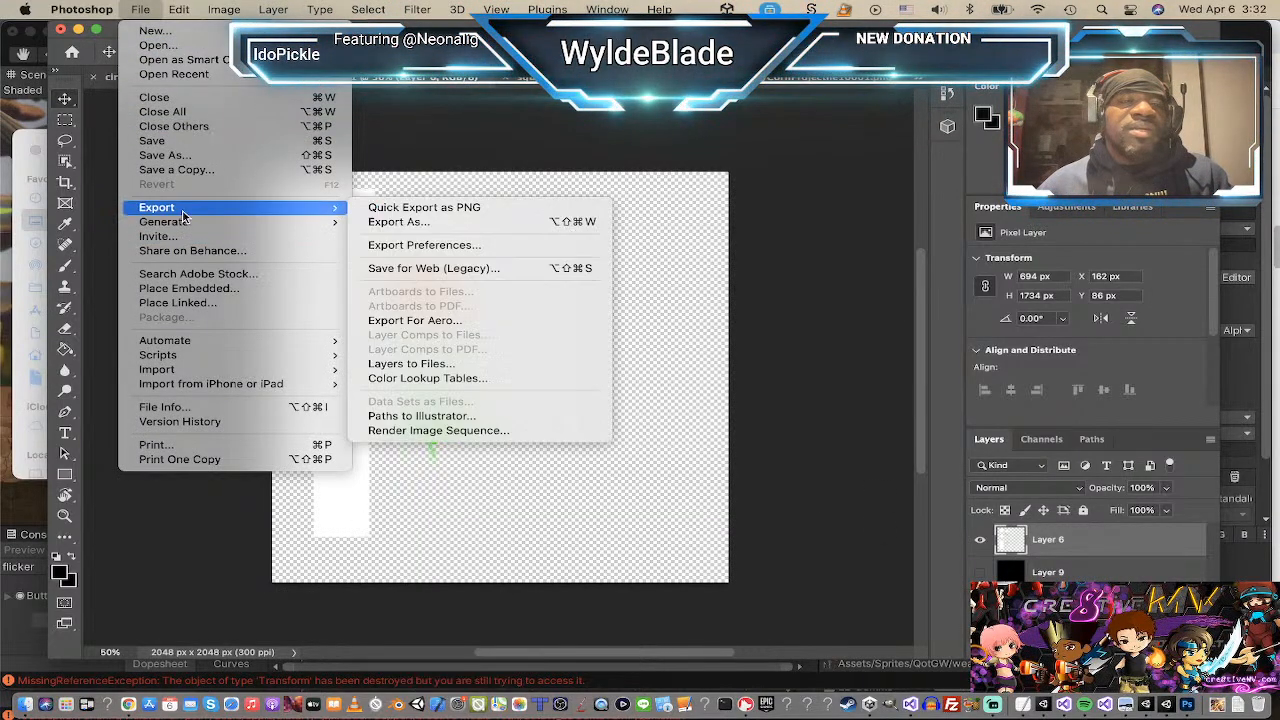
click(414, 209)
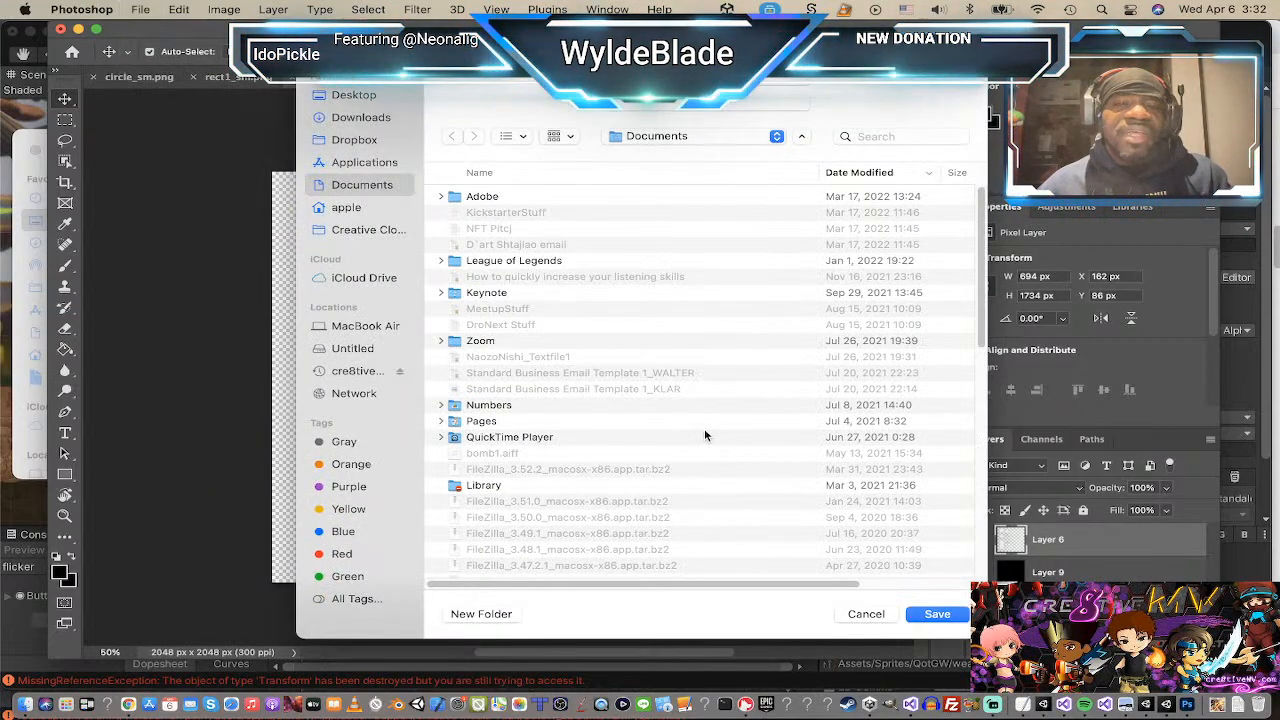
click(352, 97)
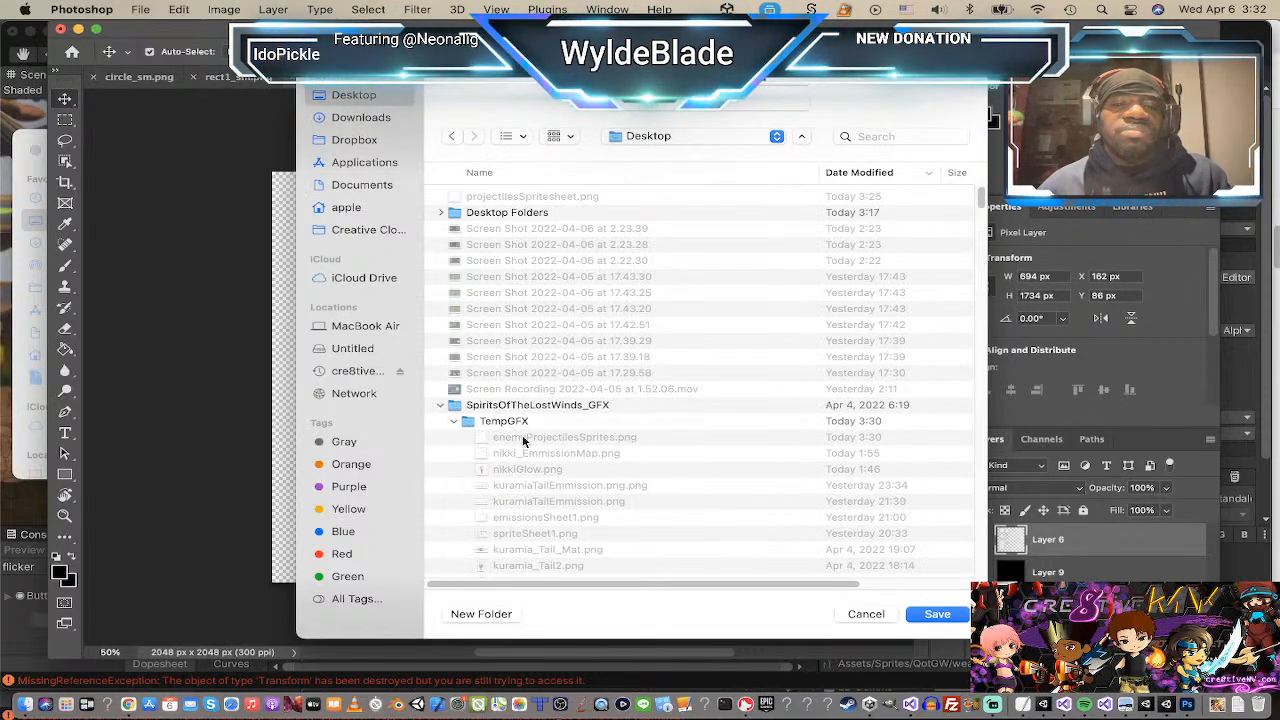
click(945, 615)
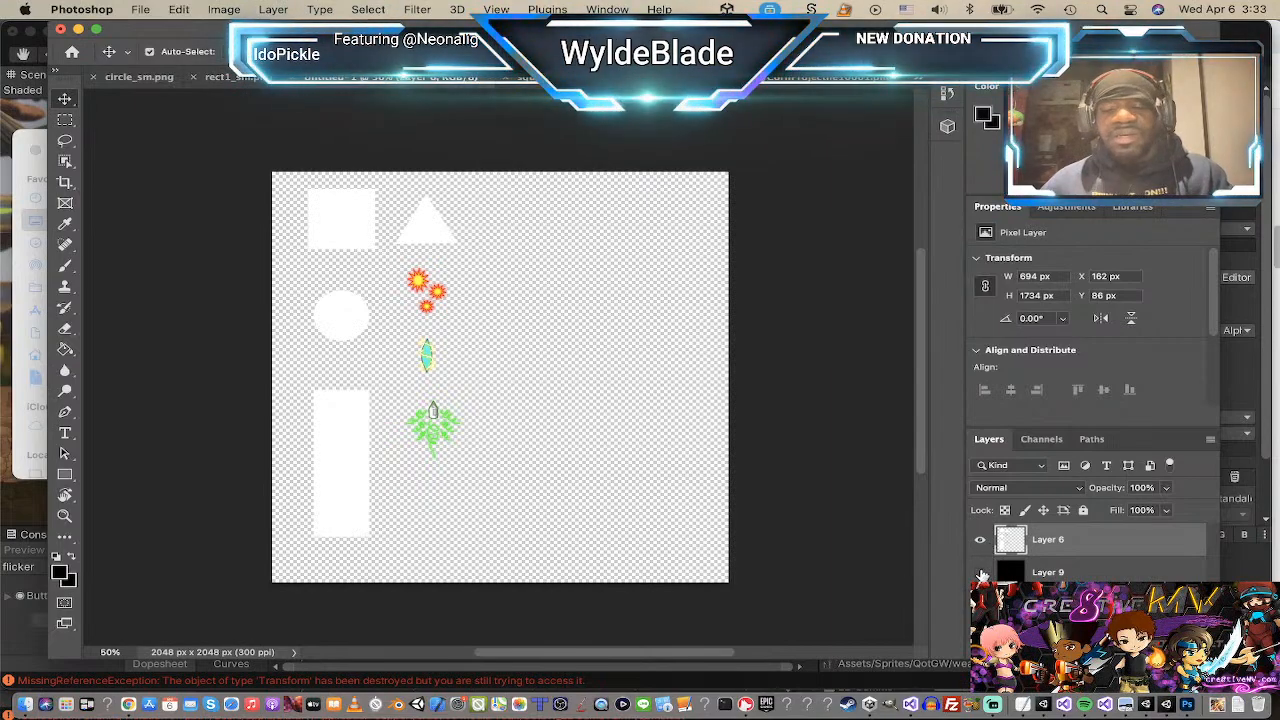
Step: Show the black backdrop on Layer 9 again and add an empty layer above the merged sprites
click(981, 573)
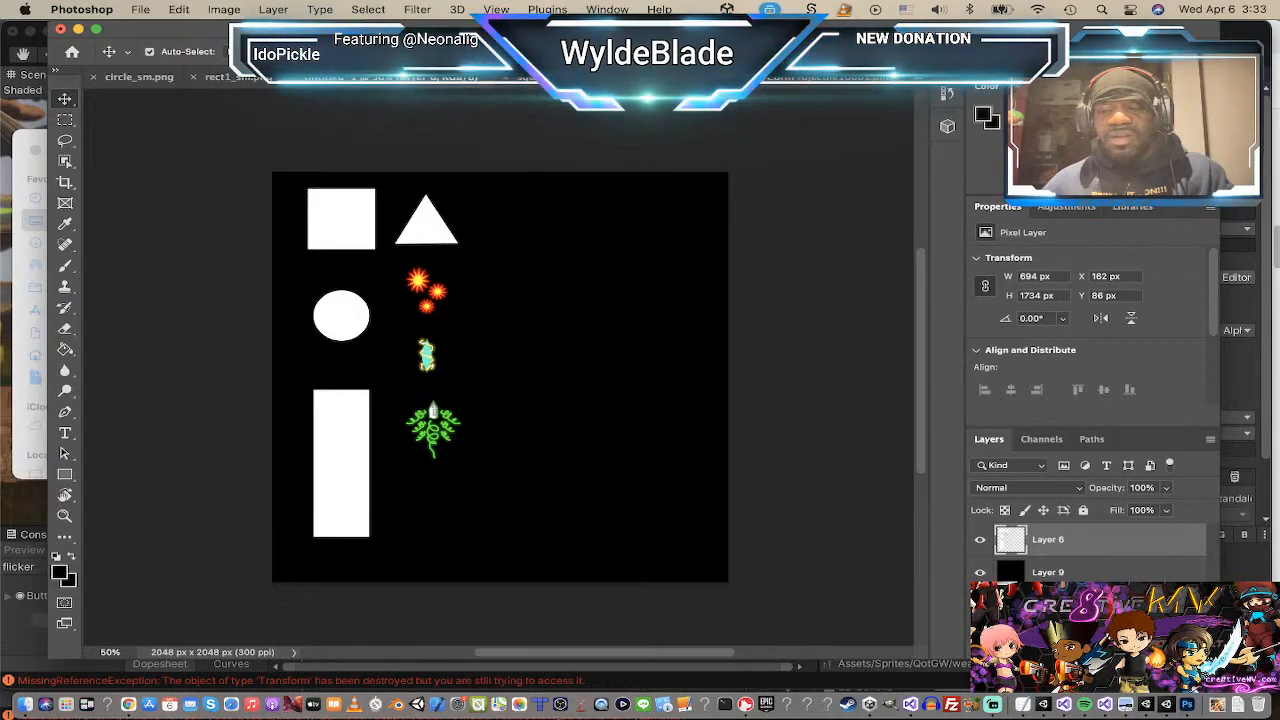
click(1143, 649)
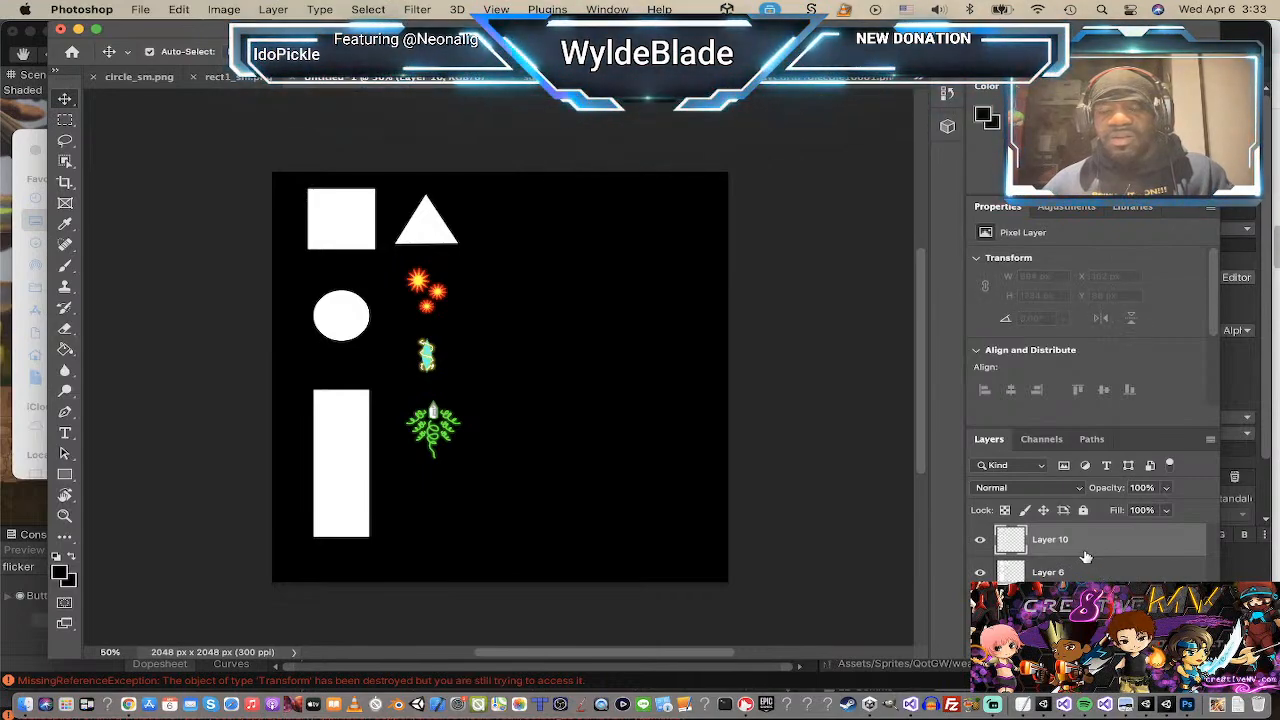
Step: Paste a copy of the Layer 6 sprites above Layer 10 and align it over the originals at X 162 px, Y 86 px
click(1066, 576)
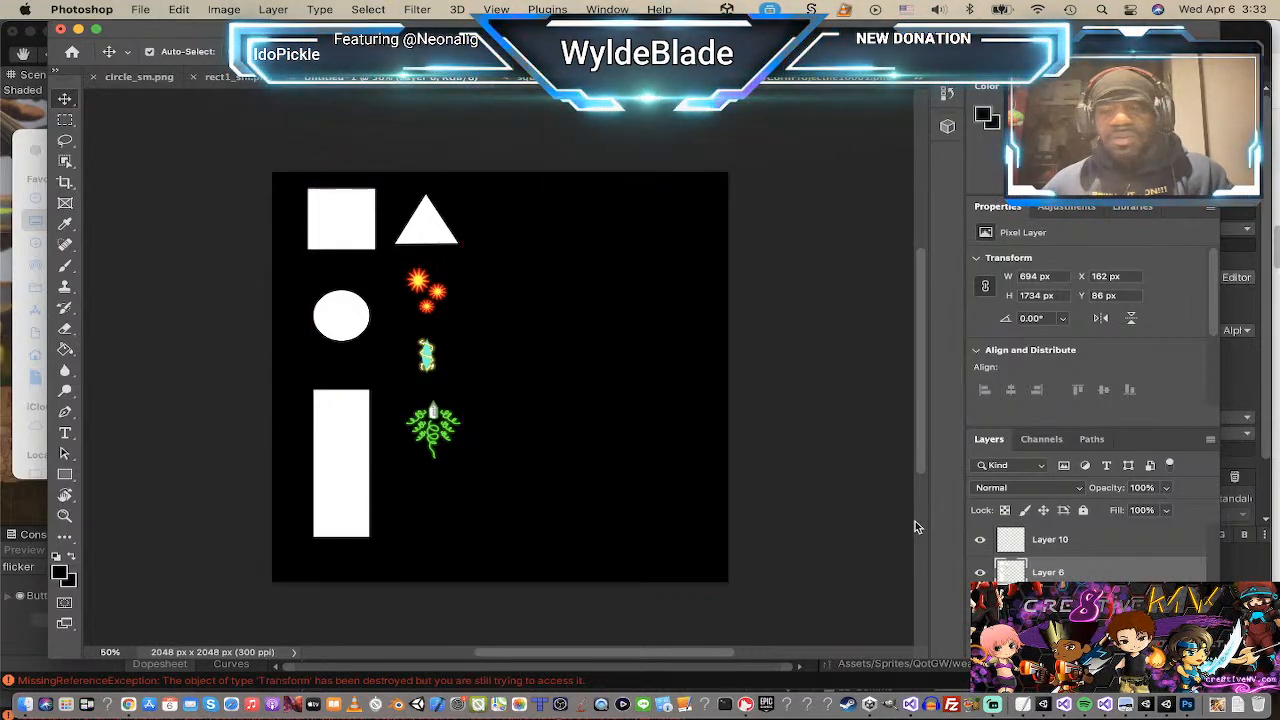
click(1063, 545)
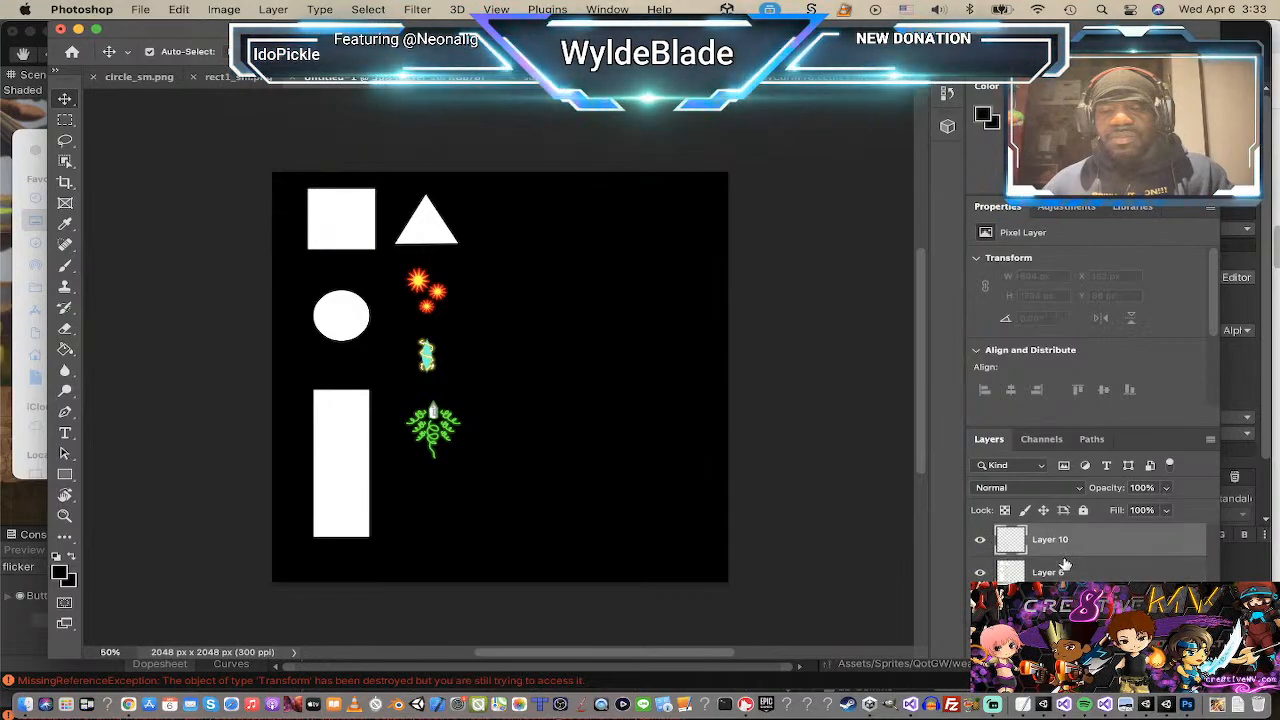
click(1063, 569)
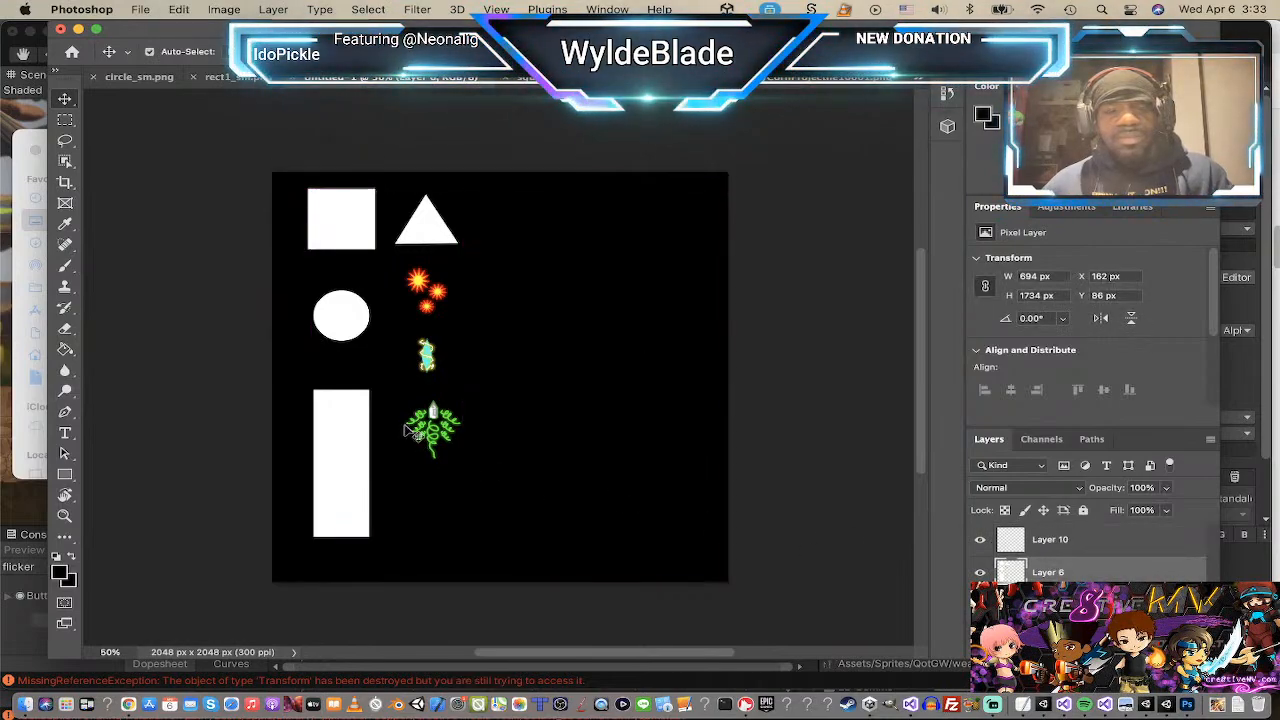
click(1097, 542)
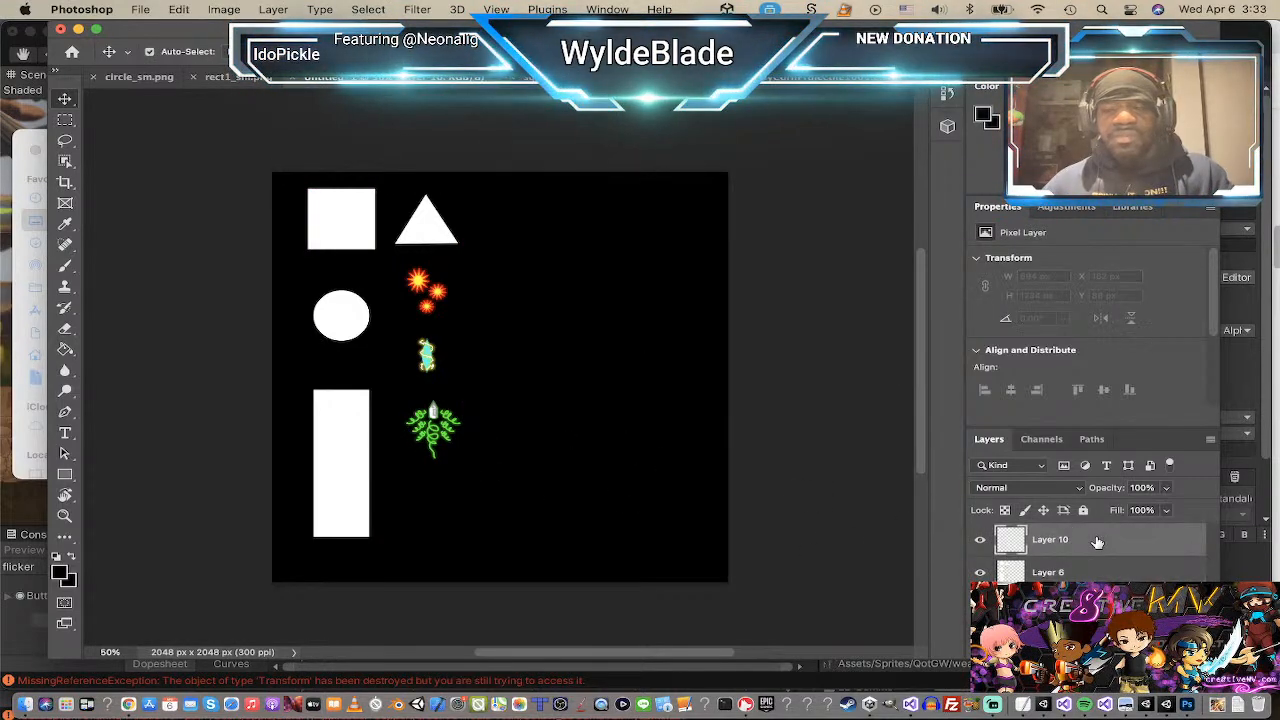
key(super+v)
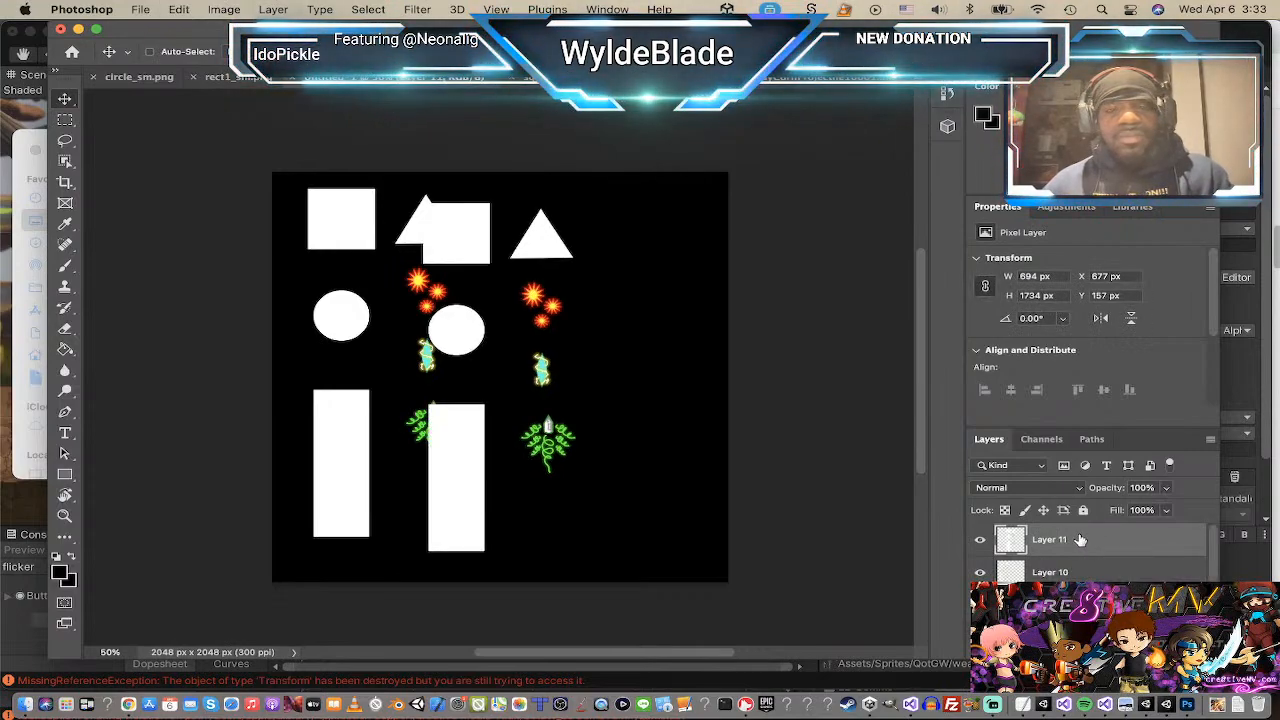
drag(480, 338, 355, 325)
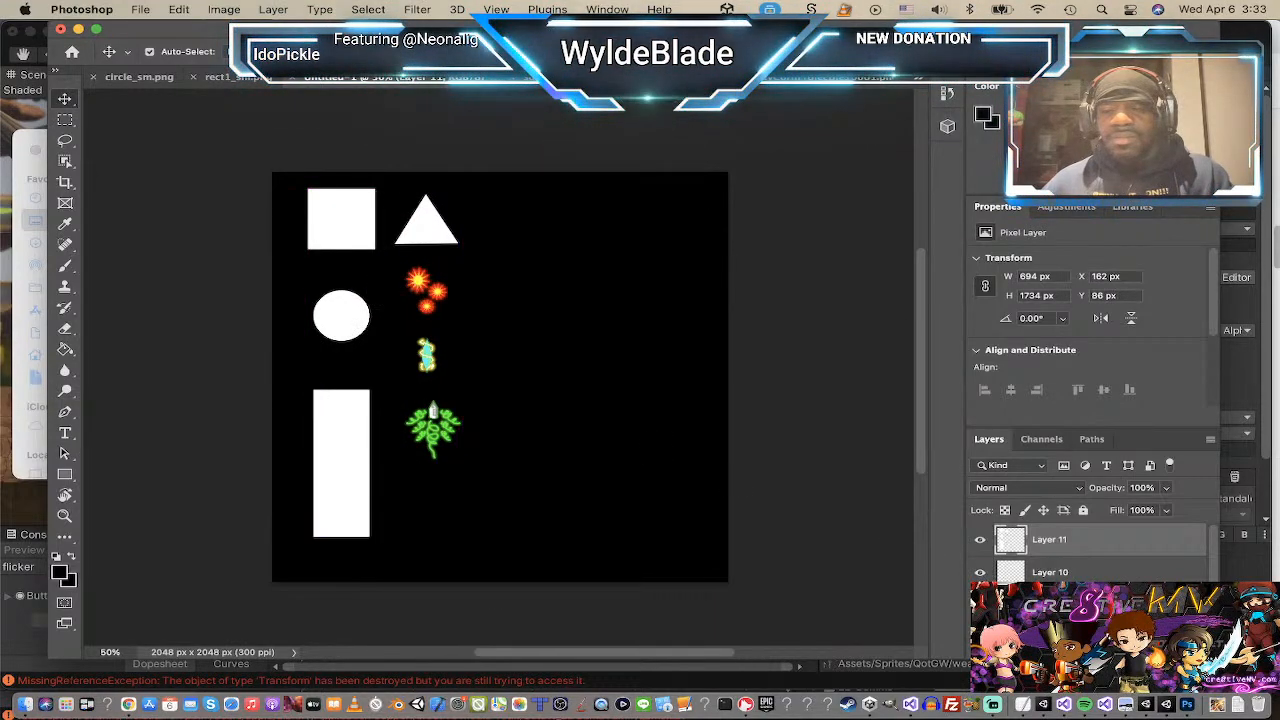
Step: Toggle the visibility of Layer 10 and Layer 11 to examine what each contributes to the image
click(1080, 573)
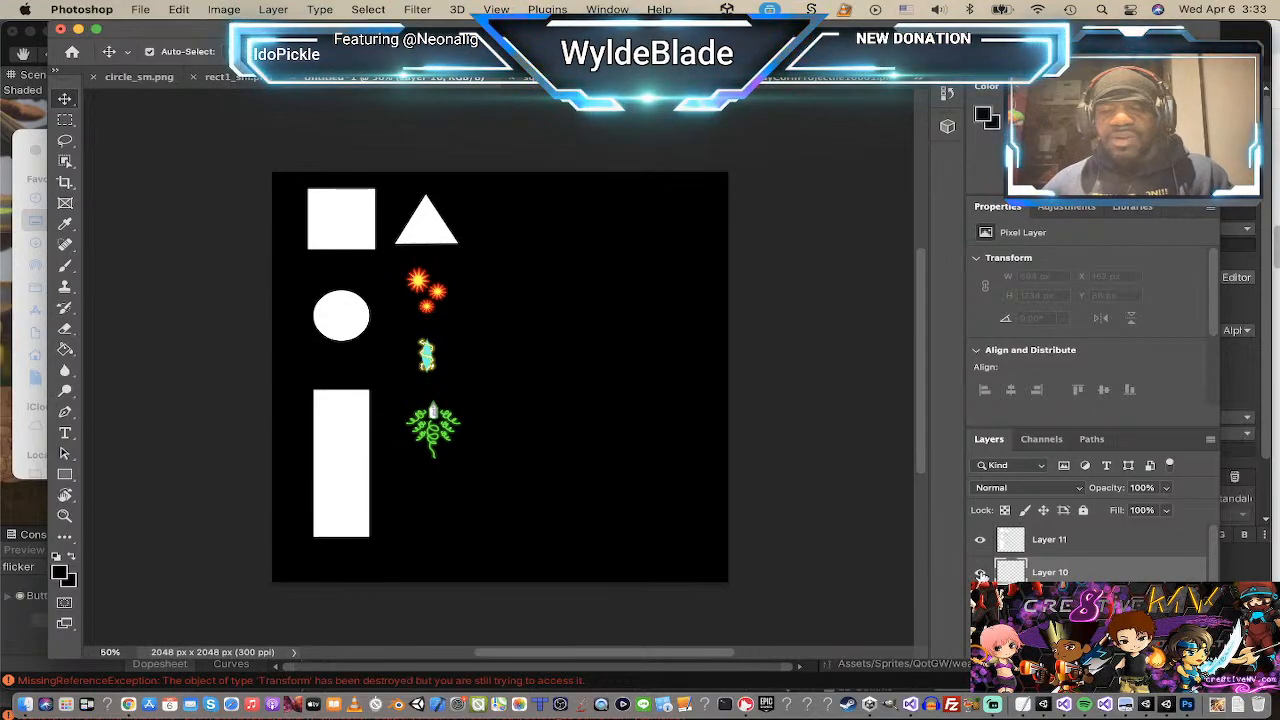
click(980, 573)
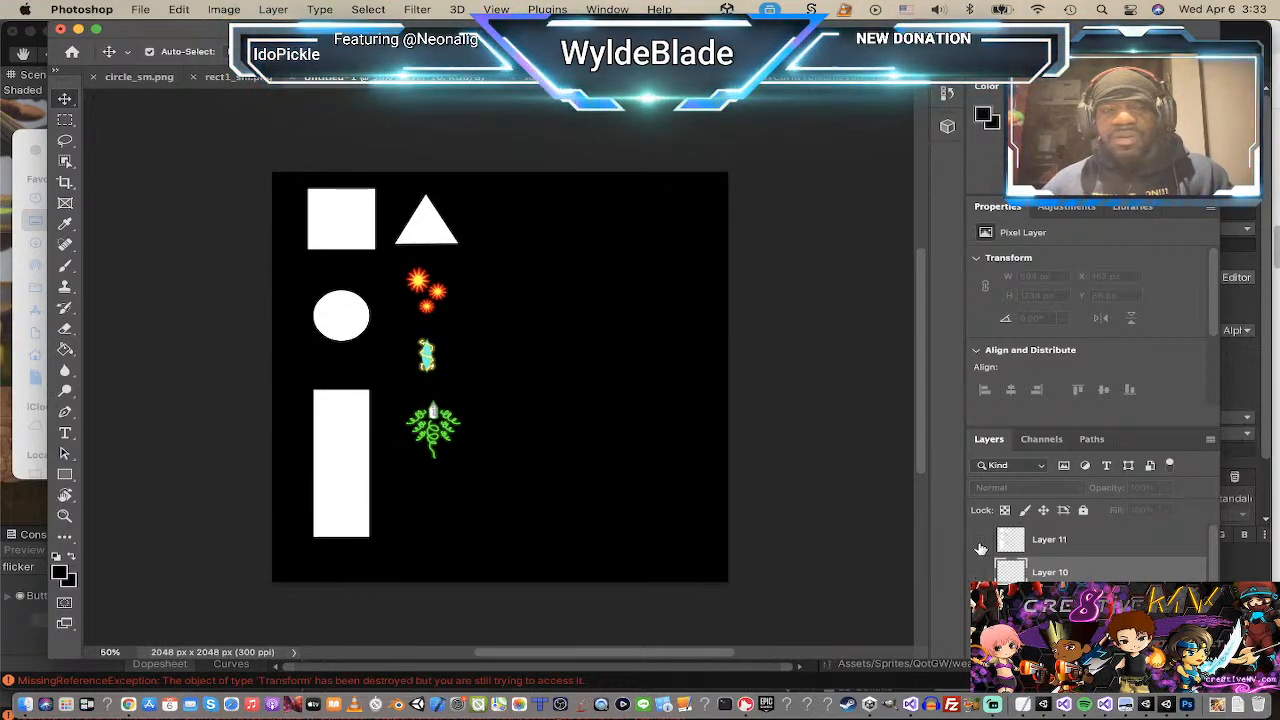
click(981, 546)
click(981, 543)
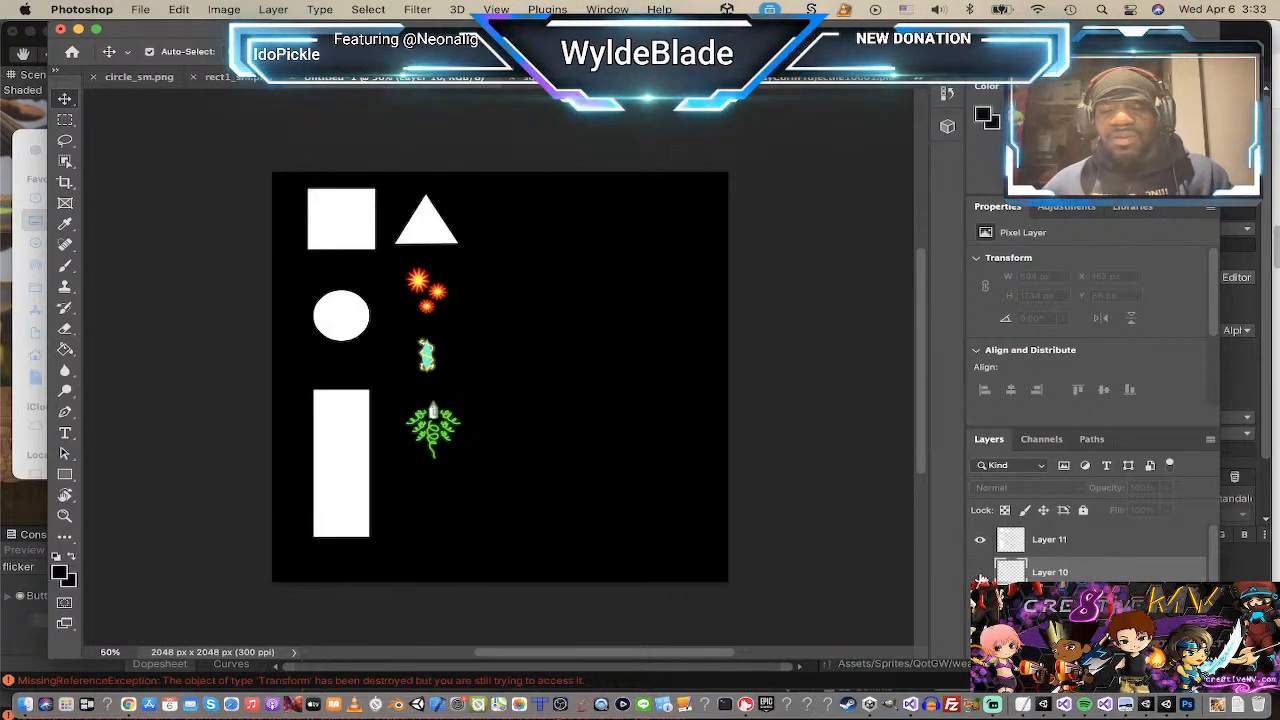
click(980, 573)
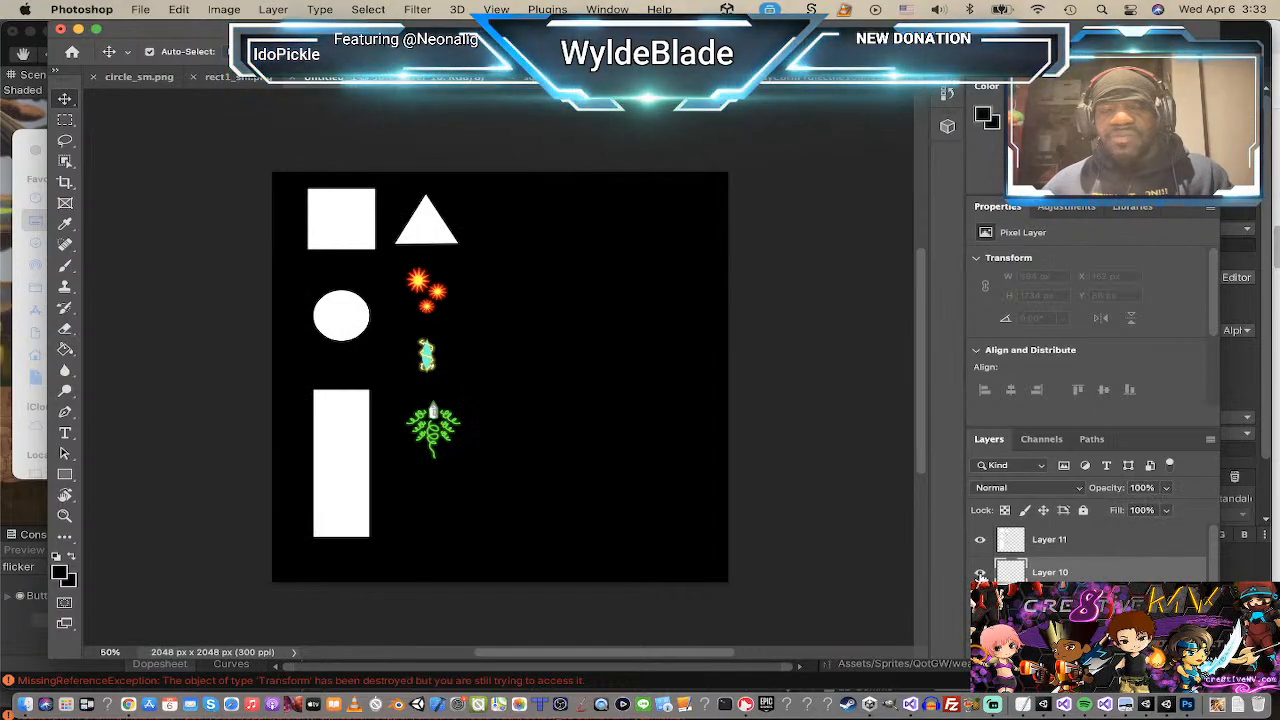
click(980, 573)
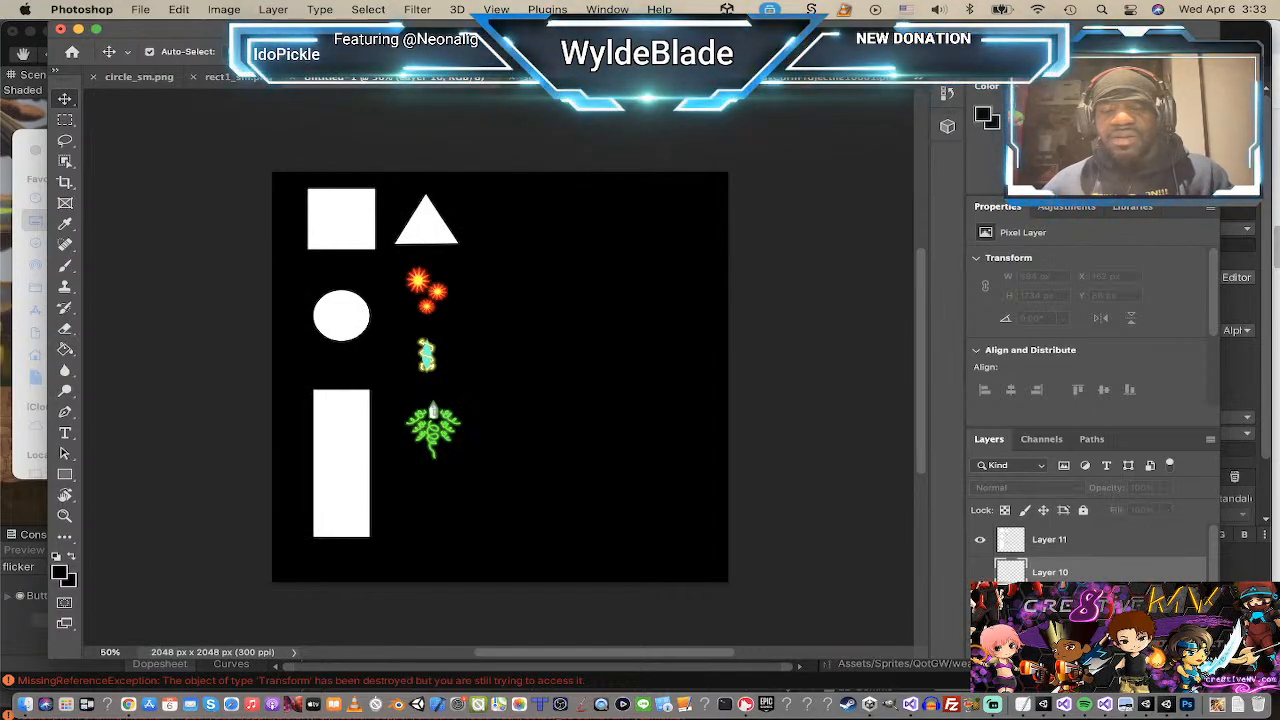
click(980, 573)
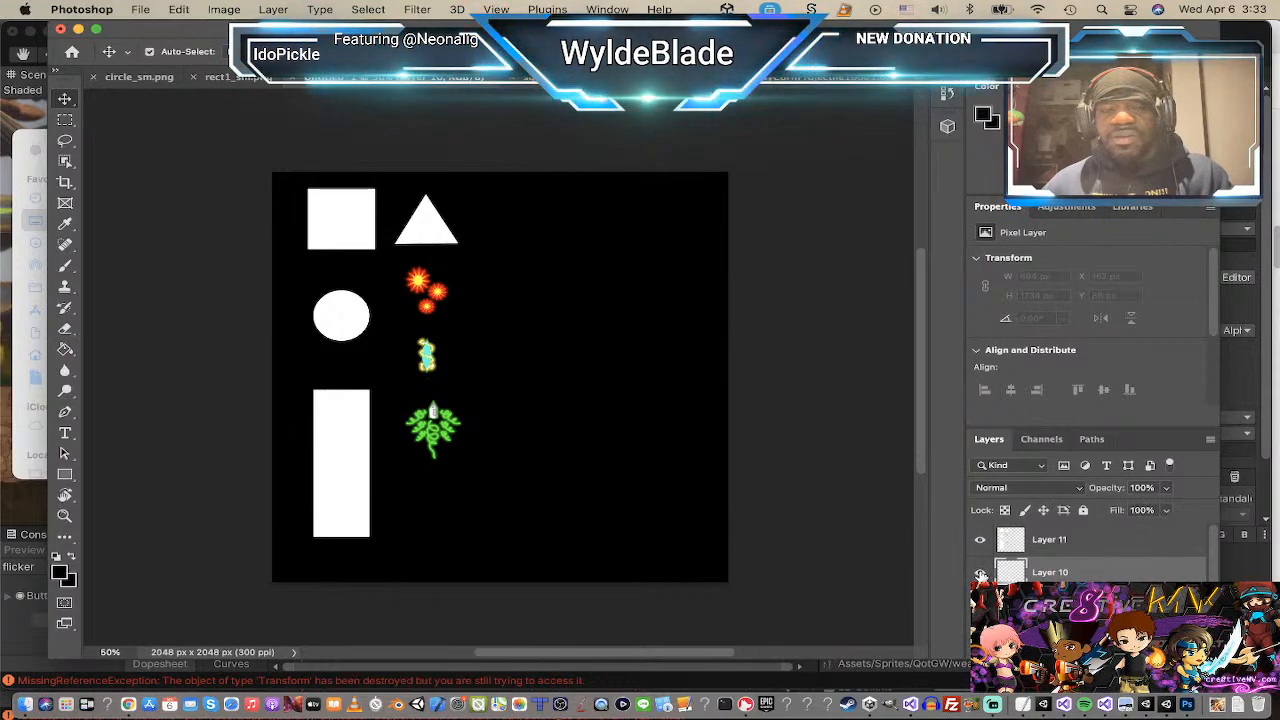
click(981, 574)
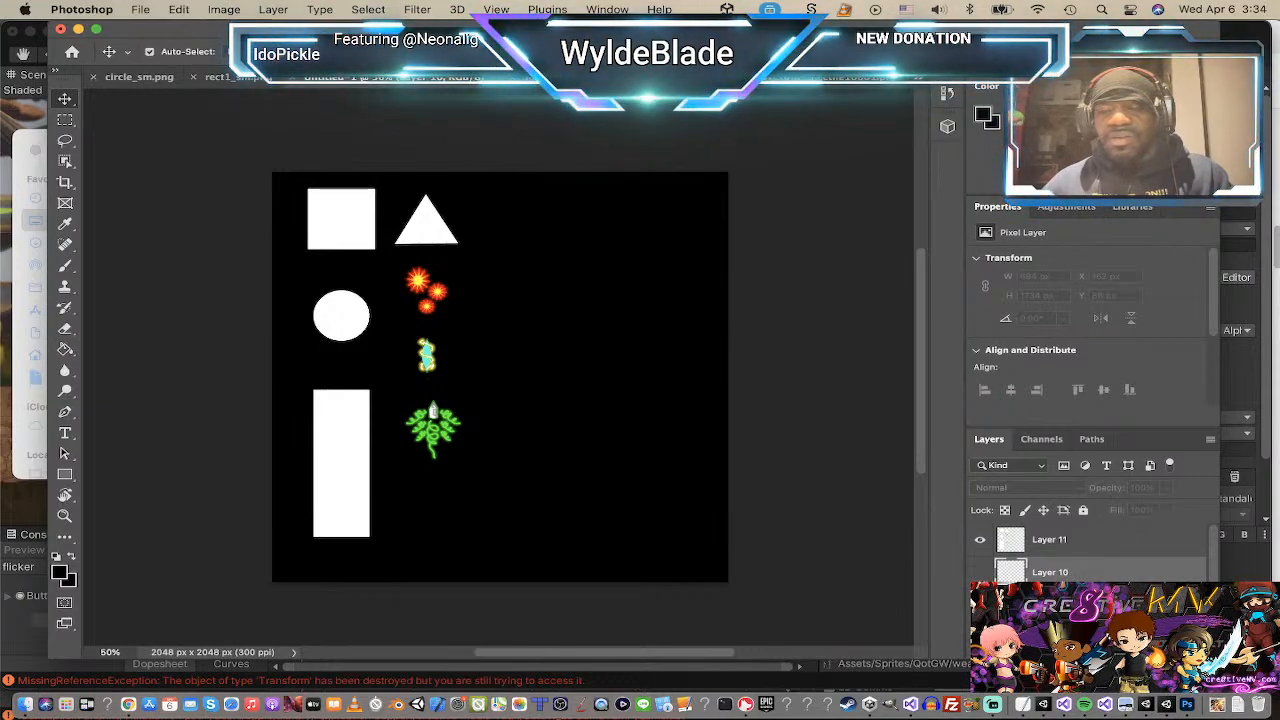
Step: Add an empty layer between Layer 10 and Layer 11 and hide it together with the pasted sprites on Layer 11
click(980, 573)
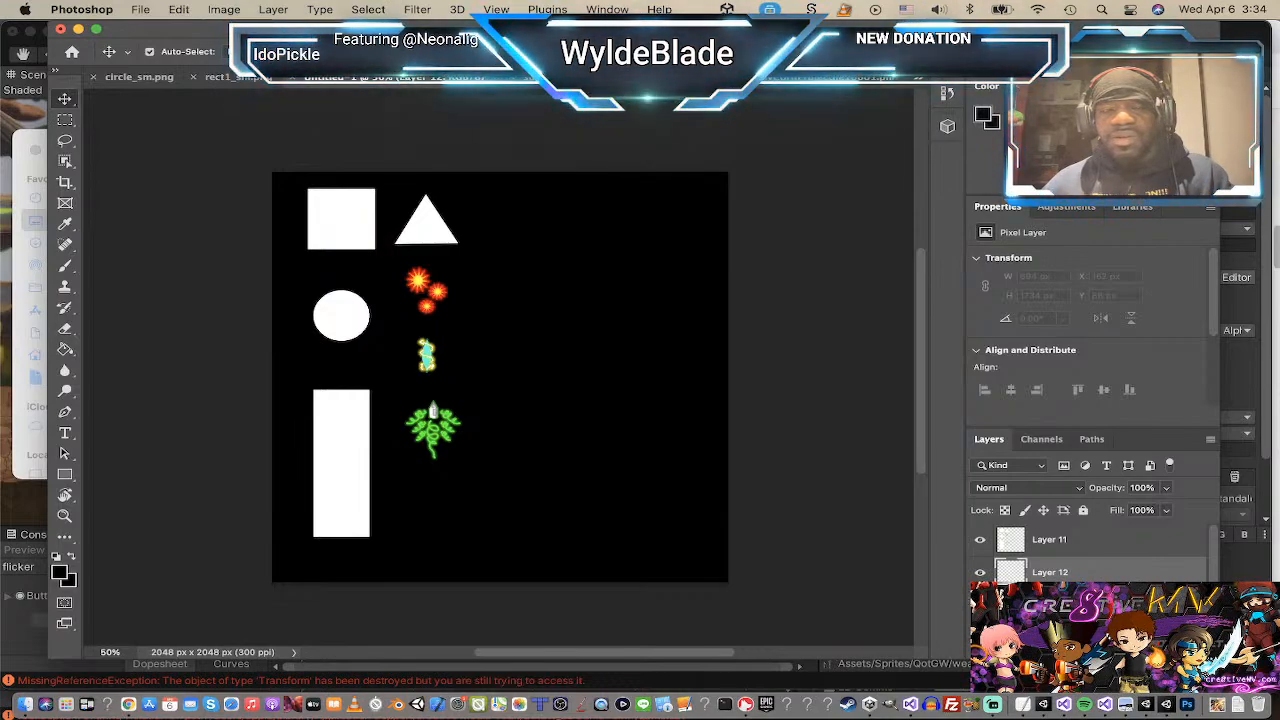
click(980, 573)
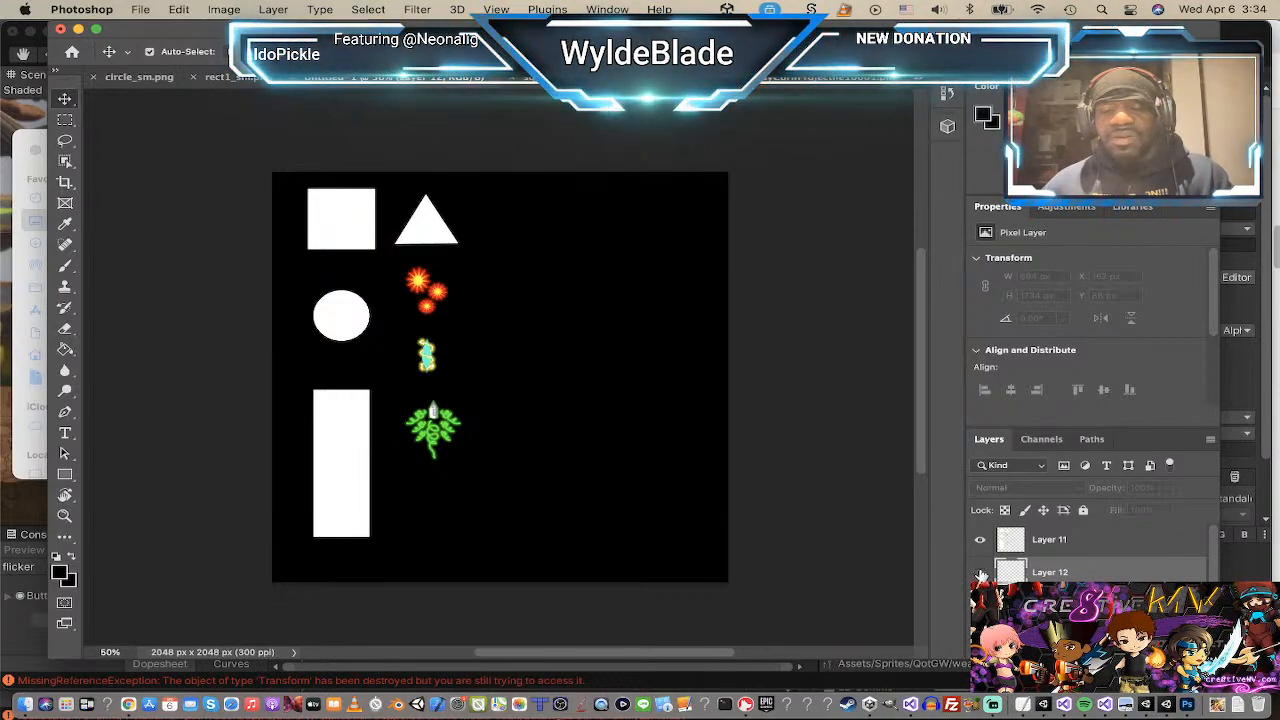
scroll(985, 568, down, 1)
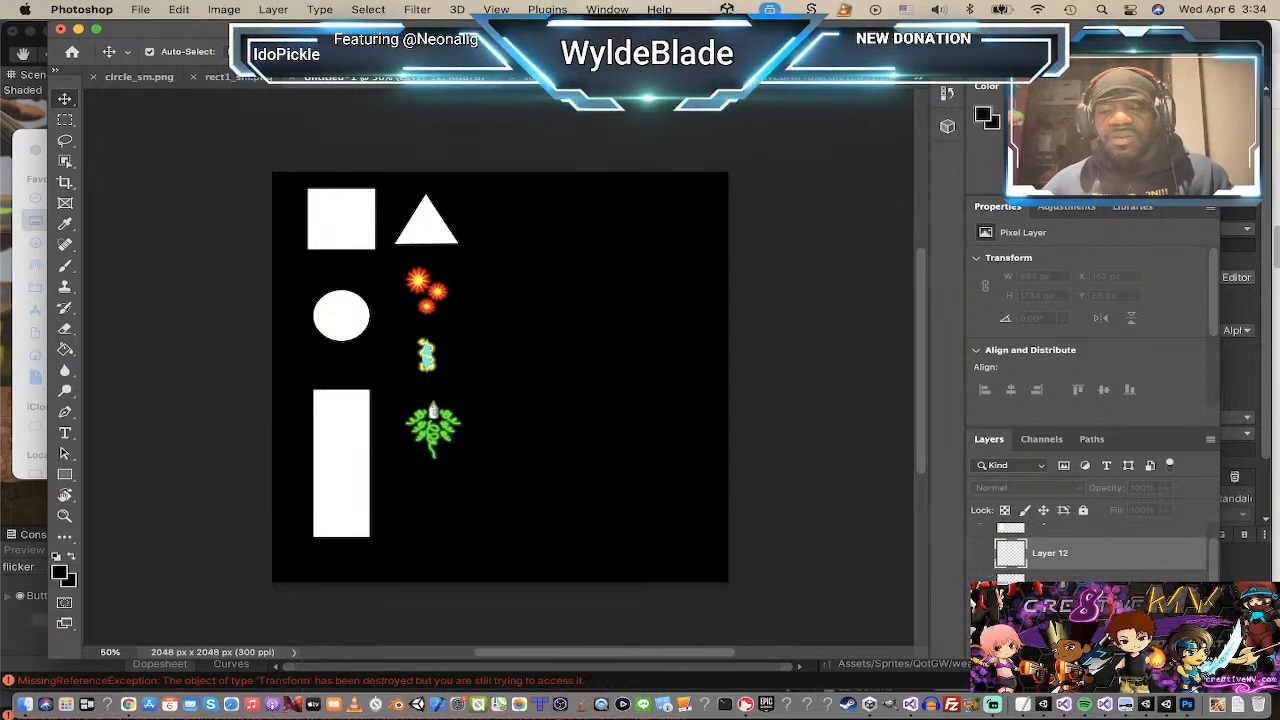
scroll(990, 570, up, 1)
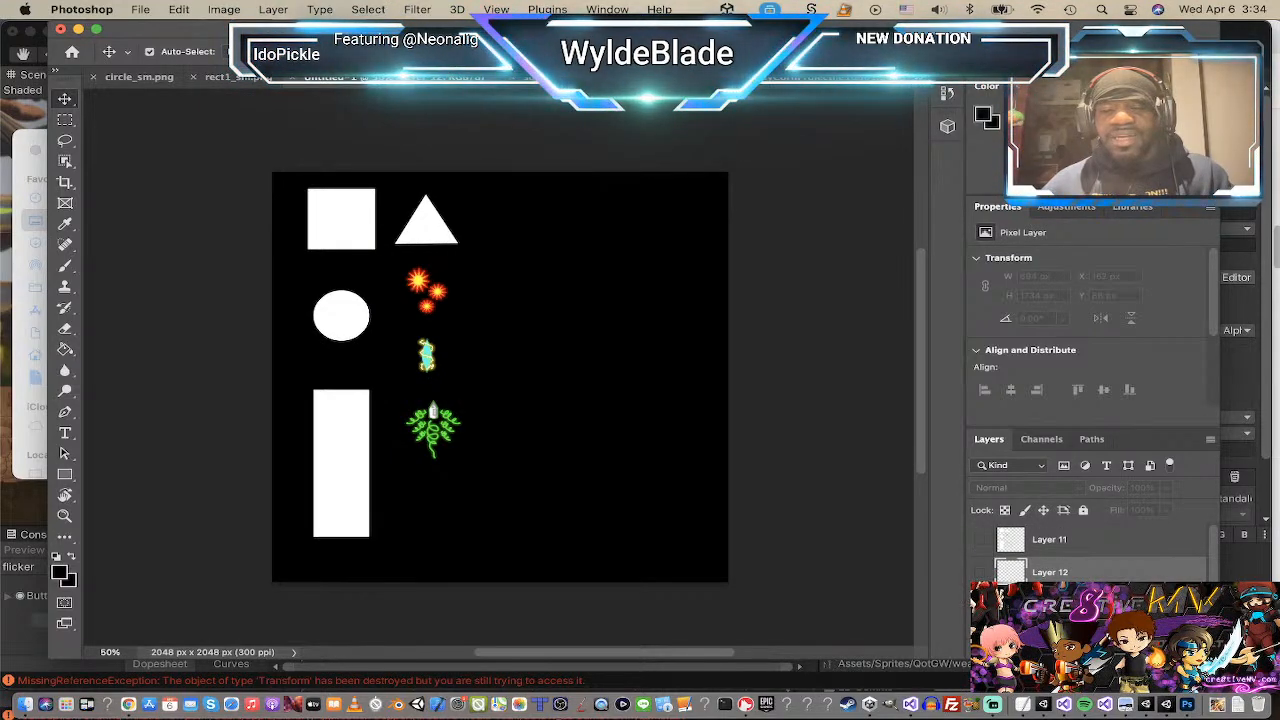
Step: Add another empty layer directly above Layer 10 and select the hidden Layer 12
scroll(985, 570, down, 1)
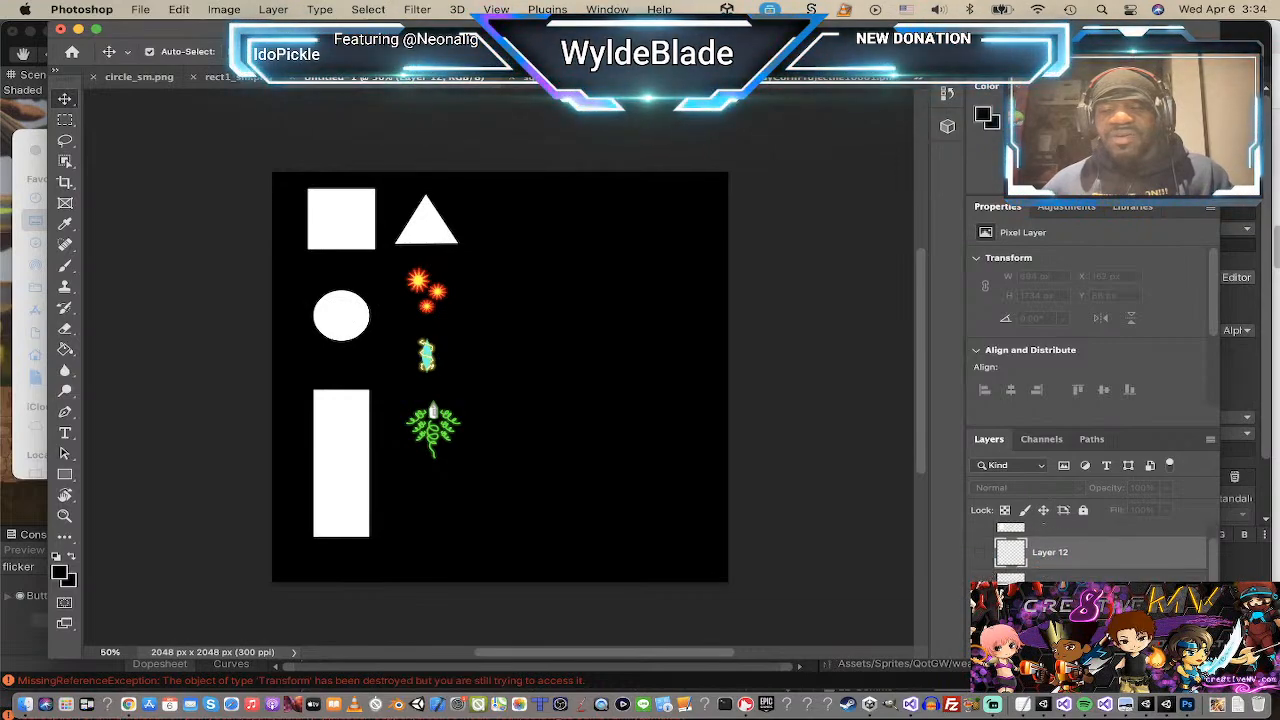
scroll(1000, 556, down, 1)
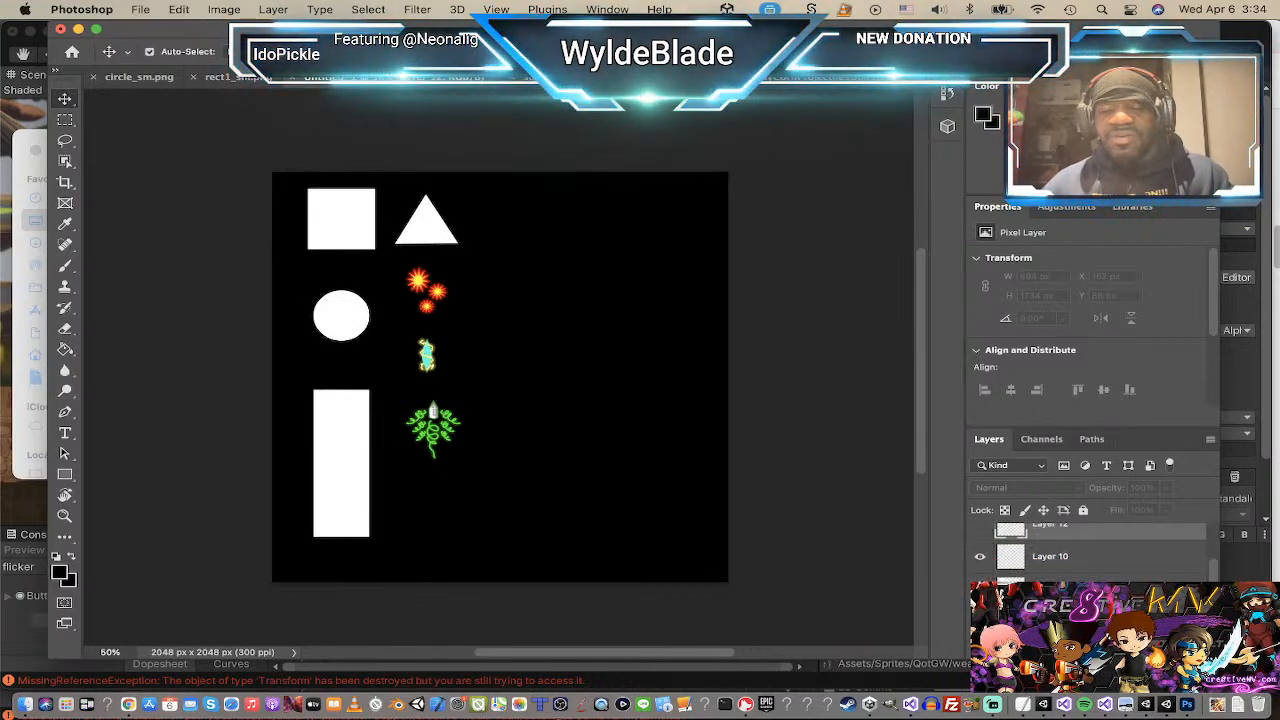
click(1095, 566)
click(1147, 648)
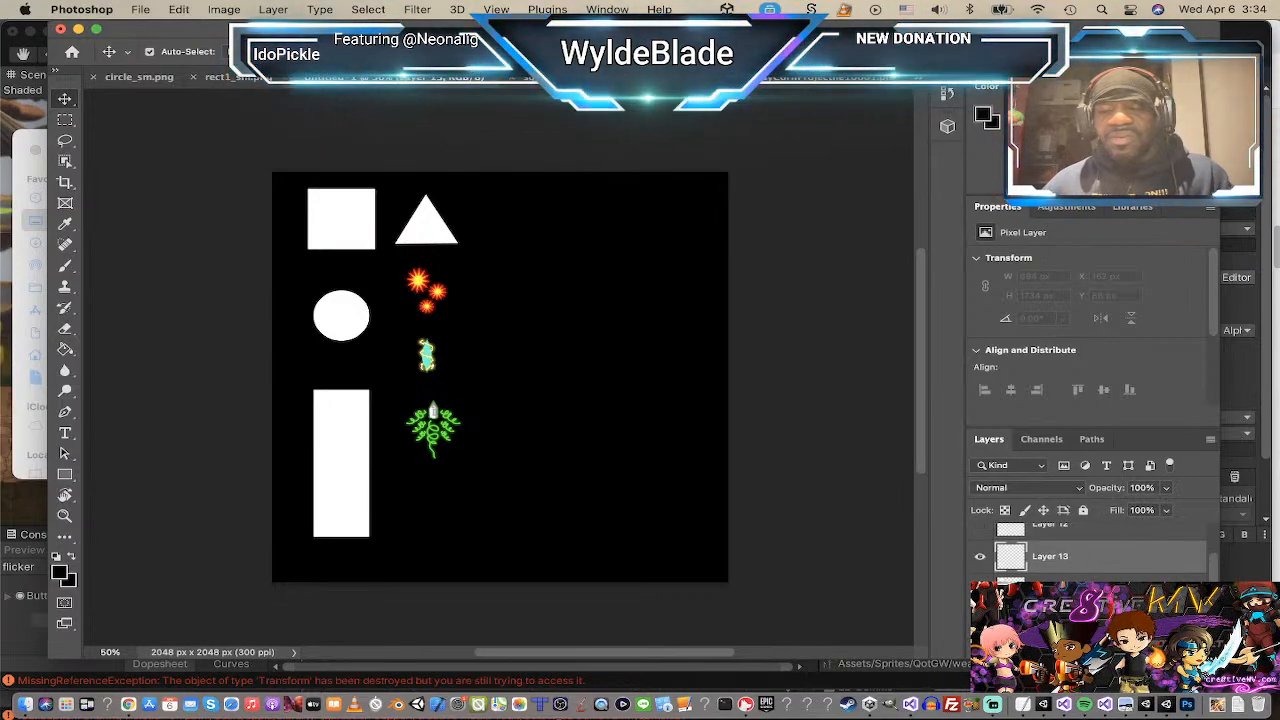
scroll(1095, 610, up, 2)
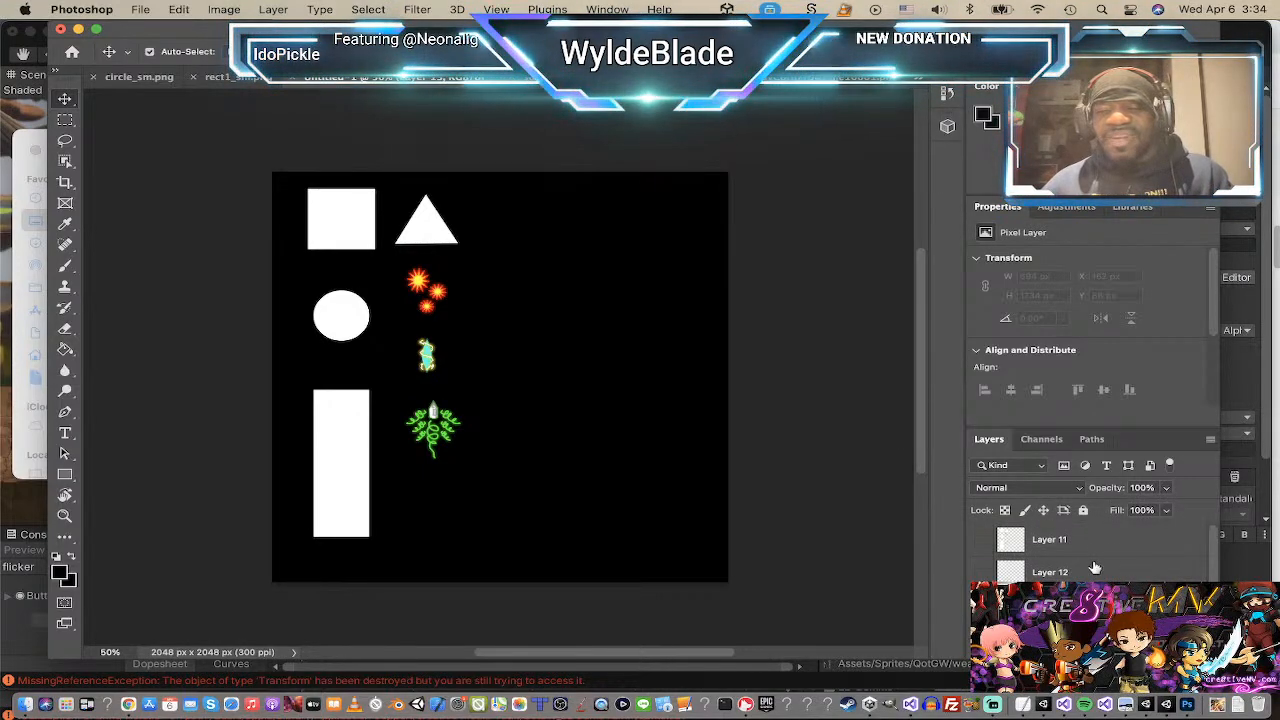
click(1094, 576)
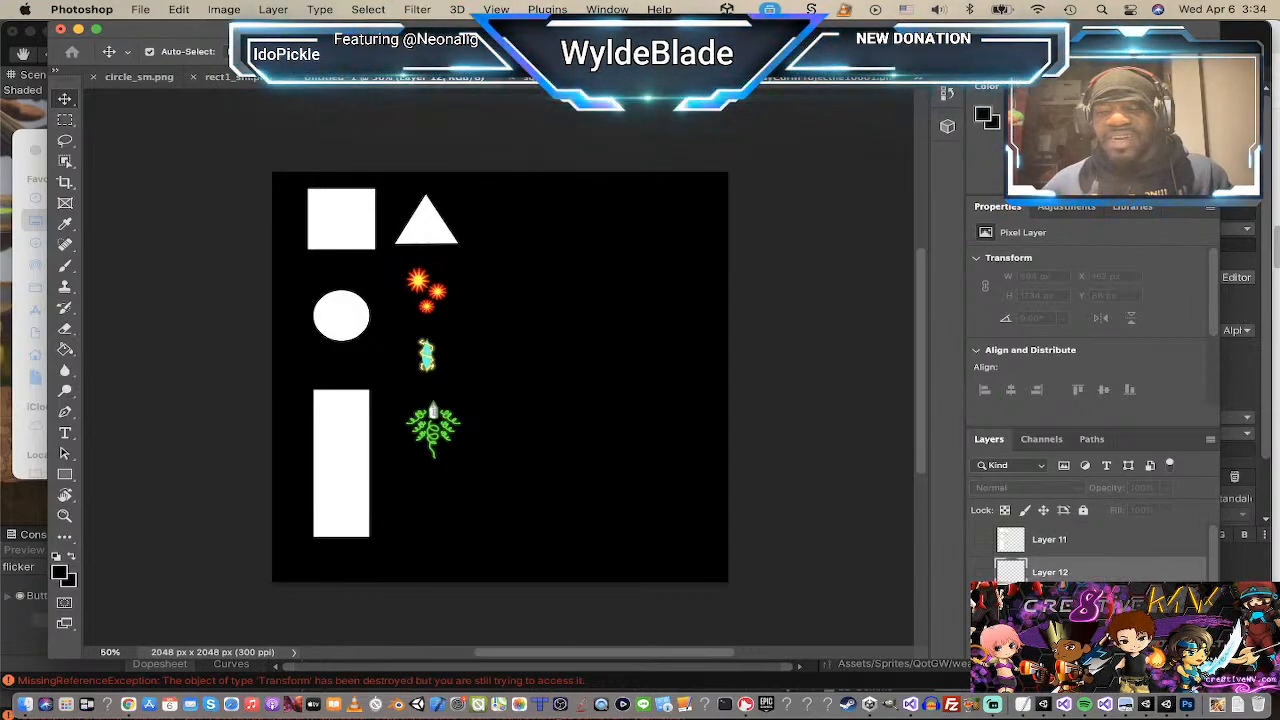
Step: Delete the empty Layer 12 and Layer 13 and the hidden Layer 10 beneath Layer 11
click(1168, 648)
click(605, 261)
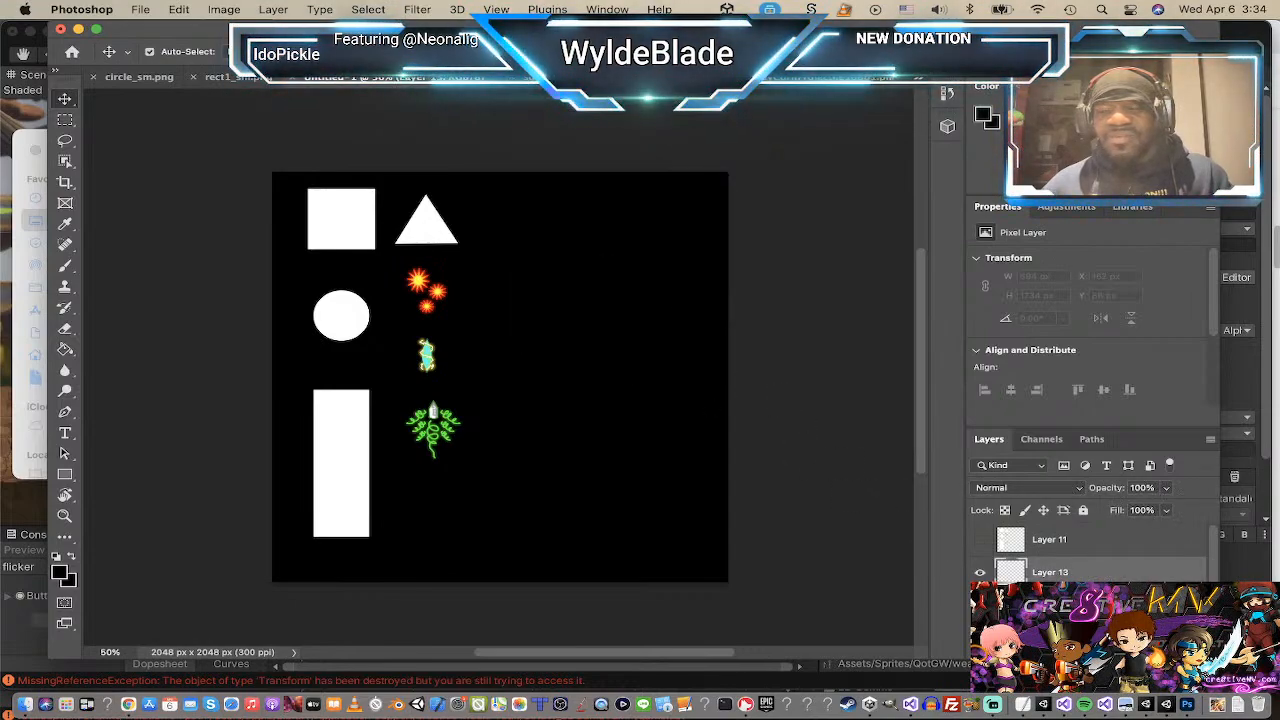
click(1176, 648)
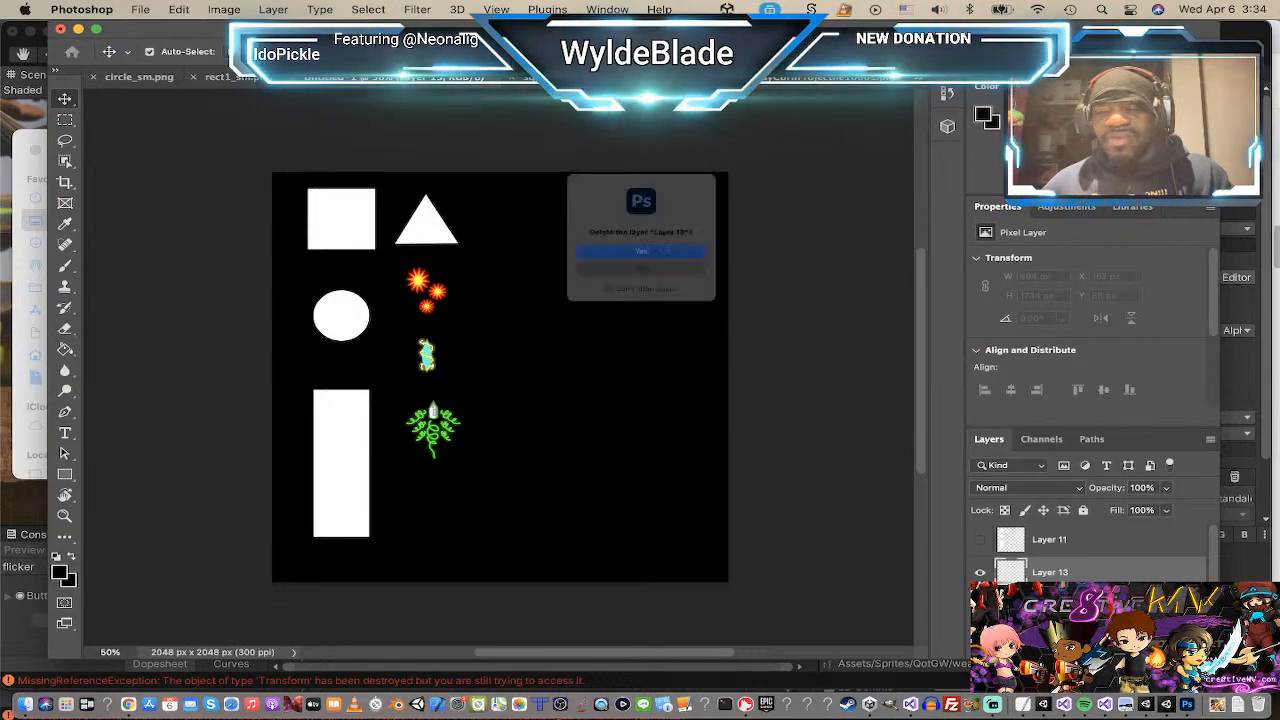
click(618, 259)
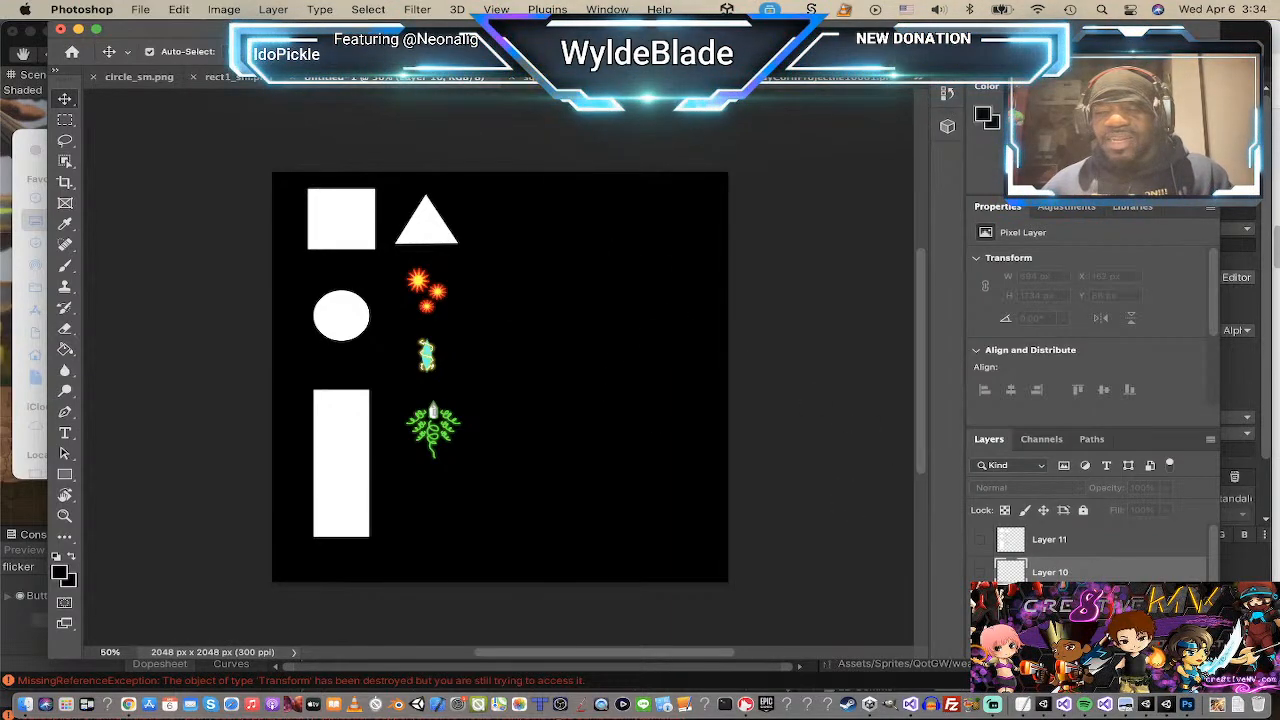
key(Delete)
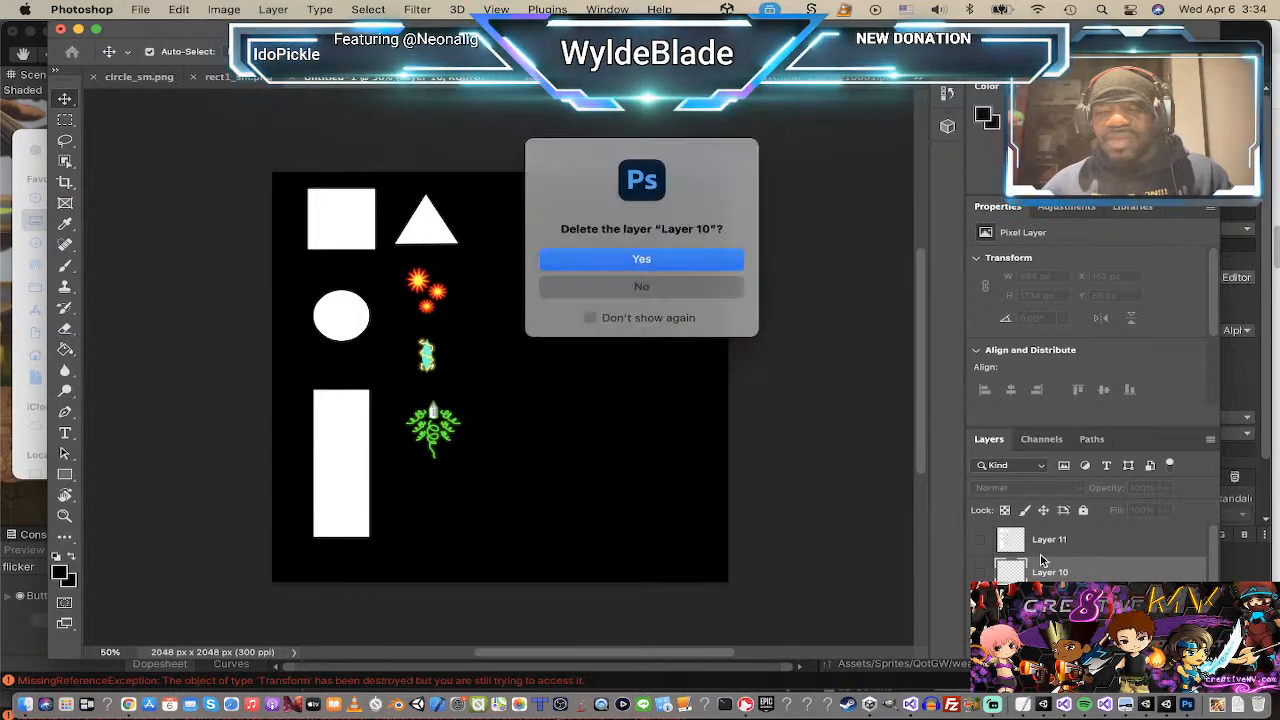
click(620, 263)
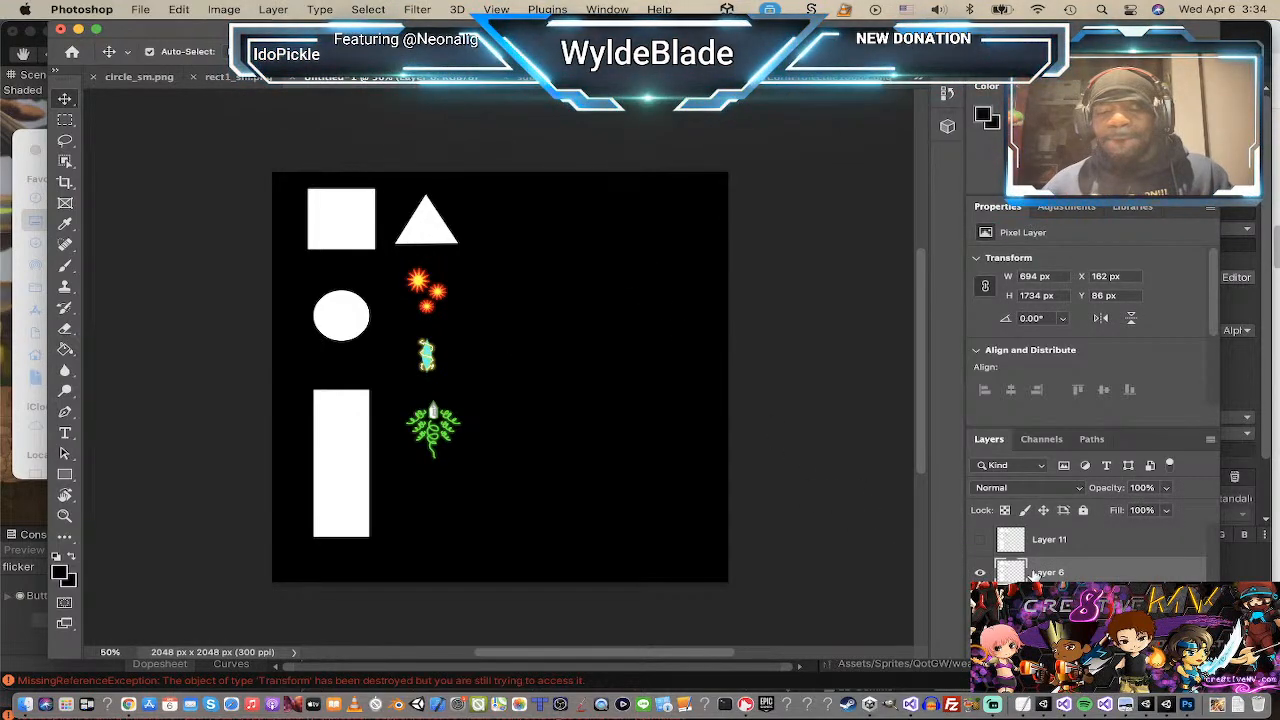
Step: Show and select the pasted sprites on Layer 11 and hide the original sprites on Layer 6
click(980, 540)
click(1075, 545)
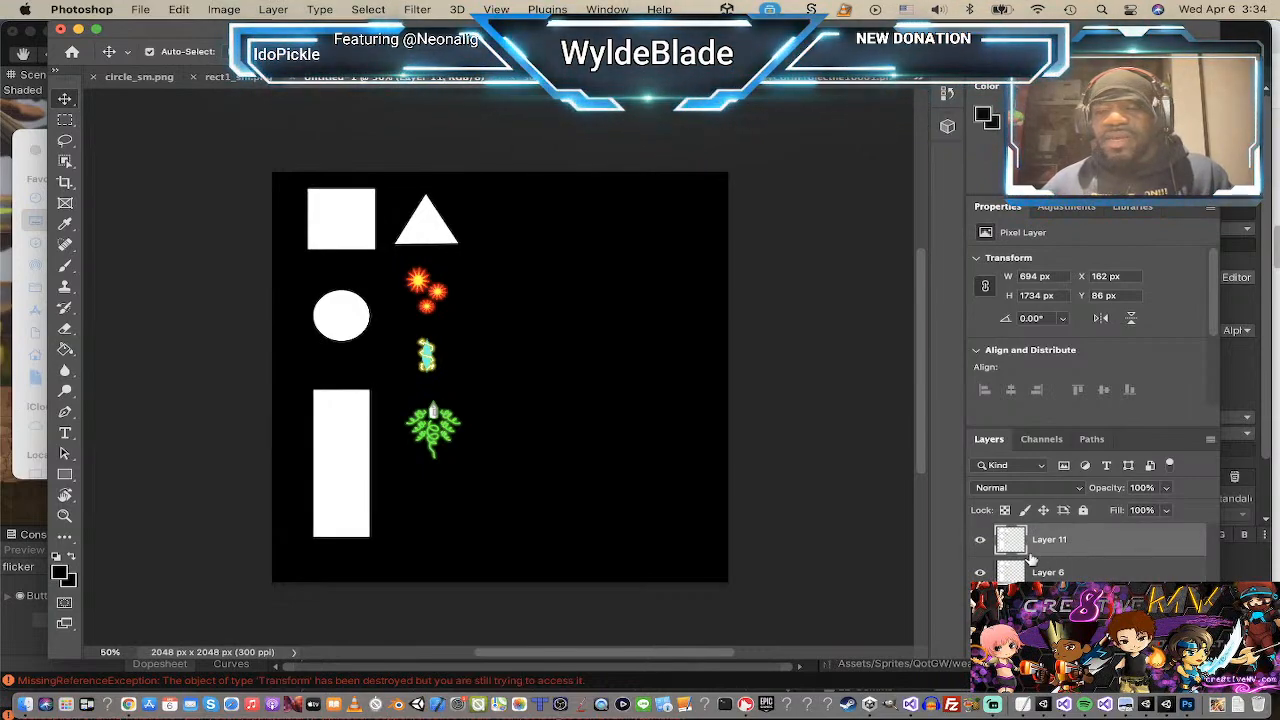
click(980, 573)
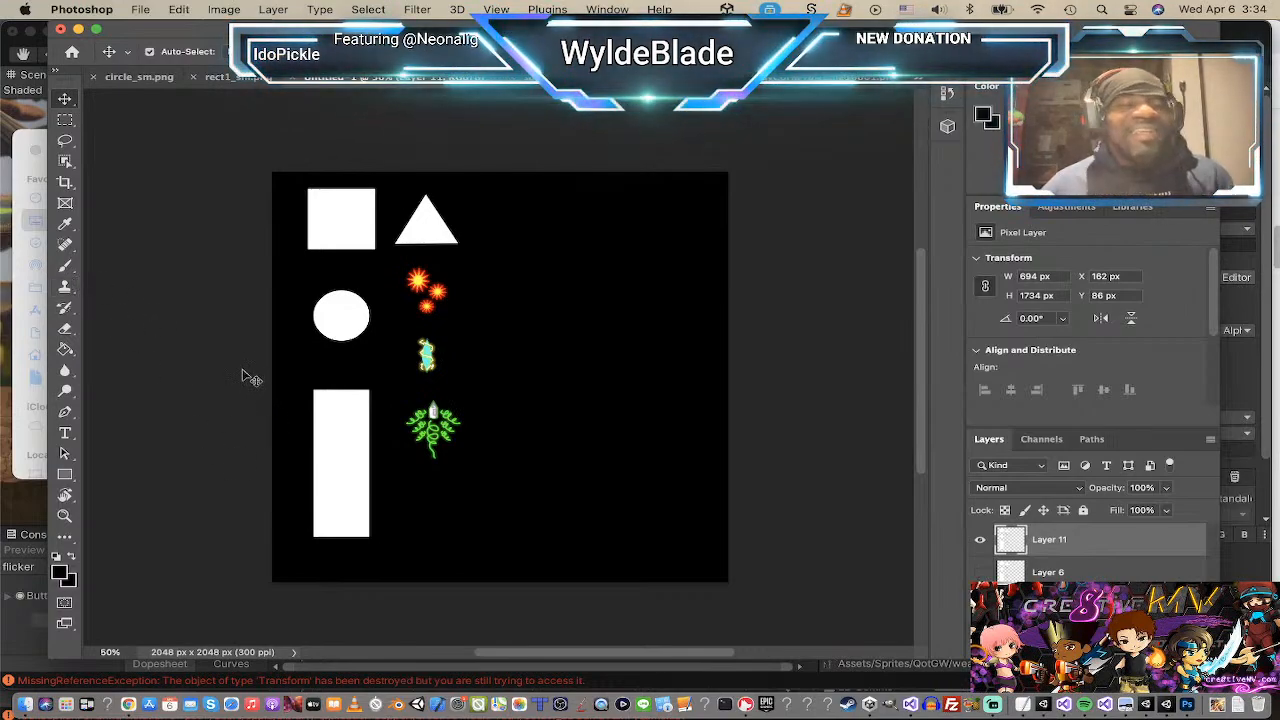
Step: Try to select the white areas of Layer 11 by sampled colors using Color Range with a fuzziness of 40
click(273, 10)
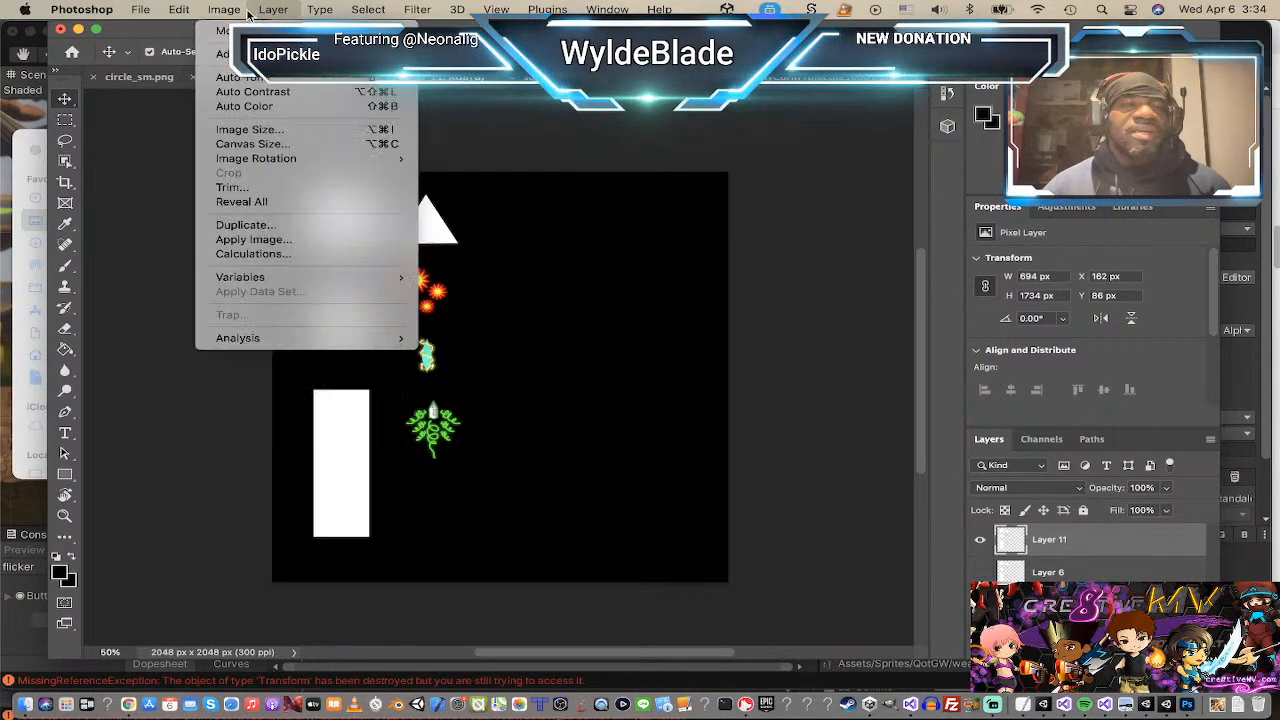
mouse_move(192, 13)
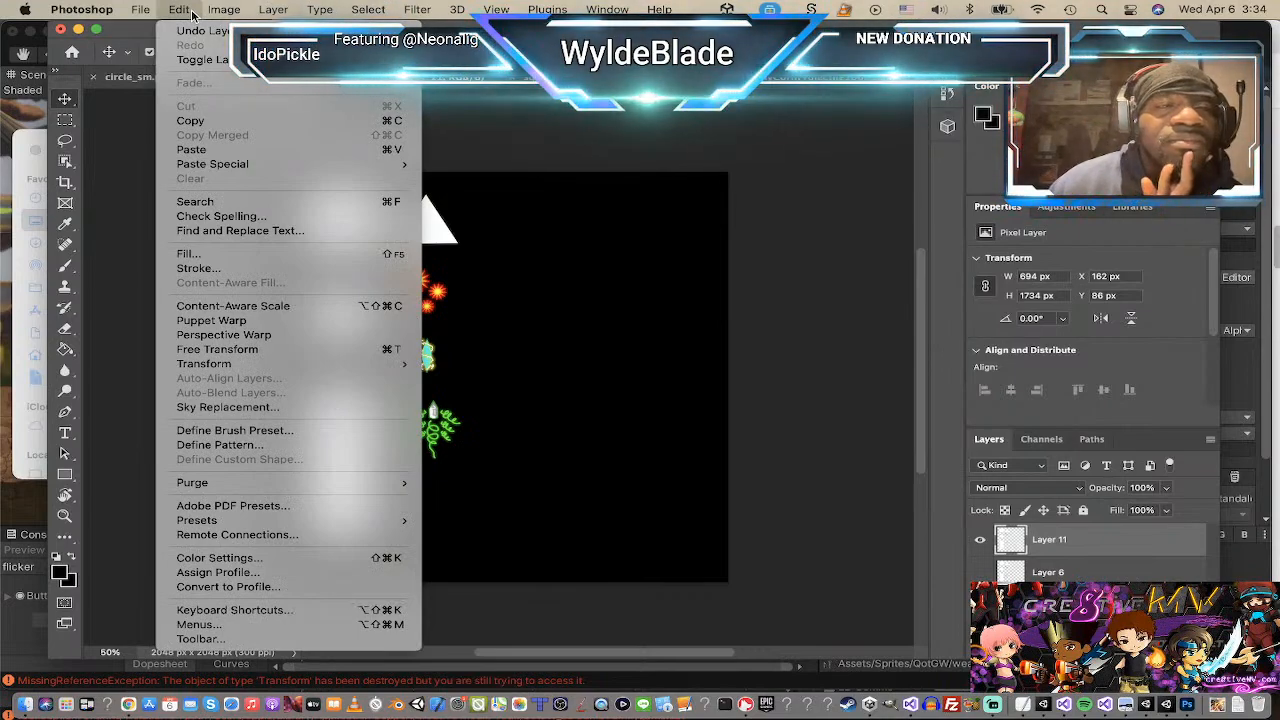
mouse_move(292, 16)
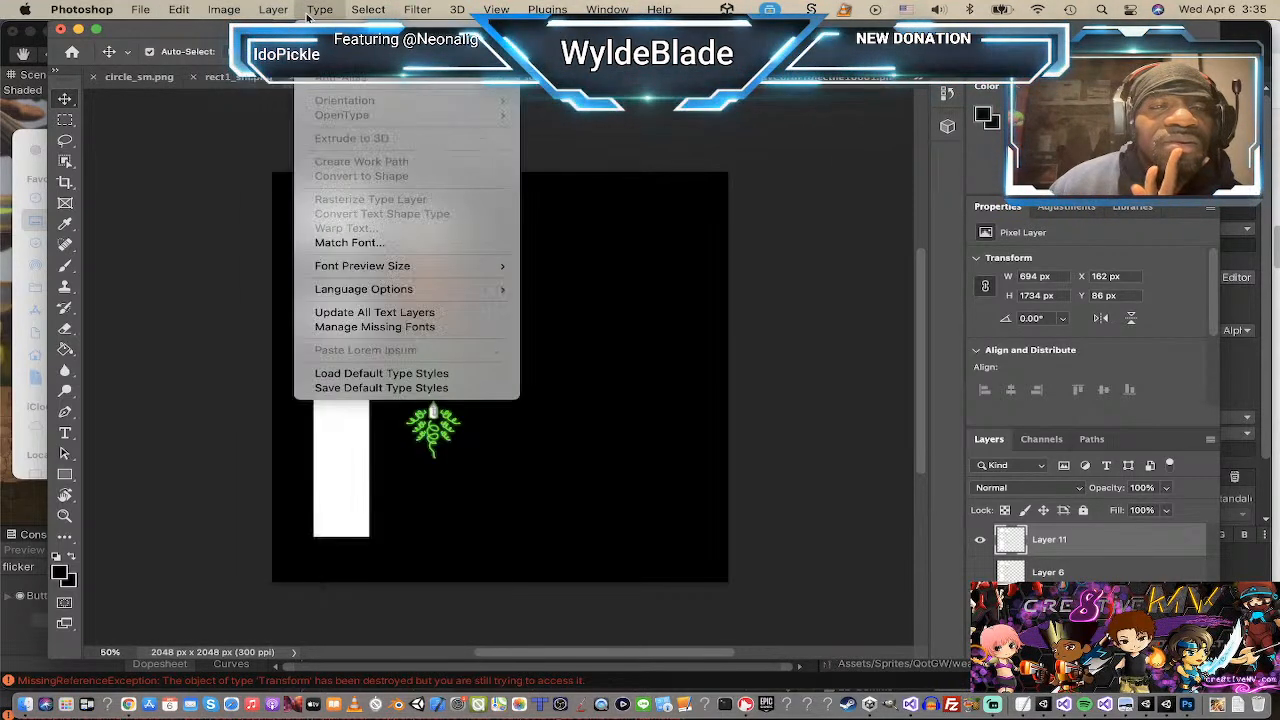
mouse_move(360, 14)
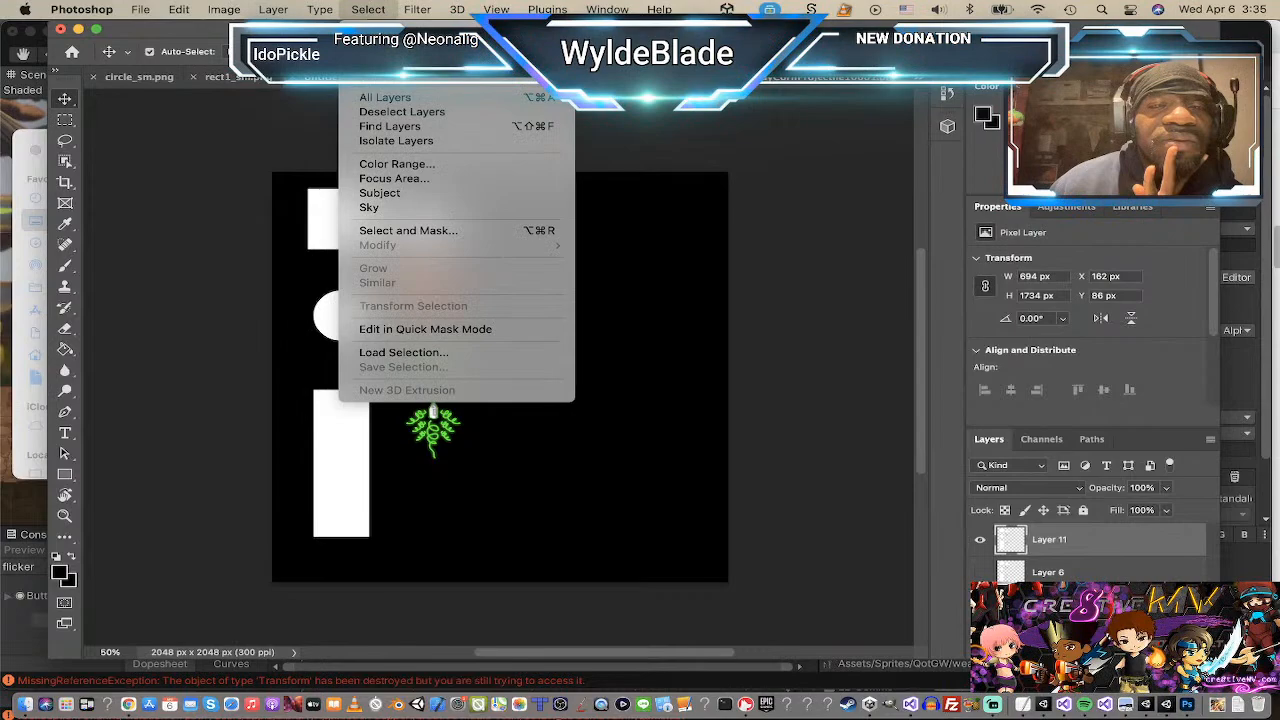
click(395, 164)
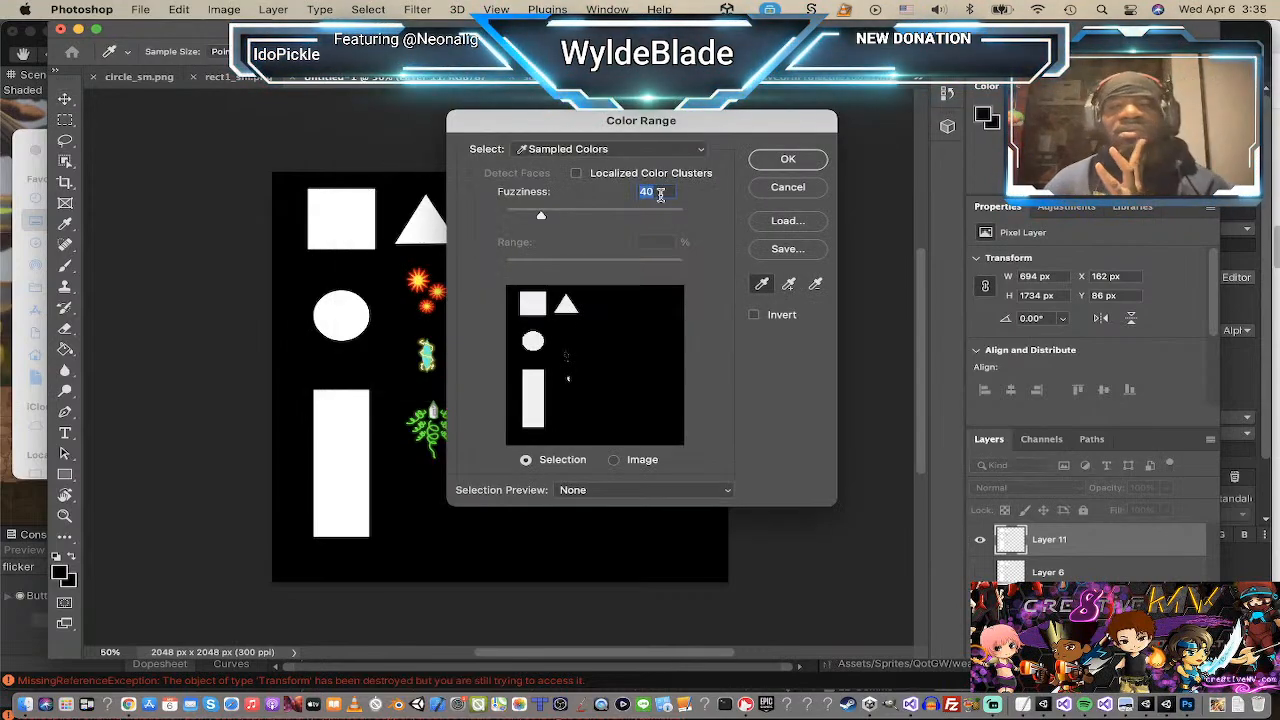
click(808, 162)
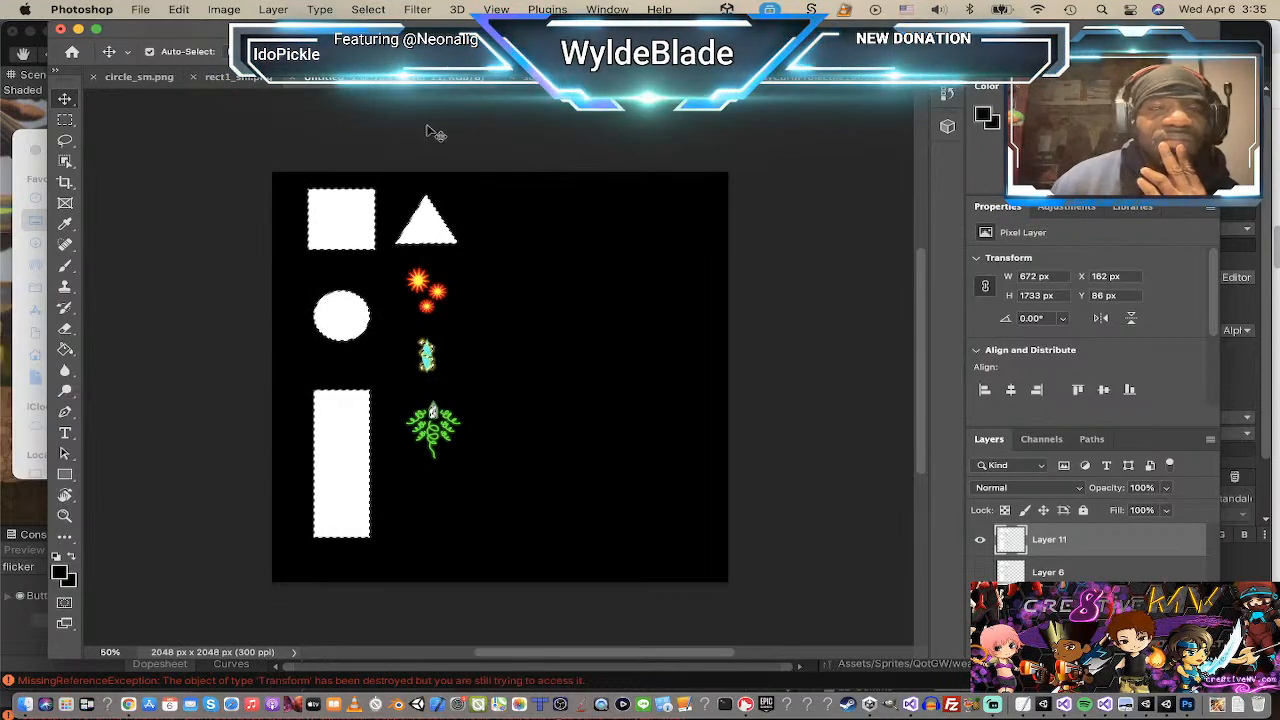
click(367, 10)
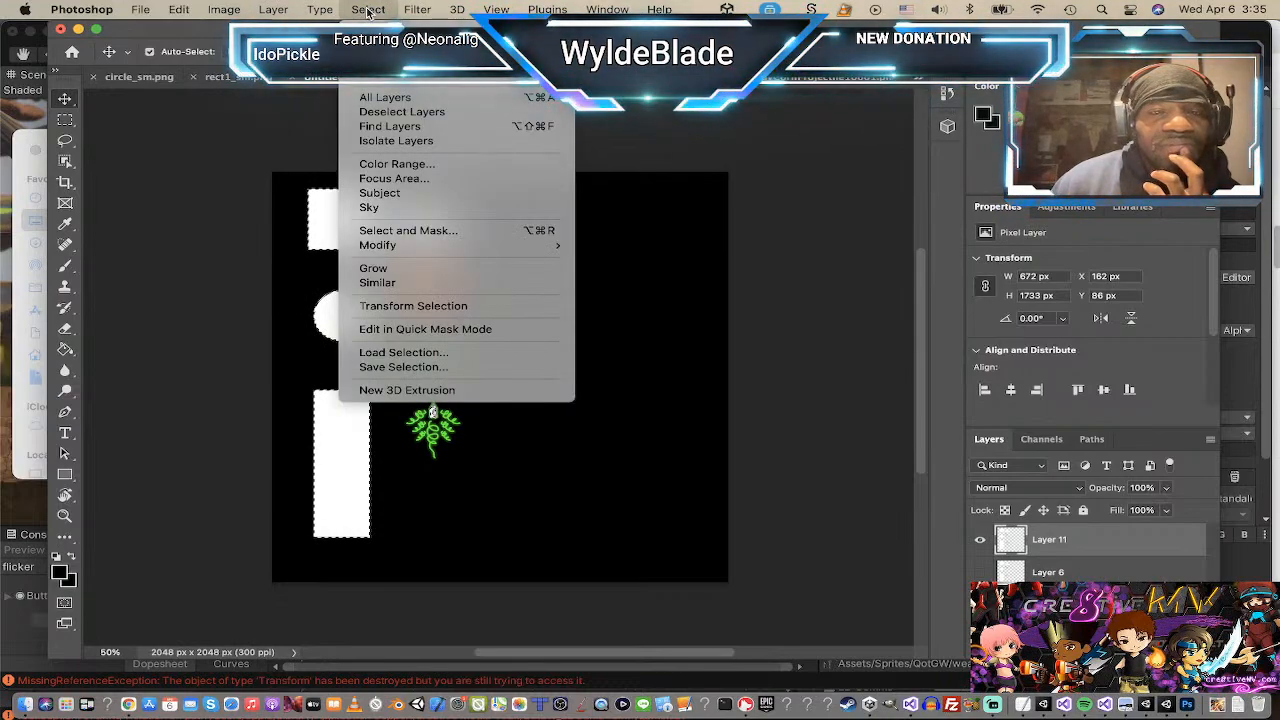
click(367, 8)
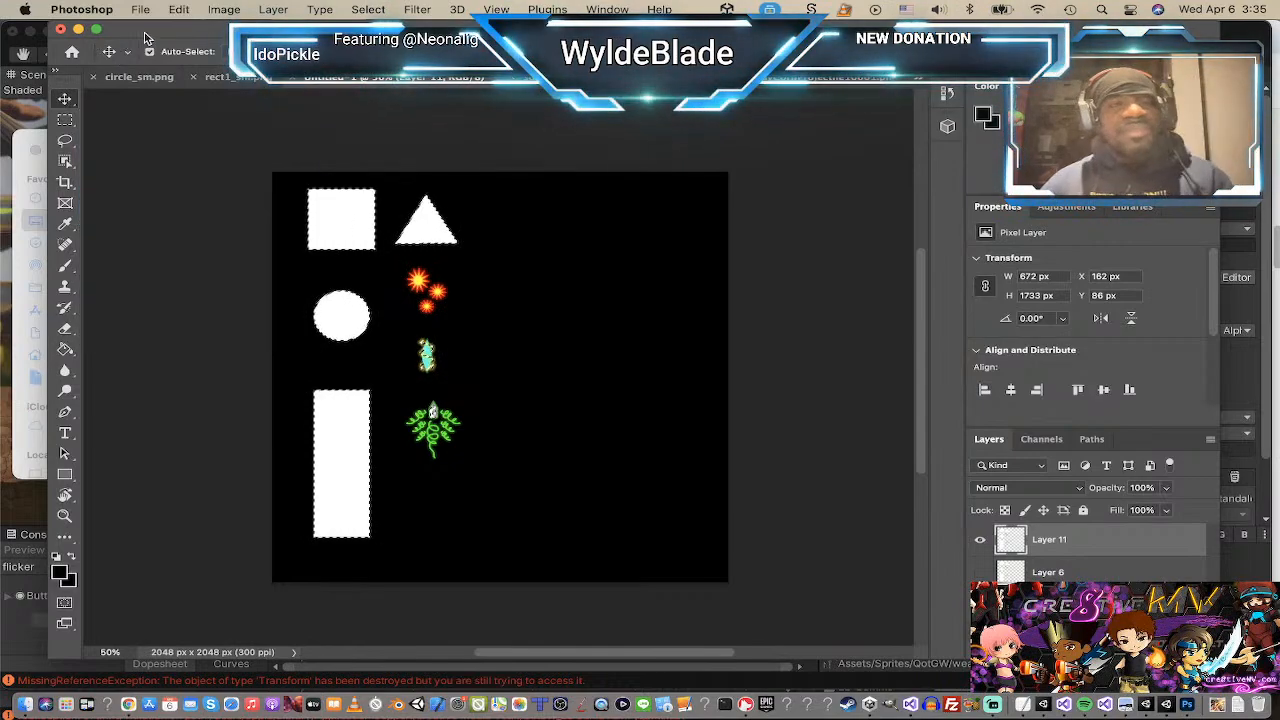
click(179, 10)
mouse_move(224, 10)
mouse_move(378, 10)
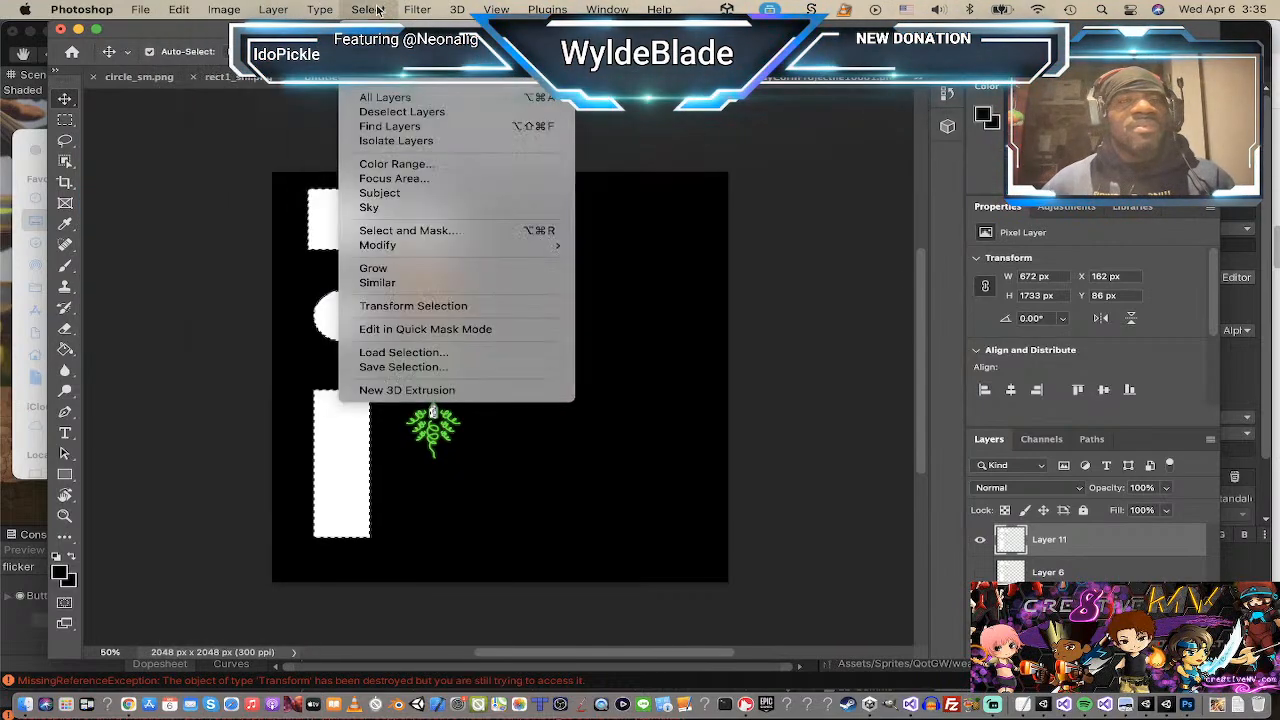
click(433, 413)
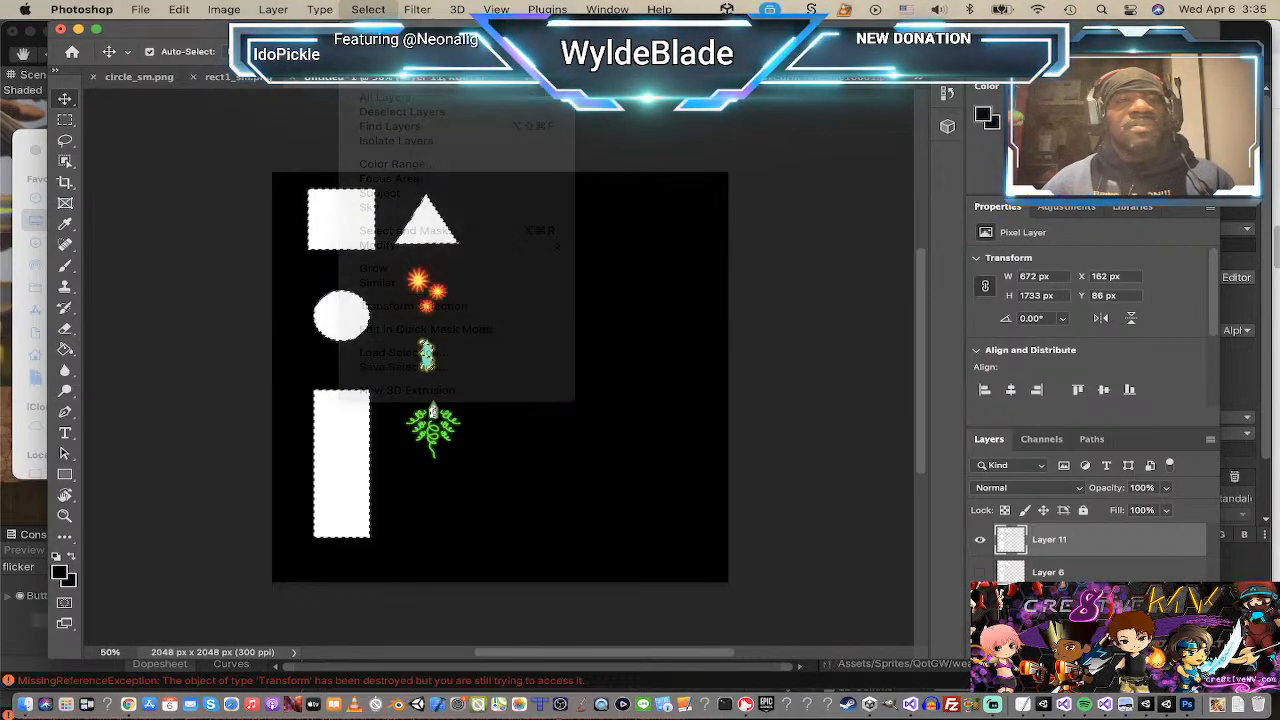
Step: Apply a Black & White adjustment to Layer 11 with reds, yellows, greens, cyans, blues and magentas all at 300%
click(320, 10)
mouse_move(285, 8)
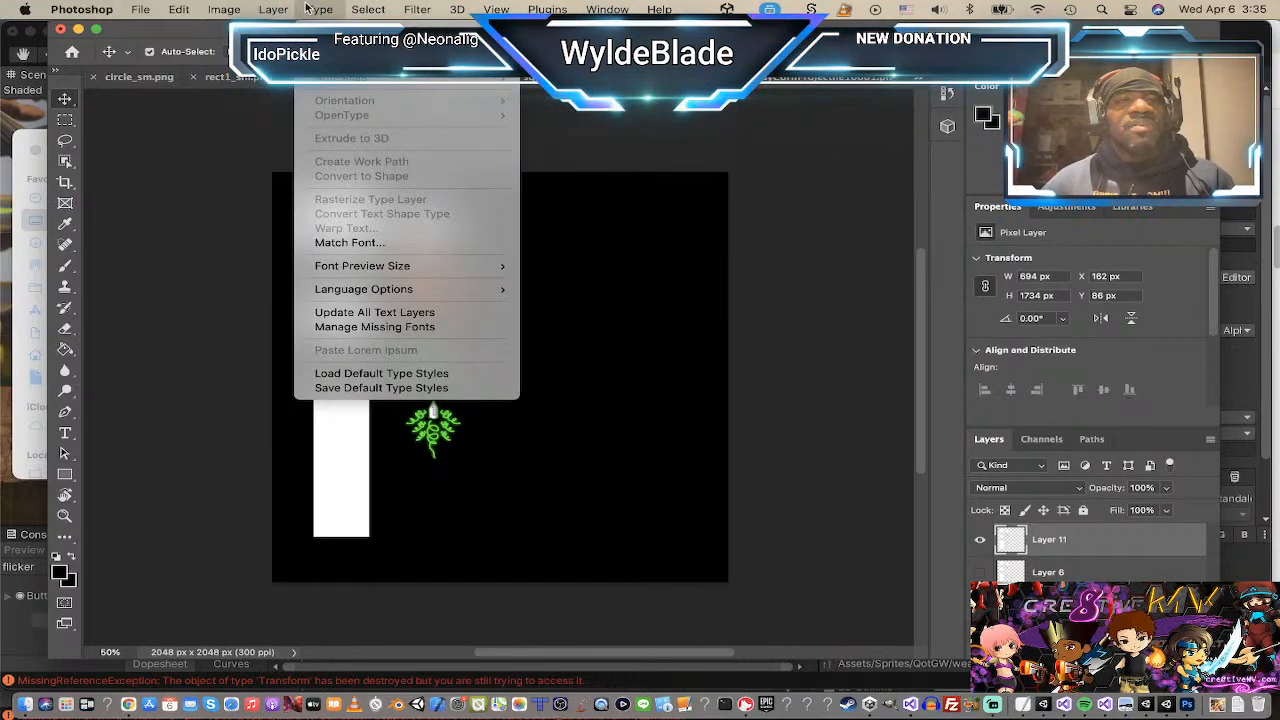
mouse_move(220, 12)
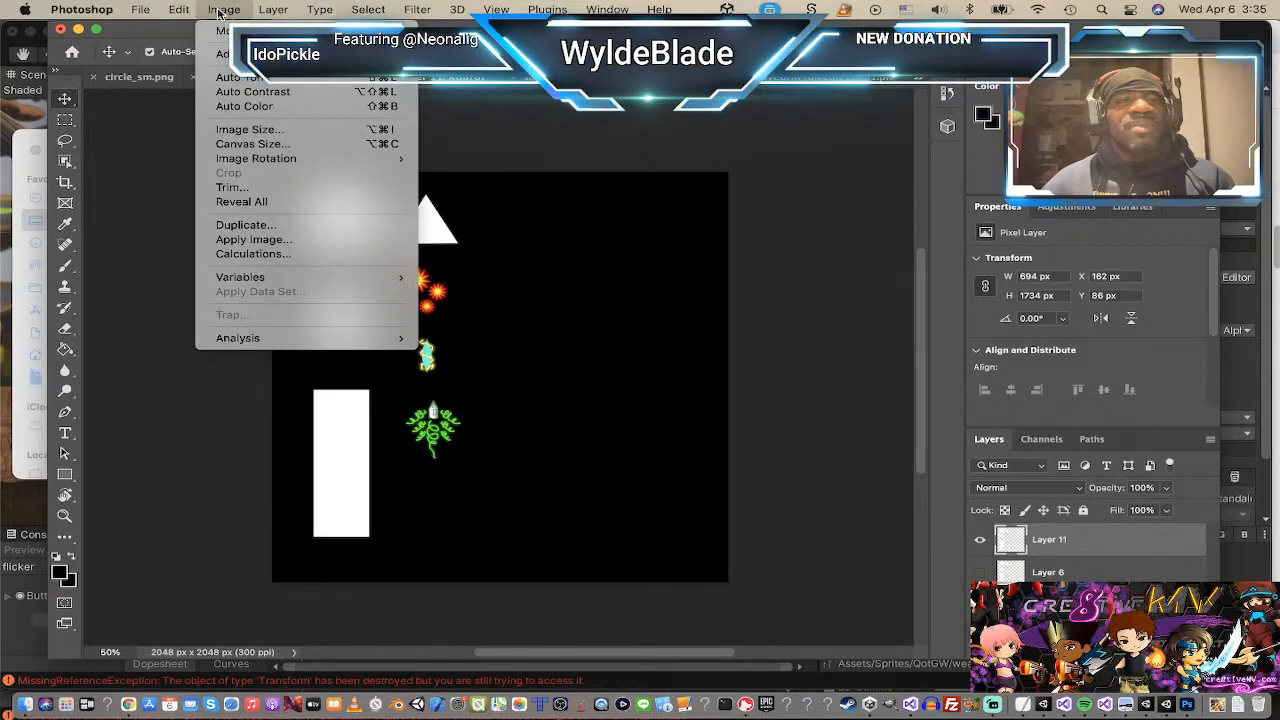
mouse_move(230, 53)
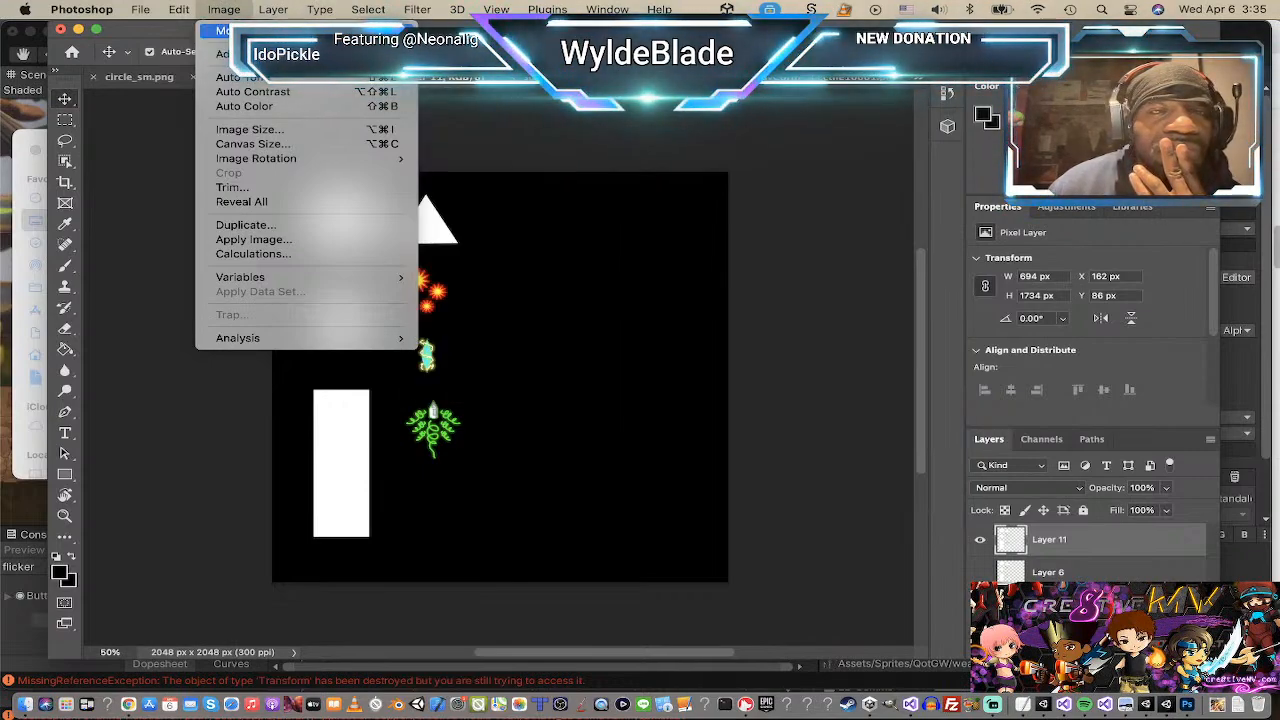
mouse_move(240, 31)
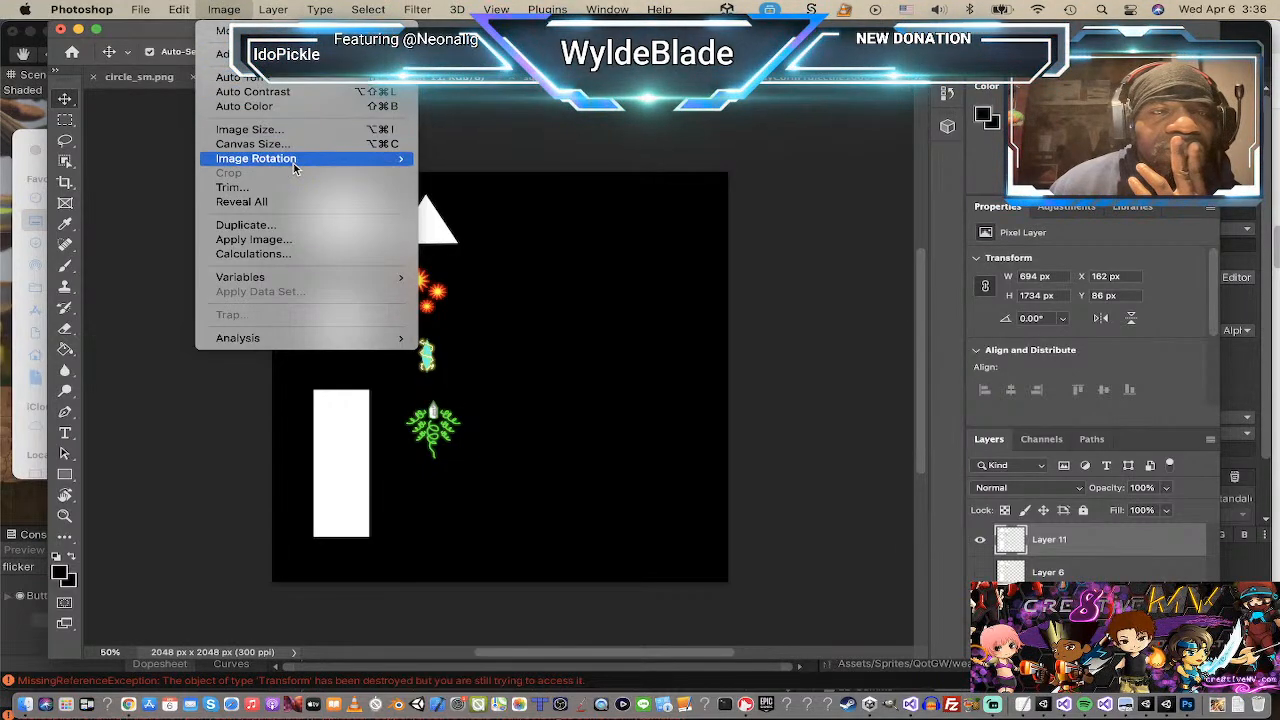
mouse_move(156, 20)
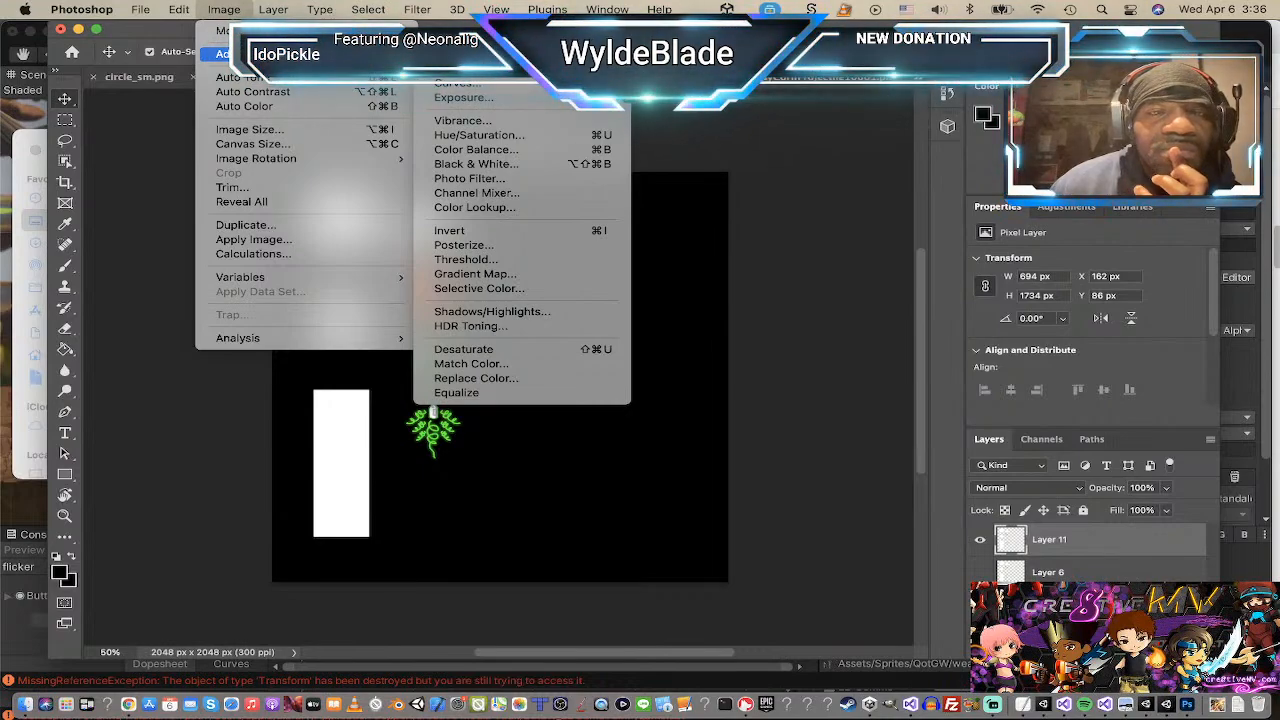
click(503, 165)
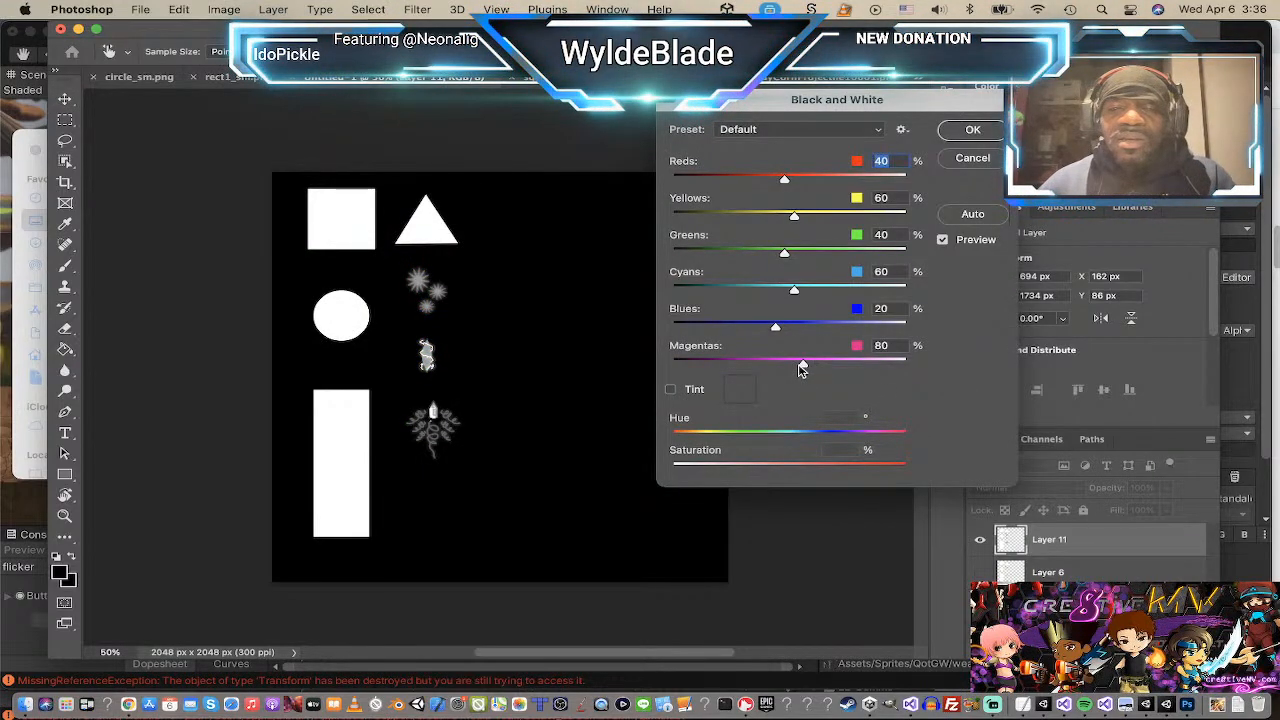
drag(803, 365, 906, 365)
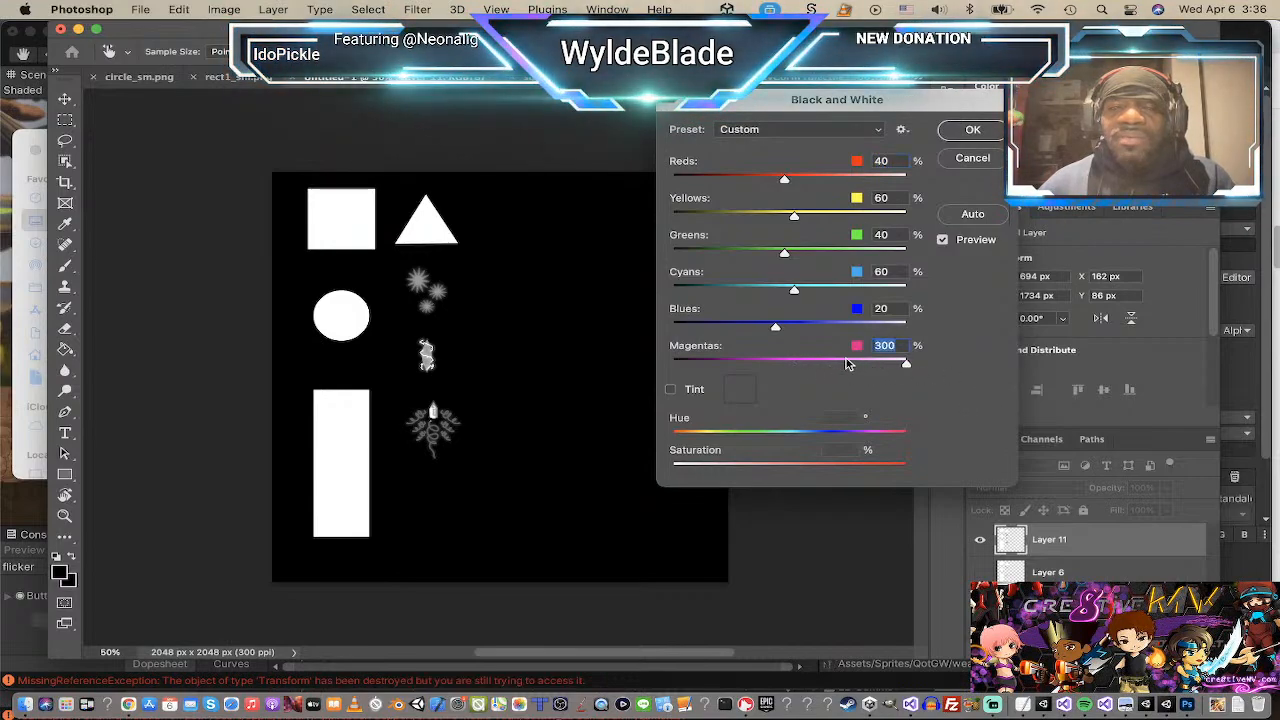
drag(775, 326, 906, 326)
click(906, 327)
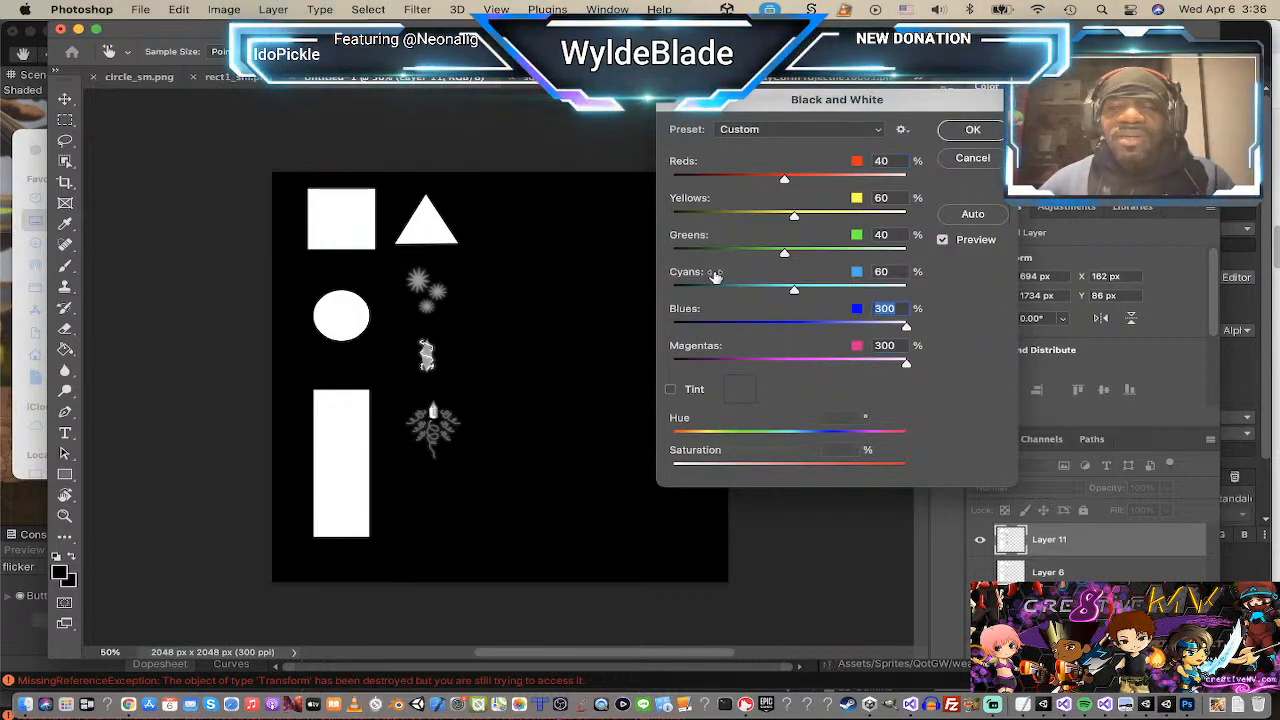
drag(795, 291, 926, 291)
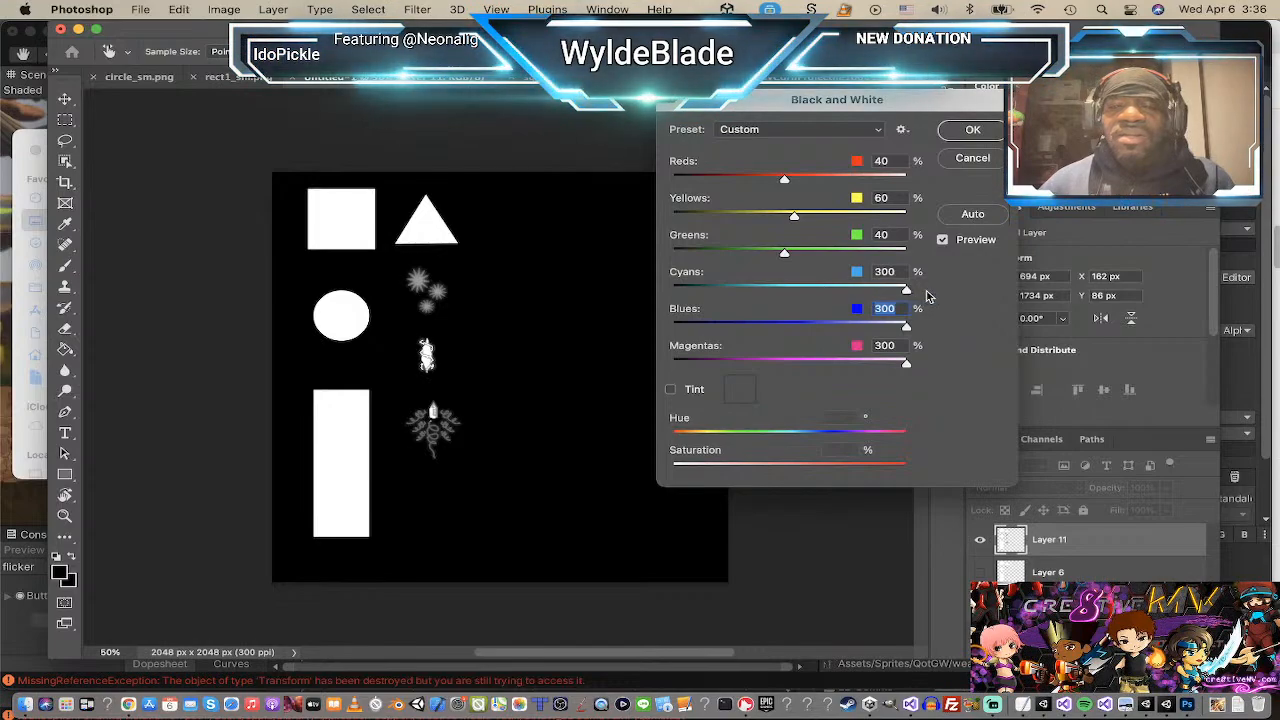
drag(785, 252, 930, 245)
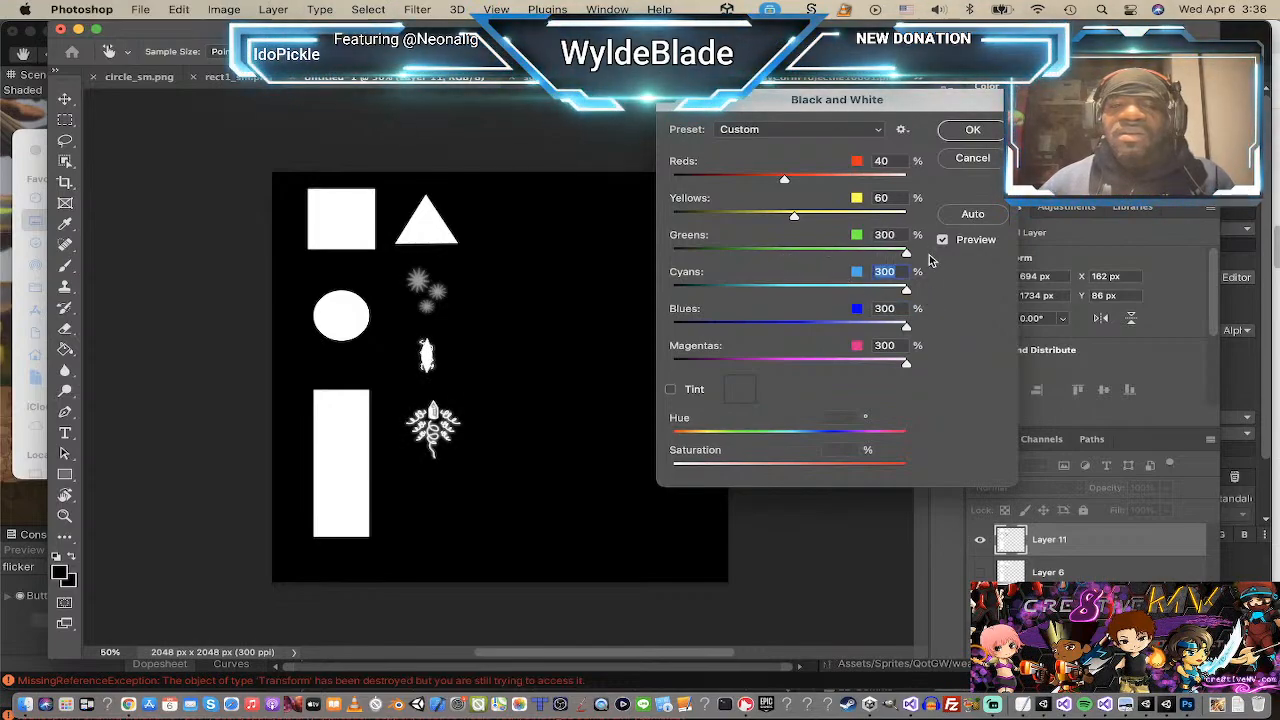
drag(793, 219, 910, 215)
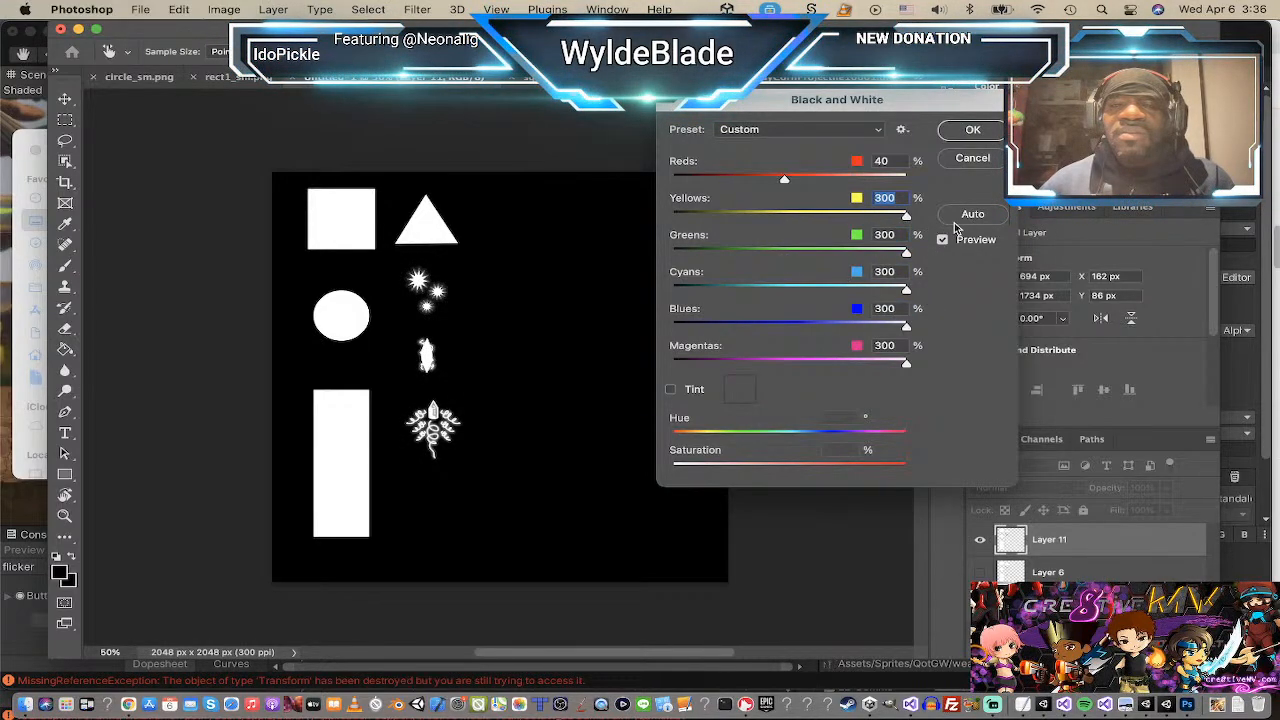
drag(785, 180, 912, 178)
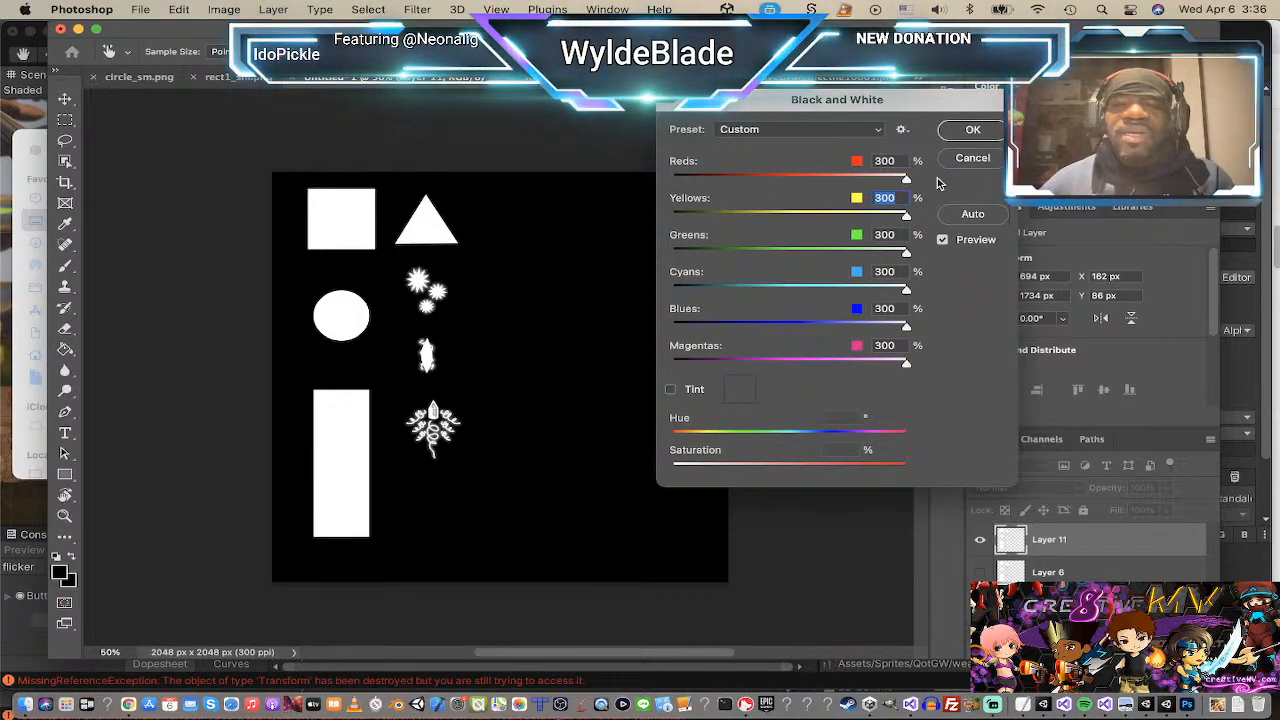
click(990, 136)
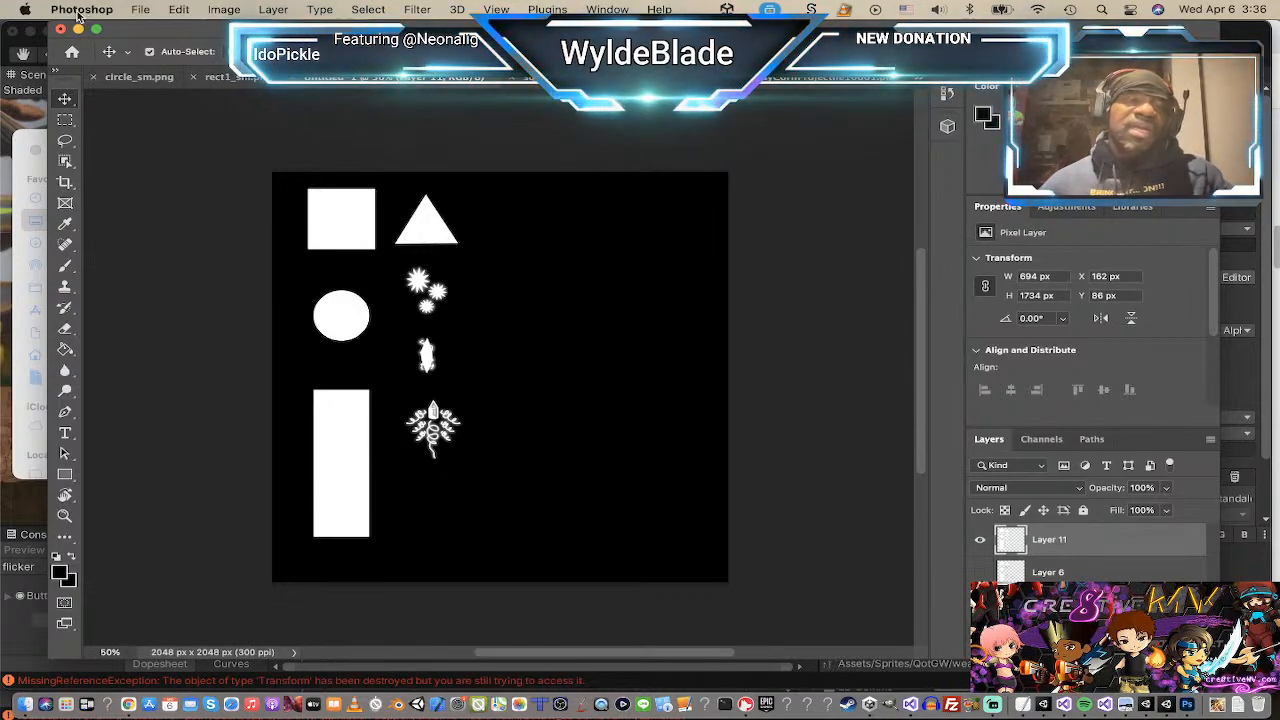
Step: Quick-export the white sprites on the black background as a PNG to the Desktop
click(140, 12)
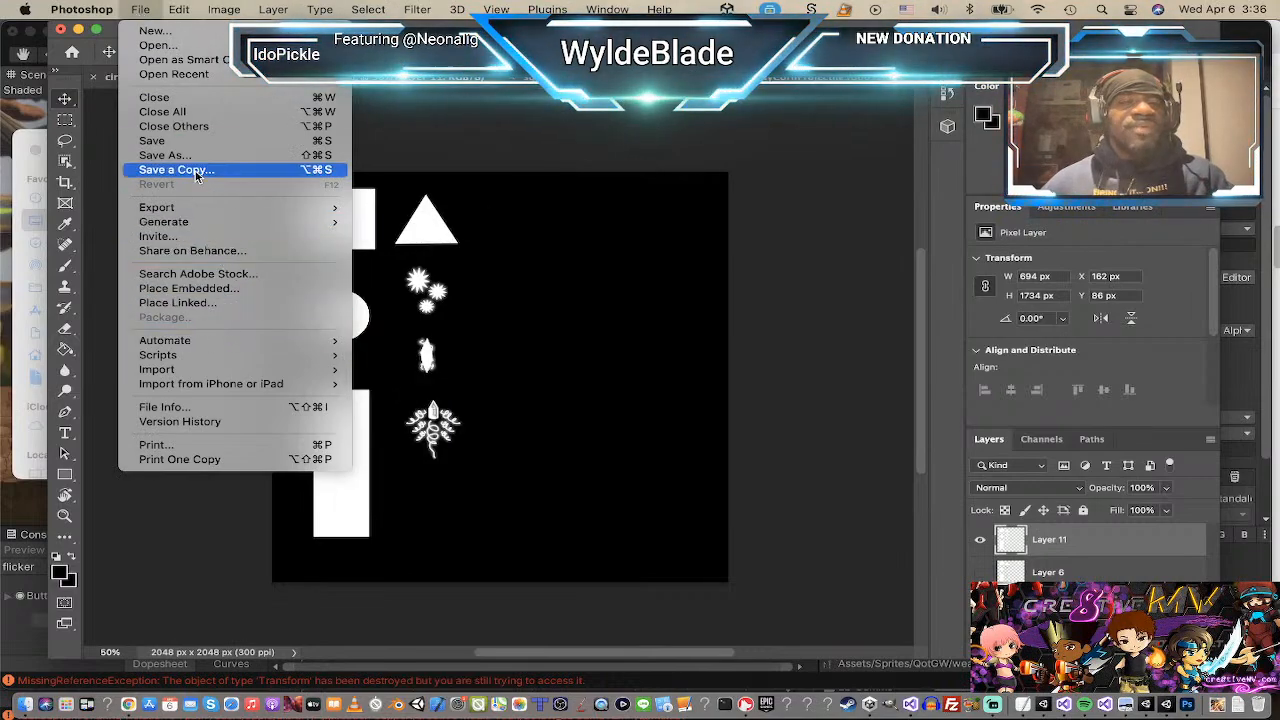
mouse_move(198, 208)
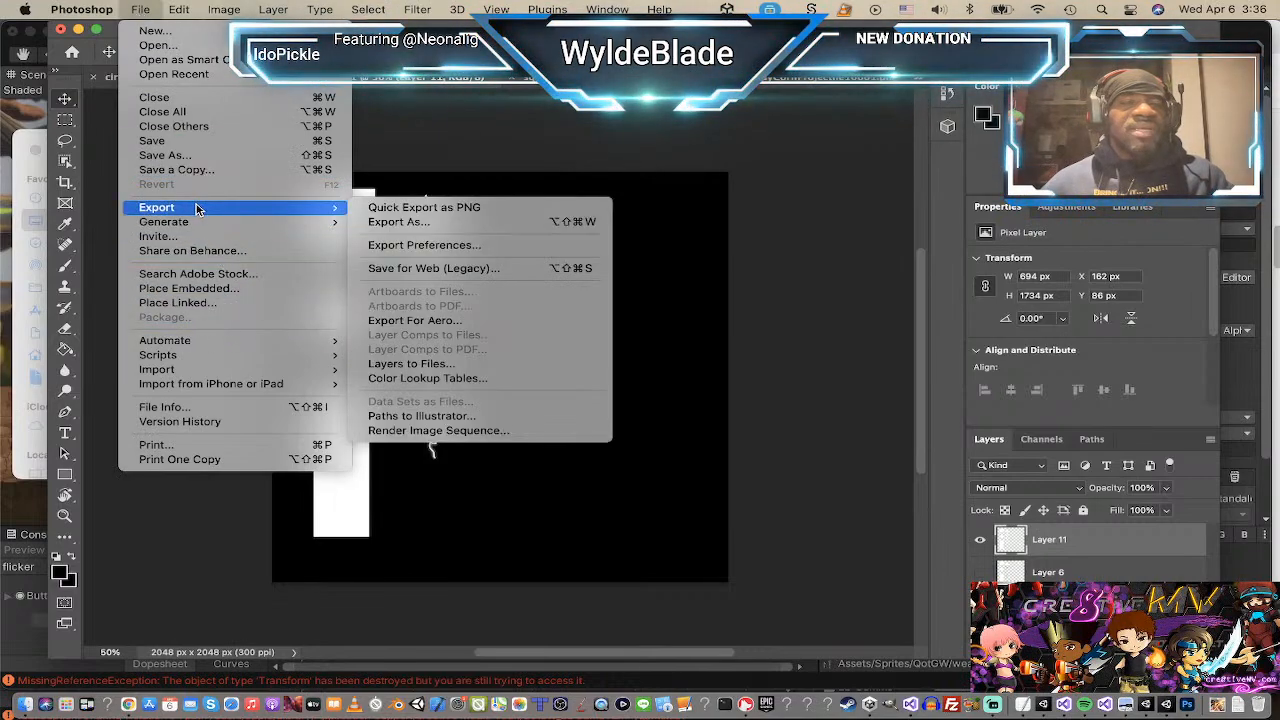
click(405, 208)
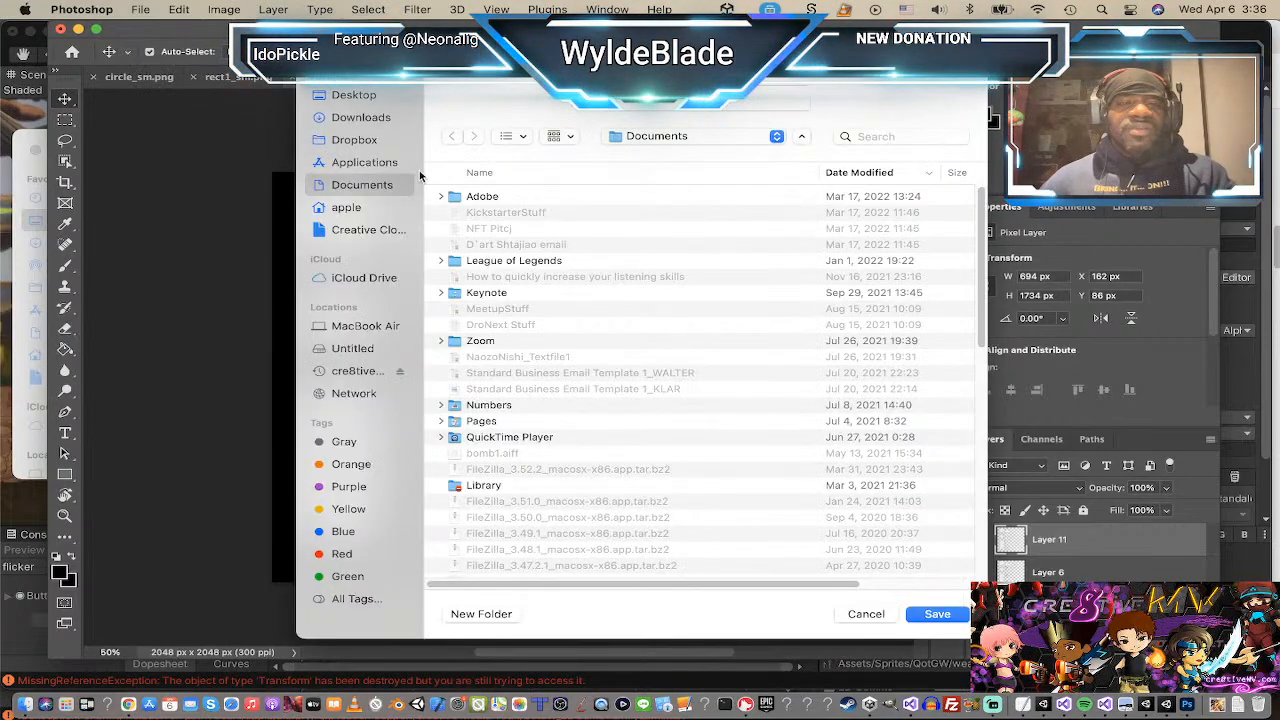
click(350, 95)
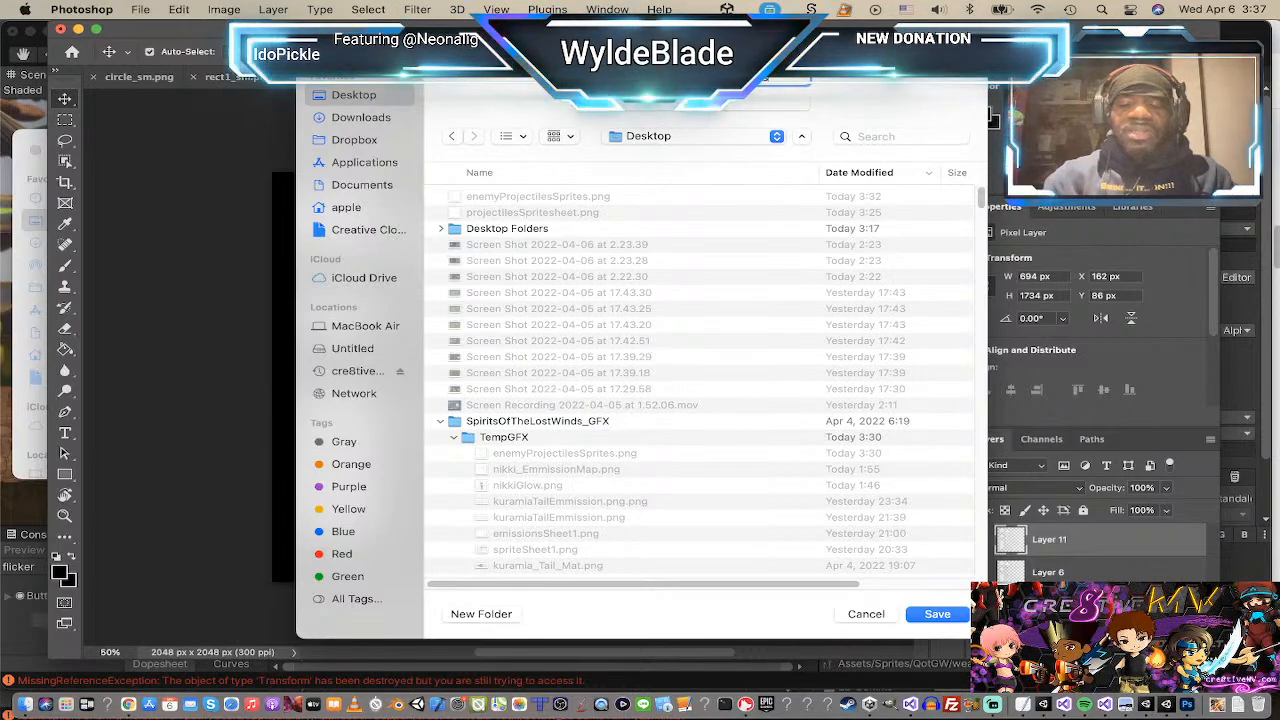
key(Return)
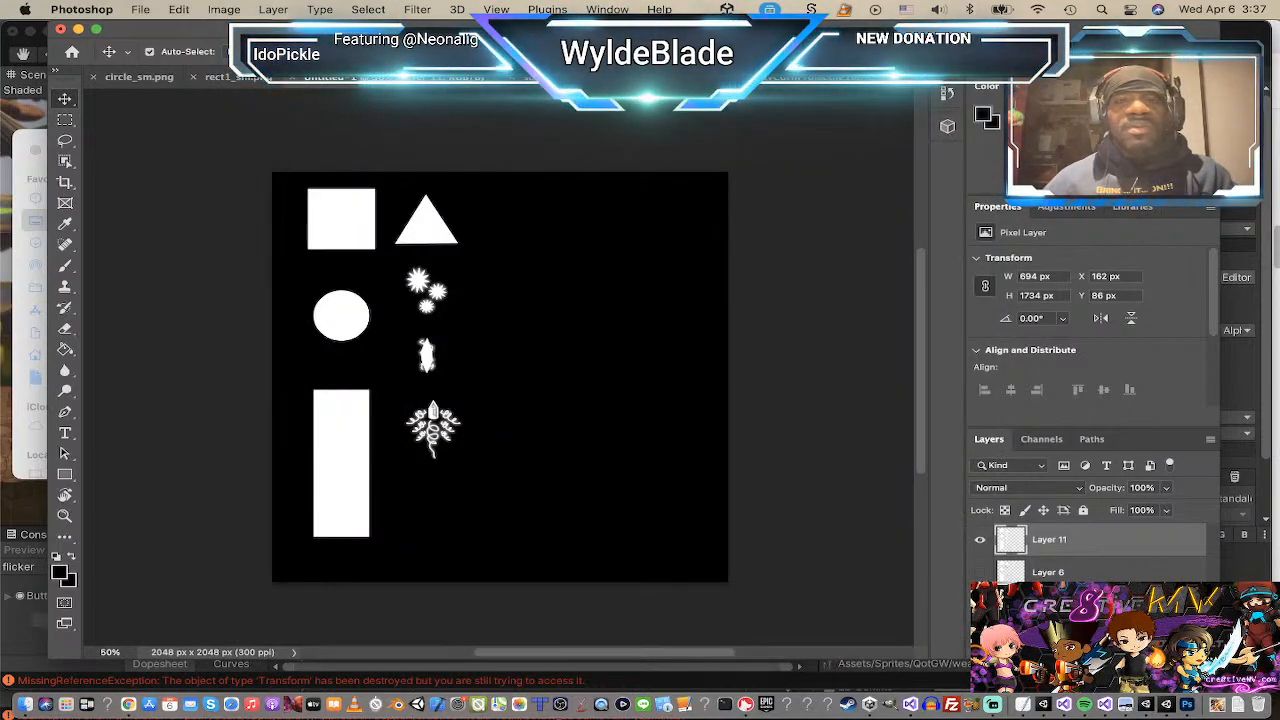
Step: Crop the yellow sun projectile image tightly around the sprite, to about 225 × 227 px
click(811, 84)
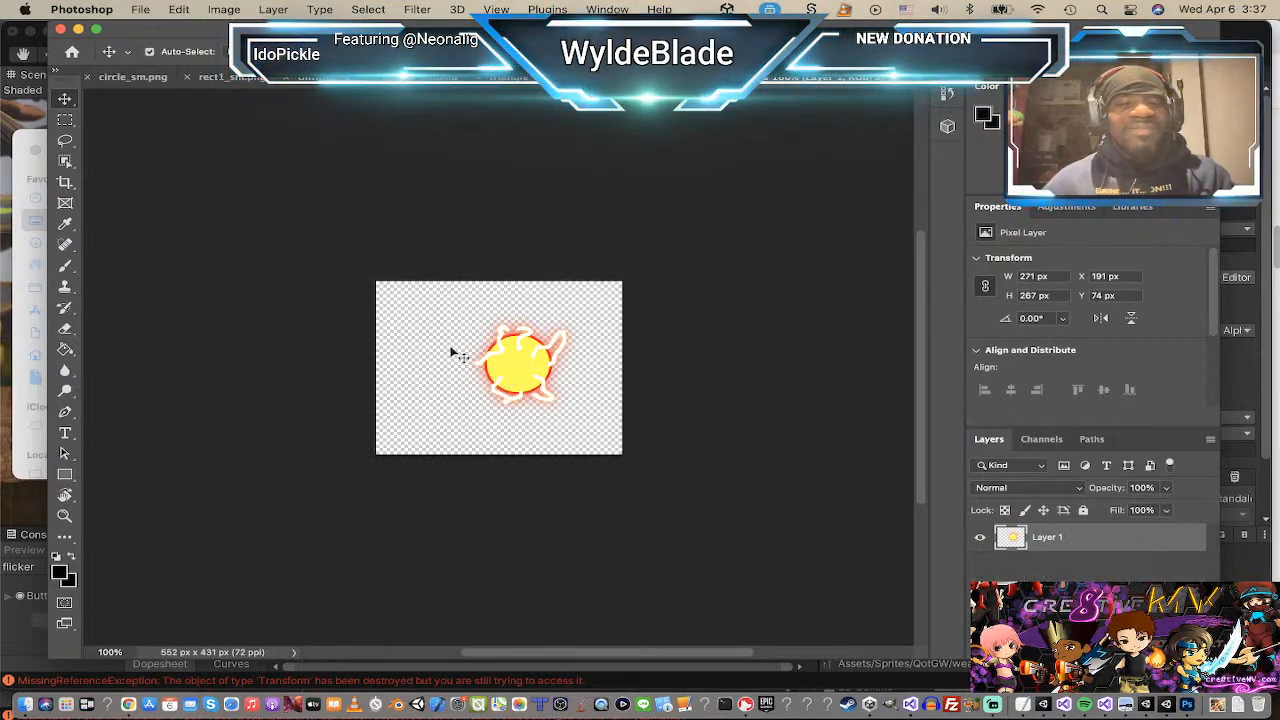
click(65, 182)
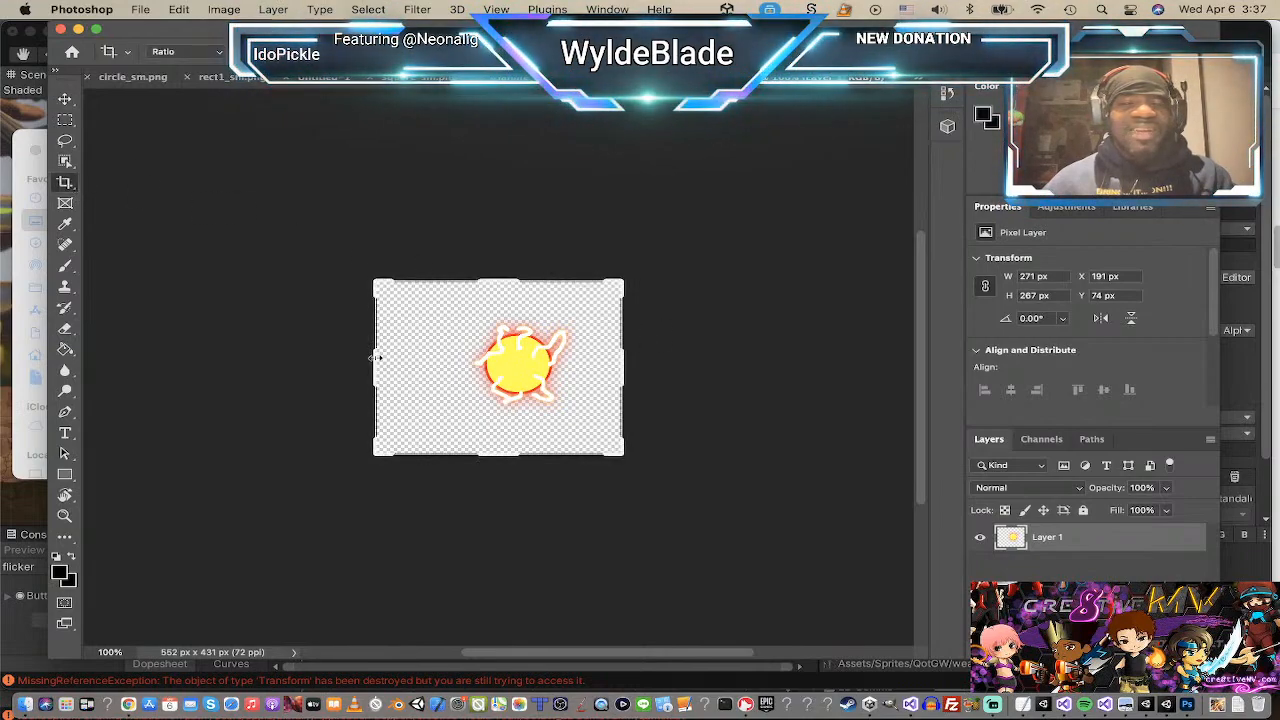
drag(374, 366, 424, 366)
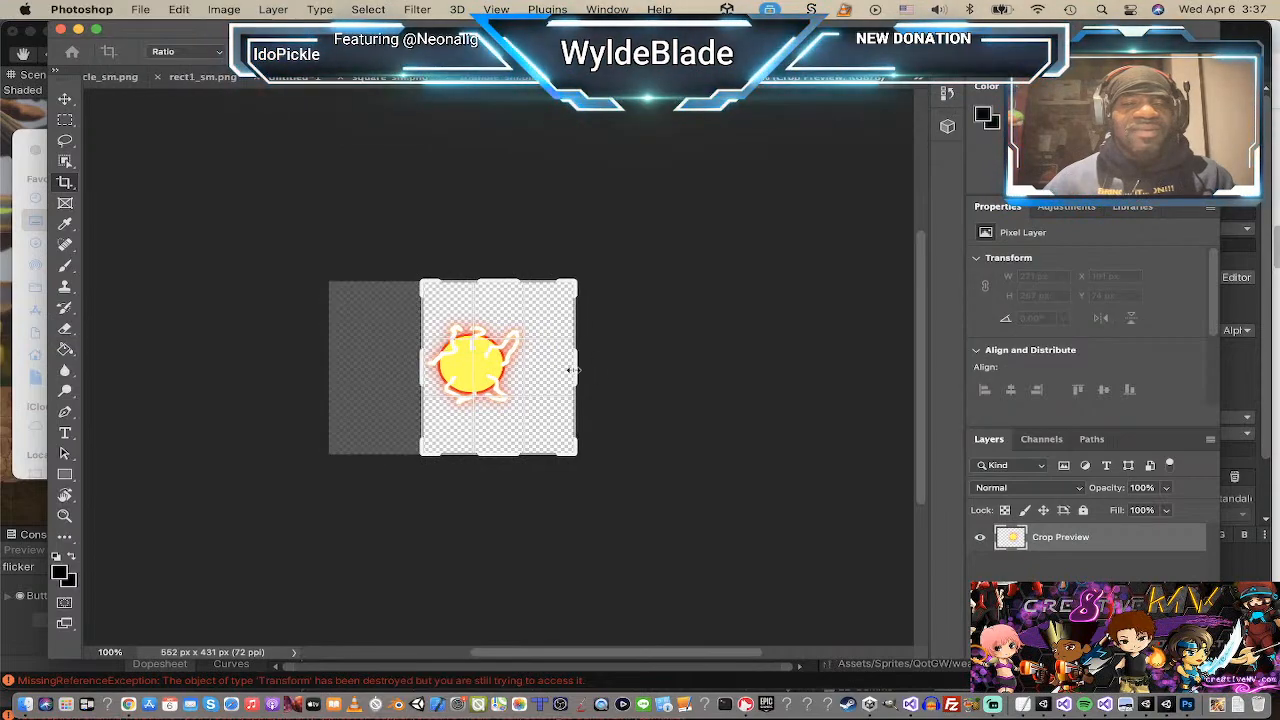
drag(573, 370, 548, 366)
drag(502, 279, 503, 297)
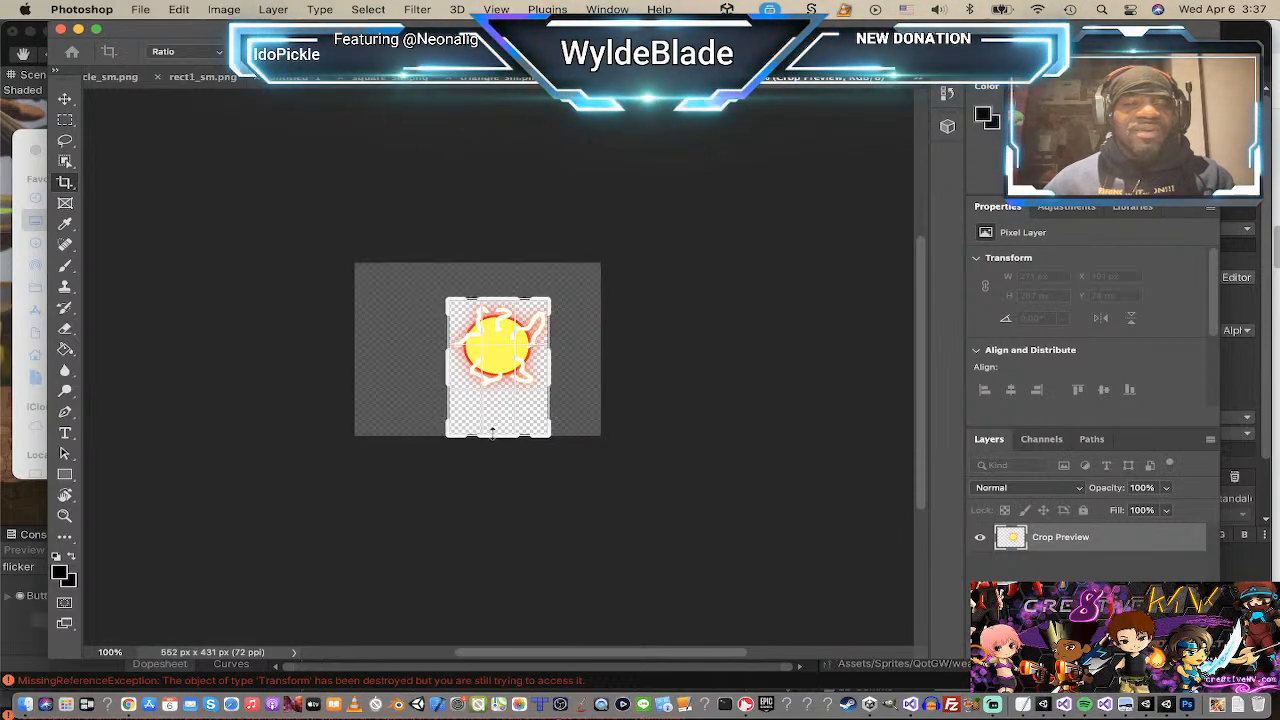
drag(492, 432, 492, 406)
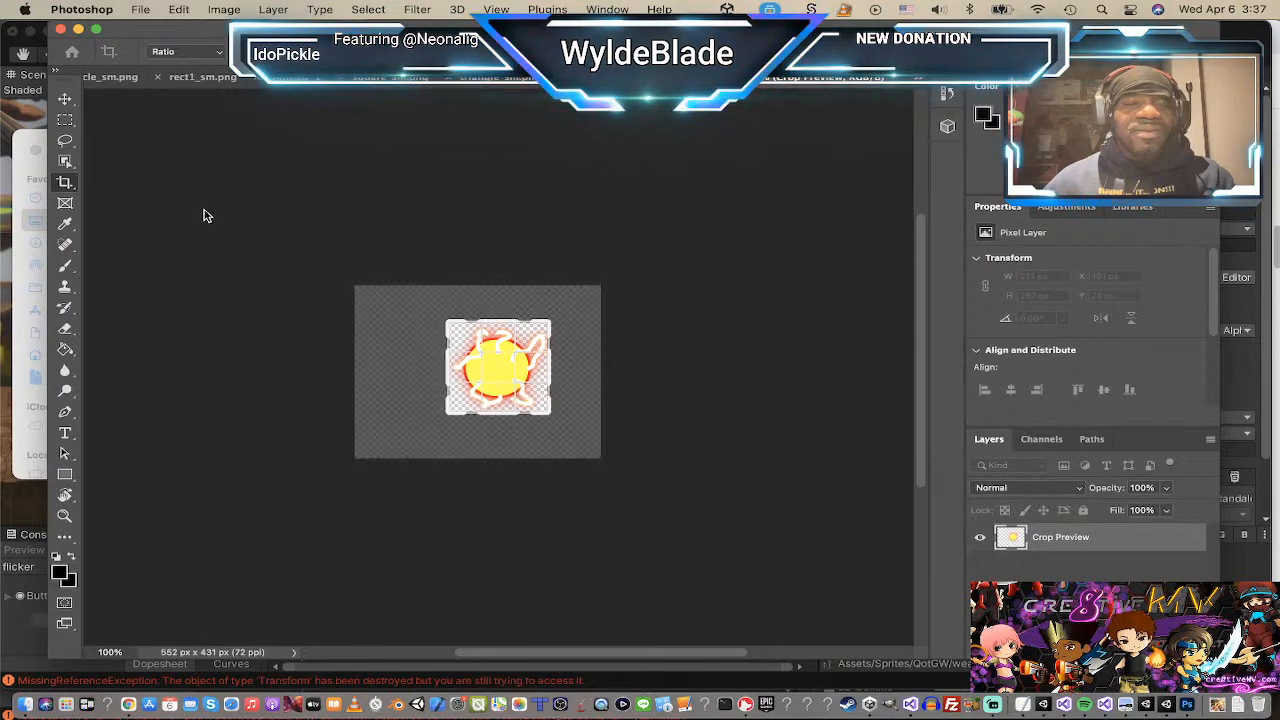
click(64, 99)
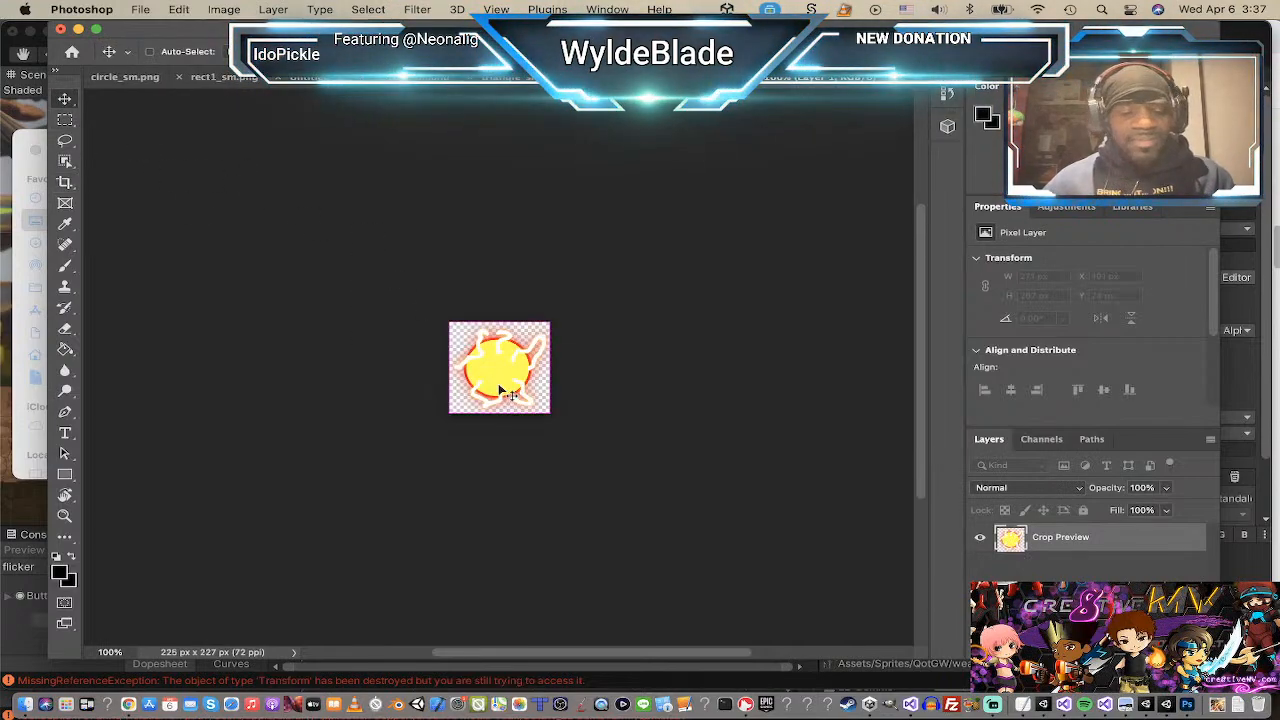
Step: Paste the sun sprite into the Untitled-1 sprite sheet and place it at the end of the second column, at about X 582, Y 1510 px
click(318, 78)
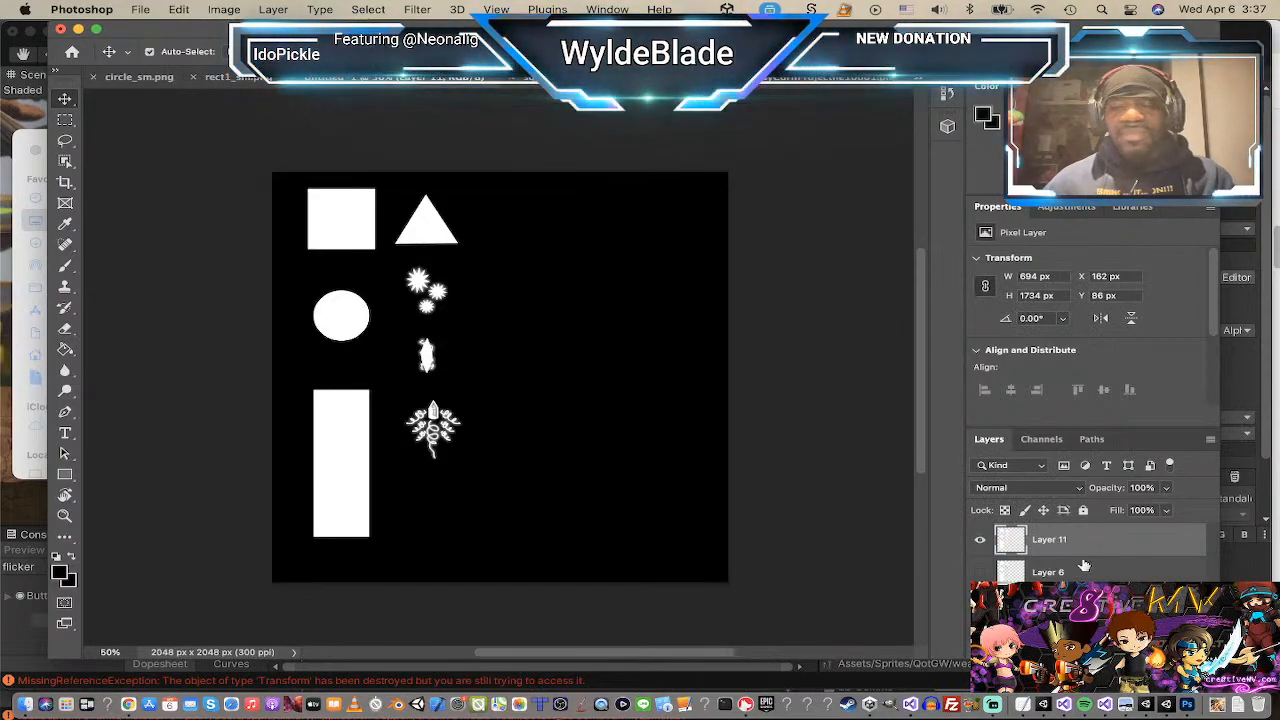
key(super+v)
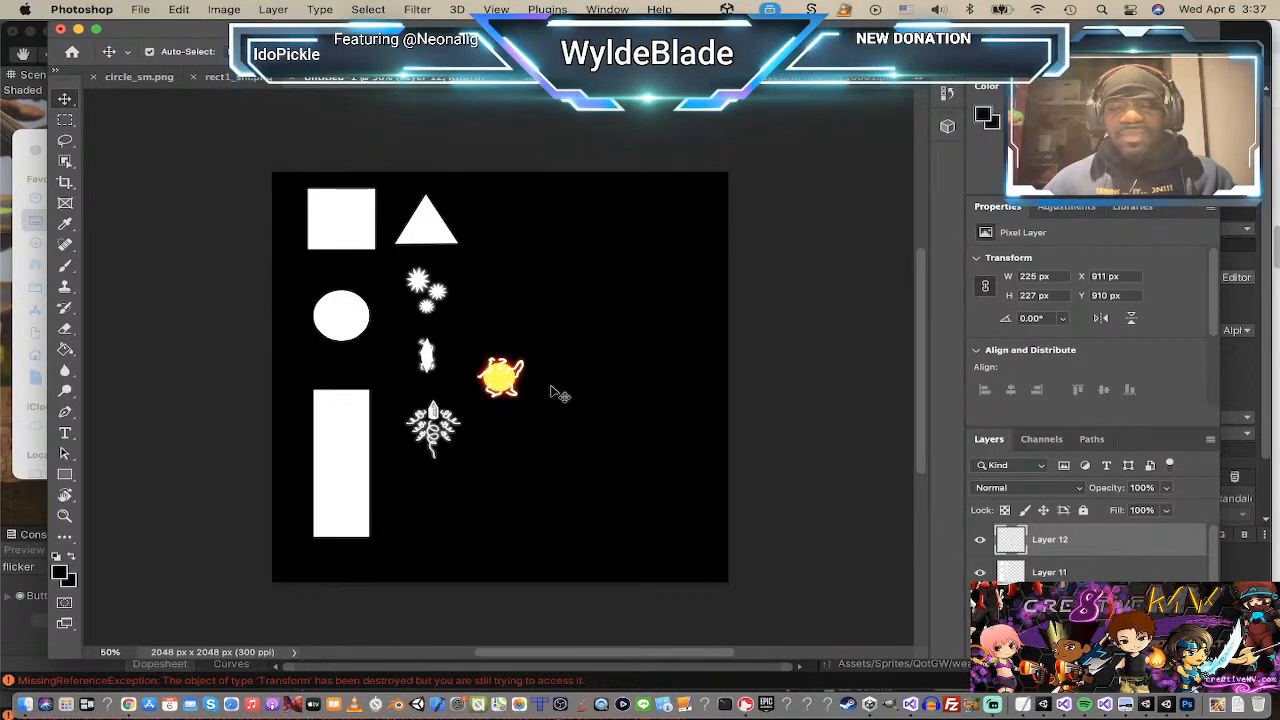
drag(507, 377, 421, 497)
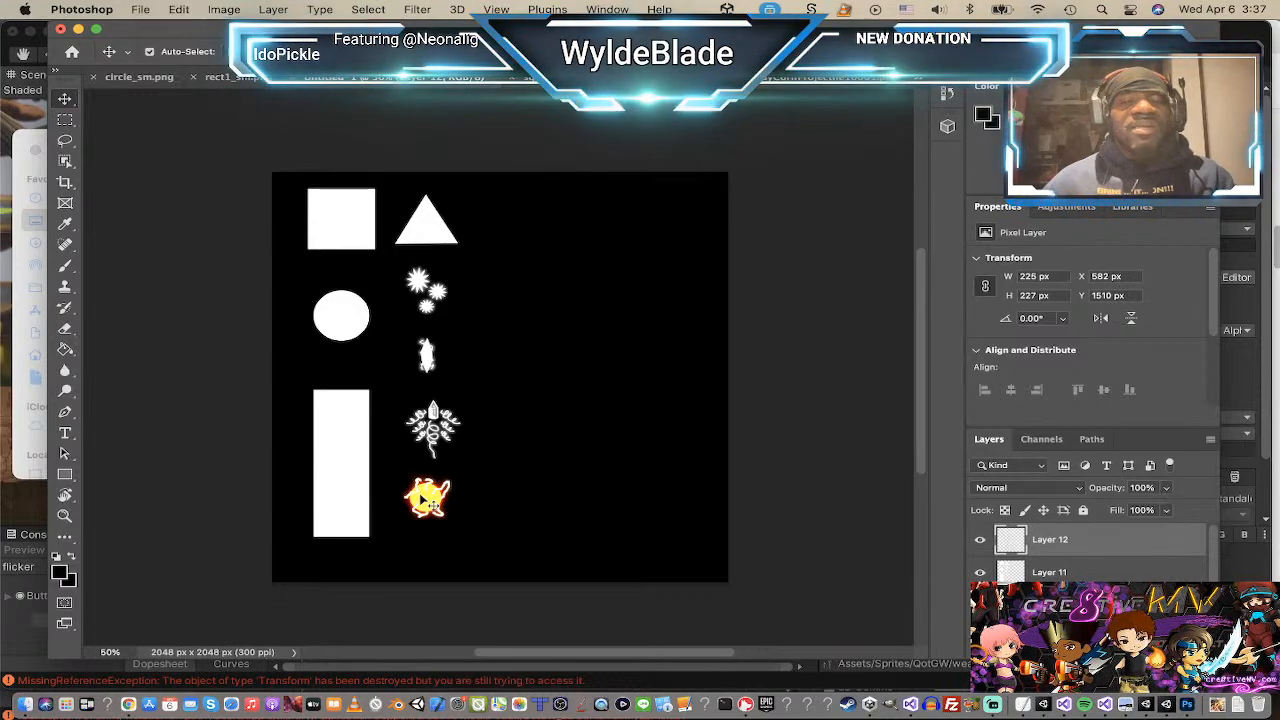
Step: Apply a Black & White adjustment to the sun sprite with yellows at 41% and reds, greens, cyans, blues and magentas at 300%
click(224, 9)
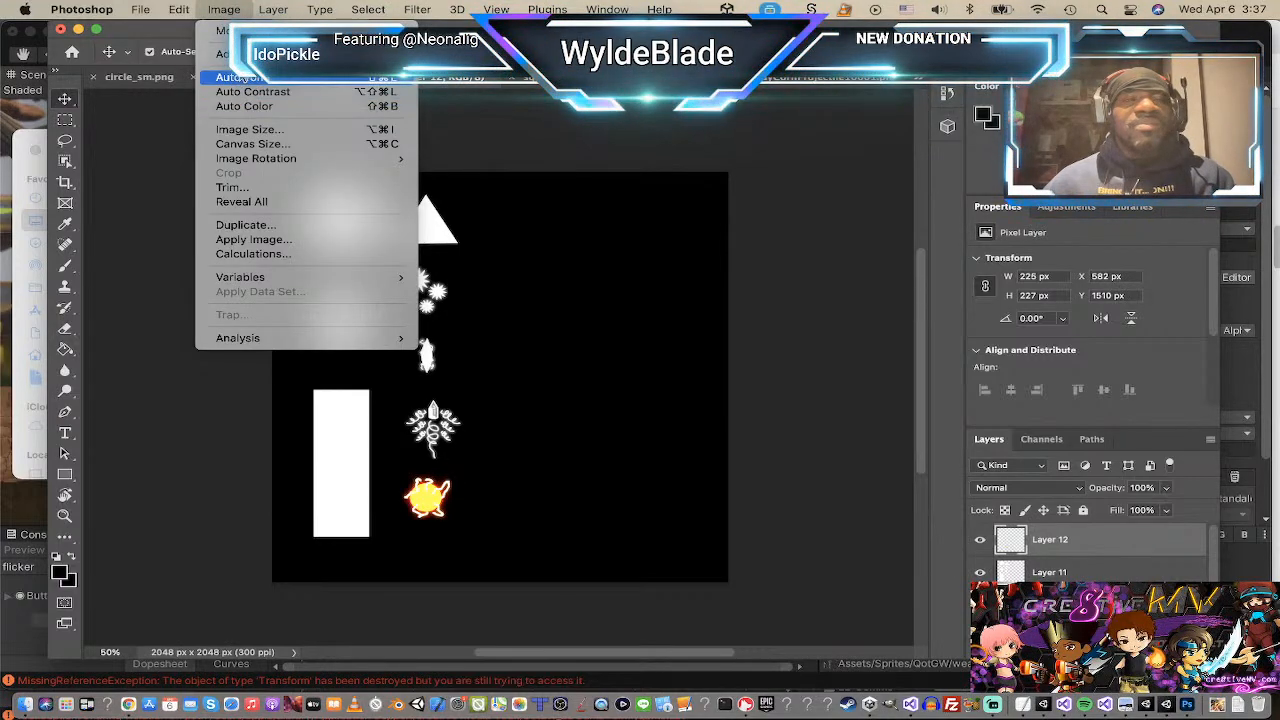
mouse_move(290, 54)
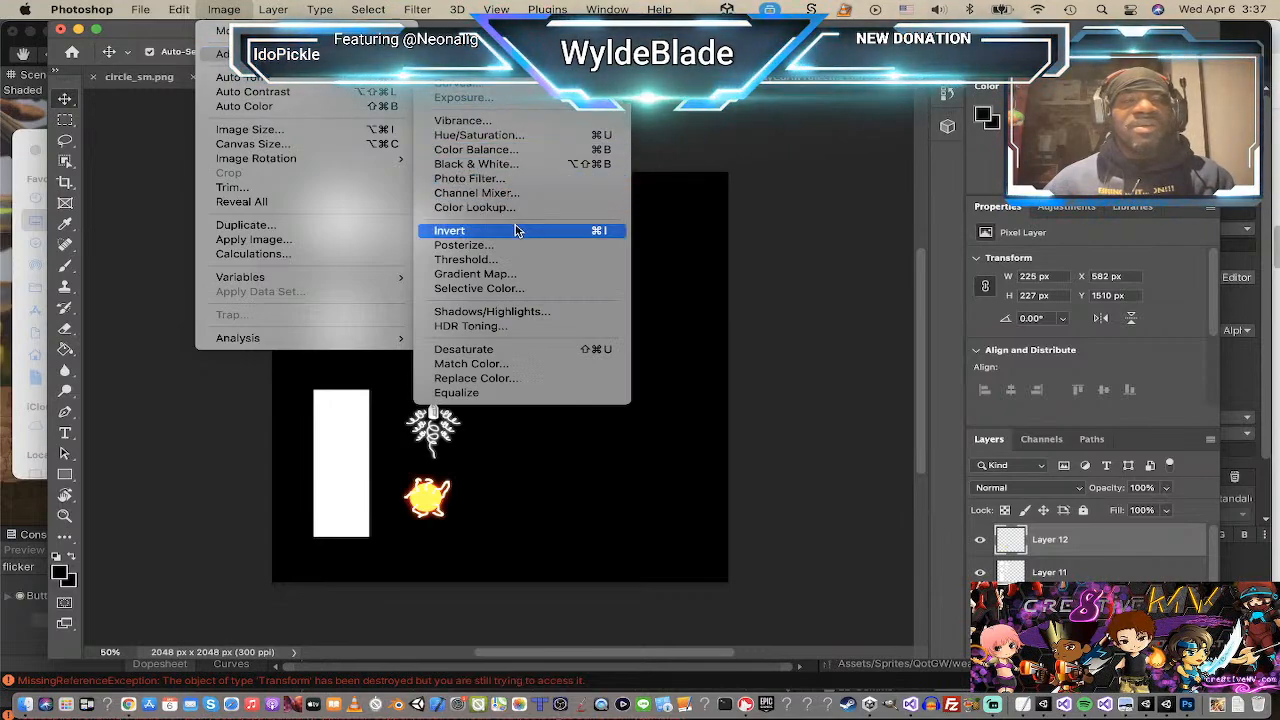
click(543, 163)
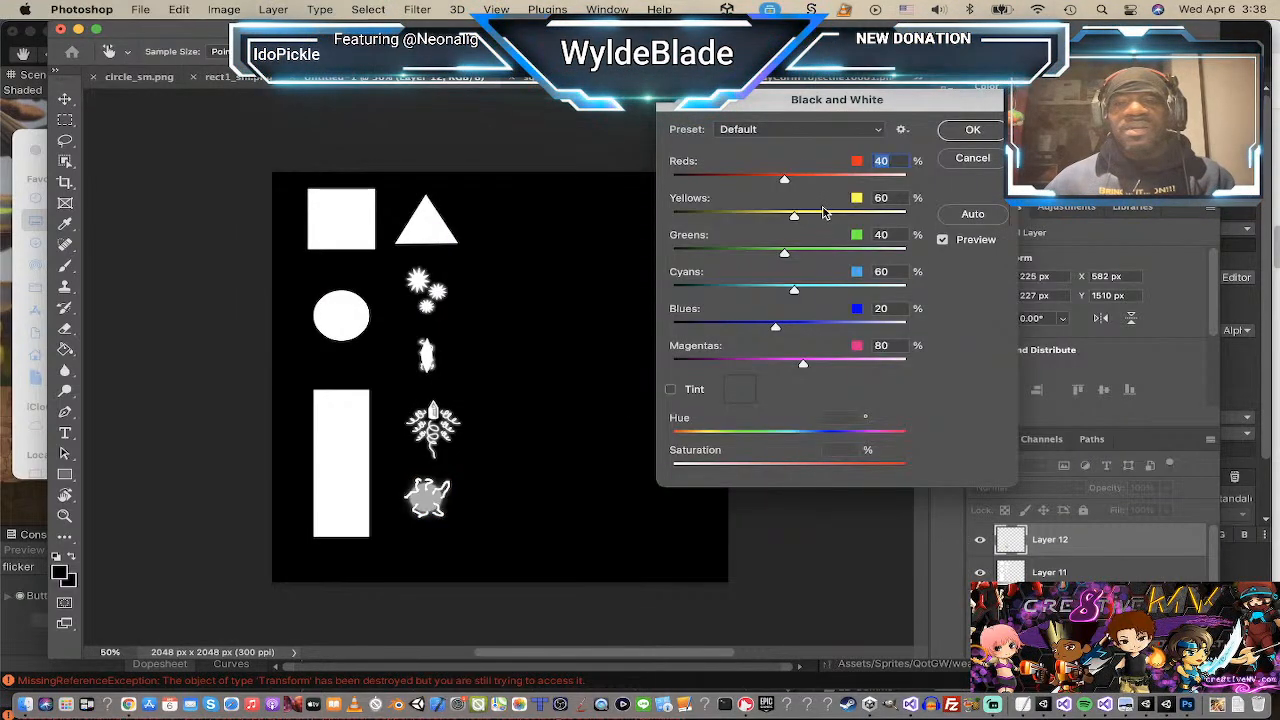
drag(785, 179, 906, 176)
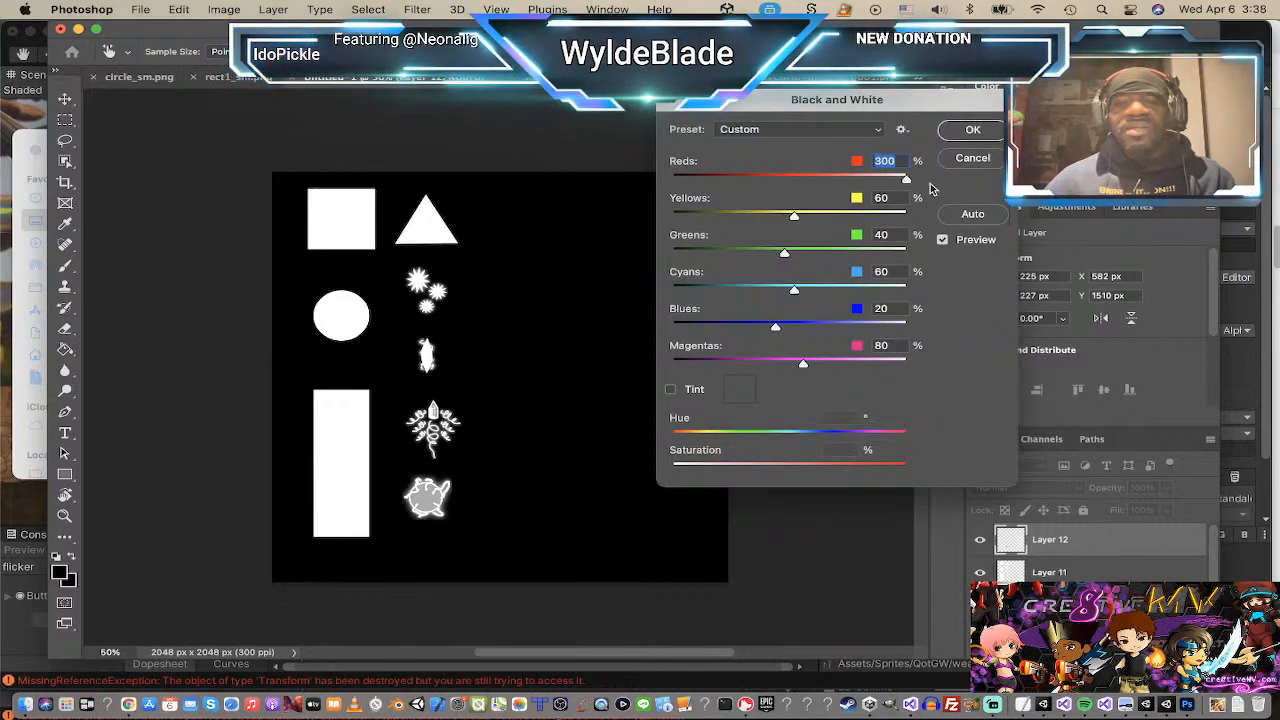
drag(794, 215, 907, 216)
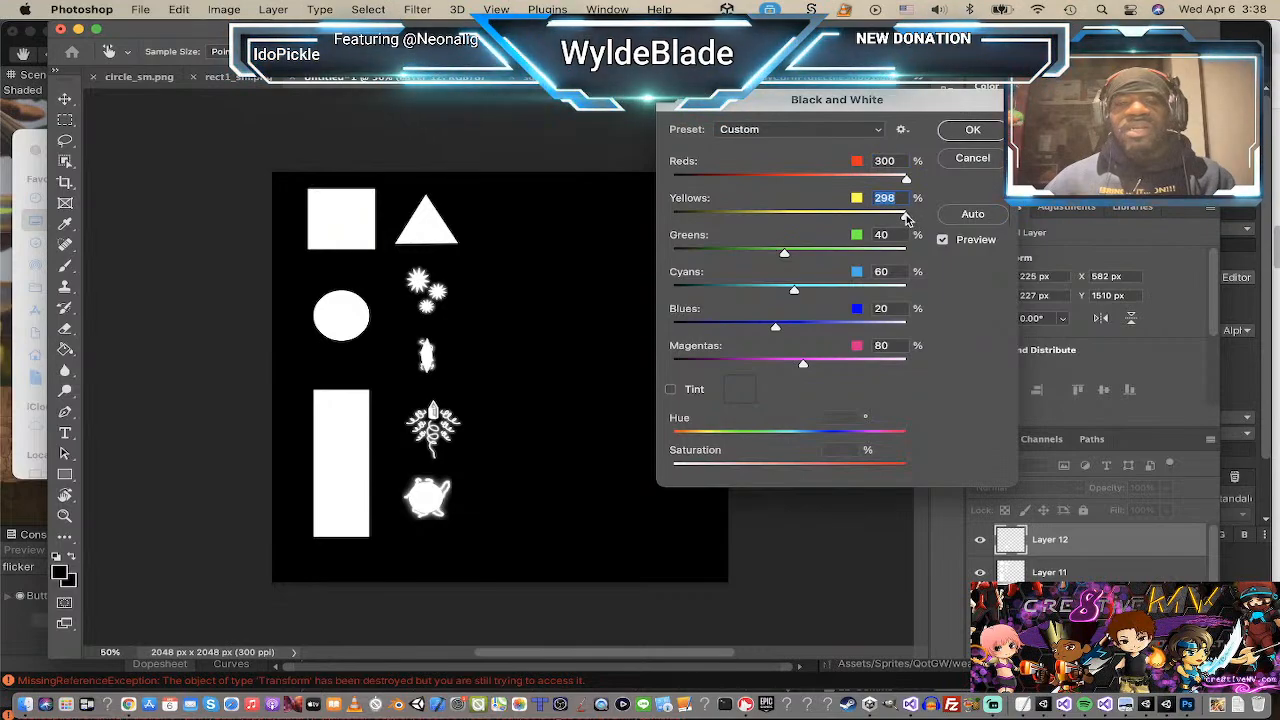
drag(906, 216, 789, 220)
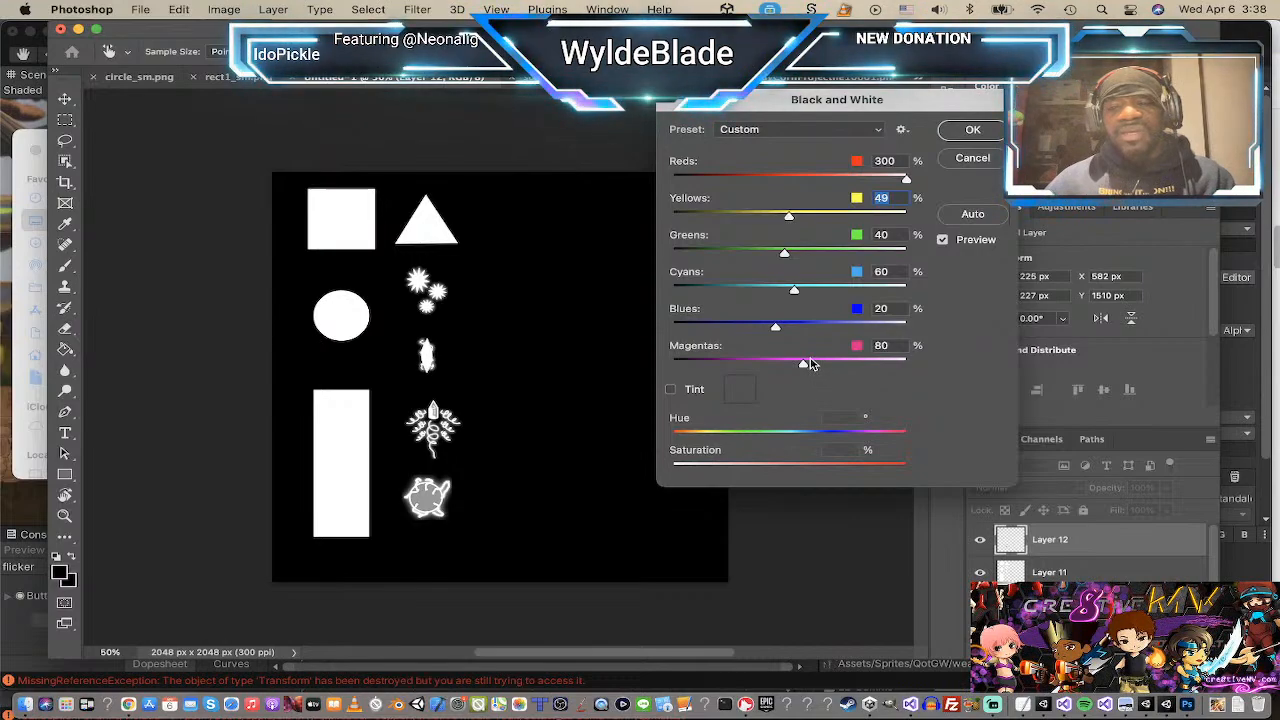
drag(806, 369, 906, 366)
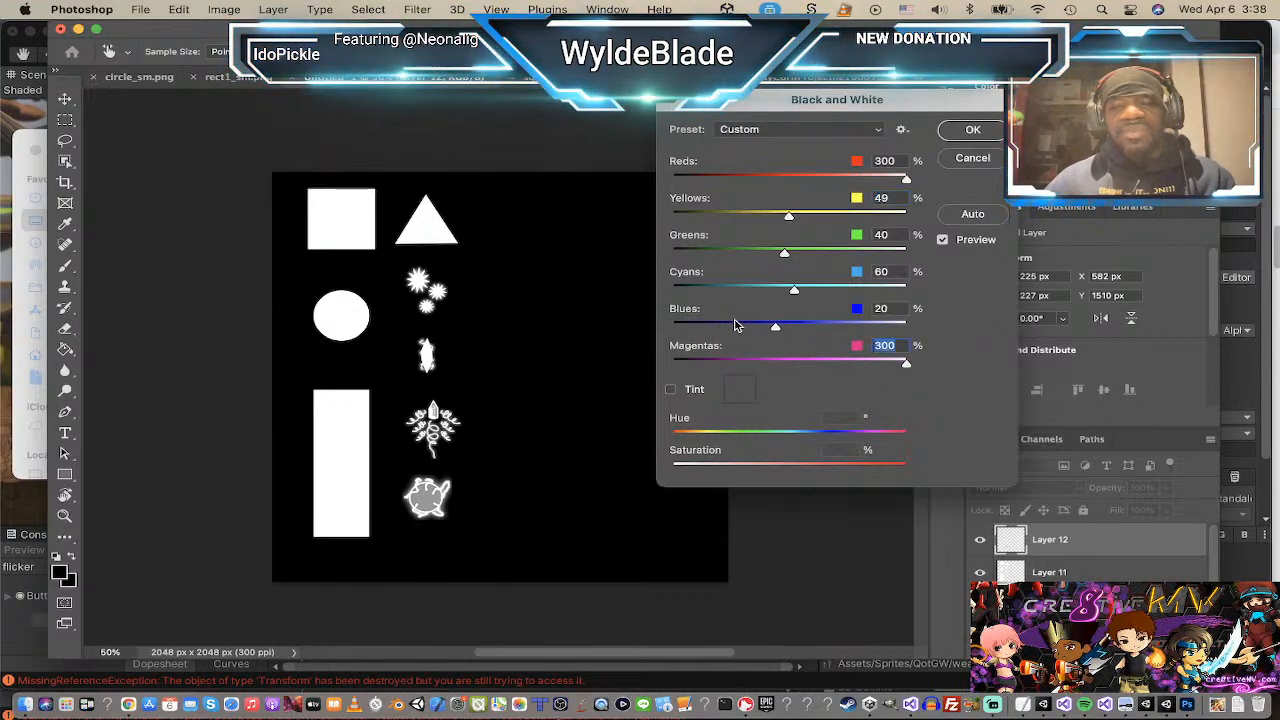
drag(778, 332, 900, 328)
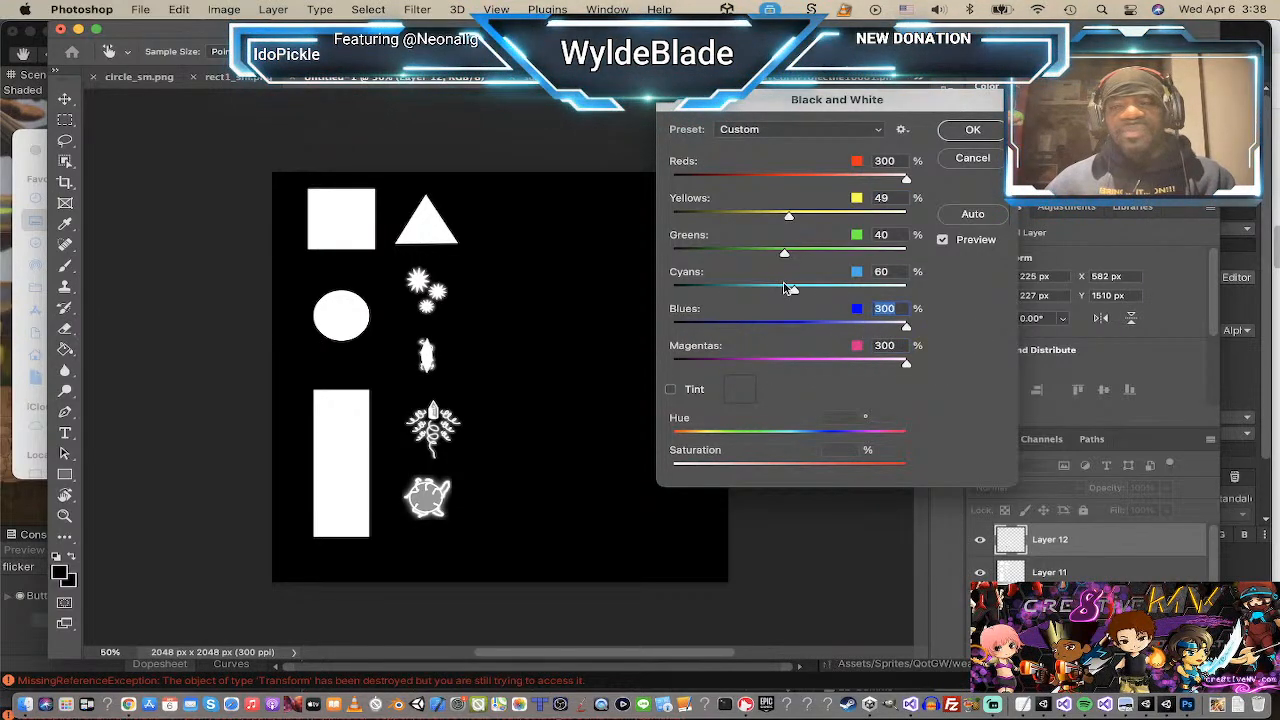
drag(790, 291, 906, 290)
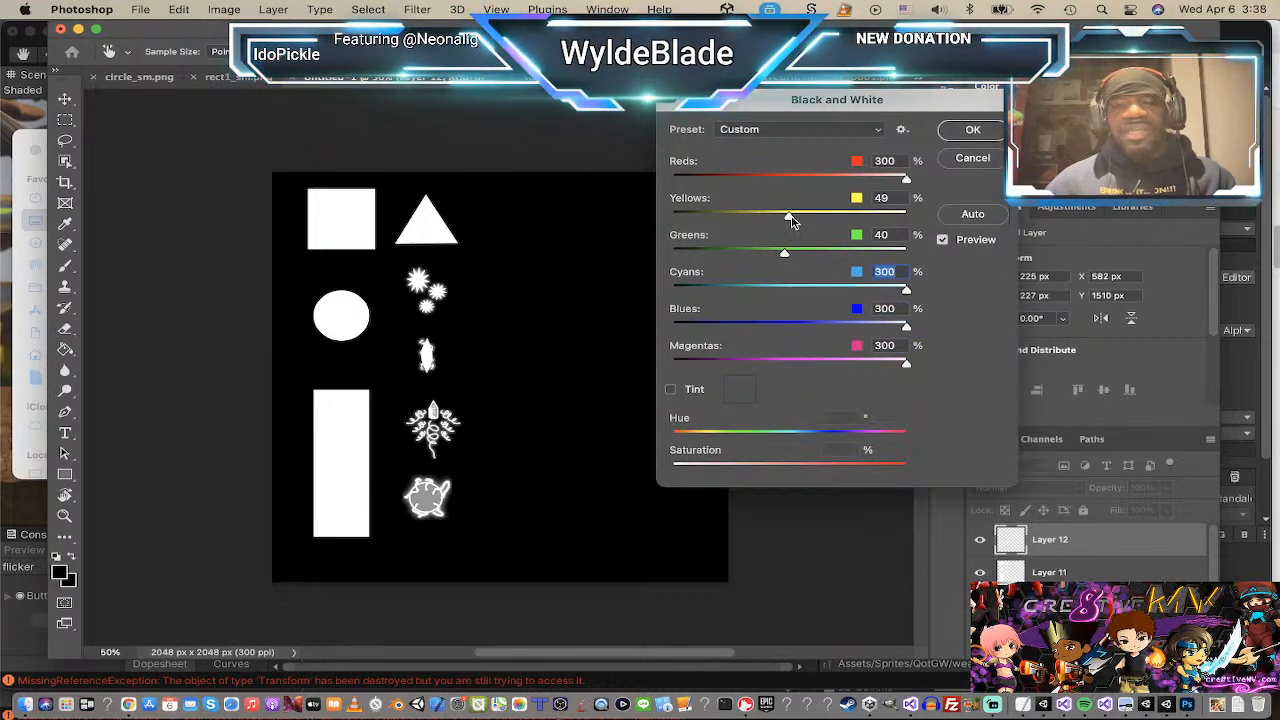
drag(786, 252, 910, 250)
mouse_move(792, 219)
mouse_down()
mouse_move(806, 215)
mouse_move(786, 220)
mouse_up()
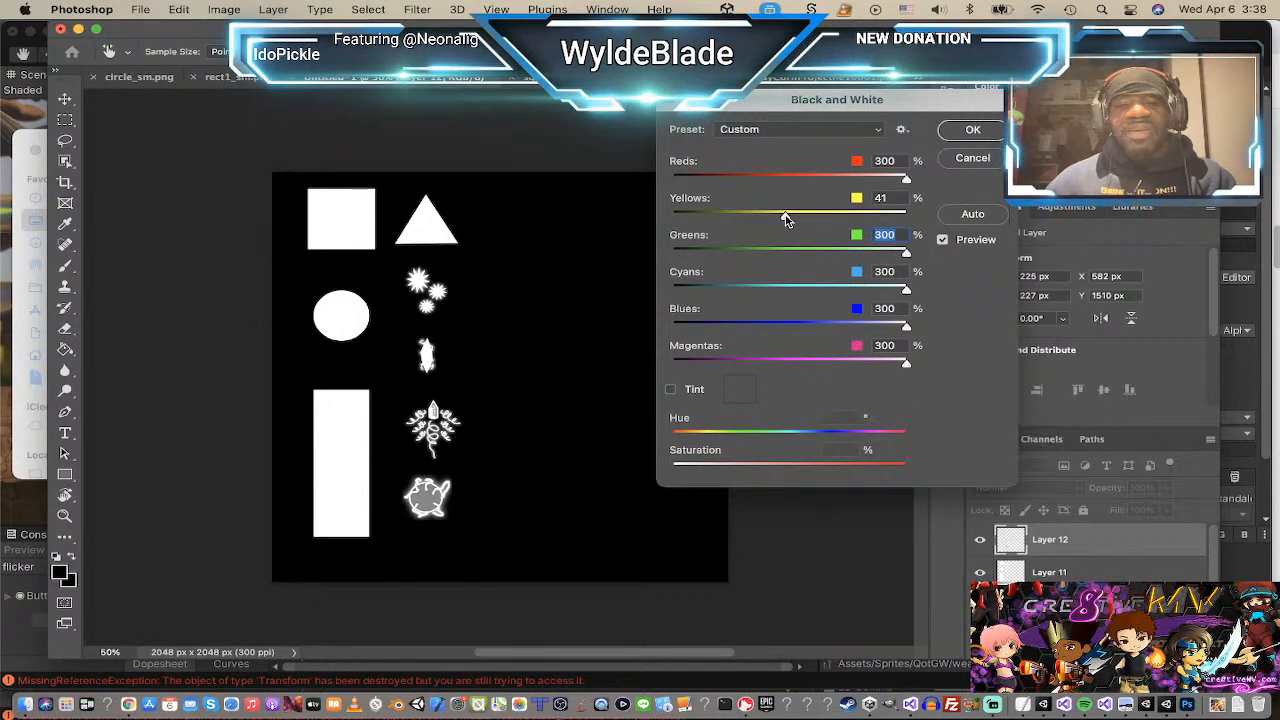
click(970, 131)
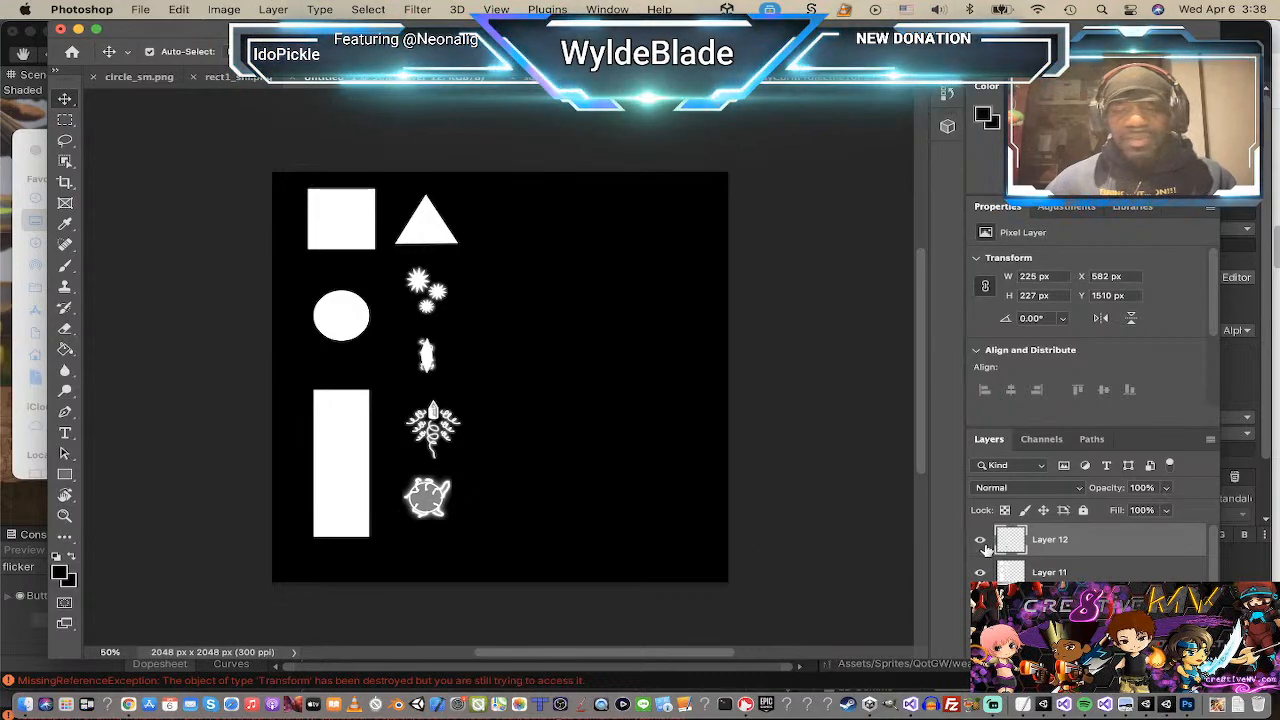
right_click(1052, 540)
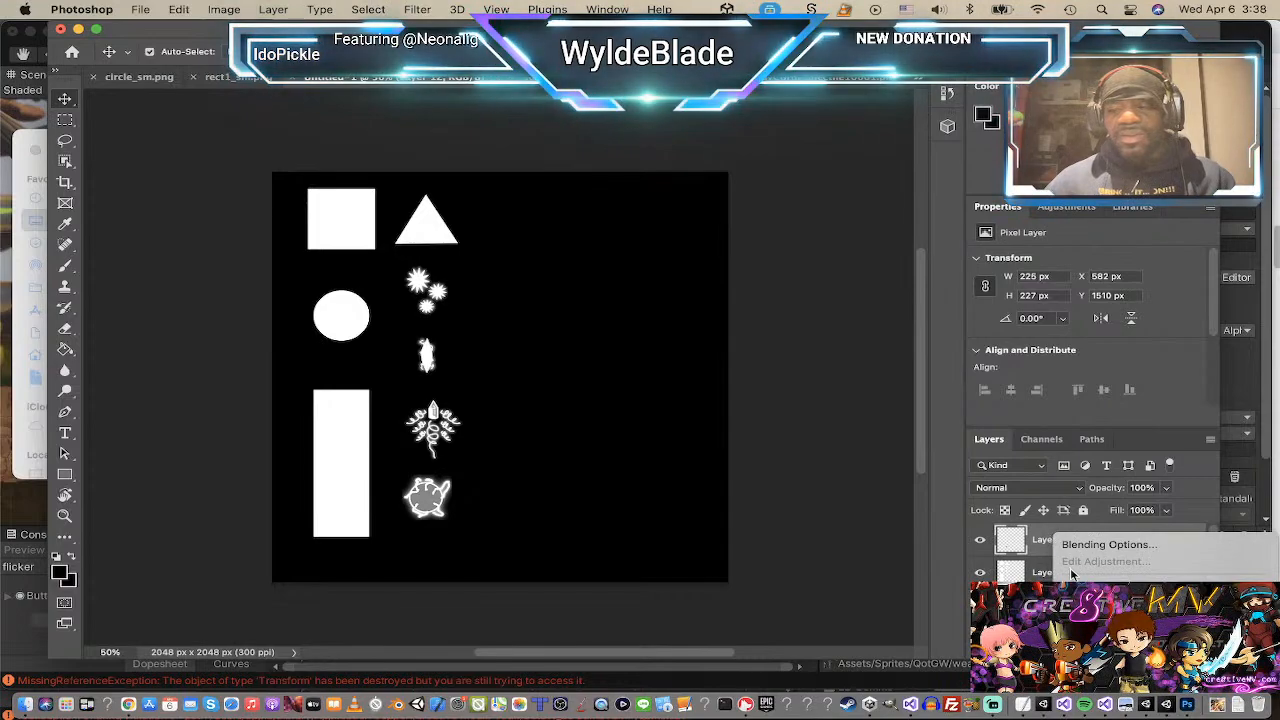
click(1100, 624)
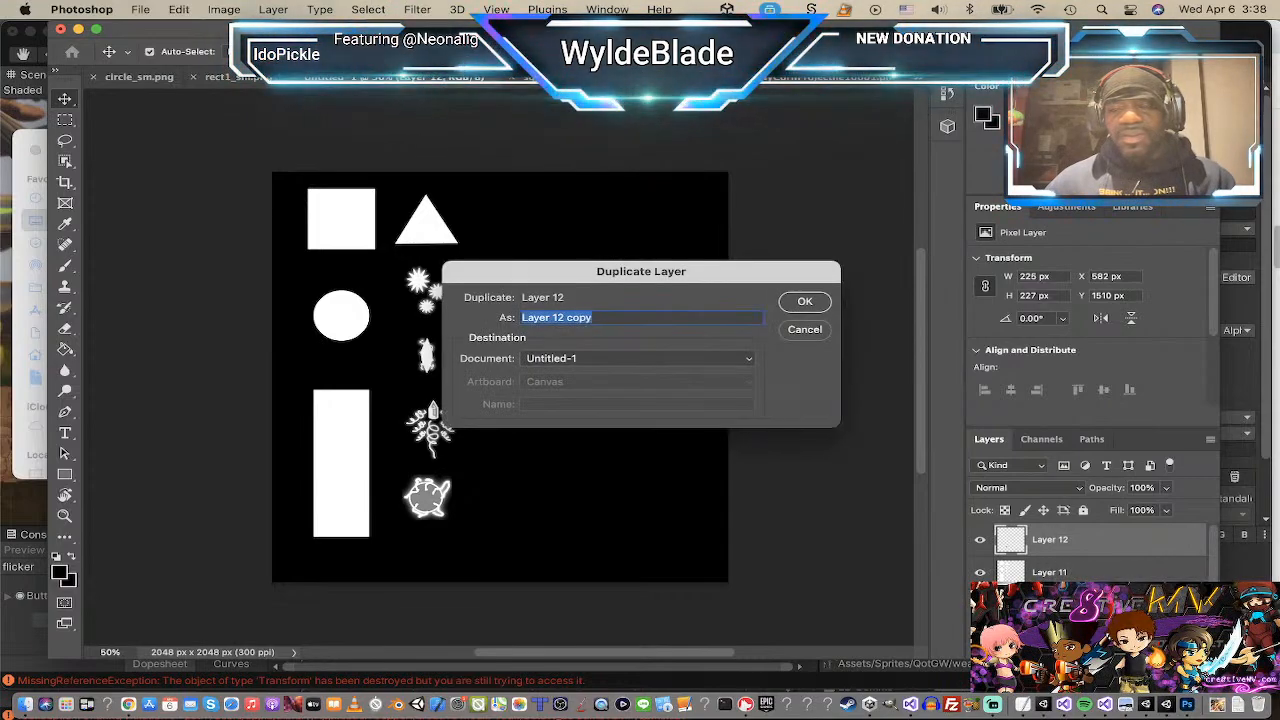
click(806, 301)
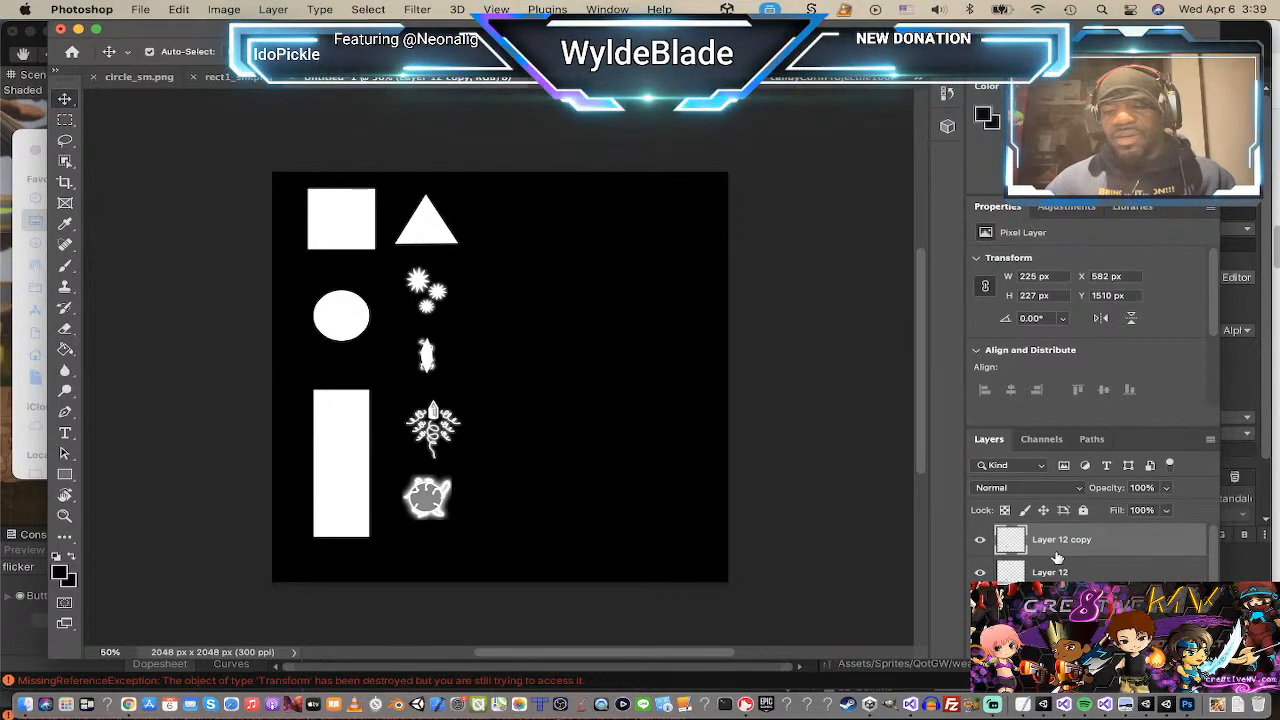
key(Delete)
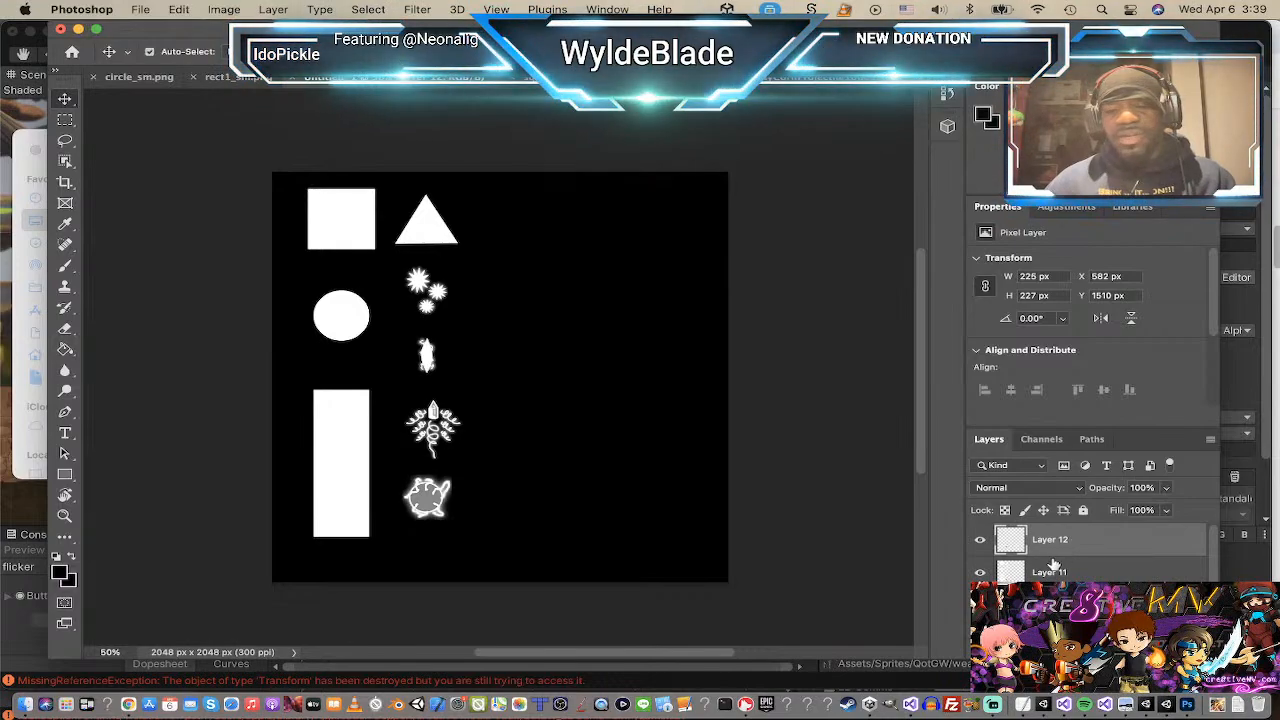
Step: Quick-export the updated white-on-black sprite sheet as a PNG to the Desktop, replacing the existing export
click(141, 10)
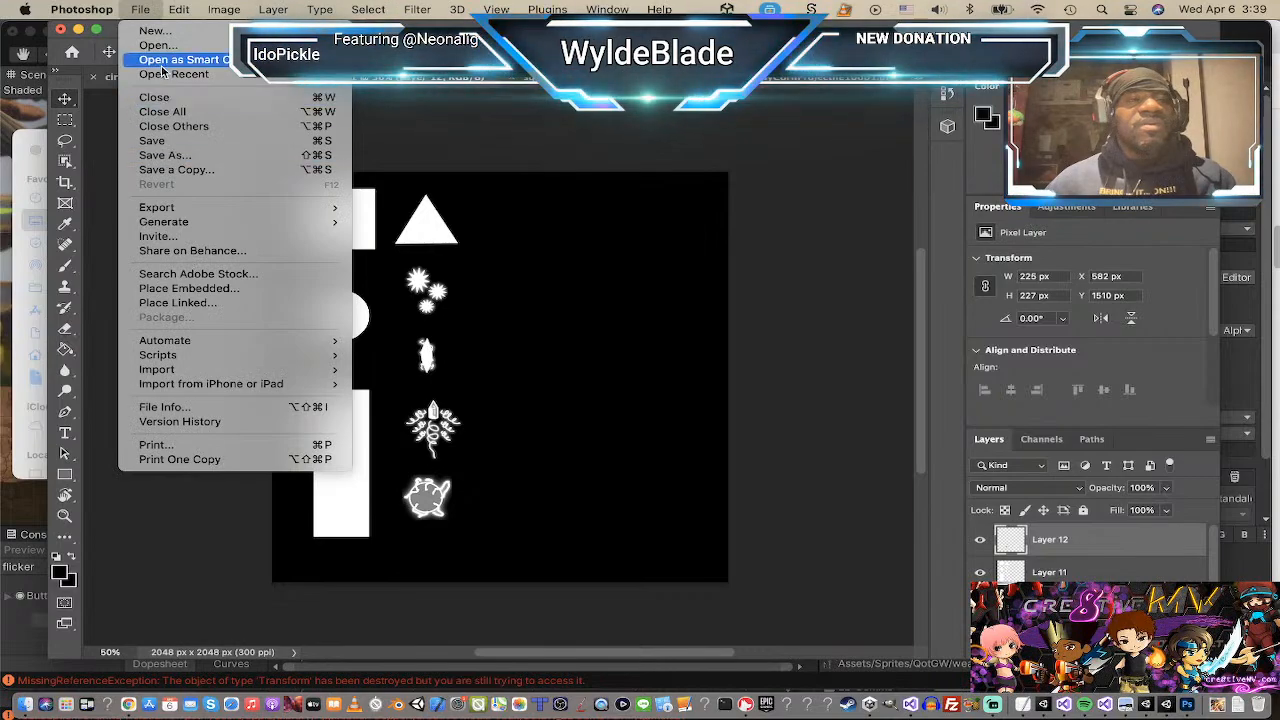
mouse_move(183, 209)
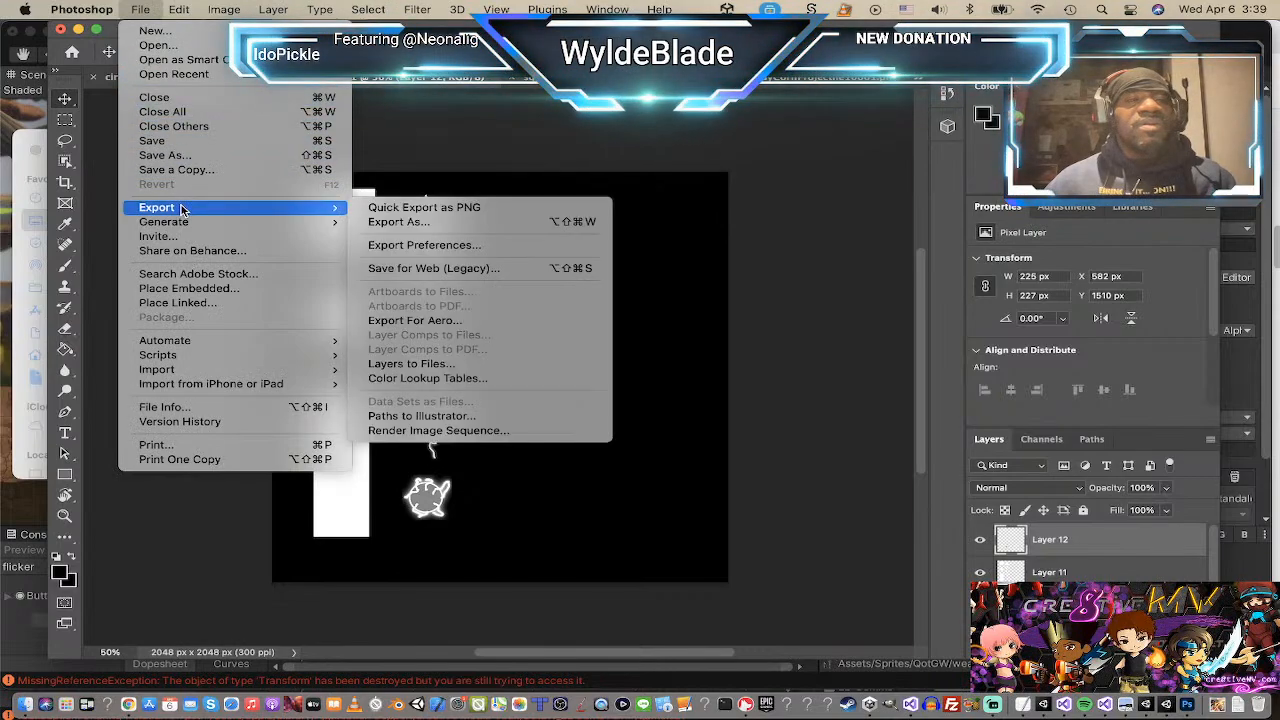
click(415, 208)
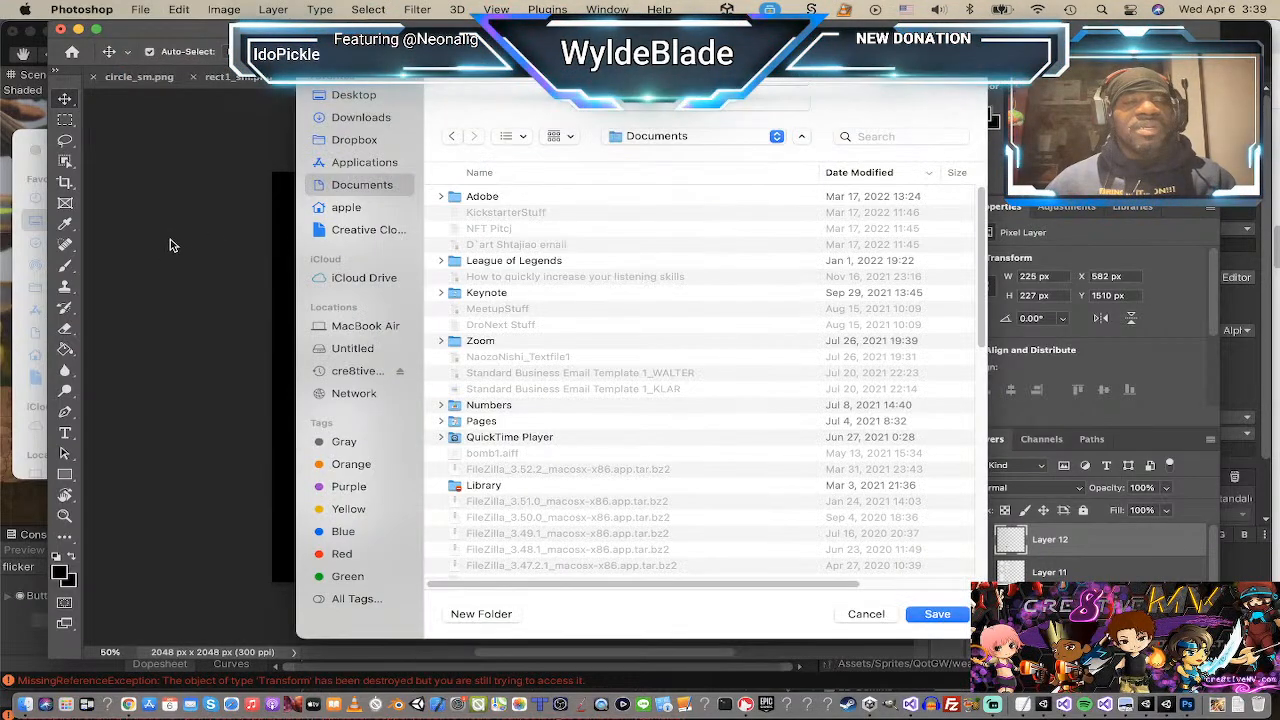
click(347, 96)
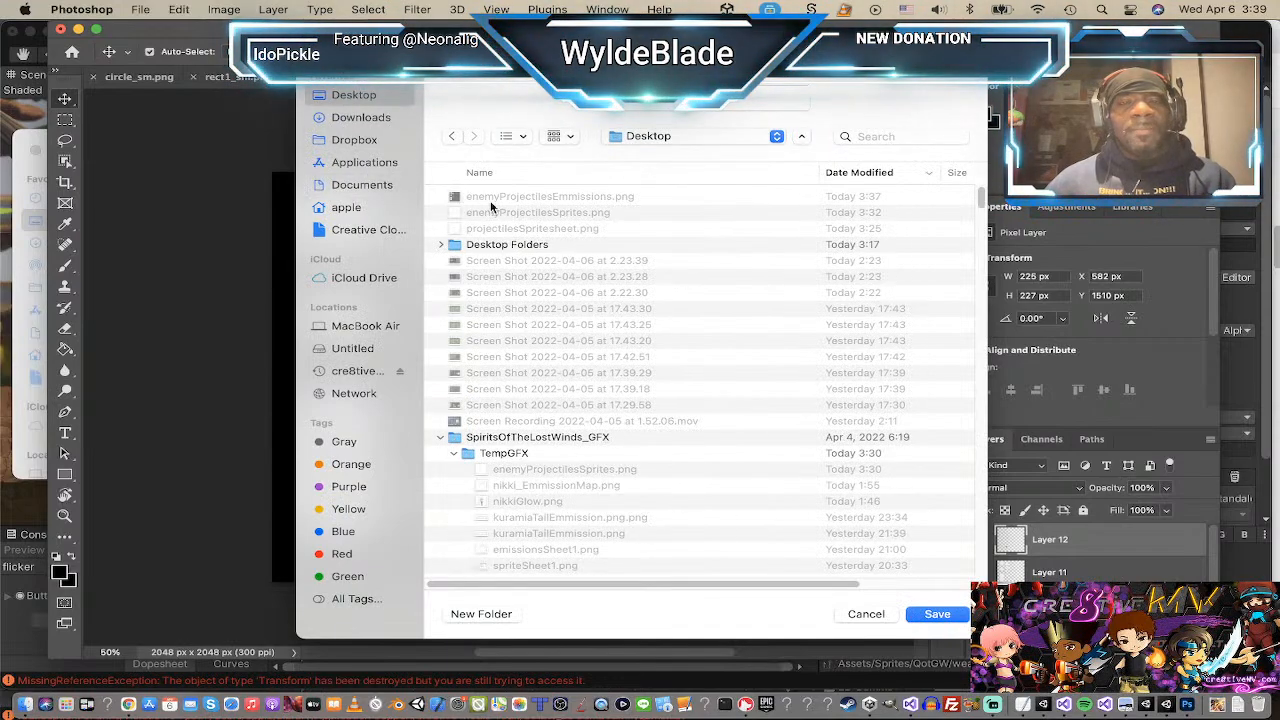
click(939, 617)
click(700, 420)
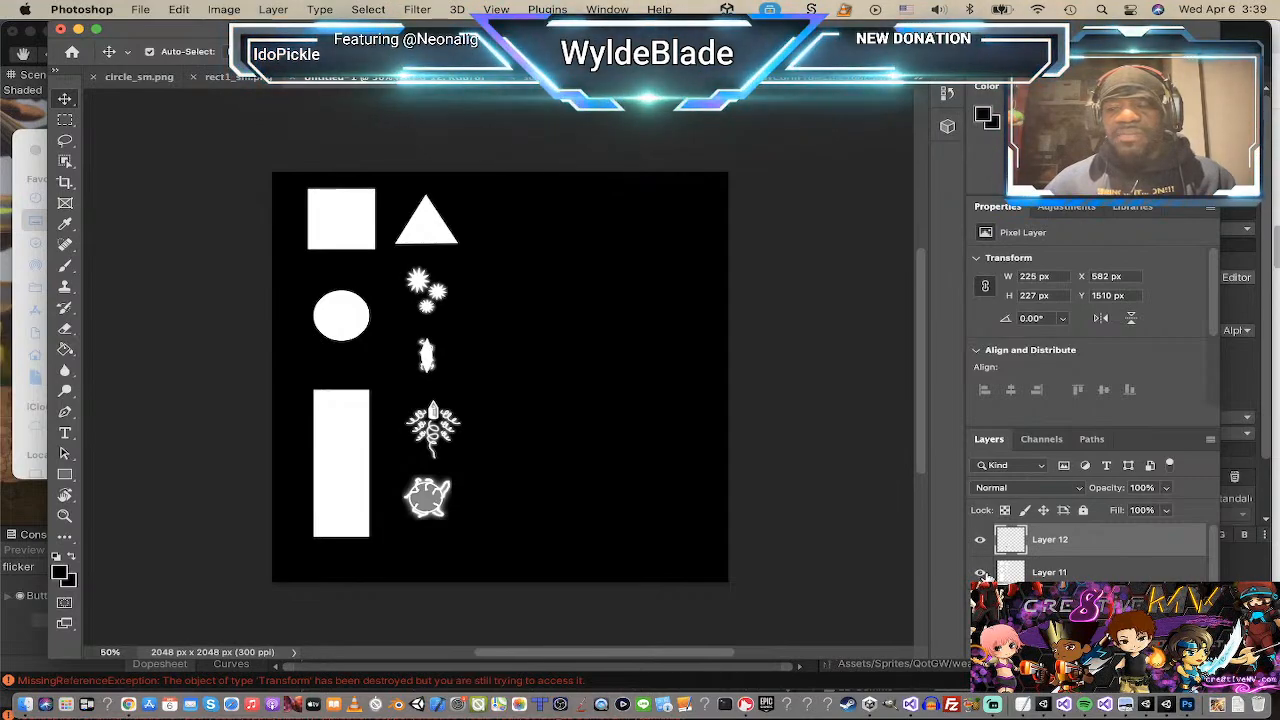
Step: Merge Layer 12 down into Layer 11 and toggle the merged layer's visibility to check its sprites
right_click(1062, 542)
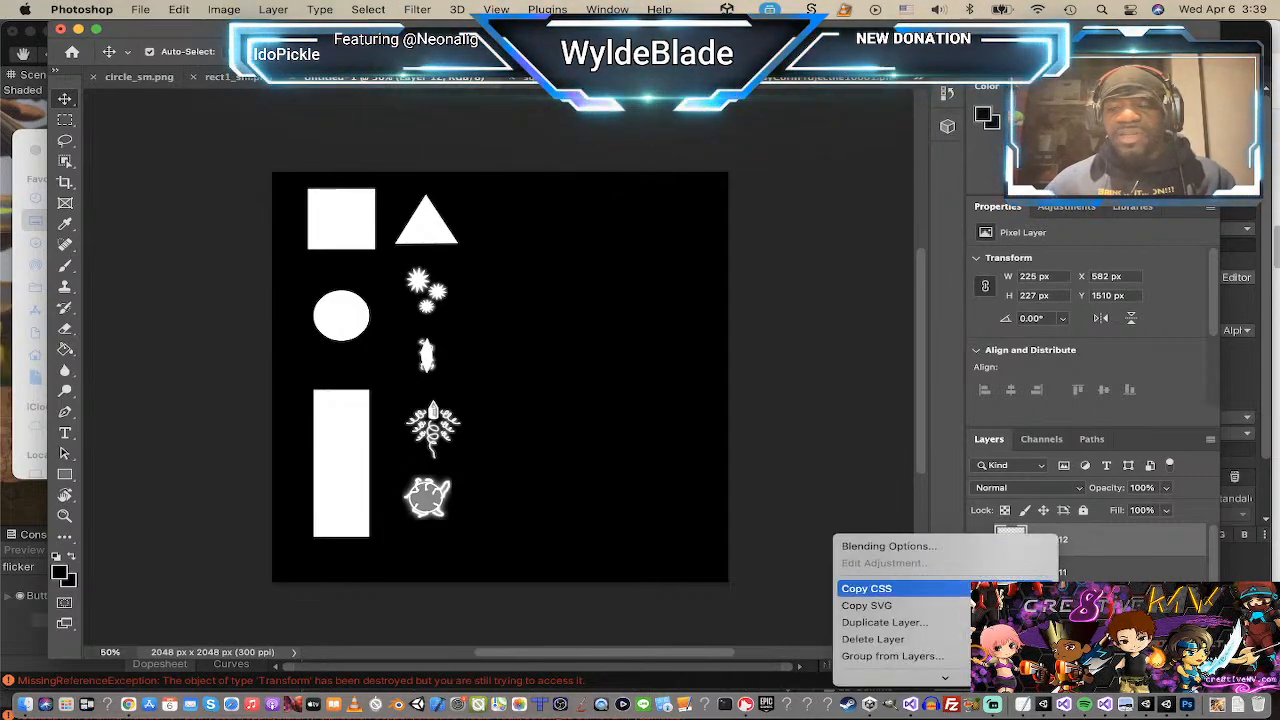
scroll(1035, 592, down, 3)
scroll(1035, 613, down, 4)
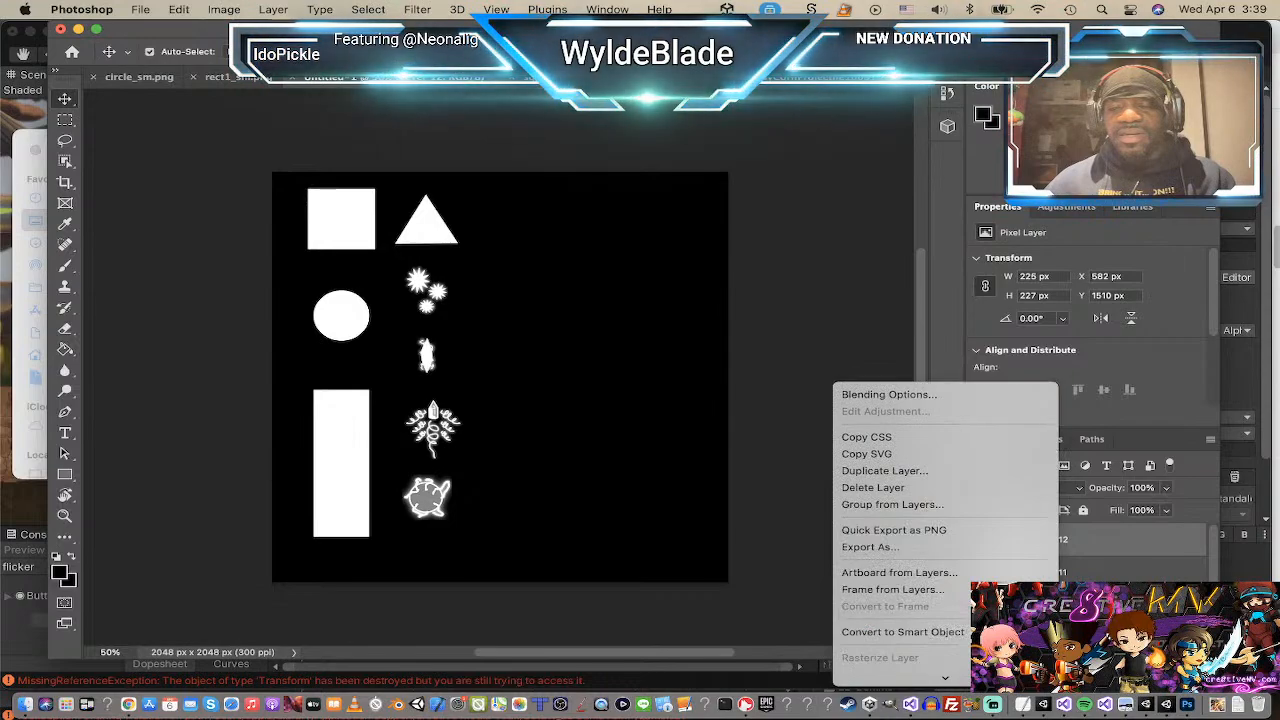
scroll(1035, 601, down, 8)
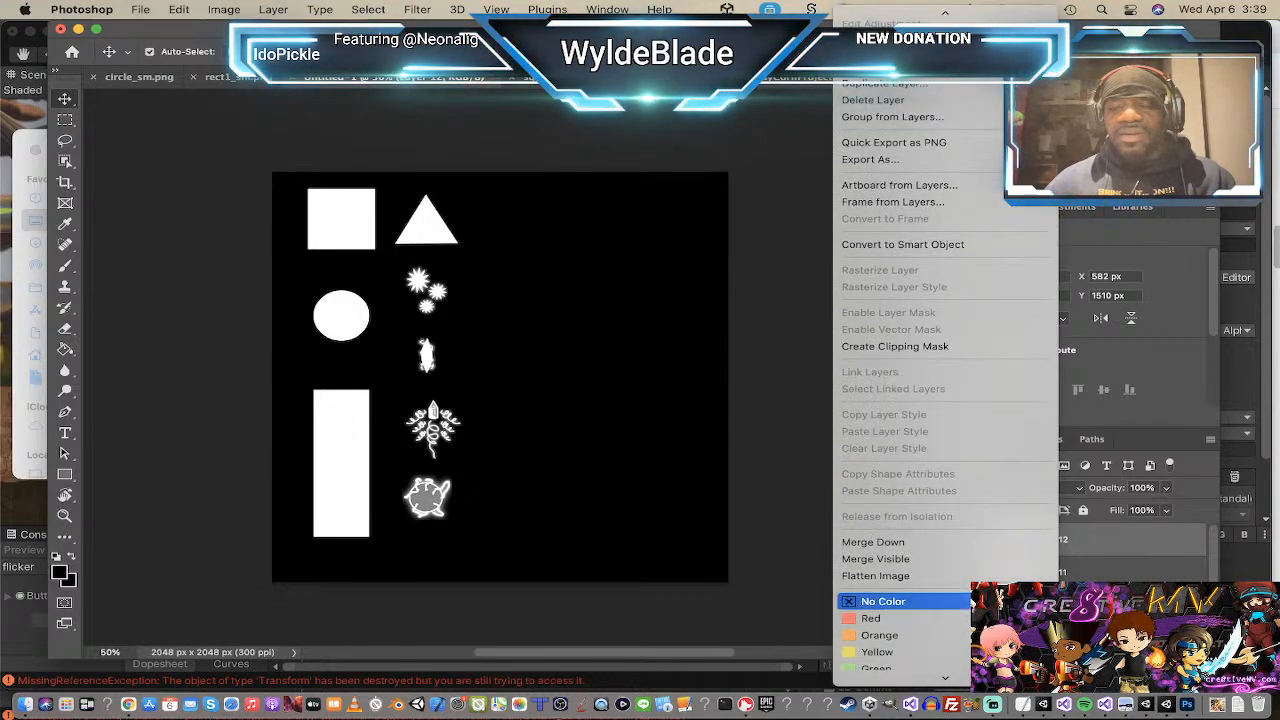
click(935, 541)
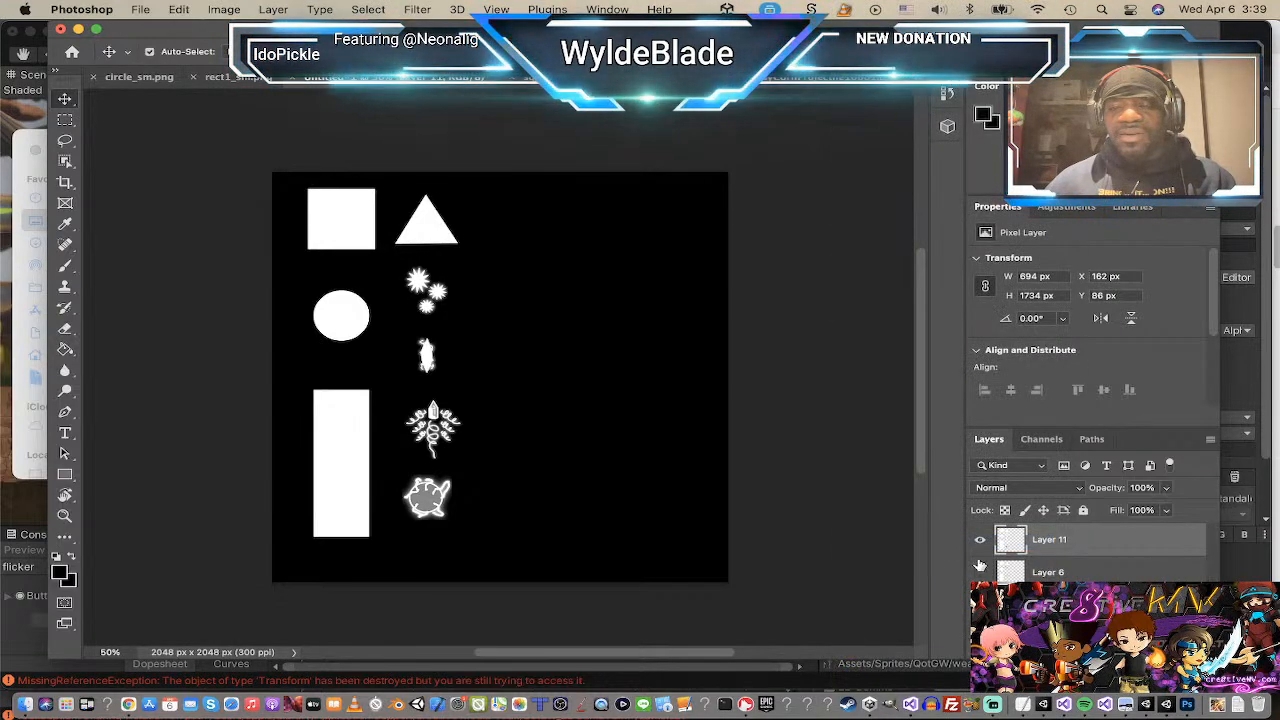
click(982, 541)
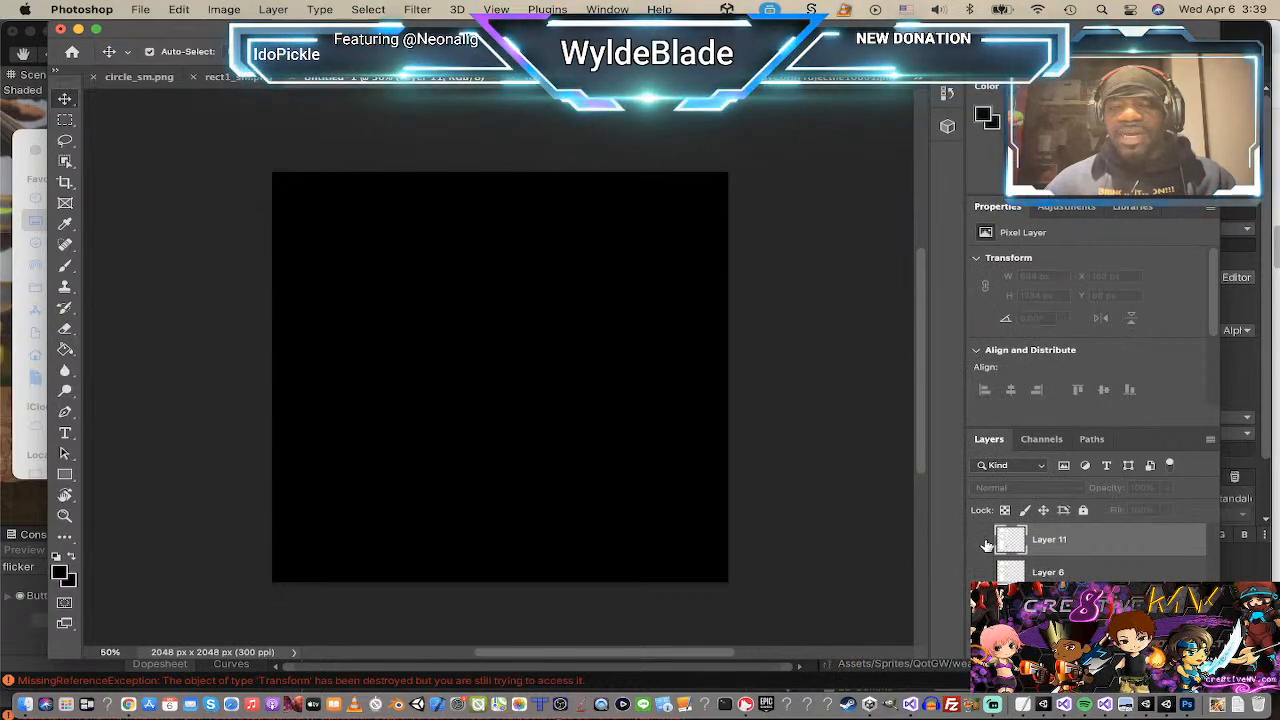
click(982, 541)
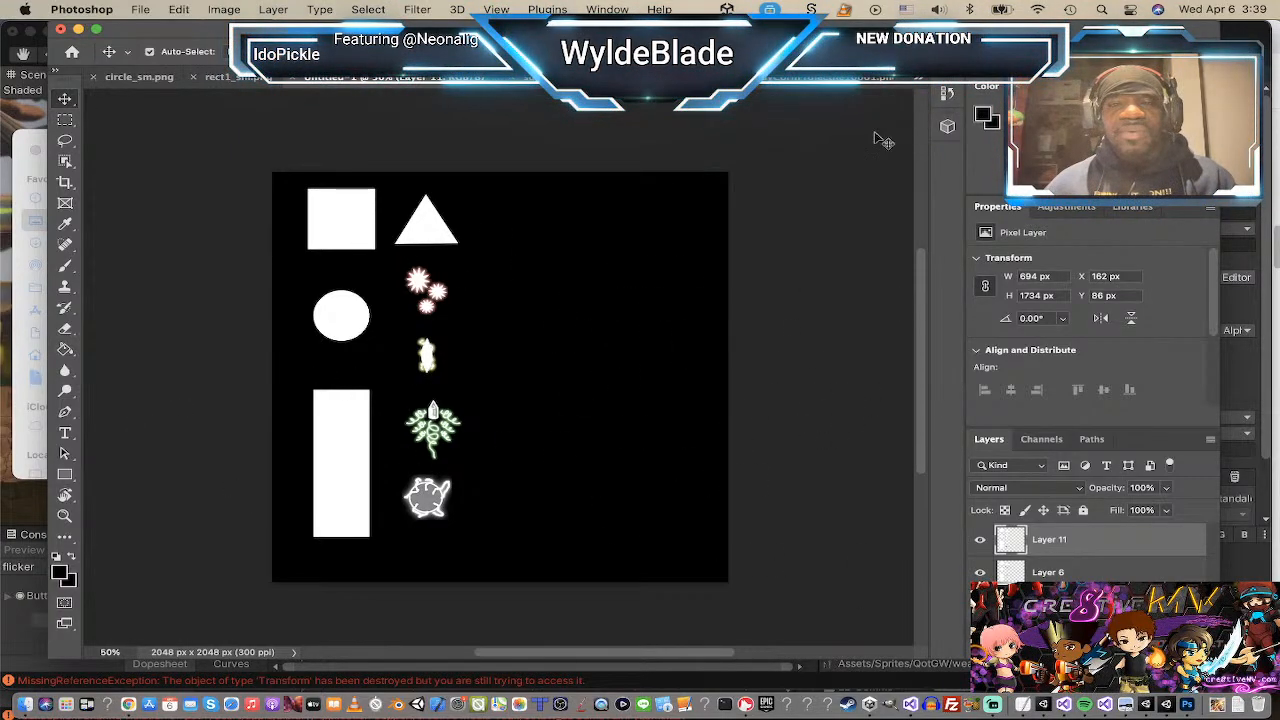
Step: Paste the color sun sprite on a new layer above Layer 6 and place it over the grey sun, at about X 580, Y 1506 px
click(1099, 578)
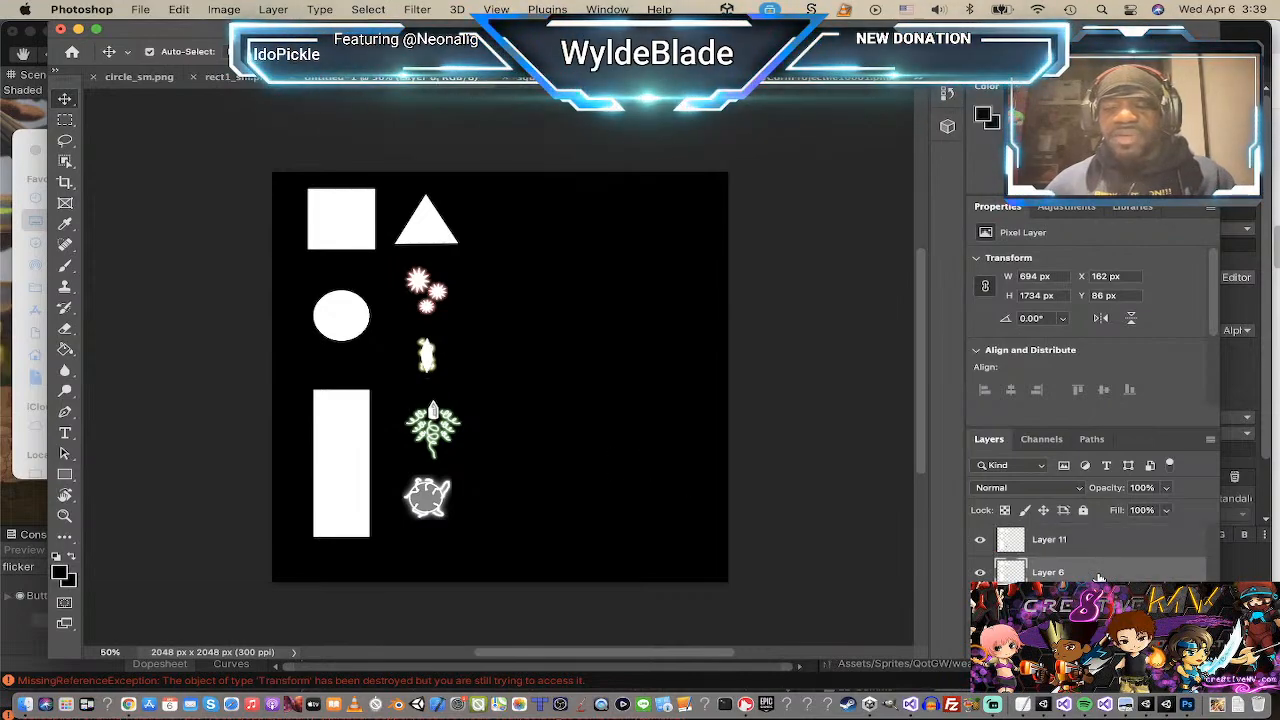
key(super+shift+alt+n)
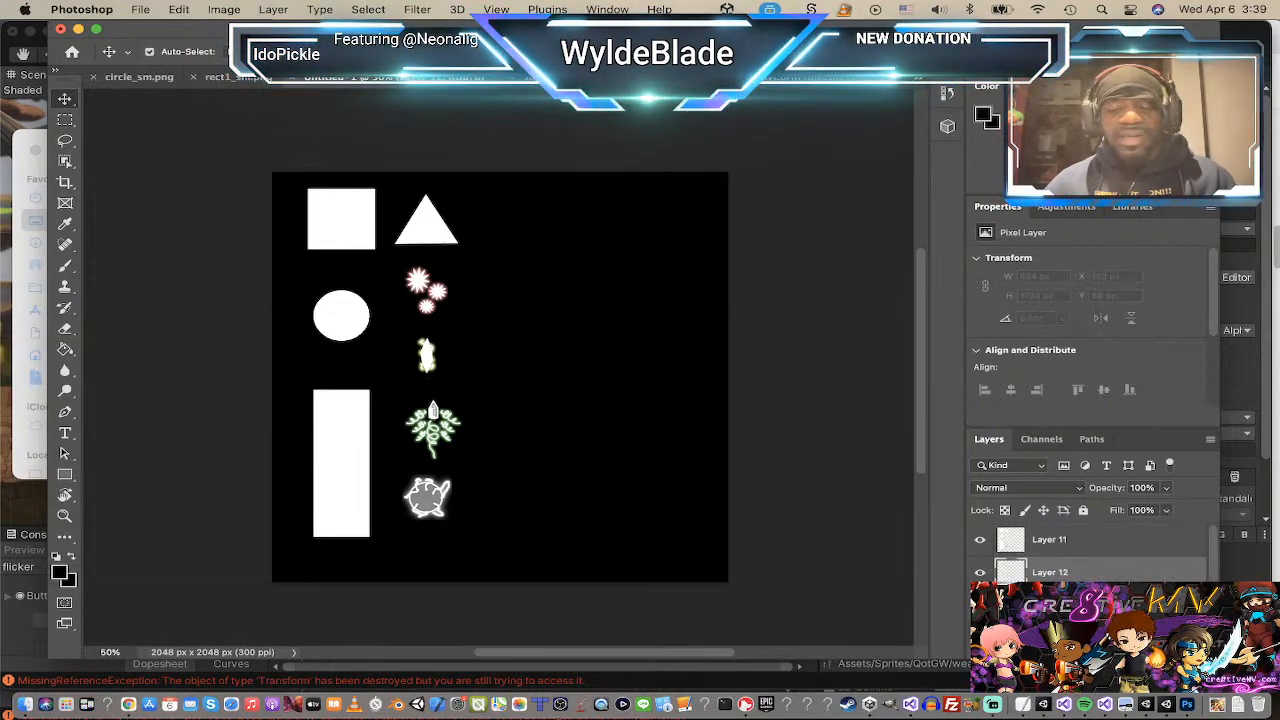
key(super+v)
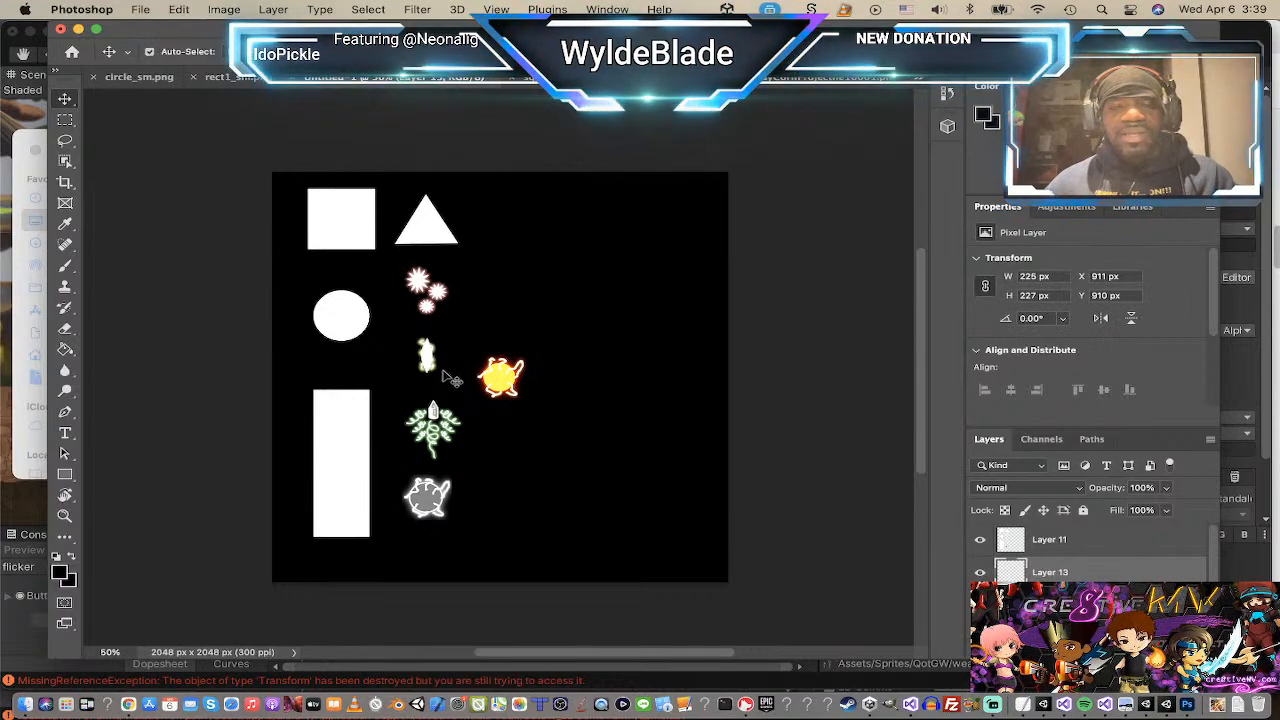
drag(497, 383, 424, 493)
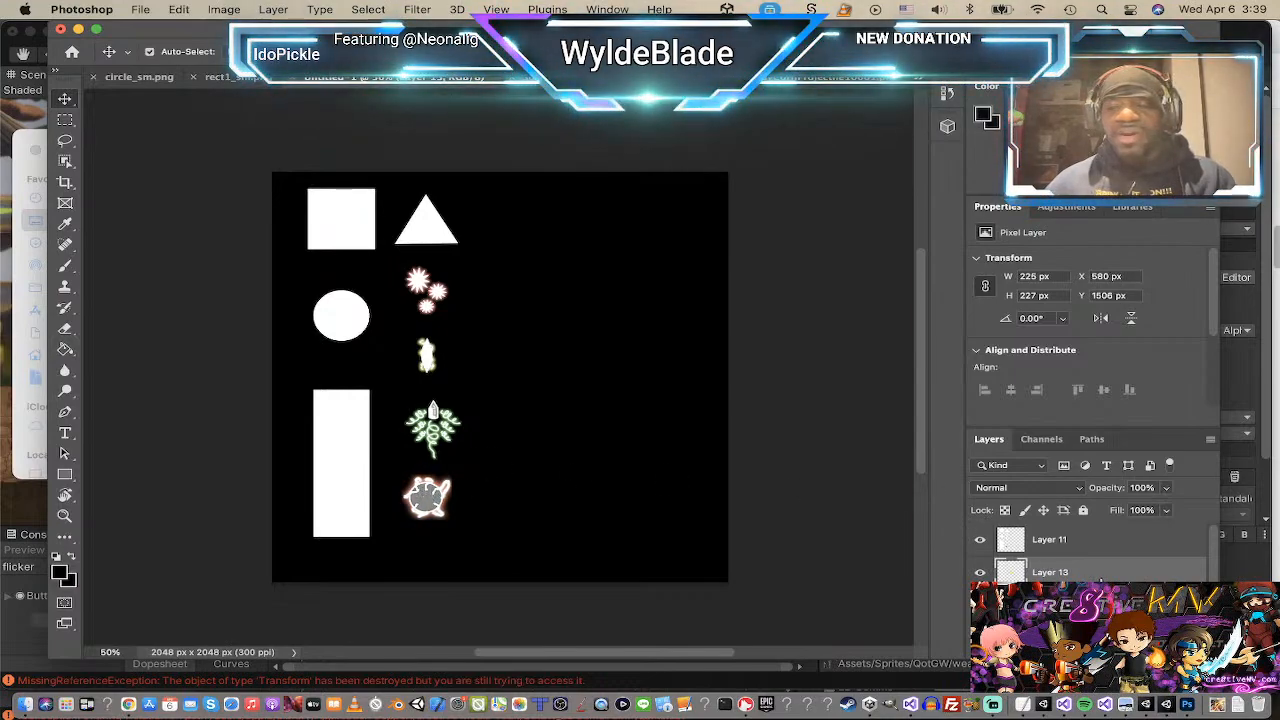
Step: Move the pasted sun layer below the empty Layer 12 and merge it down into Layer 6
scroll(1101, 579, down, 2)
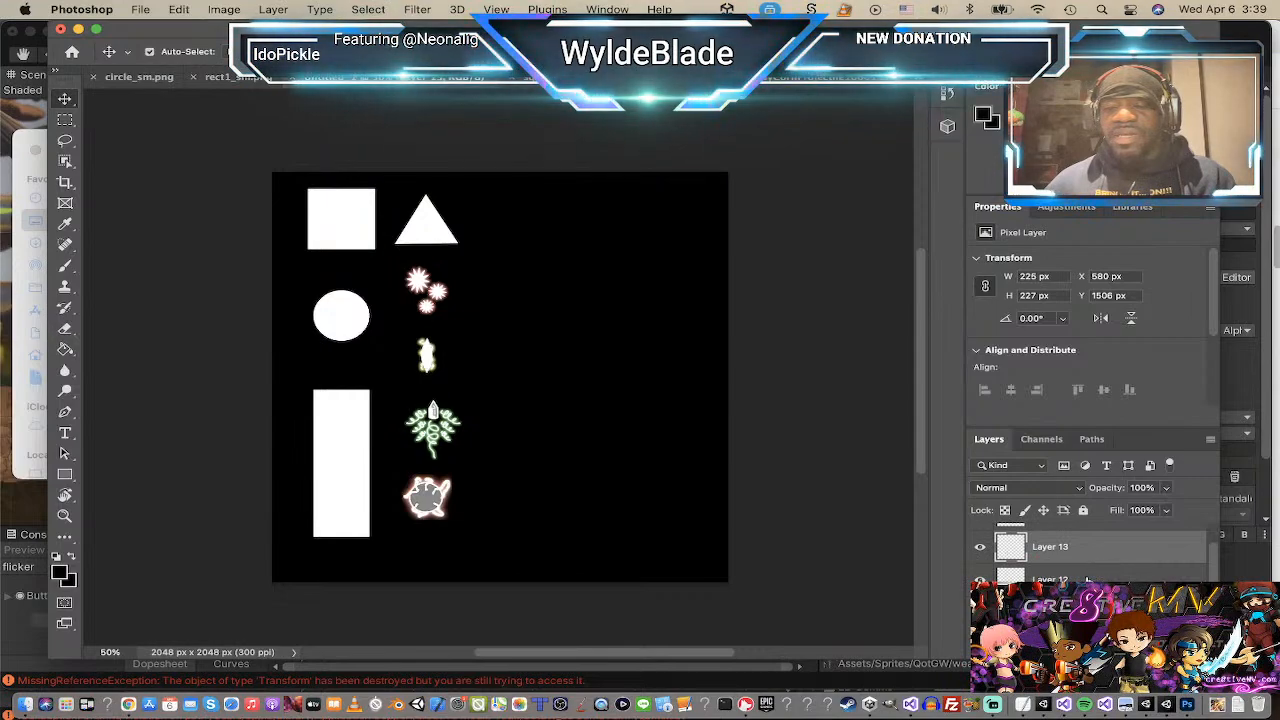
click(981, 549)
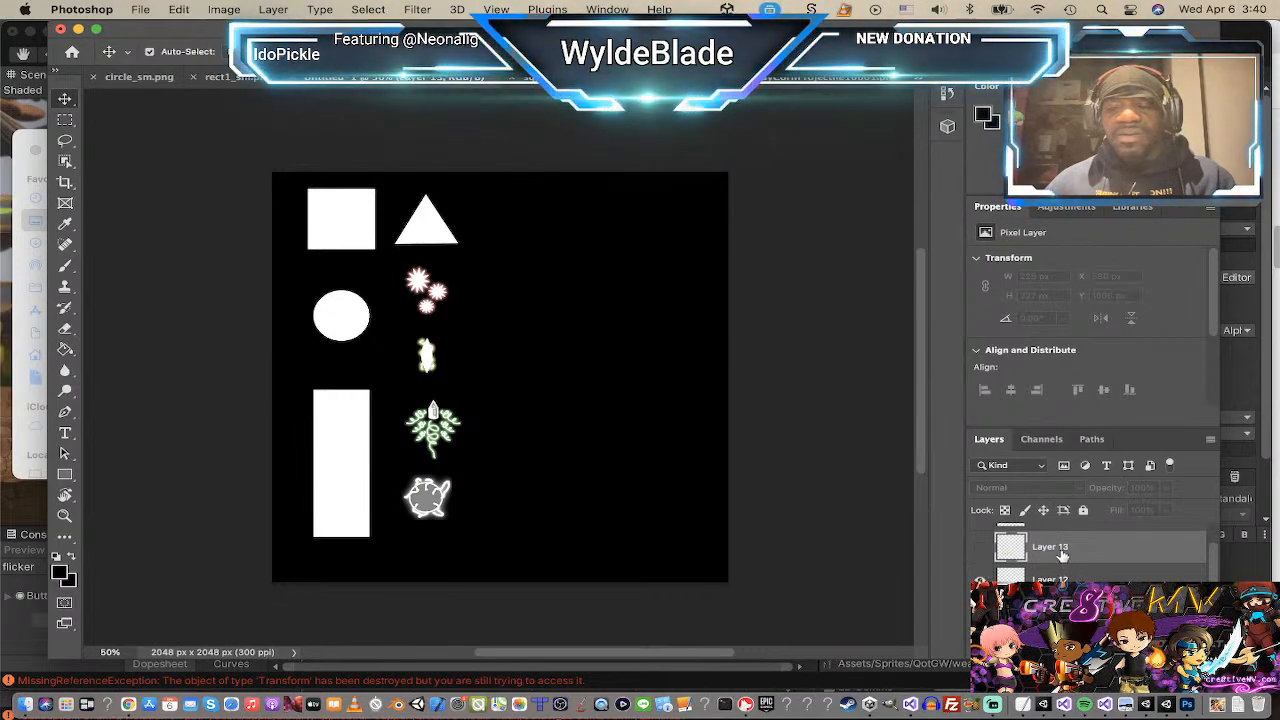
drag(1062, 555, 1062, 590)
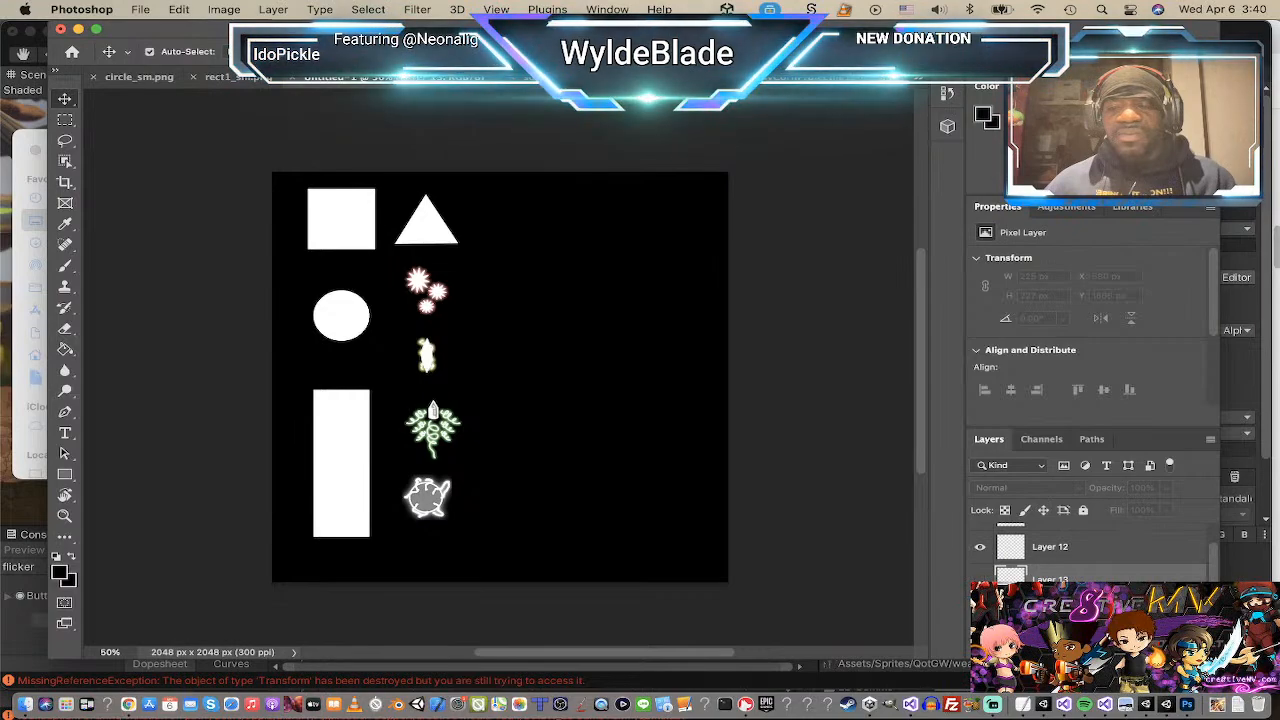
right_click(1058, 586)
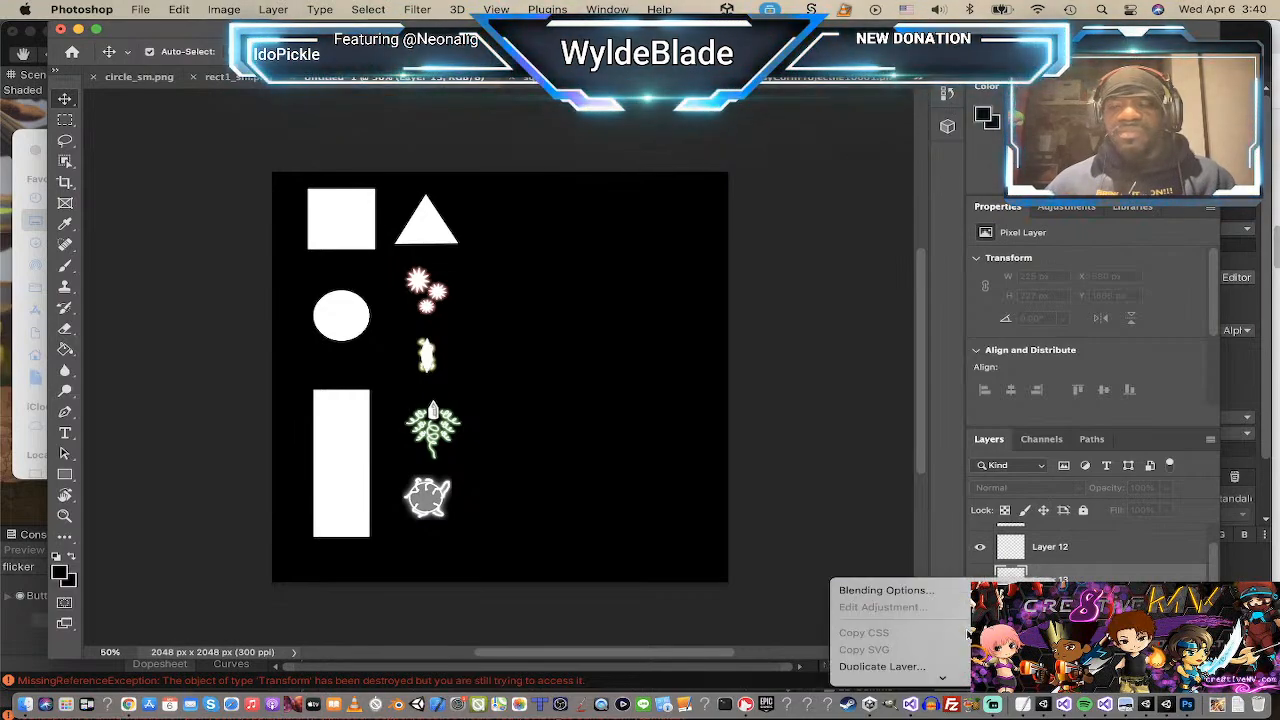
scroll(940, 590, down, 5)
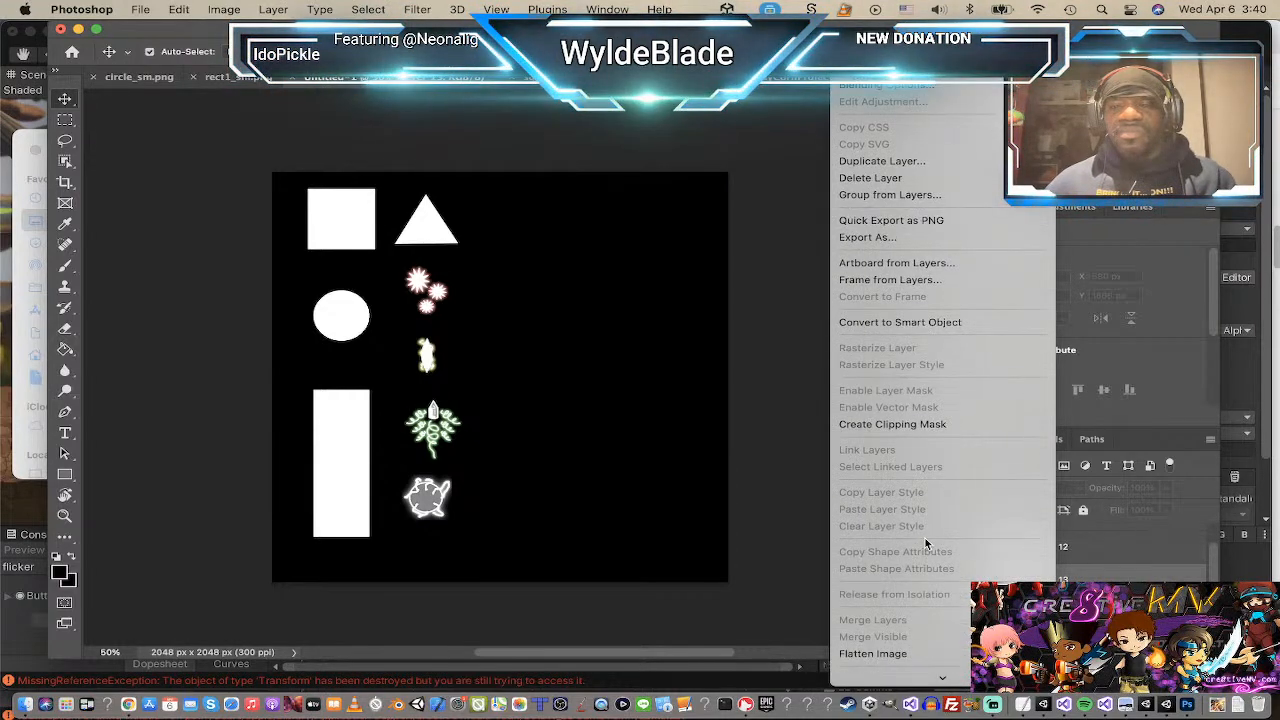
click(1139, 547)
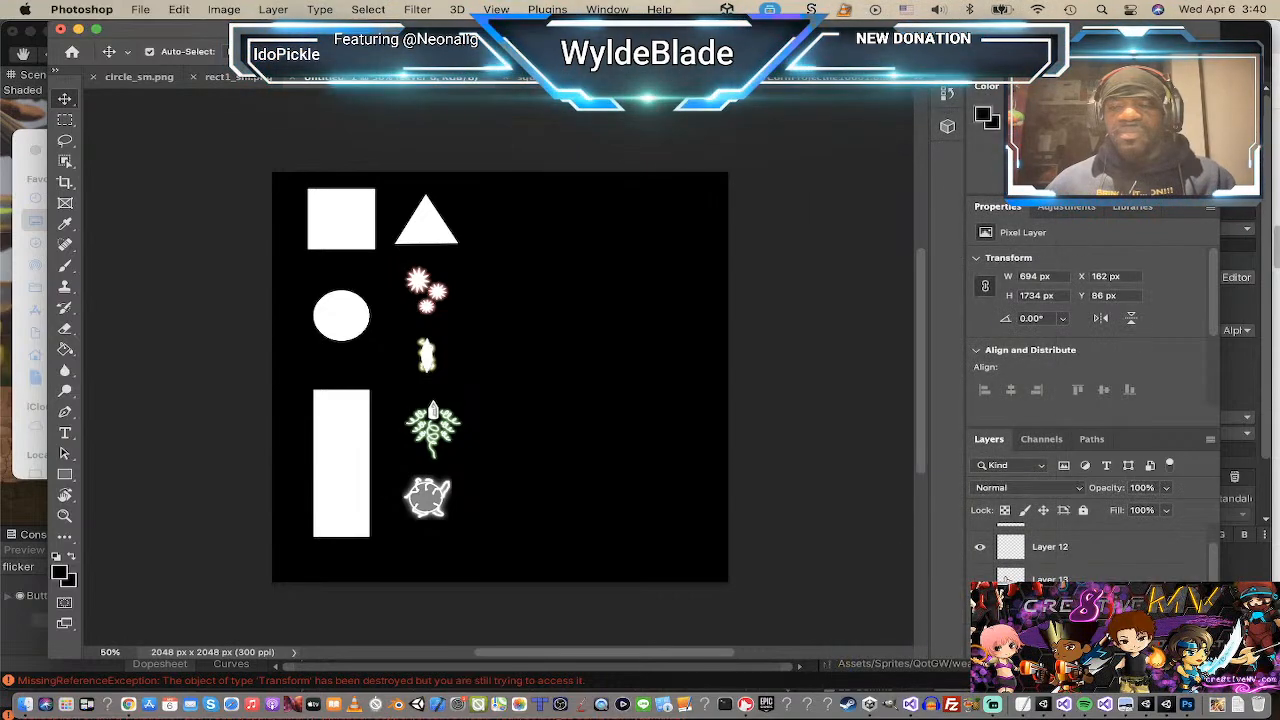
click(982, 581)
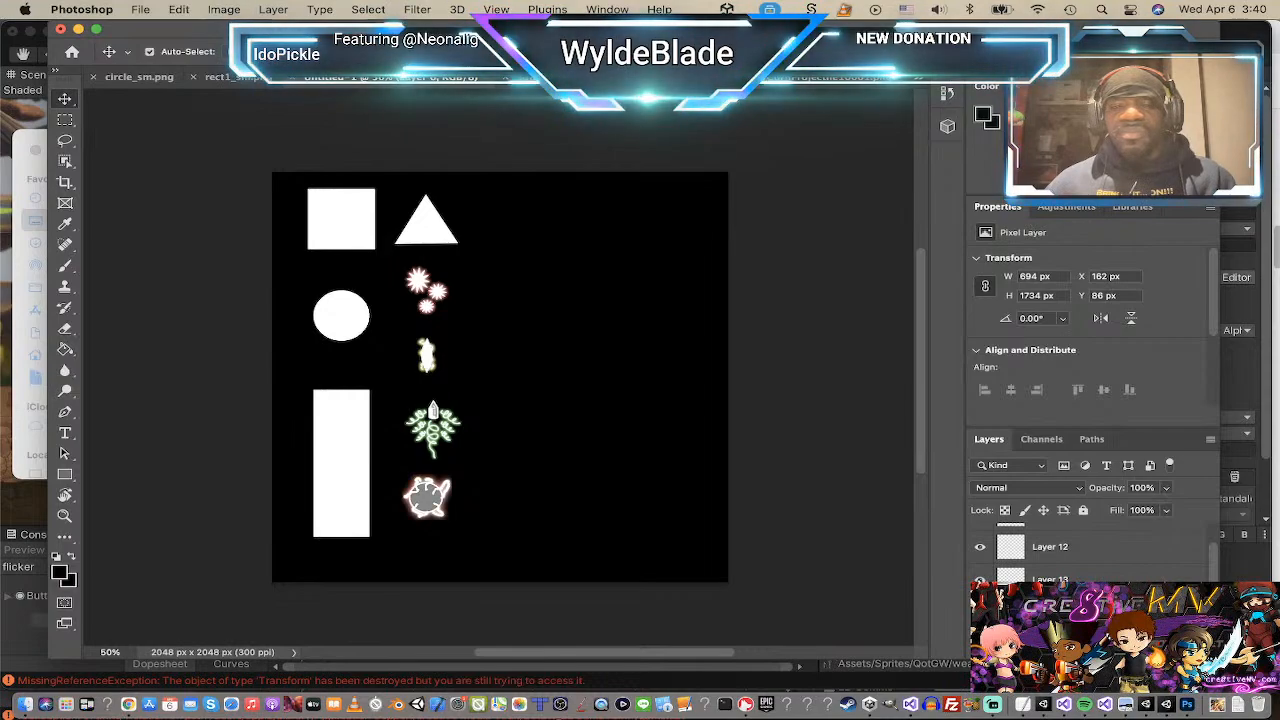
right_click(1094, 579)
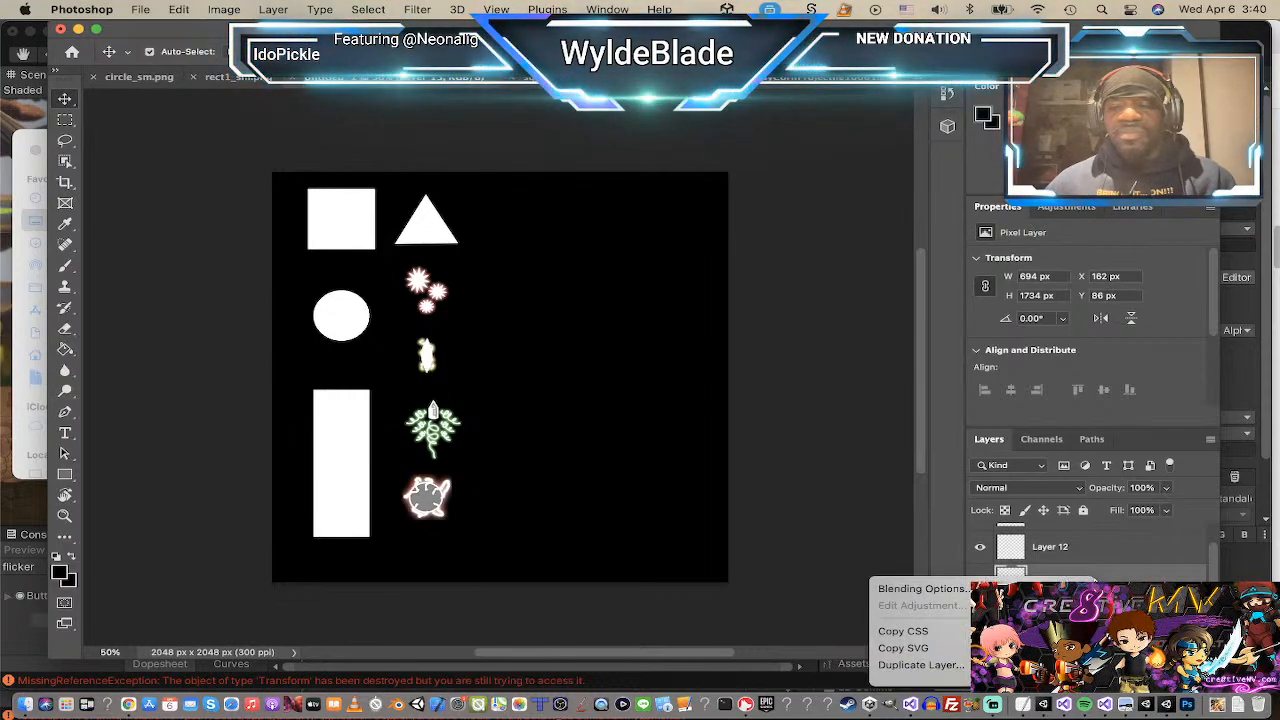
scroll(1060, 630, down, 10)
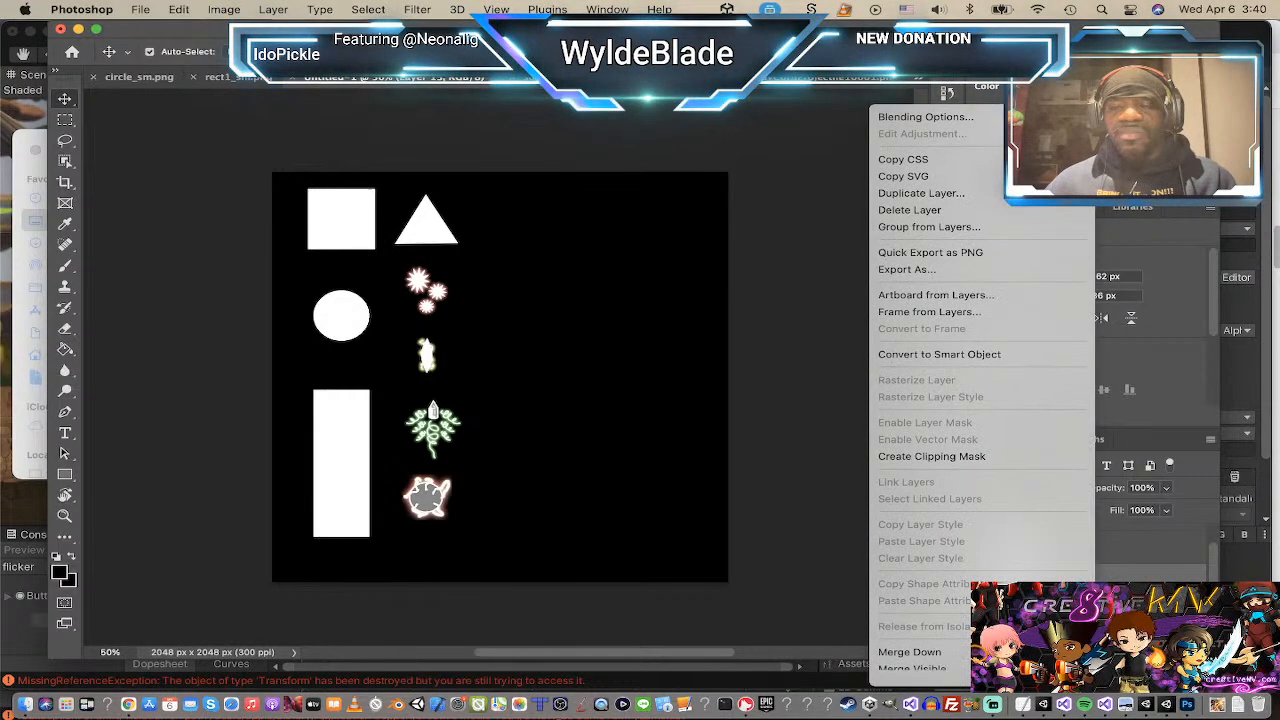
scroll(970, 560, down, 5)
click(888, 440)
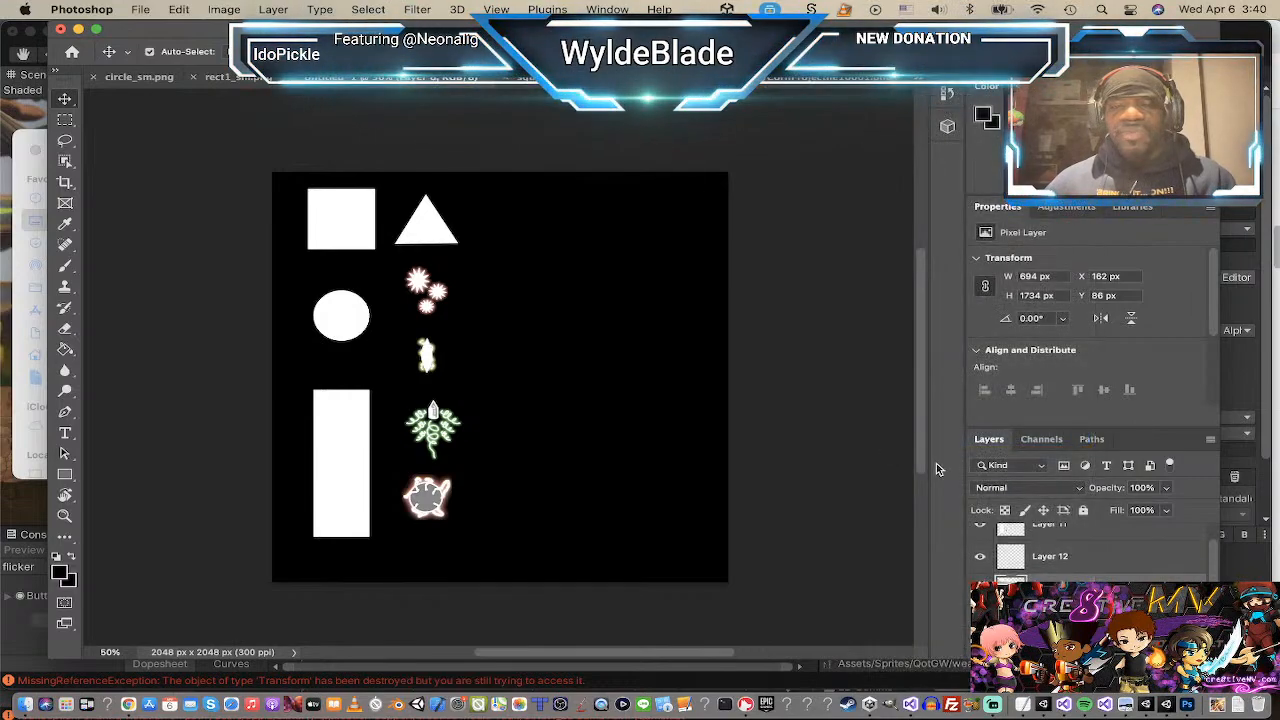
Step: Delete the empty Layer 12
click(982, 560)
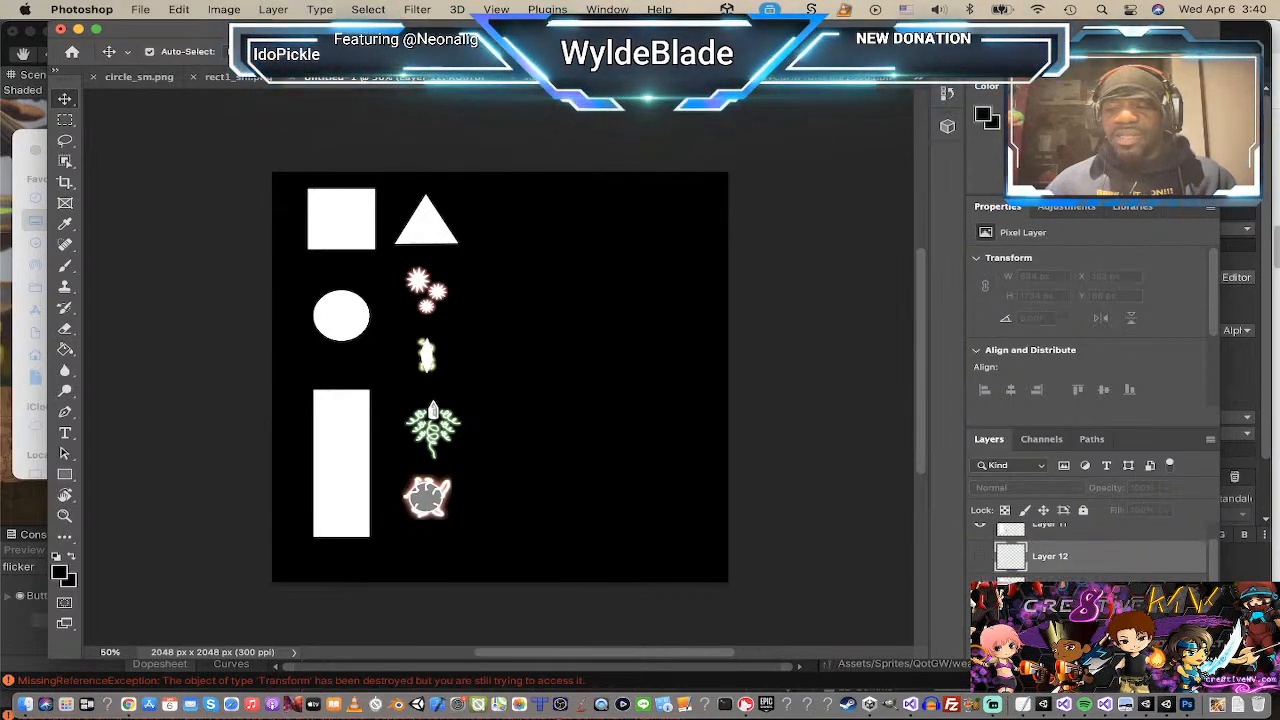
key(BackSpace)
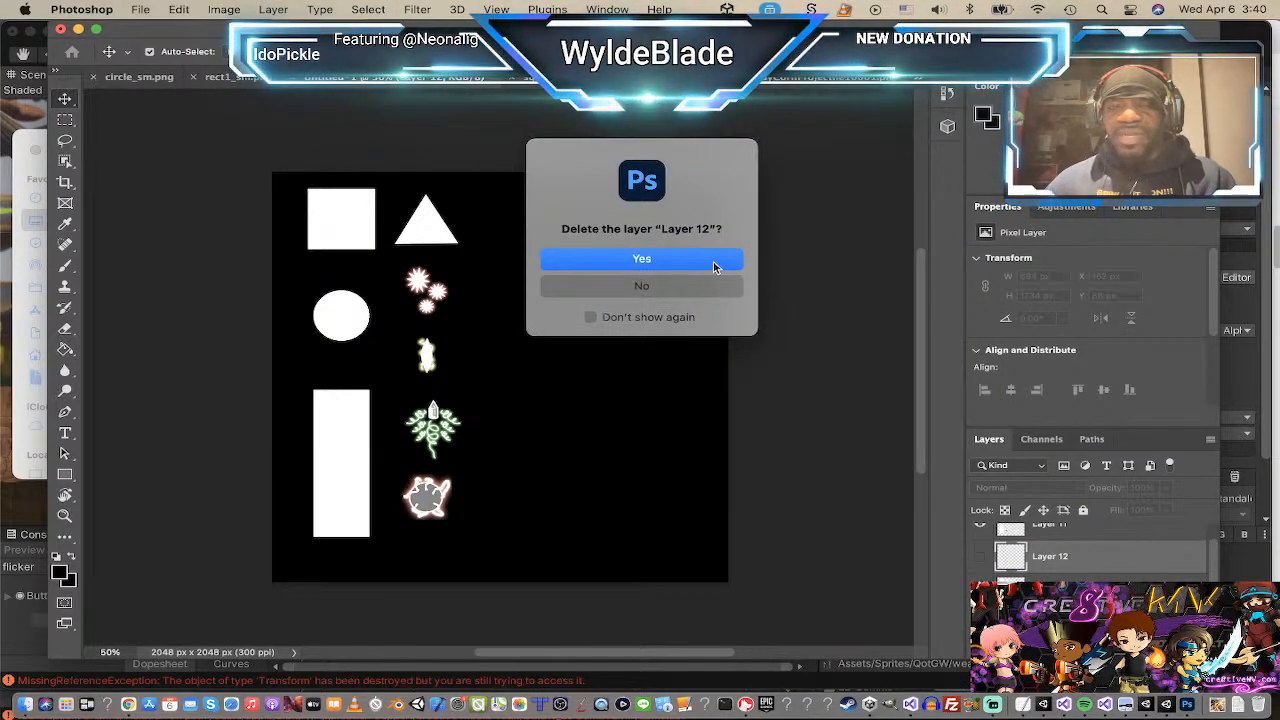
click(718, 264)
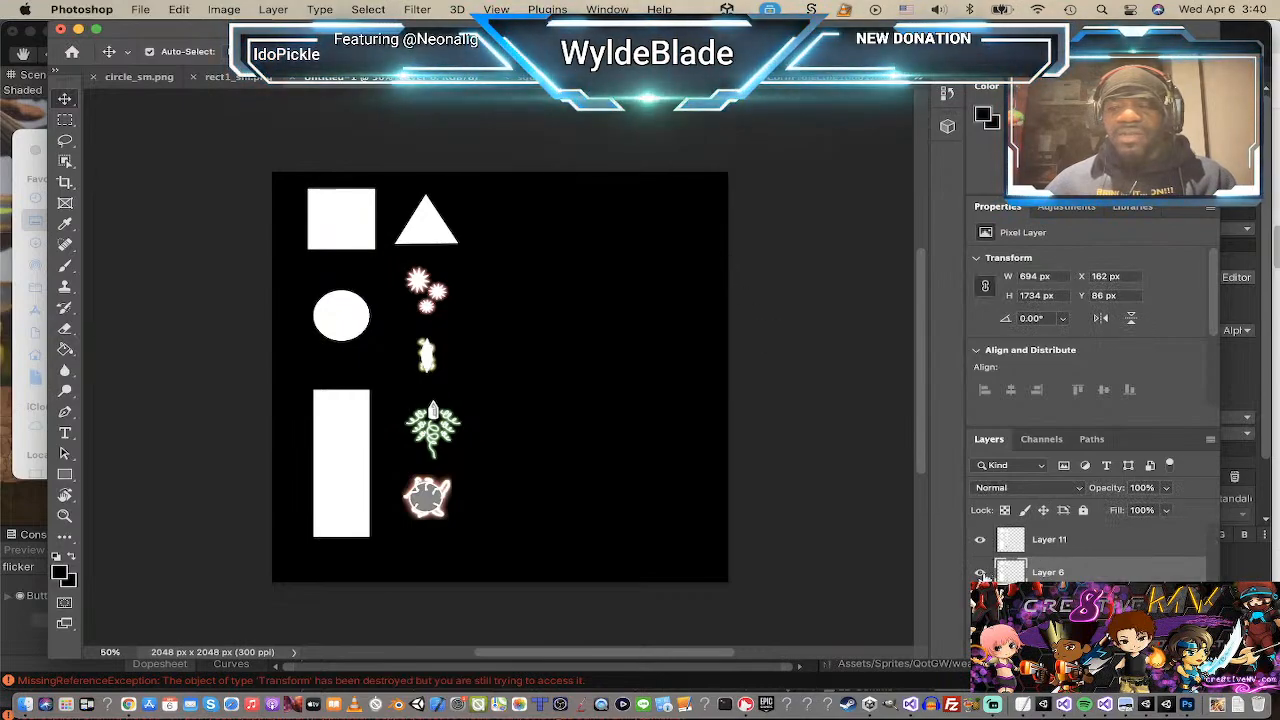
Step: Compare Layers 11 and 6 by toggling their visibility, and hide Layer 11 and the black background, keeping Layer 6 shown on transparency
click(981, 572)
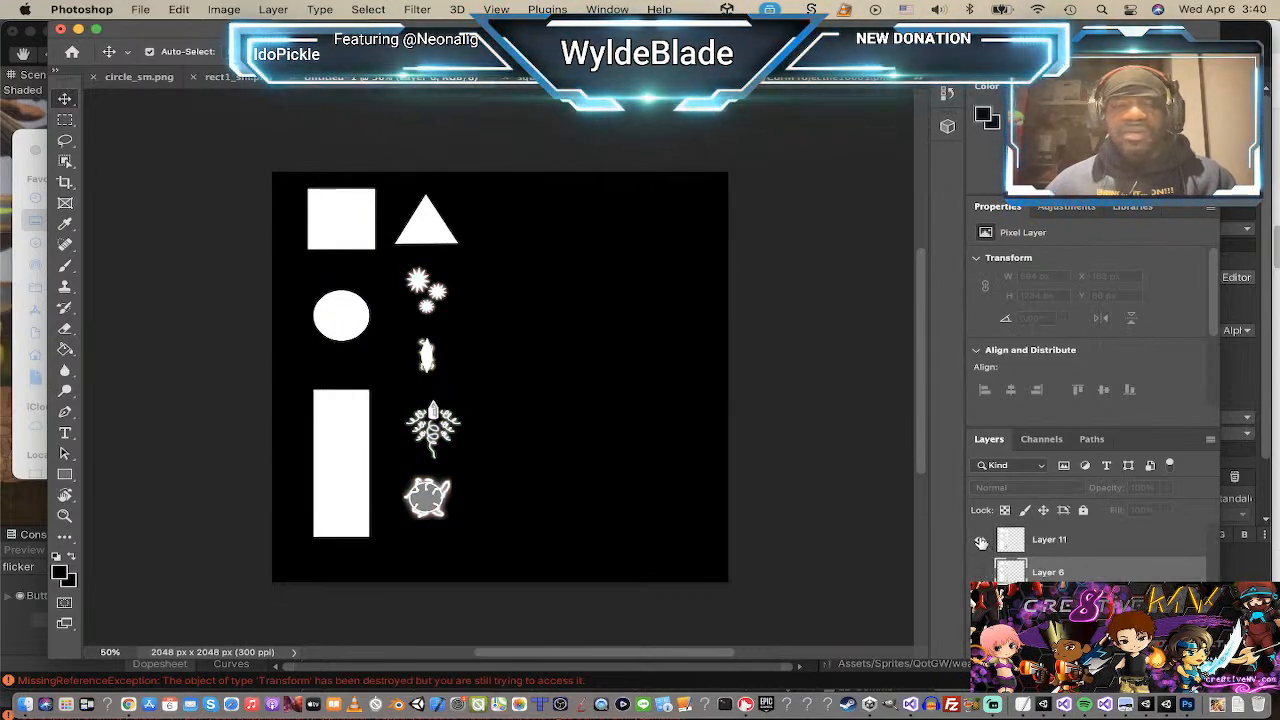
click(981, 541)
click(981, 541)
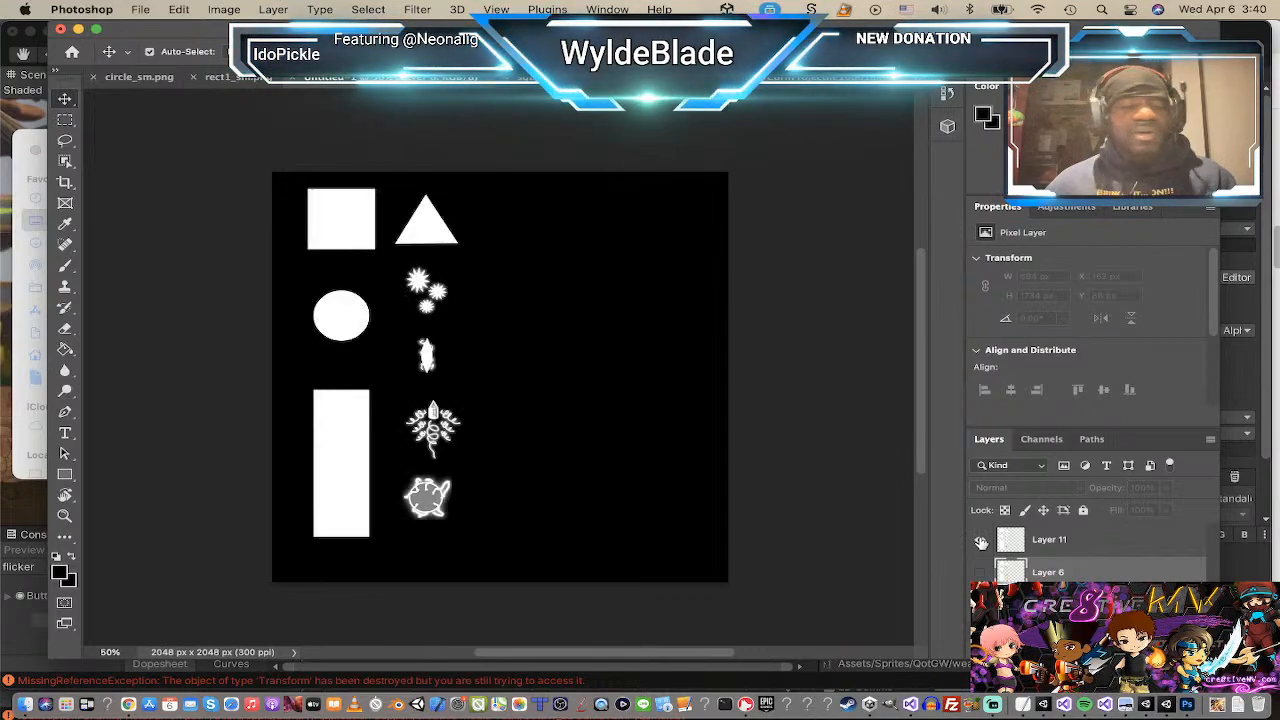
click(981, 541)
click(981, 541)
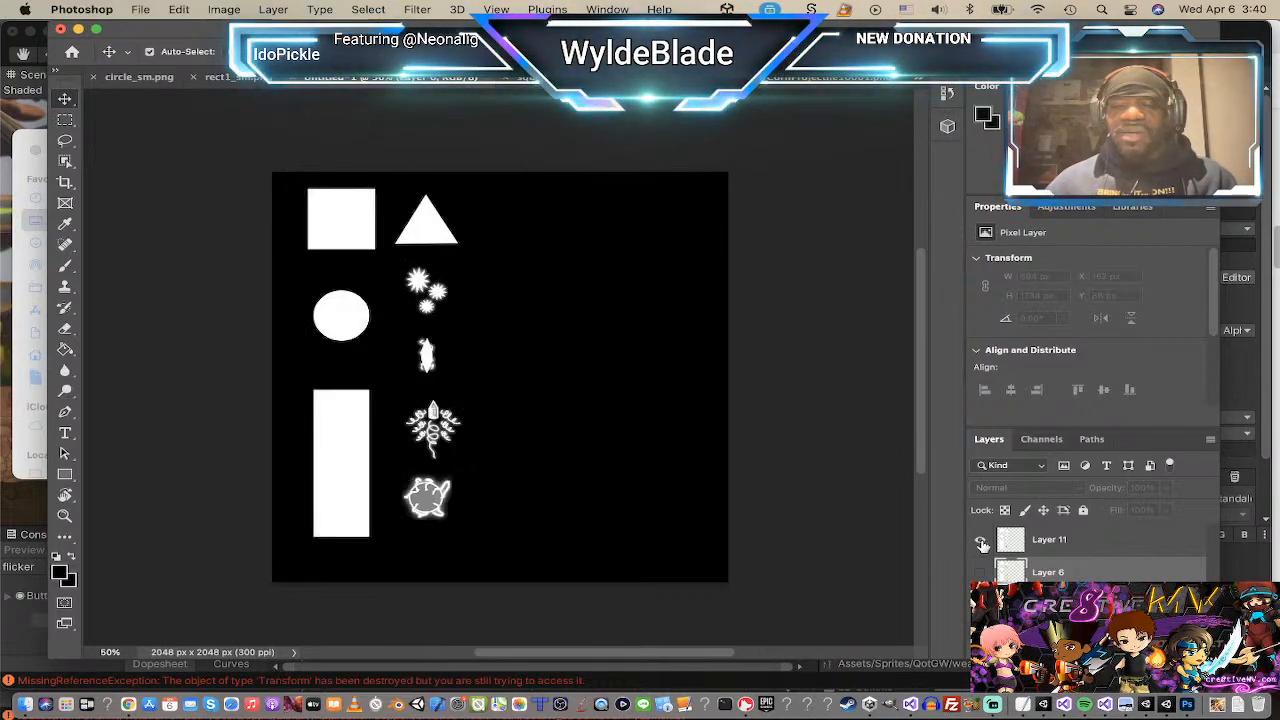
click(981, 541)
click(981, 541)
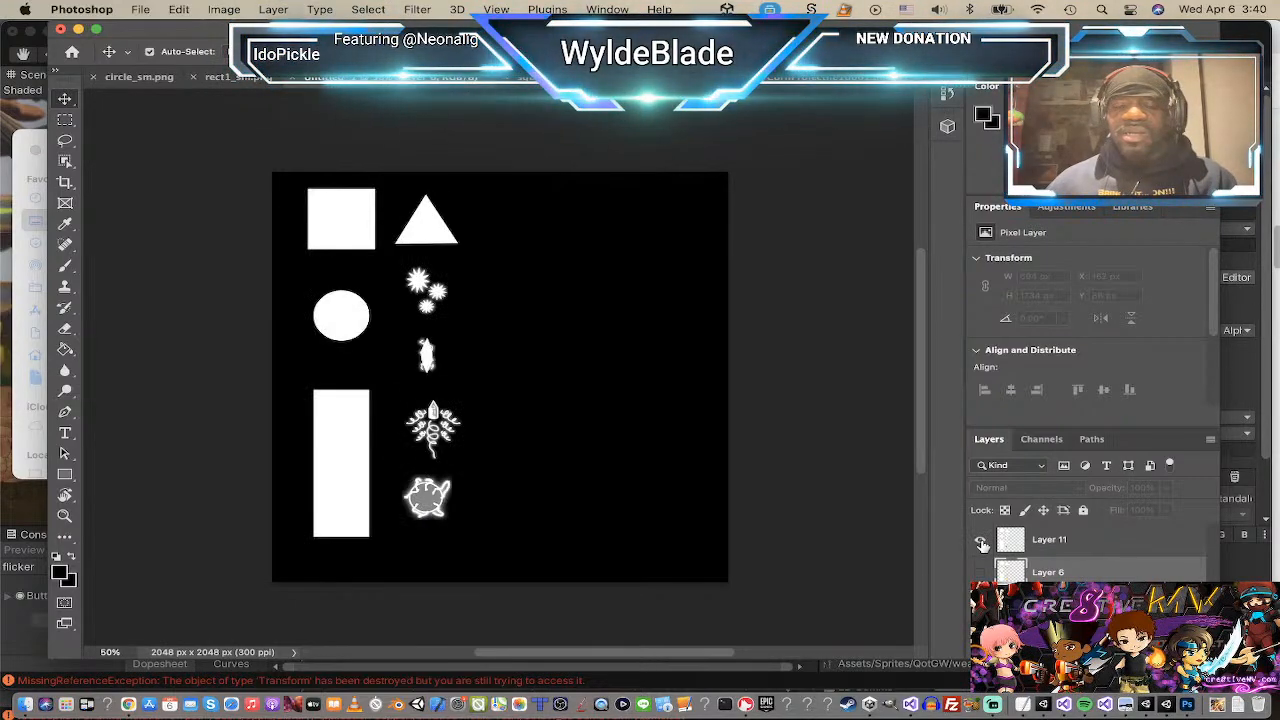
click(981, 541)
click(980, 572)
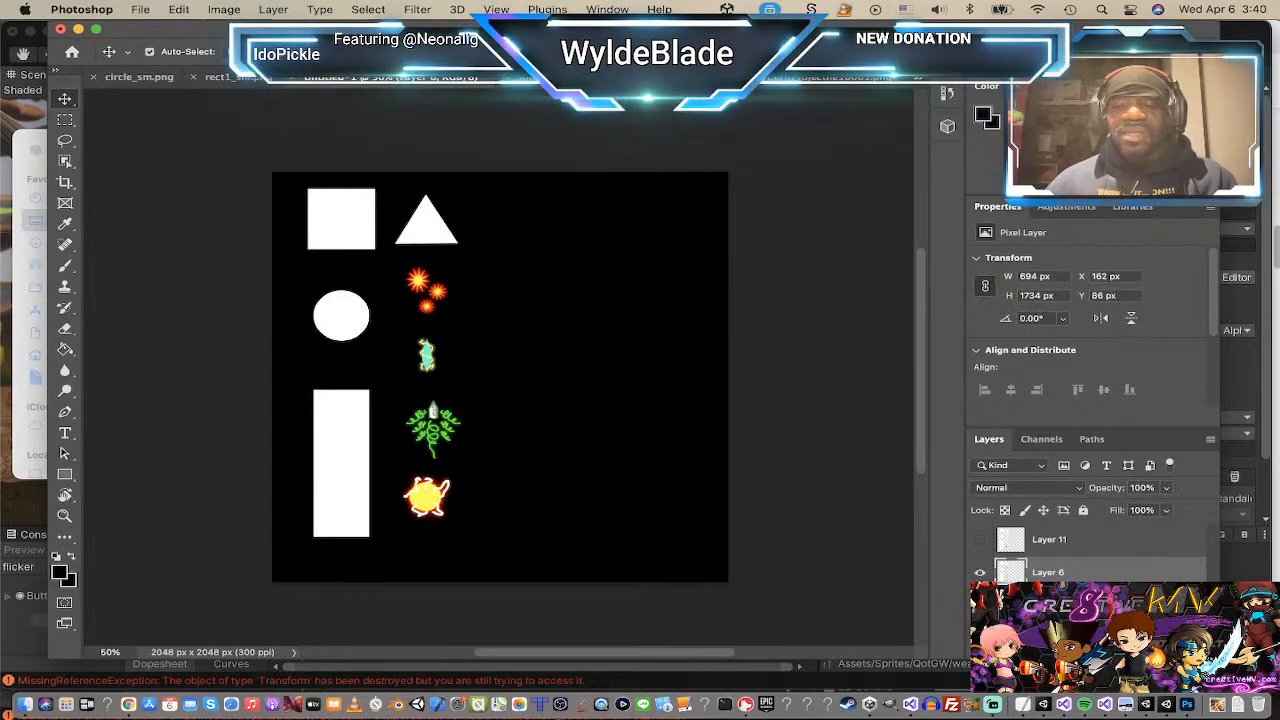
click(980, 604)
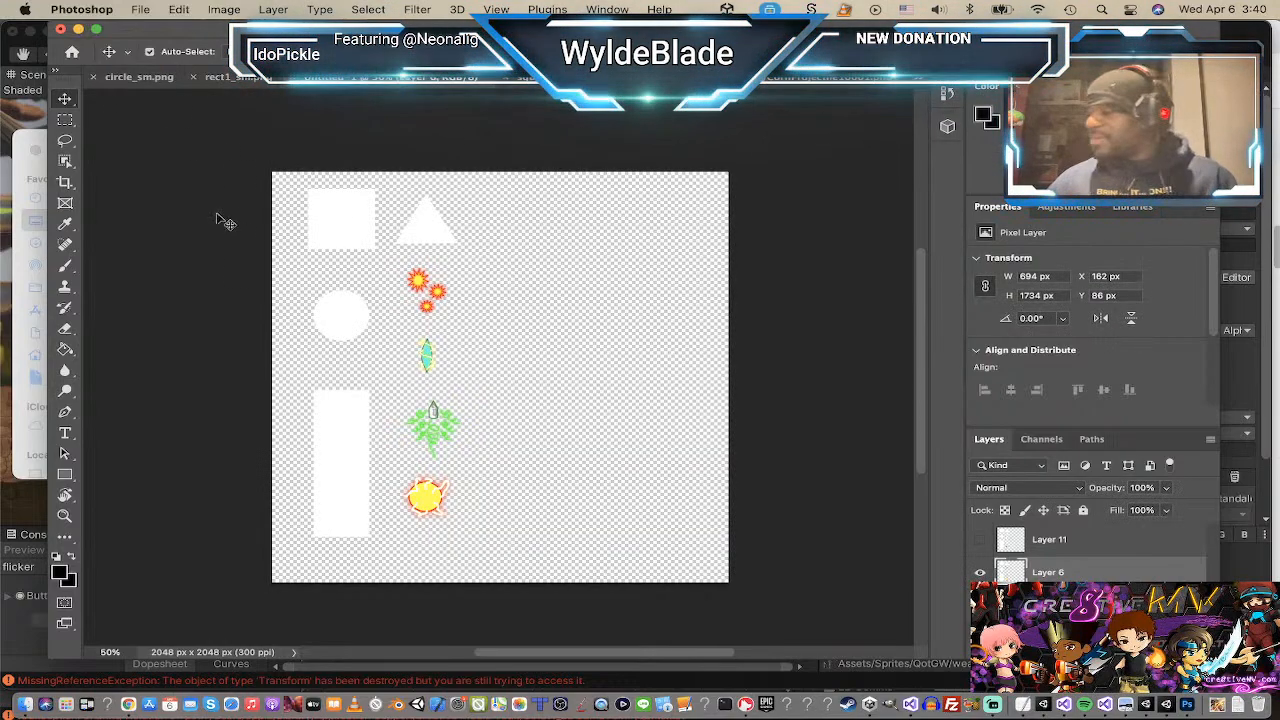
Step: Quick-export the transparent color sprite sheet as a PNG to the Desktop, replacing the existing export
click(140, 10)
mouse_move(172, 225)
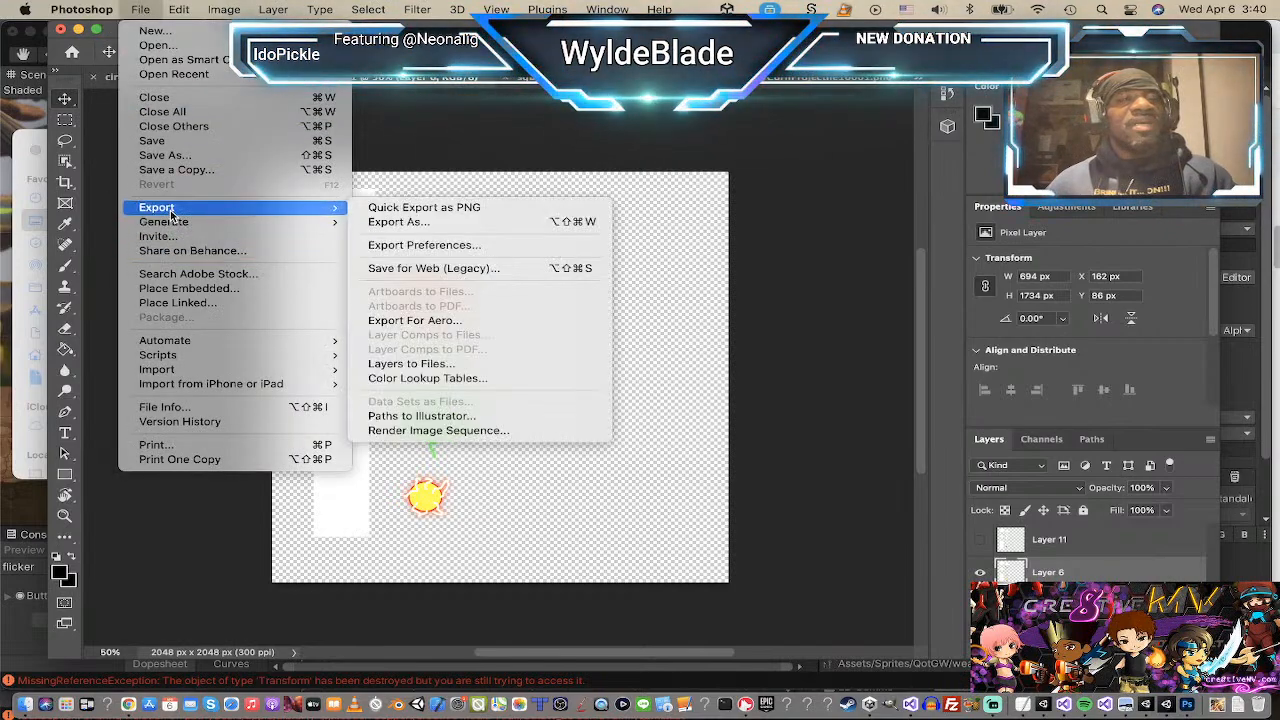
click(504, 211)
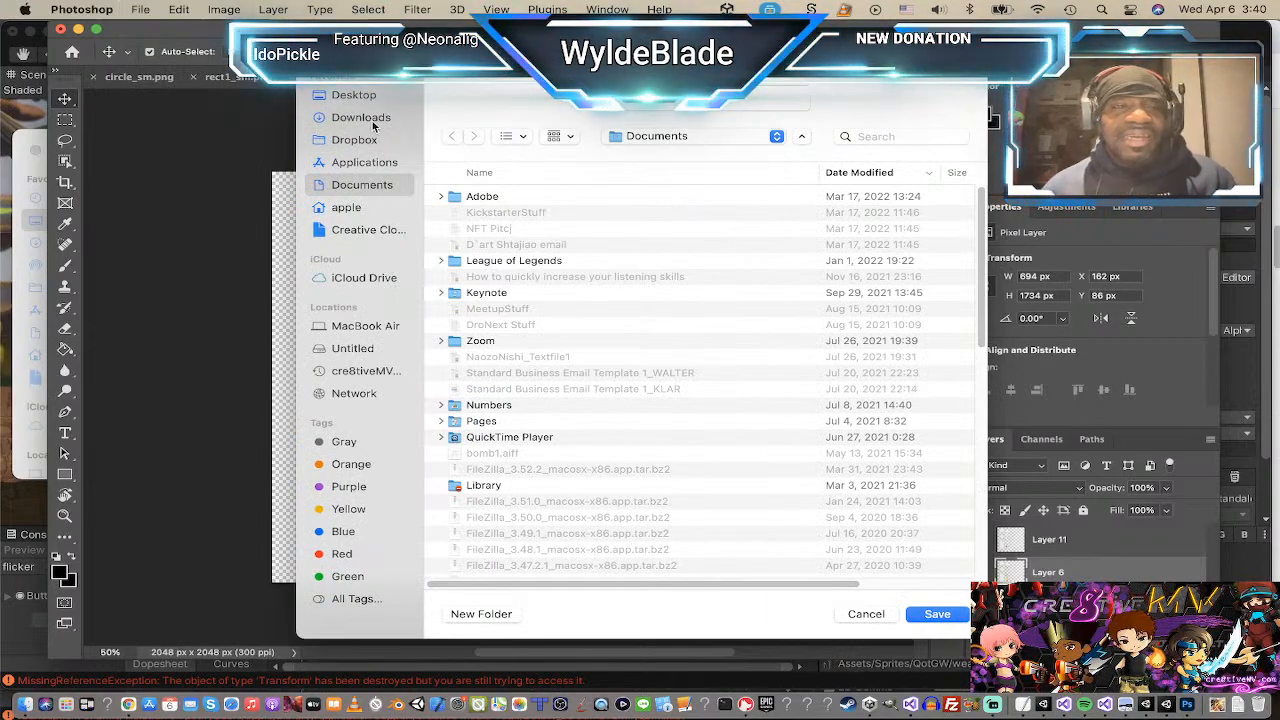
click(353, 97)
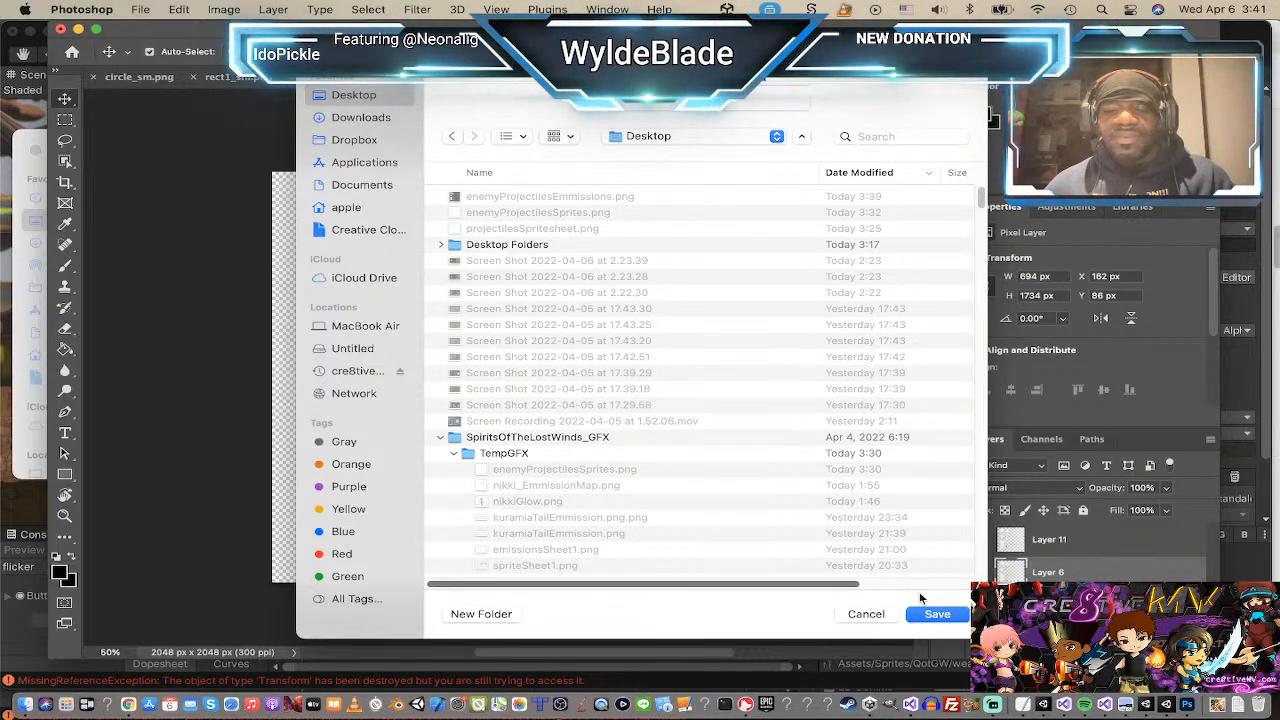
click(938, 615)
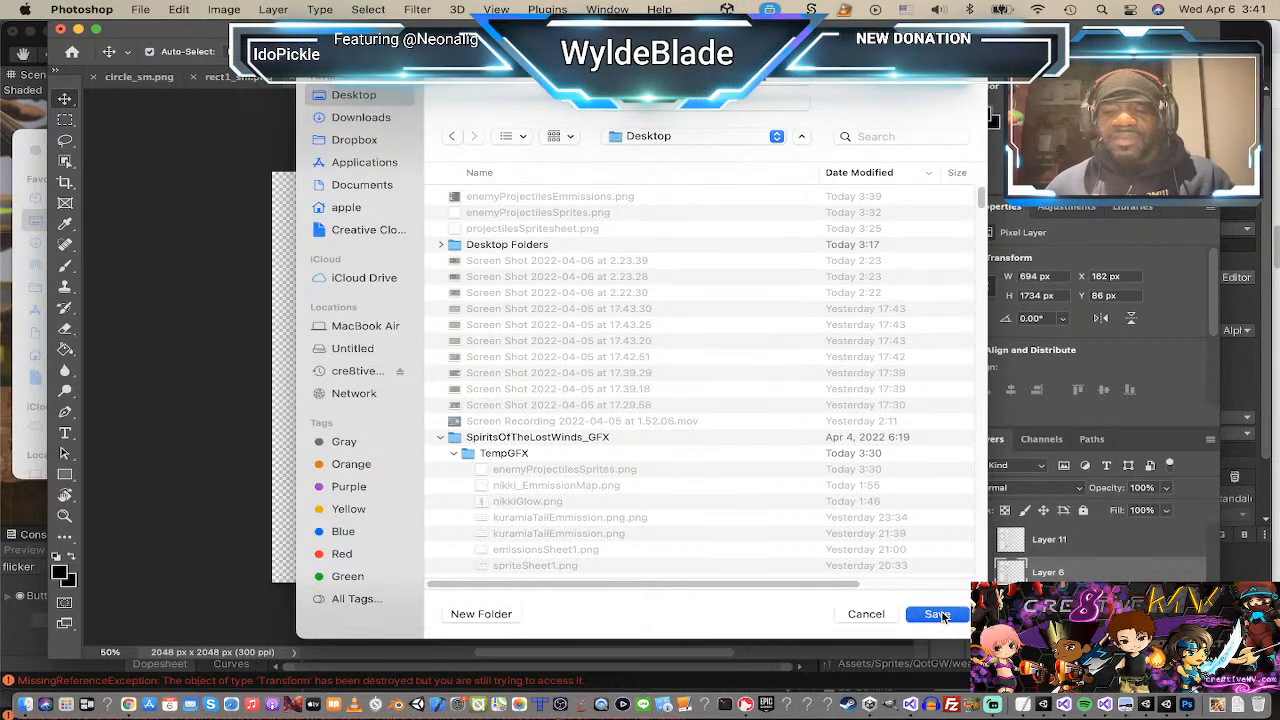
click(700, 406)
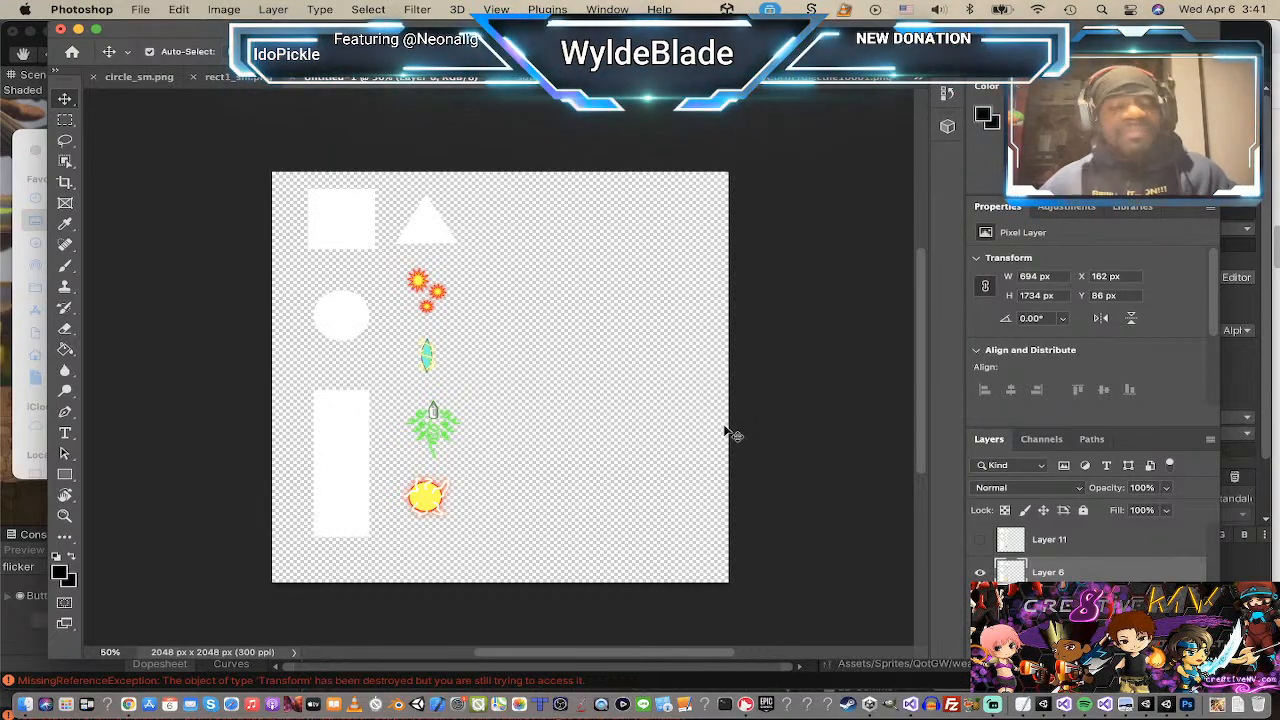
Step: Switch to the Unity project containing the enemy projectile objects and expand the Sprites folder in its project assets
key(super+Tab)
key(super+Tab)
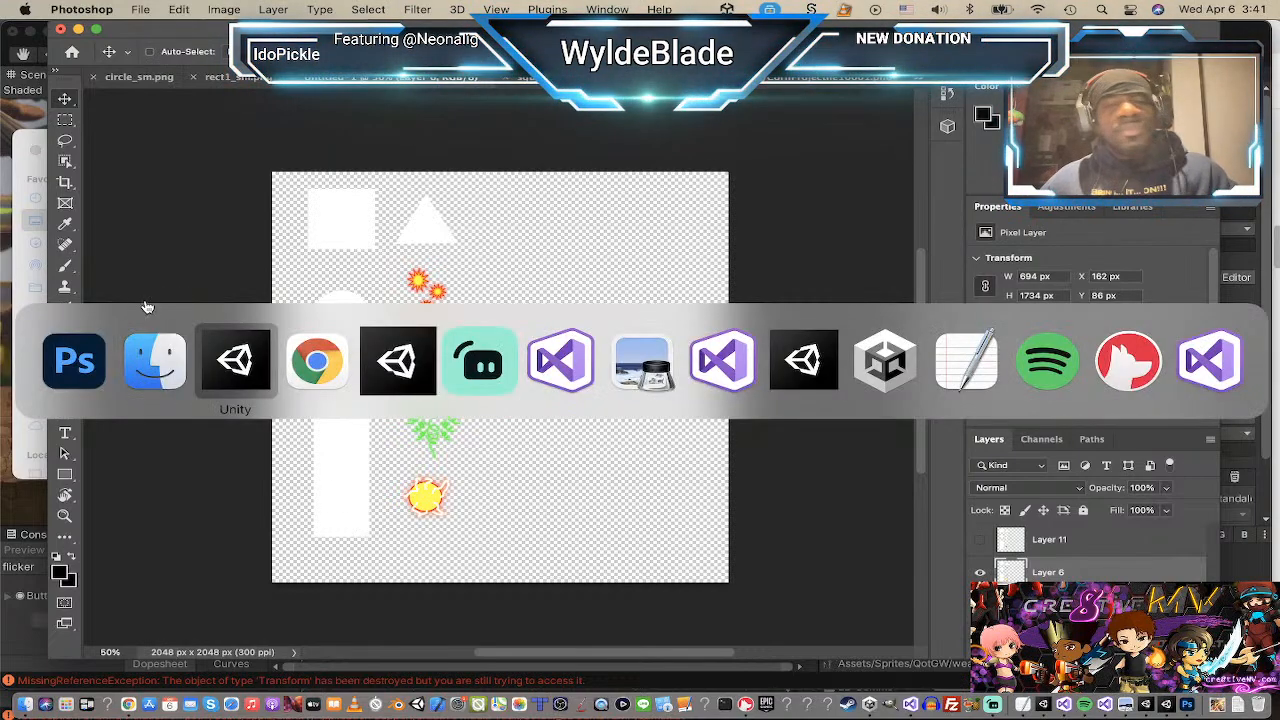
key(super+Tab)
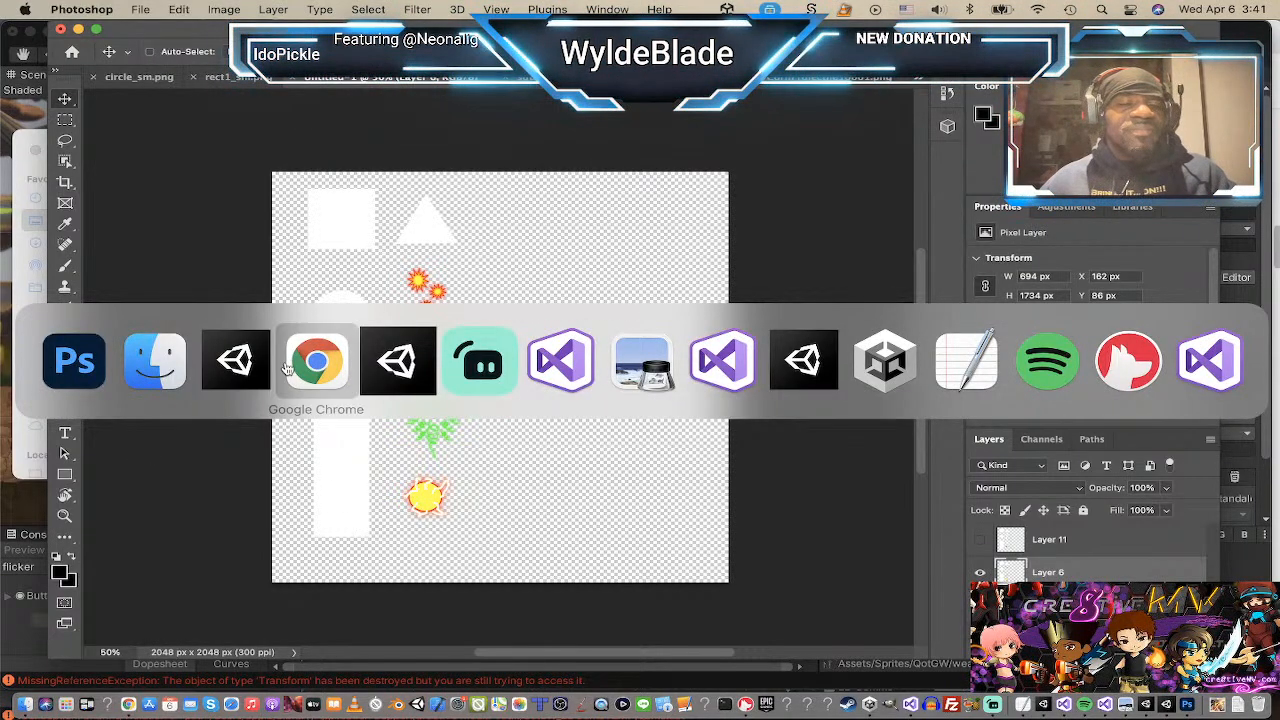
key(super+shift+Tab)
key(super+shift+Tab)
key(super+Tab)
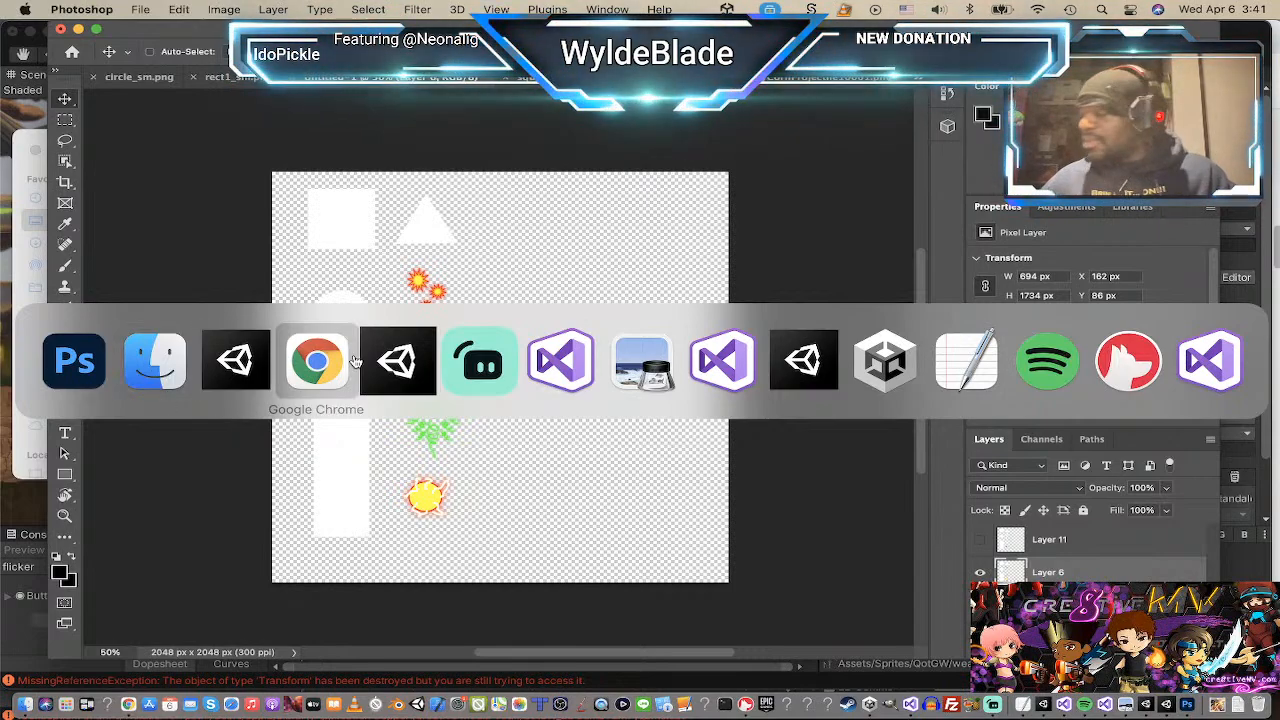
click(250, 365)
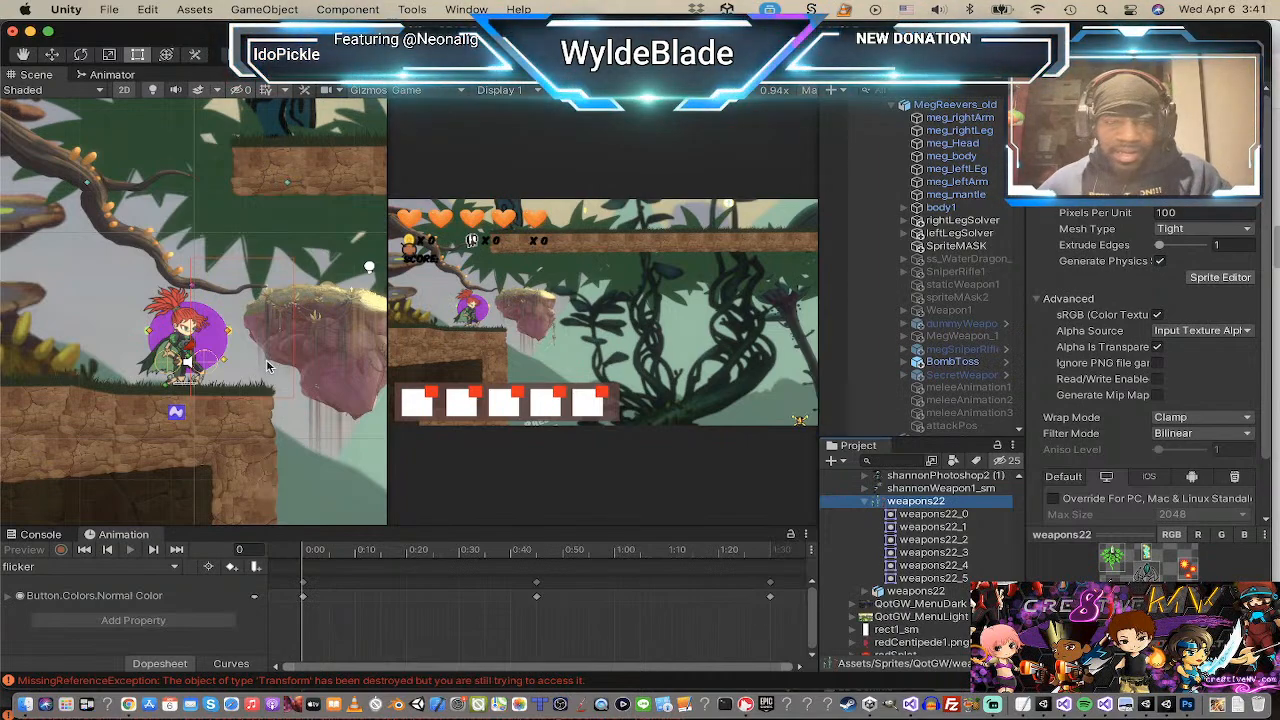
key(super+Tab)
click(394, 361)
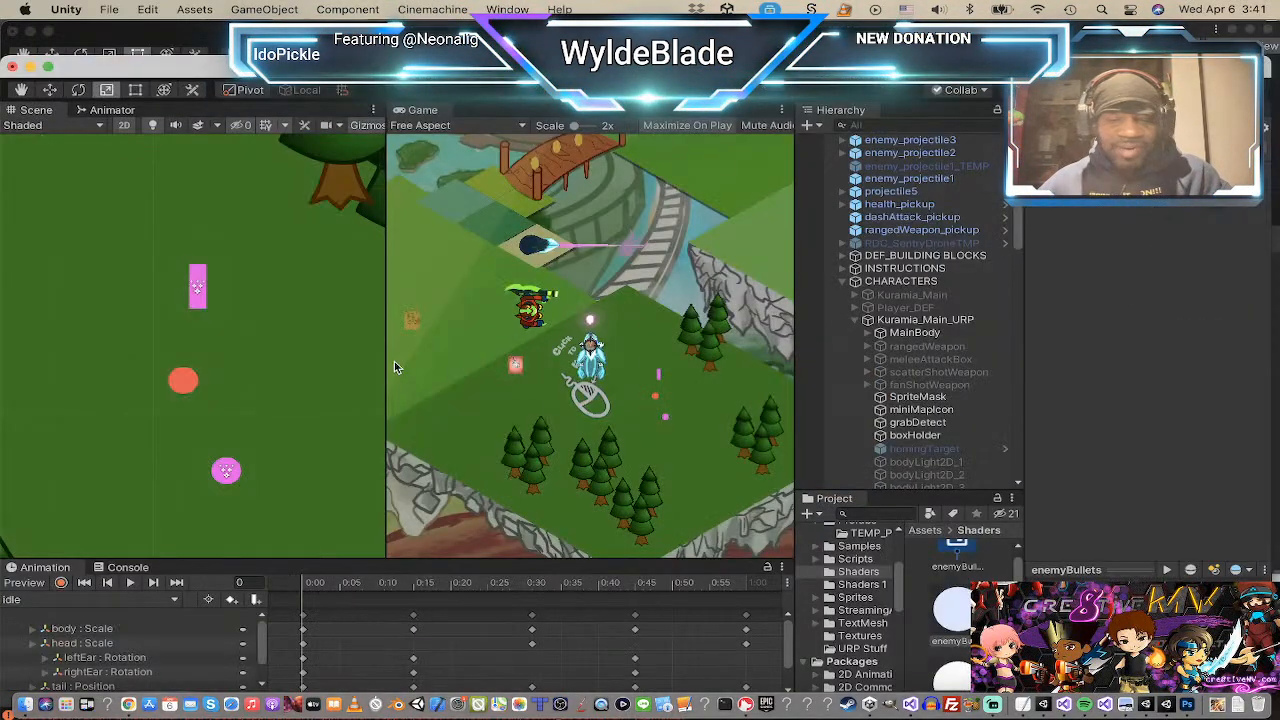
click(828, 597)
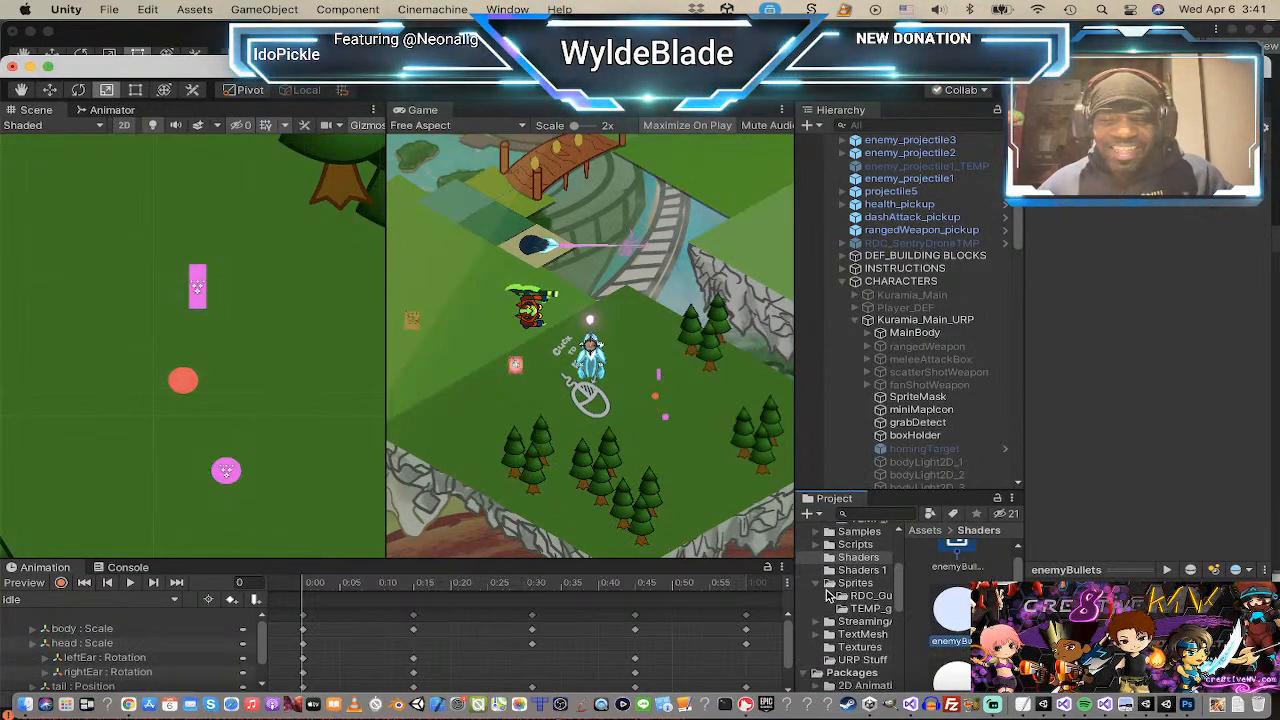
scroll(840, 592, down, 1)
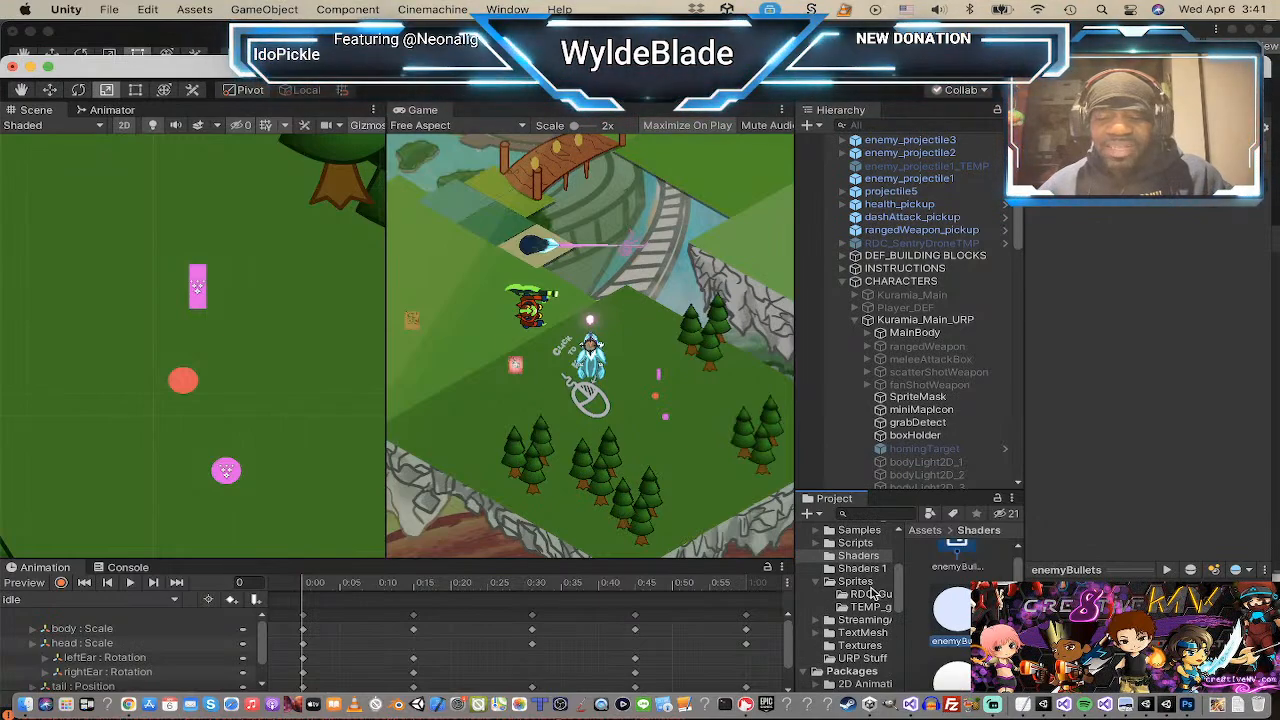
Step: Open the project's Sprites folder, switch to Finder and bring up the Desktop folder listing with the newly exported projectile PNGs
click(856, 583)
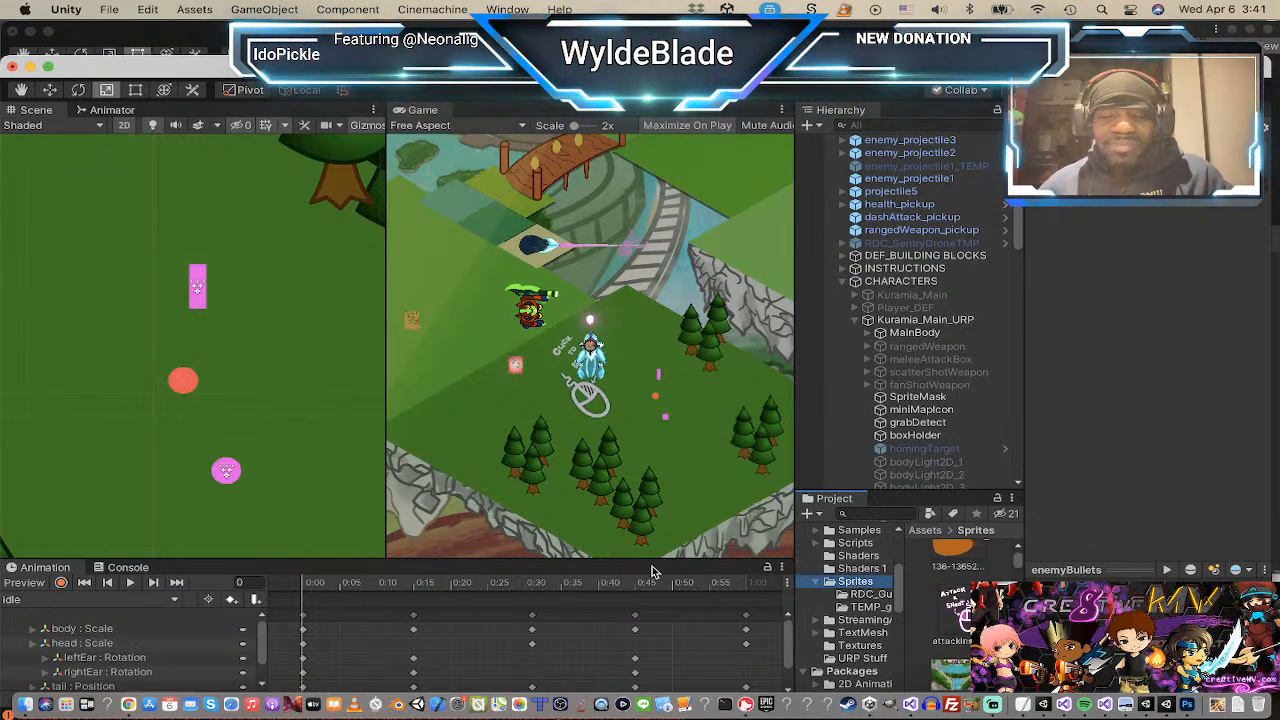
key(super+Tab)
key(super+Tab)
key(super+Tab)
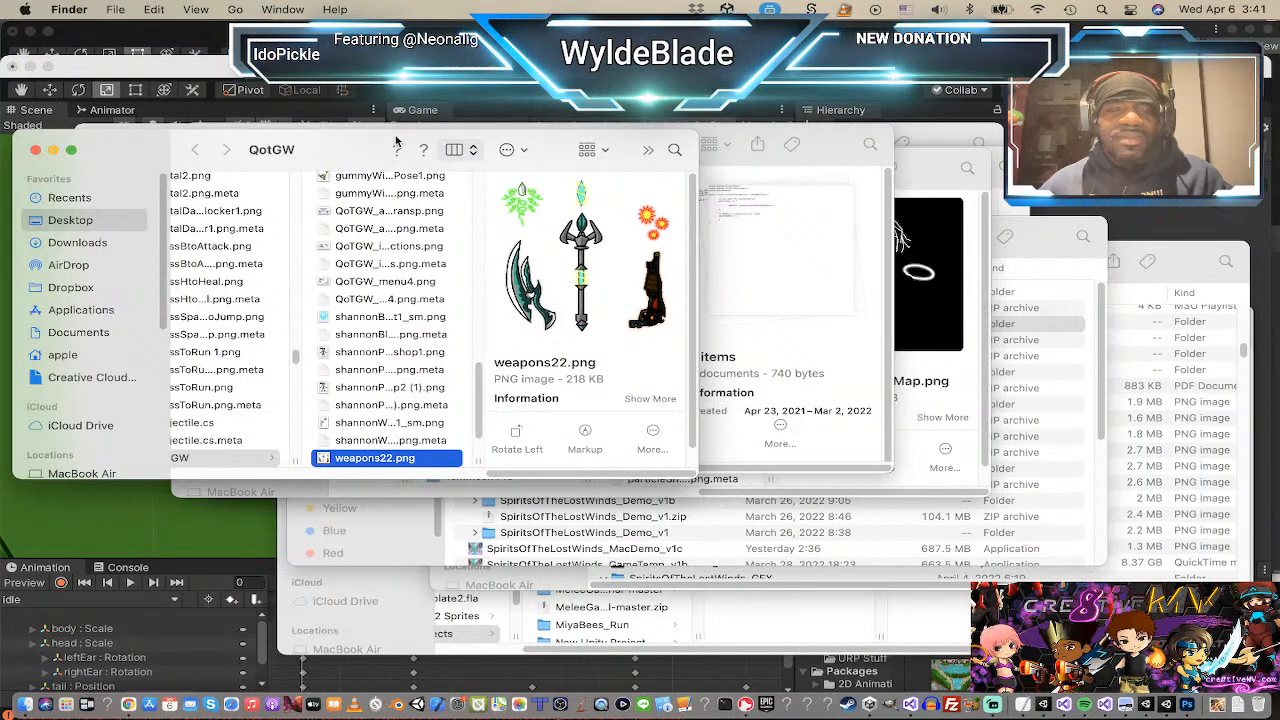
click(36, 150)
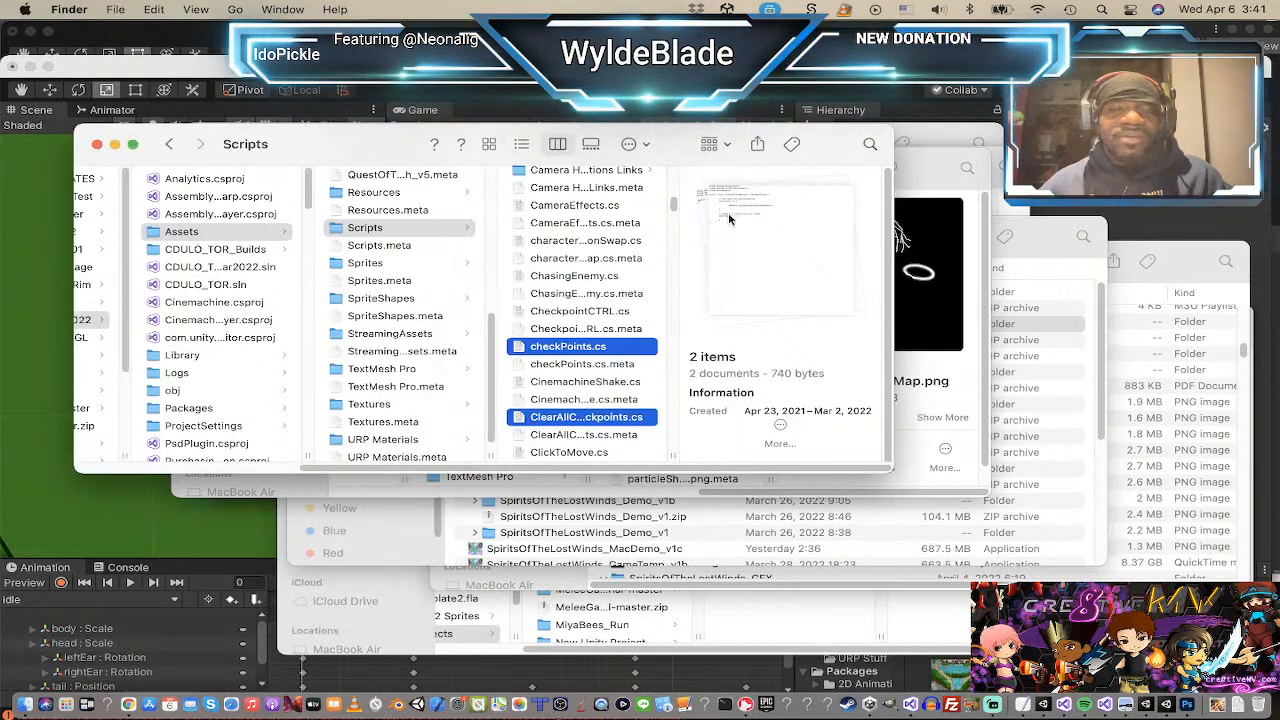
click(933, 150)
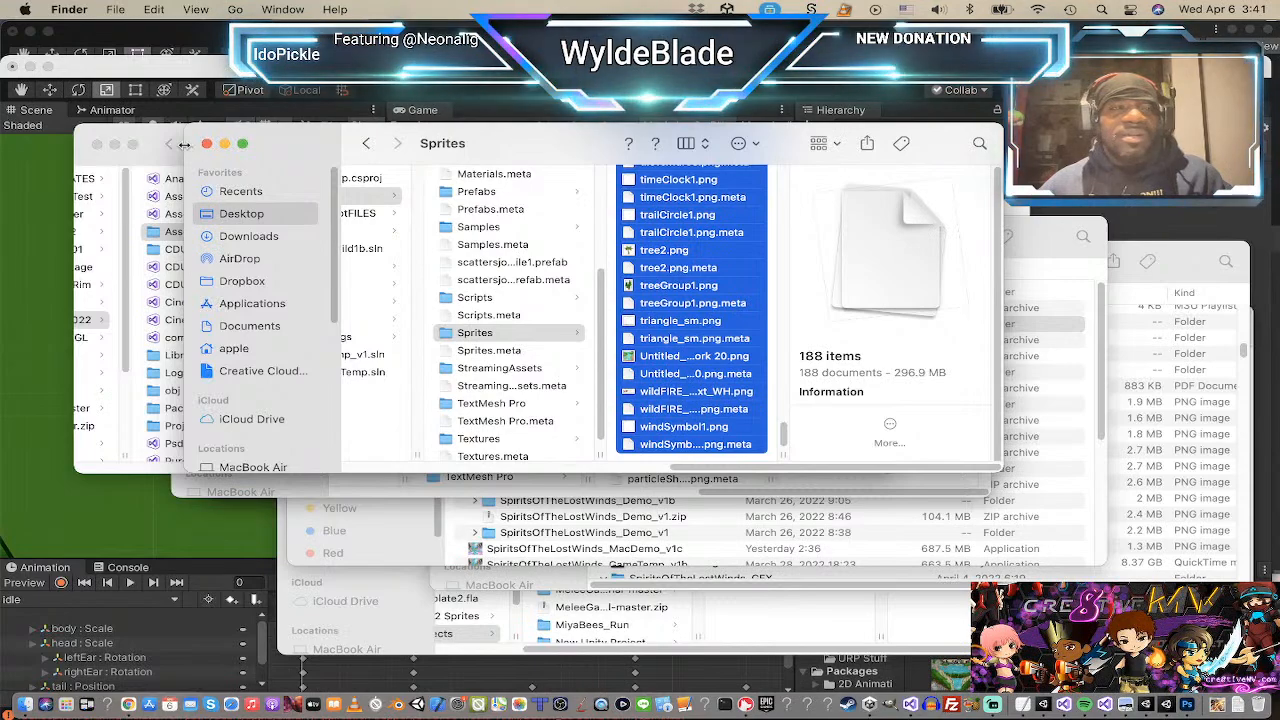
click(147, 159)
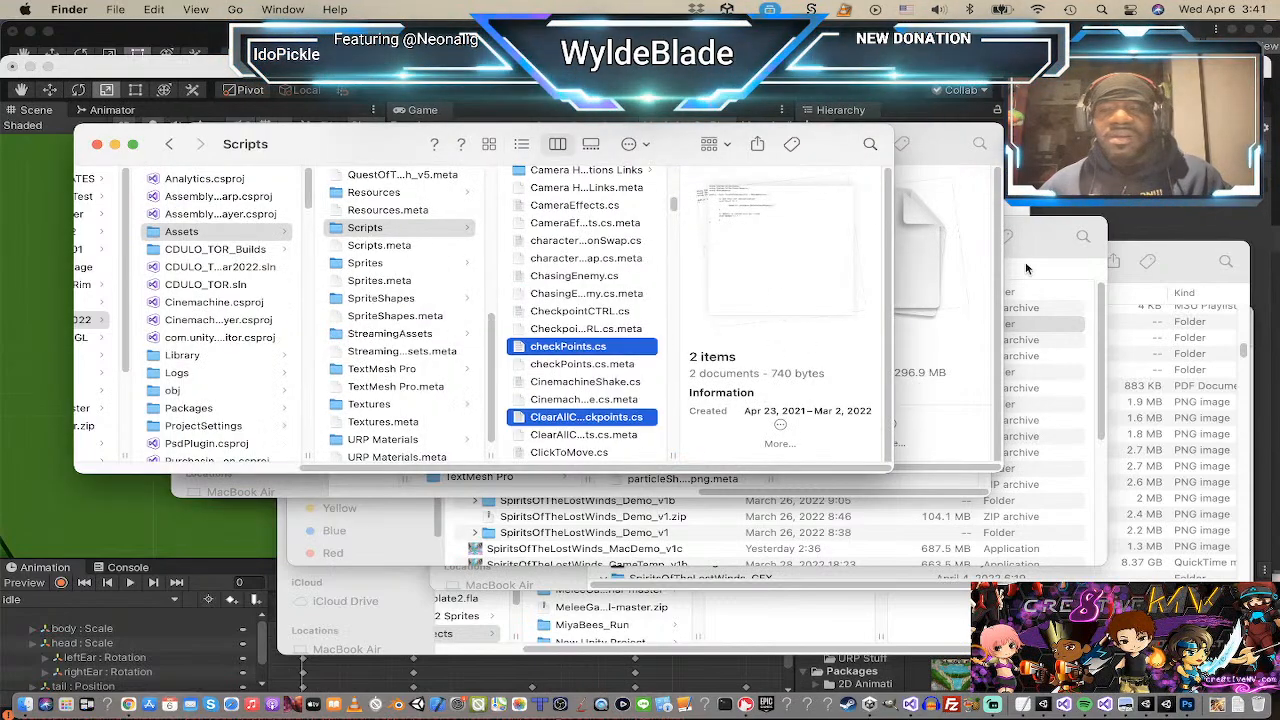
click(1175, 268)
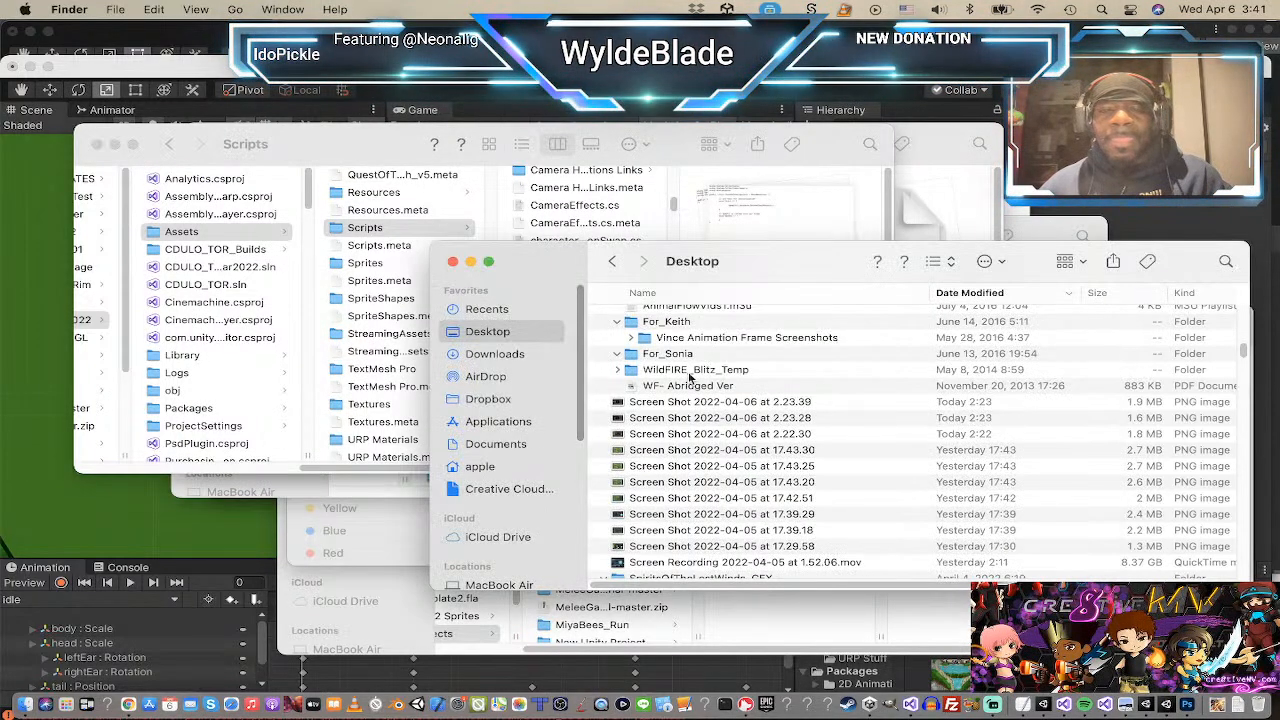
scroll(757, 347, up, 20)
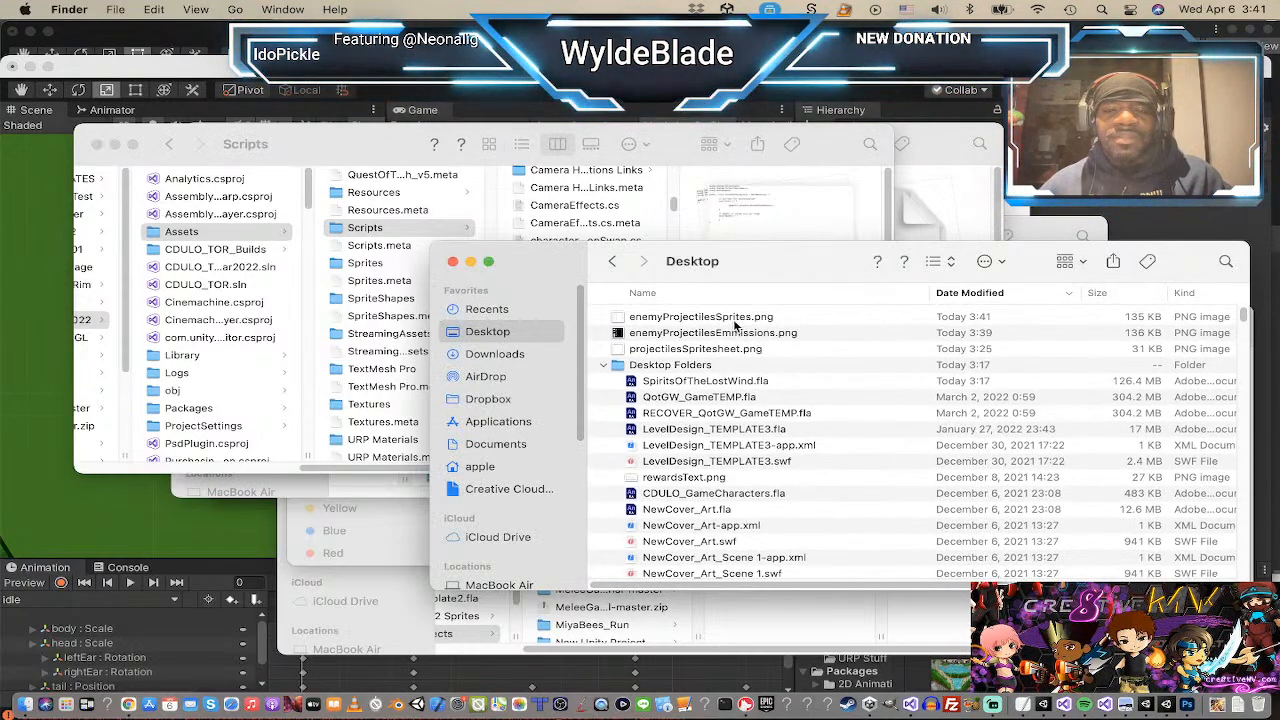
Step: Preview projectilesSpritesheet.png, enemyProjectilesEmmissions.png and enemyProjectilesSprites.png on the Desktop to compare their contents
click(737, 318)
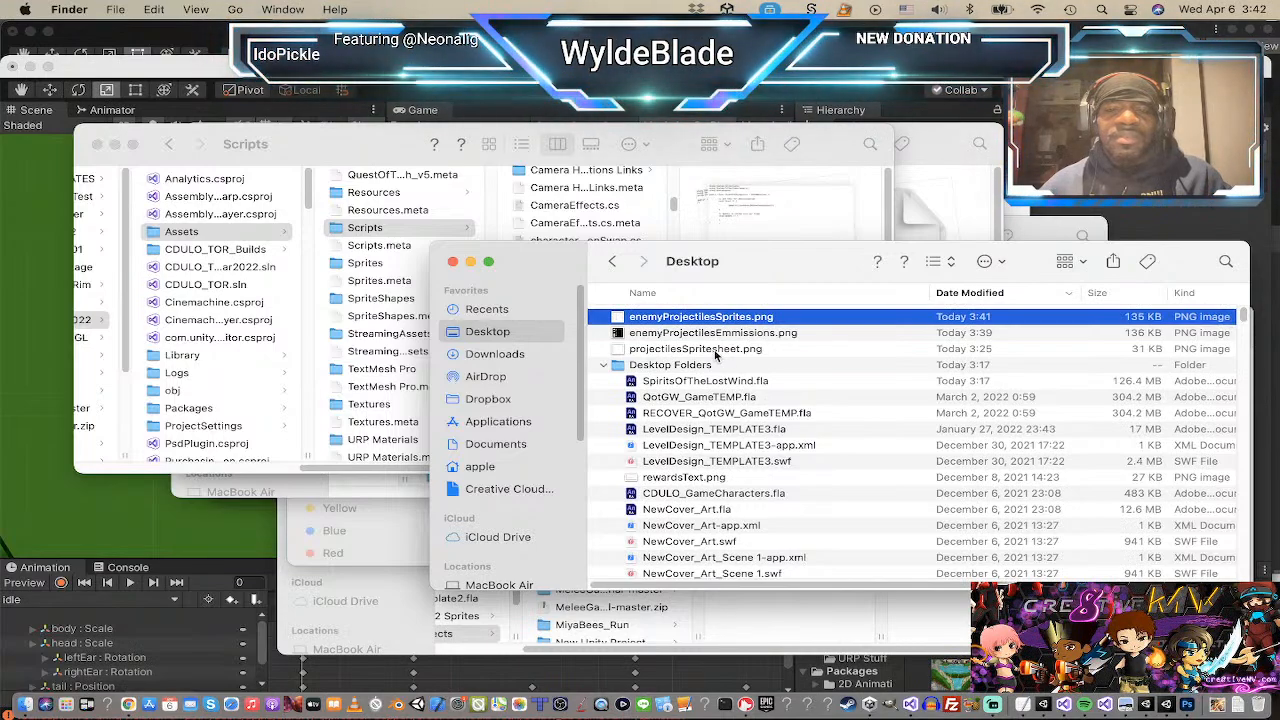
click(715, 350)
key(space)
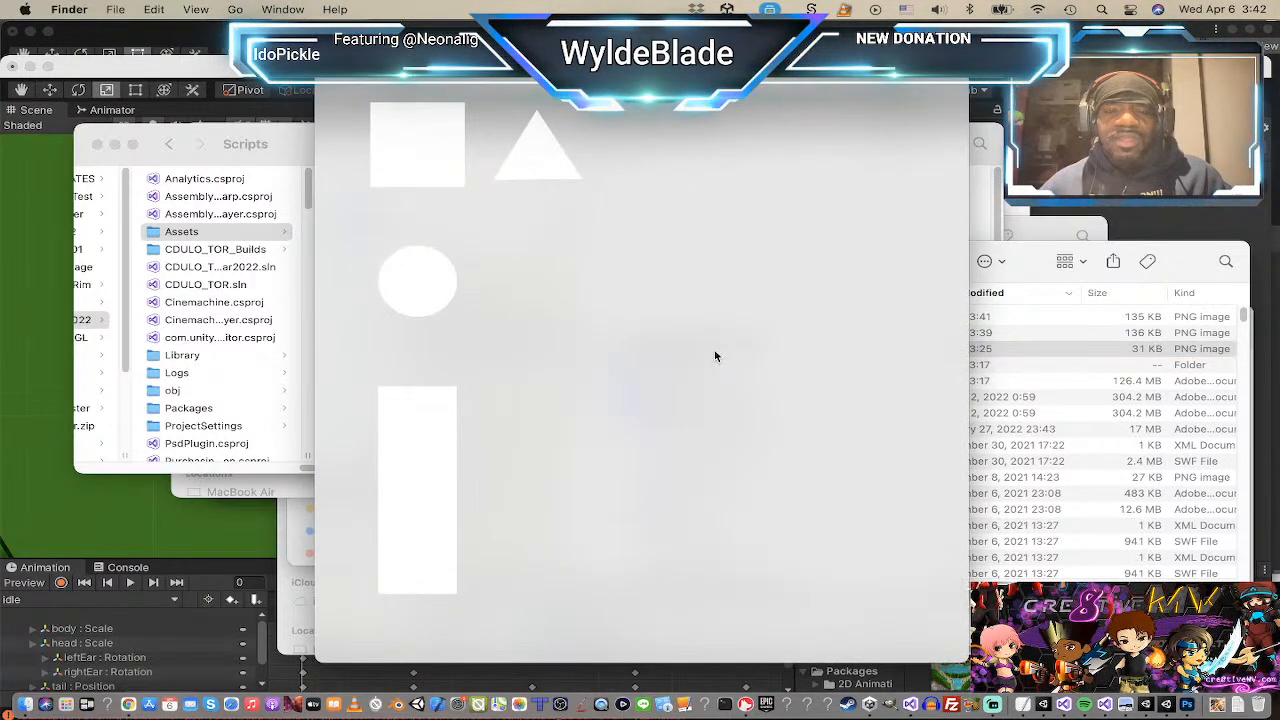
key(space)
click(720, 333)
key(space)
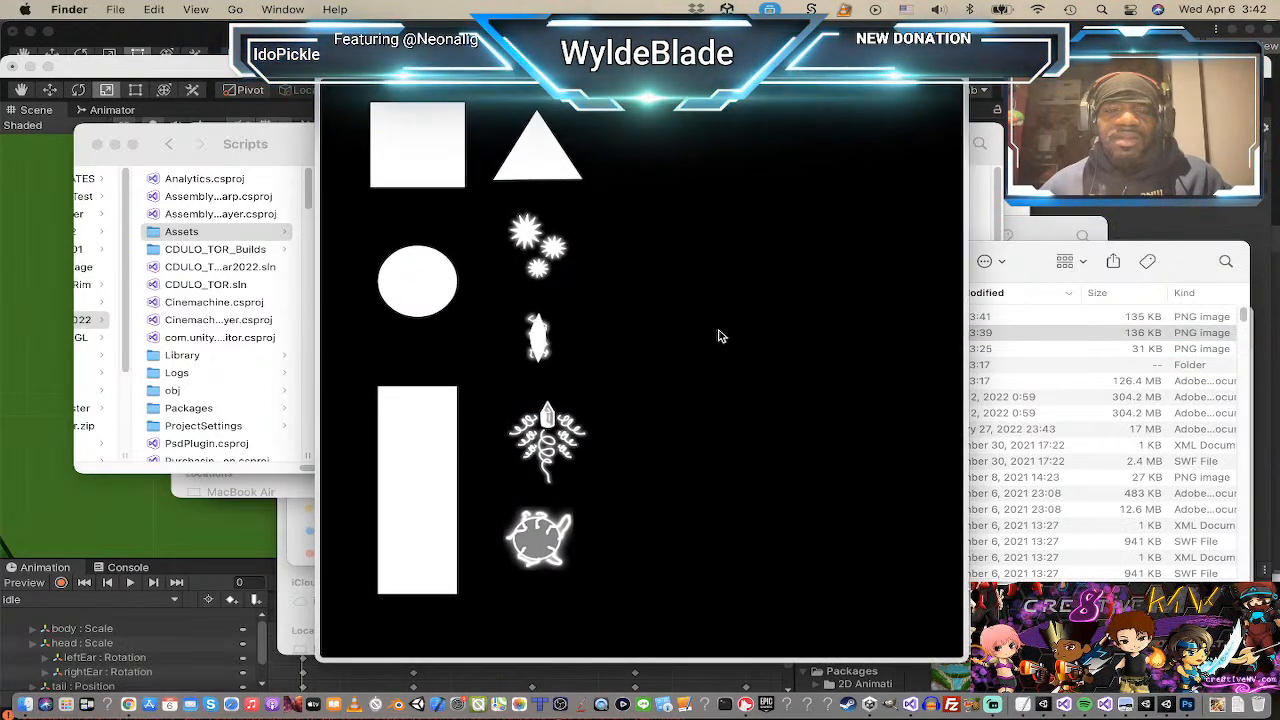
key(space)
click(721, 317)
key(space)
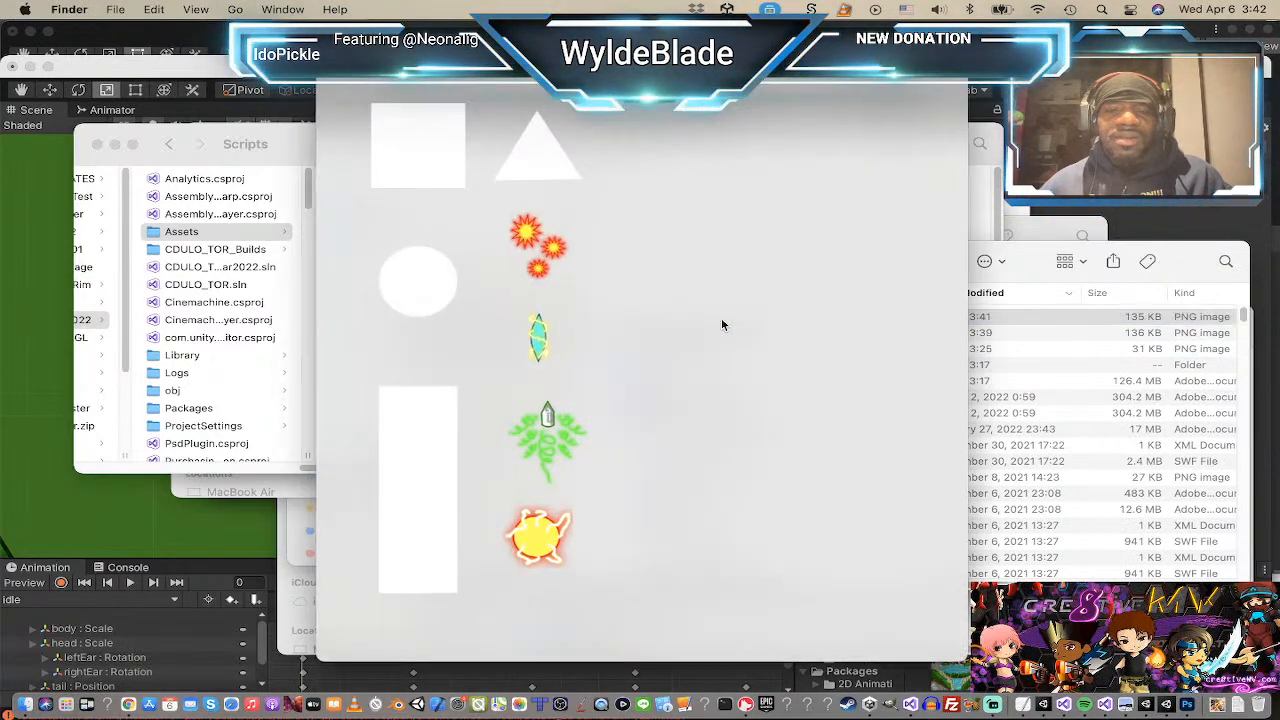
key(space)
Step: Import enemyProjectilesSprites.png and enemyProjectilesEmmissions.png together from the Desktop into the Unity project's Sprites folder
shift+click(716, 333)
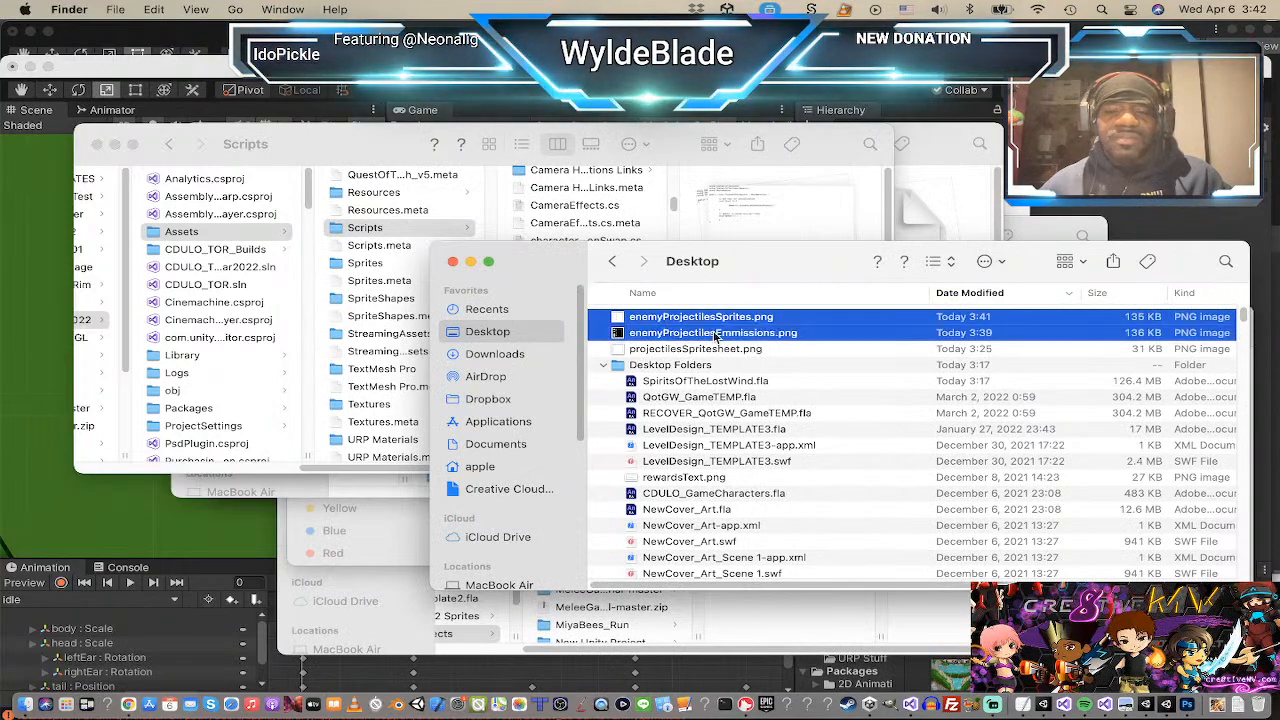
drag(688, 322, 832, 588)
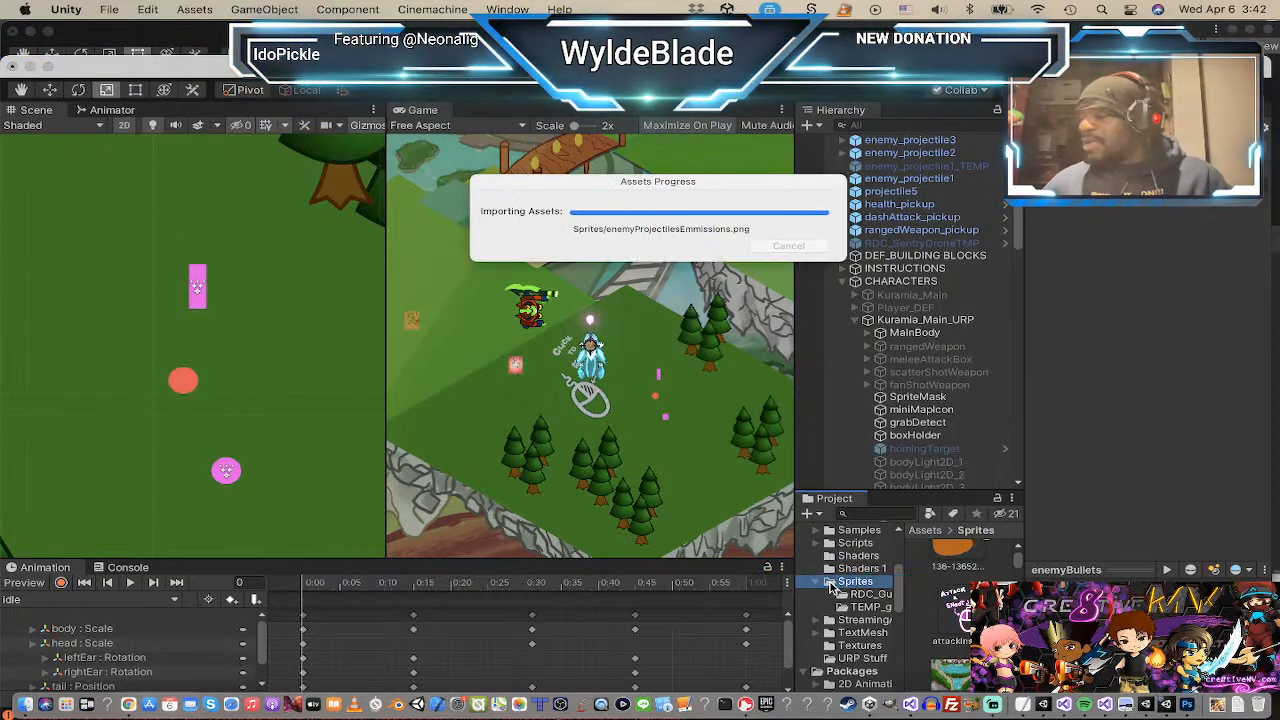
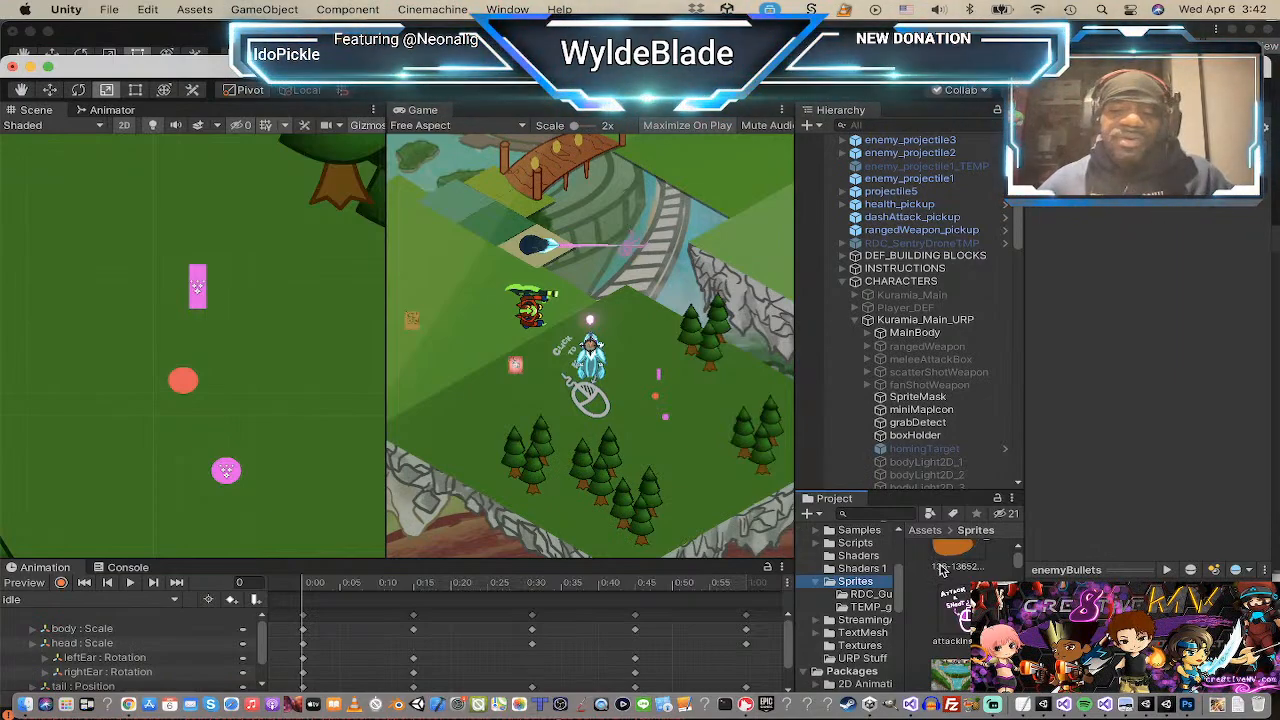
Step: Search the project assets for "enemyProje" and apply the Multiple sprite mode to the imported color sprite sheet
click(898, 517)
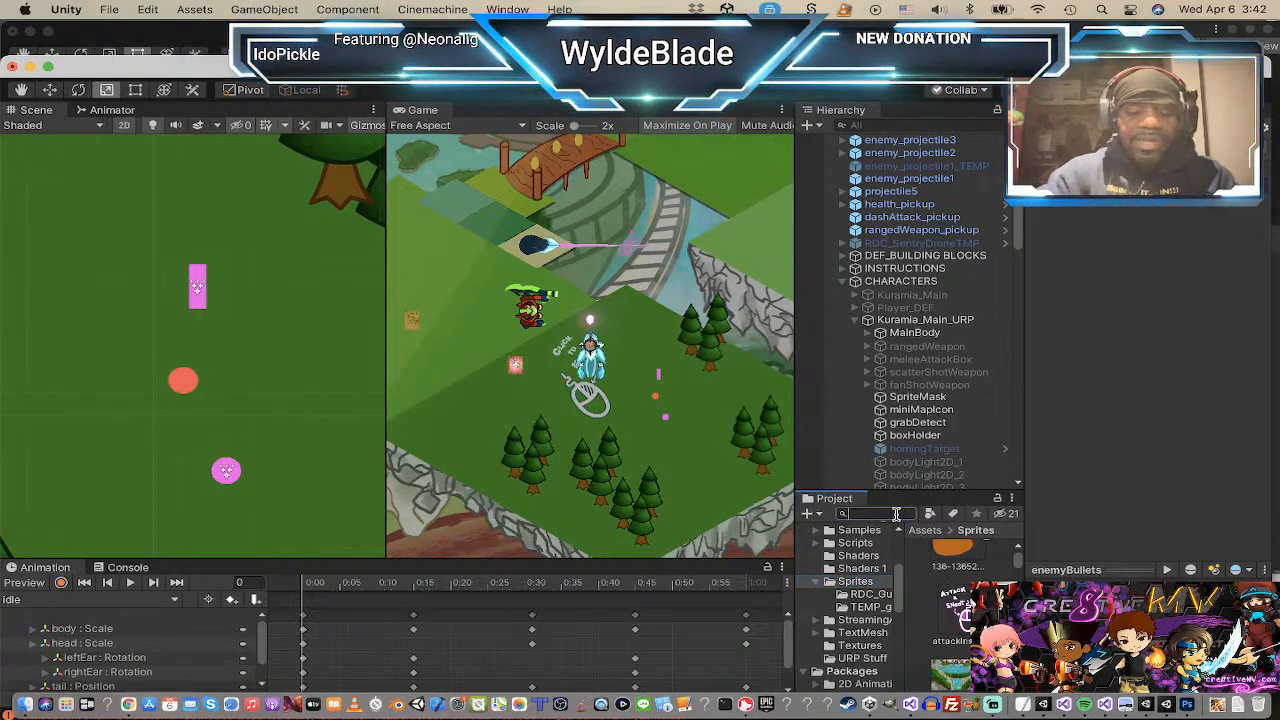
text(enemy)
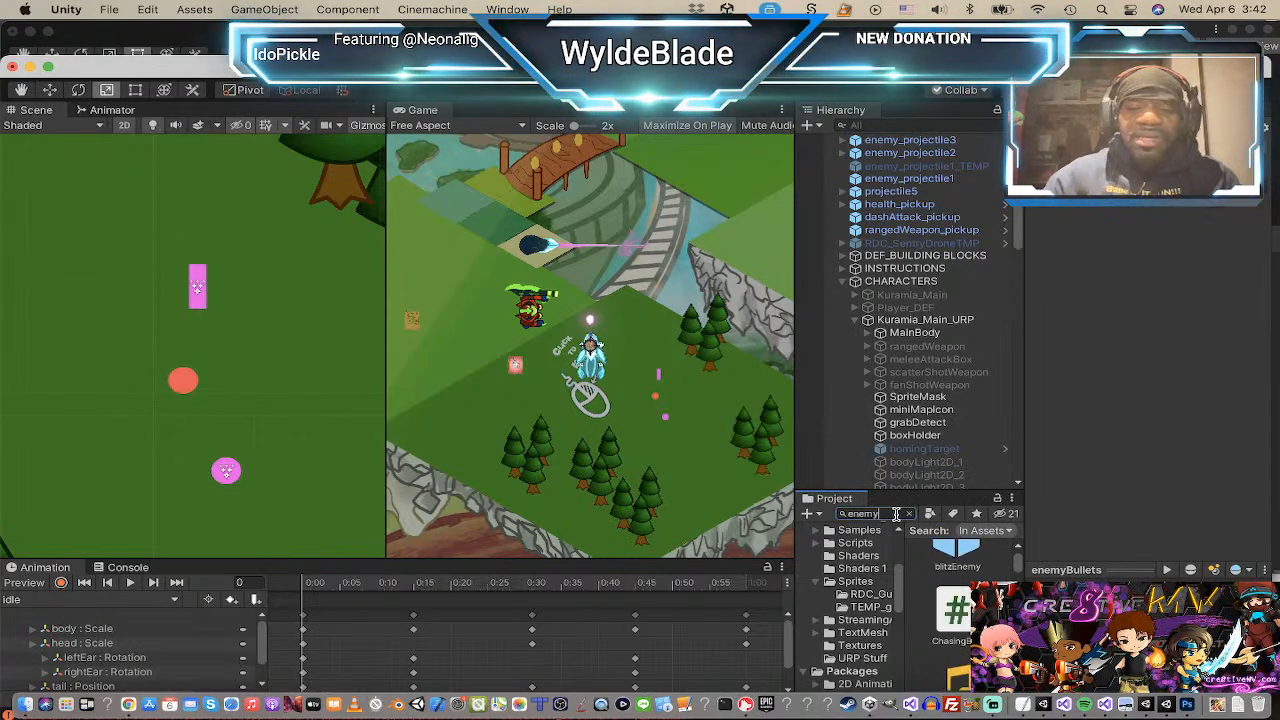
text(Proje)
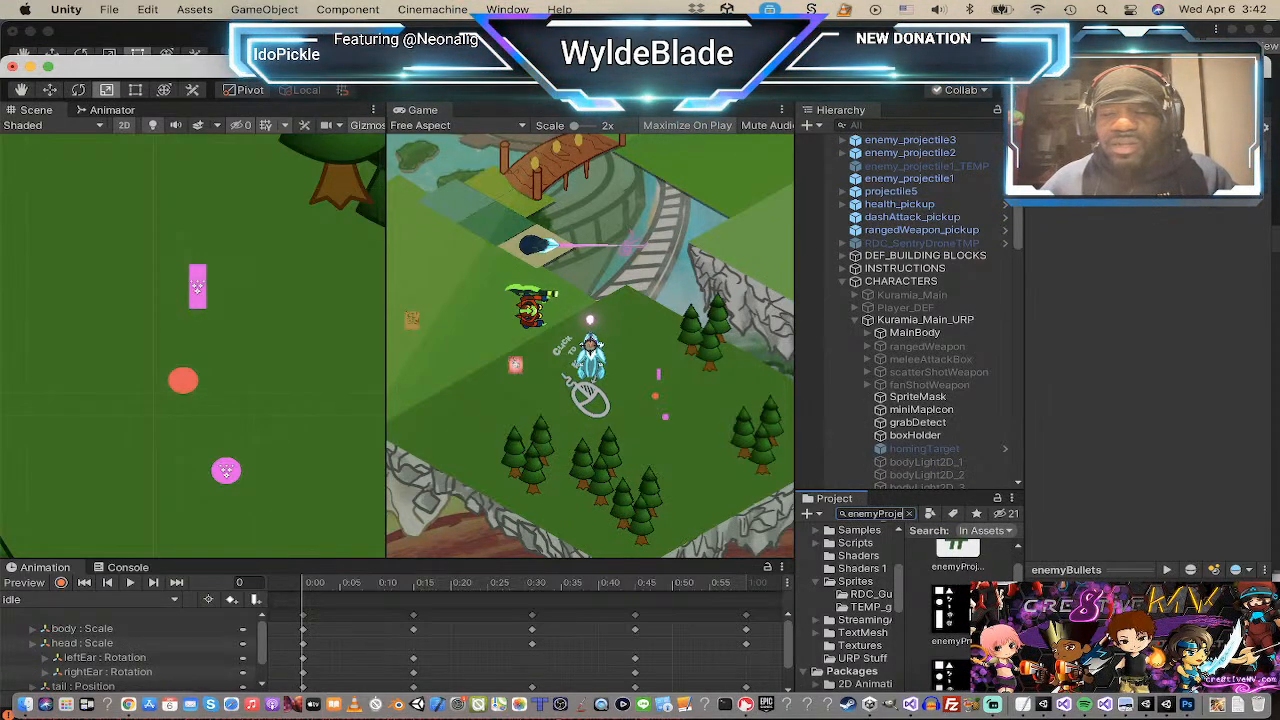
scroll(968, 607, down, 5)
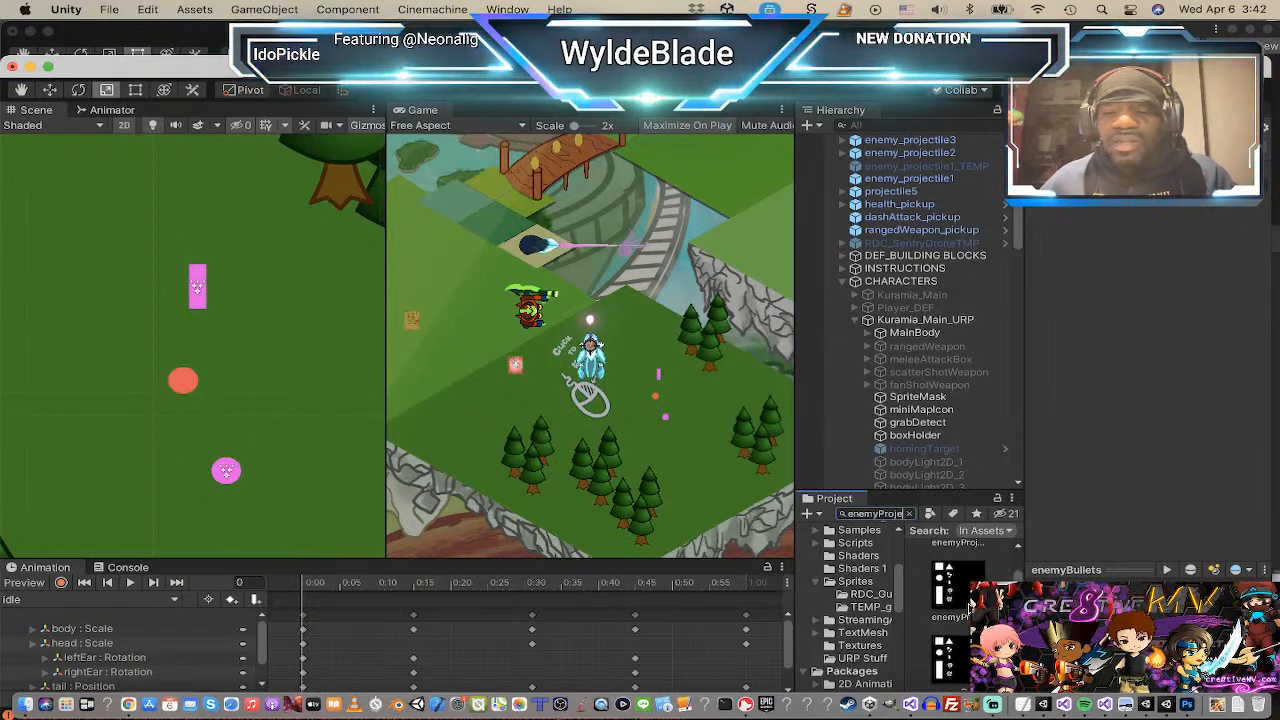
scroll(970, 607, down, 1)
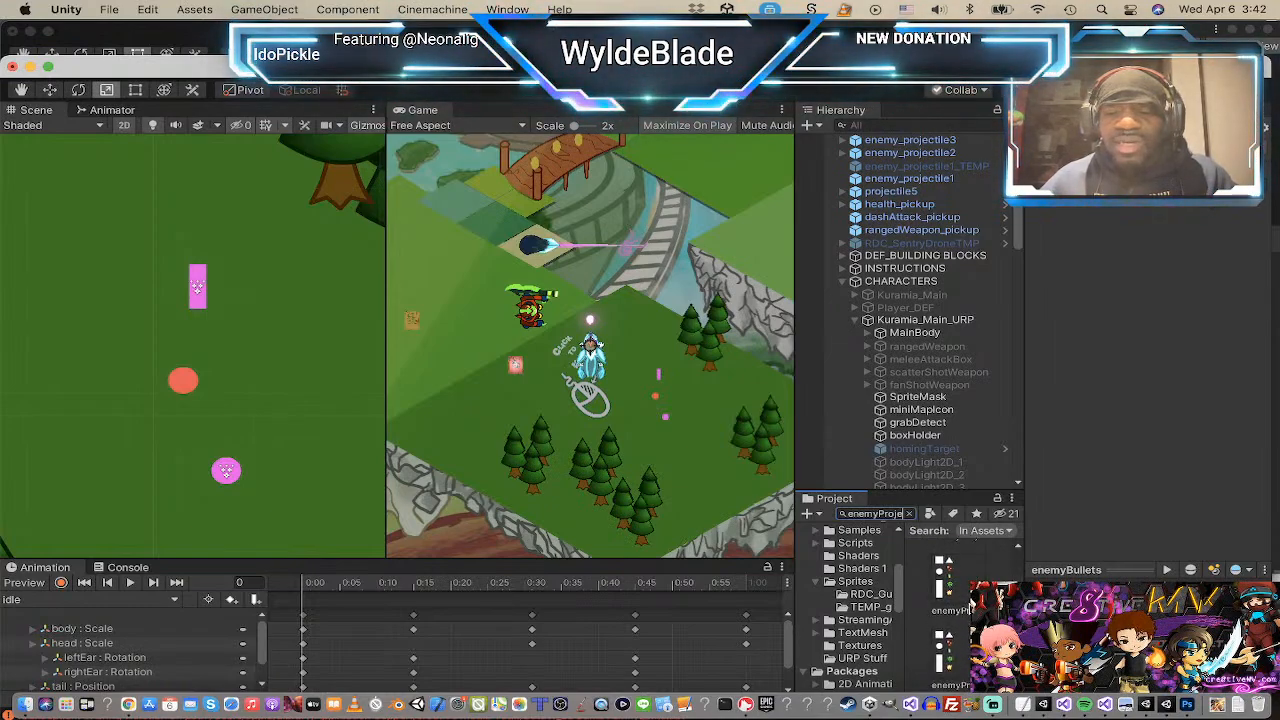
scroll(968, 607, up, 1)
click(963, 592)
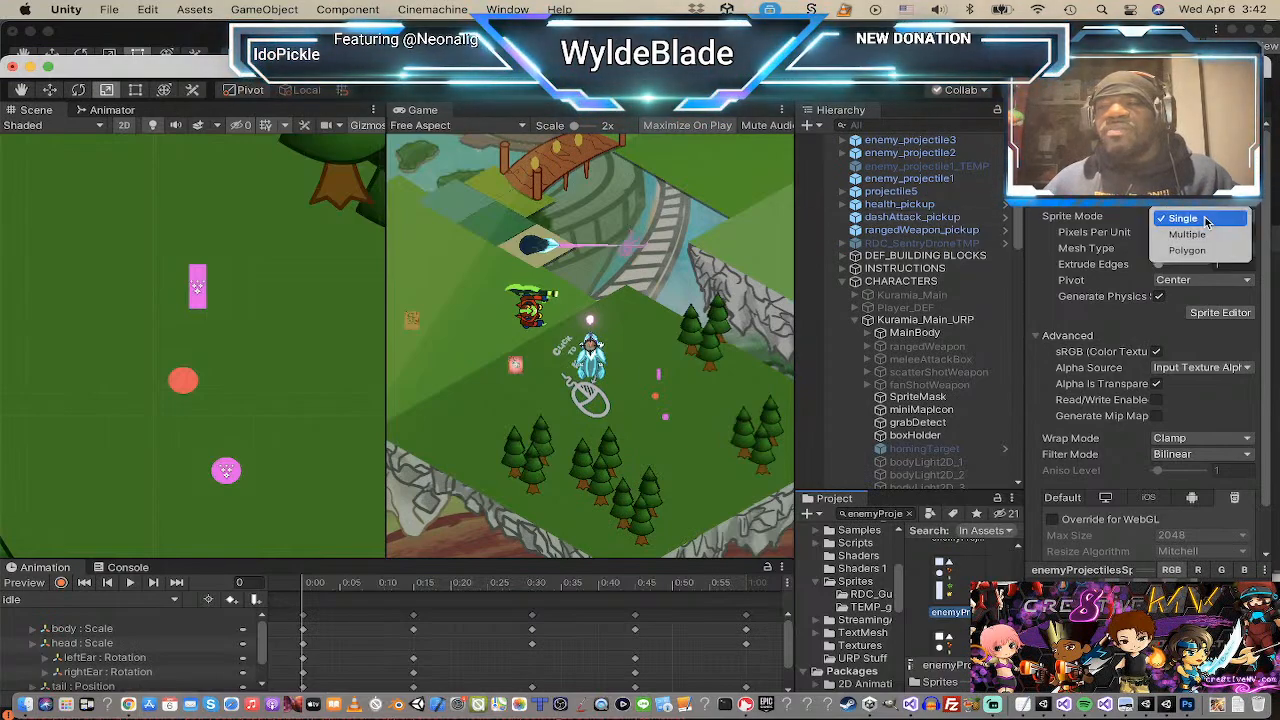
click(1206, 235)
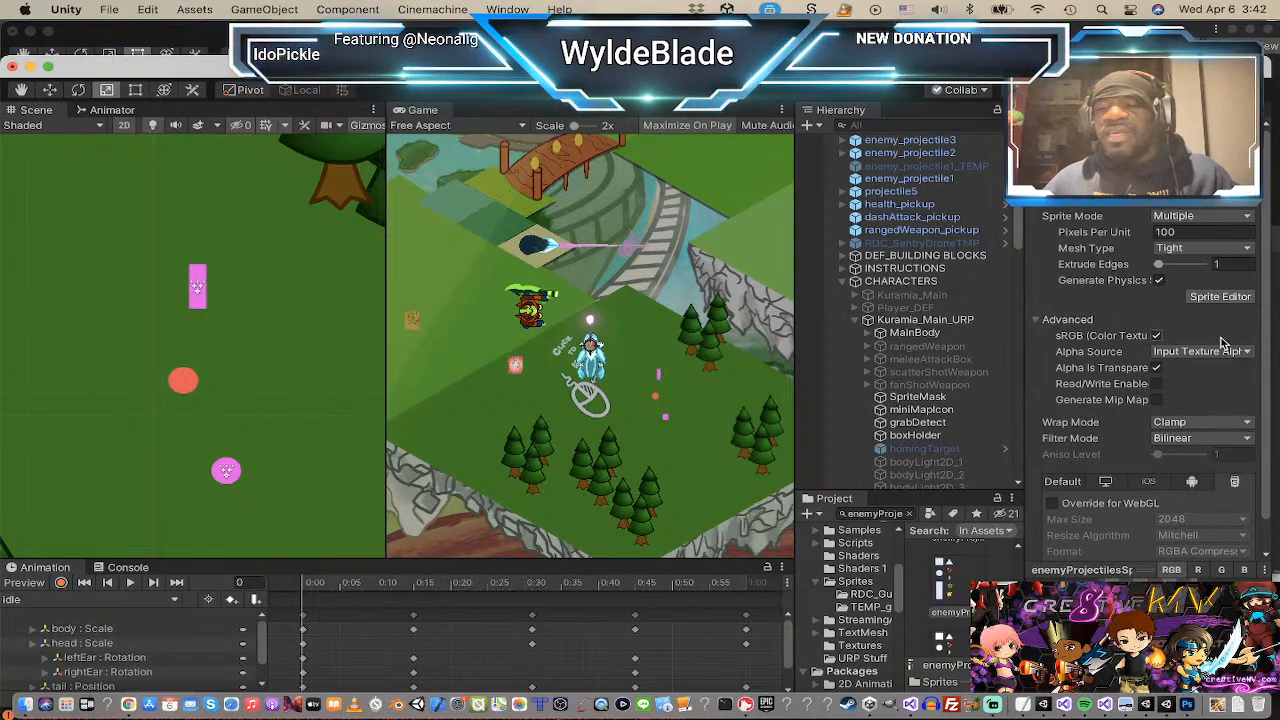
scroll(1222, 350, down, 1)
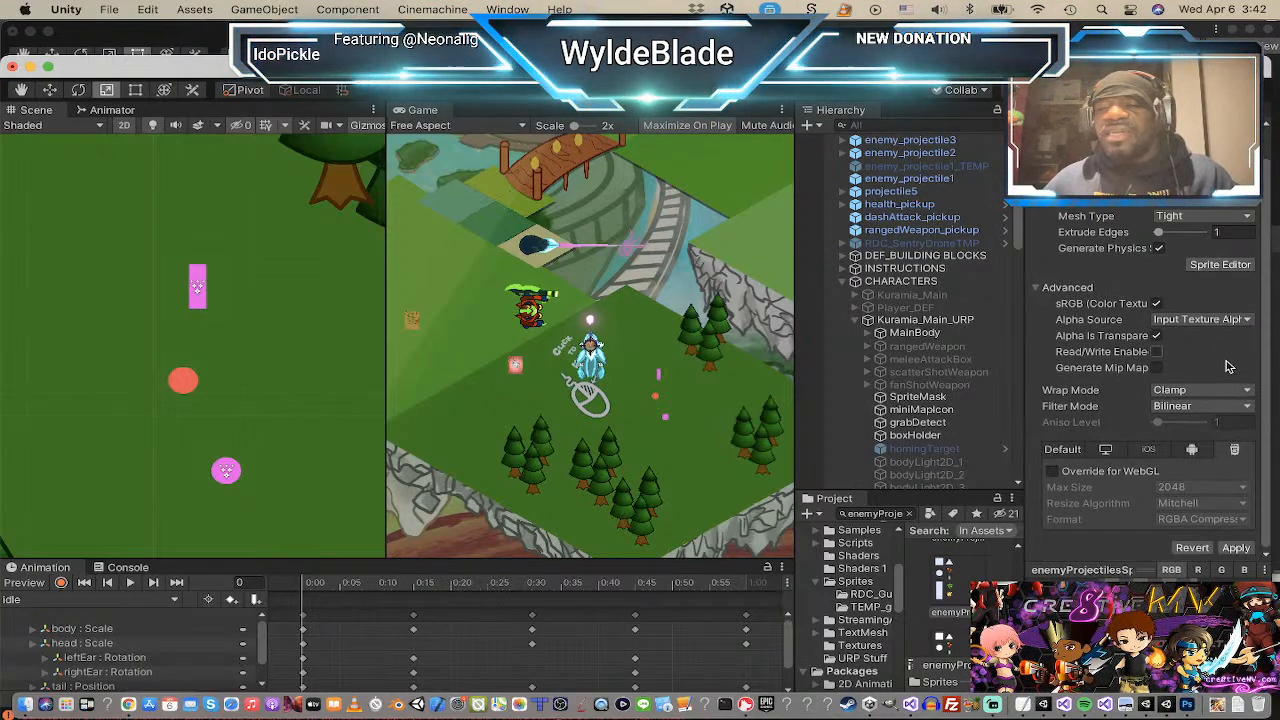
click(1236, 548)
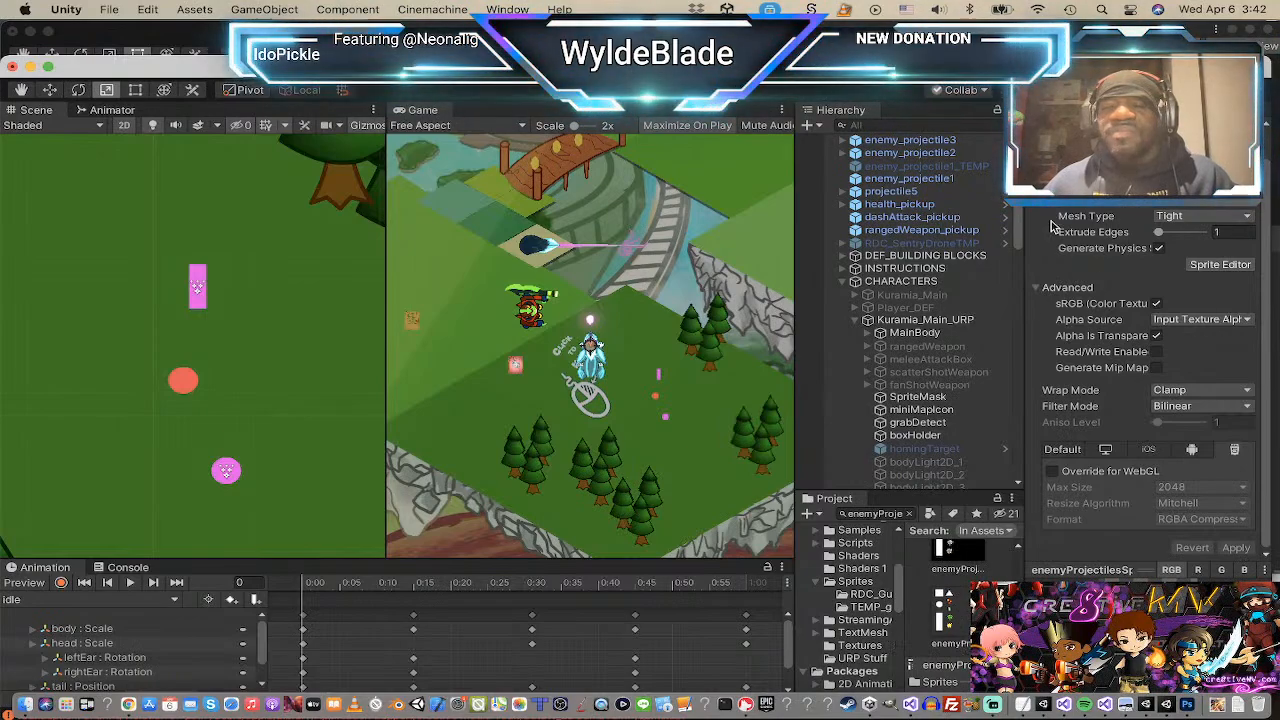
Step: Slice the color sheet in the Sprite Editor with Automatic type, Center pivot and the Delete Existing method, and apply the slices
click(1234, 265)
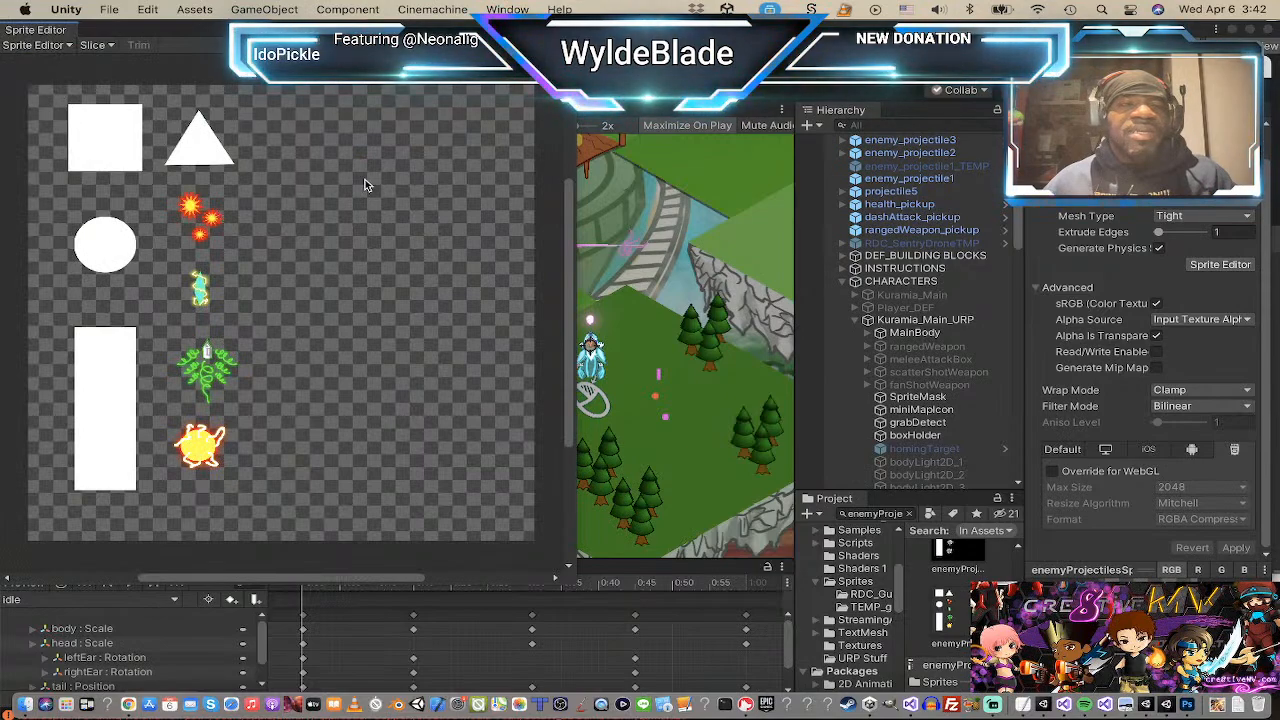
click(92, 45)
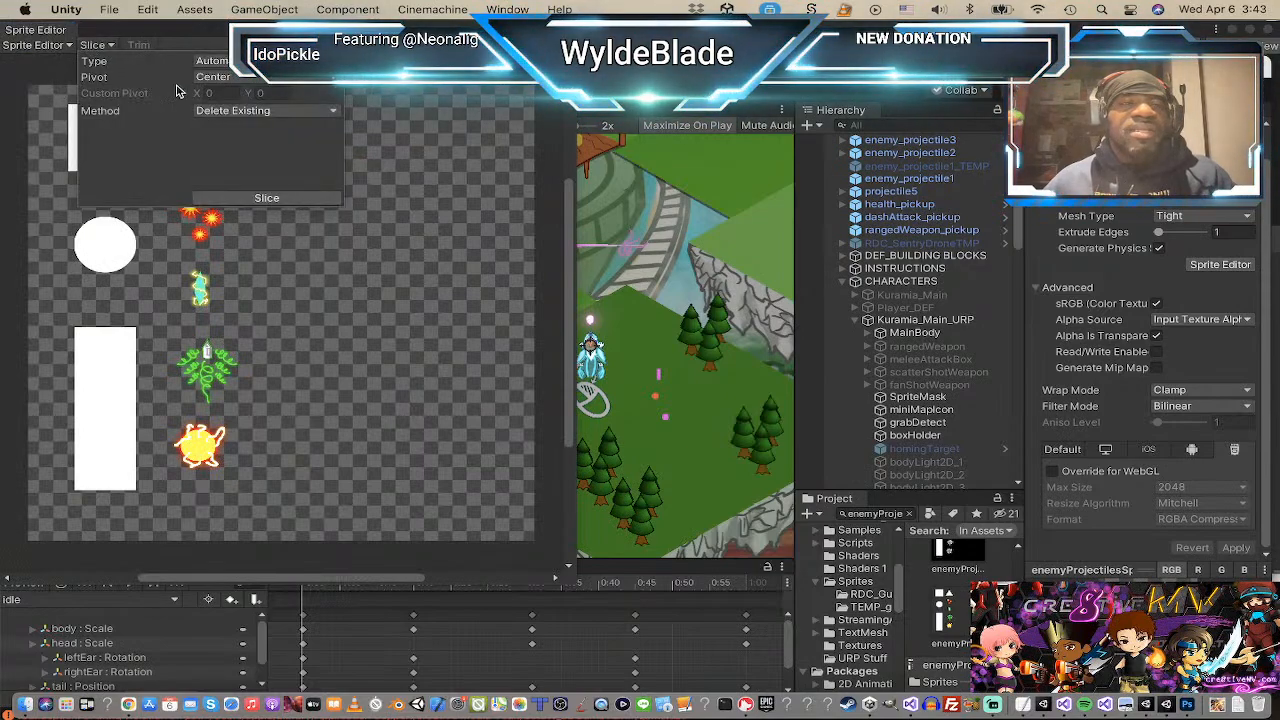
click(268, 198)
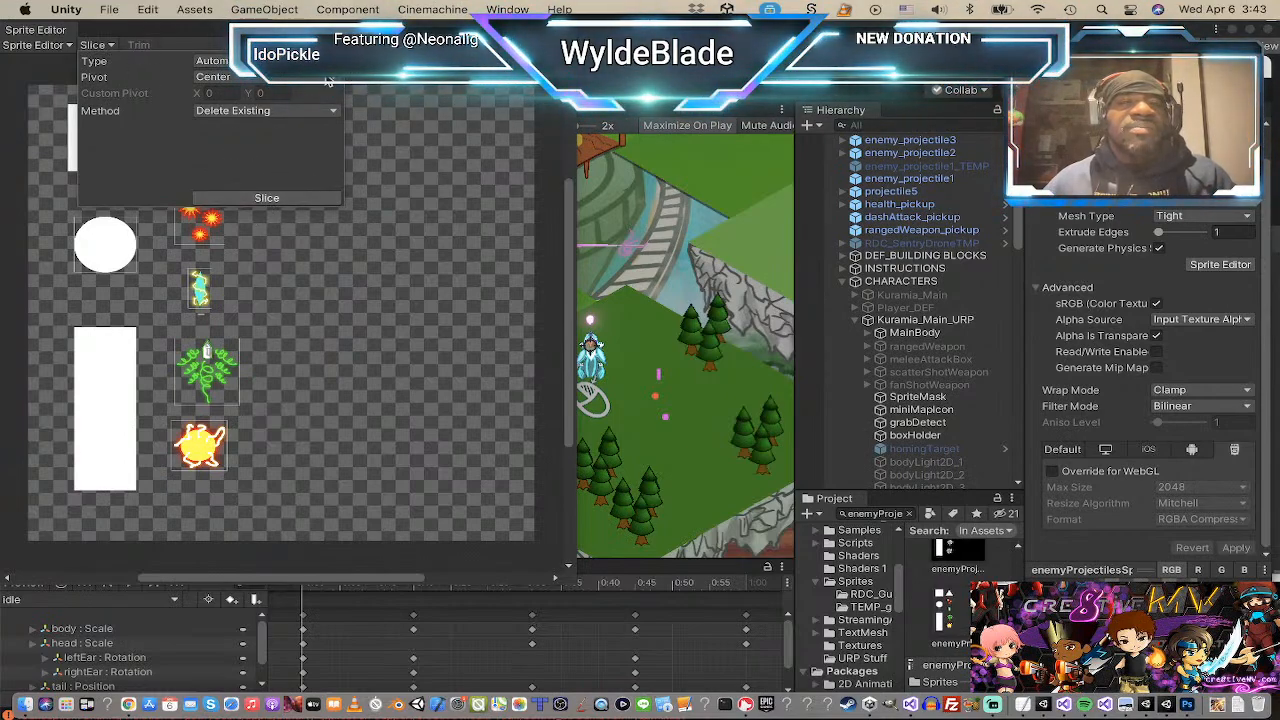
click(147, 33)
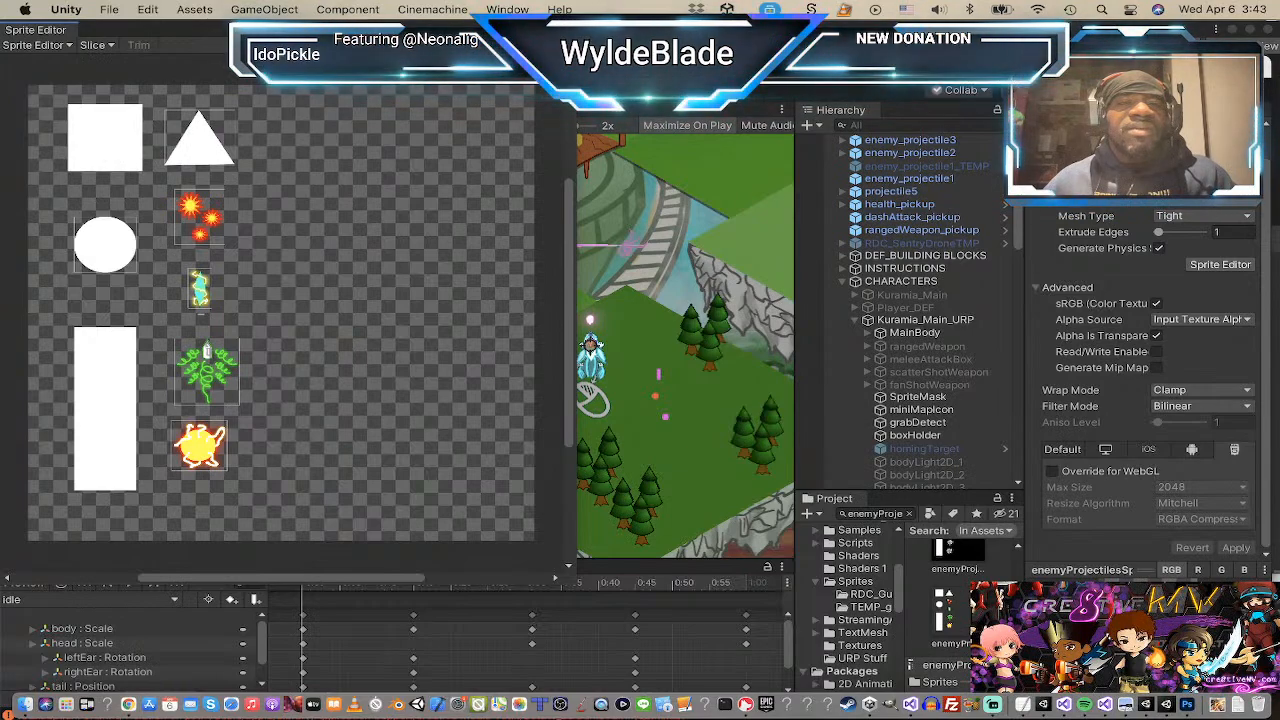
click(400, 46)
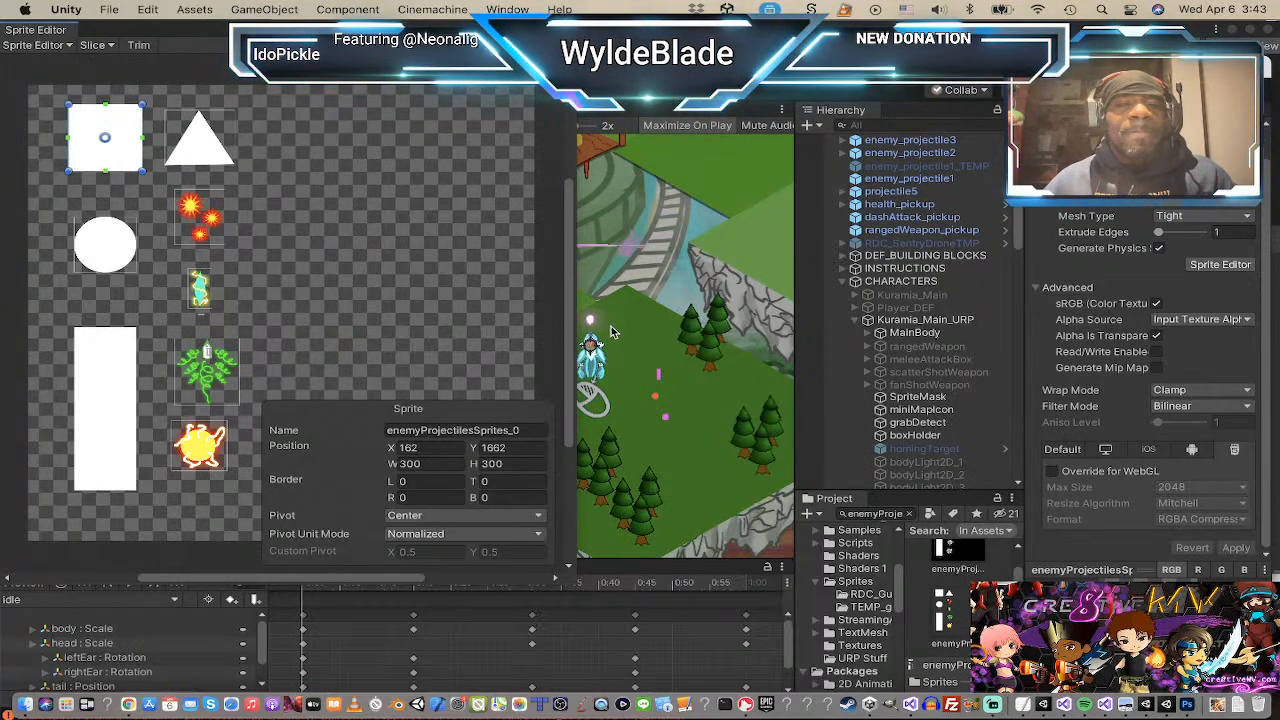
Step: Add a secondary texture entry named _Emission to the sliced color sprite sheet
click(67, 47)
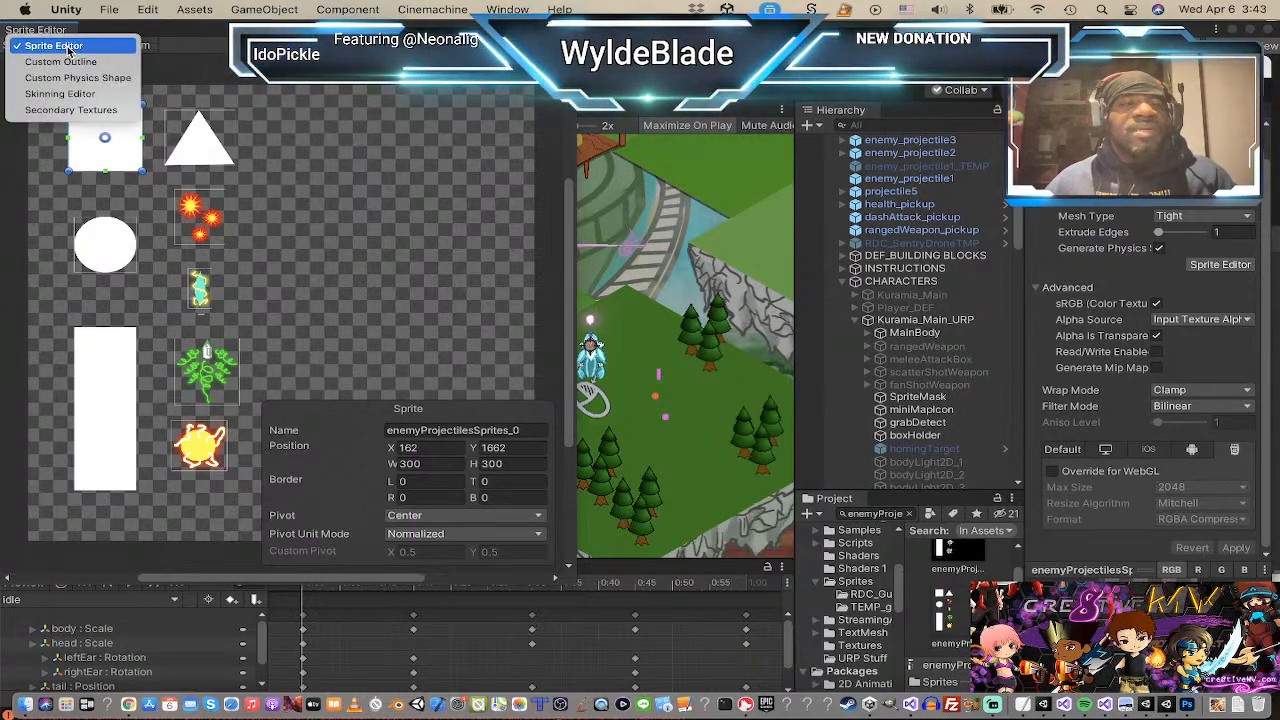
click(114, 110)
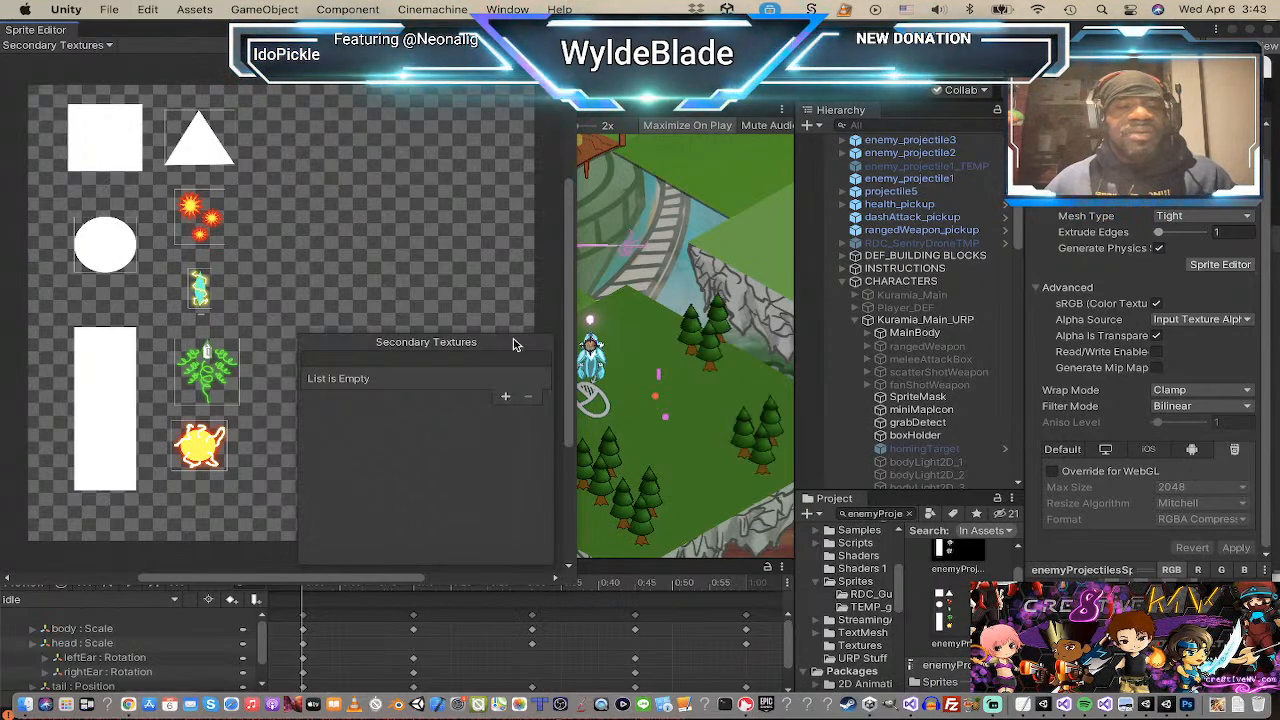
click(505, 397)
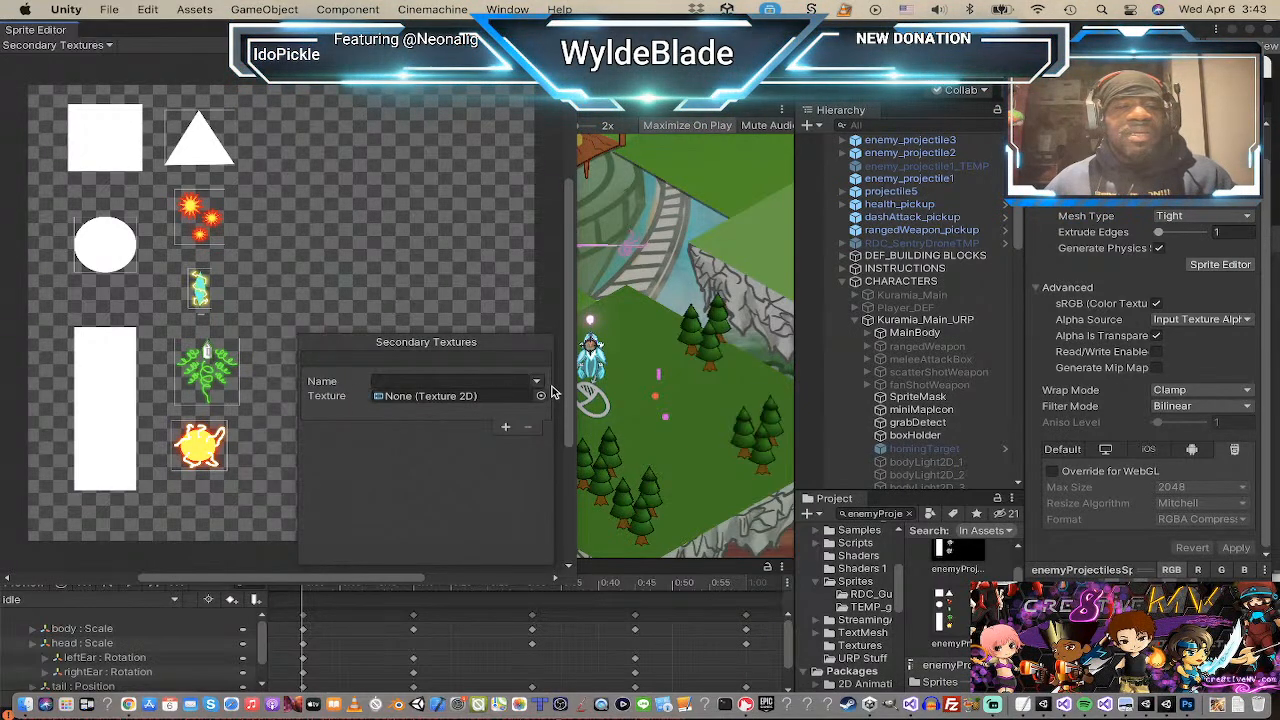
click(522, 384)
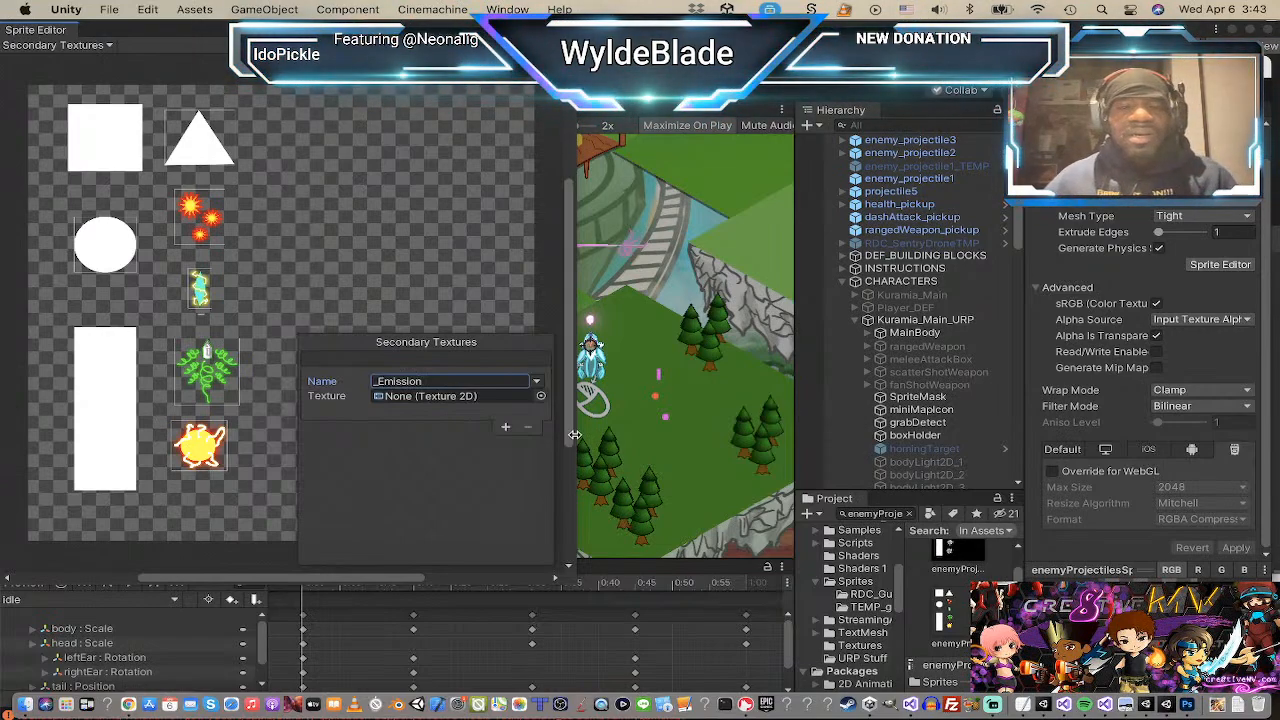
Step: Assign enemyProjectilesEmmissions as the _Emission secondary texture and preview it against the sliced sprites
click(540, 396)
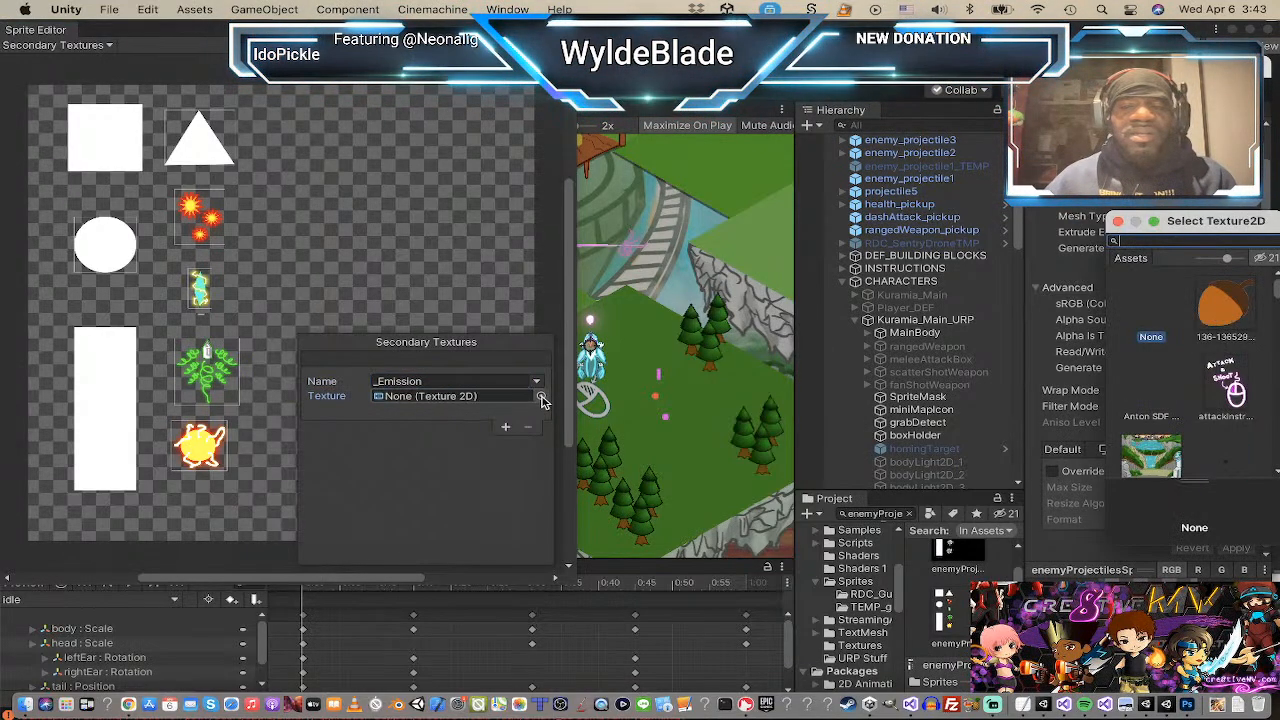
scroll(1150, 390, down, 8)
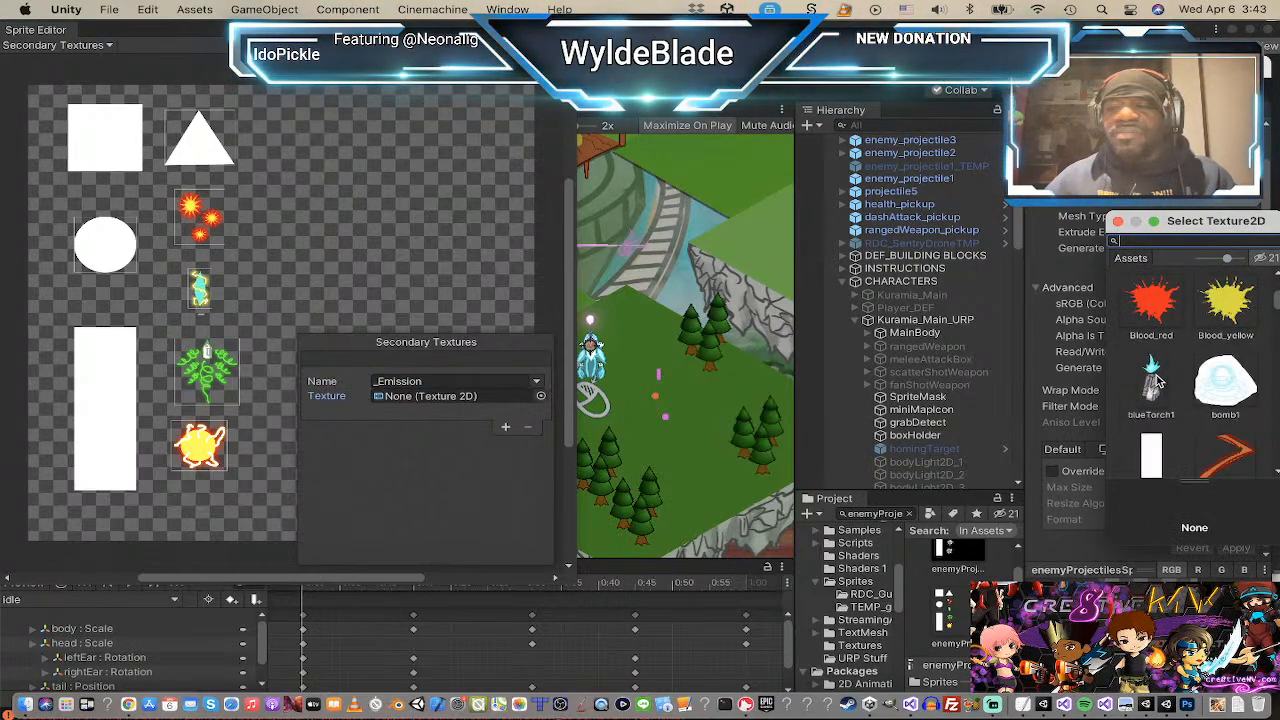
scroll(1162, 386, down, 10)
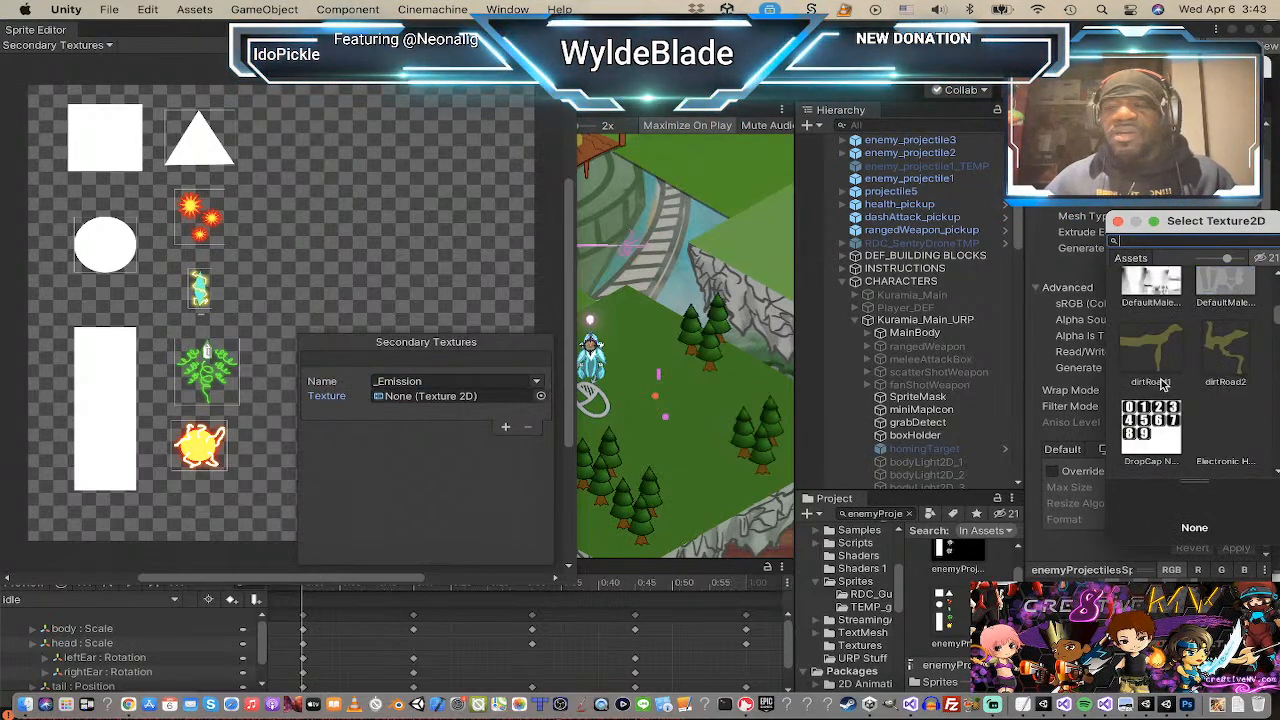
scroll(1165, 388, up, 4)
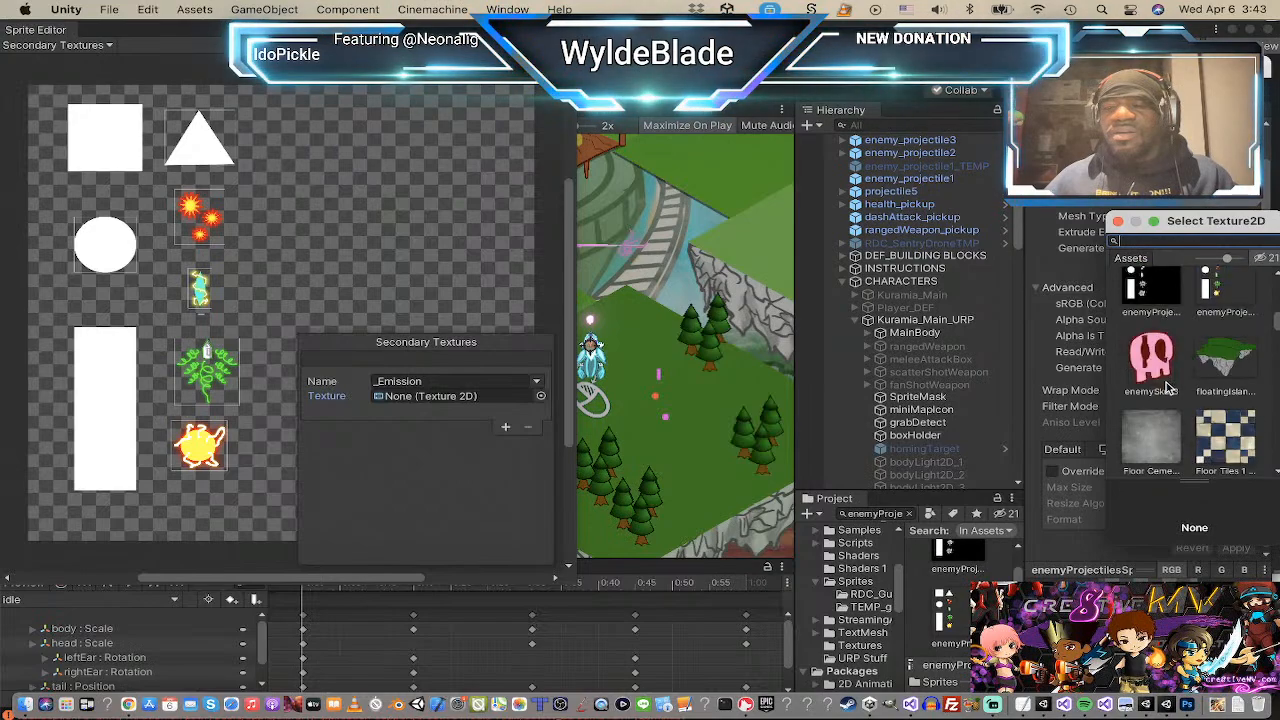
click(1166, 388)
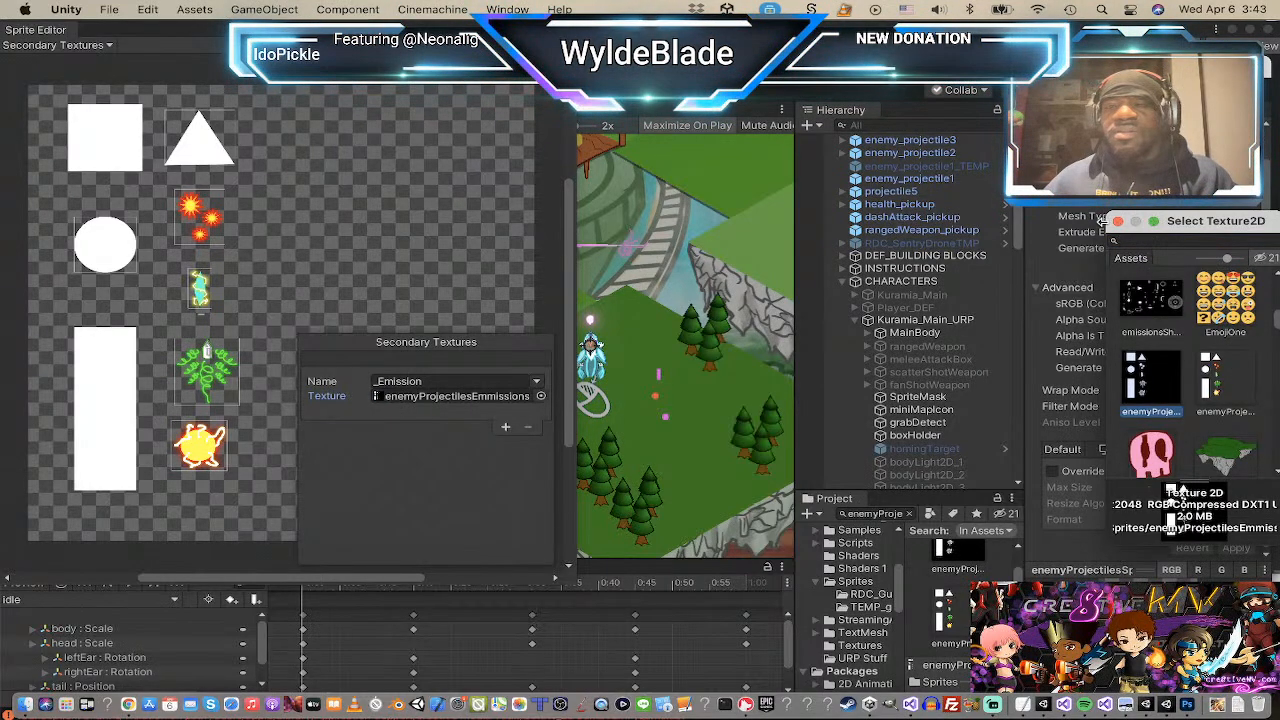
click(1119, 221)
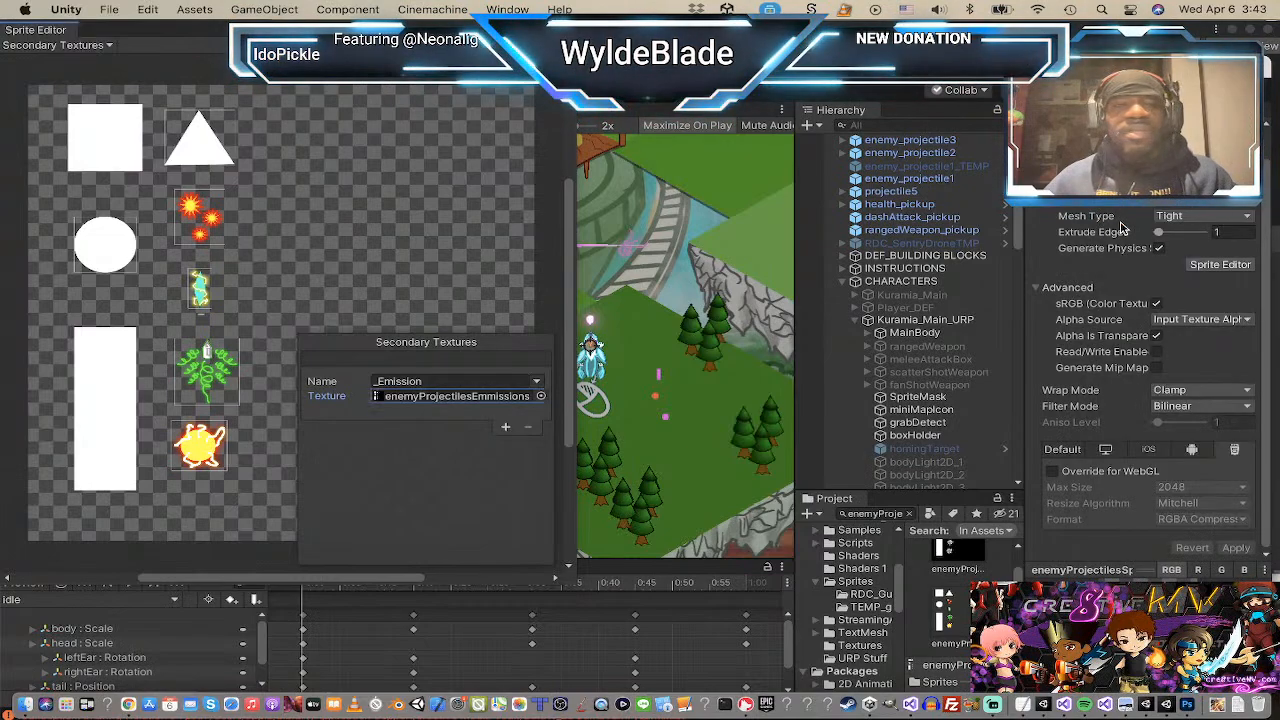
click(448, 416)
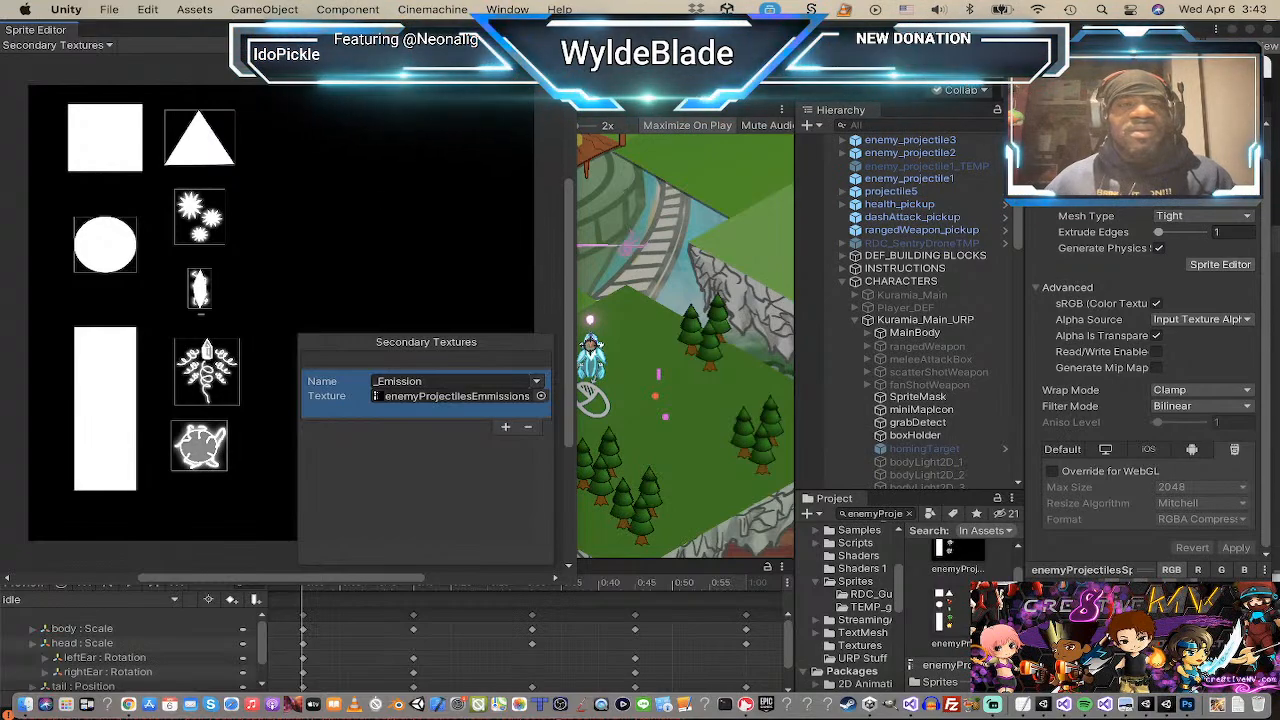
click(388, 117)
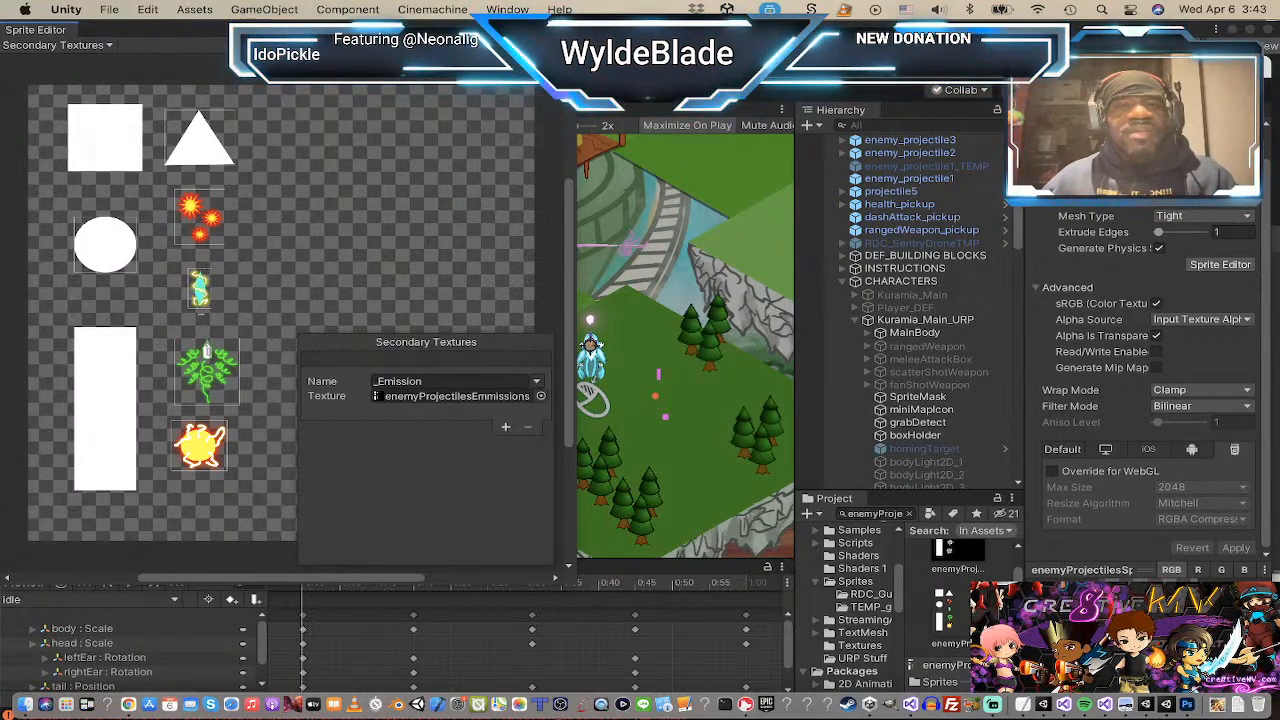
click(680, 378)
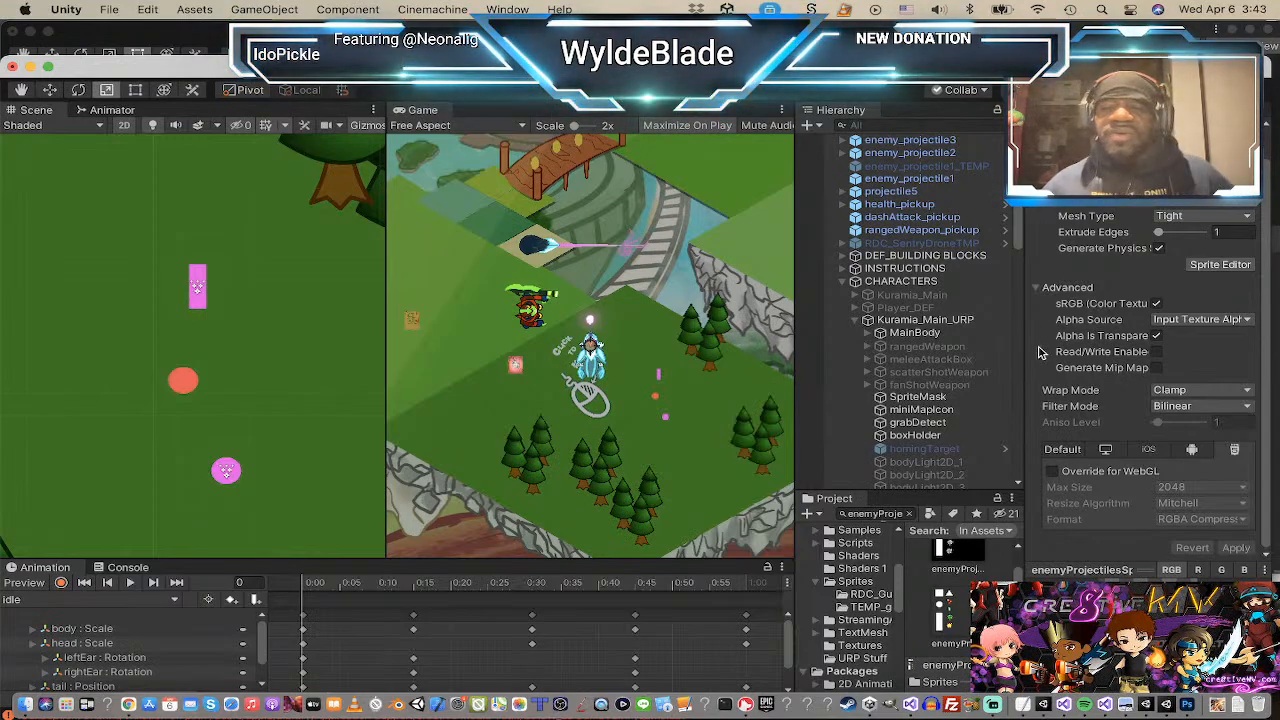
Step: Replace the sprite of enemy_projectile2 with the white vertical rectangle enemyProjectilesSprites_6, searching the sprites for "ene"
click(197, 283)
click(197, 283)
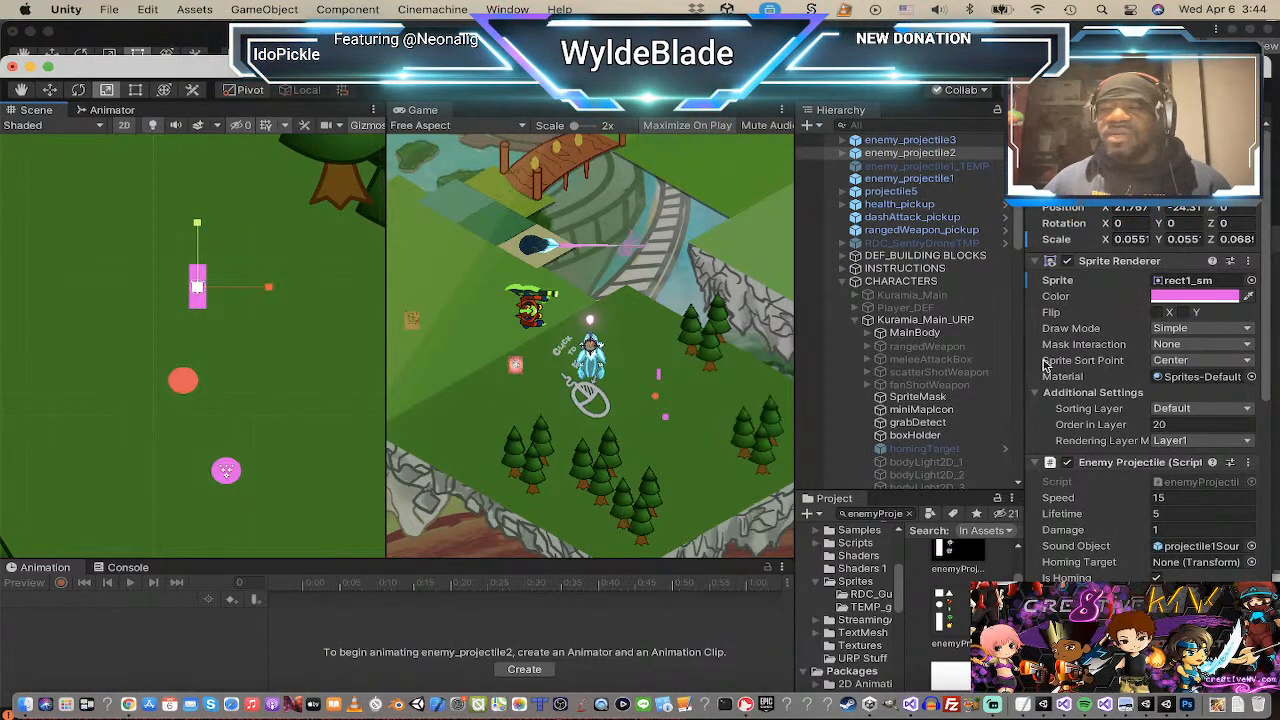
click(1251, 281)
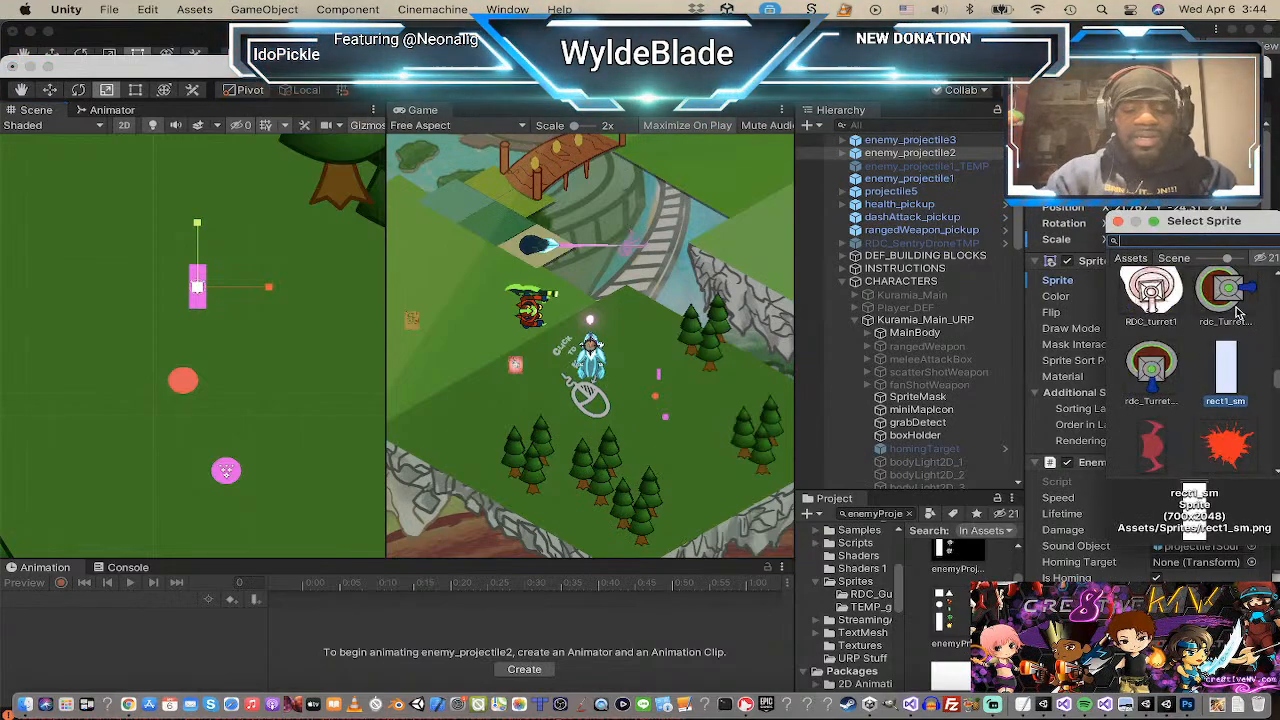
text(ene)
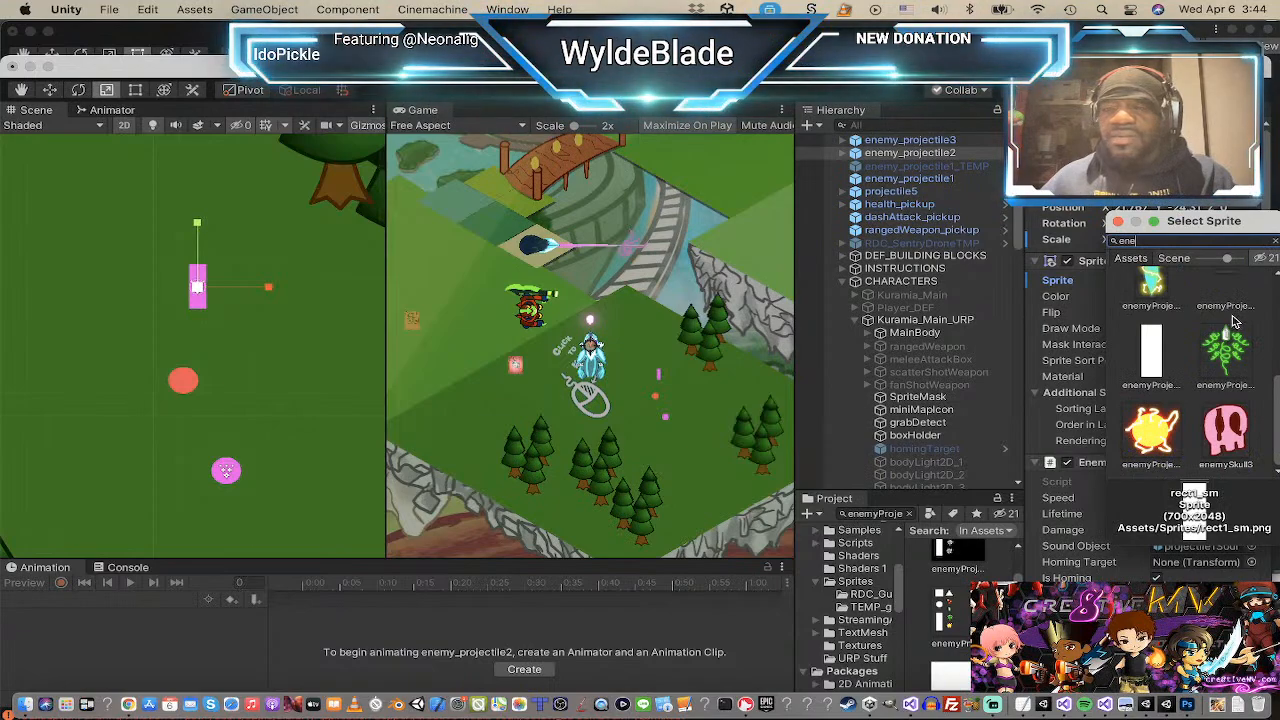
scroll(1235, 322, up, 4)
scroll(1235, 322, down, 4)
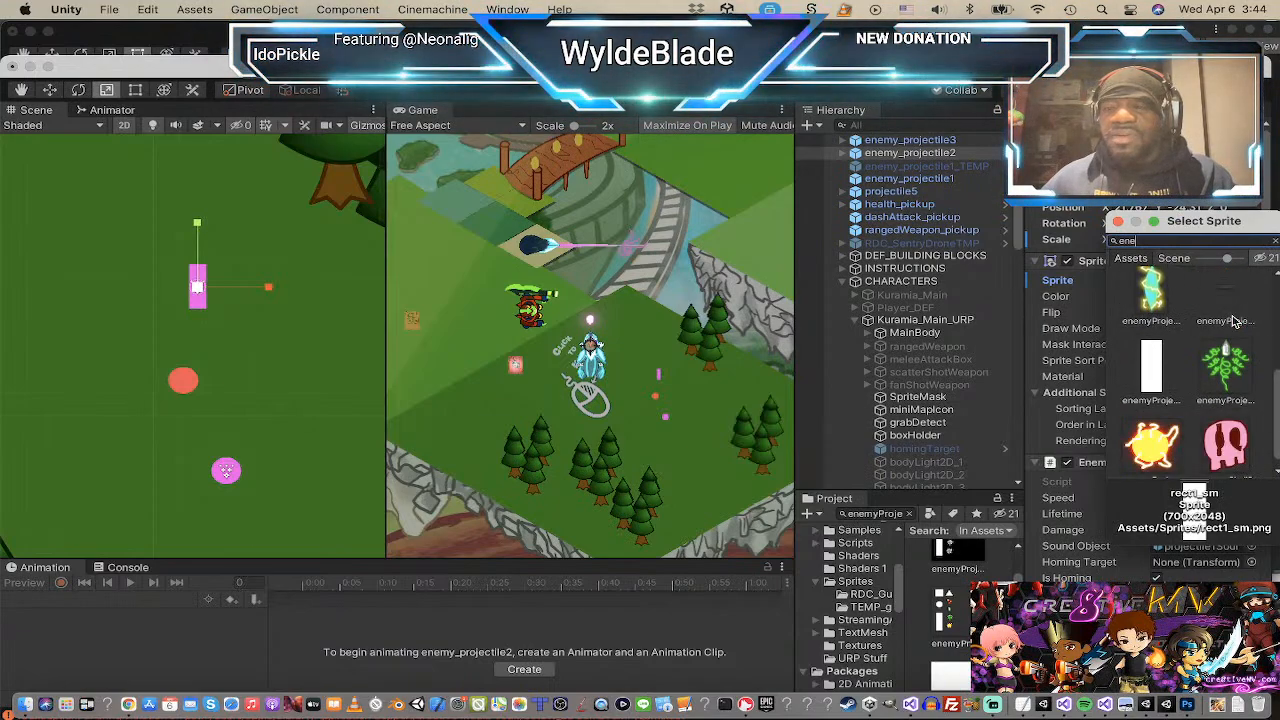
scroll(1235, 321, down, 1)
click(1150, 352)
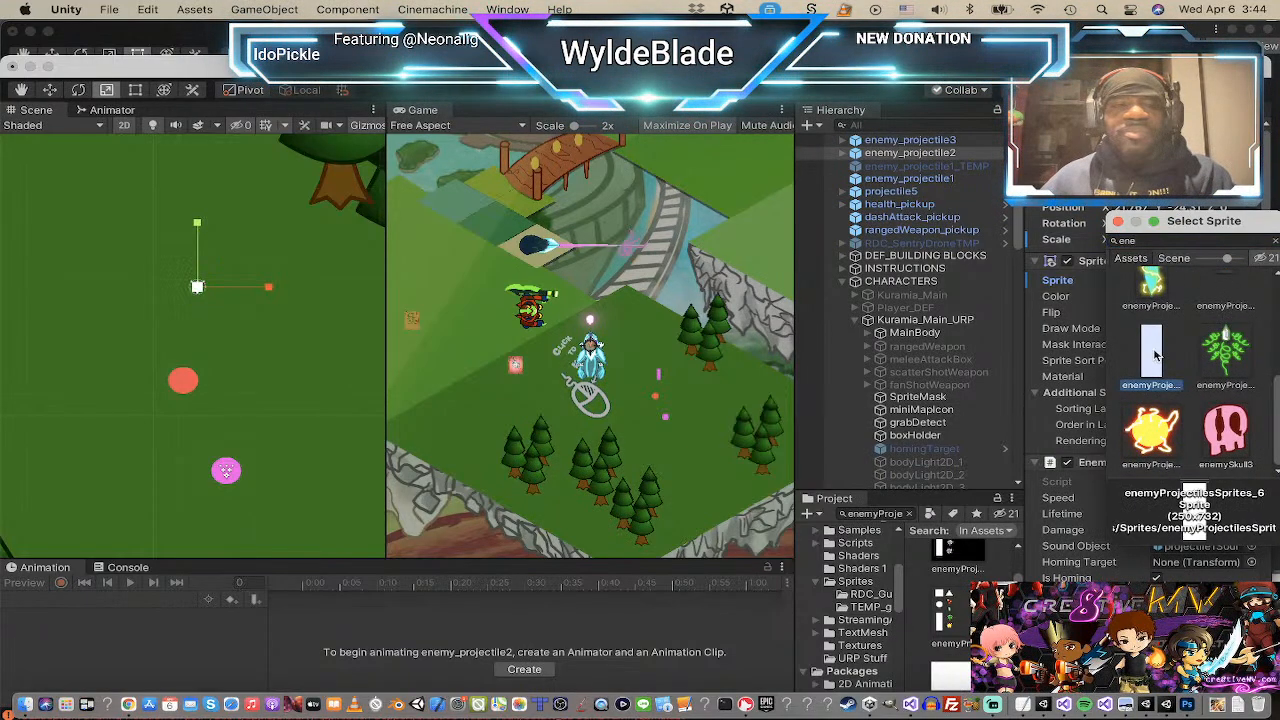
Step: Scale enemy_projectile2 up uniformly in the scene to about 0.284 in X and Y
click(206, 292)
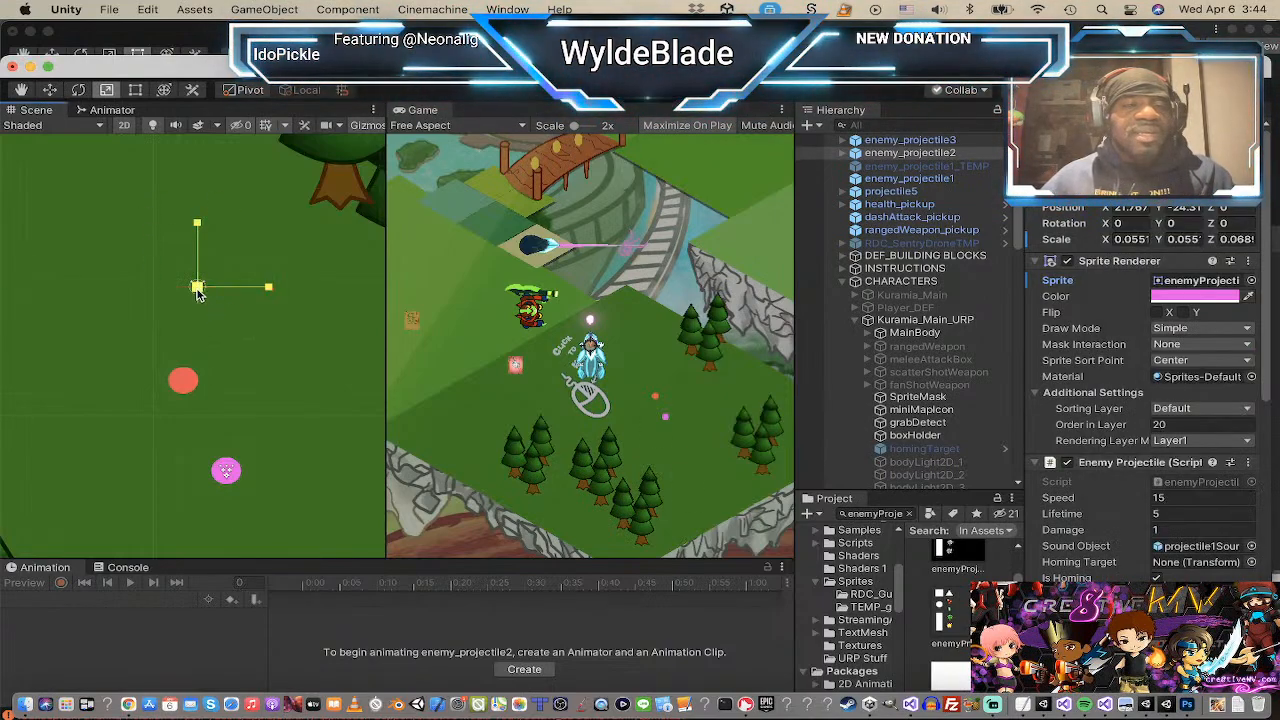
drag(206, 292, 300, 288)
drag(552, 385, 537, 386)
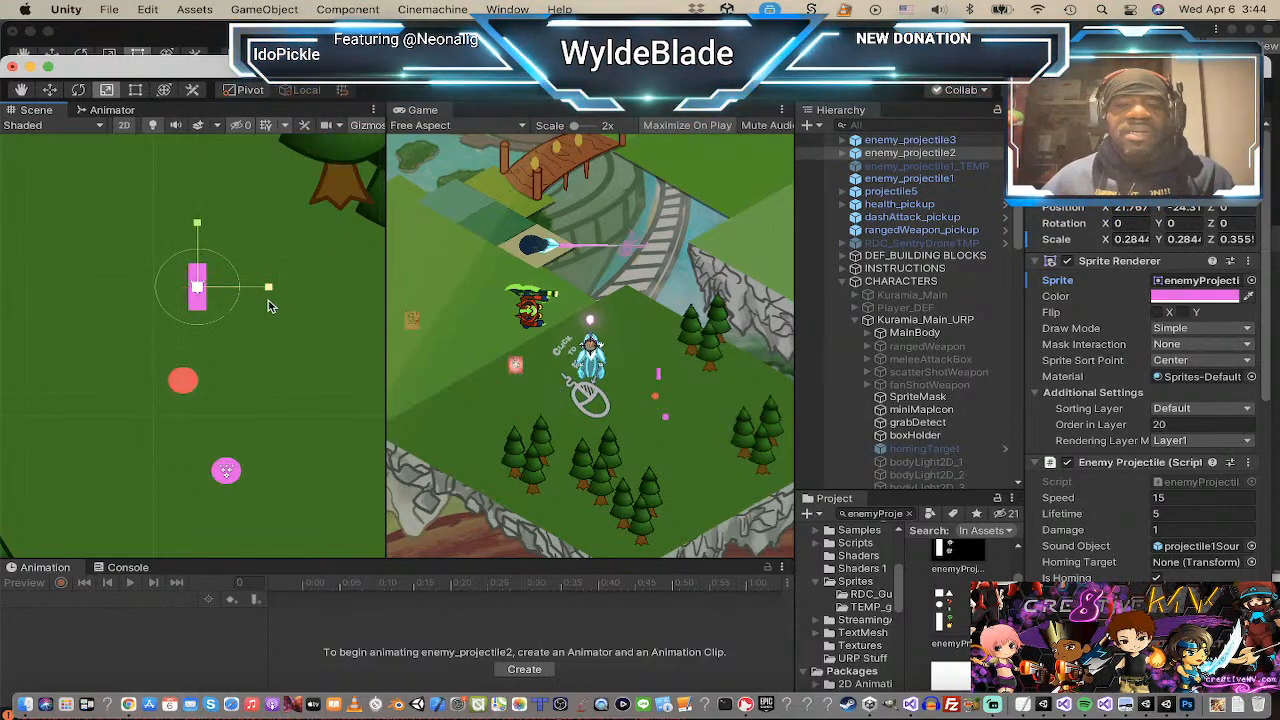
Step: Set the Sprite Renderer color of enemy_projectile2 to white, FFFFFF
click(1190, 296)
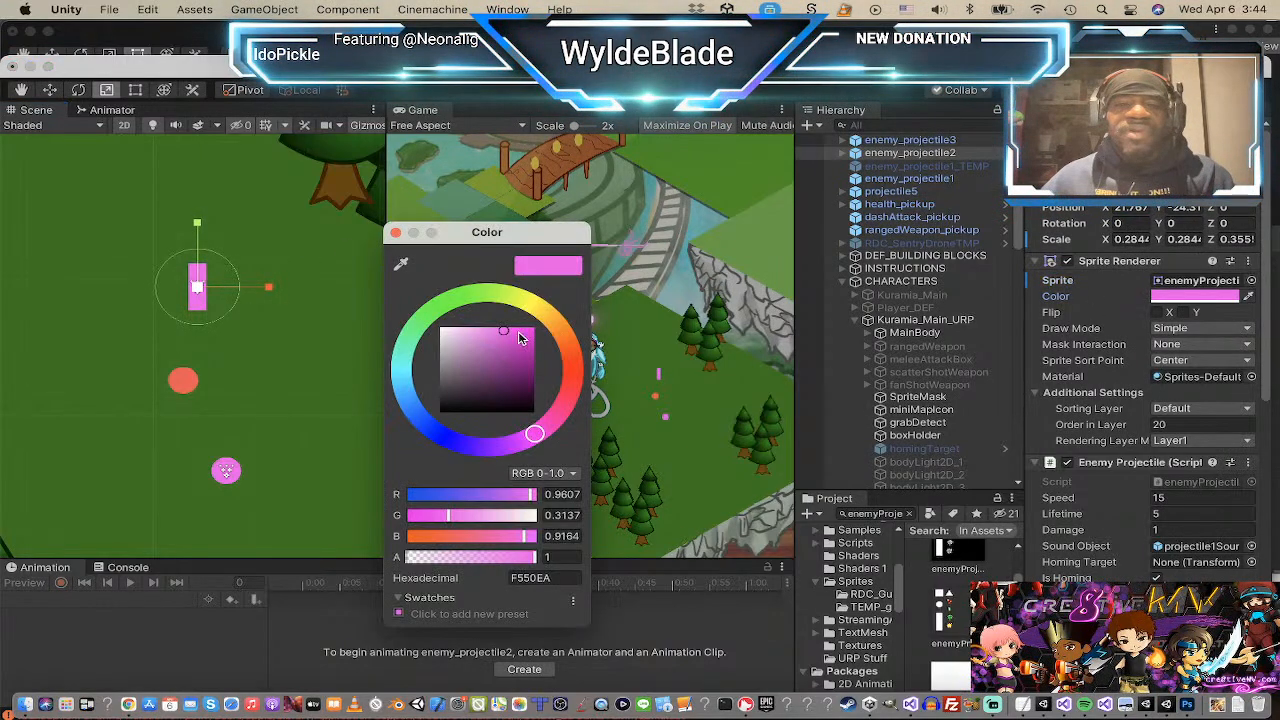
drag(491, 334, 435, 327)
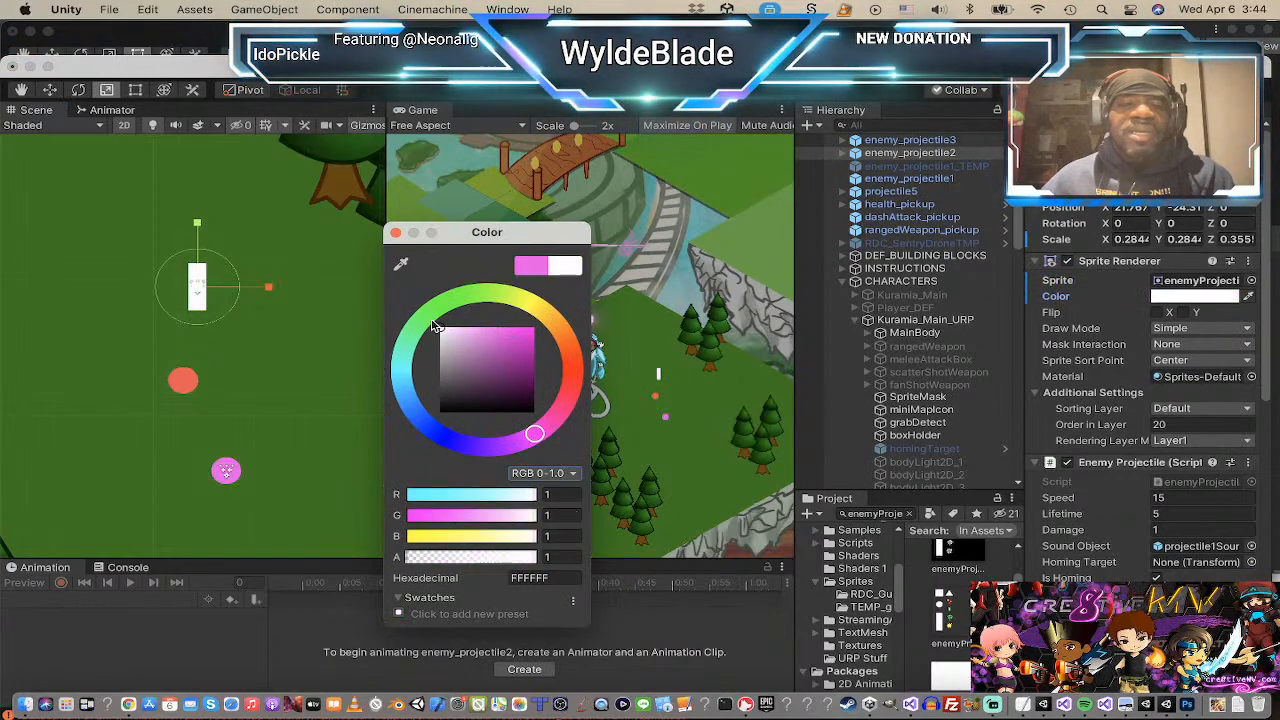
click(396, 232)
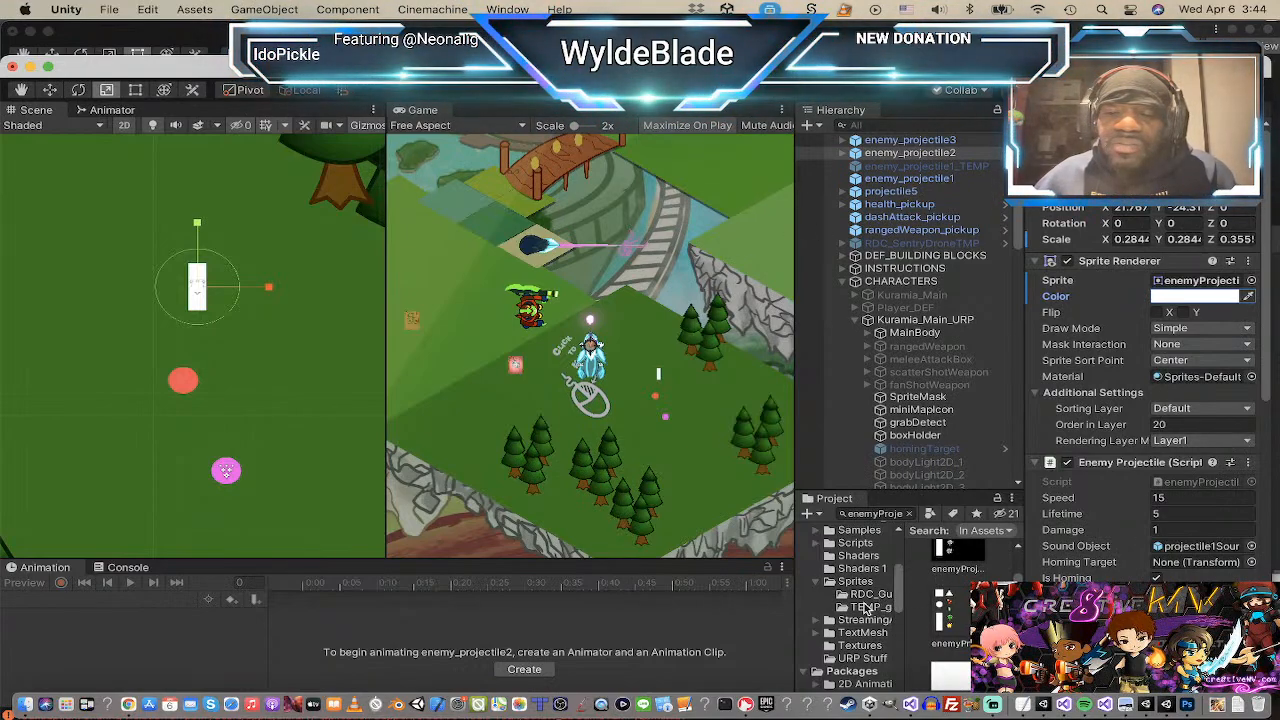
Step: Look through the Shaders 1 folder and examine the existing glow materials nikkiGlow1 and enemySheet1_glow
click(860, 569)
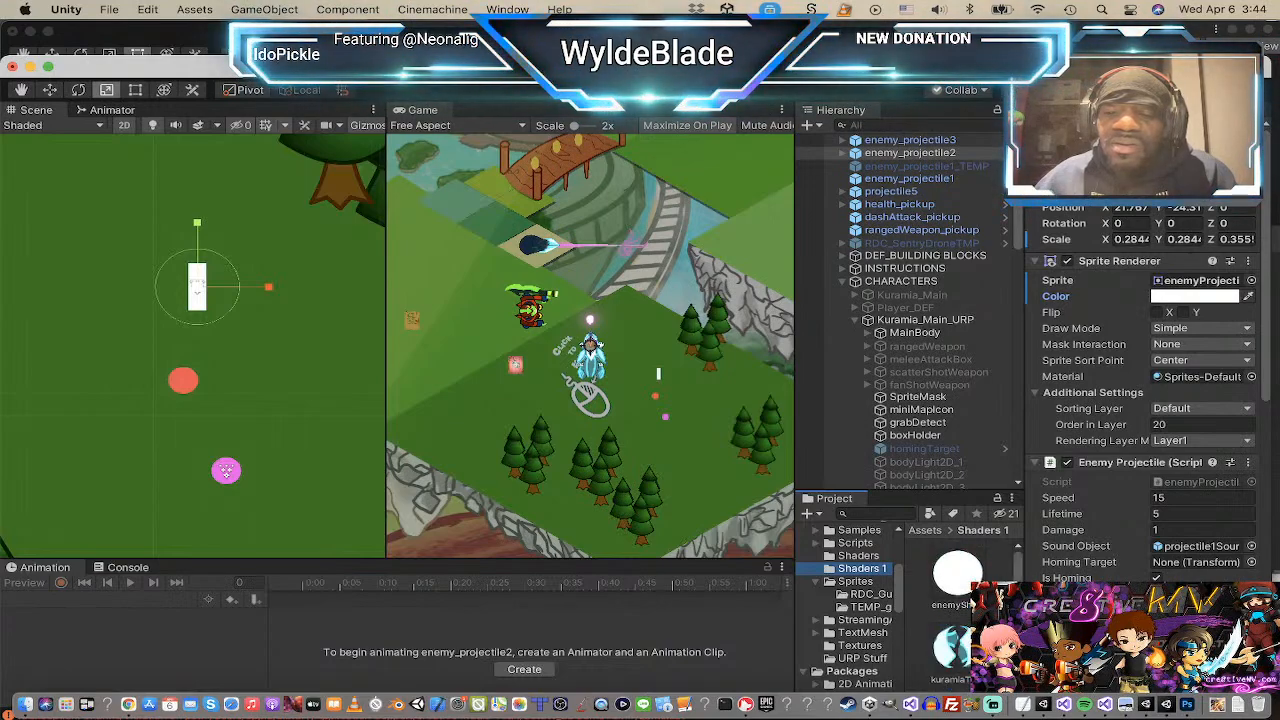
scroll(950, 612, down, 3)
scroll(955, 612, down, 3)
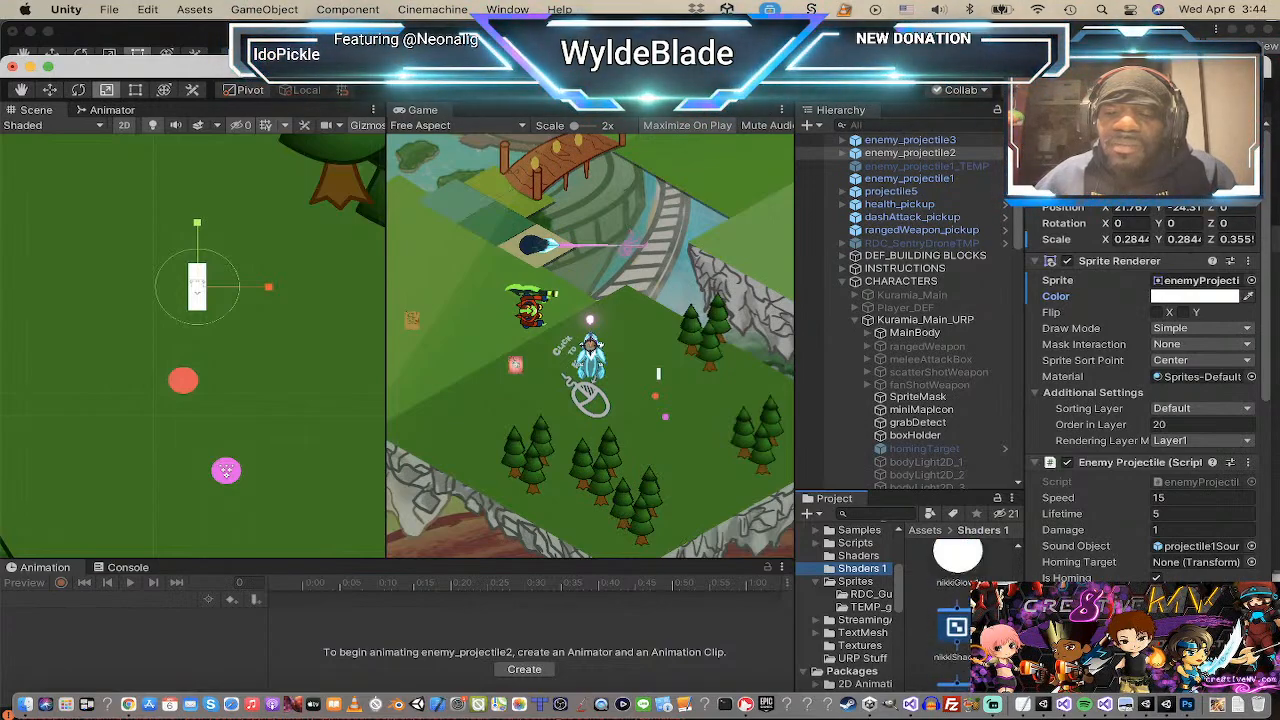
scroll(955, 630, down, 1)
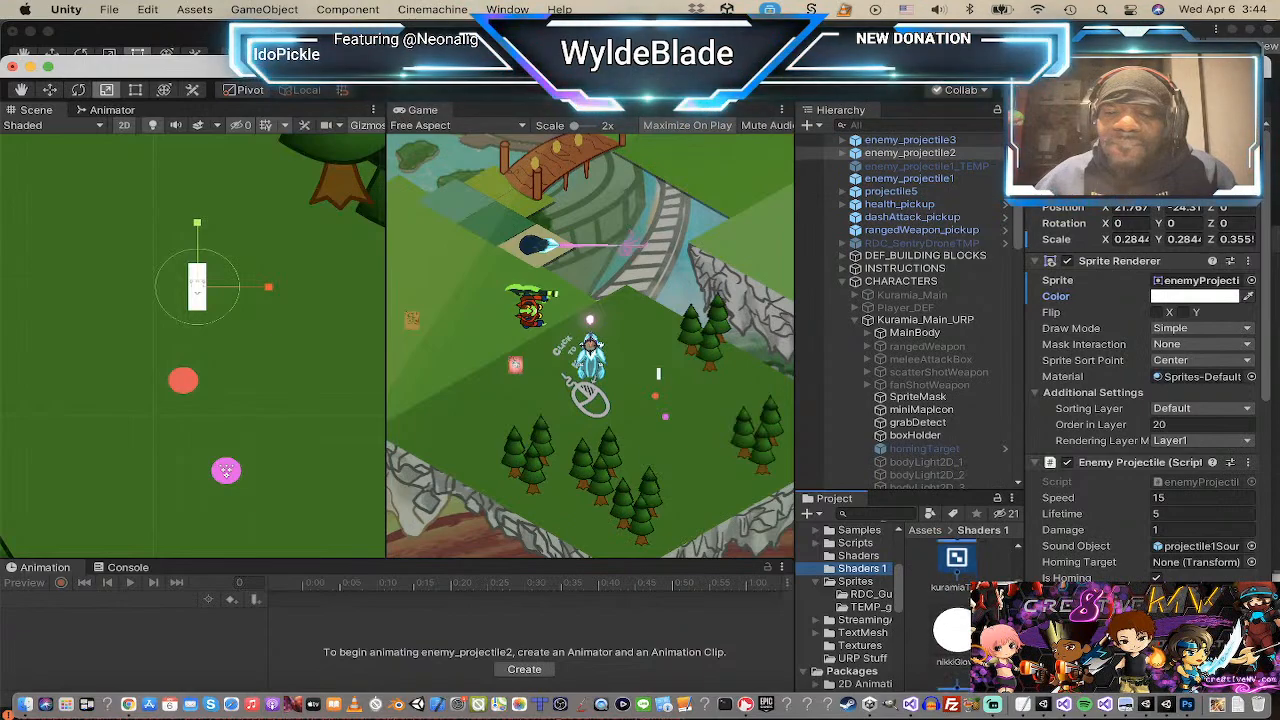
click(958, 632)
scroll(966, 640, up, 3)
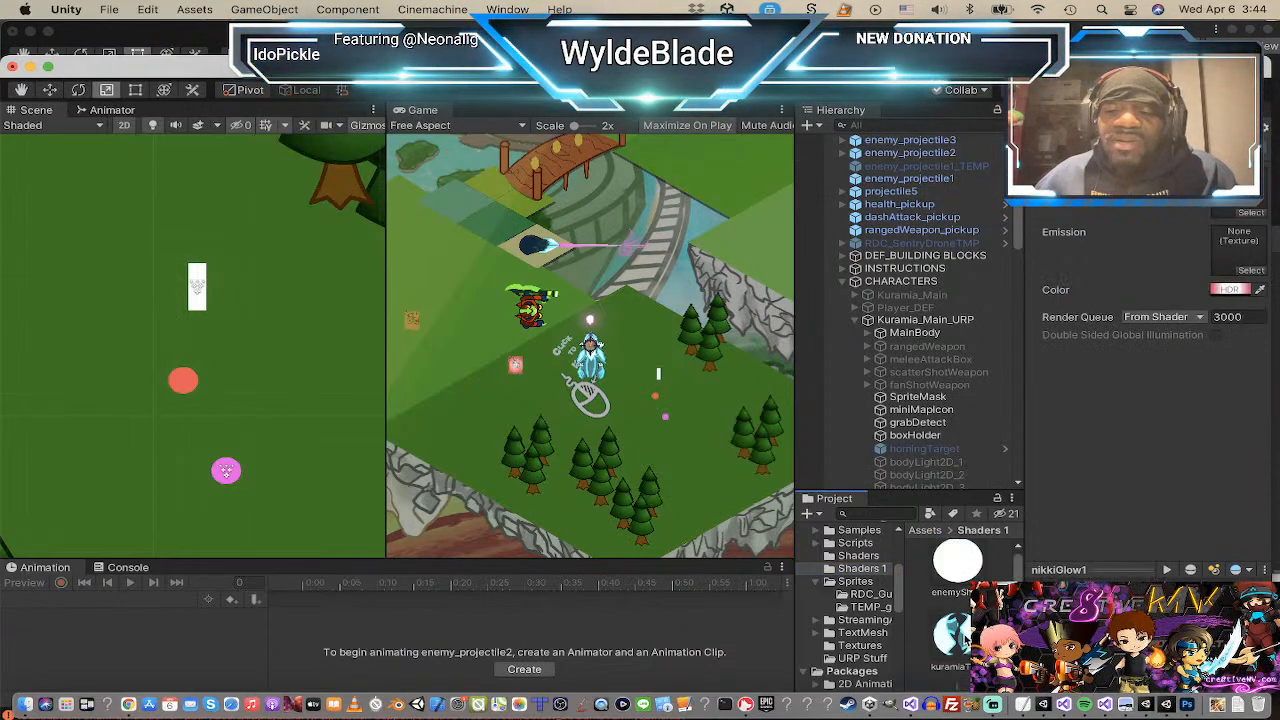
scroll(973, 572, up, 1)
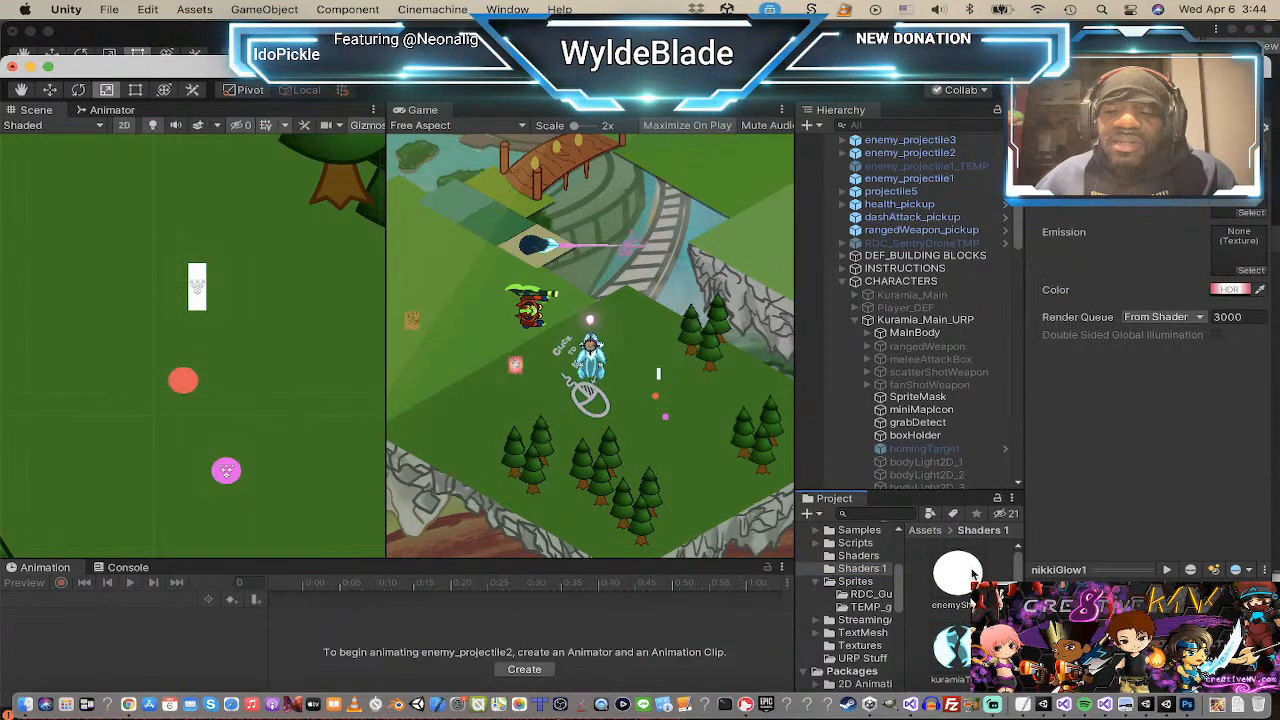
click(965, 576)
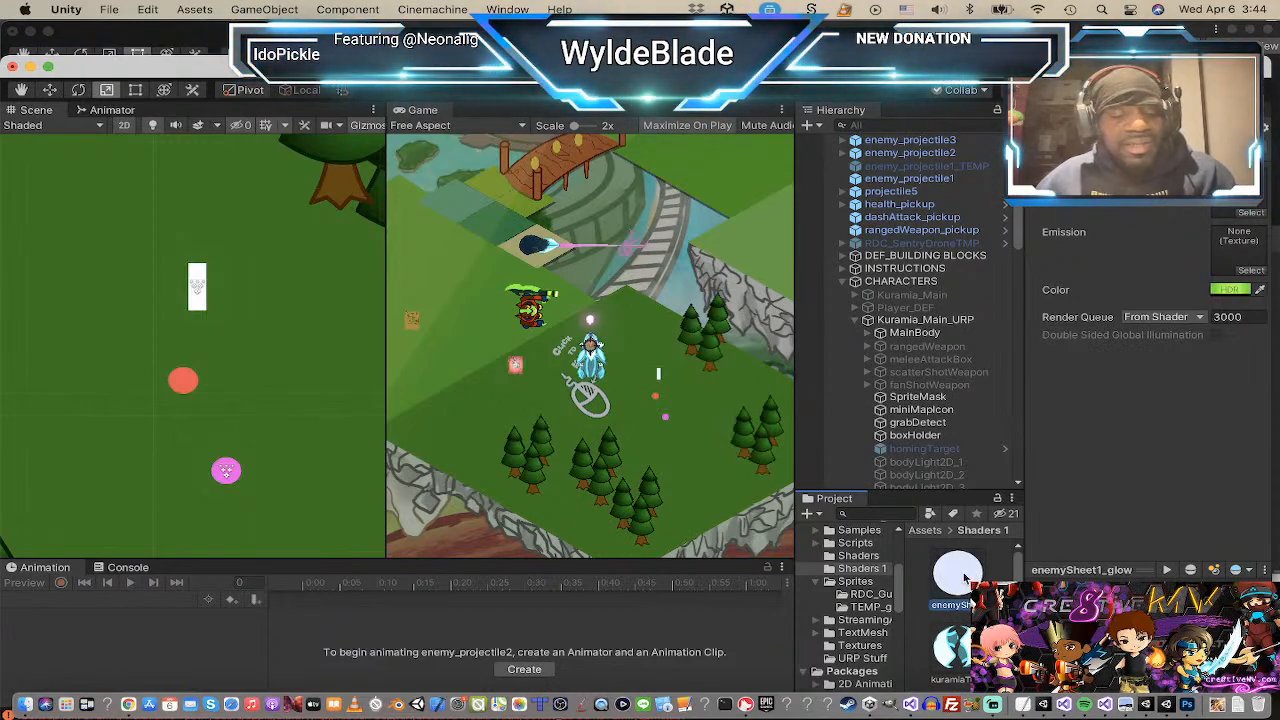
scroll(966, 578, down, 3)
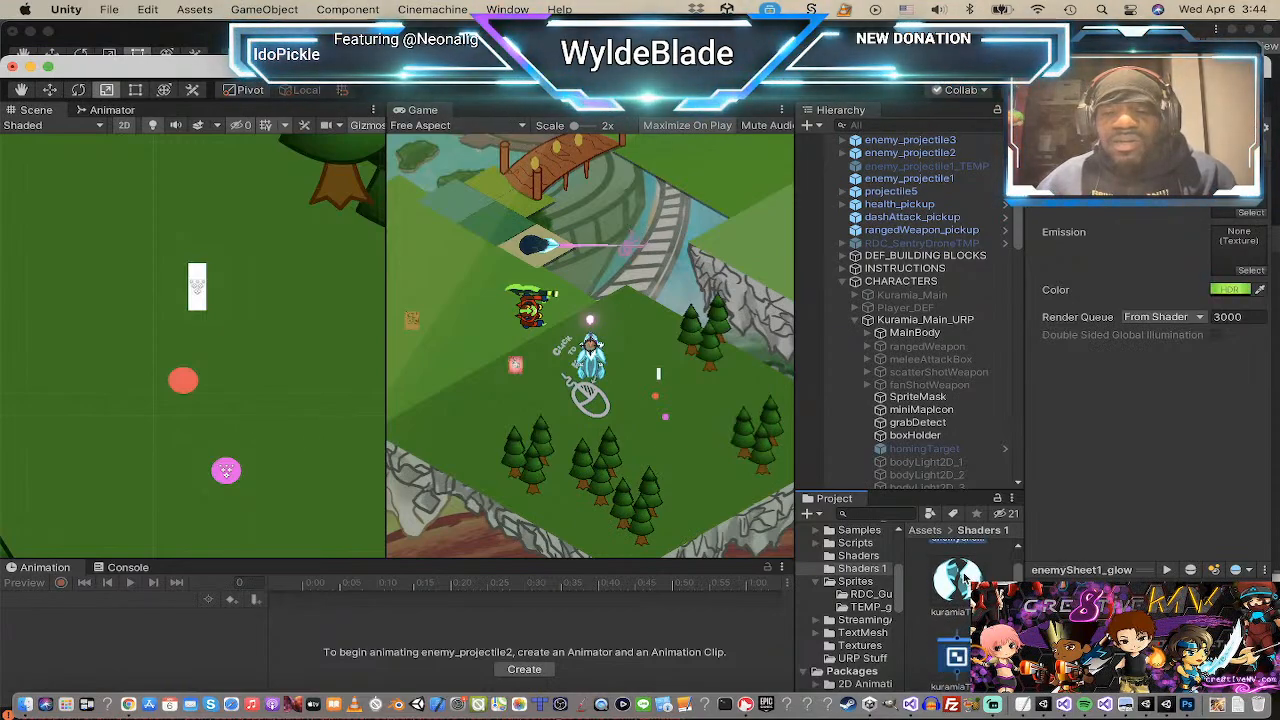
scroll(963, 577, up, 2)
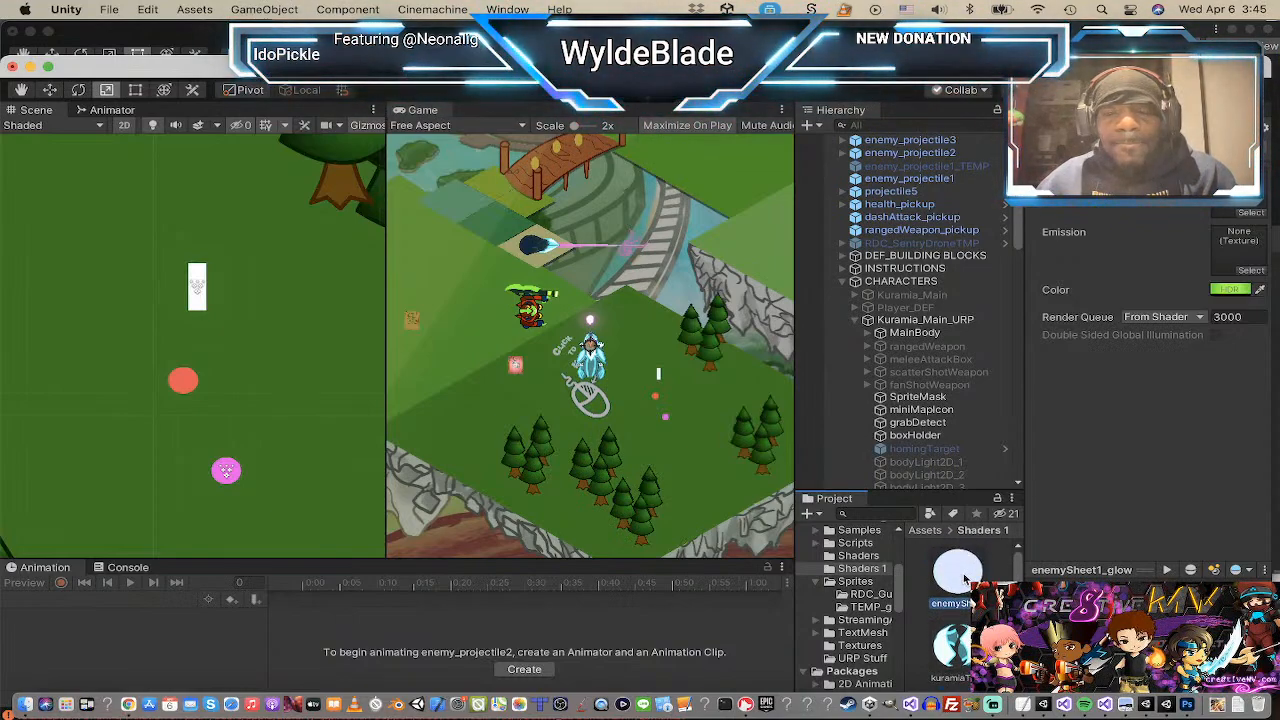
scroll(966, 578, down, 3)
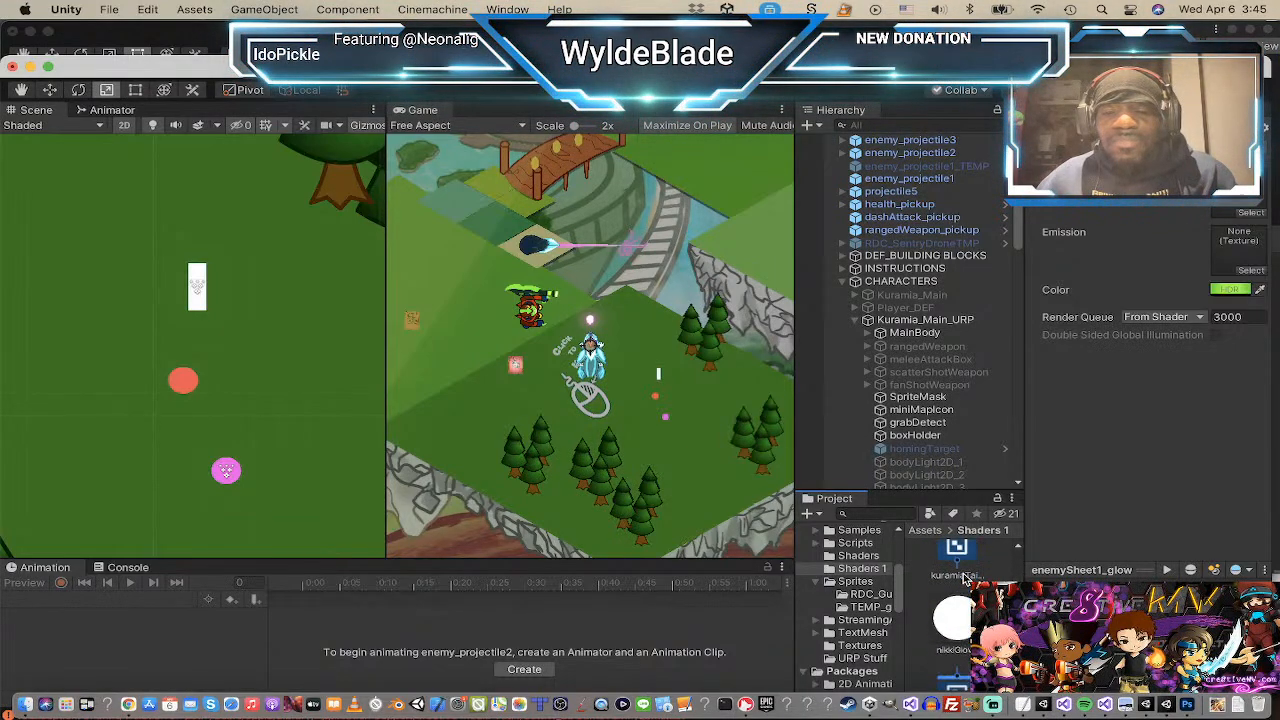
scroll(965, 580, up, 2)
scroll(965, 580, up, 2)
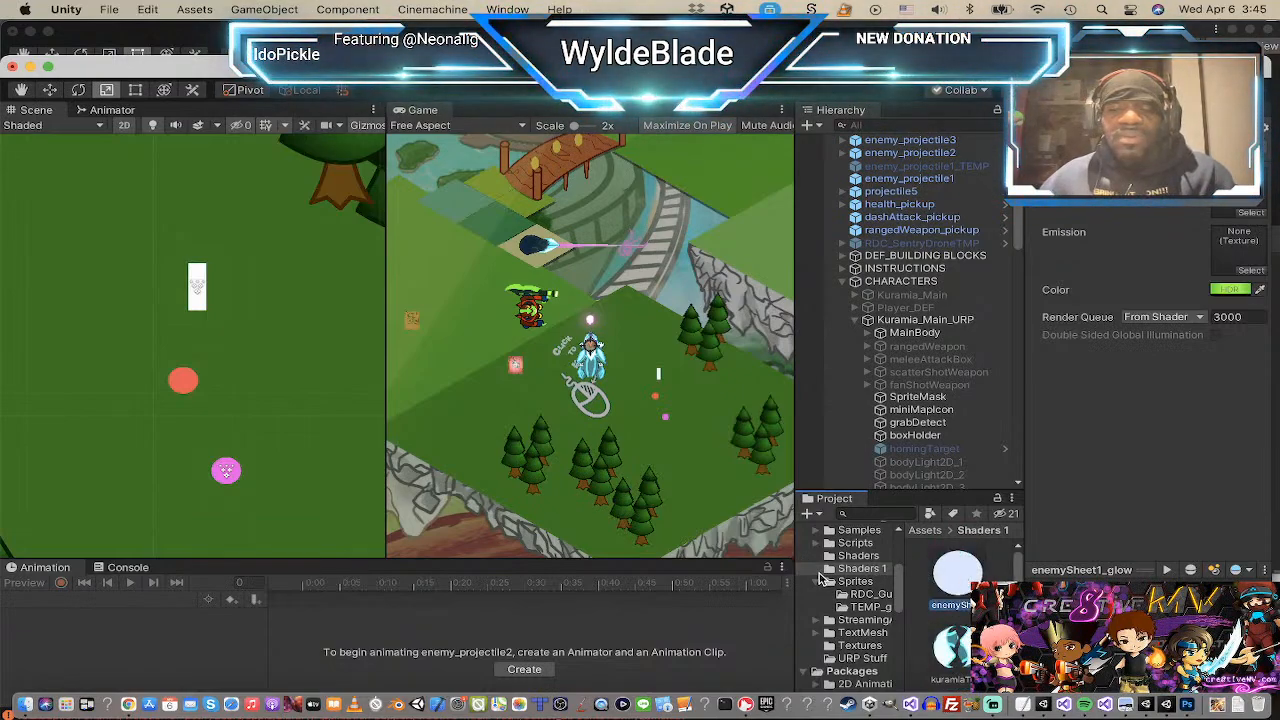
scroll(938, 597, down, 1)
scroll(938, 597, down, 3)
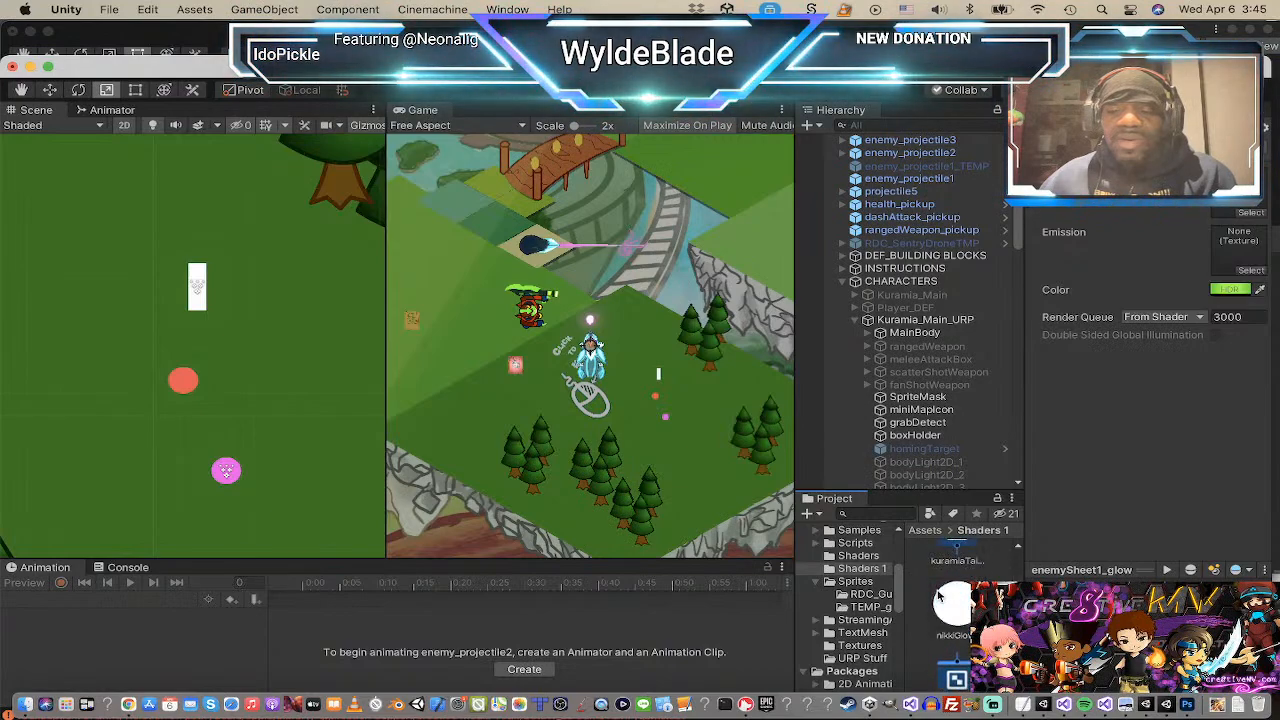
scroll(938, 597, down, 2)
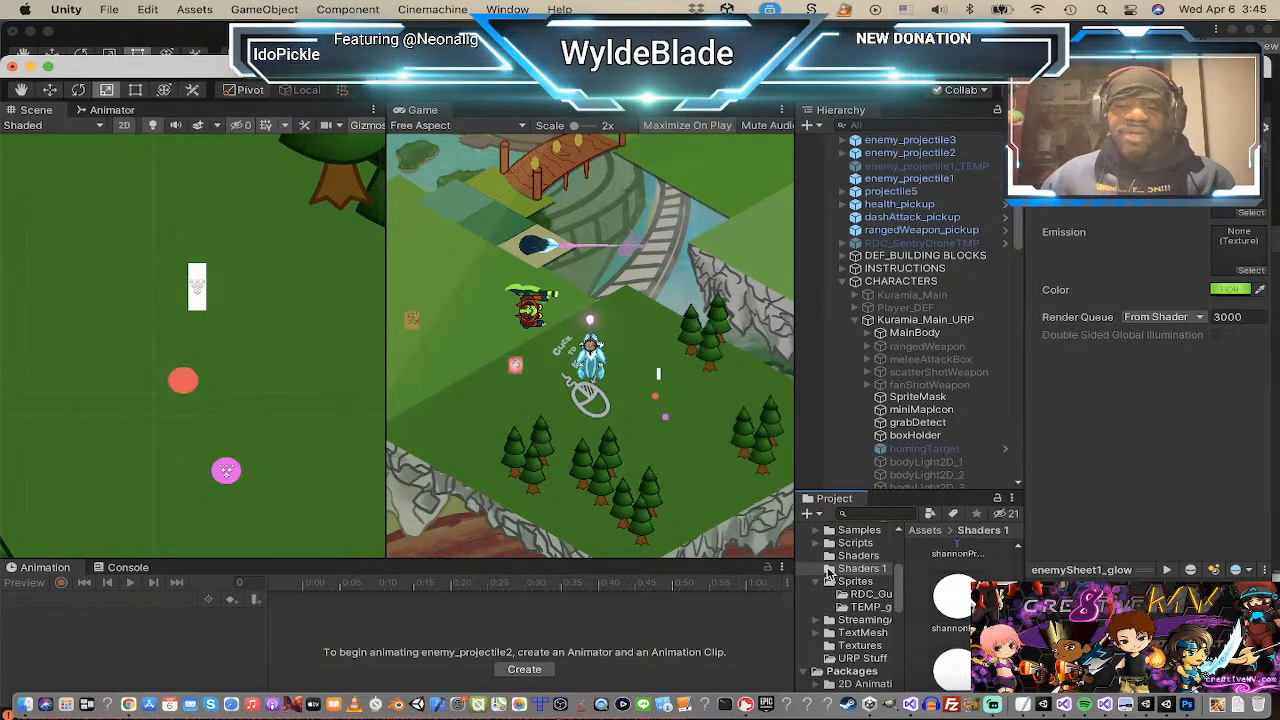
Step: Create a Sprite Unlit Graph in the Shaders 1 folder, giving it a name that starts with enemyProjectilesSh
right_click(828, 570)
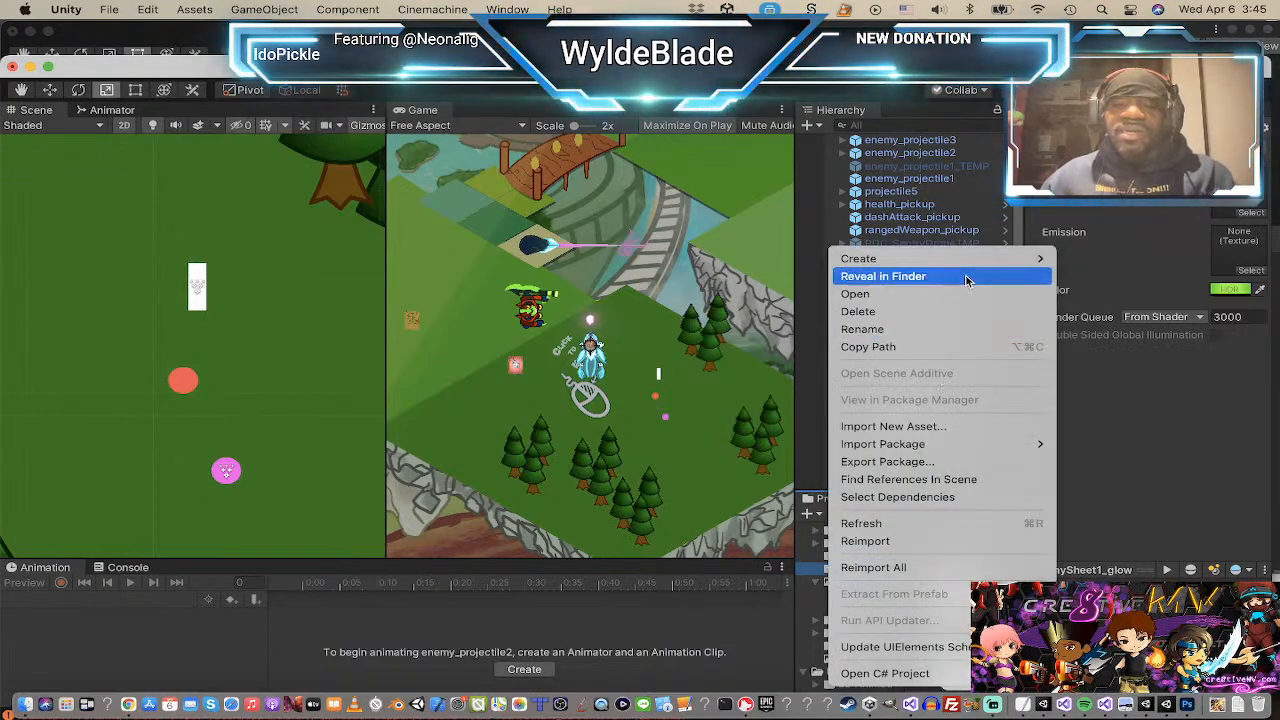
mouse_move(963, 258)
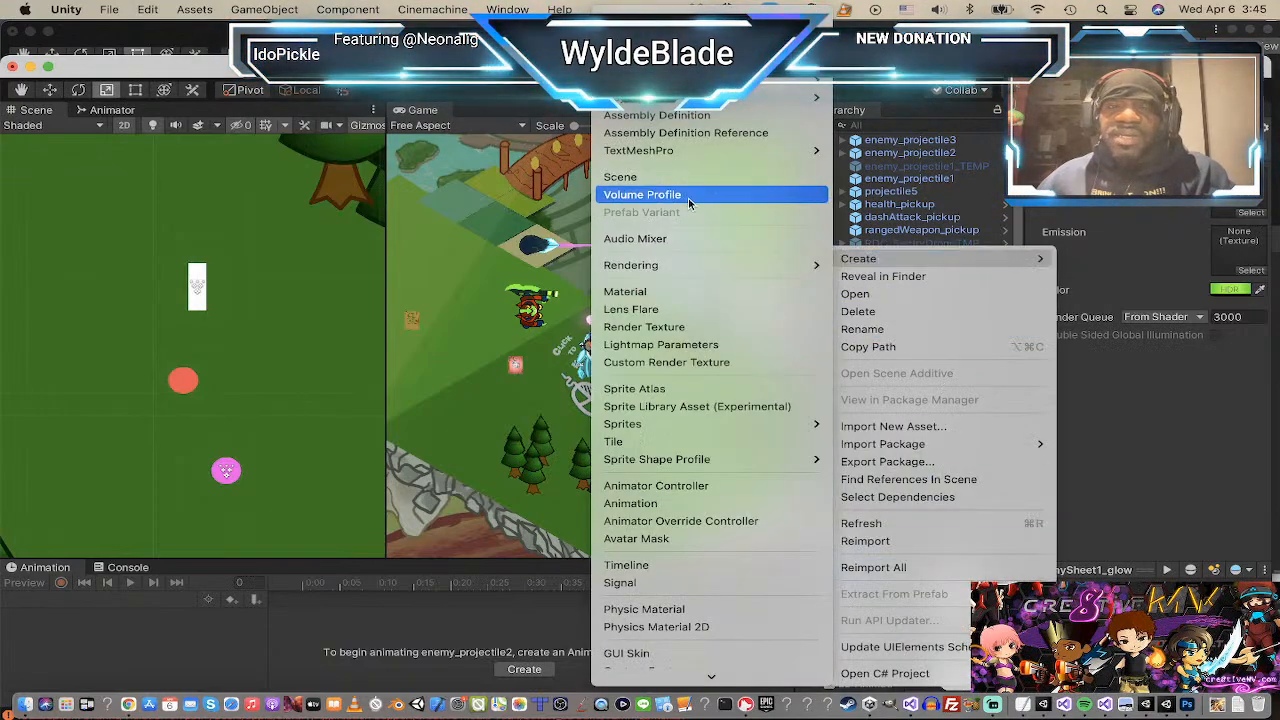
mouse_move(650, 62)
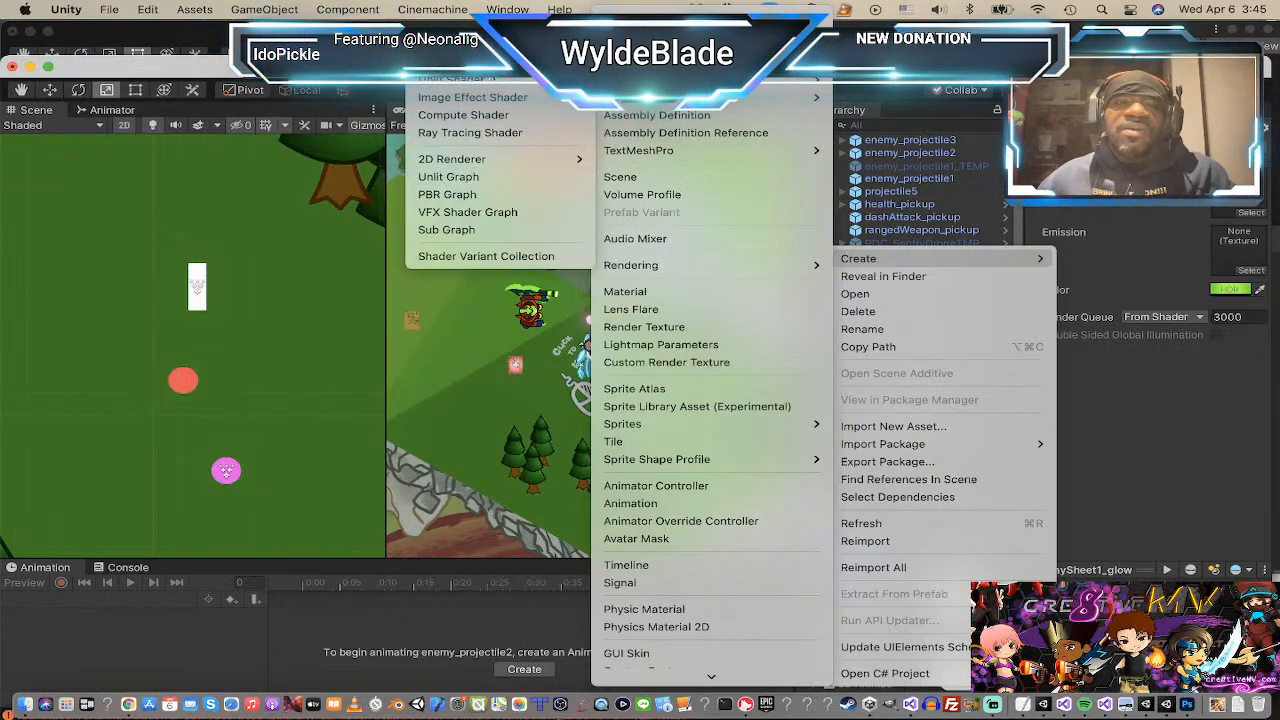
mouse_move(480, 159)
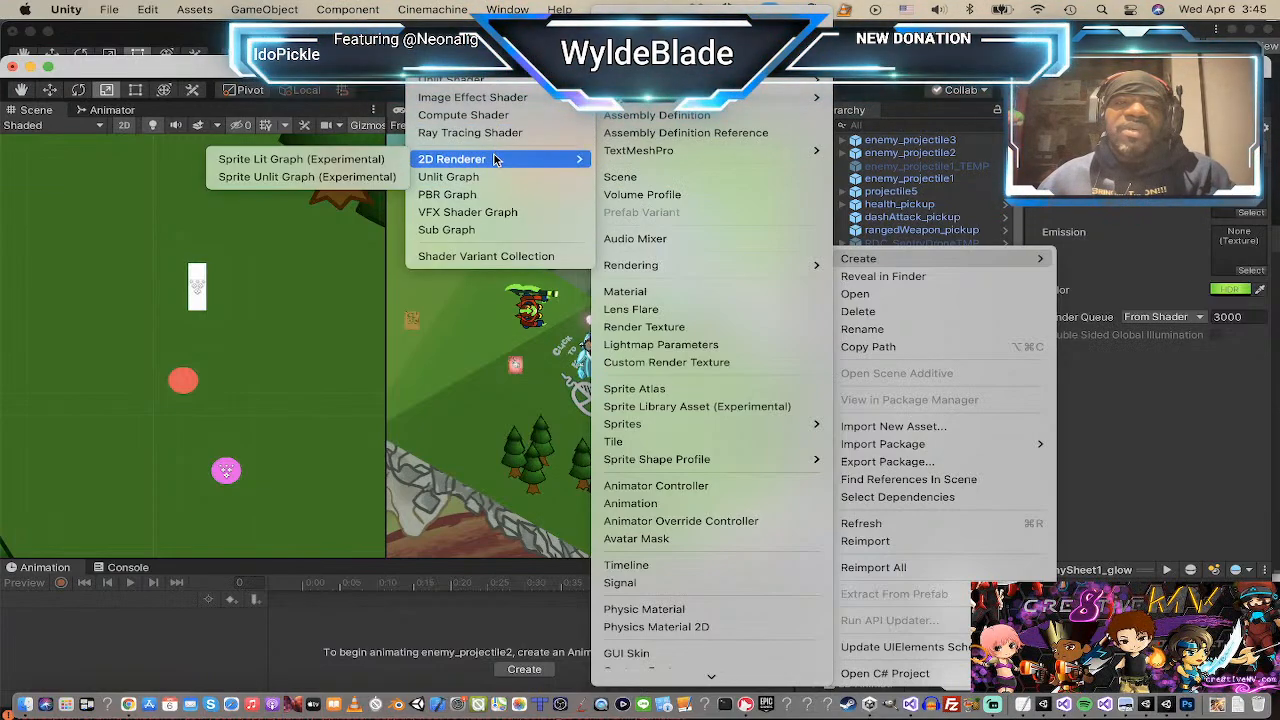
click(376, 179)
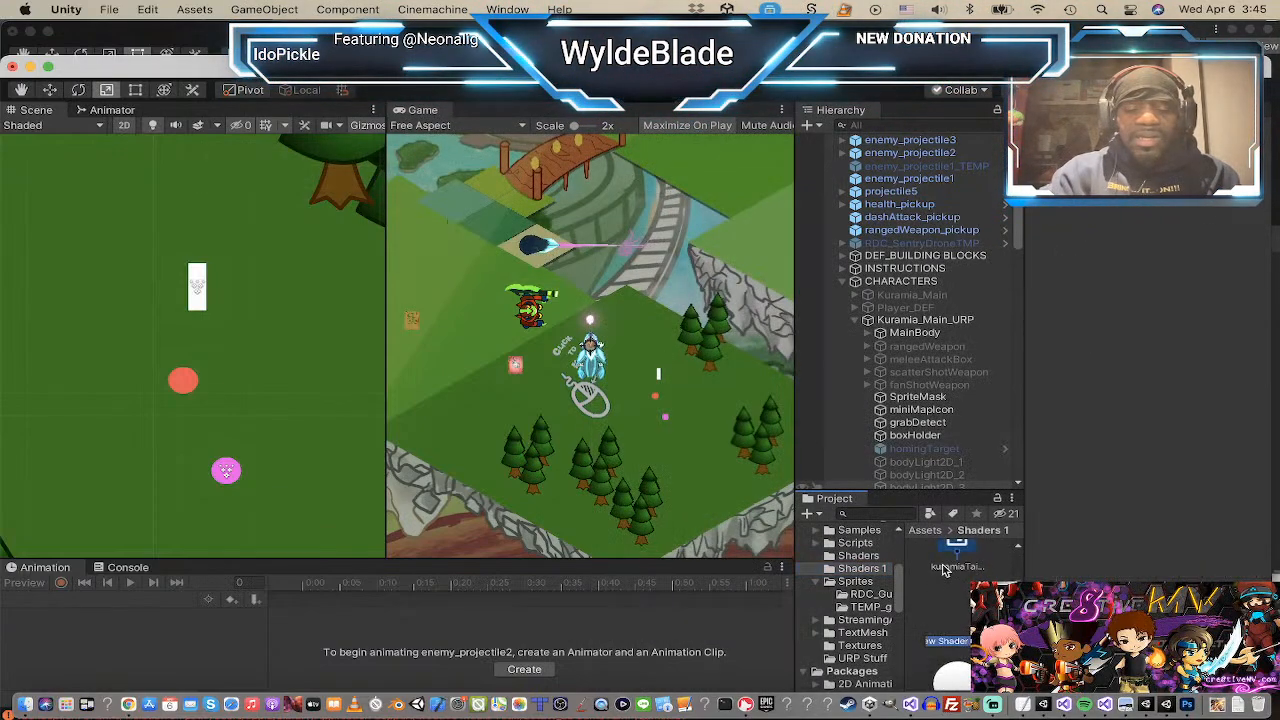
text(enemyPro)
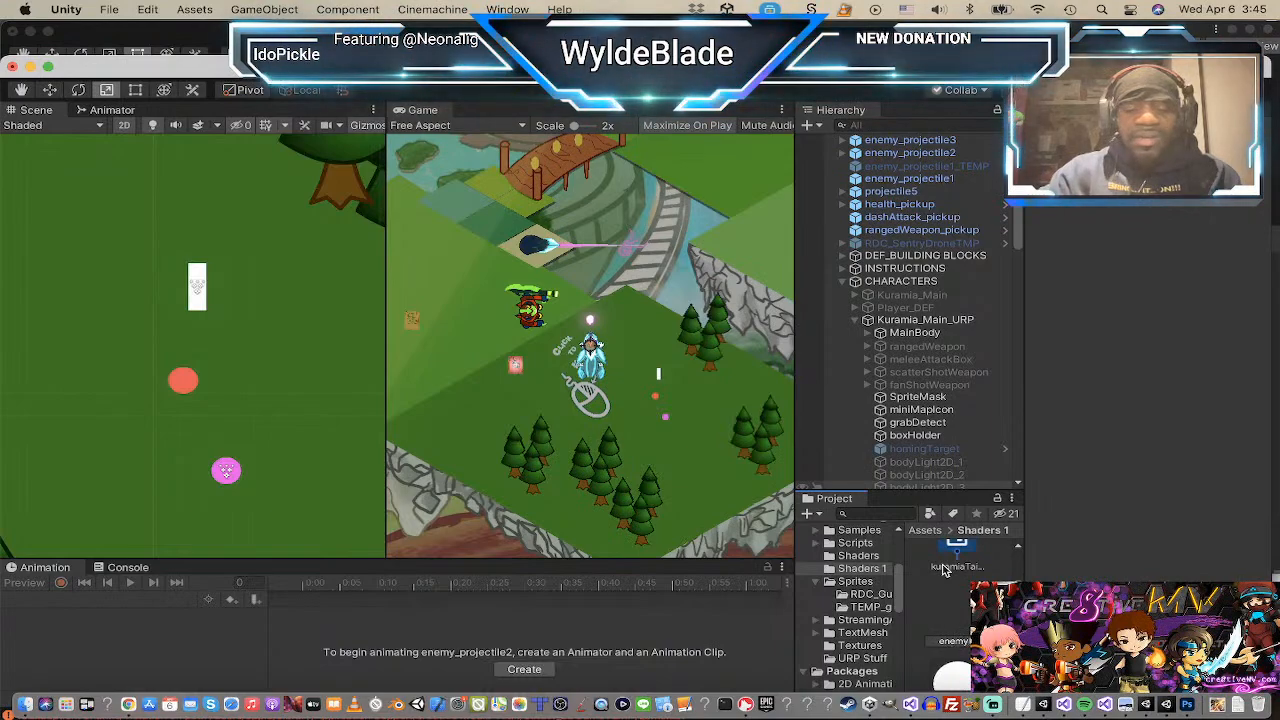
text(je)
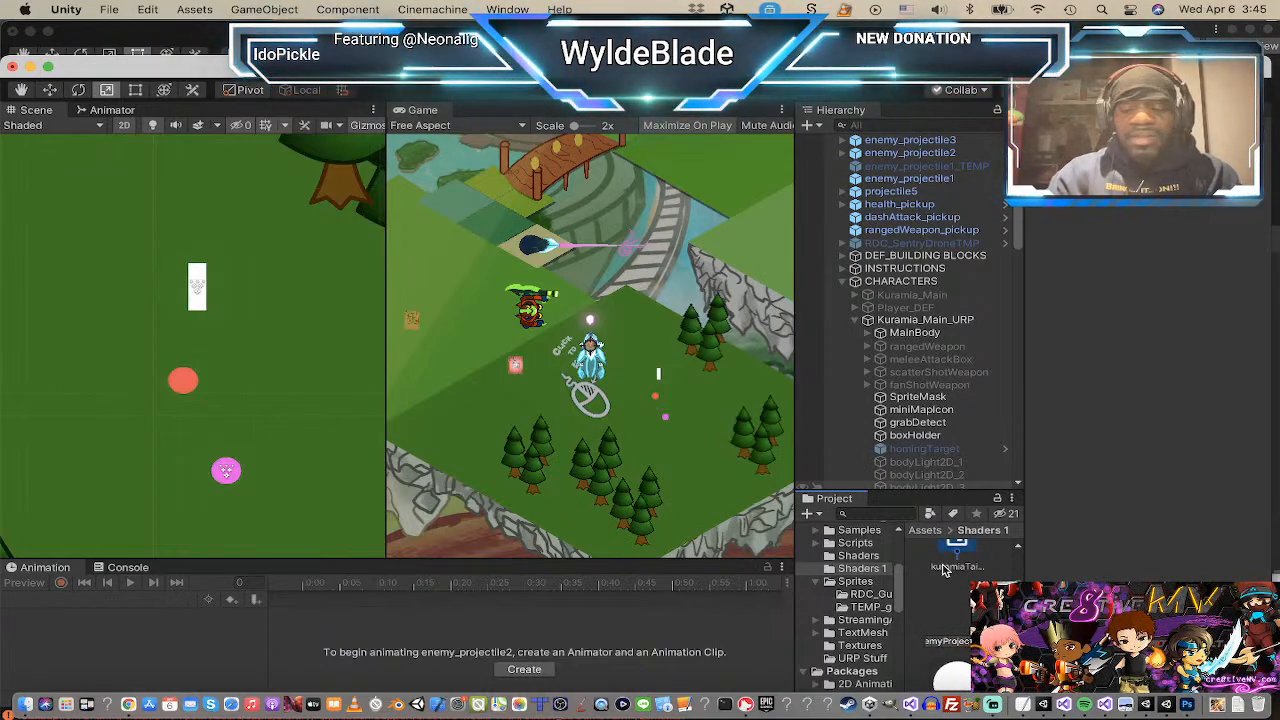
text(cti)
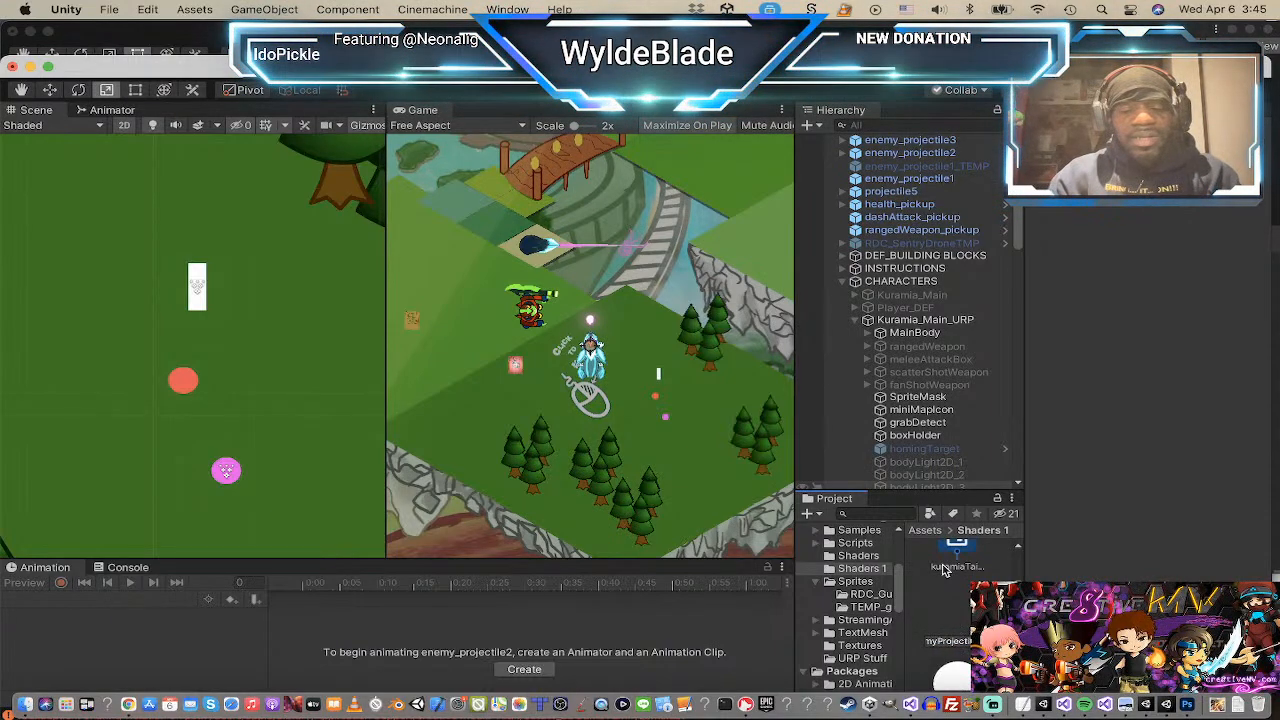
text(leSh)
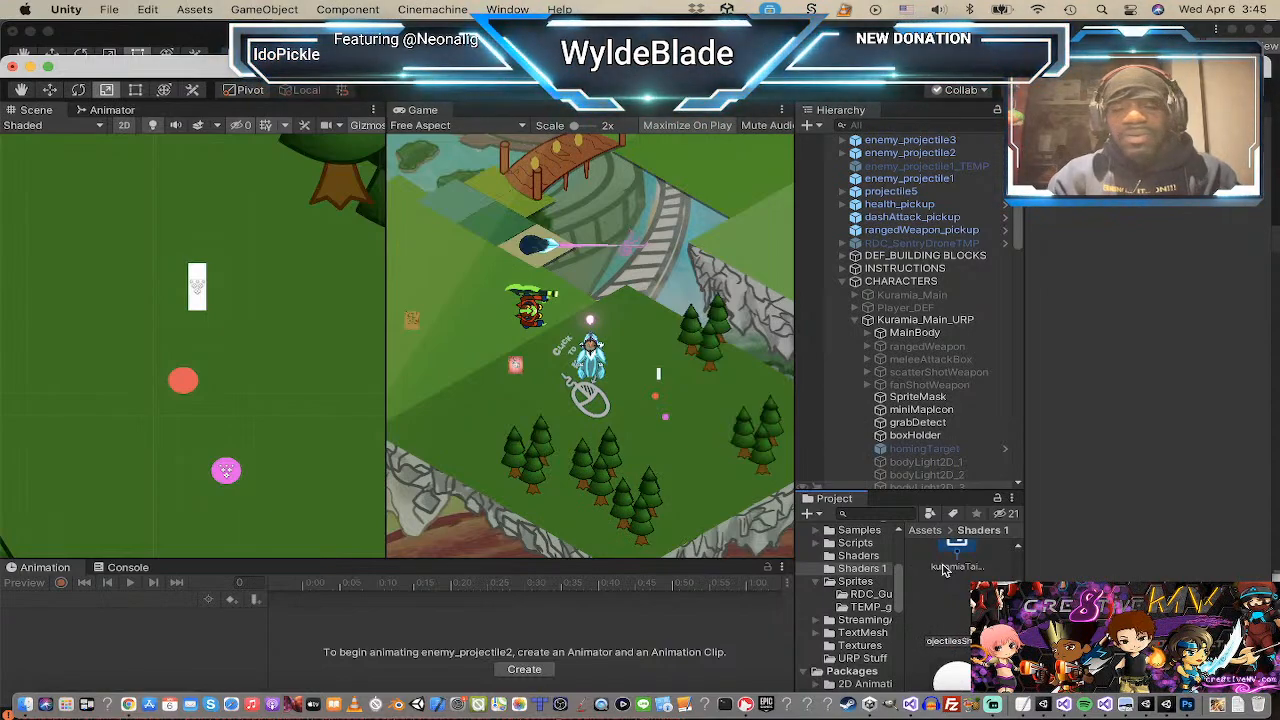
key(Return)
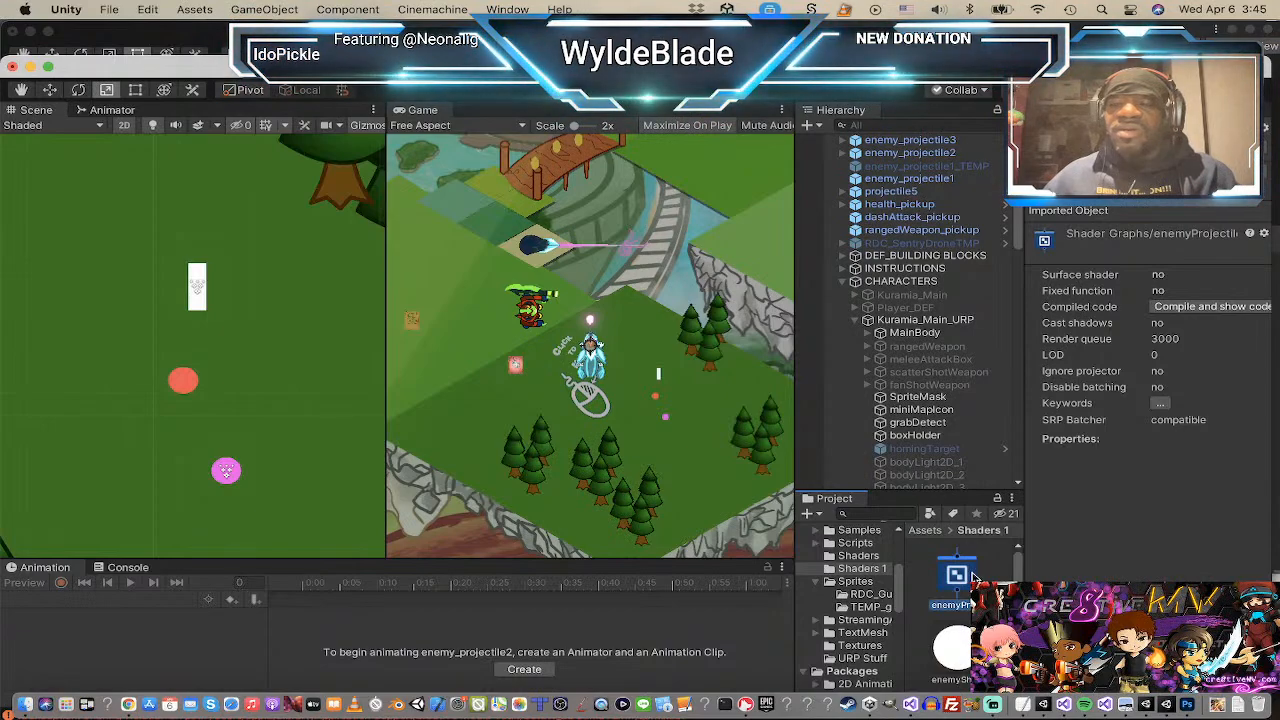
Step: Create a material from the new enemy projectiles shader graph, giving it a name that starts with enemyProjectile_M
right_click(962, 578)
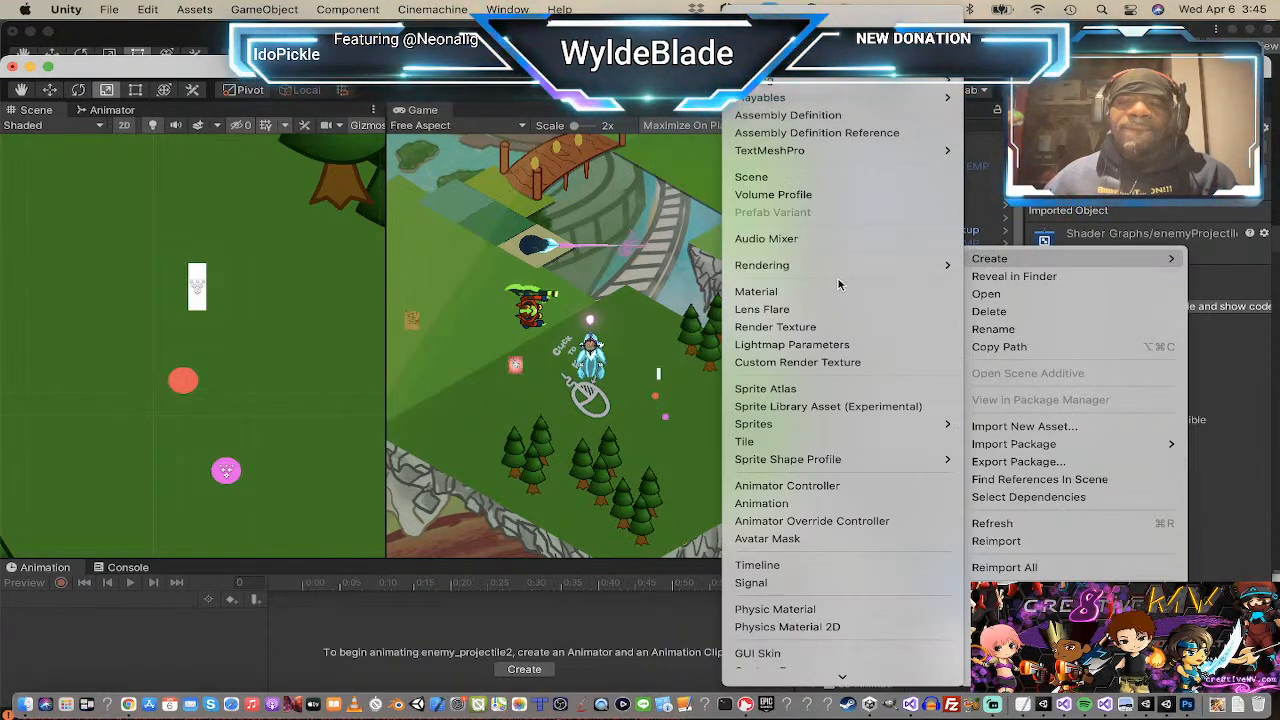
mouse_move(840, 268)
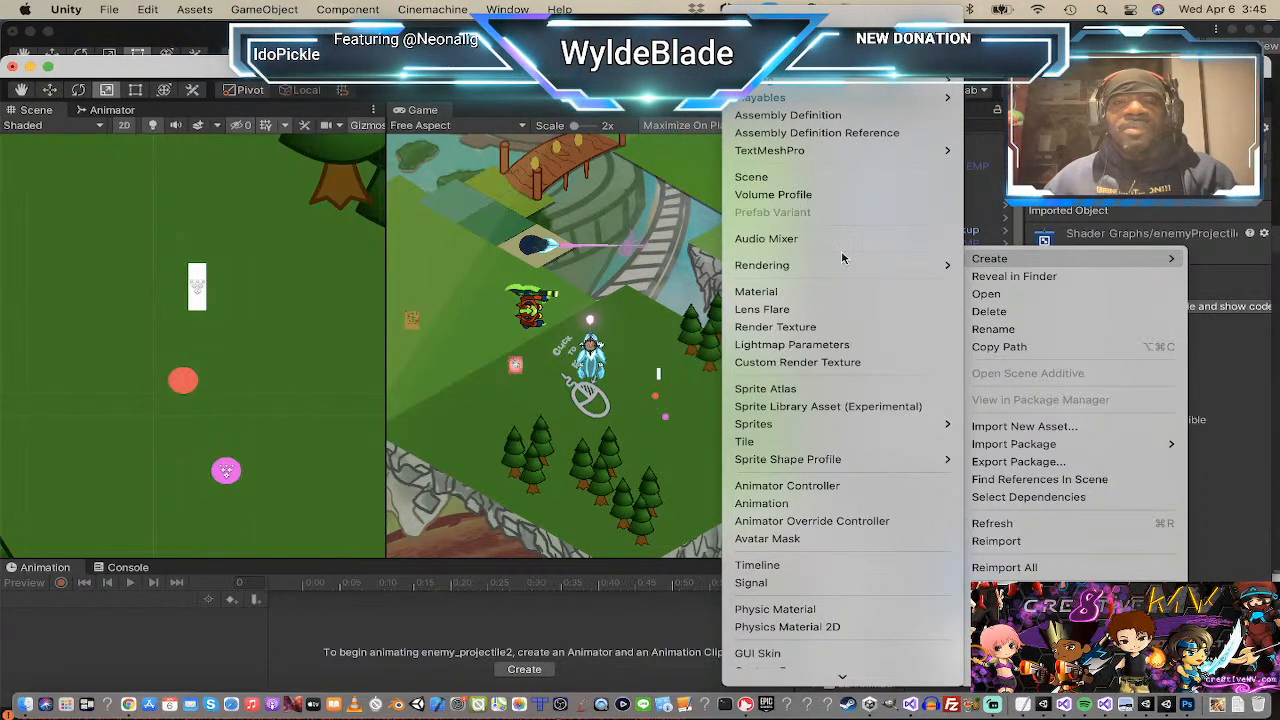
mouse_move(838, 62)
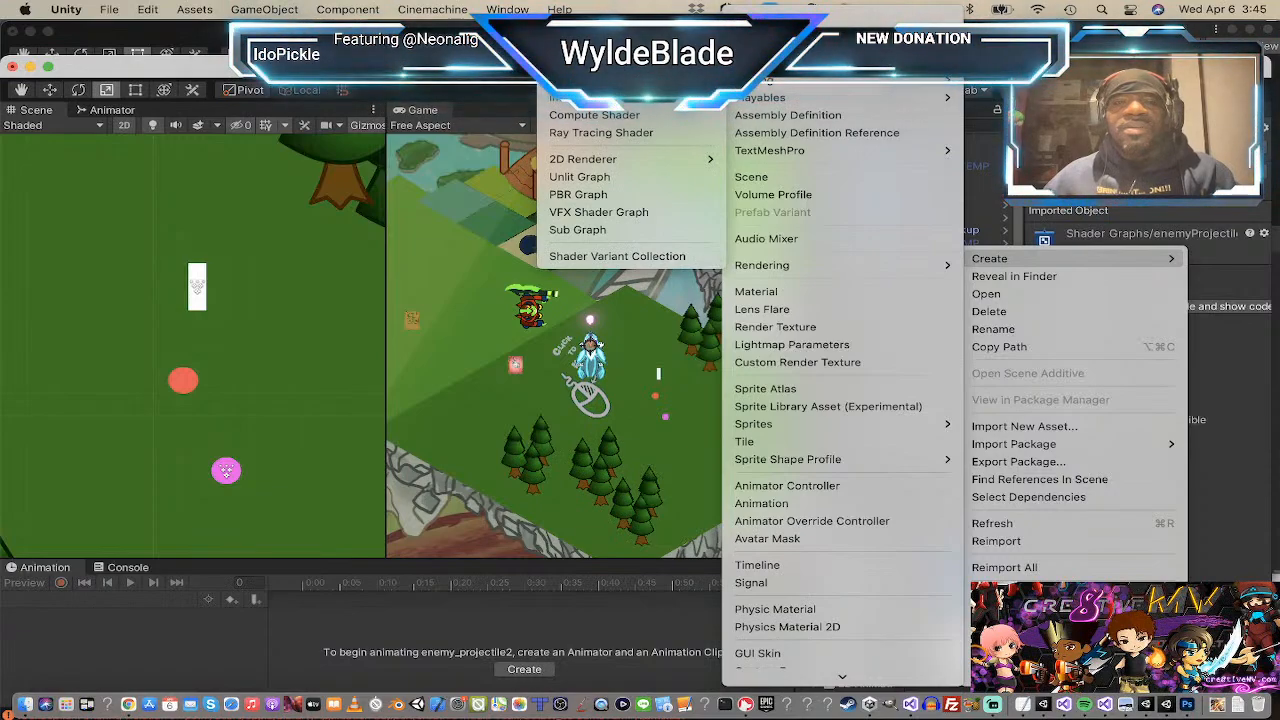
click(775, 292)
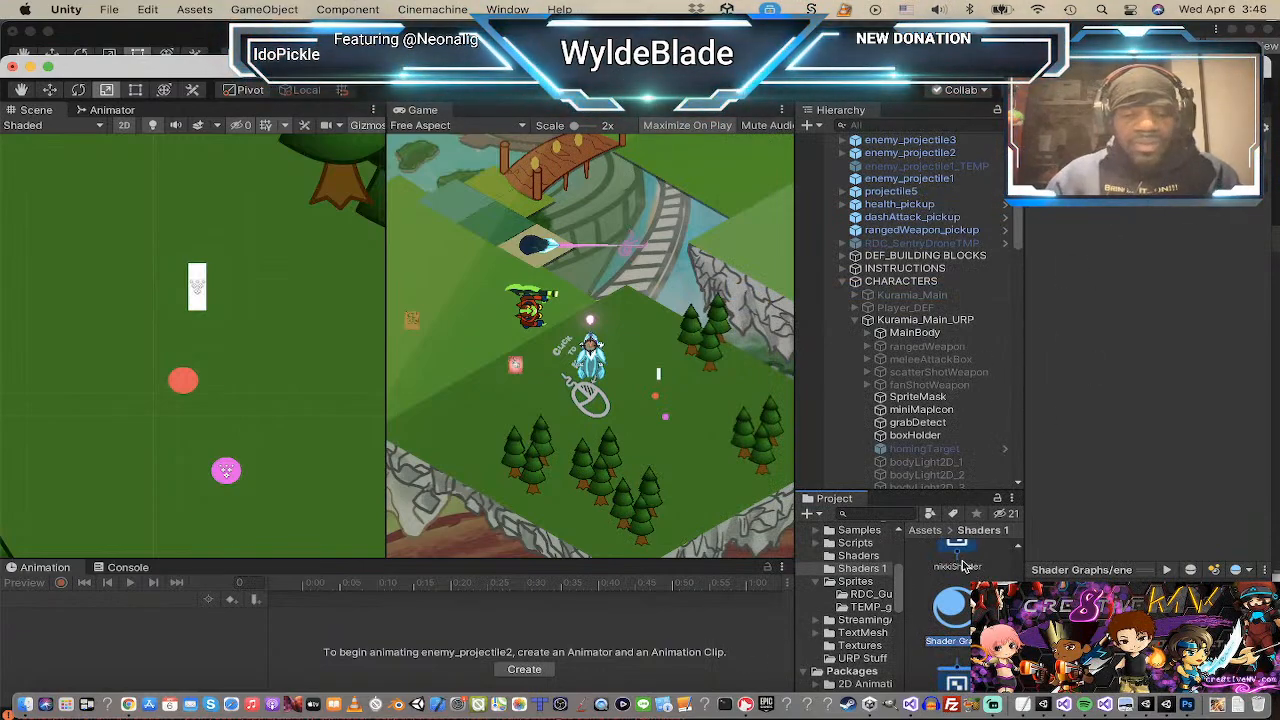
text(enemy)
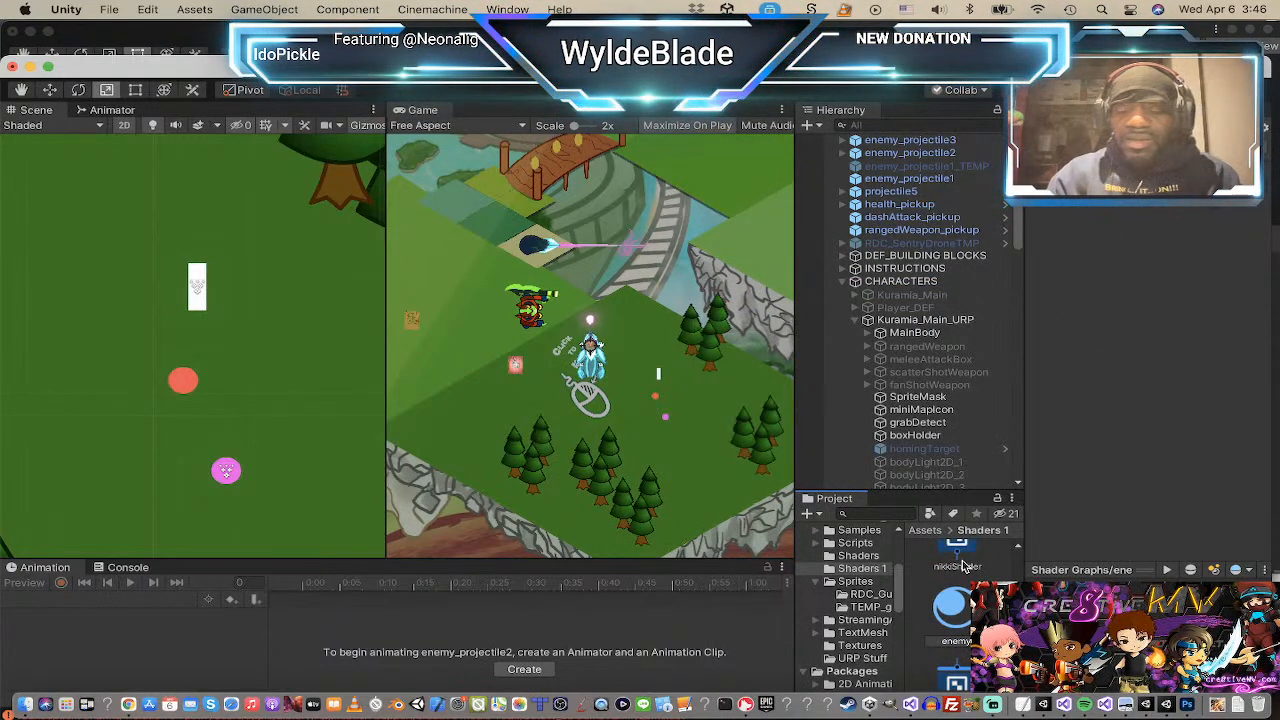
text(P)
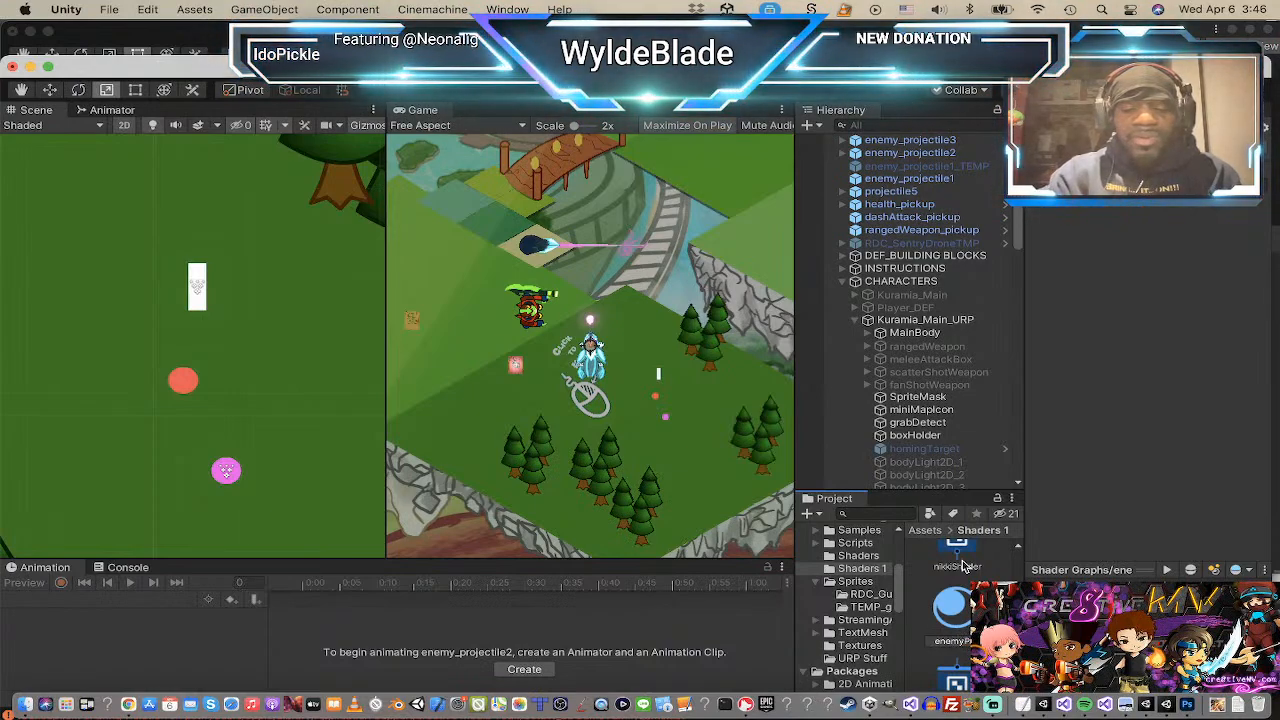
text(roje)
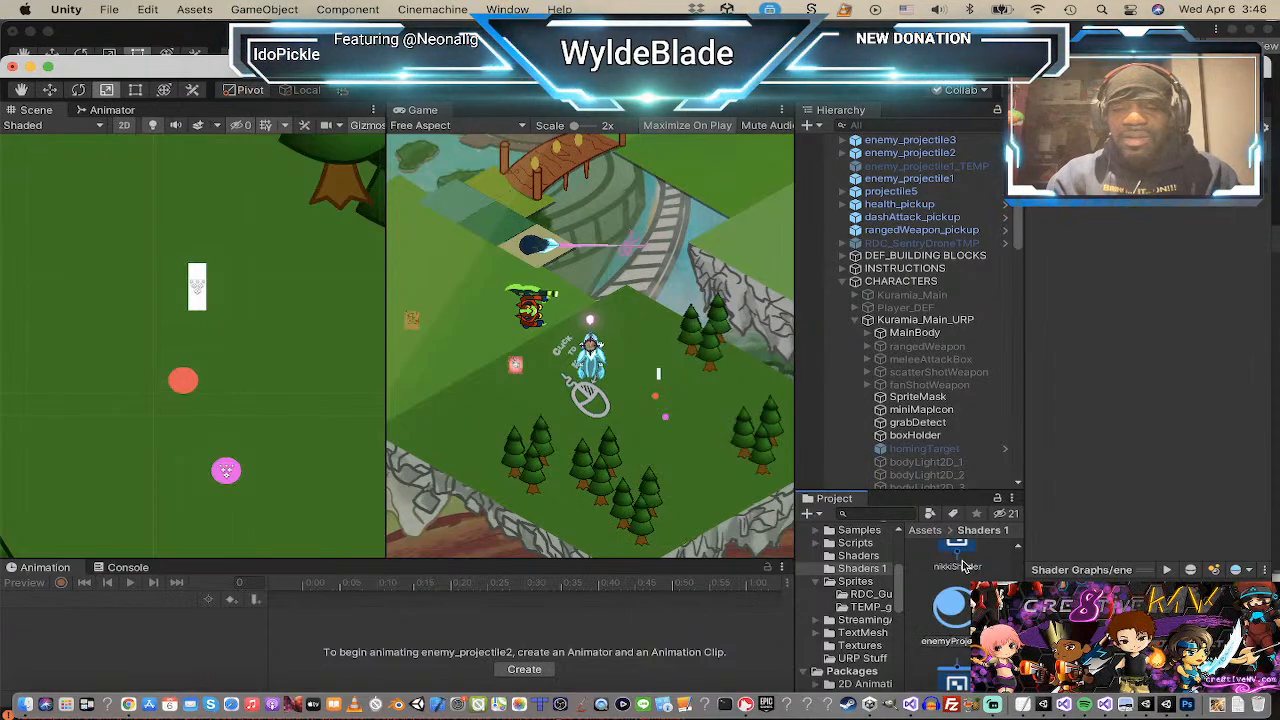
text(ctile_M)
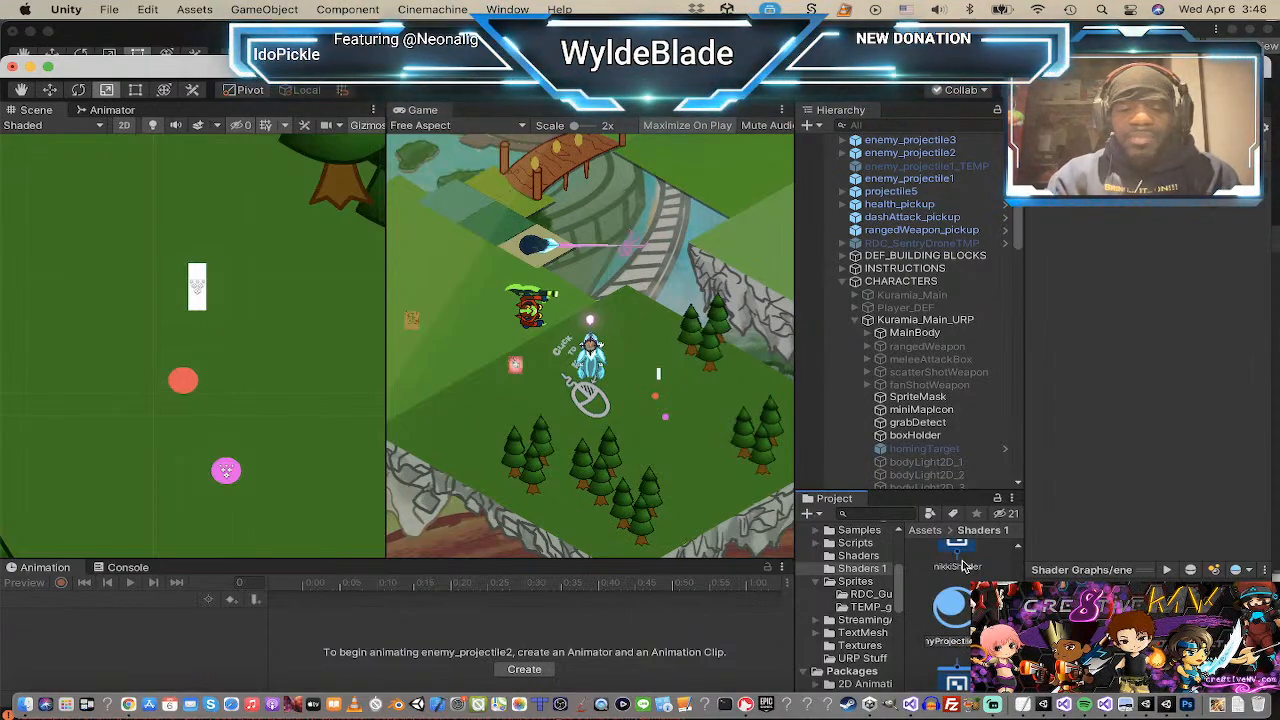
key(Return)
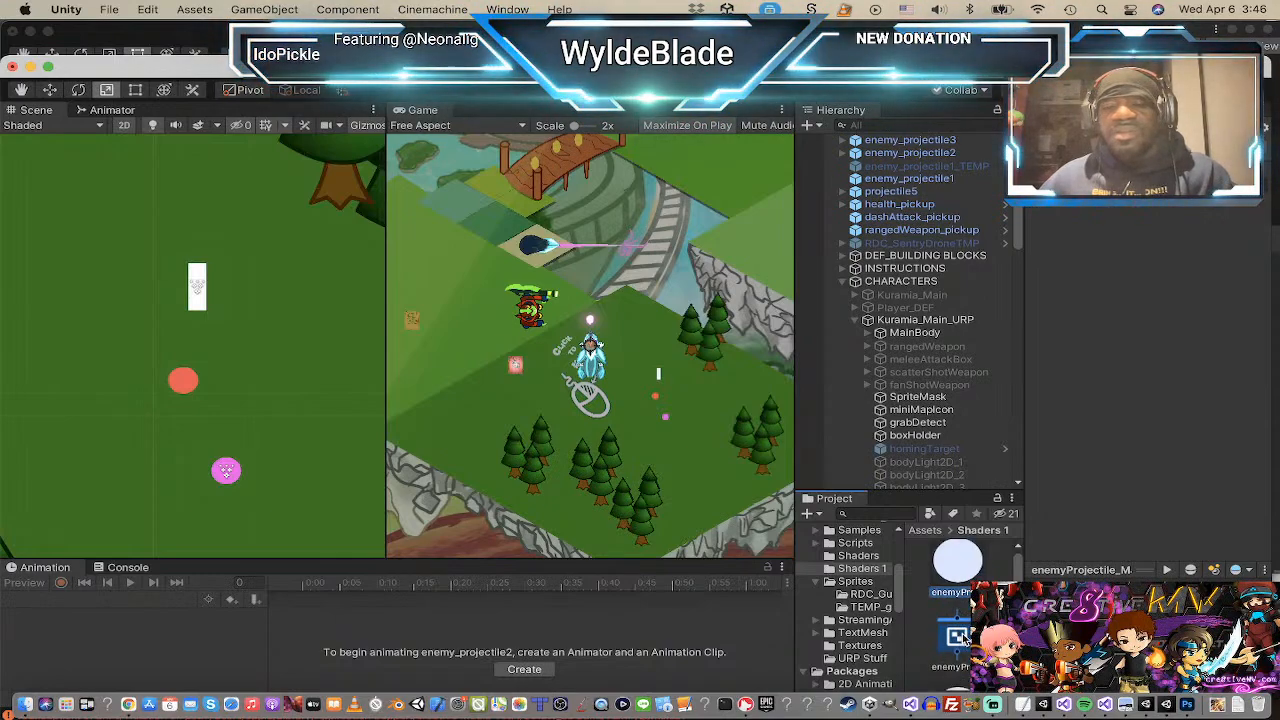
Step: Open the enemy projectiles shader graph for editing and check which property types its blackboard offers
double_click(958, 646)
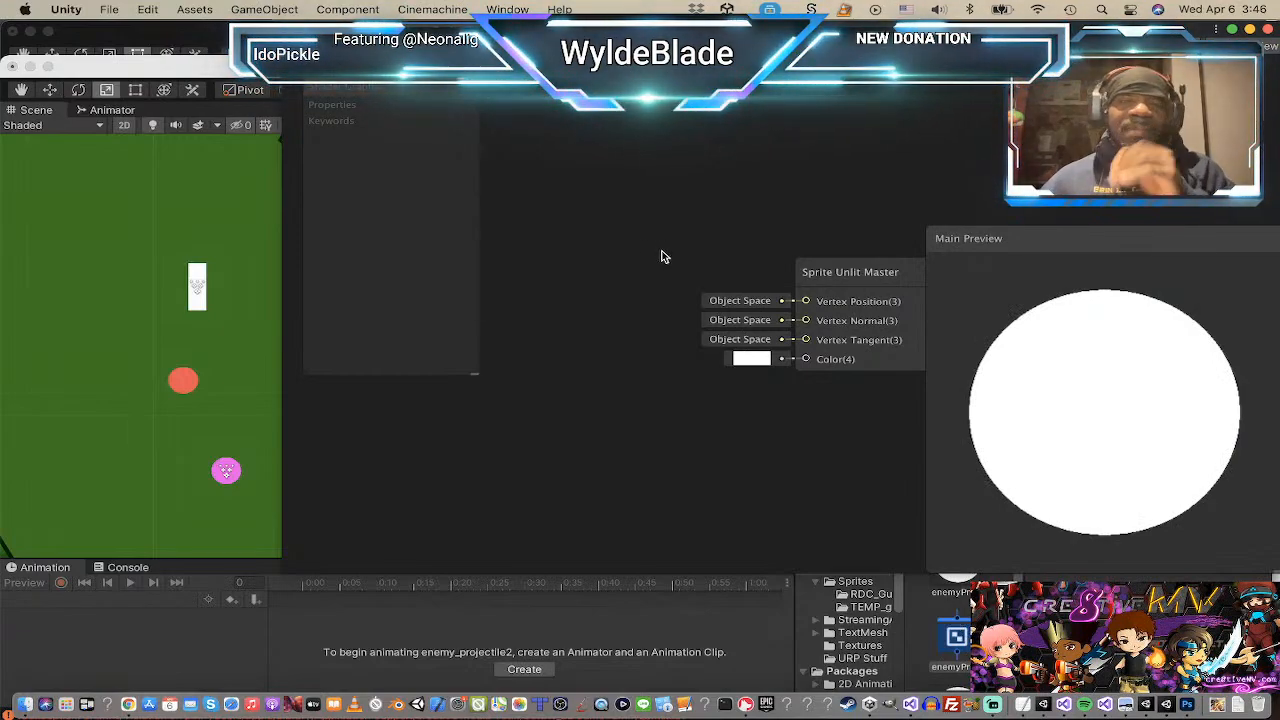
click(462, 88)
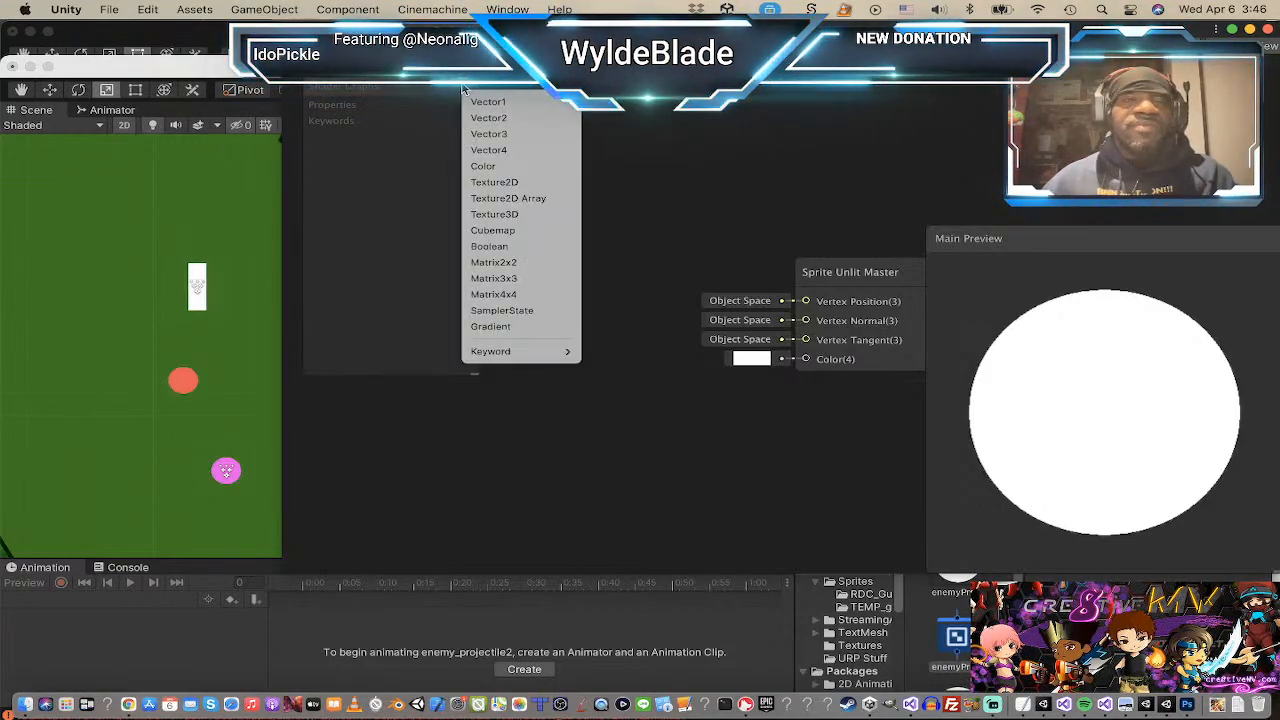
click(462, 89)
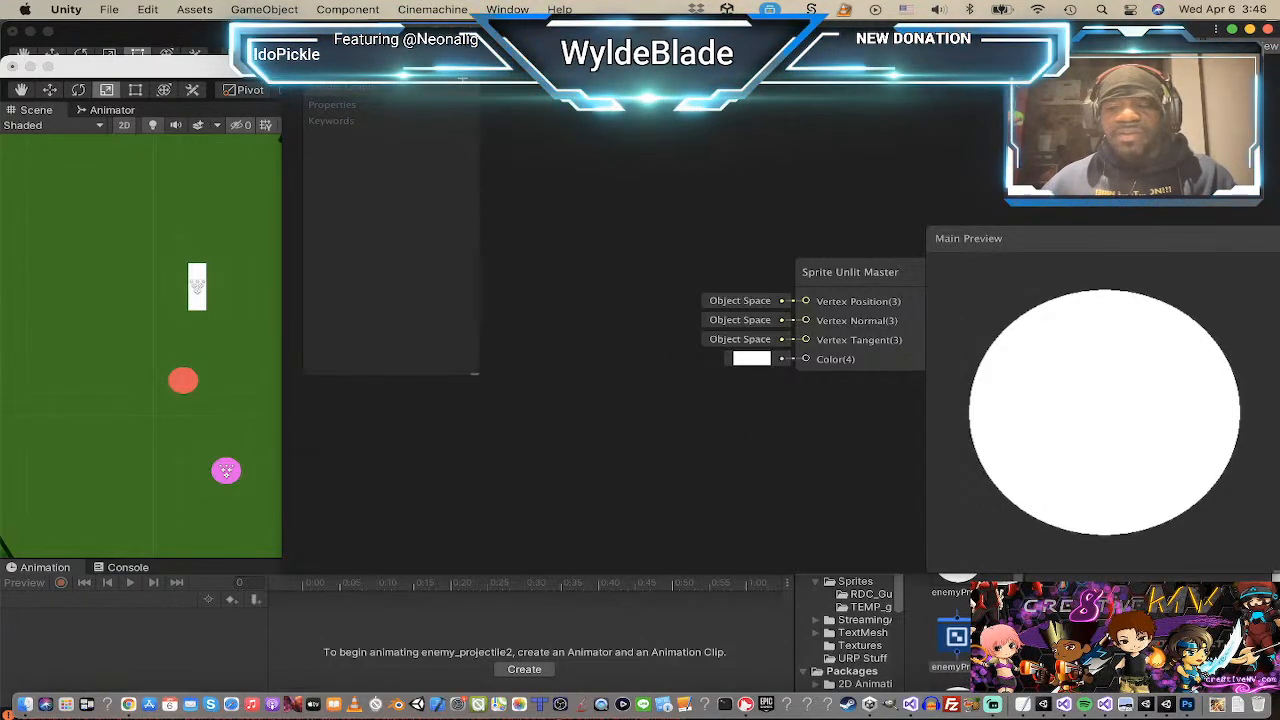
Step: Examine the enemy projectile sprites in the Sprites folder and the material and shader assets in the Shaders 1 folder
click(256, 482)
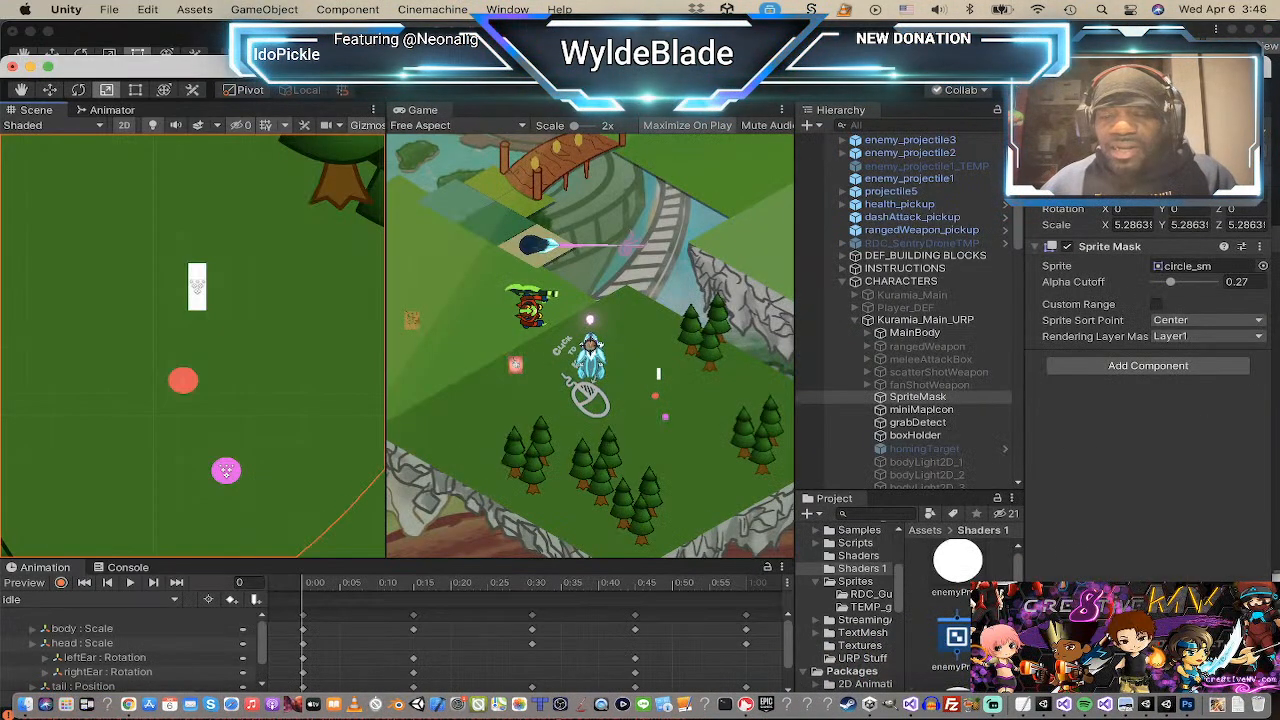
click(958, 572)
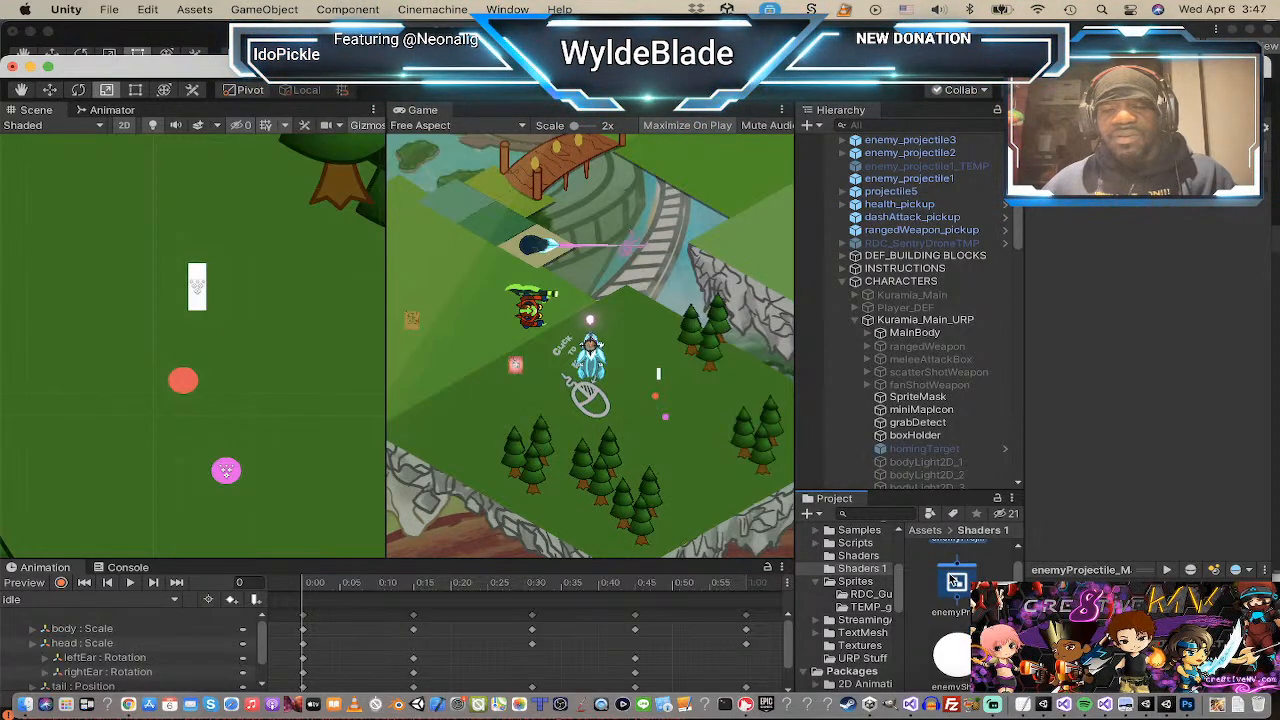
click(855, 582)
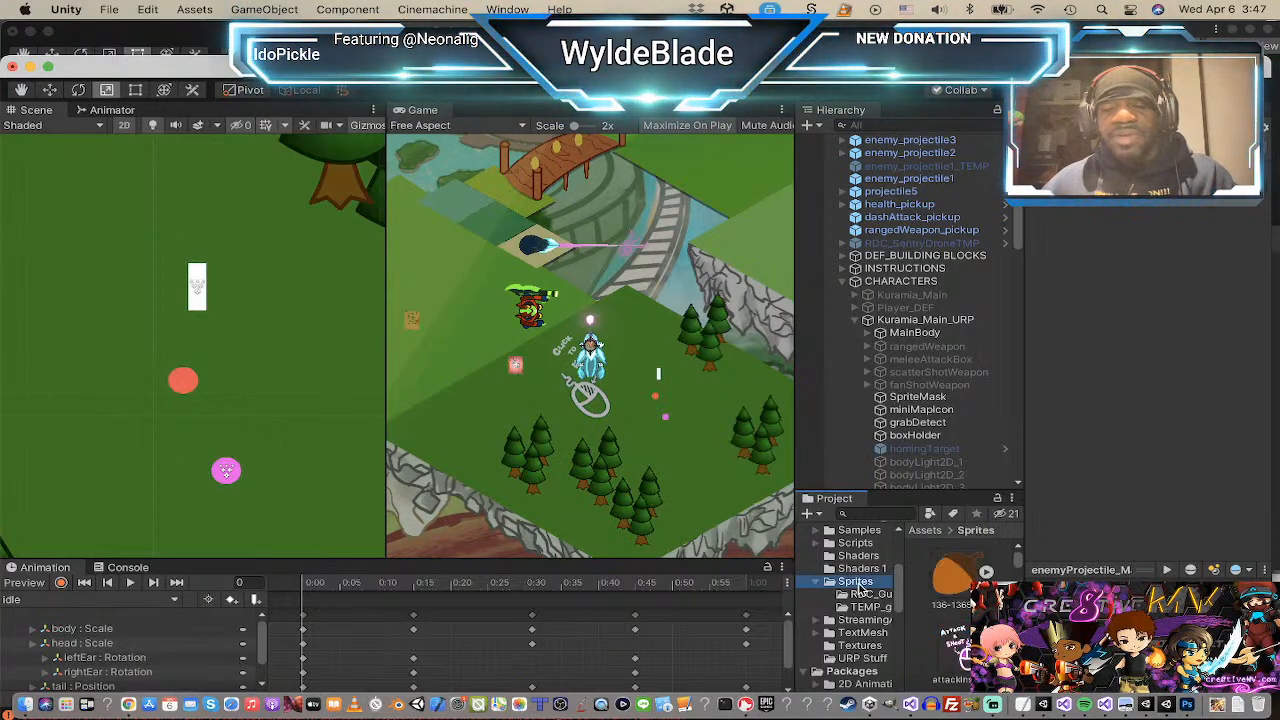
scroll(962, 615, down, 10)
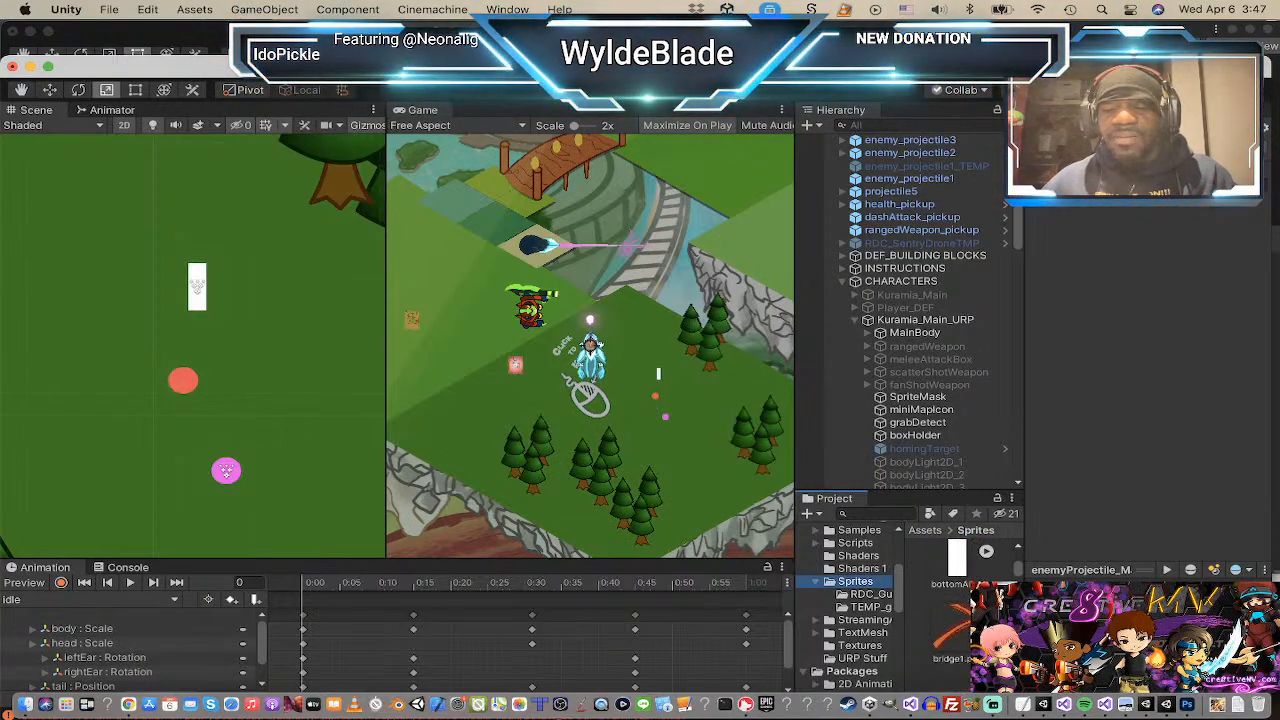
scroll(962, 615, down, 5)
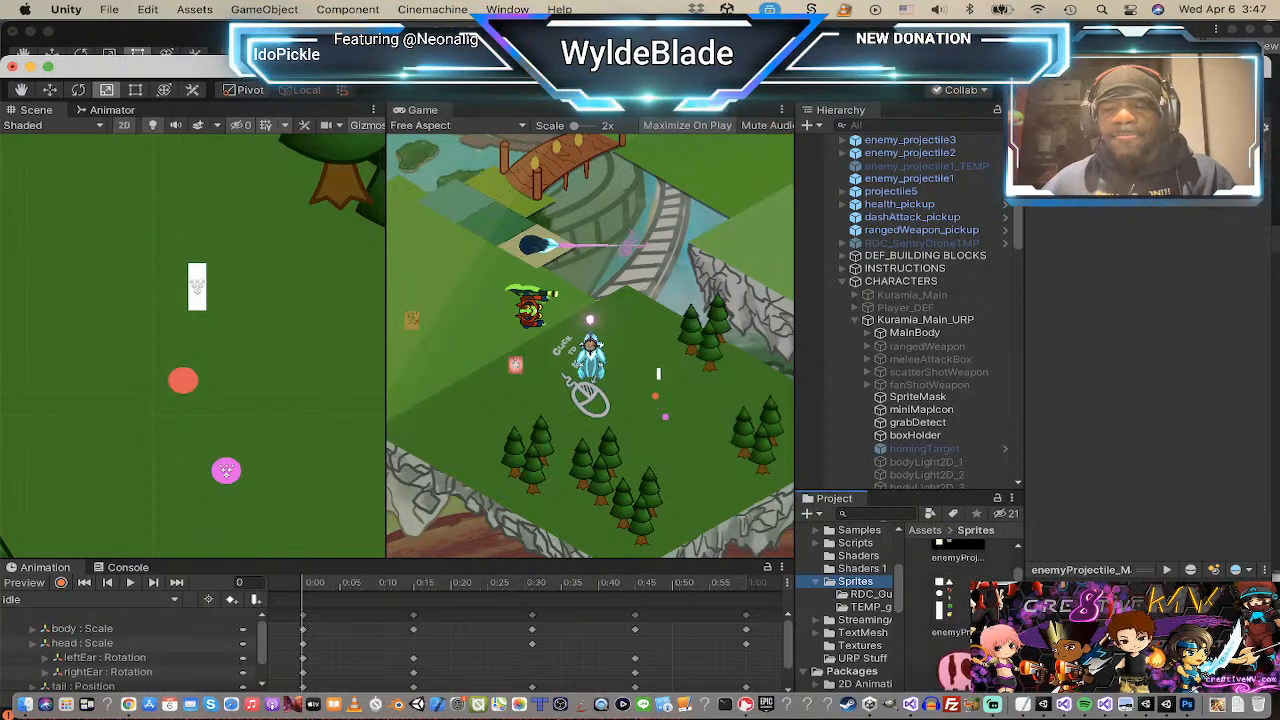
click(968, 605)
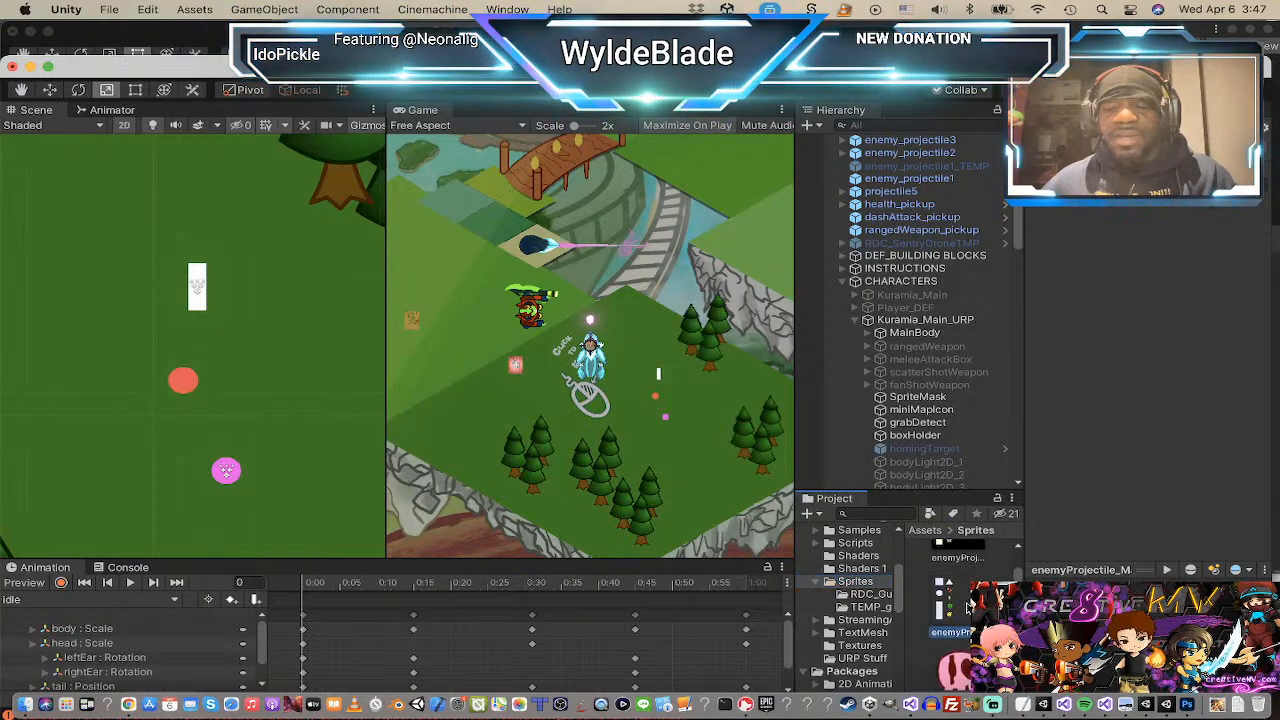
scroll(960, 615, down, 5)
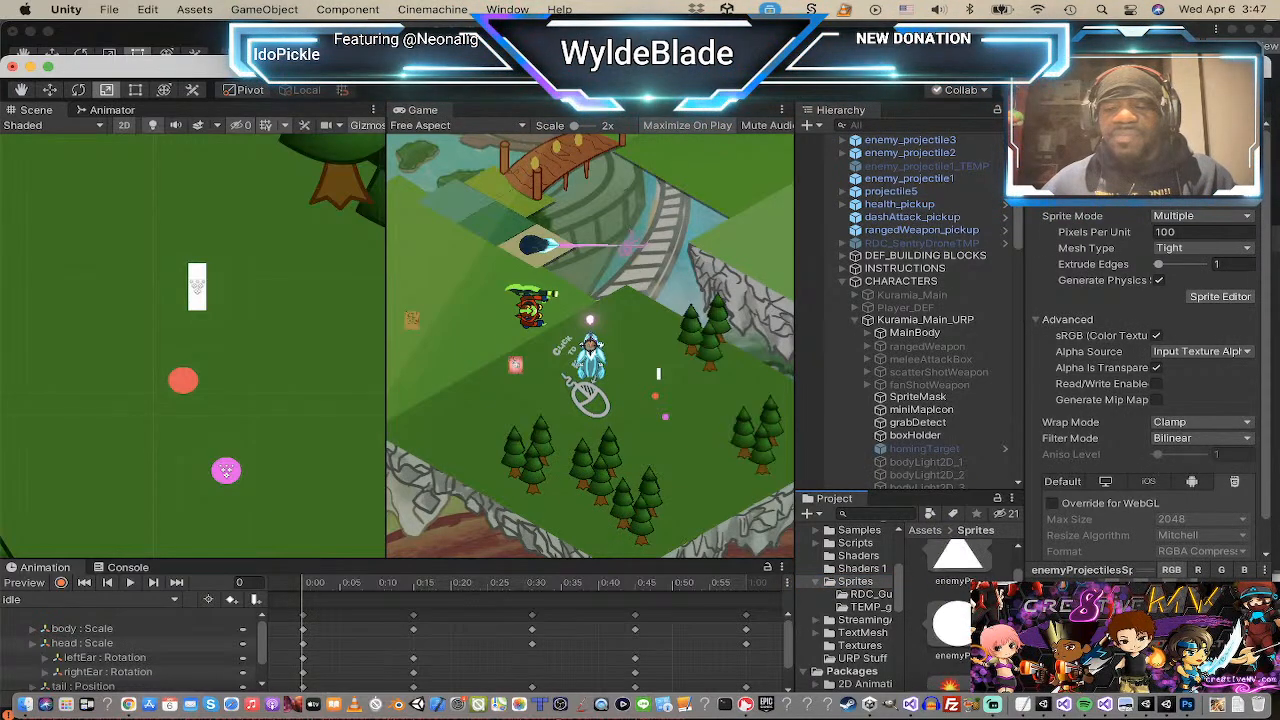
scroll(958, 605, up, 2)
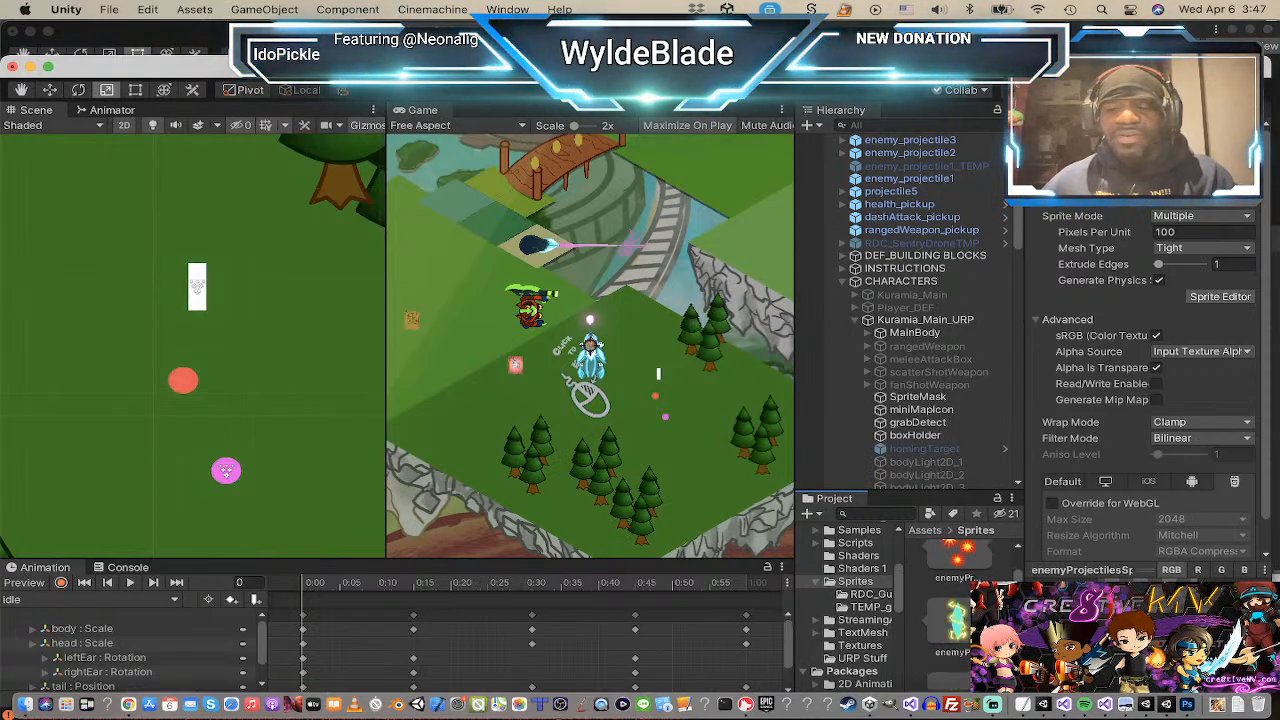
scroll(958, 610, up, 2)
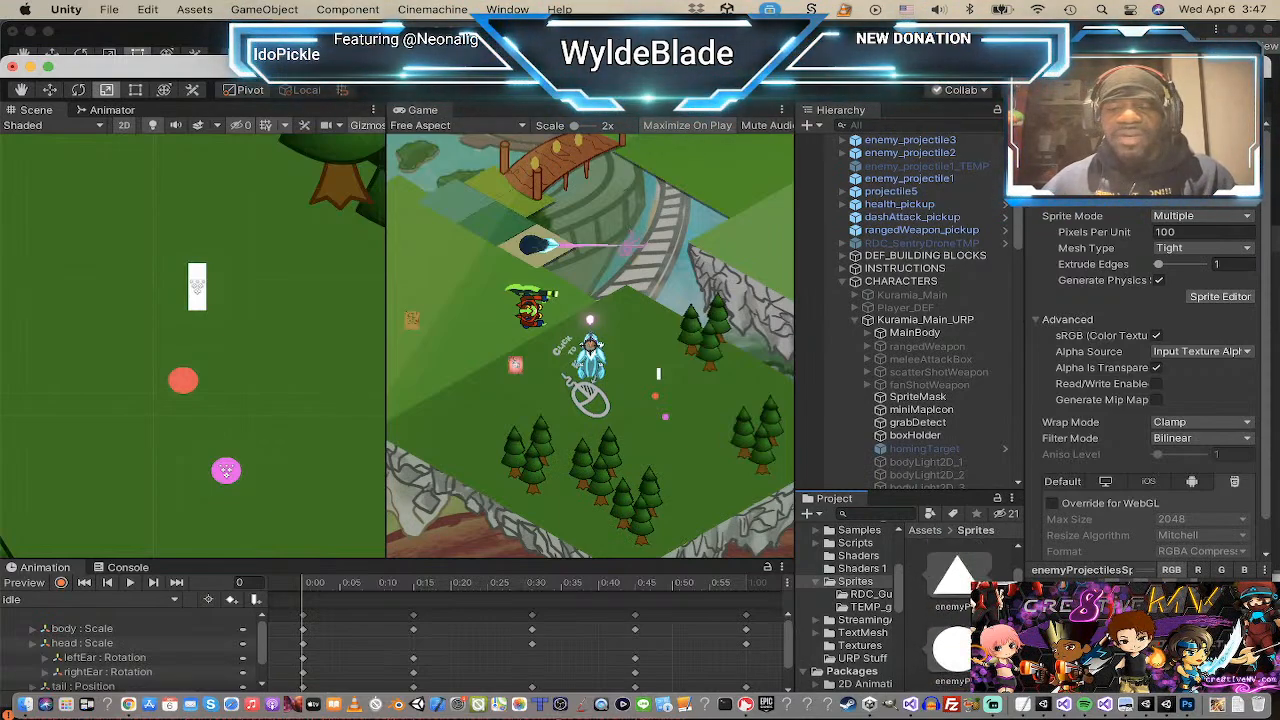
scroll(945, 600, down, 4)
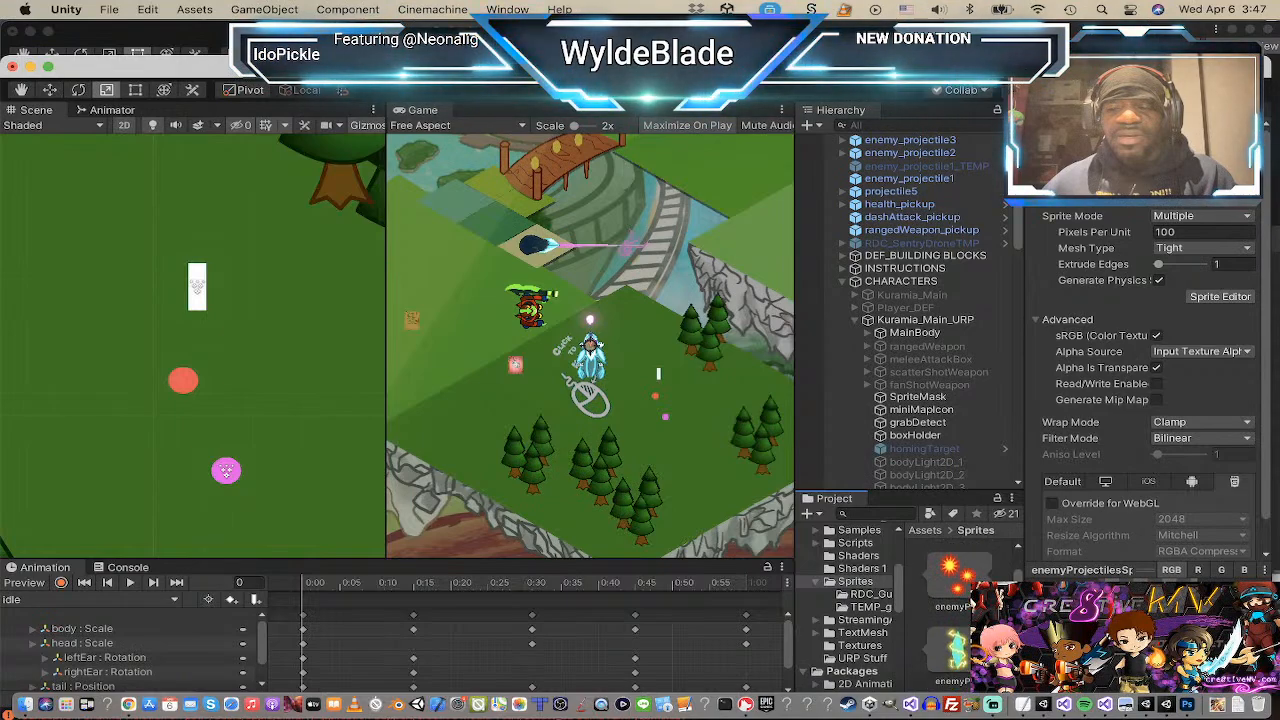
scroll(952, 580, down, 4)
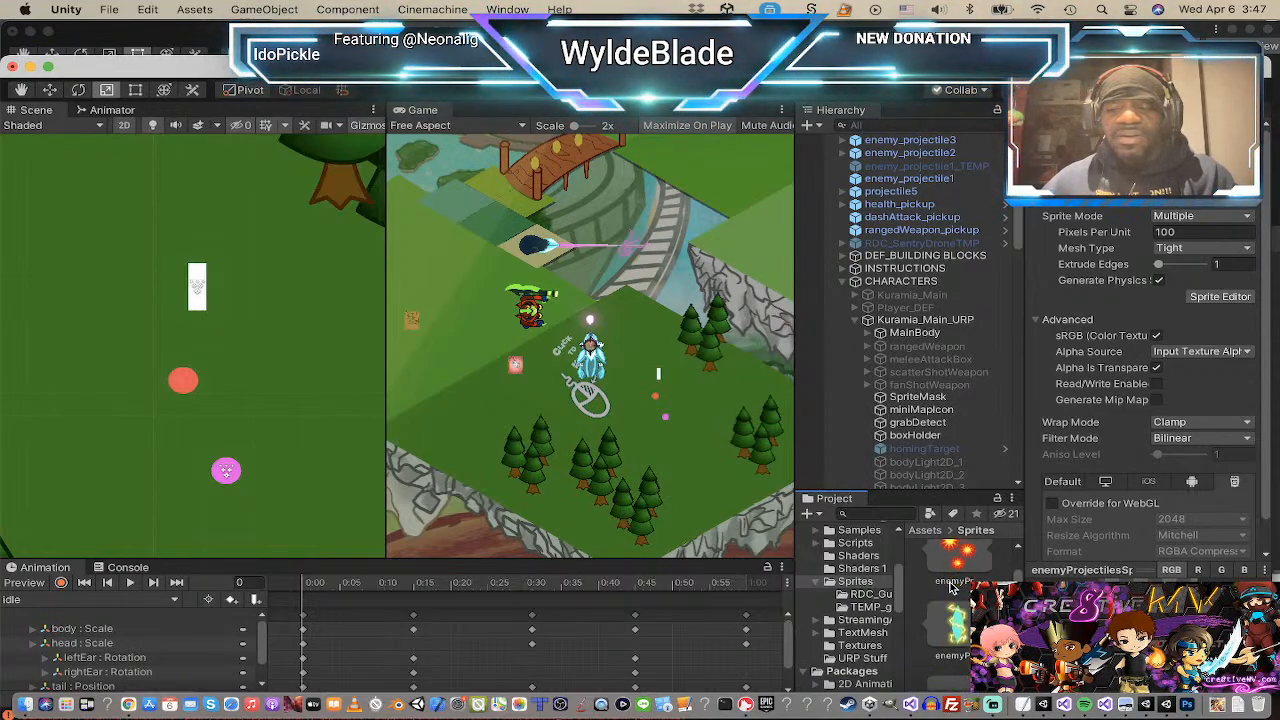
scroll(950, 588, up, 2)
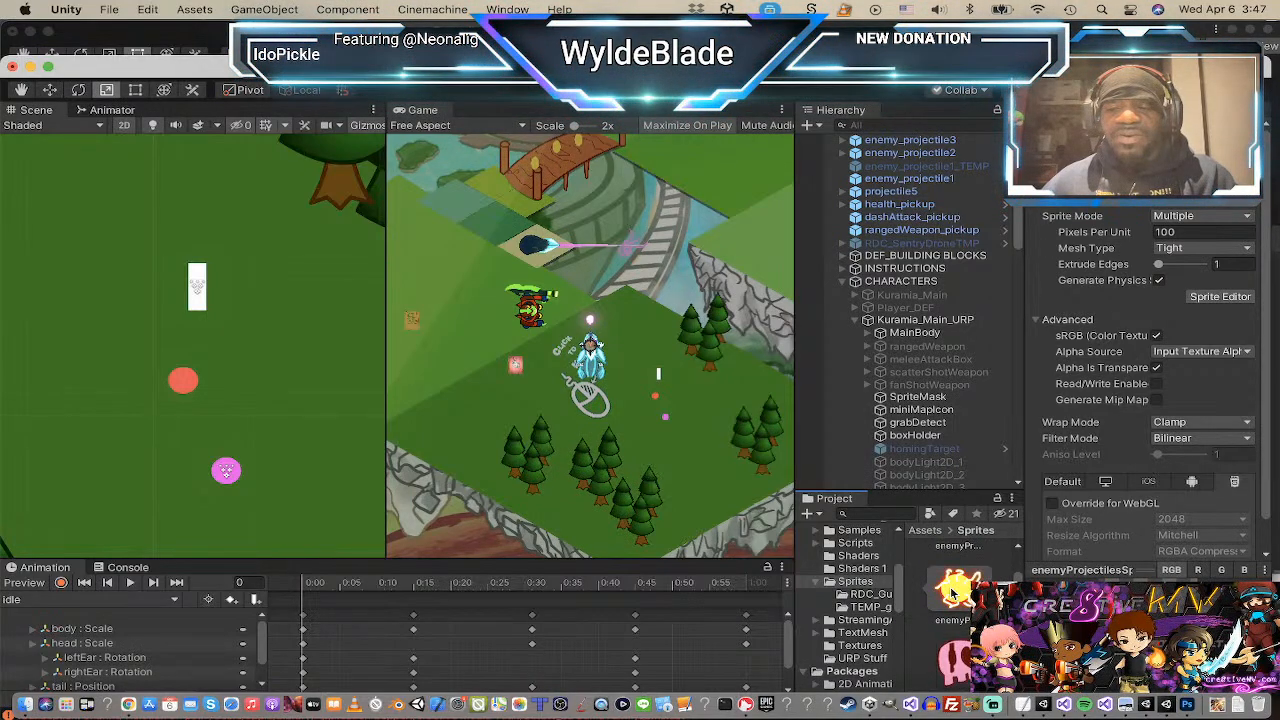
click(866, 570)
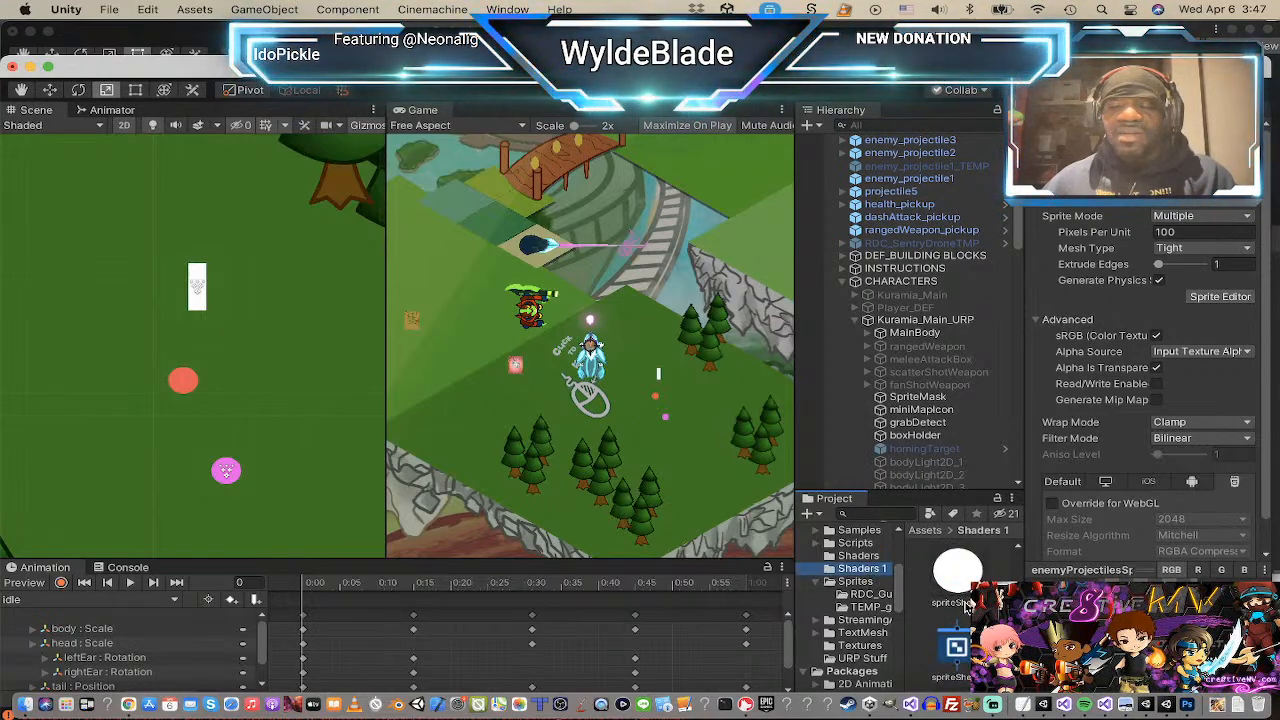
scroll(966, 607, up, 5)
scroll(966, 607, up, 5)
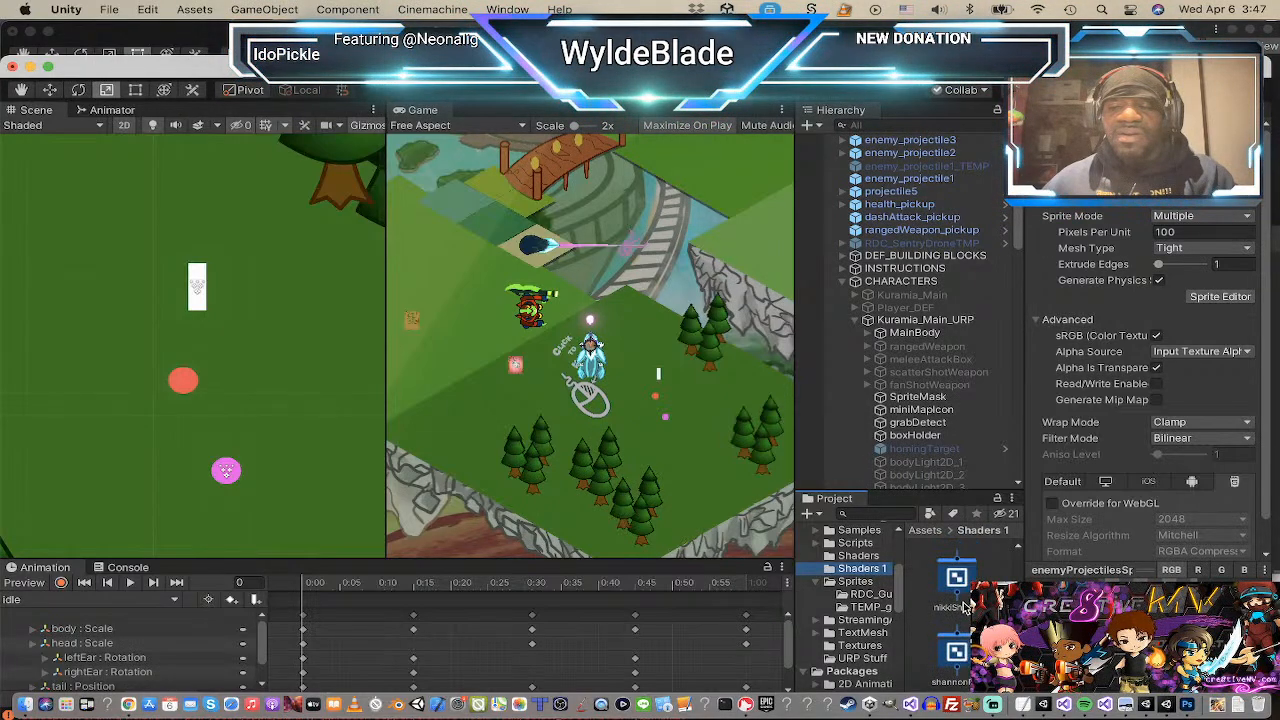
scroll(966, 607, up, 2)
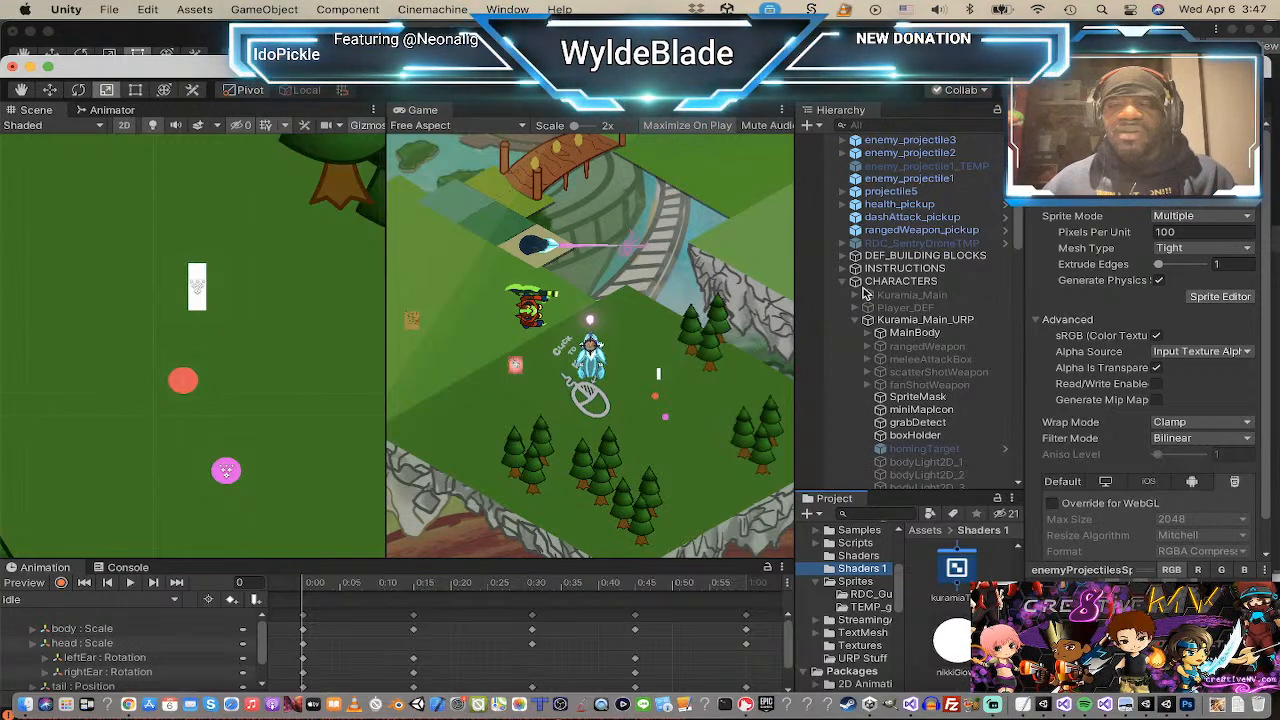
Step: Assign the enemy projectile material to the Sprite Renderer of enemy_projectile2, the white rectangle in the scene
scroll(908, 304, down, 10)
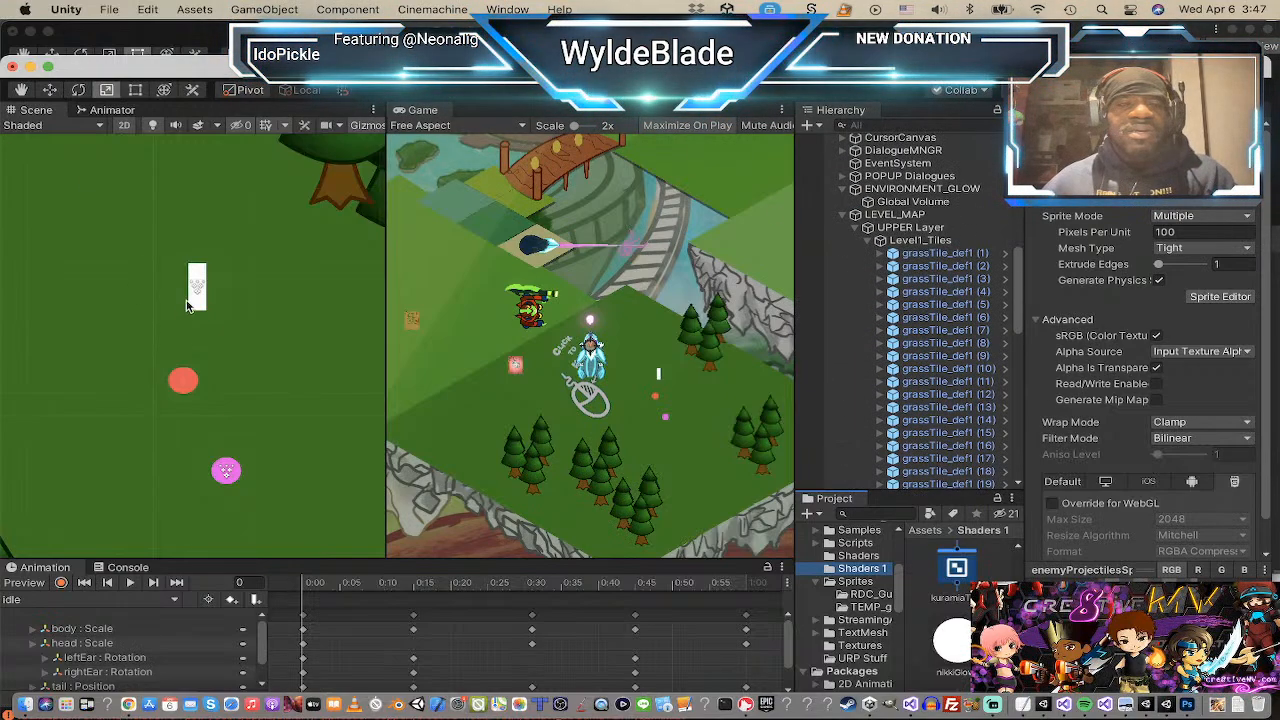
click(197, 300)
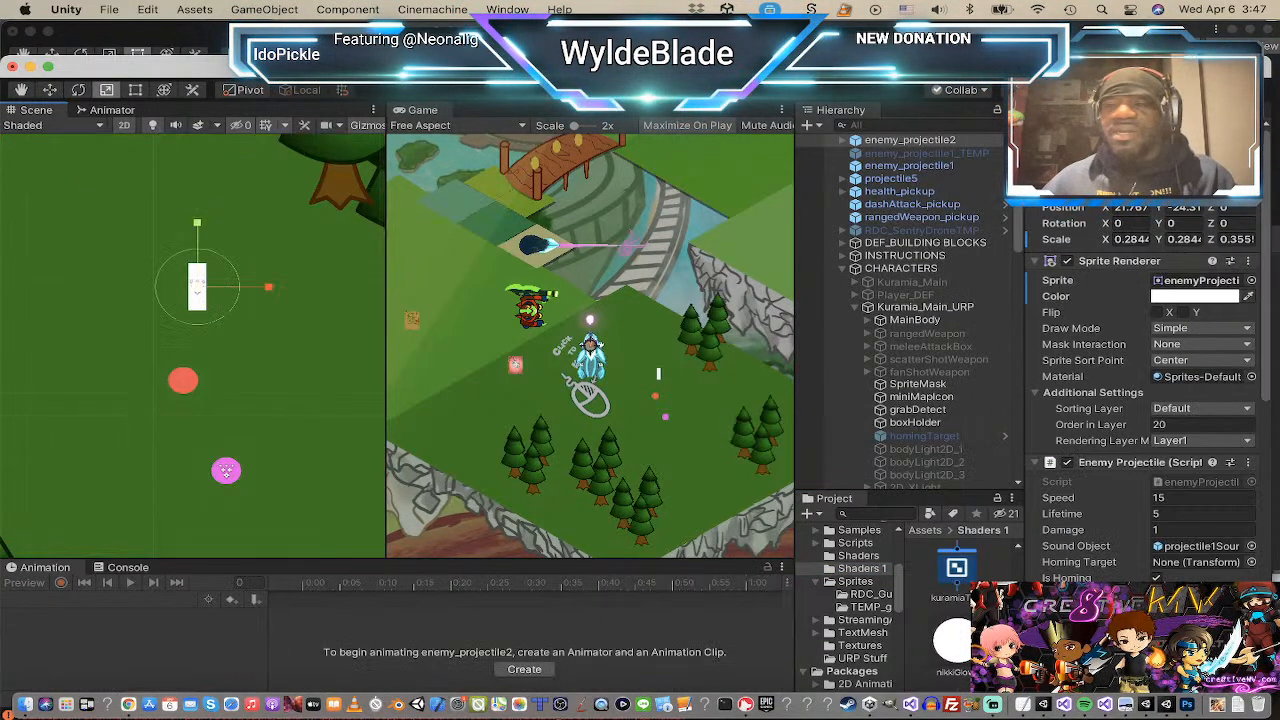
click(1251, 377)
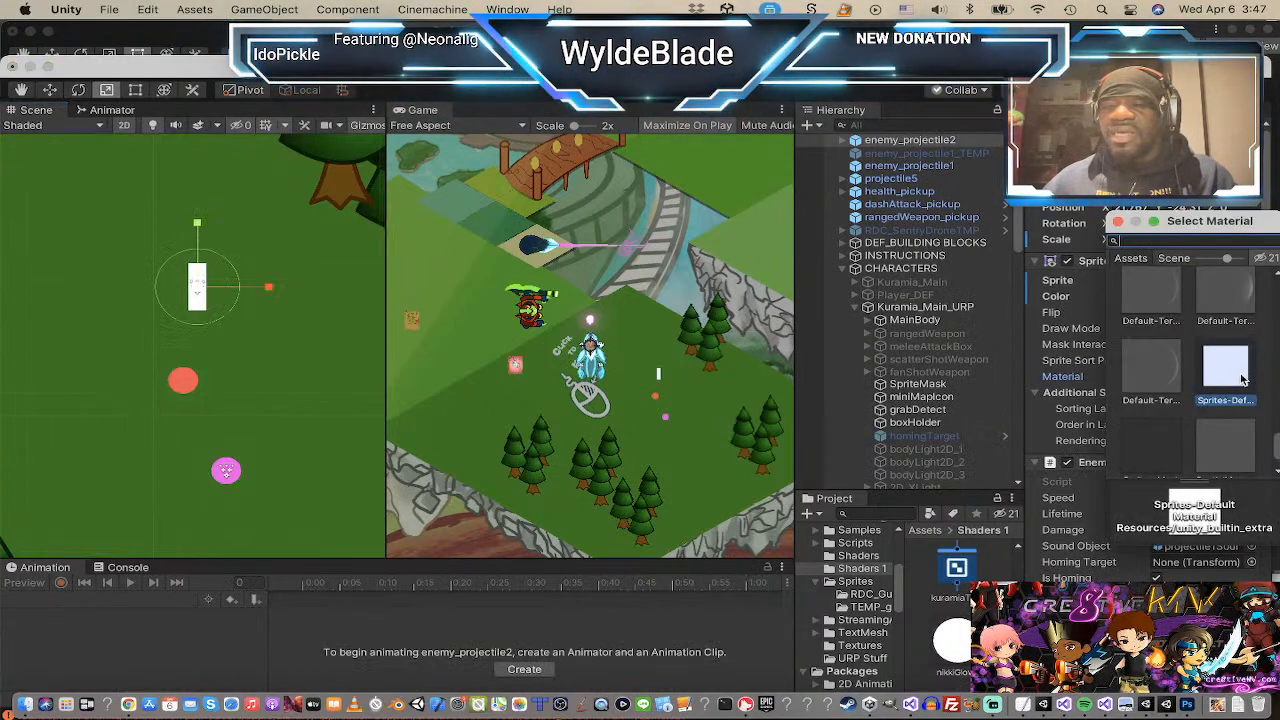
text(m)
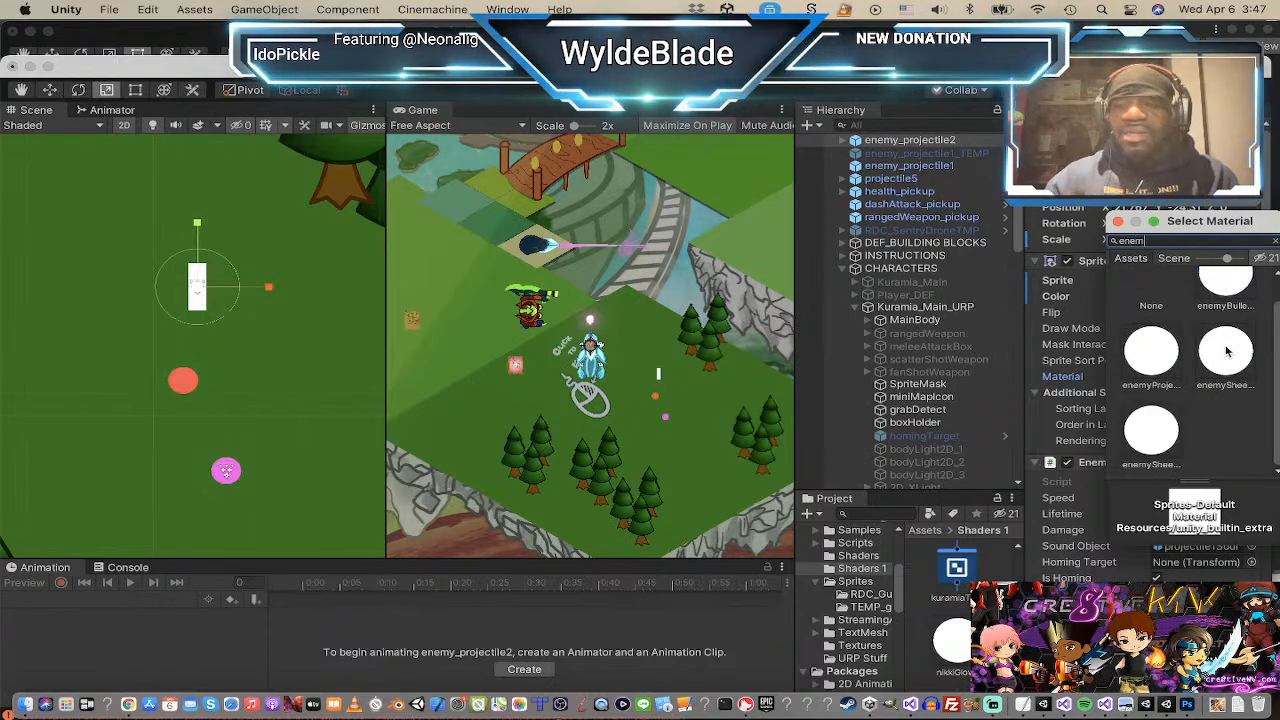
click(1153, 360)
click(1118, 222)
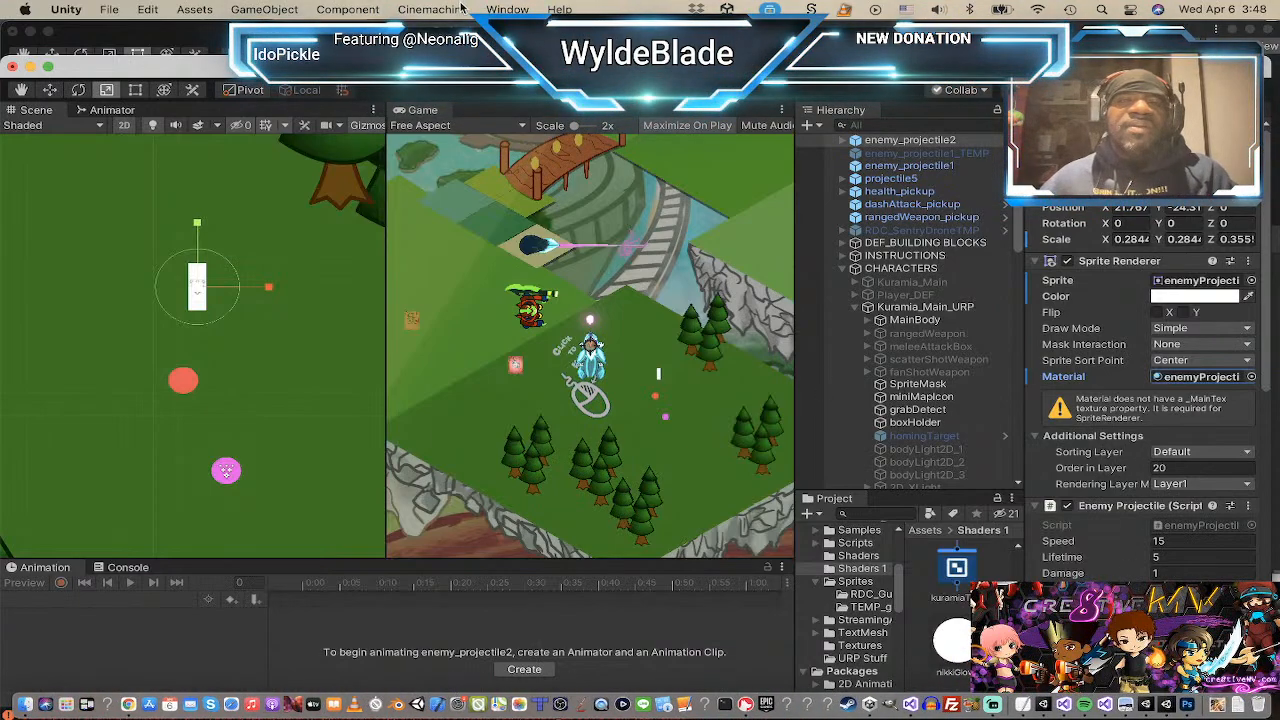
Step: Add a Texture2D property named MainTex to the enemy projectile shader graph and set its reference to _MainTex
key(super+grave)
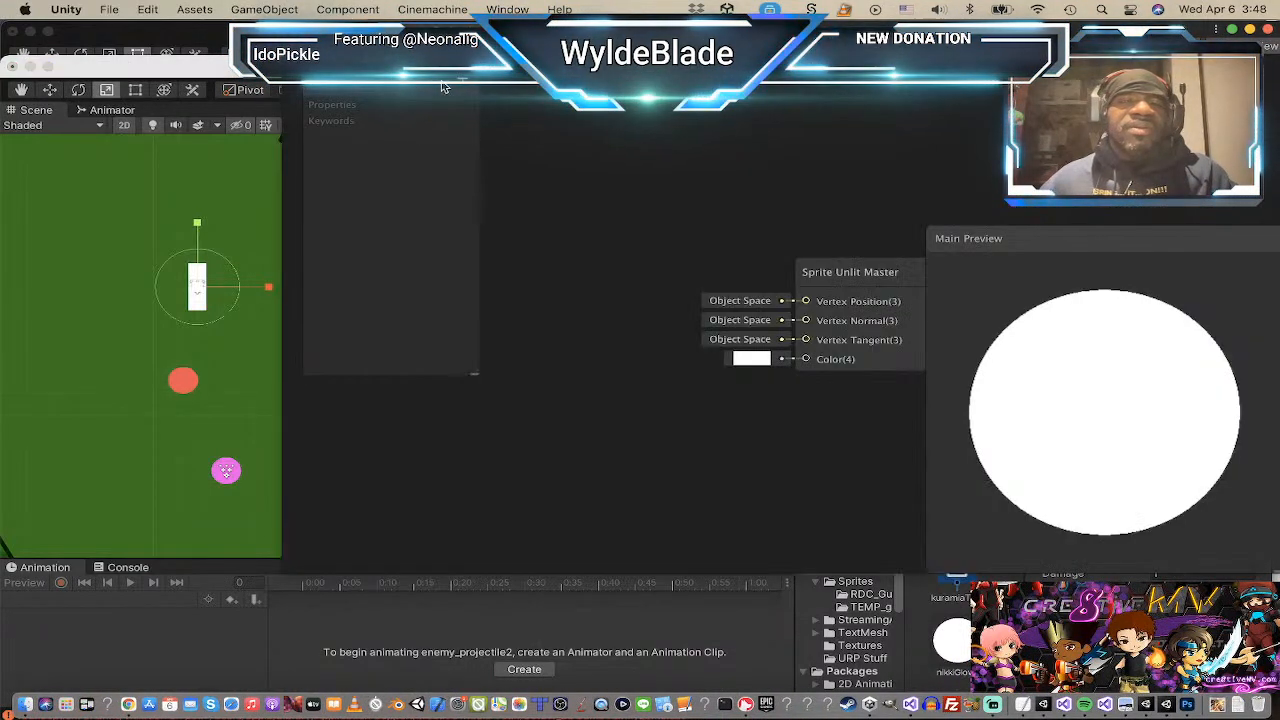
click(462, 84)
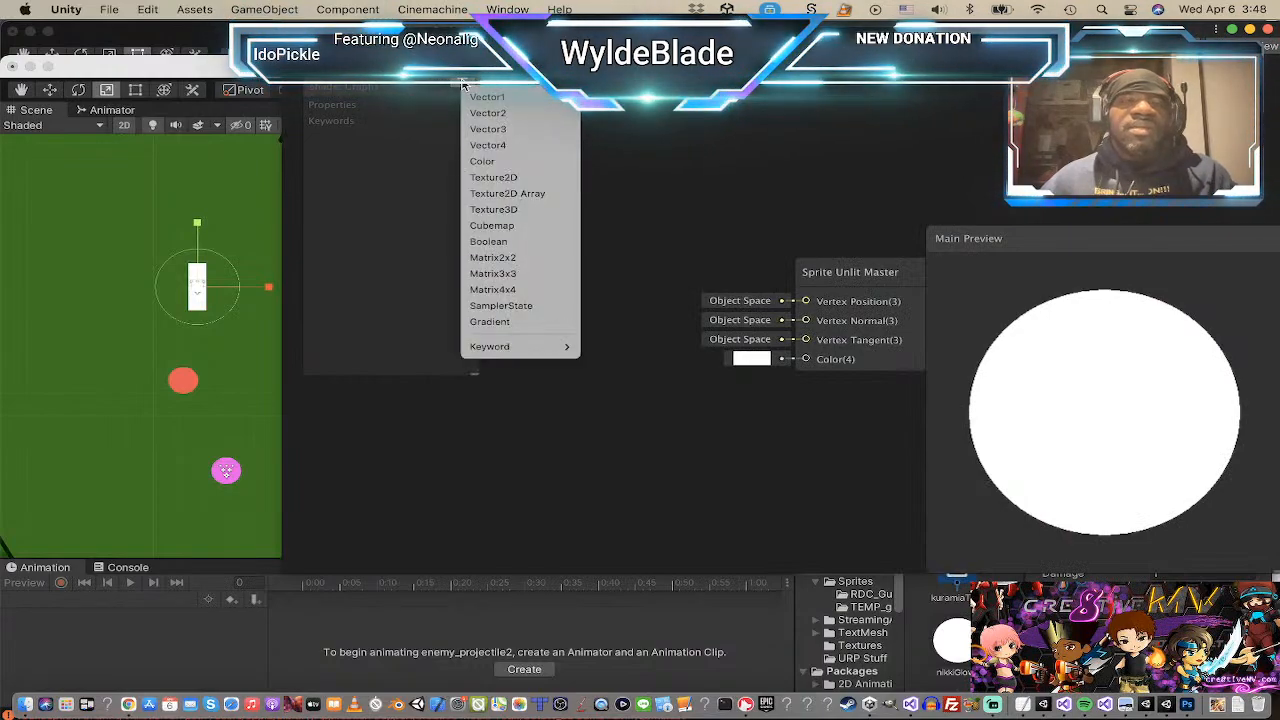
click(518, 178)
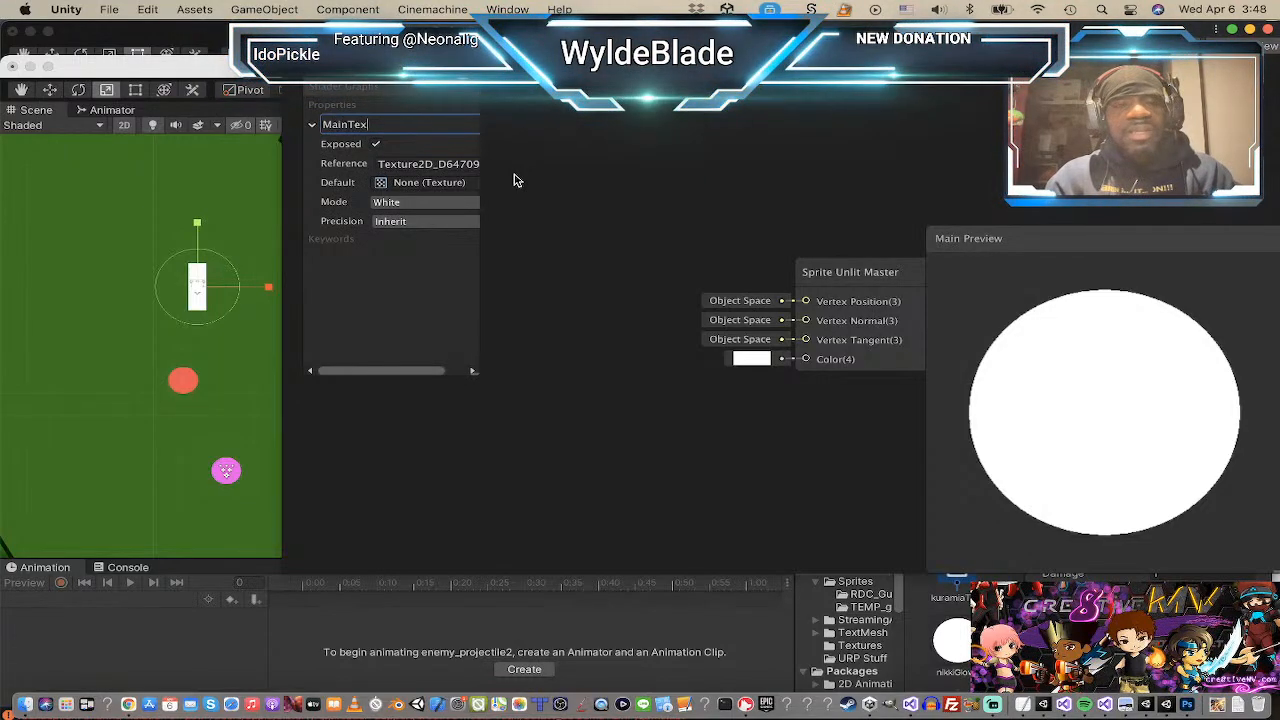
click(396, 165)
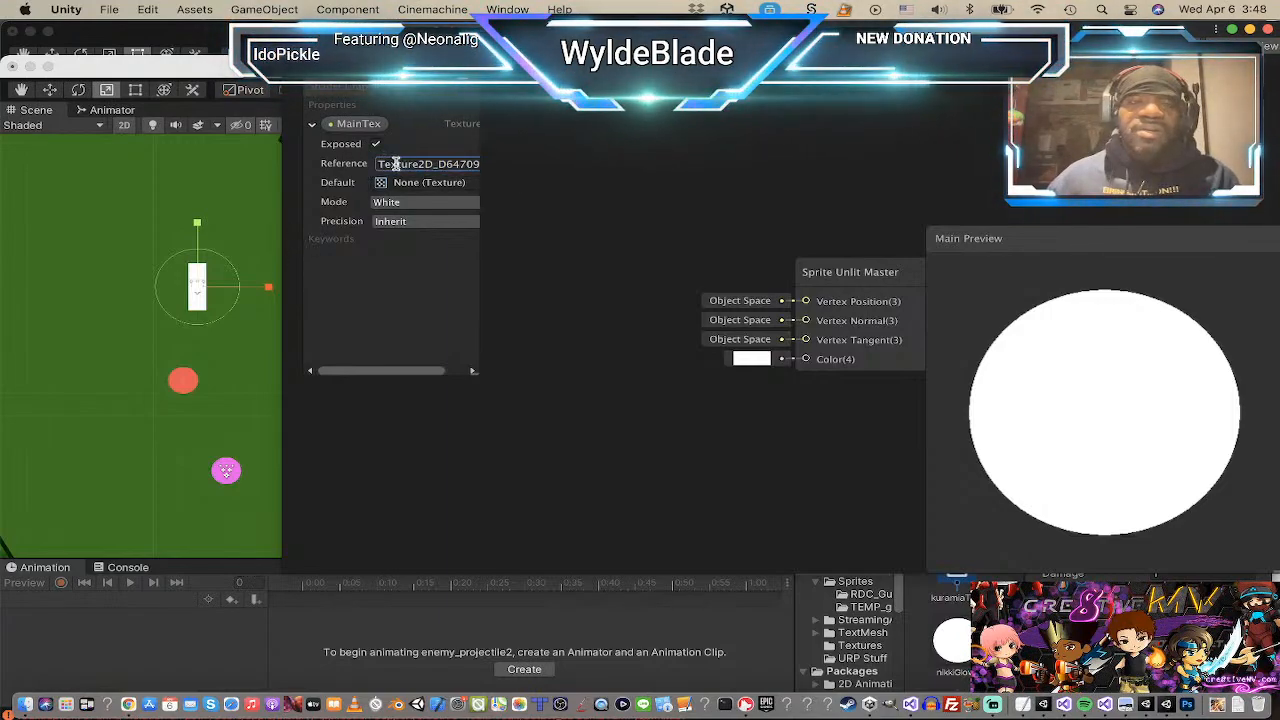
double_click(396, 165)
key(BackSpace)
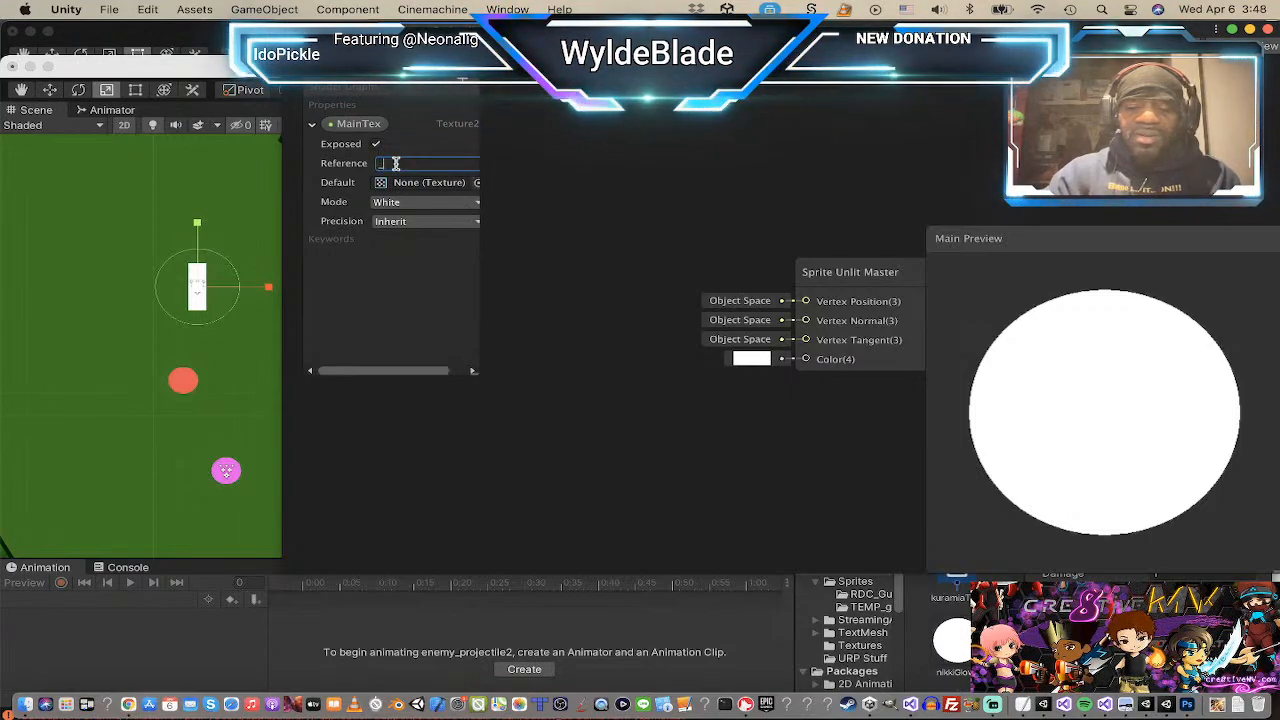
text(_MainTex)
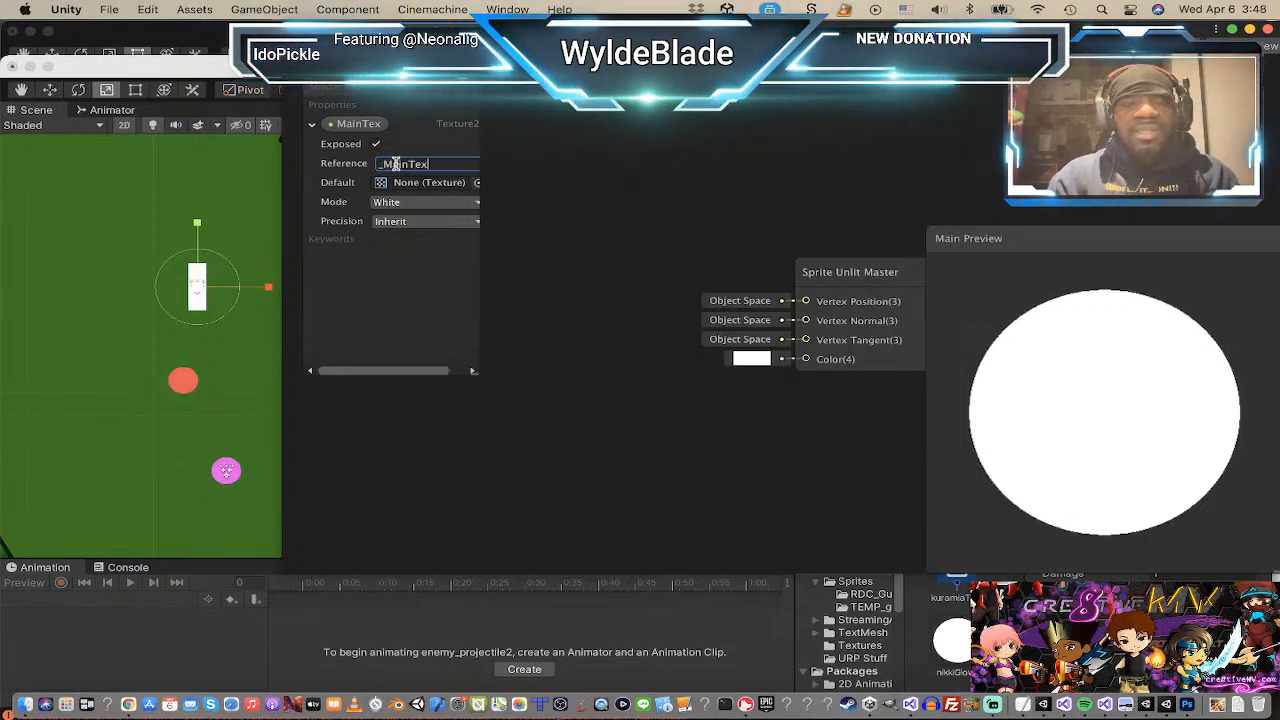
Step: Set the MainTex property's default texture to the black-background enemy projectiles emission sheet
click(477, 184)
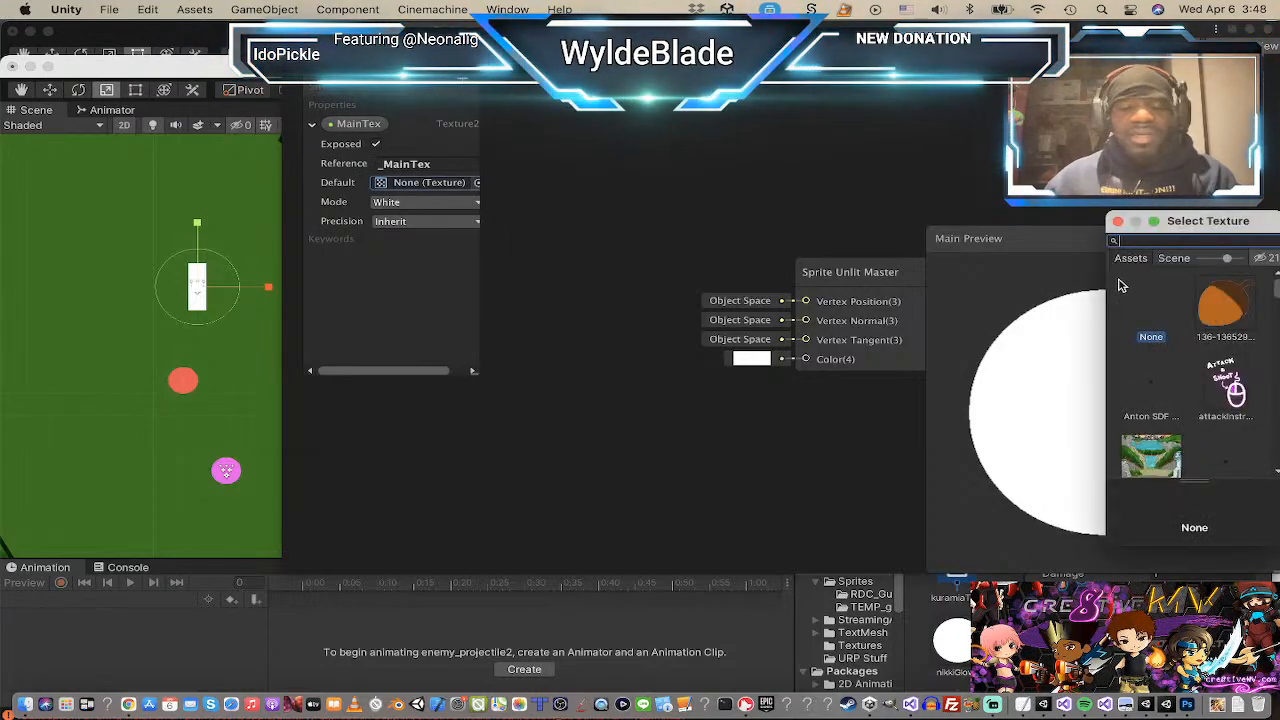
text(enemy)
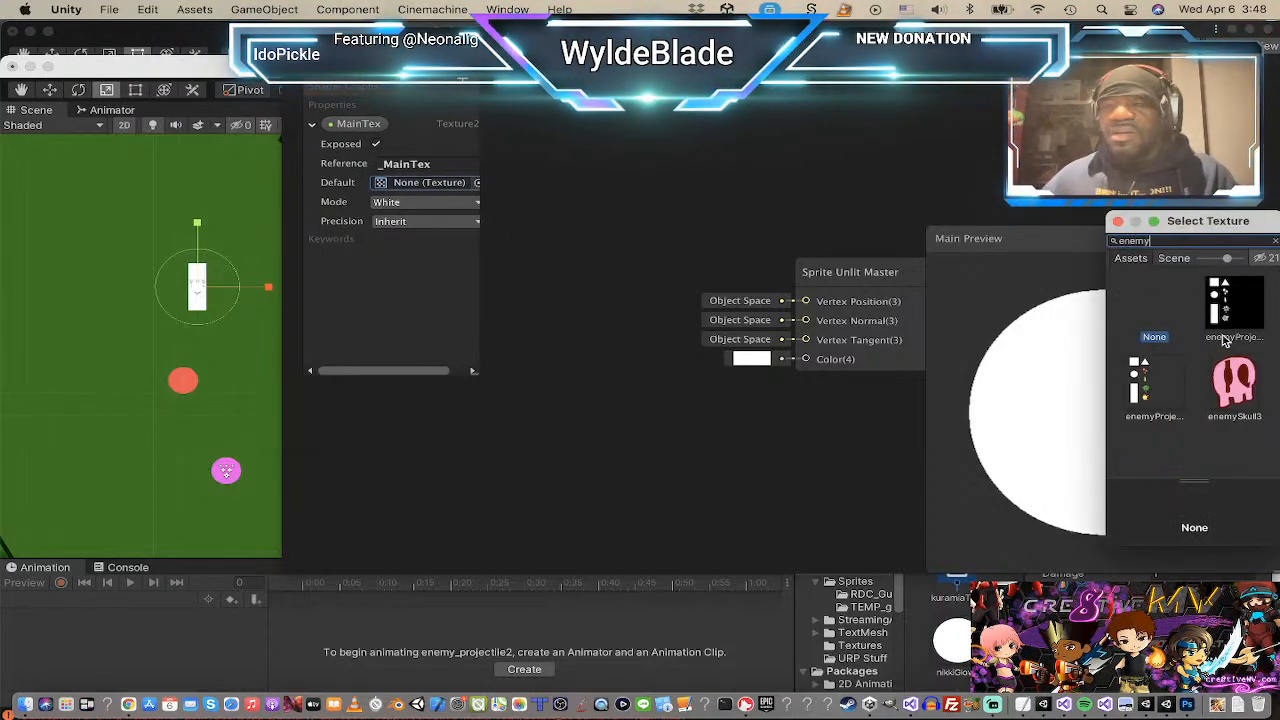
click(1234, 300)
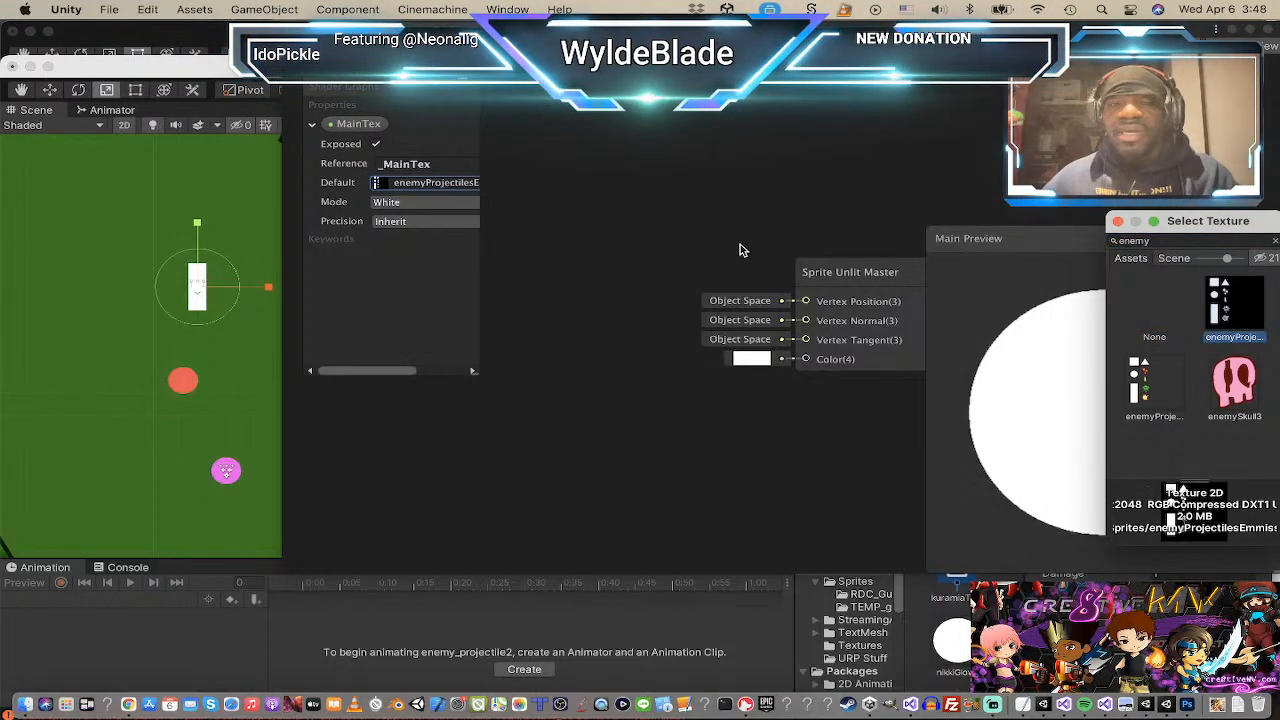
click(1118, 221)
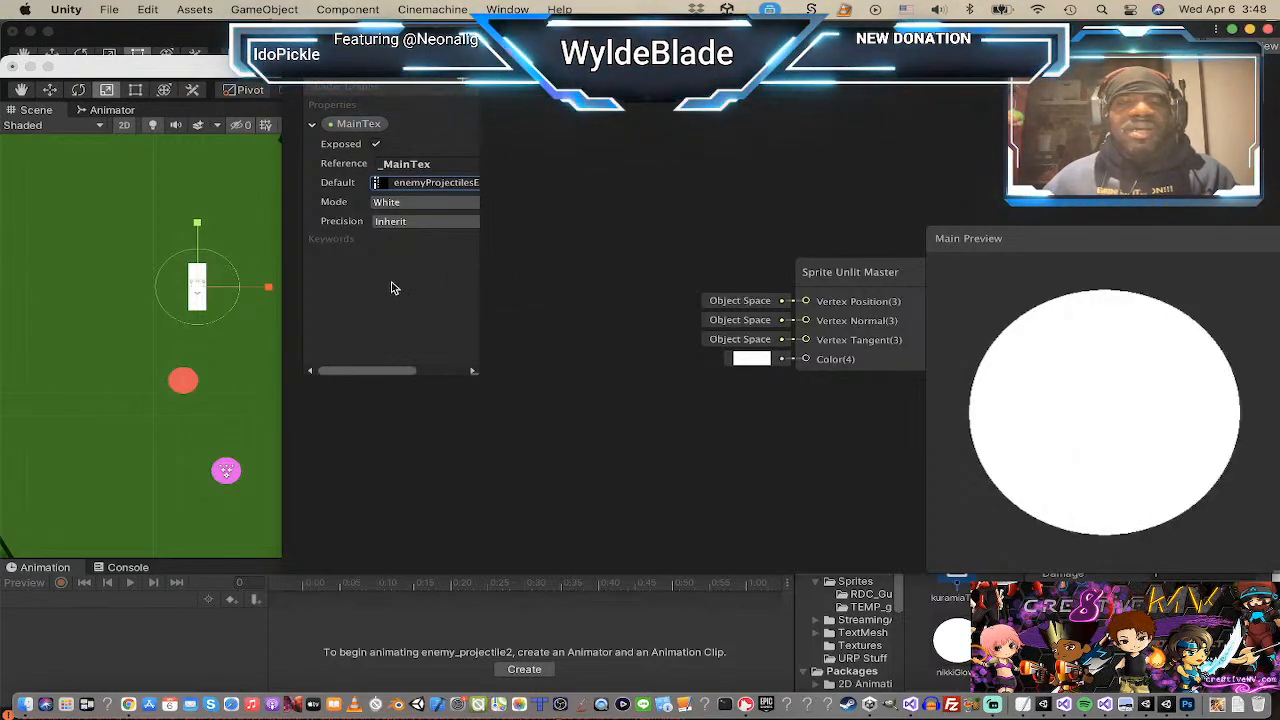
Step: Place the MainTex property in the graph and connect it to the texture input of a new Sample Texture 2D node
click(352, 123)
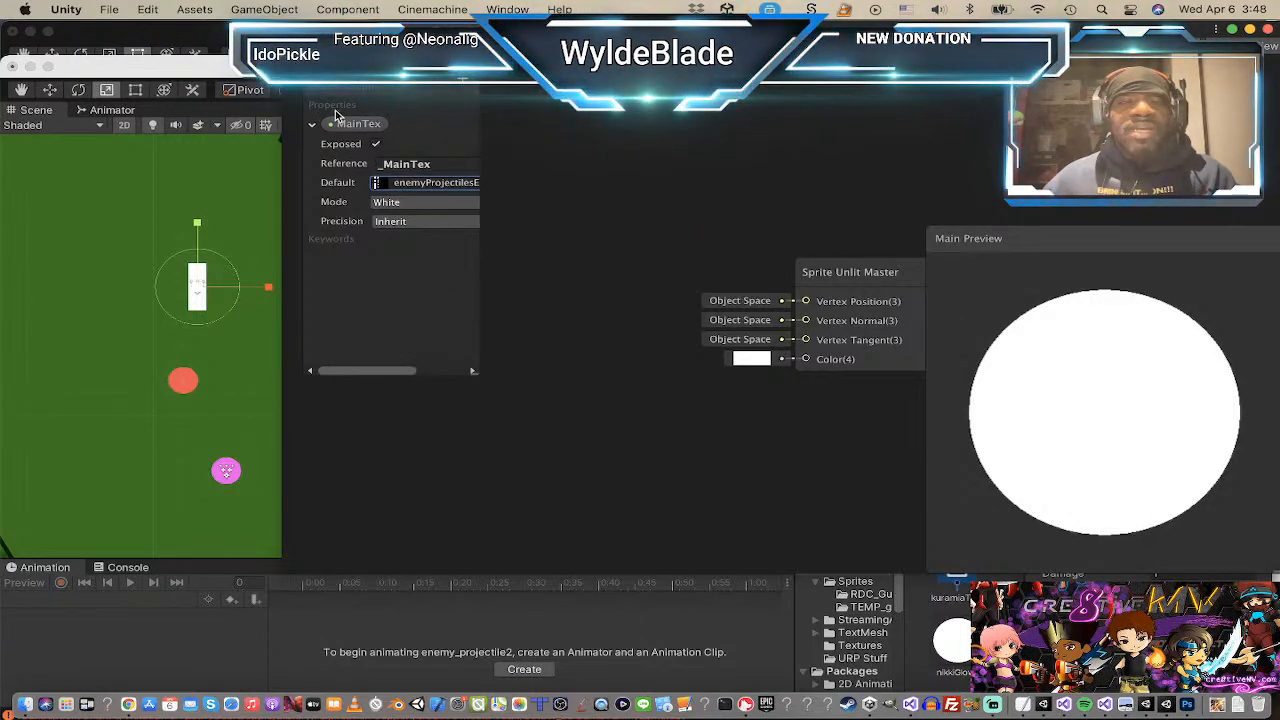
drag(565, 148, 570, 152)
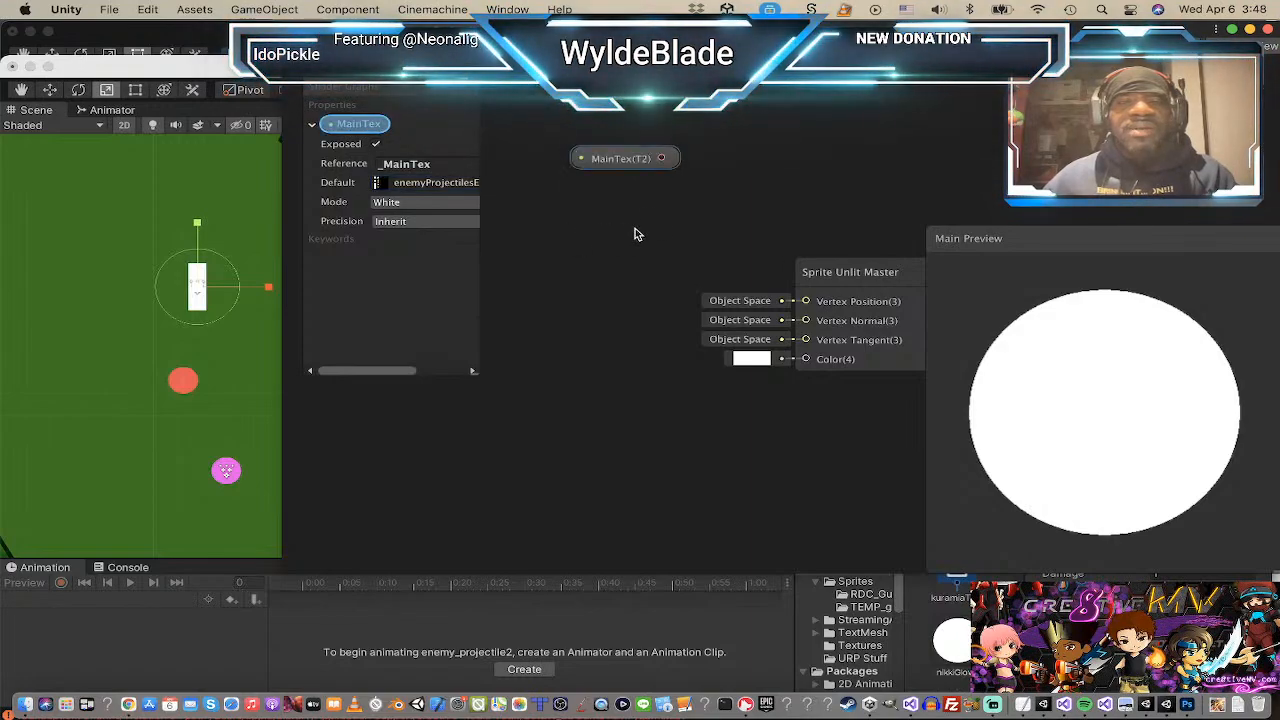
drag(666, 159, 669, 371)
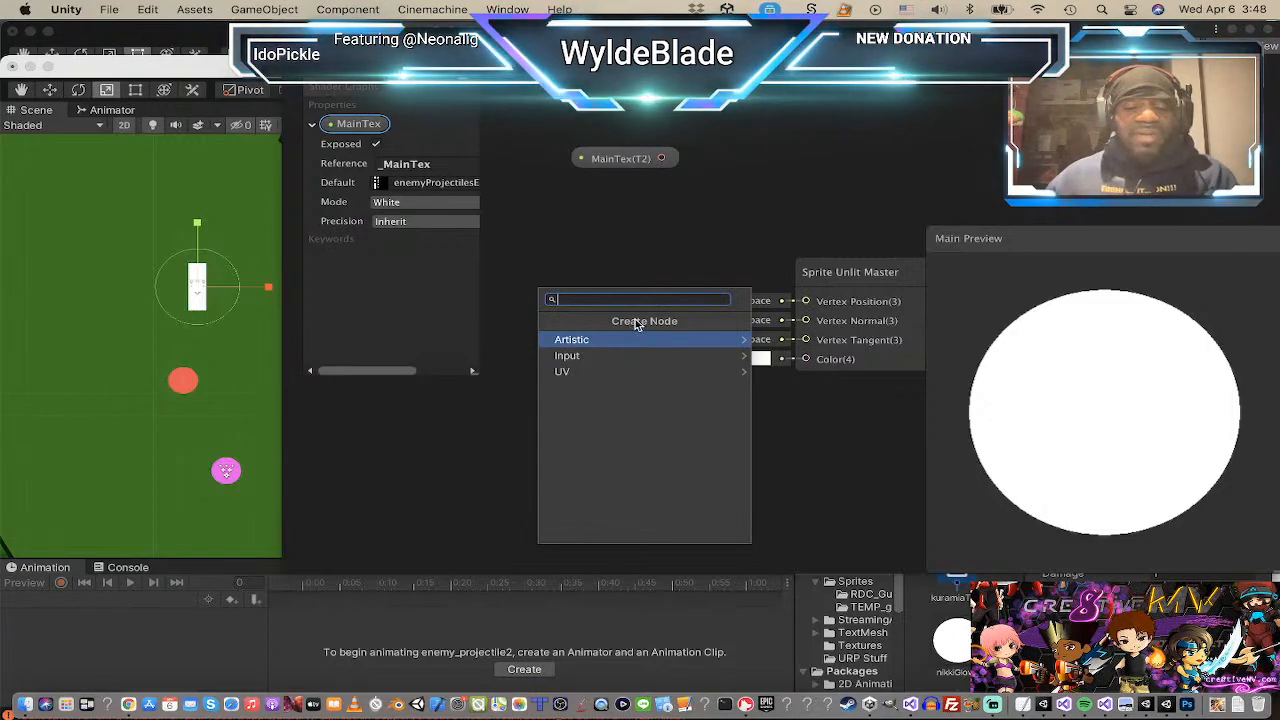
text(te)
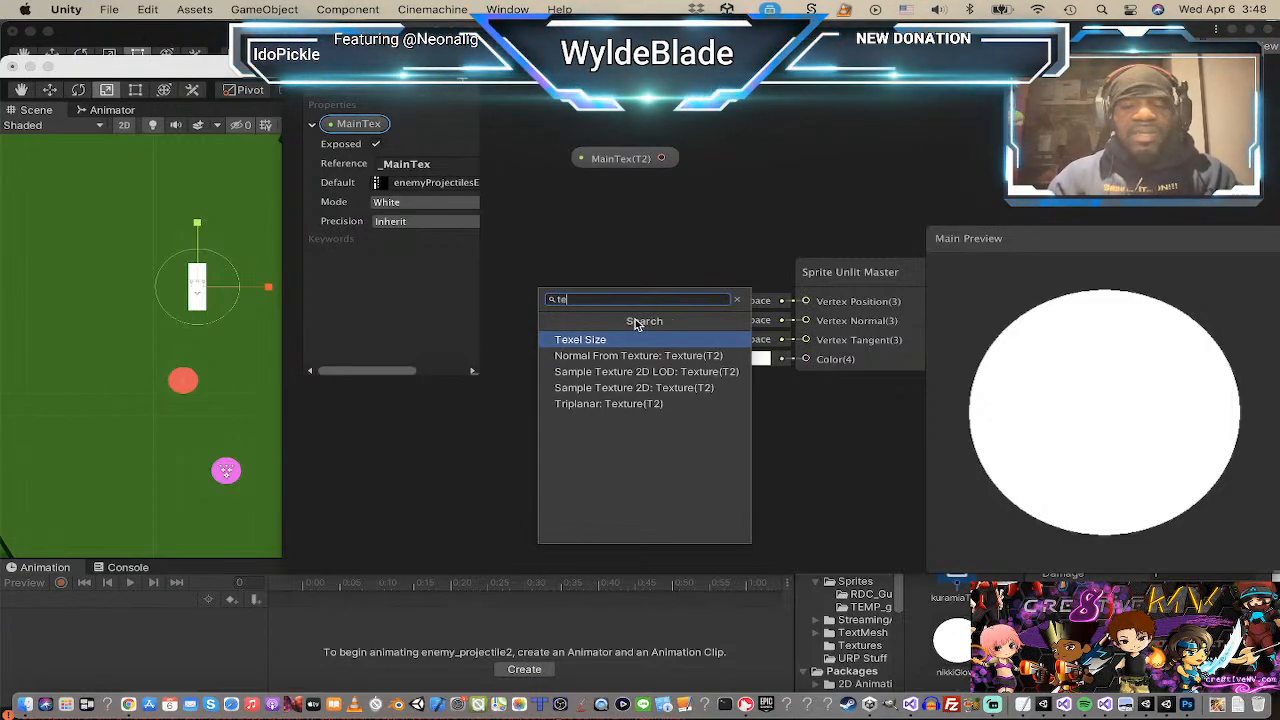
click(606, 388)
drag(605, 158, 550, 158)
scroll(750, 250, down, 4)
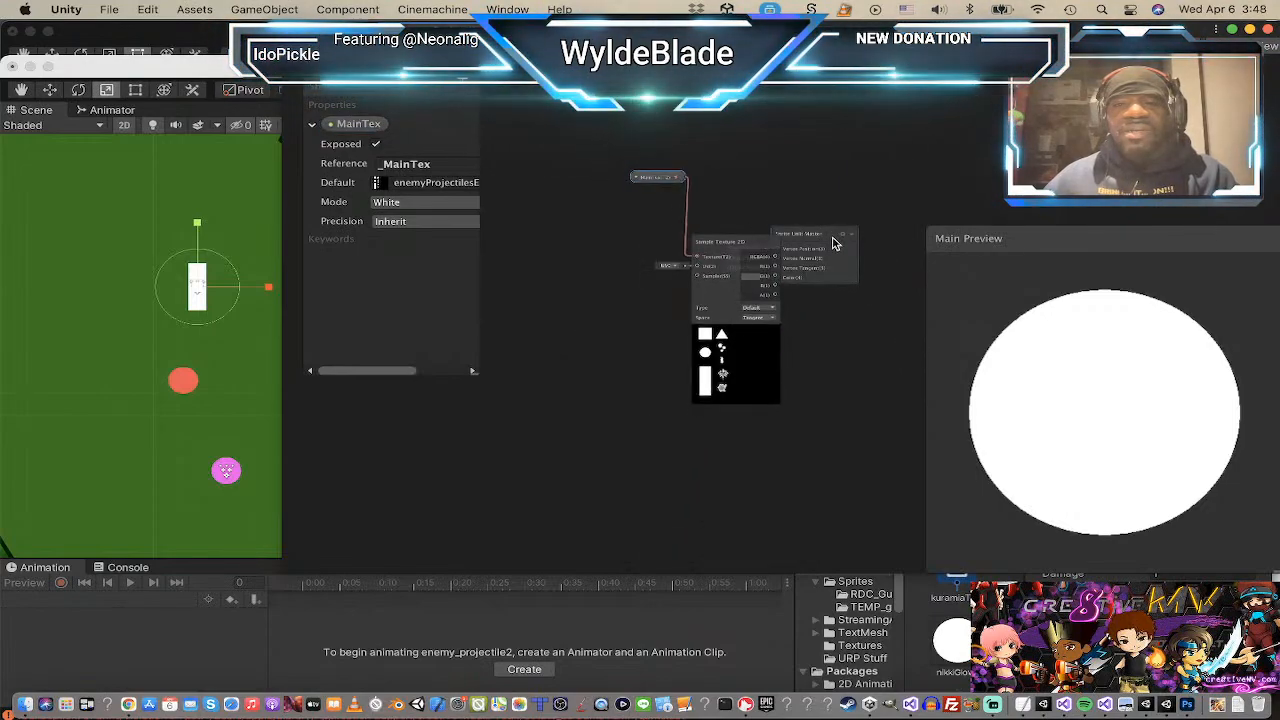
Step: Move the Sprite Unlit Master node clear of the Sample Texture 2D node and connect the sample's RGBA output to the master's Color input
drag(833, 243, 913, 163)
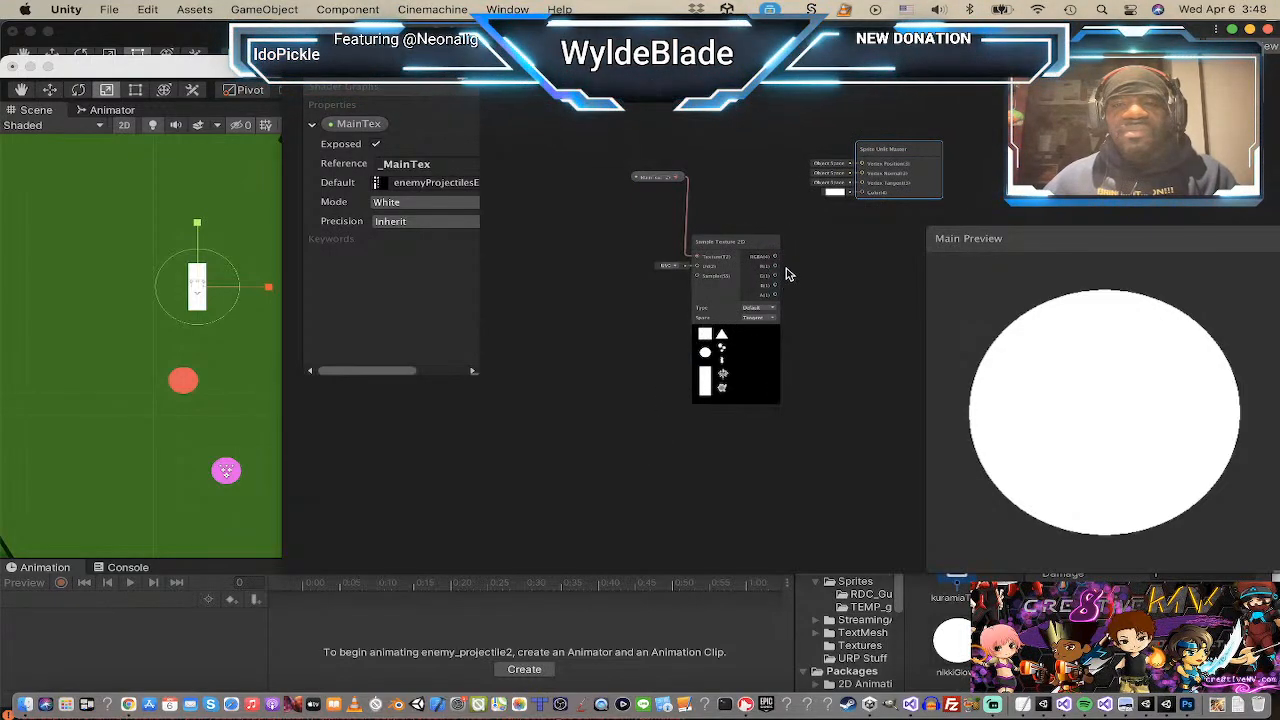
drag(776, 256, 860, 192)
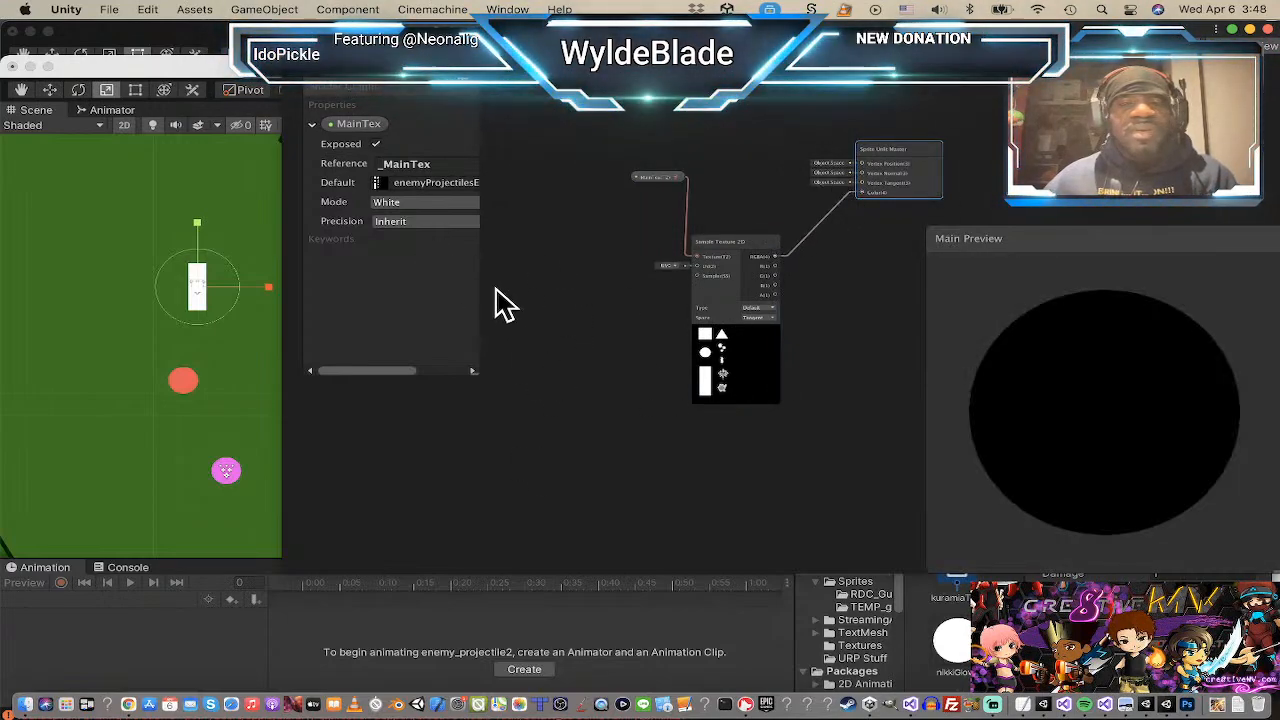
Step: Add a Texture2D property named Emission to the shader graph and set its reference to _Emission
click(459, 85)
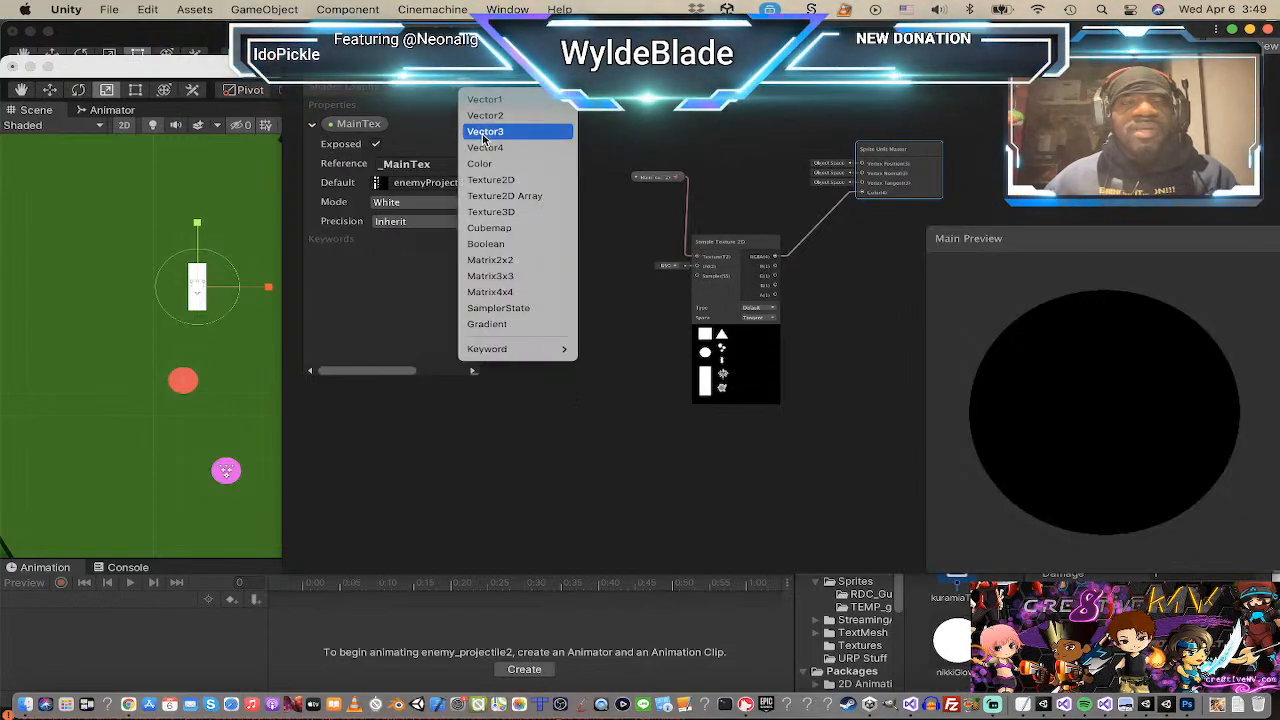
click(494, 182)
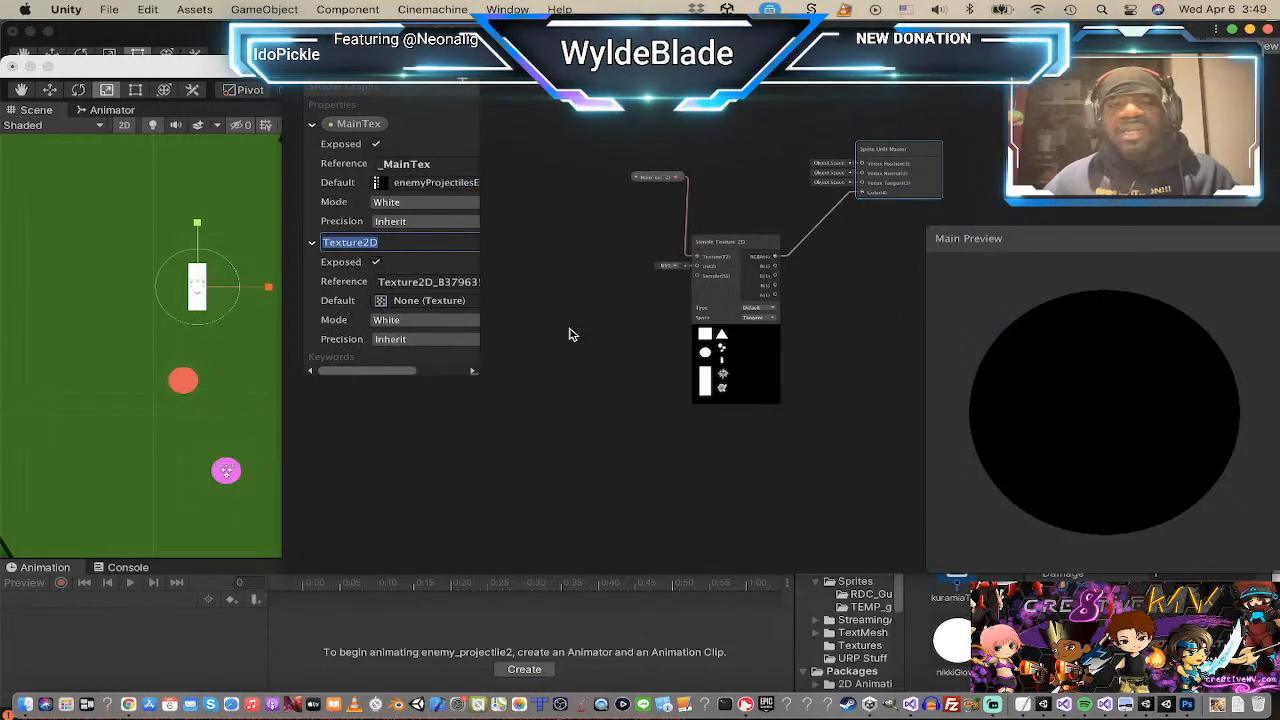
text(Emission)
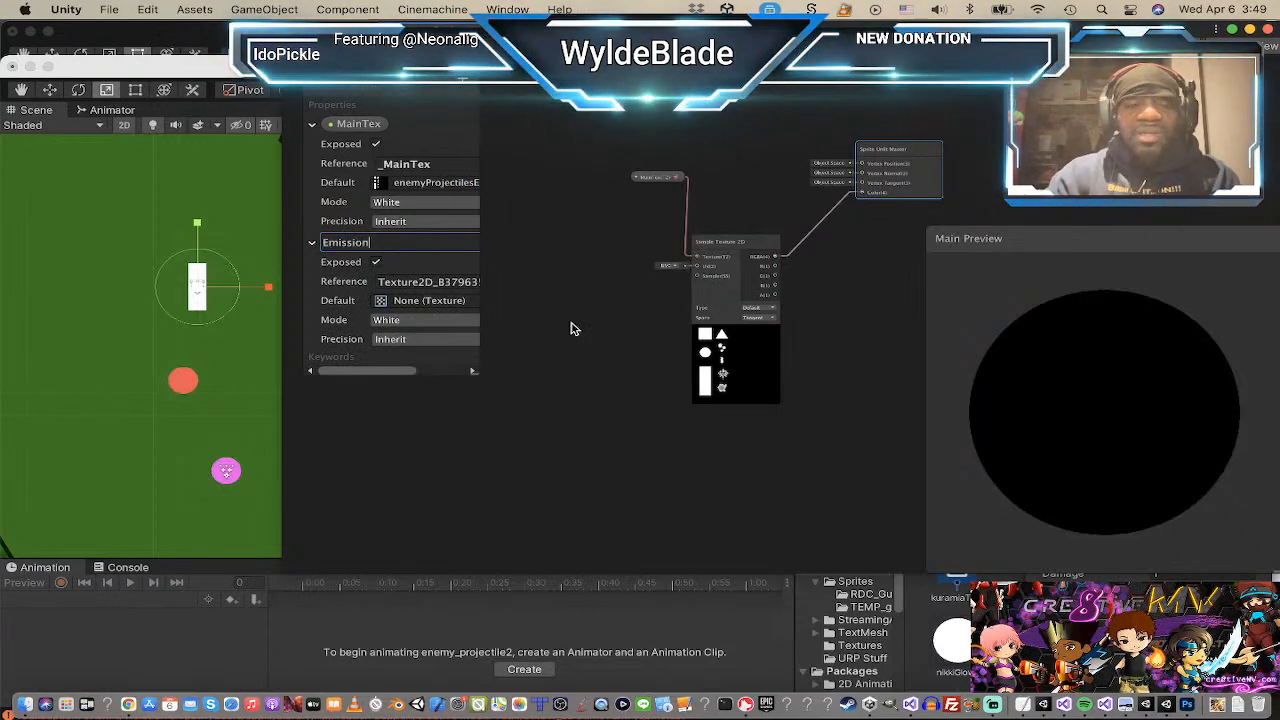
key(Return)
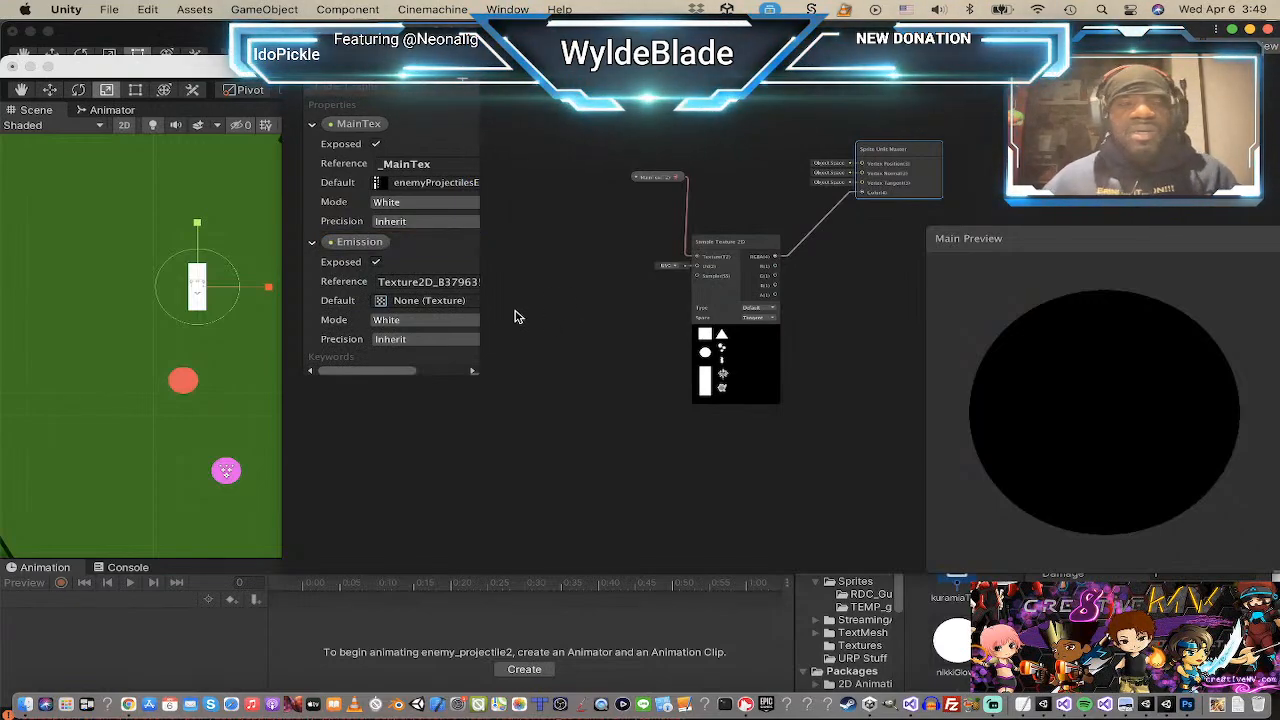
click(444, 283)
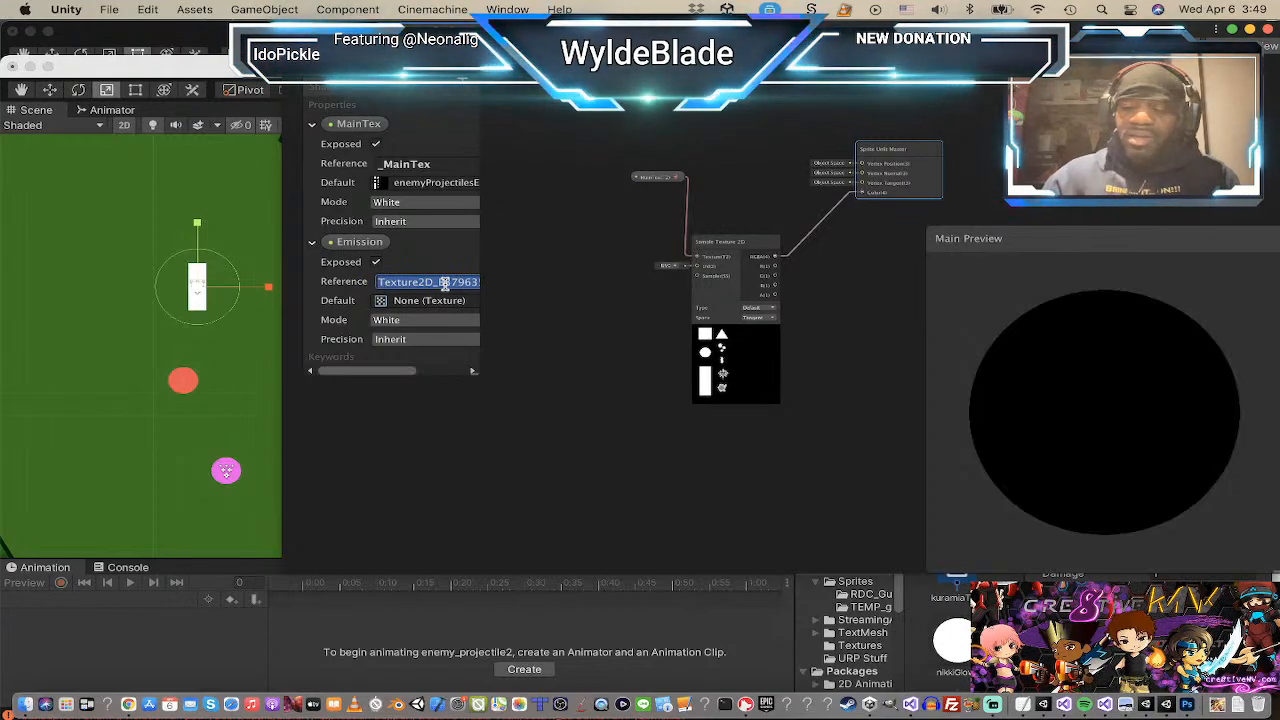
text(_Emission)
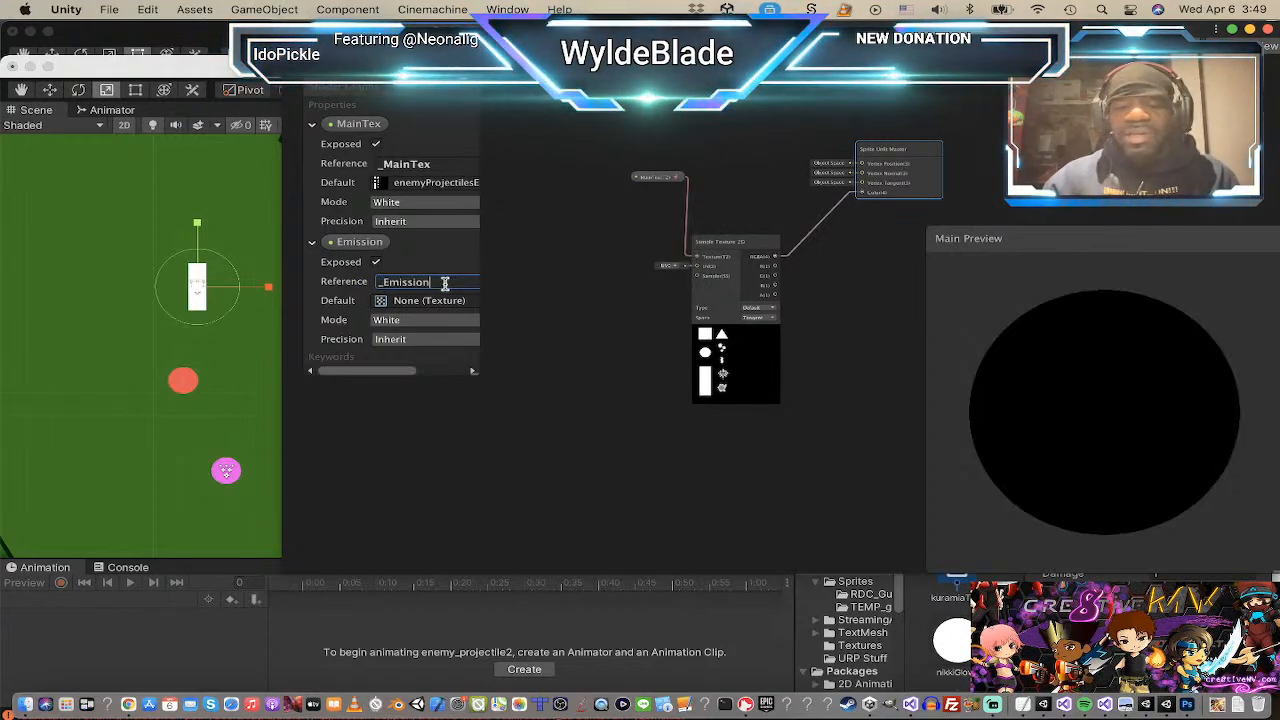
key(Return)
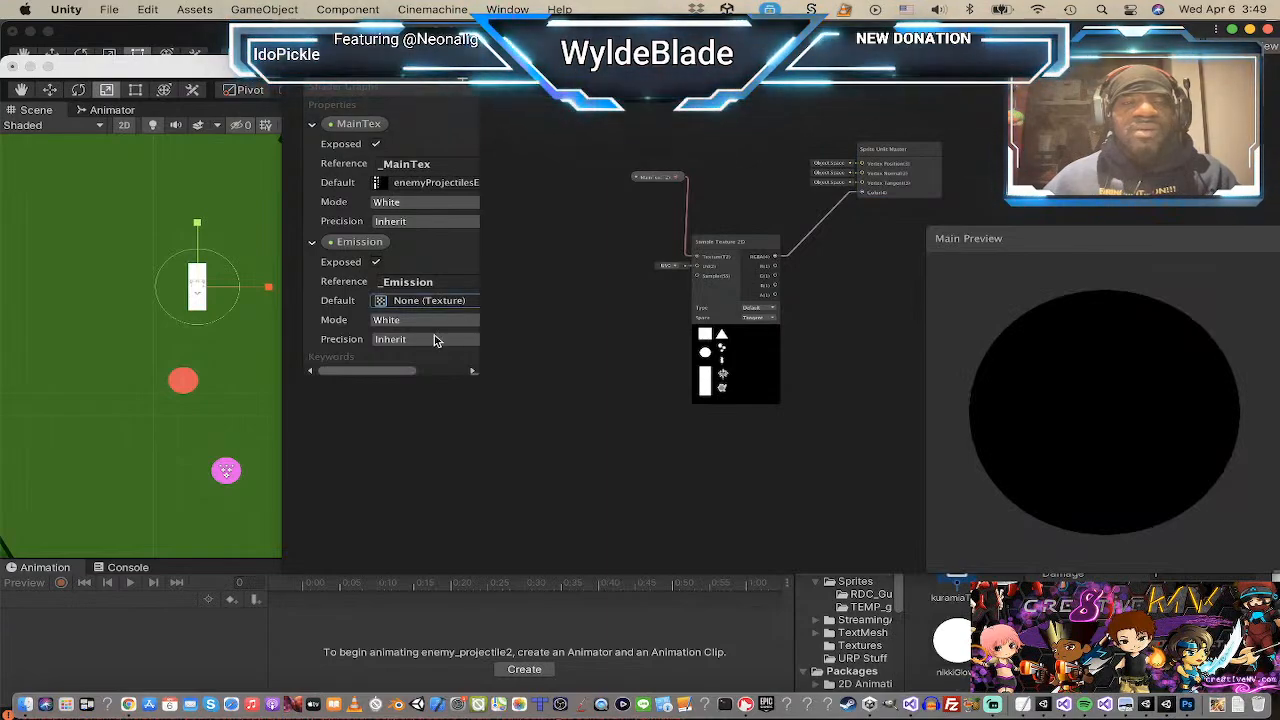
Step: Set the Emission property's default texture to enemyProjectilesEmmissions
drag(406, 371, 473, 361)
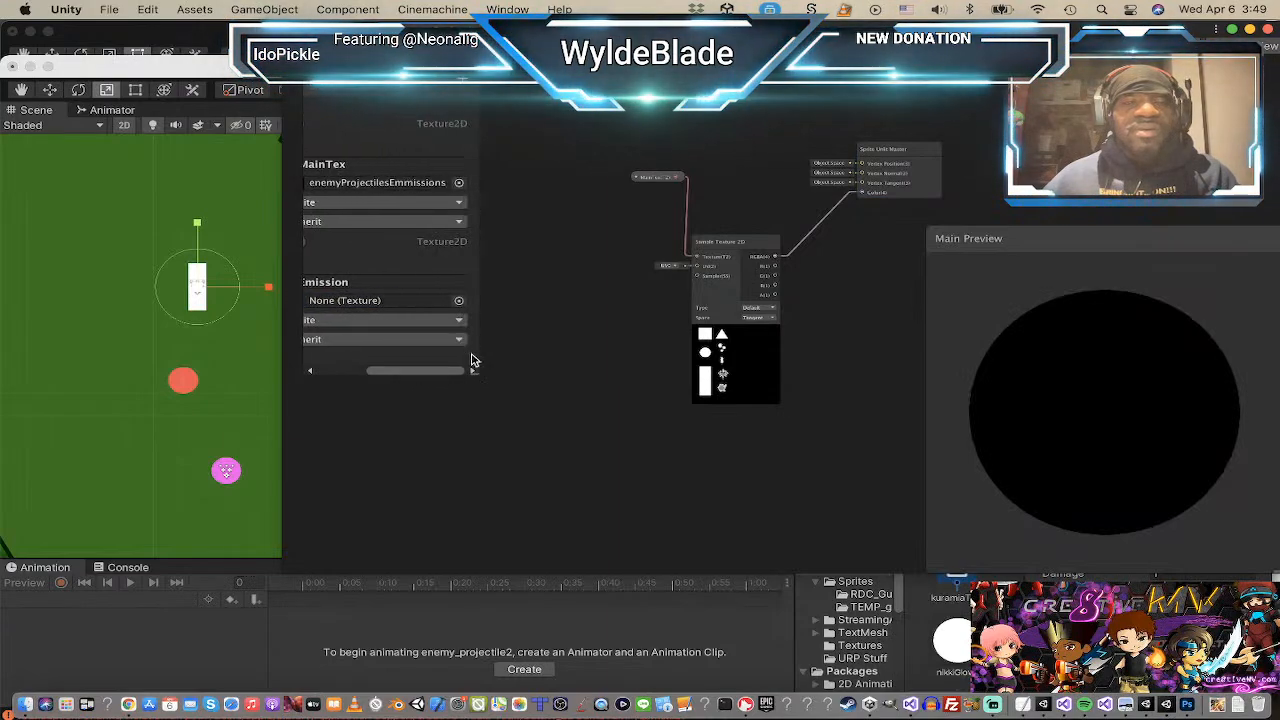
click(459, 301)
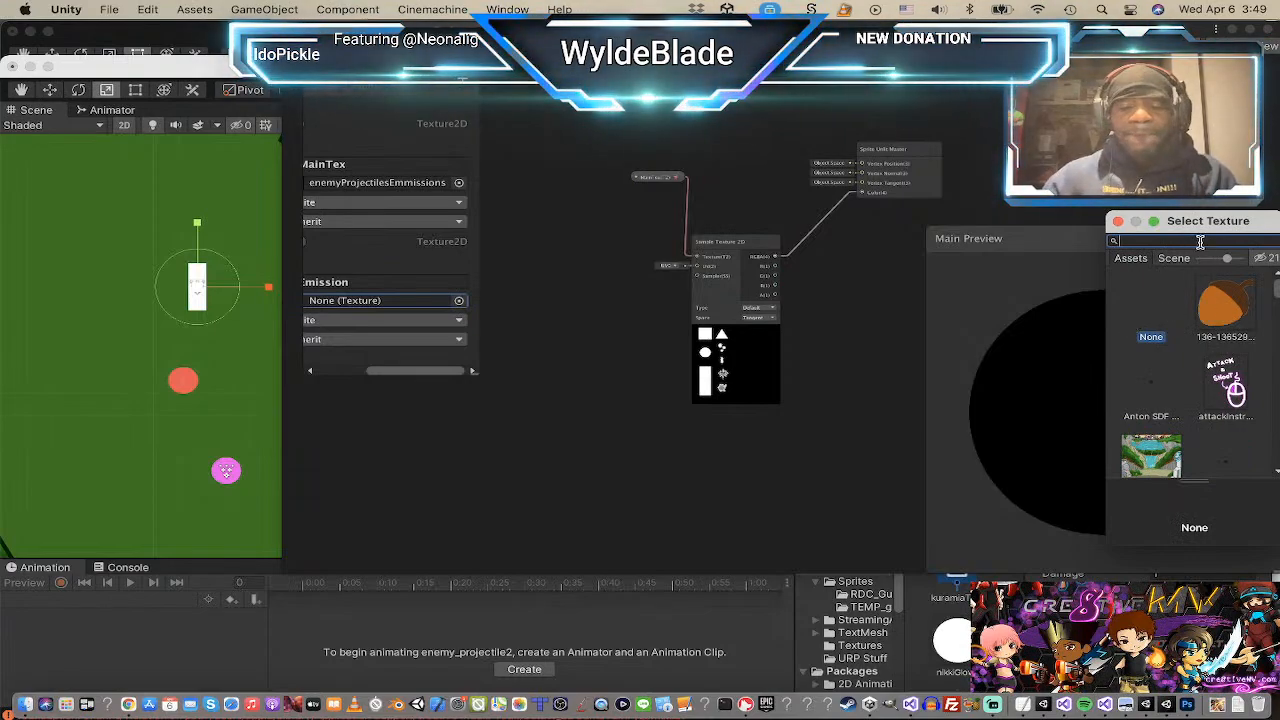
text(enem)
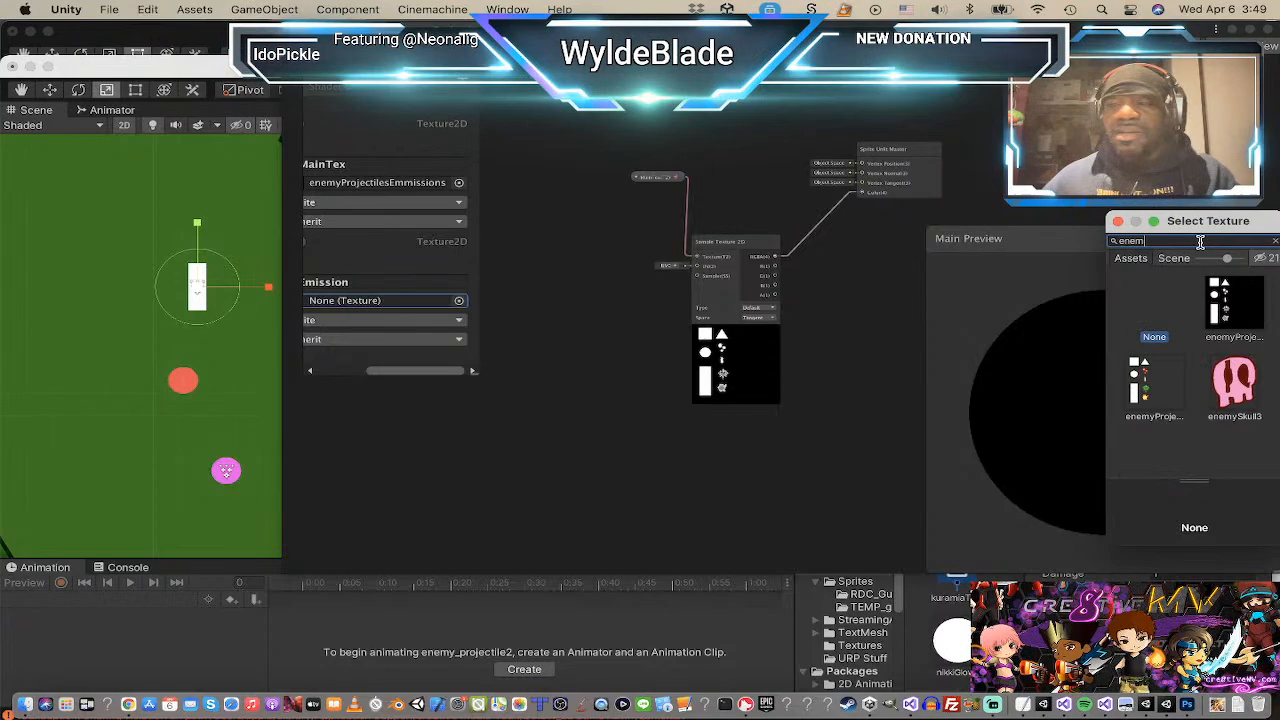
click(1233, 305)
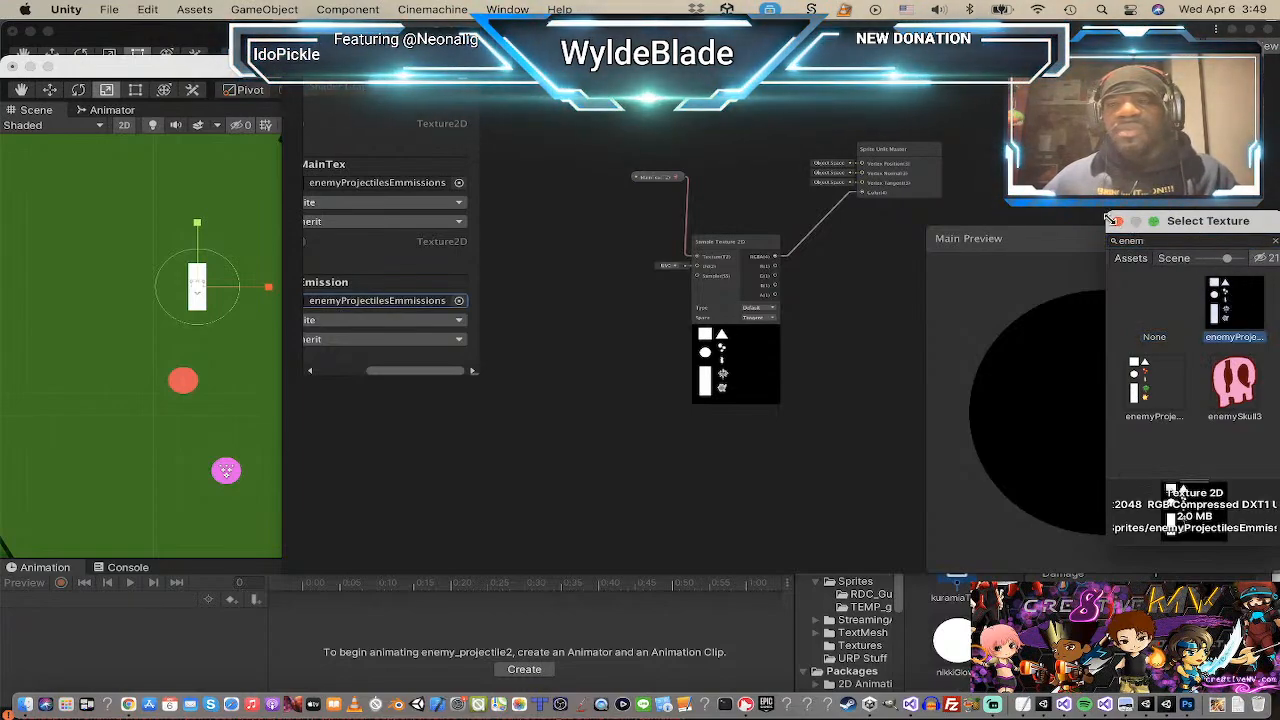
click(1118, 222)
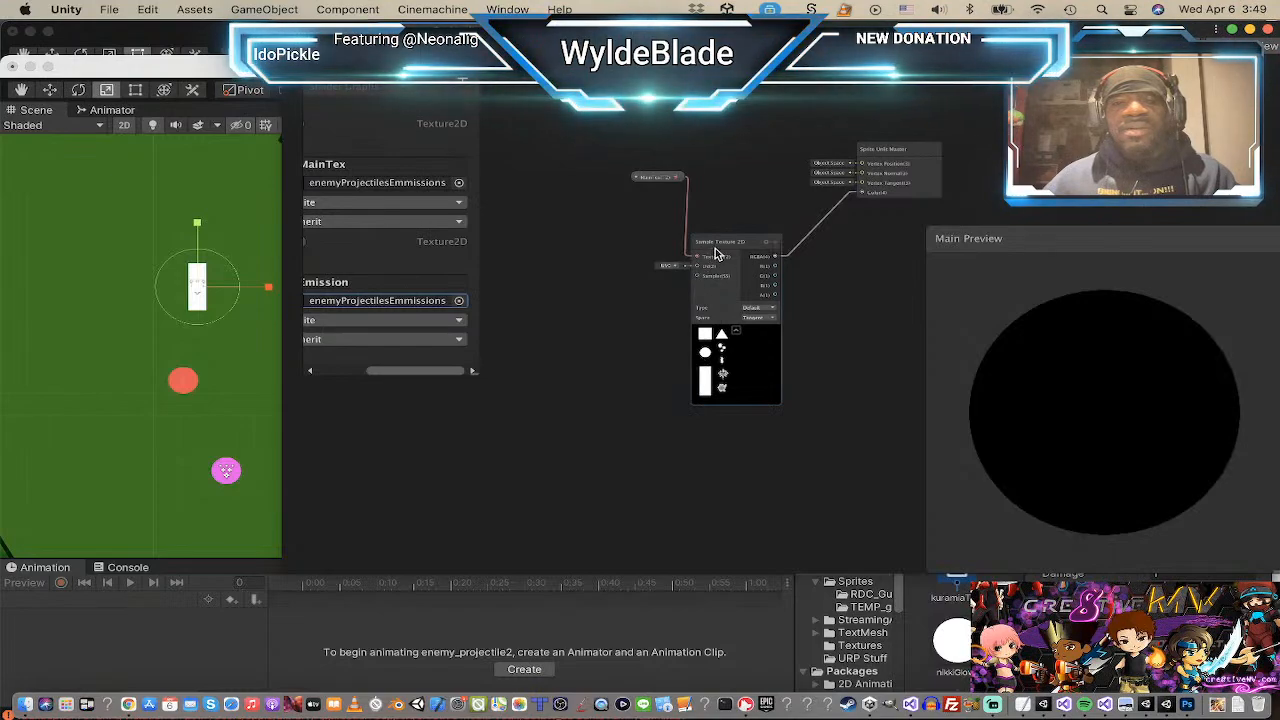
Step: Change the MainTex property's default texture to the coloured enemyProjectilesSprites sheet
scroll(515, 395, down, 3)
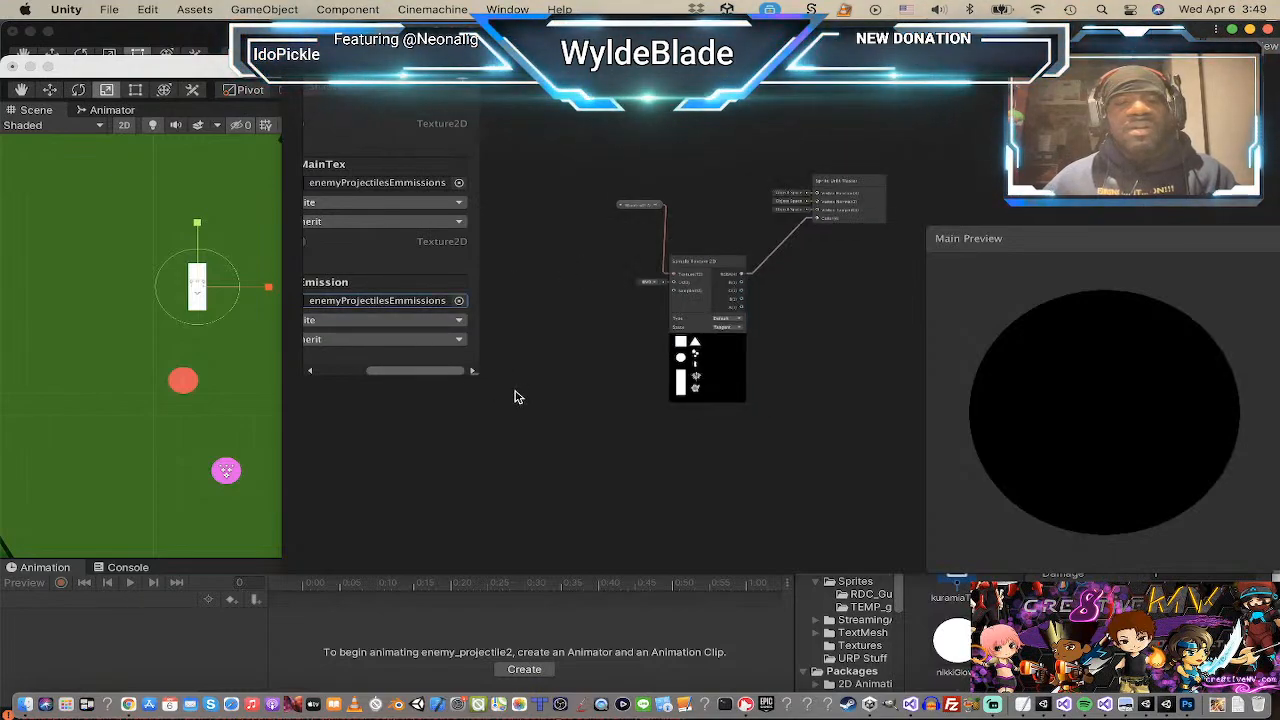
scroll(515, 395, up, 2)
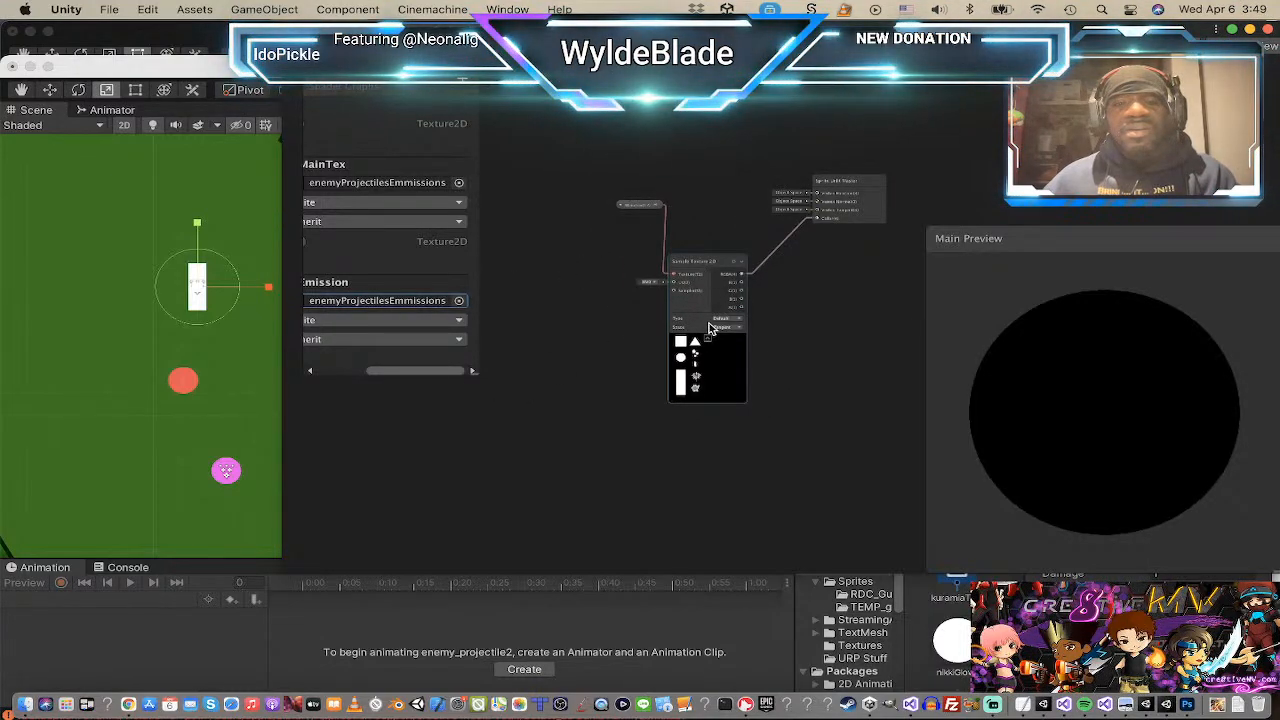
click(427, 186)
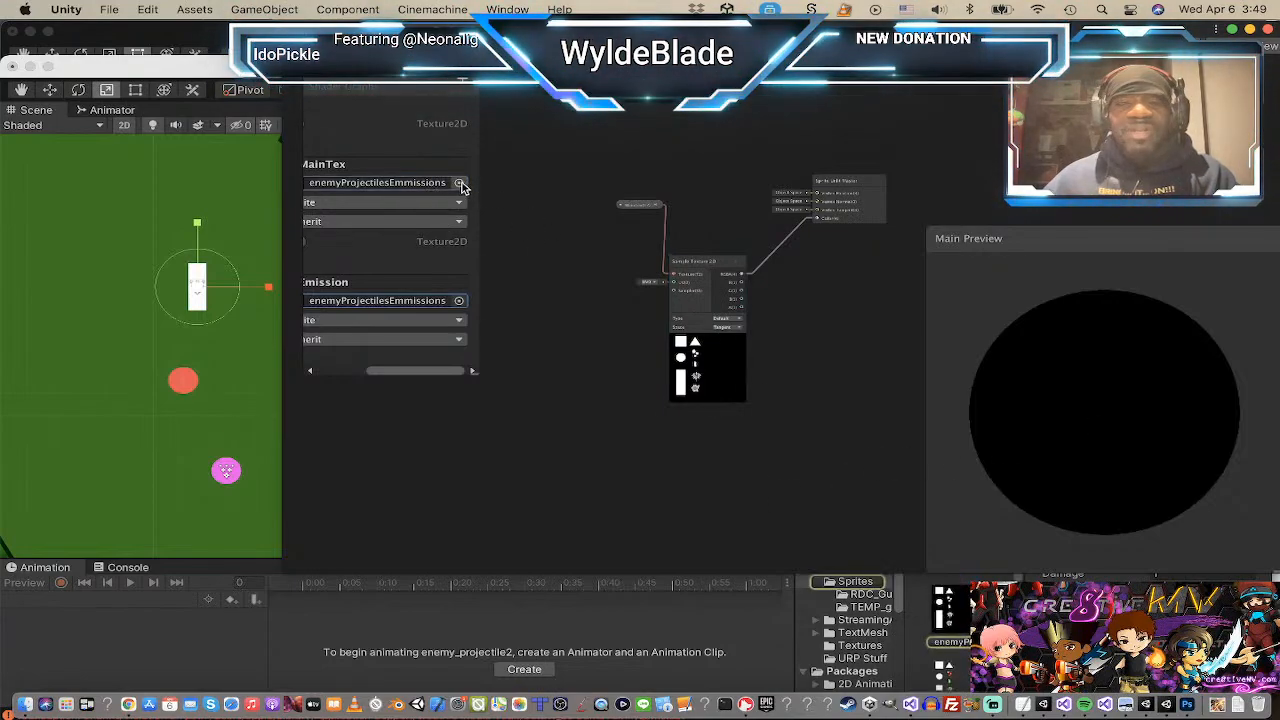
click(459, 182)
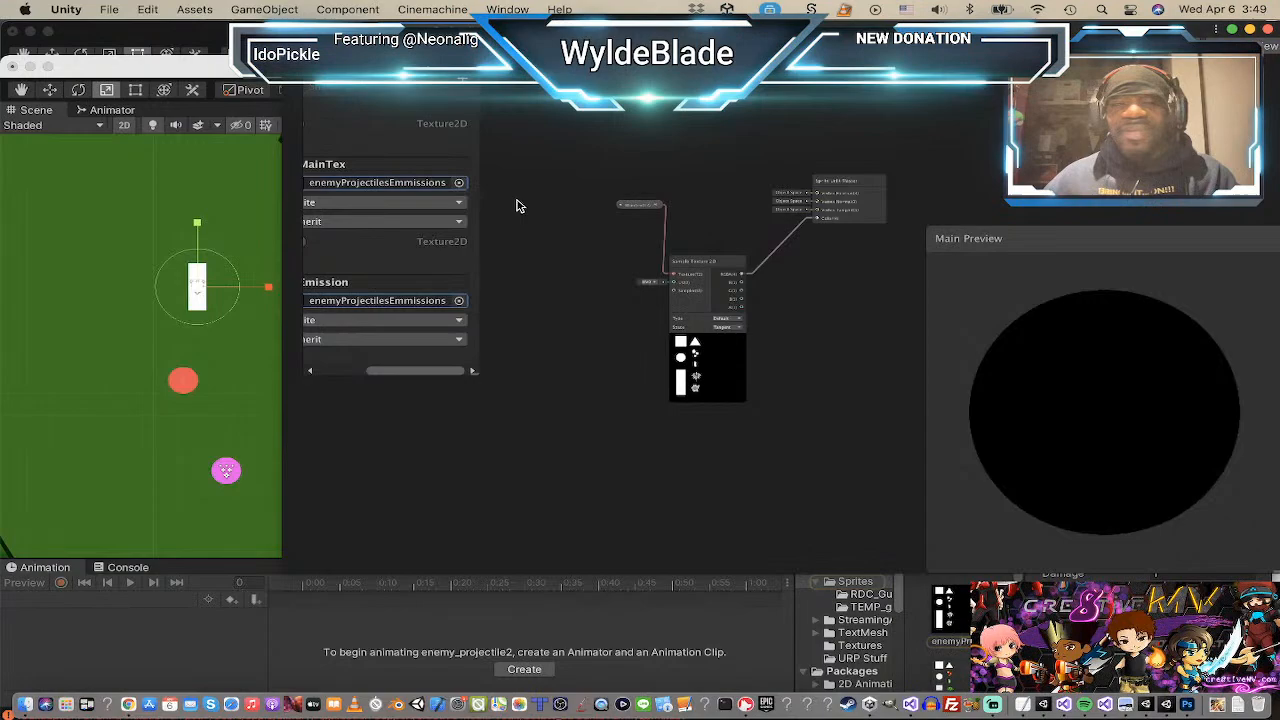
click(459, 182)
click(1238, 377)
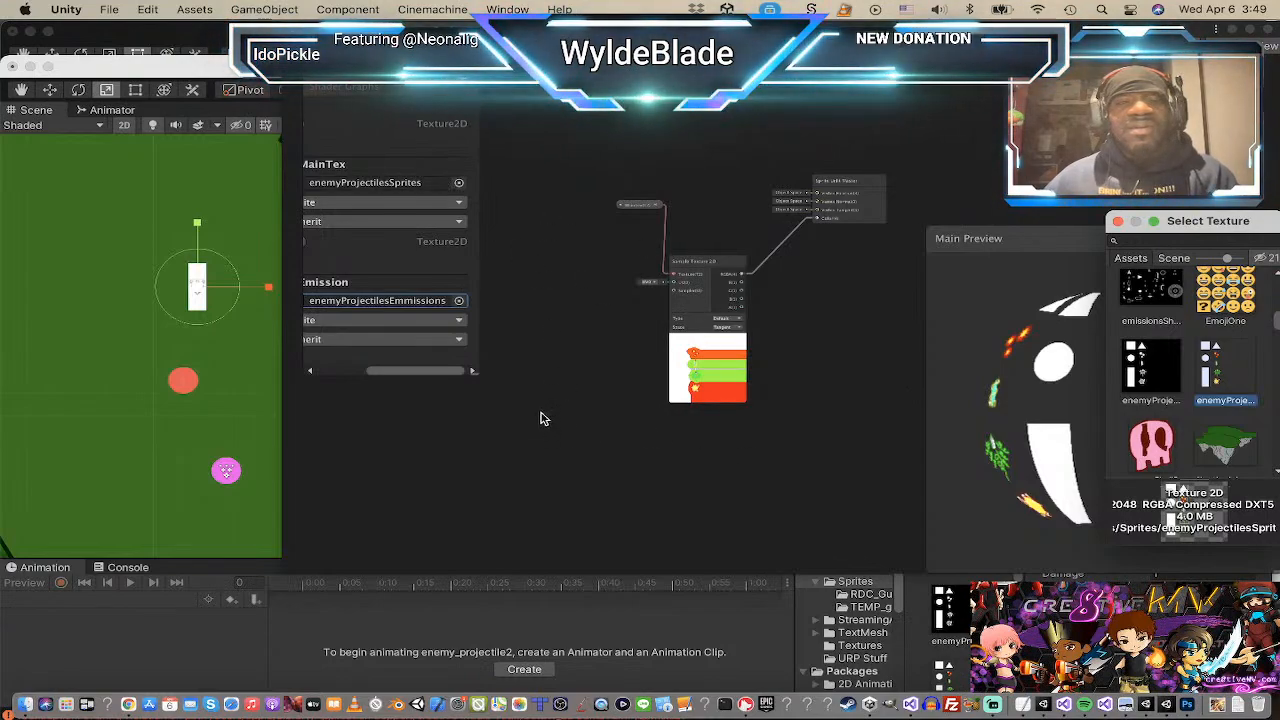
click(970, 321)
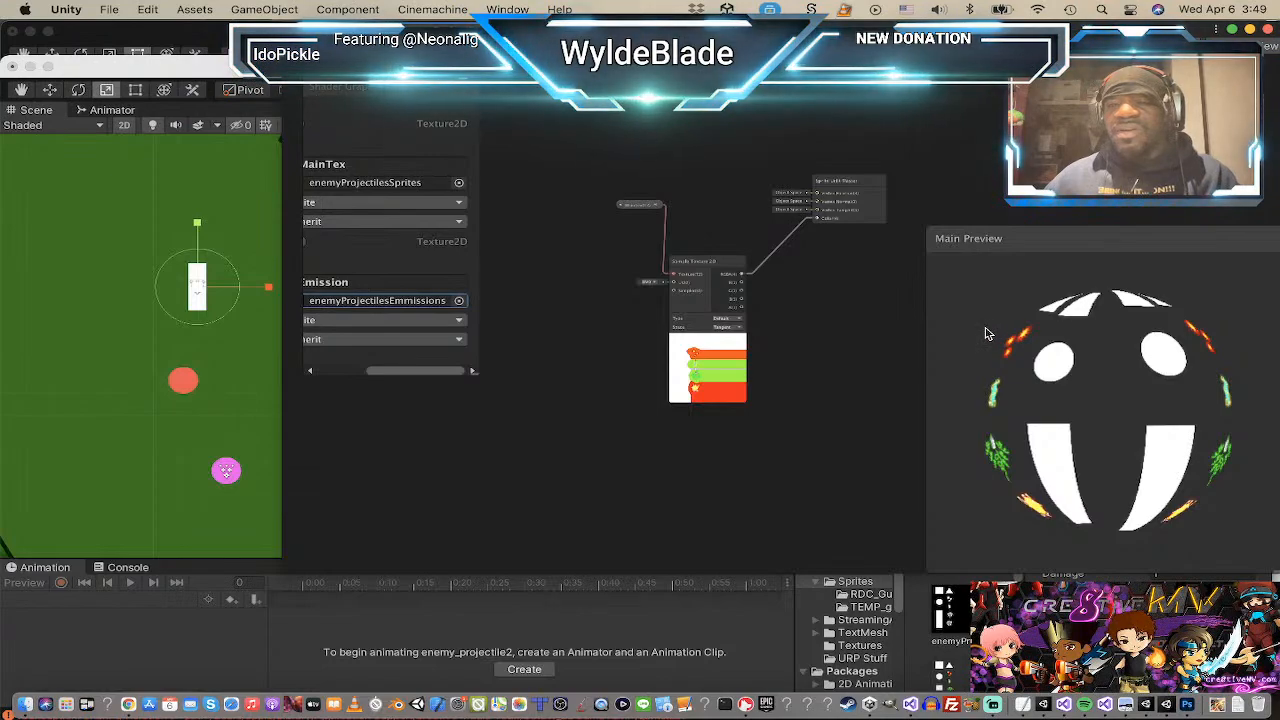
Step: Switch the Main Preview from the sphere to a flat shape that shows the whole sprite sheet
right_click(988, 333)
click(1058, 413)
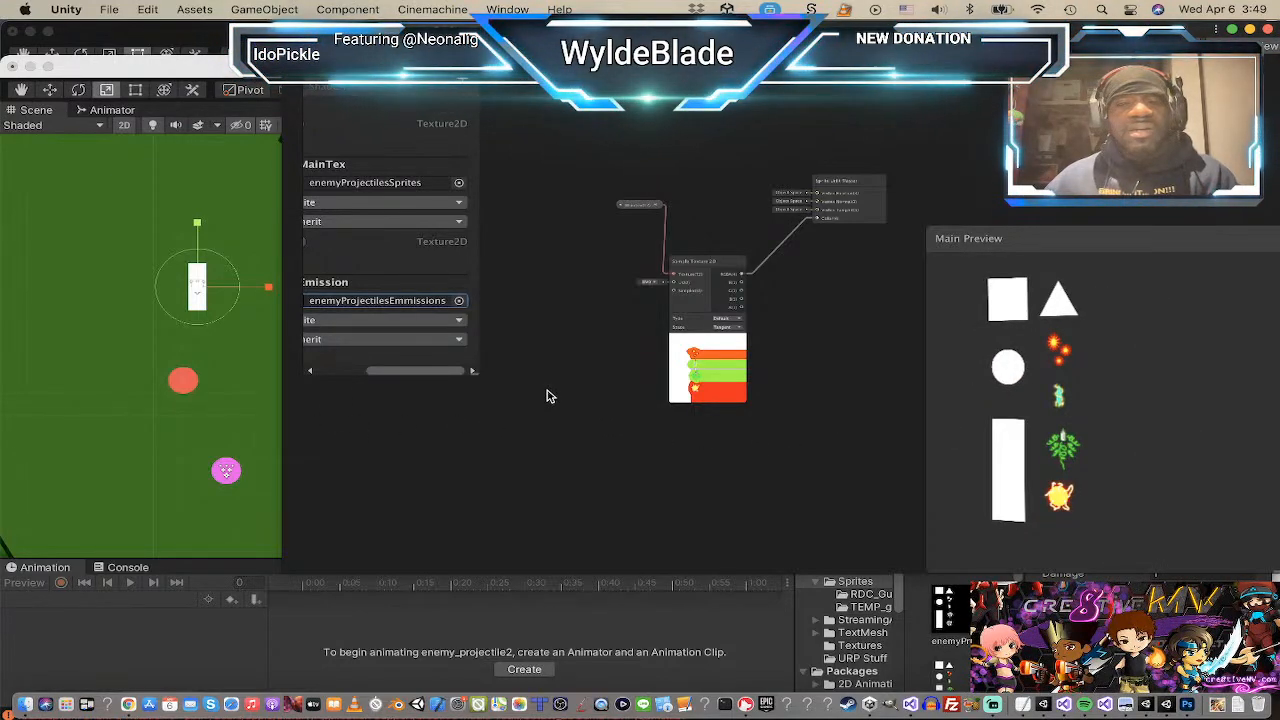
Step: Place the Emission property in the graph, connect it to a new Sample Texture 2D node, and align that node below the main texture's sample
scroll(546, 396, down, 2)
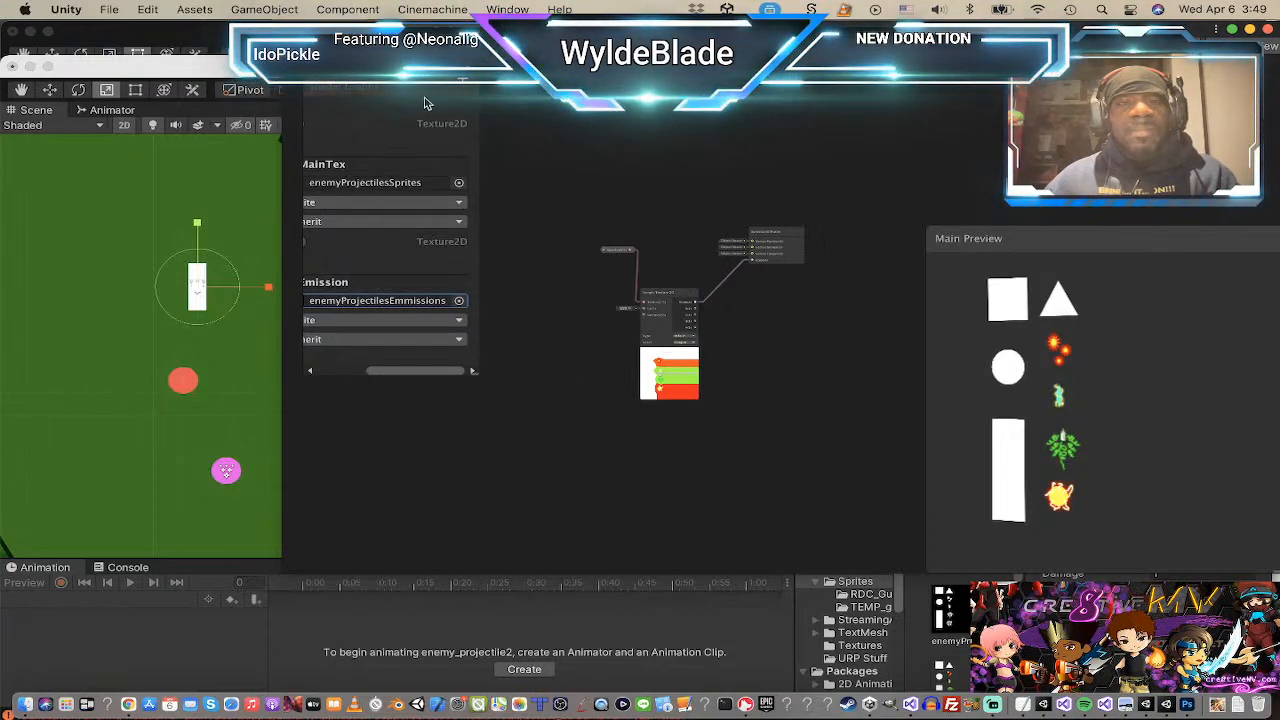
drag(460, 377, 418, 369)
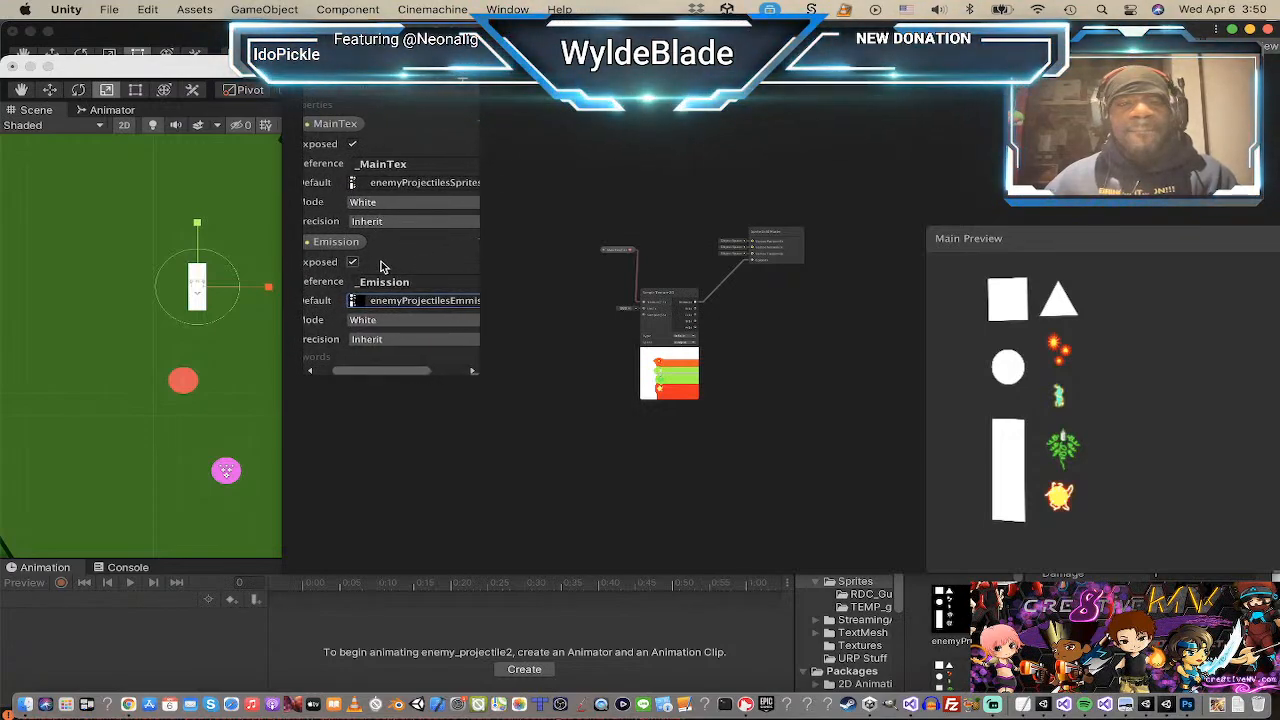
click(338, 242)
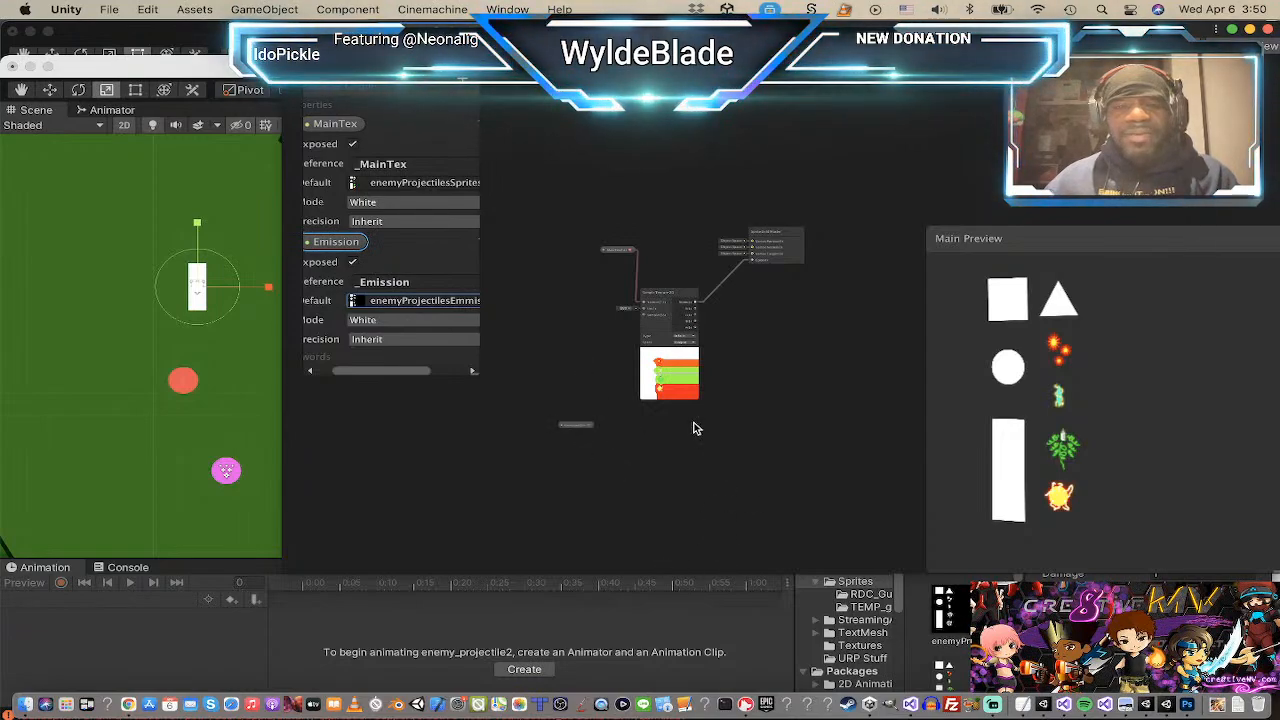
drag(589, 425, 649, 470)
text(tex)
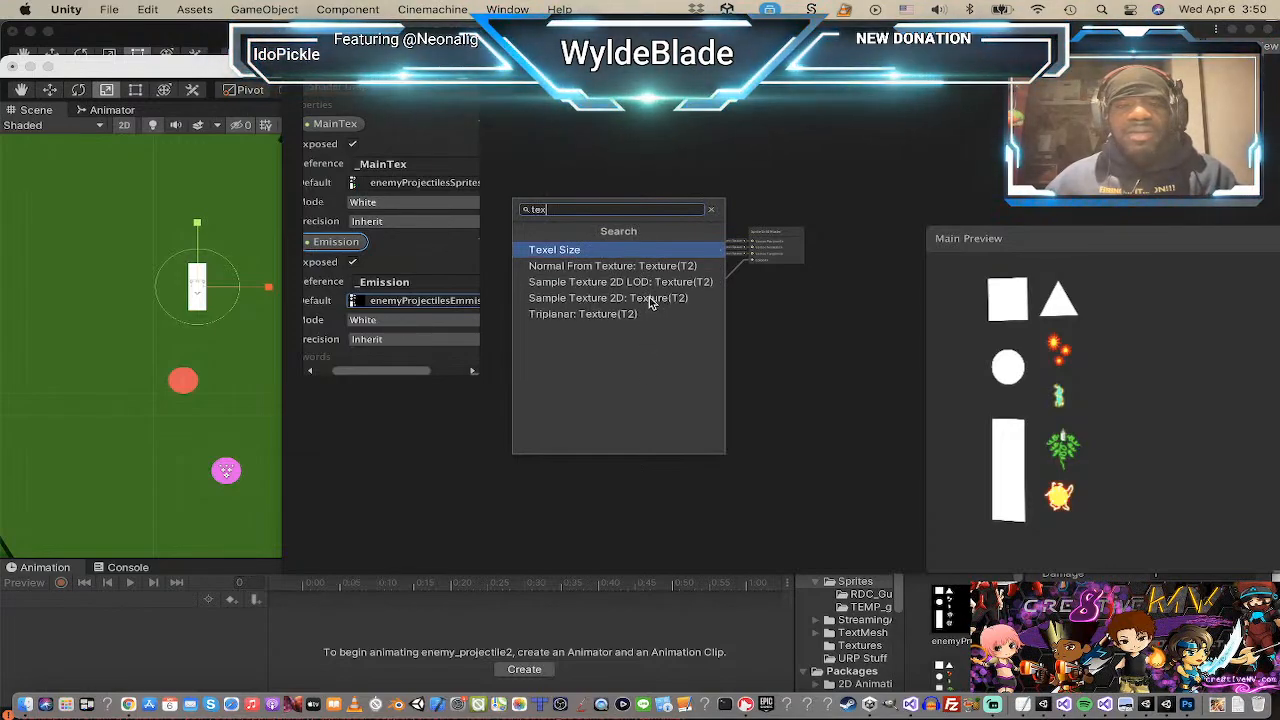
click(649, 297)
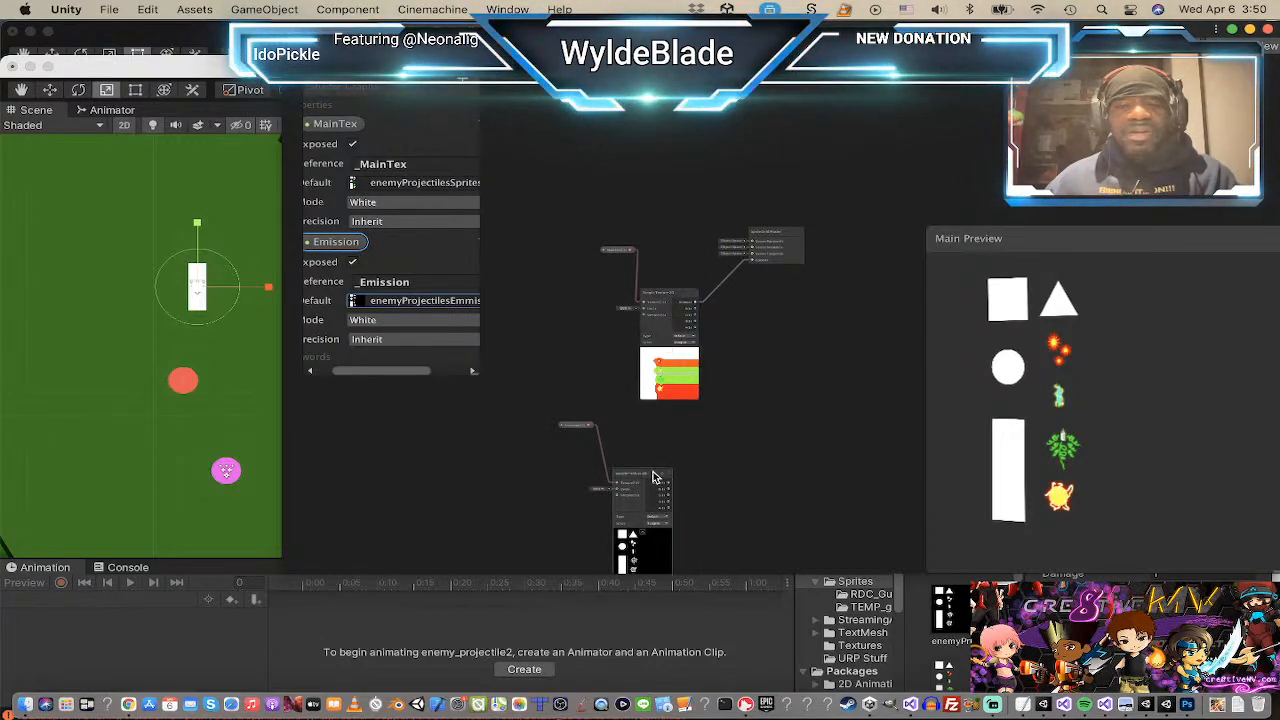
drag(658, 481, 686, 461)
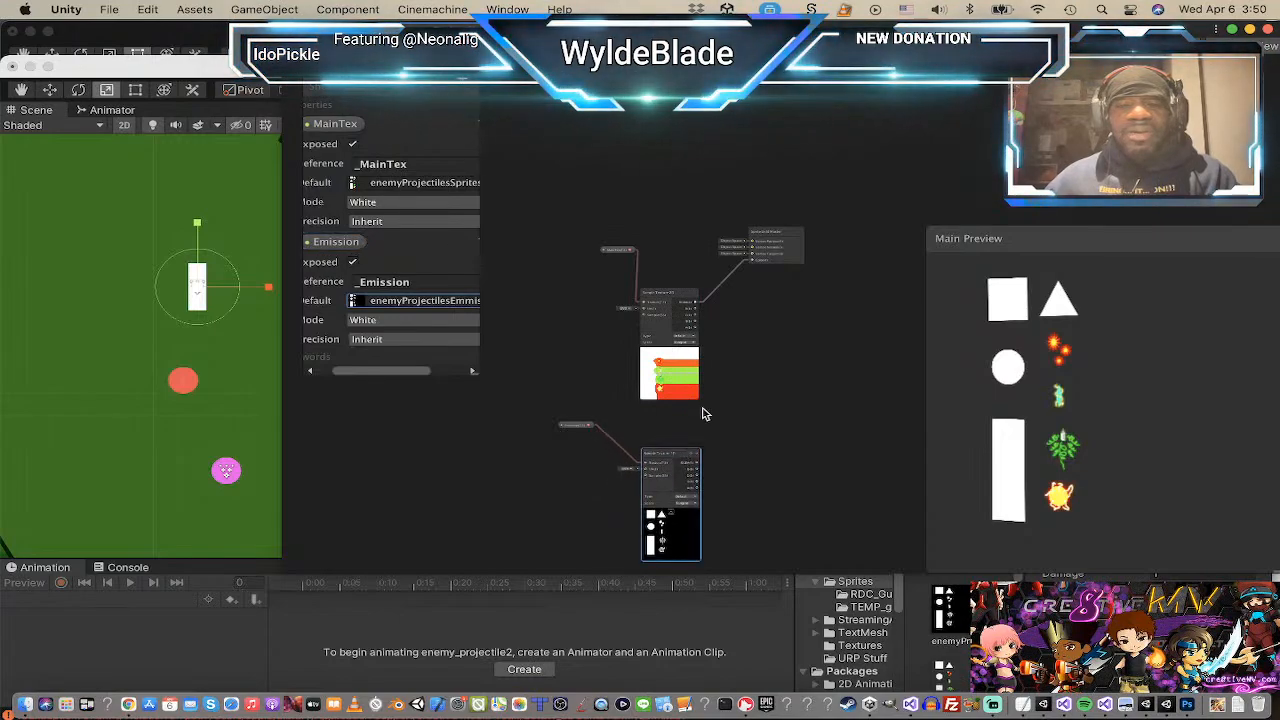
Step: Shift the master node to make room and create an Add node fed by the main texture sample's RGBA output
drag(780, 237, 808, 238)
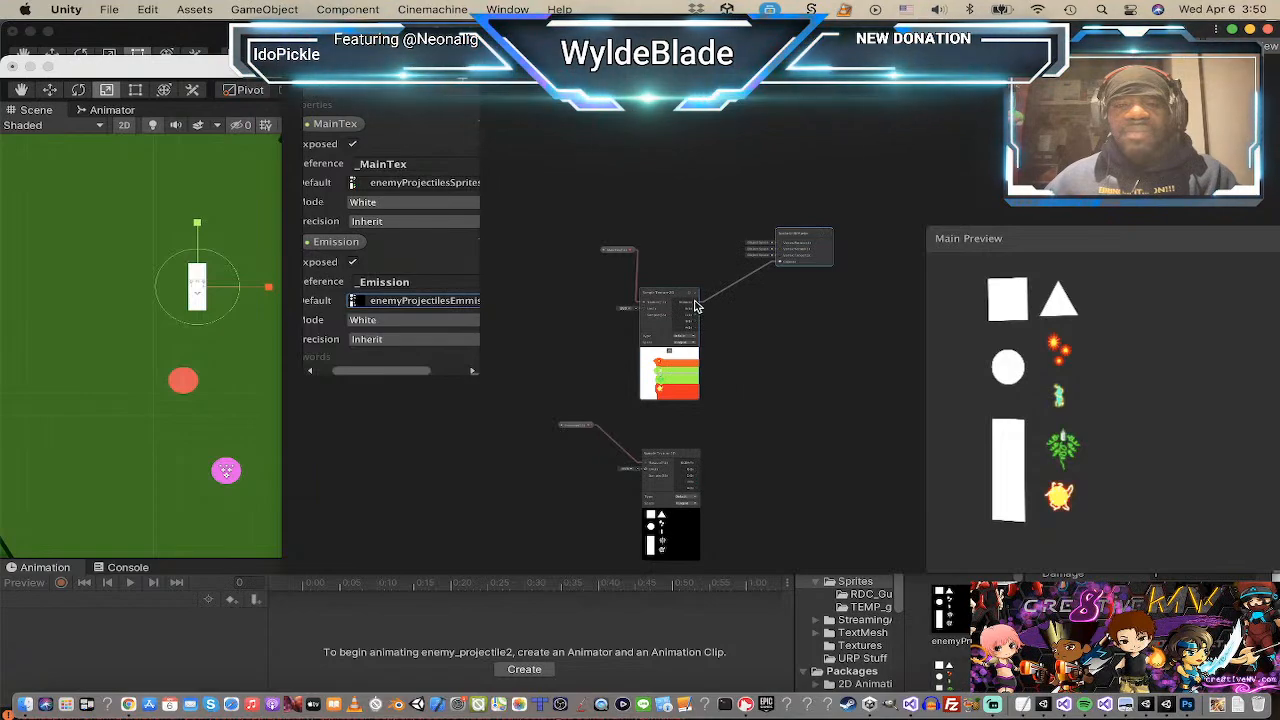
drag(697, 303, 768, 370)
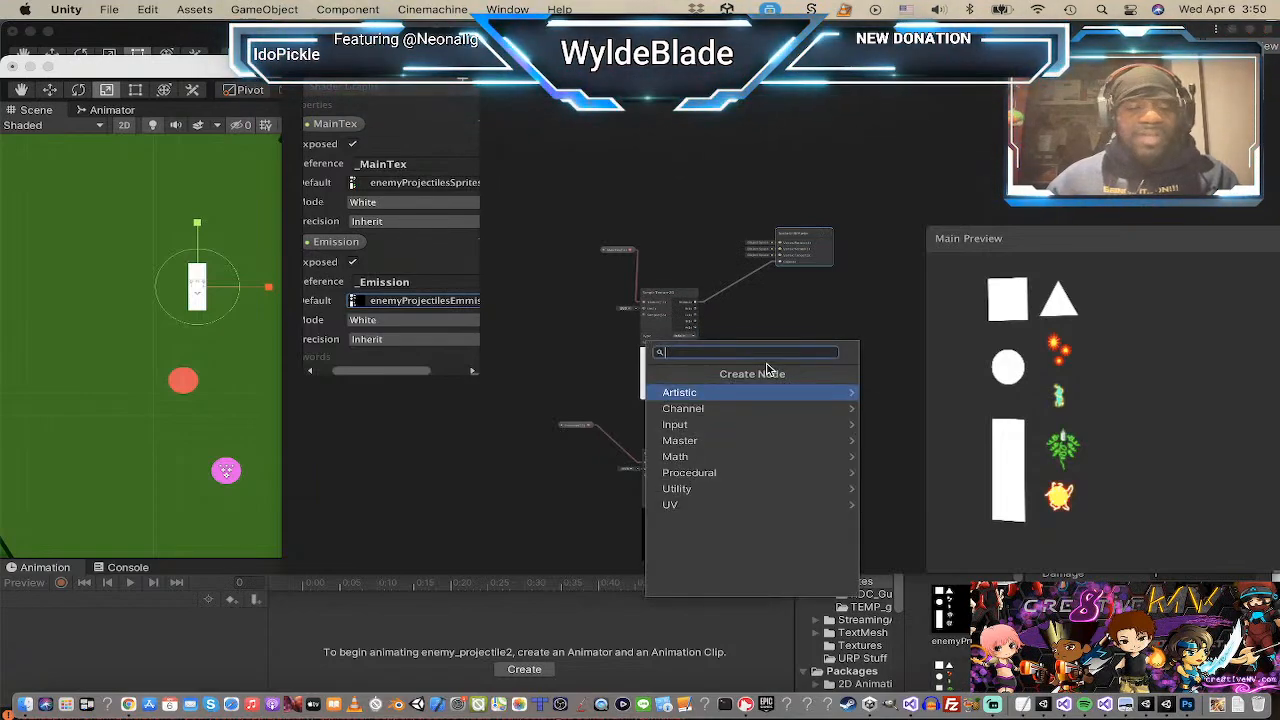
text(add)
key(Return)
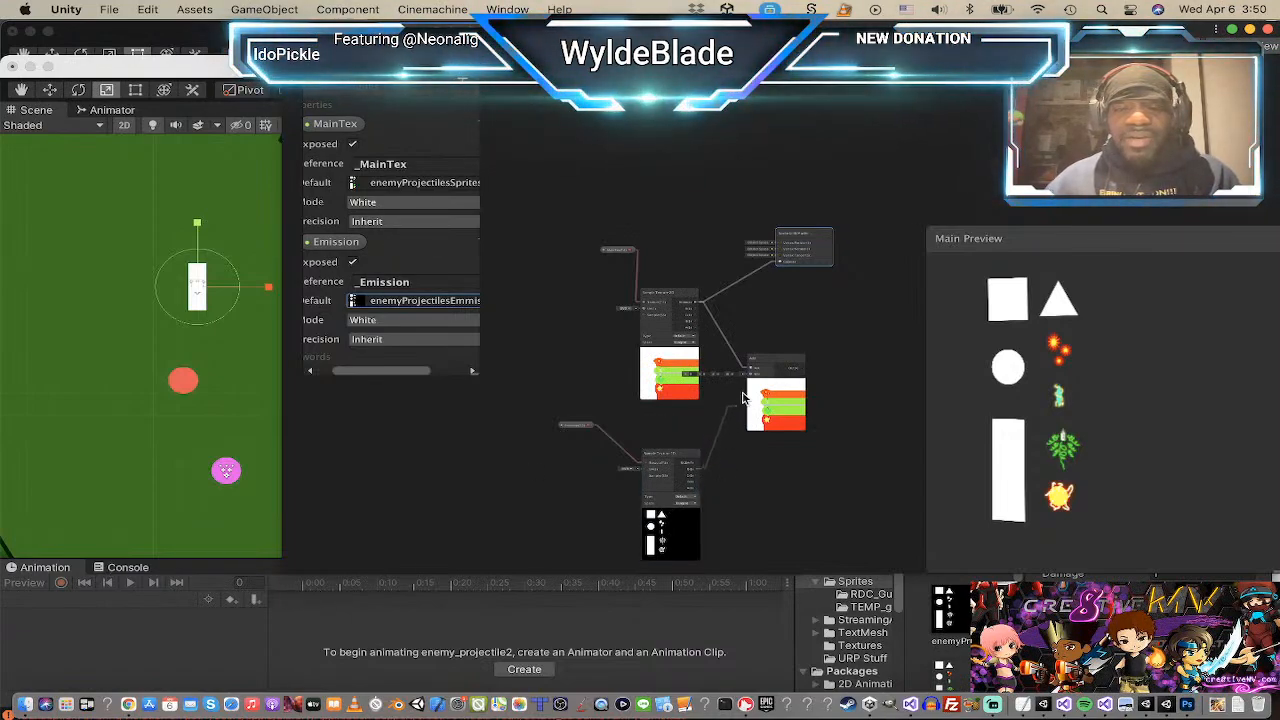
Step: Create a Multiply node with its A input fed by the Emission texture sample, and move the Add node slightly farther from the main sample
drag(743, 398, 753, 381)
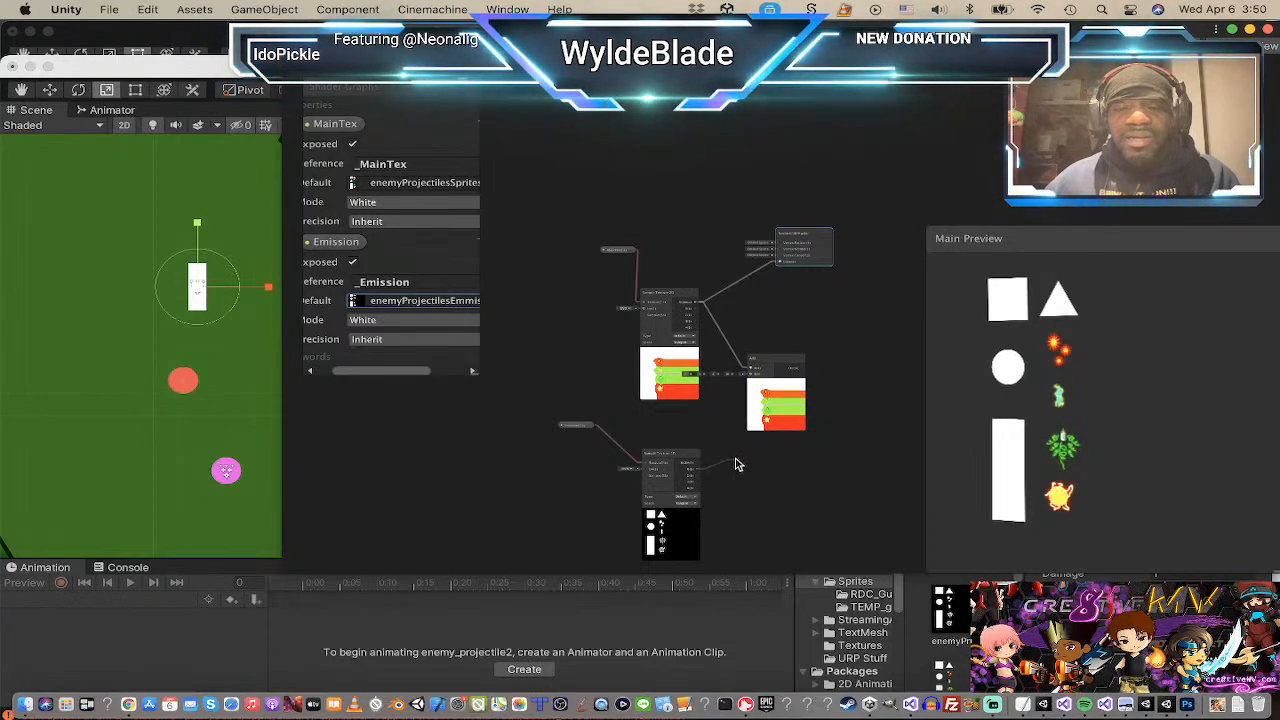
key(space)
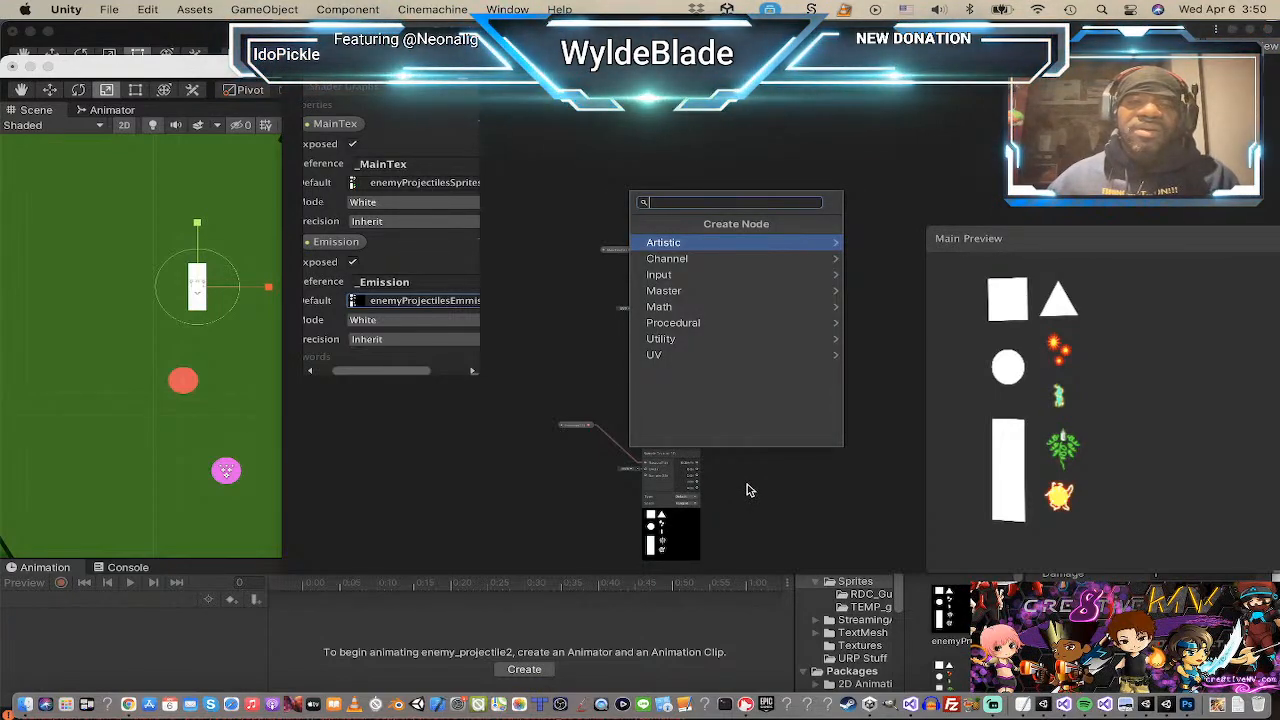
text(mu)
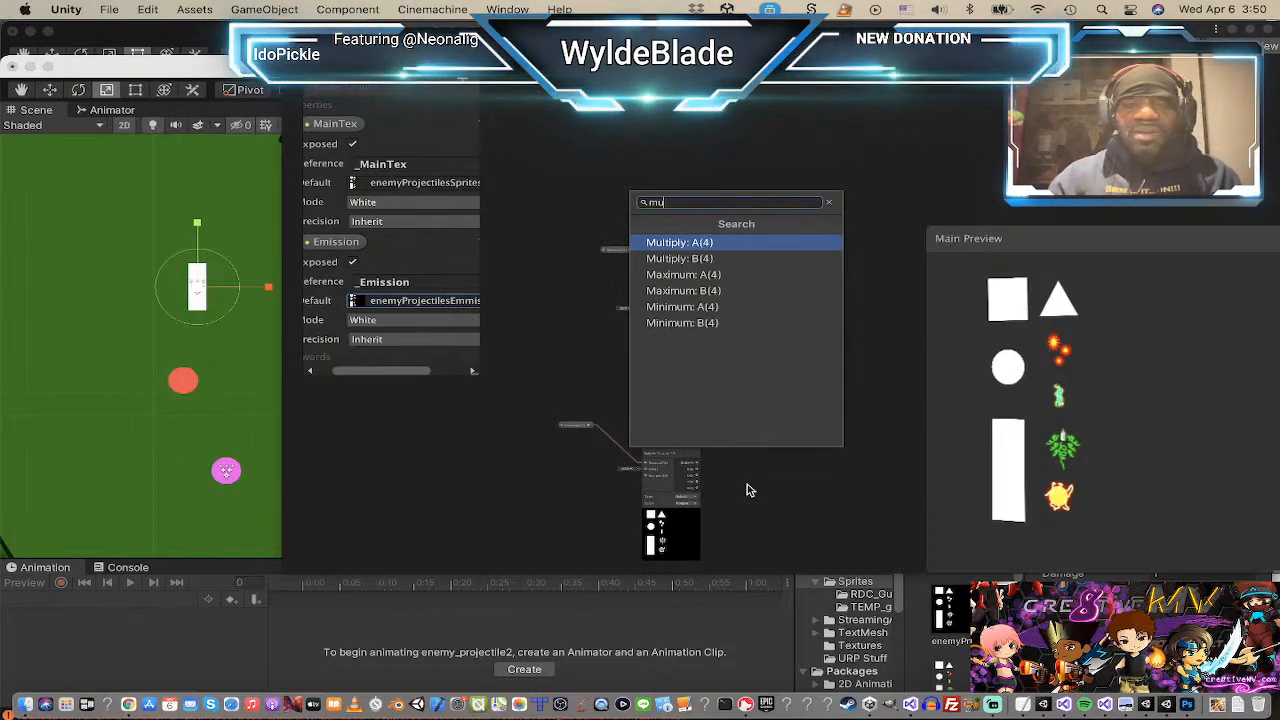
key(Return)
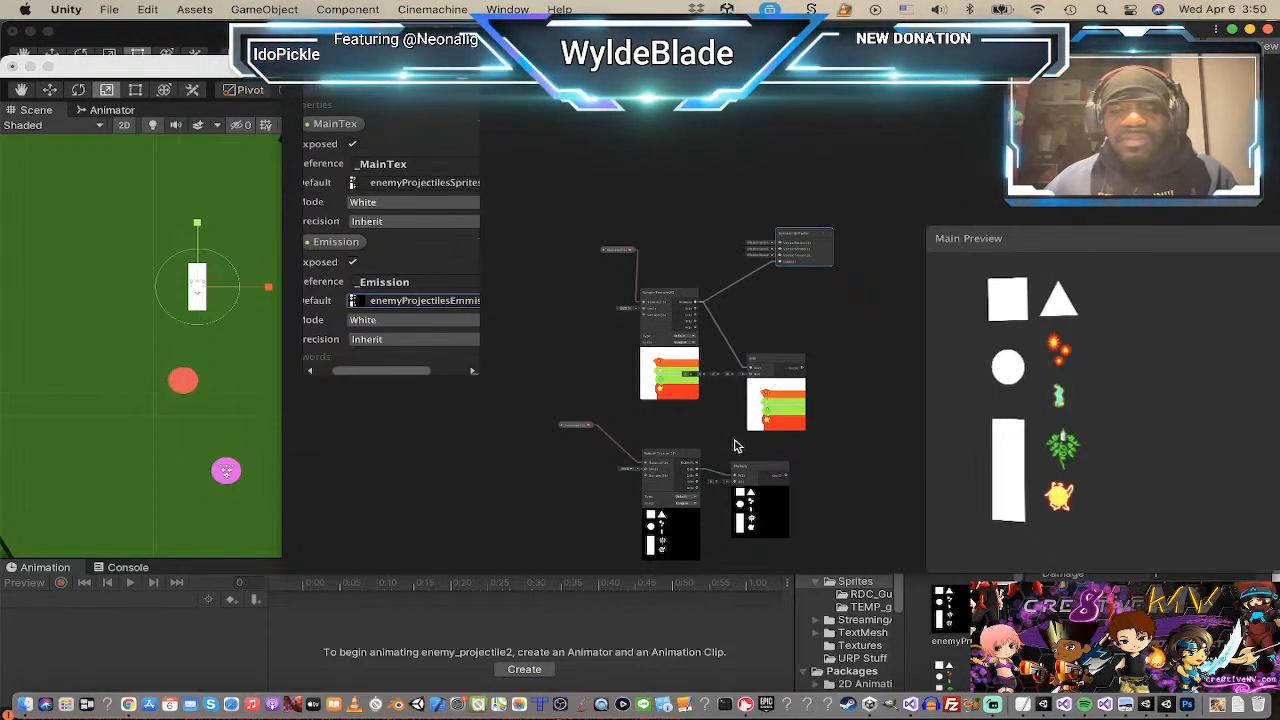
drag(770, 367, 792, 362)
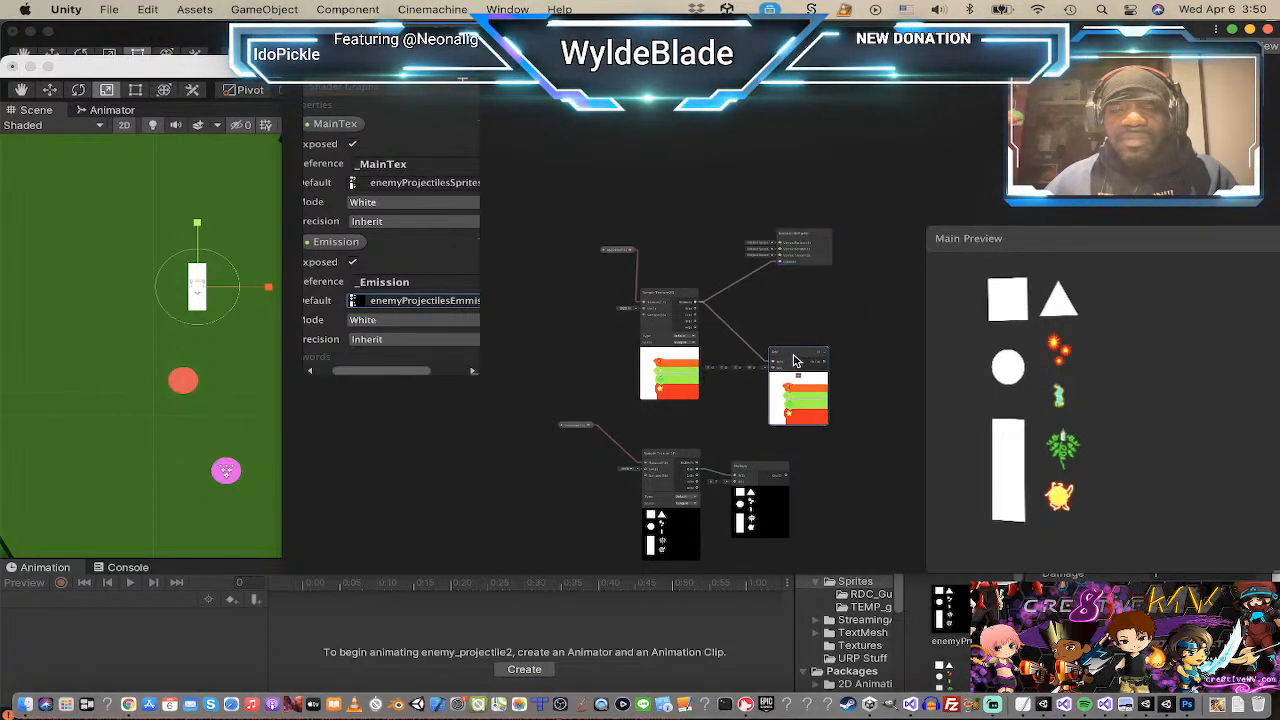
Step: Connect the Emission texture sample's output to the Add node's B input and move the Multiply node farther from the sample
drag(700, 473, 771, 374)
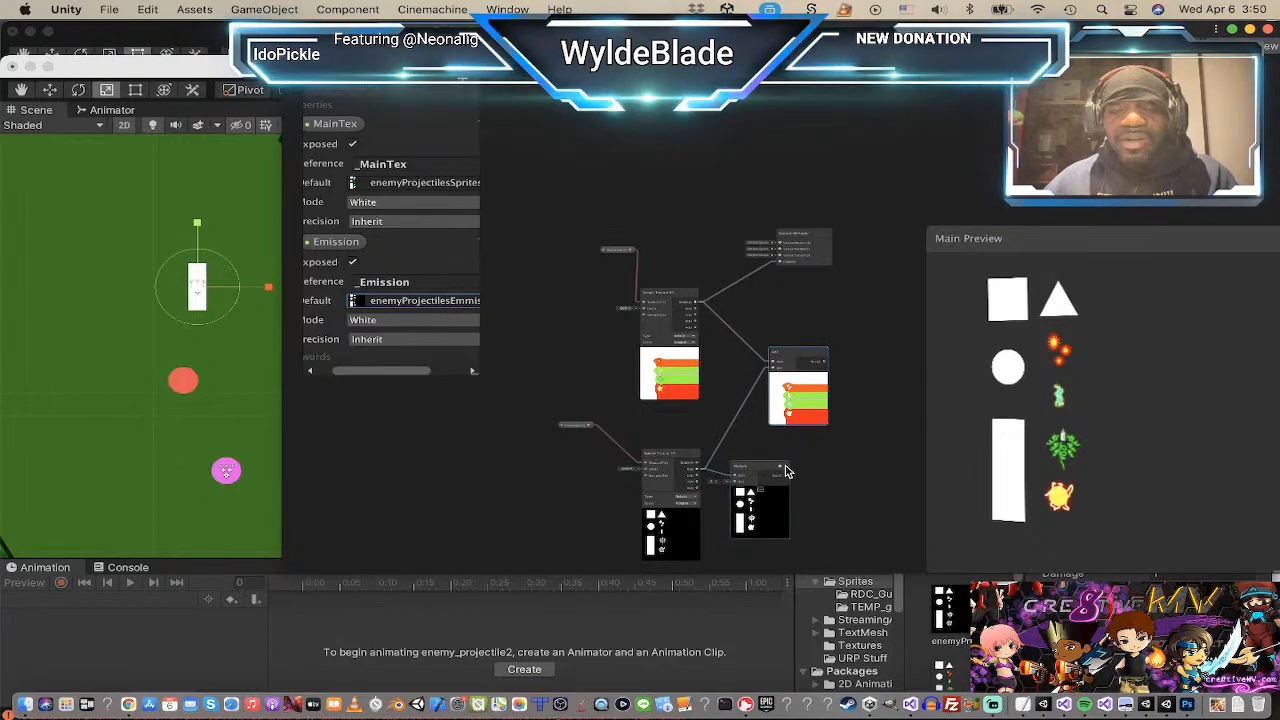
drag(765, 471, 814, 474)
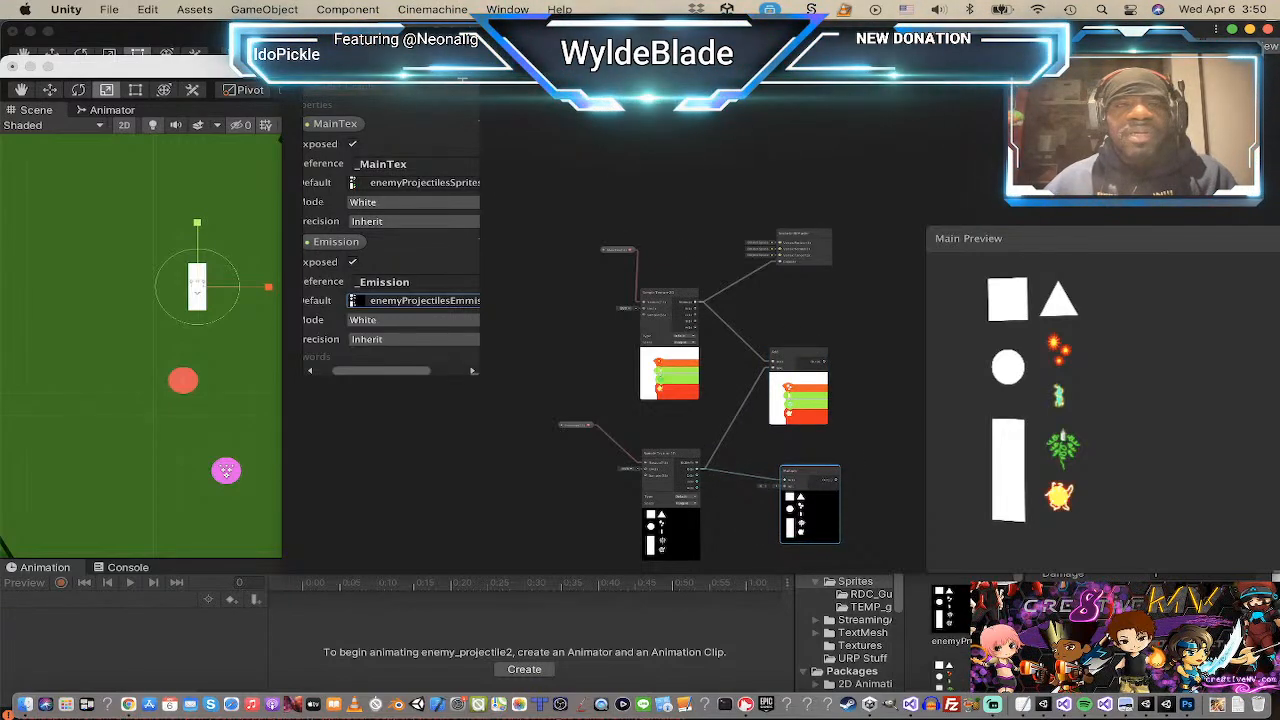
click(400, 34)
drag(676, 351, 718, 462)
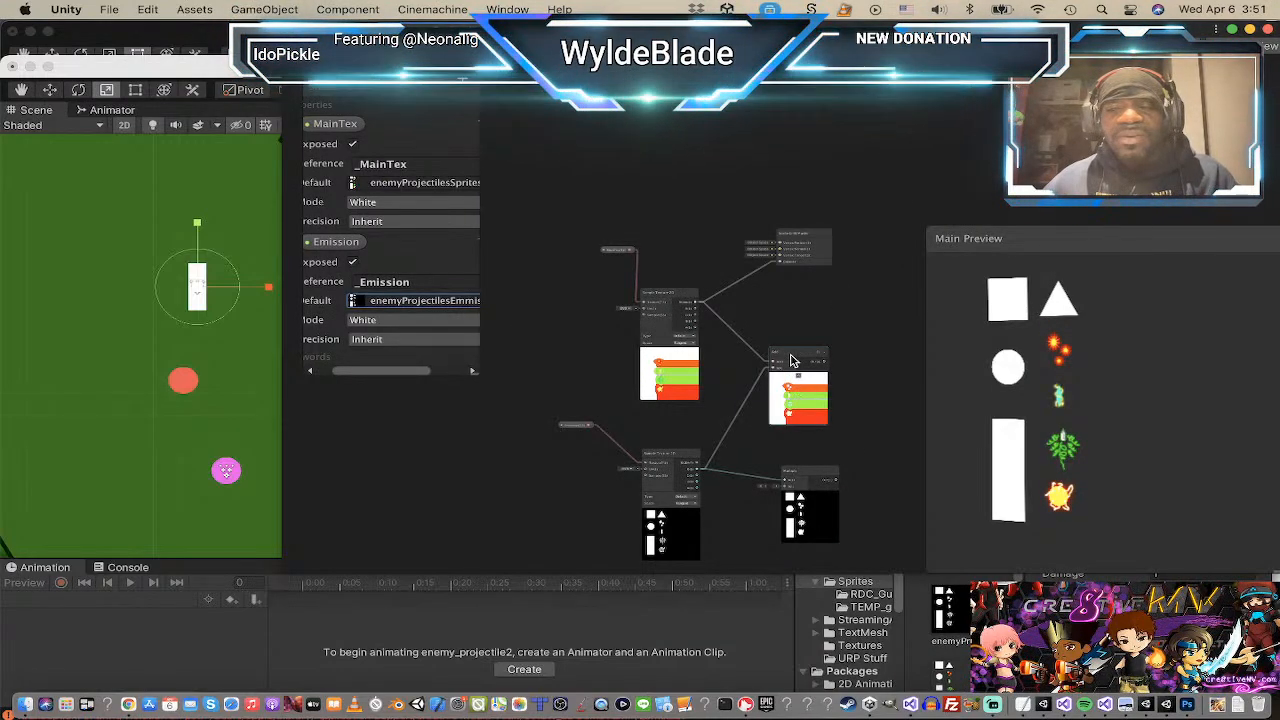
Step: Reposition the nodes, feed the Multiply output into the Add node's B input, and connect the Add output to the master node's Color input
drag(793, 360, 814, 361)
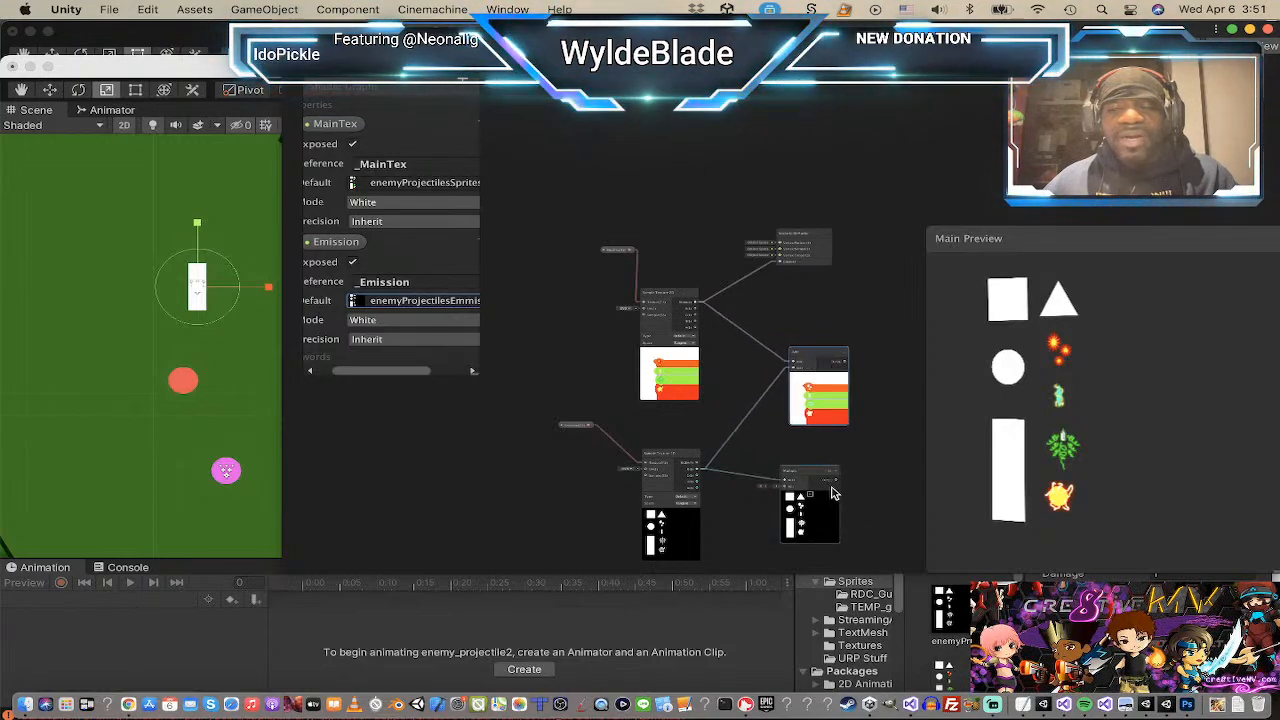
drag(817, 475, 778, 476)
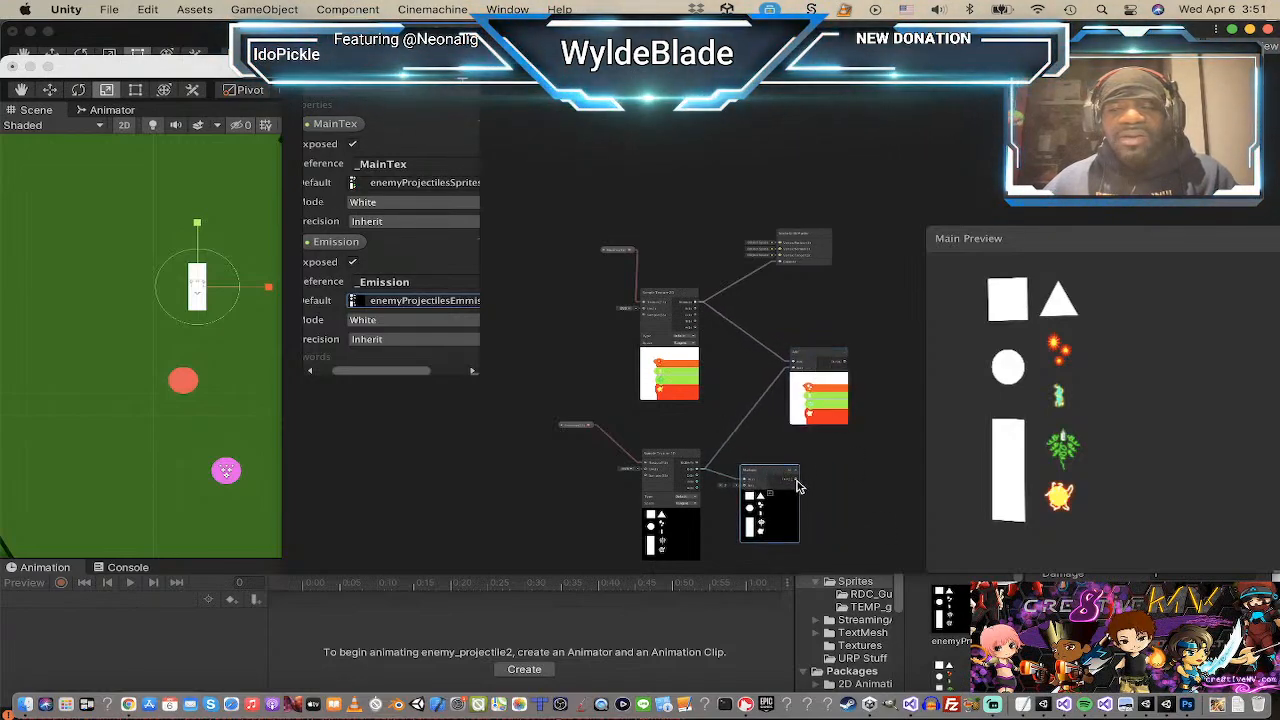
drag(786, 392, 793, 368)
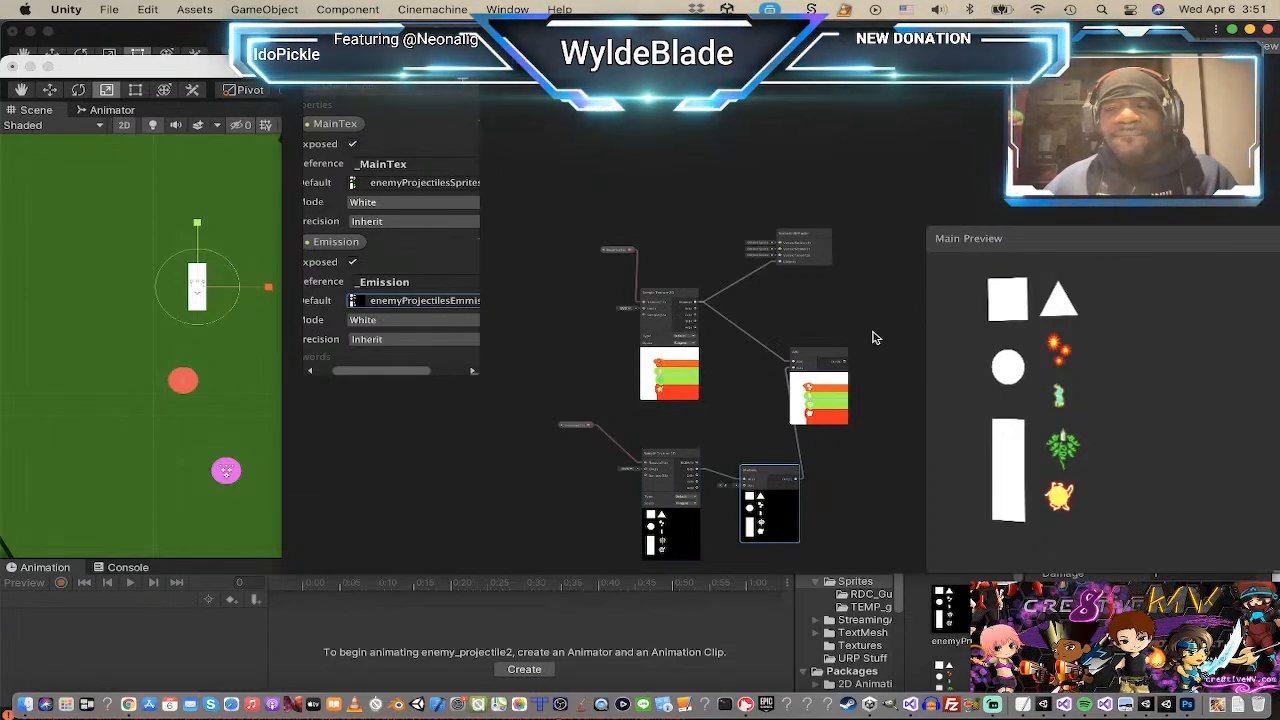
drag(822, 268, 864, 271)
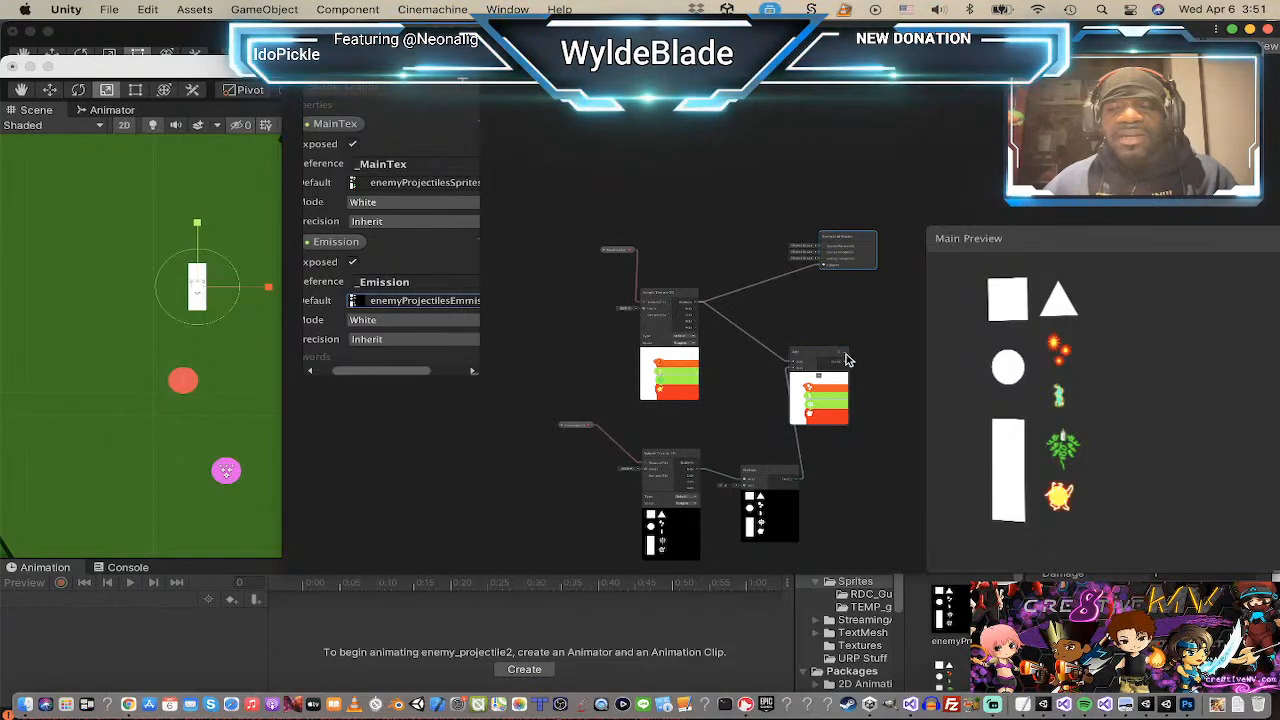
drag(846, 360, 896, 269)
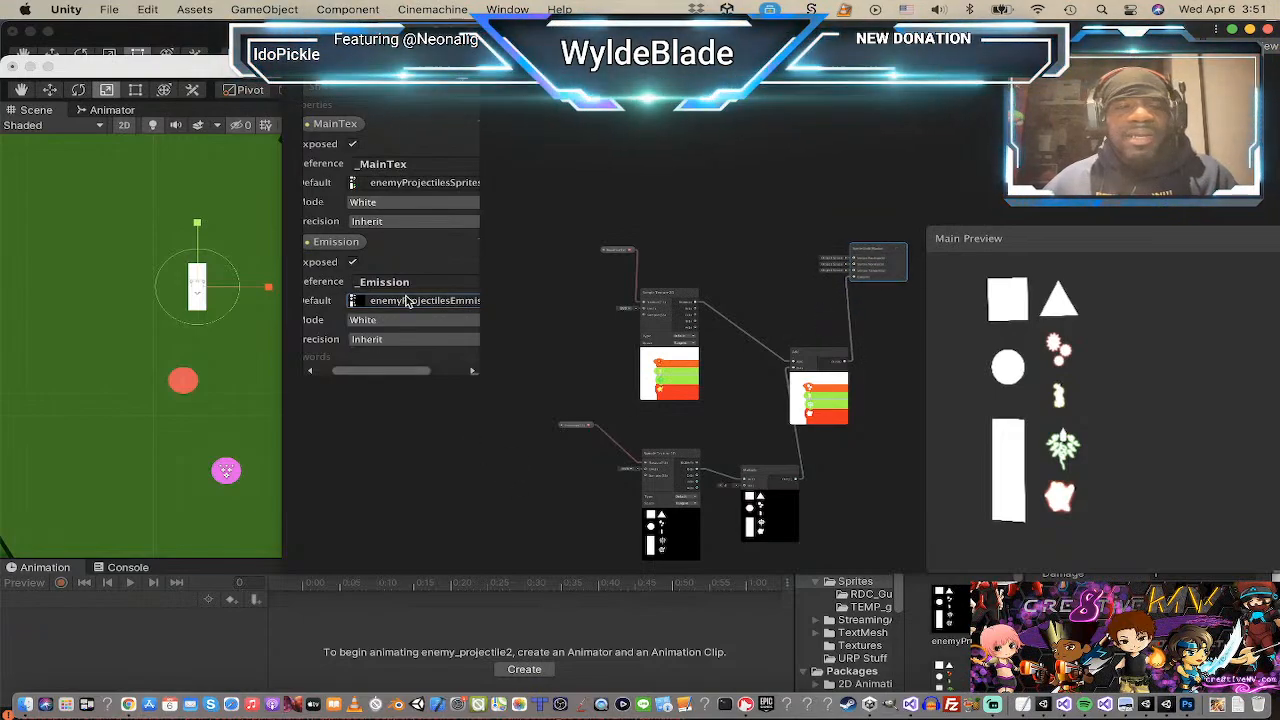
Step: Add a Color property to the shader graph and set its mode to HDR
click(455, 84)
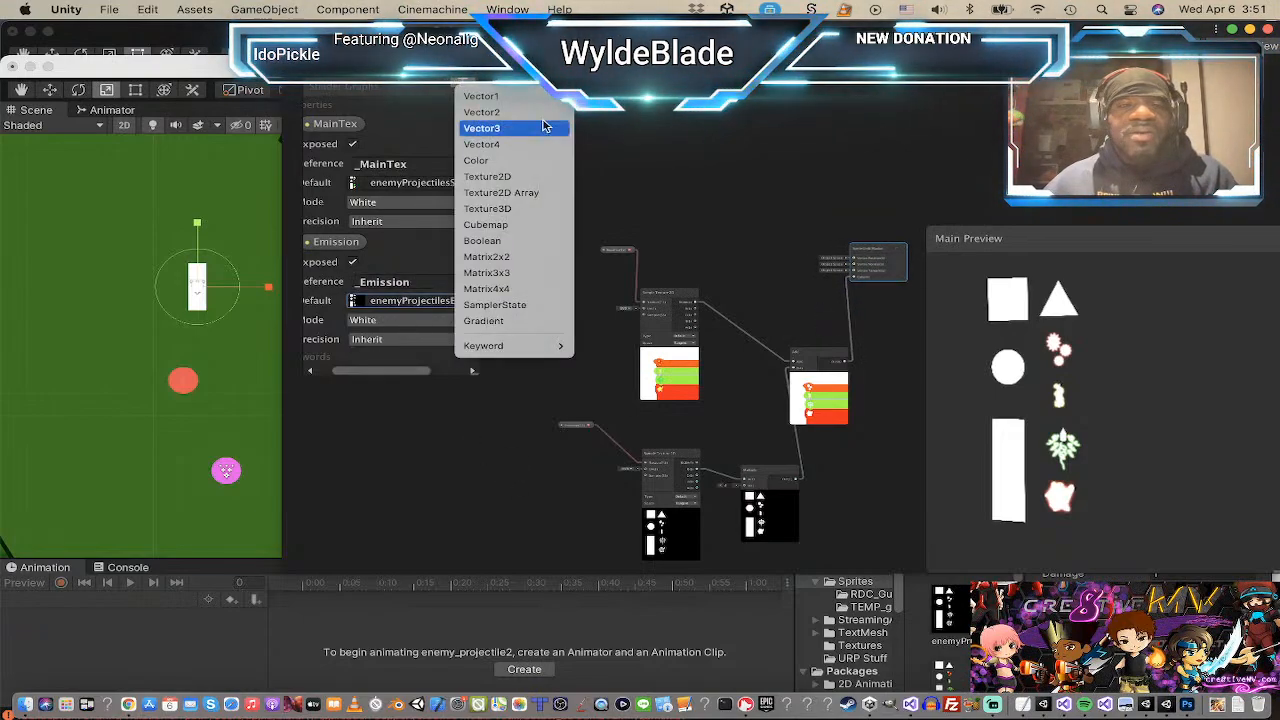
click(525, 163)
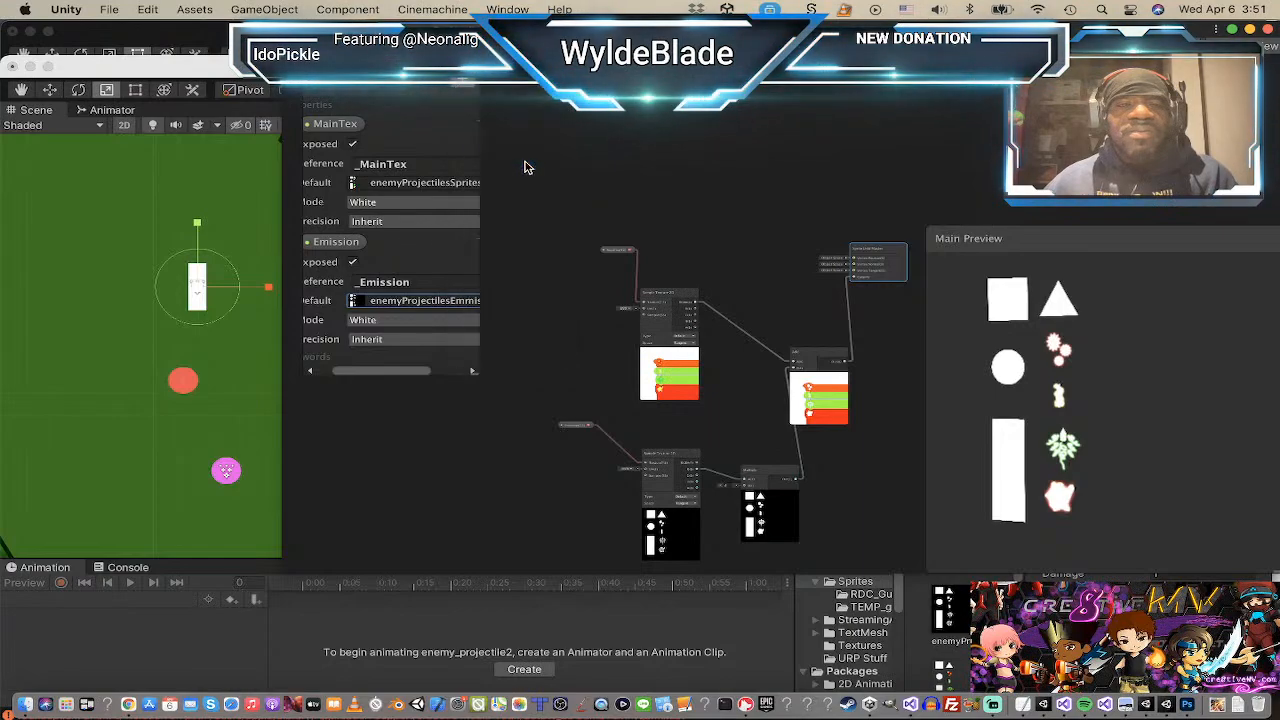
key(Return)
scroll(475, 255, down, 3)
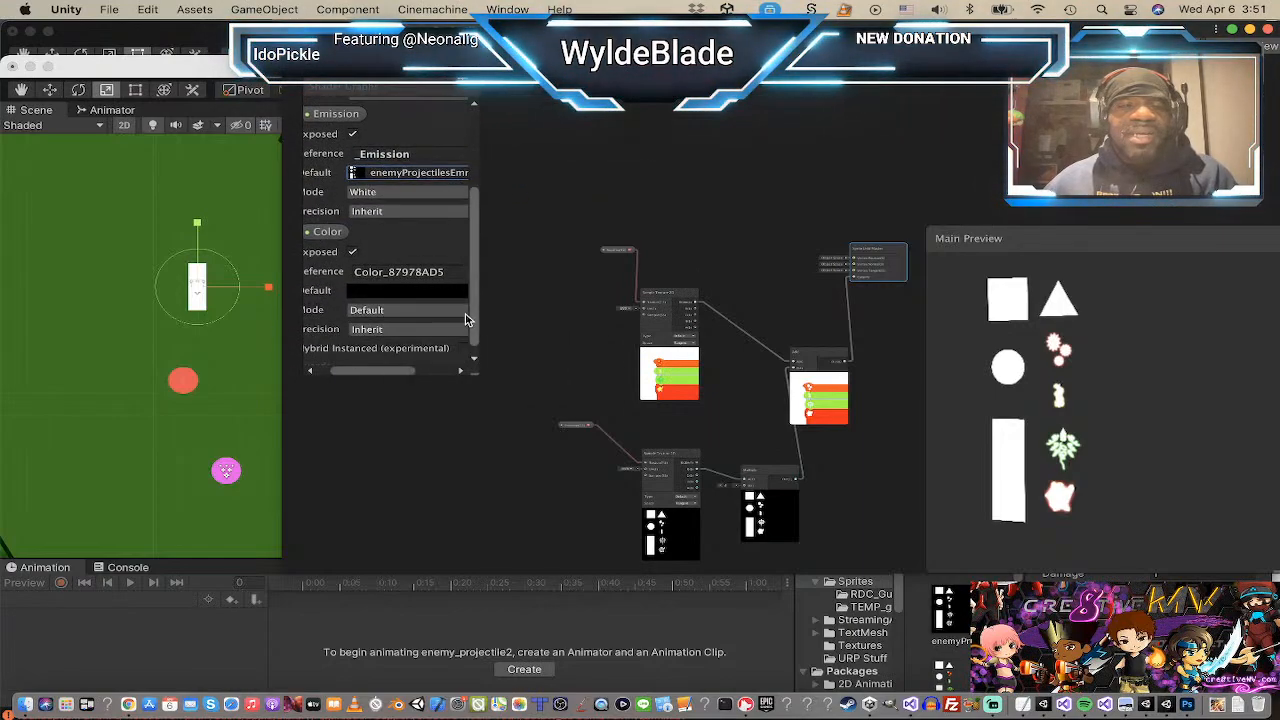
click(410, 291)
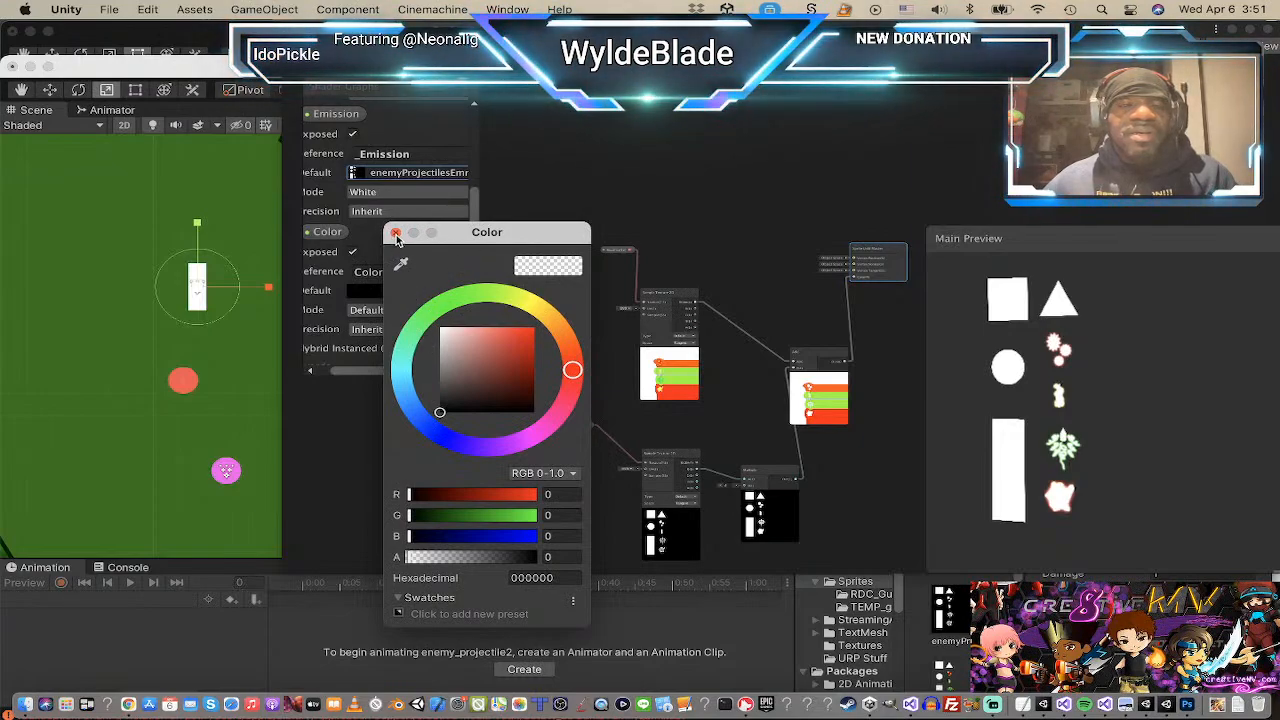
click(396, 233)
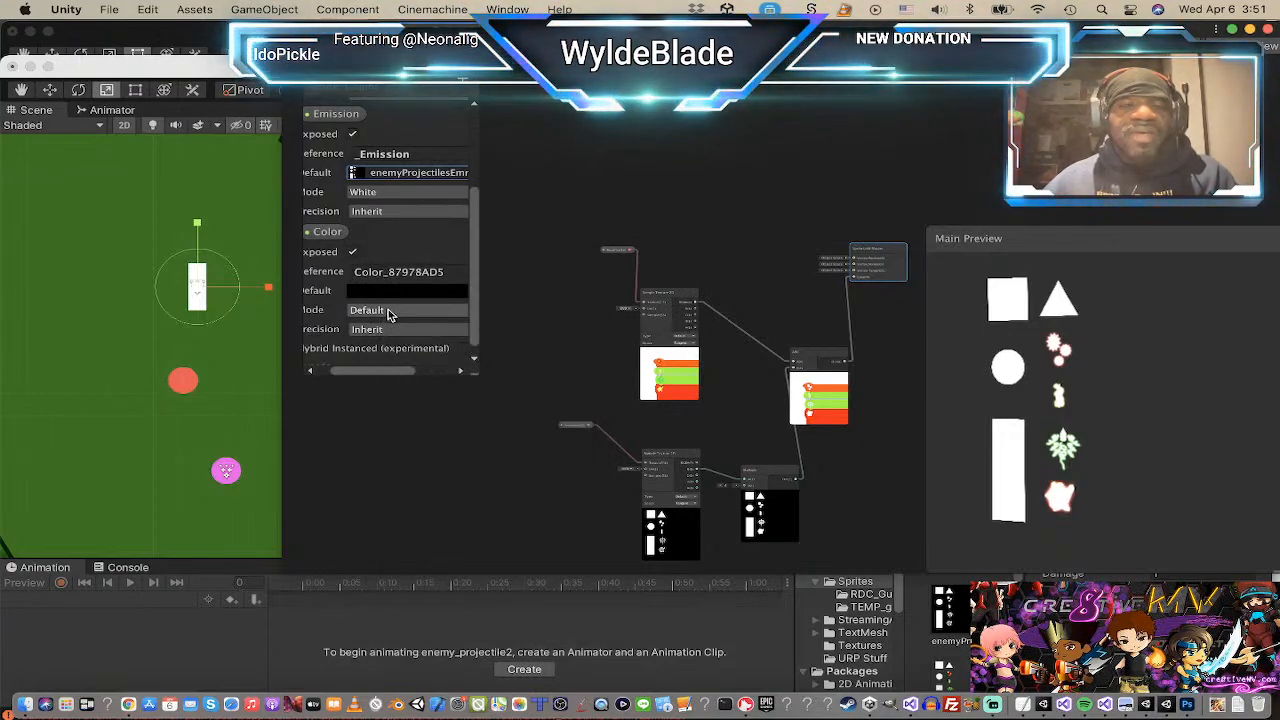
click(389, 314)
click(381, 355)
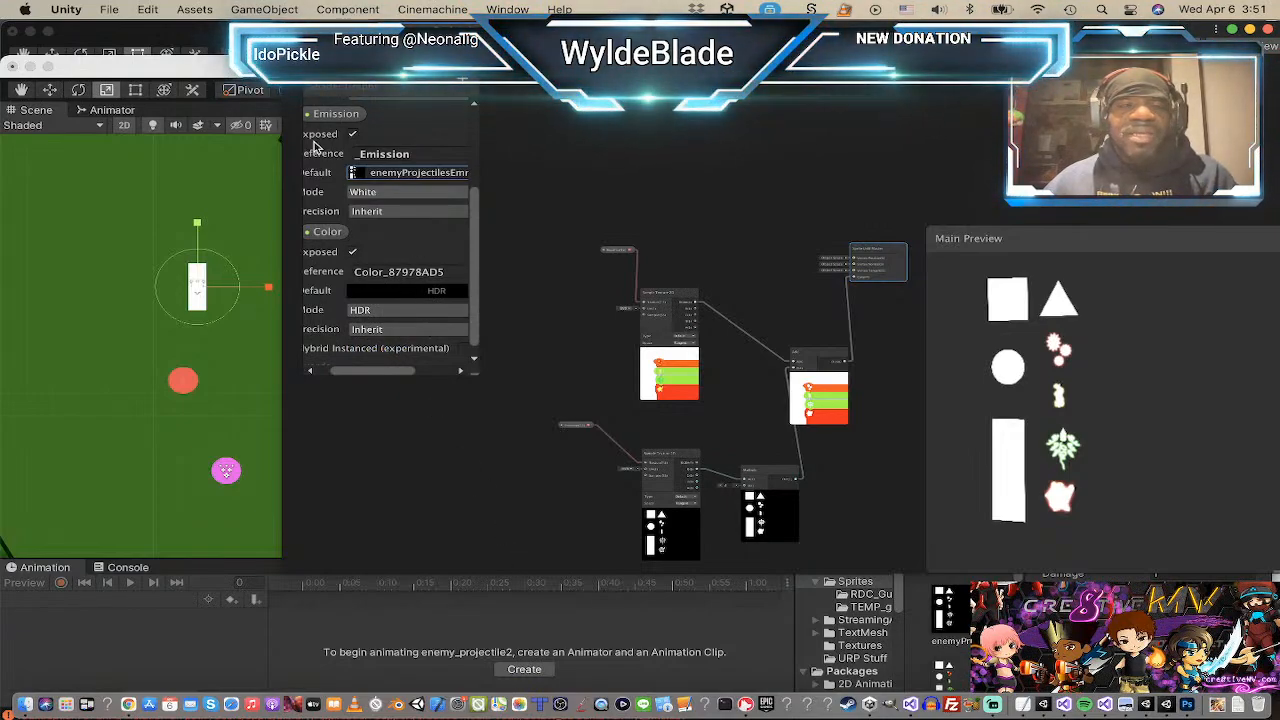
Step: Place the Color property in the graph and connect it to the Multiply node's B input, rearranging the sample and Multiply nodes to make room
click(326, 232)
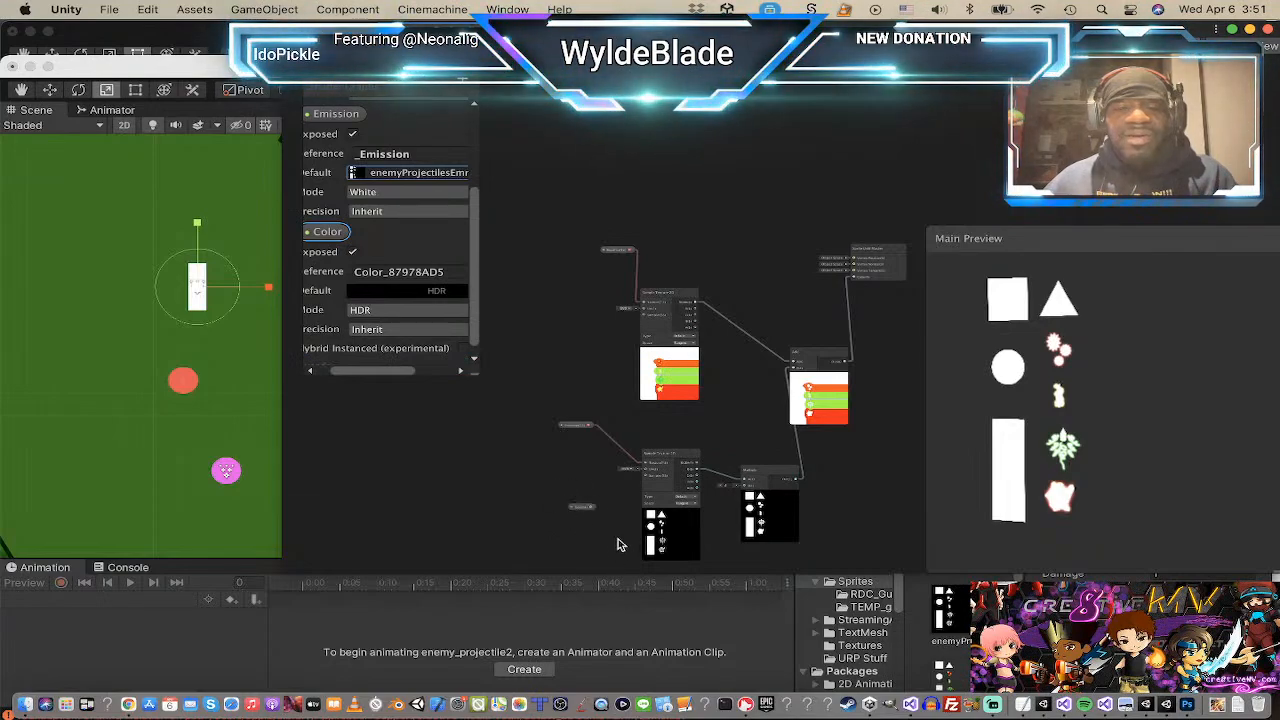
click(674, 451)
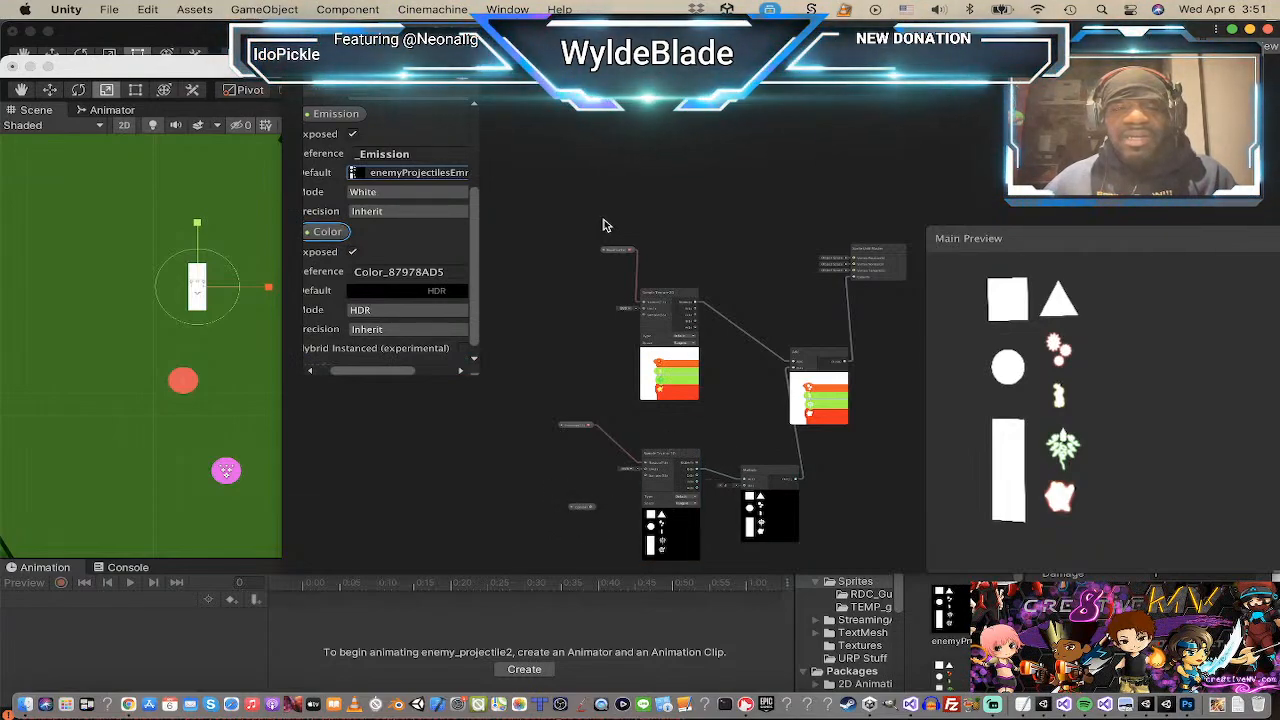
drag(676, 295, 675, 267)
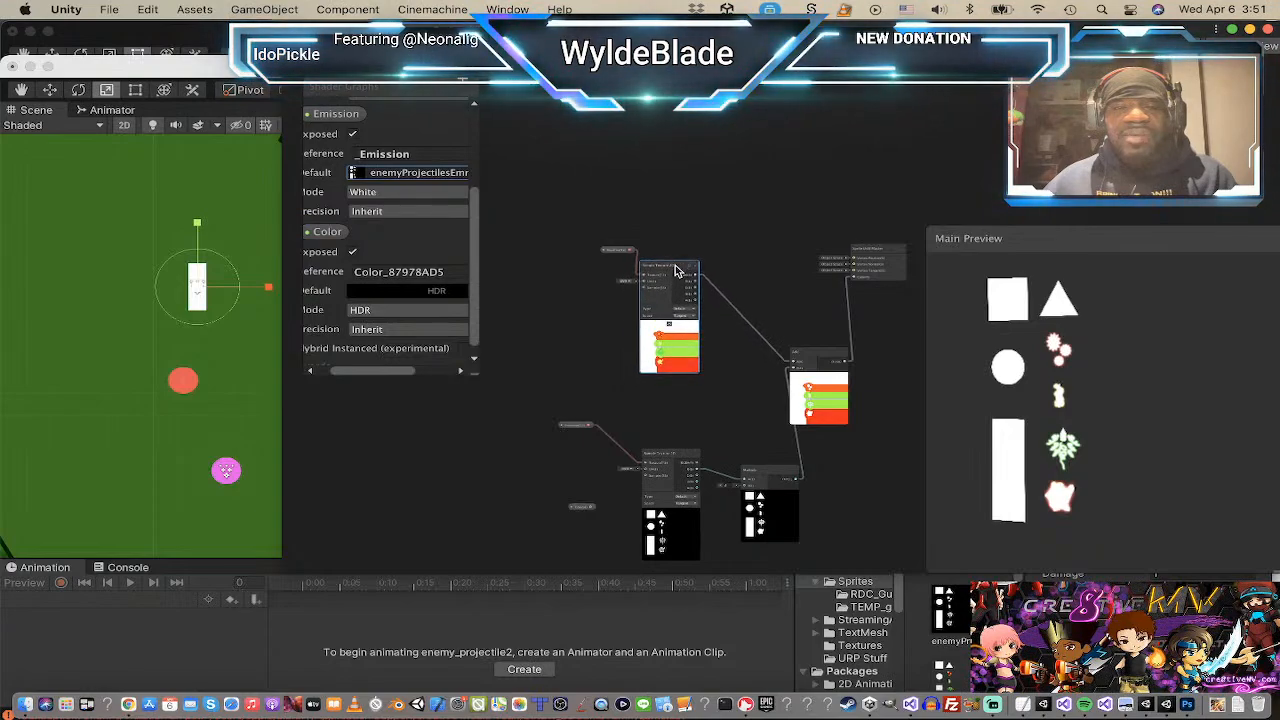
drag(674, 457, 673, 396)
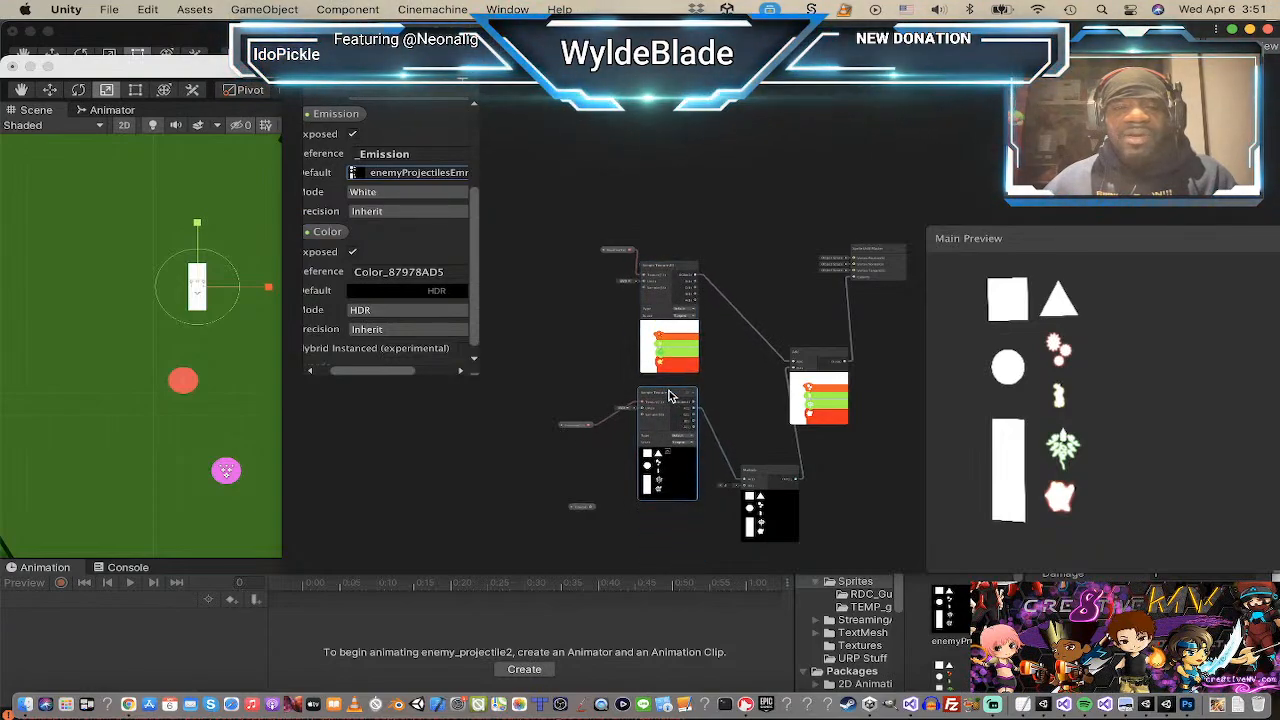
drag(768, 474, 766, 496)
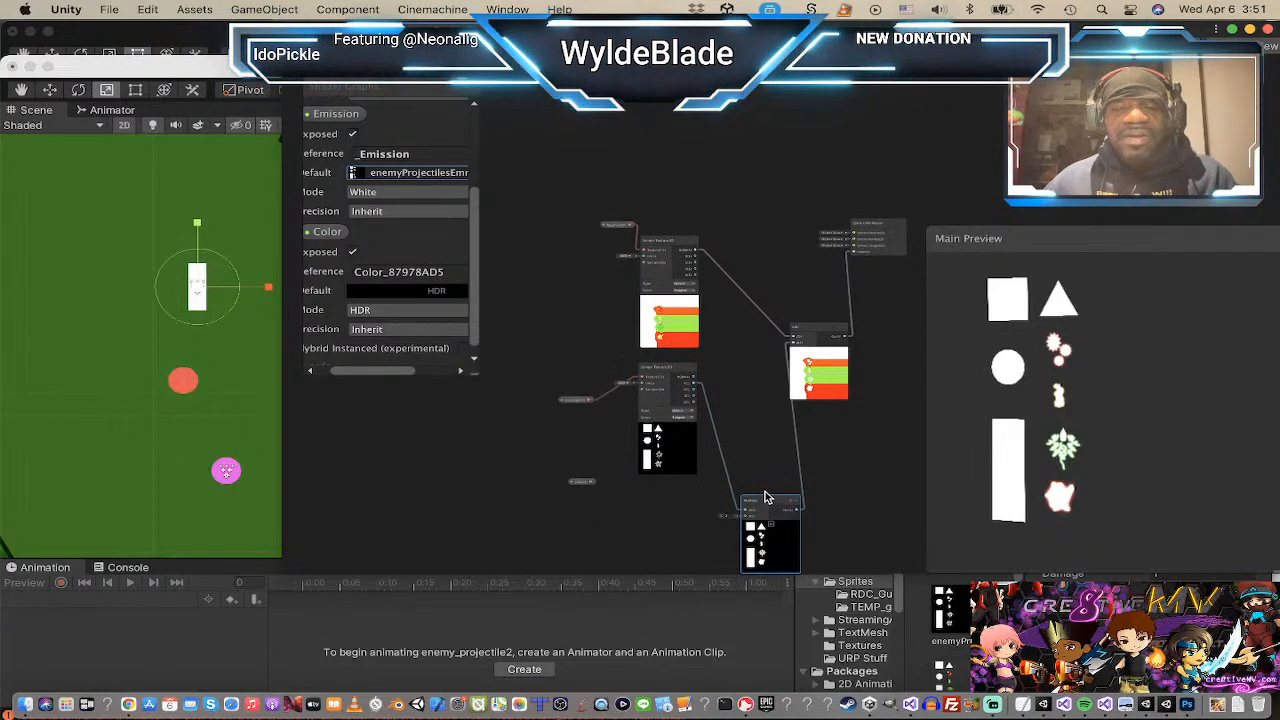
drag(570, 486, 676, 474)
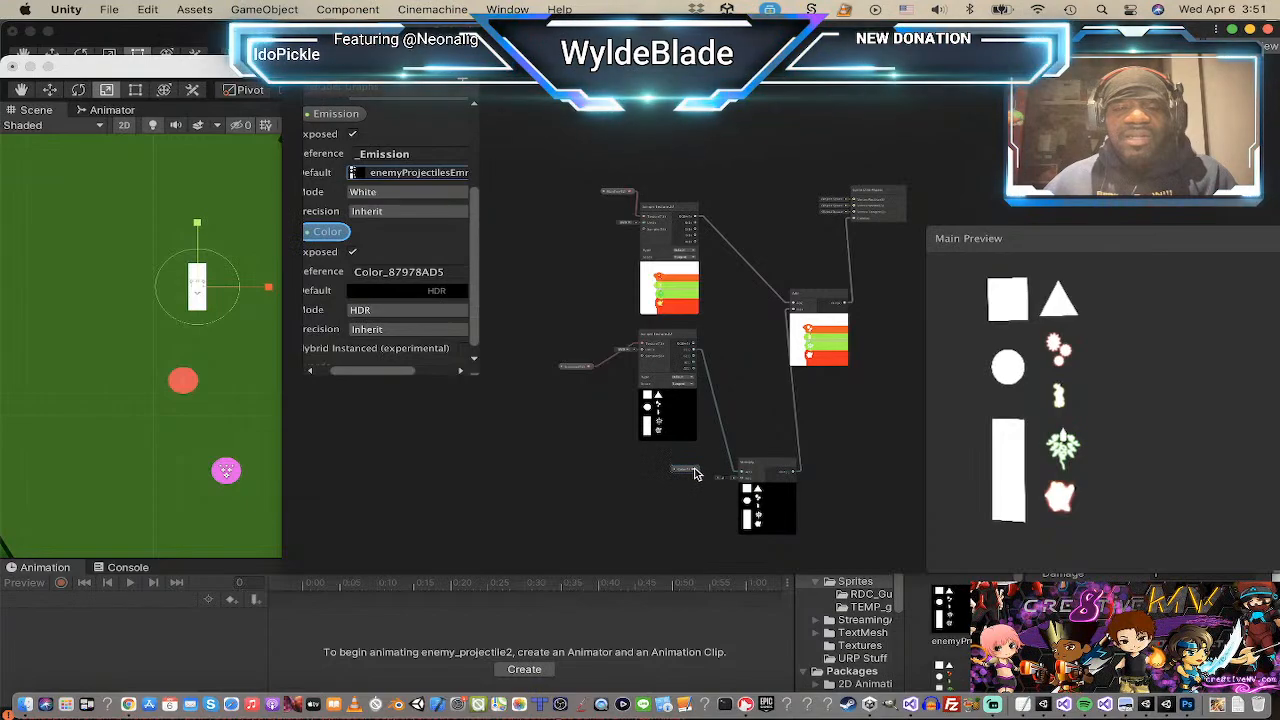
drag(697, 470, 742, 471)
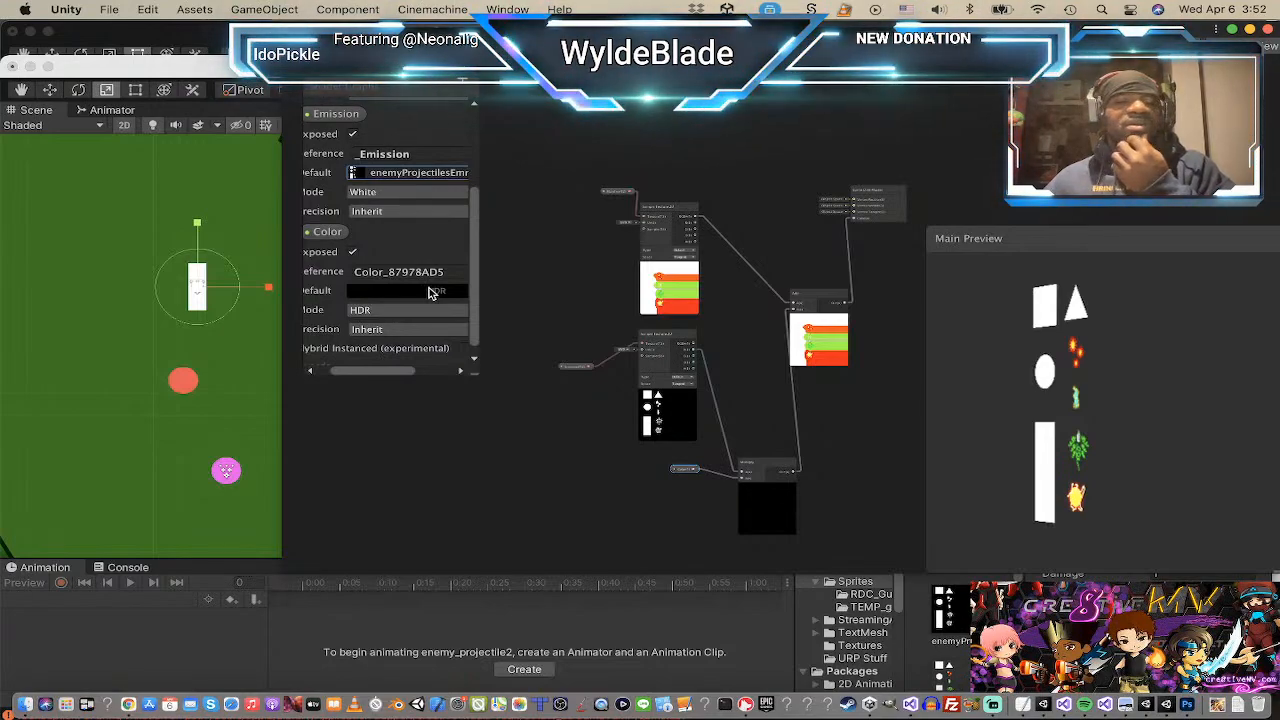
Step: Set the Color property's default to a saturated orange with R 1, G about 0.256 and B 0
click(432, 291)
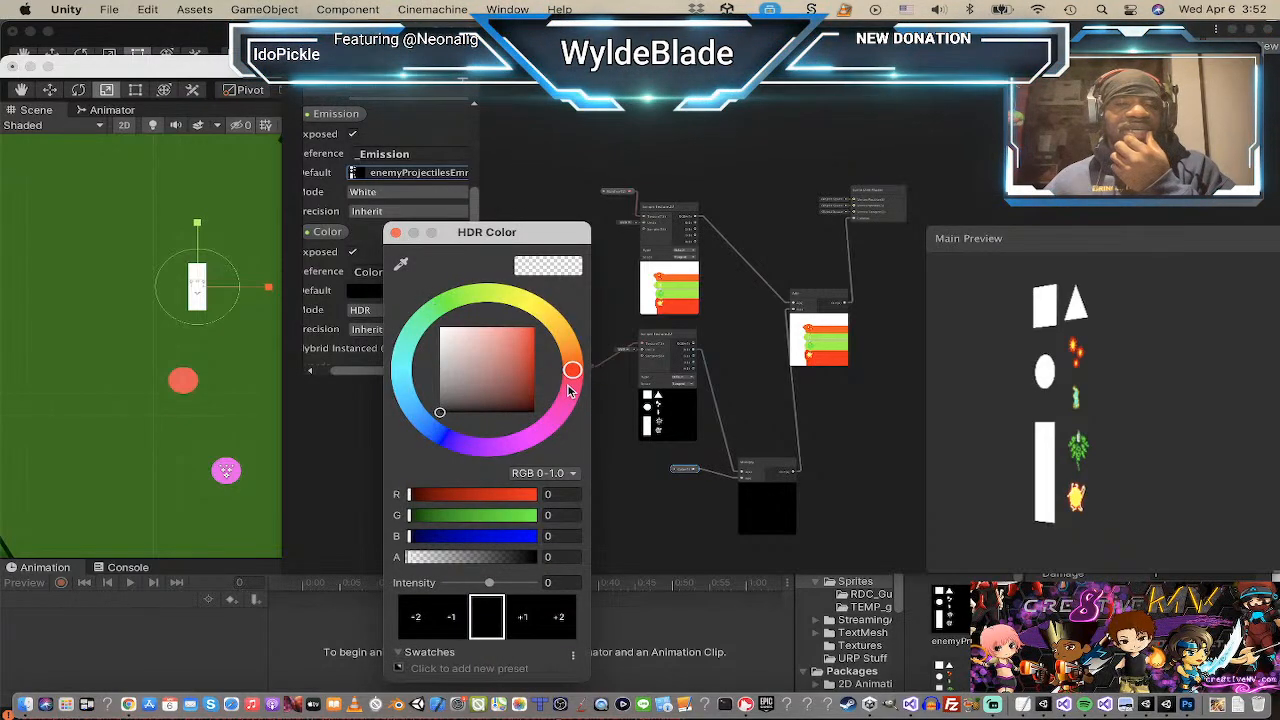
drag(576, 369, 545, 318)
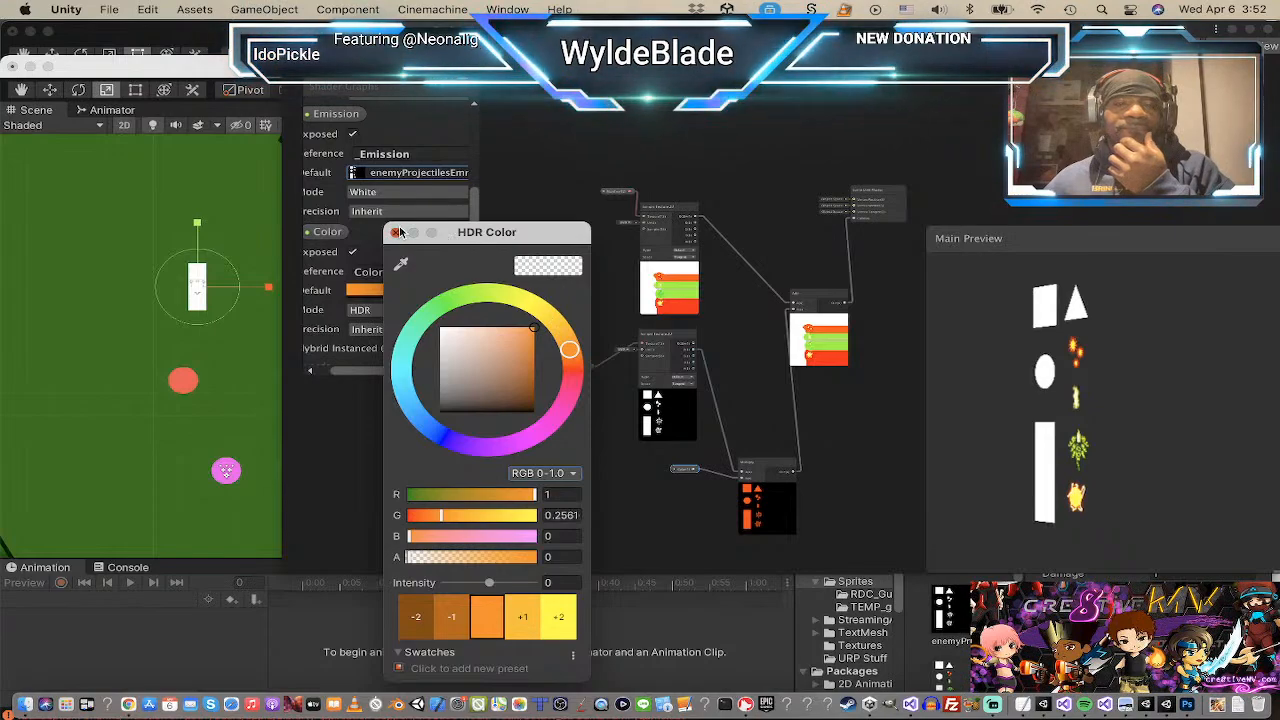
click(396, 232)
Step: Turn the Main Preview to inspect the tinted sprites and move the Add node slightly farther from the texture samples
drag(950, 386, 866, 326)
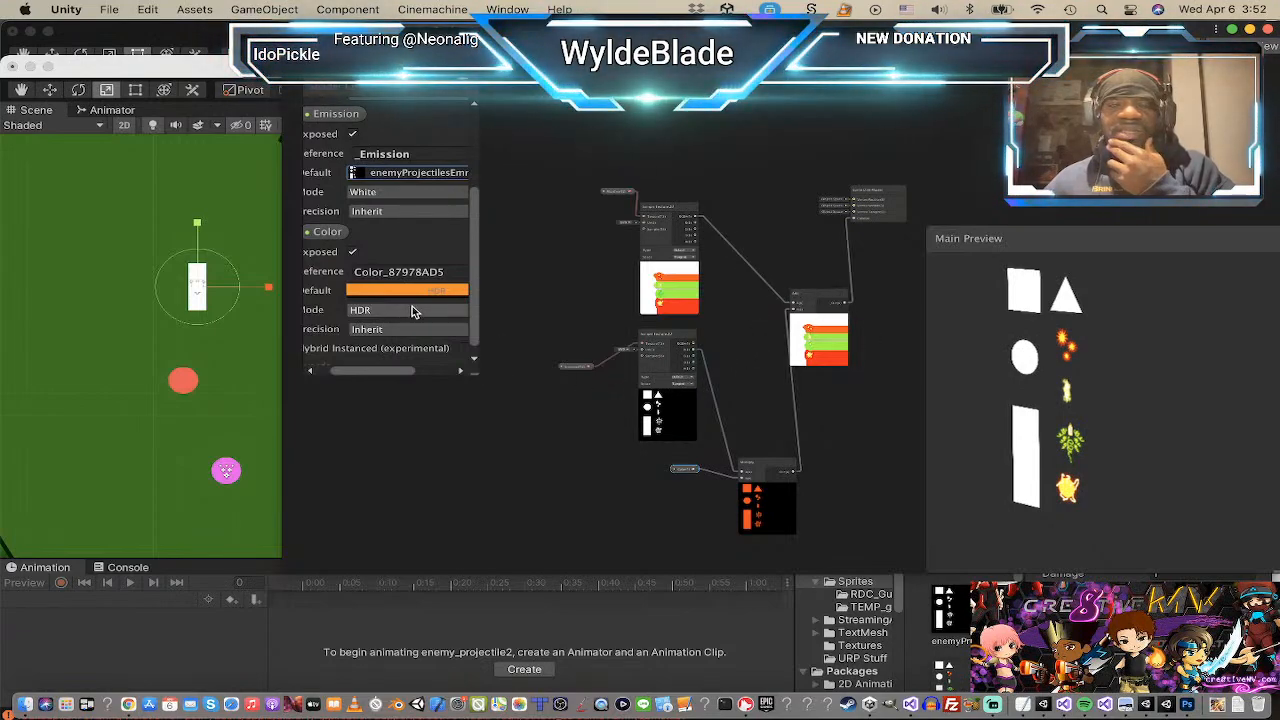
click(817, 297)
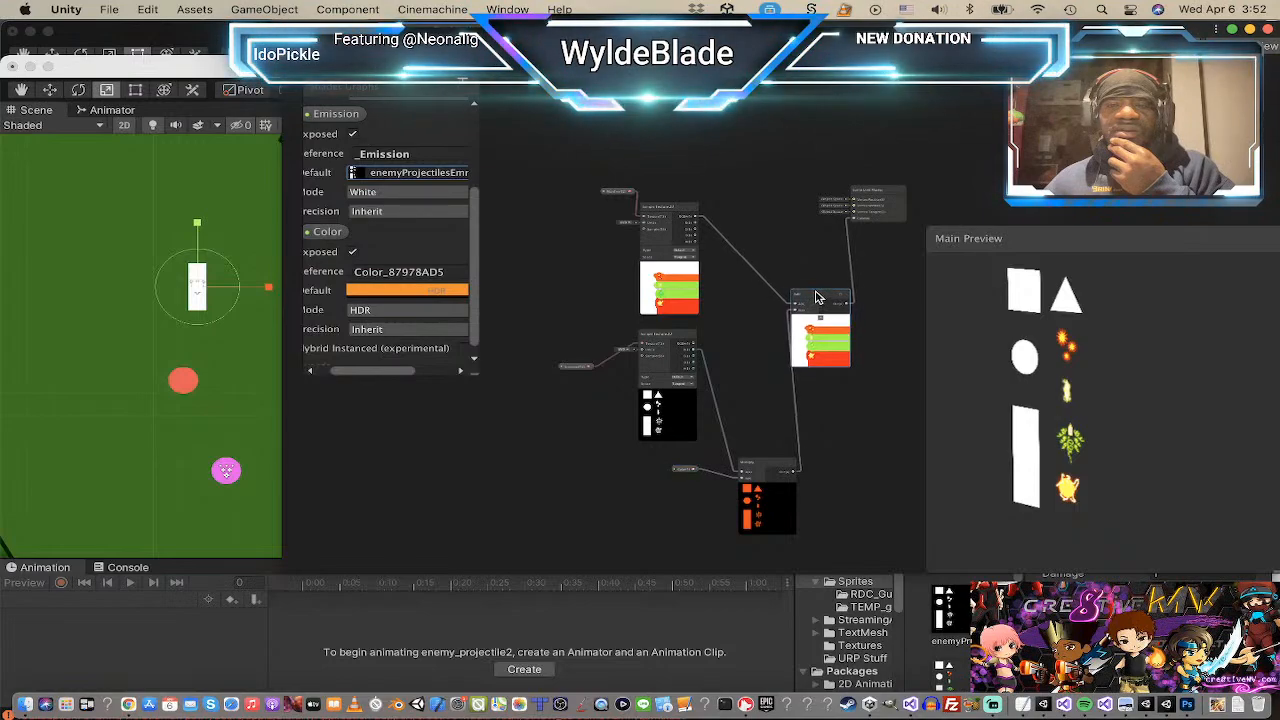
drag(817, 297, 836, 300)
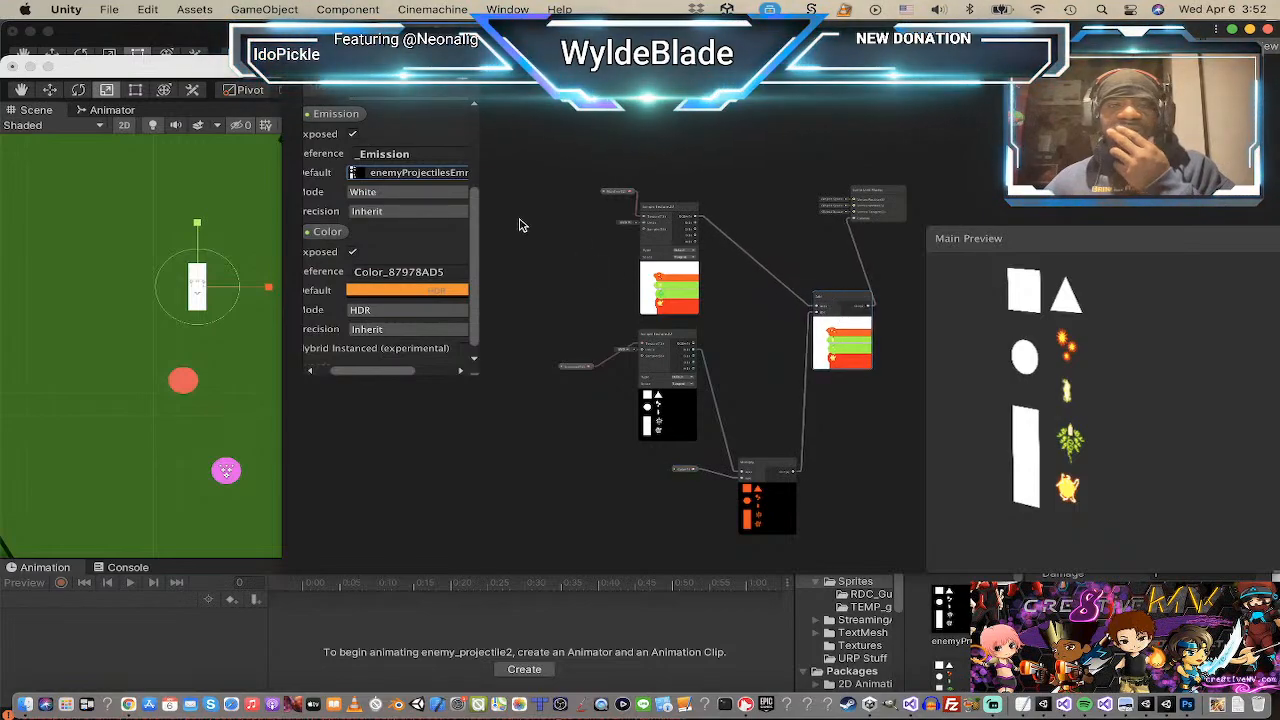
Step: Change the Color property's default to red-orange, trying several HDR intensities up to 3.4 before settling on 0.7
scroll(436, 208, up, 2)
scroll(432, 206, up, 1)
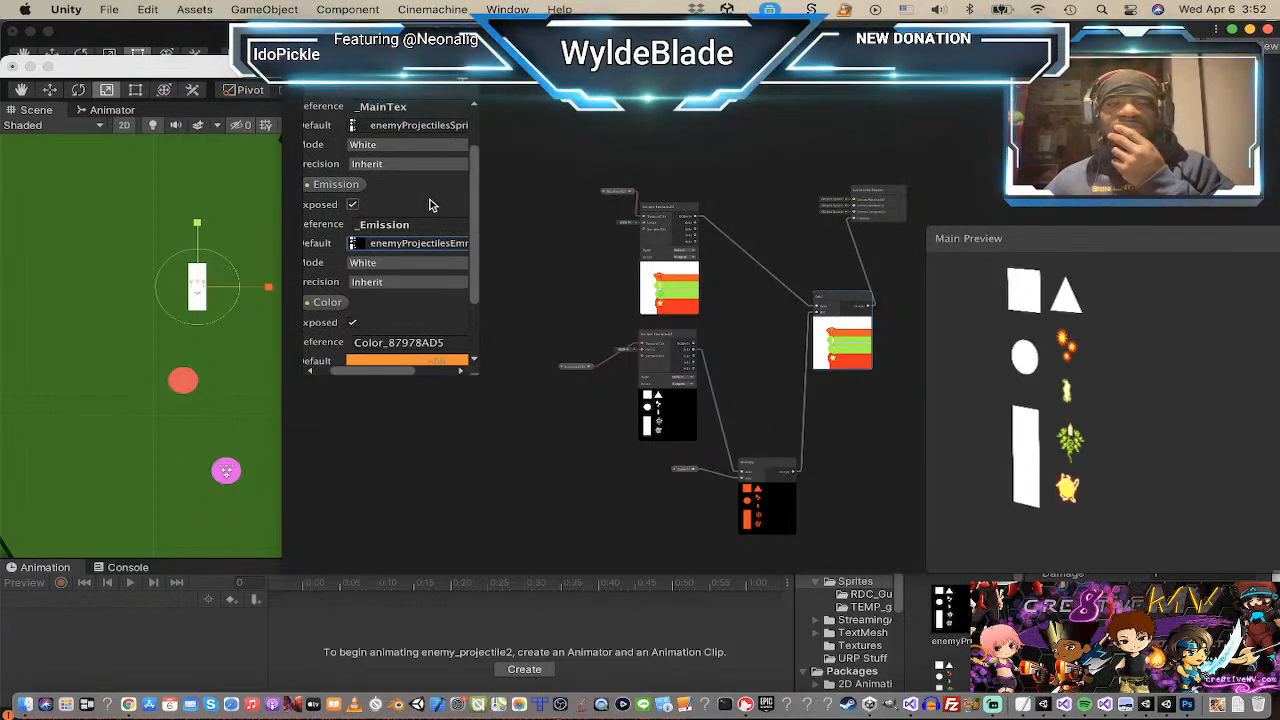
scroll(433, 205, up, 1)
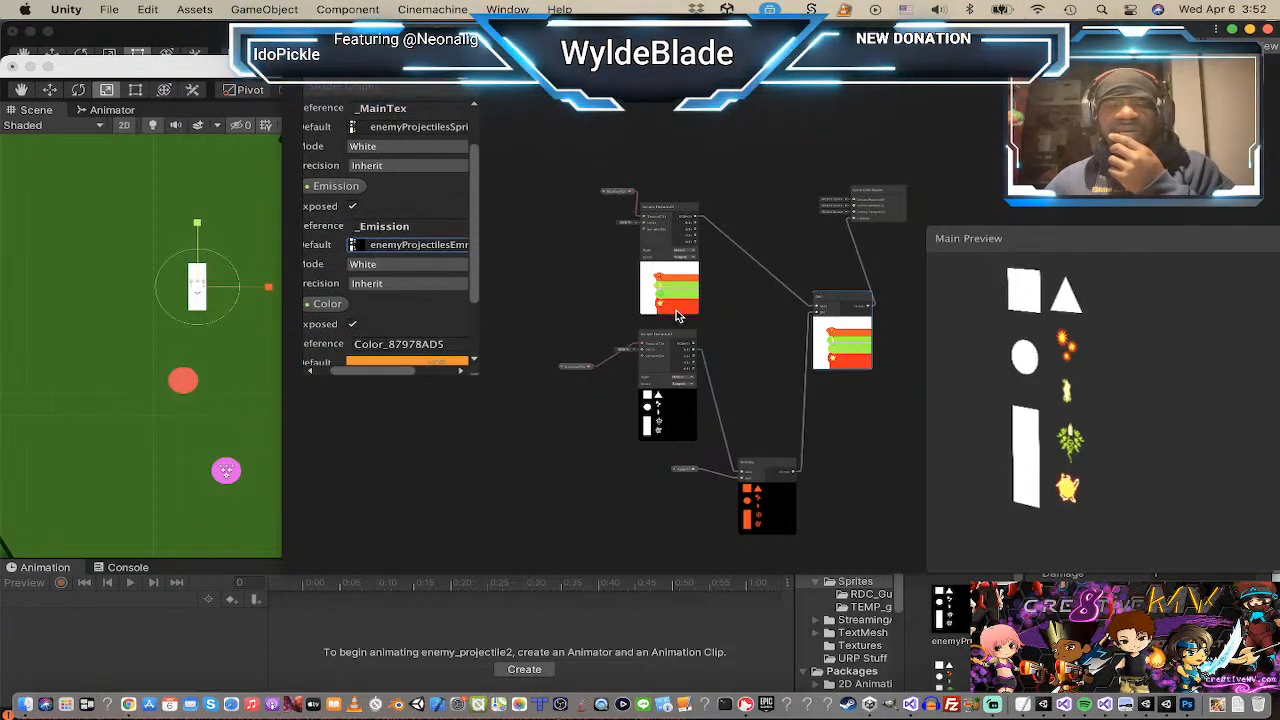
click(427, 361)
mouse_move(489, 583)
mouse_down()
mouse_move(547, 588)
mouse_move(474, 585)
mouse_move(524, 586)
mouse_move(480, 585)
mouse_move(498, 590)
mouse_up()
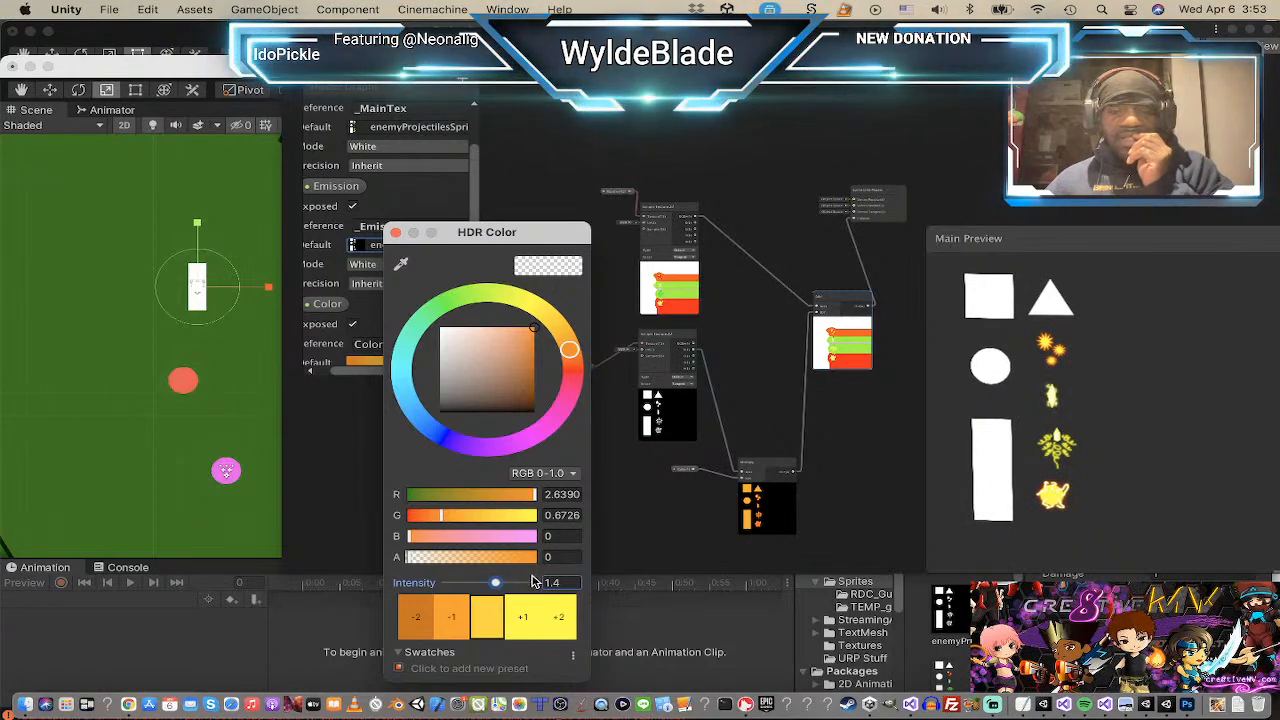
drag(497, 585, 489, 584)
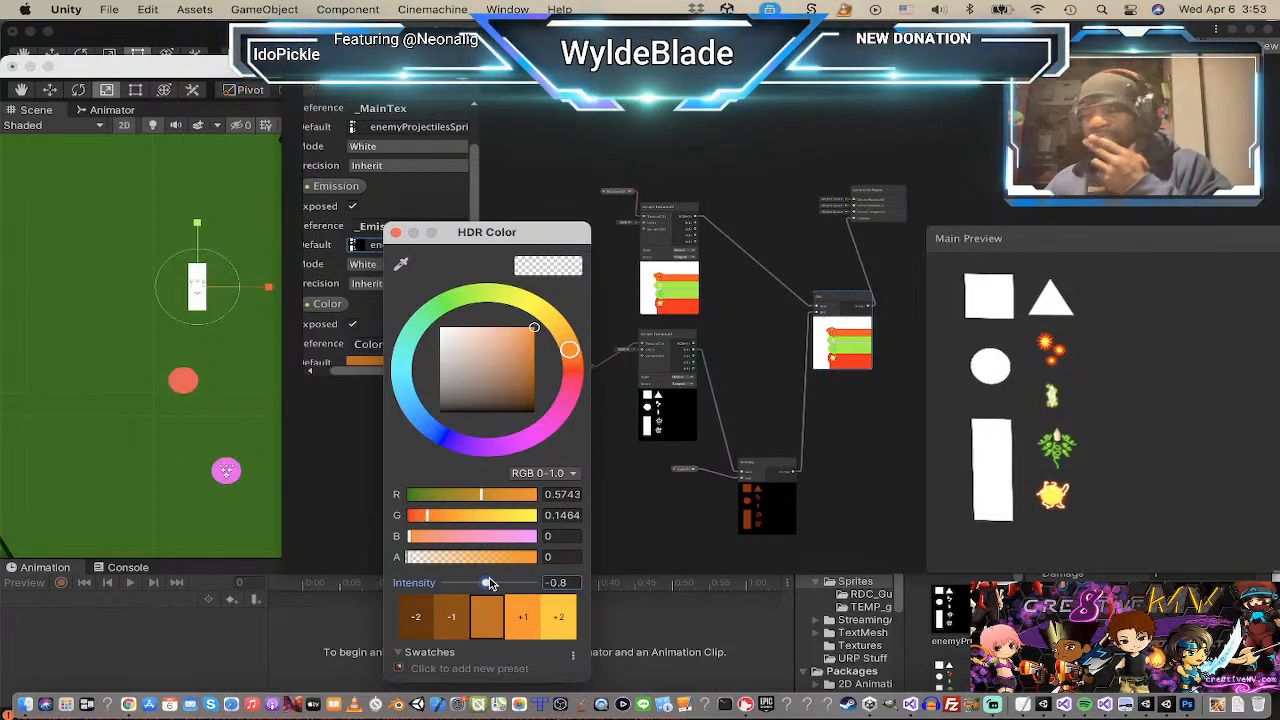
drag(487, 585, 500, 588)
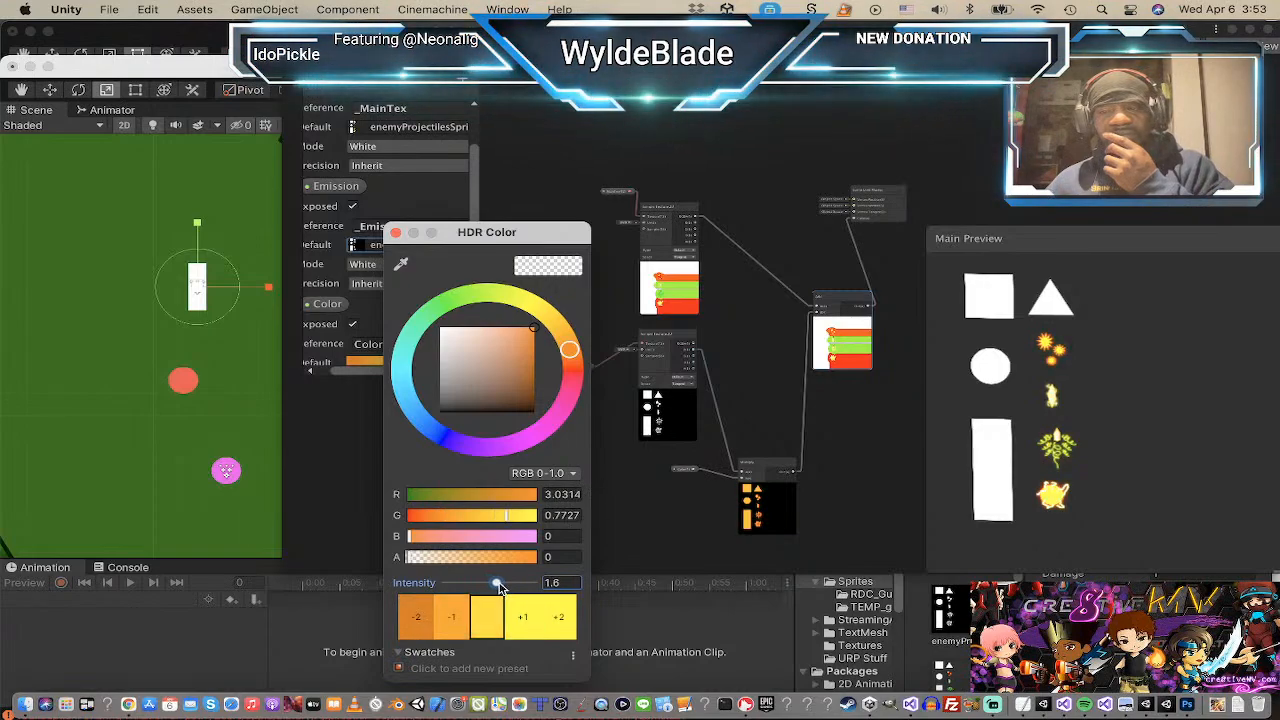
mouse_move(572, 352)
mouse_down()
mouse_move(575, 385)
mouse_move(578, 370)
mouse_up()
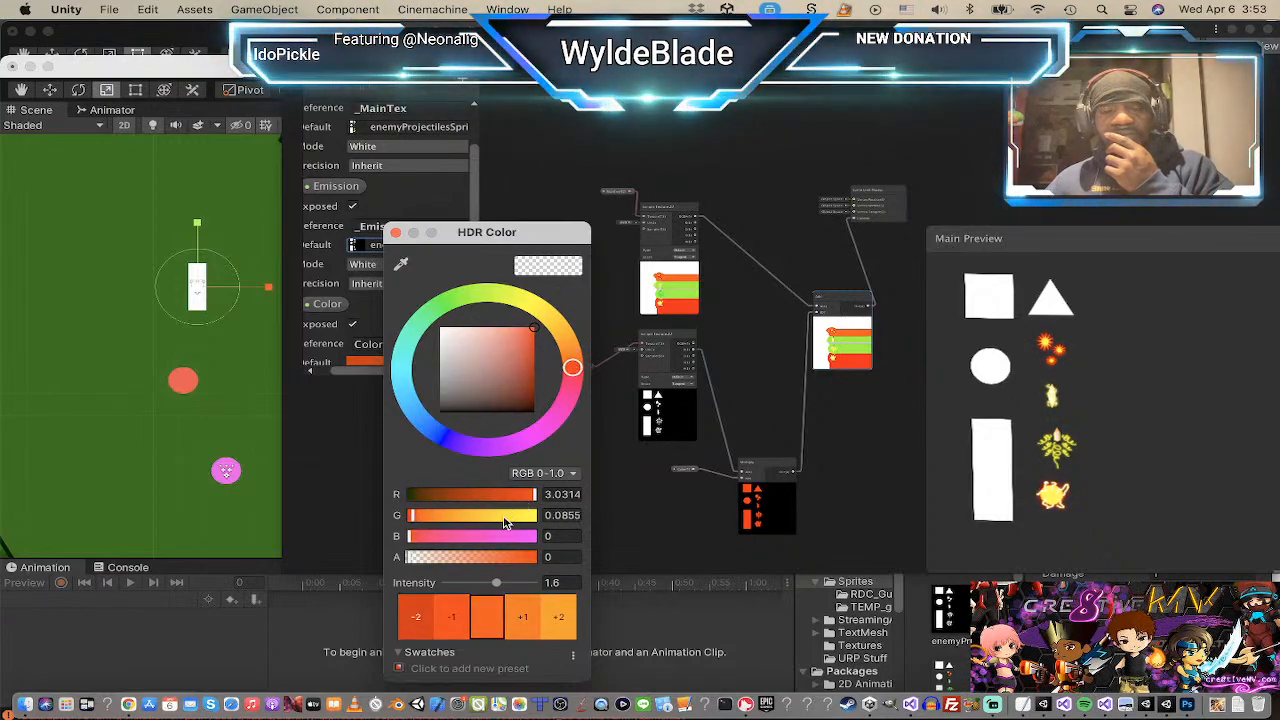
mouse_move(498, 585)
mouse_down()
mouse_move(540, 578)
mouse_move(507, 580)
mouse_up()
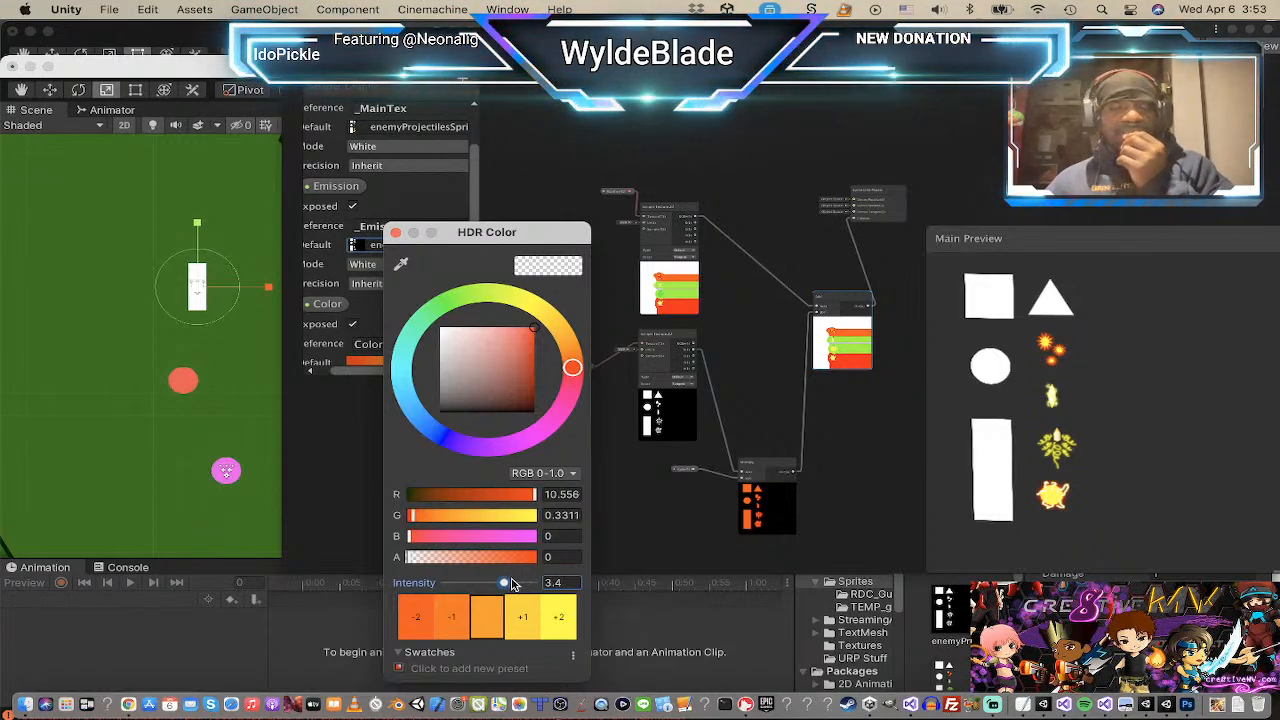
drag(505, 586, 495, 585)
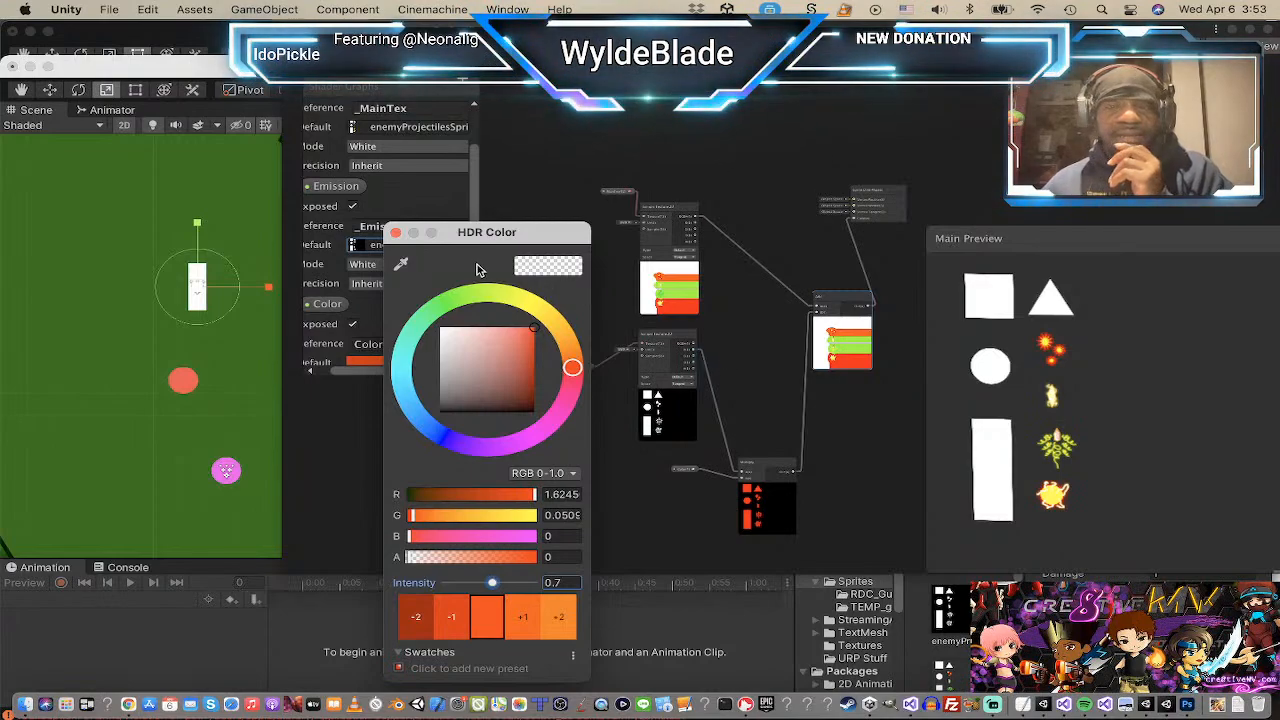
click(396, 233)
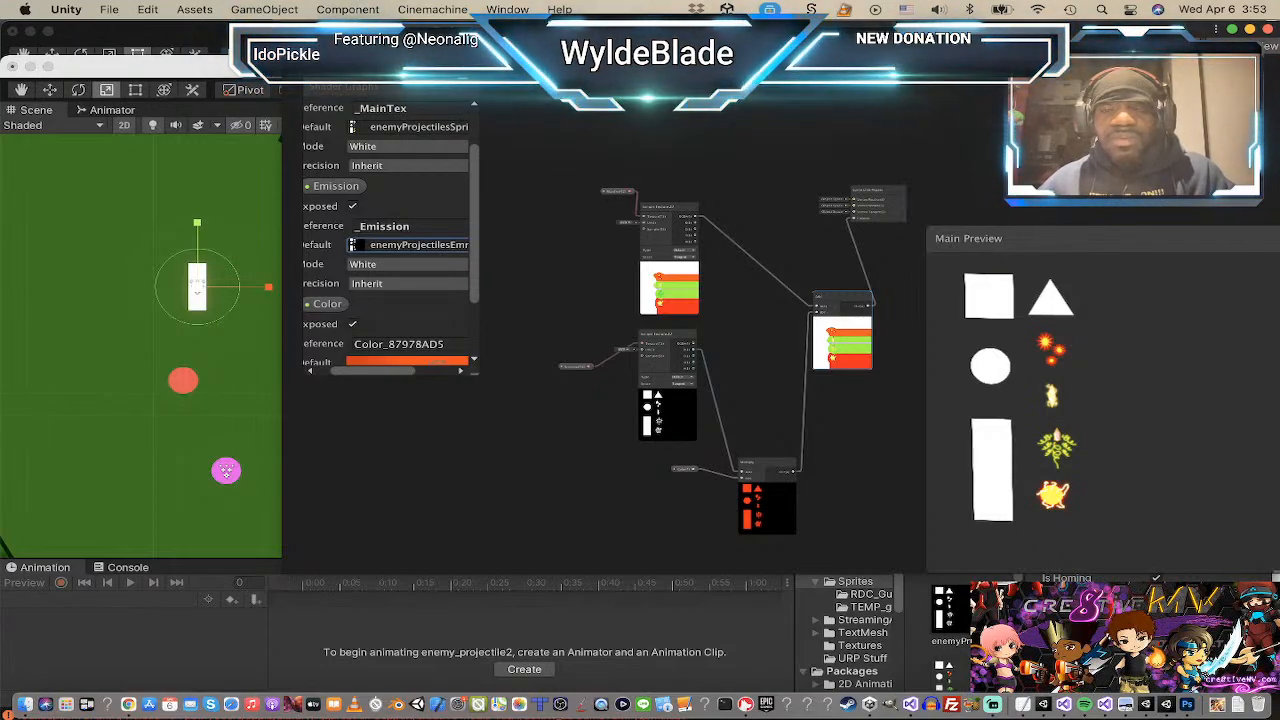
Step: Return to the main Unity editor window and reveal enemyProjectilesSprites.png from the Sprites folder in Finder
key(super+Tab)
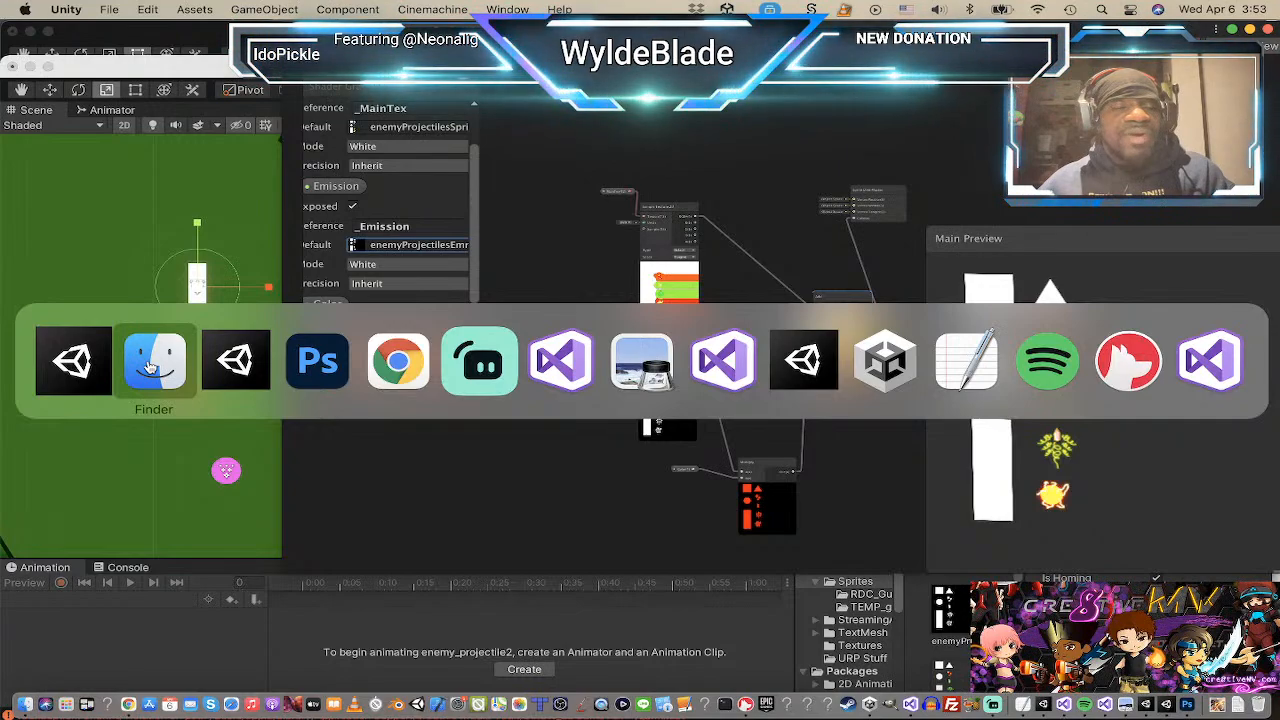
click(85, 370)
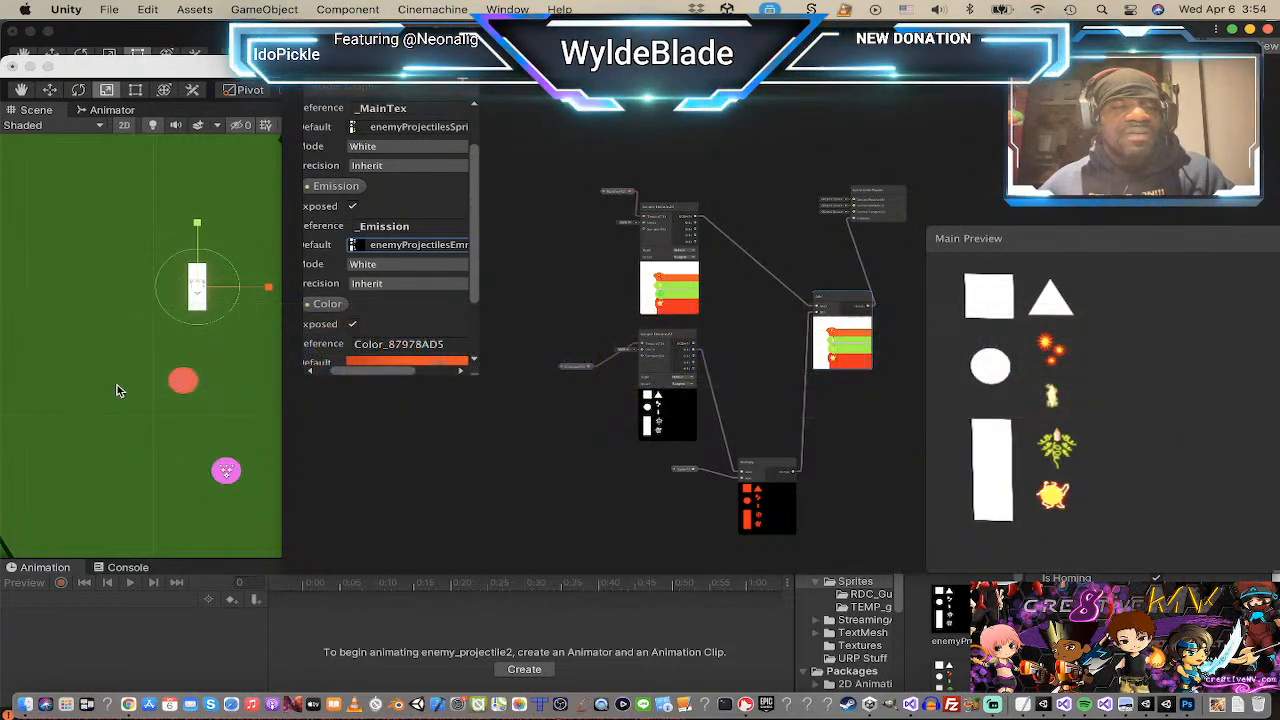
click(118, 390)
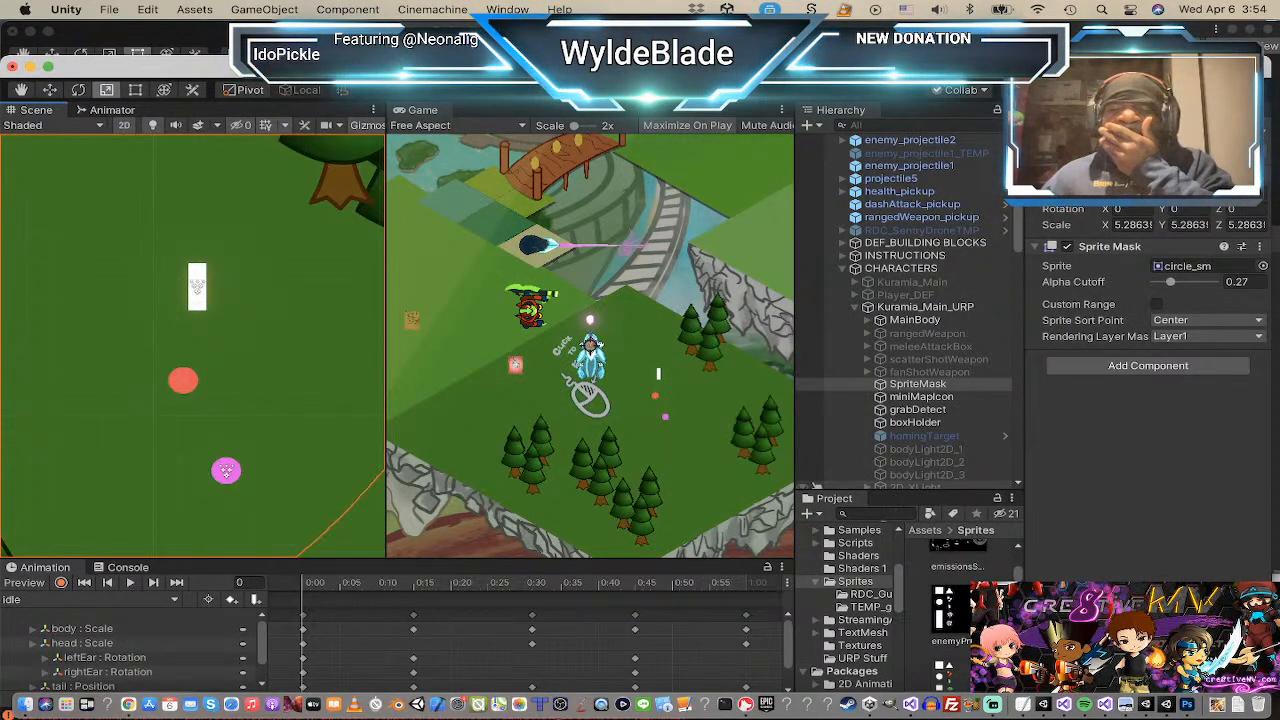
scroll(985, 580, down, 2)
scroll(985, 580, up, 3)
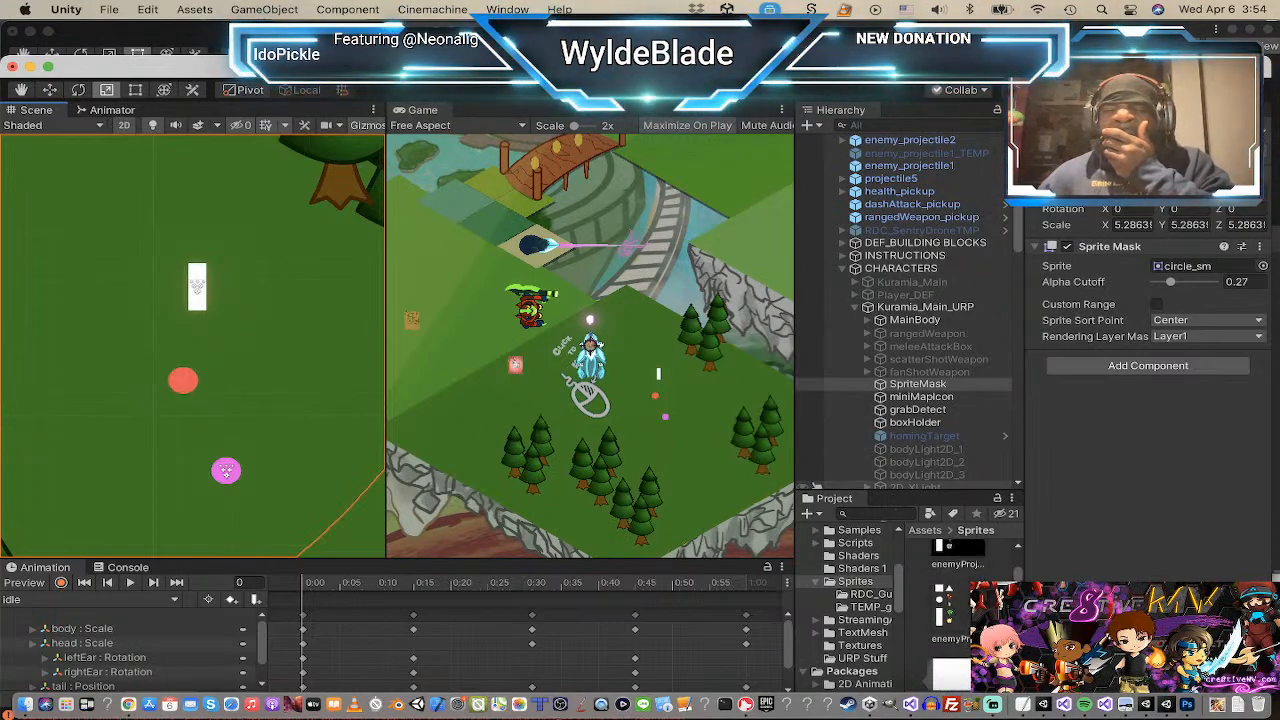
scroll(980, 580, down, 4)
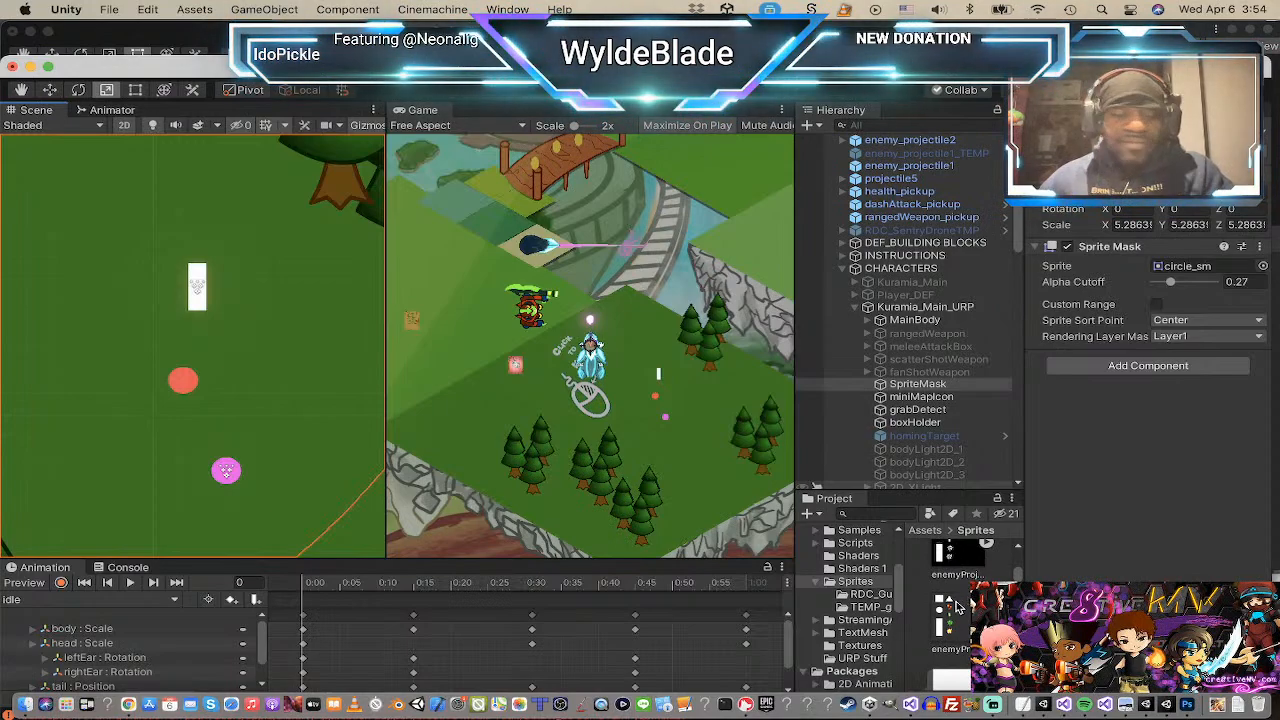
click(958, 607)
right_click(958, 607)
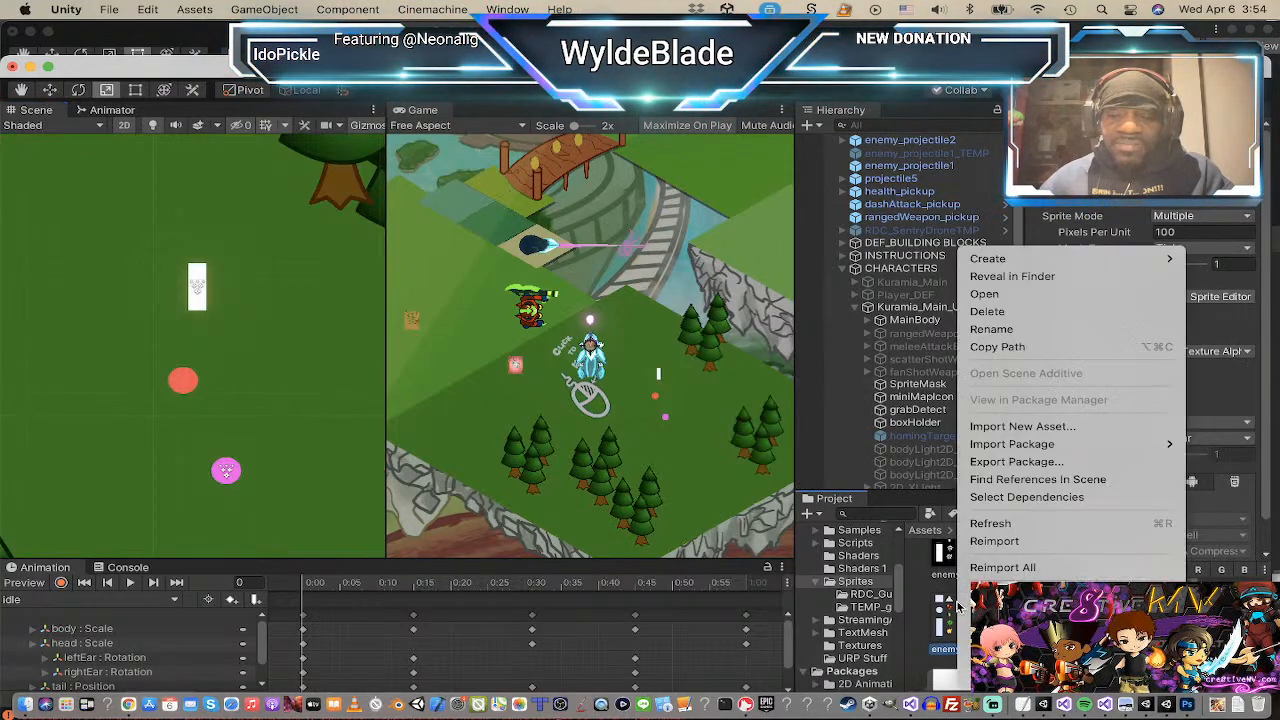
click(1092, 278)
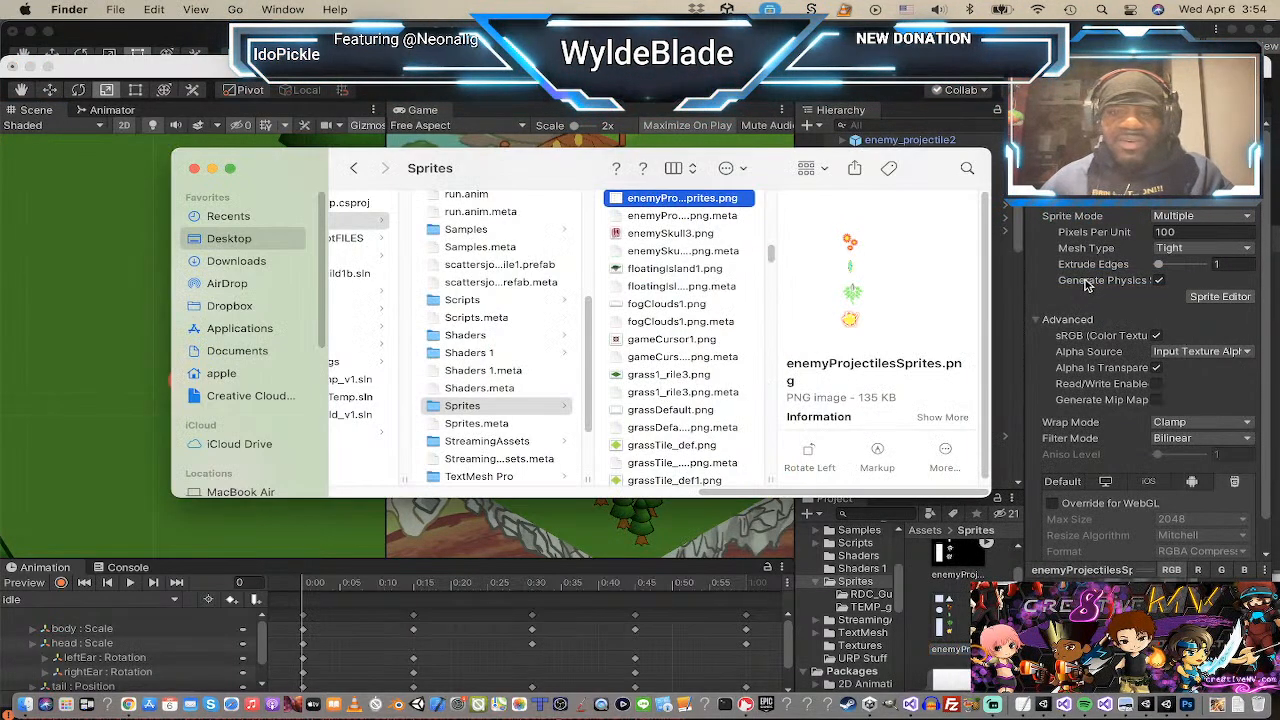
Step: Open enemyProjectilesSprites.png from Finder with Adobe Photoshop 2021
right_click(617, 200)
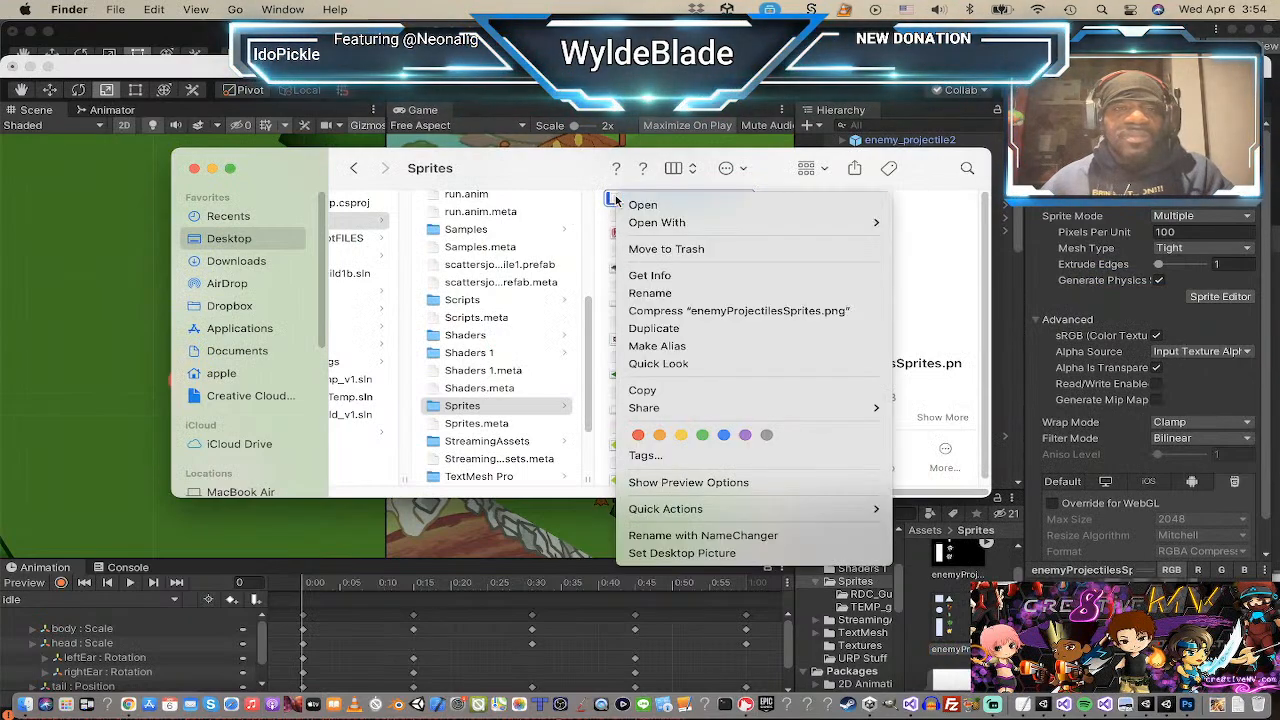
mouse_move(850, 222)
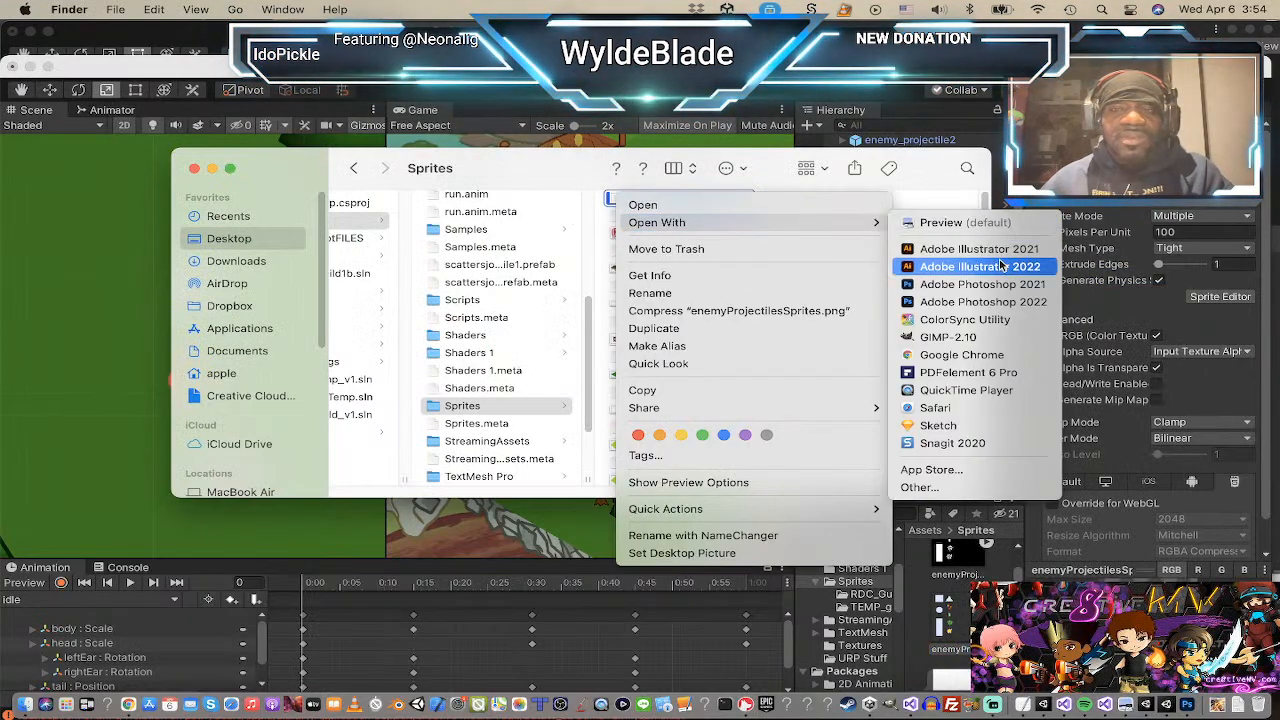
click(950, 284)
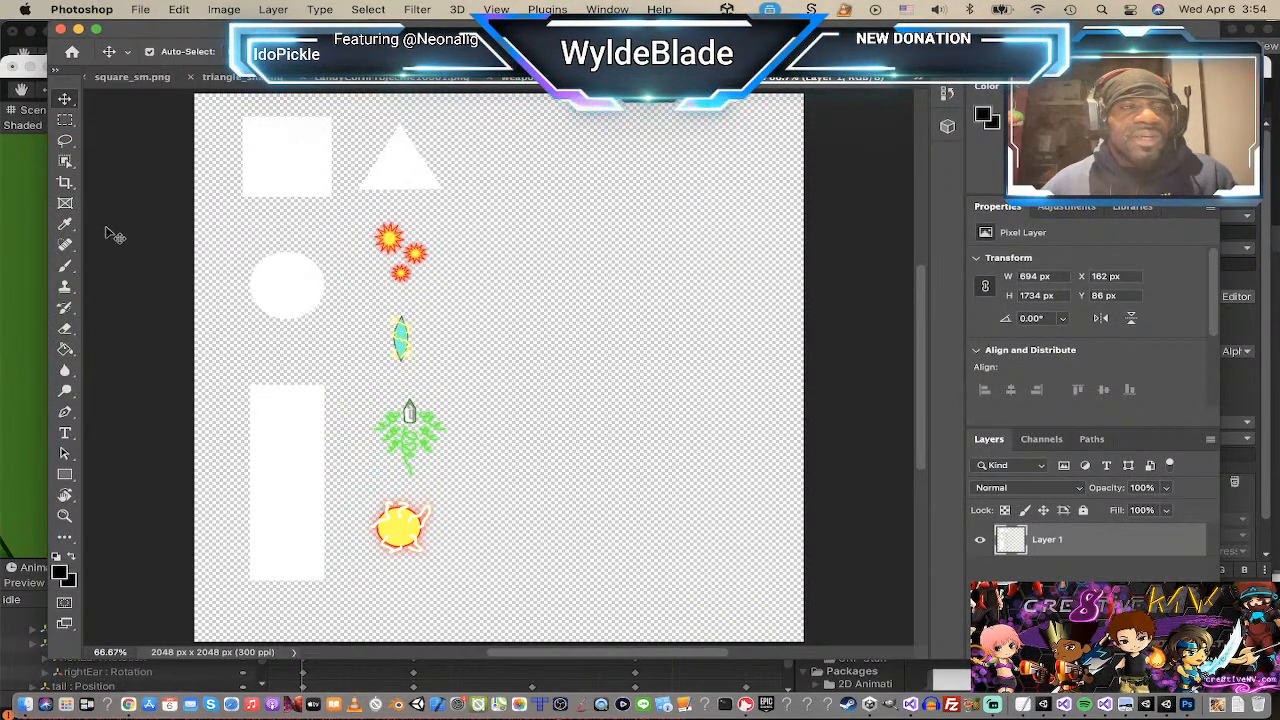
Step: Marquee-select the column holding the white square, circle and tall rectangle, and set the foreground color to mustard yellow c9ac09
click(65, 119)
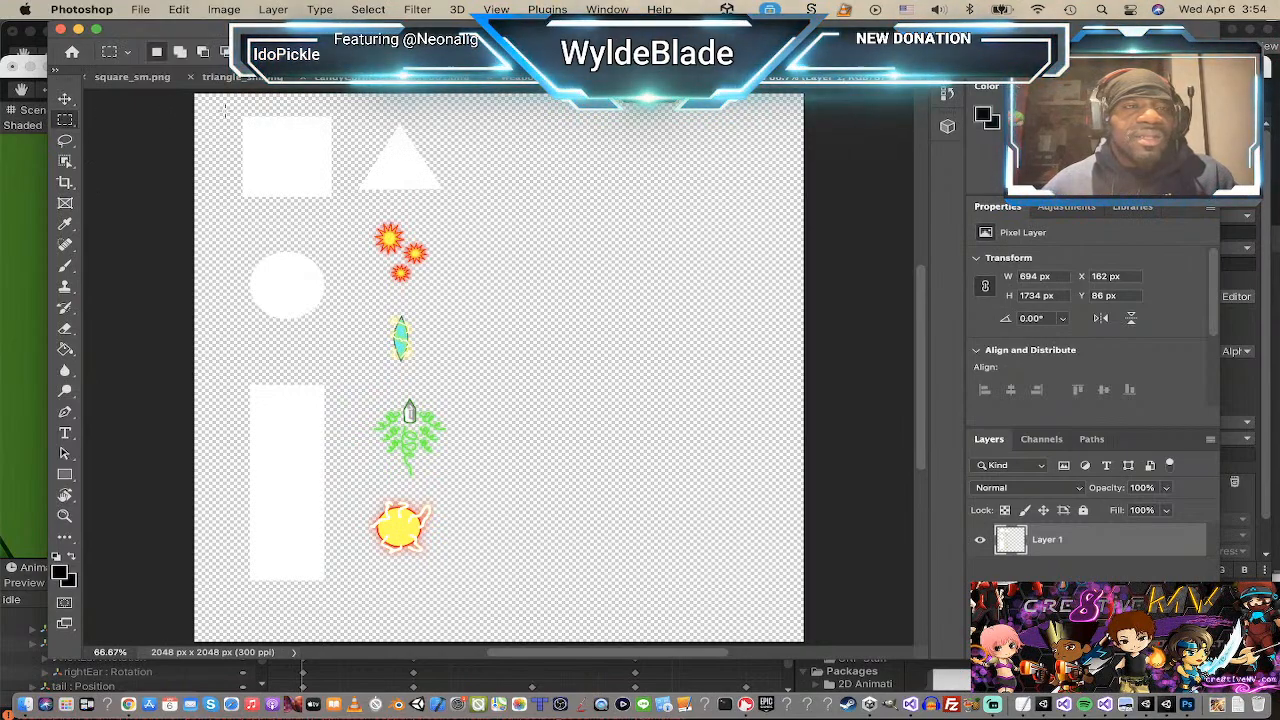
drag(240, 100, 345, 592)
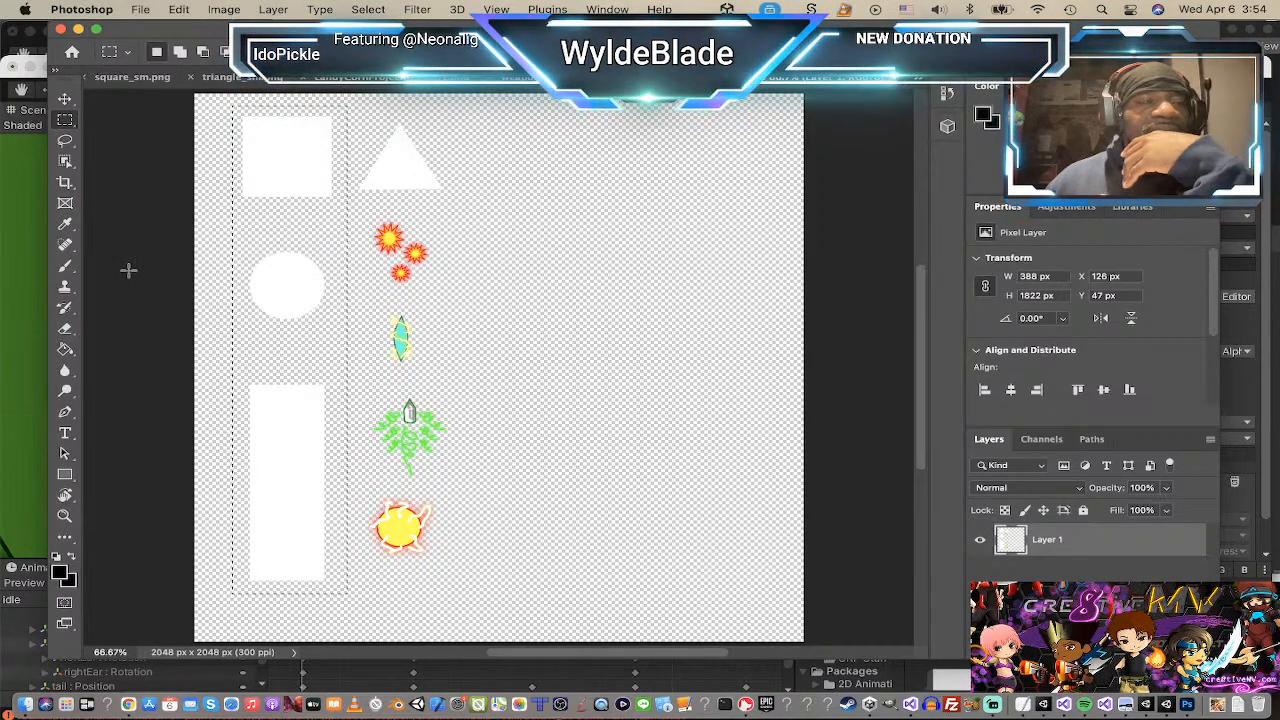
click(62, 573)
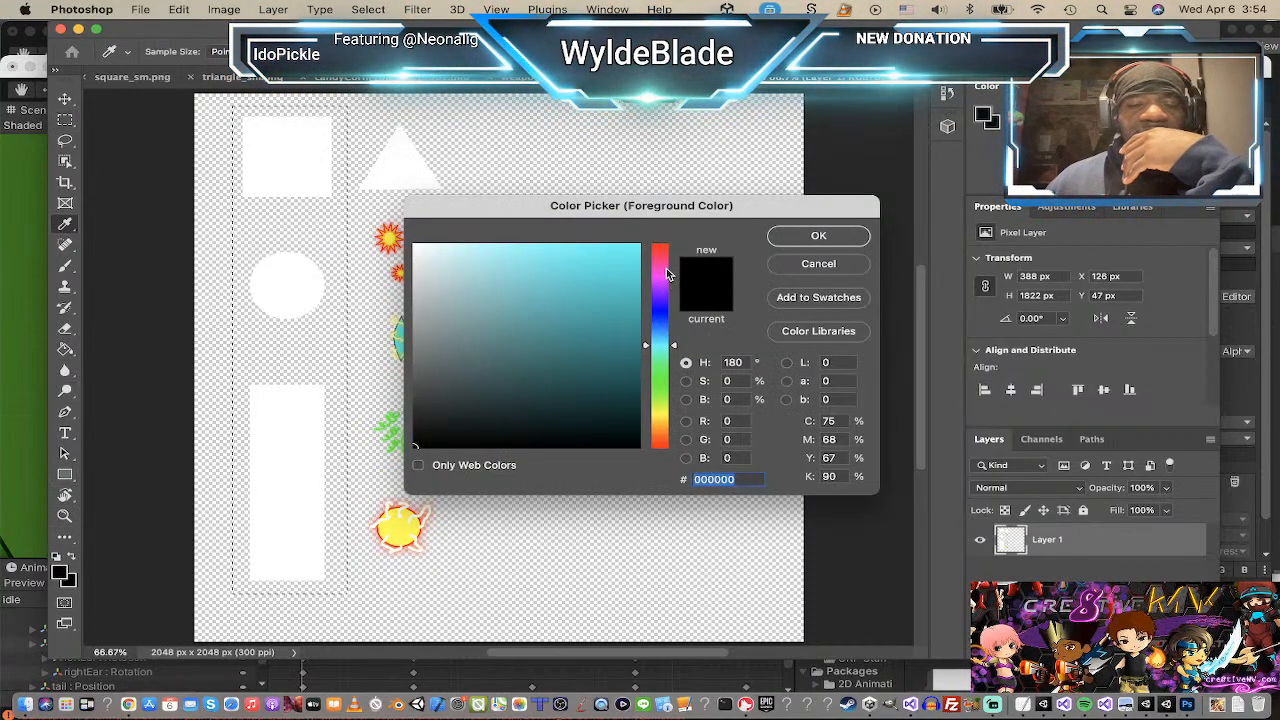
drag(667, 274, 673, 262)
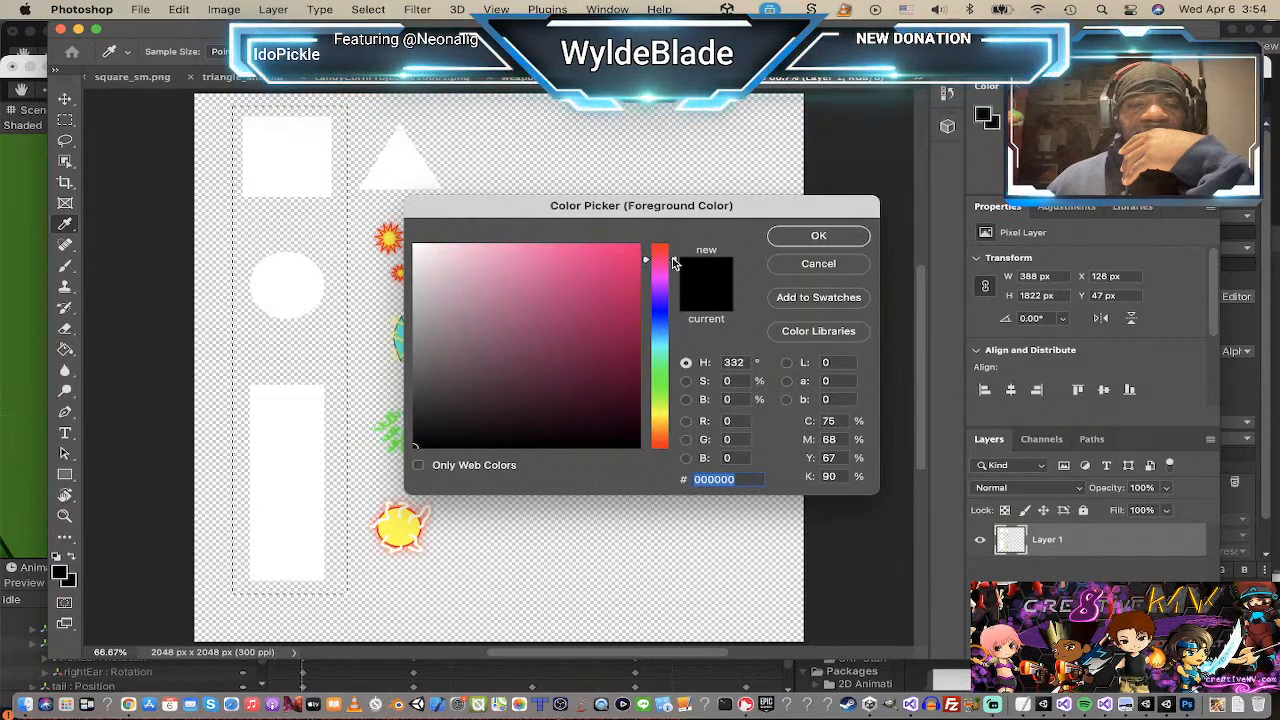
click(628, 287)
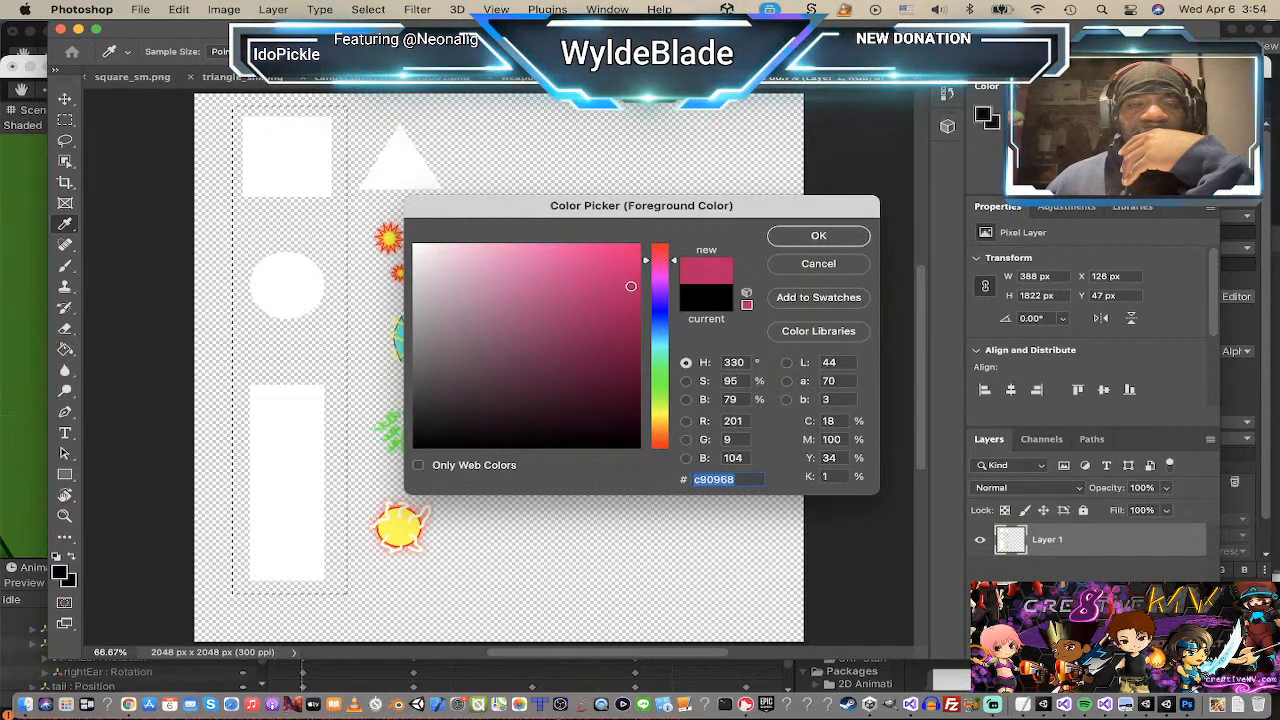
click(656, 434)
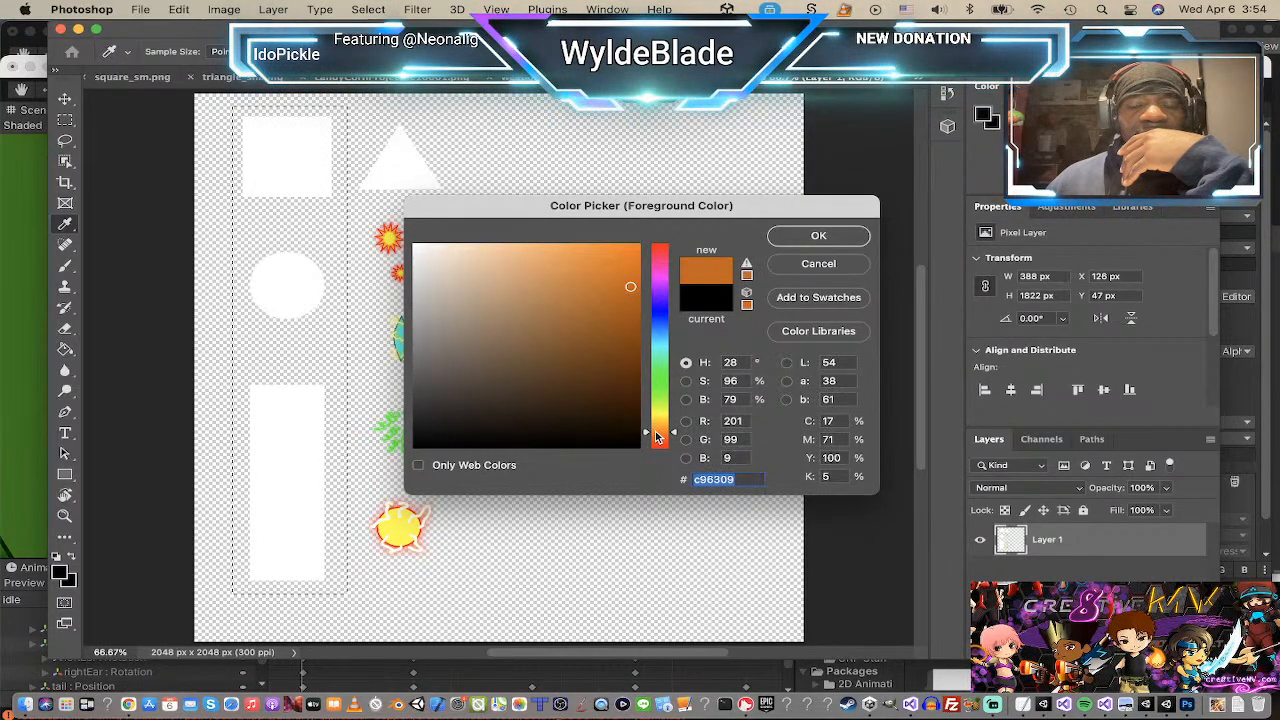
drag(656, 434, 660, 423)
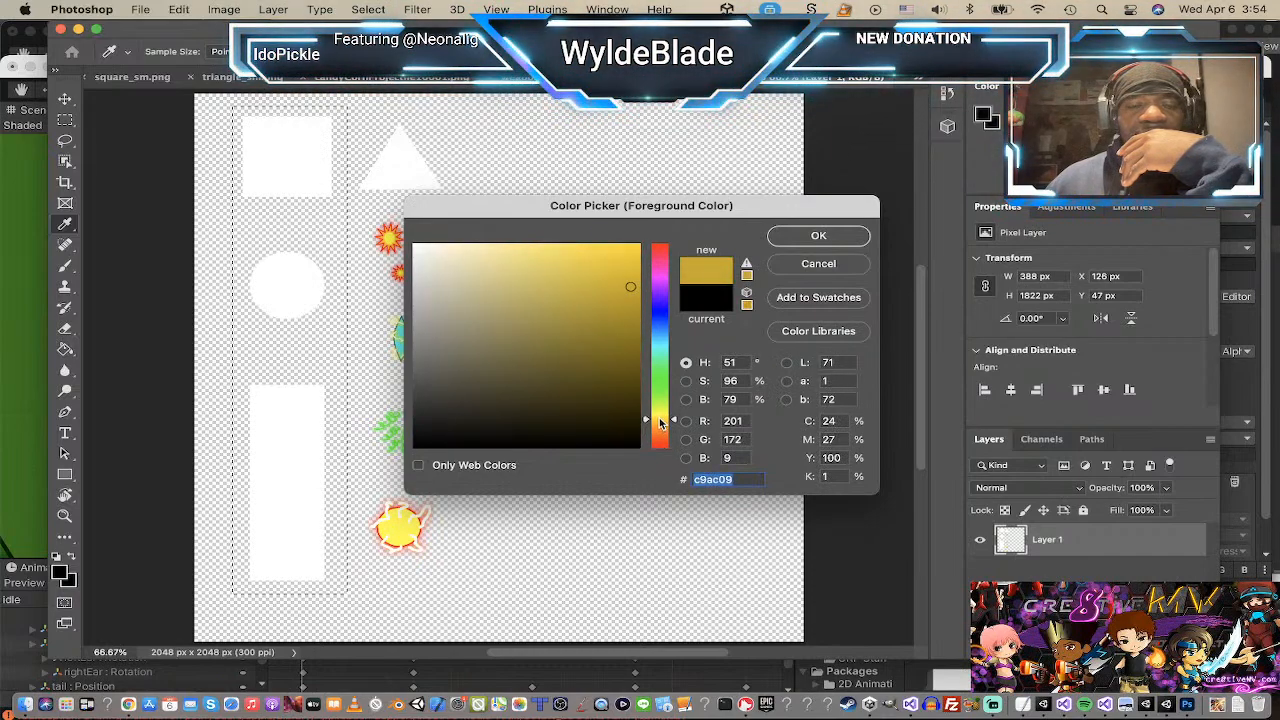
click(818, 235)
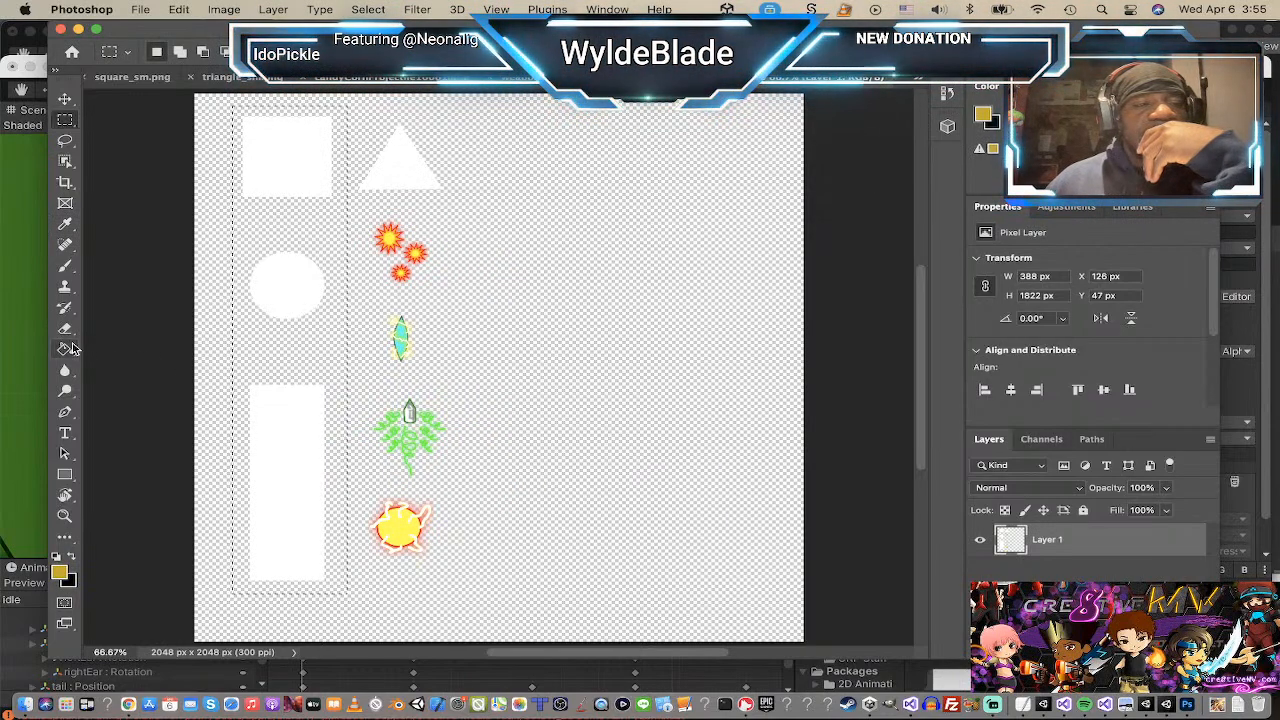
Step: Fill the selected square, circle and rectangle with the foreground color, remove the selection, and fill the white triangle as well
click(65, 348)
click(295, 165)
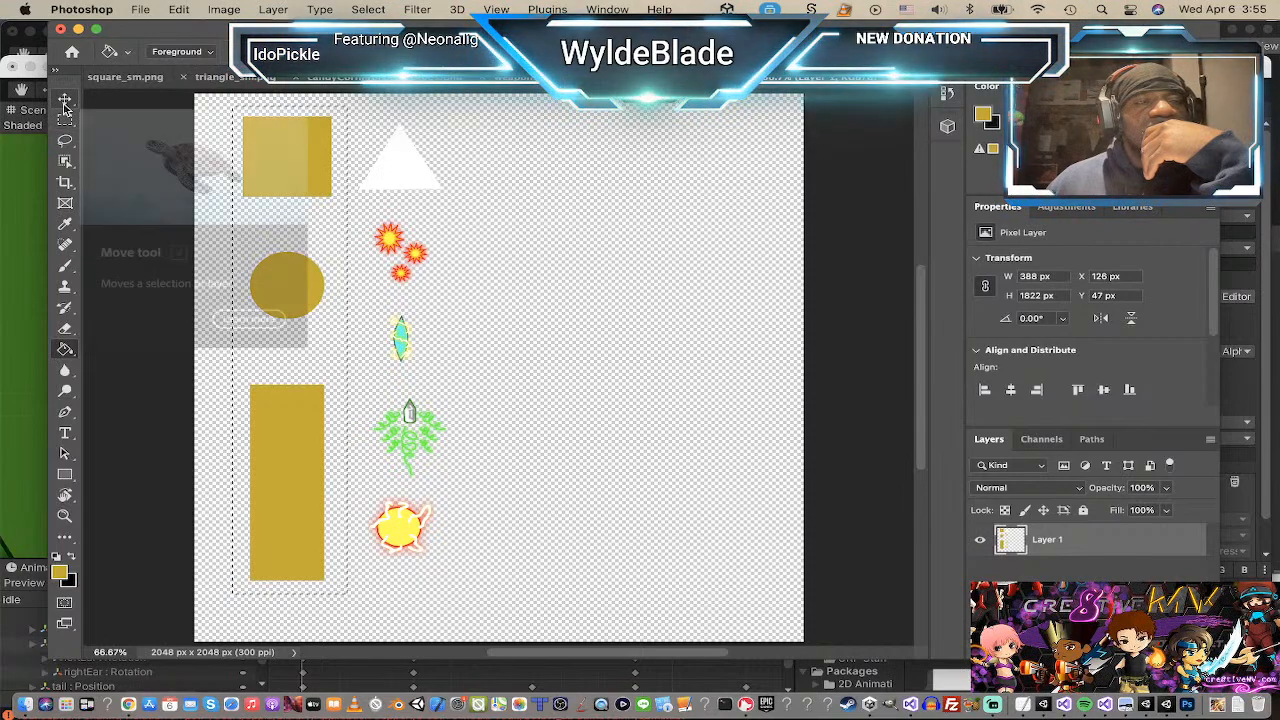
click(378, 11)
click(385, 45)
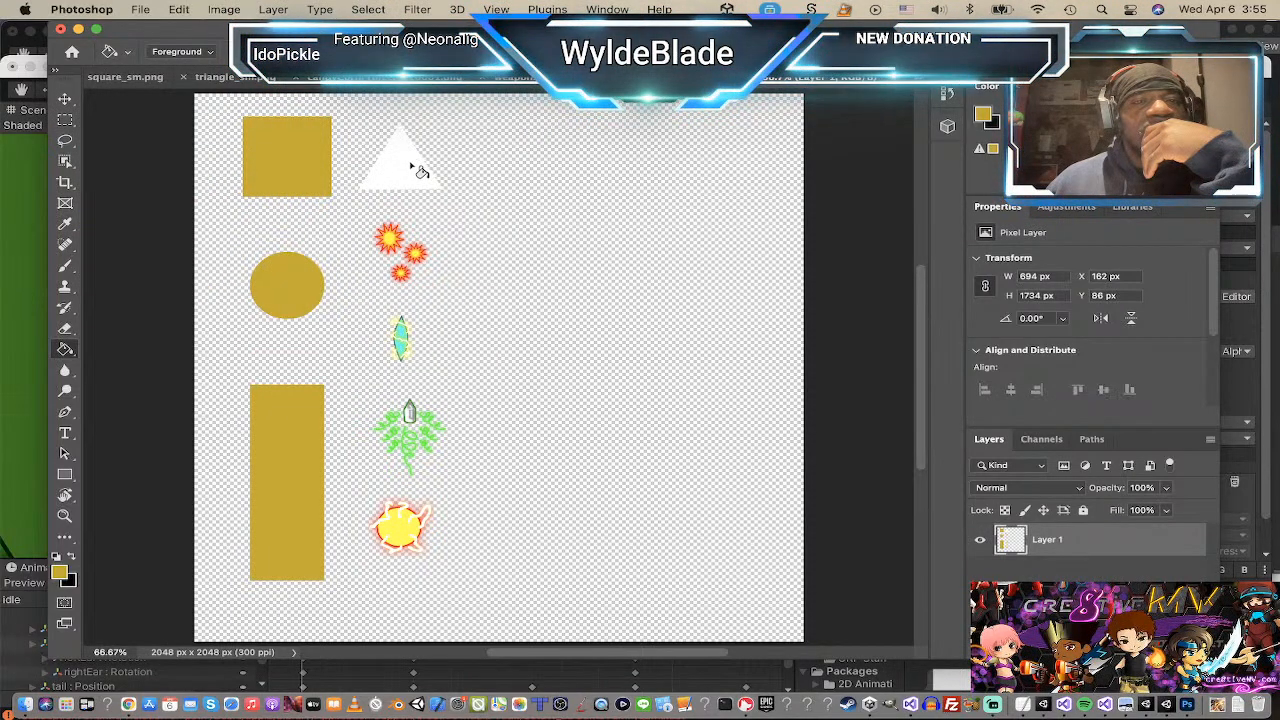
click(404, 165)
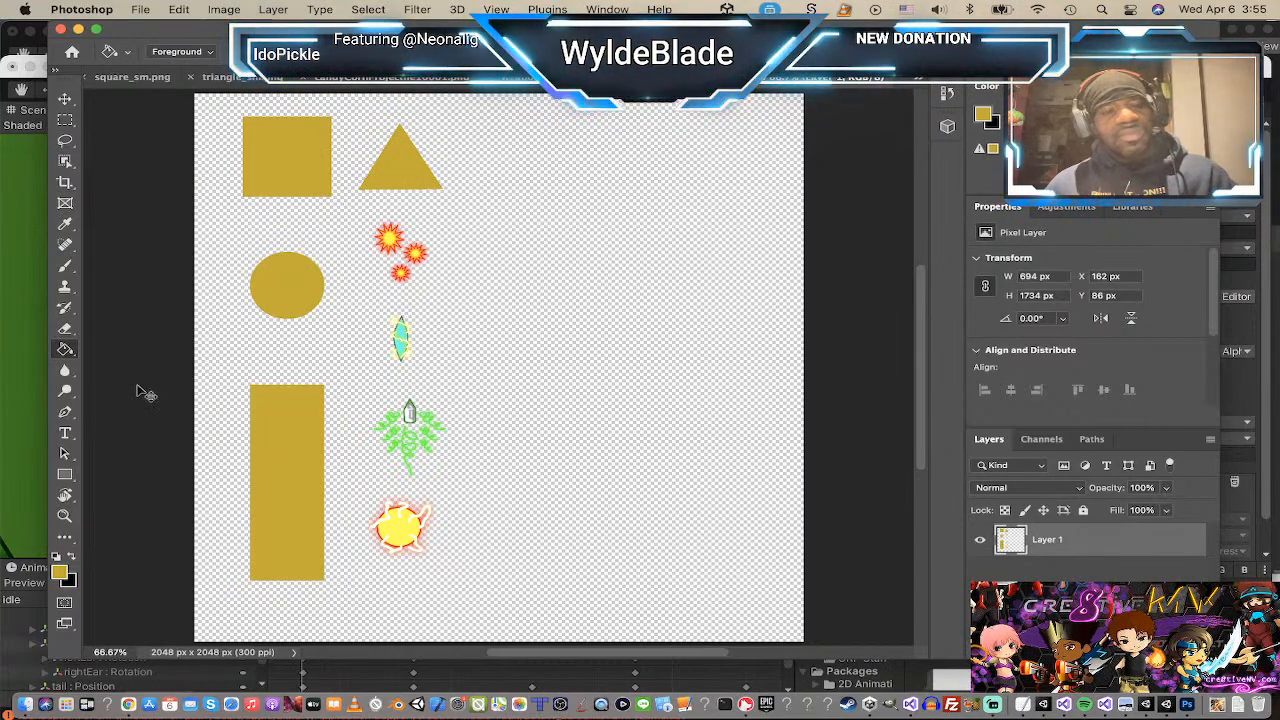
Step: Save the recolored sprite sheet and switch back to Unity's Shader Graph window
key(super+Tab)
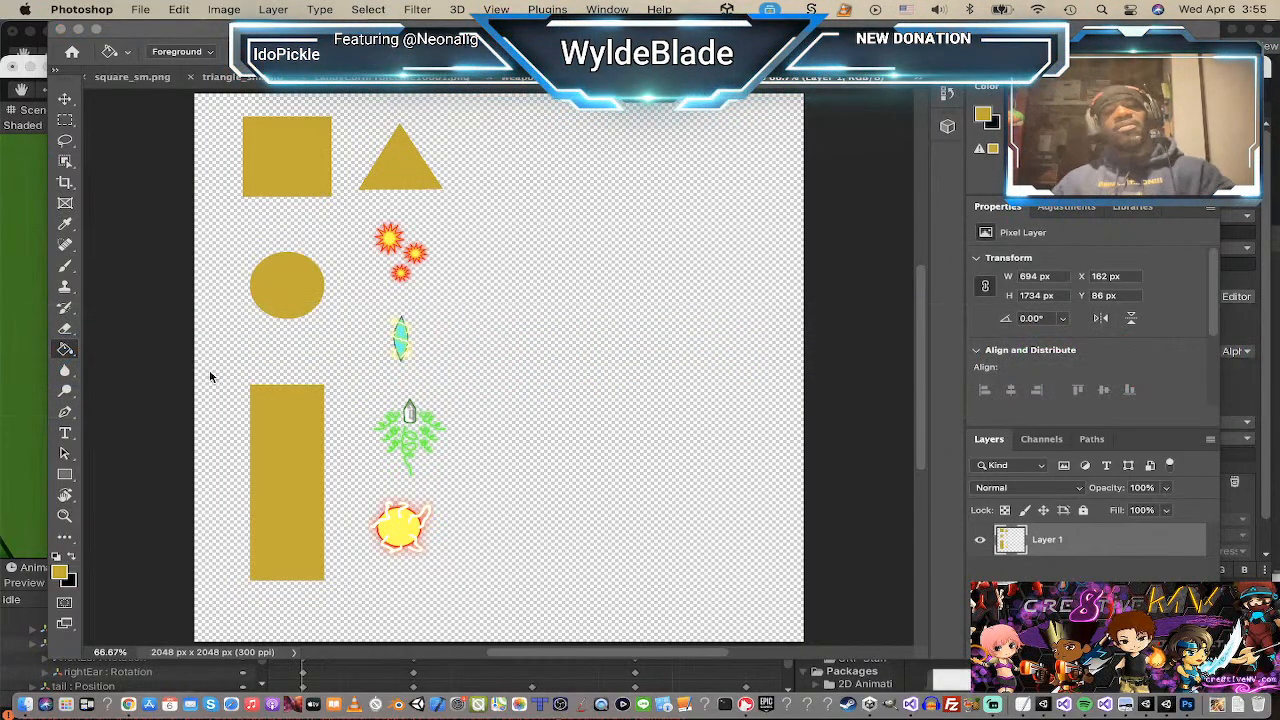
key(super+Tab)
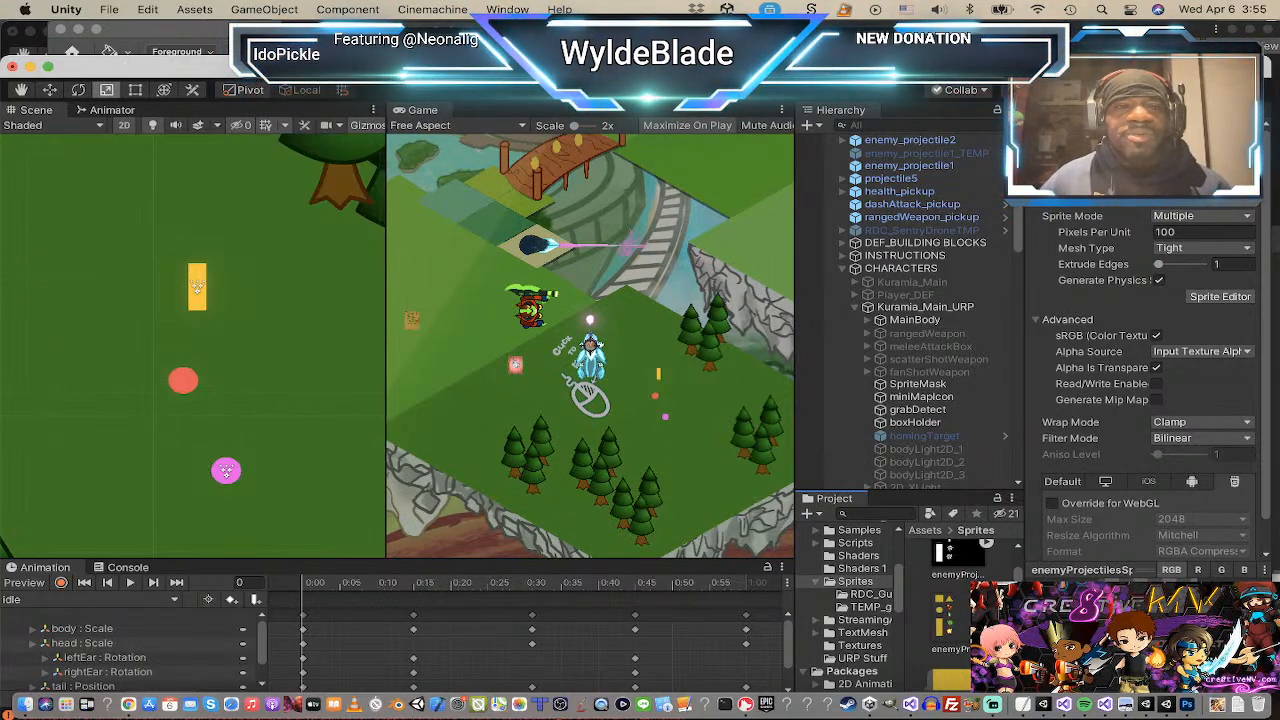
key(super+grave)
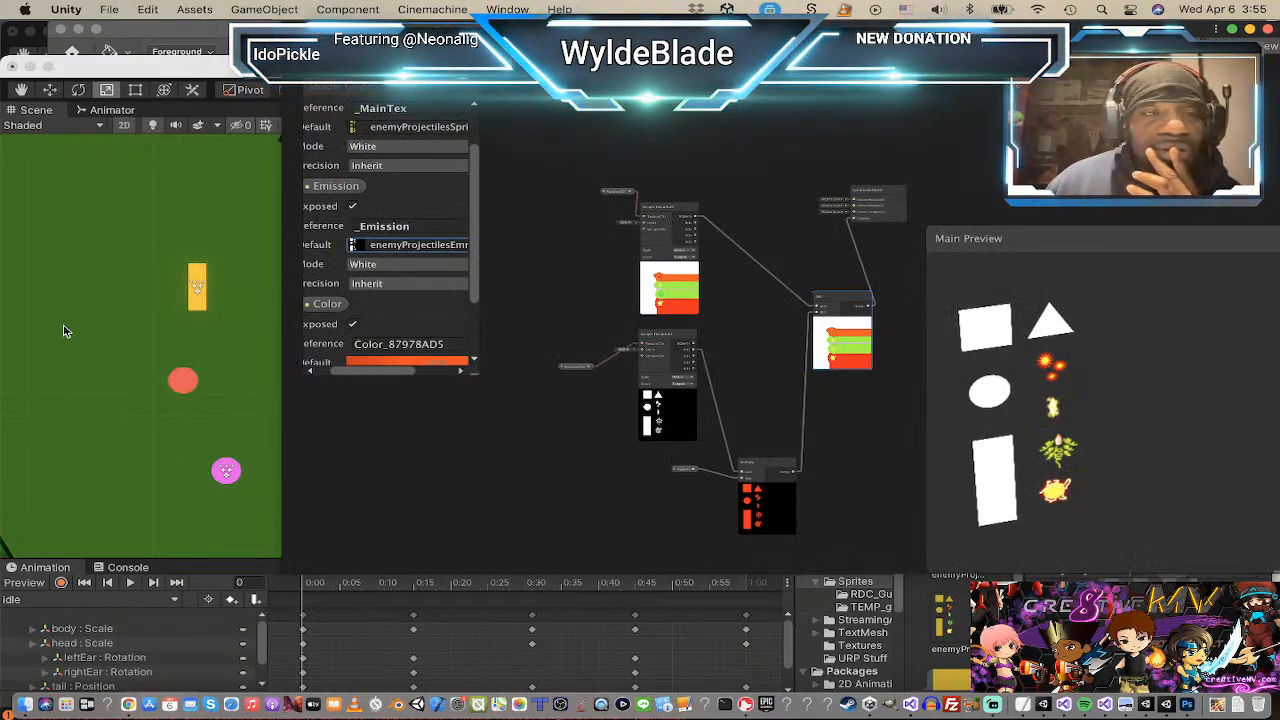
Step: Set the Color property's default HDR intensity to -0.4, after trying stronger values such as 2.9 and 7.6
click(376, 361)
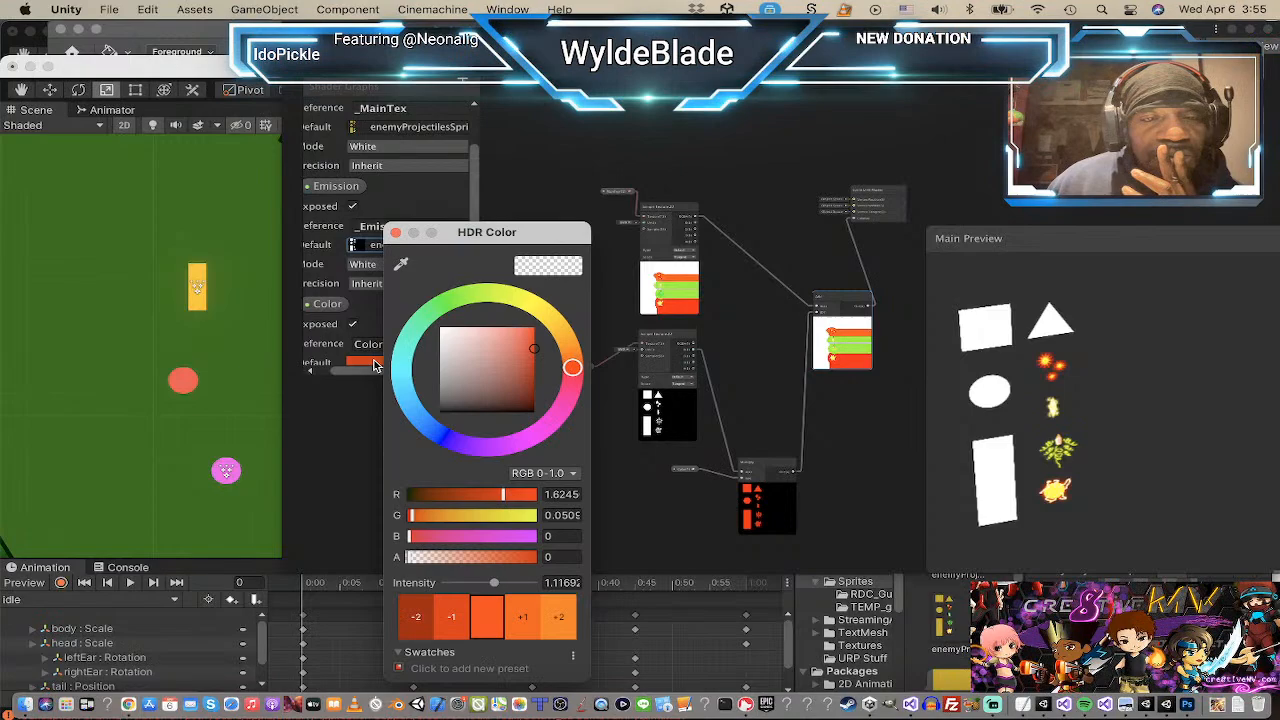
click(521, 617)
mouse_move(503, 588)
mouse_down()
mouse_move(522, 588)
mouse_move(492, 588)
mouse_move(524, 588)
mouse_move(507, 595)
mouse_up()
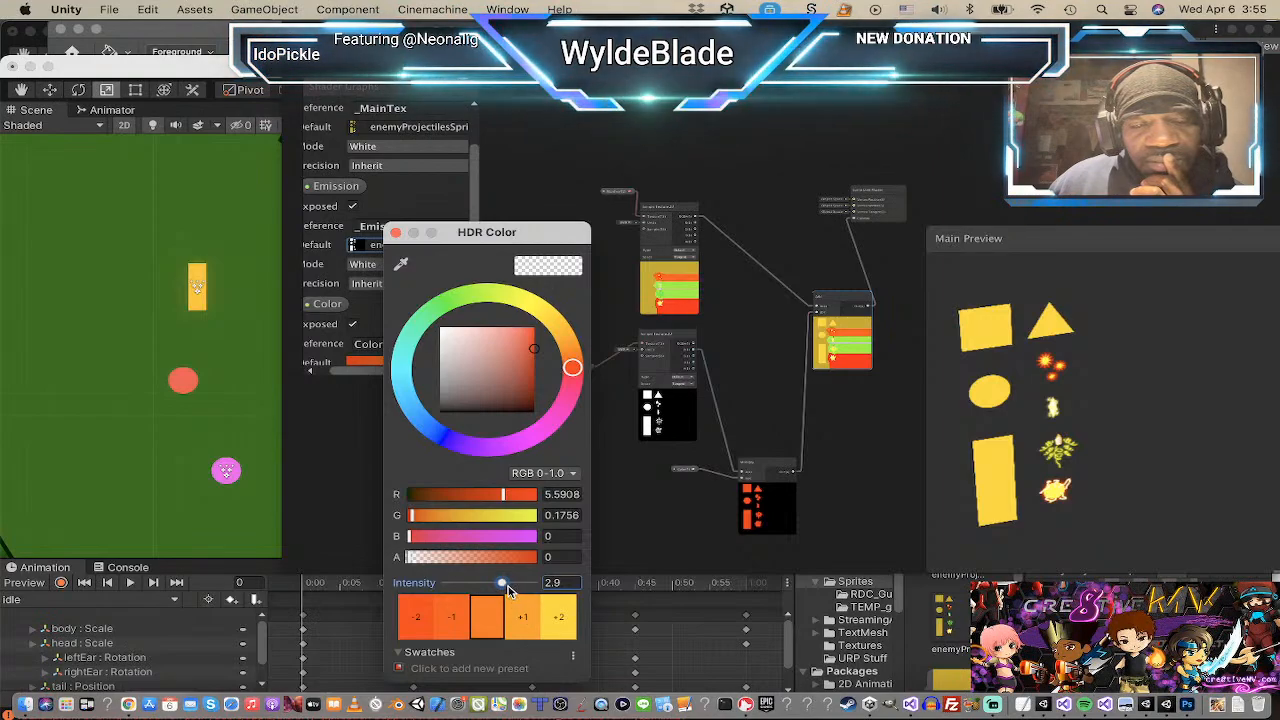
drag(506, 587, 526, 588)
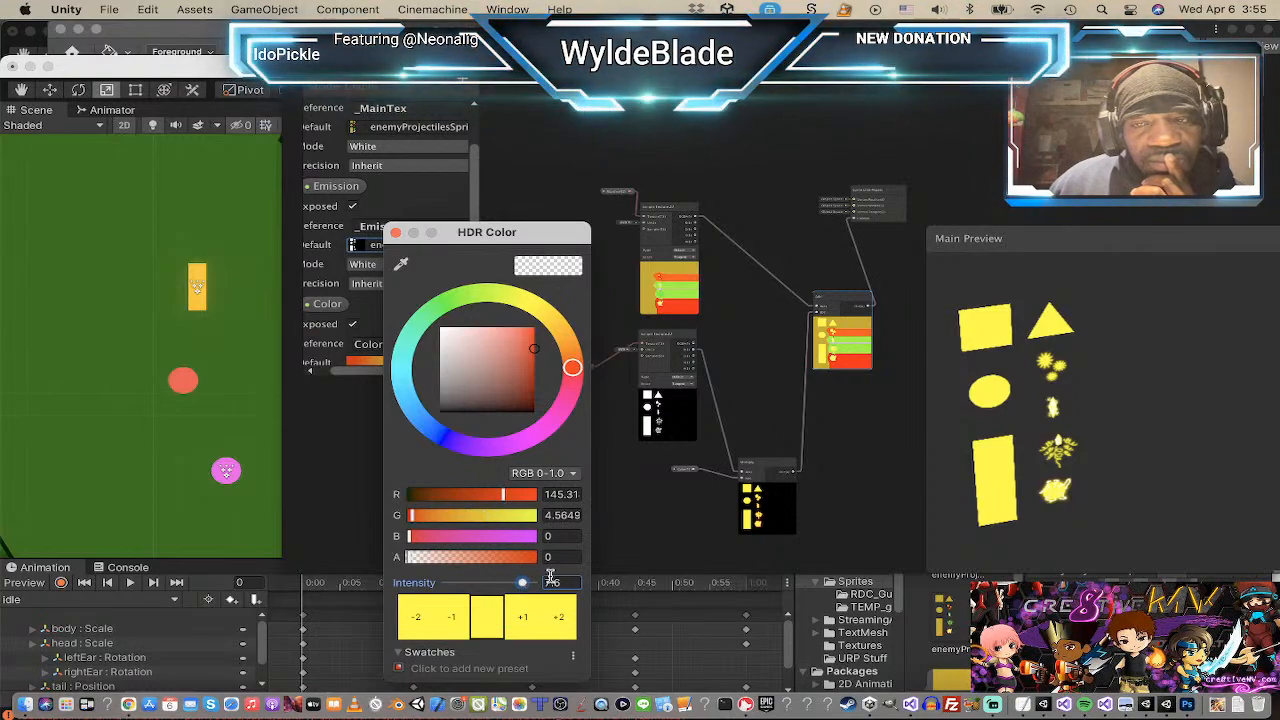
drag(524, 588, 488, 590)
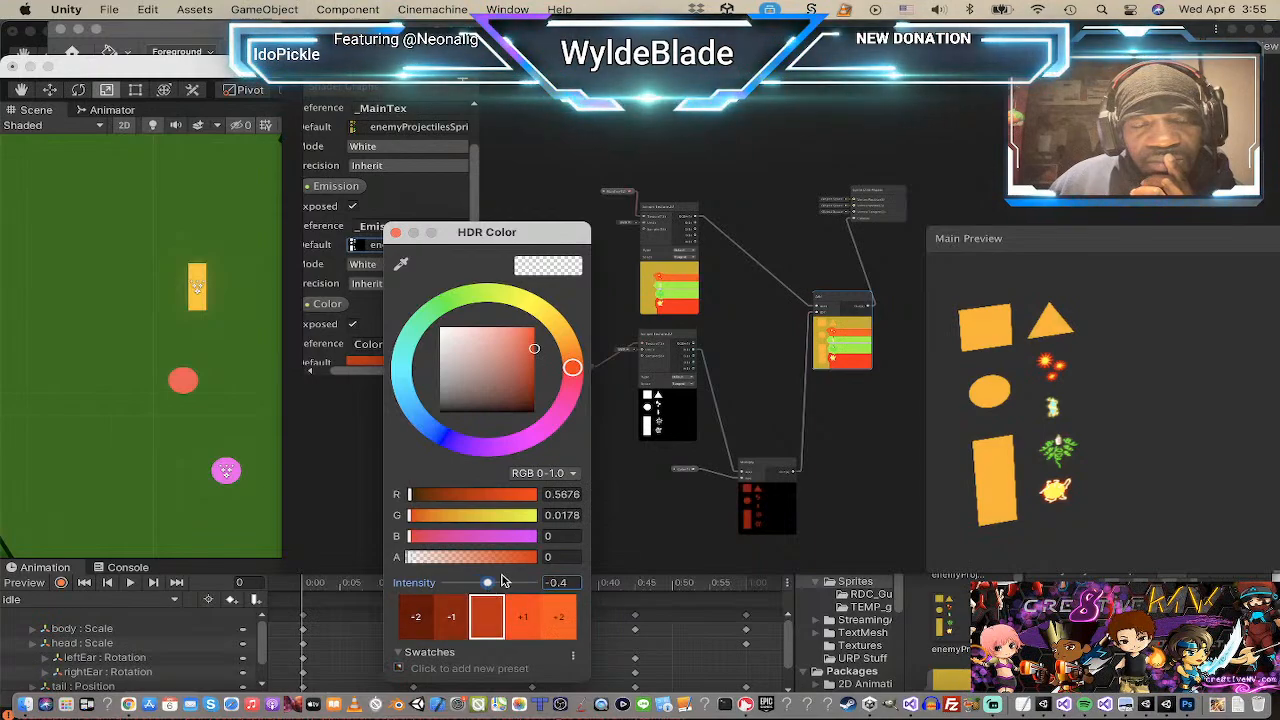
Step: Shift the Color property's default hue toward orange and raise its HDR intensity to 3.6
mouse_move(575, 368)
mouse_down()
mouse_move(571, 350)
mouse_move(582, 365)
mouse_up()
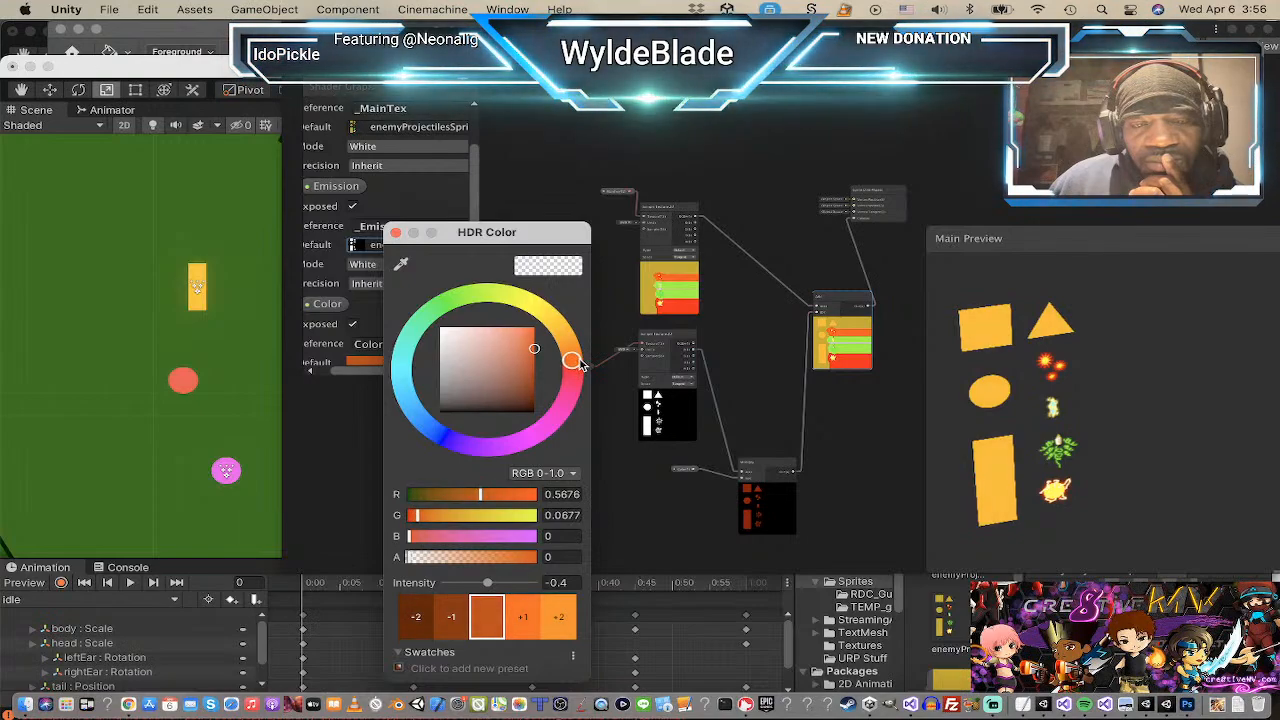
click(528, 620)
click(548, 618)
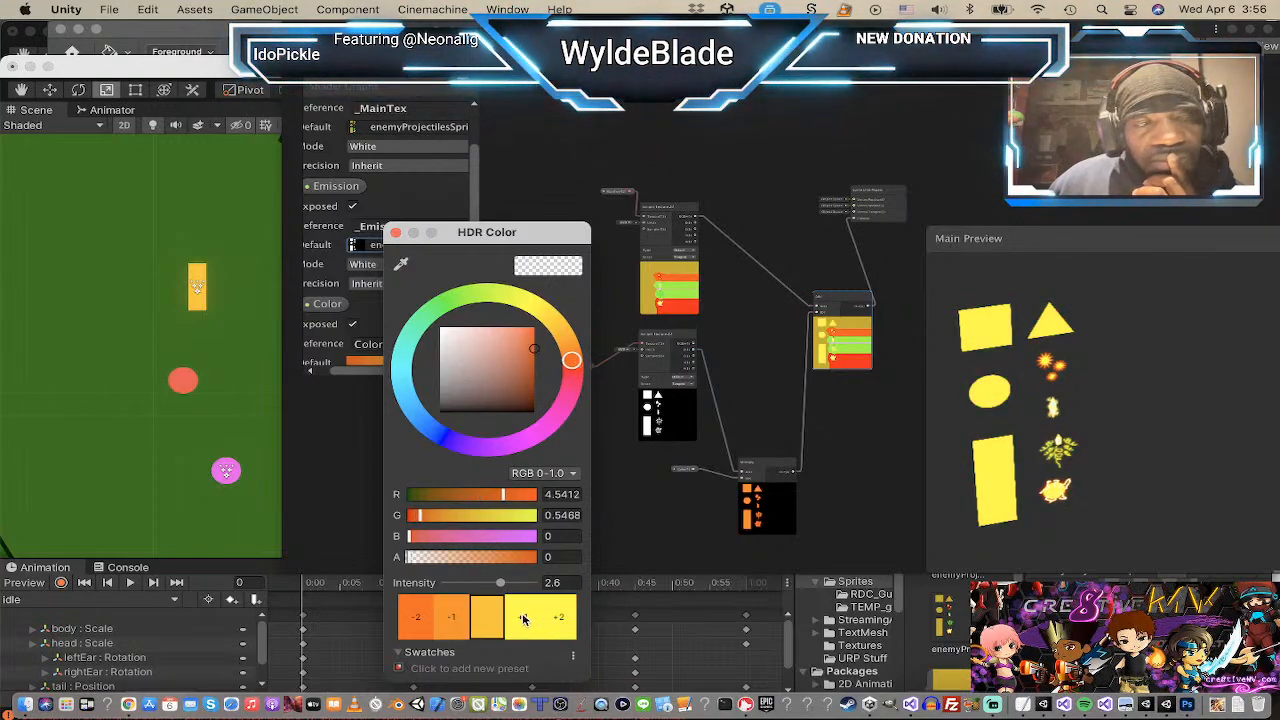
click(526, 618)
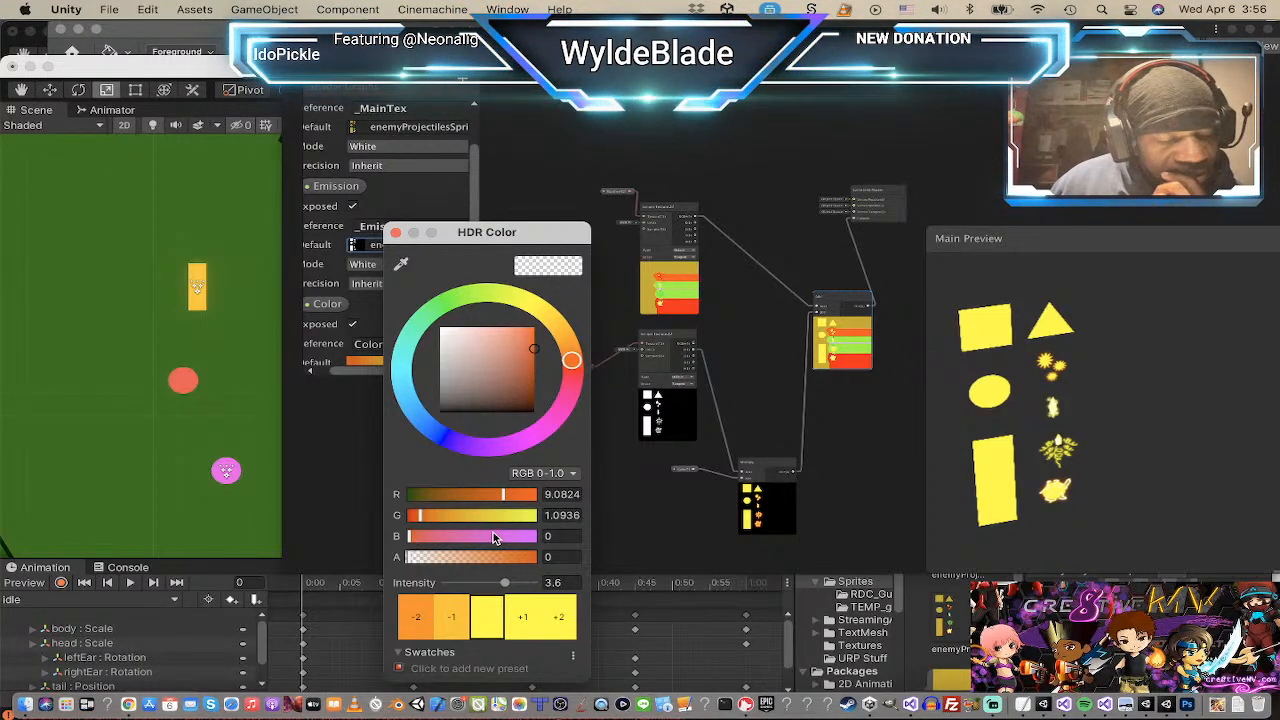
click(395, 234)
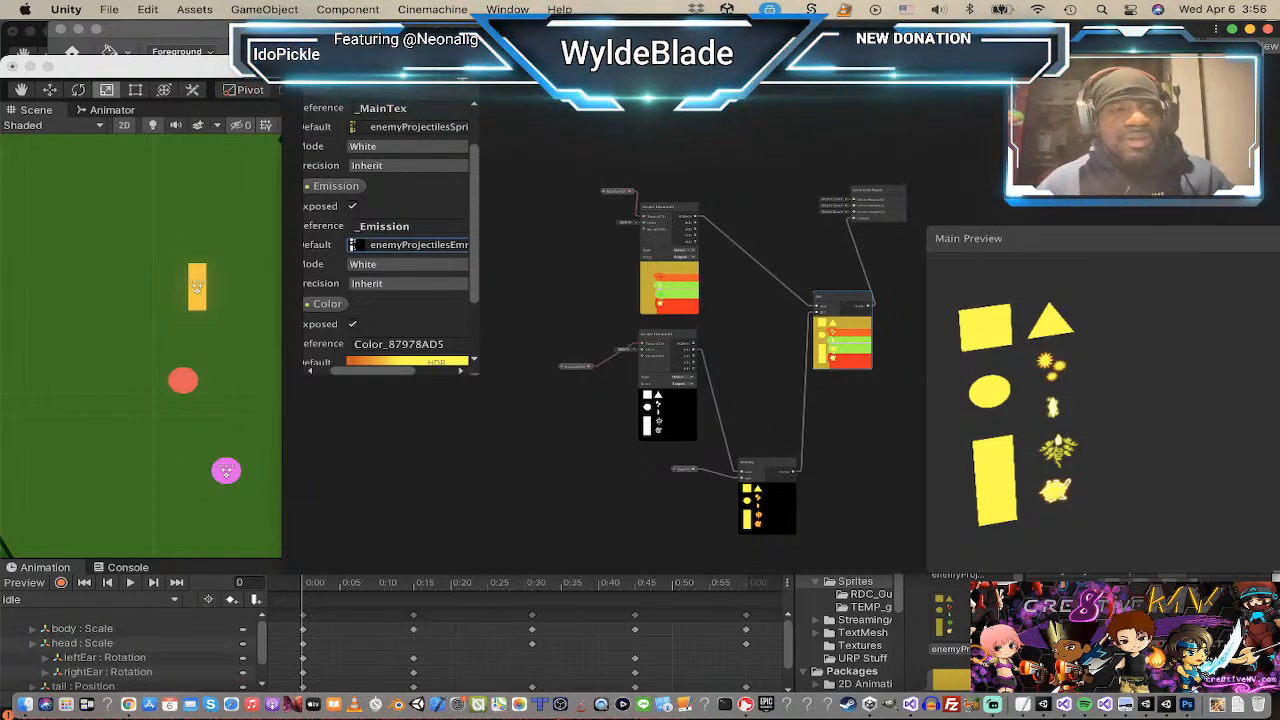
Step: Switch to Photoshop and set up the Eraser tool with a 43 px size and 50% hardness
key(super+Tab)
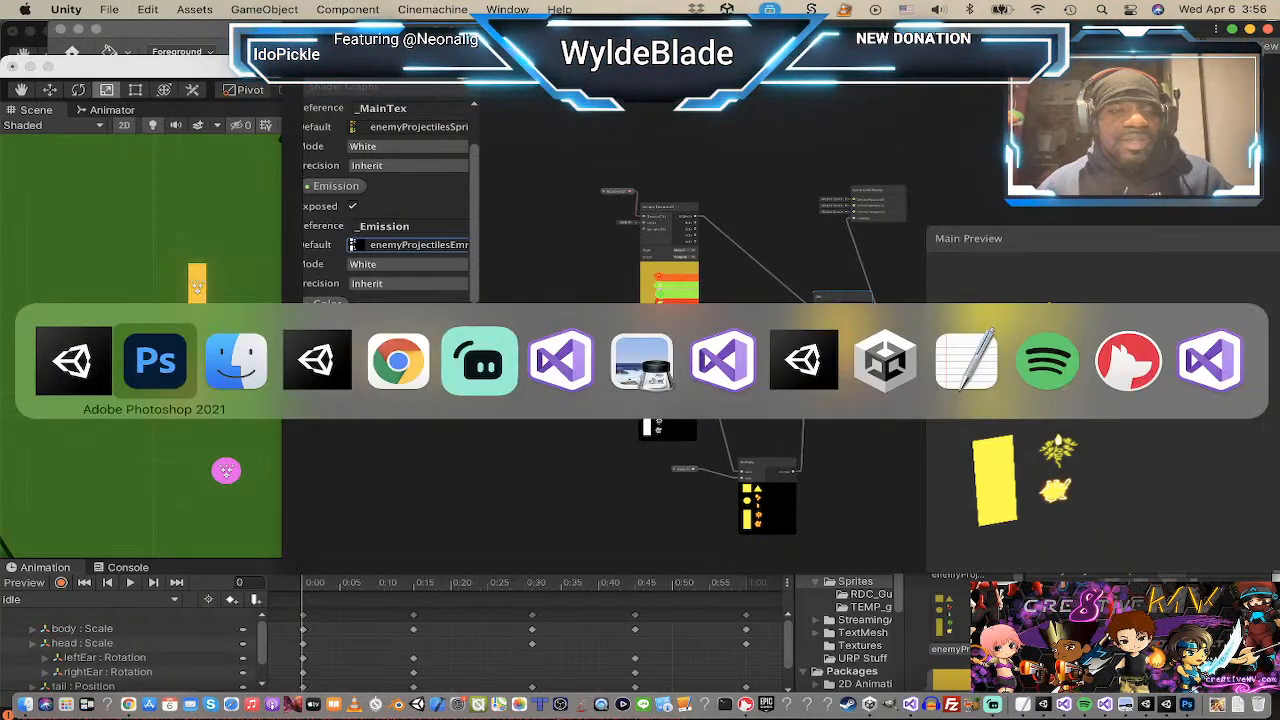
click(170, 355)
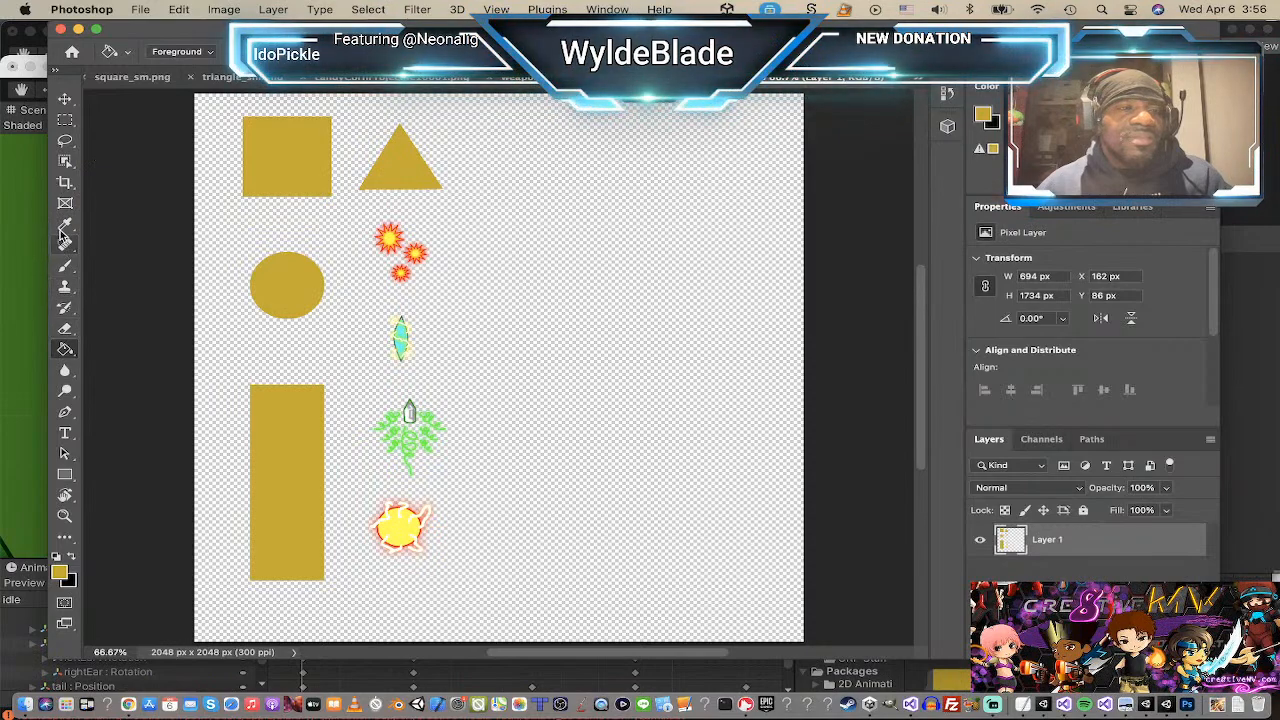
click(66, 265)
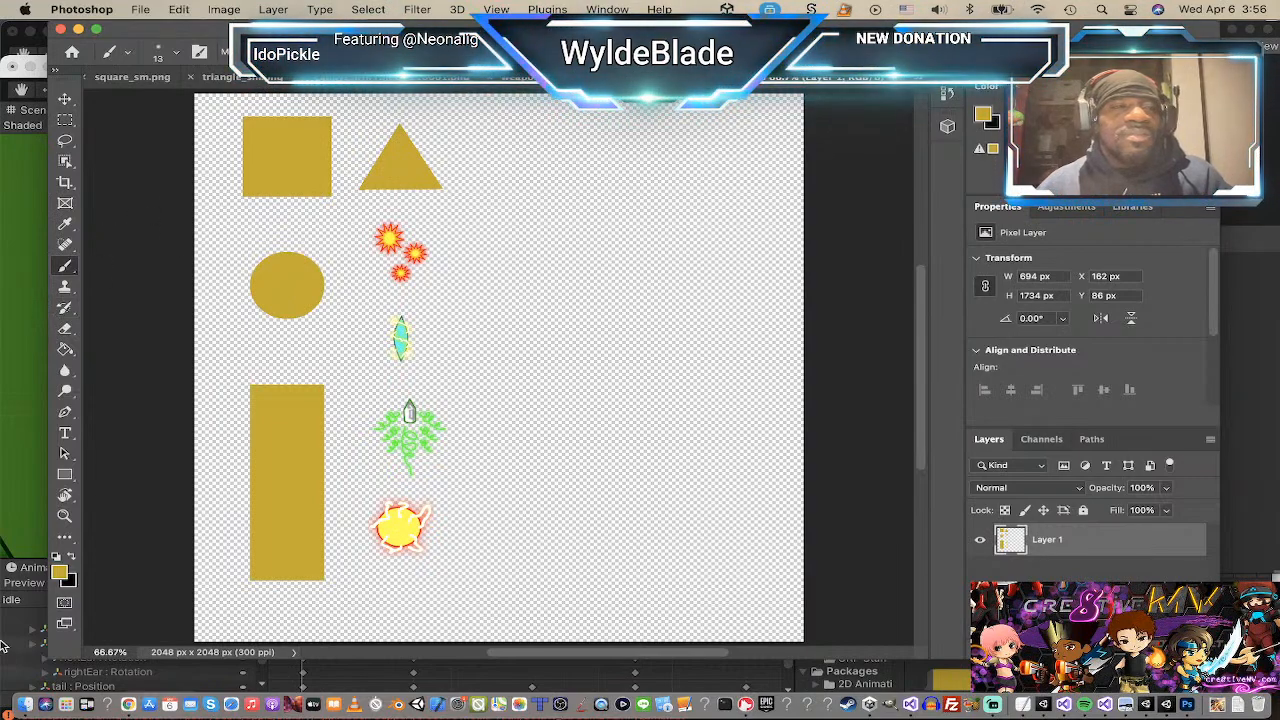
click(64, 330)
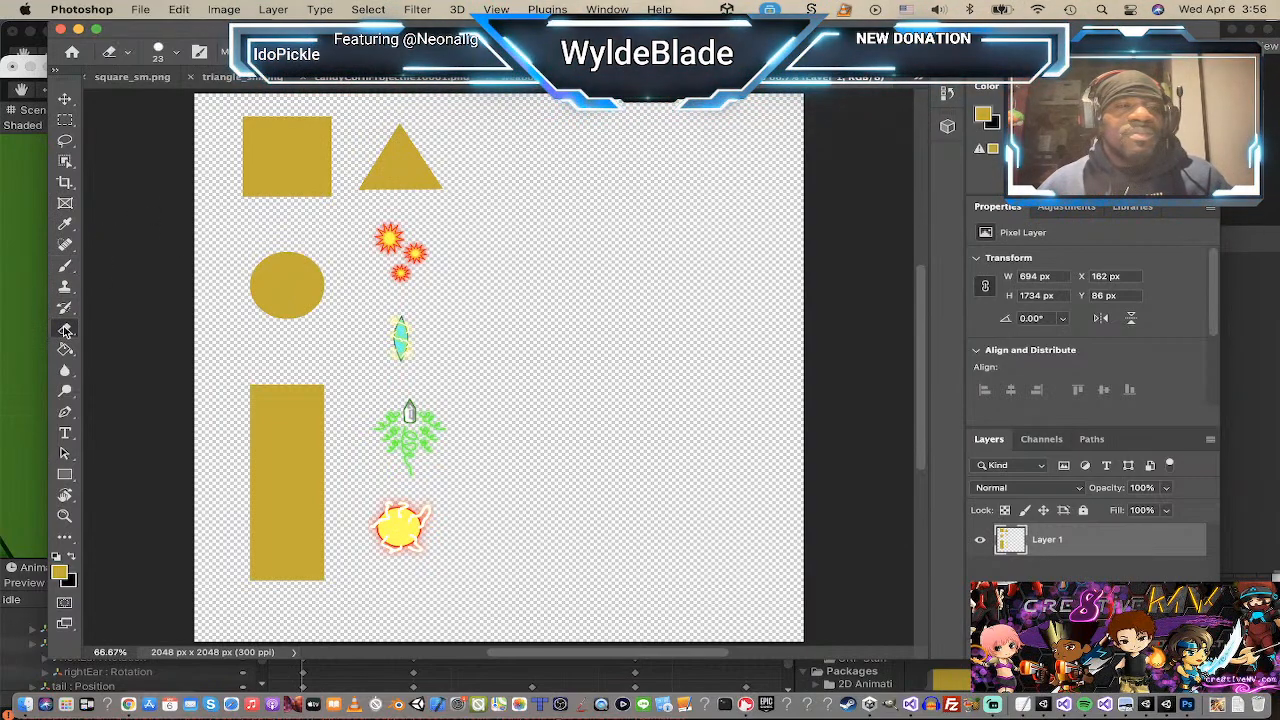
click(179, 52)
drag(160, 104, 171, 103)
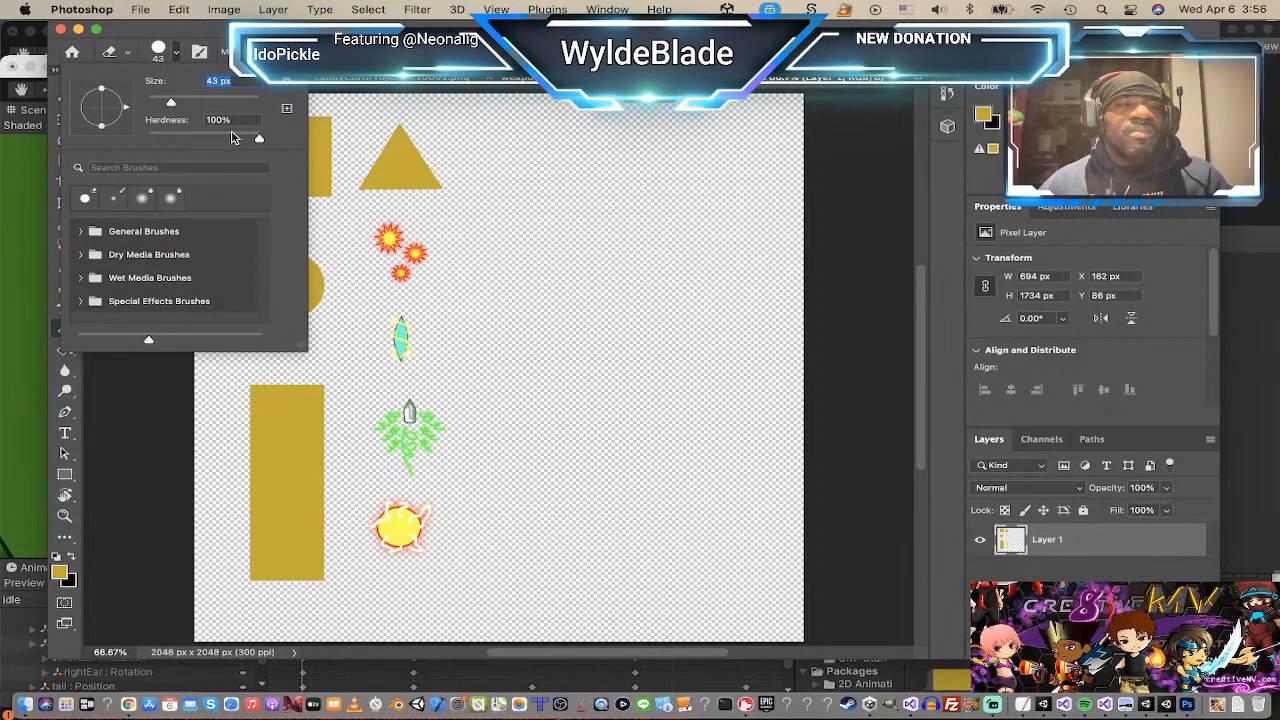
drag(259, 138, 203, 141)
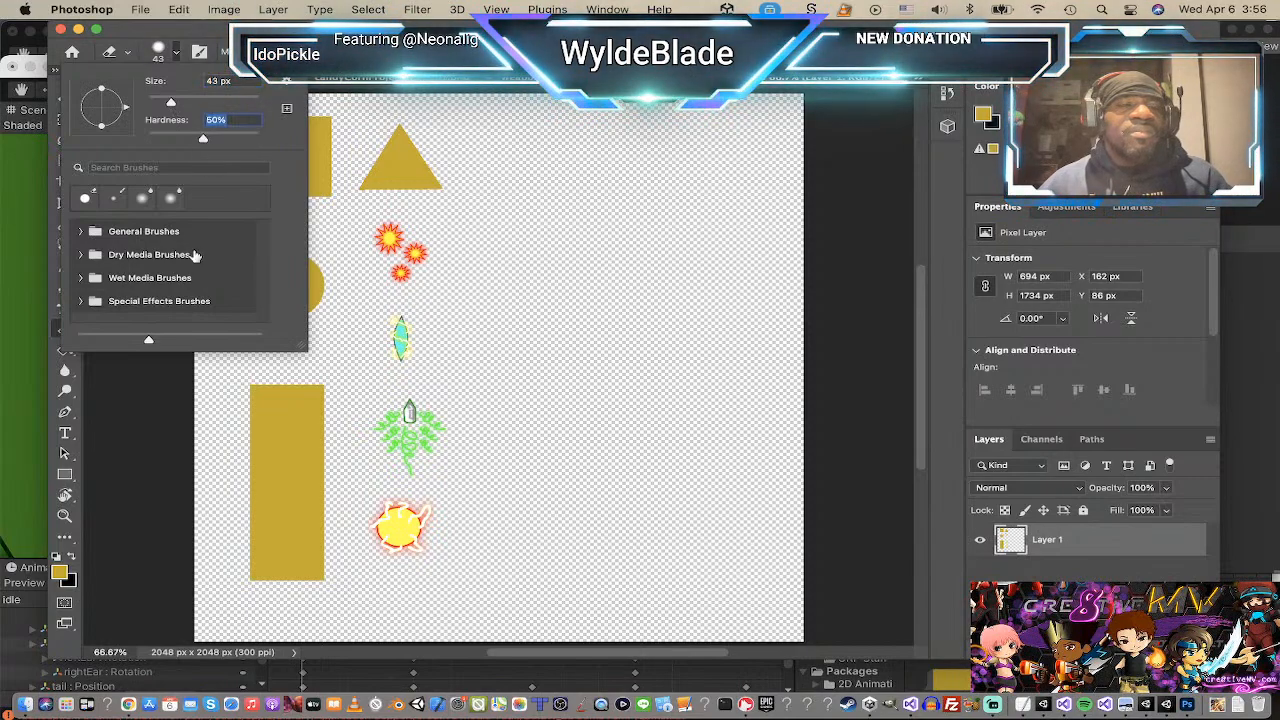
click(167, 424)
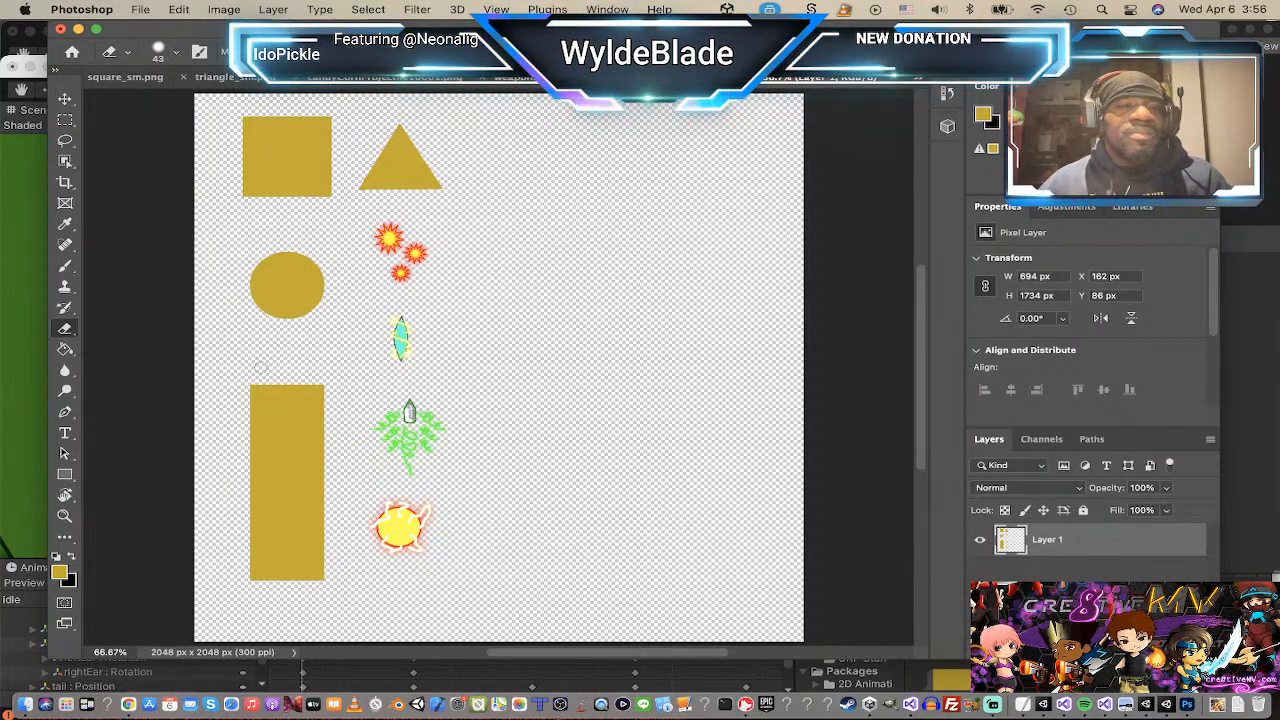
Step: Try erasing the tall rectangle's left edge, undo that stroke, and lower the eraser hardness to 25%
drag(250, 387, 258, 576)
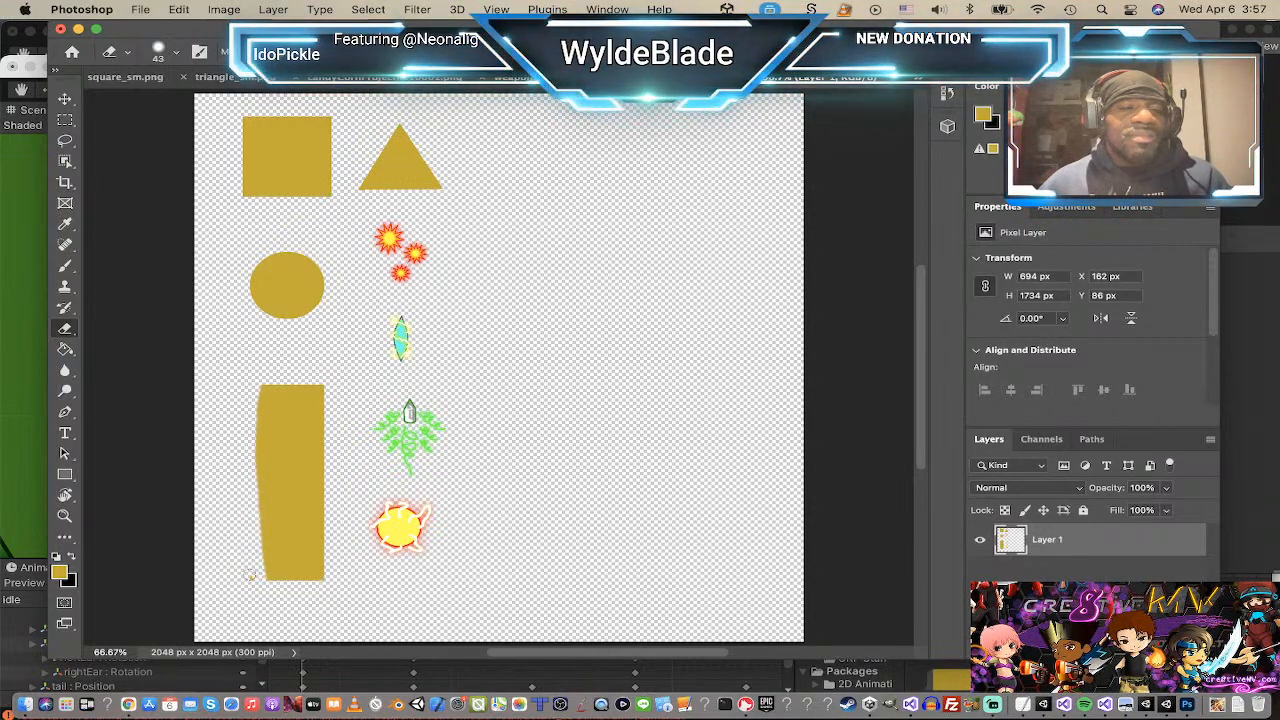
key(super+z)
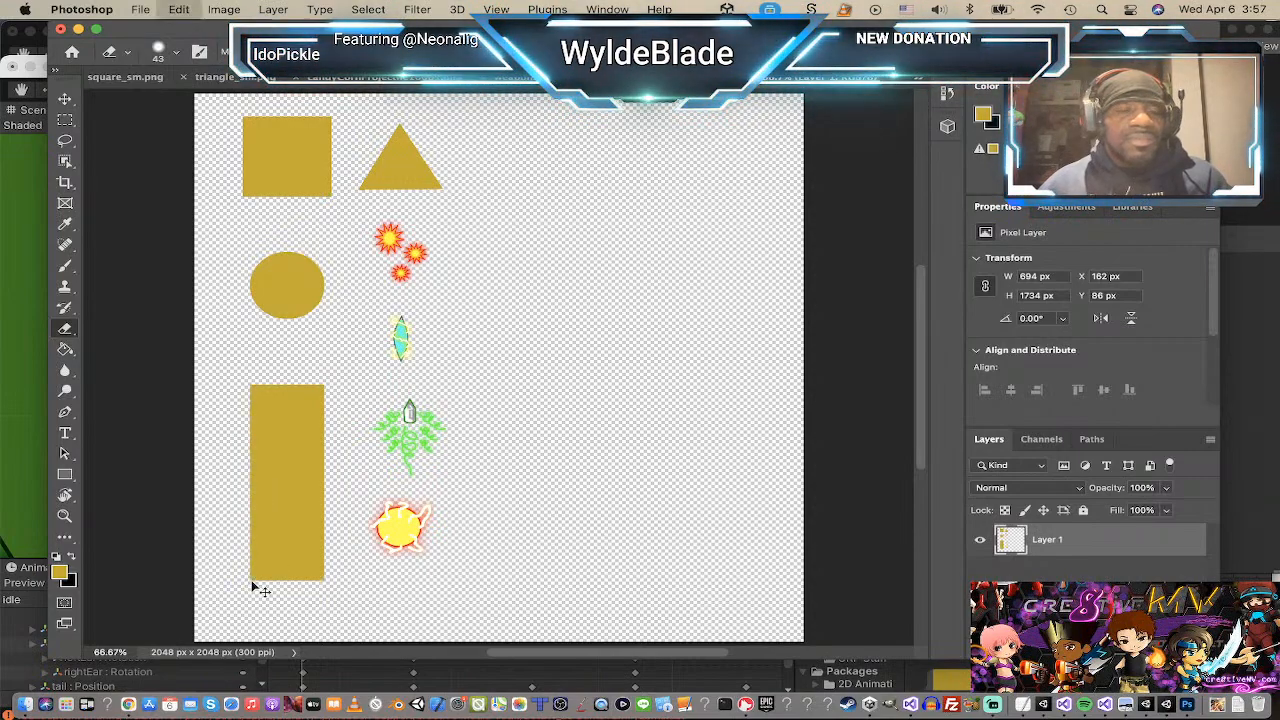
click(174, 55)
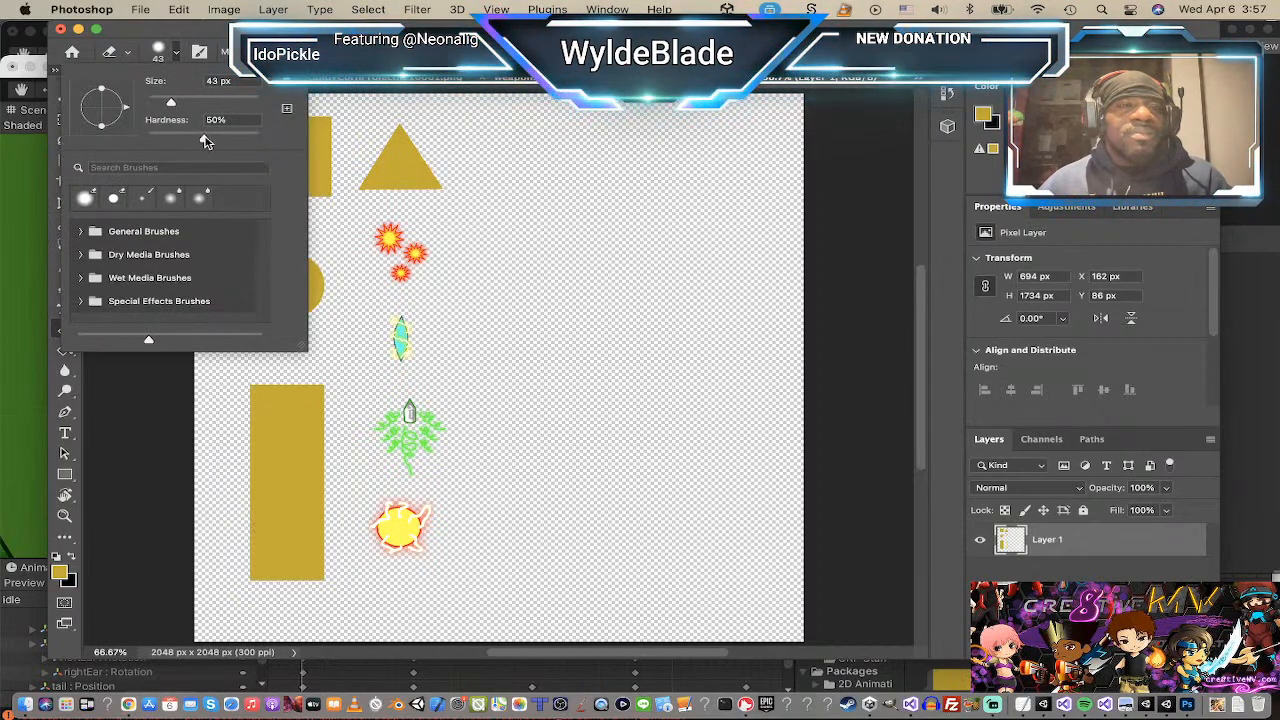
drag(205, 139, 175, 140)
click(180, 424)
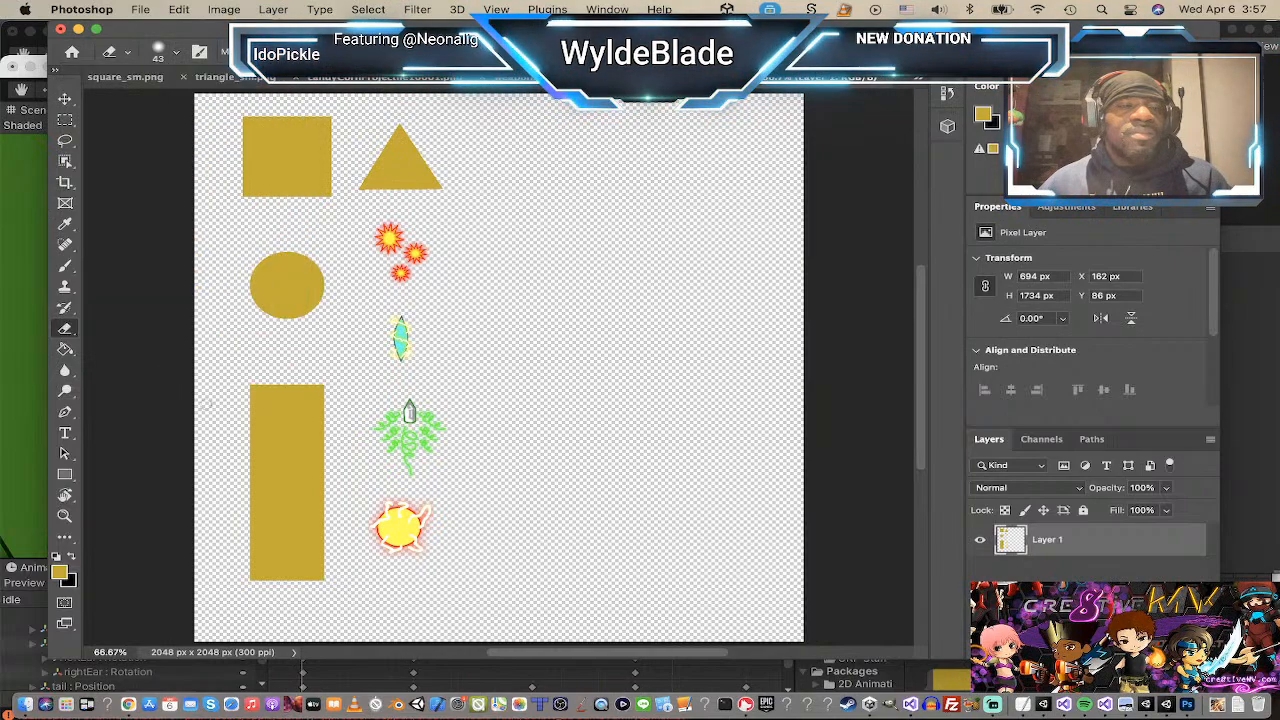
Step: Try softening the tall rectangle's left and right edges with the eraser, and undo the strokes
drag(252, 384, 254, 575)
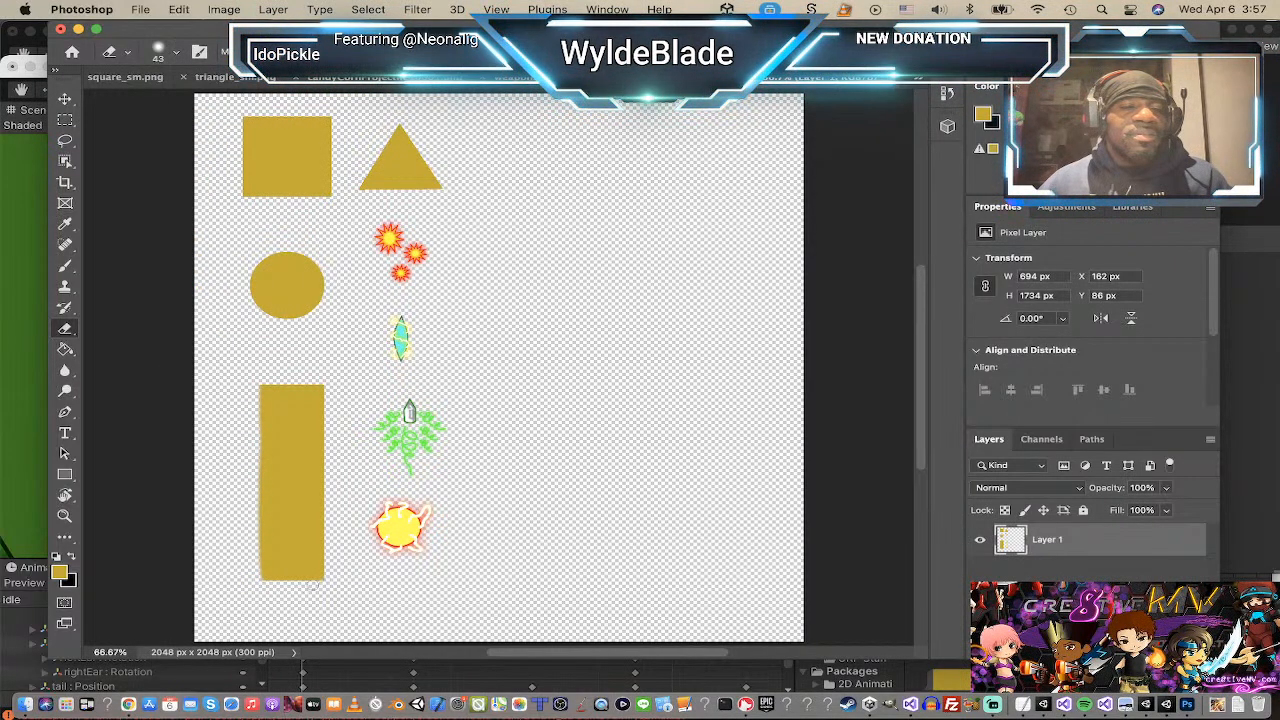
drag(323, 548, 324, 392)
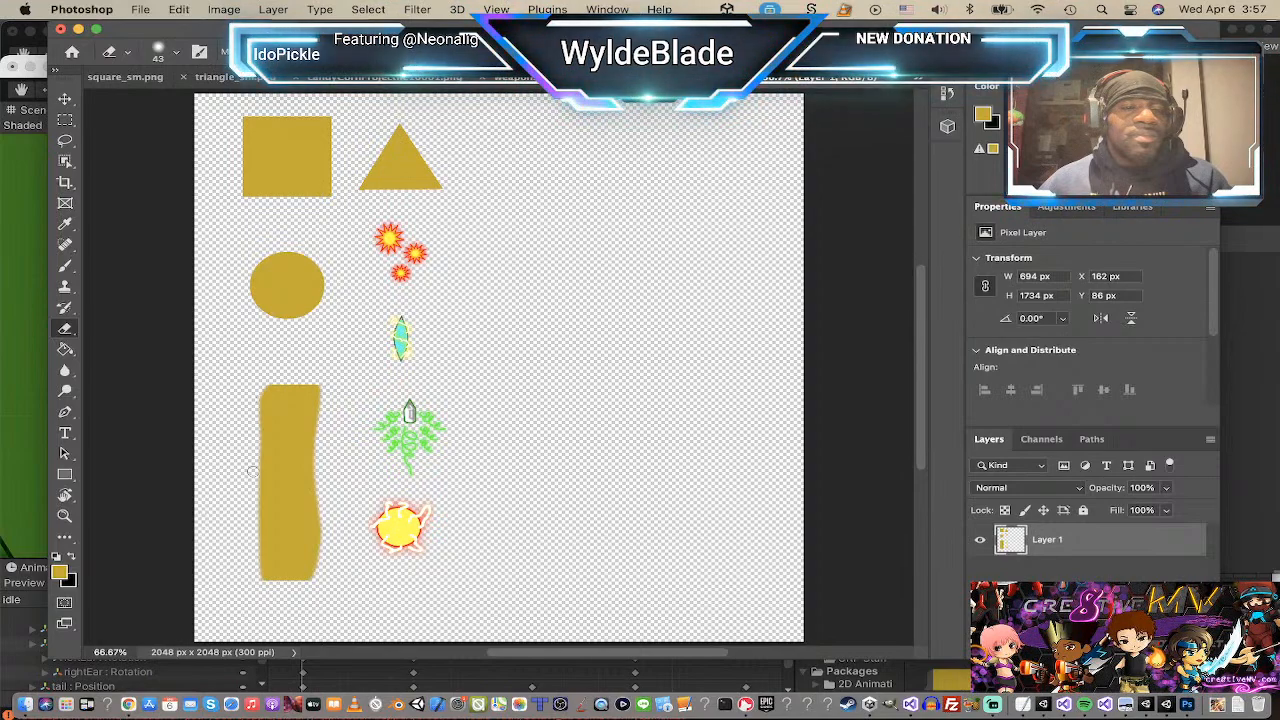
mouse_move(252, 472)
mouse_down()
mouse_move(263, 581)
mouse_move(318, 548)
mouse_move(310, 376)
mouse_up()
key(super+z)
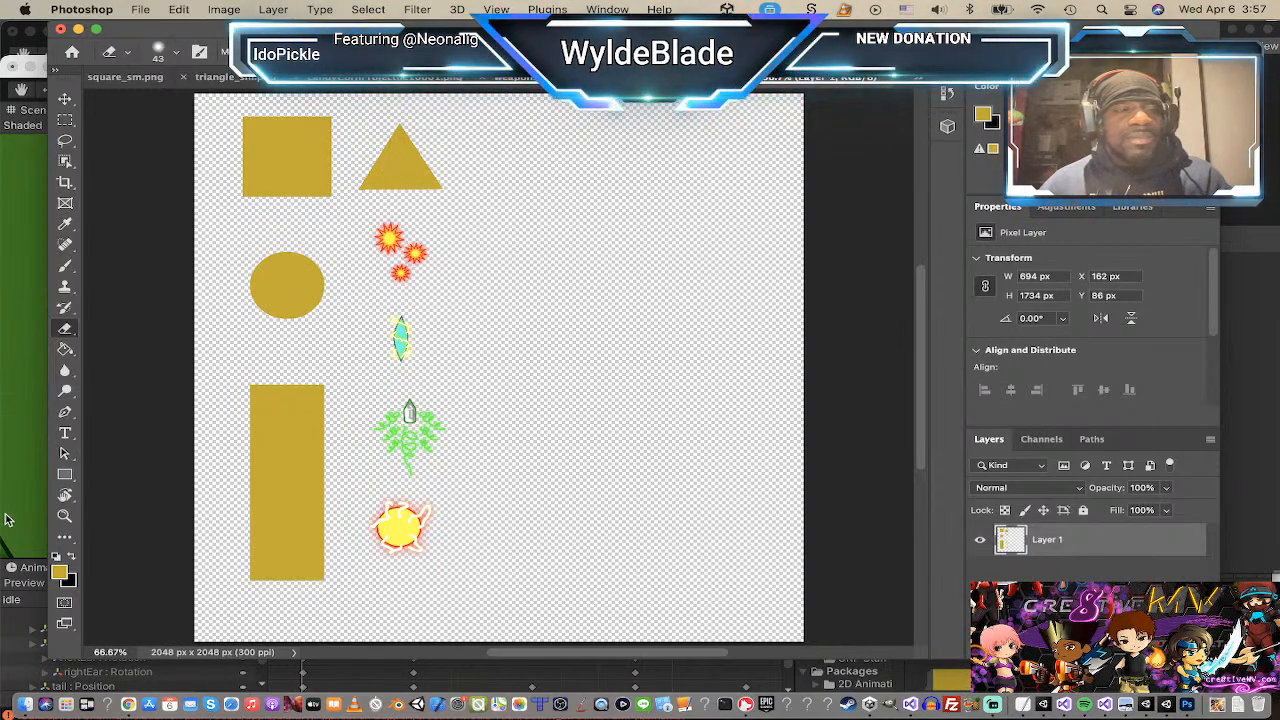
Step: Outline the tall rectangle just inside its edges with the Polygonal Lasso, chamfering the corners, and cut out the selected area
click(66, 142)
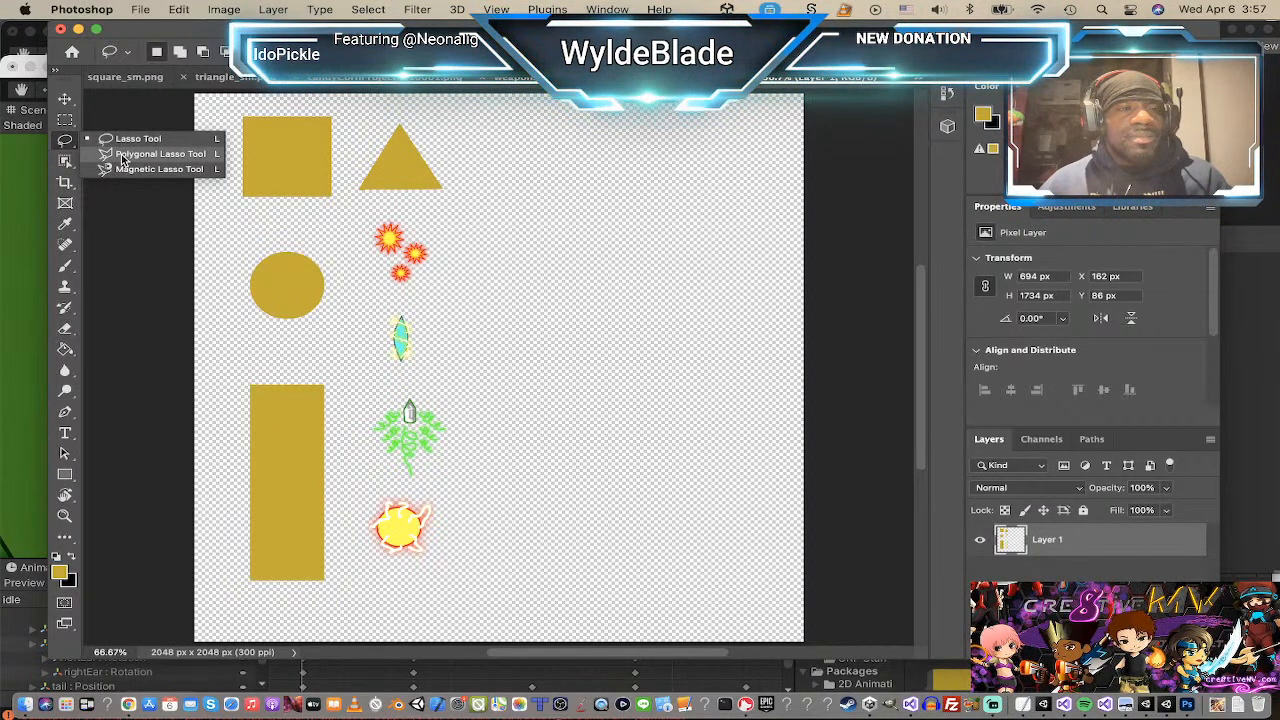
click(122, 156)
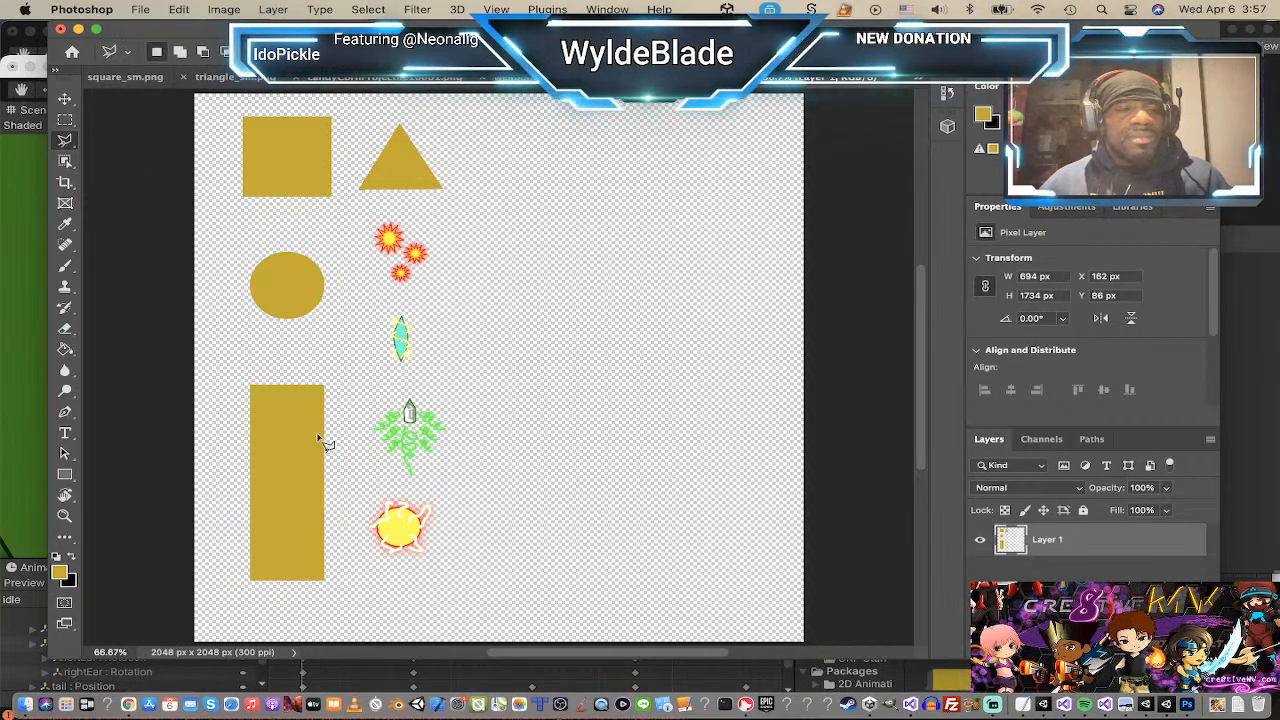
click(251, 386)
click(254, 405)
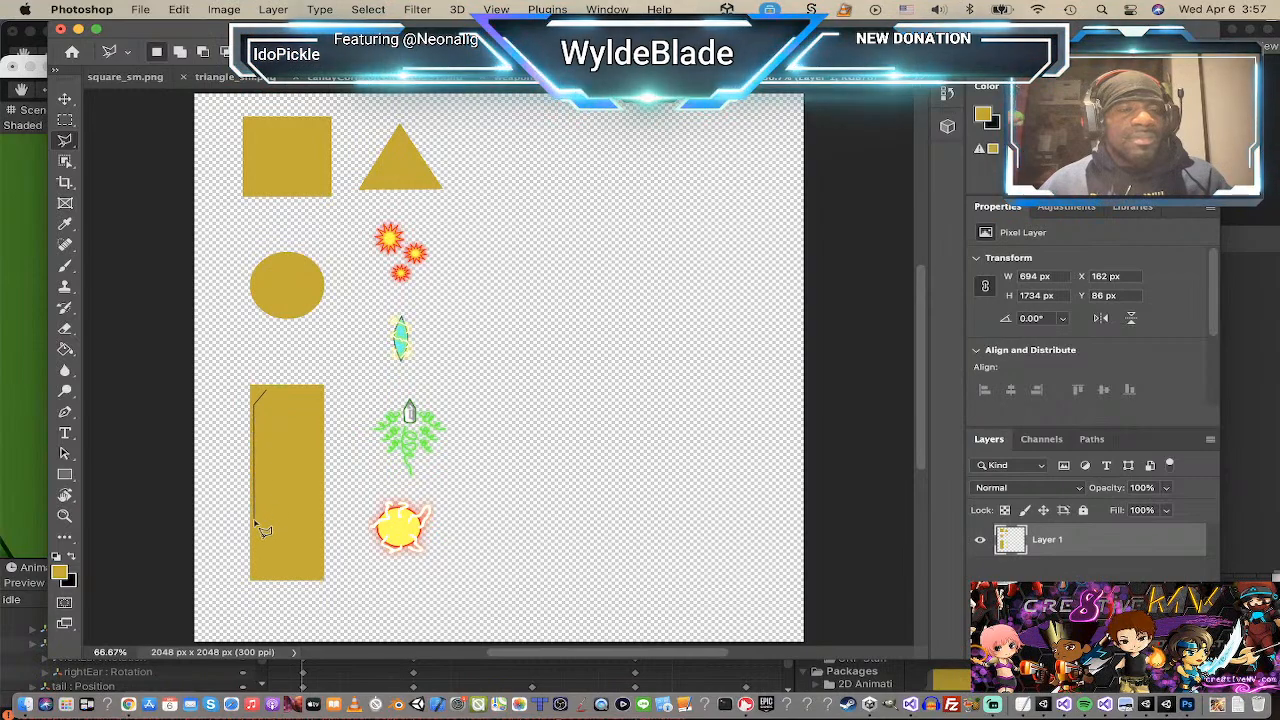
click(260, 577)
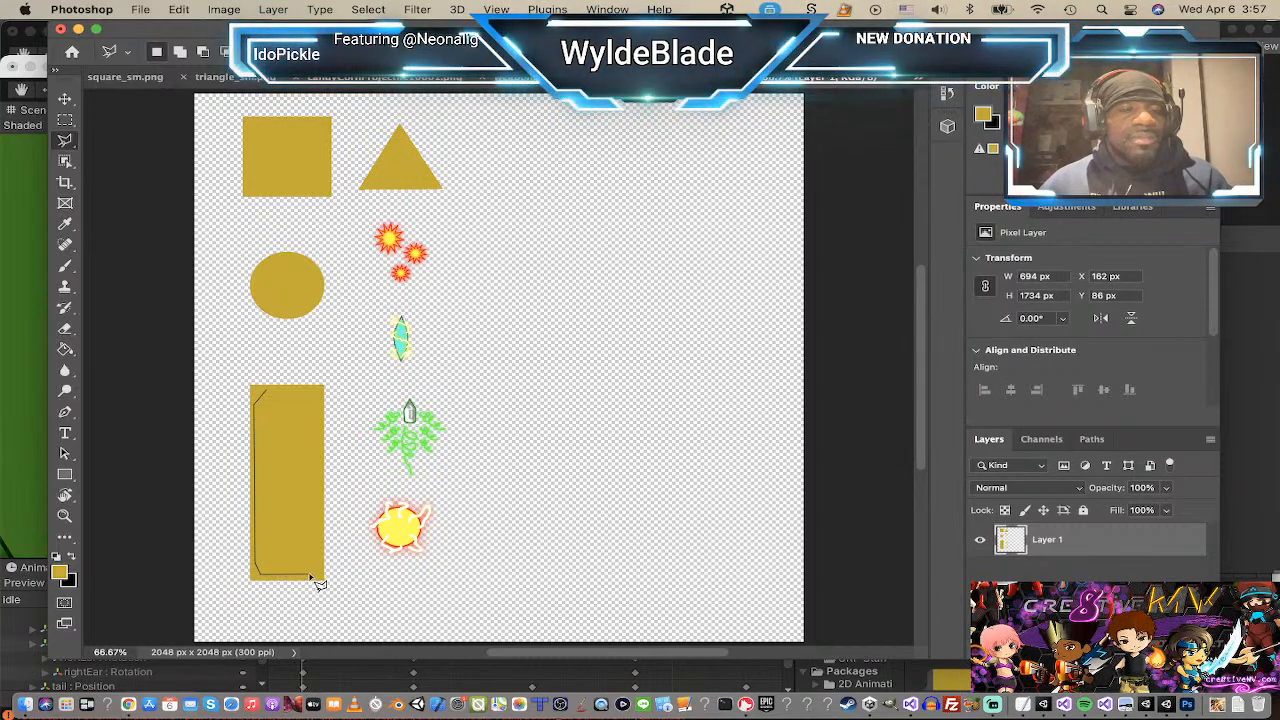
click(311, 574)
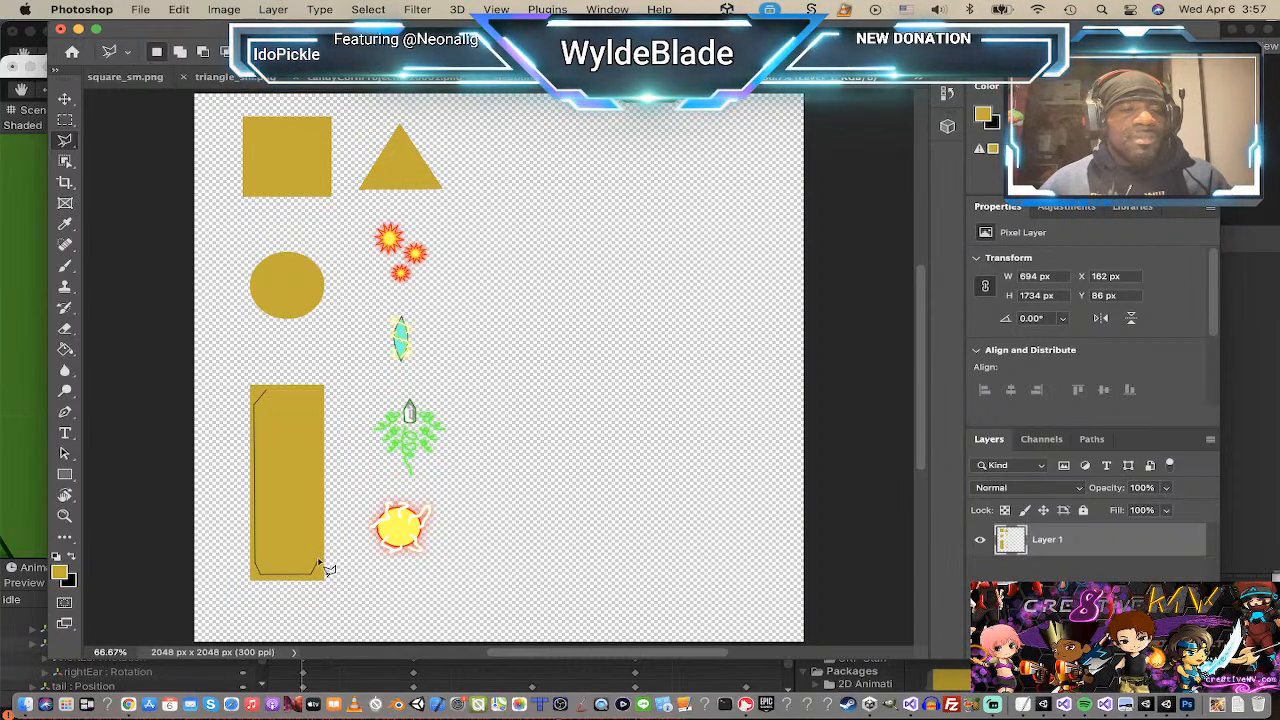
mouse_move(320, 563)
mouse_down()
mouse_move(323, 406)
mouse_move(265, 398)
mouse_up()
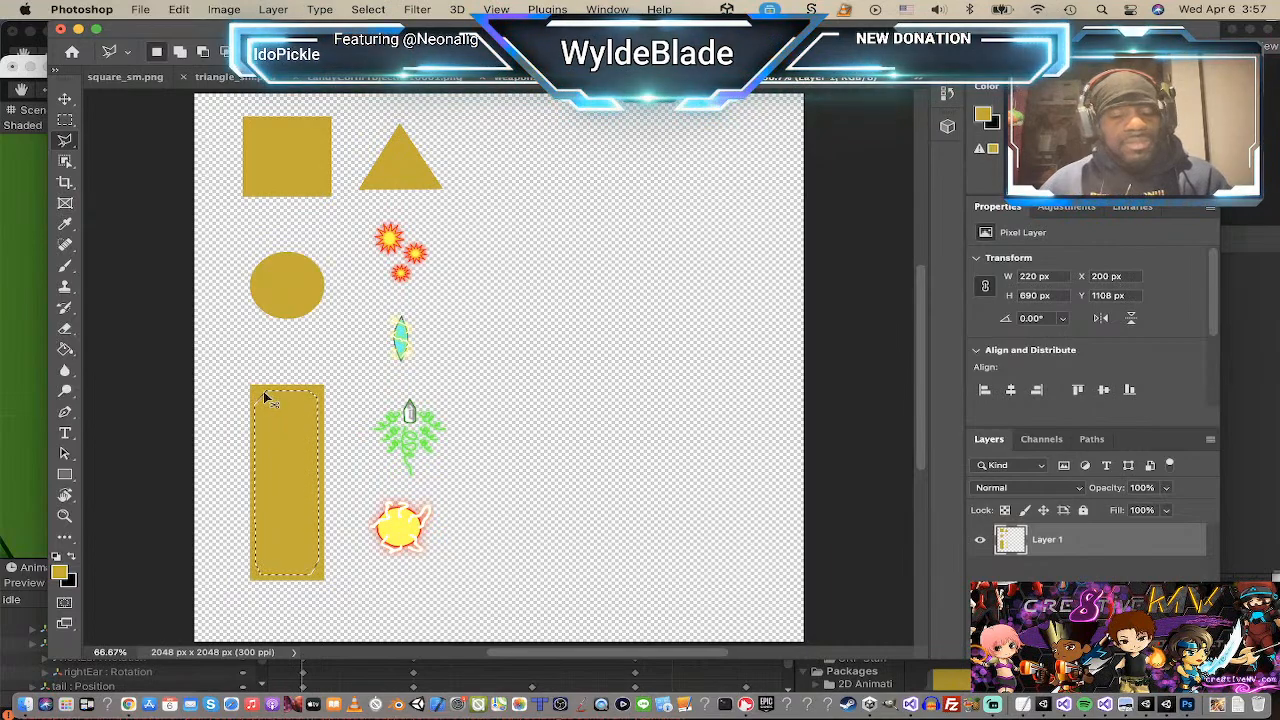
key(super+z)
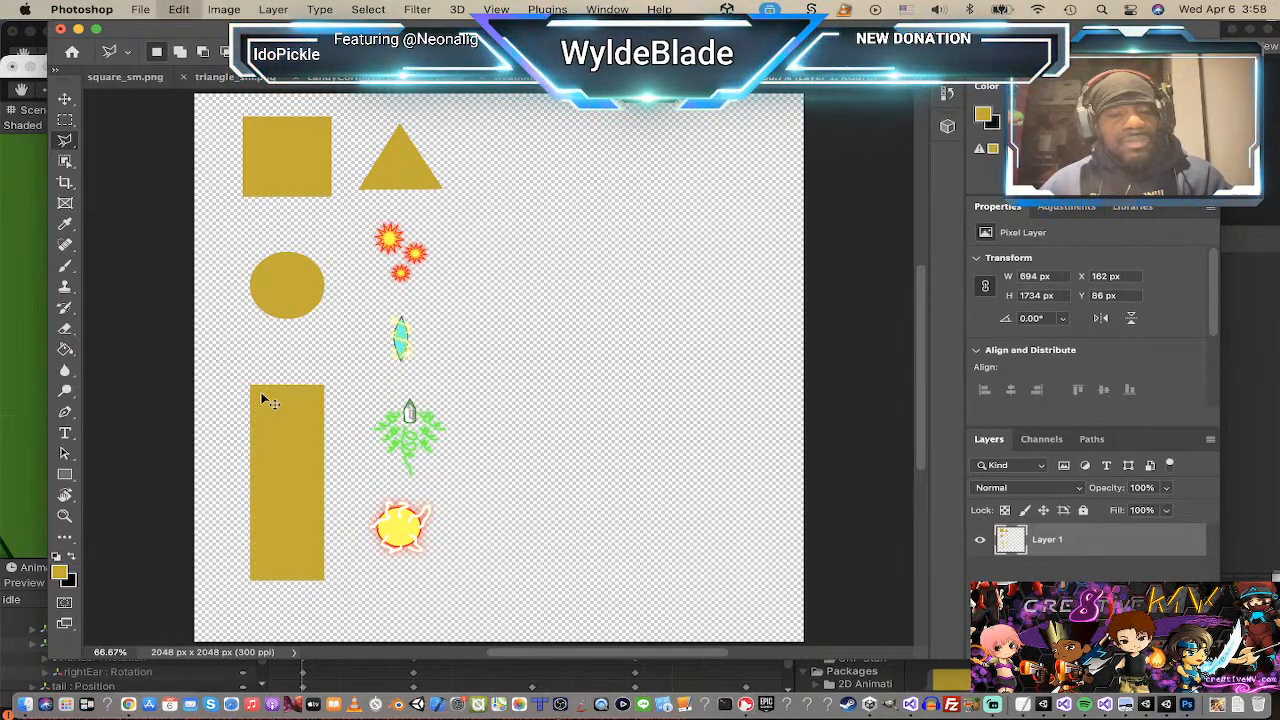
key(super+z)
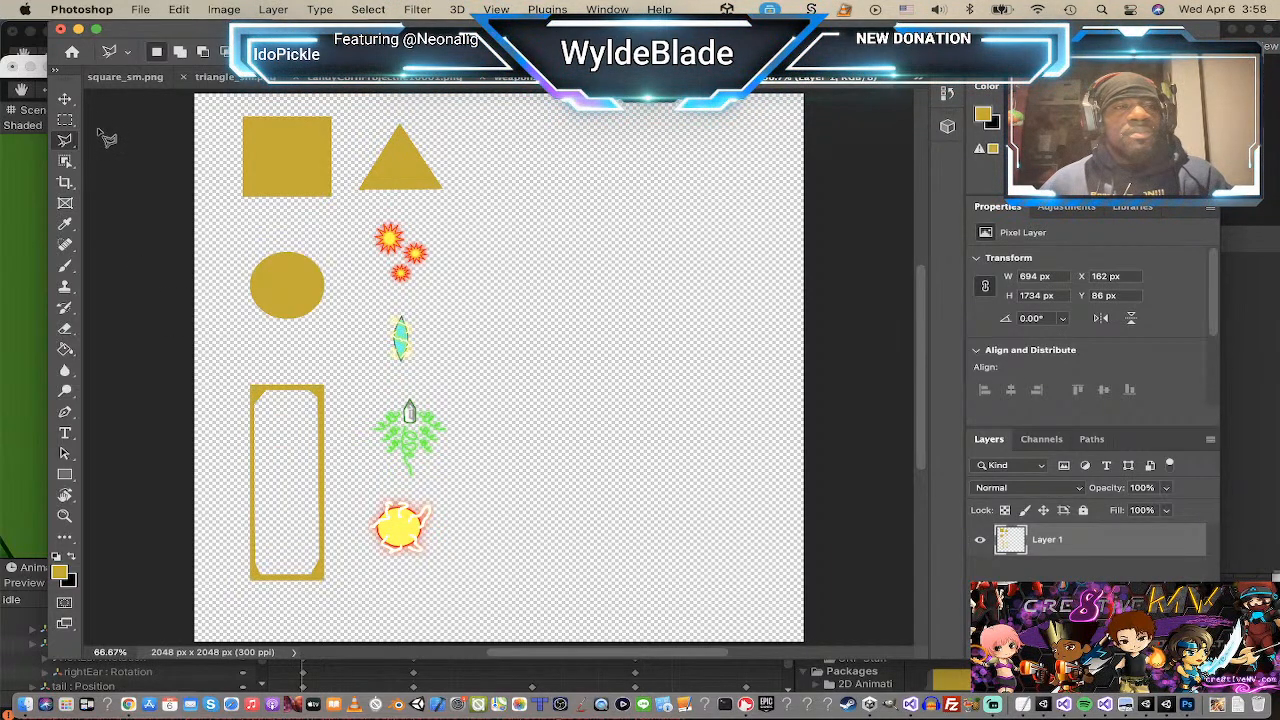
click(226, 10)
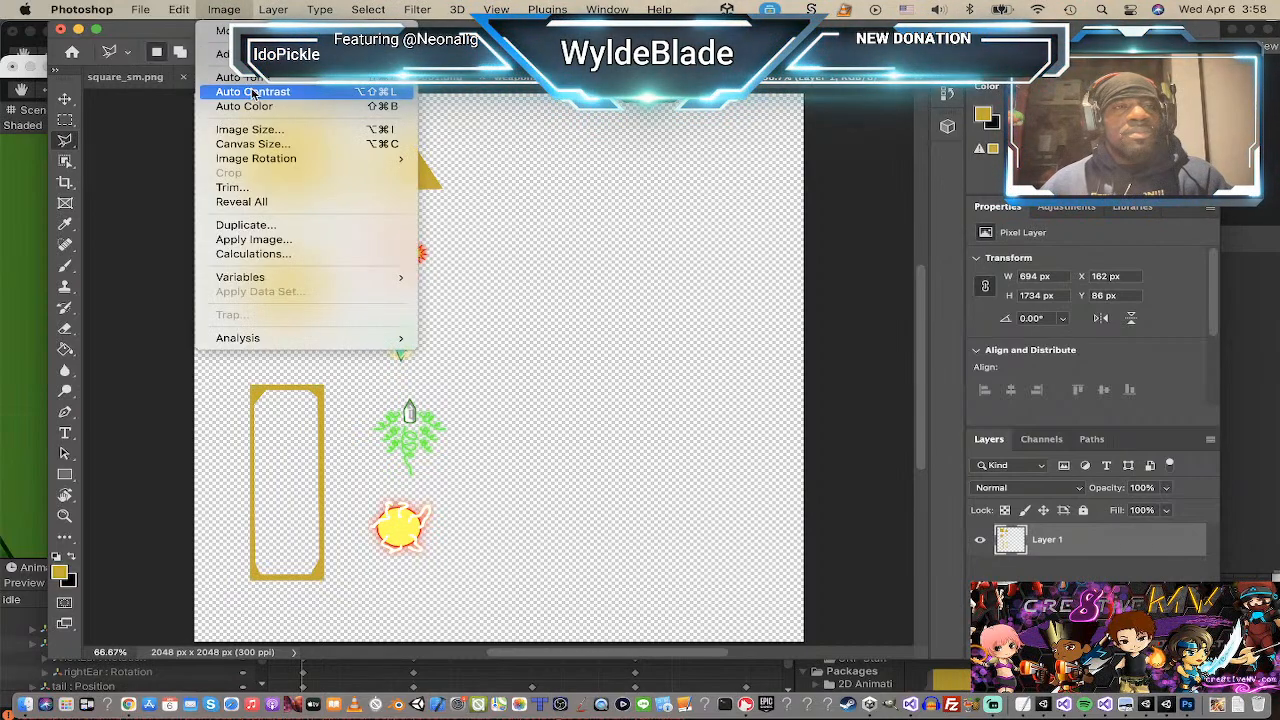
mouse_move(385, 12)
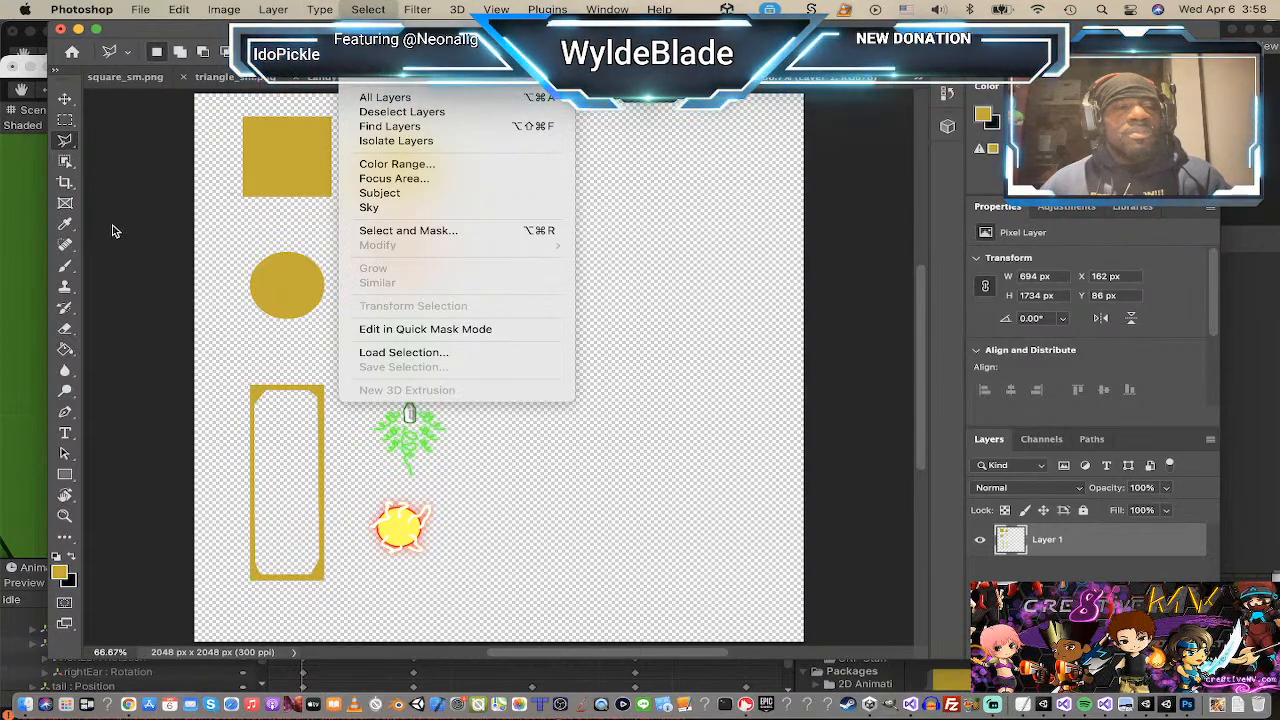
click(168, 238)
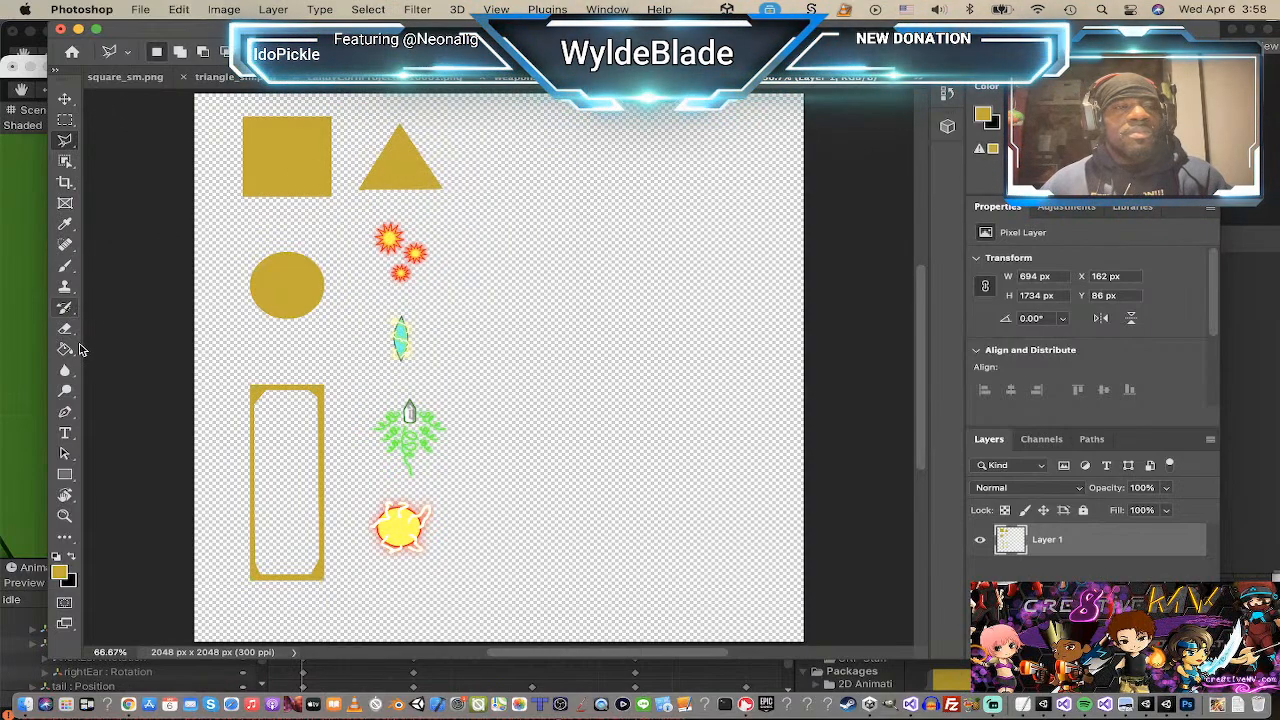
Step: Erase the whole leftover outline of the tall rectangle
click(68, 332)
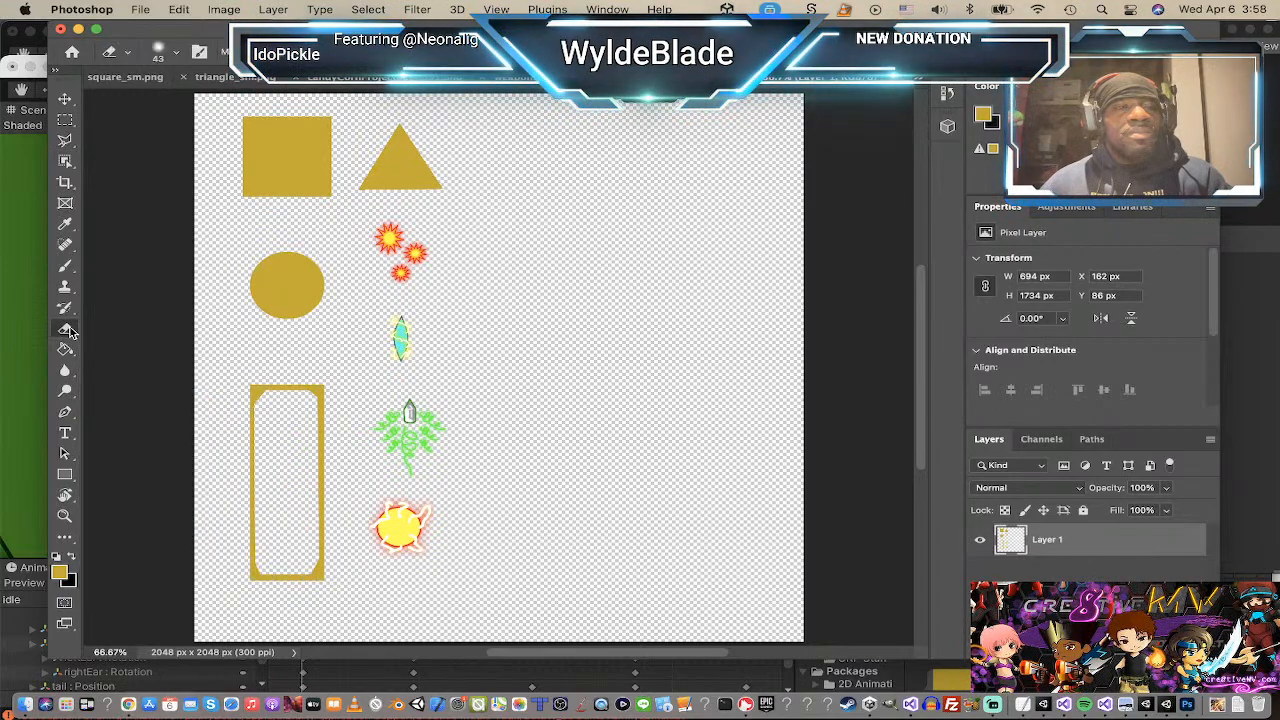
mouse_move(268, 385)
mouse_down()
mouse_move(300, 386)
mouse_move(323, 412)
mouse_move(325, 570)
mouse_move(318, 545)
mouse_move(297, 548)
mouse_up()
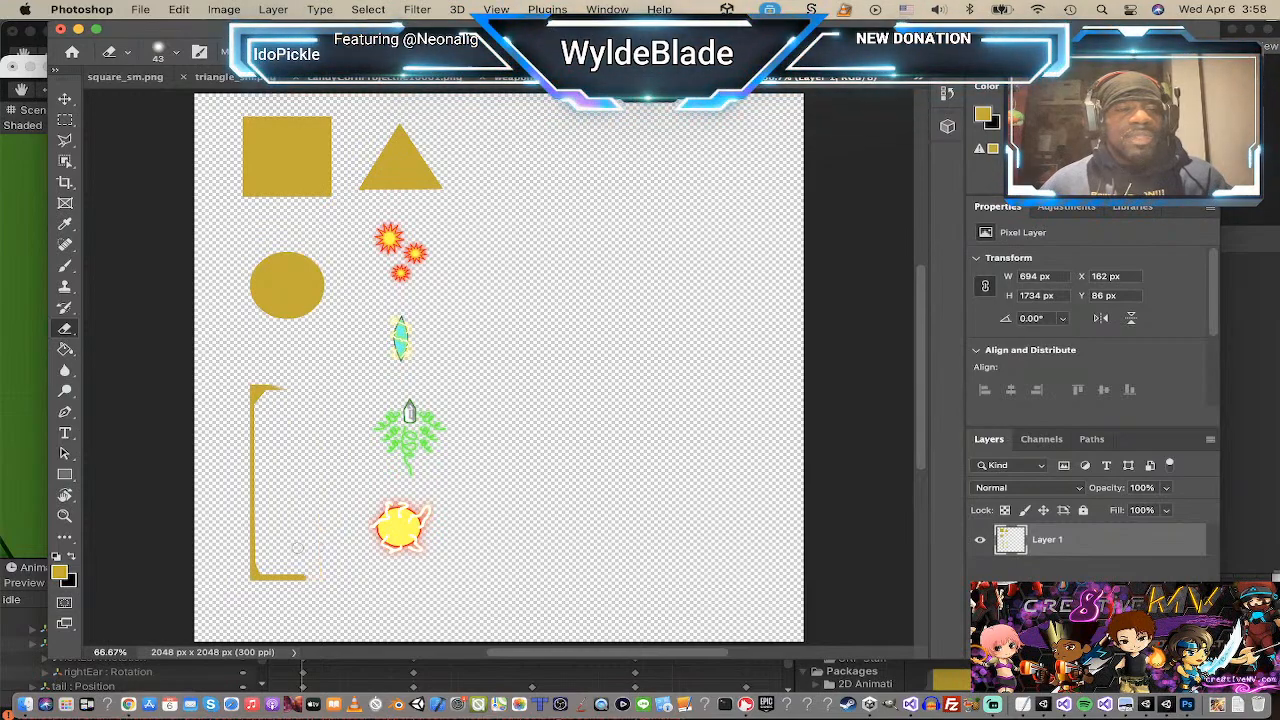
mouse_move(308, 592)
mouse_down()
mouse_move(252, 570)
mouse_move(262, 405)
mouse_move(250, 511)
mouse_up()
drag(241, 410, 247, 454)
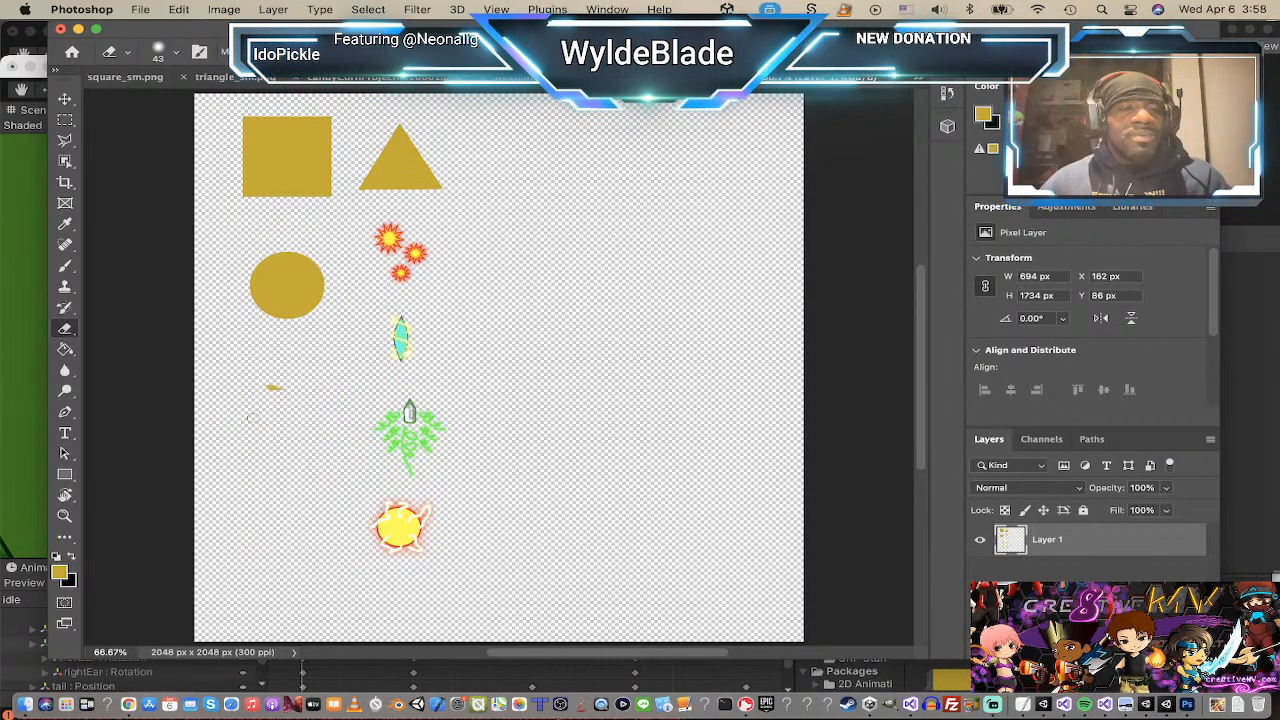
drag(272, 386, 282, 390)
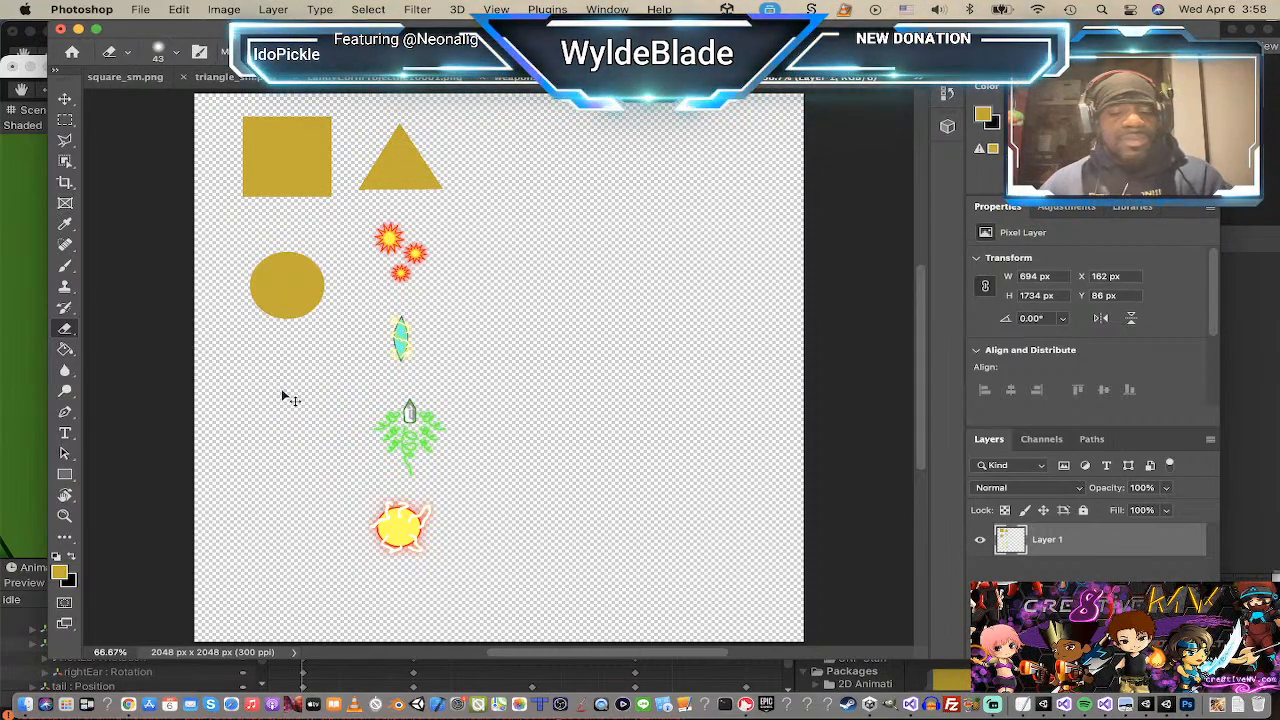
Step: Paste the cut chamfered rectangle and move it below the circle, into the original rectangle's place
key(super+v)
key(v)
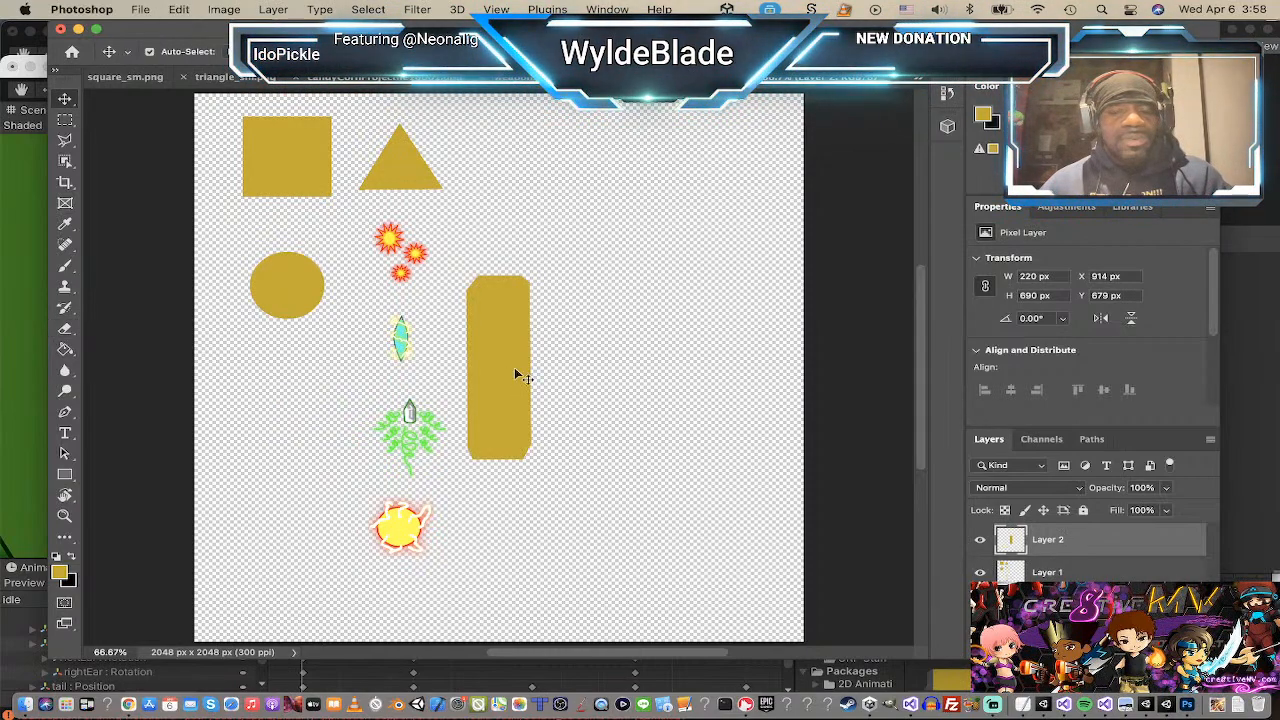
mouse_move(523, 374)
mouse_down()
mouse_move(392, 450)
mouse_move(309, 474)
mouse_up()
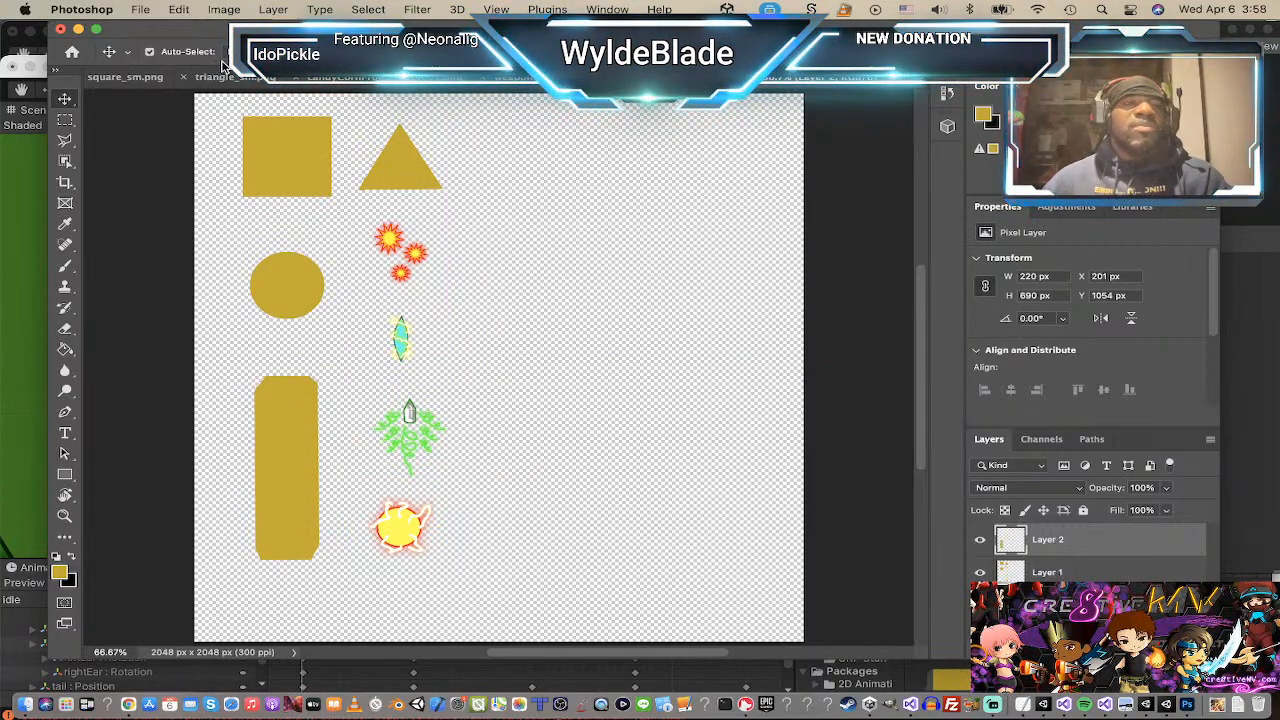
Step: Choose the first recent soft brush for the eraser and lower its hardness slightly below 25%
click(67, 329)
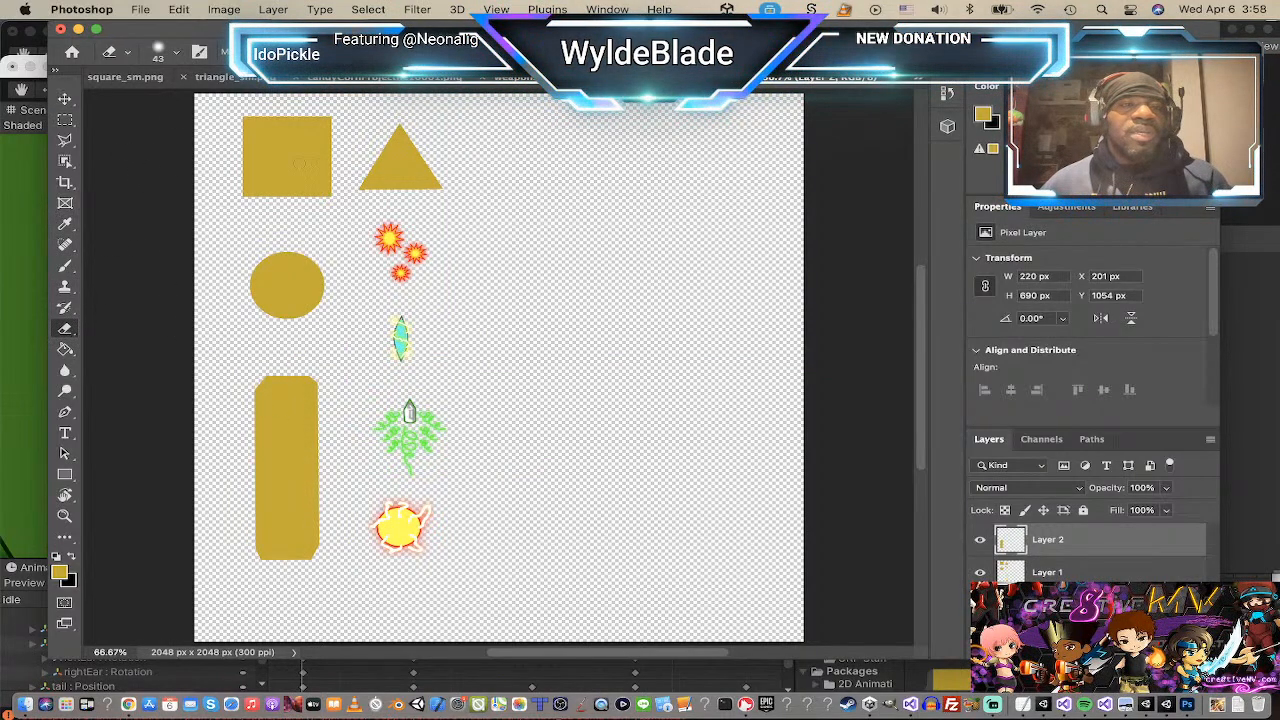
click(172, 53)
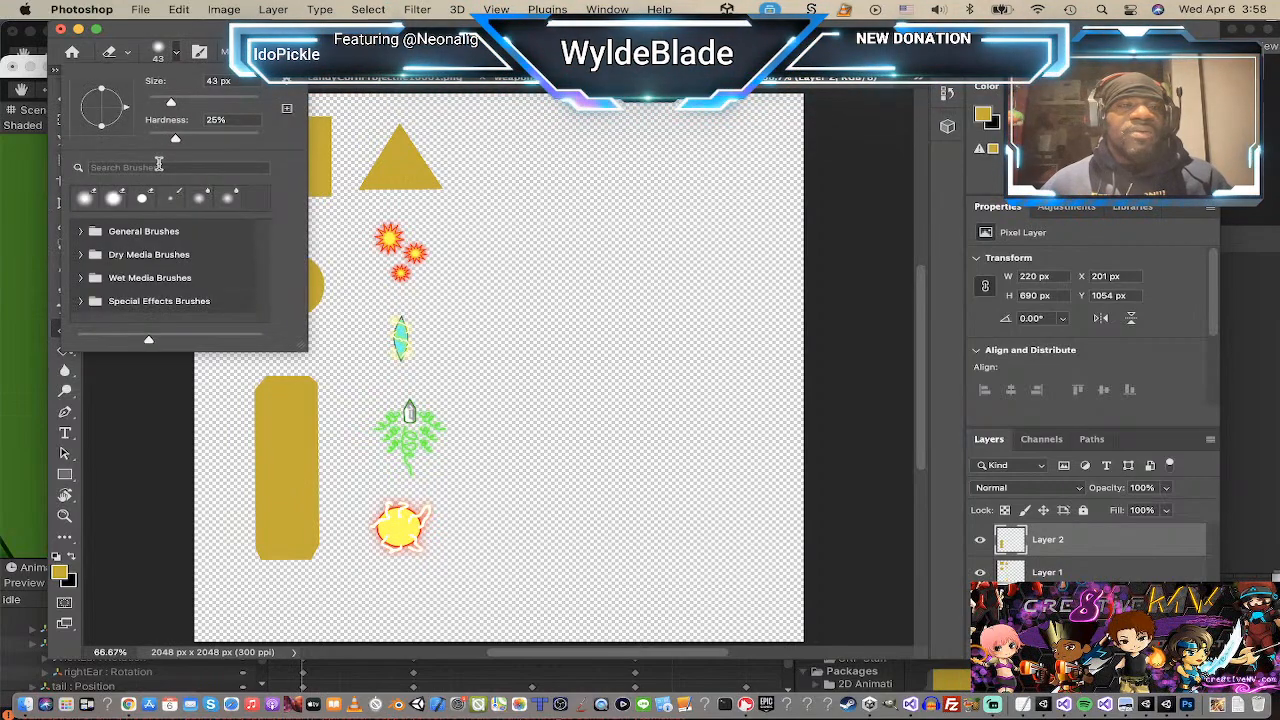
drag(175, 138, 170, 138)
click(86, 200)
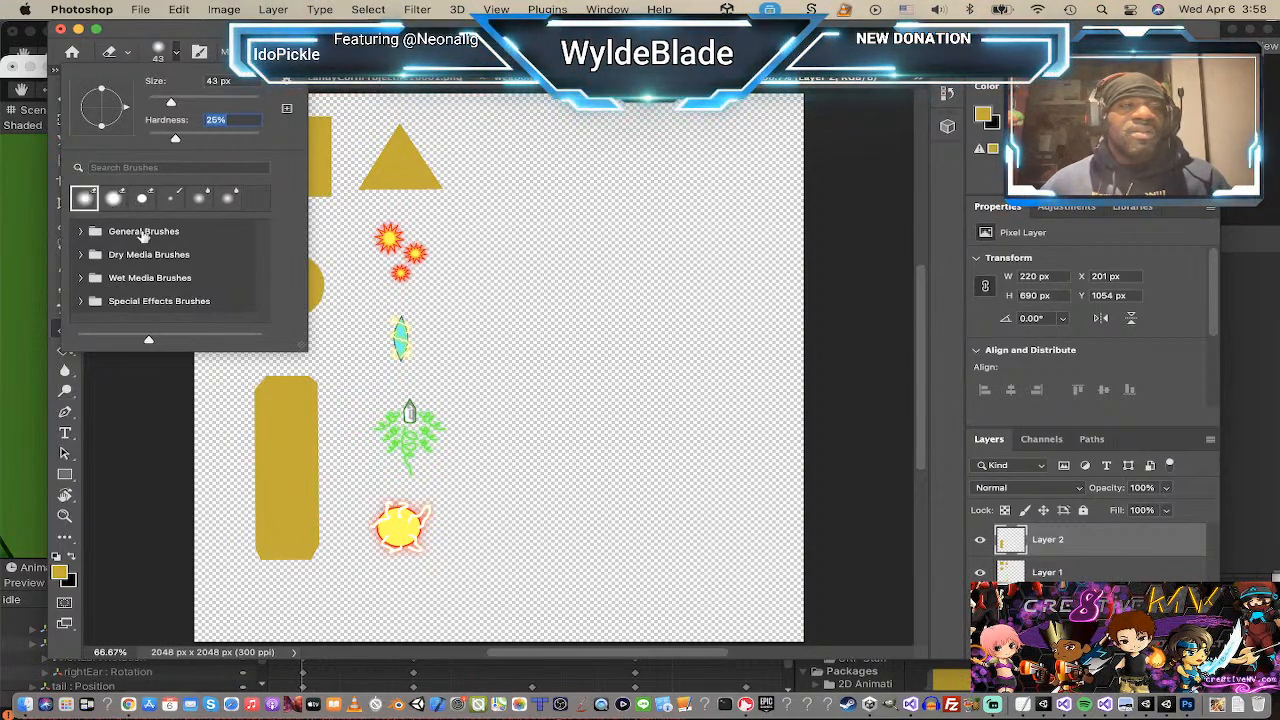
drag(172, 139, 162, 140)
click(233, 393)
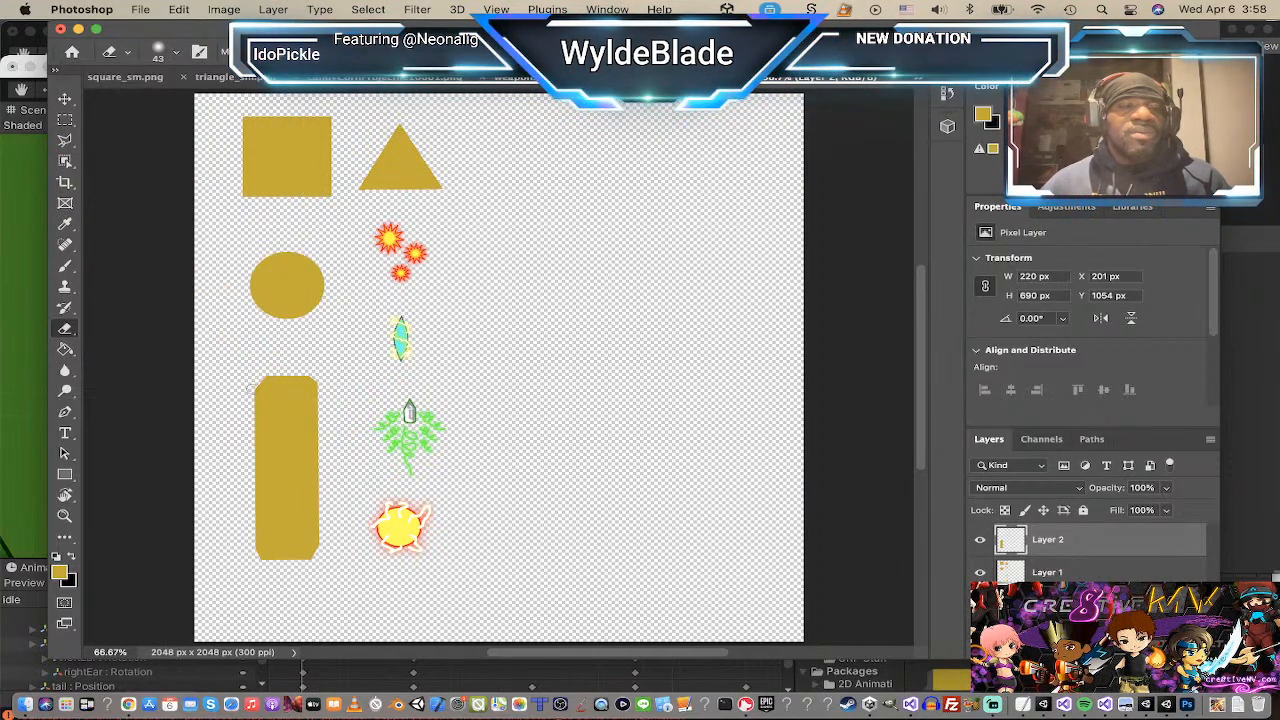
Step: Try erasing the tall rectangle's upper-left corner at an angle, and undo the stroke
drag(272, 376, 252, 407)
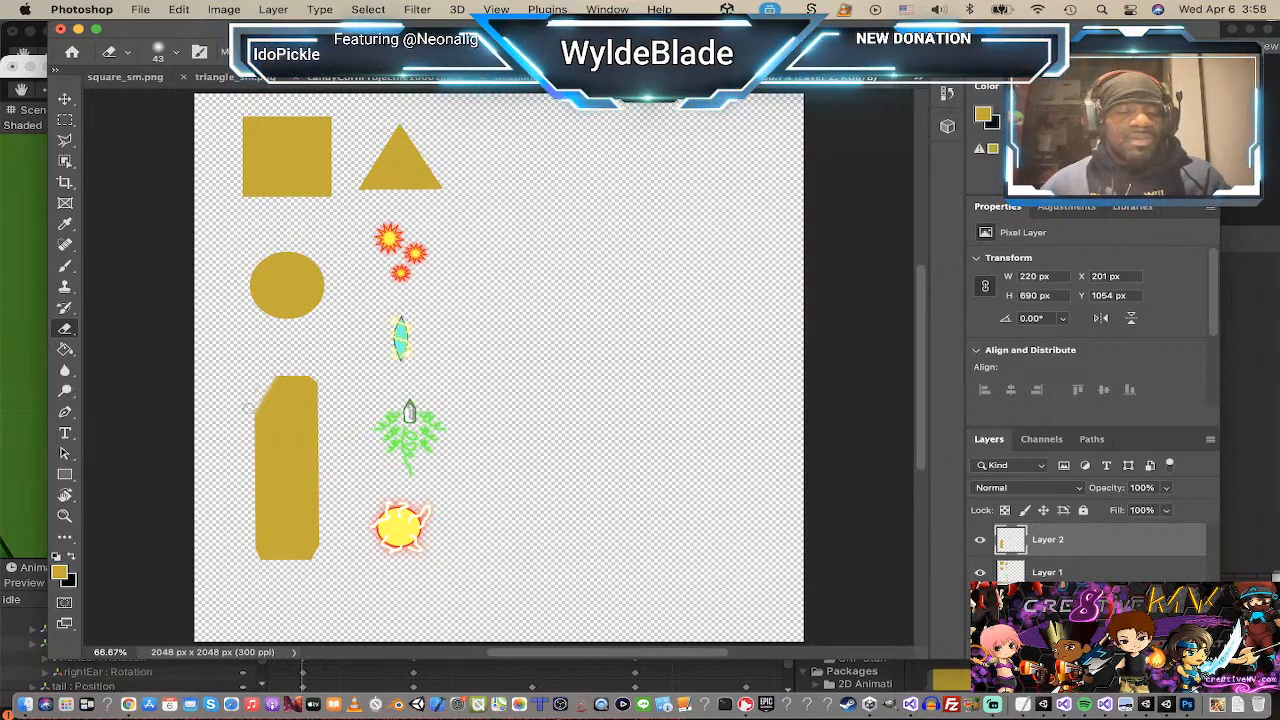
key(super+z)
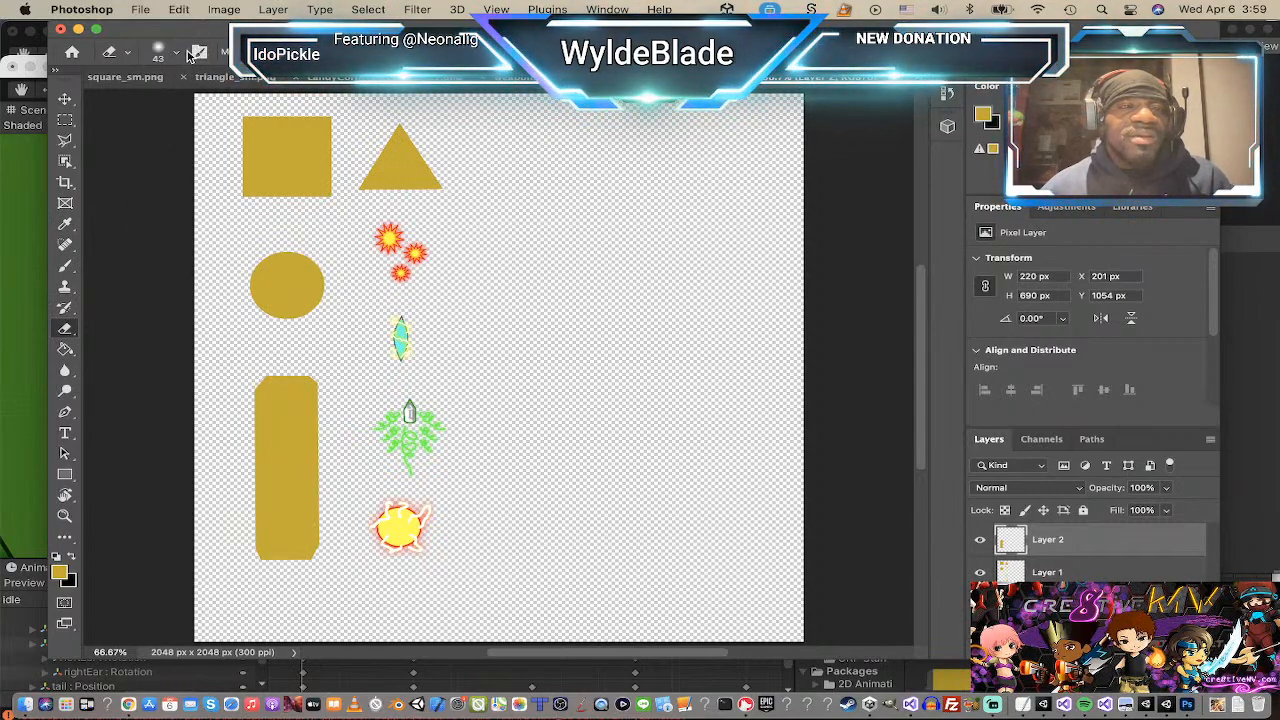
Step: Choose the first recent soft round brush for the eraser and set its hardness to 10%
click(127, 52)
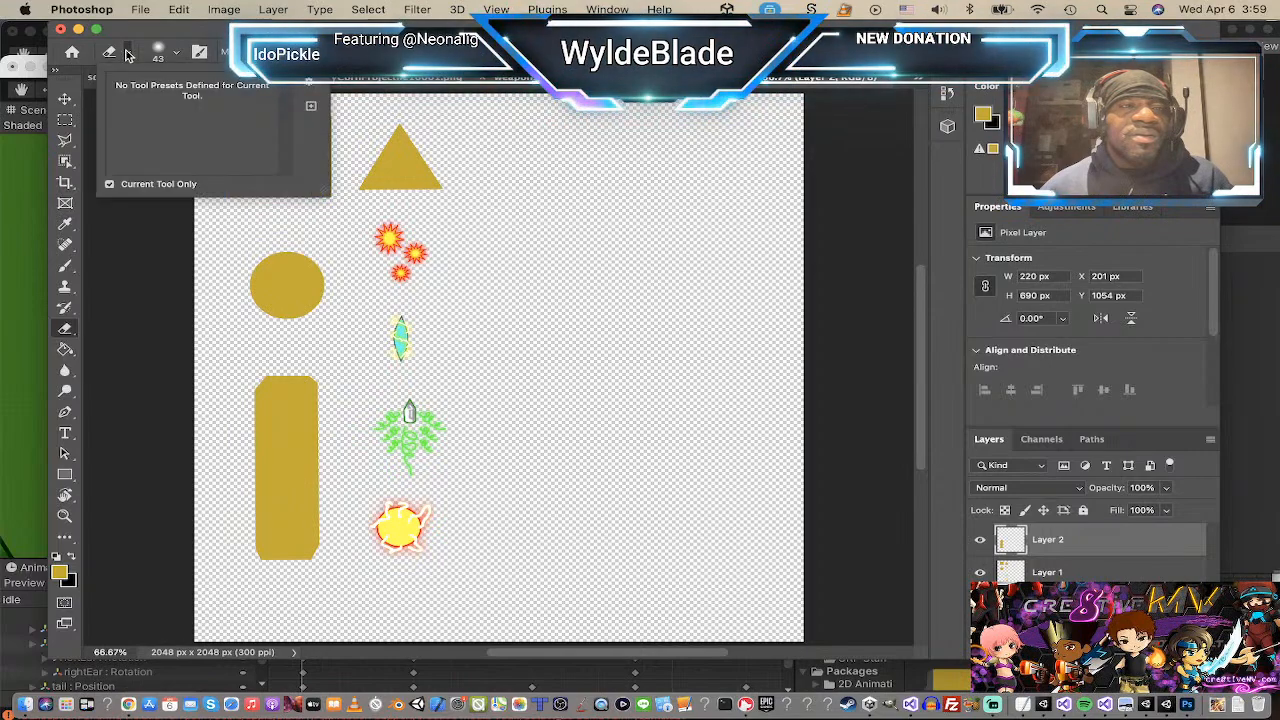
click(157, 52)
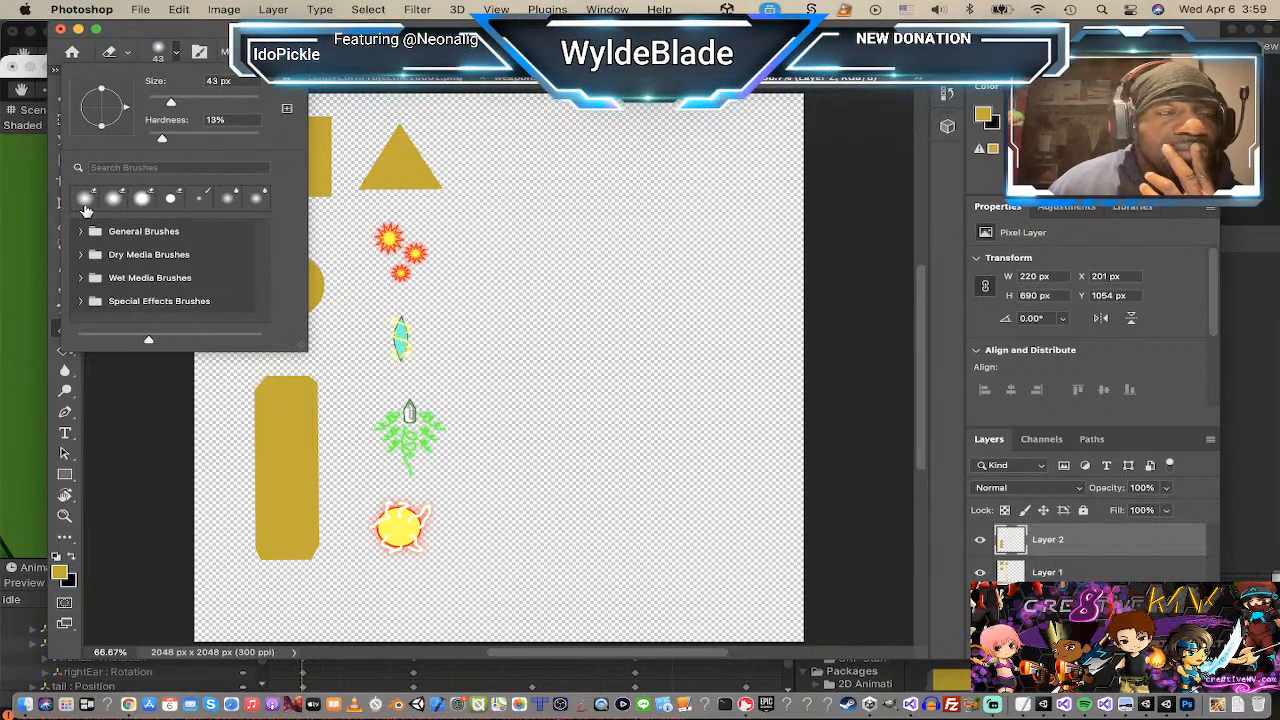
click(85, 203)
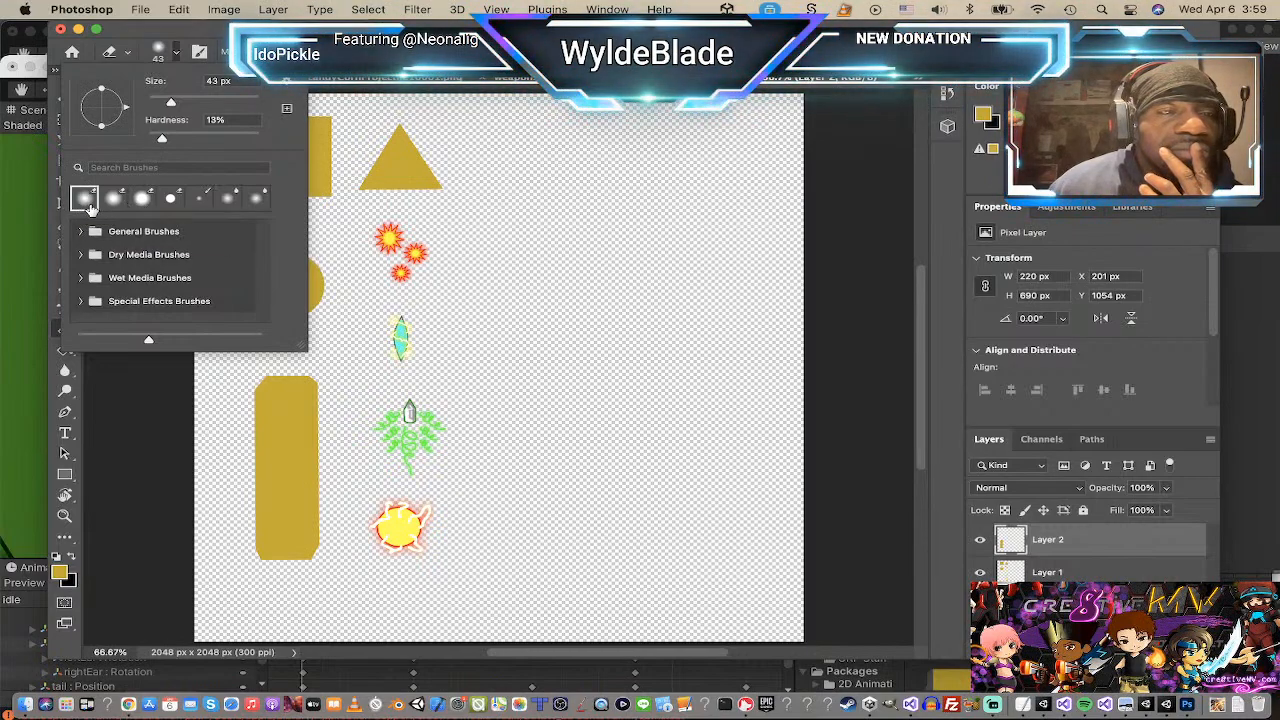
click(142, 200)
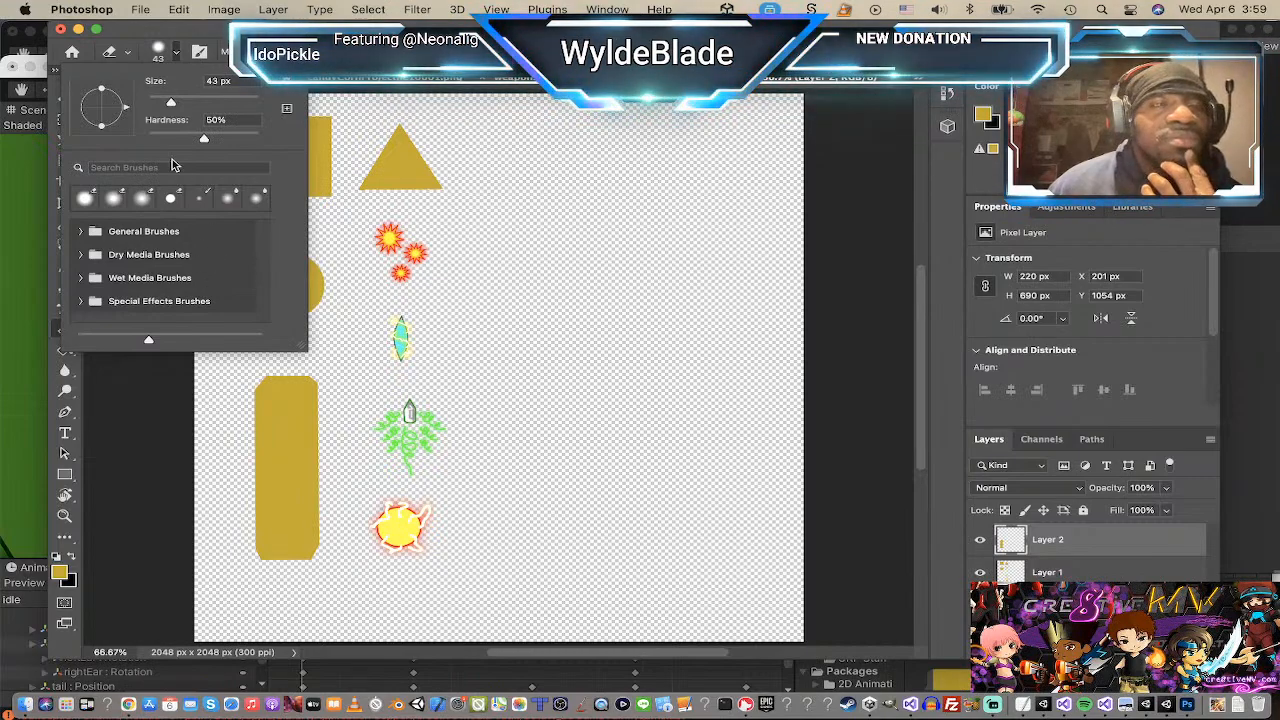
drag(204, 138, 198, 138)
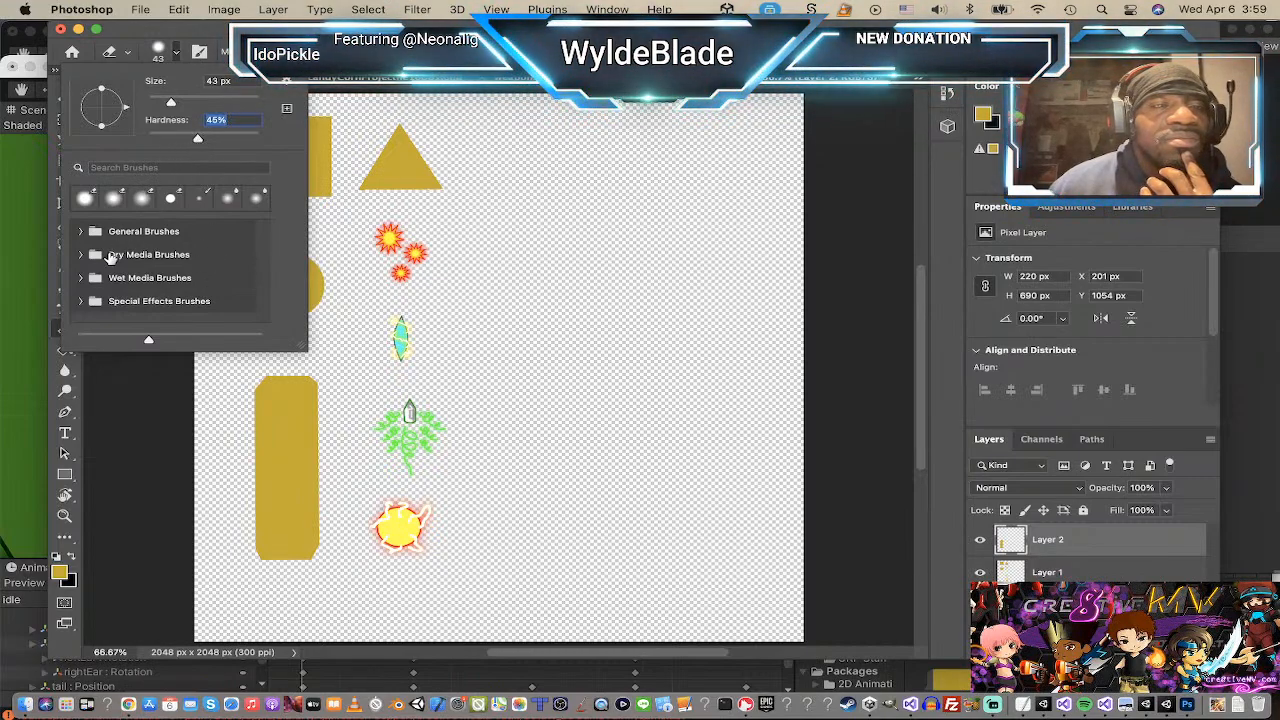
click(85, 198)
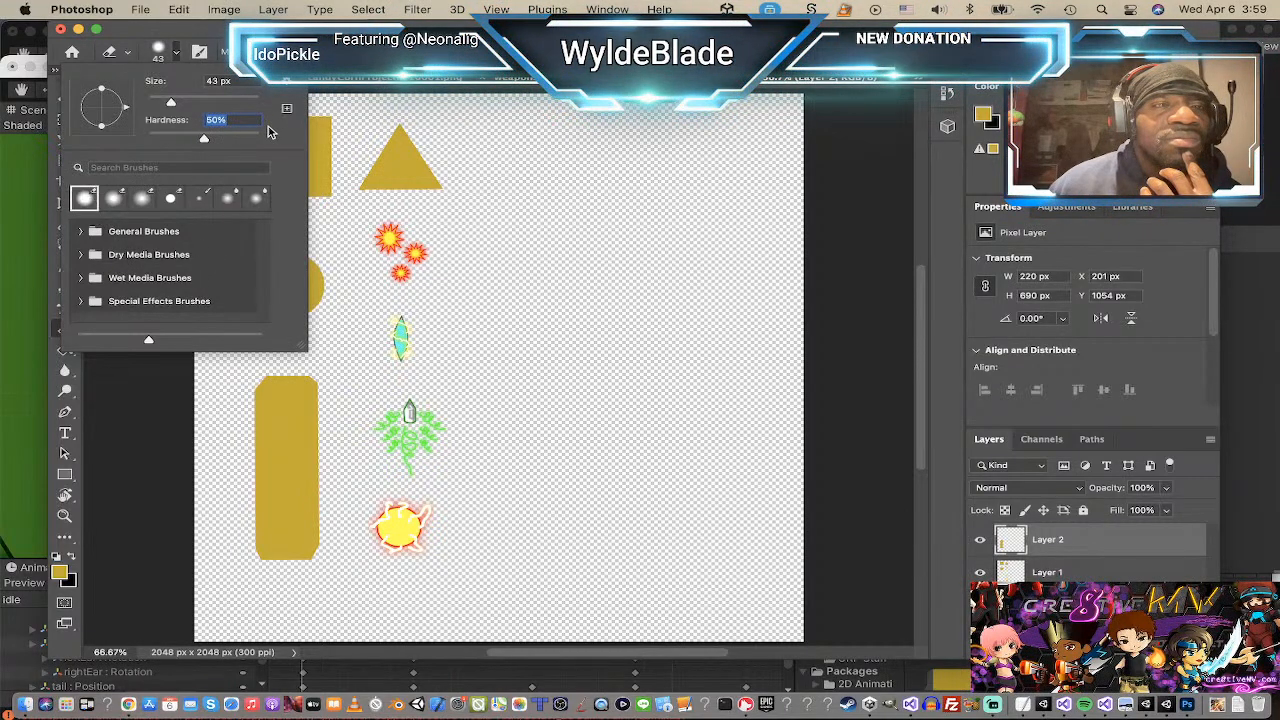
drag(204, 139, 160, 141)
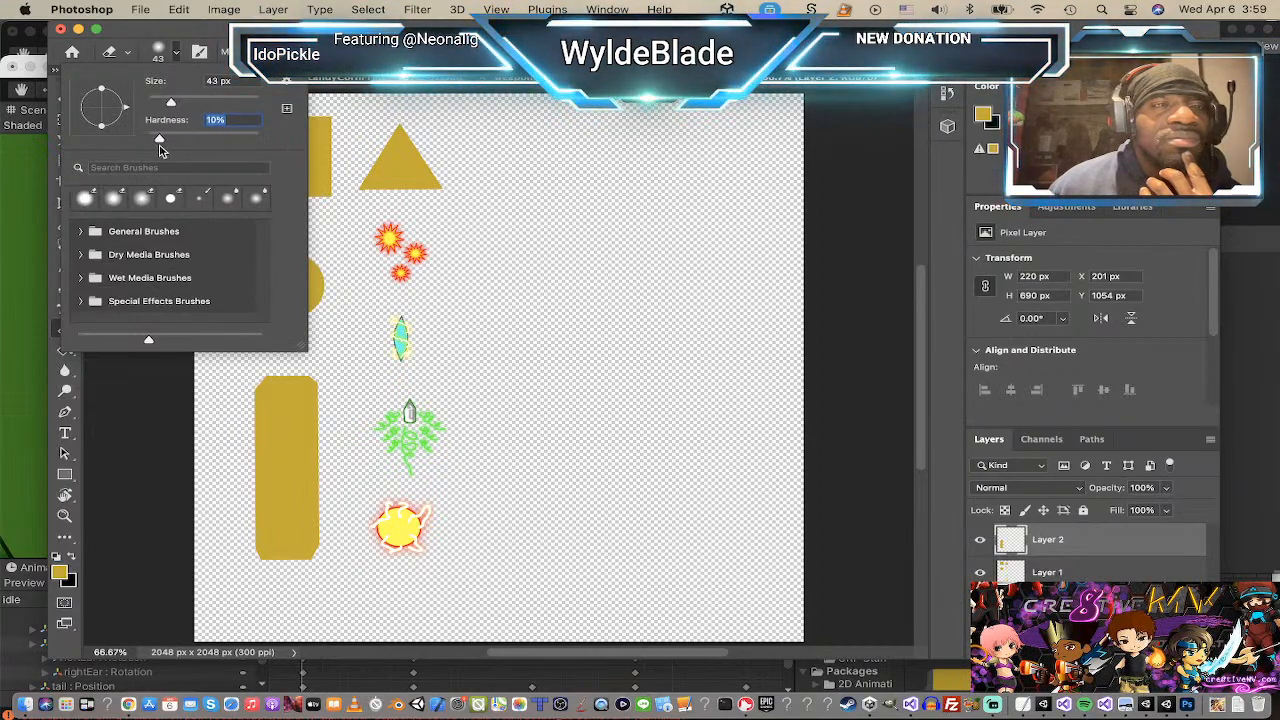
click(197, 448)
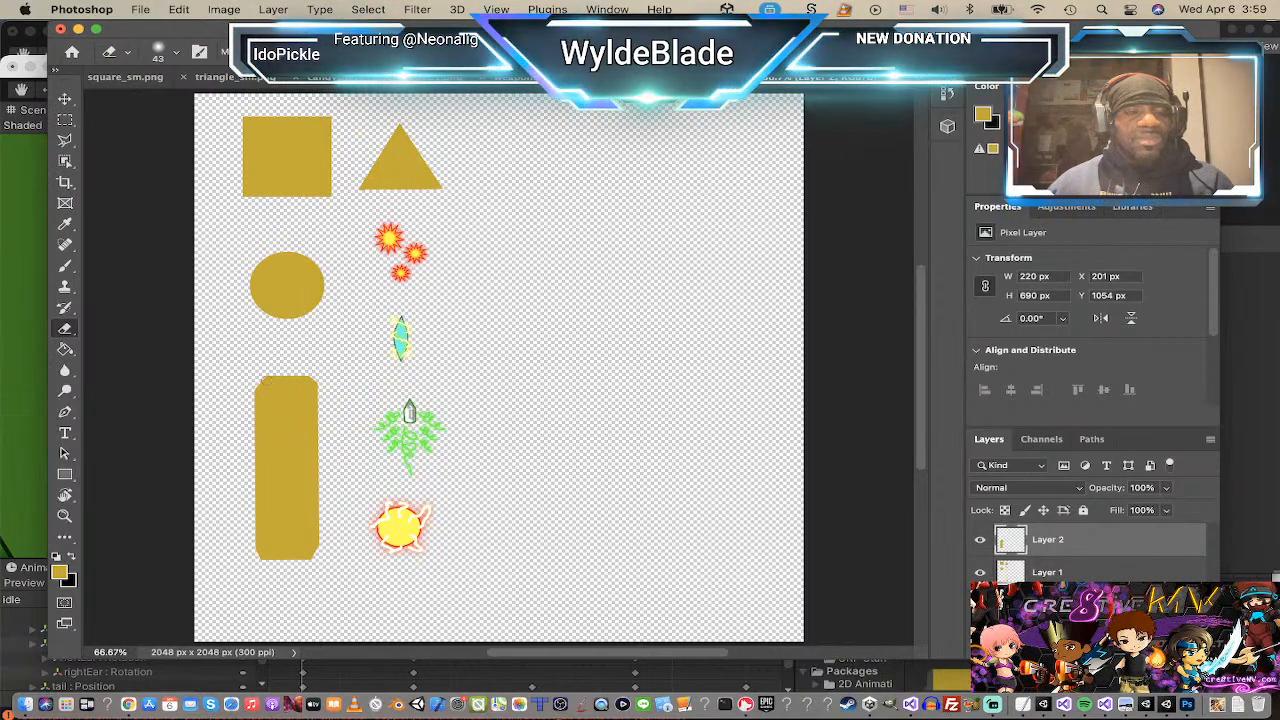
Step: Try softening the tall rectangle's left corners and edge with the 10% hardness eraser, and undo the strokes
drag(264, 382, 249, 406)
drag(243, 453, 265, 558)
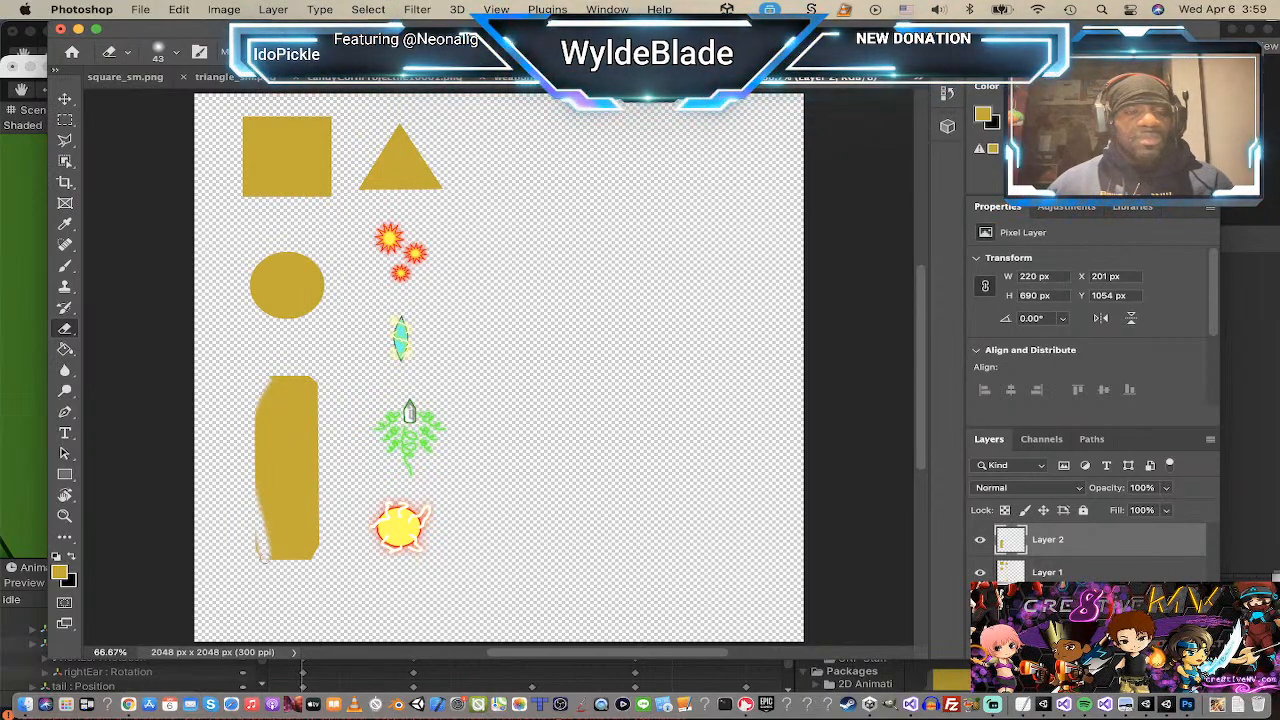
key(super+z)
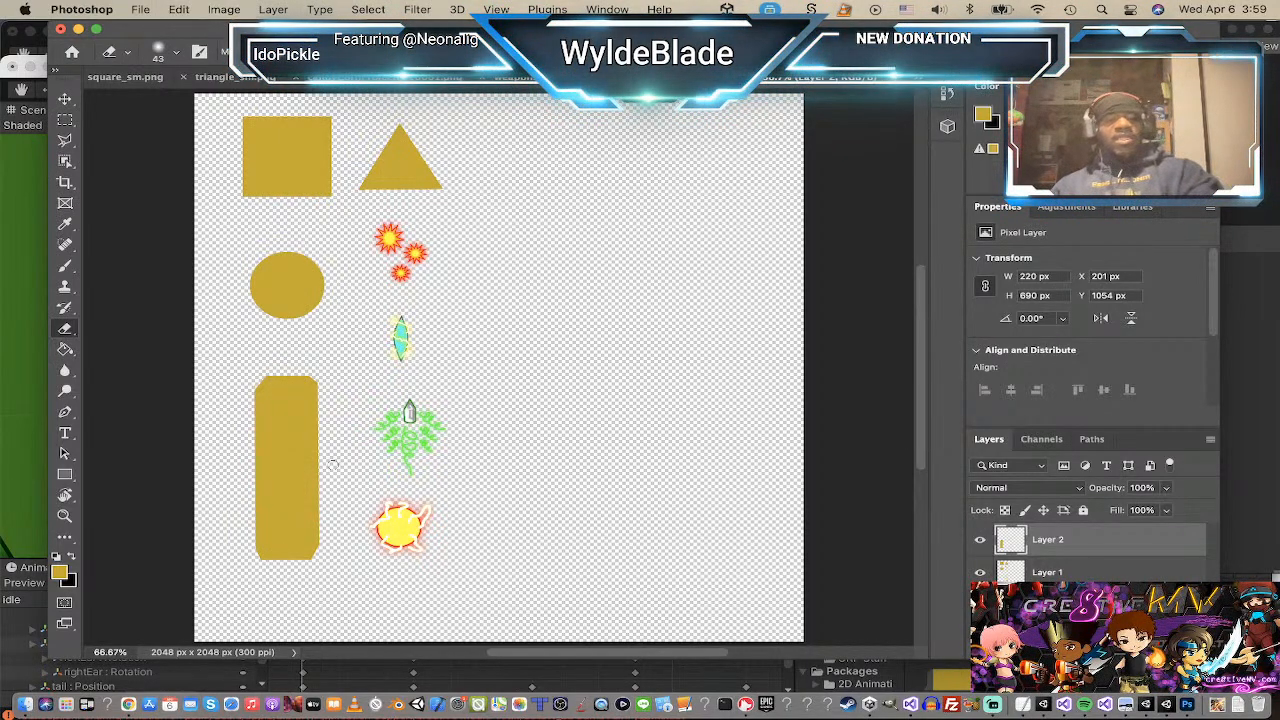
key(super+s)
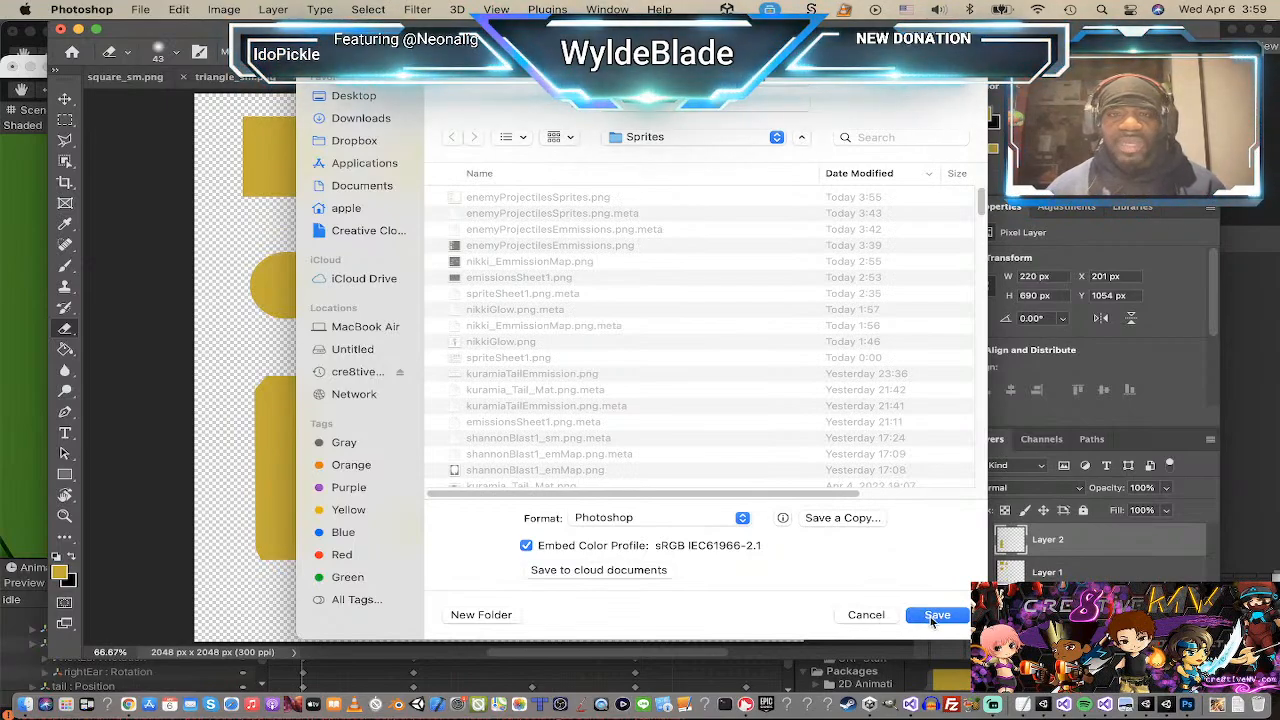
click(888, 615)
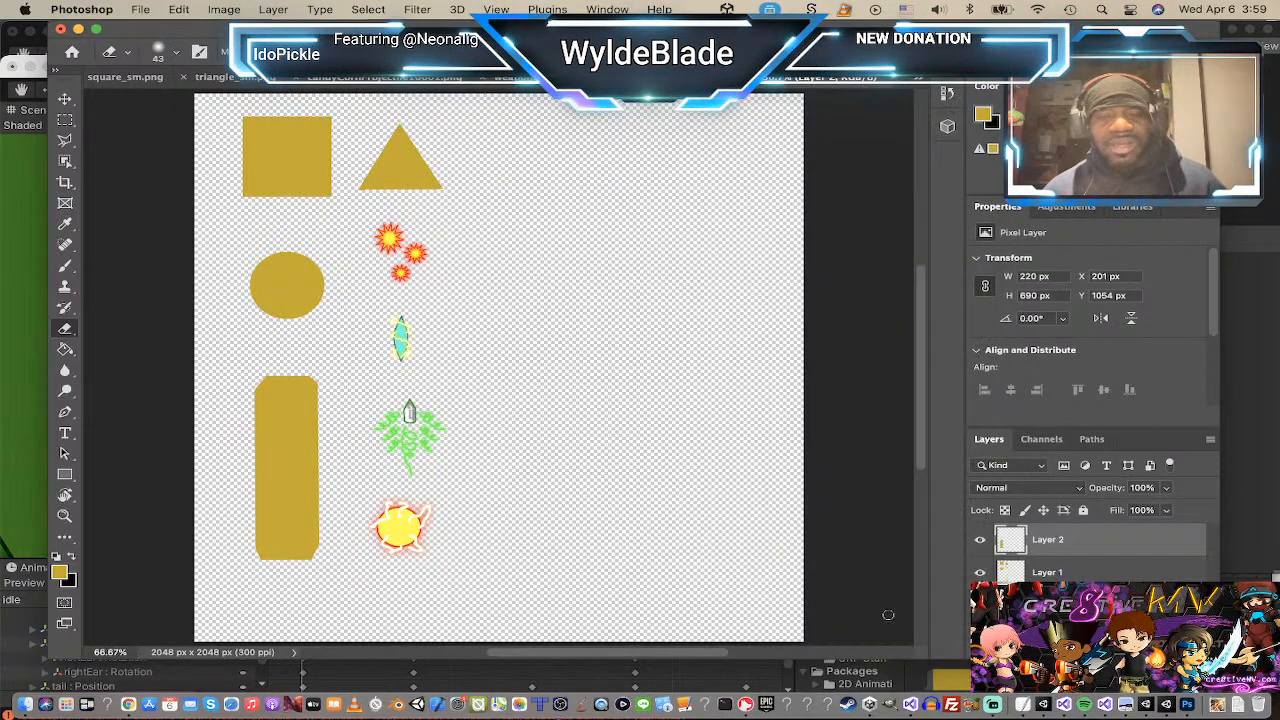
key(super+shift+s)
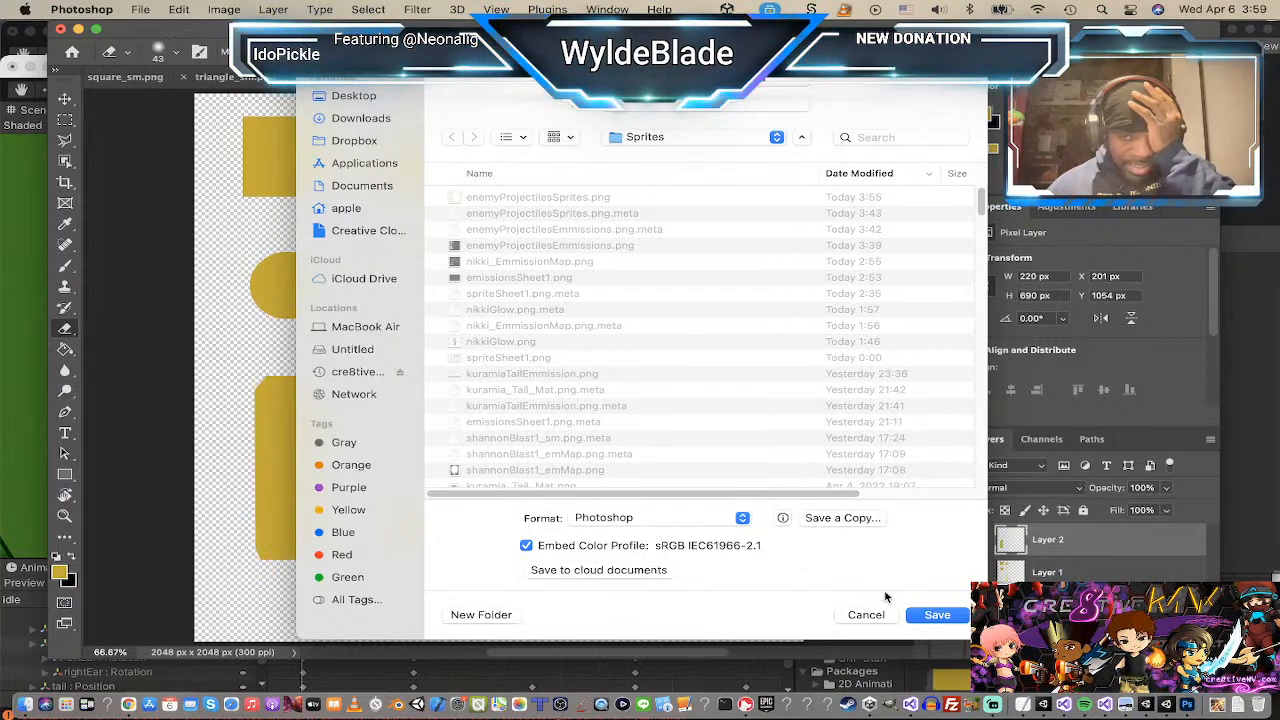
click(933, 615)
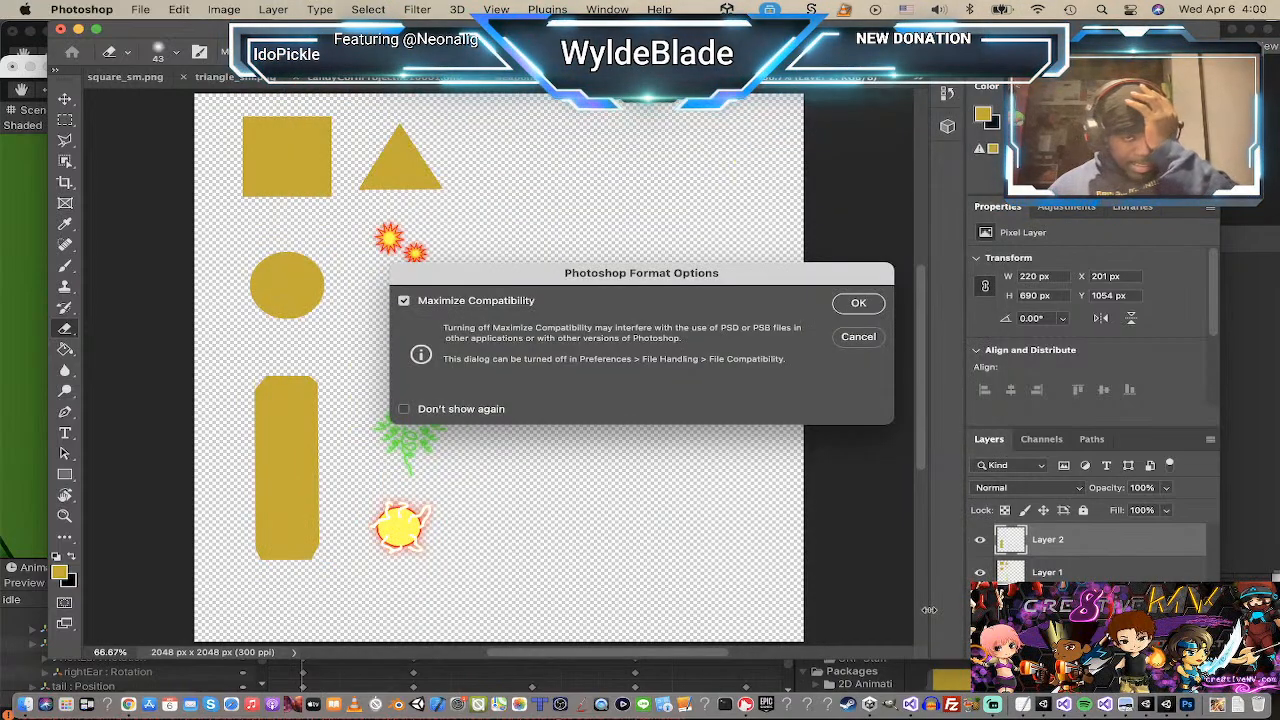
click(858, 337)
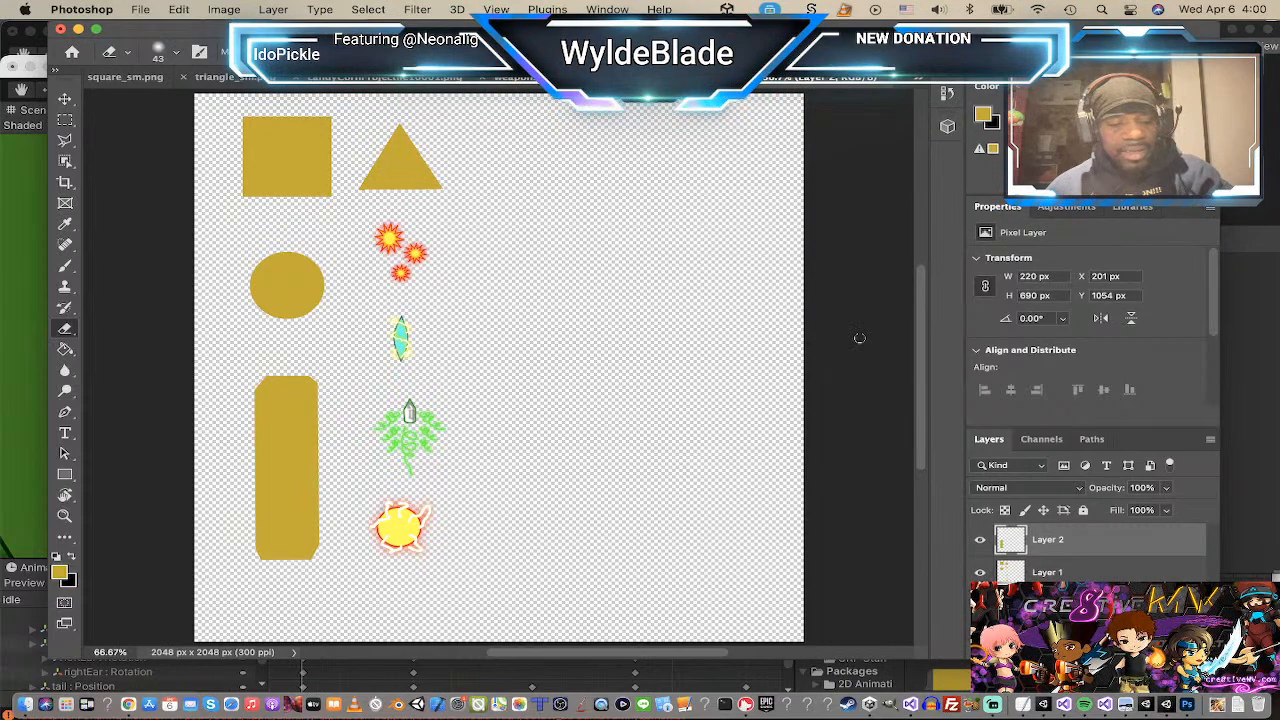
Step: Quick-export the sprite sheet as a PNG into the Sprites folder, replacing the existing enemyProjectilesSprites.png
click(140, 9)
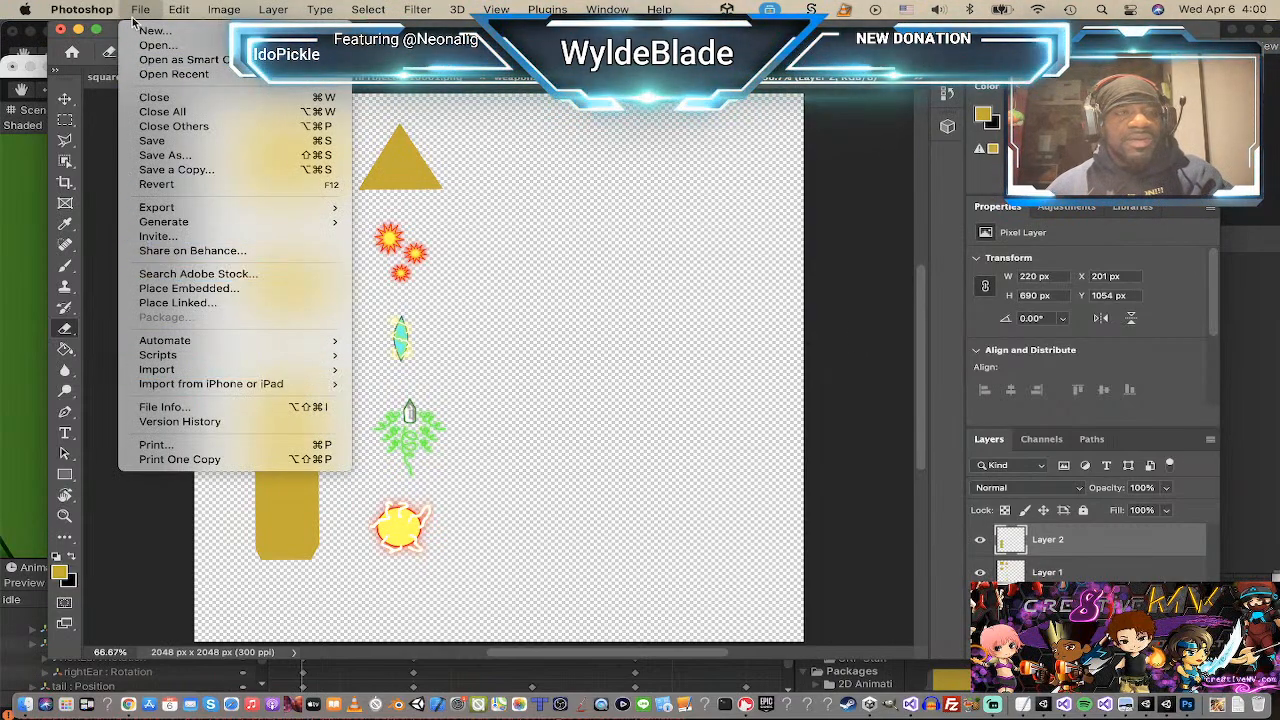
mouse_move(250, 207)
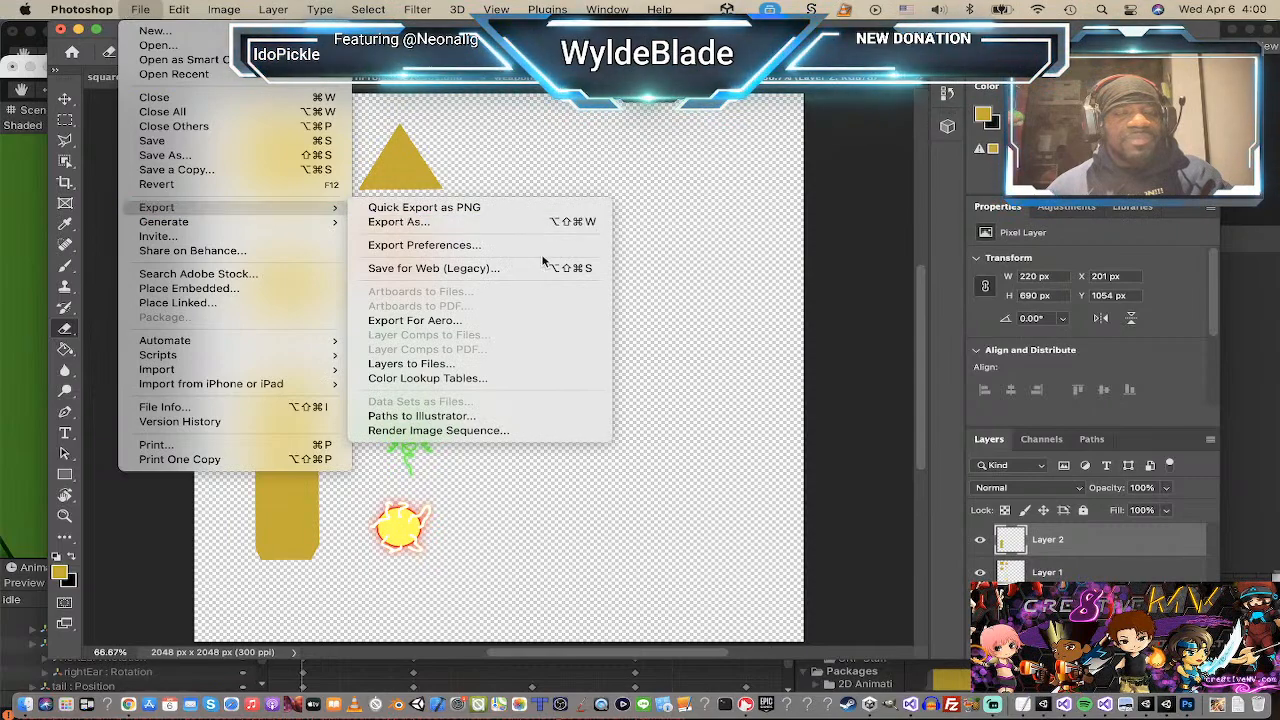
click(510, 208)
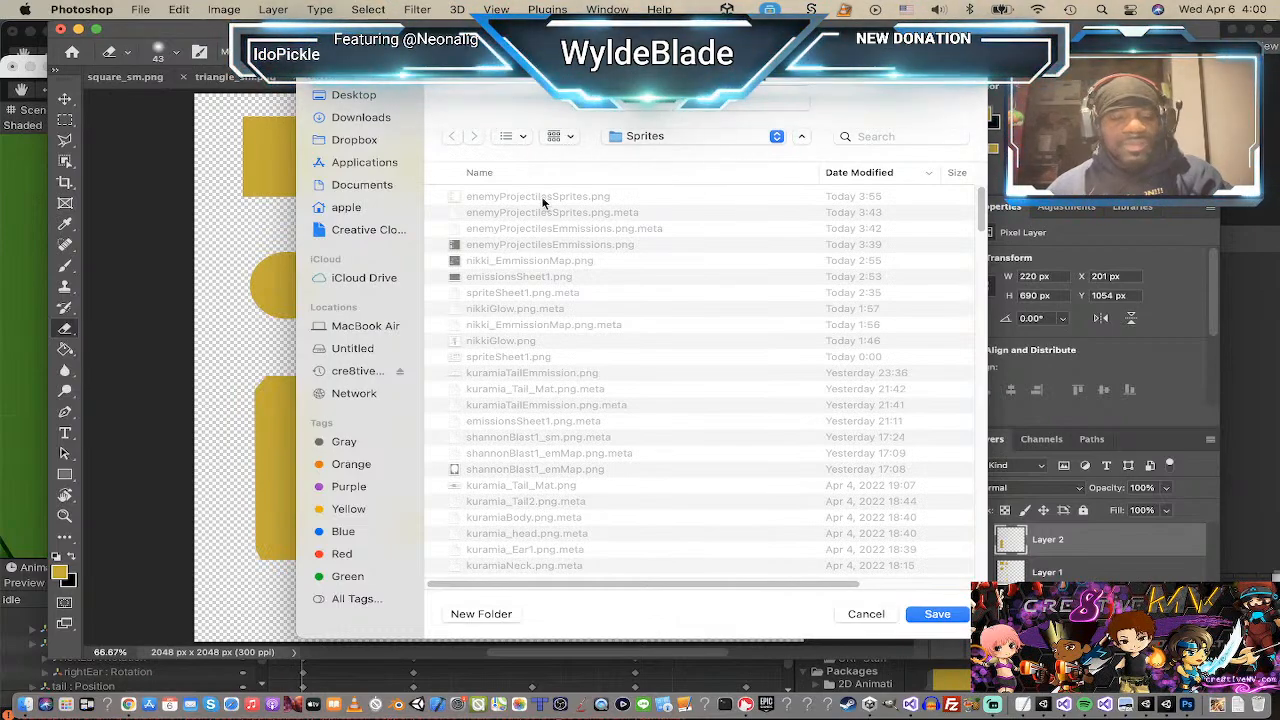
key(Return)
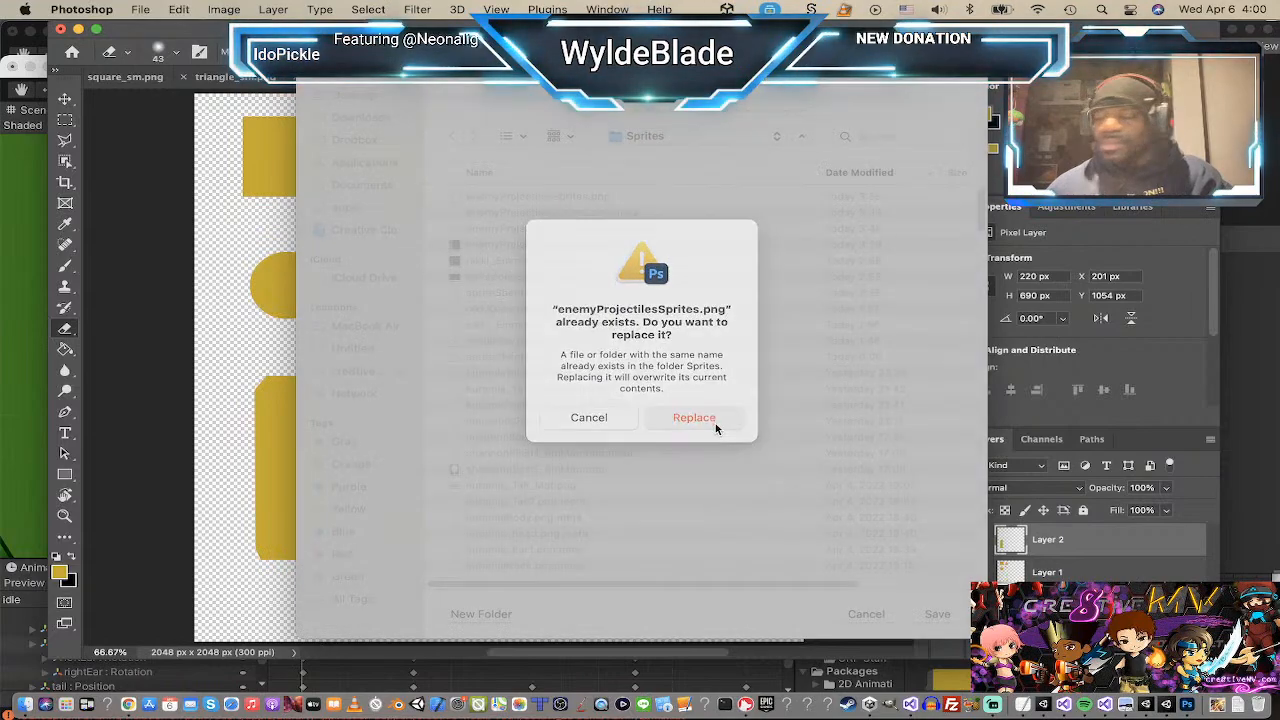
click(694, 418)
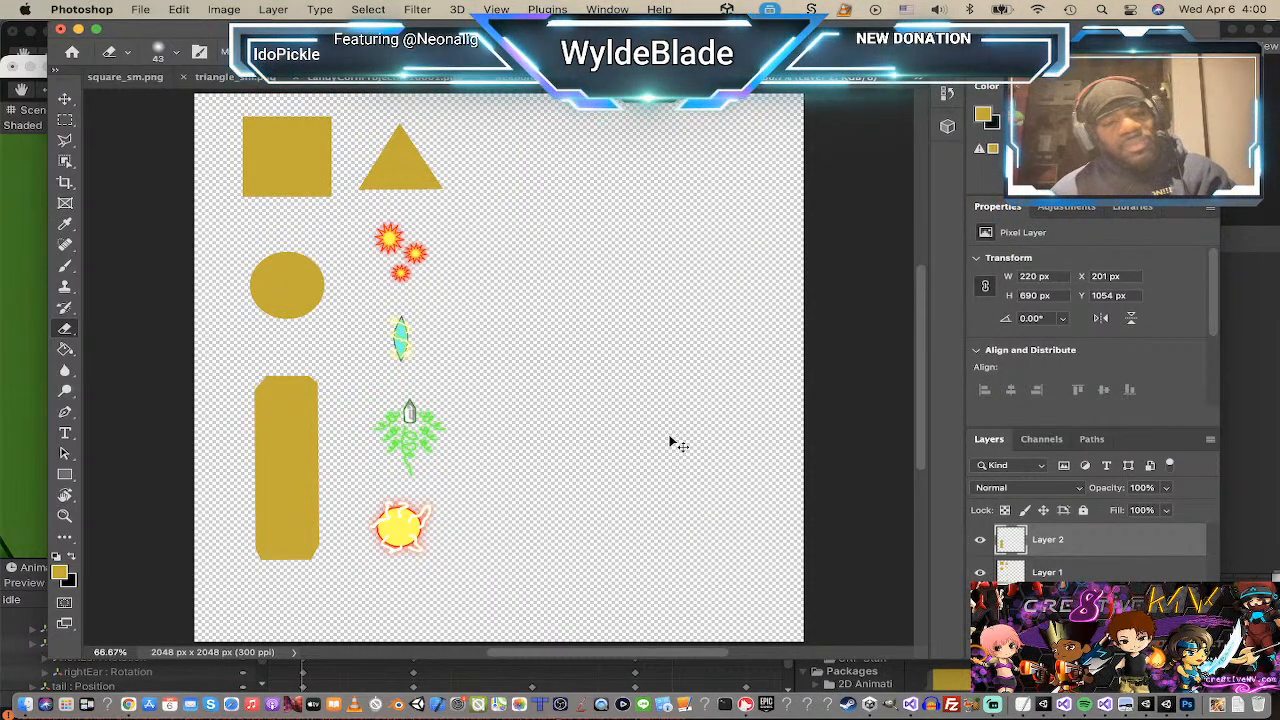
Step: Switch to Unity and set the HDR intensity of the shader graph's Color property to 5.8
key(super+Tab)
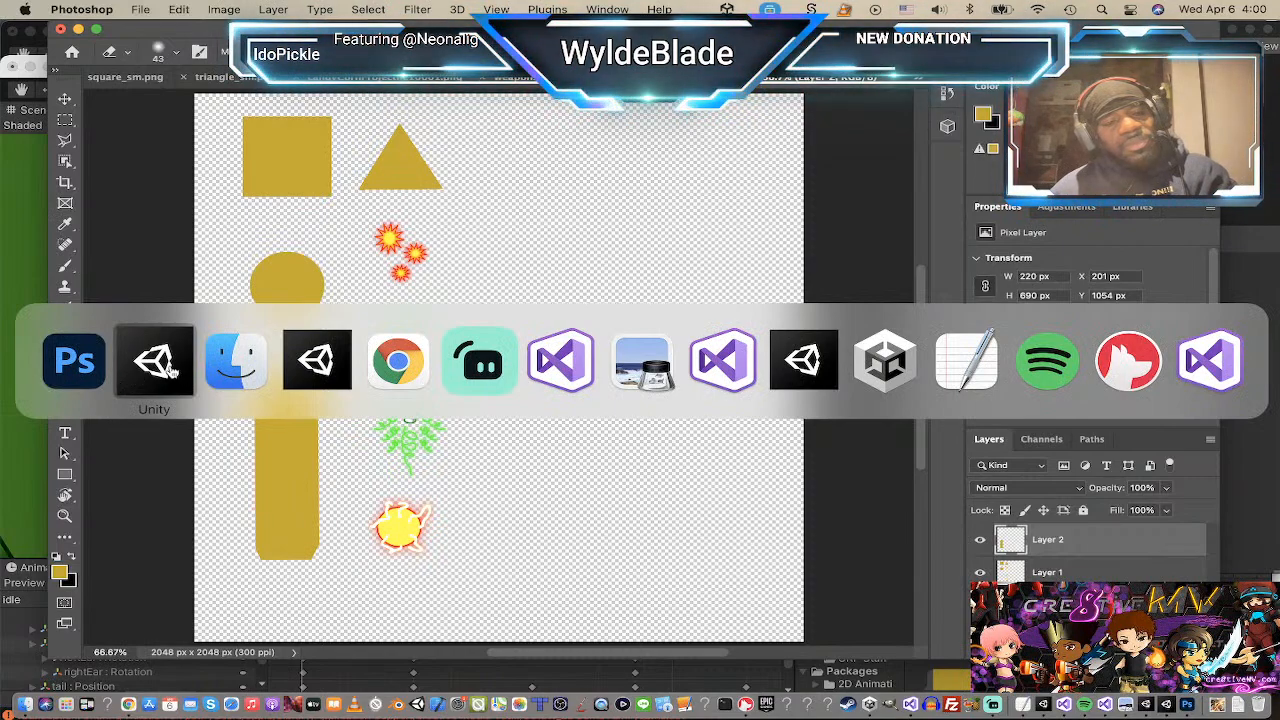
click(172, 370)
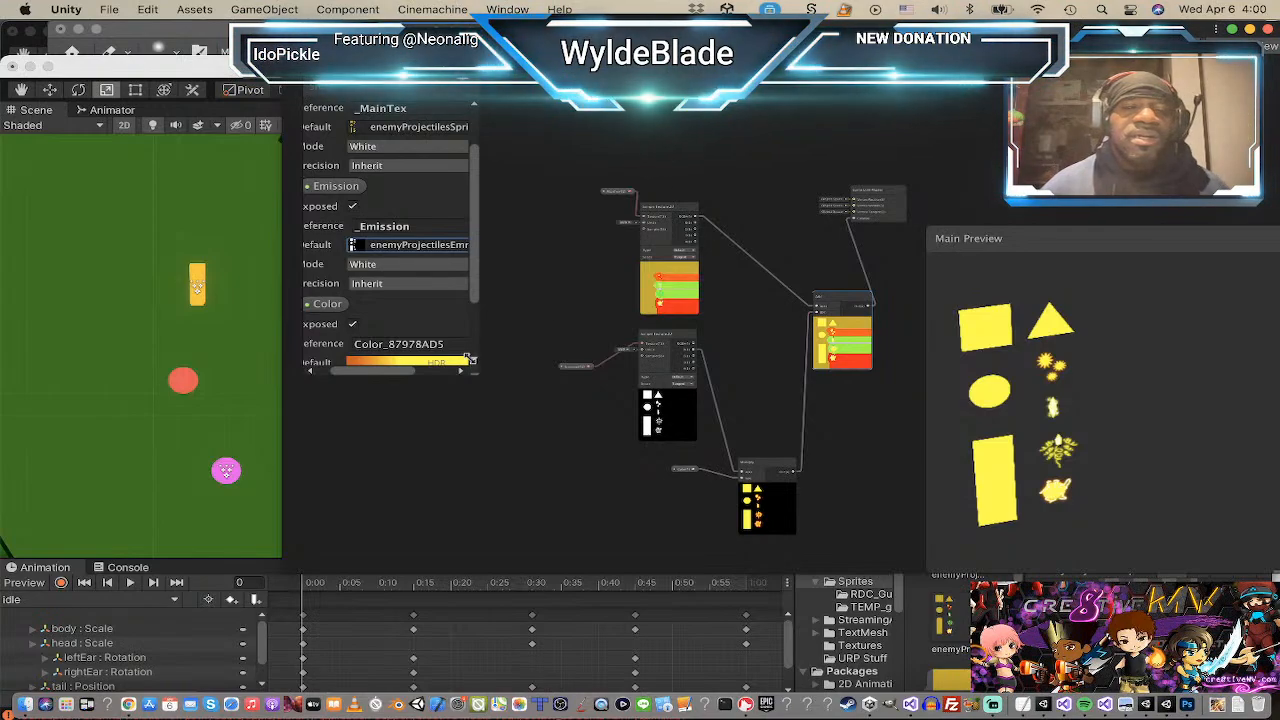
click(455, 361)
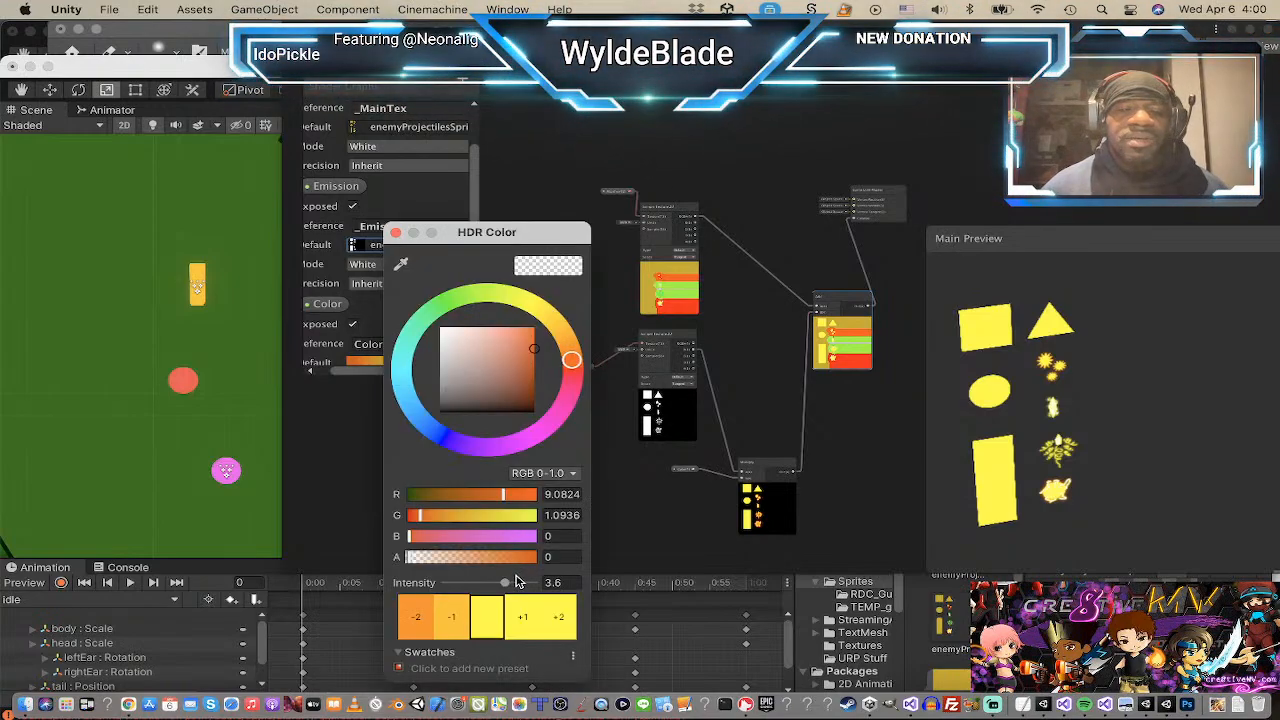
mouse_move(504, 582)
mouse_down()
mouse_move(529, 585)
mouse_move(514, 584)
mouse_up()
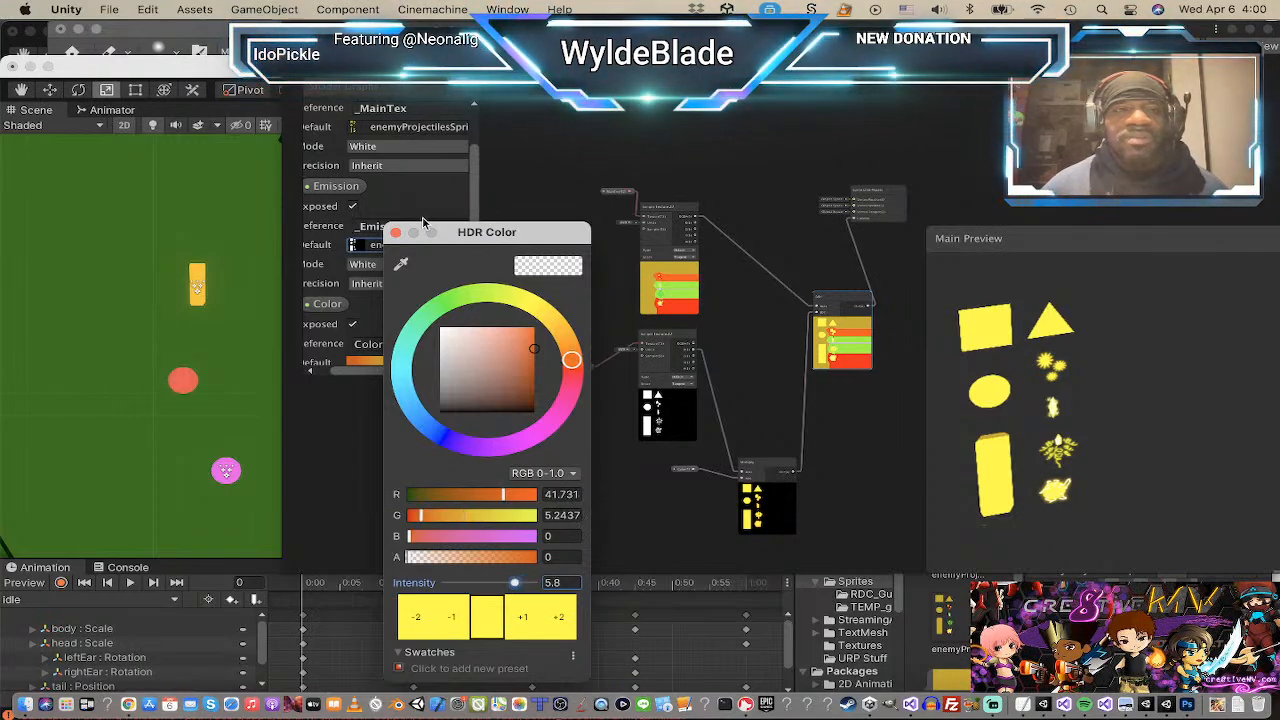
click(396, 233)
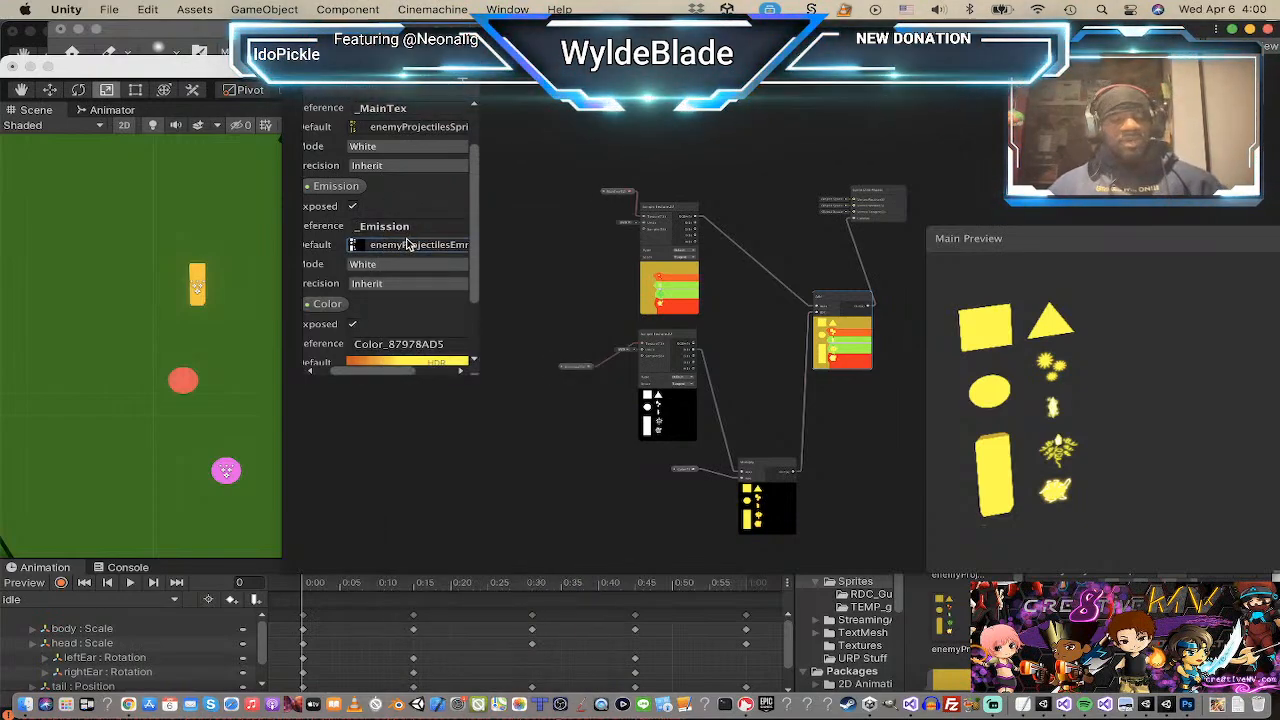
click(407, 244)
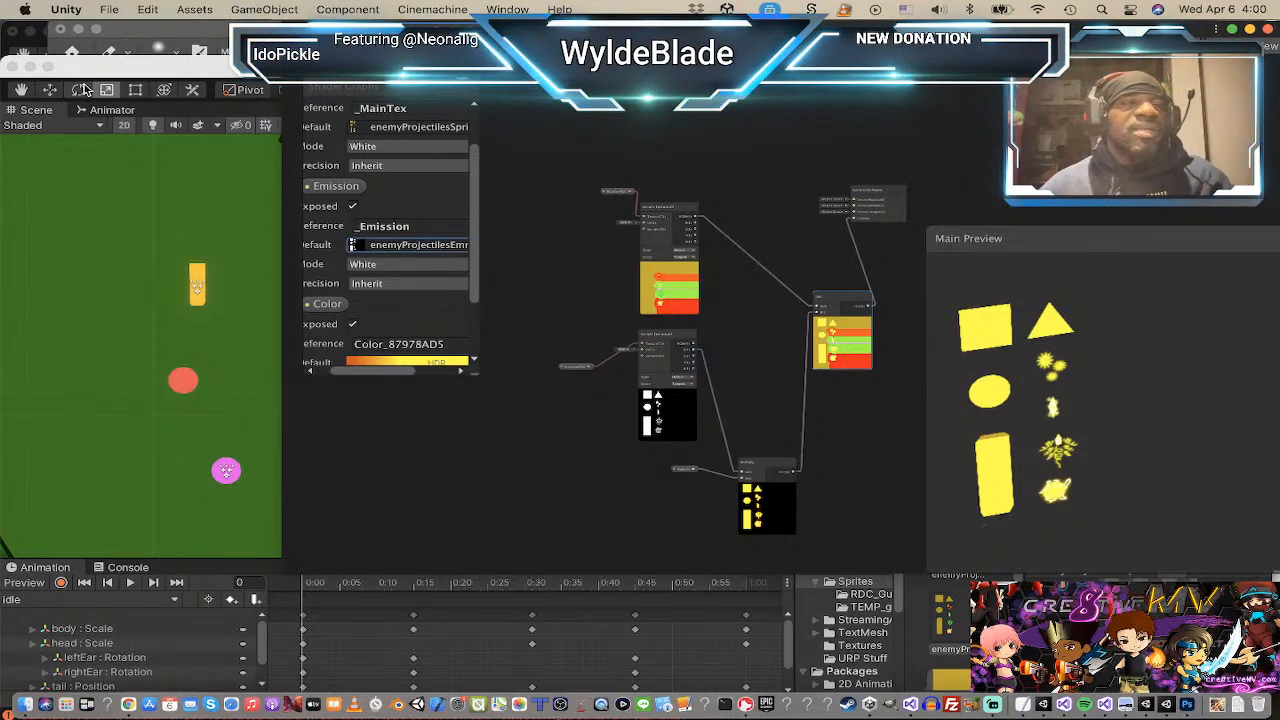
Step: Select enemy_projectile2 in the scene, locate its Destroy Effect prefab in the project, and look through the neighbouring particle assets
click(40, 288)
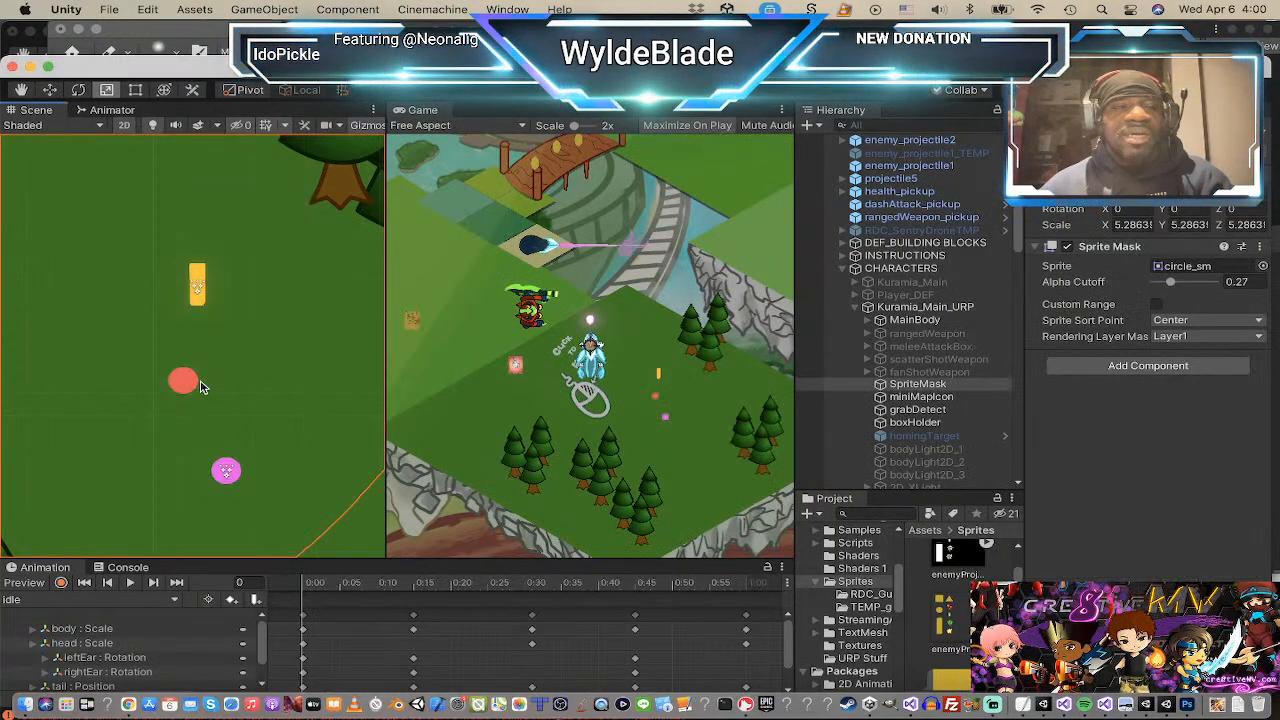
scroll(200, 388, down, 3)
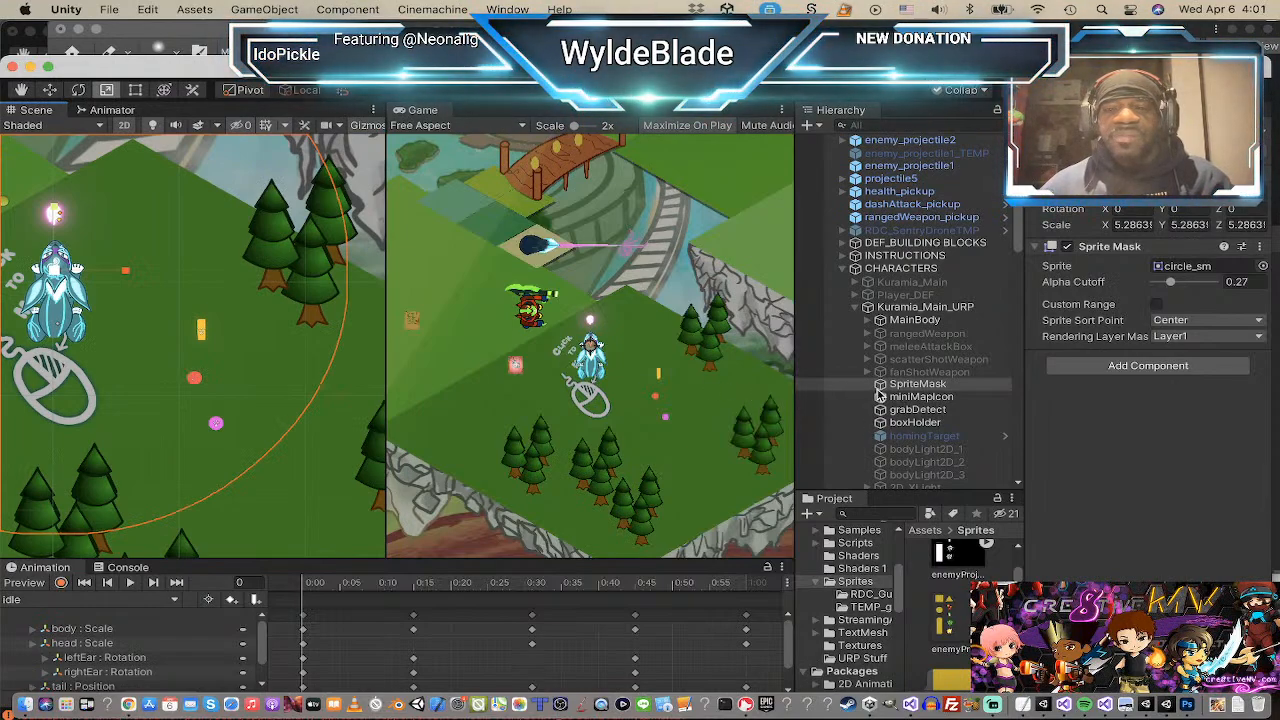
click(203, 331)
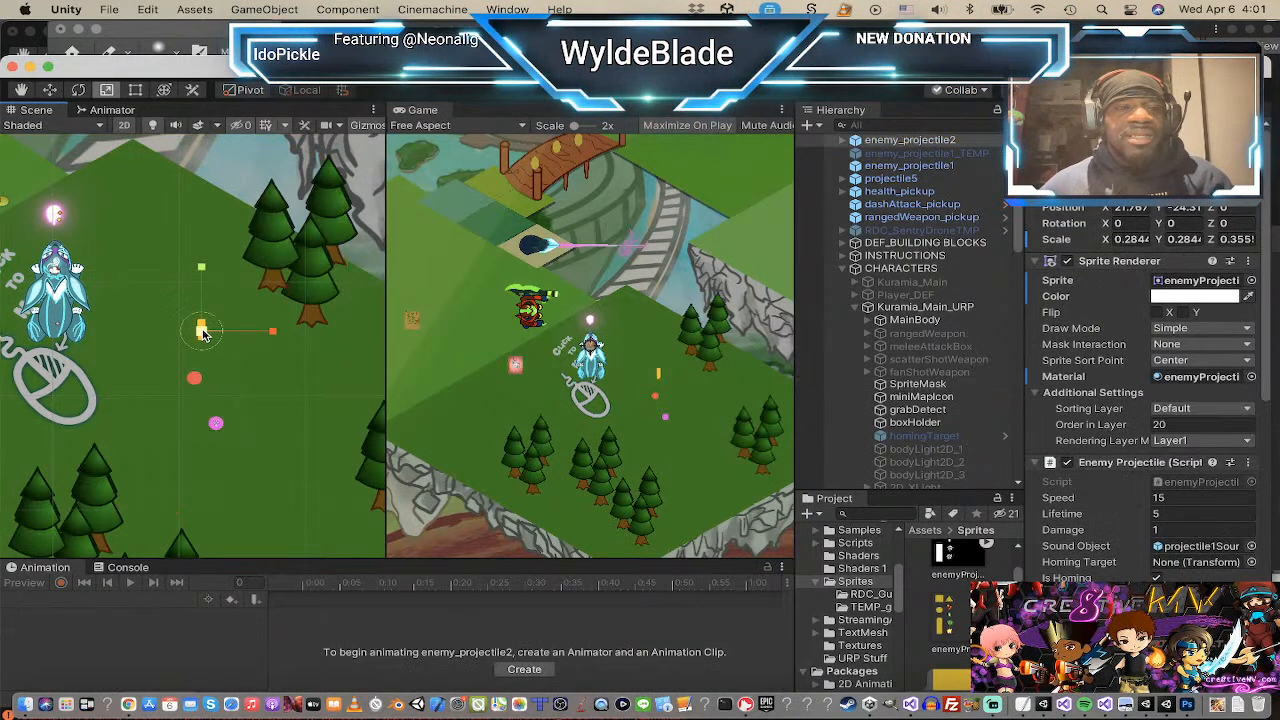
scroll(1066, 438, down, 5)
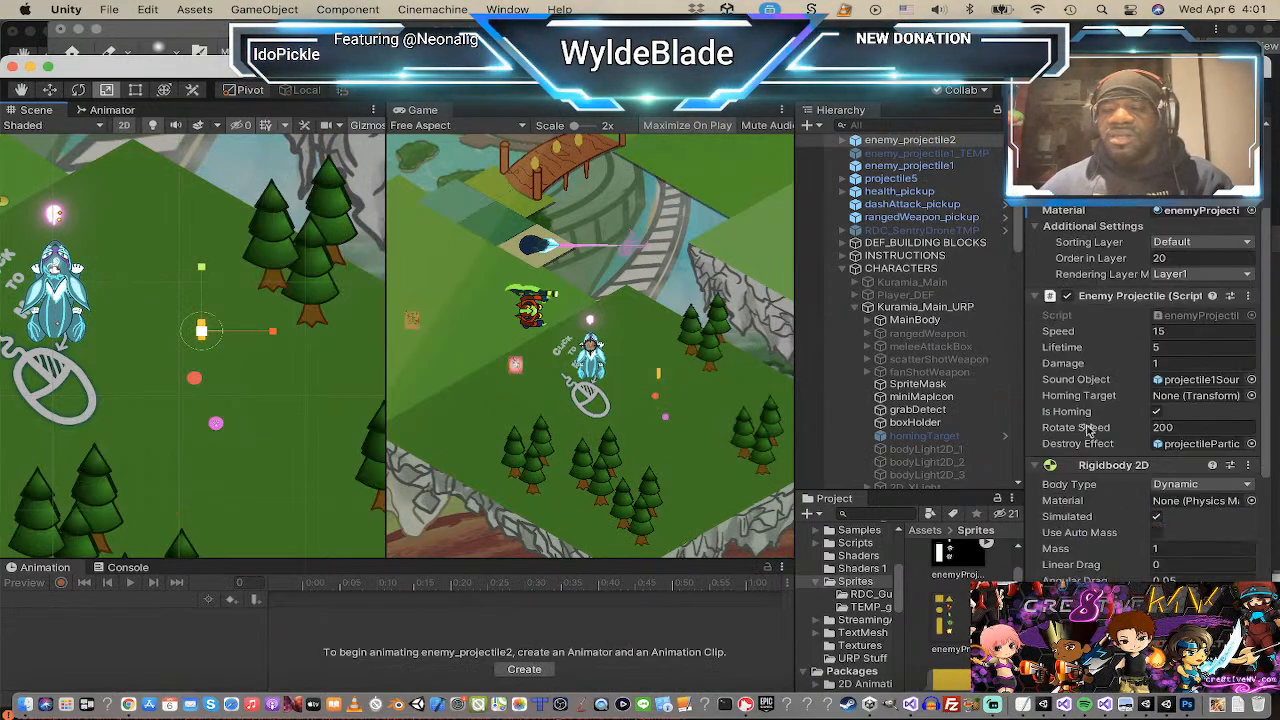
click(1193, 449)
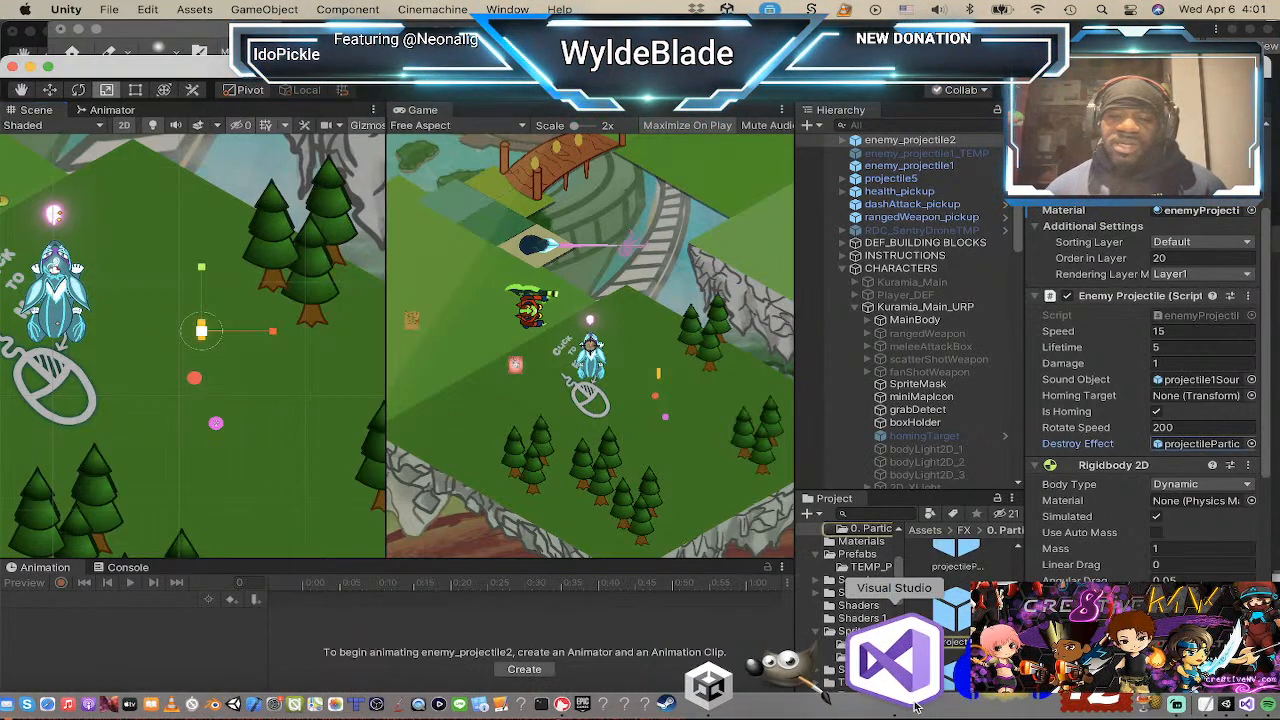
scroll(955, 585, up, 2)
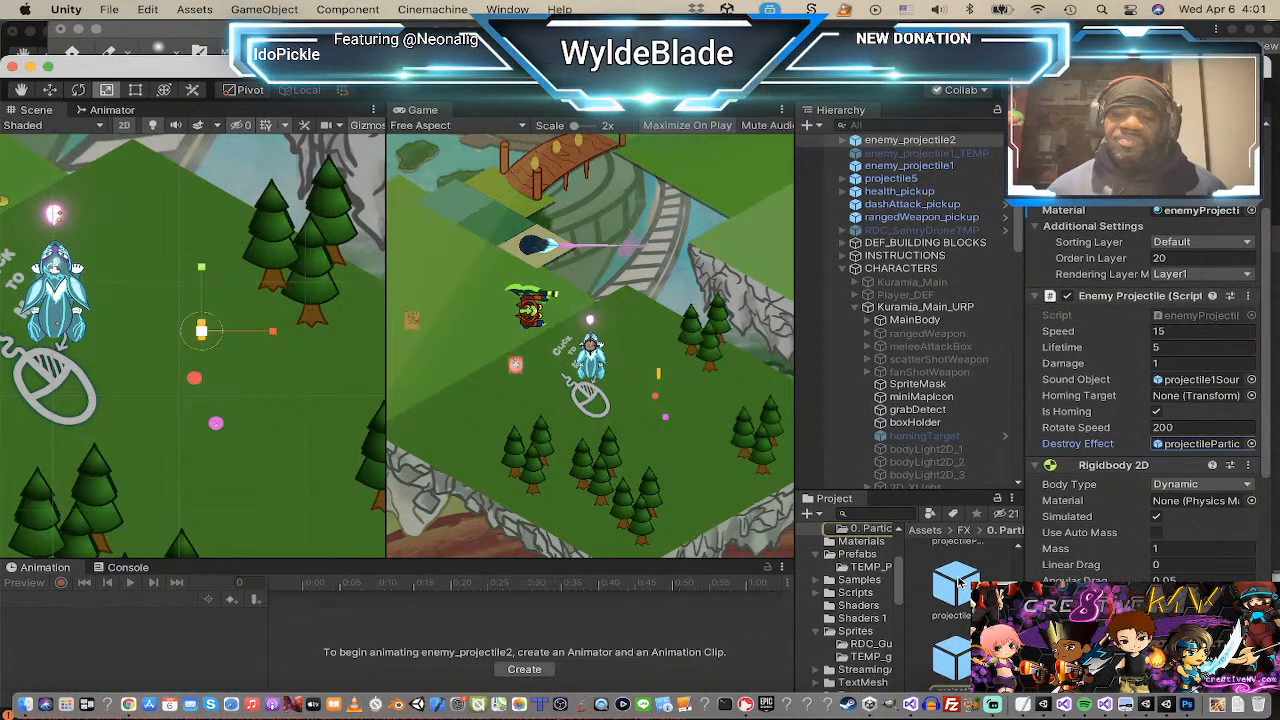
scroll(846, 578, up, 1)
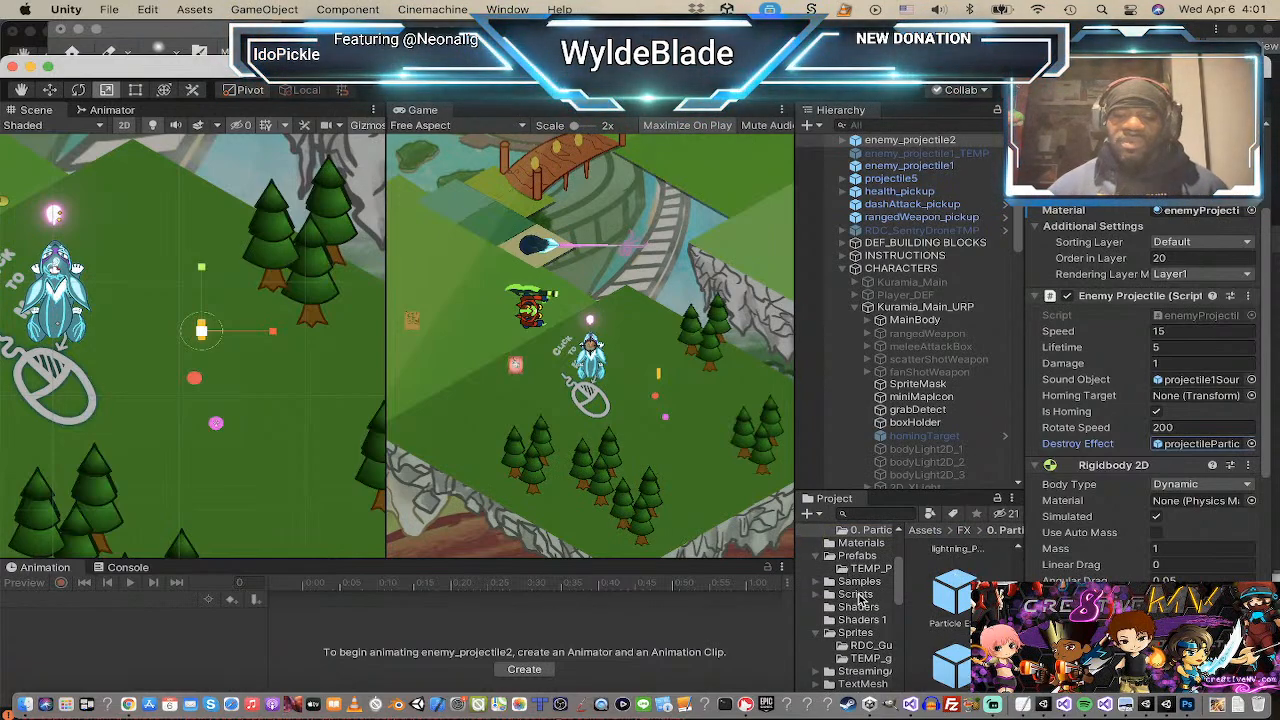
Step: Open the project's Shaders folder and look through its materials and shader graphs
click(858, 607)
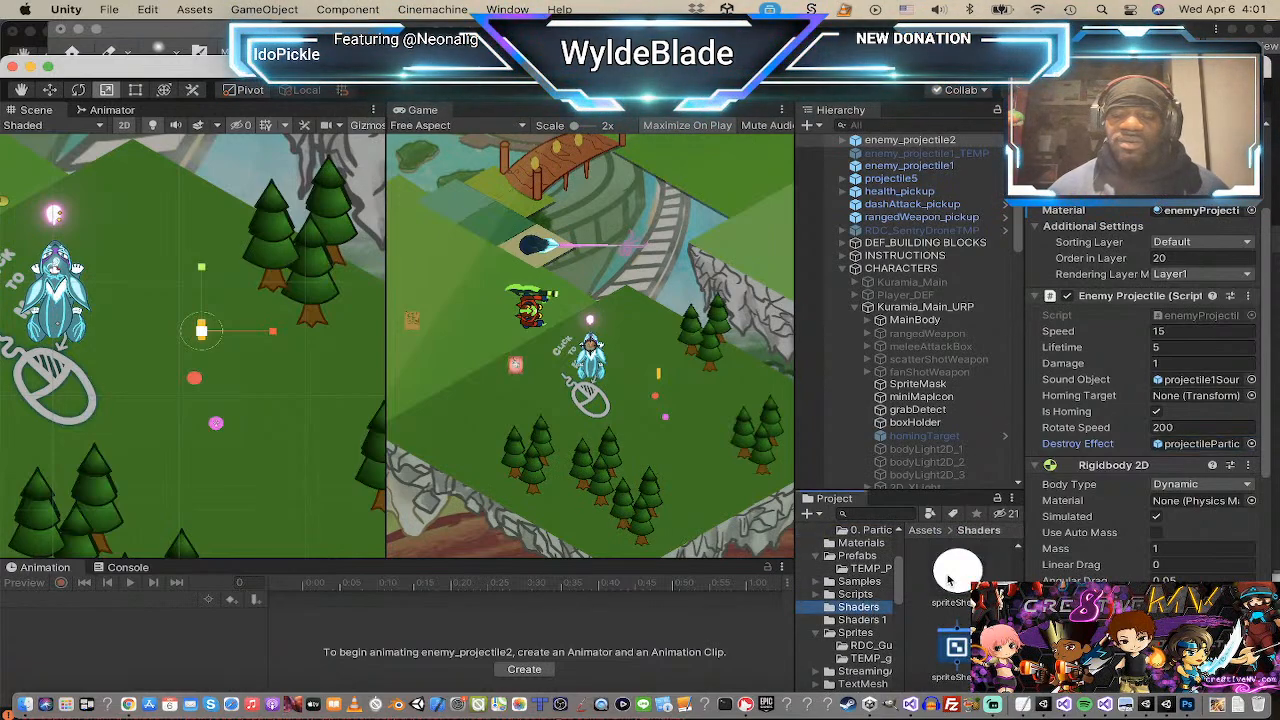
scroll(948, 580, up, 4)
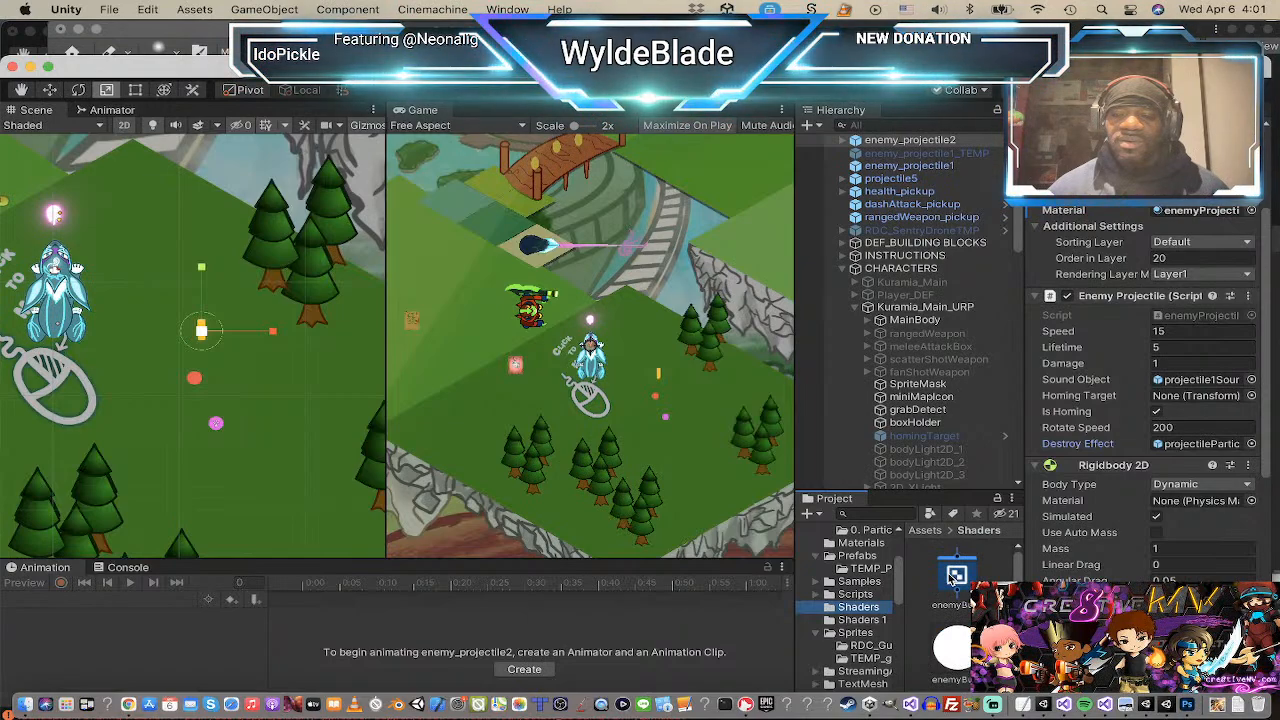
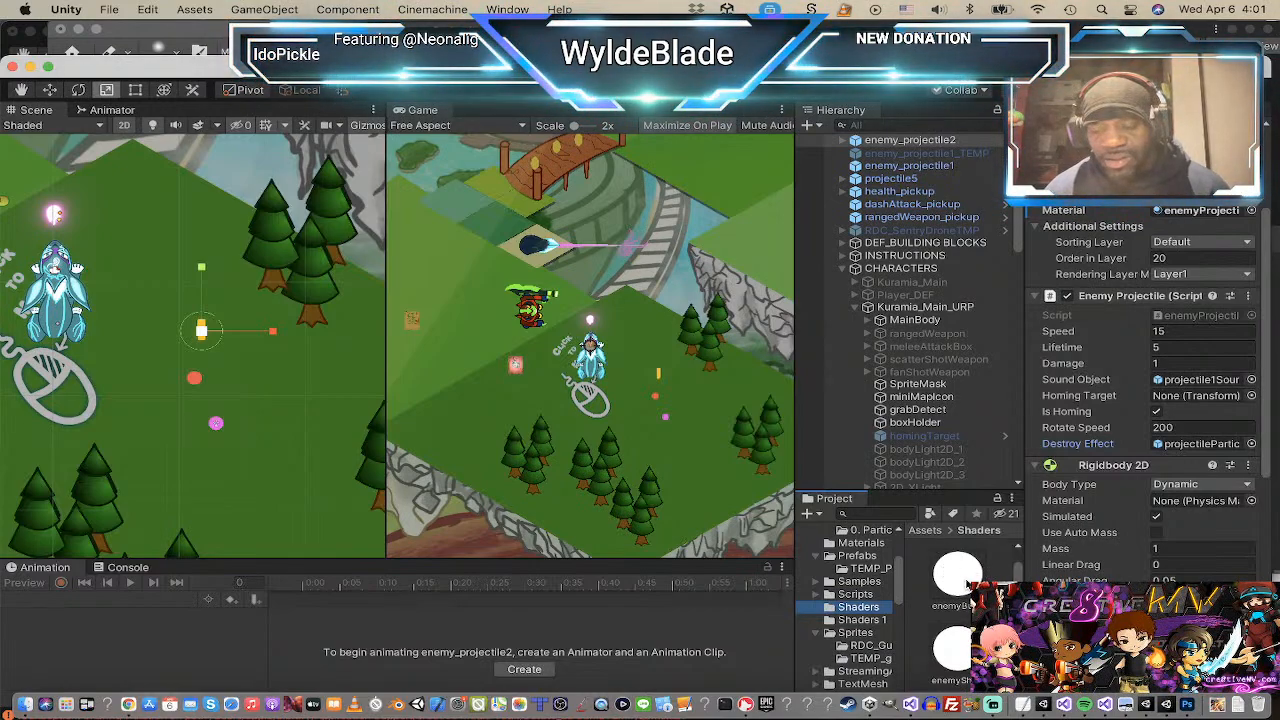
scroll(966, 583, up, 2)
scroll(966, 583, up, 1)
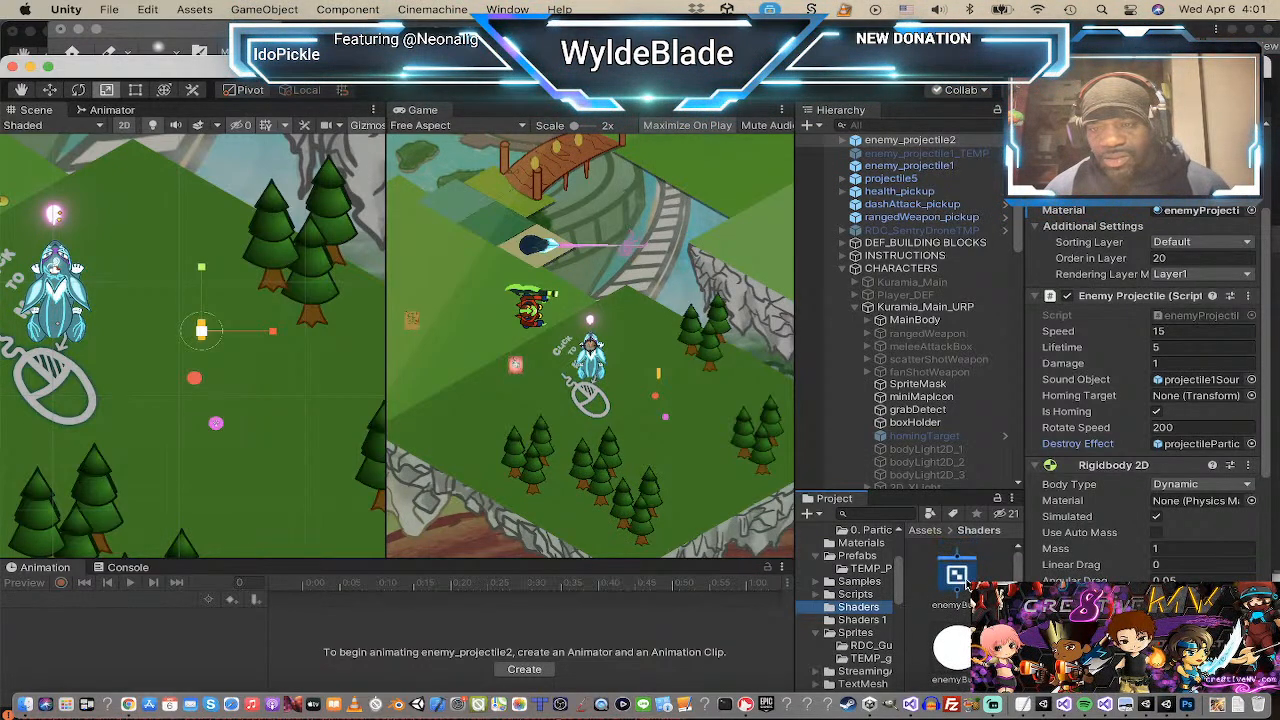
scroll(966, 583, down, 2)
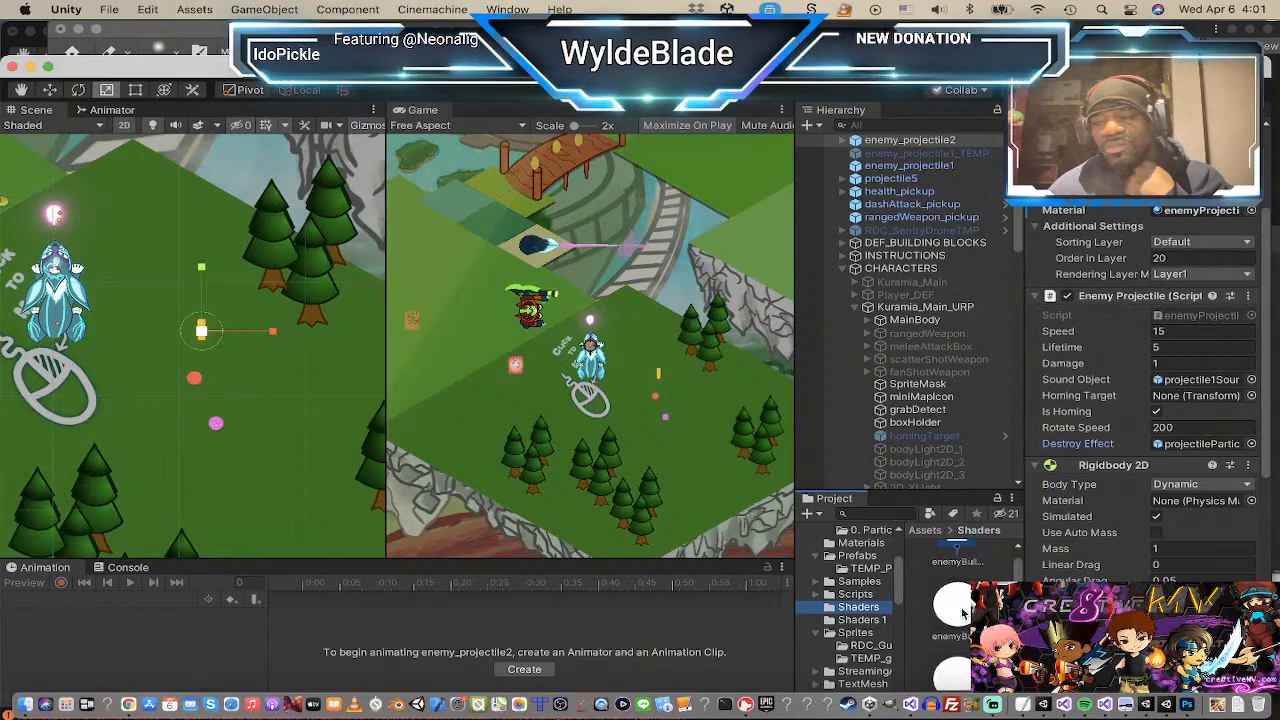
scroll(964, 605, down, 2)
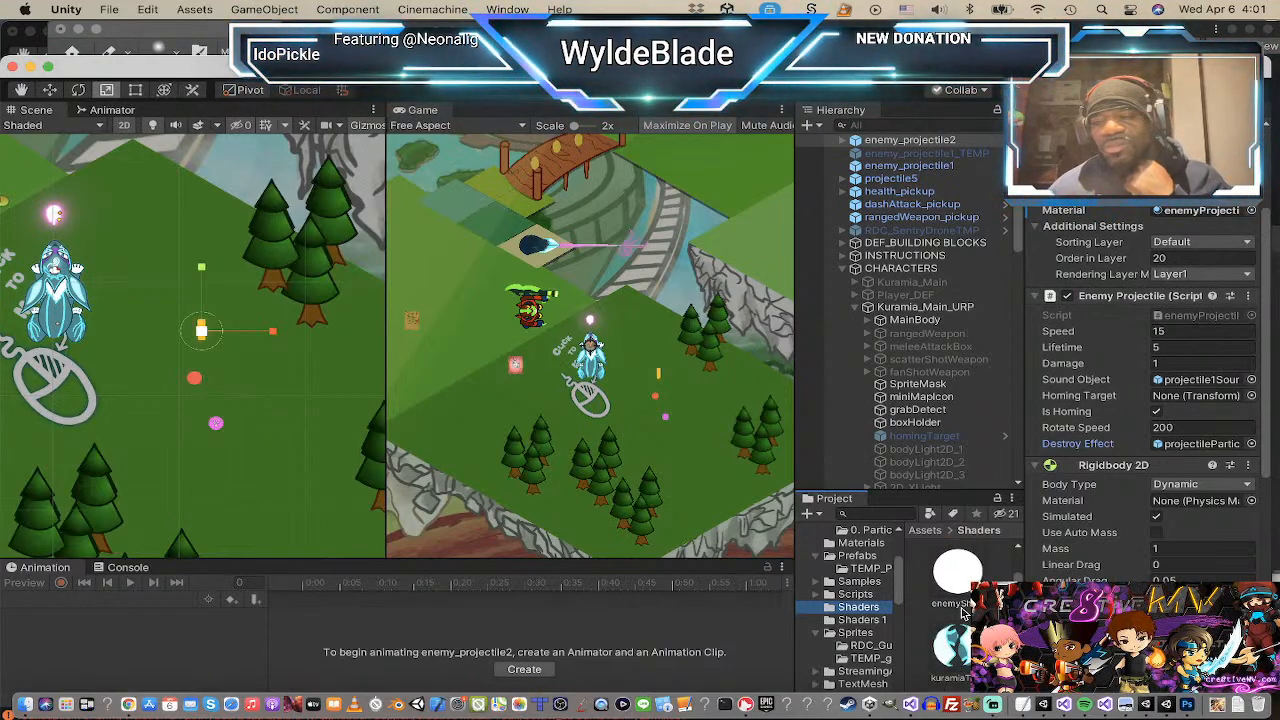
scroll(964, 610, up, 1)
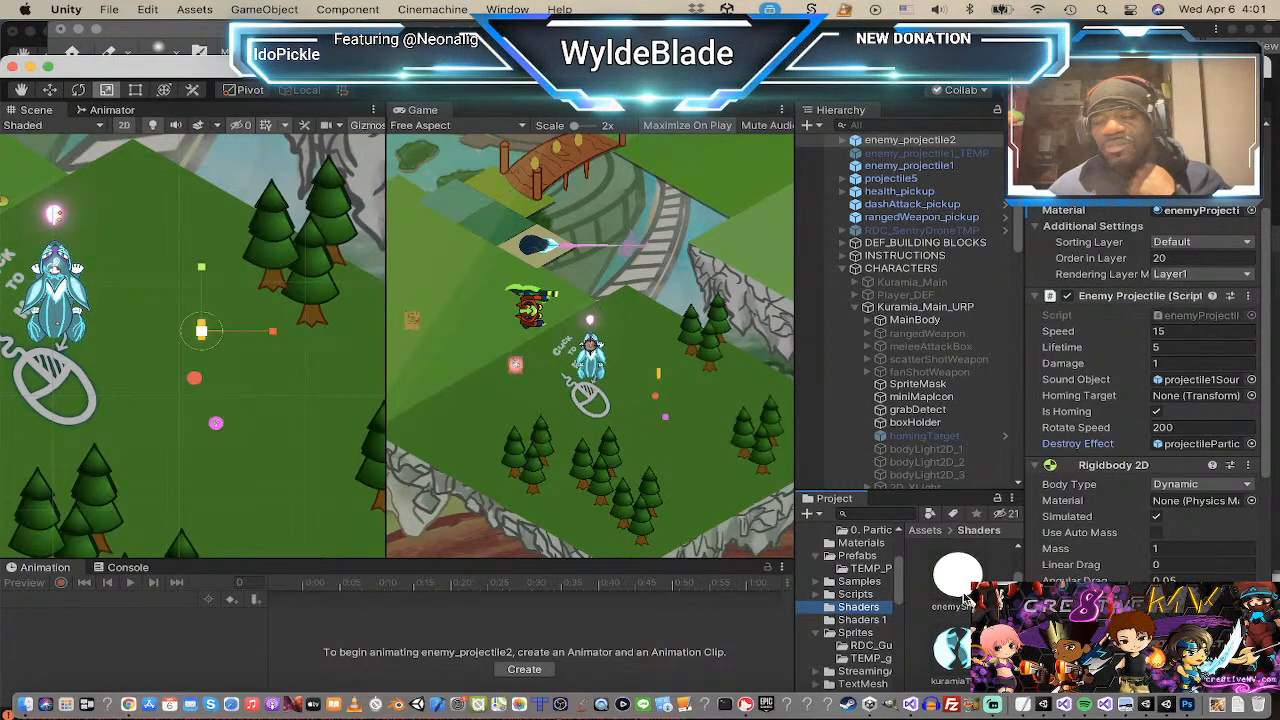
scroll(964, 598, down, 2)
scroll(964, 598, down, 2)
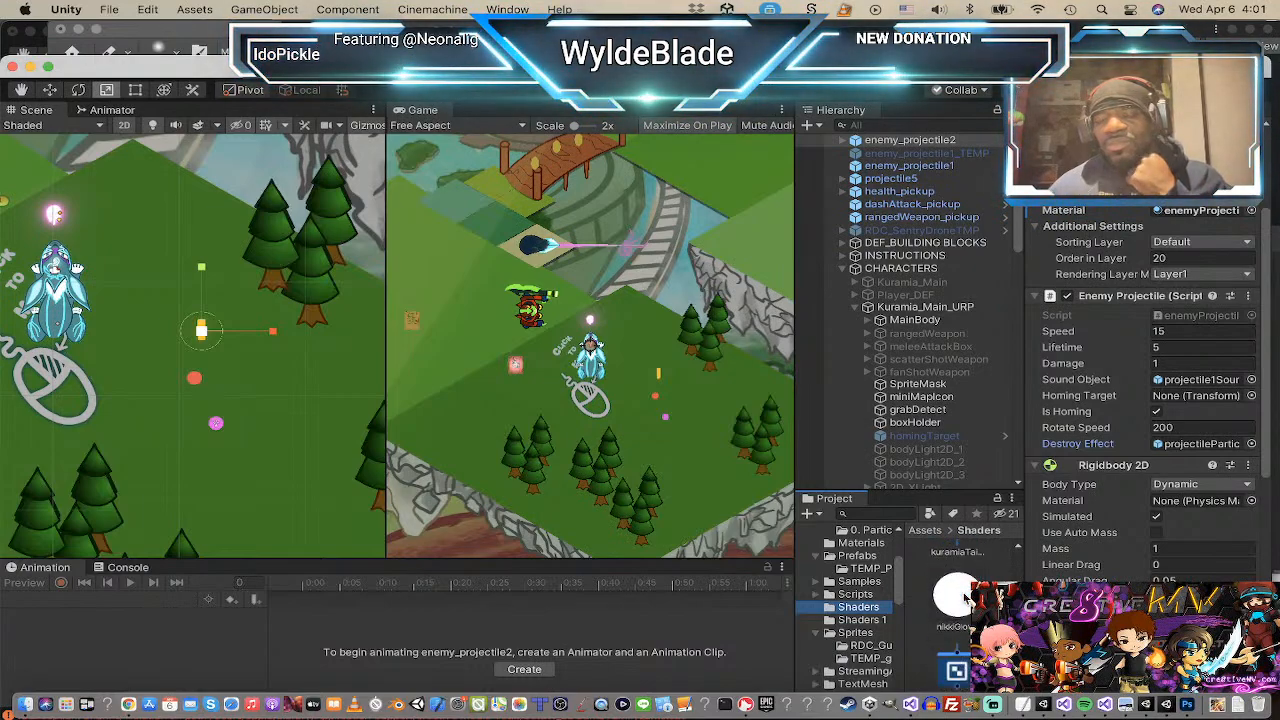
scroll(966, 598, up, 4)
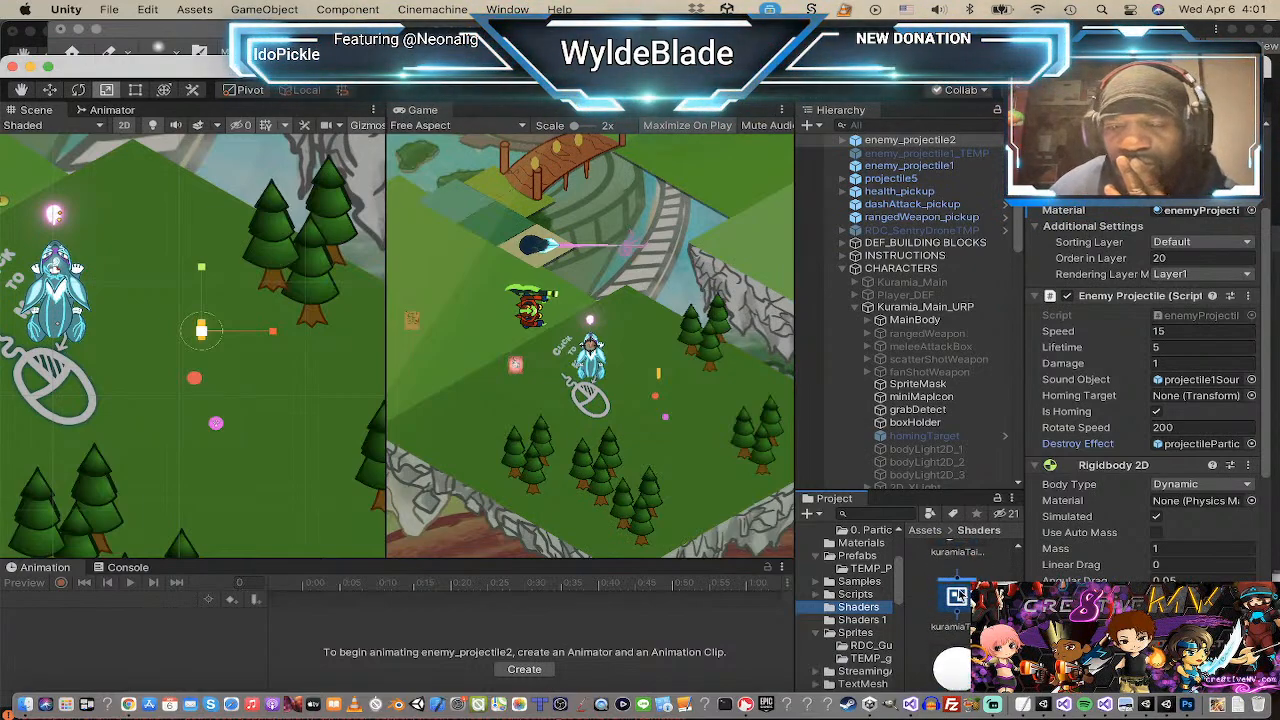
scroll(960, 594, down, 6)
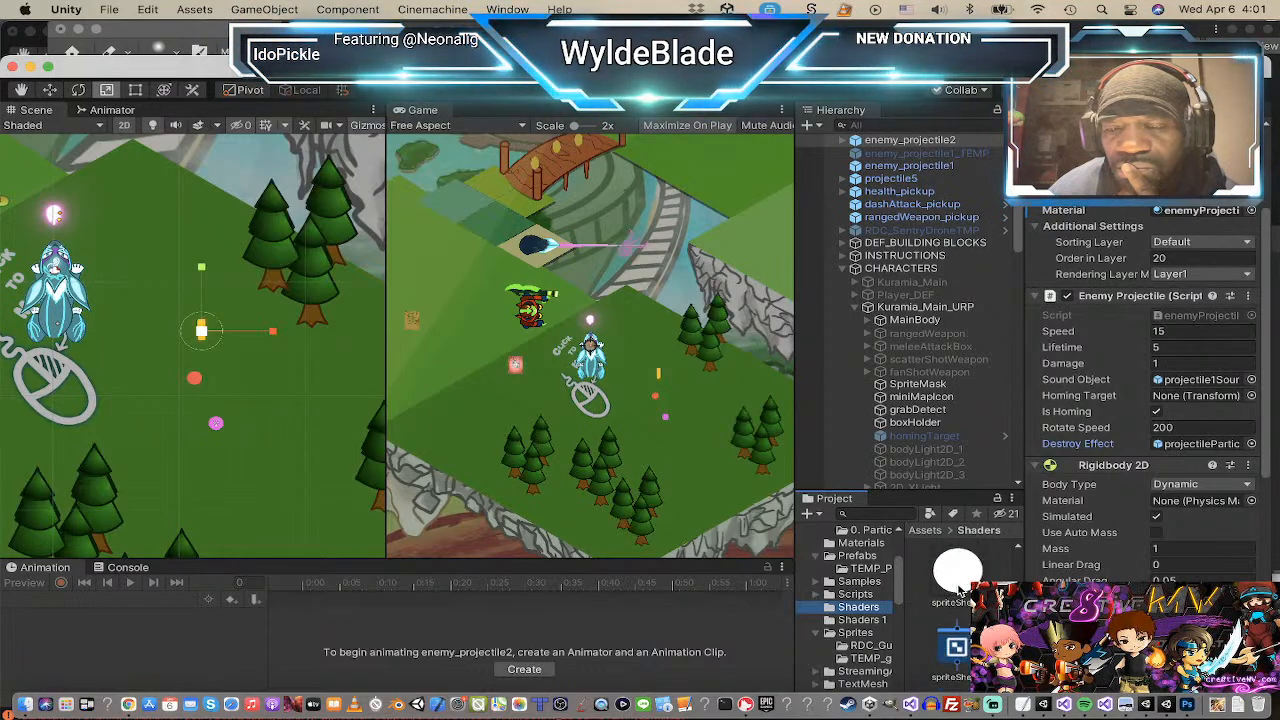
scroll(958, 590, up, 2)
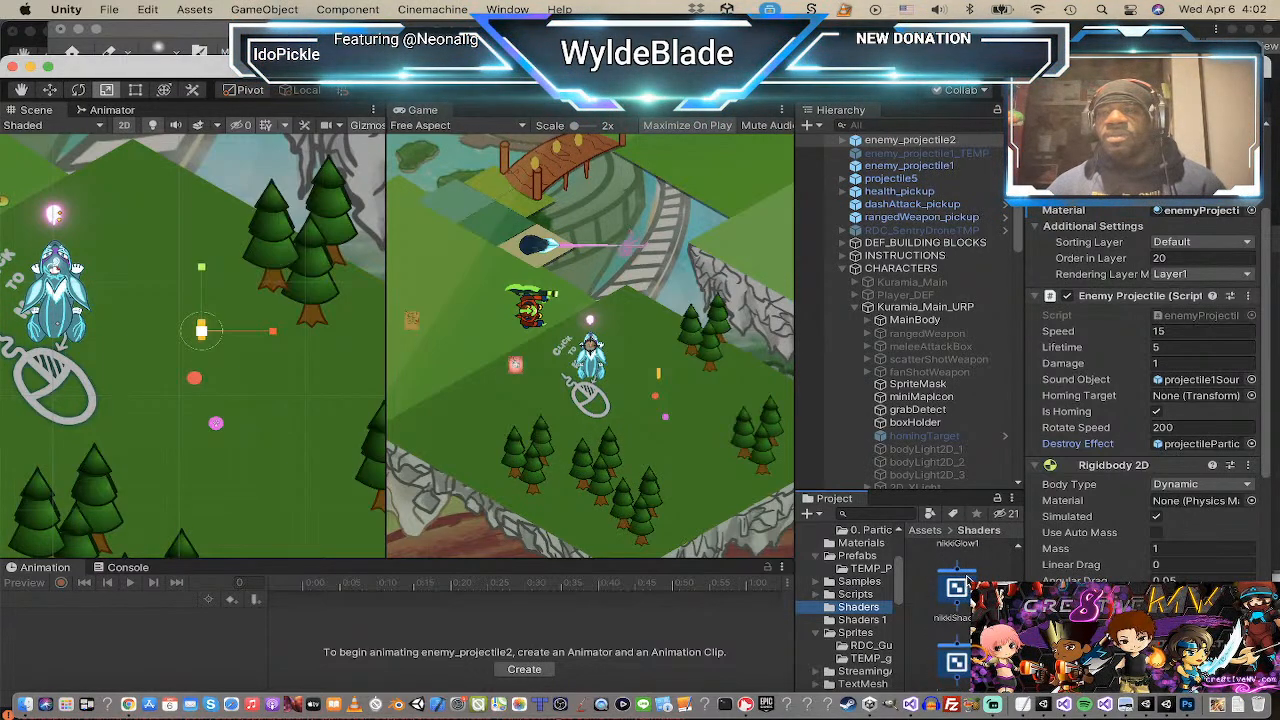
scroll(968, 582, up, 3)
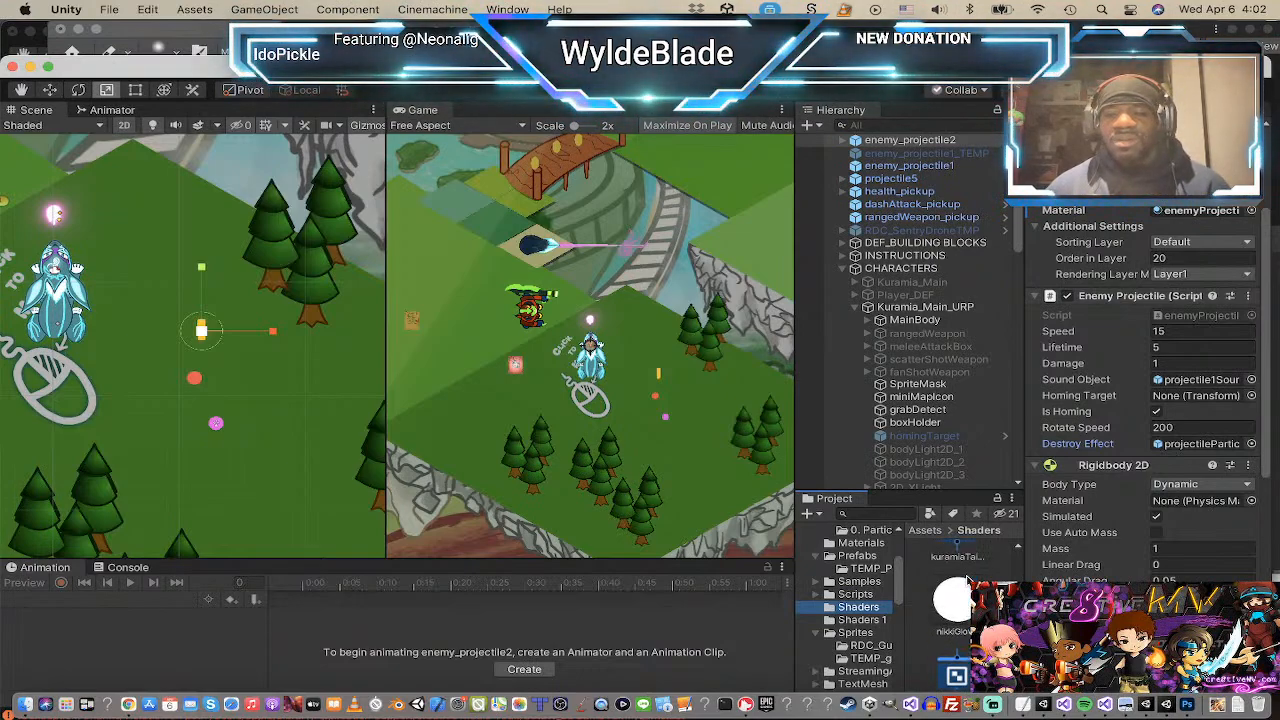
scroll(968, 582, up, 4)
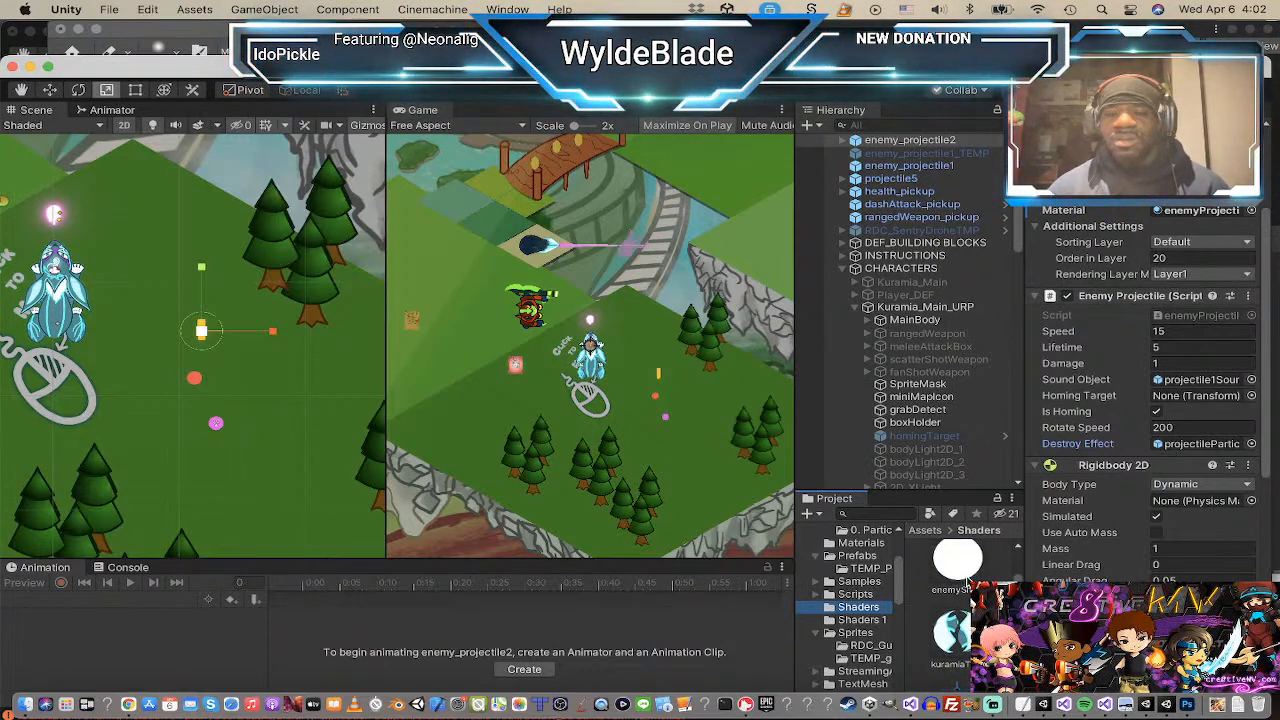
Step: Try the enemyBullets material from the Shaders folder on enemy_projectile2's Sprite Renderer
scroll(968, 582, down, 2)
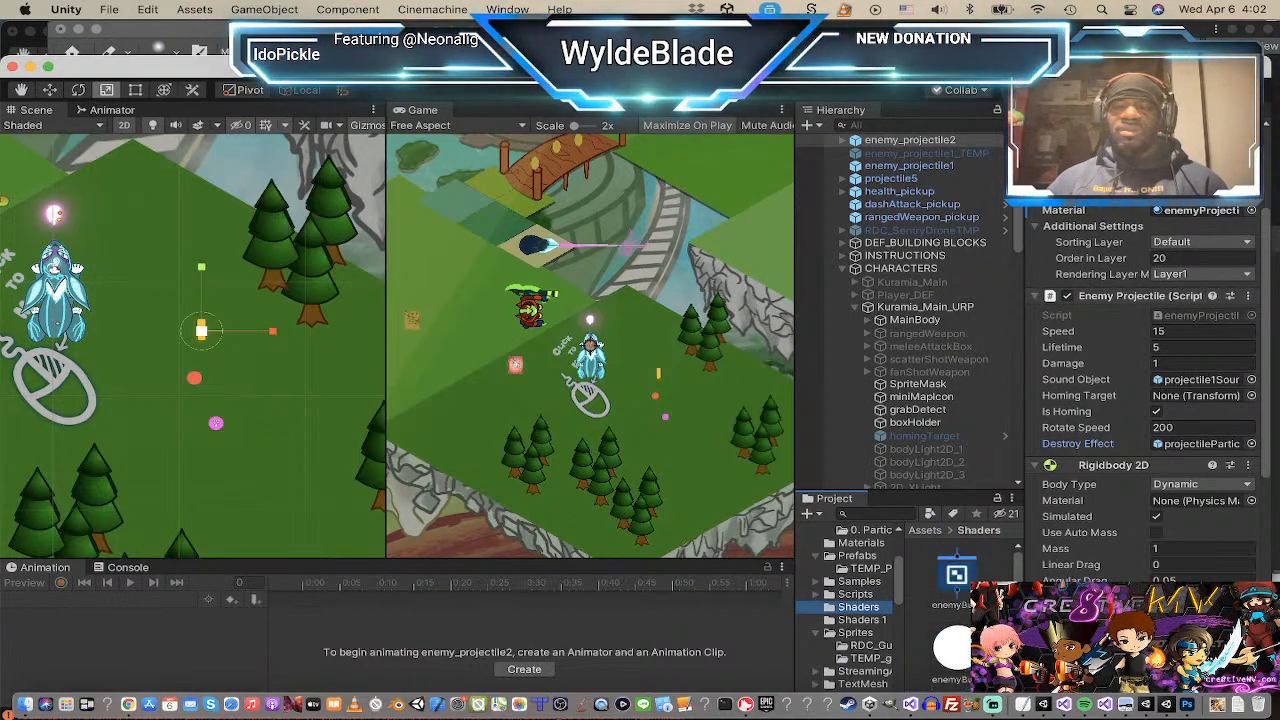
scroll(966, 585, up, 2)
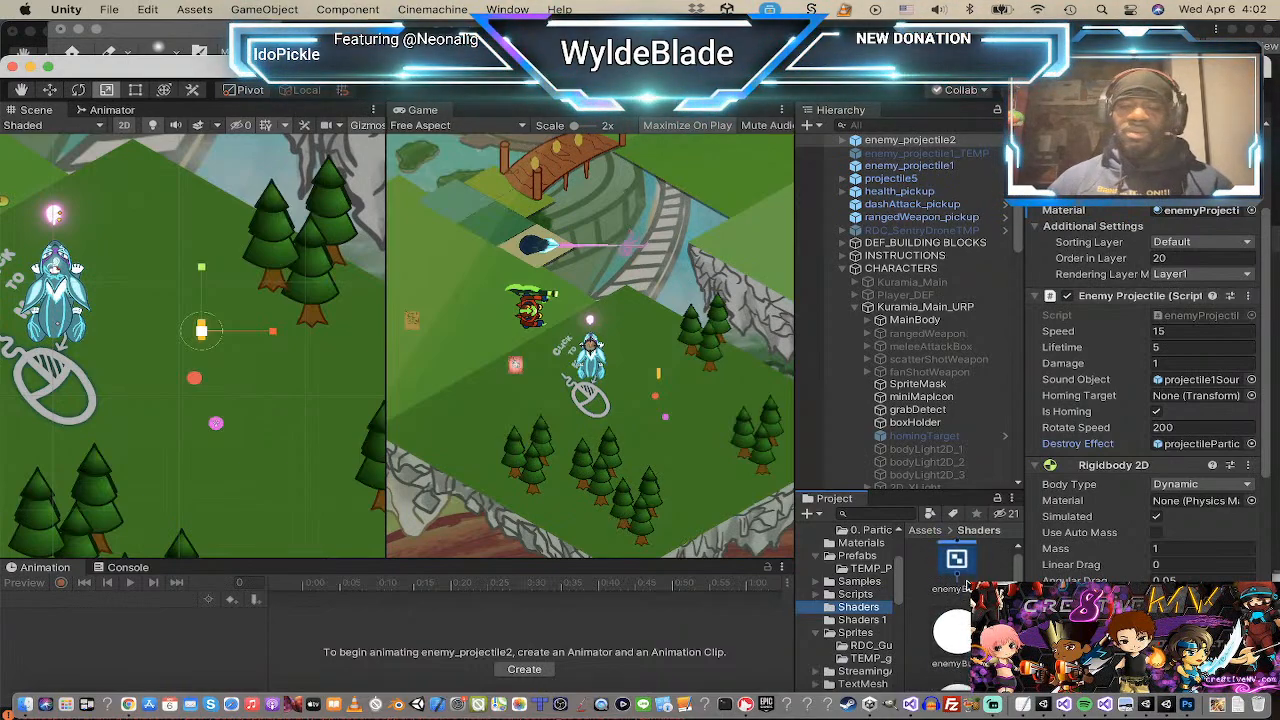
click(963, 634)
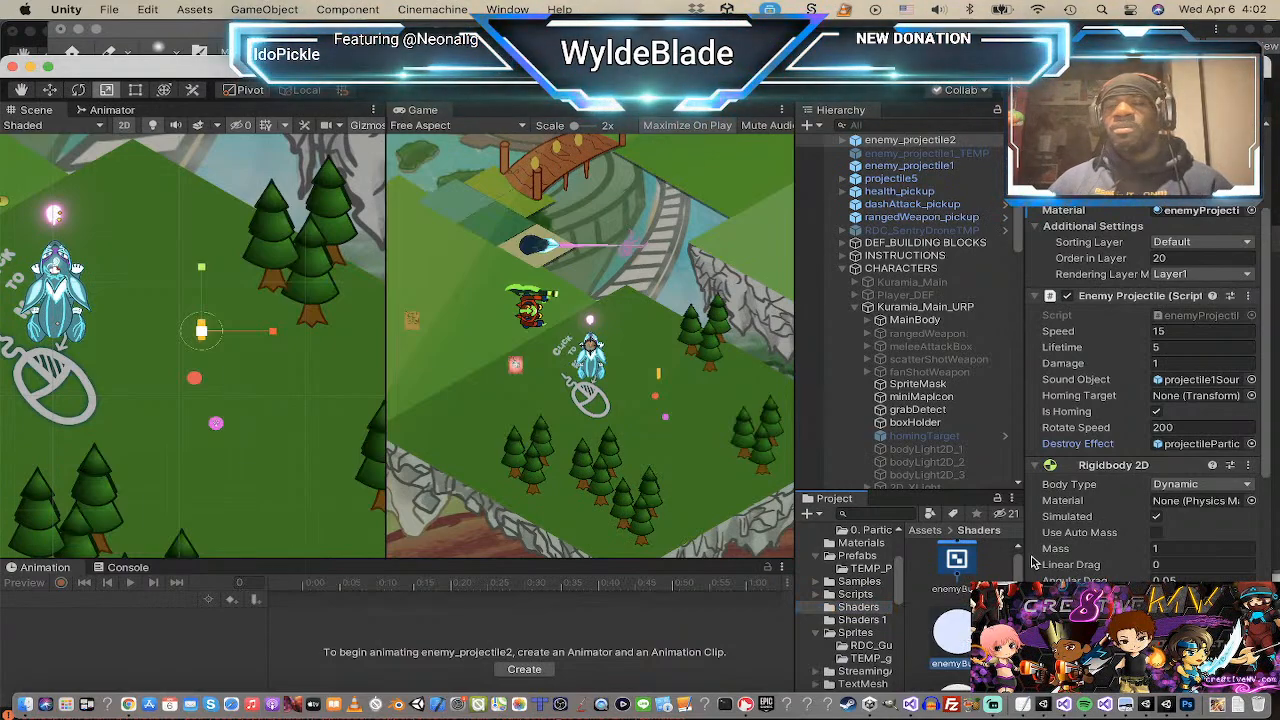
drag(1230, 210, 1230, 210)
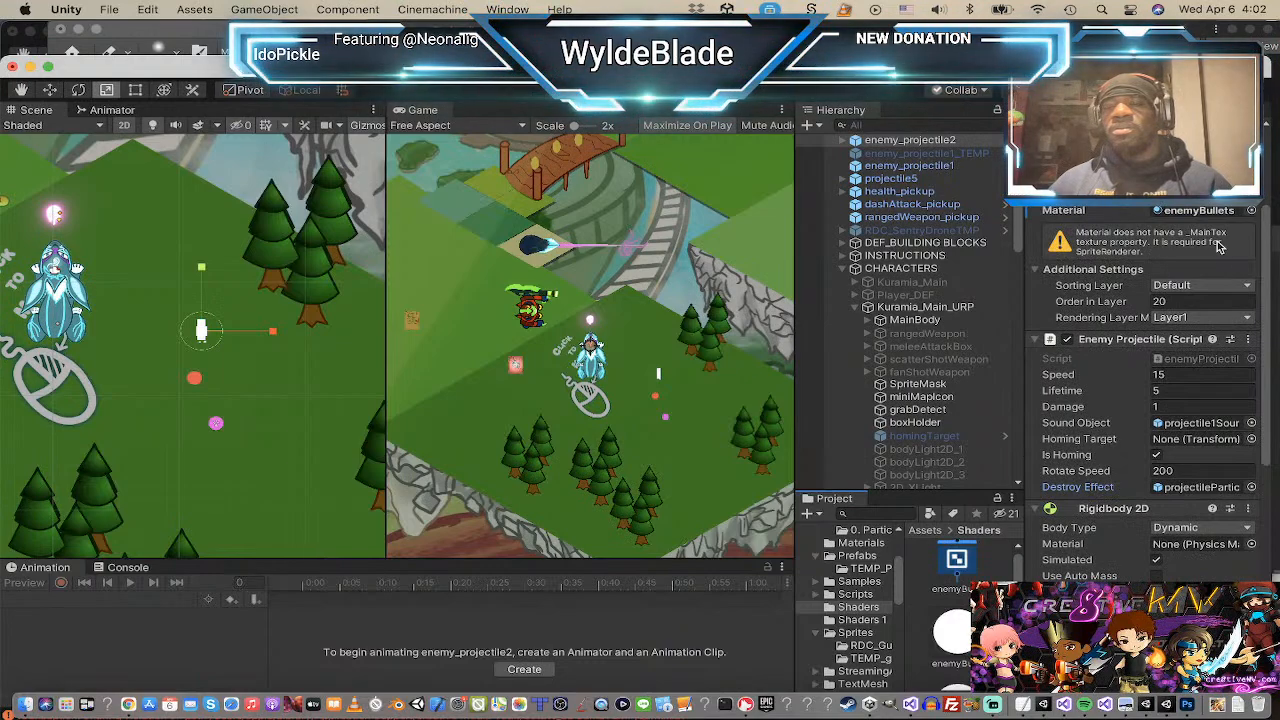
Step: Look further through the Shaders folder, and search the project assets for "enemyPro"
scroll(950, 610, down, 4)
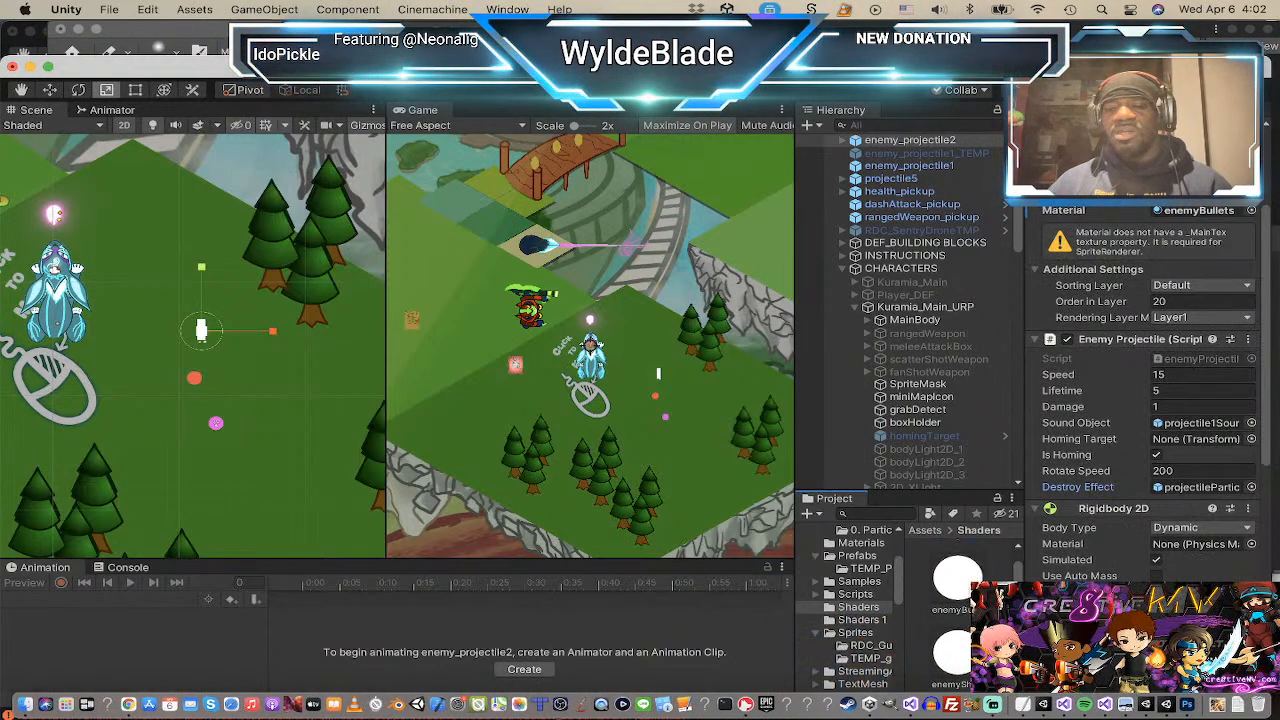
scroll(950, 610, down, 5)
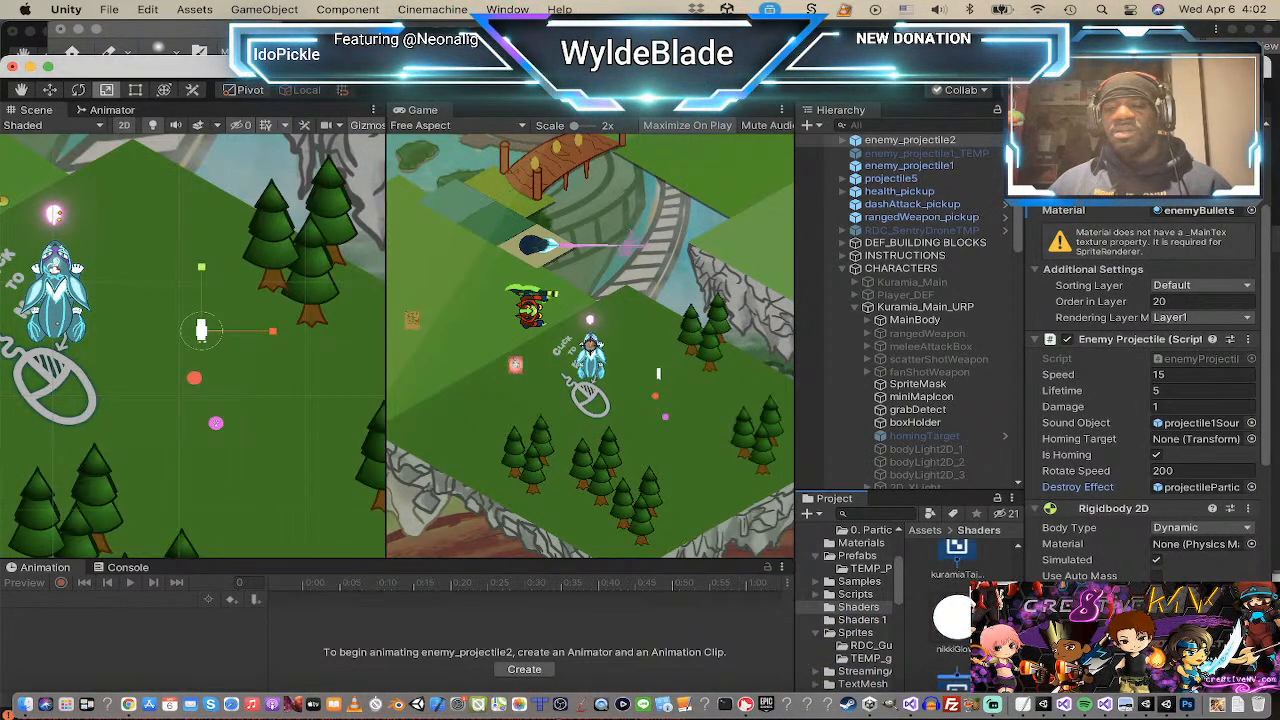
scroll(950, 610, down, 5)
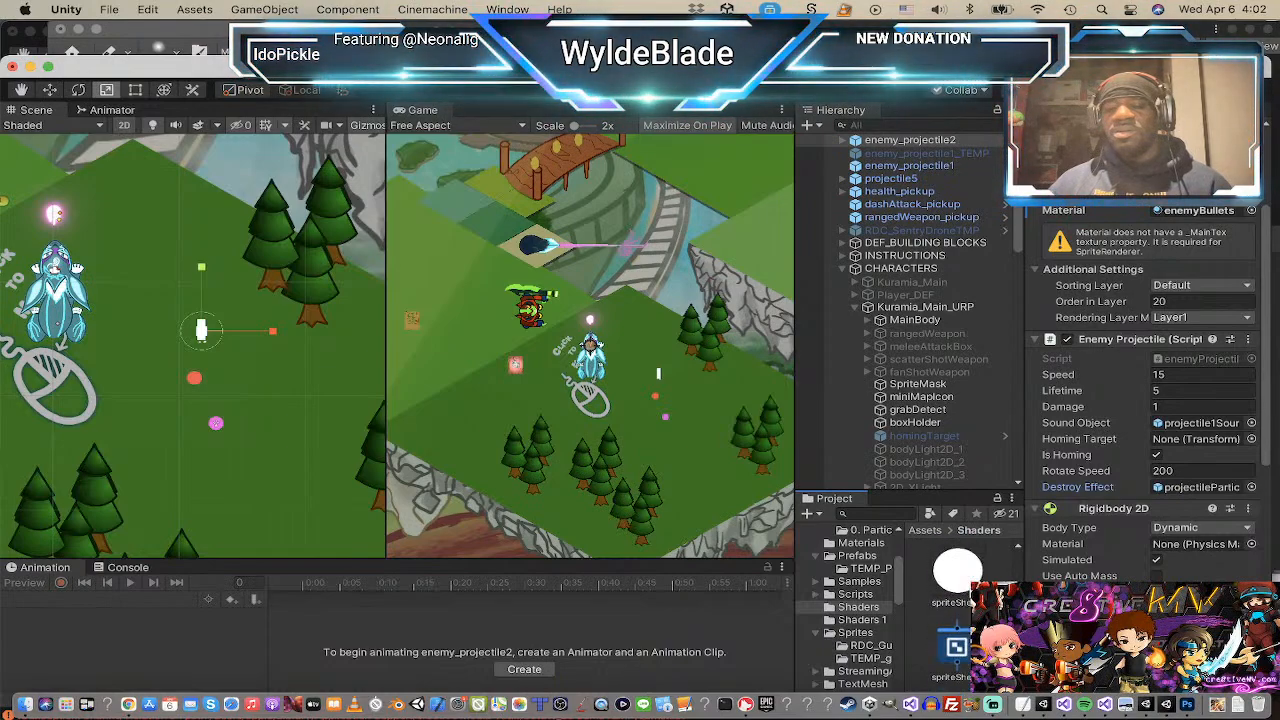
scroll(950, 610, up, 5)
scroll(950, 610, up, 4)
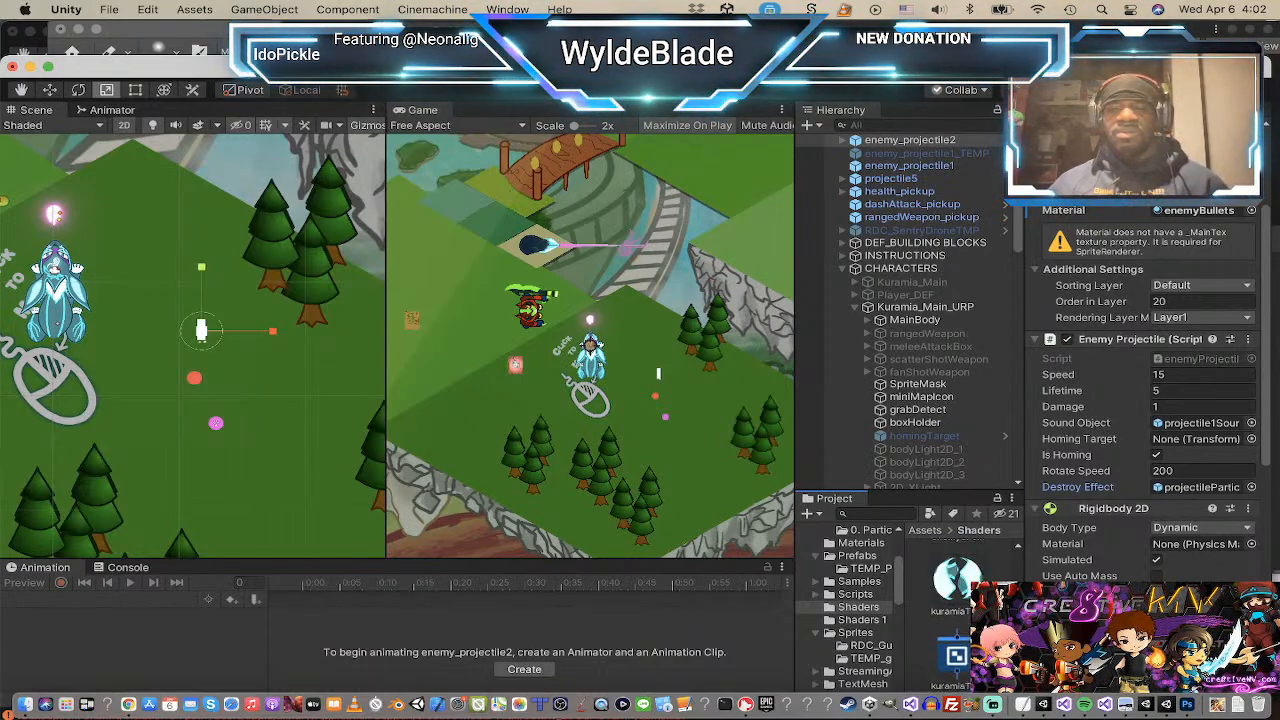
scroll(974, 600, up, 2)
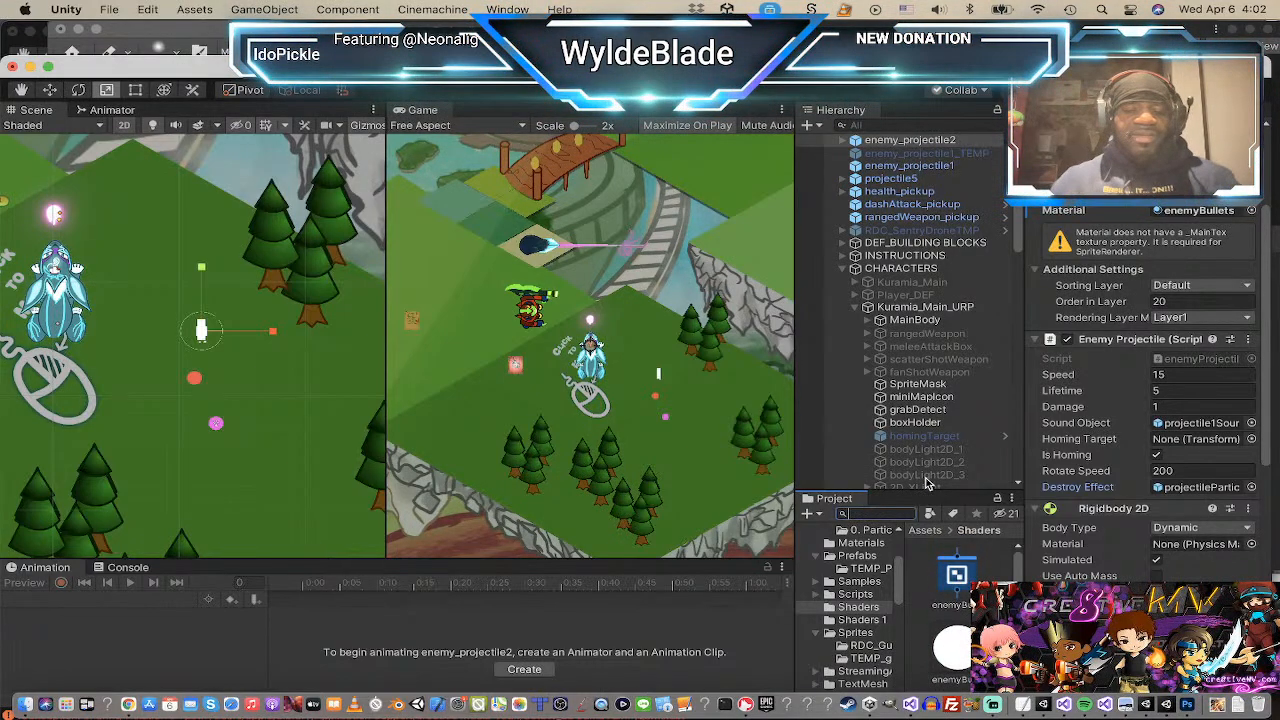
text(my)
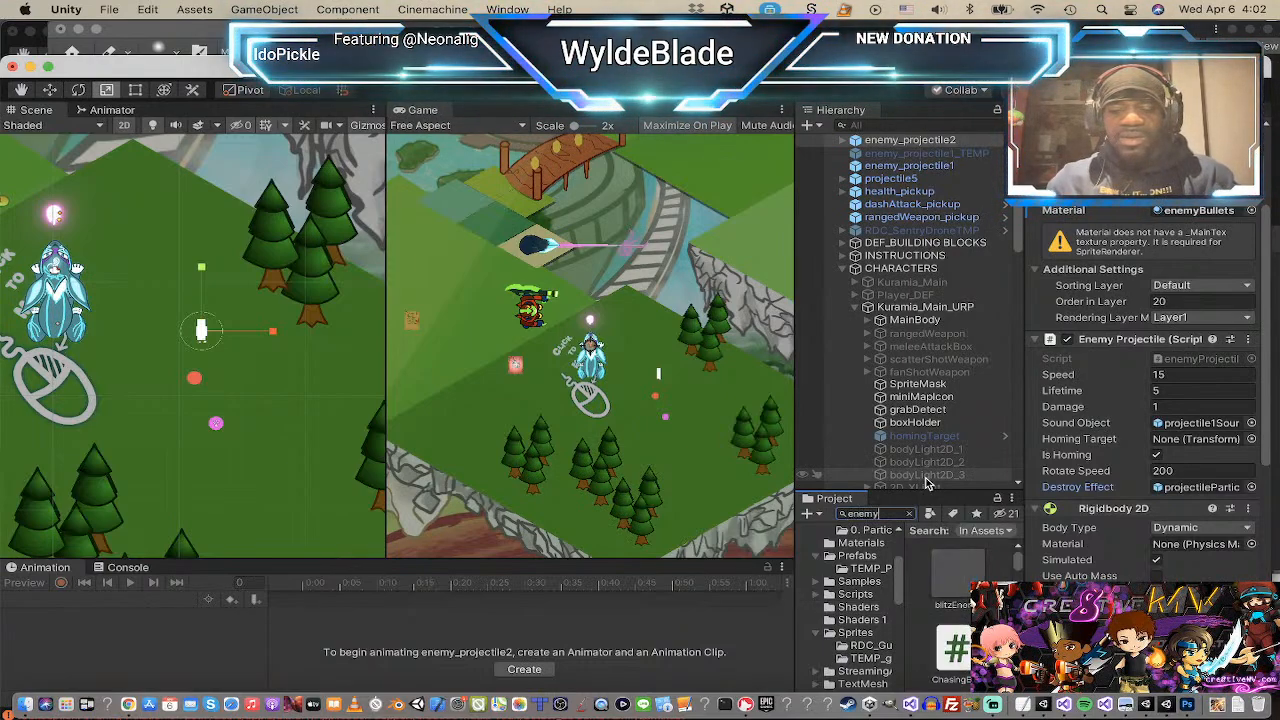
text(Pro)
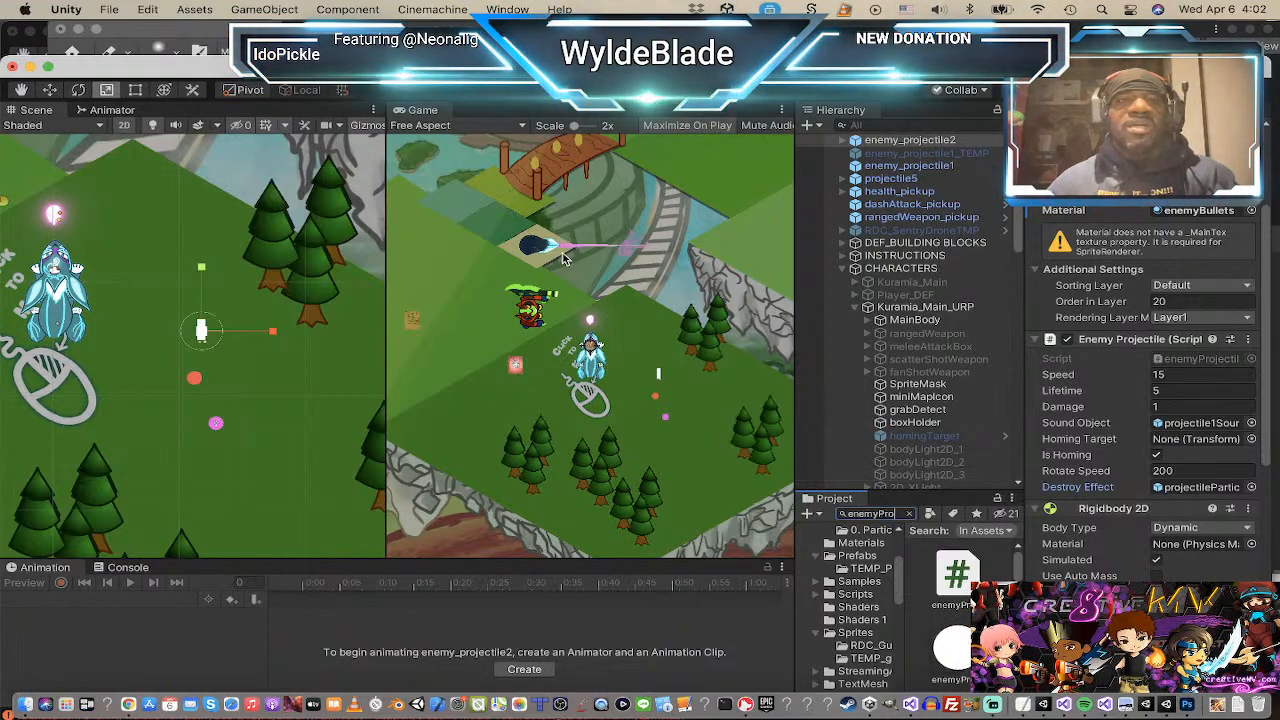
Step: Check the default textures in the projectile shader graph, return to the scene and inspect enemy_projectile3's components
click(700, 44)
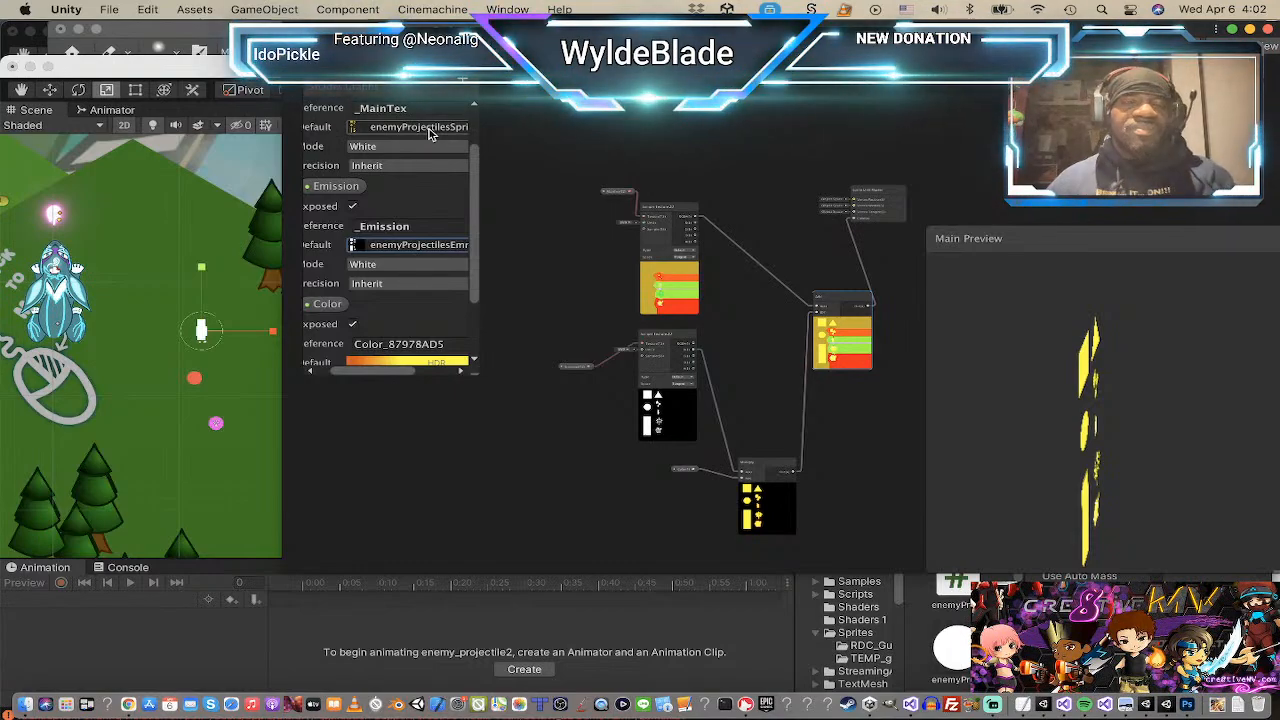
key(super+Tab)
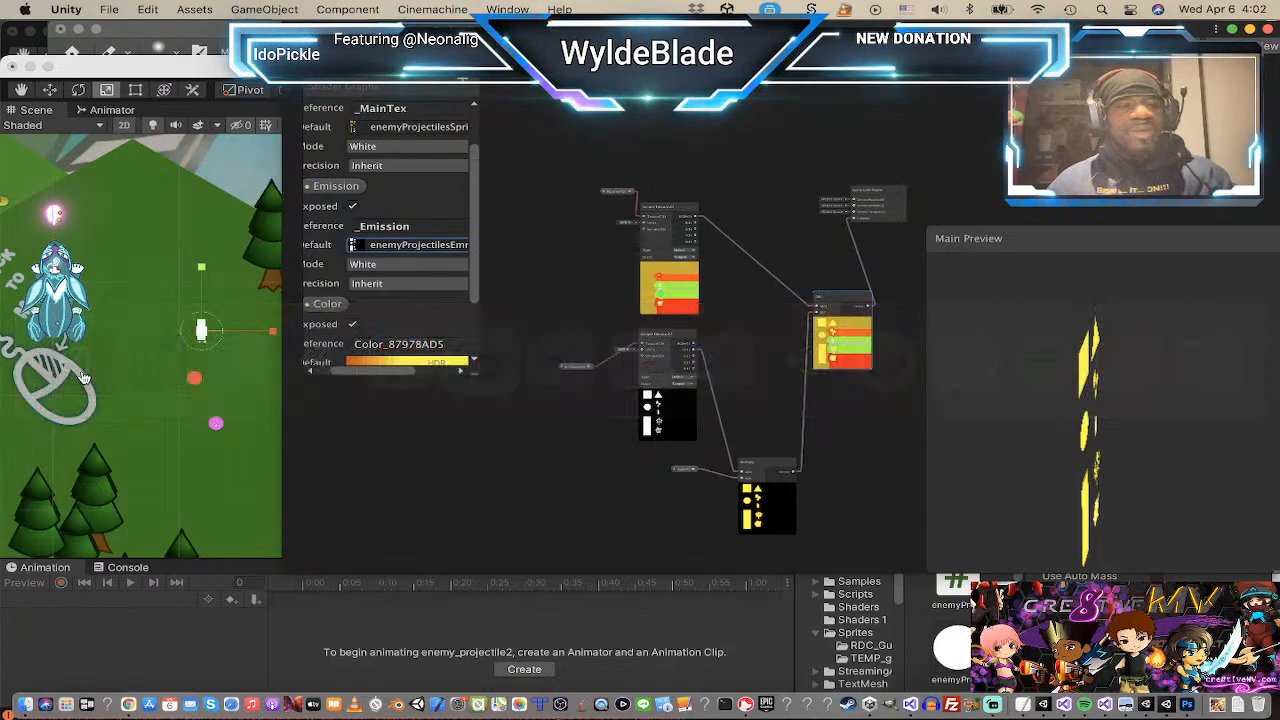
click(172, 424)
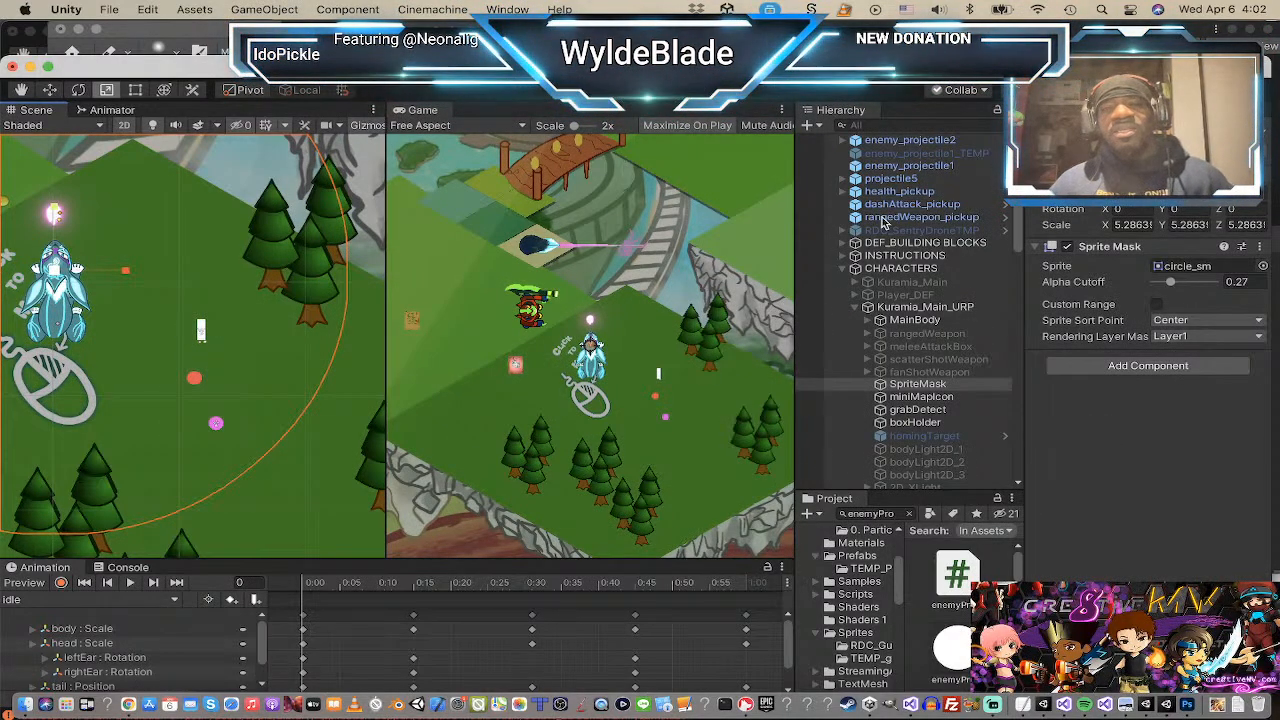
scroll(886, 224, up, 3)
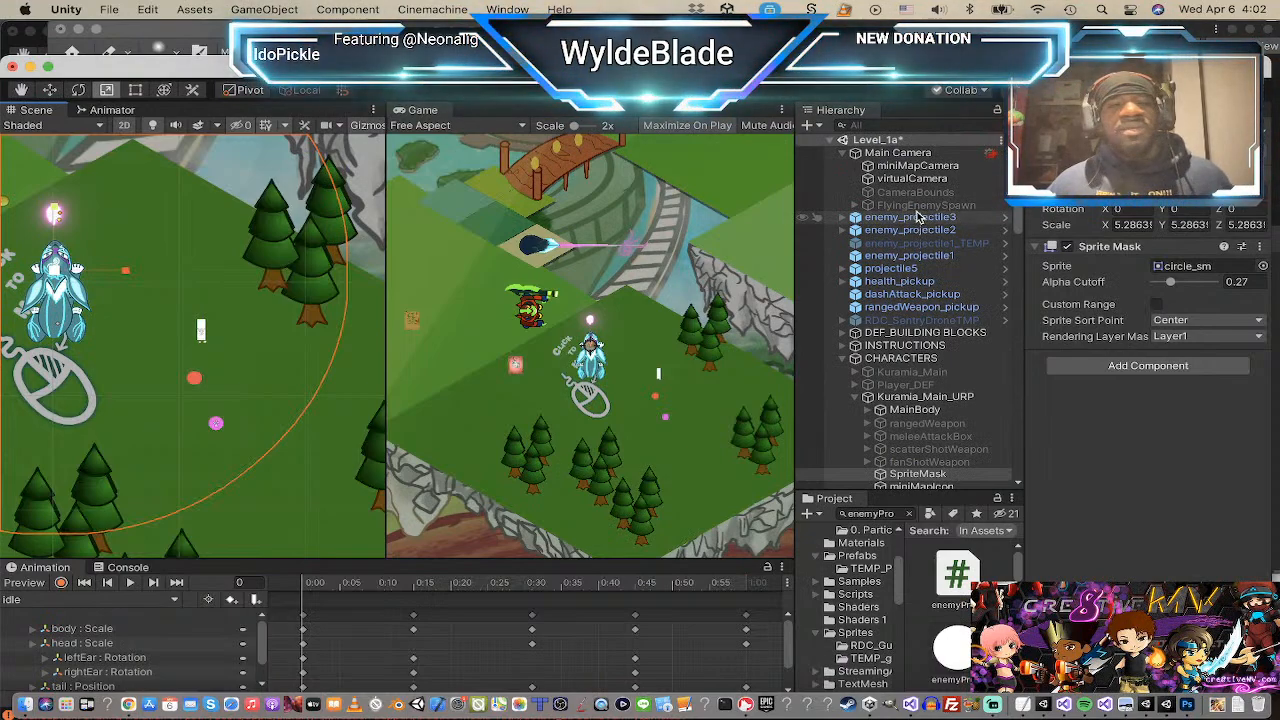
click(910, 217)
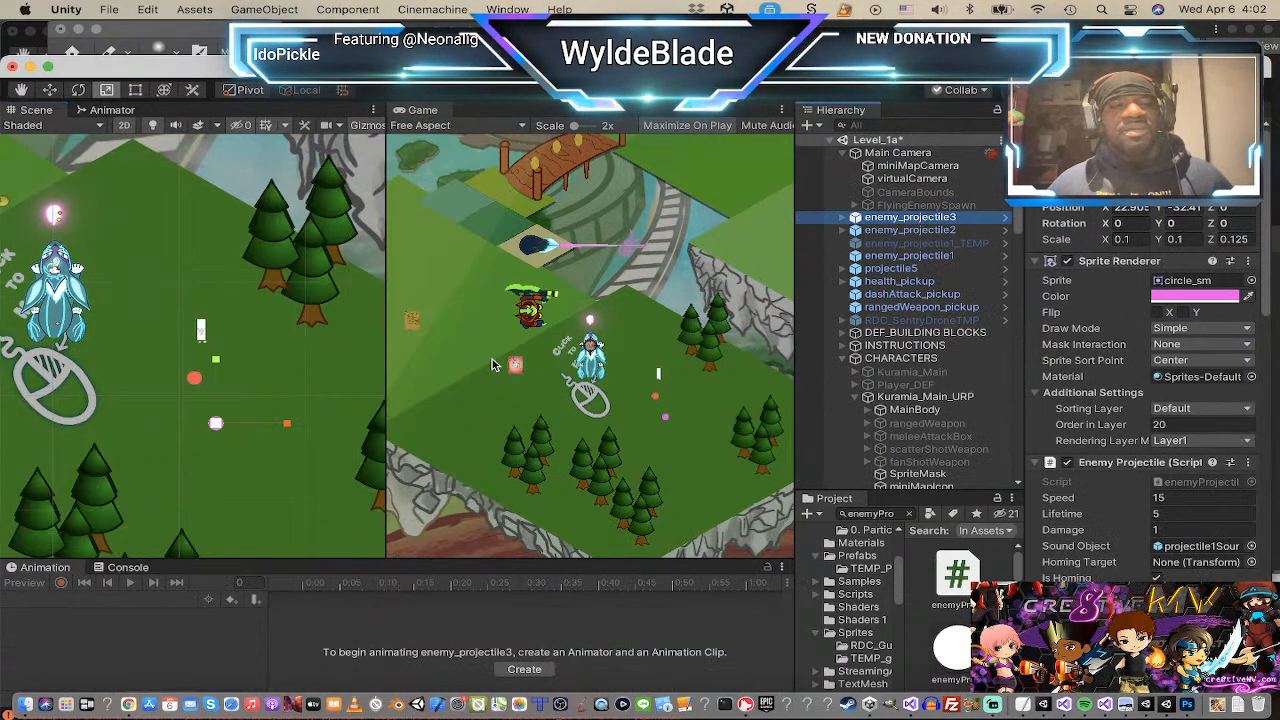
Step: Select enemy_projectile2 in the scene and set its Sprite Renderer material to enemyProjectile_Mat
click(197, 341)
click(200, 340)
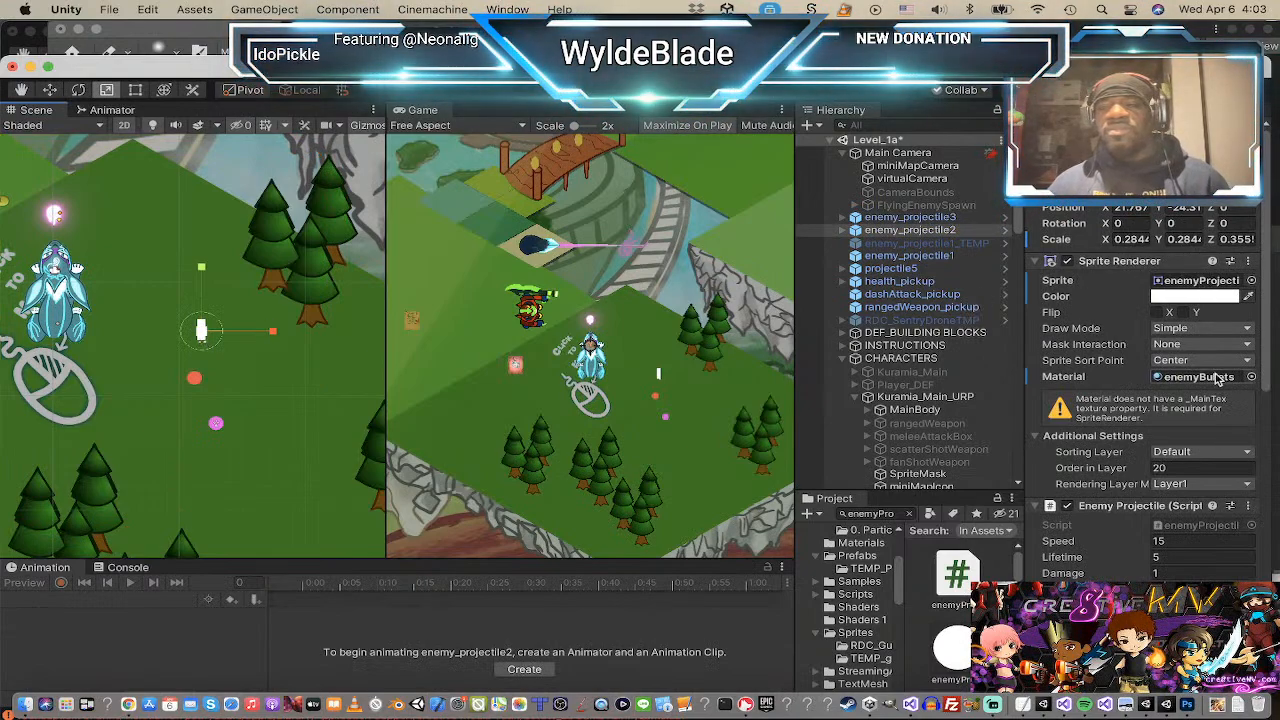
click(1251, 377)
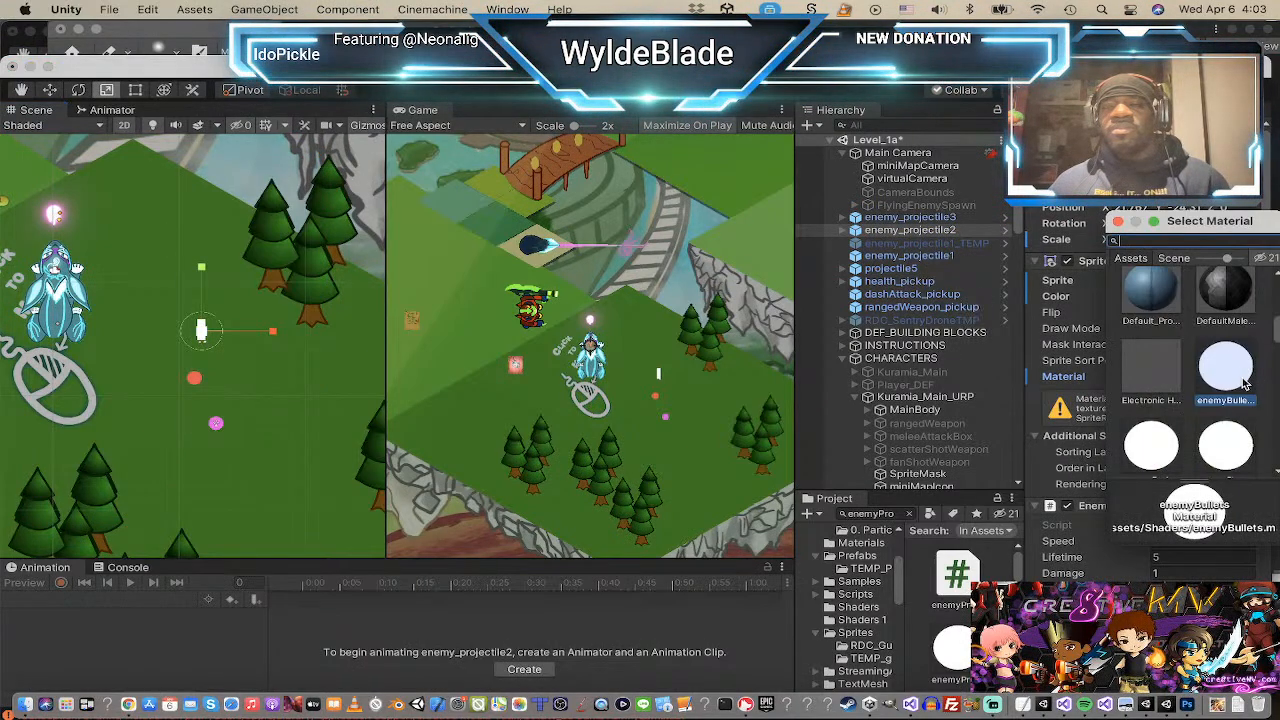
scroll(1232, 390, down, 3)
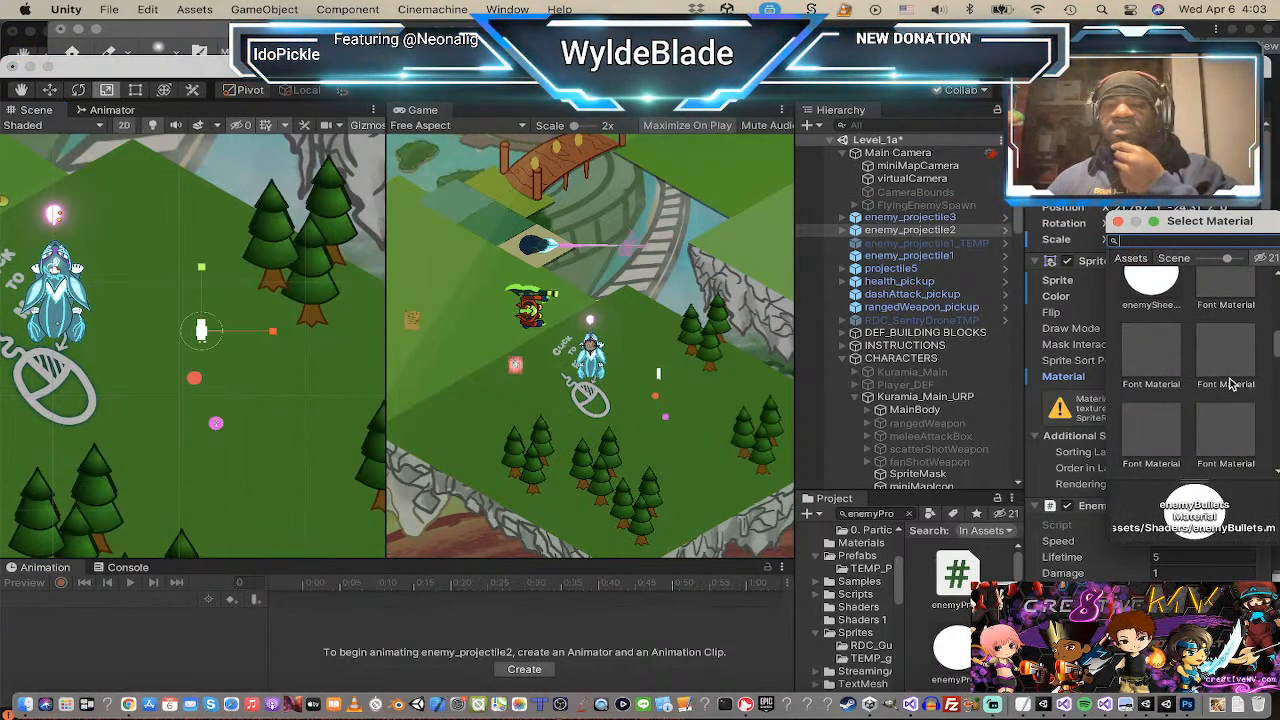
scroll(1232, 385, up, 2)
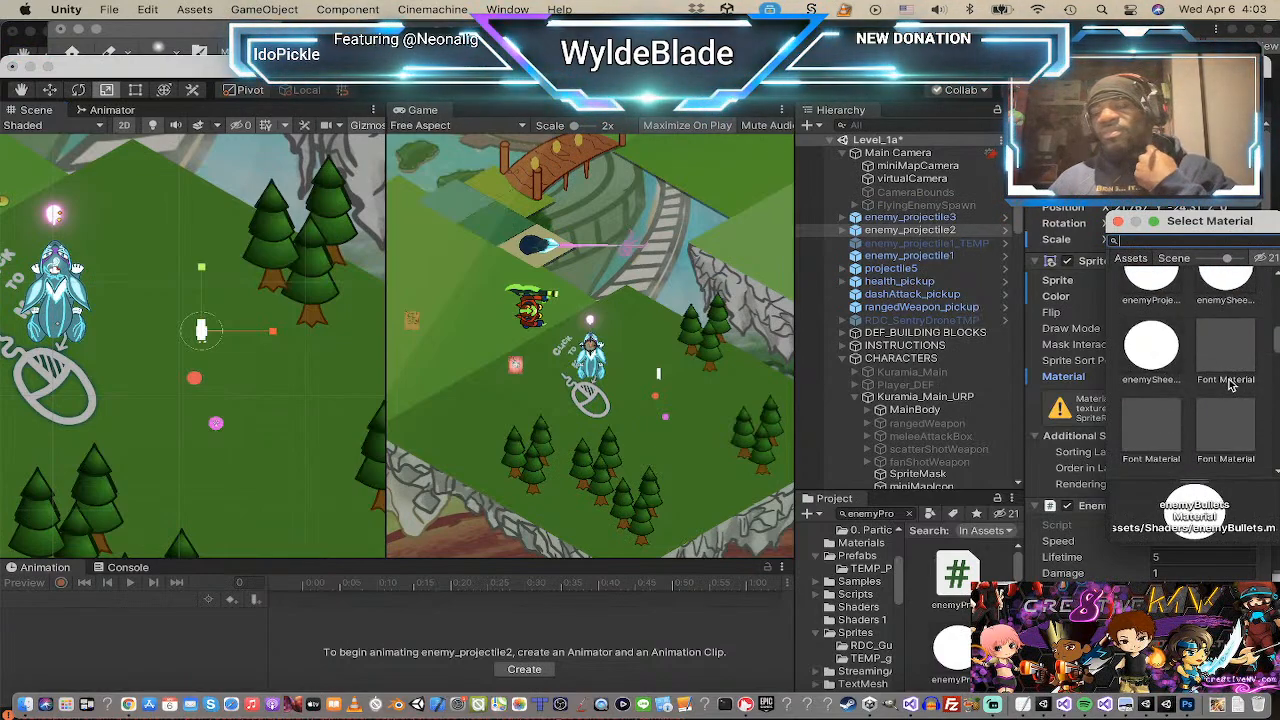
click(1168, 290)
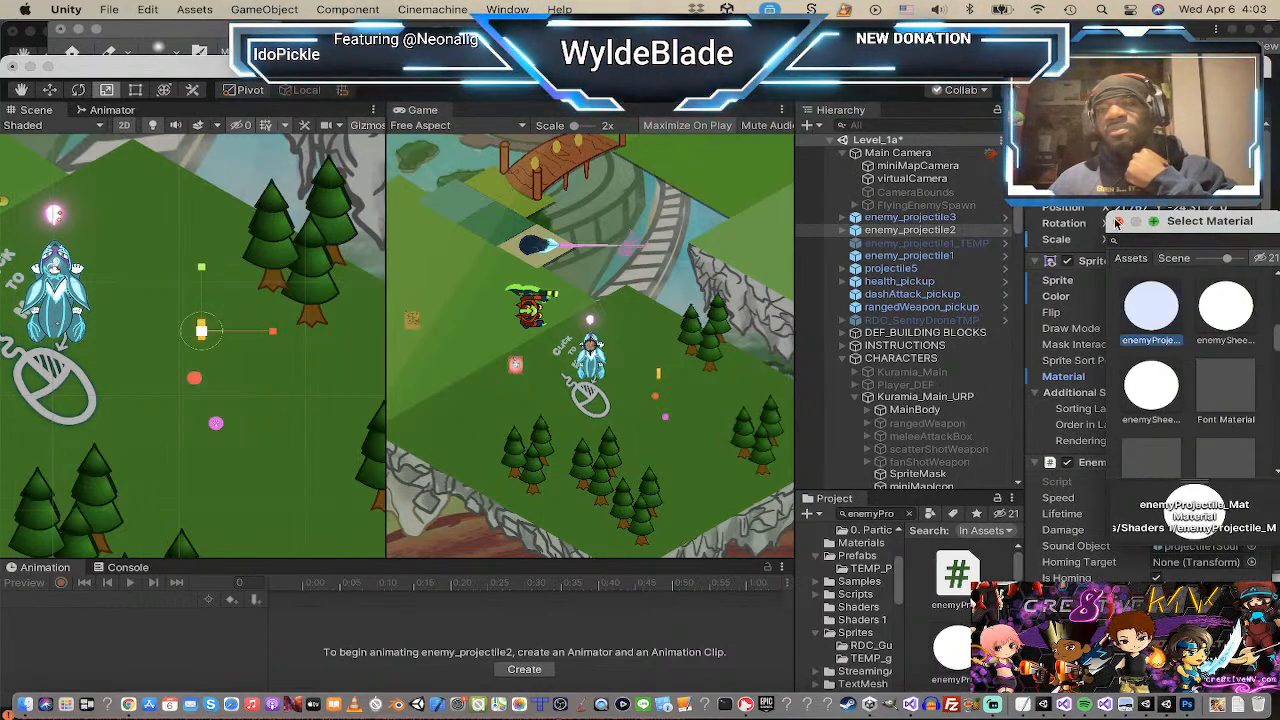
click(1118, 222)
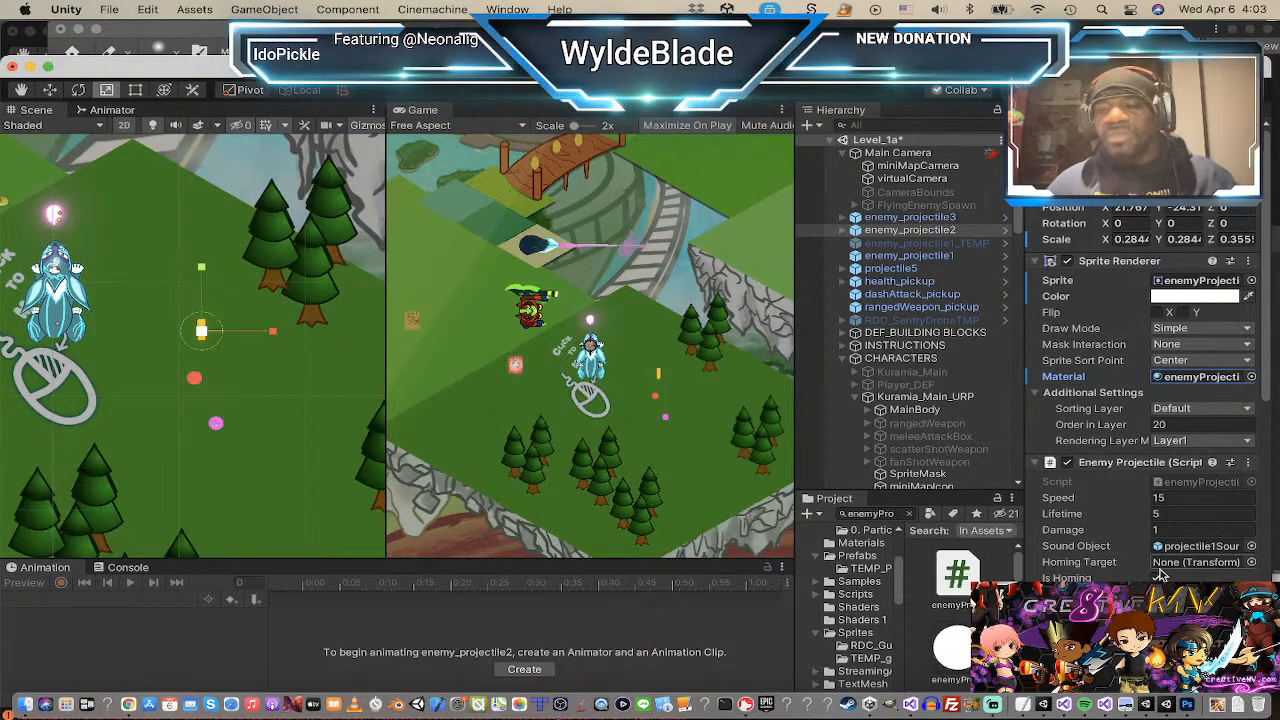
Step: Select the enemyProjectile_Mat material and raise its HDR color intensity to 4.9
scroll(965, 627, down, 1)
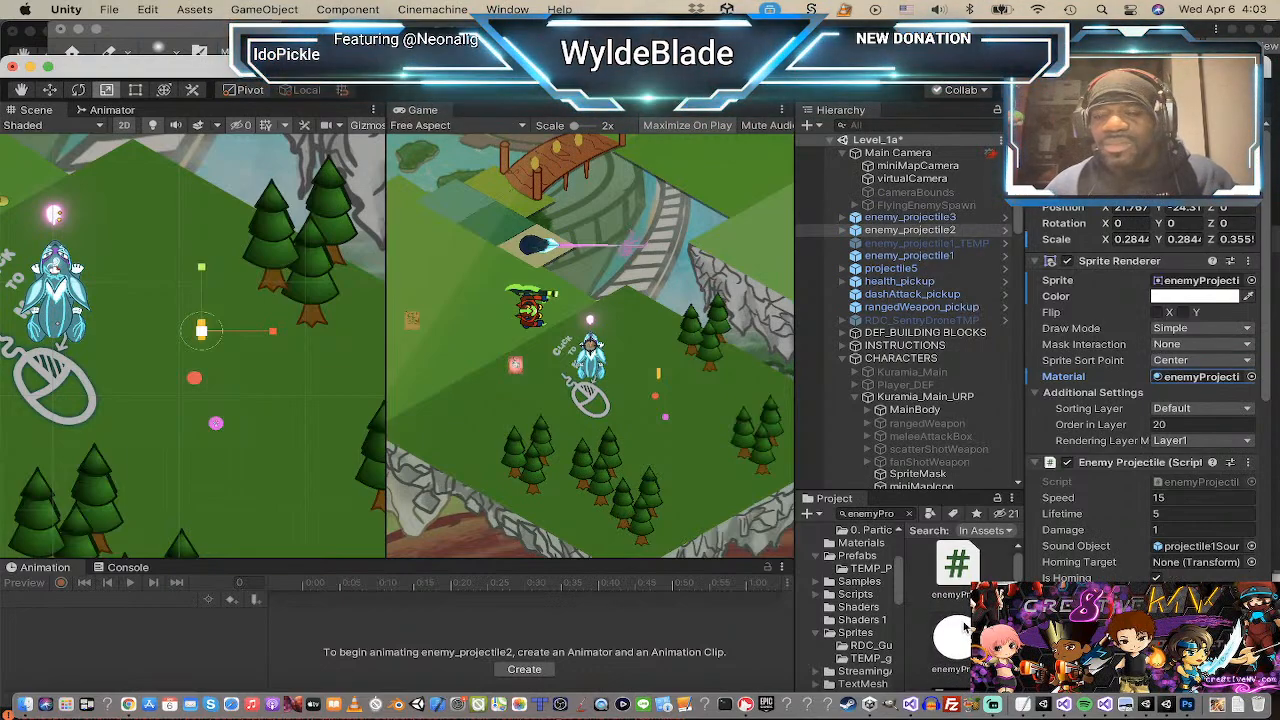
click(958, 632)
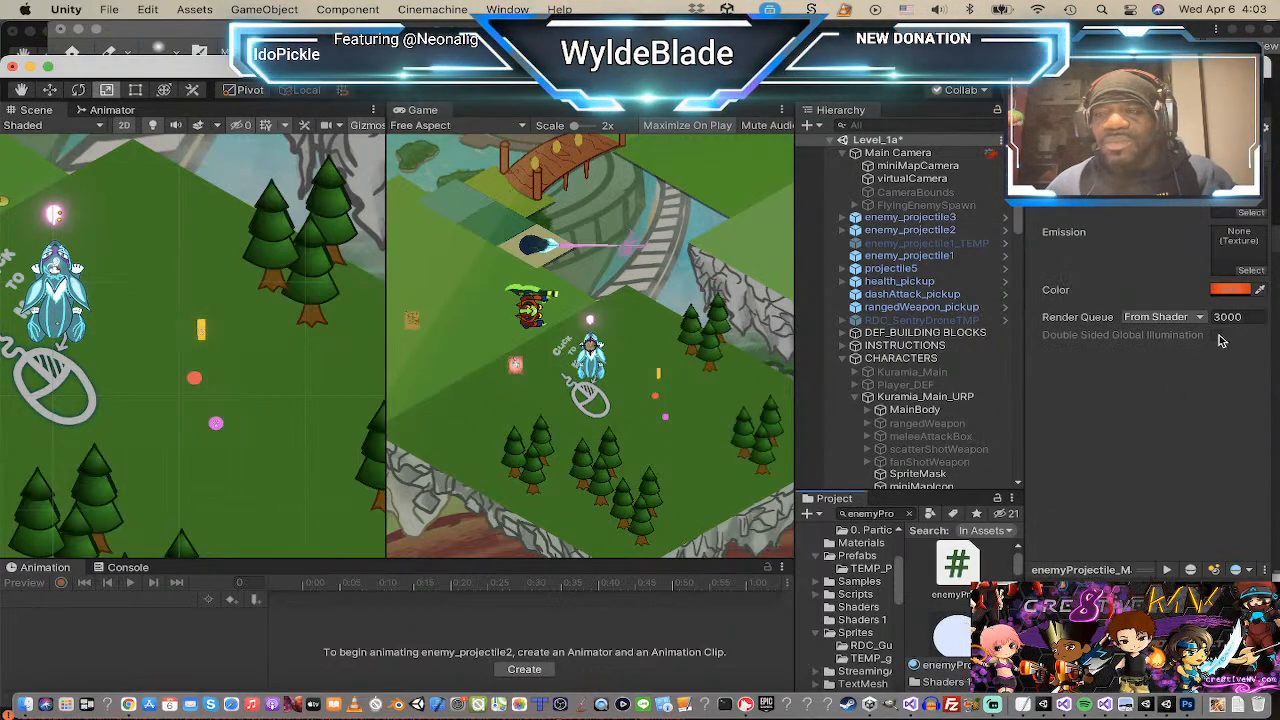
click(1230, 290)
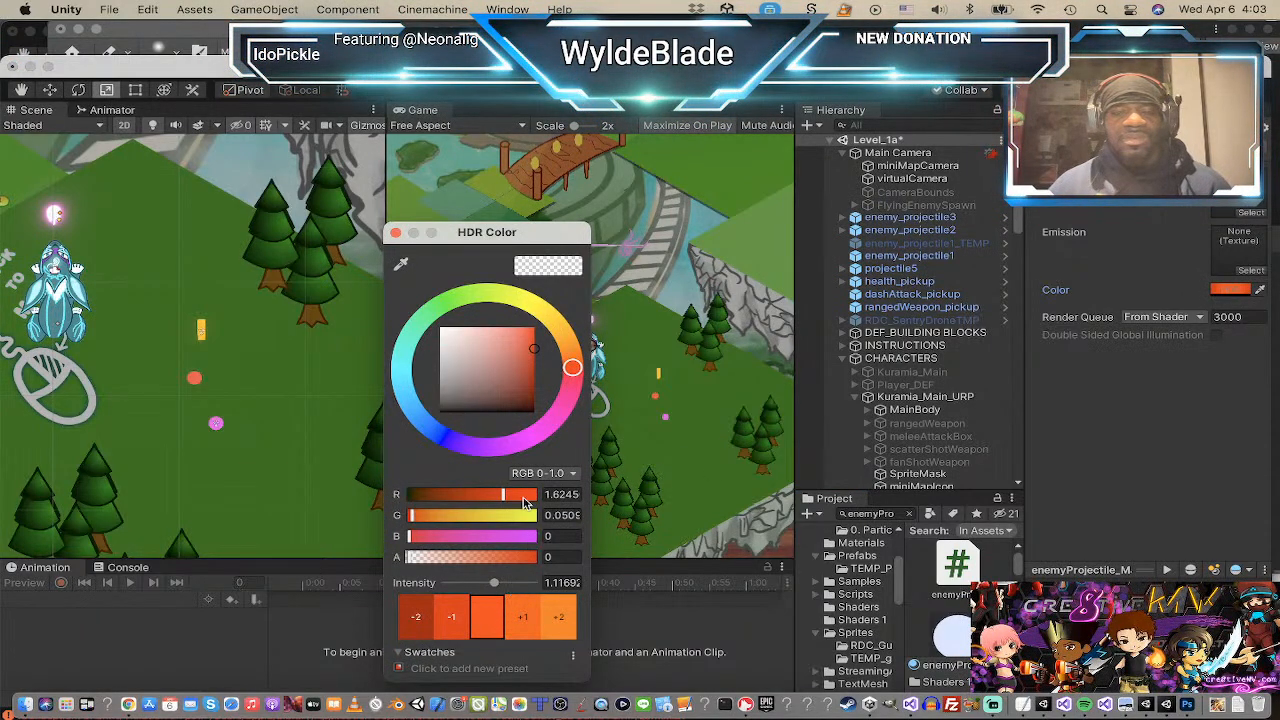
click(524, 616)
click(549, 619)
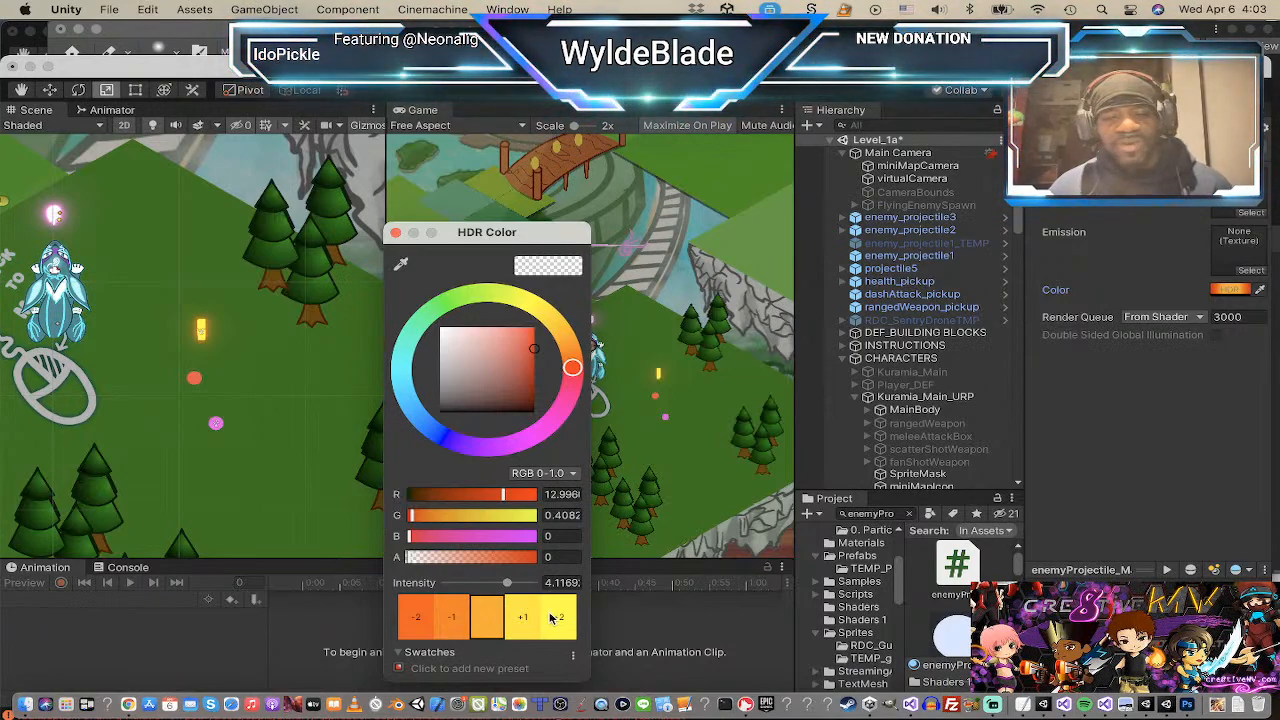
click(549, 618)
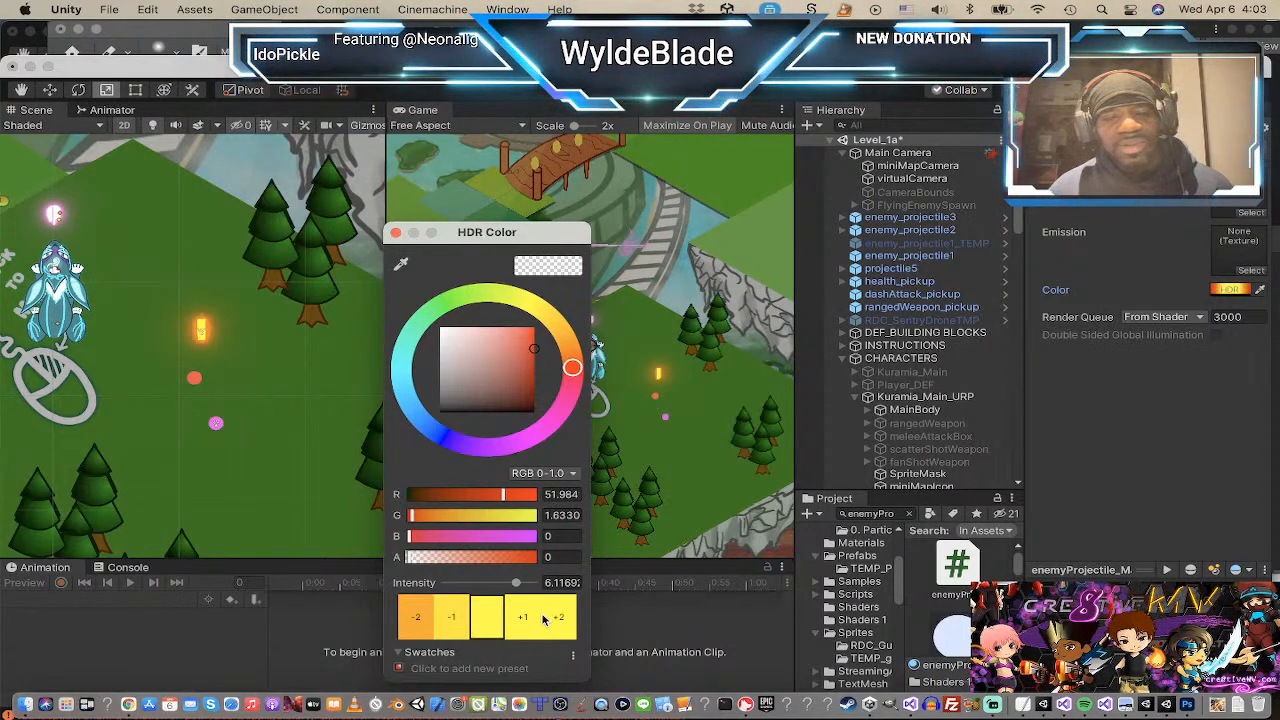
click(457, 632)
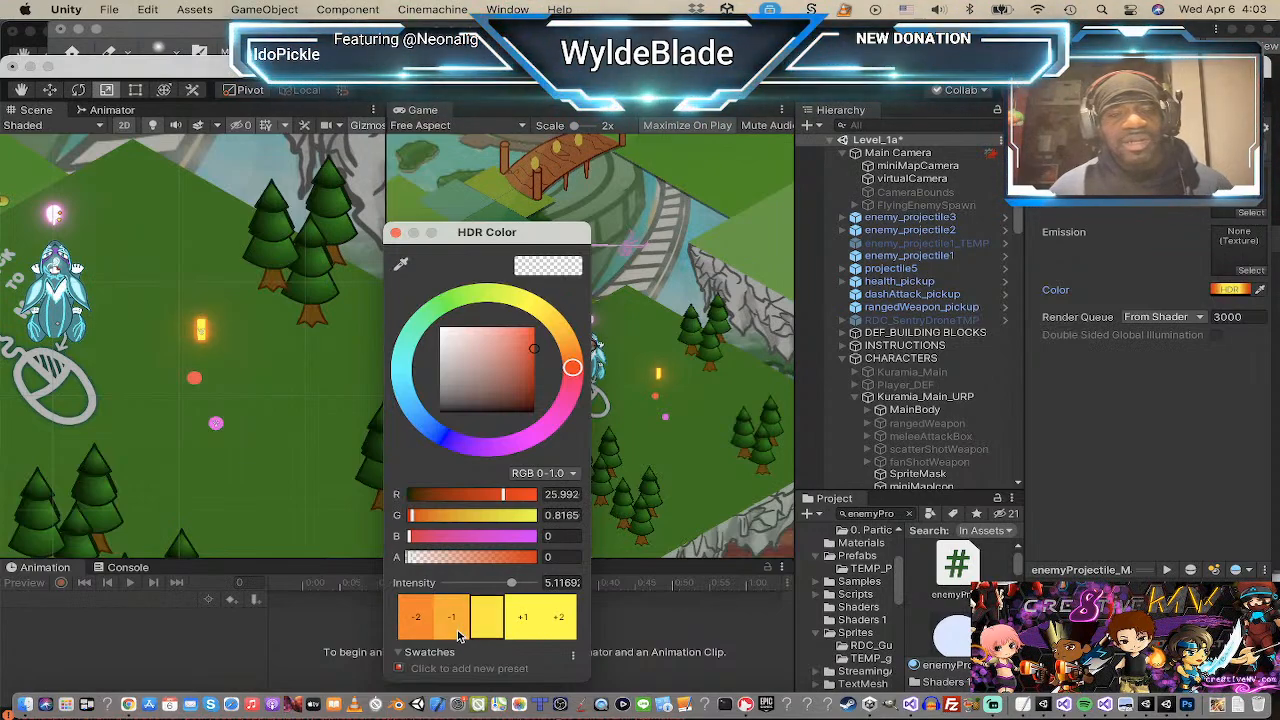
click(458, 634)
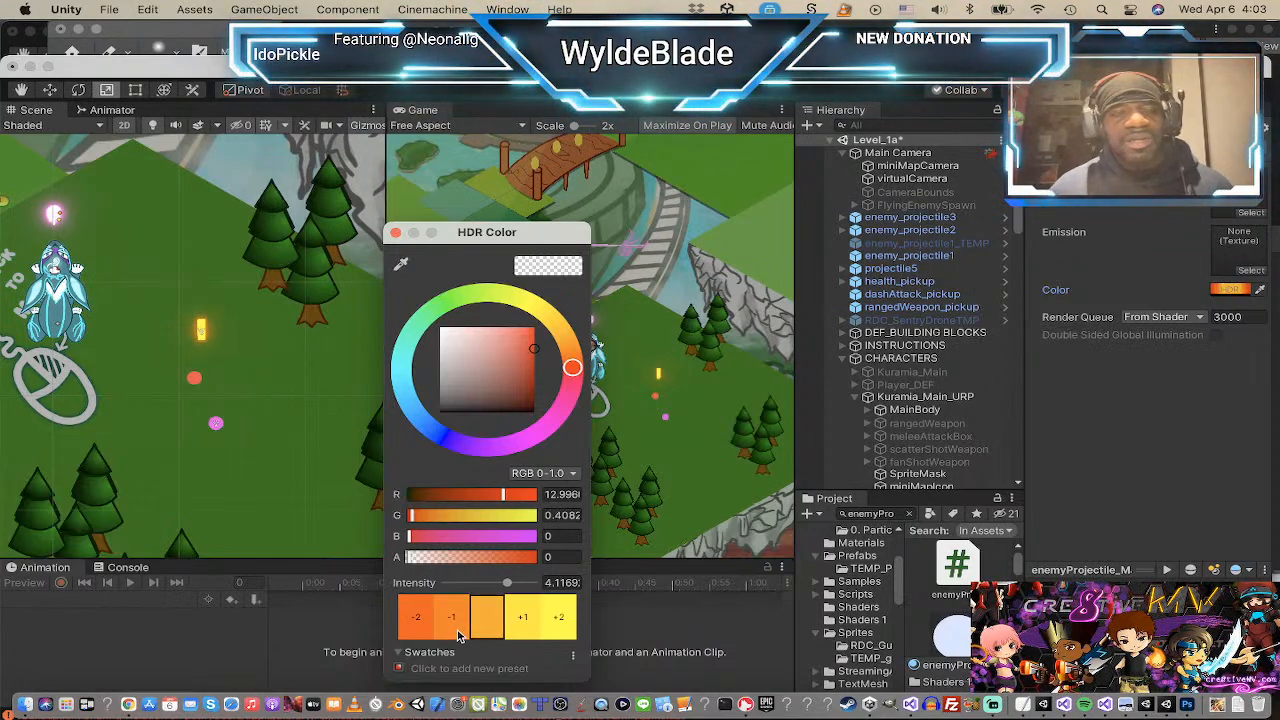
click(508, 584)
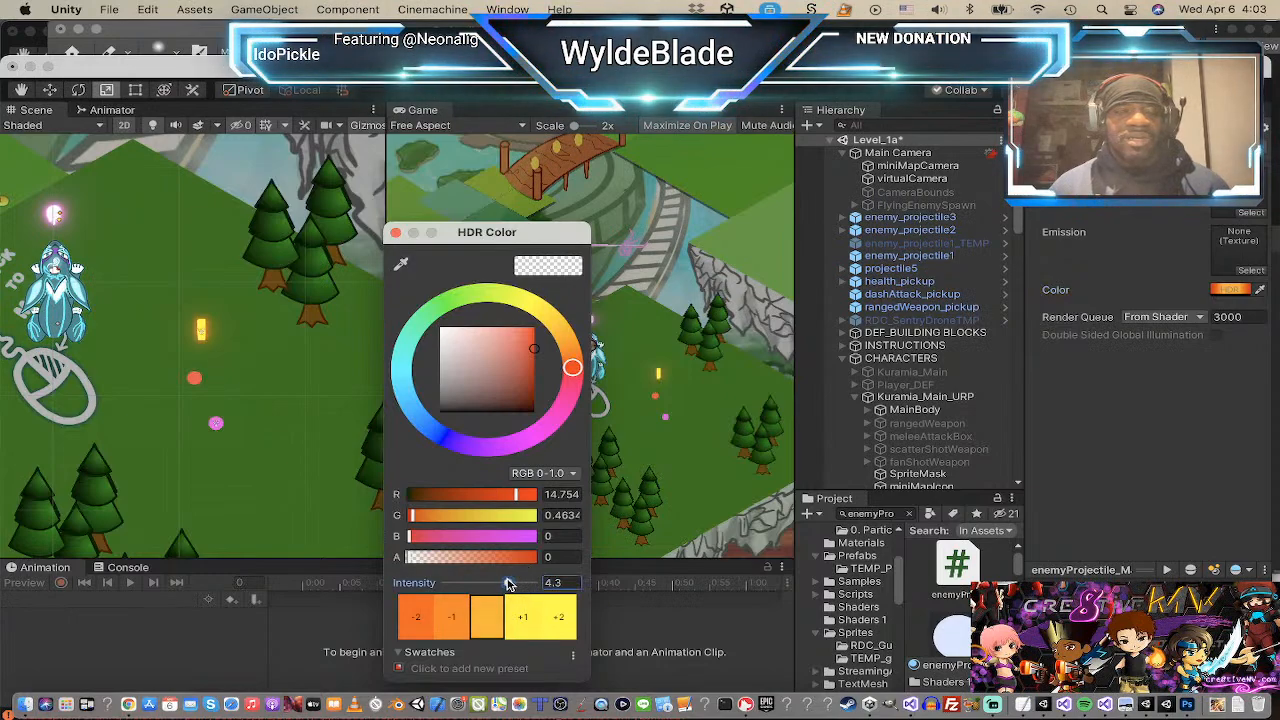
drag(508, 584, 510, 584)
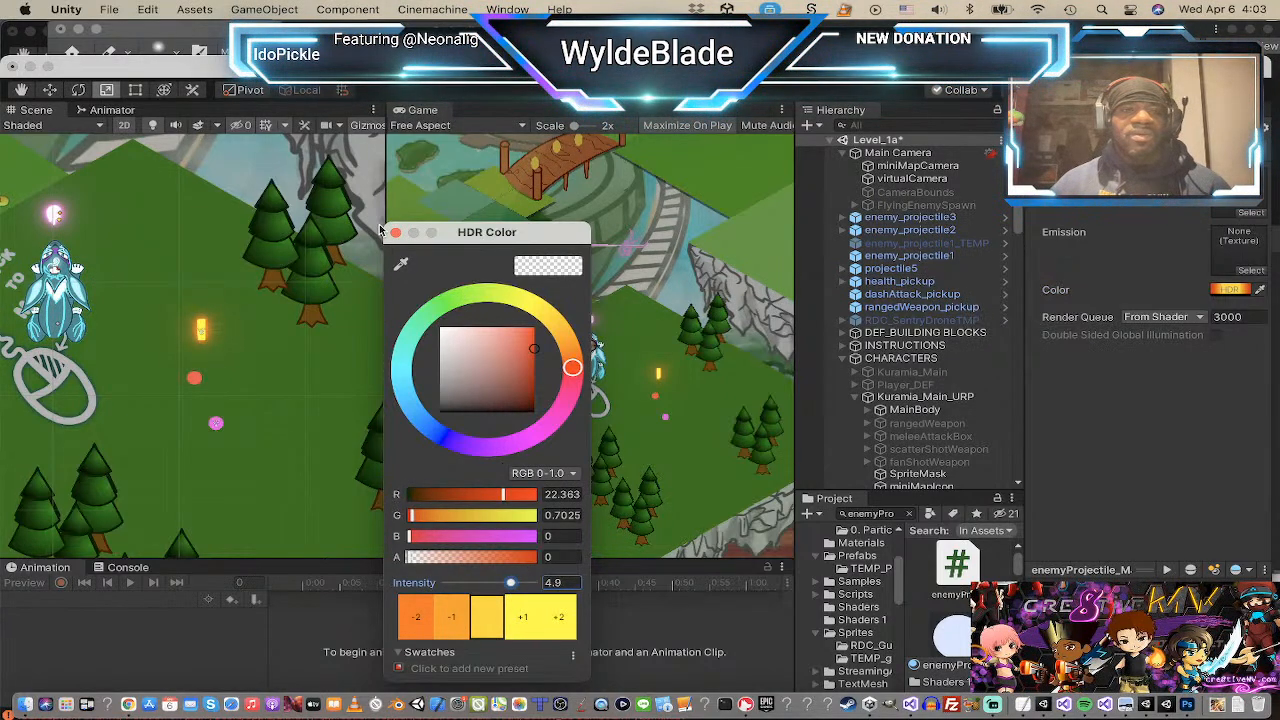
click(395, 233)
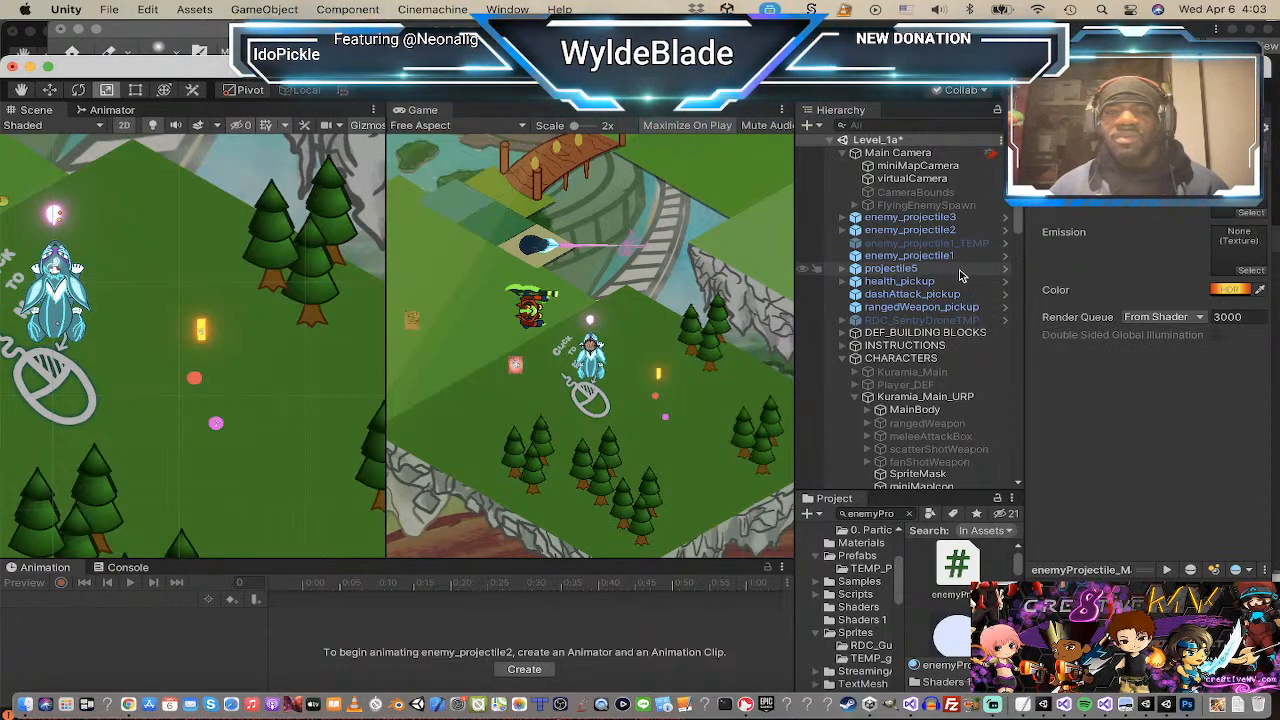
Step: Rename enemy_projectile2 in the scene to enemy_projectile2_gl and save it as an original prefab in the Prefabs folder
click(942, 217)
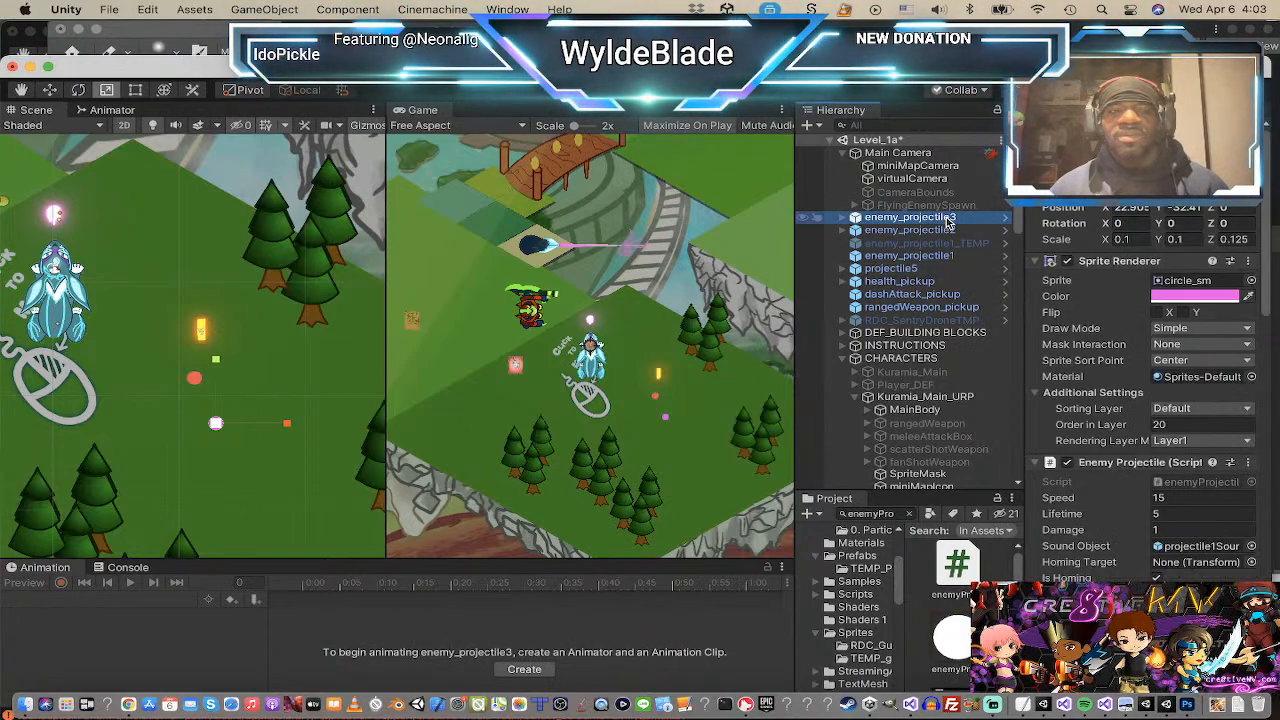
click(942, 231)
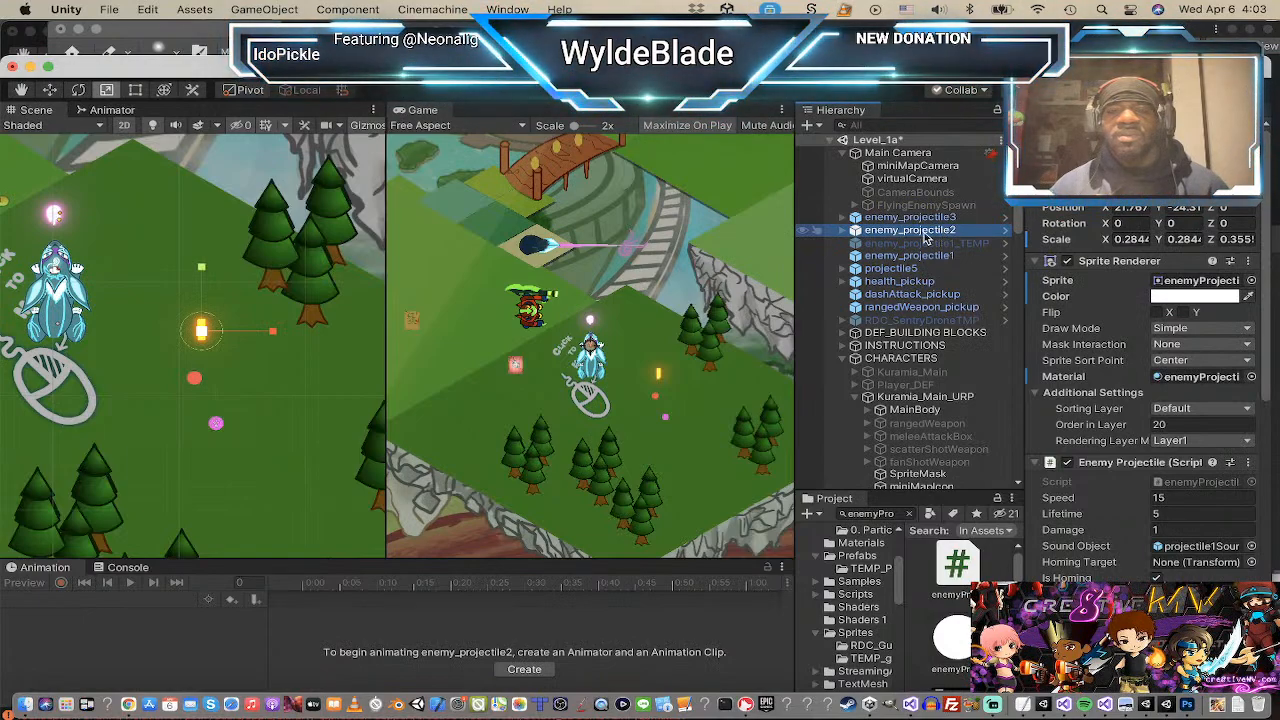
scroll(222, 360, up, 3)
click(213, 354)
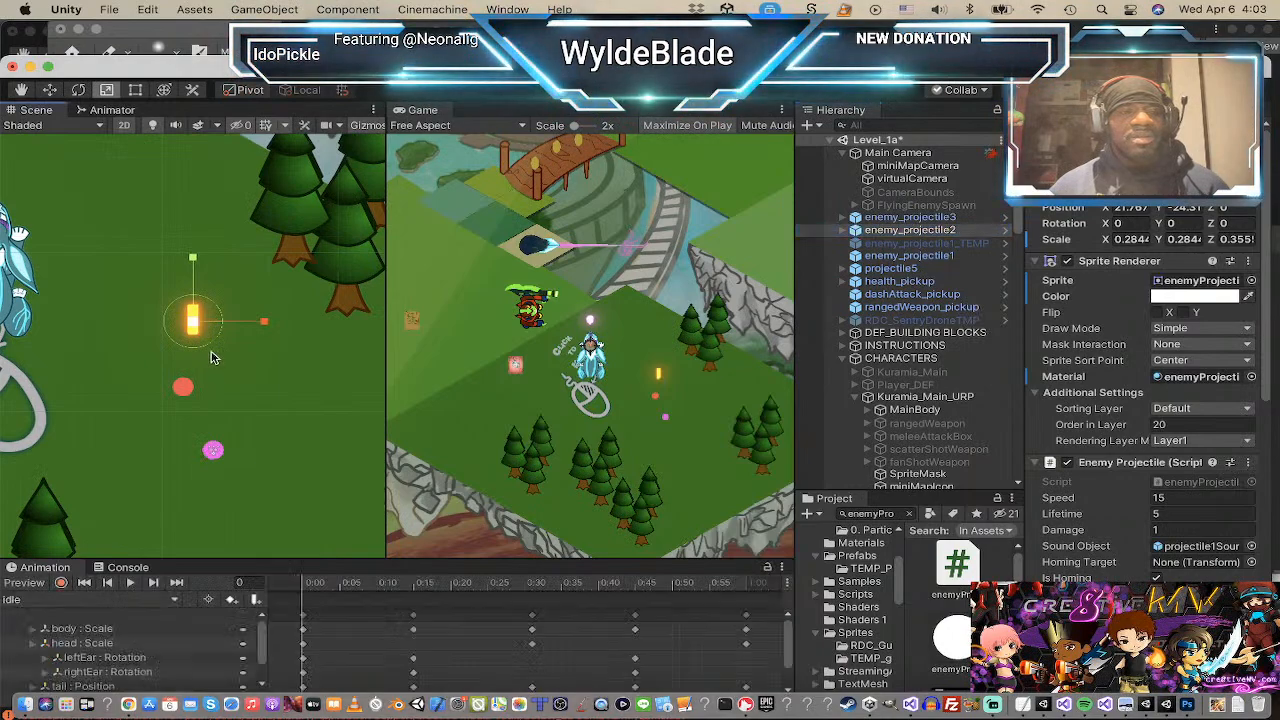
click(192, 328)
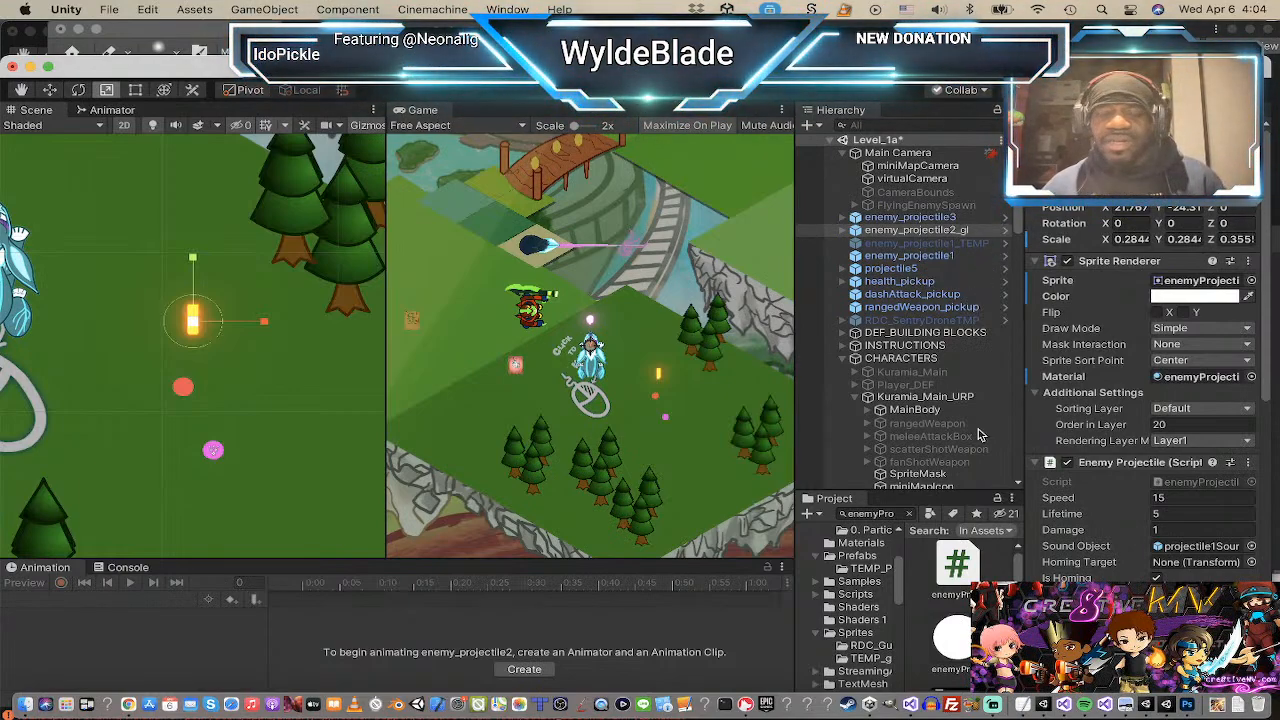
scroll(877, 600, up, 1)
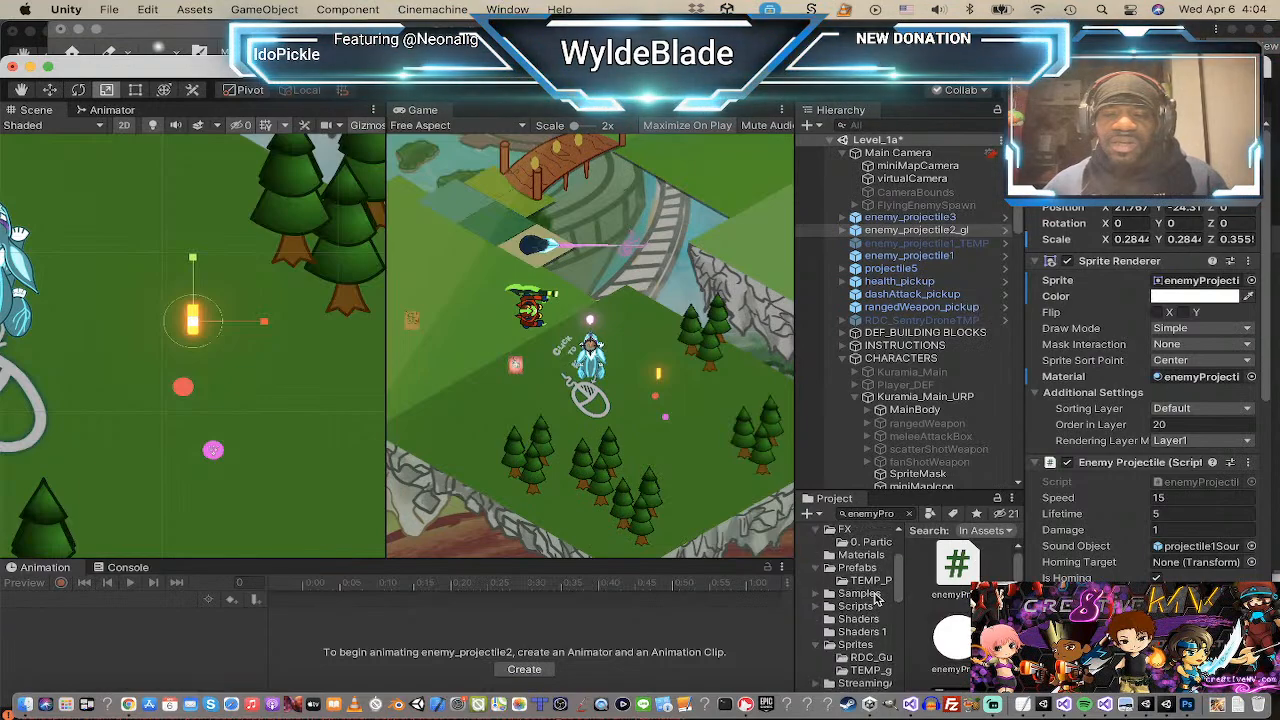
drag(858, 233, 843, 582)
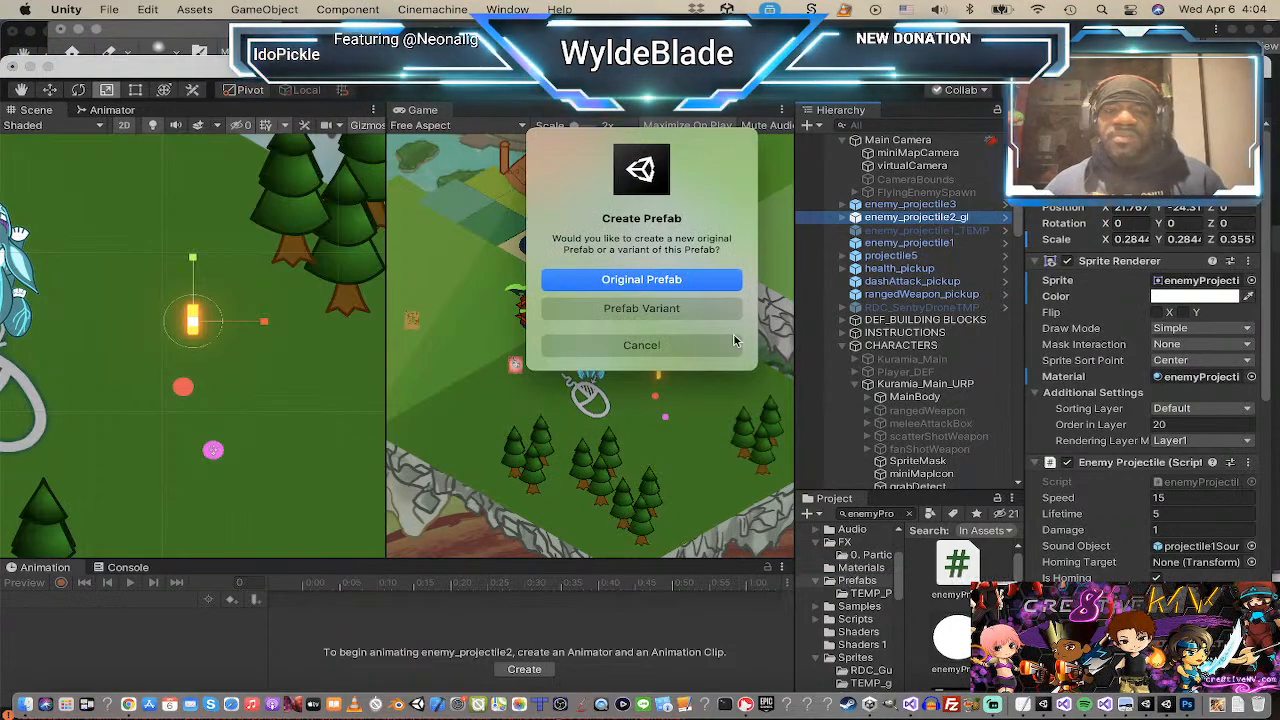
click(707, 280)
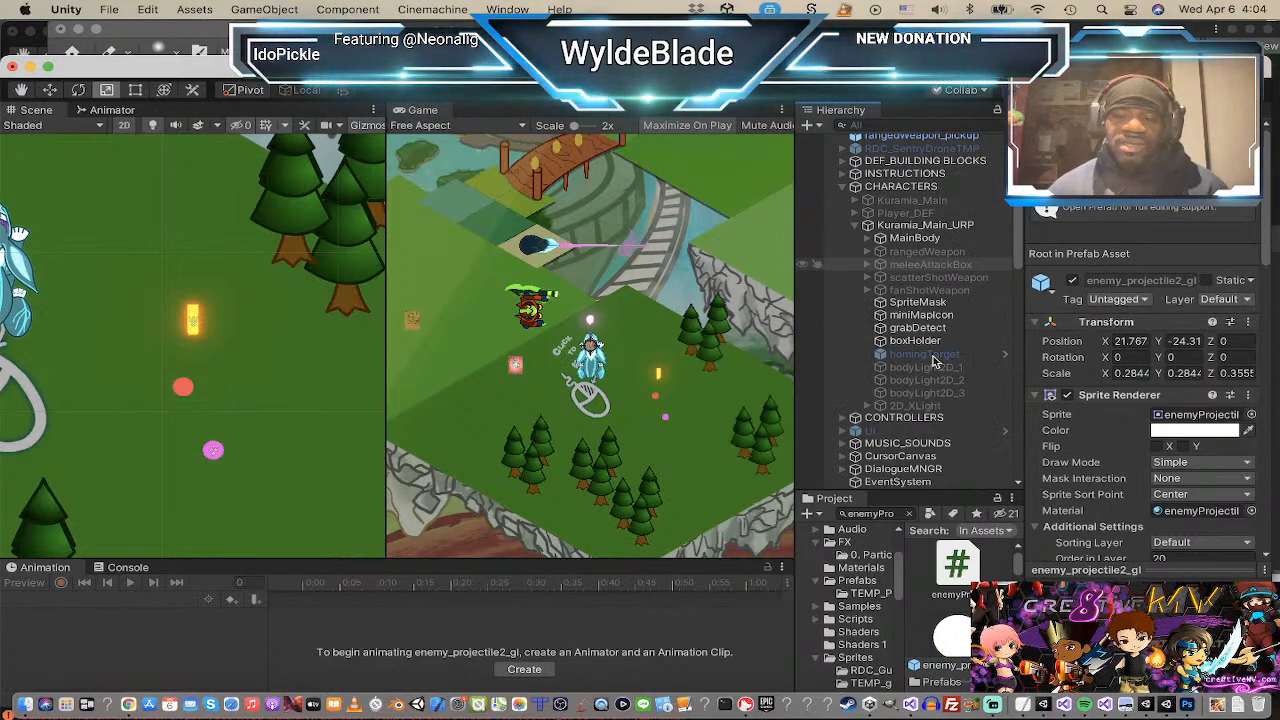
Step: Select RDC_Blader_Main under DEF_Enemies and set its Time Btw Shots and Start Time Btw Shots to 4
scroll(935, 362, down, 15)
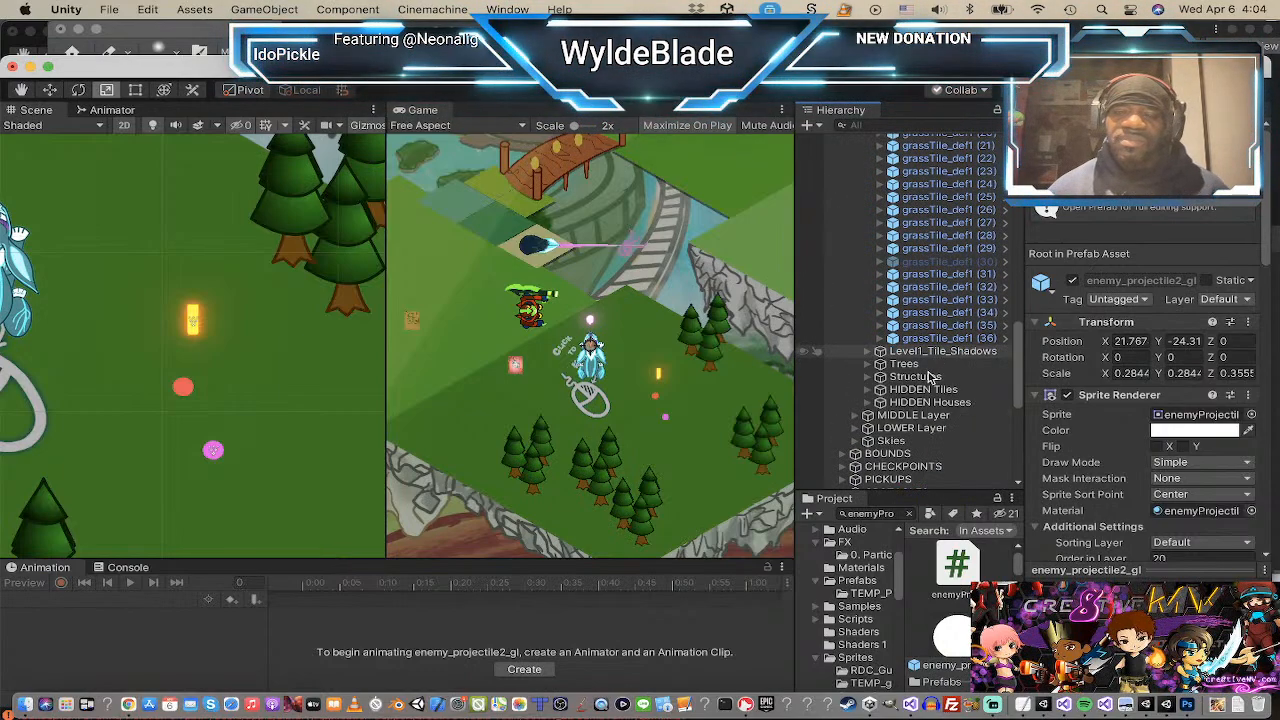
scroll(935, 370, down, 10)
scroll(930, 385, down, 1)
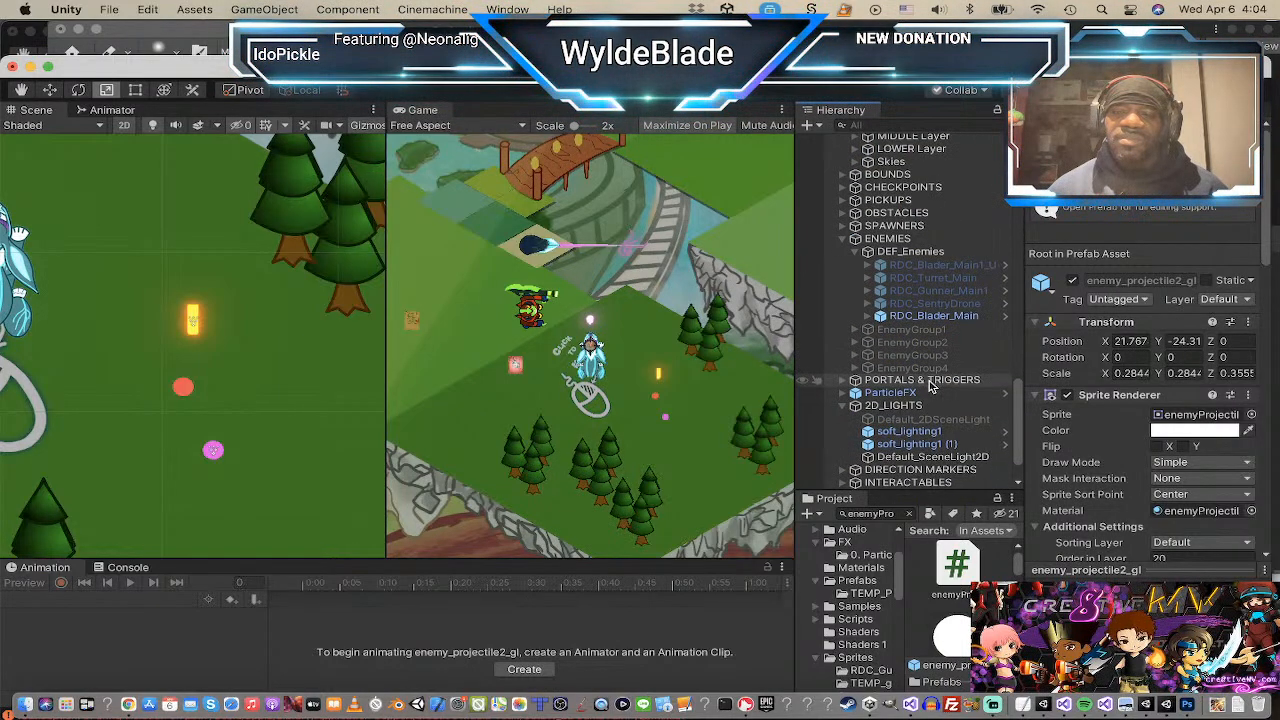
click(965, 318)
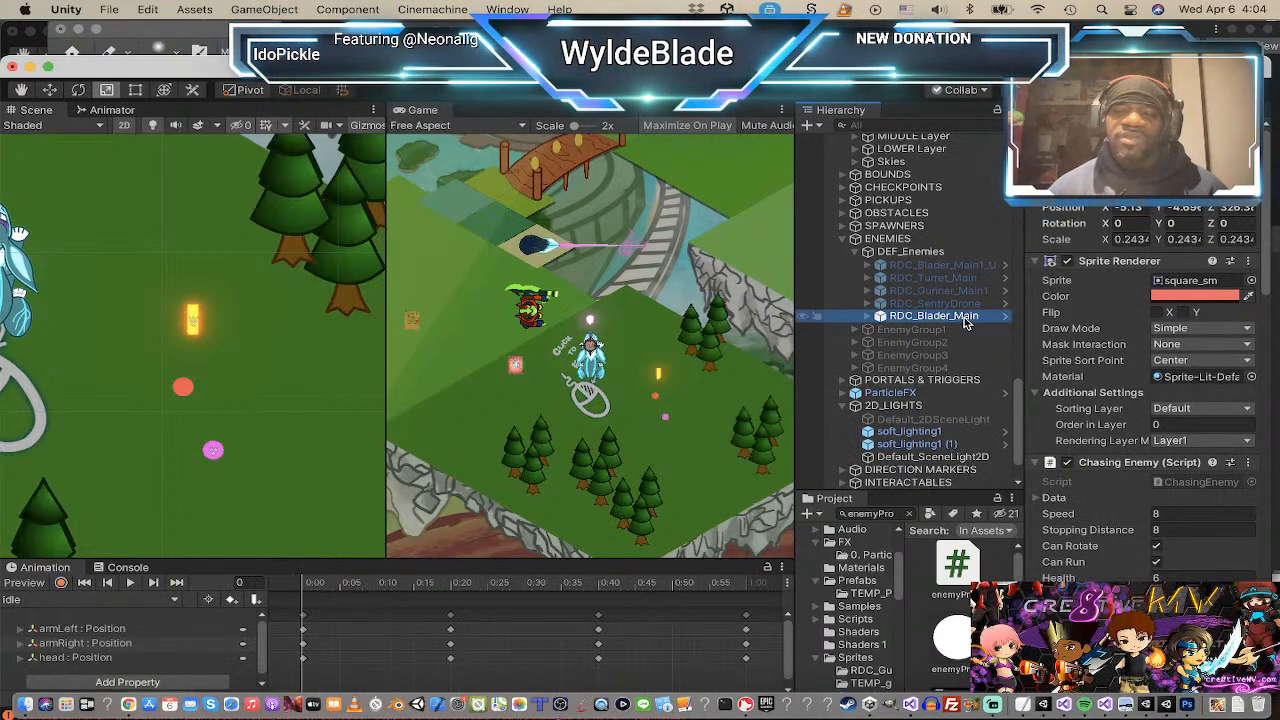
scroll(1120, 428, down, 6)
scroll(1120, 430, down, 3)
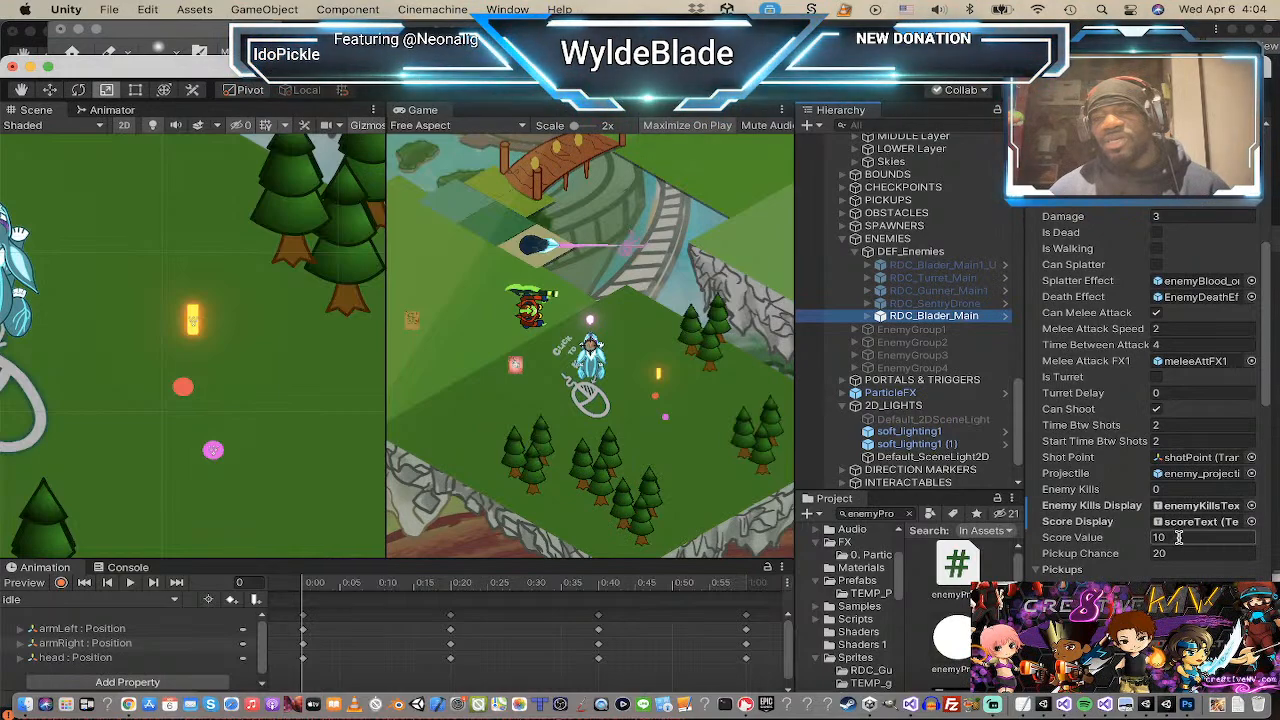
click(1174, 425)
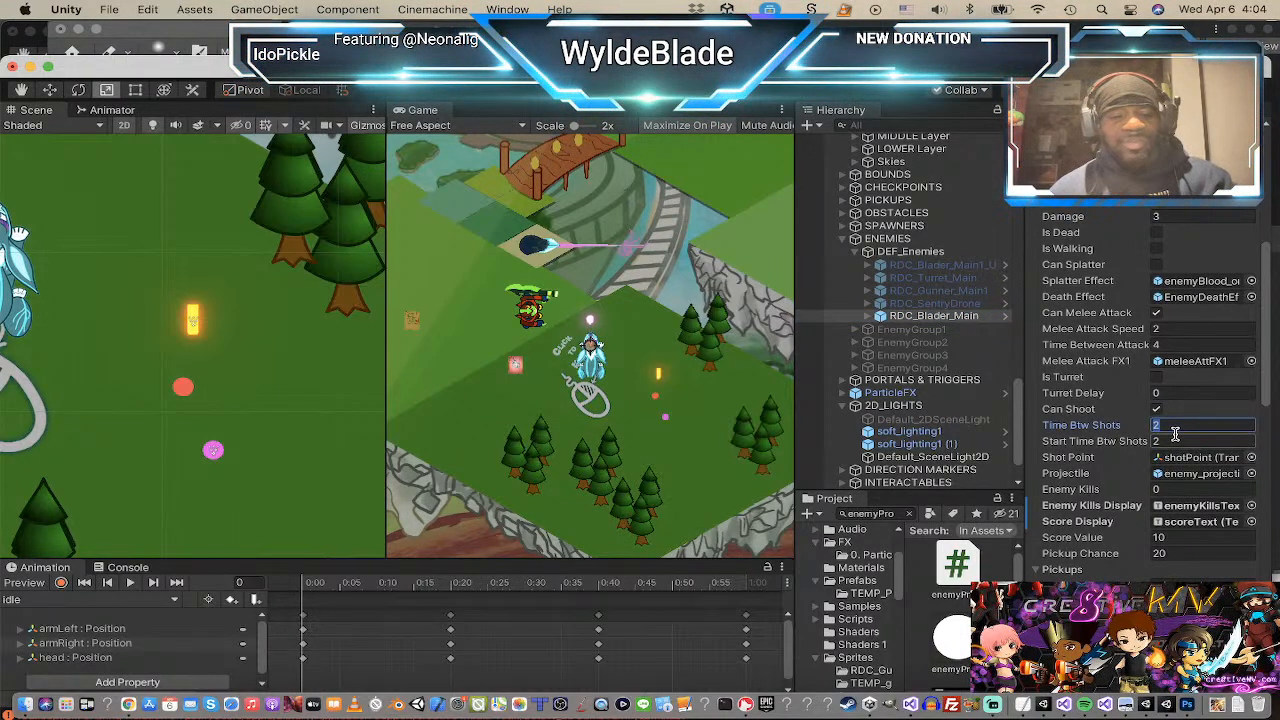
text(4)
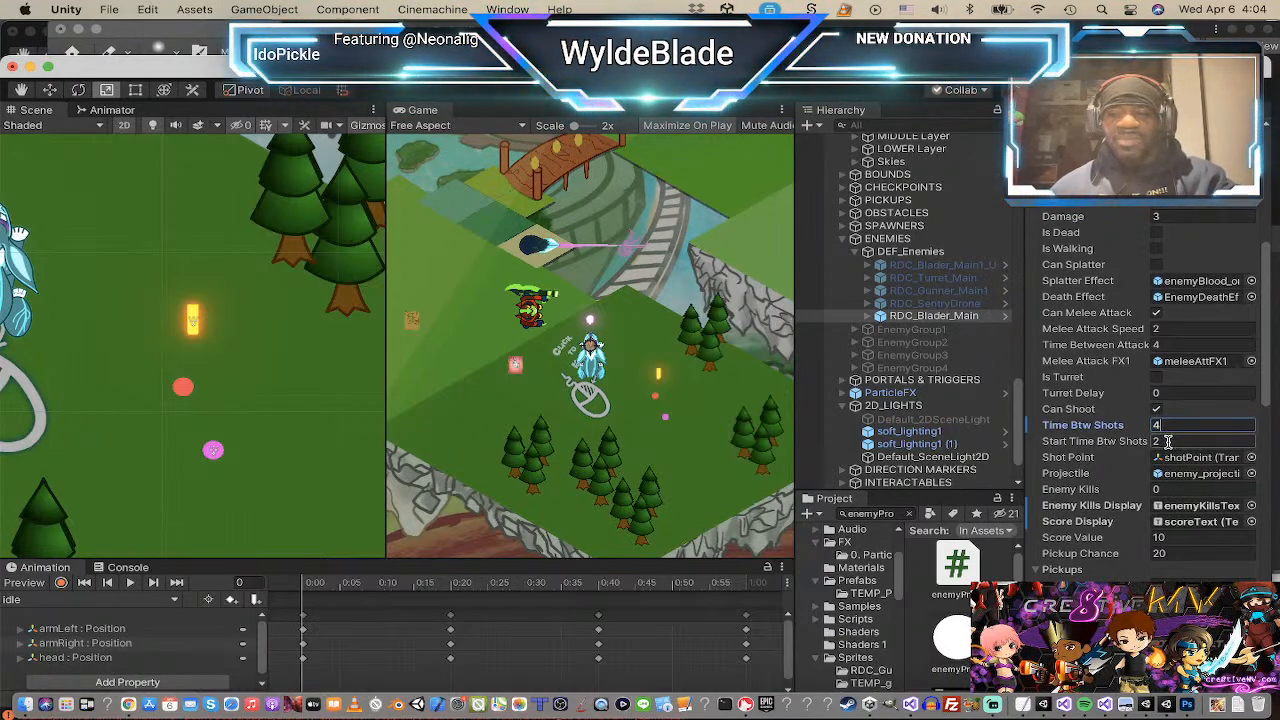
click(1167, 441)
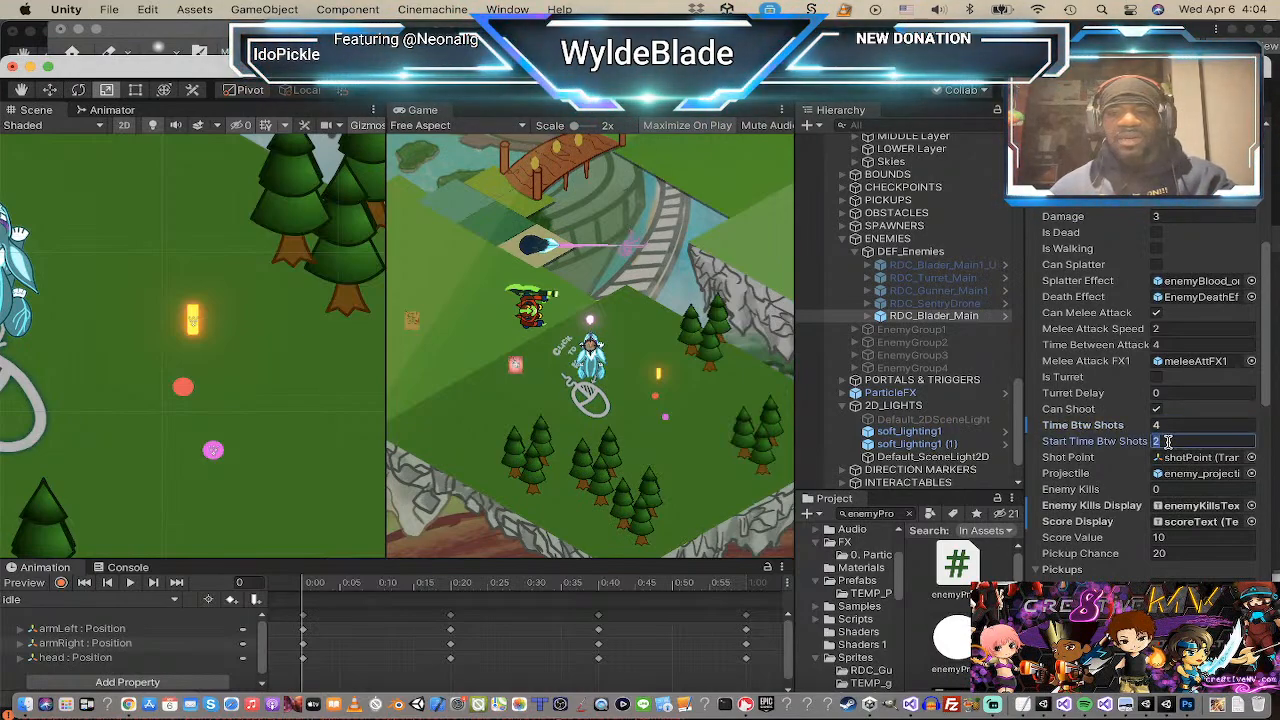
text(4)
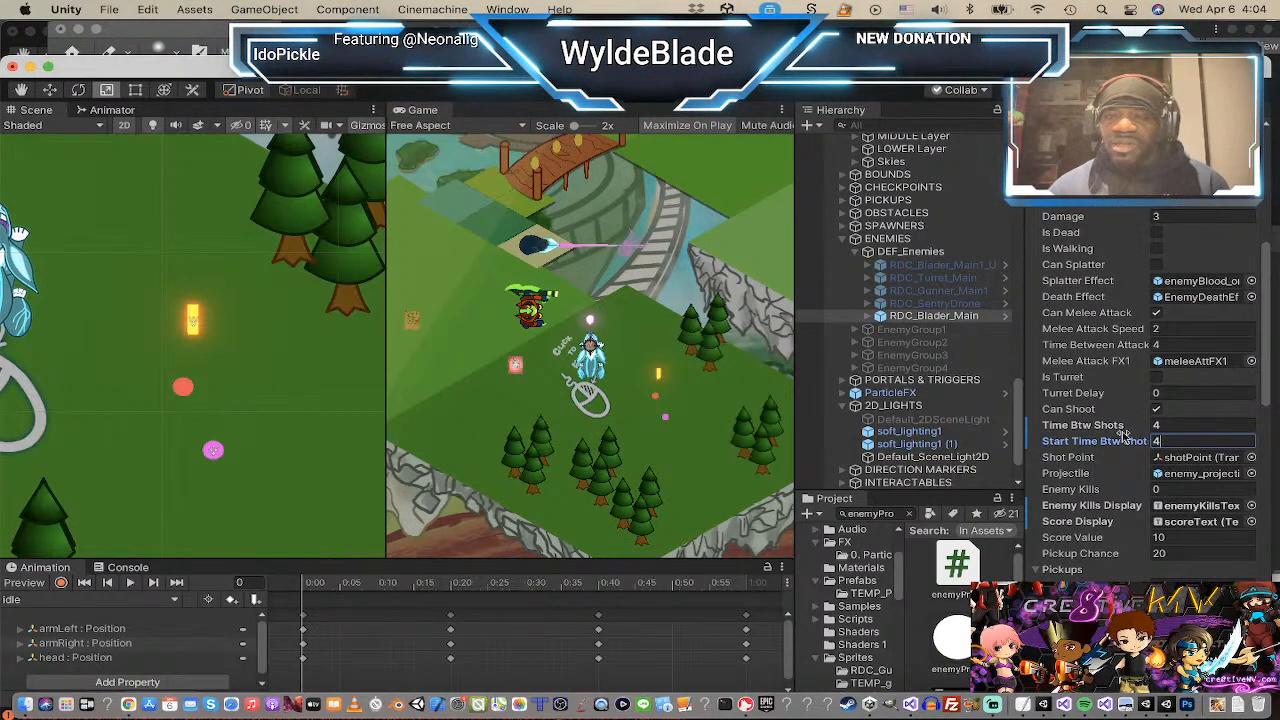
Step: Locate the prefab assigned as RDC_Blader_Main's Projectile, and inspect the enemy_projectile2_gl prefab's components in the Prefabs folder
click(986, 267)
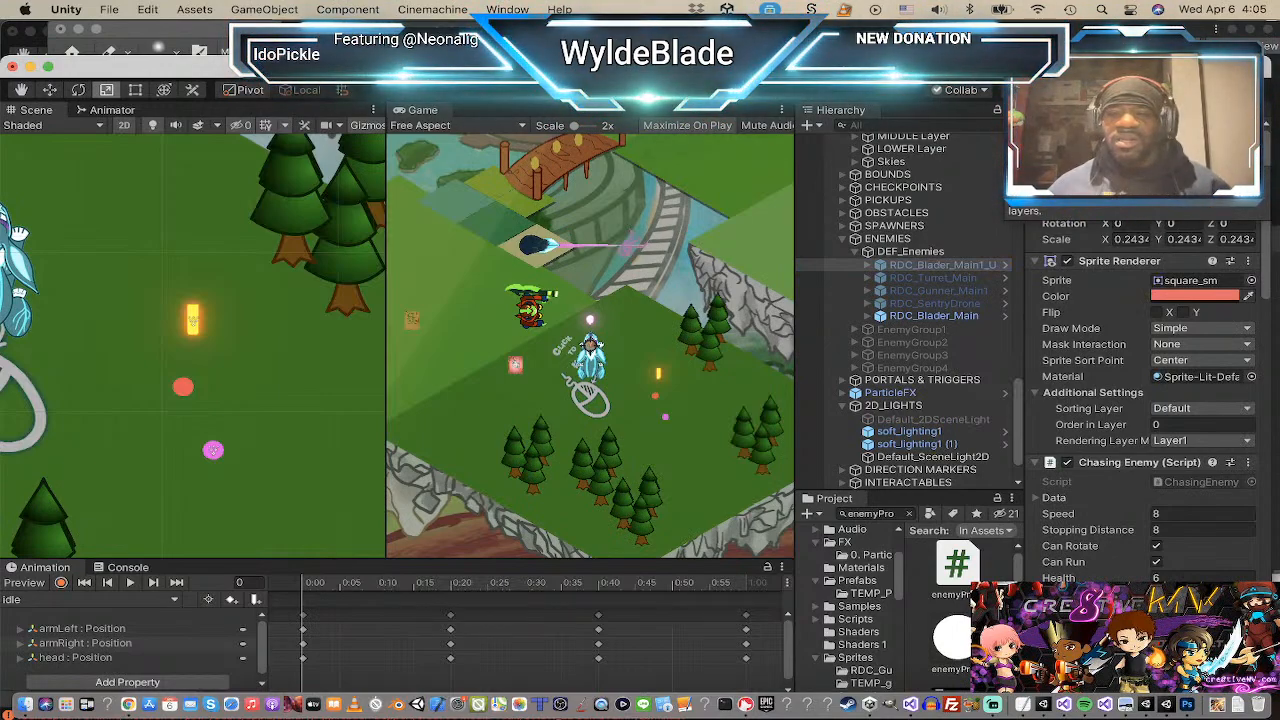
click(960, 317)
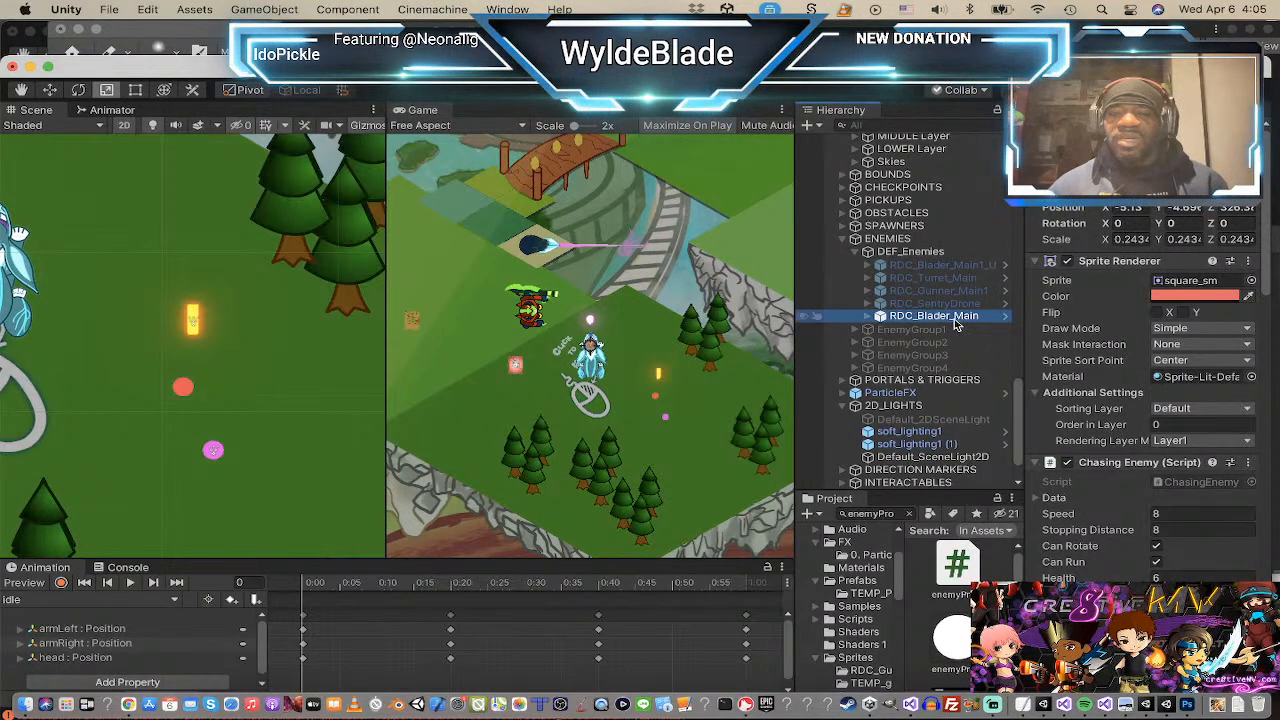
scroll(1094, 445, down, 4)
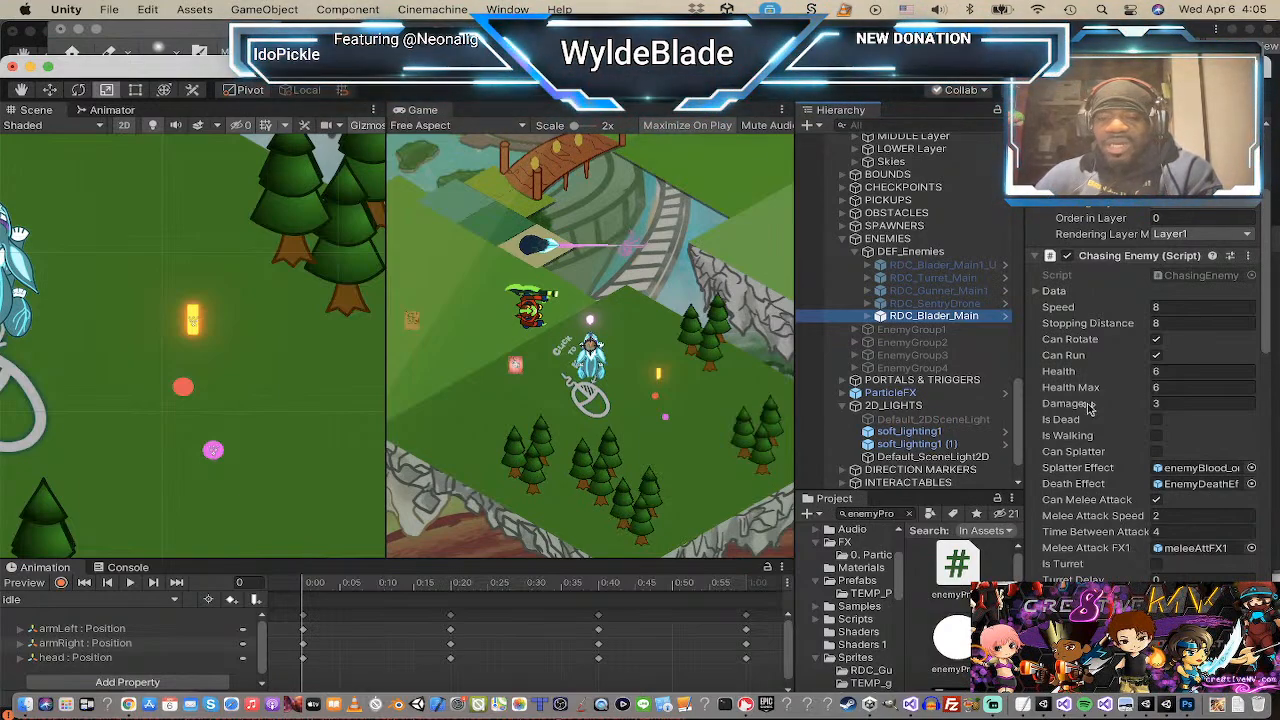
scroll(1200, 470, down, 4)
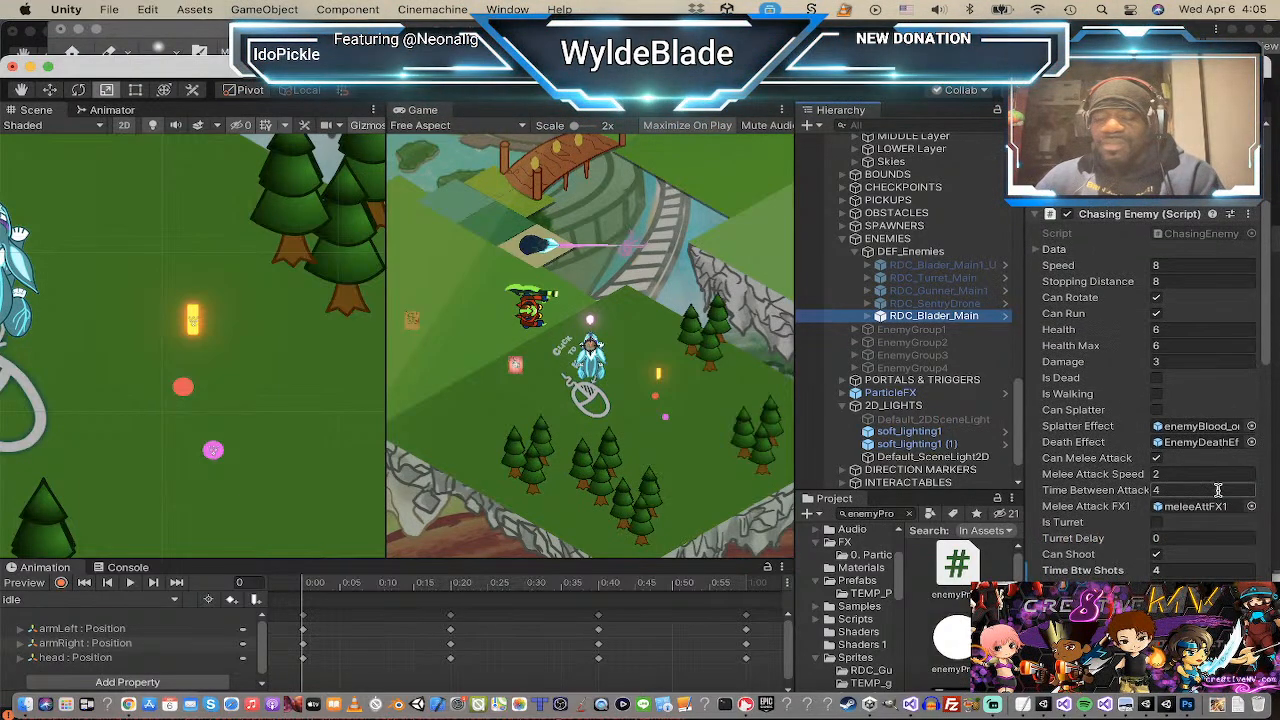
click(1205, 488)
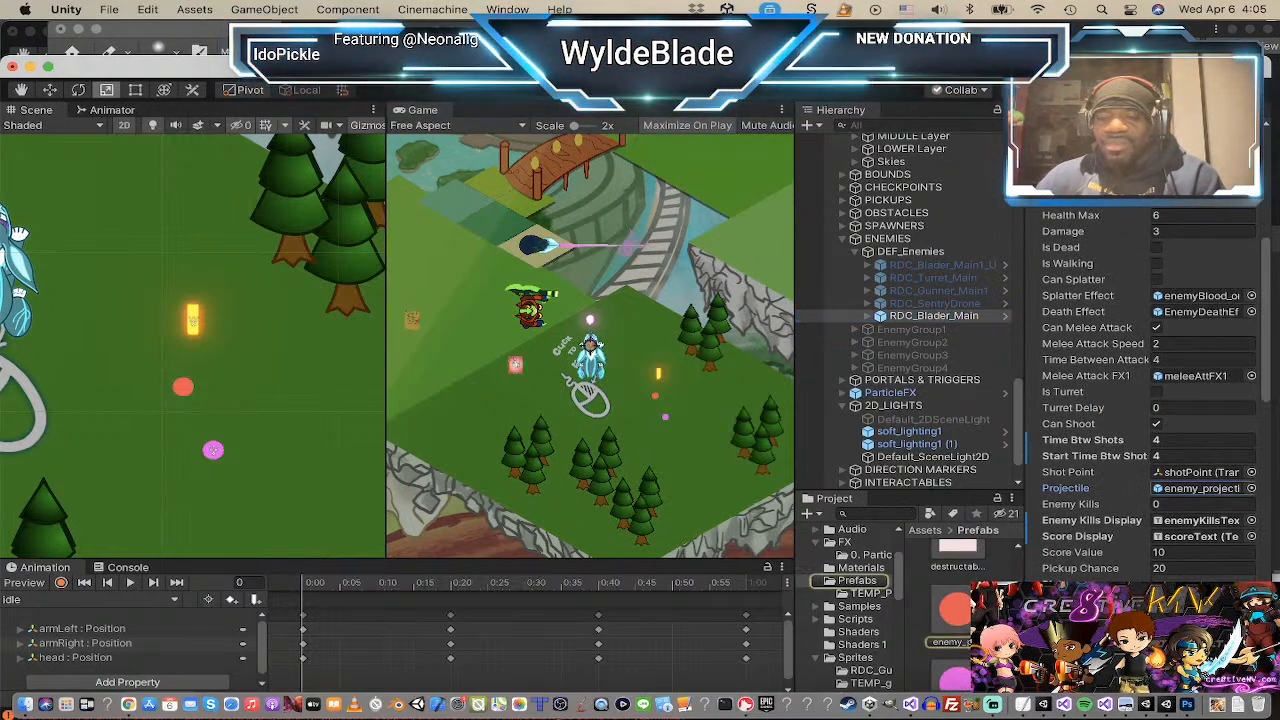
scroll(957, 608, down, 3)
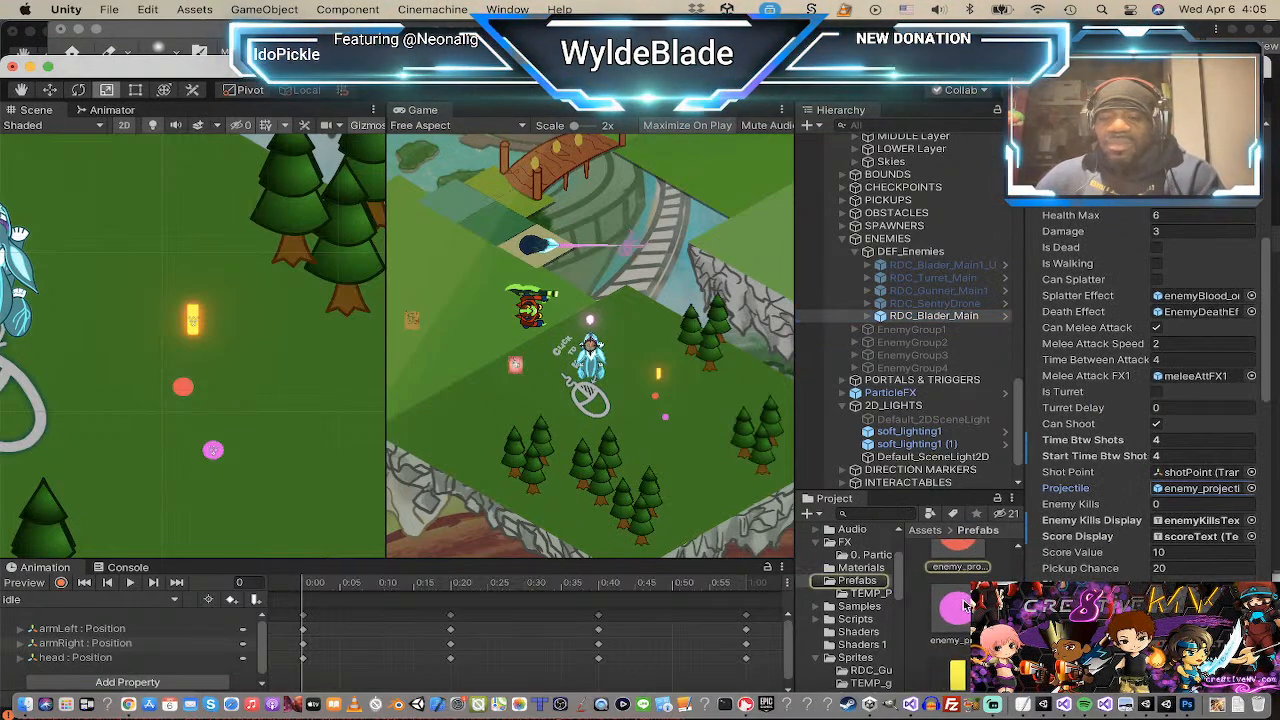
scroll(966, 605, down, 1)
click(963, 620)
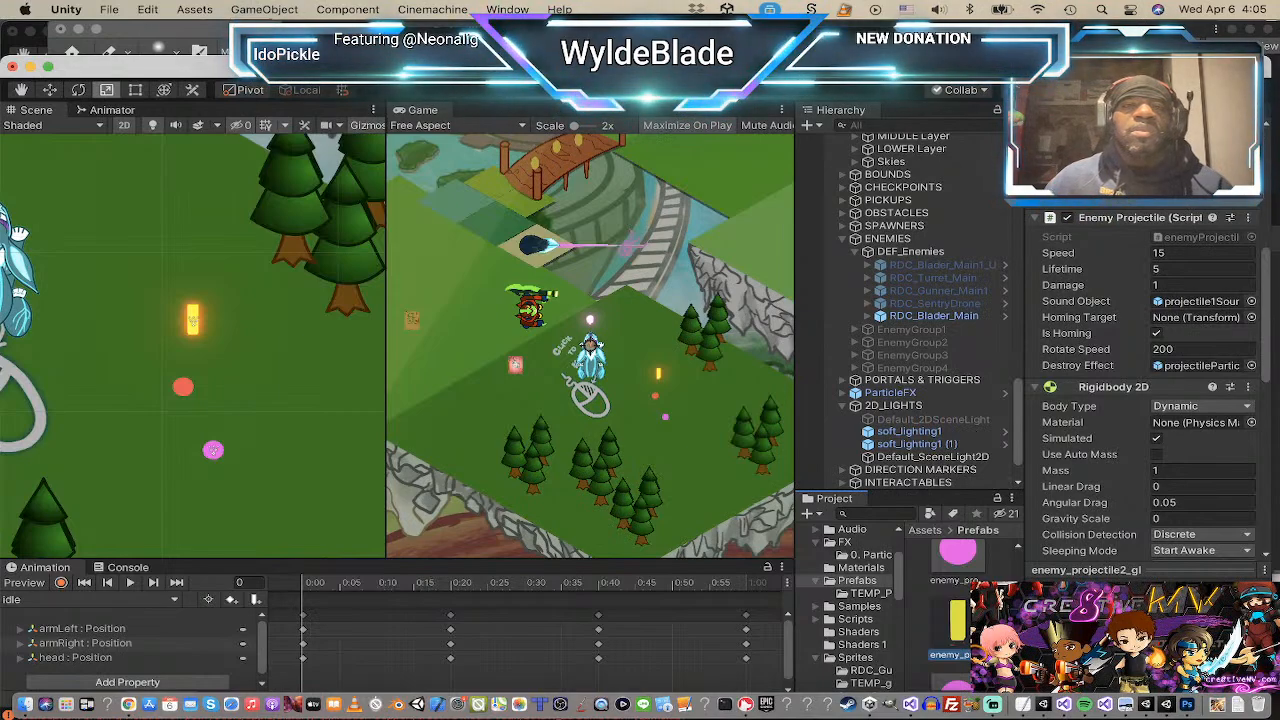
Step: Play-test the level, moving the player around the map to observe the Blader enemy's shots, and stop the game
click(594, 90)
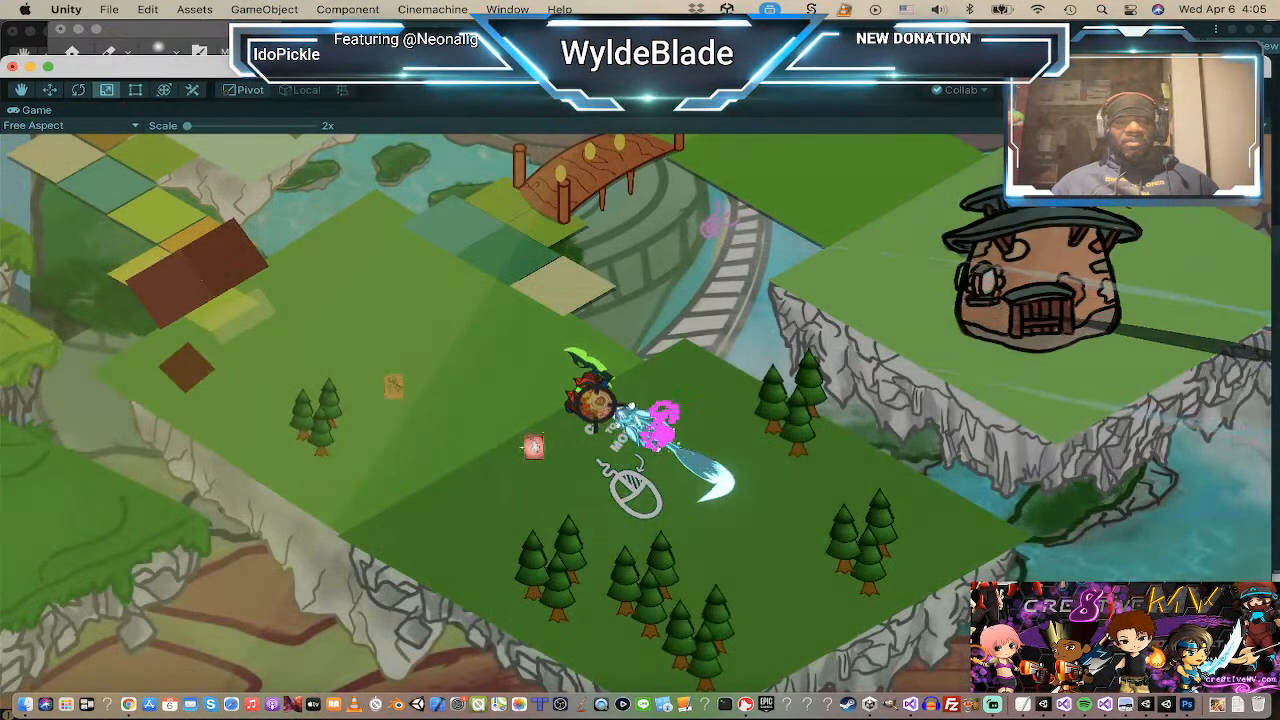
click(528, 450)
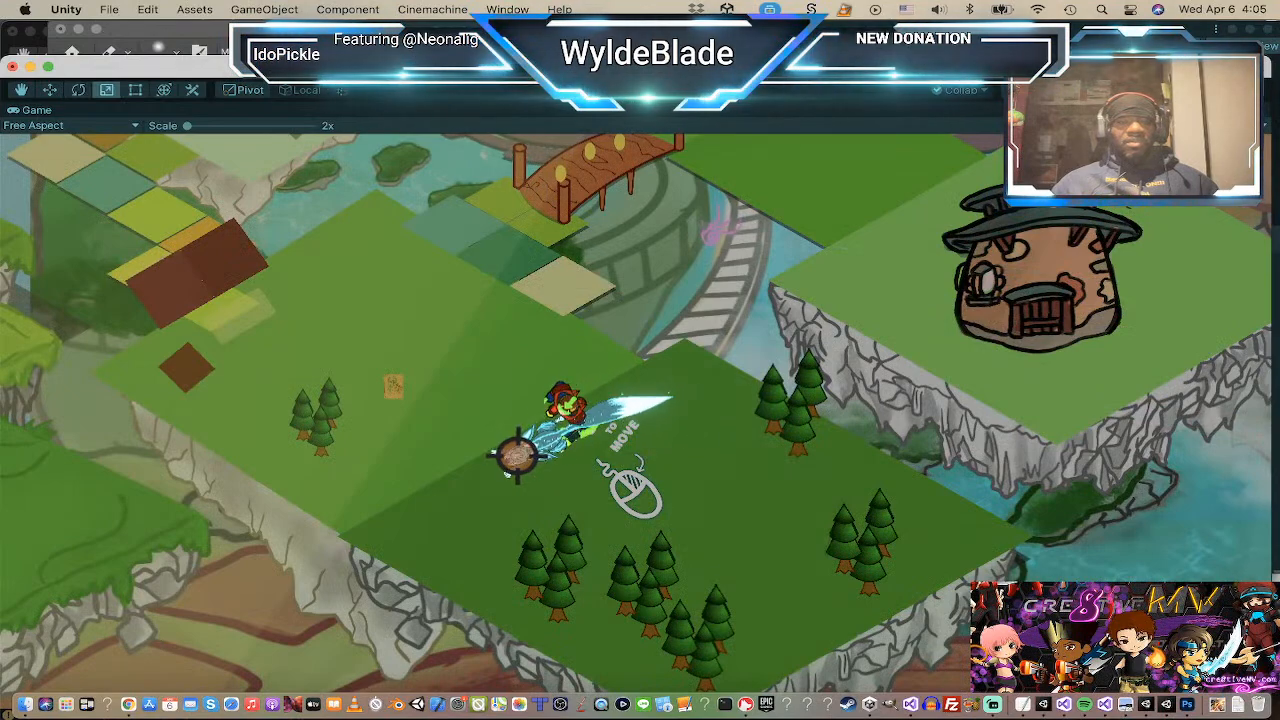
click(327, 336)
click(358, 313)
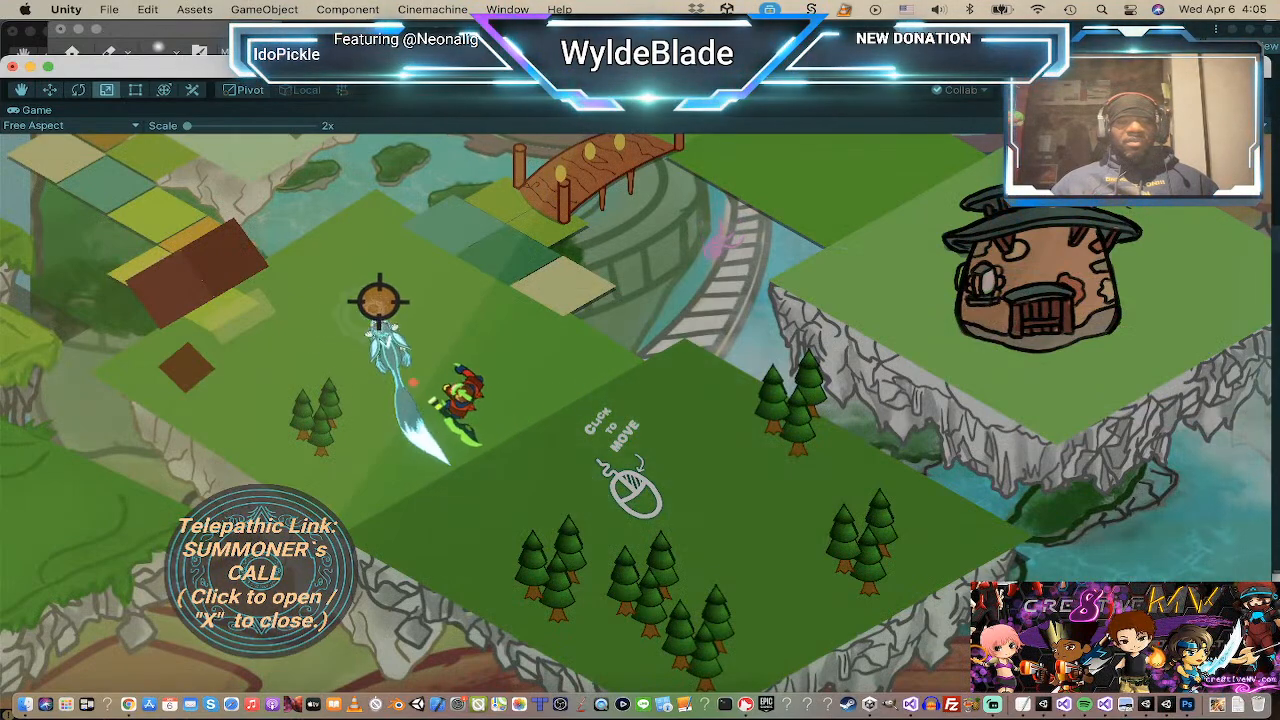
click(397, 223)
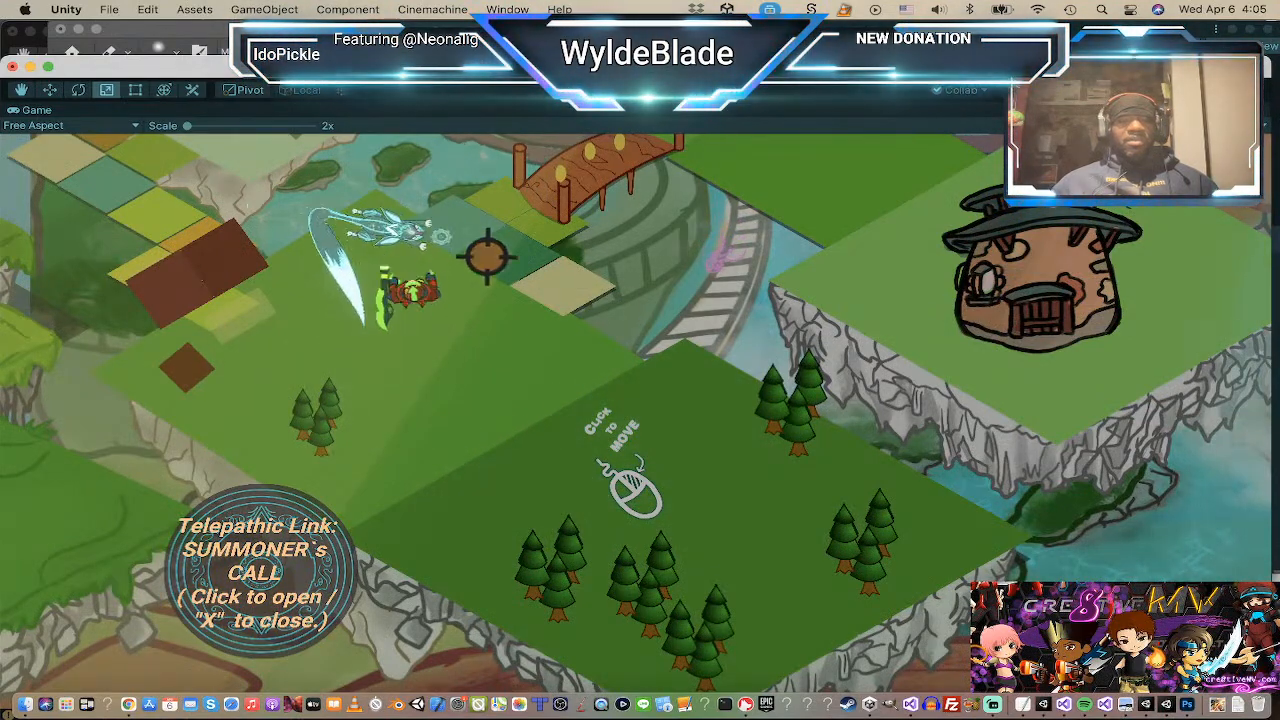
click(574, 355)
click(553, 408)
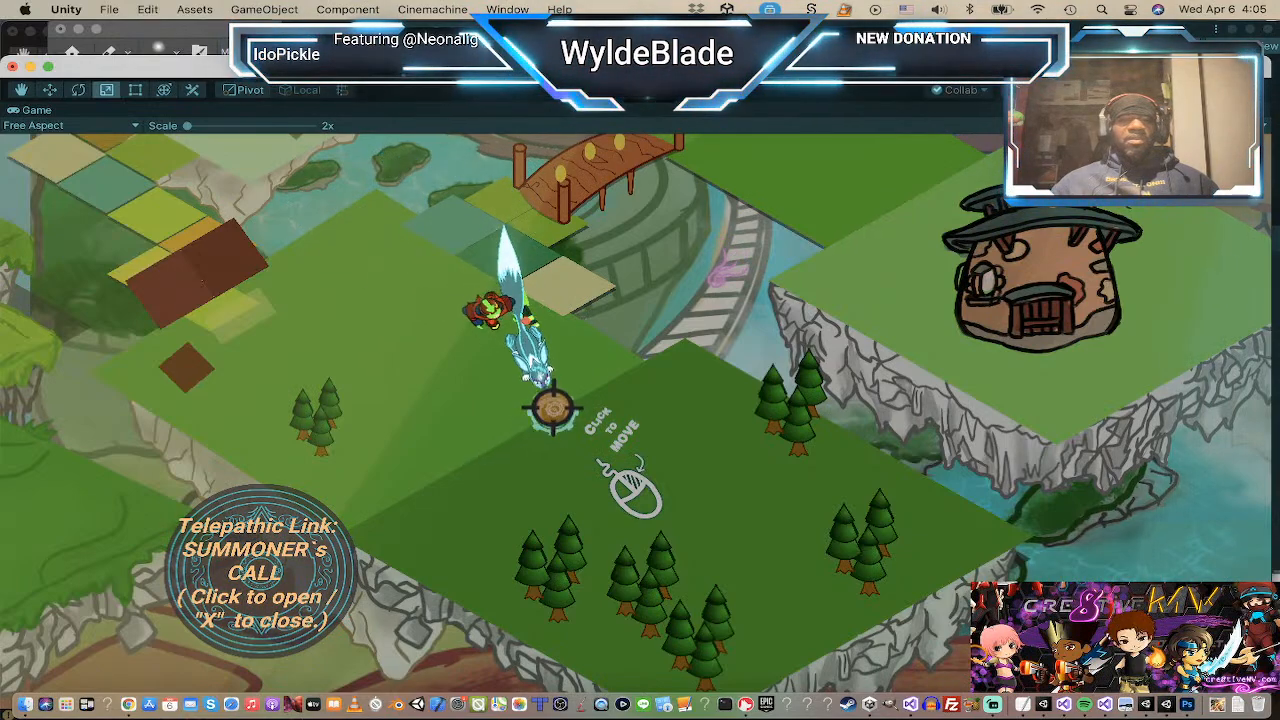
click(414, 523)
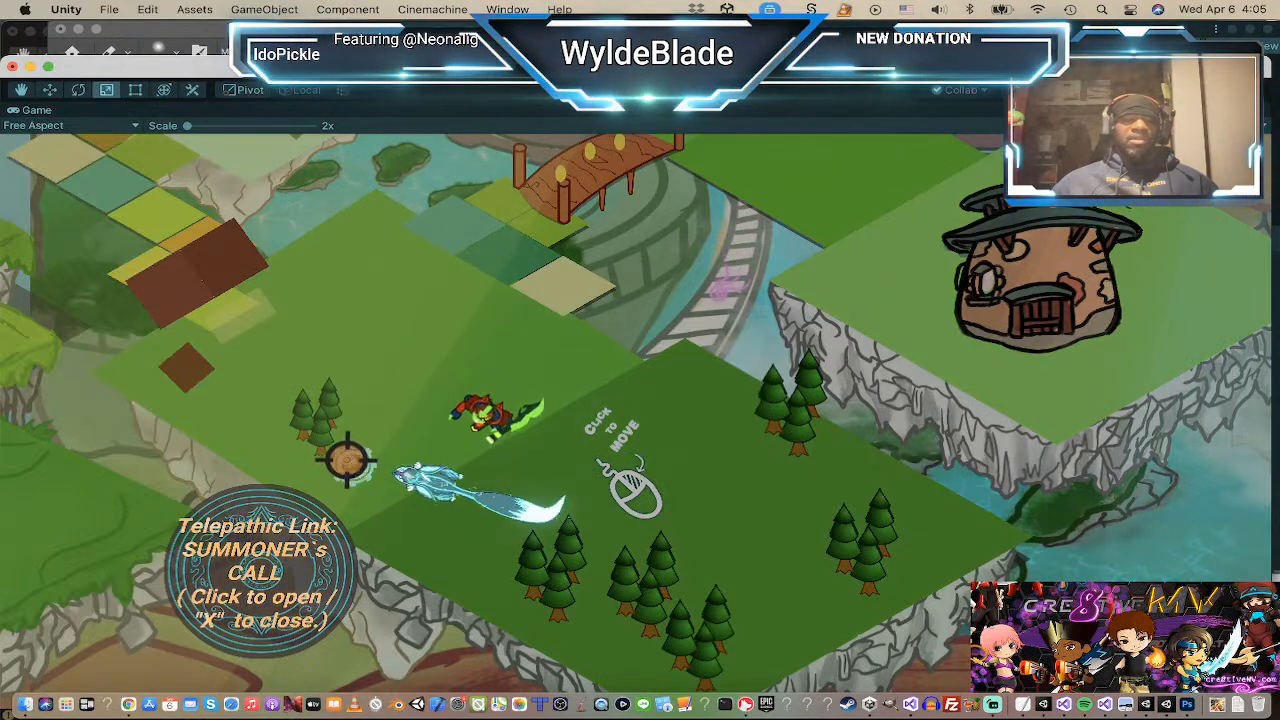
click(326, 369)
click(328, 316)
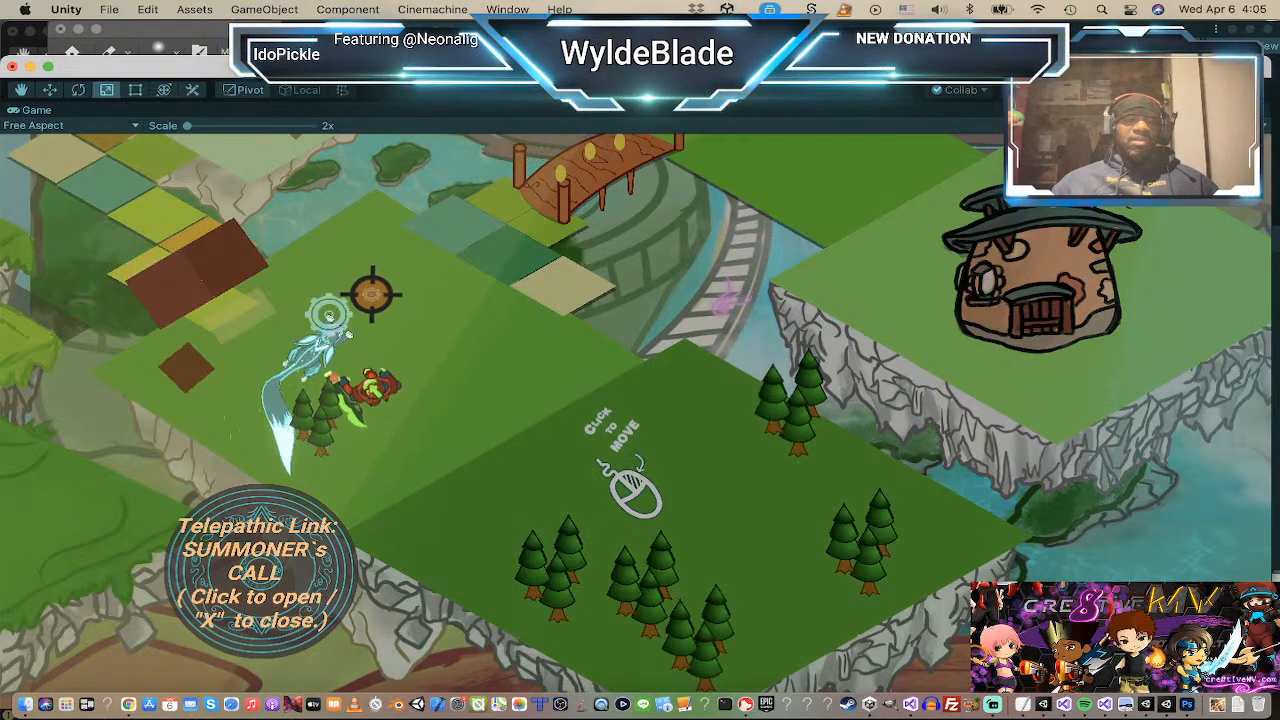
click(434, 271)
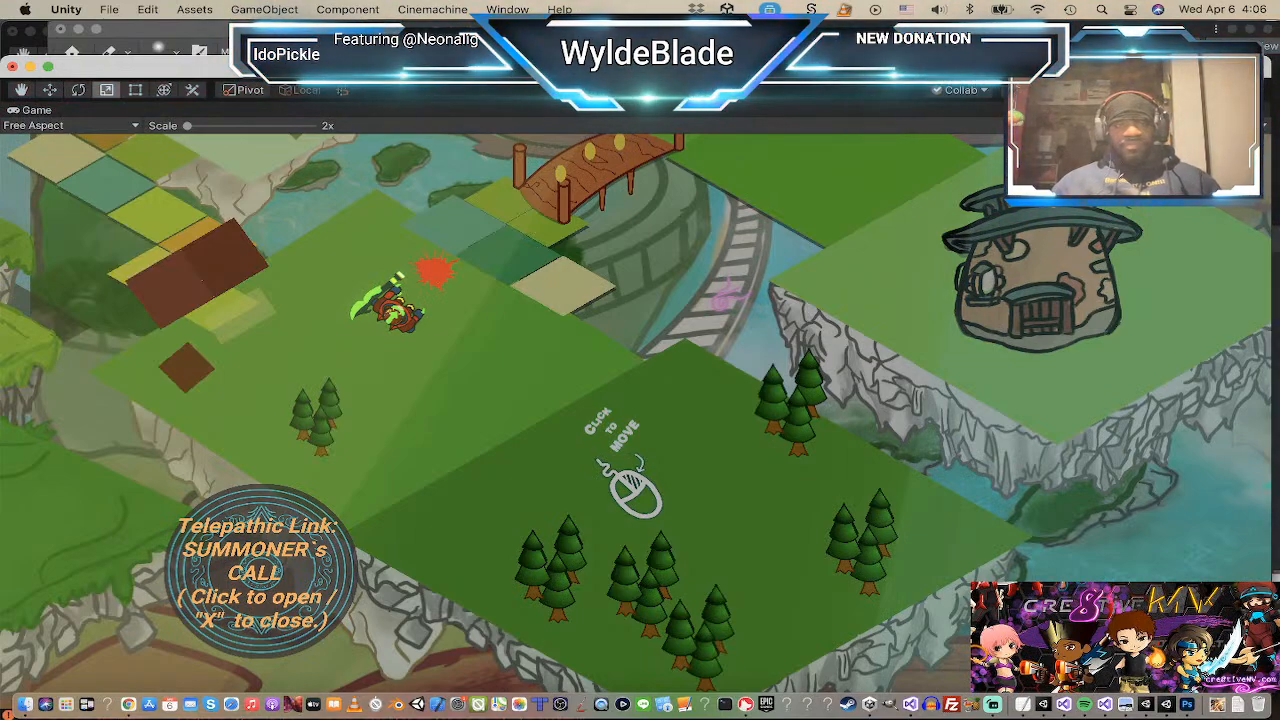
key(shift+space)
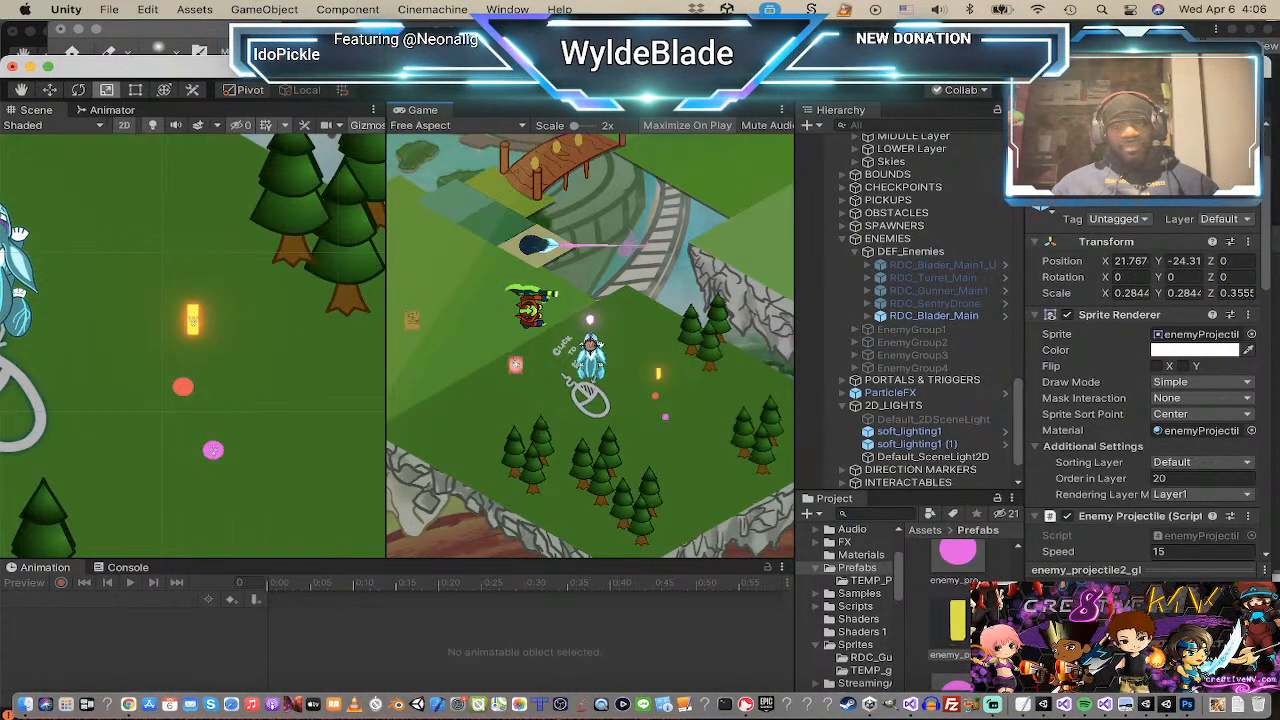
Step: Assign the enemy_projectile2_gl prefab as the Projectile in RDC_Blader_Main's Chasing Enemy script
click(930, 315)
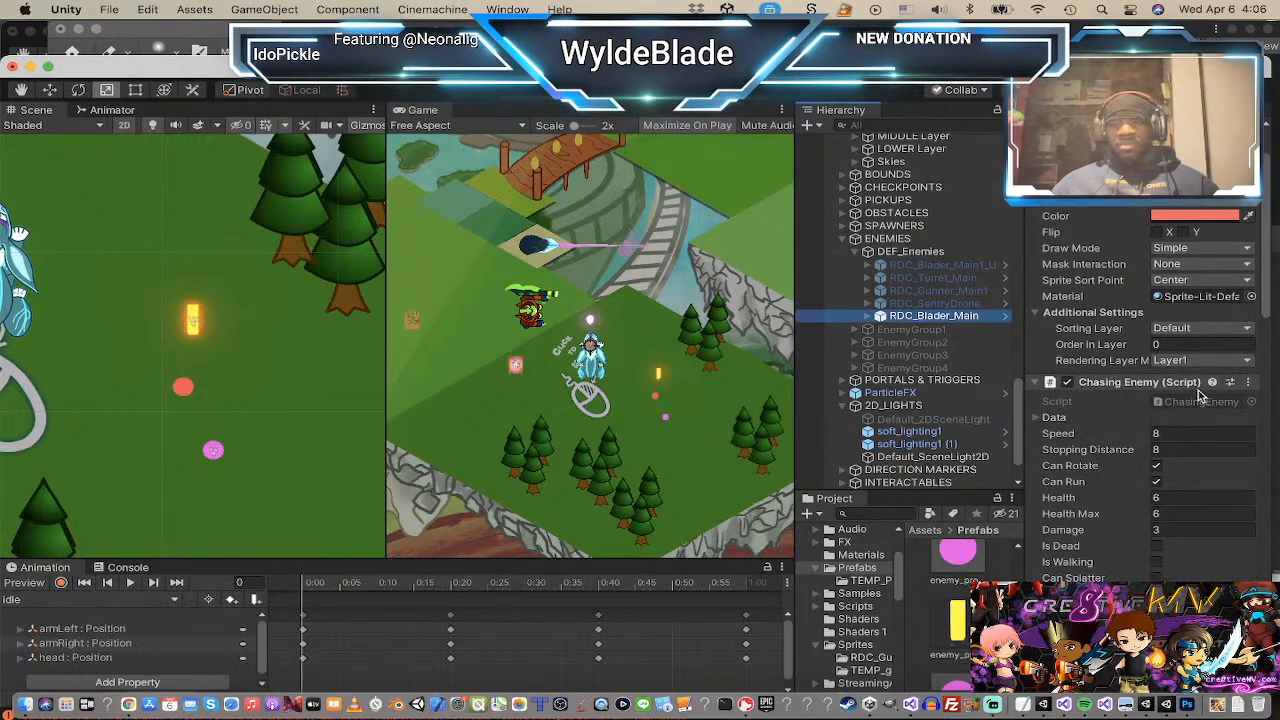
scroll(1225, 525, down, 6)
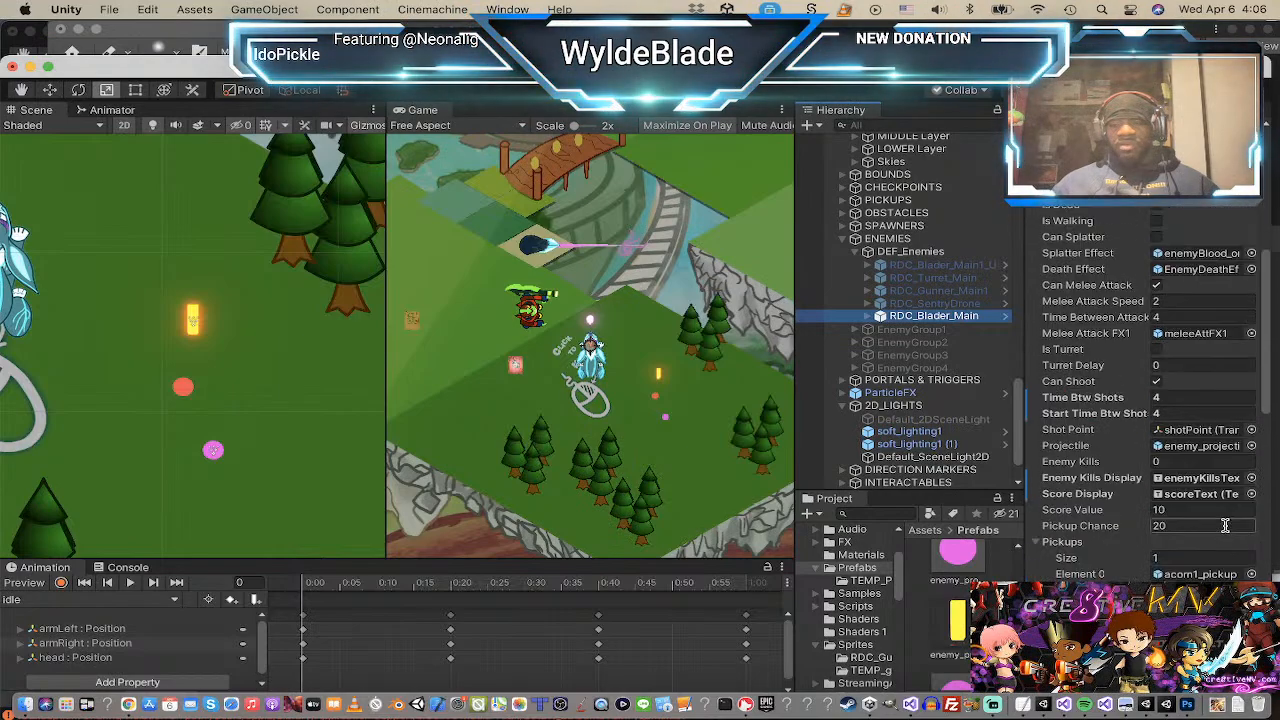
click(1231, 449)
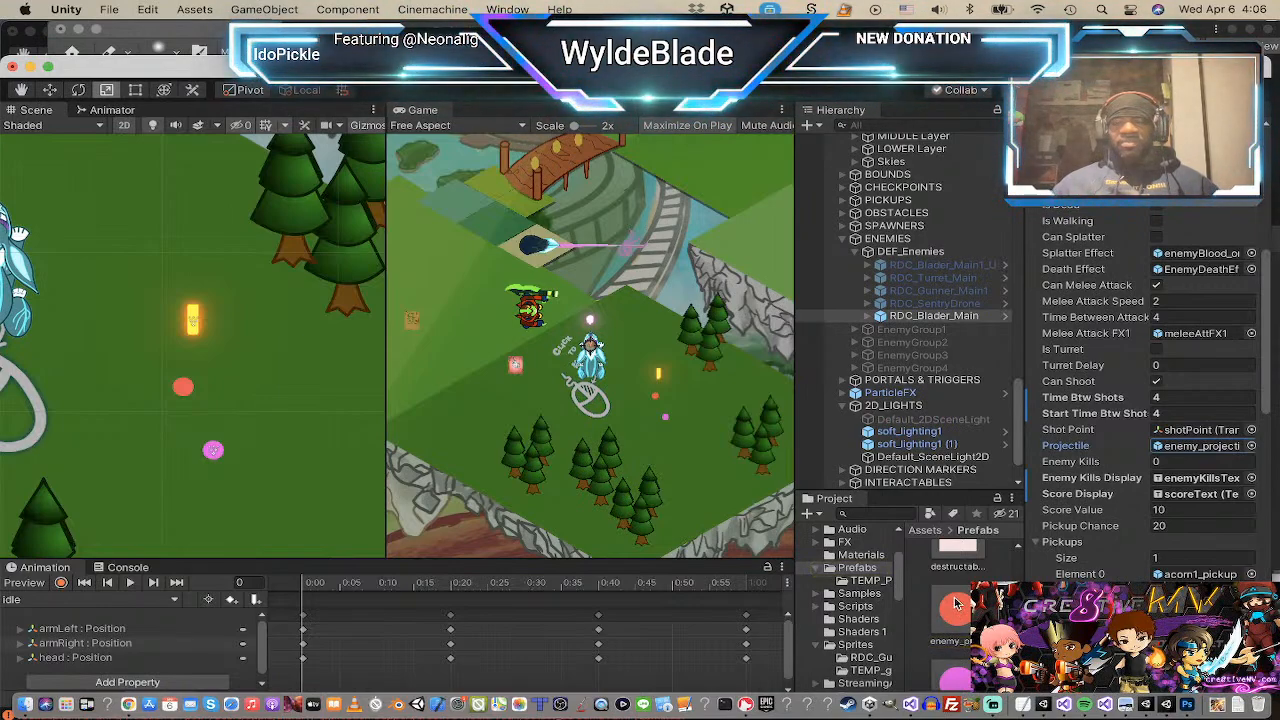
scroll(957, 604, up, 4)
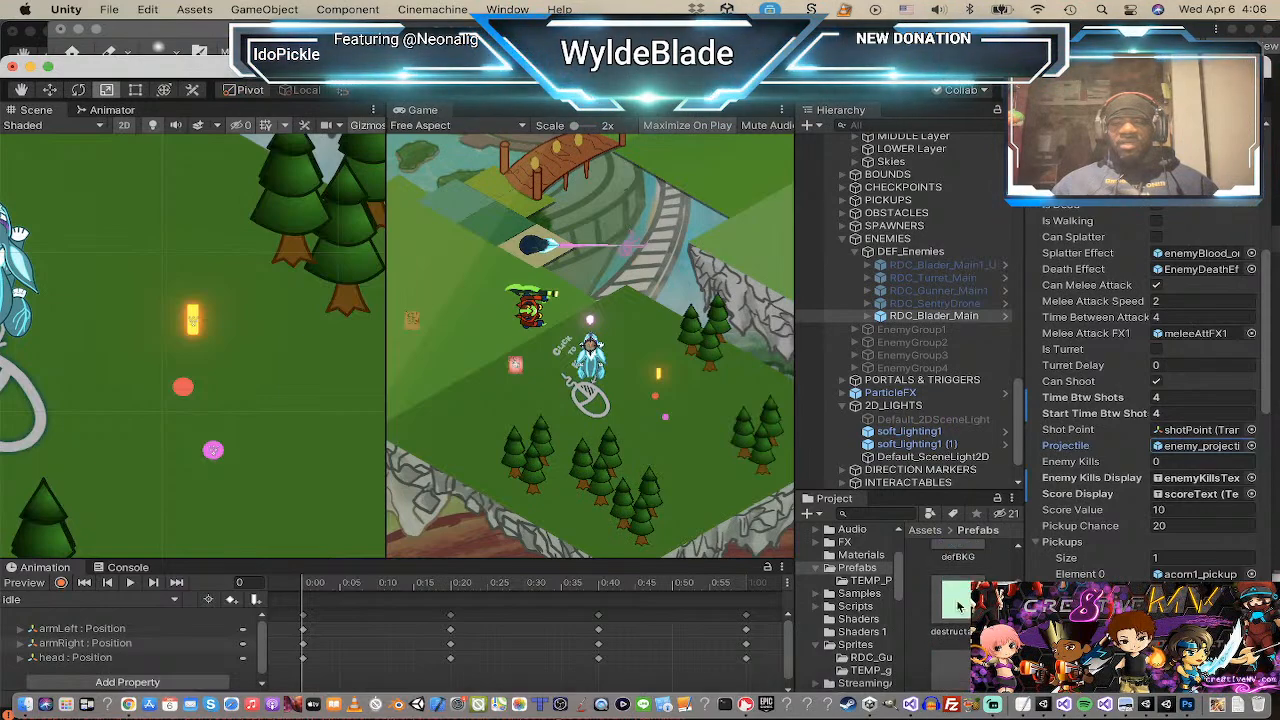
scroll(957, 604, down, 4)
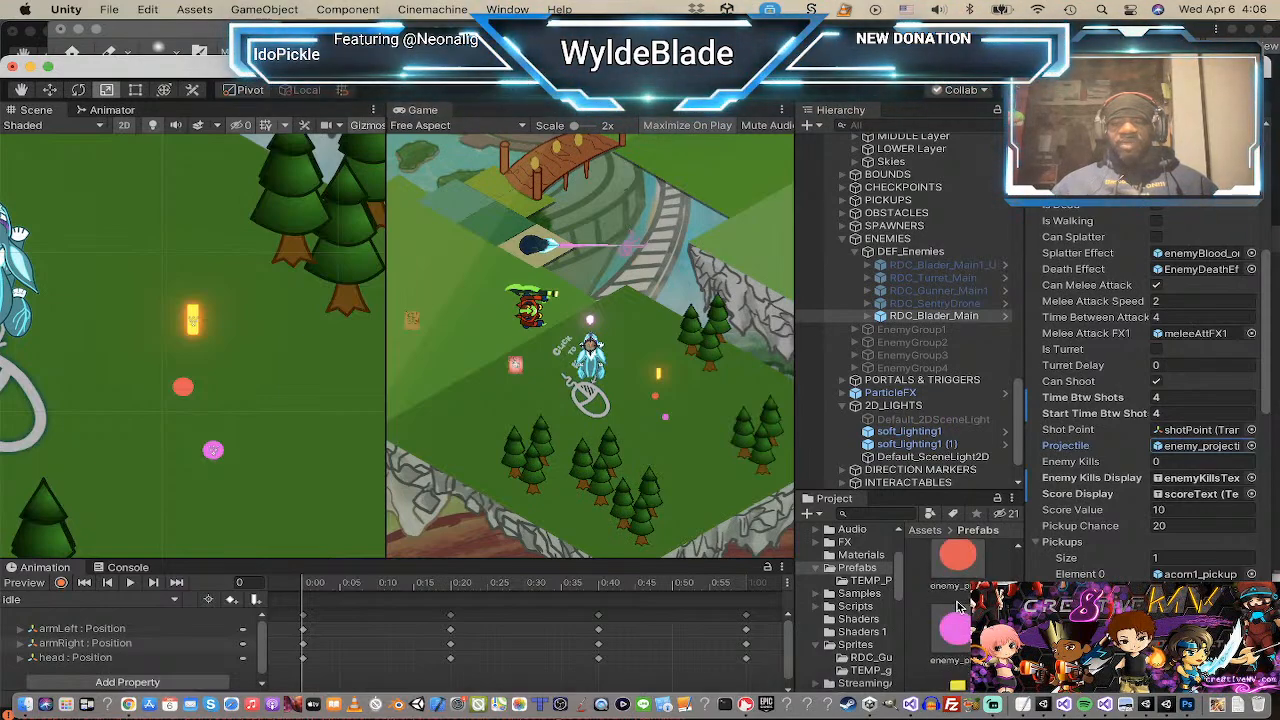
drag(963, 590, 1208, 447)
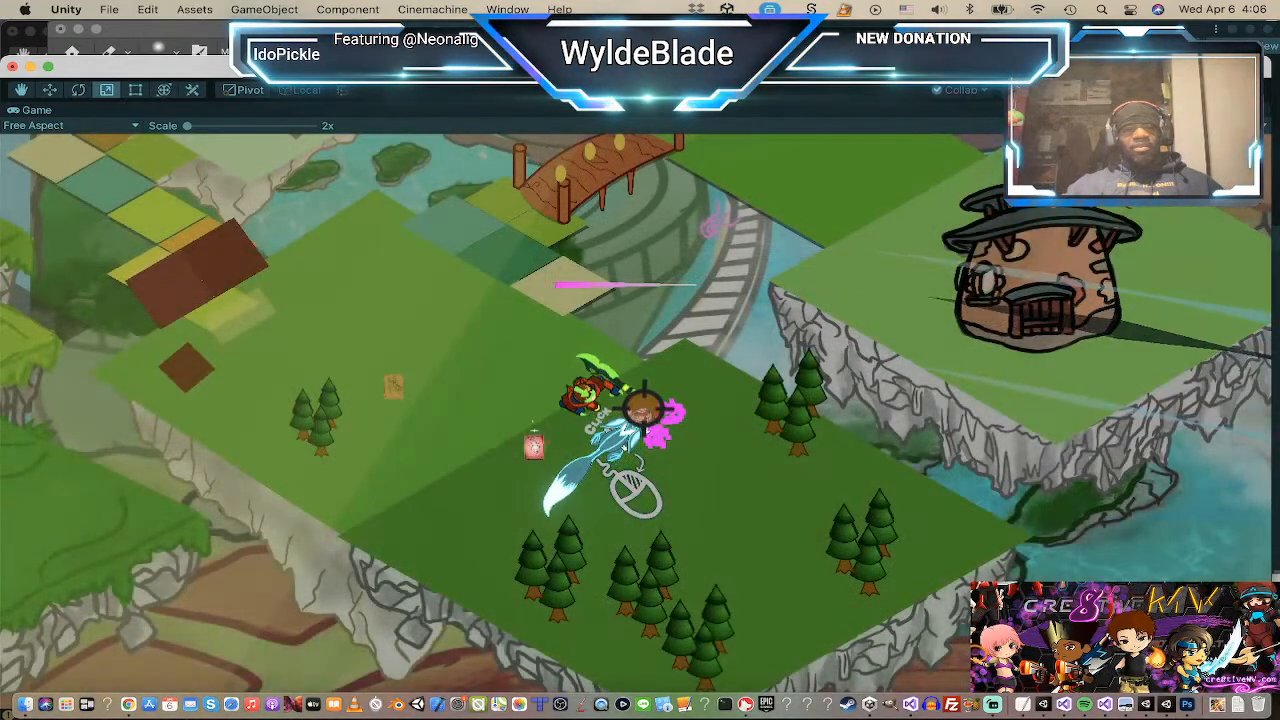
Step: Run the game and dodge around the Blader enemy to check its newly assigned projectile
click(457, 412)
click(441, 356)
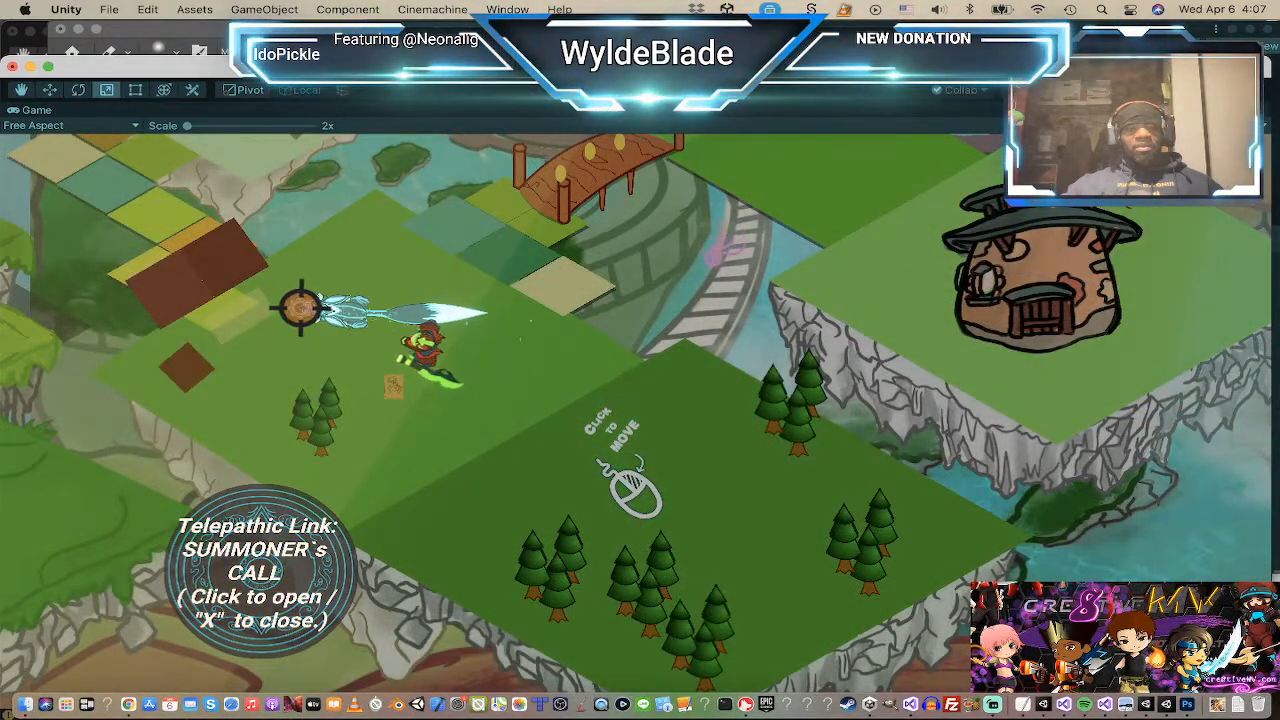
click(404, 461)
click(454, 482)
click(501, 457)
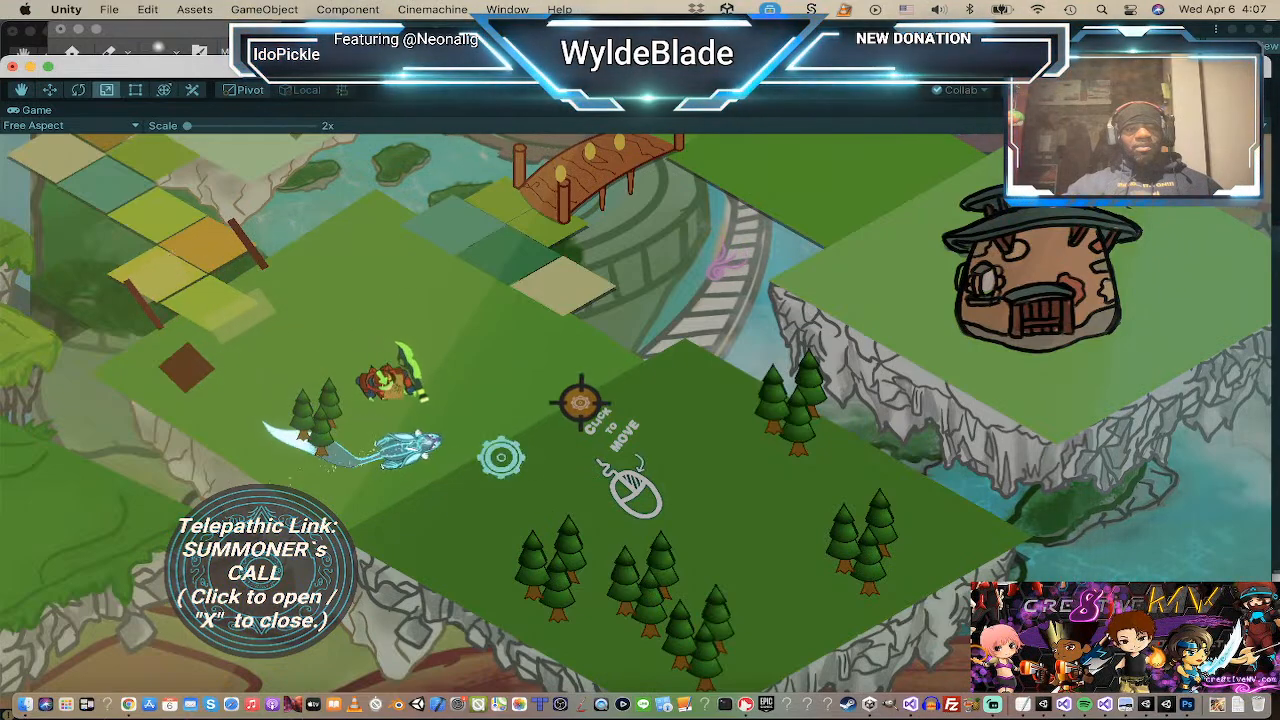
click(651, 389)
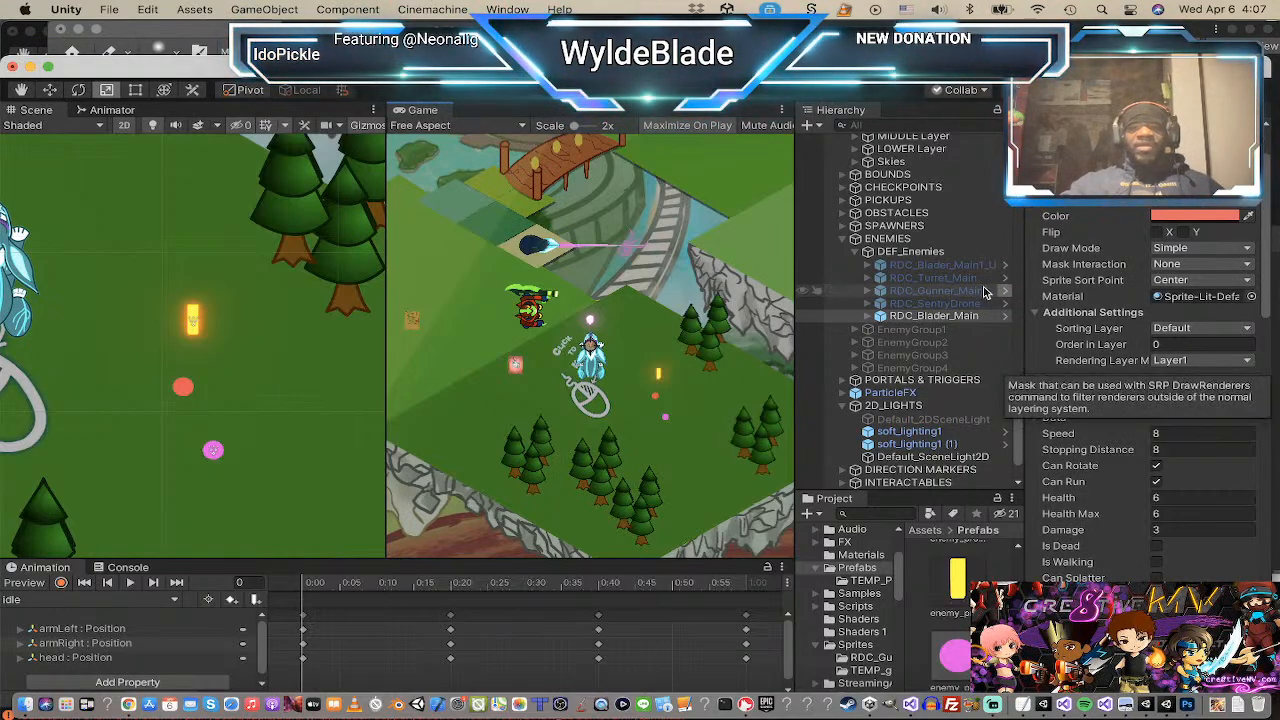
Step: Select Kuramia_Main_URP under CHARACTERS and set the Speed in its Click To Move script to 20
scroll(915, 262, up, 15)
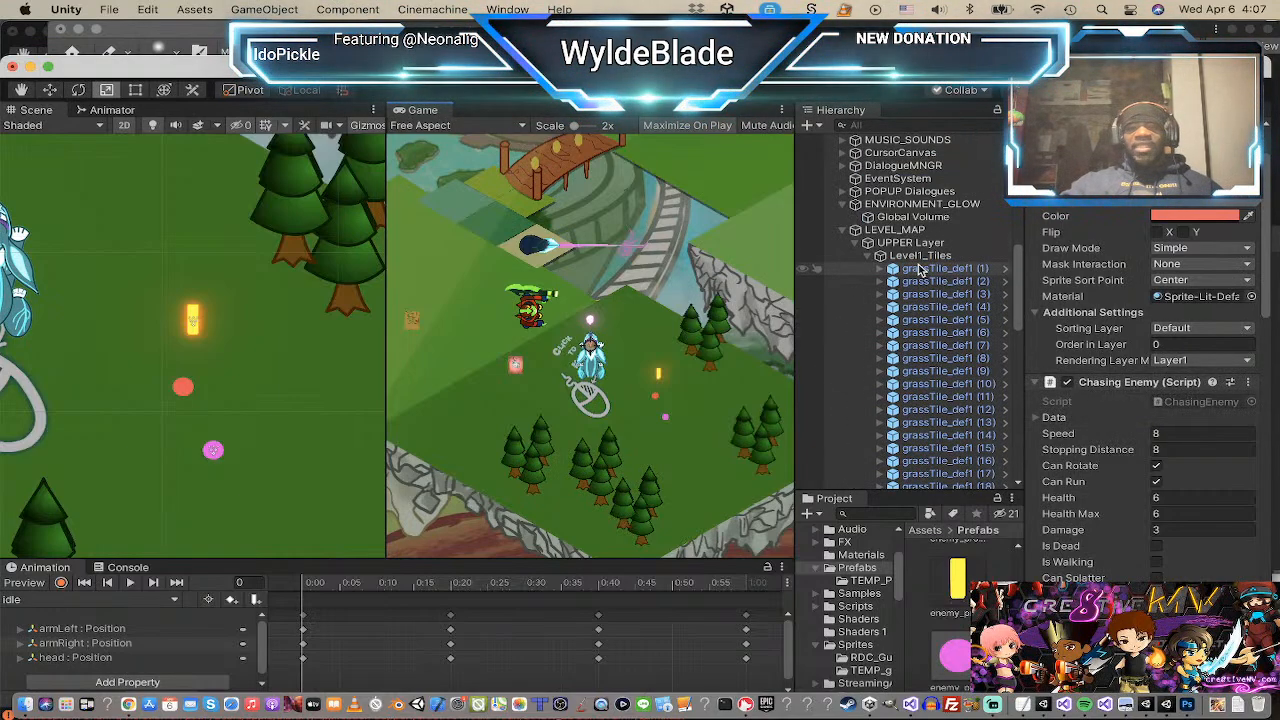
scroll(918, 268, down, 10)
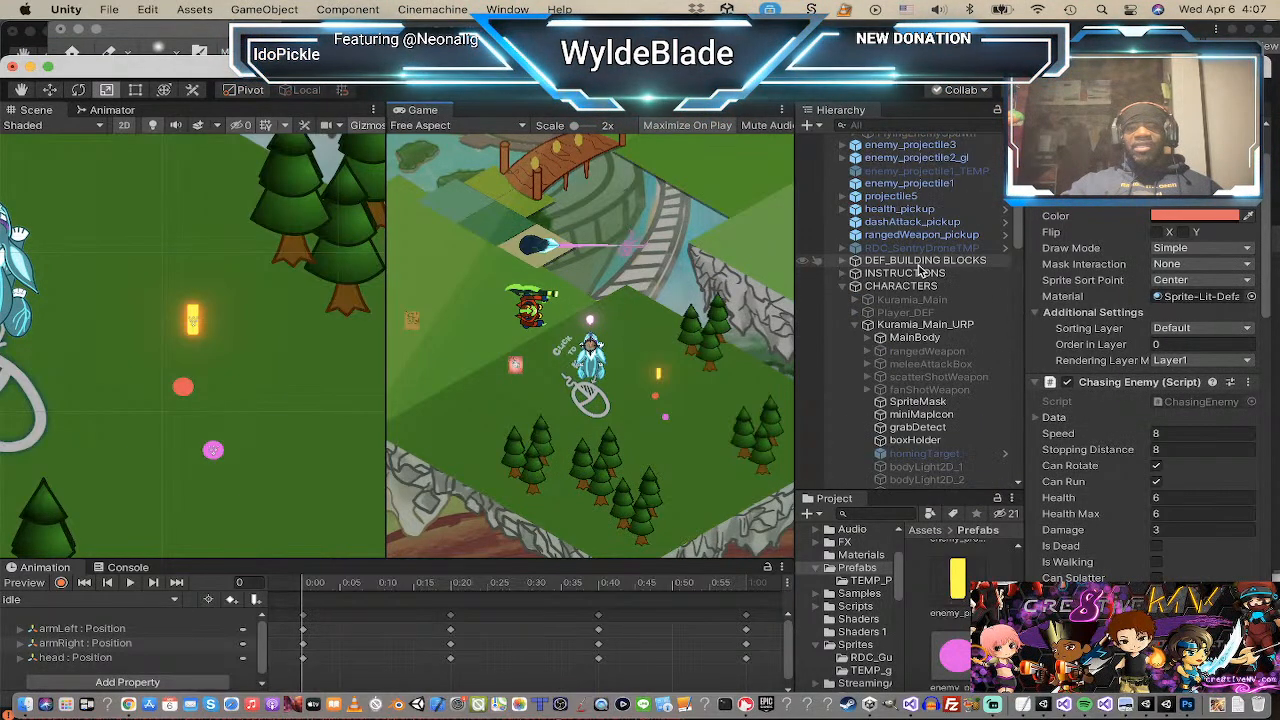
click(930, 325)
scroll(1110, 365, down, 10)
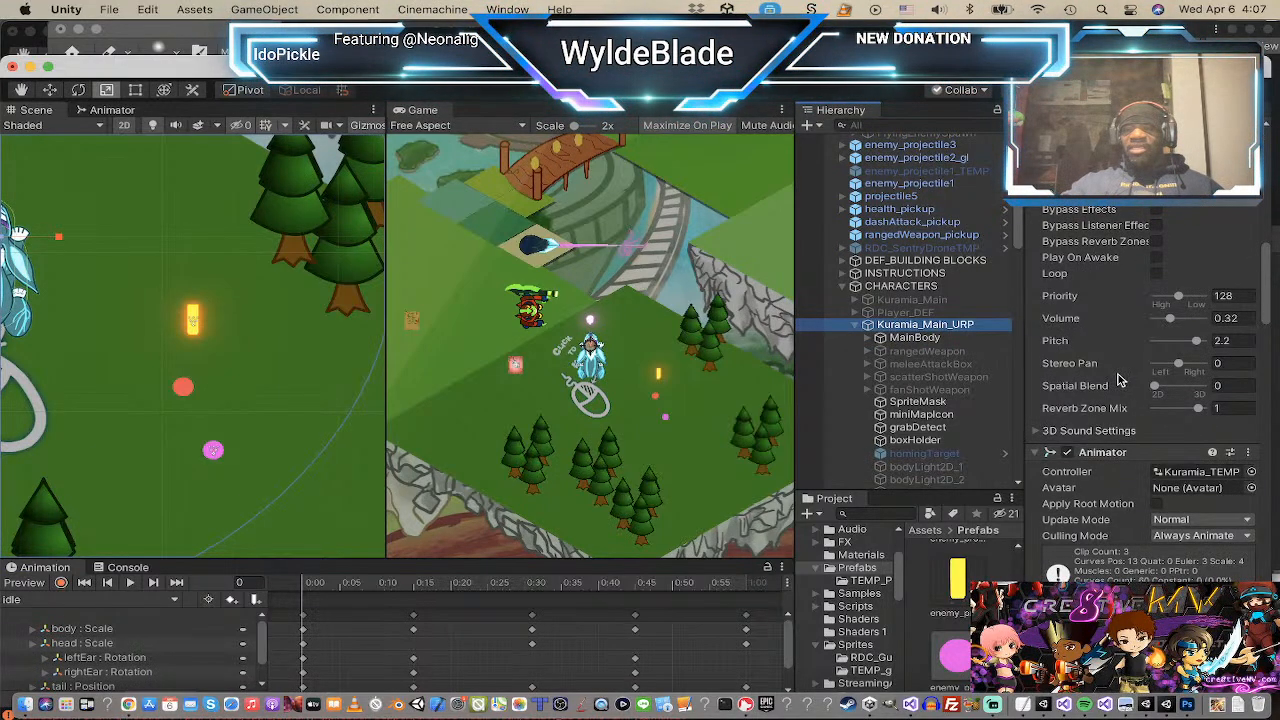
mouse_move(1107, 383)
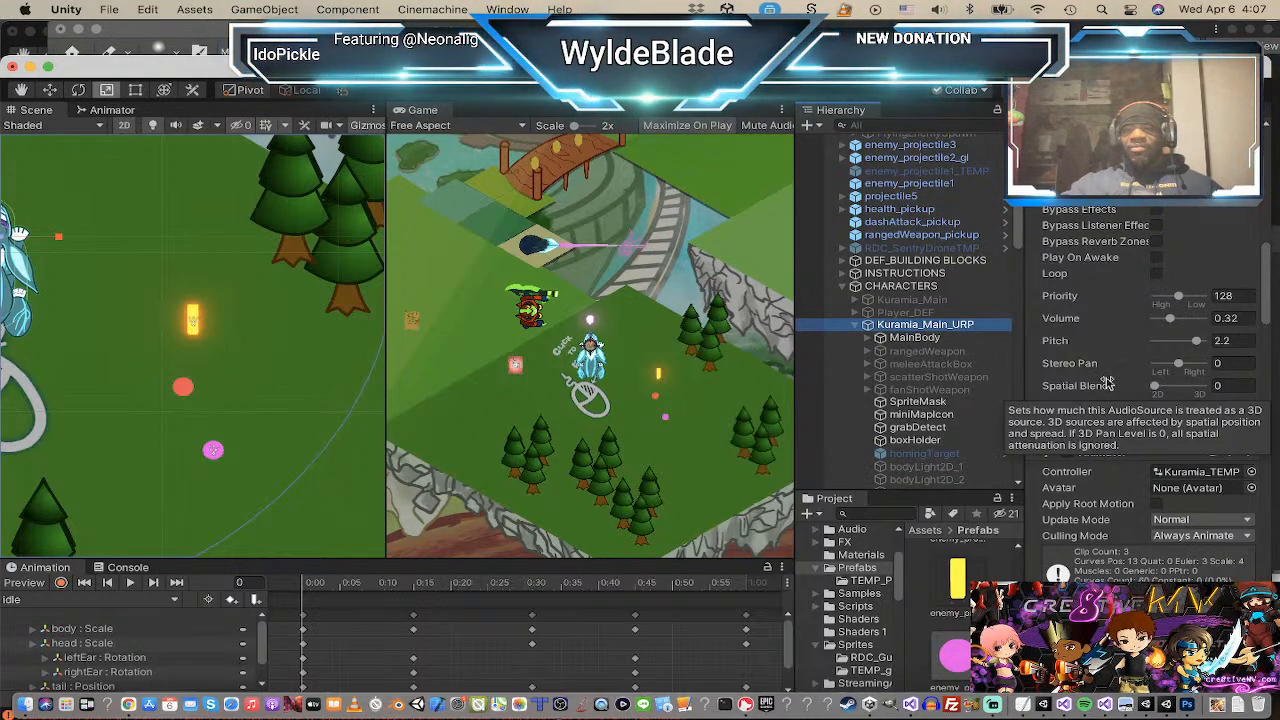
scroll(1107, 383, down, 5)
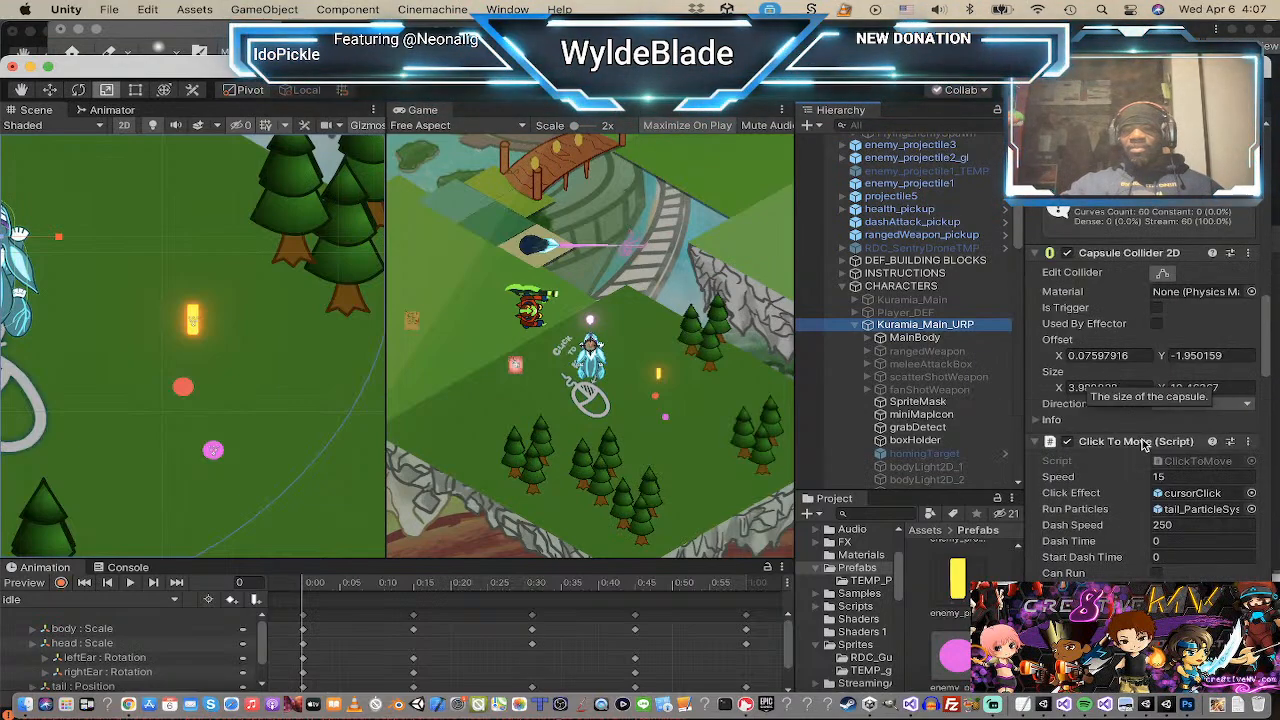
click(1204, 476)
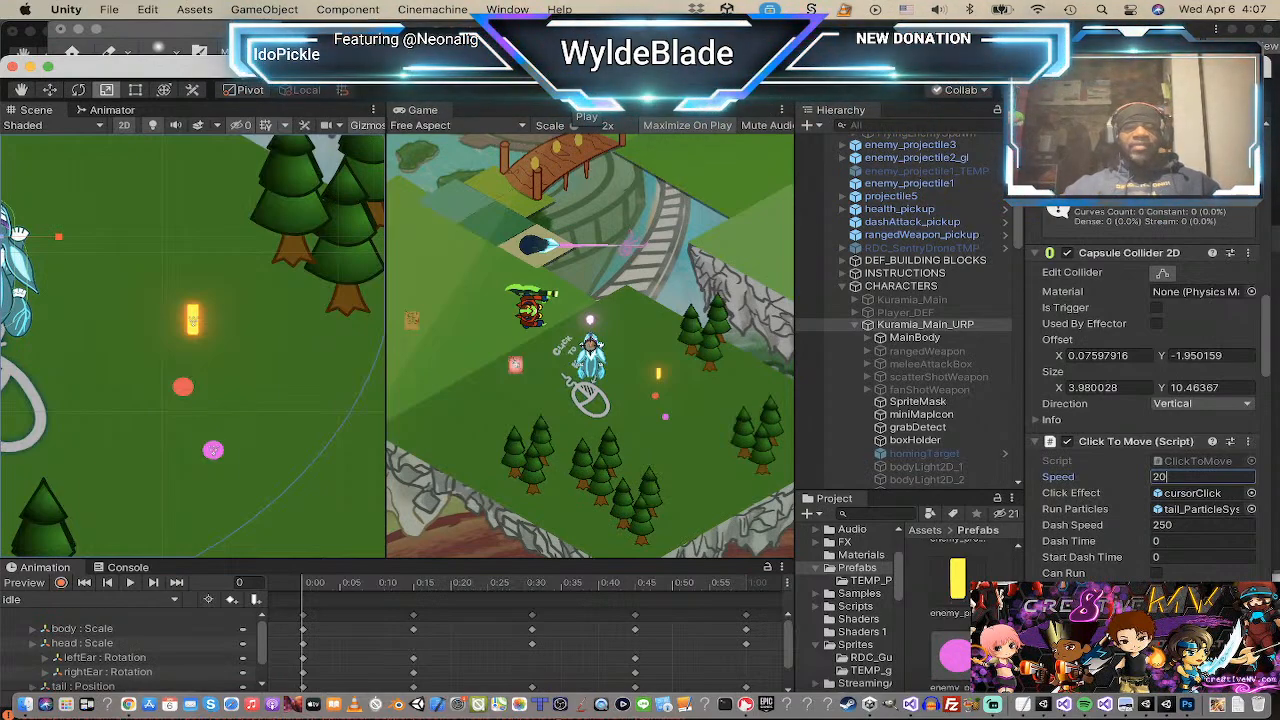
key(Return)
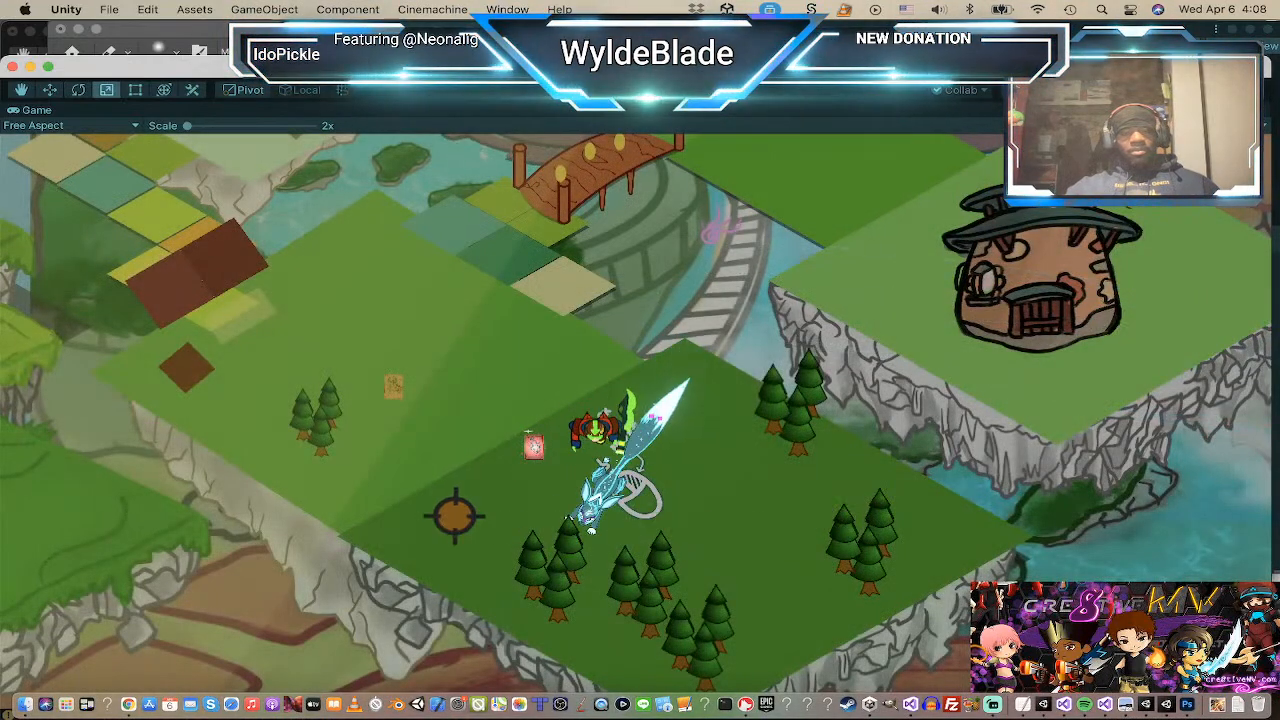
Step: Play-test the level with the faster player, circling the Blader enemy to examine the glowing projectiles, and stop the game
click(454, 515)
click(403, 453)
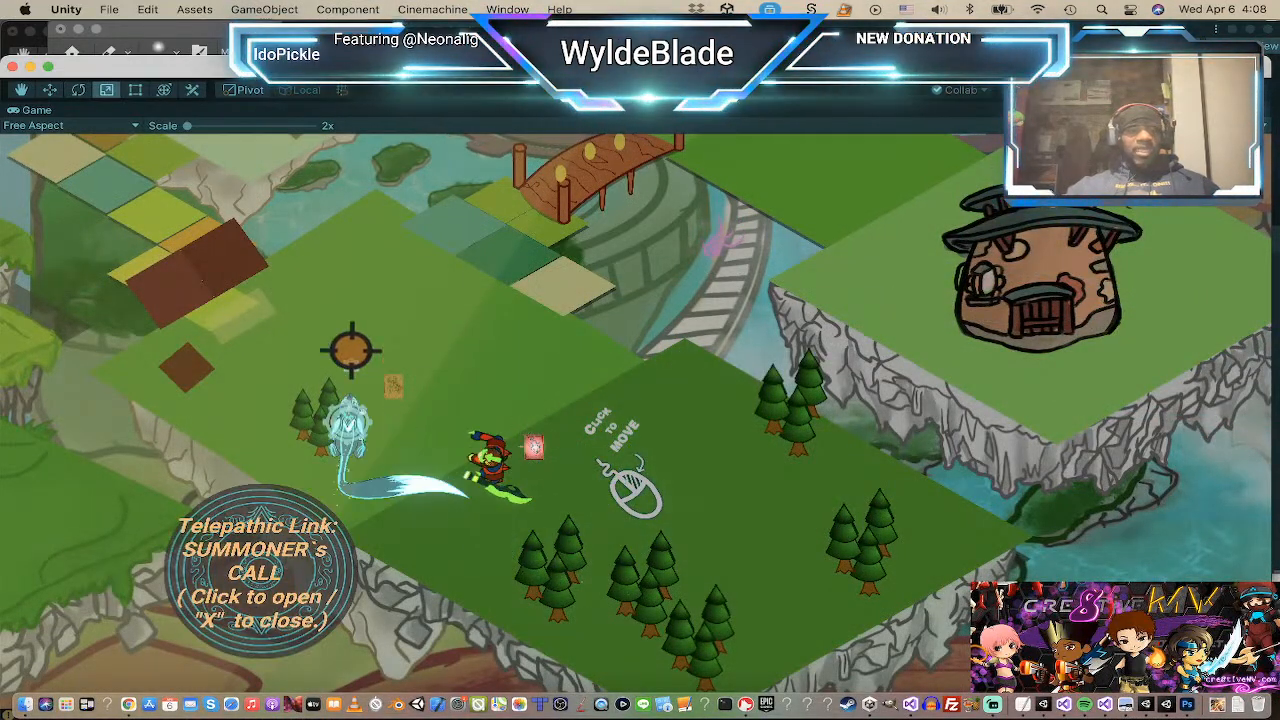
click(325, 229)
click(656, 291)
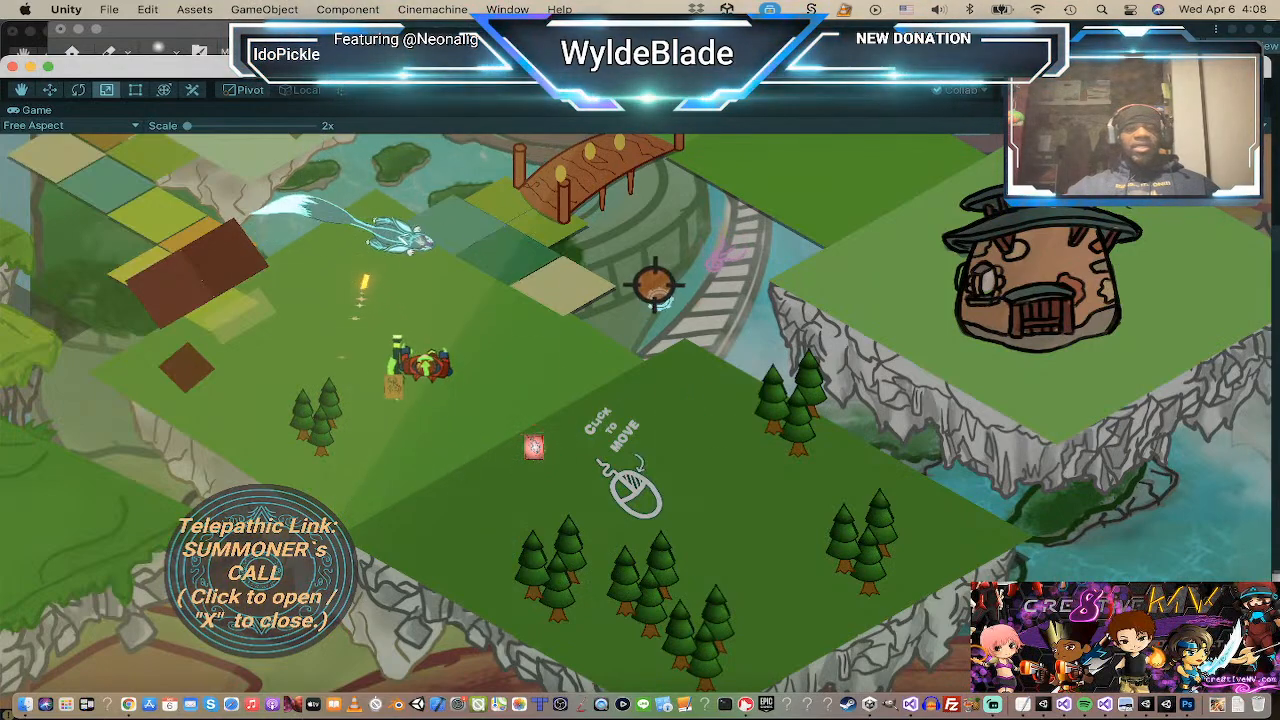
click(695, 445)
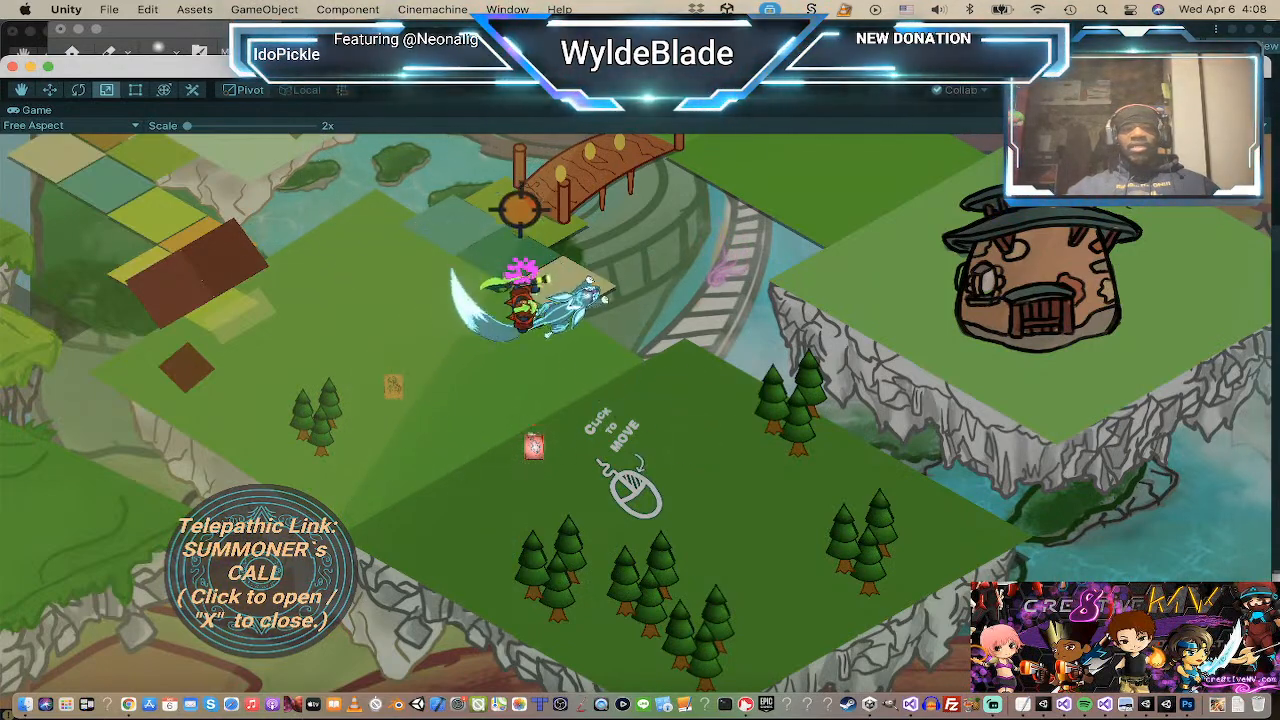
click(408, 263)
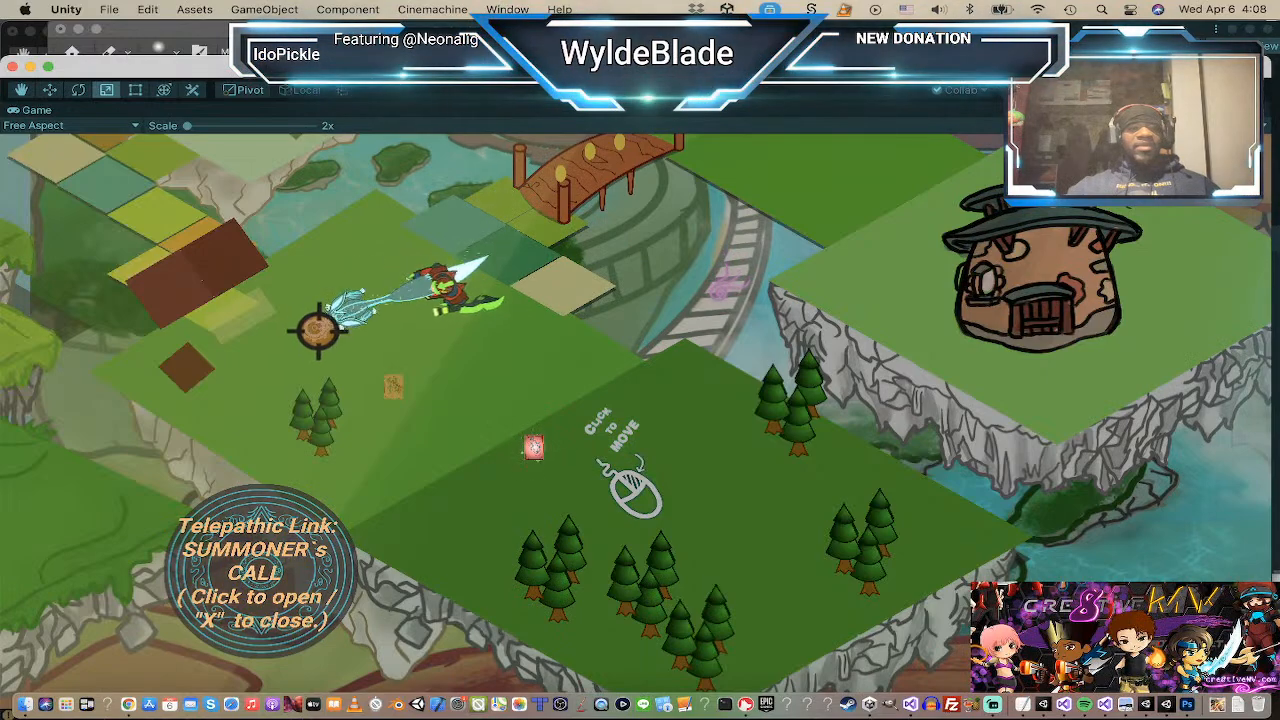
click(320, 418)
click(590, 366)
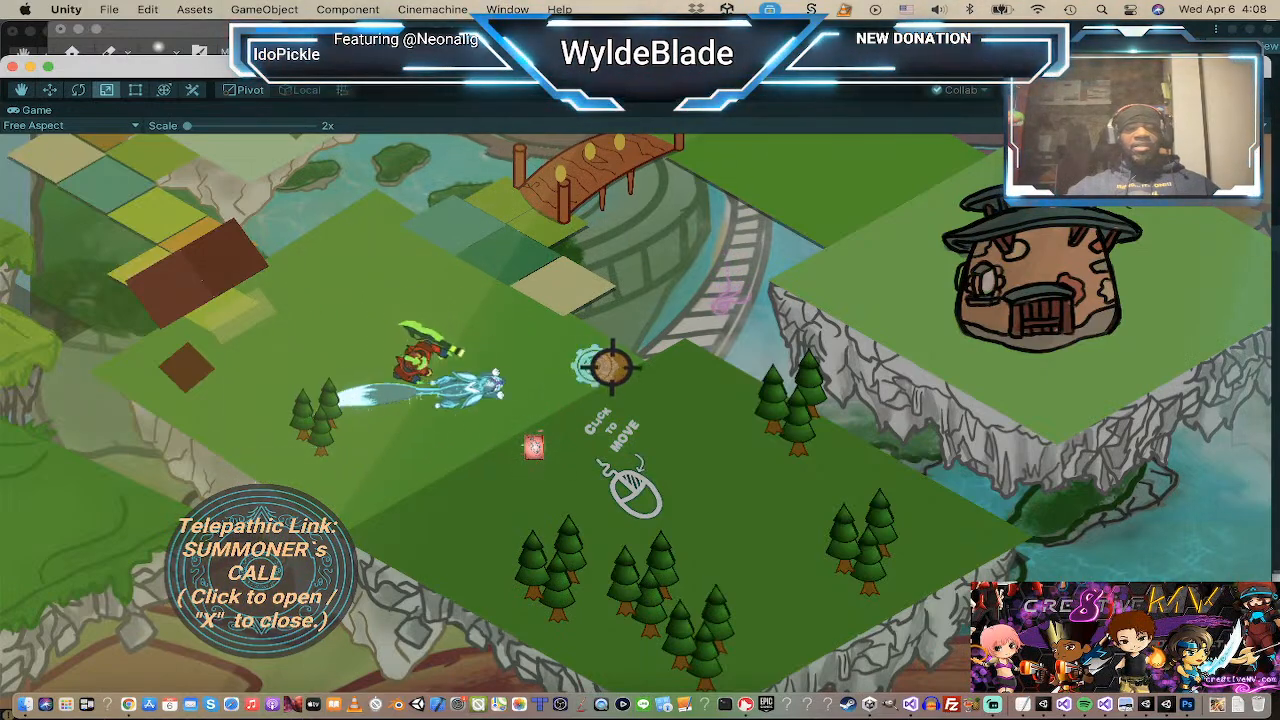
click(731, 438)
click(594, 648)
click(453, 570)
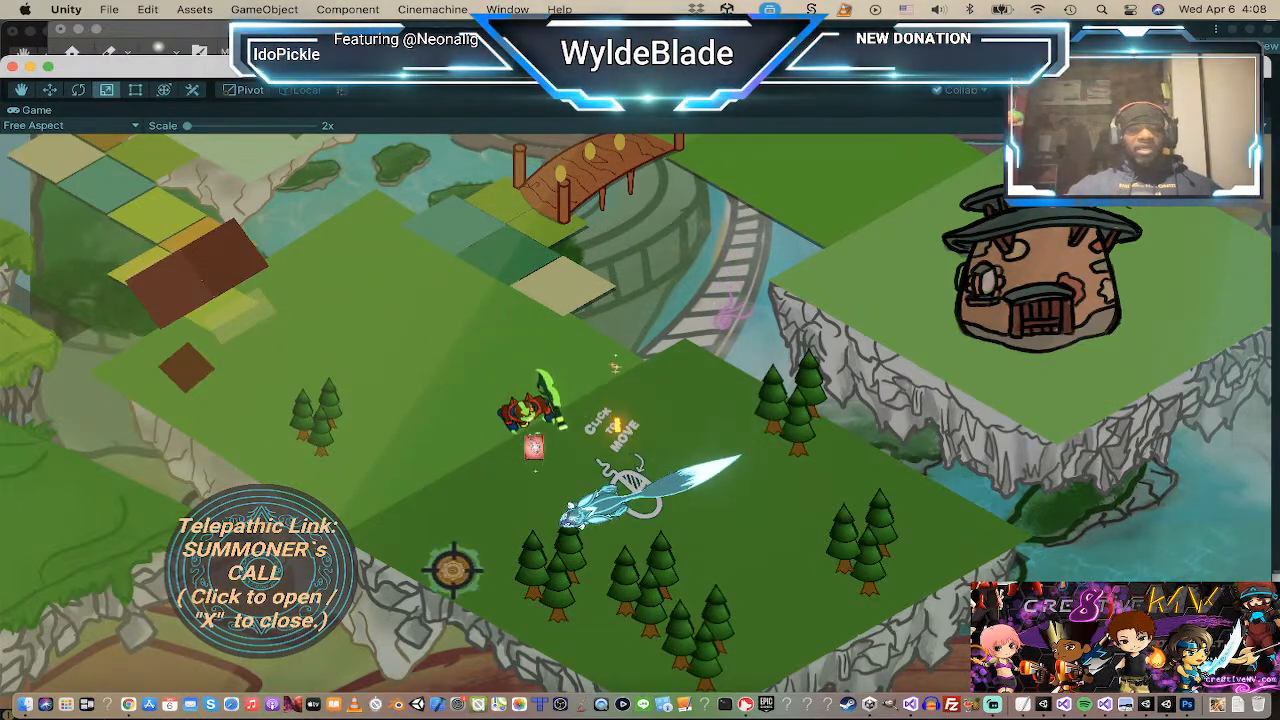
click(443, 546)
click(386, 362)
click(364, 338)
click(383, 248)
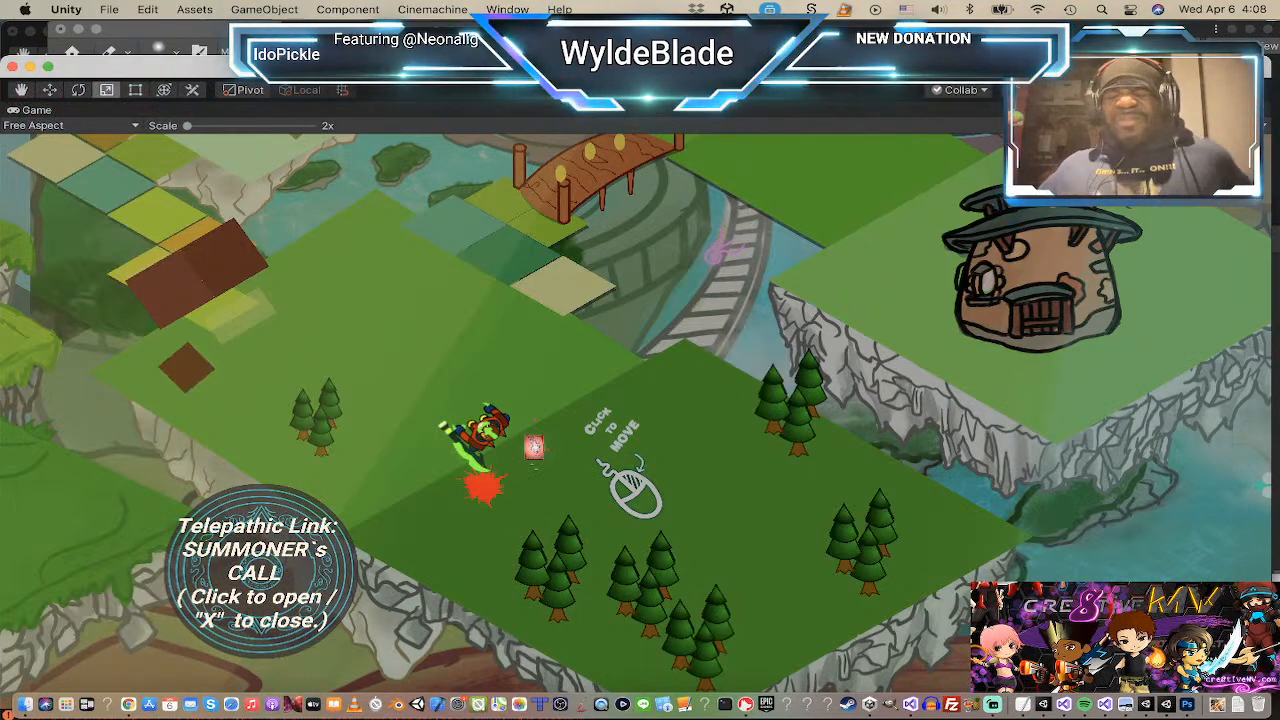
key(super+p)
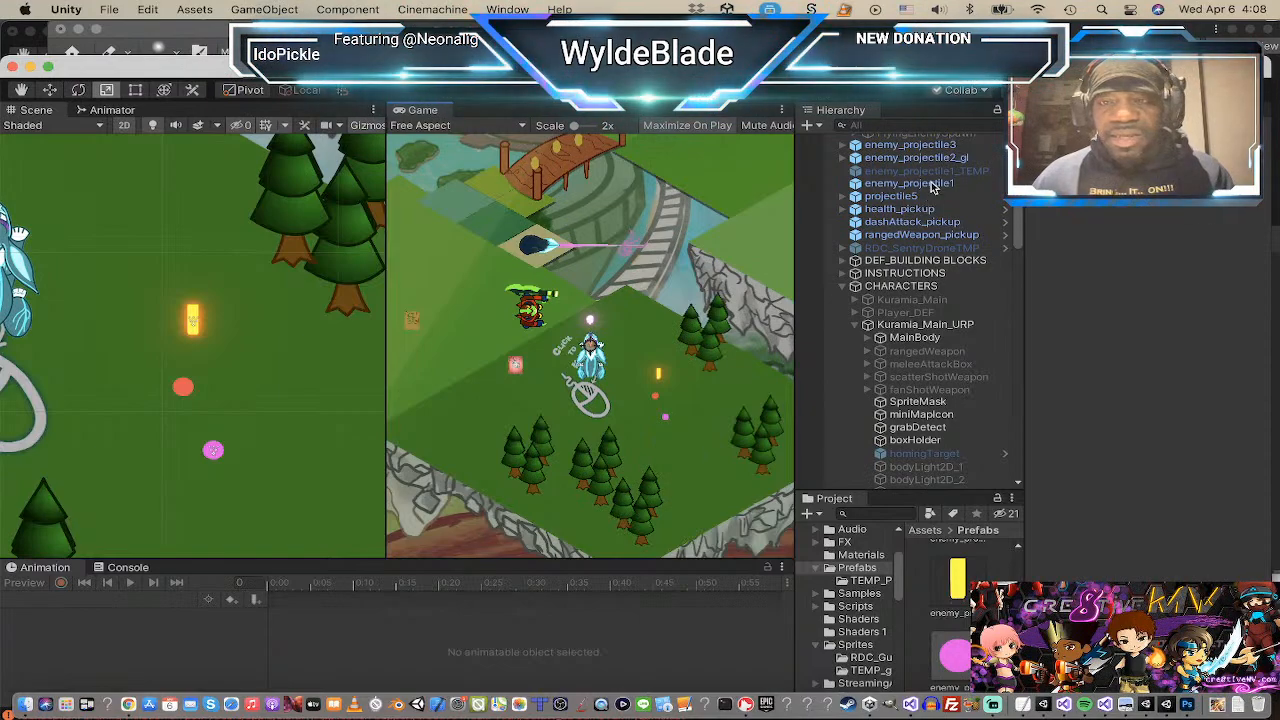
Step: Deactivate the enemy_projectile3, enemy_projectile2_gl, projectile5 and enemy_projectile1 objects in the Level_1a scene
scroll(934, 192, up, 3)
click(922, 218)
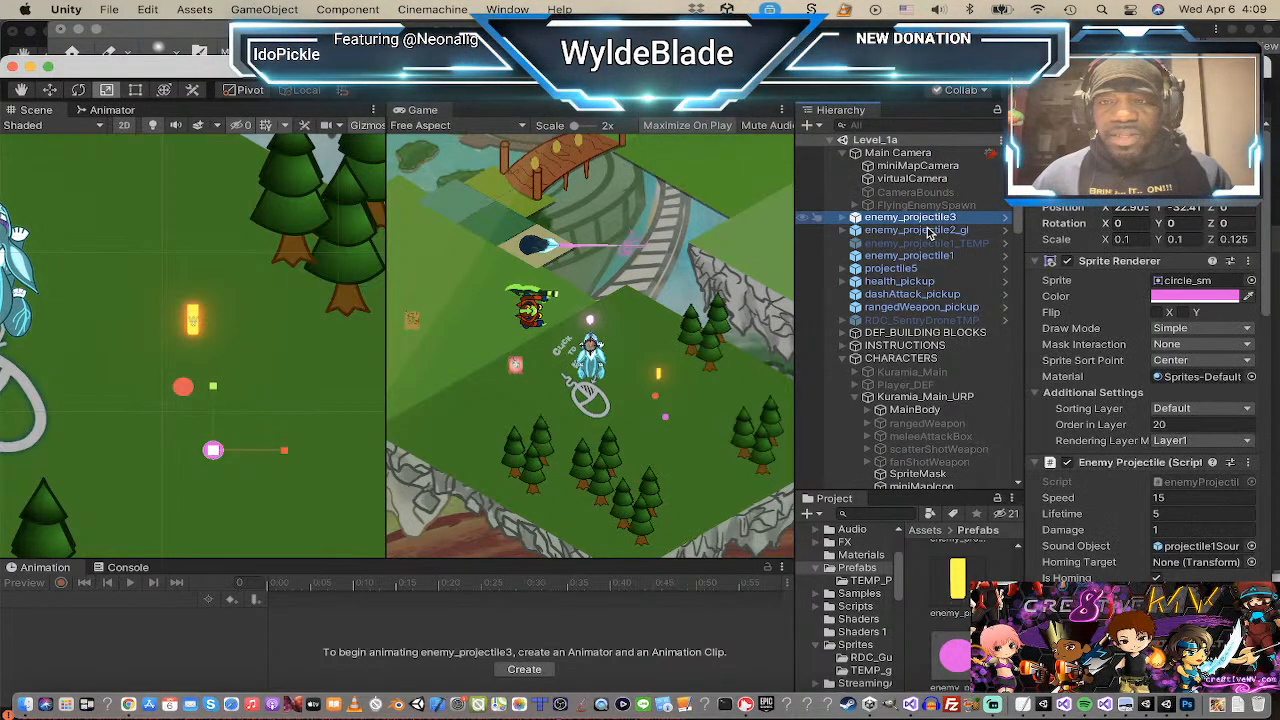
shift+click(930, 231)
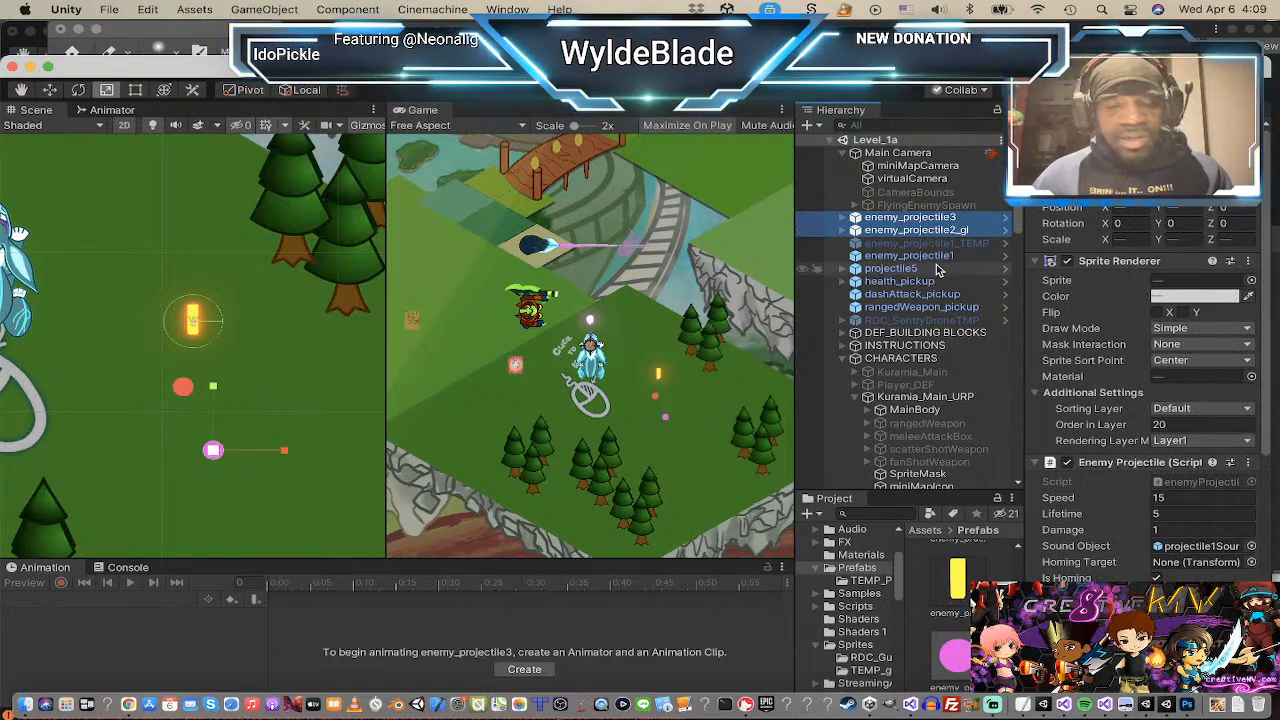
super+click(937, 269)
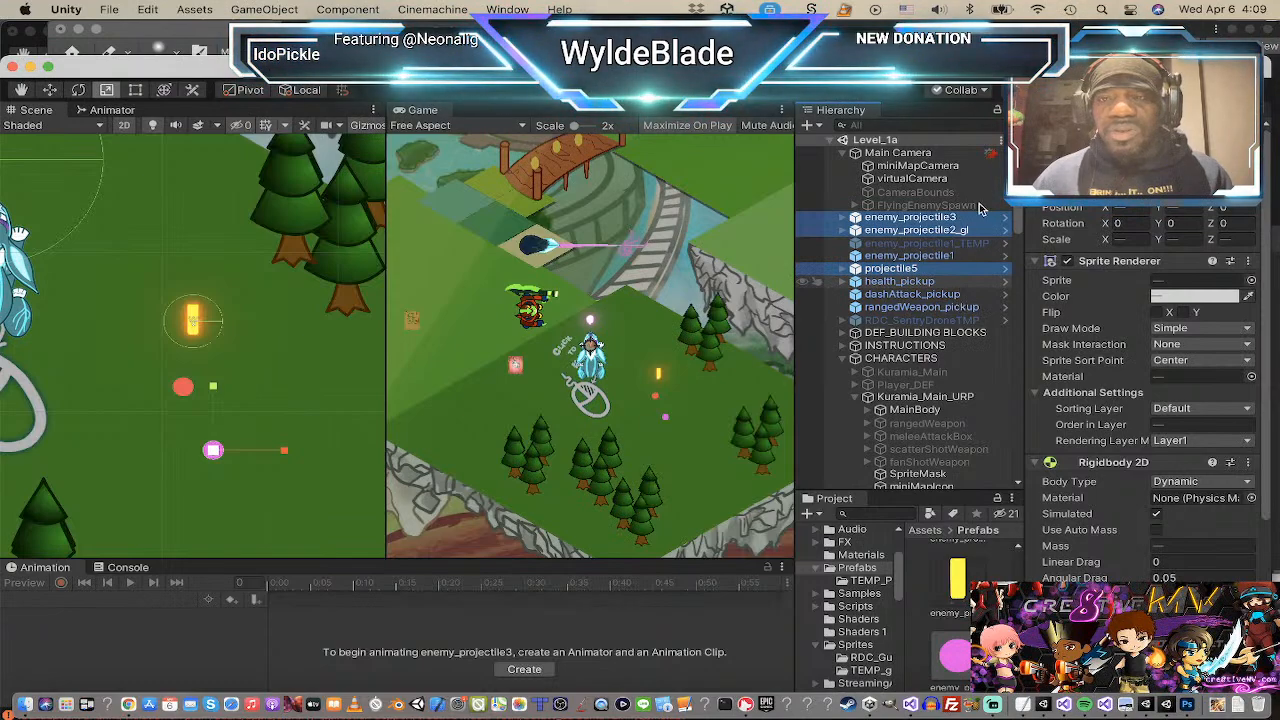
key(alt+shift+a)
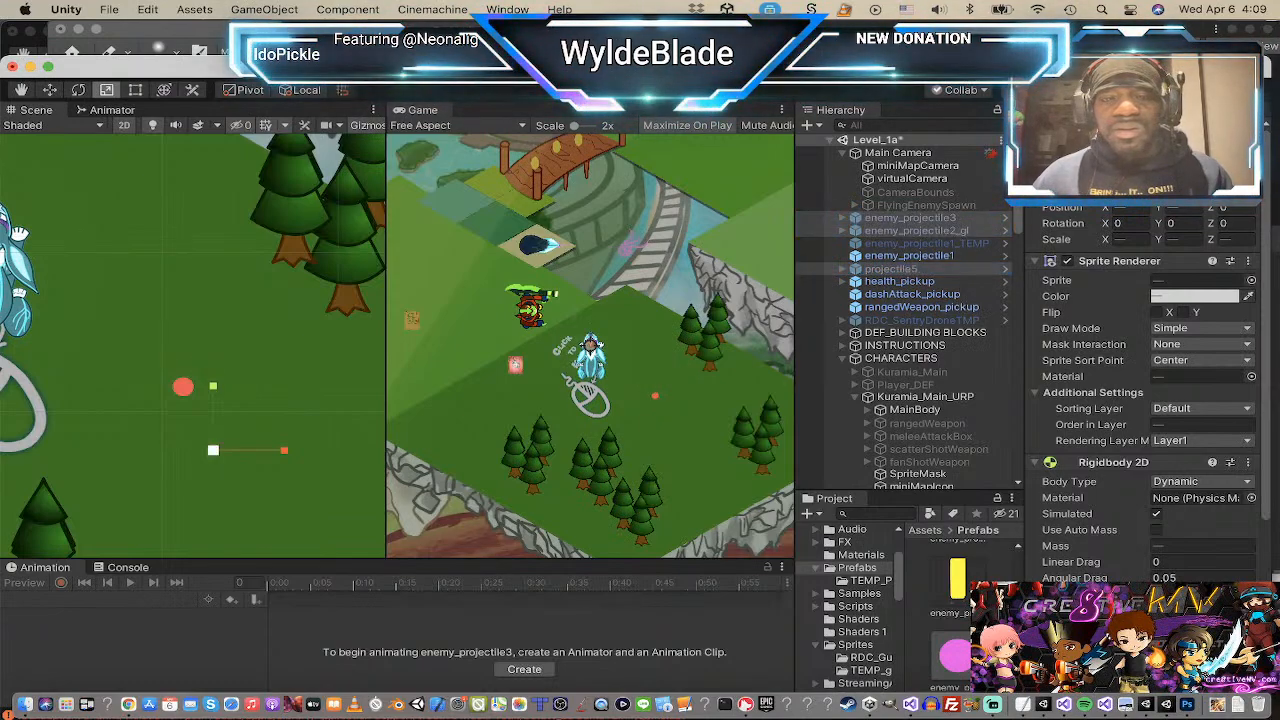
click(938, 255)
key(alt+shift+a)
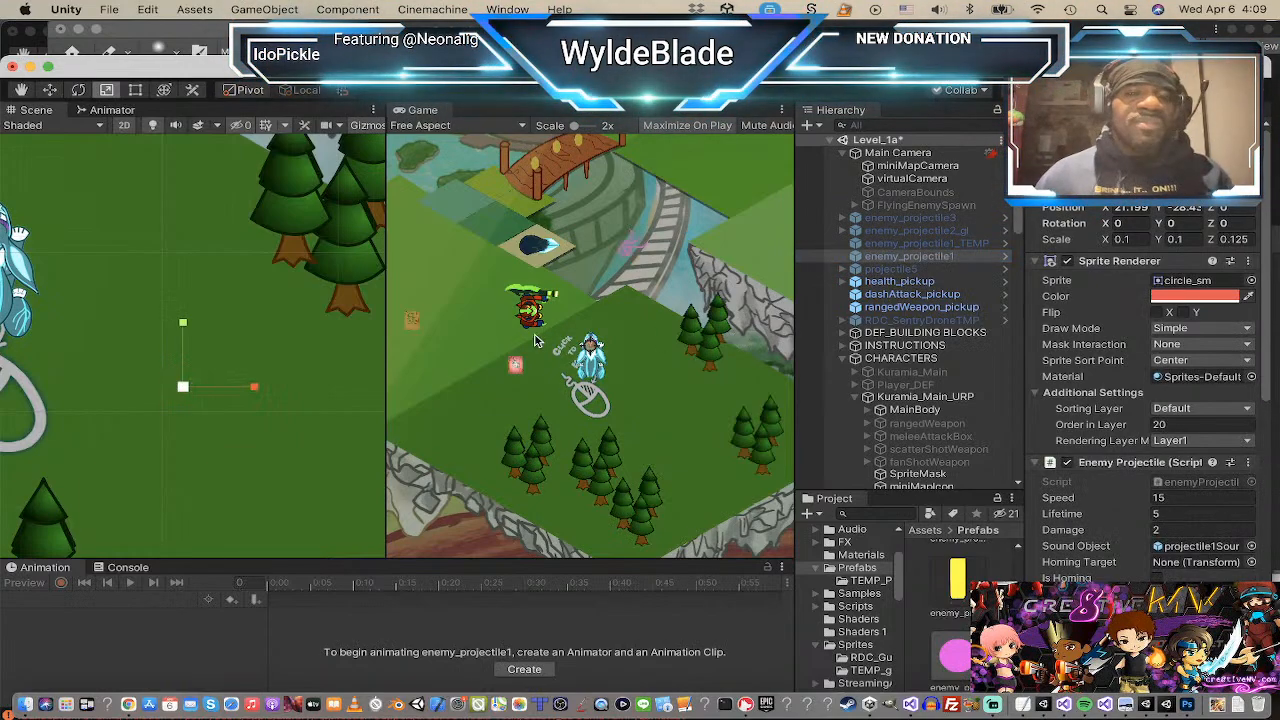
Step: Move RDC_Blader_Main under DEF_Enemies away from the player to about X -36.3, Y 10.7
scroll(940, 307, down, 10)
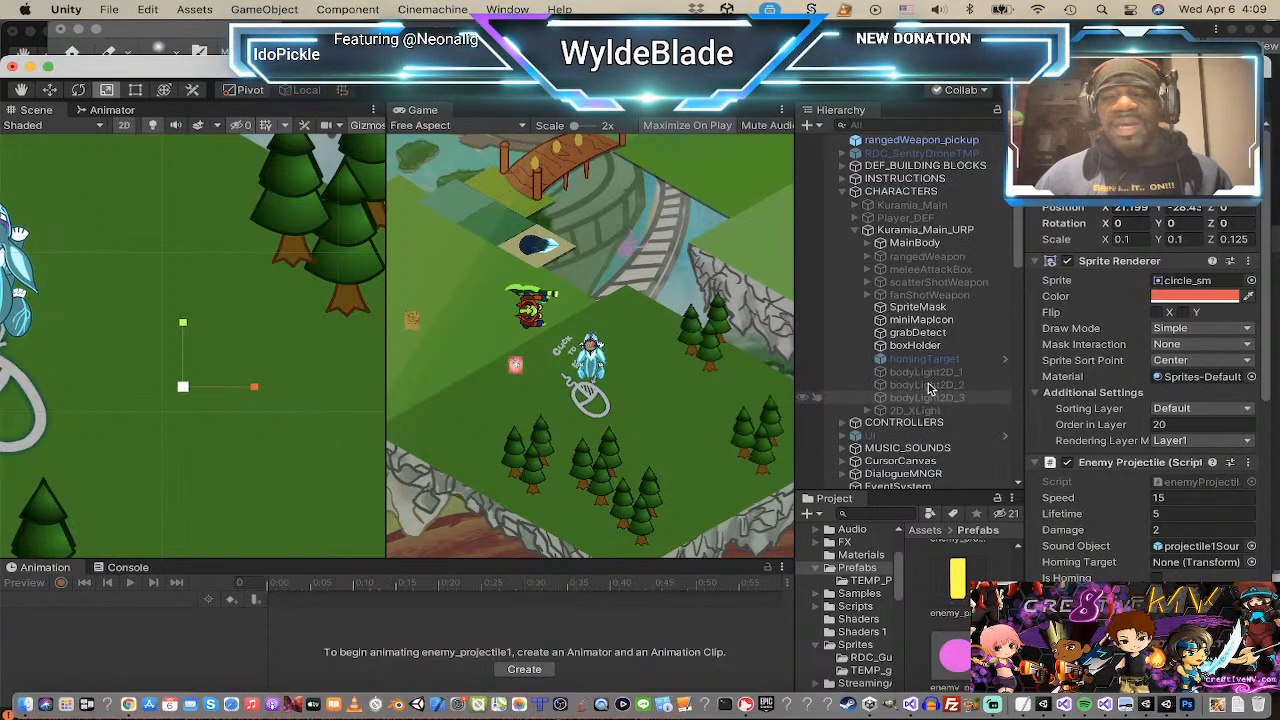
scroll(929, 401, down, 10)
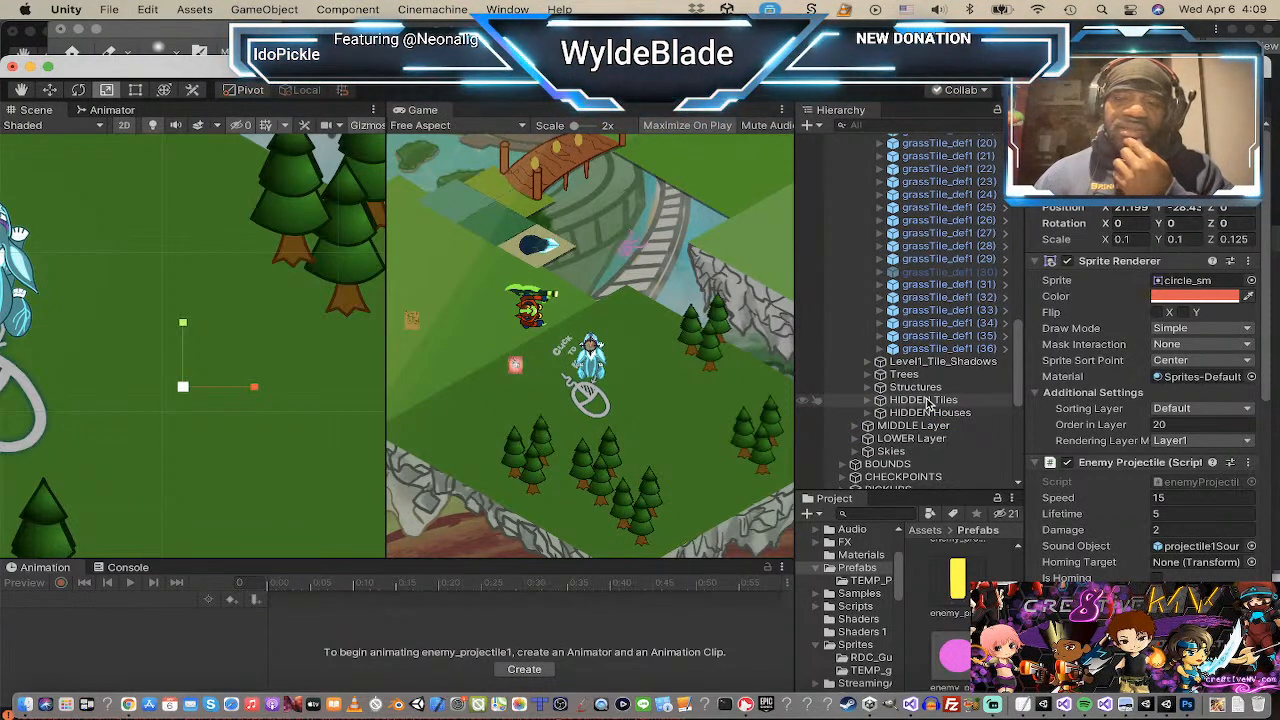
scroll(929, 401, up, 10)
scroll(938, 392, down, 4)
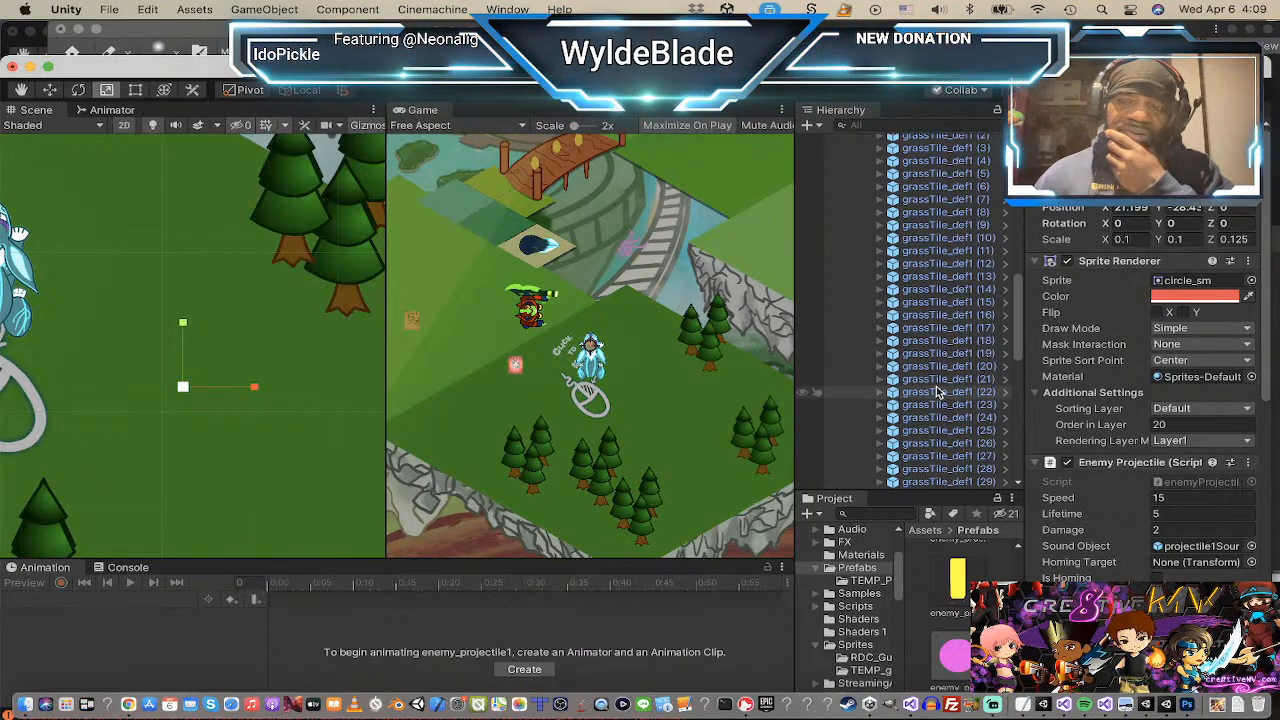
scroll(938, 392, down, 10)
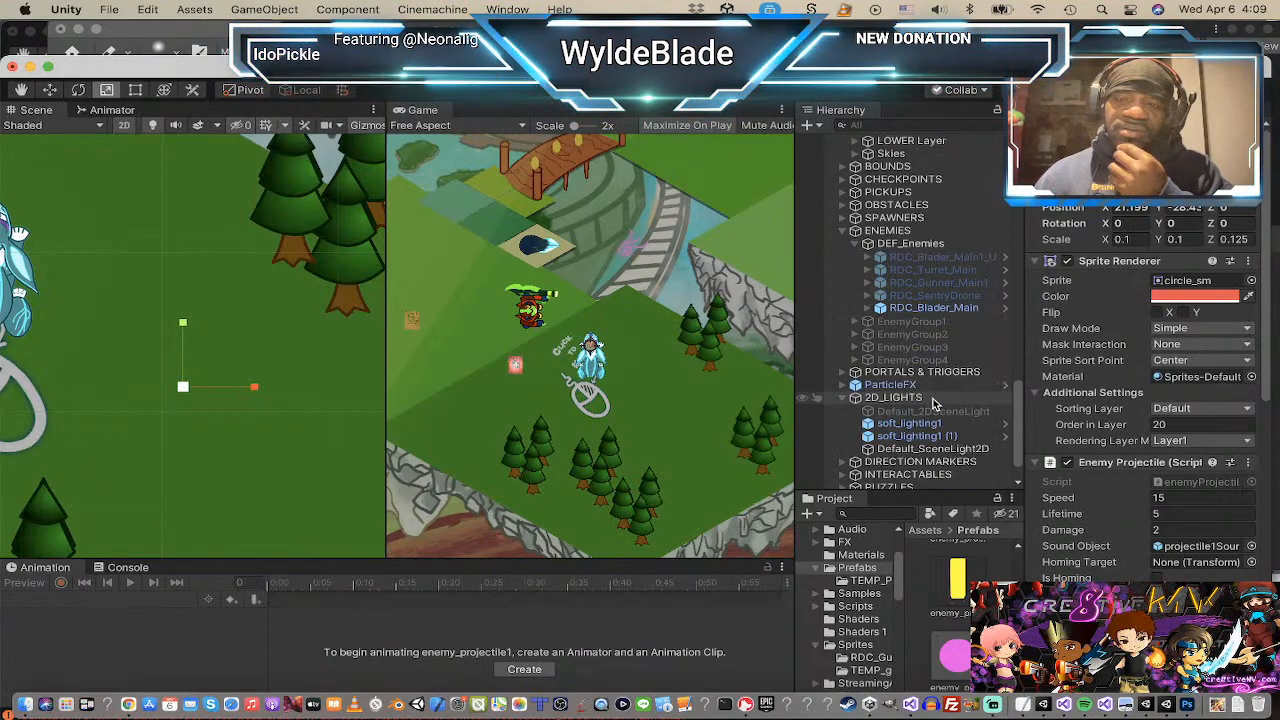
click(935, 308)
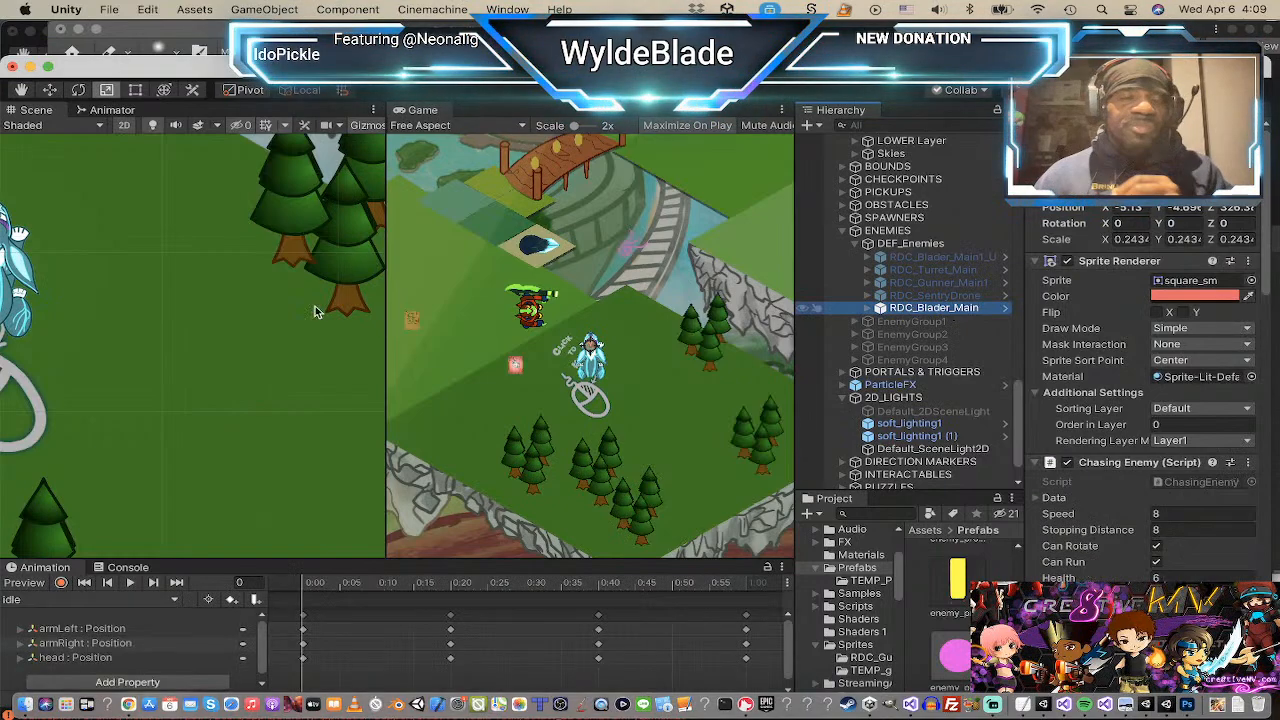
key(f)
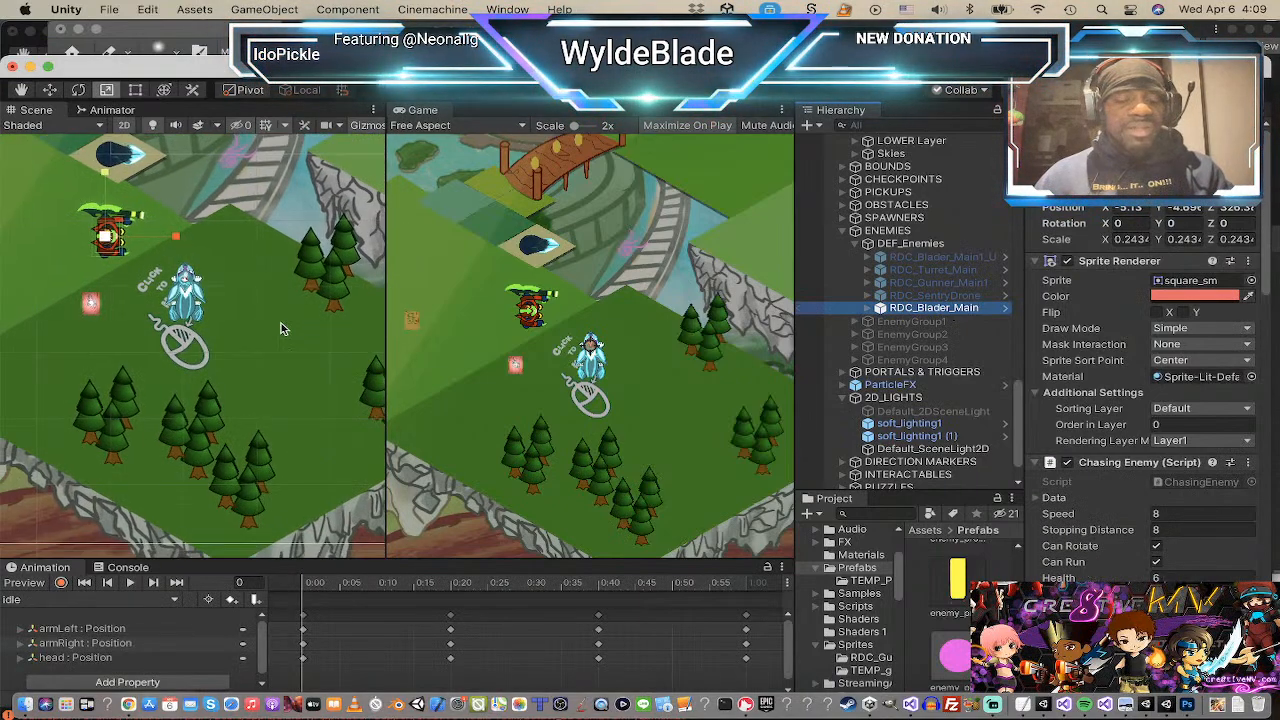
key(w)
scroll(150, 250, down, 5)
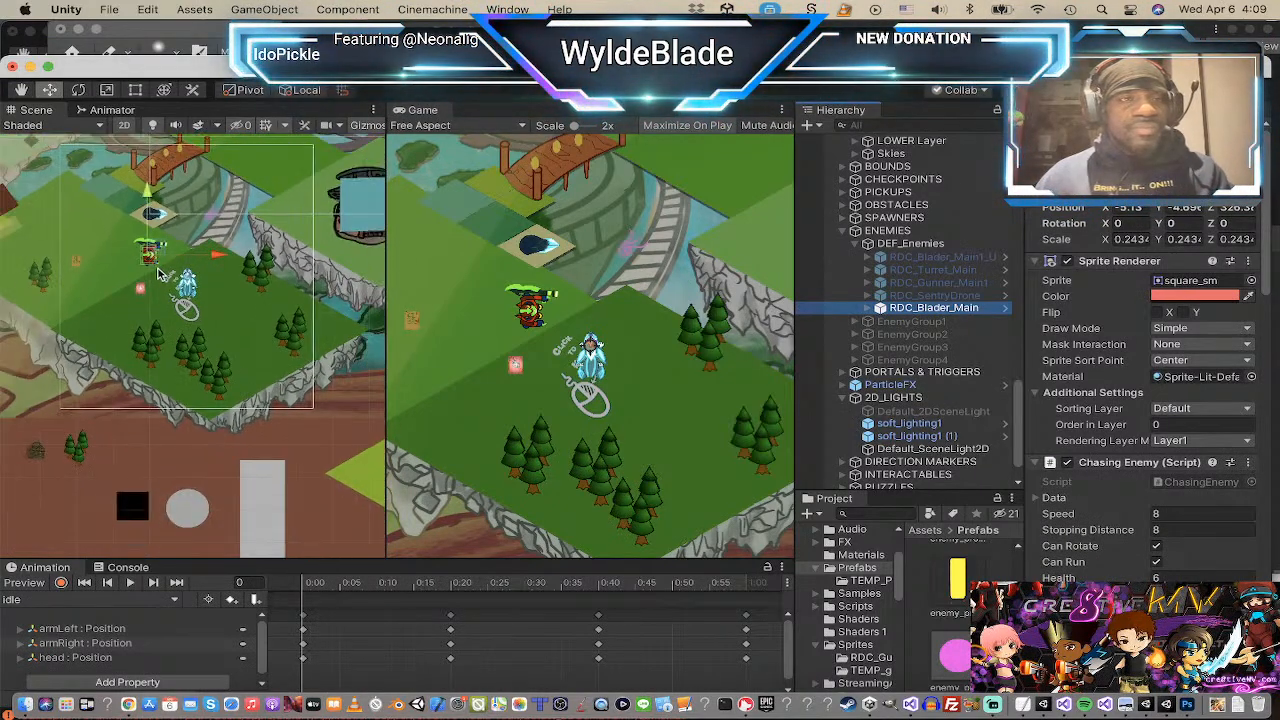
drag(152, 250, 38, 198)
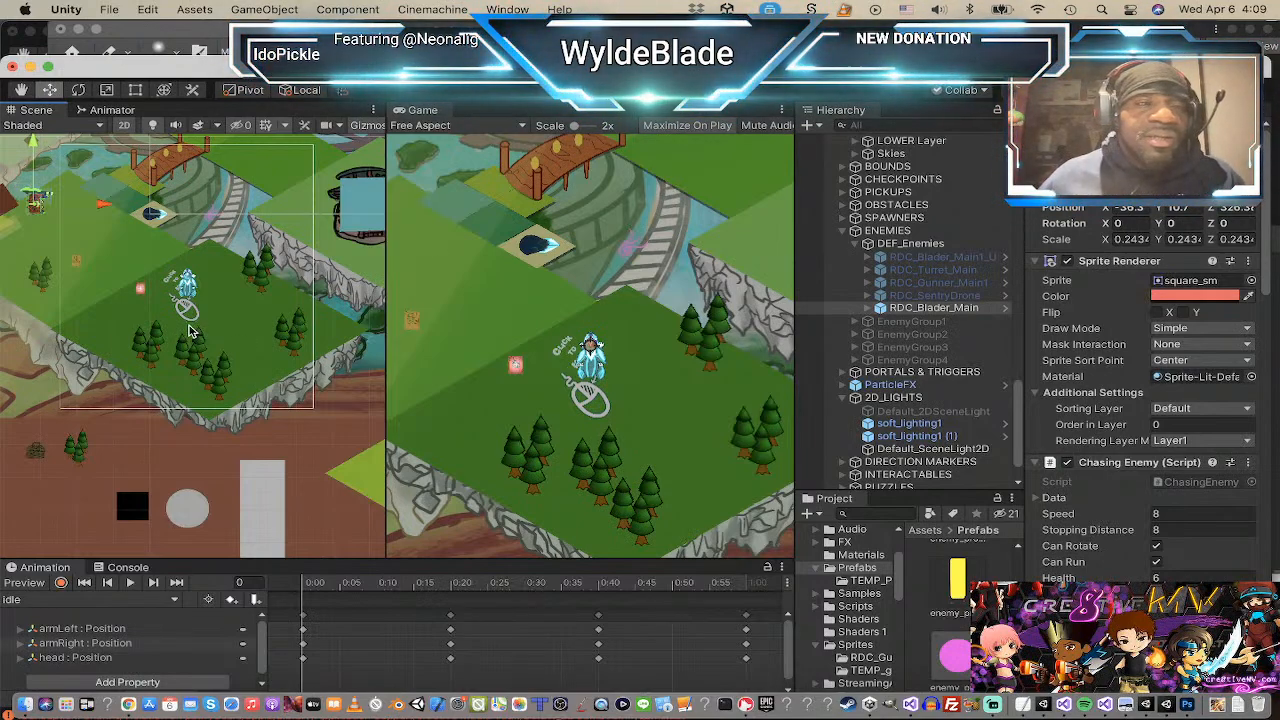
Step: Lower the Intensity of the Default_SceneLight2D global light under 2D_LIGHTS to 0.36
scroll(962, 390, down, 2)
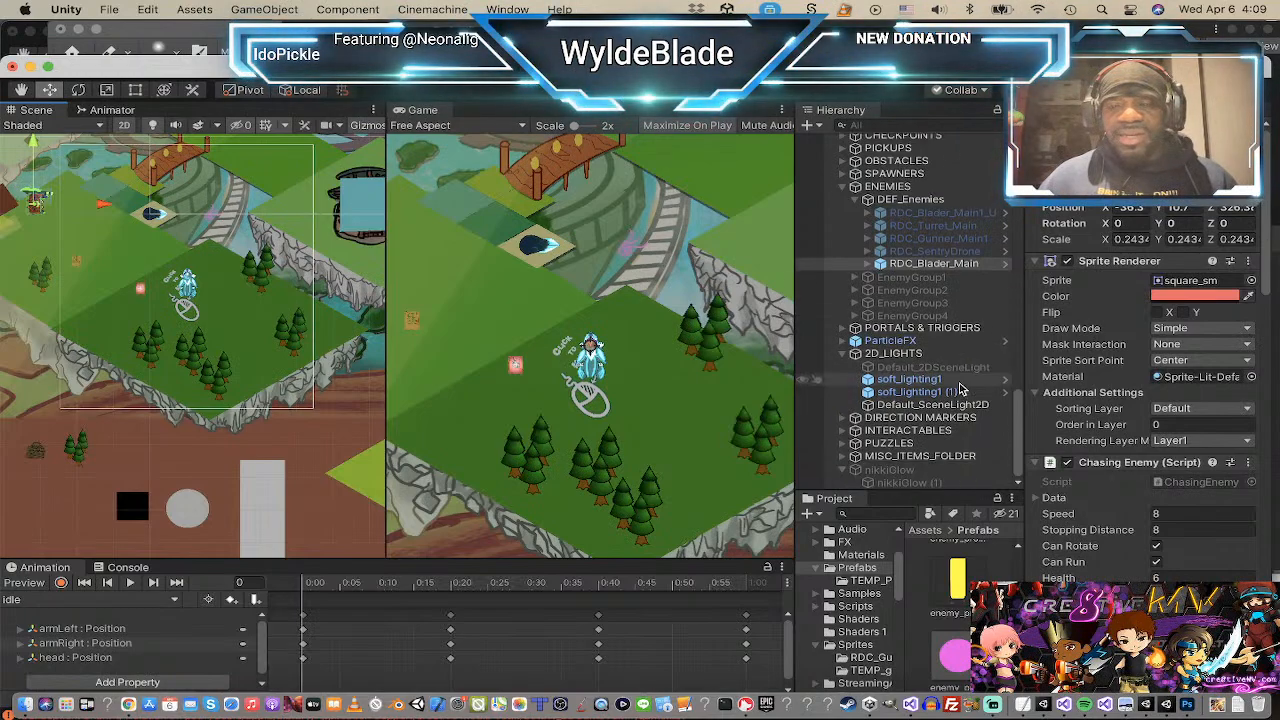
click(950, 404)
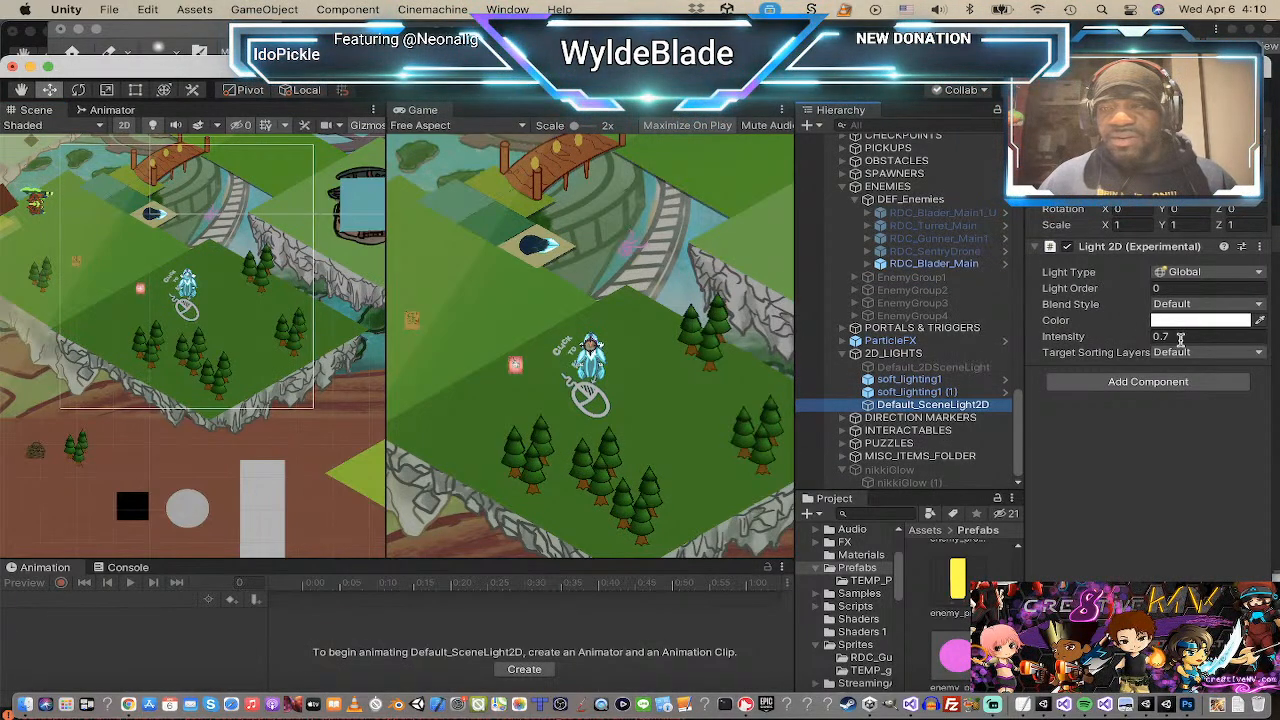
mouse_move(1085, 338)
mouse_down()
mouse_move(1045, 342)
mouse_move(1060, 343)
mouse_up()
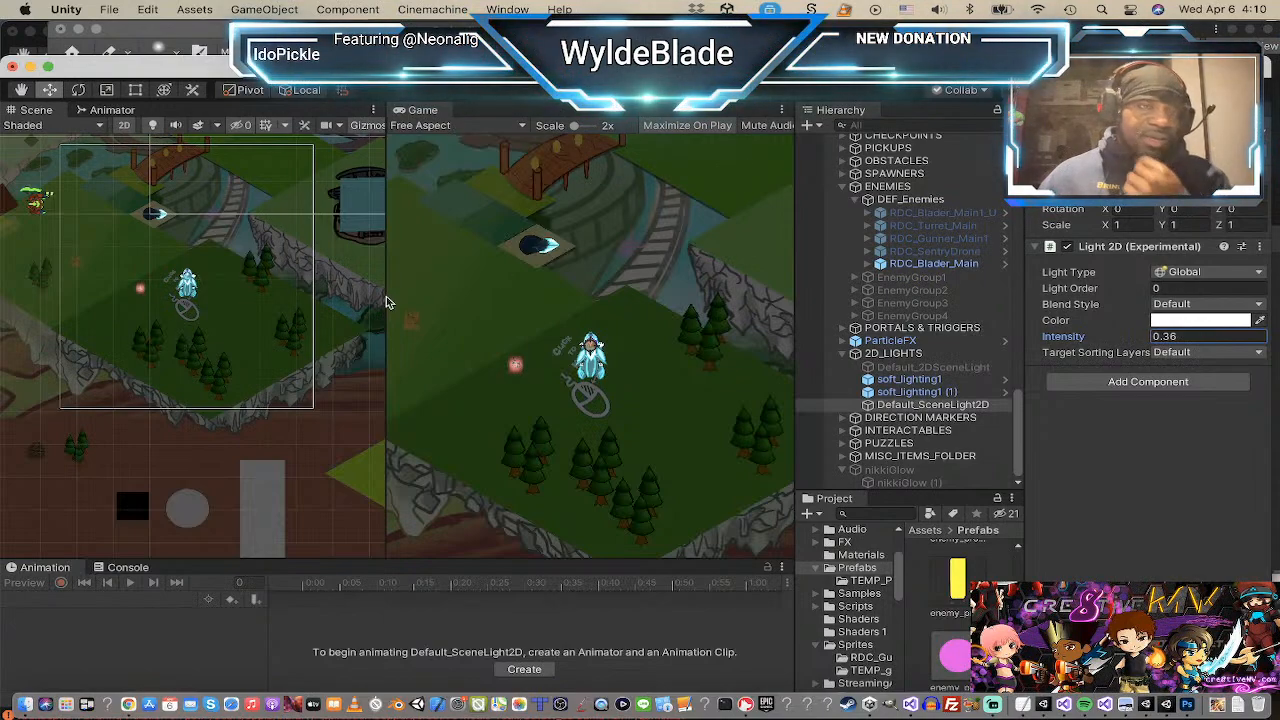
Step: Play-test the darkened level, running around the Blader enemy to examine how its projectiles glow, and stop the game
scroll(160, 300, up, 5)
scroll(182, 292, up, 5)
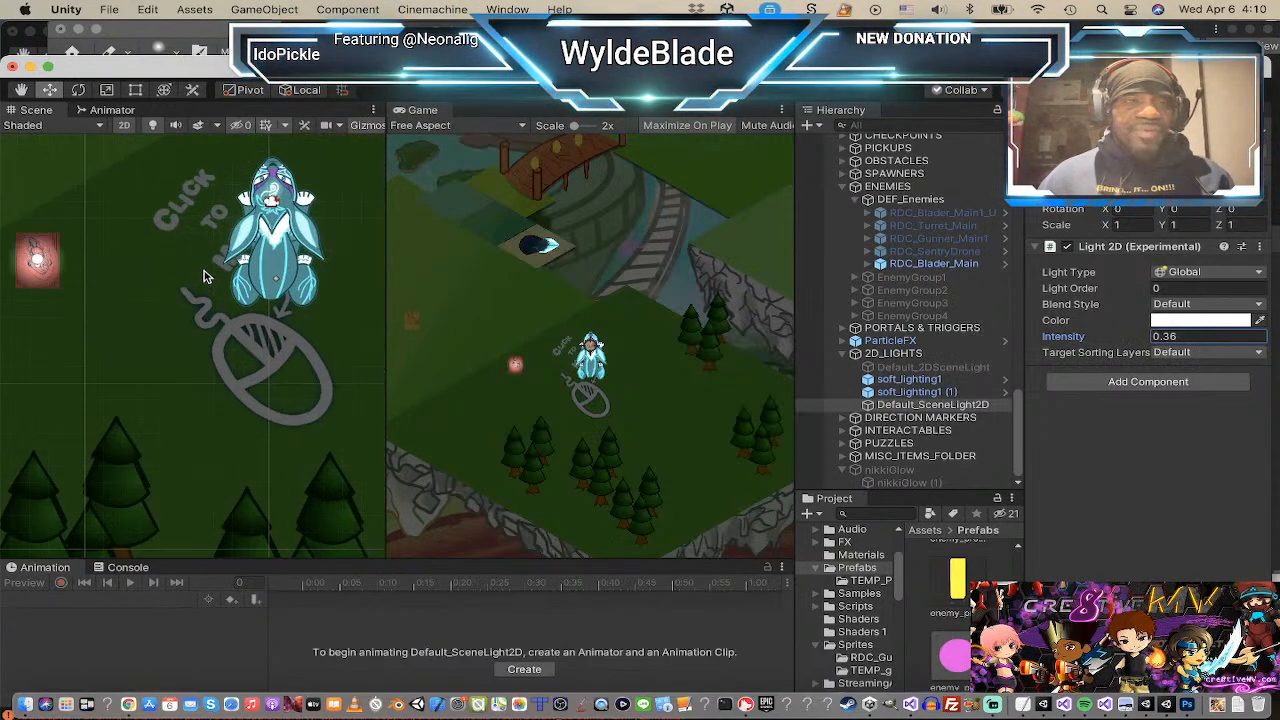
middle_drag(200, 269, 148, 386)
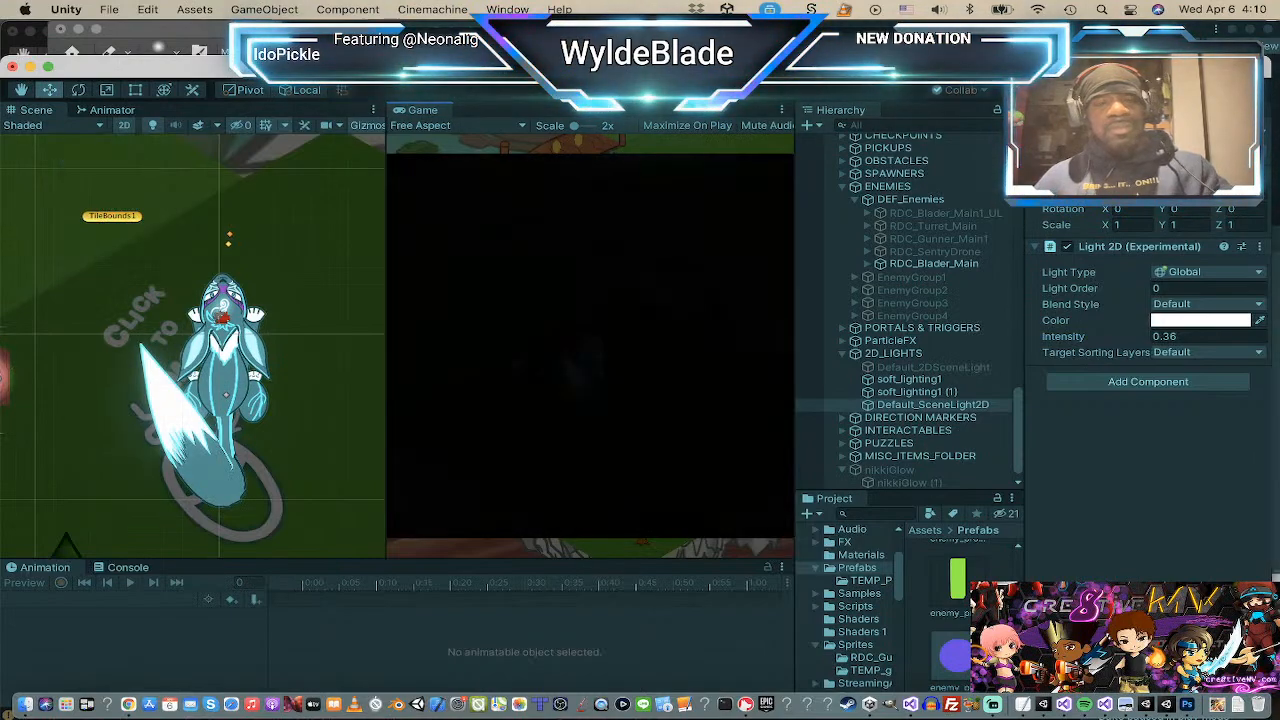
right_click(723, 434)
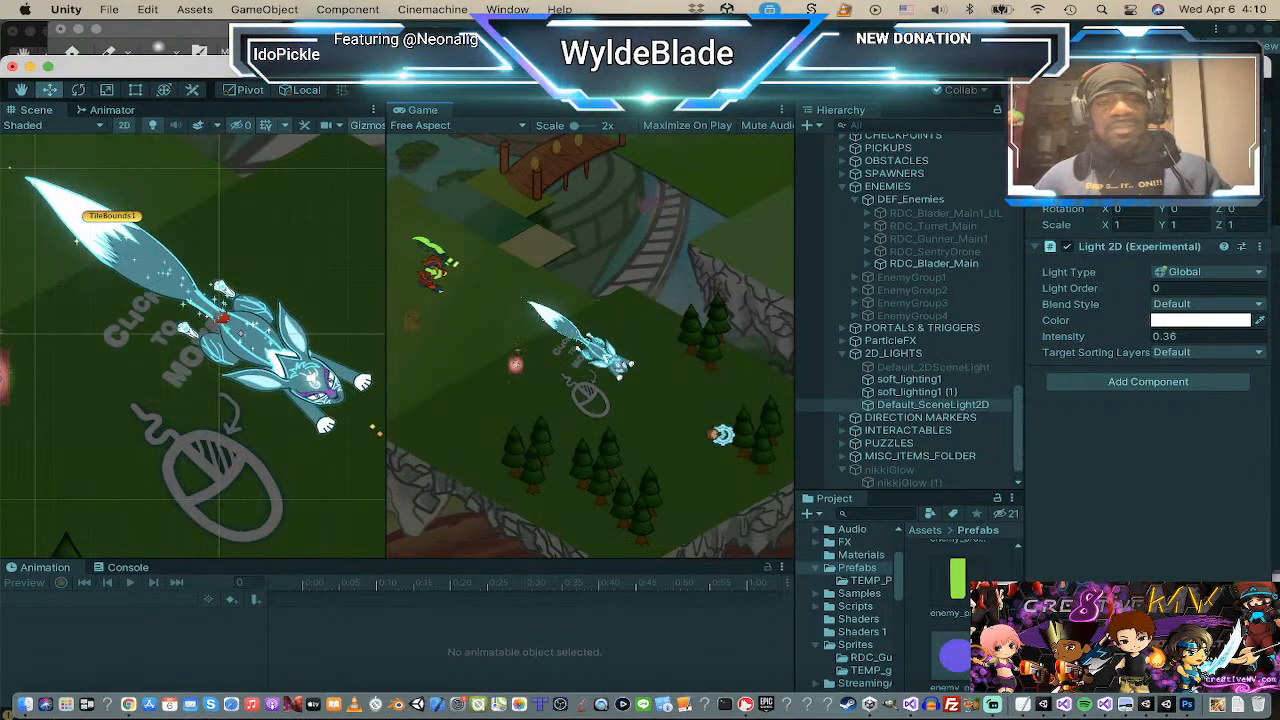
right_click(524, 419)
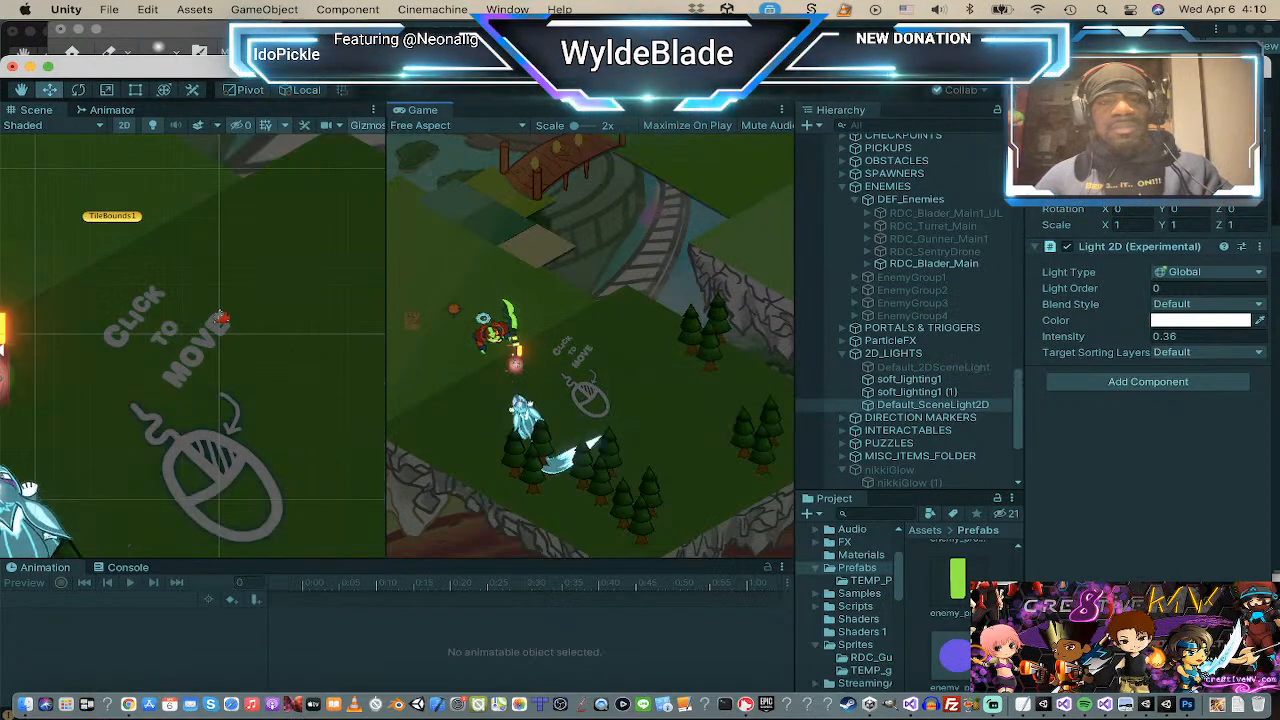
right_click(441, 307)
right_click(366, 237)
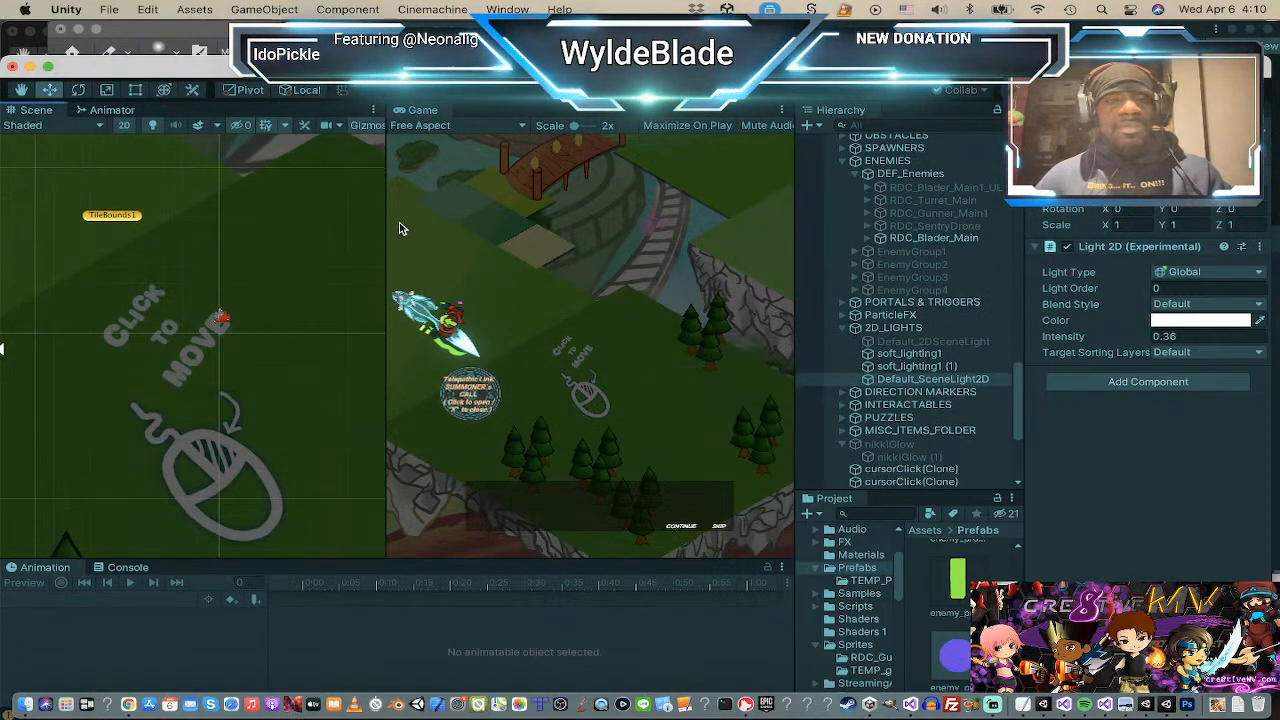
right_click(526, 316)
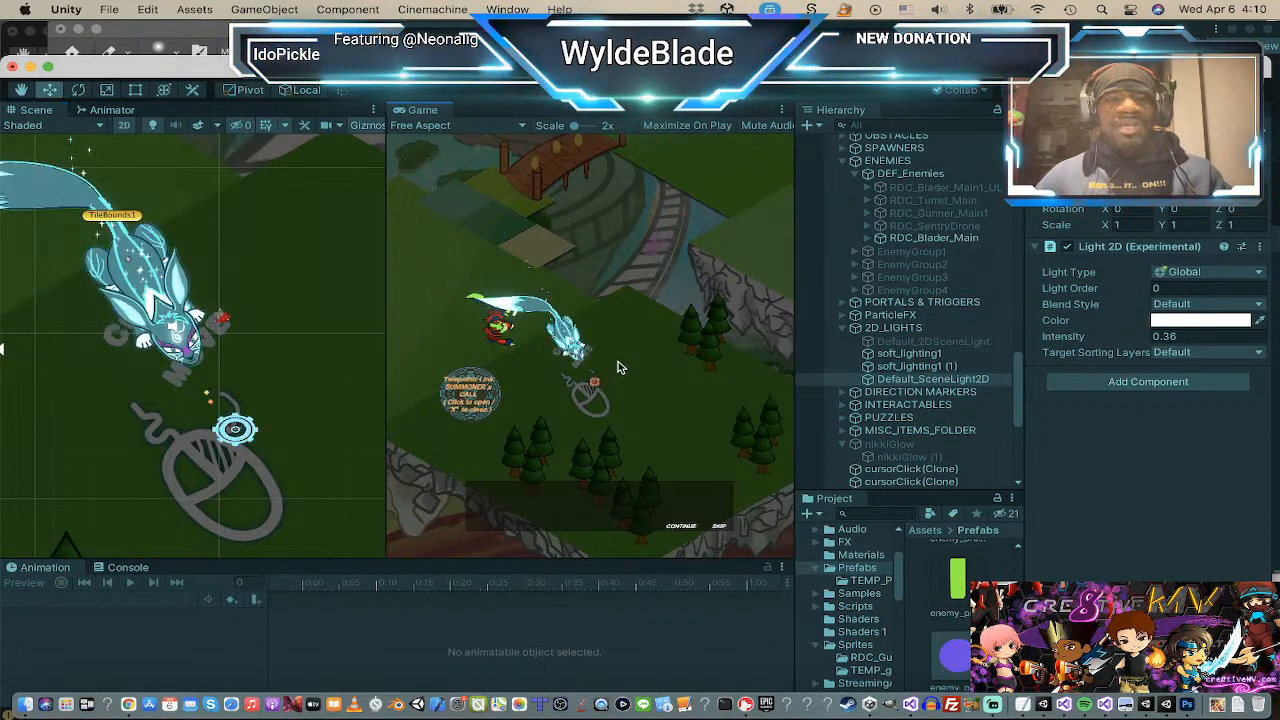
right_click(537, 296)
right_click(499, 272)
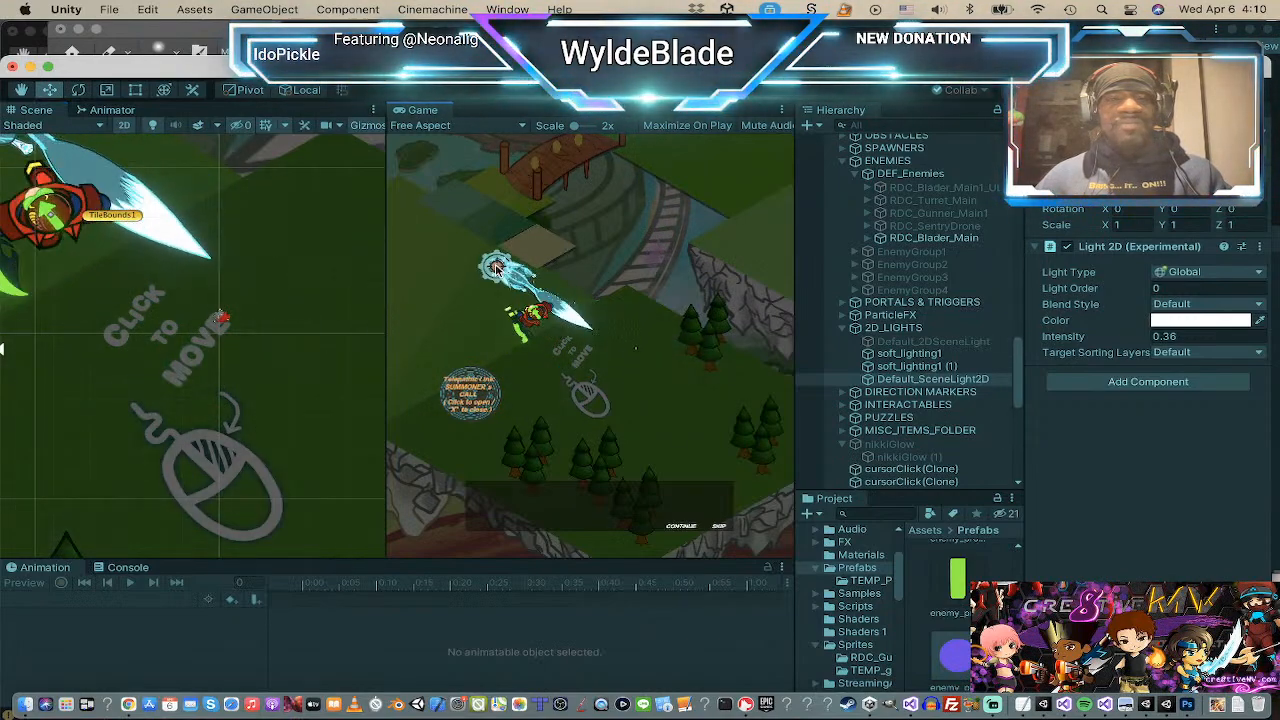
right_click(453, 208)
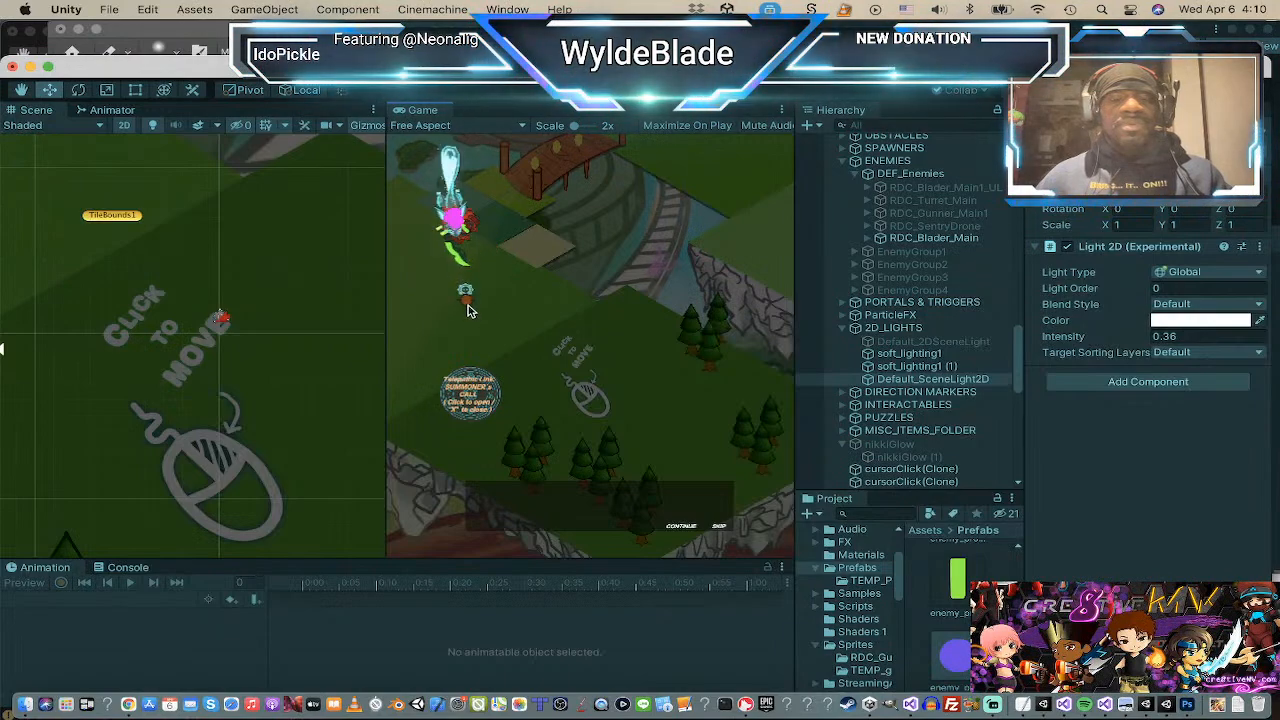
right_click(519, 350)
right_click(529, 380)
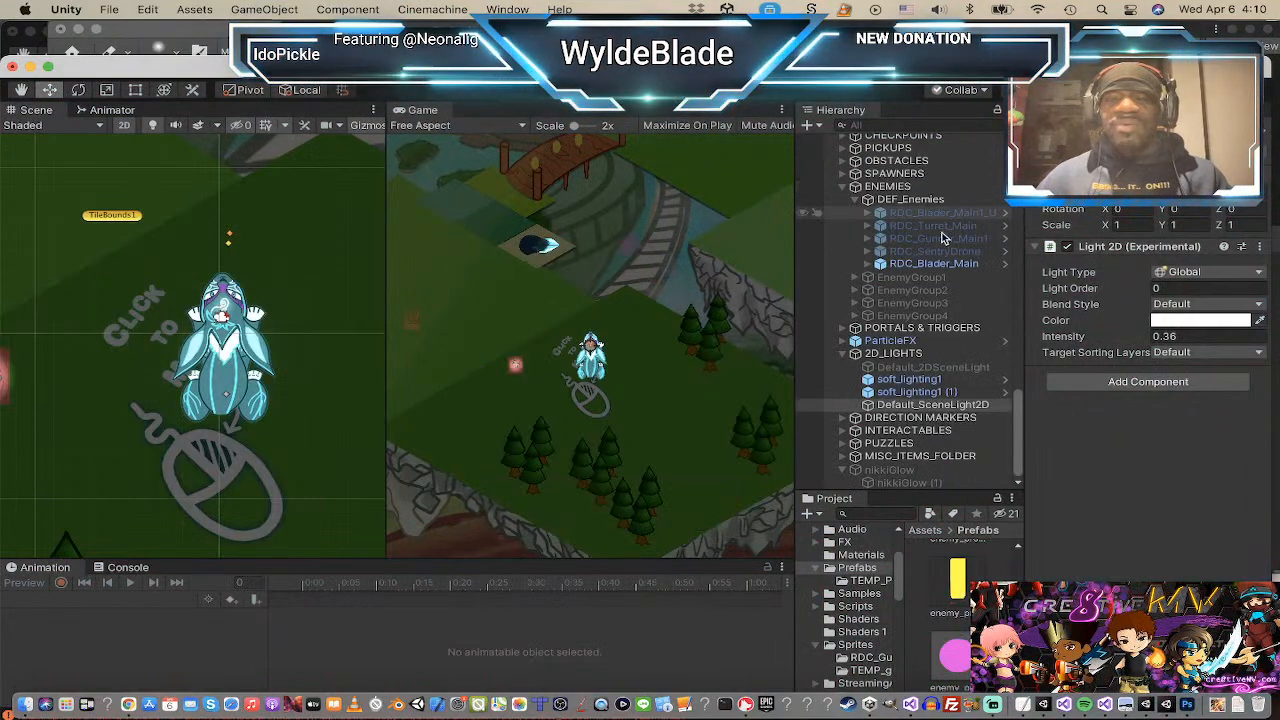
Step: Activate the UI canvas object in the Level_1a scene
scroll(880, 345, up, 10)
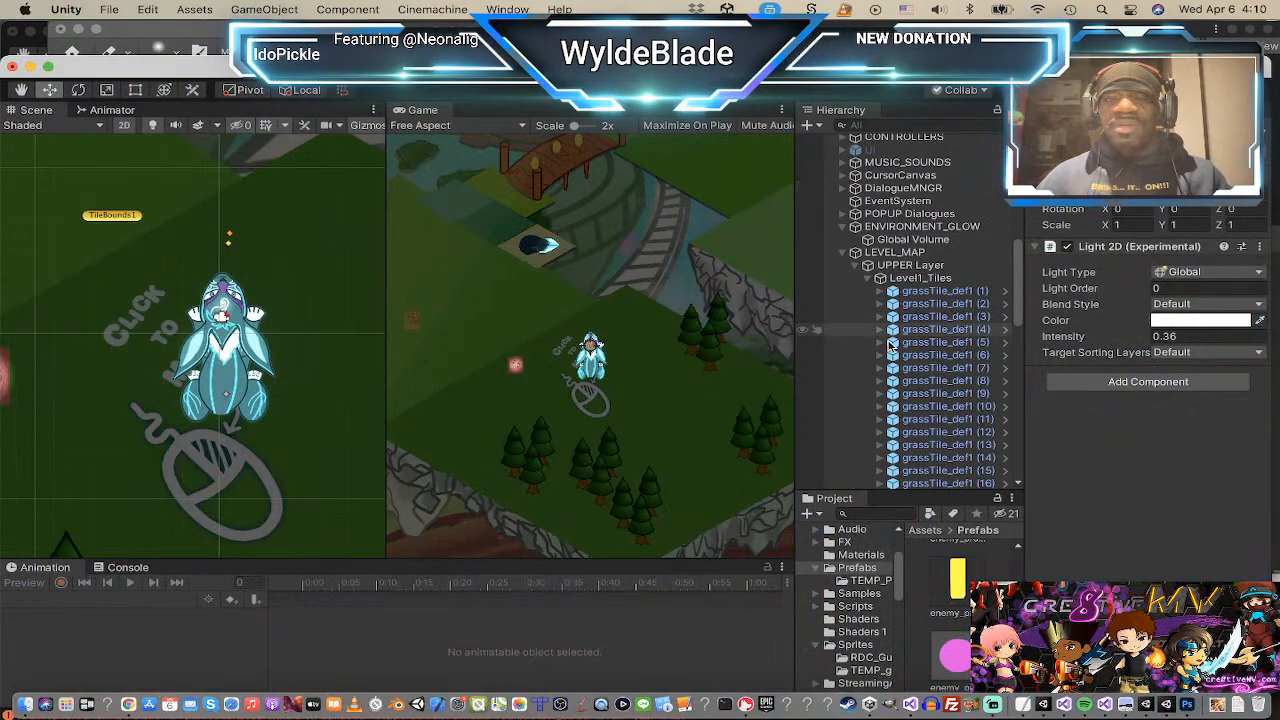
scroll(892, 344, up, 5)
scroll(893, 337, up, 5)
scroll(893, 337, down, 4)
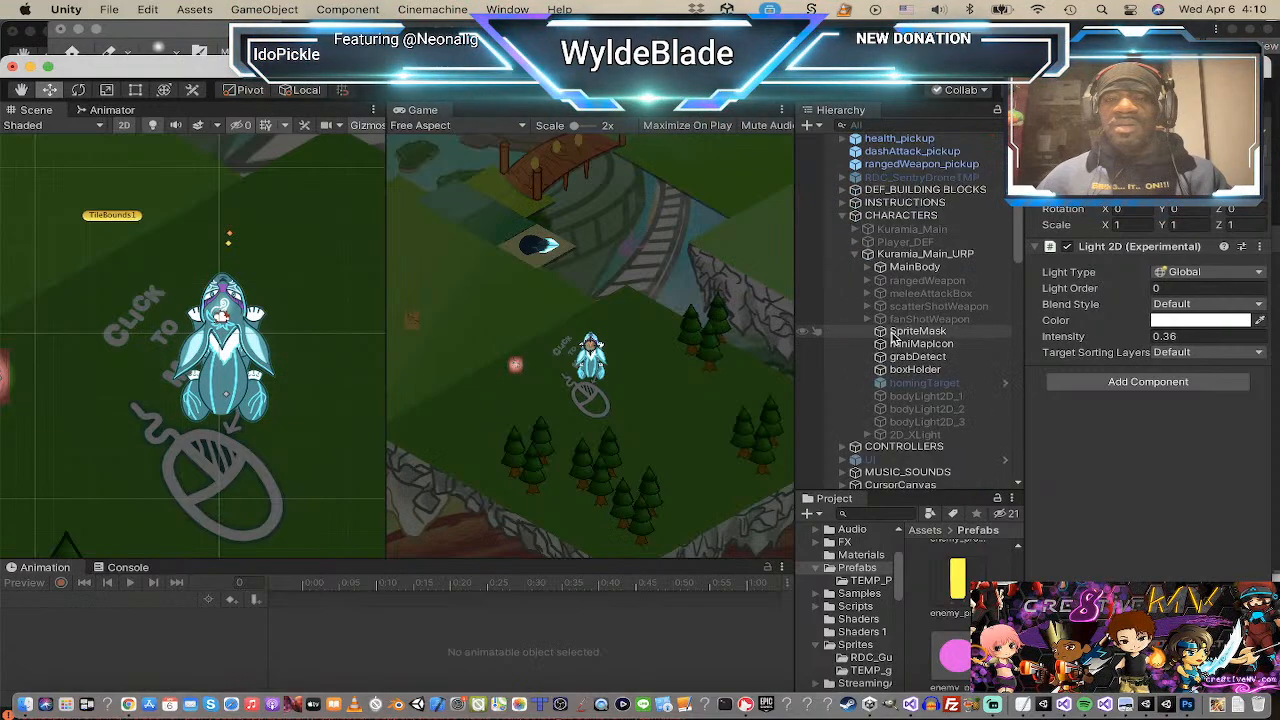
click(868, 460)
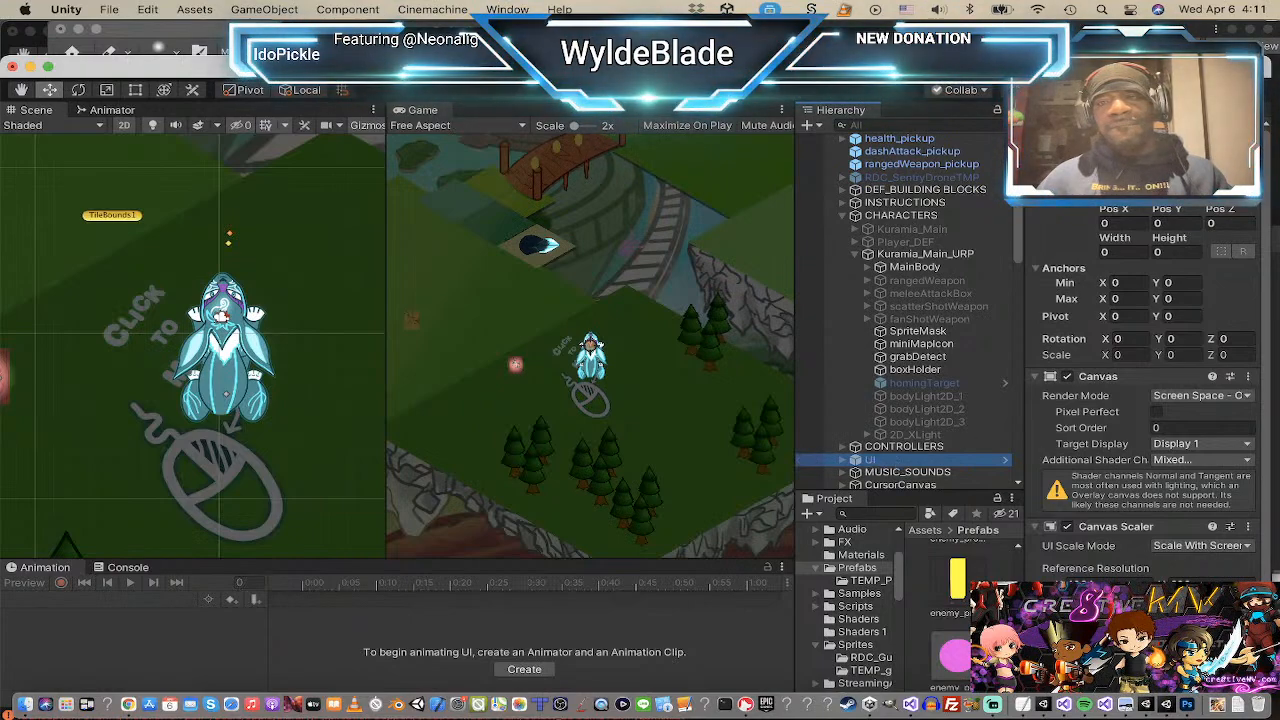
click(1066, 130)
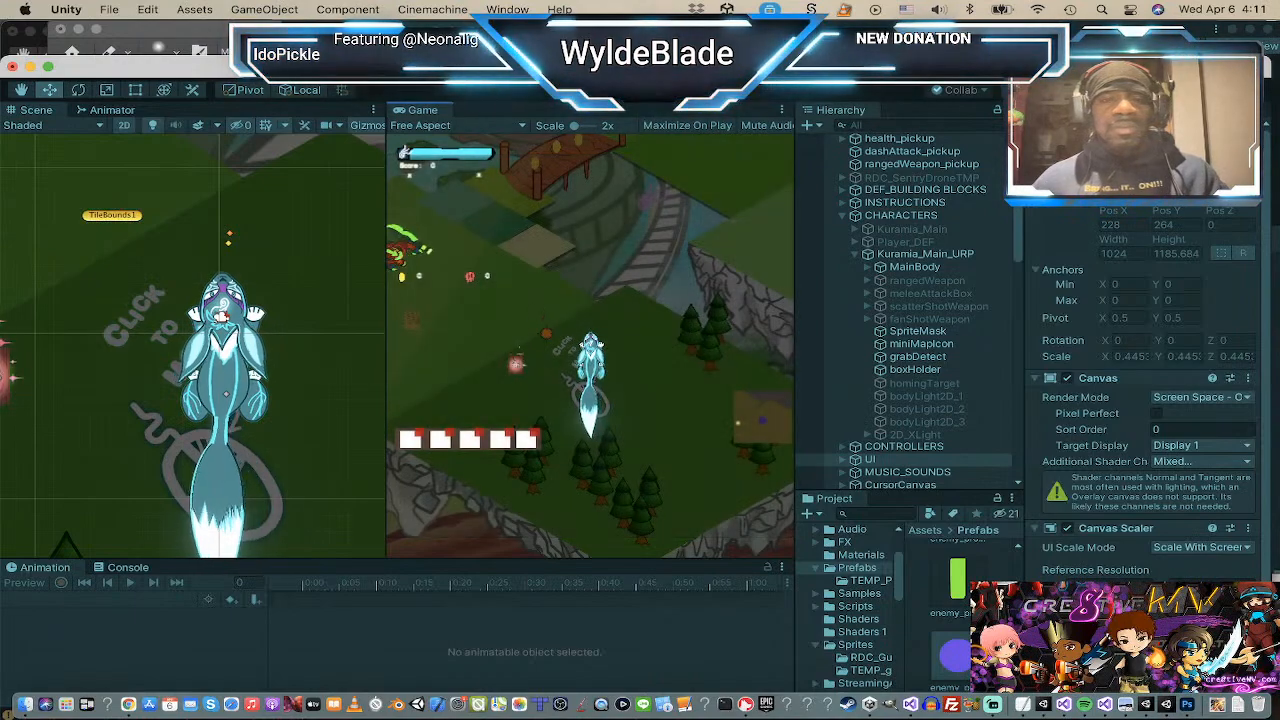
Step: Play-test the level with the UI active and the Game view maximized, using the ranged attack against the Blader enemy
mouse_move(649, 431)
mouse_down()
mouse_move(623, 431)
mouse_move(515, 363)
mouse_move(412, 328)
mouse_move(438, 247)
mouse_up()
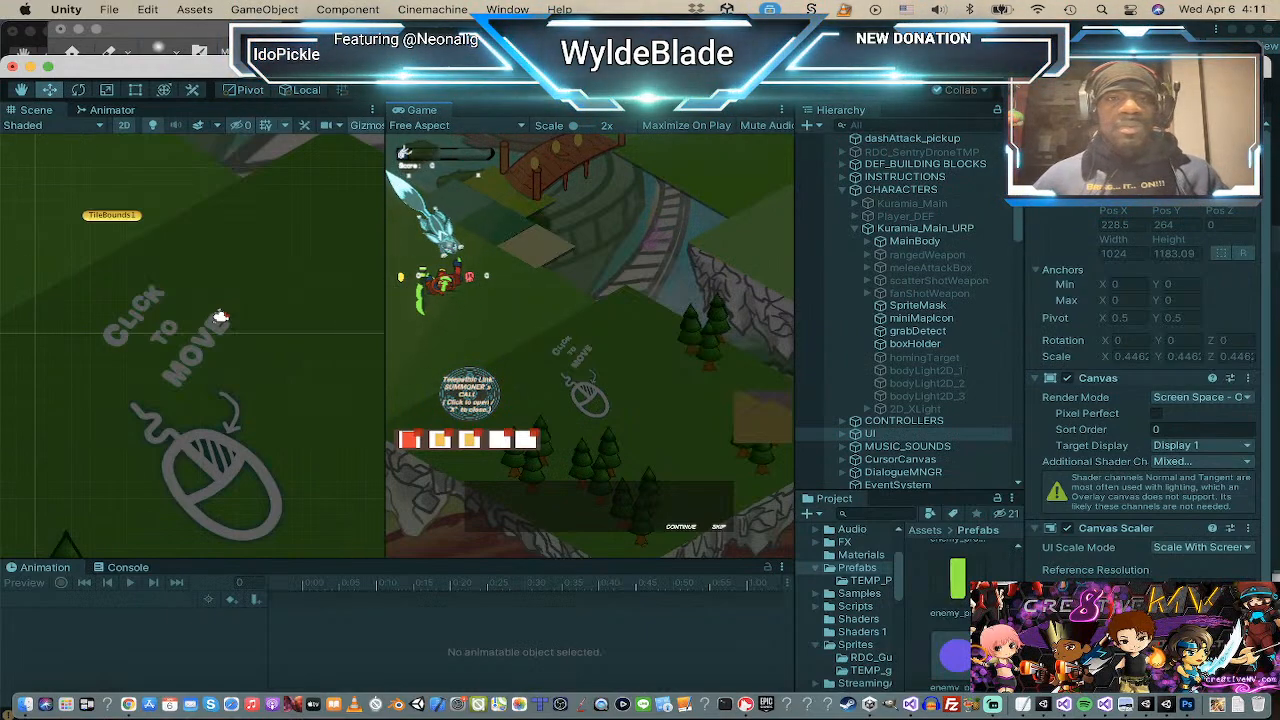
click(601, 93)
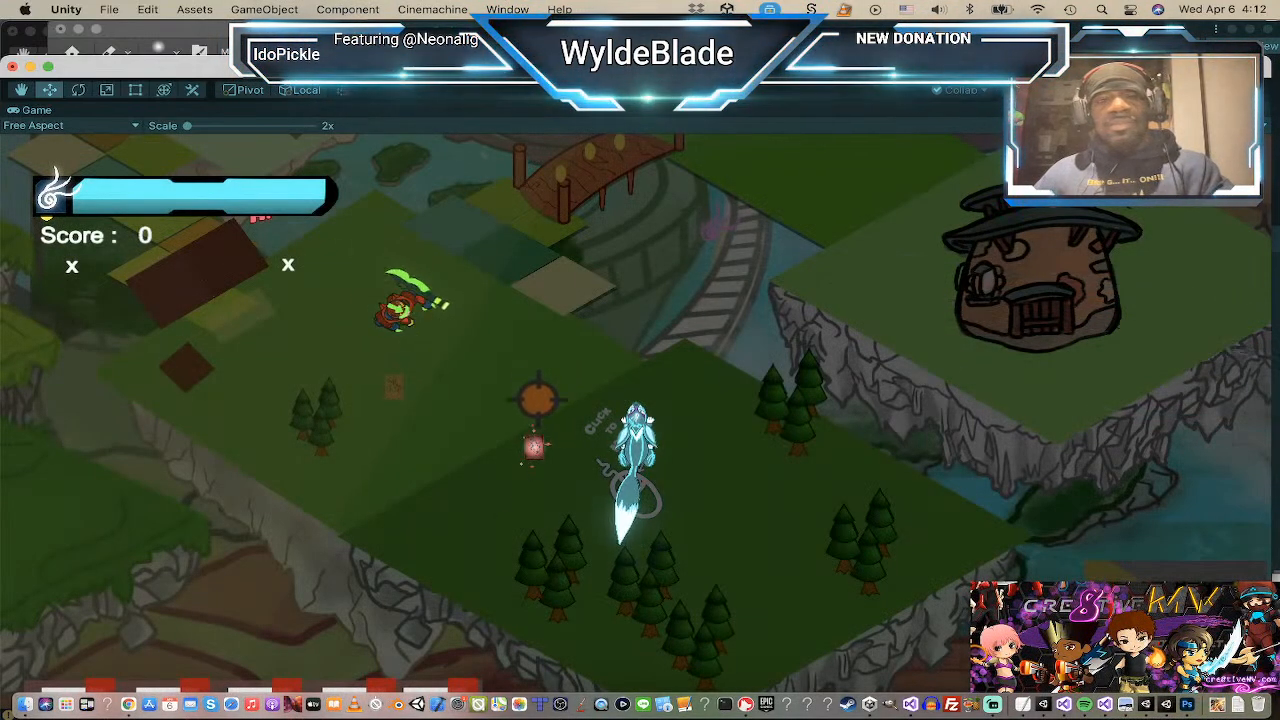
mouse_move(538, 400)
mouse_down()
mouse_move(480, 548)
mouse_move(383, 497)
mouse_move(354, 414)
mouse_move(314, 357)
mouse_up()
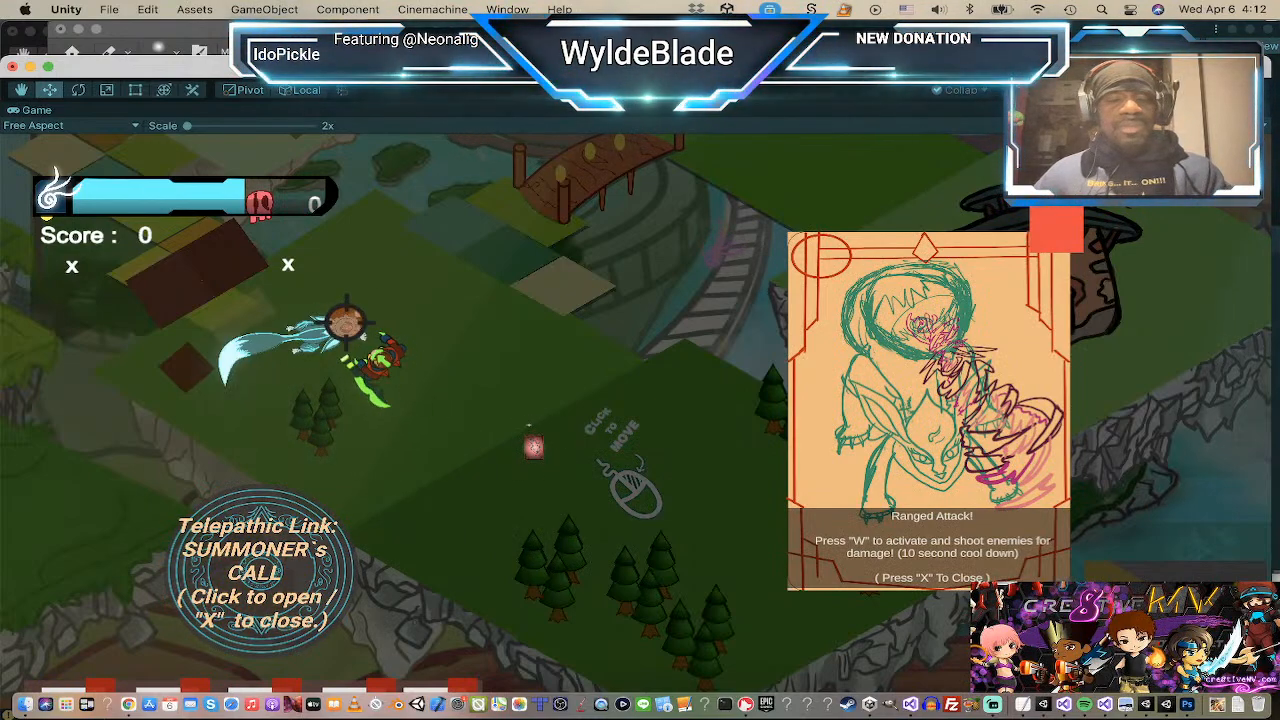
key(x)
click(538, 333)
click(568, 399)
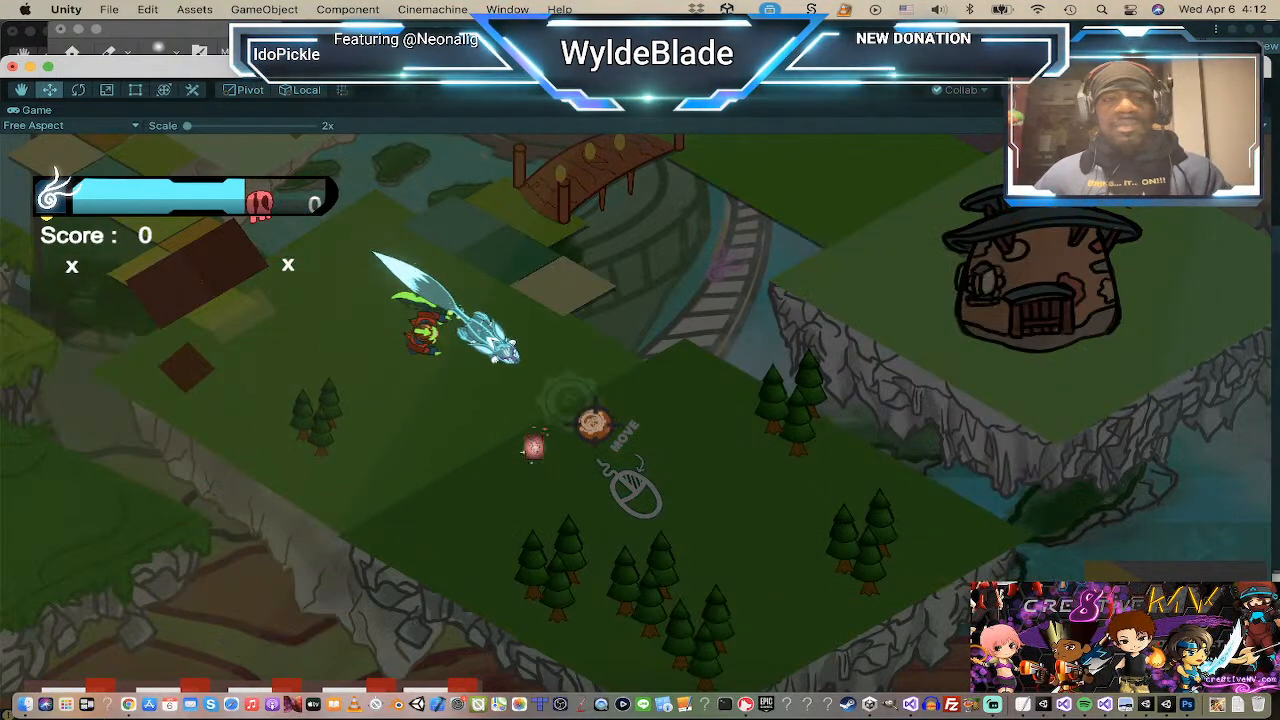
click(608, 478)
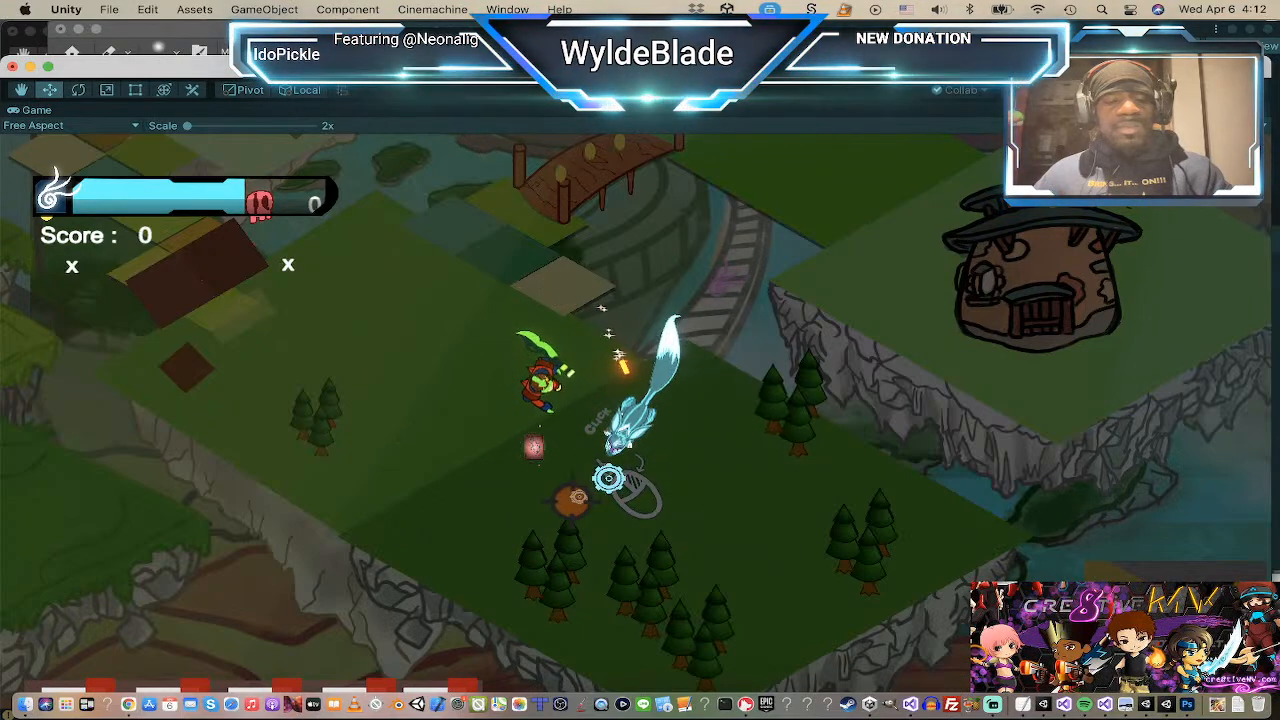
key(w)
click(258, 297)
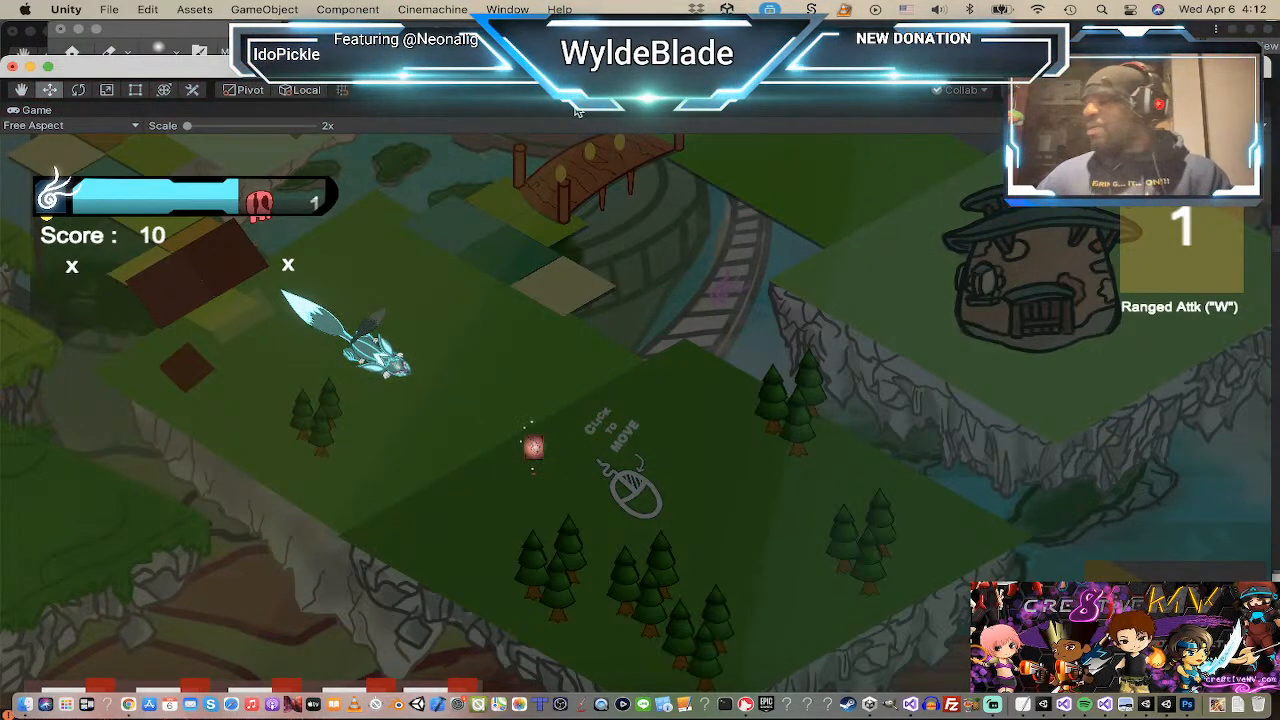
Step: Restore the Game view from maximized and assign Kuramia_Main_URP as the Player Transform of the Main Camera's Simple Camera Follow component
key(t)
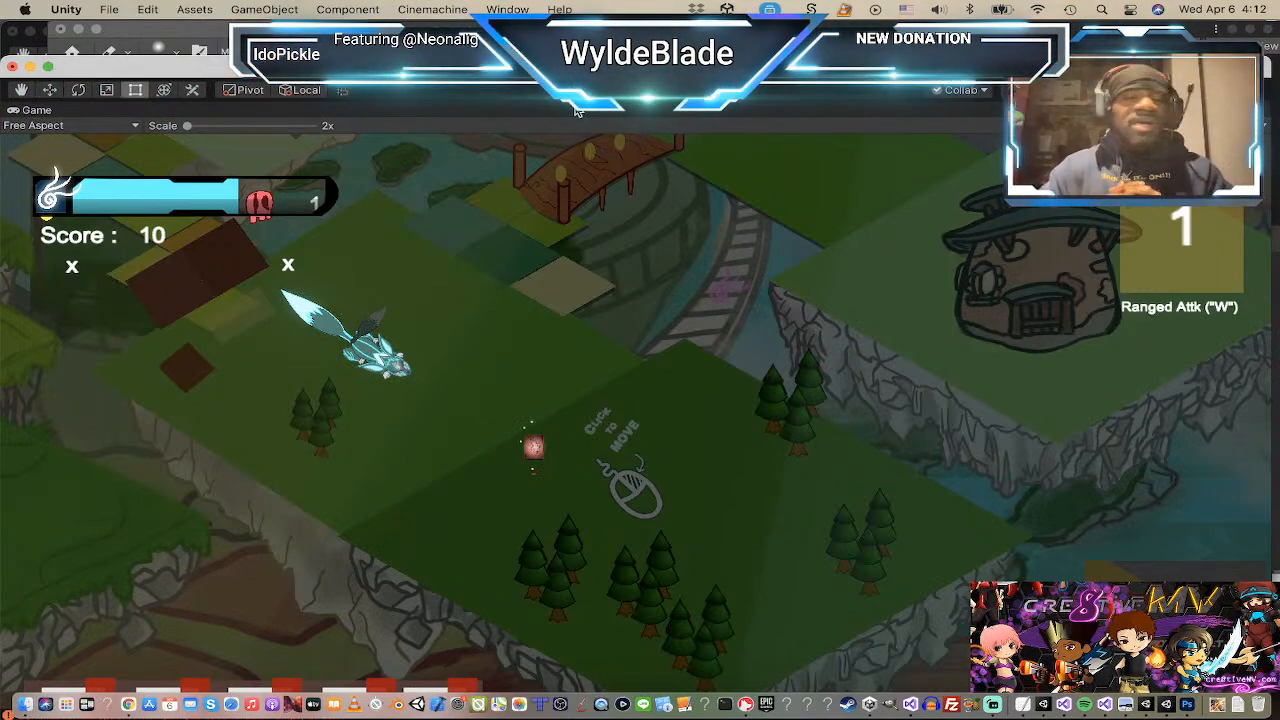
key(shift+space)
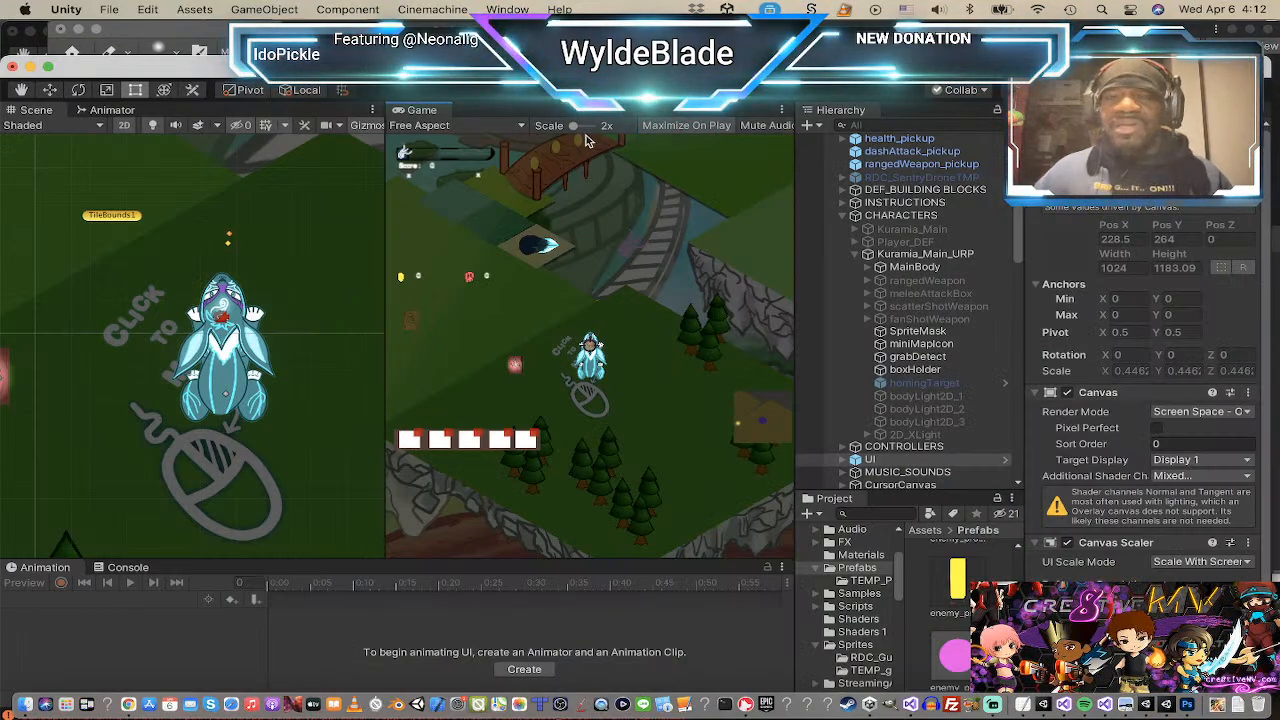
scroll(925, 185, up, 3)
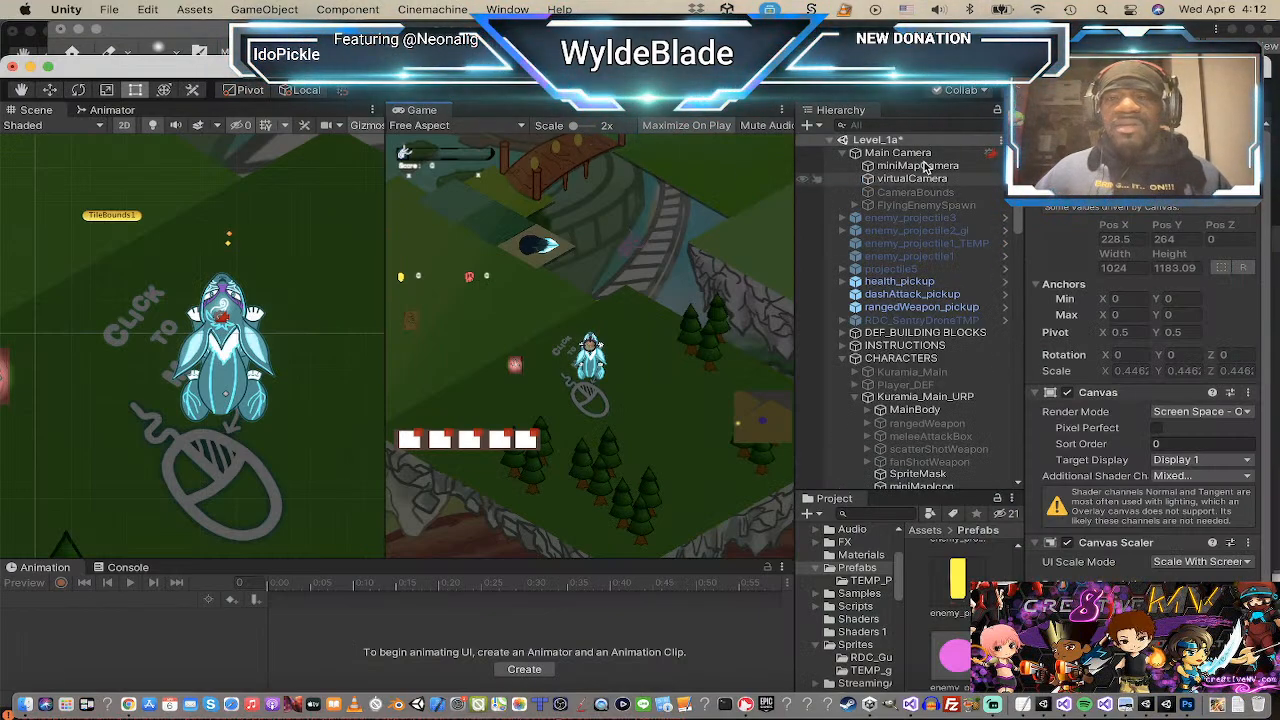
click(926, 155)
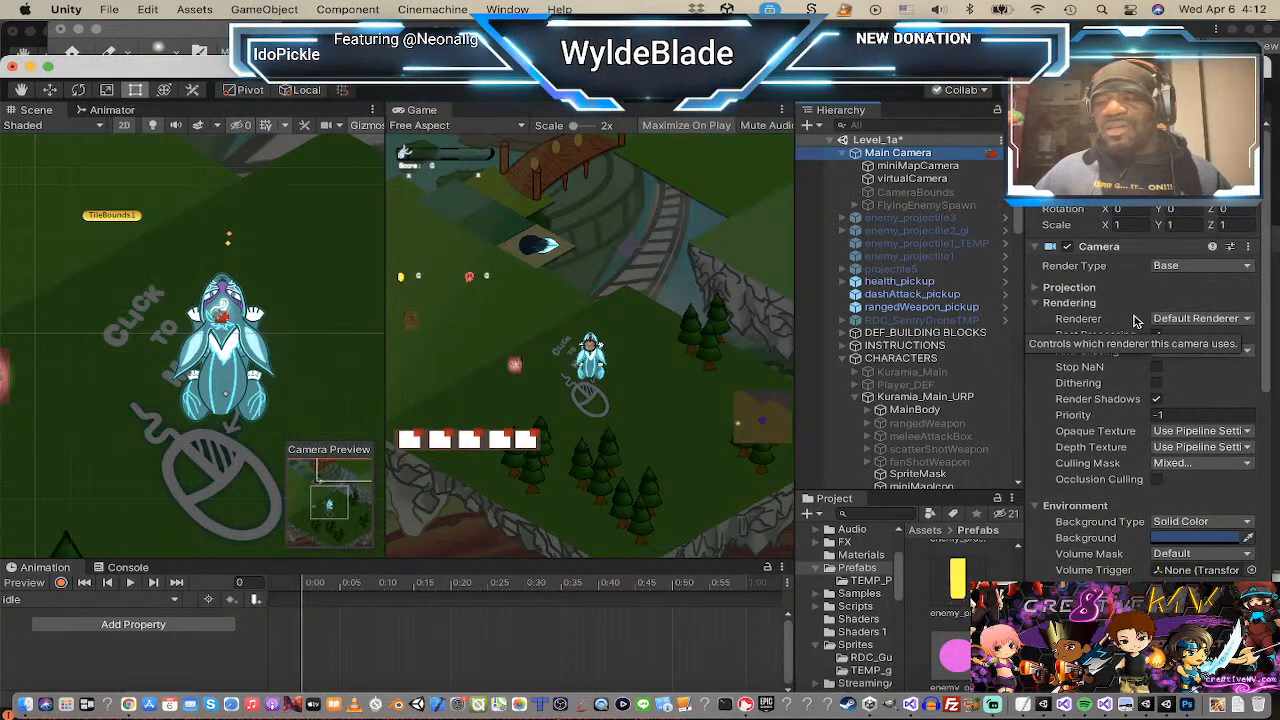
scroll(1135, 318, down, 5)
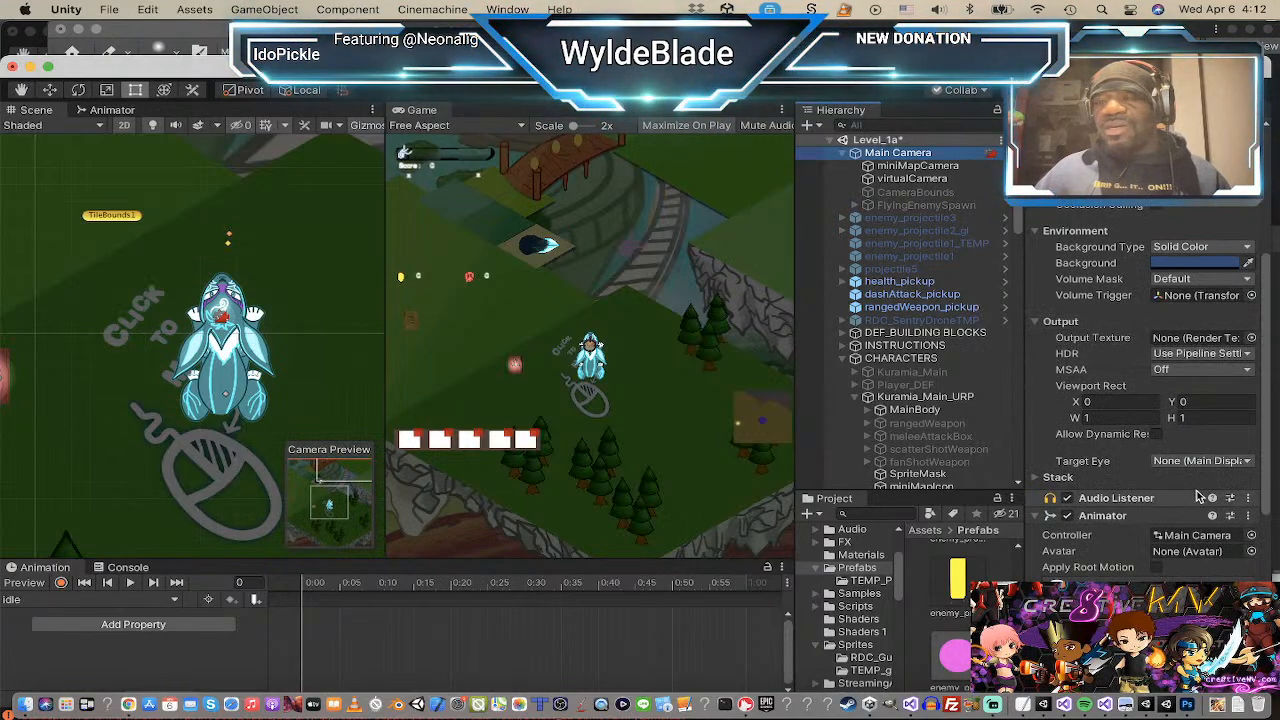
scroll(1195, 492, down, 5)
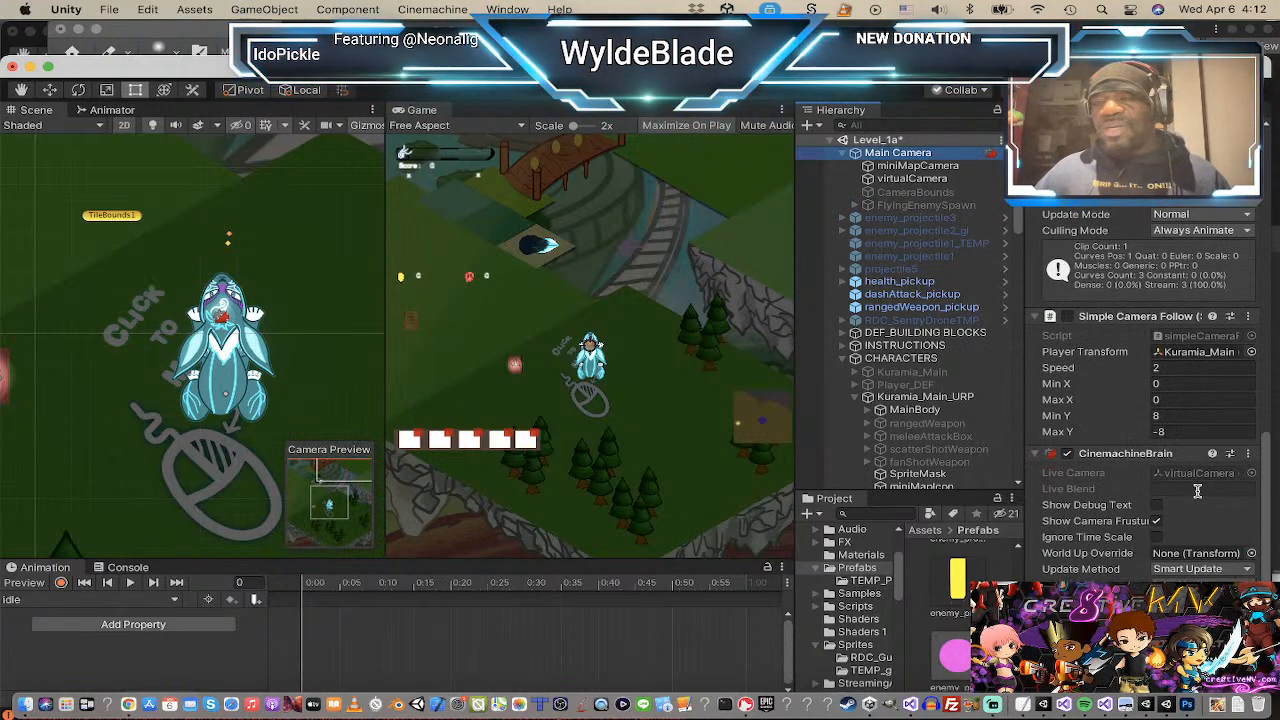
click(1228, 356)
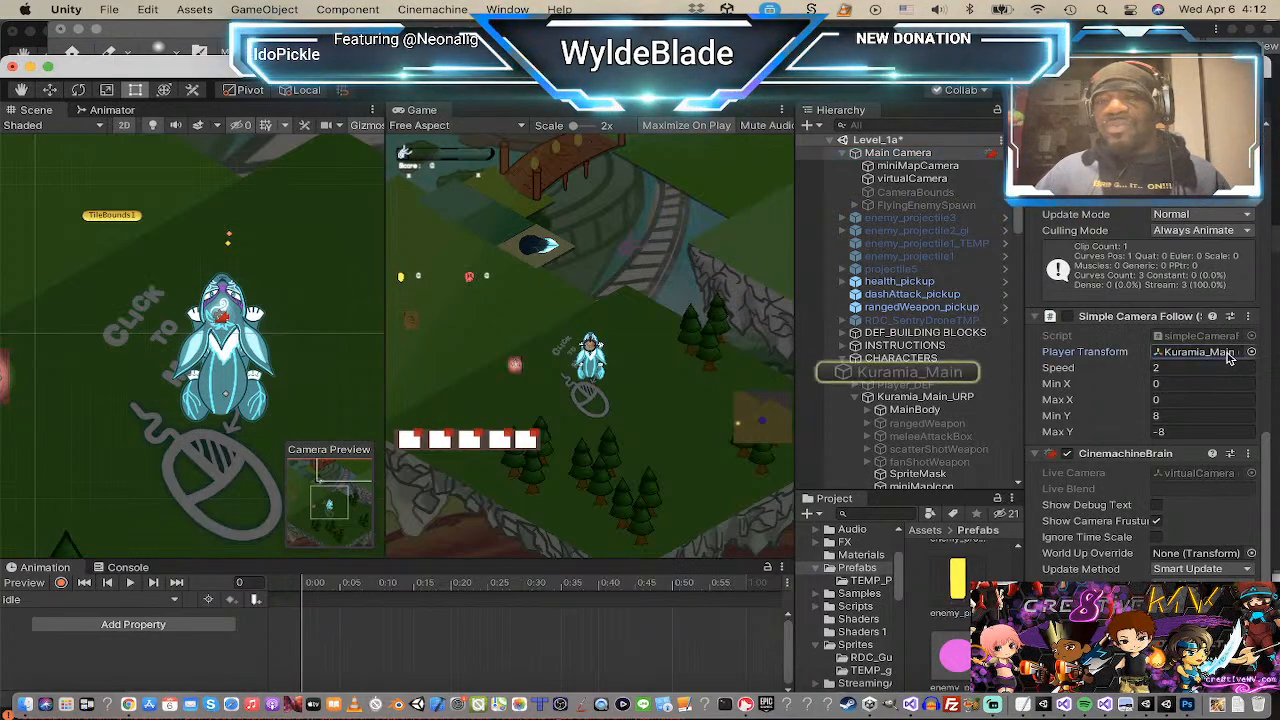
scroll(942, 350, down, 2)
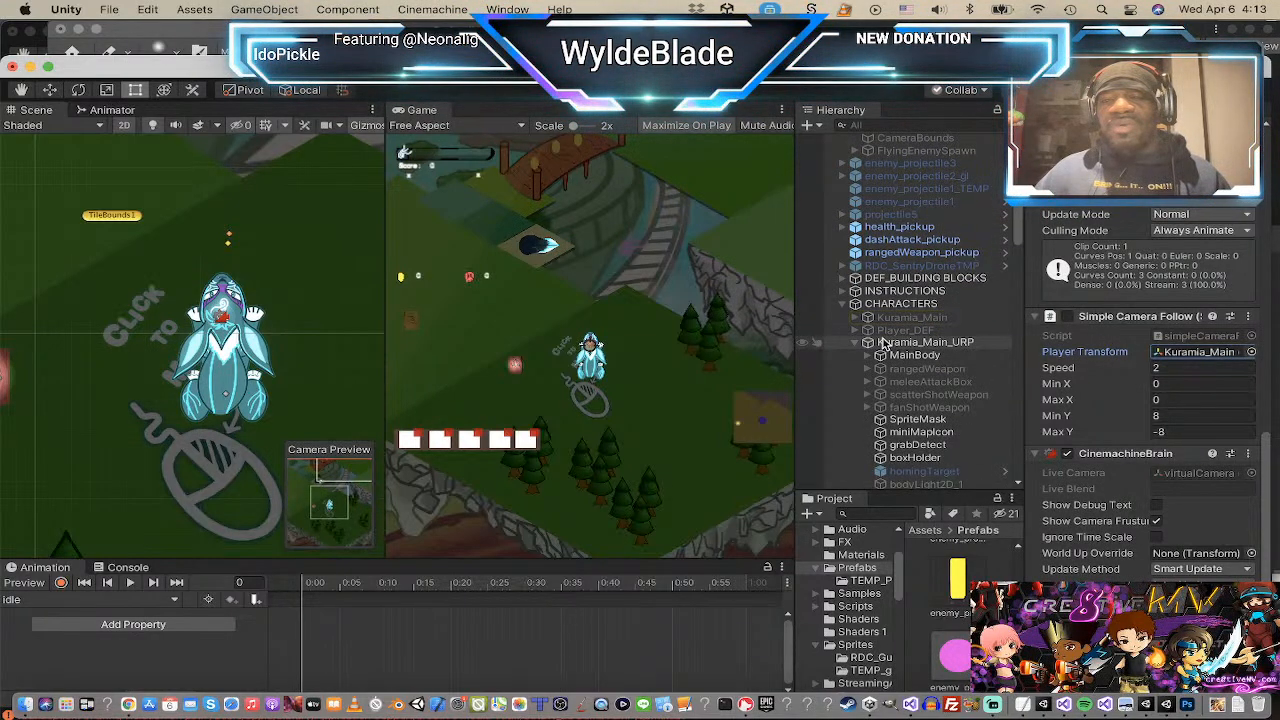
drag(890, 344, 1180, 360)
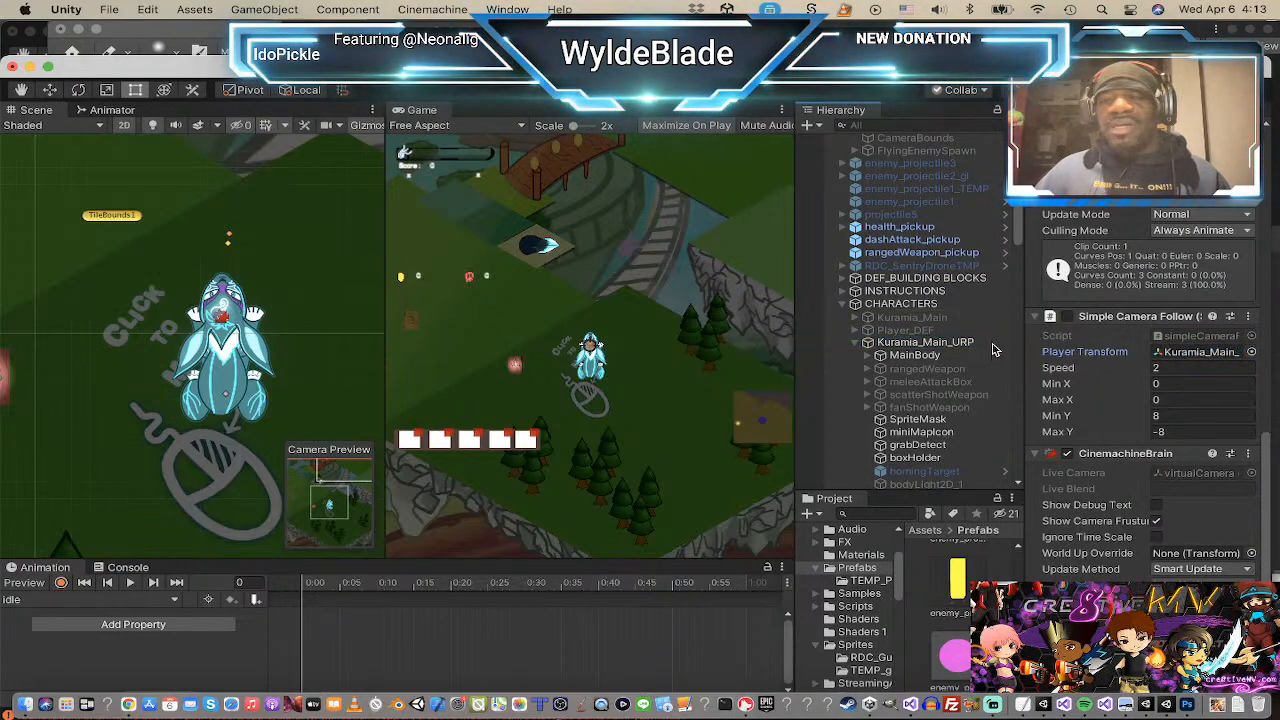
Step: Set the virtualCamera's Follow target to the Kuramia_Main_URP character
scroll(880, 205, up, 3)
click(912, 179)
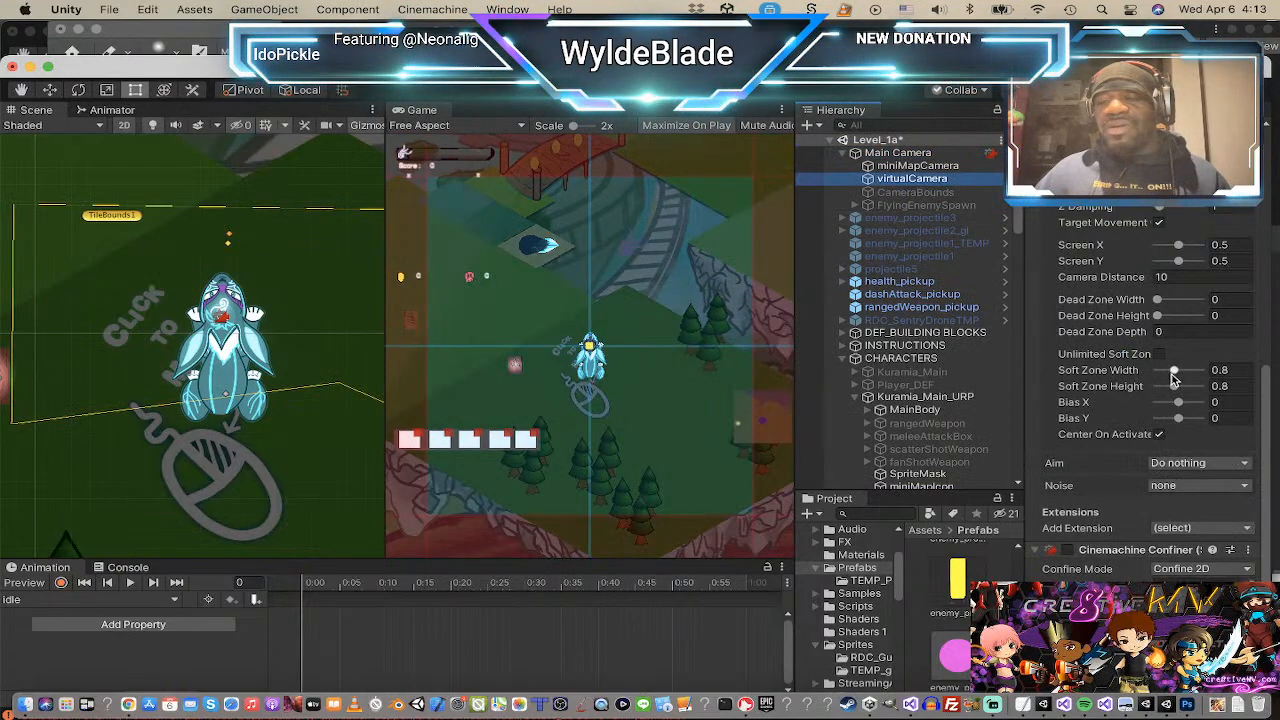
scroll(1171, 376, up, 5)
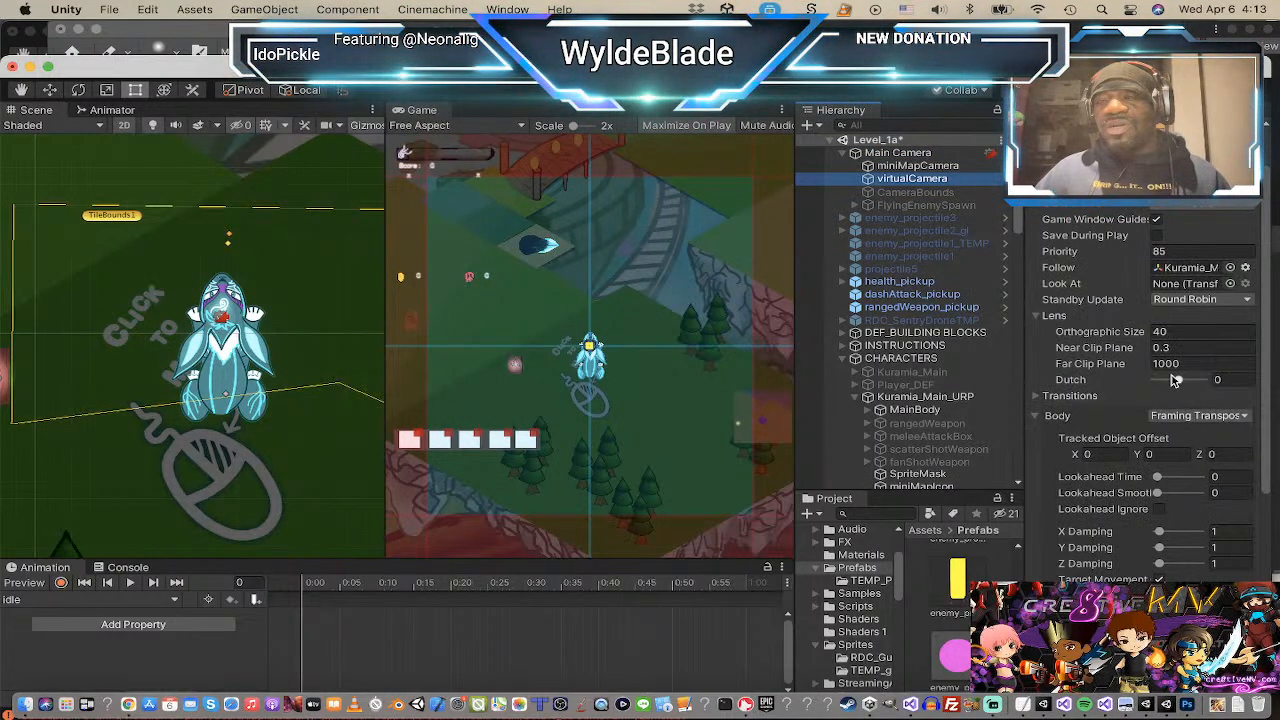
click(1182, 268)
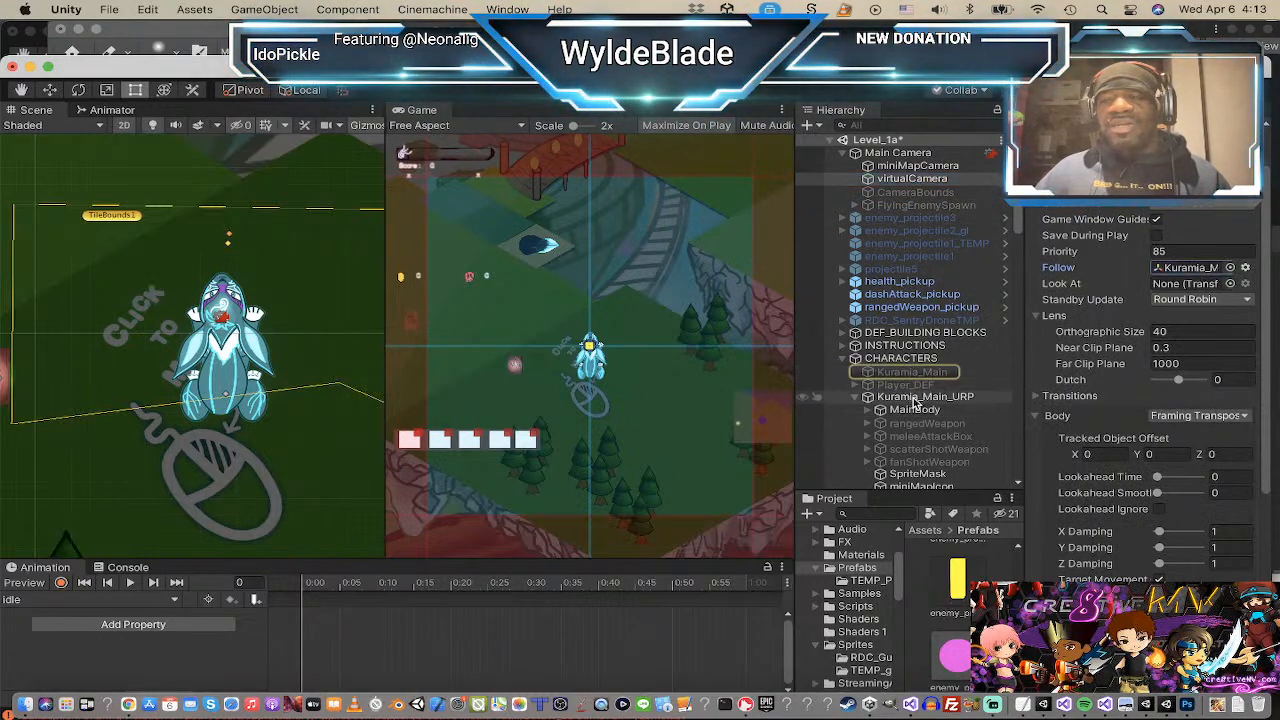
drag(913, 401, 1168, 272)
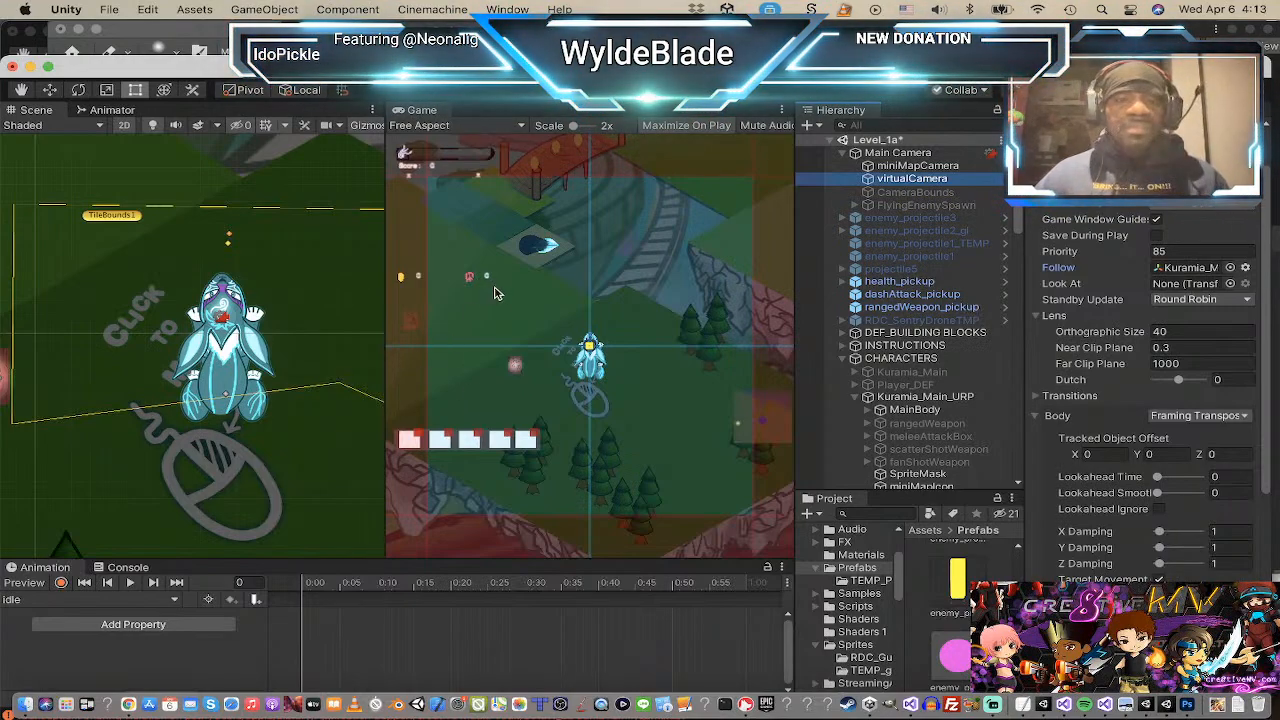
Step: Play-test the level without maximizing the Game view, with Main Camera selected, leading the Blader enemy around and picking up the ranged weapon
click(720, 136)
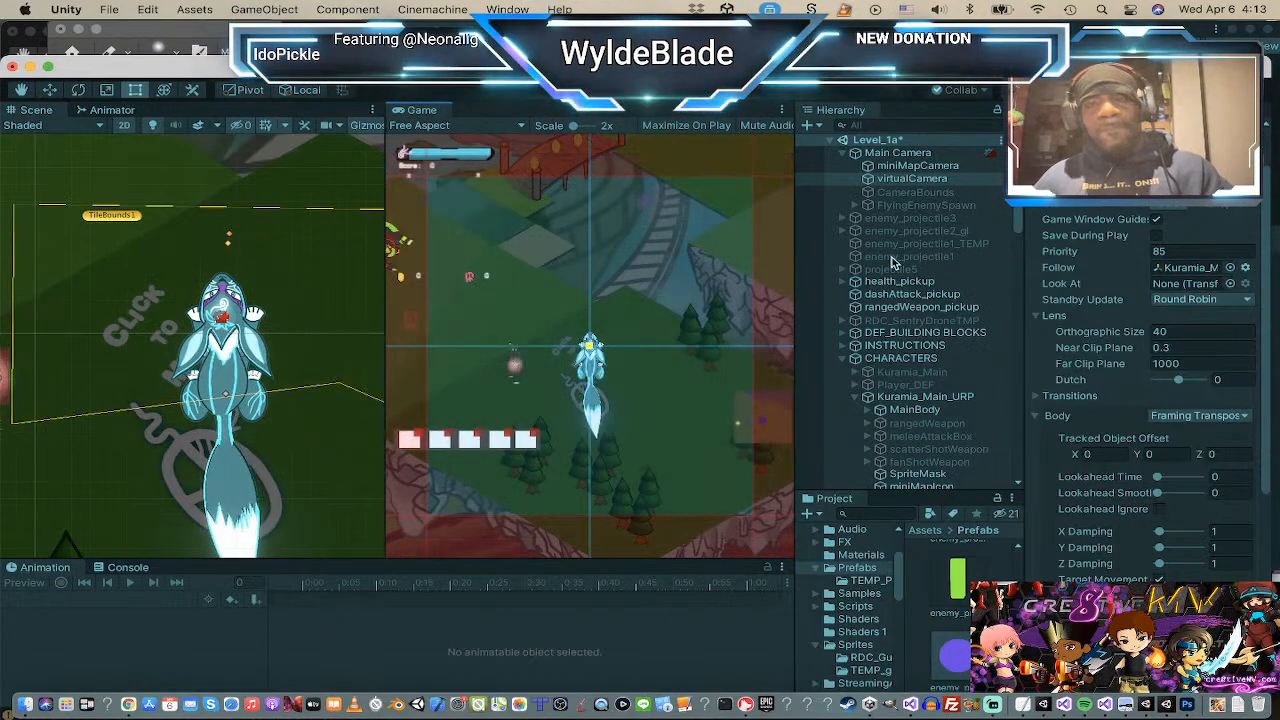
click(897, 153)
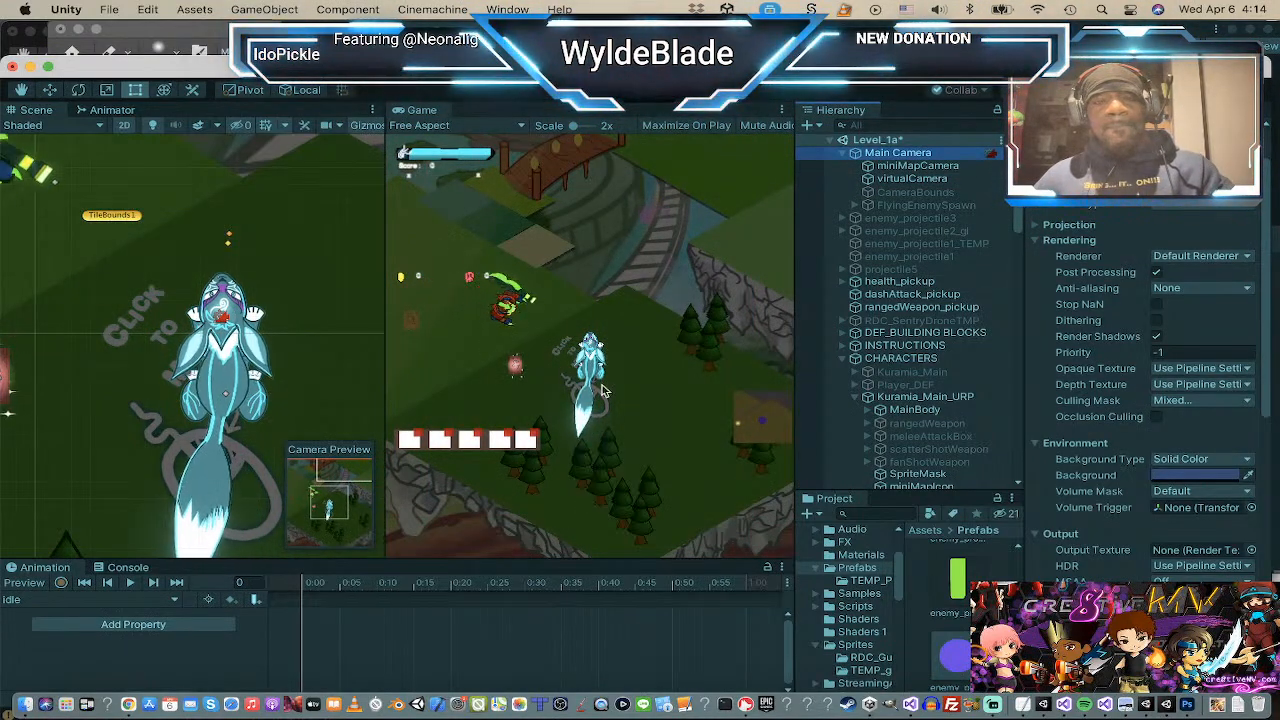
click(625, 414)
click(594, 414)
click(538, 386)
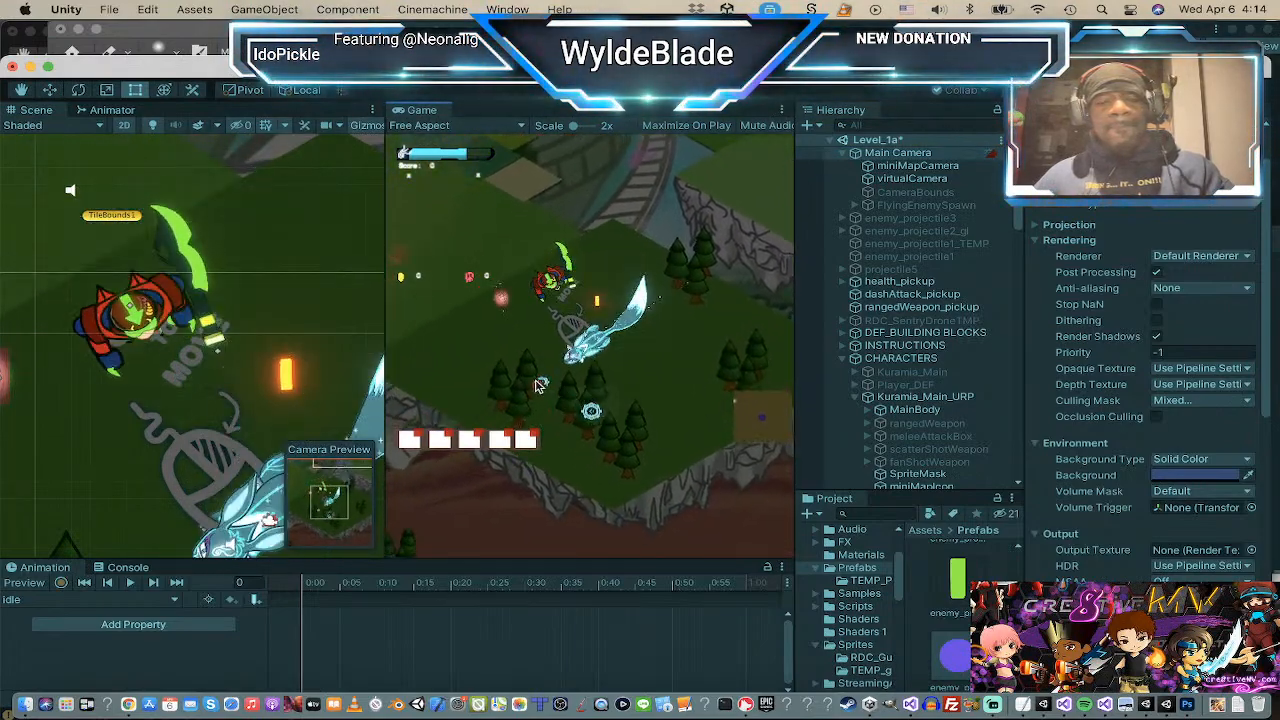
click(583, 243)
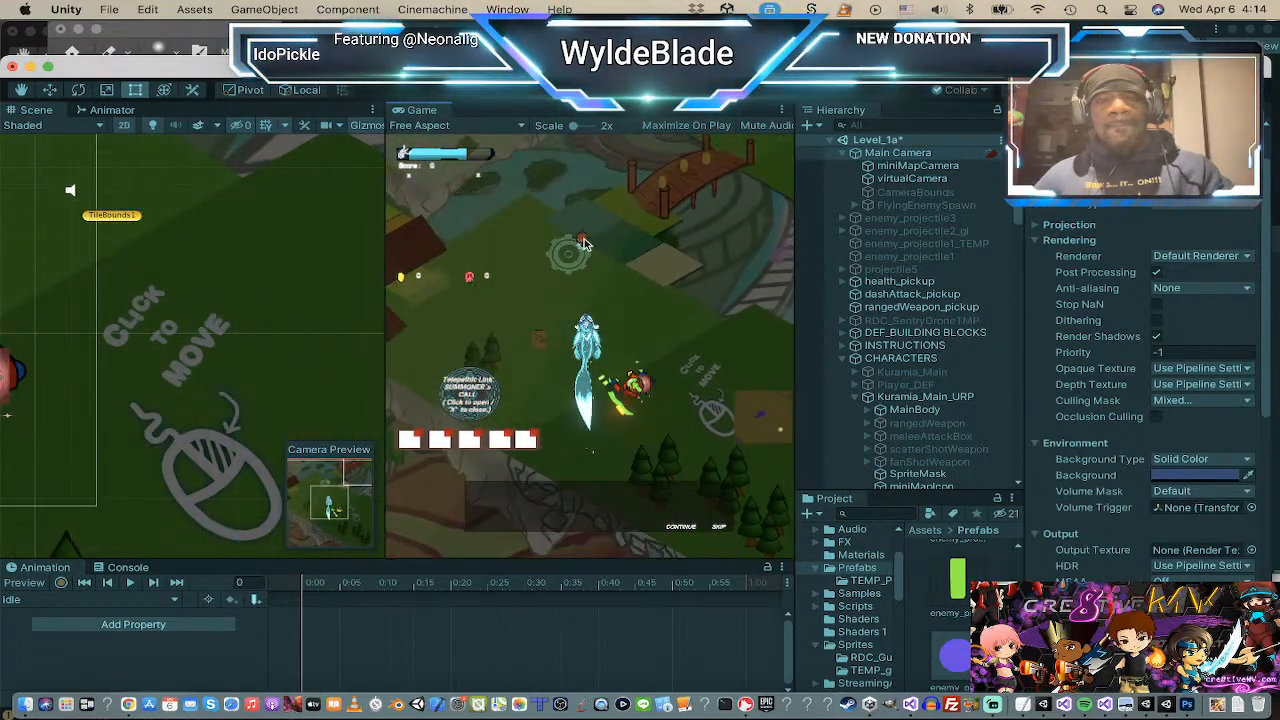
click(538, 392)
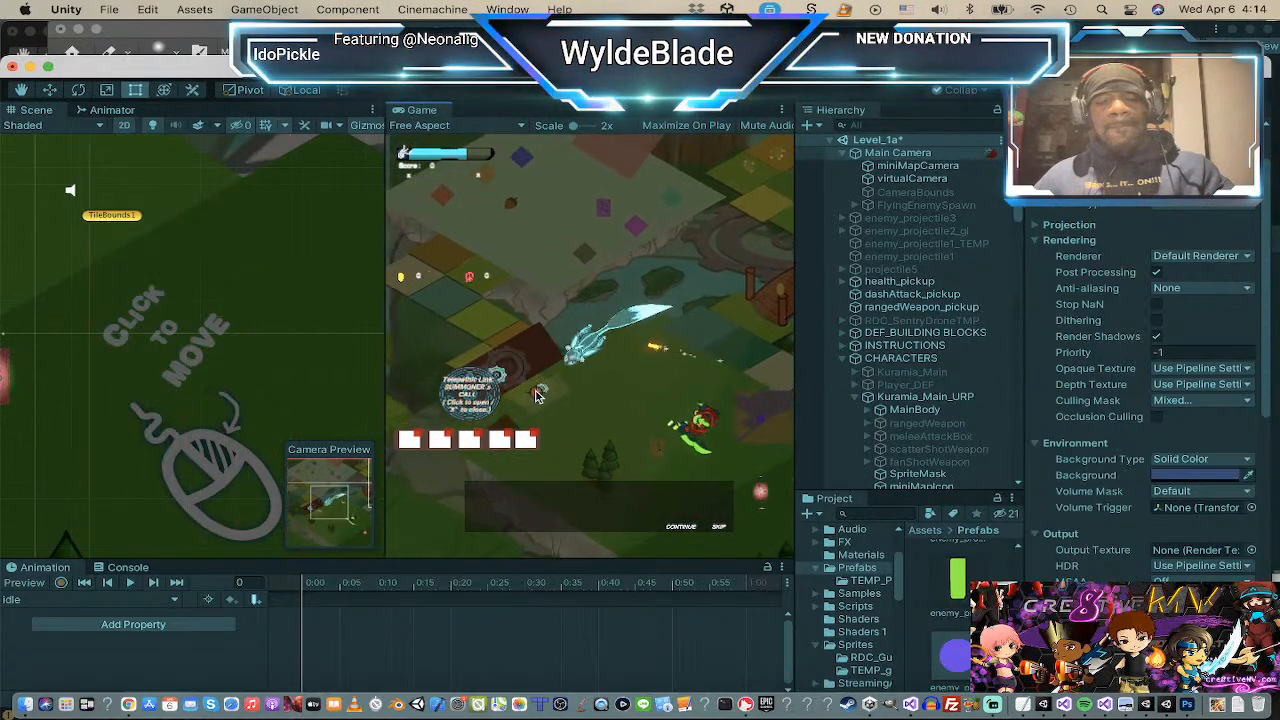
click(631, 431)
click(696, 417)
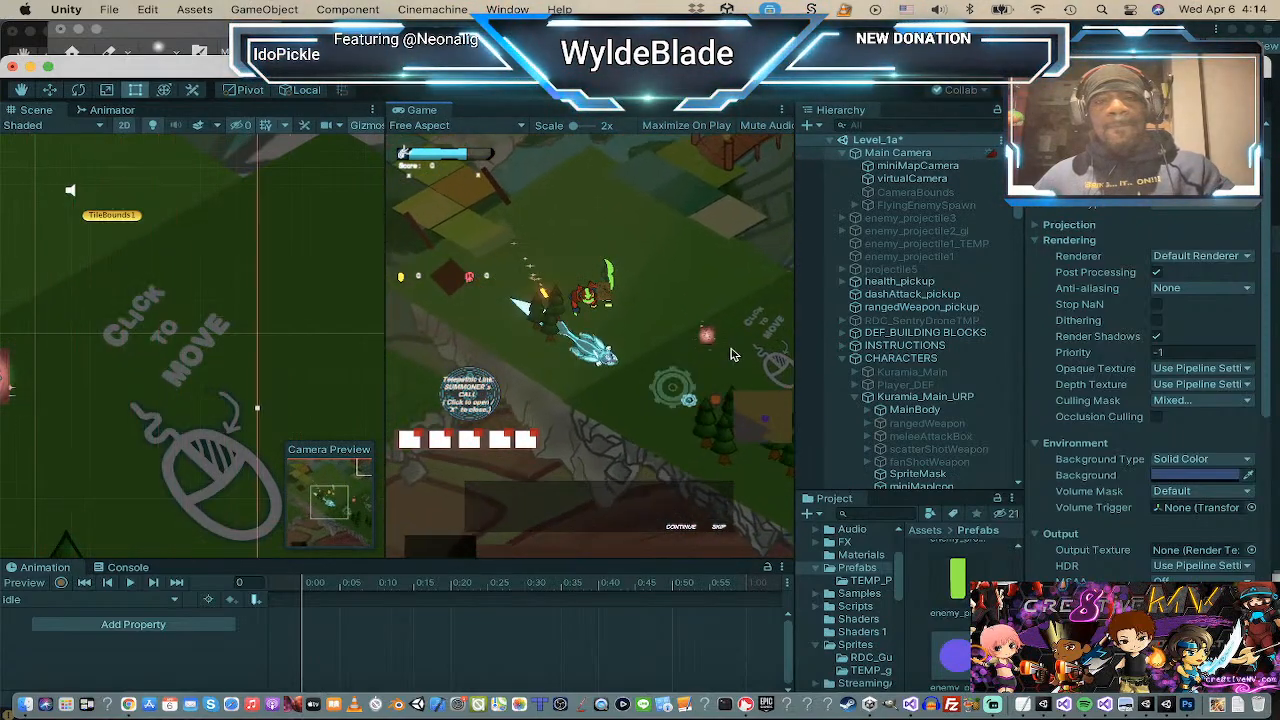
click(735, 355)
click(690, 290)
click(535, 239)
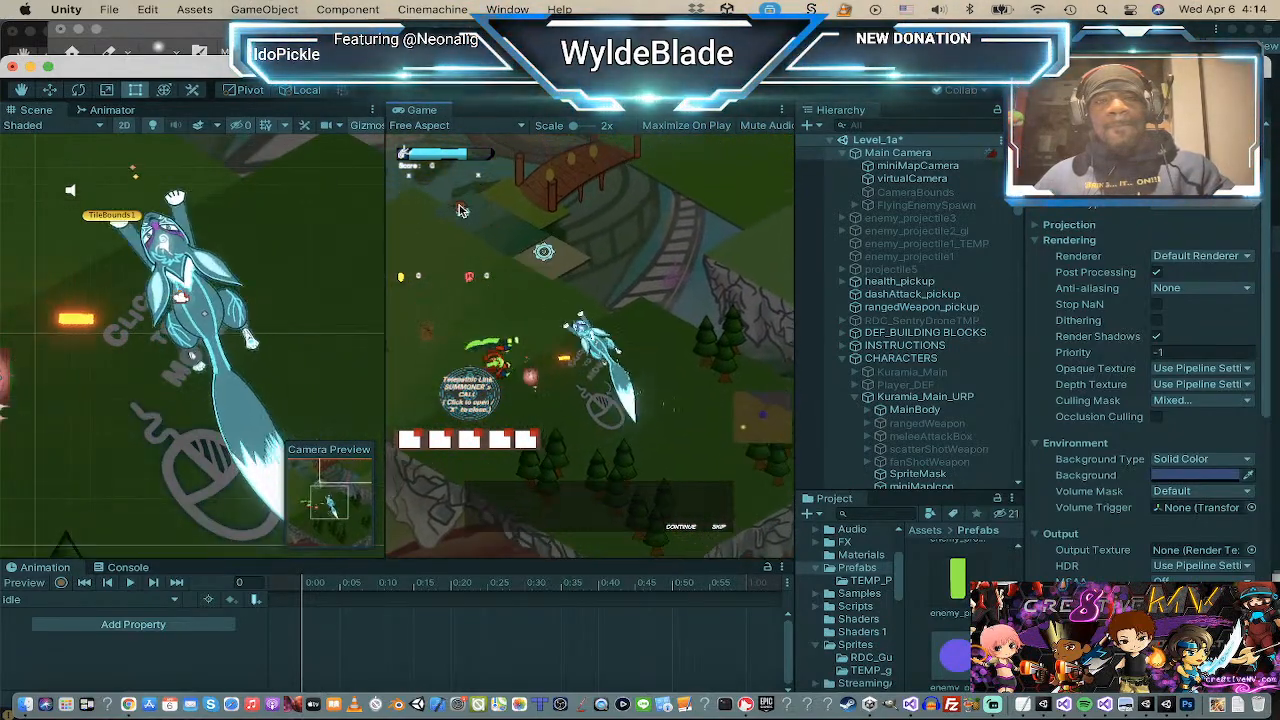
click(459, 206)
click(431, 207)
click(430, 208)
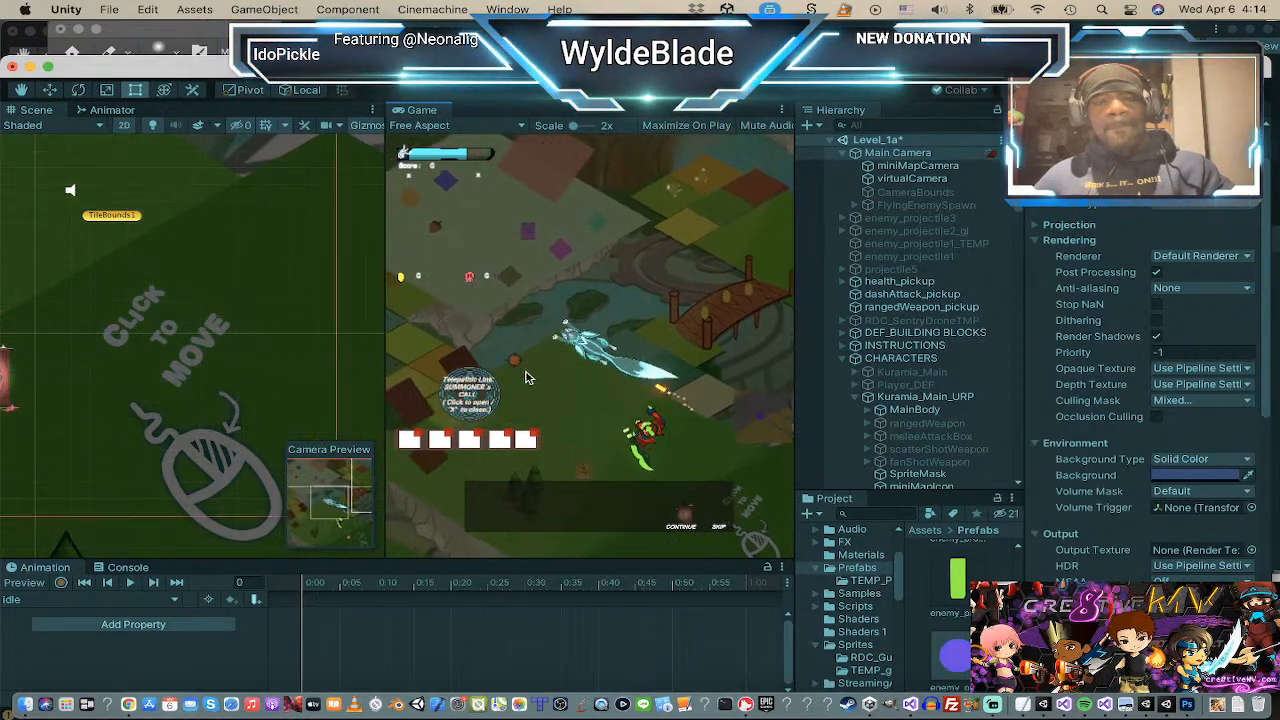
click(551, 405)
click(549, 433)
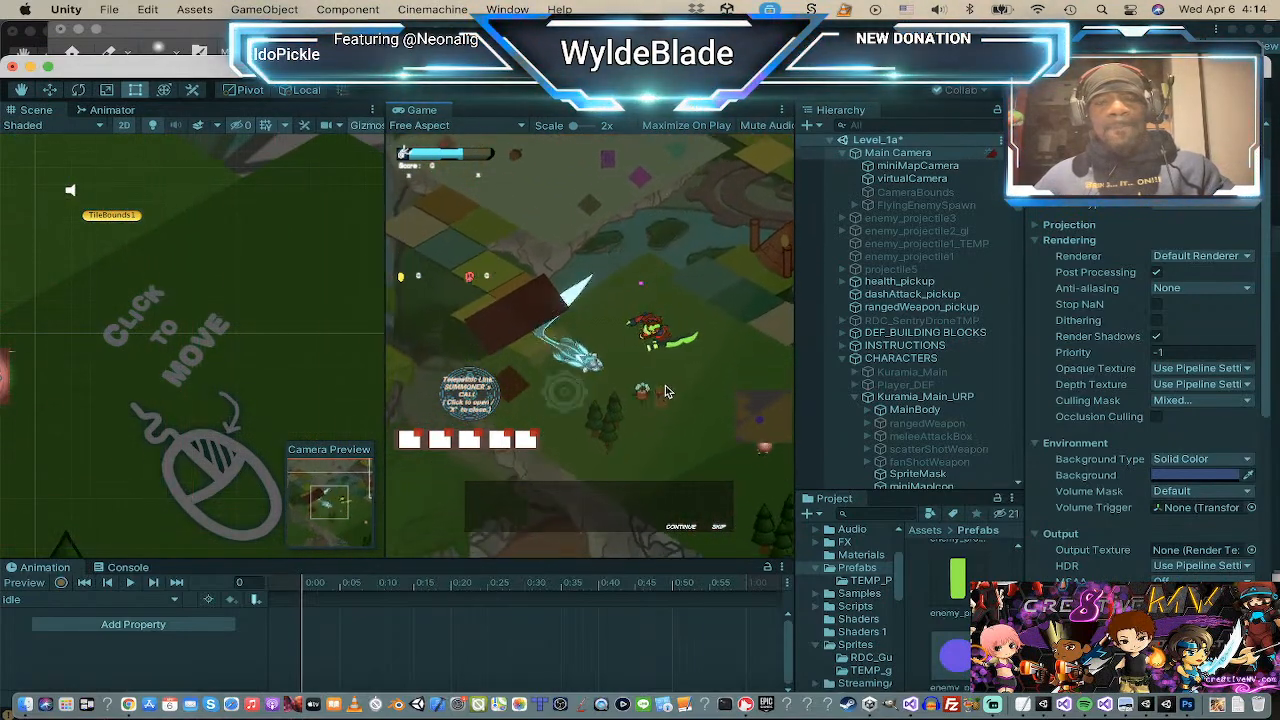
click(675, 383)
click(715, 393)
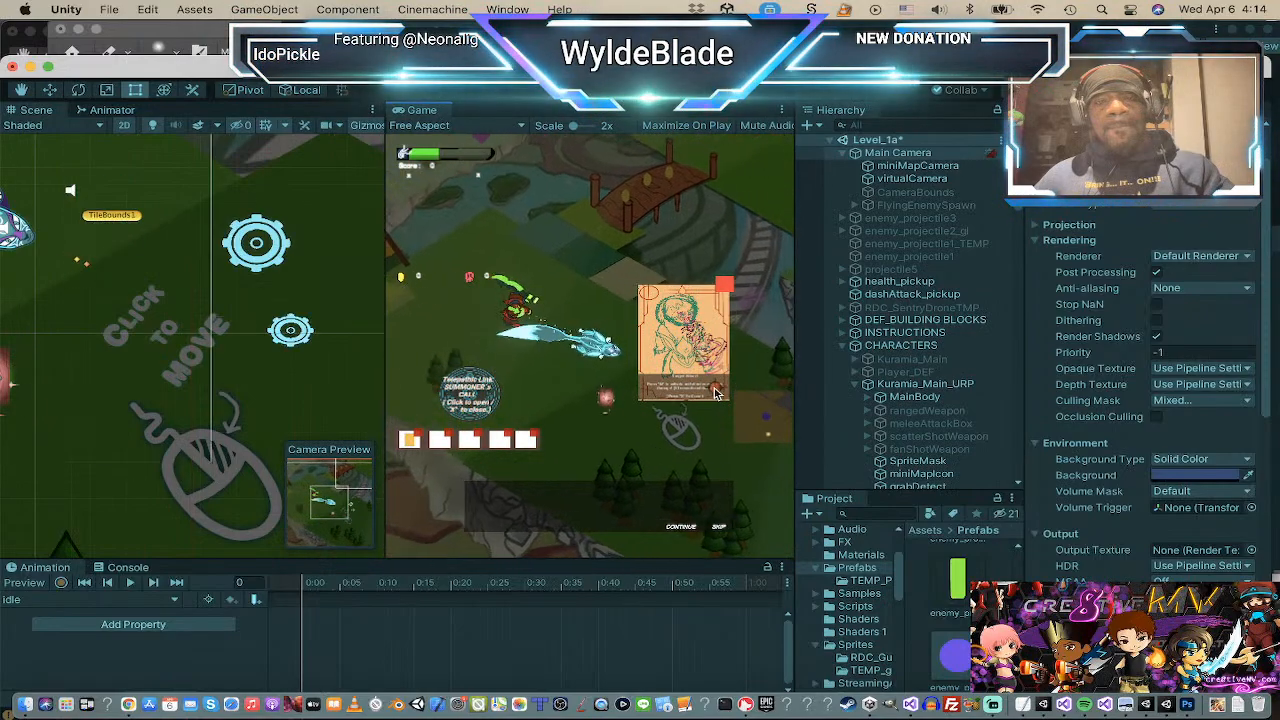
Step: Dismiss the Ranged Attack card, keep running from the Blader enemy, and activate the ranged attack
key(x)
click(622, 372)
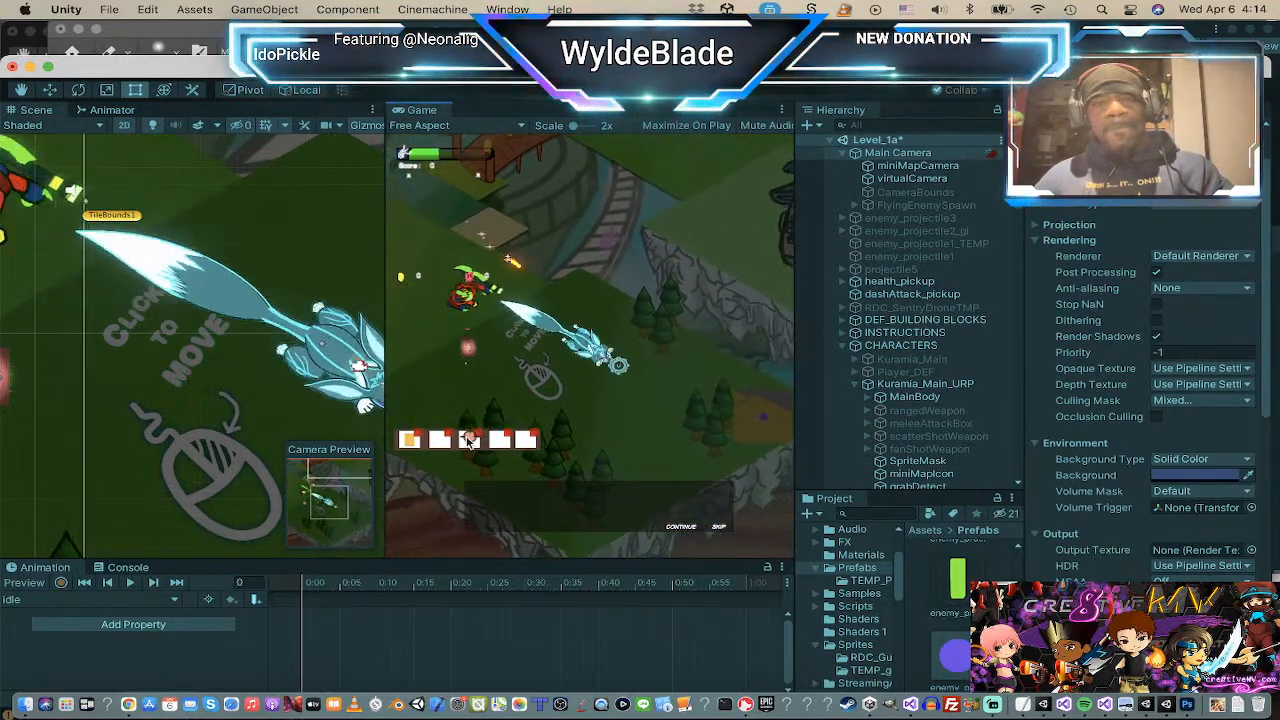
click(466, 440)
click(460, 400)
click(444, 314)
click(459, 263)
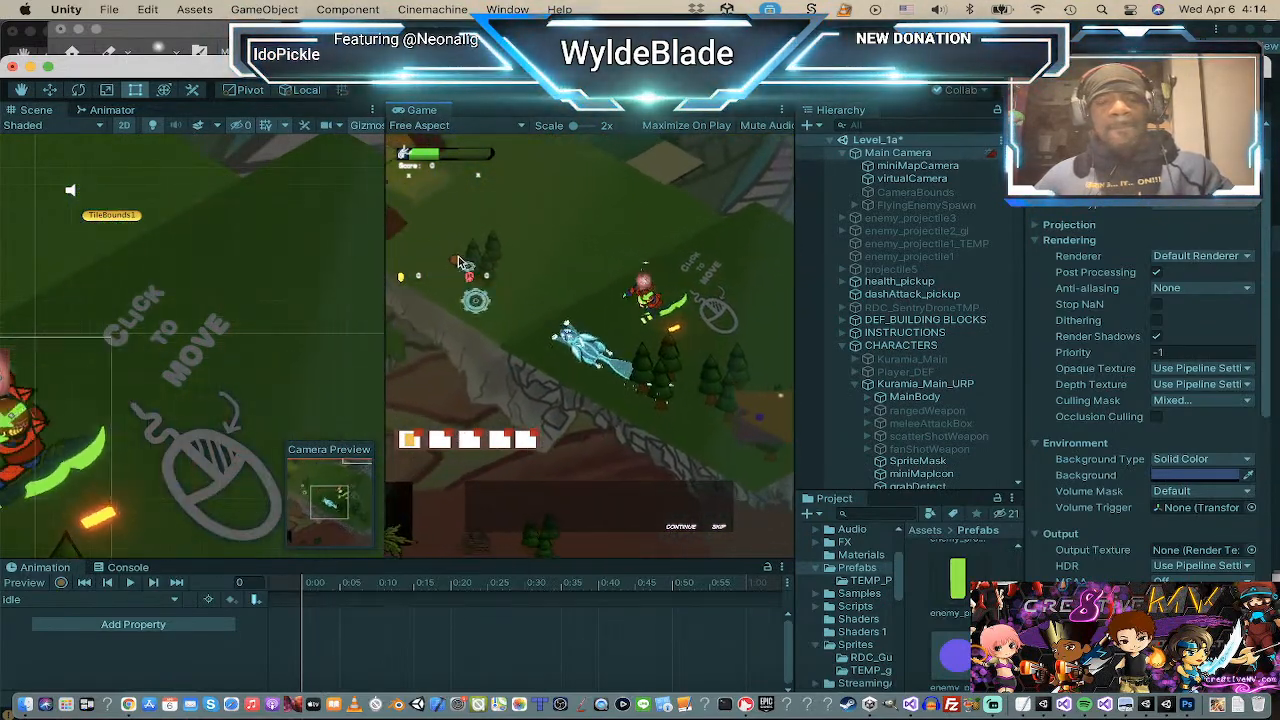
click(482, 252)
click(540, 241)
key(w)
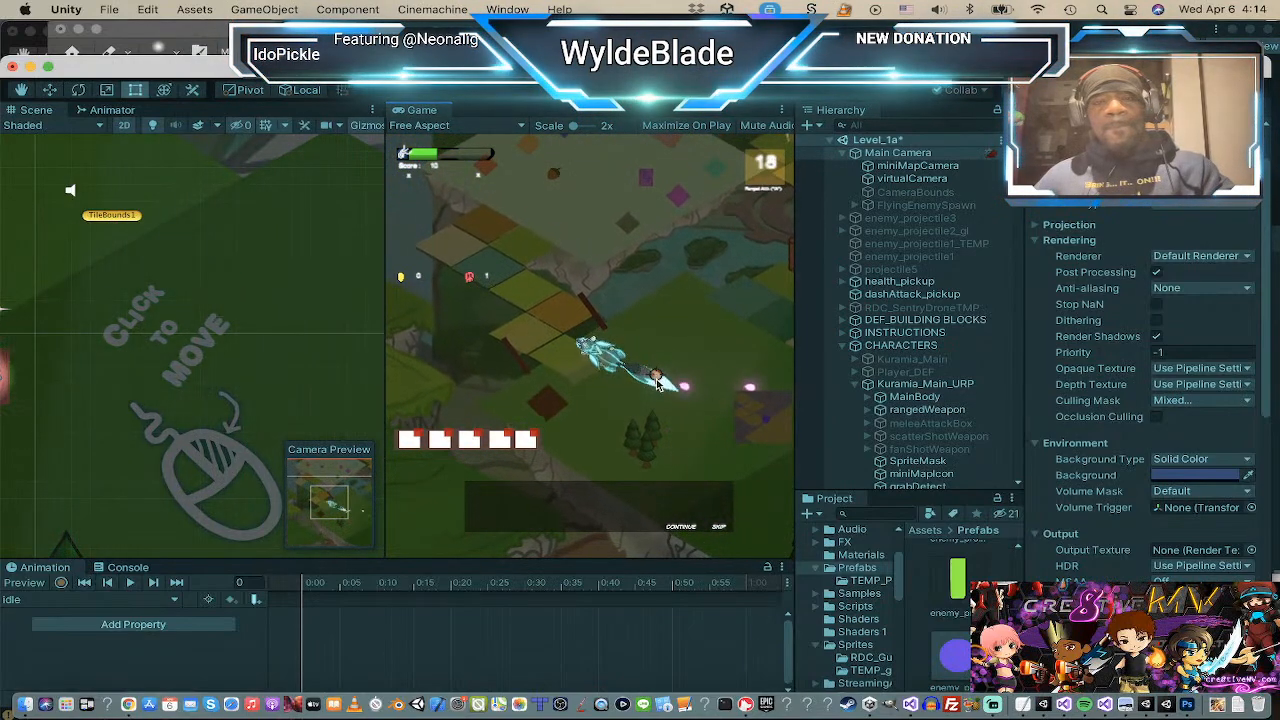
Step: Fire repeated ranged shots while changing direction to examine their glow, and stop the game
click(686, 333)
key(r)
key(r)
key(r)
key(r)
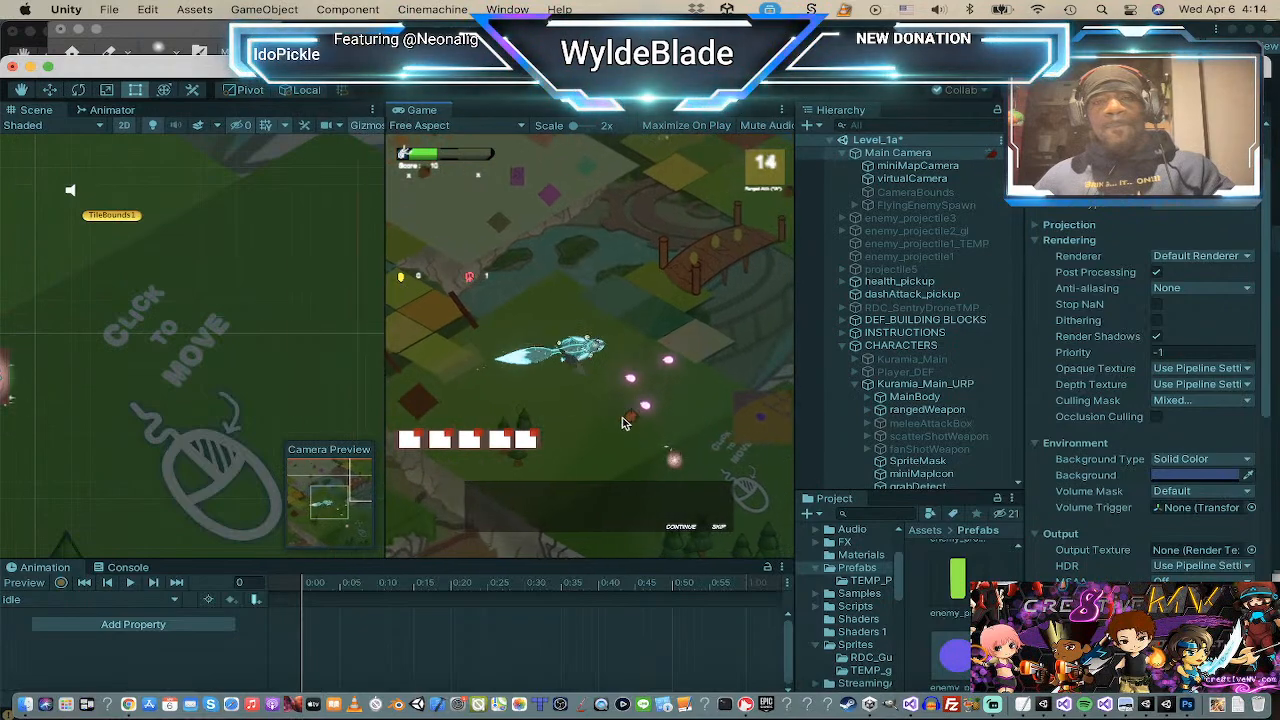
click(541, 442)
key(r)
key(r)
key(r)
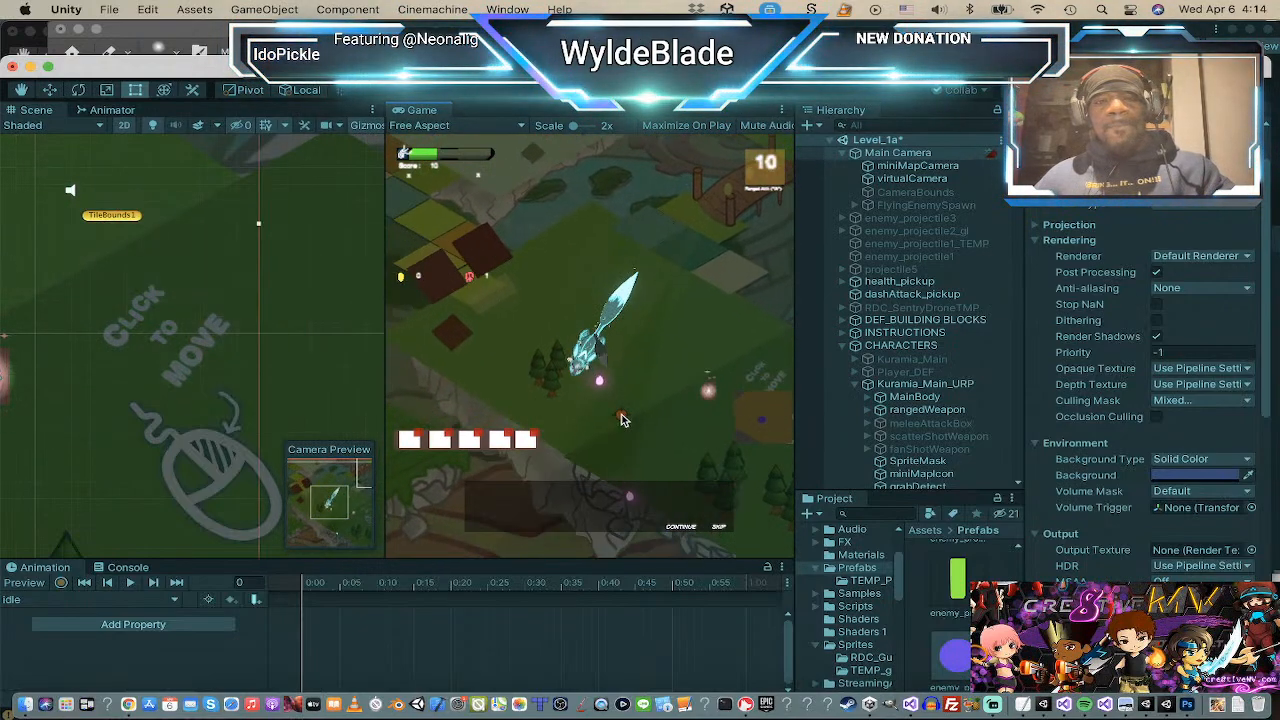
key(r)
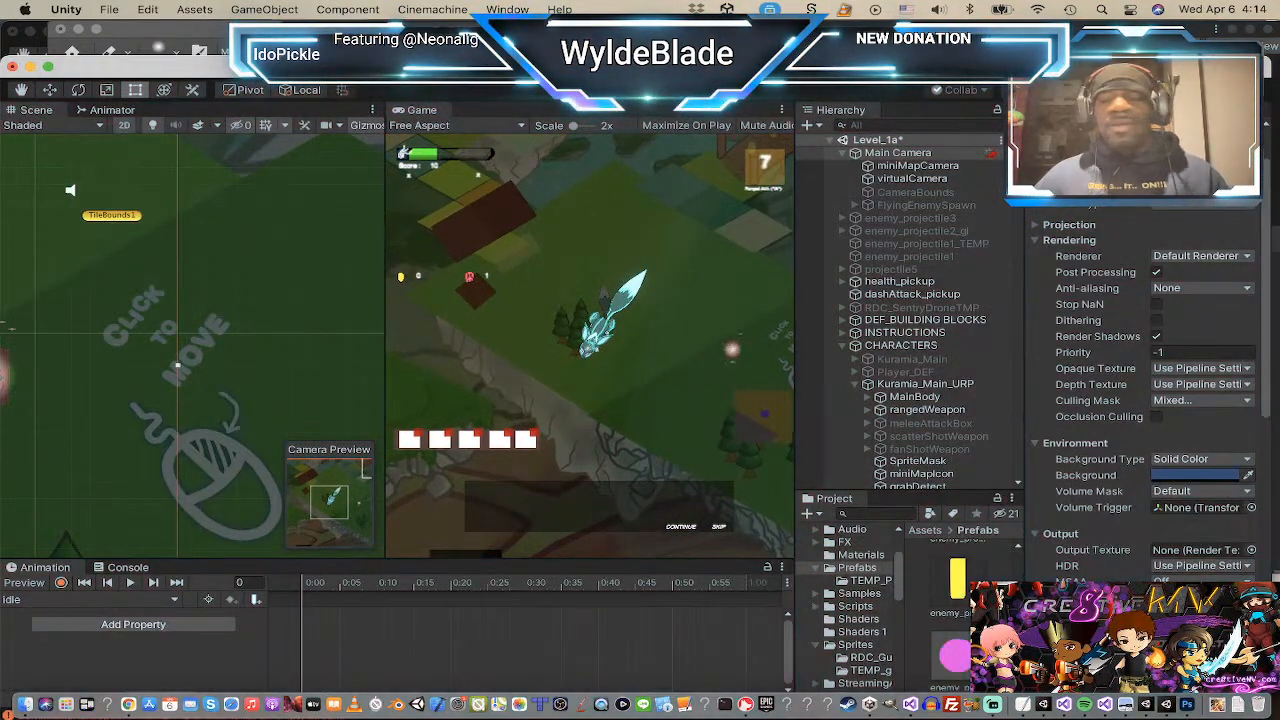
key(super+p)
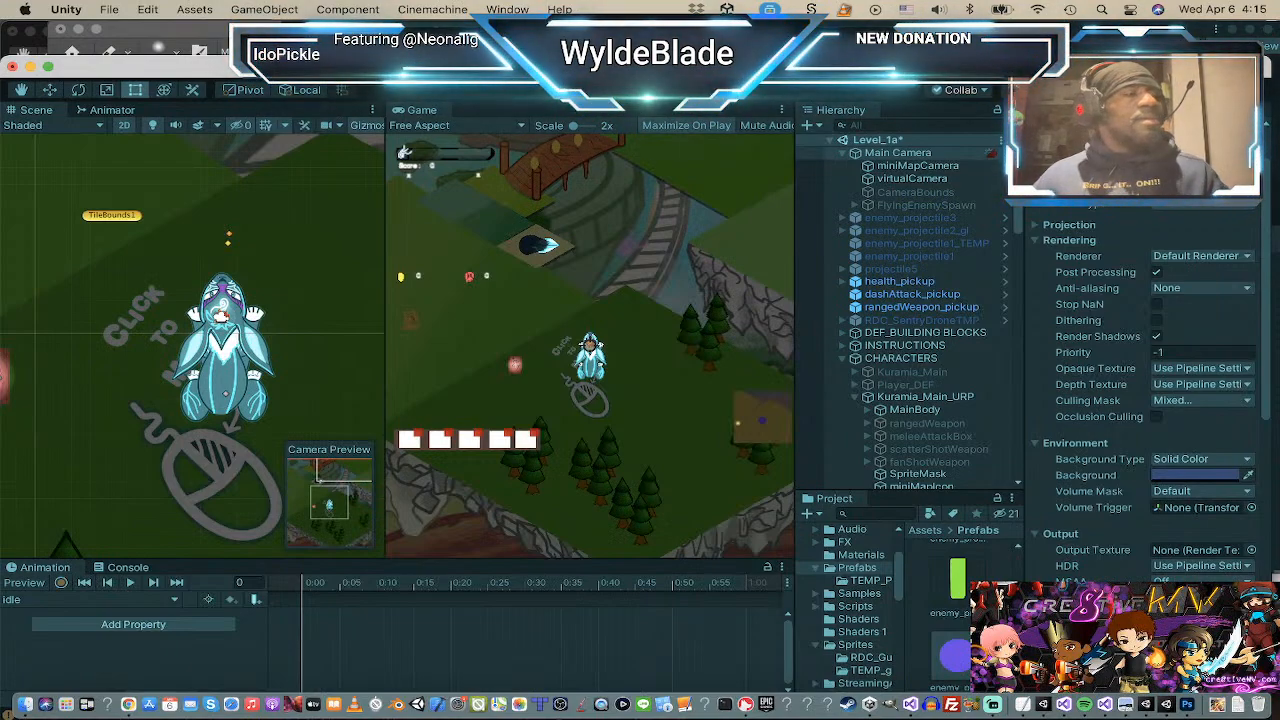
Step: Play-test the level in the maximized Game view, picking up the ranged weapon and dismissing the Ranged Attack card
click(627, 89)
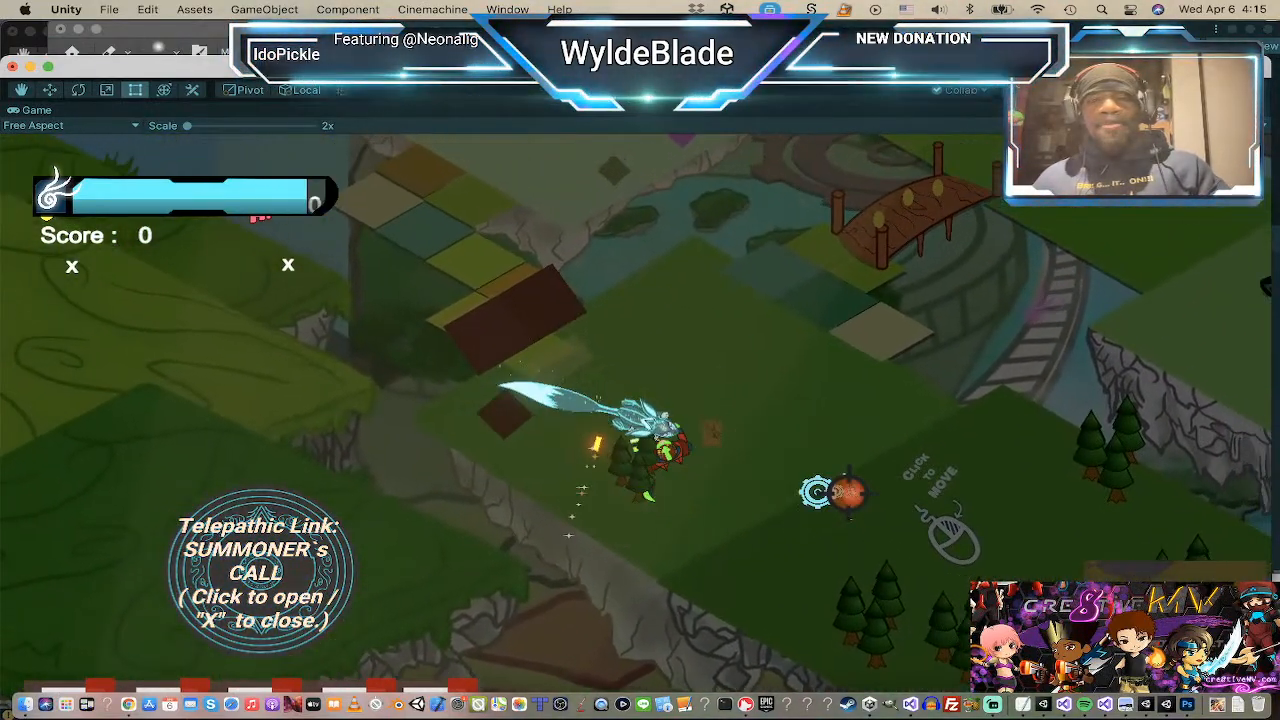
click(848, 490)
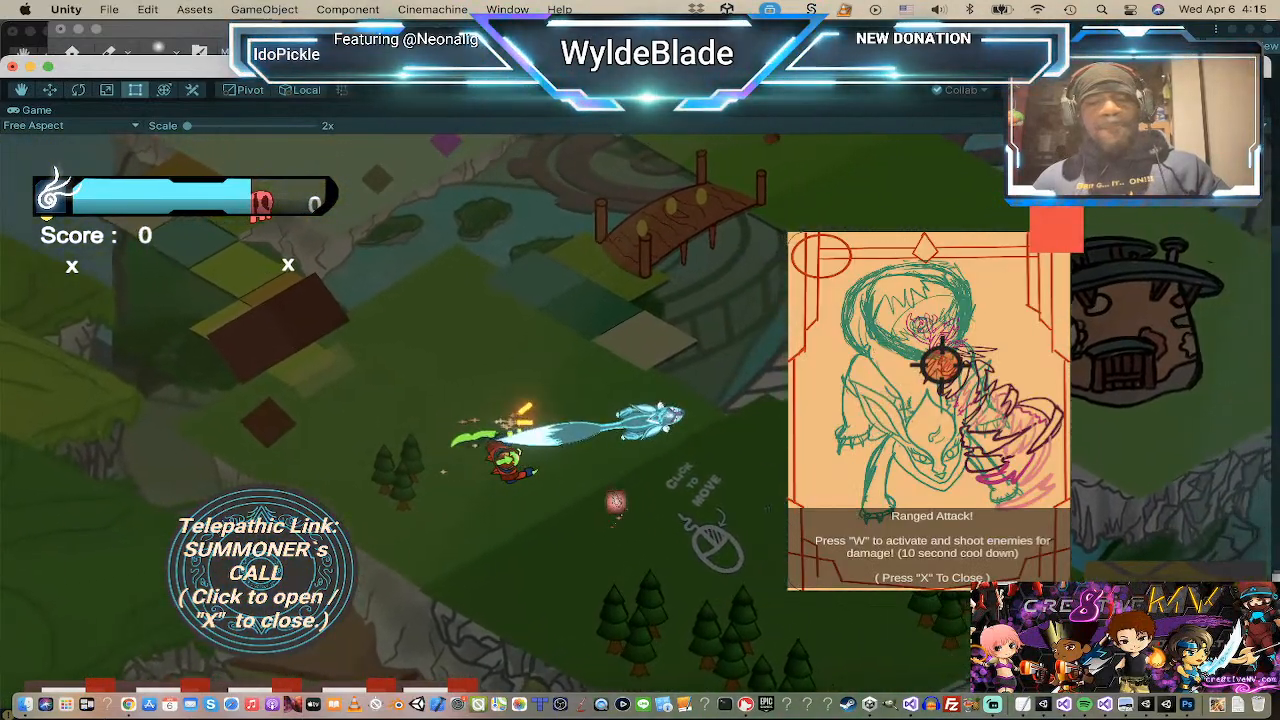
key(x)
Step: Run around the level with the Blader enemy in pursuit and activate the ranged attack
click(940, 363)
click(494, 532)
click(352, 476)
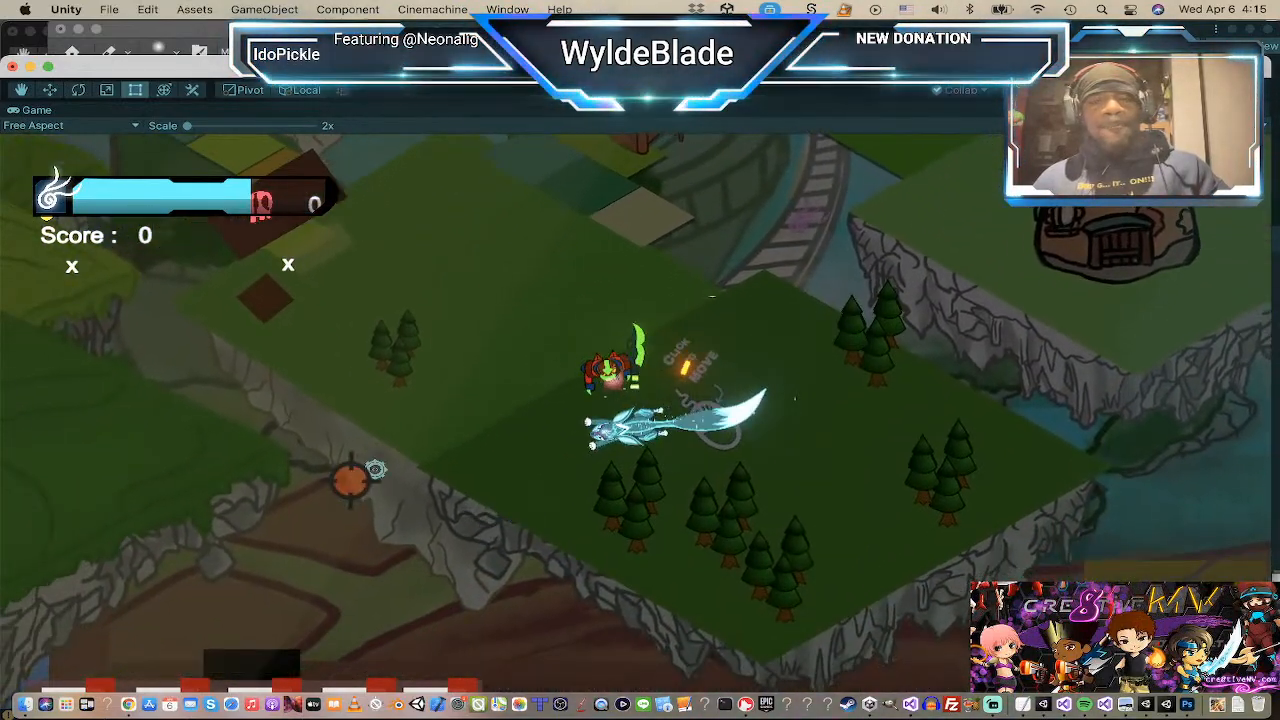
click(347, 349)
key(w)
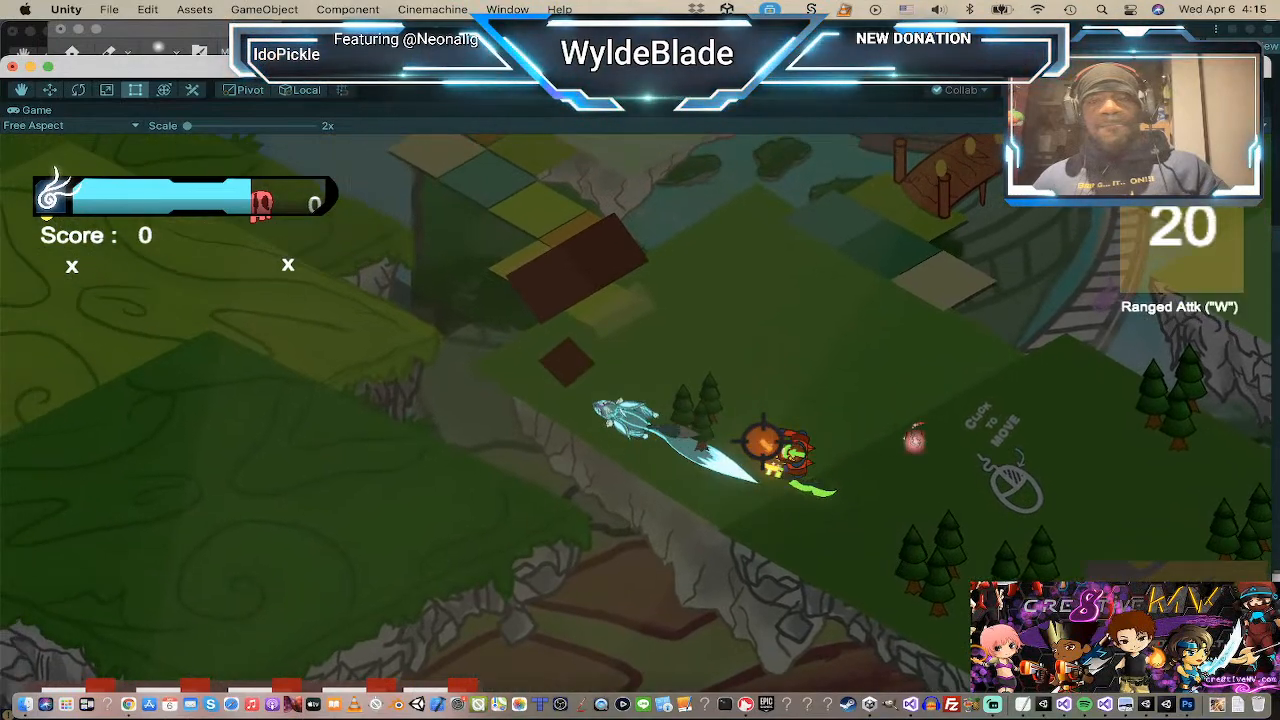
Step: Fire ranged shots at the Blader enemy and in several directions to examine the projectiles' glow, and stop the game
click(795, 405)
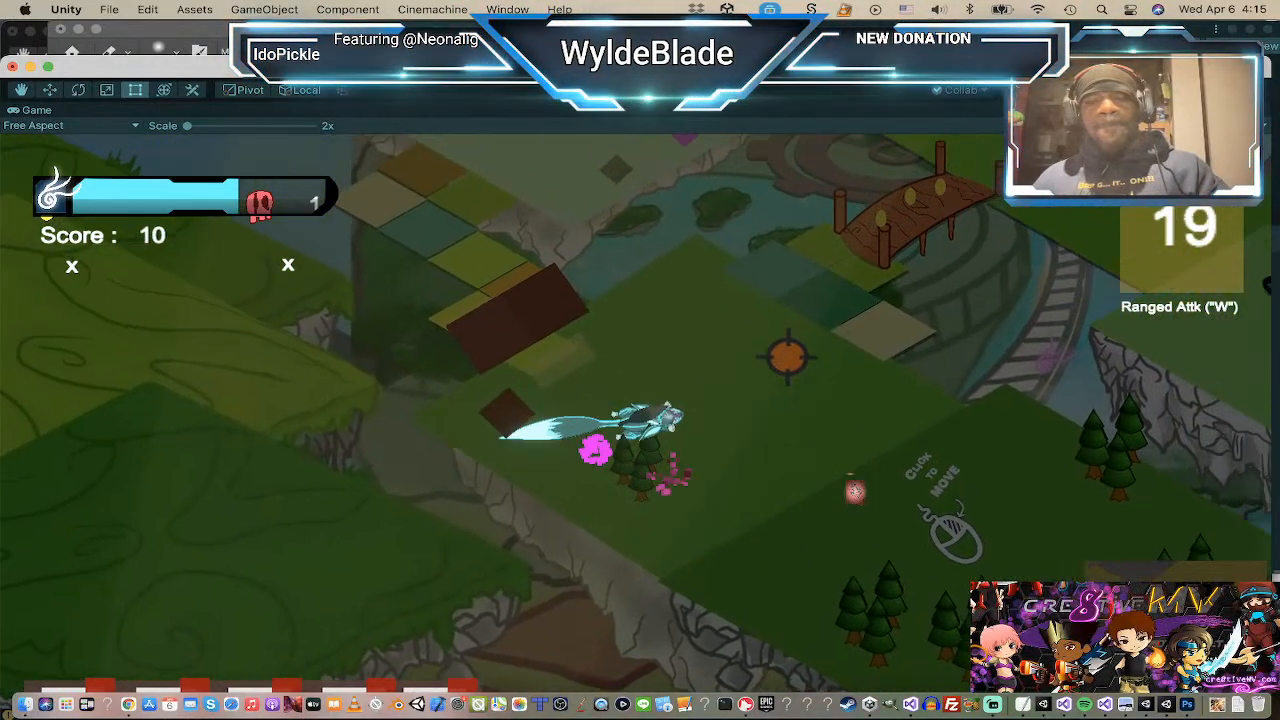
click(751, 304)
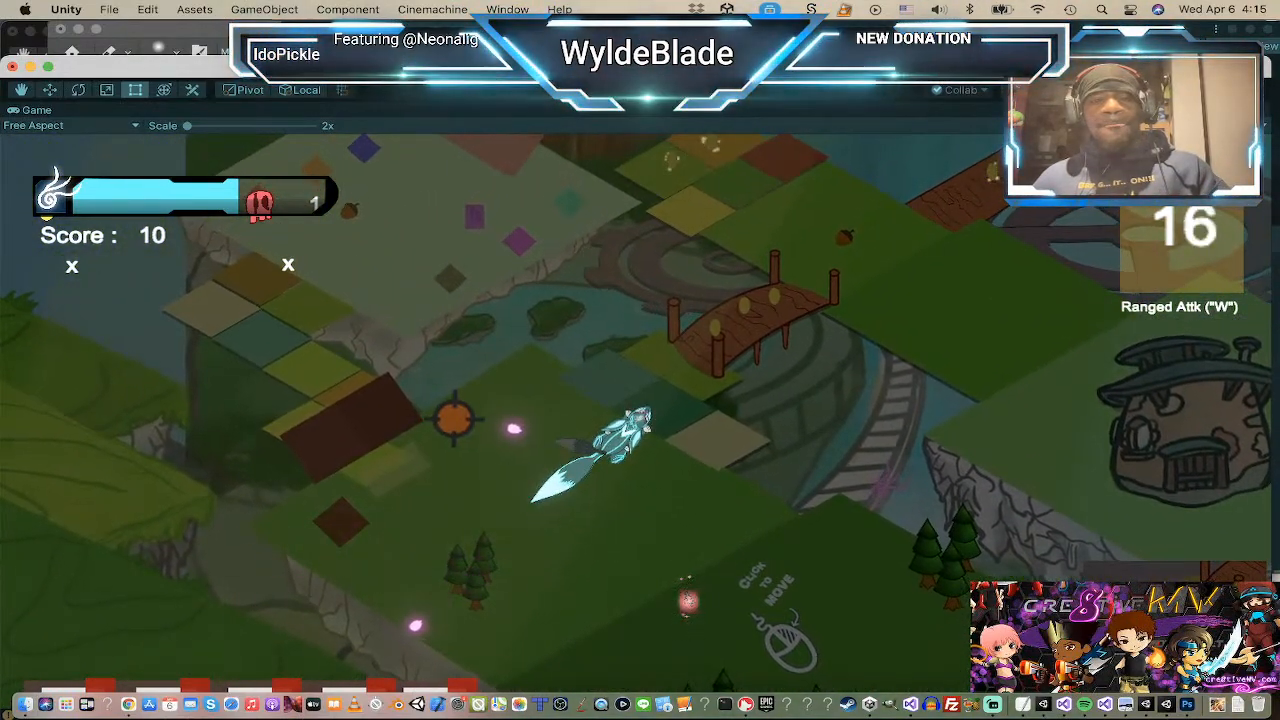
click(561, 539)
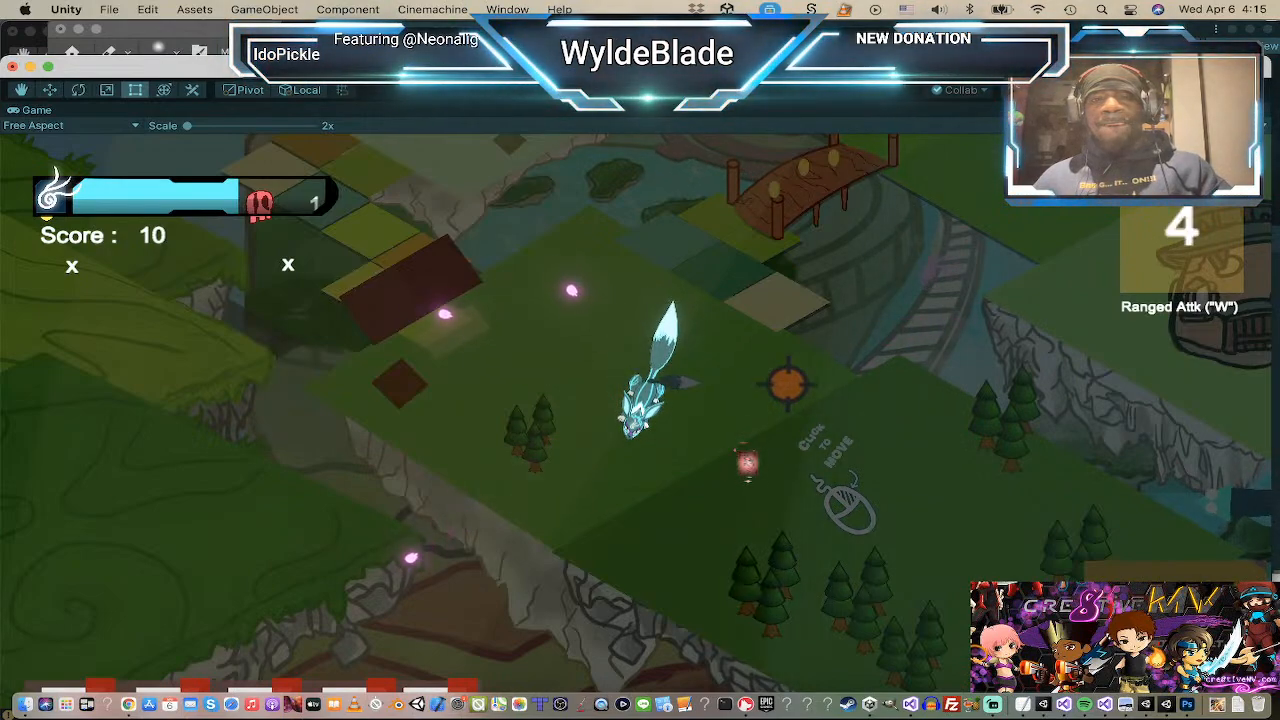
click(843, 463)
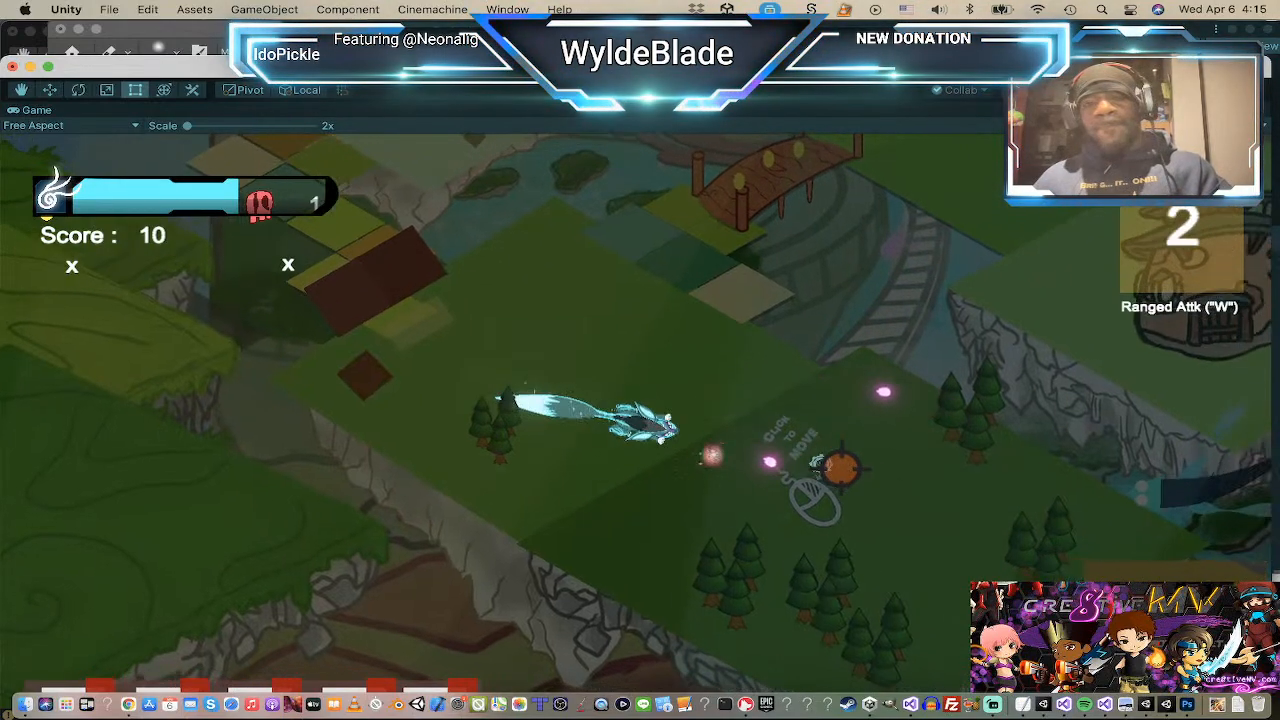
click(477, 280)
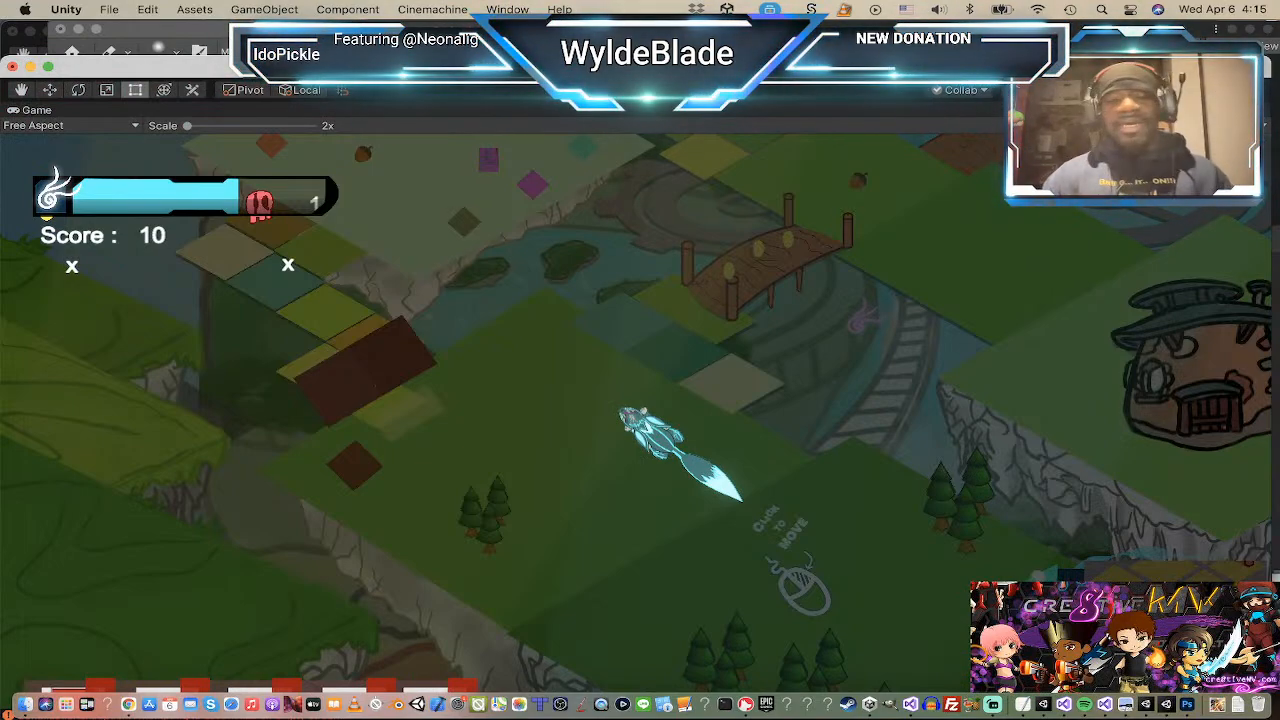
key(super+p)
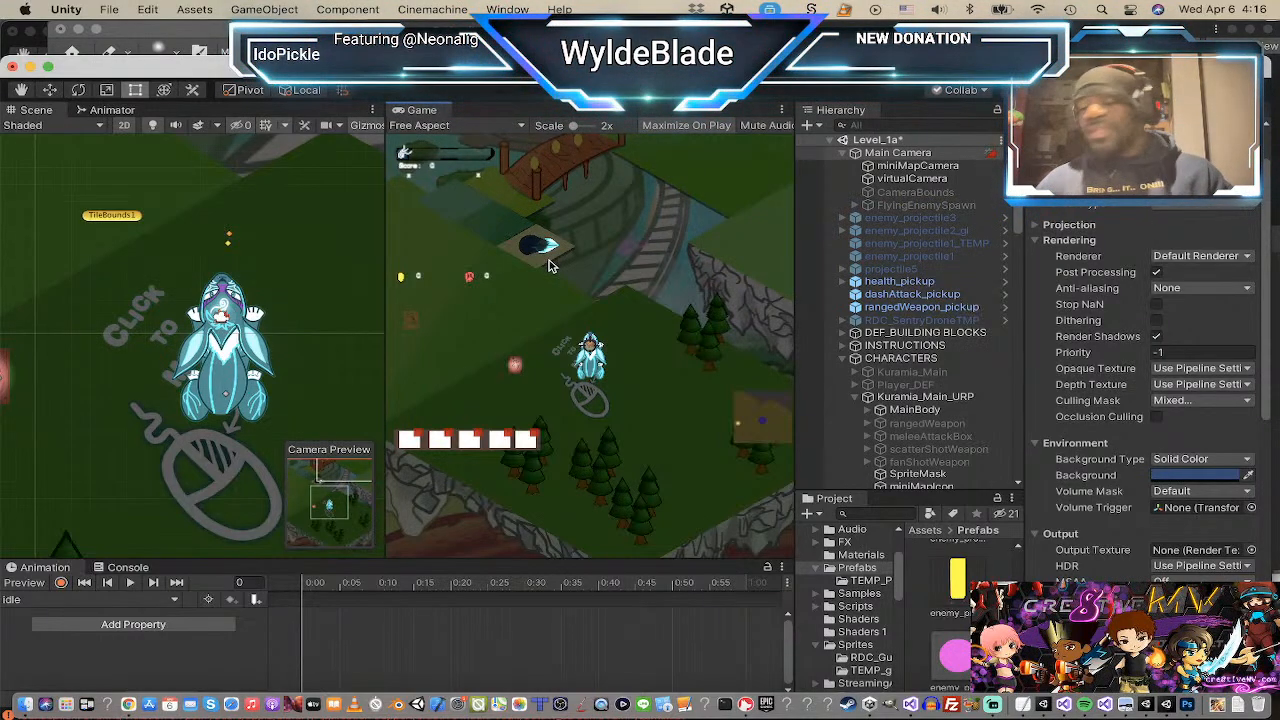
Step: Switch to Chrome and open the Spirits Of The Lost Winds page from the Featured Games on the cre8tiveMV site
key(super+Tab)
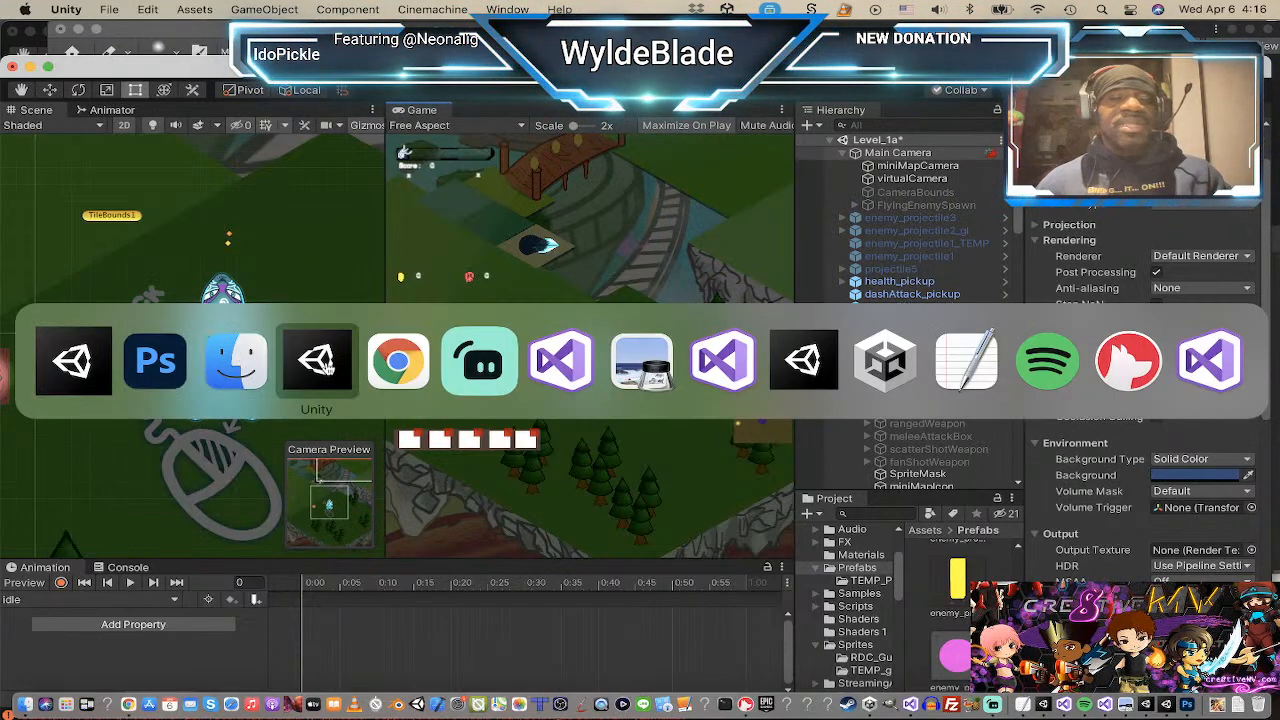
click(419, 362)
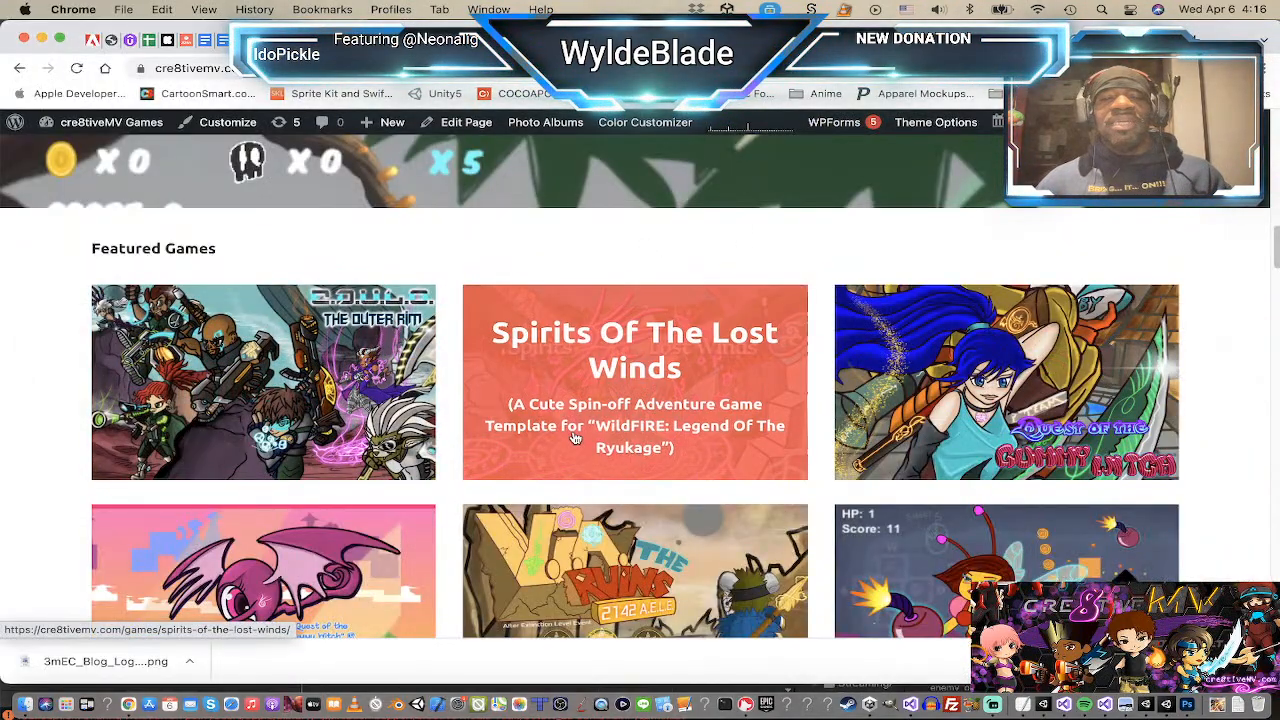
click(662, 438)
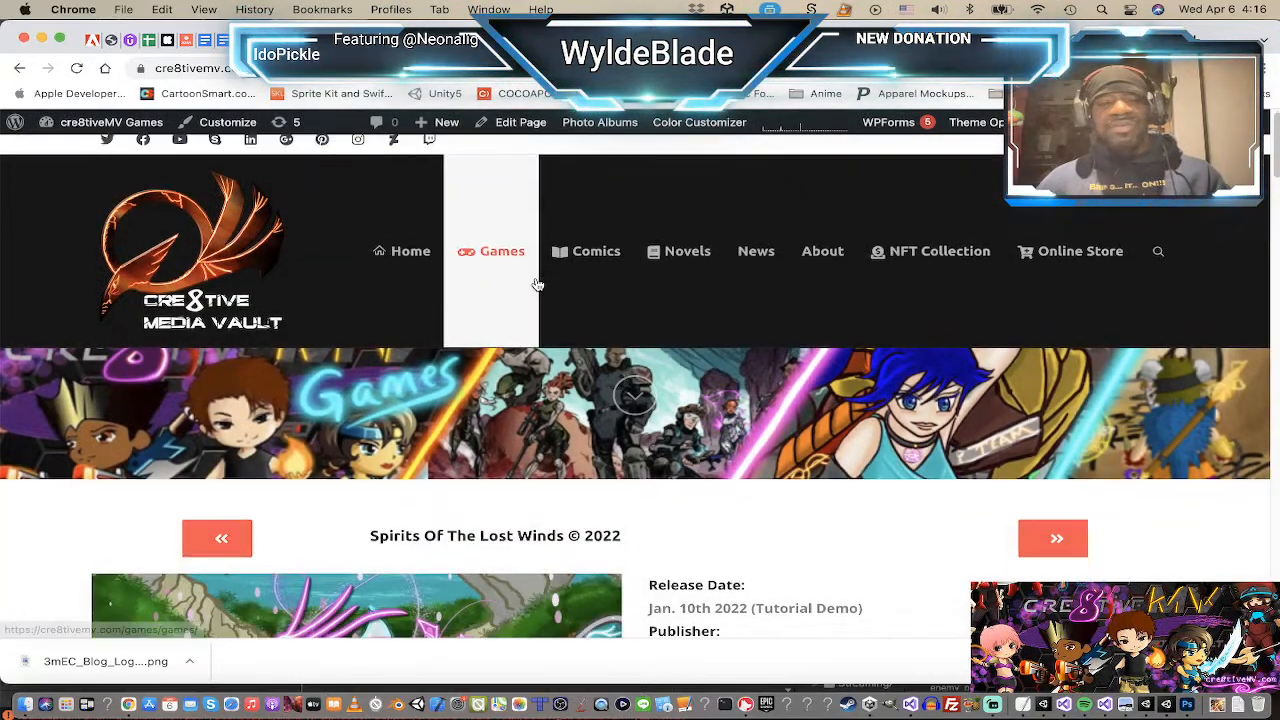
Step: Review the Spirits Of The Lost Winds page for its release details, Unity 2D game template download and YouTube tutorial link
scroll(534, 283, down, 5)
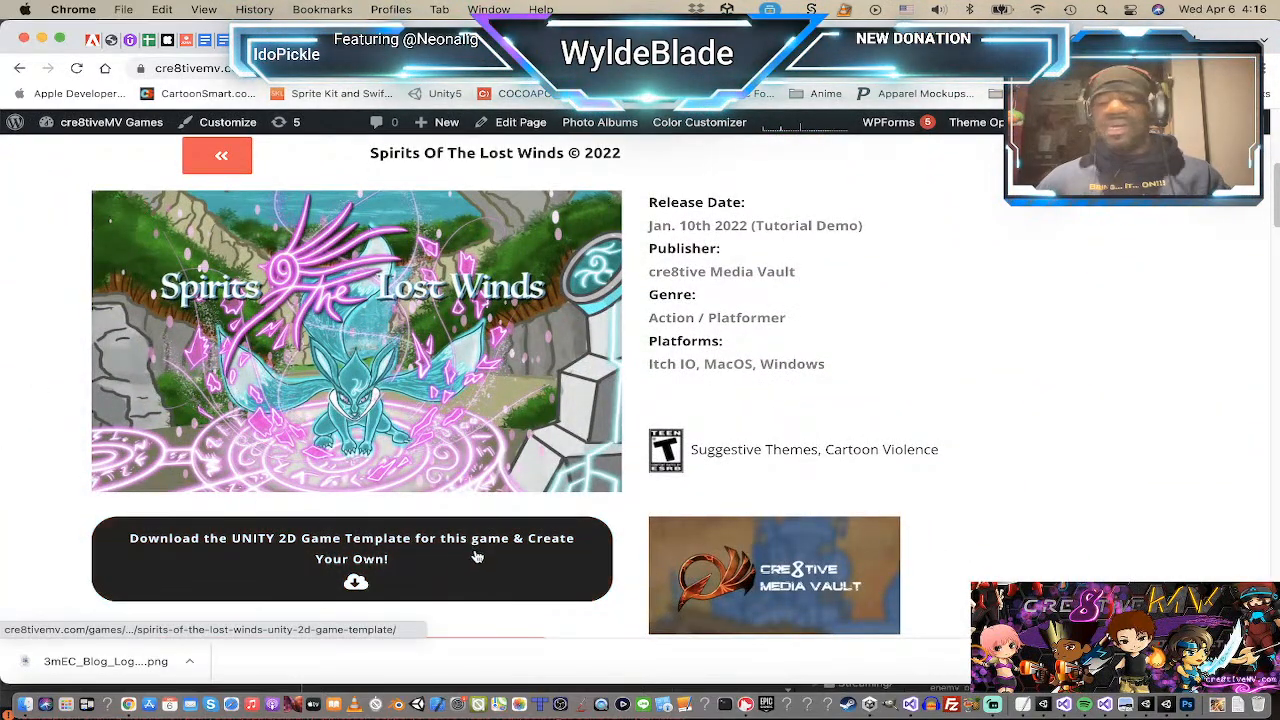
scroll(540, 527, down, 3)
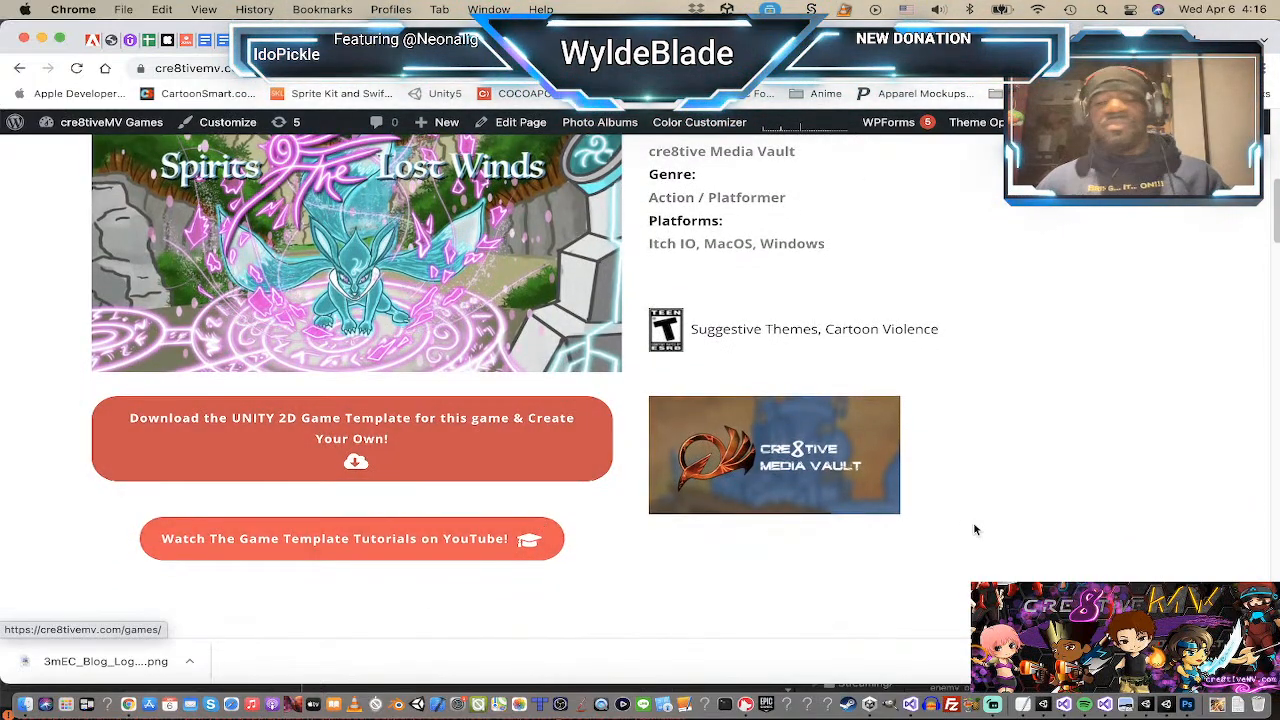
scroll(1150, 474, up, 5)
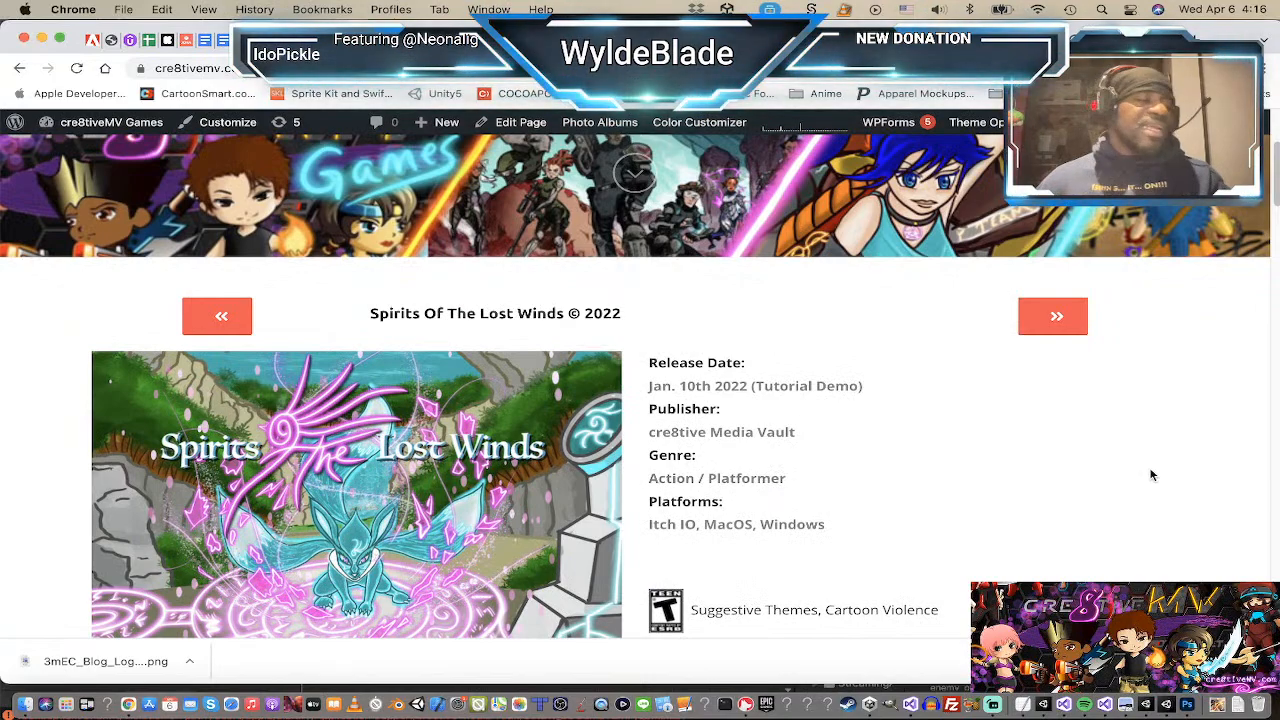
scroll(1151, 475, down, 5)
scroll(1155, 477, up, 4)
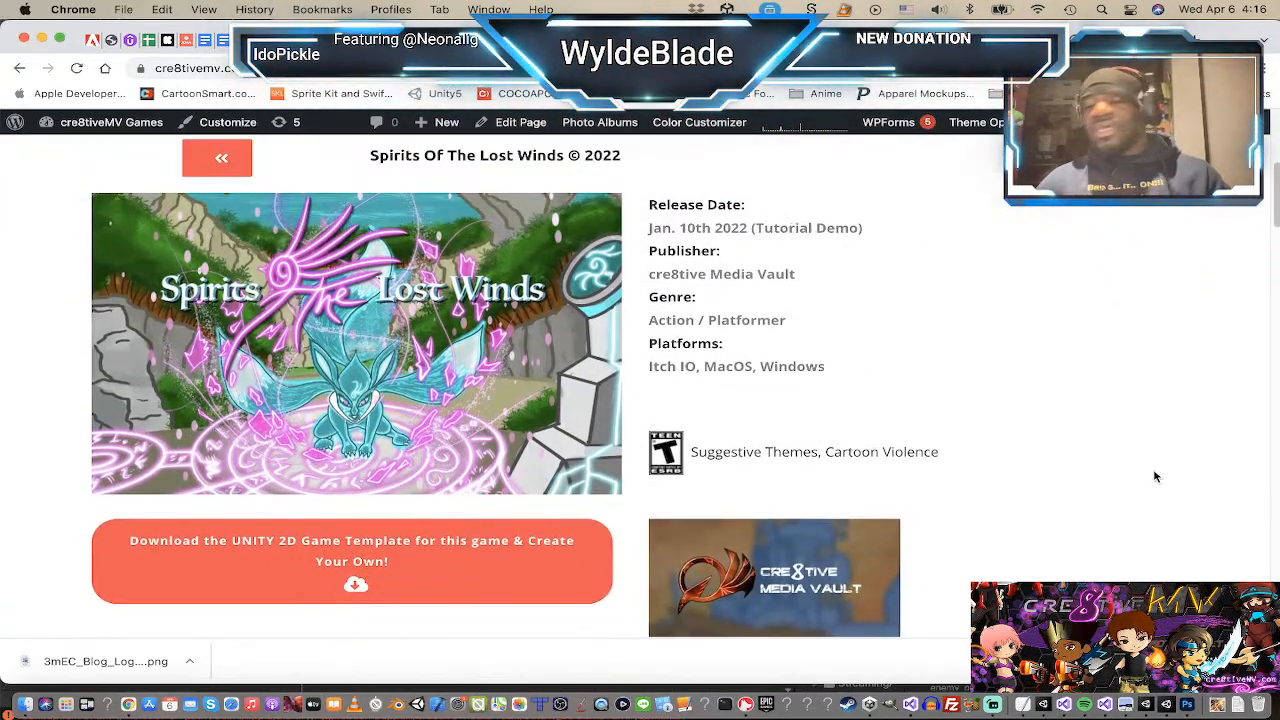
scroll(1155, 477, down, 1)
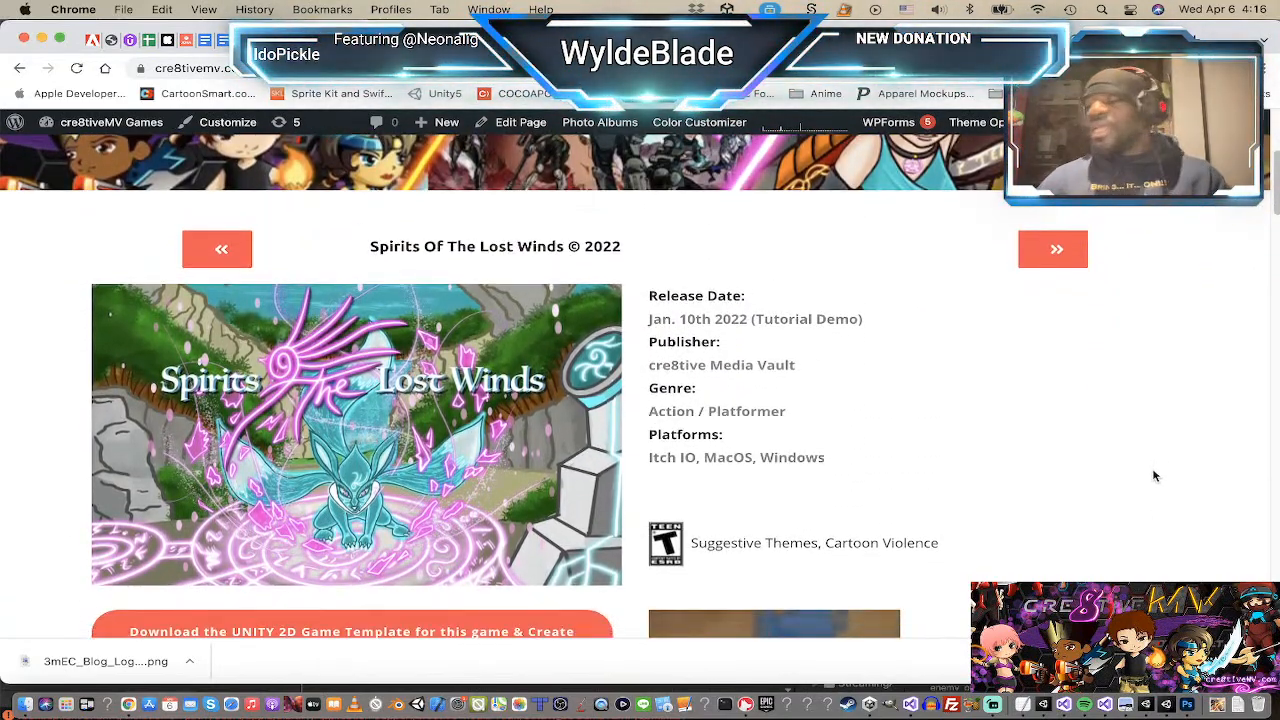
scroll(1153, 476, down, 3)
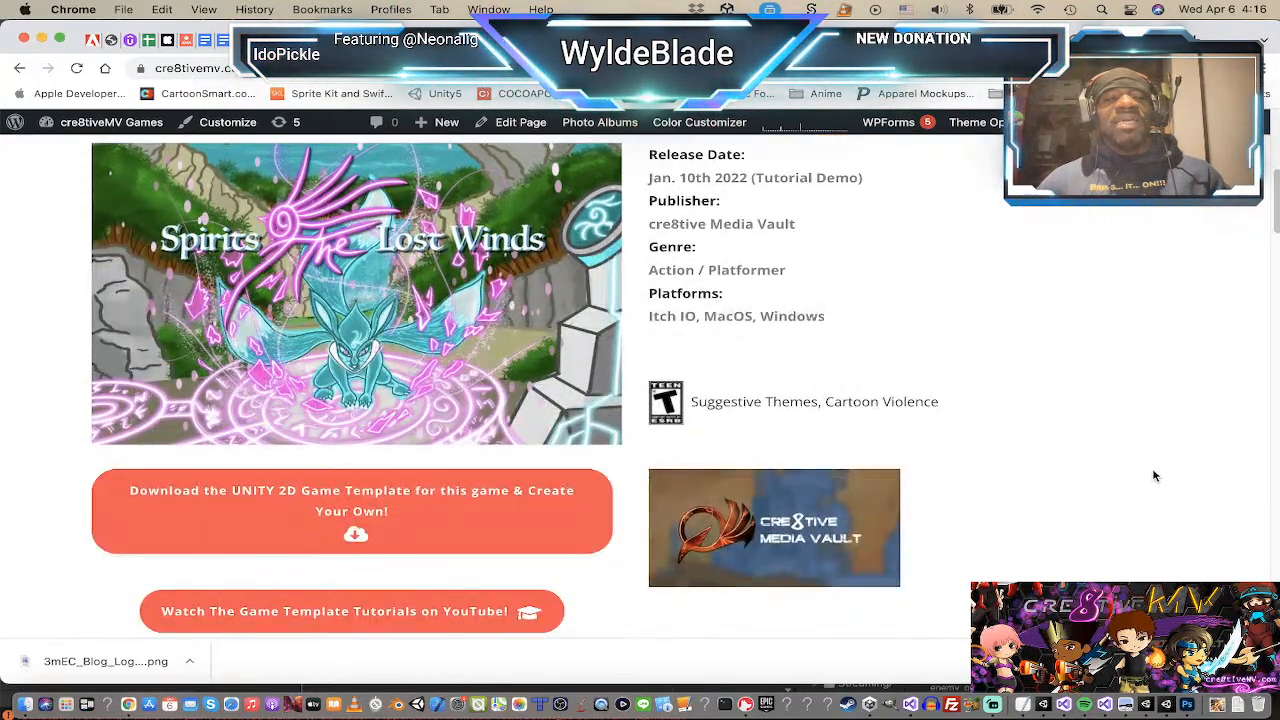